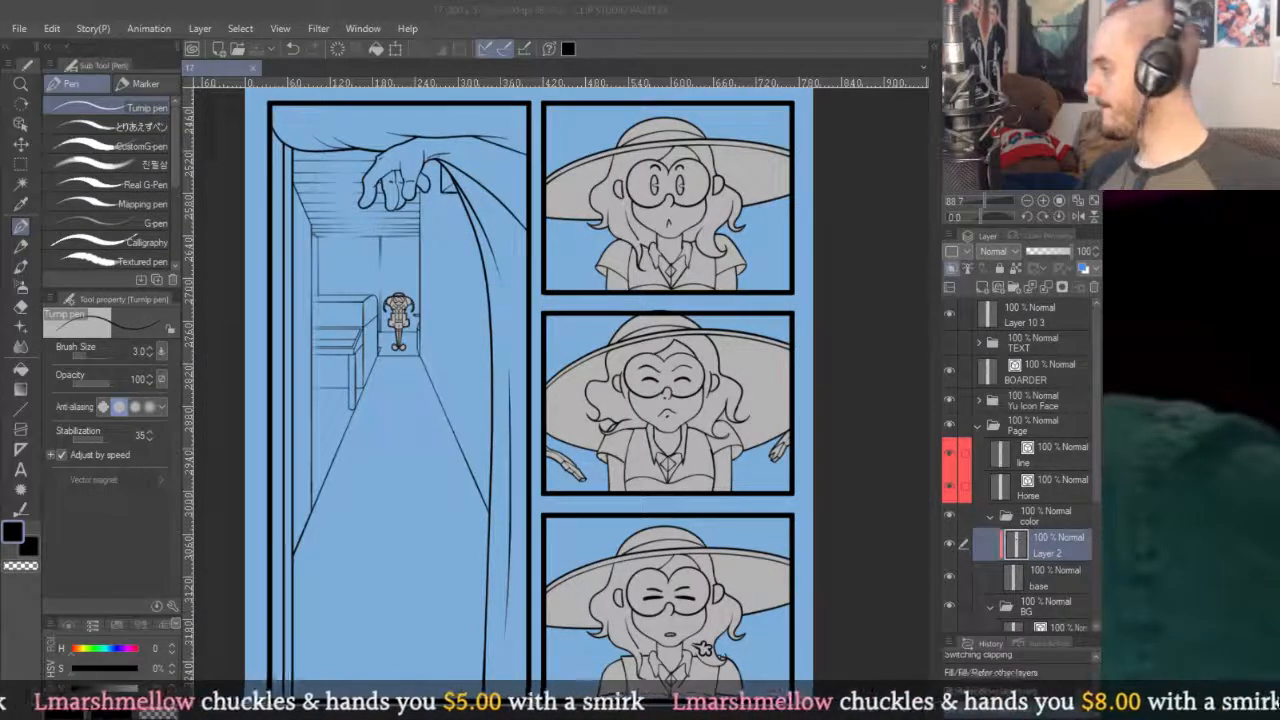
{"action": "left_click_drag", "start_coordinate": [487, 498], "coordinate": [489, 695]}
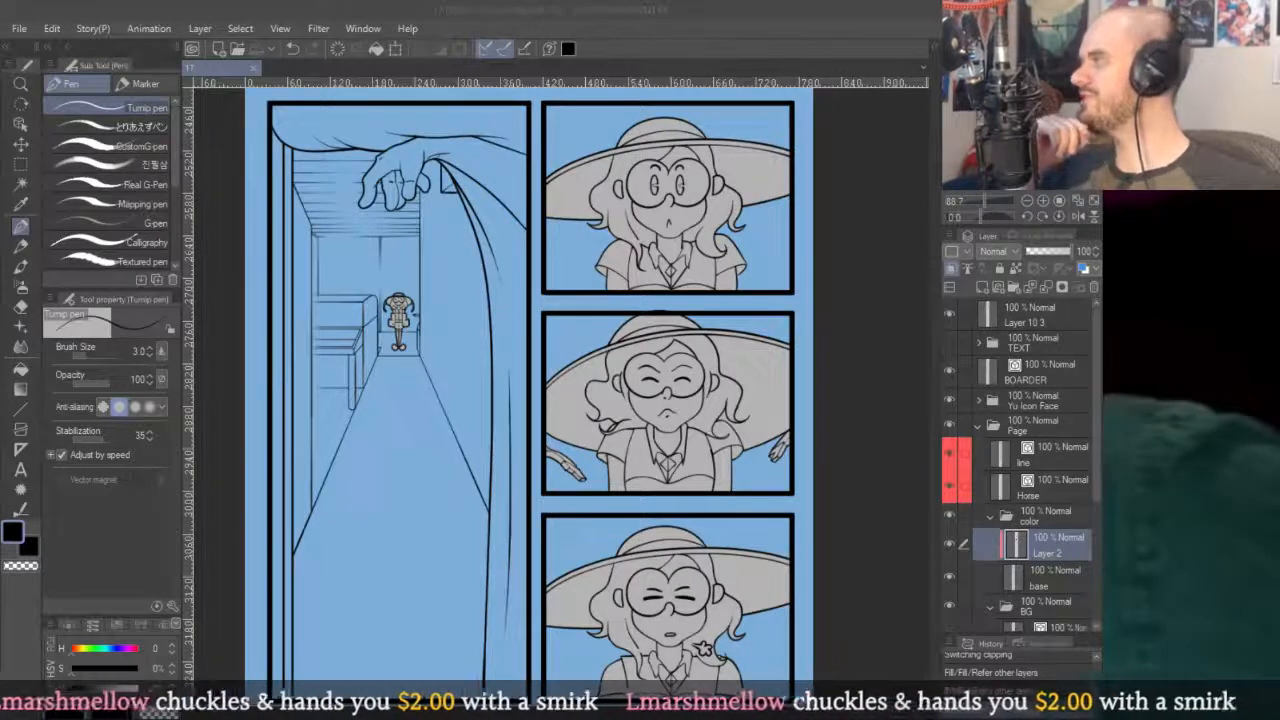
{"action": "key", "text": "ctrl+y"}
{"action": "key", "text": "ctrl+y"}
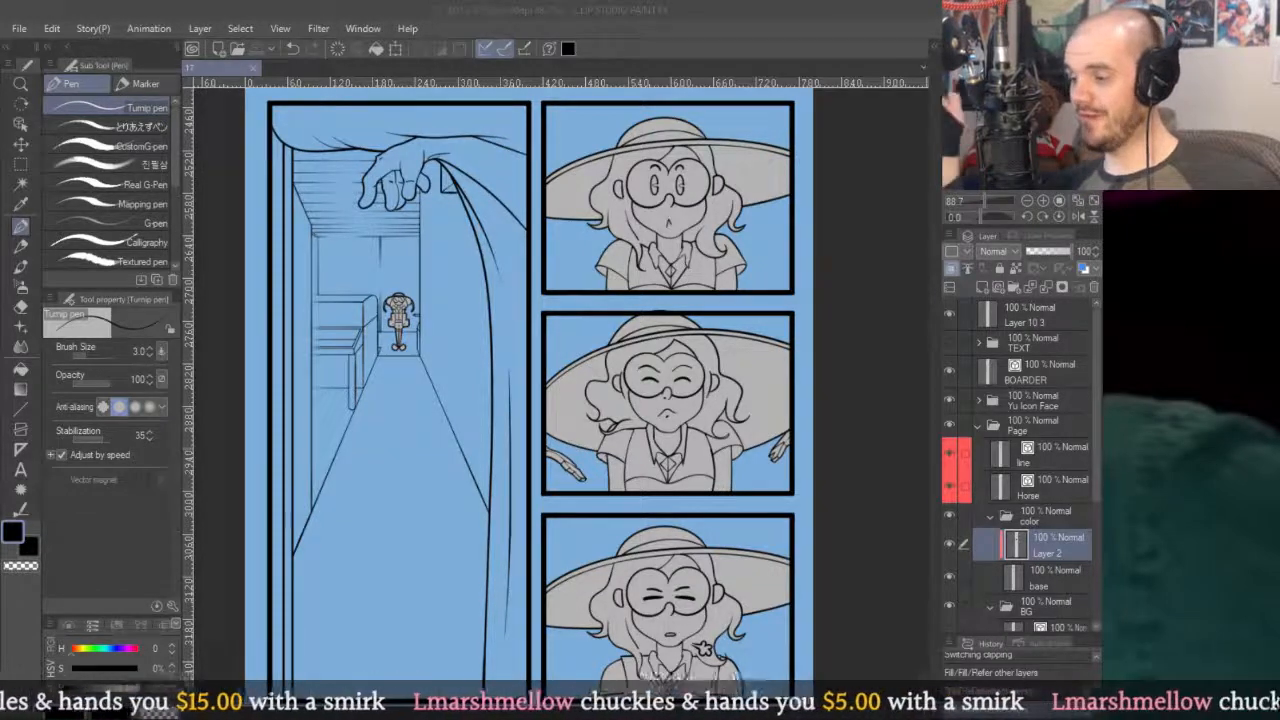
{"action": "left_click", "coordinate": [843, 314]}
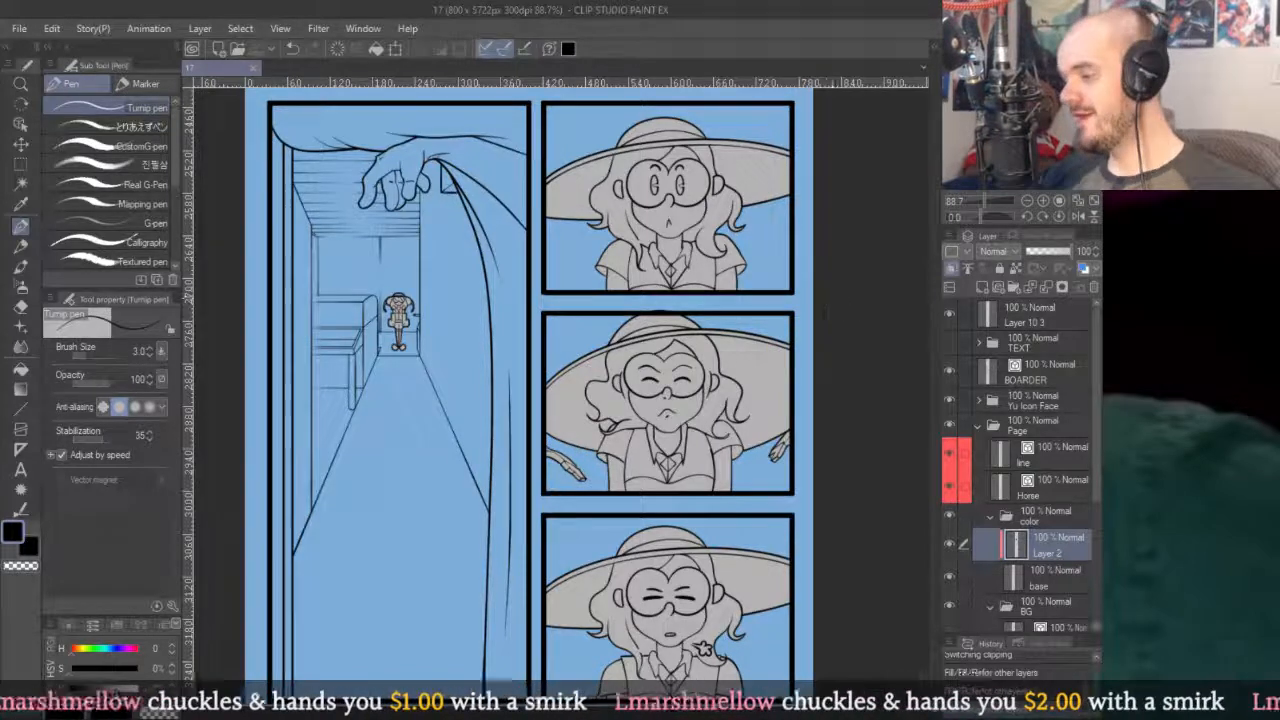
Thicken the thin pupil notch in the right-hand eye of the first portrait panel with Adjust line width.
{"action": "left_click_drag", "start_coordinate": [771, 199], "coordinate": [643, 230]}
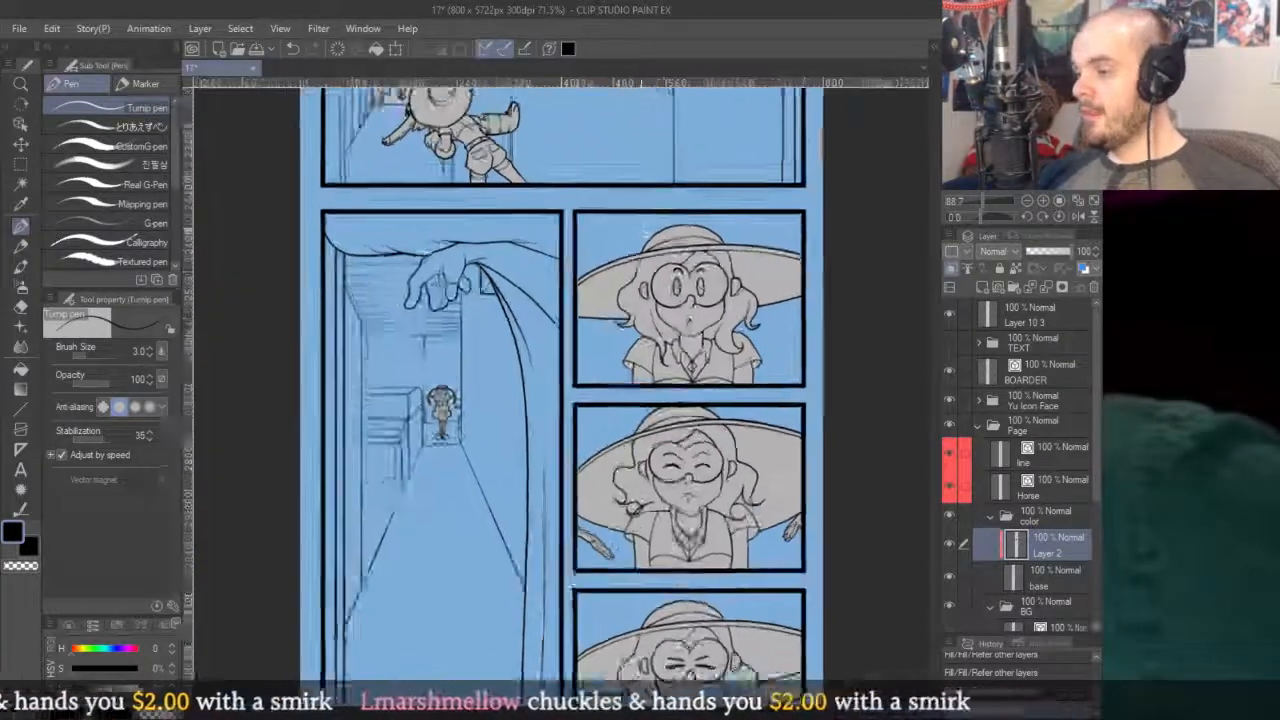
{"action": "scroll", "coordinate": [750, 292], "scroll_direction": "up", "scroll_amount": 10}
{"action": "key", "text": "o"}
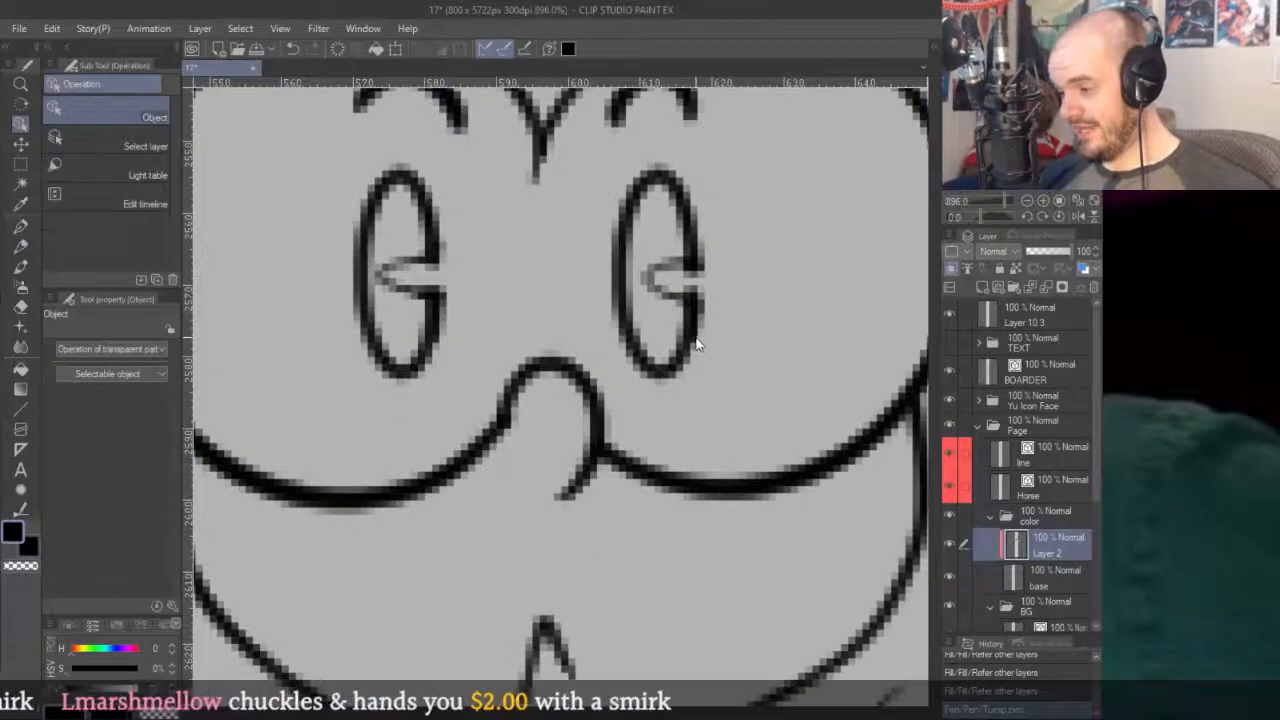
{"action": "left_click", "coordinate": [697, 344]}
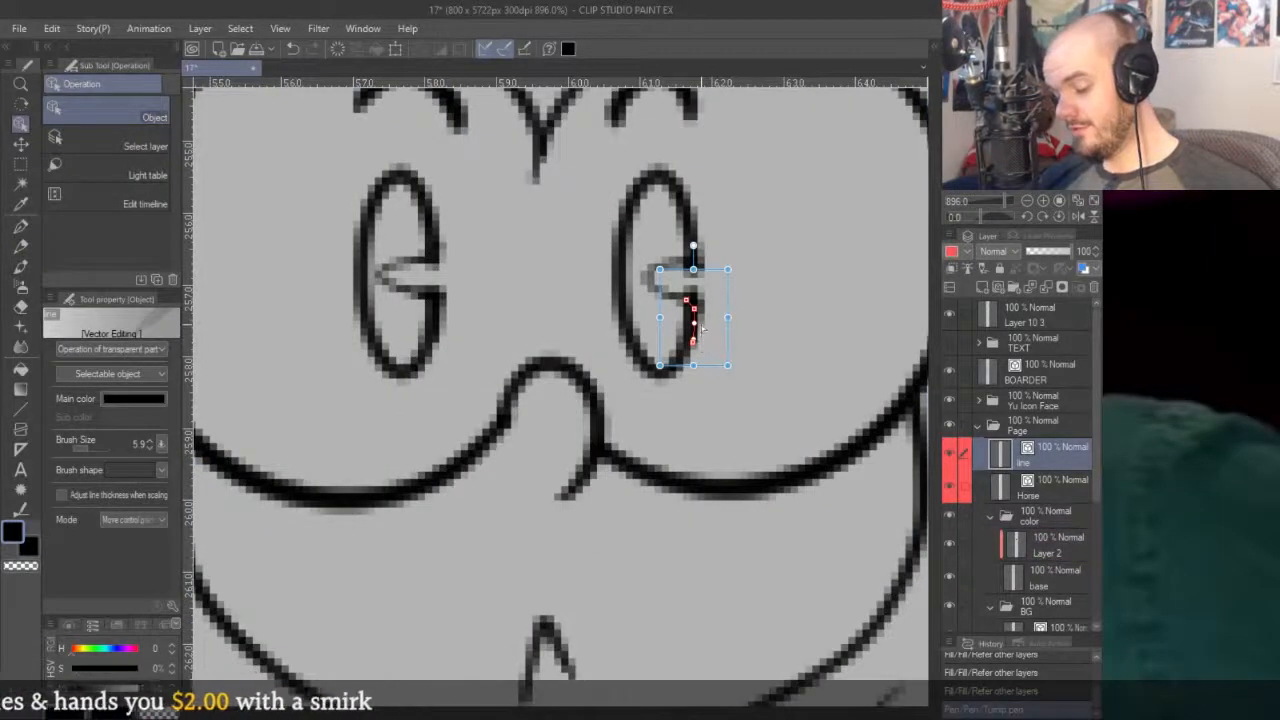
{"action": "left_click_drag", "start_coordinate": [676, 305], "coordinate": [670, 280]}
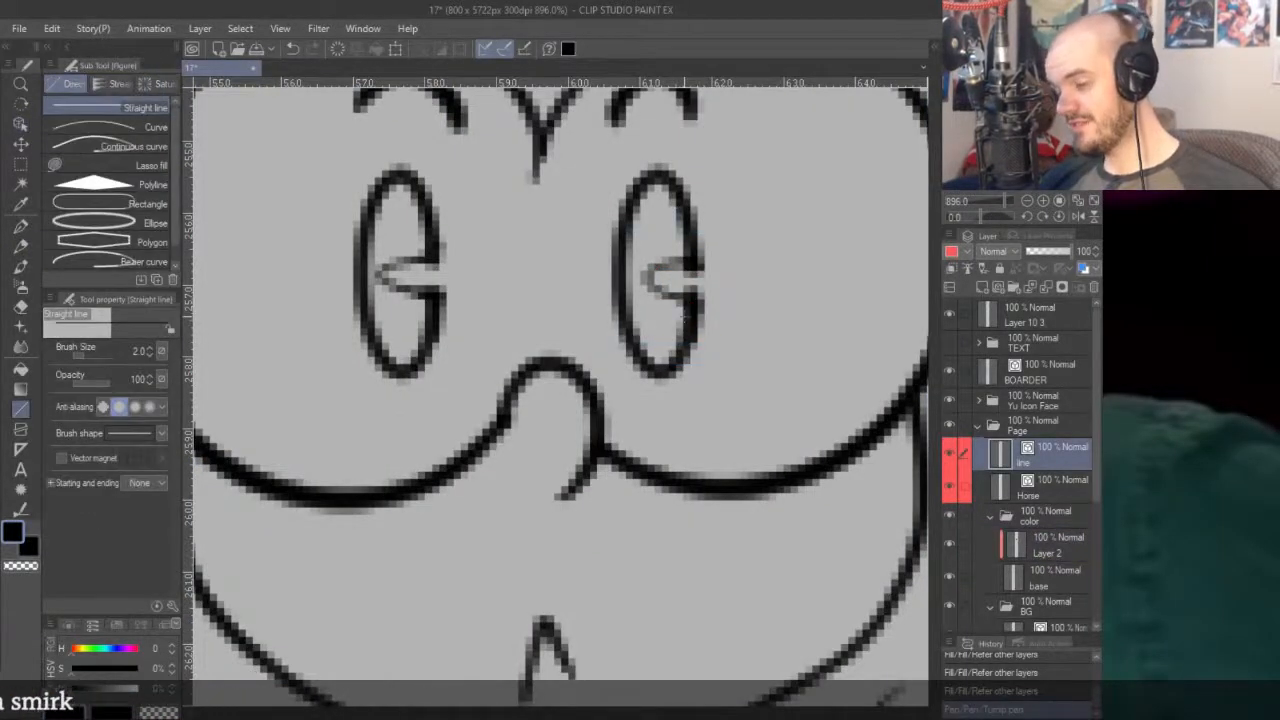
{"action": "key", "text": "y"}
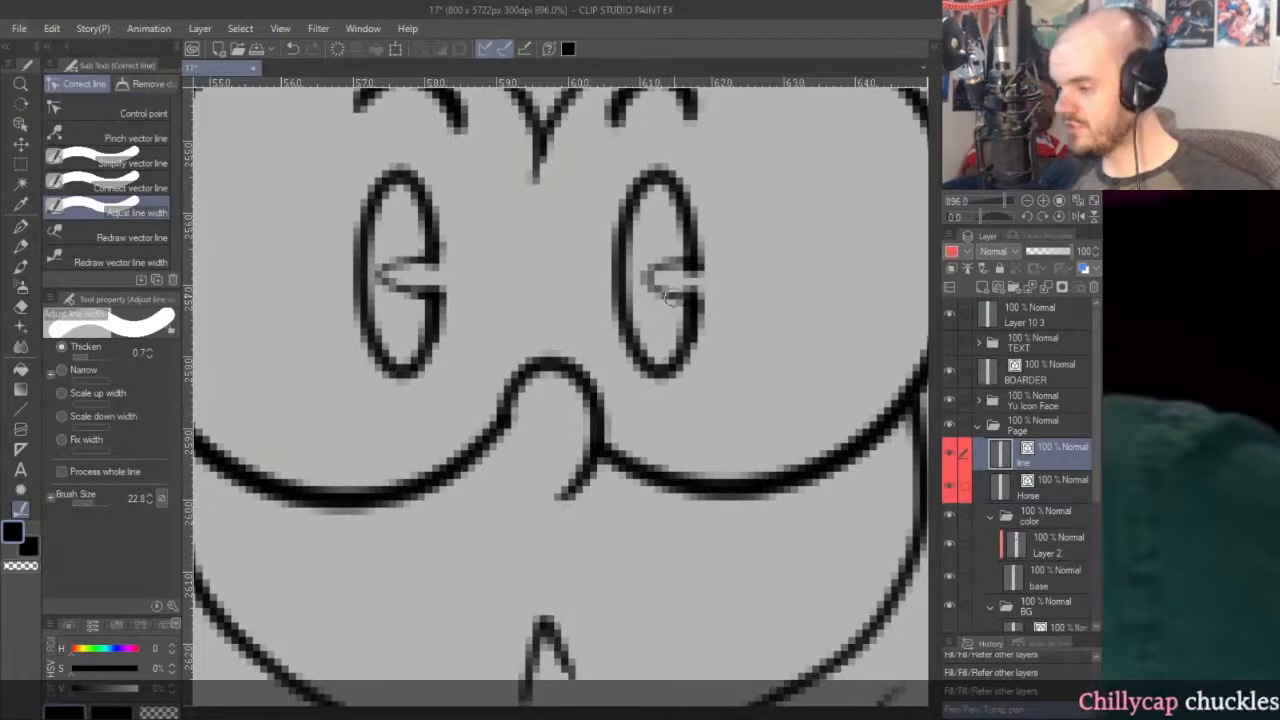
{"action": "left_click_drag", "start_coordinate": [678, 282], "coordinate": [667, 222]}
{"action": "key", "text": "ctrl+z"}
{"action": "left_click_drag", "start_coordinate": [686, 267], "coordinate": [662, 286]}
{"action": "scroll", "coordinate": [716, 234], "scroll_direction": "down", "scroll_amount": 2}
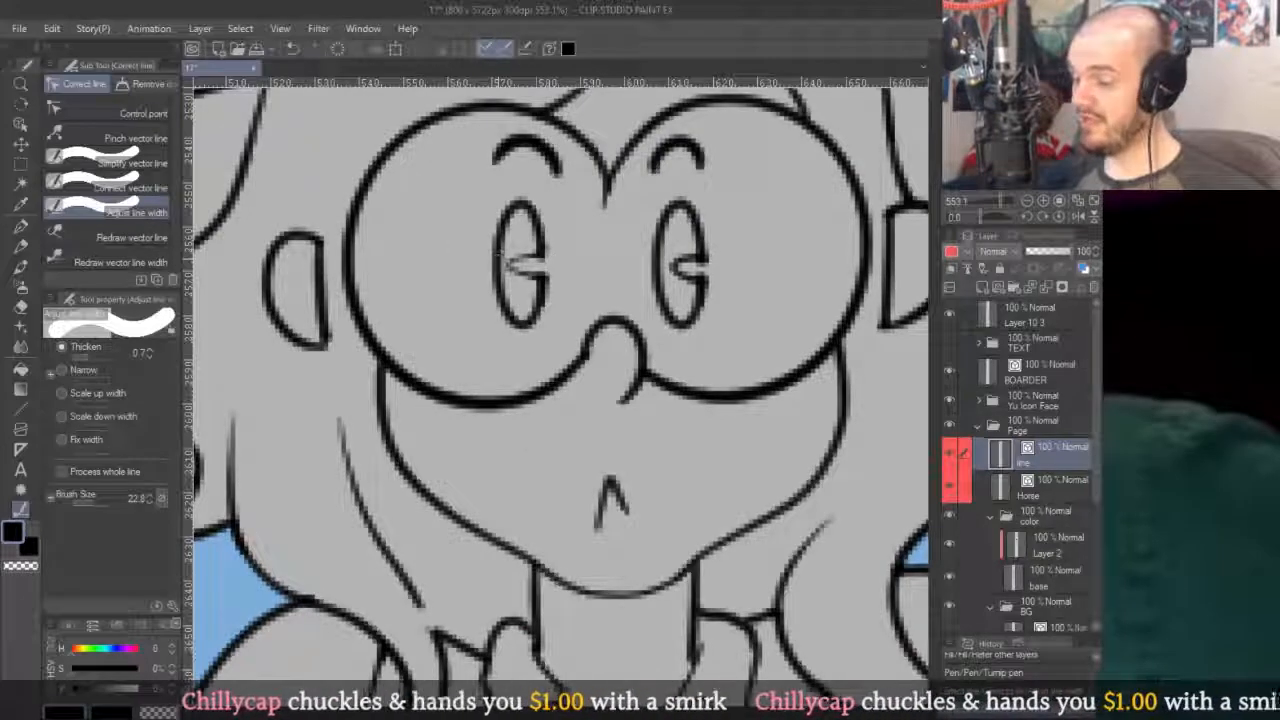
Thicken the pupil notch in the left-hand eye of the same portrait to match the other eye.
{"action": "scroll", "coordinate": [503, 261], "scroll_direction": "up", "scroll_amount": 3}
{"action": "scroll", "coordinate": [543, 334], "scroll_direction": "down", "scroll_amount": 3}
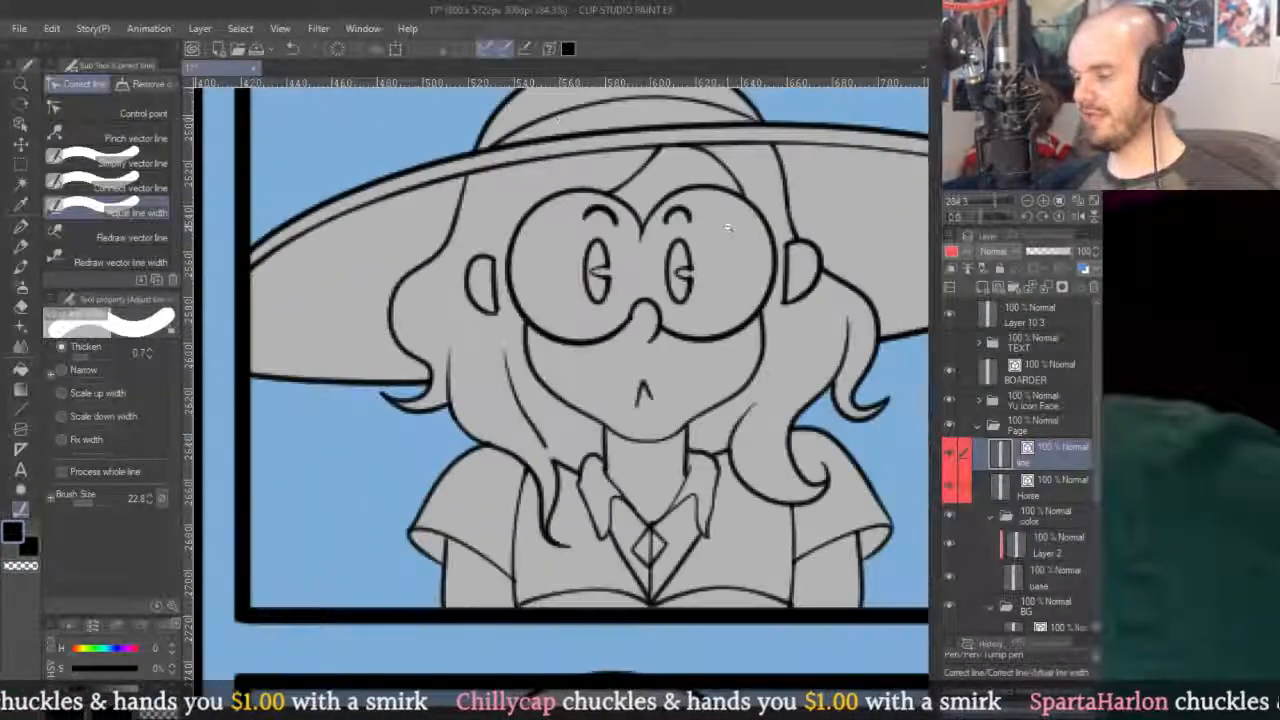
{"action": "scroll", "coordinate": [596, 268], "scroll_direction": "up", "scroll_amount": 4}
{"action": "scroll", "coordinate": [700, 285], "scroll_direction": "down", "scroll_amount": 4}
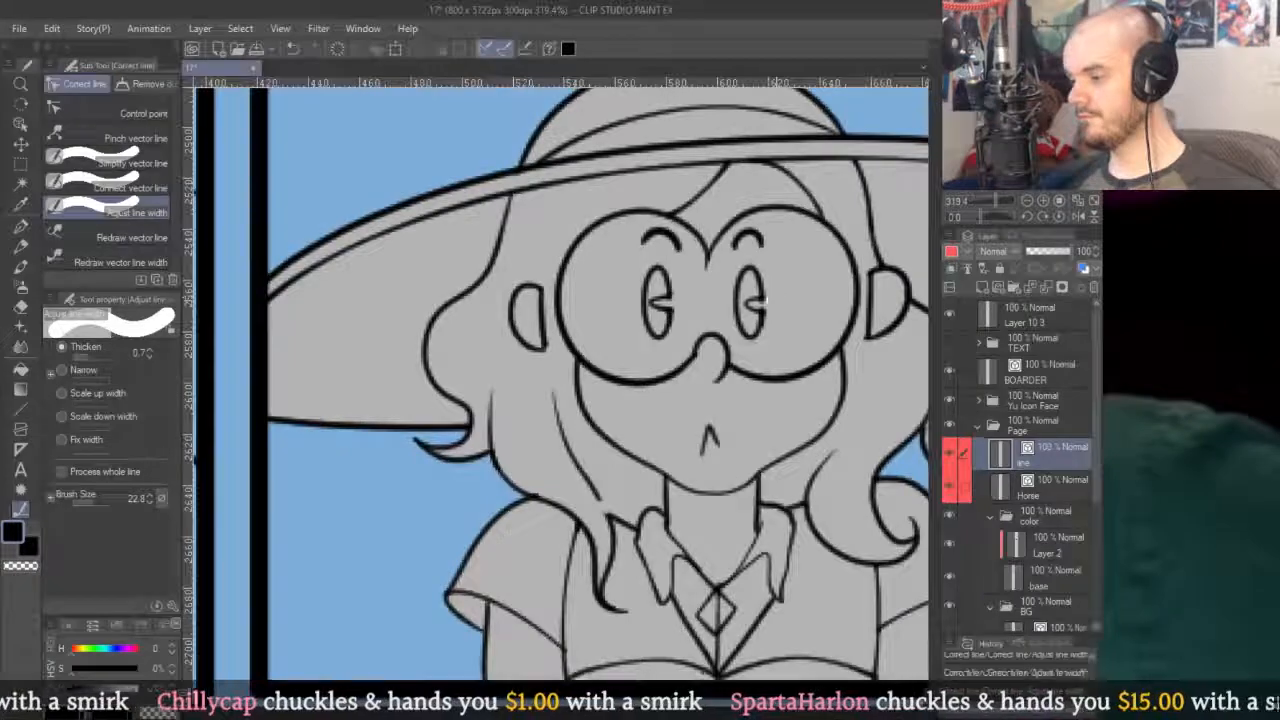
{"action": "scroll", "coordinate": [712, 275], "scroll_direction": "up", "scroll_amount": 4}
{"action": "scroll", "coordinate": [712, 280], "scroll_direction": "down", "scroll_amount": 5}
{"action": "scroll", "coordinate": [715, 295], "scroll_direction": "up", "scroll_amount": 3}
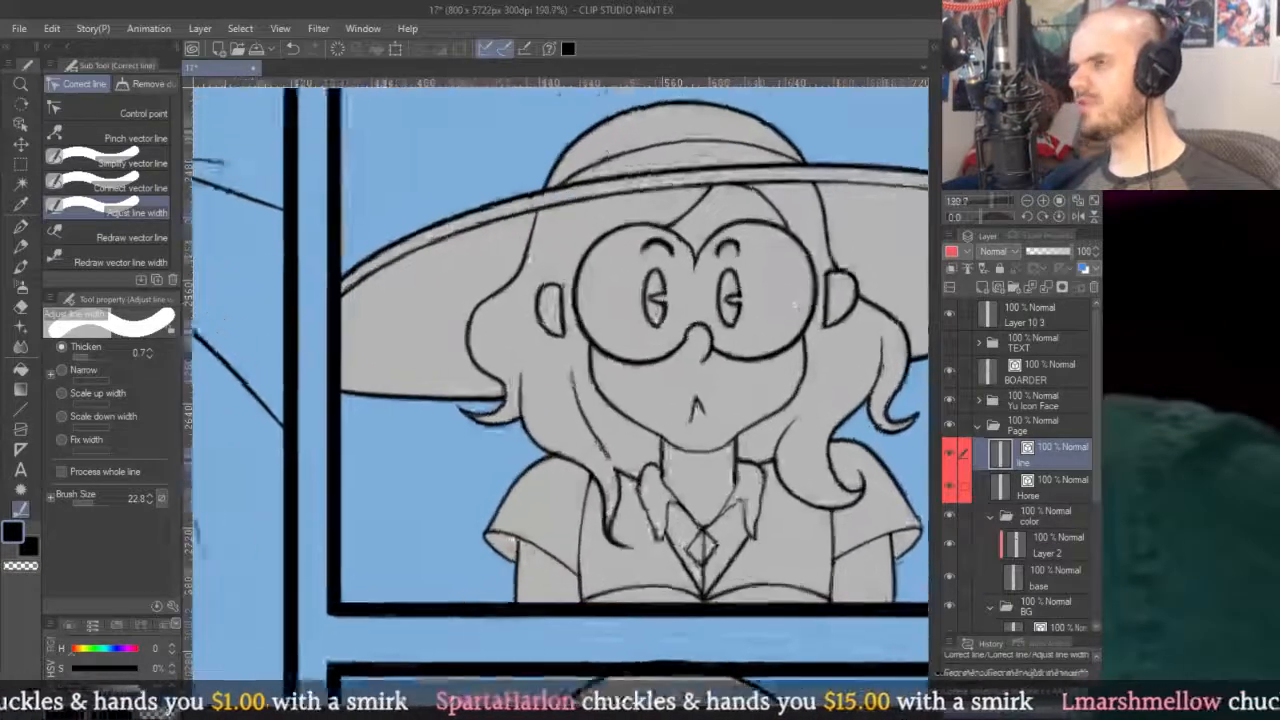
Reshape the pupil notches of both eyes in the first portrait panel by moving their vector control points.
{"action": "scroll", "coordinate": [715, 305], "scroll_direction": "up", "scroll_amount": 5}
{"action": "key", "text": "o"}
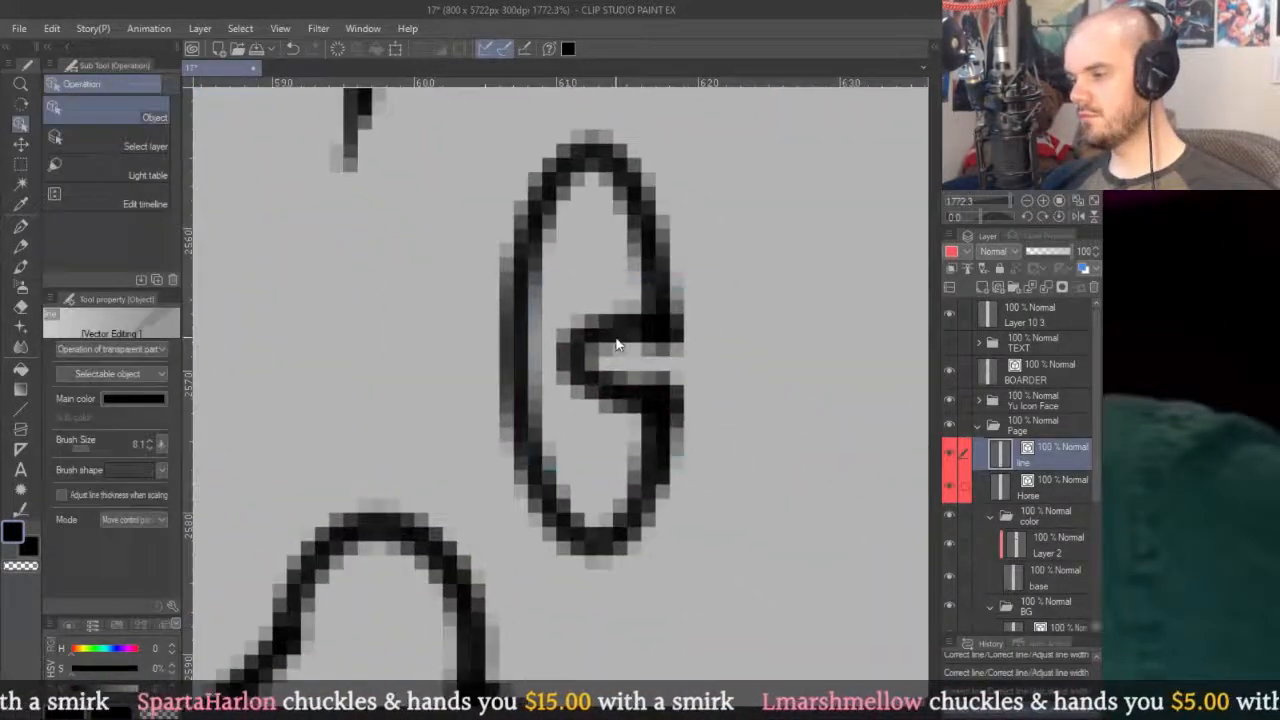
{"action": "left_click", "coordinate": [617, 349]}
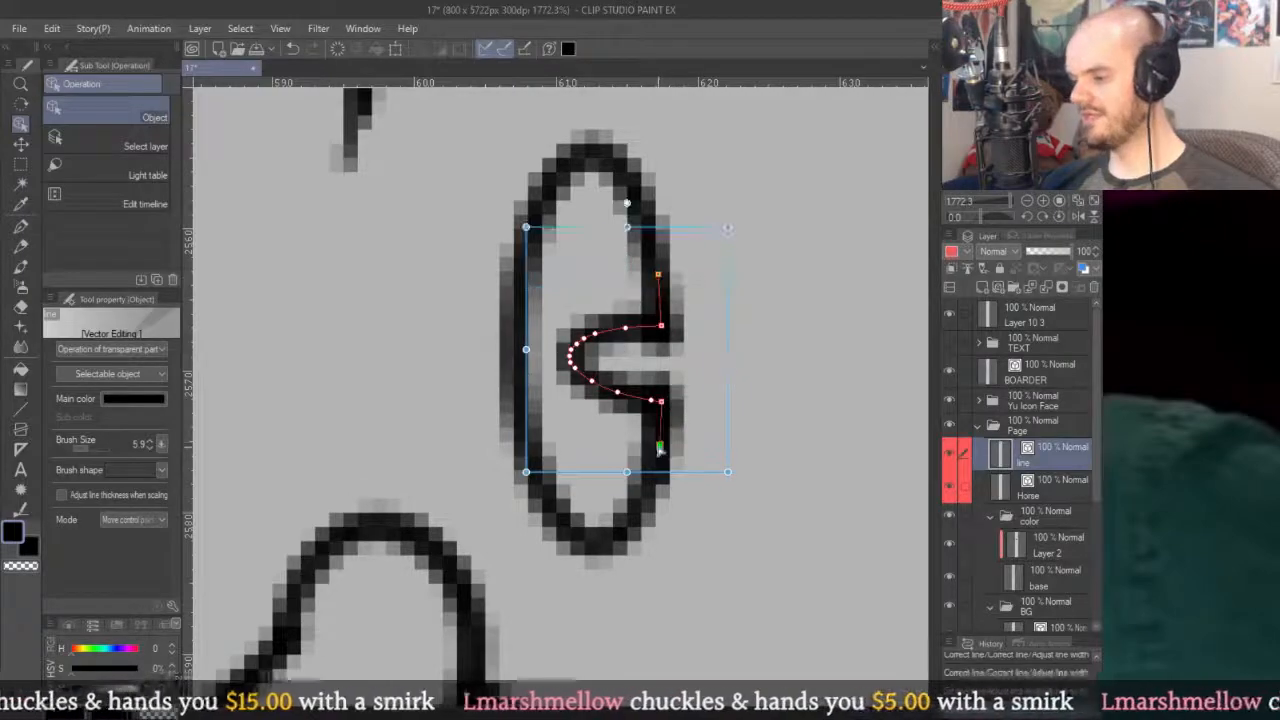
{"action": "scroll", "coordinate": [700, 310], "scroll_direction": "down", "scroll_amount": 5}
{"action": "scroll", "coordinate": [610, 215], "scroll_direction": "down", "scroll_amount": 3}
{"action": "scroll", "coordinate": [625, 295], "scroll_direction": "up", "scroll_amount": 8}
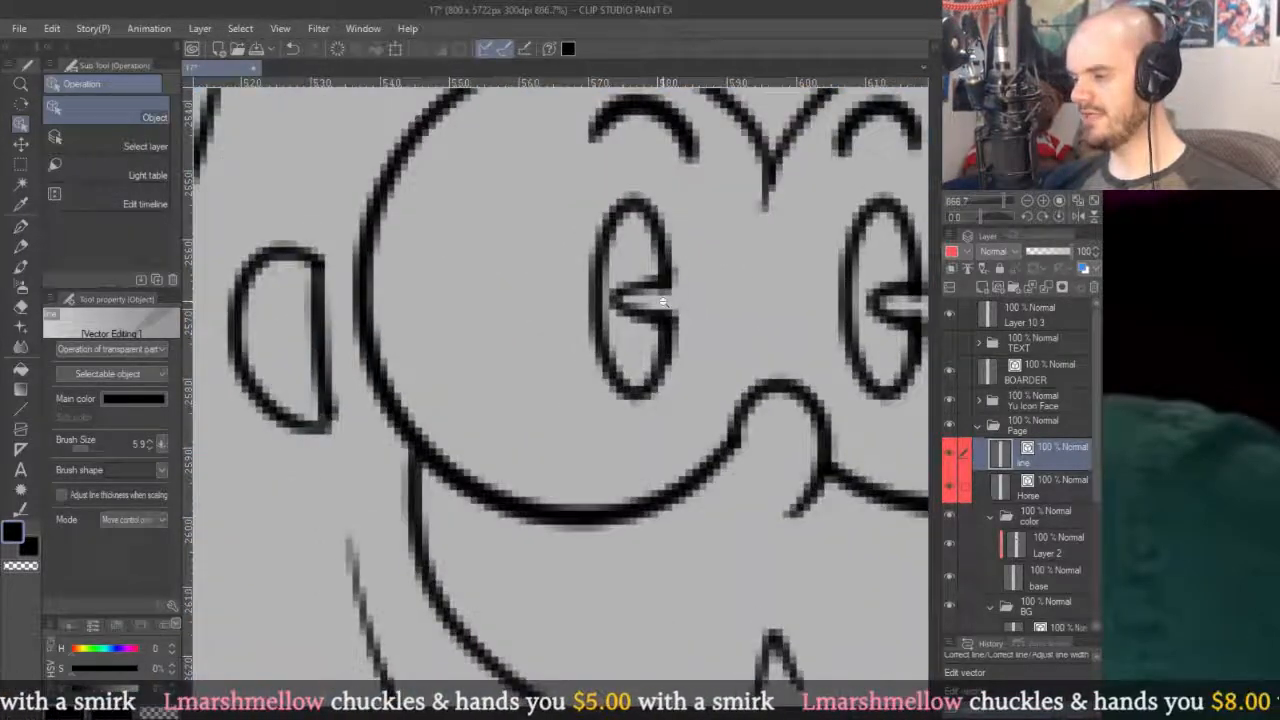
{"action": "left_click", "coordinate": [637, 298]}
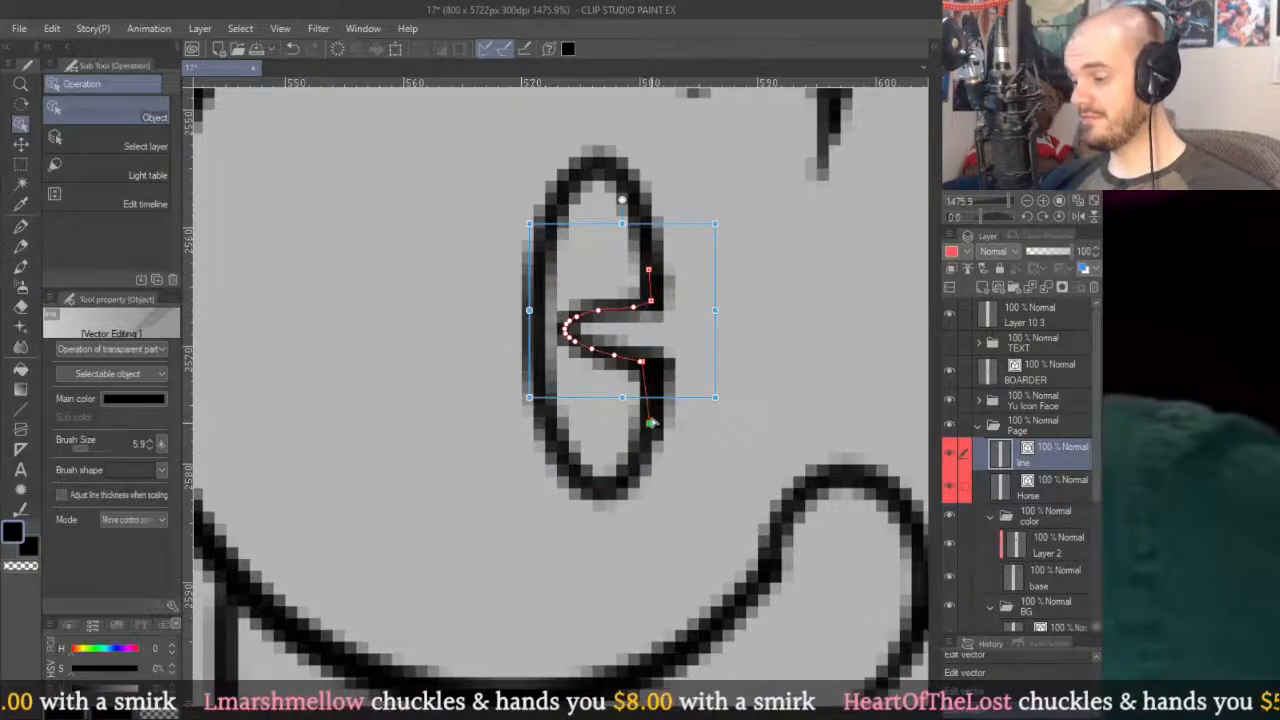
{"action": "scroll", "coordinate": [660, 372], "scroll_direction": "down", "scroll_amount": 15}
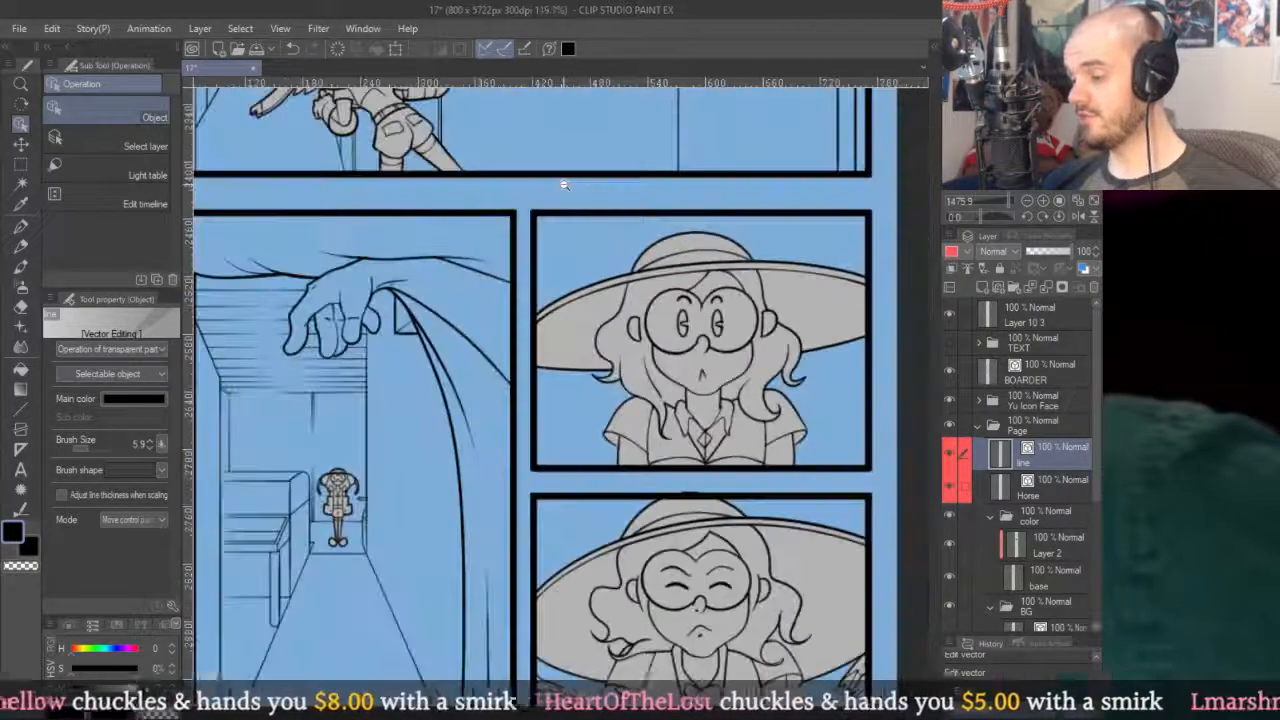
Look over the line art of the comic page's panels, from the portrait column to the start of the page.
{"action": "scroll", "coordinate": [652, 298], "scroll_direction": "up", "scroll_amount": 3}
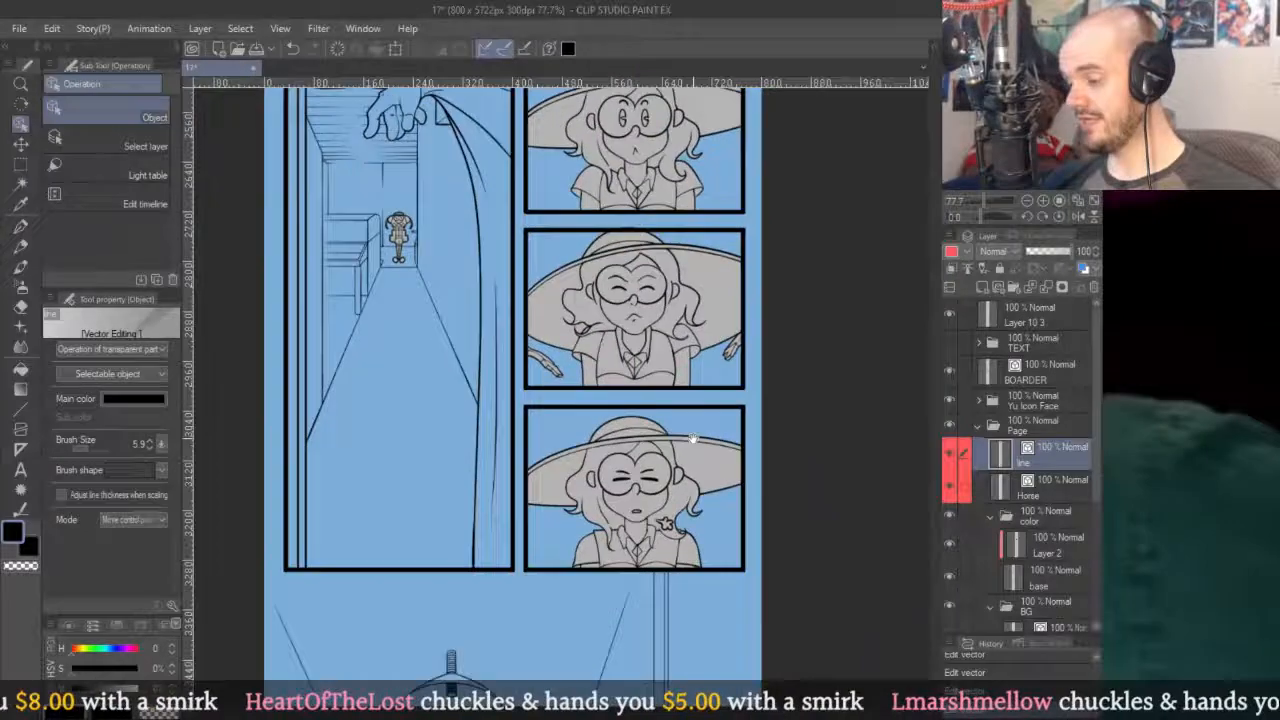
{"action": "key", "text": "p"}
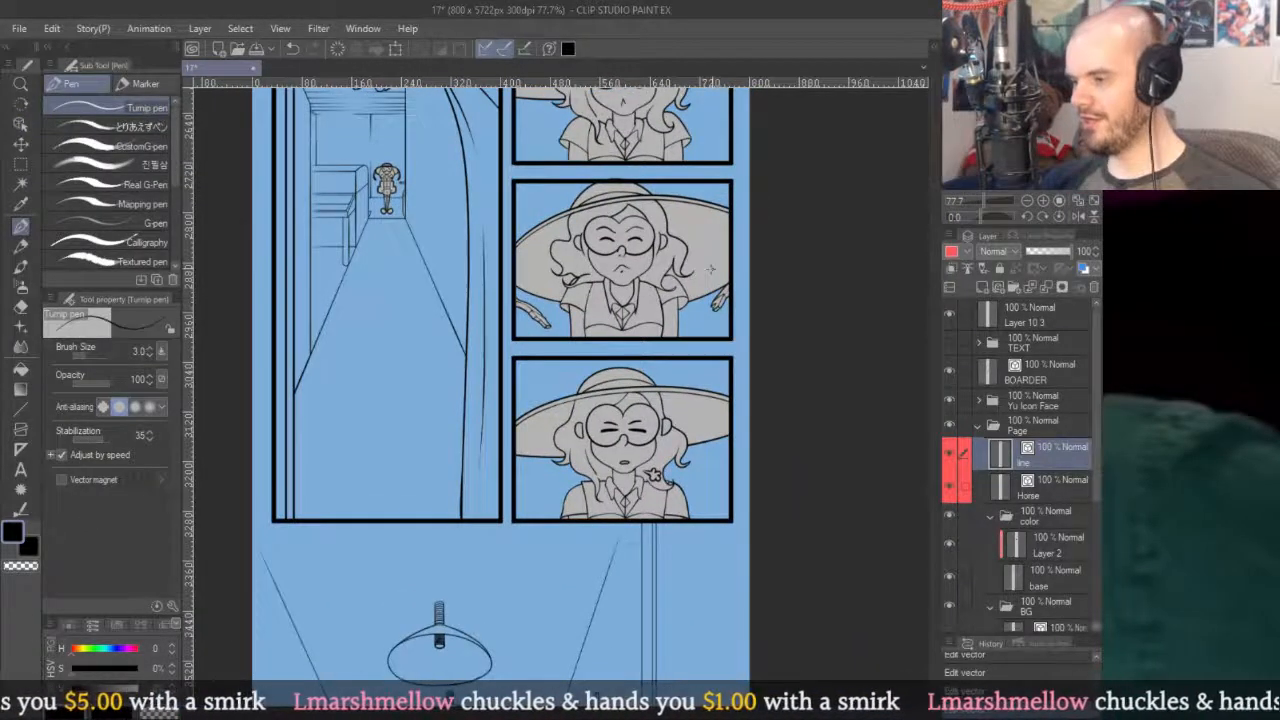
{"action": "scroll", "coordinate": [642, 297], "scroll_direction": "up", "scroll_amount": 4}
{"action": "scroll", "coordinate": [644, 297], "scroll_direction": "down", "scroll_amount": 4}
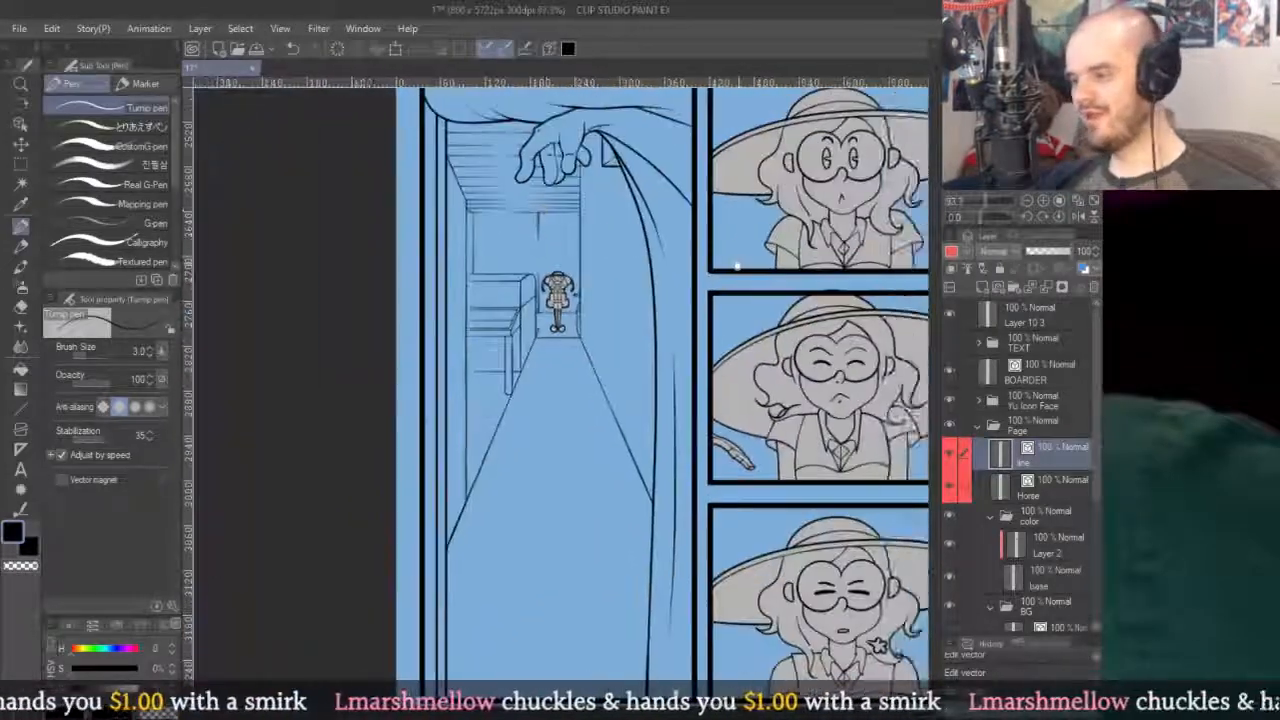
{"action": "left_click_drag", "start_coordinate": [738, 266], "coordinate": [687, 361]}
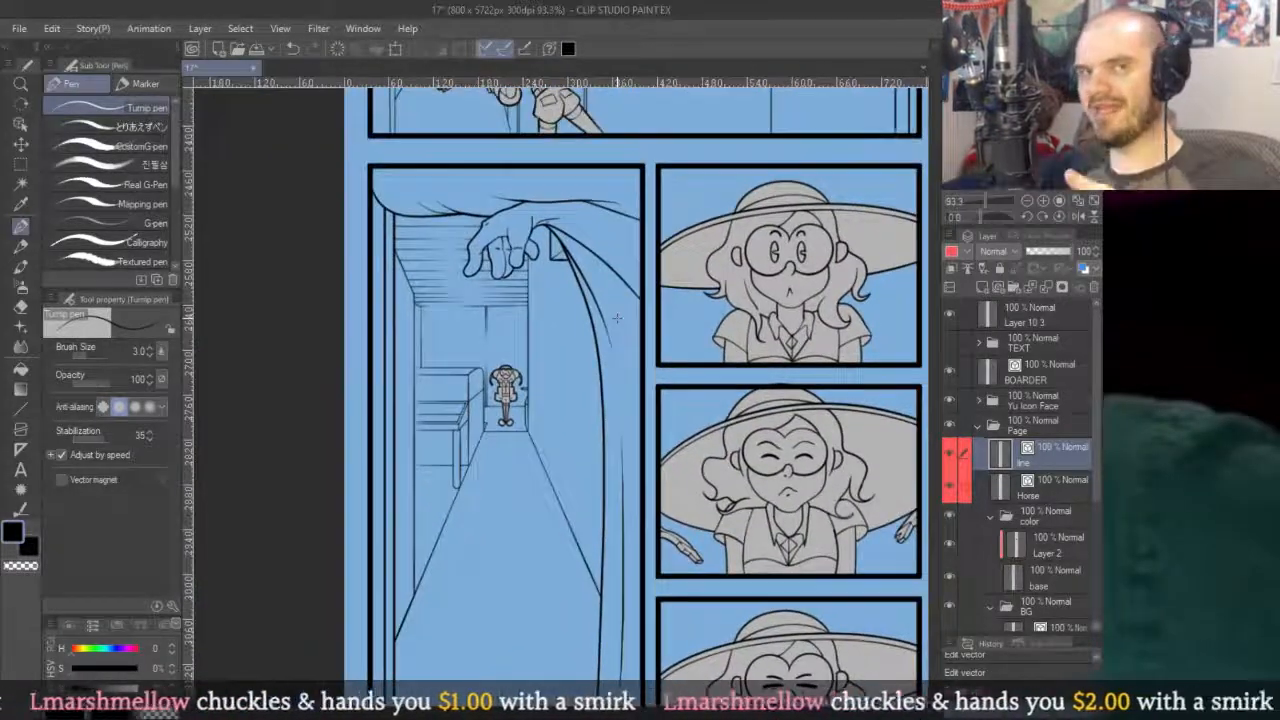
{"action": "scroll", "coordinate": [617, 318], "scroll_direction": "down", "scroll_amount": 5}
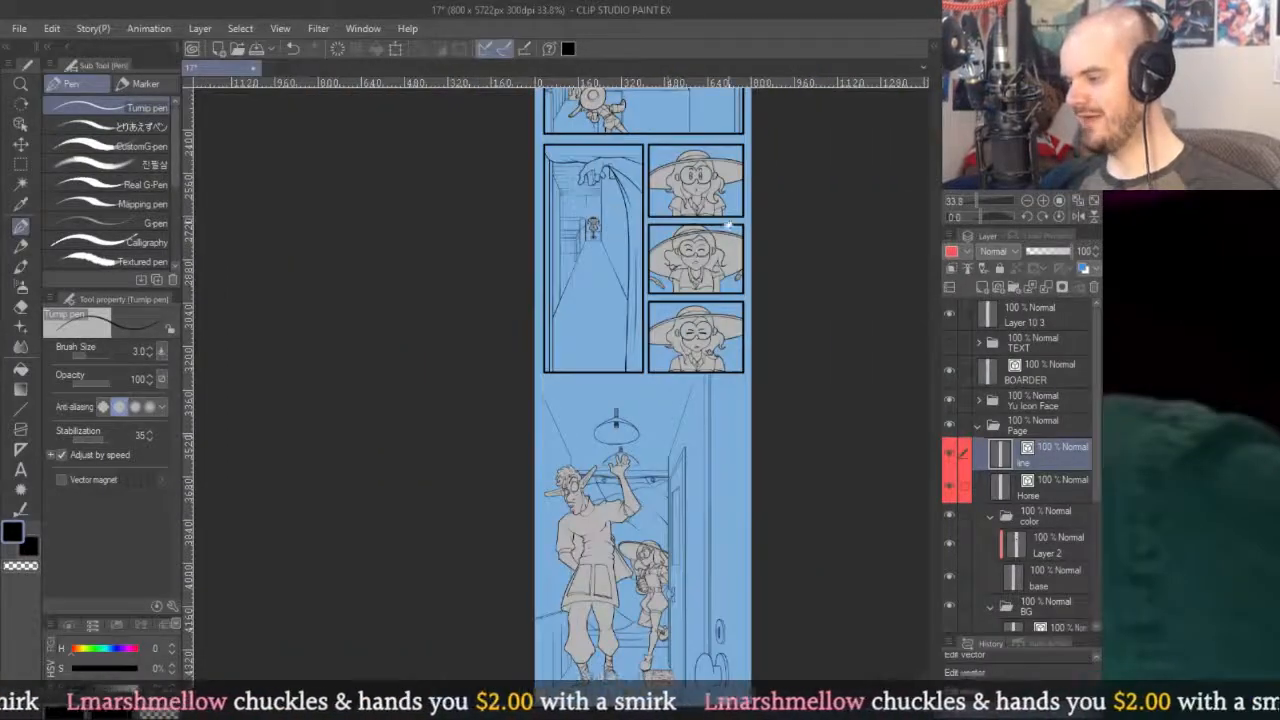
{"action": "left_click_drag", "start_coordinate": [723, 226], "coordinate": [686, 538]}
{"action": "left_click_drag", "start_coordinate": [658, 230], "coordinate": [661, 528]}
{"action": "left_click_drag", "start_coordinate": [687, 262], "coordinate": [681, 291]}
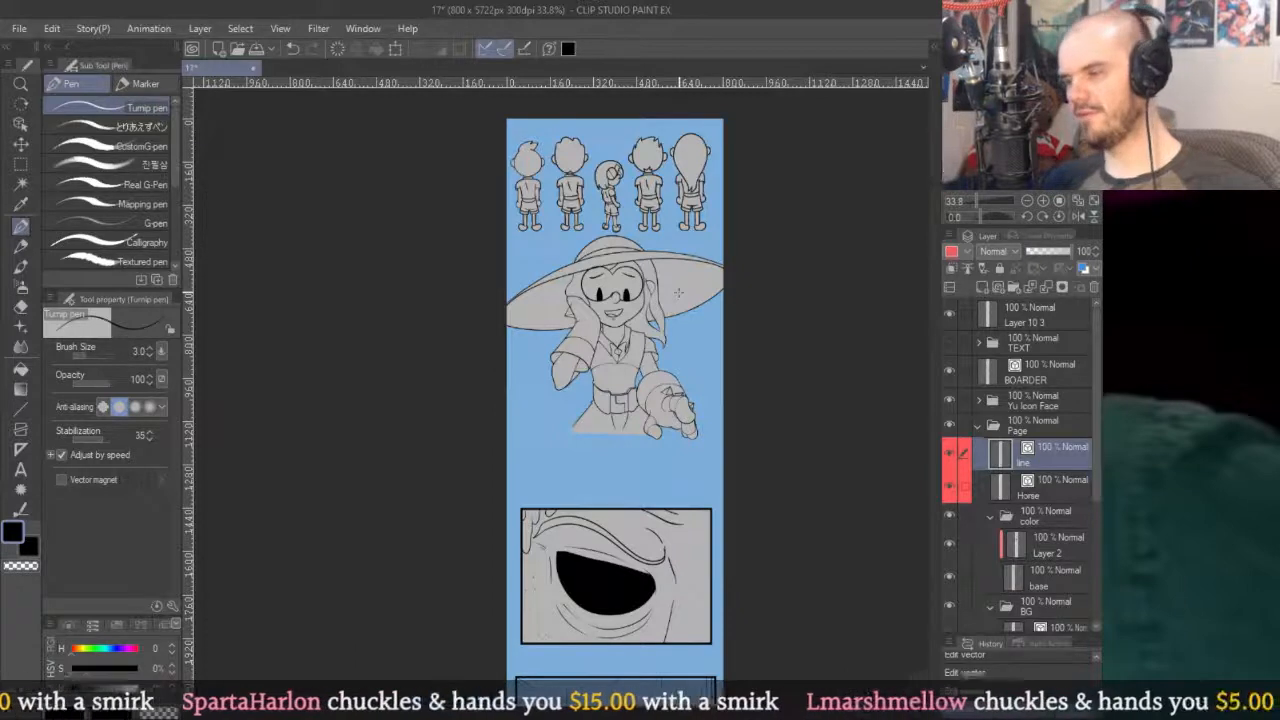
Thicken the hair line between the hat brim and the raised hand on the large hat girl with Adjust line width.
{"action": "scroll", "coordinate": [607, 296], "scroll_direction": "up", "scroll_amount": 10}
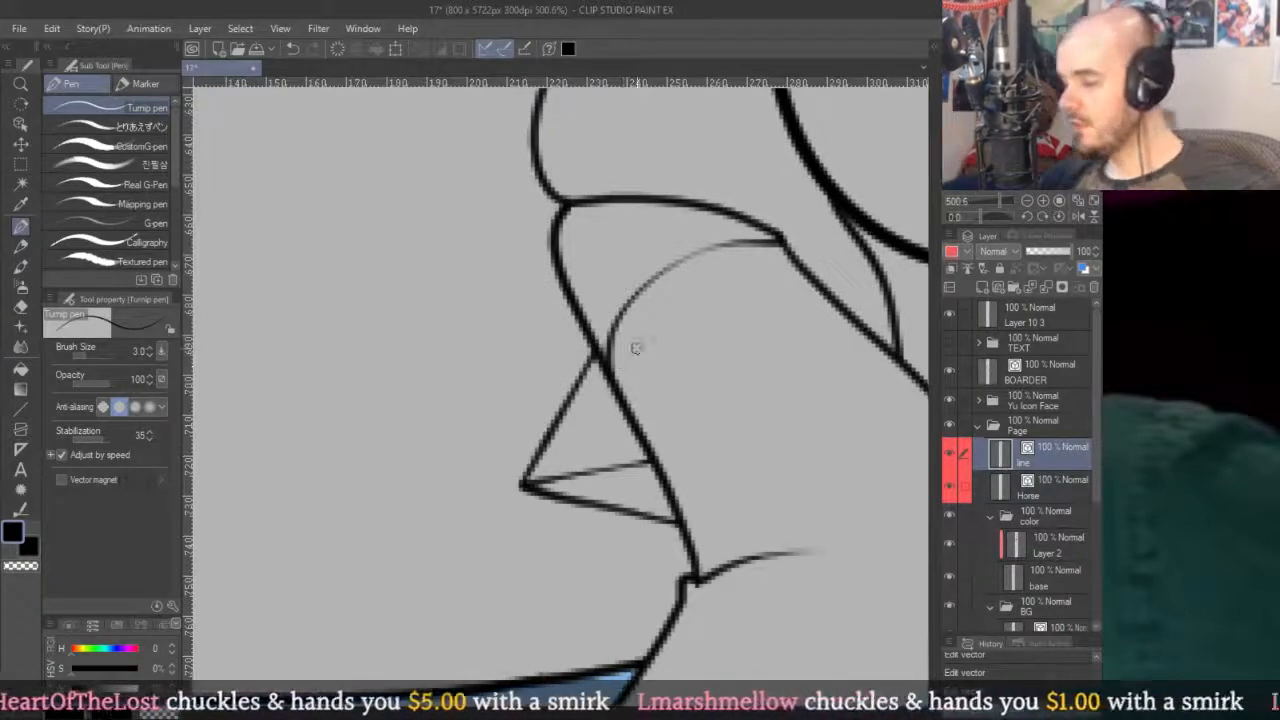
{"action": "key", "text": "y"}
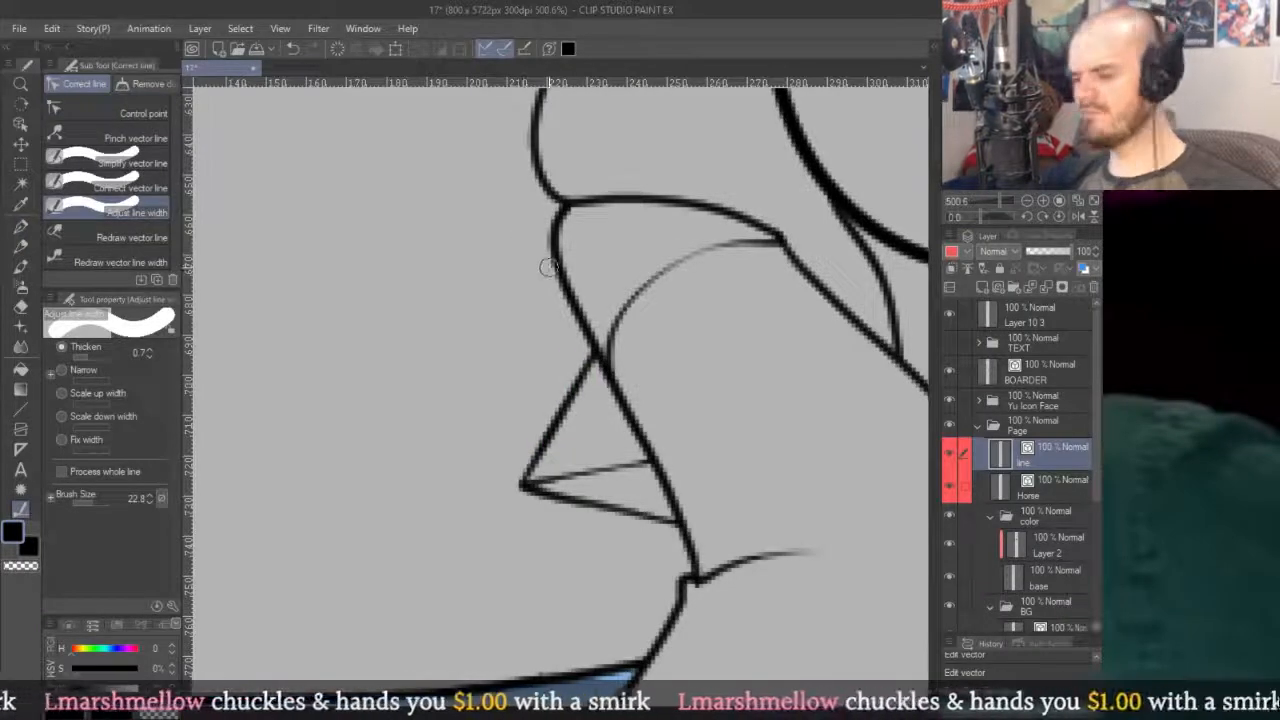
{"action": "scroll", "coordinate": [548, 267], "scroll_direction": "down", "scroll_amount": 5}
{"action": "scroll", "coordinate": [503, 206], "scroll_direction": "up", "scroll_amount": 2}
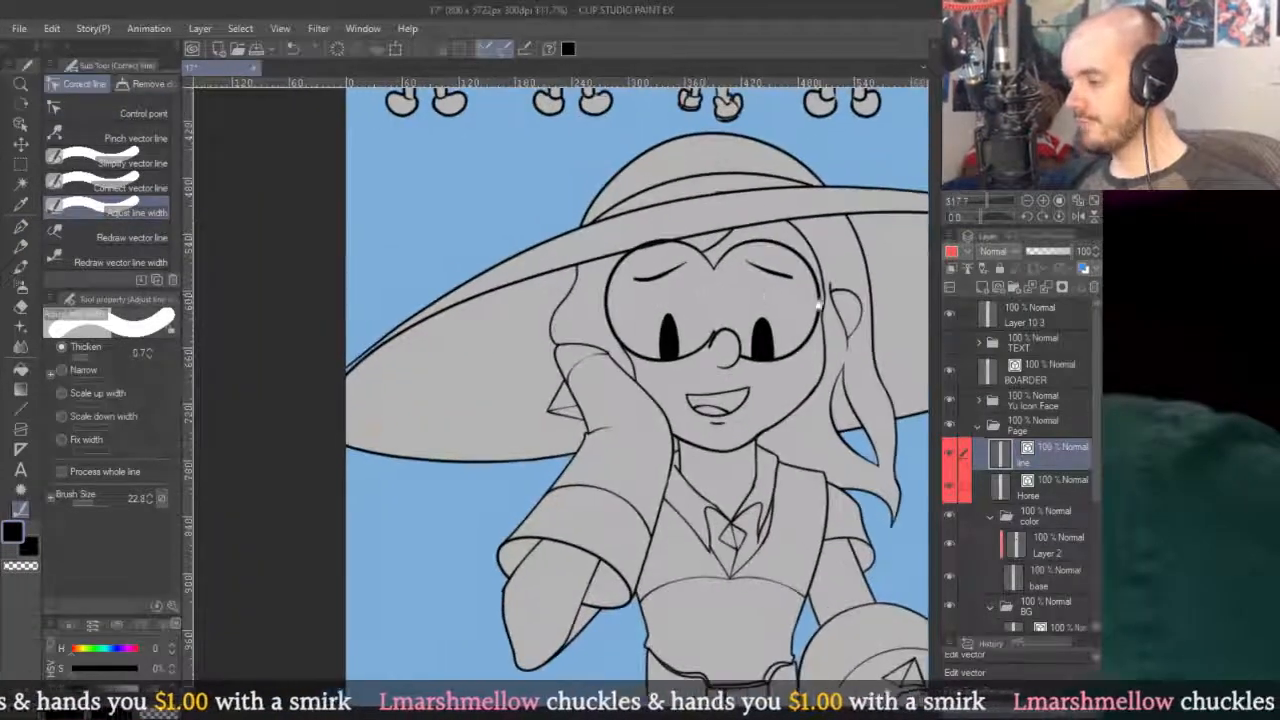
{"action": "scroll", "coordinate": [818, 305], "scroll_direction": "down", "scroll_amount": 6}
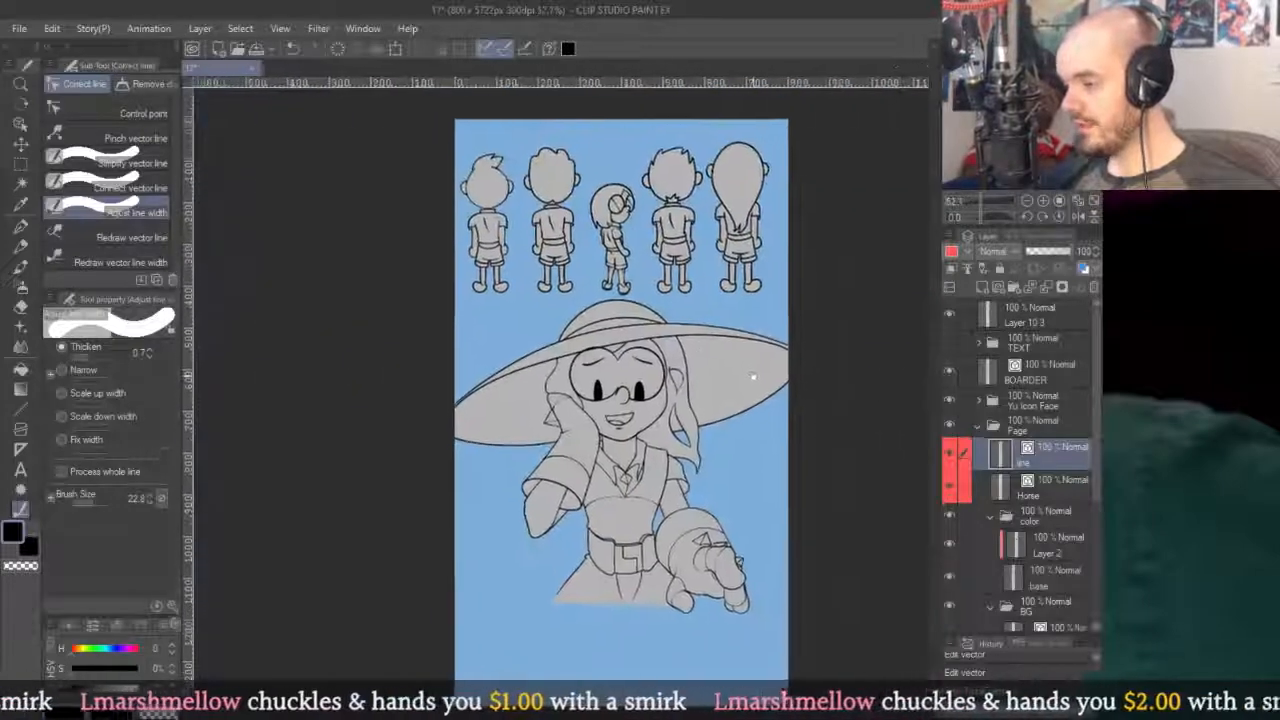
{"action": "key", "text": "g"}
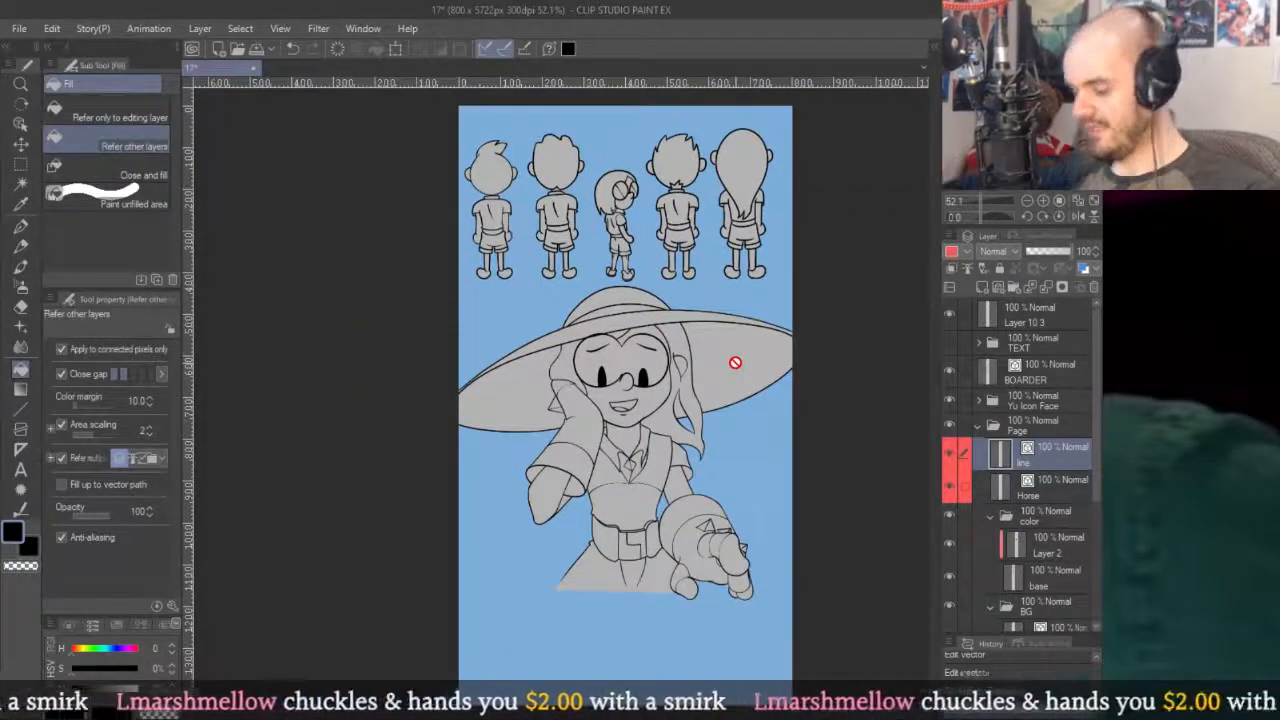
{"action": "scroll", "coordinate": [735, 362], "scroll_direction": "up", "scroll_amount": 10}
{"action": "key", "text": "y"}
{"action": "left_click_drag", "start_coordinate": [563, 360], "coordinate": [533, 515]}
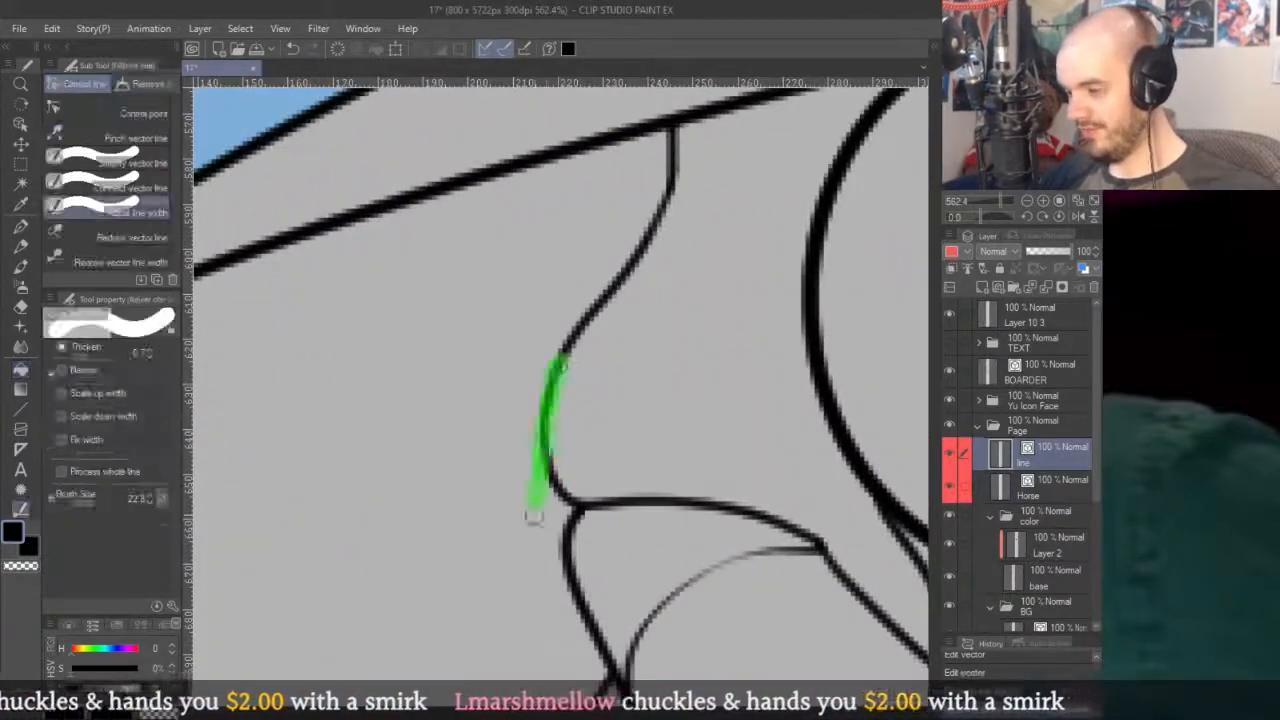
{"action": "scroll", "coordinate": [574, 243], "scroll_direction": "down", "scroll_amount": 10}
{"action": "scroll", "coordinate": [779, 358], "scroll_direction": "up", "scroll_amount": 8}
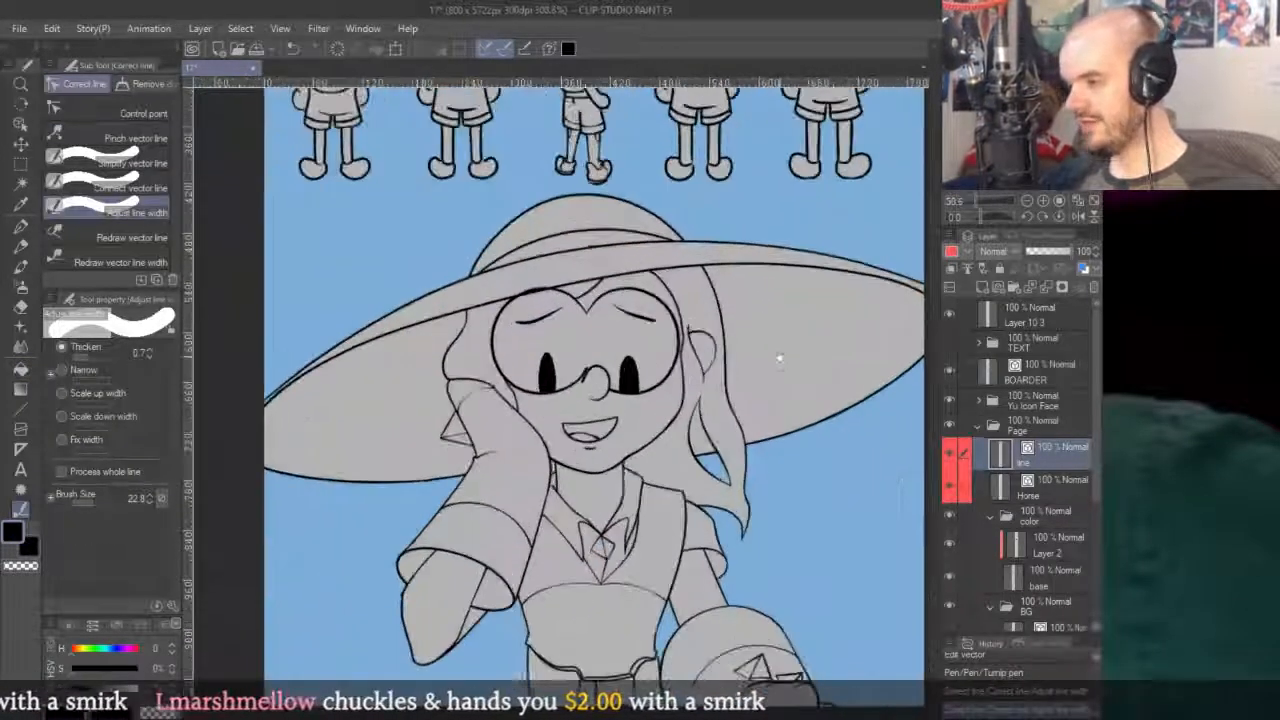
{"action": "scroll", "coordinate": [777, 364], "scroll_direction": "up", "scroll_amount": 2}
{"action": "scroll", "coordinate": [737, 443], "scroll_direction": "down", "scroll_amount": 8}
{"action": "scroll", "coordinate": [733, 420], "scroll_direction": "up", "scroll_amount": 1}
{"action": "scroll", "coordinate": [731, 410], "scroll_direction": "down", "scroll_amount": 1}
Try thinning the line work at the large girl's cheek and hand with Adjust line width set to Narrow, 0.5.
{"action": "scroll", "coordinate": [647, 390], "scroll_direction": "up", "scroll_amount": 10}
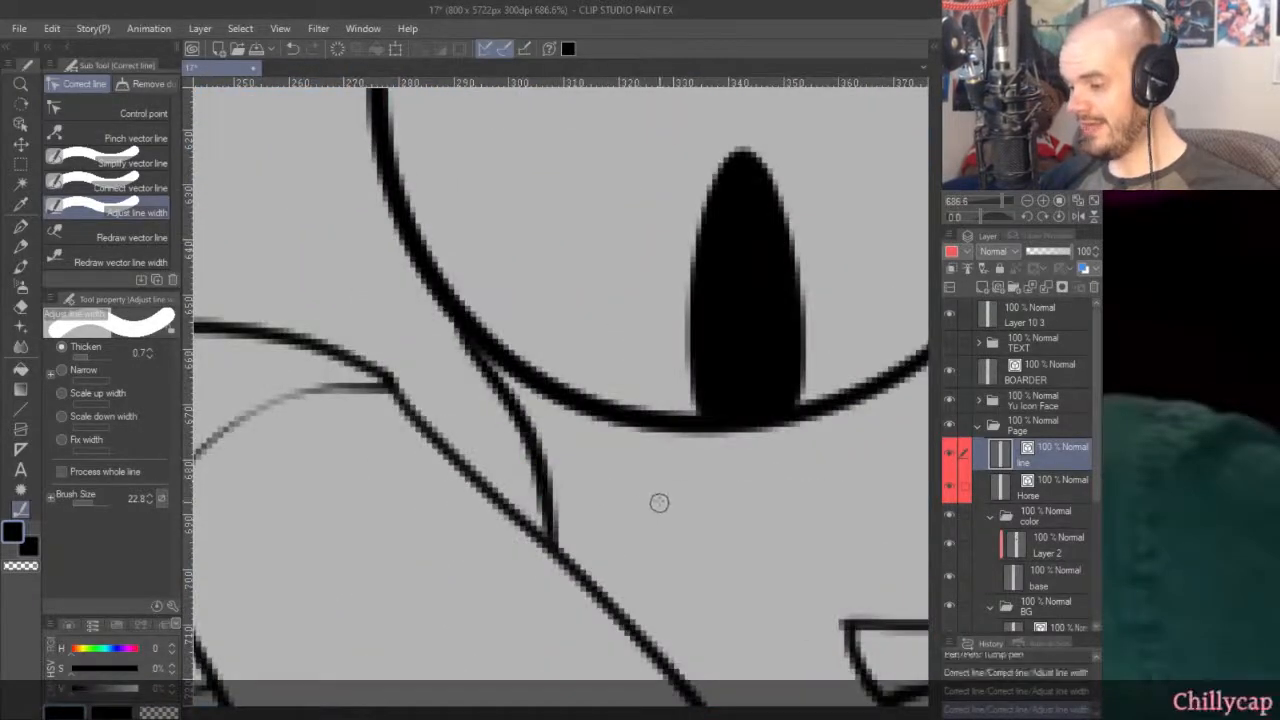
{"action": "left_click", "coordinate": [63, 370]}
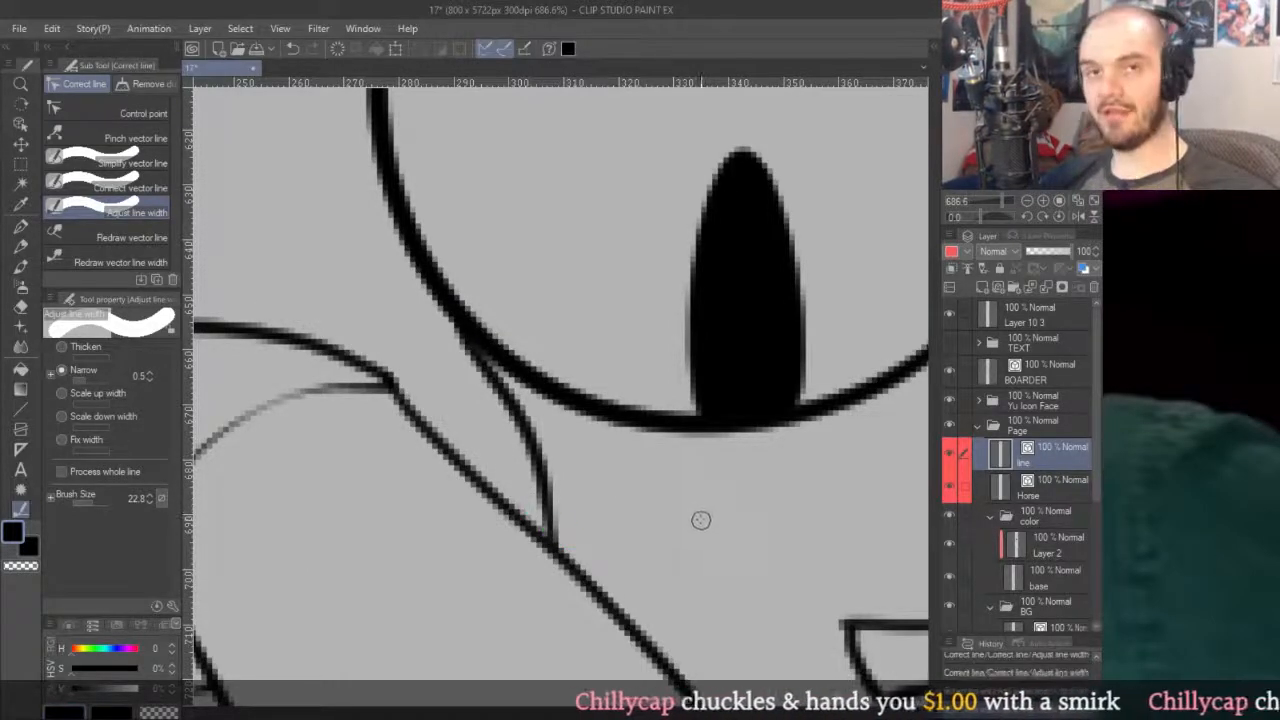
{"action": "key", "text": "ctrl+z"}
{"action": "key", "text": "p"}
{"action": "scroll", "coordinate": [689, 315], "scroll_direction": "down", "scroll_amount": 2}
{"action": "key", "text": "ctrl+0"}
{"action": "scroll", "coordinate": [763, 368], "scroll_direction": "up", "scroll_amount": 4}
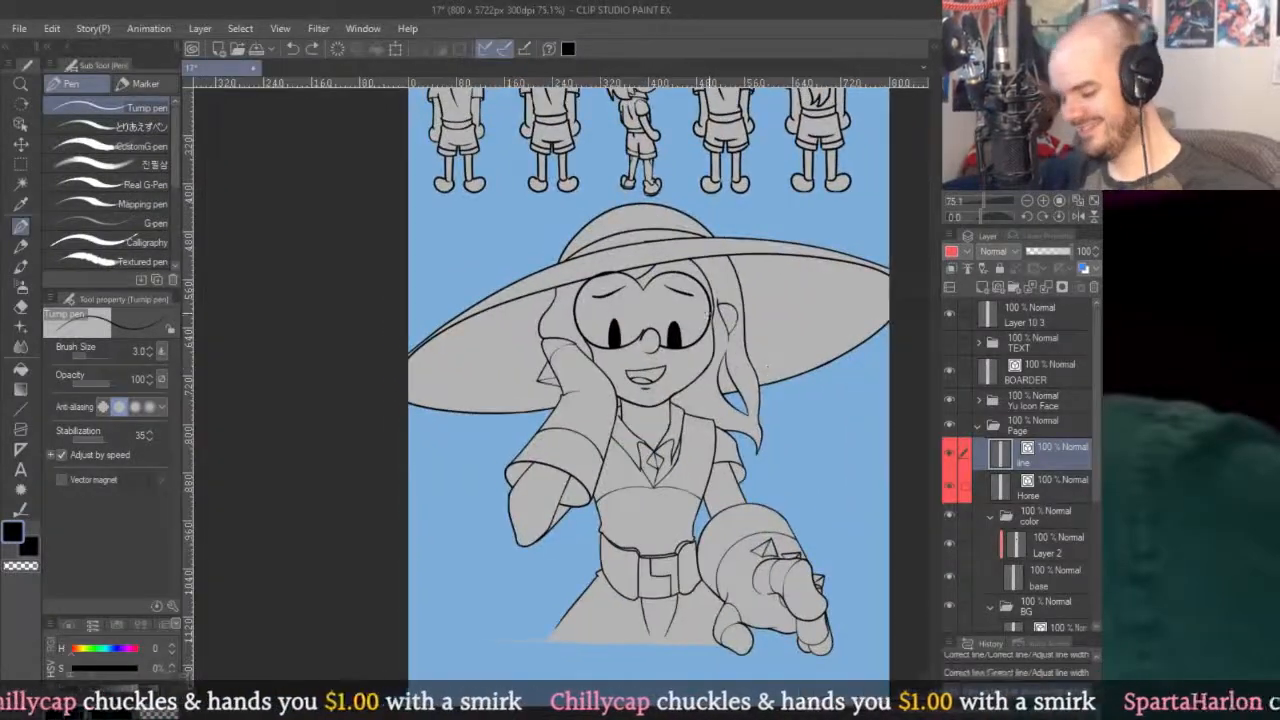
Switch Adjust line width back to Thicken and thicken another line of the large hat girl's drawing.
{"action": "key", "text": "g"}
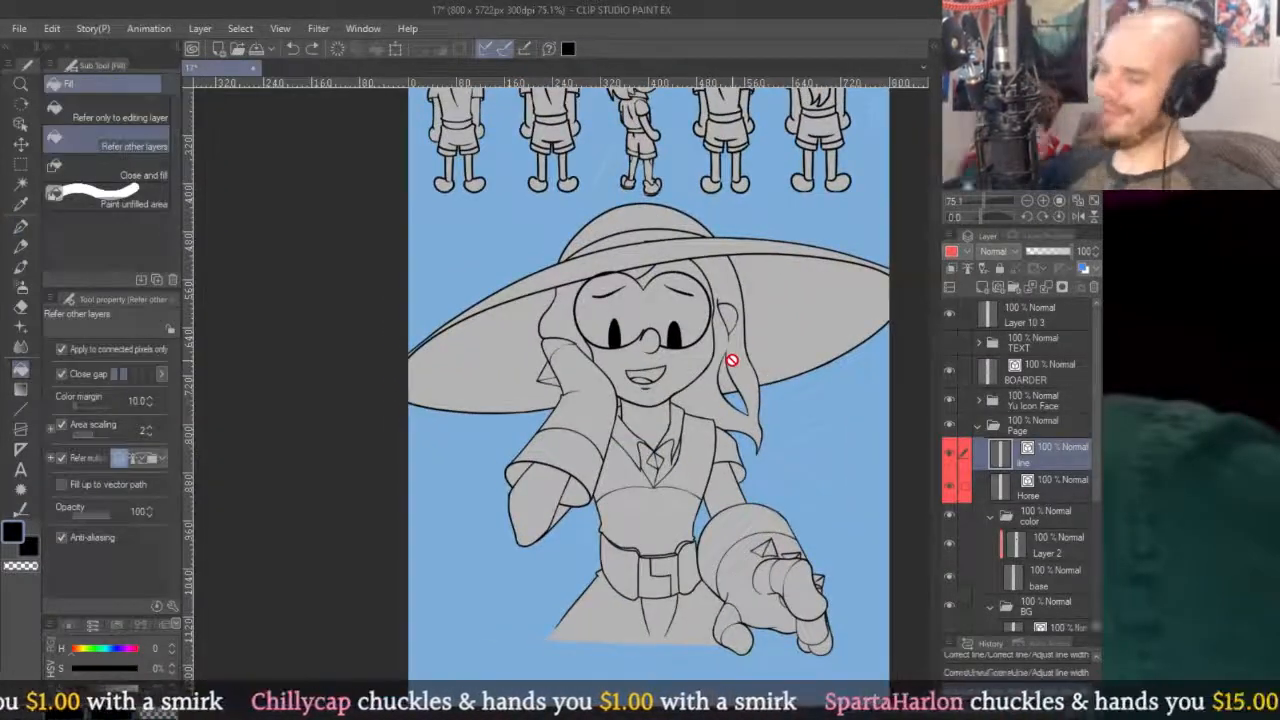
{"action": "key", "text": "y"}
{"action": "scroll", "coordinate": [650, 485], "scroll_direction": "up", "scroll_amount": 3}
{"action": "left_click", "coordinate": [80, 350]}
{"action": "scroll", "coordinate": [640, 485], "scroll_direction": "up", "scroll_amount": 4}
{"action": "left_click_drag", "start_coordinate": [686, 500], "coordinate": [452, 476]}
{"action": "scroll", "coordinate": [640, 474], "scroll_direction": "down", "scroll_amount": 6}
{"action": "scroll", "coordinate": [846, 393], "scroll_direction": "up", "scroll_amount": 2}
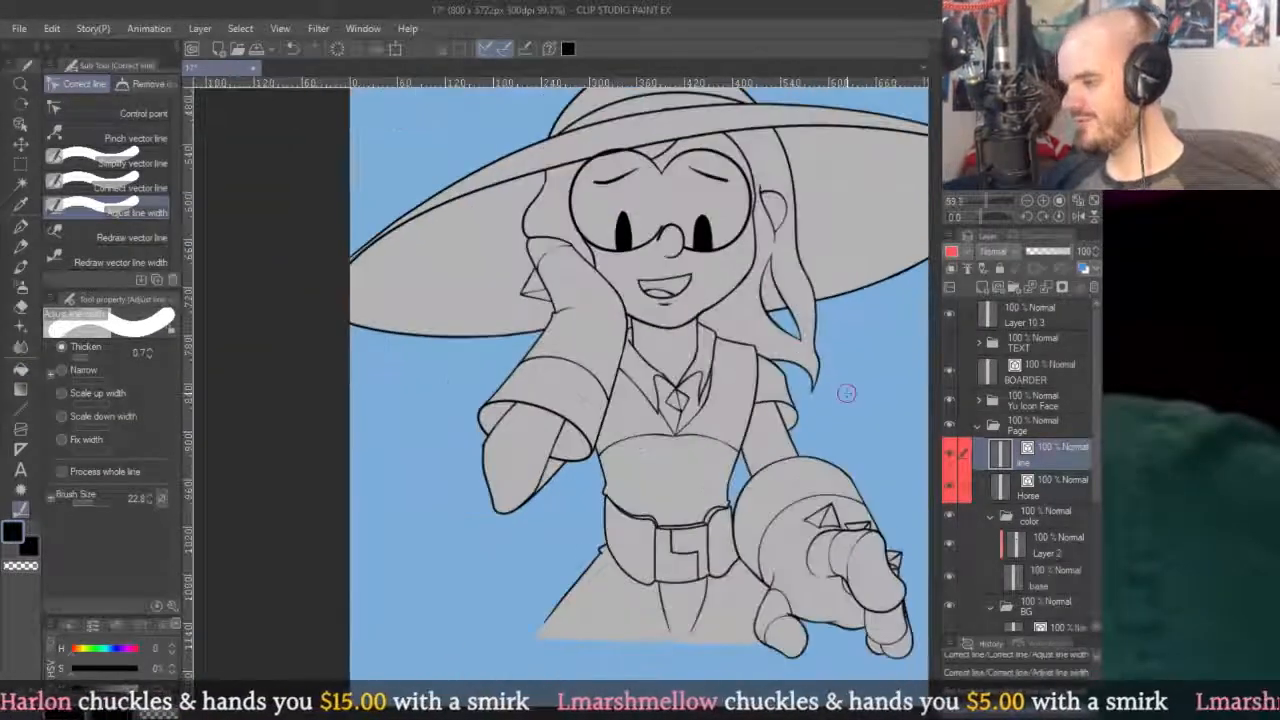
On Layer 2 in the color folder, fill the hat girl's first pupil black in the uppermost close-up panel, covering the leftover gap with the Turnip pen.
{"action": "key", "text": "g"}
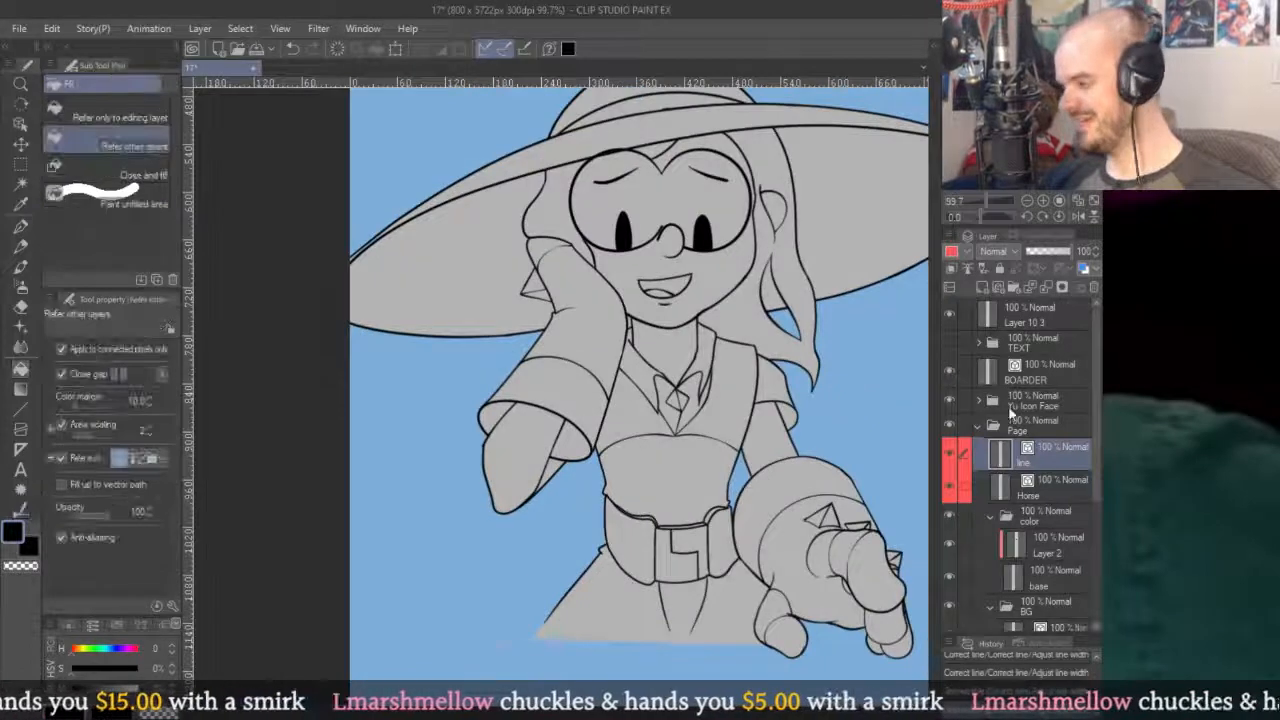
{"action": "left_click", "coordinate": [1049, 490]}
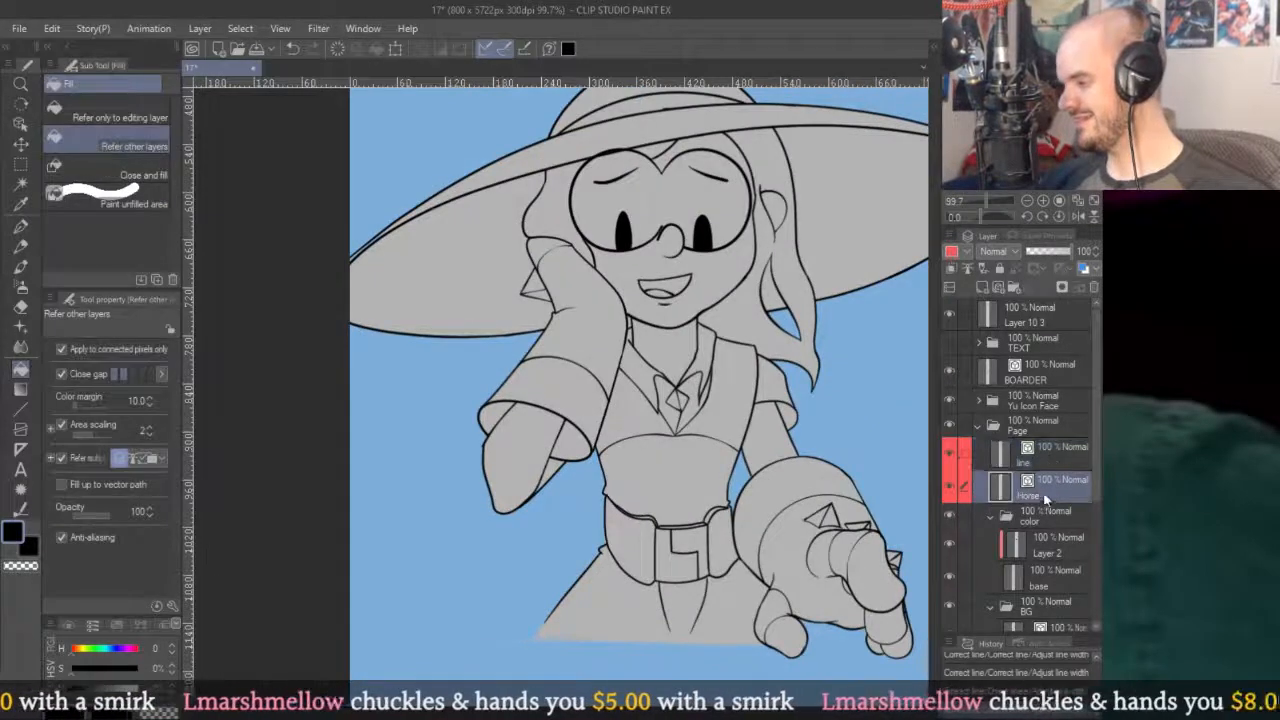
{"action": "left_click", "coordinate": [1047, 562]}
{"action": "left_click_drag", "start_coordinate": [723, 232], "coordinate": [695, 495]}
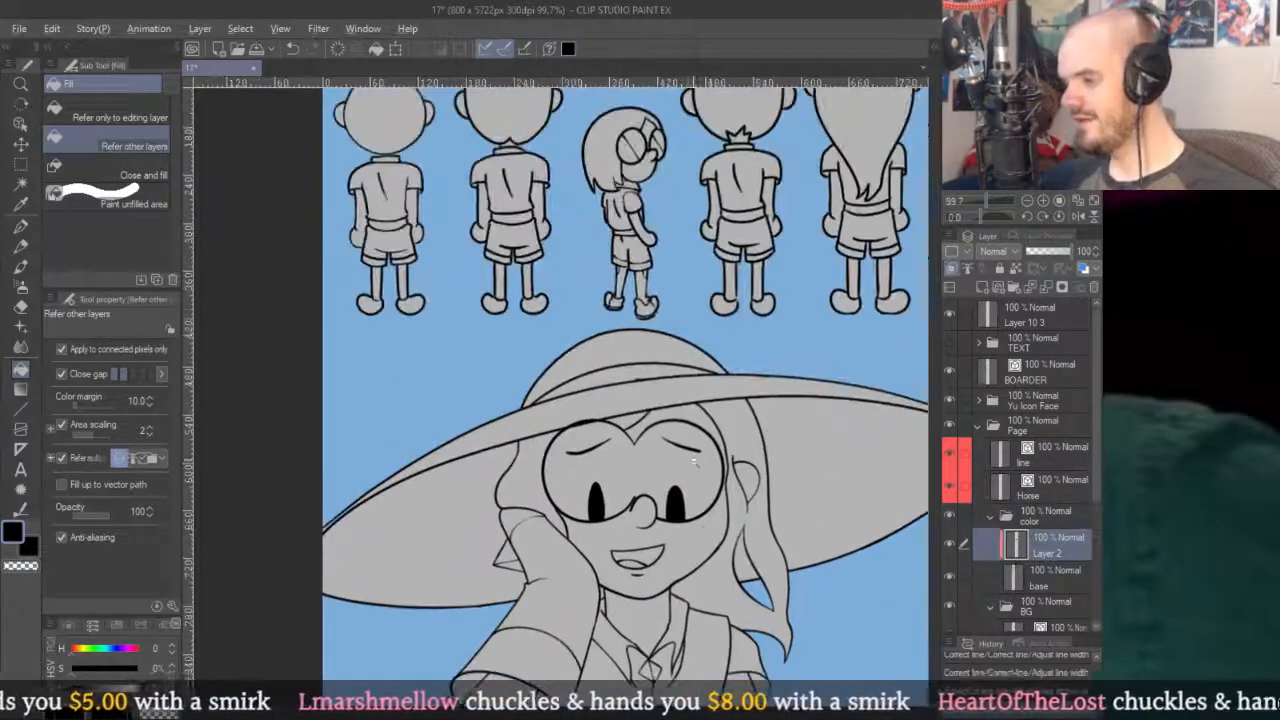
{"action": "left_click_drag", "start_coordinate": [677, 381], "coordinate": [742, 398]}
{"action": "left_click_drag", "start_coordinate": [735, 570], "coordinate": [642, 264]}
{"action": "left_click_drag", "start_coordinate": [721, 449], "coordinate": [697, 309]}
{"action": "left_click_drag", "start_coordinate": [702, 424], "coordinate": [722, 425]}
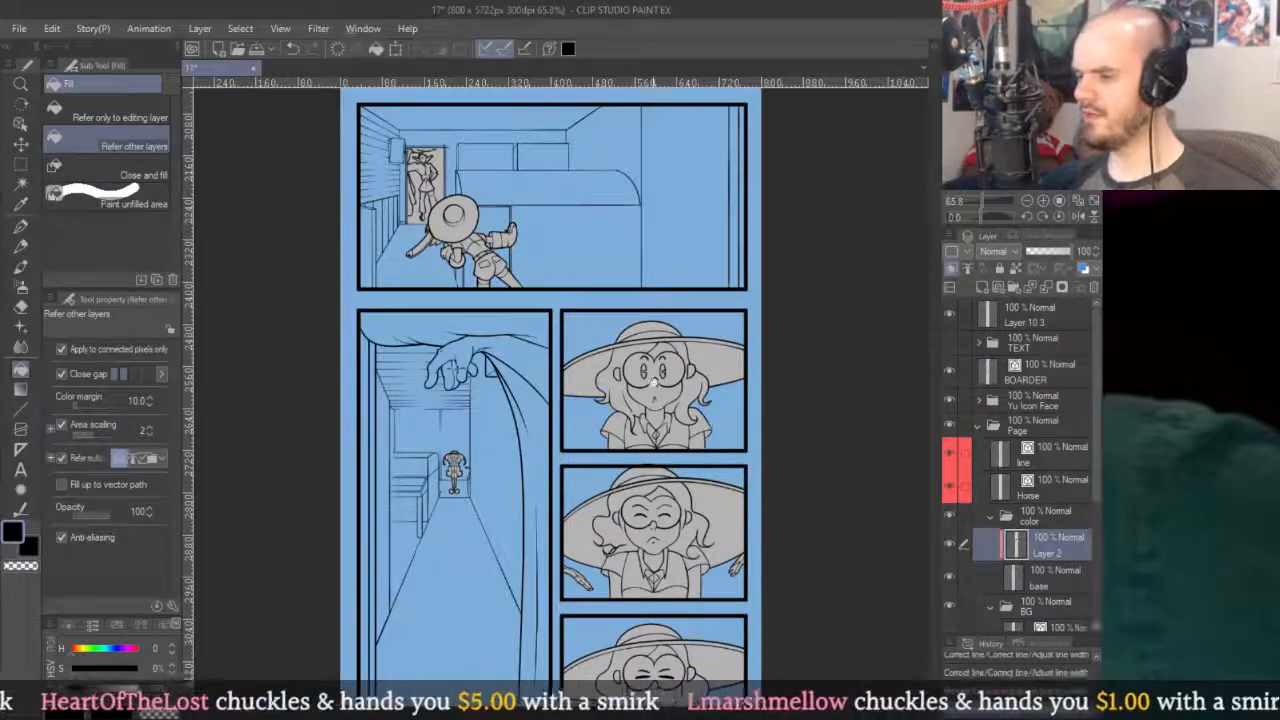
{"action": "left_click_drag", "start_coordinate": [654, 382], "coordinate": [700, 384]}
{"action": "left_click", "coordinate": [678, 440]}
{"action": "left_click", "coordinate": [660, 355]}
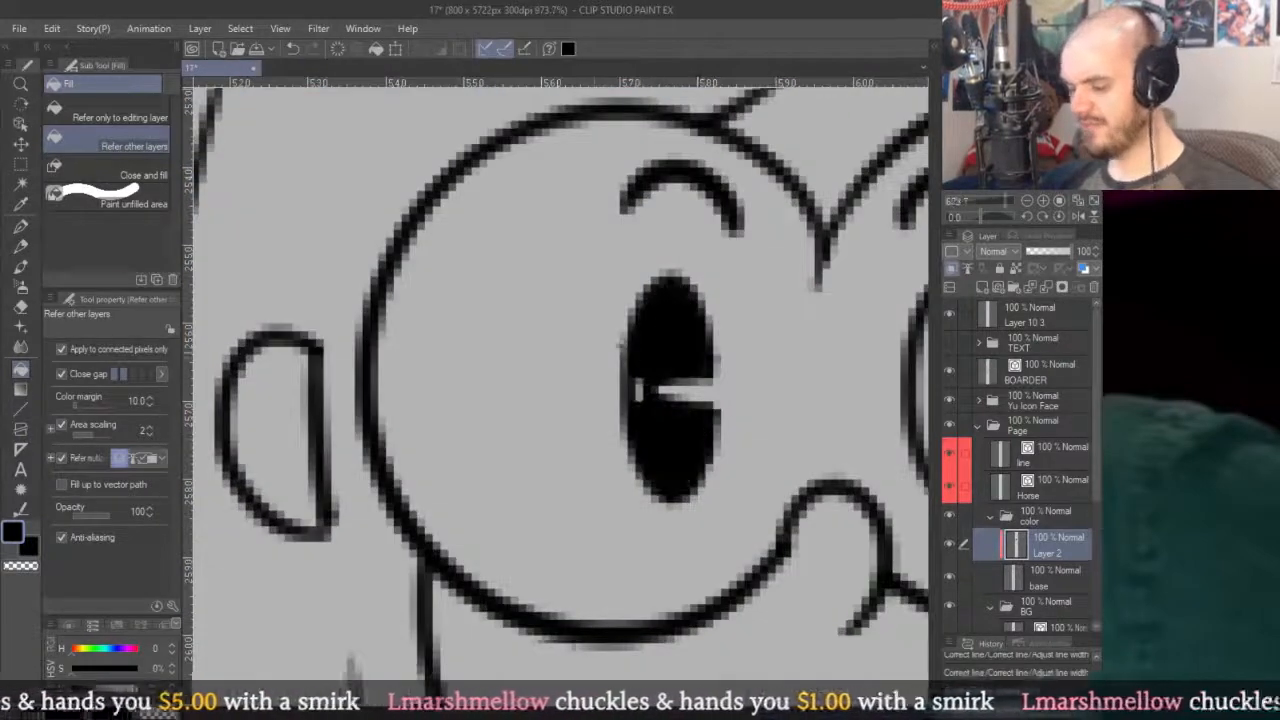
{"action": "key", "text": "p"}
{"action": "mouse_move", "coordinate": [657, 400]}
{"action": "left_mouse_down"}
{"action": "mouse_move", "coordinate": [620, 400]}
{"action": "mouse_move", "coordinate": [668, 381]}
{"action": "left_mouse_up"}
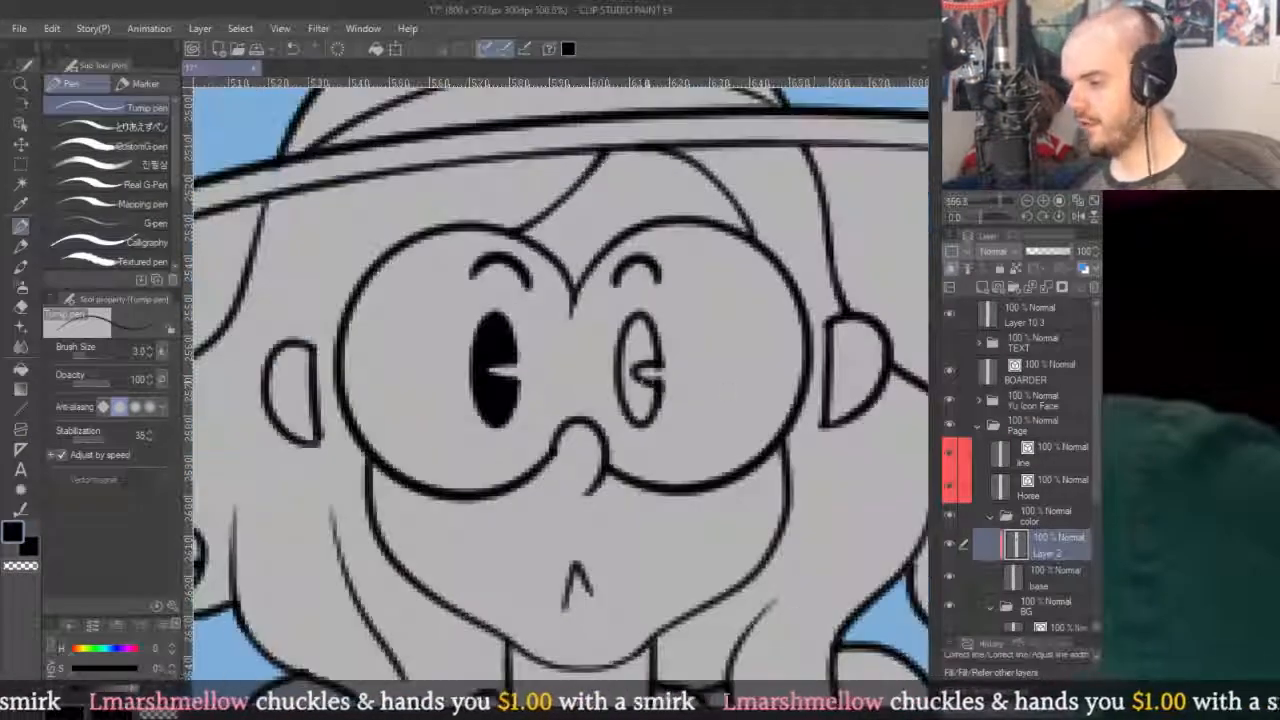
Fill the unfilled areas of the hat girl's other pupil with black in the same close-up panel.
{"action": "key", "text": "g"}
{"action": "left_click", "coordinate": [640, 402]}
{"action": "left_click", "coordinate": [640, 342]}
Fill both eyes of the pointy-eared man with the raised hand in black.
{"action": "scroll", "coordinate": [664, 528], "scroll_direction": "down", "scroll_amount": 5}
{"action": "scroll", "coordinate": [664, 528], "scroll_direction": "up", "scroll_amount": 5}
{"action": "scroll", "coordinate": [664, 528], "scroll_direction": "down", "scroll_amount": 8}
{"action": "scroll", "coordinate": [658, 170], "scroll_direction": "up", "scroll_amount": 2}
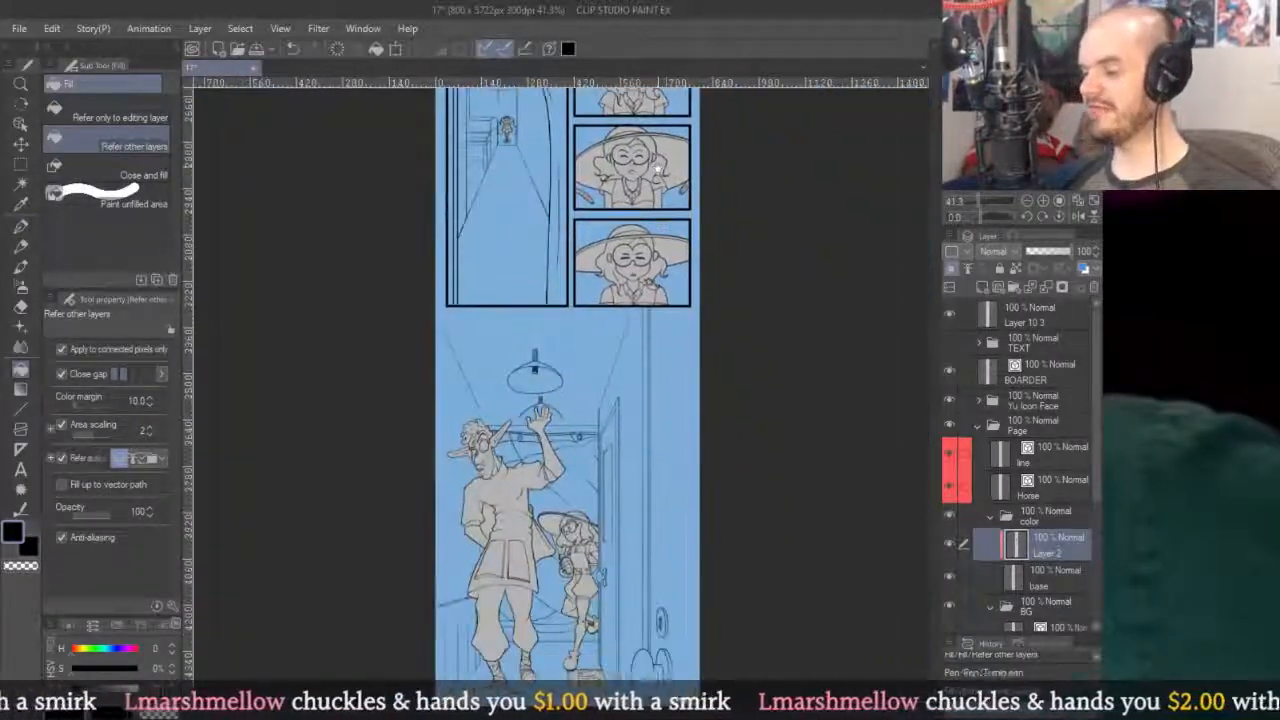
{"action": "scroll", "coordinate": [484, 440], "scroll_direction": "up", "scroll_amount": 8}
{"action": "left_click", "coordinate": [530, 420]}
{"action": "left_click", "coordinate": [645, 300]}
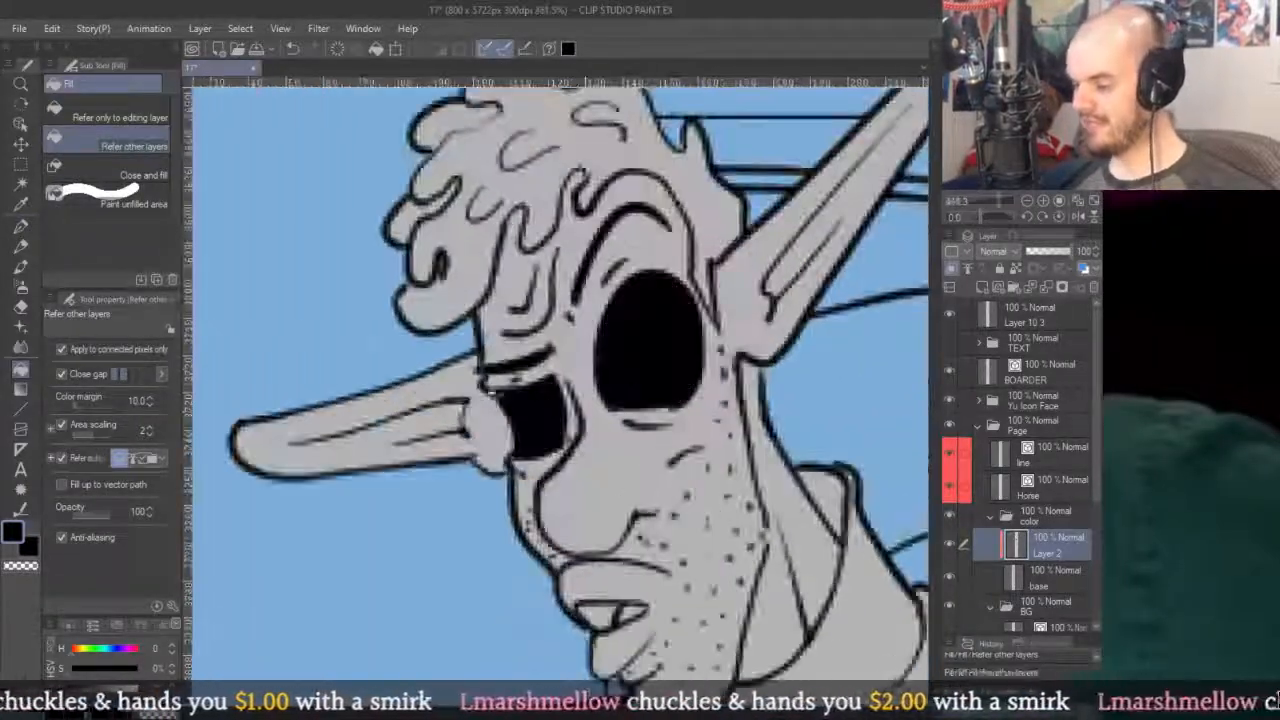
Paint both pupils of the small hat girl beside the pointy-eared man black with the Turnip pen.
{"action": "key", "text": "p"}
{"action": "scroll", "coordinate": [495, 400], "scroll_direction": "down", "scroll_amount": 3}
{"action": "scroll", "coordinate": [495, 400], "scroll_direction": "up", "scroll_amount": 6}
{"action": "scroll", "coordinate": [500, 371], "scroll_direction": "down", "scroll_amount": 8}
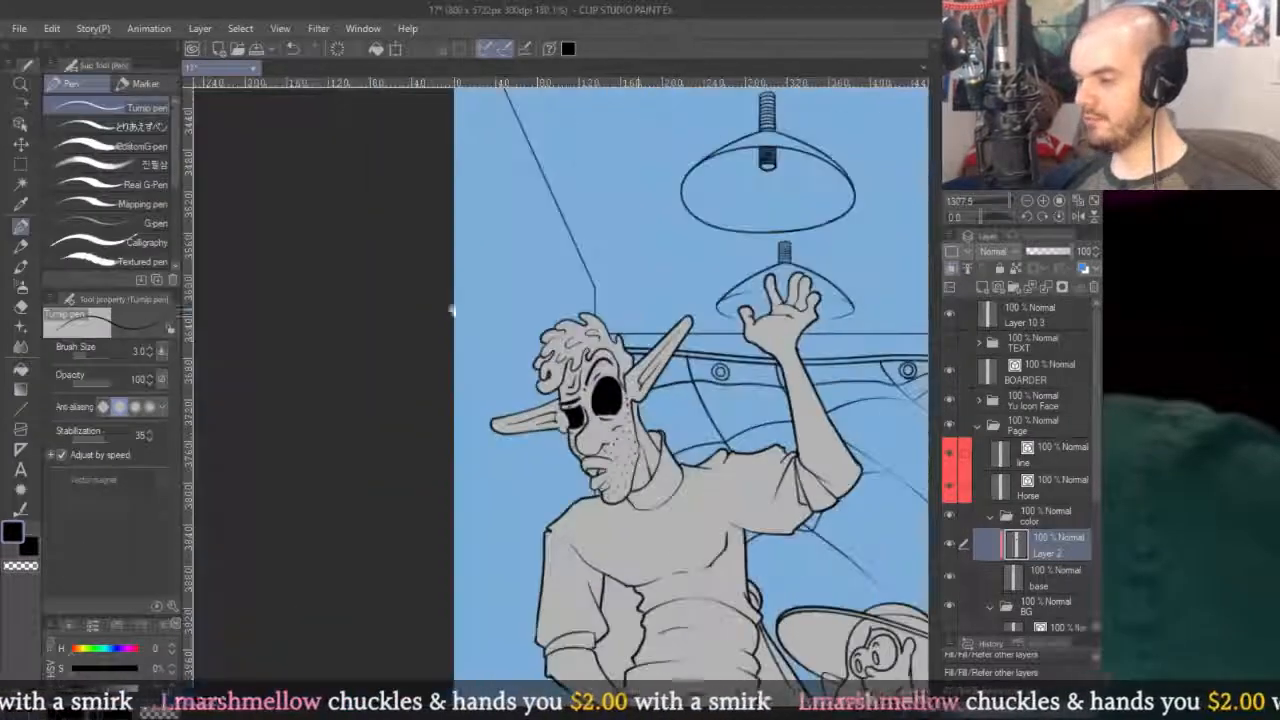
{"action": "scroll", "coordinate": [452, 311], "scroll_direction": "down", "scroll_amount": 3}
{"action": "scroll", "coordinate": [690, 362], "scroll_direction": "up", "scroll_amount": 8}
{"action": "mouse_move", "coordinate": [695, 355]}
{"action": "left_mouse_down"}
{"action": "mouse_move", "coordinate": [717, 453]}
{"action": "mouse_move", "coordinate": [696, 343]}
{"action": "mouse_move", "coordinate": [702, 385]}
{"action": "left_mouse_up"}
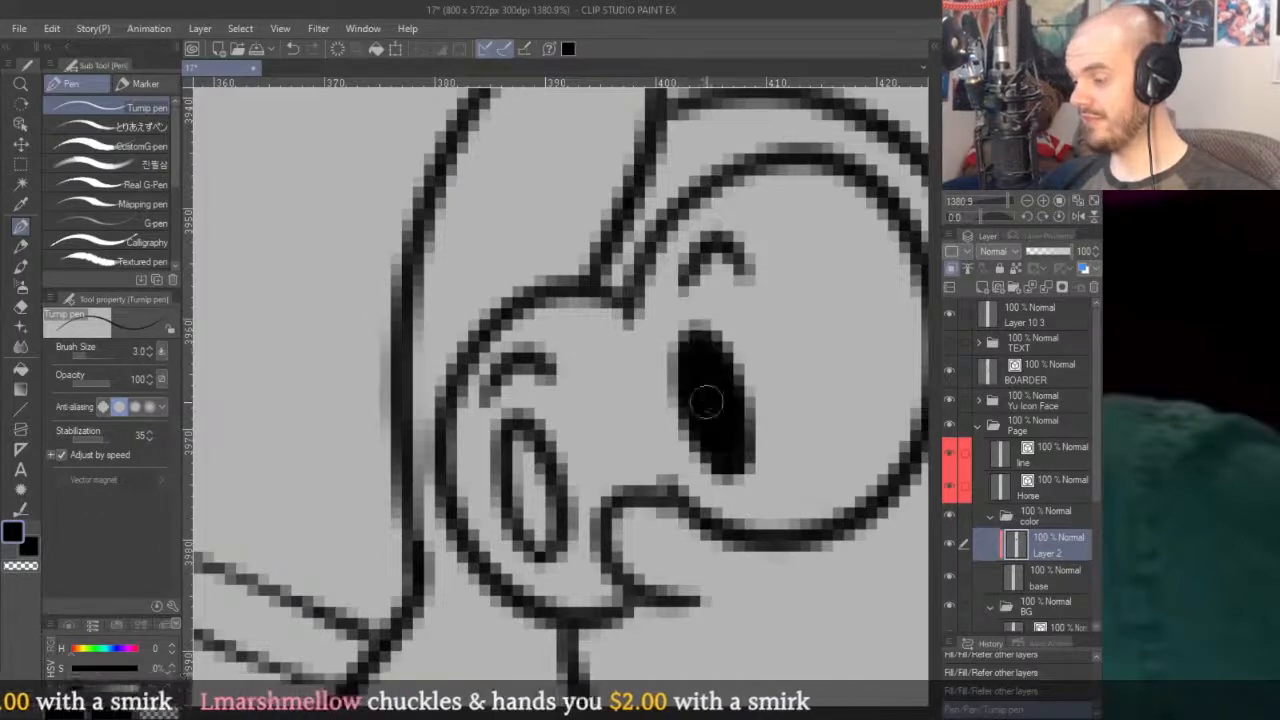
{"action": "mouse_move", "coordinate": [530, 540]}
{"action": "left_mouse_down"}
{"action": "mouse_move", "coordinate": [490, 452]}
{"action": "mouse_move", "coordinate": [544, 538]}
{"action": "mouse_move", "coordinate": [522, 477]}
{"action": "mouse_move", "coordinate": [550, 542]}
{"action": "mouse_move", "coordinate": [514, 461]}
{"action": "mouse_move", "coordinate": [532, 533]}
{"action": "mouse_move", "coordinate": [547, 515]}
{"action": "mouse_move", "coordinate": [546, 544]}
{"action": "mouse_move", "coordinate": [567, 449]}
{"action": "left_mouse_up"}
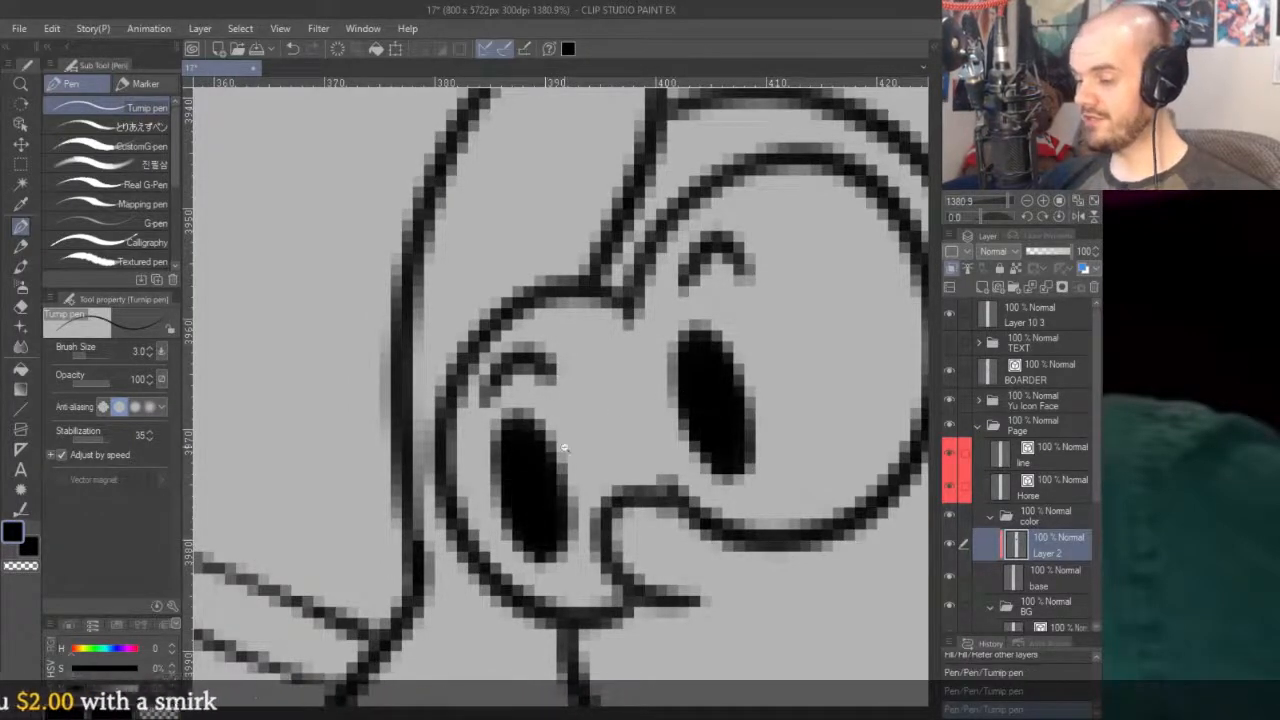
Fill the large open eye of the pointy-eared man black in his close-up near the end of the page.
{"action": "key", "text": "ctrl+minus"}
{"action": "scroll", "coordinate": [641, 247], "scroll_direction": "down", "scroll_amount": 5}
{"action": "scroll", "coordinate": [620, 300], "scroll_direction": "down", "scroll_amount": 2}
{"action": "scroll", "coordinate": [600, 360], "scroll_direction": "down", "scroll_amount": 5}
{"action": "scroll", "coordinate": [576, 424], "scroll_direction": "up", "scroll_amount": 1}
{"action": "scroll", "coordinate": [576, 424], "scroll_direction": "up", "scroll_amount": 10}
{"action": "key", "text": "g"}
{"action": "left_click", "coordinate": [654, 346]}
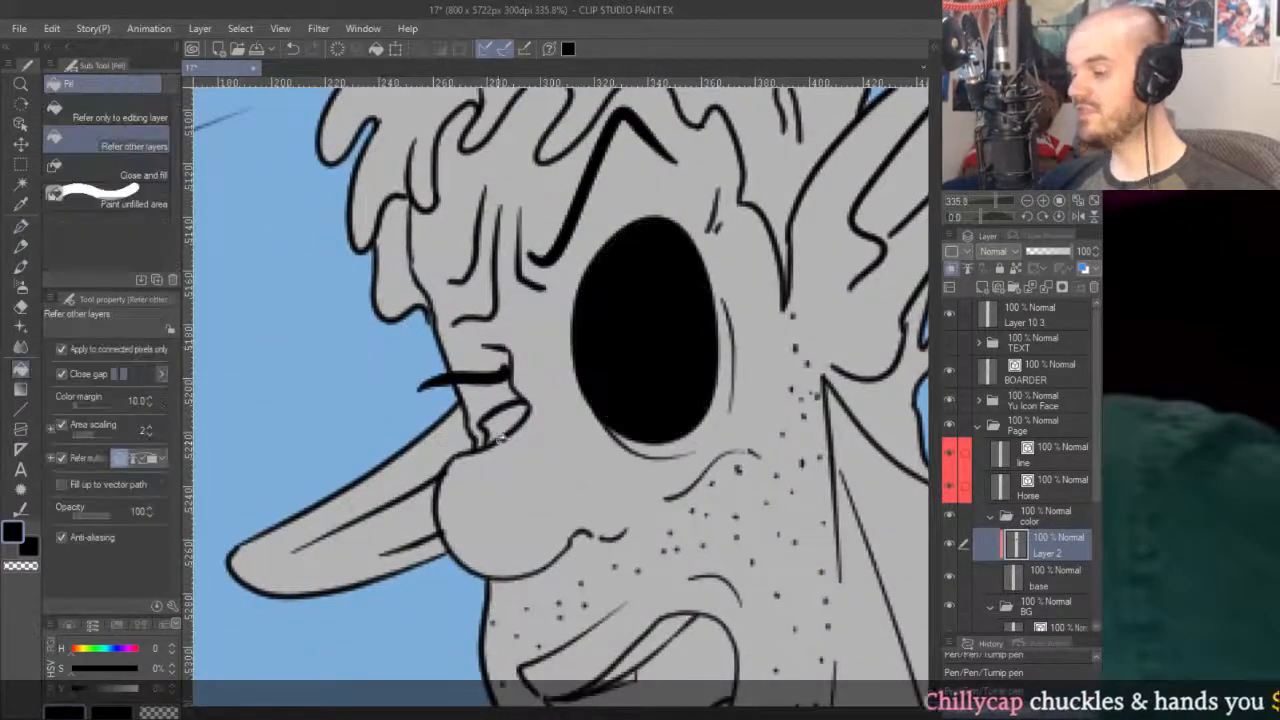
Fill the man's narrow, squinting eye black, closing its remaining gap with the Turnip pen before filling again.
{"action": "left_click", "coordinate": [497, 420]}
{"action": "scroll", "coordinate": [497, 420], "scroll_direction": "up", "scroll_amount": 4}
{"action": "key", "text": "p"}
{"action": "left_click_drag", "start_coordinate": [493, 500], "coordinate": [498, 458]}
{"action": "key", "text": "g"}
{"action": "left_click", "coordinate": [496, 462]}
Look over the blackened eyes and line art in the panels from the page's end back to the close-ups.
{"action": "scroll", "coordinate": [620, 359], "scroll_direction": "down", "scroll_amount": 12}
{"action": "scroll", "coordinate": [640, 300], "scroll_direction": "up", "scroll_amount": 2}
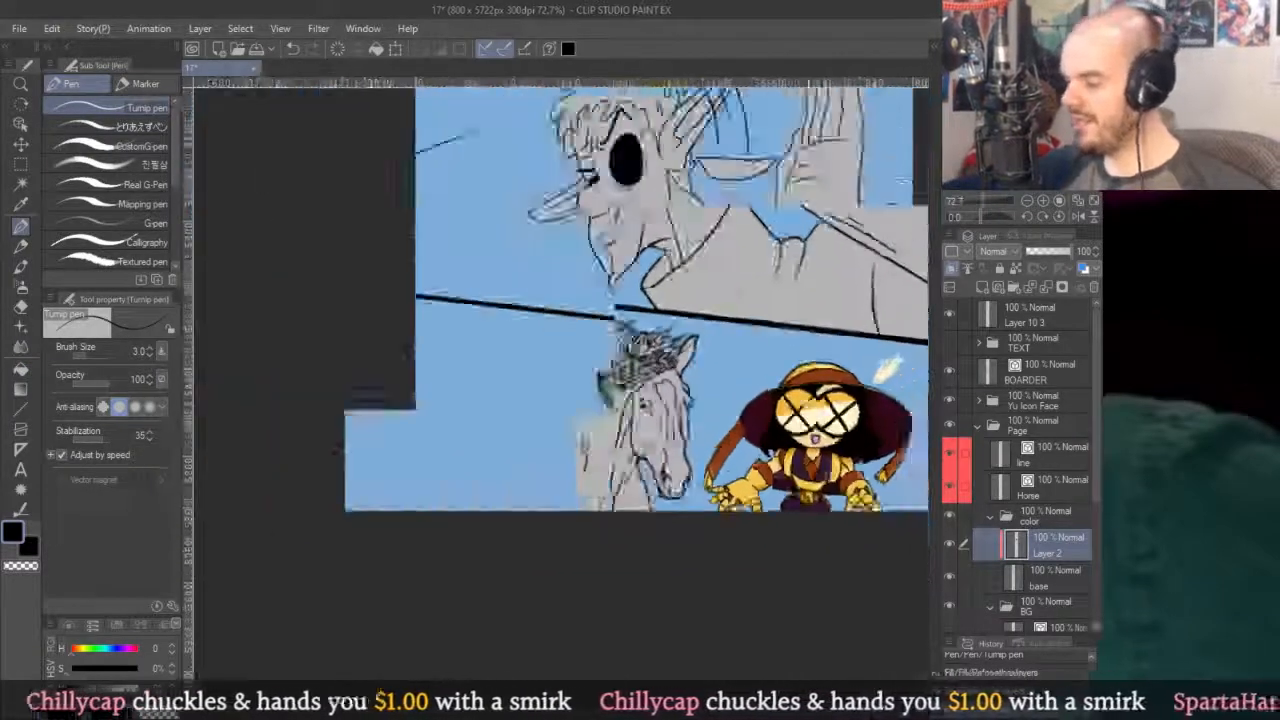
{"action": "scroll", "coordinate": [640, 300], "scroll_direction": "down", "scroll_amount": 4}
{"action": "scroll", "coordinate": [640, 200], "scroll_direction": "up", "scroll_amount": 3}
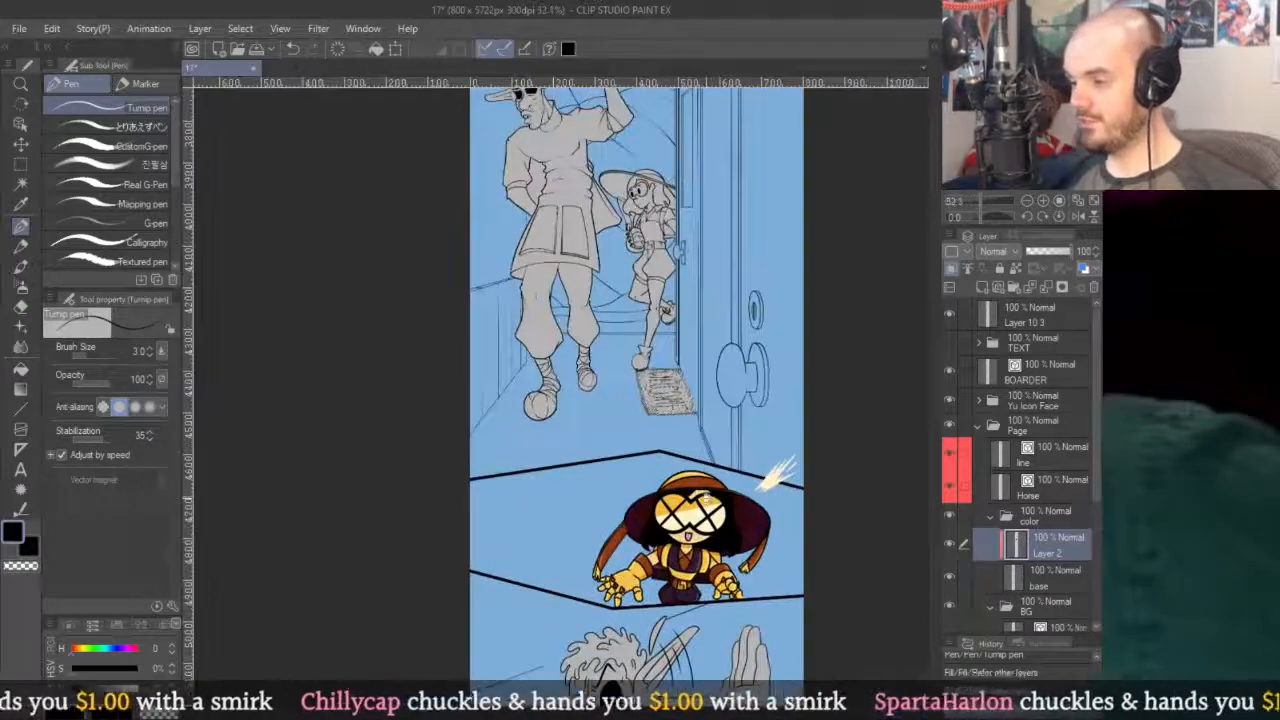
{"action": "scroll", "coordinate": [648, 177], "scroll_direction": "up", "scroll_amount": 5}
{"action": "scroll", "coordinate": [560, 380], "scroll_direction": "down", "scroll_amount": 5}
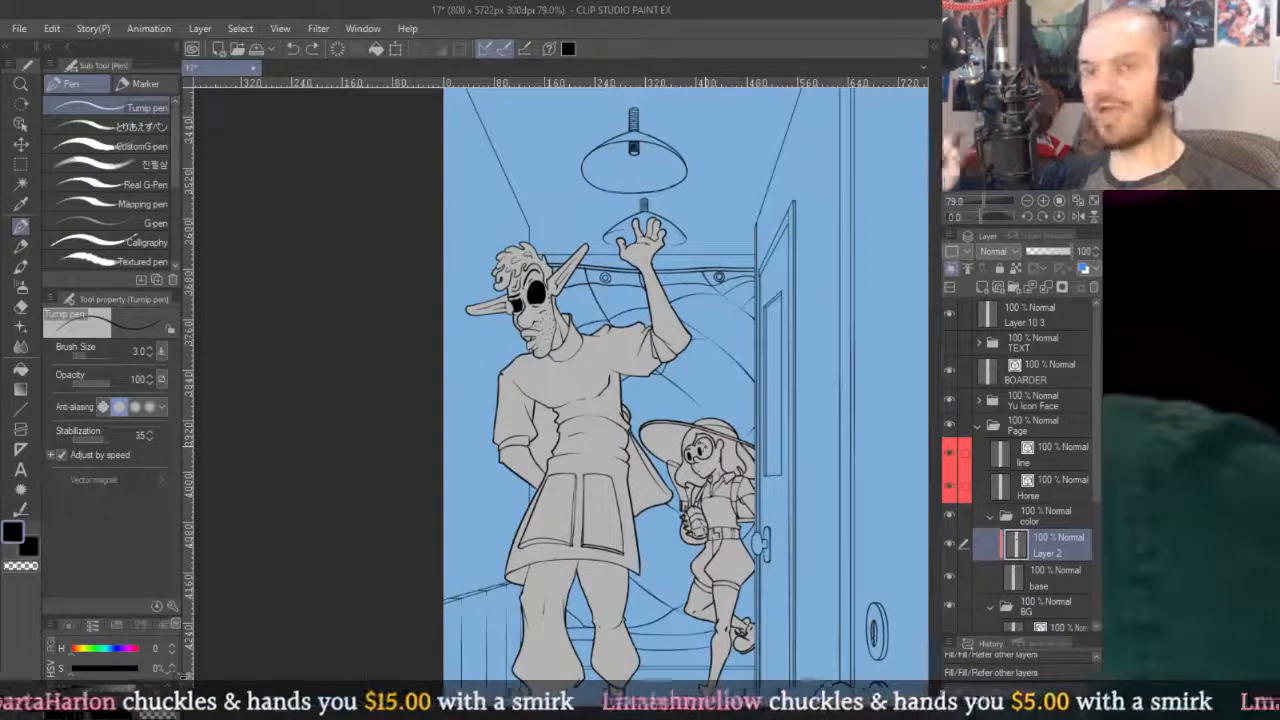
{"action": "scroll", "coordinate": [700, 455], "scroll_direction": "up", "scroll_amount": 5}
{"action": "scroll", "coordinate": [700, 455], "scroll_direction": "down", "scroll_amount": 5}
{"action": "scroll", "coordinate": [700, 455], "scroll_direction": "up", "scroll_amount": 6}
{"action": "scroll", "coordinate": [716, 313], "scroll_direction": "up", "scroll_amount": 2}
{"action": "scroll", "coordinate": [640, 390], "scroll_direction": "down", "scroll_amount": 10}
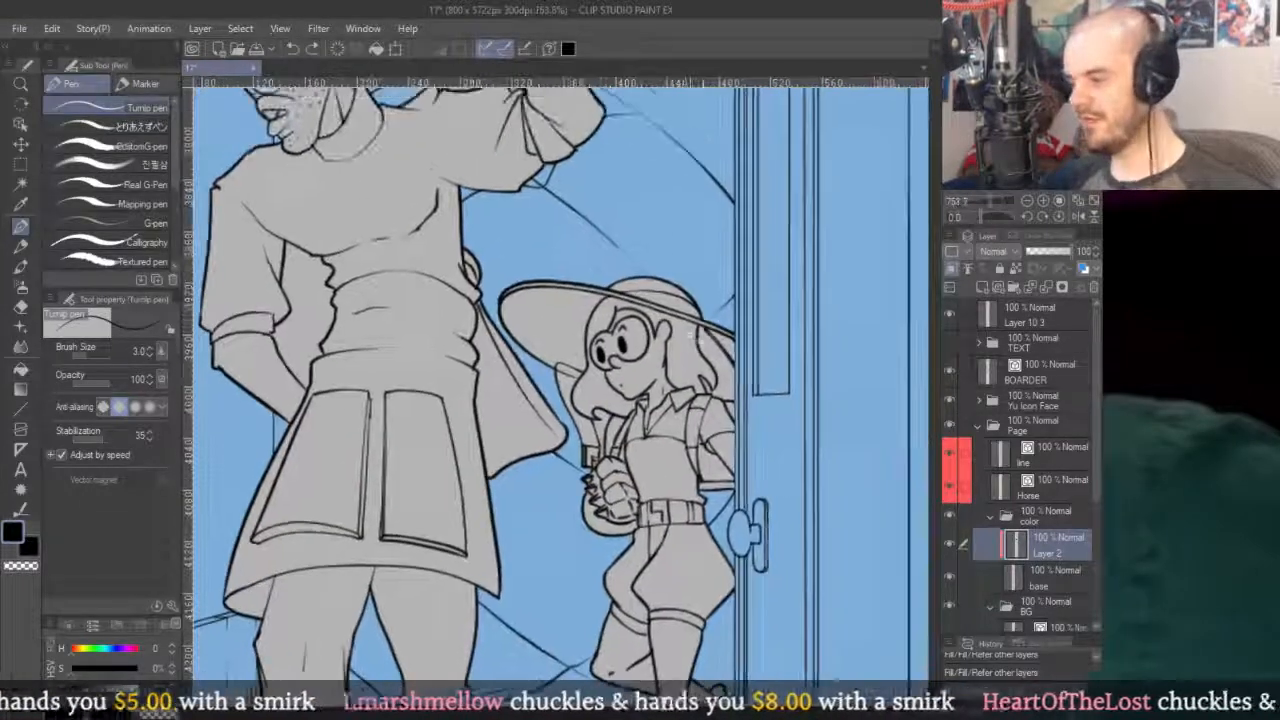
{"action": "scroll", "coordinate": [716, 263], "scroll_direction": "up", "scroll_amount": 10}
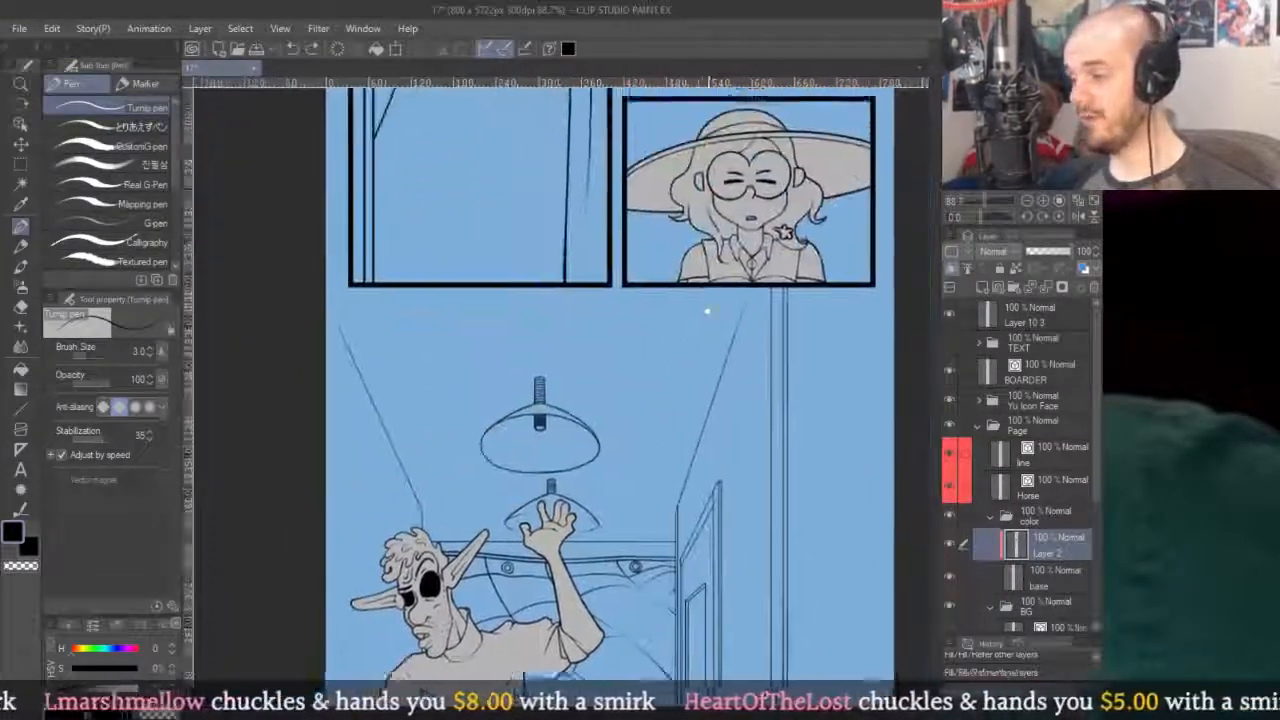
{"action": "scroll", "coordinate": [623, 387], "scroll_direction": "up", "scroll_amount": 1}
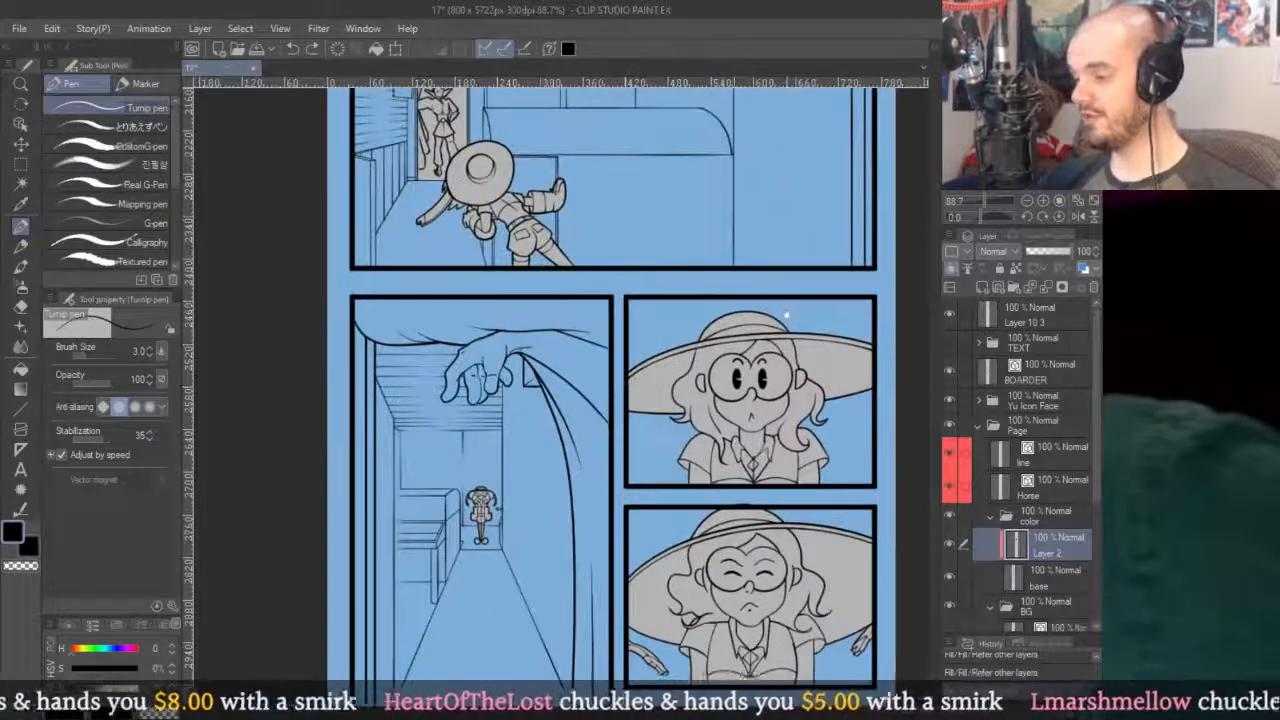
Reshape the glasses line above the nose of the hat girl in the uppermost close-up by moving its end control point.
{"action": "left_click_drag", "start_coordinate": [792, 323], "coordinate": [779, 304]}
{"action": "left_click_drag", "start_coordinate": [767, 347], "coordinate": [731, 305]}
{"action": "scroll", "coordinate": [722, 300], "scroll_direction": "up", "scroll_amount": 2}
{"action": "scroll", "coordinate": [722, 300], "scroll_direction": "up", "scroll_amount": 1}
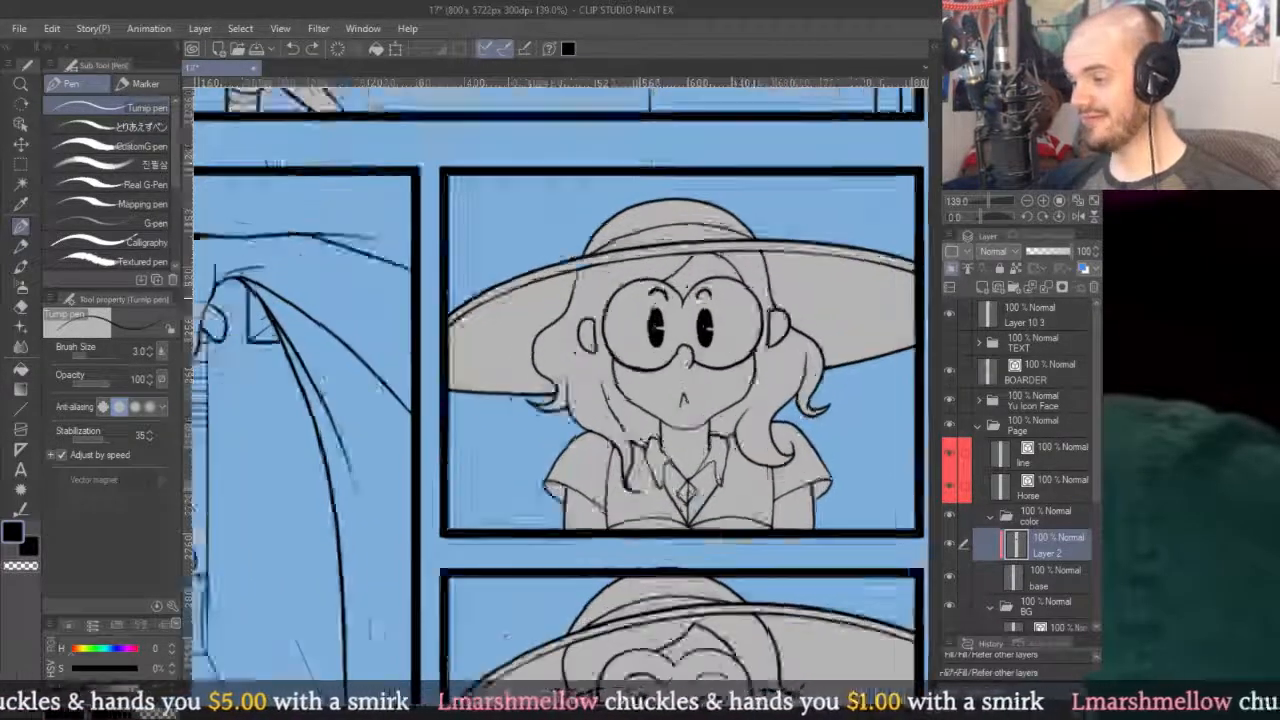
{"action": "scroll", "coordinate": [683, 300], "scroll_direction": "up", "scroll_amount": 8}
{"action": "key", "text": "o"}
{"action": "left_click", "coordinate": [631, 456]}
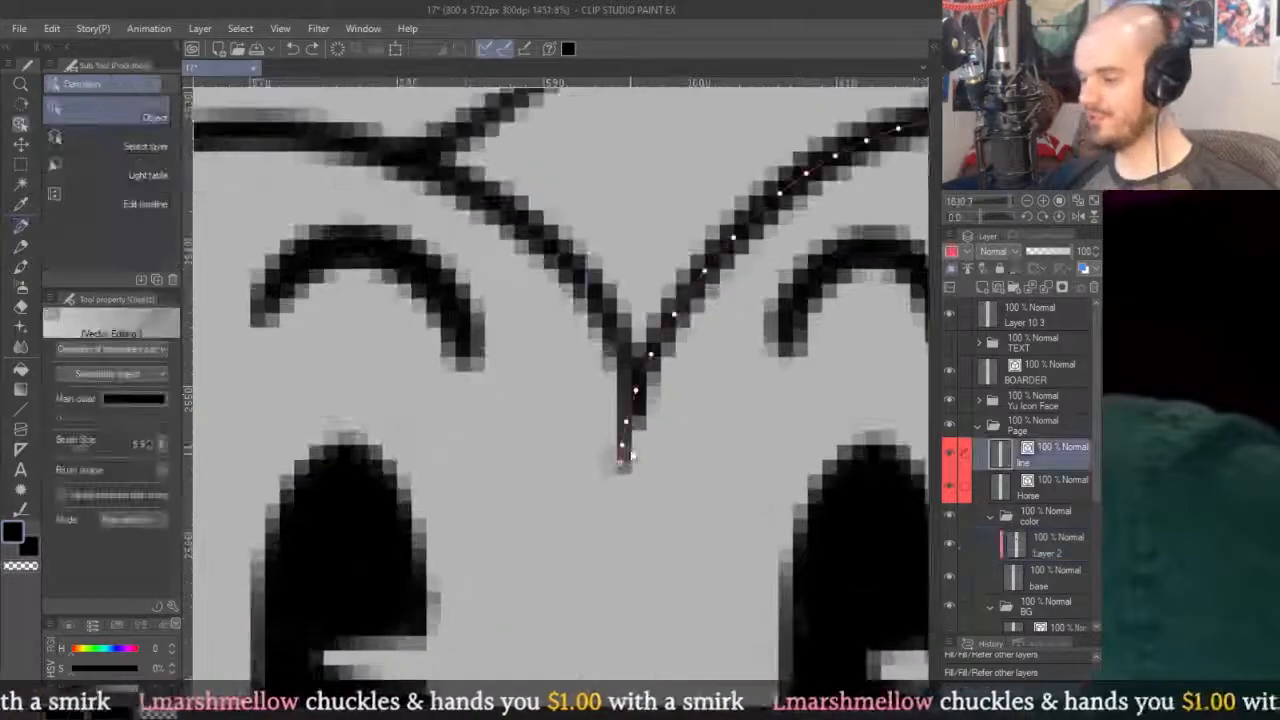
{"action": "left_click_drag", "start_coordinate": [623, 451], "coordinate": [610, 550]}
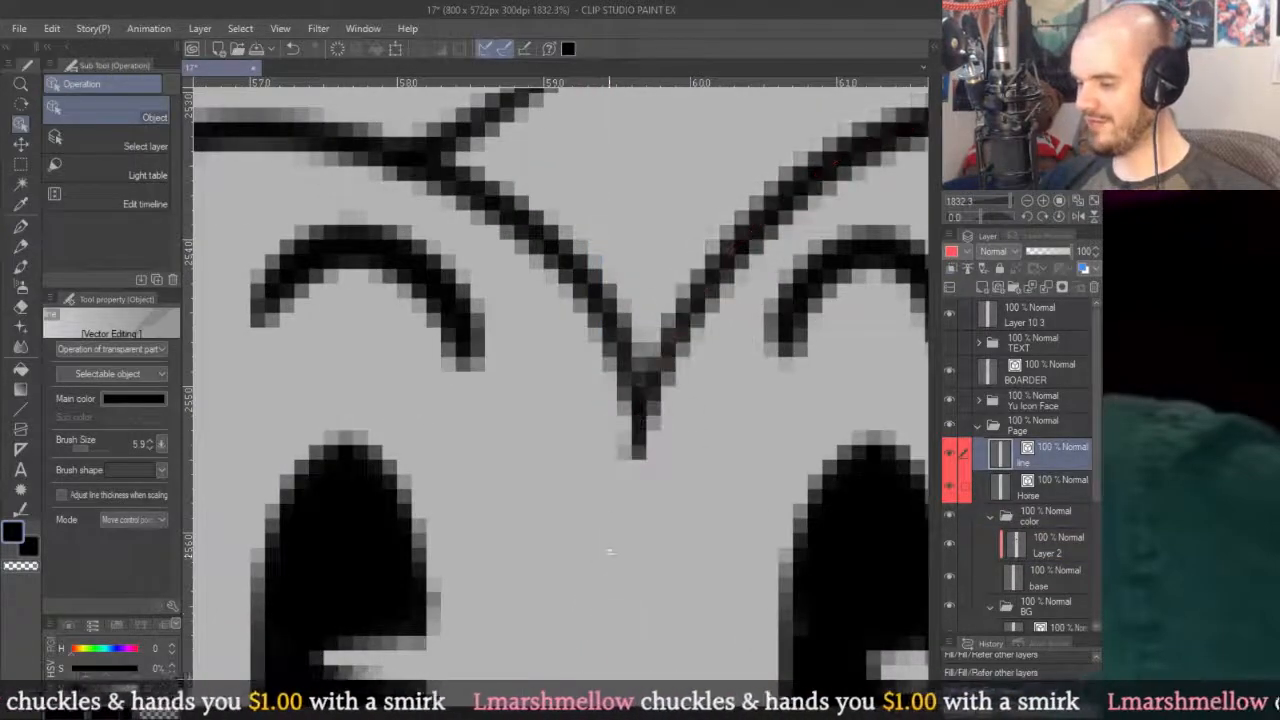
{"action": "scroll", "coordinate": [658, 352], "scroll_direction": "down", "scroll_amount": 8}
{"action": "scroll", "coordinate": [670, 345], "scroll_direction": "up", "scroll_amount": 7}
{"action": "left_click", "coordinate": [645, 368]}
{"action": "left_click", "coordinate": [738, 386]}
Try erasing the eyes and eyebrows of the frowning hat girl in the middle close-up panel, and undo both erasures.
{"action": "scroll", "coordinate": [738, 300], "scroll_direction": "down", "scroll_amount": 5}
{"action": "scroll", "coordinate": [740, 300], "scroll_direction": "up", "scroll_amount": 3}
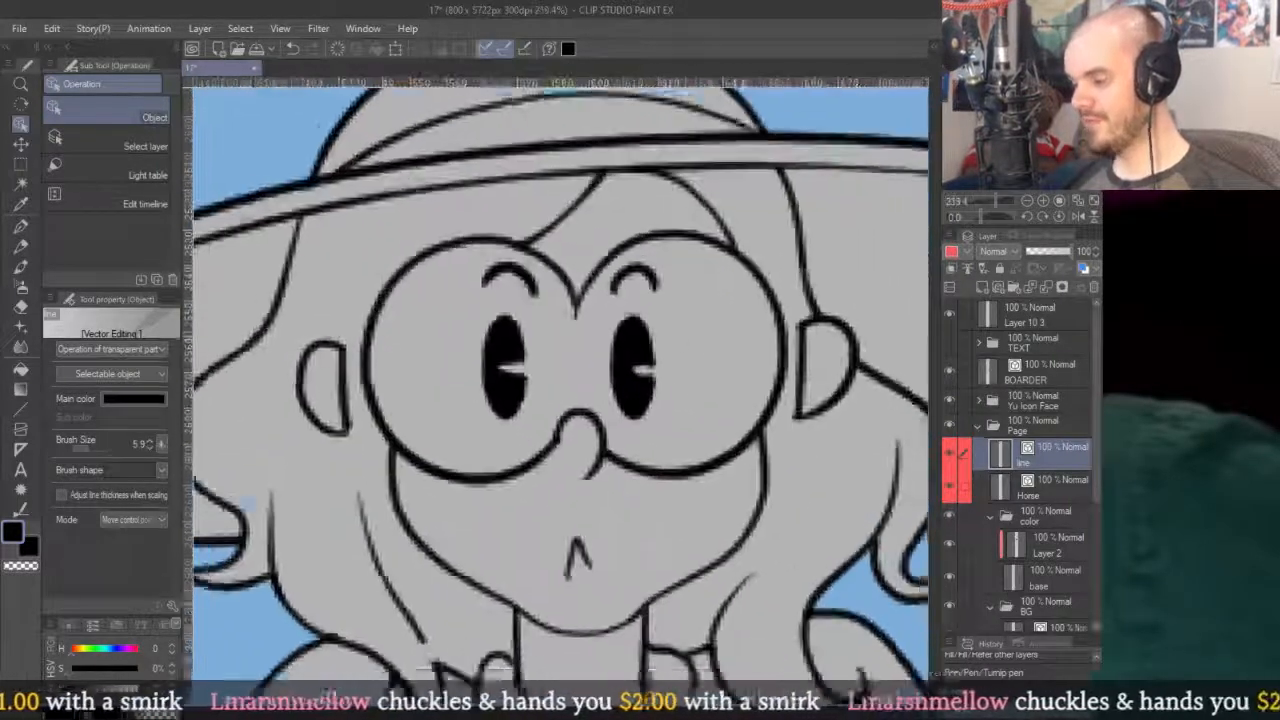
{"action": "scroll", "coordinate": [704, 344], "scroll_direction": "down", "scroll_amount": 4}
{"action": "left_click_drag", "start_coordinate": [722, 345], "coordinate": [724, 112]}
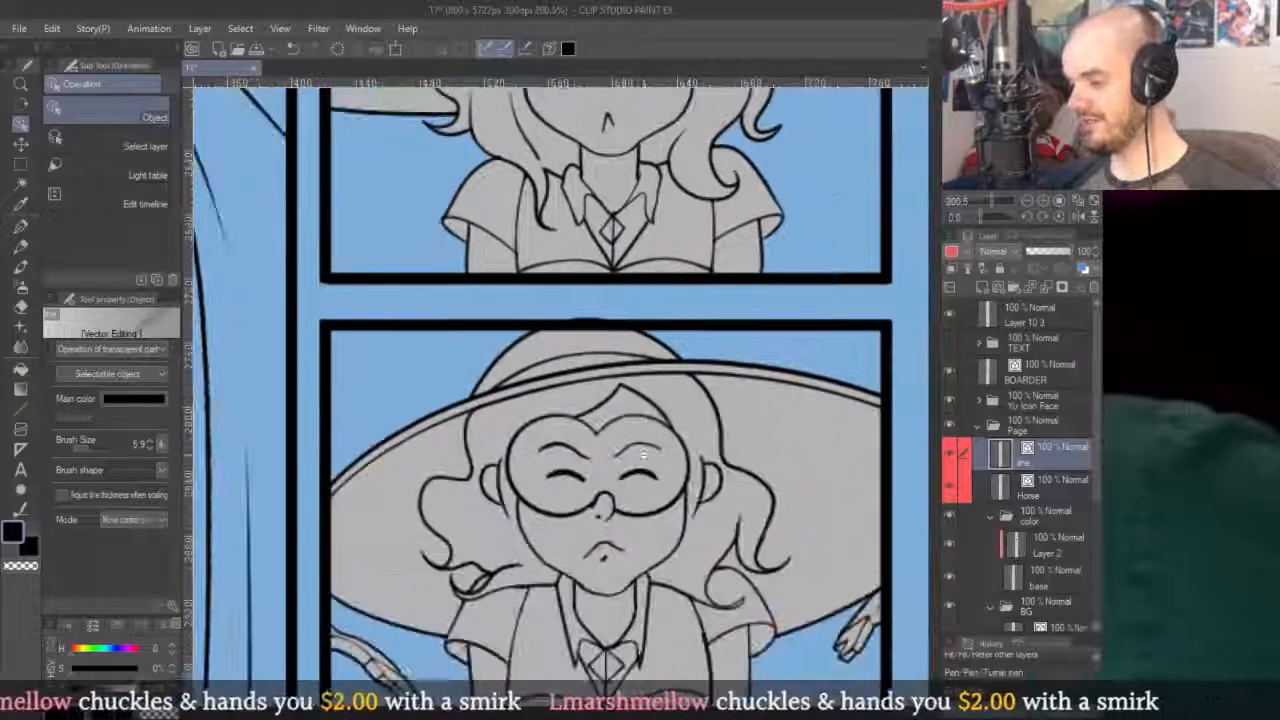
{"action": "scroll", "coordinate": [727, 426], "scroll_direction": "up", "scroll_amount": 3}
{"action": "key", "text": "e"}
{"action": "left_click_drag", "start_coordinate": [725, 425], "coordinate": [705, 445]}
{"action": "left_click_drag", "start_coordinate": [565, 410], "coordinate": [521, 400]}
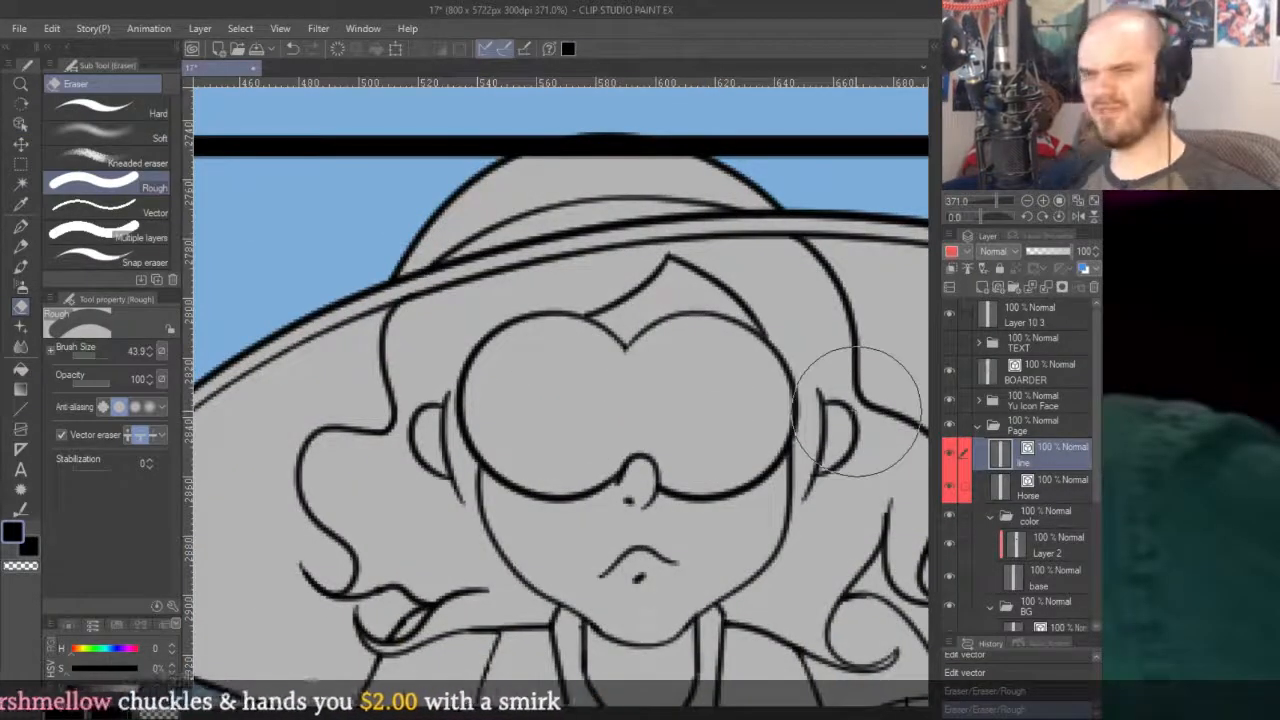
{"action": "key", "text": "ctrl+z"}
{"action": "key", "text": "ctrl+z"}
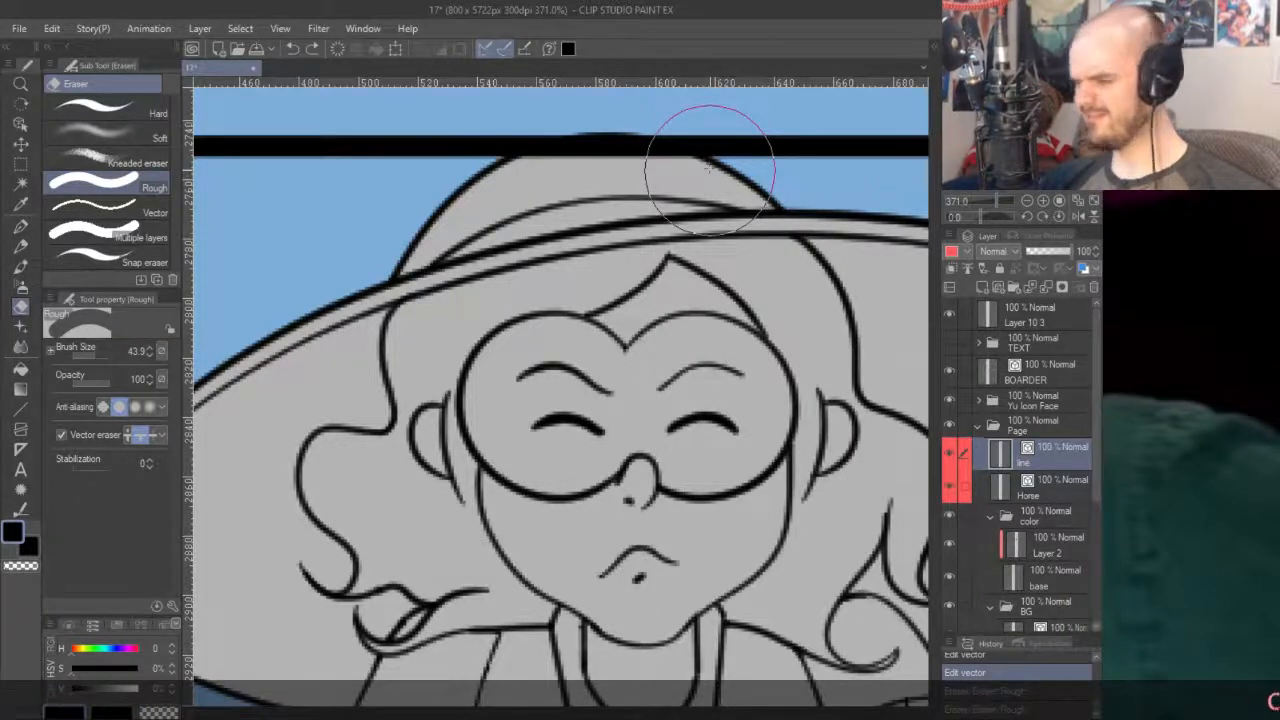
Thicken the upper rims of the frowning hat girl's glasses on the line layer with Adjust line width set to Thicken, 0.7.
{"action": "key", "text": "o"}
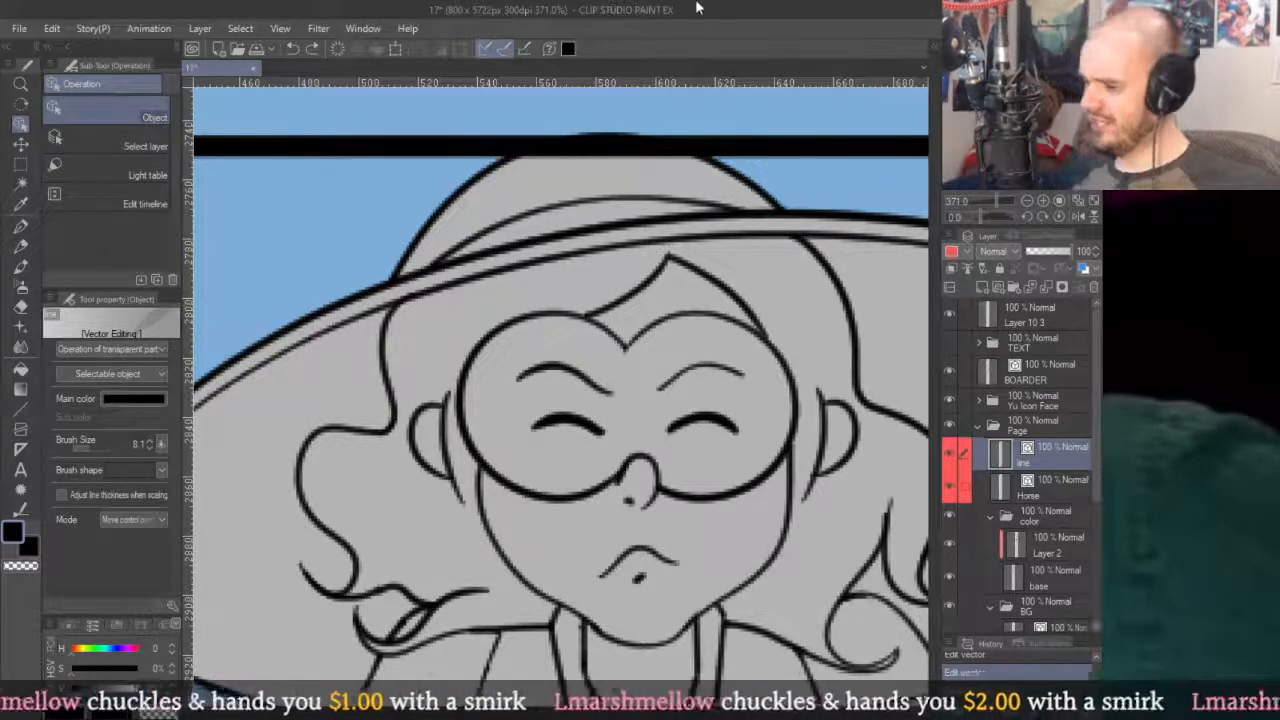
{"action": "left_click", "coordinate": [663, 361]}
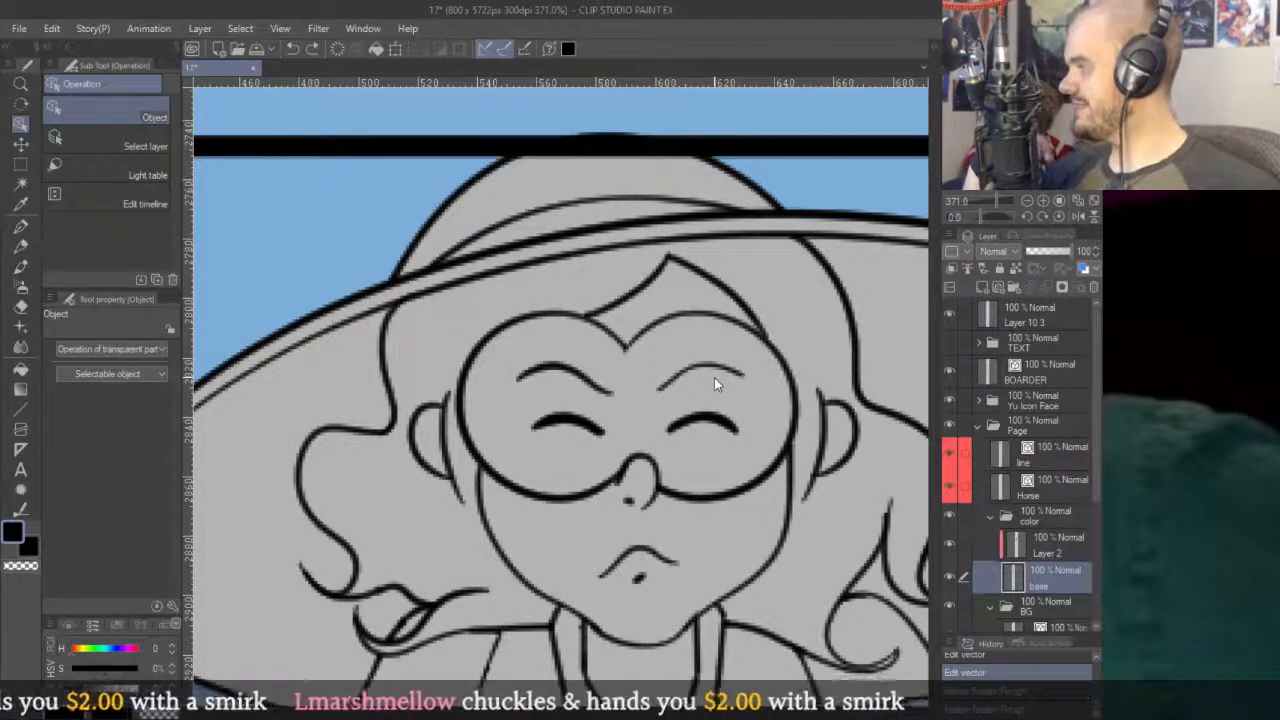
{"action": "left_click", "coordinate": [710, 314]}
{"action": "key", "text": "y"}
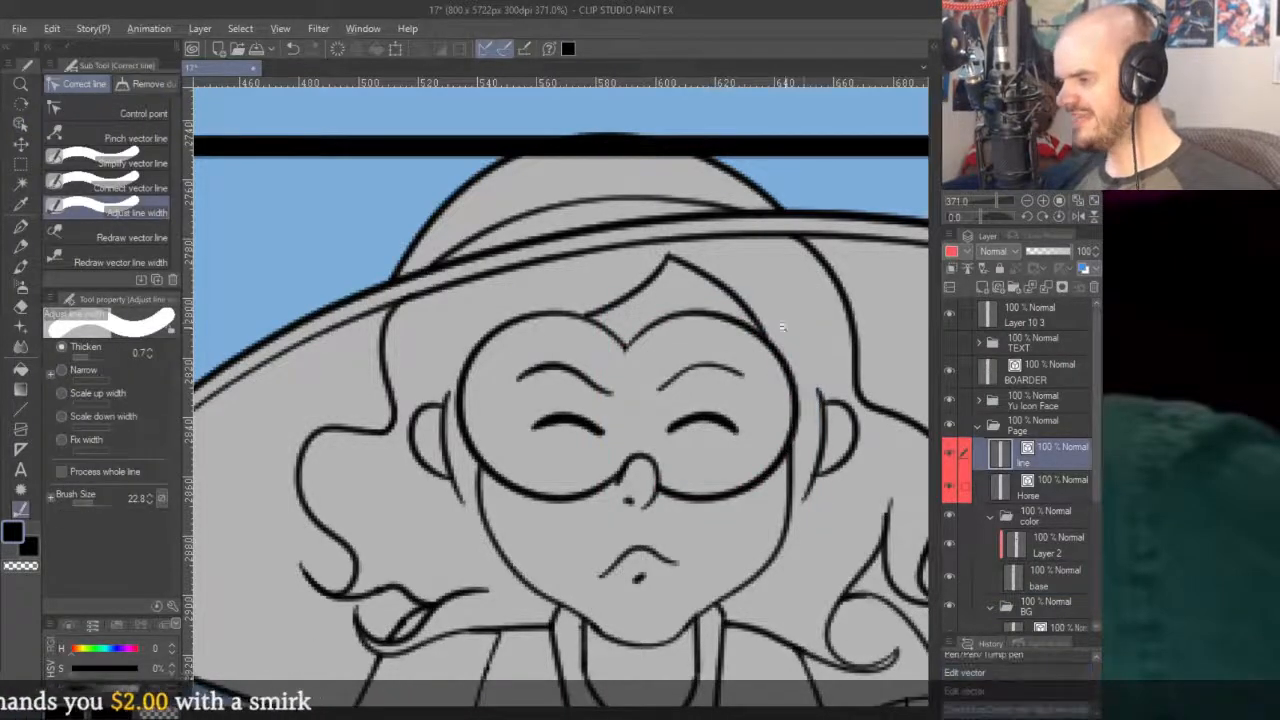
{"action": "scroll", "coordinate": [698, 315], "scroll_direction": "up", "scroll_amount": 1}
{"action": "left_click", "coordinate": [567, 332]}
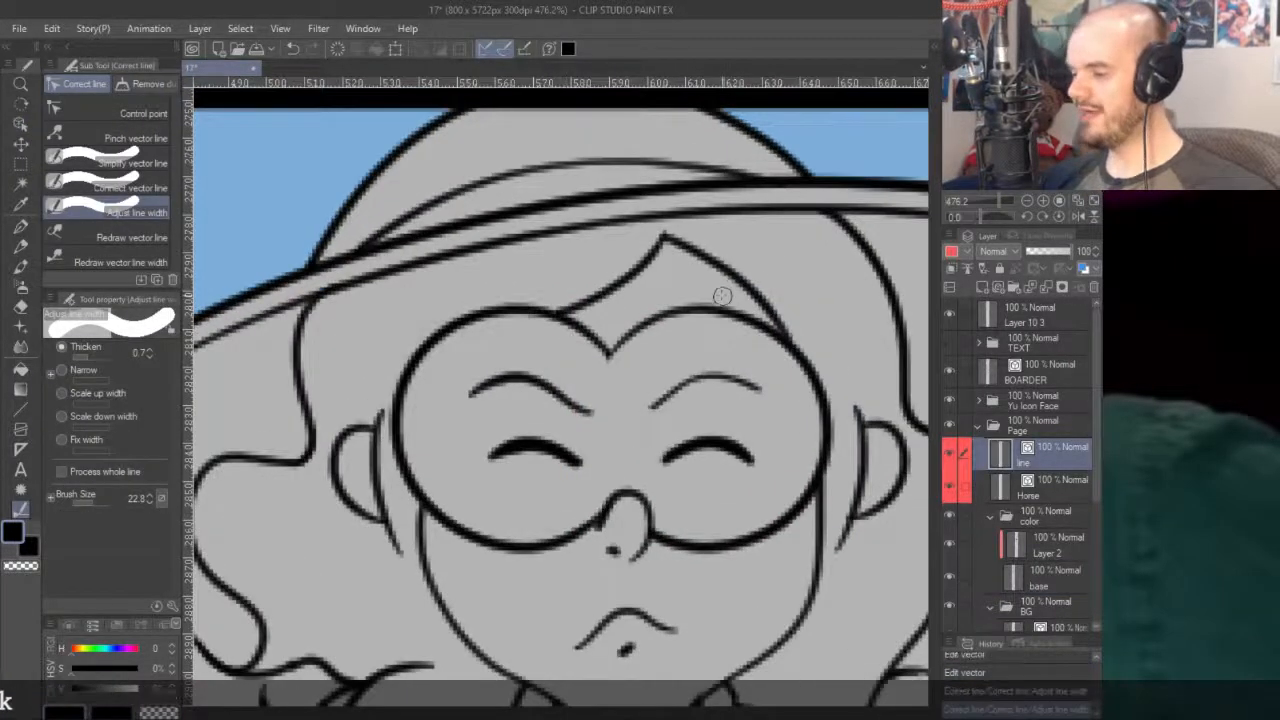
Examine the forehead hair lines of the frowning hat girl in the middle close-up and compare them with the neighbouring panels.
{"action": "scroll", "coordinate": [722, 296], "scroll_direction": "down", "scroll_amount": 5}
{"action": "scroll", "coordinate": [720, 289], "scroll_direction": "up", "scroll_amount": 2}
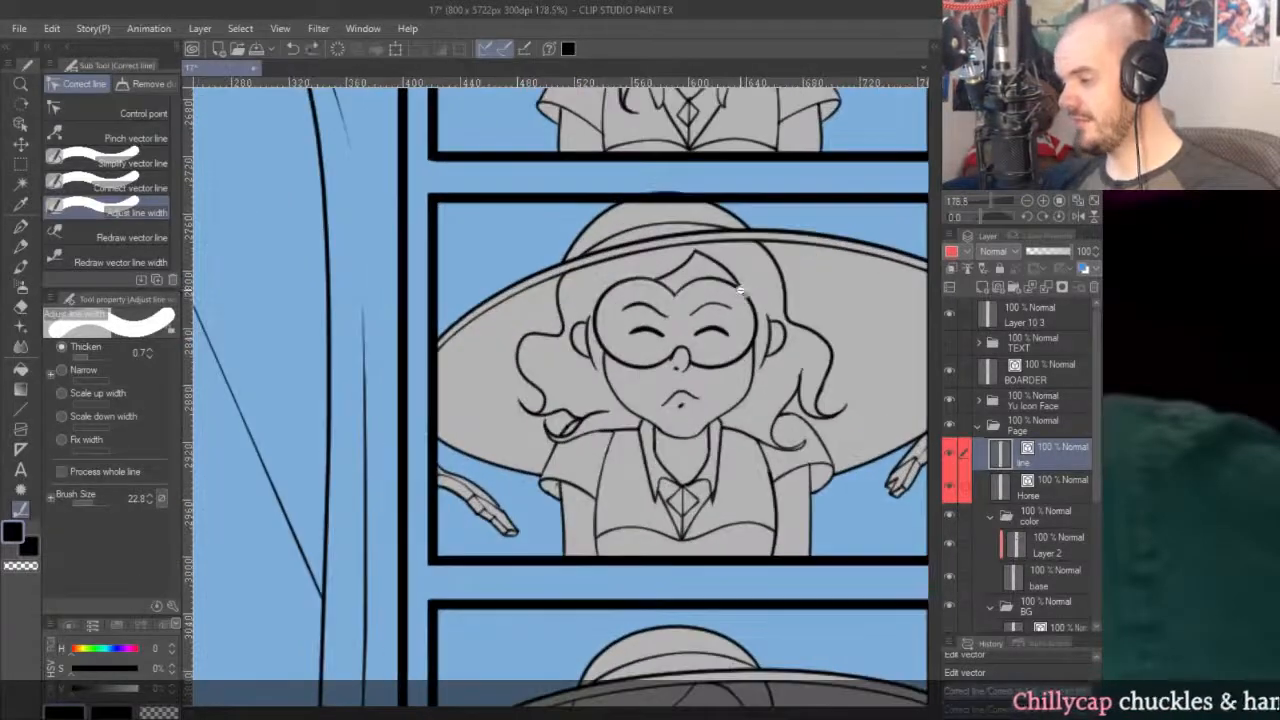
{"action": "scroll", "coordinate": [720, 289], "scroll_direction": "down", "scroll_amount": 3}
{"action": "scroll", "coordinate": [720, 289], "scroll_direction": "up", "scroll_amount": 2}
{"action": "scroll", "coordinate": [720, 290], "scroll_direction": "up", "scroll_amount": 5}
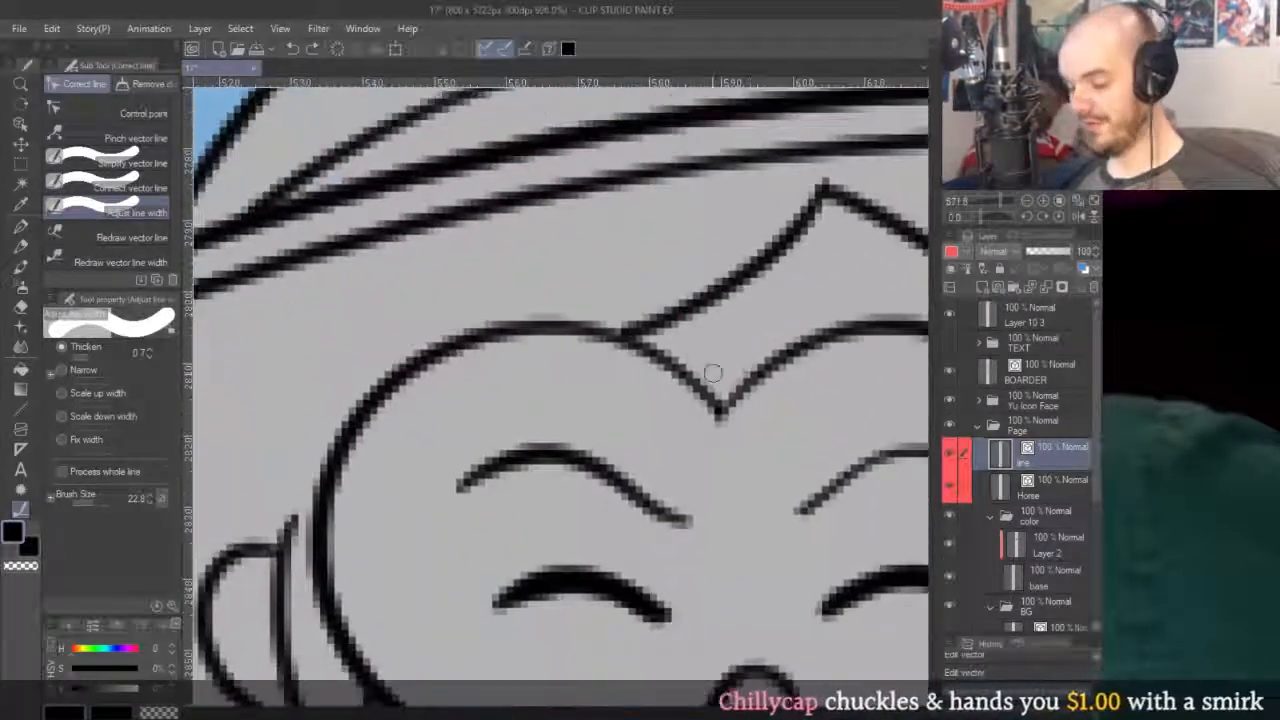
{"action": "key", "text": "o"}
{"action": "left_click", "coordinate": [680, 312]}
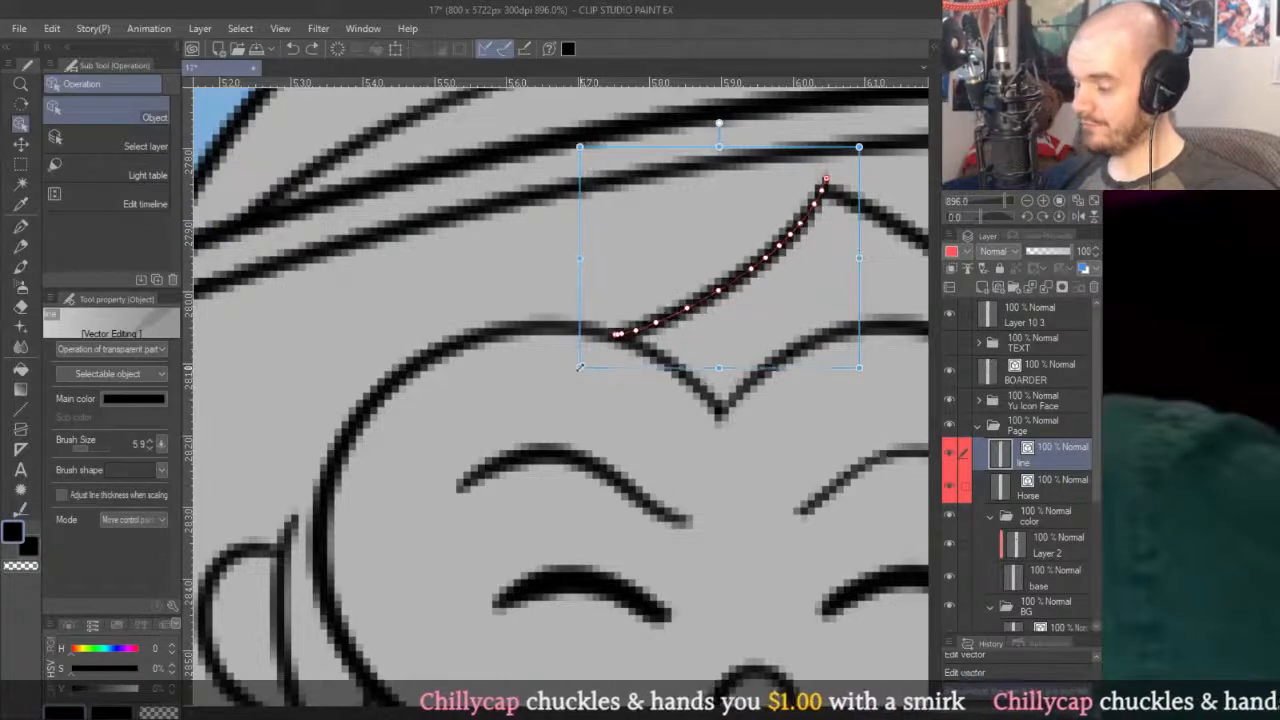
{"action": "scroll", "coordinate": [600, 370], "scroll_direction": "down", "scroll_amount": 8}
{"action": "scroll", "coordinate": [746, 353], "scroll_direction": "up", "scroll_amount": 3}
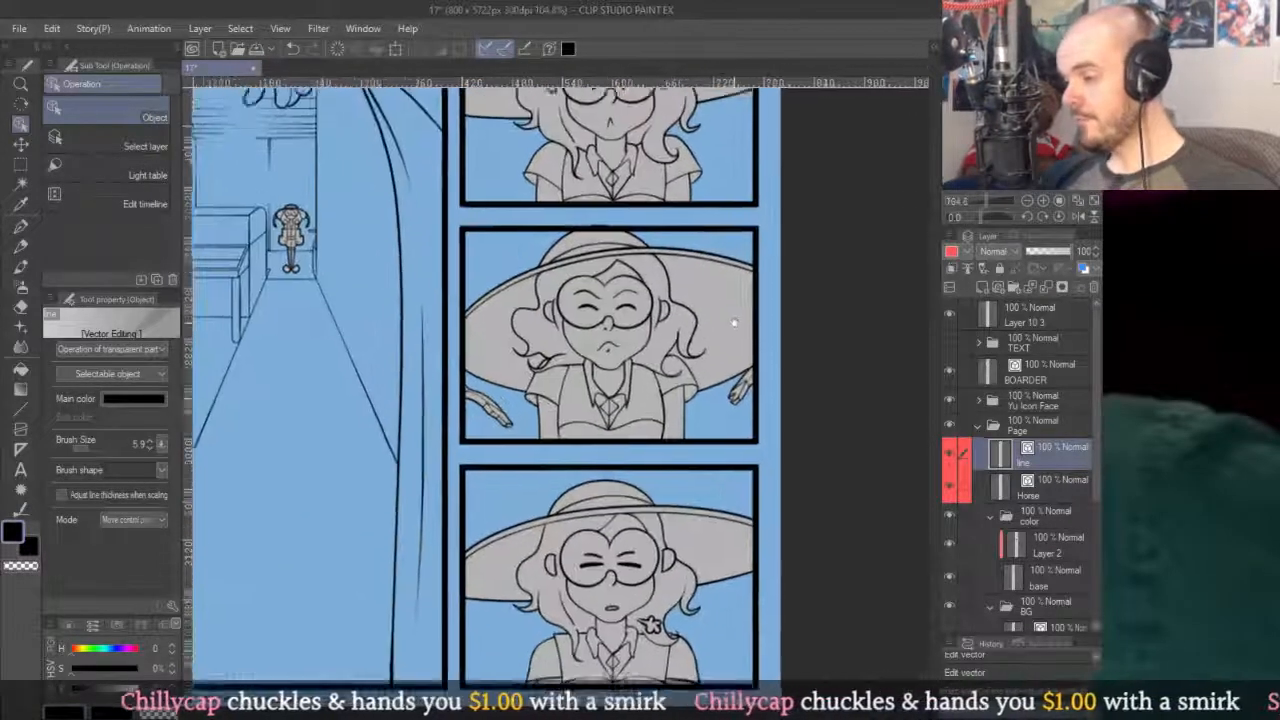
{"action": "key", "text": "alt"}
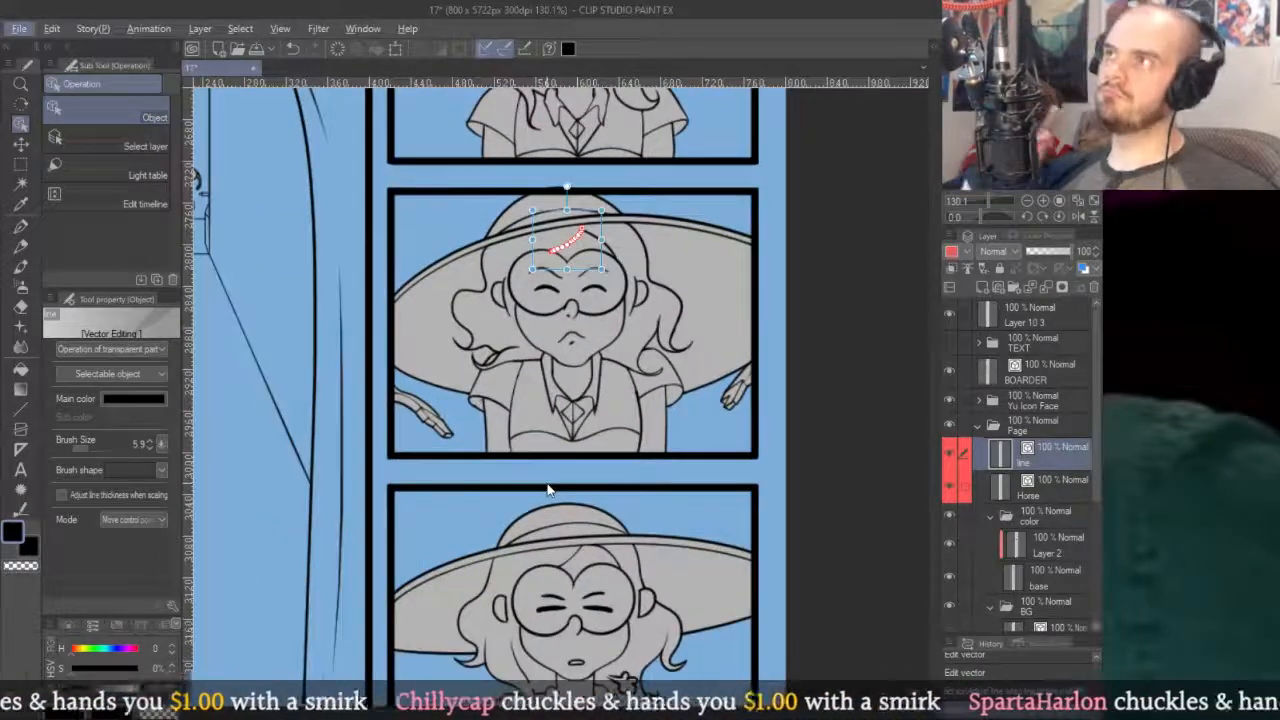
{"action": "key", "text": "alt"}
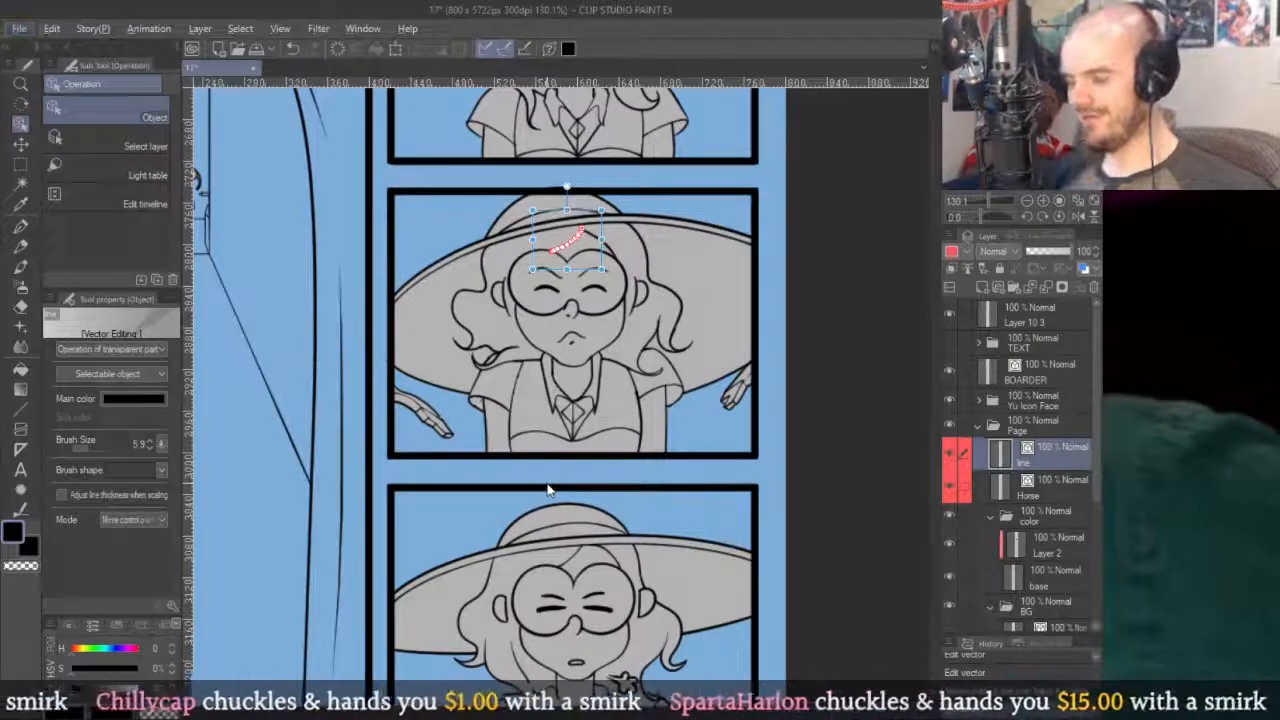
{"action": "left_click_drag", "start_coordinate": [548, 490], "coordinate": [600, 536]}
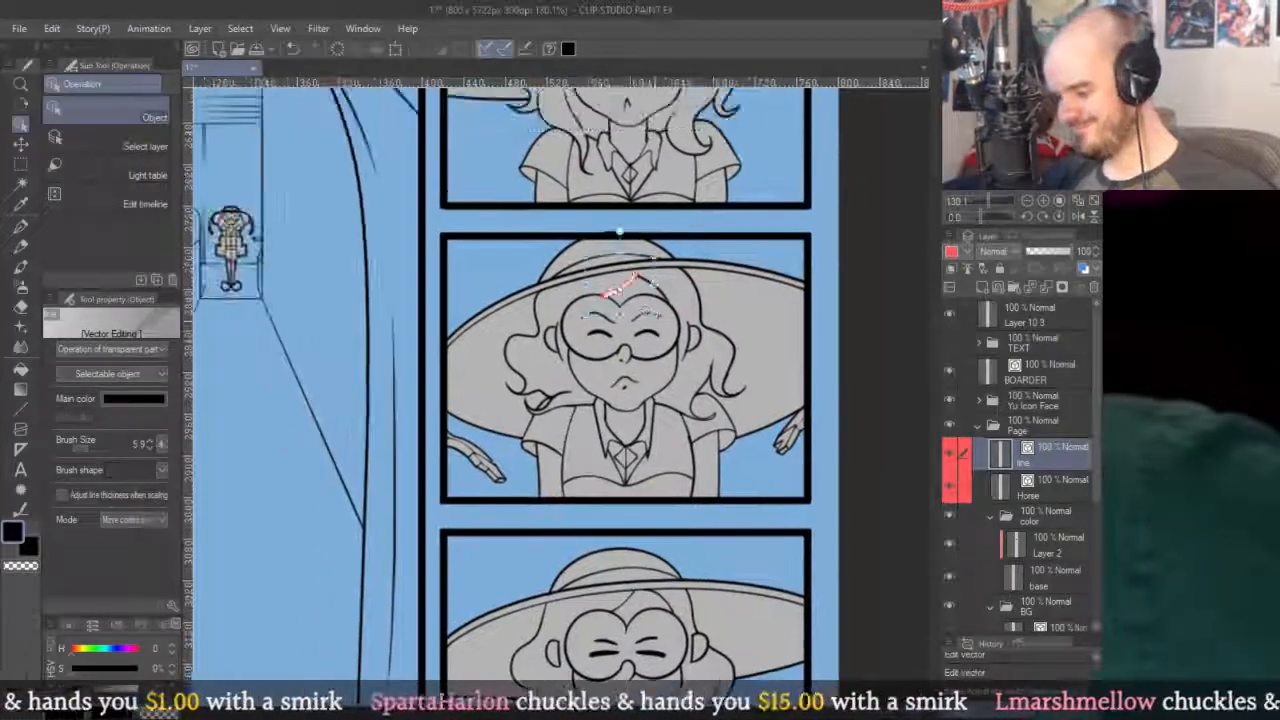
Thin the left forehead hair line above the frowning hat girl's glasses with Adjust line width set to Narrow, 0.5.
{"action": "key", "text": "p"}
{"action": "scroll", "coordinate": [596, 204], "scroll_direction": "down", "scroll_amount": 2}
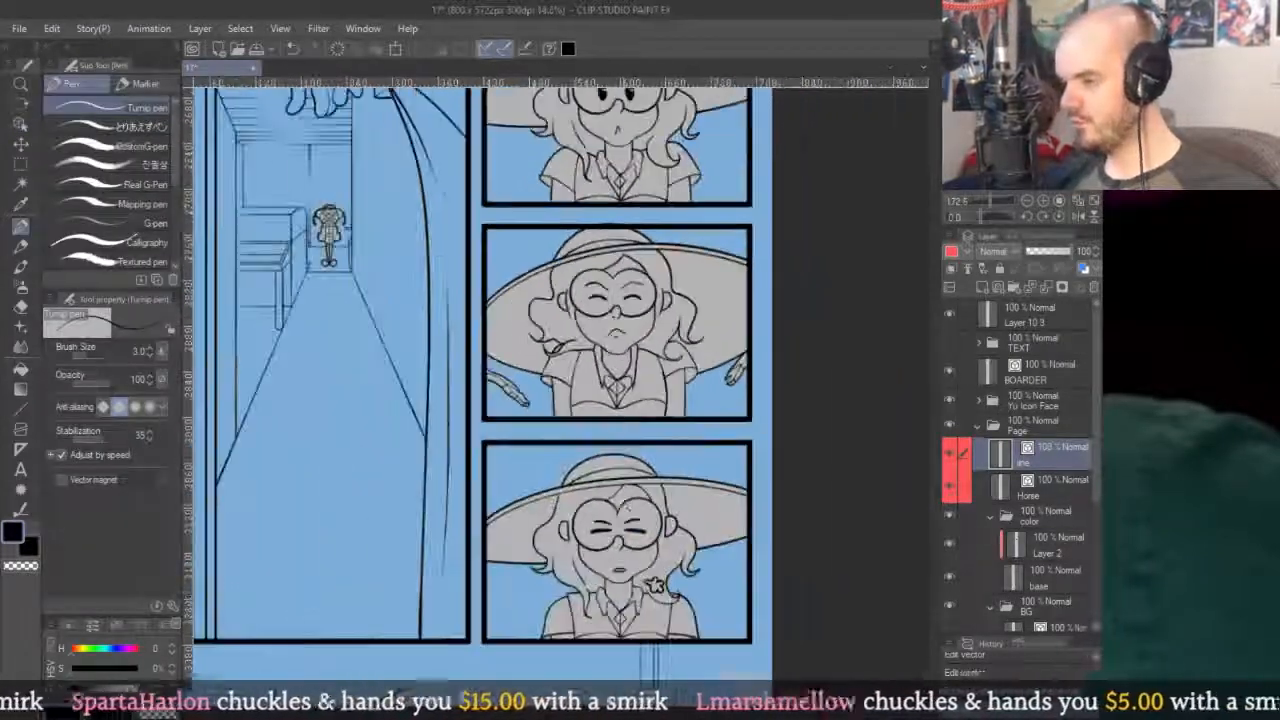
{"action": "scroll", "coordinate": [596, 272], "scroll_direction": "up", "scroll_amount": 10}
{"action": "key", "text": "y"}
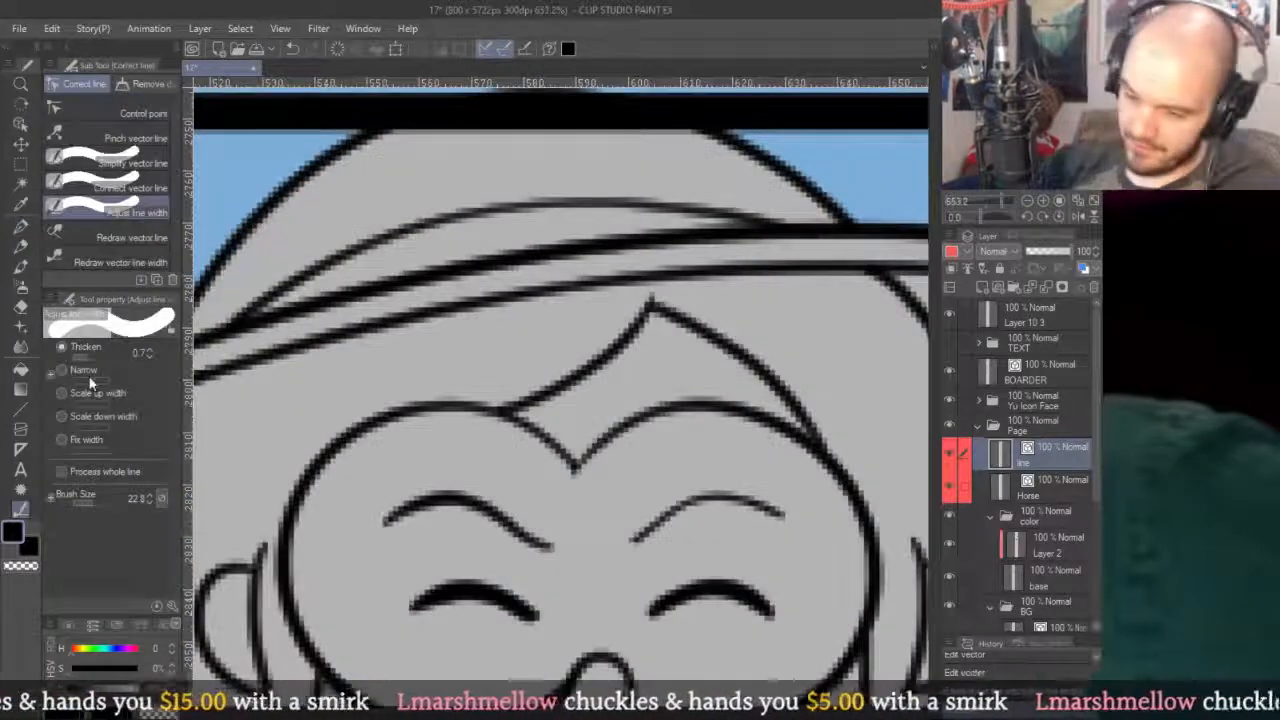
{"action": "mouse_move", "coordinate": [600, 357]}
{"action": "left_mouse_down"}
{"action": "mouse_move", "coordinate": [600, 337]}
{"action": "mouse_move", "coordinate": [629, 371]}
{"action": "left_mouse_up"}
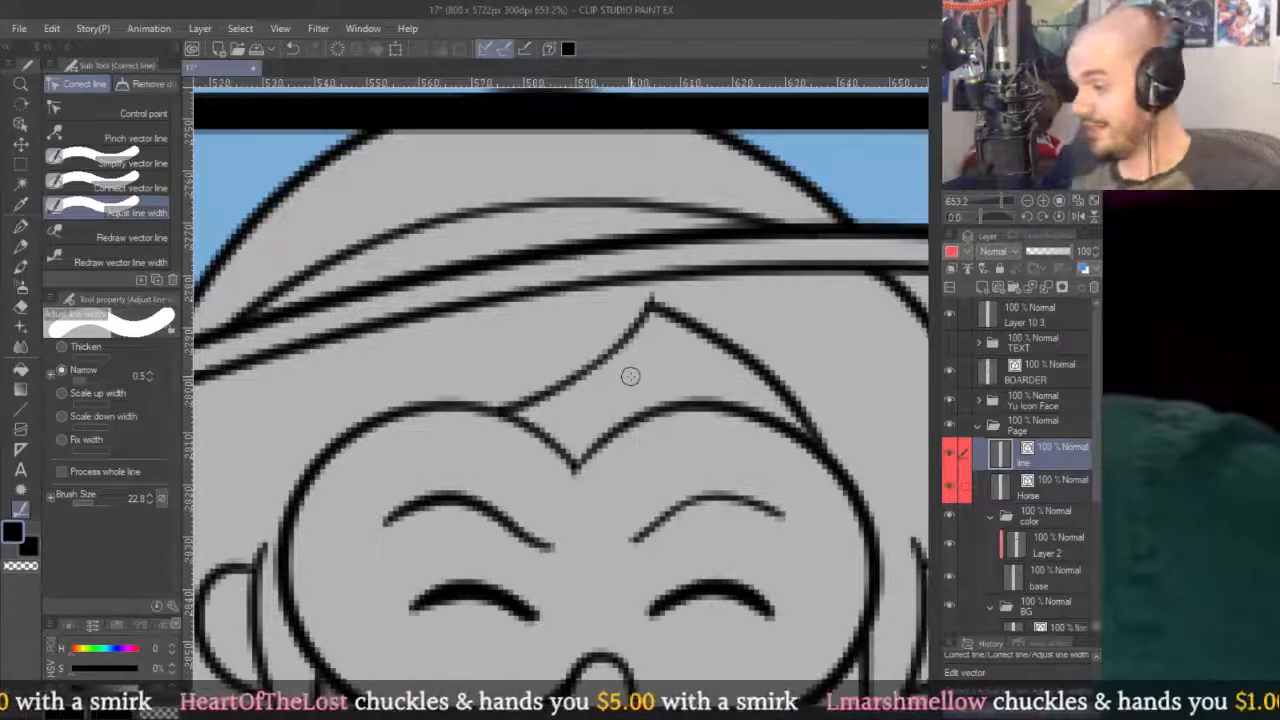
Make Layer 2 of the color folder active for filling and look over the panels down to the page's end and back.
{"action": "key", "text": "g"}
{"action": "left_click", "coordinate": [1041, 541]}
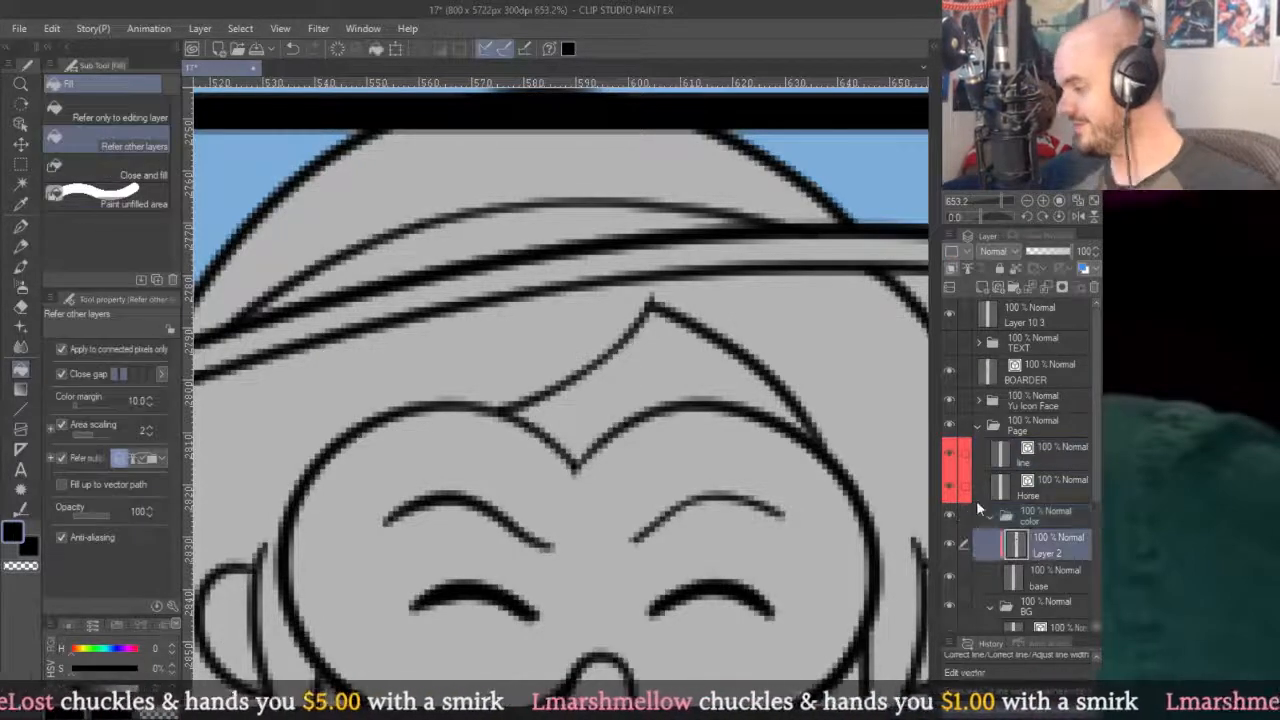
{"action": "scroll", "coordinate": [734, 297], "scroll_direction": "down", "scroll_amount": 12}
{"action": "left_click_drag", "start_coordinate": [755, 520], "coordinate": [729, 286]}
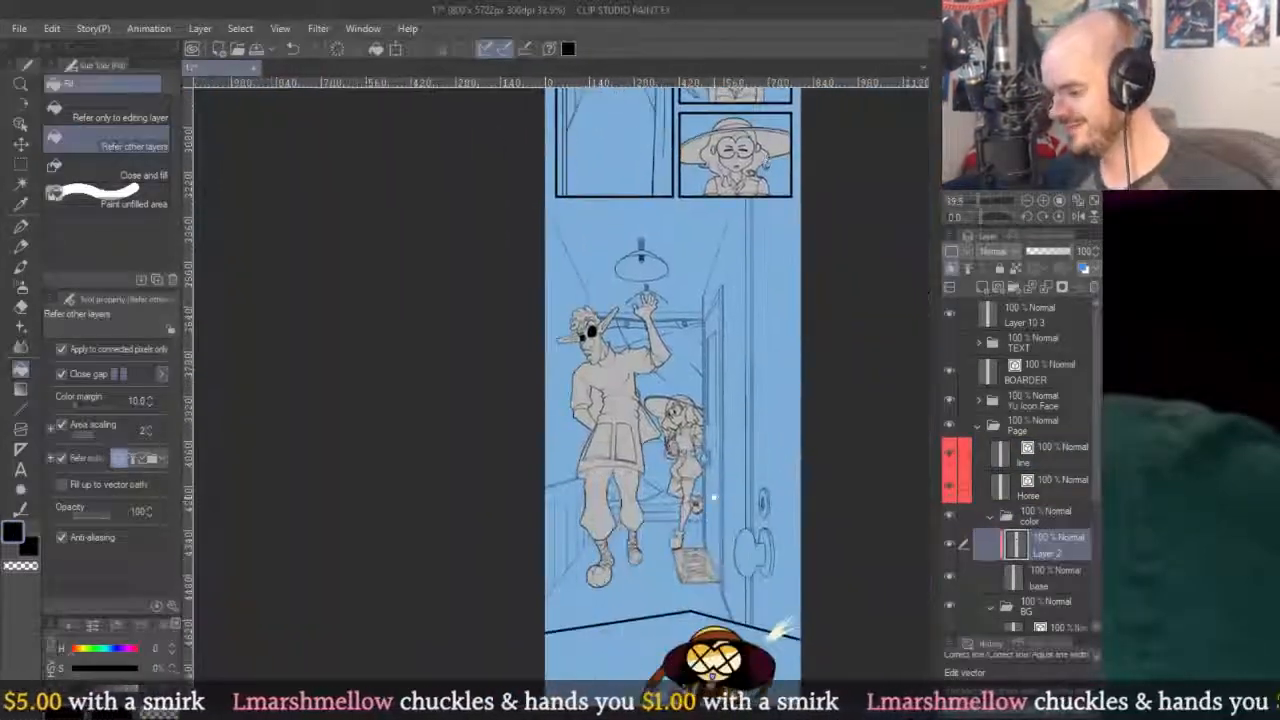
{"action": "left_click_drag", "start_coordinate": [715, 620], "coordinate": [699, 293]}
{"action": "scroll", "coordinate": [684, 442], "scroll_direction": "up", "scroll_amount": 5}
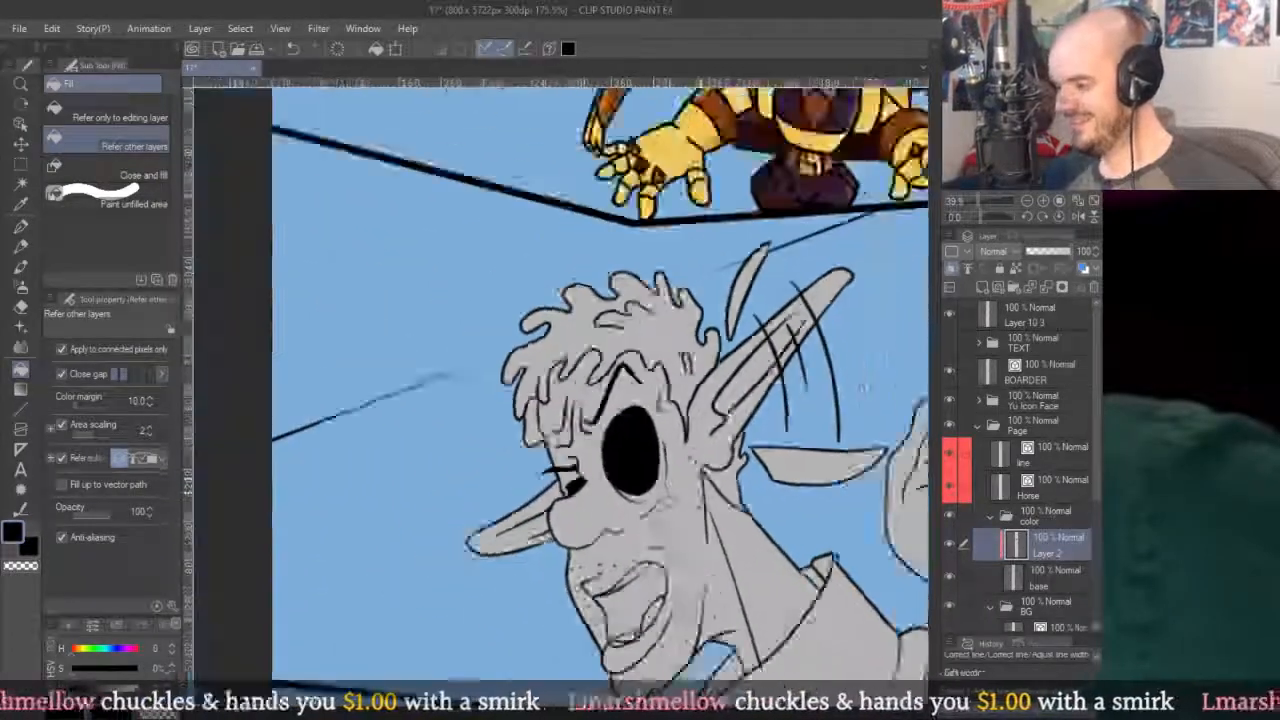
{"action": "scroll", "coordinate": [672, 446], "scroll_direction": "down", "scroll_amount": 6}
{"action": "scroll", "coordinate": [665, 468], "scroll_direction": "up", "scroll_amount": 1}
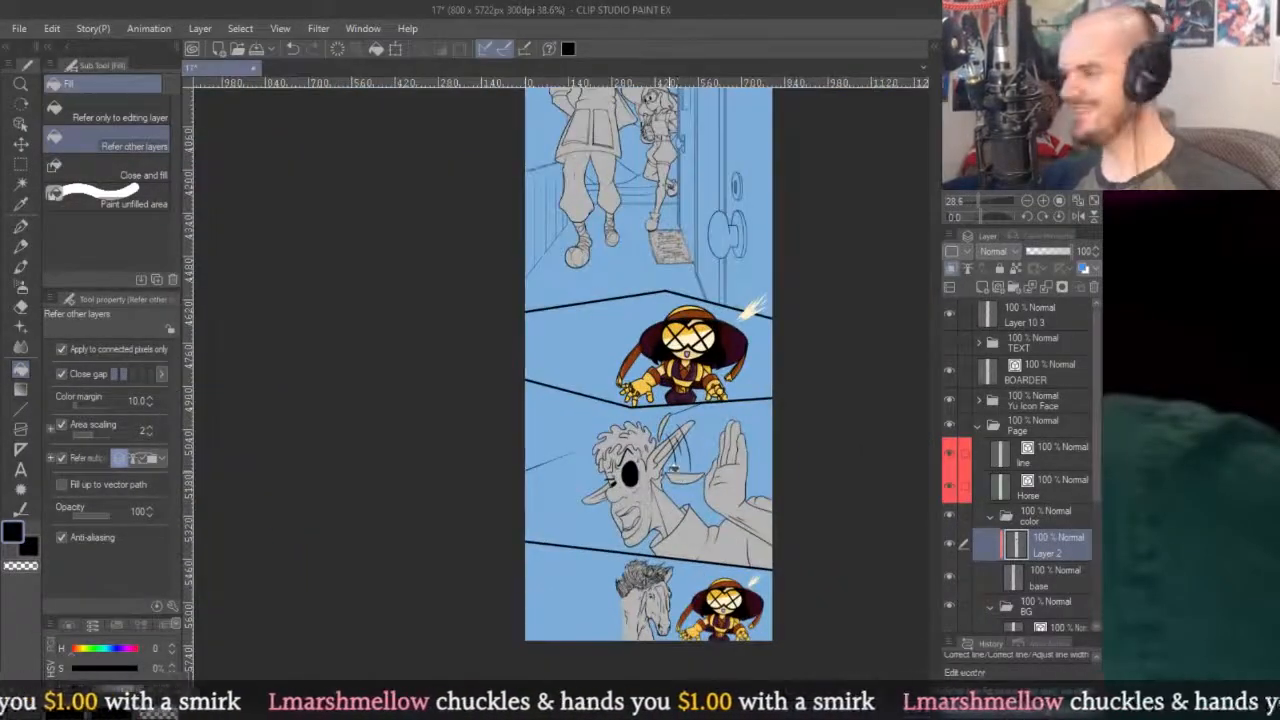
{"action": "scroll", "coordinate": [672, 470], "scroll_direction": "up", "scroll_amount": 10}
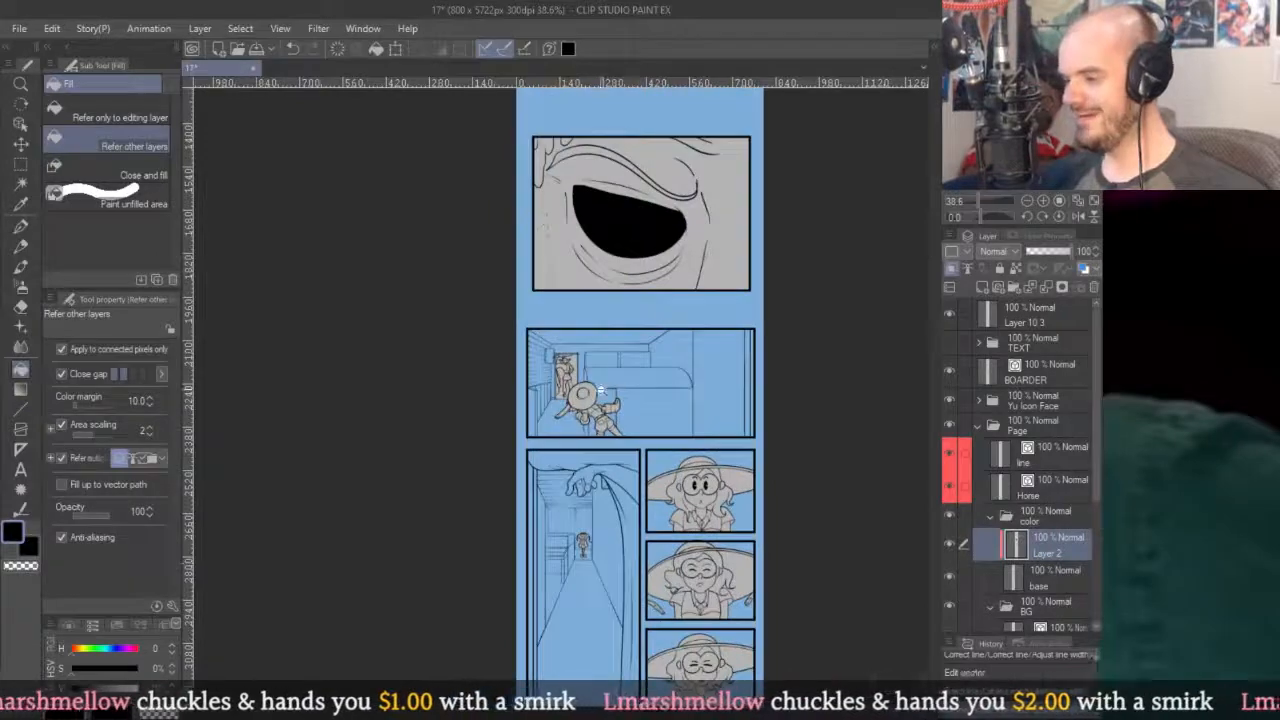
{"action": "scroll", "coordinate": [600, 389], "scroll_direction": "up", "scroll_amount": 3}
Pick the yellow with hue 42 and saturation 70% from the finished page 13.png as drawing colour and close that page.
{"action": "key", "text": "p"}
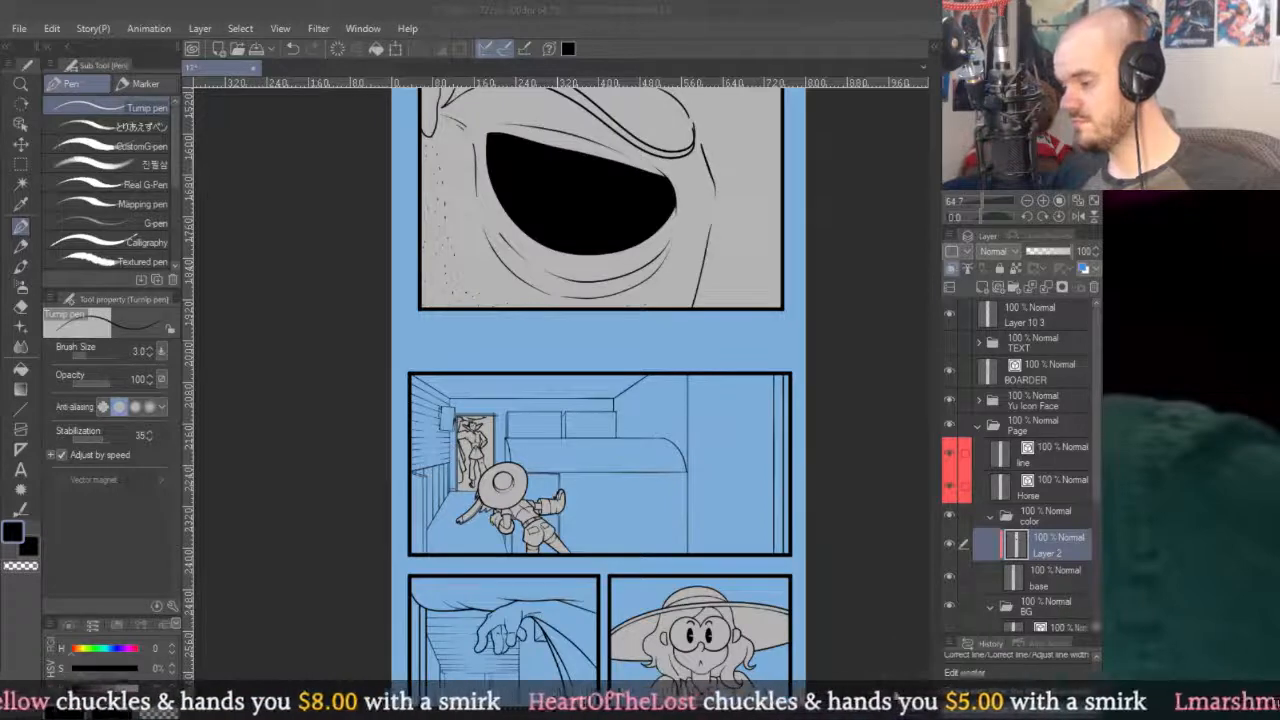
{"action": "left_click", "coordinate": [278, 67]}
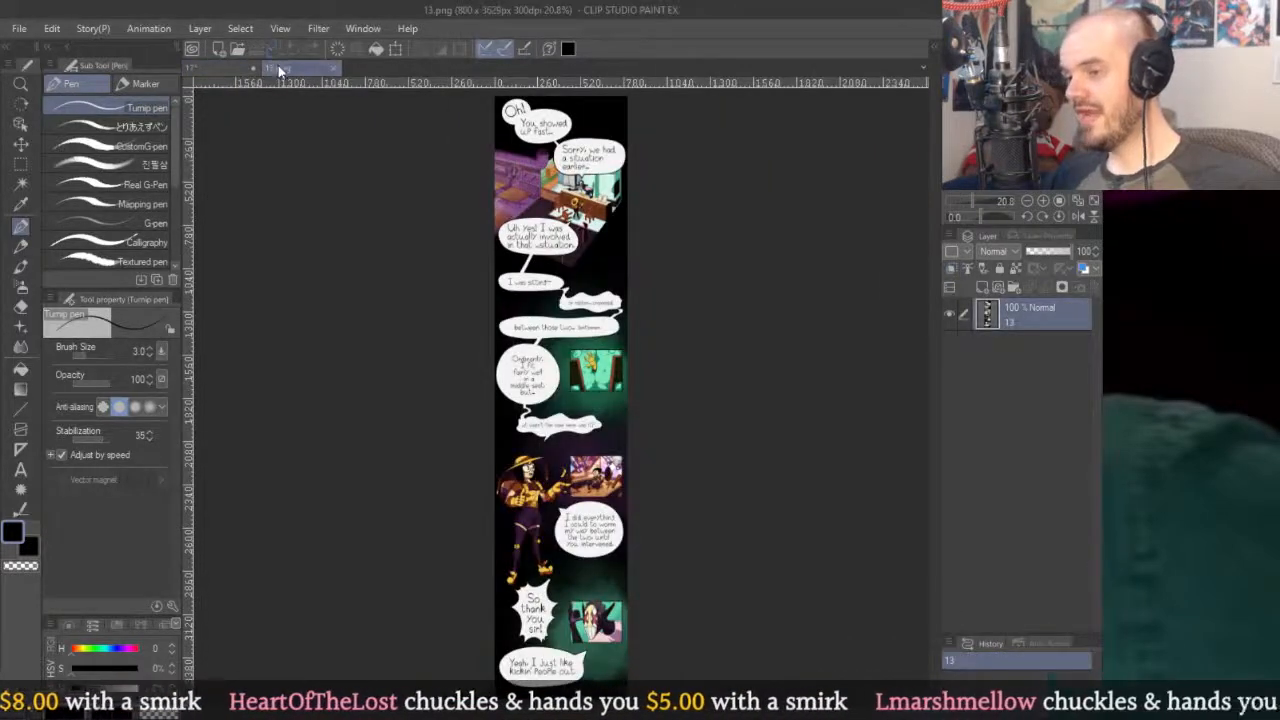
{"action": "key", "text": "ctrl+w"}
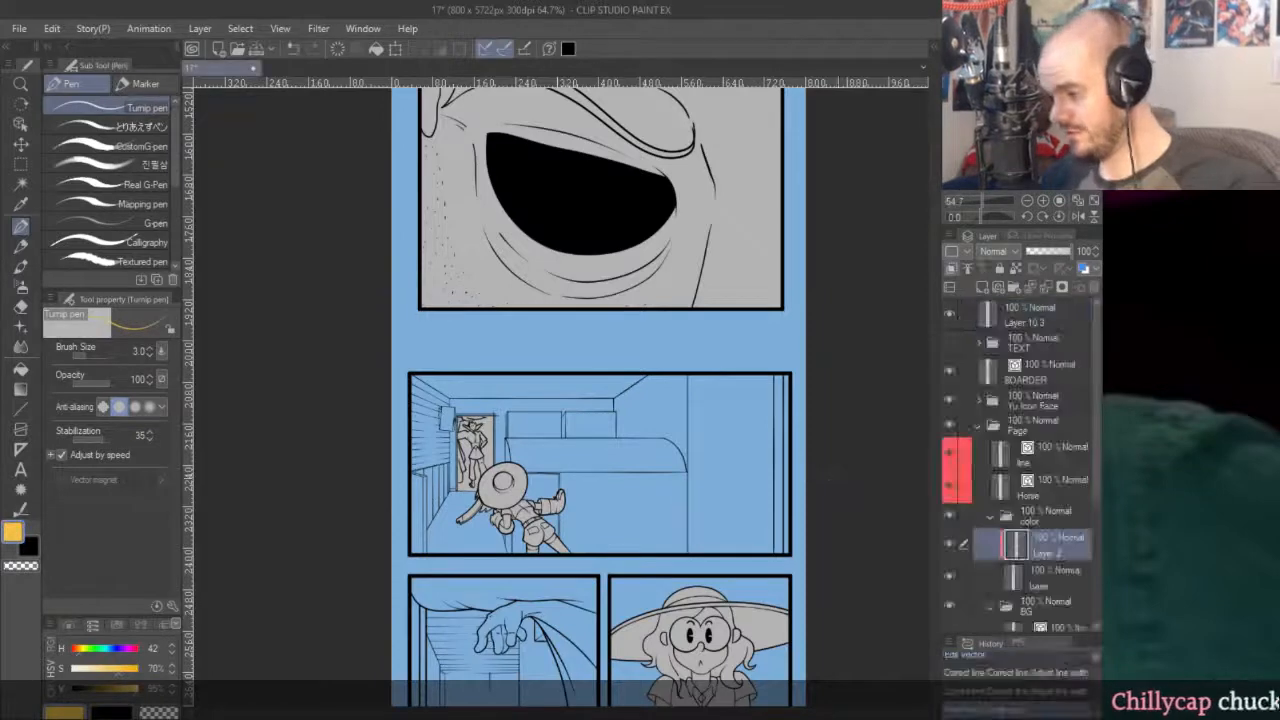
Adjust the short line joining the torso to the large cuff of the hat girl in the wide room panel, and reactivate Layer 2.
{"action": "scroll", "coordinate": [542, 515], "scroll_direction": "up", "scroll_amount": 3}
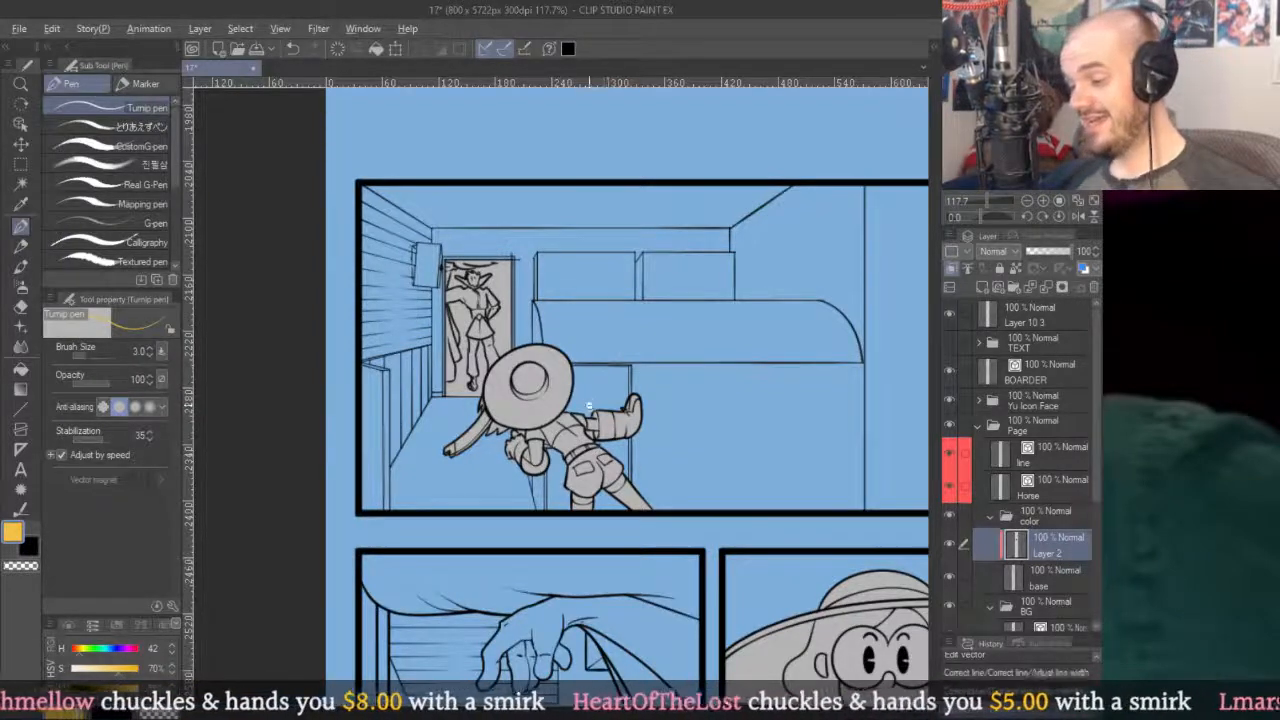
{"action": "scroll", "coordinate": [588, 403], "scroll_direction": "up", "scroll_amount": 5}
{"action": "left_click_drag", "start_coordinate": [710, 404], "coordinate": [700, 368]}
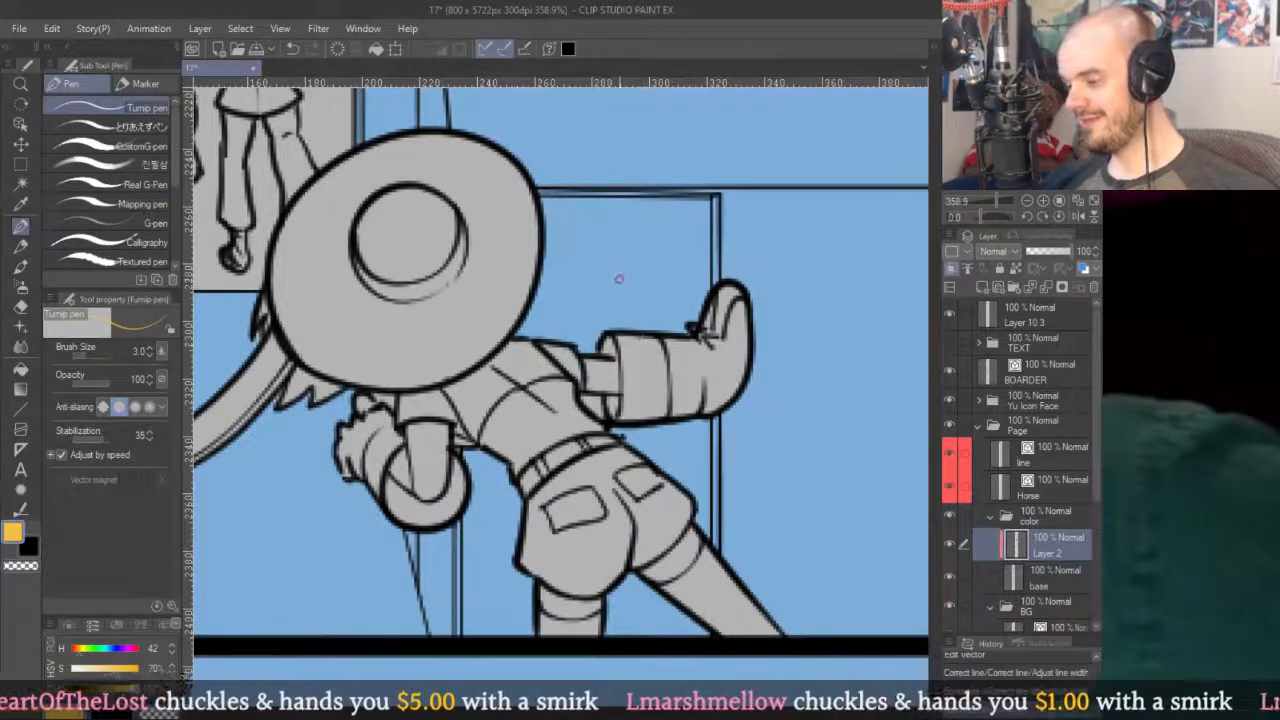
{"action": "scroll", "coordinate": [614, 352], "scroll_direction": "up", "scroll_amount": 4}
{"action": "key", "text": "o"}
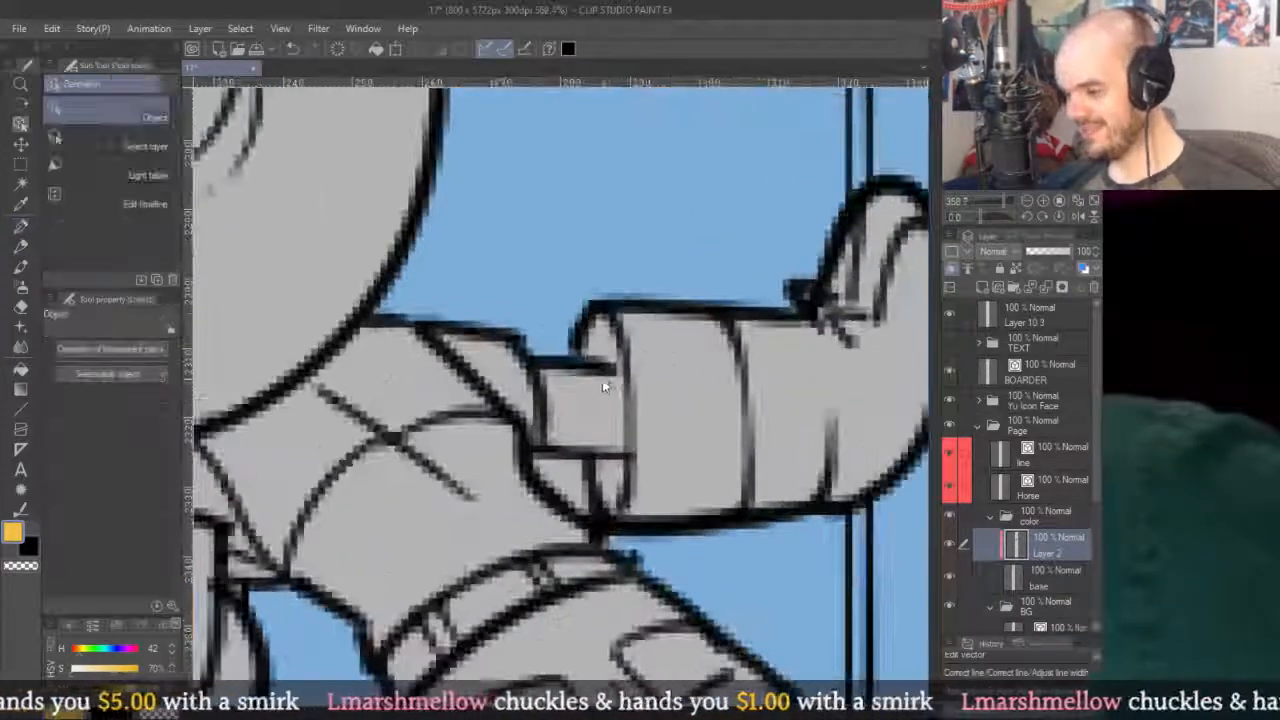
{"action": "left_click", "coordinate": [602, 379]}
{"action": "left_click", "coordinate": [603, 374]}
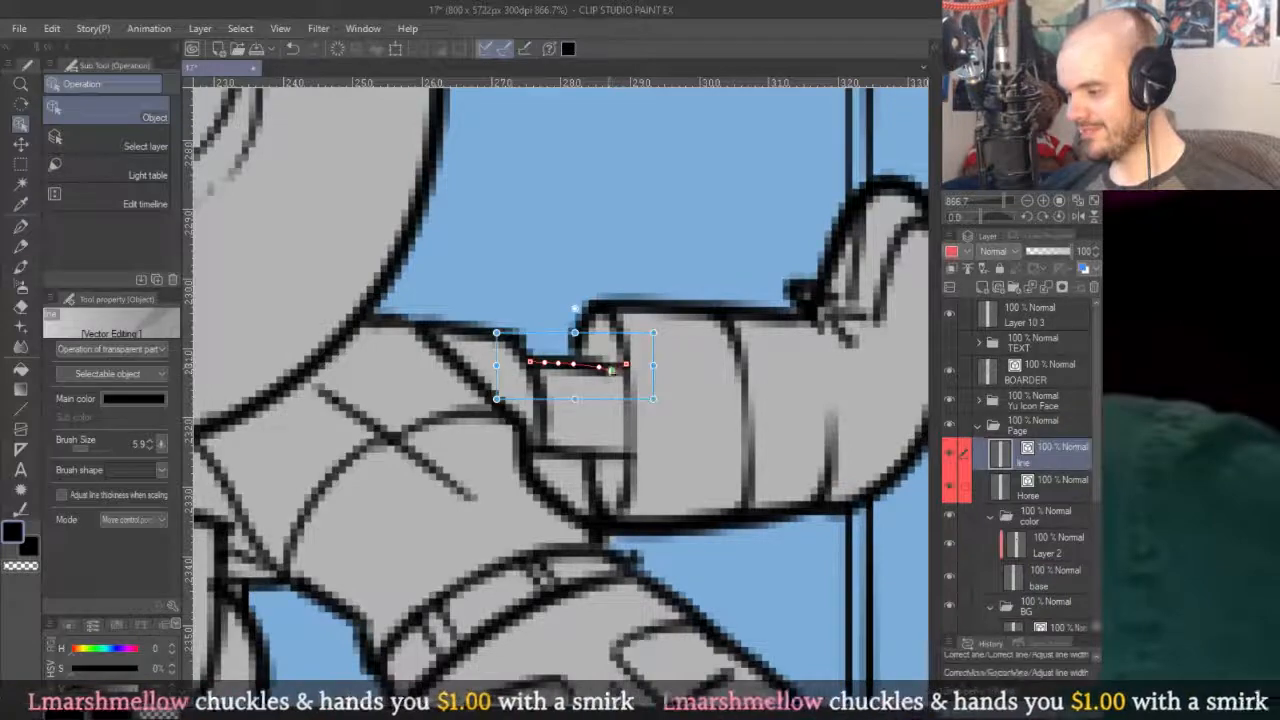
{"action": "key", "text": "p"}
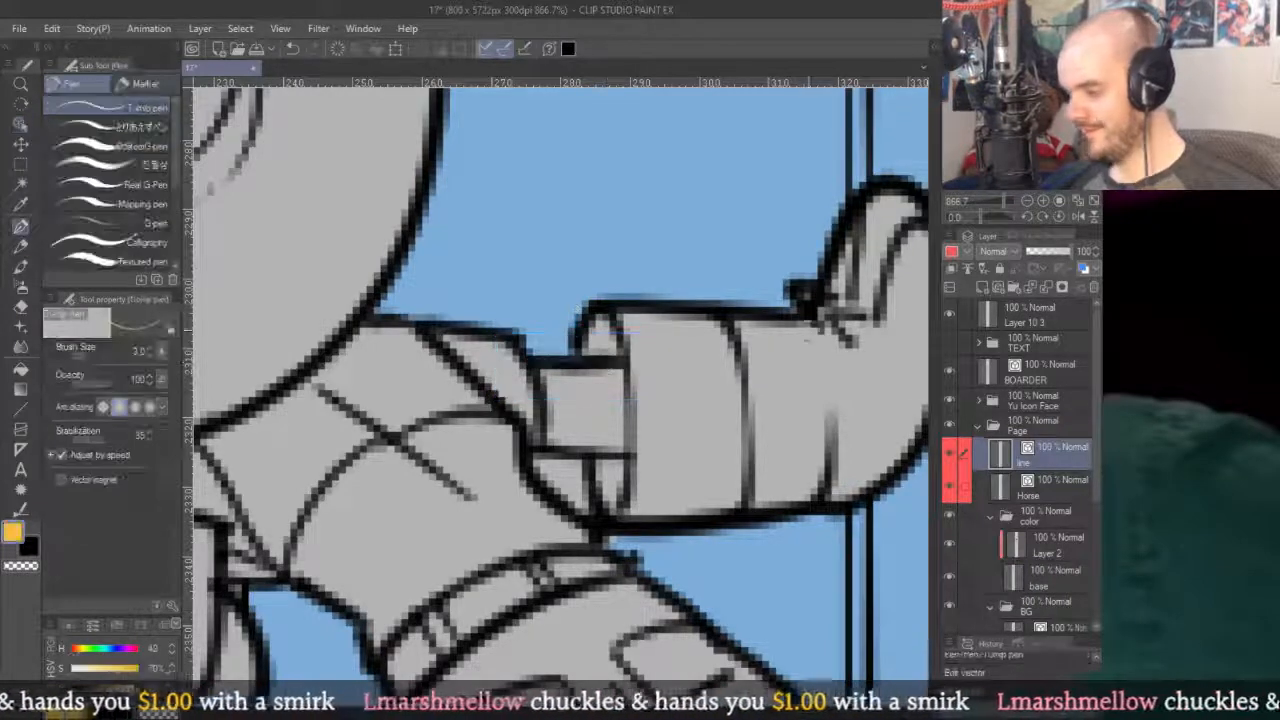
{"action": "left_click", "coordinate": [1040, 548]}
Try filling the upper back of the hat girl in the wide room panel with yellow on Layer 2.
{"action": "scroll", "coordinate": [658, 364], "scroll_direction": "down", "scroll_amount": 5}
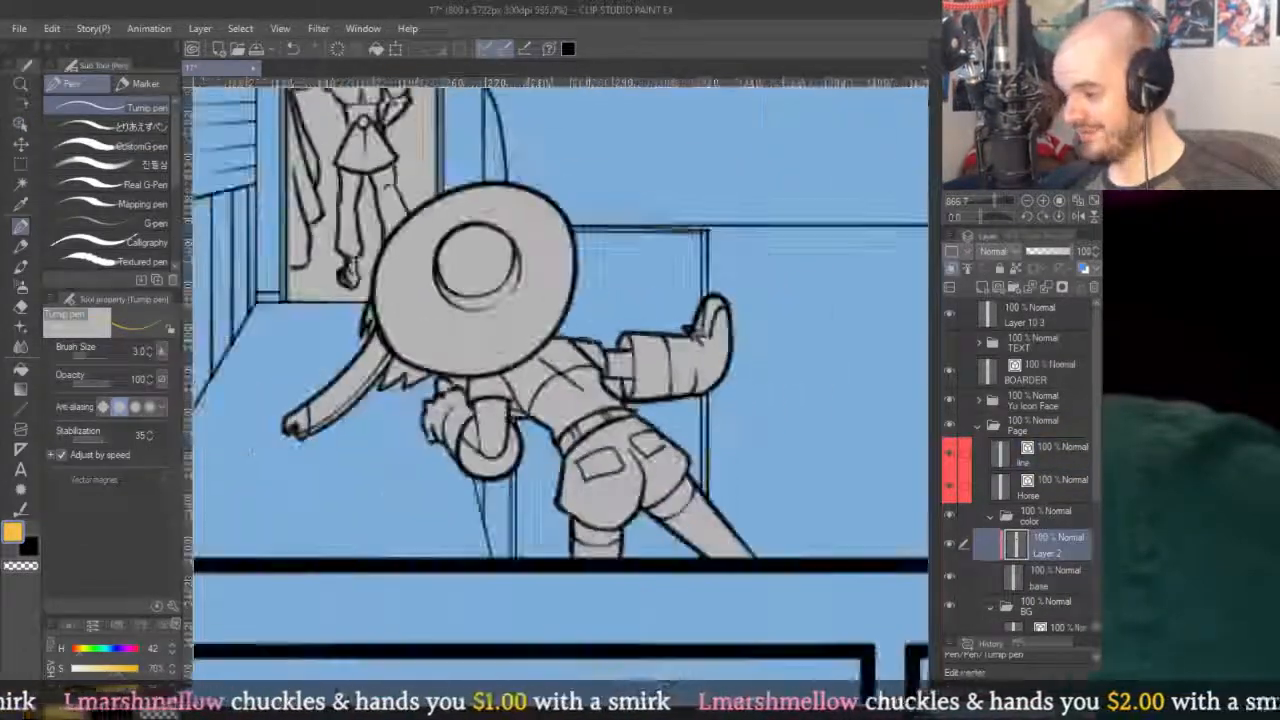
{"action": "left_click", "coordinate": [204, 580]}
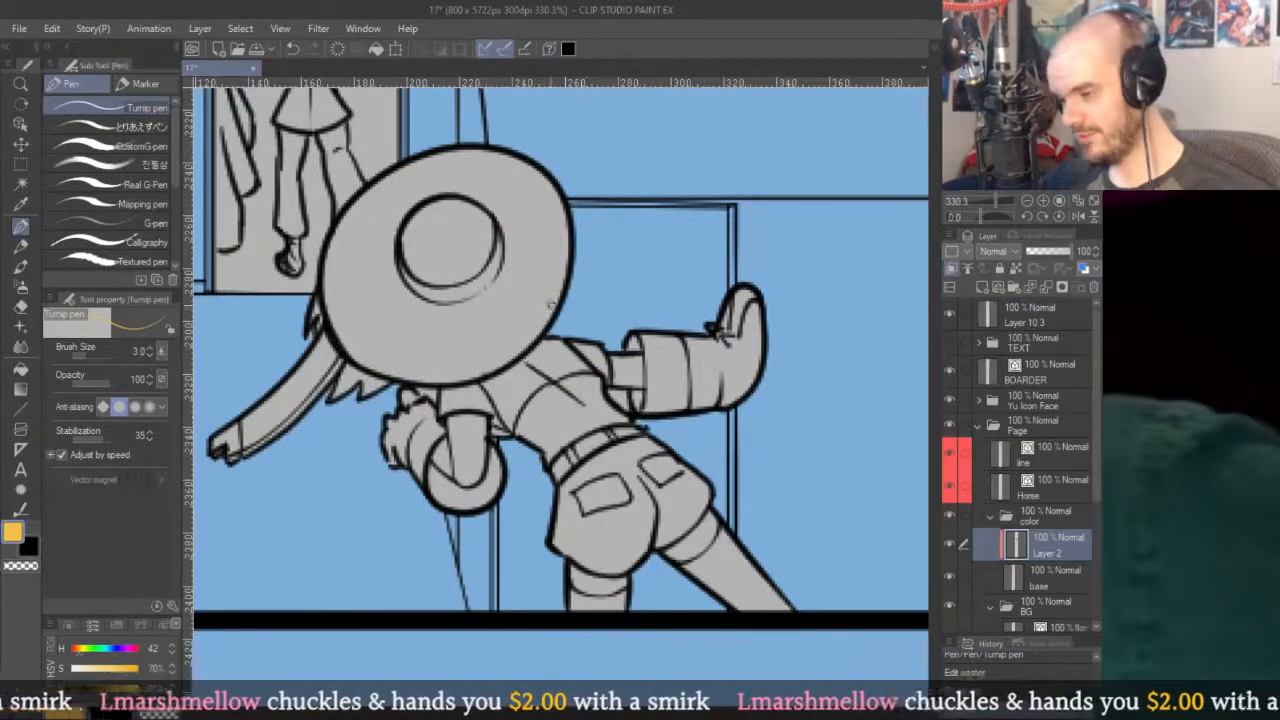
{"action": "key", "text": "g"}
{"action": "left_click", "coordinate": [558, 362]}
{"action": "scroll", "coordinate": [530, 380], "scroll_direction": "up", "scroll_amount": 3}
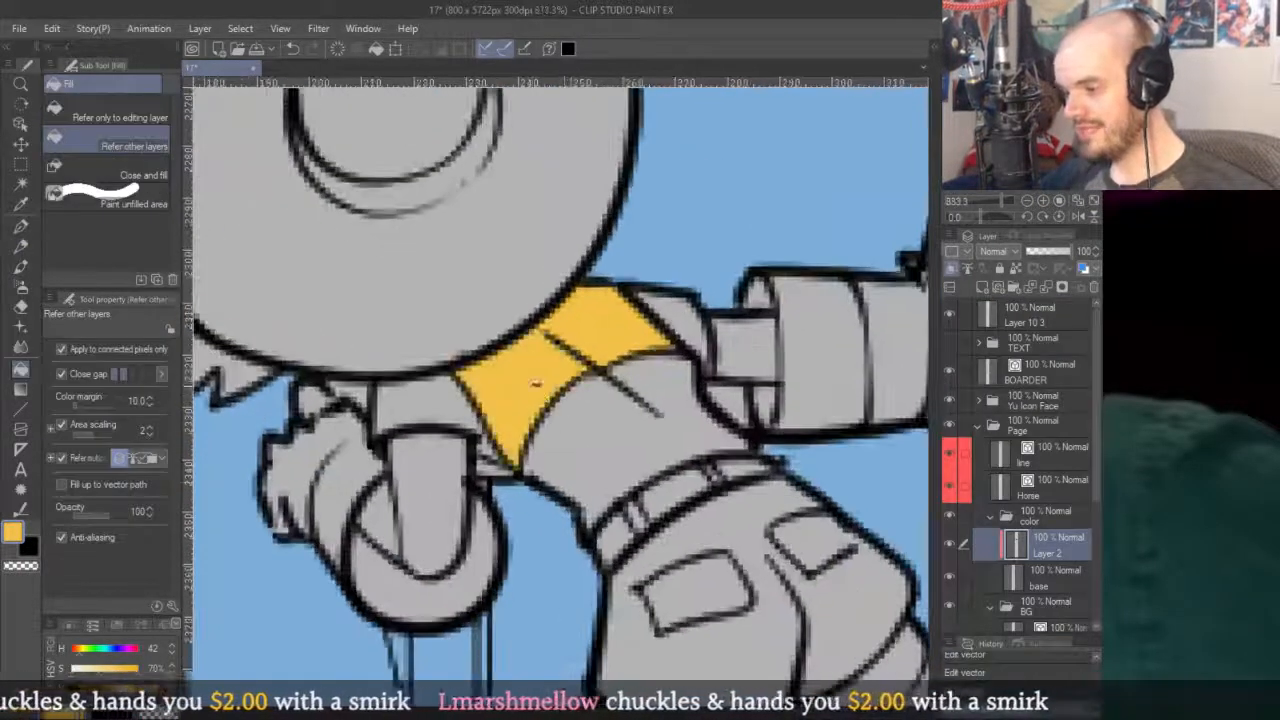
{"action": "scroll", "coordinate": [598, 362], "scroll_direction": "down", "scroll_amount": 5}
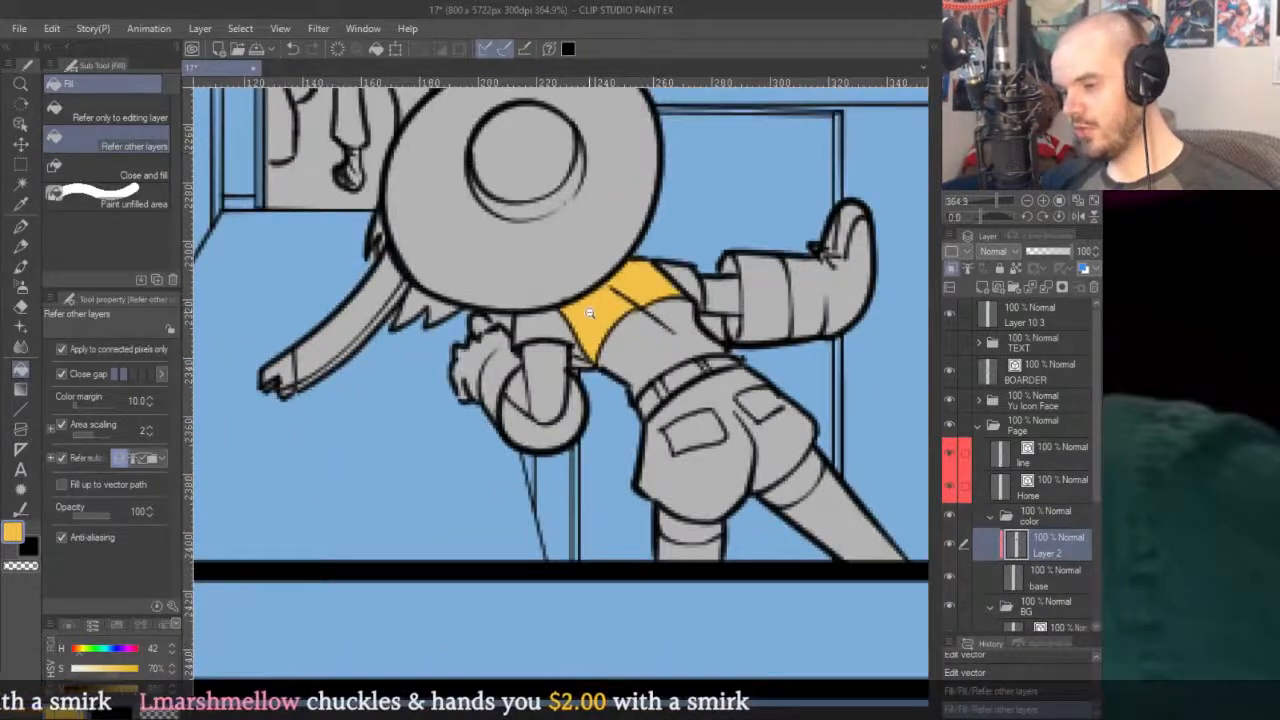
Try painting the small gap beside the hat girl's bent arm yellow with the Turnip pen, and undo the recent yellow colouring.
{"action": "scroll", "coordinate": [598, 362], "scroll_direction": "up", "scroll_amount": 4}
{"action": "scroll", "coordinate": [598, 362], "scroll_direction": "up", "scroll_amount": 3}
{"action": "key", "text": "p"}
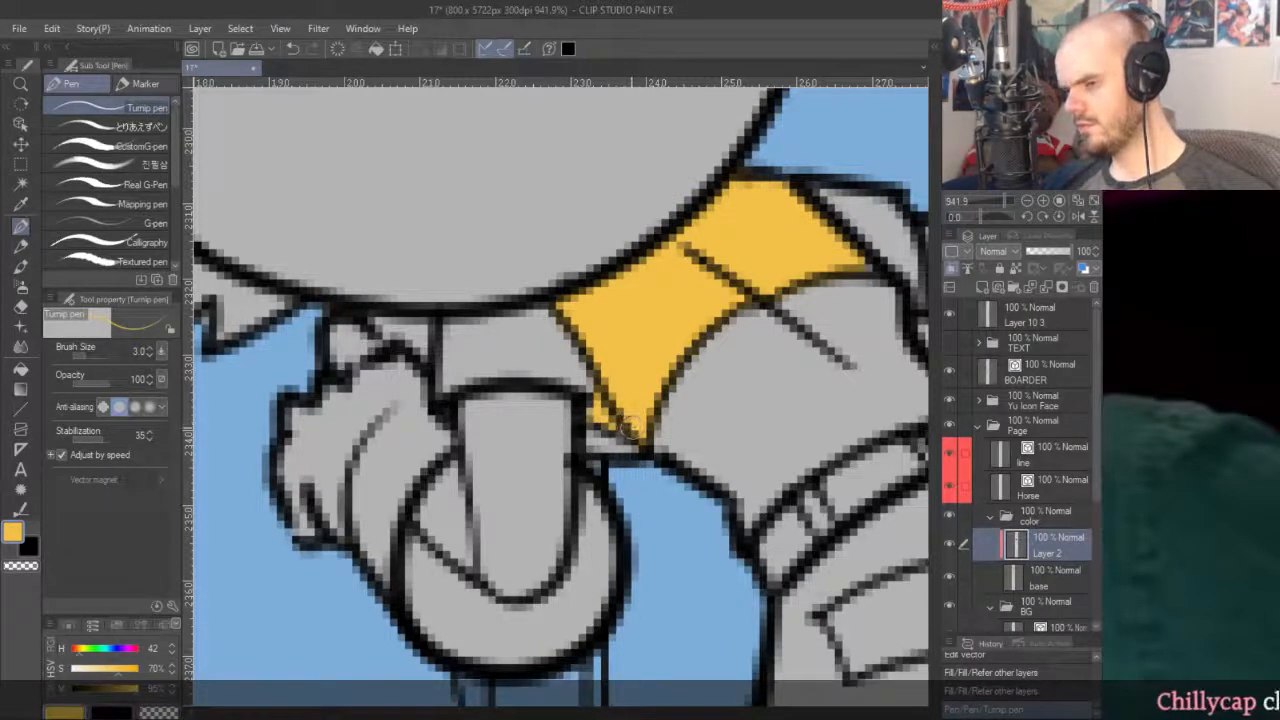
{"action": "left_click_drag", "start_coordinate": [632, 428], "coordinate": [628, 432]}
{"action": "left_click_drag", "start_coordinate": [830, 330], "coordinate": [658, 350]}
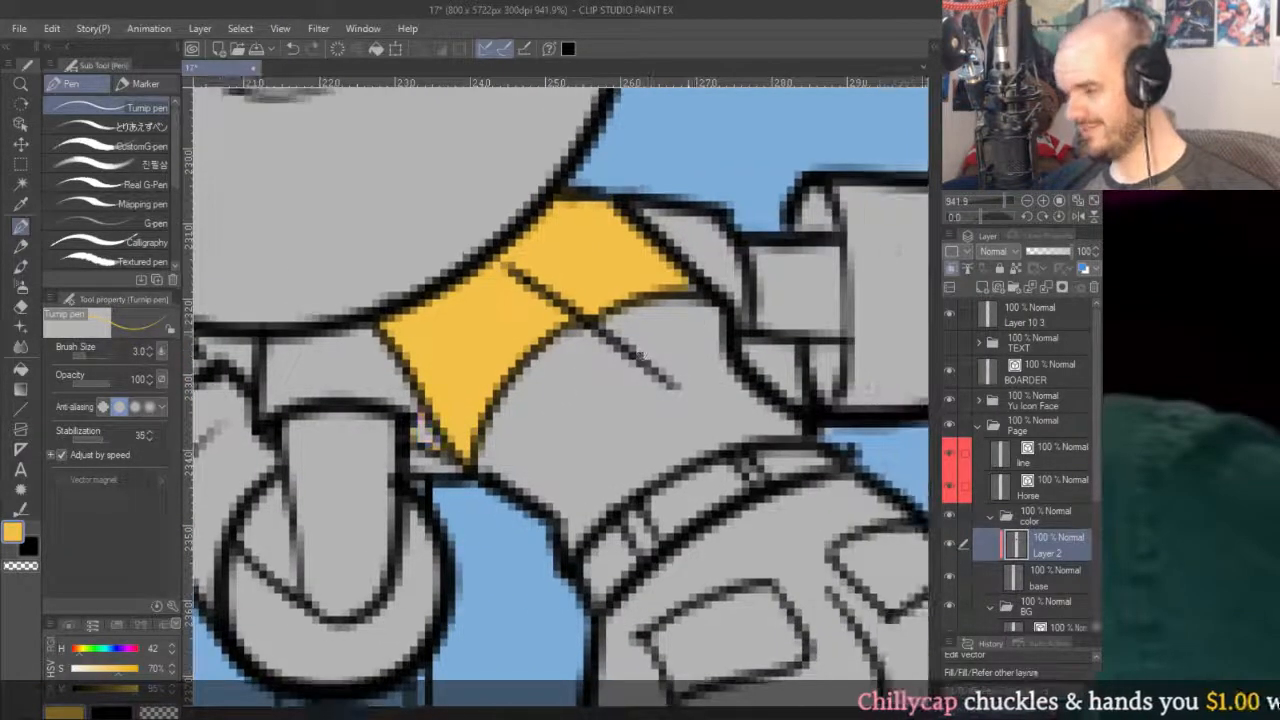
{"action": "key", "text": "ctrl+z"}
{"action": "key", "text": "ctrl+z"}
Fill the hat girl's lower back above the belt with yellow on Layer 2, referring to other layers.
{"action": "key", "text": "g"}
{"action": "left_click", "coordinate": [640, 373]}
{"action": "scroll", "coordinate": [640, 373], "scroll_direction": "down", "scroll_amount": 5}
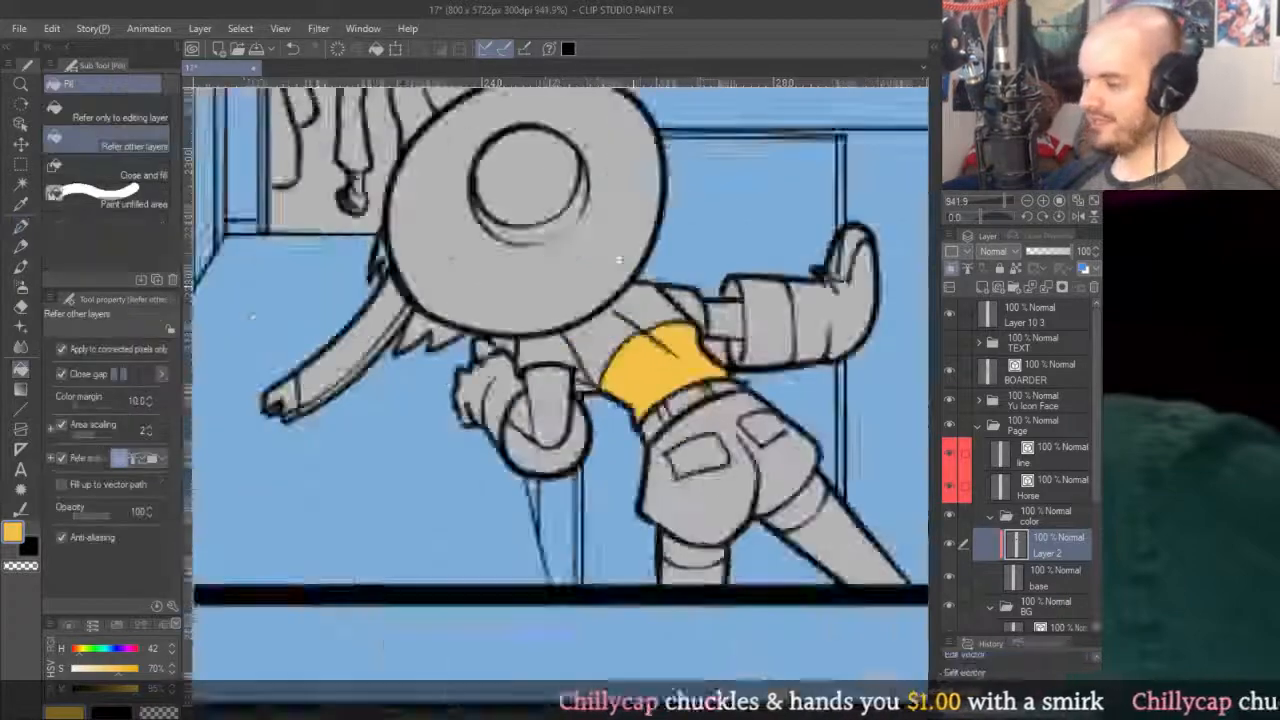
Erase the grey base colour from the gap between the hat girl's waist and her large cuff on the base layer with the Rough eraser.
{"action": "scroll", "coordinate": [785, 273], "scroll_direction": "up", "scroll_amount": 5}
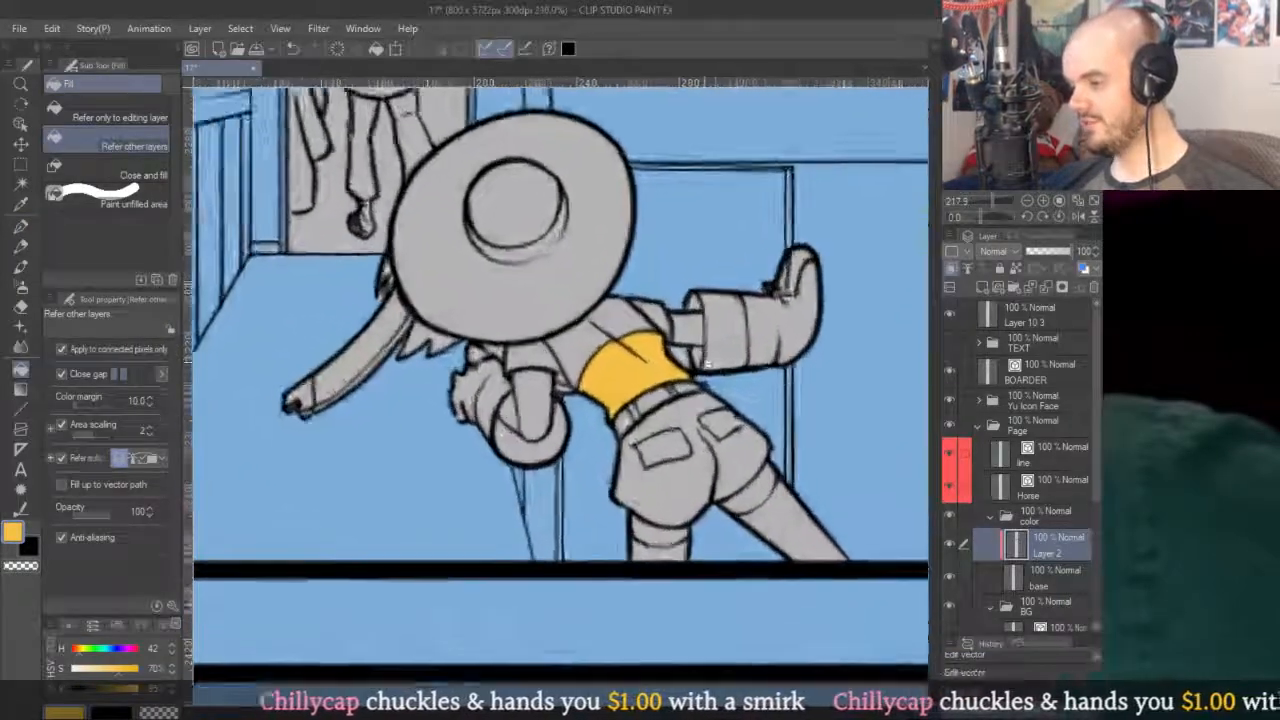
{"action": "key", "text": "e"}
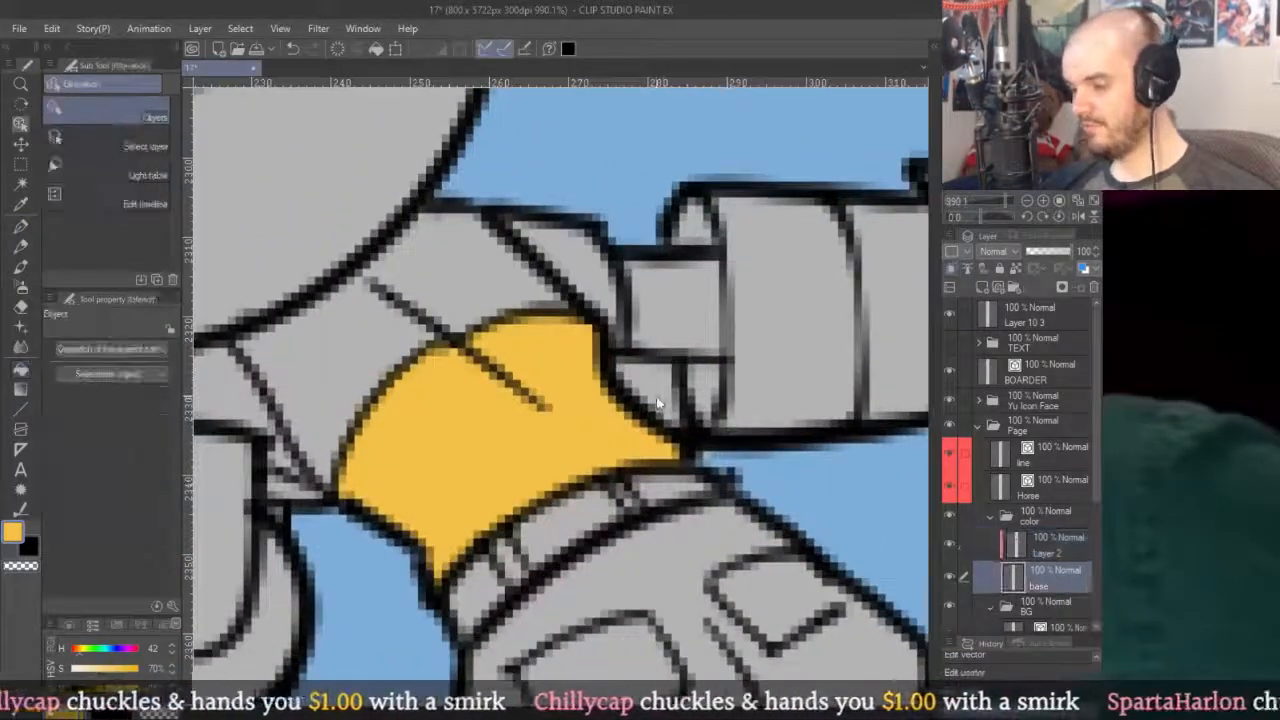
{"action": "left_click", "coordinate": [1030, 570]}
{"action": "mouse_move", "coordinate": [665, 405]}
{"action": "left_mouse_down"}
{"action": "mouse_move", "coordinate": [683, 374]}
{"action": "mouse_move", "coordinate": [685, 284]}
{"action": "mouse_move", "coordinate": [706, 250]}
{"action": "left_mouse_up"}
{"action": "mouse_move", "coordinate": [638, 365]}
{"action": "left_mouse_down"}
{"action": "mouse_move", "coordinate": [679, 419]}
{"action": "mouse_move", "coordinate": [660, 374]}
{"action": "left_mouse_up"}
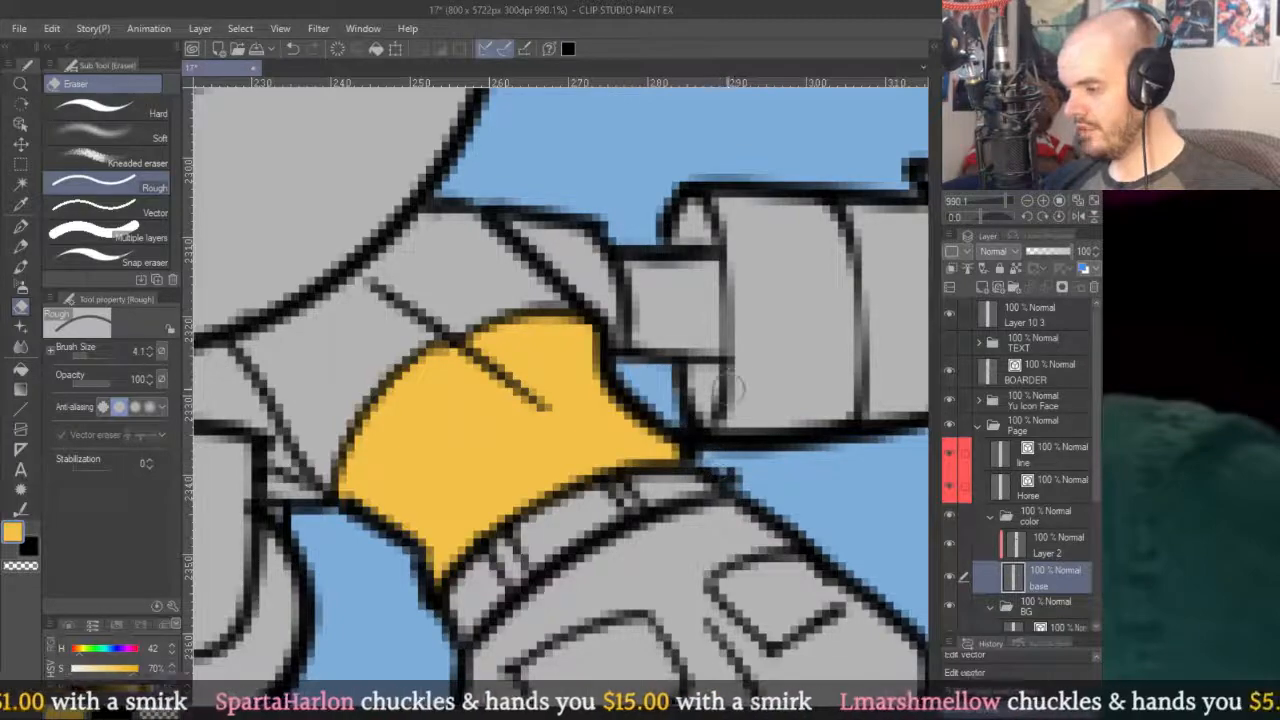
{"action": "scroll", "coordinate": [694, 317], "scroll_direction": "down", "scroll_amount": 5}
{"action": "scroll", "coordinate": [800, 263], "scroll_direction": "up", "scroll_amount": 1}
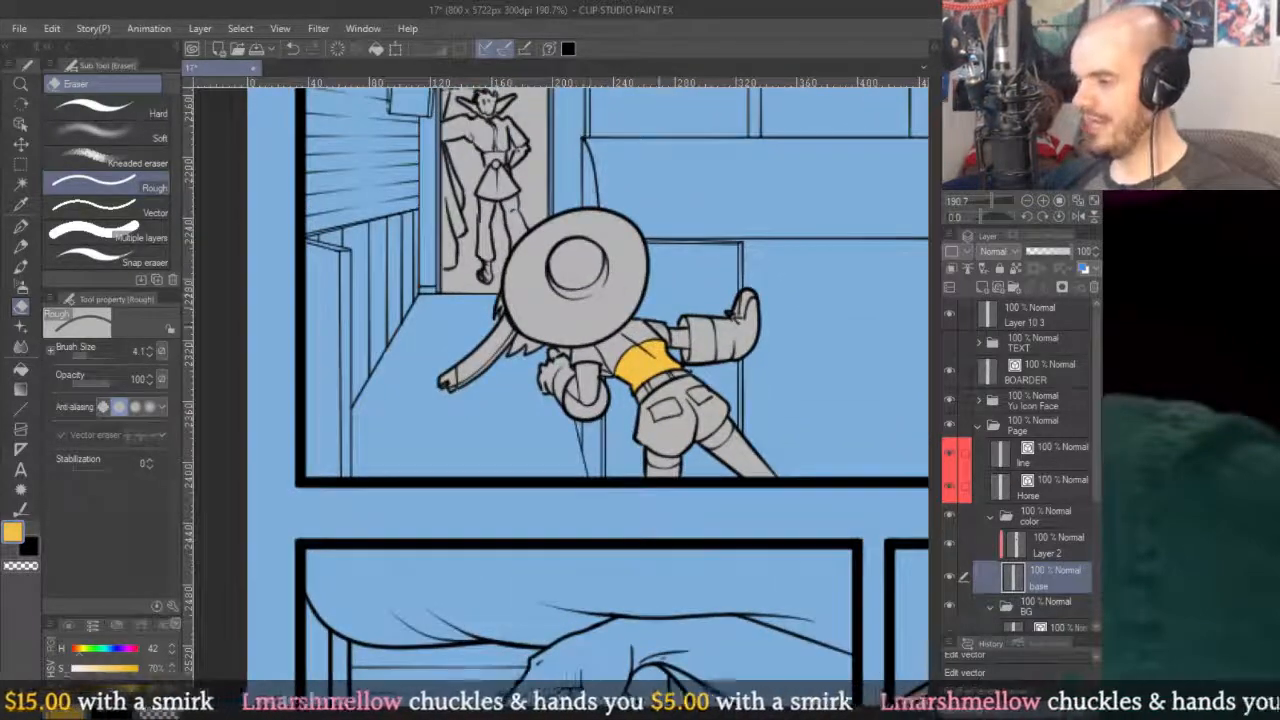
{"action": "scroll", "coordinate": [575, 290], "scroll_direction": "up", "scroll_amount": 4}
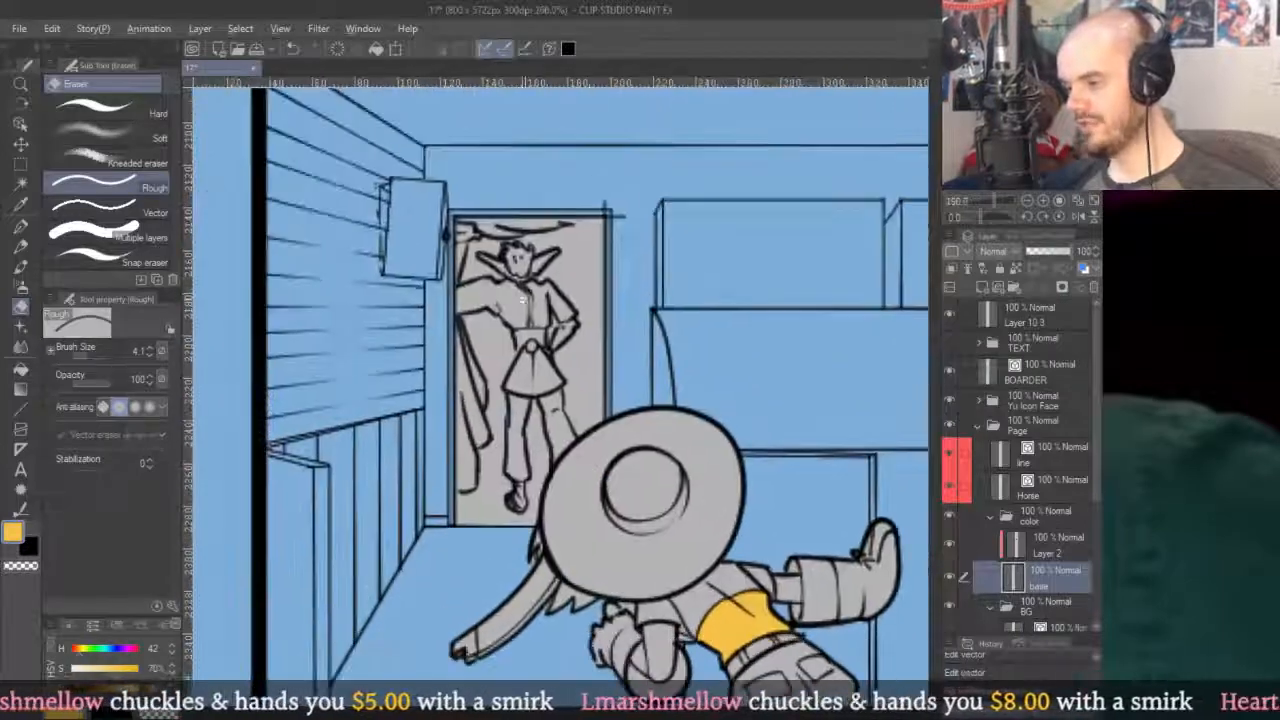
{"action": "scroll", "coordinate": [578, 268], "scroll_direction": "down", "scroll_amount": 6}
{"action": "scroll", "coordinate": [676, 298], "scroll_direction": "up", "scroll_amount": 3}
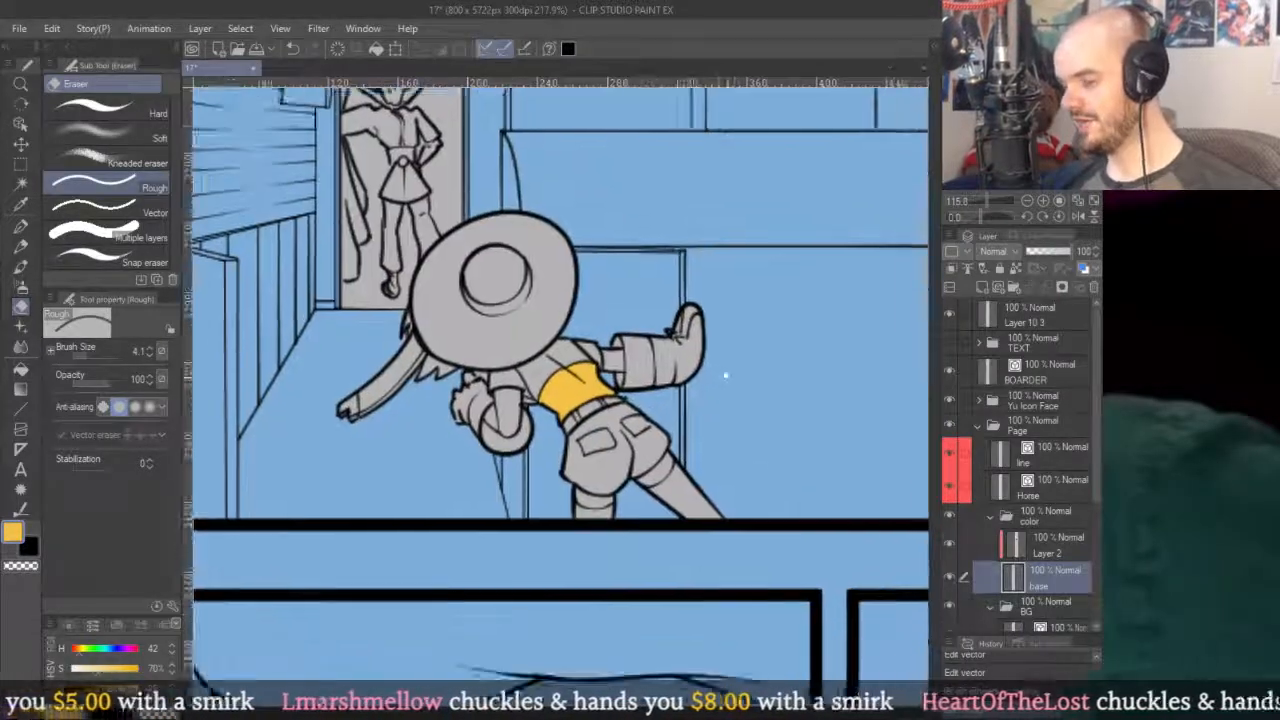
{"action": "key", "text": "g"}
{"action": "scroll", "coordinate": [677, 300], "scroll_direction": "up", "scroll_amount": 2}
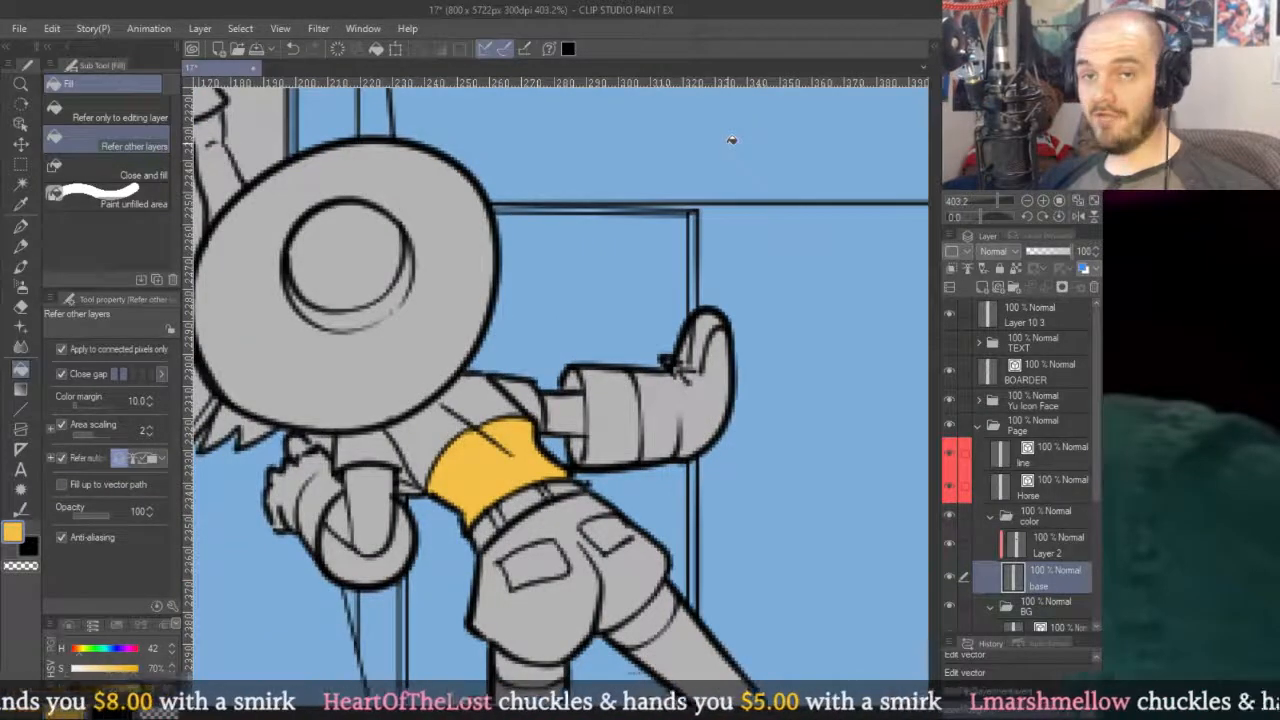
{"action": "scroll", "coordinate": [680, 375], "scroll_direction": "down", "scroll_amount": 3}
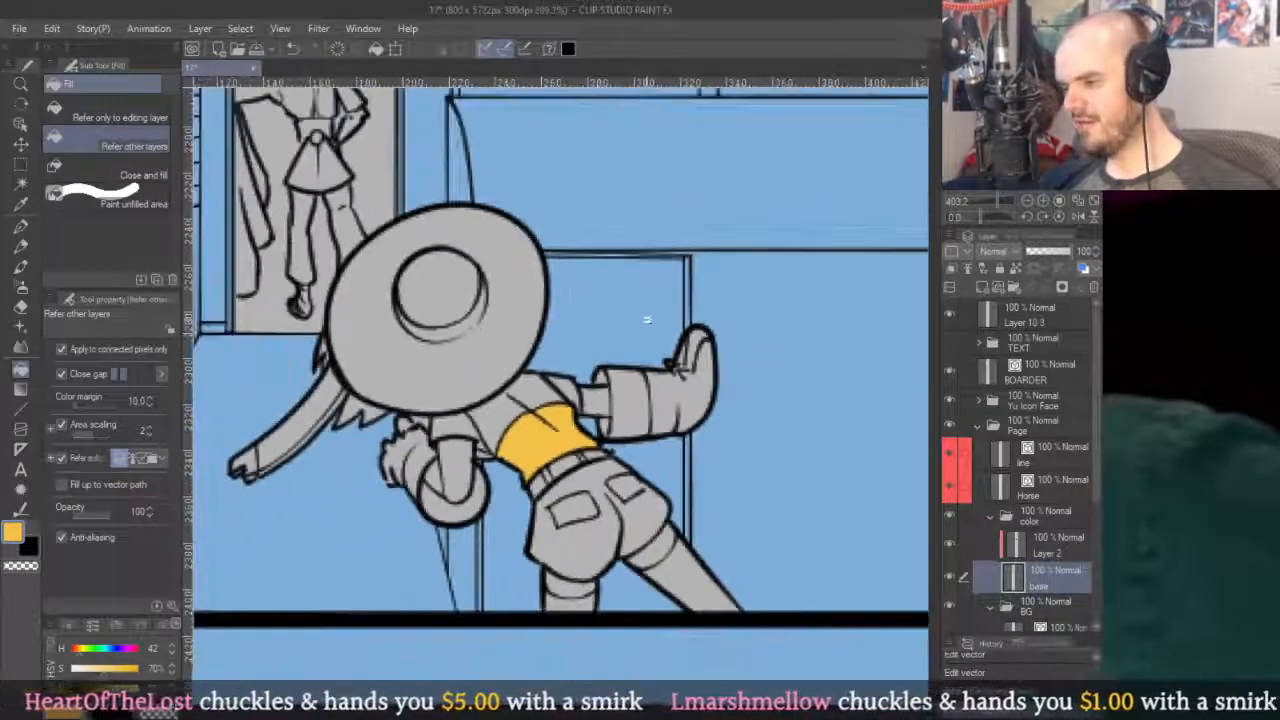
{"action": "scroll", "coordinate": [862, 388], "scroll_direction": "up", "scroll_amount": 2}
{"action": "scroll", "coordinate": [478, 480], "scroll_direction": "up", "scroll_amount": 2}
{"action": "scroll", "coordinate": [476, 443], "scroll_direction": "down", "scroll_amount": 2}
{"action": "scroll", "coordinate": [620, 350], "scroll_direction": "up", "scroll_amount": 1}
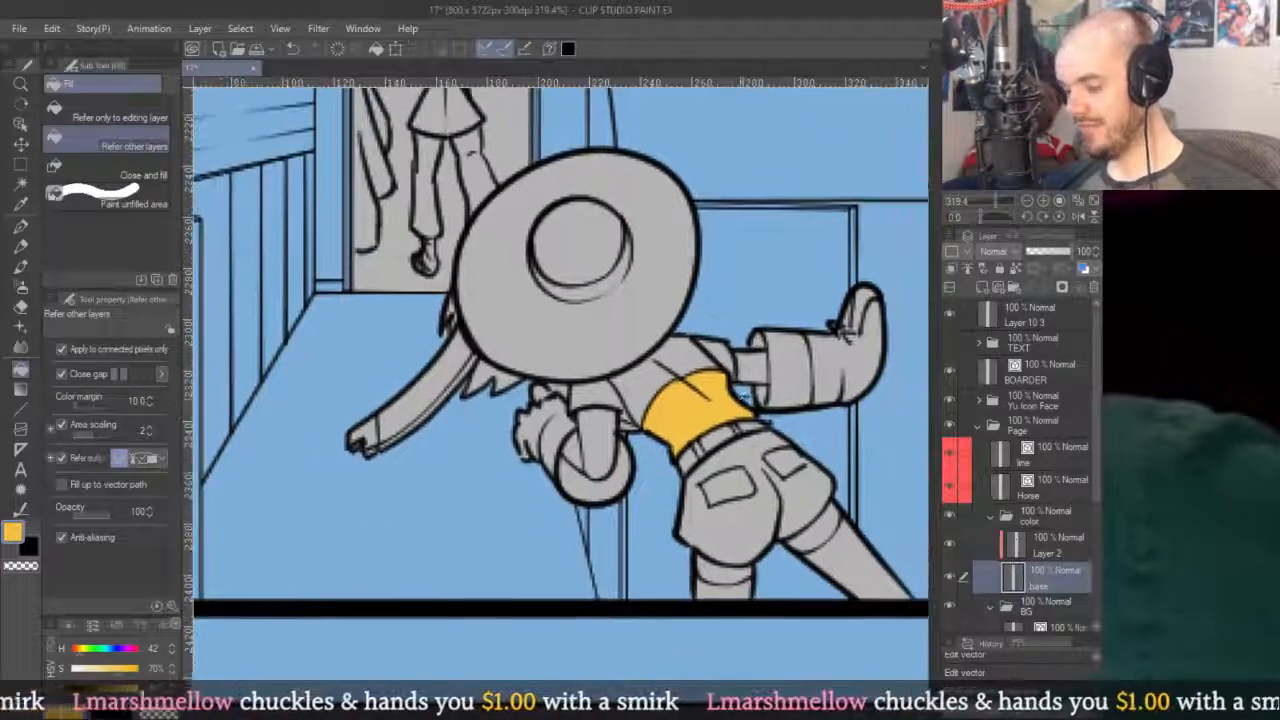
Try painting yellow strokes along the outer edge of the hat girl's clenched hand with the Turnip pen on the base layer, and undo them.
{"action": "scroll", "coordinate": [512, 452], "scroll_direction": "up", "scroll_amount": 4}
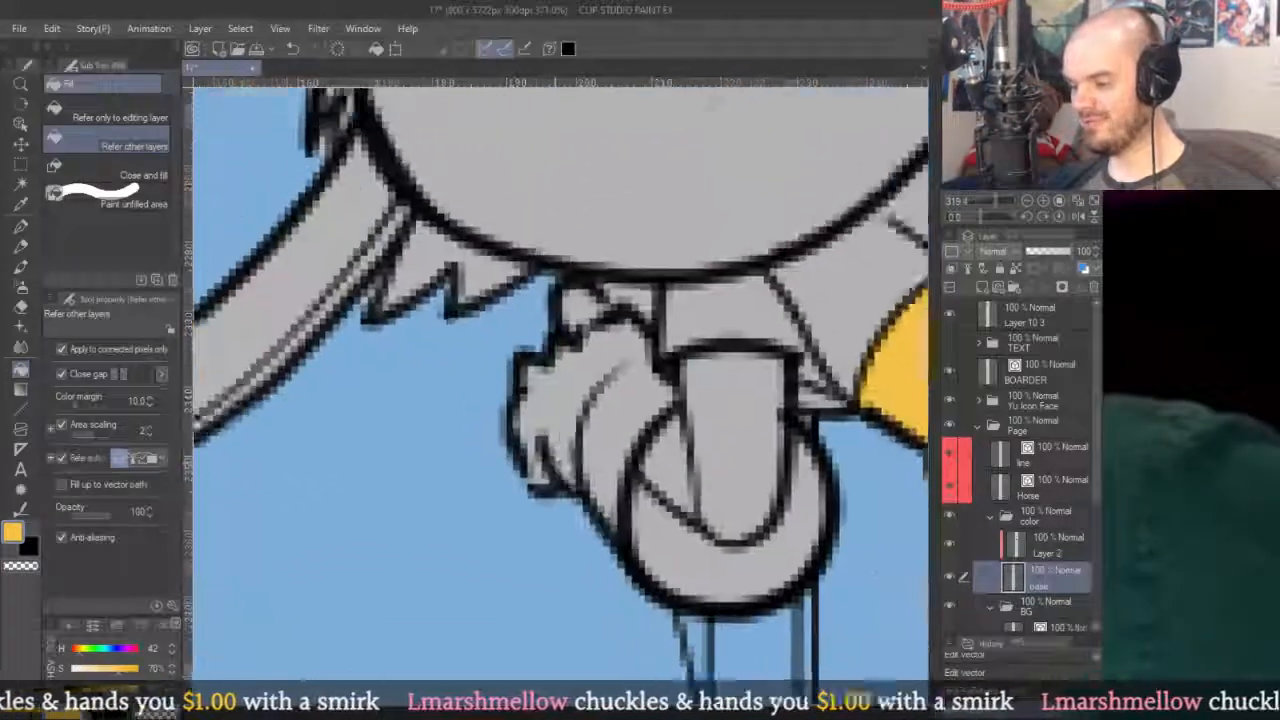
{"action": "key", "text": "p"}
{"action": "scroll", "coordinate": [628, 389], "scroll_direction": "up", "scroll_amount": 2}
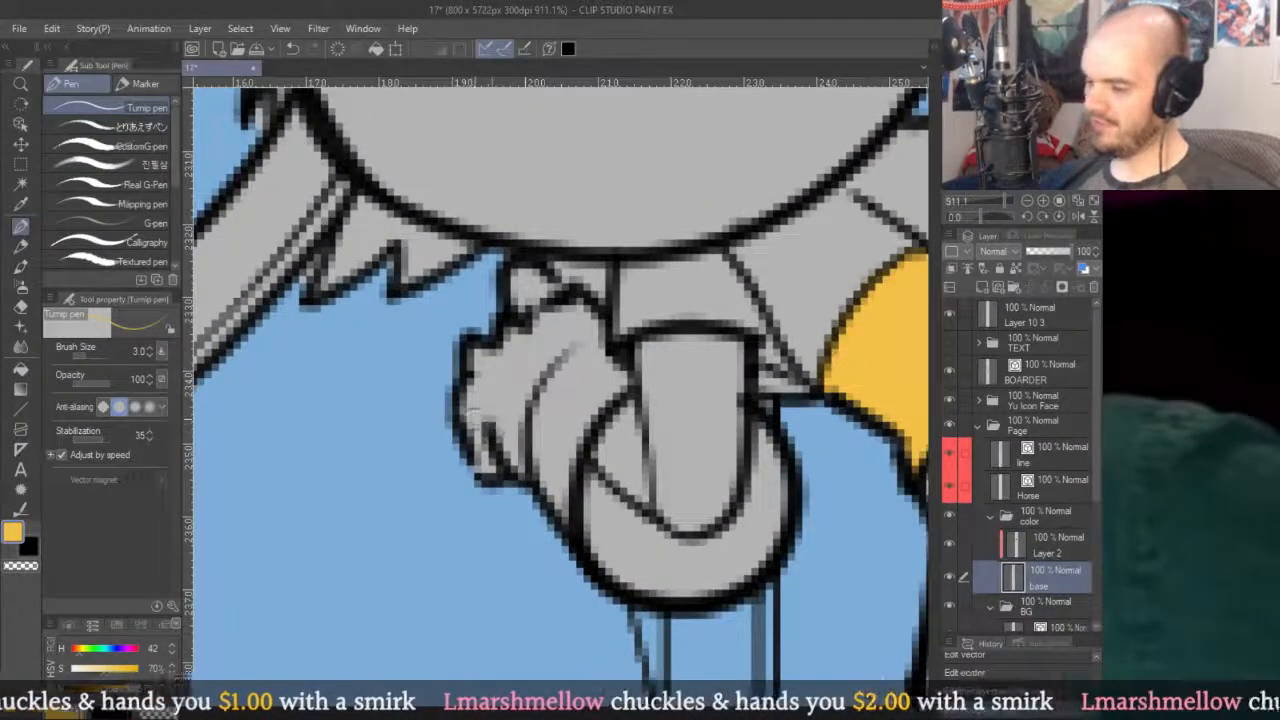
{"action": "left_click_drag", "start_coordinate": [445, 360], "coordinate": [505, 545]}
{"action": "mouse_move", "coordinate": [438, 330]}
{"action": "left_mouse_down"}
{"action": "mouse_move", "coordinate": [475, 522]}
{"action": "mouse_move", "coordinate": [508, 566]}
{"action": "left_mouse_up"}
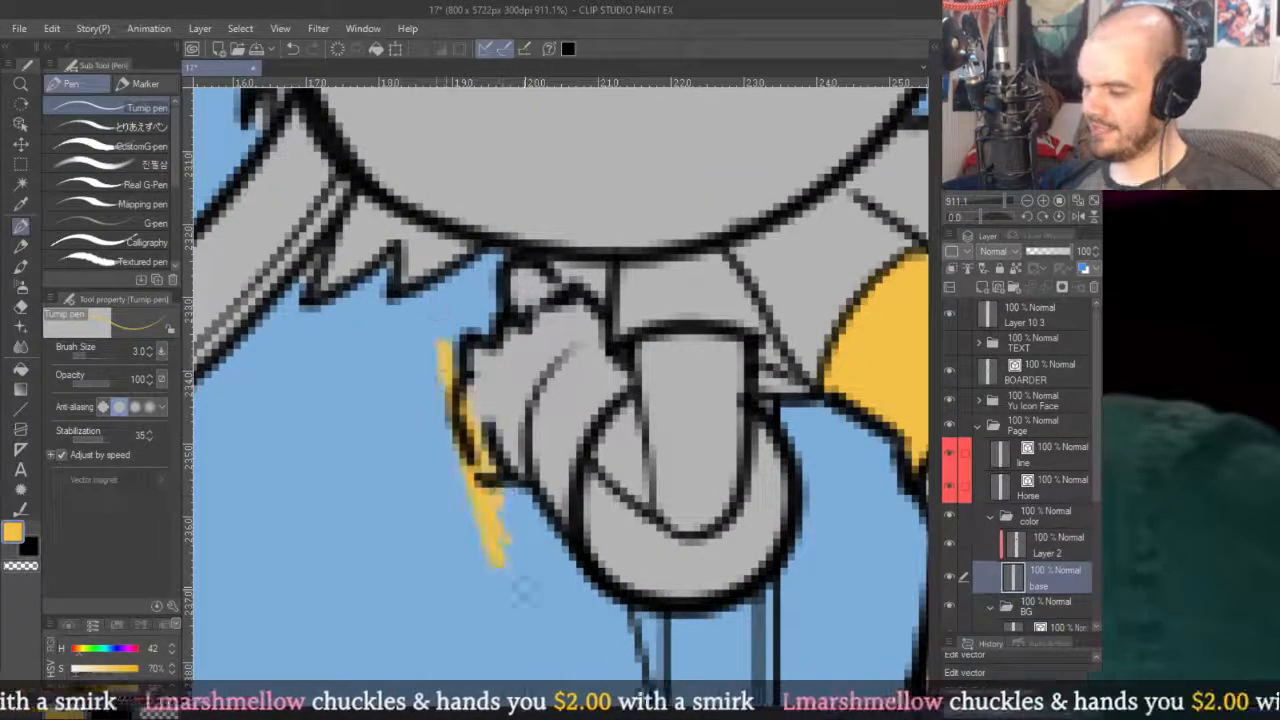
{"action": "left_click_drag", "start_coordinate": [440, 378], "coordinate": [520, 505]}
{"action": "key", "text": "ctrl+z"}
Paint the hat girl's clenched hand beside the round cuff yellow with the Turnip pen on Layer 2.
{"action": "left_click", "coordinate": [1045, 545]}
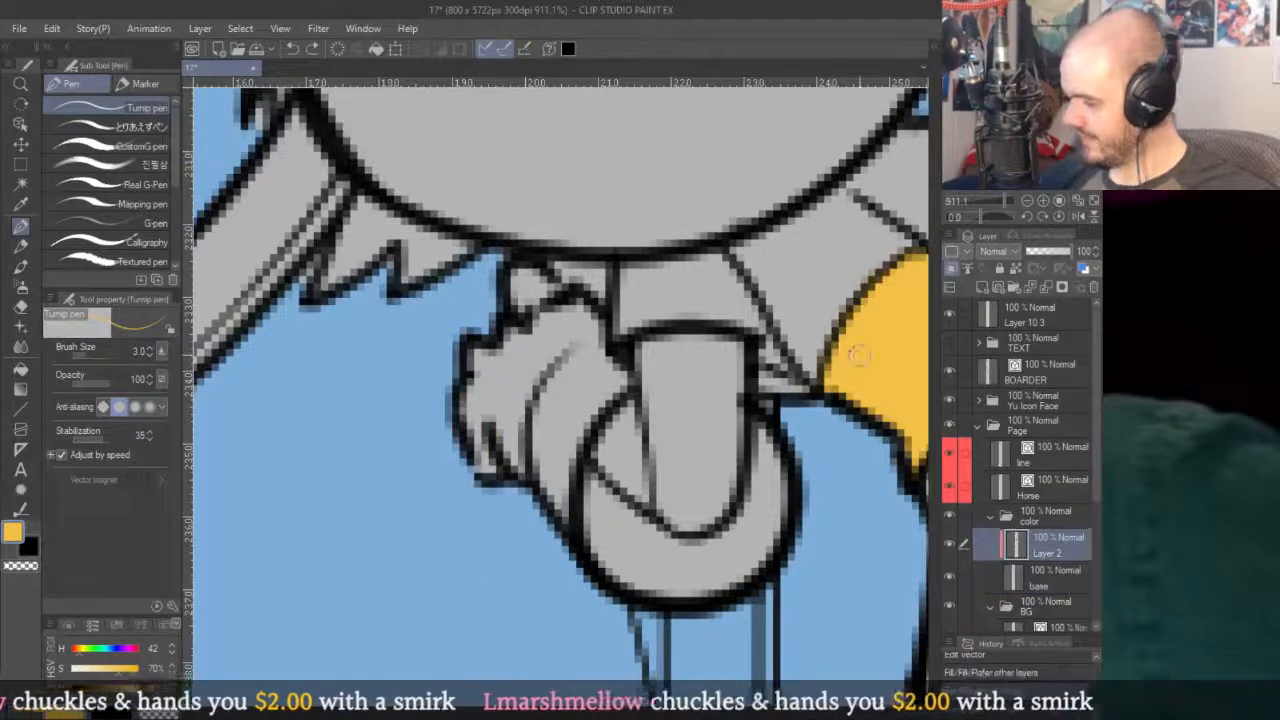
{"action": "mouse_move", "coordinate": [492, 482]}
{"action": "left_mouse_down"}
{"action": "mouse_move", "coordinate": [479, 412]}
{"action": "mouse_move", "coordinate": [490, 355]}
{"action": "left_mouse_up"}
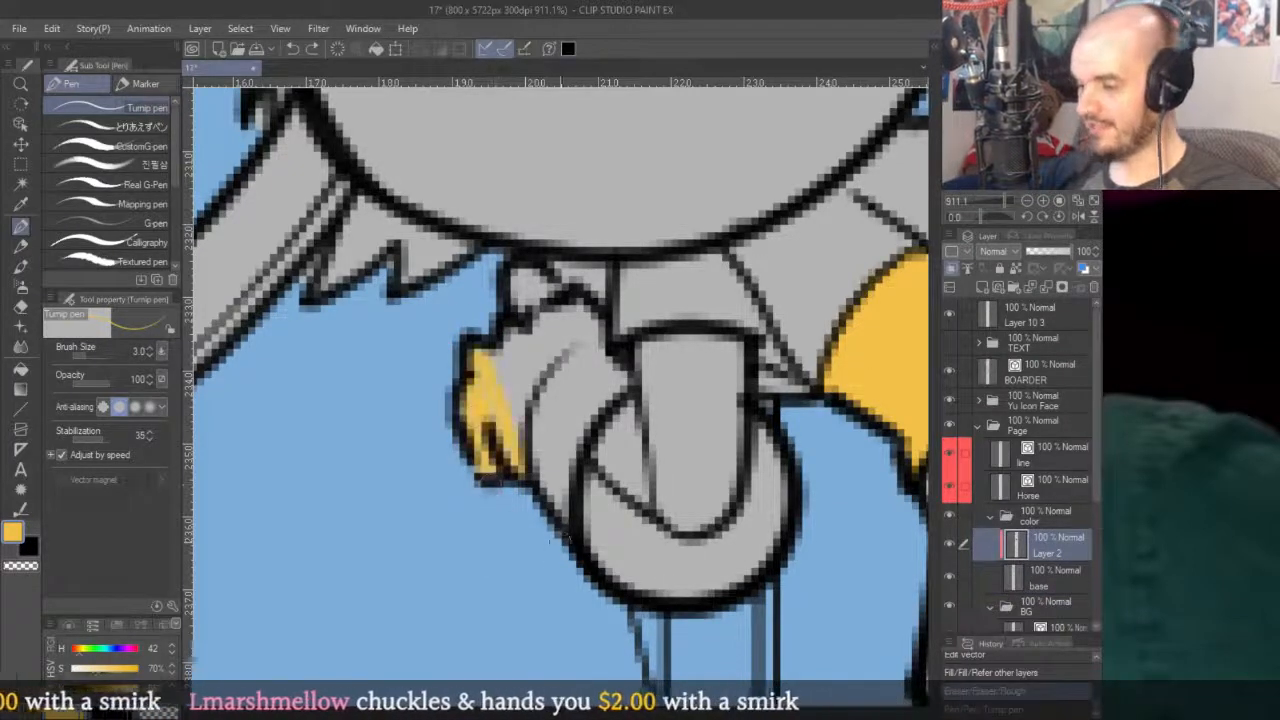
{"action": "mouse_move", "coordinate": [500, 303]}
{"action": "left_mouse_down"}
{"action": "mouse_move", "coordinate": [555, 487]}
{"action": "mouse_move", "coordinate": [520, 276]}
{"action": "mouse_move", "coordinate": [578, 445]}
{"action": "mouse_move", "coordinate": [550, 330]}
{"action": "mouse_move", "coordinate": [553, 368]}
{"action": "left_mouse_up"}
{"action": "mouse_move", "coordinate": [553, 475]}
{"action": "left_mouse_down"}
{"action": "mouse_move", "coordinate": [569, 437]}
{"action": "mouse_move", "coordinate": [522, 436]}
{"action": "mouse_move", "coordinate": [504, 280]}
{"action": "mouse_move", "coordinate": [565, 288]}
{"action": "mouse_move", "coordinate": [605, 385]}
{"action": "mouse_move", "coordinate": [591, 380]}
{"action": "mouse_move", "coordinate": [575, 298]}
{"action": "left_mouse_up"}
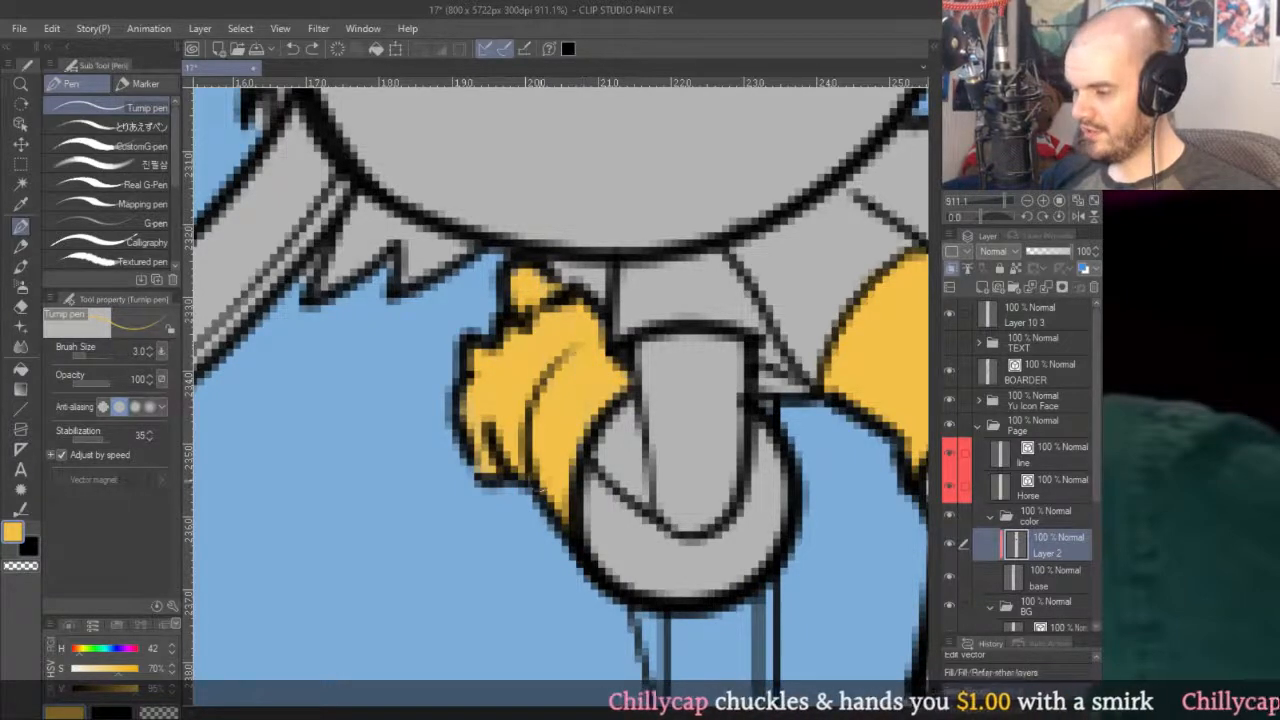
Paint yellow just inside the outline of the hat girl's raised glove and its wide cuff with the Turnip pen.
{"action": "scroll", "coordinate": [612, 349], "scroll_direction": "down", "scroll_amount": 2}
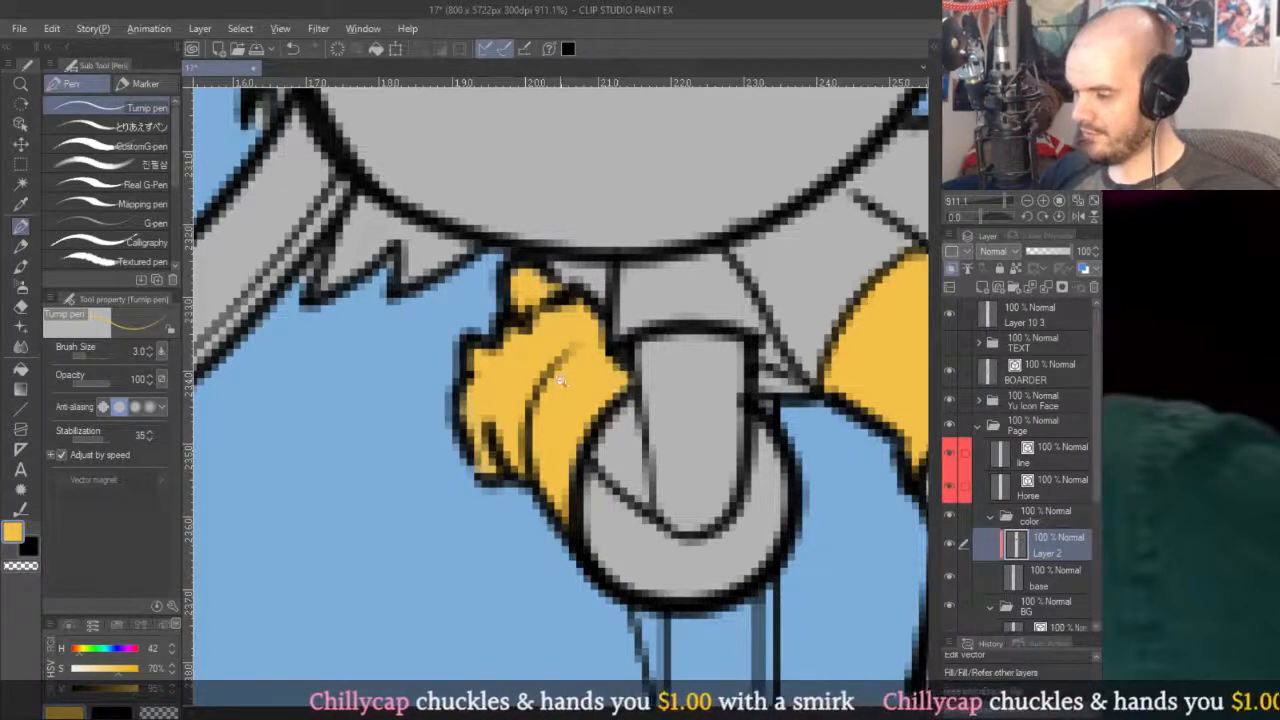
{"action": "scroll", "coordinate": [576, 483], "scroll_direction": "down", "scroll_amount": 4}
{"action": "scroll", "coordinate": [709, 334], "scroll_direction": "up", "scroll_amount": 3}
{"action": "scroll", "coordinate": [720, 320], "scroll_direction": "up", "scroll_amount": 3}
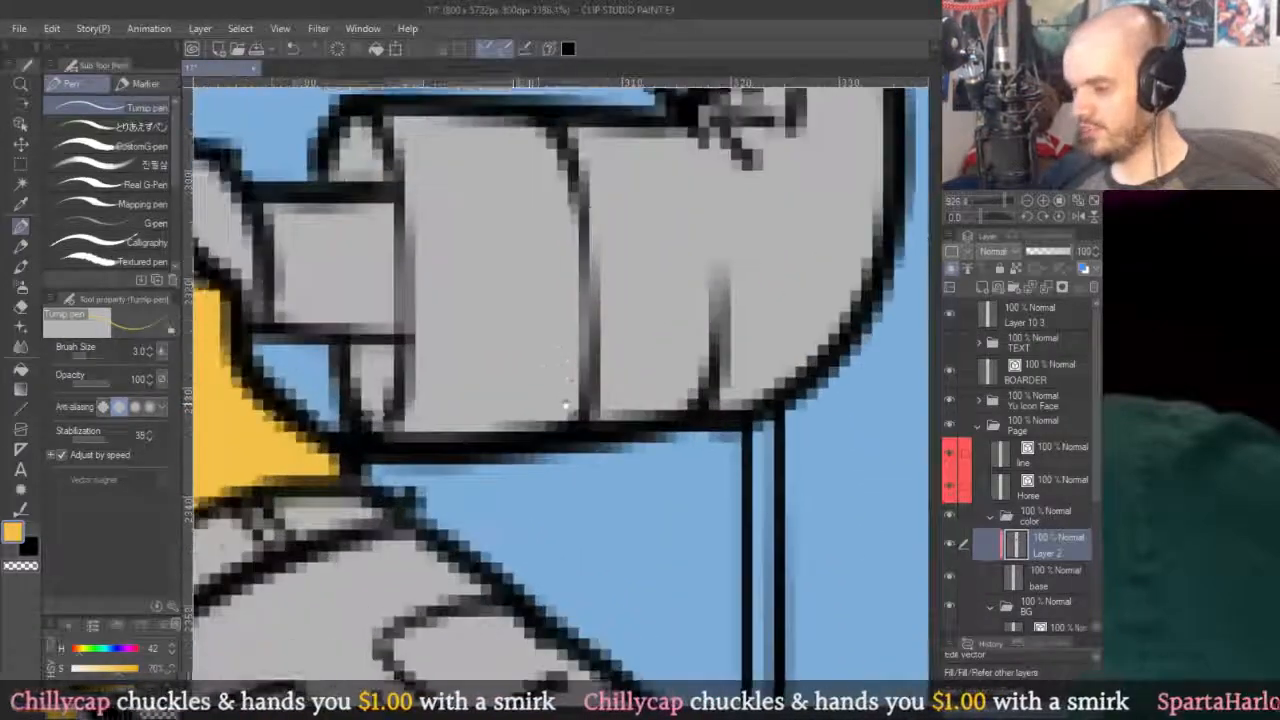
{"action": "mouse_move", "coordinate": [399, 427]}
{"action": "left_mouse_down"}
{"action": "mouse_move", "coordinate": [565, 428]}
{"action": "mouse_move", "coordinate": [672, 405]}
{"action": "mouse_move", "coordinate": [787, 340]}
{"action": "left_mouse_up"}
{"action": "scroll", "coordinate": [785, 335], "scroll_direction": "down", "scroll_amount": 2}
{"action": "scroll", "coordinate": [720, 580], "scroll_direction": "up", "scroll_amount": 2}
{"action": "mouse_move", "coordinate": [705, 610]}
{"action": "left_mouse_down"}
{"action": "mouse_move", "coordinate": [712, 416]}
{"action": "mouse_move", "coordinate": [702, 308]}
{"action": "mouse_move", "coordinate": [652, 277]}
{"action": "mouse_move", "coordinate": [582, 307]}
{"action": "mouse_move", "coordinate": [552, 413]}
{"action": "mouse_move", "coordinate": [523, 435]}
{"action": "mouse_move", "coordinate": [503, 425]}
{"action": "mouse_move", "coordinate": [536, 444]}
{"action": "mouse_move", "coordinate": [555, 413]}
{"action": "left_mouse_up"}
{"action": "scroll", "coordinate": [555, 413], "scroll_direction": "down", "scroll_amount": 6}
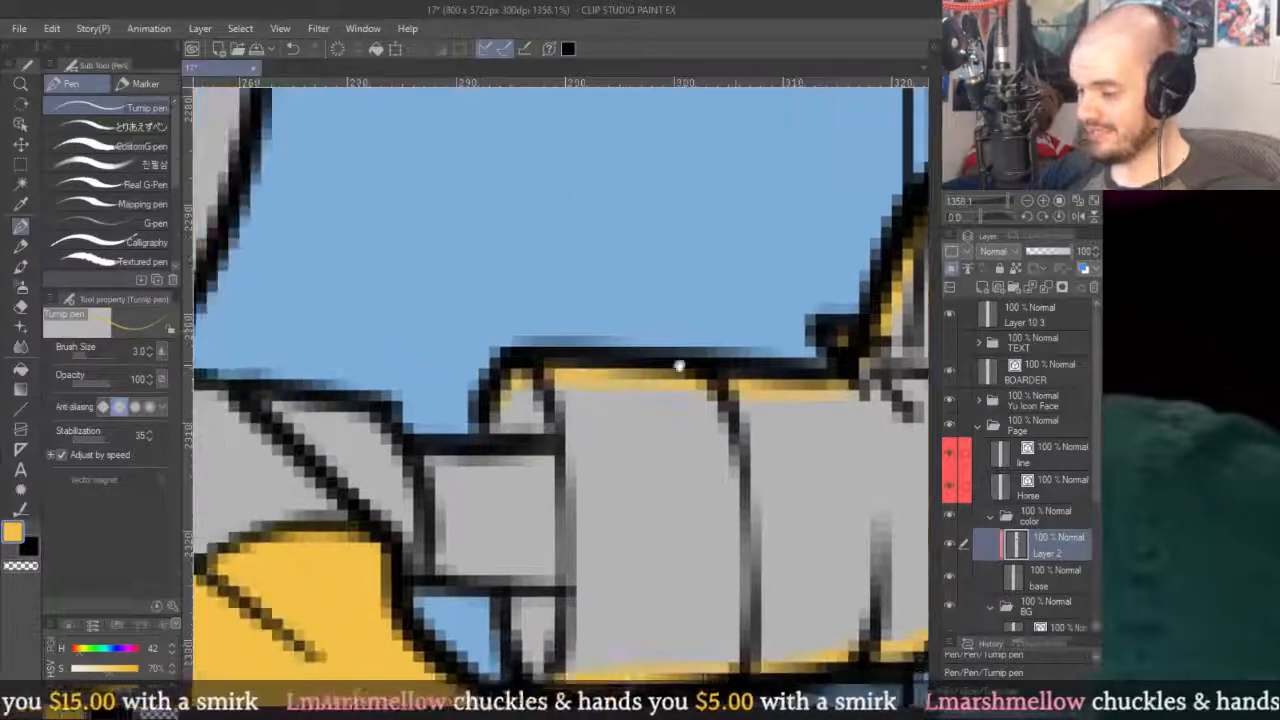
{"action": "scroll", "coordinate": [631, 229], "scroll_direction": "up", "scroll_amount": 3}
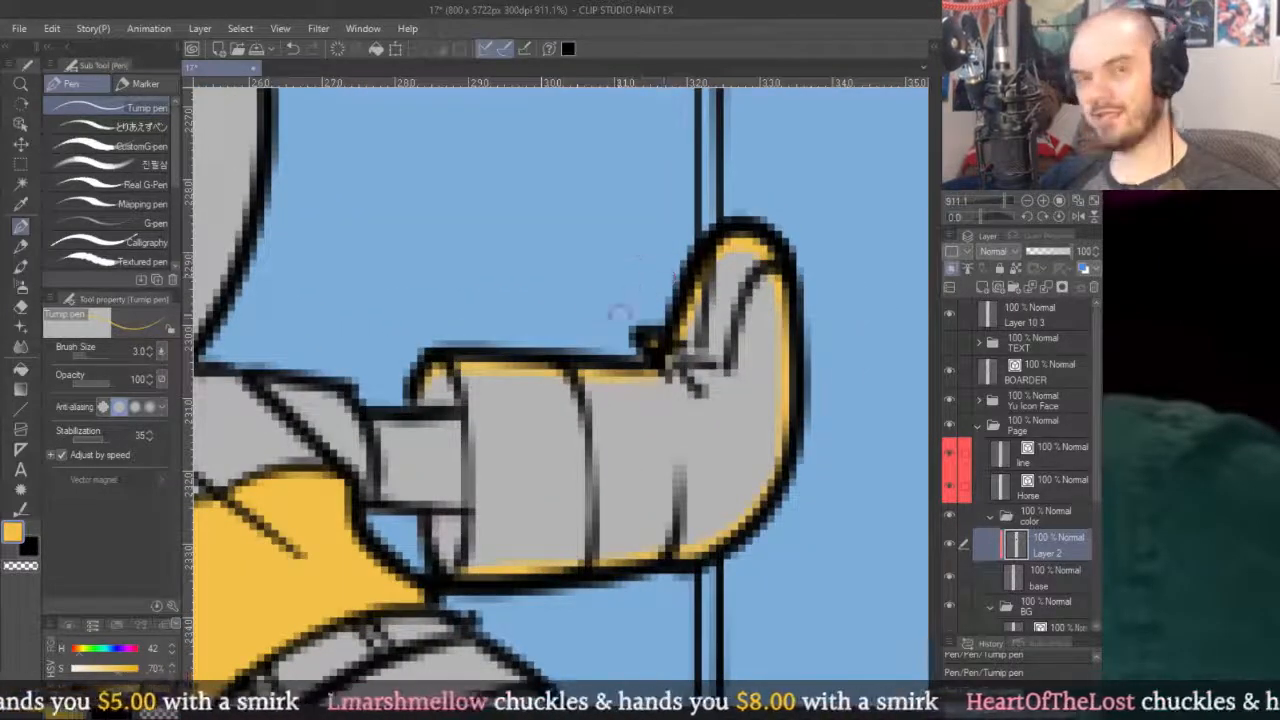
{"action": "scroll", "coordinate": [659, 267], "scroll_direction": "down", "scroll_amount": 2}
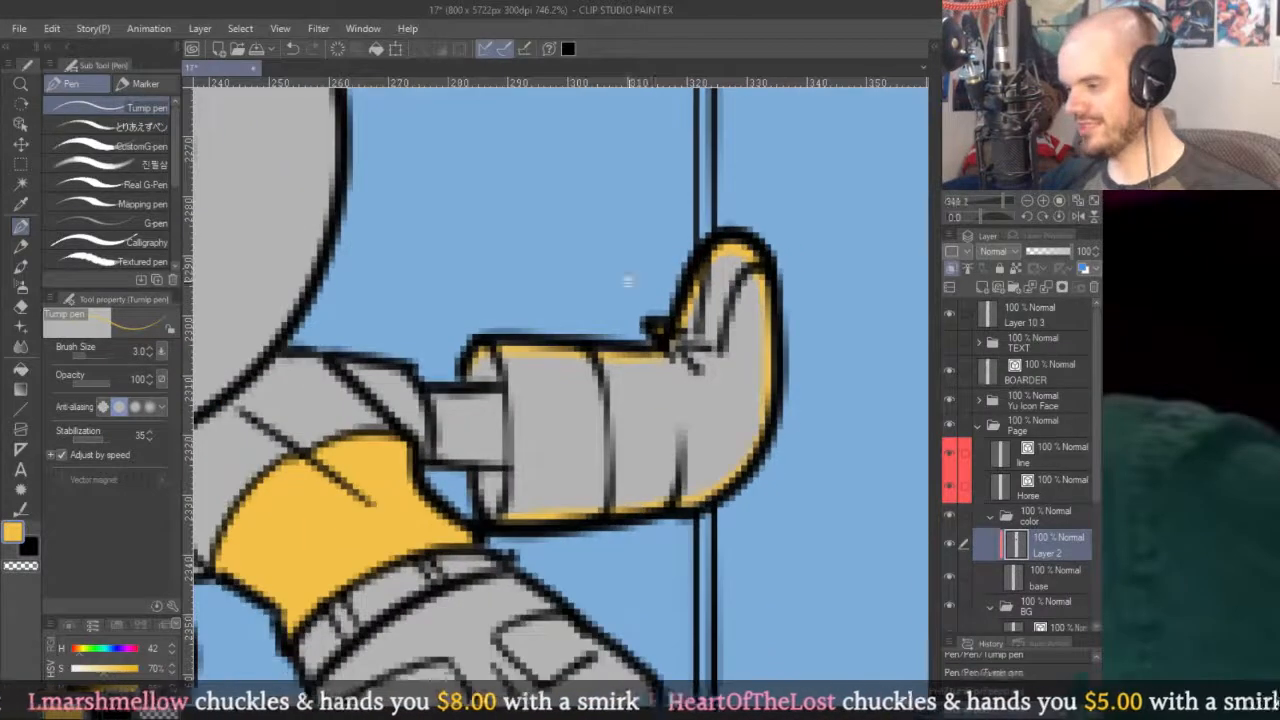
Try filling the hand part of the raised glove with yellow, referring to other layers, and undo the fill.
{"action": "scroll", "coordinate": [640, 267], "scroll_direction": "up", "scroll_amount": 3}
{"action": "key", "text": "g"}
{"action": "left_click", "coordinate": [676, 374]}
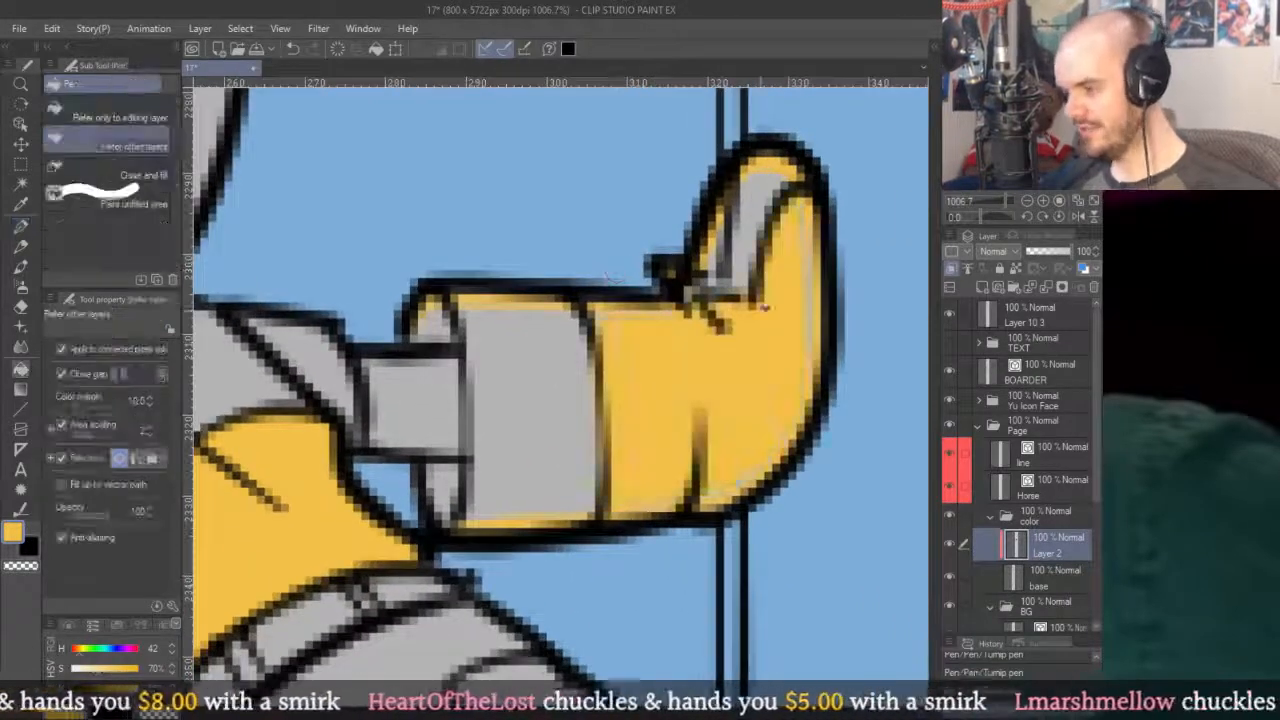
{"action": "key", "text": "p"}
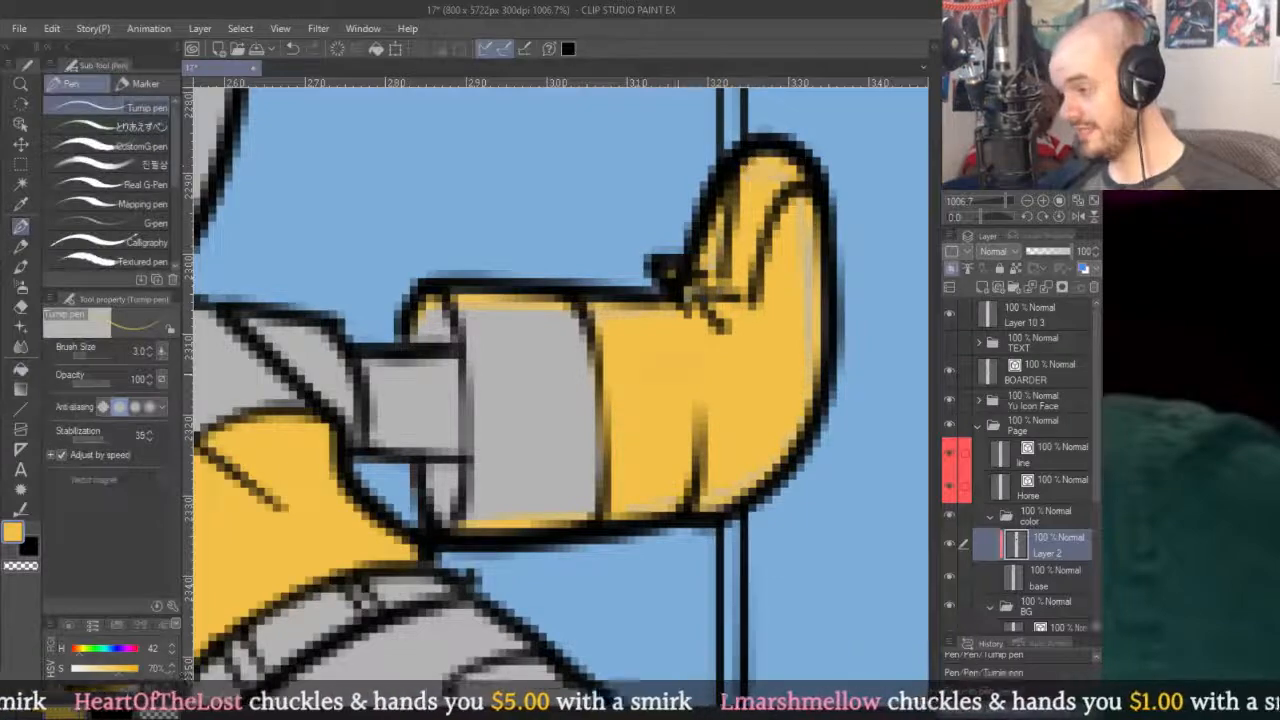
{"action": "scroll", "coordinate": [779, 264], "scroll_direction": "down", "scroll_amount": 3}
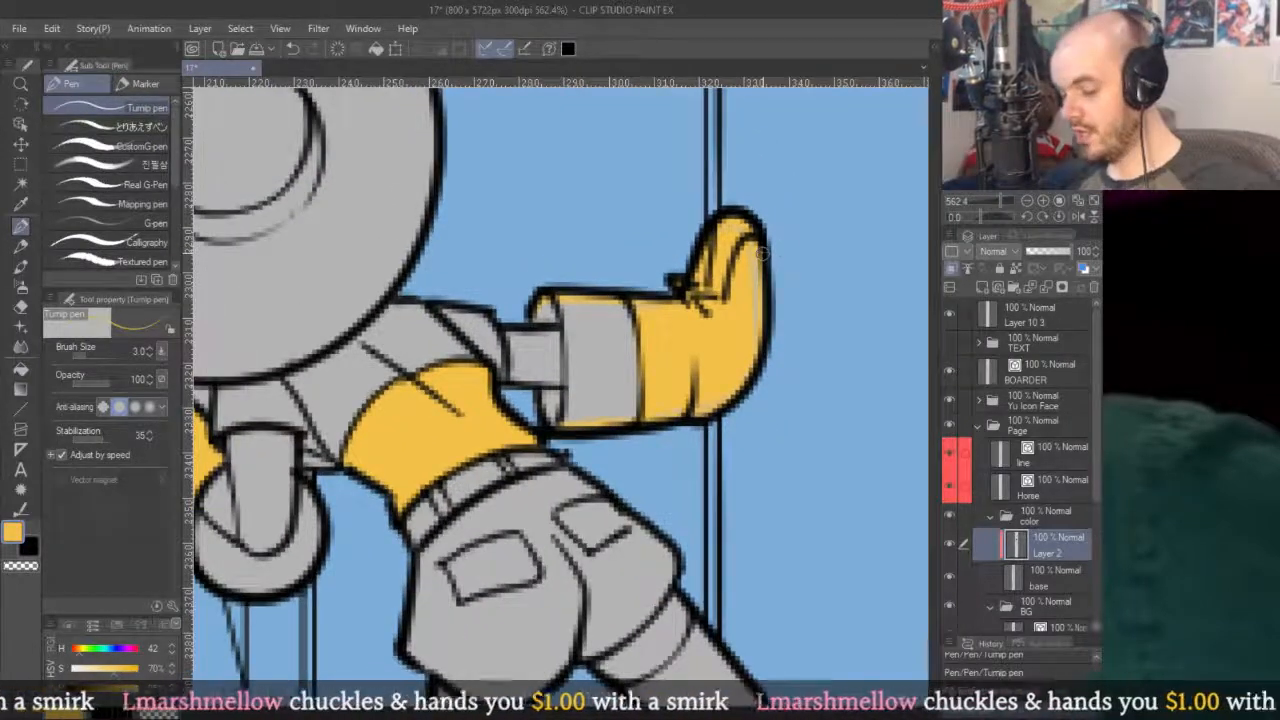
{"action": "key", "text": "u"}
{"action": "scroll", "coordinate": [760, 255], "scroll_direction": "up", "scroll_amount": 4}
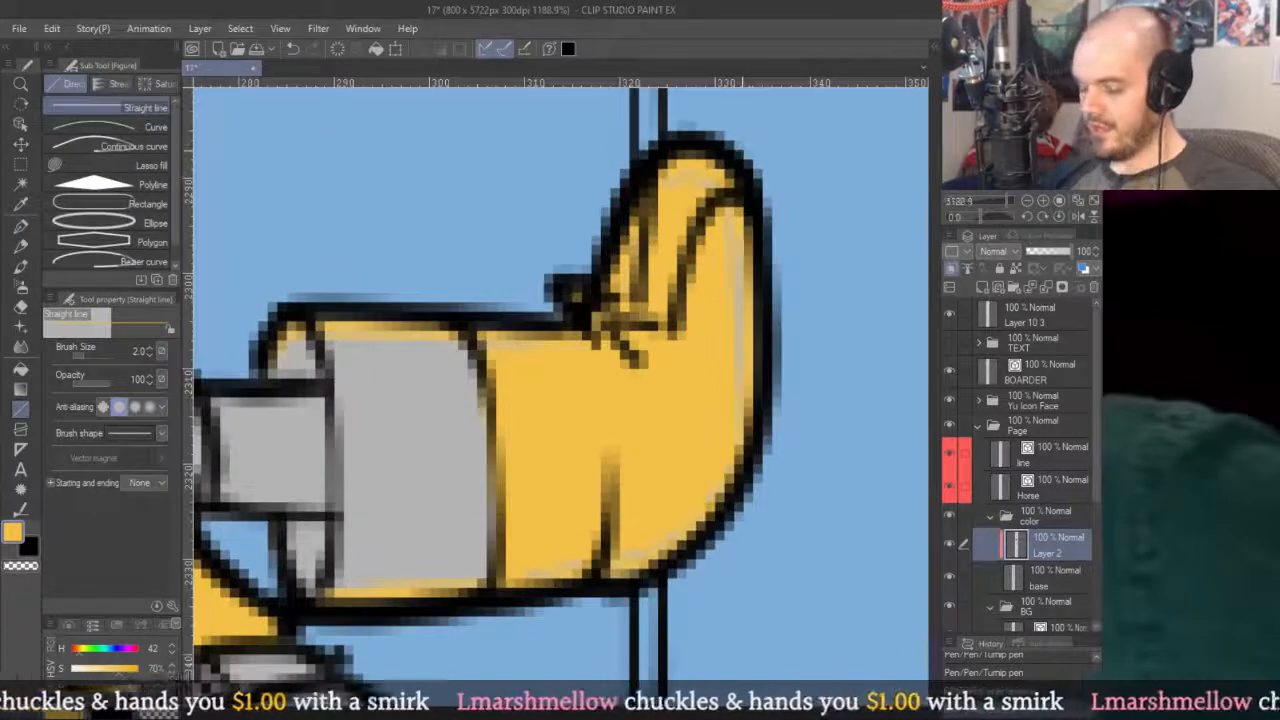
{"action": "key", "text": "p"}
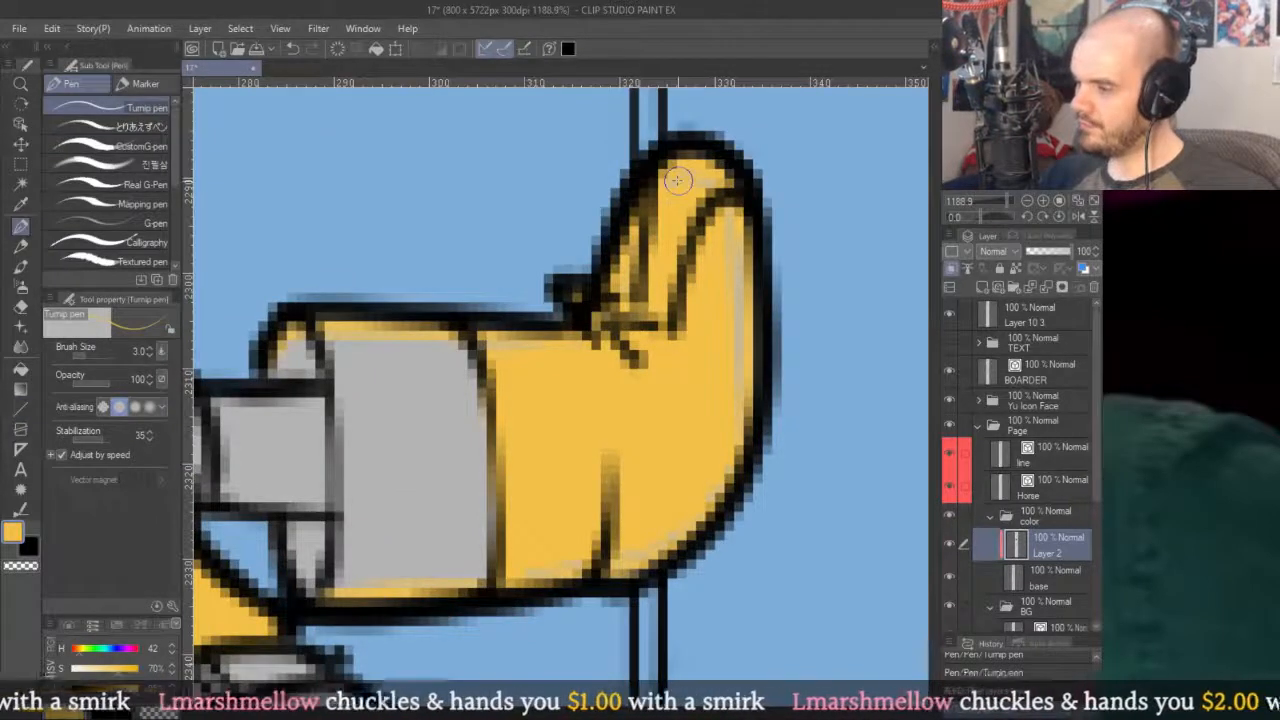
{"action": "key", "text": "g"}
{"action": "left_click", "coordinate": [626, 280]}
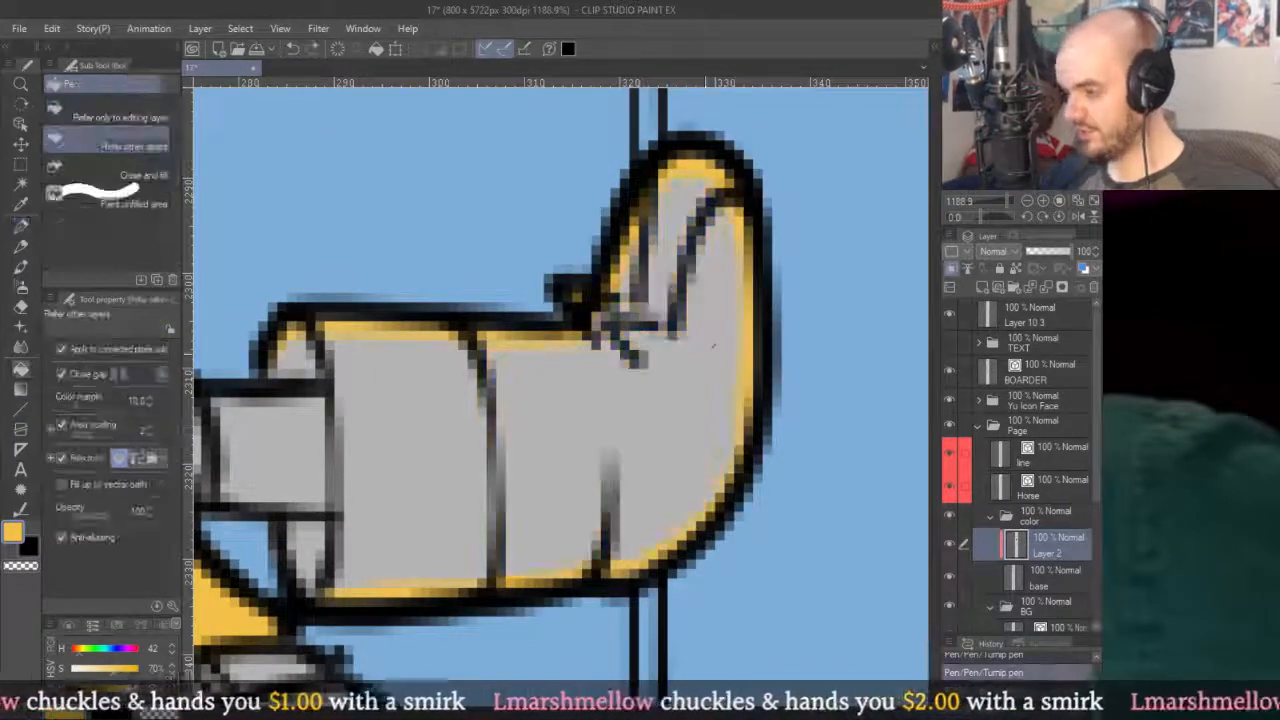
Fill the main hand area of the raised glove with yellow on Layer 2, referring to other layers.
{"action": "left_click", "coordinate": [587, 394]}
{"action": "key", "text": "p"}
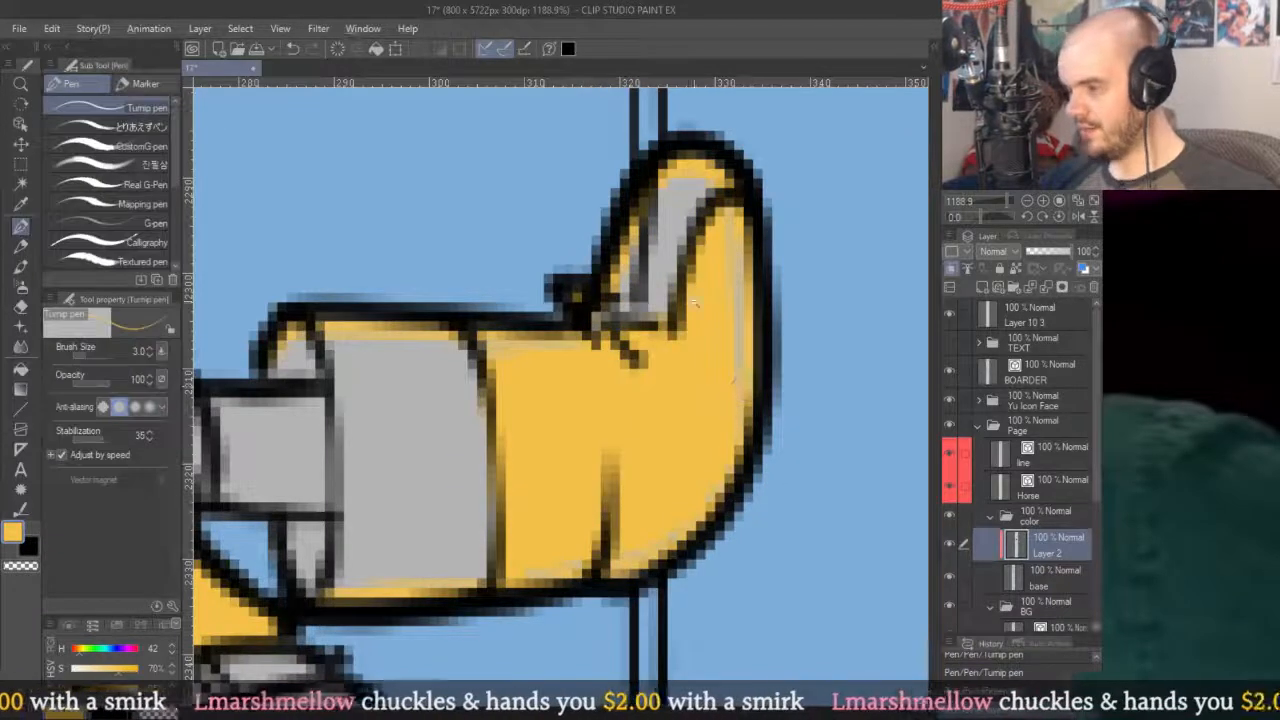
{"action": "scroll", "coordinate": [667, 248], "scroll_direction": "up", "scroll_amount": 2}
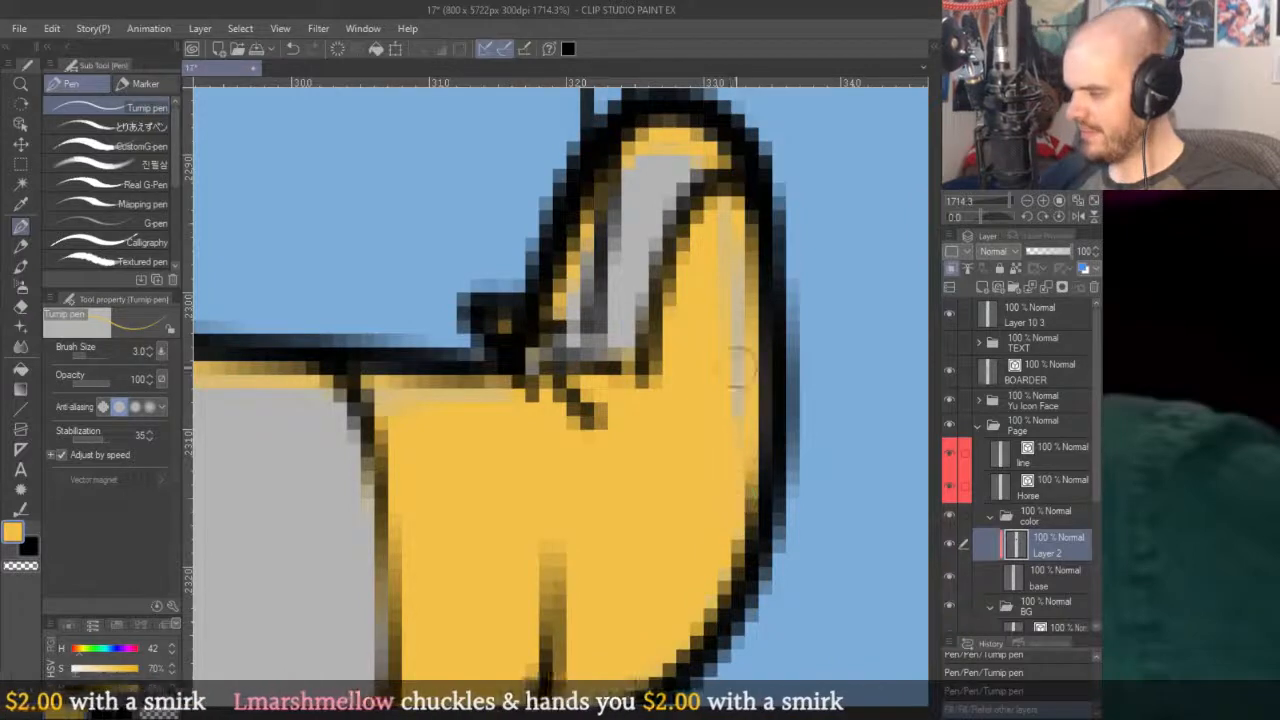
{"action": "scroll", "coordinate": [766, 280], "scroll_direction": "down", "scroll_amount": 6}
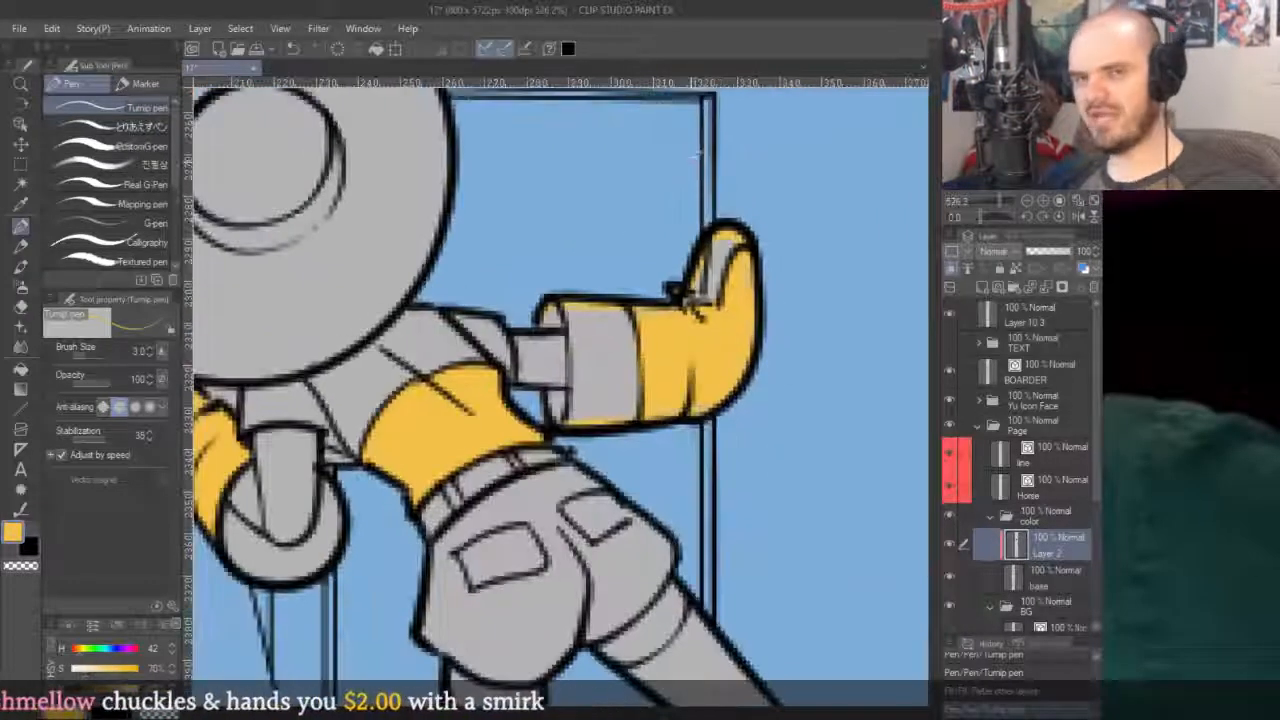
{"action": "left_click_drag", "start_coordinate": [690, 160], "coordinate": [638, 190]}
Switch to the filled Polyline figure tool, test it with a small yellow triangle on the raised glove's cuff, and undo the test.
{"action": "key", "text": "u"}
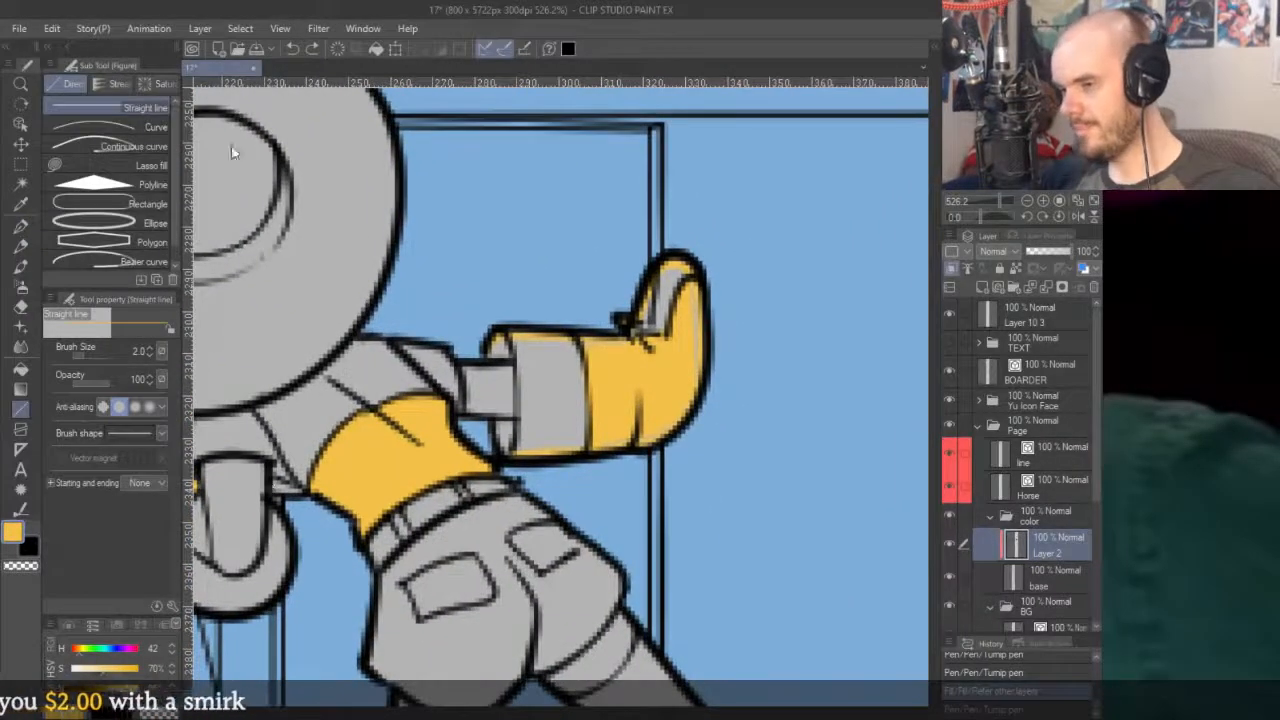
{"action": "left_click", "coordinate": [256, 119]}
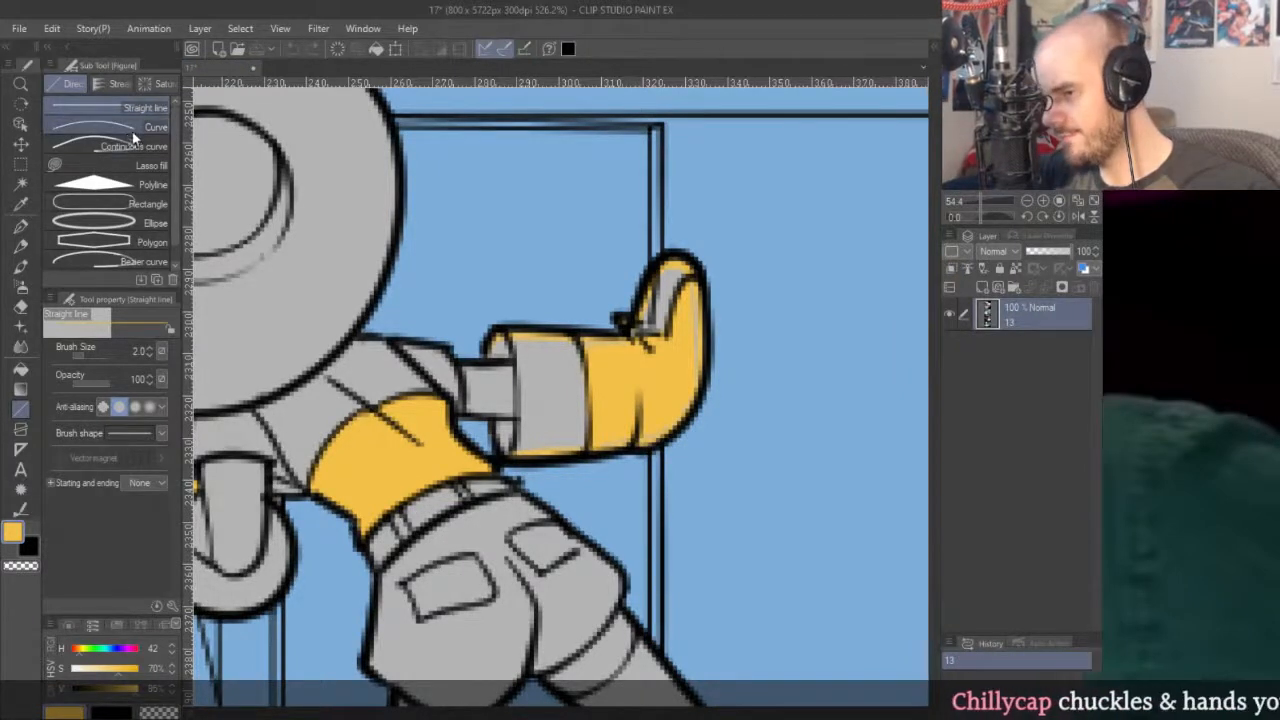
{"action": "left_click", "coordinate": [95, 184]}
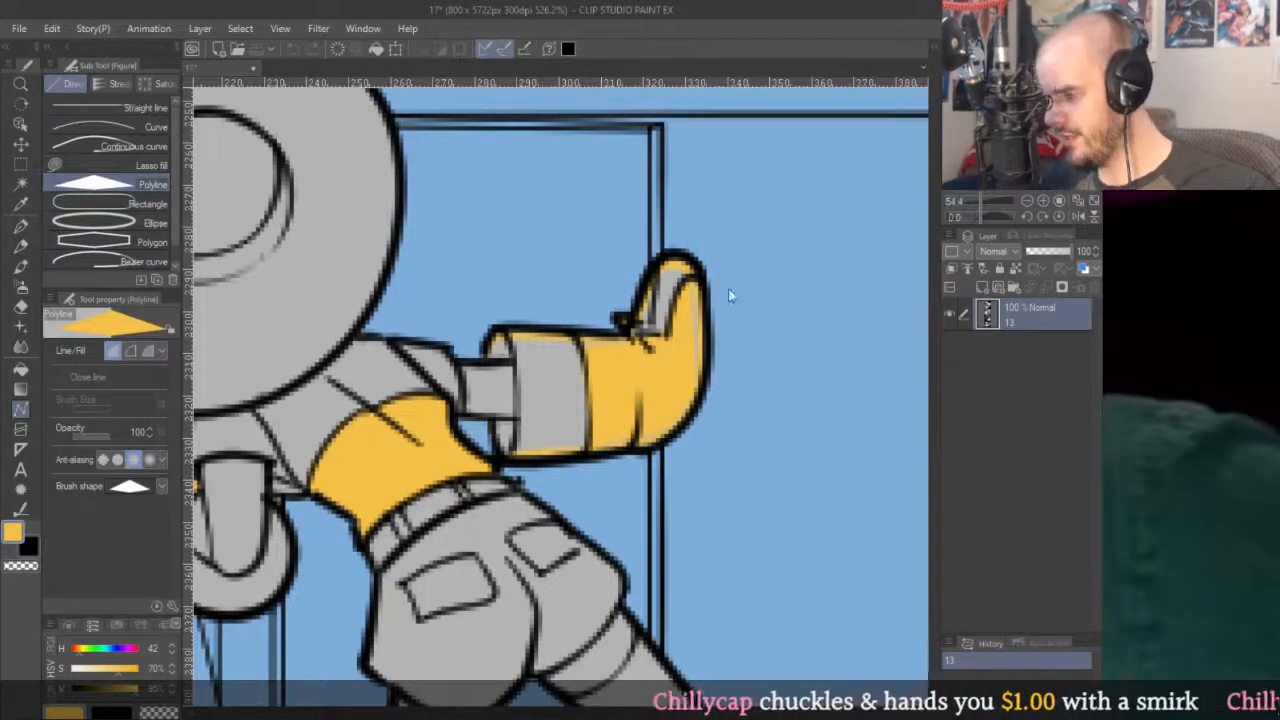
{"action": "left_click", "coordinate": [634, 333]}
{"action": "left_click", "coordinate": [535, 353]}
{"action": "left_click", "coordinate": [570, 376]}
{"action": "left_click", "coordinate": [532, 424]}
{"action": "left_click", "coordinate": [532, 349]}
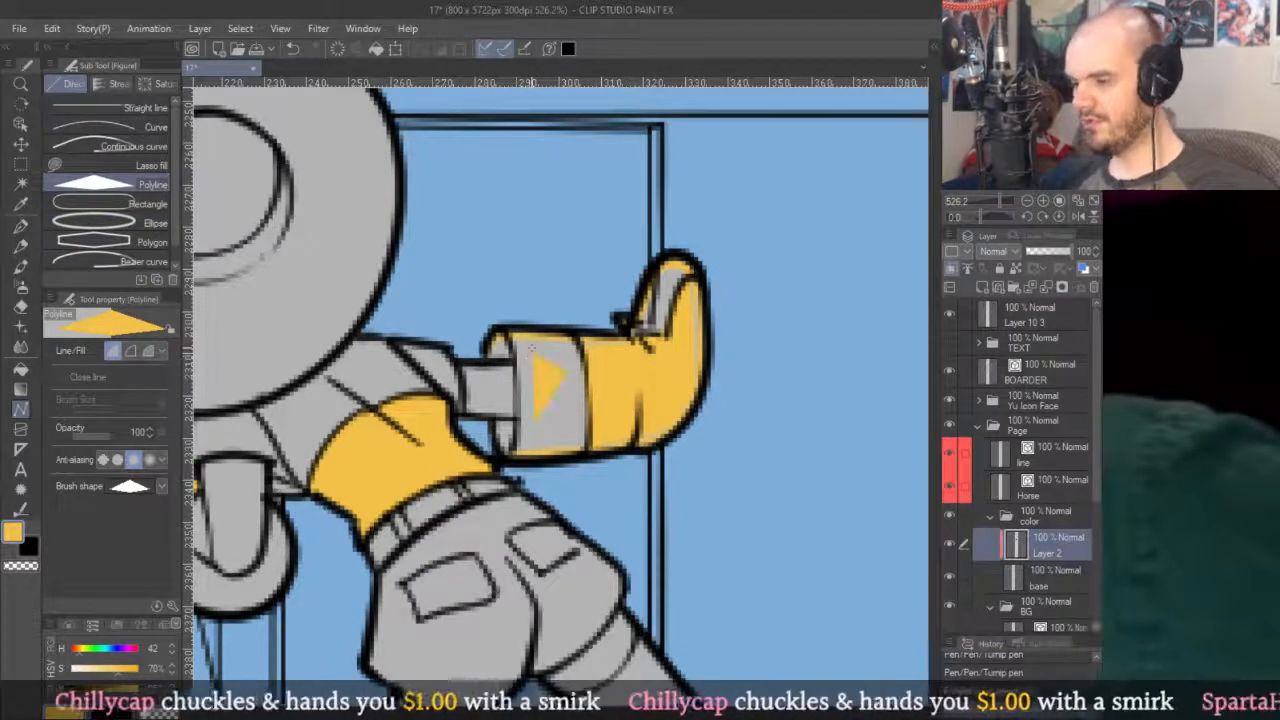
{"action": "key", "text": "ctrl+z"}
Cover the whole hand part of the raised glove with a filled yellow Polyline shape that follows the cuff line on Layer 2.
{"action": "left_click", "coordinate": [588, 448]}
{"action": "left_click", "coordinate": [599, 520]}
{"action": "left_click", "coordinate": [720, 491]}
{"action": "left_click", "coordinate": [750, 318]}
{"action": "left_click", "coordinate": [738, 213]}
{"action": "left_click", "coordinate": [573, 180]}
{"action": "left_click", "coordinate": [577, 330]}
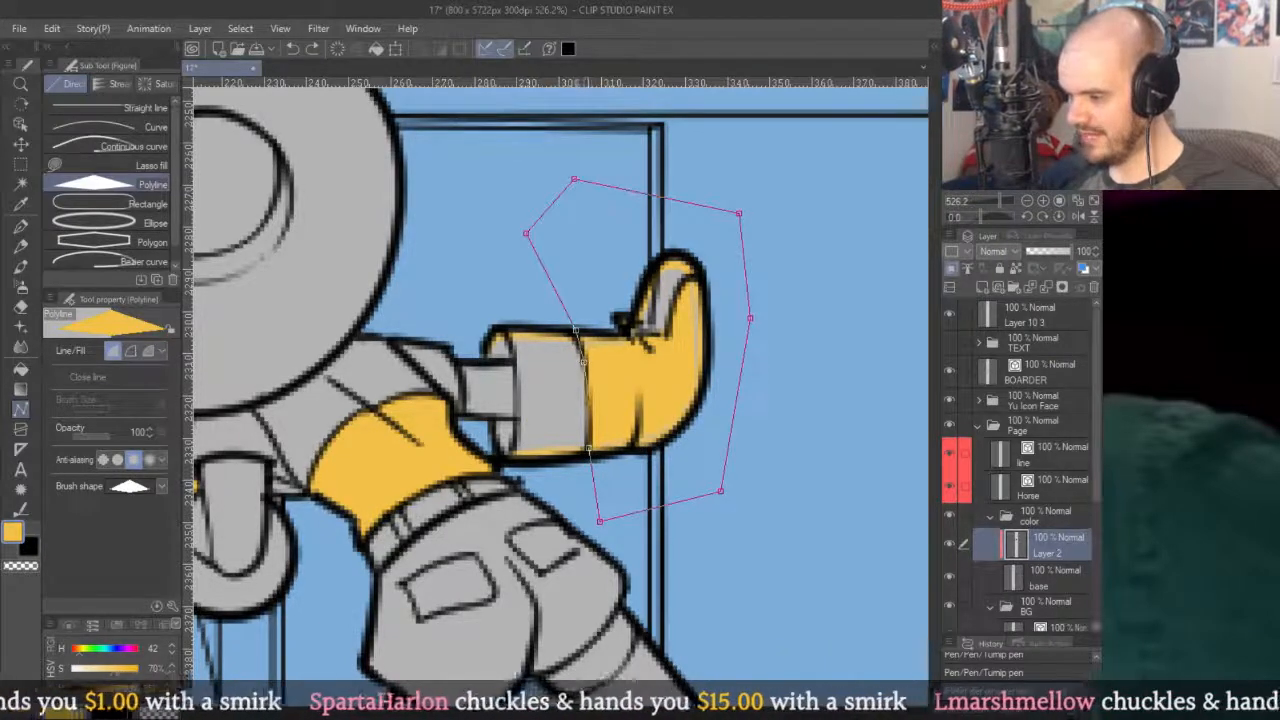
{"action": "left_click", "coordinate": [588, 448]}
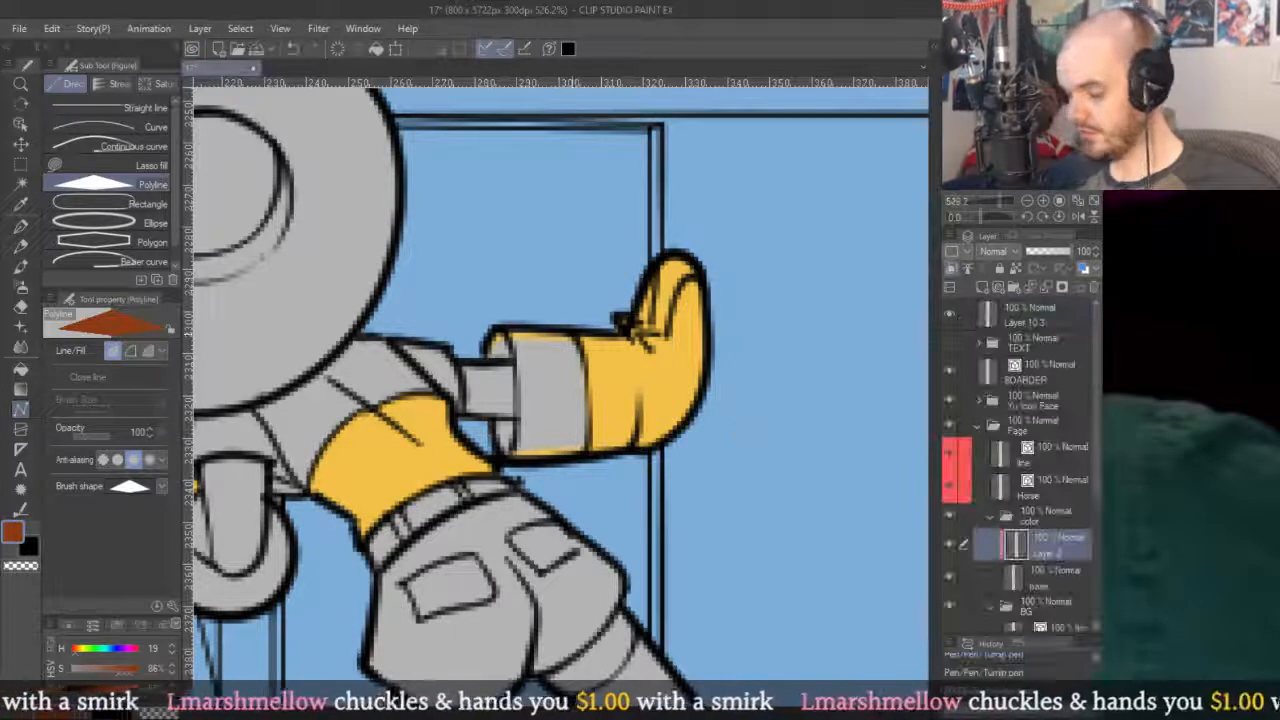
Try placing a filled reddish-brown Polyline shape on the raised glove's wide cuff, and undo it.
{"action": "scroll", "coordinate": [454, 431], "scroll_direction": "up", "scroll_amount": 3}
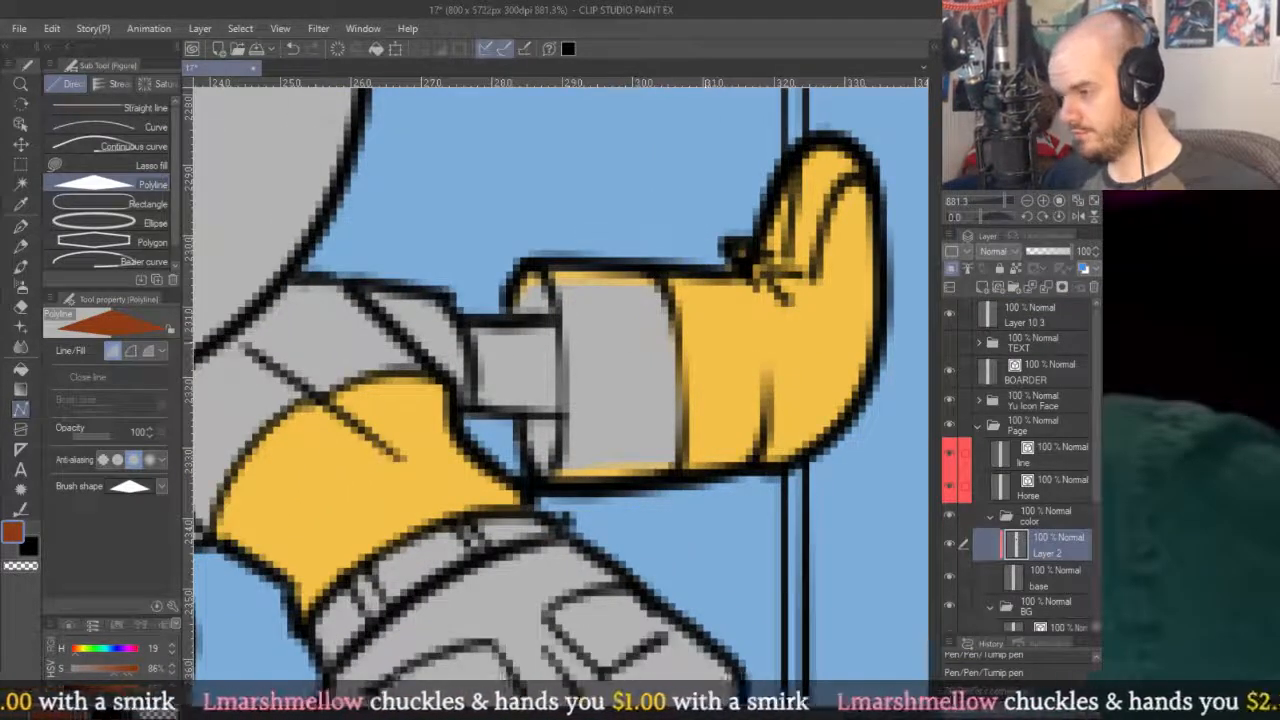
{"action": "left_click_drag", "start_coordinate": [693, 540], "coordinate": [613, 562]}
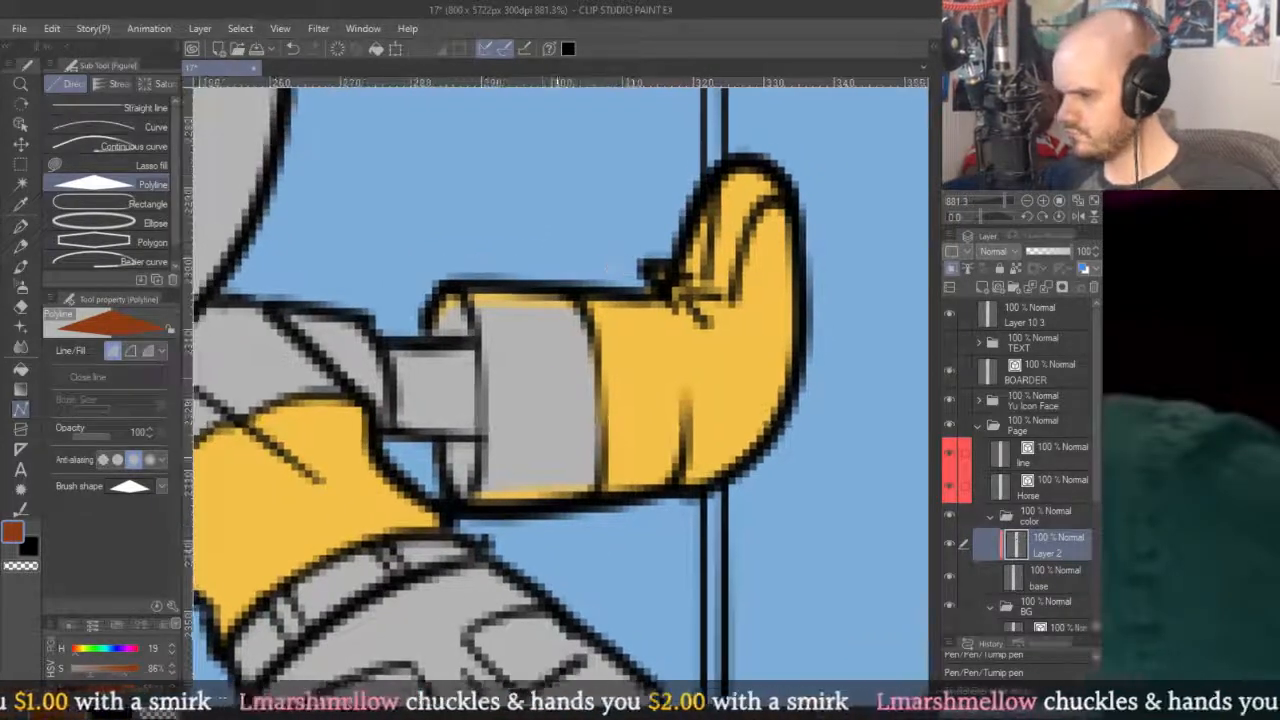
{"action": "left_click", "coordinate": [548, 300]}
{"action": "left_click", "coordinate": [575, 300]}
{"action": "double_click", "coordinate": [596, 488]}
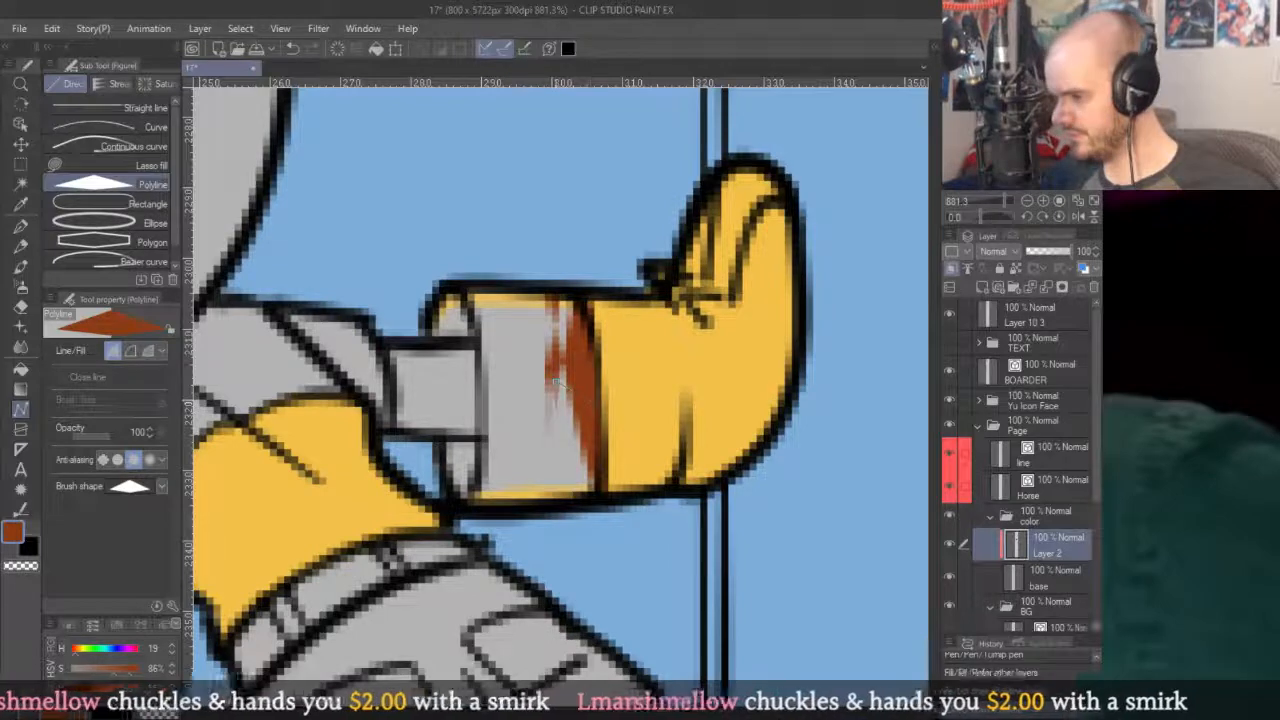
{"action": "key", "text": "ctrl+z"}
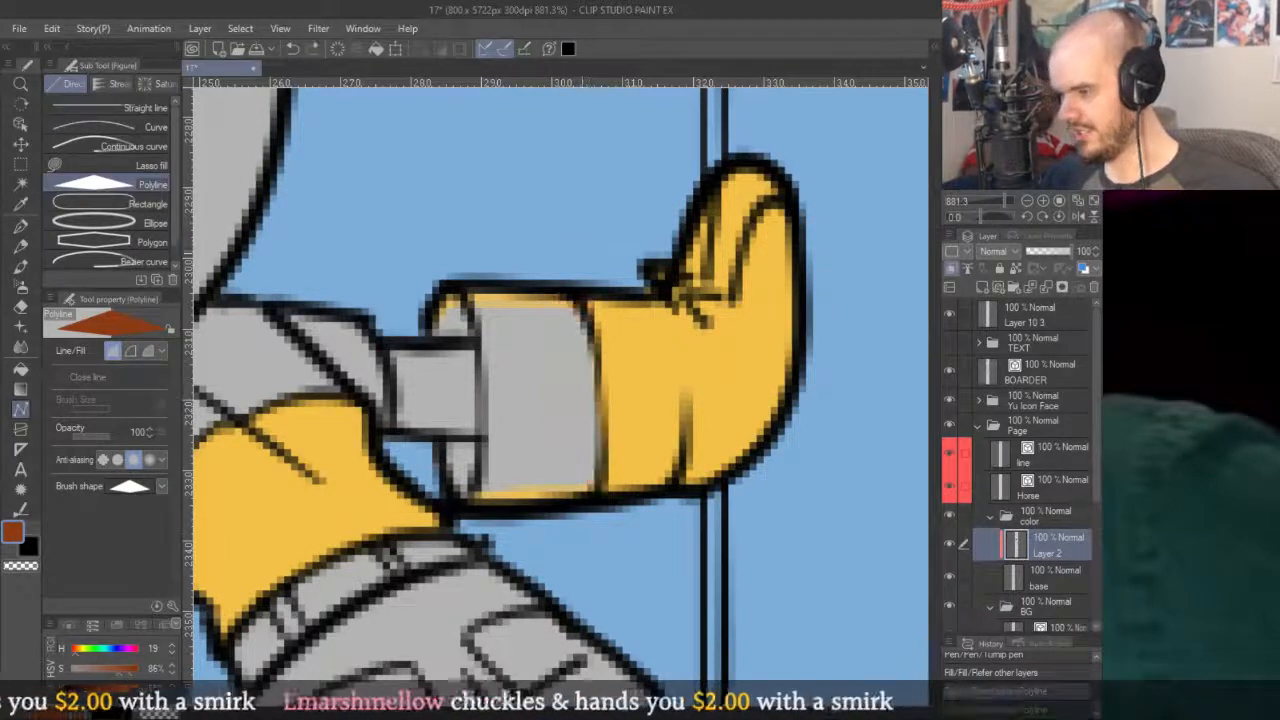
Cover the raised glove's wide cuff with a filled reddish-brown Polyline shape that follows the cuff line on Layer 2.
{"action": "left_click", "coordinate": [535, 255]}
{"action": "left_click", "coordinate": [583, 305]}
{"action": "left_click", "coordinate": [598, 527]}
{"action": "left_click", "coordinate": [428, 440]}
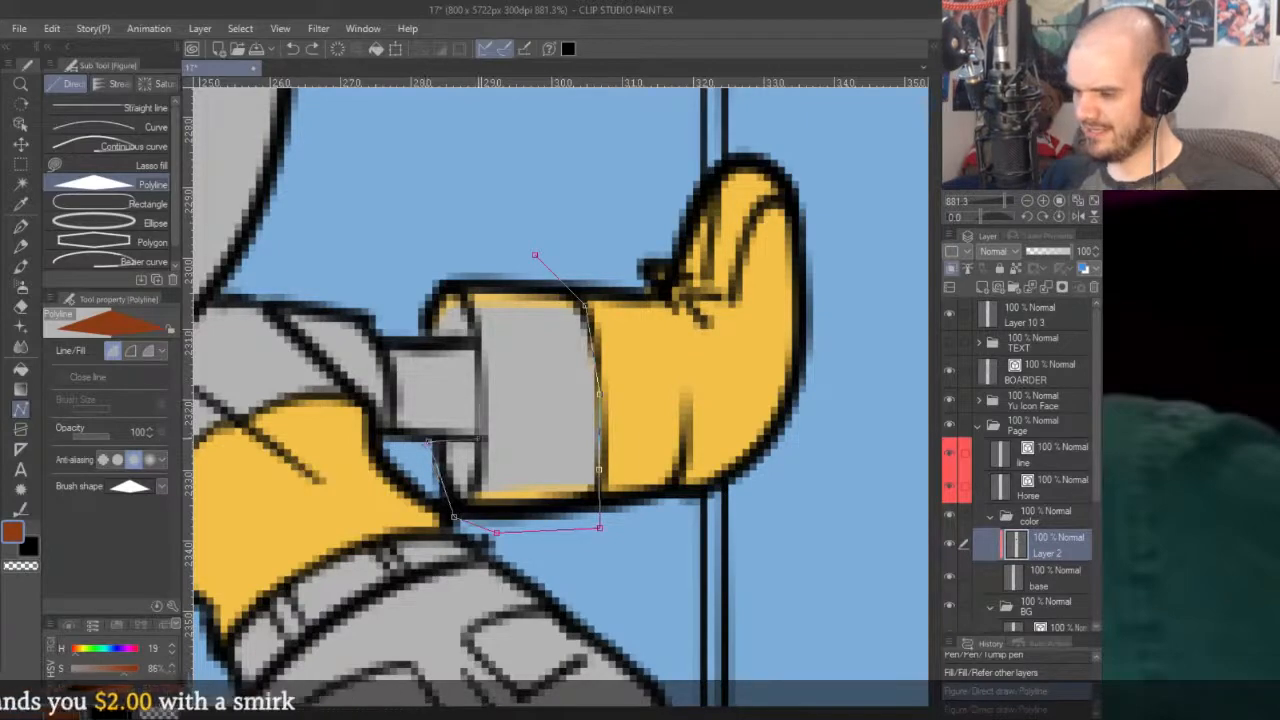
{"action": "left_click", "coordinate": [432, 344]}
{"action": "left_click", "coordinate": [378, 268]}
{"action": "left_click", "coordinate": [420, 240]}
{"action": "left_click", "coordinate": [535, 255]}
{"action": "scroll", "coordinate": [637, 259], "scroll_direction": "down", "scroll_amount": 10}
{"action": "scroll", "coordinate": [620, 275], "scroll_direction": "up", "scroll_amount": 10}
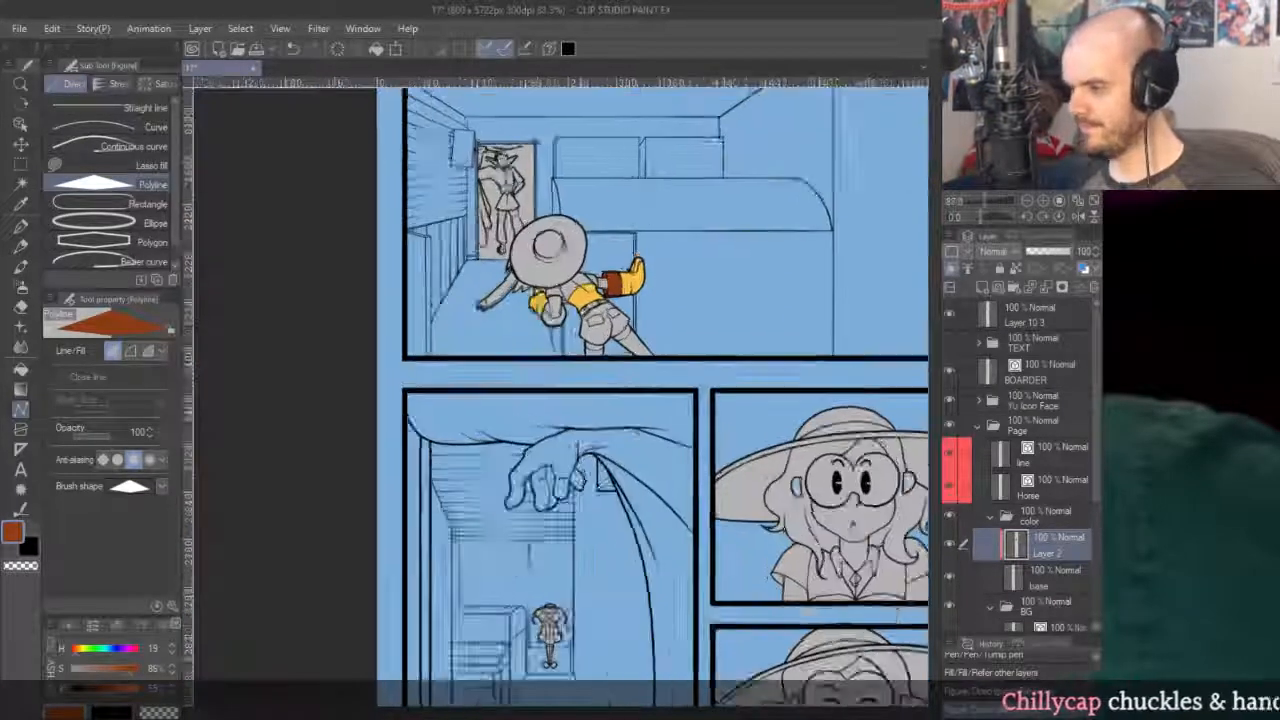
Widen the layer list and make the base layer in the color folder active.
{"action": "scroll", "coordinate": [584, 350], "scroll_direction": "up", "scroll_amount": 2}
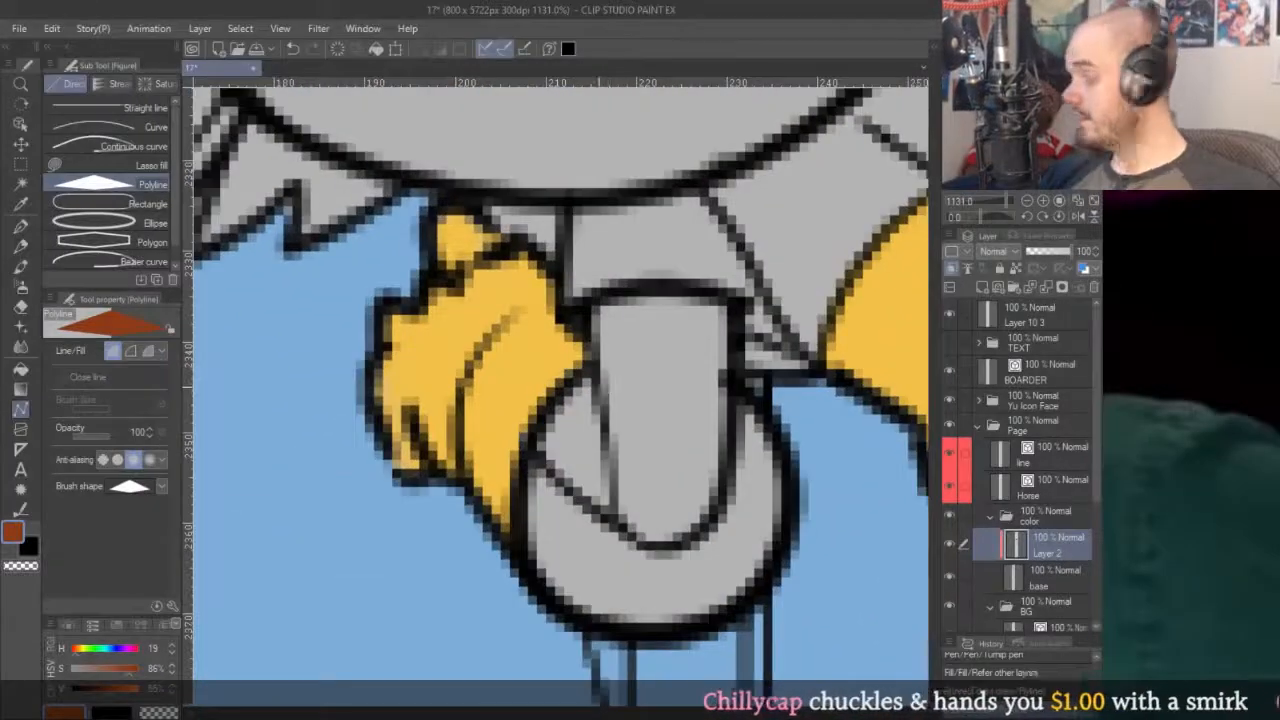
{"action": "key", "text": "p"}
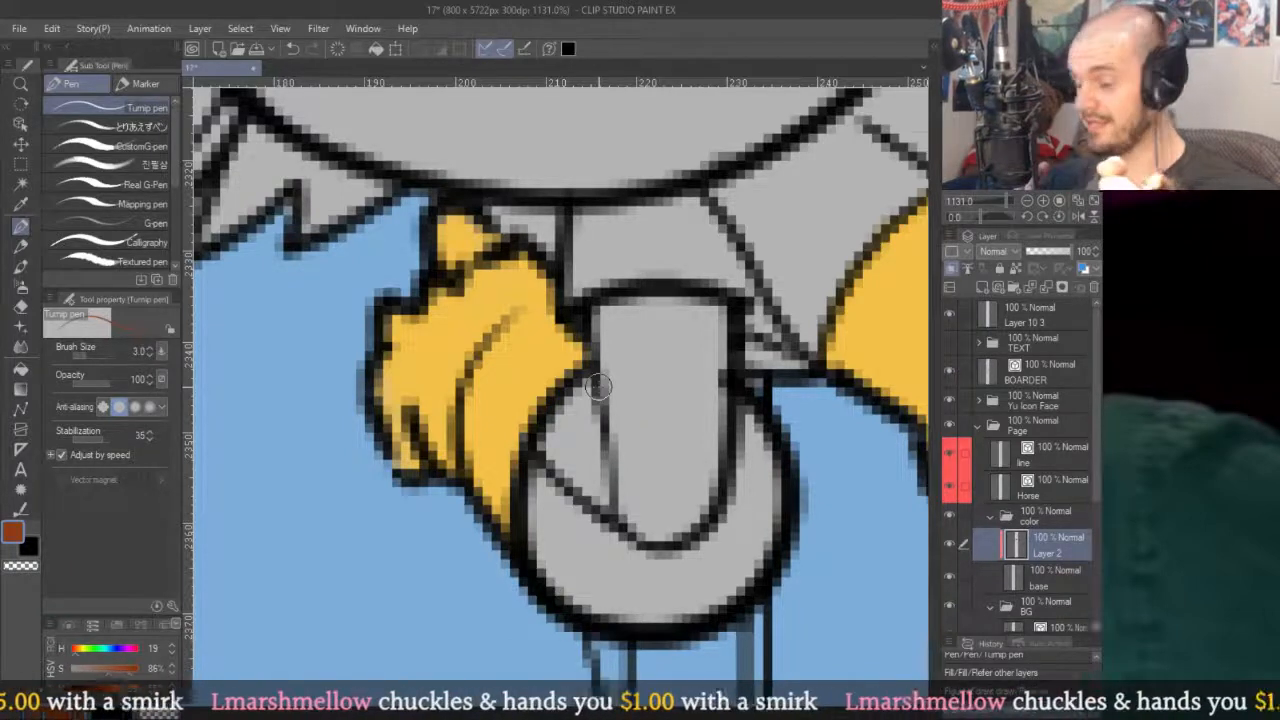
{"action": "key", "text": "ctrl+0"}
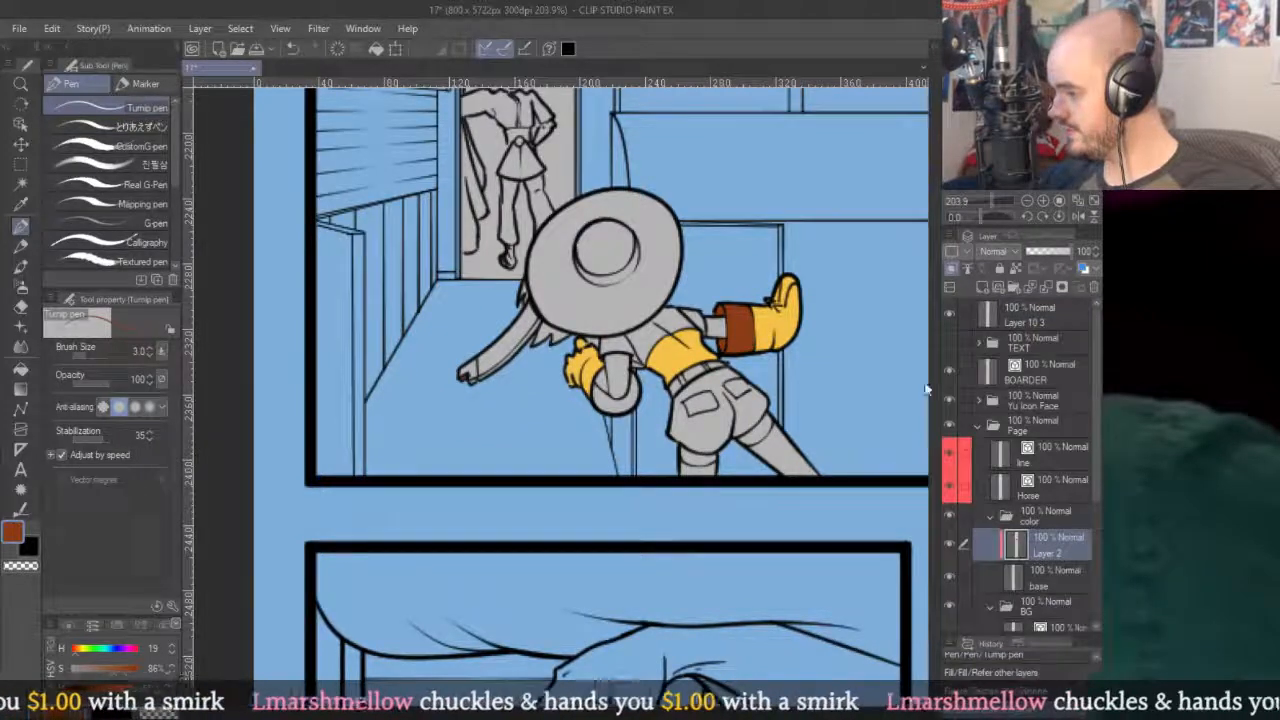
{"action": "left_click_drag", "start_coordinate": [862, 350], "coordinate": [814, 386]}
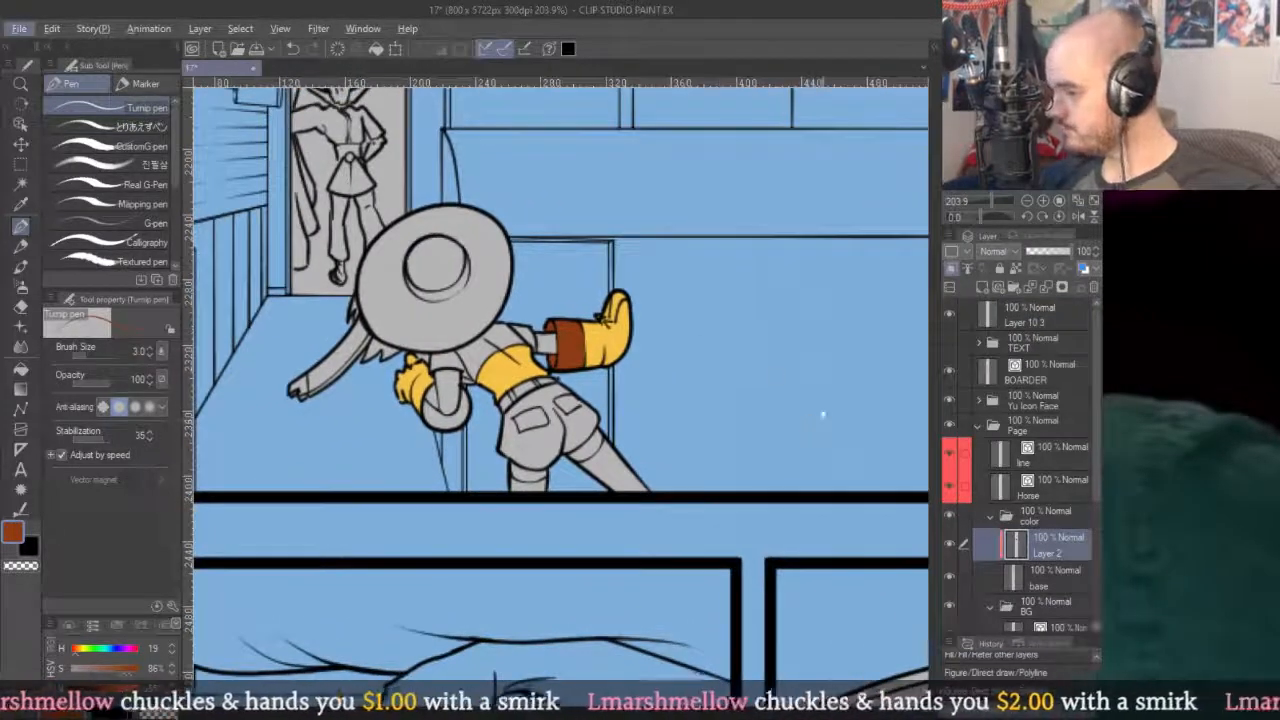
{"action": "left_click", "coordinate": [930, 544]}
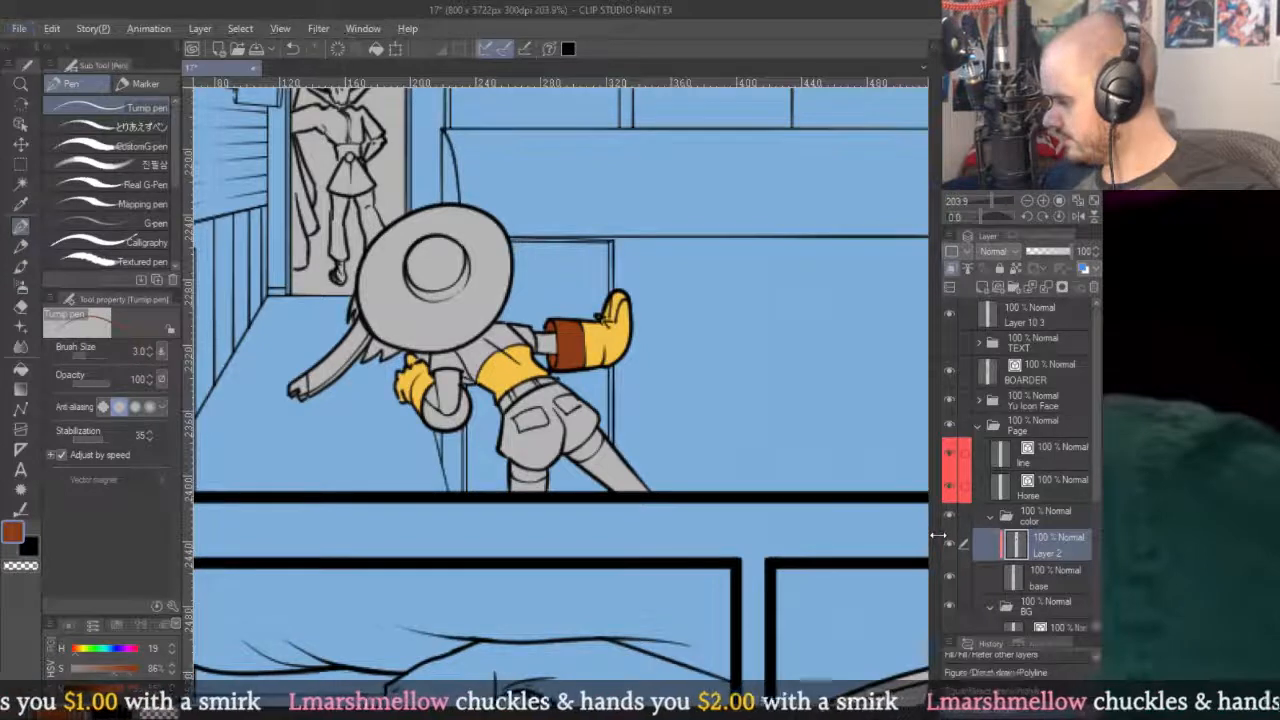
{"action": "scroll", "coordinate": [930, 540], "scroll_direction": "down", "scroll_amount": 3}
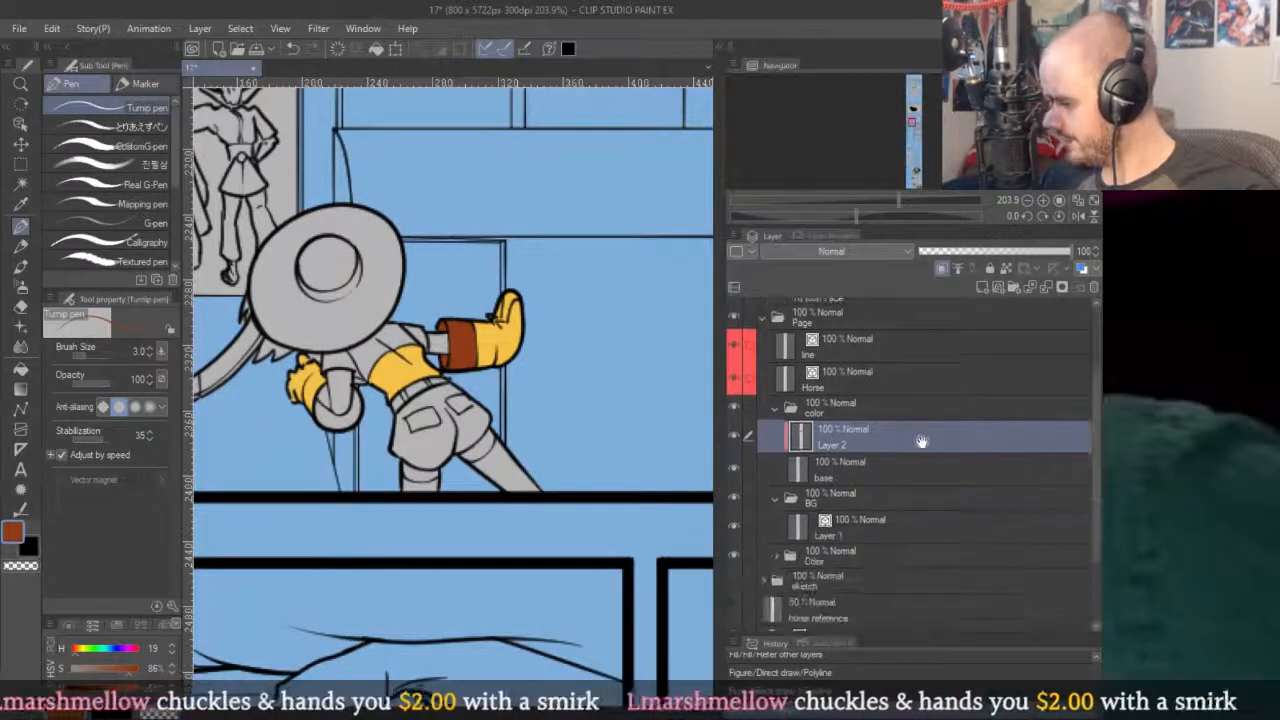
{"action": "left_click", "coordinate": [817, 413]}
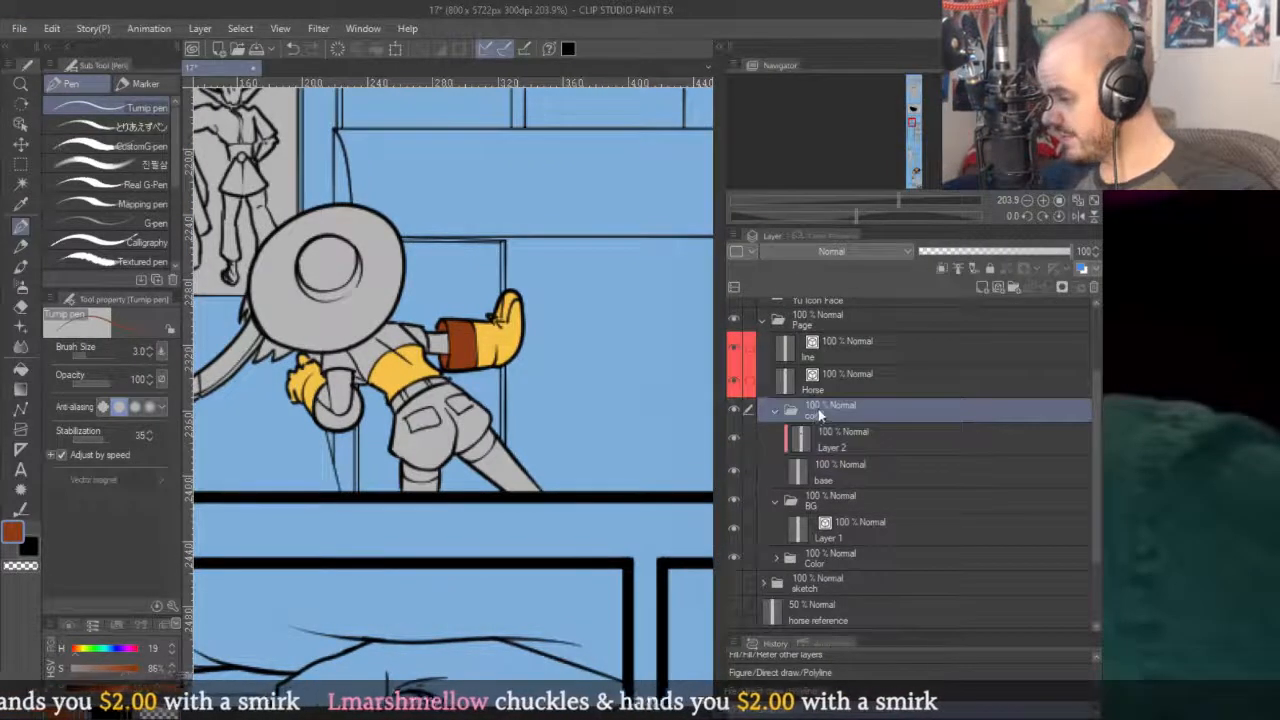
{"action": "left_click", "coordinate": [844, 482]}
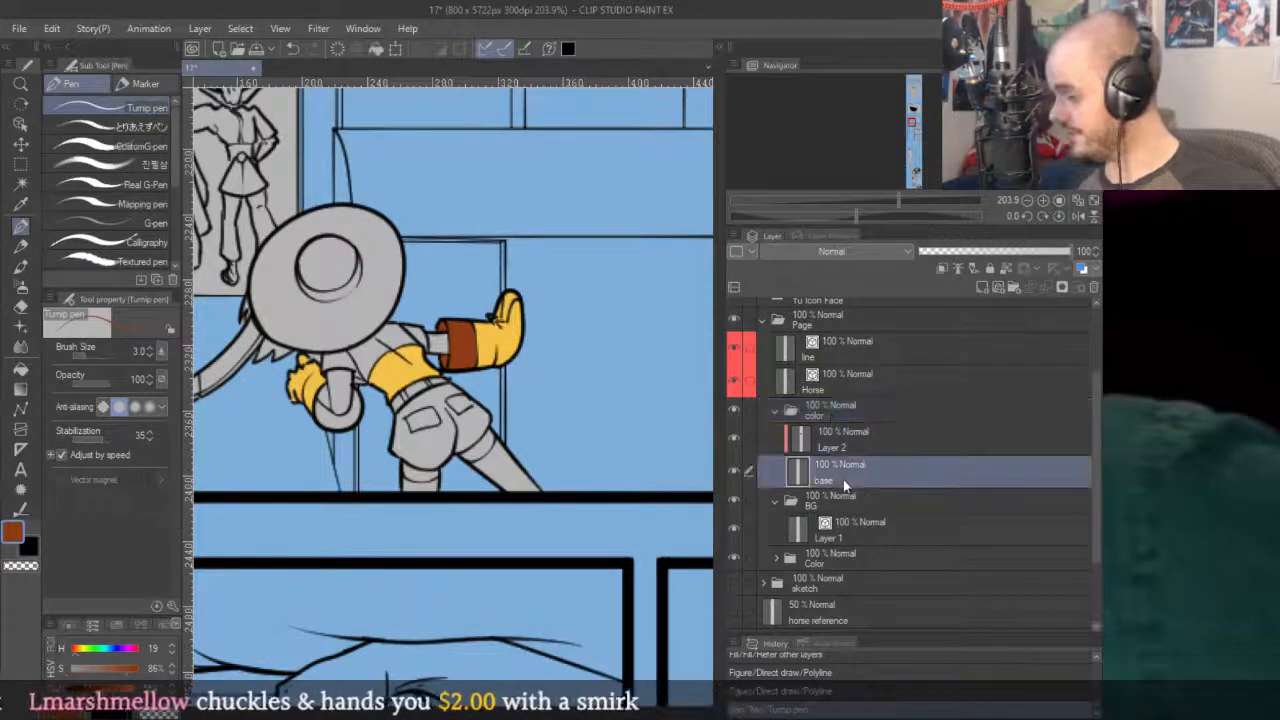
Hide Layer 2 and toggle the base layer off and on to examine the grey fill by itself.
{"action": "left_click_drag", "start_coordinate": [428, 314], "coordinate": [612, 385]}
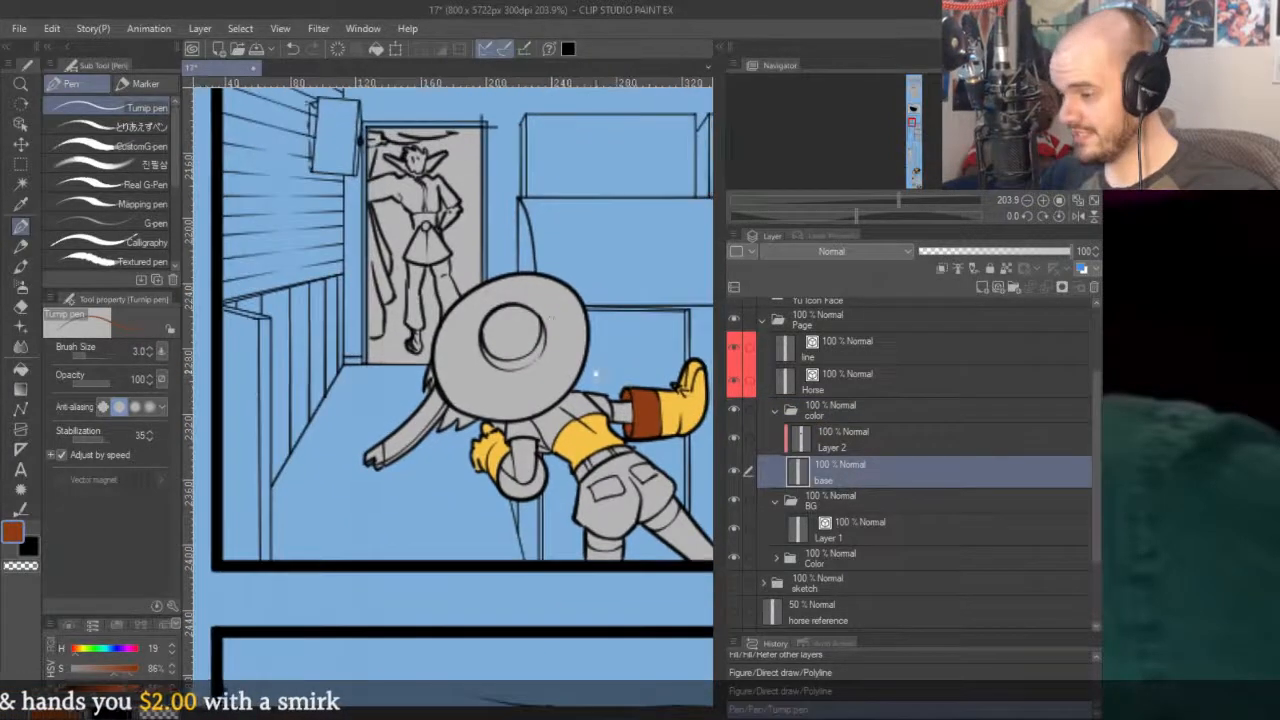
{"action": "left_click", "coordinate": [735, 438]}
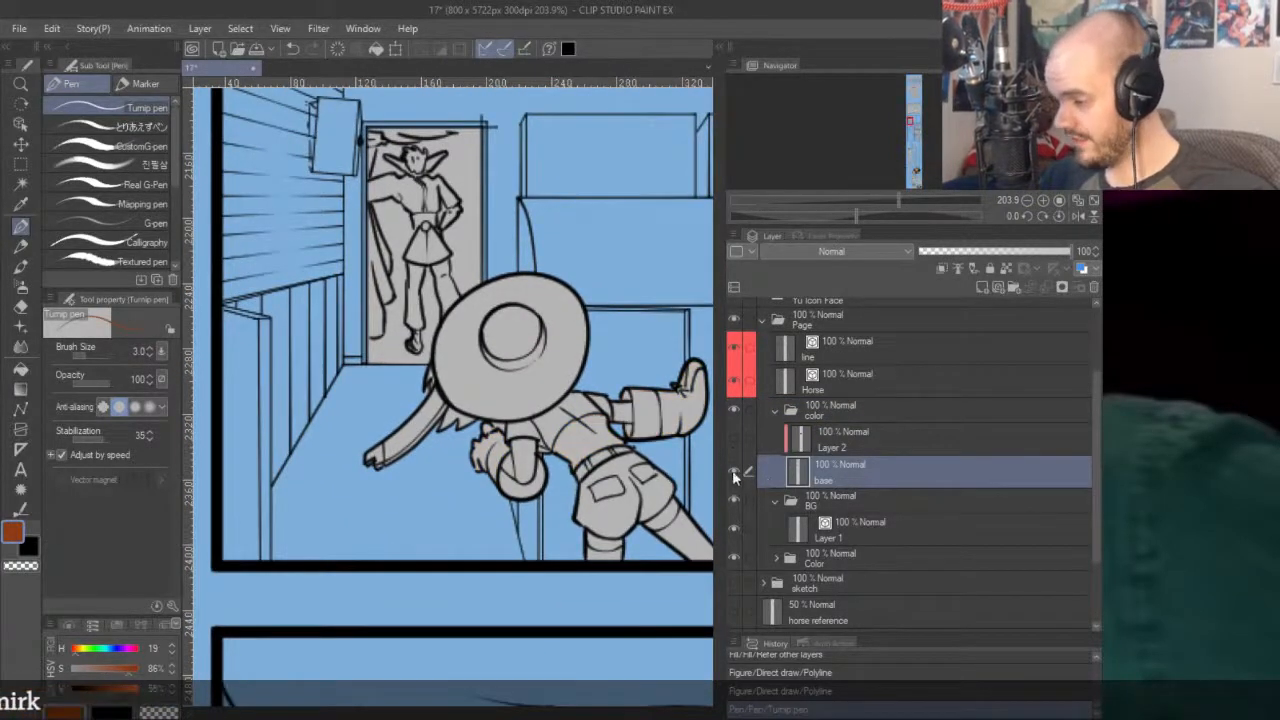
{"action": "left_click", "coordinate": [734, 471]}
{"action": "left_click", "coordinate": [734, 471]}
{"action": "left_click", "coordinate": [734, 471]}
{"action": "left_click", "coordinate": [734, 471]}
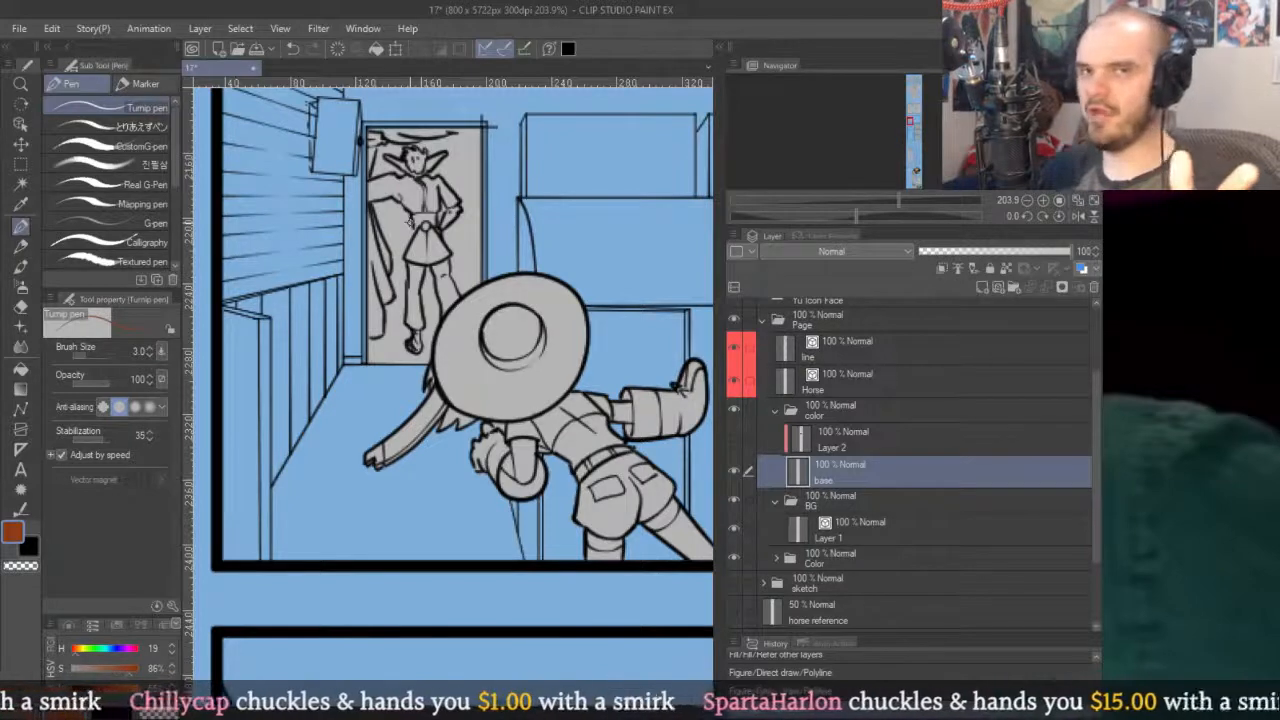
Erase the stray grey fill around the hair tip under the hat brim on the base layer with the Rough eraser.
{"action": "left_click_drag", "start_coordinate": [638, 357], "coordinate": [591, 335]}
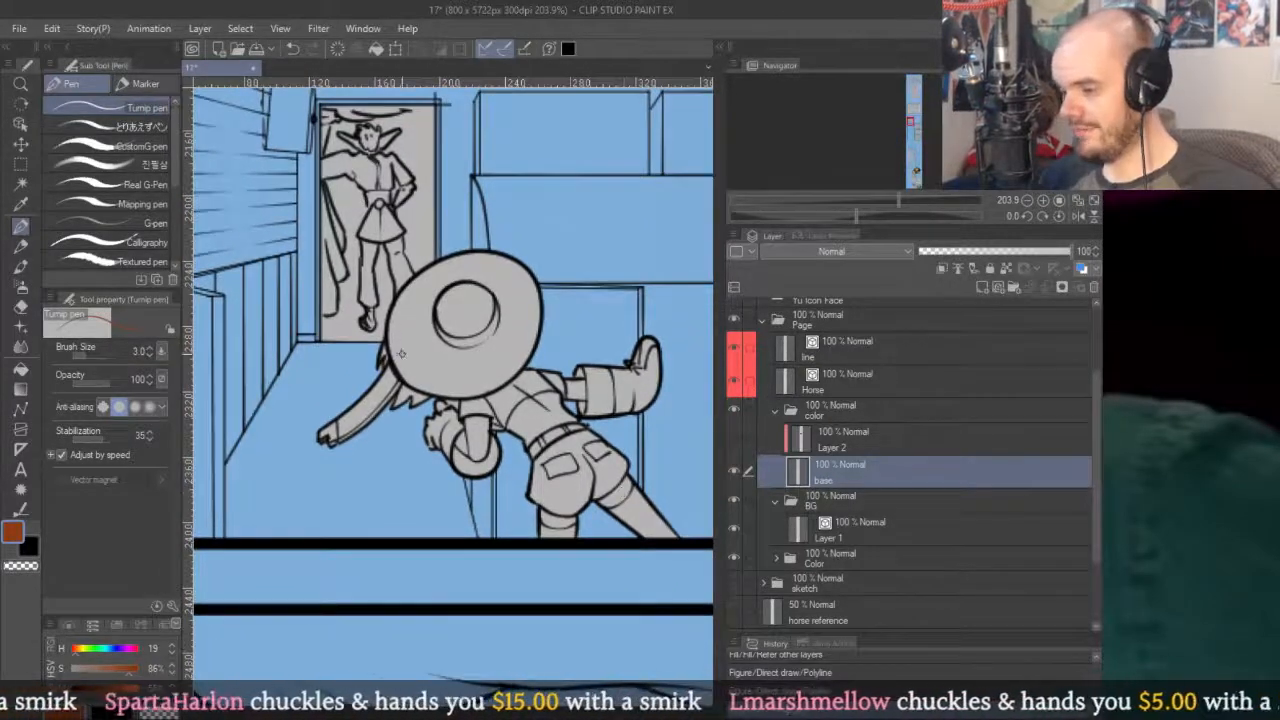
{"action": "scroll", "coordinate": [400, 354], "scroll_direction": "up", "scroll_amount": 8}
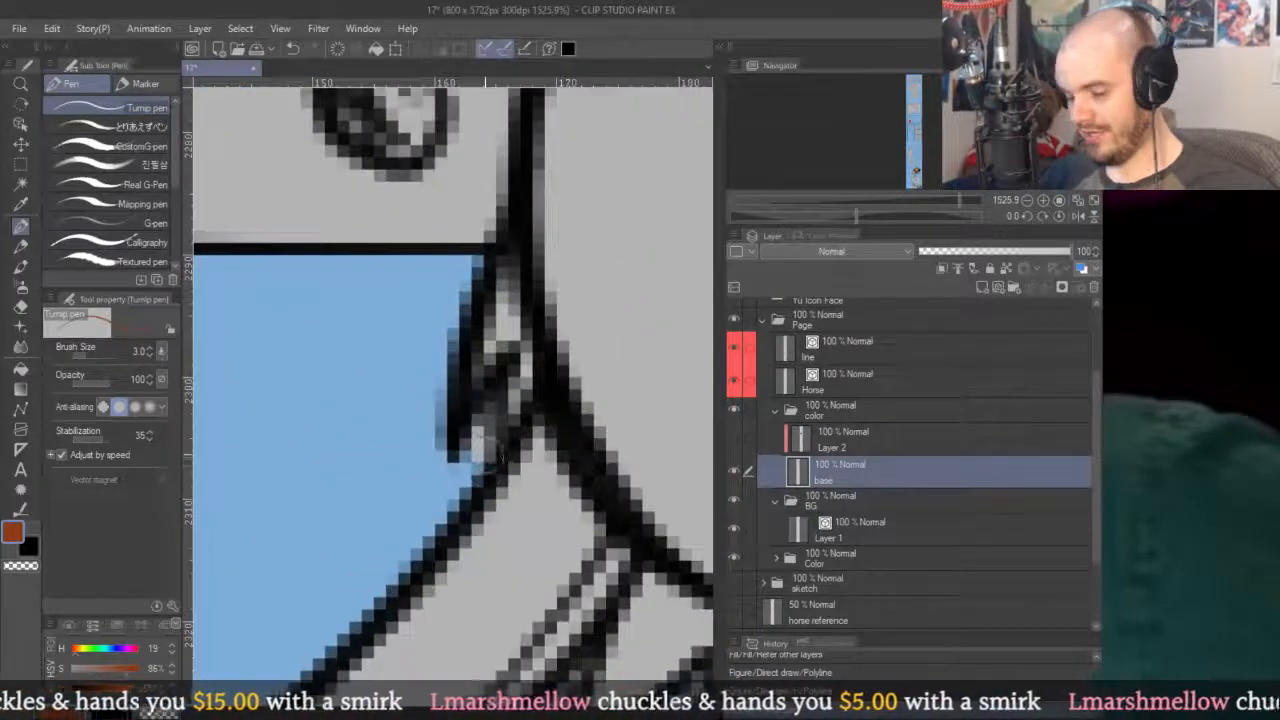
{"action": "key", "text": "e"}
{"action": "mouse_move", "coordinate": [501, 417]}
{"action": "left_mouse_down"}
{"action": "mouse_move", "coordinate": [444, 103]}
{"action": "mouse_move", "coordinate": [511, 378]}
{"action": "mouse_move", "coordinate": [500, 394]}
{"action": "left_mouse_up"}
{"action": "scroll", "coordinate": [642, 407], "scroll_direction": "down", "scroll_amount": 9}
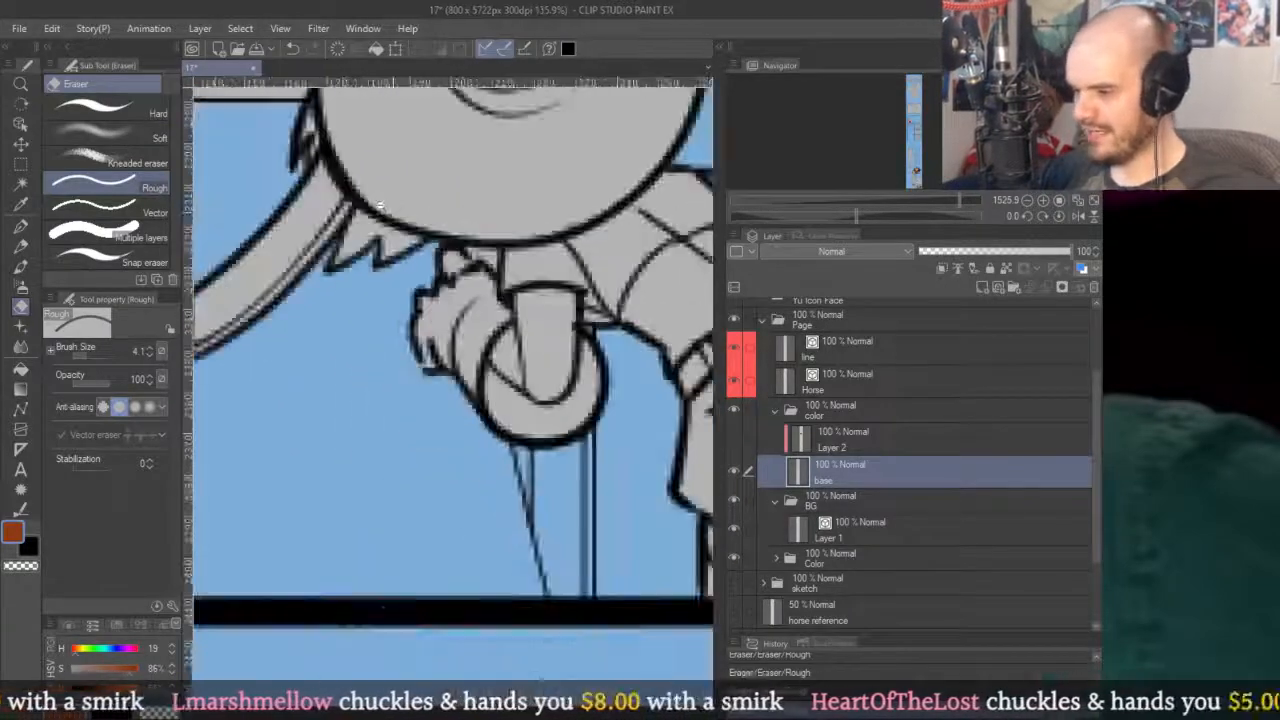
Examine the base fill around the hat, both gloves, the torso and the legs for gaps and spill.
{"action": "scroll", "coordinate": [380, 205], "scroll_direction": "down", "scroll_amount": 3}
{"action": "left_click_drag", "start_coordinate": [545, 95], "coordinate": [472, 288]}
{"action": "left_click_drag", "start_coordinate": [652, 324], "coordinate": [504, 213]}
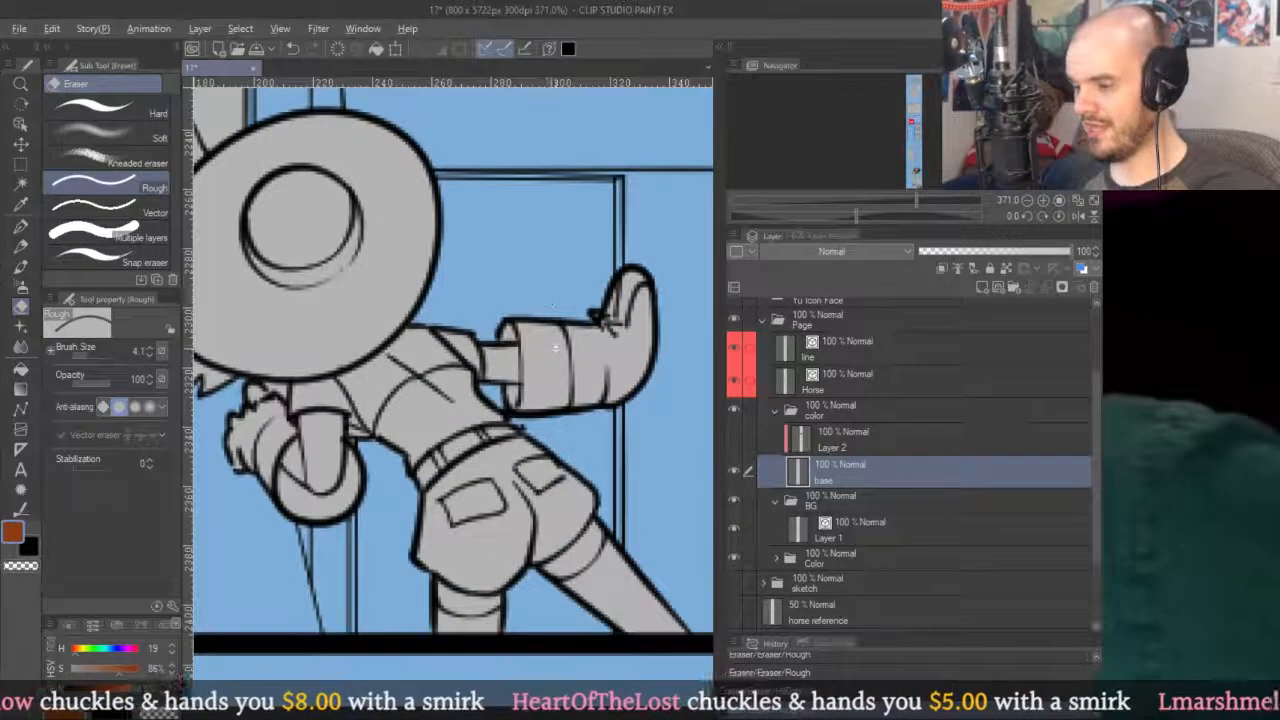
{"action": "scroll", "coordinate": [556, 348], "scroll_direction": "up", "scroll_amount": 4}
{"action": "scroll", "coordinate": [452, 252], "scroll_direction": "down", "scroll_amount": 6}
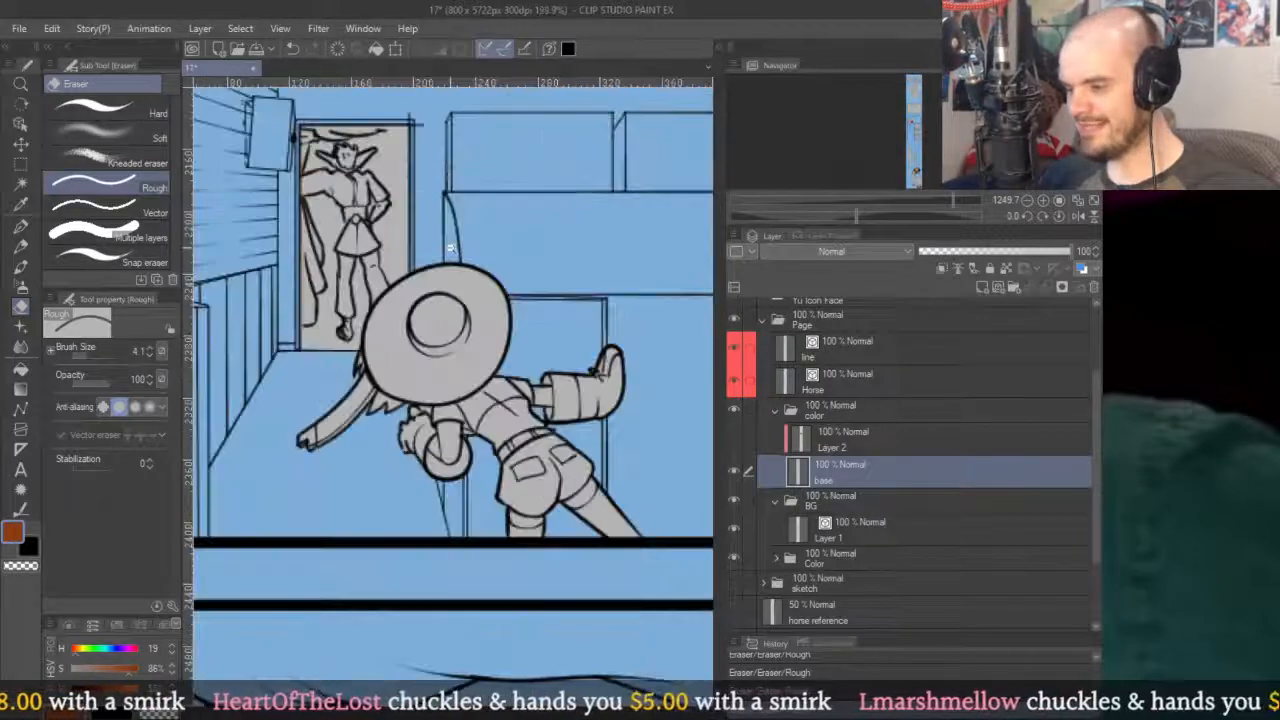
{"action": "scroll", "coordinate": [606, 387], "scroll_direction": "up", "scroll_amount": 2}
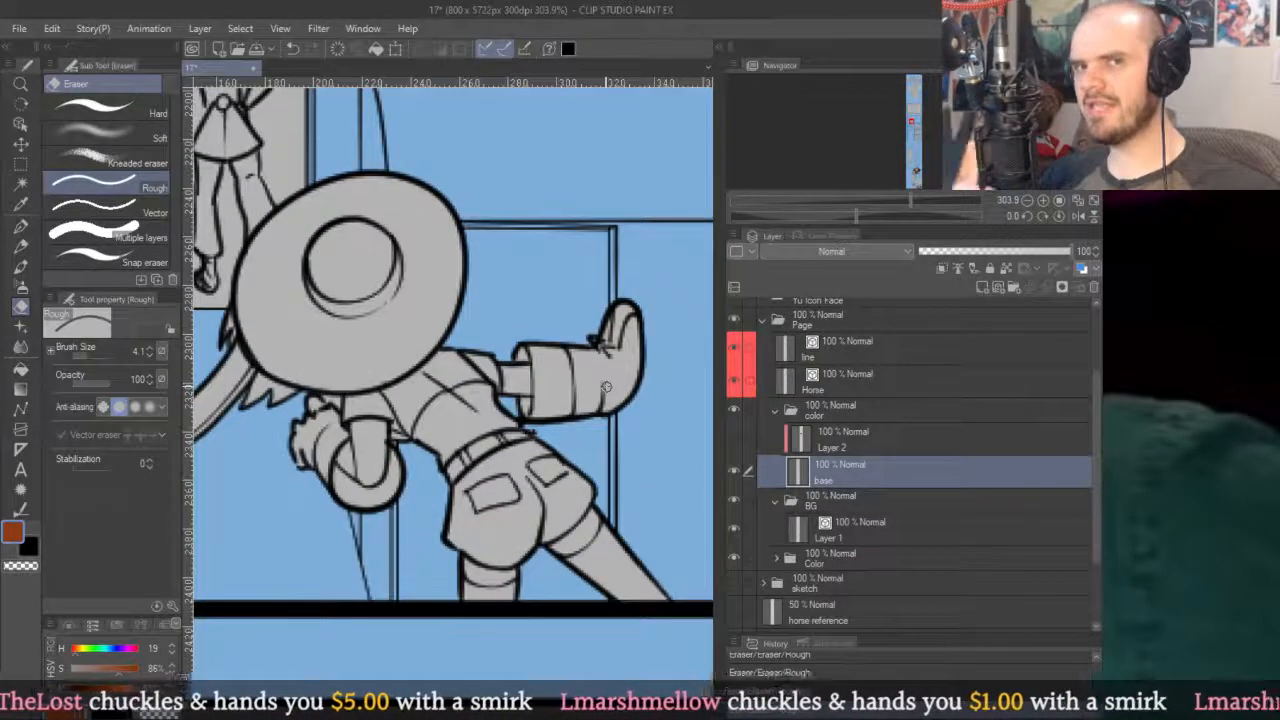
{"action": "scroll", "coordinate": [606, 387], "scroll_direction": "up", "scroll_amount": 3}
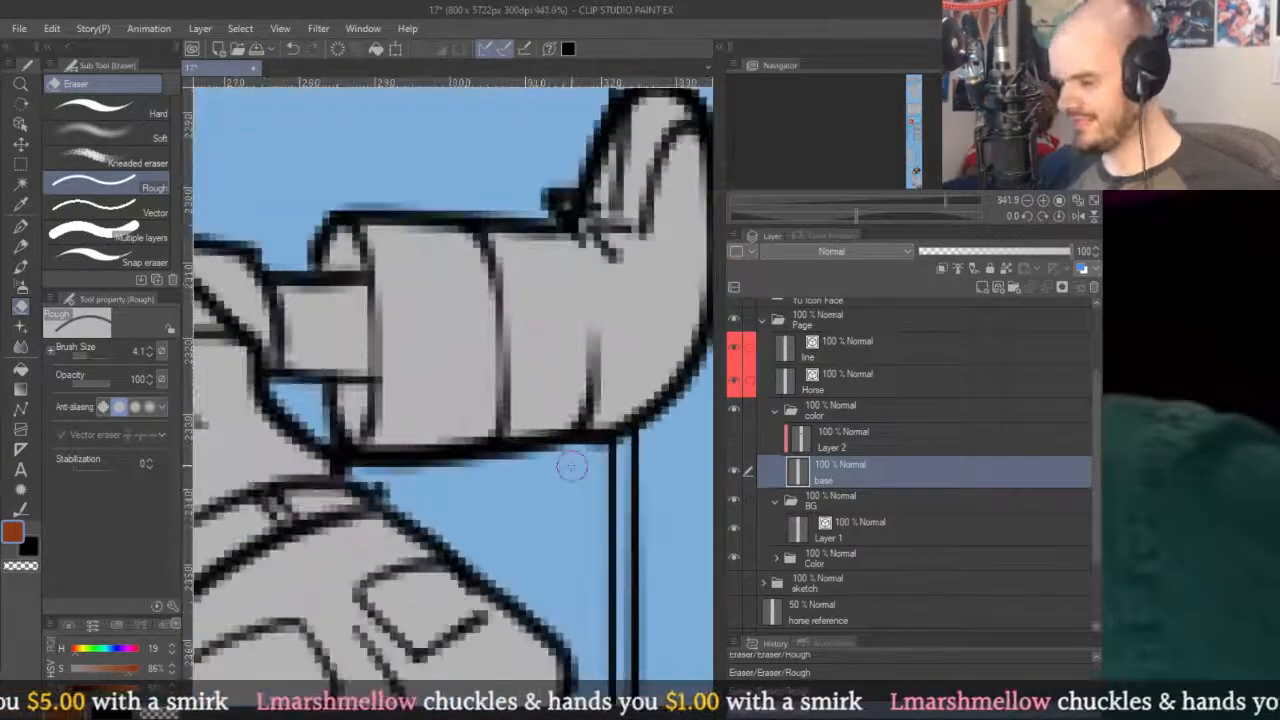
{"action": "scroll", "coordinate": [569, 462], "scroll_direction": "down", "scroll_amount": 4}
{"action": "scroll", "coordinate": [600, 440], "scroll_direction": "up", "scroll_amount": 4}
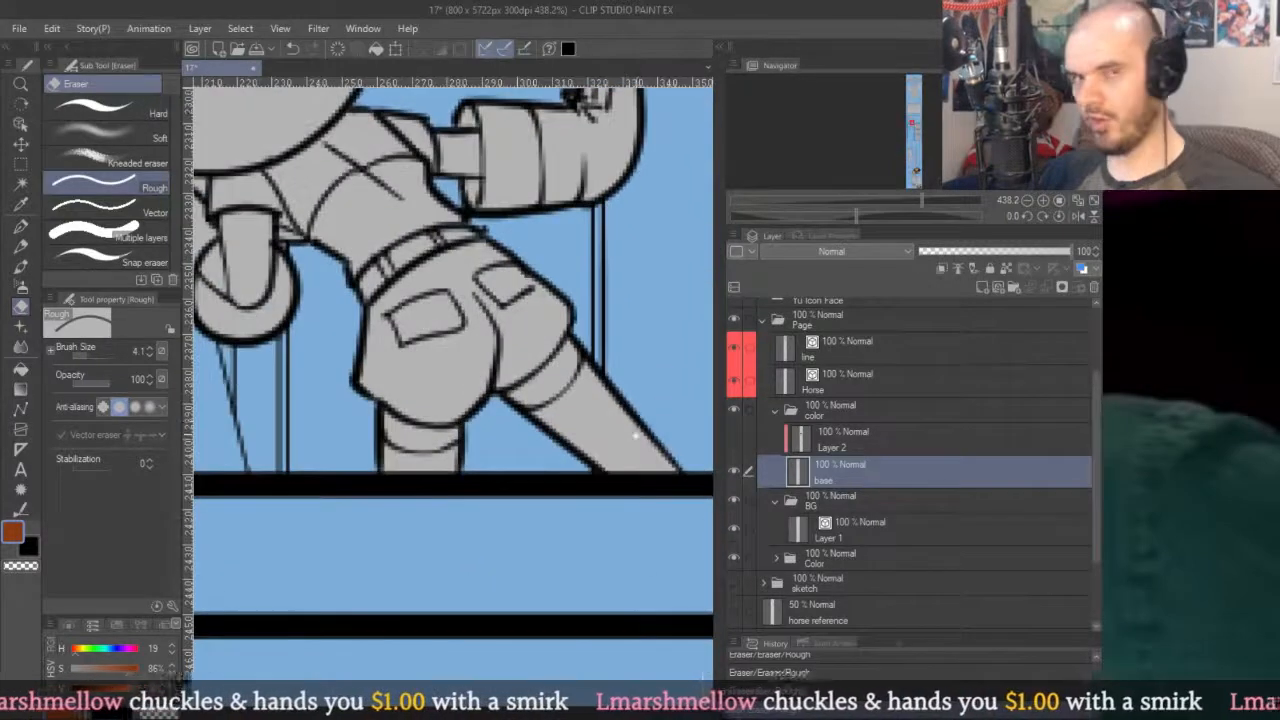
{"action": "left_click_drag", "start_coordinate": [454, 356], "coordinate": [497, 399]}
{"action": "scroll", "coordinate": [512, 300], "scroll_direction": "up", "scroll_amount": 8}
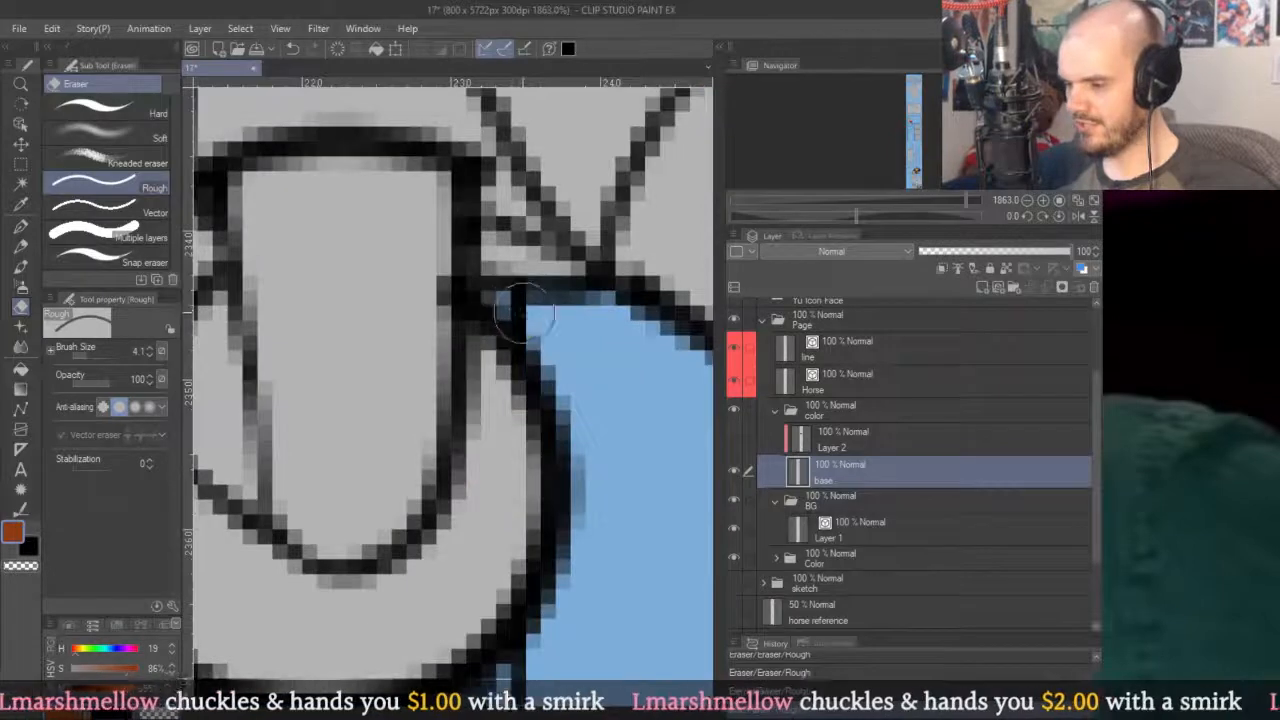
{"action": "scroll", "coordinate": [515, 310], "scroll_direction": "down", "scroll_amount": 6}
{"action": "scroll", "coordinate": [610, 385], "scroll_direction": "up", "scroll_amount": 6}
Adjust the end of the lowered glove's round cuff outline on the line layer, and return to the base layer.
{"action": "key", "text": "o"}
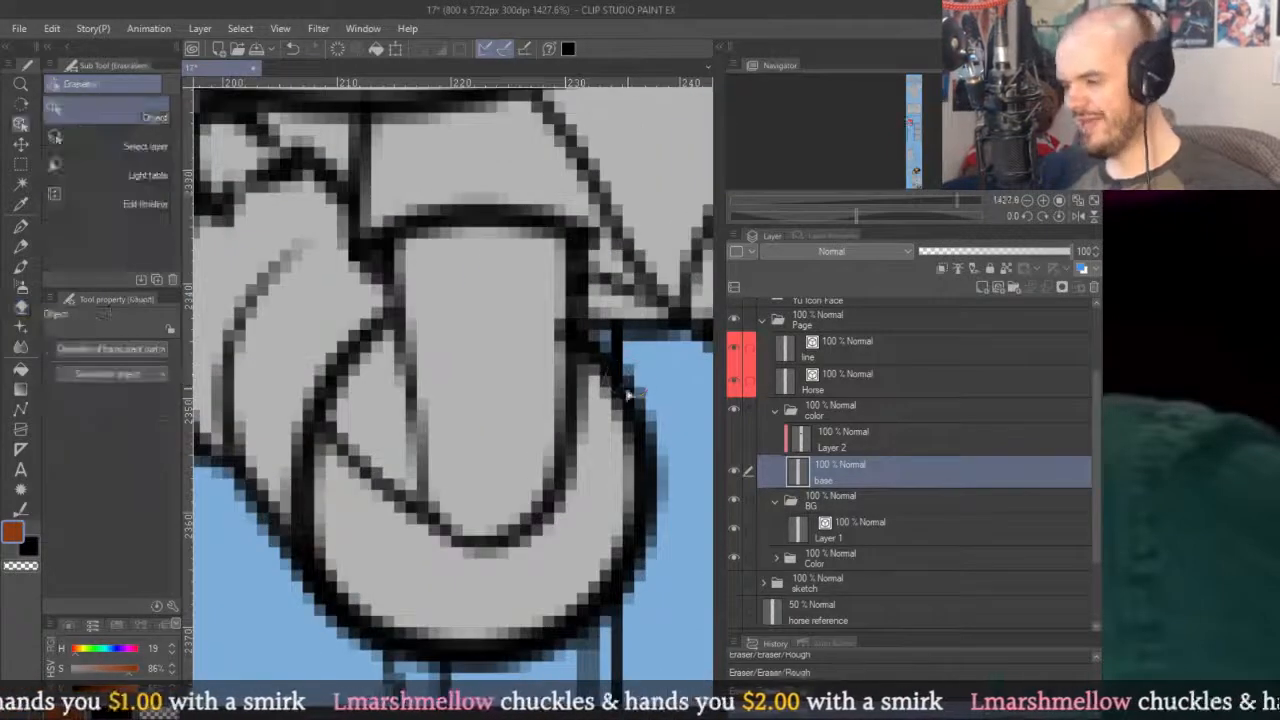
{"action": "left_click", "coordinate": [628, 398]}
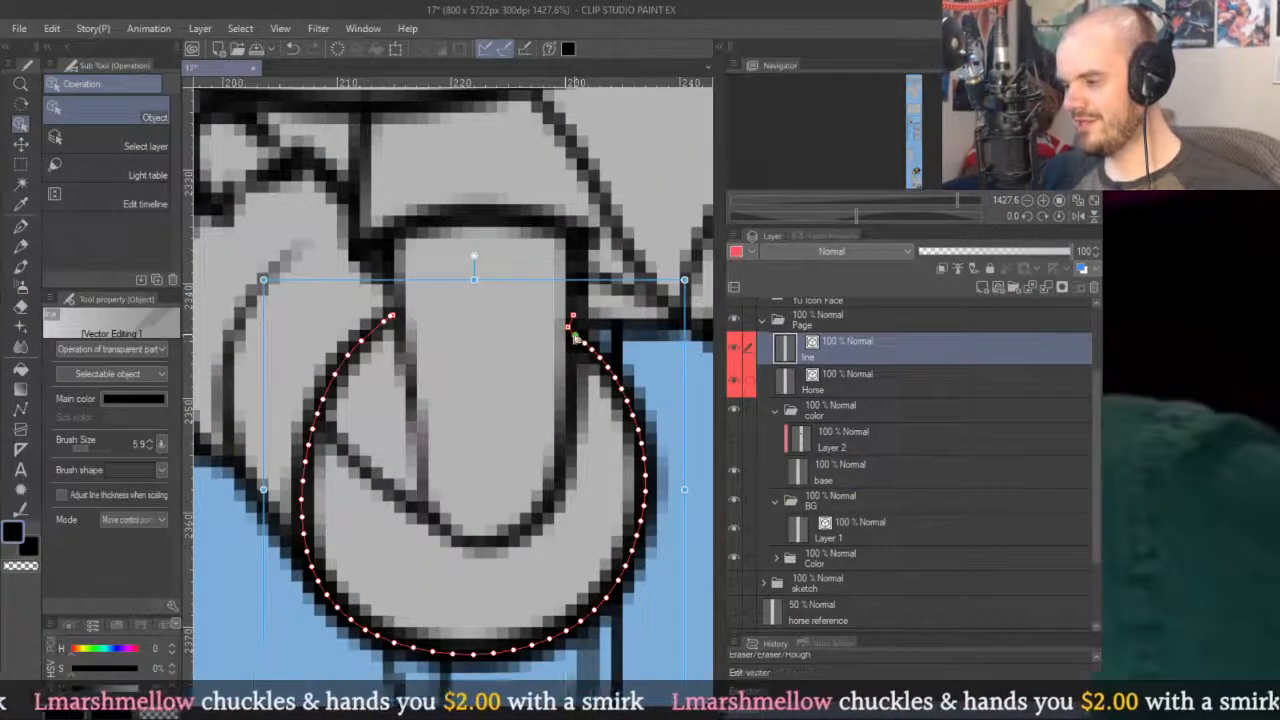
{"action": "key", "text": "p"}
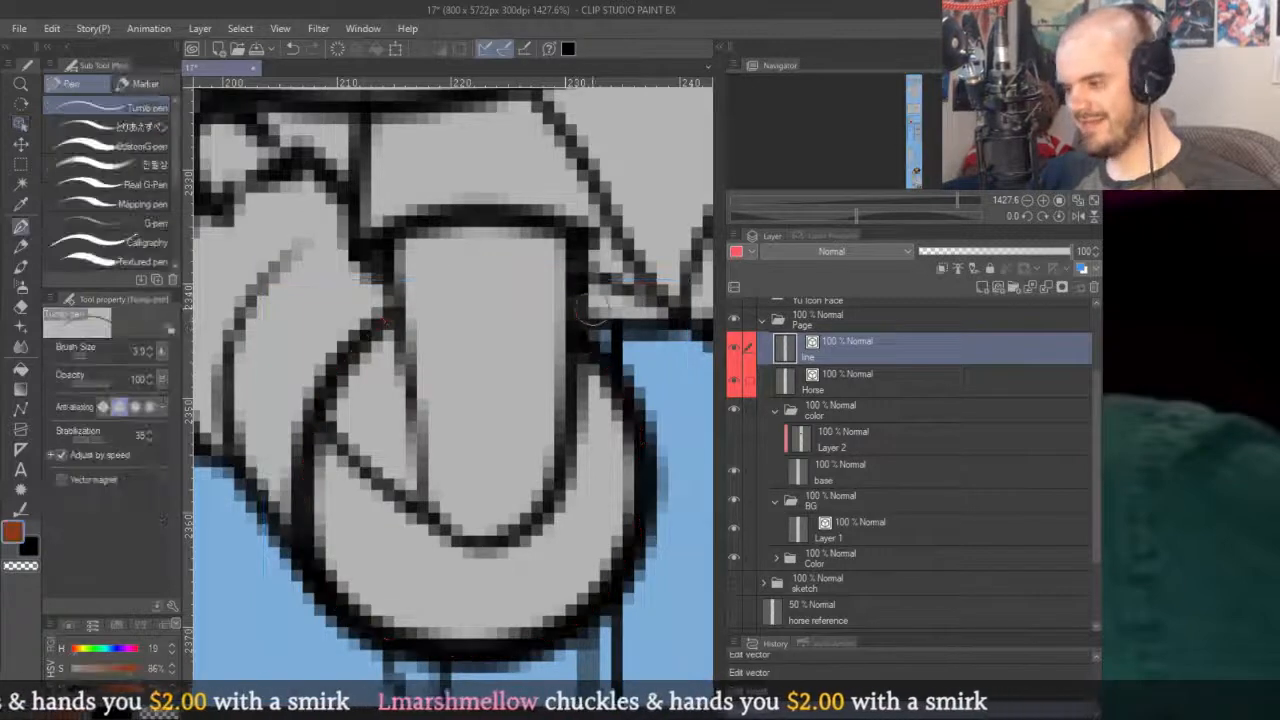
{"action": "left_click", "coordinate": [845, 468]}
{"action": "scroll", "coordinate": [615, 332], "scroll_direction": "down", "scroll_amount": 6}
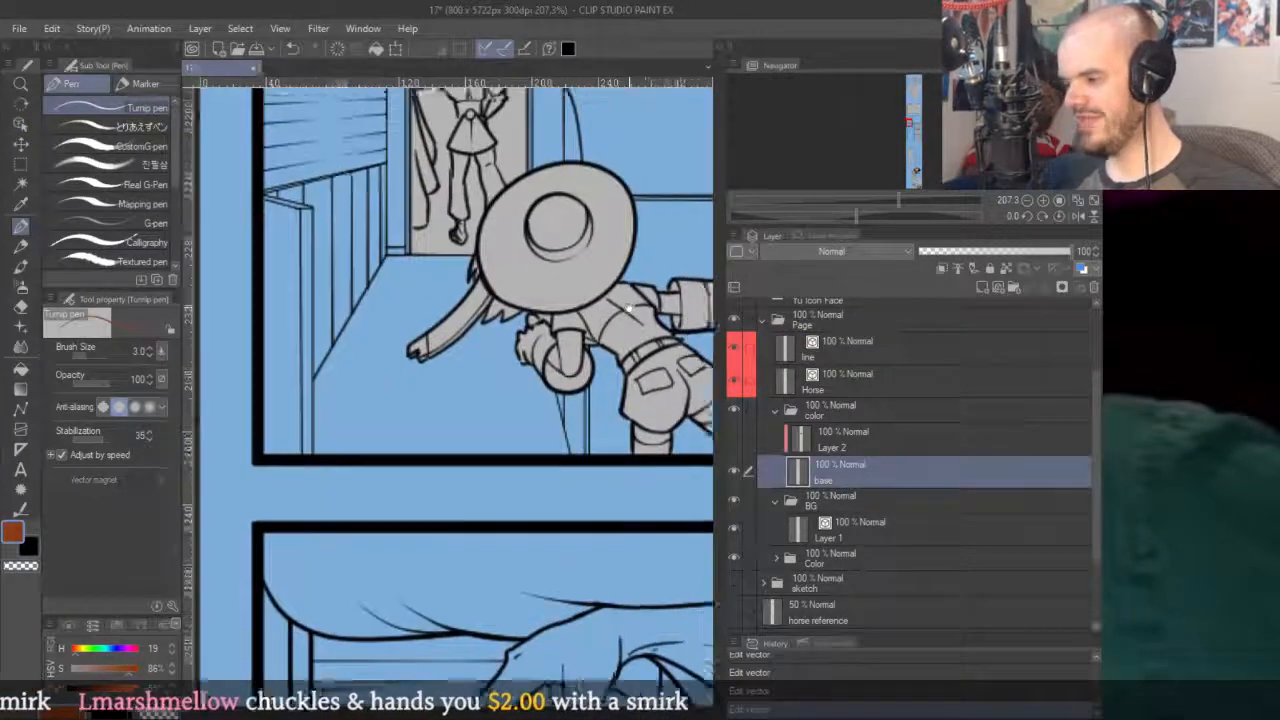
Make Layer 2 active and show it again over the base fill.
{"action": "left_click_drag", "start_coordinate": [628, 308], "coordinate": [537, 362]}
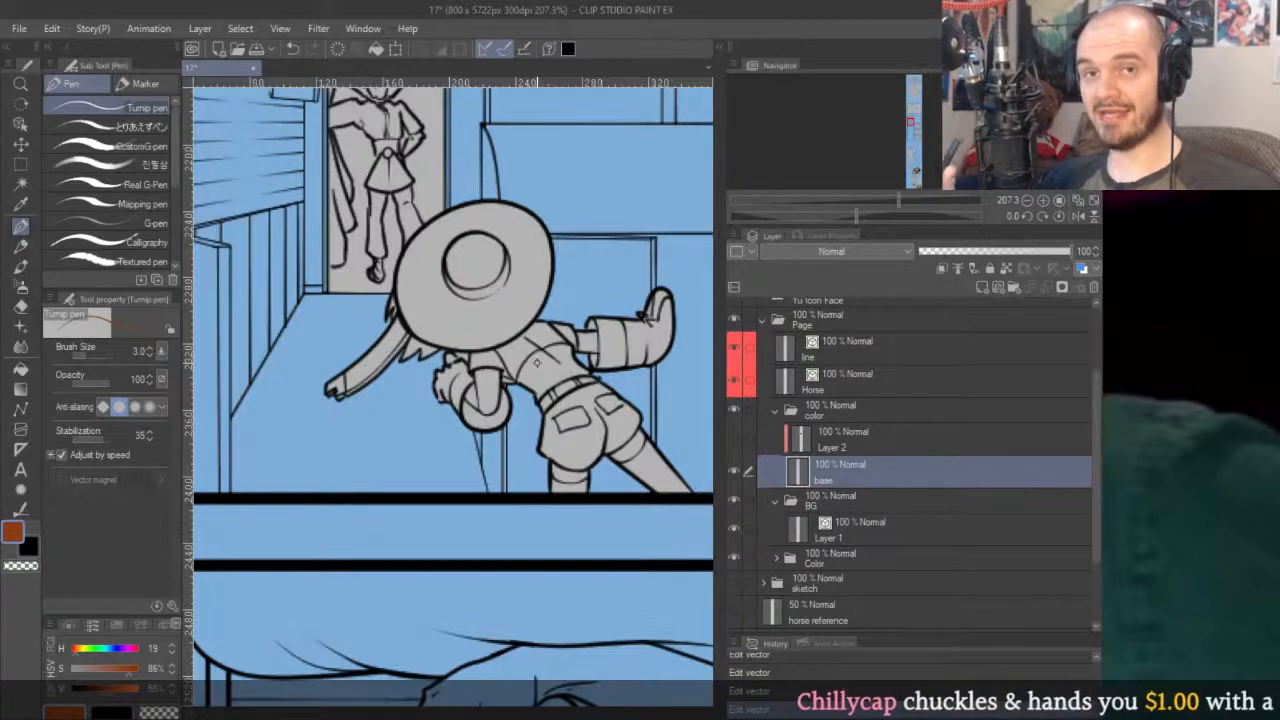
{"action": "scroll", "coordinate": [520, 391], "scroll_direction": "up", "scroll_amount": 5}
{"action": "scroll", "coordinate": [577, 409], "scroll_direction": "down", "scroll_amount": 5}
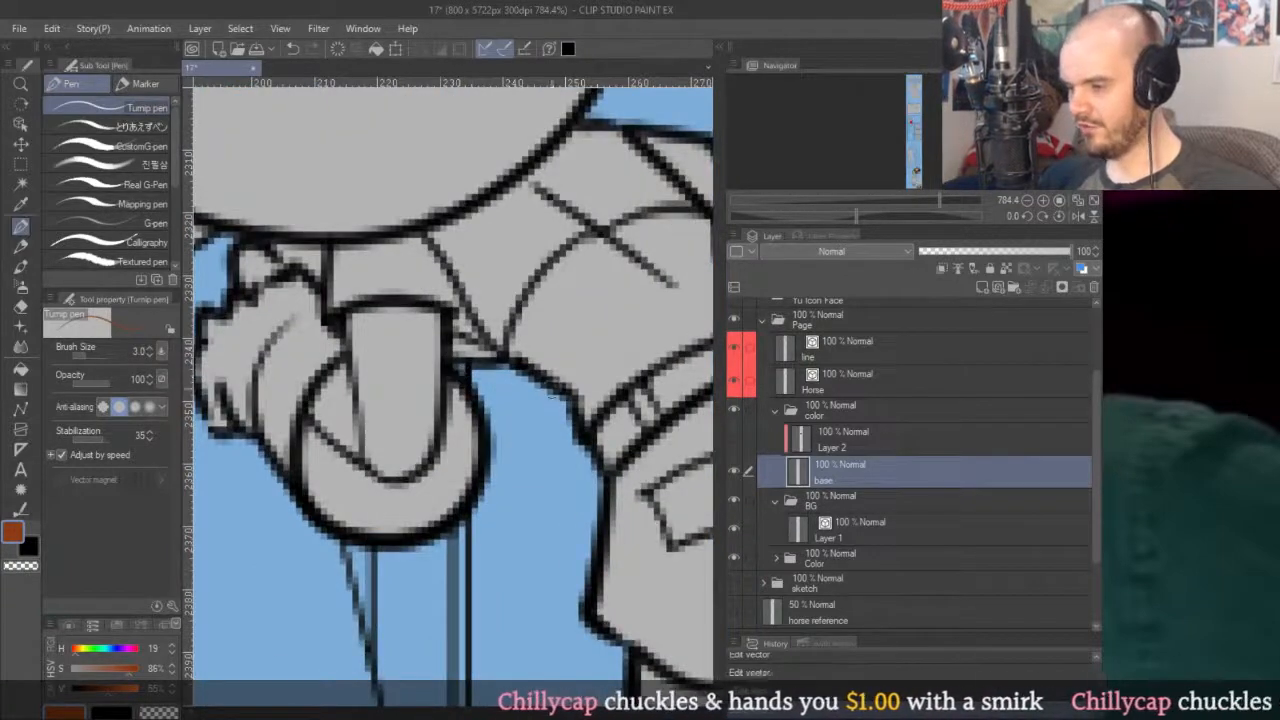
{"action": "scroll", "coordinate": [566, 360], "scroll_direction": "down", "scroll_amount": 1}
{"action": "scroll", "coordinate": [600, 345], "scroll_direction": "up", "scroll_amount": 2}
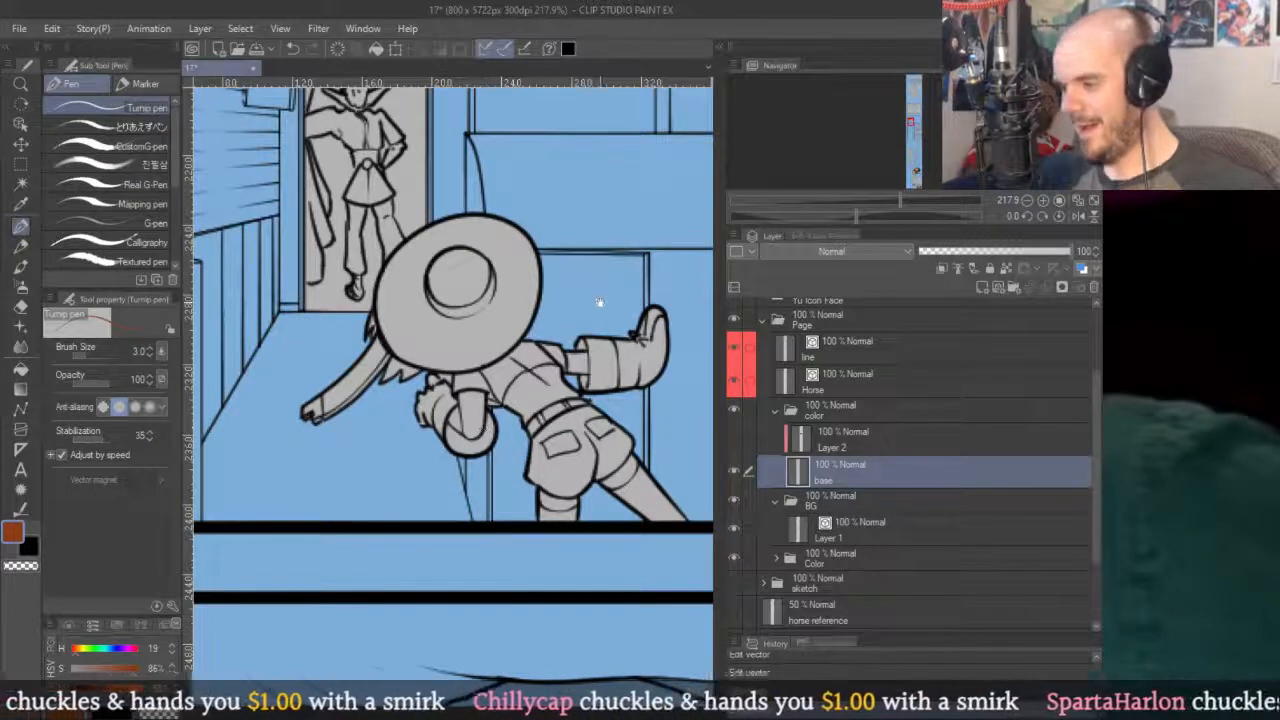
{"action": "left_click_drag", "start_coordinate": [599, 302], "coordinate": [611, 310]}
{"action": "left_click", "coordinate": [850, 441]}
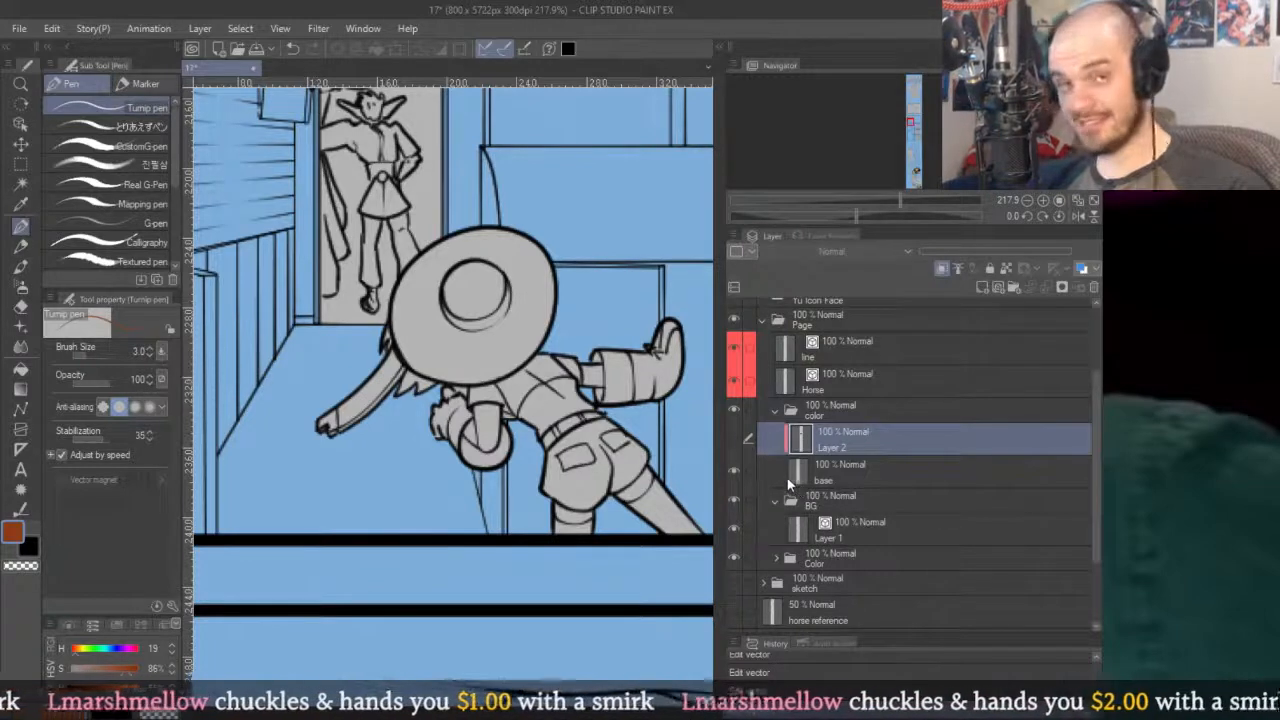
{"action": "left_click", "coordinate": [734, 438]}
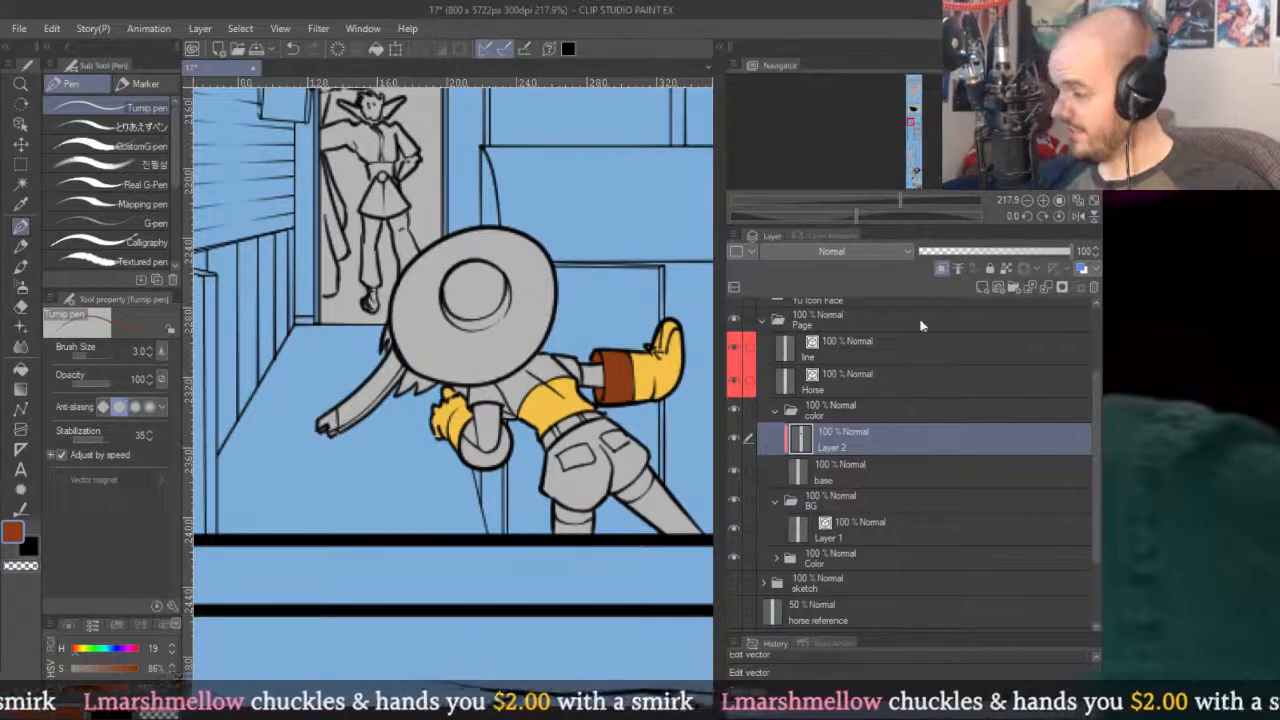
Demonstrate clipping by unclipping Layer 2, drawing a filled yellow Polyline shape beyond the raised glove, and clipping the layer to base again.
{"action": "mouse_move", "coordinate": [650, 300]}
{"action": "left_mouse_down"}
{"action": "mouse_move", "coordinate": [633, 425]}
{"action": "mouse_move", "coordinate": [583, 437]}
{"action": "left_mouse_up"}
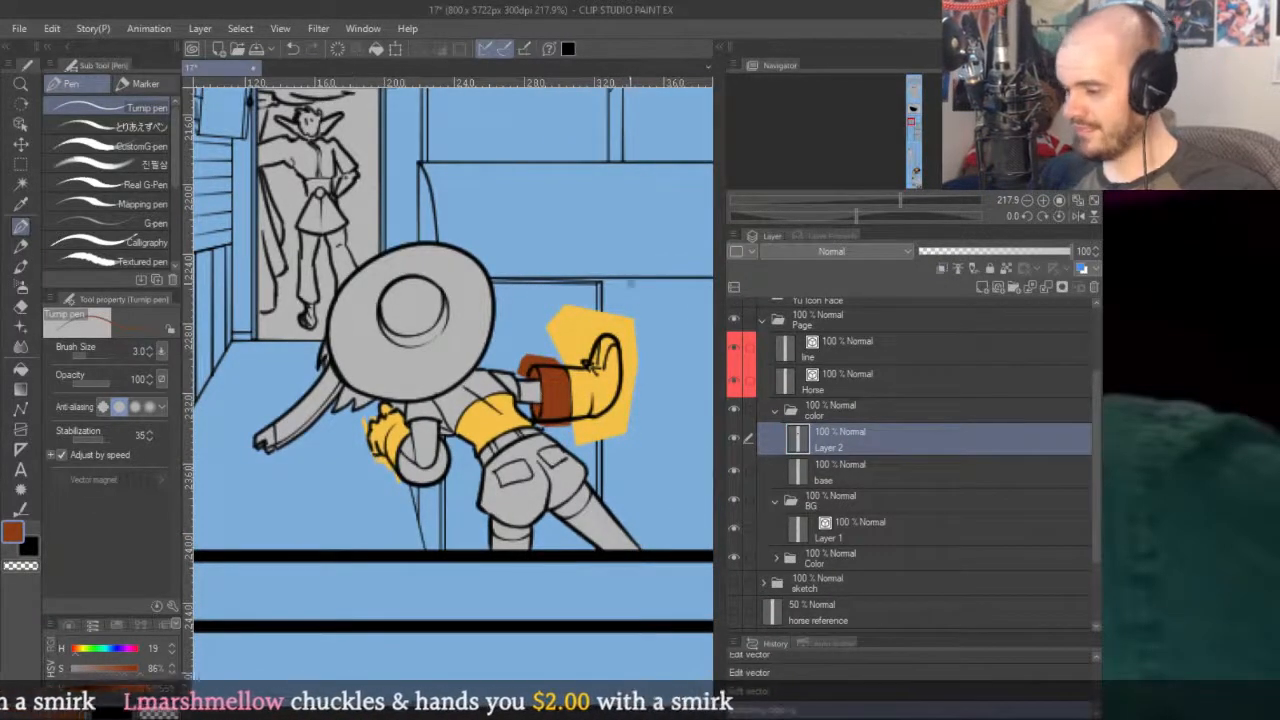
{"action": "left_click_drag", "start_coordinate": [636, 353], "coordinate": [600, 377]}
{"action": "key", "text": "u"}
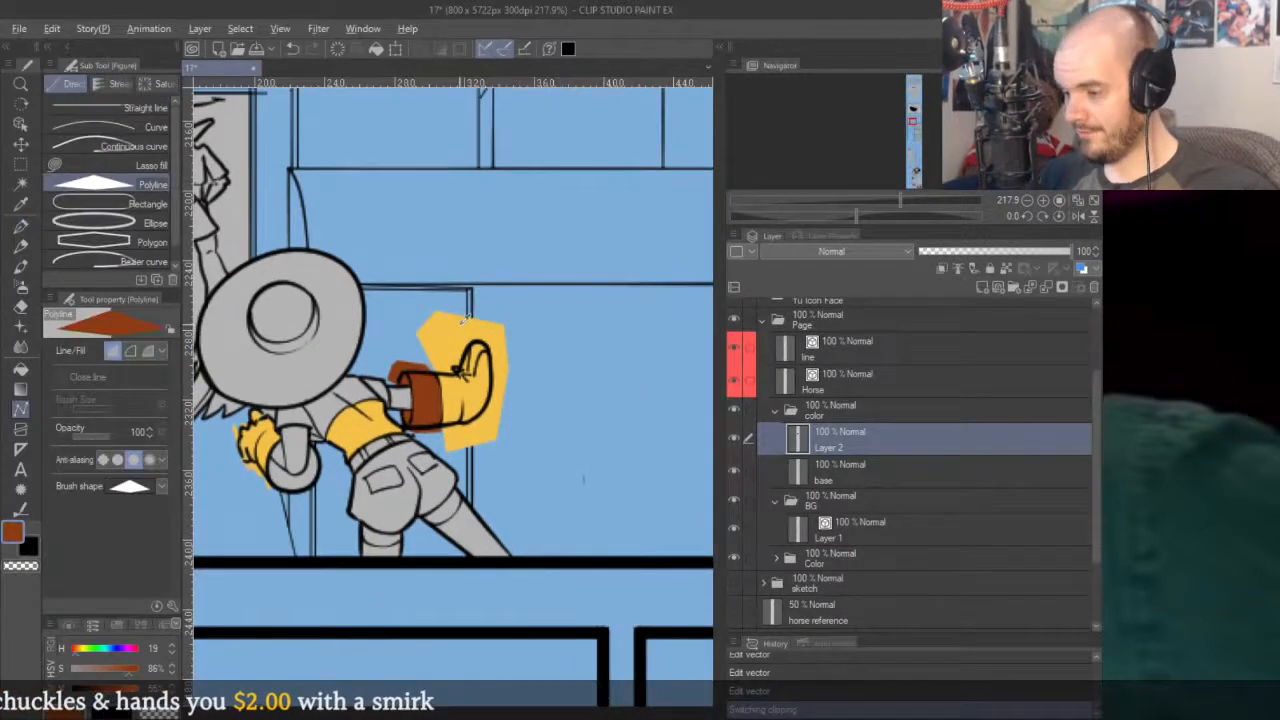
{"action": "left_click", "coordinate": [465, 318], "text": "alt"}
{"action": "left_click", "coordinate": [537, 223]}
{"action": "left_click", "coordinate": [614, 344]}
{"action": "left_click", "coordinate": [500, 372]}
{"action": "left_click", "coordinate": [437, 325]}
{"action": "left_click", "coordinate": [491, 232]}
{"action": "double_click", "coordinate": [537, 223]}
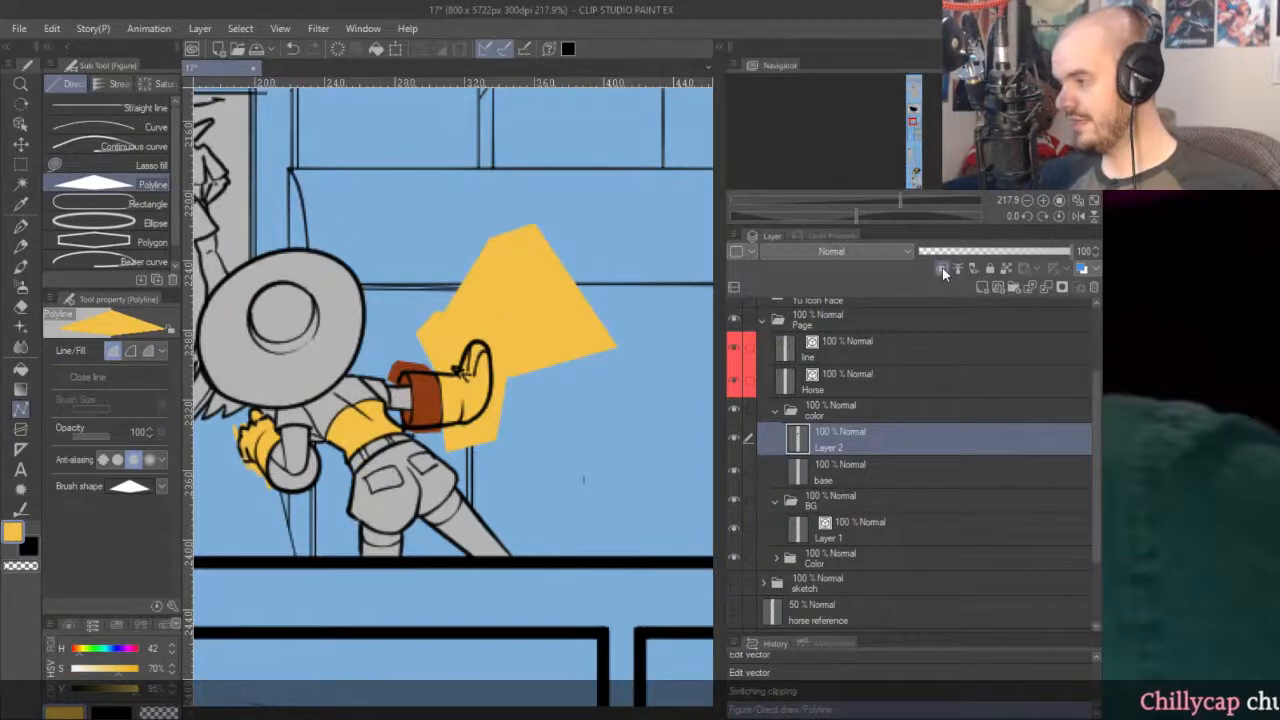
{"action": "left_click", "coordinate": [942, 267]}
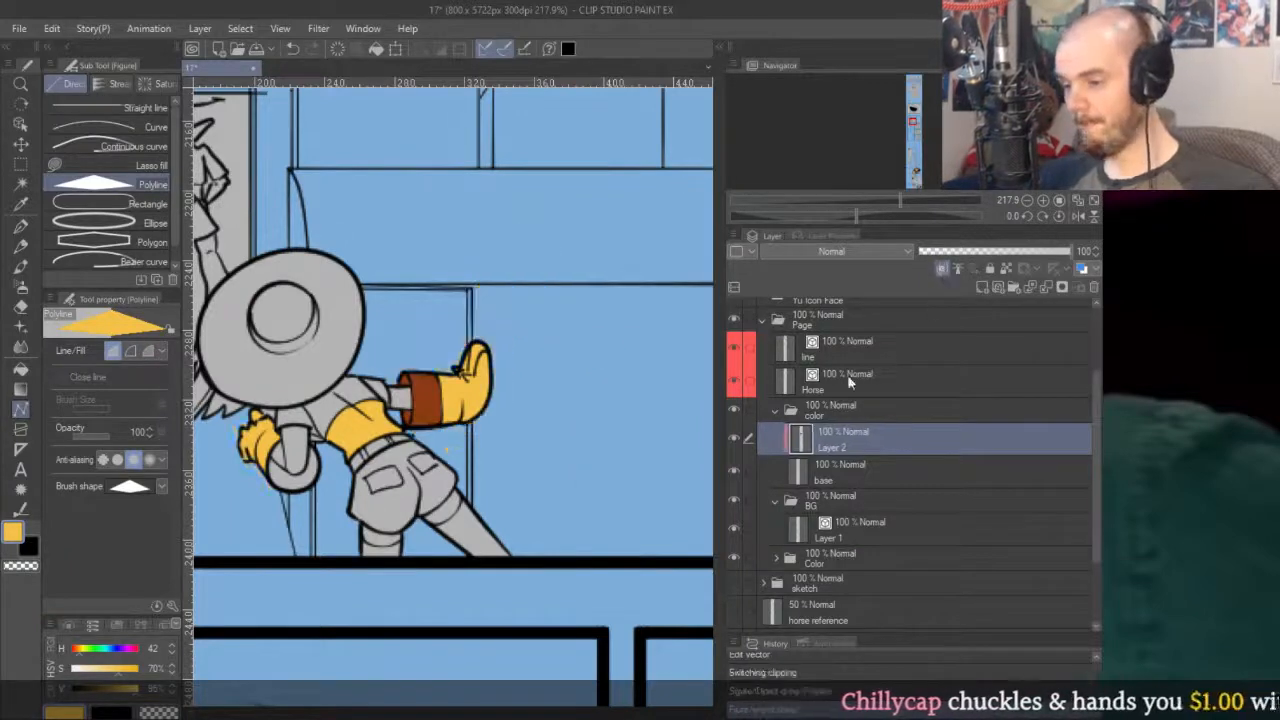
Sample the brown of the raised glove's cuff for the Turnip pen and widen the canvas area.
{"action": "left_click_drag", "start_coordinate": [433, 391], "coordinate": [648, 337]}
{"action": "scroll", "coordinate": [488, 352], "scroll_direction": "up", "scroll_amount": 3}
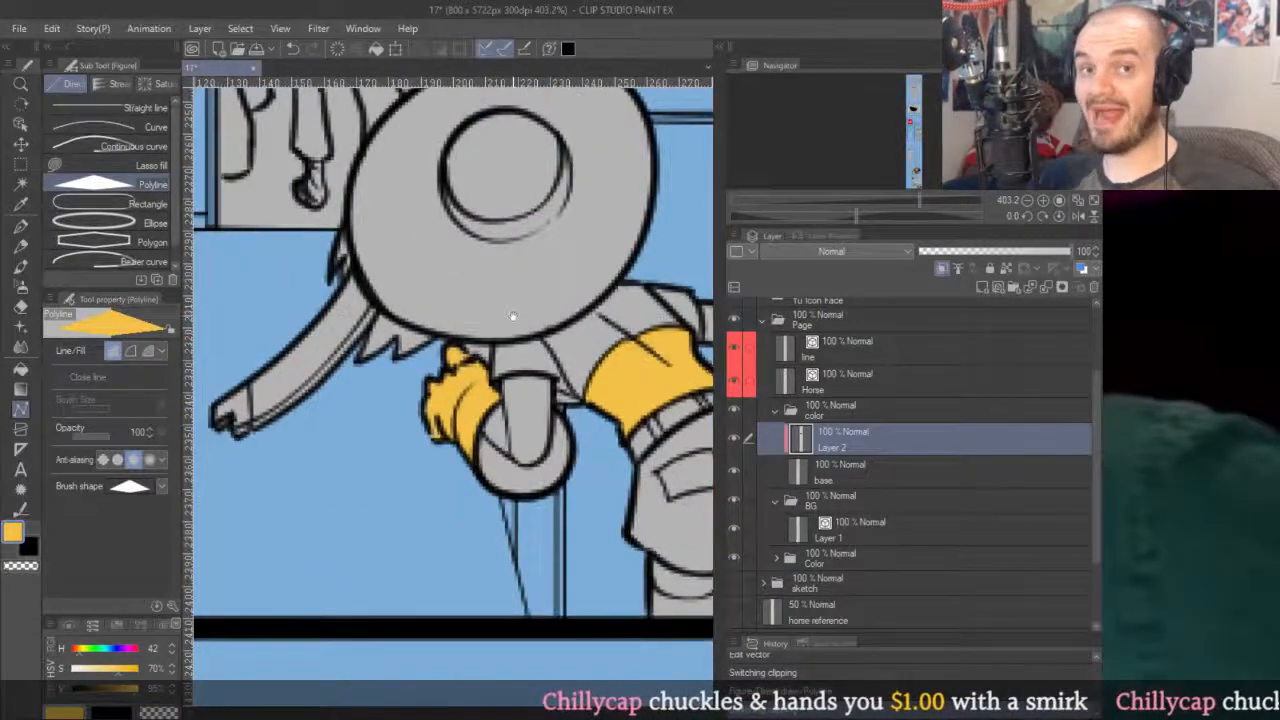
{"action": "scroll", "coordinate": [450, 350], "scroll_direction": "down", "scroll_amount": 5}
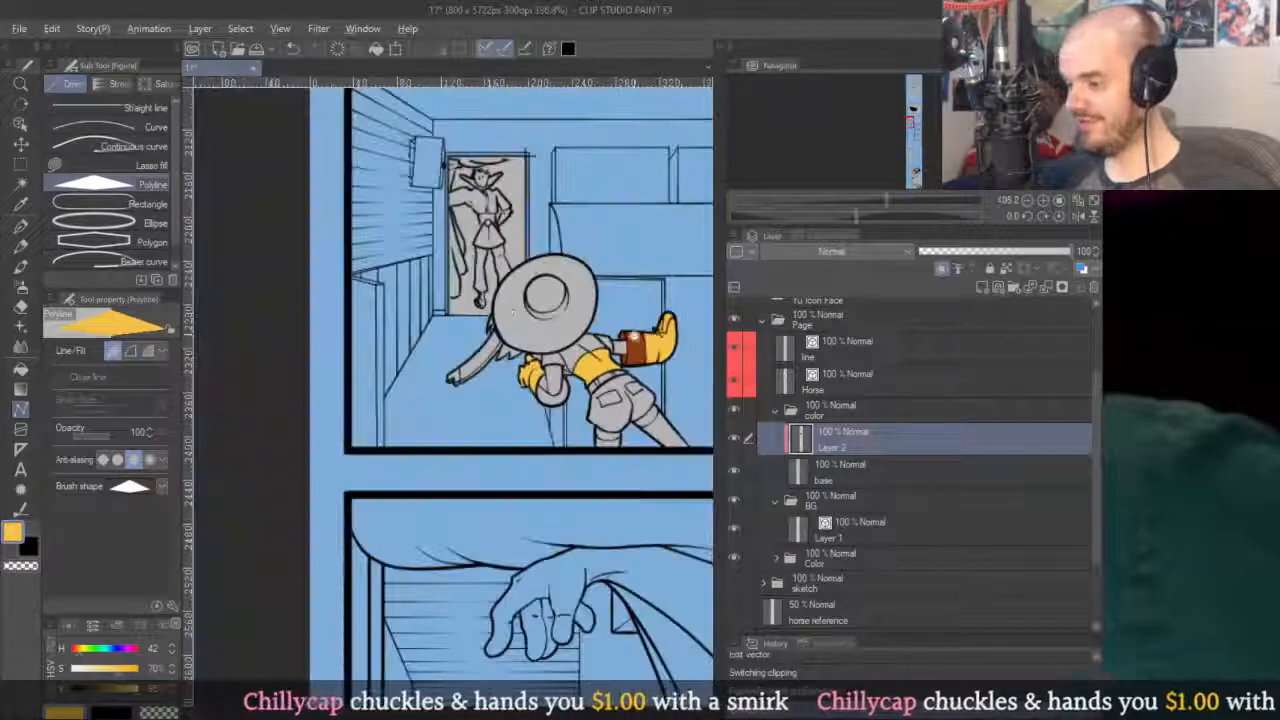
{"action": "scroll", "coordinate": [450, 350], "scroll_direction": "up", "scroll_amount": 4}
{"action": "left_click", "coordinate": [645, 360], "text": "alt"}
{"action": "key", "text": "p"}
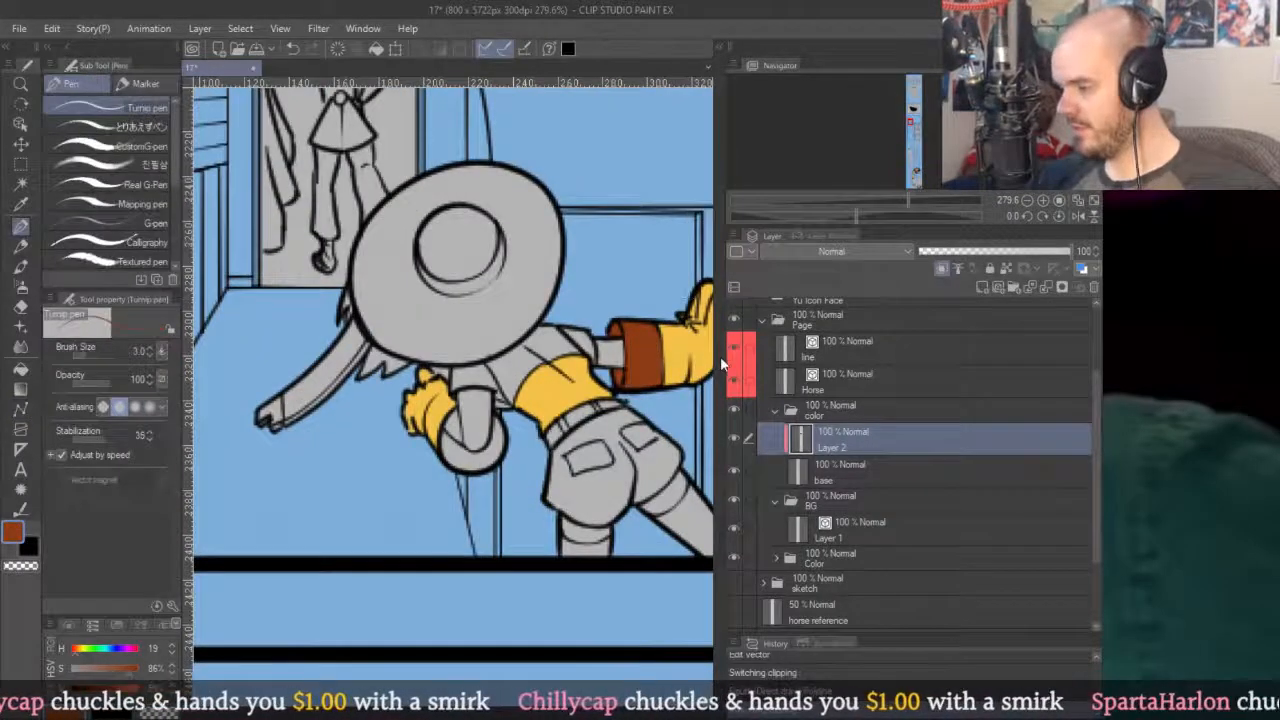
{"action": "left_click_drag", "start_coordinate": [722, 356], "coordinate": [864, 356]}
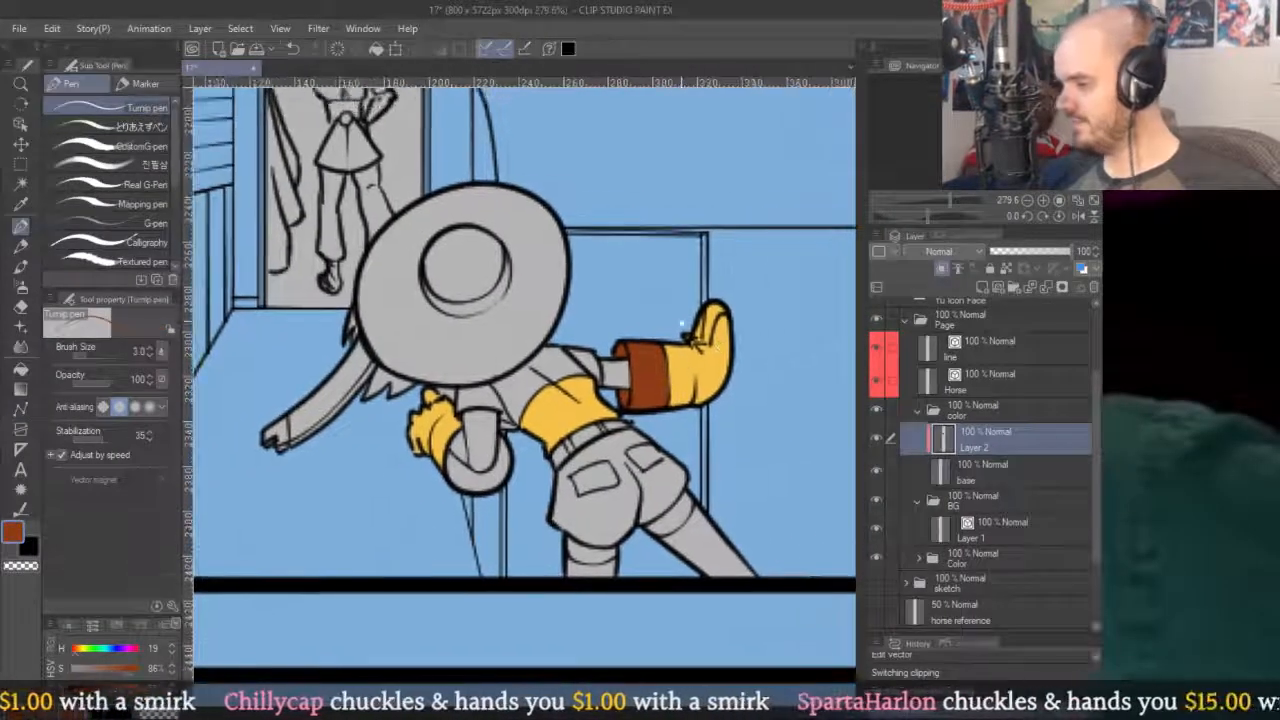
Make the line layer active and set the Adjust line width tool to Thicken.
{"action": "left_click", "coordinate": [983, 356]}
{"action": "left_click", "coordinate": [959, 390]}
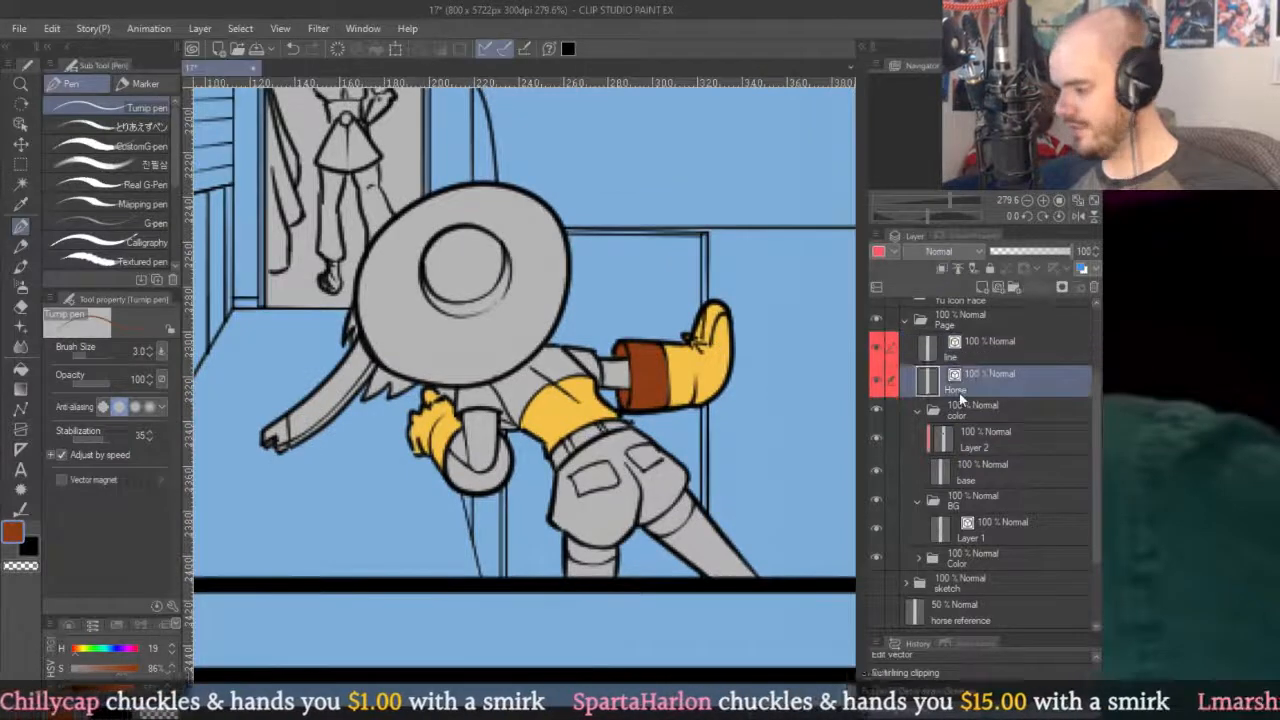
{"action": "left_click", "coordinate": [1015, 358]}
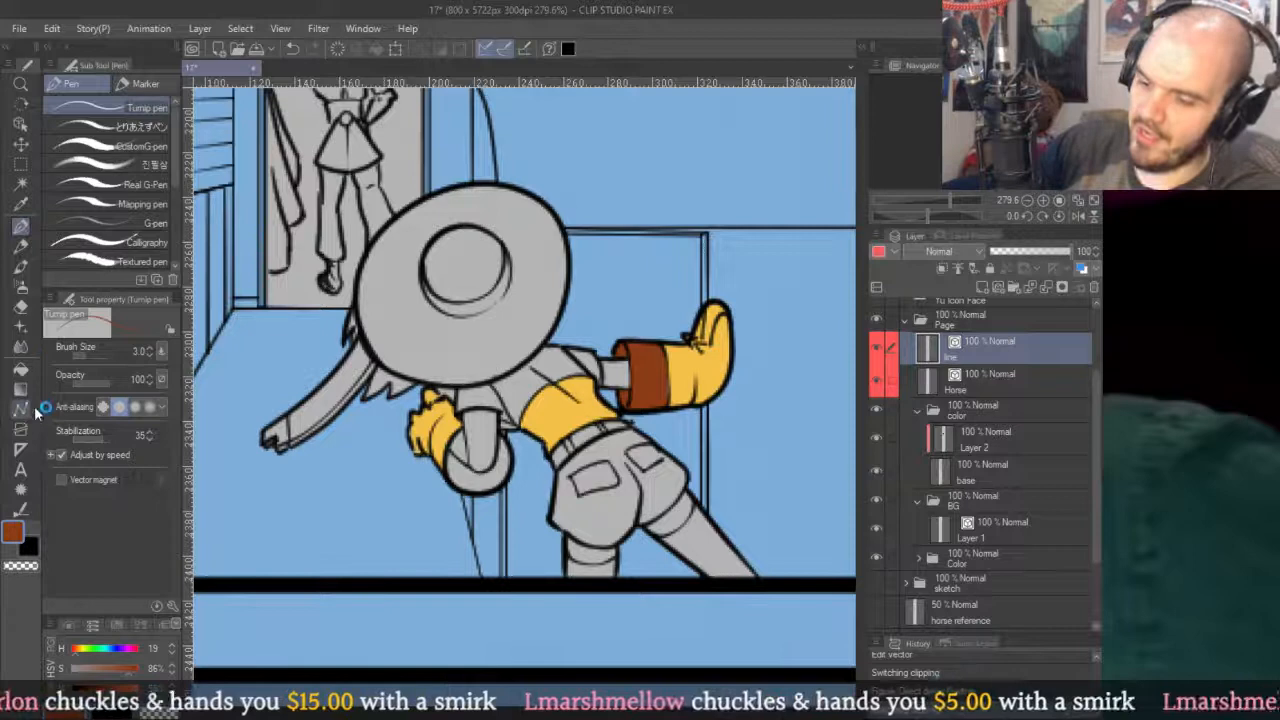
{"action": "left_click", "coordinate": [31, 278]}
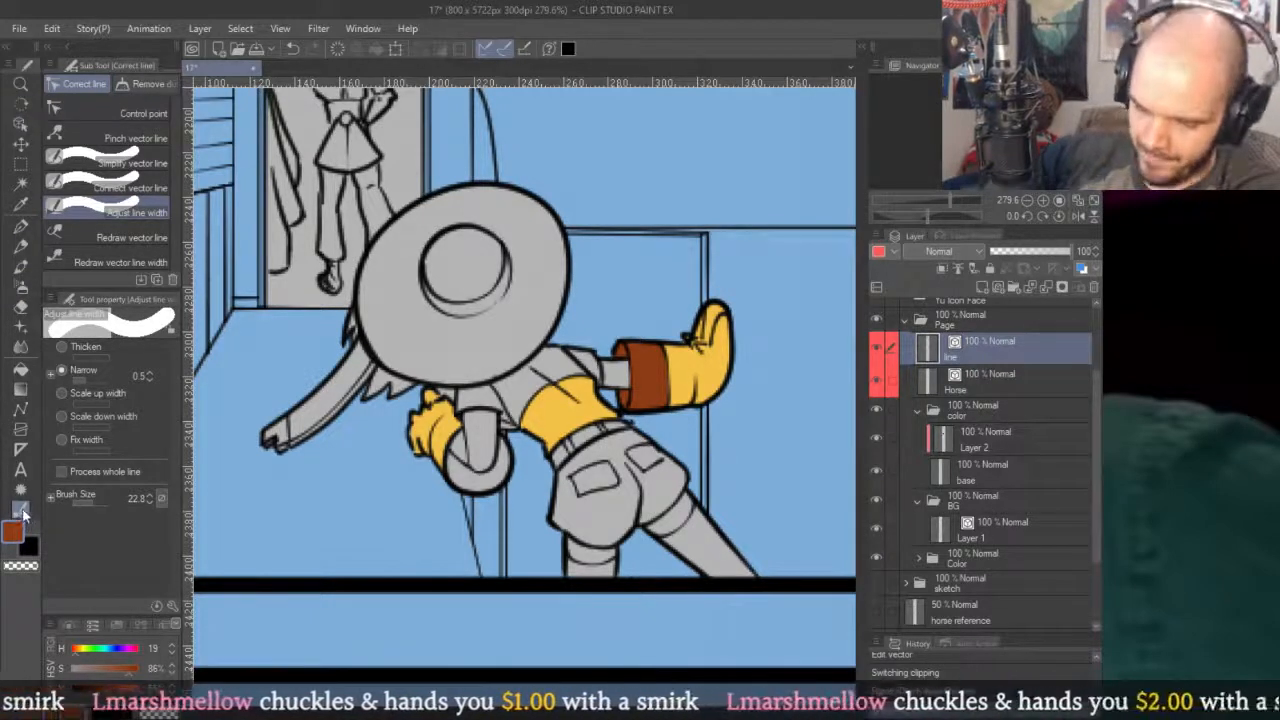
{"action": "left_click", "coordinate": [87, 348]}
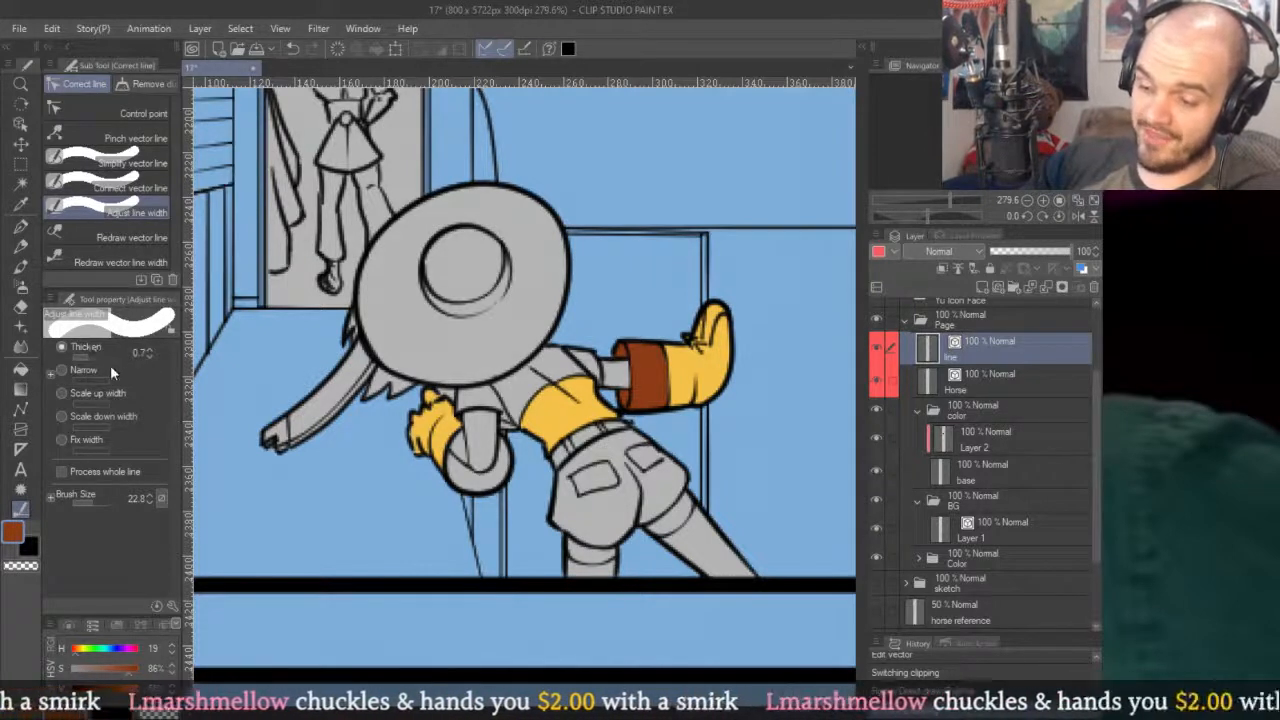
Demonstrate the Fix width and Narrow modes of Adjust line width, and return to Thicken.
{"action": "left_click", "coordinate": [127, 415]}
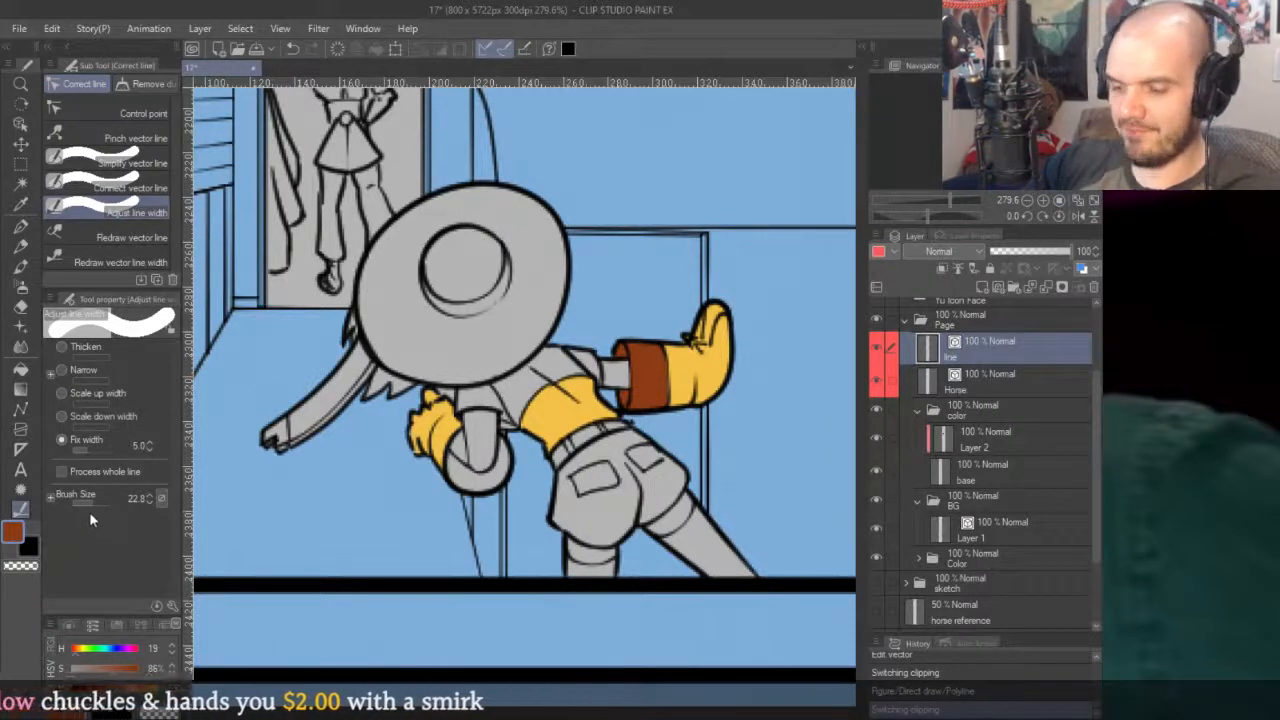
{"action": "left_click", "coordinate": [90, 374]}
{"action": "left_click", "coordinate": [88, 350]}
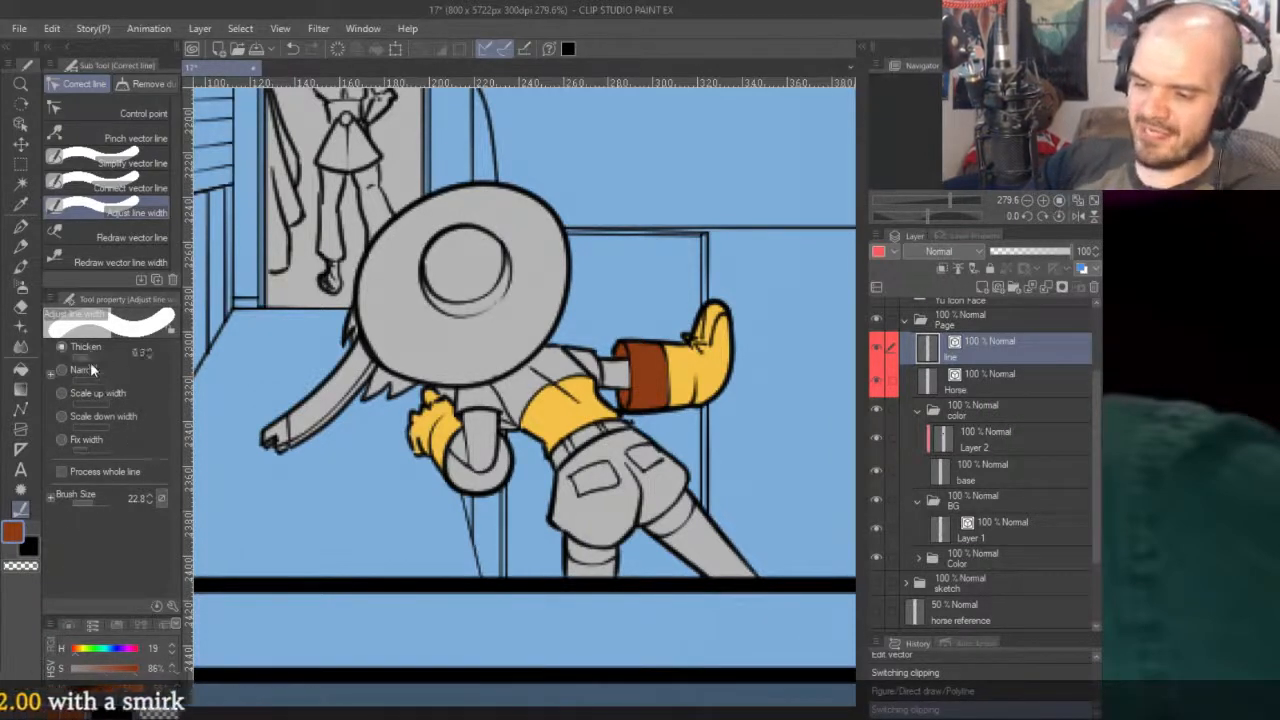
{"action": "left_click", "coordinate": [90, 374]}
{"action": "left_click", "coordinate": [88, 350]}
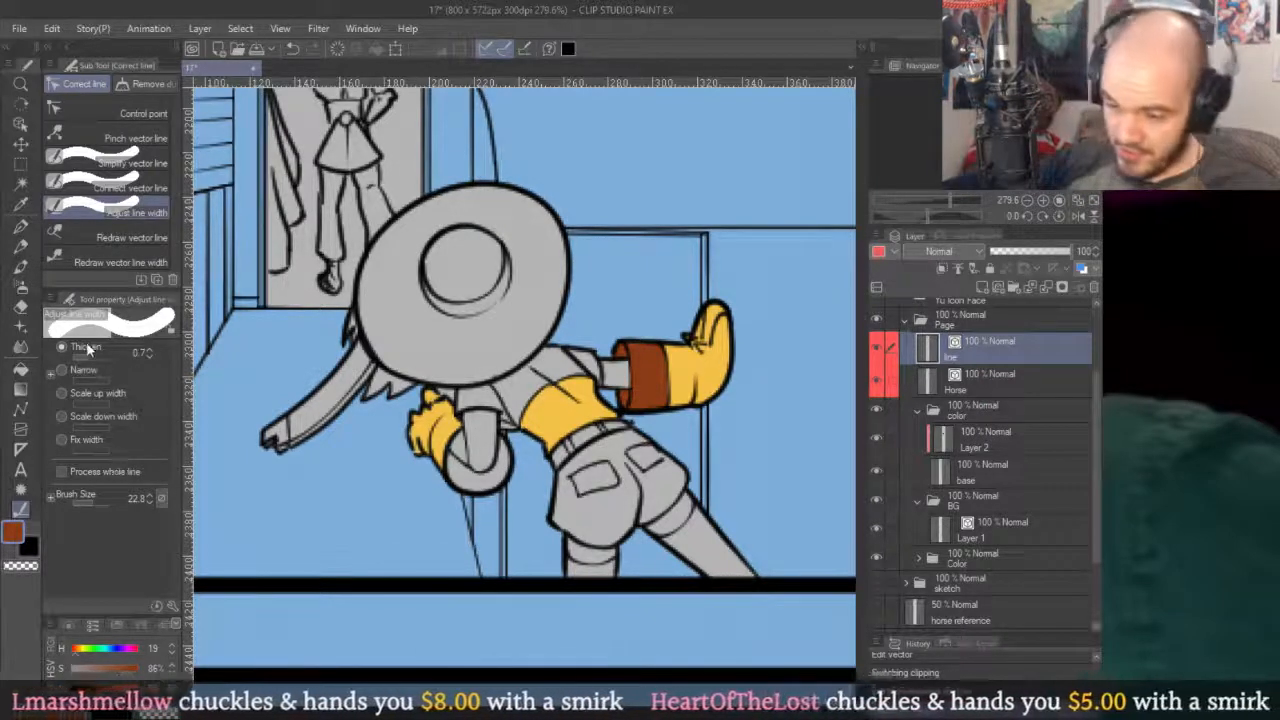
Try thickening the faded lower arc of the hat crown's outer line at 0.7, undoing each attempt.
{"action": "scroll", "coordinate": [456, 274], "scroll_direction": "up", "scroll_amount": 5}
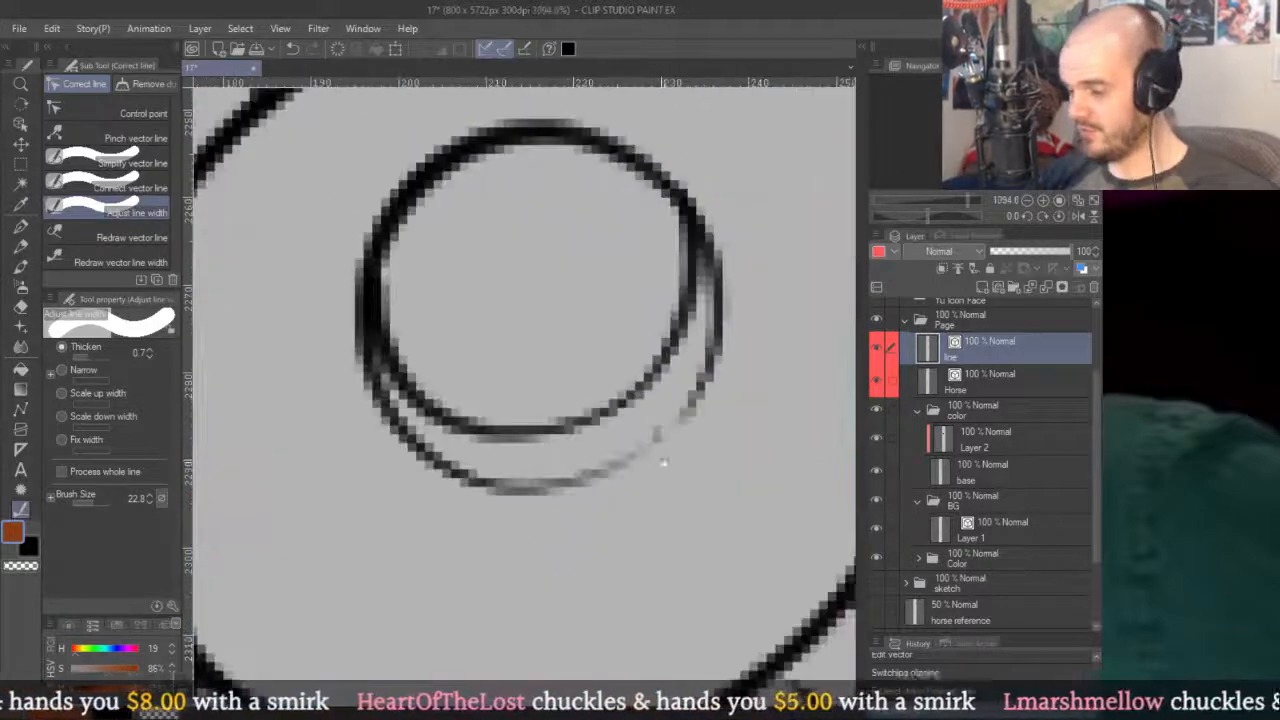
{"action": "left_click_drag", "start_coordinate": [590, 395], "coordinate": [651, 480]}
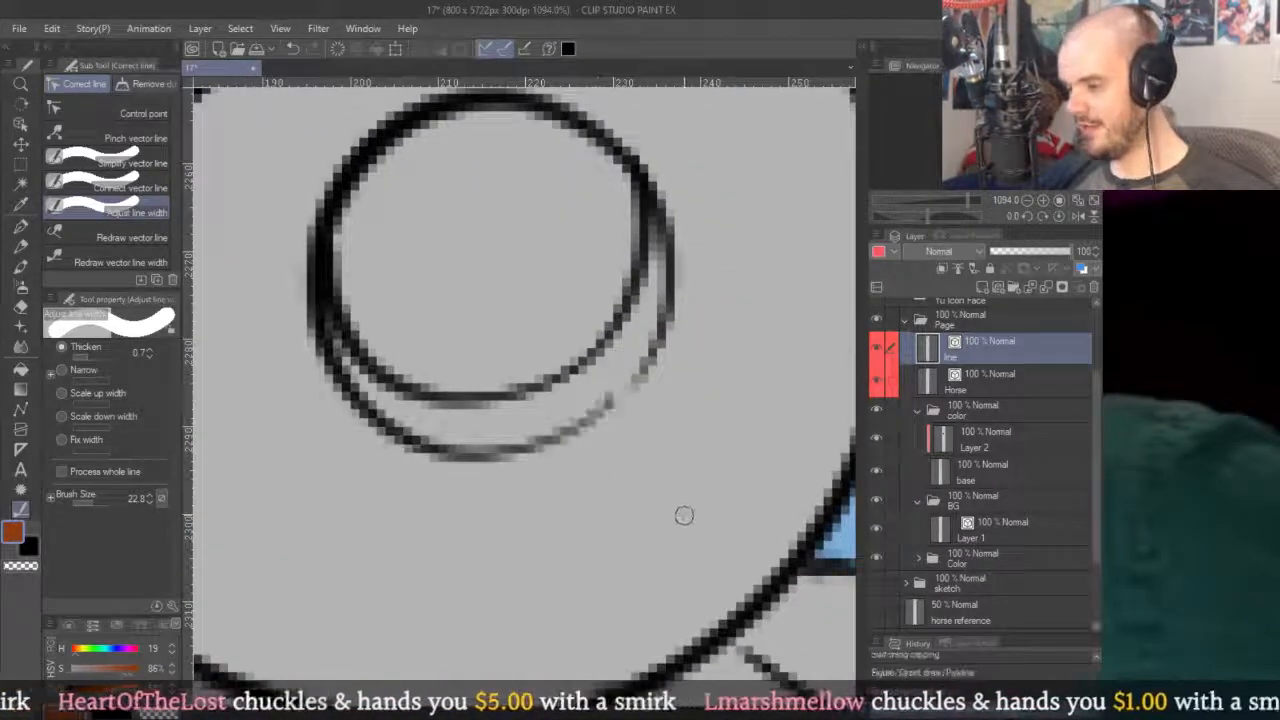
{"action": "key", "text": "ctrl+z"}
{"action": "mouse_move", "coordinate": [629, 380]}
{"action": "left_mouse_down"}
{"action": "mouse_move", "coordinate": [558, 432]}
{"action": "mouse_move", "coordinate": [458, 454]}
{"action": "mouse_move", "coordinate": [652, 352]}
{"action": "left_mouse_up"}
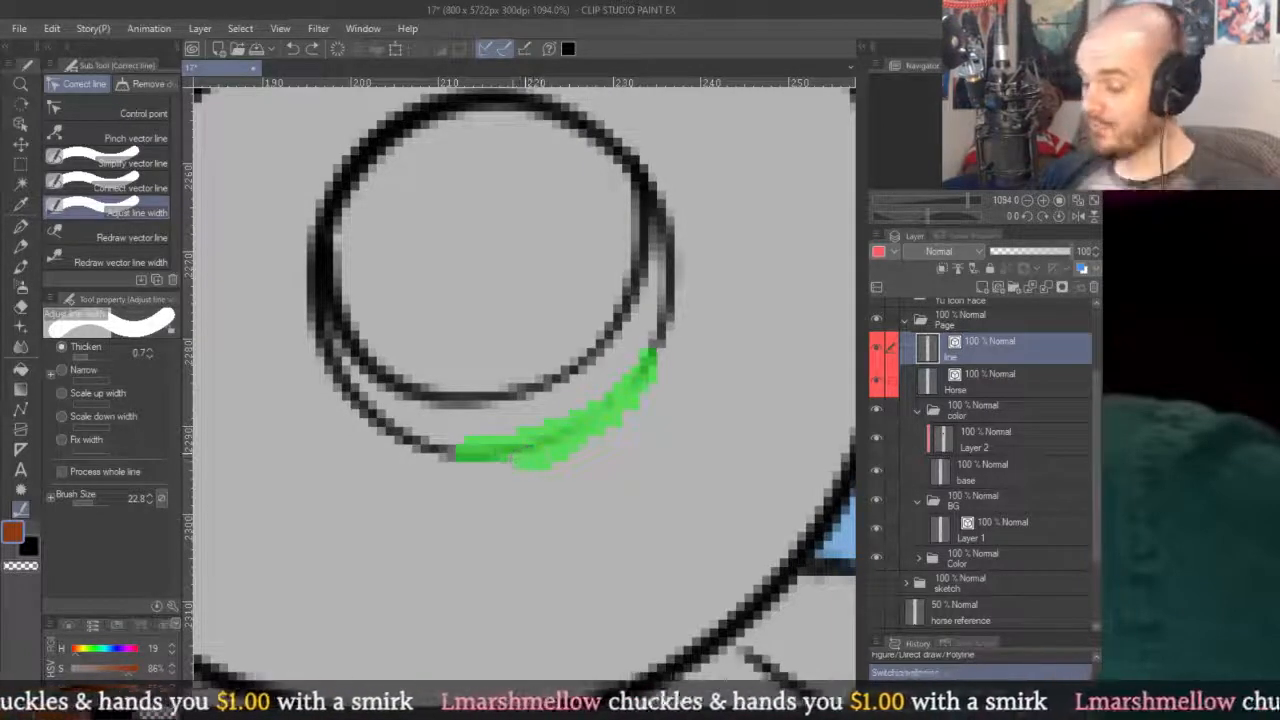
{"action": "left_click_drag", "start_coordinate": [527, 460], "coordinate": [530, 463]}
{"action": "key", "text": "ctrl+z"}
Try more thickening strokes over the gap in the crown's faded outer line, and undo them.
{"action": "left_click_drag", "start_coordinate": [92, 358], "coordinate": [100, 358]}
{"action": "left_click", "coordinate": [83, 373]}
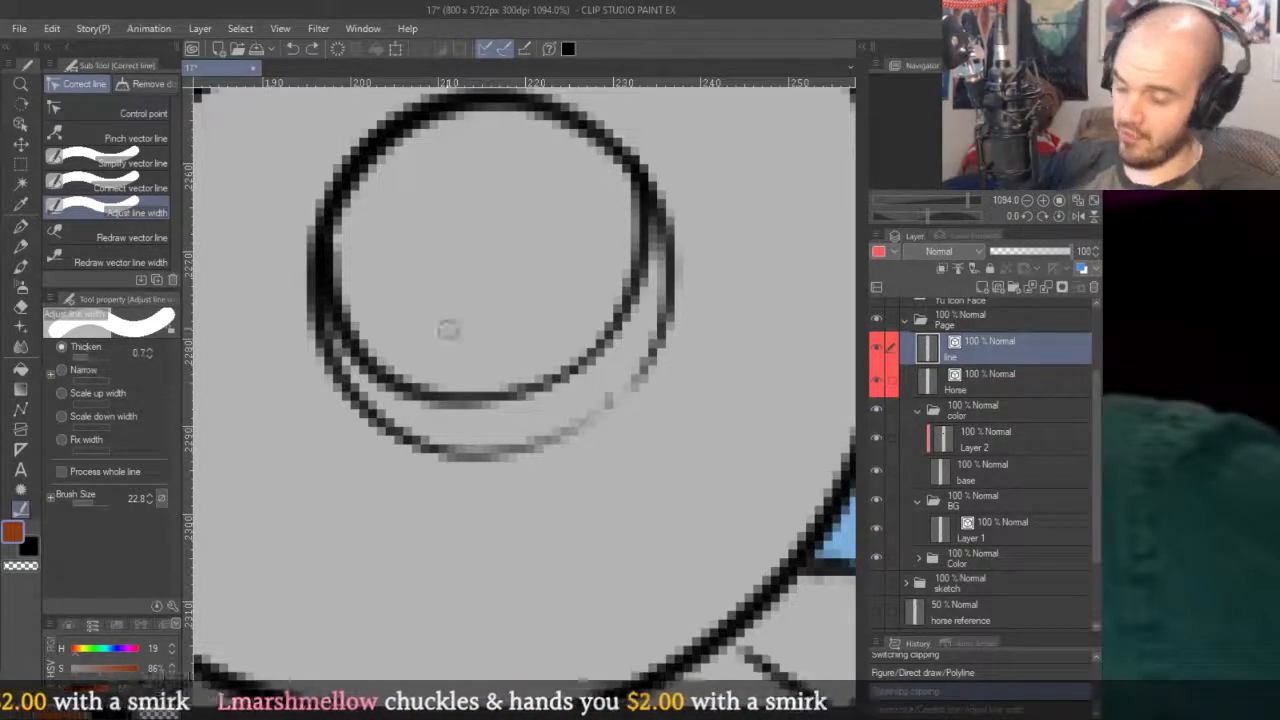
{"action": "mouse_move", "coordinate": [598, 368]}
{"action": "left_mouse_down"}
{"action": "mouse_move", "coordinate": [600, 429]}
{"action": "mouse_move", "coordinate": [588, 410]}
{"action": "left_mouse_up"}
{"action": "left_click_drag", "start_coordinate": [626, 451], "coordinate": [608, 416]}
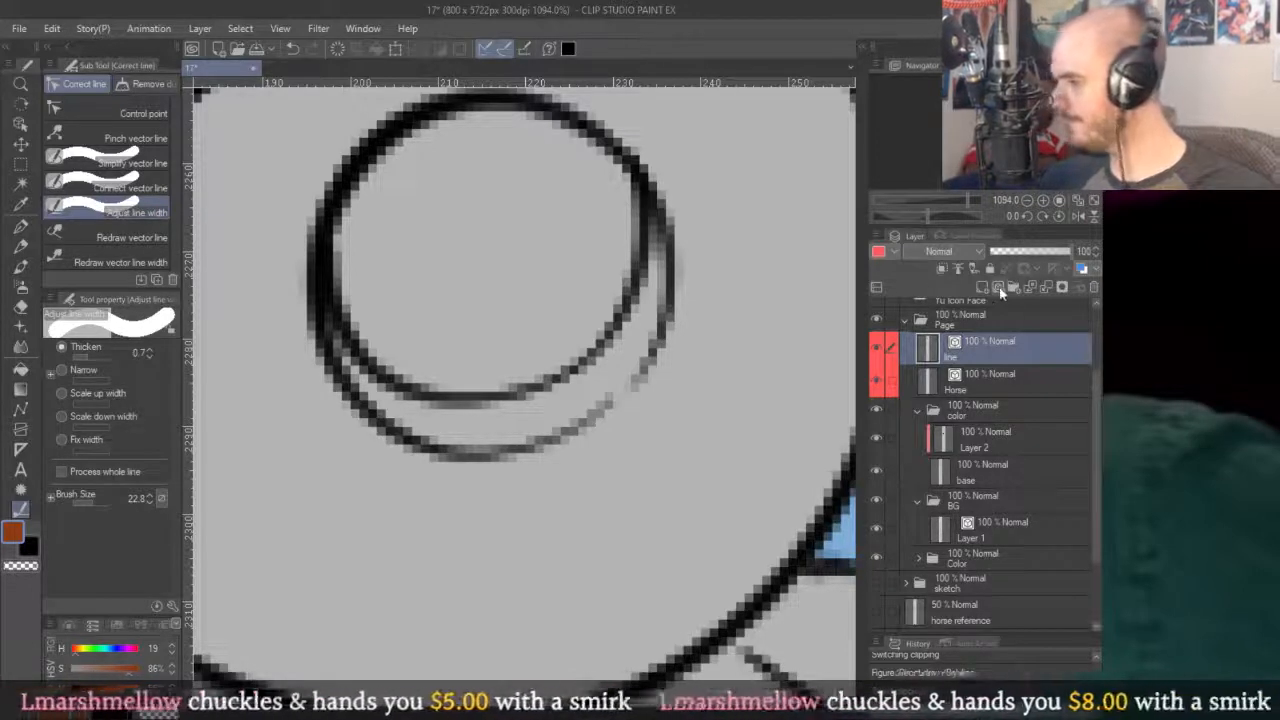
{"action": "key", "text": "ctrl+z"}
{"action": "left_click_drag", "start_coordinate": [560, 424], "coordinate": [611, 426]}
Examine the control points of the hat crown's outer line with the Object tool, and return to Adjust line width.
{"action": "key", "text": "o"}
{"action": "left_click", "coordinate": [614, 455]}
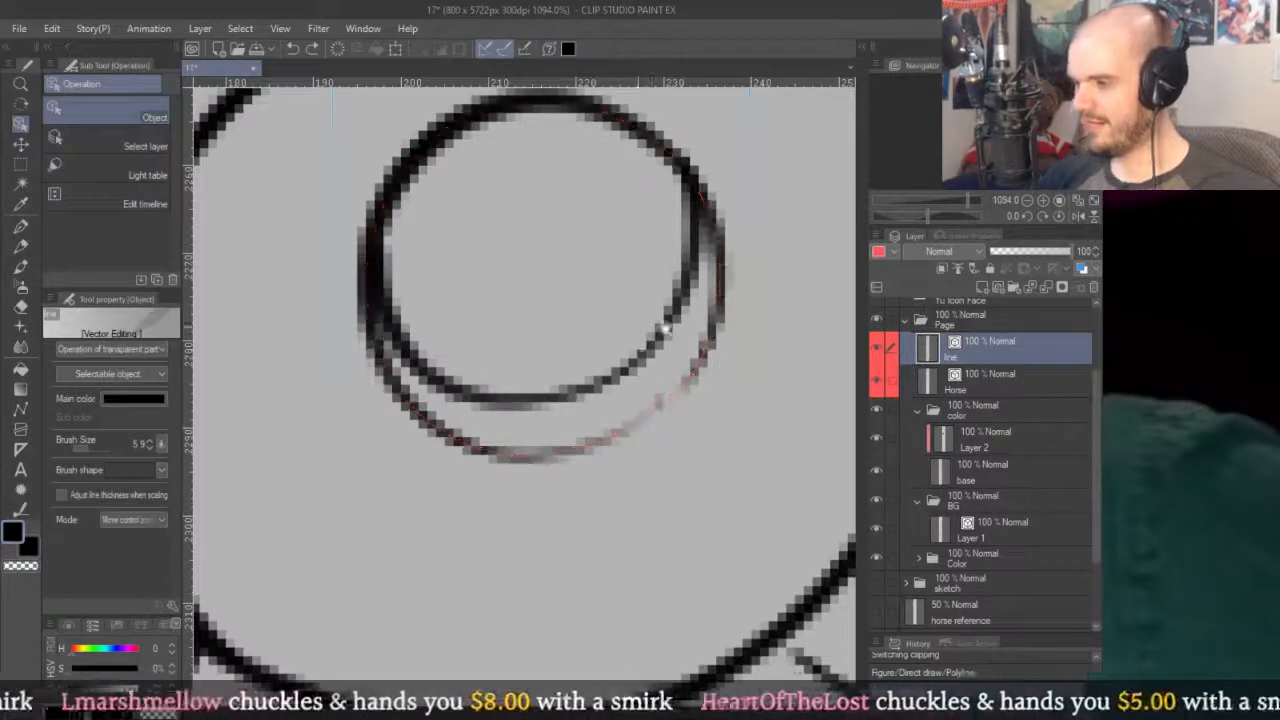
{"action": "scroll", "coordinate": [638, 410], "scroll_direction": "up", "scroll_amount": 1}
{"action": "left_click", "coordinate": [476, 499]}
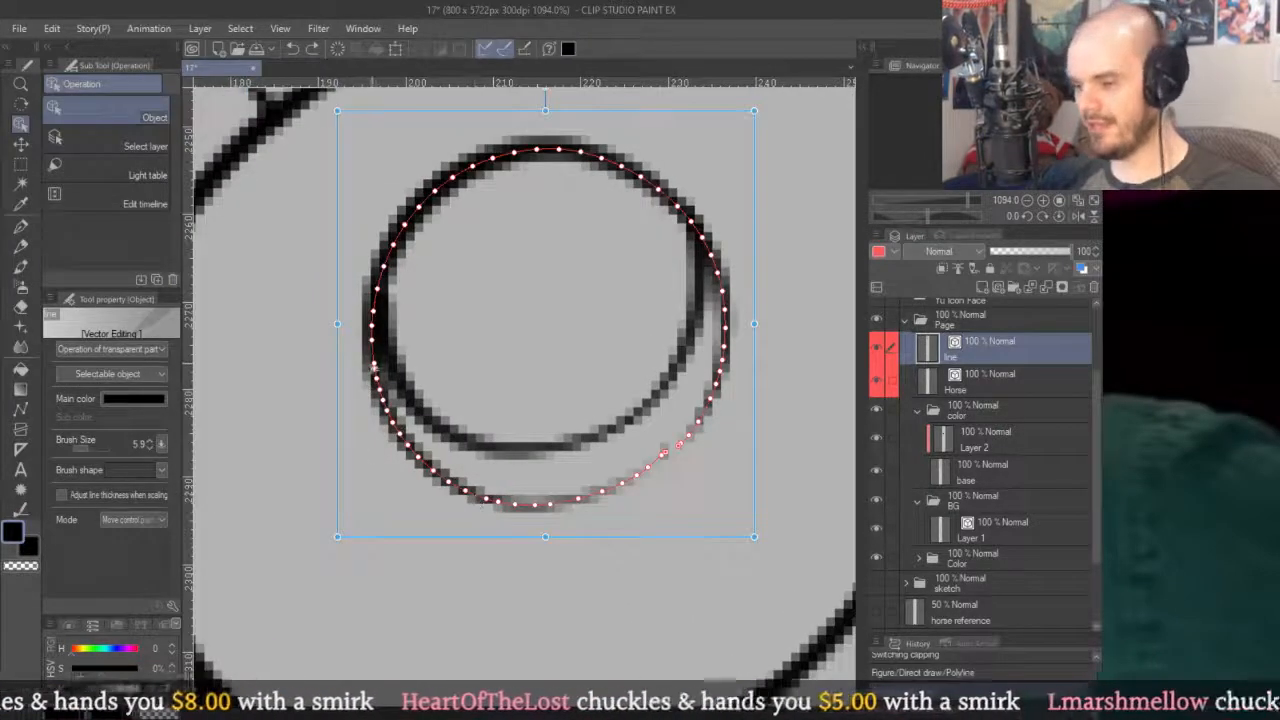
{"action": "left_click_drag", "start_coordinate": [373, 365], "coordinate": [308, 405]}
{"action": "key", "text": "ctrl+z"}
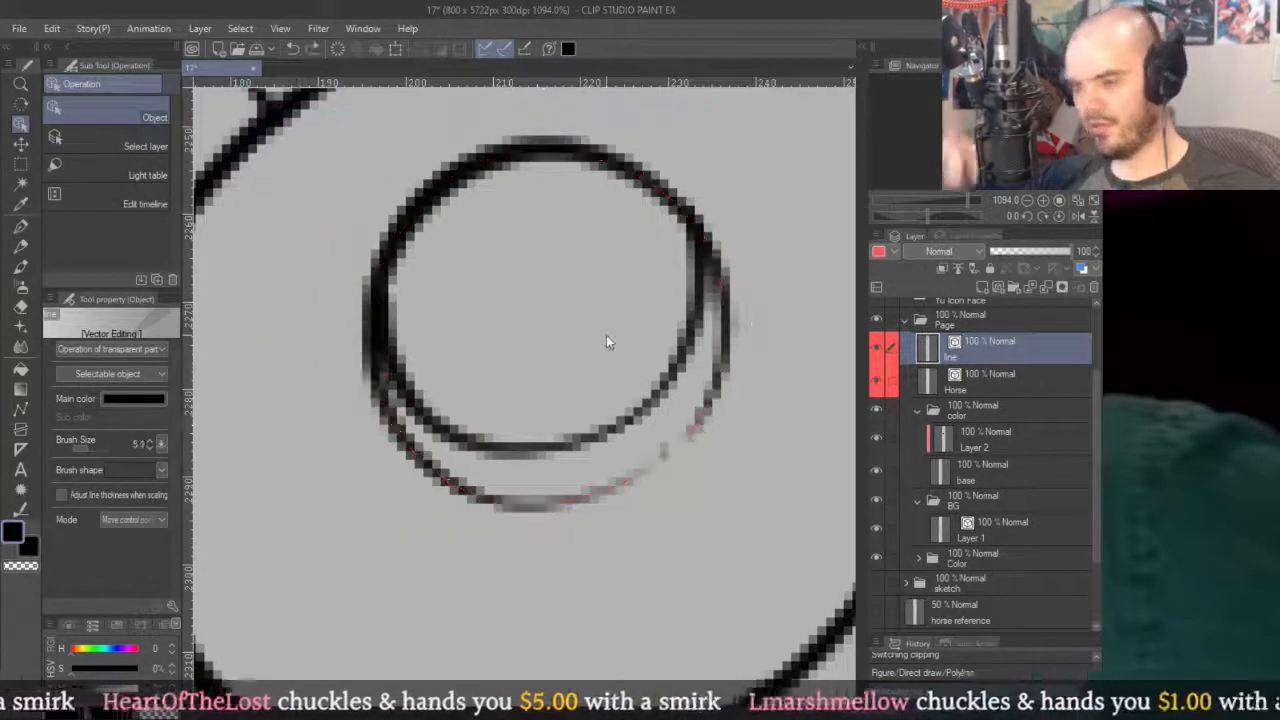
{"action": "key", "text": "y"}
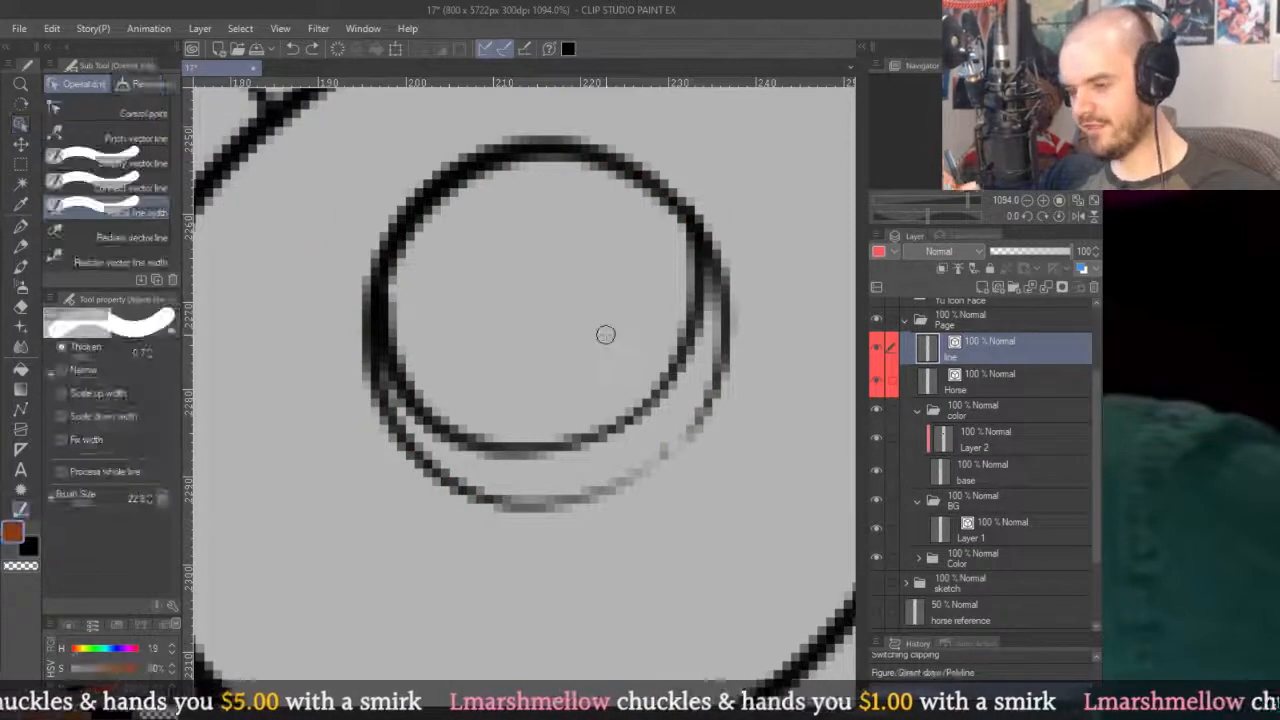
{"action": "left_click_drag", "start_coordinate": [745, 310], "coordinate": [729, 314]}
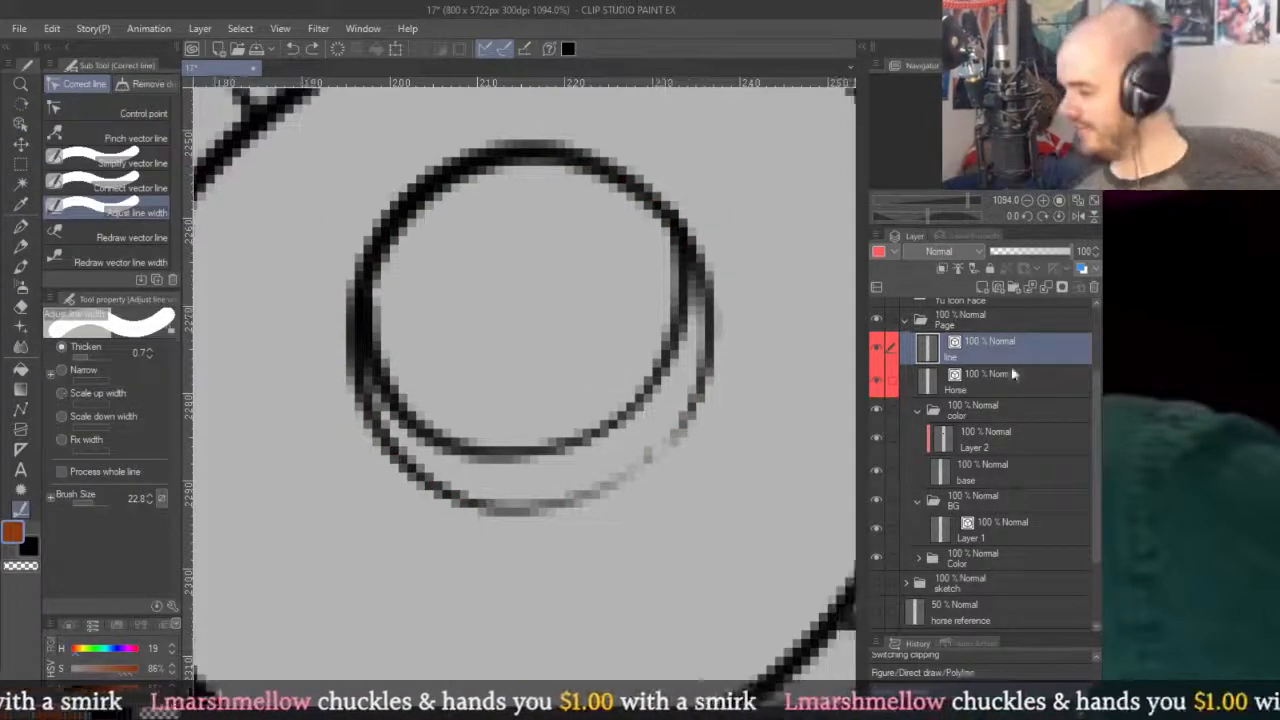
Add a new raster layer above the line layer and scribble a brown spiral on the hat brim with the Turnip pen.
{"action": "left_click", "coordinate": [982, 287]}
{"action": "left_click_drag", "start_coordinate": [787, 160], "coordinate": [603, 276]}
{"action": "key", "text": "p"}
{"action": "mouse_move", "coordinate": [622, 232]}
{"action": "left_mouse_down"}
{"action": "mouse_move", "coordinate": [589, 460]}
{"action": "mouse_move", "coordinate": [637, 268]}
{"action": "mouse_move", "coordinate": [554, 470]}
{"action": "mouse_move", "coordinate": [687, 358]}
{"action": "mouse_move", "coordinate": [702, 472]}
{"action": "mouse_move", "coordinate": [607, 322]}
{"action": "mouse_move", "coordinate": [650, 313]}
{"action": "left_mouse_up"}
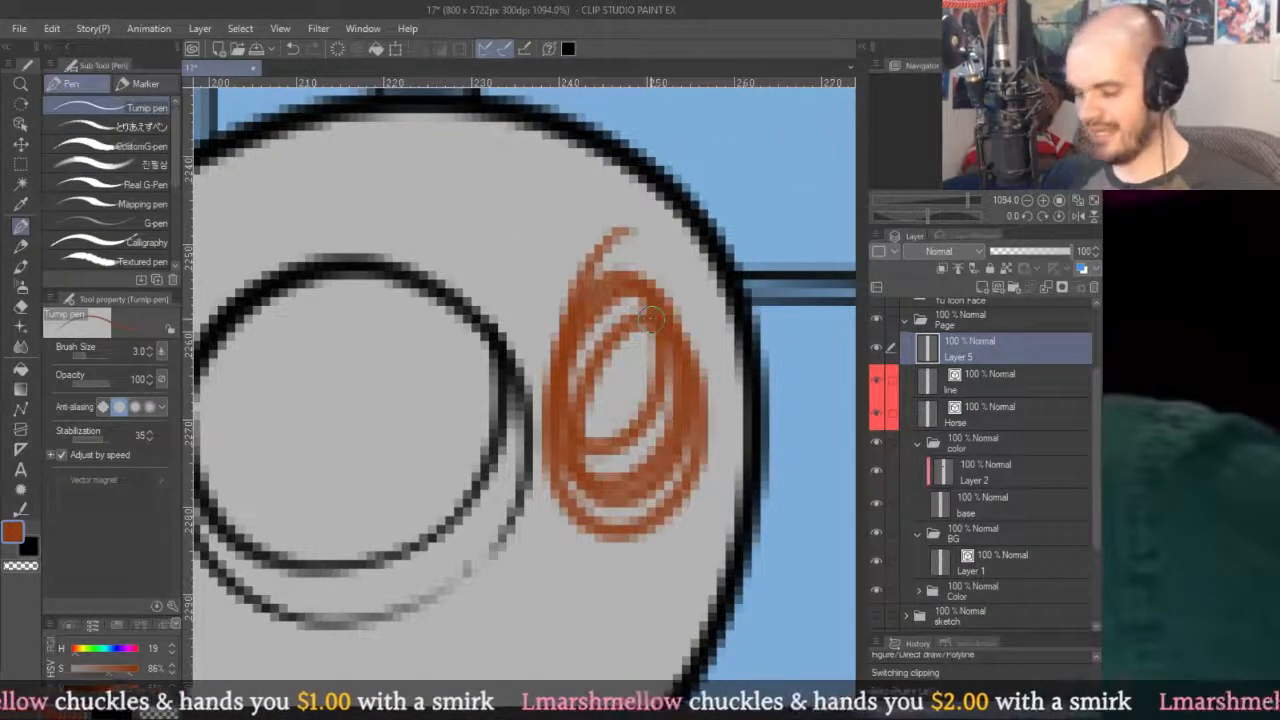
Demonstrate Adjust line width in Thicken mode on the raster scribble, and delete the scribble and its layer.
{"action": "key", "text": "y"}
{"action": "left_click_drag", "start_coordinate": [586, 288], "coordinate": [644, 408]}
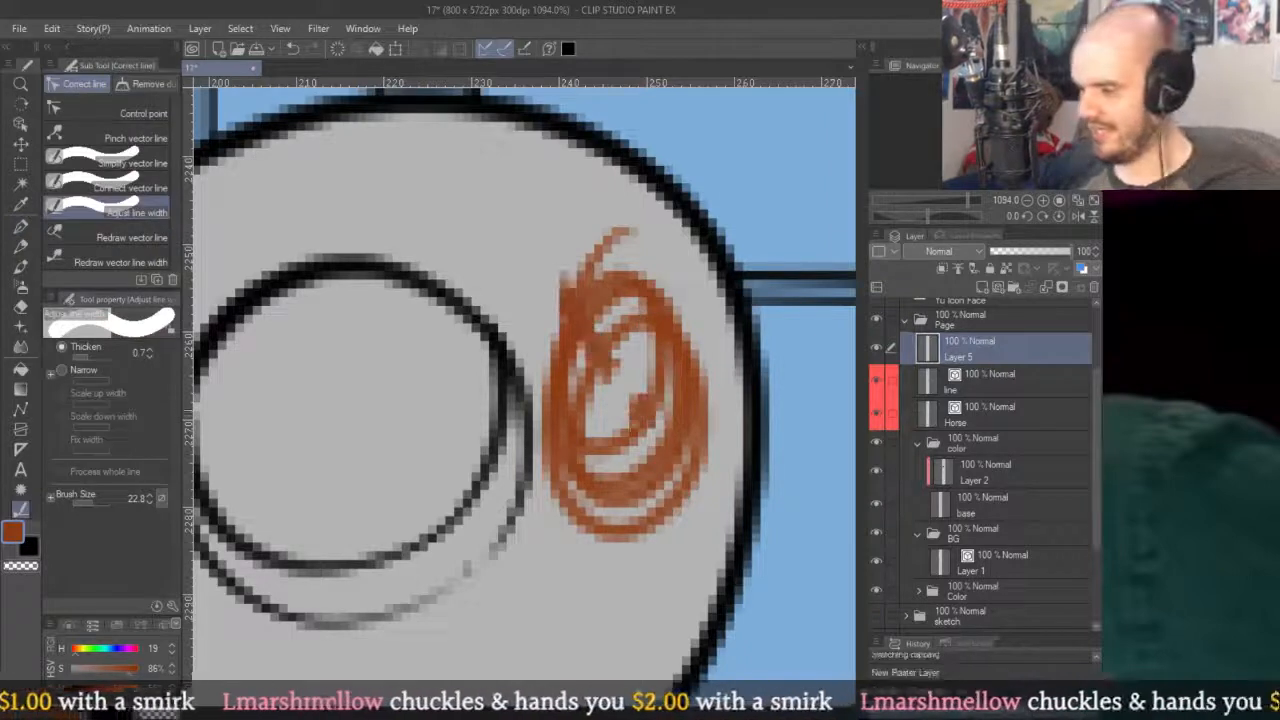
{"action": "mouse_move", "coordinate": [634, 355]}
{"action": "left_mouse_down"}
{"action": "mouse_move", "coordinate": [608, 181]}
{"action": "mouse_move", "coordinate": [667, 535]}
{"action": "mouse_move", "coordinate": [660, 330]}
{"action": "mouse_move", "coordinate": [713, 482]}
{"action": "mouse_move", "coordinate": [704, 364]}
{"action": "mouse_move", "coordinate": [667, 548]}
{"action": "mouse_move", "coordinate": [592, 515]}
{"action": "mouse_move", "coordinate": [570, 378]}
{"action": "mouse_move", "coordinate": [567, 520]}
{"action": "mouse_move", "coordinate": [581, 184]}
{"action": "mouse_move", "coordinate": [567, 341]}
{"action": "mouse_move", "coordinate": [510, 310]}
{"action": "left_mouse_up"}
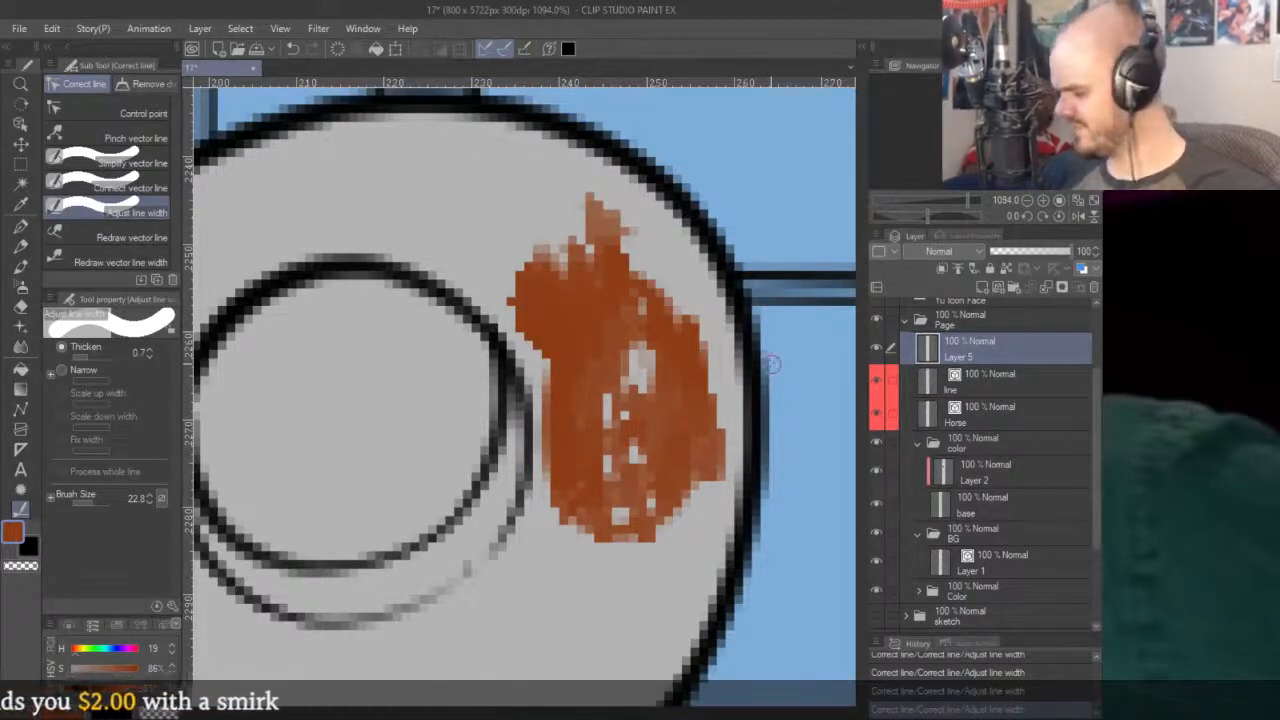
{"action": "key", "text": "Delete"}
{"action": "left_click", "coordinate": [1094, 287]}
Thicken the faded lower arc of the hat crown's outer line with Adjust line width at 0.5, undoing the unwanted passes.
{"action": "mouse_move", "coordinate": [591, 315]}
{"action": "left_mouse_down"}
{"action": "mouse_move", "coordinate": [716, 275]}
{"action": "mouse_move", "coordinate": [746, 291]}
{"action": "left_mouse_up"}
{"action": "key", "text": "p"}
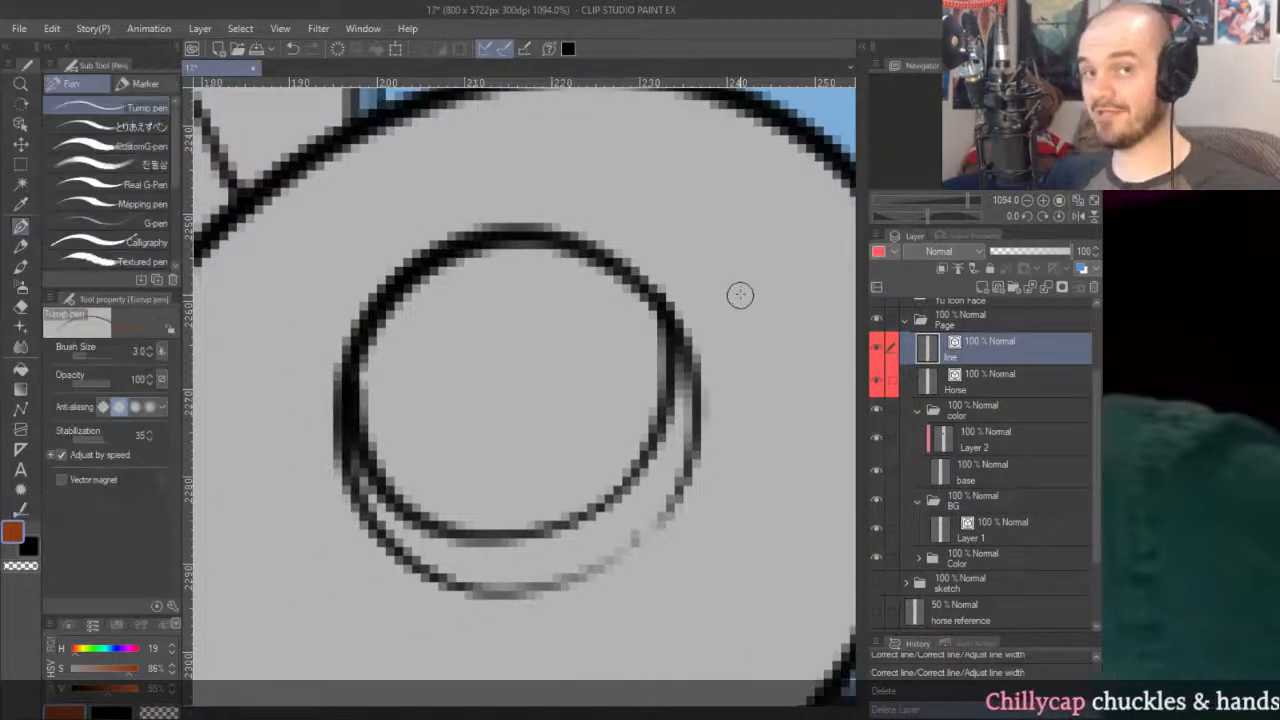
{"action": "left_click_drag", "start_coordinate": [719, 312], "coordinate": [735, 314]}
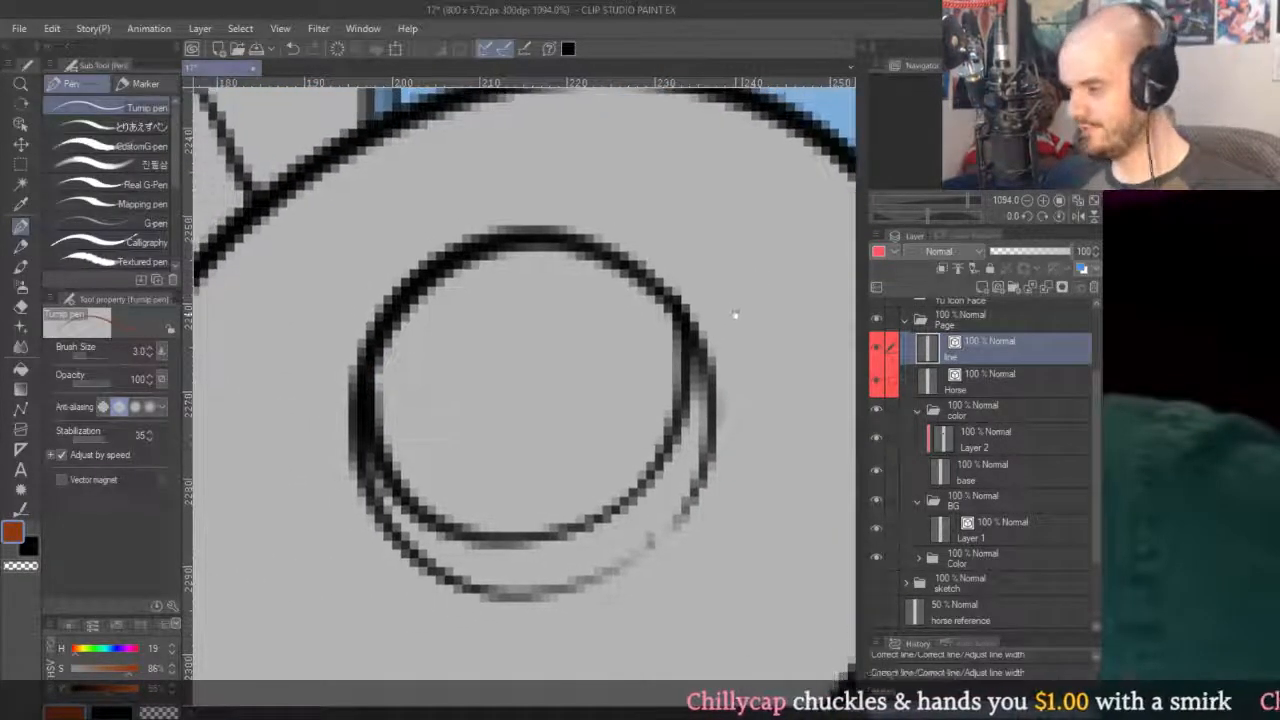
{"action": "key", "text": "y"}
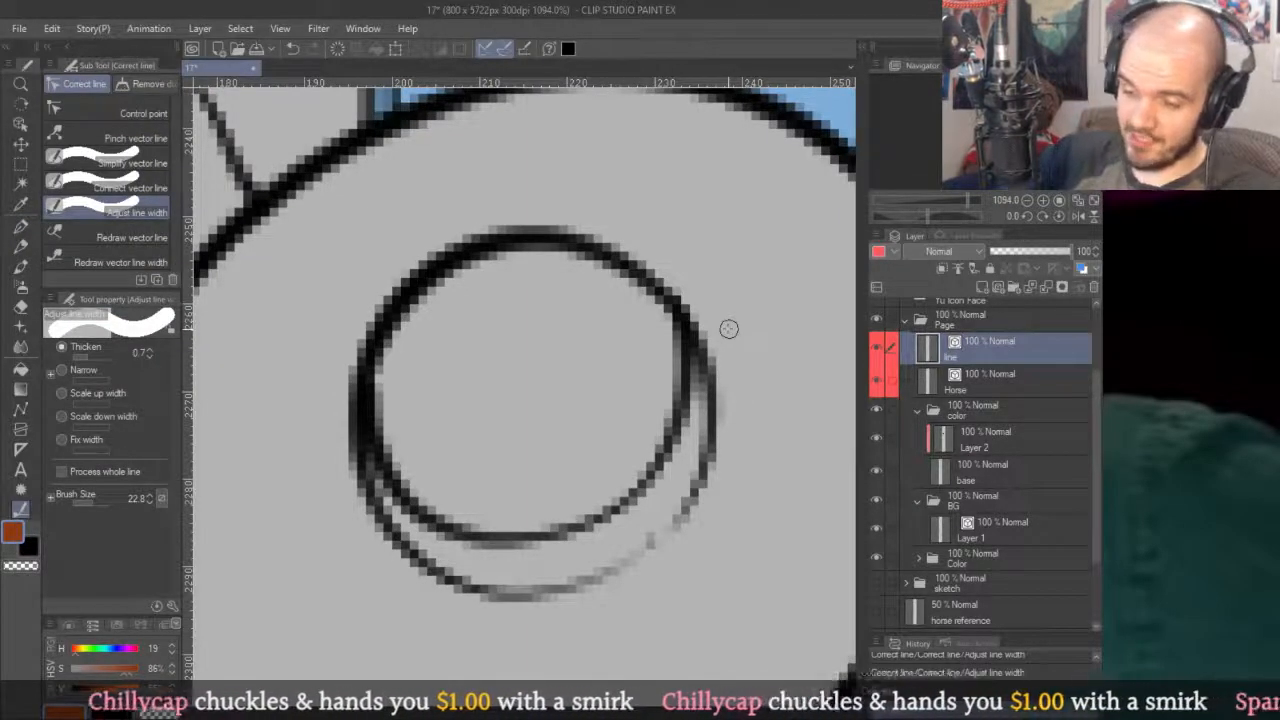
{"action": "mouse_move", "coordinate": [652, 505]}
{"action": "left_mouse_down"}
{"action": "mouse_move", "coordinate": [582, 412]}
{"action": "mouse_move", "coordinate": [594, 480]}
{"action": "mouse_move", "coordinate": [620, 464]}
{"action": "left_mouse_up"}
{"action": "key", "text": "ctrl+z"}
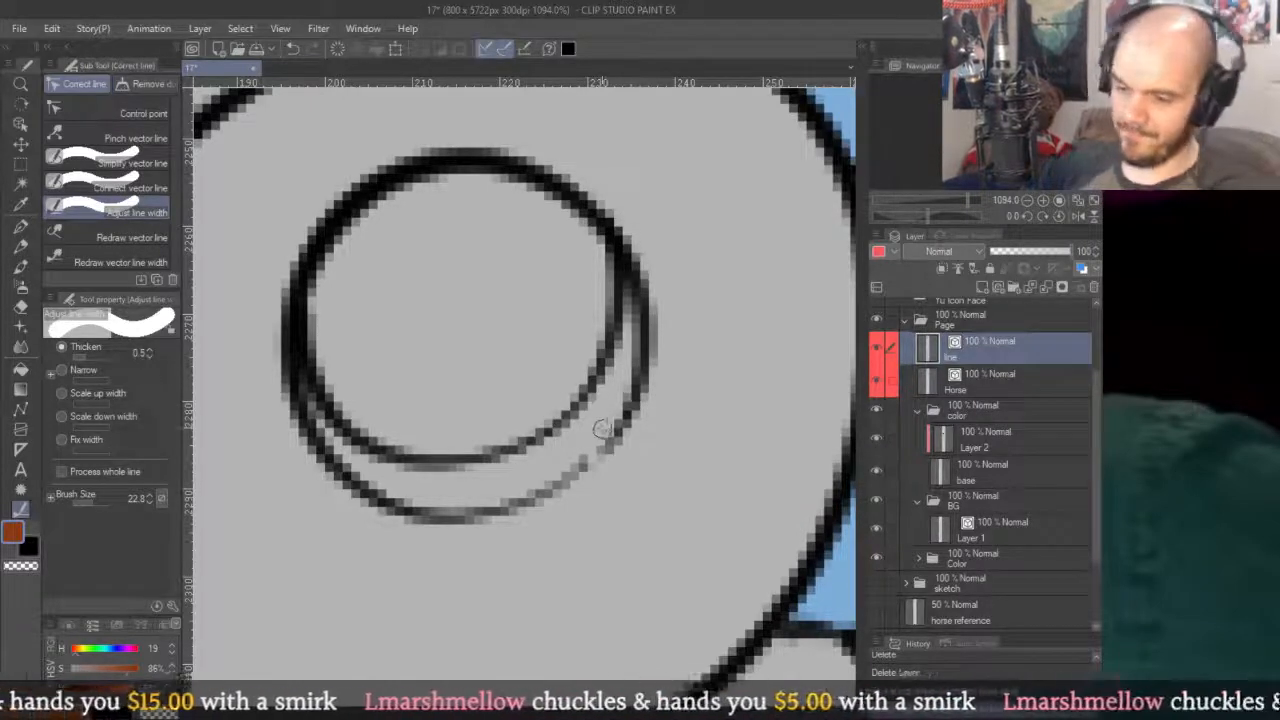
{"action": "key", "text": "ctrl+z"}
{"action": "key", "text": "ctrl+z"}
{"action": "left_click_drag", "start_coordinate": [621, 416], "coordinate": [576, 494]}
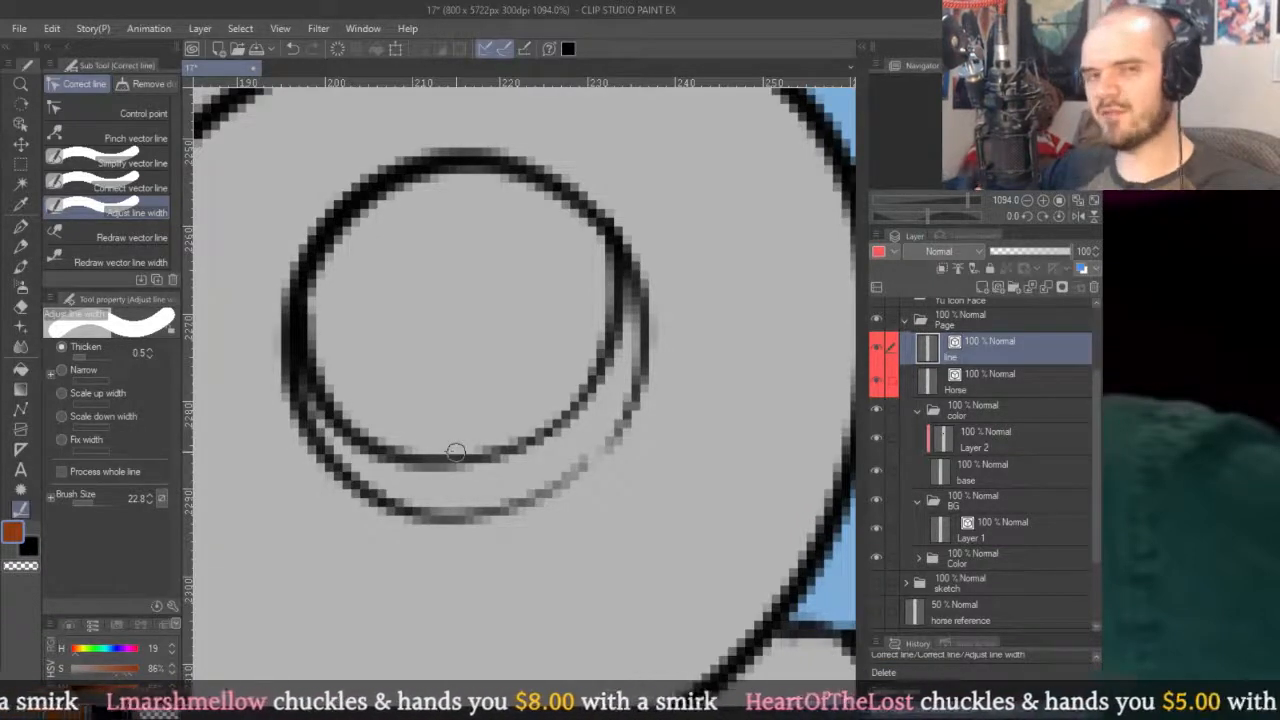
Reshape the right end of the hat crown's inner arc by moving its end control point up along the crown outline with the Object tool.
{"action": "key", "text": "p"}
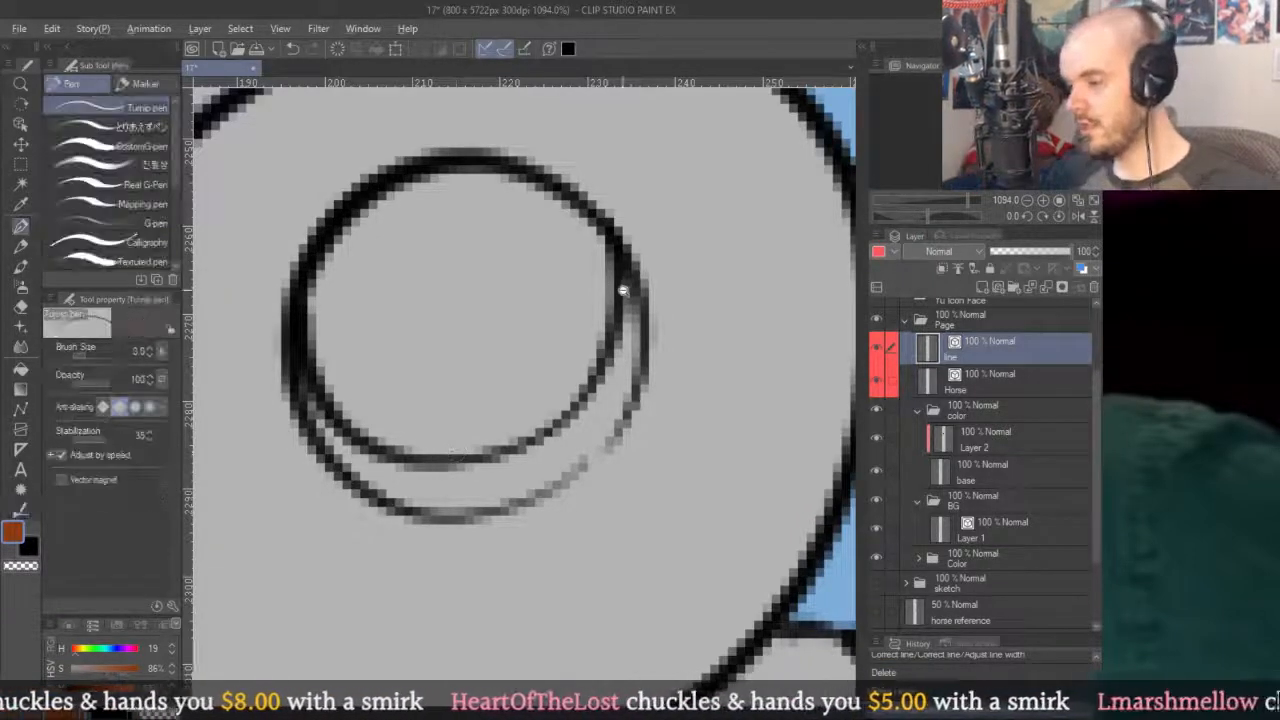
{"action": "scroll", "coordinate": [623, 286], "scroll_direction": "down", "scroll_amount": 10}
{"action": "scroll", "coordinate": [648, 274], "scroll_direction": "up", "scroll_amount": 2}
{"action": "scroll", "coordinate": [640, 300], "scroll_direction": "up", "scroll_amount": 10}
{"action": "key", "text": "o"}
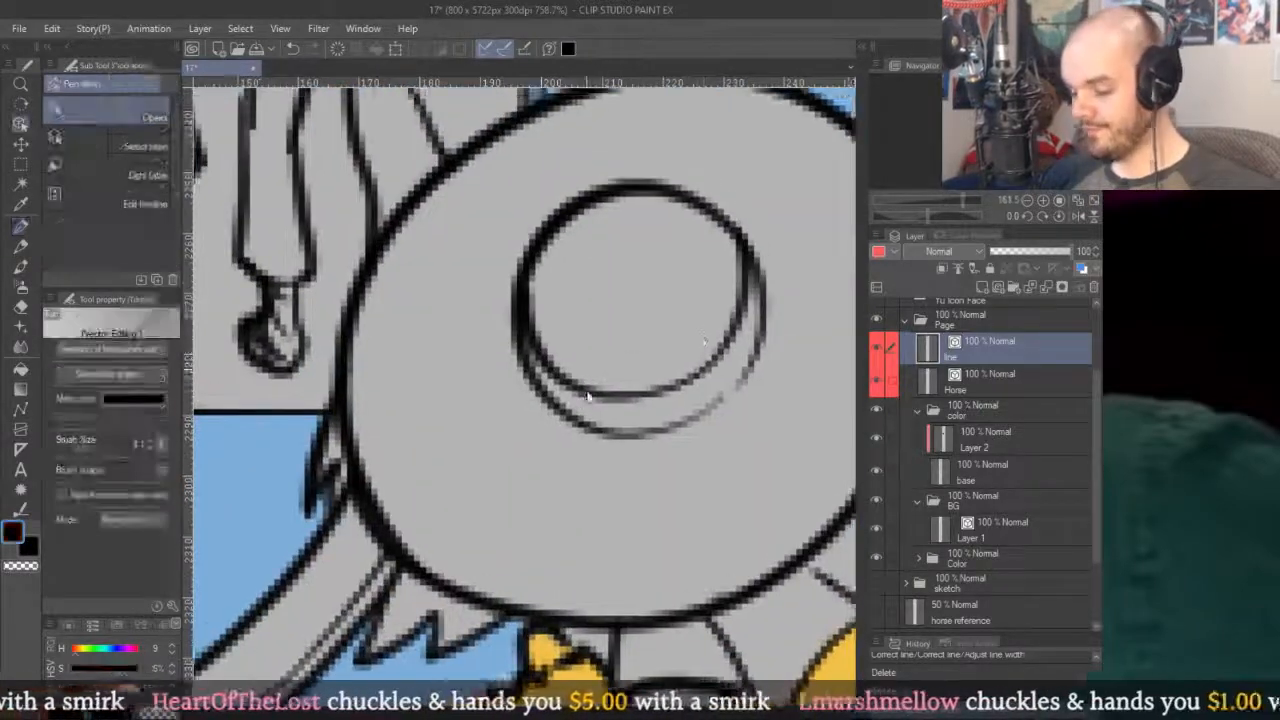
{"action": "left_click", "coordinate": [560, 382]}
{"action": "key", "text": "Delete"}
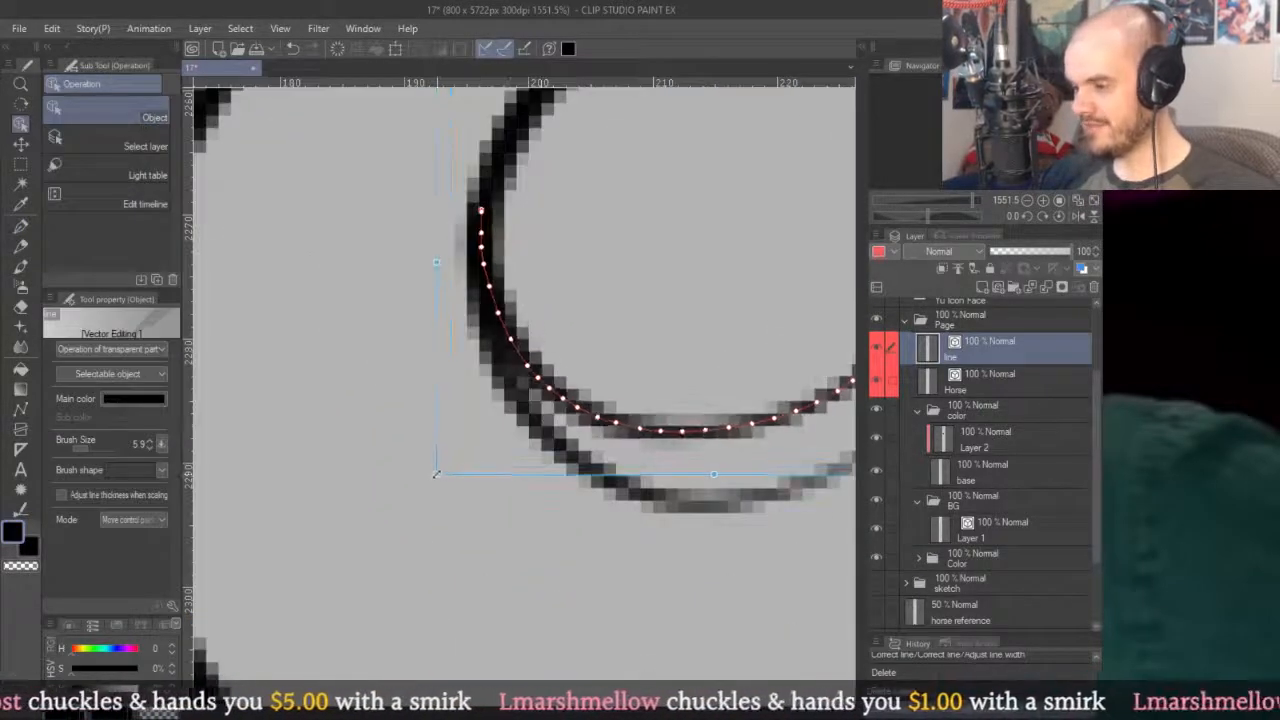
{"action": "scroll", "coordinate": [437, 466], "scroll_direction": "down", "scroll_amount": 8}
{"action": "scroll", "coordinate": [630, 405], "scroll_direction": "up", "scroll_amount": 8}
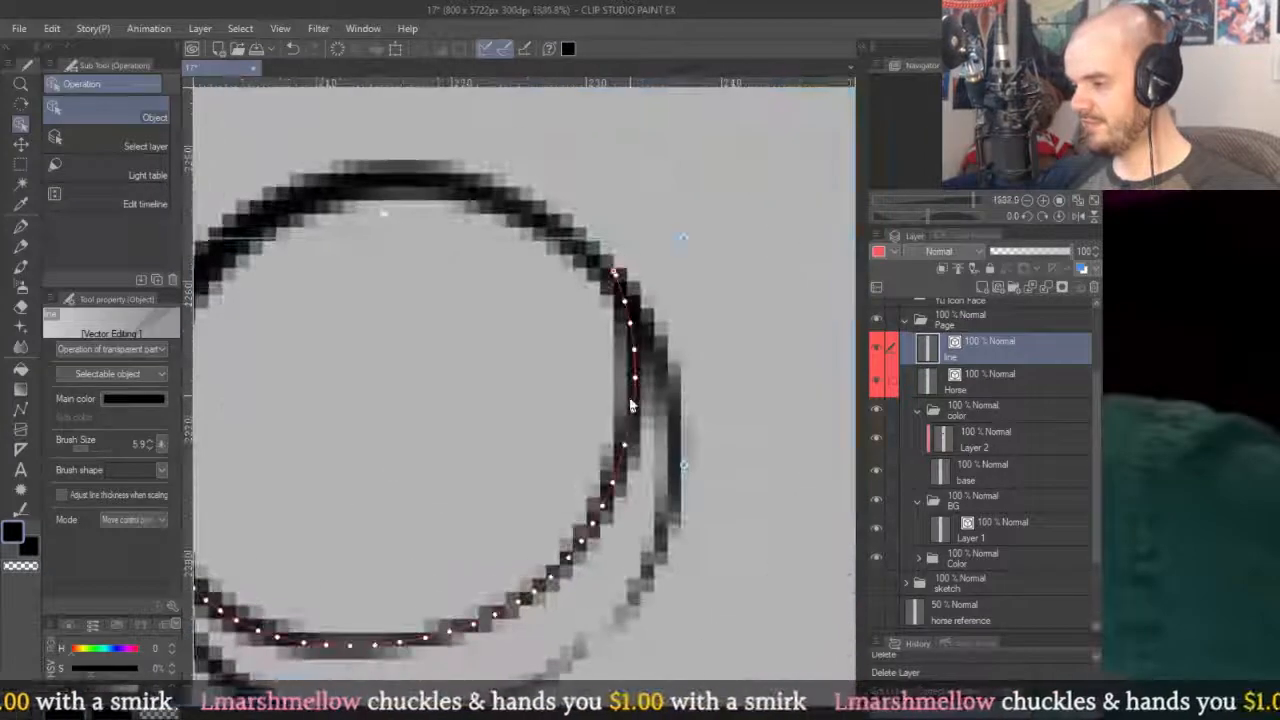
{"action": "scroll", "coordinate": [650, 380], "scroll_direction": "up", "scroll_amount": 3}
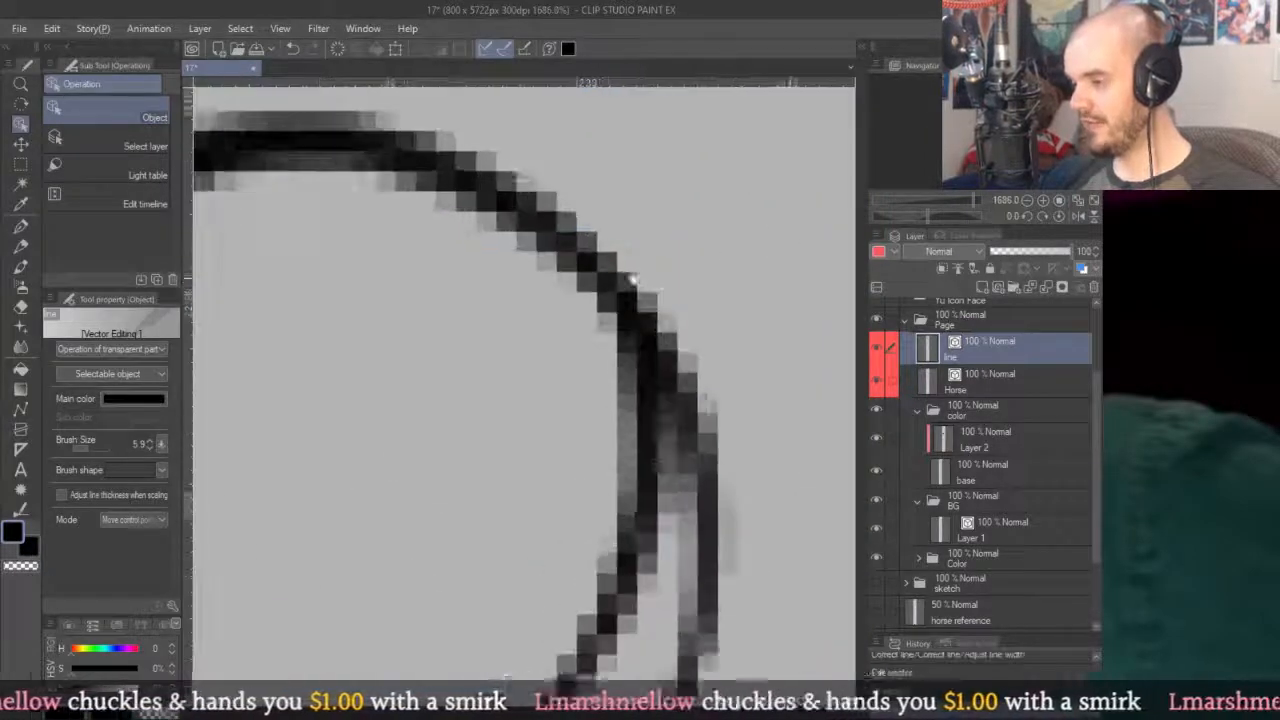
{"action": "left_click_drag", "start_coordinate": [646, 363], "coordinate": [581, 306]}
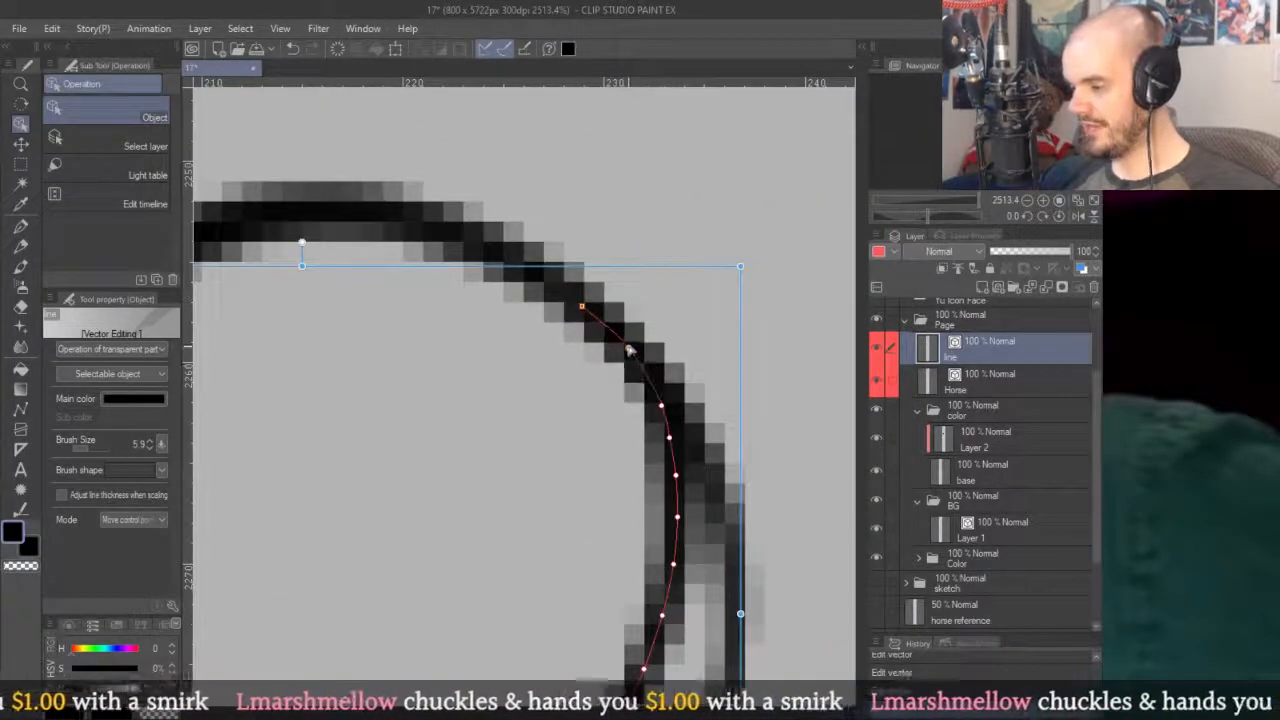
{"action": "key", "text": "p"}
Demonstrate a four-sided shape beside the wall cabinets with the Straight line tool at size 2.0, and undo all its lines.
{"action": "scroll", "coordinate": [622, 343], "scroll_direction": "down", "scroll_amount": 8}
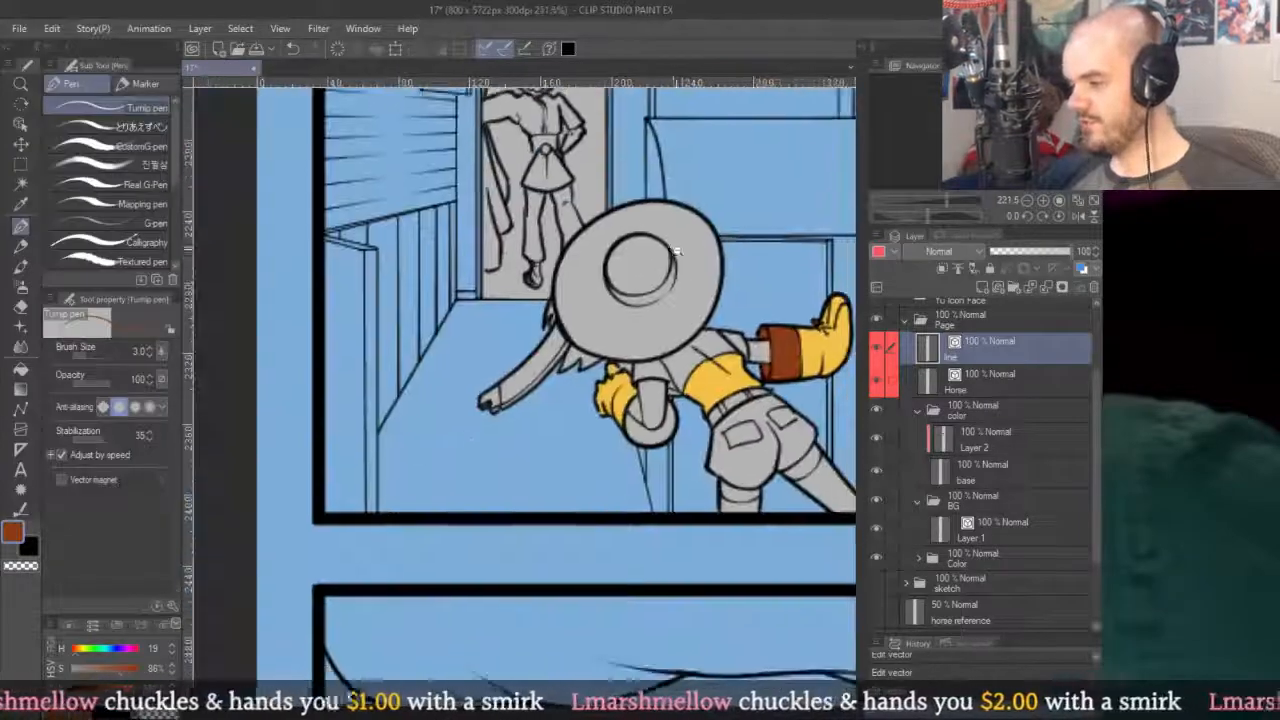
{"action": "scroll", "coordinate": [622, 343], "scroll_direction": "up", "scroll_amount": 4}
{"action": "left_click_drag", "start_coordinate": [698, 323], "coordinate": [646, 277]}
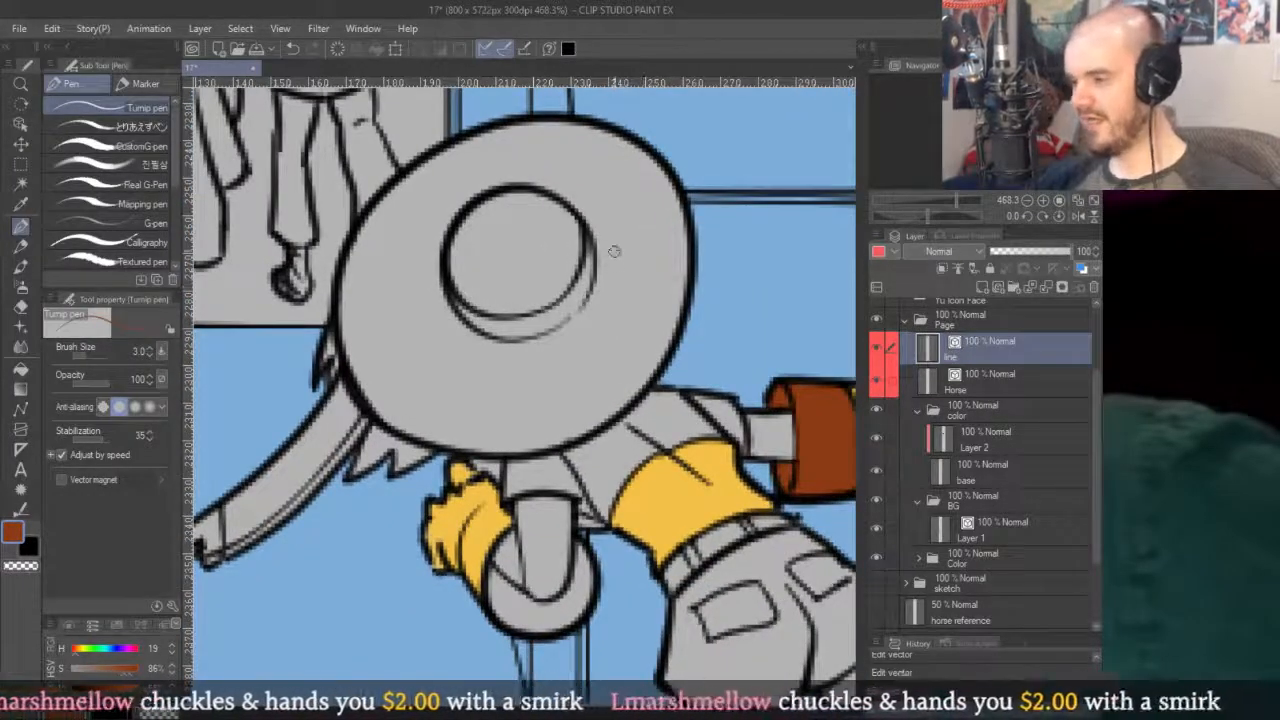
{"action": "scroll", "coordinate": [614, 251], "scroll_direction": "down", "scroll_amount": 3}
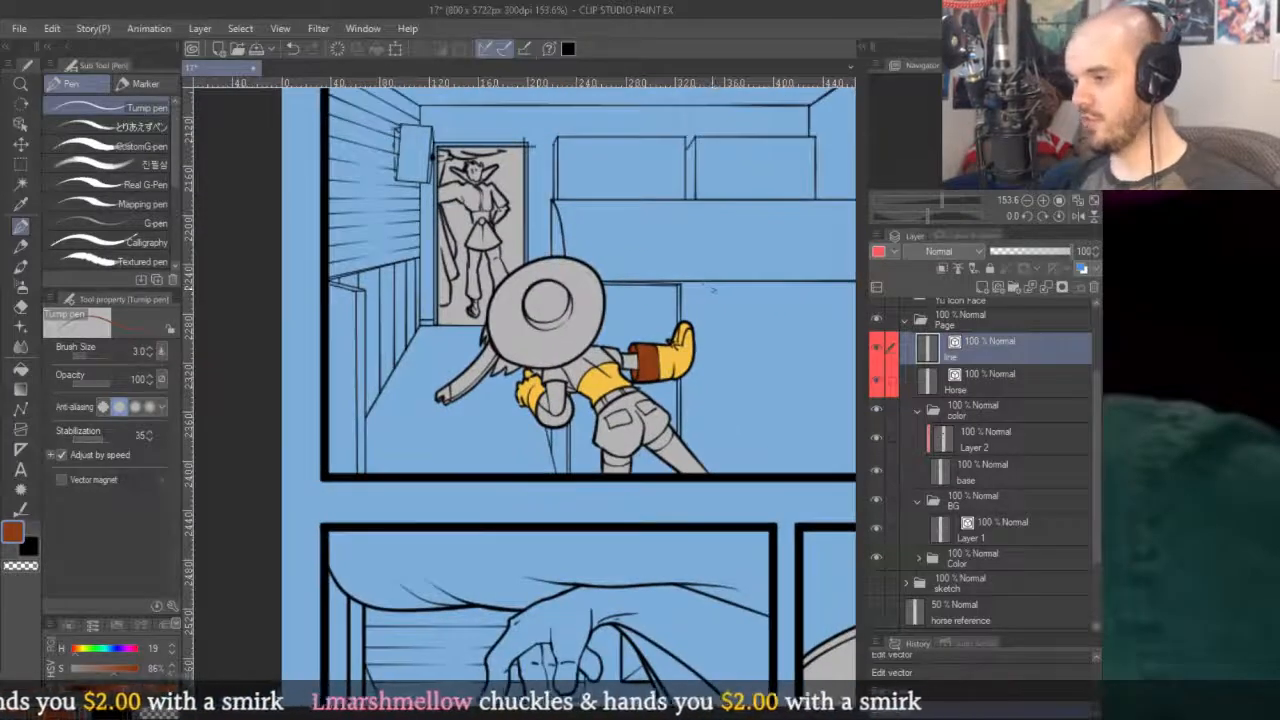
{"action": "left_click_drag", "start_coordinate": [743, 292], "coordinate": [715, 304]}
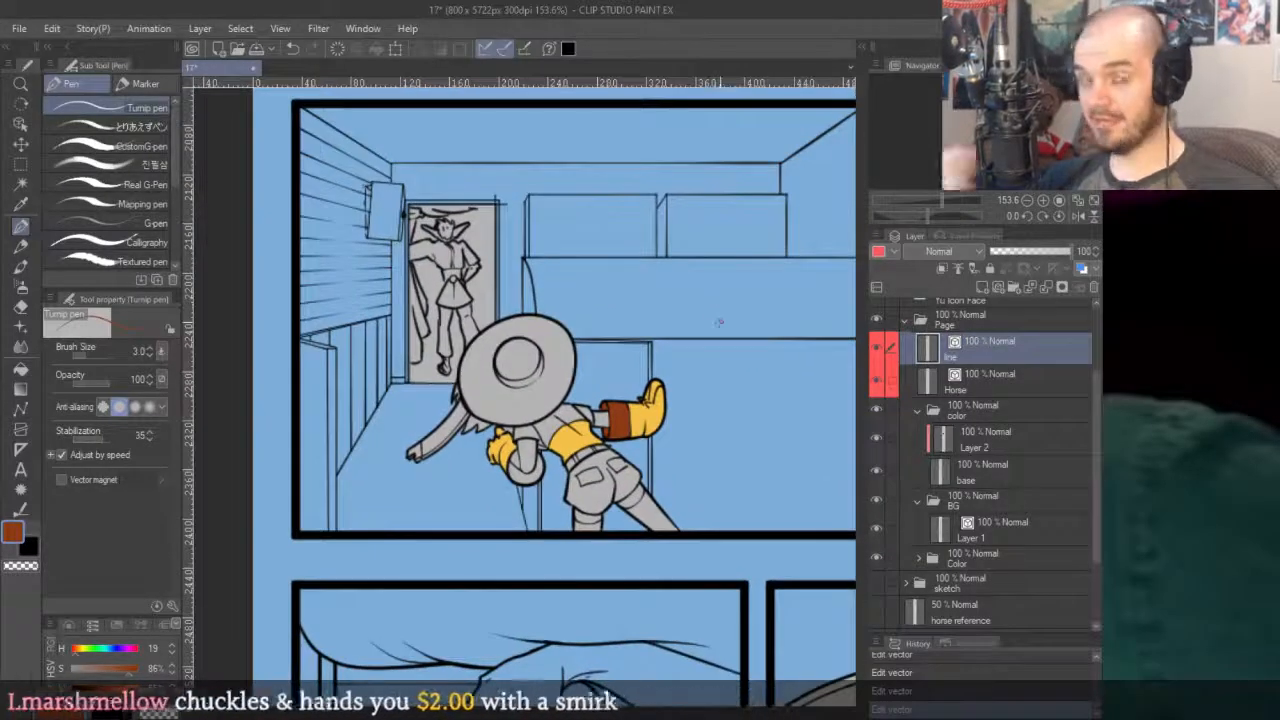
{"action": "key", "text": "u"}
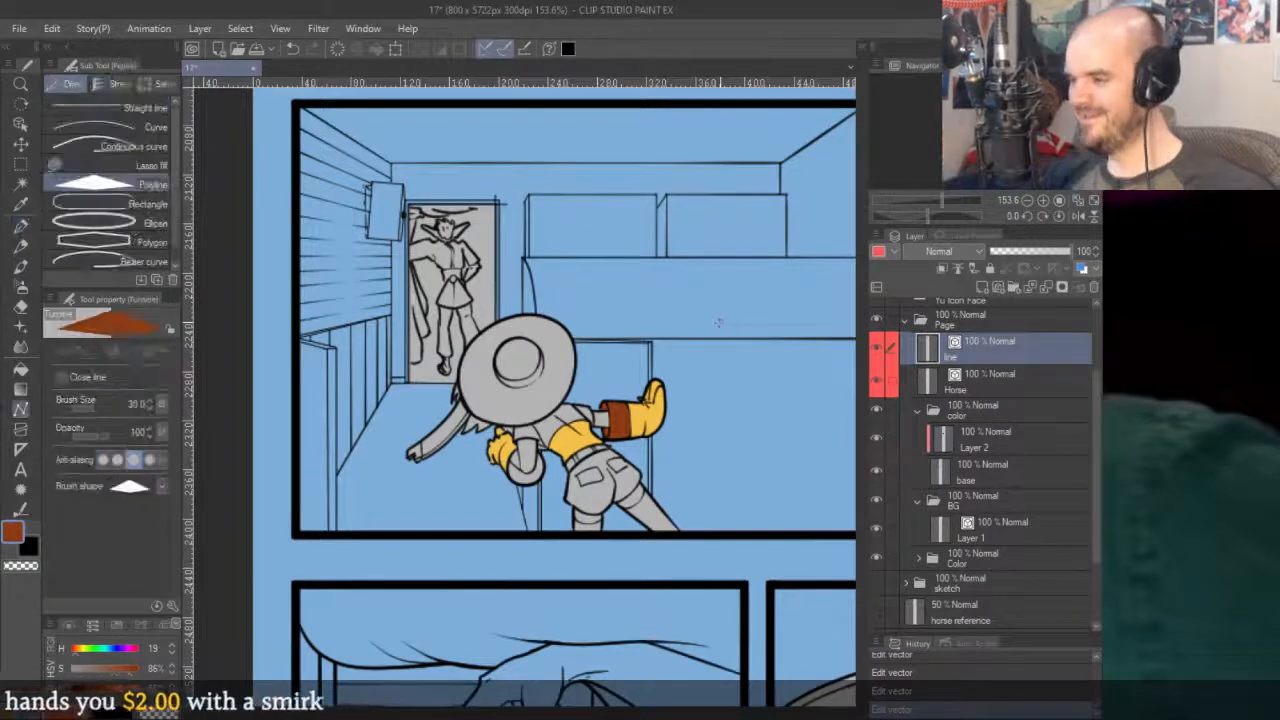
{"action": "scroll", "coordinate": [757, 200], "scroll_direction": "up", "scroll_amount": 3}
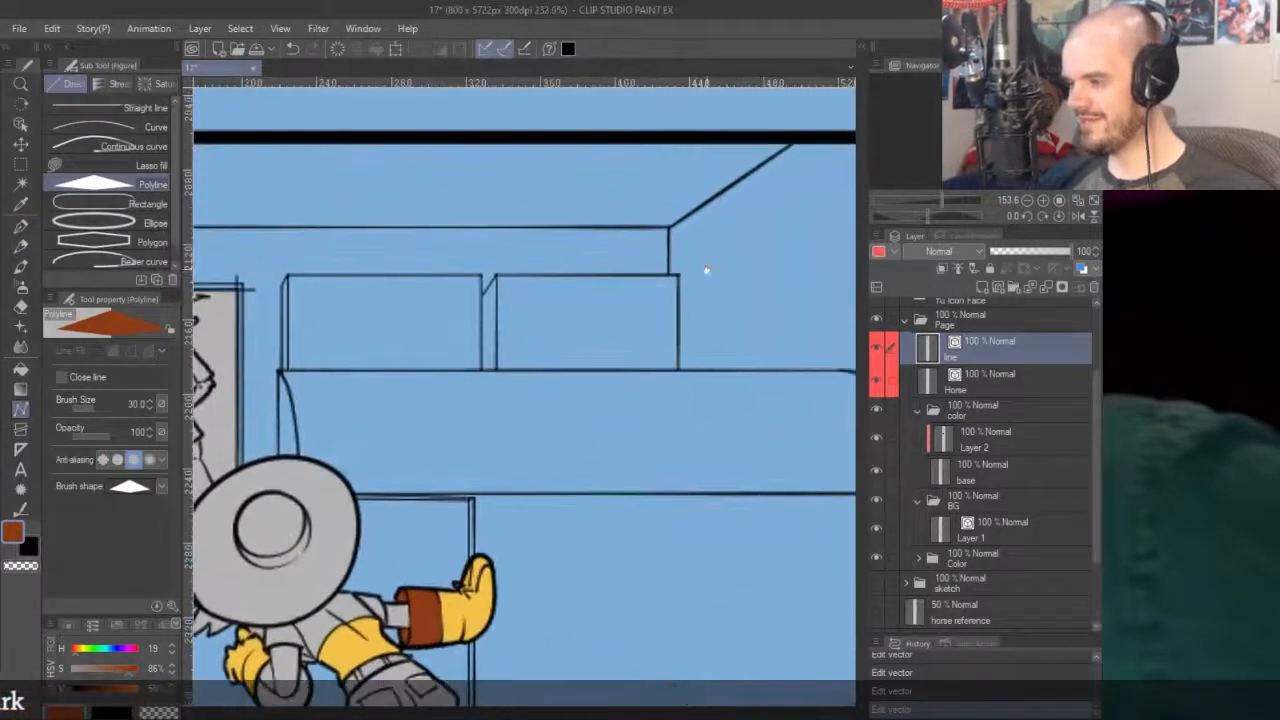
{"action": "scroll", "coordinate": [697, 331], "scroll_direction": "up", "scroll_amount": 2}
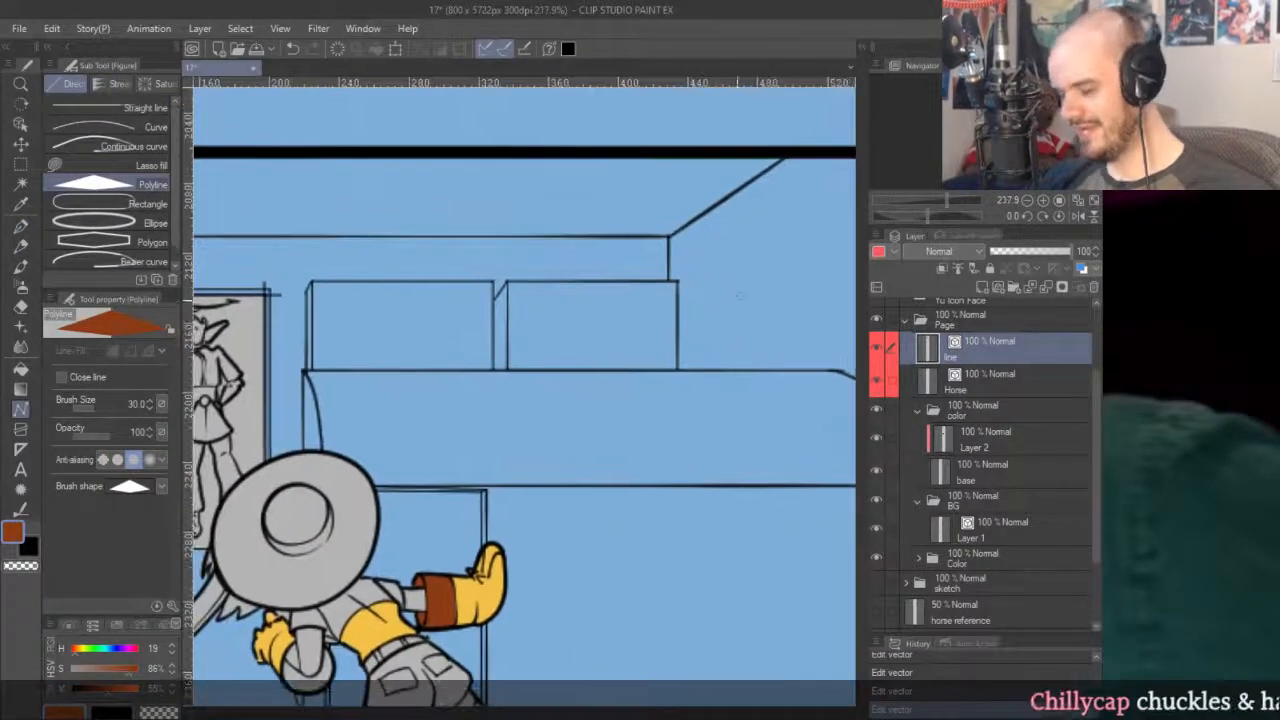
{"action": "left_click", "coordinate": [140, 107]}
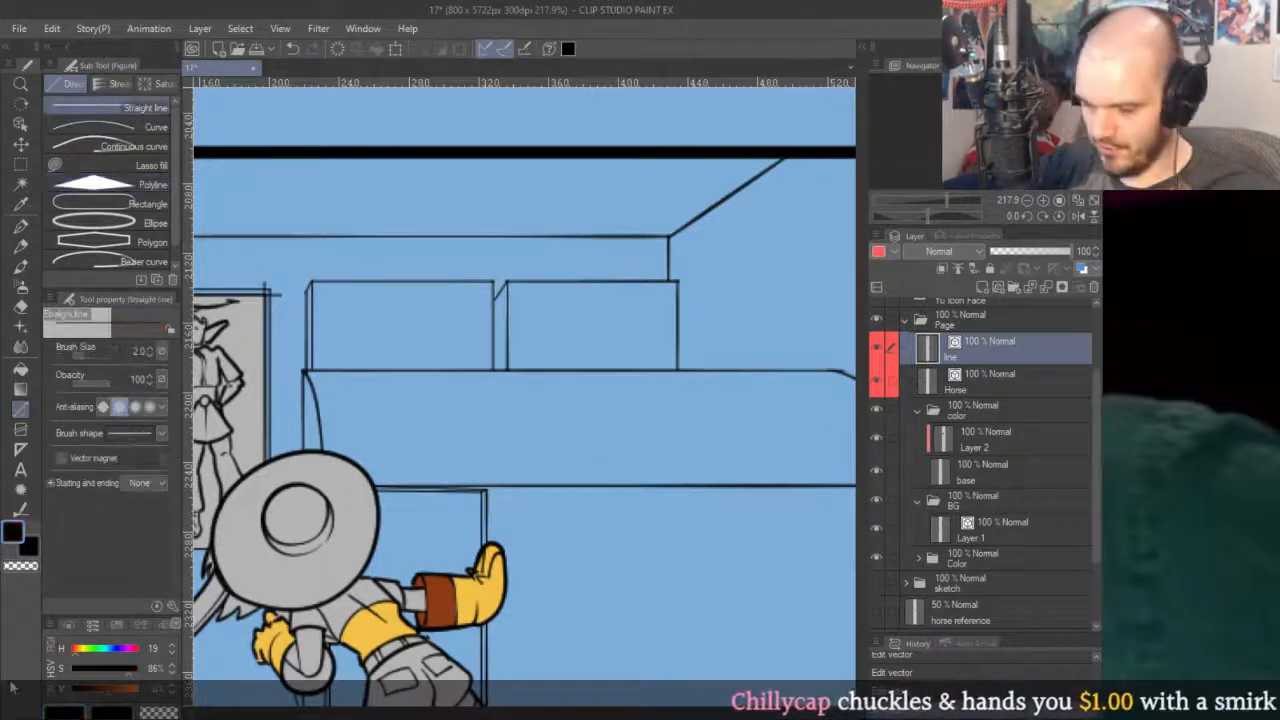
{"action": "scroll", "coordinate": [720, 302], "scroll_direction": "down", "scroll_amount": 1}
{"action": "scroll", "coordinate": [720, 302], "scroll_direction": "up", "scroll_amount": 3}
{"action": "mouse_move", "coordinate": [625, 190]}
{"action": "left_mouse_down"}
{"action": "mouse_move", "coordinate": [472, 313]}
{"action": "mouse_move", "coordinate": [478, 470]}
{"action": "mouse_move", "coordinate": [666, 443]}
{"action": "mouse_move", "coordinate": [640, 450]}
{"action": "mouse_move", "coordinate": [624, 188]}
{"action": "left_mouse_up"}
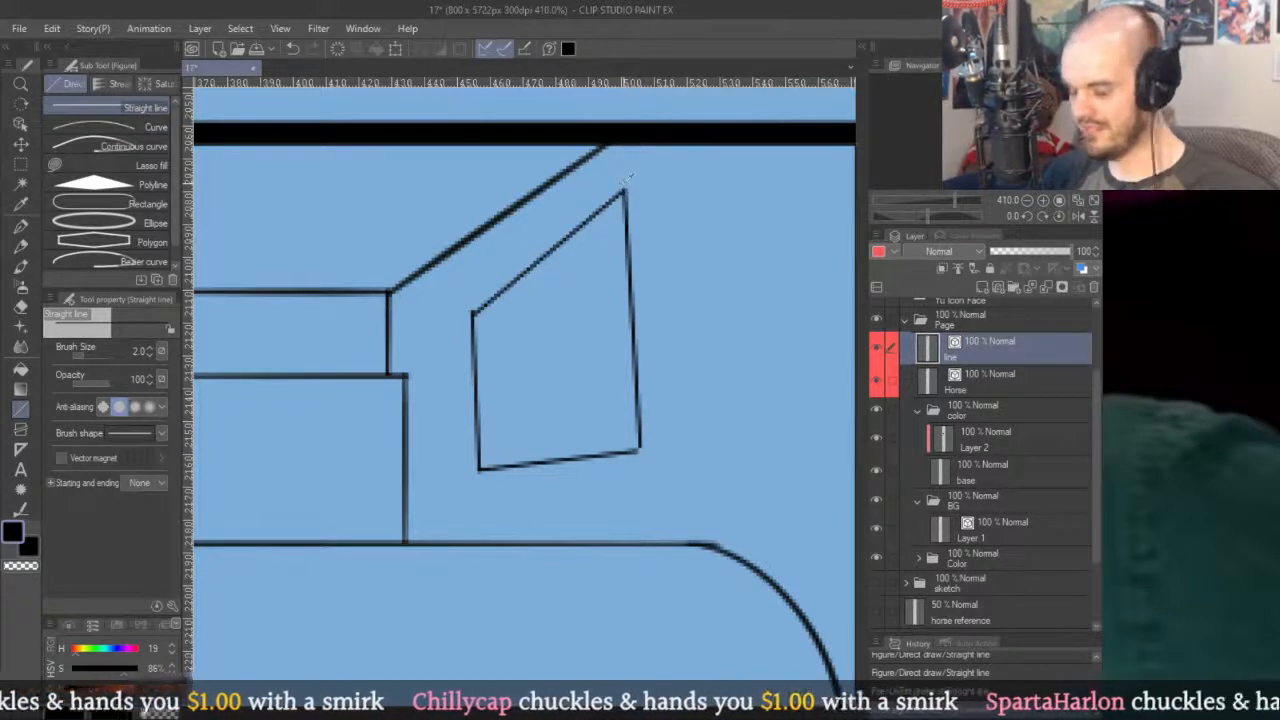
{"action": "key", "text": "ctrl+z"}
{"action": "key", "text": "ctrl+z"}
{"action": "key", "text": "ctrl+z"}
{"action": "key", "text": "ctrl+z"}
Demonstrate the same four-sided shape in freehand strokes with the Turnip pen at size 3.0, and undo the strokes.
{"action": "key", "text": "p"}
{"action": "left_click_drag", "start_coordinate": [487, 490], "coordinate": [478, 282]}
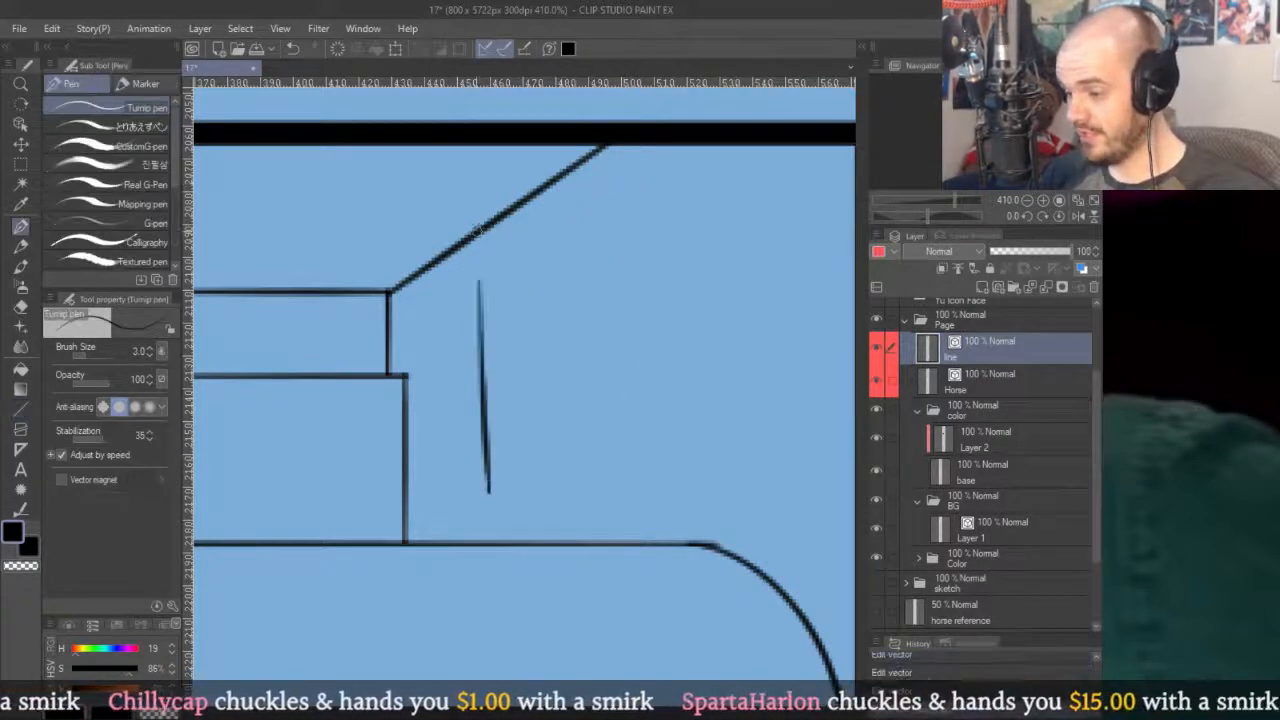
{"action": "key", "text": "ctrl+z"}
{"action": "mouse_move", "coordinate": [478, 491]}
{"action": "left_mouse_down"}
{"action": "mouse_move", "coordinate": [473, 308]}
{"action": "mouse_move", "coordinate": [597, 253]}
{"action": "left_mouse_up"}
{"action": "mouse_move", "coordinate": [480, 492]}
{"action": "left_mouse_down"}
{"action": "mouse_move", "coordinate": [624, 480]}
{"action": "mouse_move", "coordinate": [592, 492]}
{"action": "mouse_move", "coordinate": [593, 258]}
{"action": "left_mouse_up"}
{"action": "key", "text": "ctrl+z"}
{"action": "left_click_drag", "start_coordinate": [585, 484], "coordinate": [592, 256]}
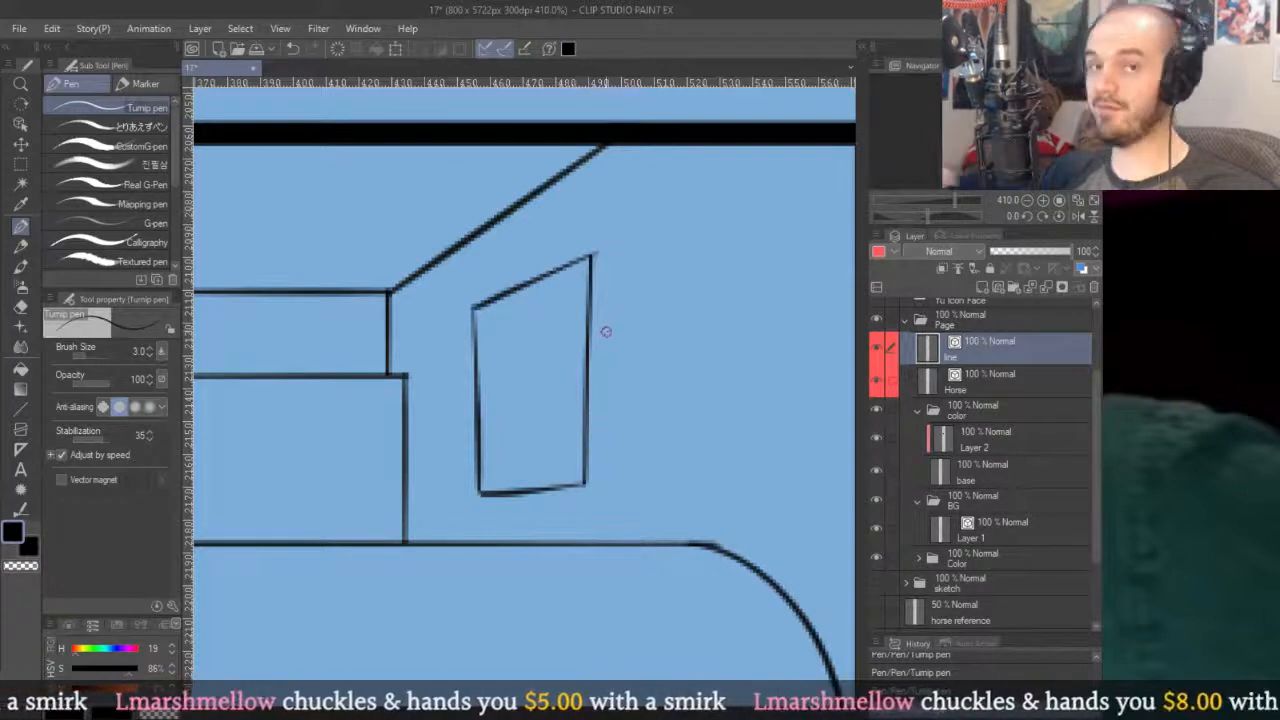
{"action": "key", "text": "ctrl+z"}
{"action": "key", "text": "ctrl+z"}
{"action": "key", "text": "ctrl+z"}
{"action": "key", "text": "ctrl+z"}
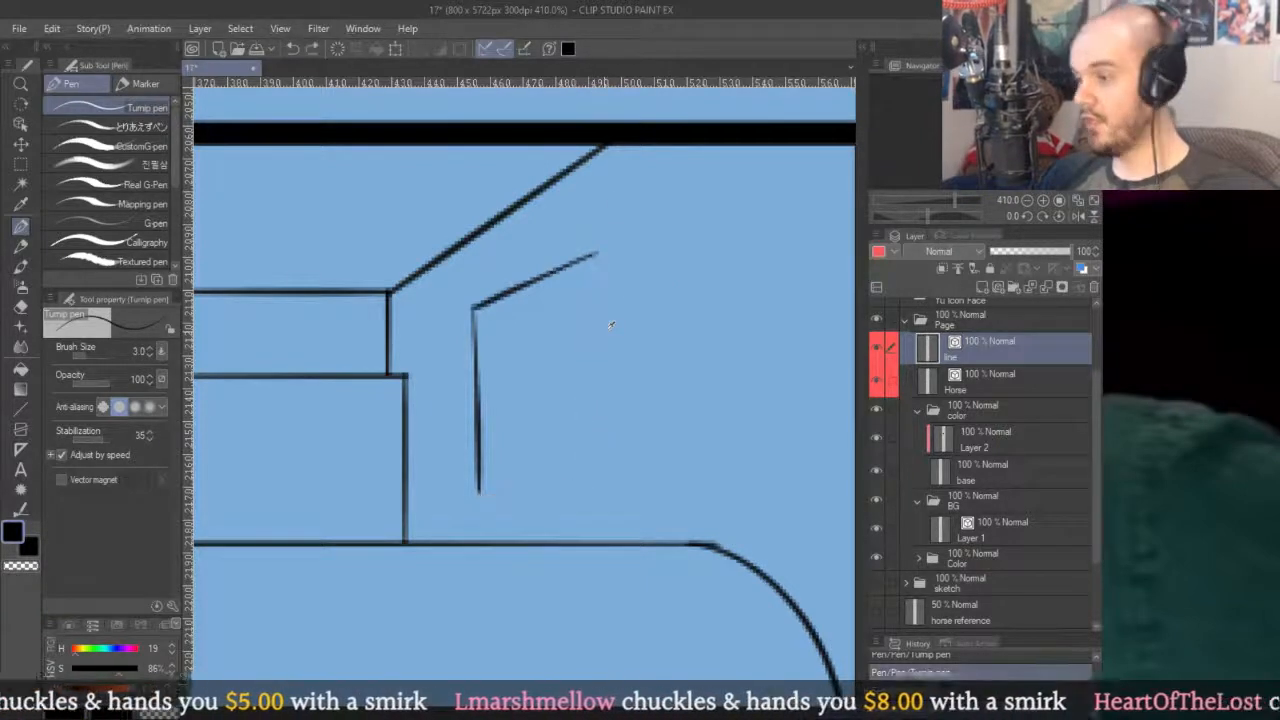
Taper the upper part of the vertical background line beside the curved counter on the BG folder's Layer 1, using Adjust line width in Narrow mode at 0.7.
{"action": "scroll", "coordinate": [604, 331], "scroll_direction": "down", "scroll_amount": 6}
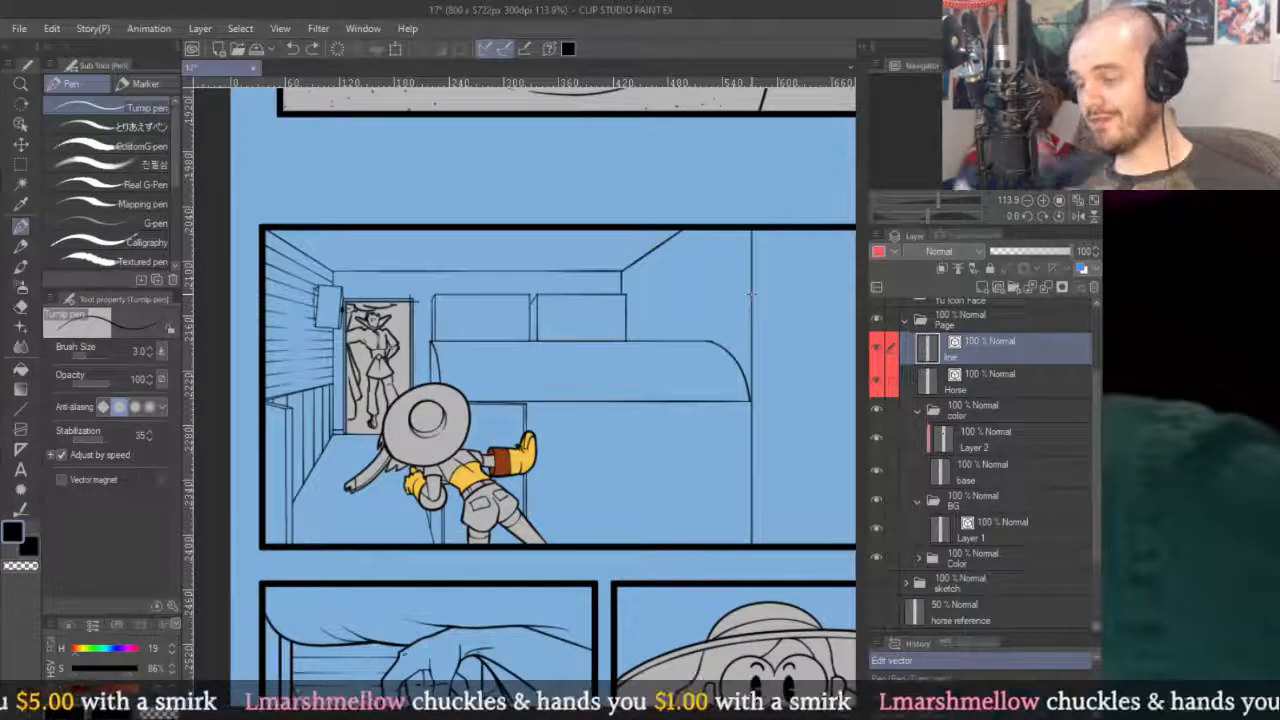
{"action": "scroll", "coordinate": [761, 279], "scroll_direction": "up", "scroll_amount": 5}
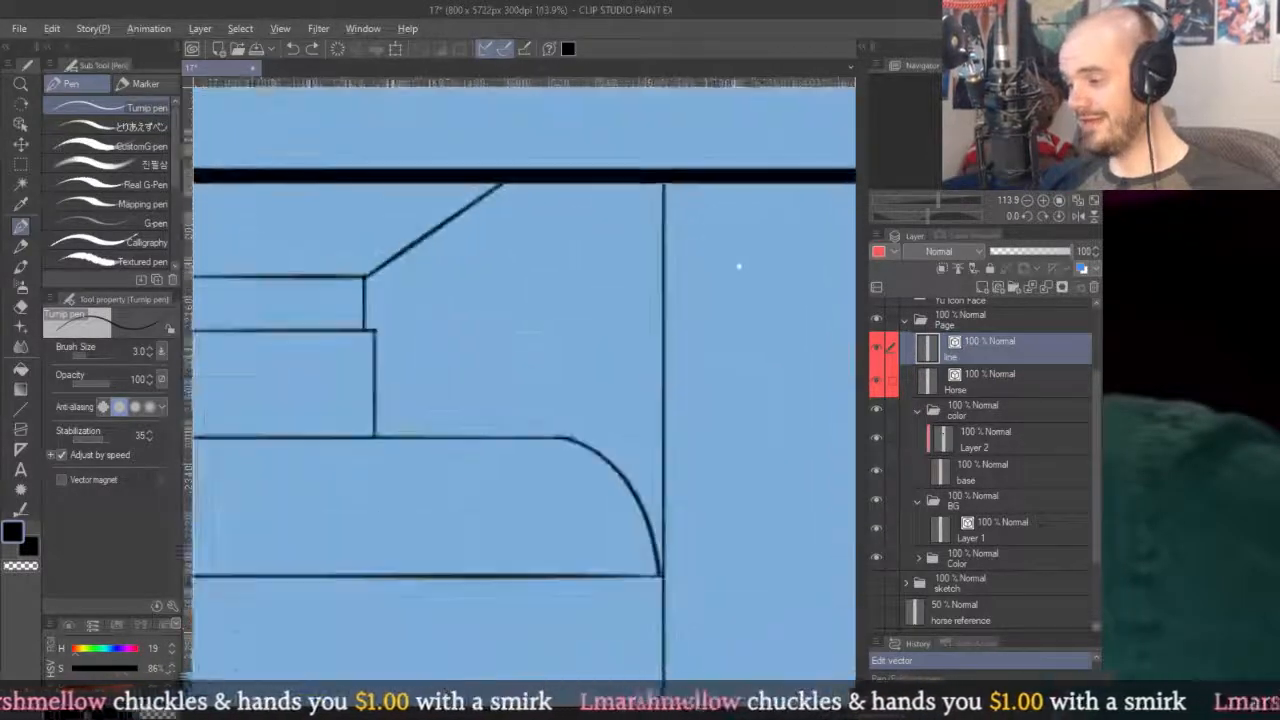
{"action": "key", "text": "y"}
{"action": "left_click", "coordinate": [80, 371]}
{"action": "left_click_drag", "start_coordinate": [634, 208], "coordinate": [620, 180]}
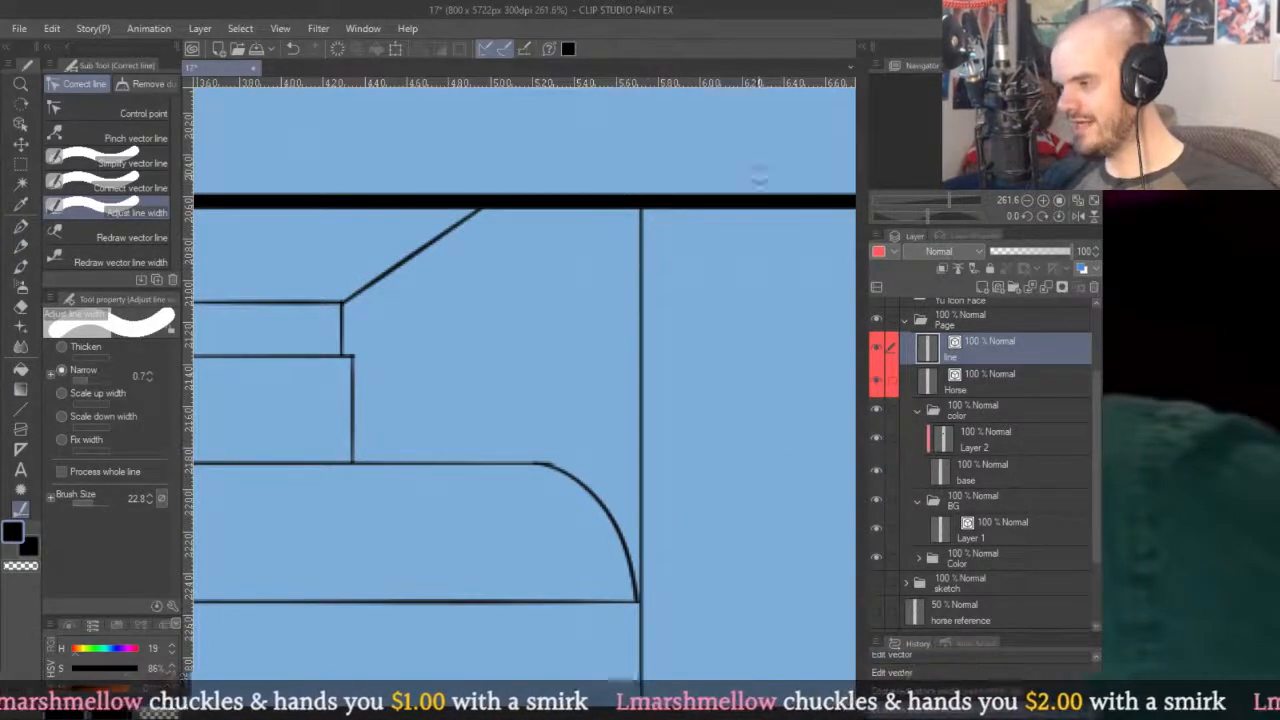
{"action": "left_click", "coordinate": [979, 472]}
{"action": "left_click", "coordinate": [985, 527]}
{"action": "left_click_drag", "start_coordinate": [653, 221], "coordinate": [648, 224]}
{"action": "left_click_drag", "start_coordinate": [640, 330], "coordinate": [631, 400]}
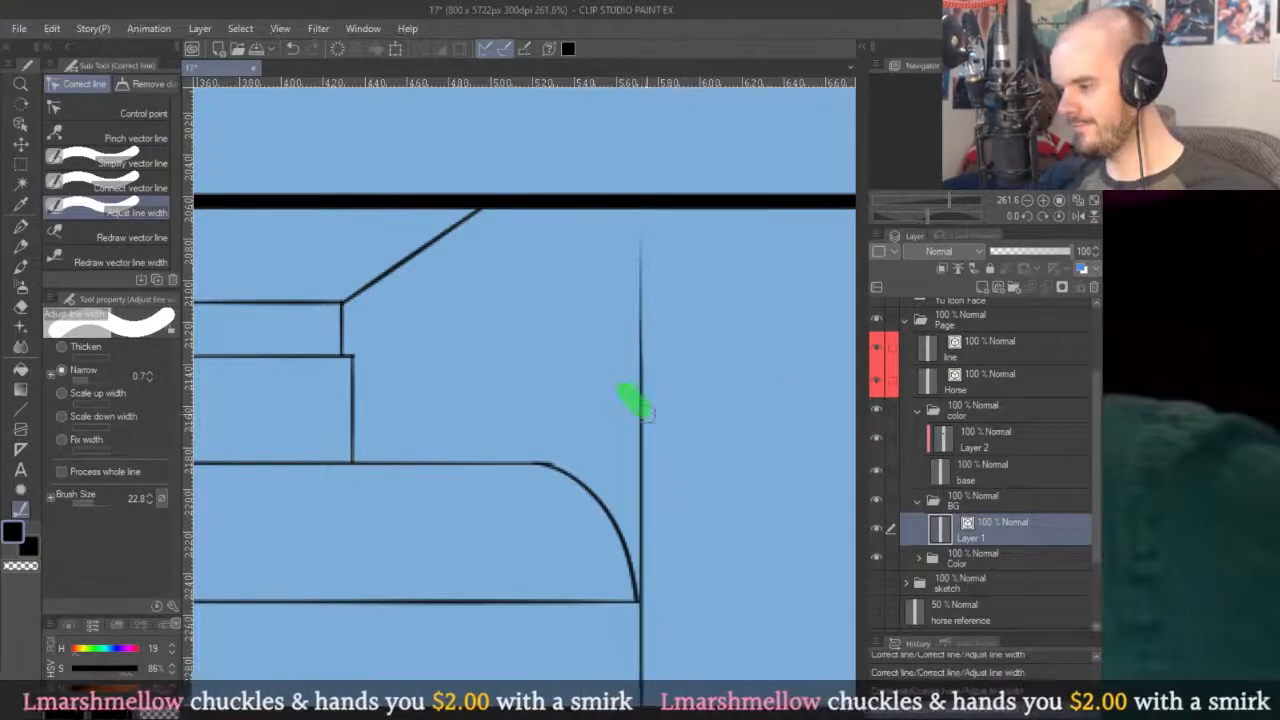
{"action": "scroll", "coordinate": [673, 291], "scroll_direction": "down", "scroll_amount": 5}
{"action": "scroll", "coordinate": [700, 380], "scroll_direction": "up", "scroll_amount": 7}
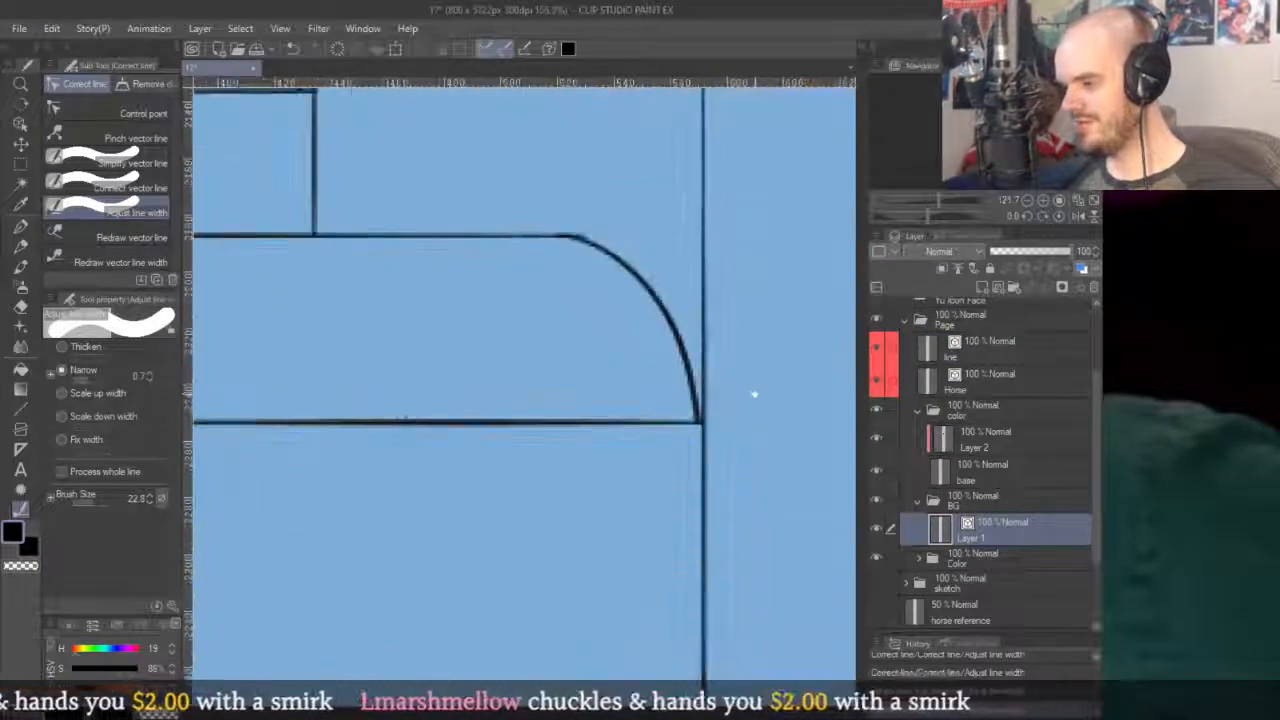
{"action": "scroll", "coordinate": [686, 425], "scroll_direction": "down", "scroll_amount": 4}
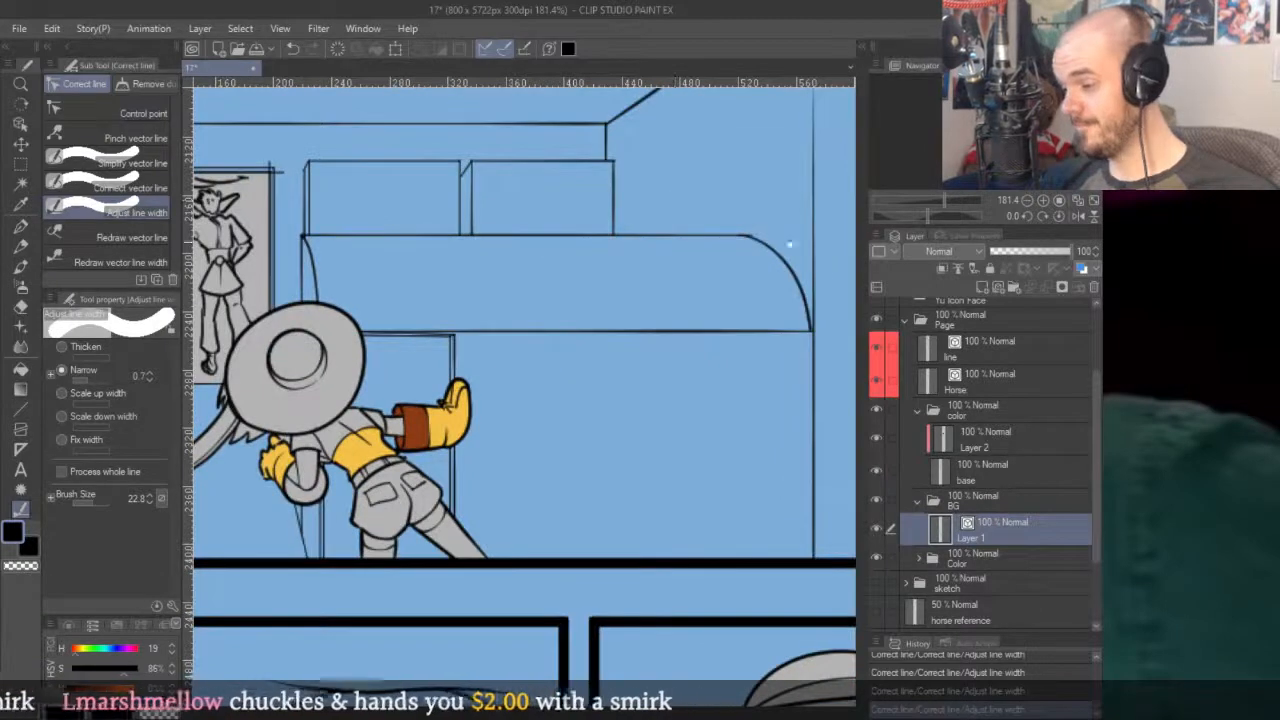
Thicken the lines of the wall cabinet nearest the doorway with Adjust line width in Thicken mode at 0.5.
{"action": "left_click", "coordinate": [85, 347]}
{"action": "left_click_drag", "start_coordinate": [663, 300], "coordinate": [763, 472]}
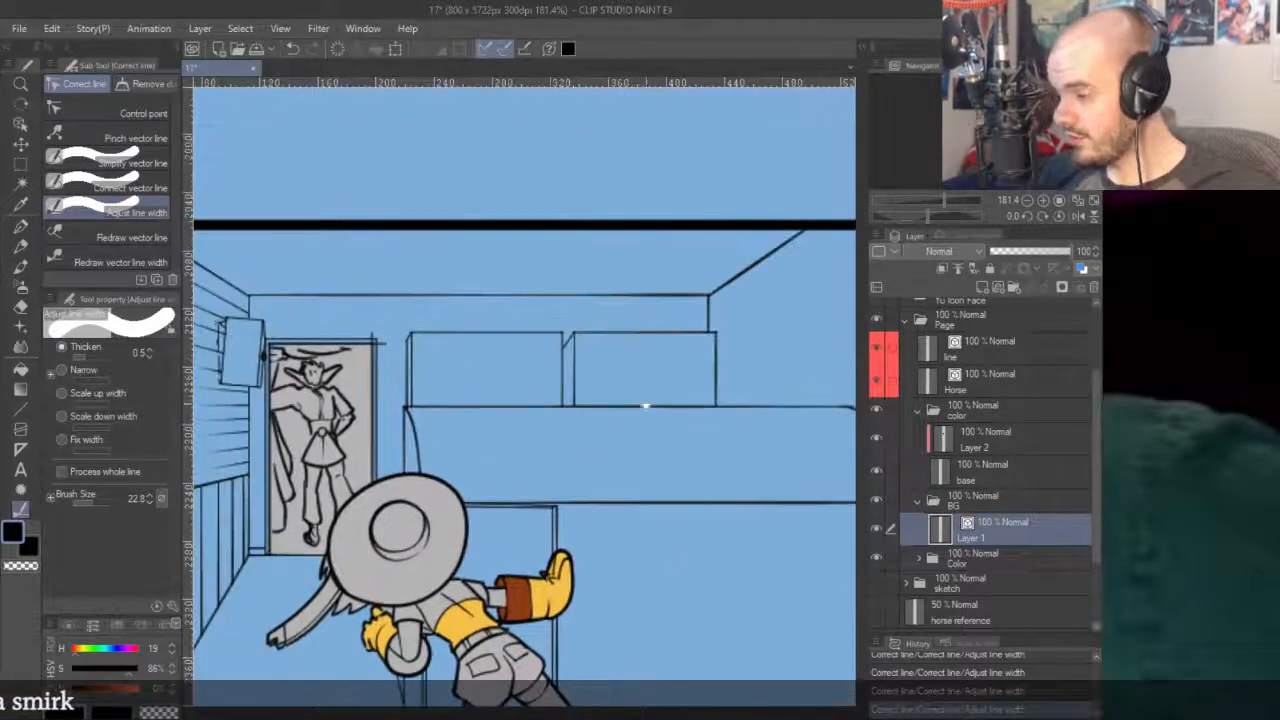
{"action": "scroll", "coordinate": [404, 414], "scroll_direction": "up", "scroll_amount": 2}
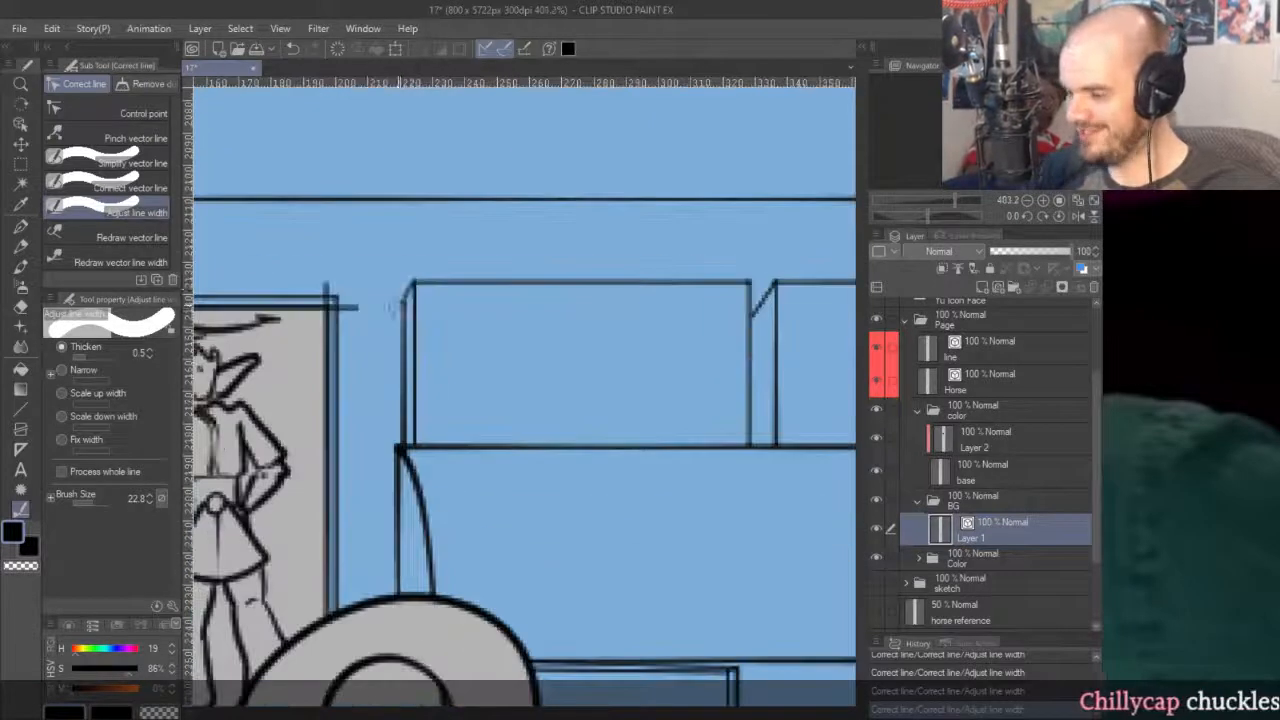
{"action": "scroll", "coordinate": [580, 326], "scroll_direction": "up", "scroll_amount": 2}
{"action": "left_click_drag", "start_coordinate": [542, 242], "coordinate": [660, 228]}
{"action": "scroll", "coordinate": [603, 194], "scroll_direction": "down", "scroll_amount": 4}
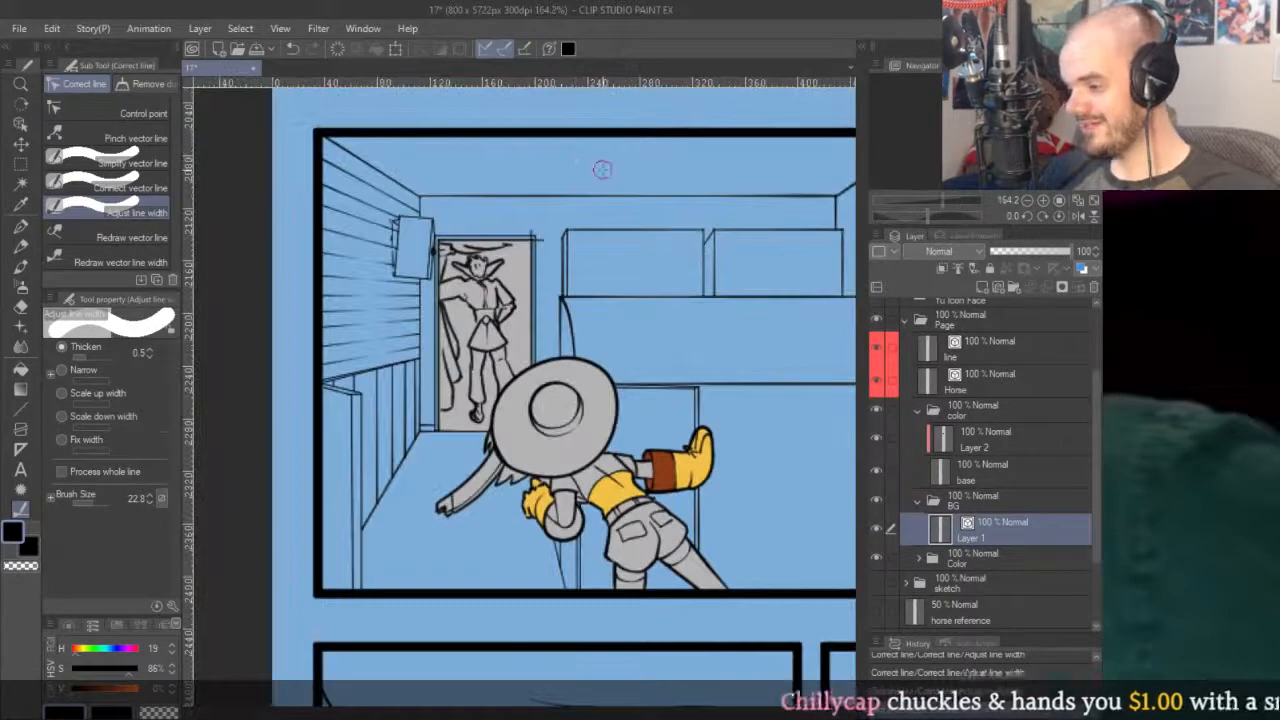
Make Layer 2 in the color folder the active layer and bring back Adjust line width.
{"action": "key", "text": "p"}
{"action": "left_click", "coordinate": [982, 440]}
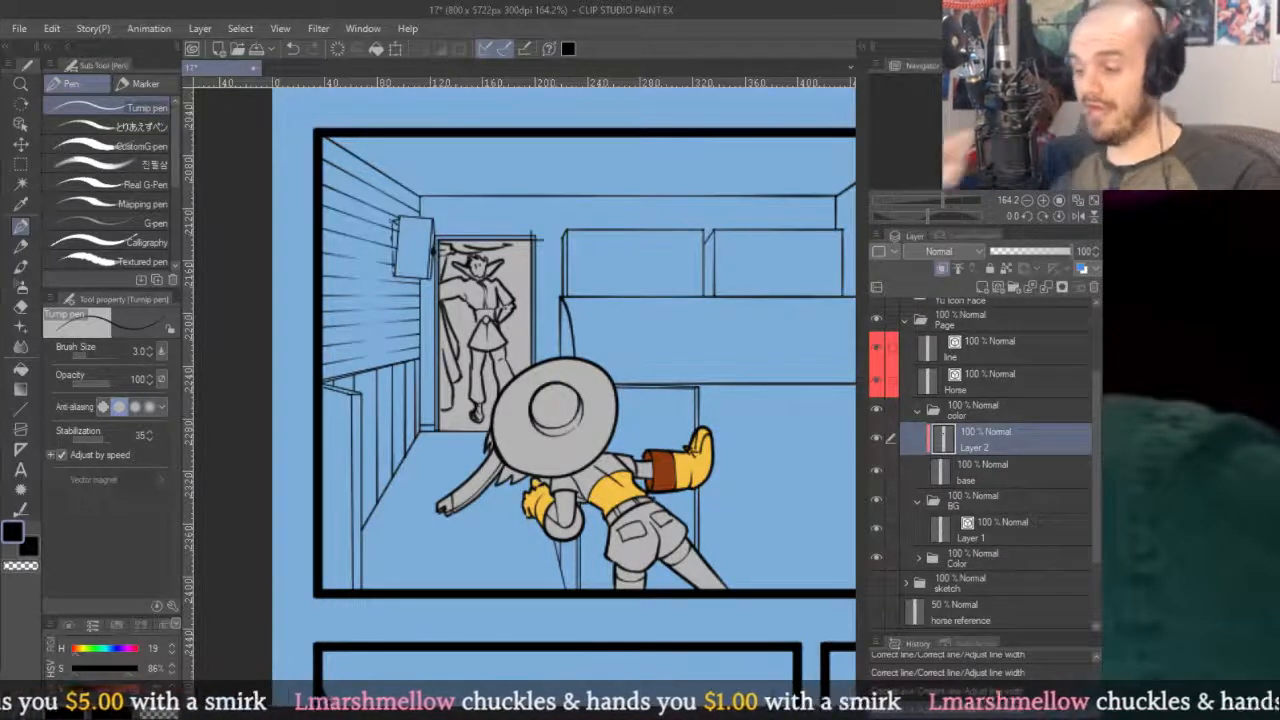
{"action": "left_click_drag", "start_coordinate": [724, 300], "coordinate": [661, 288]}
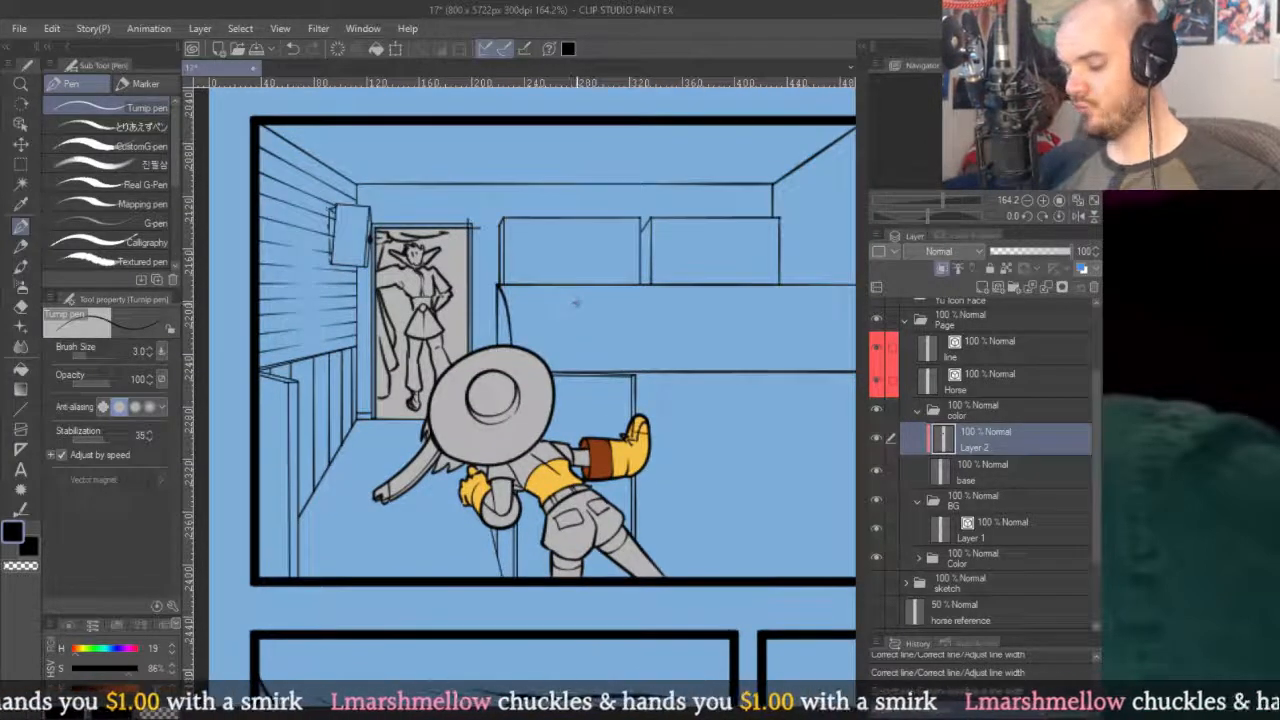
{"action": "key", "text": "y"}
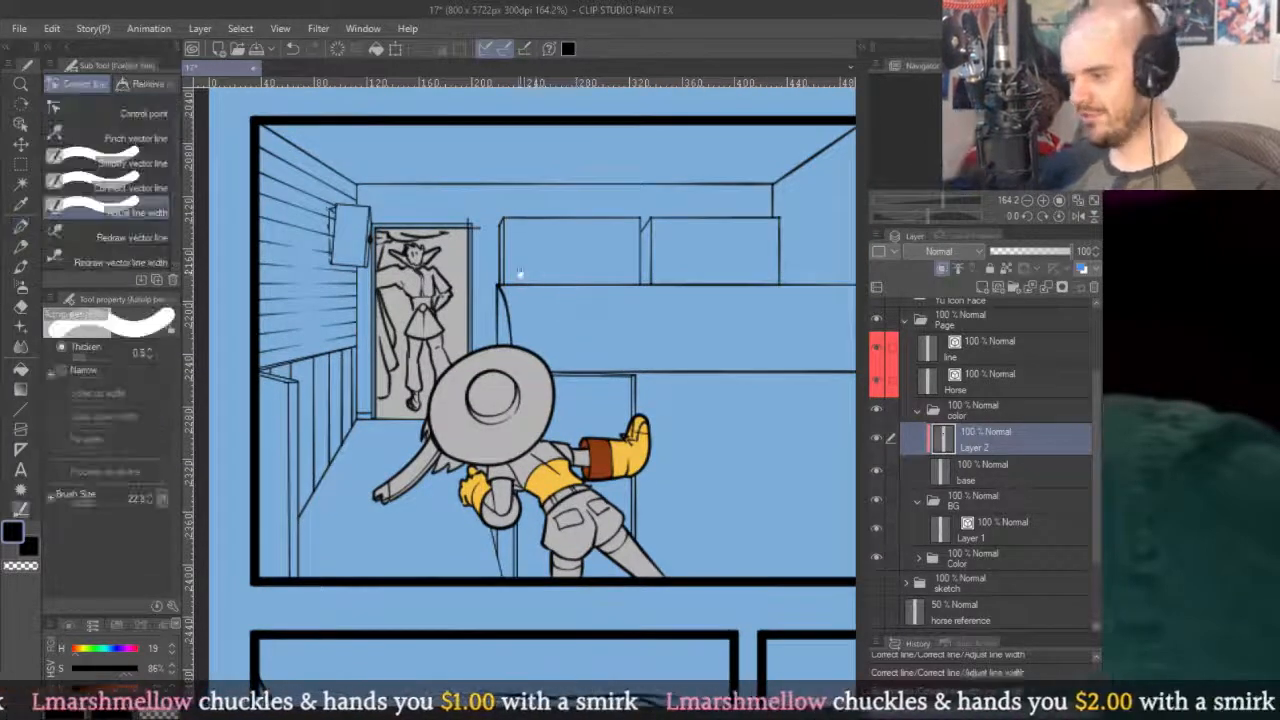
{"action": "scroll", "coordinate": [517, 272], "scroll_direction": "up", "scroll_amount": 4}
{"action": "scroll", "coordinate": [517, 300], "scroll_direction": "down", "scroll_amount": 3}
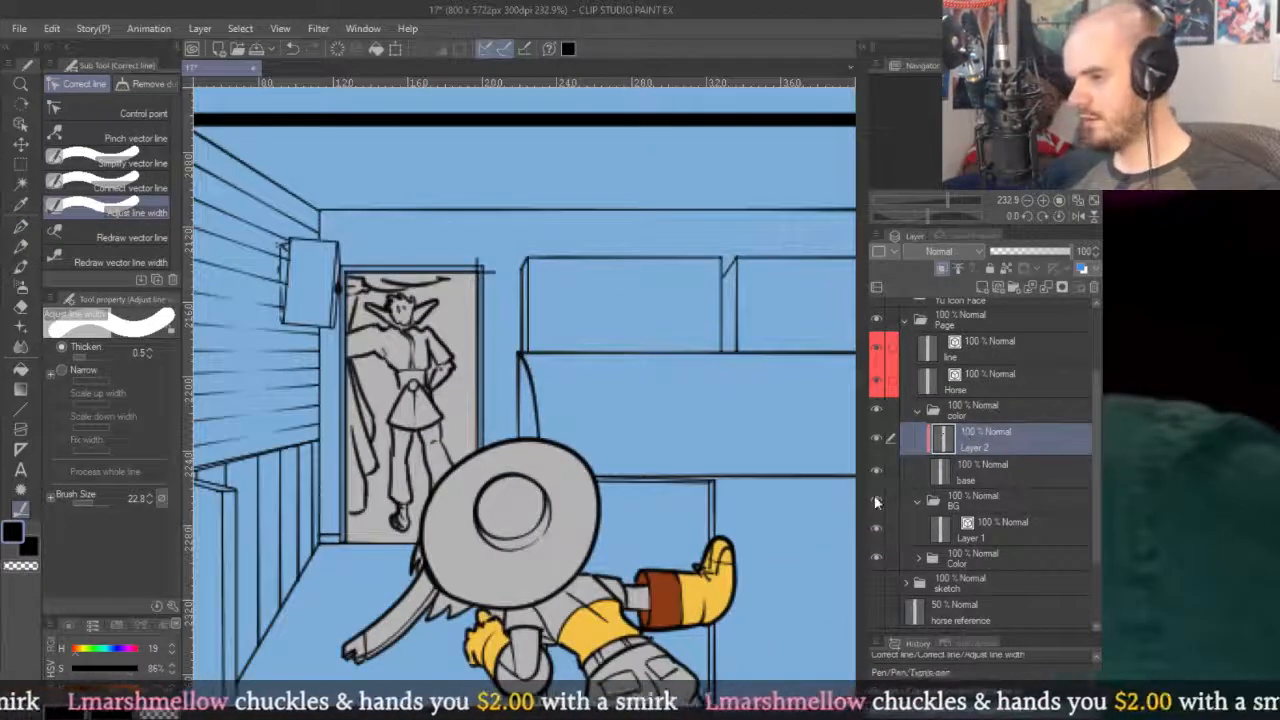
Trim the overshooting lines at the doorway frame's upper corner with the Rough eraser at size 3.0 on the line layer, and delete the leftover stub.
{"action": "scroll", "coordinate": [454, 272], "scroll_direction": "up", "scroll_amount": 5}
{"action": "key", "text": "o"}
{"action": "left_click", "coordinate": [535, 313]}
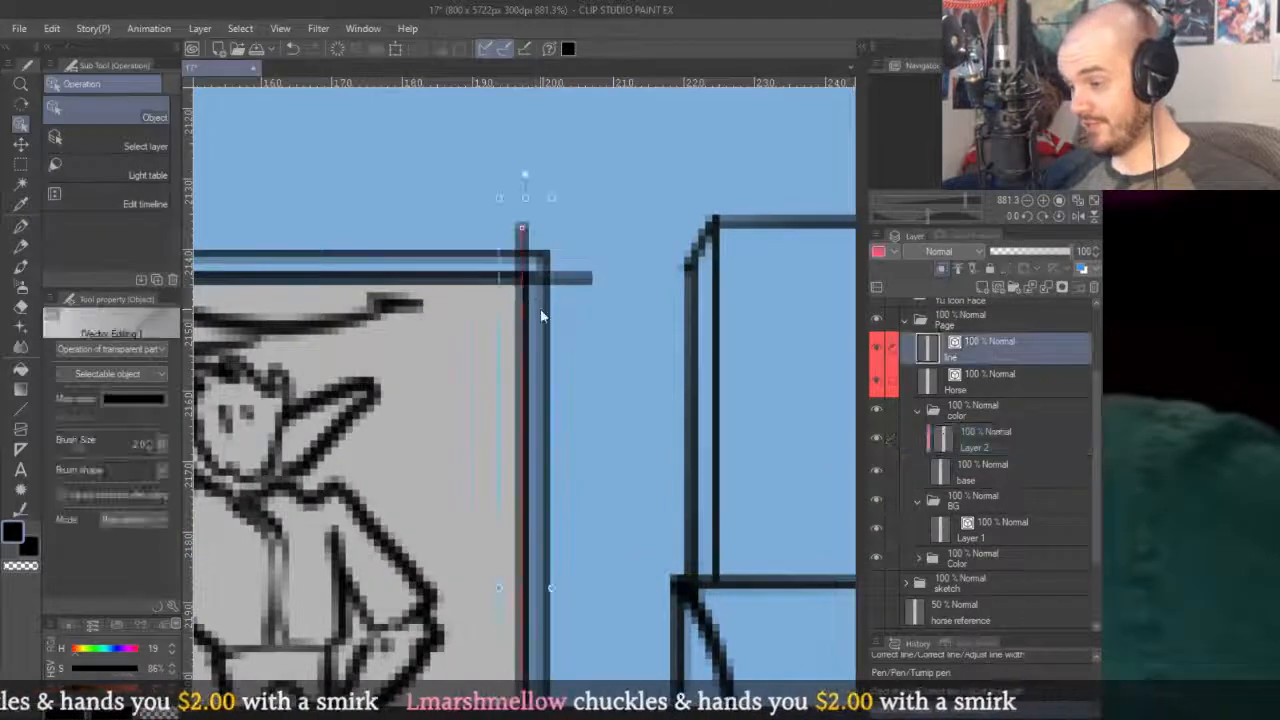
{"action": "left_click", "coordinate": [520, 211]}
{"action": "scroll", "coordinate": [520, 211], "scroll_direction": "up", "scroll_amount": 4}
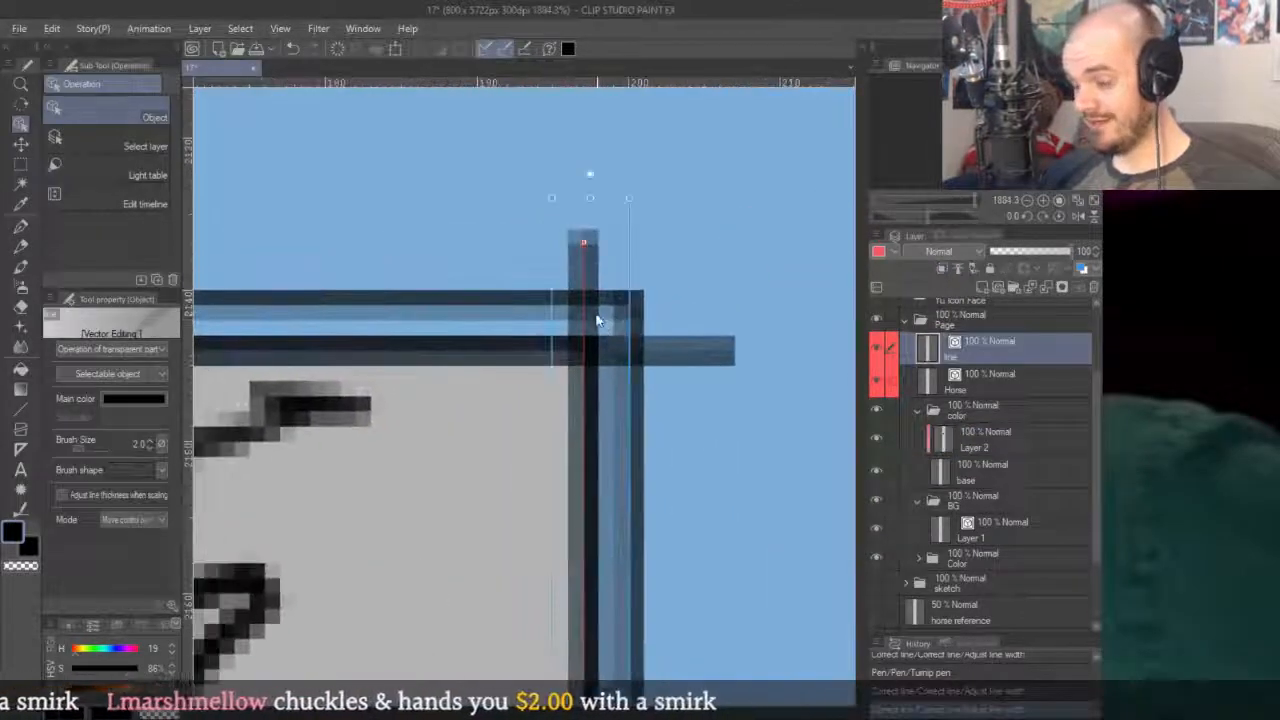
{"action": "key", "text": "e"}
{"action": "key", "text": "bracketleft"}
{"action": "key", "text": "bracketleft"}
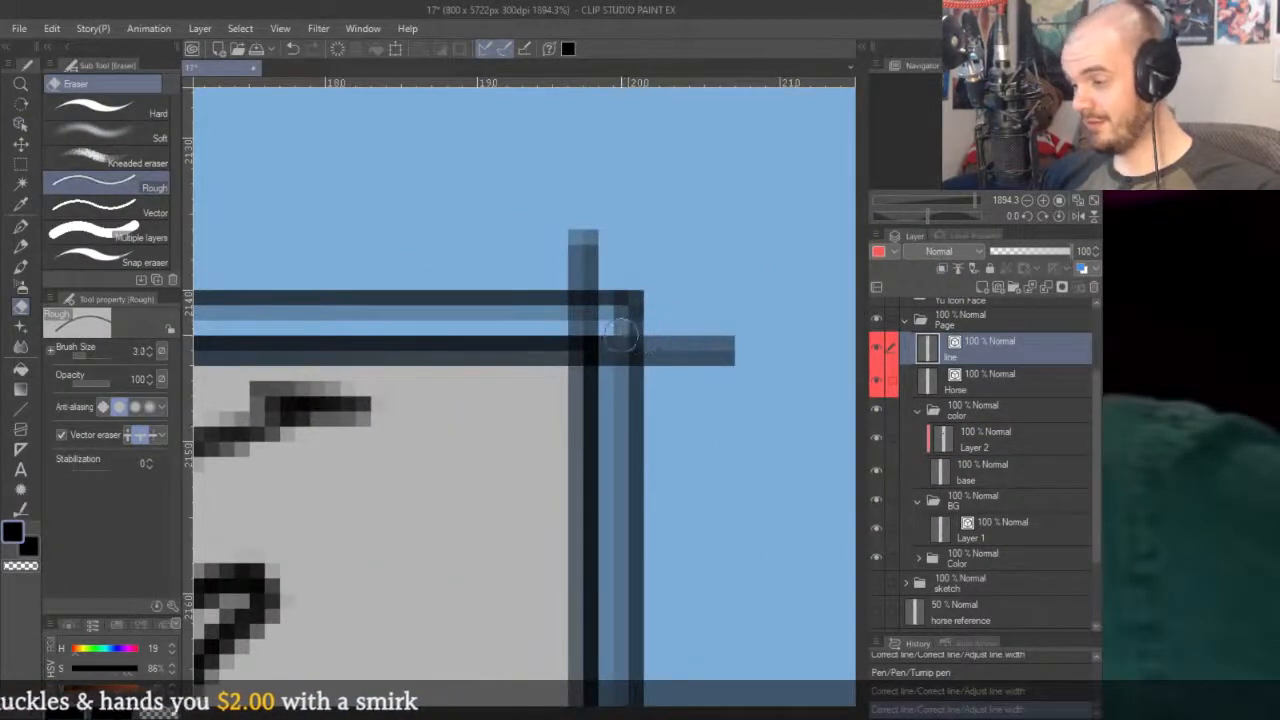
{"action": "mouse_move", "coordinate": [610, 358]}
{"action": "left_mouse_down"}
{"action": "mouse_move", "coordinate": [608, 323]}
{"action": "mouse_move", "coordinate": [580, 320]}
{"action": "mouse_move", "coordinate": [610, 350]}
{"action": "mouse_move", "coordinate": [647, 285]}
{"action": "left_mouse_up"}
{"action": "key", "text": "o"}
{"action": "left_click", "coordinate": [590, 266]}
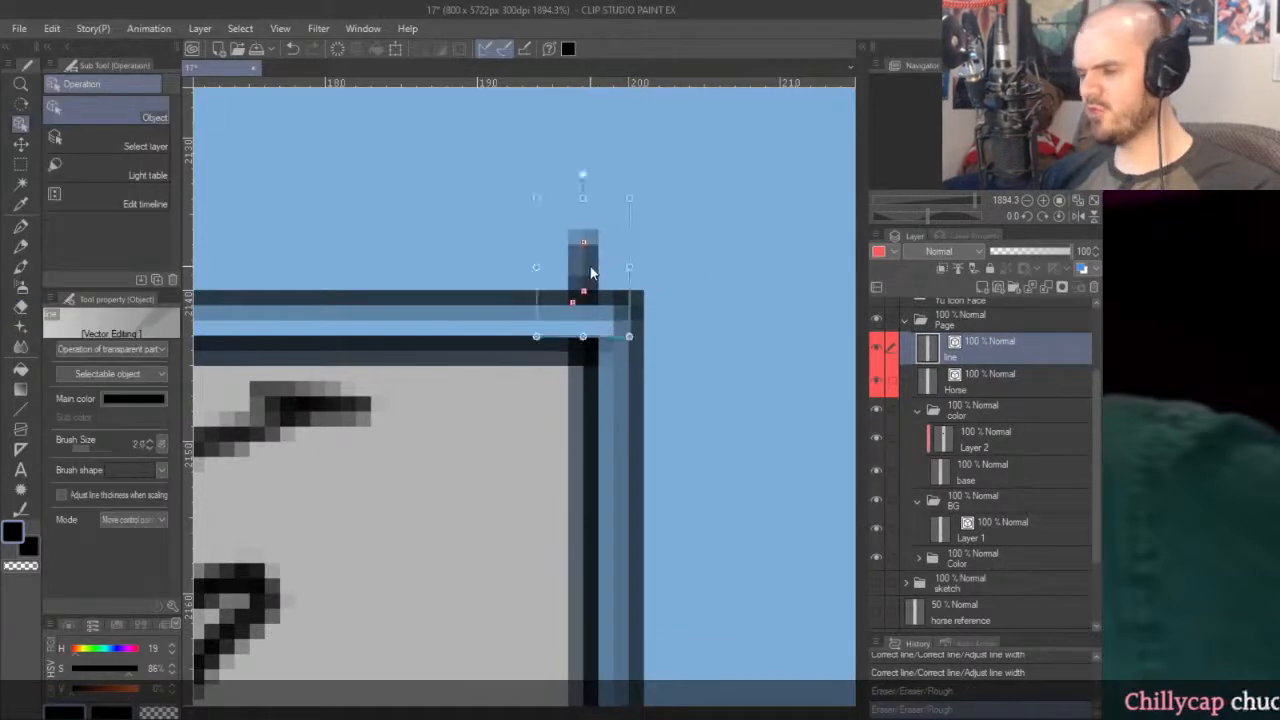
{"action": "scroll", "coordinate": [590, 266], "scroll_direction": "down", "scroll_amount": 10}
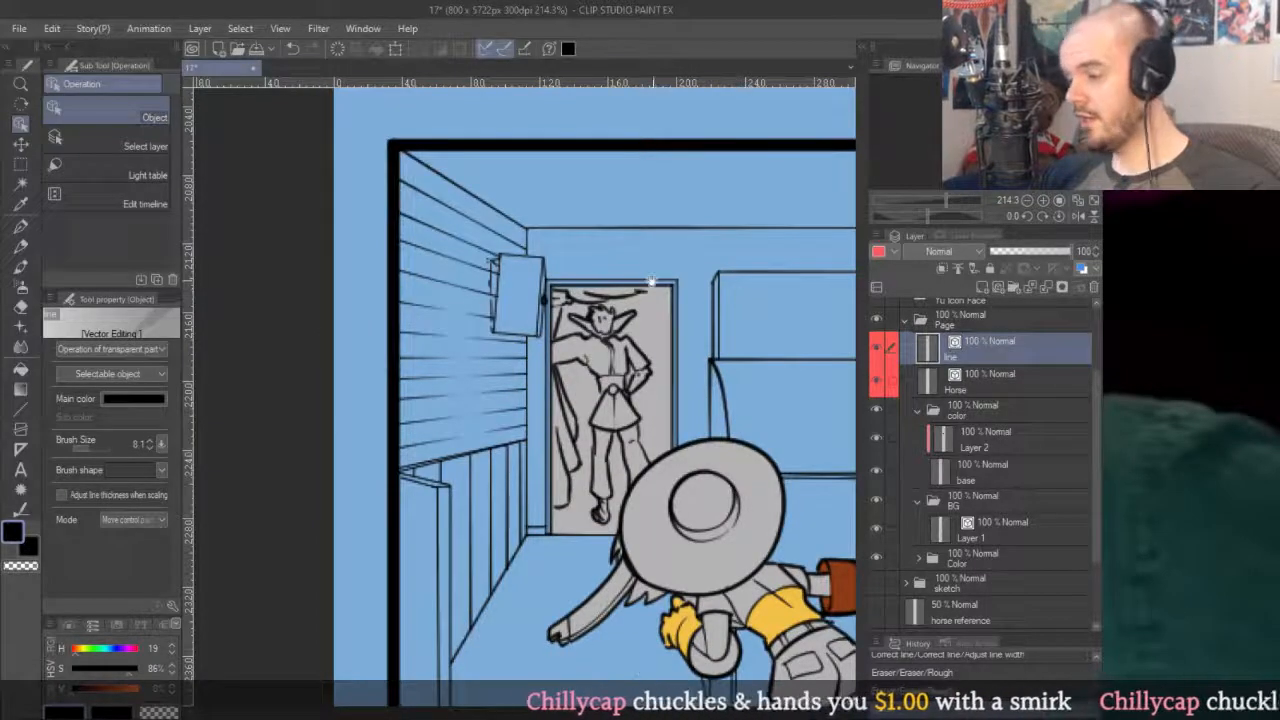
{"action": "scroll", "coordinate": [656, 282], "scroll_direction": "down", "scroll_amount": 3}
{"action": "key", "text": "p"}
{"action": "scroll", "coordinate": [606, 183], "scroll_direction": "down", "scroll_amount": 3}
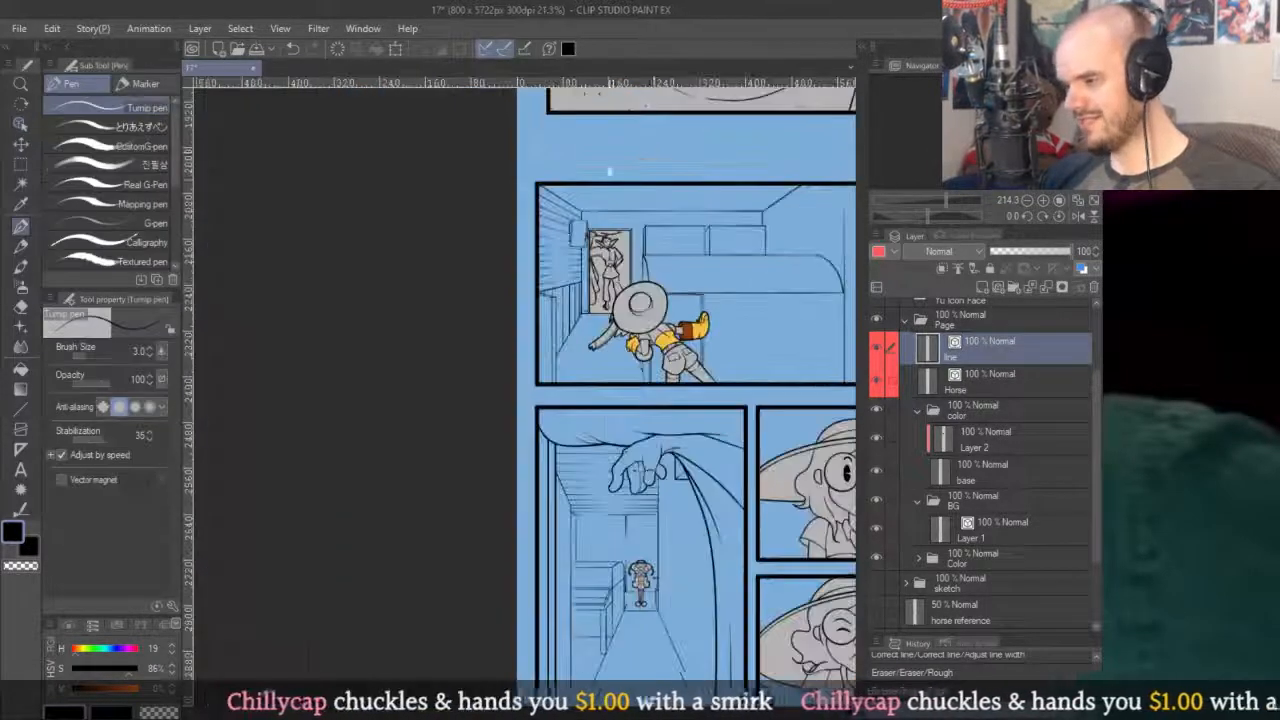
{"action": "scroll", "coordinate": [770, 258], "scroll_direction": "up", "scroll_amount": 2}
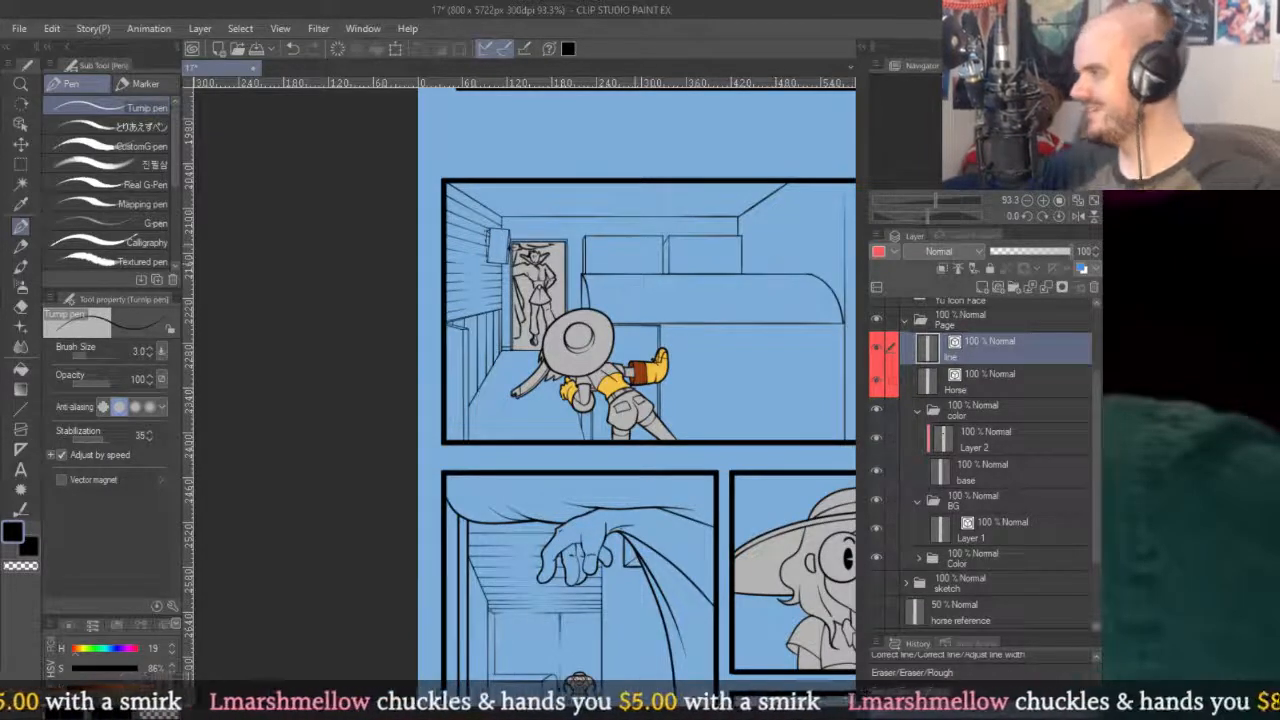
{"action": "left_click_drag", "start_coordinate": [686, 294], "coordinate": [643, 287]}
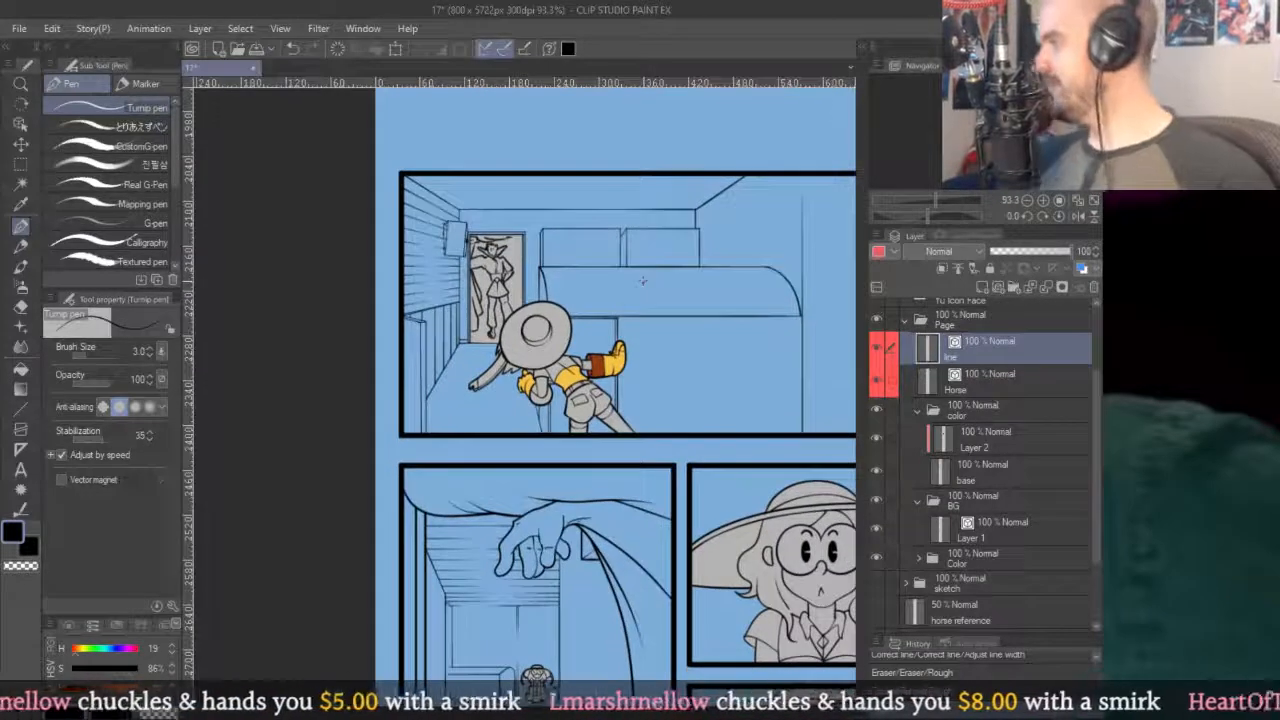
{"action": "left_click_drag", "start_coordinate": [705, 265], "coordinate": [663, 275]}
Fill the cuff of the character's bent-arm glove on Layer 2 with the brown sampled from the raised glove's cuff, referring to other layers.
{"action": "key", "text": "g"}
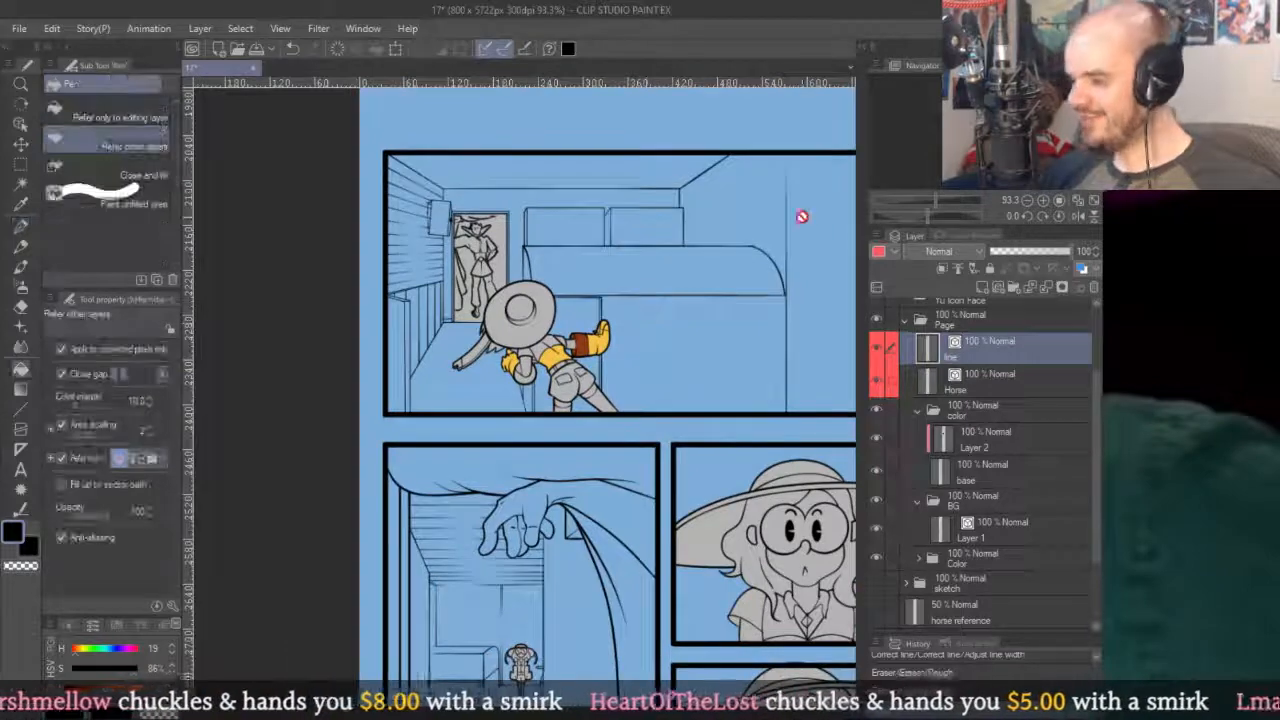
{"action": "left_click", "coordinate": [970, 440]}
{"action": "scroll", "coordinate": [553, 327], "scroll_direction": "up", "scroll_amount": 1}
{"action": "scroll", "coordinate": [490, 365], "scroll_direction": "up", "scroll_amount": 3}
{"action": "left_click", "coordinate": [637, 380], "text": "alt"}
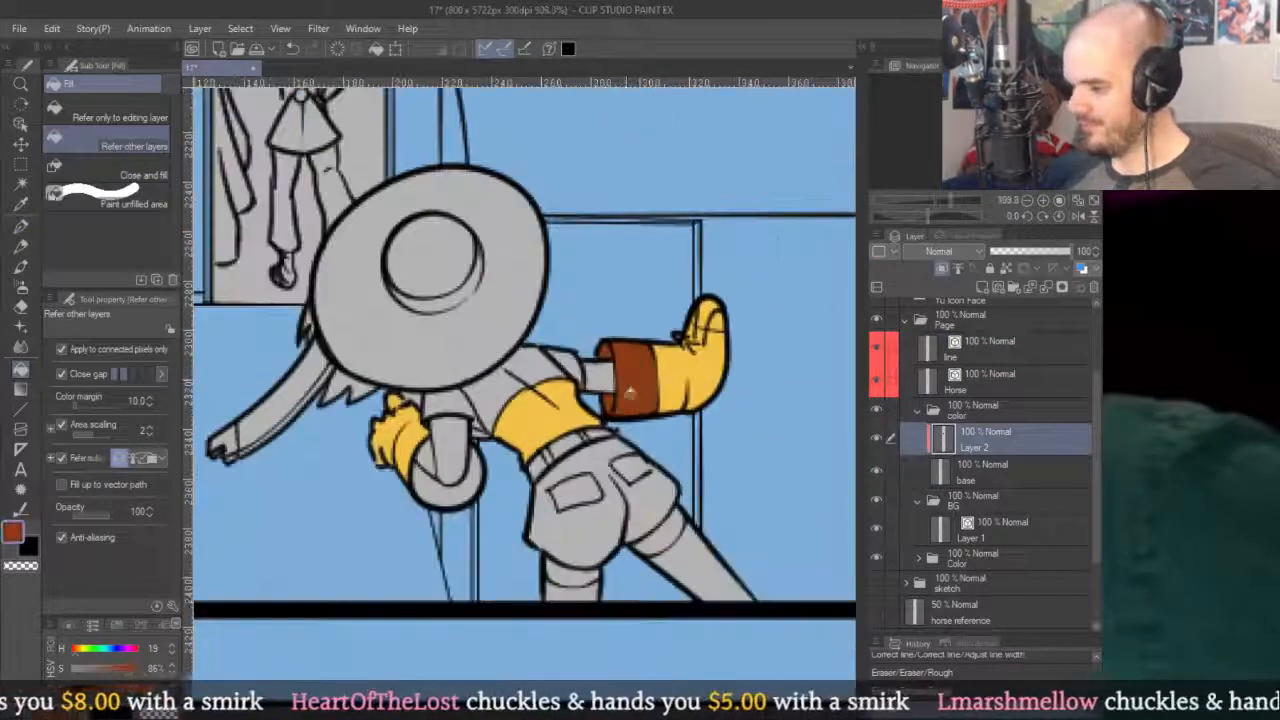
{"action": "scroll", "coordinate": [600, 400], "scroll_direction": "up", "scroll_amount": 4}
{"action": "left_click", "coordinate": [500, 401]}
{"action": "left_click", "coordinate": [508, 364]}
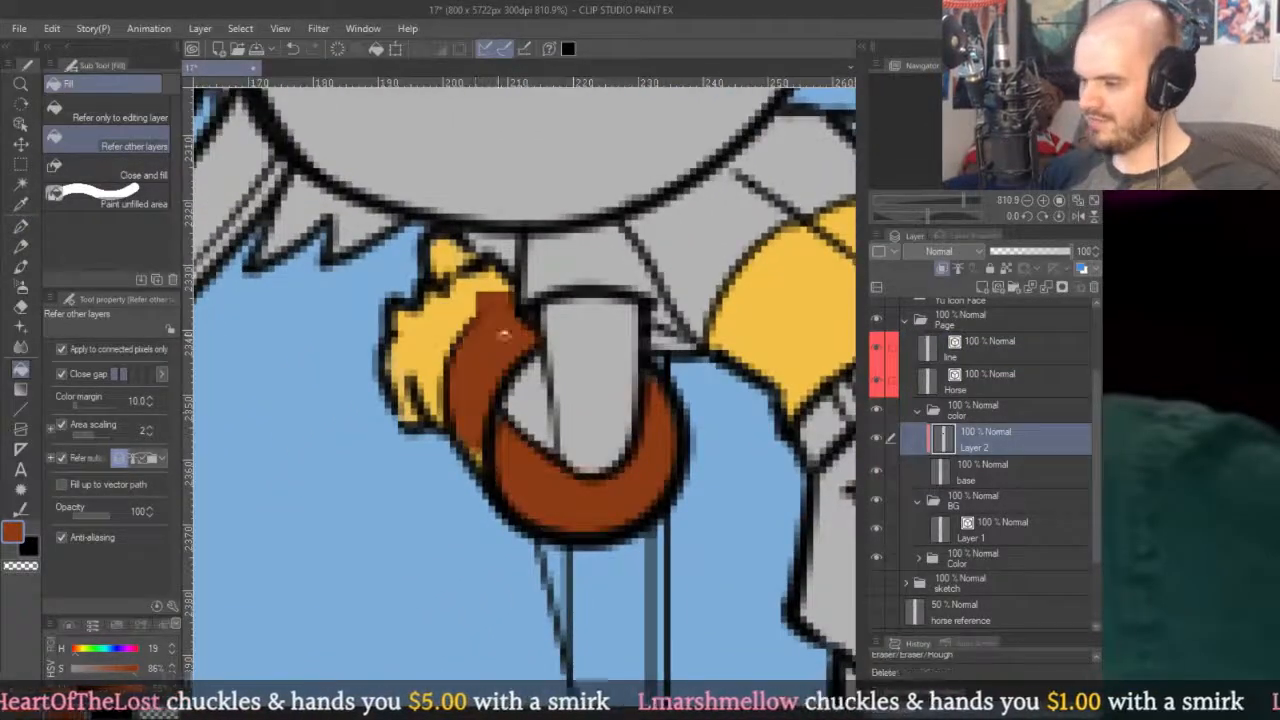
Paint over the brown spill on the bent-arm glove in its own yellow with the Turnip pen at size 3.0, and resample the cuff's brown.
{"action": "key", "text": "p"}
{"action": "scroll", "coordinate": [455, 345], "scroll_direction": "up", "scroll_amount": 3}
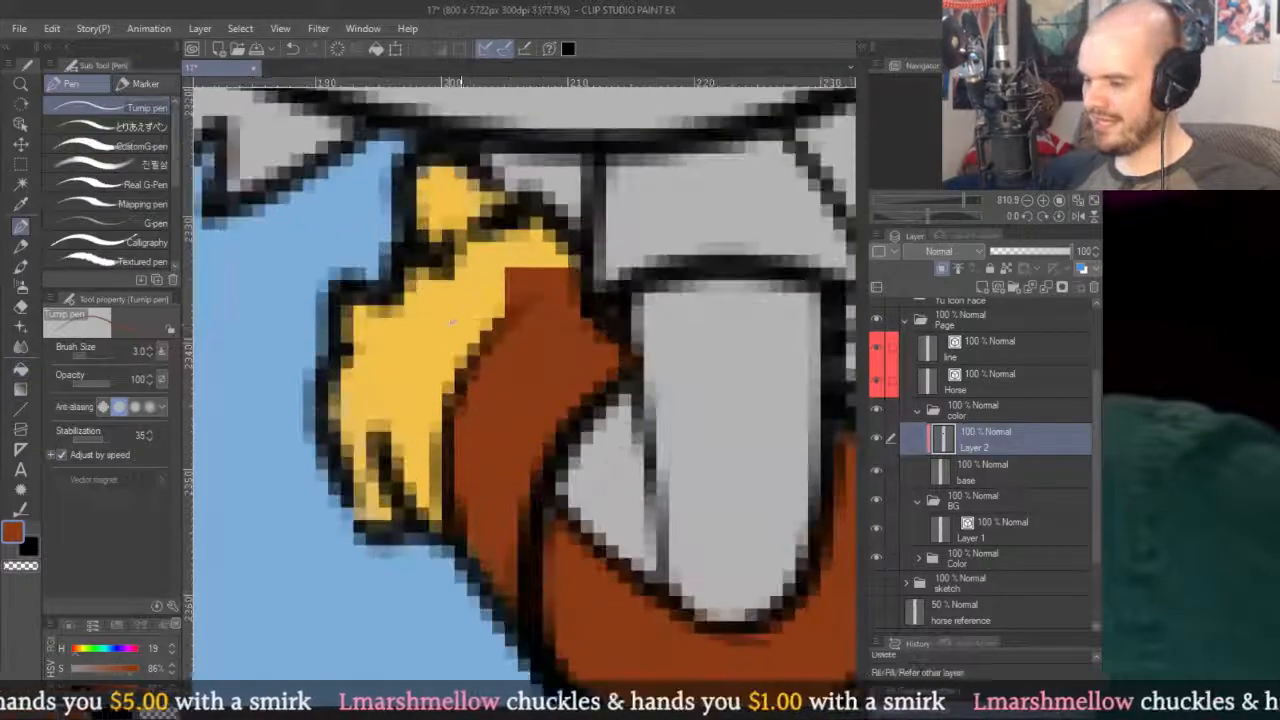
{"action": "left_click", "coordinate": [470, 340], "text": "alt"}
{"action": "mouse_move", "coordinate": [485, 335]}
{"action": "left_mouse_down"}
{"action": "mouse_move", "coordinate": [580, 265]}
{"action": "mouse_move", "coordinate": [540, 285]}
{"action": "left_mouse_up"}
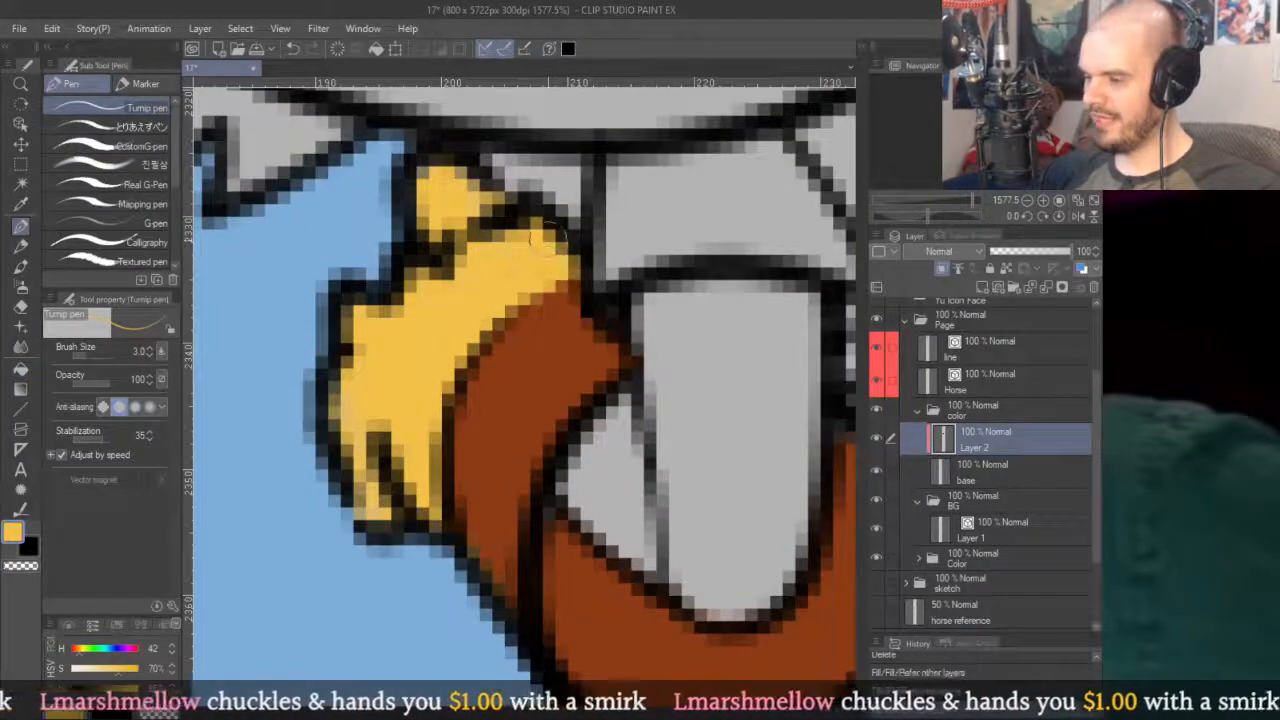
{"action": "scroll", "coordinate": [548, 233], "scroll_direction": "down", "scroll_amount": 5}
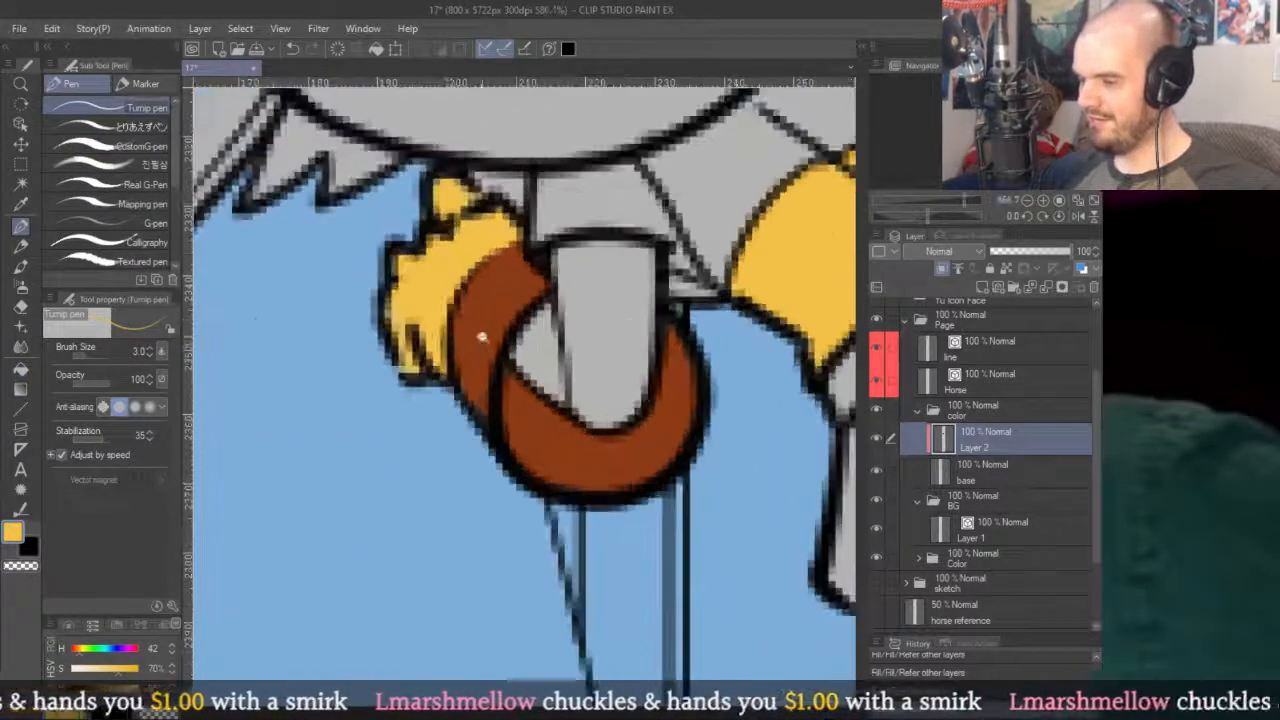
{"action": "left_click", "coordinate": [481, 341], "text": "alt"}
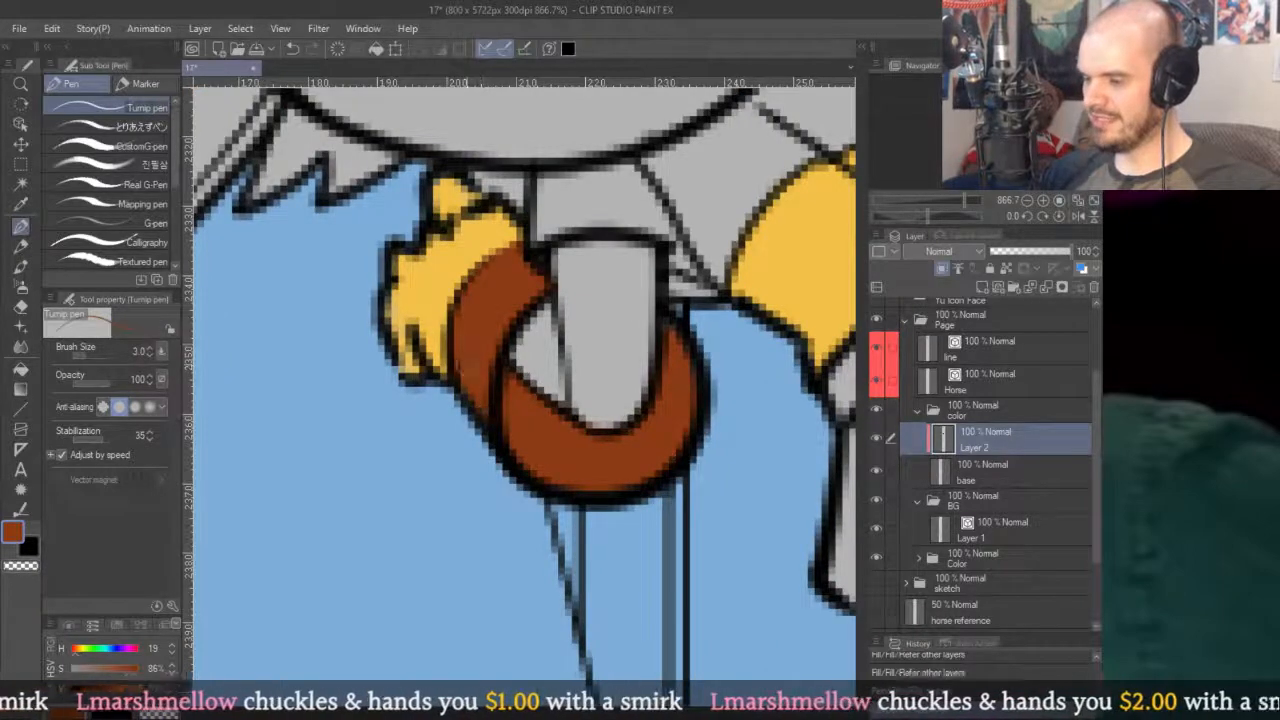
Adjust the vector outline of the raised glove's cuff opening on the line layer, and delete the short stray line just below the arm.
{"action": "scroll", "coordinate": [459, 375], "scroll_direction": "down", "scroll_amount": 10}
{"action": "scroll", "coordinate": [668, 314], "scroll_direction": "up", "scroll_amount": 8}
{"action": "scroll", "coordinate": [524, 420], "scroll_direction": "up", "scroll_amount": 2}
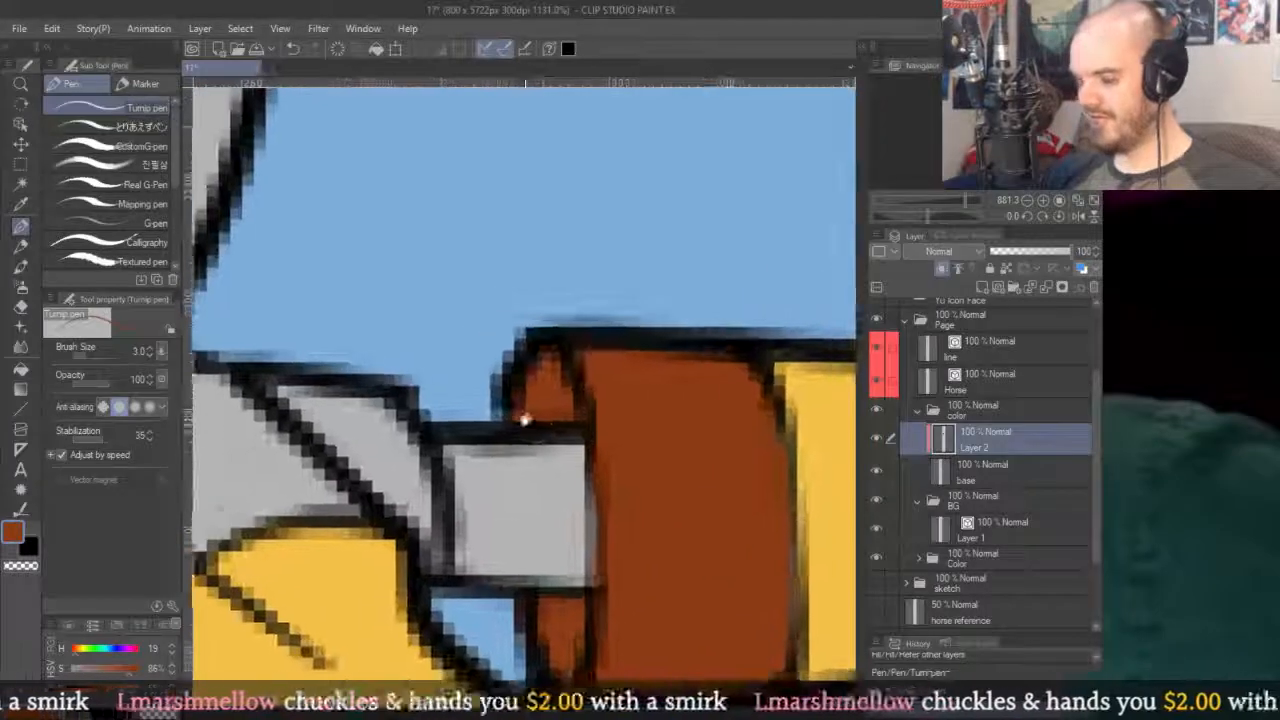
{"action": "scroll", "coordinate": [524, 420], "scroll_direction": "up", "scroll_amount": 1}
{"action": "key", "text": "o"}
{"action": "left_click", "coordinate": [516, 430]}
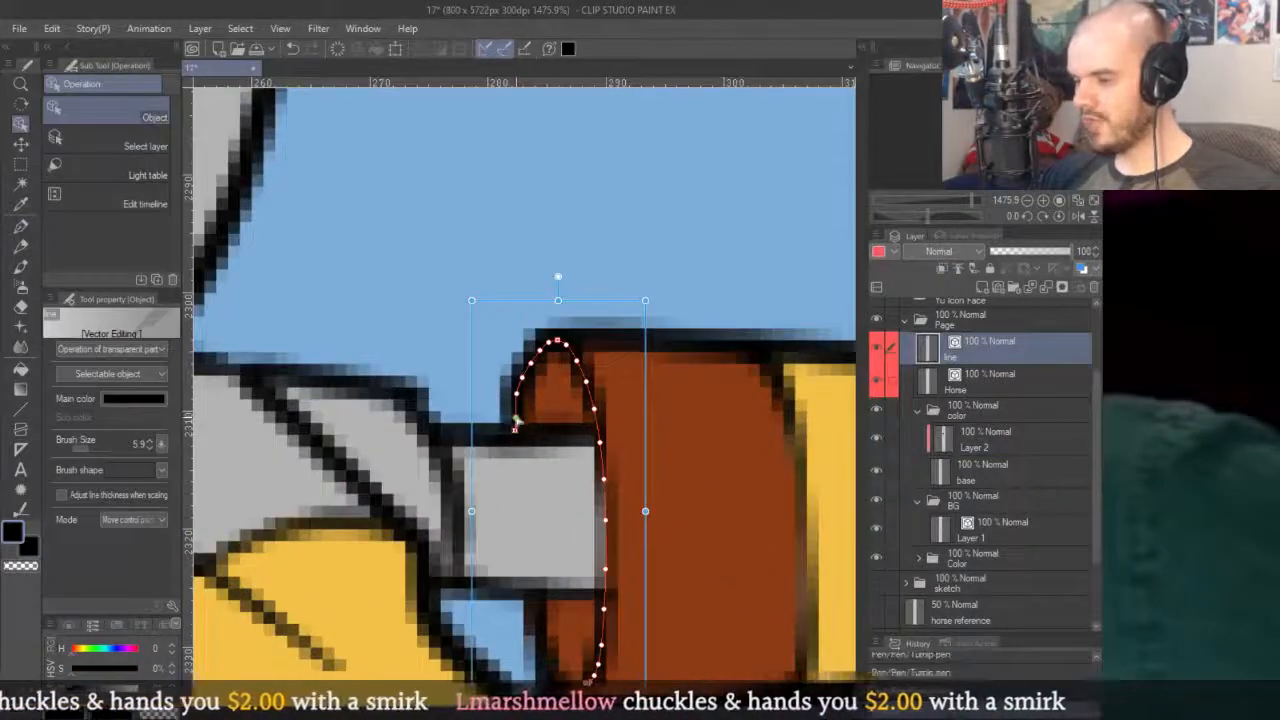
{"action": "scroll", "coordinate": [515, 423], "scroll_direction": "down", "scroll_amount": 2}
{"action": "left_click", "coordinate": [521, 512]}
{"action": "left_click_drag", "start_coordinate": [519, 470], "coordinate": [538, 450]}
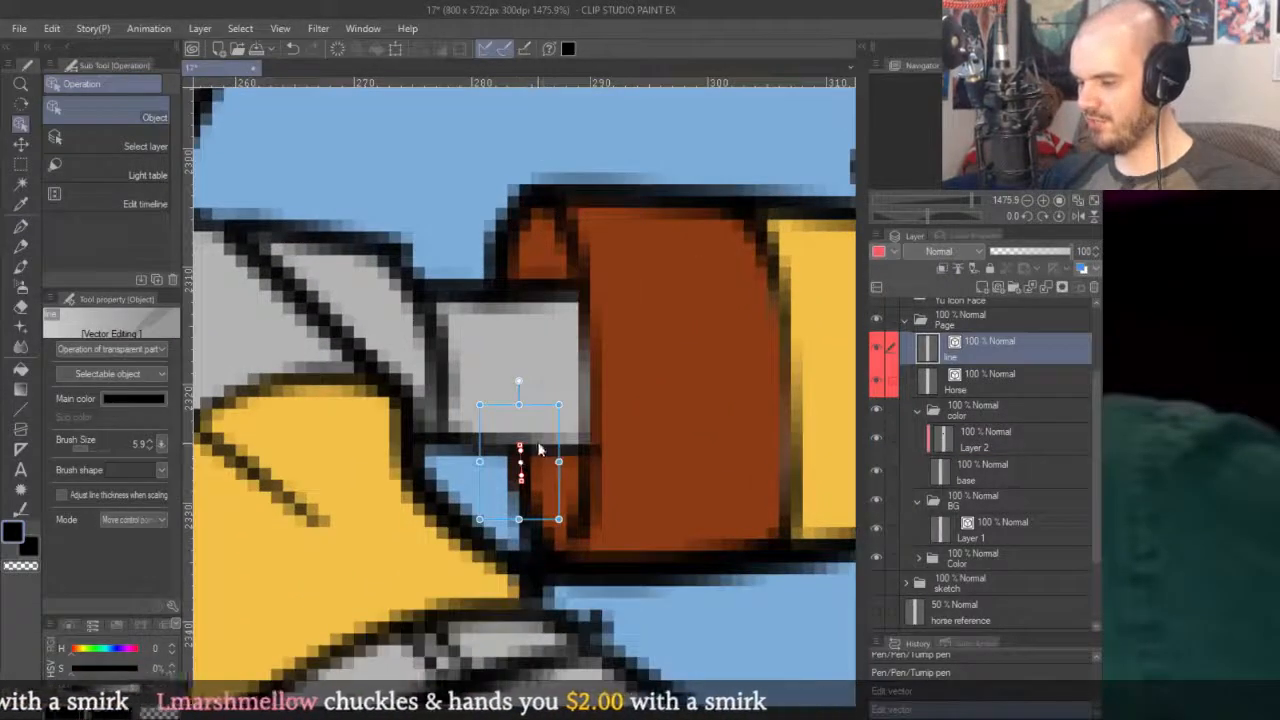
{"action": "key", "text": "Delete"}
Reshape the curved edge of the cuff opening below the arm, extending its ends to meet the arm line and the cuff's lower outline.
{"action": "key", "text": "ctrl+z"}
{"action": "key", "text": "ctrl+z"}
{"action": "key", "text": "ctrl+z"}
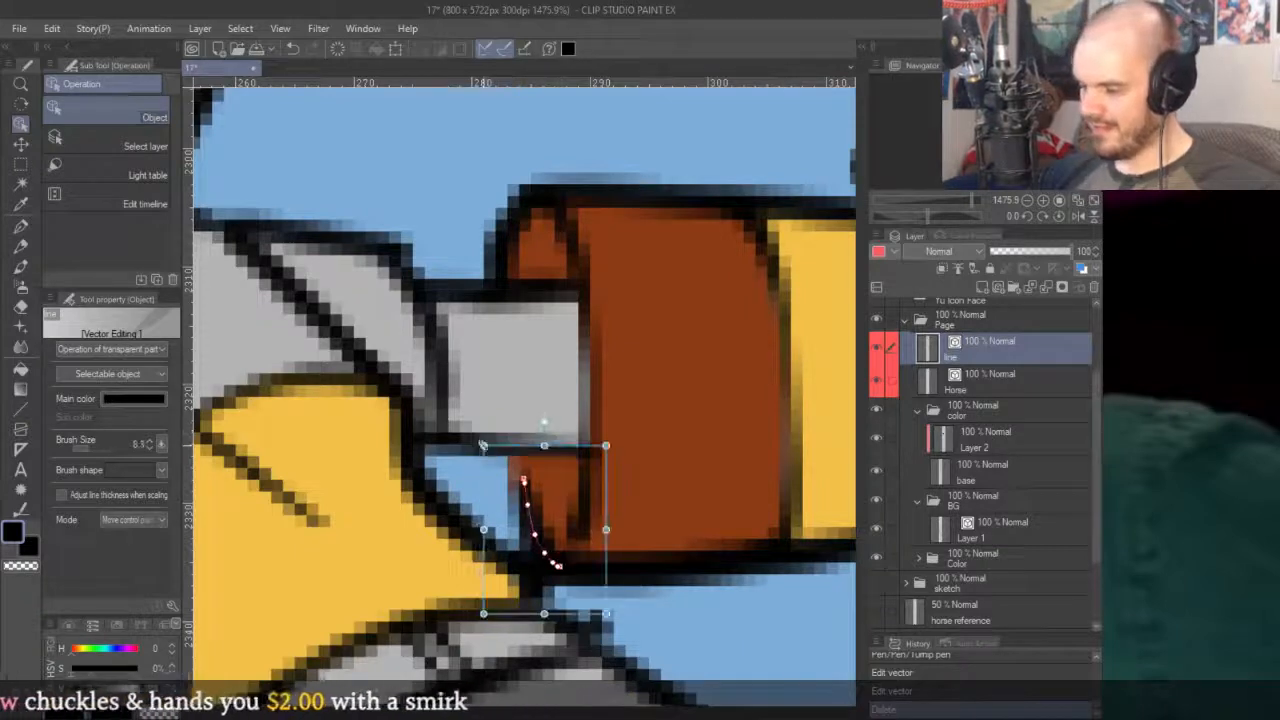
{"action": "key", "text": "ctrl+y"}
{"action": "key", "text": "ctrl+y"}
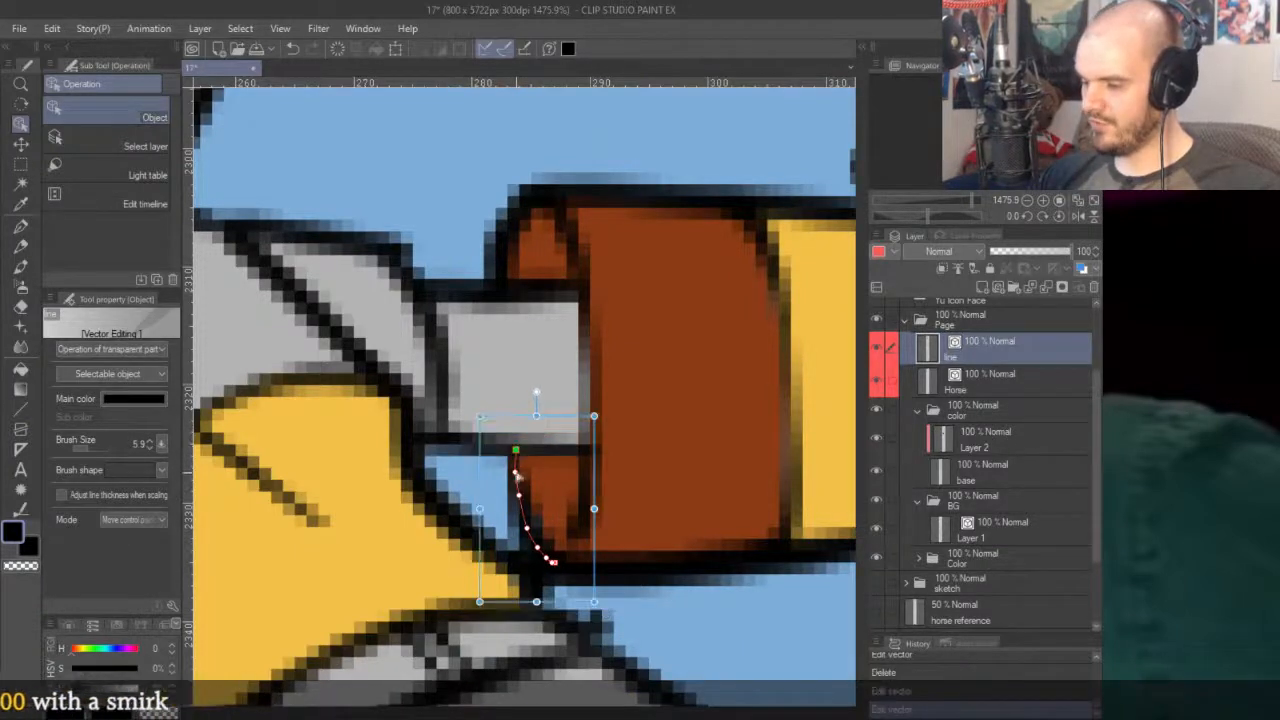
{"action": "key", "text": "ctrl+y"}
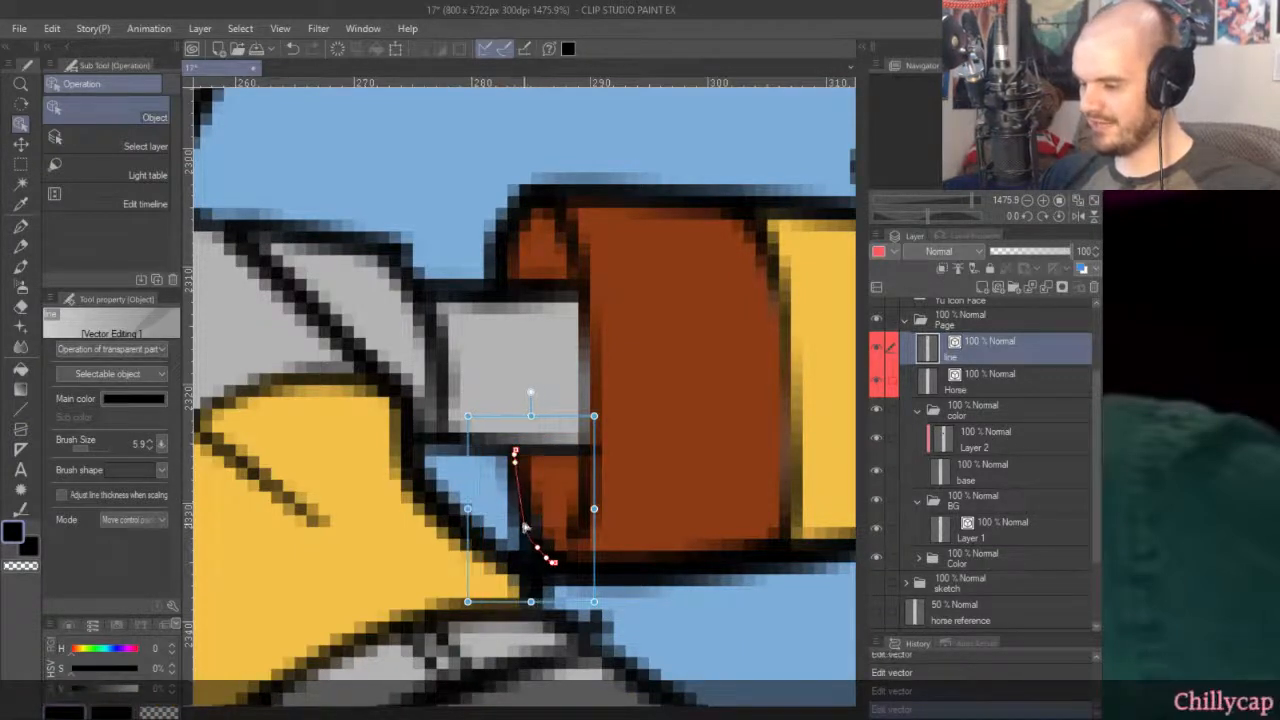
{"action": "key", "text": "ctrl+y"}
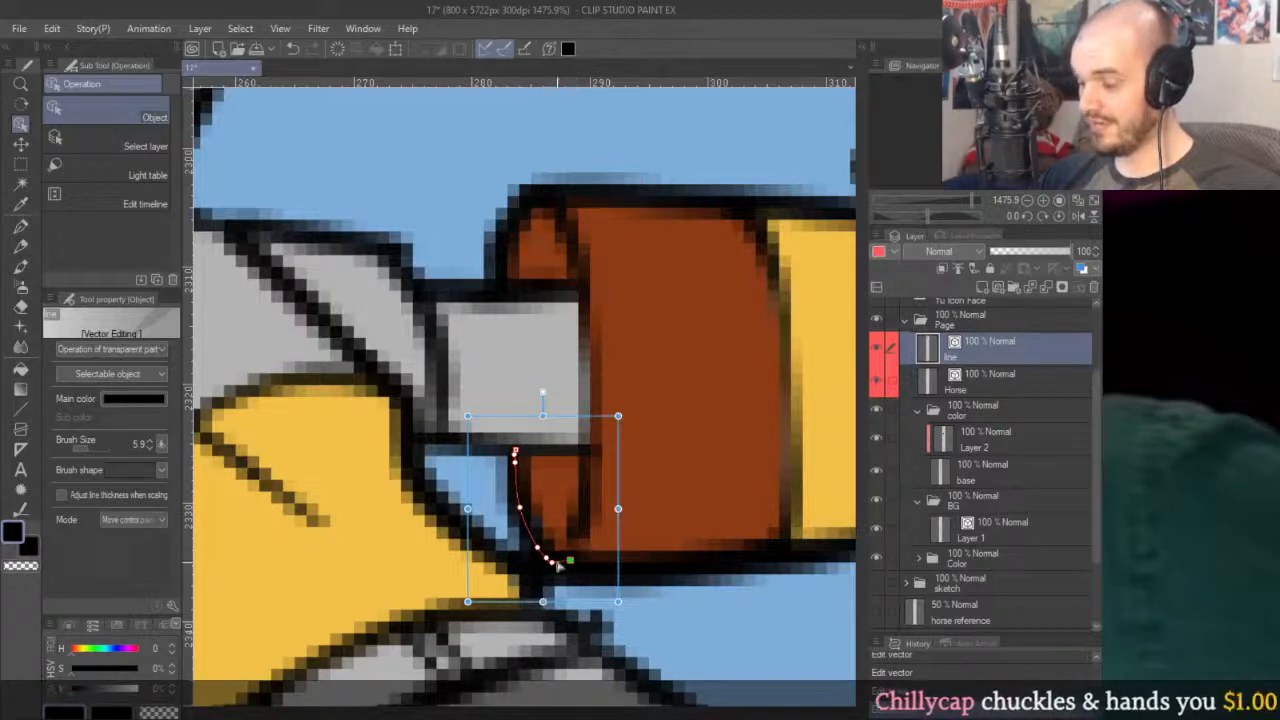
{"action": "key", "text": "ctrl+y"}
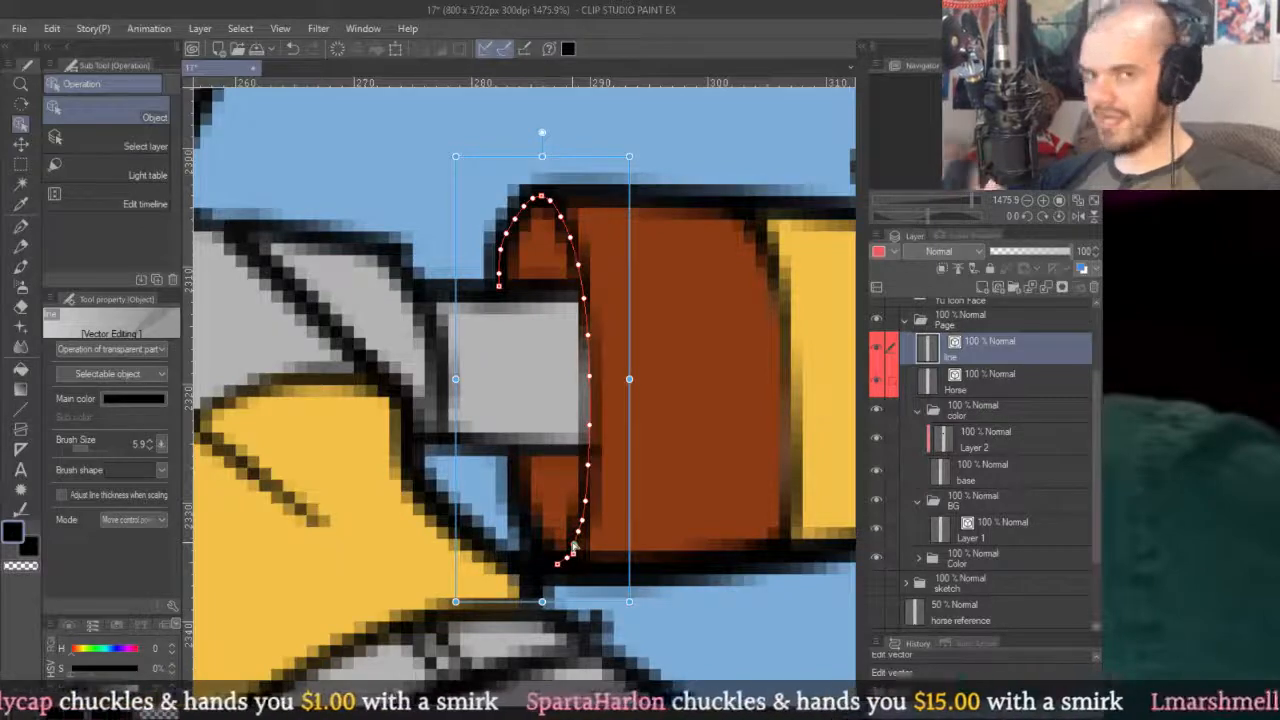
{"action": "key", "text": "ctrl+d"}
{"action": "scroll", "coordinate": [572, 543], "scroll_direction": "down", "scroll_amount": 10}
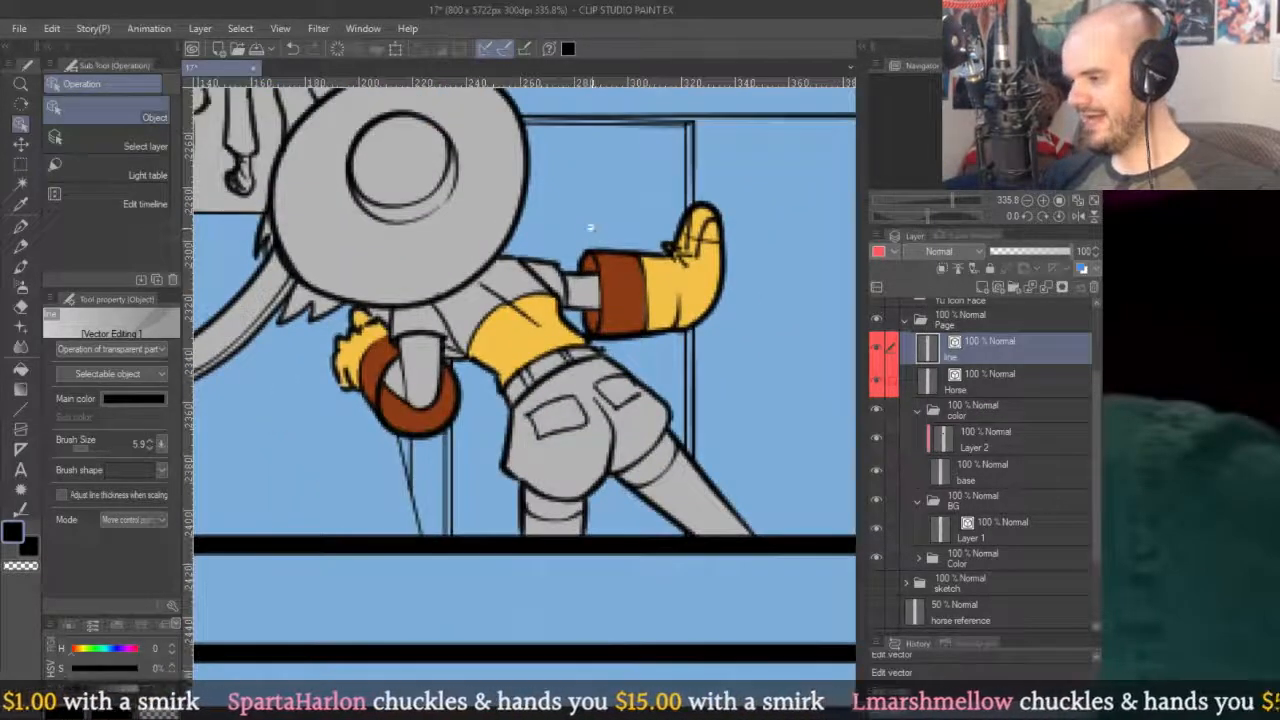
{"action": "scroll", "coordinate": [594, 229], "scroll_direction": "down", "scroll_amount": 2}
Paint brown over the crease at the base of the raised glove's fingers on Layer 2 with the Turnip pen at size 3.0.
{"action": "scroll", "coordinate": [640, 230], "scroll_direction": "up", "scroll_amount": 2}
{"action": "key", "text": "p"}
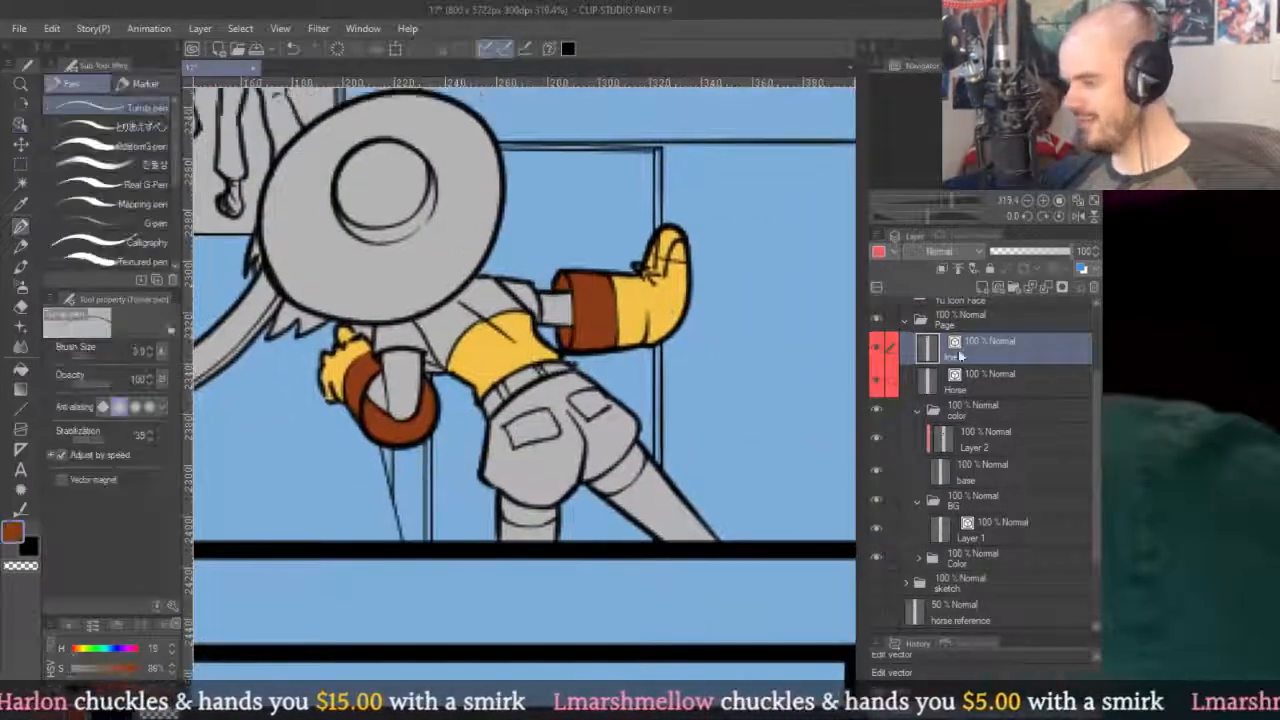
{"action": "left_click", "coordinate": [985, 445]}
{"action": "scroll", "coordinate": [700, 343], "scroll_direction": "down", "scroll_amount": 8}
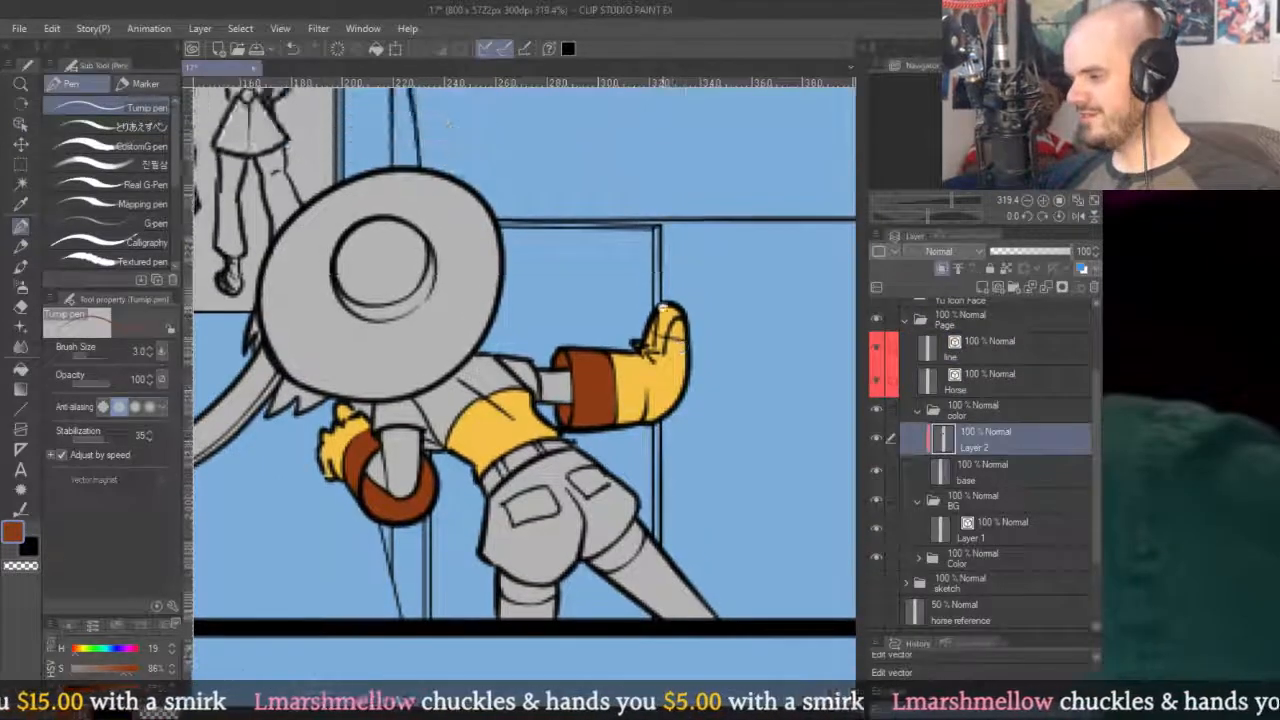
{"action": "scroll", "coordinate": [700, 343], "scroll_direction": "up", "scroll_amount": 2}
{"action": "scroll", "coordinate": [700, 343], "scroll_direction": "up", "scroll_amount": 2}
{"action": "scroll", "coordinate": [660, 341], "scroll_direction": "up", "scroll_amount": 5}
{"action": "scroll", "coordinate": [772, 315], "scroll_direction": "up", "scroll_amount": 6}
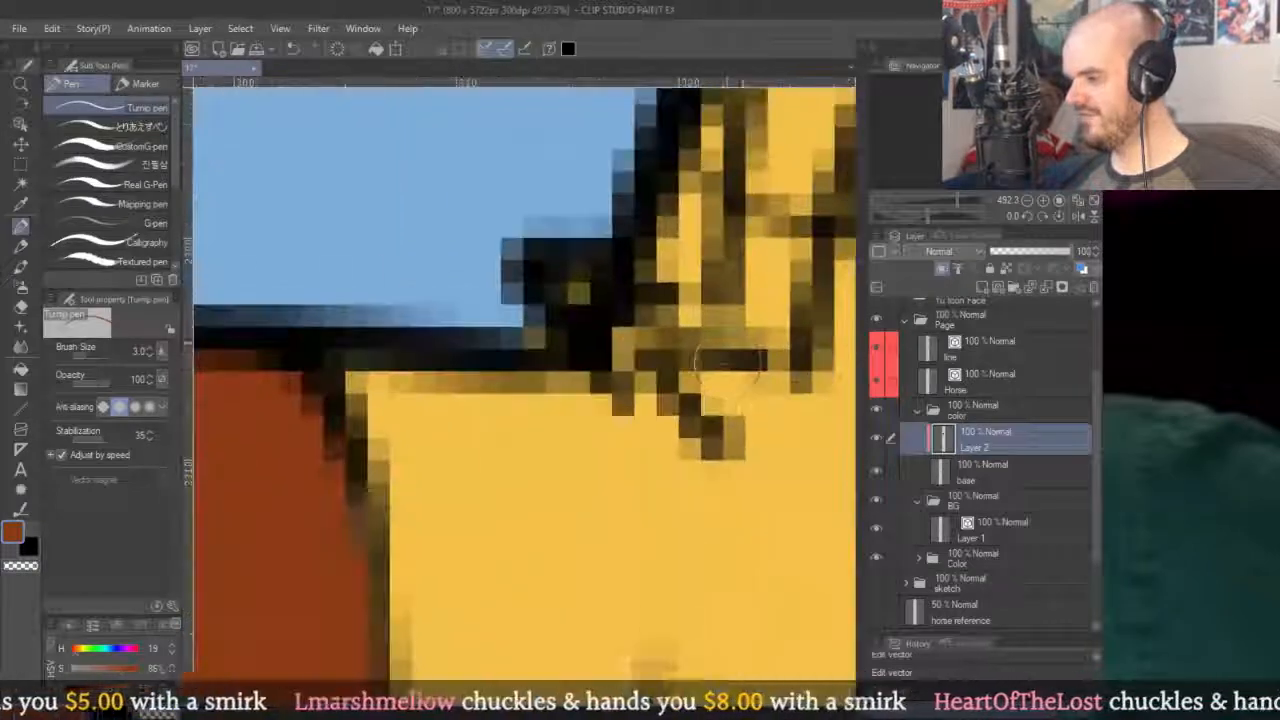
{"action": "mouse_move", "coordinate": [760, 430]}
{"action": "left_mouse_down"}
{"action": "mouse_move", "coordinate": [690, 370]}
{"action": "mouse_move", "coordinate": [785, 395]}
{"action": "left_mouse_up"}
{"action": "scroll", "coordinate": [745, 435], "scroll_direction": "down", "scroll_amount": 8}
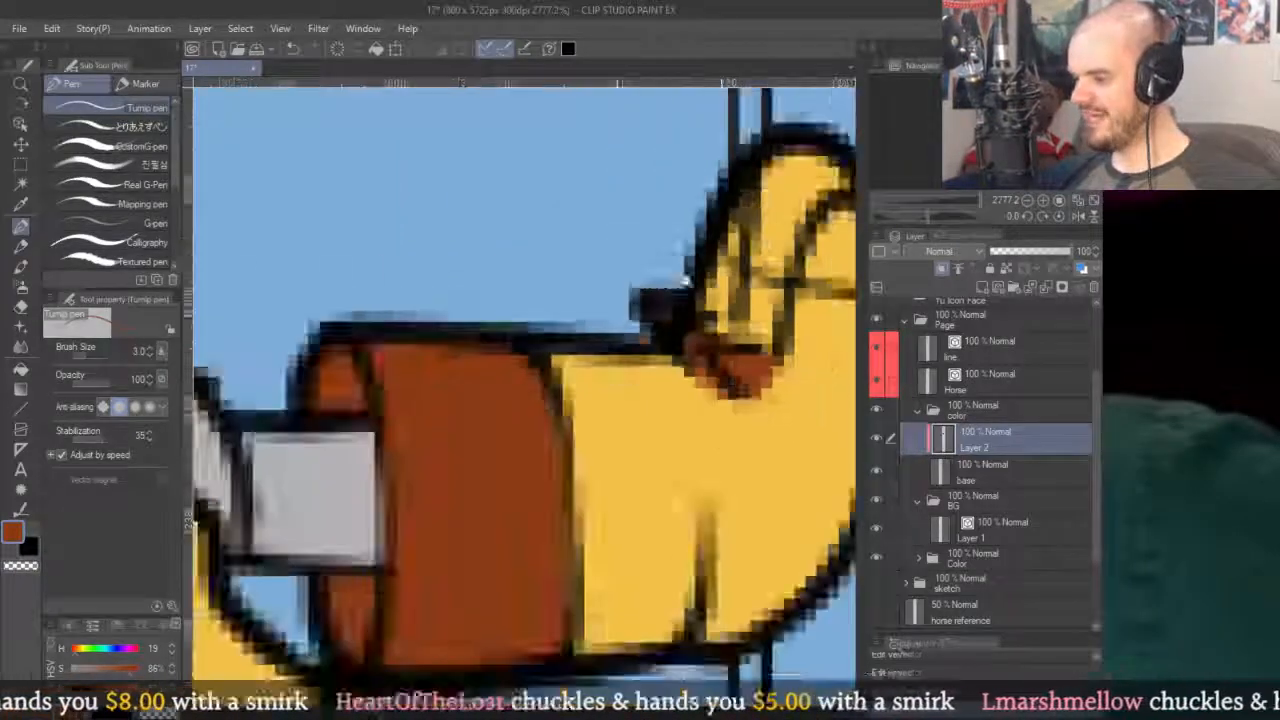
{"action": "scroll", "coordinate": [412, 440], "scroll_direction": "up", "scroll_amount": 7}
{"action": "mouse_move", "coordinate": [389, 405]}
{"action": "left_mouse_down"}
{"action": "mouse_move", "coordinate": [434, 457]}
{"action": "mouse_move", "coordinate": [499, 375]}
{"action": "mouse_move", "coordinate": [489, 382]}
{"action": "mouse_move", "coordinate": [599, 312]}
{"action": "mouse_move", "coordinate": [539, 347]}
{"action": "mouse_move", "coordinate": [564, 302]}
{"action": "mouse_move", "coordinate": [559, 322]}
{"action": "mouse_move", "coordinate": [642, 304]}
{"action": "mouse_move", "coordinate": [743, 253]}
{"action": "mouse_move", "coordinate": [707, 297]}
{"action": "mouse_move", "coordinate": [693, 352]}
{"action": "left_mouse_up"}
{"action": "scroll", "coordinate": [660, 305], "scroll_direction": "down", "scroll_amount": 8}
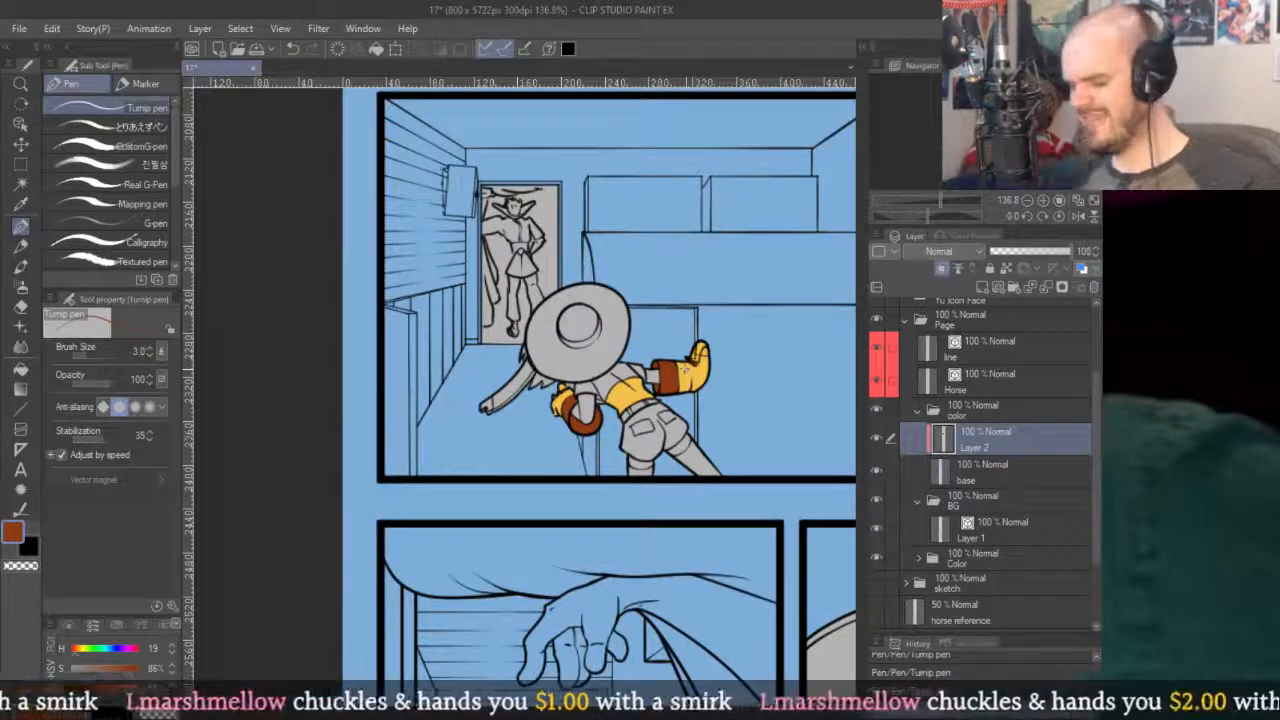
Fill the hat's brim, crown and the crescent beside the crown with the yellow sampled from the glove.
{"action": "key", "text": "g"}
{"action": "left_click", "coordinate": [686, 368], "text": "alt"}
{"action": "scroll", "coordinate": [657, 363], "scroll_direction": "up", "scroll_amount": 5}
{"action": "left_click", "coordinate": [600, 360]}
{"action": "left_click", "coordinate": [673, 421]}
{"action": "left_click", "coordinate": [643, 404]}
{"action": "key", "text": "u"}
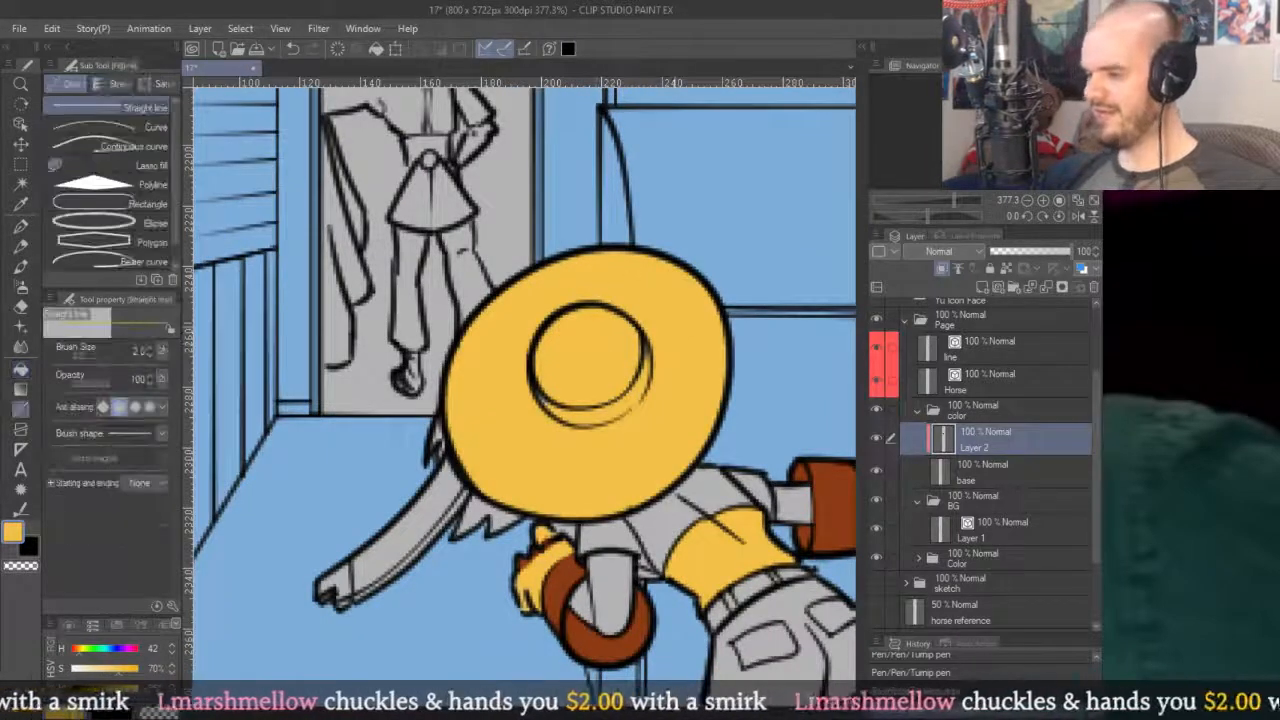
{"action": "left_click", "coordinate": [125, 185]}
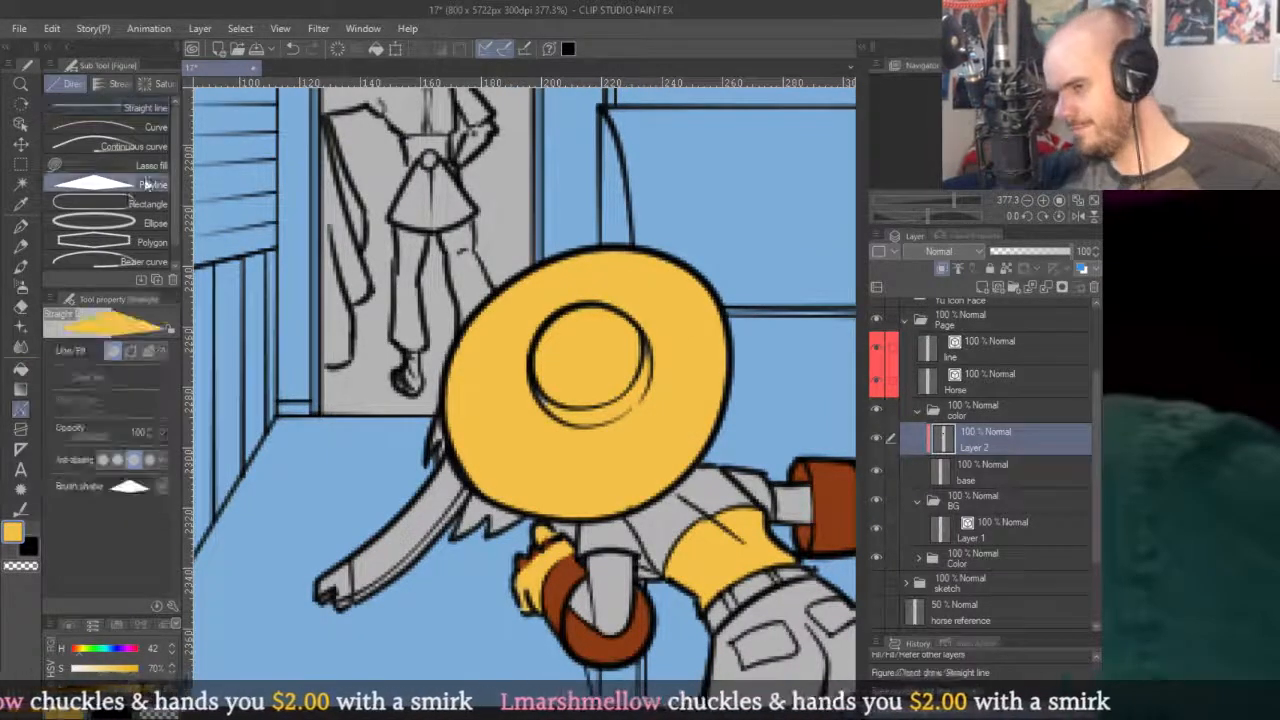
{"action": "left_click", "coordinate": [684, 379]}
{"action": "left_click", "coordinate": [620, 484]}
{"action": "left_click", "coordinate": [653, 295]}
Colour the crescent-shaped band around the hat's crown brown, sampled from the glove cuff, covering its edges with the Turnip pen and filling the interior.
{"action": "left_click", "coordinate": [829, 485], "text": "alt"}
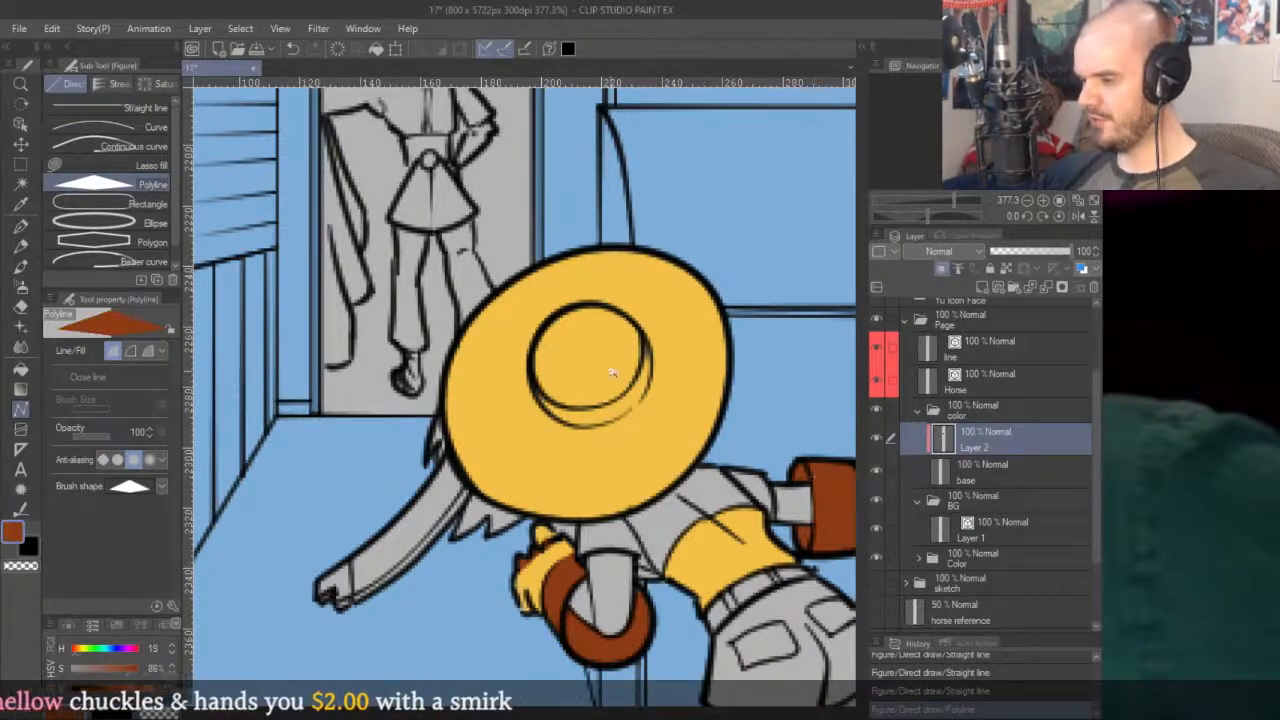
{"action": "left_click_drag", "start_coordinate": [619, 370], "coordinate": [680, 361]}
{"action": "key", "text": "r"}
{"action": "mouse_move", "coordinate": [700, 304]}
{"action": "left_mouse_down"}
{"action": "mouse_move", "coordinate": [582, 544]}
{"action": "mouse_move", "coordinate": [410, 500]}
{"action": "left_mouse_up"}
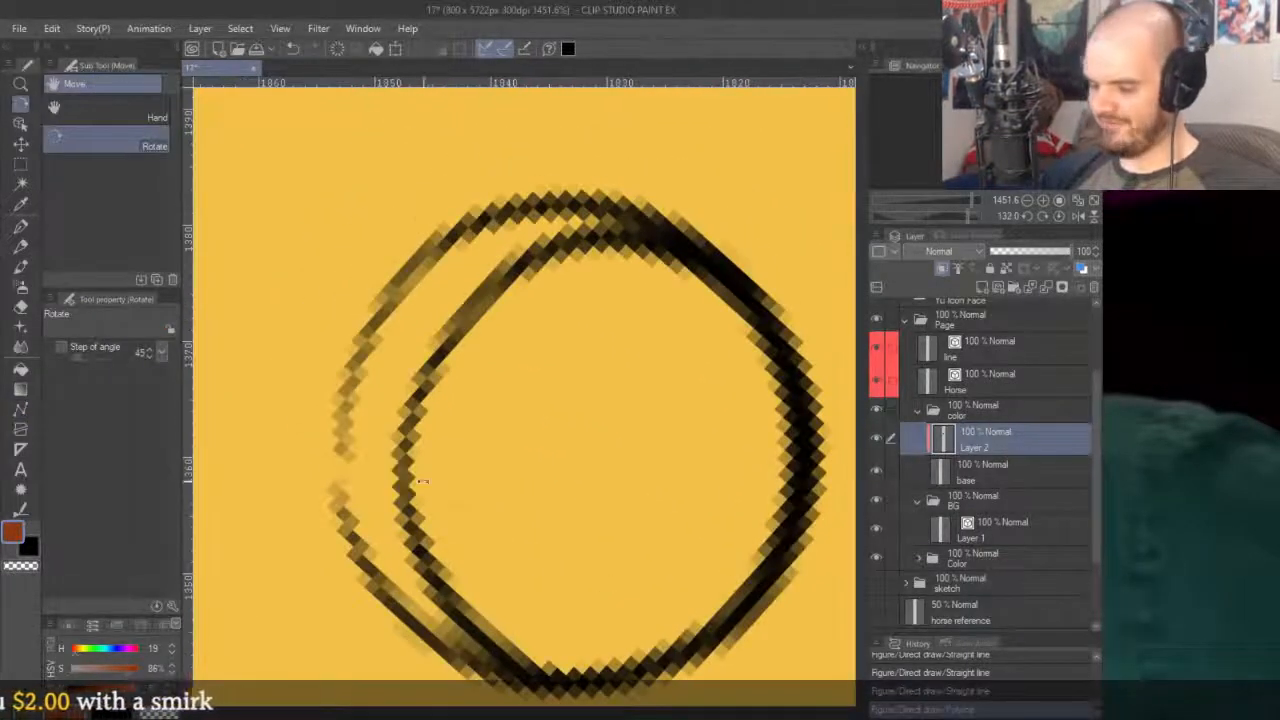
{"action": "key", "text": "p"}
{"action": "mouse_move", "coordinate": [456, 618]}
{"action": "left_mouse_down"}
{"action": "mouse_move", "coordinate": [363, 466]}
{"action": "mouse_move", "coordinate": [418, 299]}
{"action": "mouse_move", "coordinate": [473, 654]}
{"action": "mouse_move", "coordinate": [386, 591]}
{"action": "mouse_move", "coordinate": [350, 298]}
{"action": "left_mouse_up"}
{"action": "key", "text": "ctrl+z"}
{"action": "key", "text": "ctrl+z"}
{"action": "mouse_move", "coordinate": [481, 655]}
{"action": "left_mouse_down"}
{"action": "mouse_move", "coordinate": [340, 462]}
{"action": "mouse_move", "coordinate": [347, 395]}
{"action": "mouse_move", "coordinate": [353, 410]}
{"action": "mouse_move", "coordinate": [370, 330]}
{"action": "mouse_move", "coordinate": [425, 245]}
{"action": "mouse_move", "coordinate": [568, 230]}
{"action": "left_mouse_up"}
{"action": "key", "text": "g"}
{"action": "left_click", "coordinate": [457, 290]}
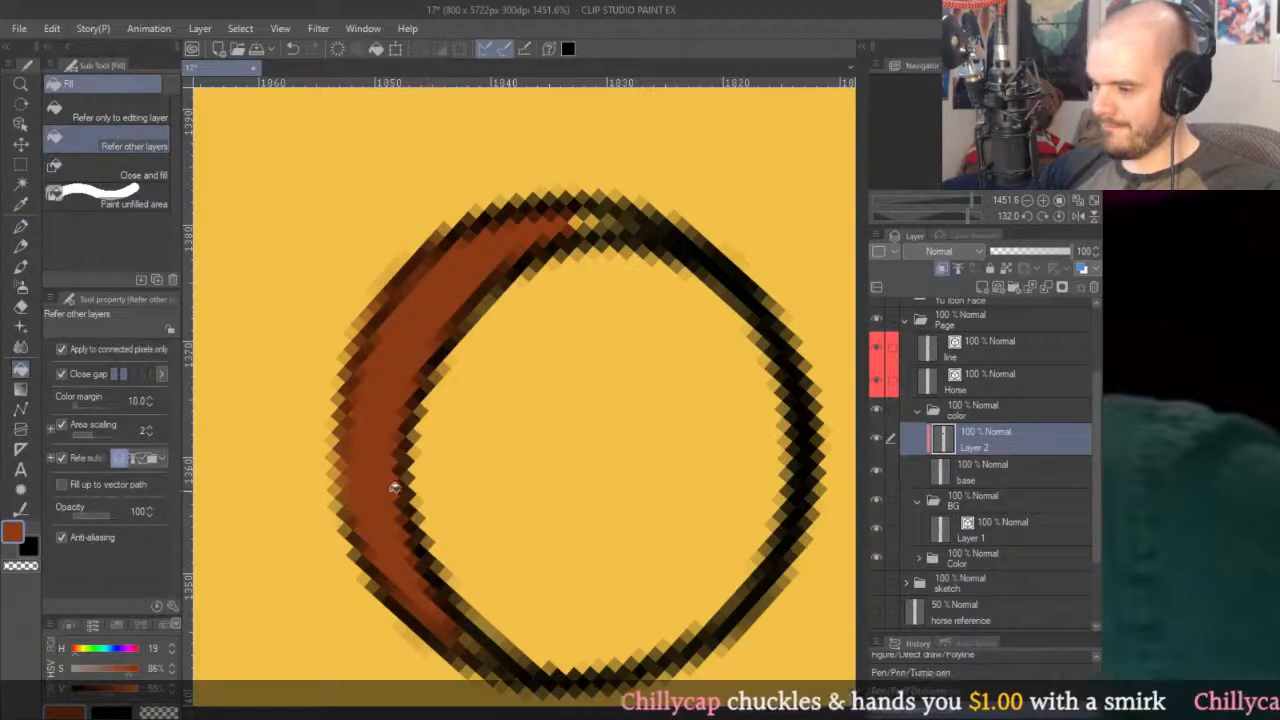
{"action": "key", "text": "p"}
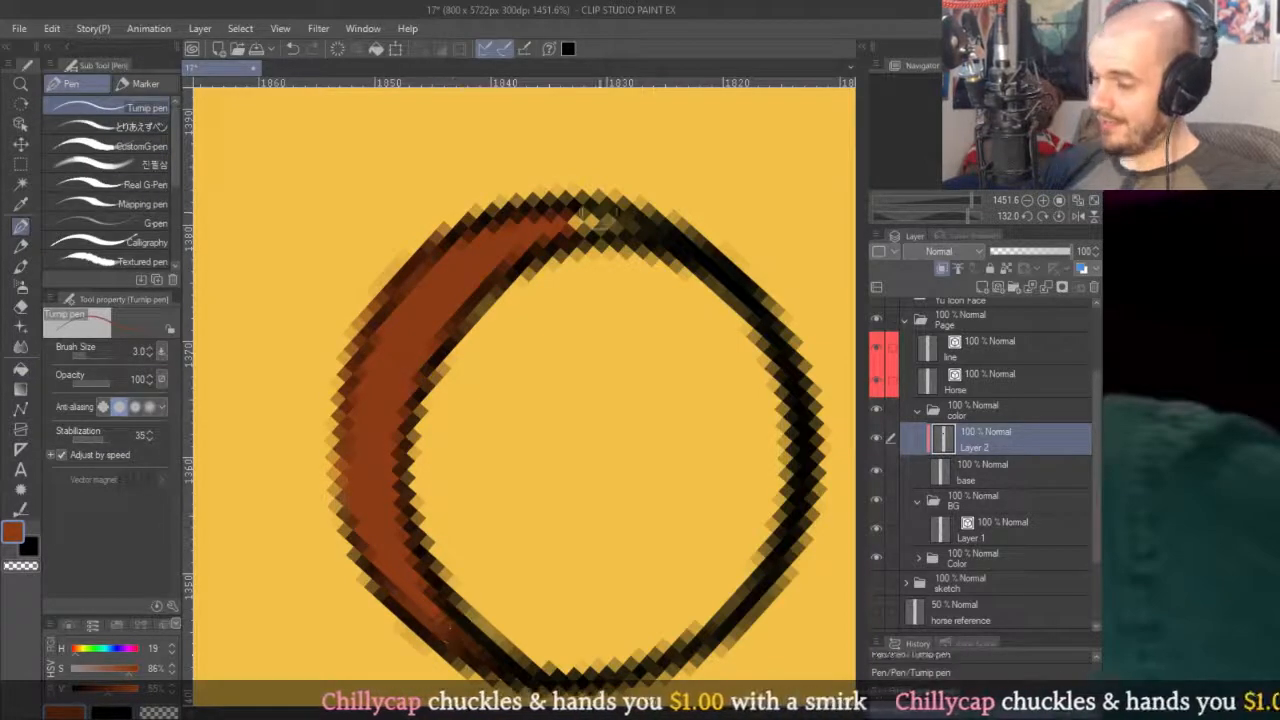
{"action": "key", "text": "ctrl+shift+r"}
{"action": "scroll", "coordinate": [625, 250], "scroll_direction": "down", "scroll_amount": 4}
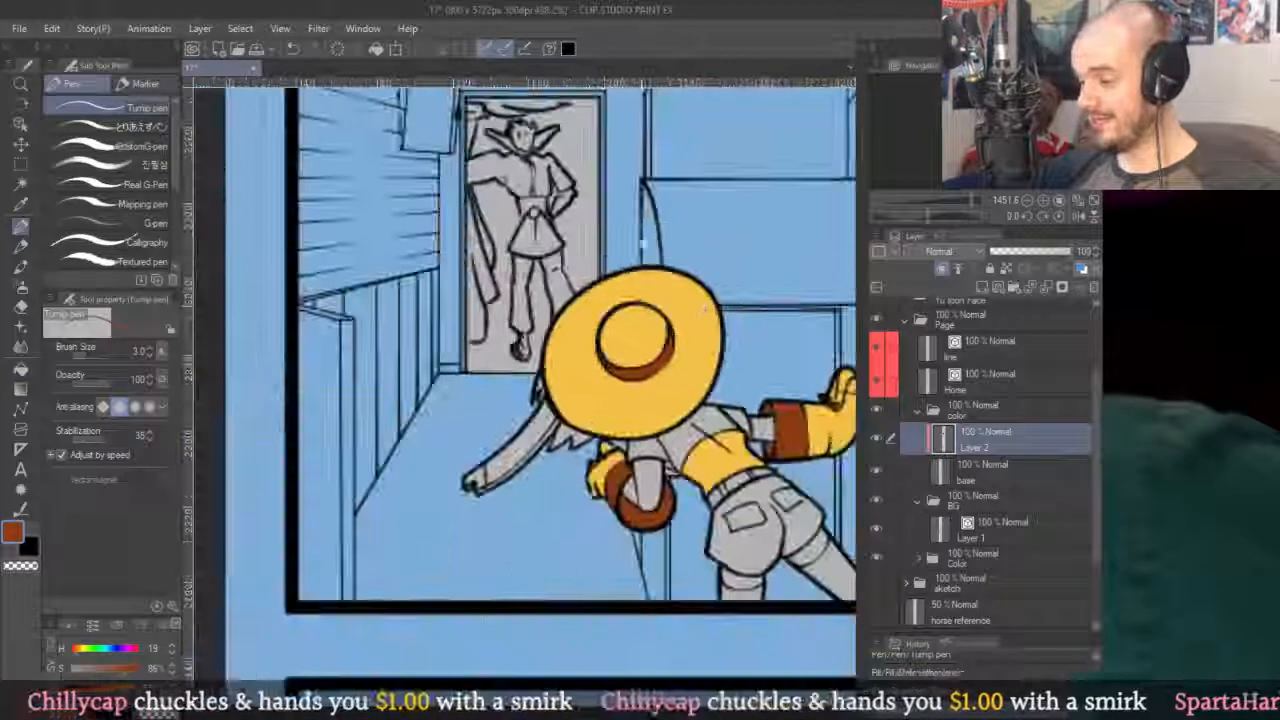
{"action": "scroll", "coordinate": [642, 243], "scroll_direction": "down", "scroll_amount": 2}
{"action": "scroll", "coordinate": [627, 360], "scroll_direction": "up", "scroll_amount": 5}
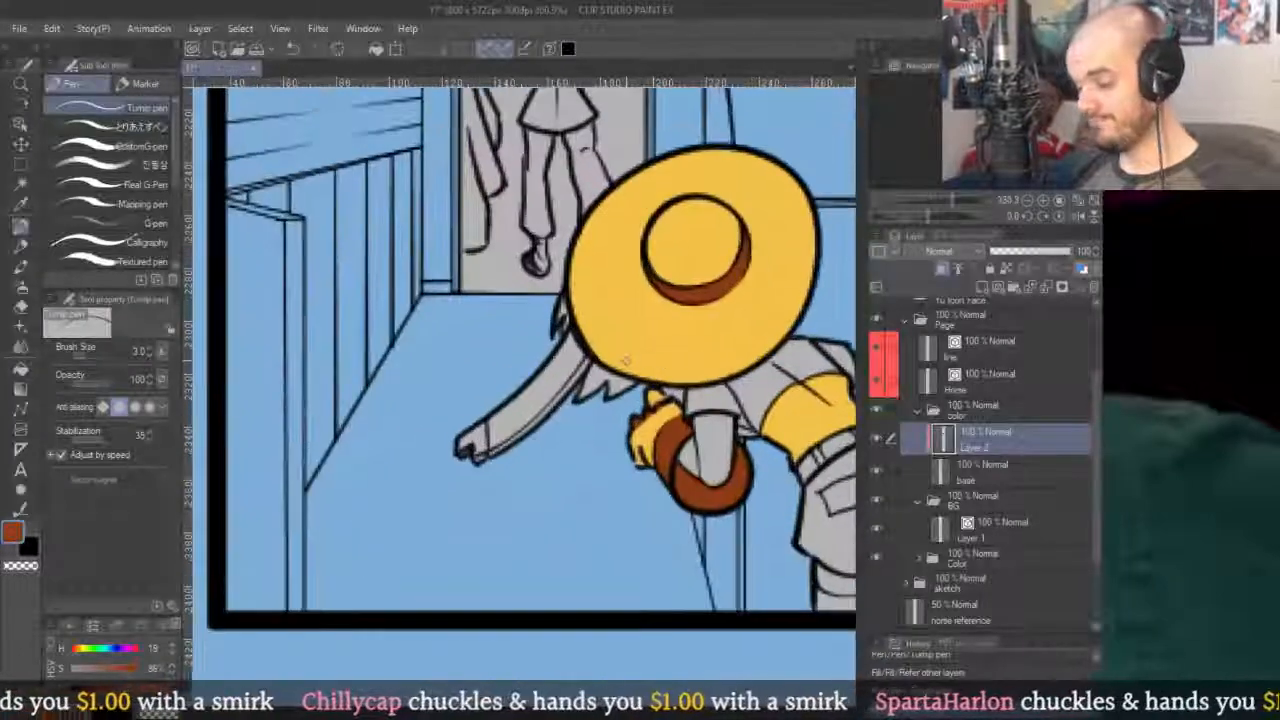
Fill the long shape trailing from beneath the hat with brown, and paint the narrow strip along its lower edge in the same colour.
{"action": "key", "text": "g"}
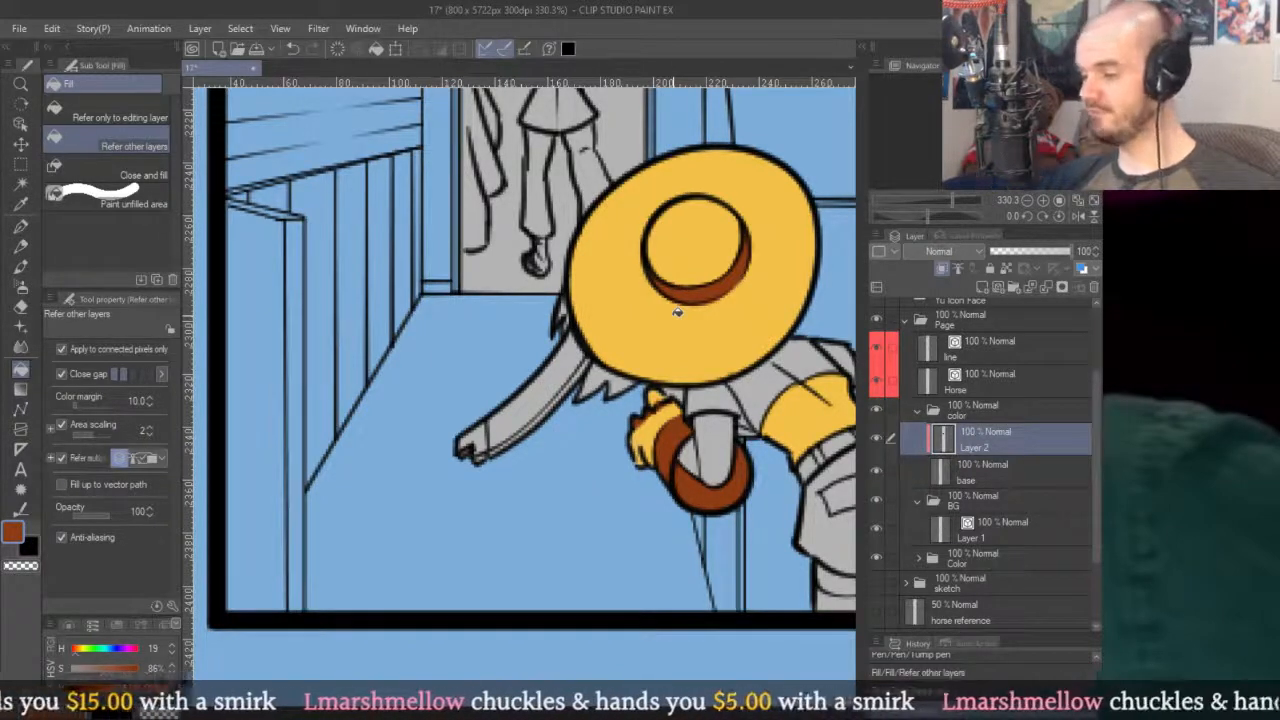
{"action": "scroll", "coordinate": [548, 398], "scroll_direction": "up", "scroll_amount": 3}
{"action": "left_click", "coordinate": [548, 398]}
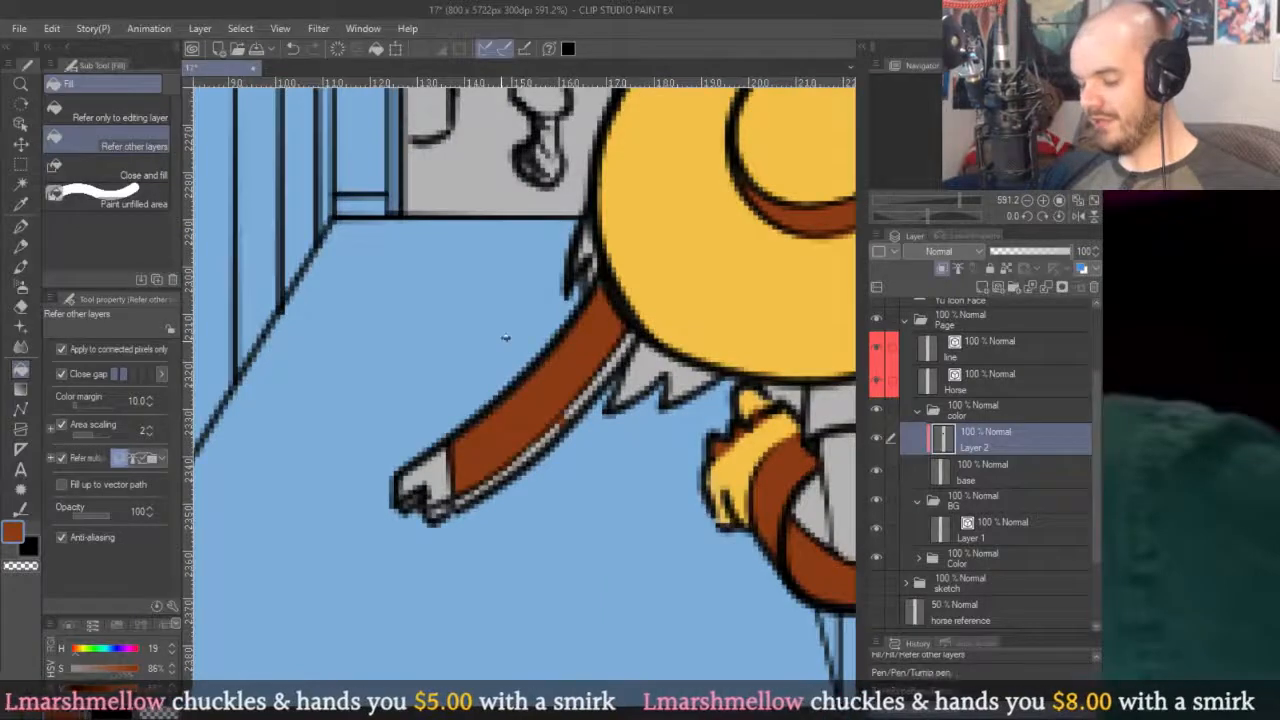
{"action": "key", "text": "p"}
{"action": "scroll", "coordinate": [600, 465], "scroll_direction": "up", "scroll_amount": 3}
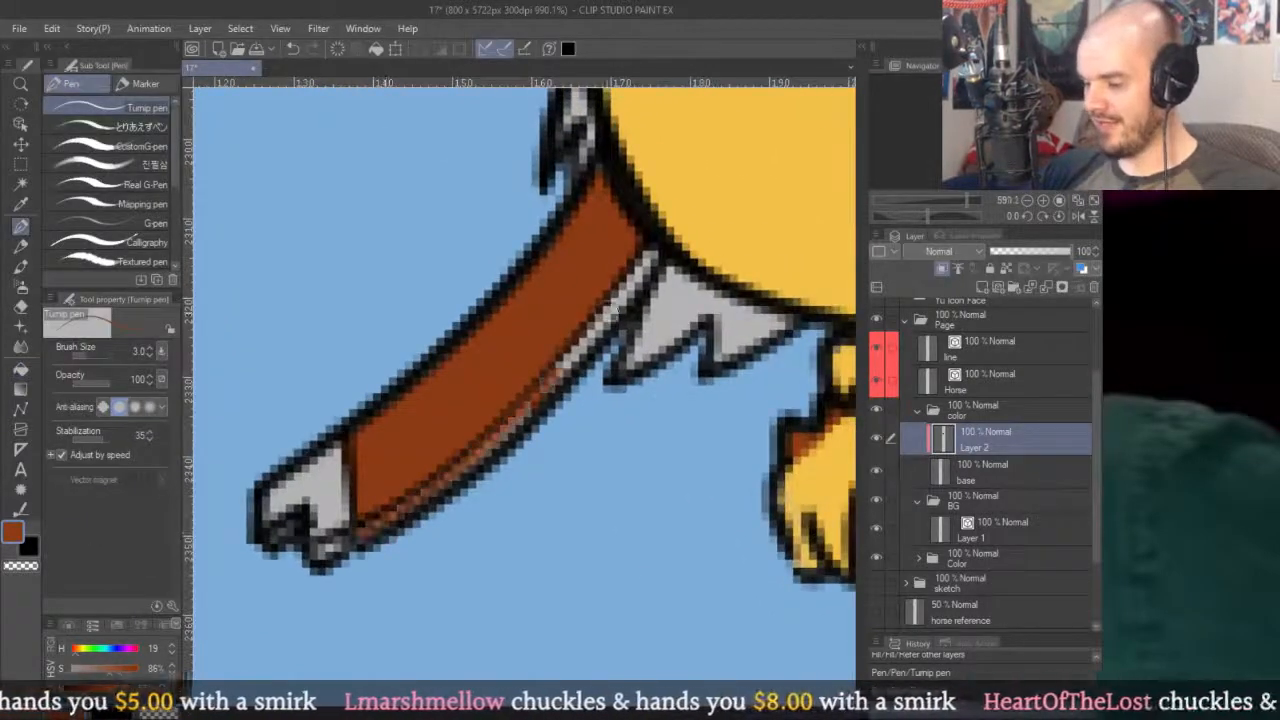
{"action": "mouse_move", "coordinate": [645, 255]}
{"action": "left_mouse_down"}
{"action": "mouse_move", "coordinate": [565, 360]}
{"action": "mouse_move", "coordinate": [365, 525]}
{"action": "left_mouse_up"}
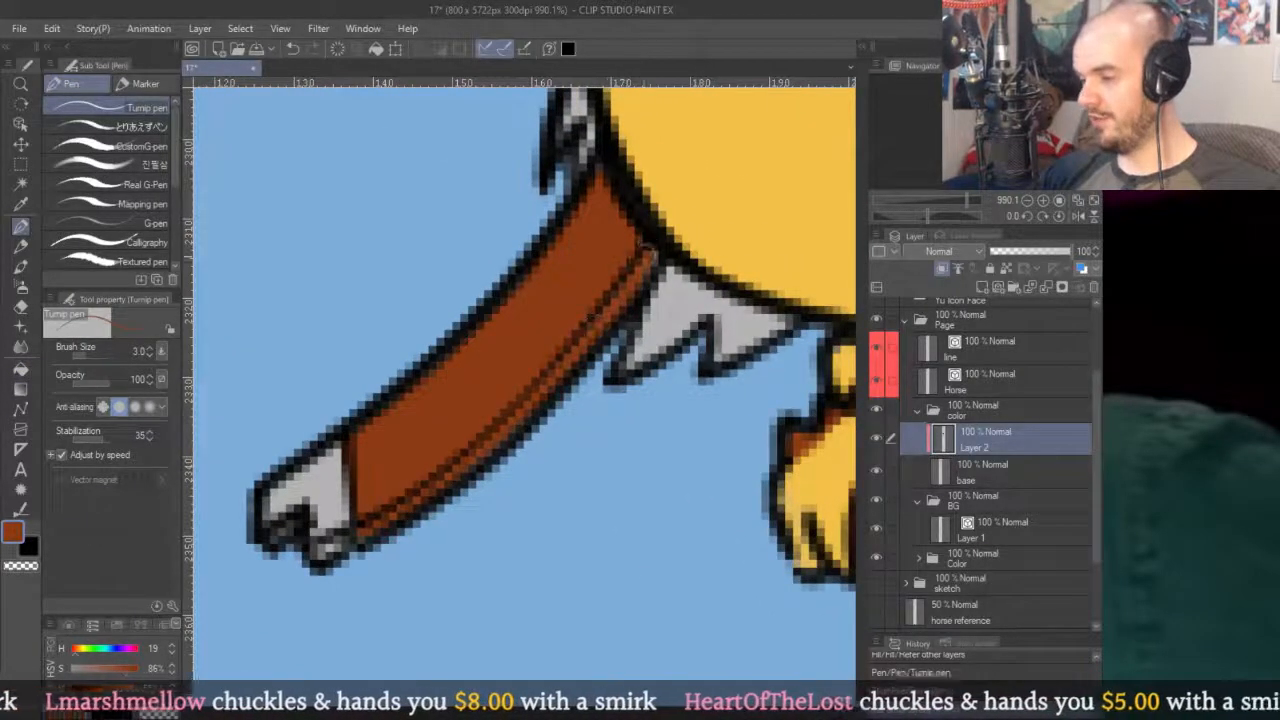
{"action": "scroll", "coordinate": [571, 349], "scroll_direction": "down", "scroll_amount": 10}
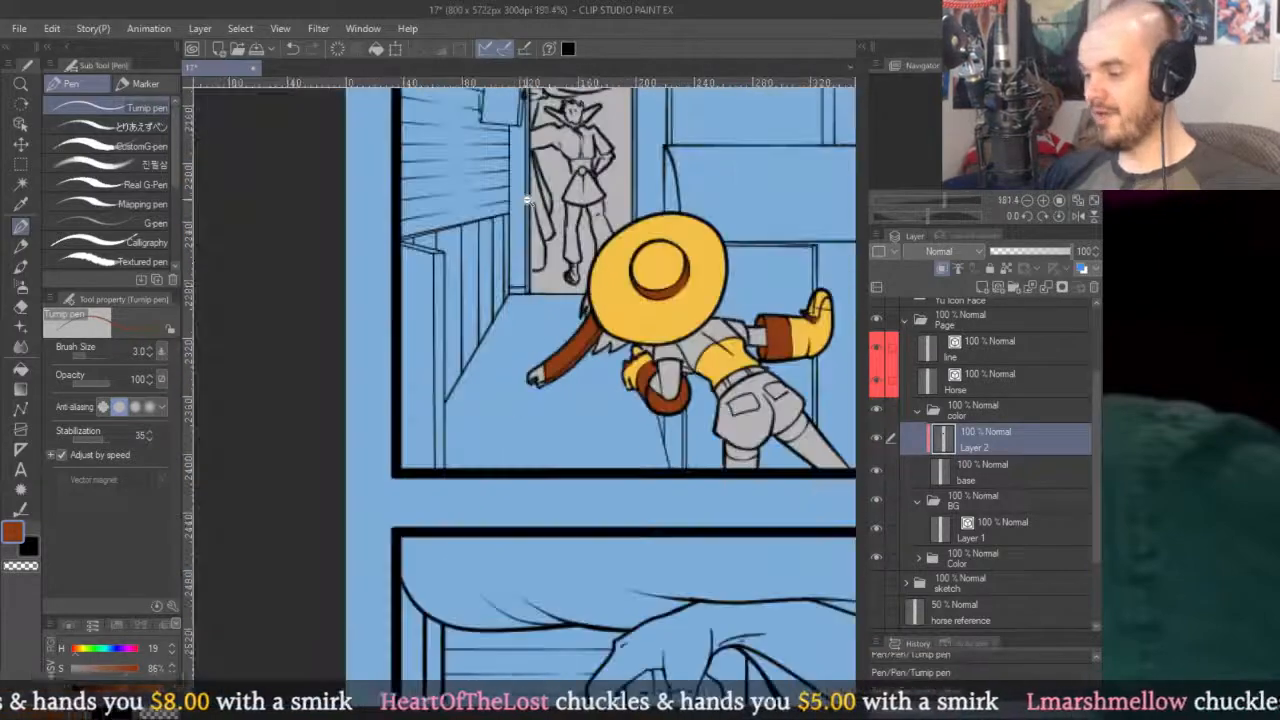
Colour the notched tip of the trailing shape with the yellow sampled from the hat.
{"action": "scroll", "coordinate": [527, 200], "scroll_direction": "up", "scroll_amount": 6}
{"action": "scroll", "coordinate": [623, 371], "scroll_direction": "down", "scroll_amount": 5}
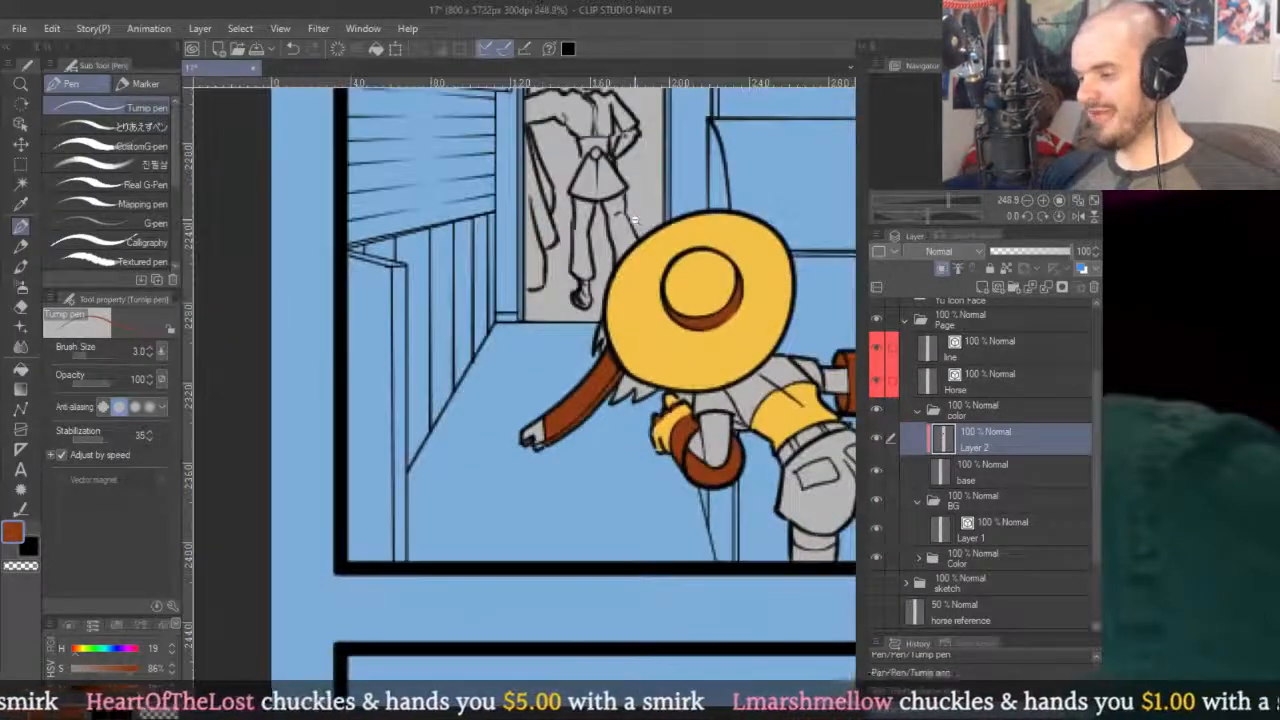
{"action": "scroll", "coordinate": [530, 435], "scroll_direction": "up", "scroll_amount": 8}
{"action": "scroll", "coordinate": [640, 490], "scroll_direction": "down", "scroll_amount": 7}
{"action": "scroll", "coordinate": [531, 300], "scroll_direction": "down", "scroll_amount": 3}
{"action": "scroll", "coordinate": [647, 240], "scroll_direction": "up", "scroll_amount": 4}
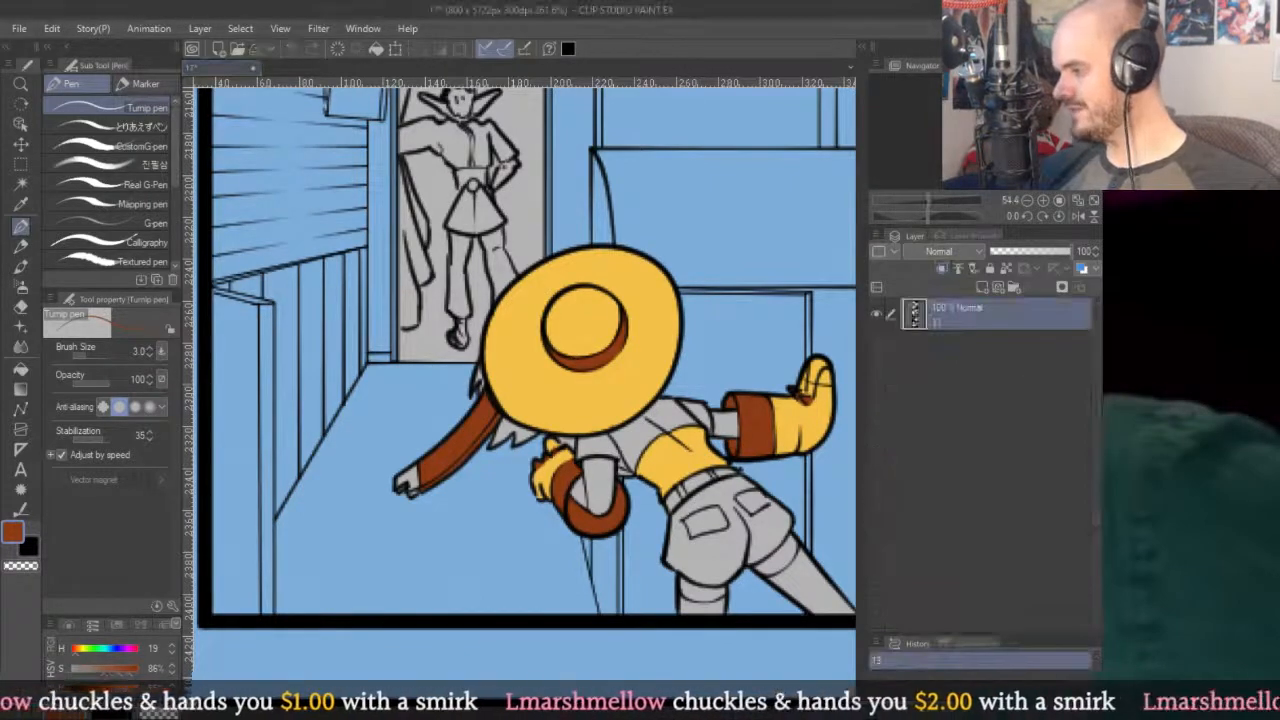
{"action": "left_click", "coordinate": [550, 388], "text": "alt"}
{"action": "scroll", "coordinate": [426, 512], "scroll_direction": "up", "scroll_amount": 5}
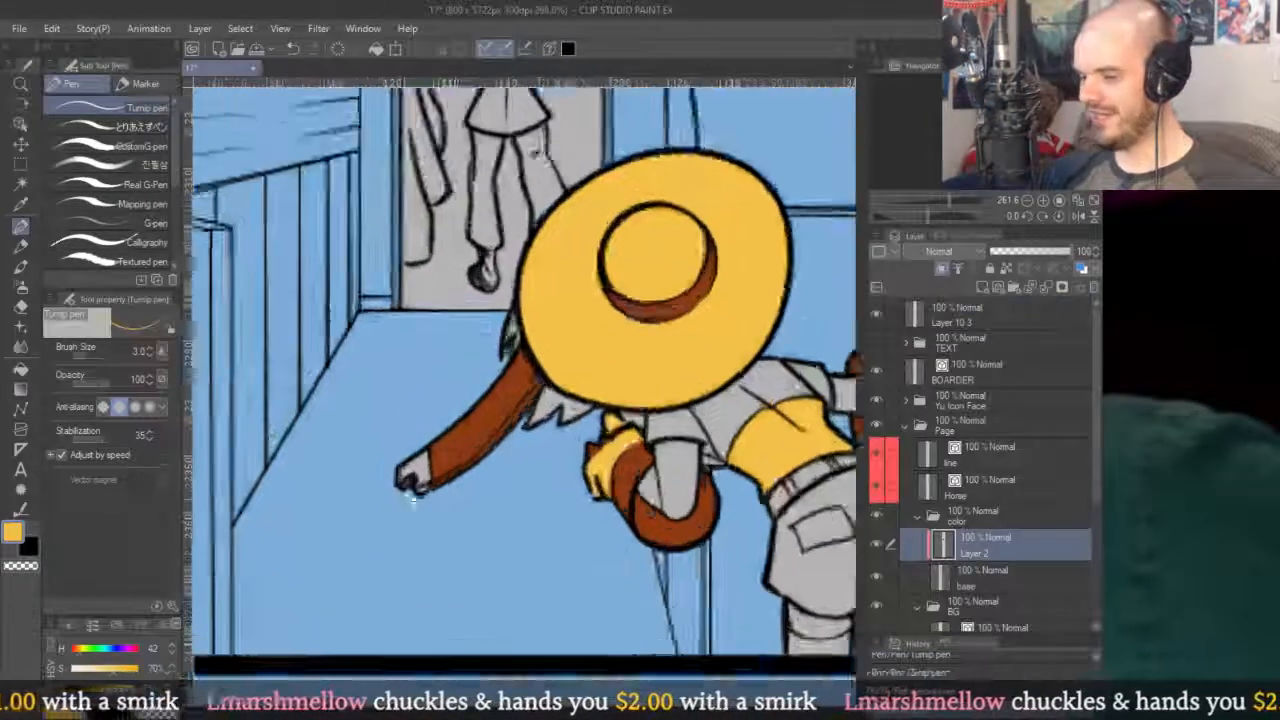
{"action": "mouse_move", "coordinate": [466, 392]}
{"action": "left_mouse_down"}
{"action": "mouse_move", "coordinate": [477, 470]}
{"action": "mouse_move", "coordinate": [422, 410]}
{"action": "left_mouse_up"}
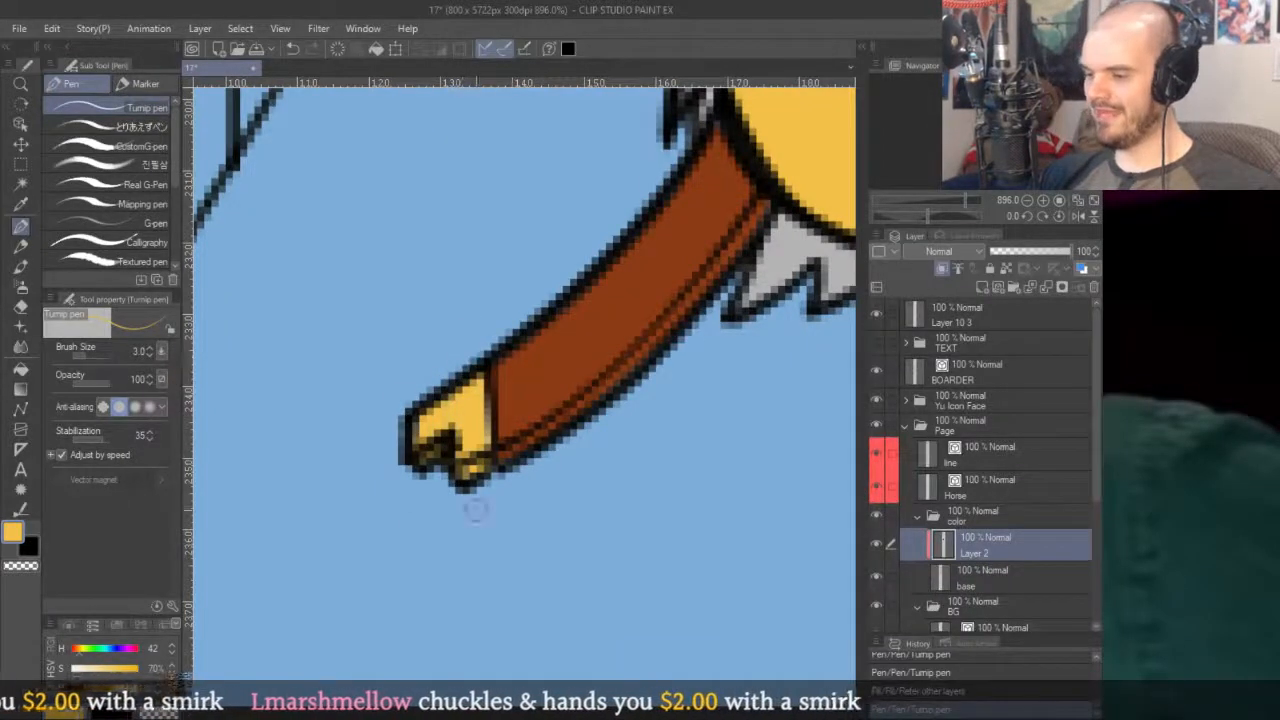
{"action": "scroll", "coordinate": [476, 370], "scroll_direction": "down", "scroll_amount": 6}
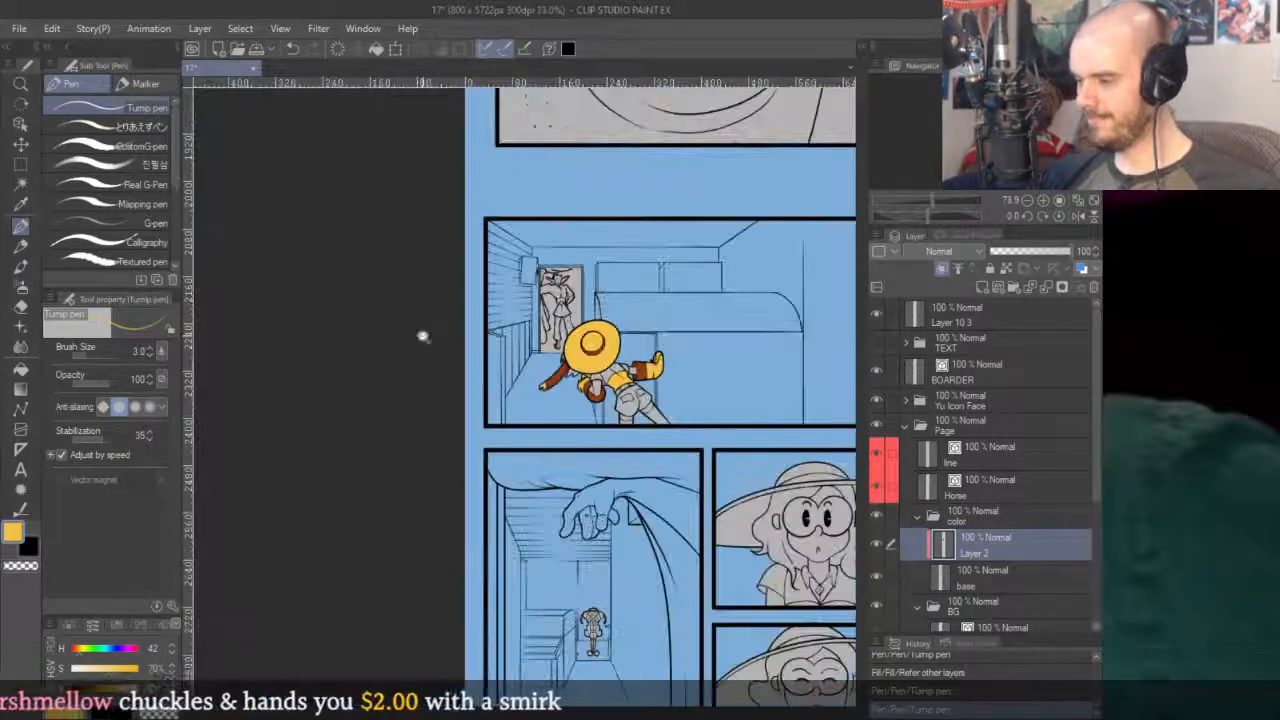
Fill the sleeve above the lowered arm with brown sampled from the reference image, and touch up the small gap at its lower corner.
{"action": "scroll", "coordinate": [716, 407], "scroll_direction": "up", "scroll_amount": 2}
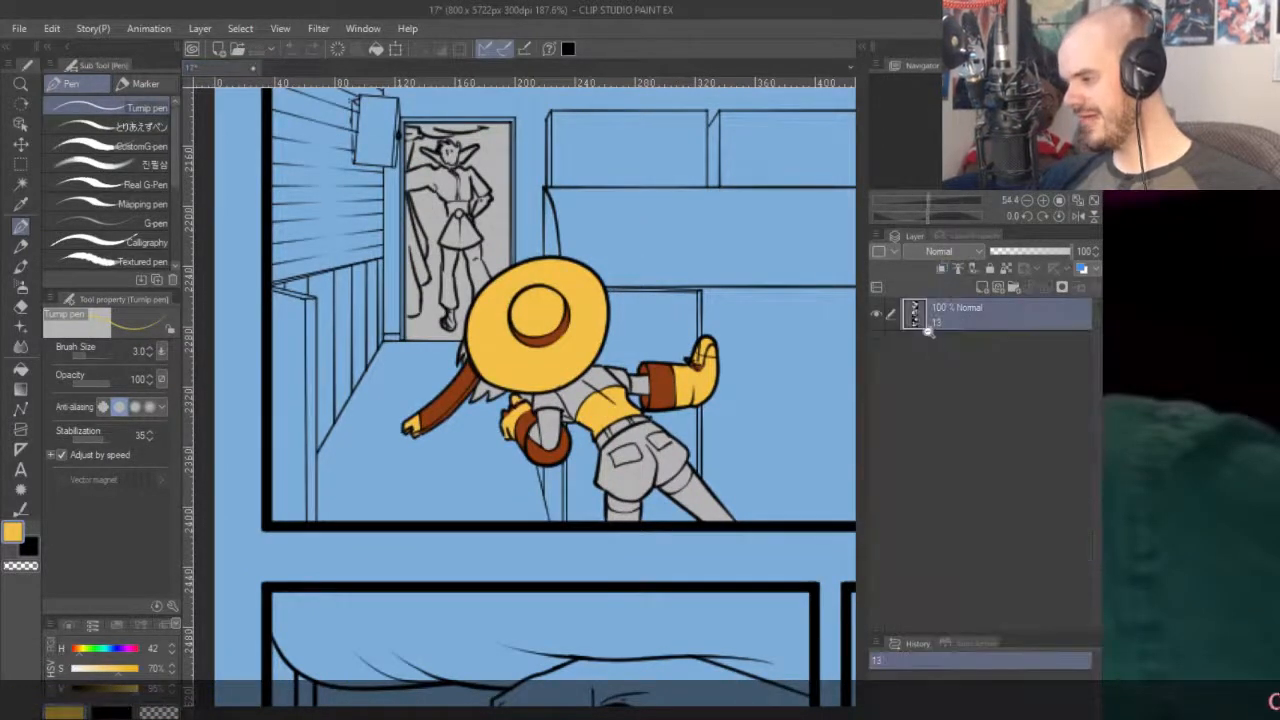
{"action": "left_click", "coordinate": [937, 320], "text": "alt"}
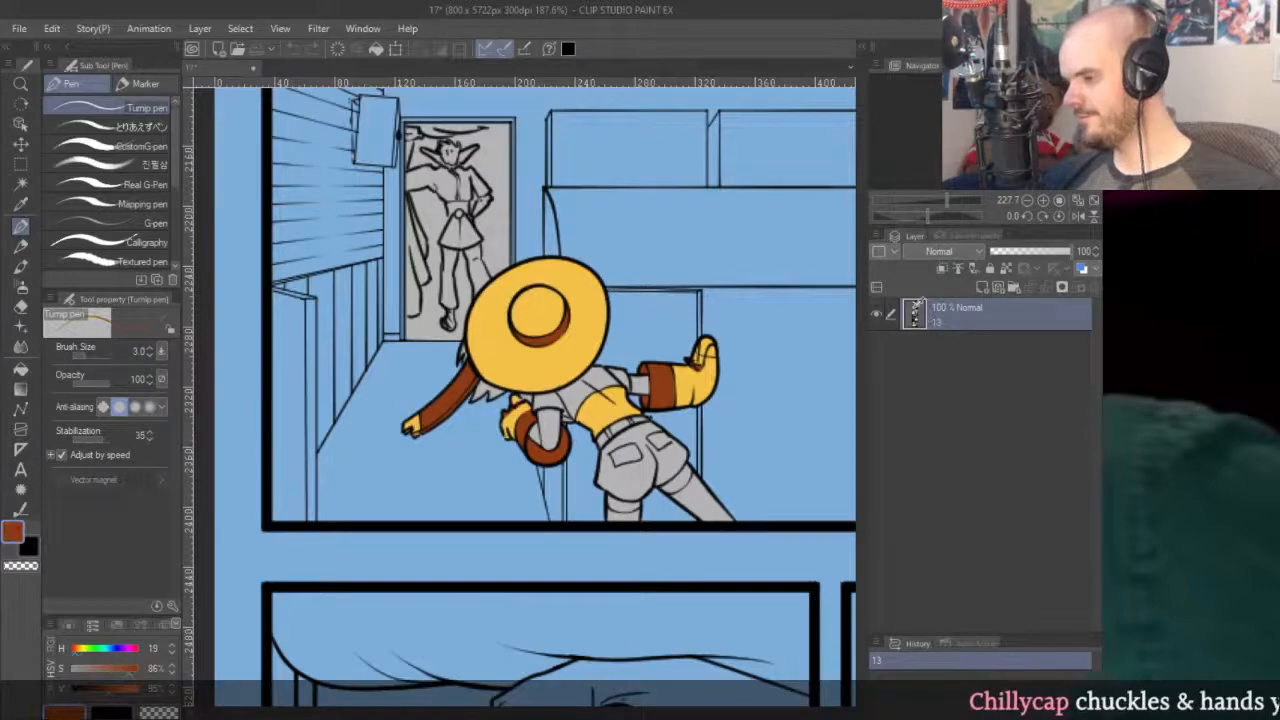
{"action": "scroll", "coordinate": [549, 394], "scroll_direction": "up", "scroll_amount": 5}
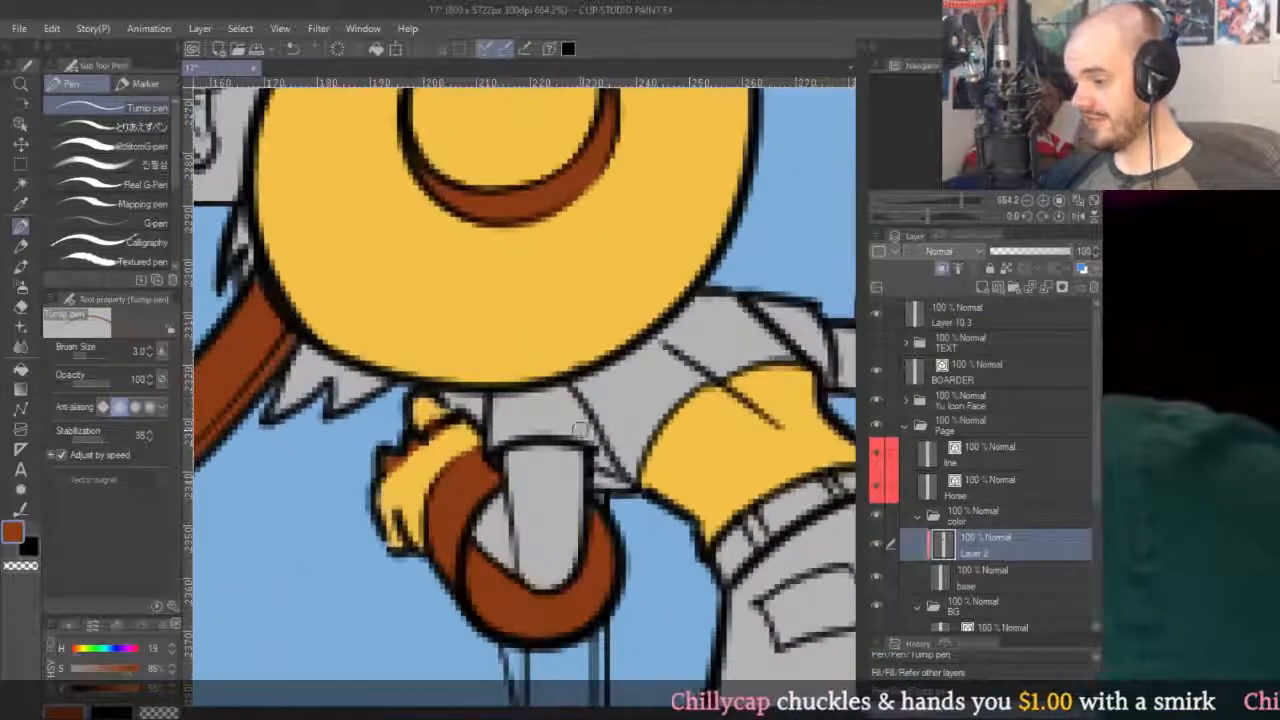
{"action": "key", "text": "g"}
{"action": "left_click", "coordinate": [601, 439]}
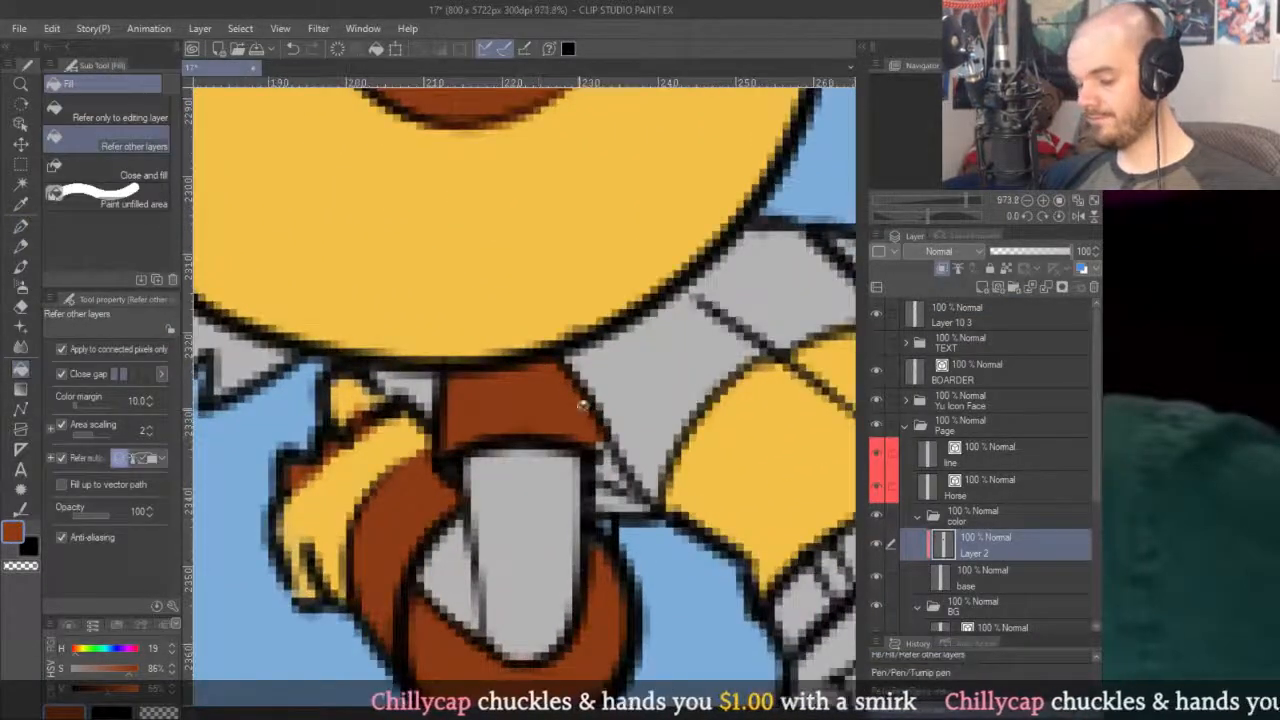
{"action": "key", "text": "p"}
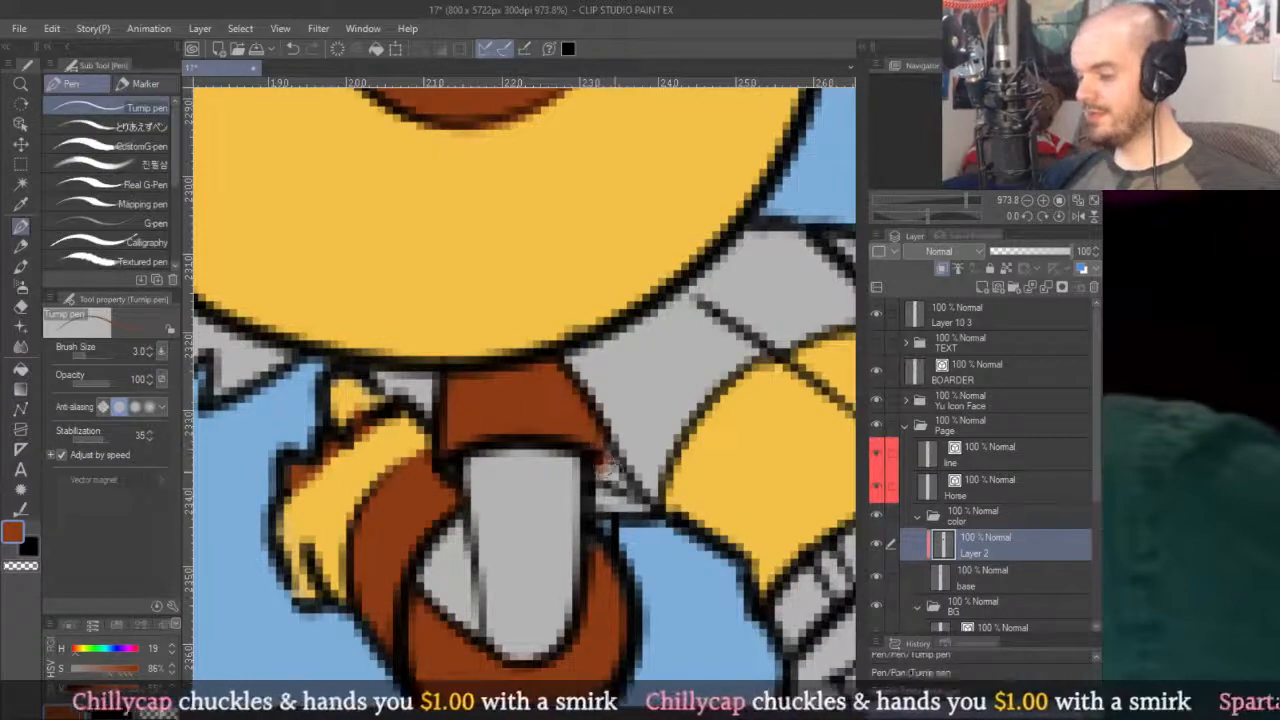
Paint the sleeve at the shoulder of the raised arm brown with the Turnip pen on Layer 2.
{"action": "scroll", "coordinate": [582, 397], "scroll_direction": "down", "scroll_amount": 10}
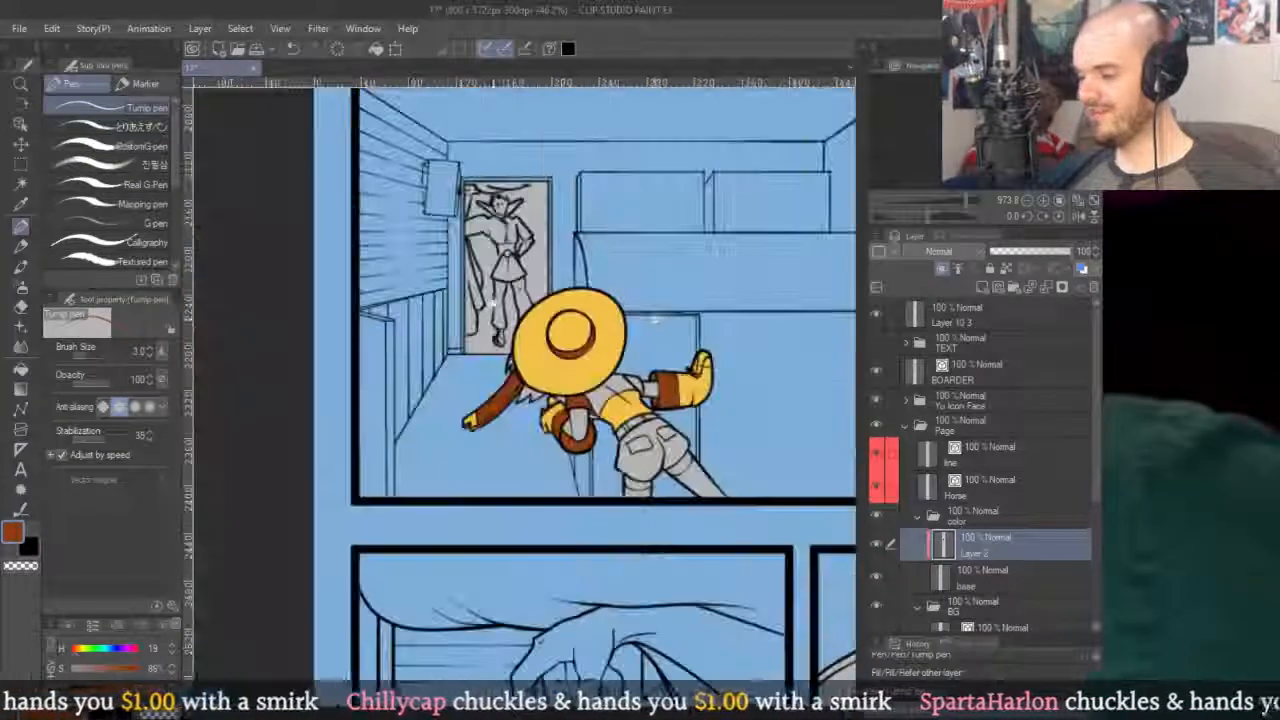
{"action": "scroll", "coordinate": [690, 420], "scroll_direction": "up", "scroll_amount": 10}
{"action": "mouse_move", "coordinate": [582, 387]}
{"action": "left_mouse_down"}
{"action": "mouse_move", "coordinate": [681, 473]}
{"action": "mouse_move", "coordinate": [623, 373]}
{"action": "mouse_move", "coordinate": [590, 360]}
{"action": "left_mouse_up"}
{"action": "mouse_move", "coordinate": [640, 420]}
{"action": "left_mouse_down"}
{"action": "mouse_move", "coordinate": [580, 355]}
{"action": "mouse_move", "coordinate": [685, 450]}
{"action": "mouse_move", "coordinate": [630, 355]}
{"action": "left_mouse_up"}
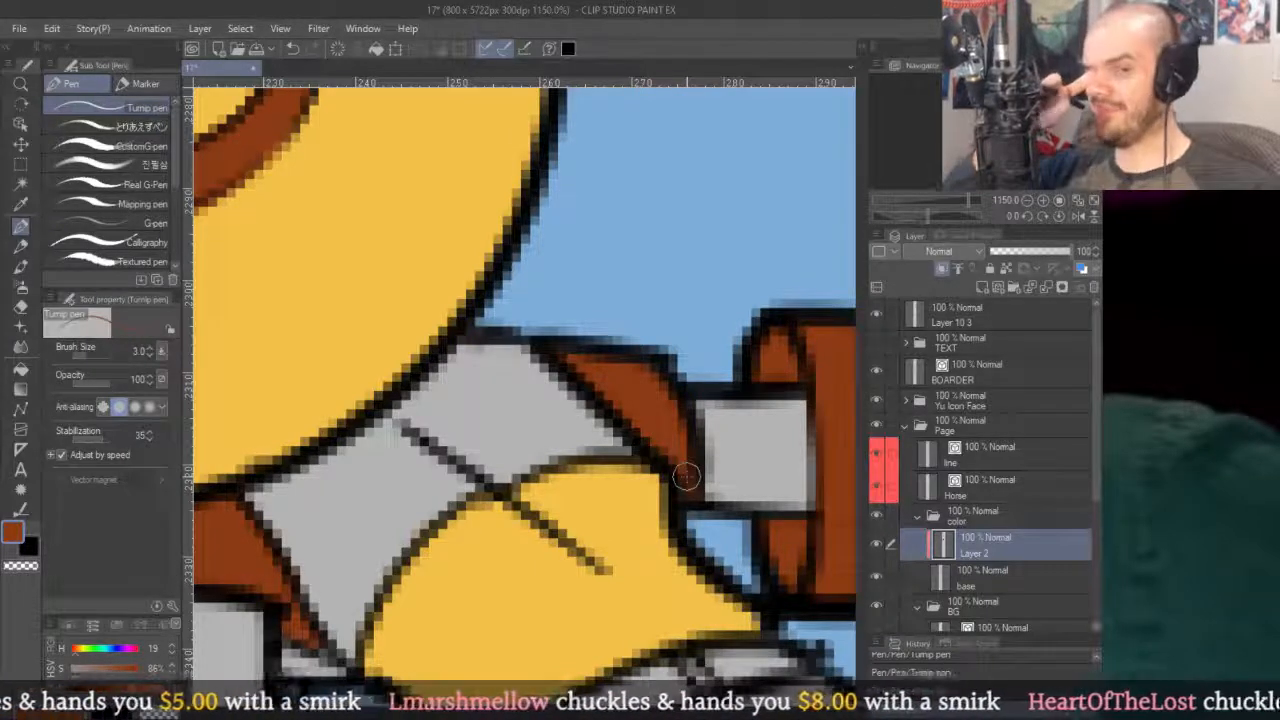
{"action": "left_click_drag", "start_coordinate": [704, 348], "coordinate": [600, 308]}
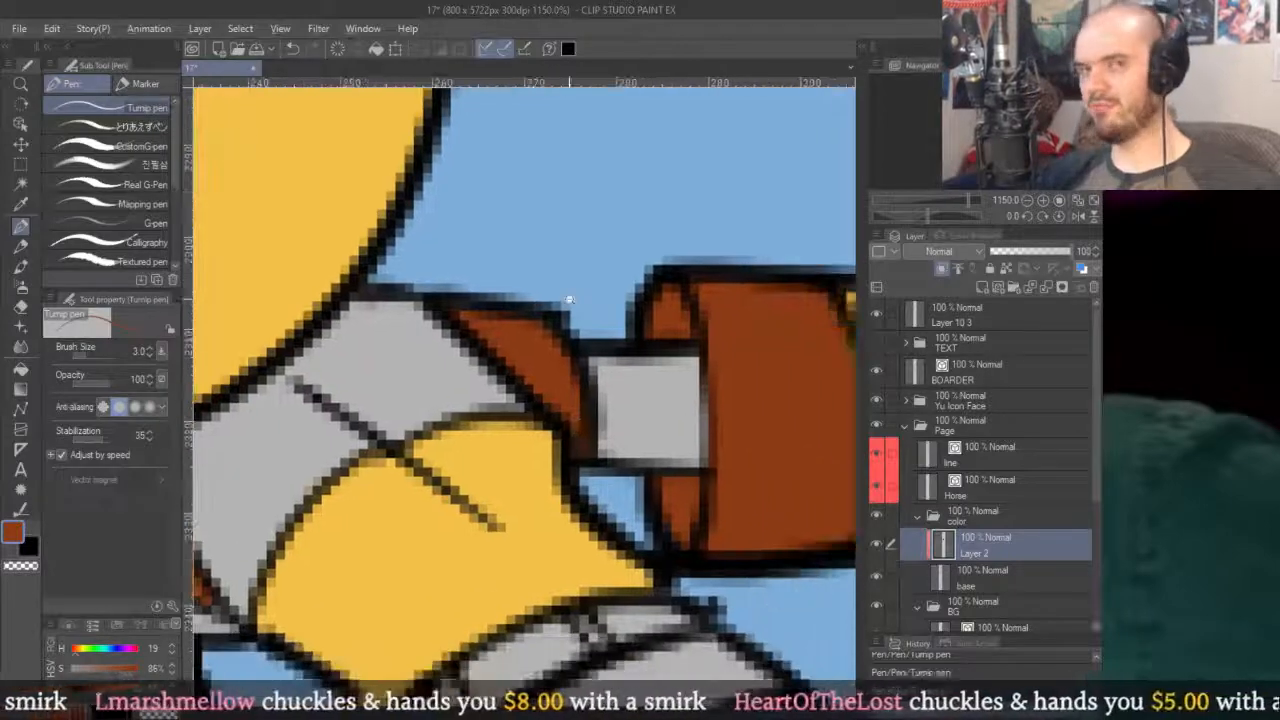
{"action": "scroll", "coordinate": [635, 293], "scroll_direction": "down", "scroll_amount": 10}
{"action": "scroll", "coordinate": [645, 294], "scroll_direction": "up", "scroll_amount": 2}
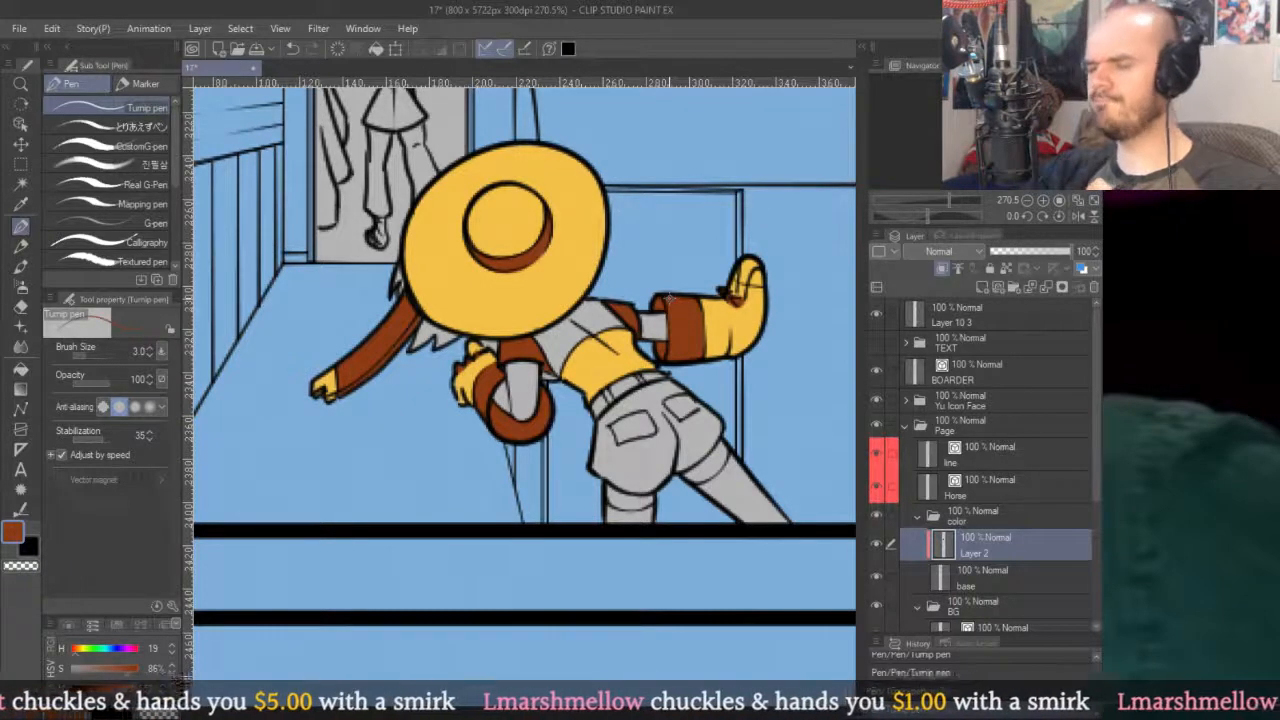
Fill both back panels of the top with dark purple sampled from the reference image, and paint the sliver below the sleeve to match.
{"action": "left_click_drag", "start_coordinate": [793, 331], "coordinate": [759, 283]}
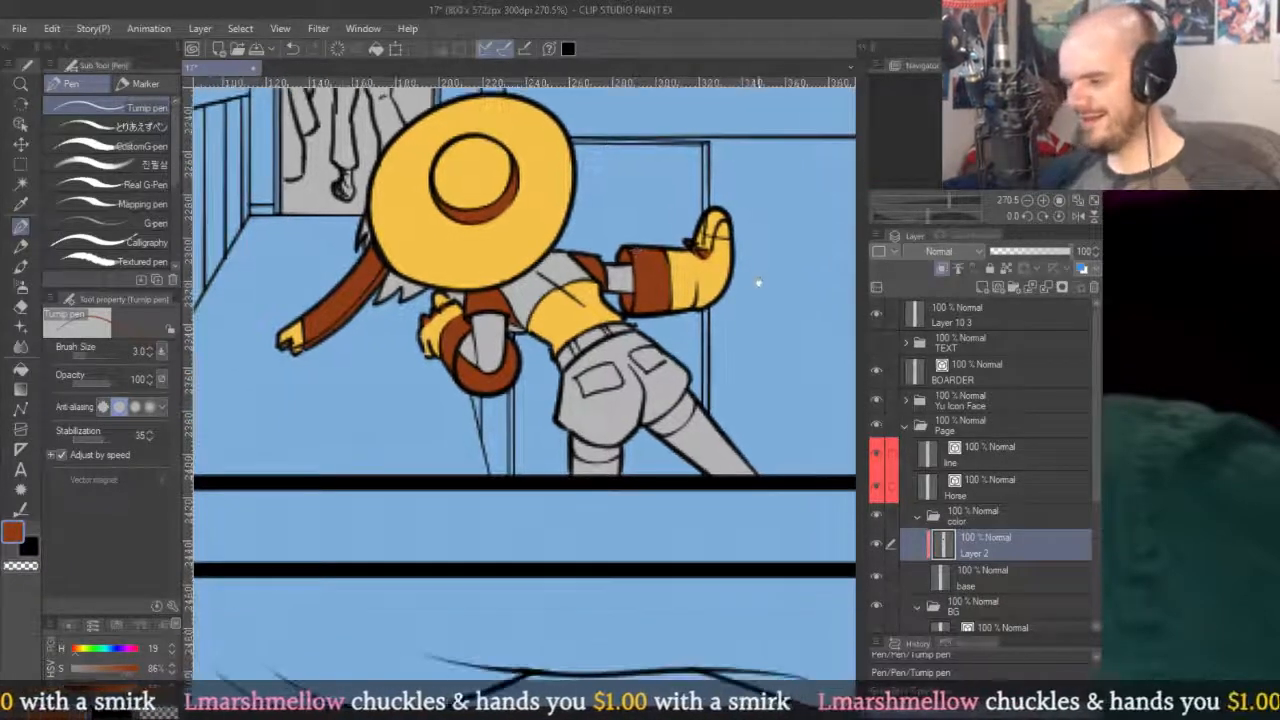
{"action": "double_click", "coordinate": [924, 387]}
{"action": "left_click", "coordinate": [921, 361], "text": "alt"}
{"action": "scroll", "coordinate": [600, 309], "scroll_direction": "up", "scroll_amount": 5}
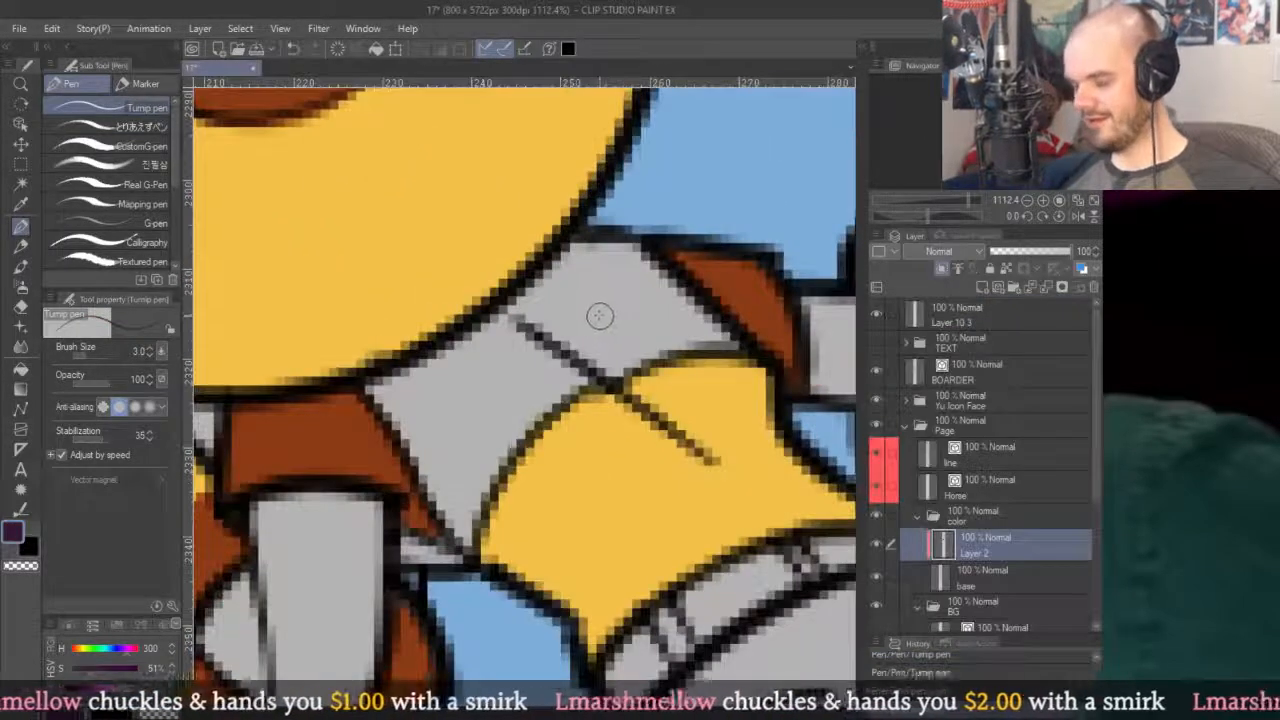
{"action": "key", "text": "g"}
{"action": "left_click", "coordinate": [600, 309]}
{"action": "left_click", "coordinate": [469, 453]}
{"action": "key", "text": "p"}
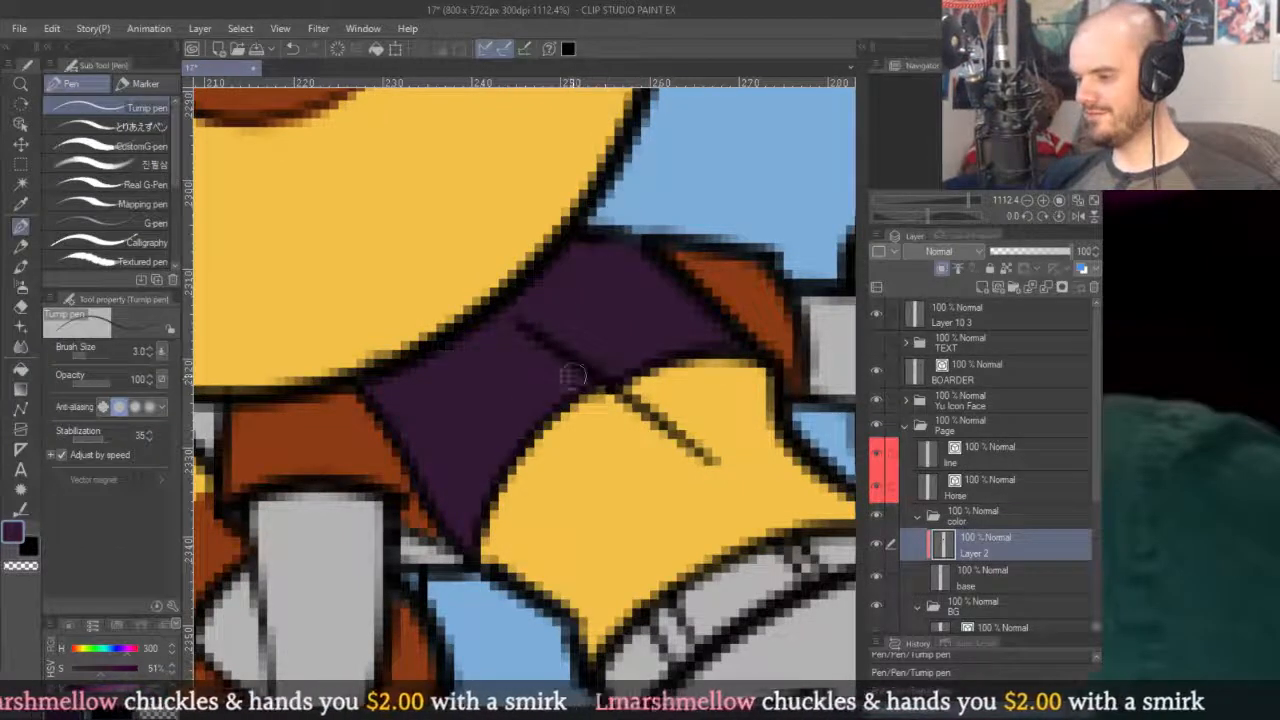
{"action": "left_click_drag", "start_coordinate": [433, 551], "coordinate": [590, 495]}
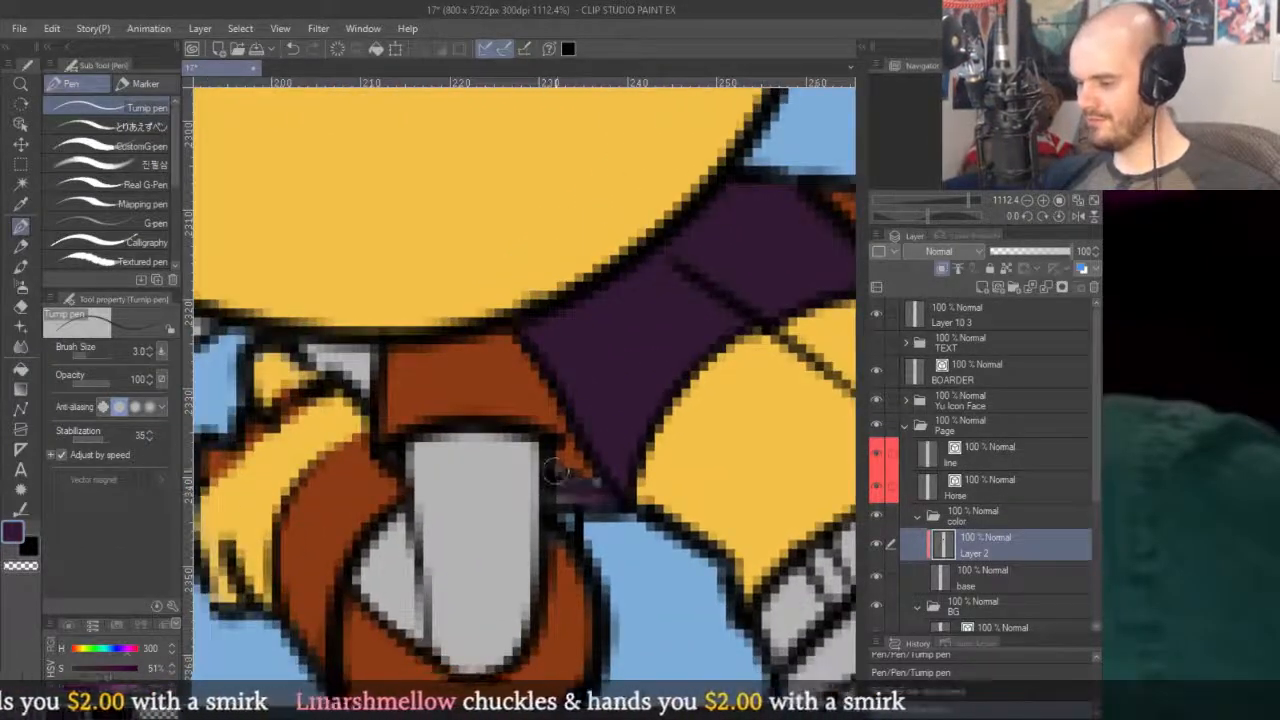
{"action": "key", "text": "ctrl+y"}
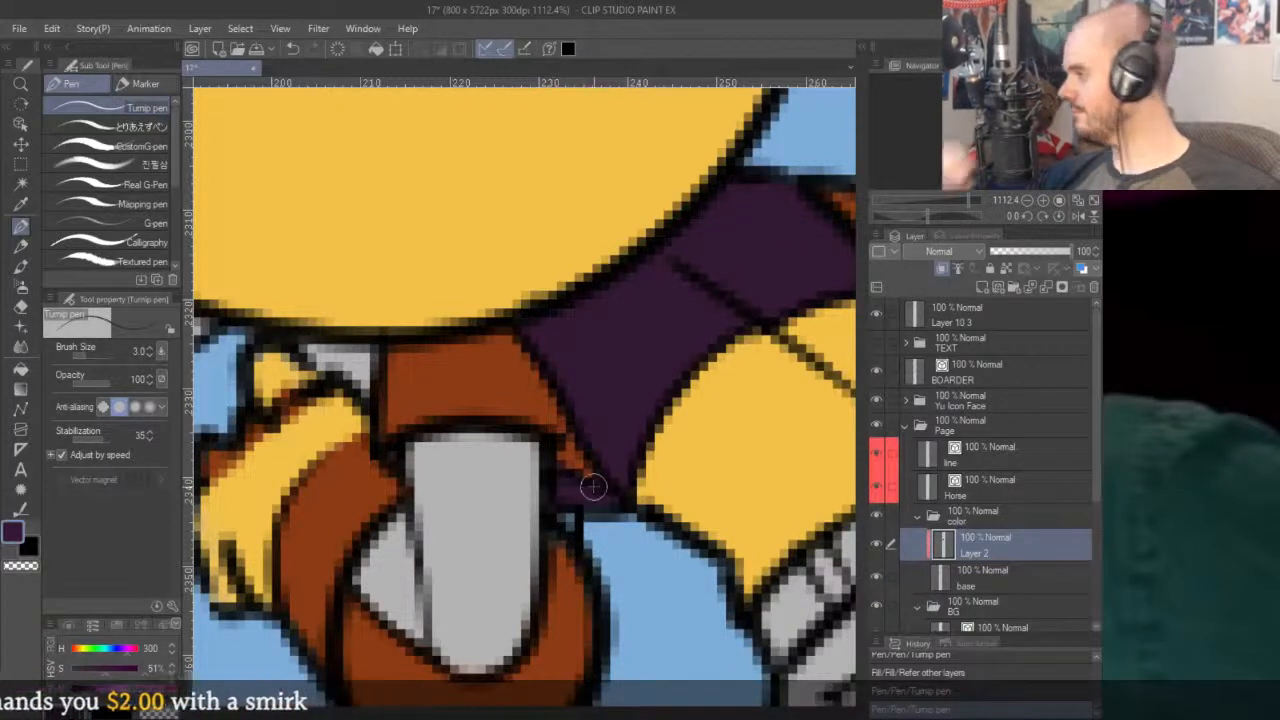
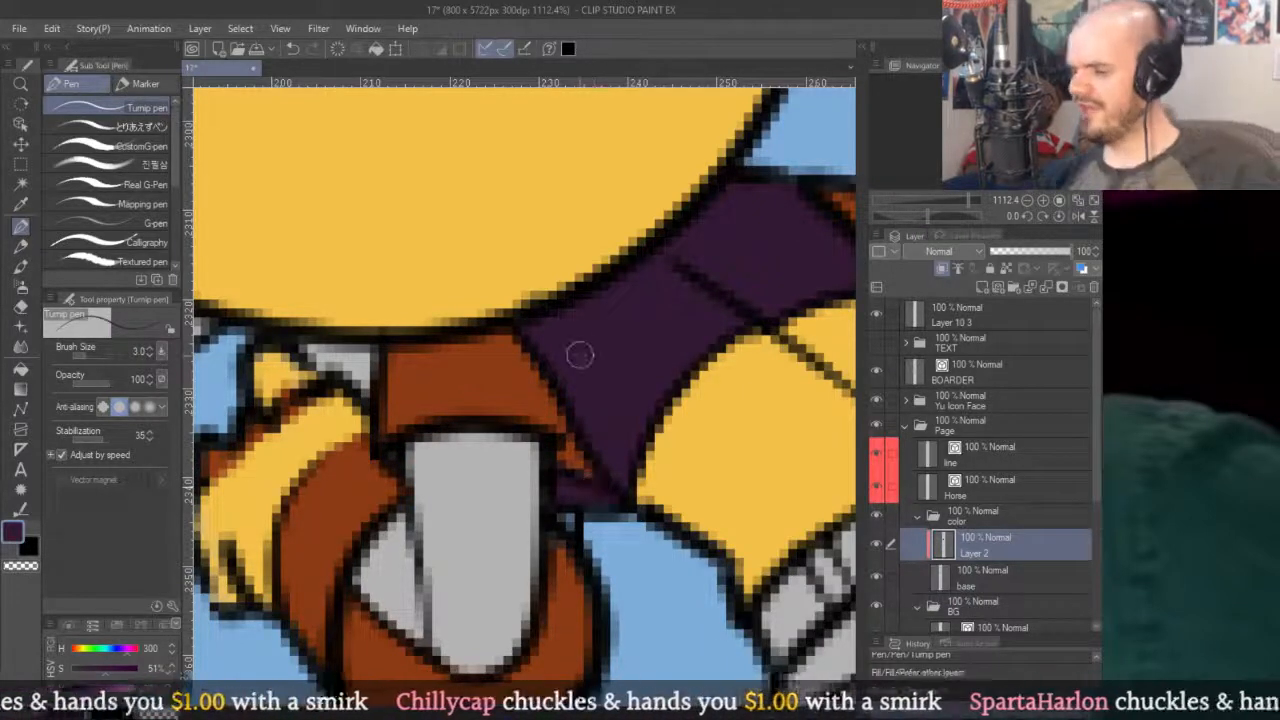
Delete the upper waistband line of the shorts on the line layer.
{"action": "scroll", "coordinate": [657, 300], "scroll_direction": "down", "scroll_amount": 5}
{"action": "scroll", "coordinate": [714, 330], "scroll_direction": "up", "scroll_amount": 4}
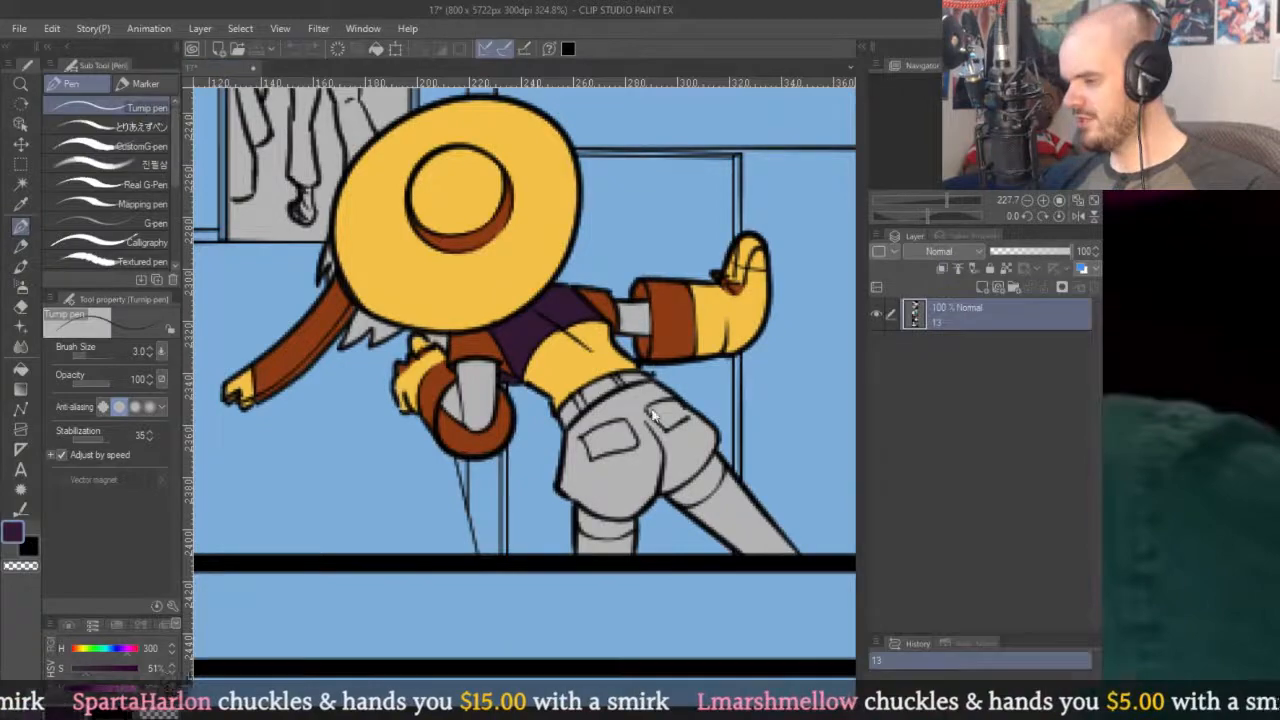
{"action": "left_click_drag", "start_coordinate": [614, 377], "coordinate": [719, 320]}
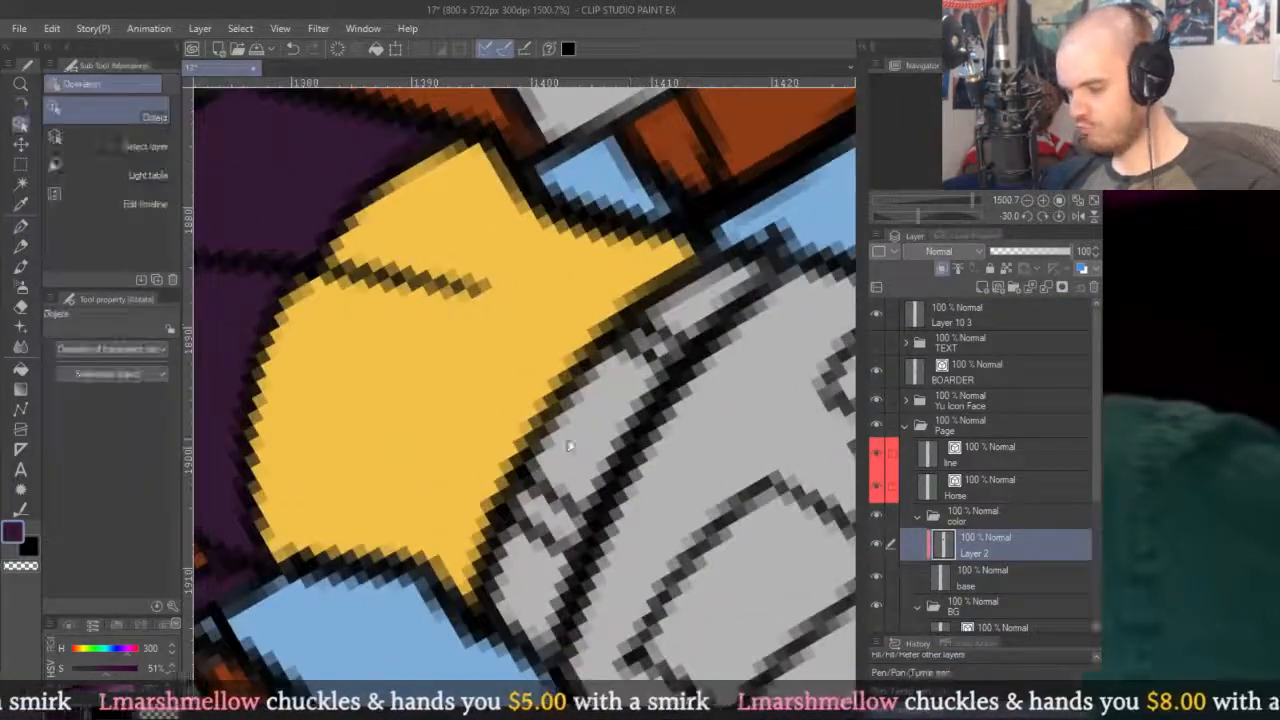
{"action": "left_click", "coordinate": [555, 418]}
{"action": "key", "text": "Delete"}
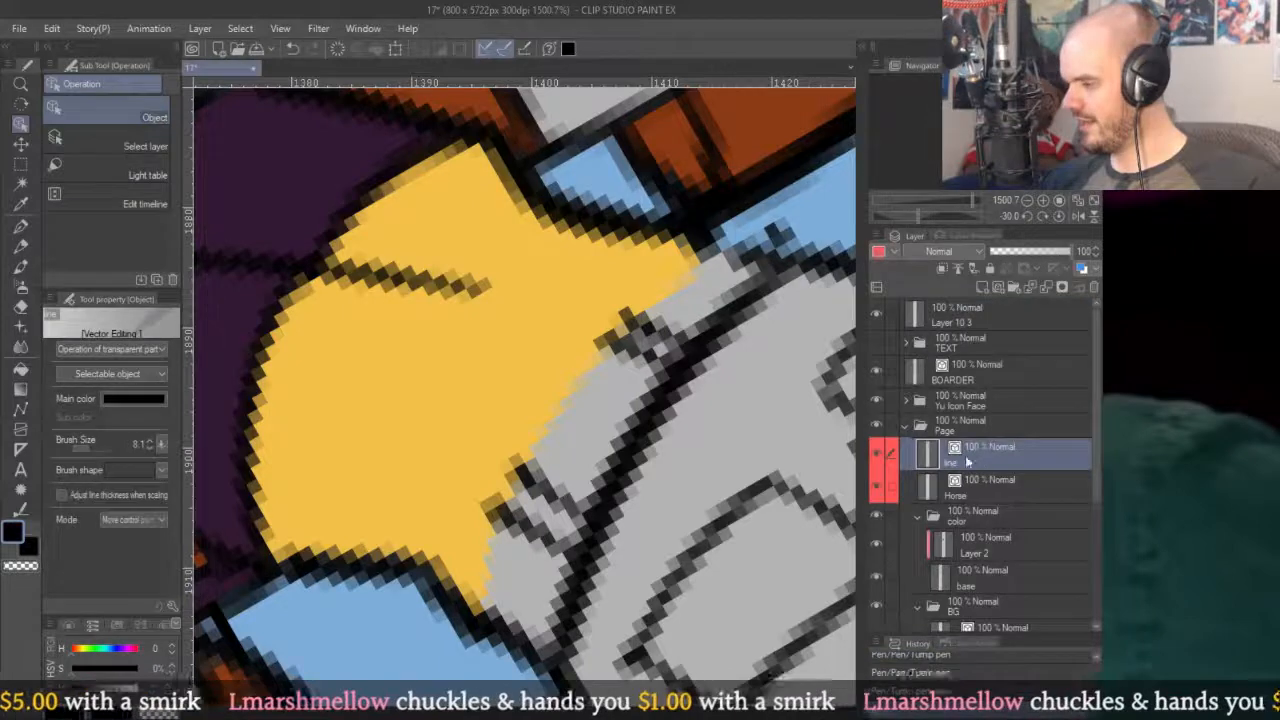
Redraw the waistband's upper edge higher across the lower back with the Turnip pen in black.
{"action": "key", "text": "p"}
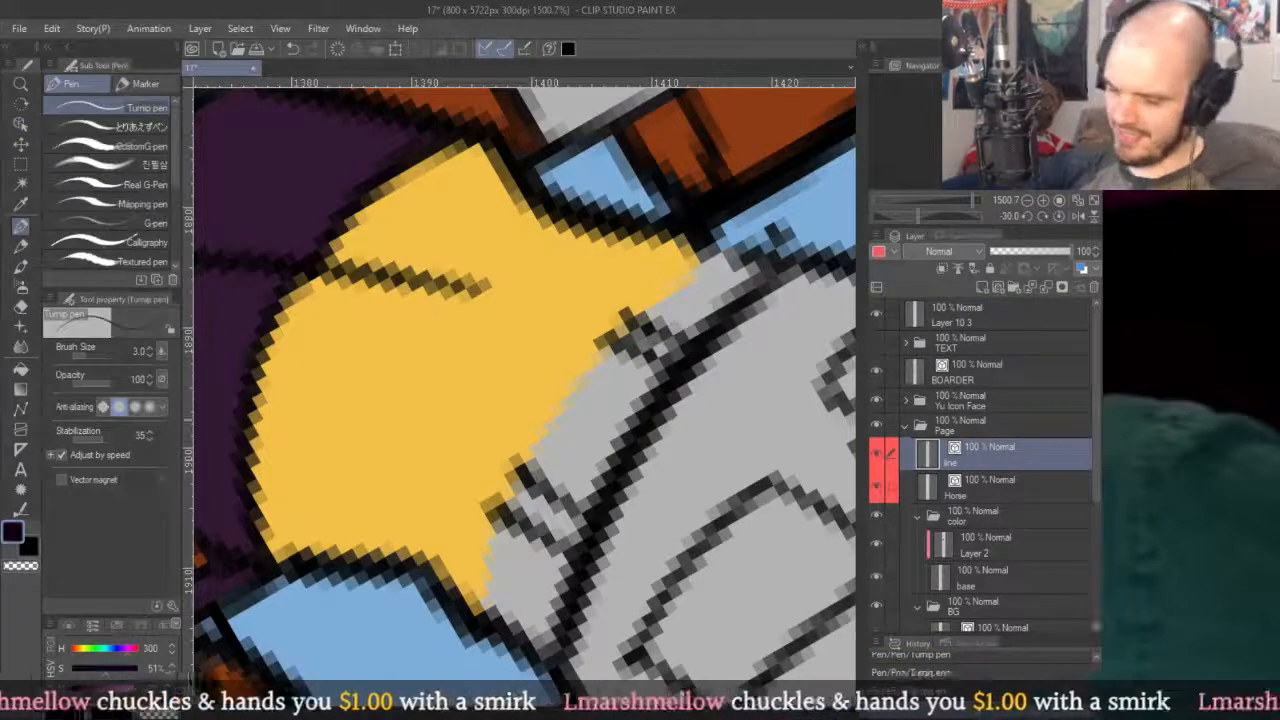
{"action": "mouse_move", "coordinate": [455, 592]}
{"action": "left_mouse_down"}
{"action": "mouse_move", "coordinate": [503, 388]}
{"action": "mouse_move", "coordinate": [662, 226]}
{"action": "left_mouse_up"}
{"action": "key", "text": "ctrl+z"}
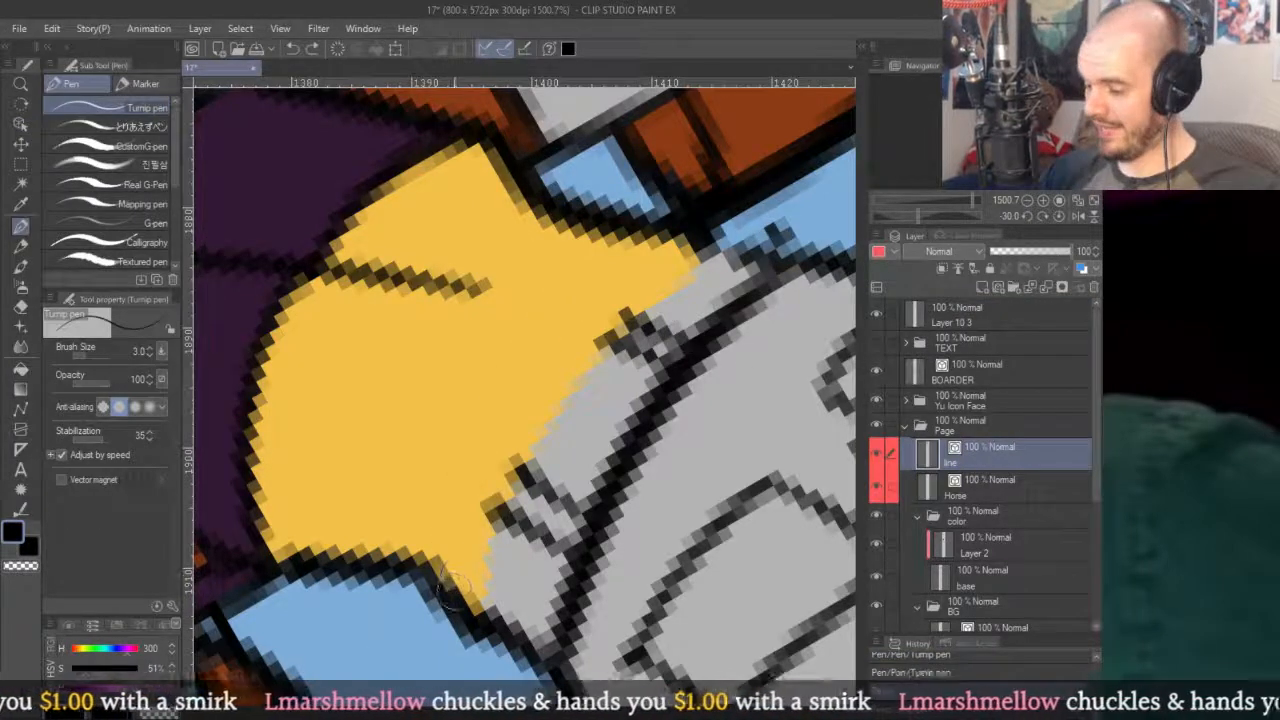
{"action": "mouse_move", "coordinate": [442, 600]}
{"action": "left_mouse_down"}
{"action": "mouse_move", "coordinate": [445, 545]}
{"action": "mouse_move", "coordinate": [587, 268]}
{"action": "mouse_move", "coordinate": [640, 228]}
{"action": "left_mouse_up"}
{"action": "key", "text": "ctrl+z"}
{"action": "mouse_move", "coordinate": [442, 600]}
{"action": "left_mouse_down"}
{"action": "mouse_move", "coordinate": [454, 568]}
{"action": "mouse_move", "coordinate": [440, 485]}
{"action": "mouse_move", "coordinate": [512, 365]}
{"action": "mouse_move", "coordinate": [642, 228]}
{"action": "left_mouse_up"}
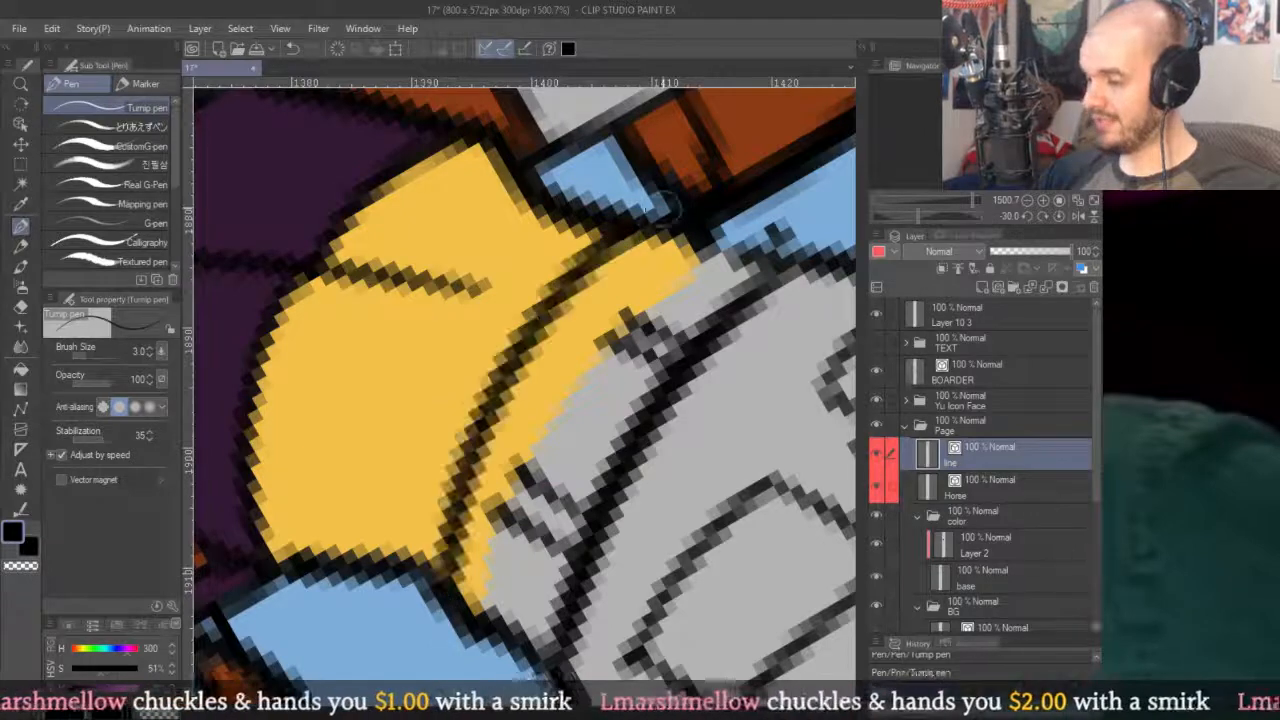
{"action": "key", "text": "ctrl+@"}
Delete the short outline pieces at the waistband's end beneath the raised arm's cuff.
{"action": "left_click_drag", "start_coordinate": [754, 309], "coordinate": [678, 343]}
{"action": "key", "text": "o"}
{"action": "left_click", "coordinate": [751, 415]}
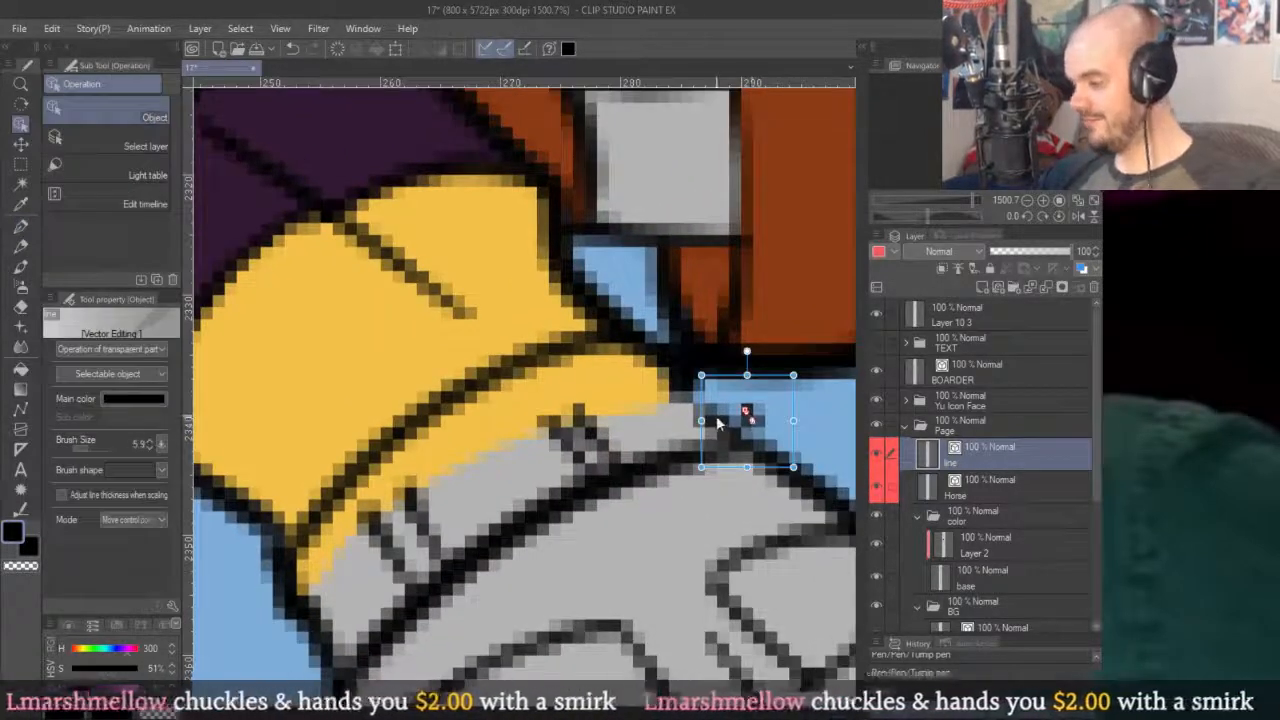
{"action": "key", "text": "Delete"}
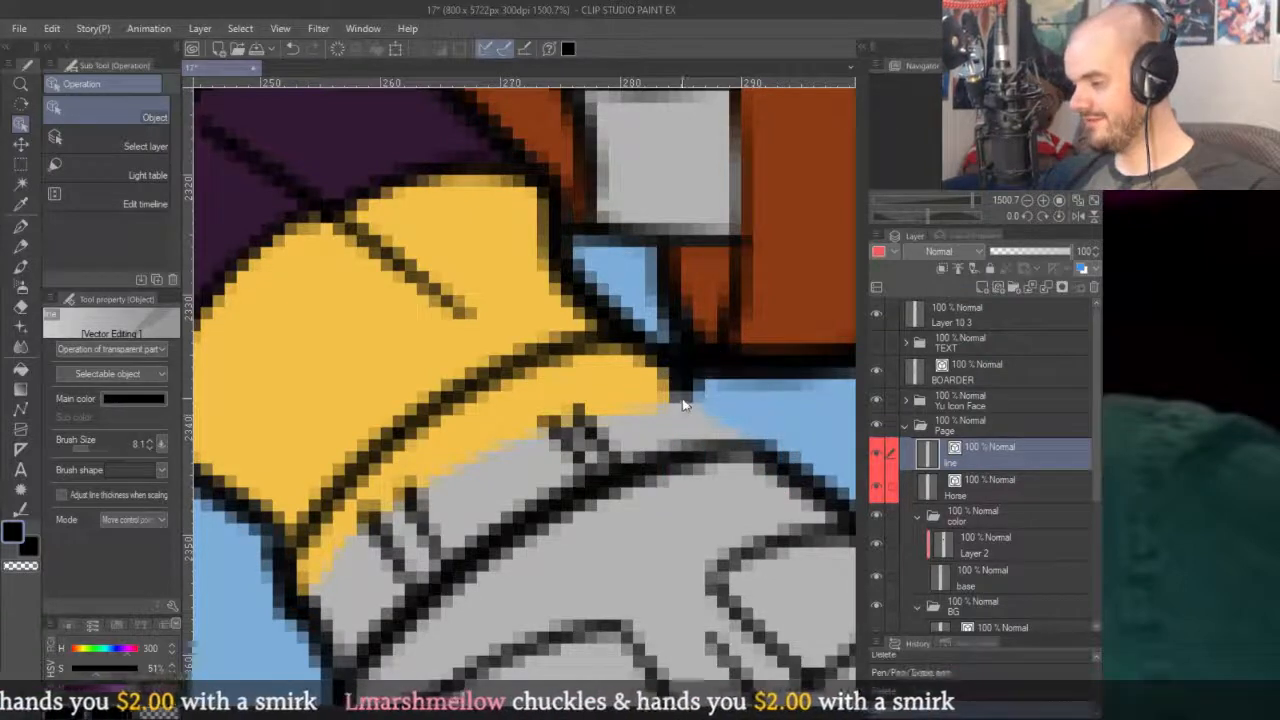
{"action": "left_click", "coordinate": [664, 366]}
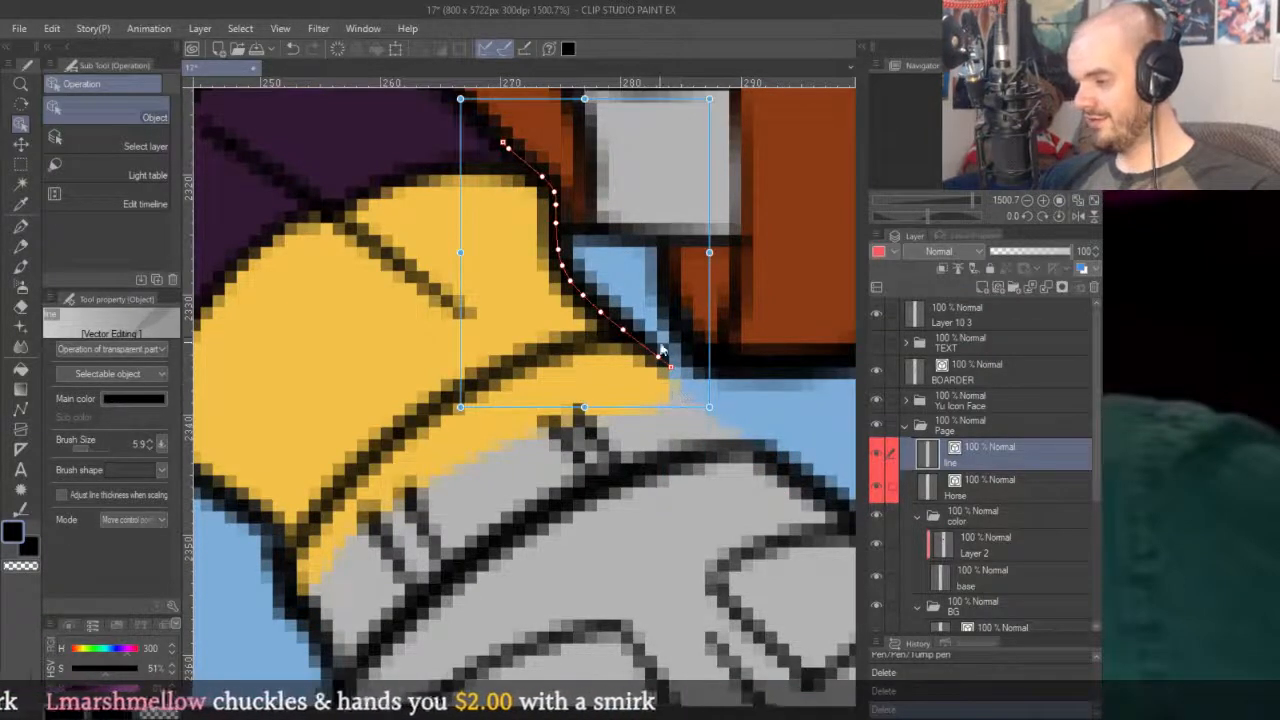
{"action": "key", "text": "Delete"}
Draw a new outline closing the waistband's end beneath the raised arm's cuff.
{"action": "key", "text": "p"}
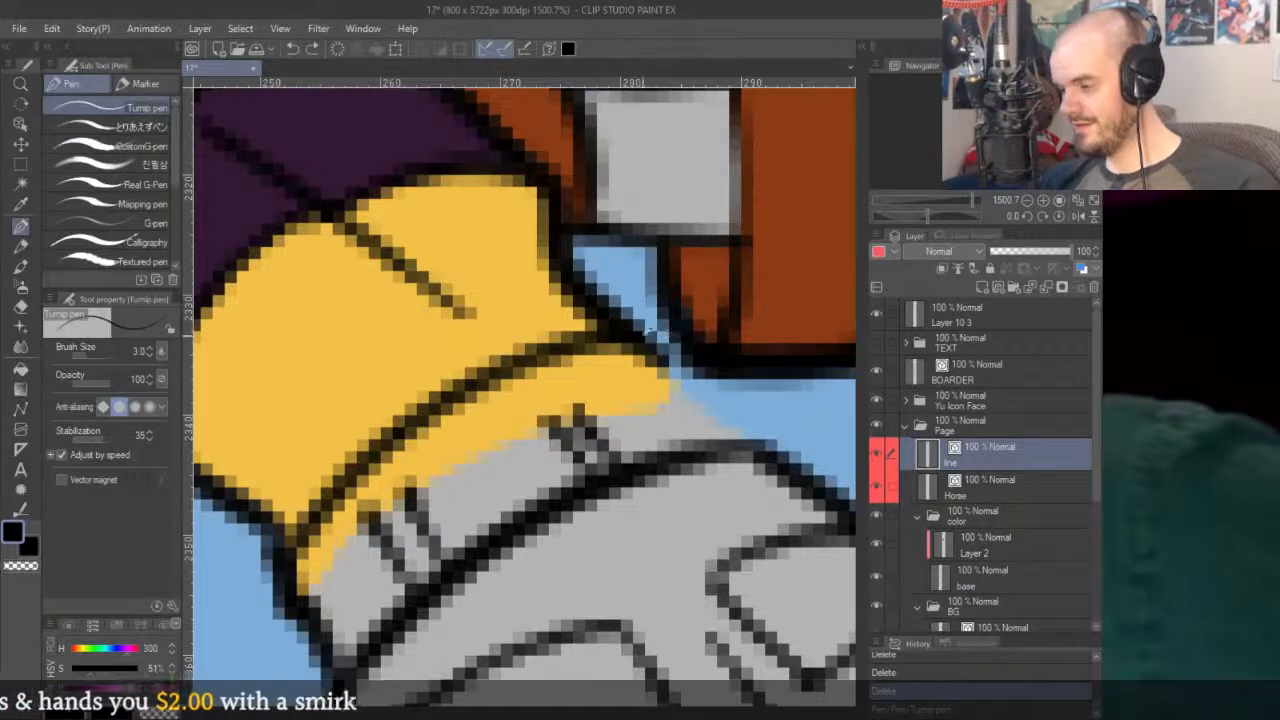
{"action": "left_click_drag", "start_coordinate": [672, 360], "coordinate": [788, 448]}
{"action": "key", "text": "ctrl+z"}
{"action": "left_click_drag", "start_coordinate": [688, 378], "coordinate": [777, 434]}
Replace the outline at the waistband's opposite end, near the lowered arm, with a new stroke reaching the redrawn upper edge.
{"action": "left_click_drag", "start_coordinate": [663, 422], "coordinate": [790, 330]}
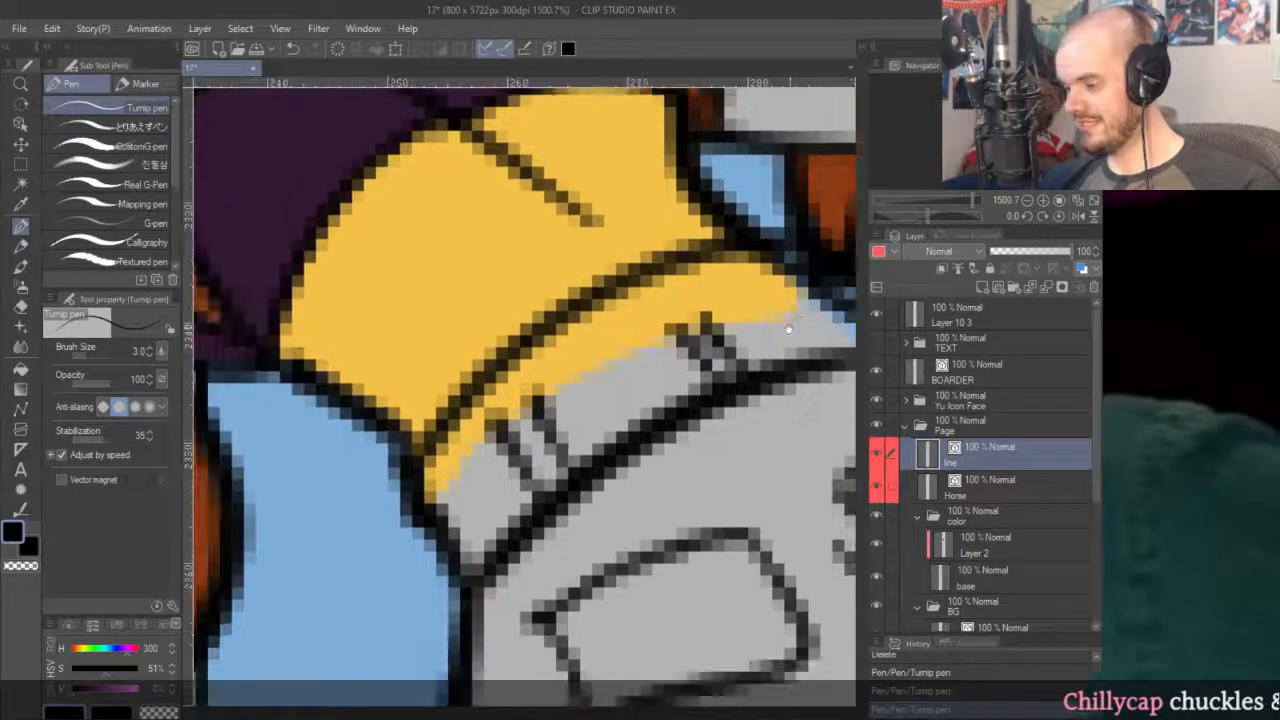
{"action": "left_click_drag", "start_coordinate": [511, 479], "coordinate": [610, 384]}
{"action": "key", "text": "o"}
{"action": "left_click", "coordinate": [558, 425]}
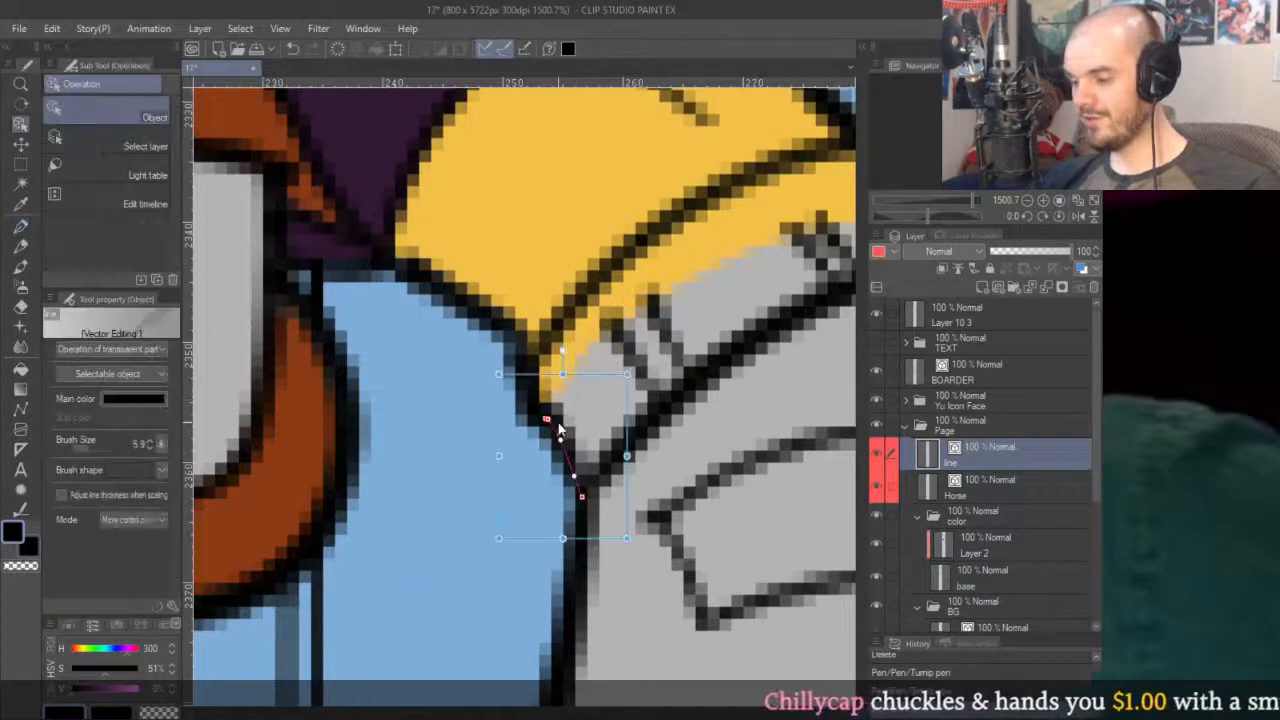
{"action": "key", "text": "Delete"}
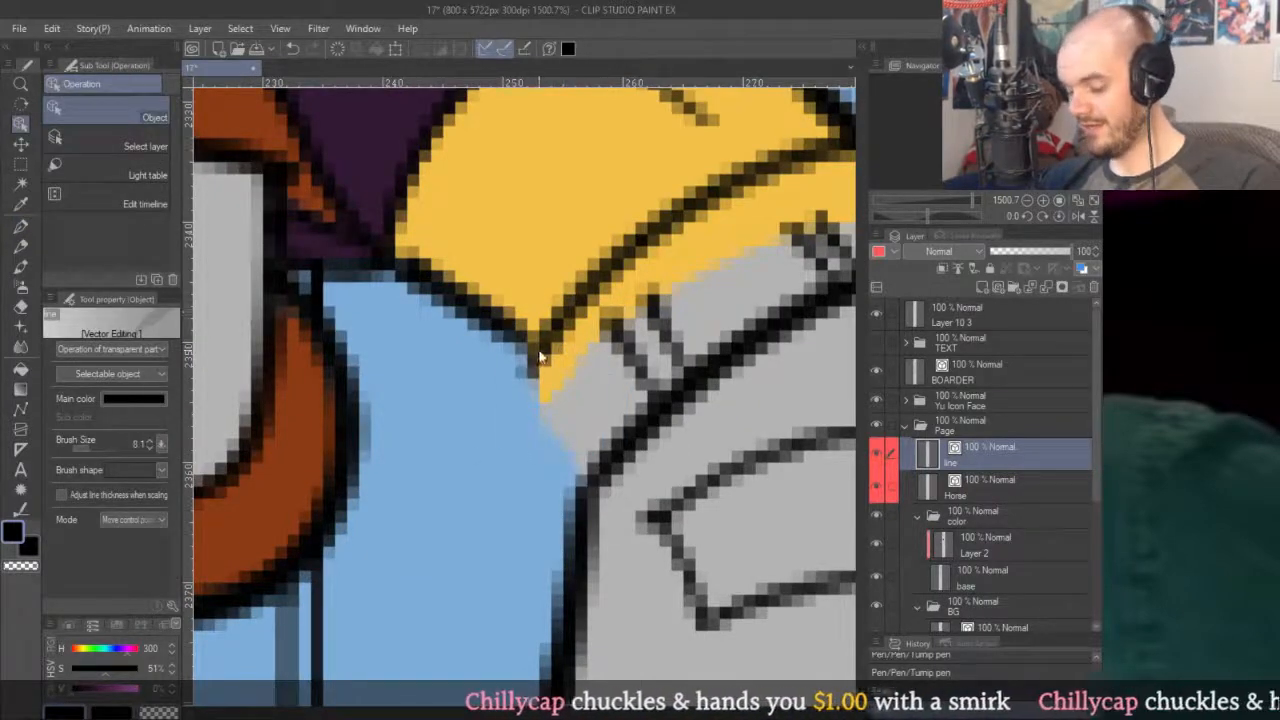
{"action": "key", "text": "p"}
{"action": "mouse_move", "coordinate": [540, 352]}
{"action": "left_mouse_down"}
{"action": "mouse_move", "coordinate": [518, 415]}
{"action": "mouse_move", "coordinate": [580, 490]}
{"action": "left_mouse_up"}
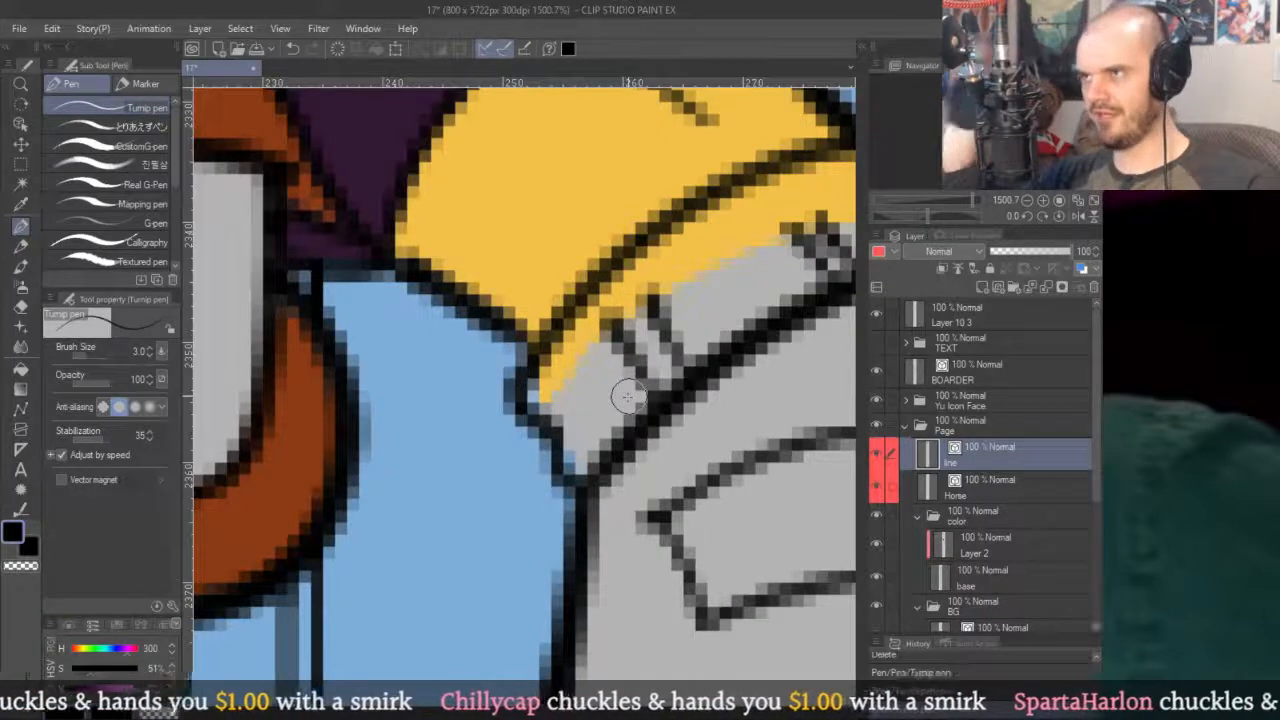
Extend the inner line of the belt loop nearest the lowered arm up to the redrawn waistband edge.
{"action": "left_click_drag", "start_coordinate": [627, 397], "coordinate": [453, 390]}
{"action": "key", "text": "o"}
{"action": "left_click", "coordinate": [548, 485]}
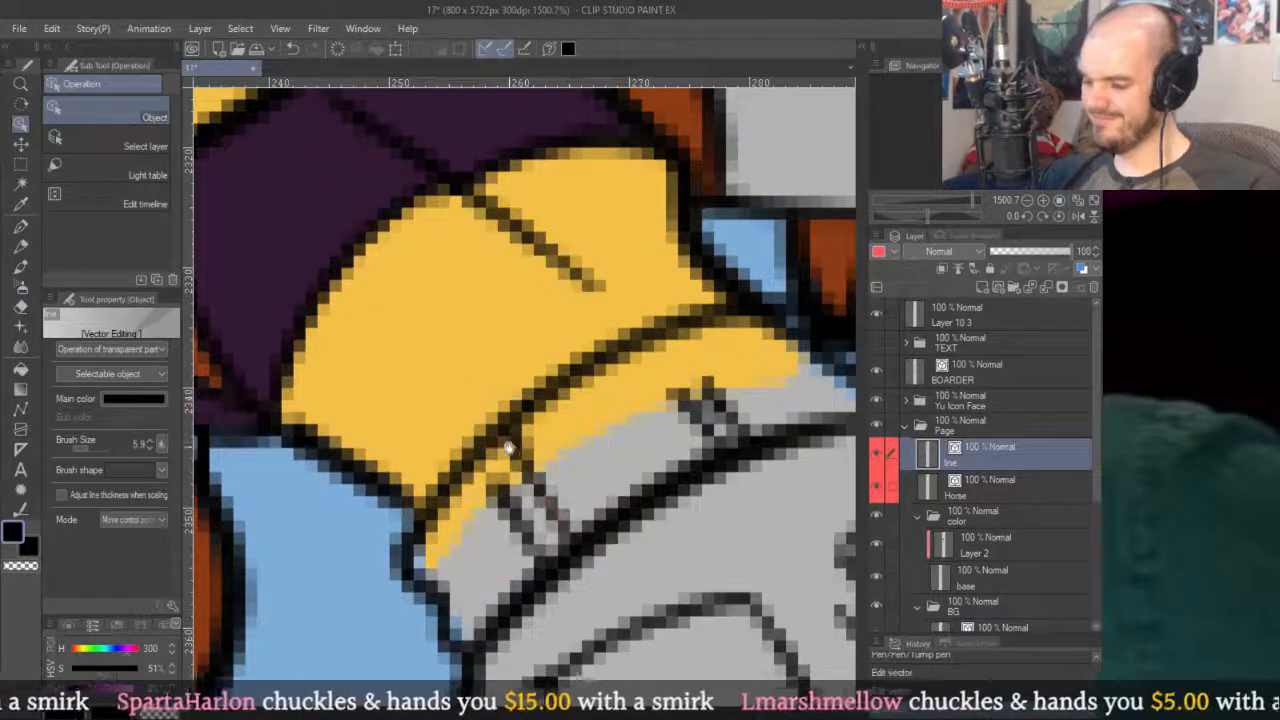
{"action": "scroll", "coordinate": [586, 420], "scroll_direction": "up", "scroll_amount": 2}
{"action": "scroll", "coordinate": [586, 420], "scroll_direction": "up", "scroll_amount": 2}
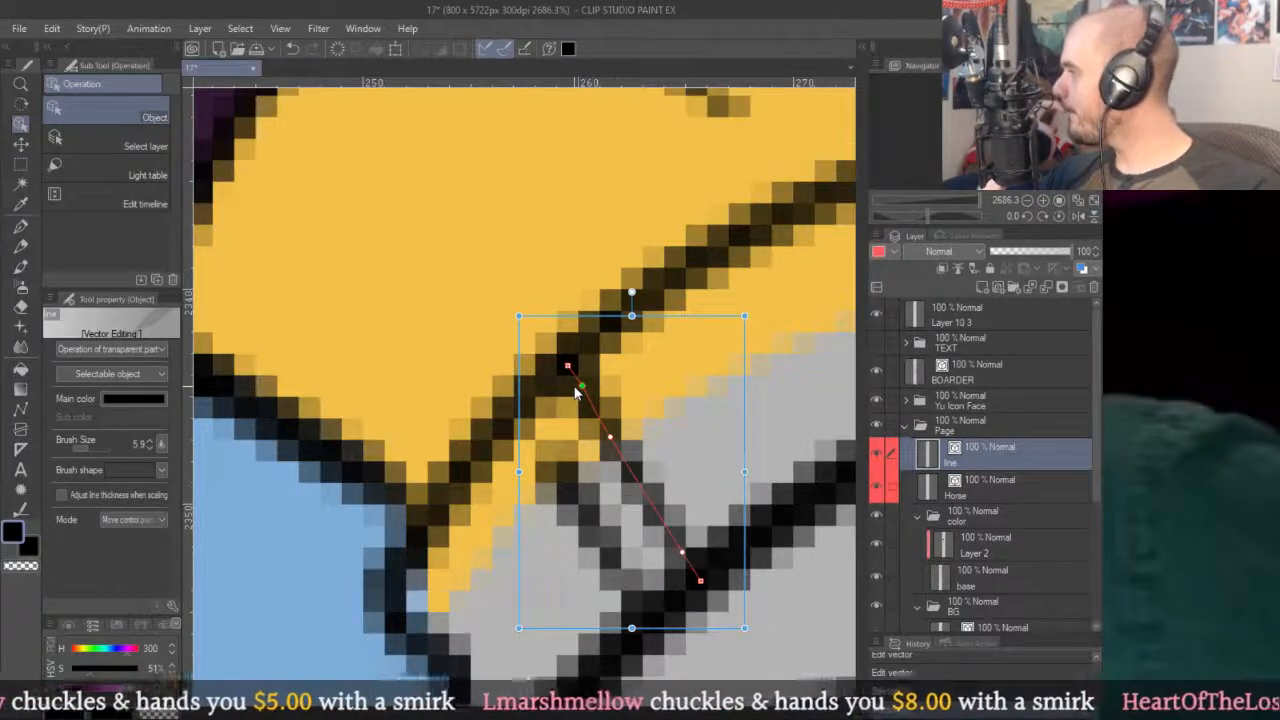
Extend the same belt loop's other line up to the waistband edge and straighten it with its middle control point.
{"action": "left_click", "coordinate": [577, 500]}
{"action": "left_click_drag", "start_coordinate": [557, 468], "coordinate": [536, 405]}
{"action": "key", "text": "p"}
{"action": "key", "text": "ctrl+z"}
{"action": "key", "text": "ctrl+z"}
{"action": "left_click_drag", "start_coordinate": [620, 469], "coordinate": [481, 312]}
{"action": "left_click", "coordinate": [538, 434]}
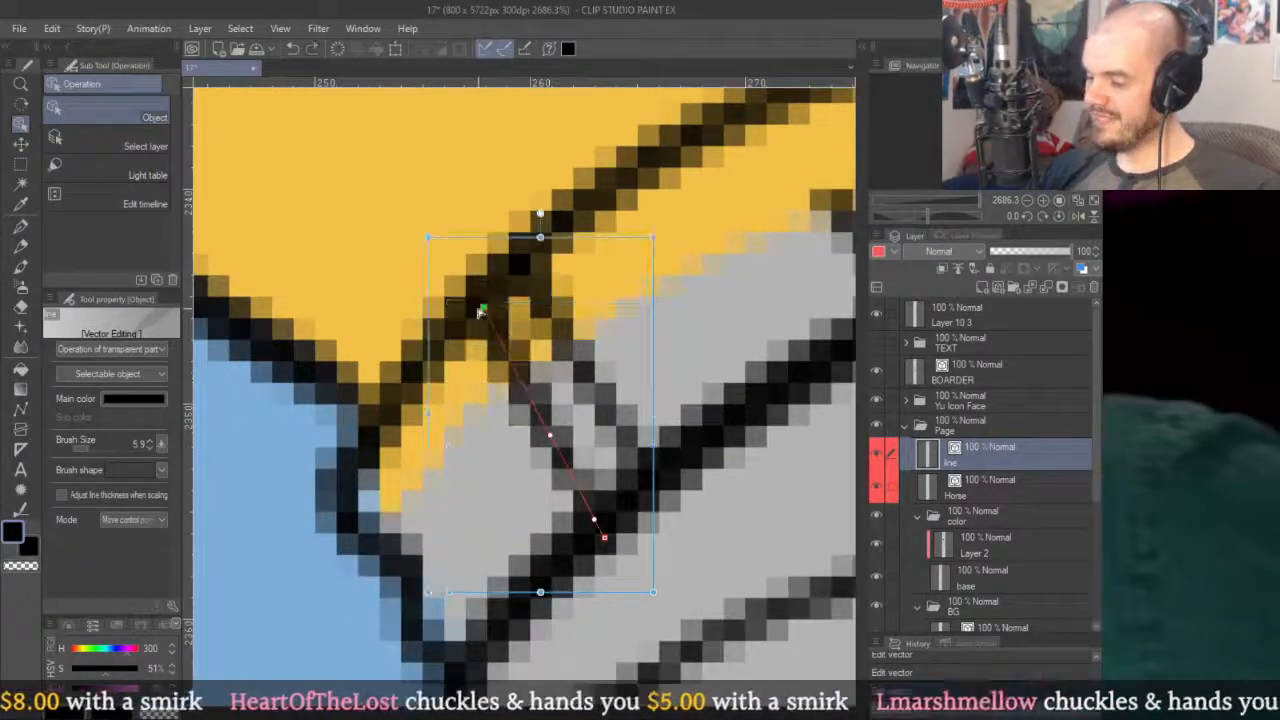
{"action": "mouse_move", "coordinate": [548, 437]}
{"action": "left_mouse_down"}
{"action": "mouse_move", "coordinate": [536, 405]}
{"action": "mouse_move", "coordinate": [544, 427]}
{"action": "left_mouse_up"}
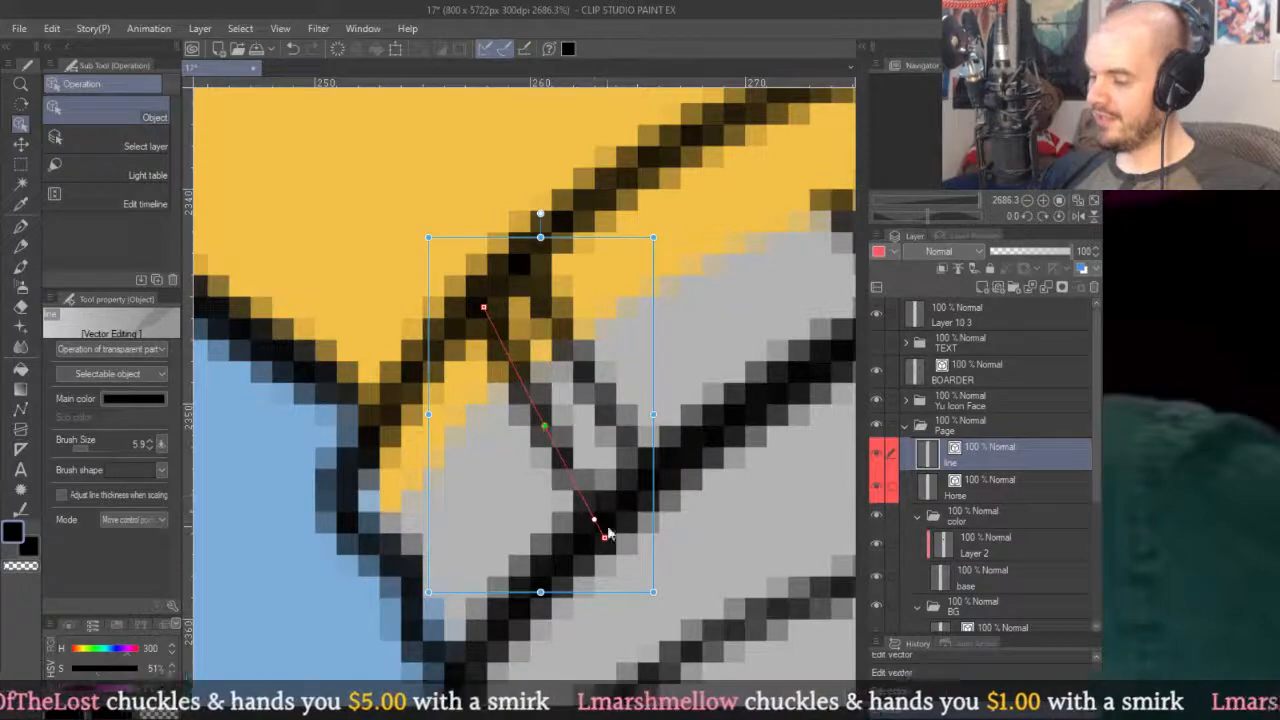
Extend both lines of the second belt loop to the upper waistband edge and adjust their control points.
{"action": "scroll", "coordinate": [618, 340], "scroll_direction": "down", "scroll_amount": 5}
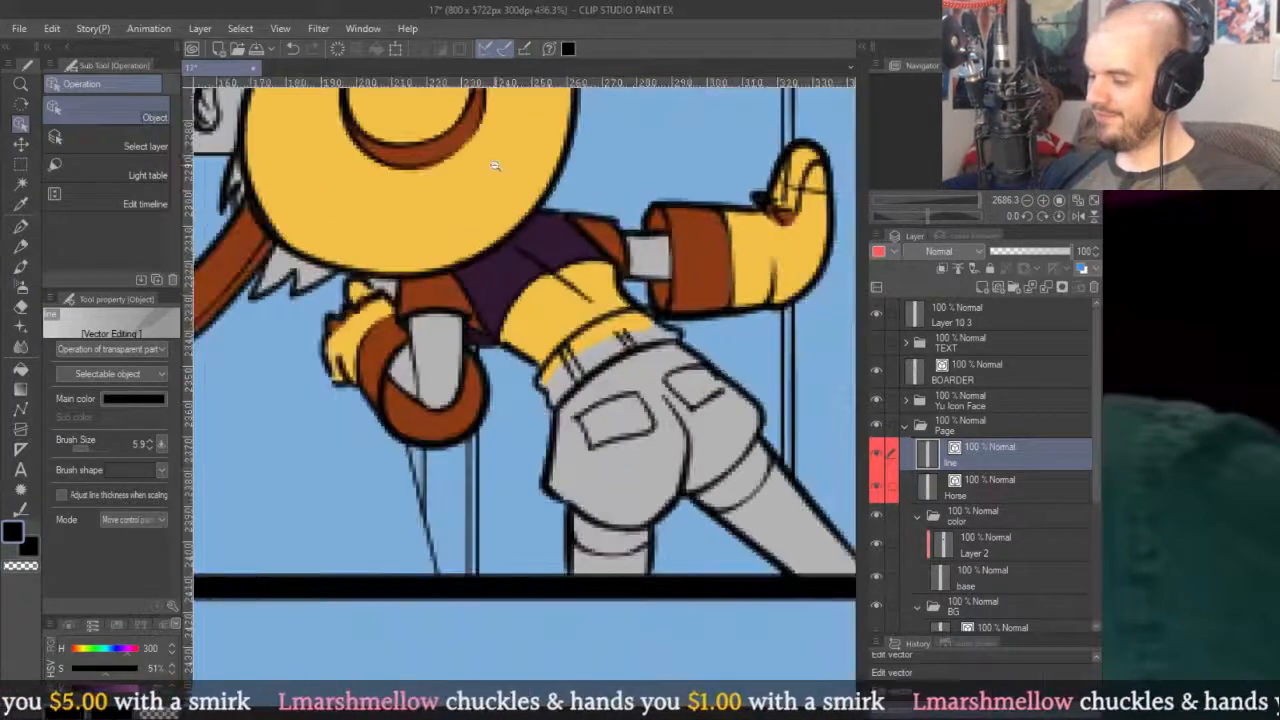
{"action": "scroll", "coordinate": [622, 340], "scroll_direction": "up", "scroll_amount": 5}
{"action": "left_click", "coordinate": [632, 411]}
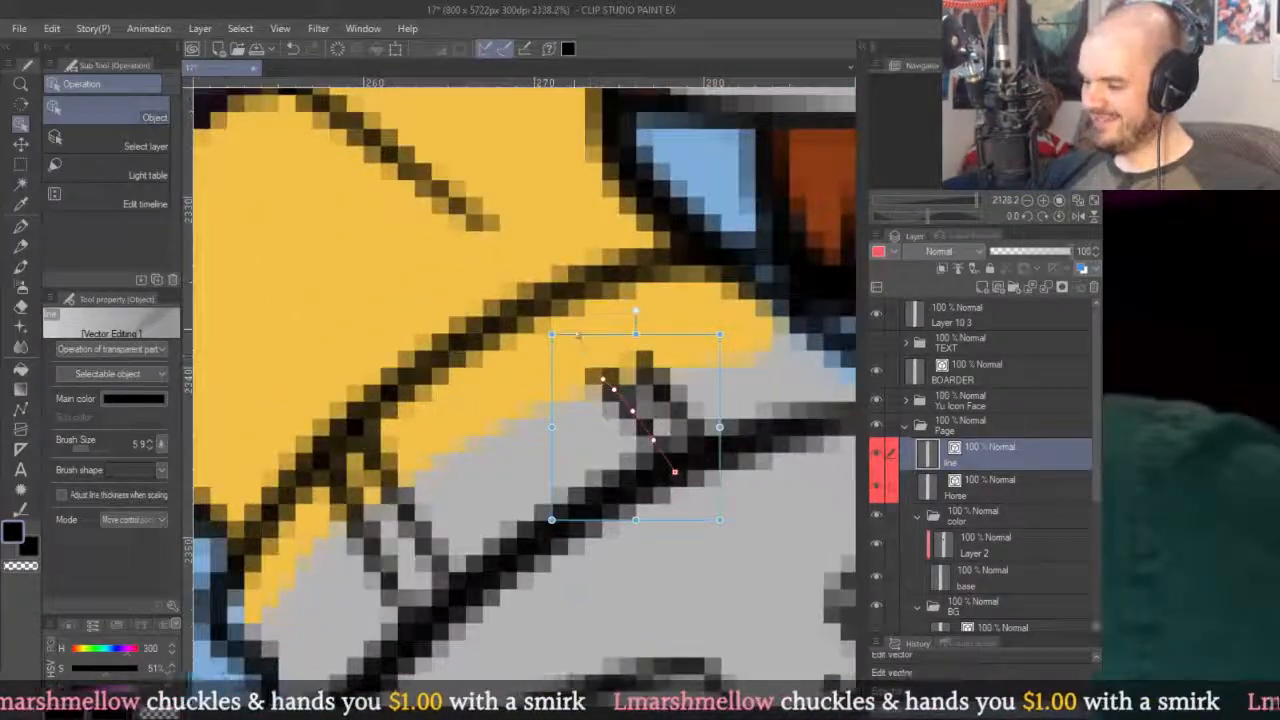
{"action": "left_click_drag", "start_coordinate": [554, 310], "coordinate": [555, 310]}
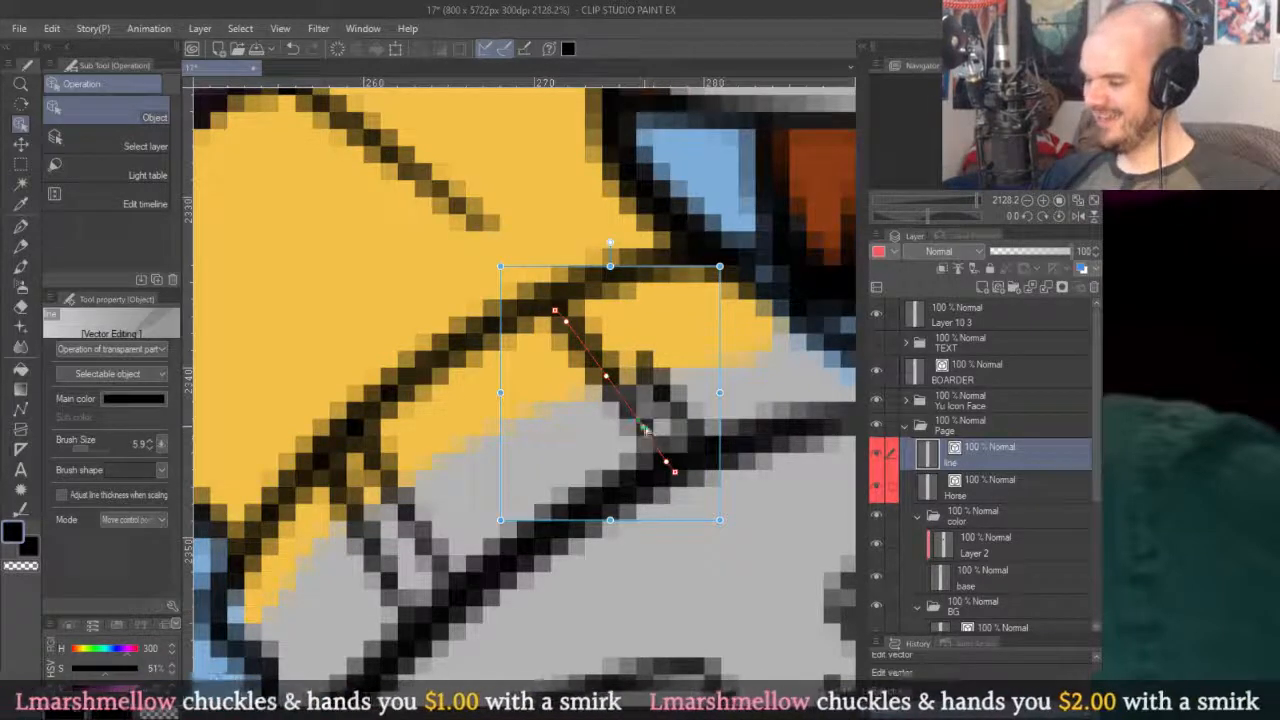
{"action": "key", "text": "ctrl+z"}
{"action": "mouse_move", "coordinate": [645, 365]}
{"action": "left_mouse_down"}
{"action": "mouse_move", "coordinate": [665, 395]}
{"action": "mouse_move", "coordinate": [645, 350]}
{"action": "mouse_move", "coordinate": [670, 400]}
{"action": "mouse_move", "coordinate": [645, 350]}
{"action": "mouse_move", "coordinate": [655, 356]}
{"action": "left_mouse_up"}
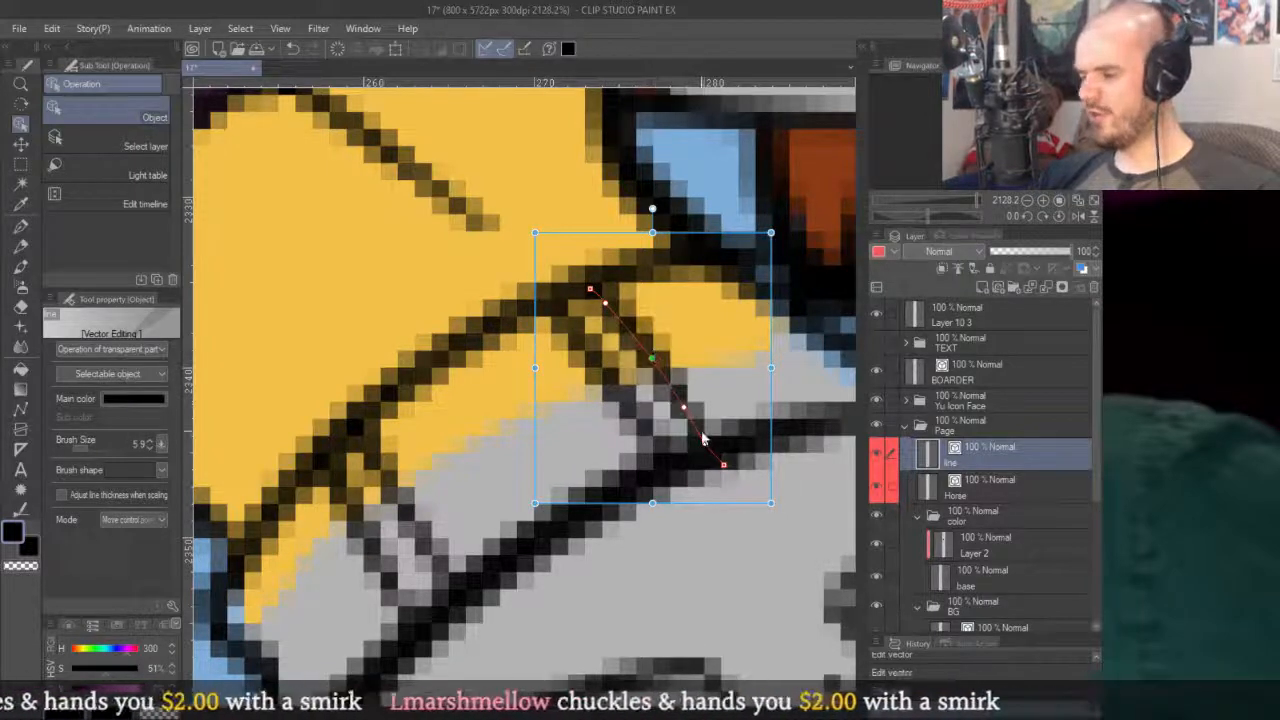
{"action": "left_click_drag", "start_coordinate": [723, 464], "coordinate": [709, 446]}
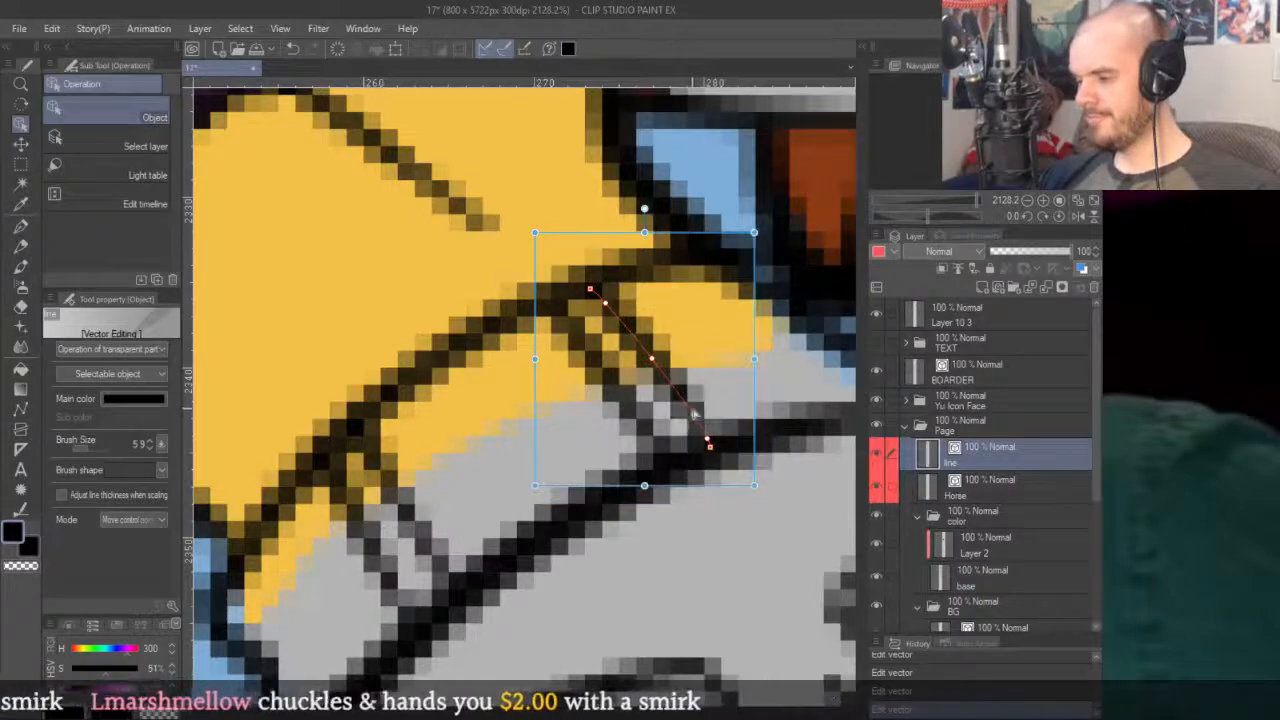
{"action": "left_click_drag", "start_coordinate": [592, 284], "coordinate": [599, 290]}
Erase the excess line where the waist outline meets the waistband beneath the raised arm's cuff.
{"action": "scroll", "coordinate": [655, 362], "scroll_direction": "down", "scroll_amount": 8}
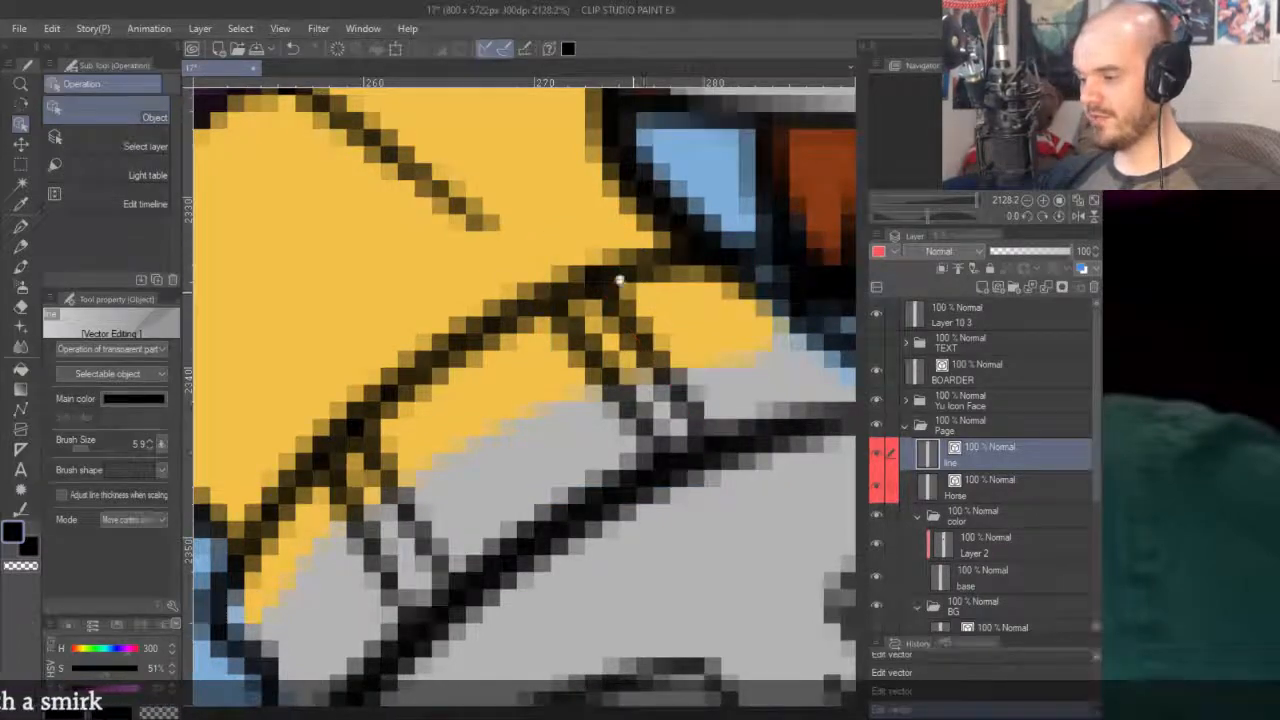
{"action": "scroll", "coordinate": [723, 284], "scroll_direction": "up", "scroll_amount": 3}
{"action": "scroll", "coordinate": [586, 371], "scroll_direction": "up", "scroll_amount": 6}
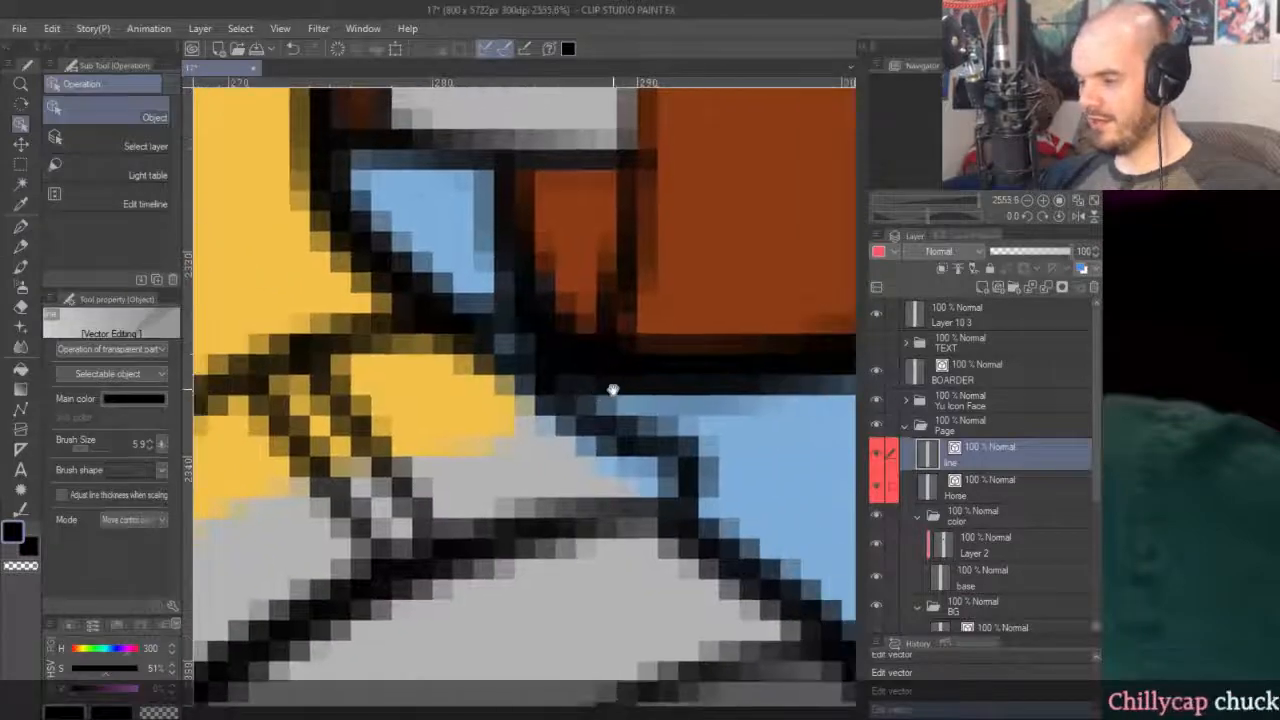
{"action": "key", "text": "e"}
{"action": "left_click", "coordinate": [515, 390]}
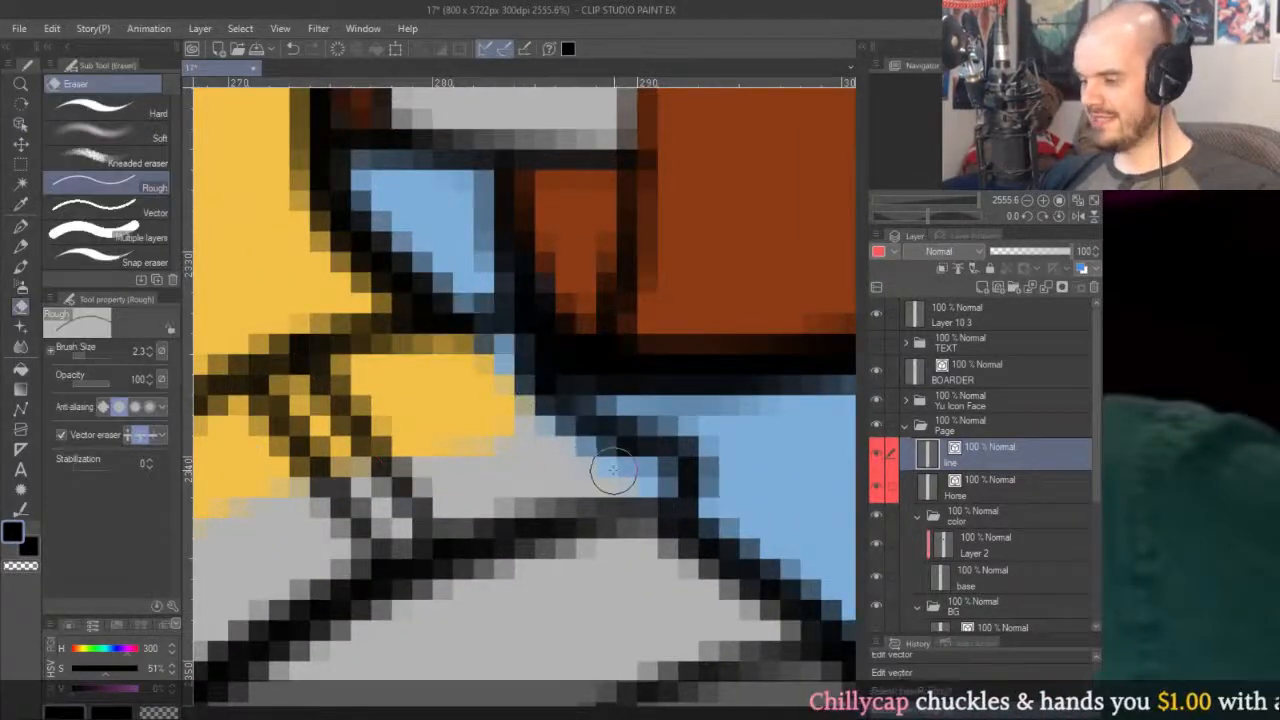
Draw a short inner line at the waistband's end near the lowered arm with the Turnip pen.
{"action": "scroll", "coordinate": [557, 371], "scroll_direction": "down", "scroll_amount": 6}
{"action": "scroll", "coordinate": [455, 445], "scroll_direction": "up", "scroll_amount": 4}
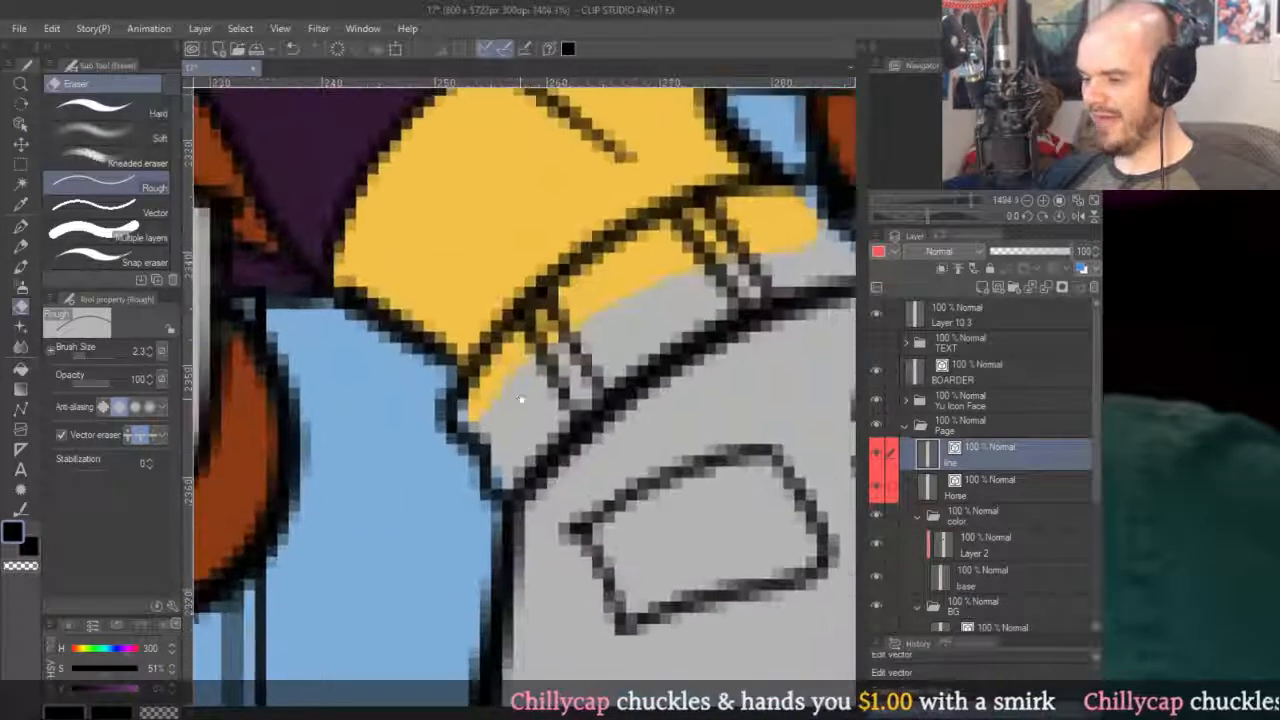
{"action": "left_click", "coordinate": [520, 400]}
{"action": "key", "text": "p"}
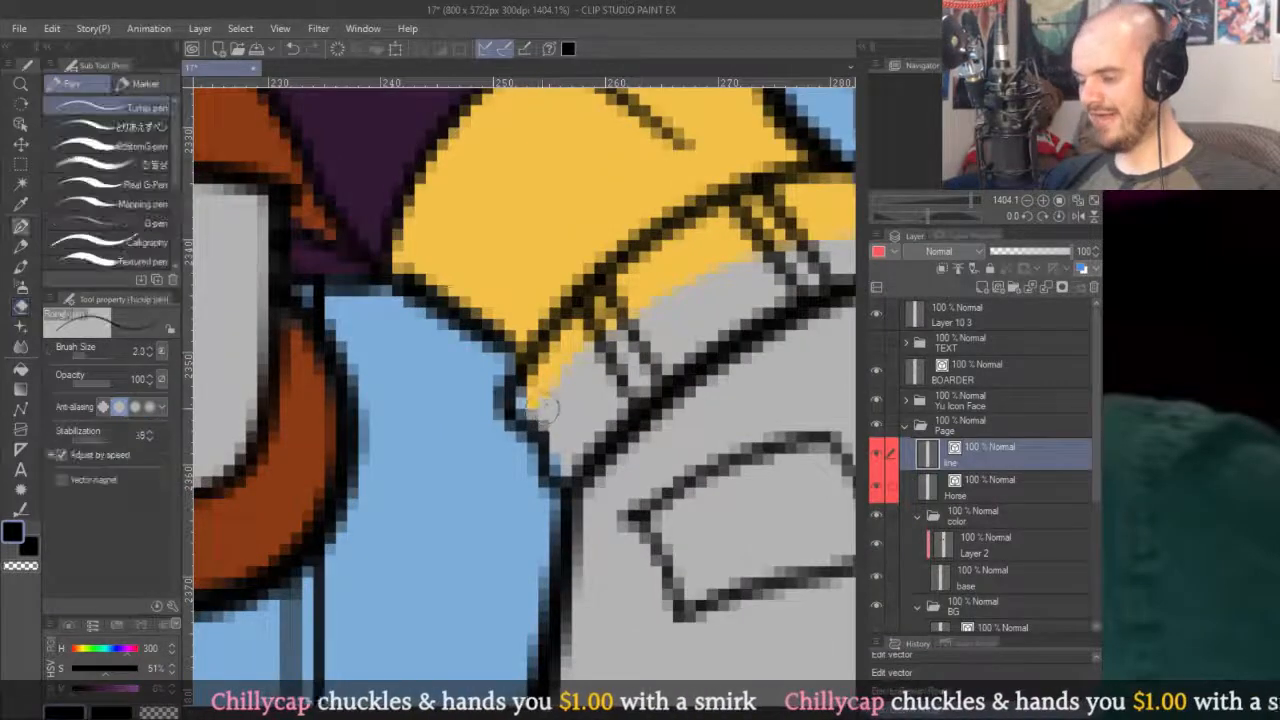
{"action": "left_click_drag", "start_coordinate": [521, 384], "coordinate": [592, 472]}
{"action": "key", "text": "ctrl+z"}
{"action": "key", "text": "ctrl+z"}
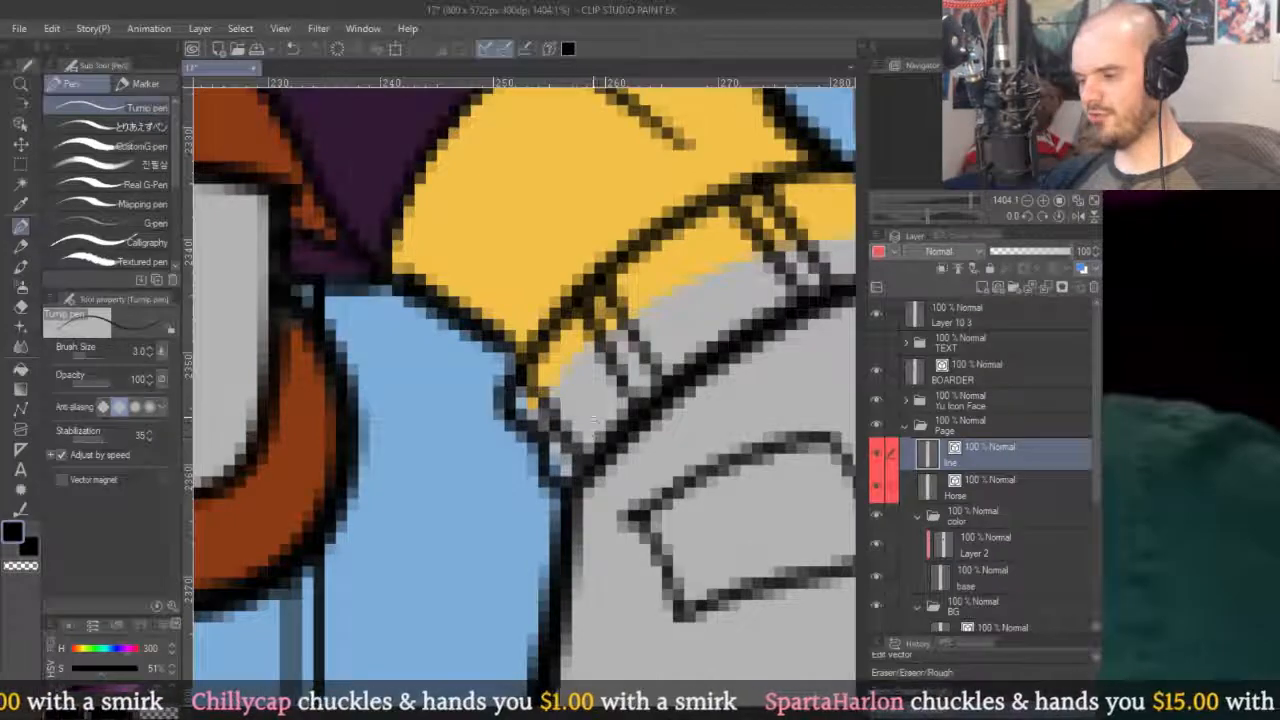
Thicken the waistband and belt loop lines with Adjust line width set to Thicken 0.5.
{"action": "scroll", "coordinate": [600, 450], "scroll_direction": "down", "scroll_amount": 6}
{"action": "scroll", "coordinate": [665, 375], "scroll_direction": "up", "scroll_amount": 1}
{"action": "scroll", "coordinate": [665, 375], "scroll_direction": "up", "scroll_amount": 5}
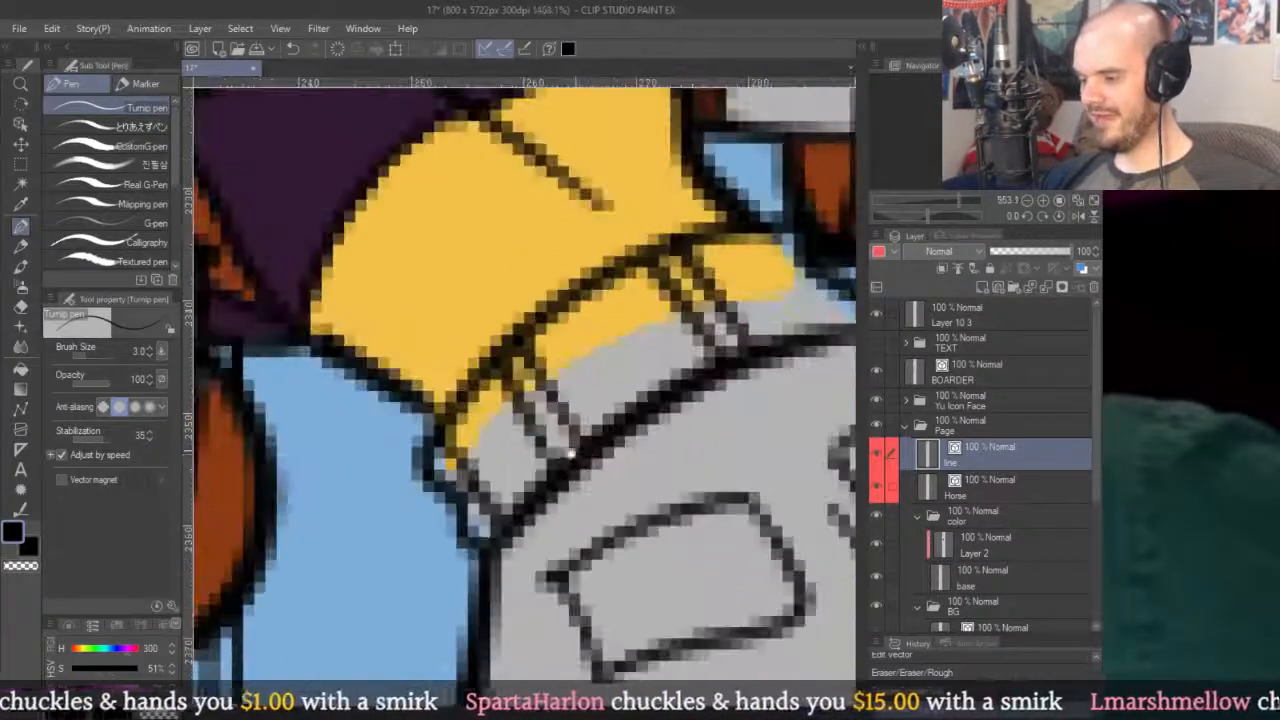
{"action": "key", "text": "o"}
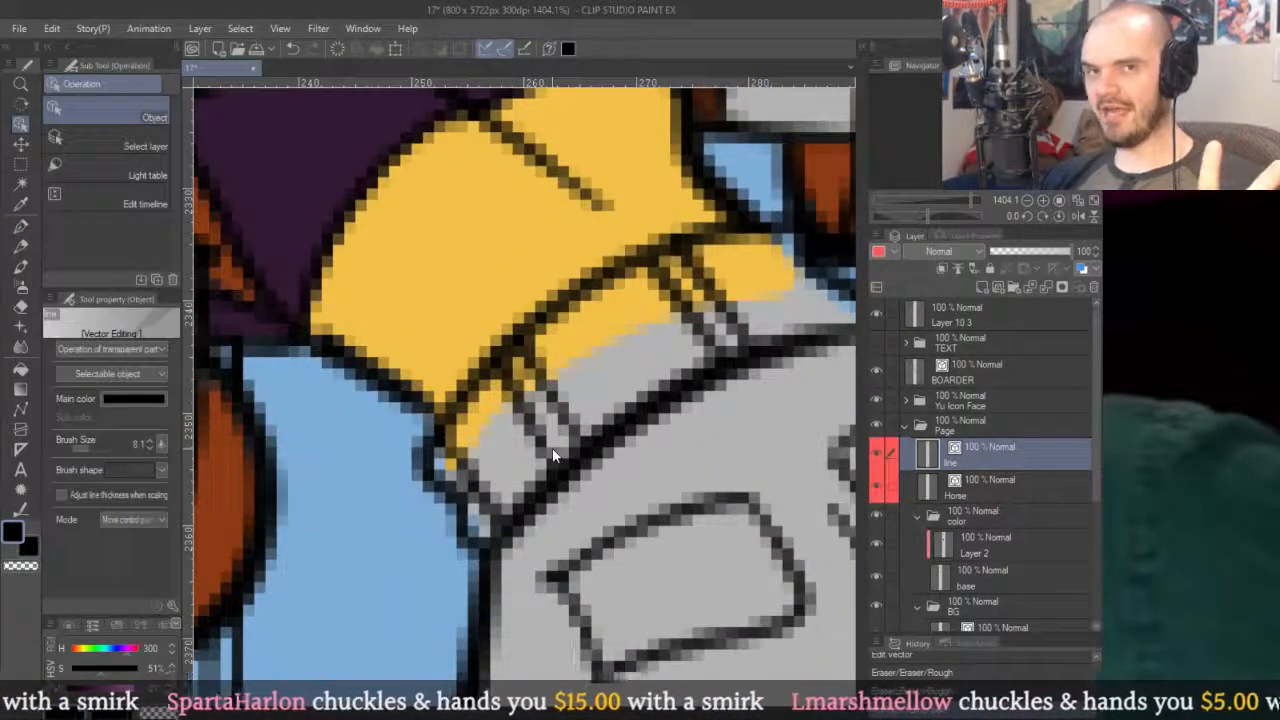
{"action": "key", "text": "y"}
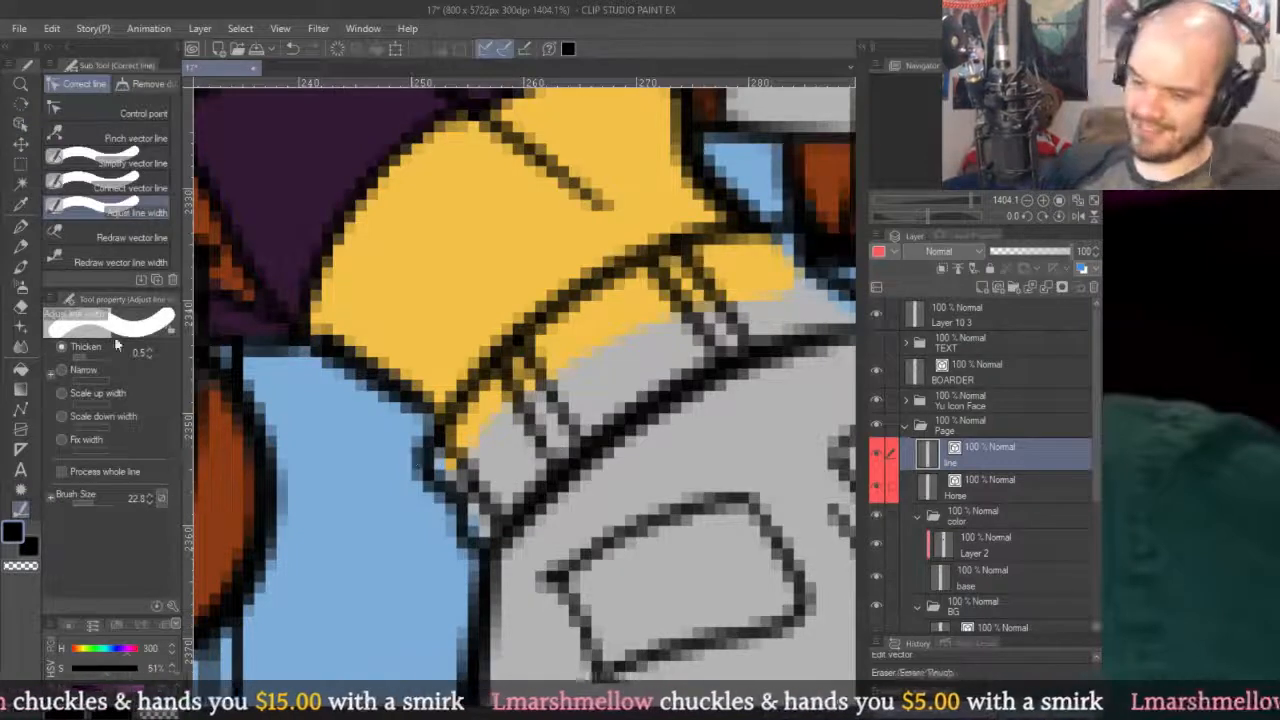
{"action": "mouse_move", "coordinate": [470, 490]}
{"action": "left_mouse_down"}
{"action": "mouse_move", "coordinate": [638, 338]}
{"action": "mouse_move", "coordinate": [754, 294]}
{"action": "mouse_move", "coordinate": [683, 372]}
{"action": "left_mouse_up"}
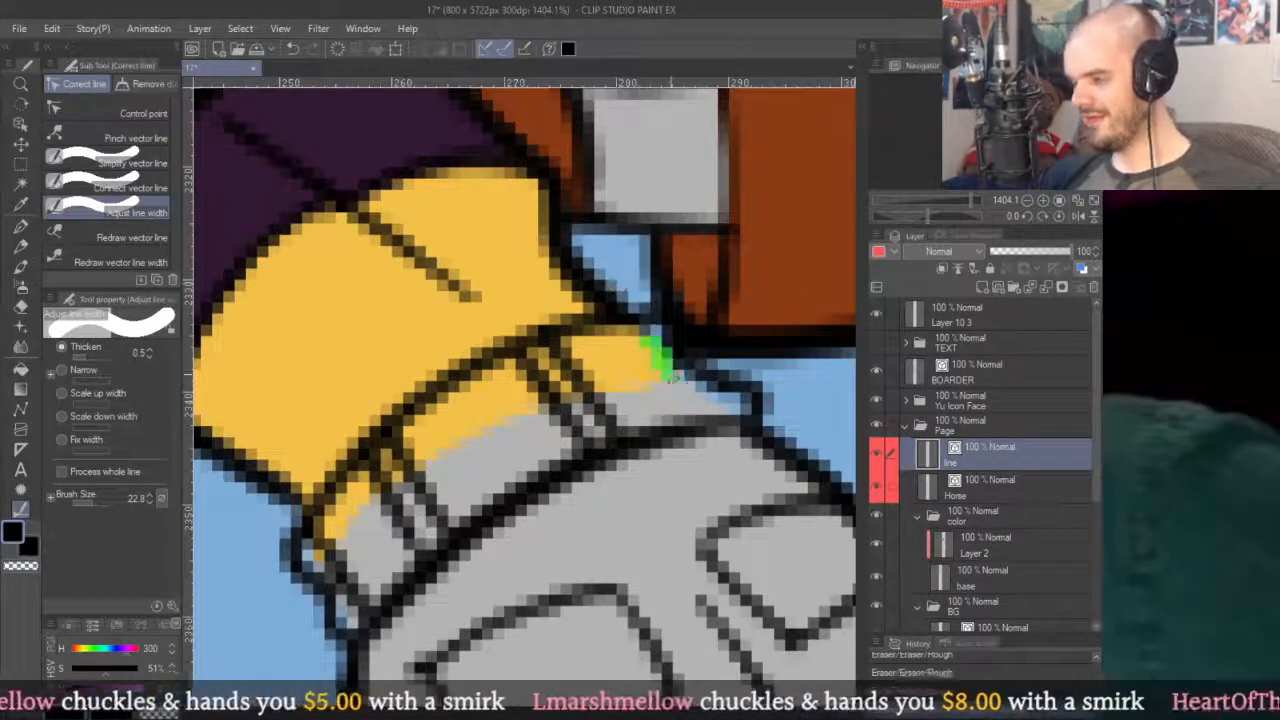
{"action": "left_click_drag", "start_coordinate": [530, 460], "coordinate": [615, 378]}
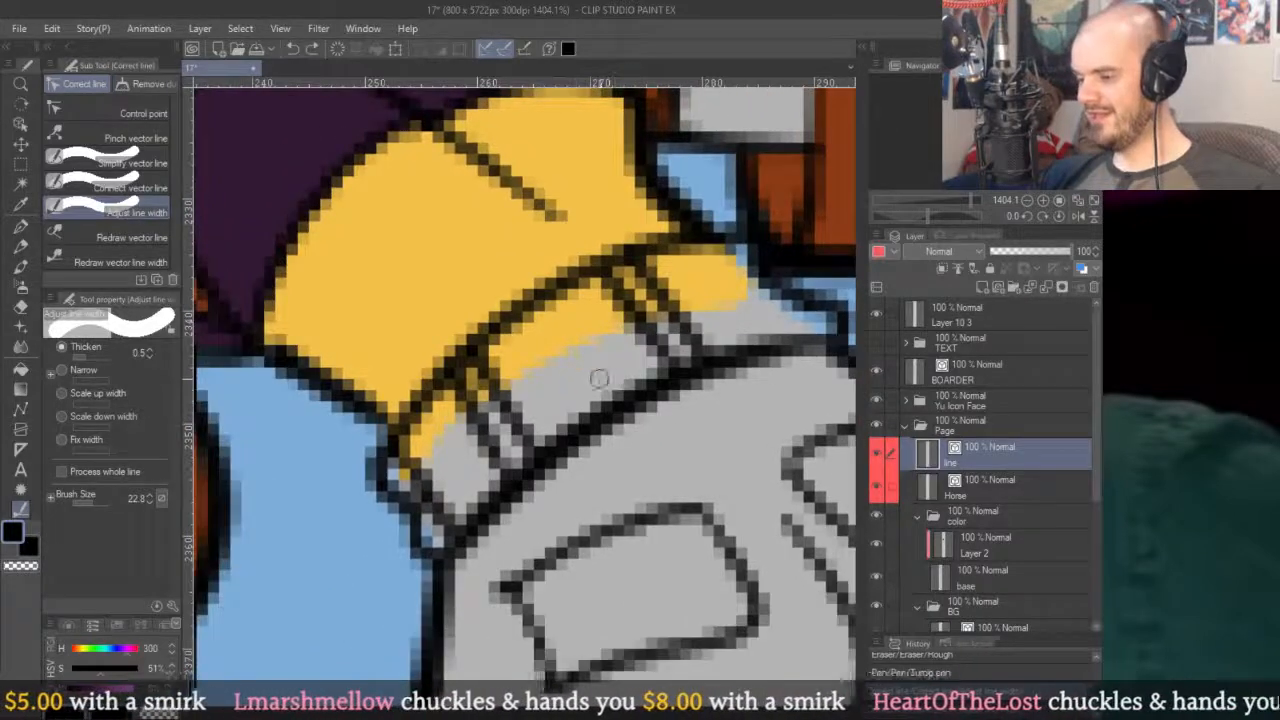
Erase the waistband's lower line where it crosses both belt loops and thicken the remaining lines around the waistband with Adjust line width.
{"action": "key", "text": "e"}
{"action": "left_click_drag", "start_coordinate": [525, 460], "coordinate": [551, 512]}
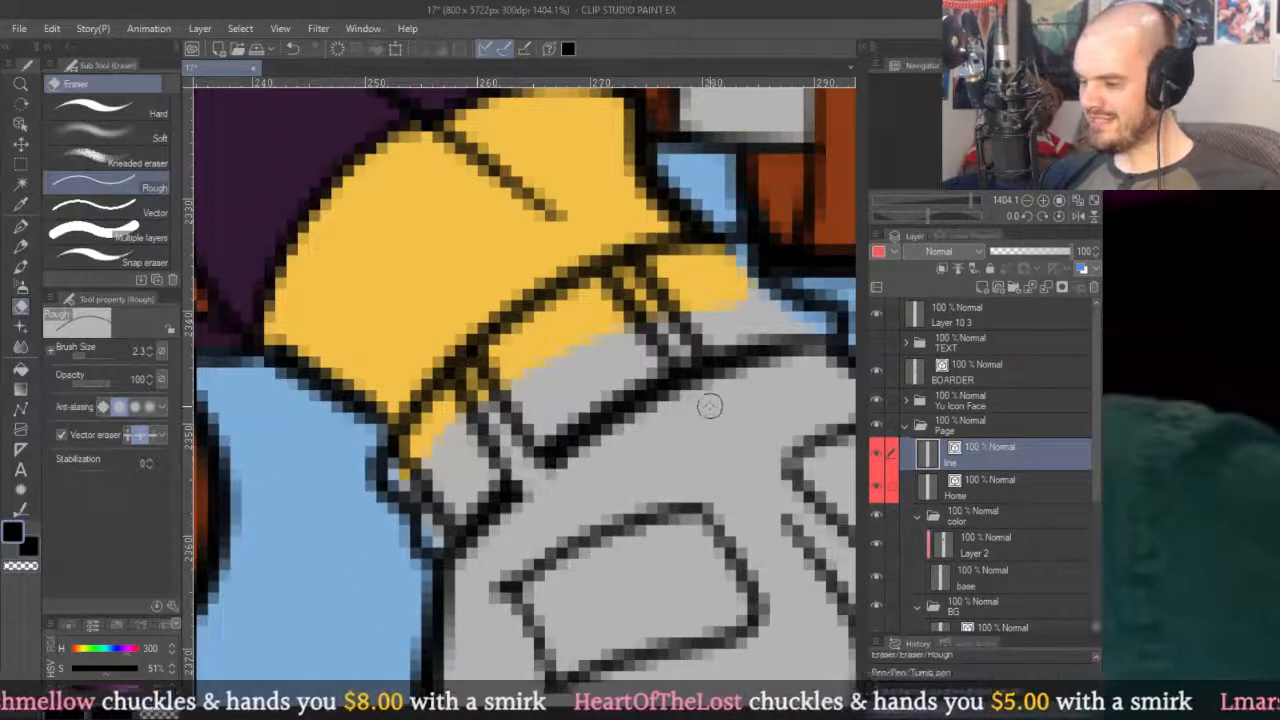
{"action": "left_click_drag", "start_coordinate": [690, 370], "coordinate": [820, 345]}
{"action": "key", "text": "ctrl+z"}
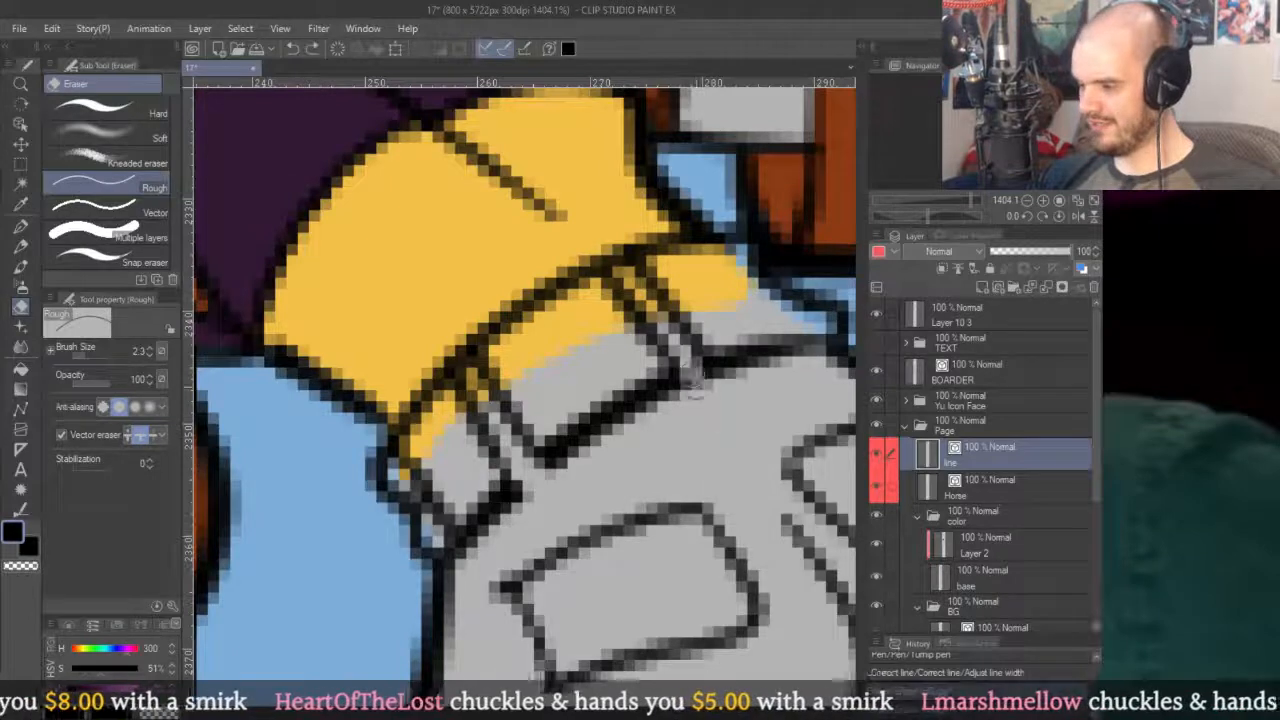
{"action": "left_click_drag", "start_coordinate": [445, 542], "coordinate": [478, 590]}
{"action": "mouse_move", "coordinate": [760, 408]}
{"action": "left_mouse_down"}
{"action": "mouse_move", "coordinate": [626, 316]}
{"action": "mouse_move", "coordinate": [643, 325]}
{"action": "mouse_move", "coordinate": [630, 328]}
{"action": "left_mouse_up"}
{"action": "key", "text": "y"}
{"action": "left_click_drag", "start_coordinate": [370, 470], "coordinate": [420, 555]}
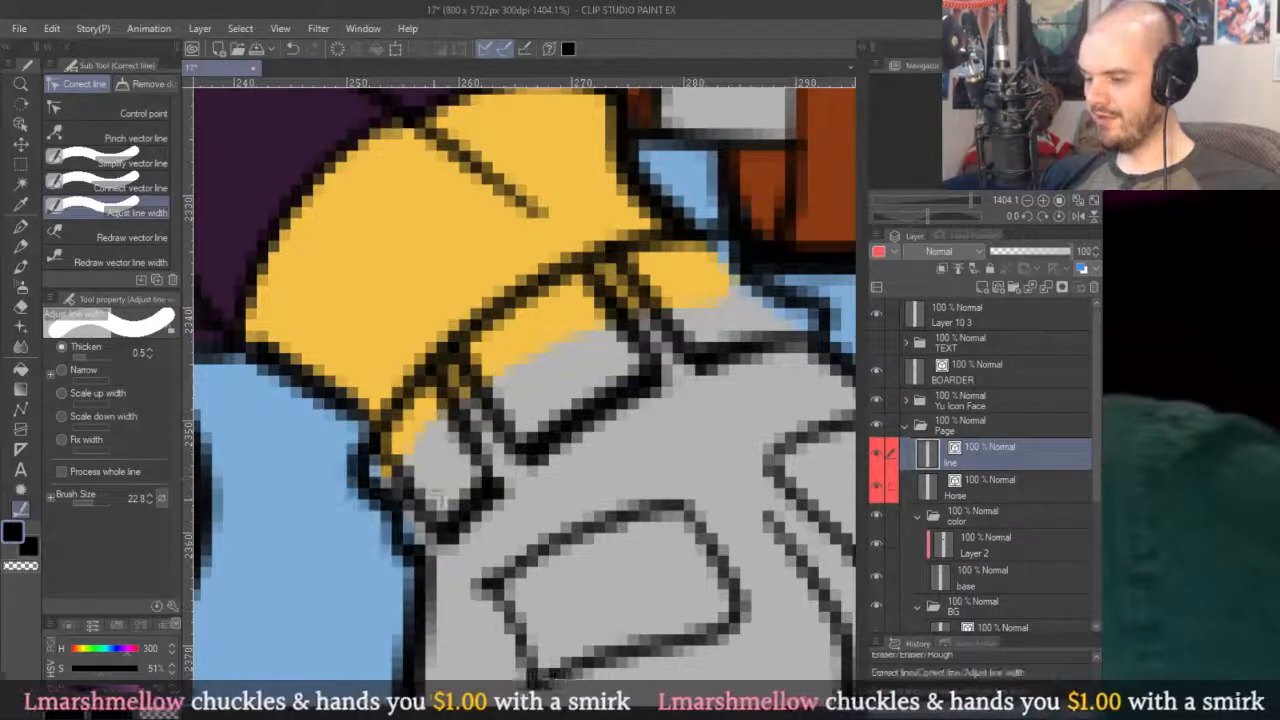
Move the waist outline's control points to meet the waistband at one end and extend under the shirt hem to the lowered arm.
{"action": "left_click_drag", "start_coordinate": [478, 425], "coordinate": [640, 450]}
{"action": "key", "text": "o"}
{"action": "left_click", "coordinate": [528, 468]}
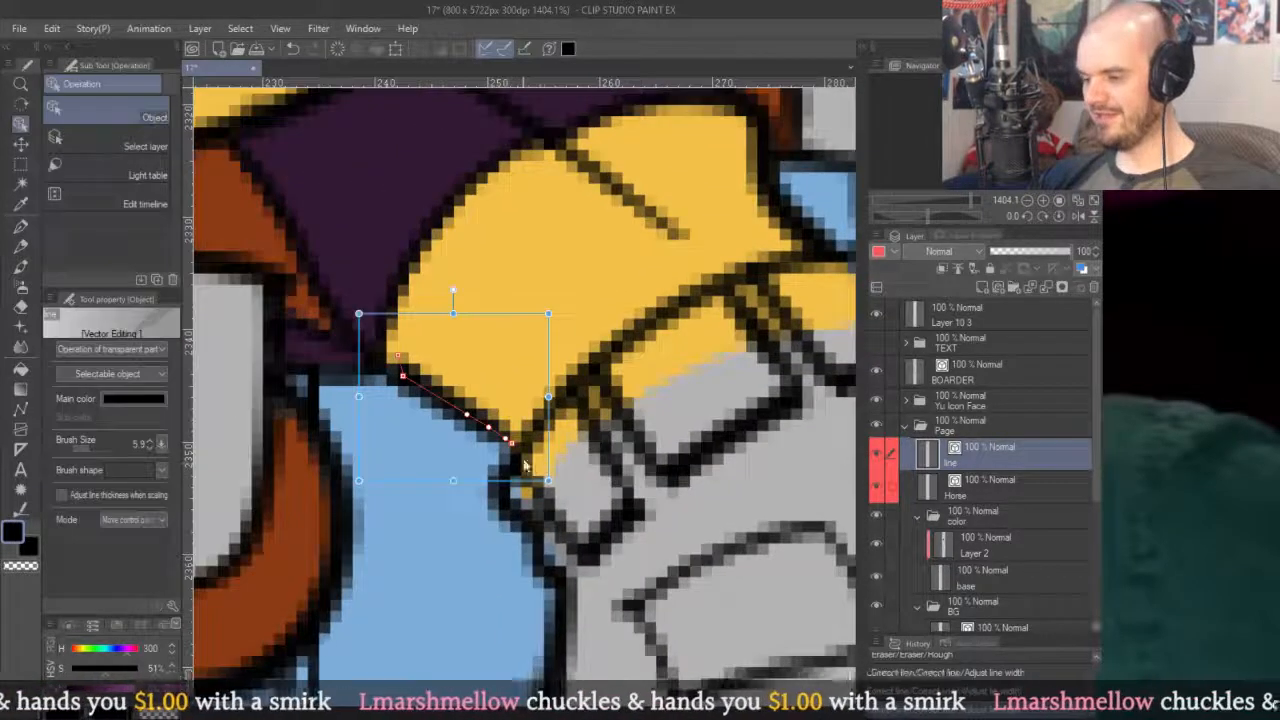
{"action": "left_click_drag", "start_coordinate": [515, 453], "coordinate": [514, 443]}
{"action": "scroll", "coordinate": [514, 443], "scroll_direction": "down", "scroll_amount": 5}
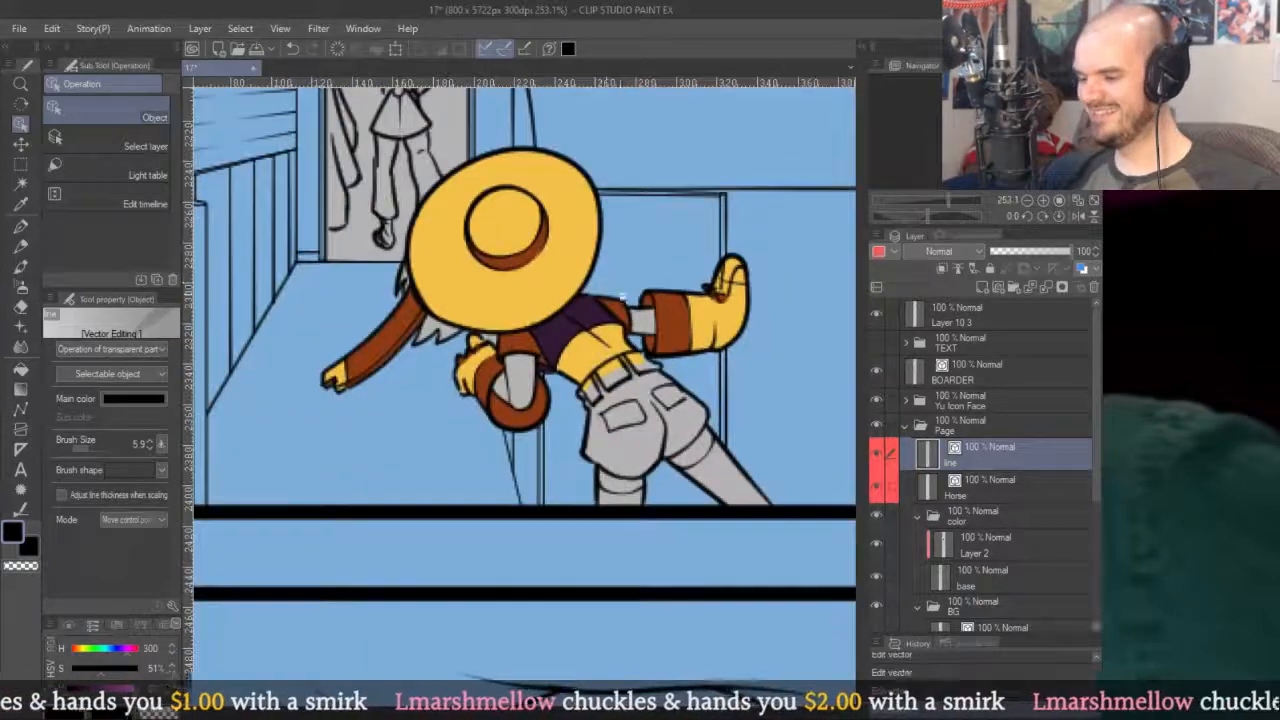
{"action": "scroll", "coordinate": [514, 443], "scroll_direction": "up", "scroll_amount": 2}
{"action": "scroll", "coordinate": [460, 440], "scroll_direction": "up", "scroll_amount": 6}
{"action": "left_click", "coordinate": [711, 482]}
{"action": "left_click_drag", "start_coordinate": [613, 414], "coordinate": [528, 408]}
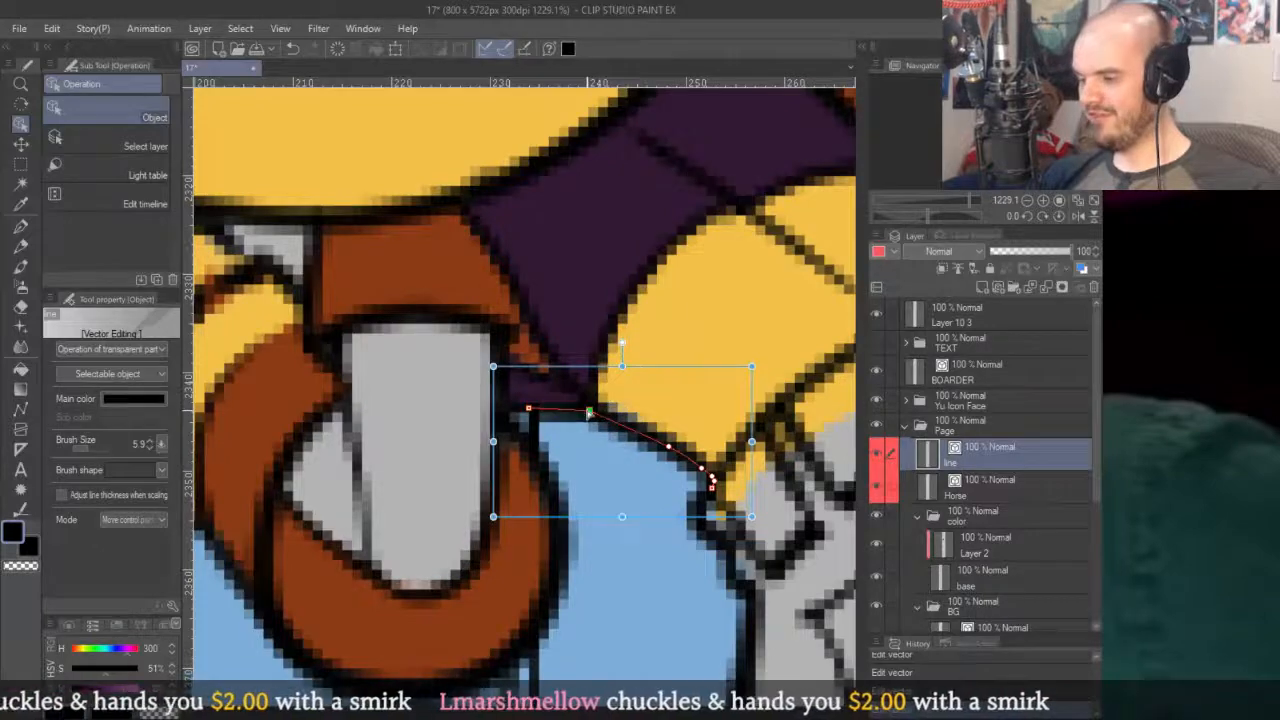
{"action": "scroll", "coordinate": [566, 351], "scroll_direction": "down", "scroll_amount": 6}
{"action": "scroll", "coordinate": [683, 372], "scroll_direction": "up", "scroll_amount": 3}
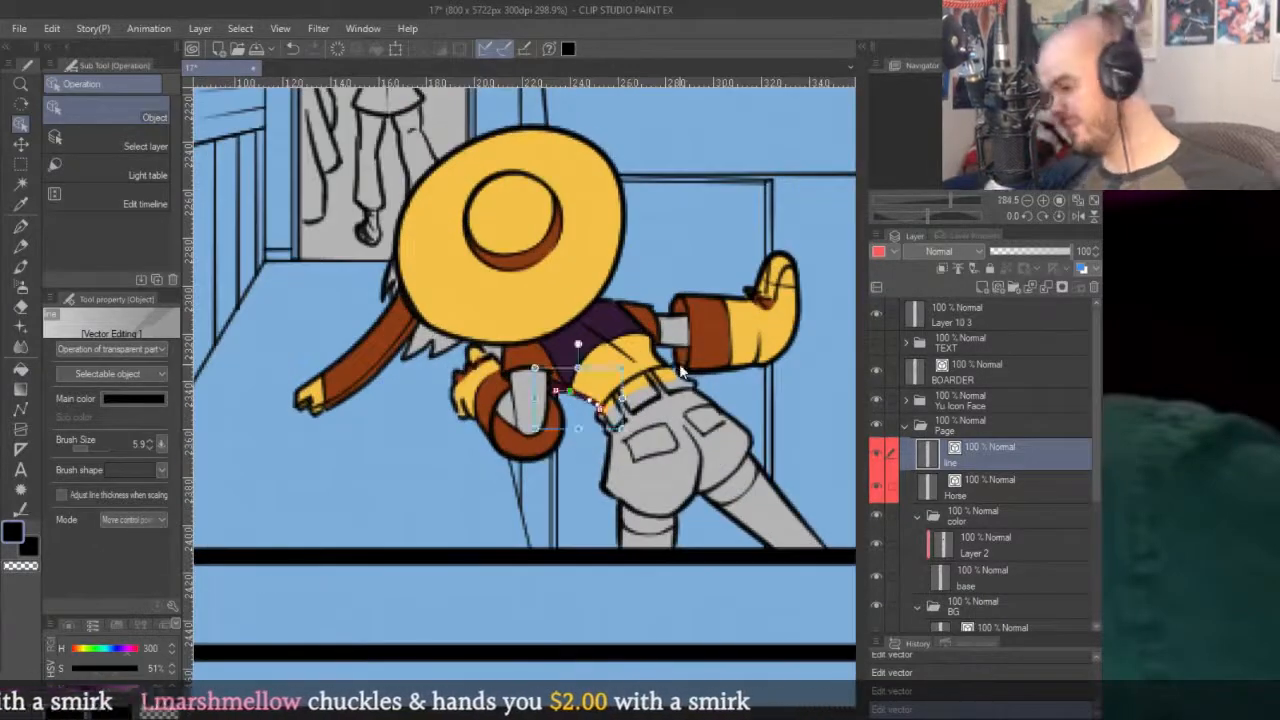
Fill the shorts and their back pockets on Layer 2 with the dark purple sampled from the shirt.
{"action": "key", "text": "p"}
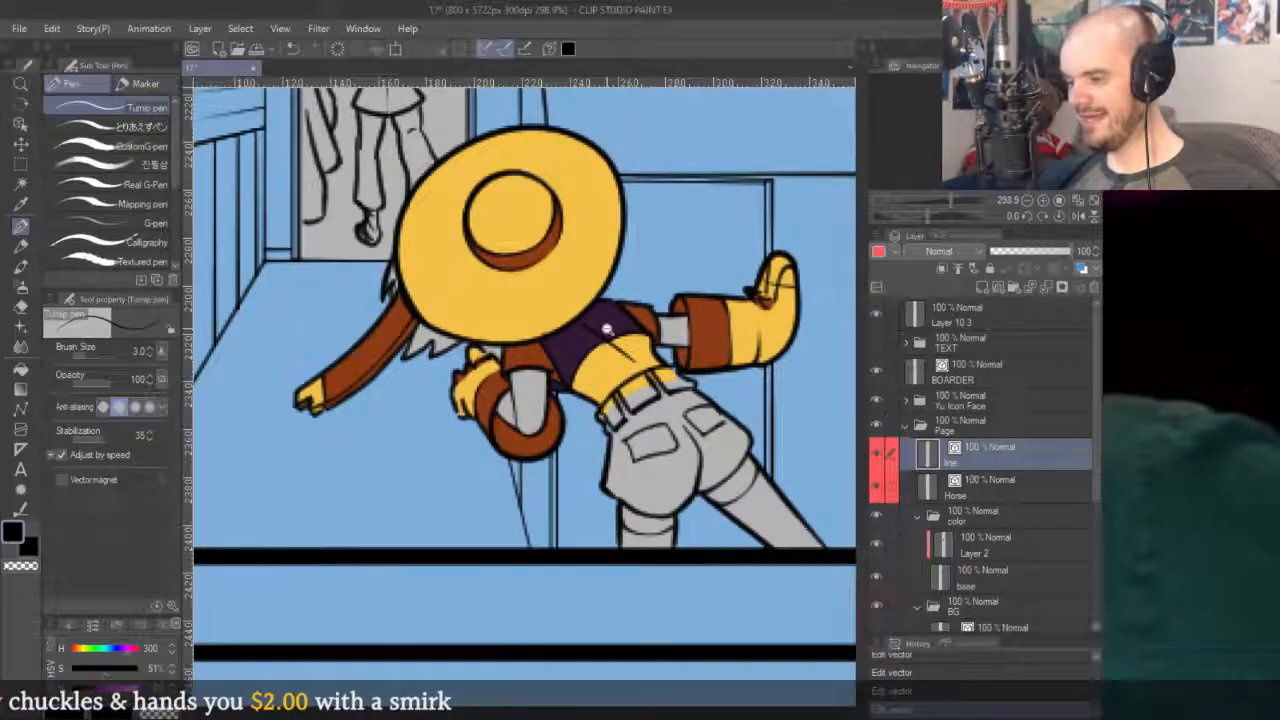
{"action": "scroll", "coordinate": [608, 329], "scroll_direction": "up", "scroll_amount": 3}
{"action": "left_click", "coordinate": [808, 326], "text": "alt"}
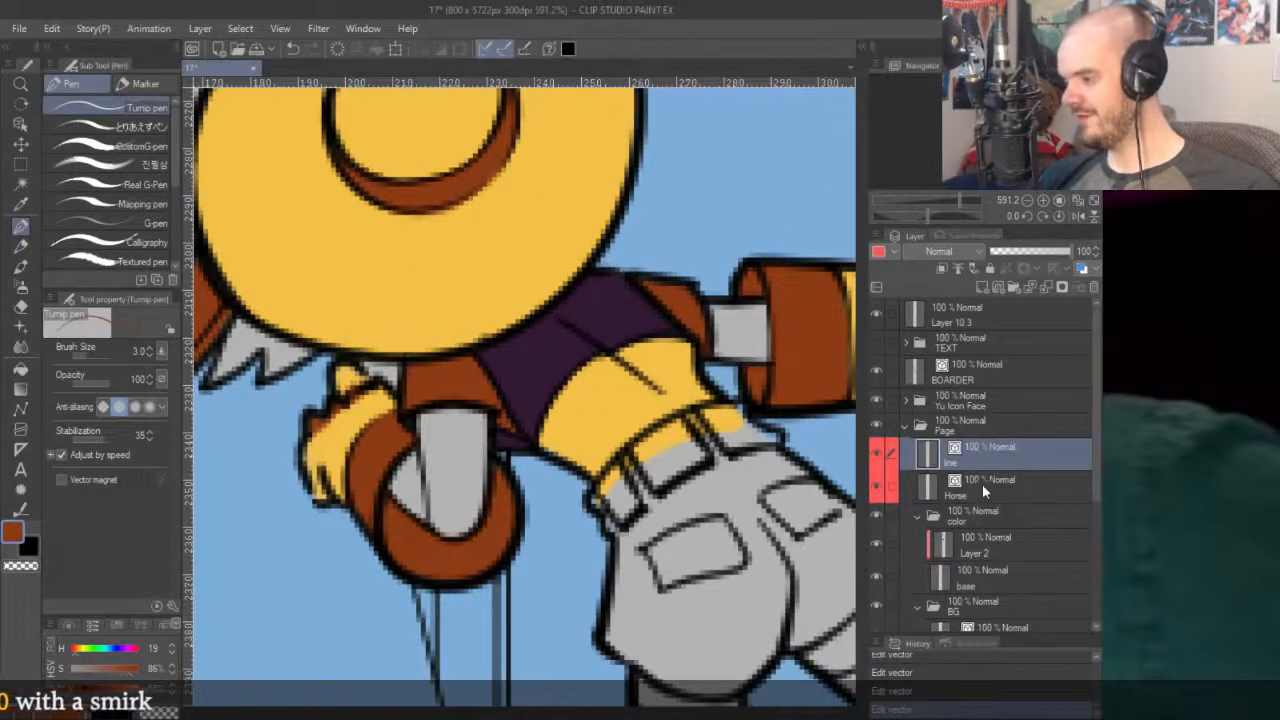
{"action": "left_click", "coordinate": [960, 546]}
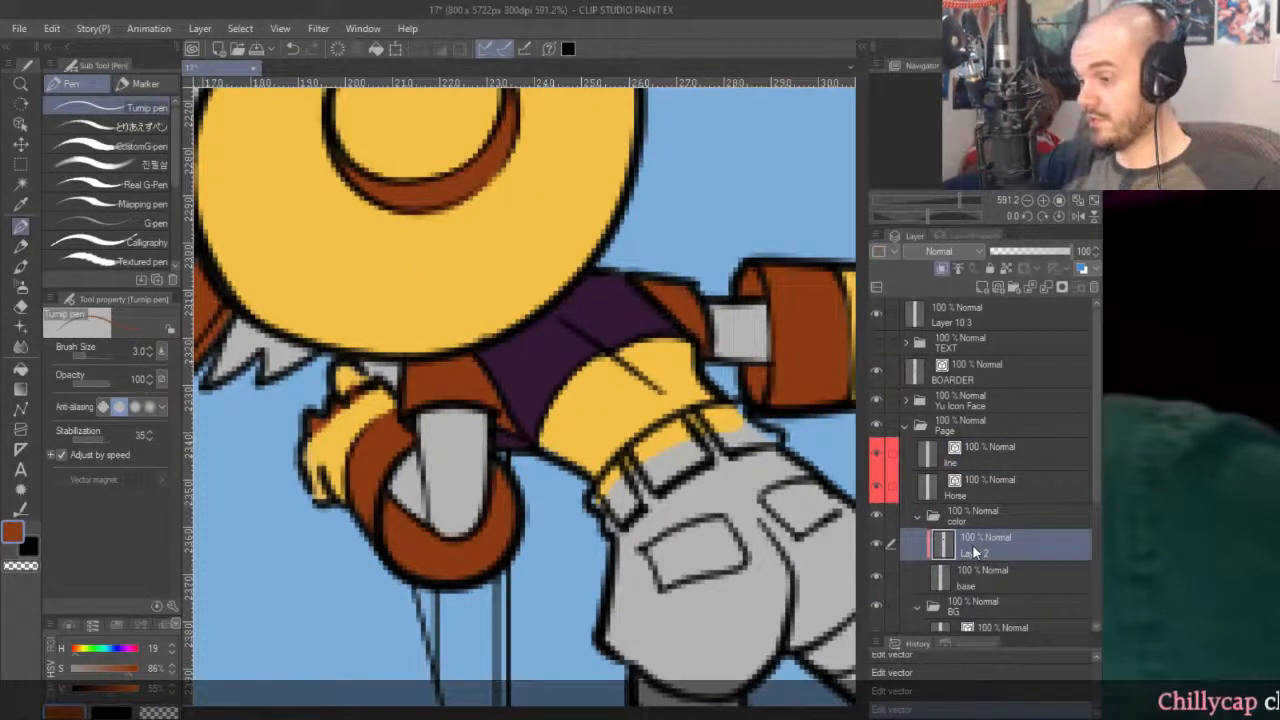
{"action": "left_click_drag", "start_coordinate": [541, 348], "coordinate": [451, 258]}
{"action": "left_click", "coordinate": [451, 258], "text": "alt"}
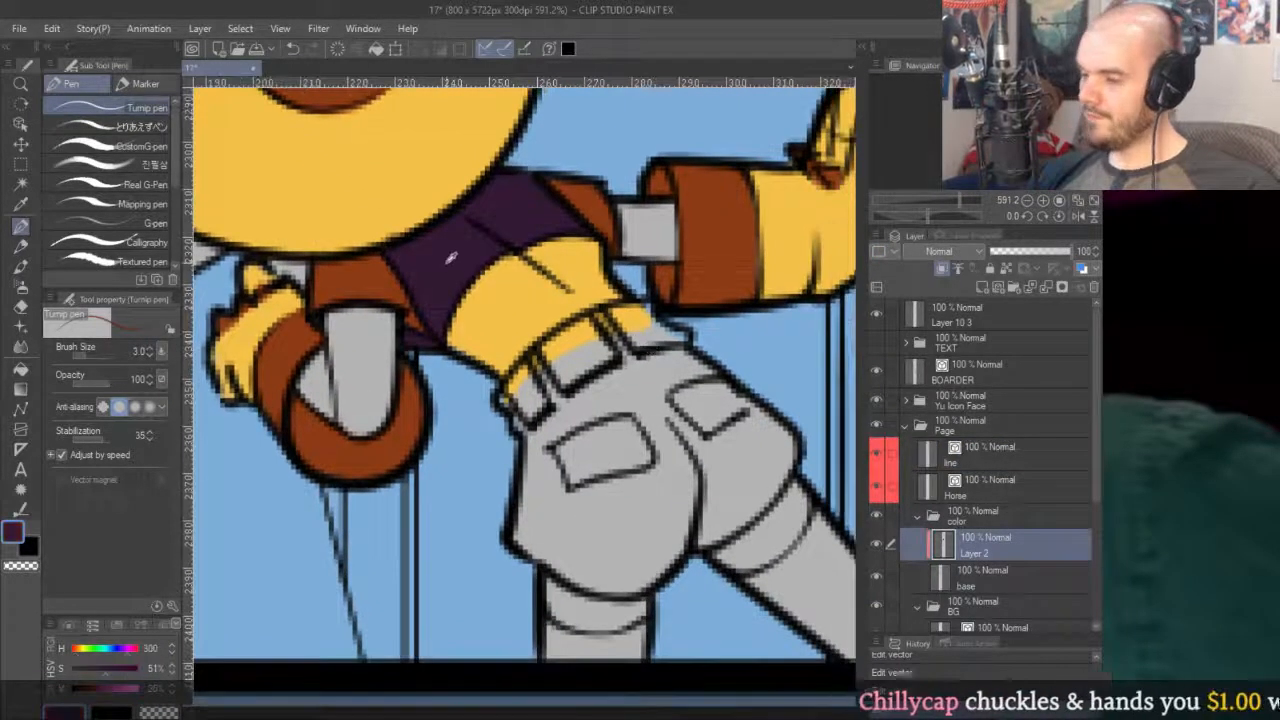
{"action": "key", "text": "g"}
{"action": "left_click", "coordinate": [632, 385]}
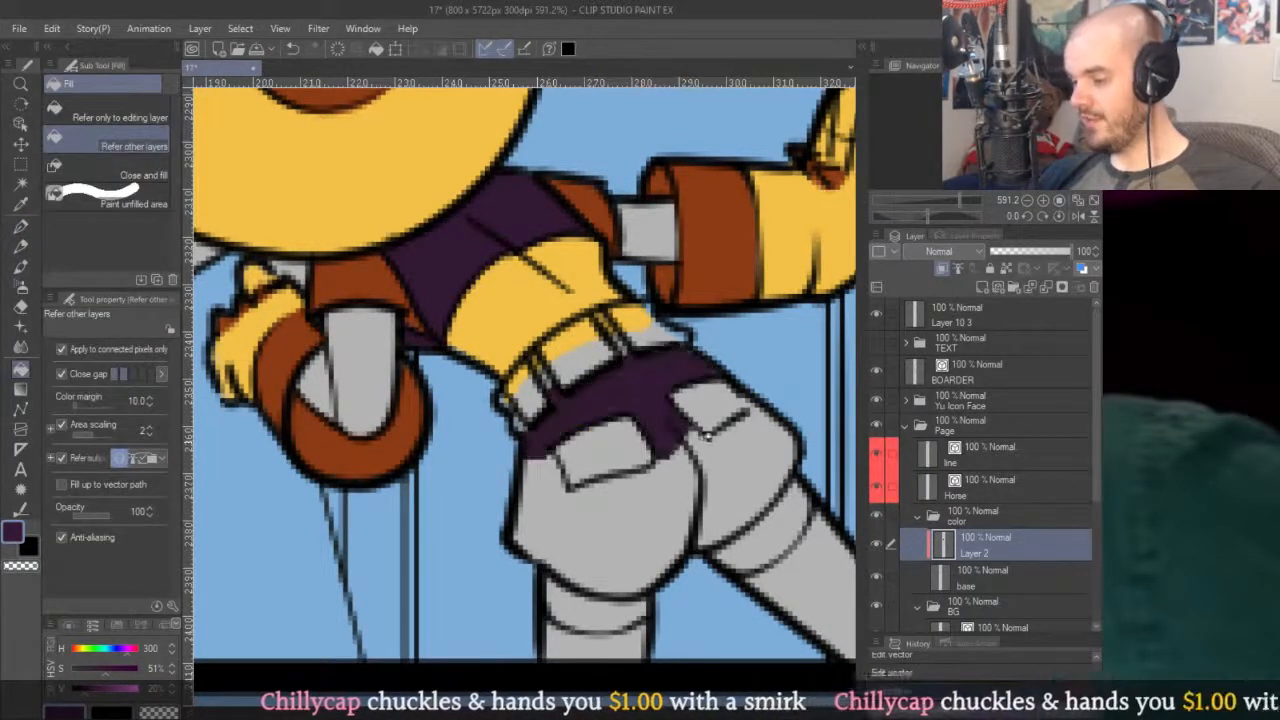
{"action": "left_click", "coordinate": [750, 477]}
{"action": "left_click", "coordinate": [655, 529]}
{"action": "left_click", "coordinate": [703, 409]}
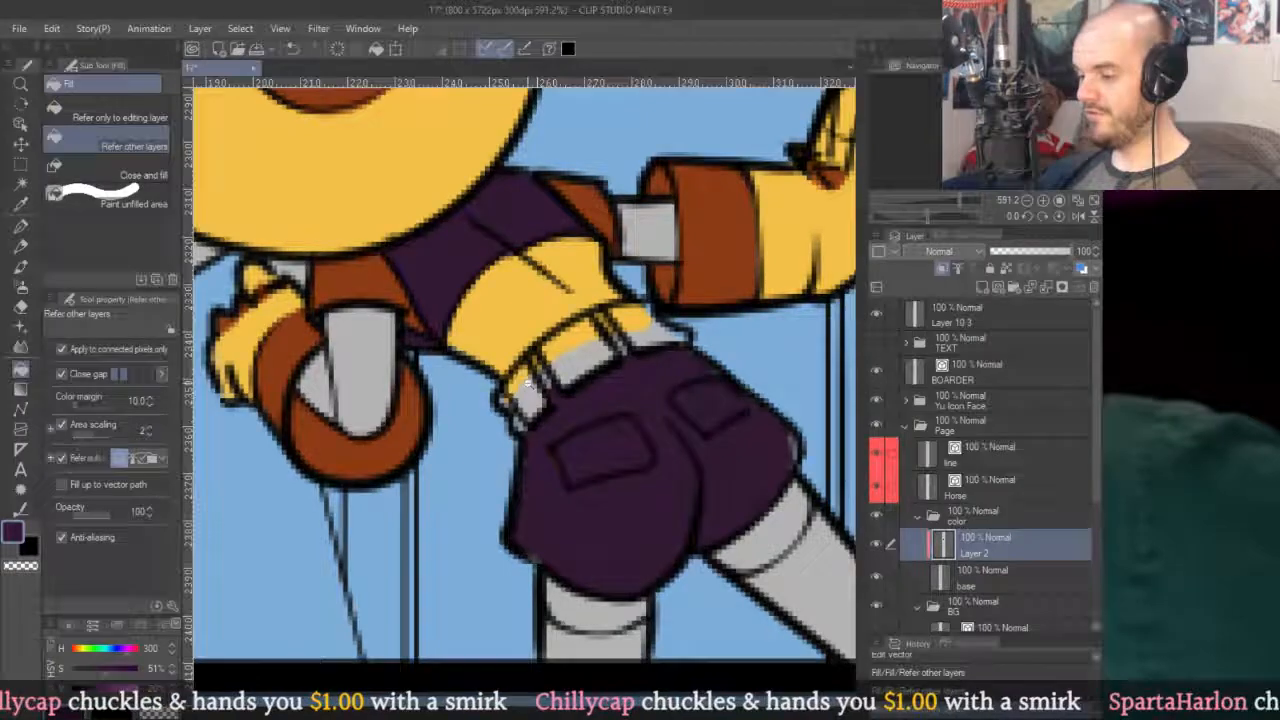
Paint both belt loops in the same dark purple with the Turnip pen.
{"action": "scroll", "coordinate": [565, 389], "scroll_direction": "up", "scroll_amount": 4}
{"action": "key", "text": "p"}
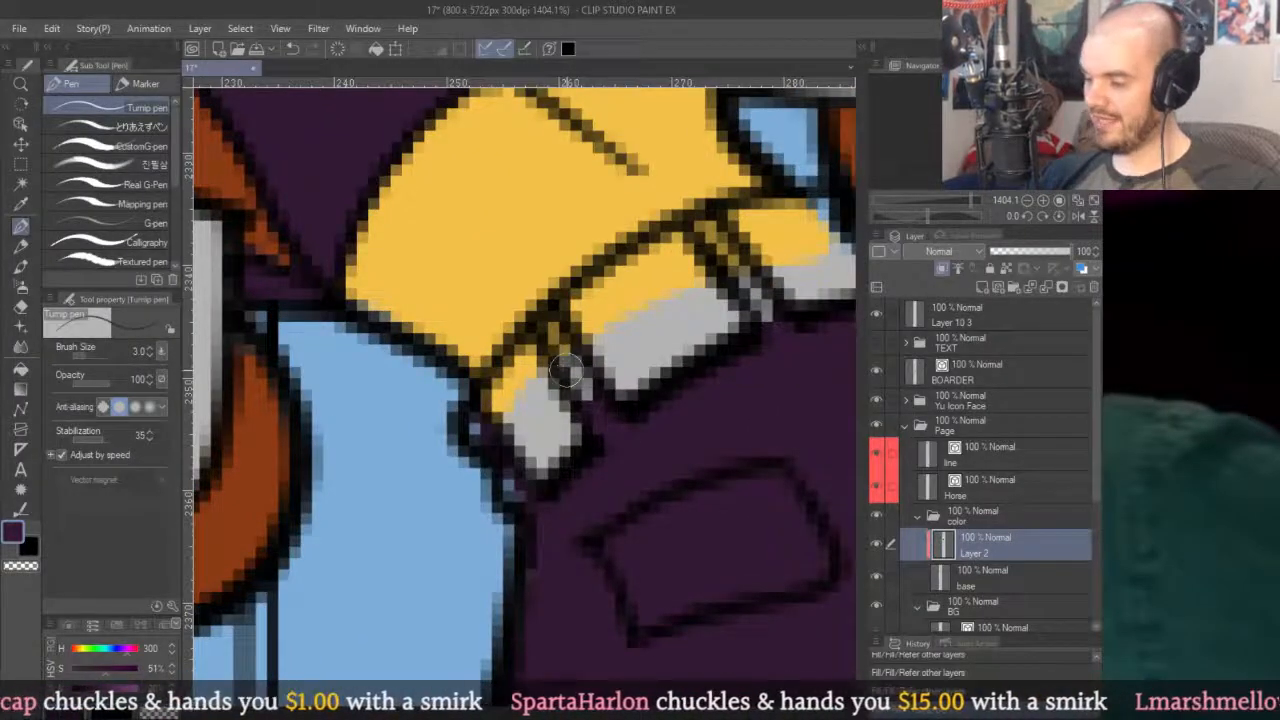
{"action": "mouse_move", "coordinate": [705, 240]}
{"action": "left_mouse_down"}
{"action": "mouse_move", "coordinate": [773, 333]}
{"action": "mouse_move", "coordinate": [695, 210]}
{"action": "mouse_move", "coordinate": [610, 430]}
{"action": "left_mouse_up"}
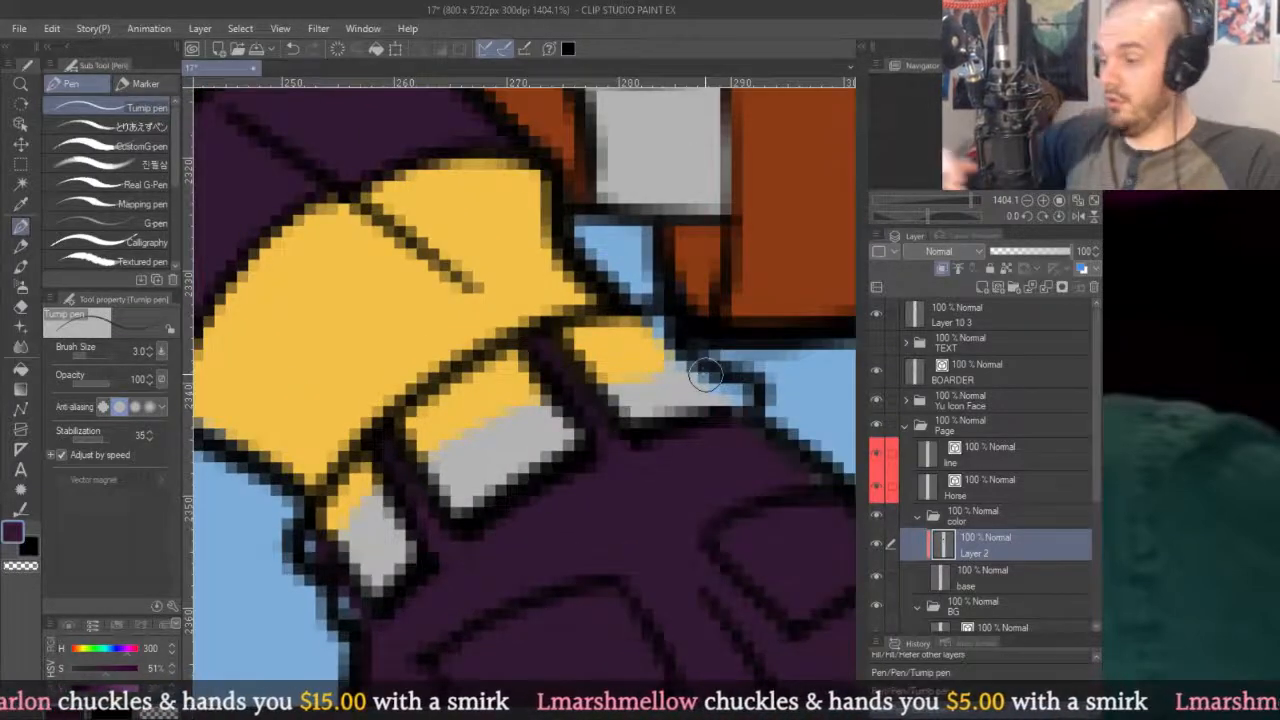
Touch up the right tip of the character's belt on Layer 2 with the dark purple Turnip pen.
{"action": "mouse_move", "coordinate": [705, 373]}
{"action": "left_mouse_down"}
{"action": "mouse_move", "coordinate": [672, 333]}
{"action": "mouse_move", "coordinate": [646, 326]}
{"action": "left_mouse_up"}
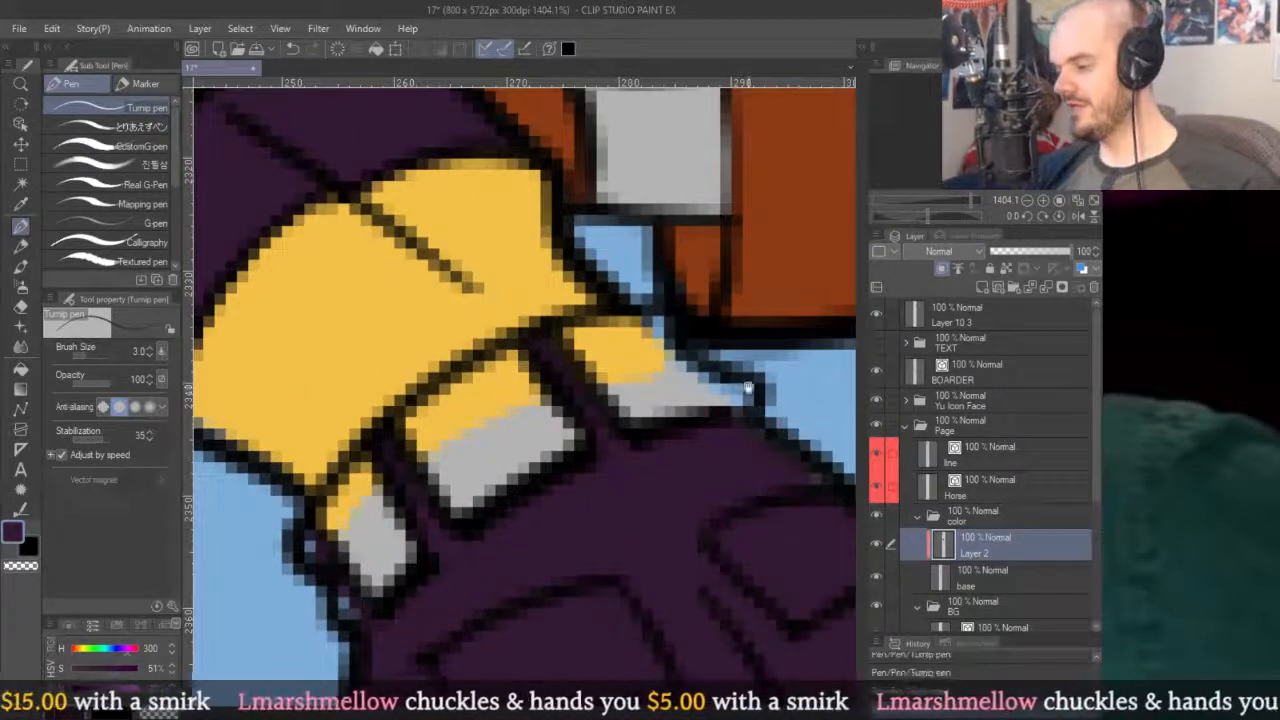
{"action": "scroll", "coordinate": [745, 385], "scroll_direction": "down", "scroll_amount": 8}
{"action": "scroll", "coordinate": [738, 379], "scroll_direction": "up", "scroll_amount": 6}
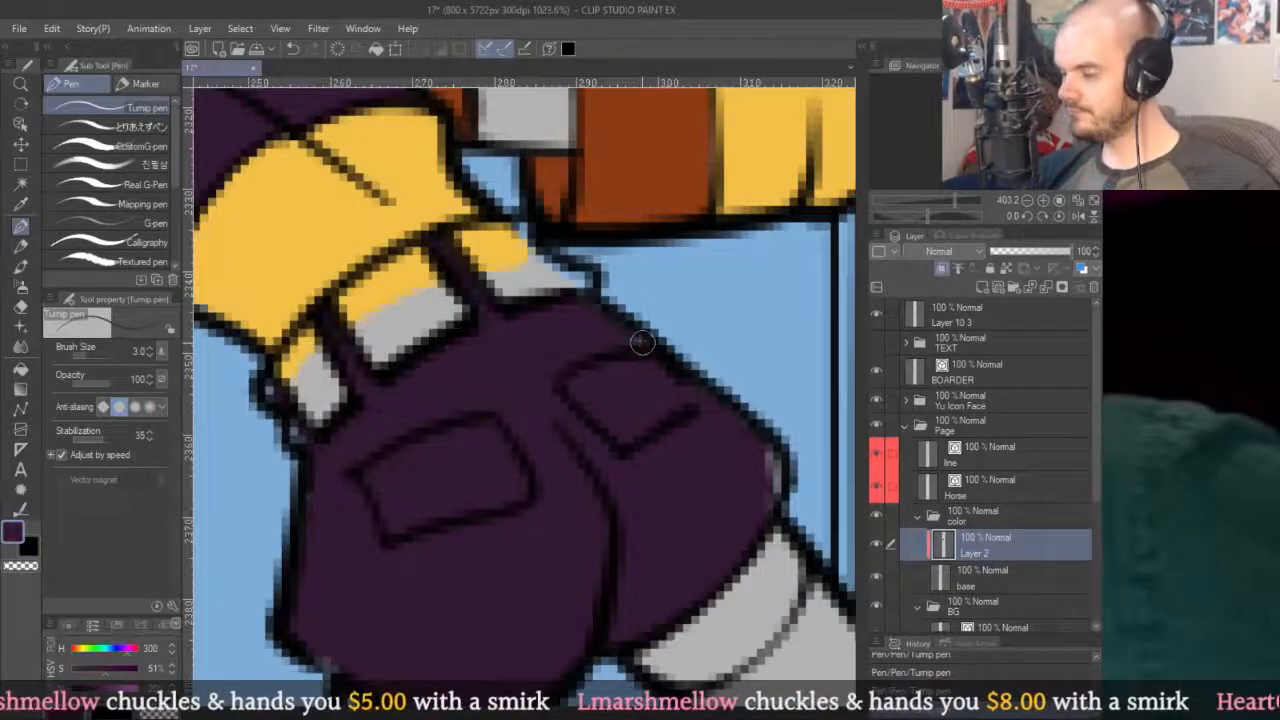
{"action": "left_click_drag", "start_coordinate": [427, 527], "coordinate": [587, 409]}
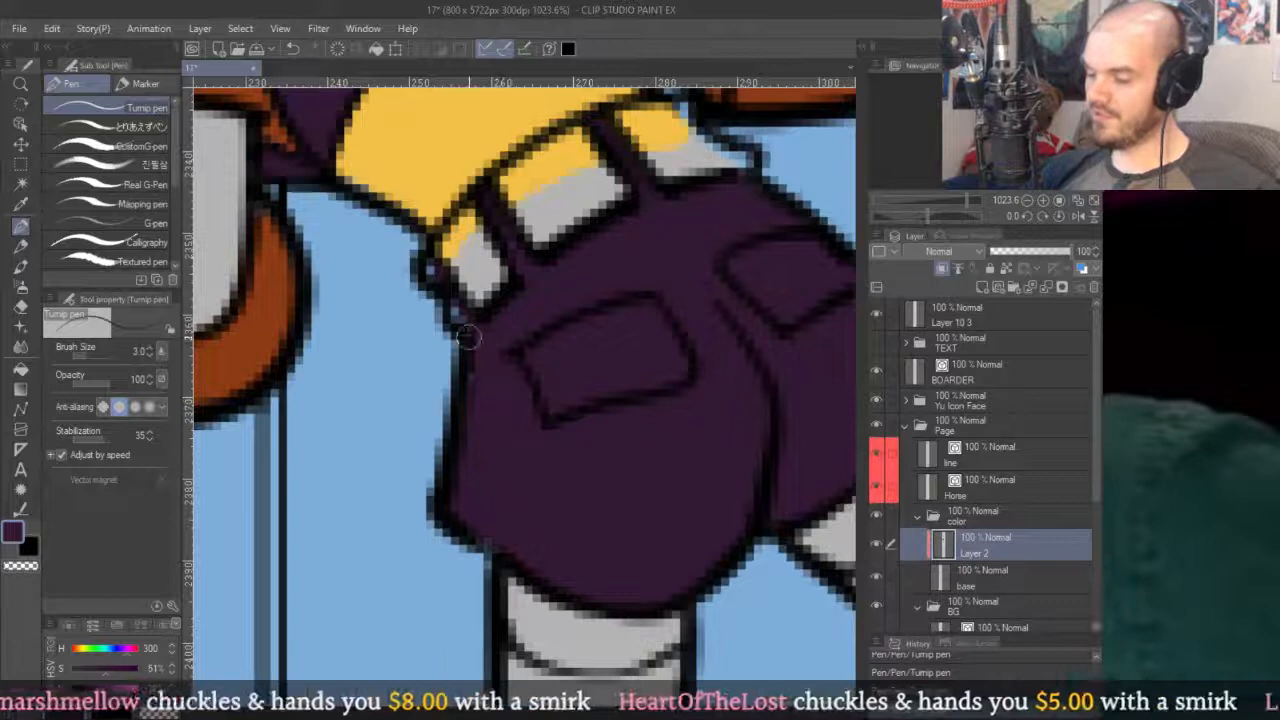
Sample the belt's light grey and paint over the gaps along the waist edges on the base layer with the Turnip pen.
{"action": "left_click", "coordinate": [557, 195], "text": "alt"}
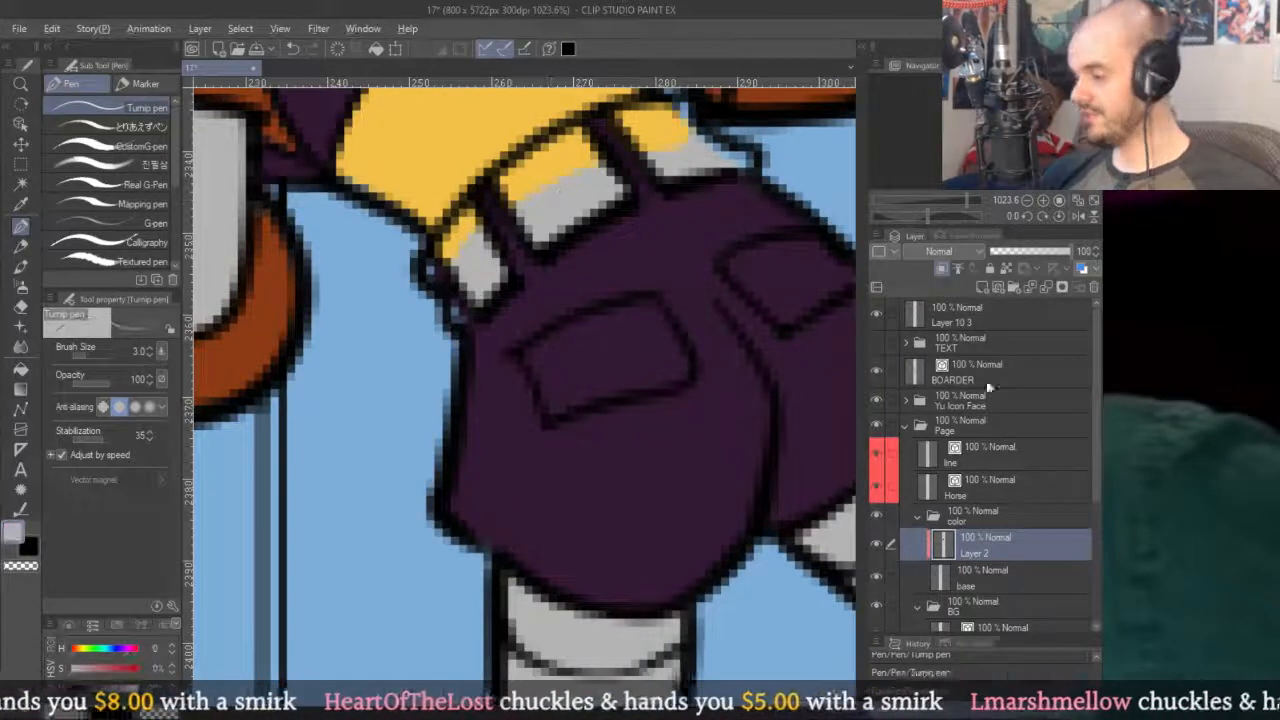
{"action": "left_click", "coordinate": [977, 577]}
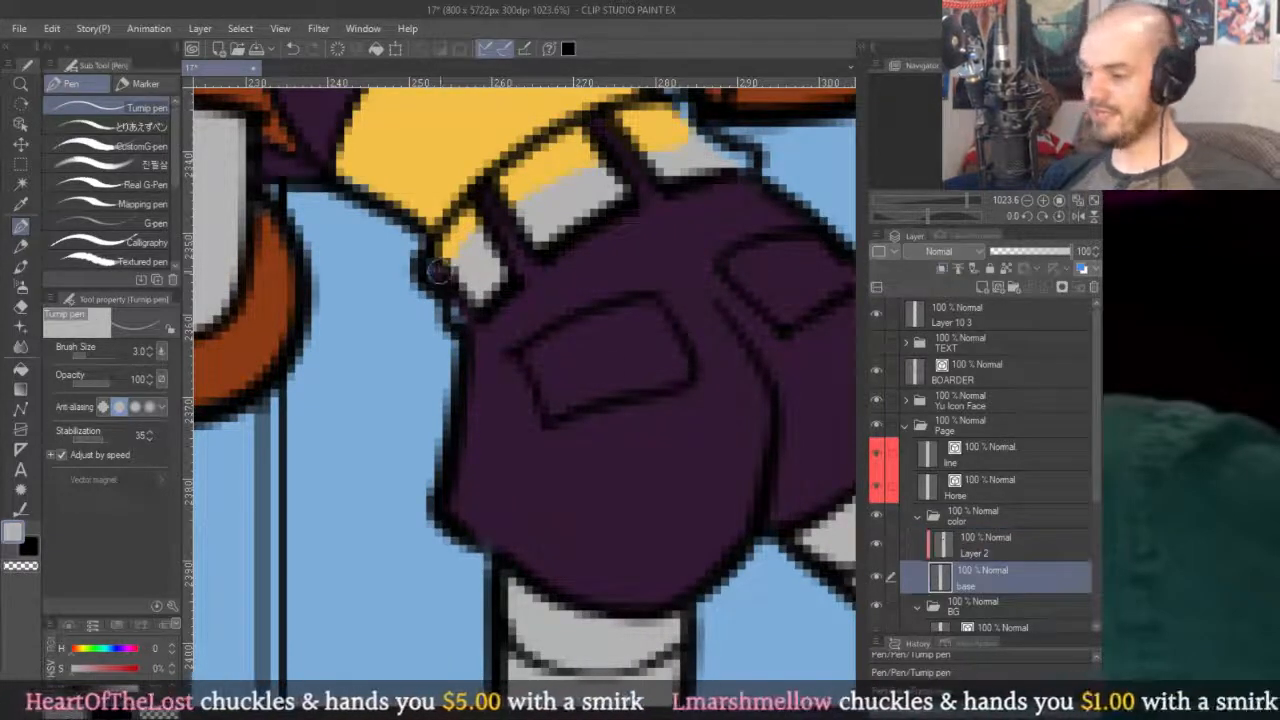
{"action": "left_click_drag", "start_coordinate": [491, 329], "coordinate": [411, 549]}
{"action": "mouse_move", "coordinate": [628, 420]}
{"action": "left_mouse_down"}
{"action": "mouse_move", "coordinate": [605, 335]}
{"action": "mouse_move", "coordinate": [668, 380]}
{"action": "left_mouse_up"}
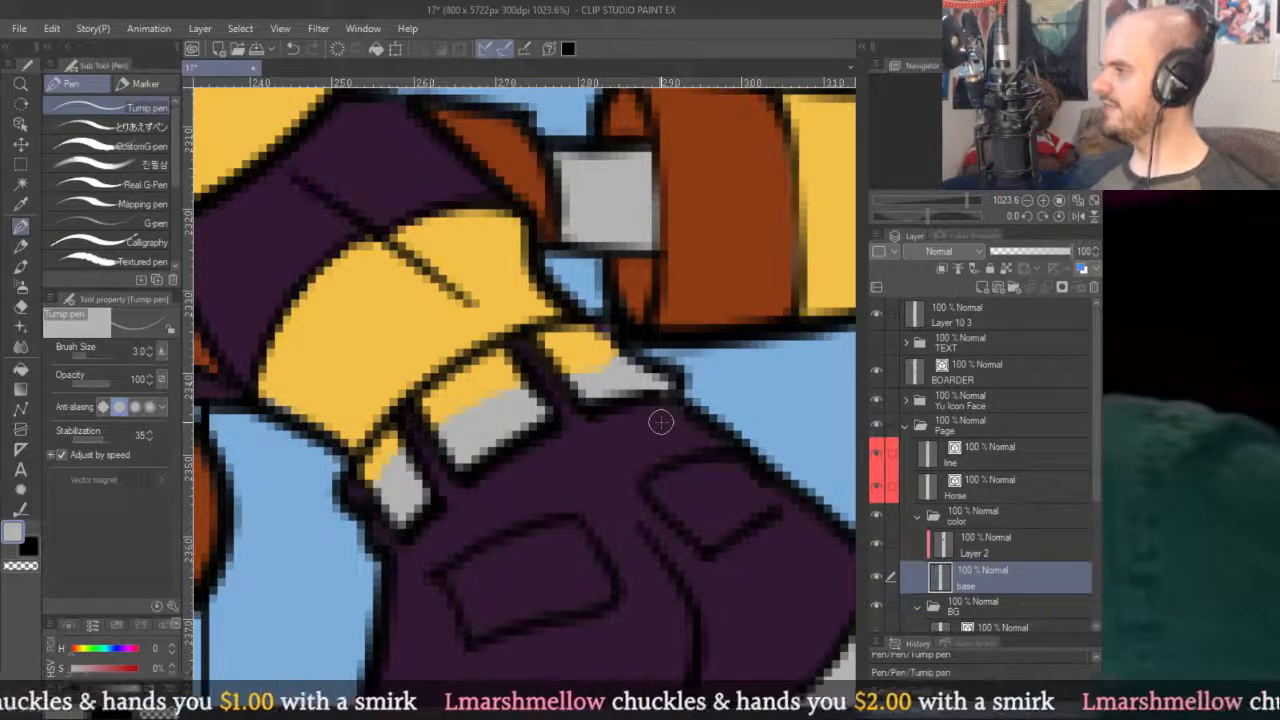
{"action": "key", "text": "ctrl+y"}
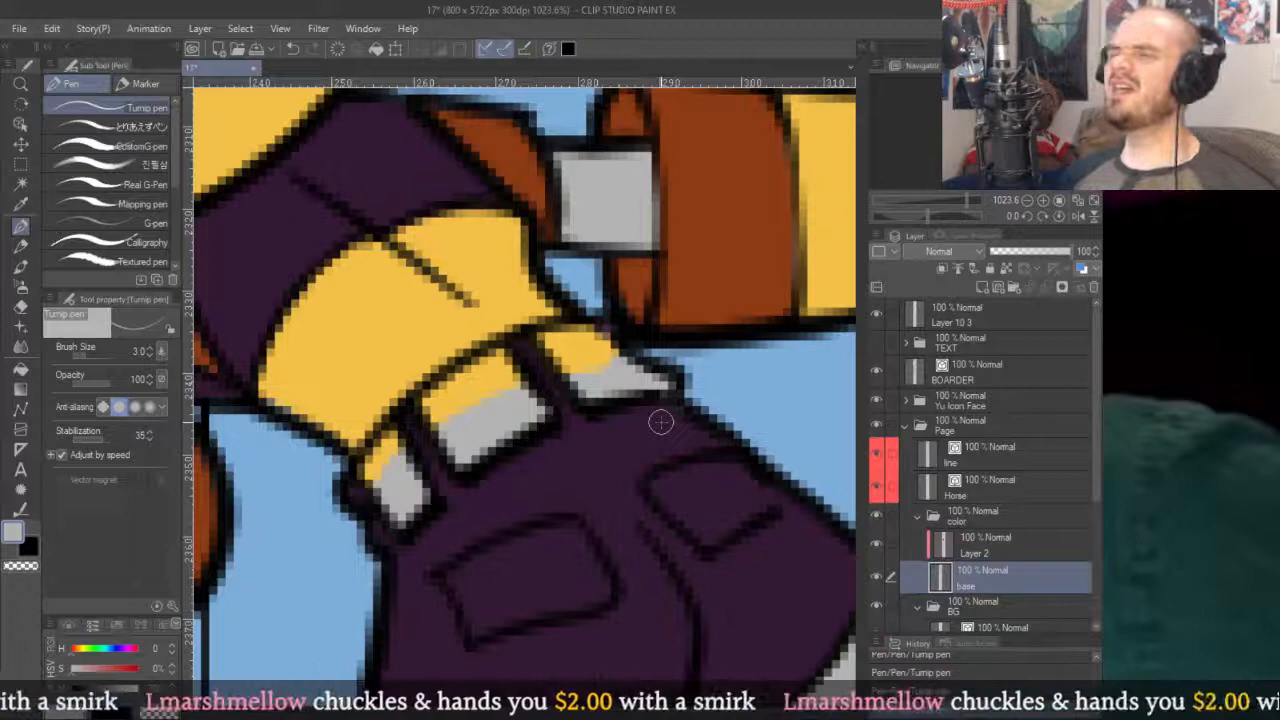
{"action": "key", "text": "ctrl+y"}
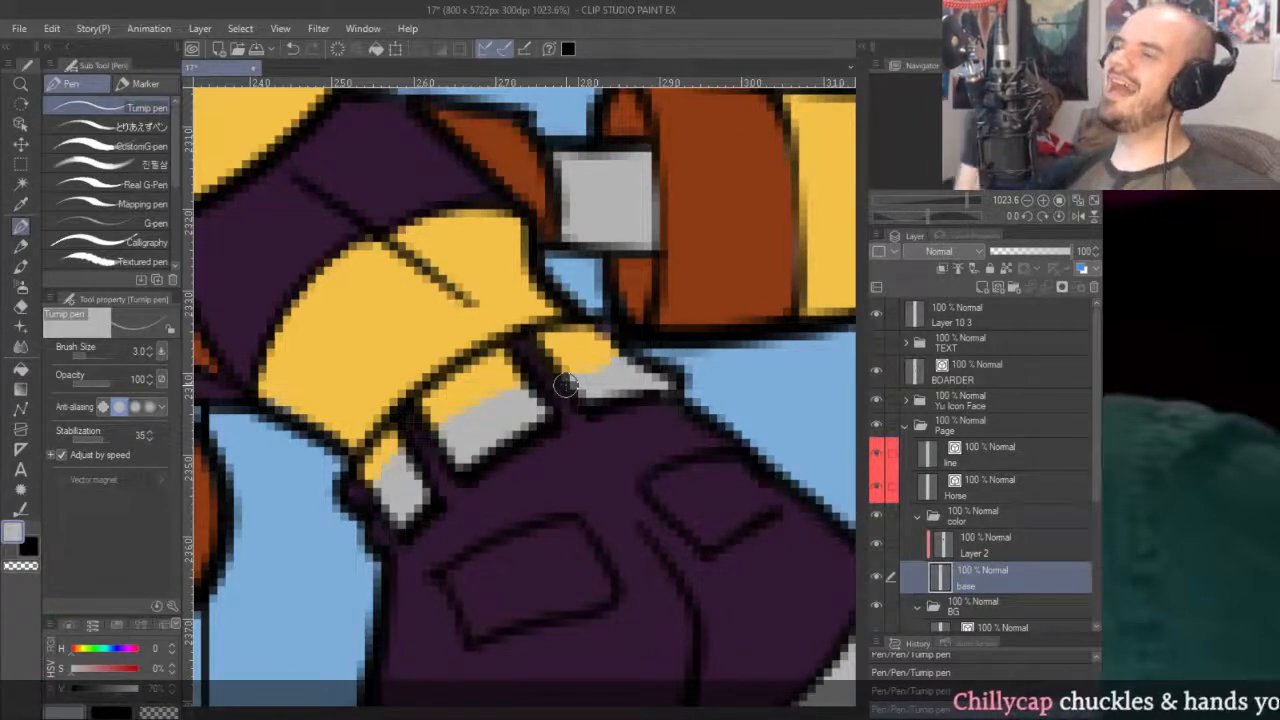
Sample the orange-brown of the character's clothing and fill the three belt segments with it on Layer 2.
{"action": "scroll", "coordinate": [565, 383], "scroll_direction": "down", "scroll_amount": 5}
{"action": "left_click", "coordinate": [662, 272], "text": "alt"}
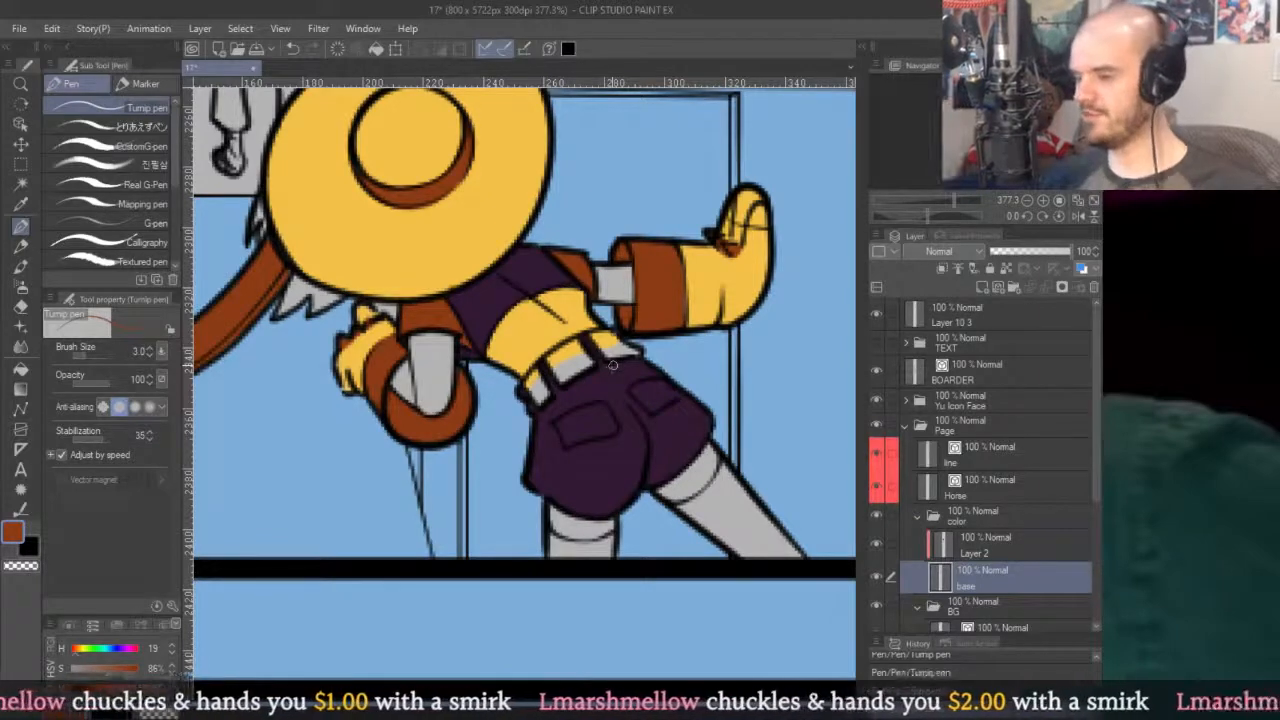
{"action": "scroll", "coordinate": [612, 366], "scroll_direction": "up", "scroll_amount": 5}
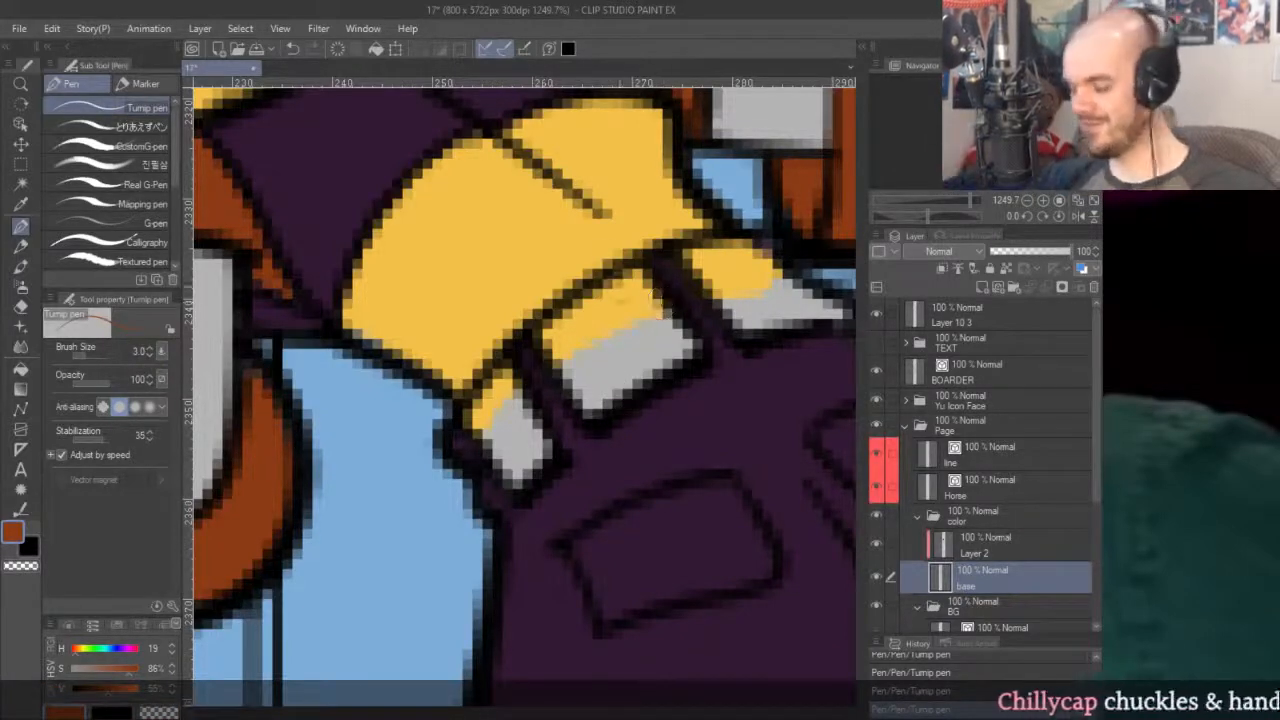
{"action": "key", "text": "g"}
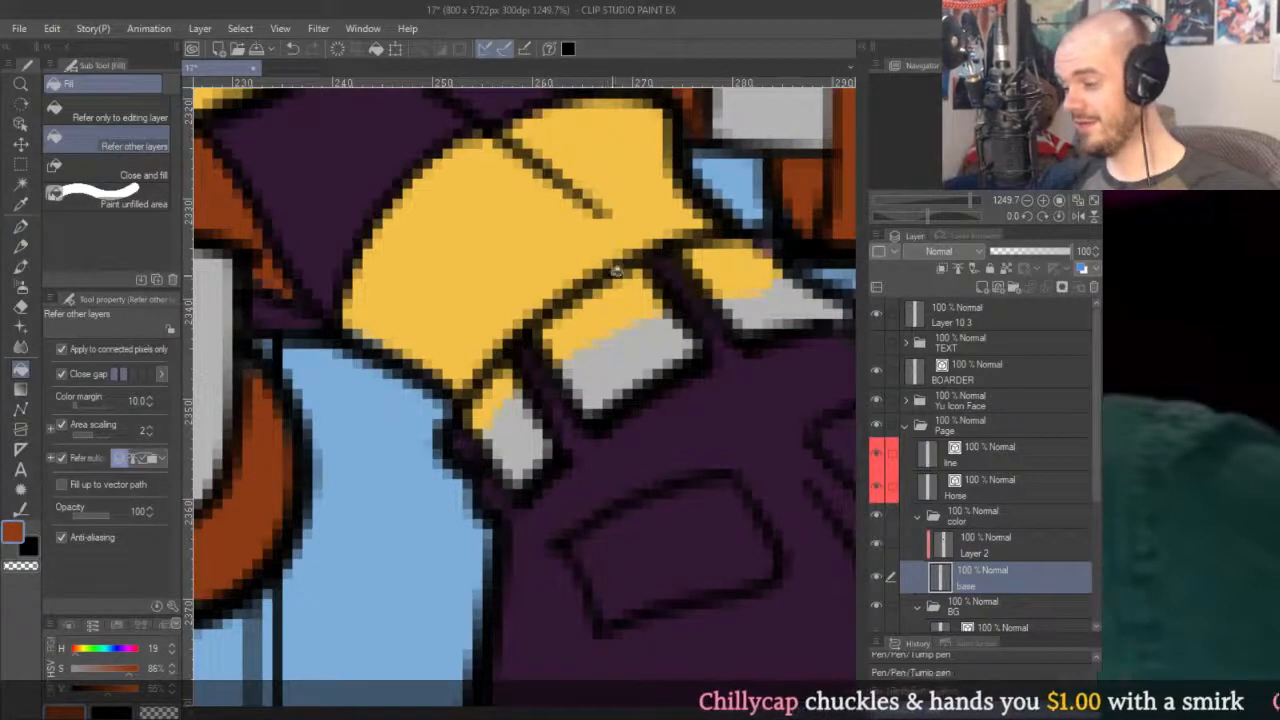
{"action": "left_click", "coordinate": [965, 545]}
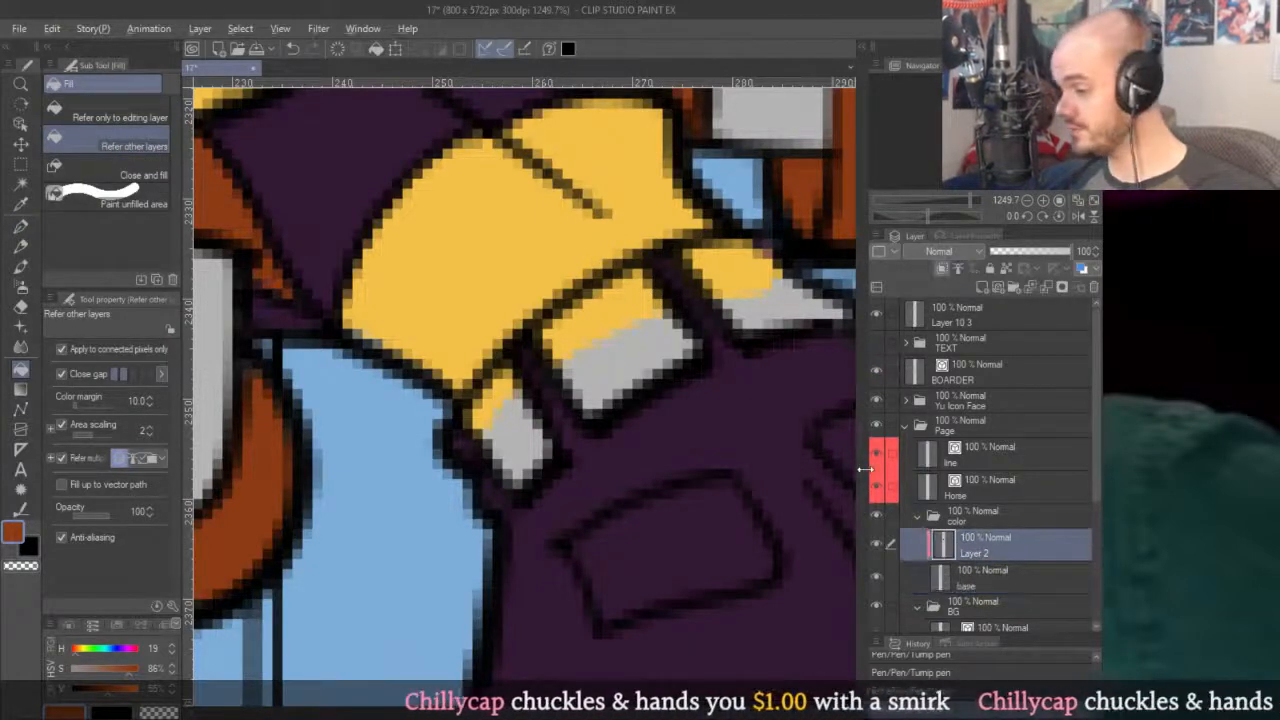
{"action": "scroll", "coordinate": [680, 290], "scroll_direction": "down", "scroll_amount": 3}
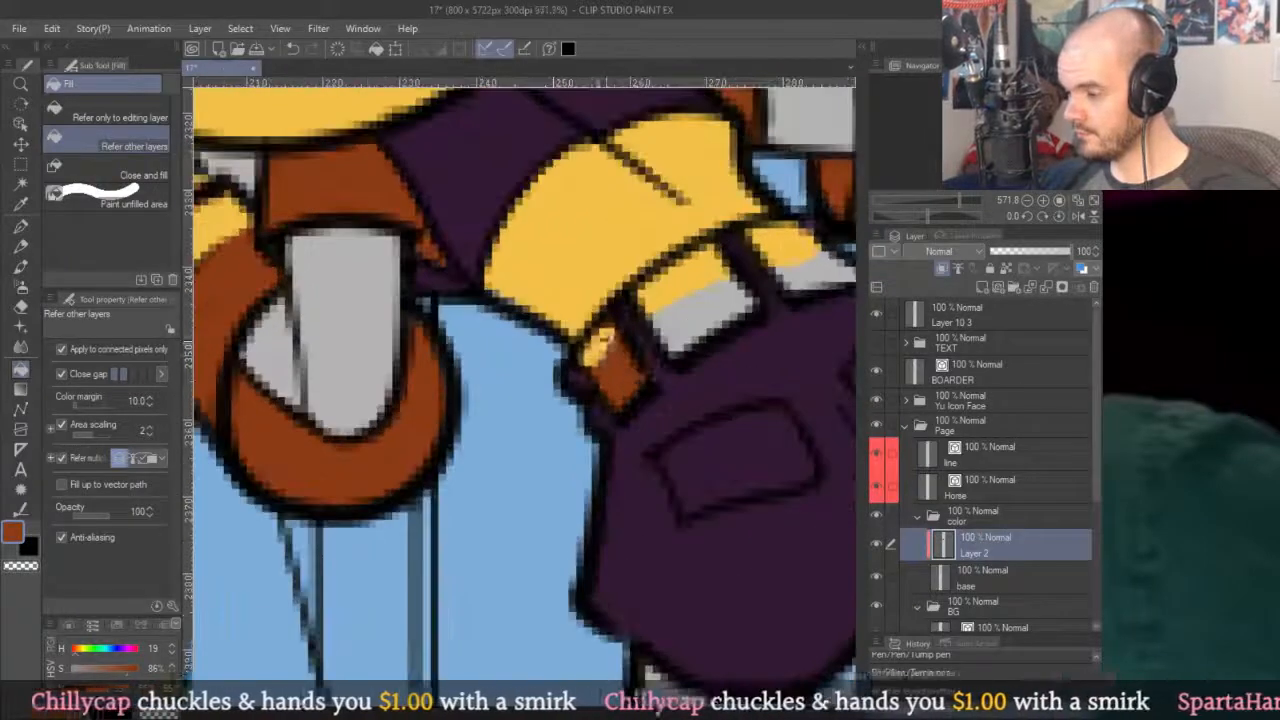
{"action": "scroll", "coordinate": [612, 340], "scroll_direction": "up", "scroll_amount": 2}
{"action": "left_click", "coordinate": [685, 345]}
{"action": "left_click", "coordinate": [765, 285]}
{"action": "left_click", "coordinate": [813, 290]}
{"action": "left_click_drag", "start_coordinate": [813, 290], "coordinate": [723, 325]}
Touch up the edge of the belt's right segment in orange-brown with the Turnip pen.
{"action": "key", "text": "p"}
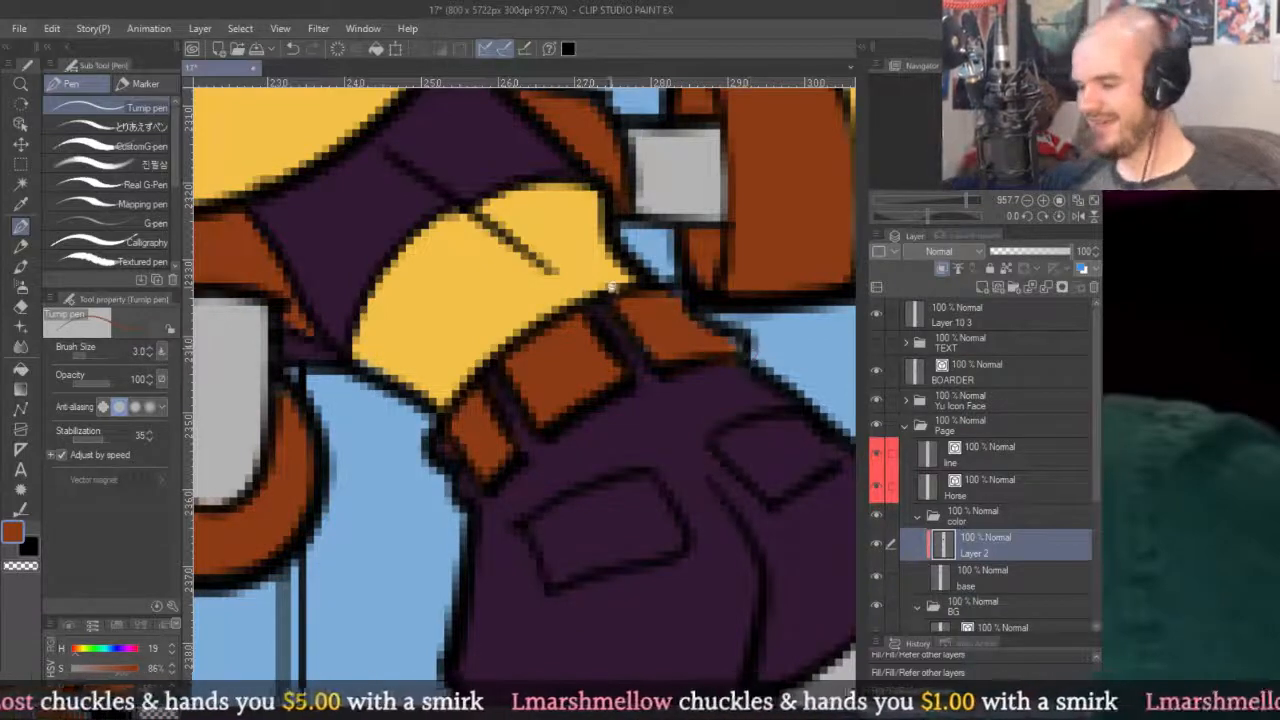
{"action": "scroll", "coordinate": [745, 345], "scroll_direction": "down", "scroll_amount": 5}
{"action": "scroll", "coordinate": [710, 313], "scroll_direction": "up", "scroll_amount": 5}
{"action": "left_click_drag", "start_coordinate": [710, 313], "coordinate": [698, 337]}
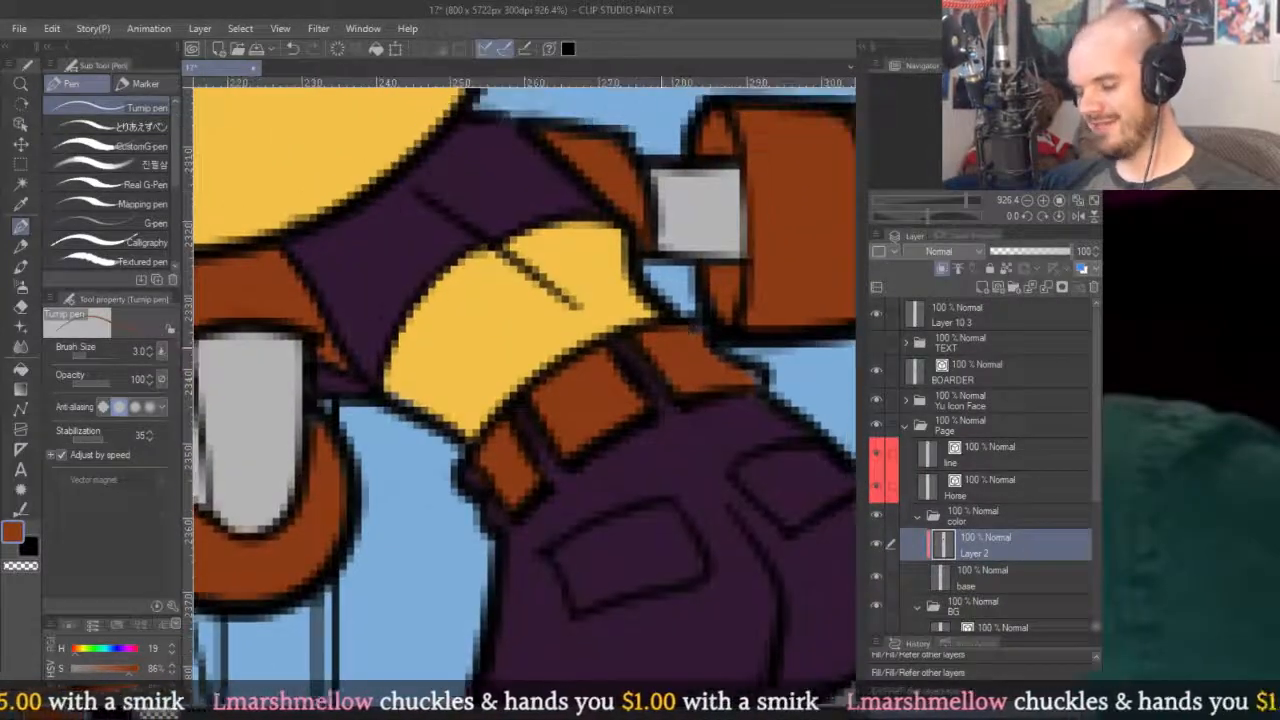
Thicken the belt outlines on the line layer by 0.5 using Adjust line width.
{"action": "key", "text": "k"}
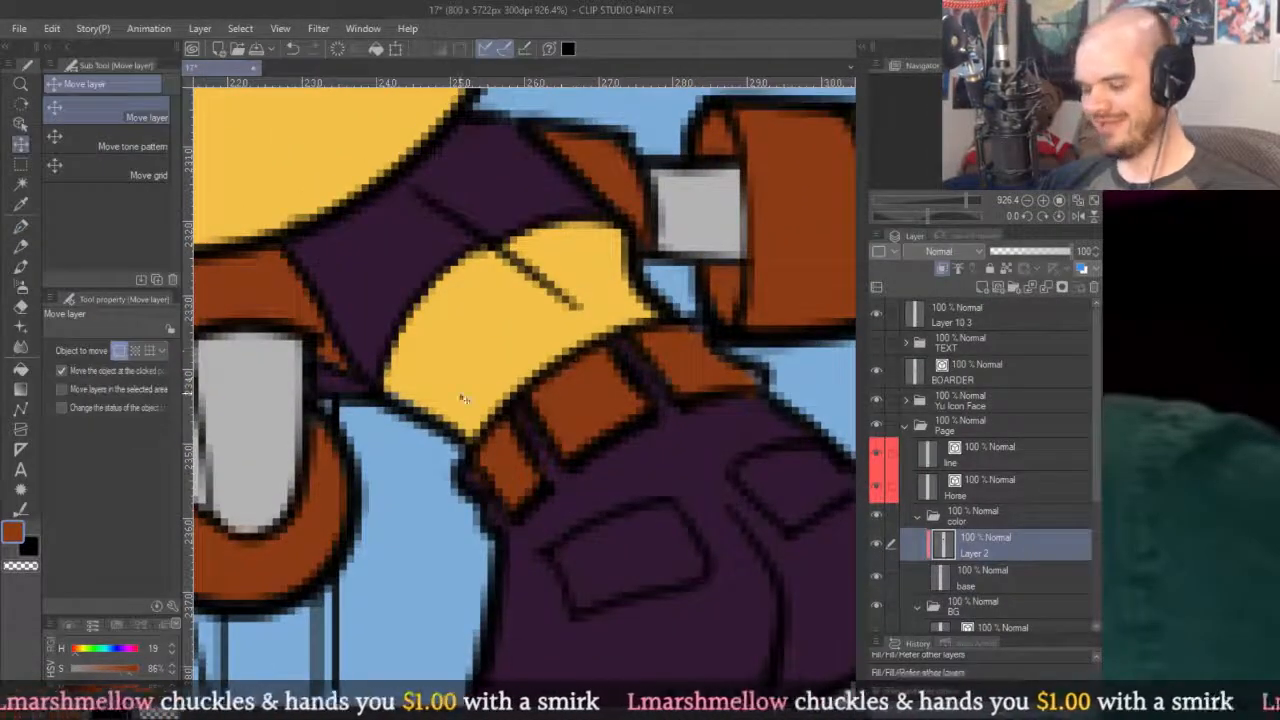
{"action": "key", "text": "o"}
{"action": "left_click", "coordinate": [562, 366]}
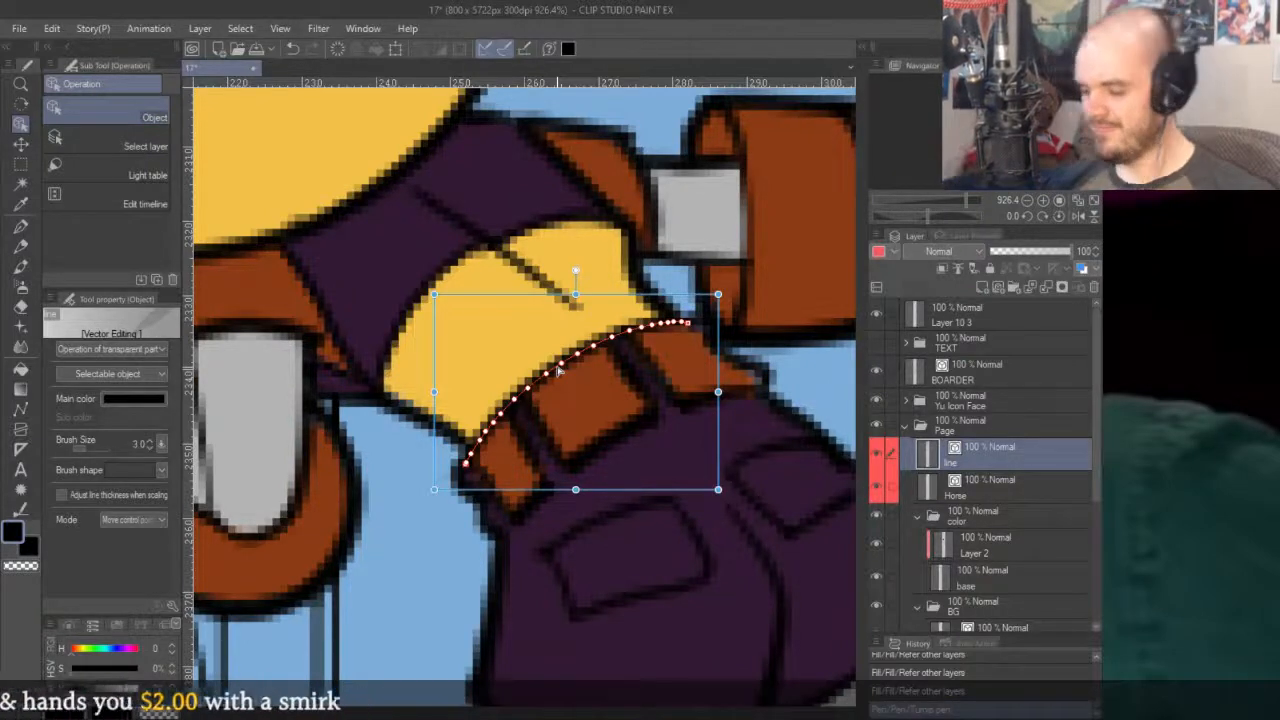
{"action": "key", "text": "y"}
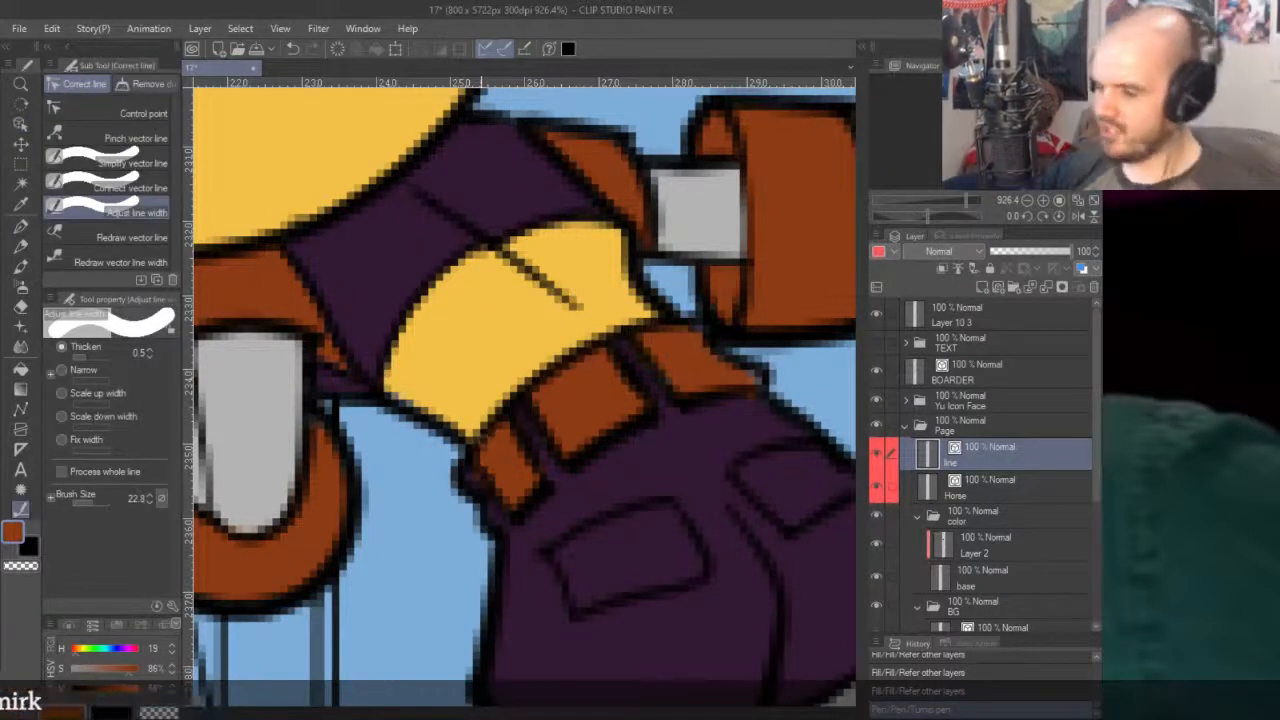
{"action": "scroll", "coordinate": [670, 290], "scroll_direction": "down", "scroll_amount": 5}
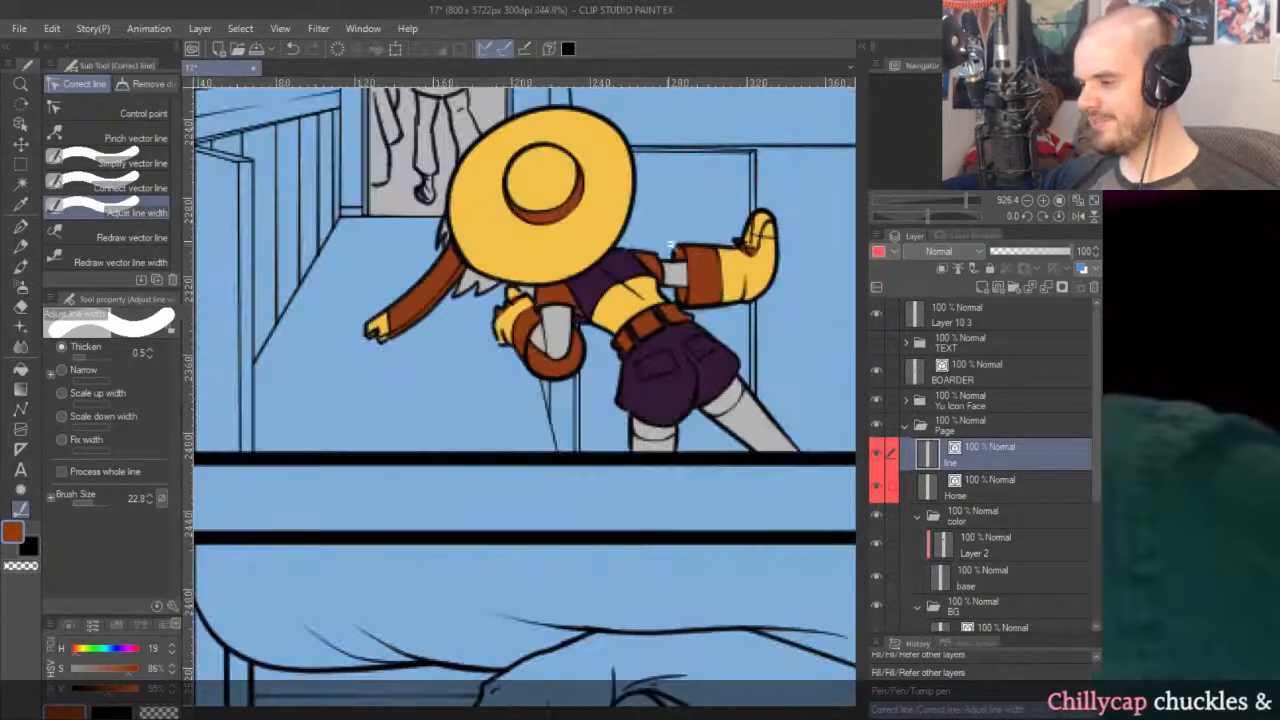
{"action": "scroll", "coordinate": [674, 302], "scroll_direction": "up", "scroll_amount": 5}
{"action": "mouse_move", "coordinate": [507, 430]}
{"action": "left_mouse_down"}
{"action": "mouse_move", "coordinate": [470, 478]}
{"action": "mouse_move", "coordinate": [497, 401]}
{"action": "left_mouse_up"}
{"action": "left_click_drag", "start_coordinate": [625, 284], "coordinate": [705, 330]}
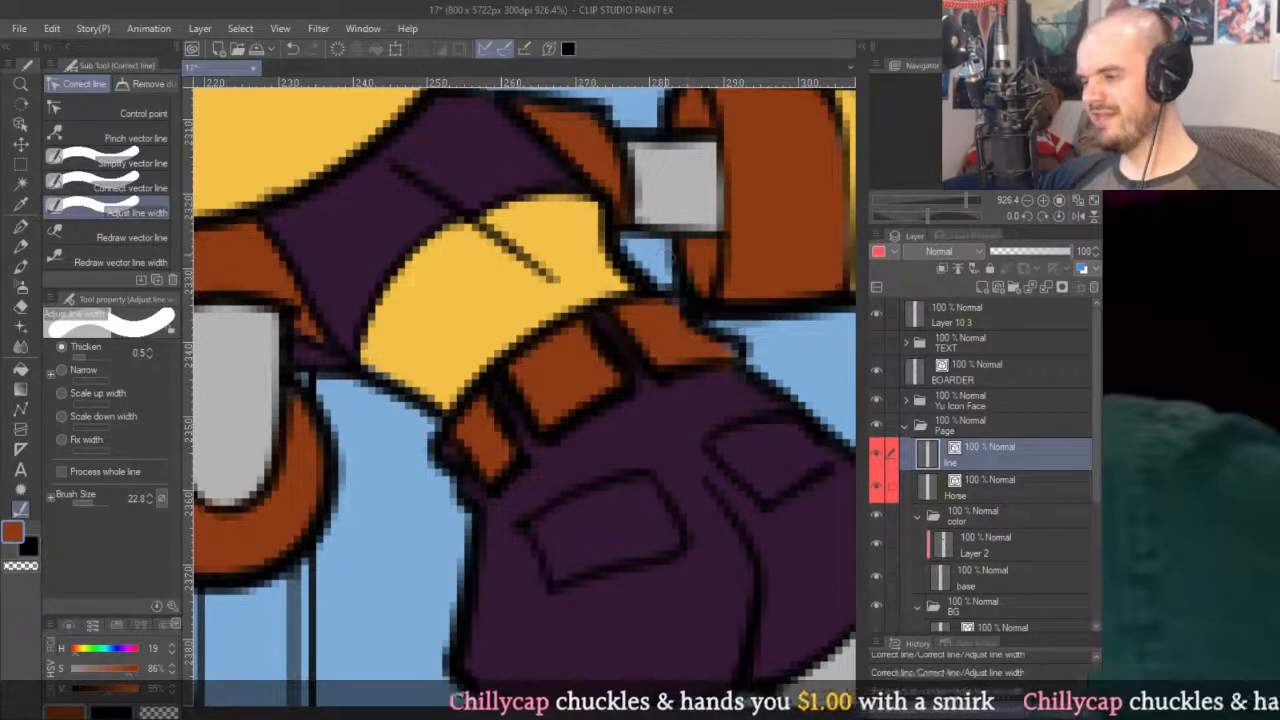
Narrow the outlines around the waist and the crease on the lower back by 0.7 using Adjust line width.
{"action": "scroll", "coordinate": [680, 306], "scroll_direction": "up", "scroll_amount": 4}
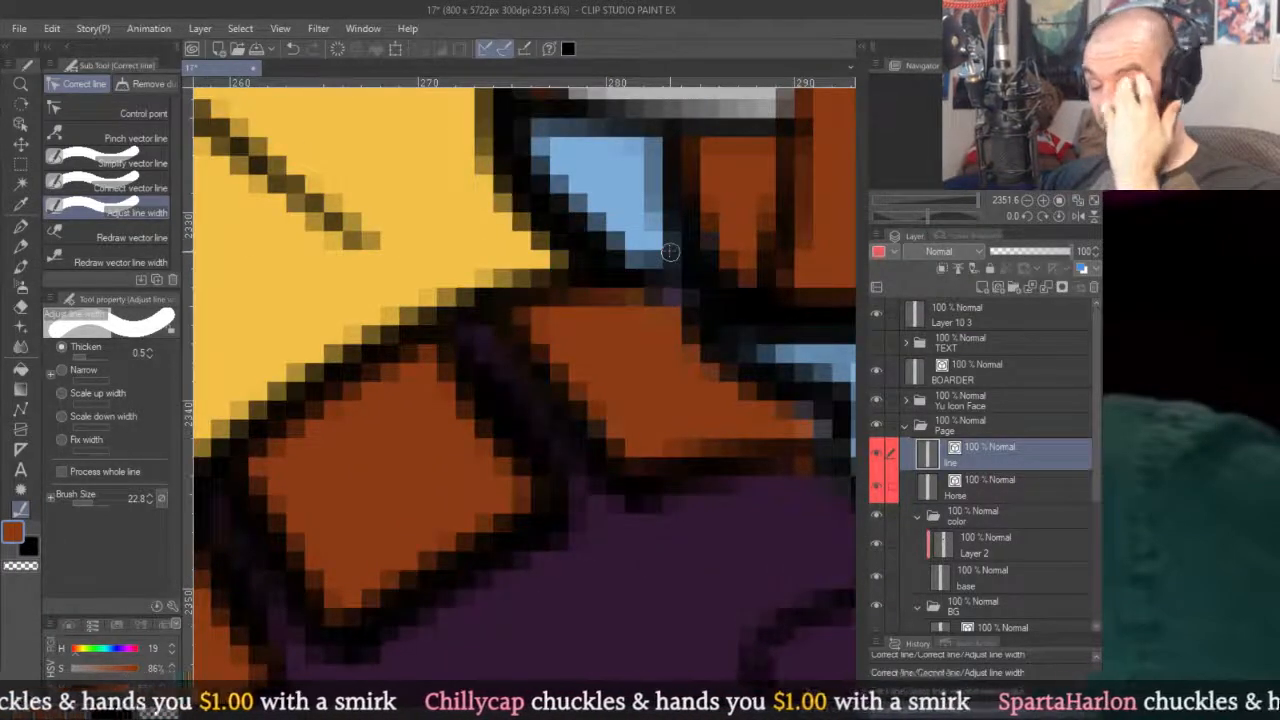
{"action": "left_click", "coordinate": [82, 372]}
{"action": "left_click_drag", "start_coordinate": [586, 206], "coordinate": [611, 431]}
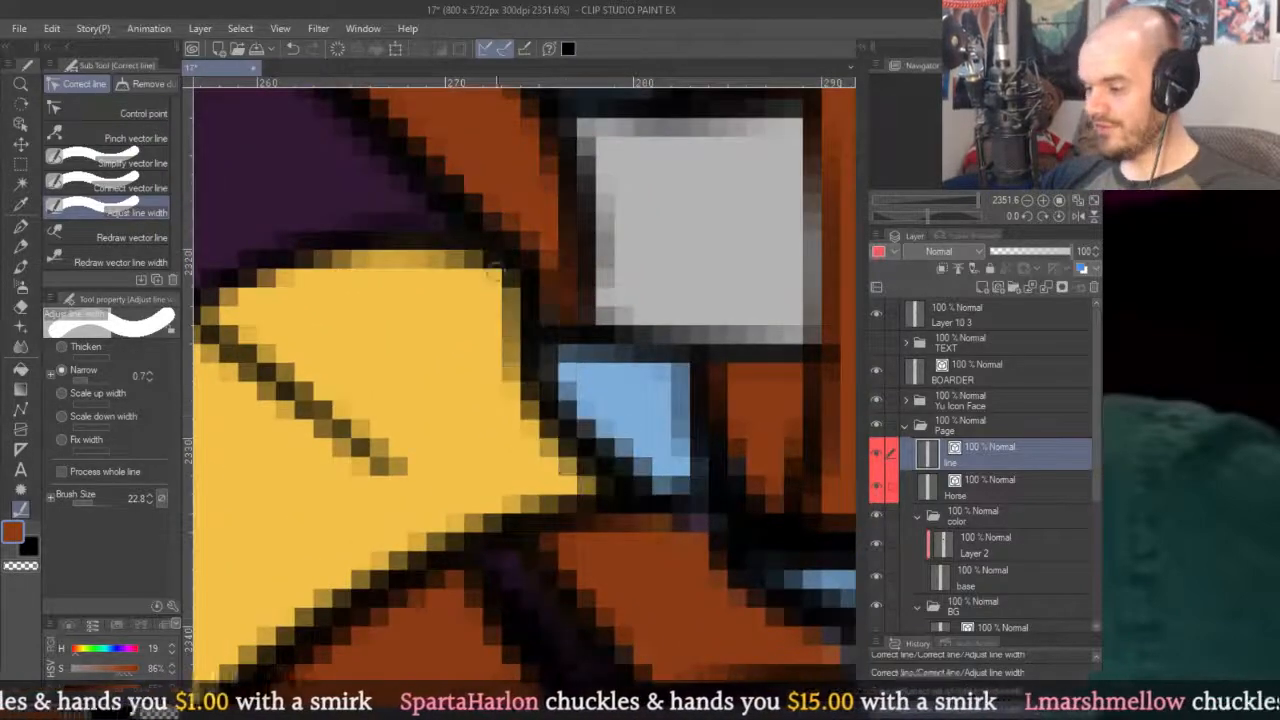
{"action": "scroll", "coordinate": [640, 345], "scroll_direction": "down", "scroll_amount": 8}
{"action": "scroll", "coordinate": [560, 318], "scroll_direction": "up", "scroll_amount": 6}
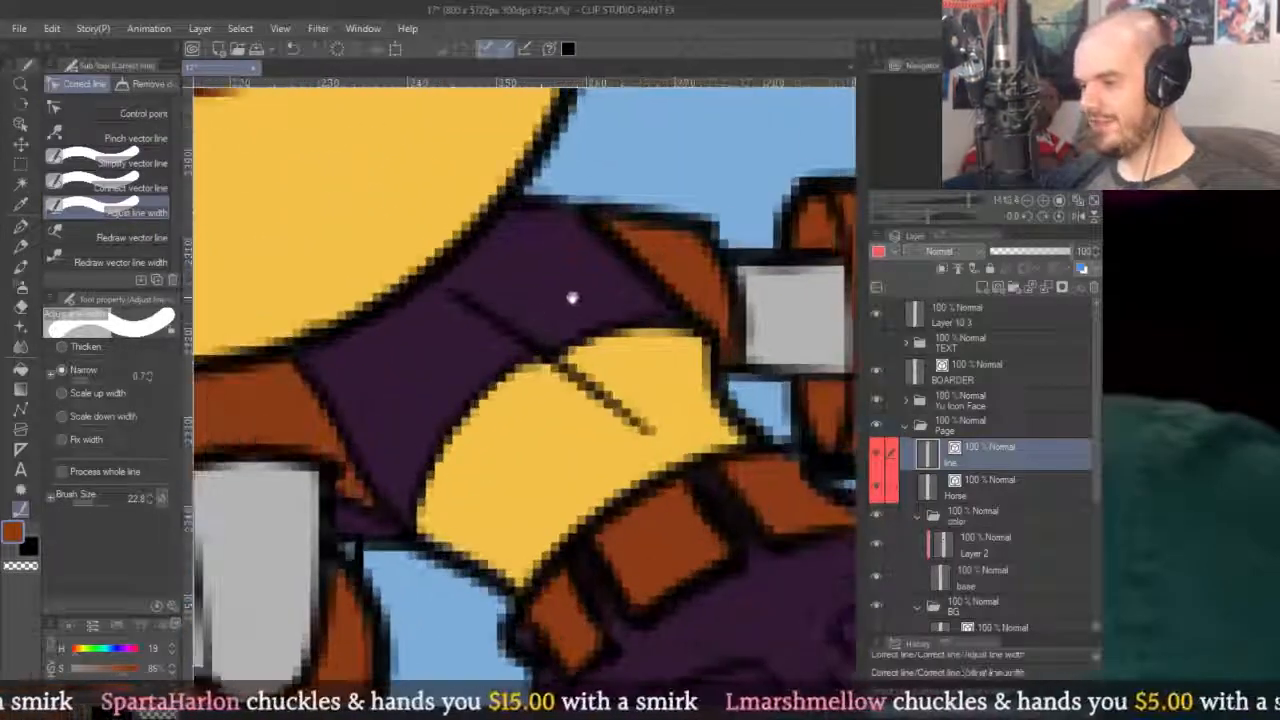
{"action": "scroll", "coordinate": [648, 338], "scroll_direction": "down", "scroll_amount": 6}
{"action": "scroll", "coordinate": [645, 338], "scroll_direction": "up", "scroll_amount": 6}
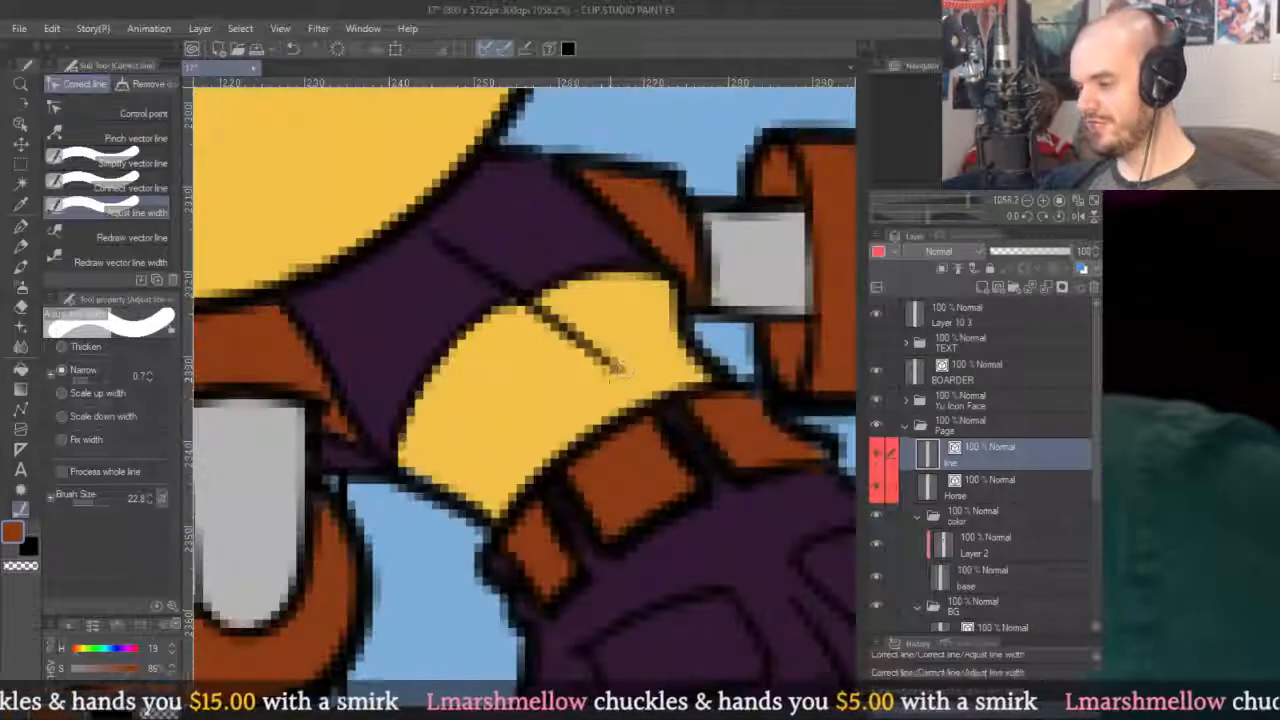
{"action": "scroll", "coordinate": [641, 334], "scroll_direction": "down", "scroll_amount": 6}
{"action": "scroll", "coordinate": [640, 300], "scroll_direction": "up", "scroll_amount": 5}
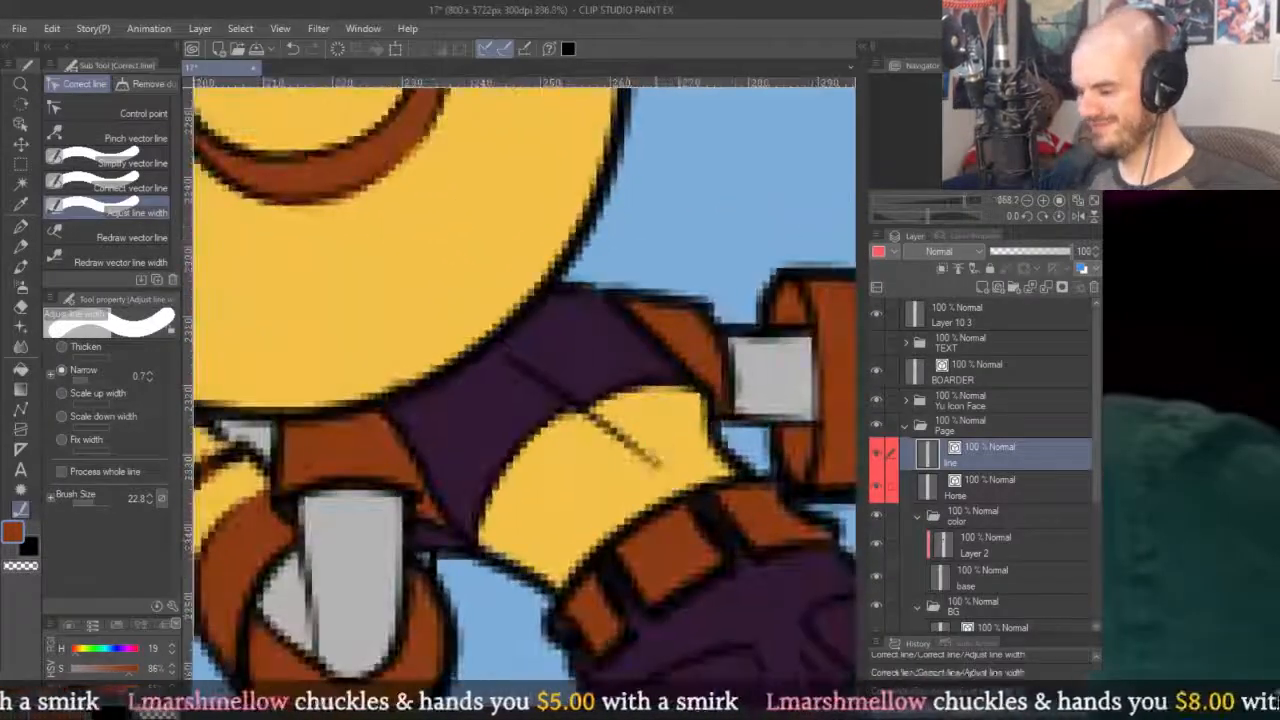
{"action": "scroll", "coordinate": [648, 414], "scroll_direction": "down", "scroll_amount": 6}
{"action": "scroll", "coordinate": [700, 390], "scroll_direction": "up", "scroll_amount": 4}
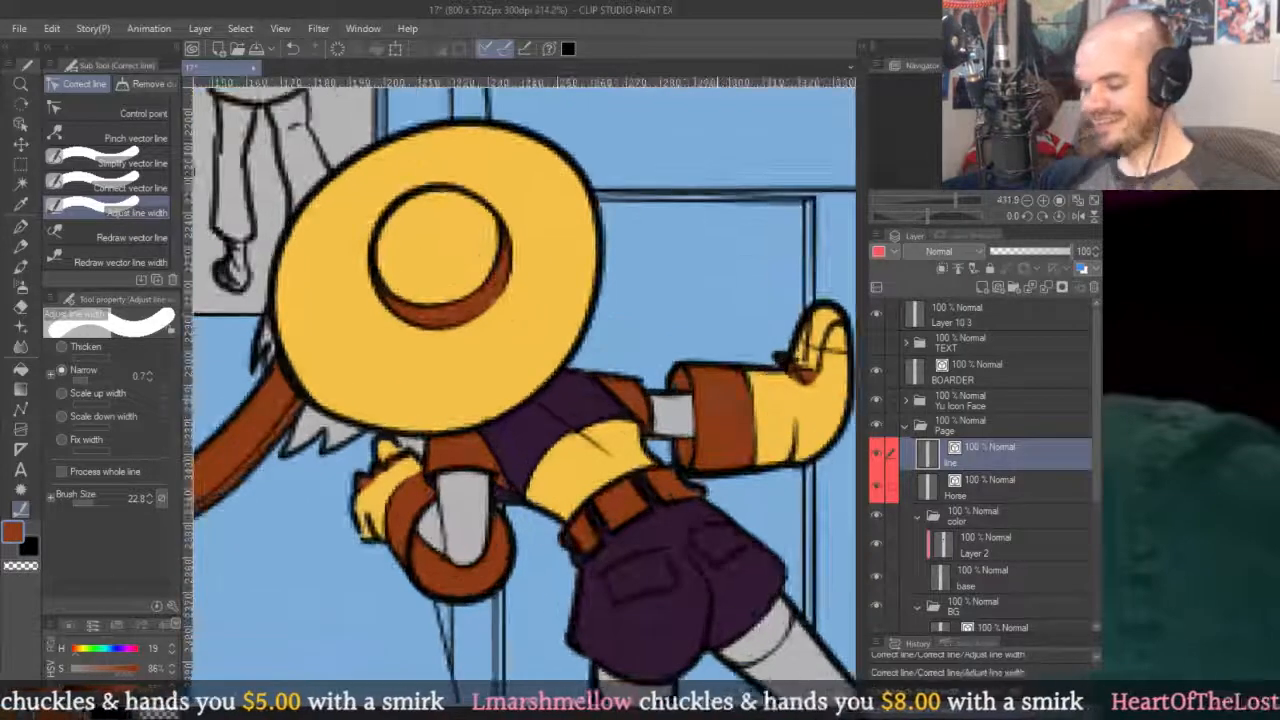
Examine the coloured character in the hat against the surrounding comic panel.
{"action": "key", "text": "p"}
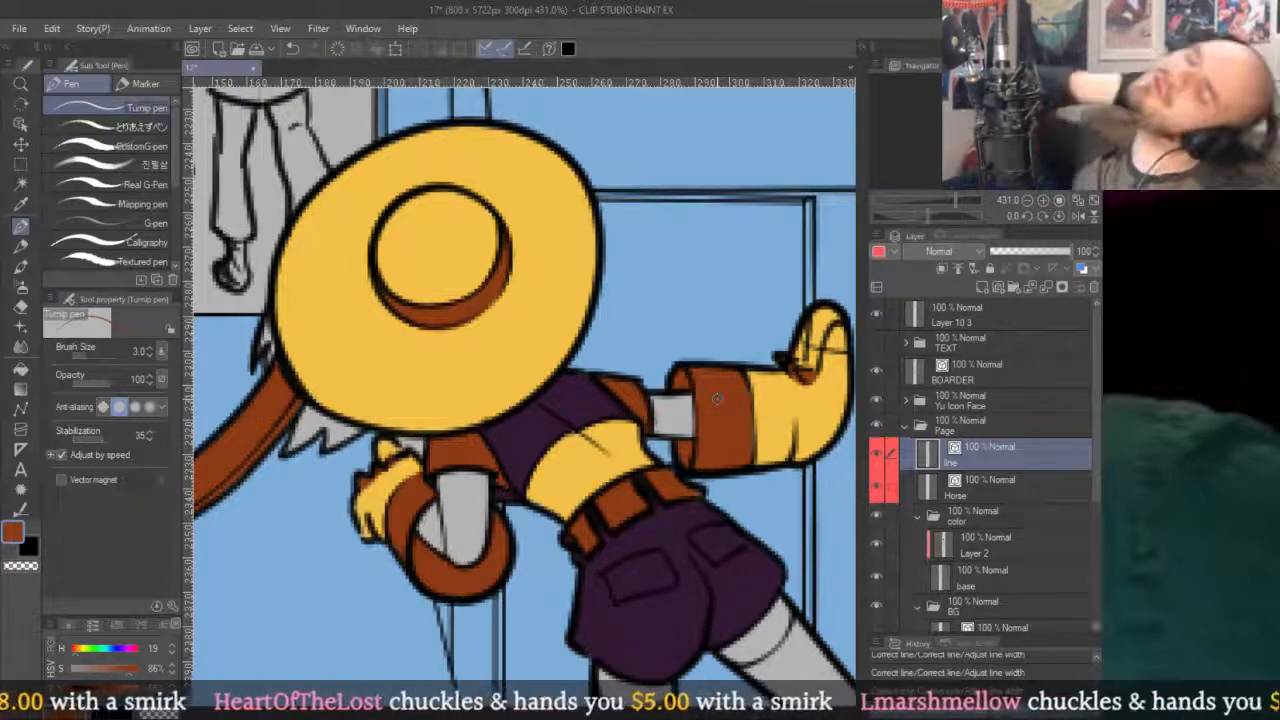
{"action": "left_click_drag", "start_coordinate": [701, 271], "coordinate": [678, 240]}
{"action": "scroll", "coordinate": [678, 240], "scroll_direction": "down", "scroll_amount": 4}
{"action": "scroll", "coordinate": [730, 335], "scroll_direction": "up", "scroll_amount": 5}
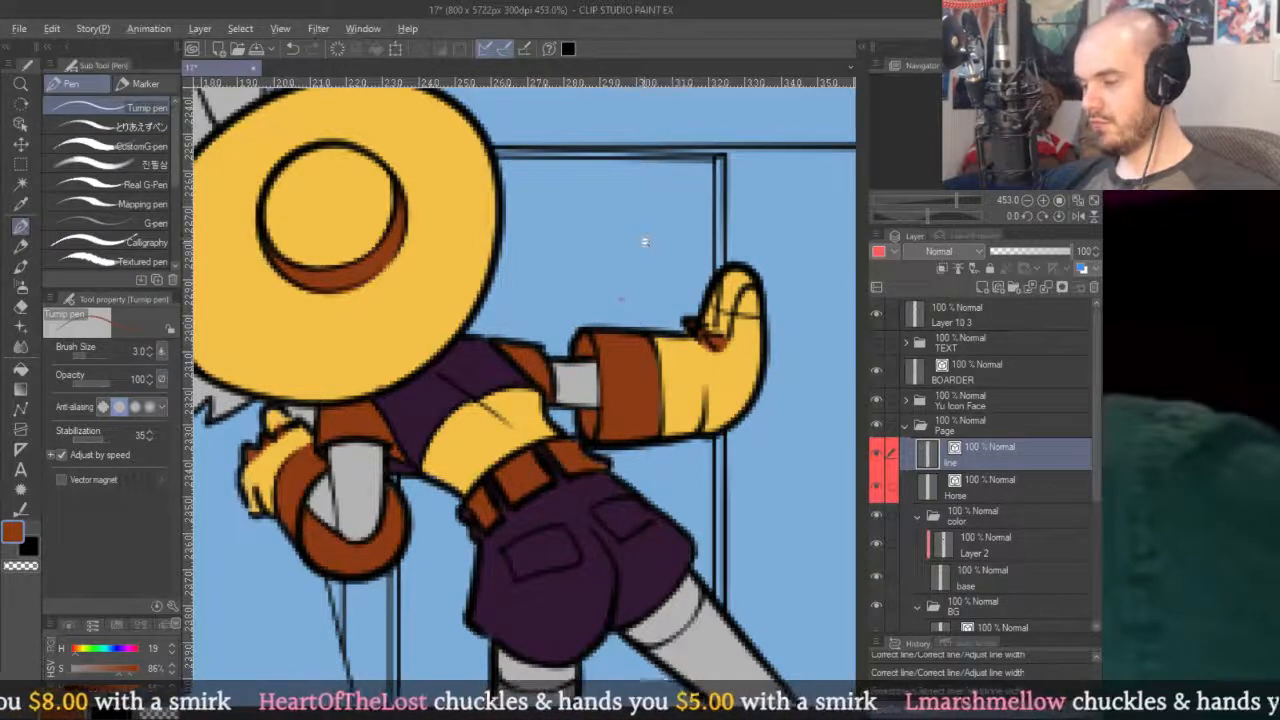
{"action": "scroll", "coordinate": [636, 343], "scroll_direction": "down", "scroll_amount": 3}
{"action": "scroll", "coordinate": [630, 300], "scroll_direction": "up", "scroll_amount": 3}
{"action": "scroll", "coordinate": [624, 228], "scroll_direction": "down", "scroll_amount": 3}
{"action": "scroll", "coordinate": [624, 228], "scroll_direction": "up", "scroll_amount": 3}
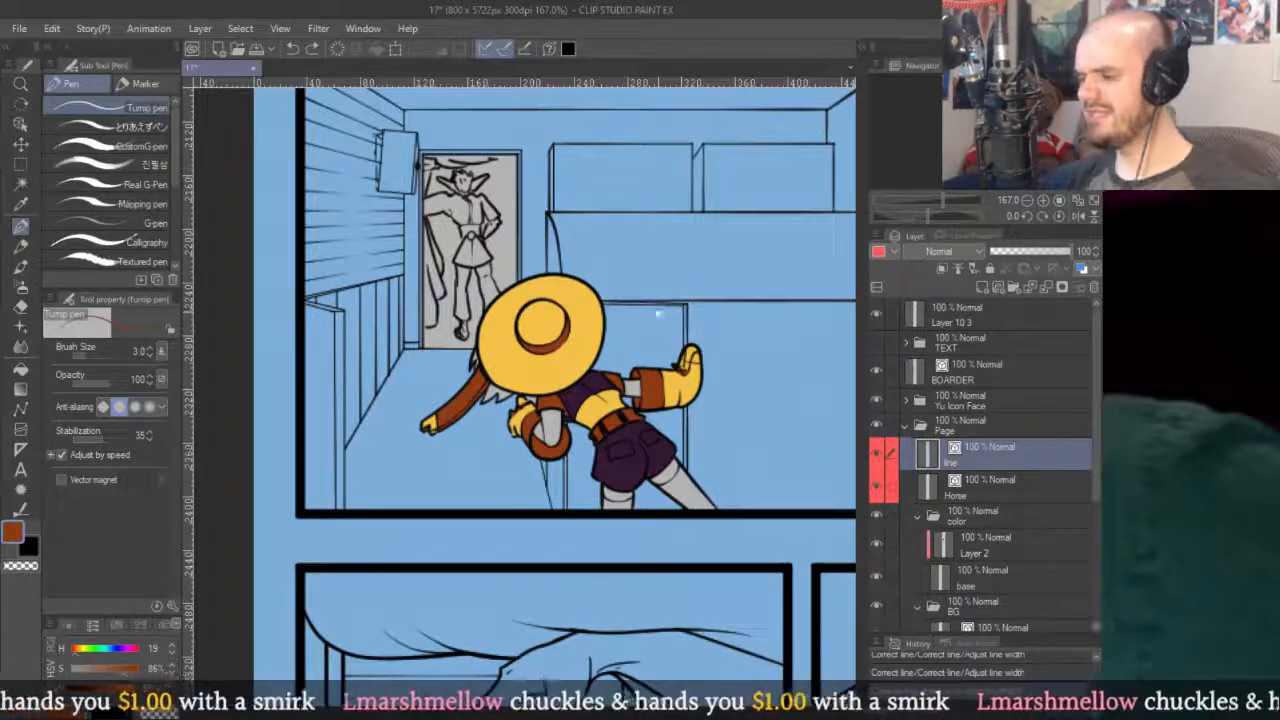
{"action": "scroll", "coordinate": [658, 312], "scroll_direction": "up", "scroll_amount": 4}
{"action": "scroll", "coordinate": [645, 347], "scroll_direction": "down", "scroll_amount": 4}
{"action": "scroll", "coordinate": [716, 352], "scroll_direction": "up", "scroll_amount": 3}
Sample the light skin colour from reference document 13 and fill both grey areas of the bent arm with it on Layer 2.
{"action": "key", "text": "g"}
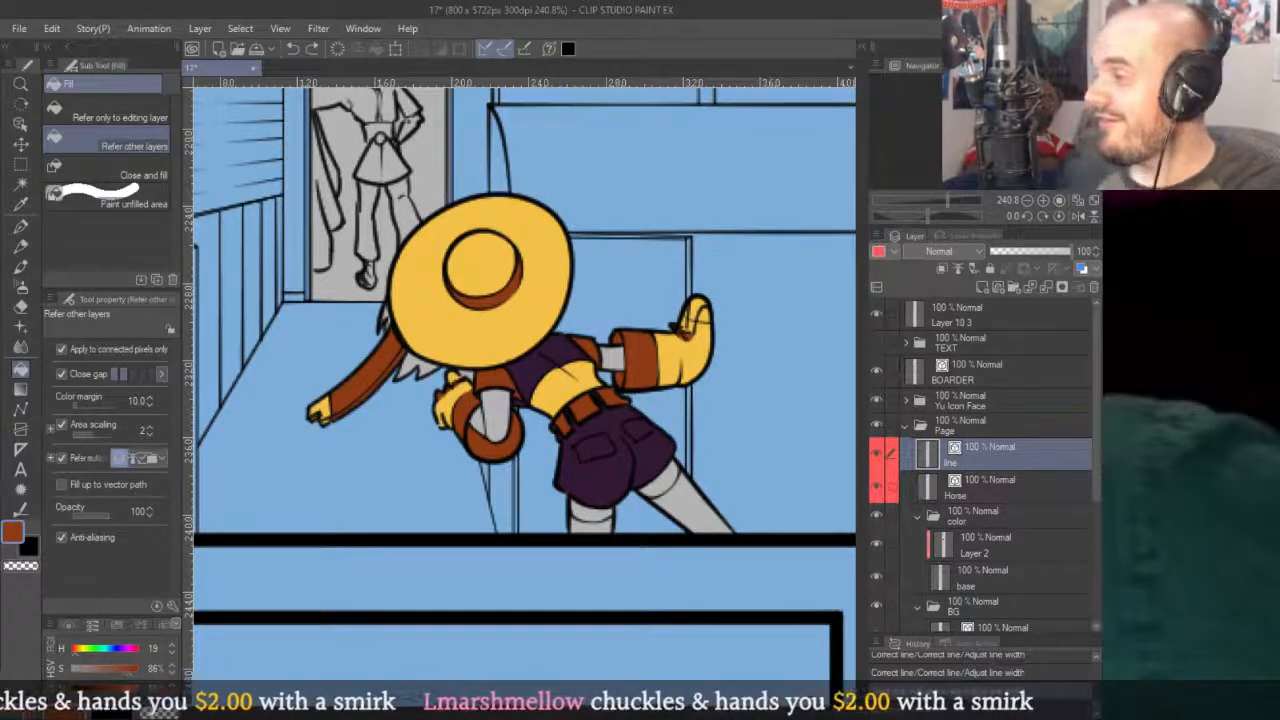
{"action": "key", "text": "ctrl+Tab"}
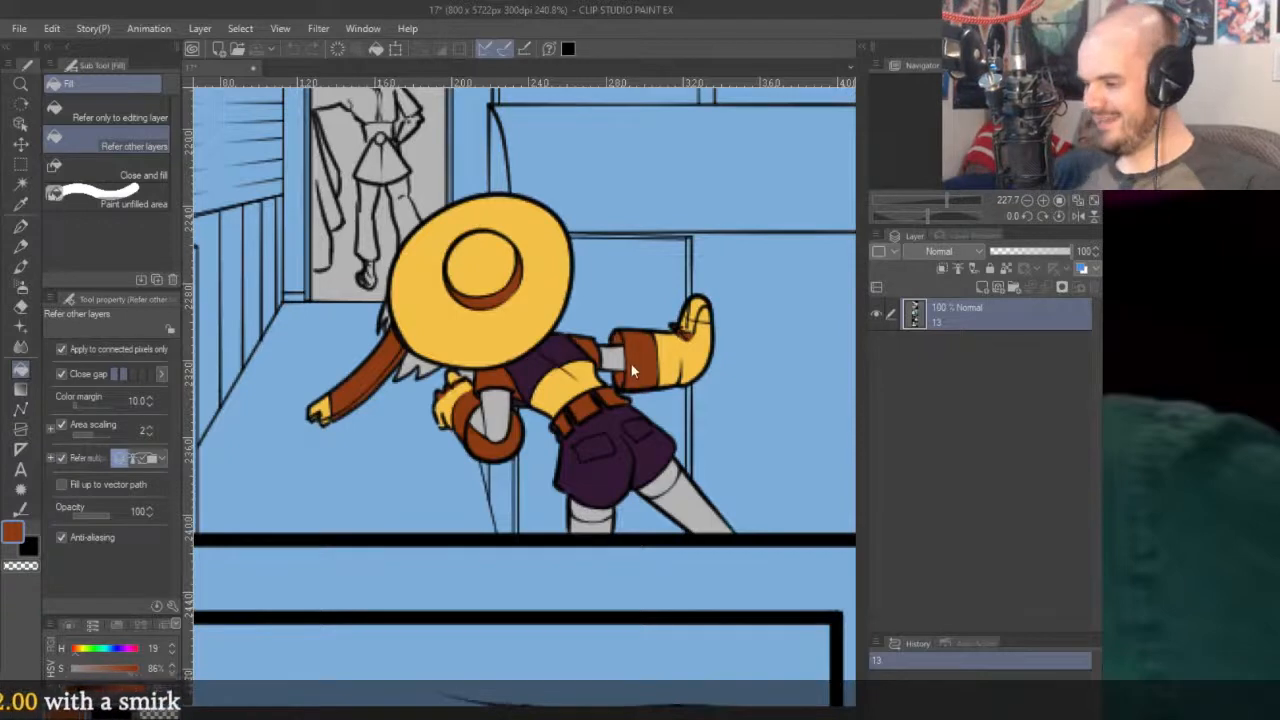
{"action": "key", "text": "p"}
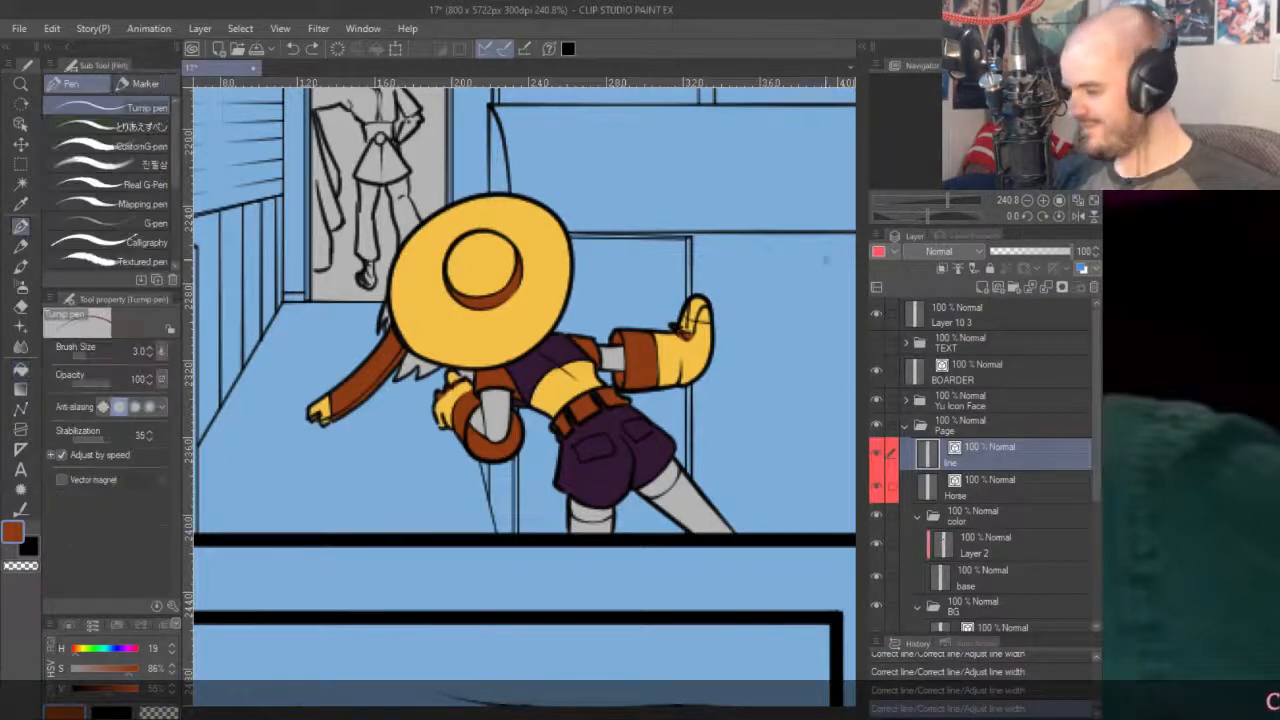
{"action": "left_click", "coordinate": [968, 545]}
{"action": "scroll", "coordinate": [606, 344], "scroll_direction": "up", "scroll_amount": 4}
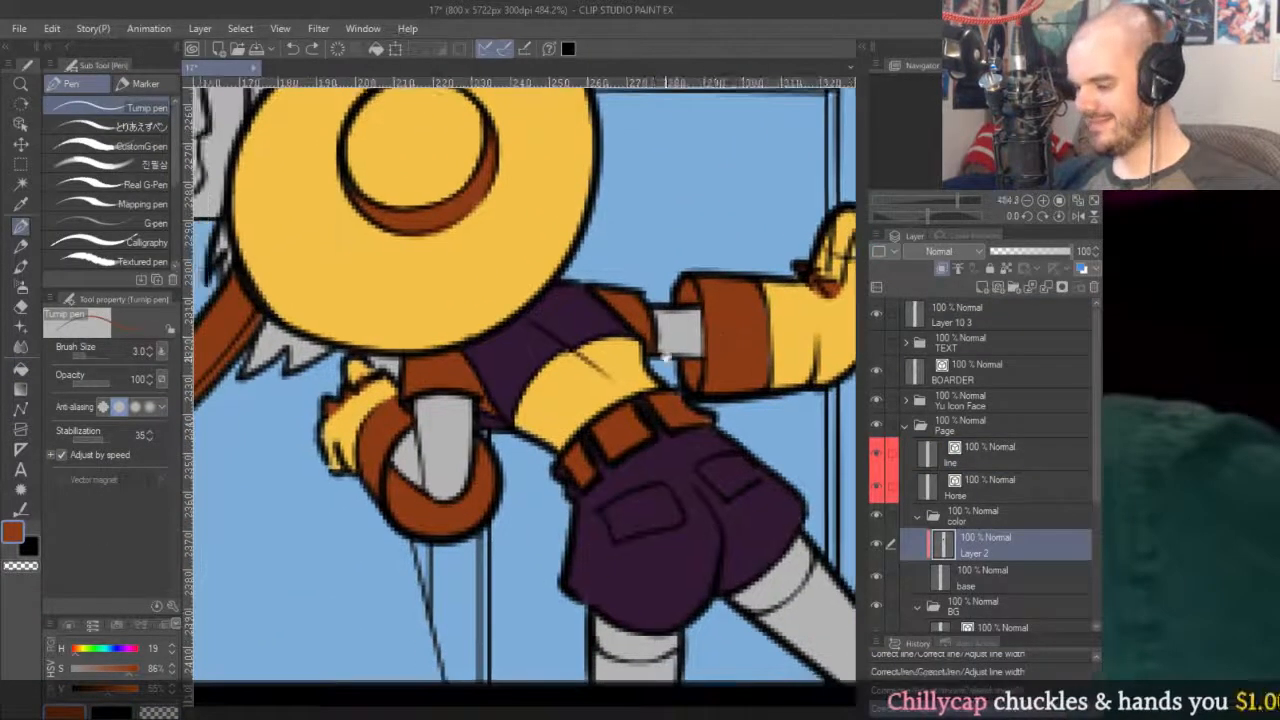
{"action": "scroll", "coordinate": [492, 450], "scroll_direction": "down", "scroll_amount": 3}
{"action": "key", "text": "g"}
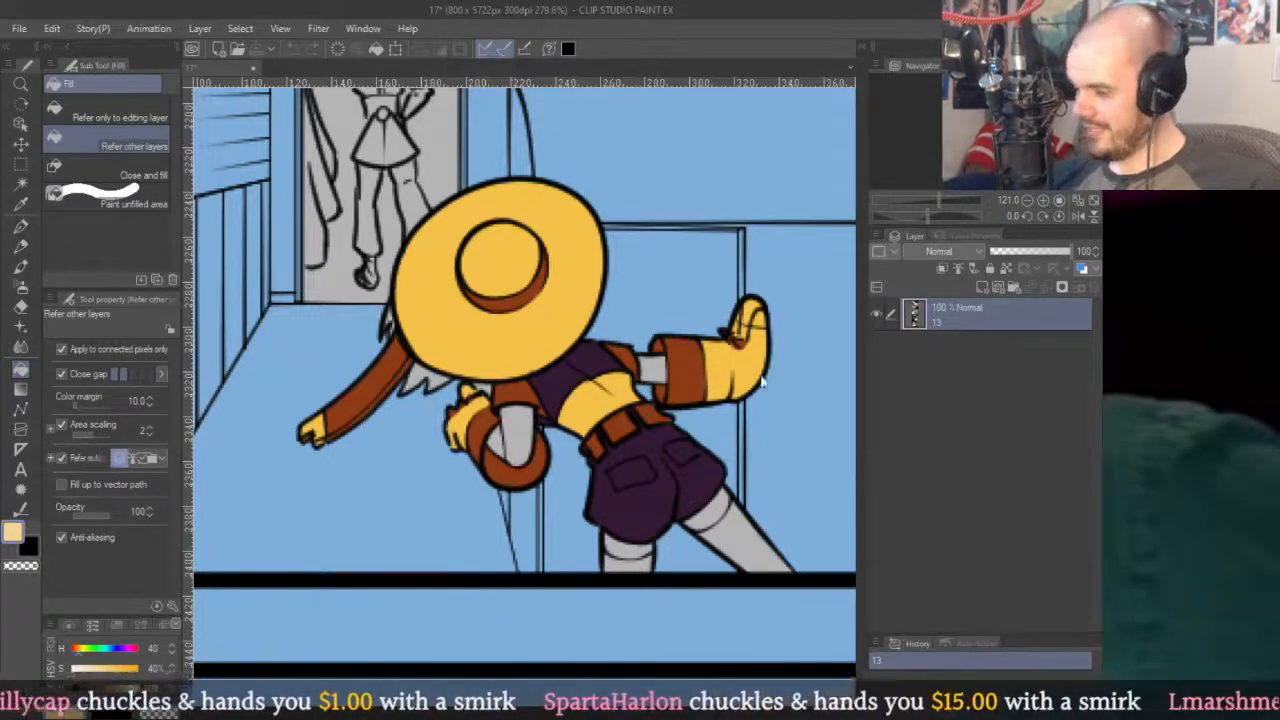
{"action": "scroll", "coordinate": [509, 418], "scroll_direction": "up", "scroll_amount": 3}
{"action": "left_click", "coordinate": [494, 440]}
{"action": "left_click", "coordinate": [518, 426]}
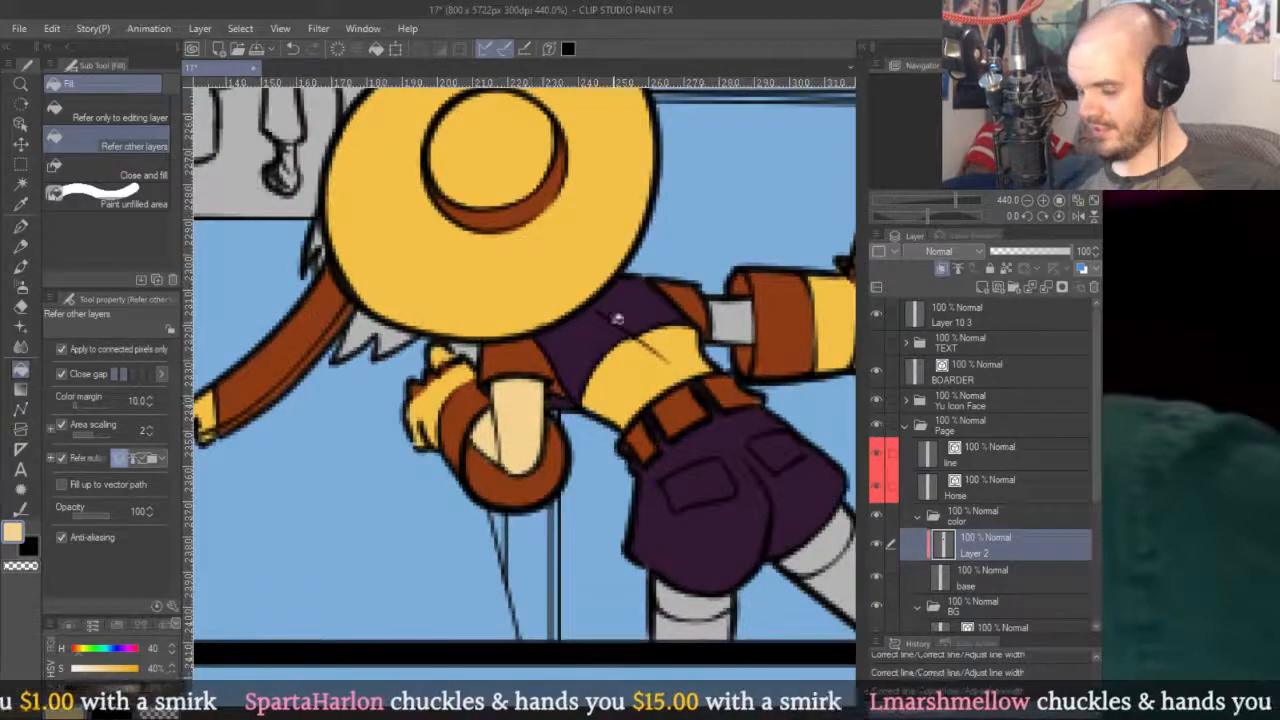
Sample the brown of the rolled cuff and touch up its inner edge around the bent arm with the Turnip pen.
{"action": "scroll", "coordinate": [470, 470], "scroll_direction": "up", "scroll_amount": 4}
{"action": "key", "text": "p"}
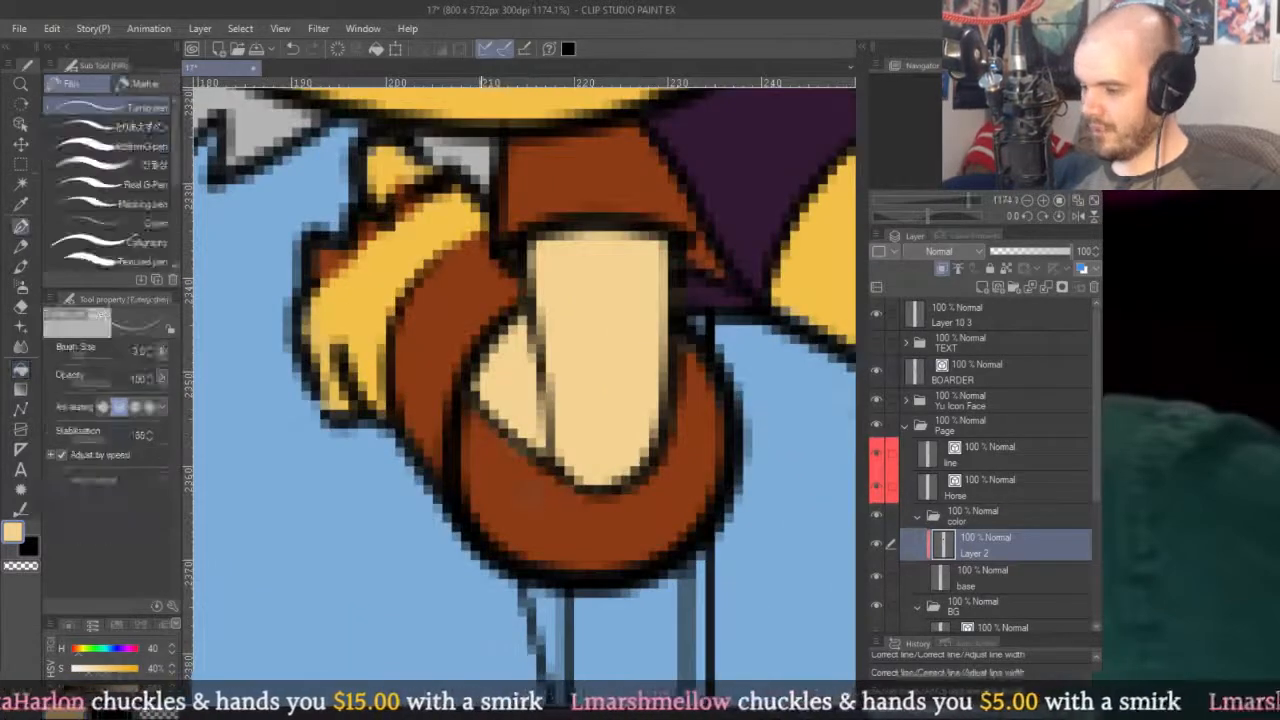
{"action": "left_click", "coordinate": [527, 487], "text": "alt"}
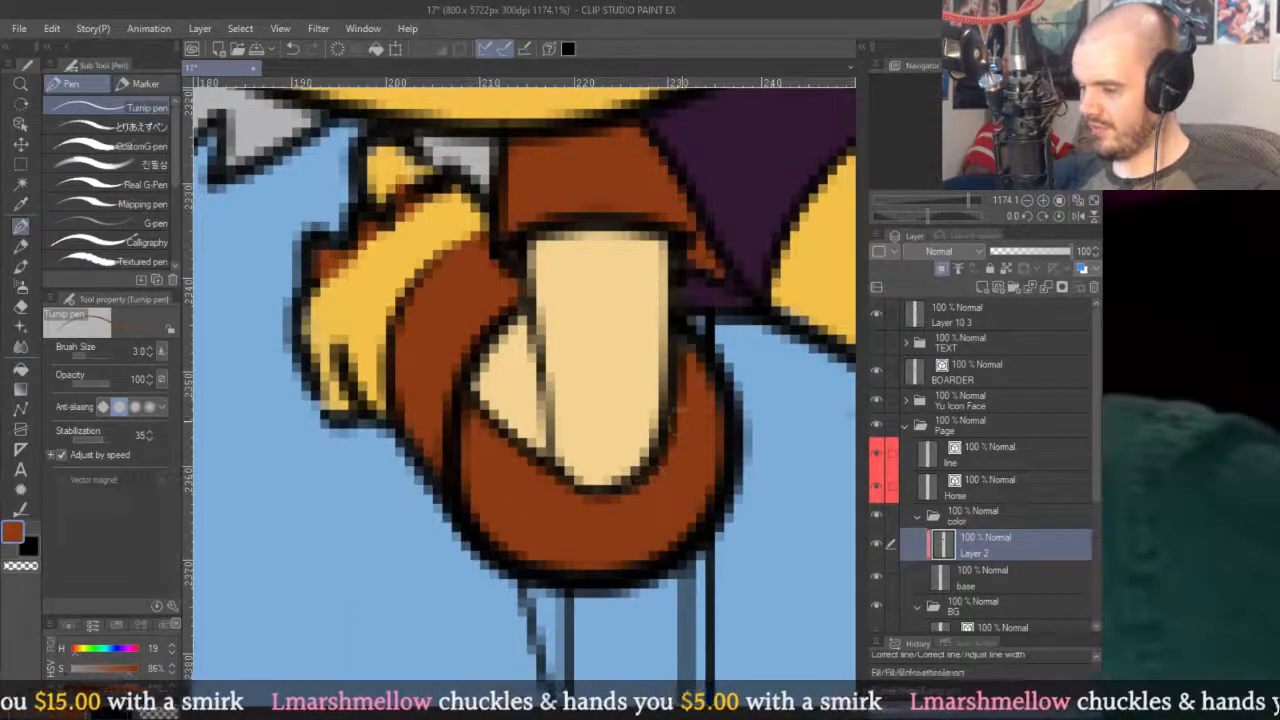
{"action": "mouse_move", "coordinate": [600, 490]}
{"action": "left_mouse_down"}
{"action": "mouse_move", "coordinate": [495, 415]}
{"action": "mouse_move", "coordinate": [505, 297]}
{"action": "left_mouse_up"}
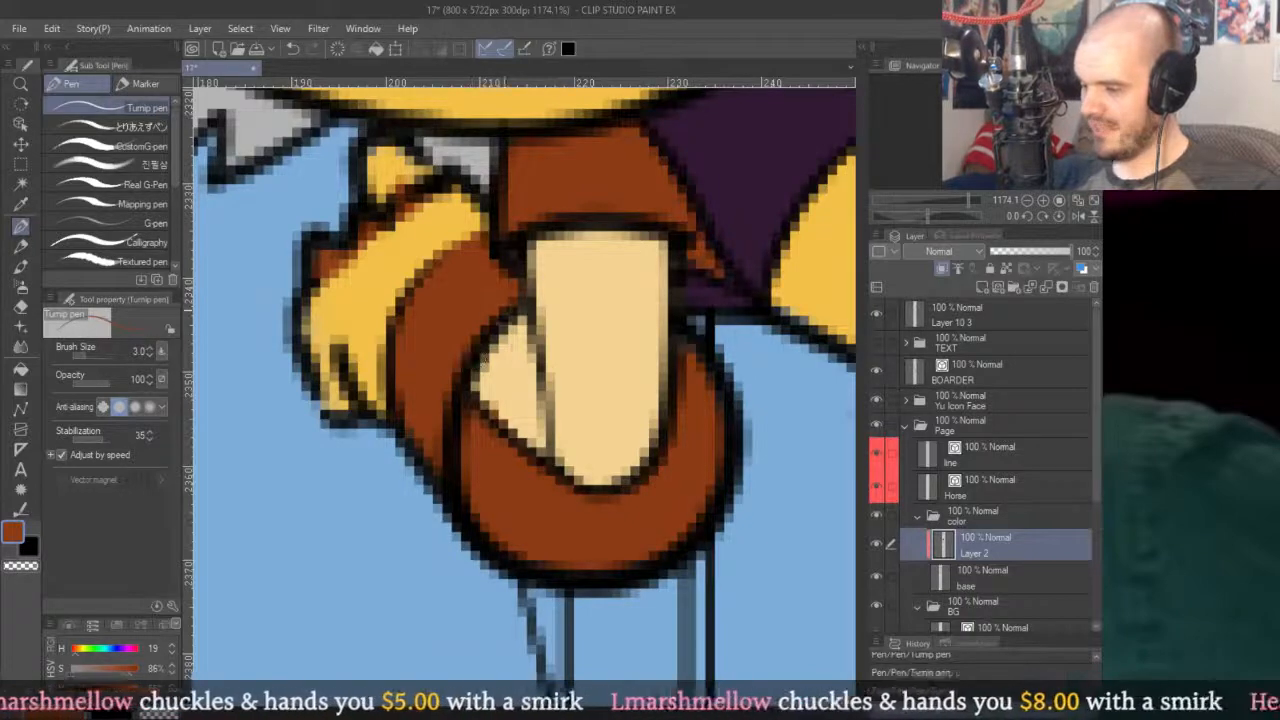
Fill the grey patch of the outstretched arm with the sampled light skin colour and touch up the adjoining brown cuff edge.
{"action": "left_click", "coordinate": [600, 290], "text": "alt"}
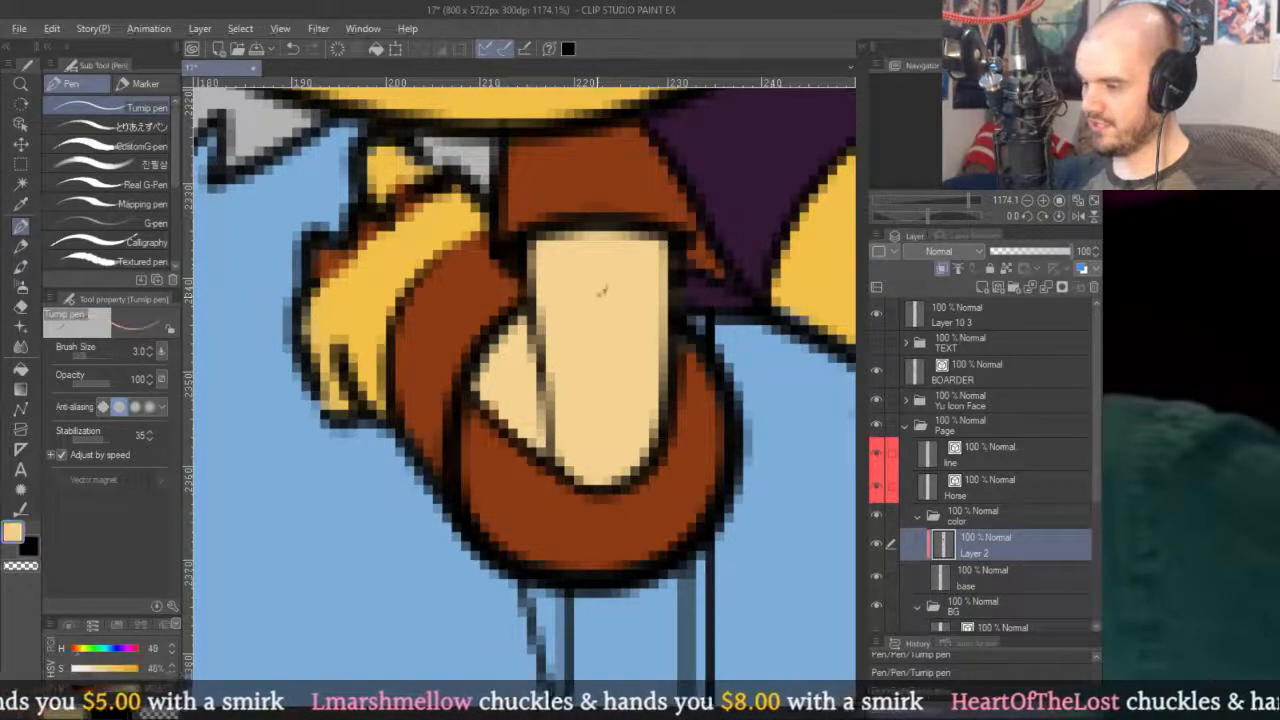
{"action": "scroll", "coordinate": [600, 290], "scroll_direction": "down", "scroll_amount": 10}
{"action": "scroll", "coordinate": [660, 295], "scroll_direction": "up", "scroll_amount": 12}
{"action": "key", "text": "g"}
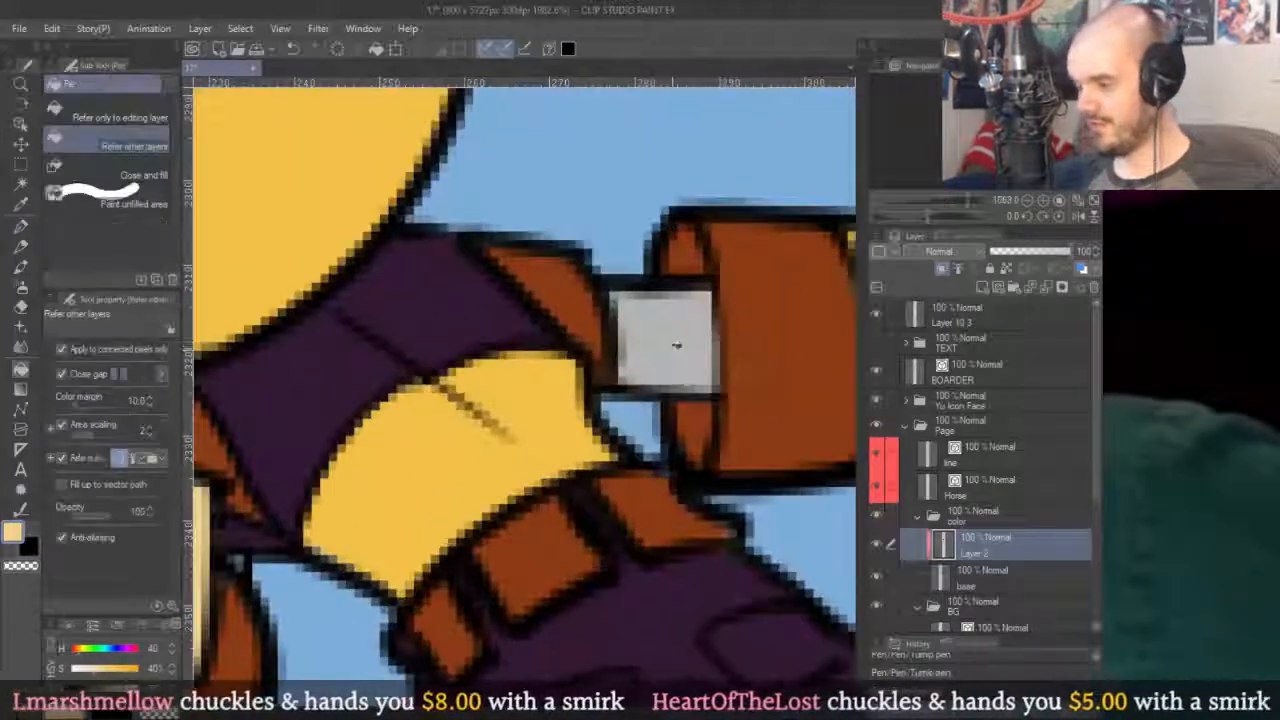
{"action": "left_click", "coordinate": [674, 337]}
{"action": "key", "text": "p"}
{"action": "mouse_move", "coordinate": [720, 392]}
{"action": "left_mouse_down"}
{"action": "mouse_move", "coordinate": [714, 250]}
{"action": "mouse_move", "coordinate": [706, 266]}
{"action": "left_mouse_up"}
Sample the light skin colour and fill the grey thigh areas between shorts and stockings on both legs with it.
{"action": "left_click", "coordinate": [700, 300], "text": "alt"}
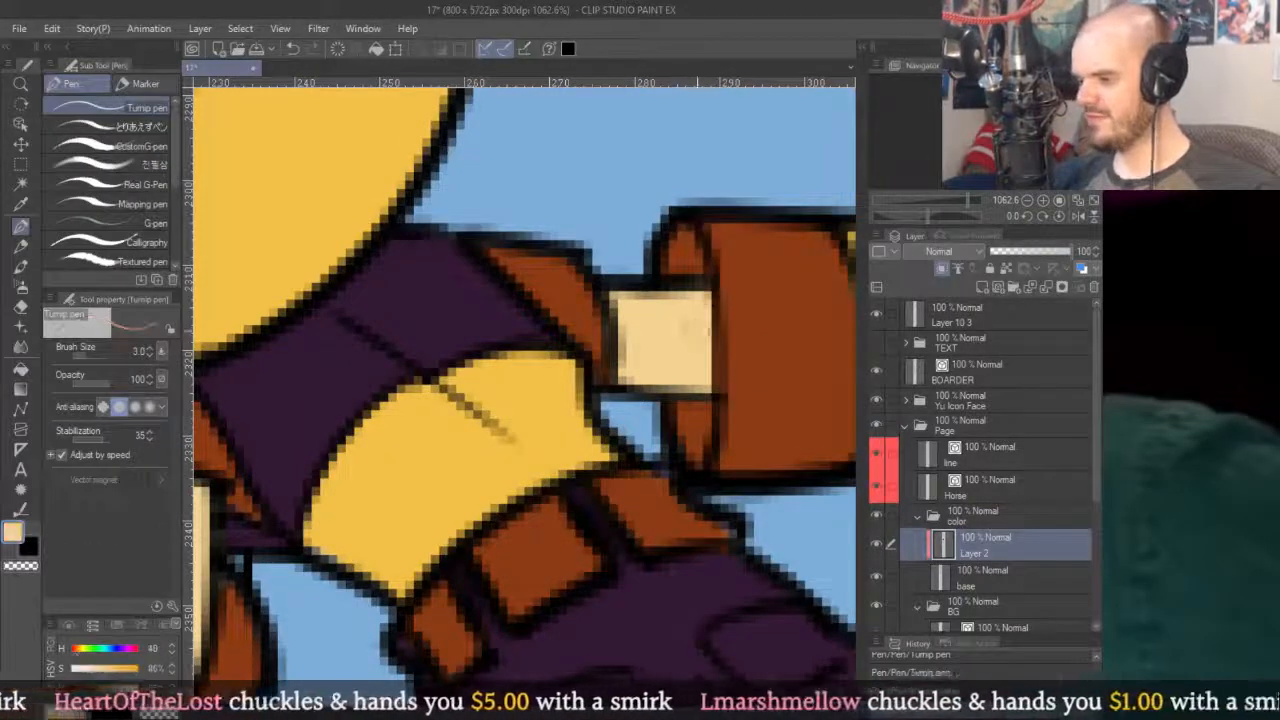
{"action": "scroll", "coordinate": [536, 307], "scroll_direction": "down", "scroll_amount": 9}
{"action": "scroll", "coordinate": [537, 308], "scroll_direction": "down", "scroll_amount": 2}
{"action": "scroll", "coordinate": [600, 352], "scroll_direction": "up", "scroll_amount": 4}
{"action": "scroll", "coordinate": [606, 376], "scroll_direction": "down", "scroll_amount": 7}
{"action": "scroll", "coordinate": [723, 330], "scroll_direction": "up", "scroll_amount": 3}
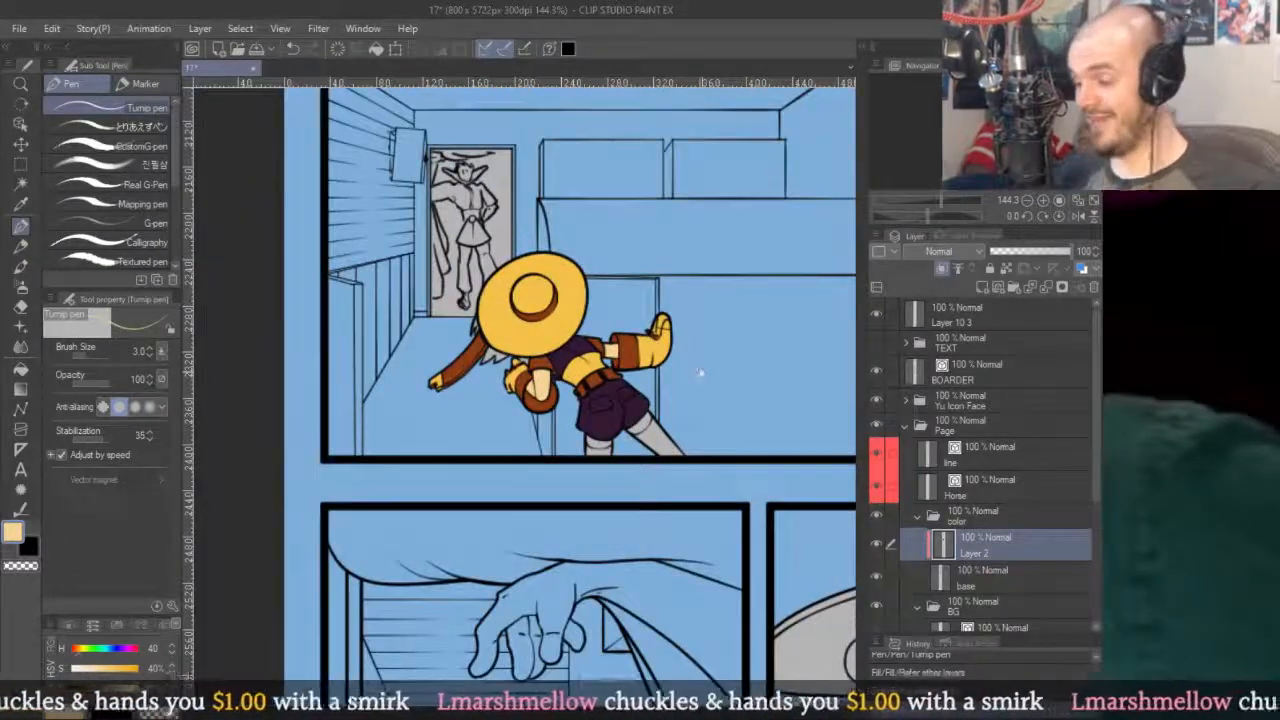
{"action": "scroll", "coordinate": [700, 372], "scroll_direction": "down", "scroll_amount": 2}
{"action": "scroll", "coordinate": [680, 360], "scroll_direction": "up", "scroll_amount": 10}
{"action": "key", "text": "g"}
{"action": "left_click", "coordinate": [648, 312]}
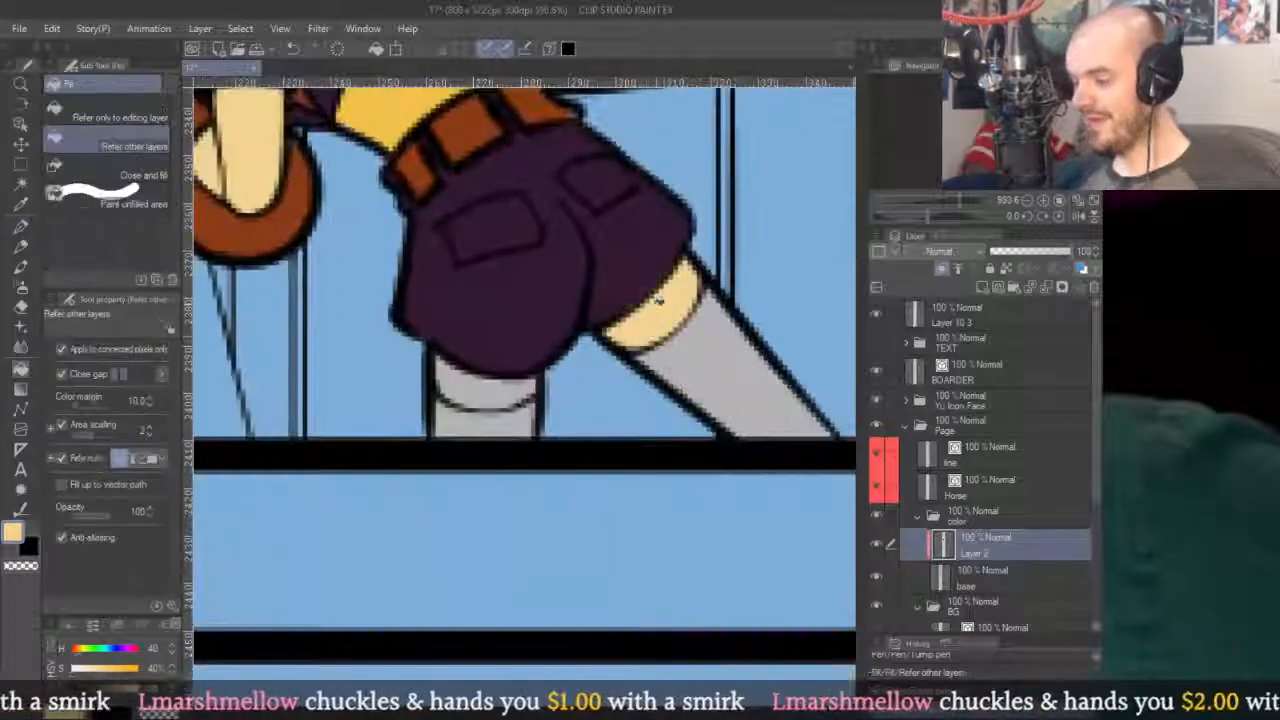
{"action": "left_click", "coordinate": [500, 388]}
Touch up the hem of the shorts with their sampled dark purple using the Turnip pen, and resample the skin colour.
{"action": "key", "text": "p"}
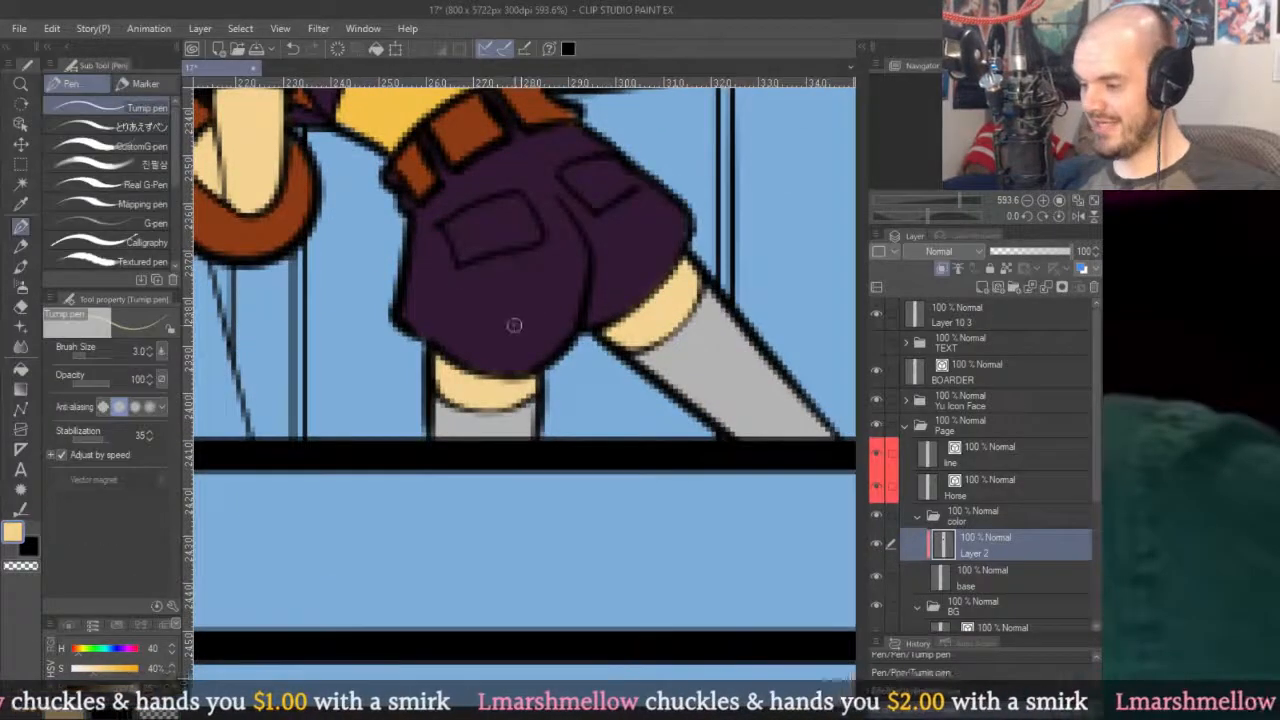
{"action": "scroll", "coordinate": [514, 323], "scroll_direction": "up", "scroll_amount": 3}
{"action": "left_click", "coordinate": [346, 332], "text": "alt"}
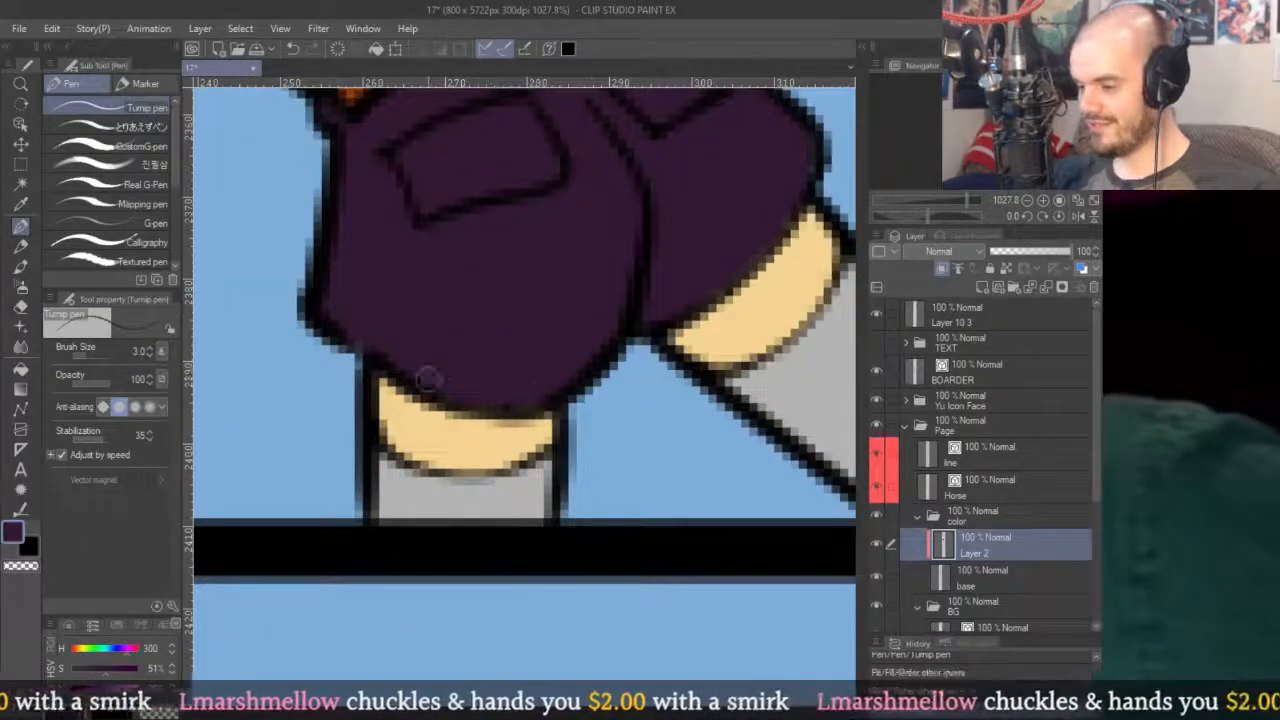
{"action": "left_click_drag", "start_coordinate": [818, 140], "coordinate": [660, 215]}
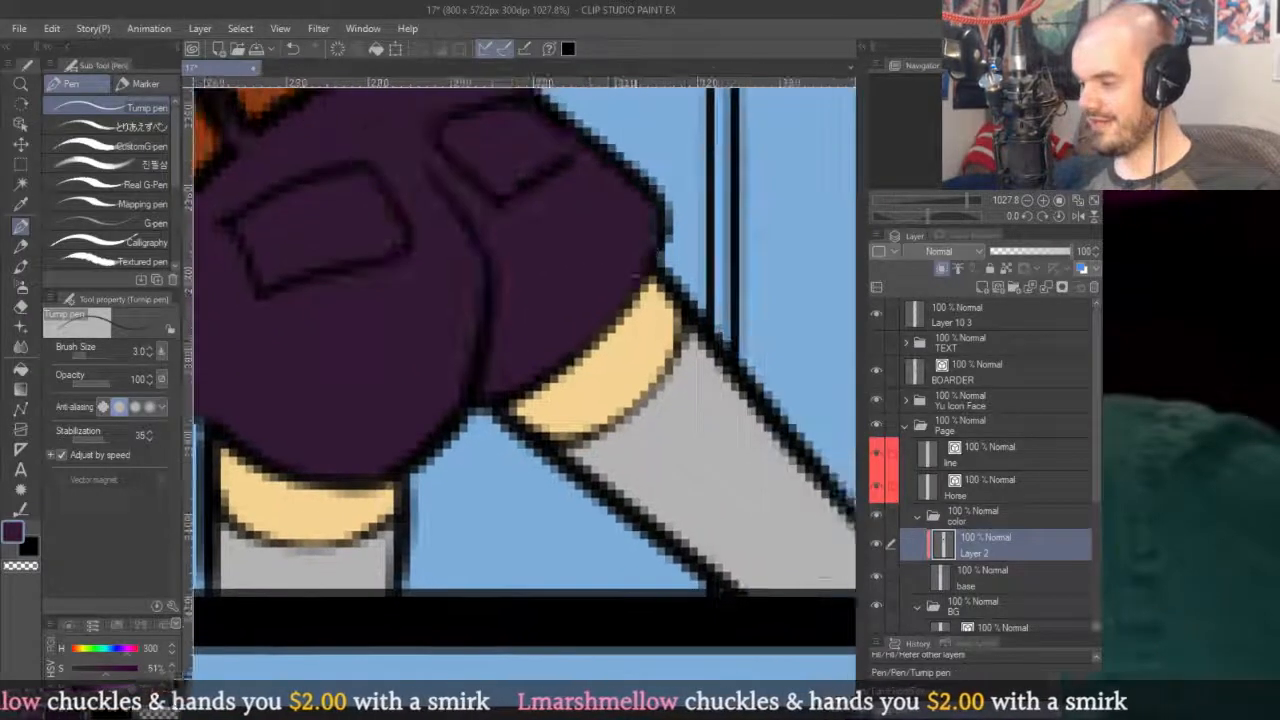
{"action": "left_click", "coordinate": [632, 354], "text": "alt"}
Fill the grey stockings on both legs with the dark purple of the shorts on Layer 2.
{"action": "scroll", "coordinate": [632, 354], "scroll_direction": "down", "scroll_amount": 5}
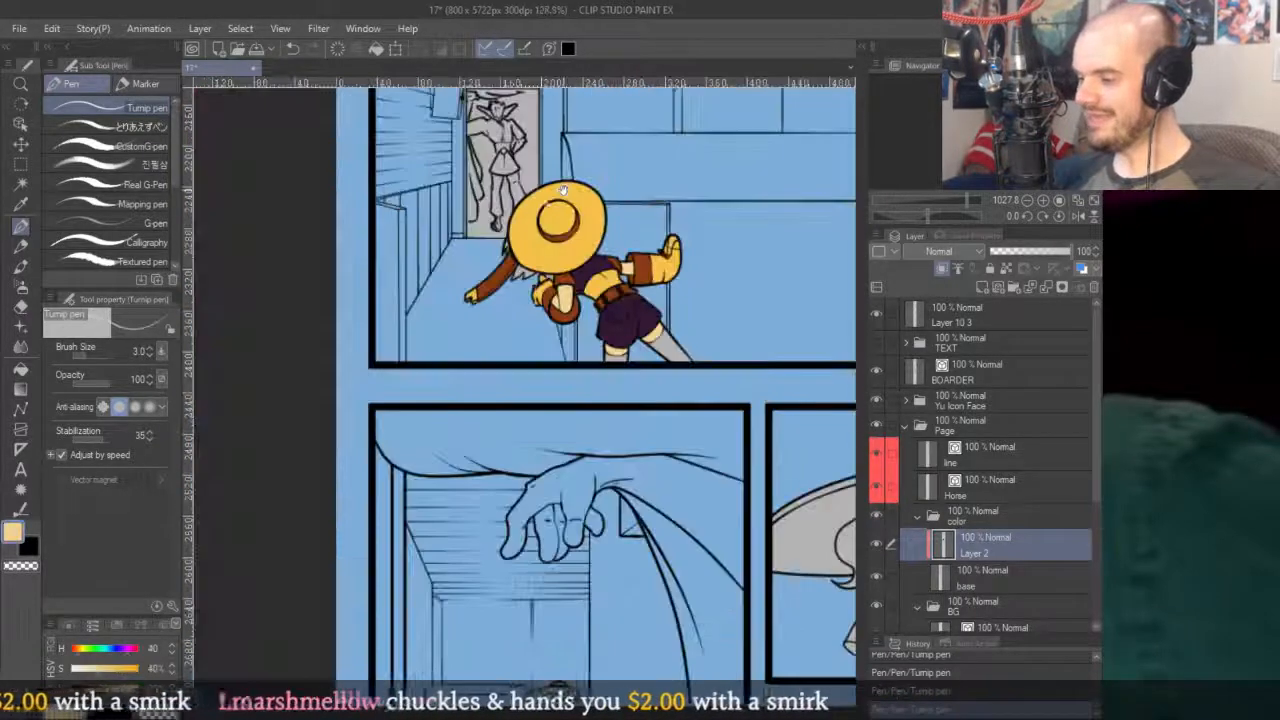
{"action": "scroll", "coordinate": [689, 398], "scroll_direction": "up", "scroll_amount": 4}
{"action": "scroll", "coordinate": [686, 388], "scroll_direction": "up", "scroll_amount": 1}
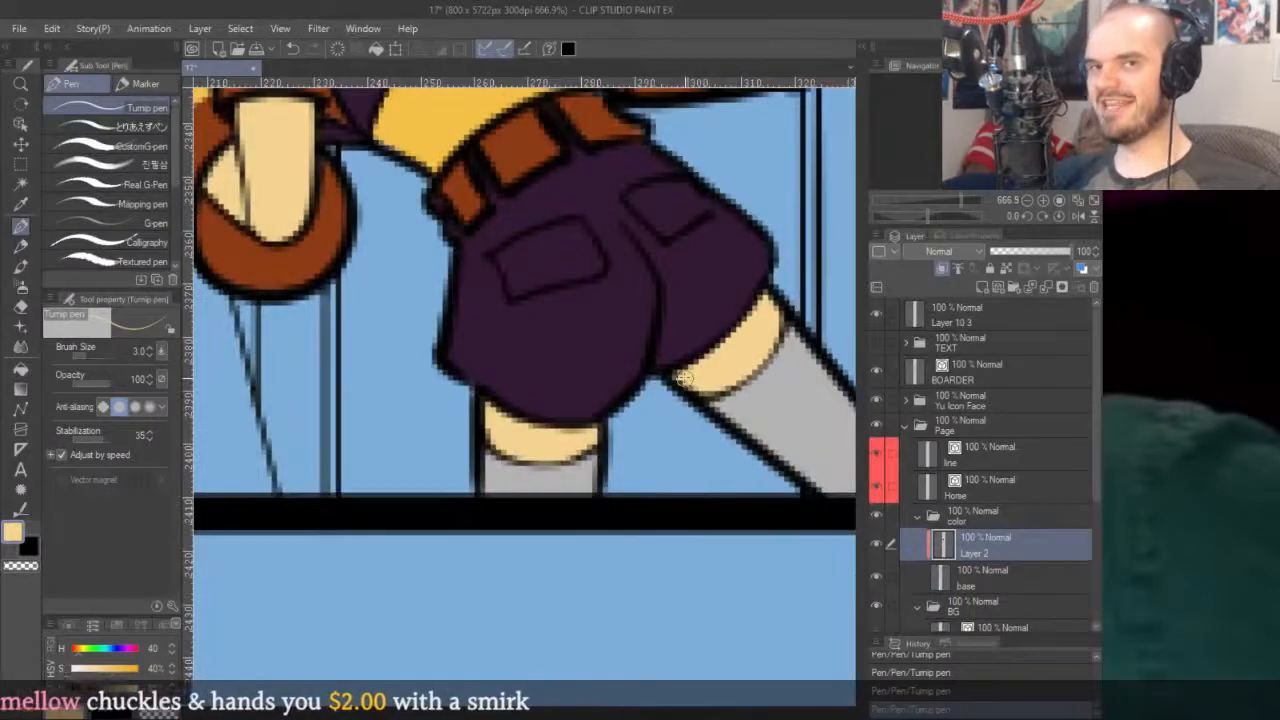
{"action": "scroll", "coordinate": [684, 377], "scroll_direction": "down", "scroll_amount": 4}
{"action": "scroll", "coordinate": [771, 337], "scroll_direction": "up", "scroll_amount": 2}
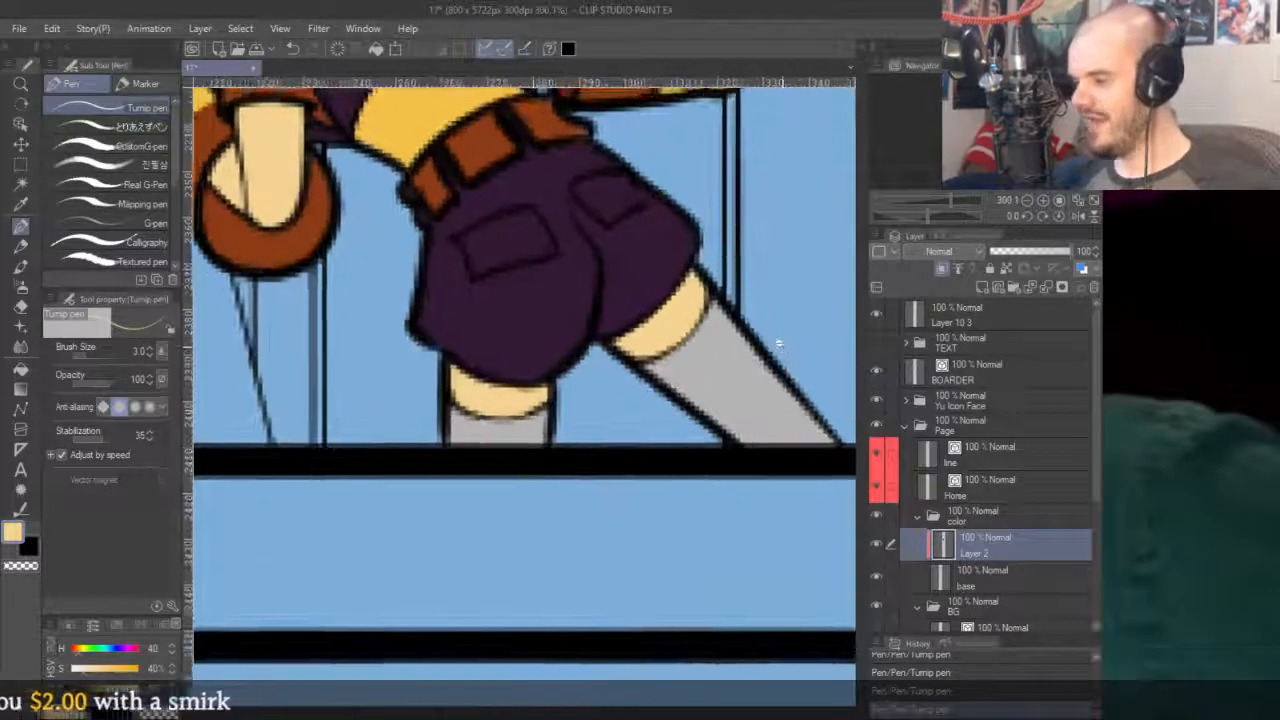
{"action": "scroll", "coordinate": [750, 332], "scroll_direction": "down", "scroll_amount": 2}
{"action": "scroll", "coordinate": [750, 332], "scroll_direction": "up", "scroll_amount": 3}
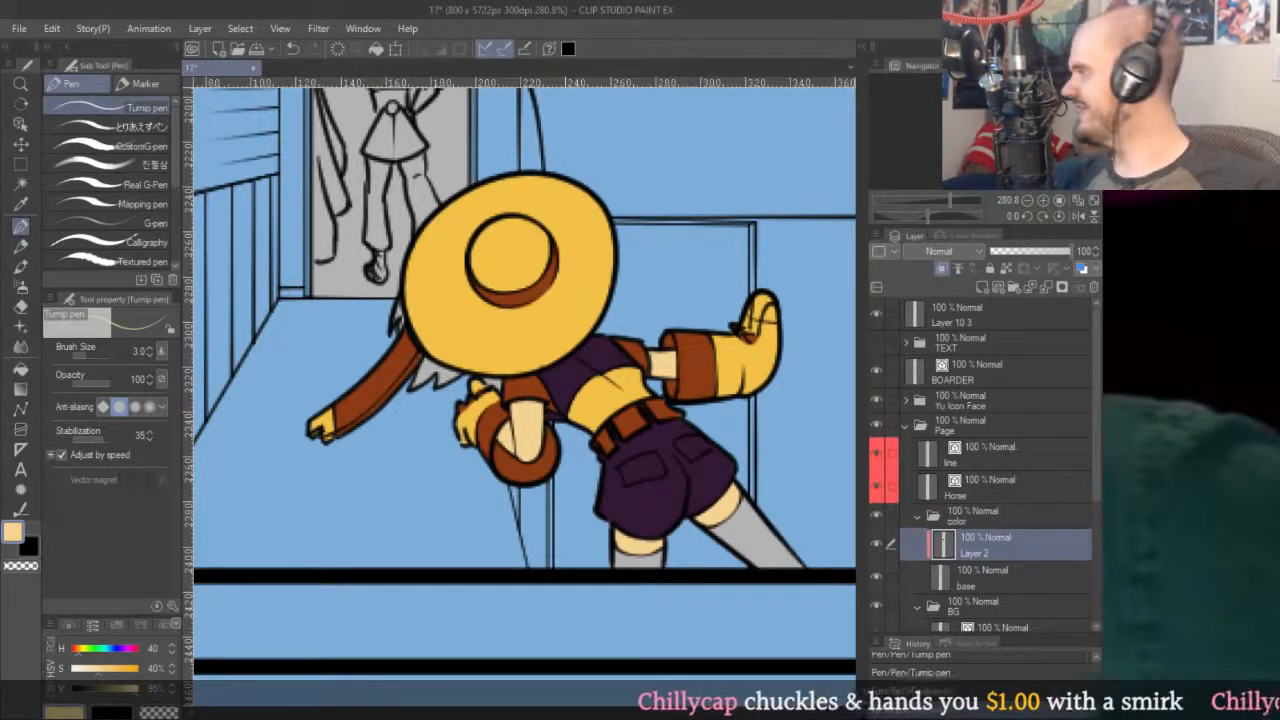
{"action": "key", "text": "ctrl+Tab"}
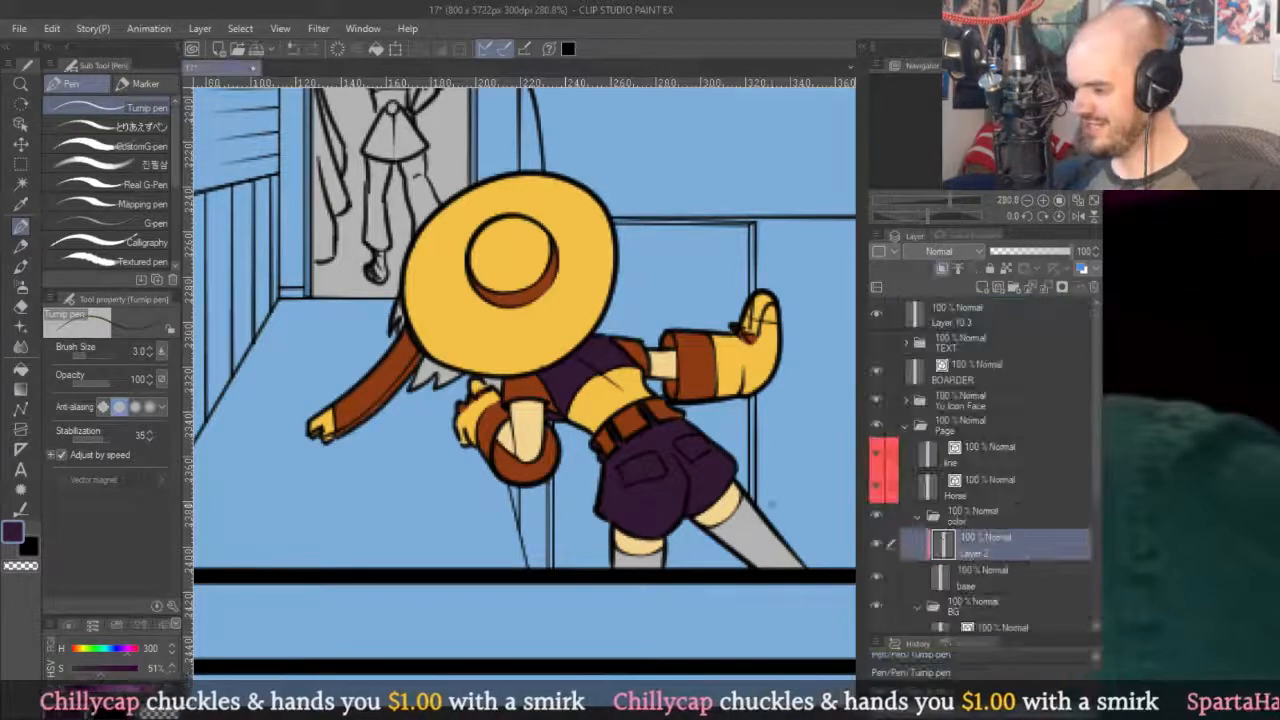
{"action": "scroll", "coordinate": [583, 436], "scroll_direction": "down", "scroll_amount": 5}
{"action": "key", "text": "g"}
{"action": "scroll", "coordinate": [583, 436], "scroll_direction": "up", "scroll_amount": 4}
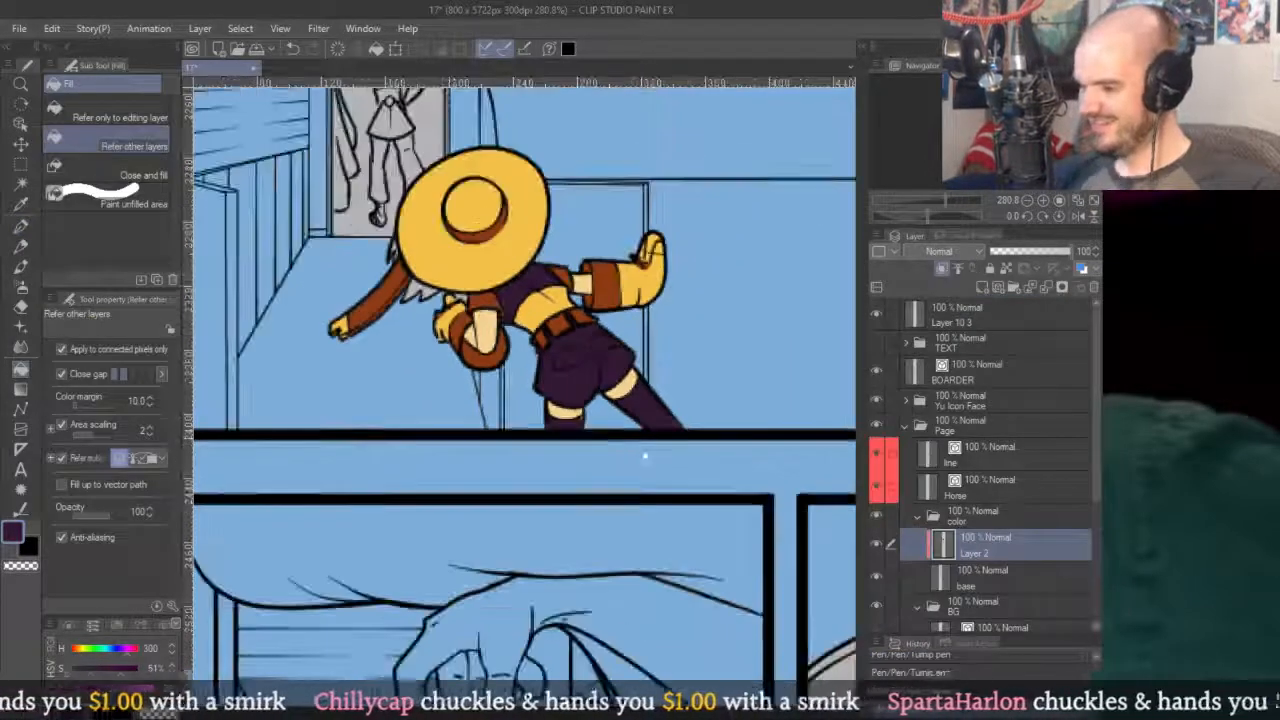
Touch up the dark purple along the outlines of both stockings with the Turnip pen.
{"action": "key", "text": "p"}
{"action": "left_click_drag", "start_coordinate": [624, 396], "coordinate": [624, 450]}
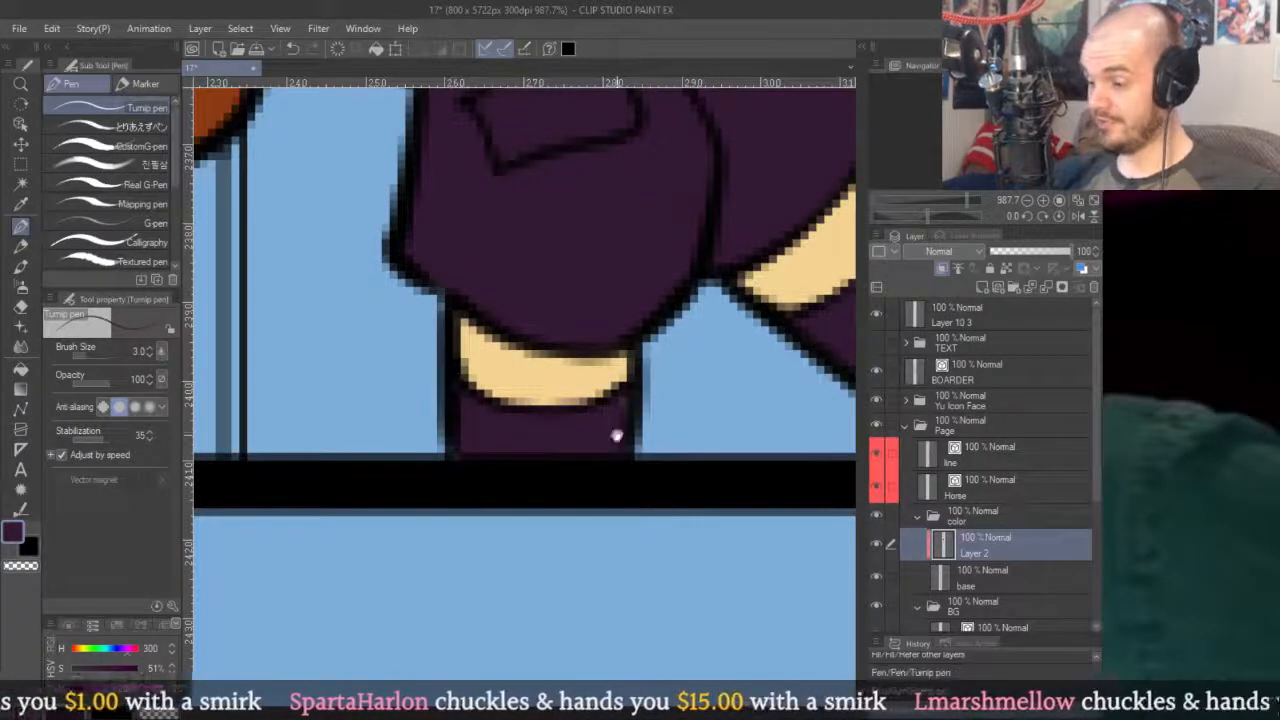
{"action": "left_click_drag", "start_coordinate": [746, 361], "coordinate": [531, 403]}
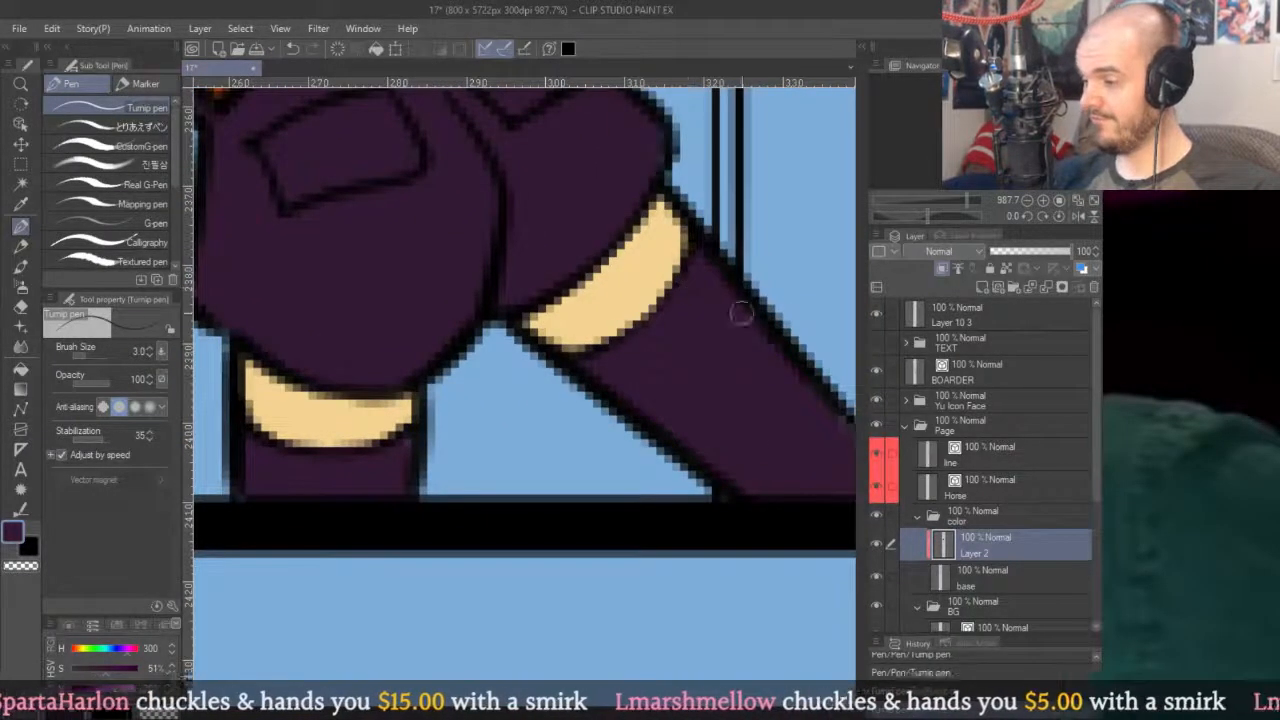
{"action": "scroll", "coordinate": [749, 337], "scroll_direction": "down", "scroll_amount": 6}
{"action": "scroll", "coordinate": [771, 371], "scroll_direction": "up", "scroll_amount": 5}
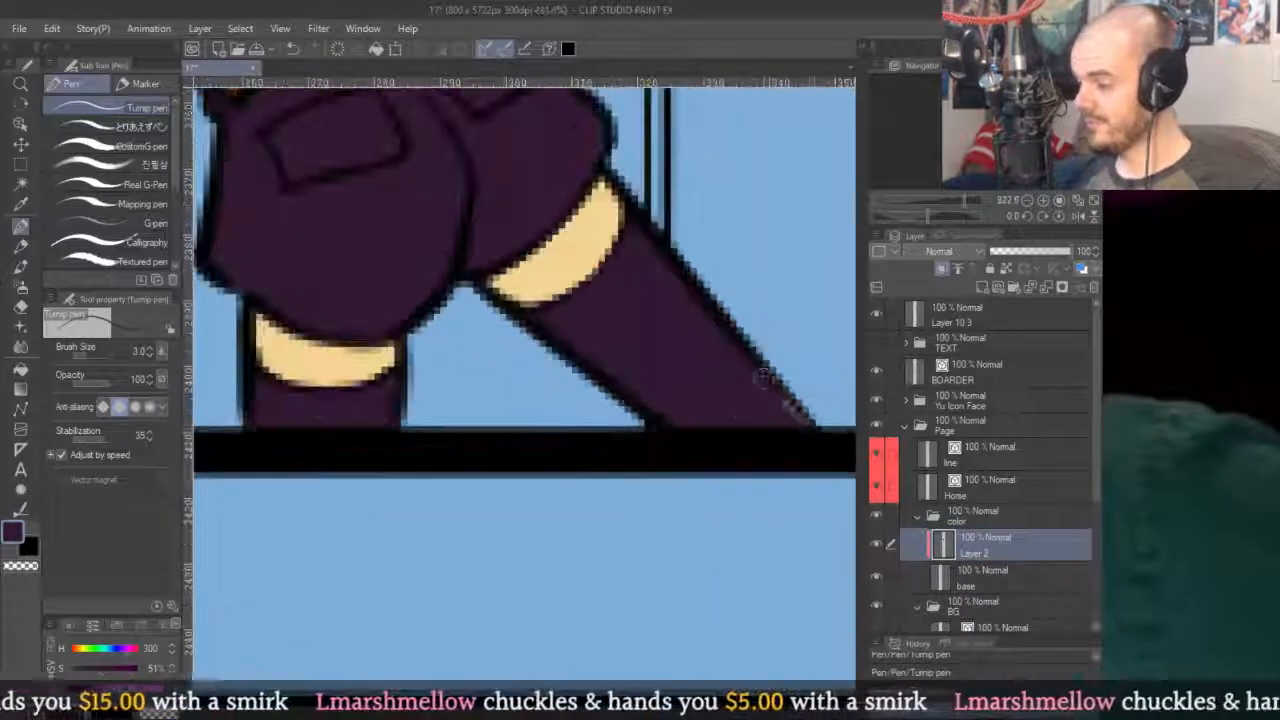
{"action": "scroll", "coordinate": [794, 443], "scroll_direction": "down", "scroll_amount": 5}
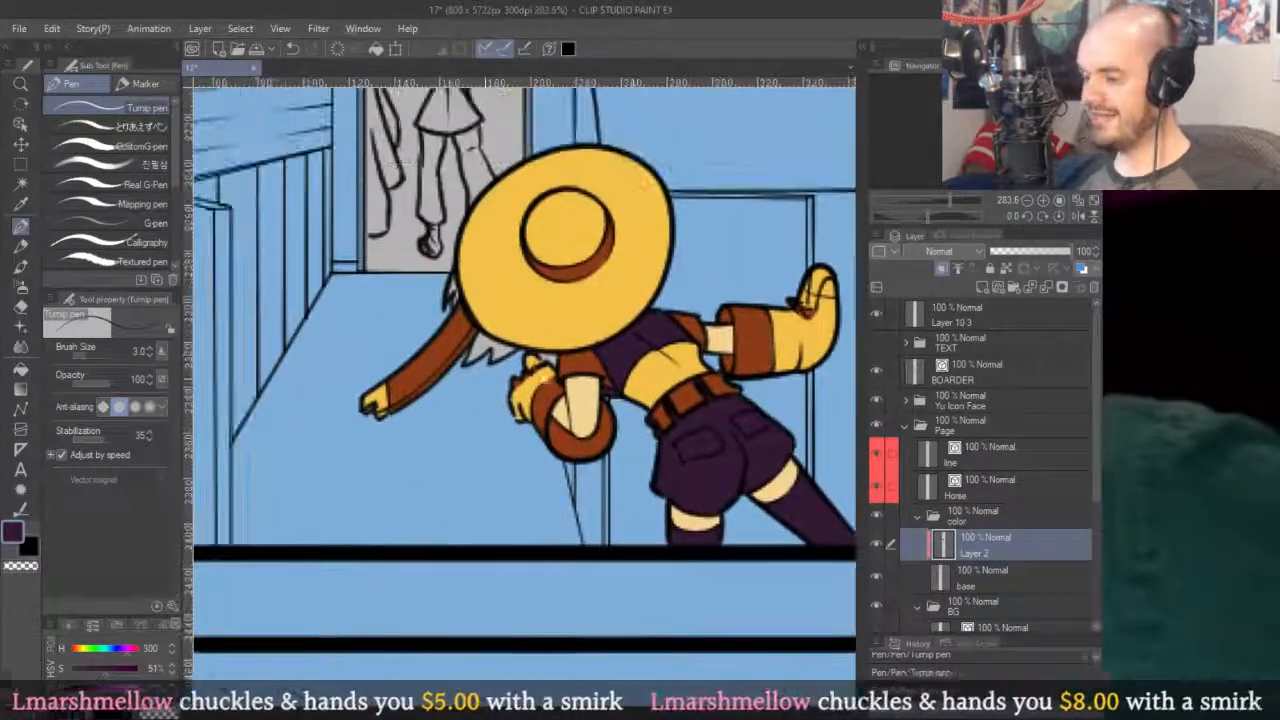
Check reference document 13 for the hair colour and paint the small grey gap under the hat brim beside the raised hand black.
{"action": "scroll", "coordinate": [463, 362], "scroll_direction": "down", "scroll_amount": 3}
{"action": "left_click_drag", "start_coordinate": [463, 362], "coordinate": [427, 402]}
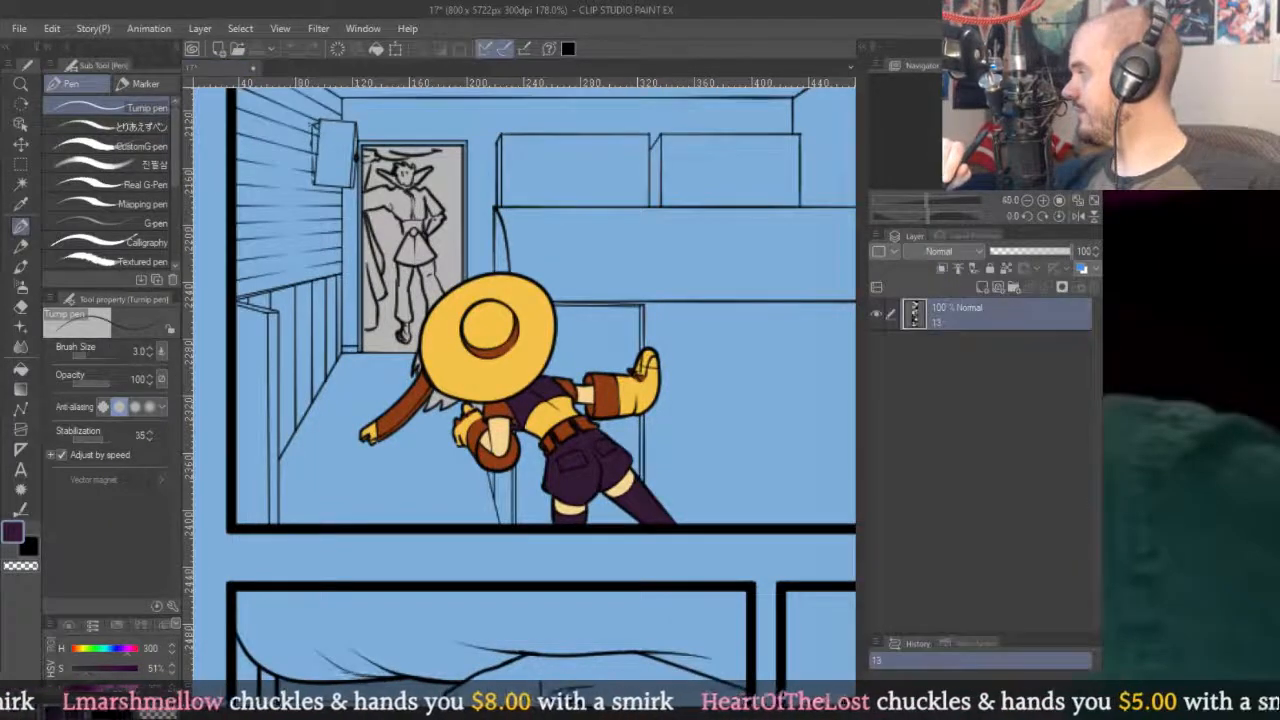
{"action": "key", "text": "x"}
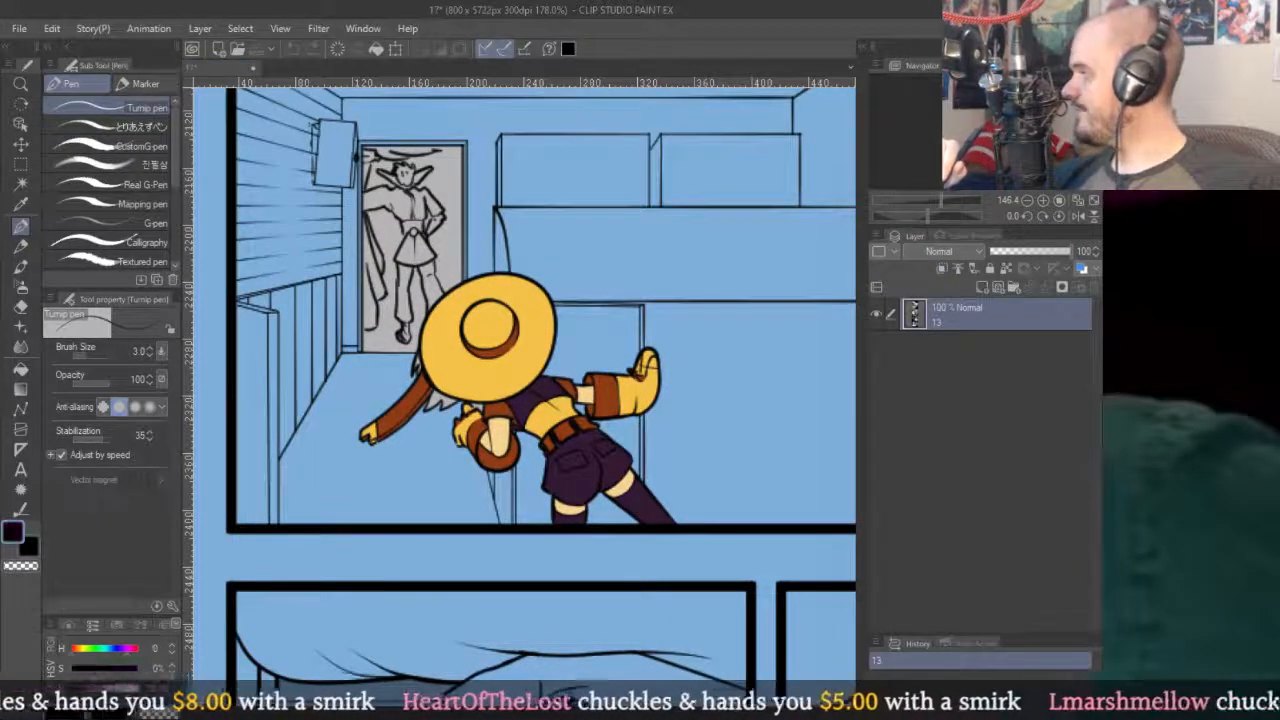
{"action": "scroll", "coordinate": [480, 450], "scroll_direction": "up", "scroll_amount": 8}
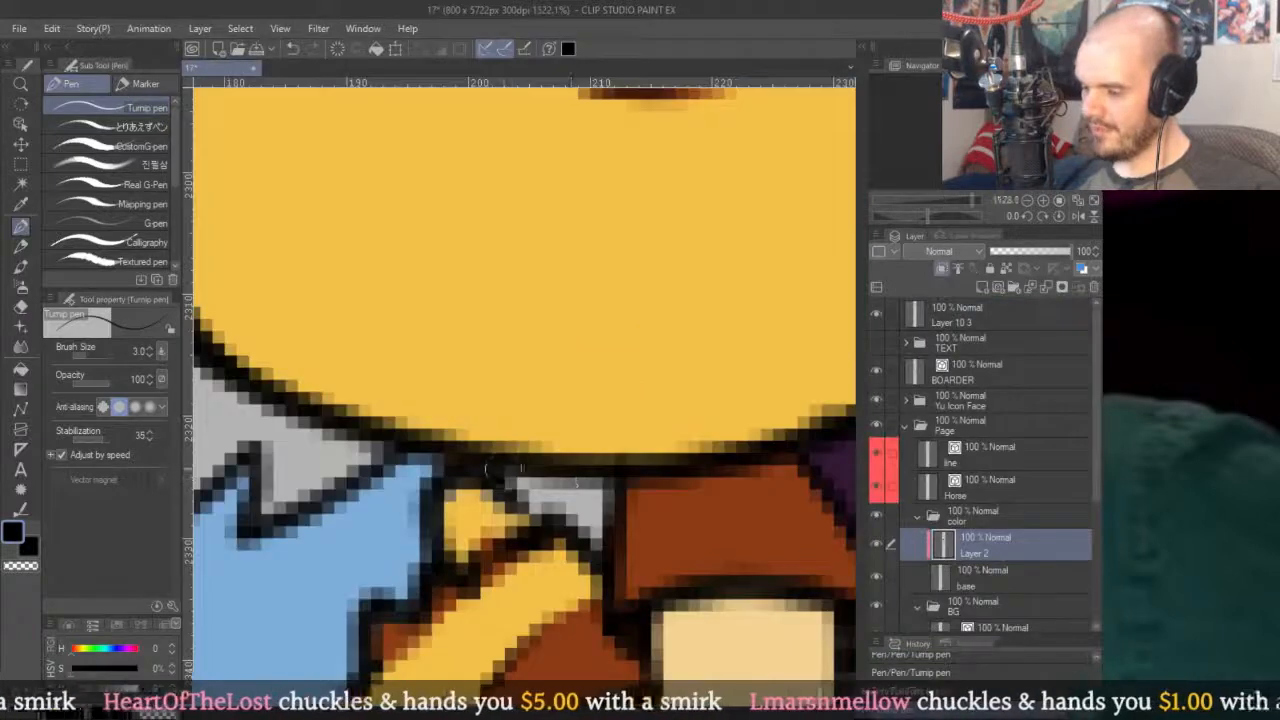
{"action": "mouse_move", "coordinate": [550, 490]}
{"action": "left_mouse_down"}
{"action": "mouse_move", "coordinate": [585, 530]}
{"action": "mouse_move", "coordinate": [529, 512]}
{"action": "mouse_move", "coordinate": [545, 476]}
{"action": "mouse_move", "coordinate": [587, 543]}
{"action": "mouse_move", "coordinate": [599, 529]}
{"action": "mouse_move", "coordinate": [575, 478]}
{"action": "mouse_move", "coordinate": [587, 515]}
{"action": "mouse_move", "coordinate": [595, 504]}
{"action": "mouse_move", "coordinate": [470, 457]}
{"action": "mouse_move", "coordinate": [582, 527]}
{"action": "mouse_move", "coordinate": [599, 484]}
{"action": "left_mouse_up"}
Fill the grey hair spikes below the hat brim with black and cover their tips with a filled black polyline.
{"action": "scroll", "coordinate": [599, 484], "scroll_direction": "down", "scroll_amount": 8}
{"action": "scroll", "coordinate": [520, 434], "scroll_direction": "up", "scroll_amount": 6}
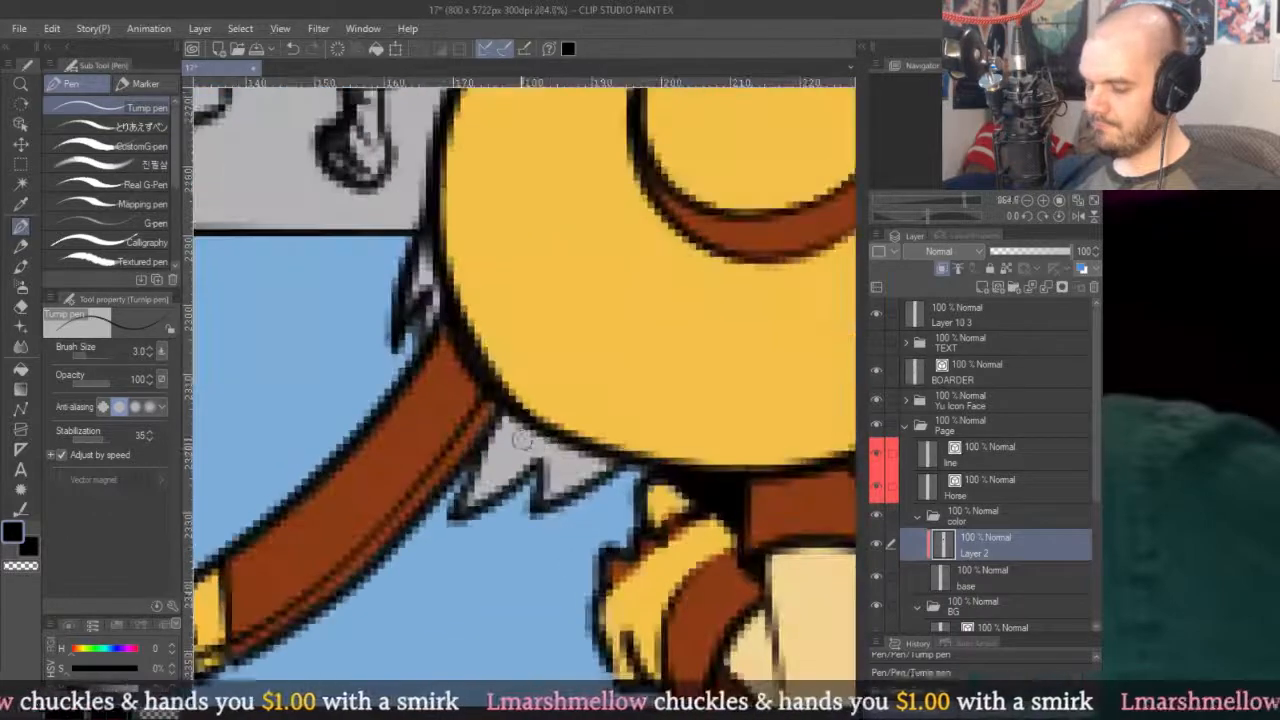
{"action": "key", "text": "g"}
{"action": "left_click", "coordinate": [565, 475]}
{"action": "key", "text": "u"}
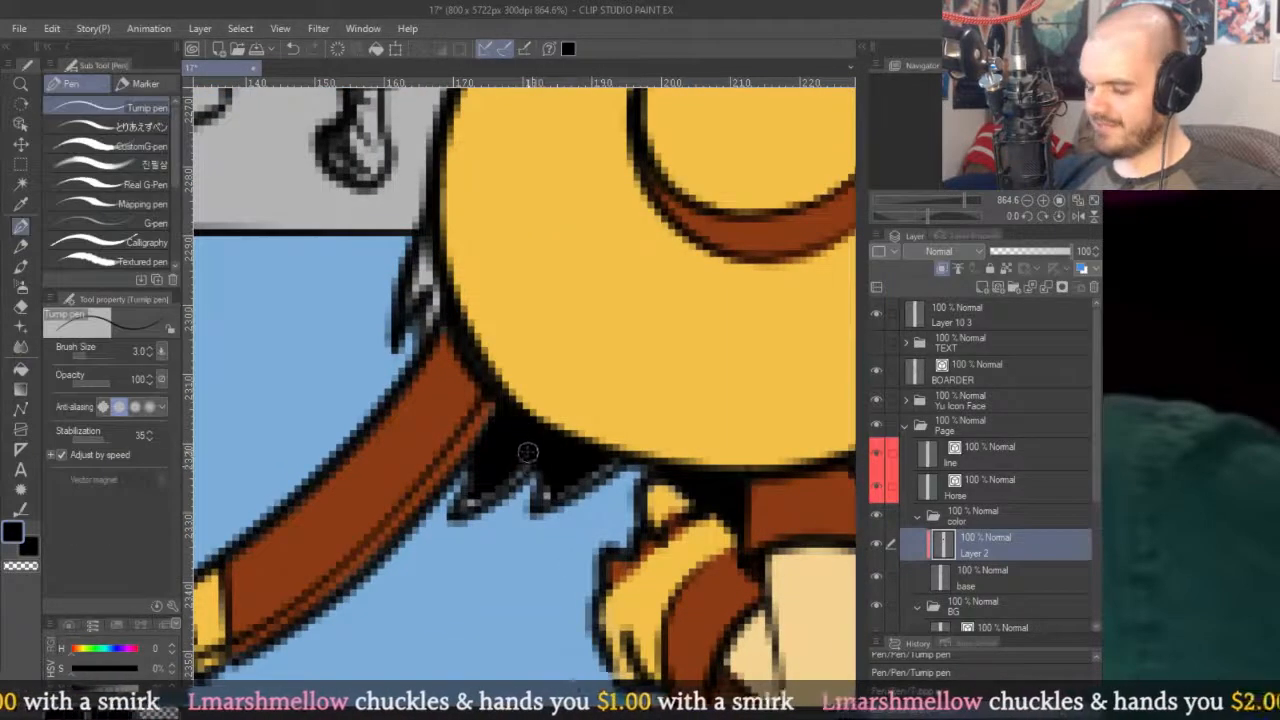
{"action": "left_click", "coordinate": [566, 441]}
{"action": "left_click", "coordinate": [628, 458]}
{"action": "left_click", "coordinate": [567, 545]}
{"action": "left_click", "coordinate": [451, 588]}
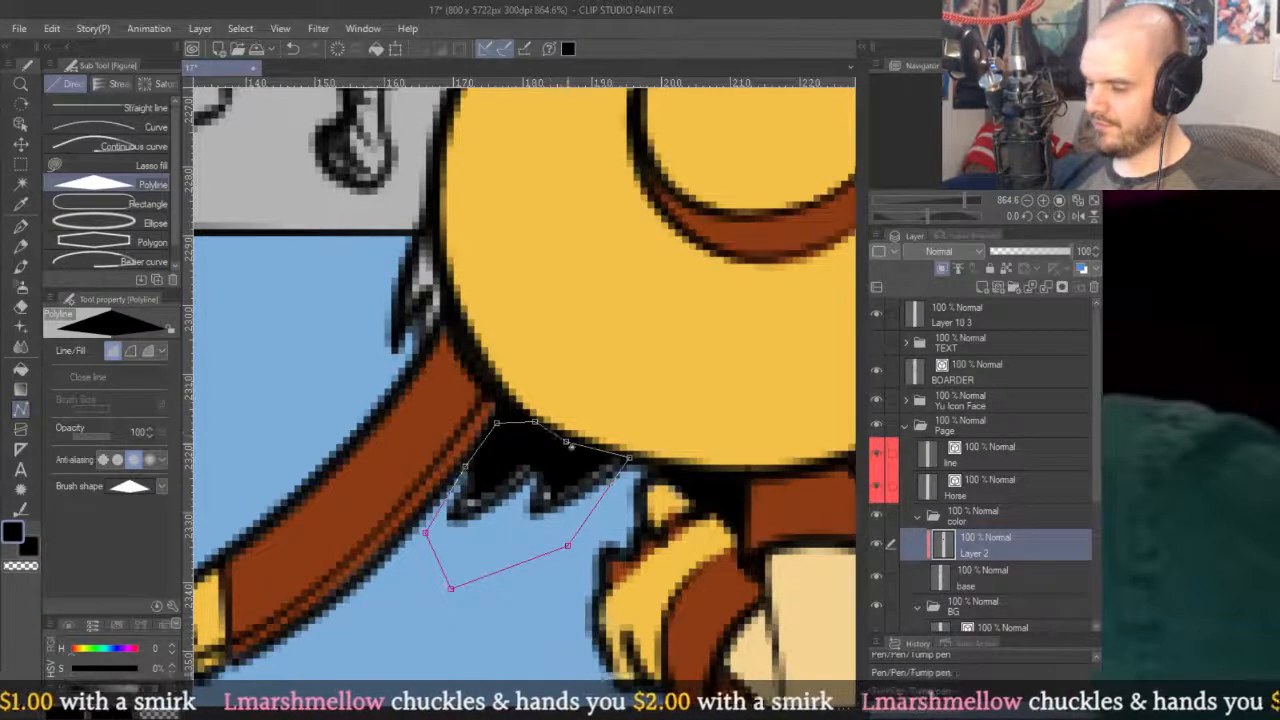
{"action": "double_click", "coordinate": [496, 424]}
Cover the grey hair tuft above the long sleeve with a filled black polyline.
{"action": "scroll", "coordinate": [496, 424], "scroll_direction": "up", "scroll_amount": 3}
{"action": "left_click", "coordinate": [570, 431]}
{"action": "left_click", "coordinate": [554, 320]}
{"action": "left_click", "coordinate": [537, 210]}
{"action": "left_click", "coordinate": [517, 239]}
{"action": "left_click", "coordinate": [425, 370]}
{"action": "left_click", "coordinate": [371, 491]}
{"action": "double_click", "coordinate": [462, 552]}
{"action": "scroll", "coordinate": [411, 296], "scroll_direction": "down", "scroll_amount": 10}
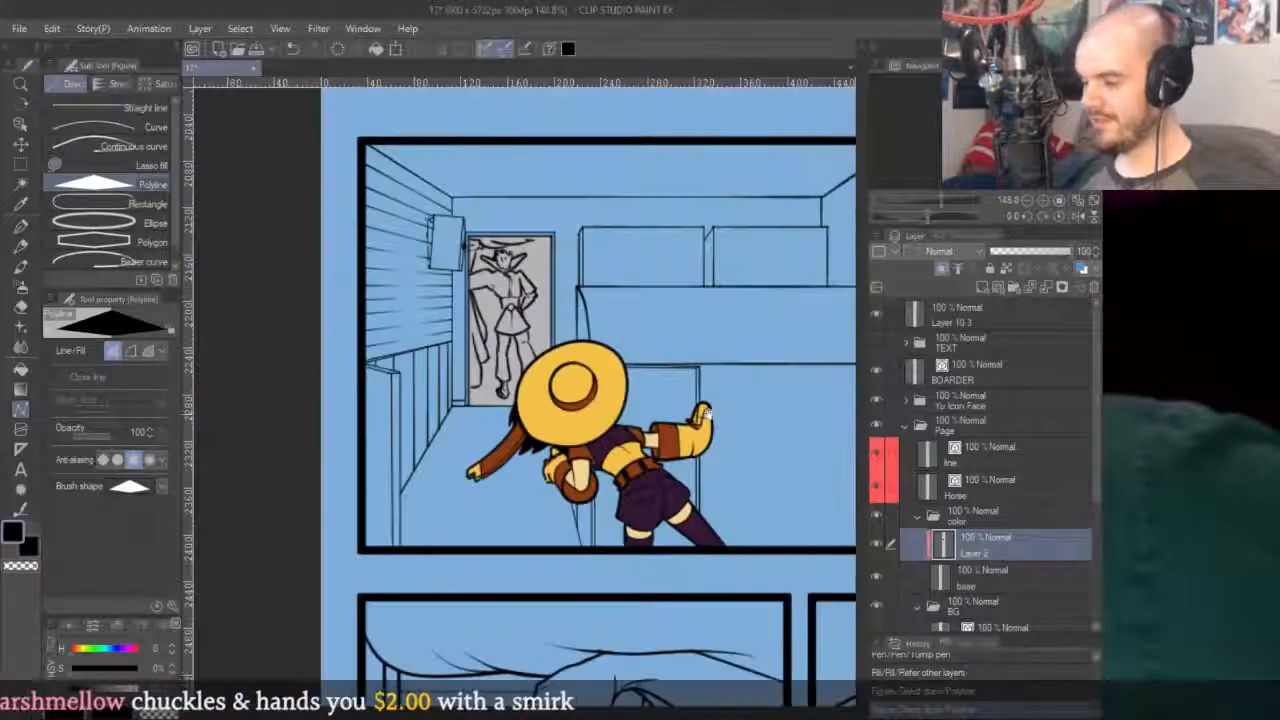
Adjust the vector outline at the shoulder of the outstretched arm on the line layer.
{"action": "scroll", "coordinate": [673, 445], "scroll_direction": "up", "scroll_amount": 10}
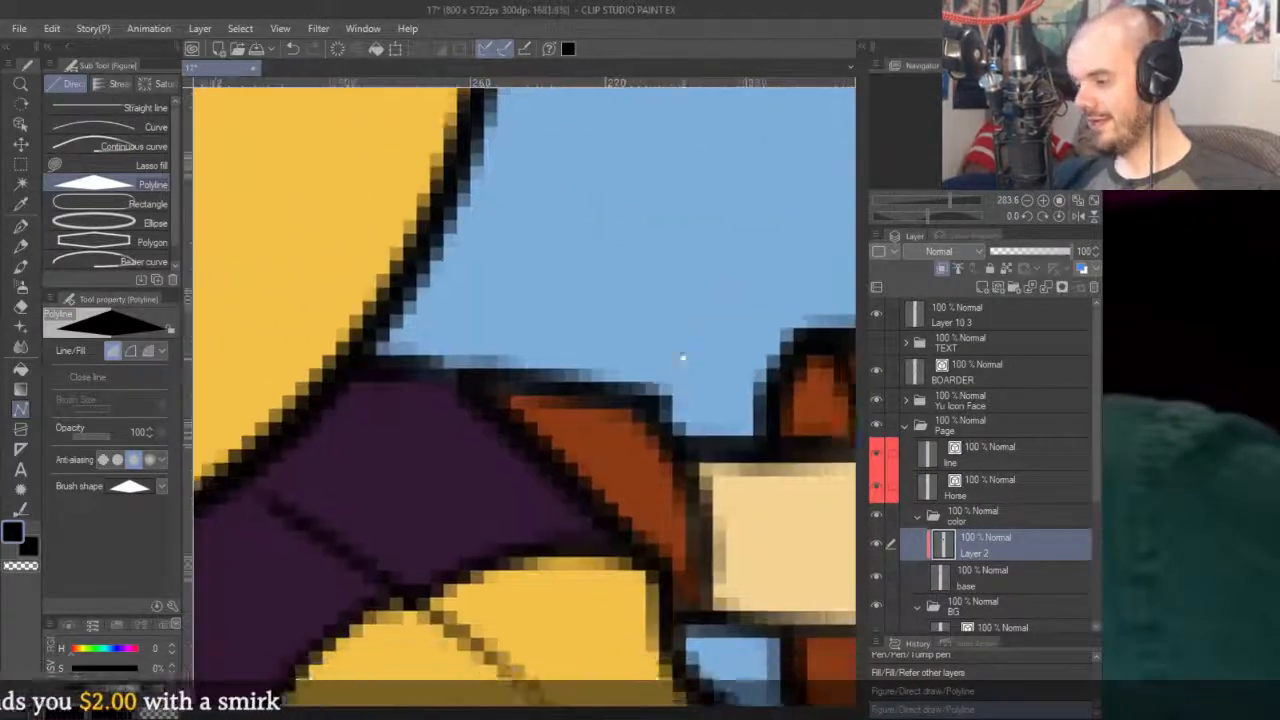
{"action": "key", "text": "o"}
{"action": "left_click", "coordinate": [657, 390]}
{"action": "left_click_drag", "start_coordinate": [591, 329], "coordinate": [605, 345]}
{"action": "key", "text": "p"}
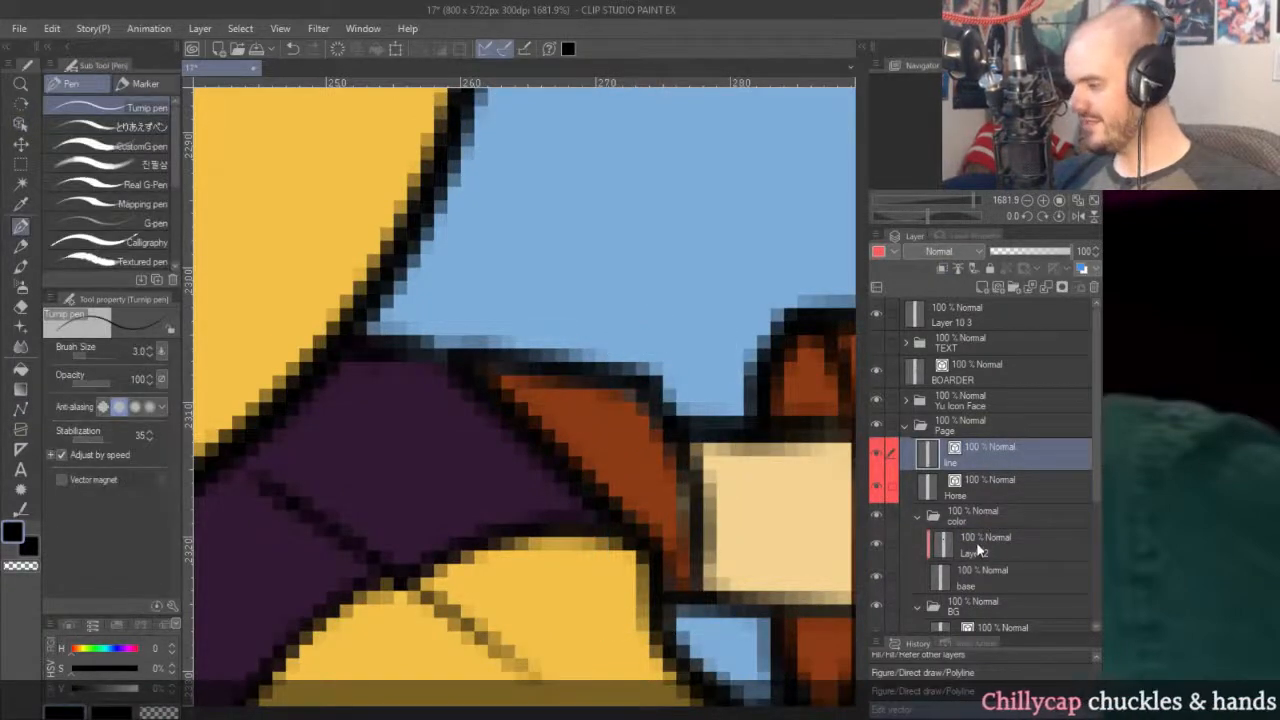
Touch up the short sleeve's edge at the shoulder of the outstretched arm with its sampled brown on Layer 2.
{"action": "left_click", "coordinate": [982, 548]}
{"action": "left_click", "coordinate": [640, 392], "text": "alt"}
{"action": "scroll", "coordinate": [622, 386], "scroll_direction": "down", "scroll_amount": 6}
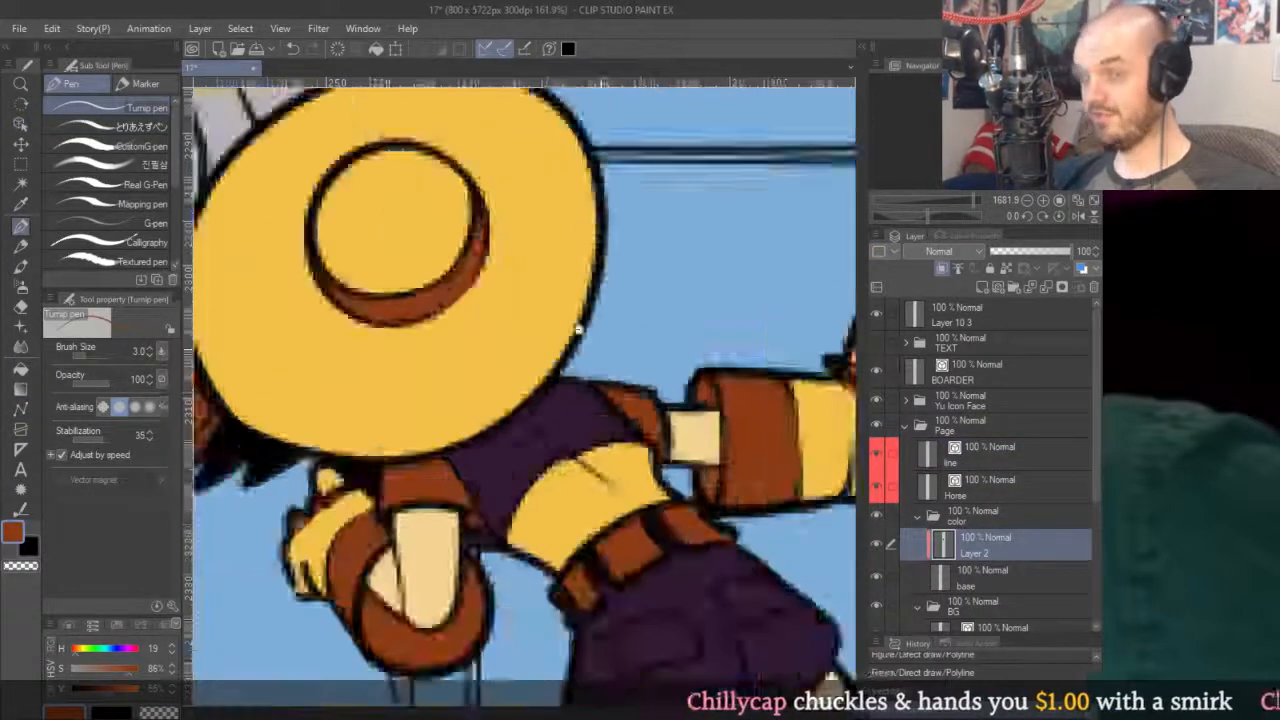
{"action": "scroll", "coordinate": [525, 437], "scroll_direction": "up", "scroll_amount": 3}
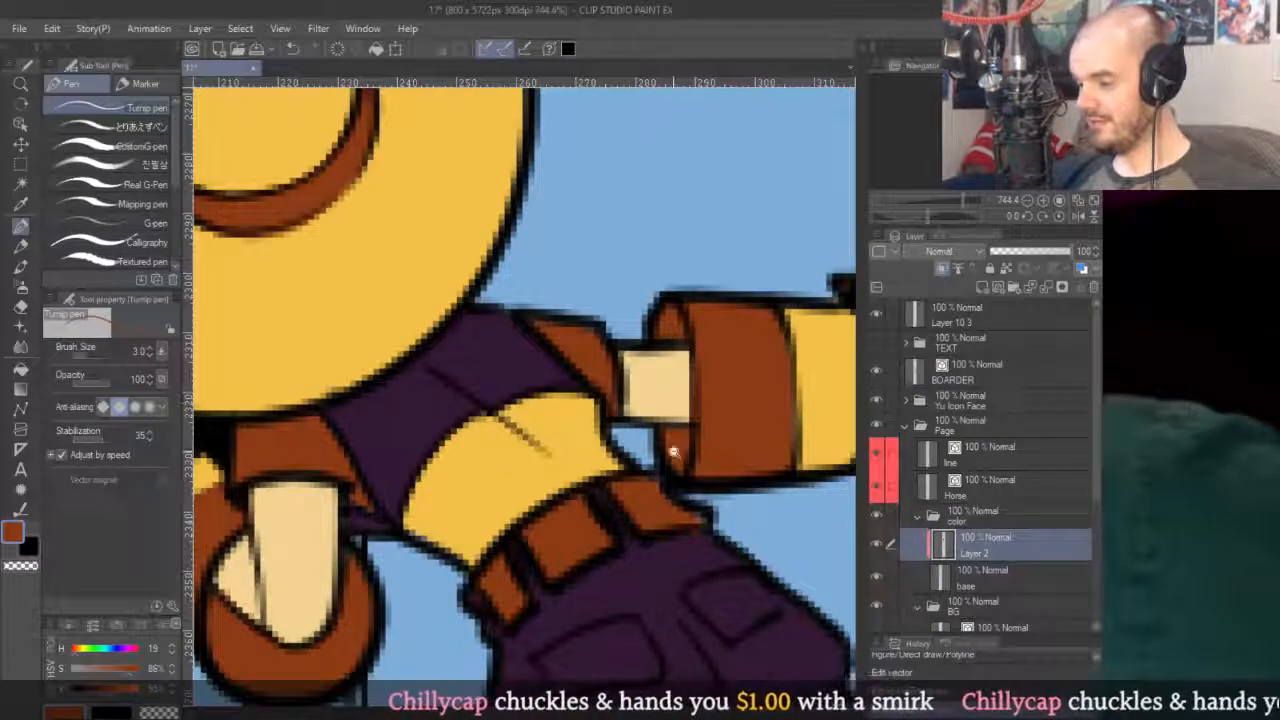
{"action": "scroll", "coordinate": [614, 425], "scroll_direction": "up", "scroll_amount": 2}
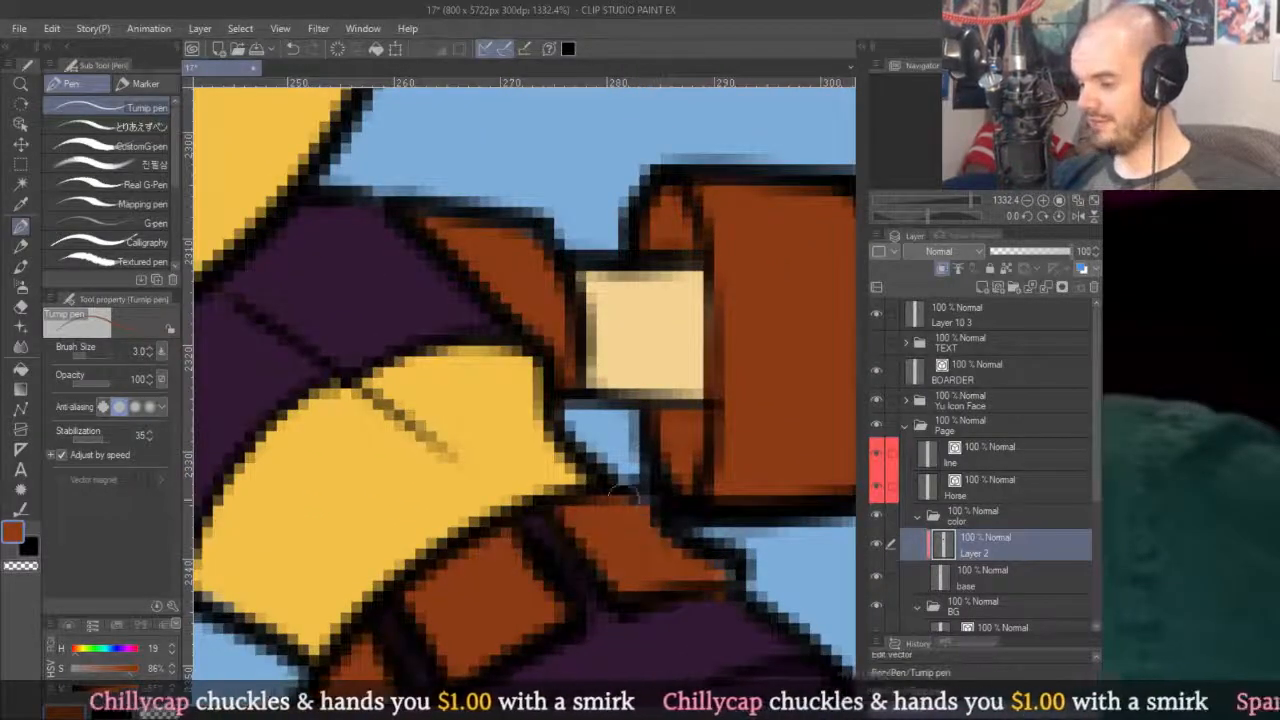
{"action": "scroll", "coordinate": [622, 493], "scroll_direction": "down", "scroll_amount": 6}
{"action": "scroll", "coordinate": [680, 264], "scroll_direction": "up", "scroll_amount": 3}
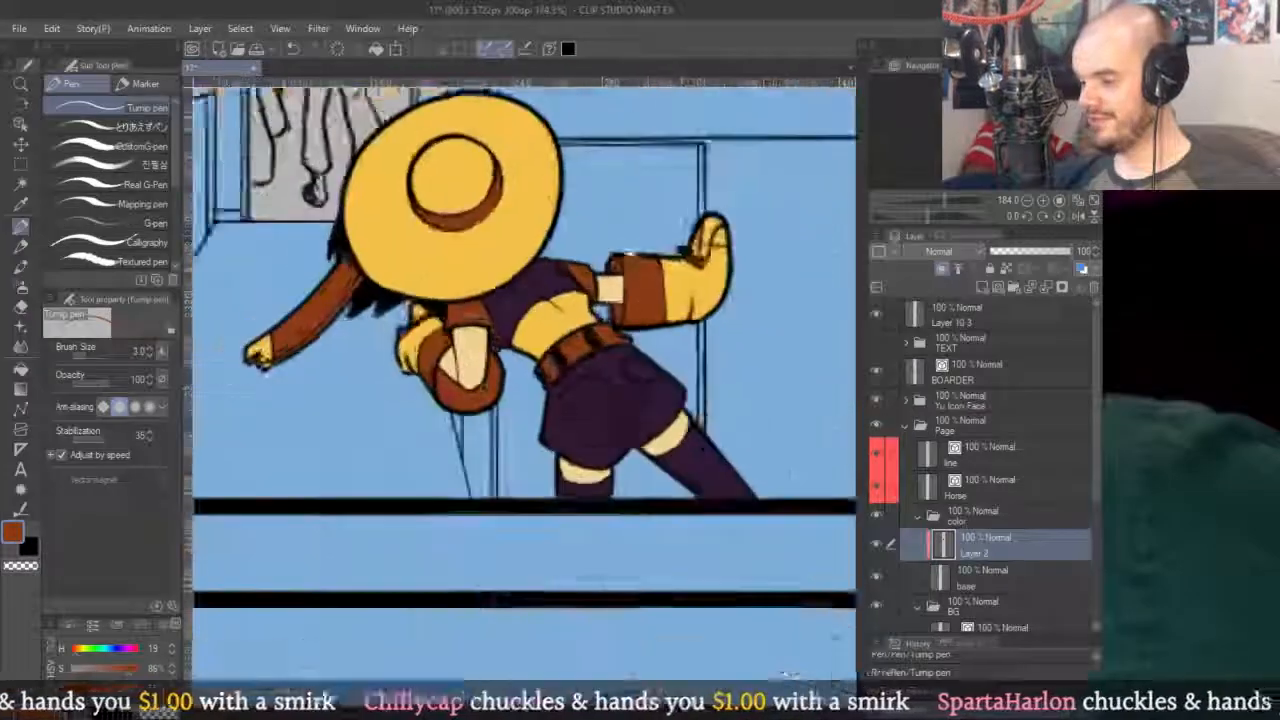
Sample the dark purple of the shorts and paint it over the outer edge of the belt's end below the outstretched arm.
{"action": "scroll", "coordinate": [624, 345], "scroll_direction": "up", "scroll_amount": 3}
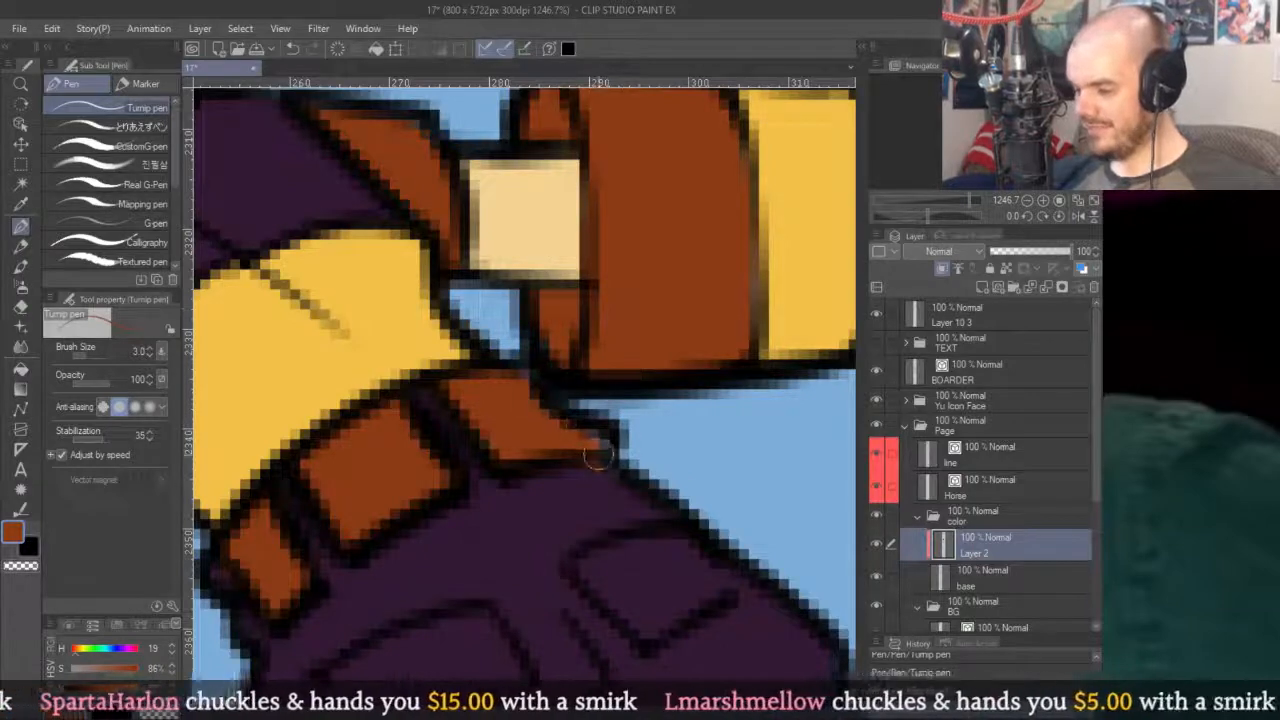
{"action": "left_click", "coordinate": [589, 515], "text": "alt"}
{"action": "mouse_move", "coordinate": [571, 389]}
{"action": "left_mouse_down"}
{"action": "mouse_move", "coordinate": [593, 442]}
{"action": "mouse_move", "coordinate": [513, 370]}
{"action": "mouse_move", "coordinate": [594, 447]}
{"action": "mouse_move", "coordinate": [602, 410]}
{"action": "left_mouse_up"}
{"action": "scroll", "coordinate": [603, 410], "scroll_direction": "down", "scroll_amount": 10}
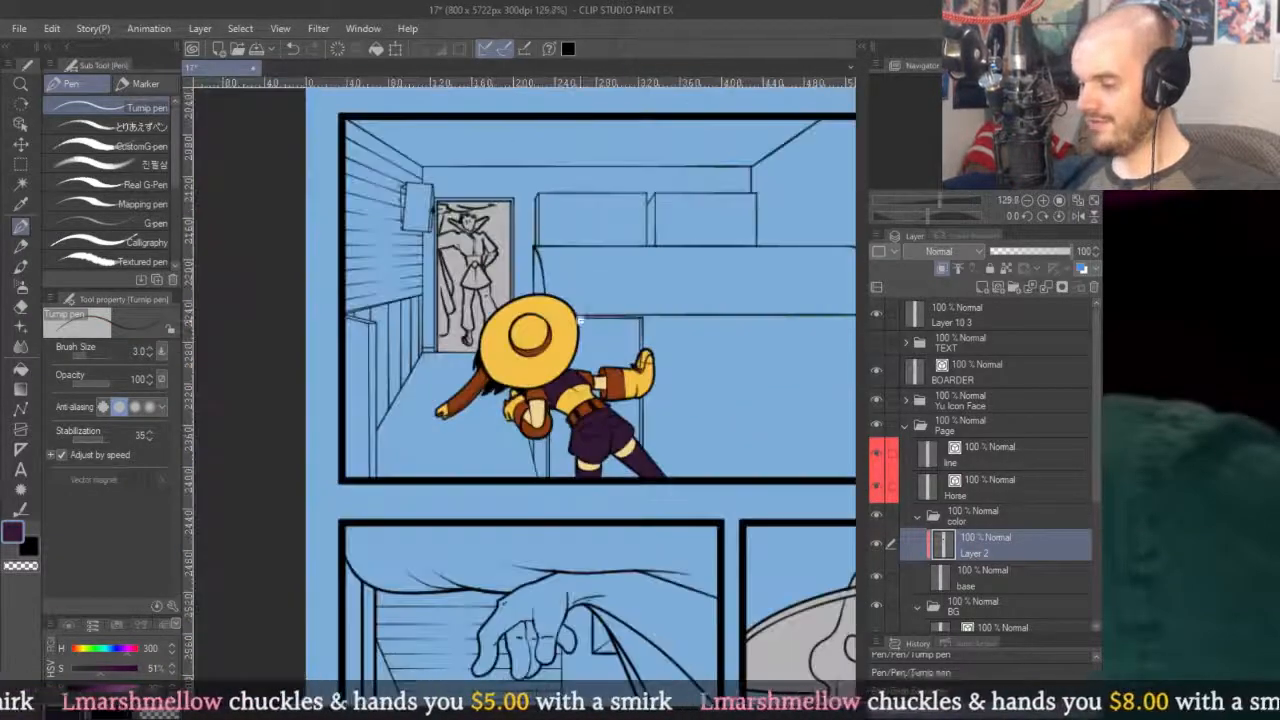
{"action": "scroll", "coordinate": [705, 465], "scroll_direction": "up", "scroll_amount": 10}
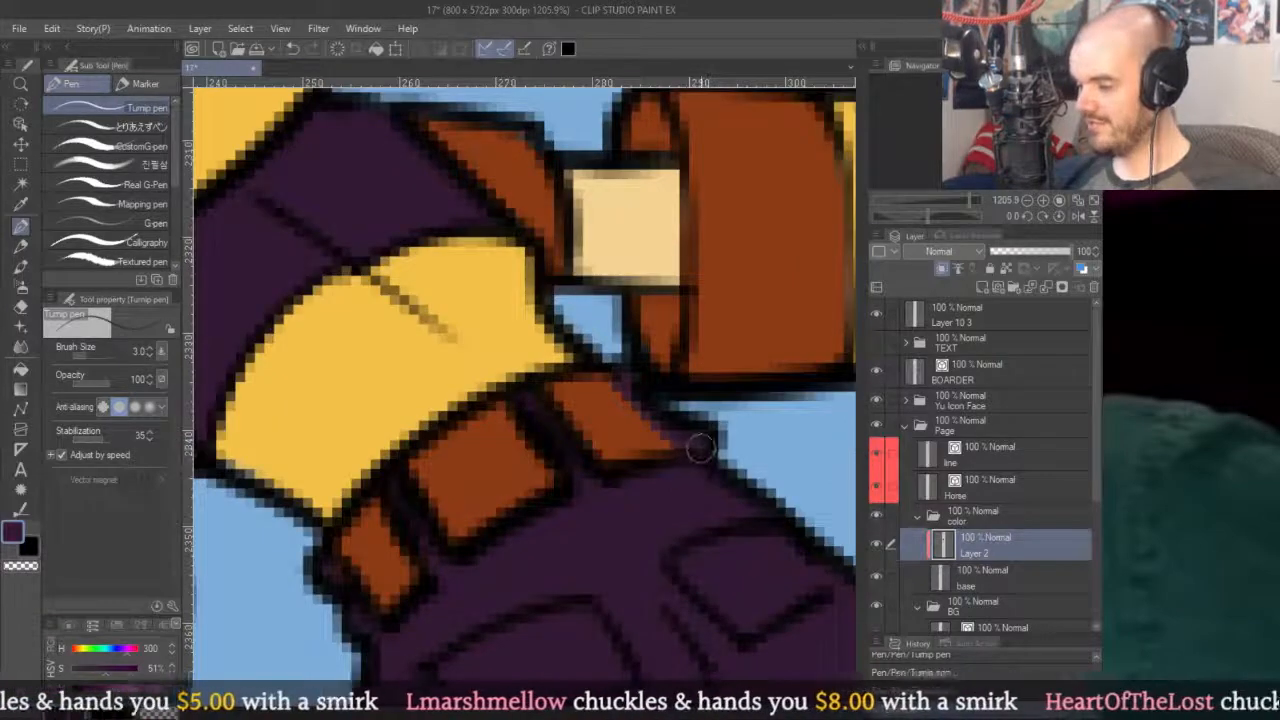
Review the colouring of the hat-wearing character and look over the panels below.
{"action": "scroll", "coordinate": [694, 443], "scroll_direction": "down", "scroll_amount": 8}
{"action": "scroll", "coordinate": [632, 337], "scroll_direction": "up", "scroll_amount": 3}
{"action": "scroll", "coordinate": [650, 340], "scroll_direction": "down", "scroll_amount": 3}
{"action": "scroll", "coordinate": [702, 347], "scroll_direction": "up", "scroll_amount": 2}
{"action": "scroll", "coordinate": [700, 345], "scroll_direction": "down", "scroll_amount": 2}
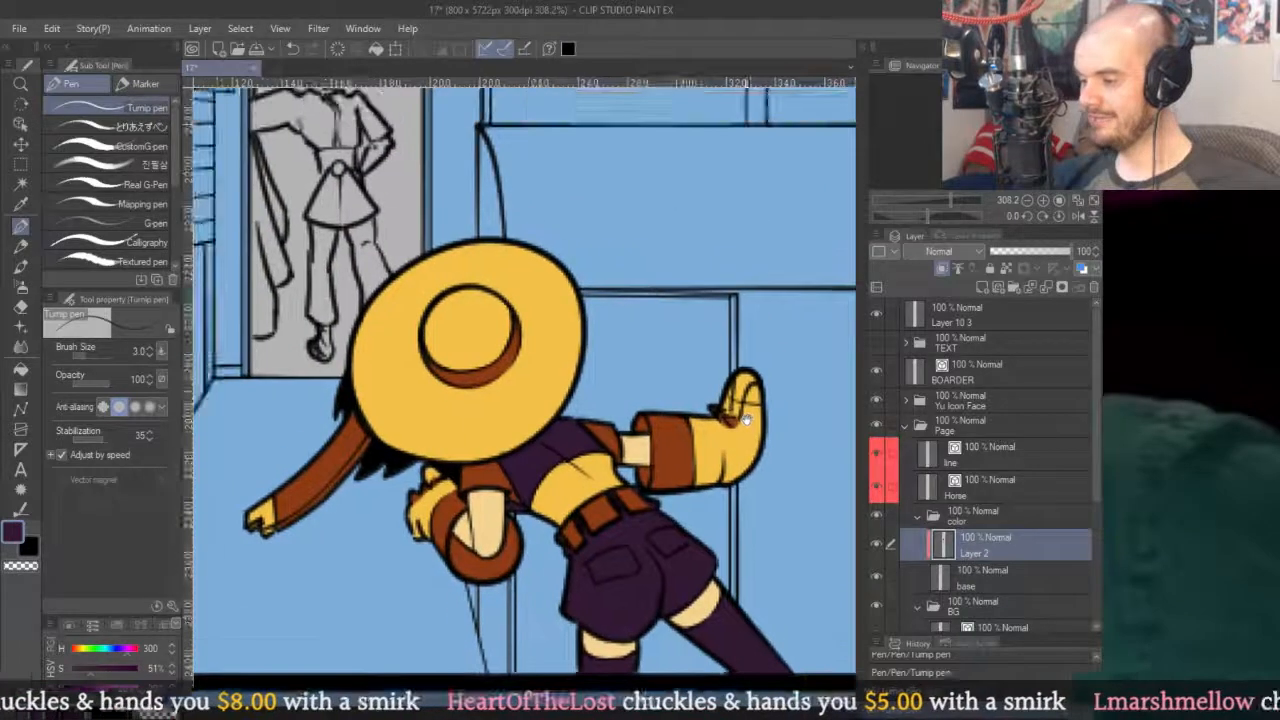
{"action": "scroll", "coordinate": [710, 390], "scroll_direction": "up", "scroll_amount": 2}
{"action": "scroll", "coordinate": [727, 328], "scroll_direction": "up", "scroll_amount": 1}
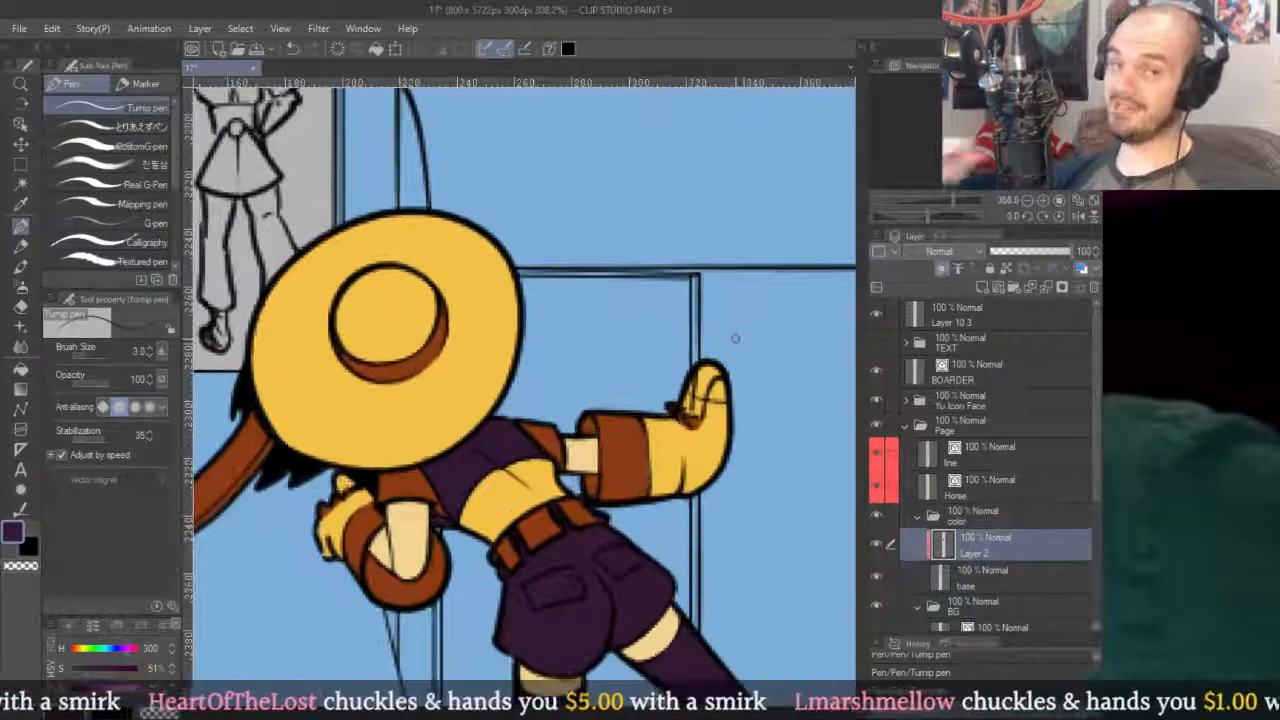
{"action": "scroll", "coordinate": [735, 338], "scroll_direction": "down", "scroll_amount": 5}
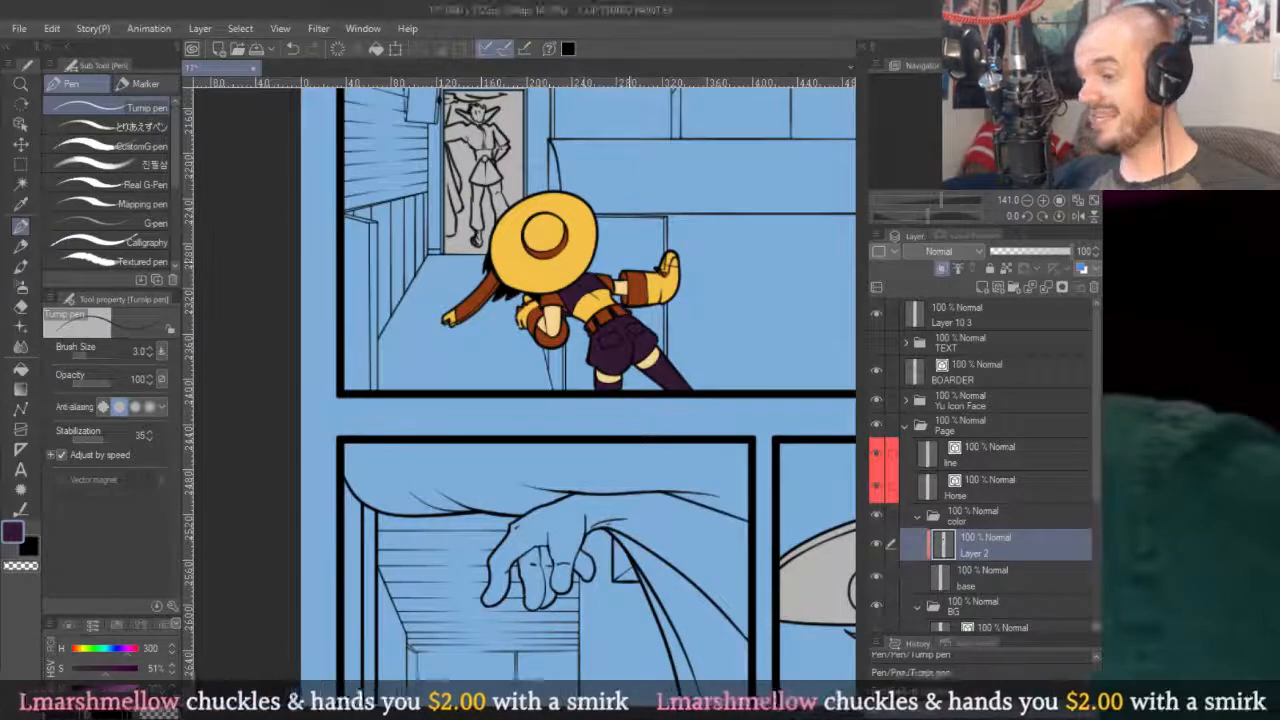
{"action": "scroll", "coordinate": [744, 290], "scroll_direction": "down", "scroll_amount": 1}
{"action": "scroll", "coordinate": [700, 350], "scroll_direction": "up", "scroll_amount": 7}
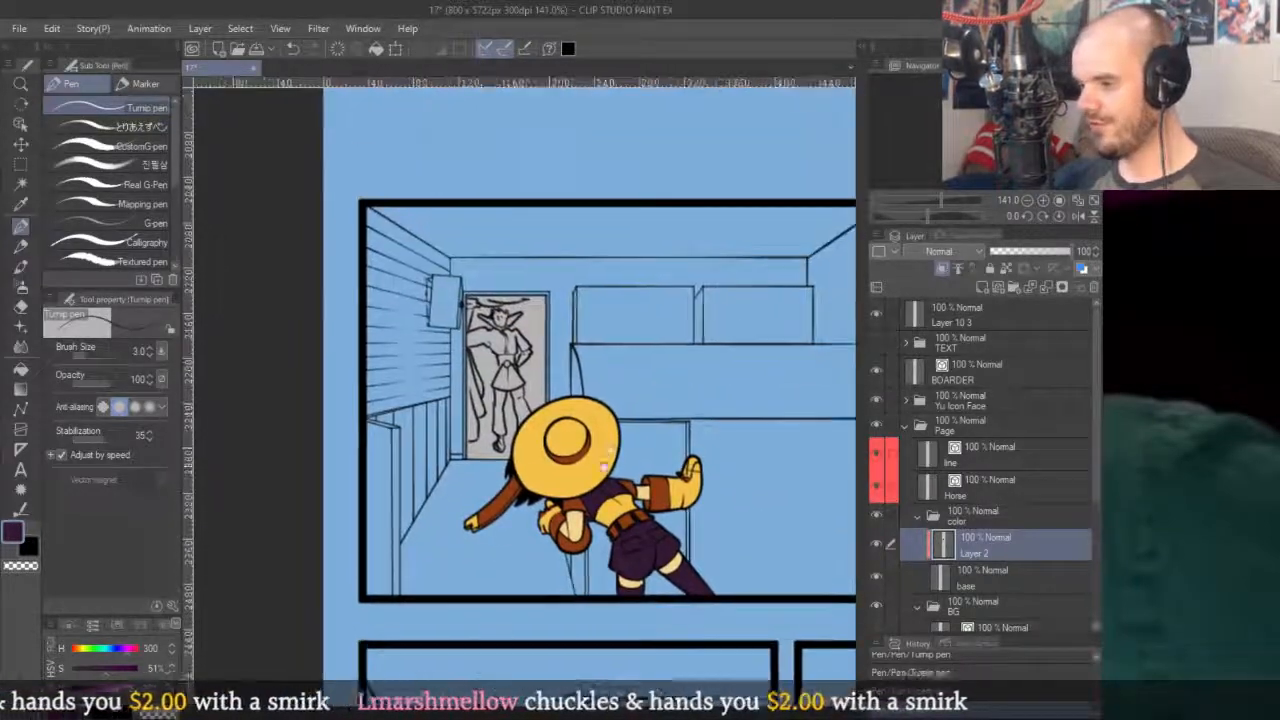
{"action": "scroll", "coordinate": [642, 422], "scroll_direction": "down", "scroll_amount": 7}
{"action": "scroll", "coordinate": [643, 229], "scroll_direction": "up", "scroll_amount": 5}
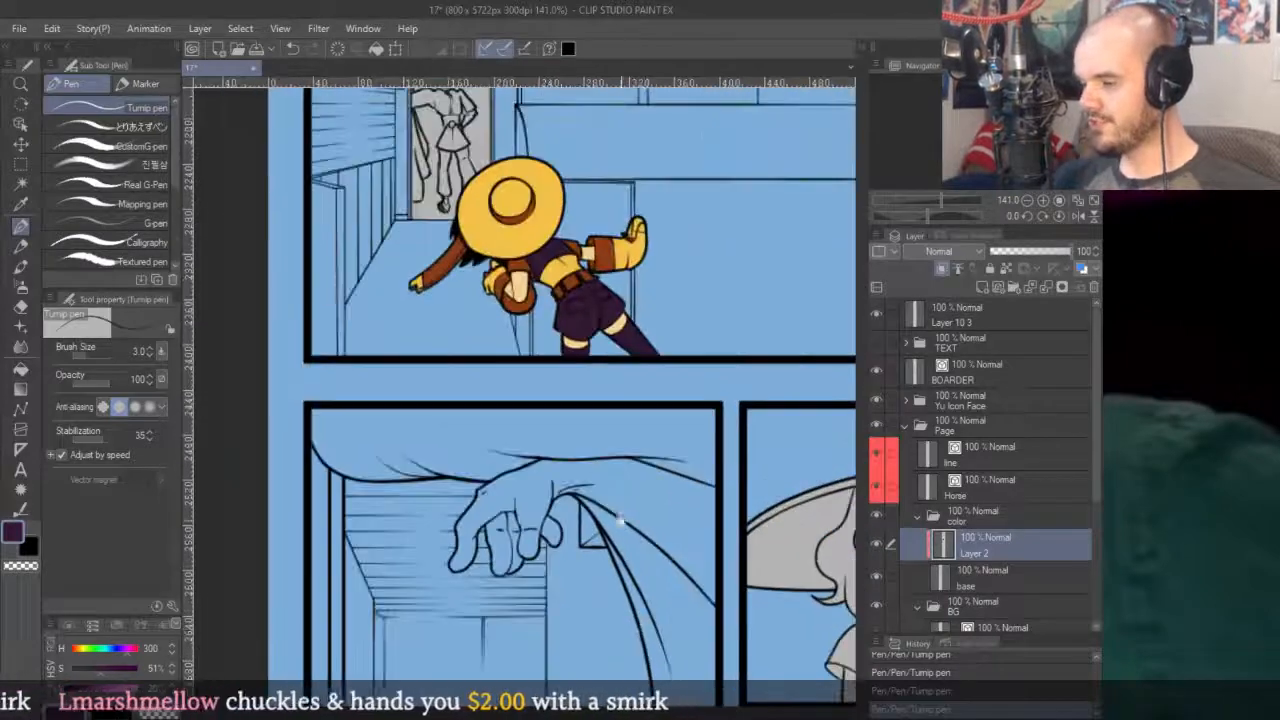
Pick the yellow from reference document 13 and paint the vest front of the small figure at the end of the corridor.
{"action": "scroll", "coordinate": [644, 117], "scroll_direction": "down", "scroll_amount": 4}
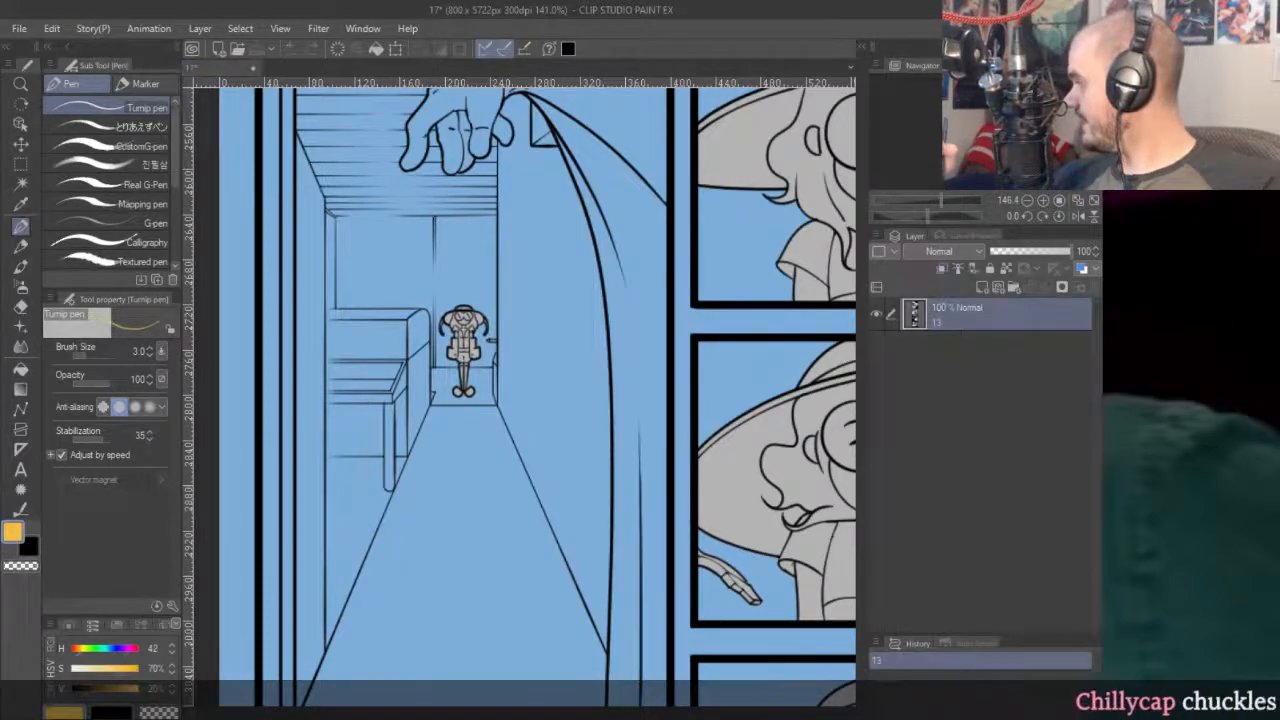
{"action": "scroll", "coordinate": [470, 388], "scroll_direction": "up", "scroll_amount": 10}
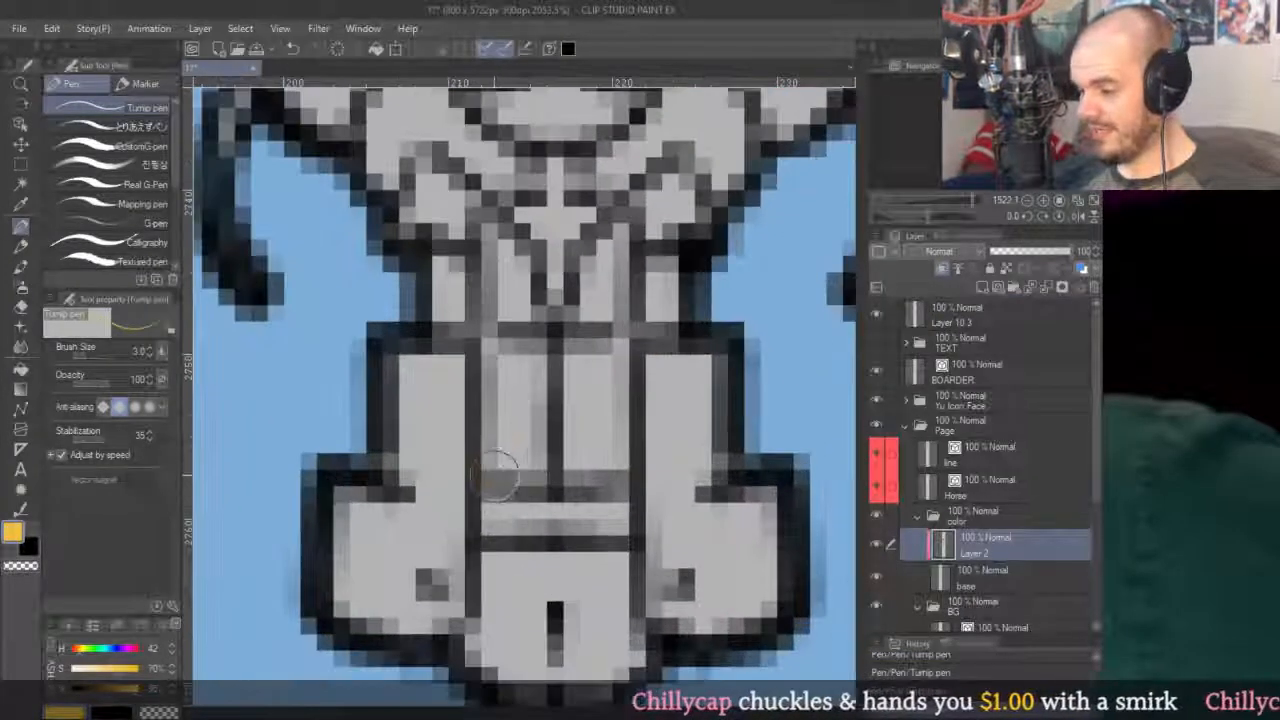
{"action": "mouse_move", "coordinate": [497, 470]}
{"action": "left_mouse_down"}
{"action": "mouse_move", "coordinate": [503, 337]}
{"action": "mouse_move", "coordinate": [606, 366]}
{"action": "mouse_move", "coordinate": [585, 480]}
{"action": "mouse_move", "coordinate": [501, 455]}
{"action": "mouse_move", "coordinate": [570, 440]}
{"action": "mouse_move", "coordinate": [598, 356]}
{"action": "mouse_move", "coordinate": [602, 504]}
{"action": "left_mouse_up"}
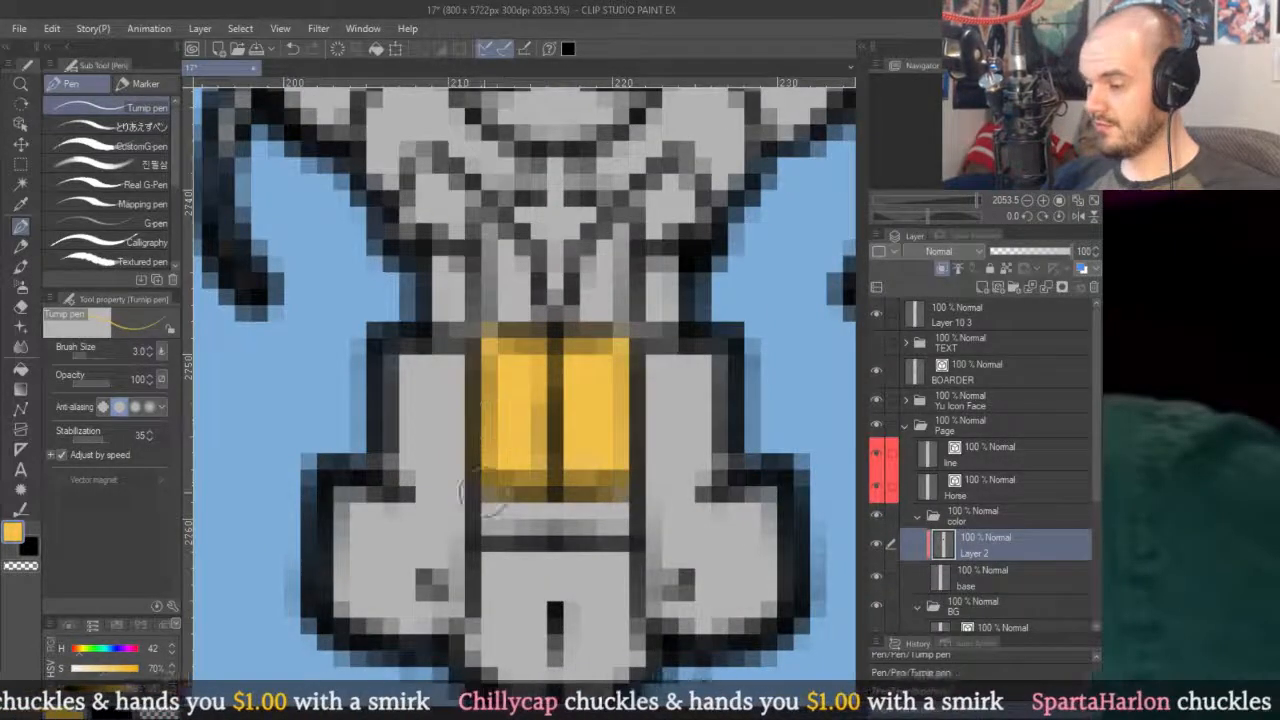
Paint both gloves of the small corridor figure with the same yellow.
{"action": "scroll", "coordinate": [612, 372], "scroll_direction": "down", "scroll_amount": 10}
{"action": "scroll", "coordinate": [680, 370], "scroll_direction": "up", "scroll_amount": 4}
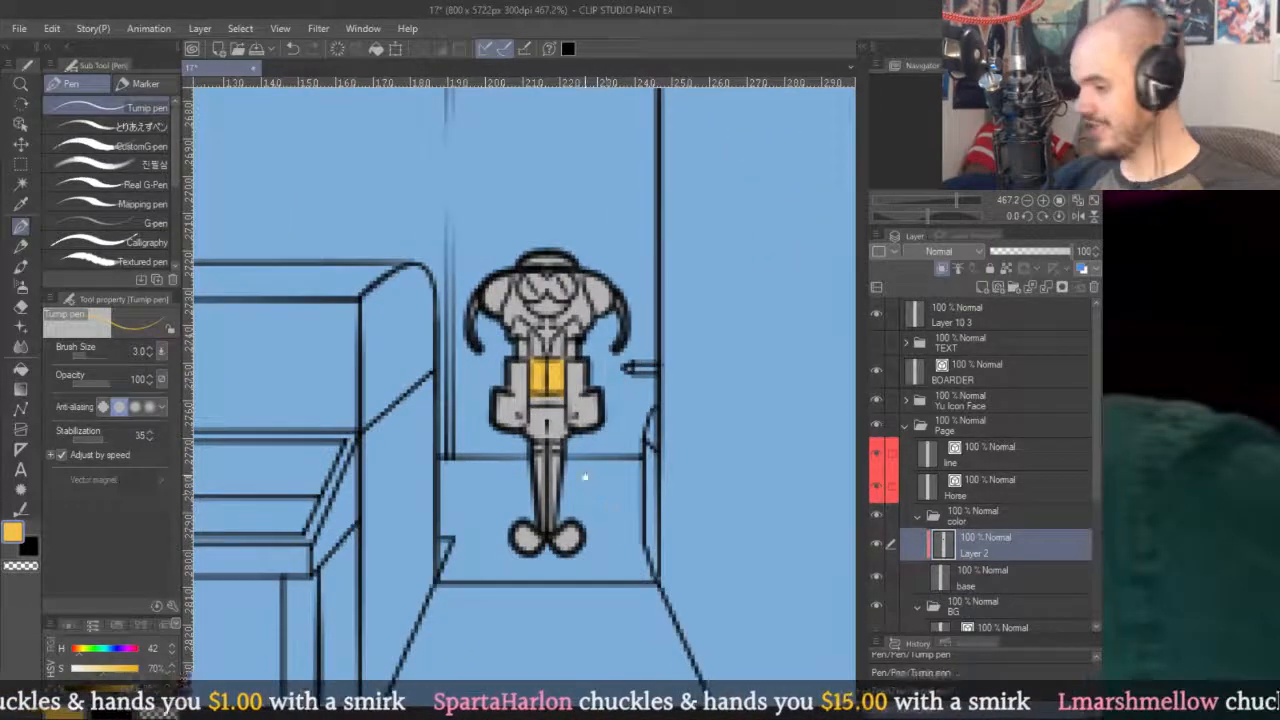
{"action": "scroll", "coordinate": [515, 389], "scroll_direction": "up", "scroll_amount": 5}
{"action": "mouse_move", "coordinate": [535, 405]}
{"action": "left_mouse_down"}
{"action": "mouse_move", "coordinate": [535, 444]}
{"action": "mouse_move", "coordinate": [499, 452]}
{"action": "mouse_move", "coordinate": [517, 468]}
{"action": "mouse_move", "coordinate": [519, 425]}
{"action": "left_mouse_up"}
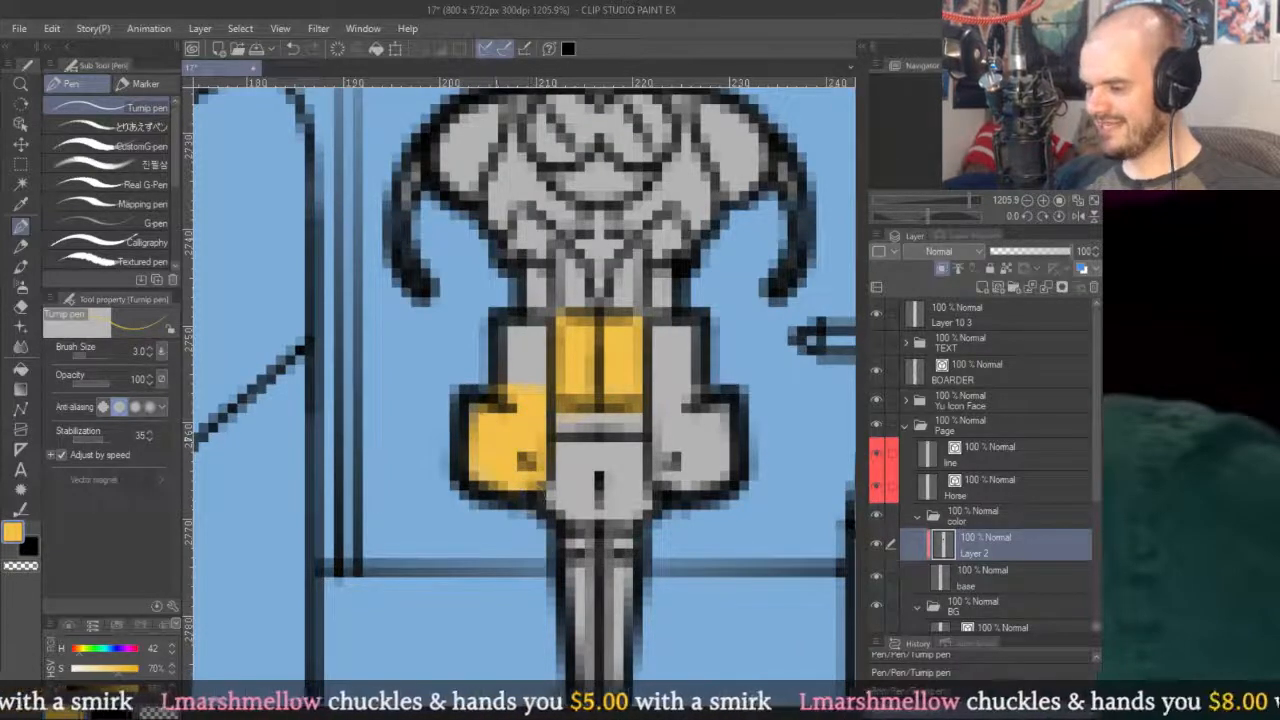
{"action": "mouse_move", "coordinate": [722, 382]}
{"action": "left_mouse_down"}
{"action": "mouse_move", "coordinate": [625, 332]}
{"action": "mouse_move", "coordinate": [560, 349]}
{"action": "mouse_move", "coordinate": [580, 350]}
{"action": "mouse_move", "coordinate": [573, 429]}
{"action": "mouse_move", "coordinate": [600, 430]}
{"action": "mouse_move", "coordinate": [615, 392]}
{"action": "mouse_move", "coordinate": [600, 404]}
{"action": "left_mouse_up"}
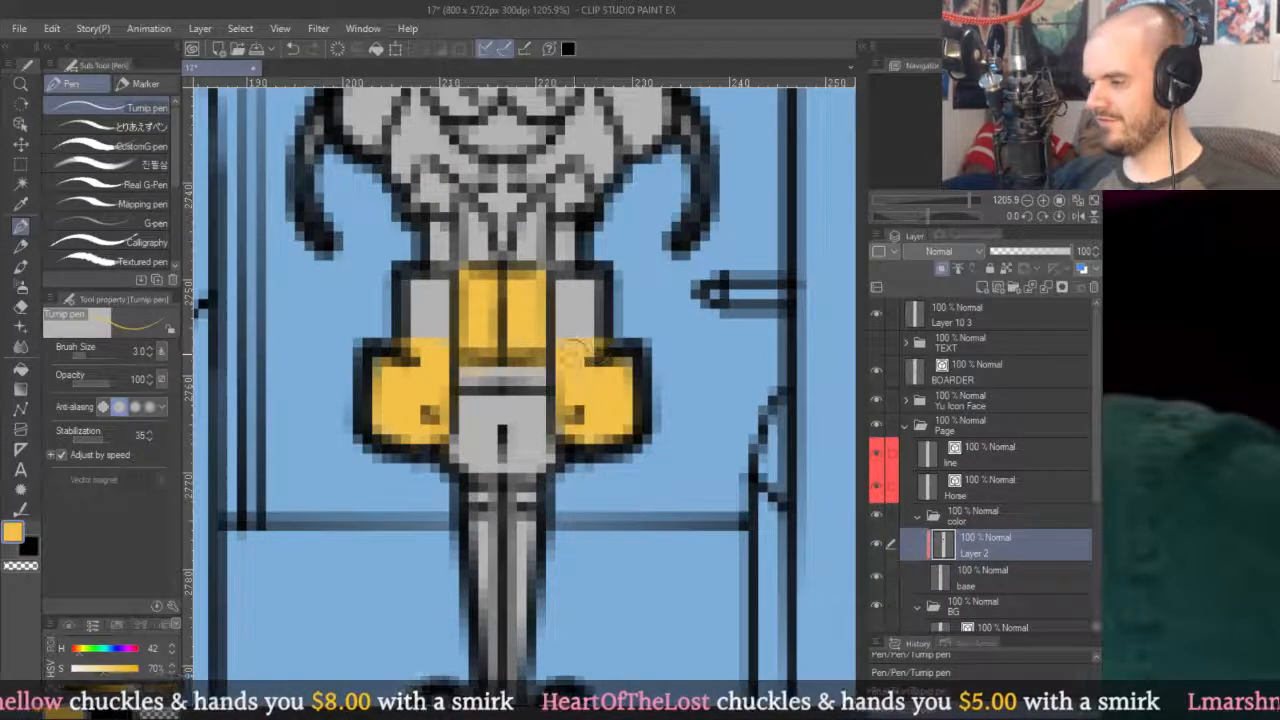
{"action": "scroll", "coordinate": [621, 360], "scroll_direction": "down", "scroll_amount": 8}
{"action": "scroll", "coordinate": [621, 432], "scroll_direction": "up", "scroll_amount": 2}
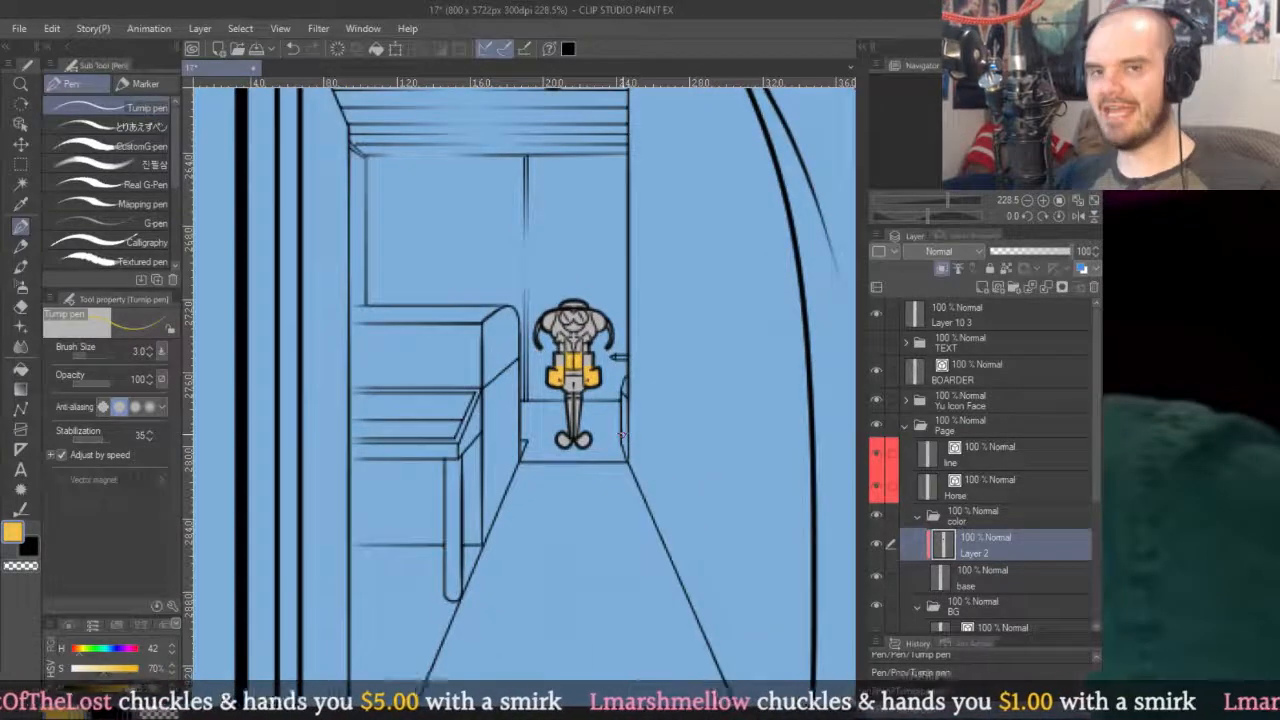
Paint the small corridor figure's two shoes and the crown of the hat yellow.
{"action": "scroll", "coordinate": [621, 435], "scroll_direction": "up", "scroll_amount": 8}
{"action": "mouse_move", "coordinate": [575, 420]}
{"action": "left_mouse_down"}
{"action": "mouse_move", "coordinate": [559, 450]}
{"action": "mouse_move", "coordinate": [592, 415]}
{"action": "mouse_move", "coordinate": [610, 455]}
{"action": "left_mouse_up"}
{"action": "mouse_move", "coordinate": [645, 400]}
{"action": "left_mouse_down"}
{"action": "mouse_move", "coordinate": [582, 480]}
{"action": "mouse_move", "coordinate": [512, 435]}
{"action": "mouse_move", "coordinate": [462, 337]}
{"action": "mouse_move", "coordinate": [482, 367]}
{"action": "mouse_move", "coordinate": [492, 455]}
{"action": "mouse_move", "coordinate": [432, 350]}
{"action": "left_mouse_up"}
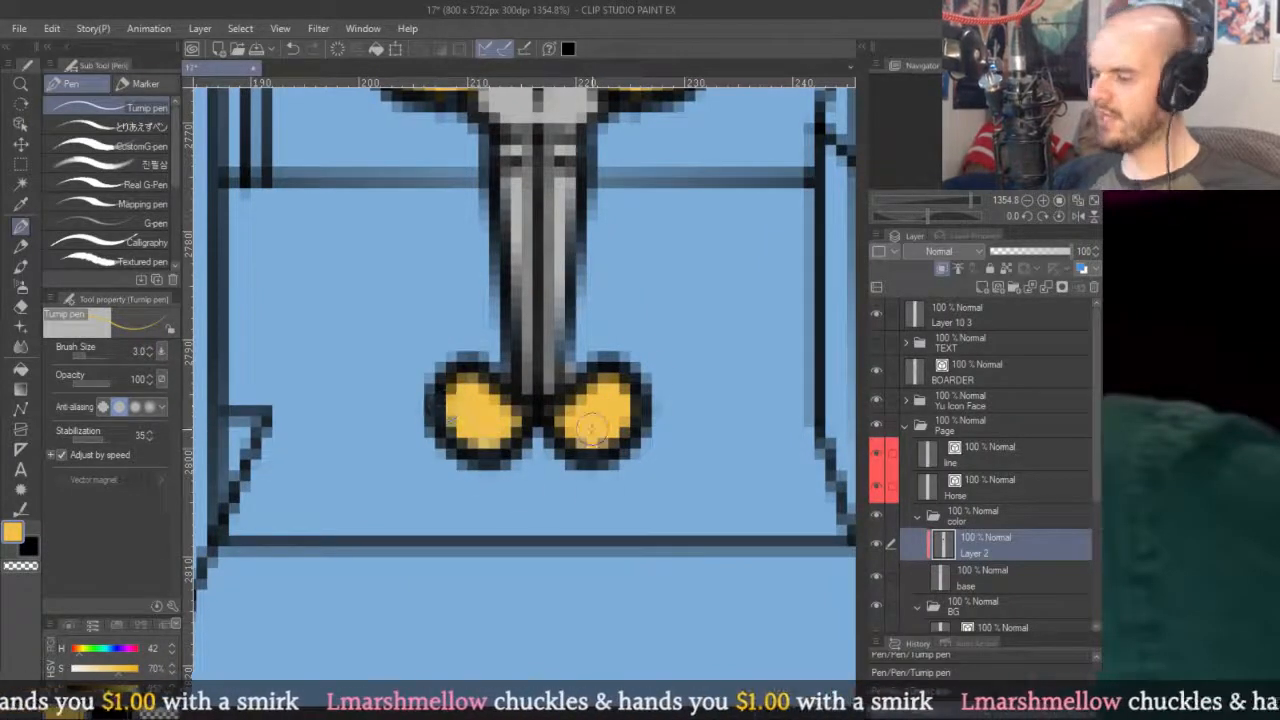
{"action": "scroll", "coordinate": [580, 317], "scroll_direction": "down", "scroll_amount": 5}
{"action": "scroll", "coordinate": [578, 317], "scroll_direction": "down", "scroll_amount": 5}
{"action": "scroll", "coordinate": [685, 300], "scroll_direction": "up", "scroll_amount": 4}
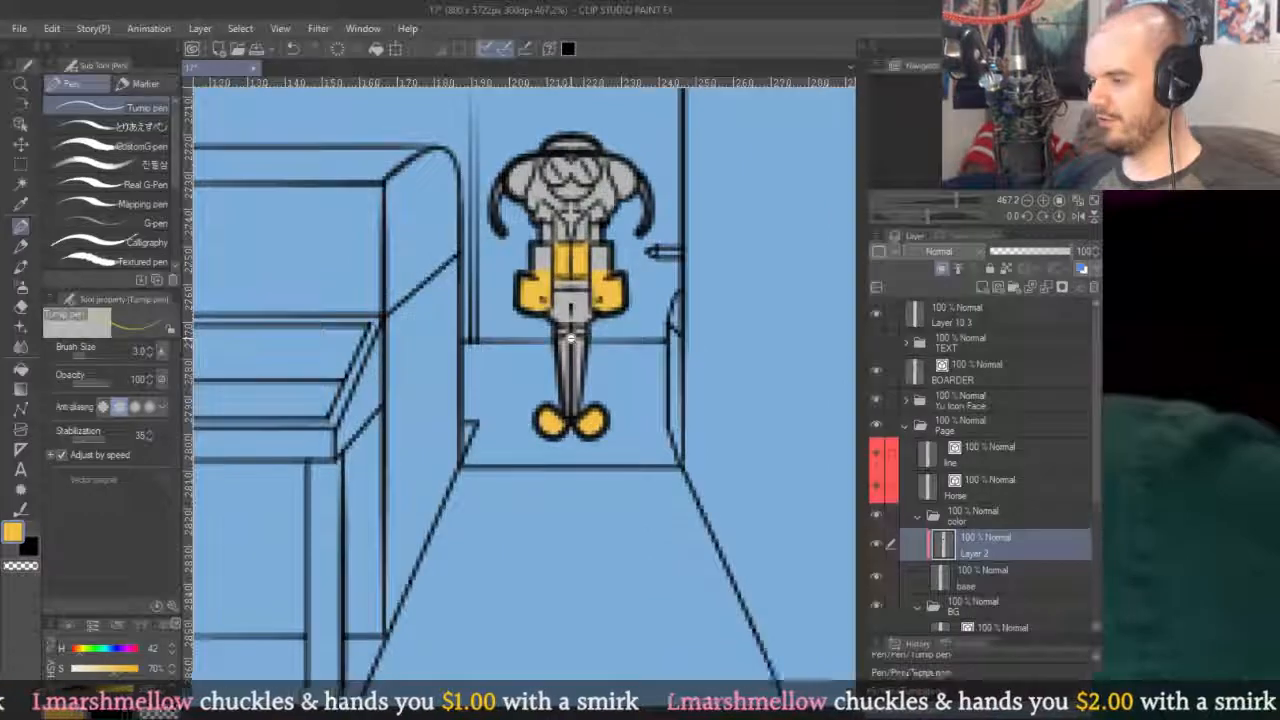
{"action": "scroll", "coordinate": [675, 258], "scroll_direction": "up", "scroll_amount": 5}
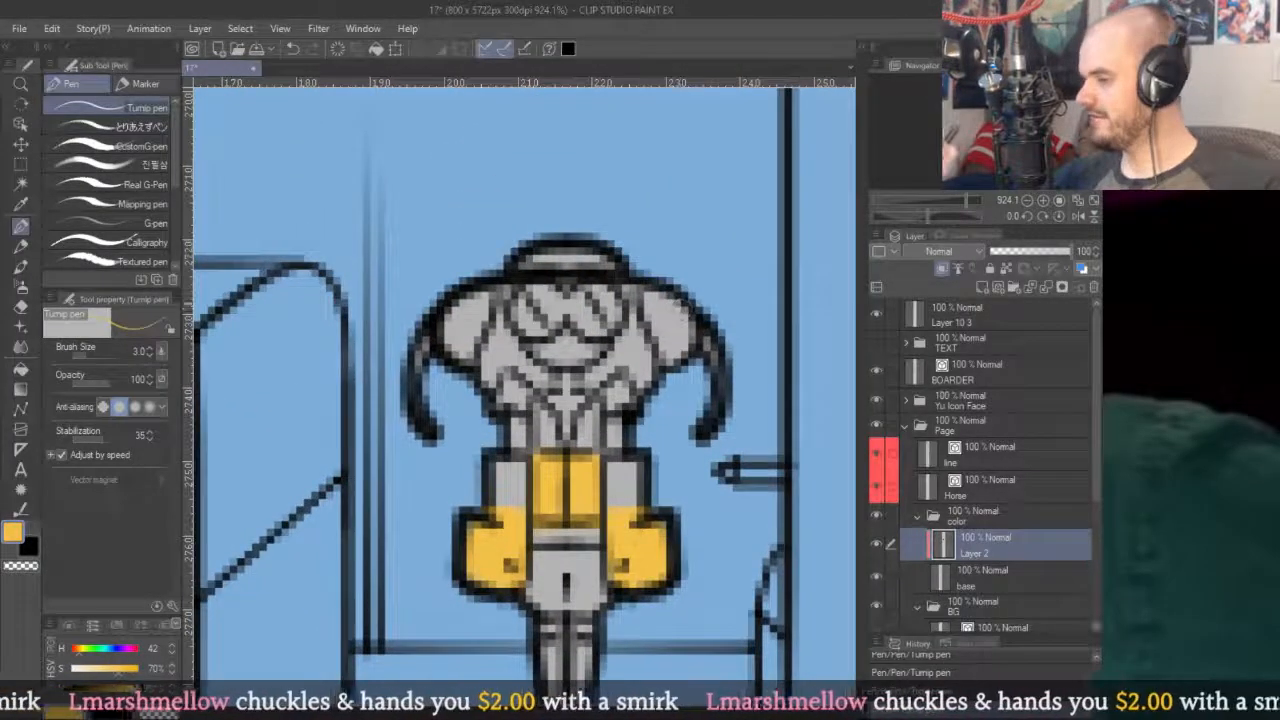
{"action": "mouse_move", "coordinate": [567, 263]}
{"action": "left_mouse_down"}
{"action": "mouse_move", "coordinate": [606, 258]}
{"action": "mouse_move", "coordinate": [528, 260]}
{"action": "left_mouse_up"}
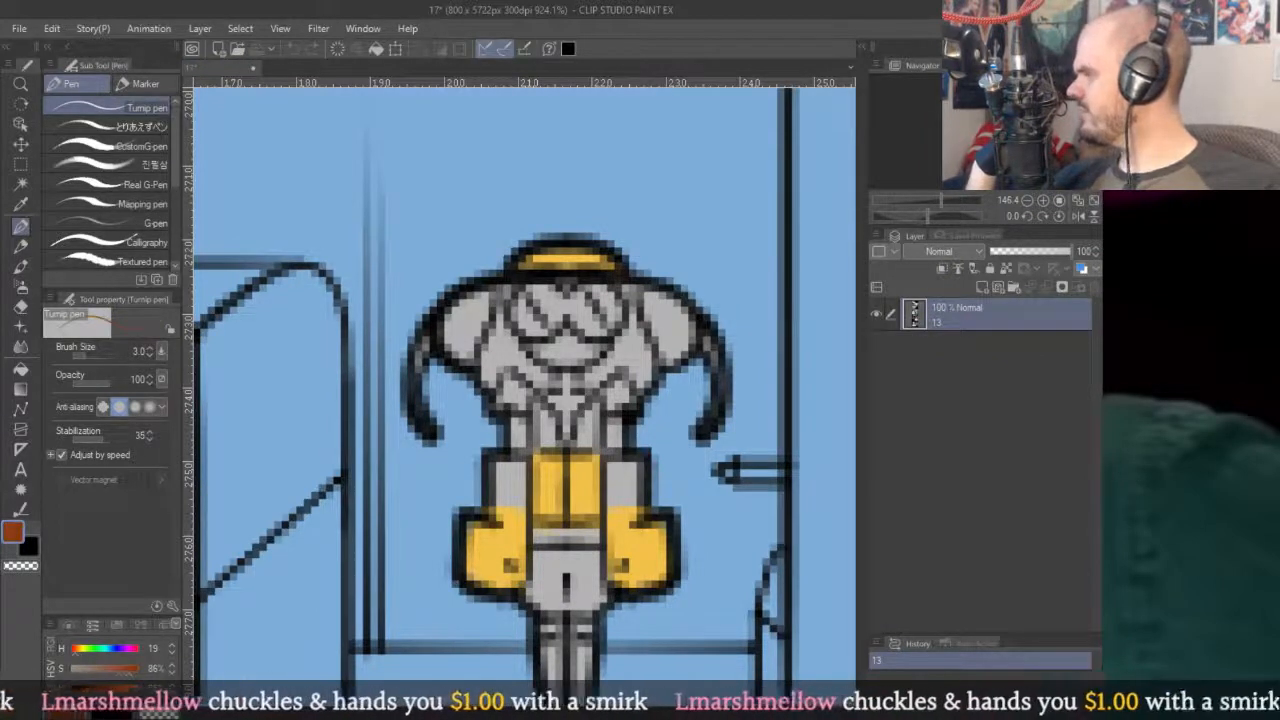
Pick the brown from reference document 13 and paint the small figure's short sleeves, neckerchief and belt around the buckle.
{"action": "mouse_move", "coordinate": [524, 402]}
{"action": "left_mouse_down"}
{"action": "mouse_move", "coordinate": [508, 392]}
{"action": "mouse_move", "coordinate": [512, 418]}
{"action": "mouse_move", "coordinate": [560, 410]}
{"action": "mouse_move", "coordinate": [572, 428]}
{"action": "mouse_move", "coordinate": [556, 436]}
{"action": "left_mouse_up"}
{"action": "left_click_drag", "start_coordinate": [556, 424], "coordinate": [574, 456]}
{"action": "mouse_move", "coordinate": [578, 395]}
{"action": "left_mouse_down"}
{"action": "mouse_move", "coordinate": [594, 412]}
{"action": "mouse_move", "coordinate": [598, 384]}
{"action": "mouse_move", "coordinate": [615, 378]}
{"action": "mouse_move", "coordinate": [616, 393]}
{"action": "left_mouse_up"}
{"action": "scroll", "coordinate": [610, 400], "scroll_direction": "down", "scroll_amount": 3}
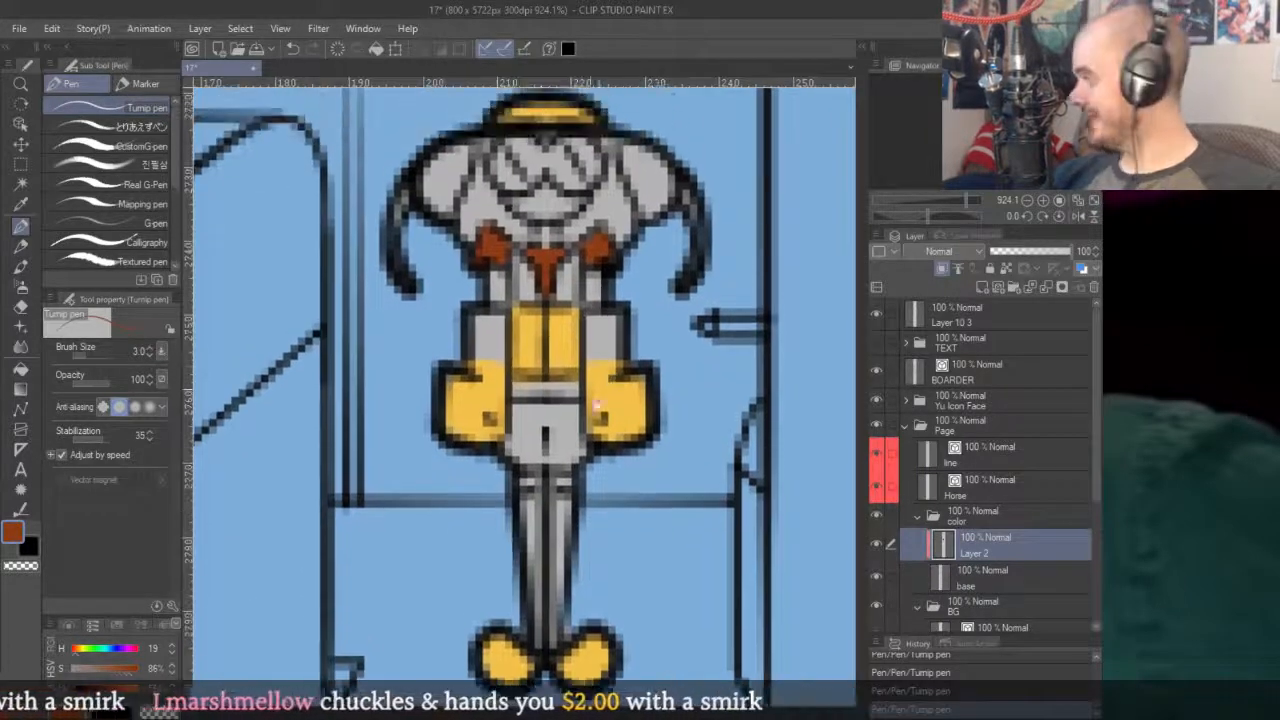
{"action": "scroll", "coordinate": [530, 385], "scroll_direction": "up", "scroll_amount": 2}
{"action": "mouse_move", "coordinate": [530, 390]}
{"action": "left_mouse_down"}
{"action": "mouse_move", "coordinate": [575, 385]}
{"action": "mouse_move", "coordinate": [587, 402]}
{"action": "mouse_move", "coordinate": [570, 381]}
{"action": "mouse_move", "coordinate": [590, 405]}
{"action": "left_mouse_up"}
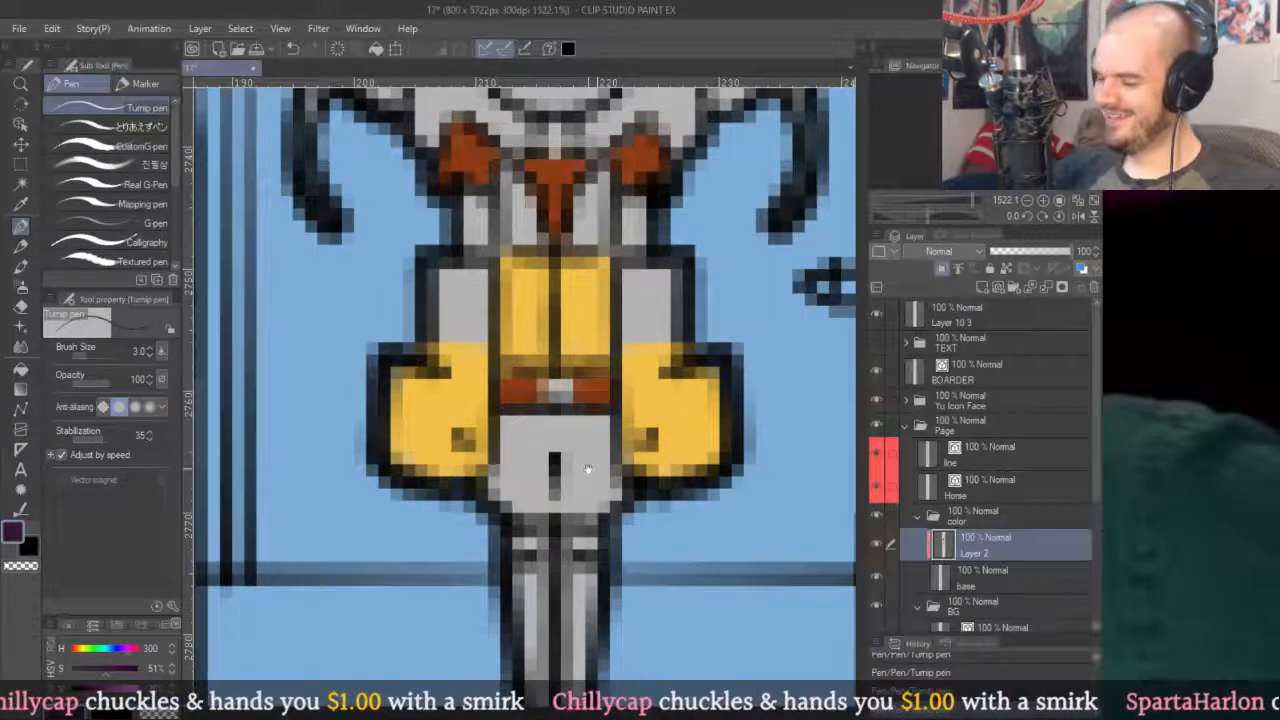
Colour the small figure's shorts dark purple.
{"action": "left_click_drag", "start_coordinate": [586, 466], "coordinate": [571, 334]}
{"action": "key", "text": "g"}
{"action": "left_click", "coordinate": [577, 325]}
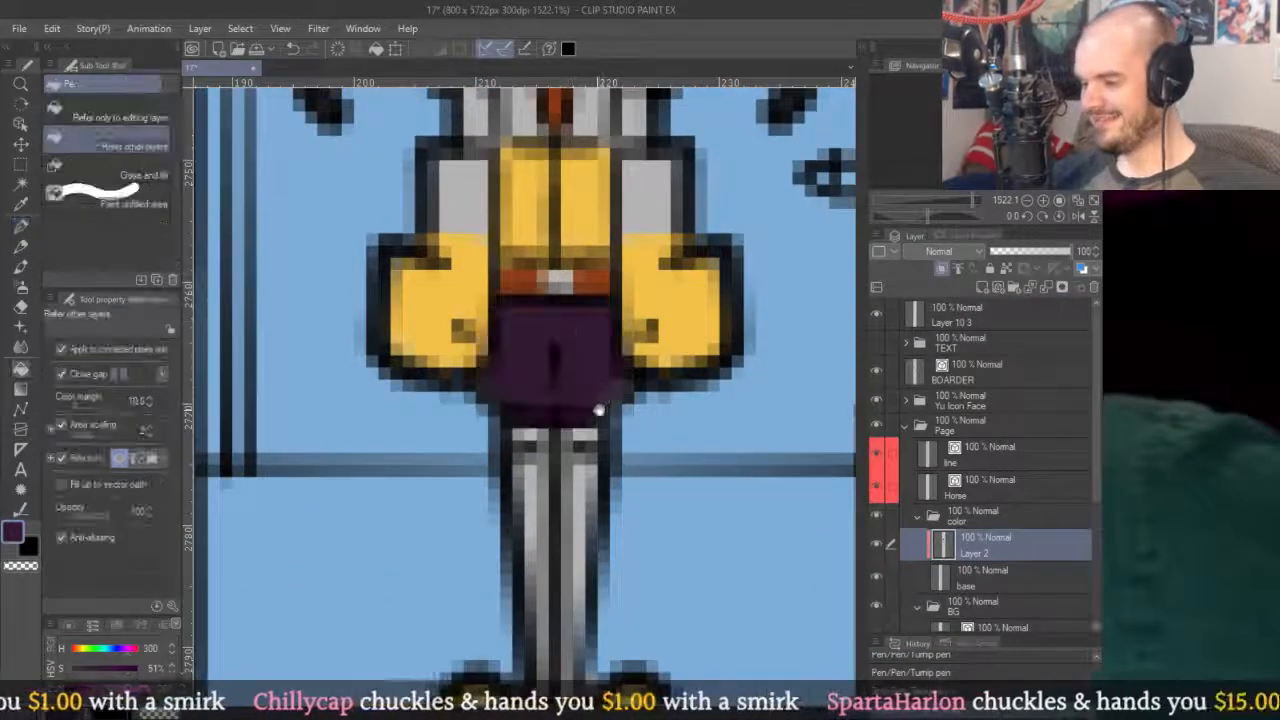
Fill both stockings of the small figure with dark purple and brush over the remaining grey pixels down to the shoes.
{"action": "scroll", "coordinate": [575, 330], "scroll_direction": "down", "scroll_amount": 3}
{"action": "left_click", "coordinate": [524, 341]}
{"action": "left_click", "coordinate": [574, 338]}
{"action": "key", "text": "p"}
{"action": "mouse_move", "coordinate": [537, 371]}
{"action": "left_mouse_down"}
{"action": "mouse_move", "coordinate": [525, 430]}
{"action": "mouse_move", "coordinate": [540, 575]}
{"action": "left_mouse_up"}
{"action": "left_click_drag", "start_coordinate": [570, 400], "coordinate": [565, 560]}
{"action": "left_click_drag", "start_coordinate": [578, 335], "coordinate": [555, 580]}
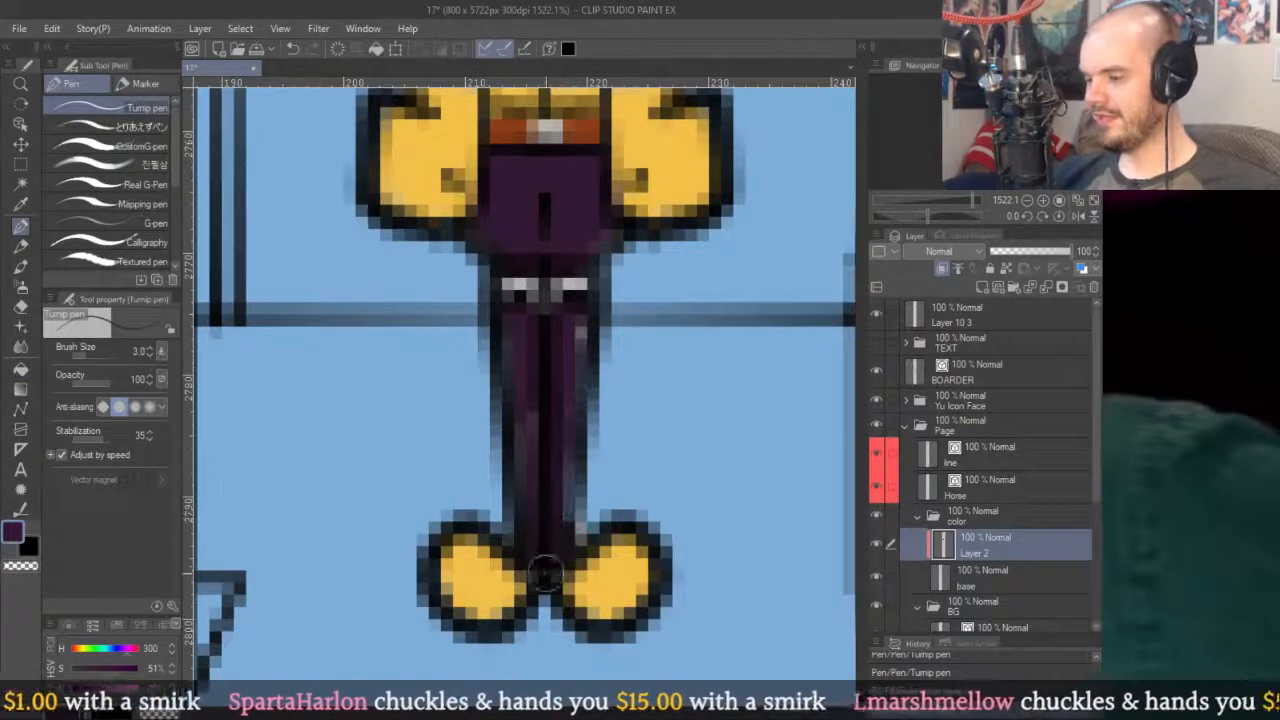
{"action": "left_click_drag", "start_coordinate": [525, 370], "coordinate": [545, 580]}
{"action": "mouse_move", "coordinate": [565, 330]}
{"action": "left_mouse_down"}
{"action": "mouse_move", "coordinate": [520, 570]}
{"action": "mouse_move", "coordinate": [570, 545]}
{"action": "left_mouse_up"}
{"action": "left_click_drag", "start_coordinate": [513, 316], "coordinate": [528, 528]}
{"action": "left_click_drag", "start_coordinate": [585, 371], "coordinate": [560, 536]}
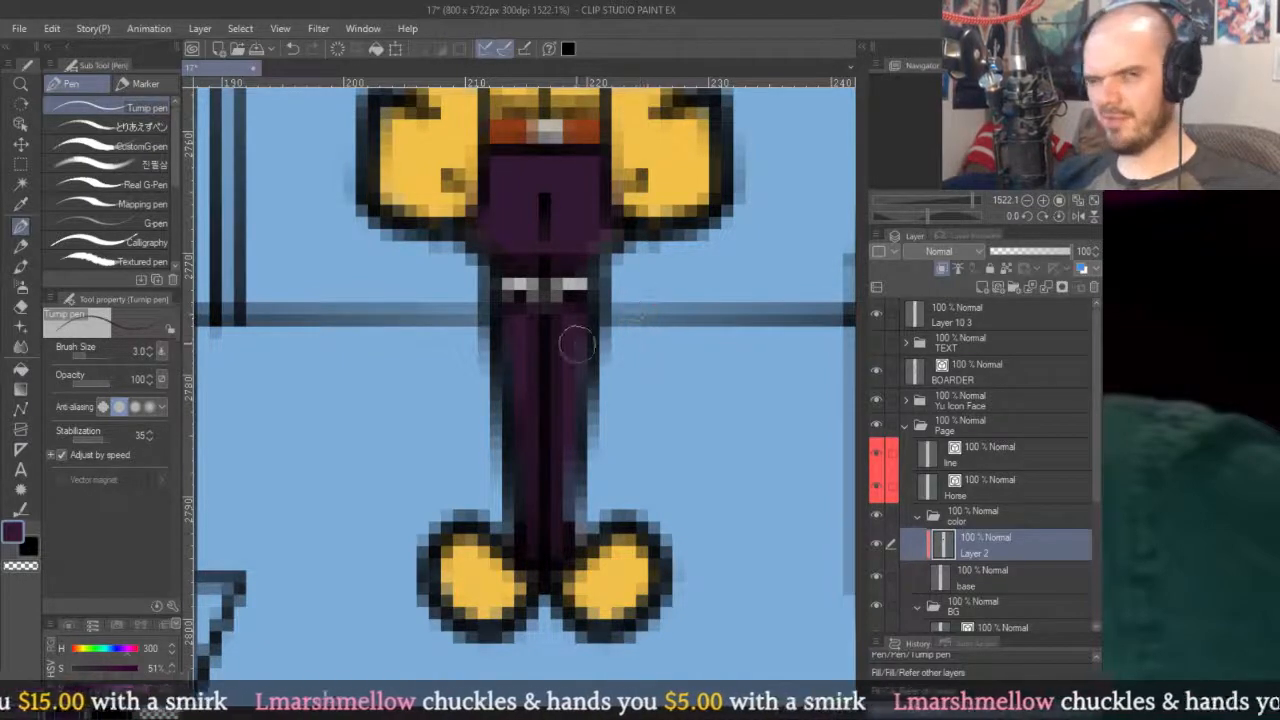
Paint both long cuffs above the small figure's gloves brown and tidy their edges with sampled brown and yellow.
{"action": "scroll", "coordinate": [604, 412], "scroll_direction": "down", "scroll_amount": 5}
{"action": "scroll", "coordinate": [546, 213], "scroll_direction": "up", "scroll_amount": 4}
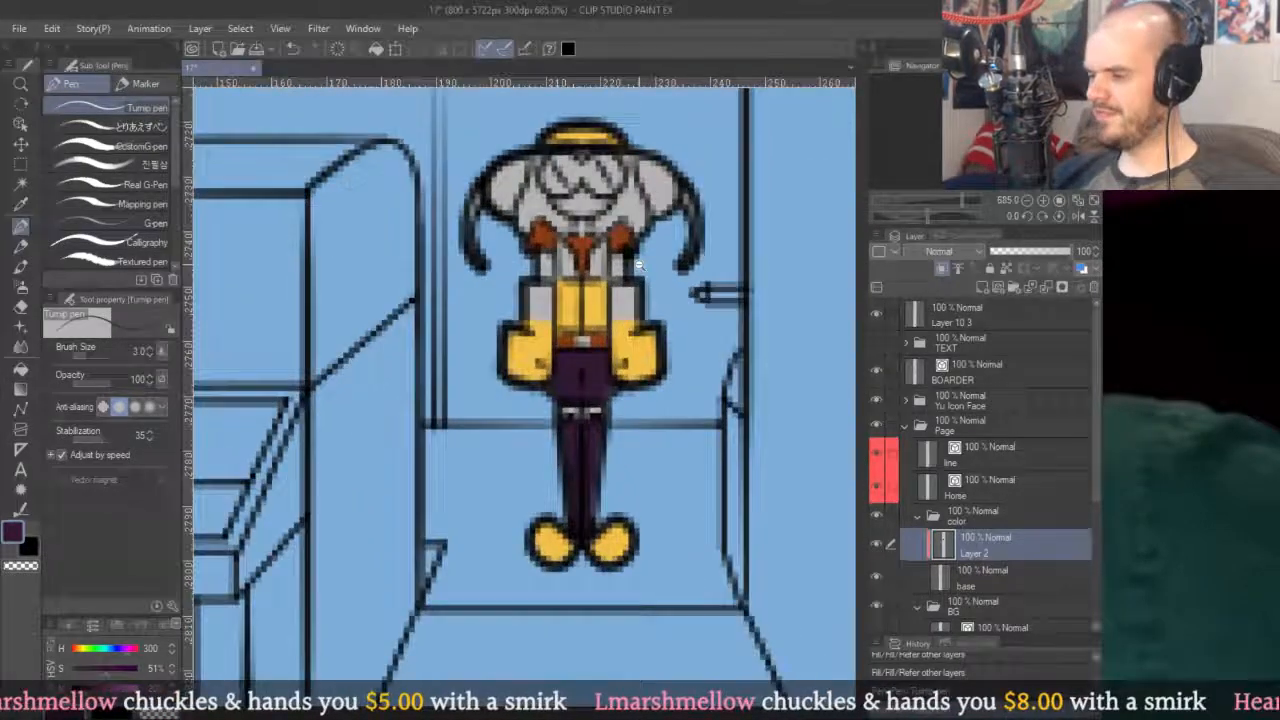
{"action": "scroll", "coordinate": [643, 322], "scroll_direction": "up", "scroll_amount": 2}
{"action": "scroll", "coordinate": [643, 322], "scroll_direction": "up", "scroll_amount": 2}
{"action": "left_click", "coordinate": [643, 303], "text": "alt"}
{"action": "mouse_move", "coordinate": [660, 508]}
{"action": "left_mouse_down"}
{"action": "mouse_move", "coordinate": [634, 534]}
{"action": "mouse_move", "coordinate": [690, 522]}
{"action": "mouse_move", "coordinate": [620, 450]}
{"action": "mouse_move", "coordinate": [690, 505]}
{"action": "mouse_move", "coordinate": [632, 440]}
{"action": "mouse_move", "coordinate": [622, 565]}
{"action": "mouse_move", "coordinate": [698, 560]}
{"action": "left_mouse_up"}
{"action": "mouse_move", "coordinate": [626, 531]}
{"action": "left_mouse_down"}
{"action": "mouse_move", "coordinate": [614, 434]}
{"action": "mouse_move", "coordinate": [616, 465]}
{"action": "mouse_move", "coordinate": [690, 470]}
{"action": "left_mouse_up"}
{"action": "left_click", "coordinate": [617, 488], "text": "alt"}
{"action": "left_click", "coordinate": [633, 403], "text": "alt"}
{"action": "left_click_drag", "start_coordinate": [558, 422], "coordinate": [708, 452]}
{"action": "mouse_move", "coordinate": [560, 480]}
{"action": "left_mouse_down"}
{"action": "mouse_move", "coordinate": [573, 437]}
{"action": "mouse_move", "coordinate": [547, 381]}
{"action": "mouse_move", "coordinate": [564, 380]}
{"action": "mouse_move", "coordinate": [572, 409]}
{"action": "mouse_move", "coordinate": [502, 439]}
{"action": "mouse_move", "coordinate": [499, 457]}
{"action": "mouse_move", "coordinate": [550, 490]}
{"action": "left_mouse_up"}
{"action": "left_click", "coordinate": [500, 492], "text": "alt"}
{"action": "left_click", "coordinate": [553, 428], "text": "alt"}
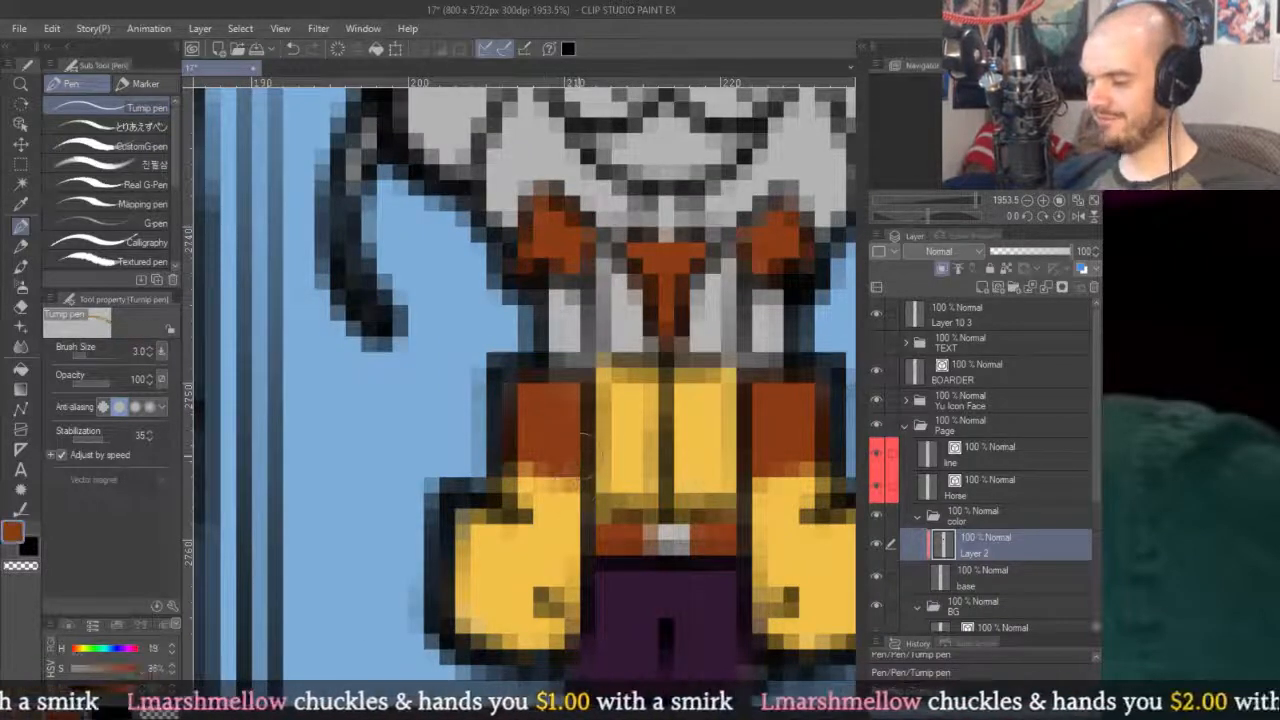
Paint the small figure's belt buckle yellow and clean up the adjoining belt and shorts with sampled brown and dark purple.
{"action": "scroll", "coordinate": [575, 455], "scroll_direction": "down", "scroll_amount": 5}
{"action": "scroll", "coordinate": [700, 300], "scroll_direction": "down", "scroll_amount": 2}
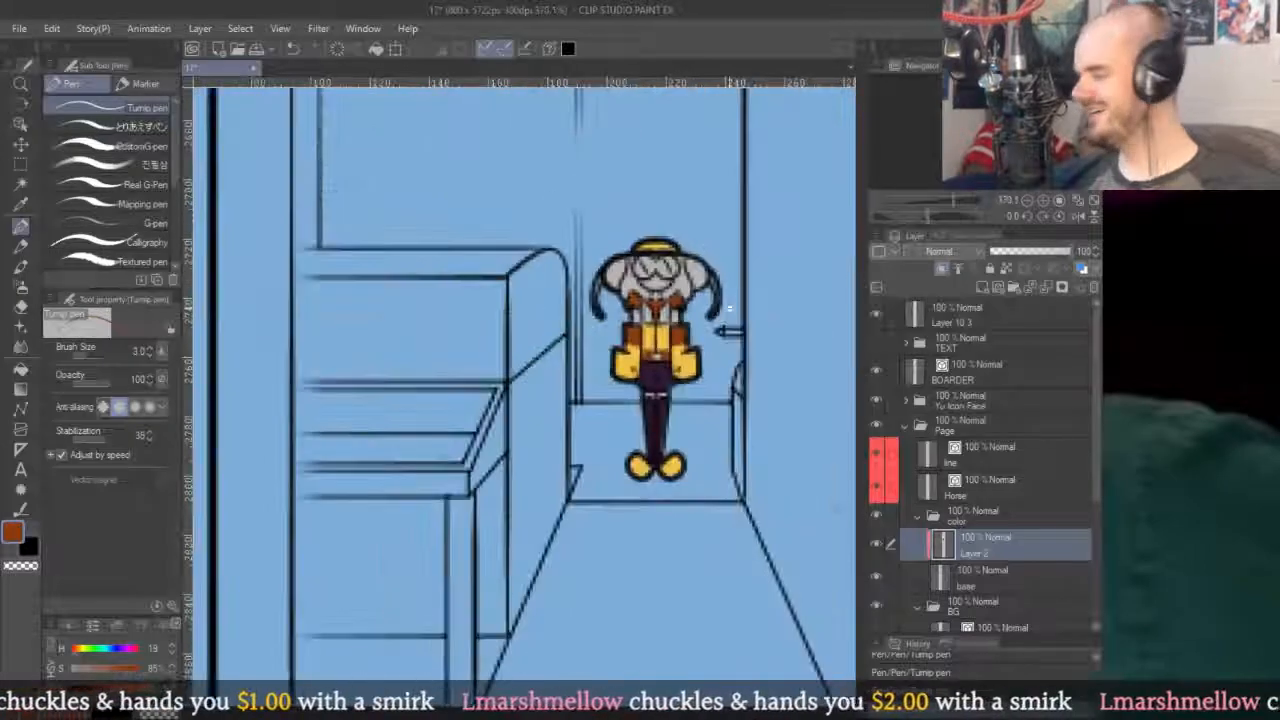
{"action": "scroll", "coordinate": [655, 380], "scroll_direction": "up", "scroll_amount": 6}
{"action": "left_click", "coordinate": [655, 365], "text": "alt"}
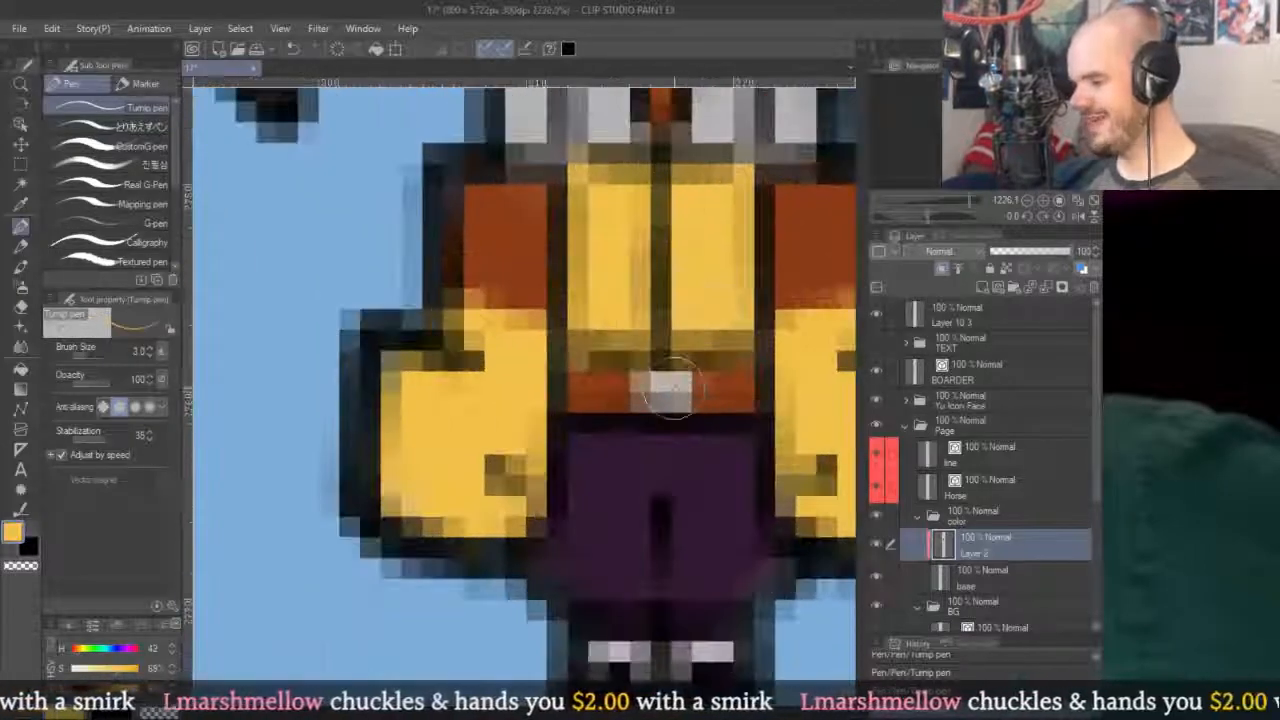
{"action": "left_click", "coordinate": [600, 385], "text": "alt"}
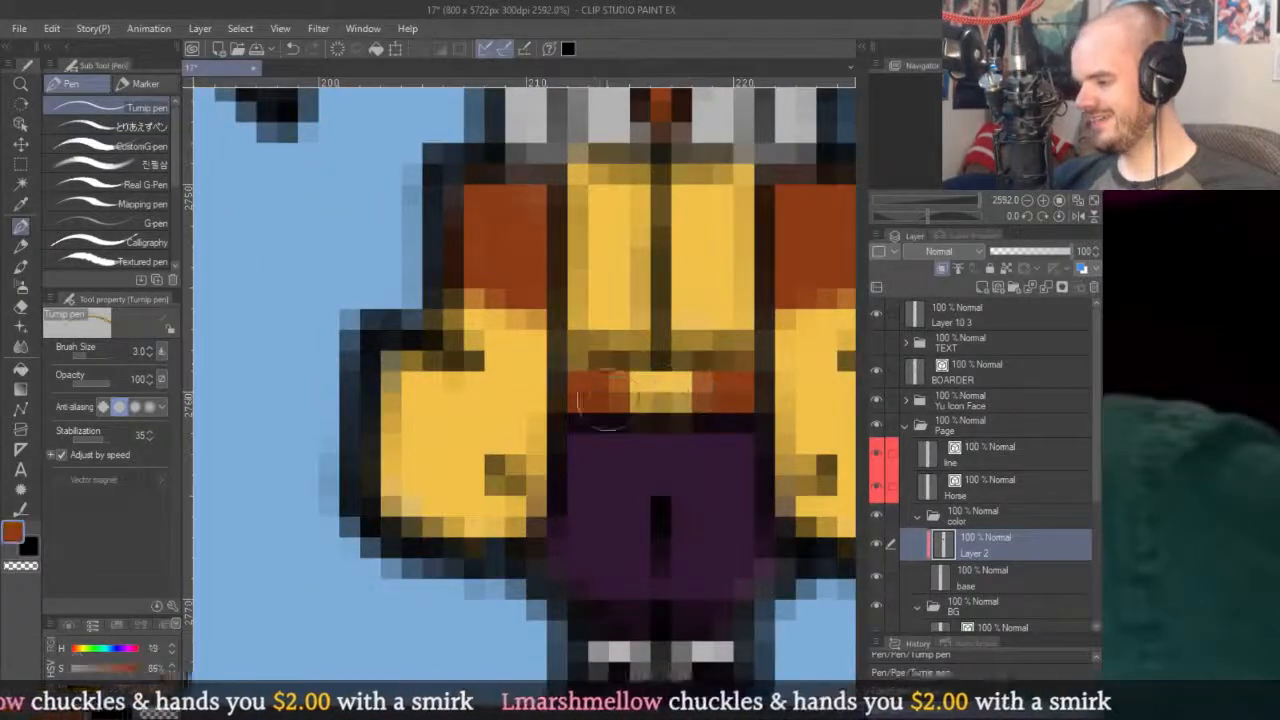
{"action": "left_click", "coordinate": [716, 437], "text": "alt"}
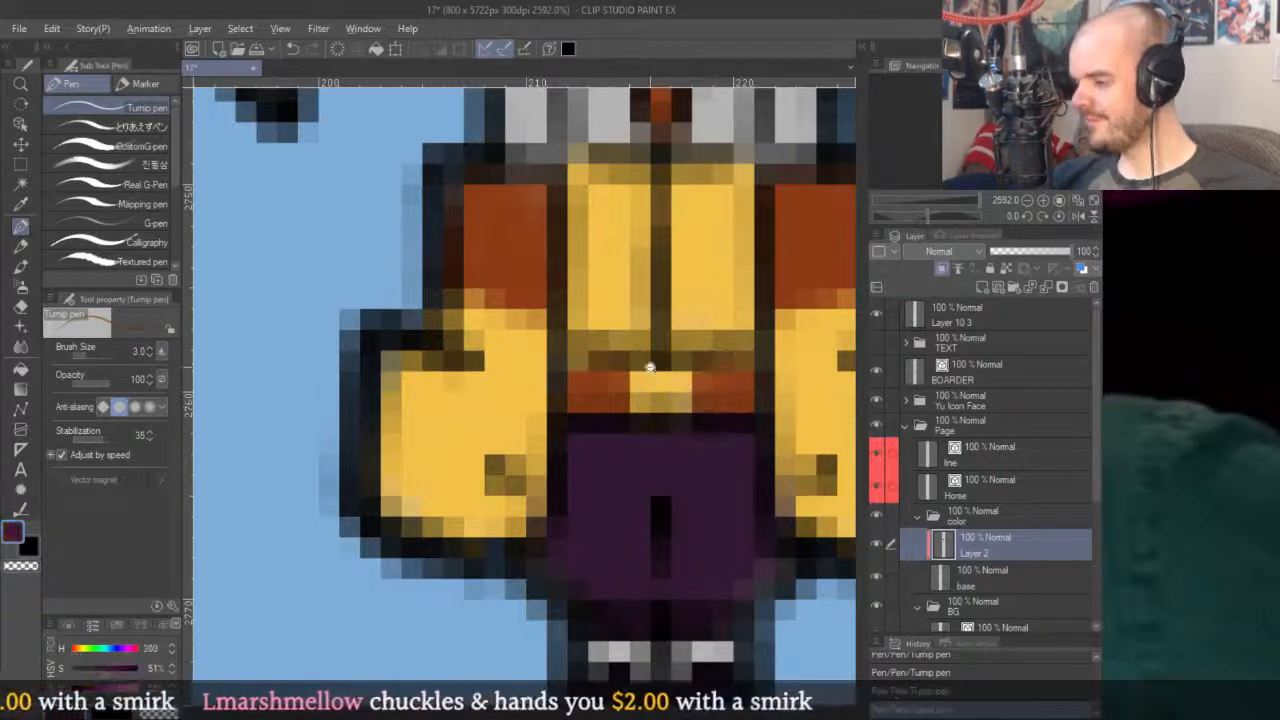
{"action": "scroll", "coordinate": [652, 370], "scroll_direction": "down", "scroll_amount": 4}
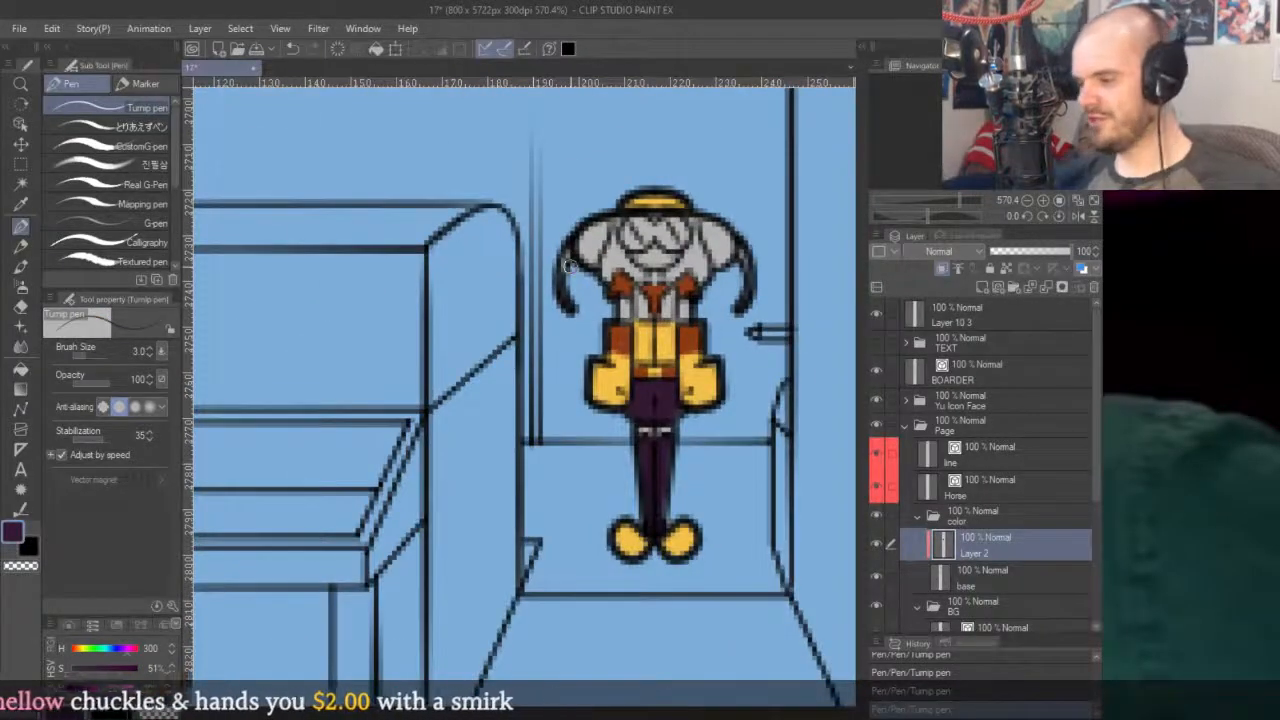
Paint the grey areas of the small figure's torso on both sides of the collar point dark purple.
{"action": "key", "text": "alt"}
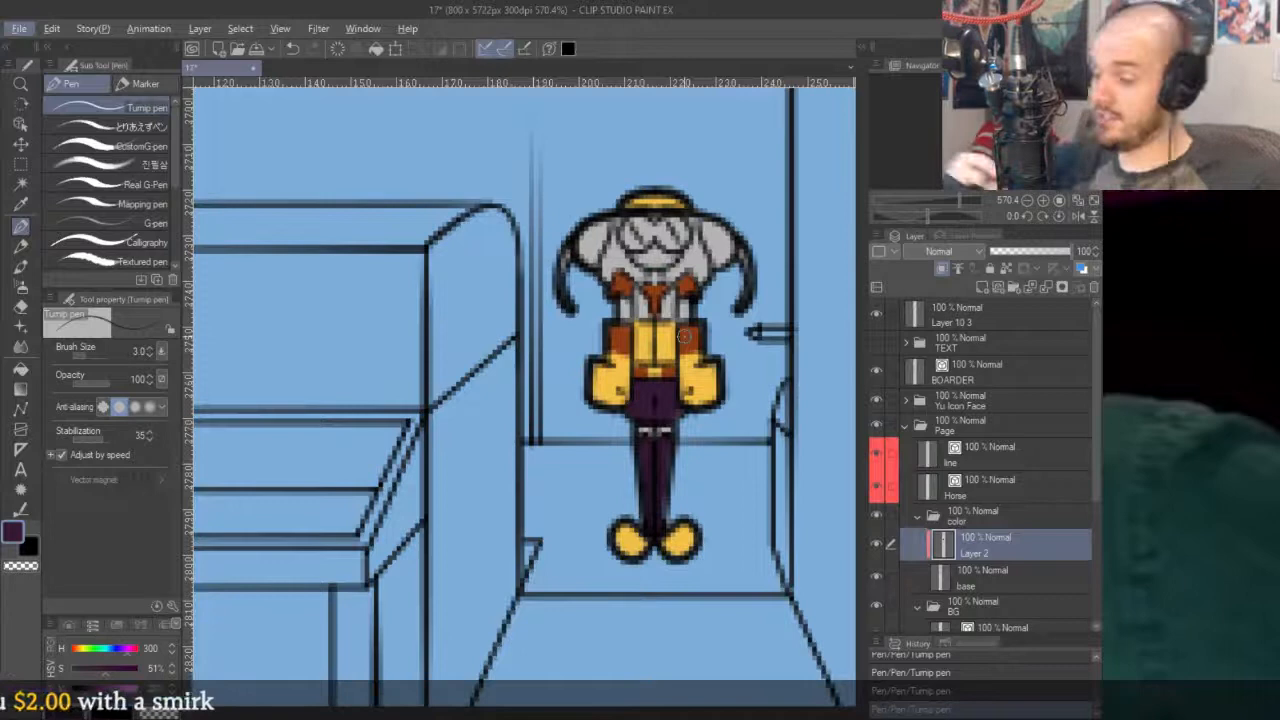
{"action": "key", "text": "alt"}
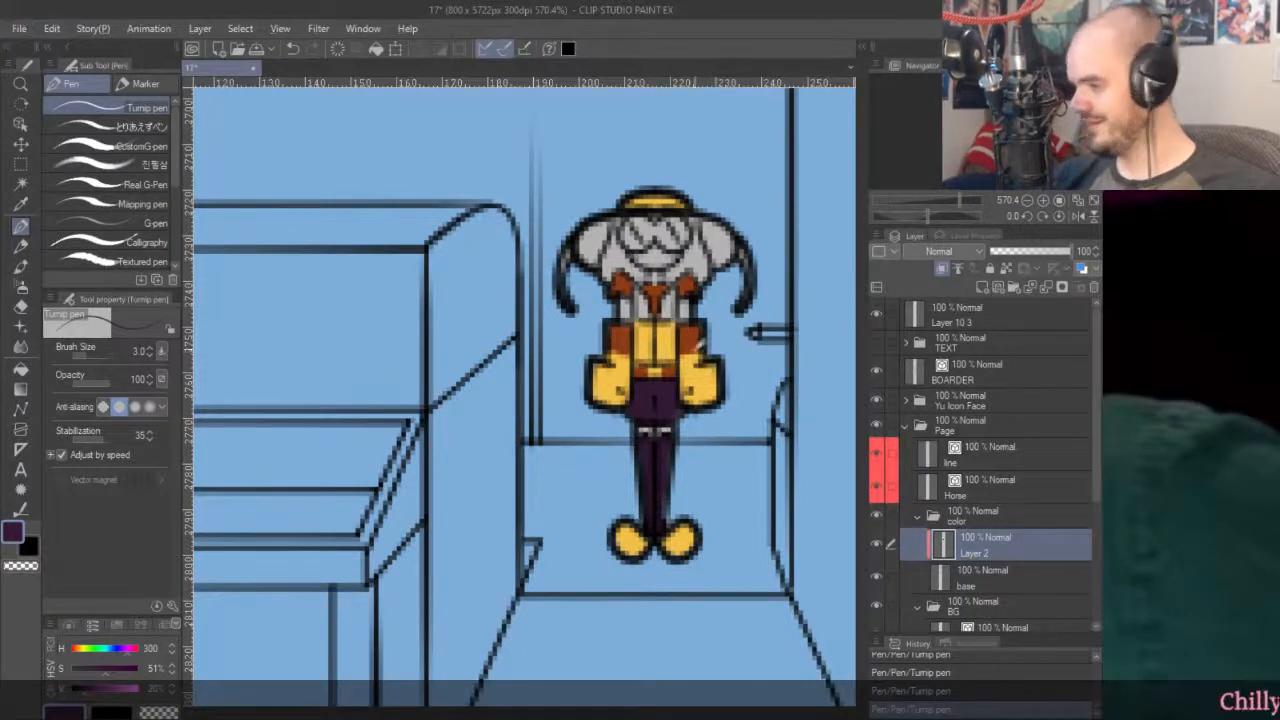
{"action": "scroll", "coordinate": [655, 400], "scroll_direction": "up", "scroll_amount": 5}
{"action": "mouse_move", "coordinate": [620, 372]}
{"action": "left_mouse_down"}
{"action": "mouse_move", "coordinate": [585, 343]}
{"action": "mouse_move", "coordinate": [602, 316]}
{"action": "mouse_move", "coordinate": [602, 368]}
{"action": "mouse_move", "coordinate": [592, 340]}
{"action": "mouse_move", "coordinate": [580, 374]}
{"action": "mouse_move", "coordinate": [594, 326]}
{"action": "mouse_move", "coordinate": [624, 371]}
{"action": "mouse_move", "coordinate": [617, 340]}
{"action": "mouse_move", "coordinate": [654, 373]}
{"action": "mouse_move", "coordinate": [674, 328]}
{"action": "mouse_move", "coordinate": [669, 370]}
{"action": "mouse_move", "coordinate": [693, 329]}
{"action": "mouse_move", "coordinate": [694, 378]}
{"action": "mouse_move", "coordinate": [686, 337]}
{"action": "left_mouse_up"}
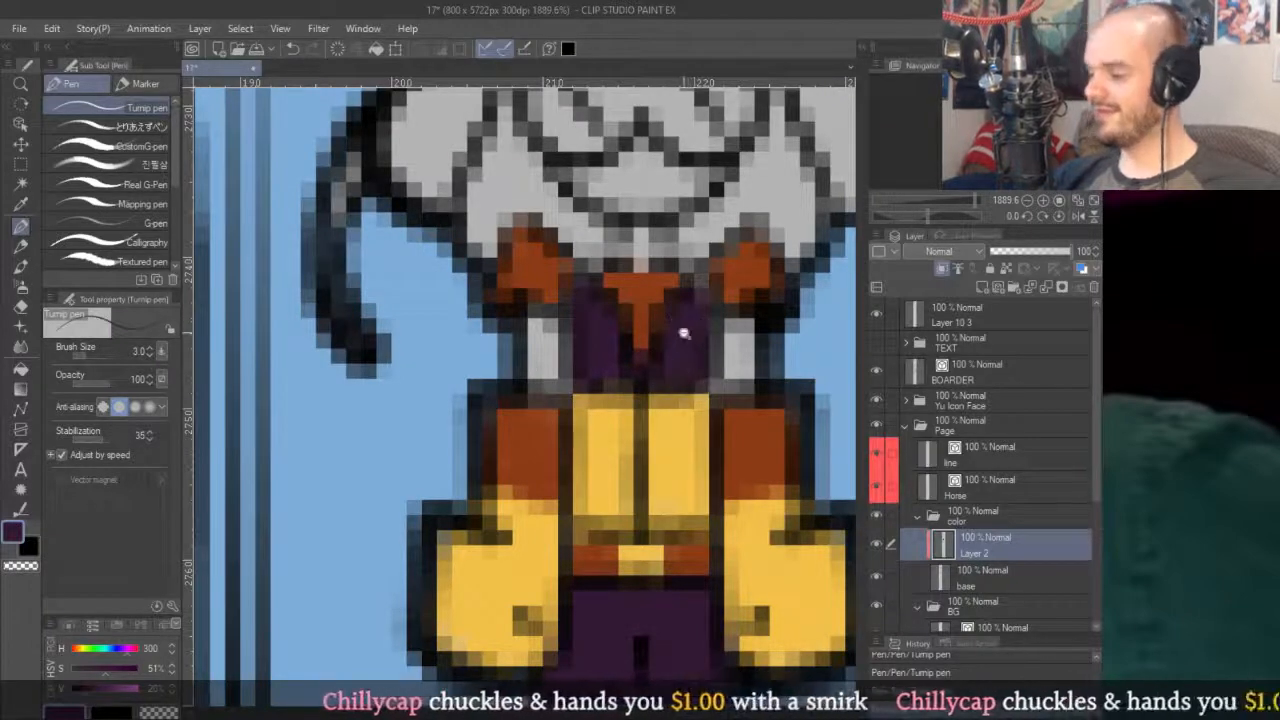
{"action": "scroll", "coordinate": [686, 337], "scroll_direction": "down", "scroll_amount": 5}
{"action": "scroll", "coordinate": [730, 290], "scroll_direction": "up", "scroll_amount": 5}
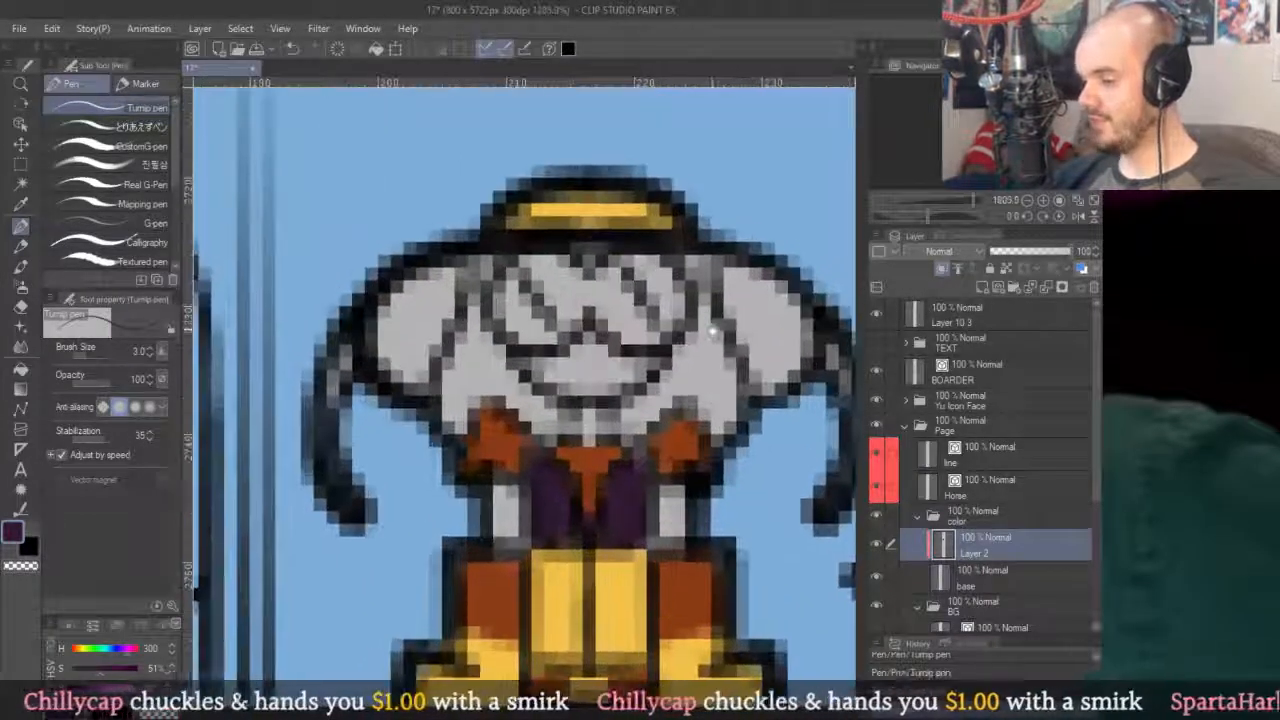
{"action": "key", "text": "g"}
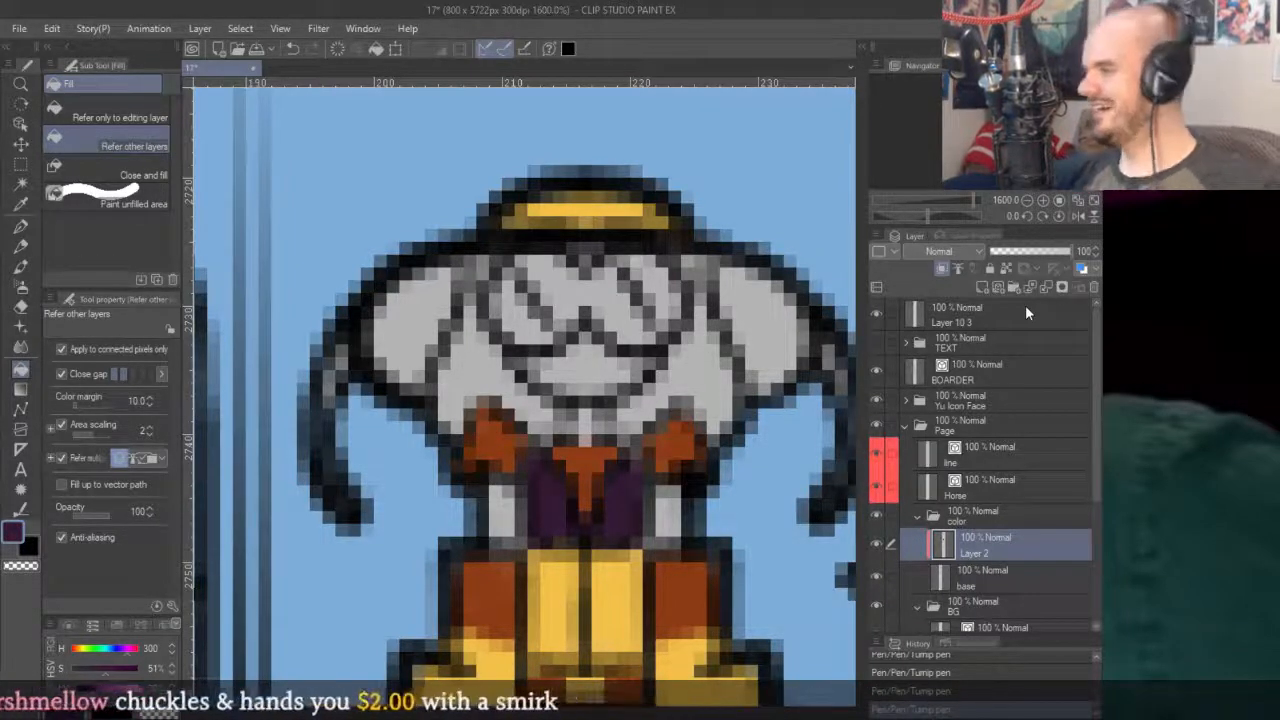
{"action": "left_click", "coordinate": [652, 312]}
{"action": "key", "text": "ctrl+z"}
{"action": "left_click", "coordinate": [709, 366]}
{"action": "key", "text": "ctrl+z"}
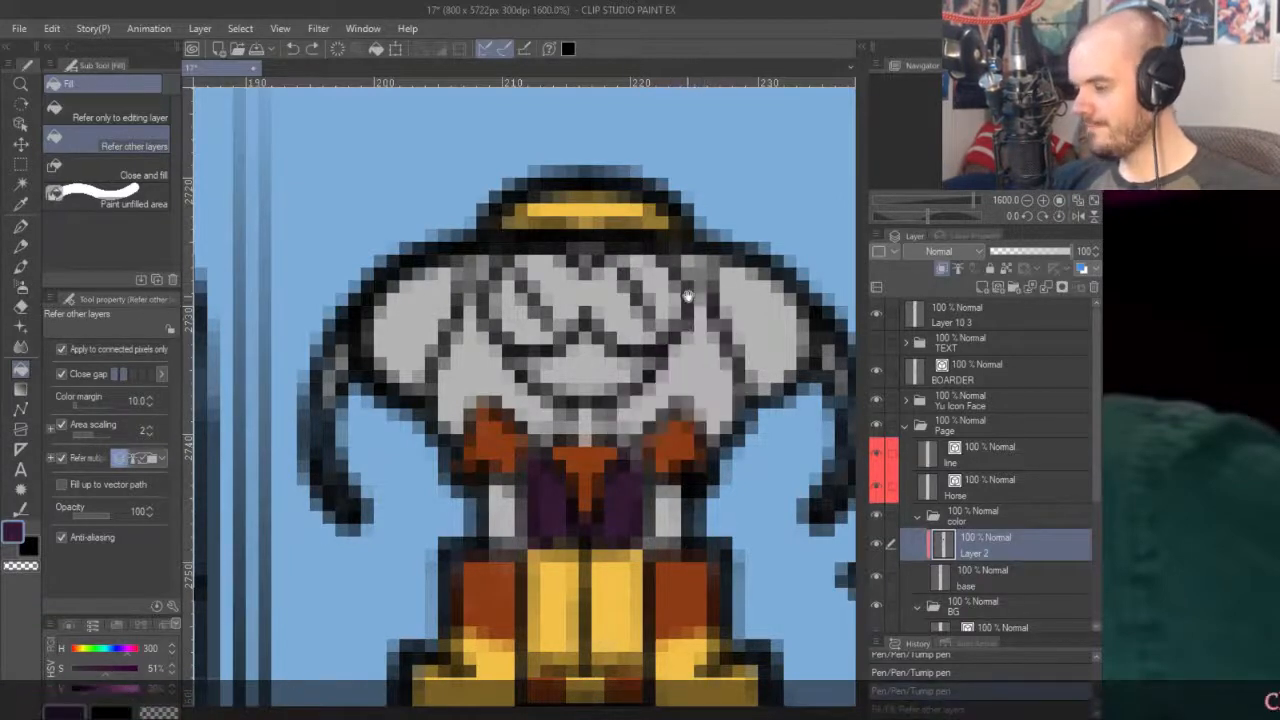
Pick up black from reference document 13, fill the hair beside the small figure's face, and undo the last fill.
{"action": "scroll", "coordinate": [691, 276], "scroll_direction": "down", "scroll_amount": 2}
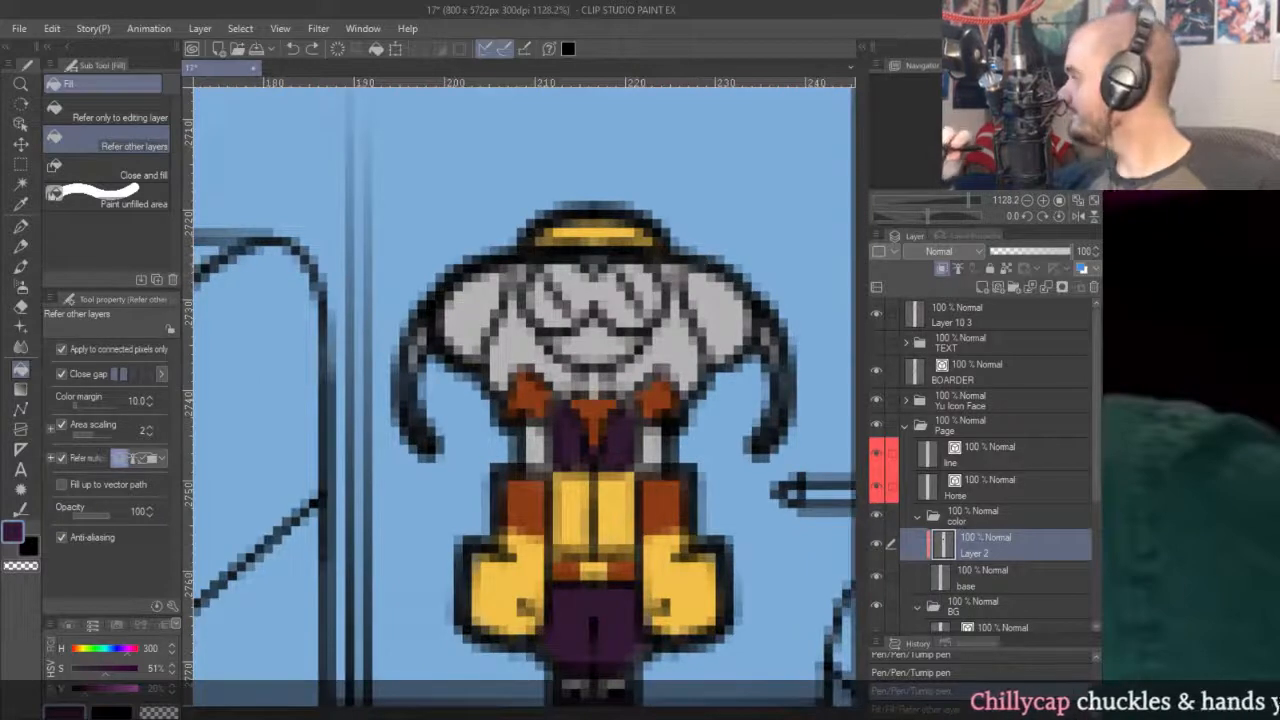
{"action": "key", "text": "ctrl+Tab"}
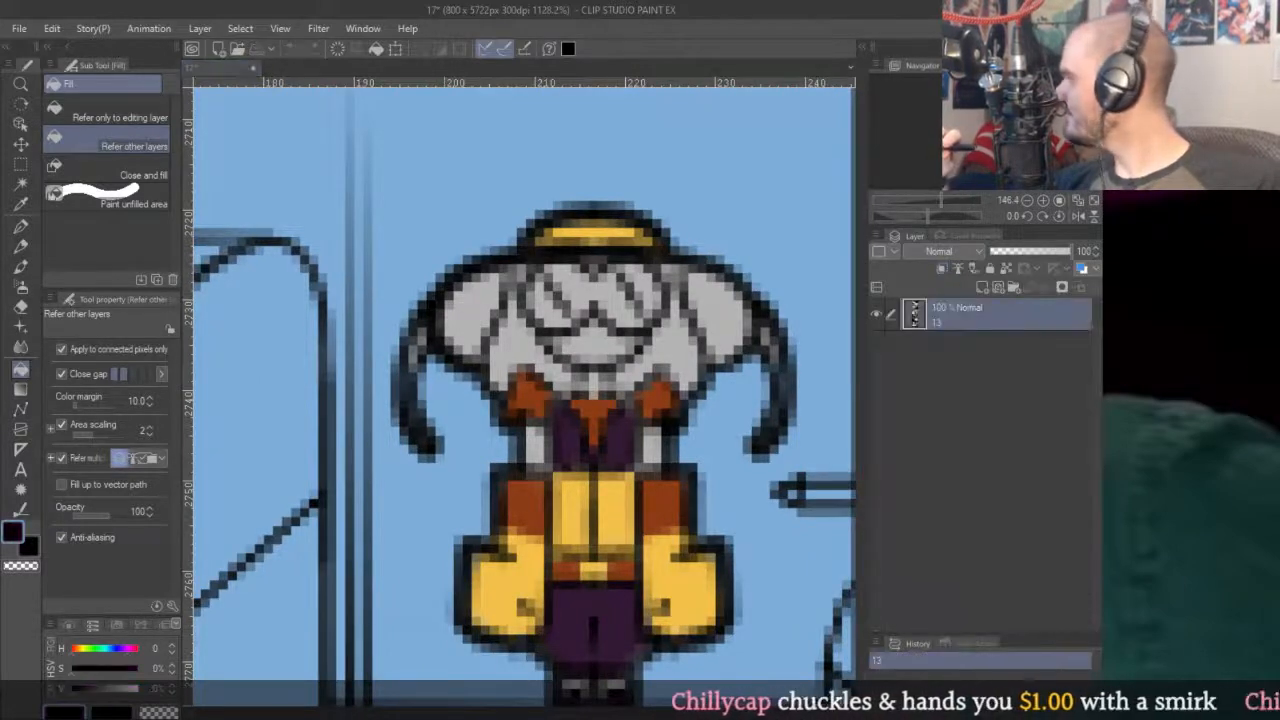
{"action": "left_click", "coordinate": [672, 344]}
{"action": "left_click", "coordinate": [533, 342]}
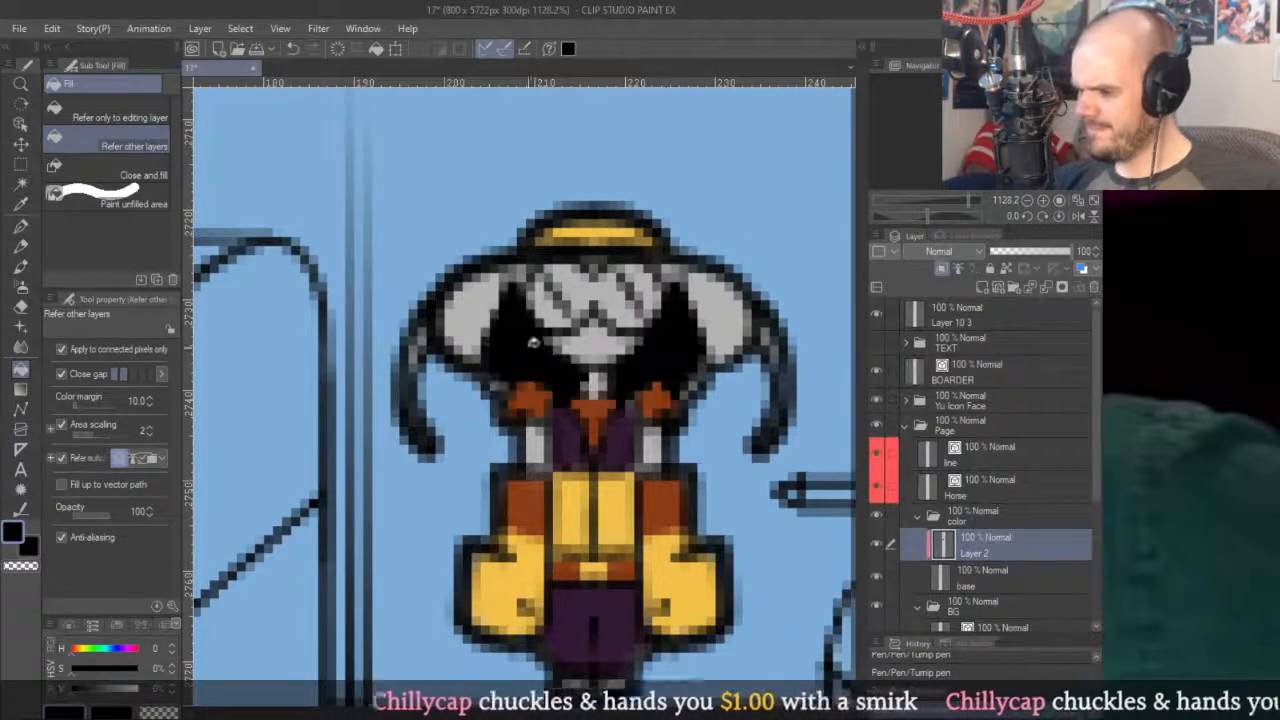
{"action": "key", "text": "p"}
{"action": "key", "text": "ctrl+z"}
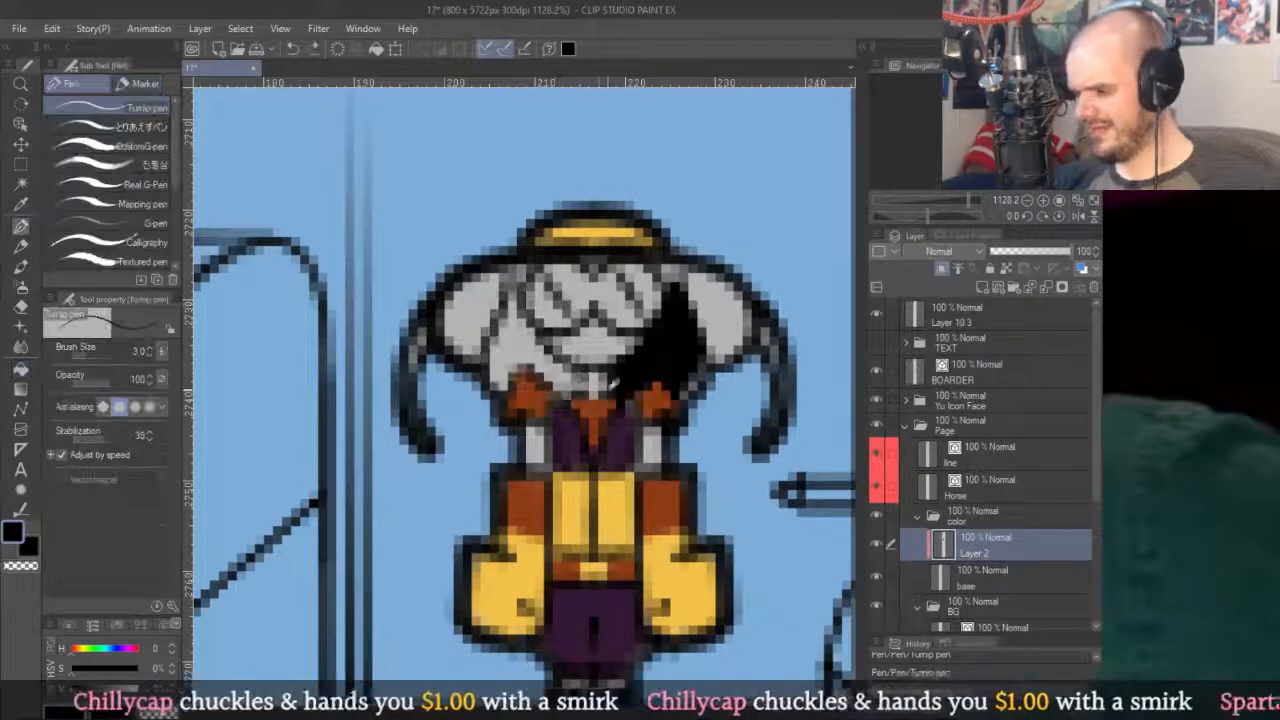
Brush black over the small figure's remaining grey hair on both sides of the face, up to the hat brim.
{"action": "scroll", "coordinate": [555, 388], "scroll_direction": "up", "scroll_amount": 2}
{"action": "mouse_move", "coordinate": [565, 398]}
{"action": "left_mouse_down"}
{"action": "mouse_move", "coordinate": [570, 365]}
{"action": "mouse_move", "coordinate": [495, 280]}
{"action": "mouse_move", "coordinate": [560, 378]}
{"action": "mouse_move", "coordinate": [510, 315]}
{"action": "mouse_move", "coordinate": [485, 240]}
{"action": "mouse_move", "coordinate": [458, 402]}
{"action": "mouse_move", "coordinate": [475, 355]}
{"action": "mouse_move", "coordinate": [510, 345]}
{"action": "mouse_move", "coordinate": [460, 383]}
{"action": "mouse_move", "coordinate": [480, 285]}
{"action": "mouse_move", "coordinate": [475, 362]}
{"action": "mouse_move", "coordinate": [476, 332]}
{"action": "mouse_move", "coordinate": [450, 392]}
{"action": "mouse_move", "coordinate": [511, 175]}
{"action": "mouse_move", "coordinate": [478, 272]}
{"action": "mouse_move", "coordinate": [509, 342]}
{"action": "mouse_move", "coordinate": [482, 291]}
{"action": "mouse_move", "coordinate": [501, 252]}
{"action": "mouse_move", "coordinate": [547, 346]}
{"action": "mouse_move", "coordinate": [563, 352]}
{"action": "mouse_move", "coordinate": [560, 322]}
{"action": "mouse_move", "coordinate": [497, 268]}
{"action": "mouse_move", "coordinate": [565, 365]}
{"action": "mouse_move", "coordinate": [564, 390]}
{"action": "mouse_move", "coordinate": [575, 340]}
{"action": "mouse_move", "coordinate": [621, 358]}
{"action": "left_mouse_up"}
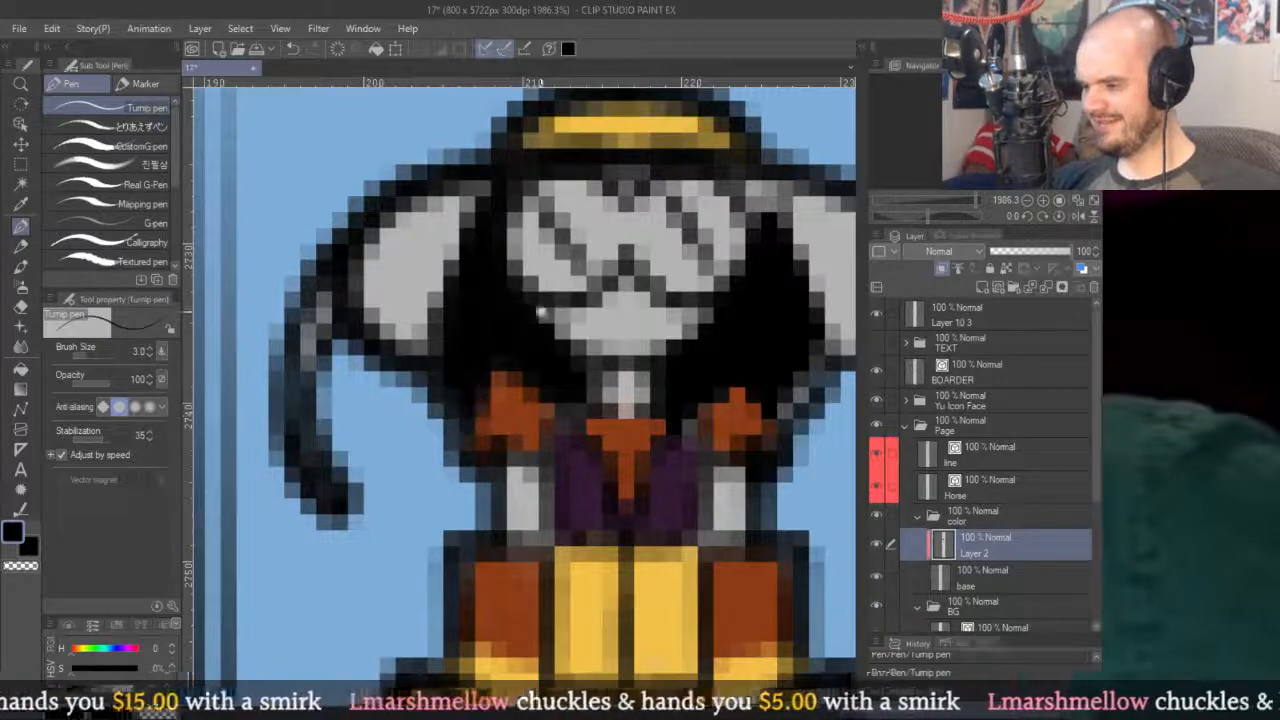
{"action": "scroll", "coordinate": [545, 315], "scroll_direction": "down", "scroll_amount": 5}
{"action": "scroll", "coordinate": [562, 345], "scroll_direction": "up", "scroll_amount": 4}
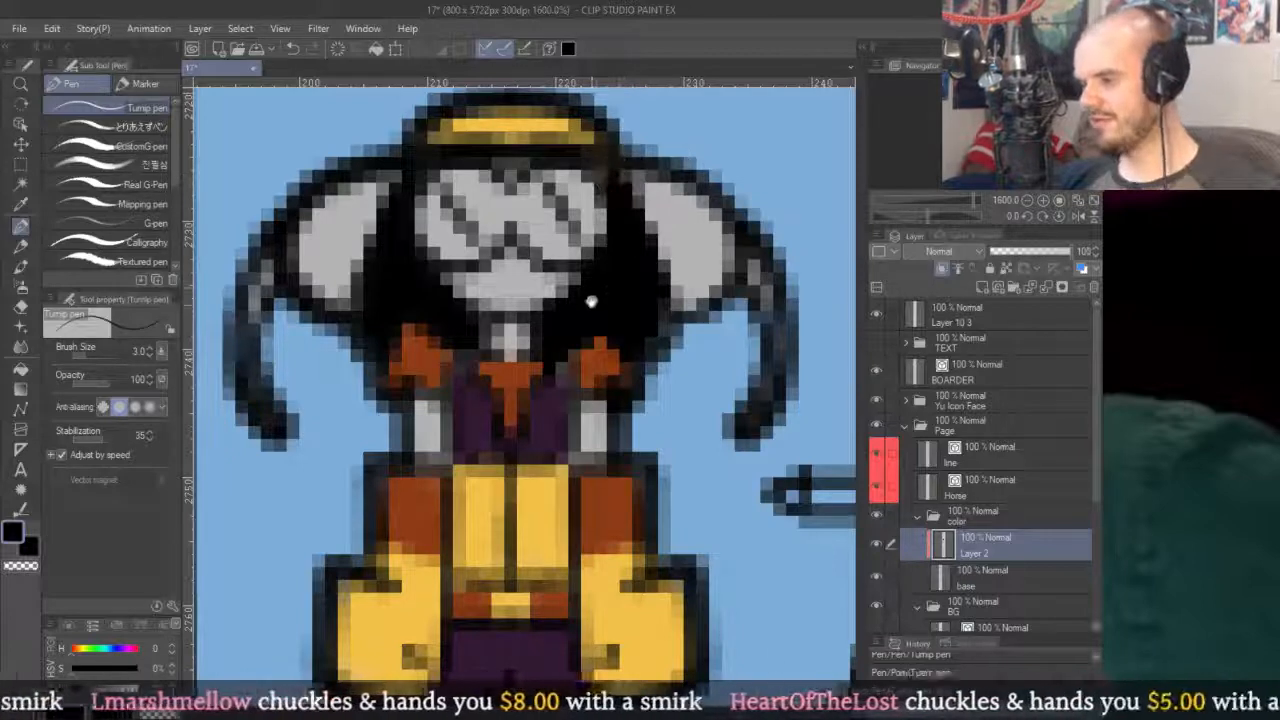
{"action": "left_click_drag", "start_coordinate": [590, 315], "coordinate": [660, 325]}
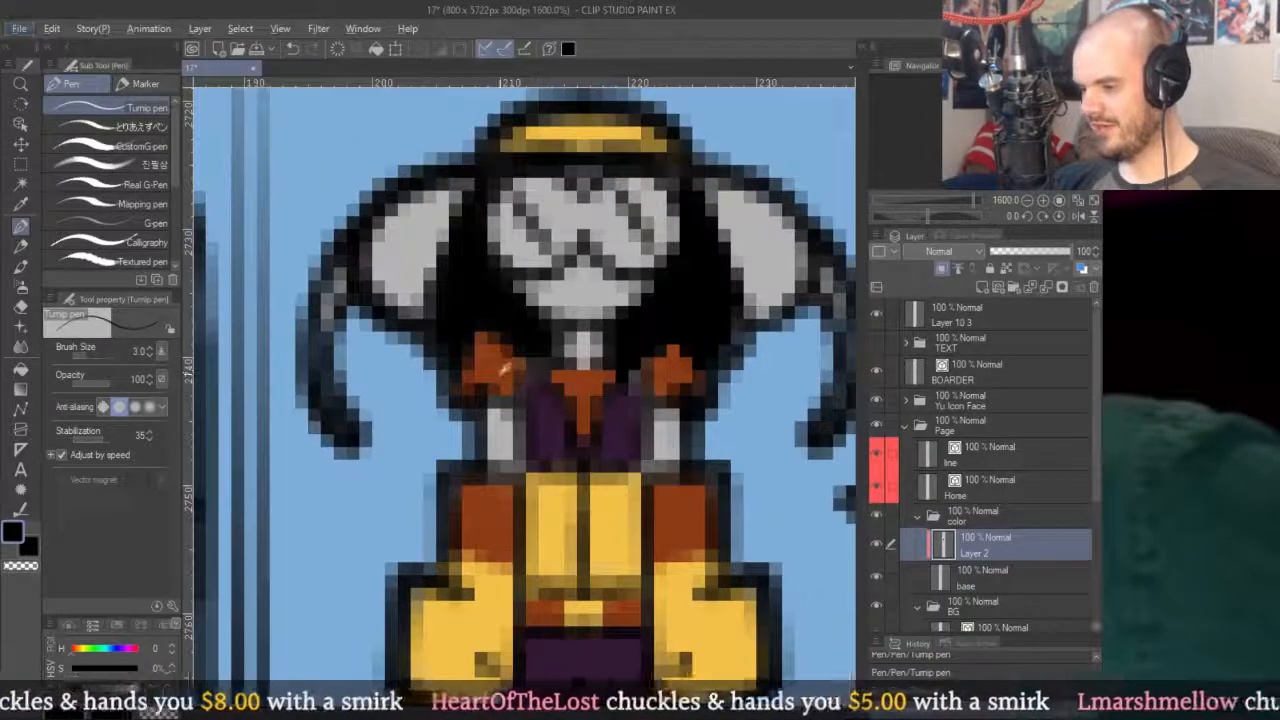
Tidy the edges where the small figure's collar, vest and hair meet with sampled brown, dark purple and black.
{"action": "left_click", "coordinate": [502, 359], "text": "alt"}
{"action": "left_click", "coordinate": [545, 410], "text": "alt"}
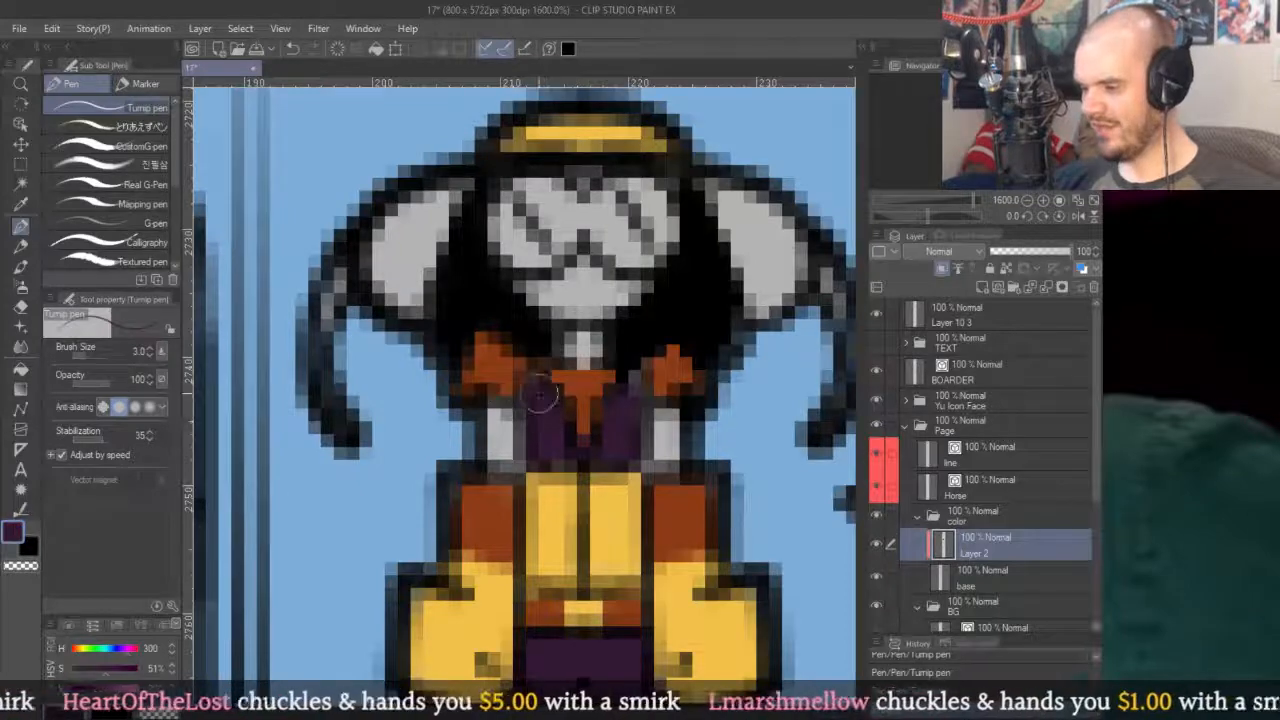
{"action": "left_click", "coordinate": [665, 340], "text": "alt"}
{"action": "scroll", "coordinate": [695, 288], "scroll_direction": "down", "scroll_amount": 5}
{"action": "left_click_drag", "start_coordinate": [696, 292], "coordinate": [640, 314]}
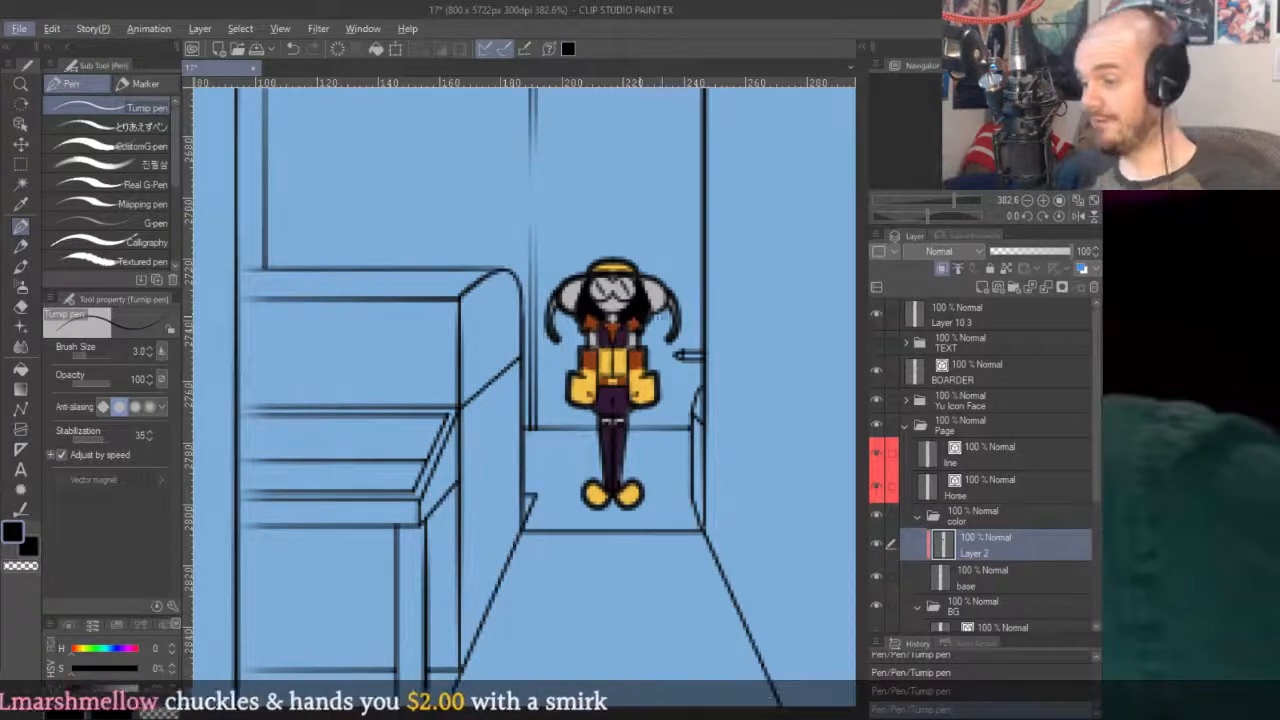
Paint sampled brown onto both curled tips hanging from the sides of the small figure's hat.
{"action": "scroll", "coordinate": [603, 306], "scroll_direction": "up", "scroll_amount": 5}
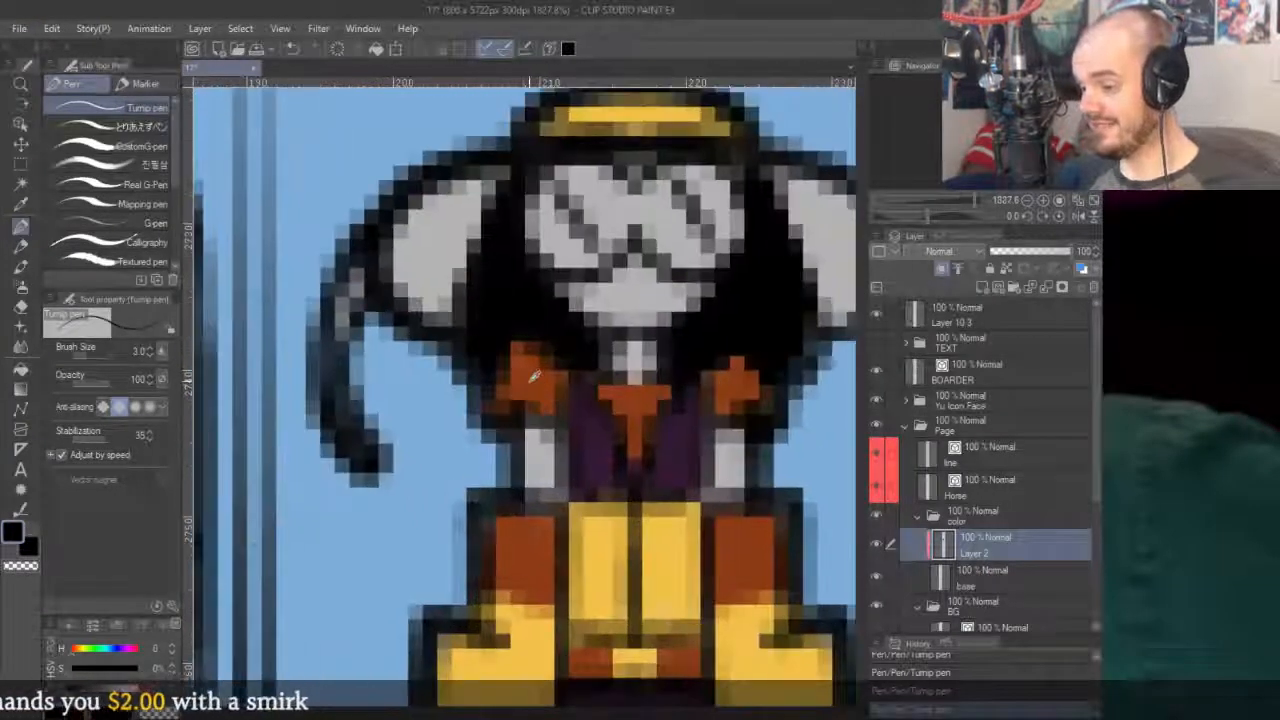
{"action": "left_click", "coordinate": [535, 376], "text": "alt"}
{"action": "left_click_drag", "start_coordinate": [353, 268], "coordinate": [475, 328]}
{"action": "mouse_move", "coordinate": [720, 443]}
{"action": "left_mouse_down"}
{"action": "mouse_move", "coordinate": [484, 436]}
{"action": "mouse_move", "coordinate": [399, 394]}
{"action": "left_mouse_up"}
{"action": "mouse_move", "coordinate": [706, 278]}
{"action": "left_mouse_down"}
{"action": "mouse_move", "coordinate": [730, 376]}
{"action": "mouse_move", "coordinate": [705, 460]}
{"action": "left_mouse_up"}
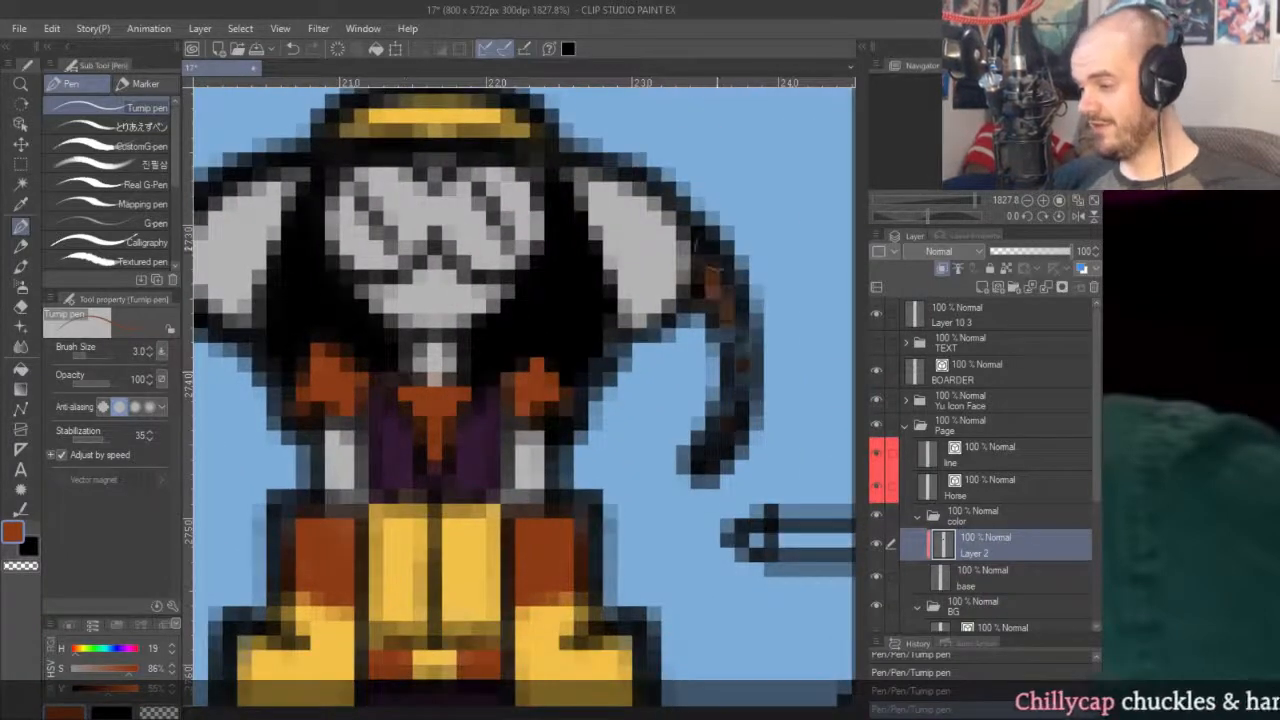
{"action": "key", "text": "h"}
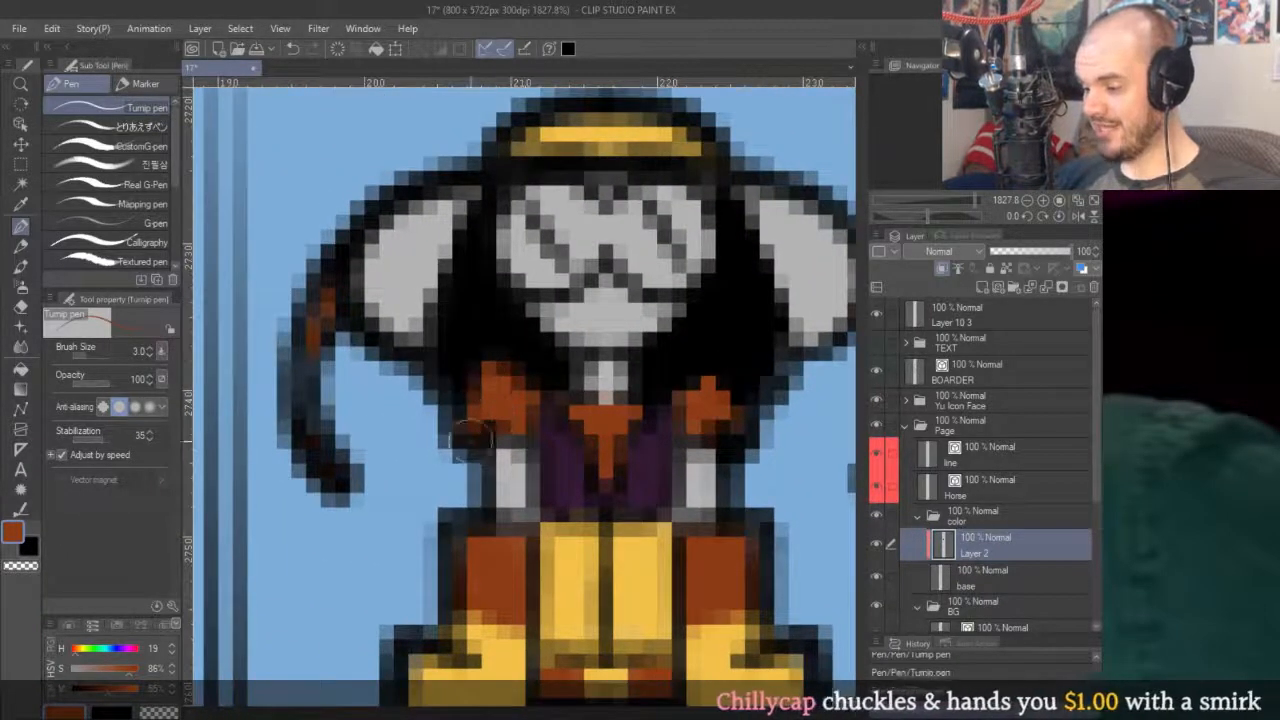
Paint the grey side flaps of the small figure's hat with dark purple sampled from the vest.
{"action": "scroll", "coordinate": [792, 342], "scroll_direction": "down", "scroll_amount": 3}
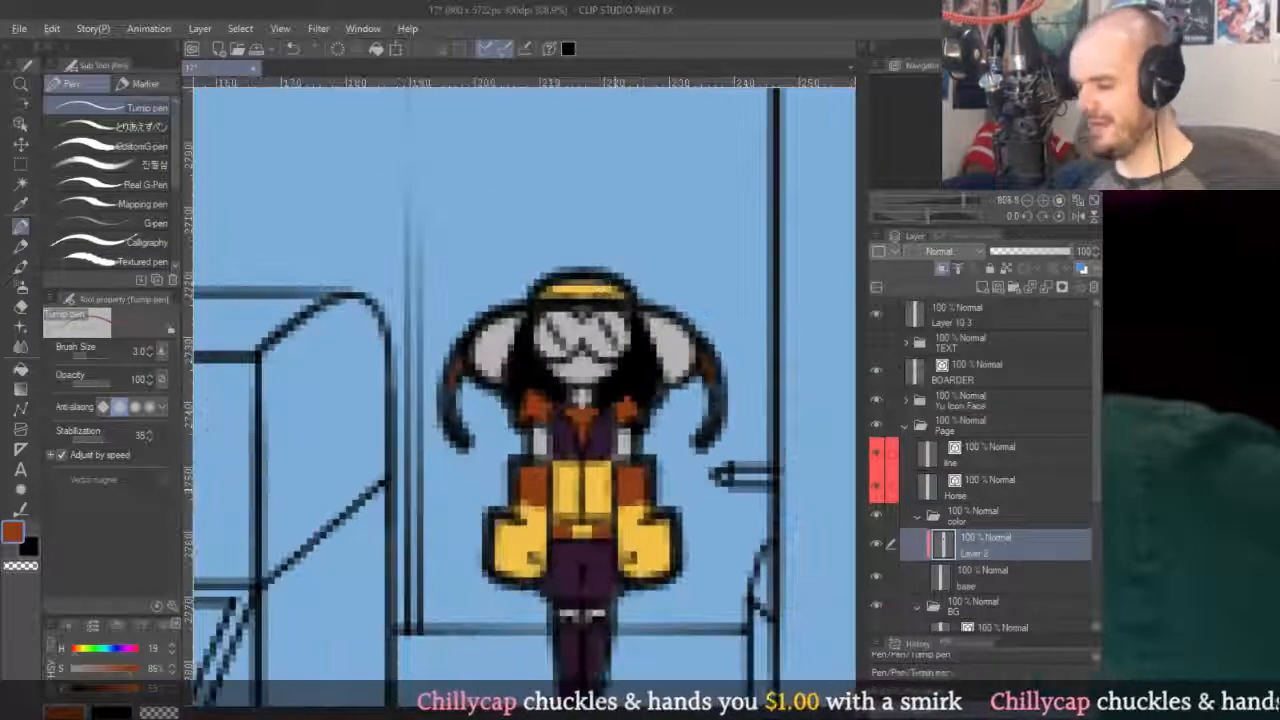
{"action": "left_click", "coordinate": [592, 444], "text": "alt"}
{"action": "scroll", "coordinate": [680, 325], "scroll_direction": "up", "scroll_amount": 3}
{"action": "mouse_move", "coordinate": [641, 326]}
{"action": "left_mouse_down"}
{"action": "mouse_move", "coordinate": [682, 475]}
{"action": "mouse_move", "coordinate": [642, 380]}
{"action": "mouse_move", "coordinate": [657, 339]}
{"action": "mouse_move", "coordinate": [677, 372]}
{"action": "mouse_move", "coordinate": [639, 409]}
{"action": "left_mouse_up"}
{"action": "left_click", "coordinate": [607, 423], "text": "alt"}
{"action": "left_click", "coordinate": [648, 348], "text": "alt"}
{"action": "mouse_move", "coordinate": [310, 370]}
{"action": "left_mouse_down"}
{"action": "mouse_move", "coordinate": [560, 370]}
{"action": "mouse_move", "coordinate": [550, 420]}
{"action": "left_mouse_up"}
{"action": "mouse_move", "coordinate": [590, 320]}
{"action": "left_mouse_down"}
{"action": "mouse_move", "coordinate": [545, 420]}
{"action": "mouse_move", "coordinate": [525, 360]}
{"action": "mouse_move", "coordinate": [508, 370]}
{"action": "left_mouse_up"}
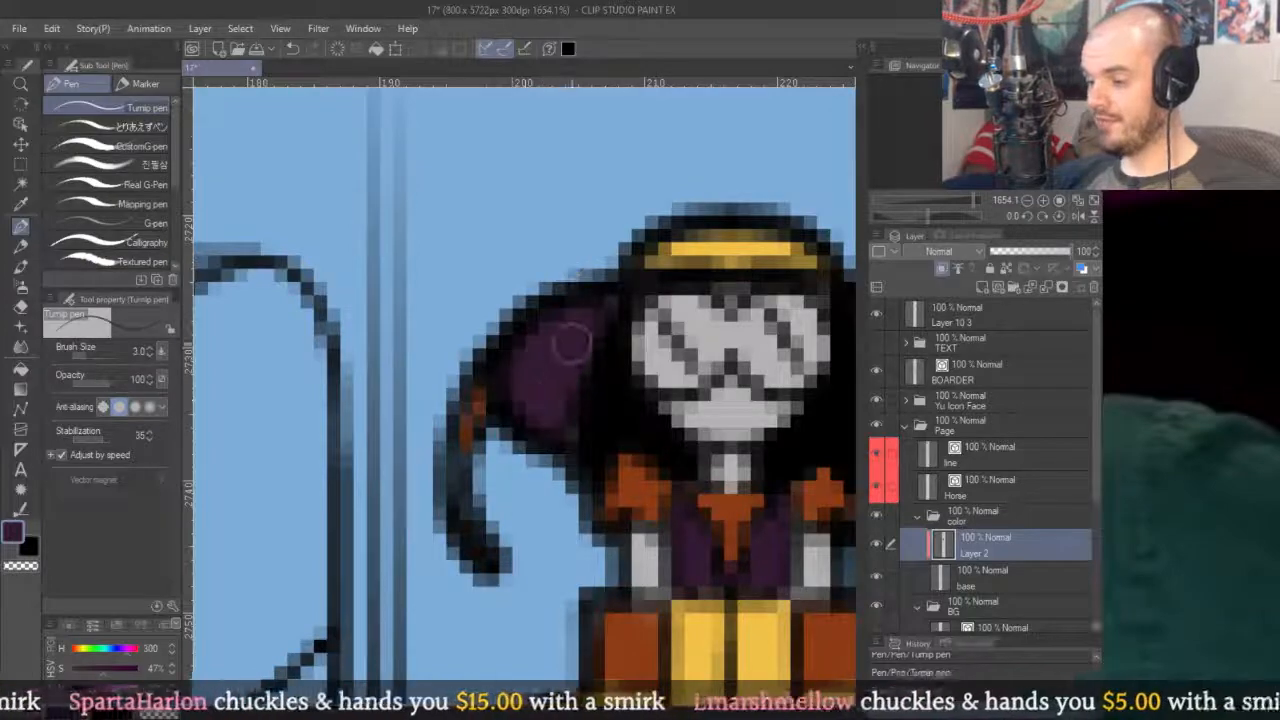
Clean up the borders between the hat flaps and the hair with sampled black and dark purple.
{"action": "left_click", "coordinate": [619, 386], "text": "alt"}
{"action": "left_click_drag", "start_coordinate": [614, 294], "coordinate": [598, 302]}
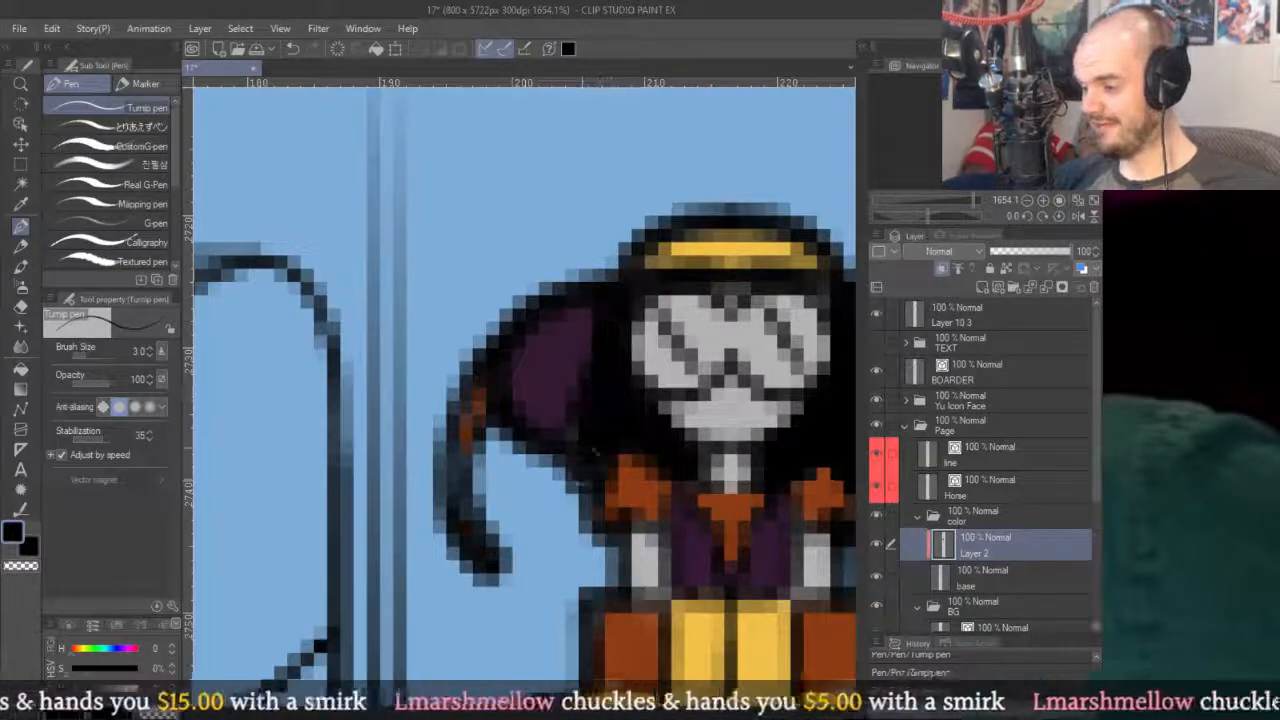
{"action": "left_click", "coordinate": [543, 366], "text": "alt"}
{"action": "scroll", "coordinate": [507, 259], "scroll_direction": "down", "scroll_amount": 8}
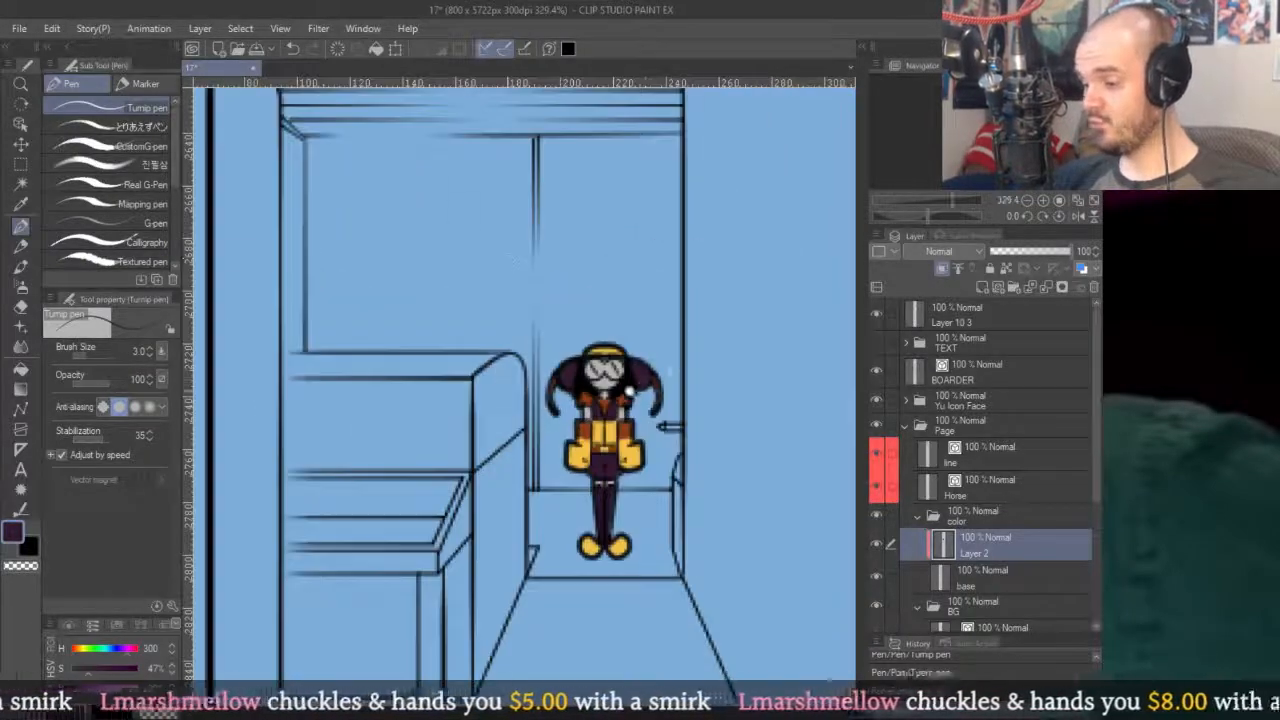
{"action": "scroll", "coordinate": [629, 392], "scroll_direction": "up", "scroll_amount": 6}
{"action": "left_click", "coordinate": [632, 392], "text": "alt"}
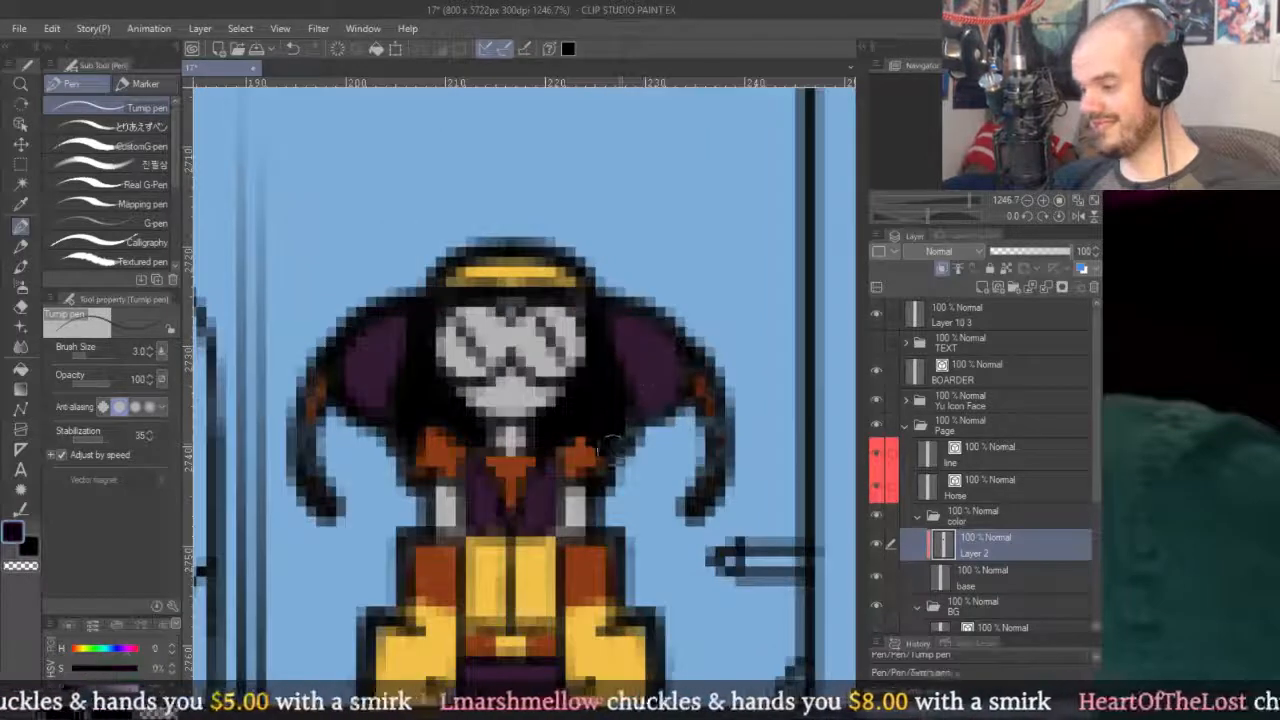
Pick up the pale skin tone from reference document 13 and paint the small figure's first bare upper arm.
{"action": "scroll", "coordinate": [608, 352], "scroll_direction": "down", "scroll_amount": 2}
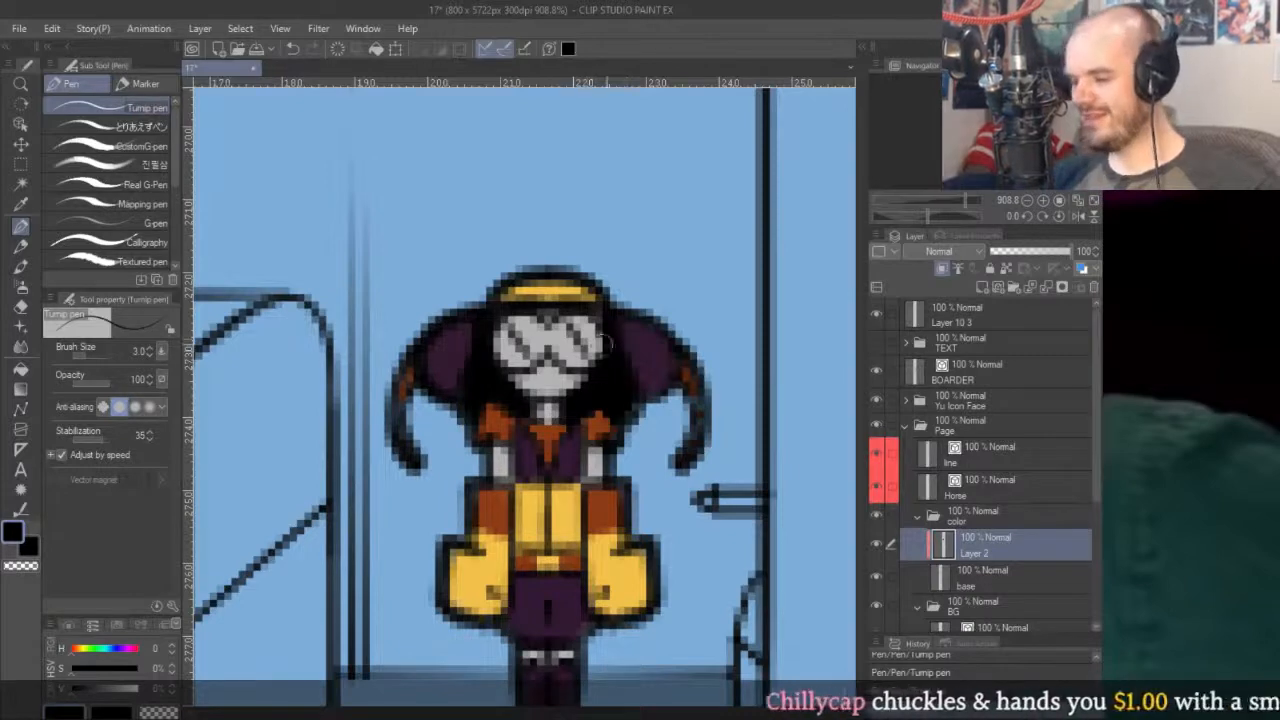
{"action": "scroll", "coordinate": [638, 403], "scroll_direction": "down", "scroll_amount": 4}
{"action": "scroll", "coordinate": [665, 370], "scroll_direction": "up", "scroll_amount": 4}
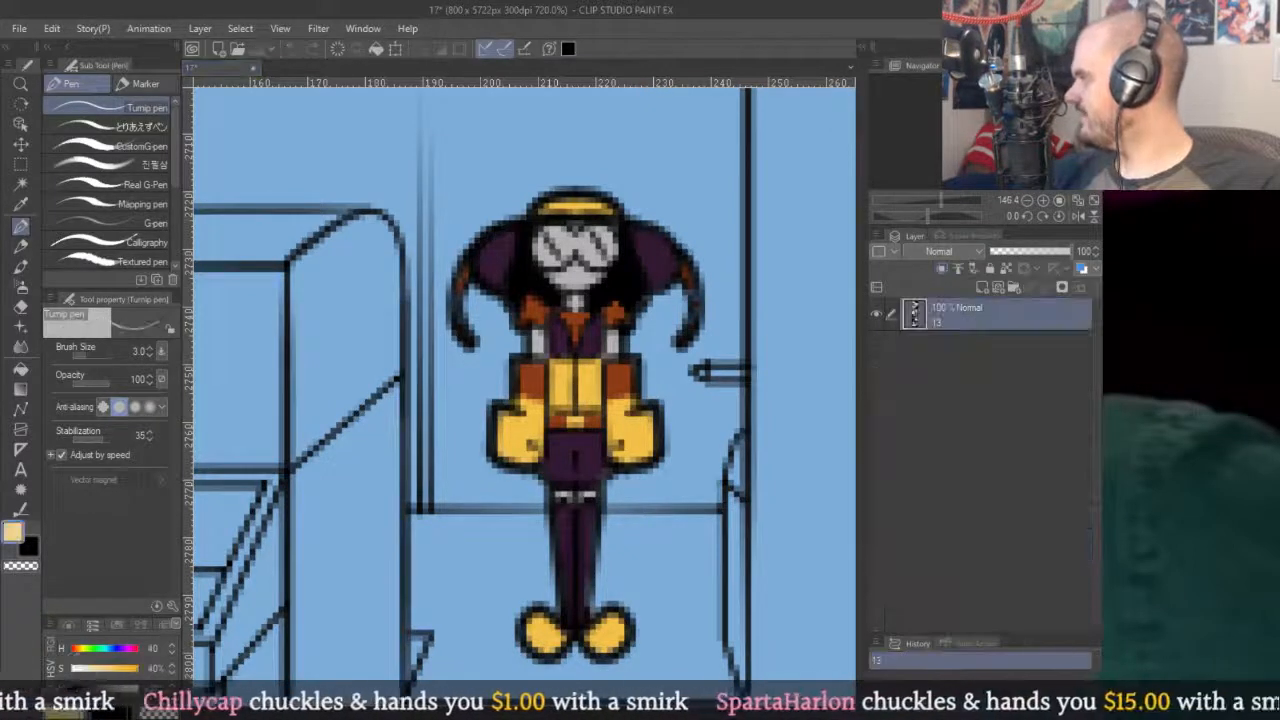
{"action": "scroll", "coordinate": [560, 370], "scroll_direction": "up", "scroll_amount": 5}
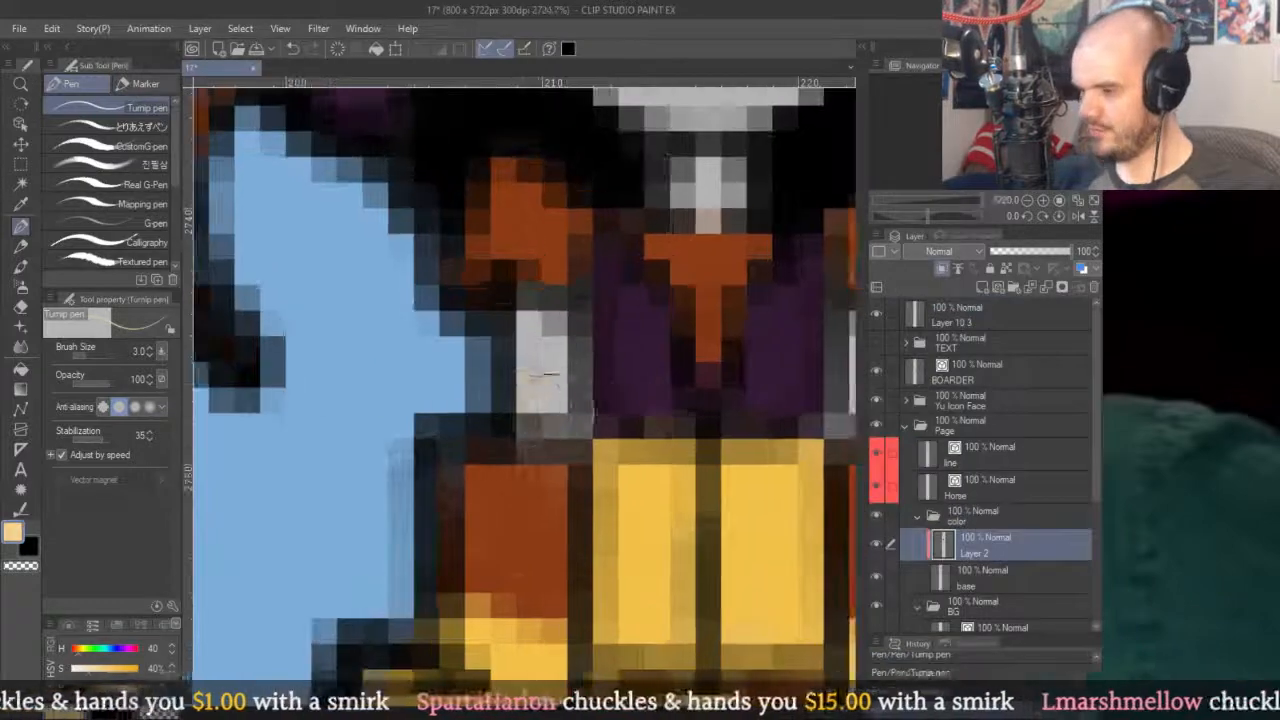
{"action": "scroll", "coordinate": [600, 385], "scroll_direction": "down", "scroll_amount": 5}
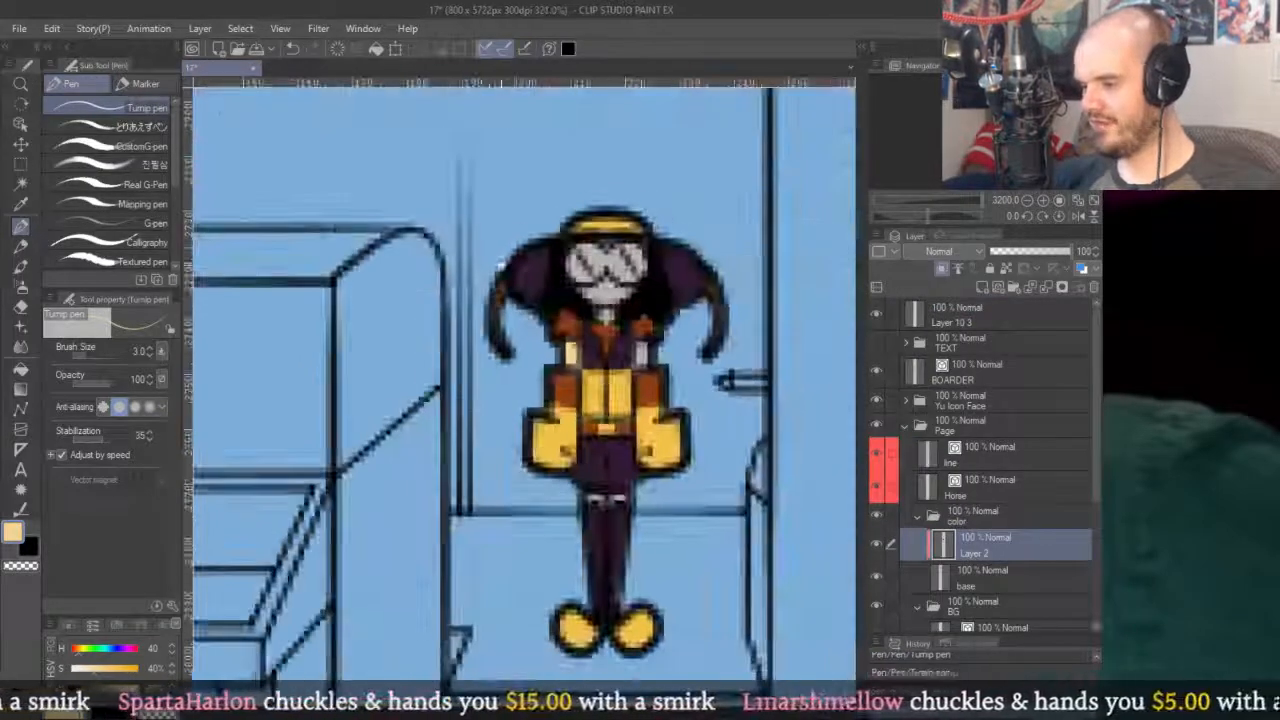
Paint the small figure's other bare upper arm with the sampled skin tone and retouch the adjoining edges.
{"action": "scroll", "coordinate": [655, 377], "scroll_direction": "up", "scroll_amount": 5}
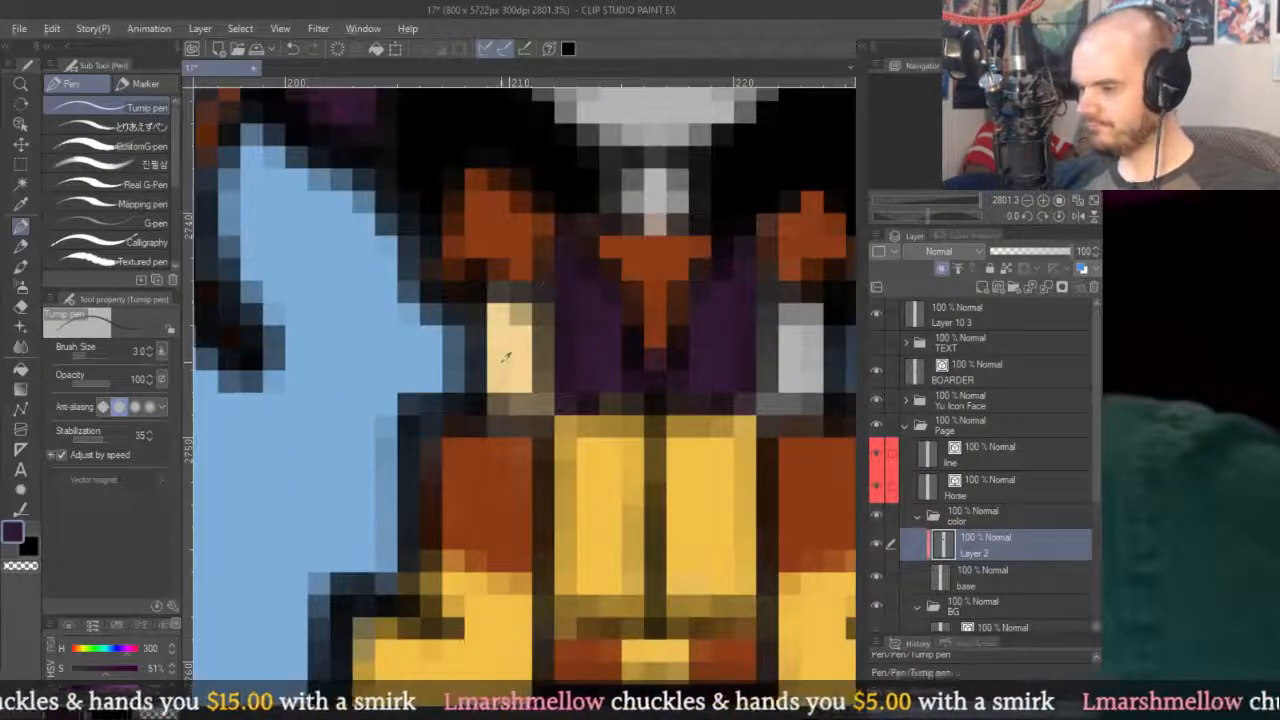
{"action": "left_click", "coordinate": [503, 335], "text": "alt"}
{"action": "scroll", "coordinate": [503, 335], "scroll_direction": "down", "scroll_amount": 5}
{"action": "scroll", "coordinate": [620, 330], "scroll_direction": "up", "scroll_amount": 5}
{"action": "left_click_drag", "start_coordinate": [620, 340], "coordinate": [652, 300]}
{"action": "left_click", "coordinate": [566, 300], "text": "alt"}
{"action": "mouse_move", "coordinate": [612, 355]}
{"action": "left_mouse_down"}
{"action": "mouse_move", "coordinate": [612, 265]}
{"action": "mouse_move", "coordinate": [600, 265]}
{"action": "left_mouse_up"}
{"action": "left_click", "coordinate": [638, 303], "text": "alt"}
Paint the bare strip between the small figure's shorts and stockings in the pale skin tone.
{"action": "scroll", "coordinate": [620, 330], "scroll_direction": "down", "scroll_amount": 5}
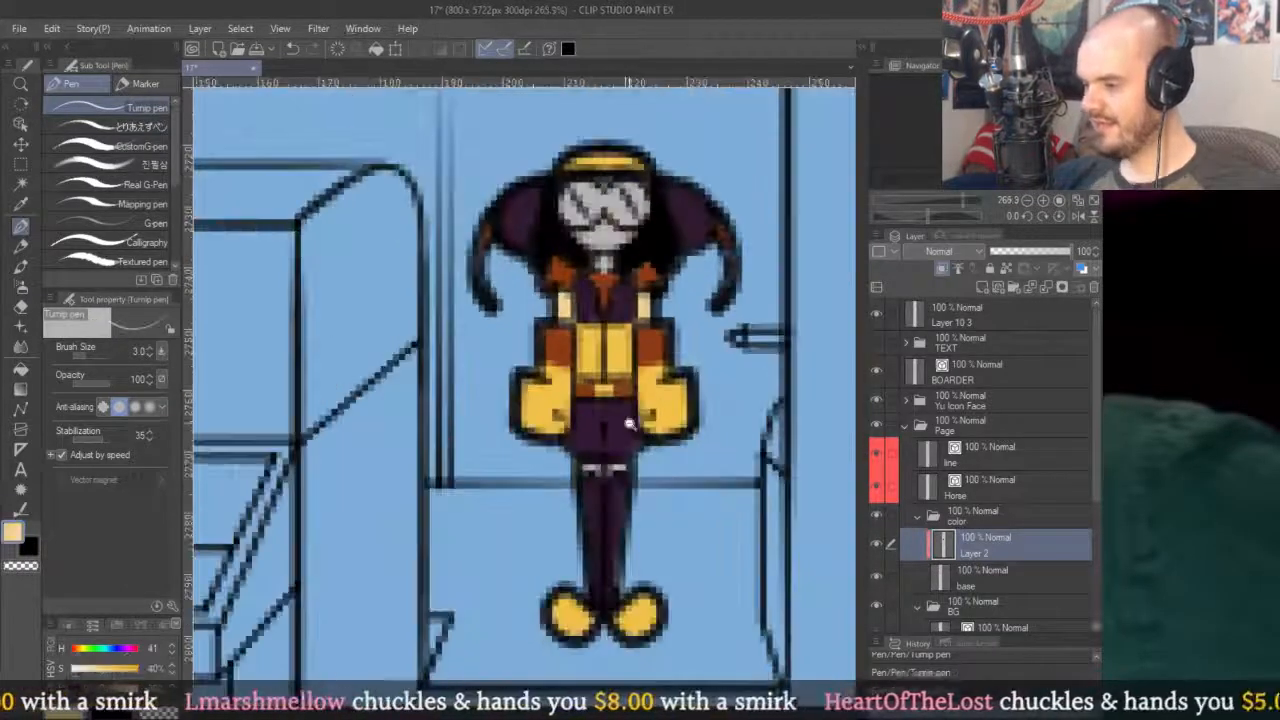
{"action": "scroll", "coordinate": [630, 430], "scroll_direction": "up", "scroll_amount": 4}
{"action": "left_click_drag", "start_coordinate": [550, 425], "coordinate": [710, 426]}
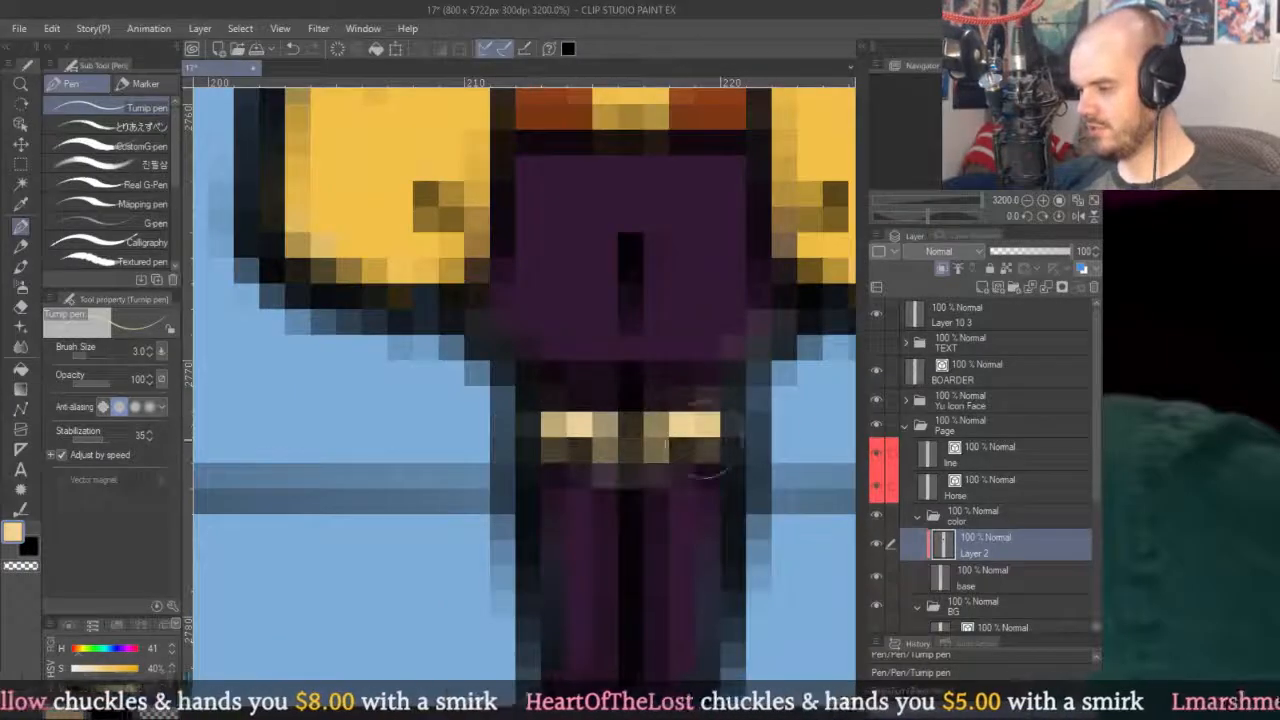
{"action": "left_click", "coordinate": [548, 445], "text": "alt"}
{"action": "left_click", "coordinate": [552, 425]}
{"action": "left_click", "coordinate": [560, 428], "text": "alt"}
Fill the small figure's lower face and neck with the pale skin tone.
{"action": "scroll", "coordinate": [729, 371], "scroll_direction": "down", "scroll_amount": 5}
{"action": "scroll", "coordinate": [690, 390], "scroll_direction": "up", "scroll_amount": 4}
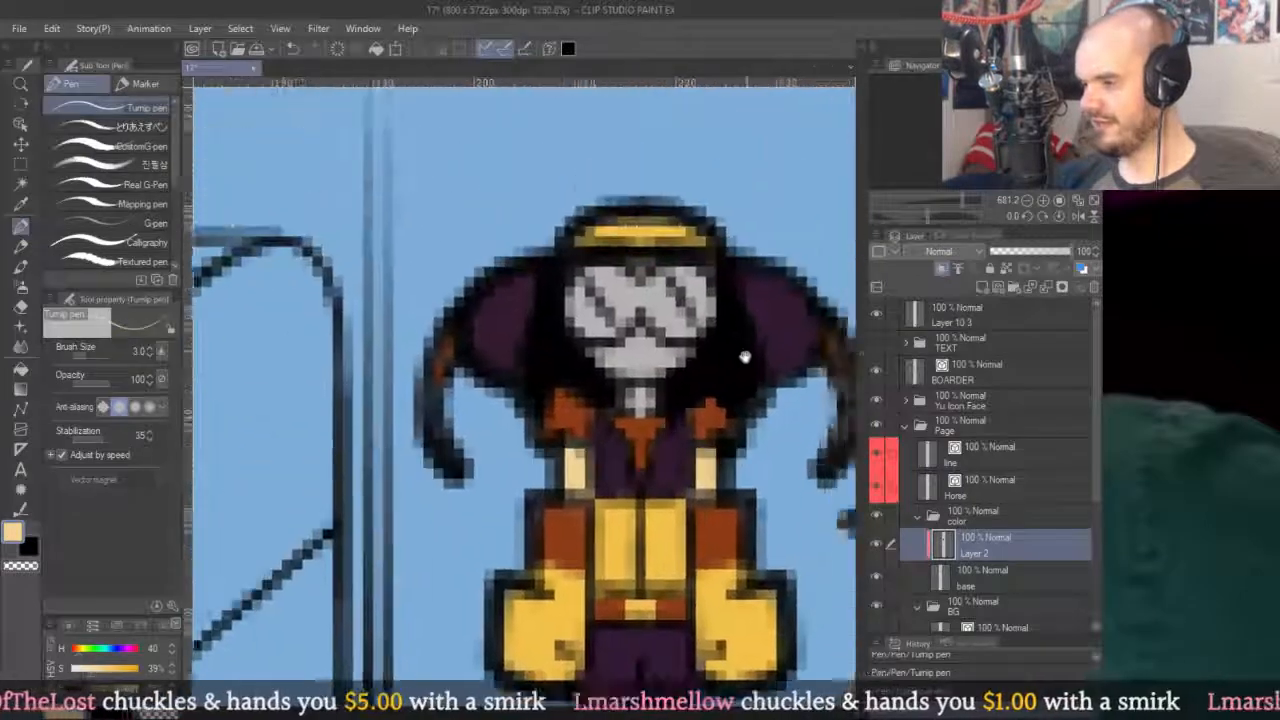
{"action": "key", "text": "g"}
{"action": "left_click", "coordinate": [616, 452]}
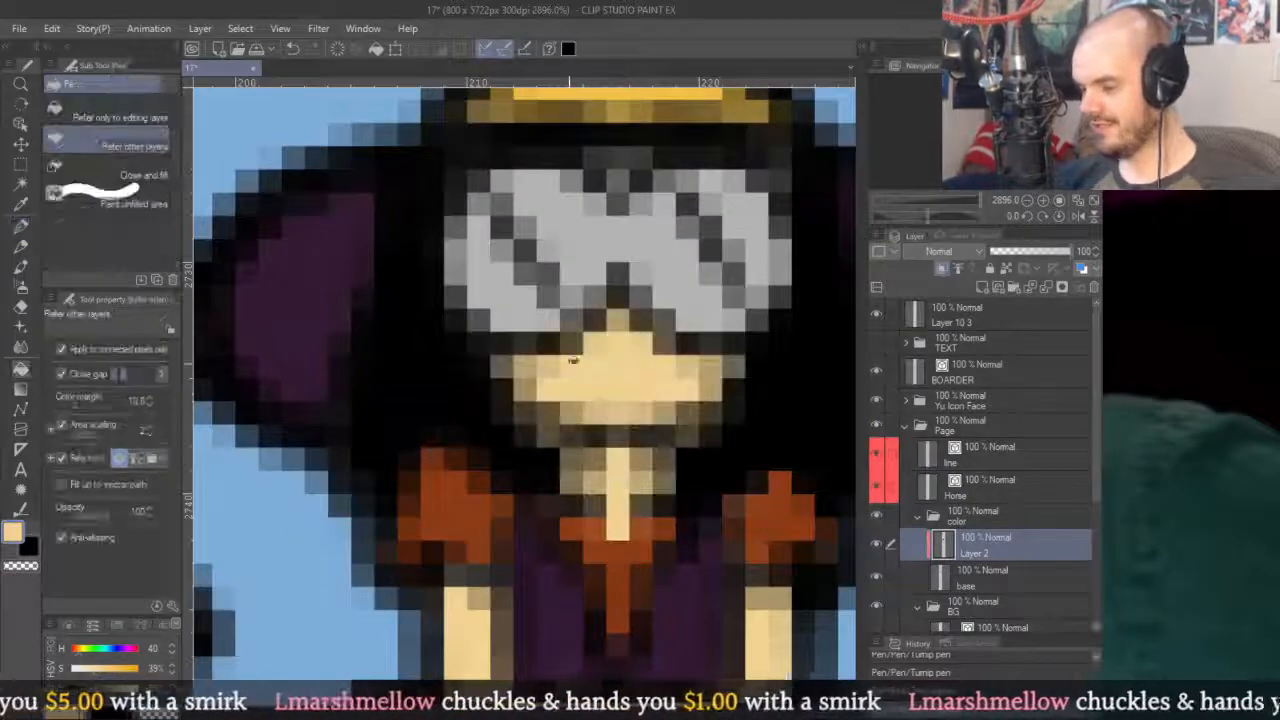
Brush sampled black along the hair edges around the small figure's neck, chin and goggles.
{"action": "key", "text": "p"}
{"action": "left_click", "coordinate": [537, 457], "text": "alt"}
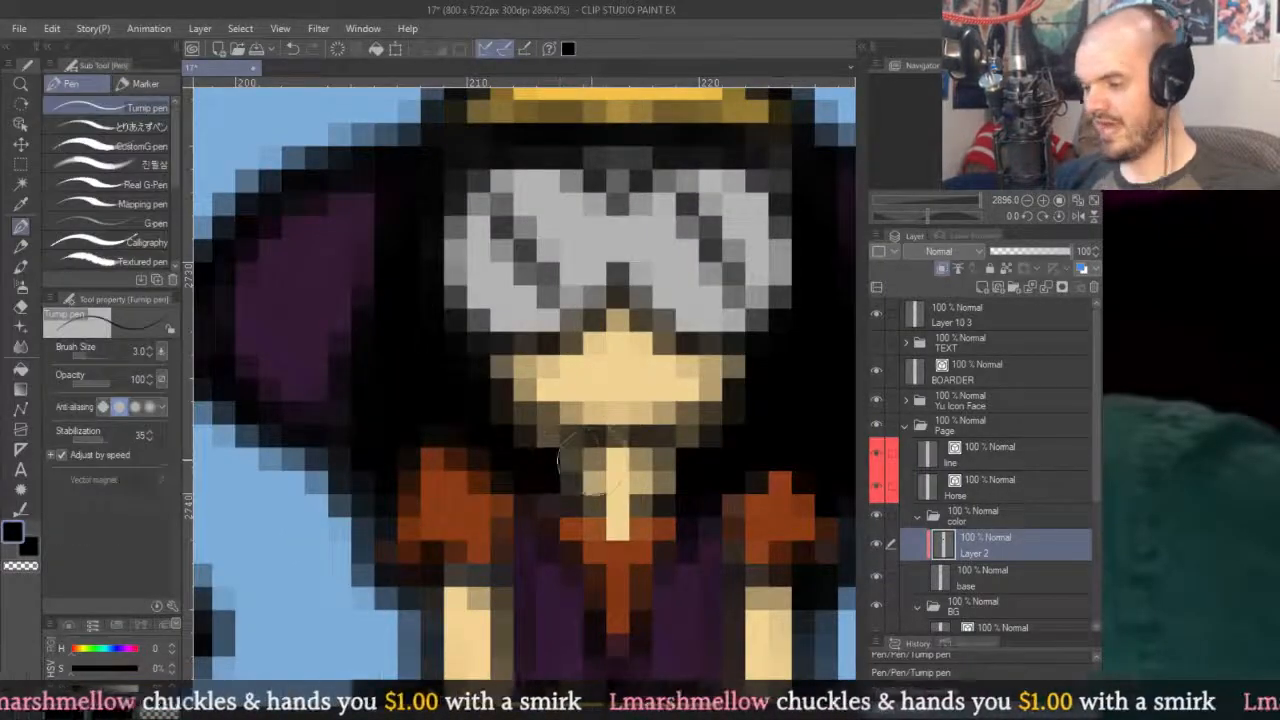
{"action": "left_click_drag", "start_coordinate": [543, 457], "coordinate": [488, 367]}
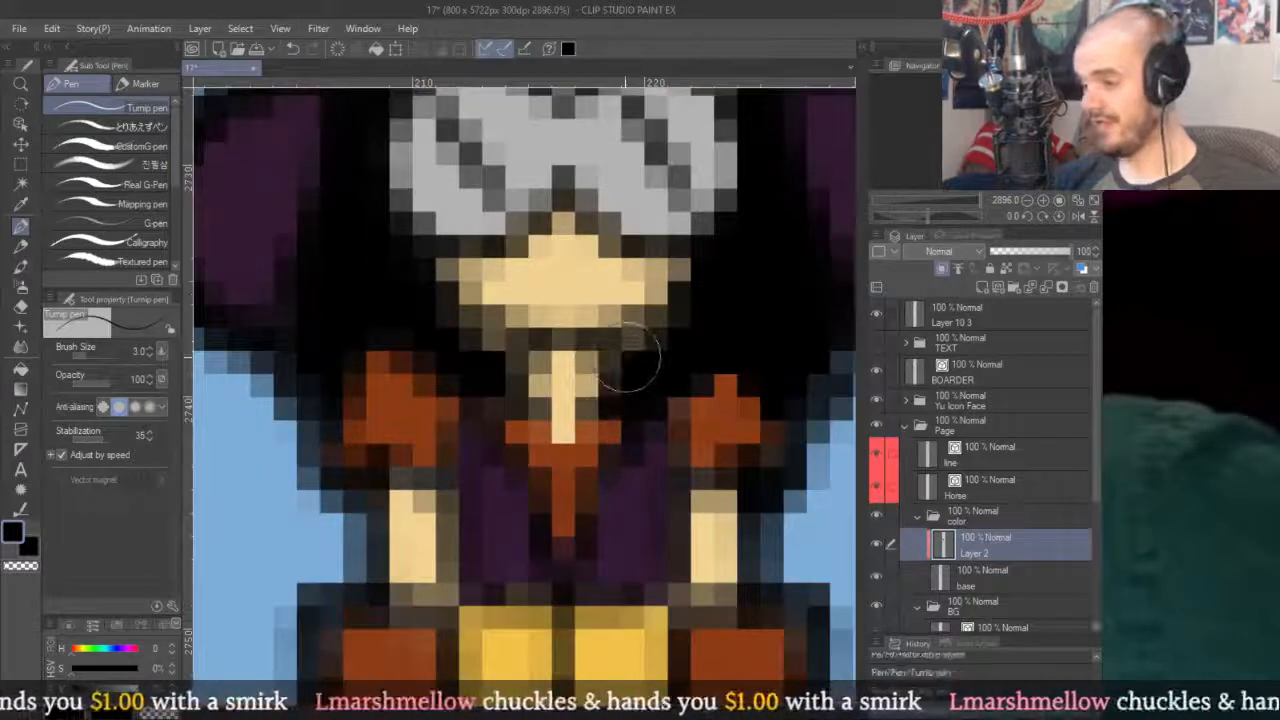
{"action": "left_click_drag", "start_coordinate": [640, 300], "coordinate": [745, 360]}
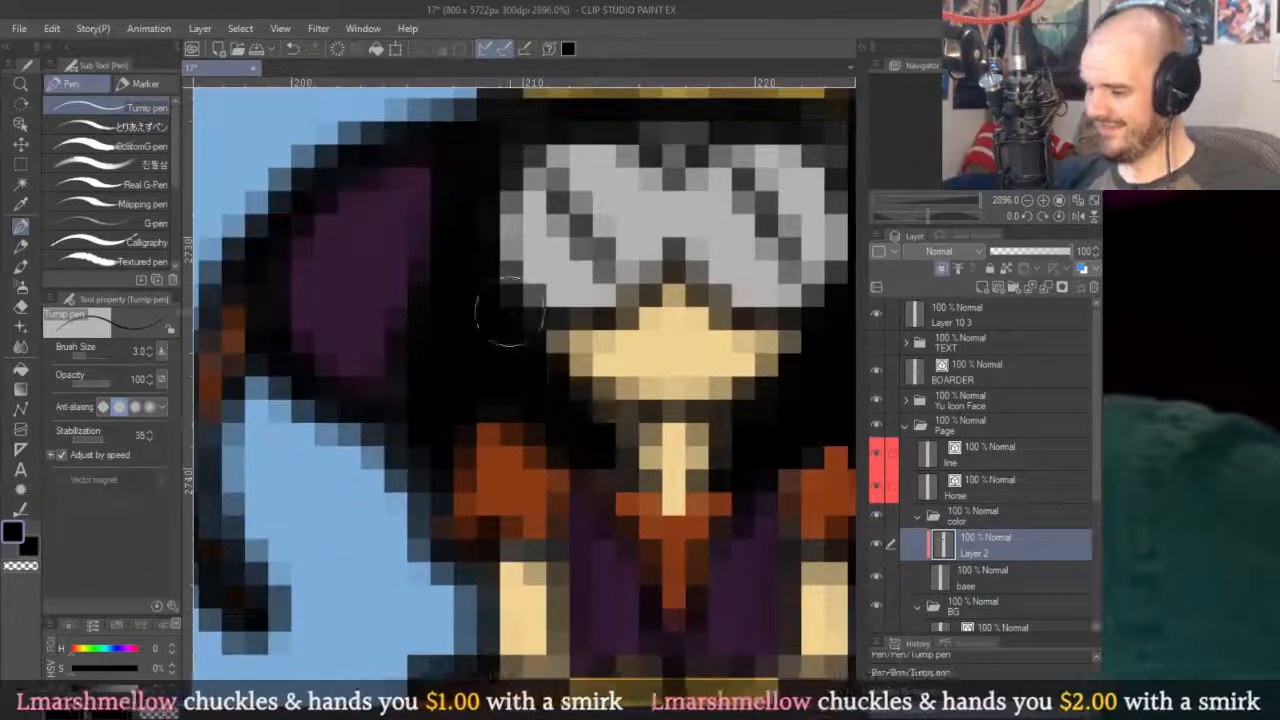
Sample the pale skin tone and dab it onto the small figure's forehead, just above the bridge of the goggles.
{"action": "left_click", "coordinate": [658, 334], "text": "alt"}
{"action": "scroll", "coordinate": [666, 214], "scroll_direction": "down", "scroll_amount": 10}
{"action": "scroll", "coordinate": [777, 349], "scroll_direction": "up", "scroll_amount": 9}
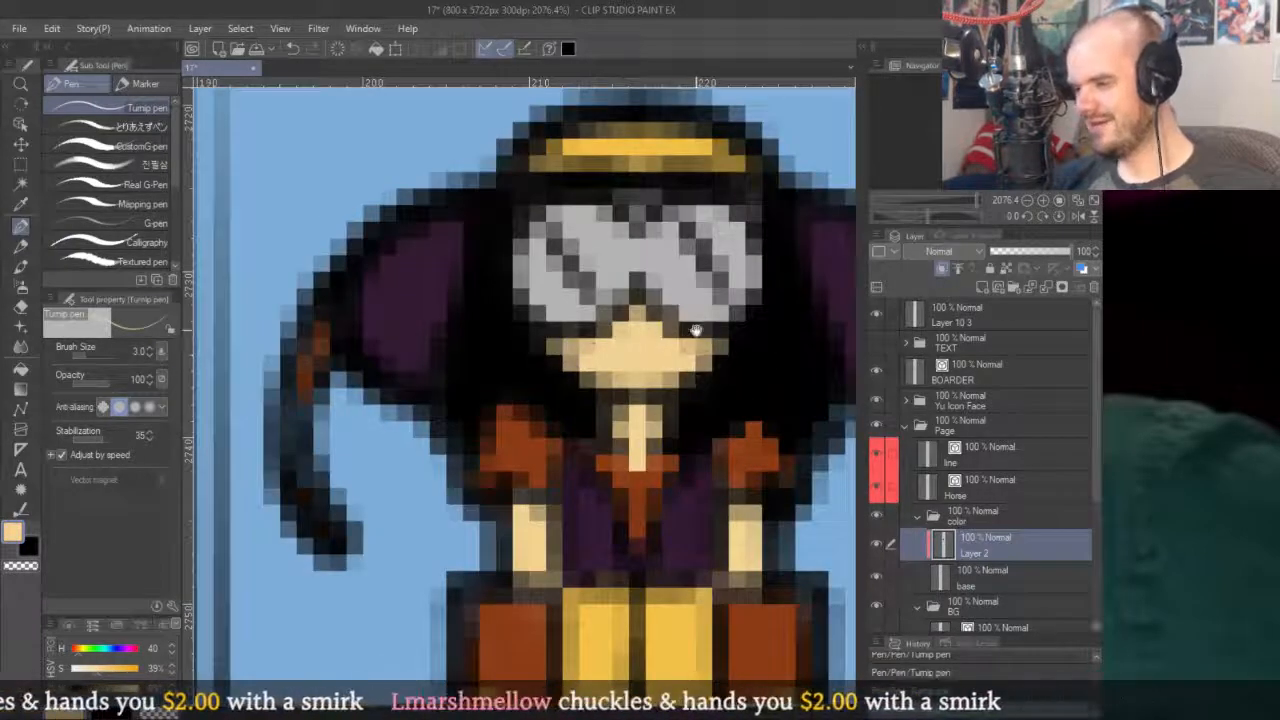
{"action": "left_click", "coordinate": [638, 196]}
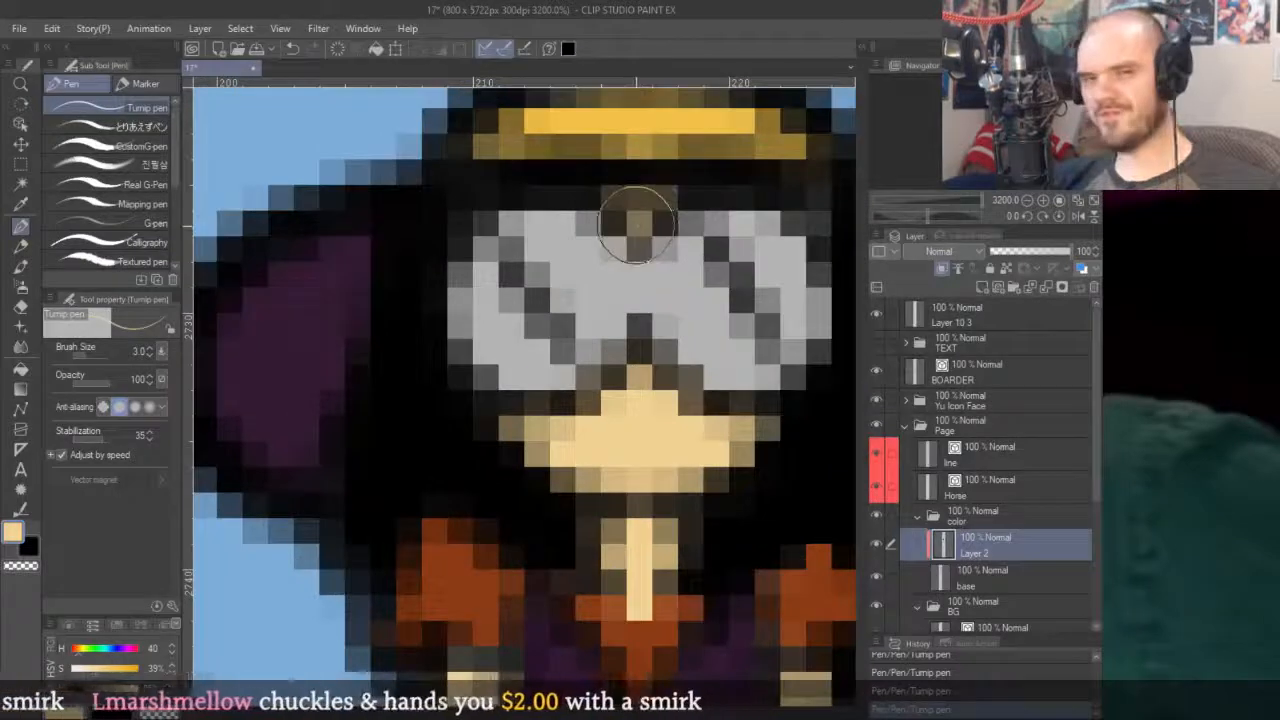
{"action": "left_click", "coordinate": [637, 226]}
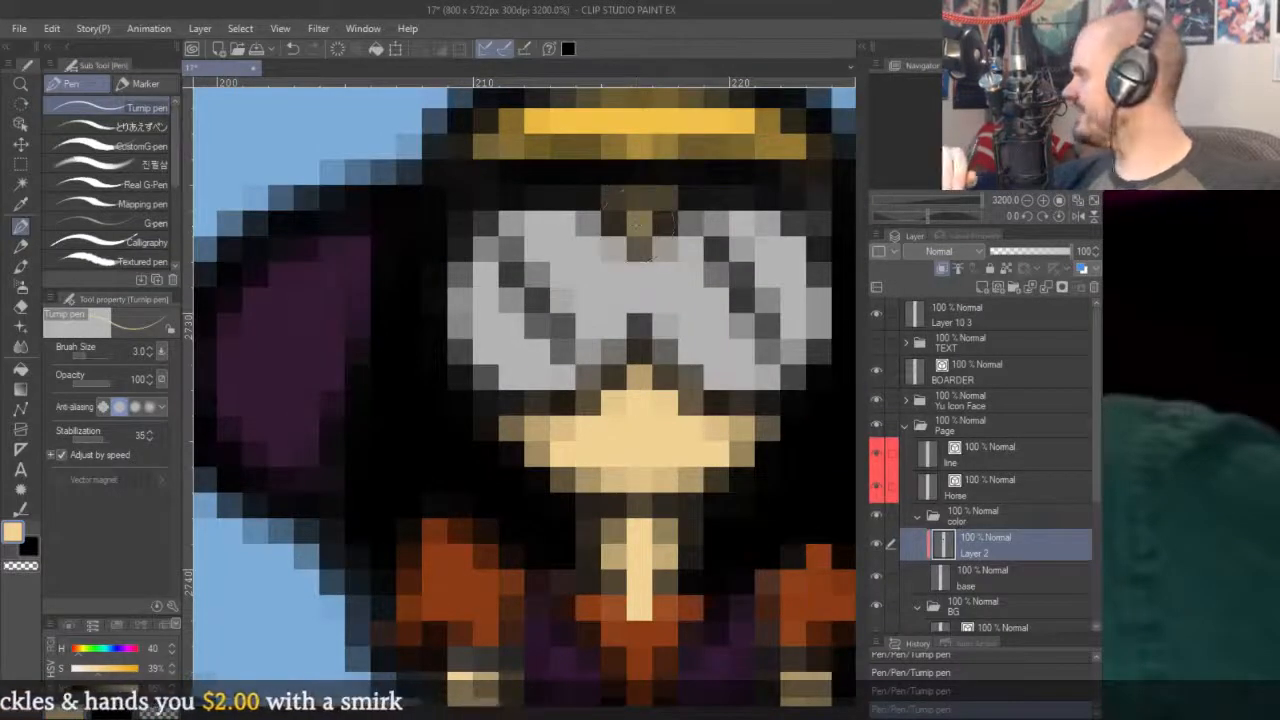
Take the pale cream colour from reference document 13 and fill the small figure's goggle lenses with it.
{"action": "key", "text": "ctrl+Tab"}
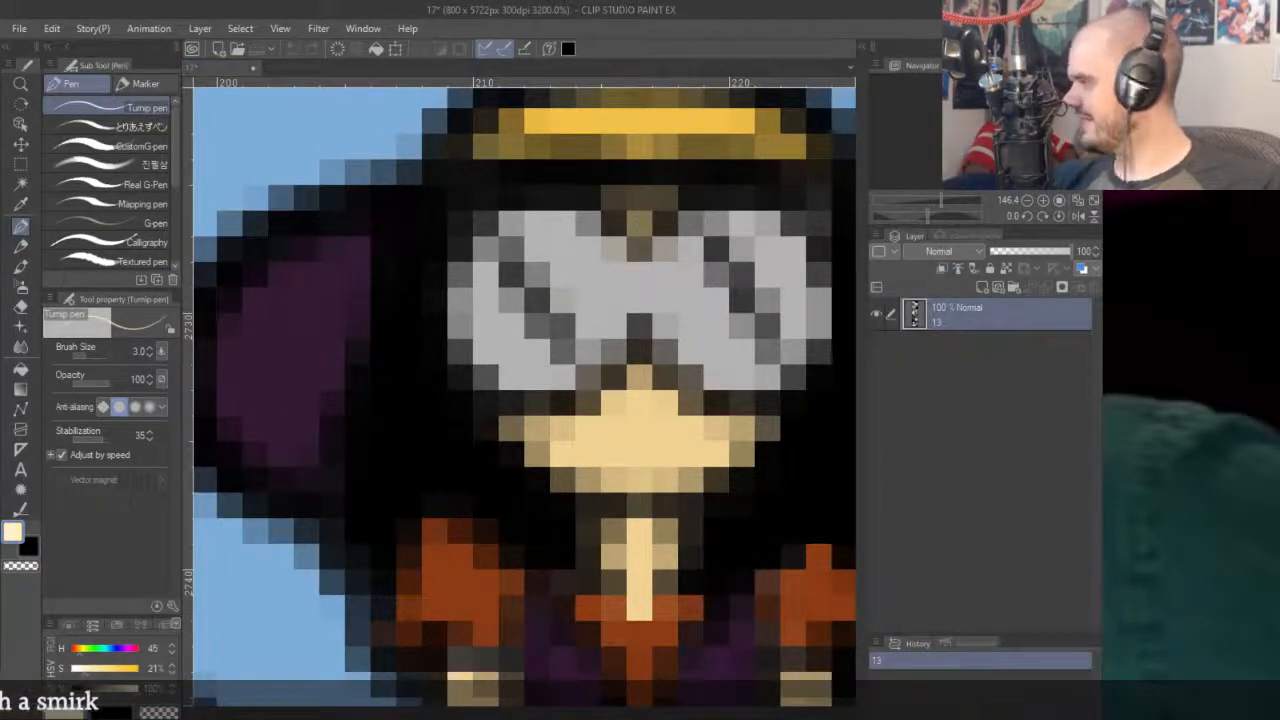
{"action": "key", "text": "ctrl+Tab"}
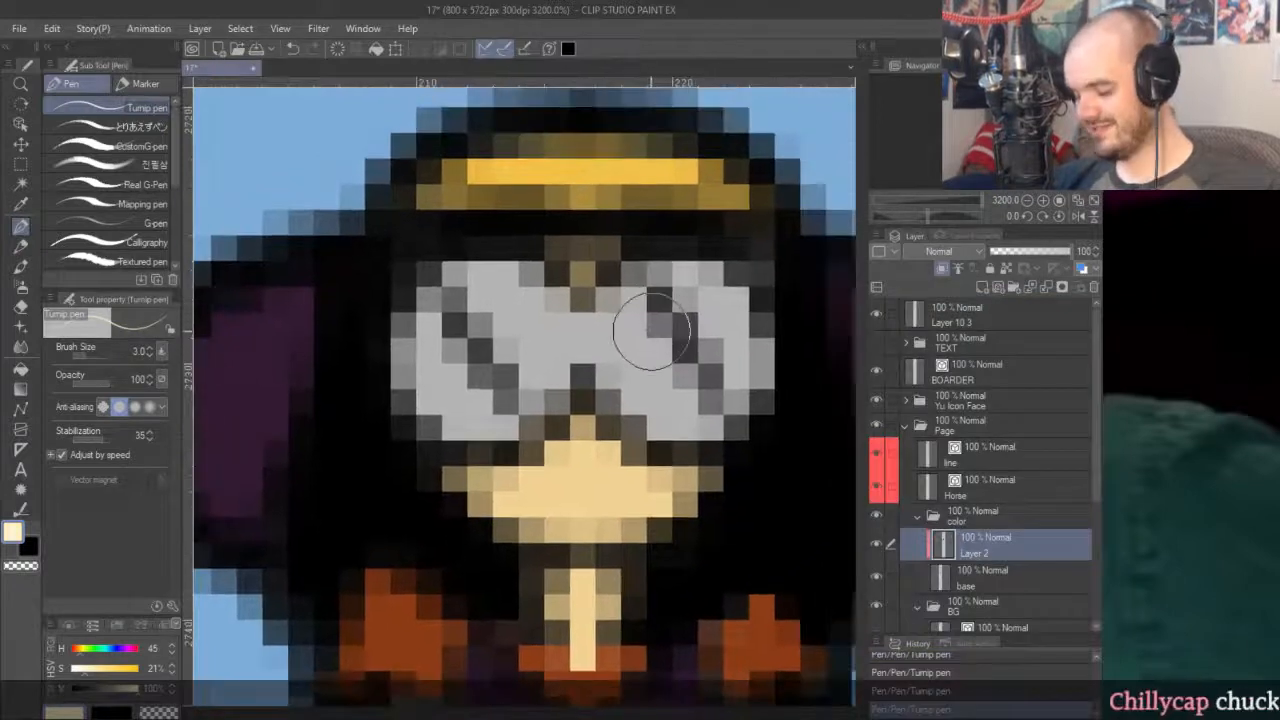
{"action": "key", "text": "g"}
{"action": "left_click", "coordinate": [648, 338]}
{"action": "left_click", "coordinate": [705, 330]}
{"action": "left_click", "coordinate": [474, 368]}
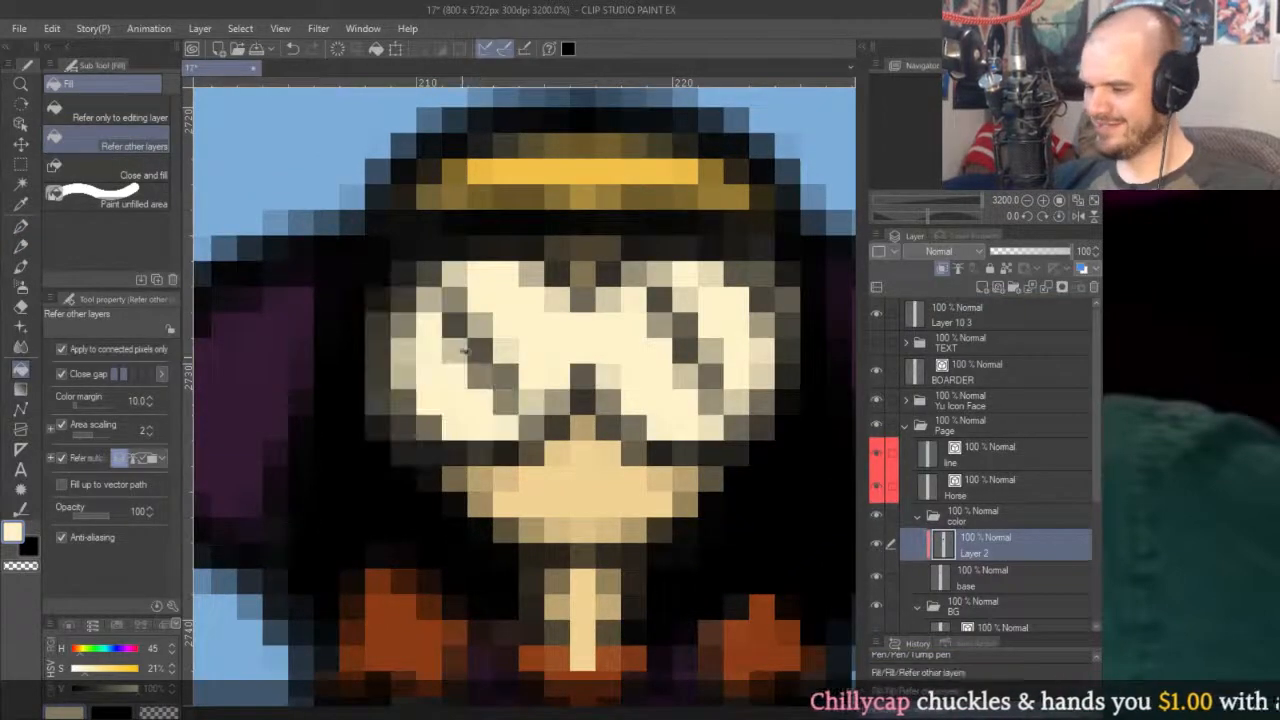
Brush sampled black over the hair and outline around the rims of the small figure's goggles.
{"action": "key", "text": "p"}
{"action": "left_click_drag", "start_coordinate": [472, 348], "coordinate": [548, 362]}
{"action": "left_click", "coordinate": [500, 514], "text": "alt"}
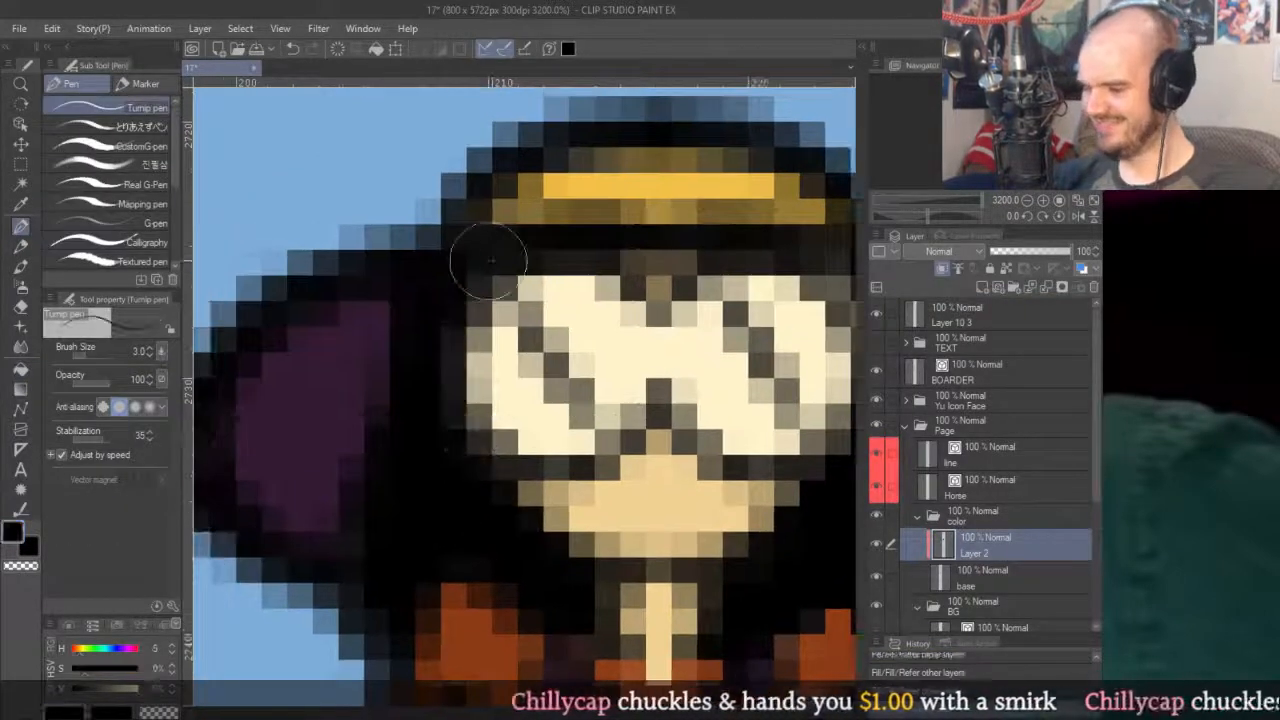
{"action": "left_click_drag", "start_coordinate": [461, 459], "coordinate": [449, 437]}
{"action": "left_click_drag", "start_coordinate": [640, 420], "coordinate": [480, 330]}
{"action": "left_click_drag", "start_coordinate": [656, 398], "coordinate": [704, 315]}
{"action": "left_click_drag", "start_coordinate": [694, 243], "coordinate": [729, 314]}
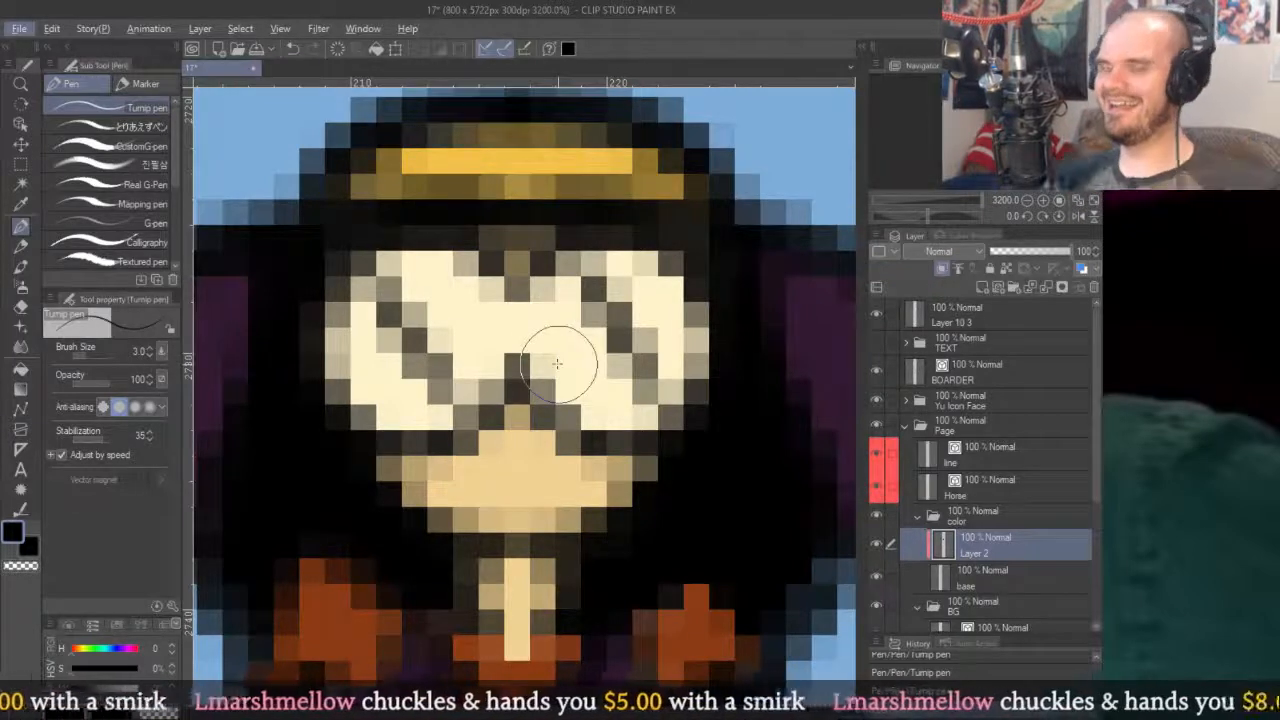
Retouch the small figure's orange-brown cuffs above both yellow gloves using the brown sampled from them.
{"action": "scroll", "coordinate": [557, 363], "scroll_direction": "down", "scroll_amount": 6}
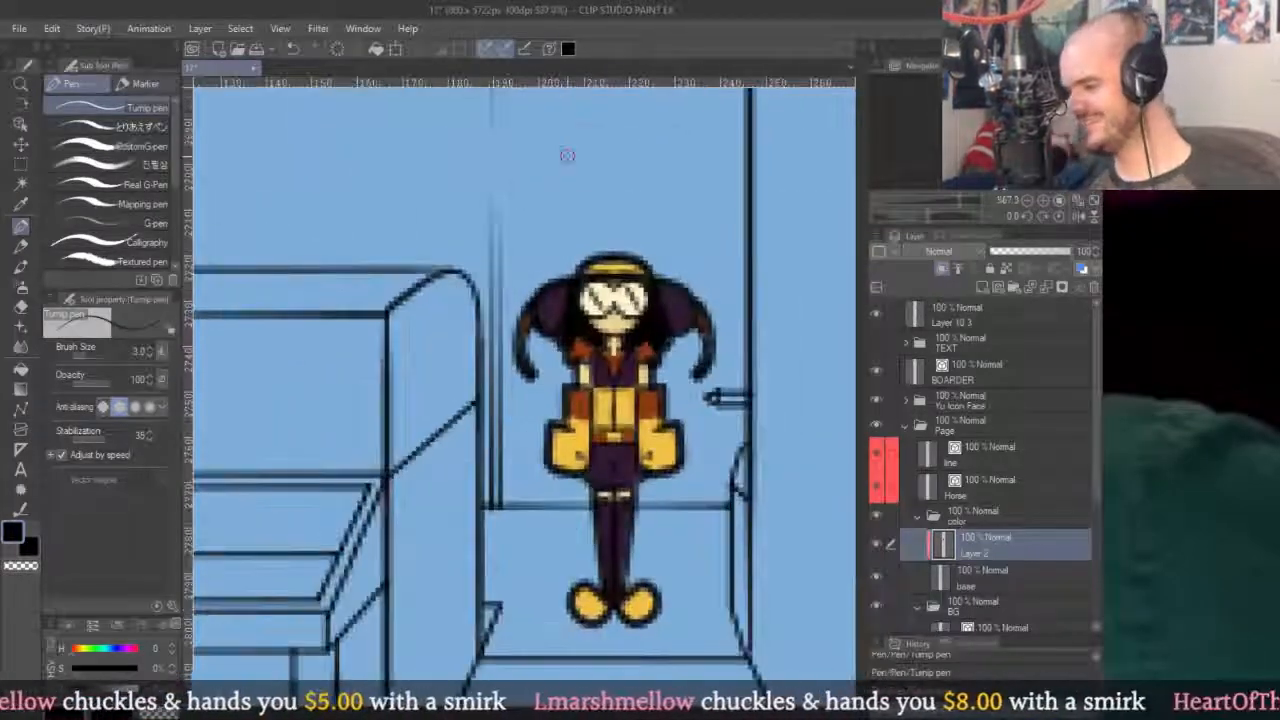
{"action": "scroll", "coordinate": [566, 418], "scroll_direction": "up", "scroll_amount": 6}
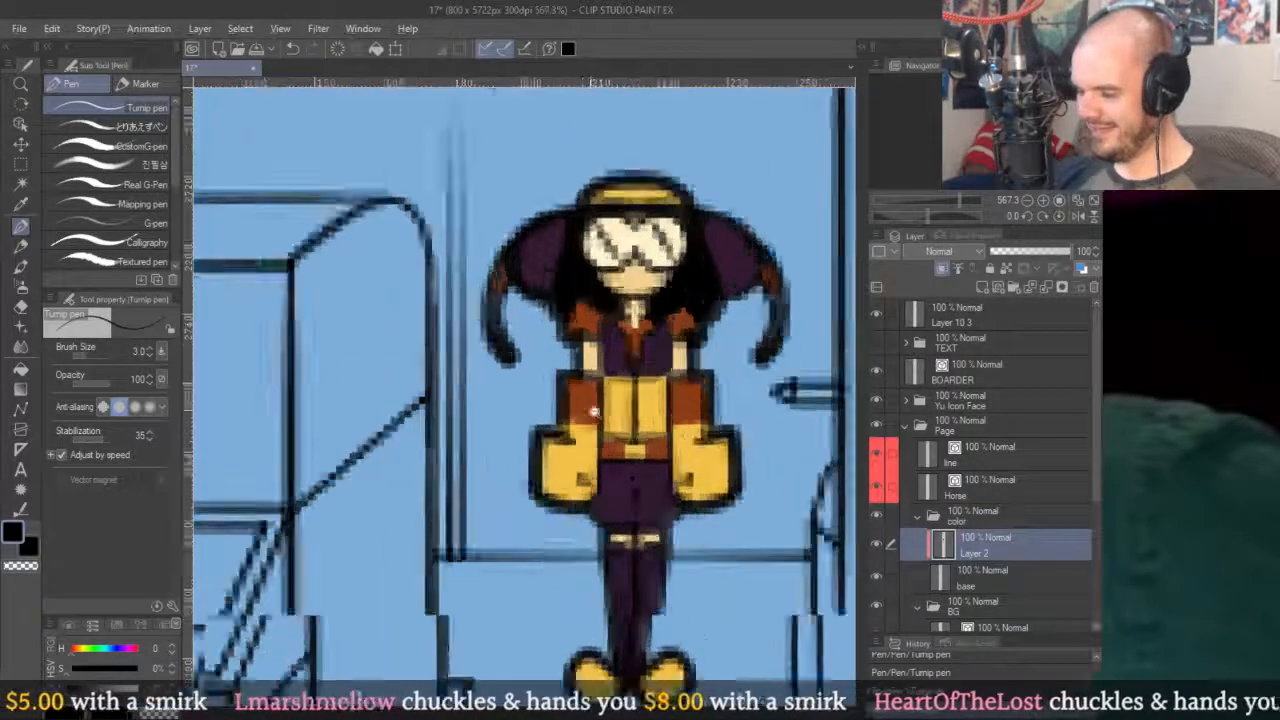
{"action": "left_click", "coordinate": [651, 371], "text": "alt"}
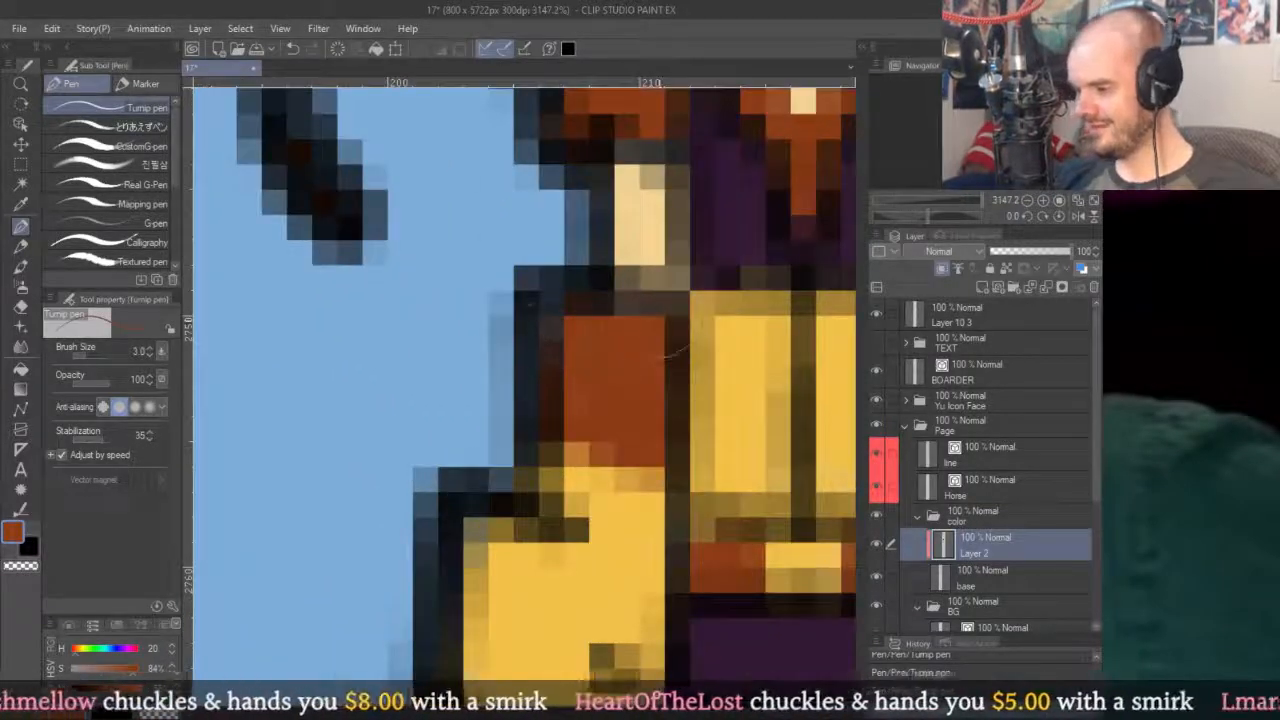
{"action": "scroll", "coordinate": [669, 352], "scroll_direction": "right", "scroll_amount": 6}
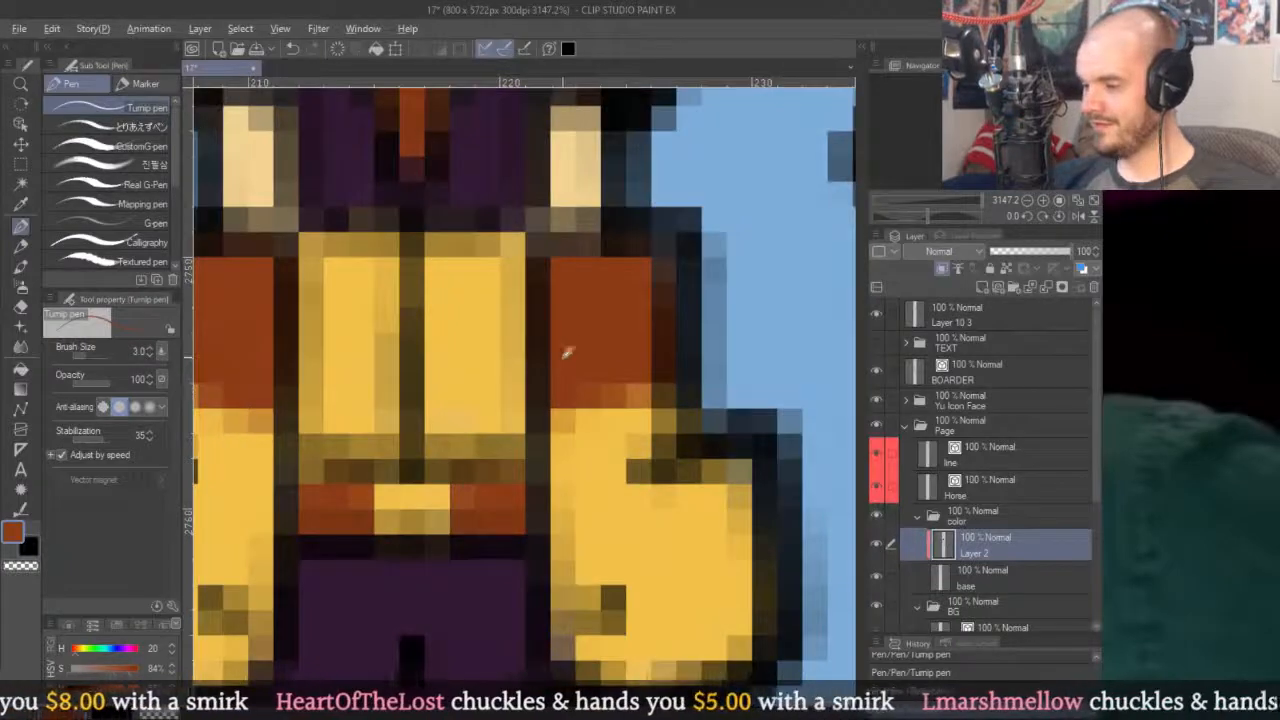
{"action": "left_click", "coordinate": [567, 352], "text": "alt"}
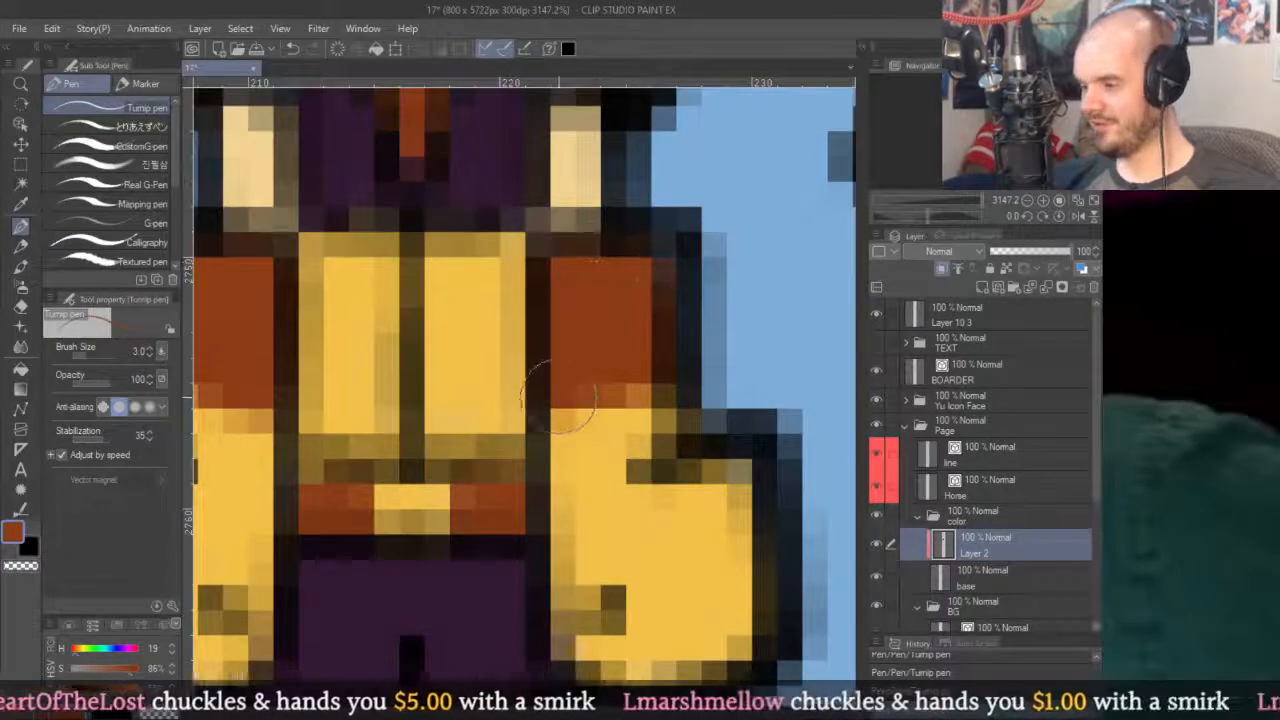
Undo the brown stroke on the small figure's leg and paint the stocking in the dark purple sampled from the shorts.
{"action": "scroll", "coordinate": [680, 323], "scroll_direction": "down", "scroll_amount": 8}
{"action": "scroll", "coordinate": [730, 300], "scroll_direction": "up", "scroll_amount": 2}
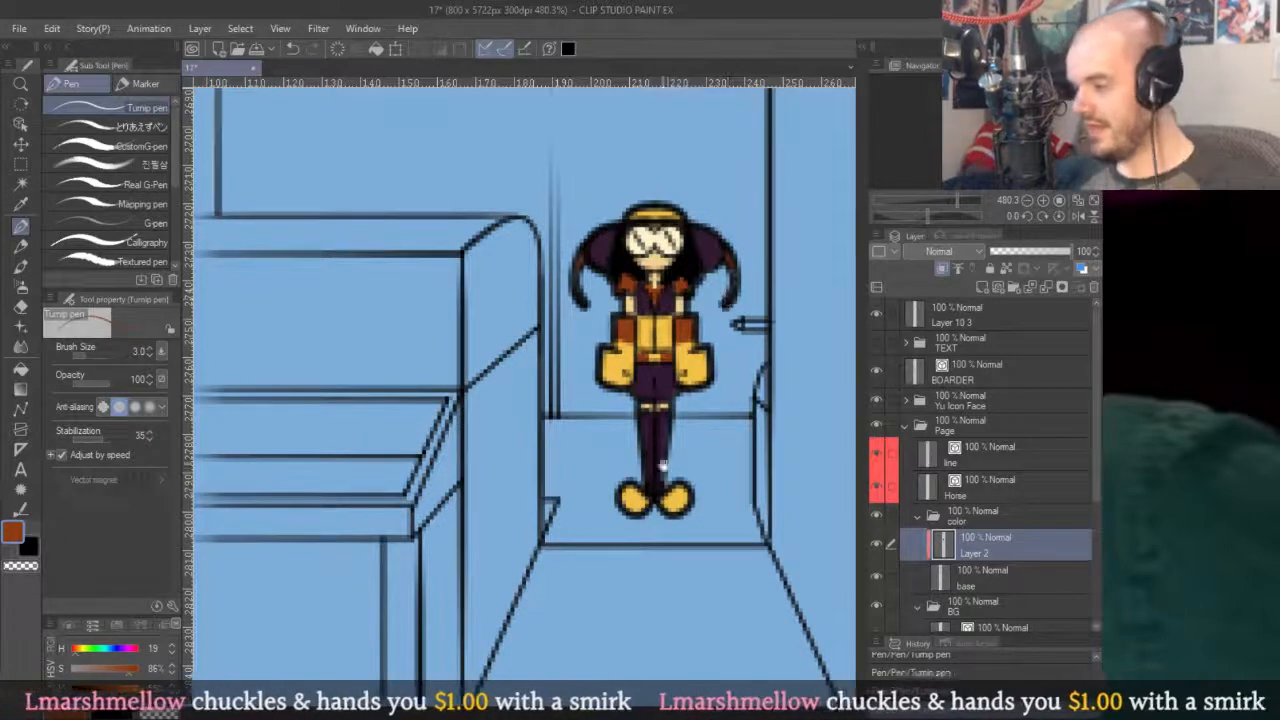
{"action": "scroll", "coordinate": [664, 464], "scroll_direction": "up", "scroll_amount": 5}
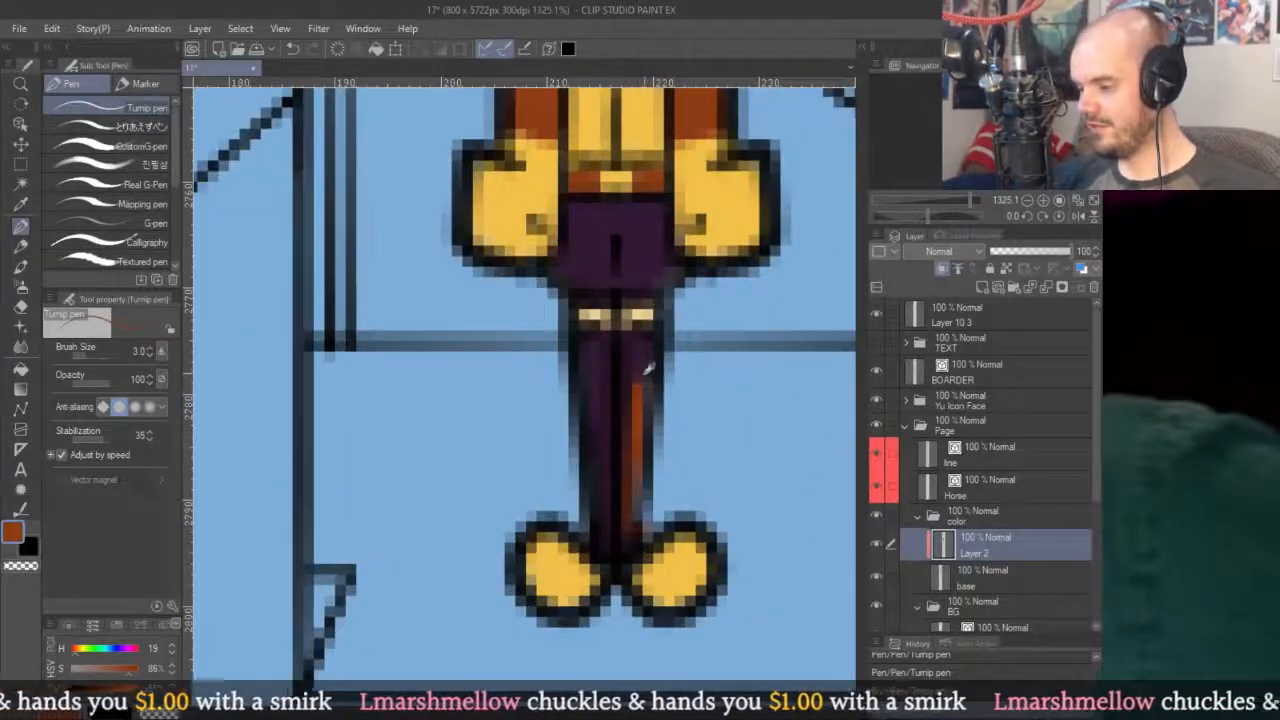
{"action": "key", "text": "ctrl+z"}
{"action": "left_click", "coordinate": [640, 272], "text": "alt"}
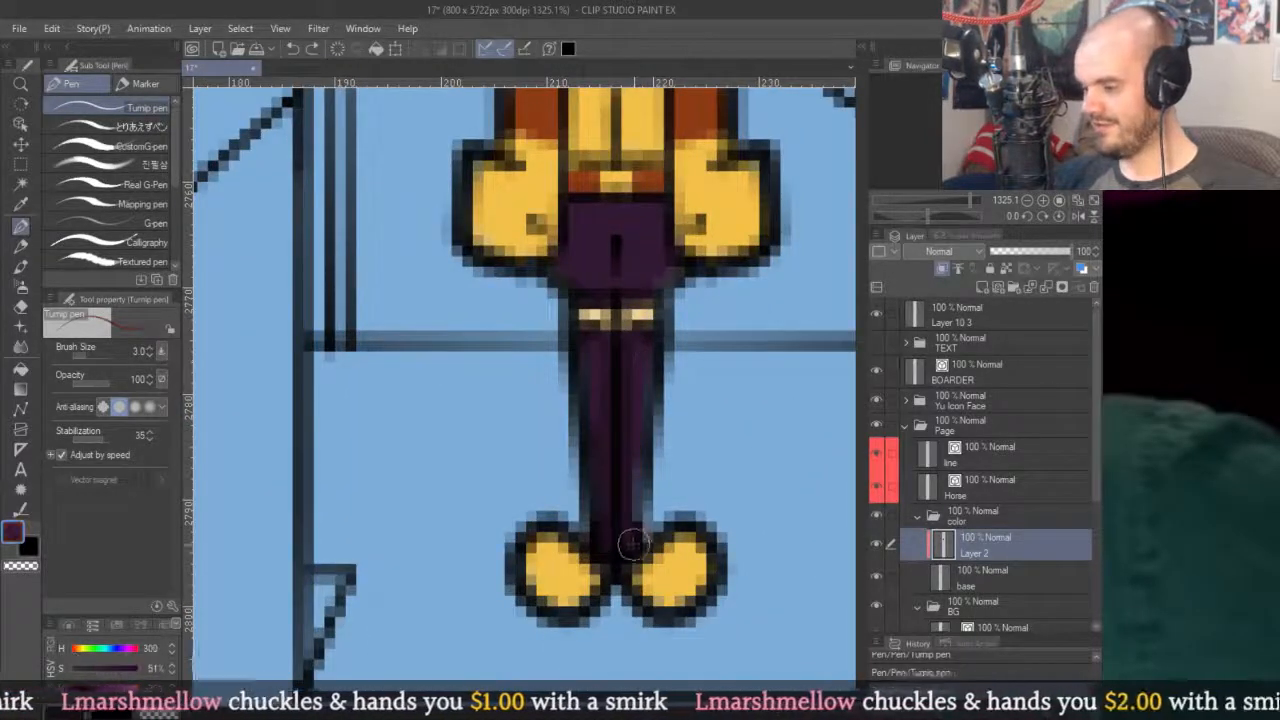
{"action": "scroll", "coordinate": [665, 355], "scroll_direction": "down", "scroll_amount": 5}
{"action": "scroll", "coordinate": [713, 328], "scroll_direction": "down", "scroll_amount": 5}
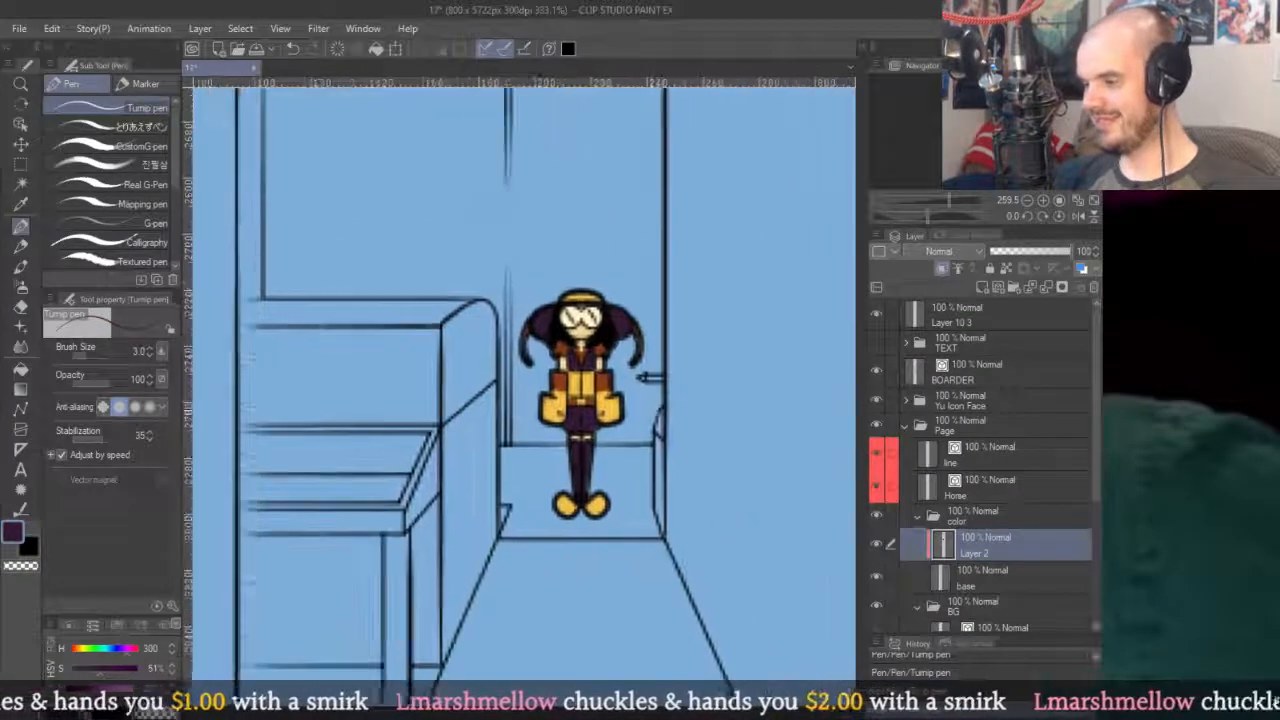
{"action": "scroll", "coordinate": [646, 371], "scroll_direction": "up", "scroll_amount": 3}
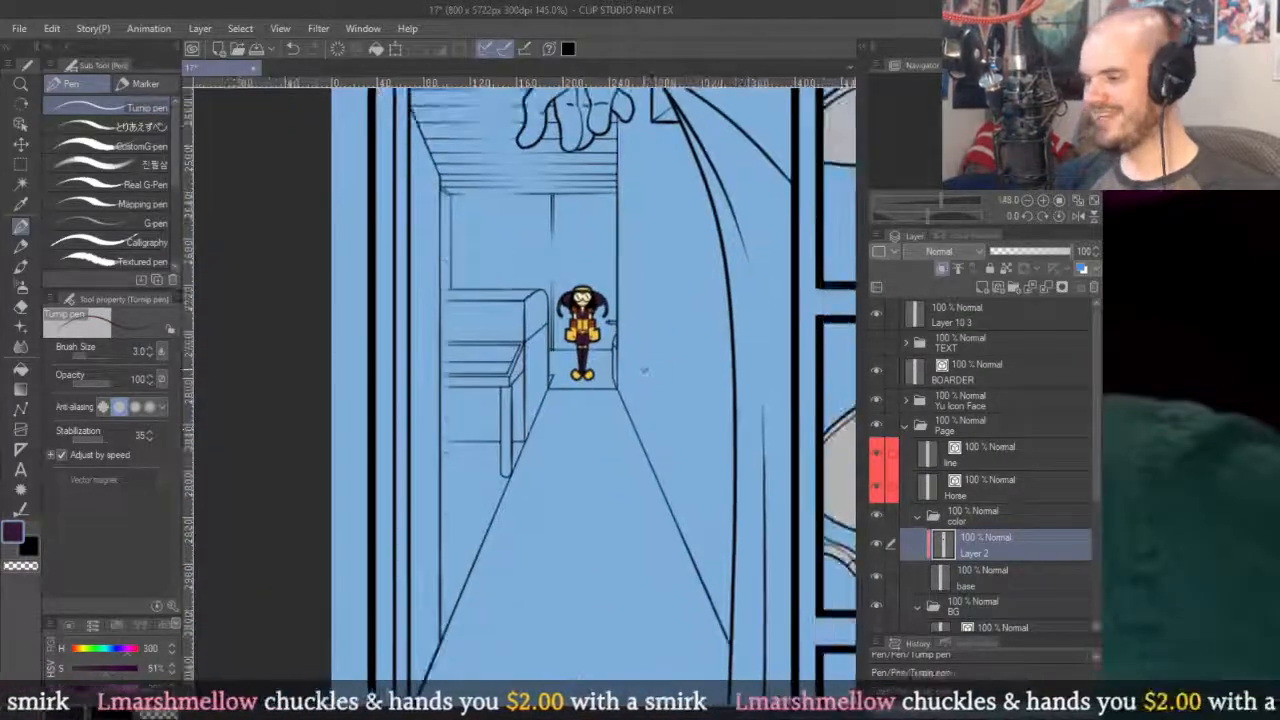
{"action": "left_click", "coordinate": [995, 455]}
{"action": "mouse_move", "coordinate": [650, 395]}
{"action": "left_mouse_down"}
{"action": "mouse_move", "coordinate": [605, 470]}
{"action": "mouse_move", "coordinate": [710, 330]}
{"action": "mouse_move", "coordinate": [665, 230]}
{"action": "mouse_move", "coordinate": [460, 330]}
{"action": "mouse_move", "coordinate": [560, 500]}
{"action": "left_mouse_up"}
{"action": "key", "text": "ctrl+z"}
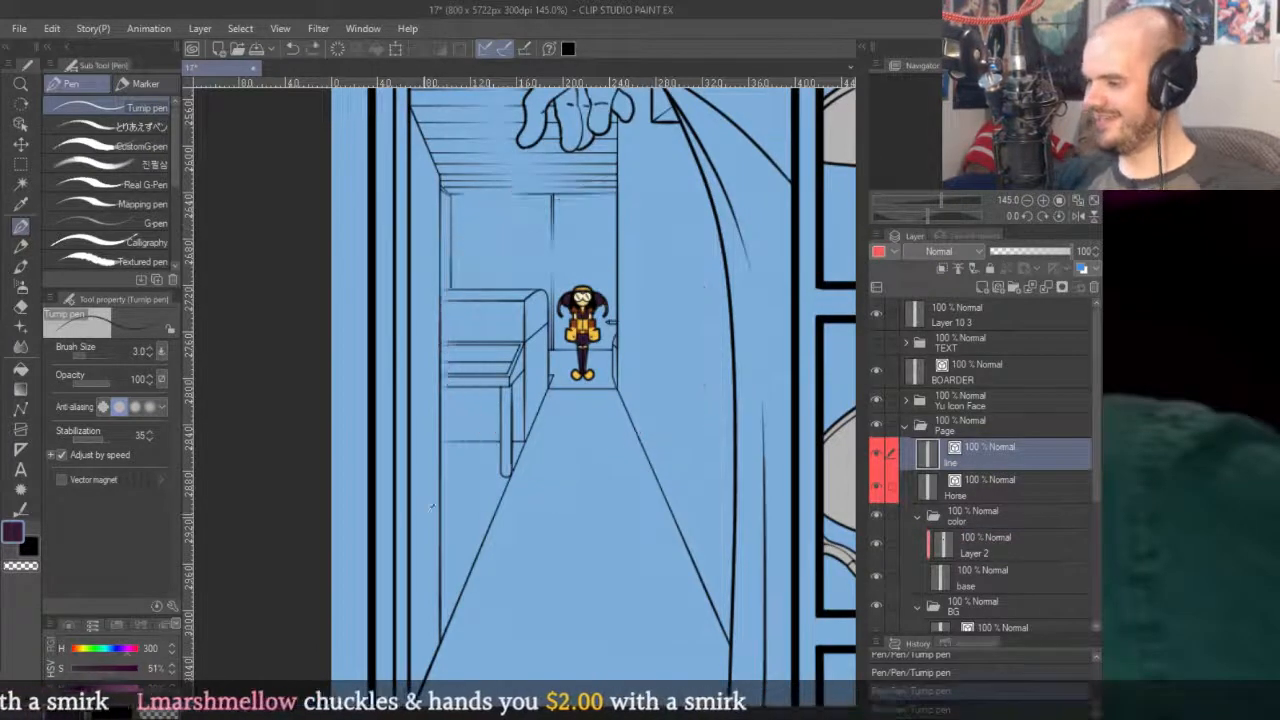
{"action": "left_click_drag", "start_coordinate": [794, 382], "coordinate": [716, 398]}
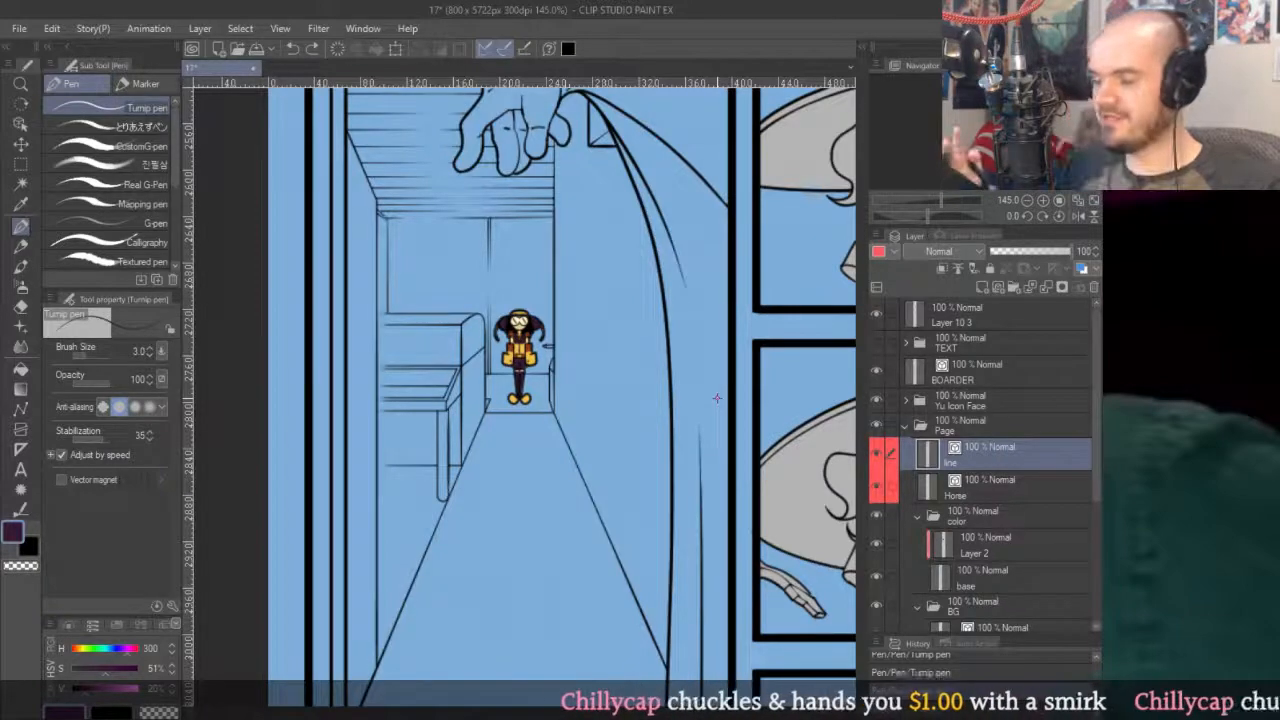
On Layer 2, fill the face, forehead, neck and ears of the hat-wearing character in the first close-up panel with the sampled skin tone.
{"action": "scroll", "coordinate": [716, 398], "scroll_direction": "down", "scroll_amount": 4}
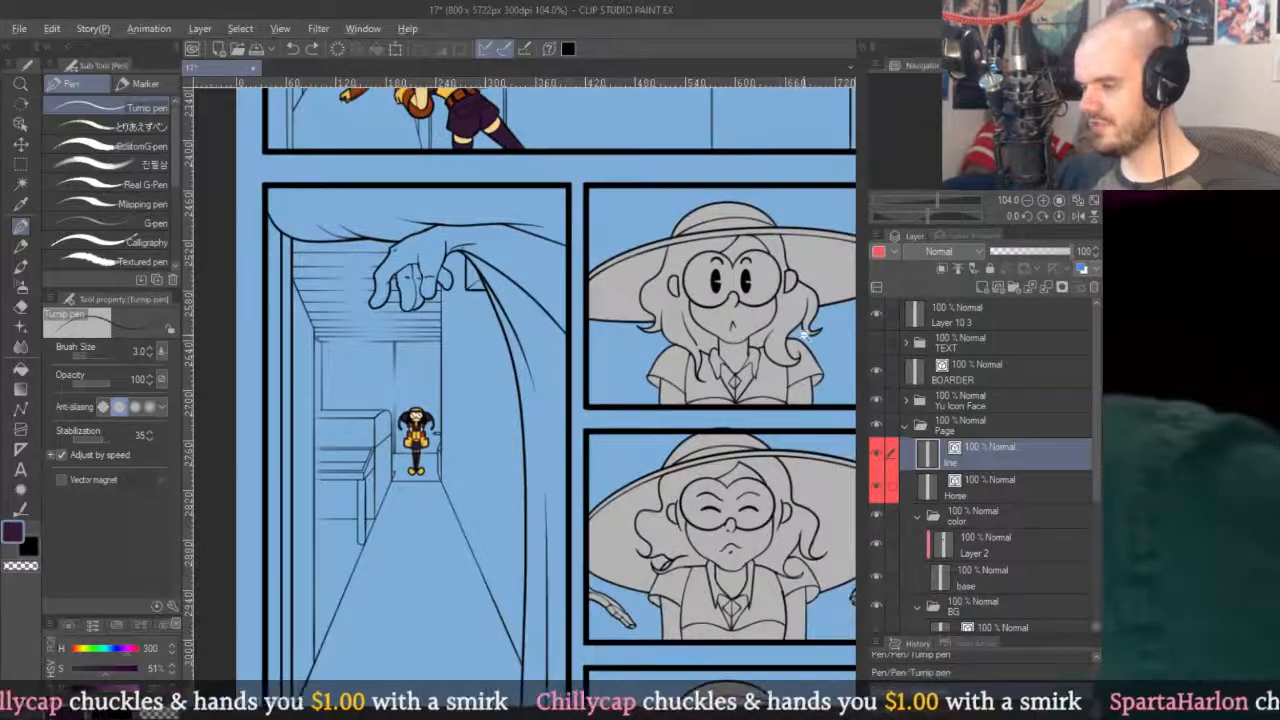
{"action": "scroll", "coordinate": [520, 360], "scroll_direction": "up", "scroll_amount": 6}
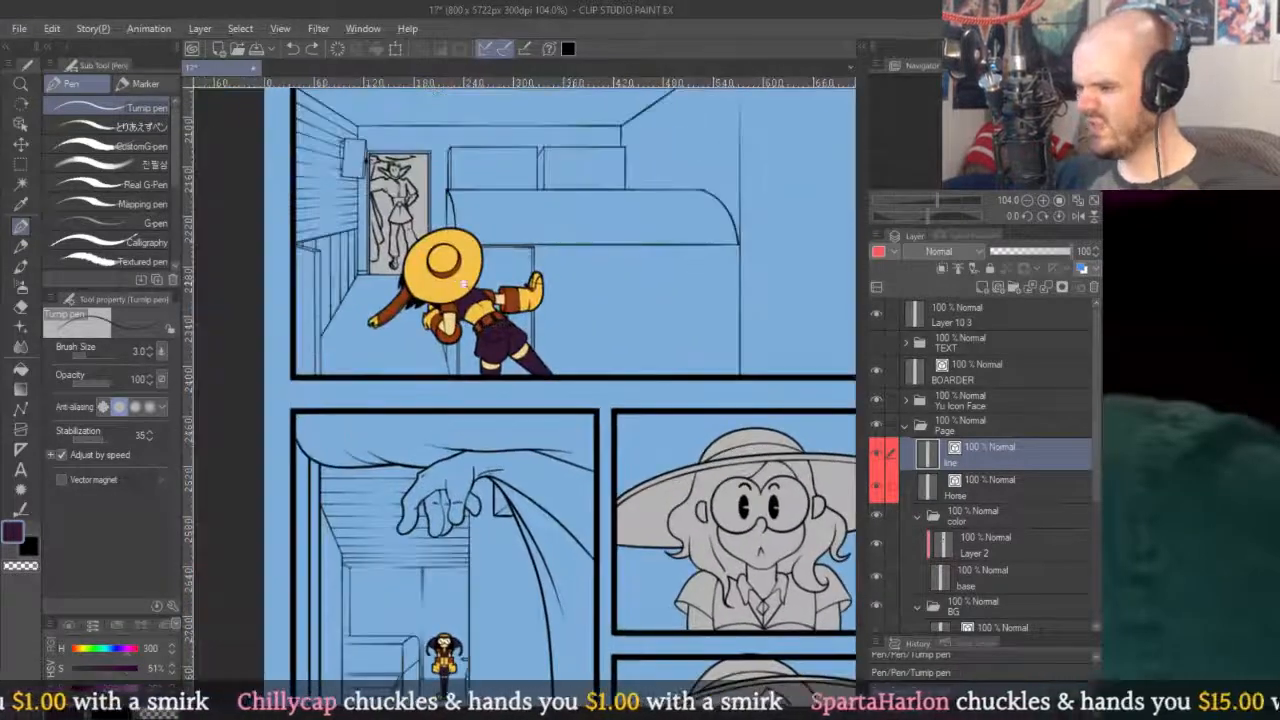
{"action": "scroll", "coordinate": [603, 392], "scroll_direction": "down", "scroll_amount": 6}
{"action": "scroll", "coordinate": [603, 392], "scroll_direction": "up", "scroll_amount": 6}
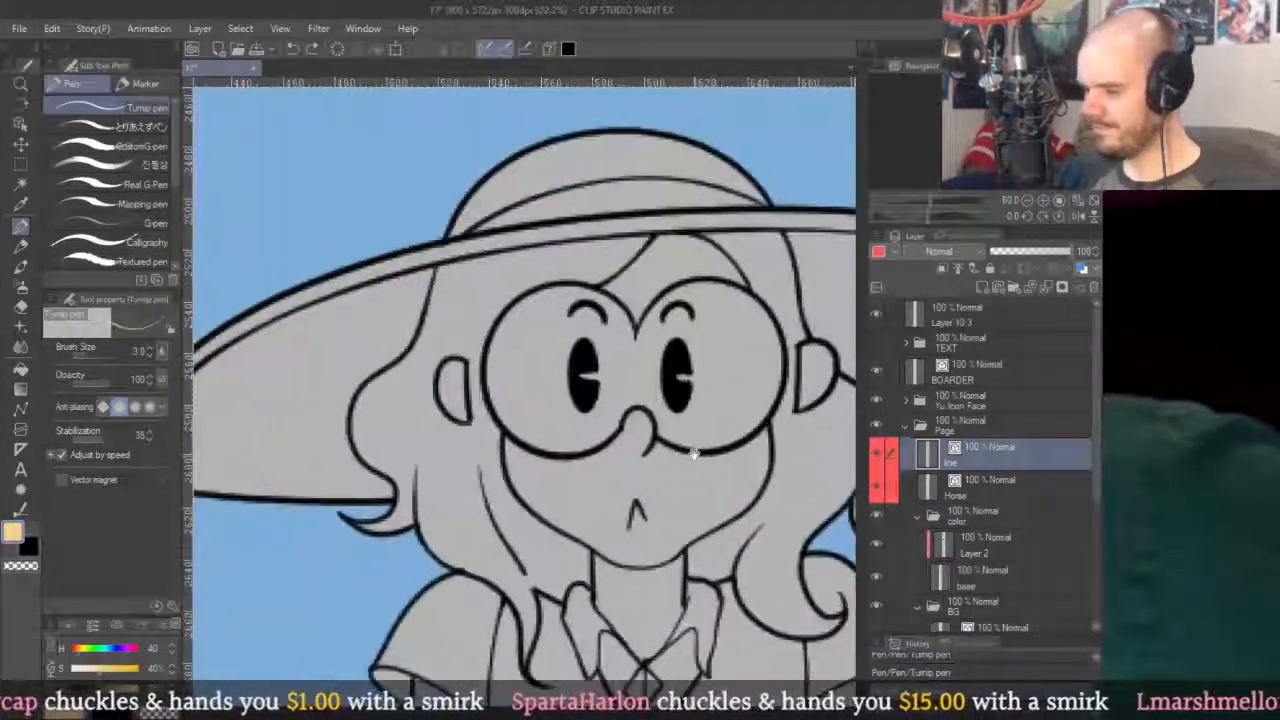
{"action": "key", "text": "g"}
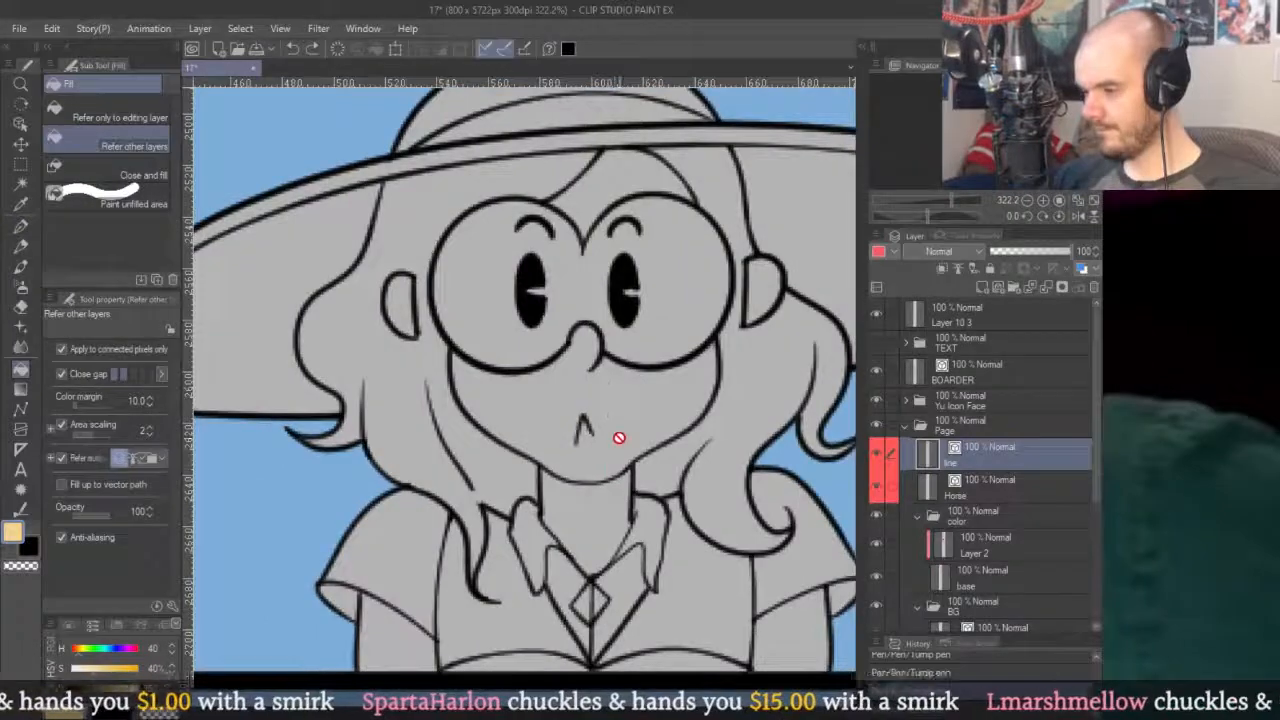
{"action": "left_click", "coordinate": [975, 548]}
{"action": "left_click", "coordinate": [638, 444]}
{"action": "left_click", "coordinate": [600, 186]}
{"action": "left_click", "coordinate": [599, 533]}
{"action": "left_click_drag", "start_coordinate": [476, 372], "coordinate": [590, 440]}
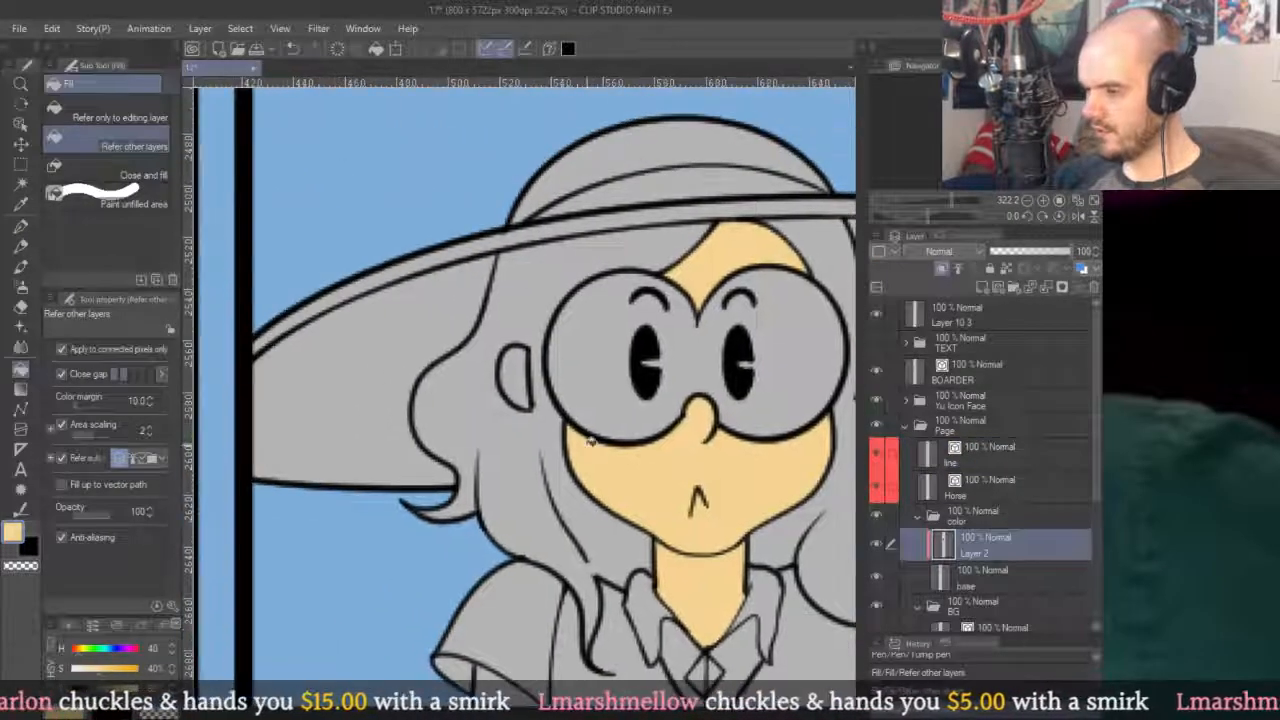
{"action": "left_click", "coordinate": [515, 378]}
{"action": "left_click_drag", "start_coordinate": [743, 286], "coordinate": [696, 202]}
Fill the frowning character's face, forehead and both ears in the second close-up panel with the same skin tone.
{"action": "left_click_drag", "start_coordinate": [740, 719], "coordinate": [655, 197]}
{"action": "left_click", "coordinate": [710, 370]}
{"action": "left_click", "coordinate": [558, 452]}
{"action": "left_click", "coordinate": [533, 265]}
{"action": "left_click", "coordinate": [360, 375]}
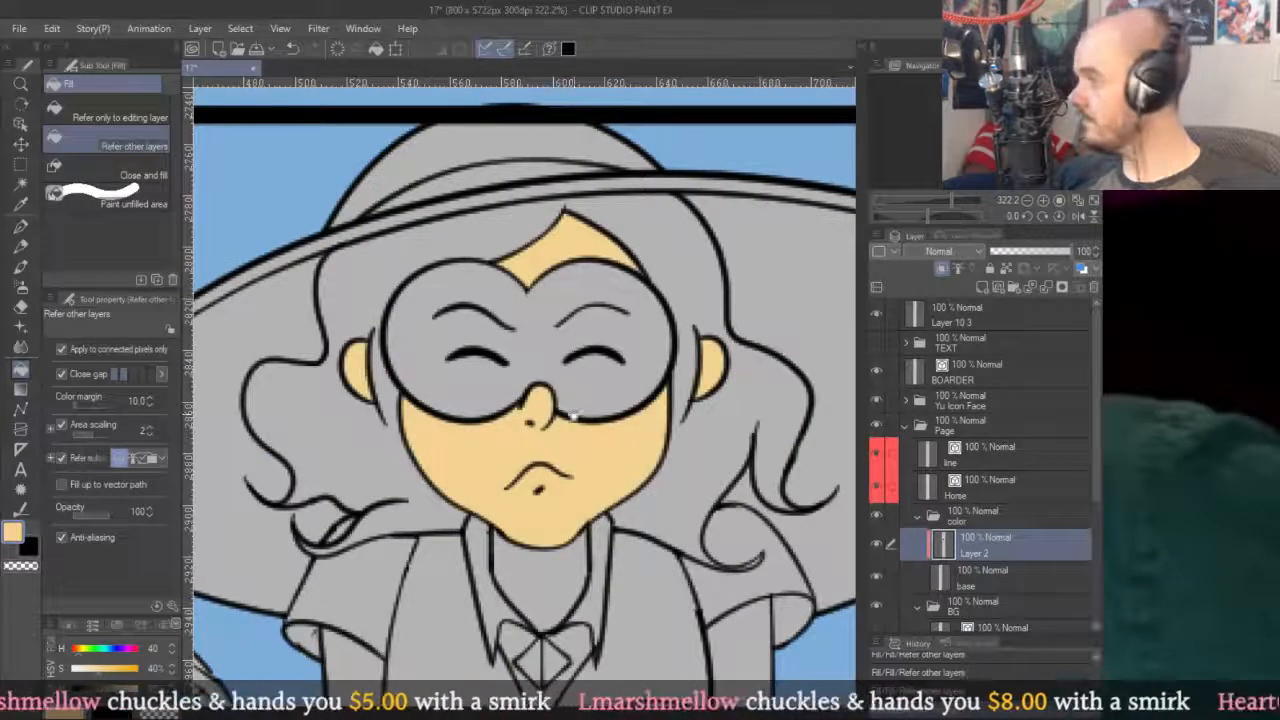
{"action": "left_click_drag", "start_coordinate": [552, 414], "coordinate": [577, 344]}
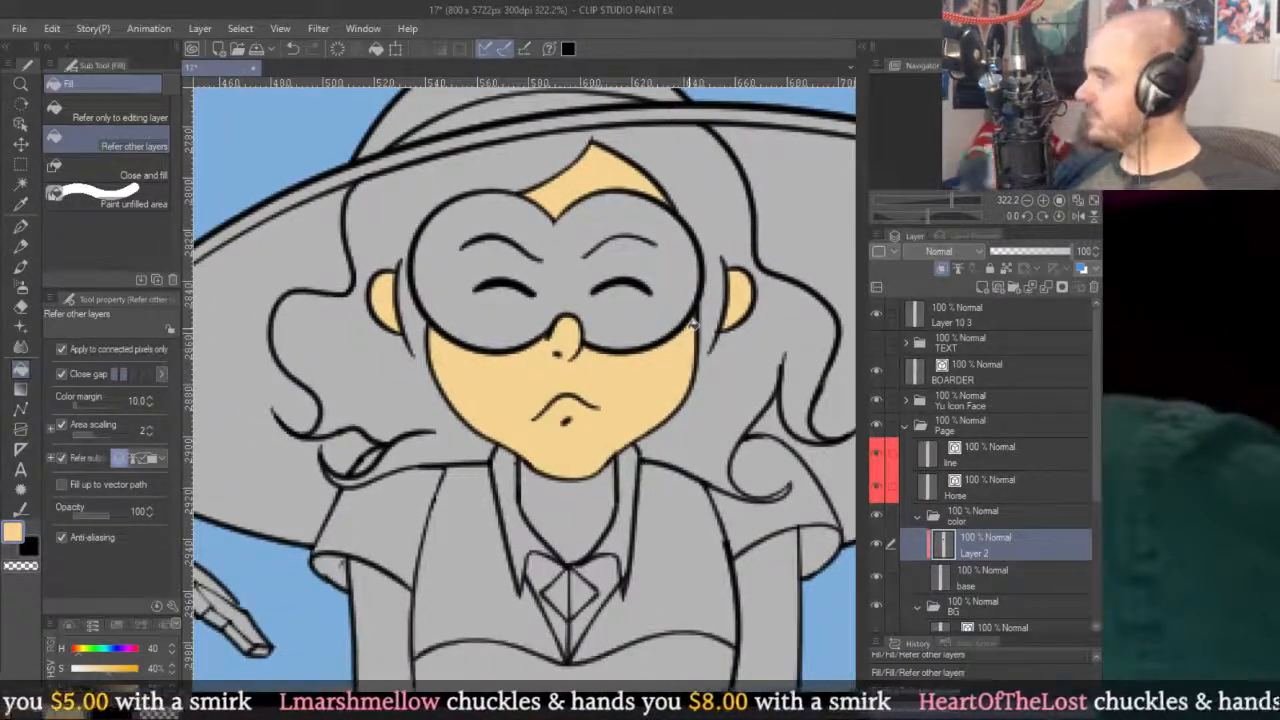
Fill the character's bare arms below the short sleeves in the first two close-up panels with the skin tone.
{"action": "scroll", "coordinate": [694, 322], "scroll_direction": "down", "scroll_amount": 3}
{"action": "scroll", "coordinate": [675, 268], "scroll_direction": "up", "scroll_amount": 3}
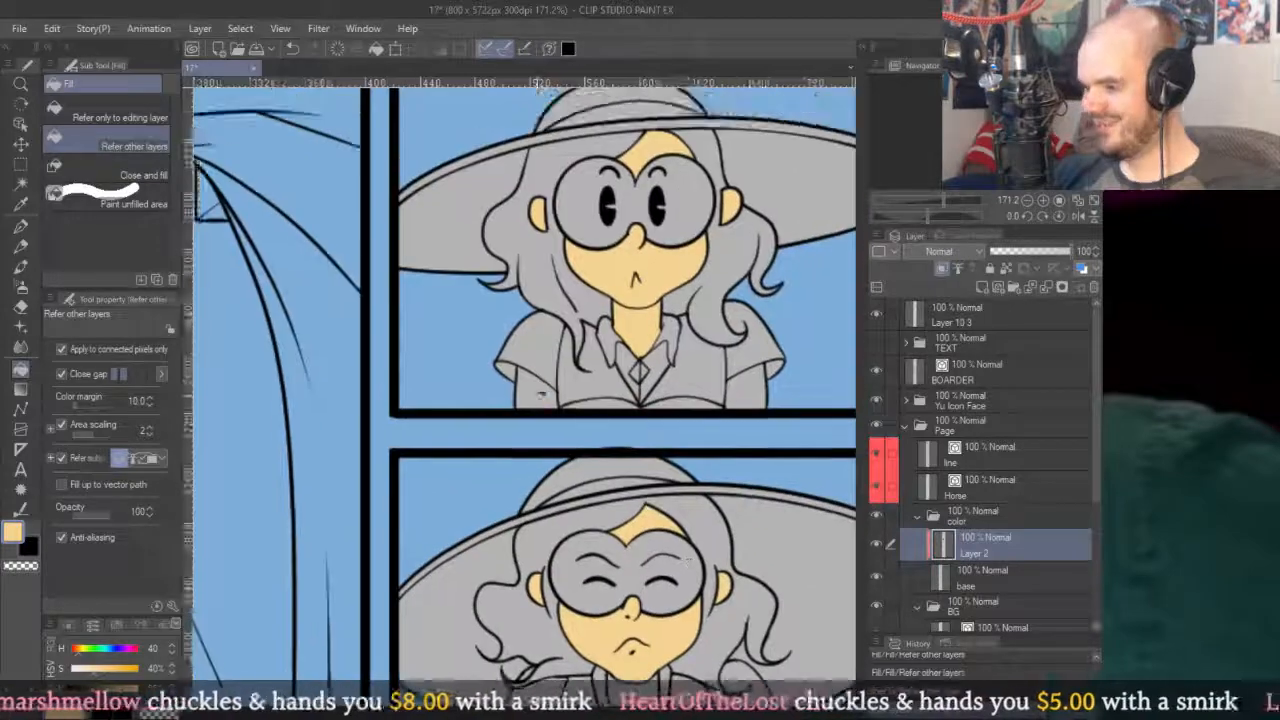
{"action": "left_click_drag", "start_coordinate": [727, 526], "coordinate": [667, 156]}
{"action": "left_click", "coordinate": [665, 425]}
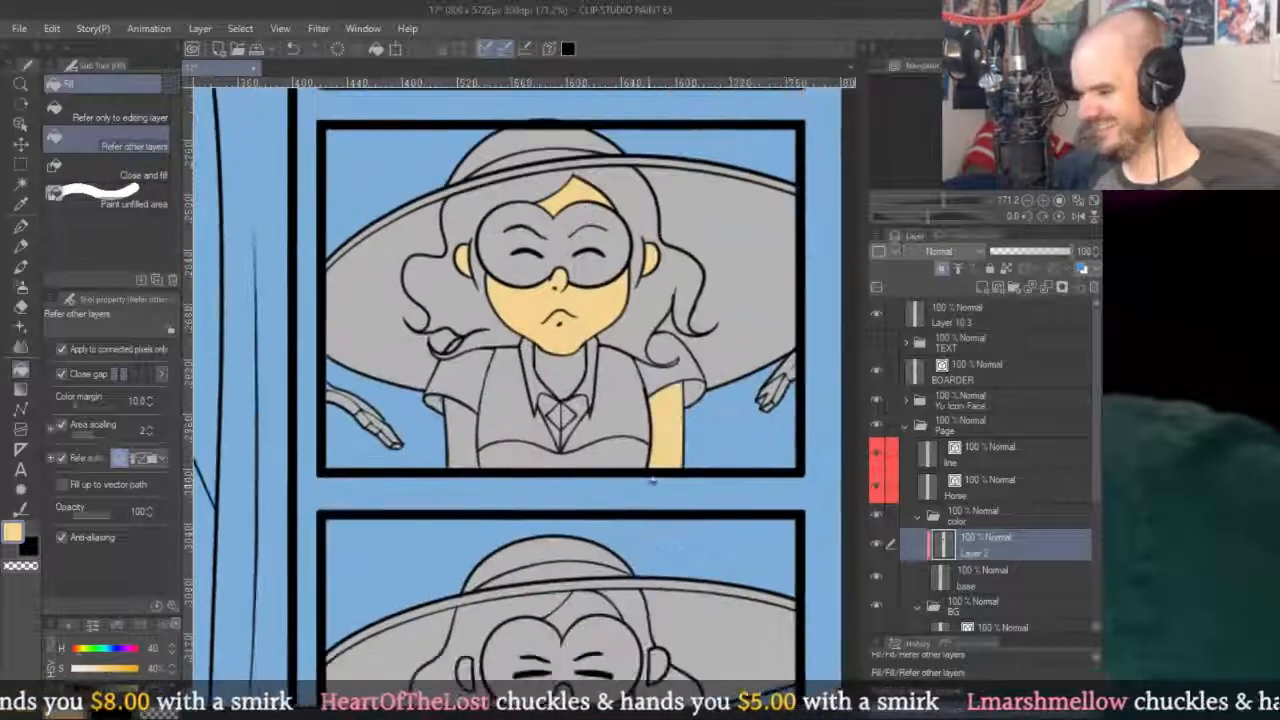
On the line layer, narrow the torso line beside the filled arm in the second close-up panel and adjust its control points, then return to Layer 2.
{"action": "scroll", "coordinate": [660, 430], "scroll_direction": "up", "scroll_amount": 4}
{"action": "key", "text": "y"}
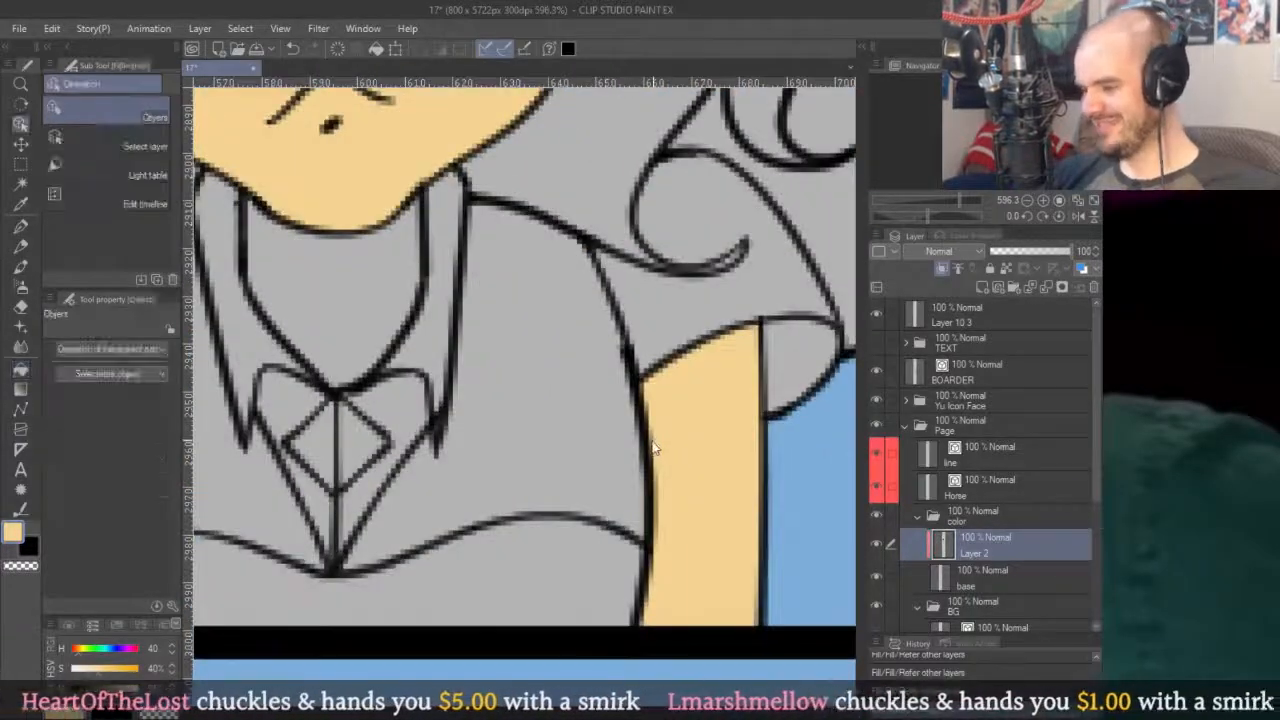
{"action": "left_click", "coordinate": [656, 445], "text": "ctrl+shift"}
{"action": "left_click_drag", "start_coordinate": [643, 426], "coordinate": [659, 460]}
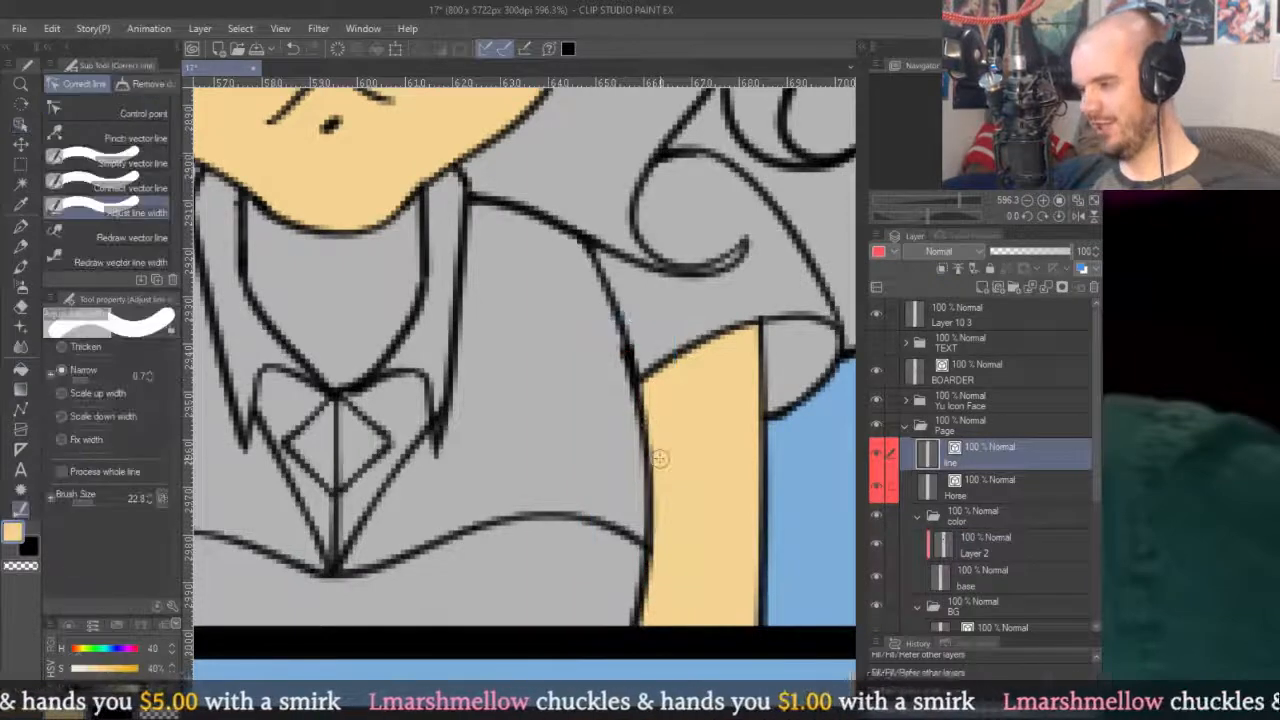
{"action": "key", "text": "o"}
{"action": "scroll", "coordinate": [635, 380], "scroll_direction": "up", "scroll_amount": 1}
{"action": "left_click", "coordinate": [650, 488]}
{"action": "left_click_drag", "start_coordinate": [593, 297], "coordinate": [565, 263]}
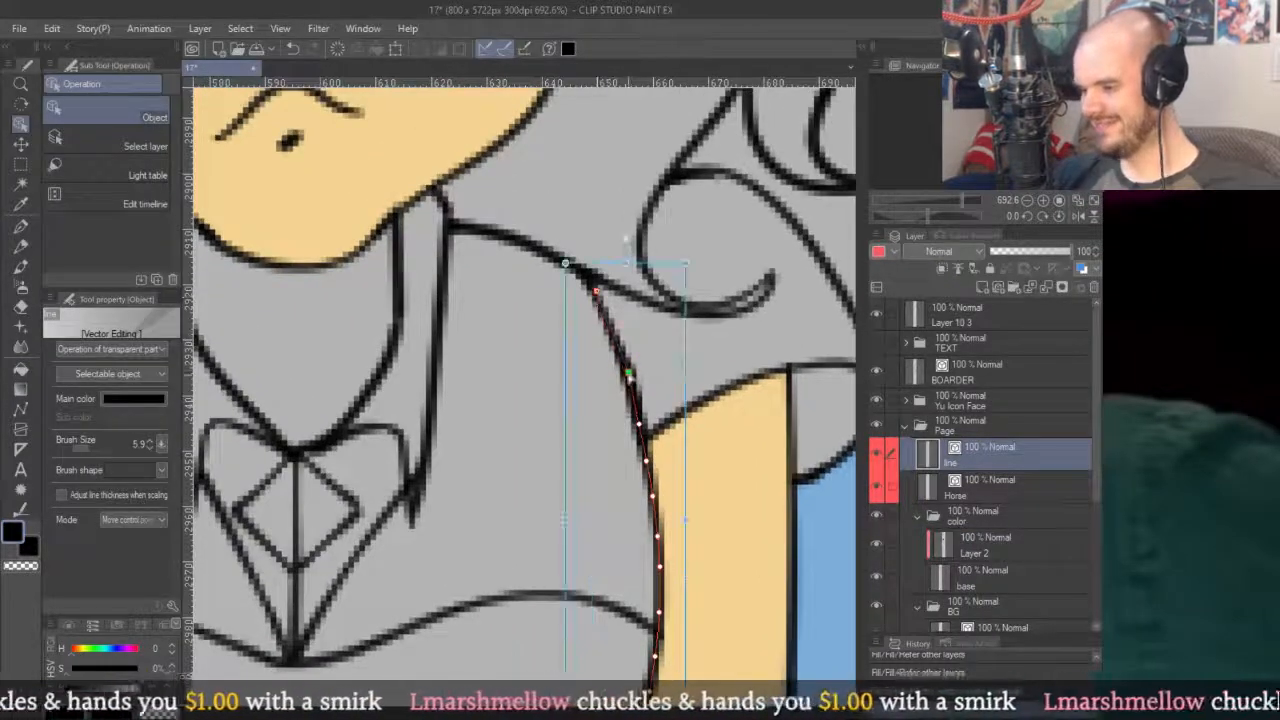
{"action": "left_click", "coordinate": [972, 538]}
On the line layer, thicken the torso line beside the character's right arm in the second close-up panel using Adjust line width.
{"action": "scroll", "coordinate": [735, 400], "scroll_direction": "down", "scroll_amount": 13}
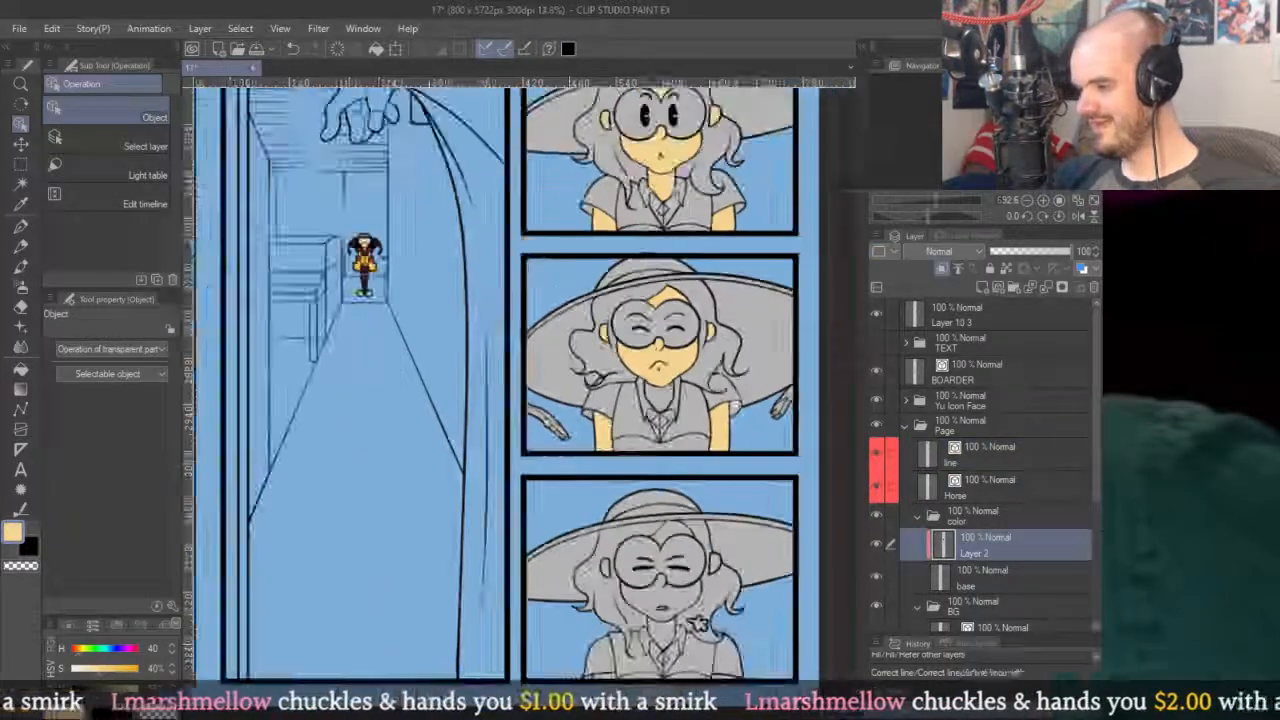
{"action": "scroll", "coordinate": [600, 420], "scroll_direction": "up", "scroll_amount": 7}
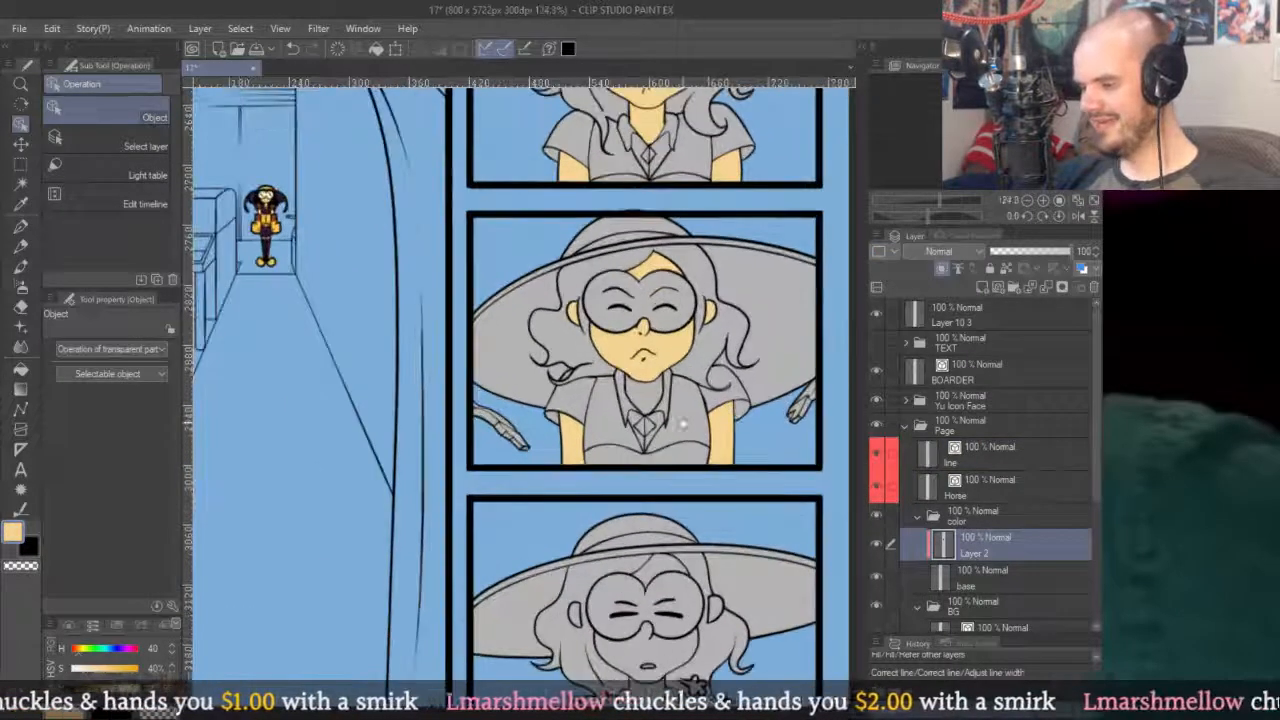
{"action": "key", "text": "y"}
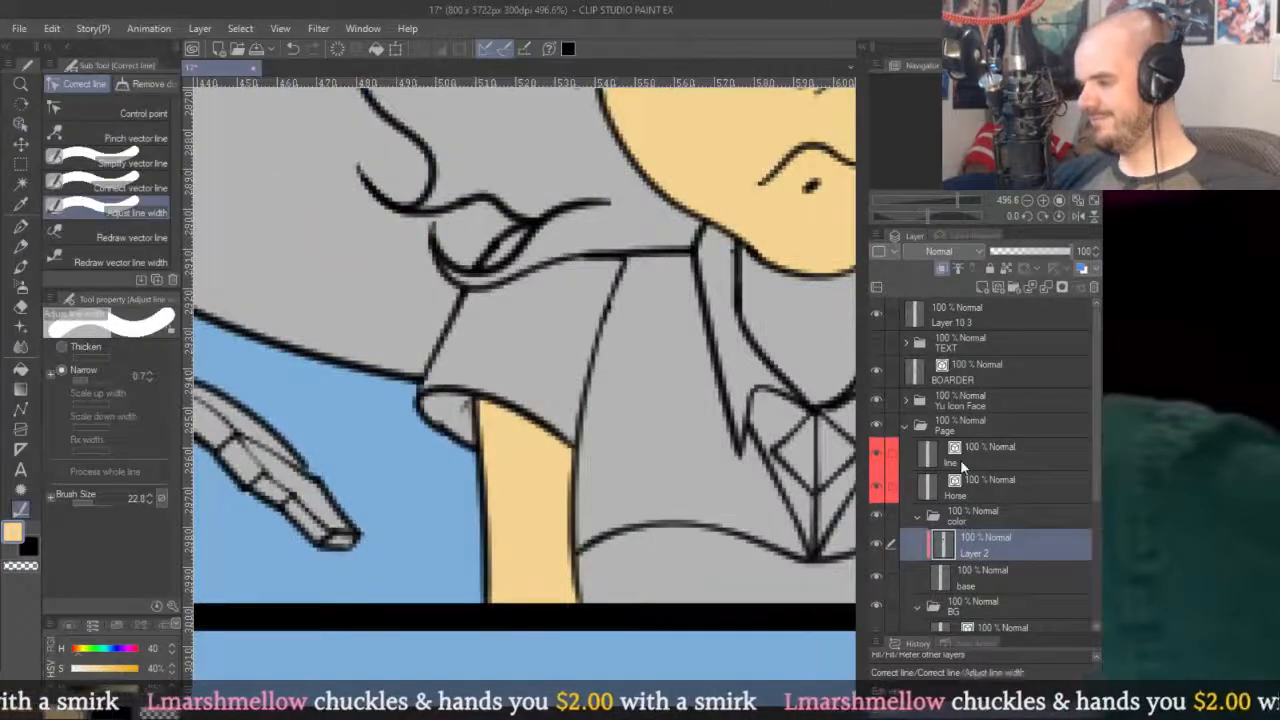
{"action": "left_click", "coordinate": [927, 448]}
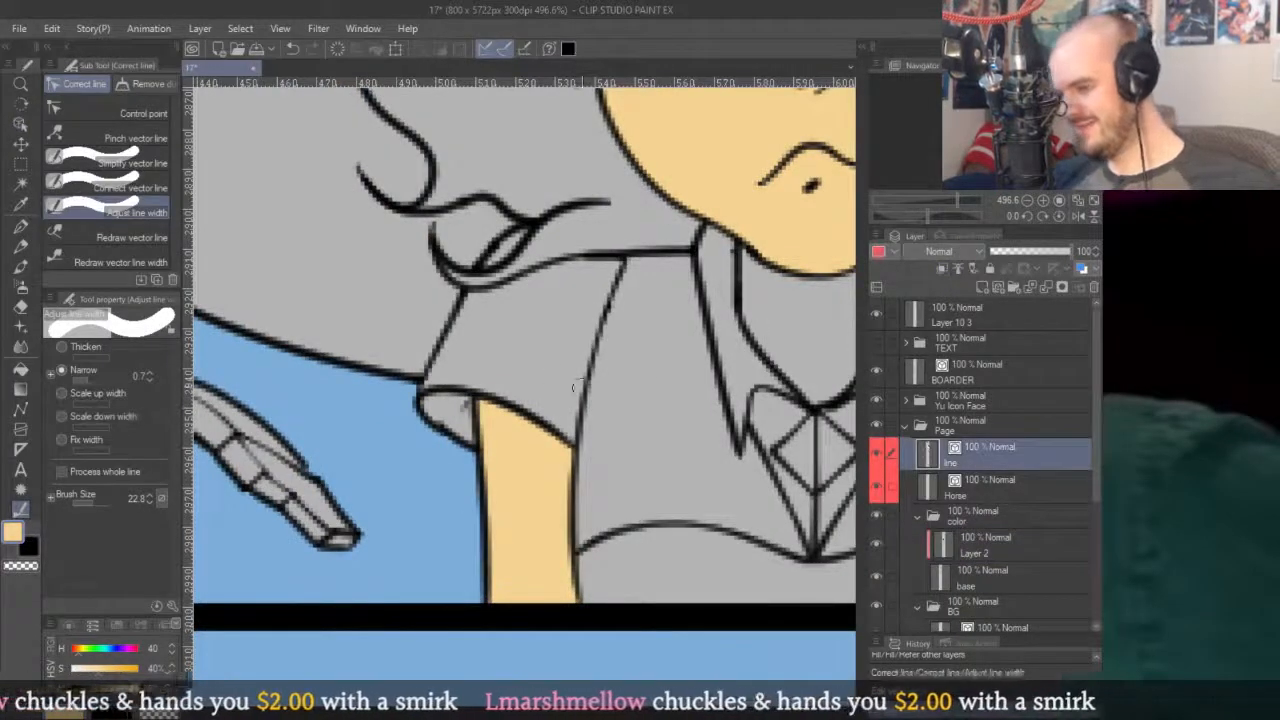
{"action": "left_click", "coordinate": [80, 348]}
{"action": "left_click", "coordinate": [567, 424]}
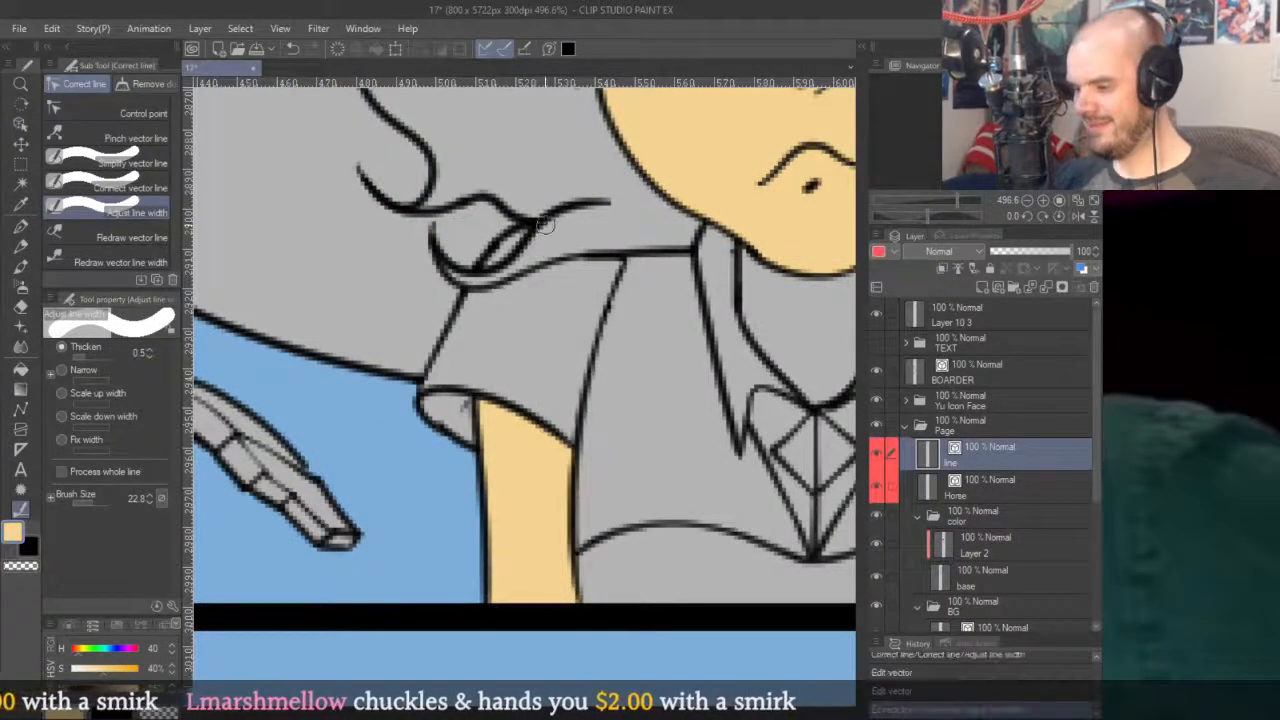
On Layer 2, fill the face, forehead, neck and visible arms of the character in the third close-up panel with the skin tone.
{"action": "scroll", "coordinate": [660, 374], "scroll_direction": "down", "scroll_amount": 6}
{"action": "scroll", "coordinate": [762, 393], "scroll_direction": "up", "scroll_amount": 4}
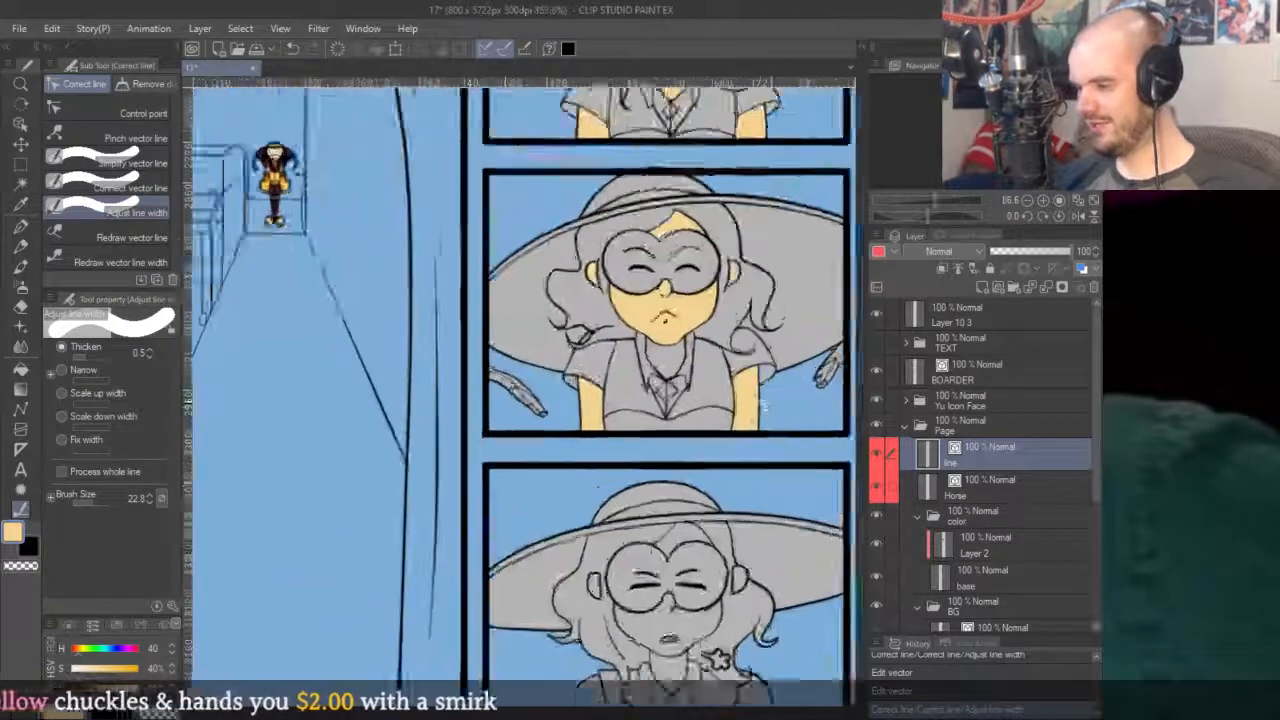
{"action": "scroll", "coordinate": [641, 404], "scroll_direction": "down", "scroll_amount": 5}
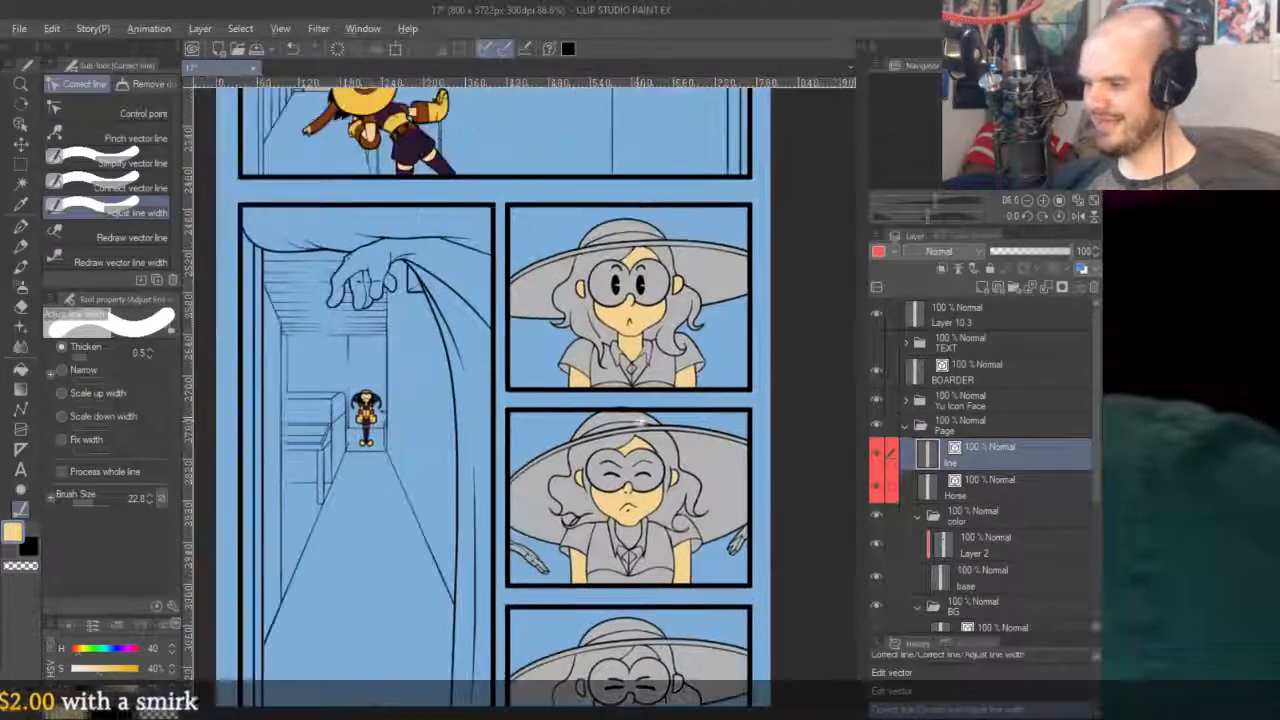
{"action": "scroll", "coordinate": [641, 404], "scroll_direction": "up", "scroll_amount": 8}
{"action": "scroll", "coordinate": [533, 310], "scroll_direction": "down", "scroll_amount": 4}
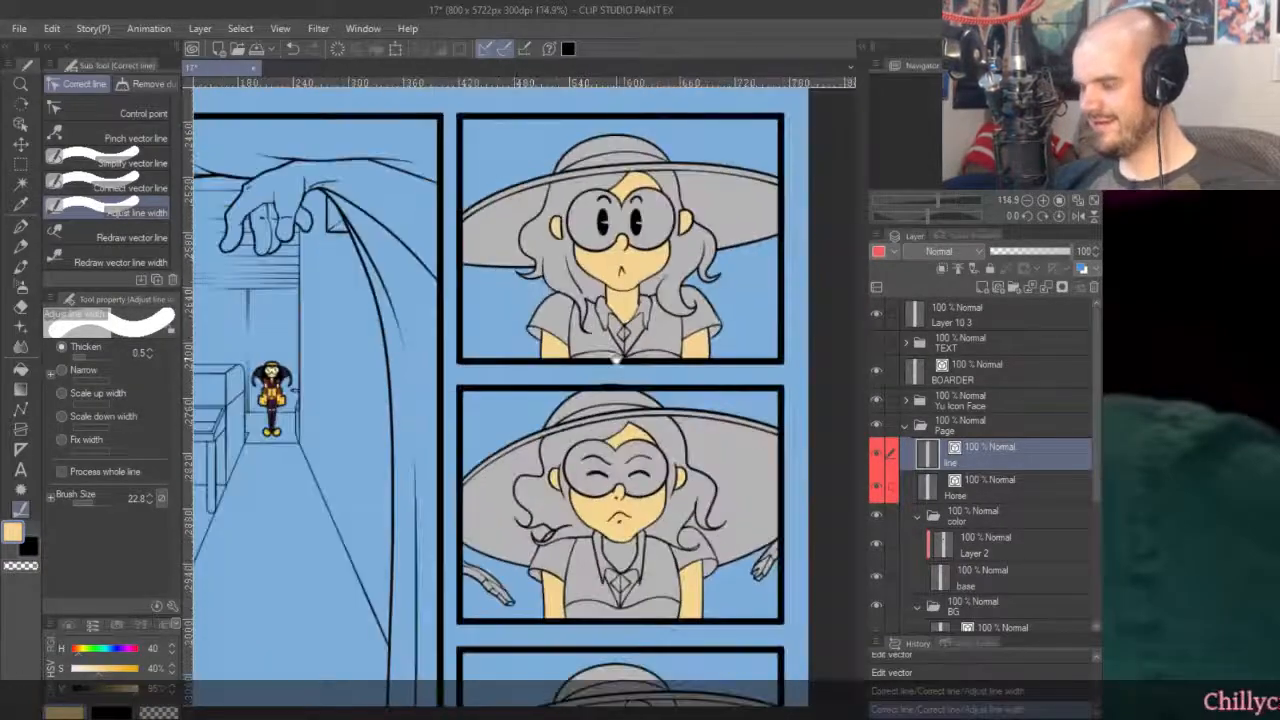
{"action": "left_click_drag", "start_coordinate": [753, 497], "coordinate": [745, 127]}
{"action": "scroll", "coordinate": [507, 457], "scroll_direction": "up", "scroll_amount": 2}
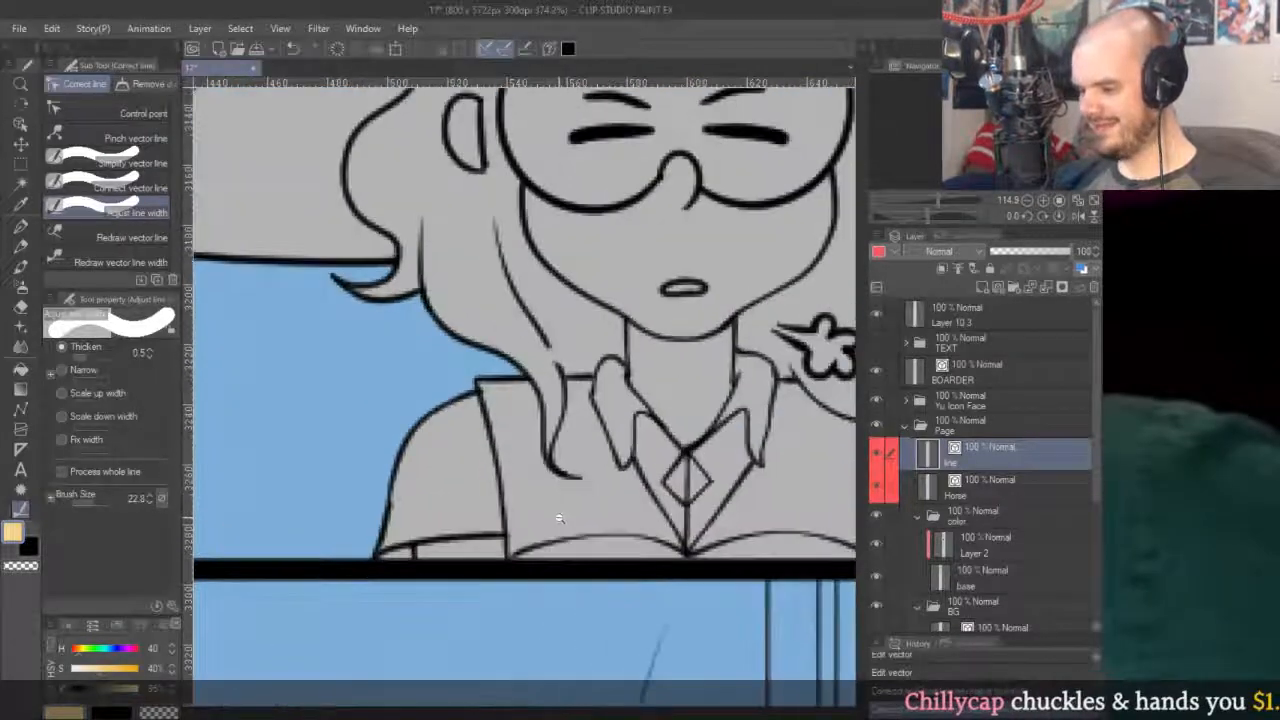
{"action": "left_click", "coordinate": [983, 545]}
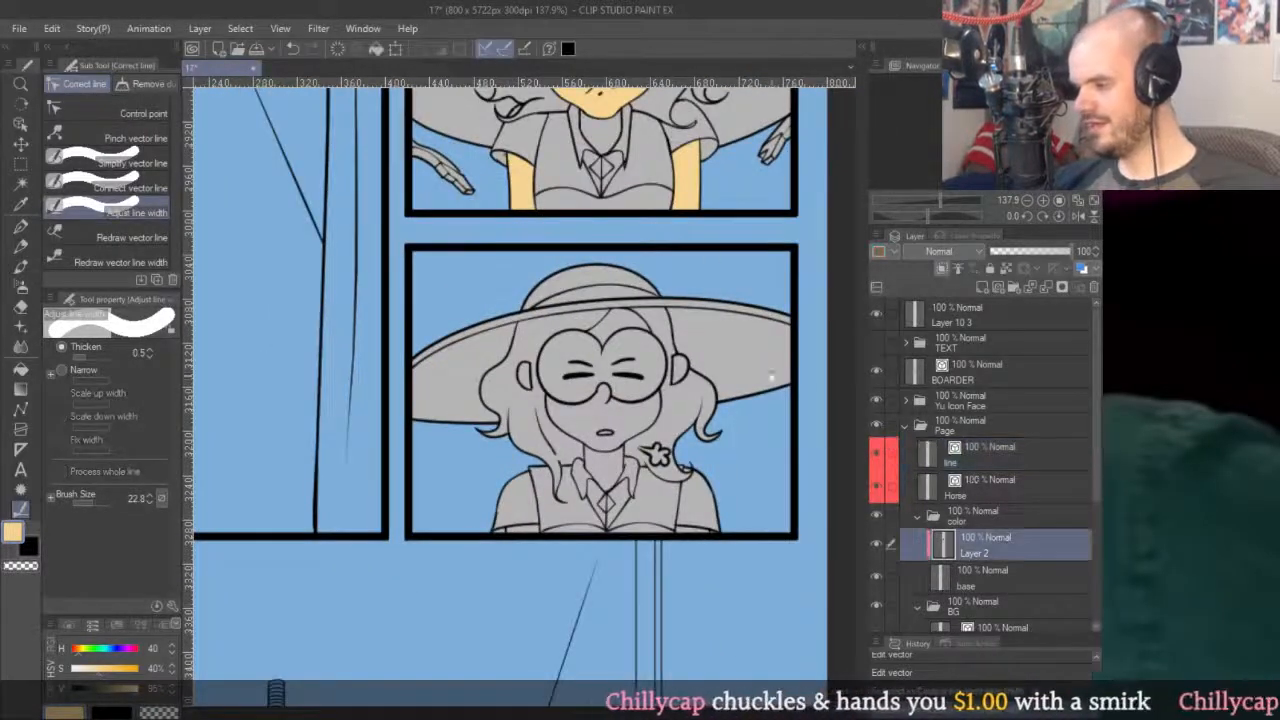
{"action": "left_click_drag", "start_coordinate": [771, 377], "coordinate": [760, 507]}
{"action": "key", "text": "g"}
{"action": "left_click_drag", "start_coordinate": [717, 570], "coordinate": [737, 397]}
{"action": "scroll", "coordinate": [737, 397], "scroll_direction": "down", "scroll_amount": 3}
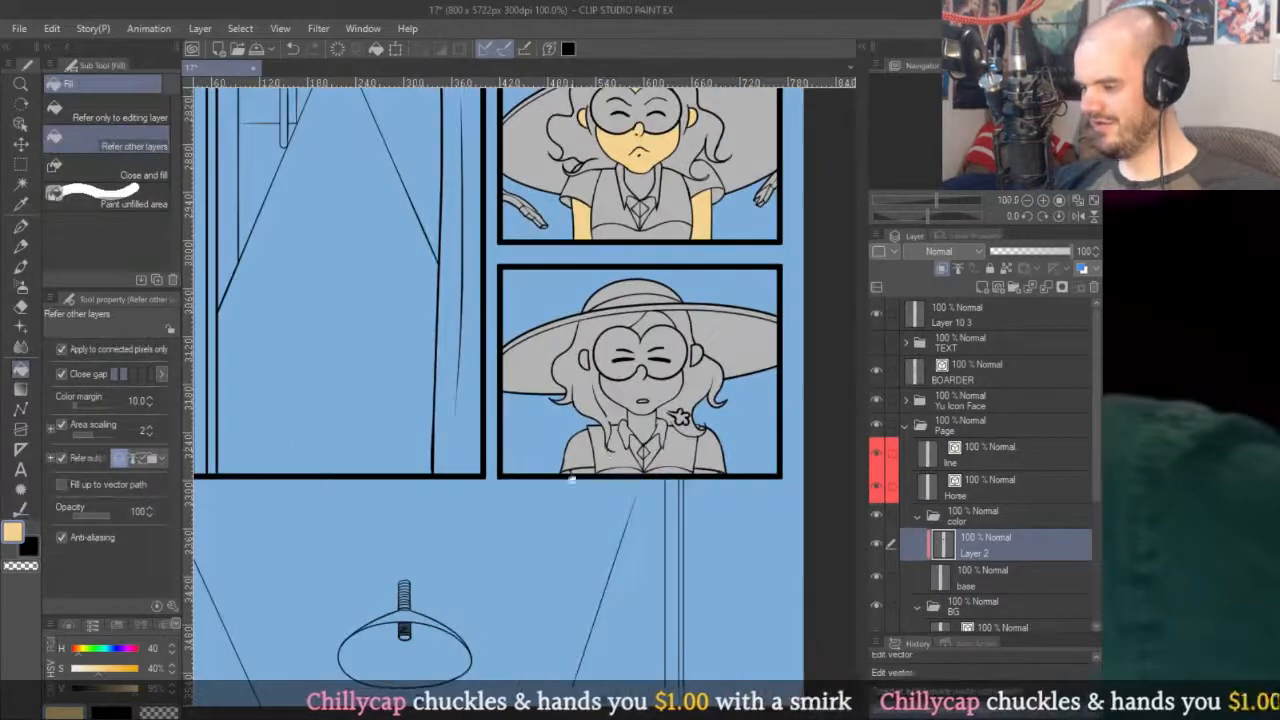
{"action": "scroll", "coordinate": [600, 450], "scroll_direction": "up", "scroll_amount": 10}
{"action": "left_click_drag", "start_coordinate": [600, 300], "coordinate": [600, 495]}
{"action": "left_click", "coordinate": [598, 420]}
{"action": "left_click_drag", "start_coordinate": [600, 380], "coordinate": [613, 665]}
{"action": "scroll", "coordinate": [604, 362], "scroll_direction": "down", "scroll_amount": 8}
{"action": "scroll", "coordinate": [590, 300], "scroll_direction": "up", "scroll_amount": 2}
{"action": "scroll", "coordinate": [590, 244], "scroll_direction": "down", "scroll_amount": 1}
{"action": "scroll", "coordinate": [592, 244], "scroll_direction": "down", "scroll_amount": 2}
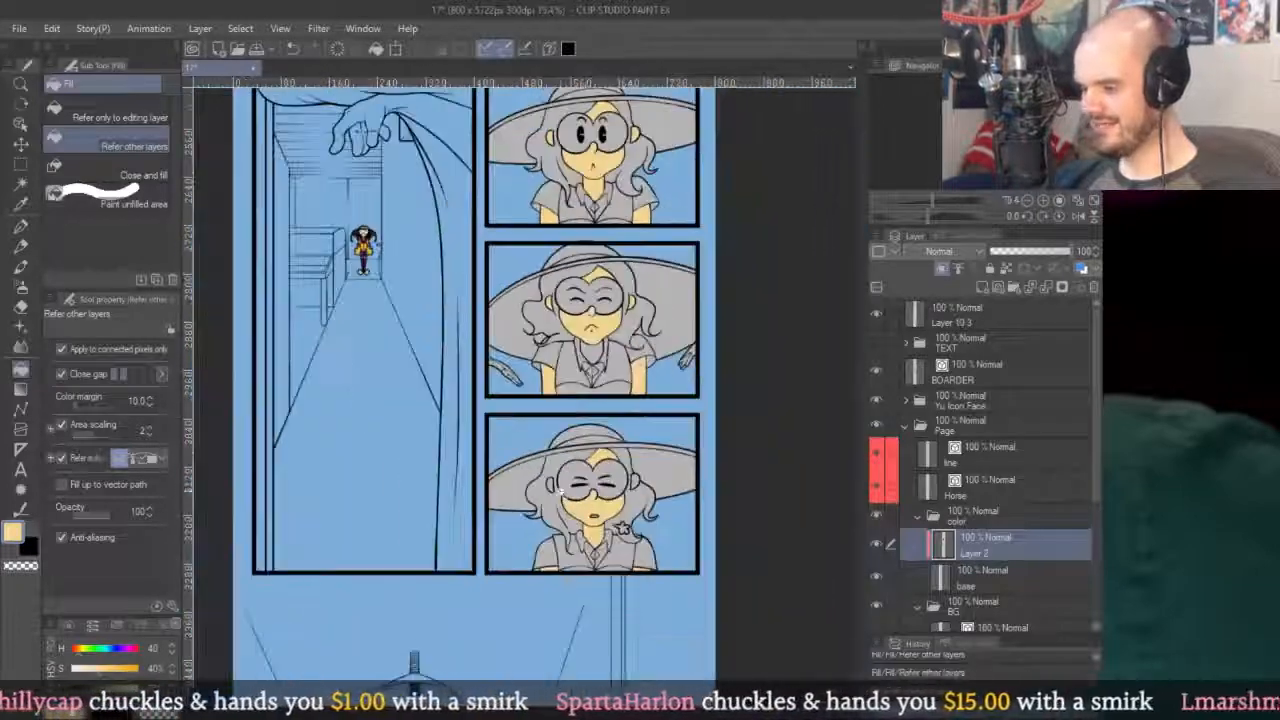
Fill both of the character's ears in the third close-up panel with the same skin tone.
{"action": "scroll", "coordinate": [600, 300], "scroll_direction": "up", "scroll_amount": 8}
{"action": "left_click", "coordinate": [518, 460]}
{"action": "left_click", "coordinate": [838, 450]}
{"action": "scroll", "coordinate": [793, 405], "scroll_direction": "down", "scroll_amount": 3}
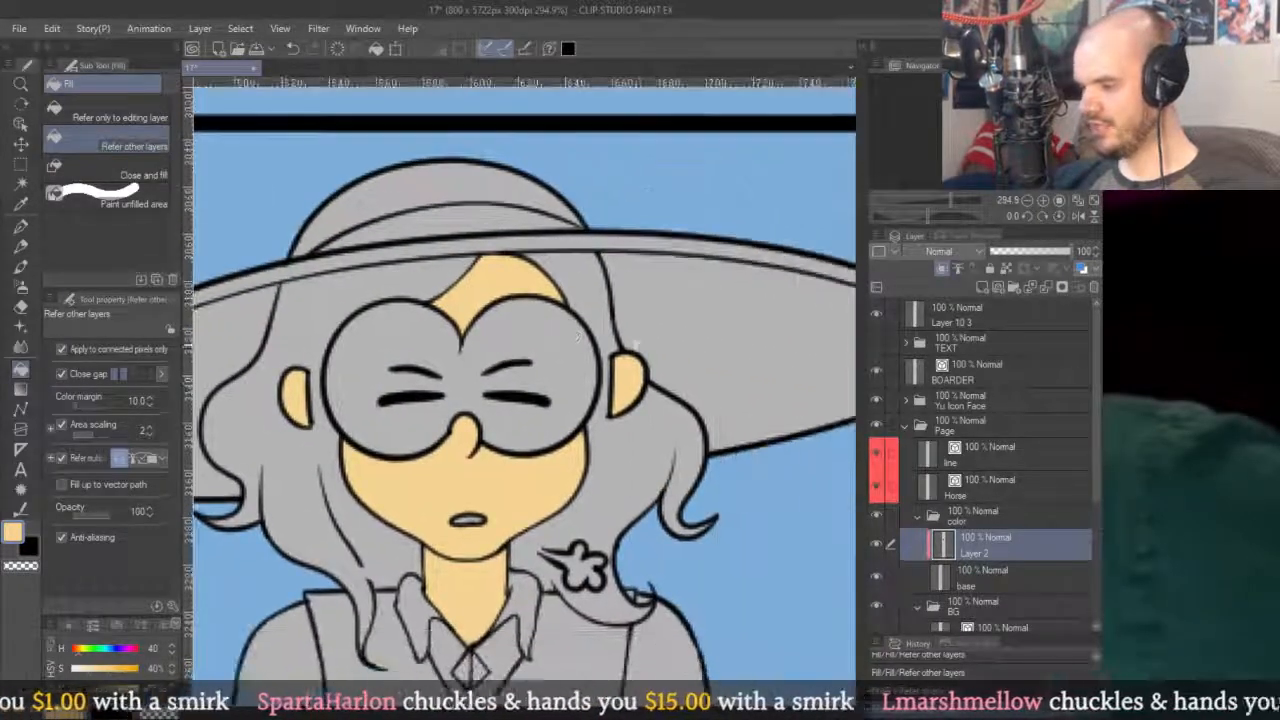
Adjust the lower end point of the character's left ear outline in the third close-up panel so its corner closes neatly.
{"action": "scroll", "coordinate": [662, 425], "scroll_direction": "up", "scroll_amount": 6}
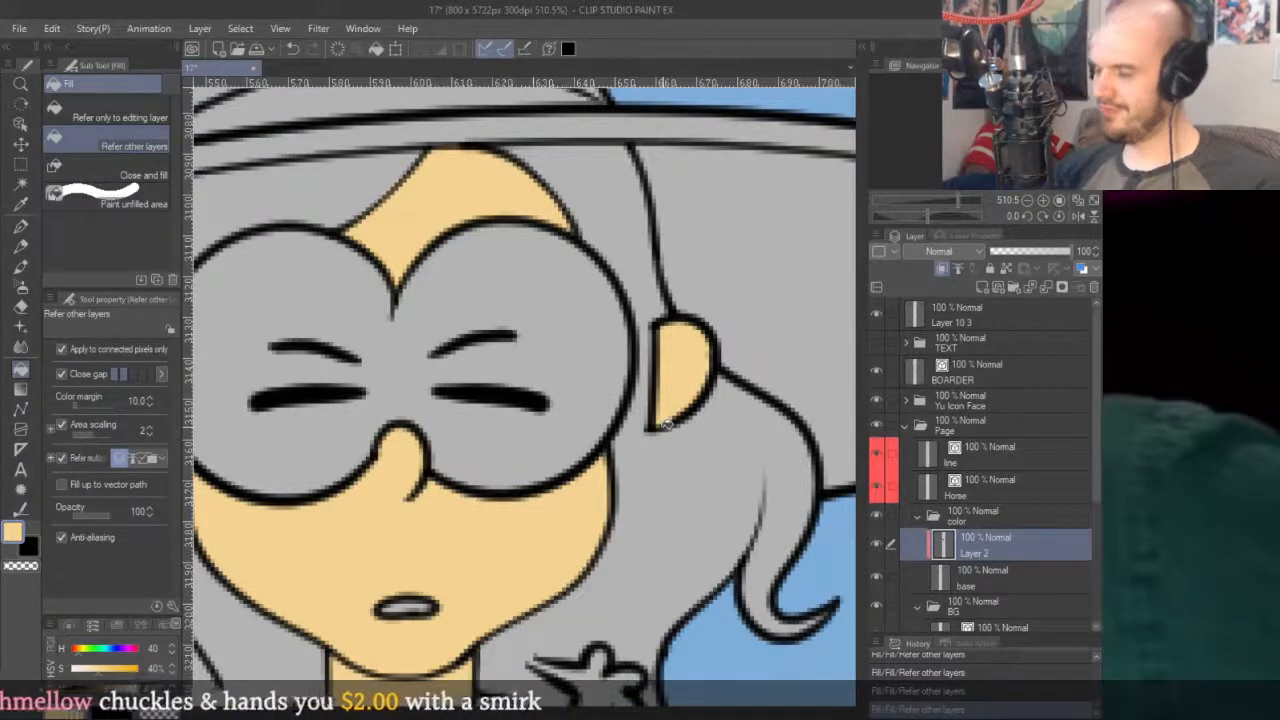
{"action": "scroll", "coordinate": [630, 299], "scroll_direction": "up", "scroll_amount": 5}
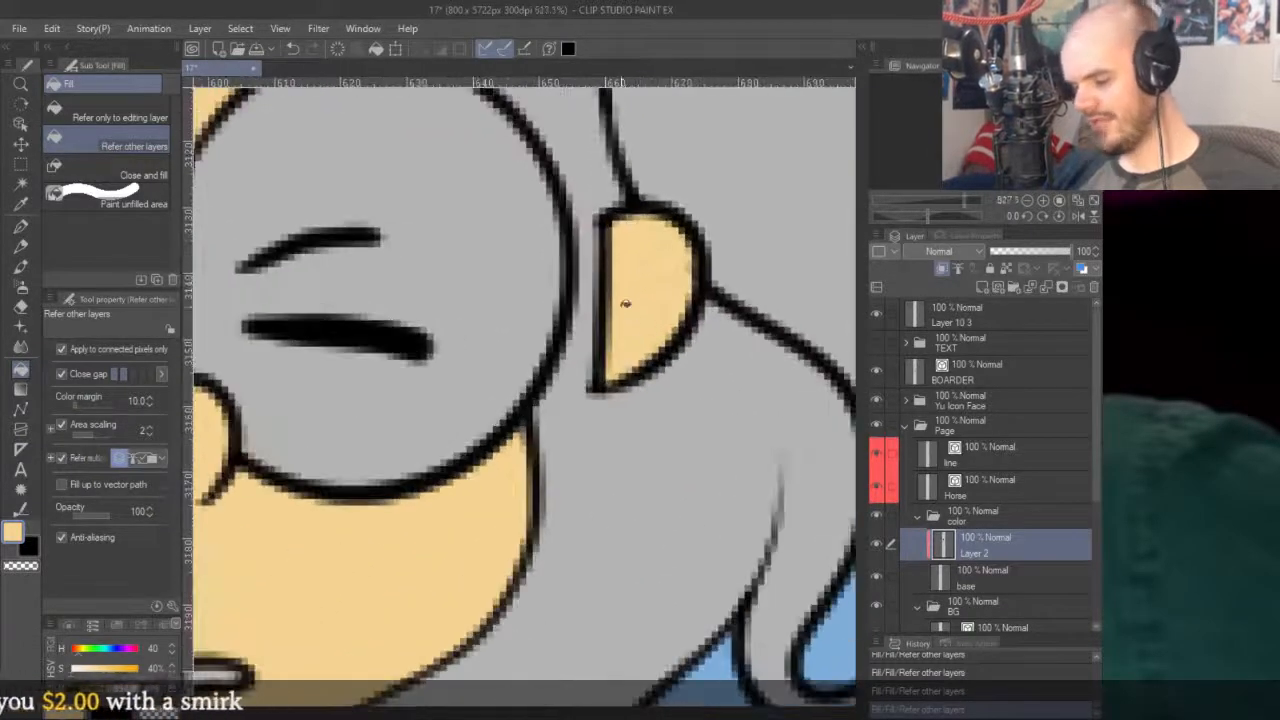
{"action": "key", "text": "o"}
{"action": "left_click", "coordinate": [652, 374]}
{"action": "left_click_drag", "start_coordinate": [595, 389], "coordinate": [598, 384]}
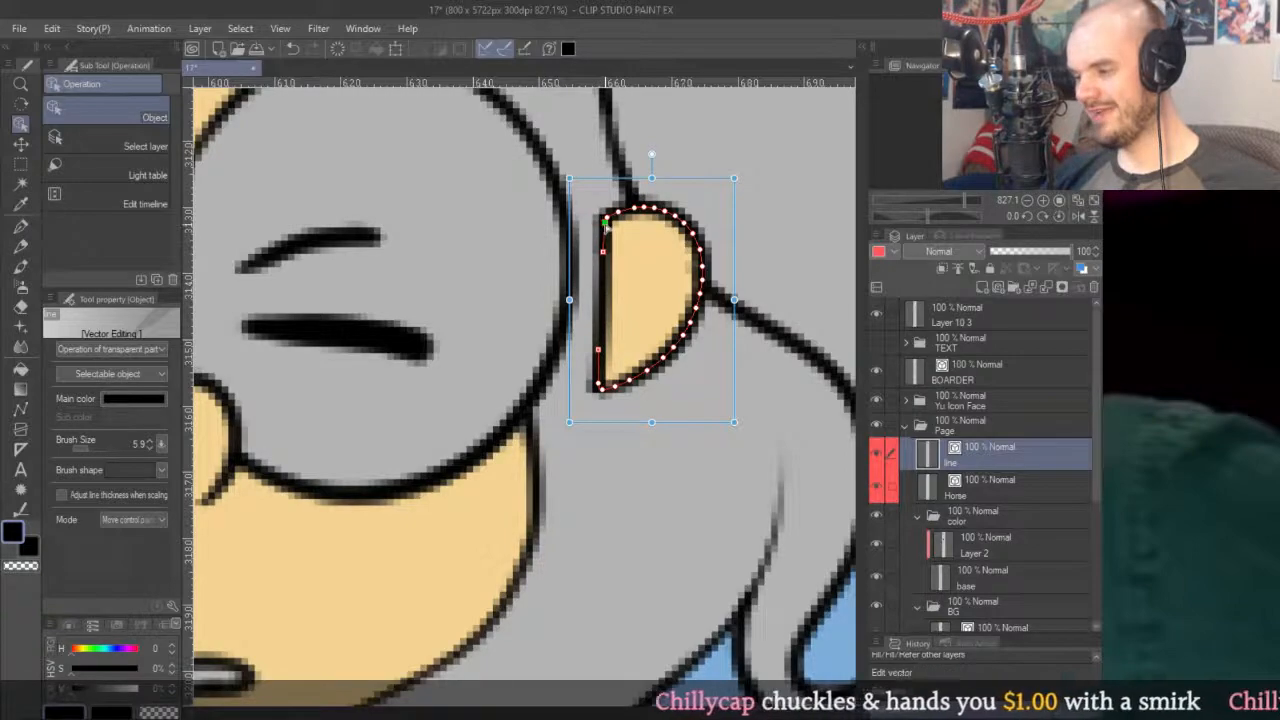
Straighten the front line of the character's right ear so its lower end meets the ear outline, and reselect Layer 2.
{"action": "key", "text": "p"}
{"action": "scroll", "coordinate": [568, 433], "scroll_direction": "down", "scroll_amount": 5}
{"action": "scroll", "coordinate": [568, 433], "scroll_direction": "up", "scroll_amount": 6}
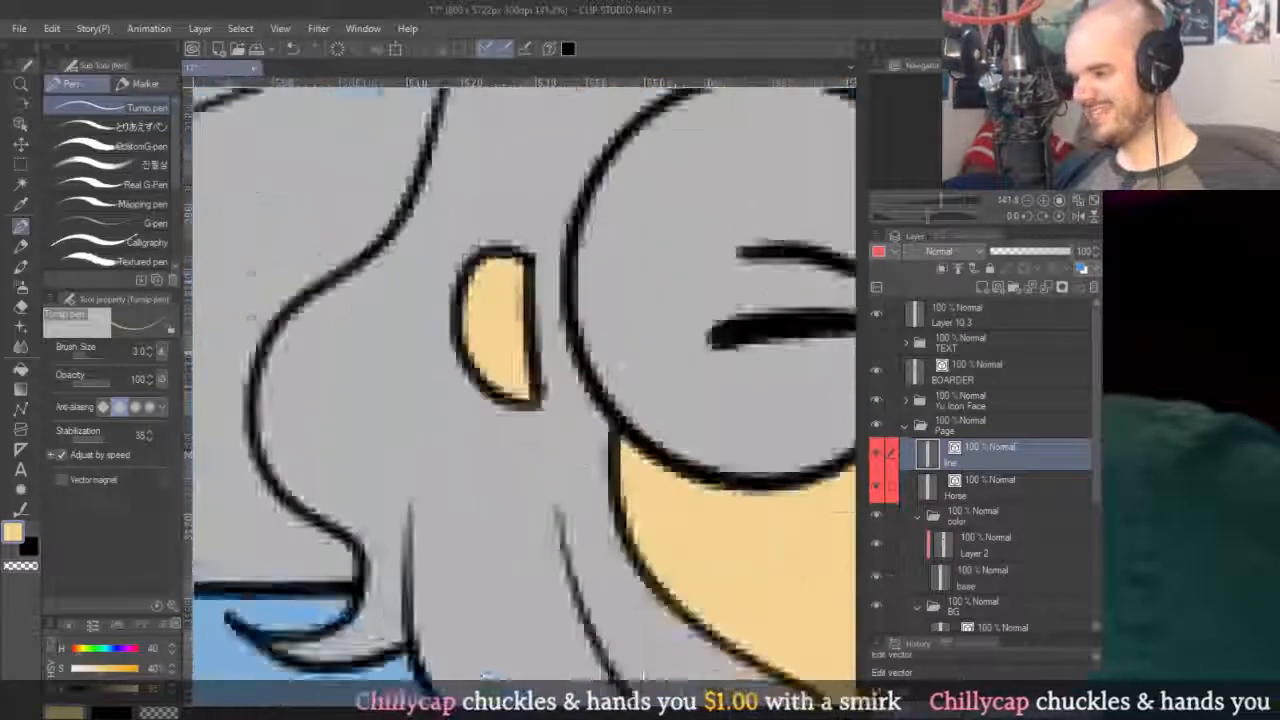
{"action": "key", "text": "o"}
{"action": "left_click", "coordinate": [541, 443]}
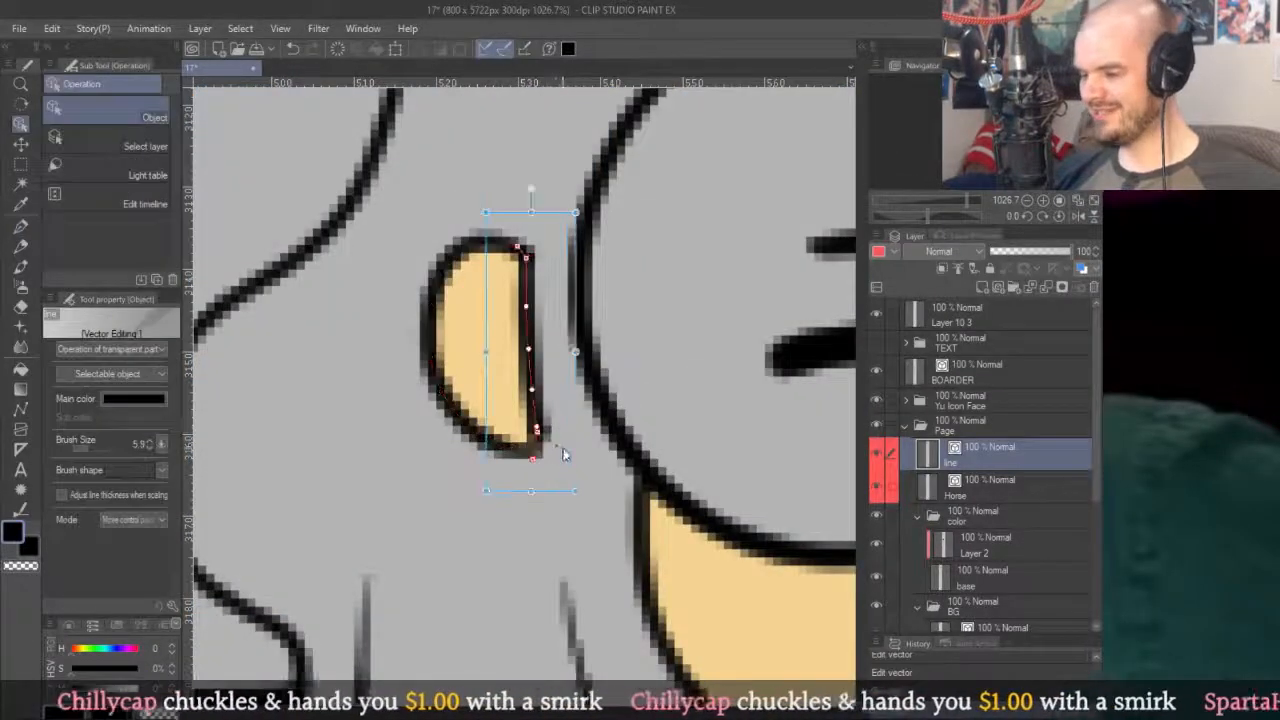
{"action": "left_click_drag", "start_coordinate": [537, 439], "coordinate": [531, 397]}
{"action": "left_click", "coordinate": [966, 542]}
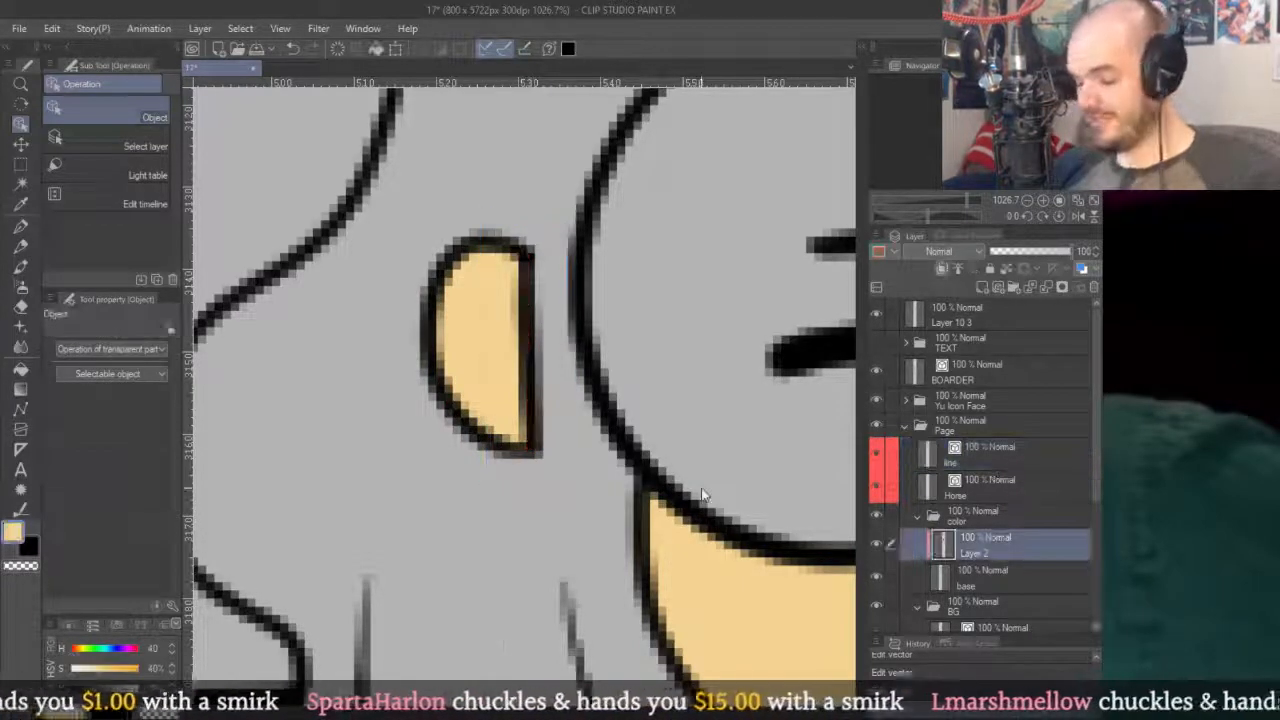
Select the curved outline and front line of the left ear in the third close-up panel together and make the ear smaller.
{"action": "key", "text": "p"}
{"action": "key", "text": "ctrl+0"}
{"action": "left_click_drag", "start_coordinate": [686, 273], "coordinate": [661, 296]}
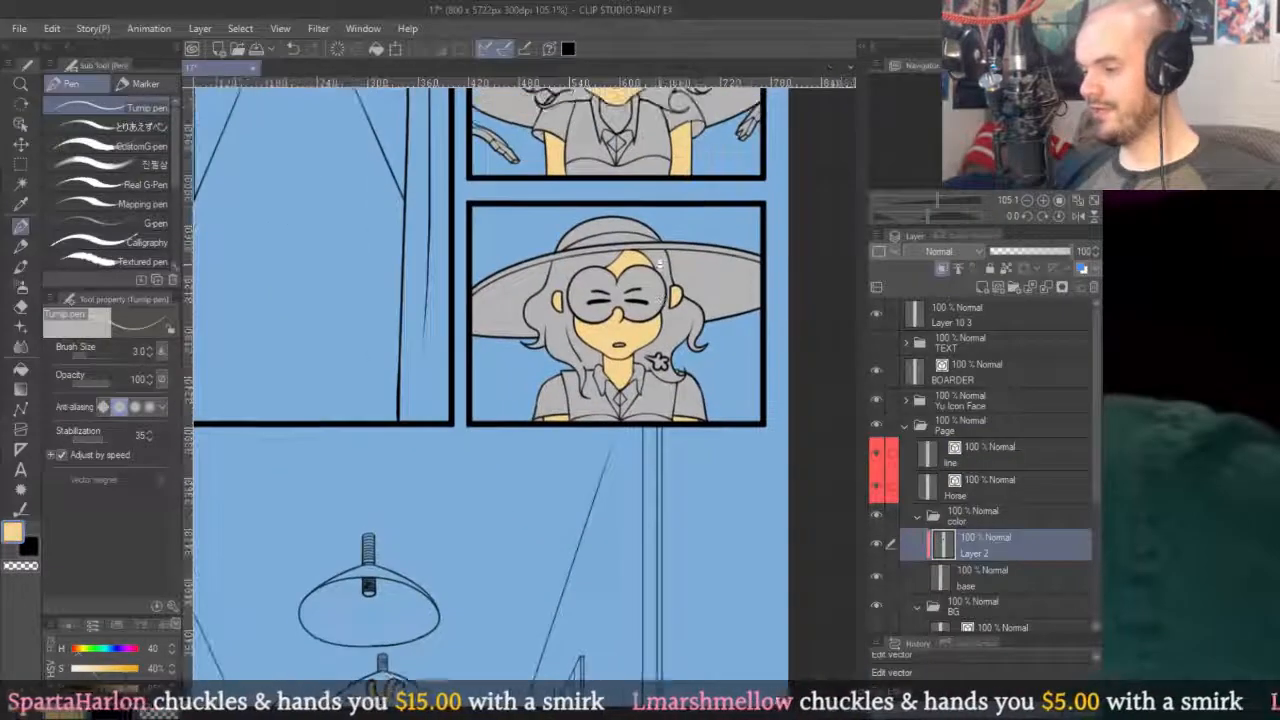
{"action": "scroll", "coordinate": [678, 186], "scroll_direction": "up", "scroll_amount": 5}
{"action": "left_click_drag", "start_coordinate": [667, 164], "coordinate": [632, 391]}
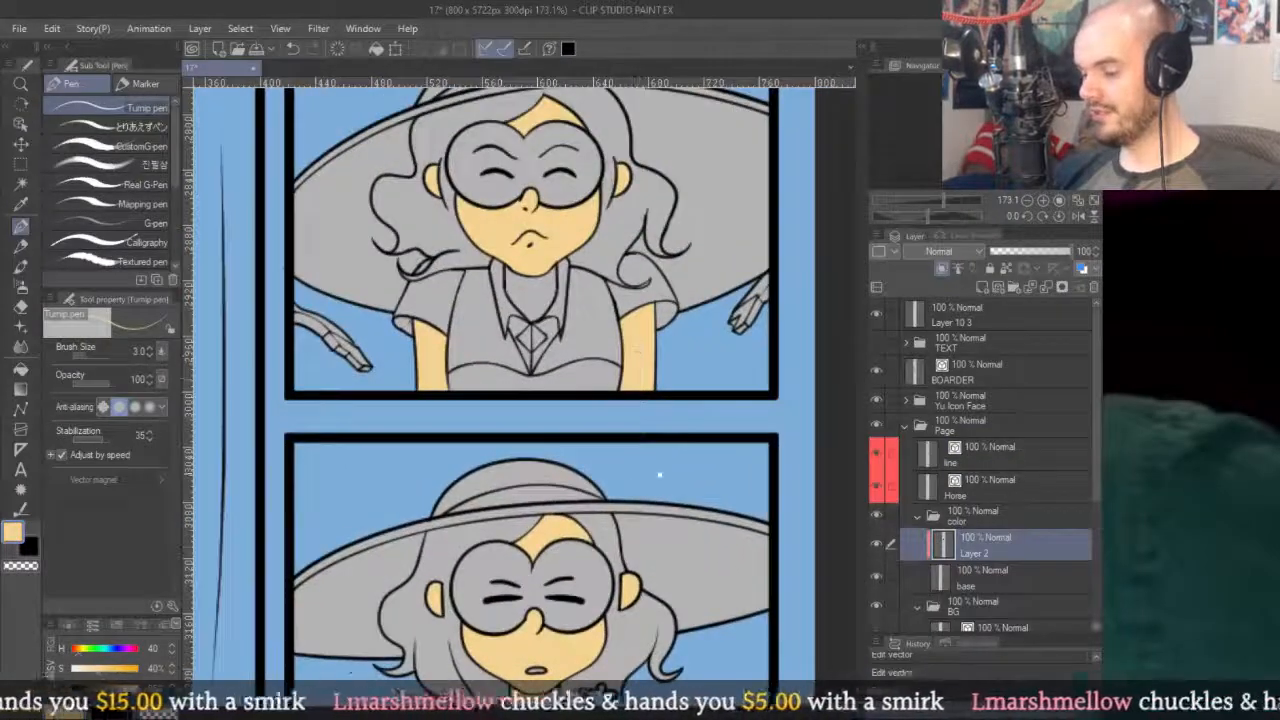
{"action": "left_click_drag", "start_coordinate": [657, 476], "coordinate": [684, 356]}
{"action": "scroll", "coordinate": [660, 343], "scroll_direction": "up", "scroll_amount": 10}
{"action": "key", "text": "o"}
{"action": "left_click", "coordinate": [622, 378]}
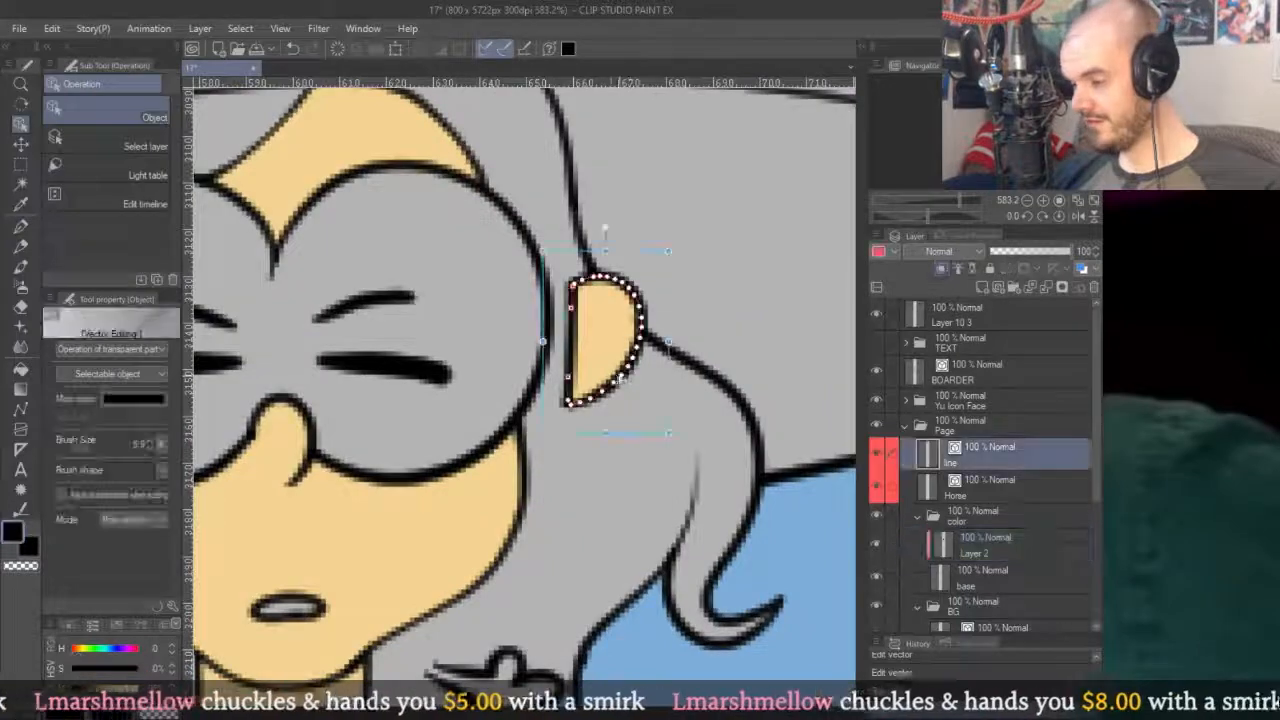
{"action": "left_click", "coordinate": [571, 361], "text": "shift"}
{"action": "left_click_drag", "start_coordinate": [669, 373], "coordinate": [660, 391]}
Reselect the left ear's lines, move them up against the hair line and reduce the ear's height slightly.
{"action": "scroll", "coordinate": [660, 391], "scroll_direction": "down", "scroll_amount": 5}
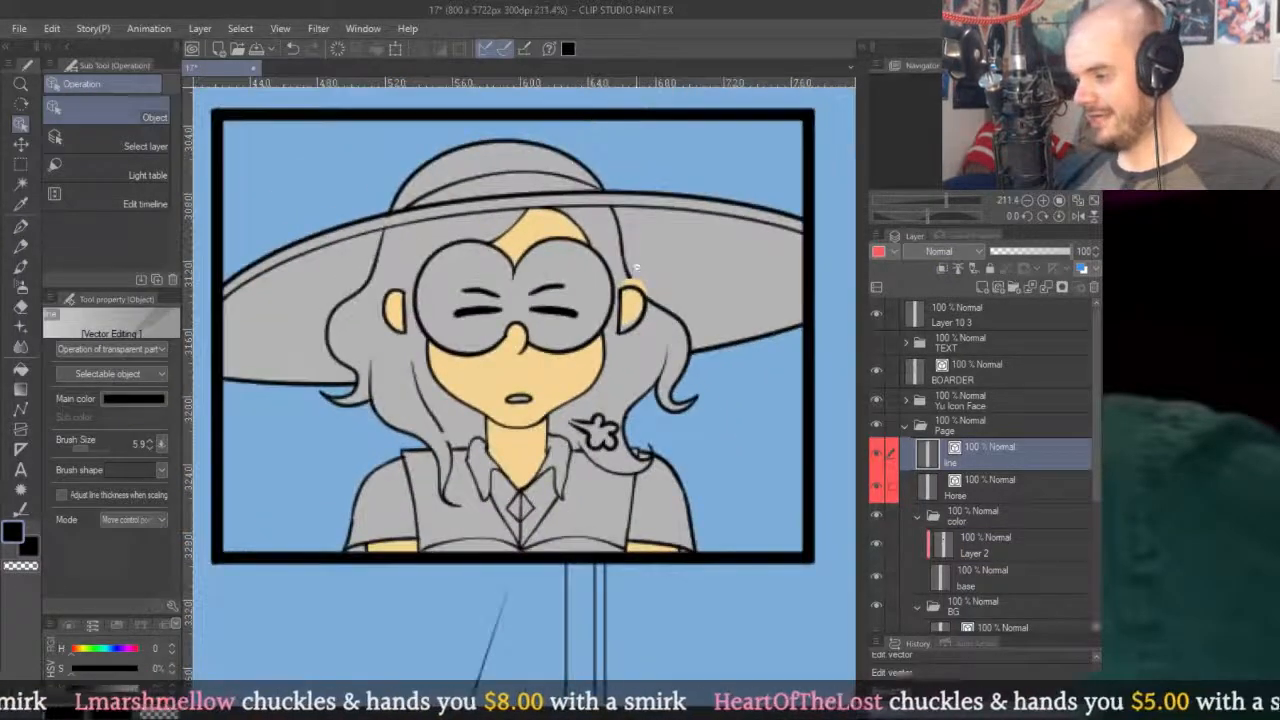
{"action": "scroll", "coordinate": [641, 268], "scroll_direction": "up", "scroll_amount": 5}
{"action": "left_click", "coordinate": [657, 385]}
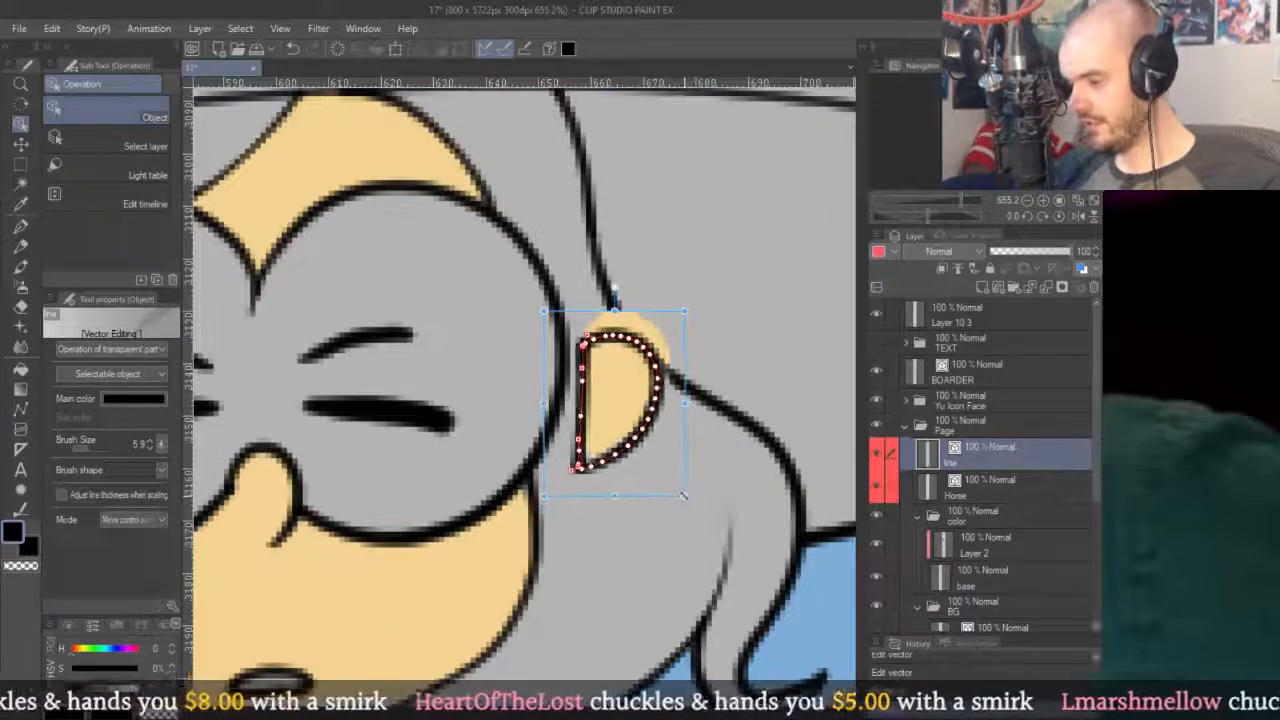
{"action": "scroll", "coordinate": [684, 494], "scroll_direction": "down", "scroll_amount": 3}
{"action": "left_click_drag", "start_coordinate": [764, 408], "coordinate": [763, 415]}
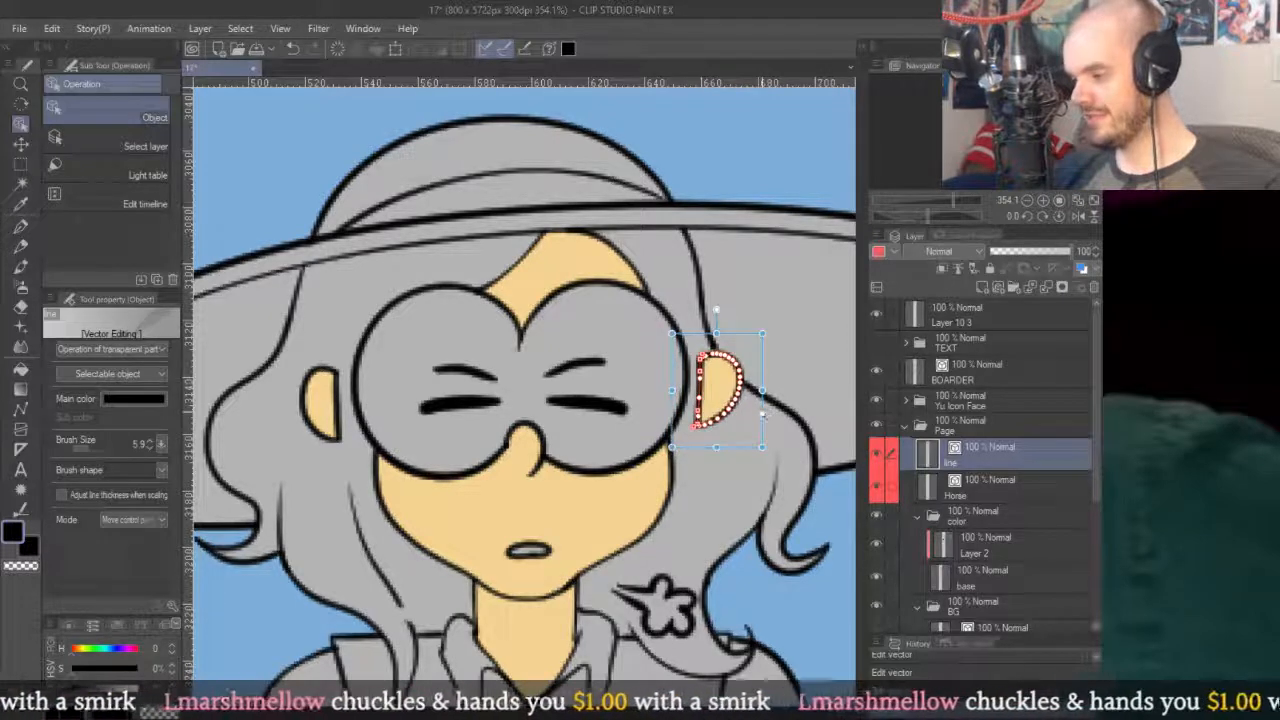
{"action": "left_click_drag", "start_coordinate": [716, 446], "coordinate": [716, 437]}
Narrow the straight front line of the left ear with Adjust line width.
{"action": "key", "text": "y"}
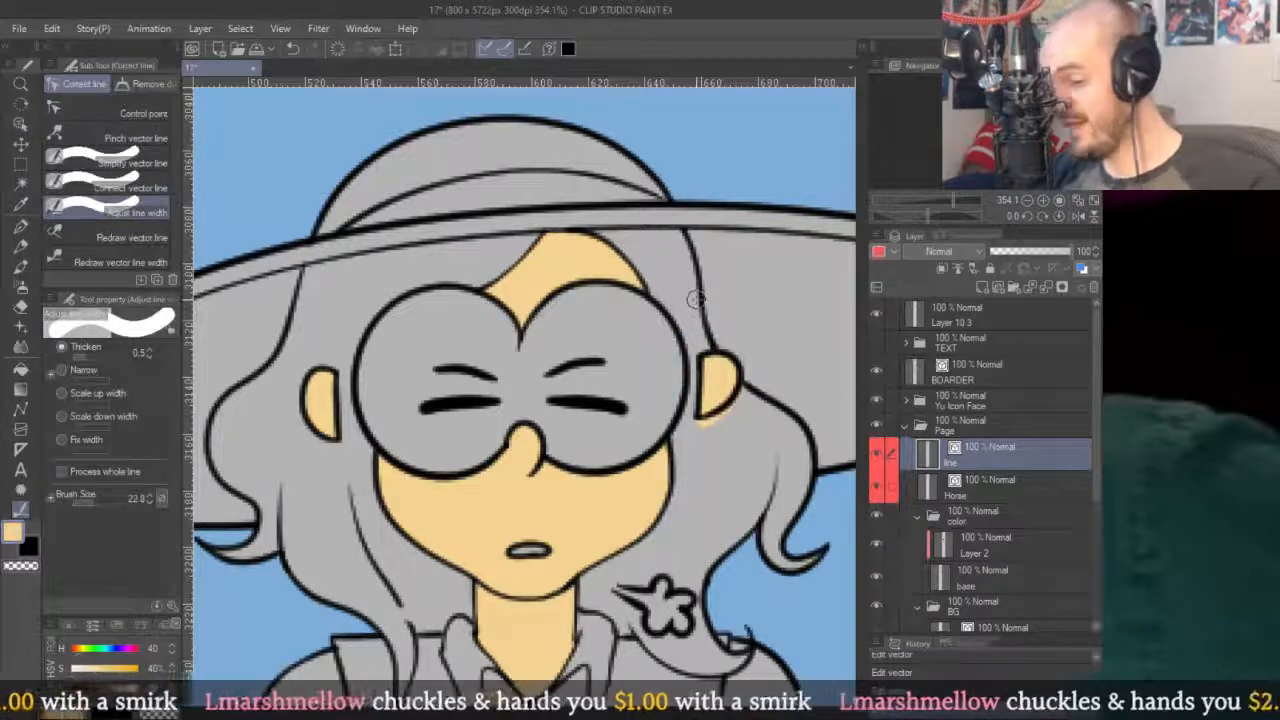
{"action": "scroll", "coordinate": [720, 378], "scroll_direction": "up", "scroll_amount": 3}
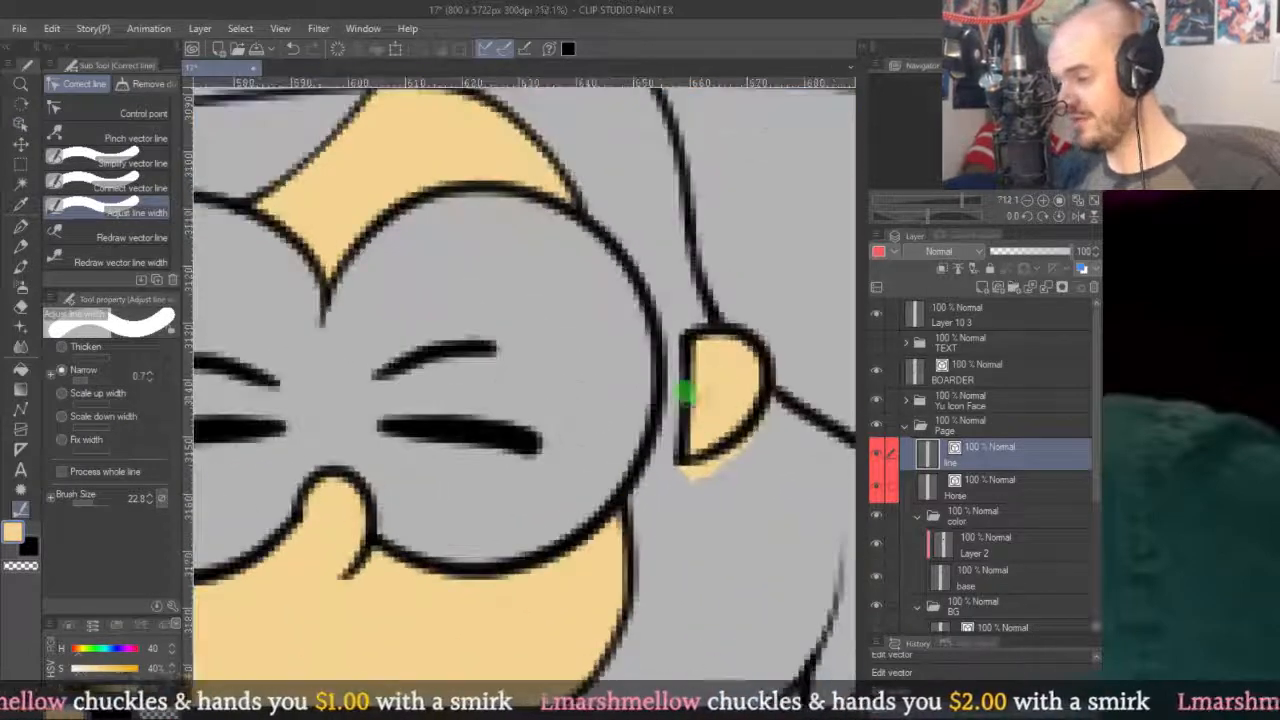
{"action": "scroll", "coordinate": [740, 410], "scroll_direction": "down", "scroll_amount": 5}
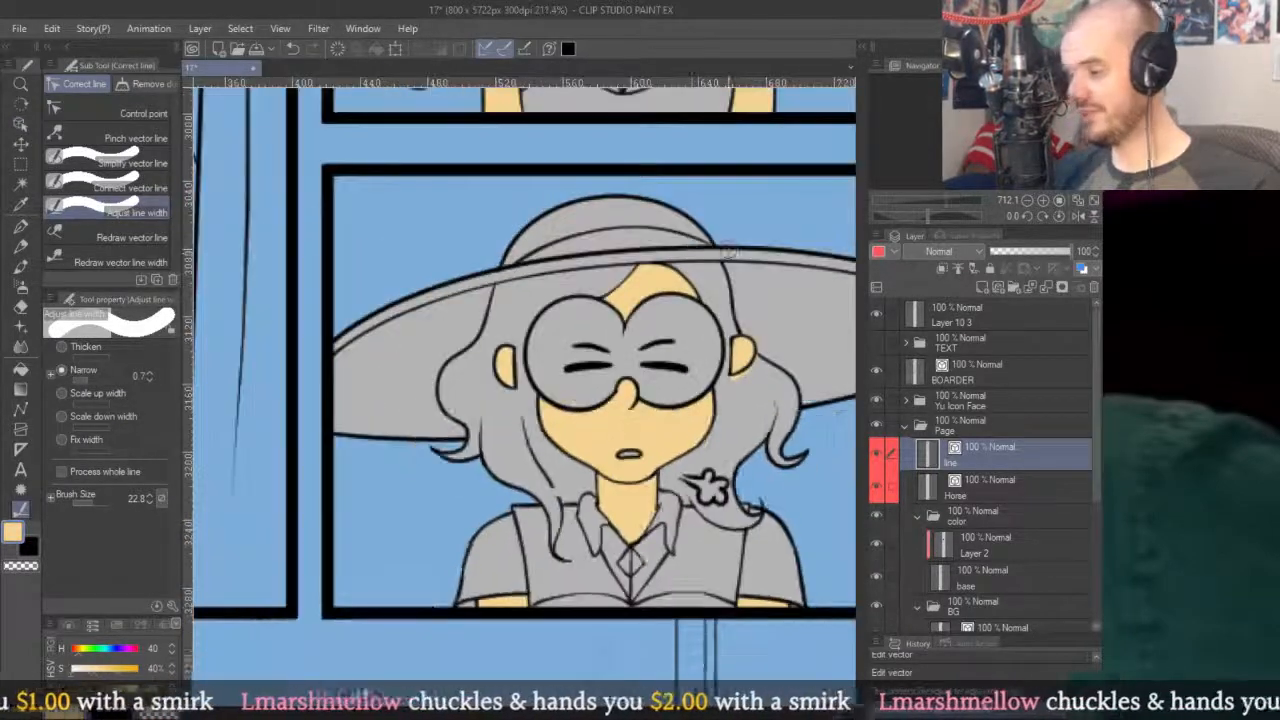
On Layer 2, erase the skin tone spilling outside the resized left ear with an enlarged Rough eraser.
{"action": "left_click", "coordinate": [967, 487]}
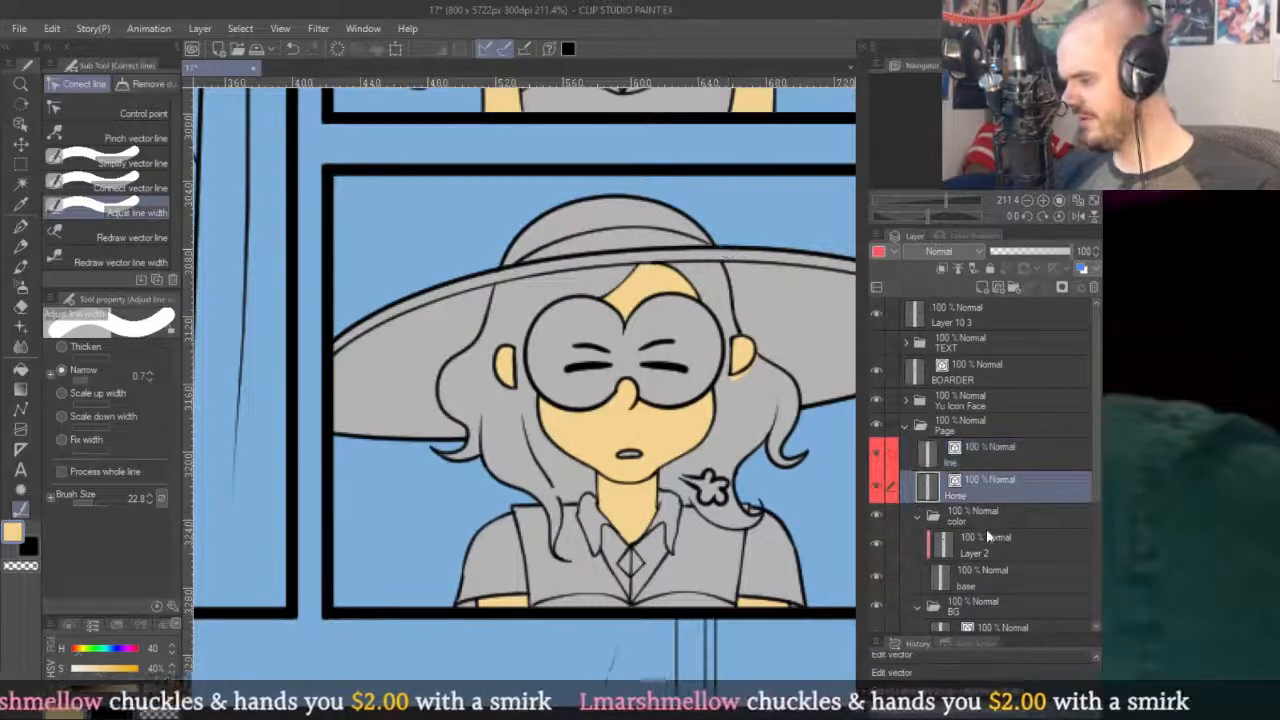
{"action": "left_click", "coordinate": [983, 558]}
{"action": "key", "text": "e"}
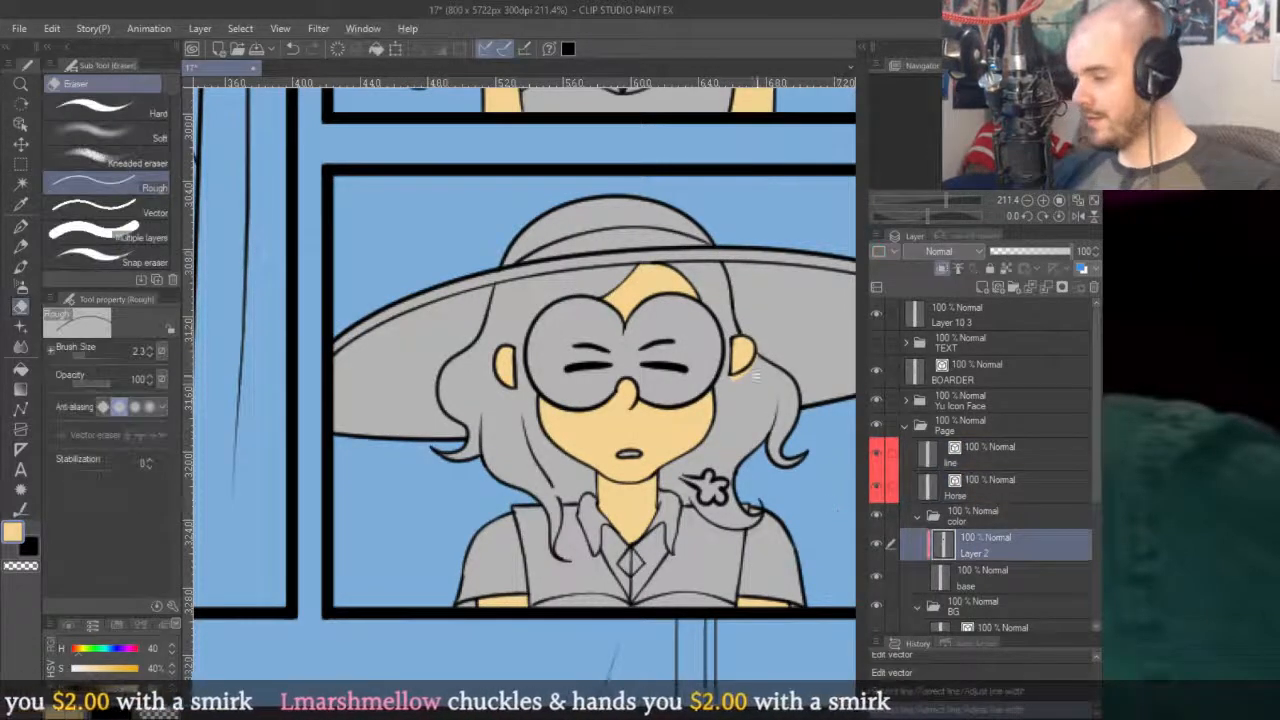
{"action": "scroll", "coordinate": [740, 372], "scroll_direction": "up", "scroll_amount": 4}
{"action": "mouse_move", "coordinate": [716, 396]}
{"action": "left_mouse_down"}
{"action": "mouse_move", "coordinate": [722, 506]}
{"action": "mouse_move", "coordinate": [736, 467]}
{"action": "mouse_move", "coordinate": [720, 473]}
{"action": "mouse_move", "coordinate": [721, 449]}
{"action": "mouse_move", "coordinate": [669, 423]}
{"action": "left_mouse_up"}
{"action": "key", "text": "bracketright"}
{"action": "key", "text": "bracketright"}
{"action": "key", "text": "bracketright"}
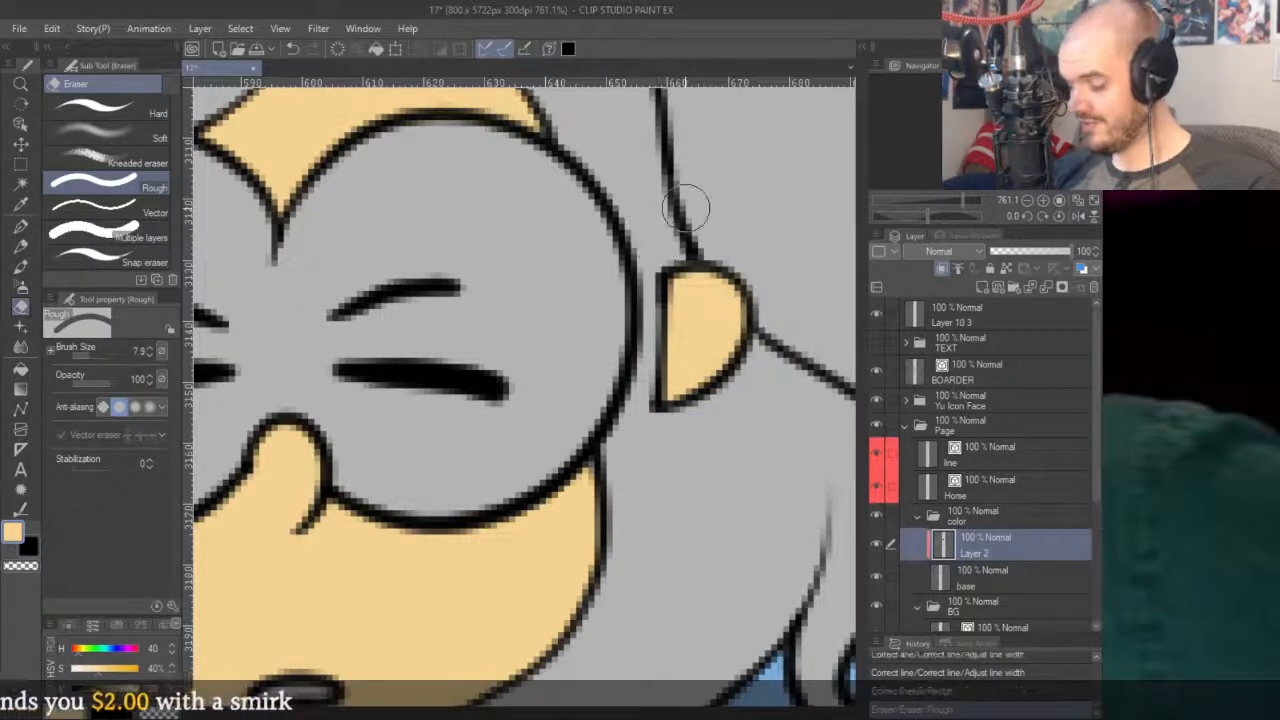
Adjust the end point of the glasses line between the eyebrows in the third close-up panel so both rims meet cleanly.
{"action": "scroll", "coordinate": [757, 257], "scroll_direction": "down", "scroll_amount": 6}
{"action": "key", "text": "p"}
{"action": "scroll", "coordinate": [770, 254], "scroll_direction": "up", "scroll_amount": 1}
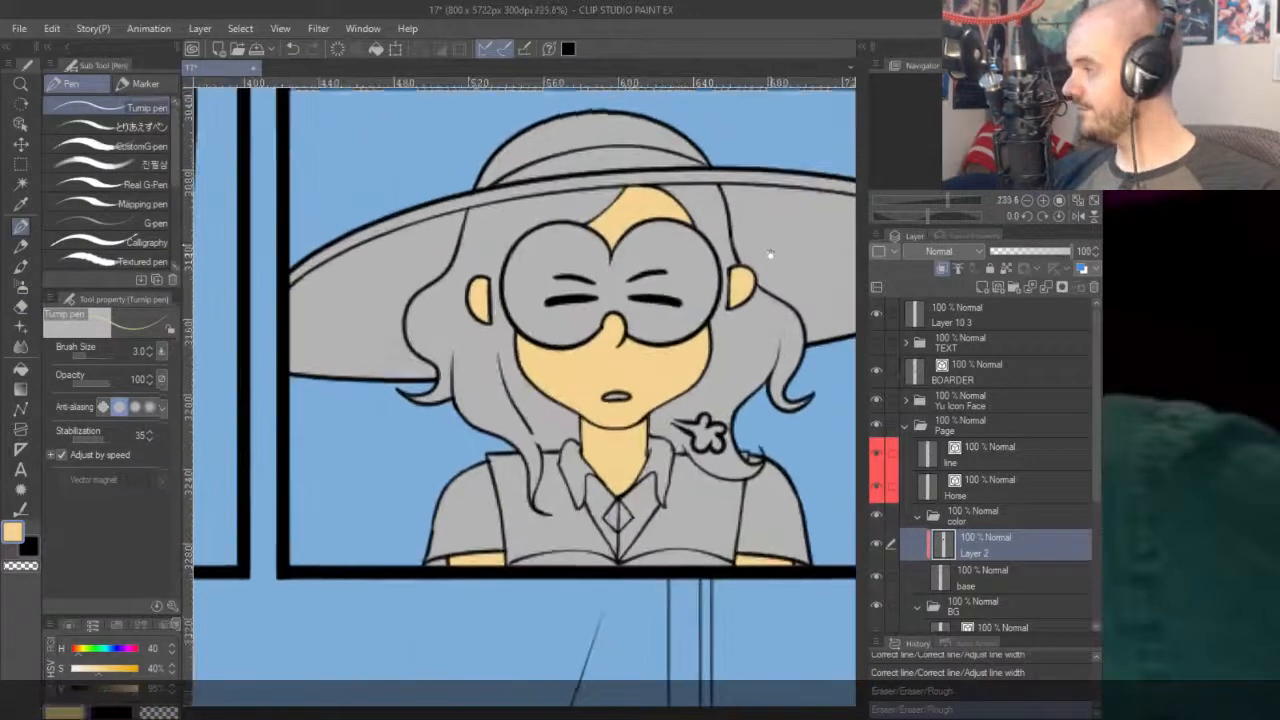
{"action": "left_click_drag", "start_coordinate": [770, 254], "coordinate": [774, 290]}
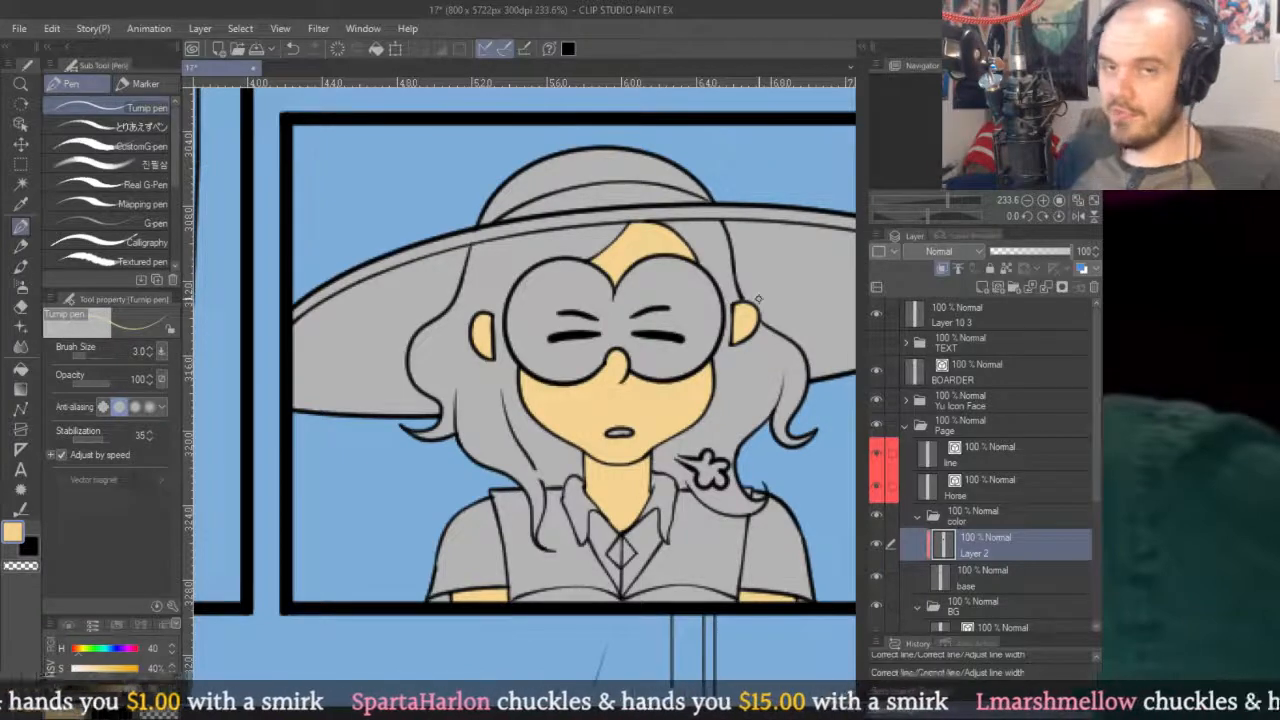
{"action": "scroll", "coordinate": [640, 310], "scroll_direction": "up", "scroll_amount": 8}
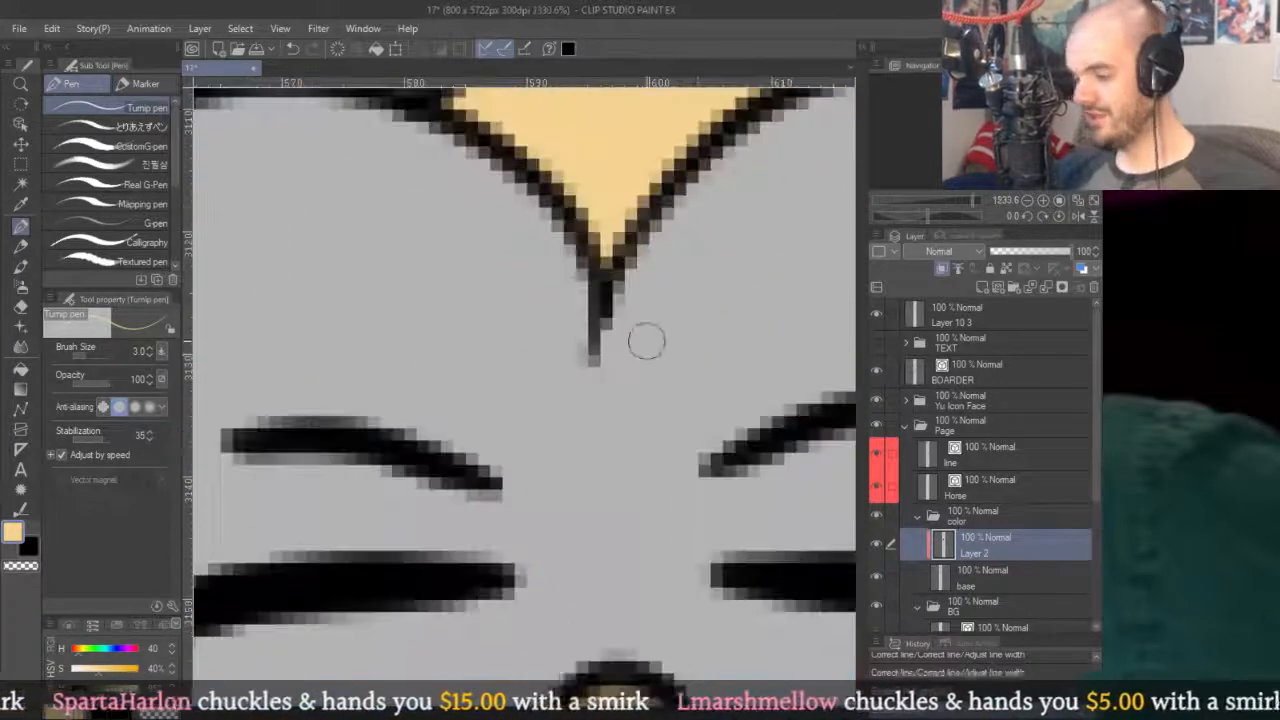
{"action": "key", "text": "o"}
{"action": "left_click", "coordinate": [593, 352]}
{"action": "left_click_drag", "start_coordinate": [577, 455], "coordinate": [572, 472]}
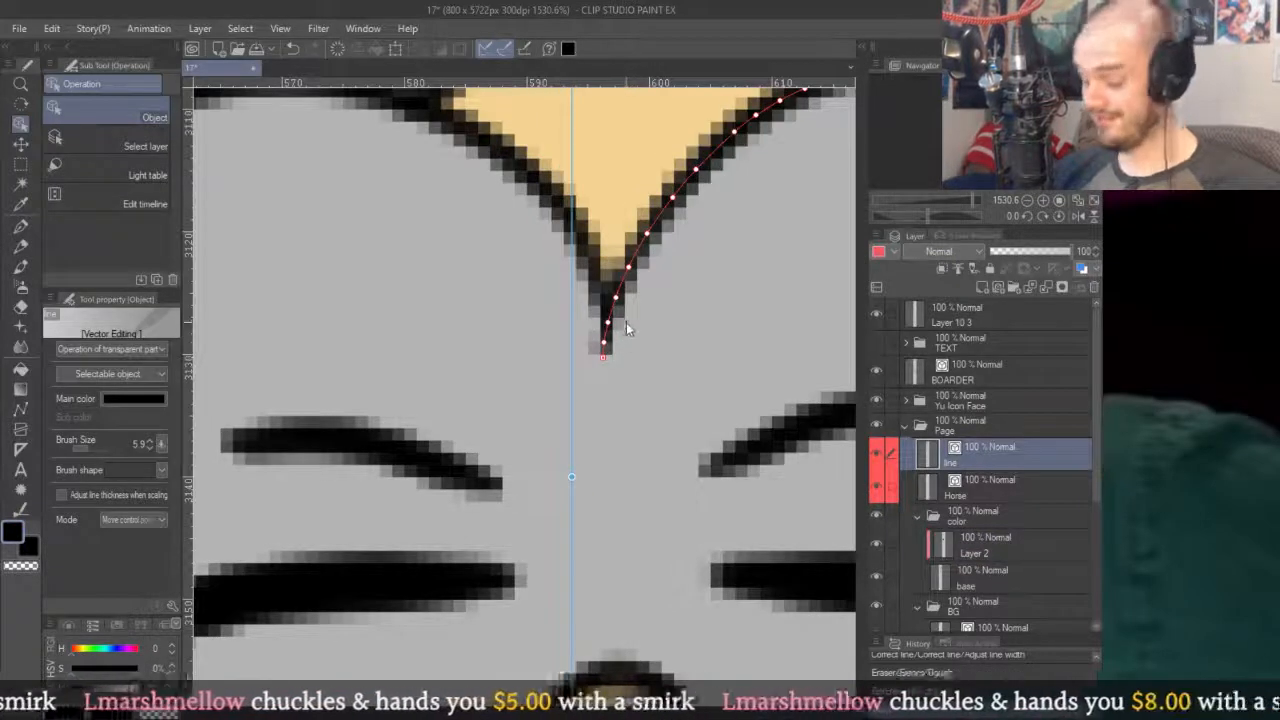
Adjust the line art around the left ear and hair in the third close-up panel with a small vector edit.
{"action": "key", "text": "p"}
{"action": "scroll", "coordinate": [650, 257], "scroll_direction": "down", "scroll_amount": 1}
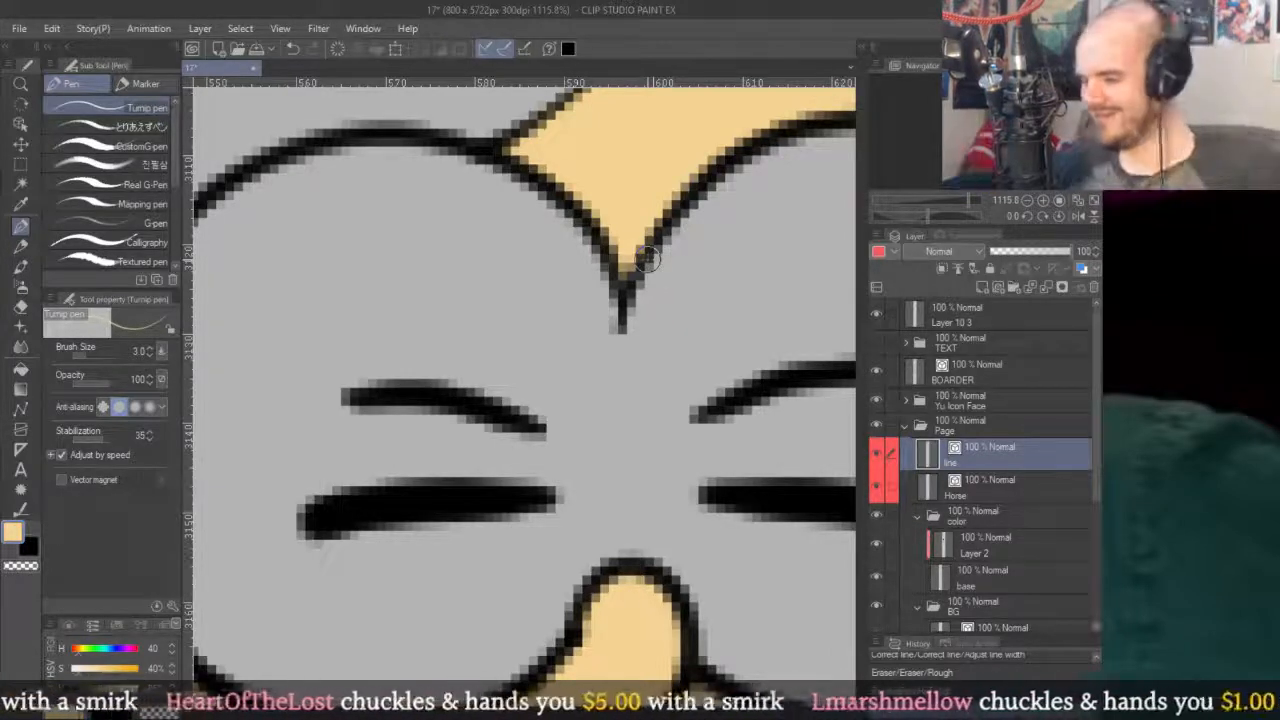
{"action": "scroll", "coordinate": [657, 252], "scroll_direction": "down", "scroll_amount": 5}
{"action": "scroll", "coordinate": [697, 302], "scroll_direction": "up", "scroll_amount": 3}
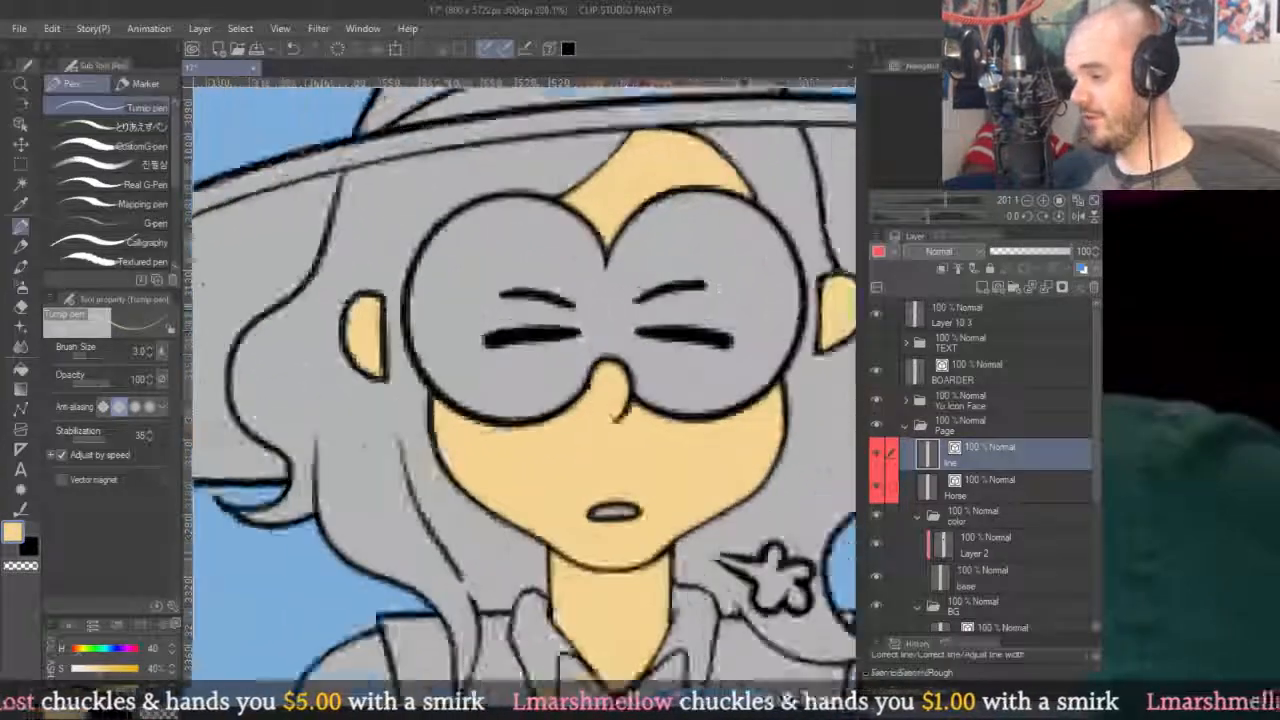
{"action": "key", "text": "o"}
{"action": "left_click", "coordinate": [695, 301]}
{"action": "left_click_drag", "start_coordinate": [738, 292], "coordinate": [731, 280]}
{"action": "scroll", "coordinate": [750, 265], "scroll_direction": "down", "scroll_amount": 5}
{"action": "scroll", "coordinate": [770, 252], "scroll_direction": "up", "scroll_amount": 2}
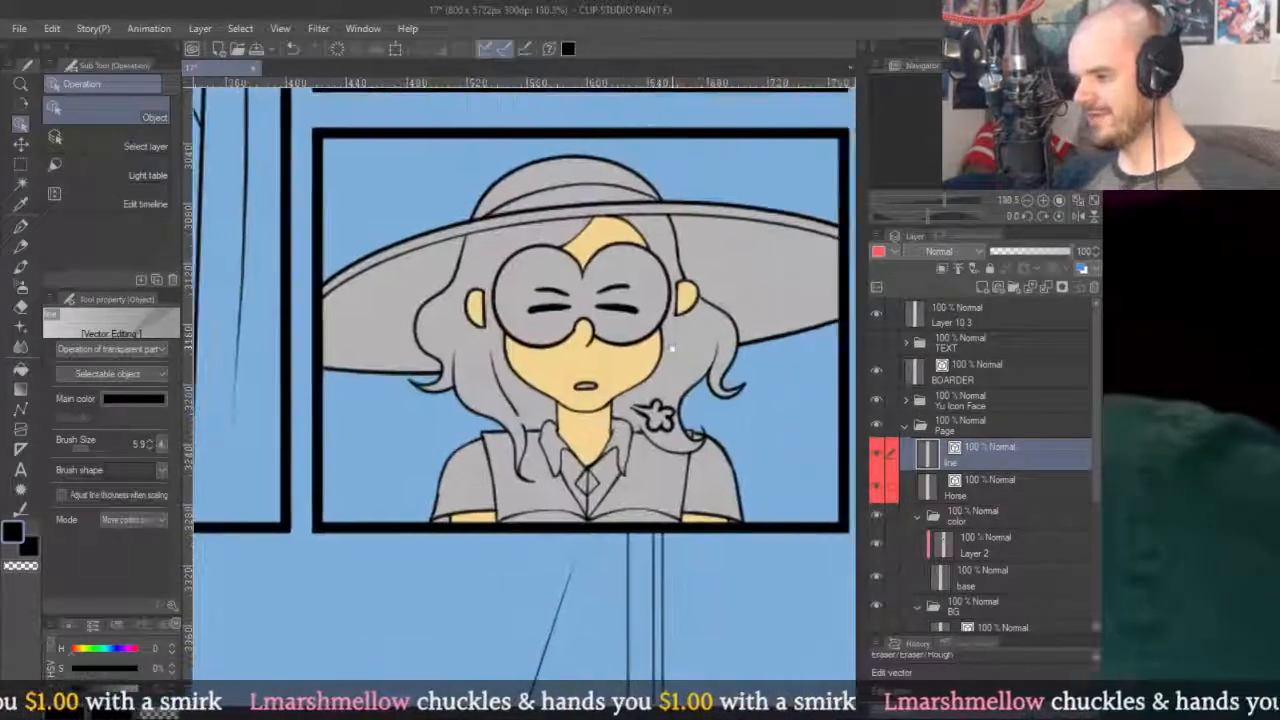
Select the left ear's lines in the first close-up panel and scale them down slightly.
{"action": "key", "text": "p"}
{"action": "scroll", "coordinate": [720, 285], "scroll_direction": "up", "scroll_amount": 2}
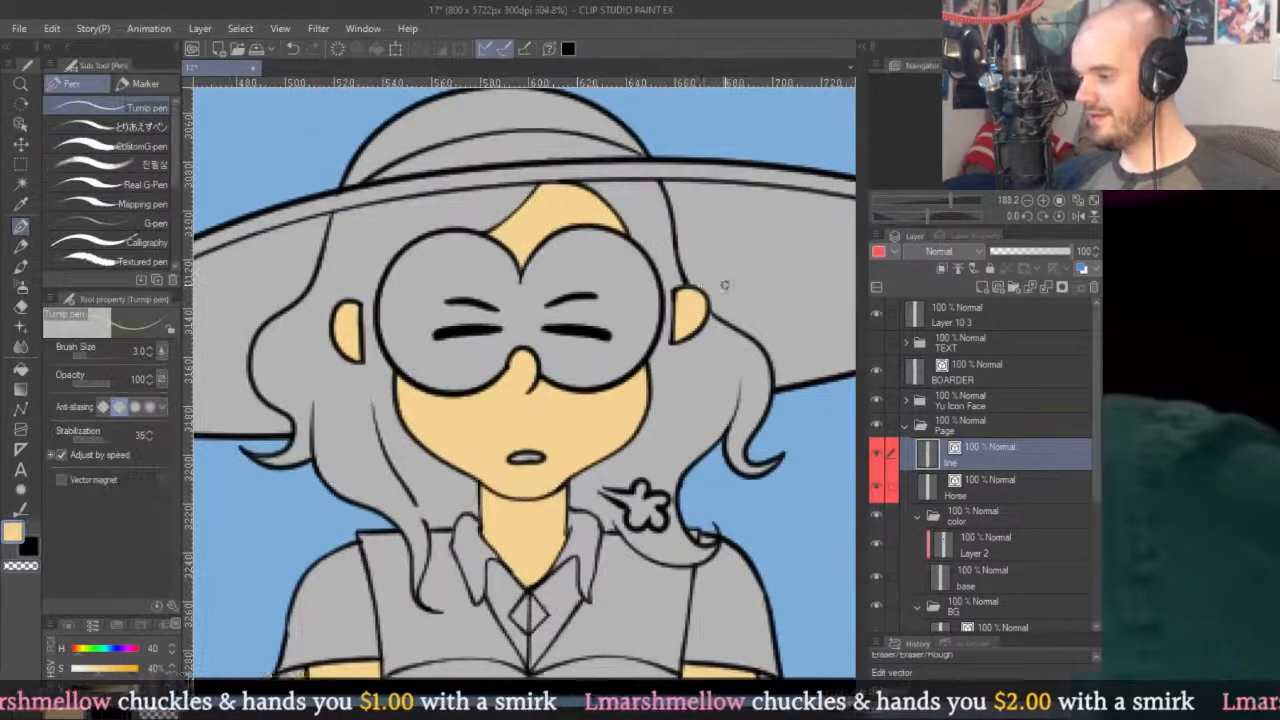
{"action": "scroll", "coordinate": [725, 287], "scroll_direction": "down", "scroll_amount": 3}
{"action": "scroll", "coordinate": [670, 256], "scroll_direction": "up", "scroll_amount": 1}
{"action": "scroll", "coordinate": [670, 256], "scroll_direction": "down", "scroll_amount": 3}
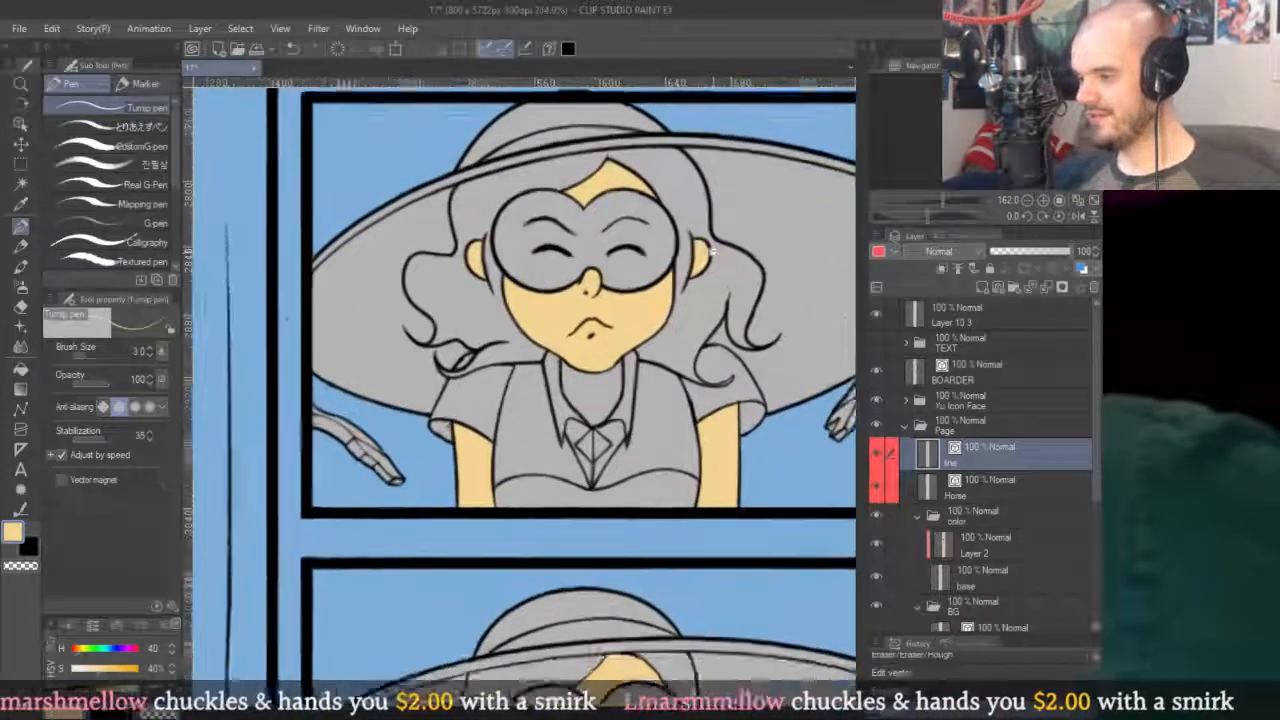
{"action": "scroll", "coordinate": [769, 358], "scroll_direction": "up", "scroll_amount": 5}
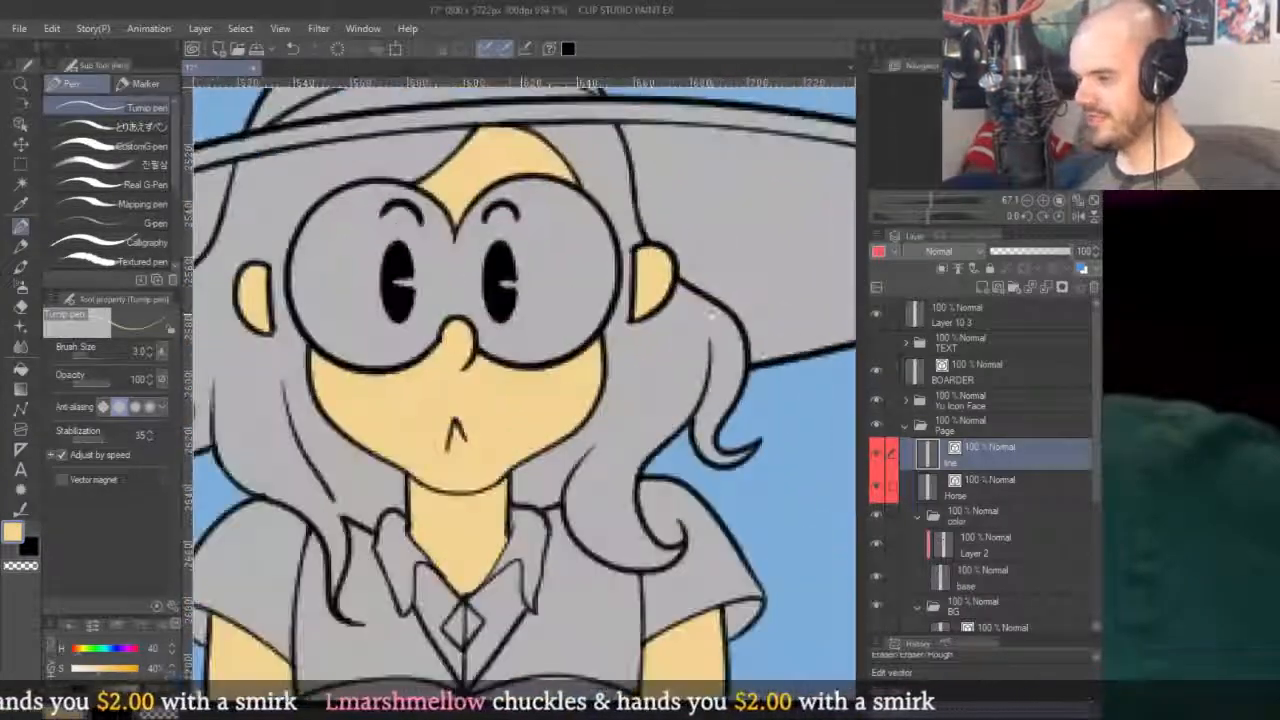
{"action": "key", "text": "o"}
{"action": "scroll", "coordinate": [742, 355], "scroll_direction": "up", "scroll_amount": 2}
{"action": "left_click", "coordinate": [742, 355]}
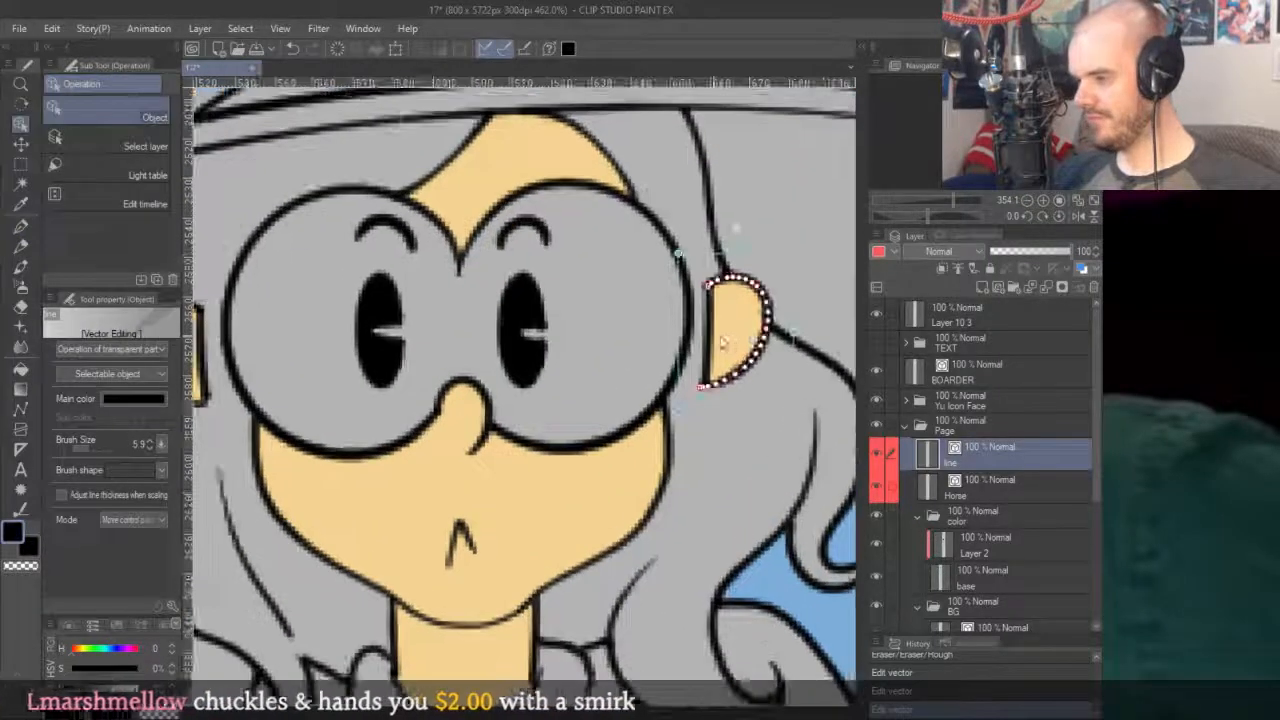
{"action": "mouse_move", "coordinate": [793, 258]}
{"action": "left_mouse_down"}
{"action": "mouse_move", "coordinate": [792, 310]}
{"action": "mouse_move", "coordinate": [808, 287]}
{"action": "left_mouse_up"}
{"action": "key", "text": "b"}
{"action": "key", "text": "o"}
Nudge the first panel's left ear up toward the hair line and shrink it a little more.
{"action": "left_click", "coordinate": [806, 288]}
{"action": "key", "text": "Up"}
{"action": "key", "text": "Up"}
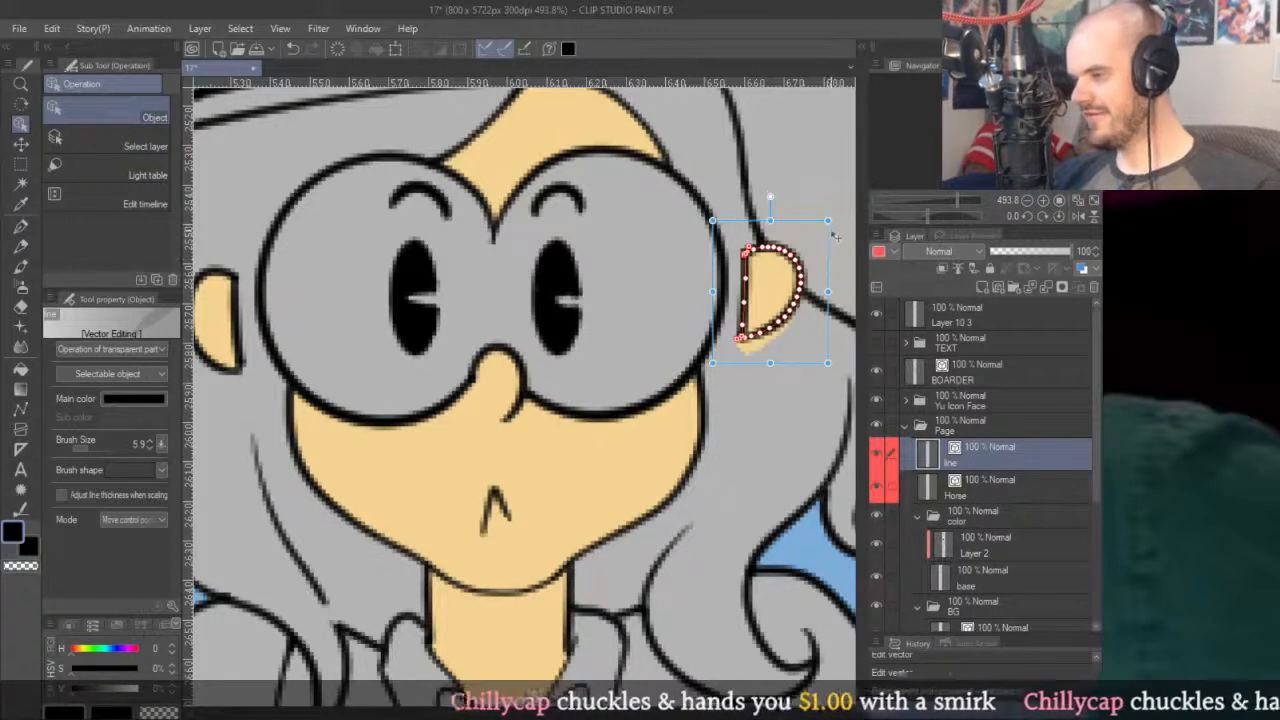
{"action": "left_click_drag", "start_coordinate": [829, 220], "coordinate": [823, 227]}
{"action": "key", "text": "Up"}
{"action": "left_click", "coordinate": [829, 258]}
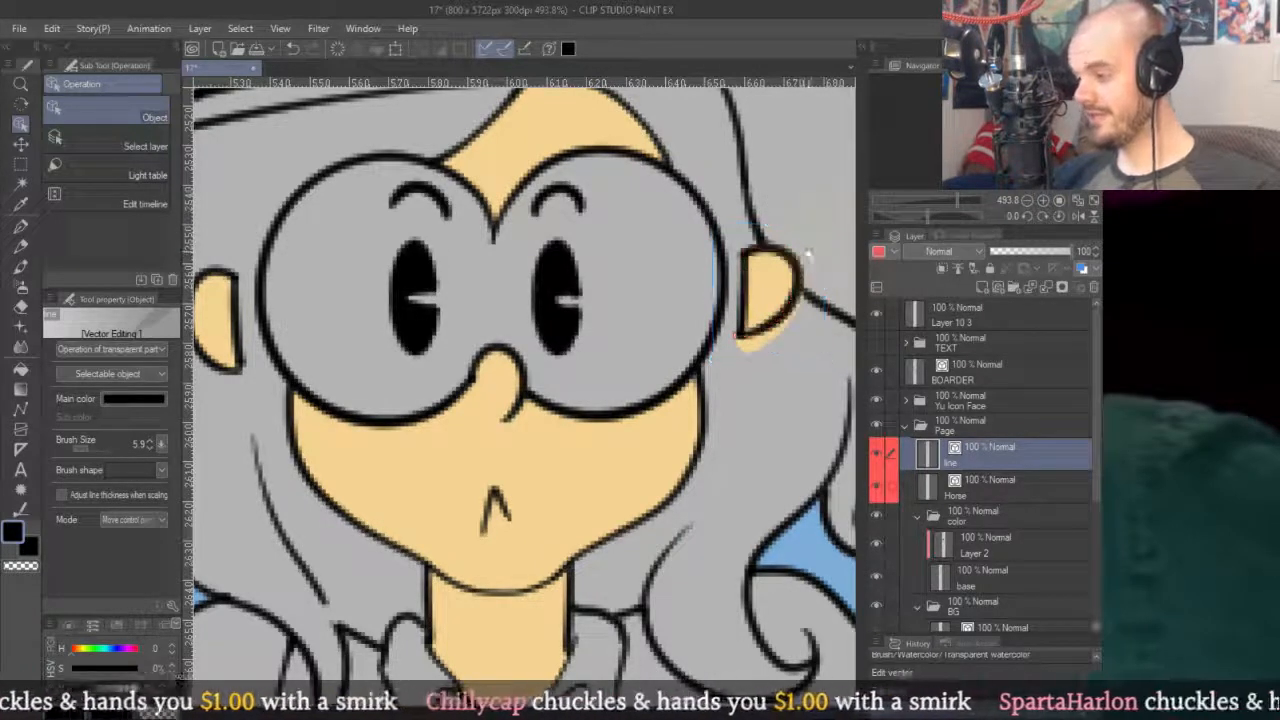
{"action": "left_click", "coordinate": [772, 271]}
{"action": "key", "text": "ctrl+shift+d"}
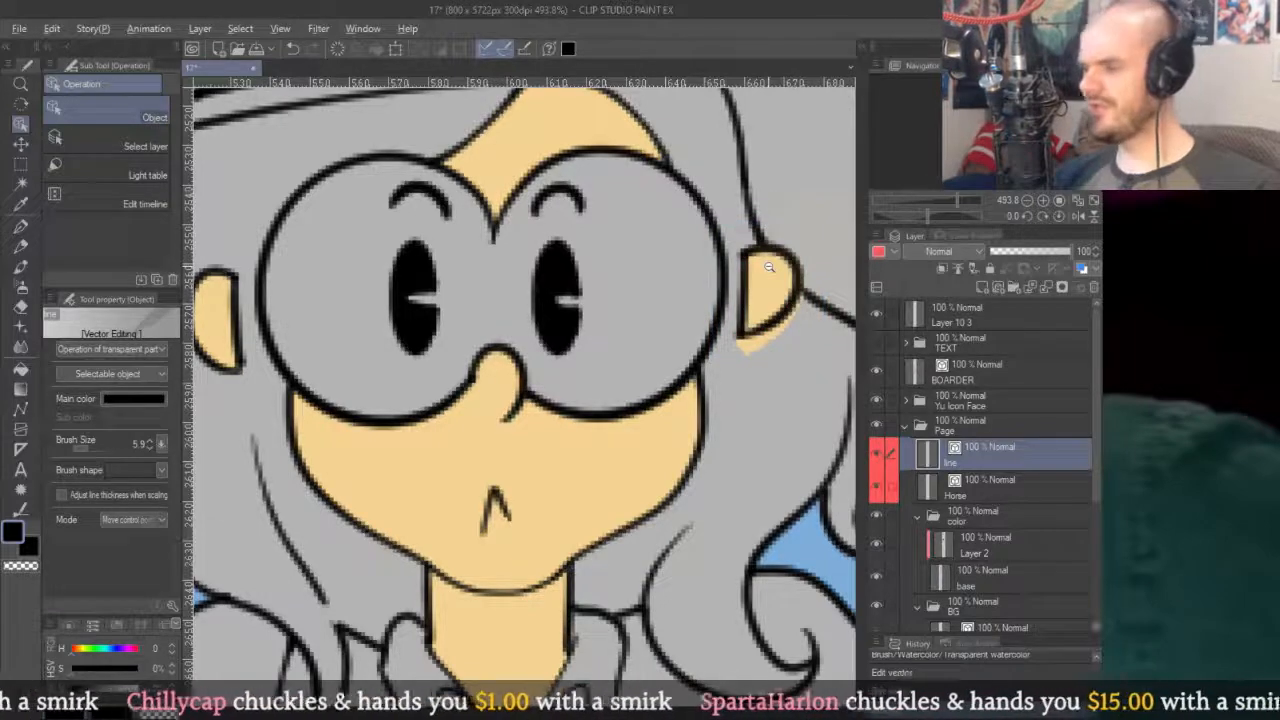
Reselect the left ear's lines, shift them up and outward against the hair line, and reduce the ear's height.
{"action": "scroll", "coordinate": [770, 271], "scroll_direction": "down", "scroll_amount": 3}
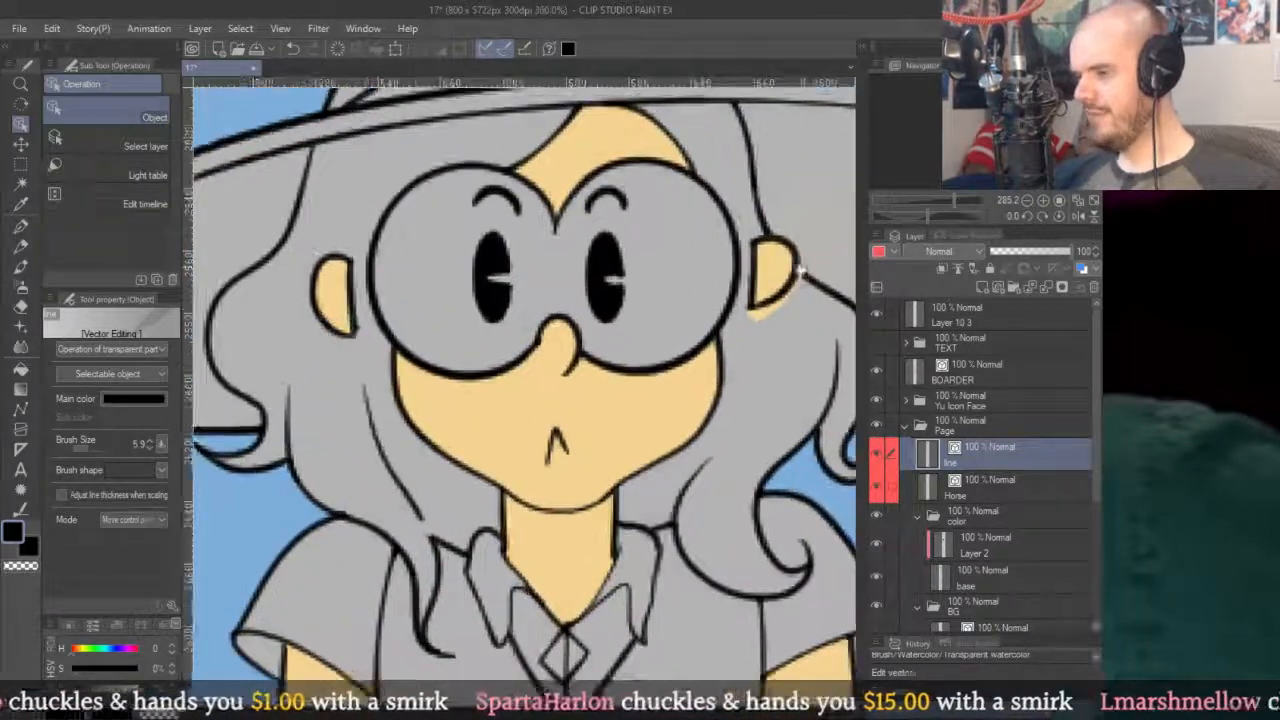
{"action": "left_click", "coordinate": [798, 268]}
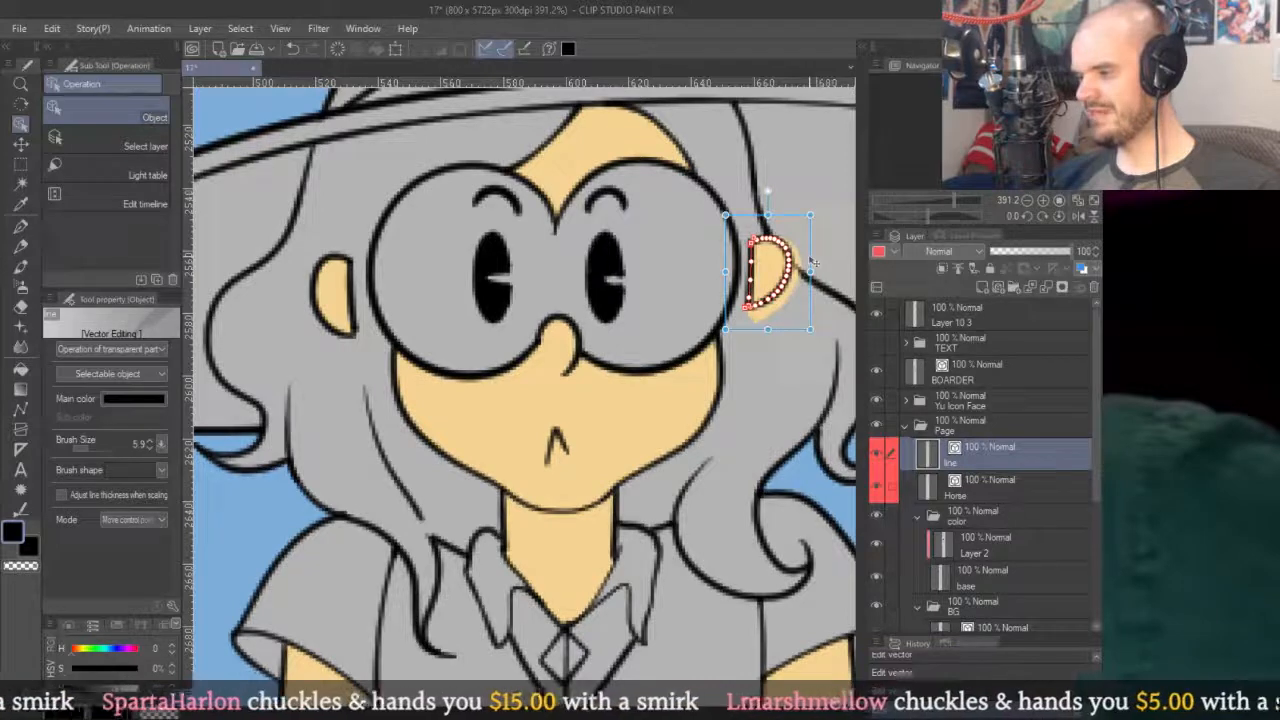
{"action": "left_click_drag", "start_coordinate": [813, 262], "coordinate": [816, 246]}
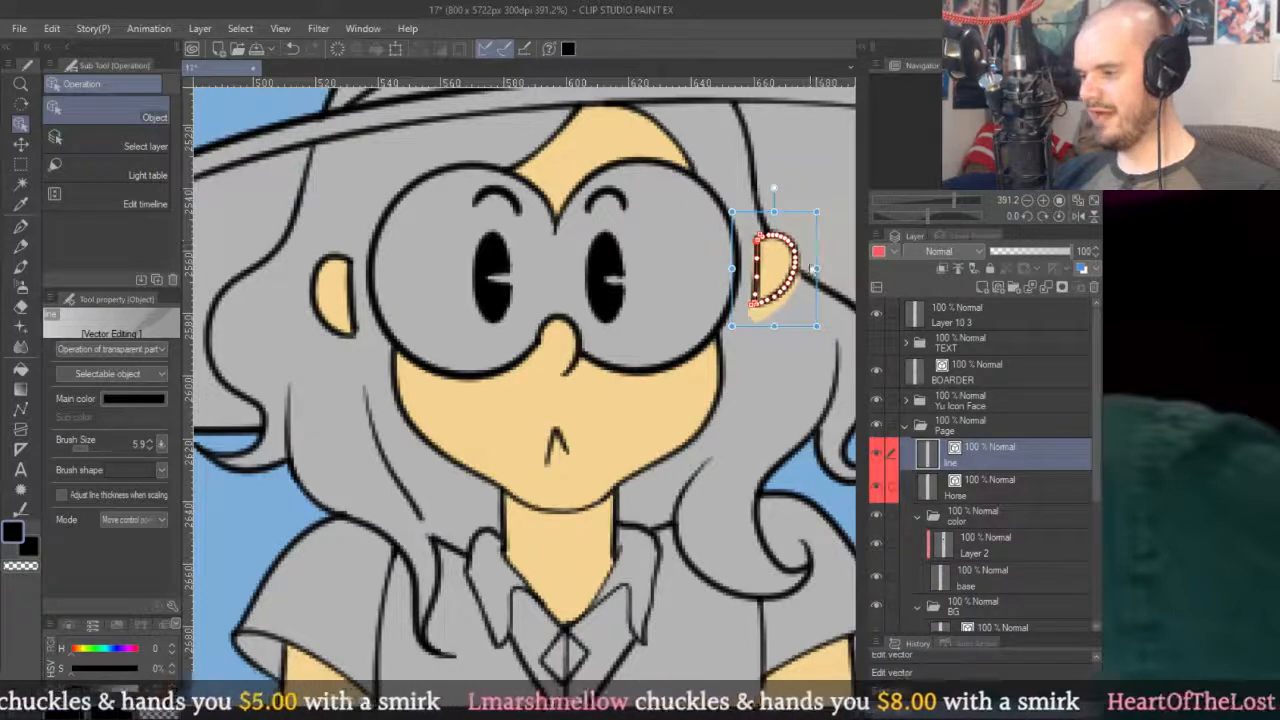
{"action": "left_click_drag", "start_coordinate": [775, 321], "coordinate": [775, 309]}
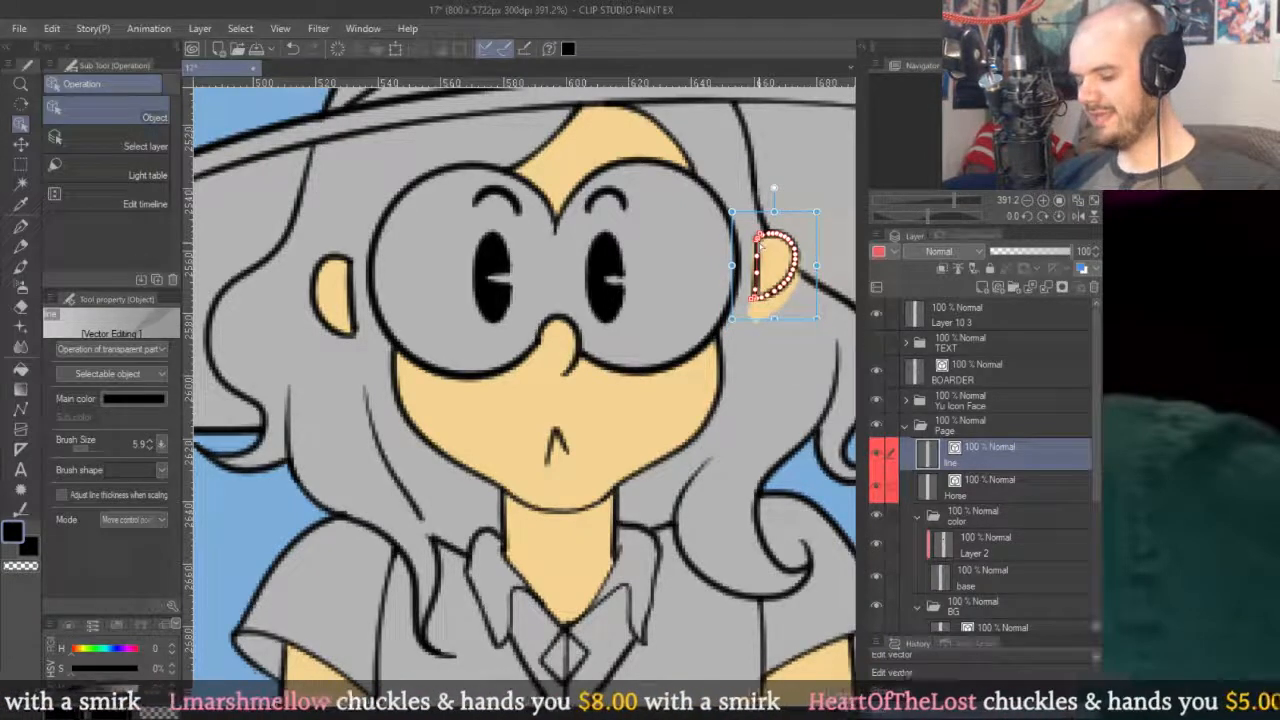
Thin the left ear's line art in the first close-up panel using Adjust line width set to Narrow.
{"action": "key", "text": "y"}
{"action": "scroll", "coordinate": [810, 280], "scroll_direction": "up", "scroll_amount": 1}
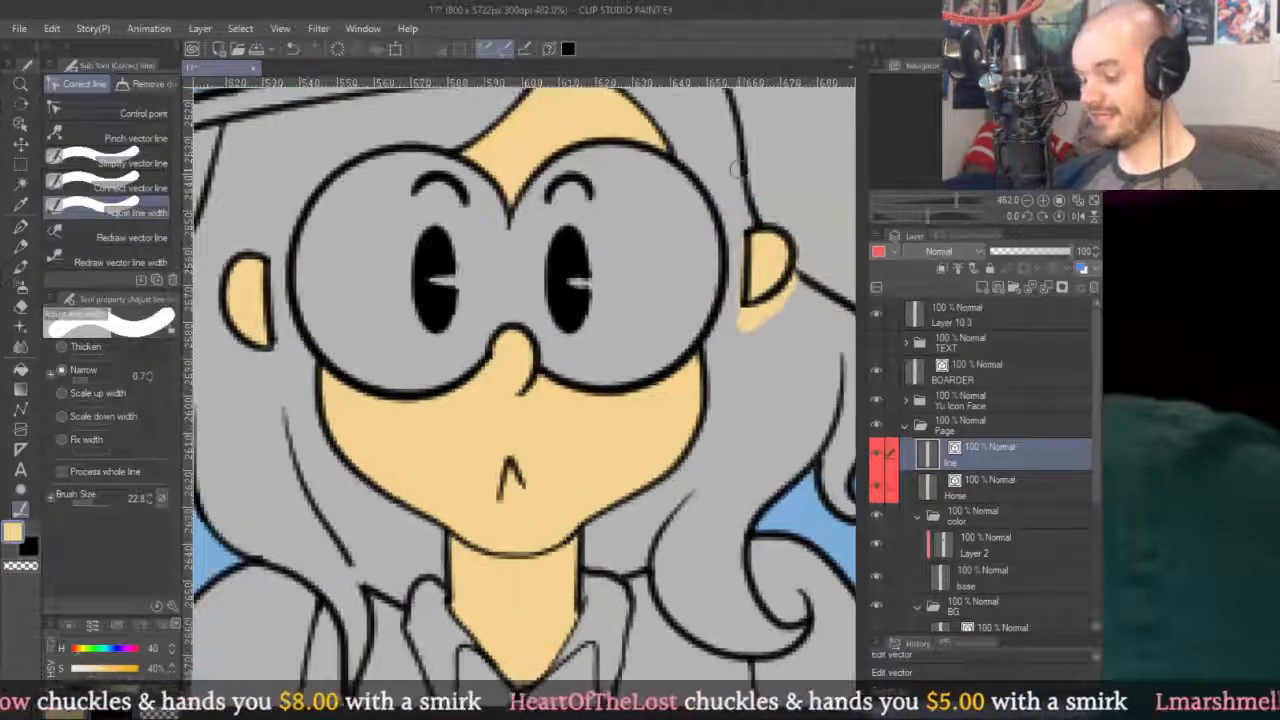
{"action": "scroll", "coordinate": [762, 250], "scroll_direction": "up", "scroll_amount": 2}
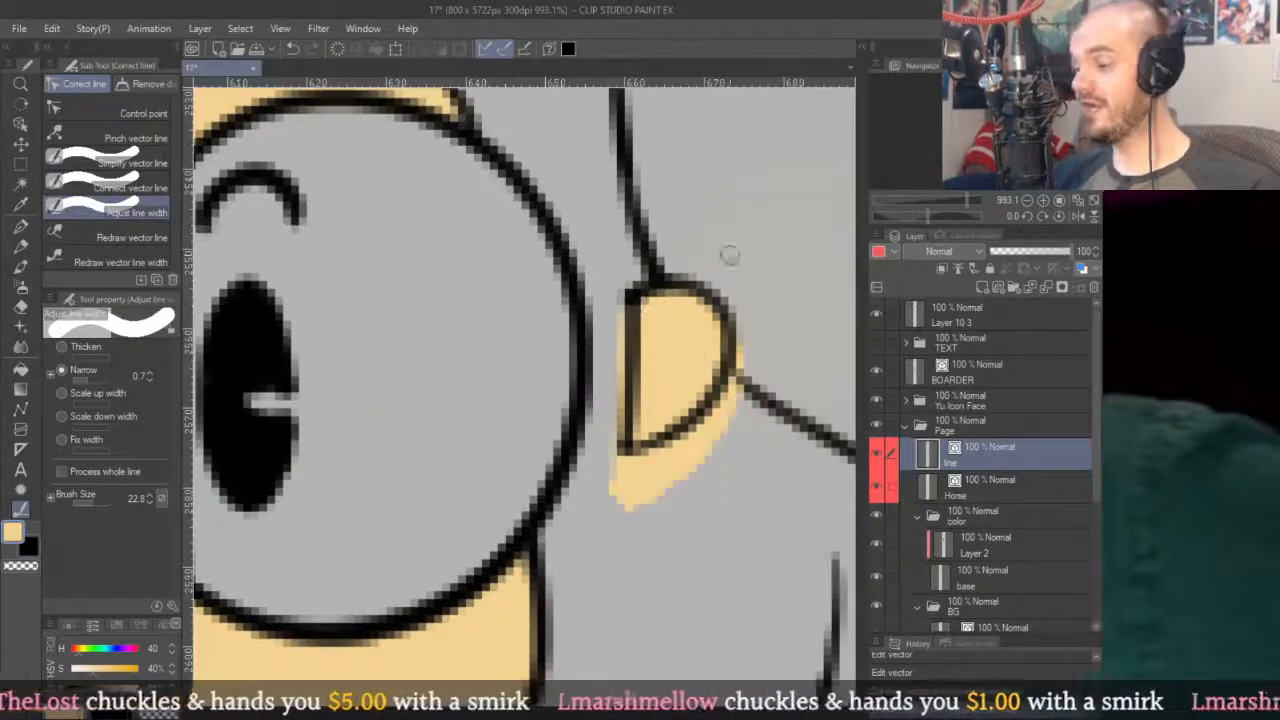
{"action": "left_click_drag", "start_coordinate": [727, 233], "coordinate": [606, 194]}
{"action": "scroll", "coordinate": [727, 233], "scroll_direction": "down", "scroll_amount": 5}
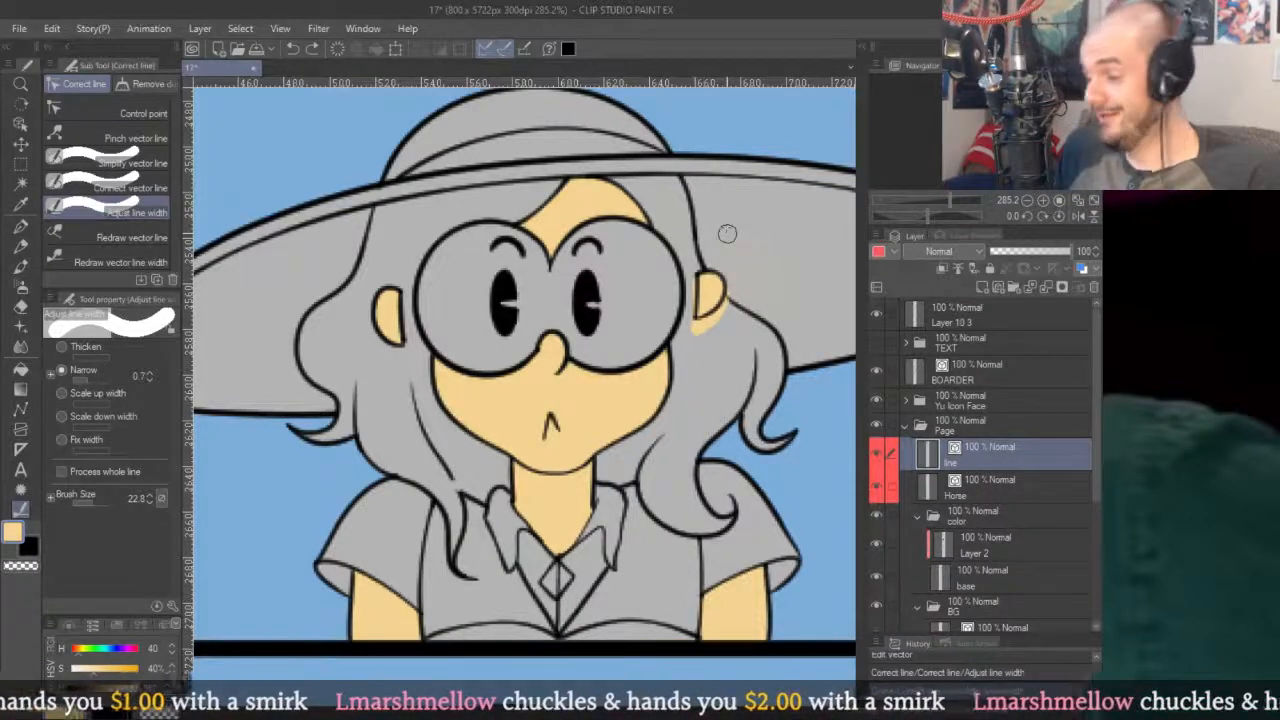
On Layer 2, erase the skin tone spilling below and outside the first panel's left ear with the Rough eraser.
{"action": "left_click", "coordinate": [980, 543]}
{"action": "key", "text": "e"}
{"action": "scroll", "coordinate": [700, 310], "scroll_direction": "up", "scroll_amount": 4}
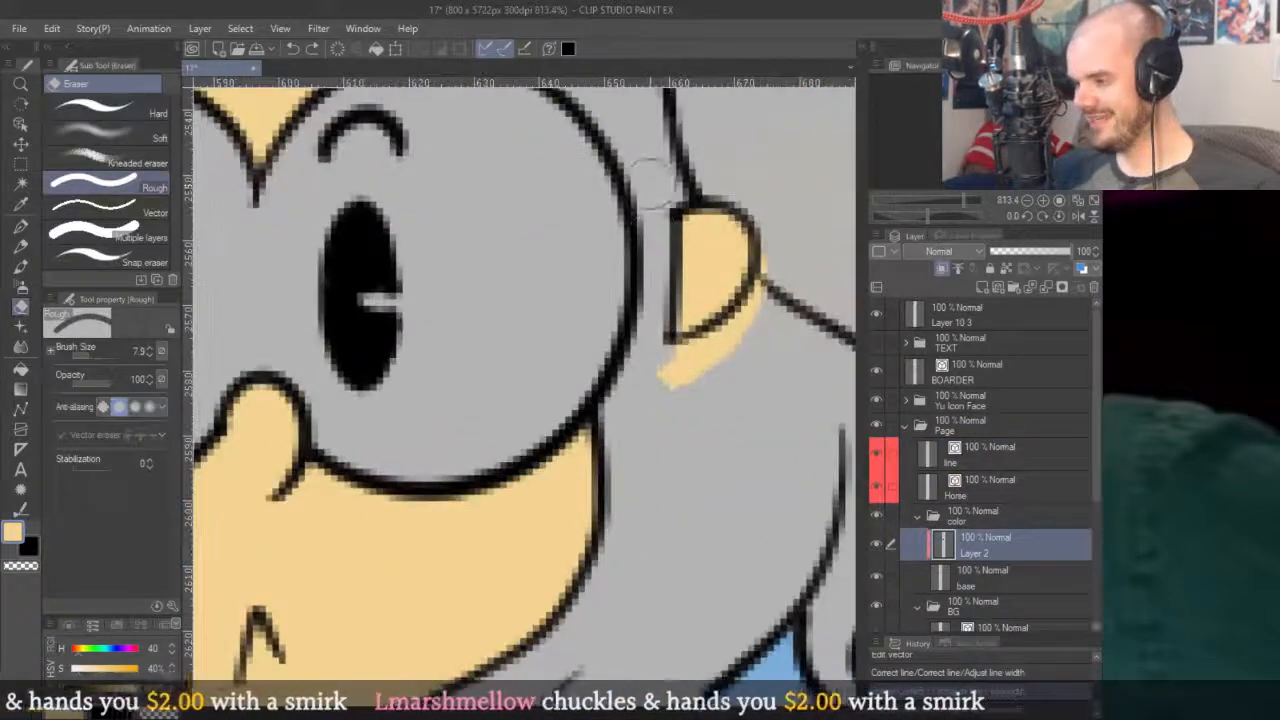
{"action": "mouse_move", "coordinate": [657, 400]}
{"action": "left_mouse_down"}
{"action": "mouse_move", "coordinate": [694, 363]}
{"action": "mouse_move", "coordinate": [765, 340]}
{"action": "left_mouse_up"}
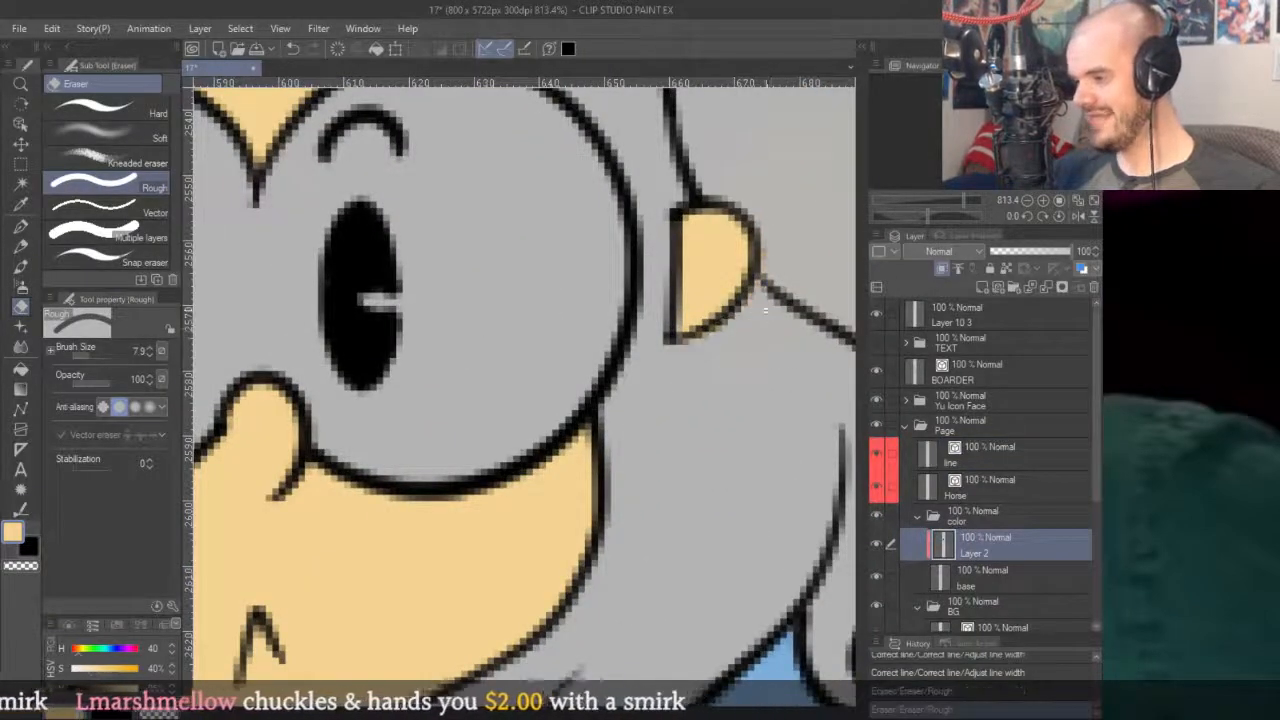
{"action": "scroll", "coordinate": [765, 312], "scroll_direction": "down", "scroll_amount": 6}
{"action": "scroll", "coordinate": [806, 331], "scroll_direction": "up", "scroll_amount": 3}
{"action": "scroll", "coordinate": [765, 287], "scroll_direction": "up", "scroll_amount": 2}
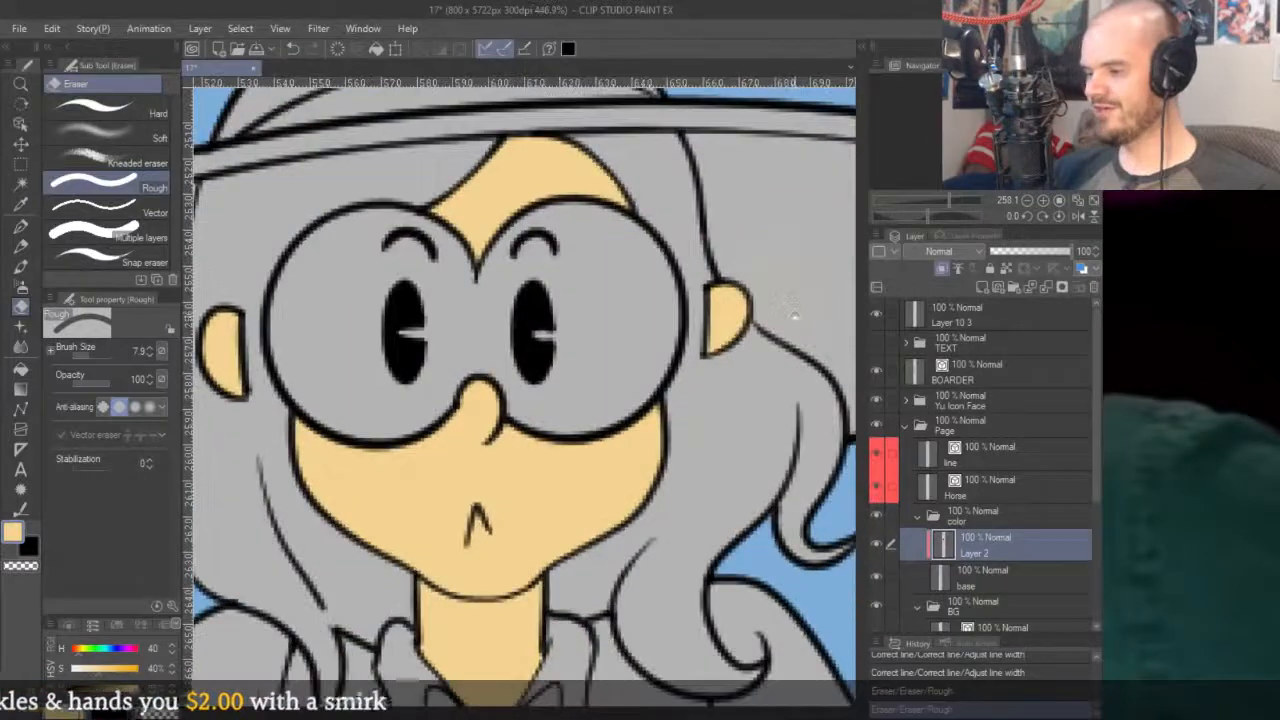
Select the left ear's curve and front line together and nudge them closer to the glasses.
{"action": "scroll", "coordinate": [763, 294], "scroll_direction": "up", "scroll_amount": 2}
{"action": "key", "text": "o"}
{"action": "left_click", "coordinate": [729, 368]}
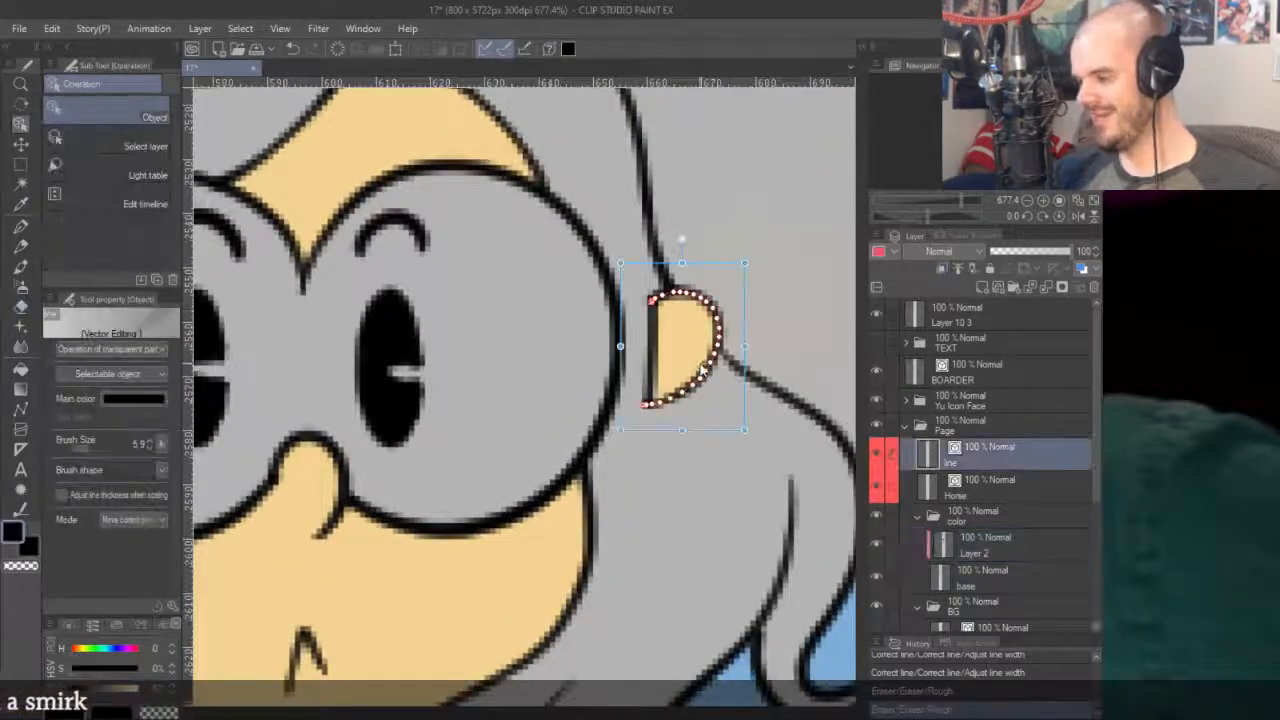
{"action": "key", "text": "ctrl+y"}
{"action": "key", "text": "ctrl+y"}
{"action": "key", "text": "ctrl+y"}
{"action": "key", "text": "ctrl+y"}
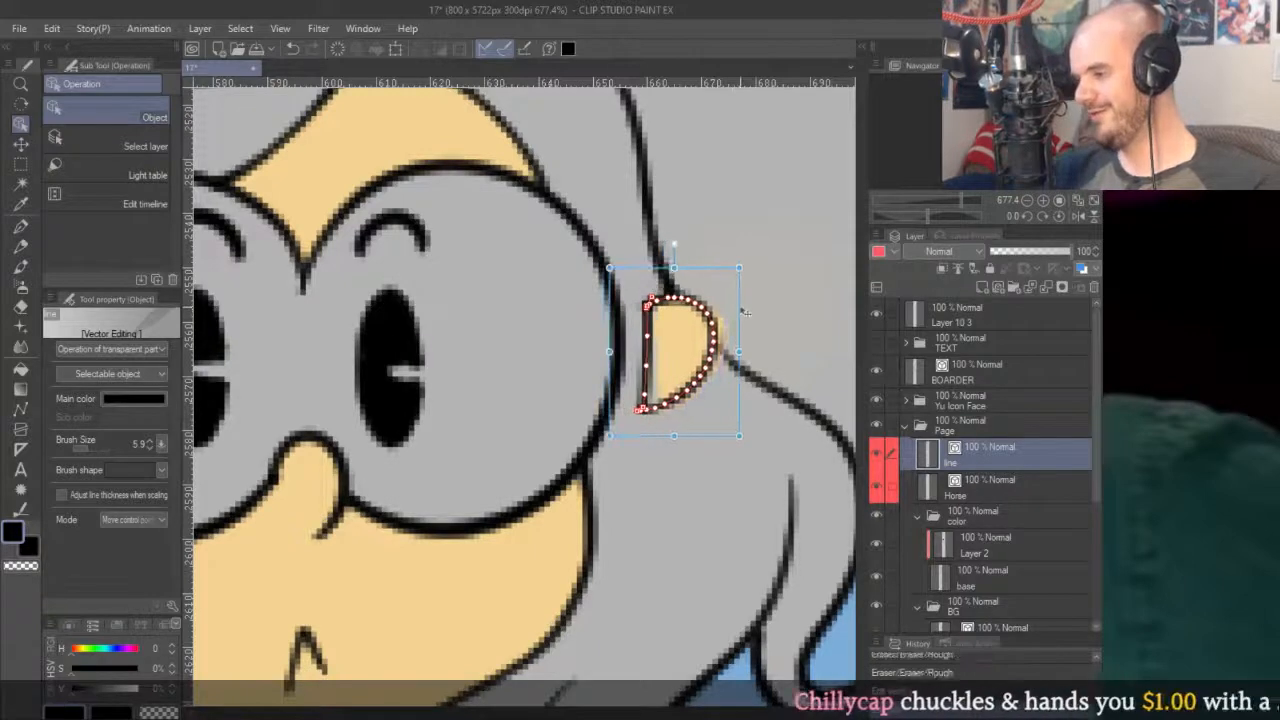
{"action": "key", "text": "ctrl+y"}
{"action": "key", "text": "ctrl+y"}
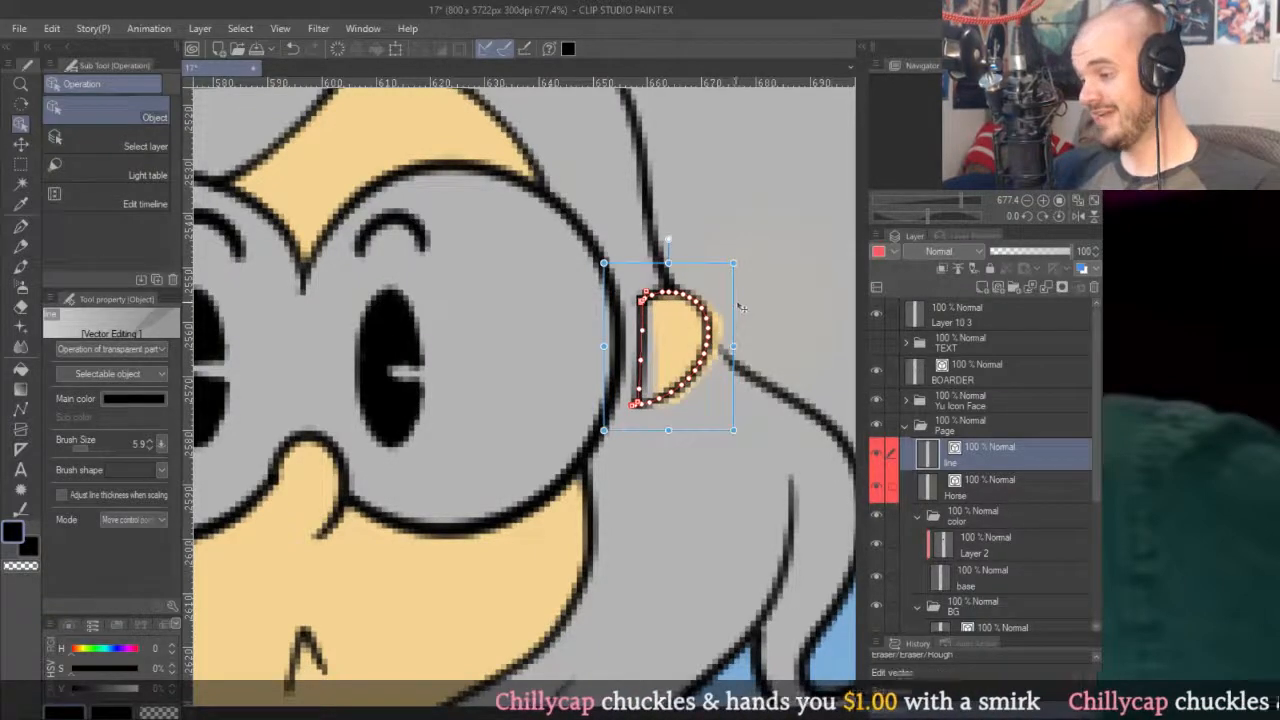
{"action": "key", "text": "ctrl+y"}
{"action": "scroll", "coordinate": [831, 276], "scroll_direction": "down", "scroll_amount": 2}
On Layer 2, erase the skin tone outside the shifted ear's curve and paint the gap beside its front line with the Turnip pen.
{"action": "left_click", "coordinate": [972, 490]}
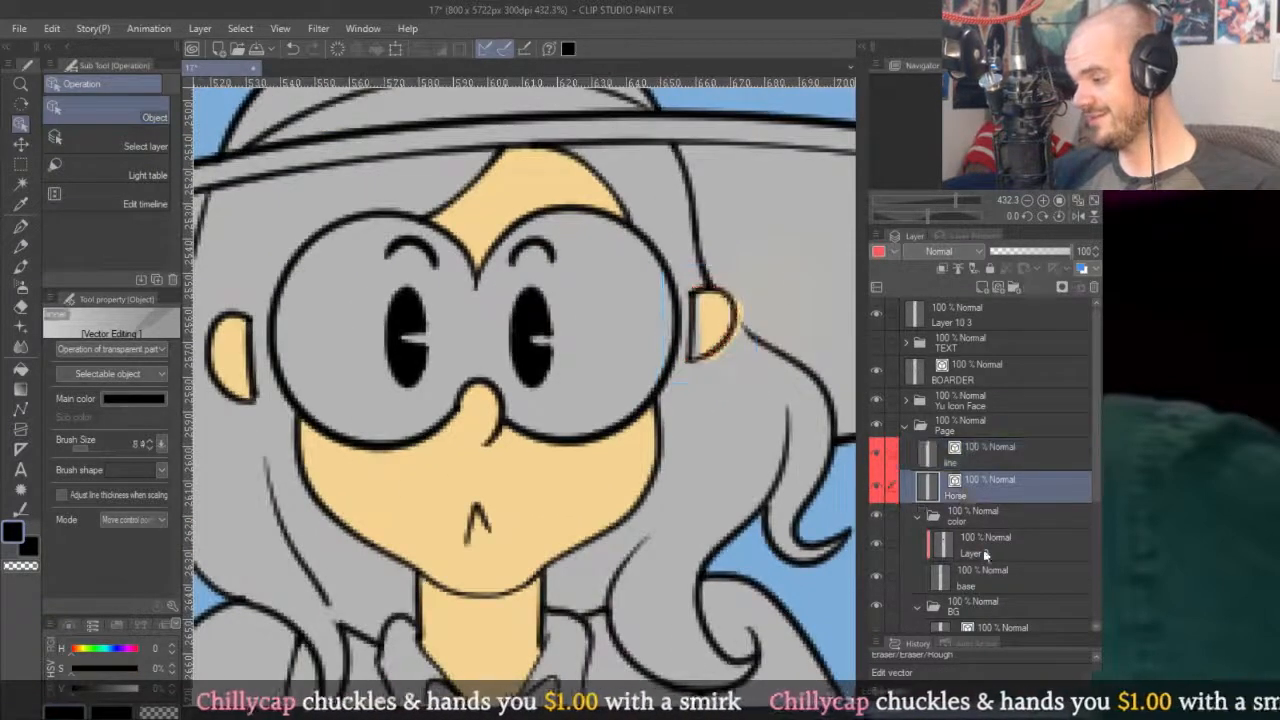
{"action": "left_click", "coordinate": [967, 547]}
{"action": "key", "text": "e"}
{"action": "scroll", "coordinate": [745, 322], "scroll_direction": "up", "scroll_amount": 3}
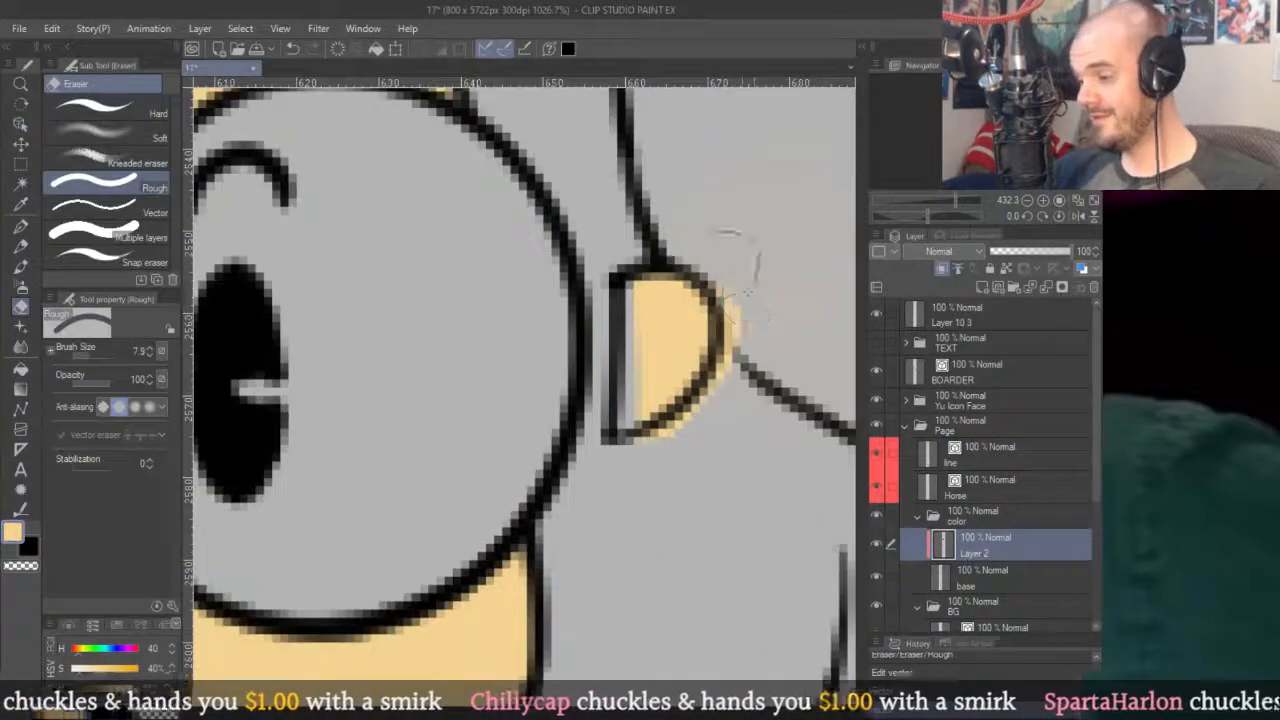
{"action": "key", "text": "g"}
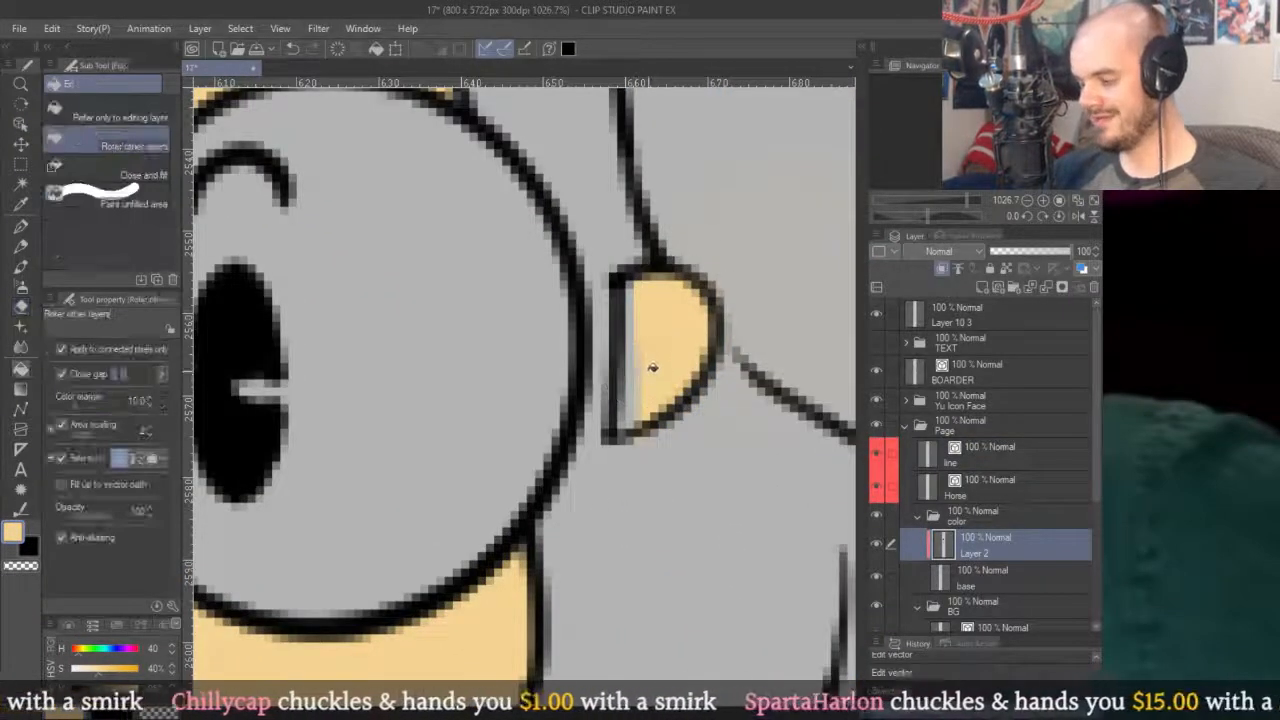
{"action": "key", "text": "p"}
{"action": "left_click_drag", "start_coordinate": [620, 432], "coordinate": [621, 378]}
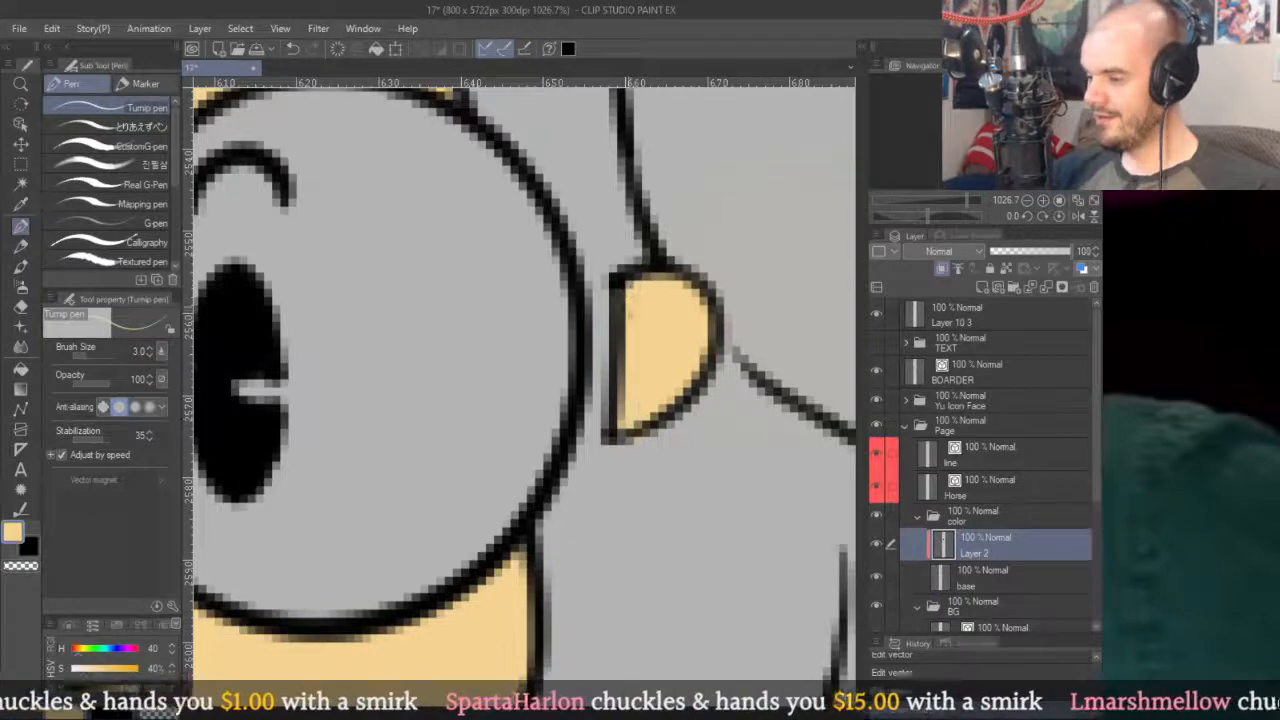
Reshape the start of the hair strand line below the left ear by moving its control points until it meets the ear.
{"action": "scroll", "coordinate": [620, 380], "scroll_direction": "down", "scroll_amount": 8}
{"action": "scroll", "coordinate": [720, 340], "scroll_direction": "up", "scroll_amount": 8}
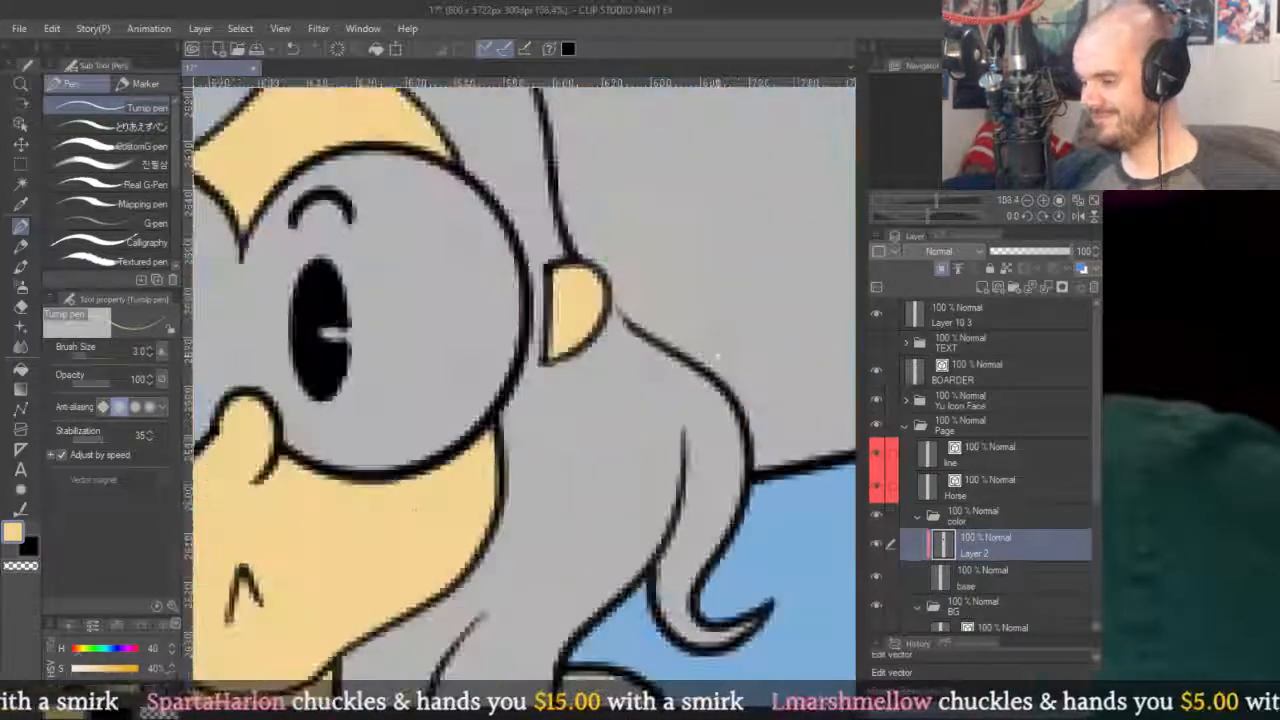
{"action": "key", "text": "o"}
{"action": "left_click", "coordinate": [678, 408]}
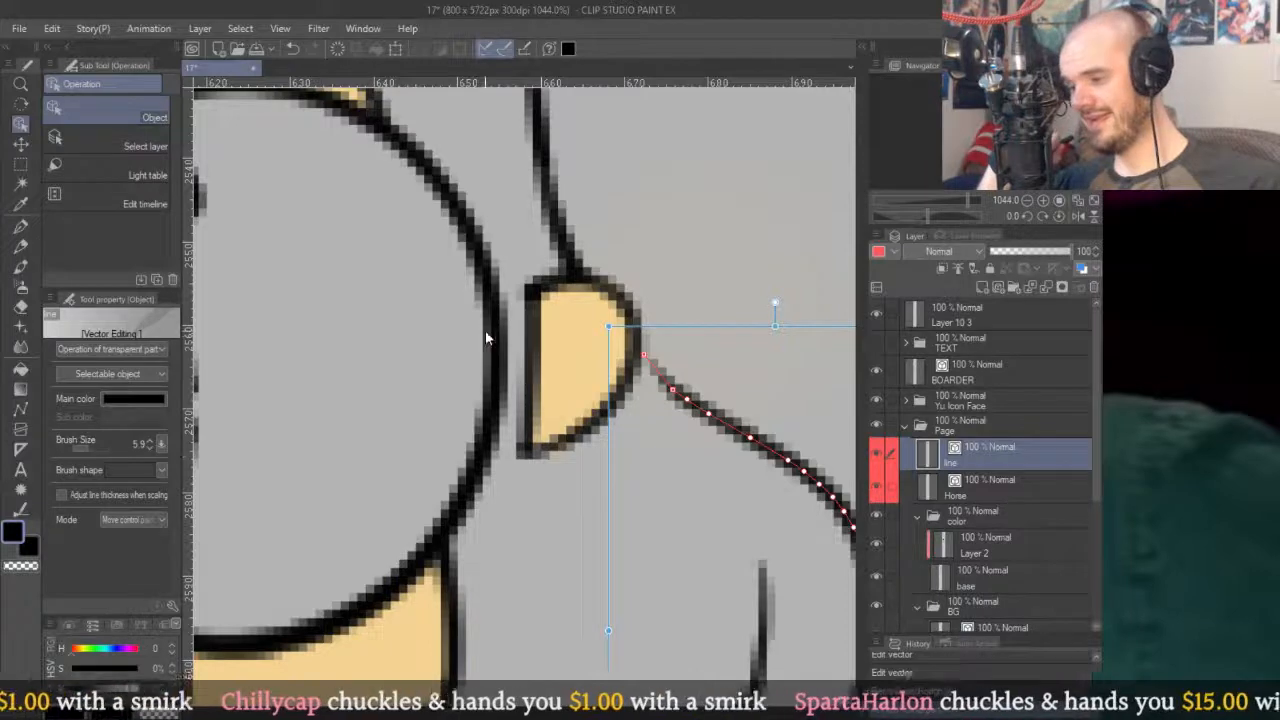
{"action": "left_click_drag", "start_coordinate": [675, 393], "coordinate": [617, 369]}
{"action": "scroll", "coordinate": [735, 381], "scroll_direction": "down", "scroll_amount": 8}
{"action": "scroll", "coordinate": [735, 381], "scroll_direction": "up", "scroll_amount": 9}
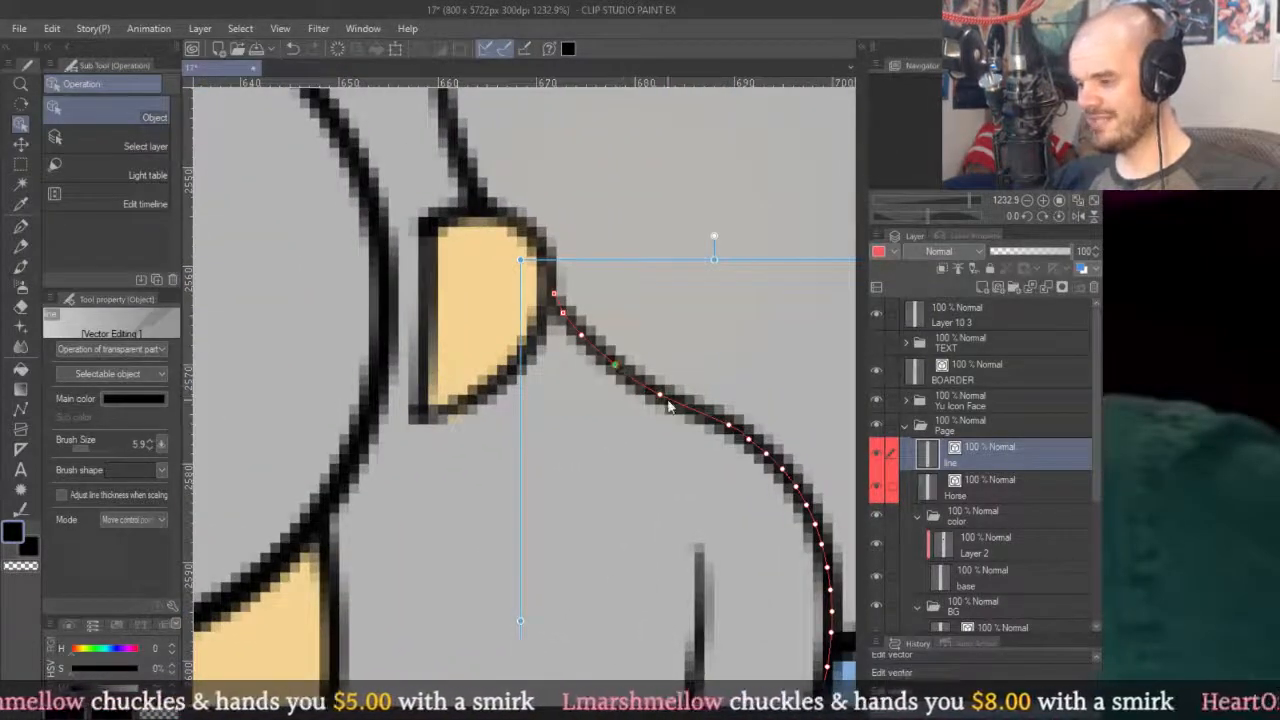
{"action": "scroll", "coordinate": [720, 330], "scroll_direction": "down", "scroll_amount": 8}
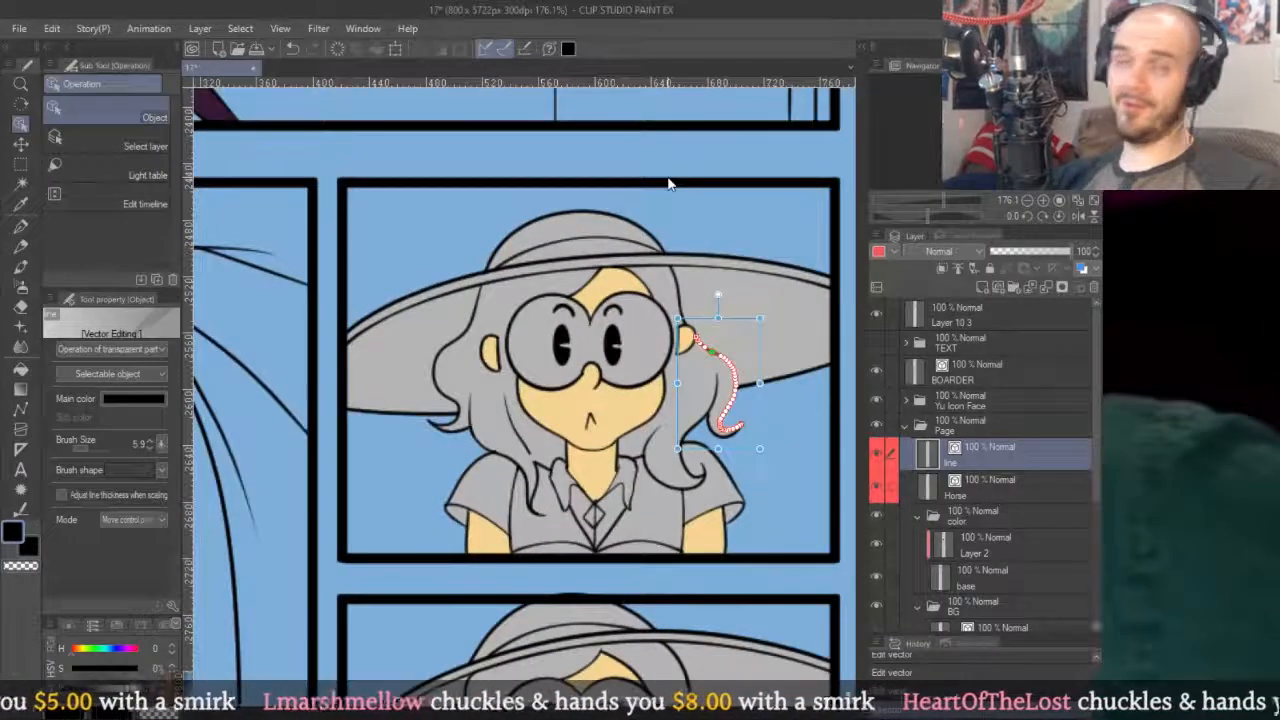
Reselect the left ear's curve and front line in the first close-up panel and stretch them slightly downward.
{"action": "left_click", "coordinate": [735, 344]}
{"action": "scroll", "coordinate": [735, 344], "scroll_direction": "up", "scroll_amount": 3}
{"action": "scroll", "coordinate": [720, 330], "scroll_direction": "down", "scroll_amount": 4}
{"action": "scroll", "coordinate": [706, 319], "scroll_direction": "down", "scroll_amount": 3}
{"action": "scroll", "coordinate": [730, 340], "scroll_direction": "up", "scroll_amount": 6}
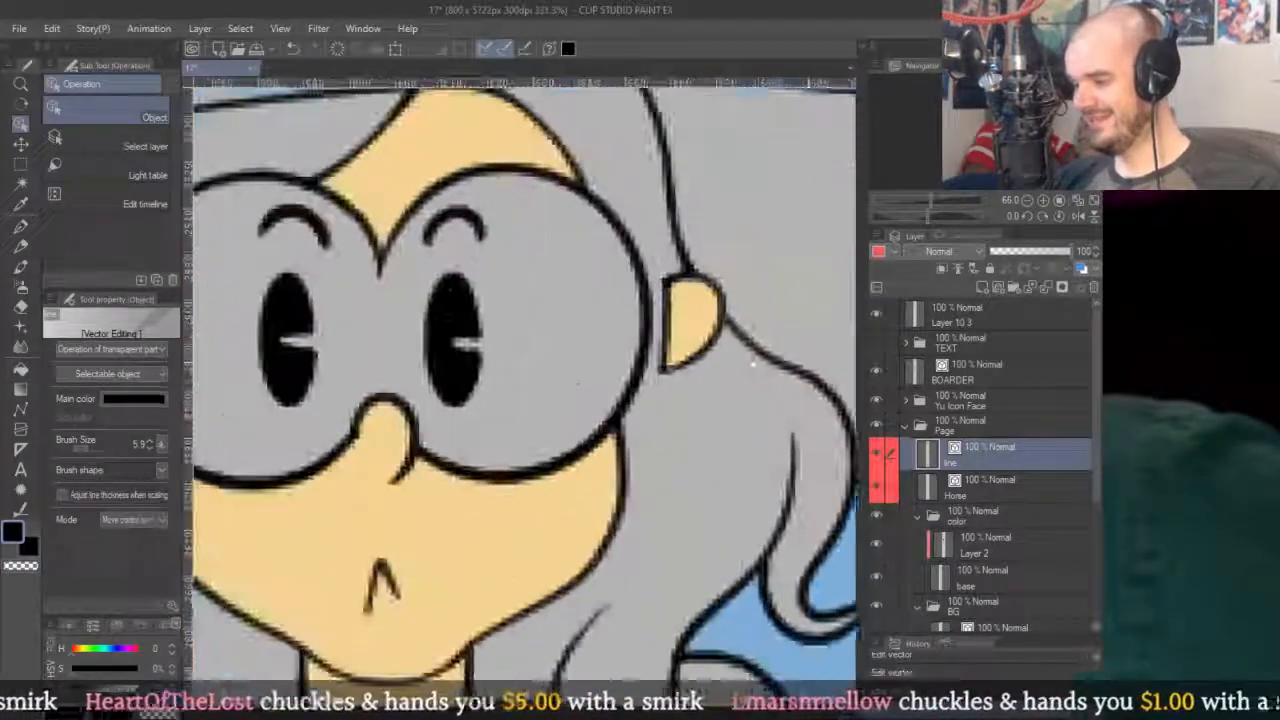
{"action": "left_click", "coordinate": [691, 352]}
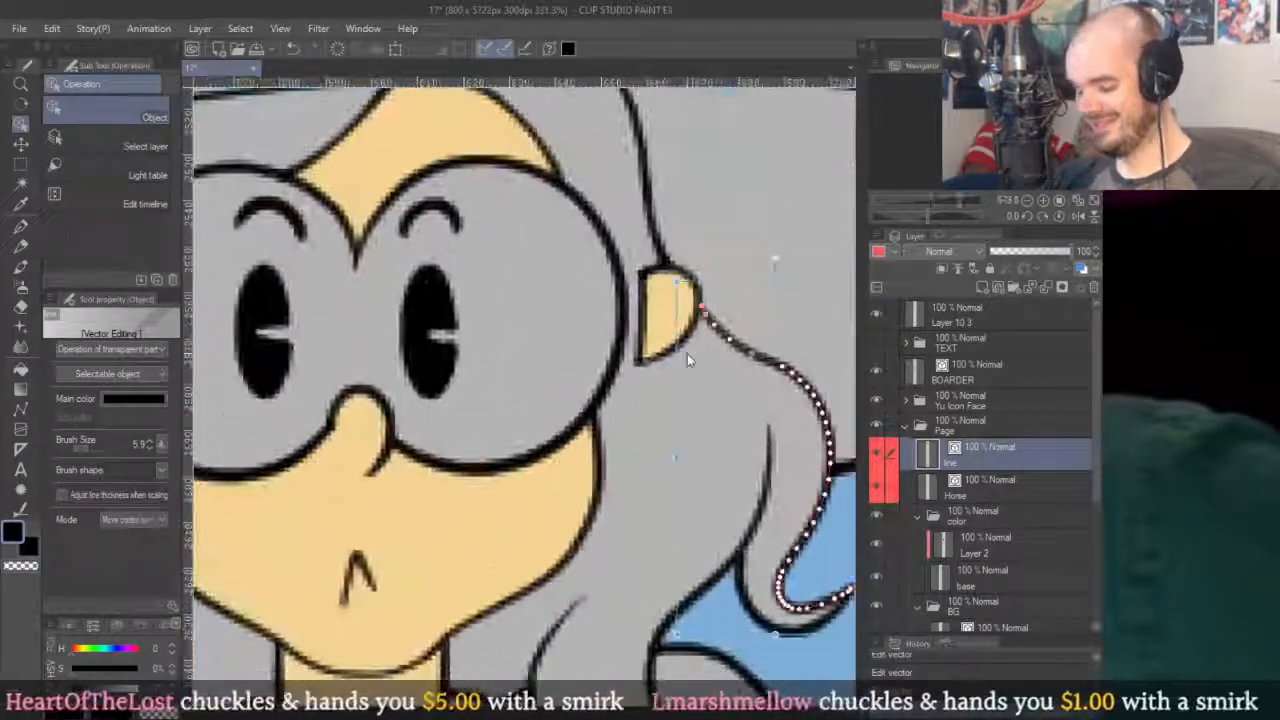
{"action": "left_click", "coordinate": [662, 358]}
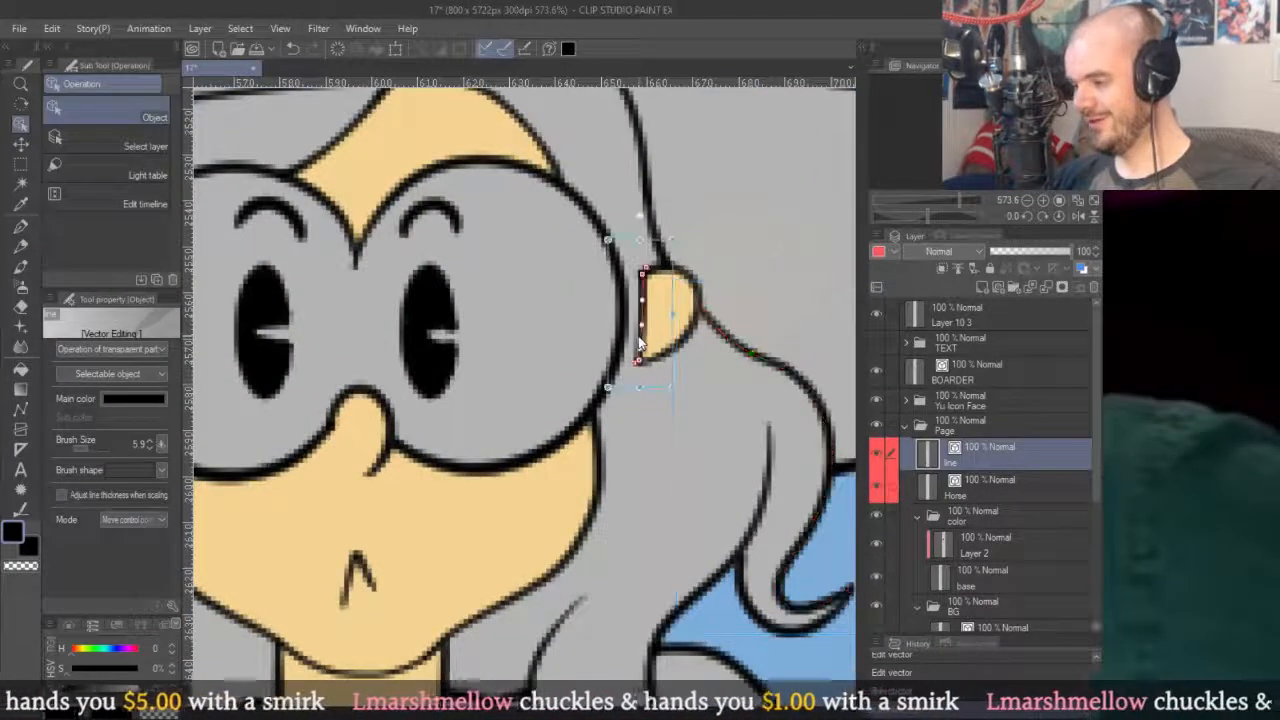
{"action": "scroll", "coordinate": [736, 305], "scroll_direction": "down", "scroll_amount": 2}
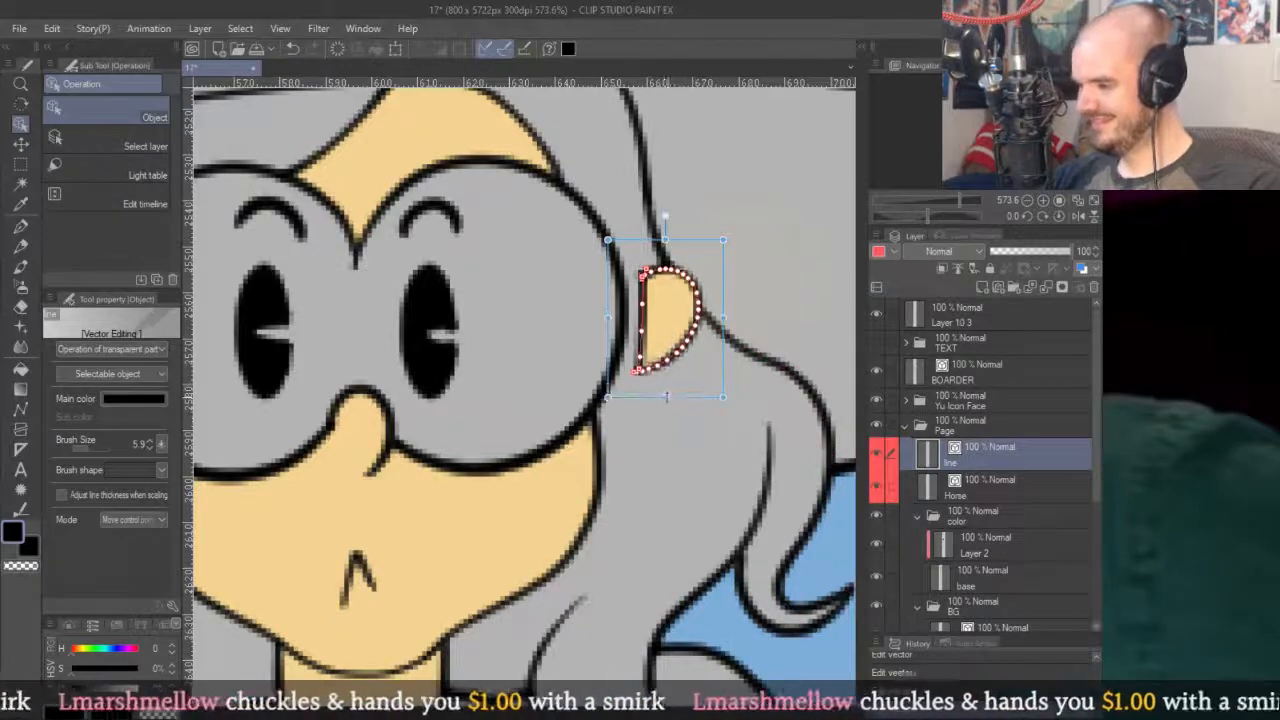
Switch to the Turnip pen on Layer 2 and check the skin tone inside the stretched ear in the first close-up panel.
{"action": "left_click", "coordinate": [736, 305]}
{"action": "scroll", "coordinate": [736, 305], "scroll_direction": "down", "scroll_amount": 4}
{"action": "scroll", "coordinate": [737, 305], "scroll_direction": "up", "scroll_amount": 4}
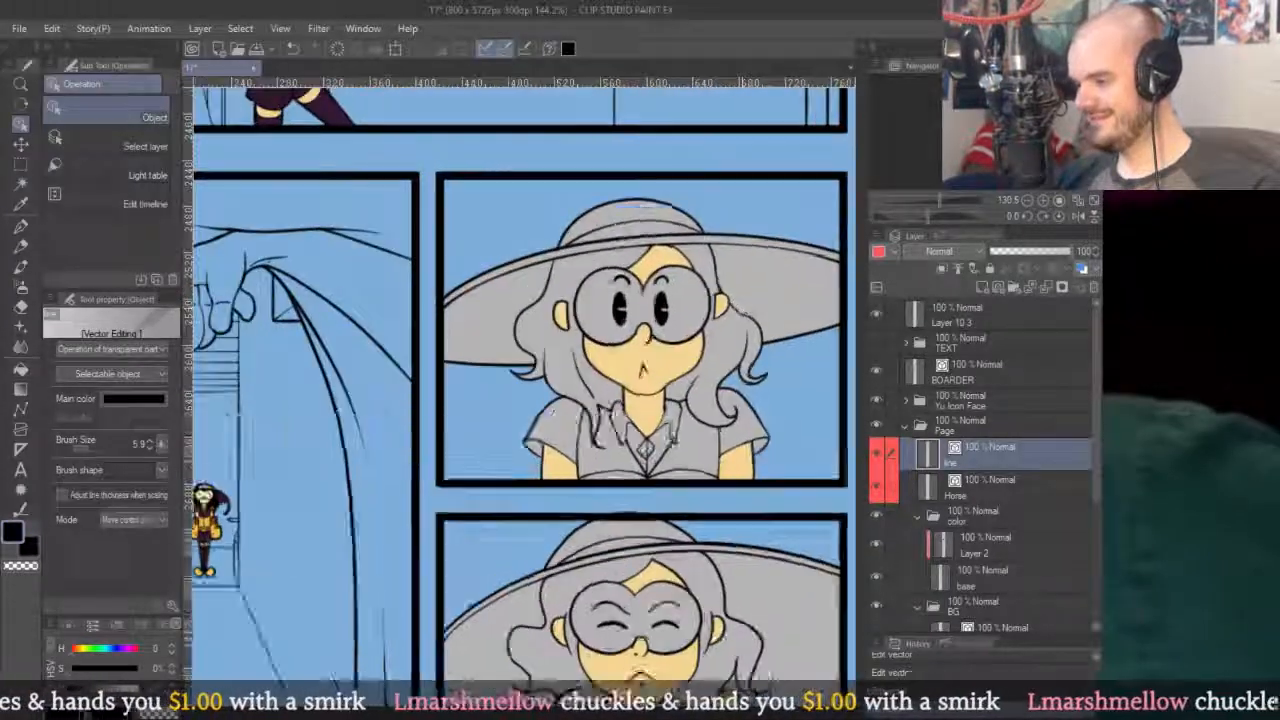
{"action": "key", "text": "p"}
{"action": "left_click", "coordinate": [989, 558]}
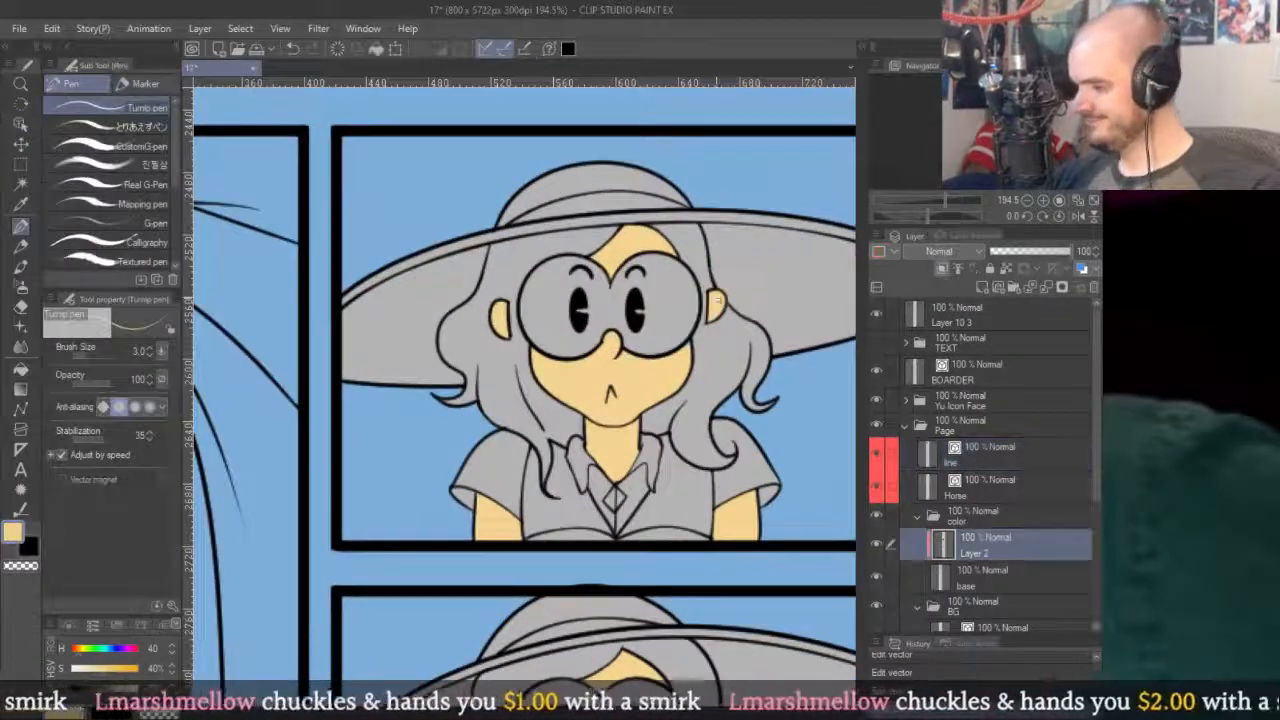
{"action": "scroll", "coordinate": [718, 290], "scroll_direction": "up", "scroll_amount": 10}
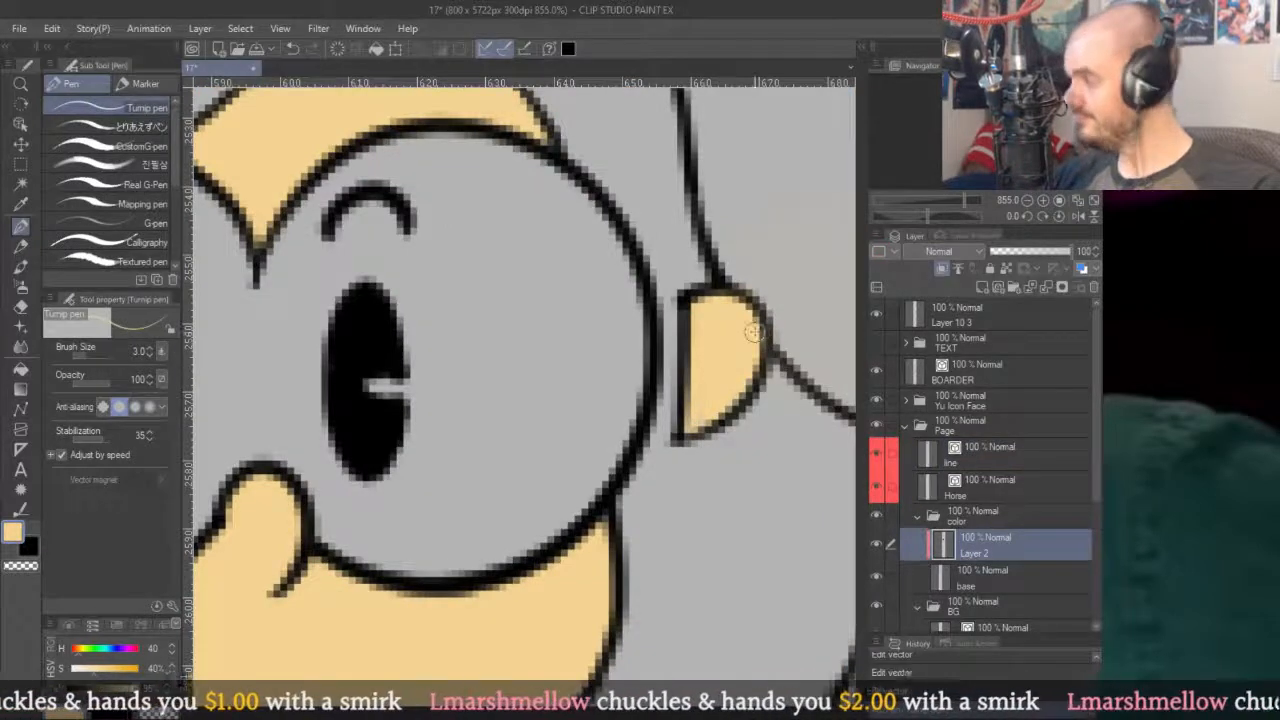
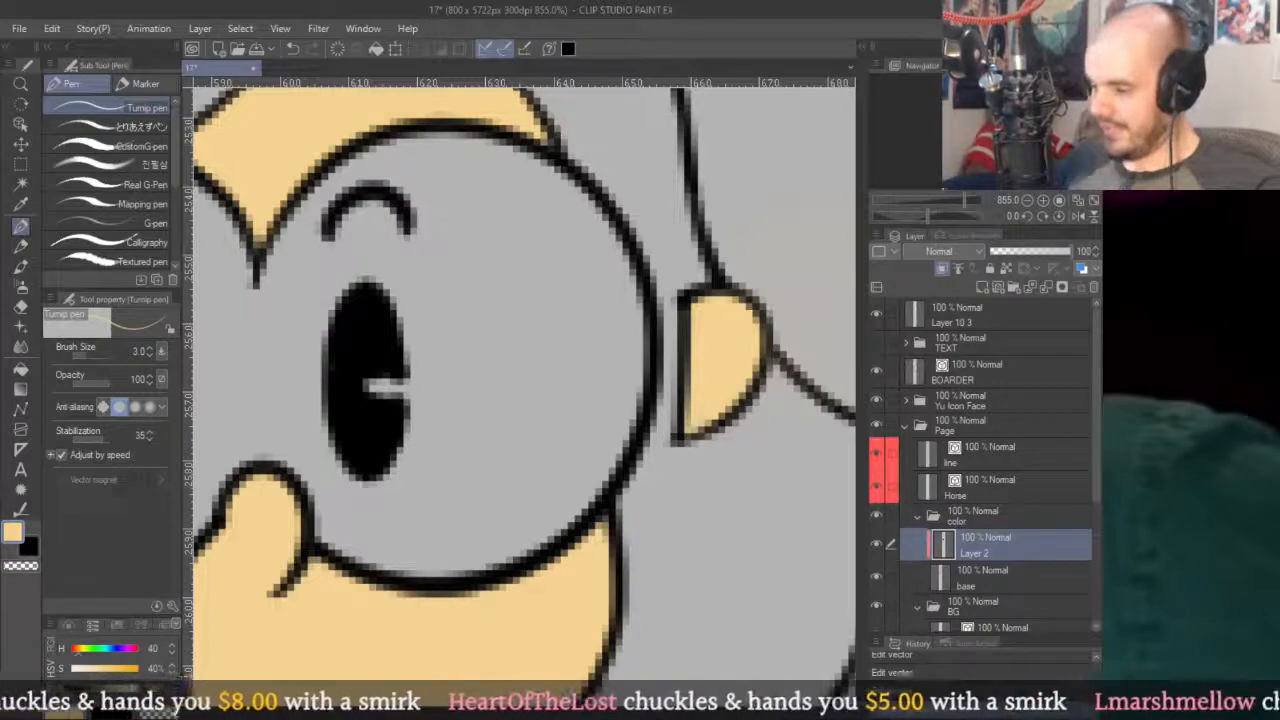
{"action": "scroll", "coordinate": [651, 216], "scroll_direction": "down", "scroll_amount": 10}
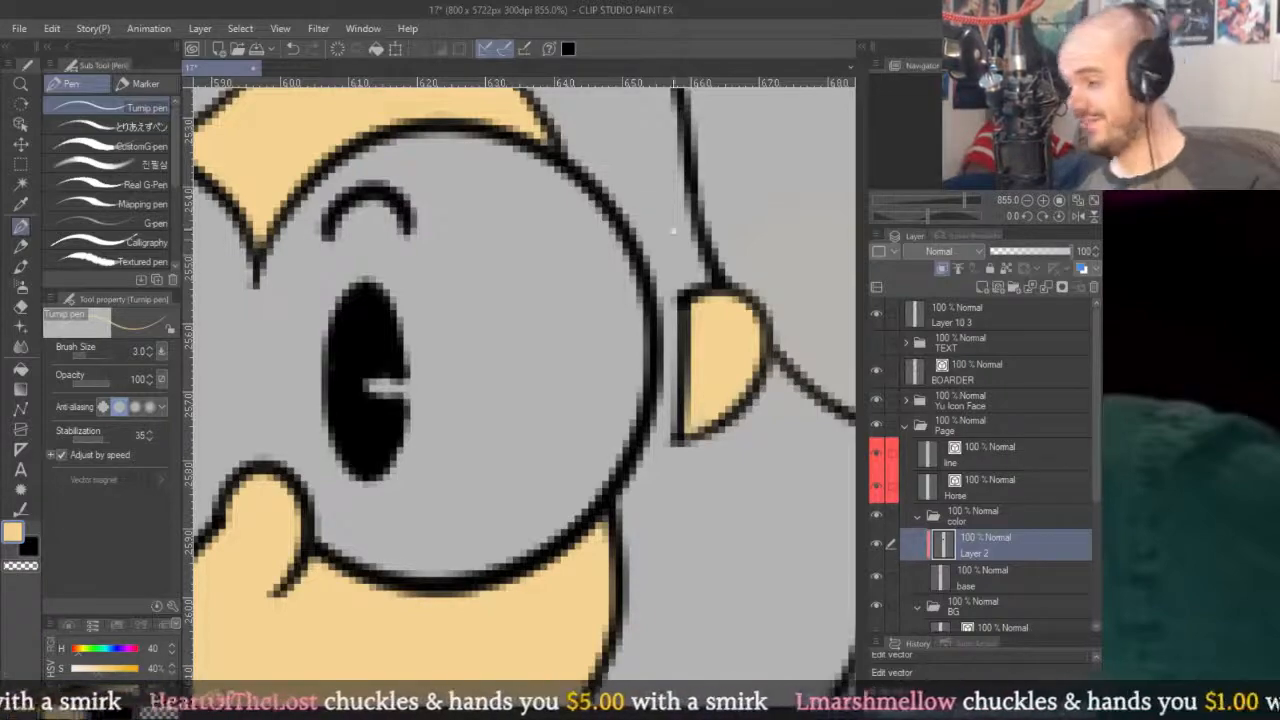
{"action": "scroll", "coordinate": [711, 323], "scroll_direction": "down", "scroll_amount": 3}
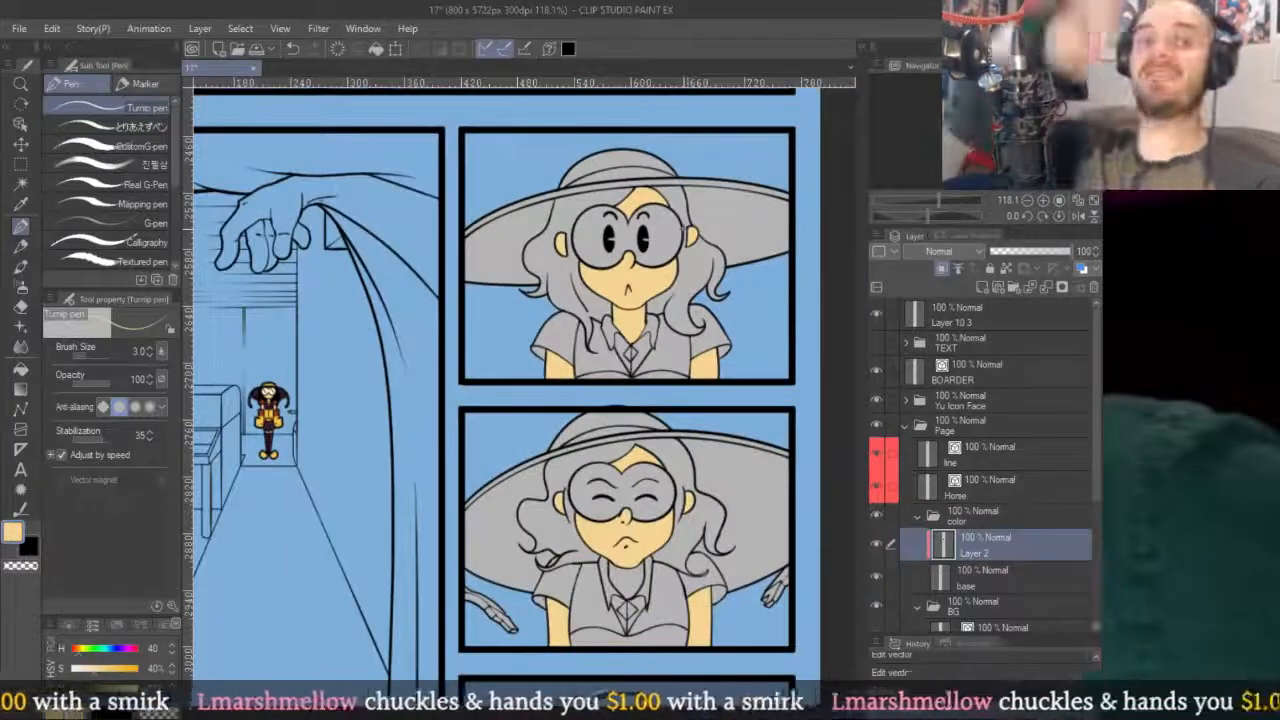
Select the left ear's curve and front line in the third close-up panel and shift them slightly downward.
{"action": "scroll", "coordinate": [687, 232], "scroll_direction": "down", "scroll_amount": 3}
{"action": "scroll", "coordinate": [665, 268], "scroll_direction": "down", "scroll_amount": 2}
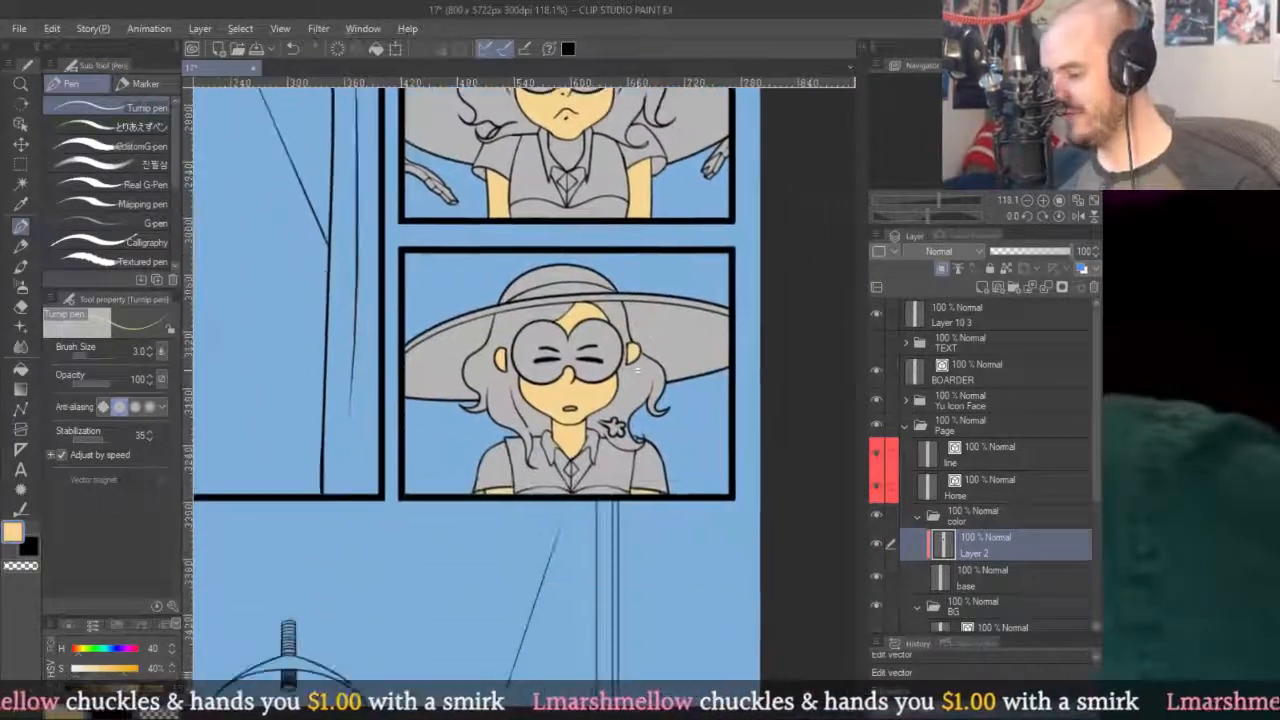
{"action": "scroll", "coordinate": [684, 340], "scroll_direction": "up", "scroll_amount": 6}
{"action": "key", "text": "o"}
{"action": "left_click", "coordinate": [683, 338]}
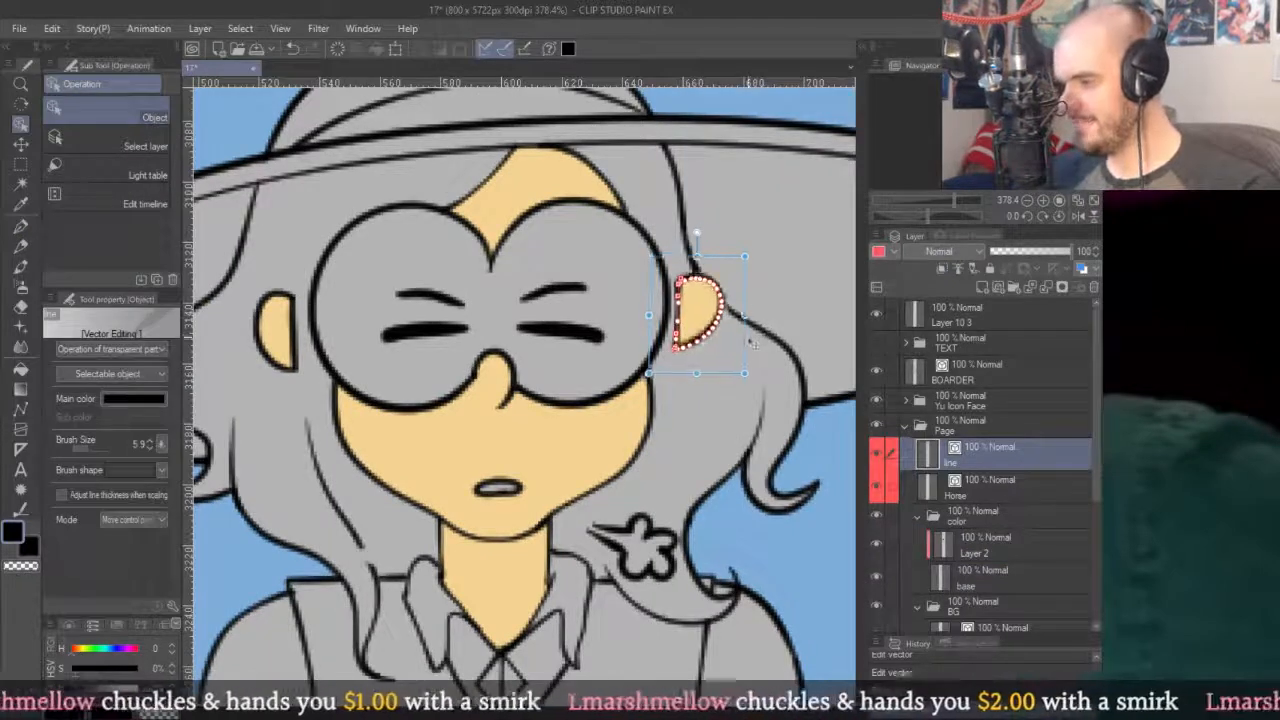
{"action": "left_click", "coordinate": [745, 320]}
{"action": "left_click", "coordinate": [742, 312]}
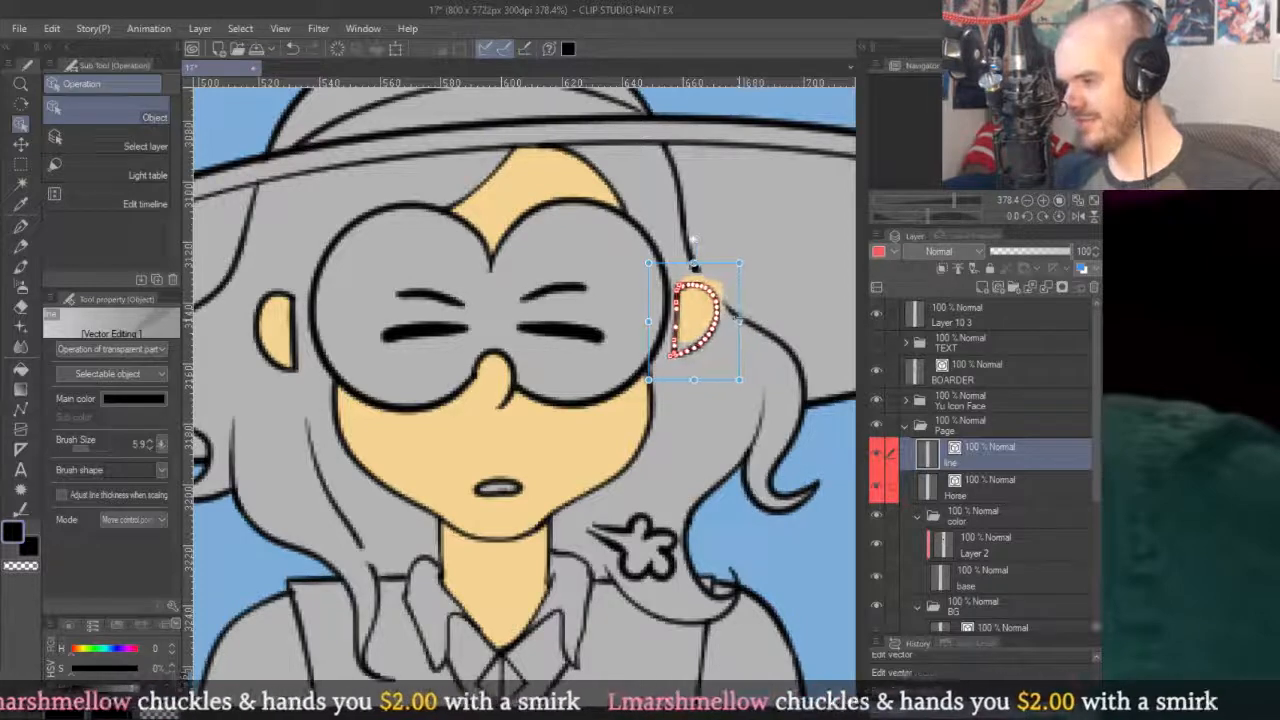
{"action": "left_click", "coordinate": [745, 306]}
{"action": "mouse_move", "coordinate": [745, 305]}
{"action": "left_mouse_down"}
{"action": "mouse_move", "coordinate": [743, 294]}
{"action": "mouse_move", "coordinate": [748, 305]}
{"action": "left_mouse_up"}
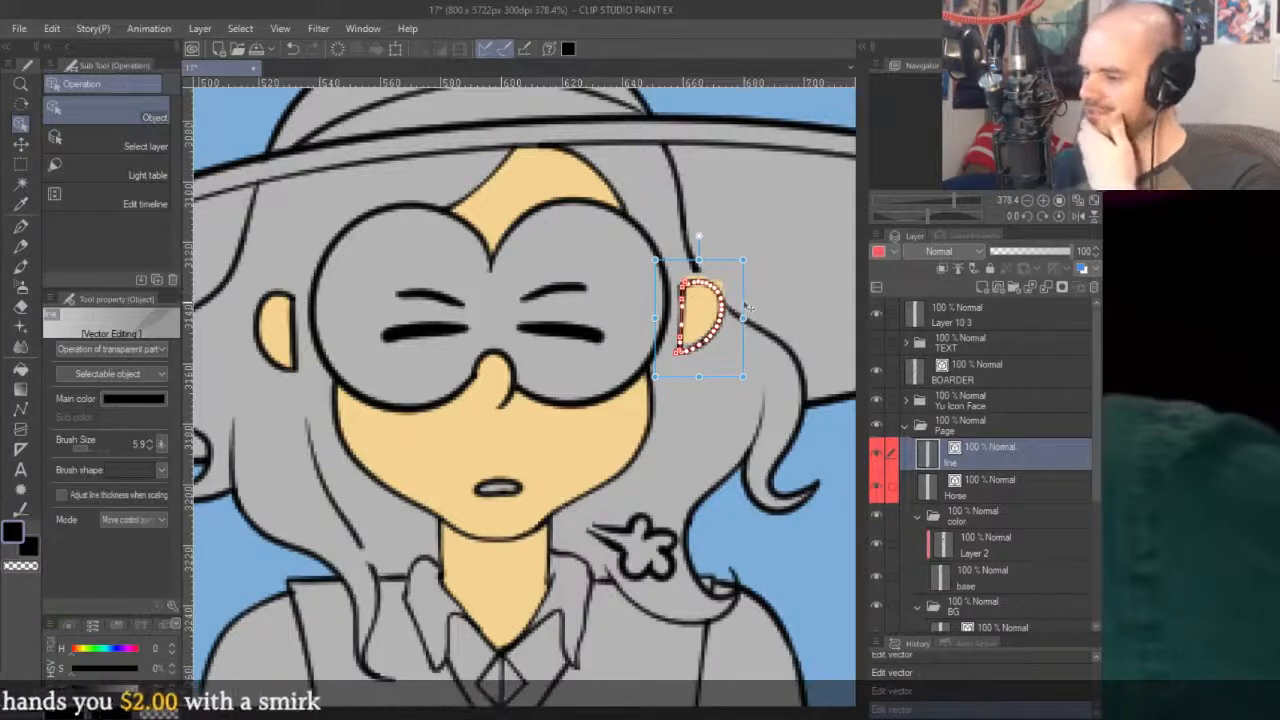
Erase the skin tone left outside the lowered ear on Layer 2 in the third close-up panel with the Rough eraser.
{"action": "key", "text": "p"}
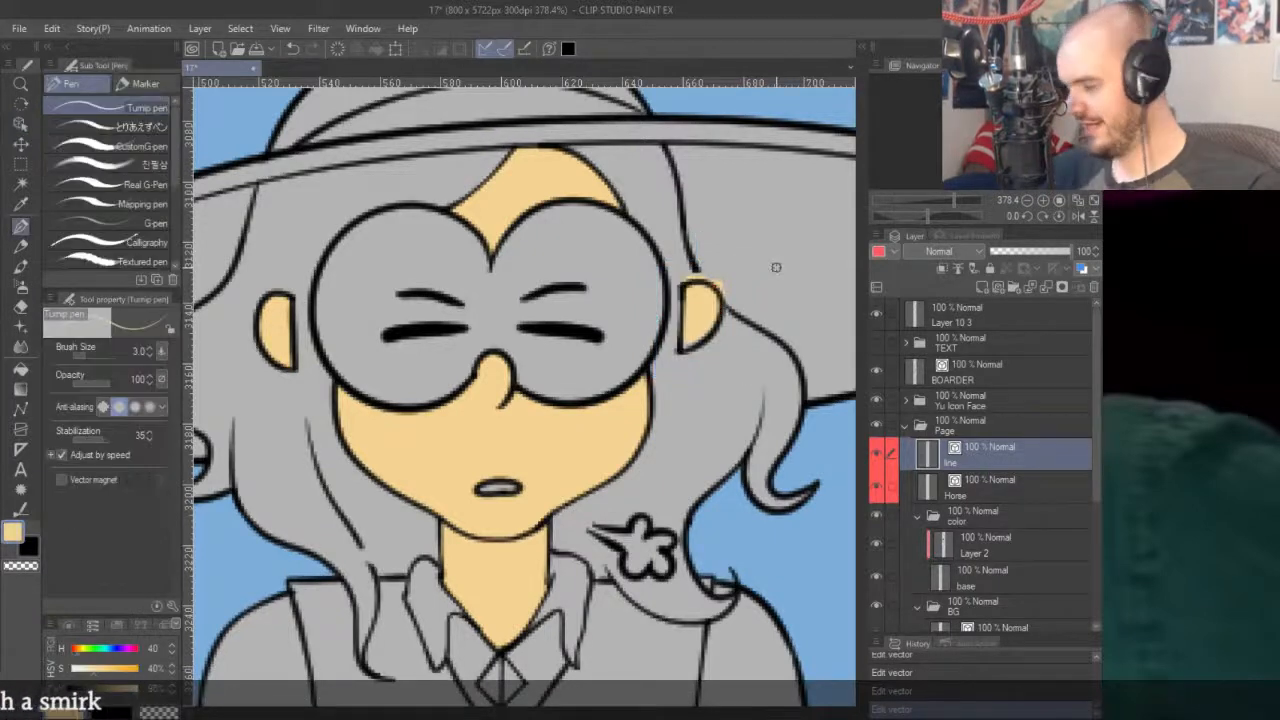
{"action": "left_click", "coordinate": [975, 552]}
{"action": "scroll", "coordinate": [710, 268], "scroll_direction": "up", "scroll_amount": 3}
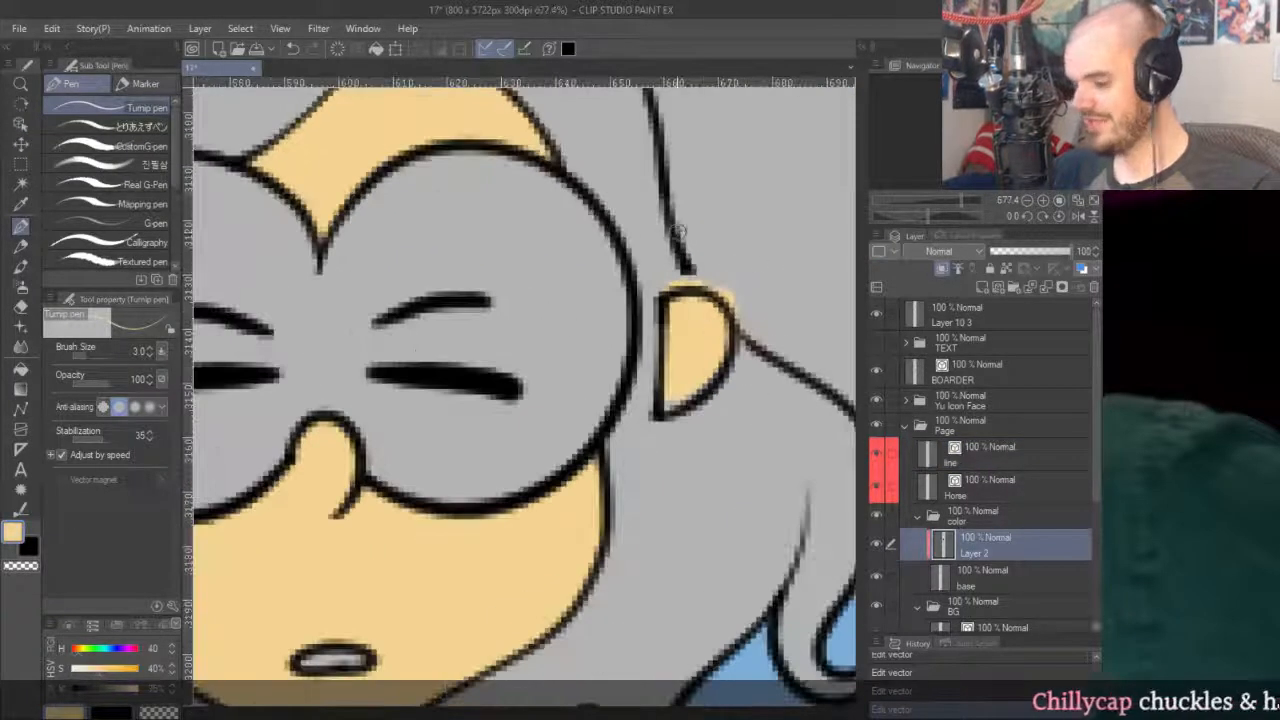
{"action": "key", "text": "e"}
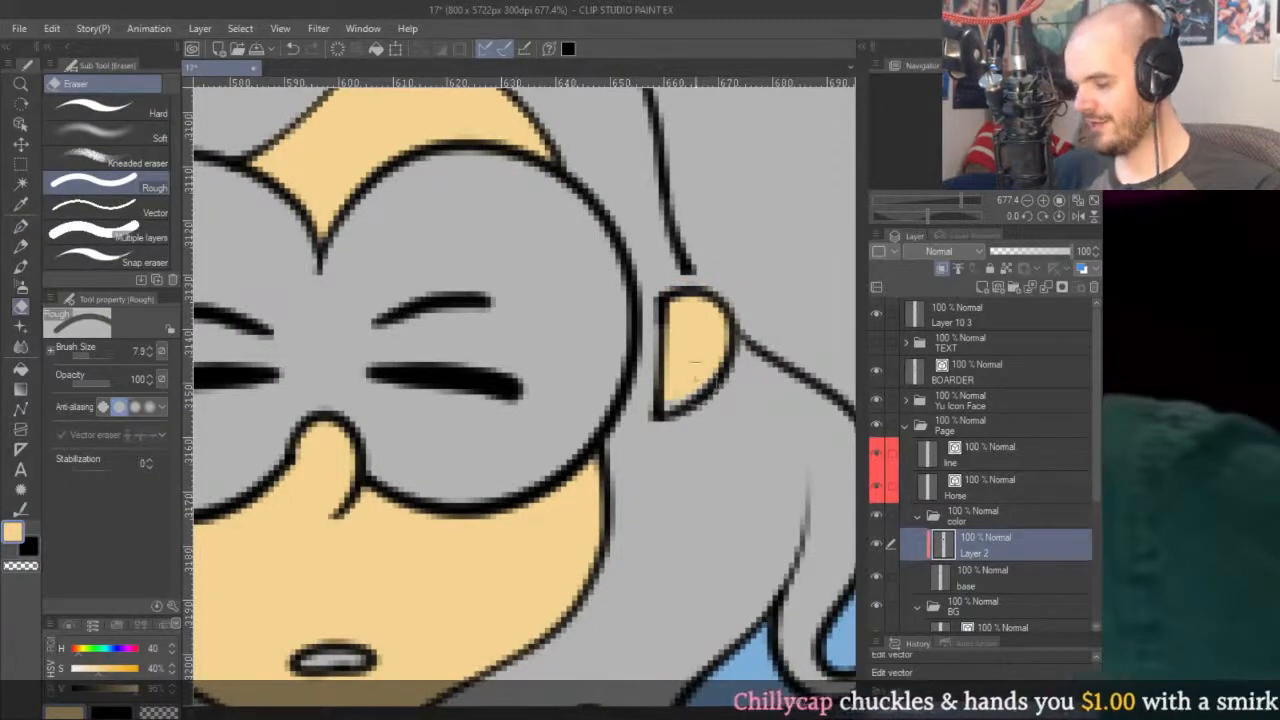
{"action": "key", "text": "p"}
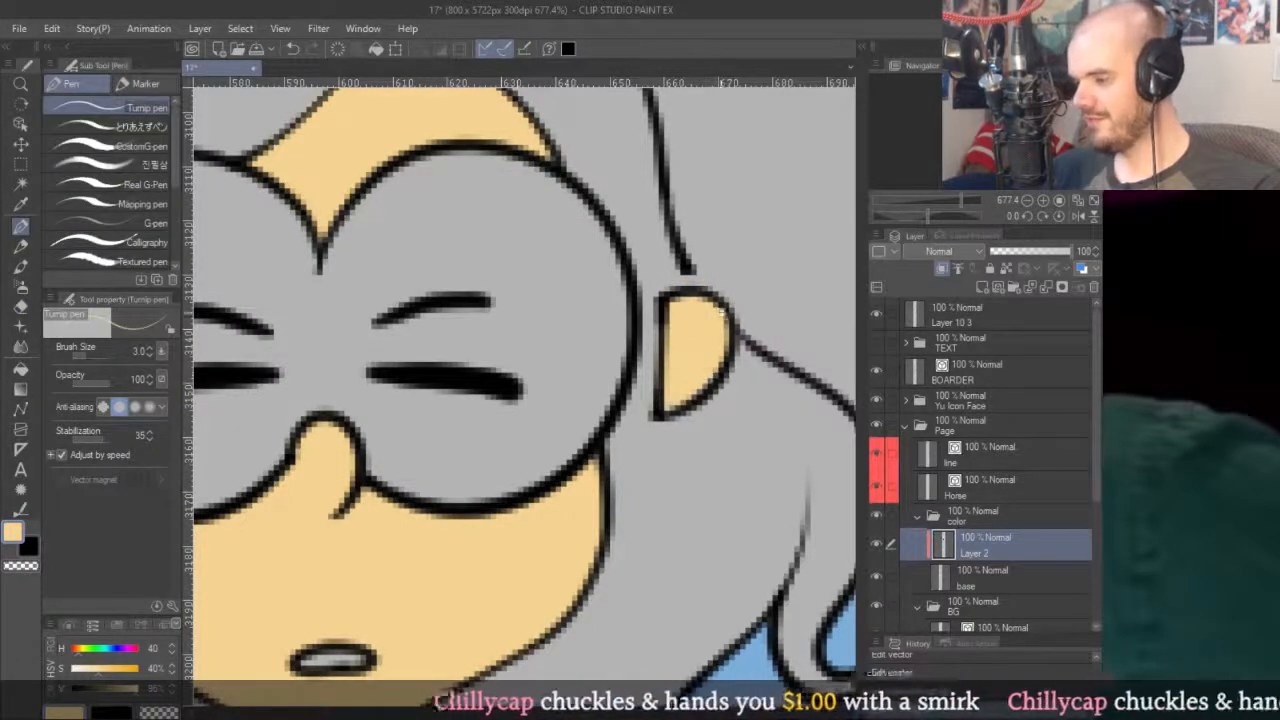
Reselect the third panel's left ear curve and front line on the line layer and nudge them up to meet the hair strand.
{"action": "scroll", "coordinate": [690, 302], "scroll_direction": "down", "scroll_amount": 6}
{"action": "scroll", "coordinate": [753, 290], "scroll_direction": "down", "scroll_amount": 2}
{"action": "scroll", "coordinate": [754, 292], "scroll_direction": "up", "scroll_amount": 3}
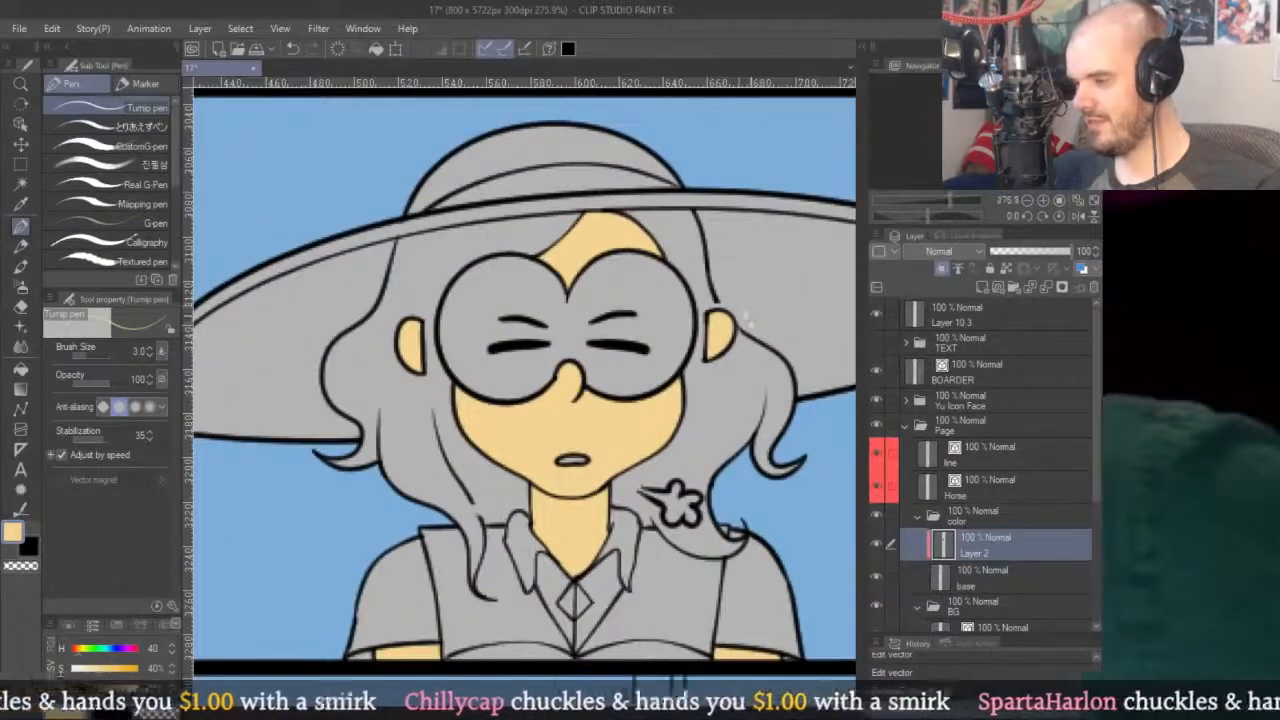
{"action": "scroll", "coordinate": [716, 299], "scroll_direction": "up", "scroll_amount": 2}
{"action": "left_click", "coordinate": [986, 452]}
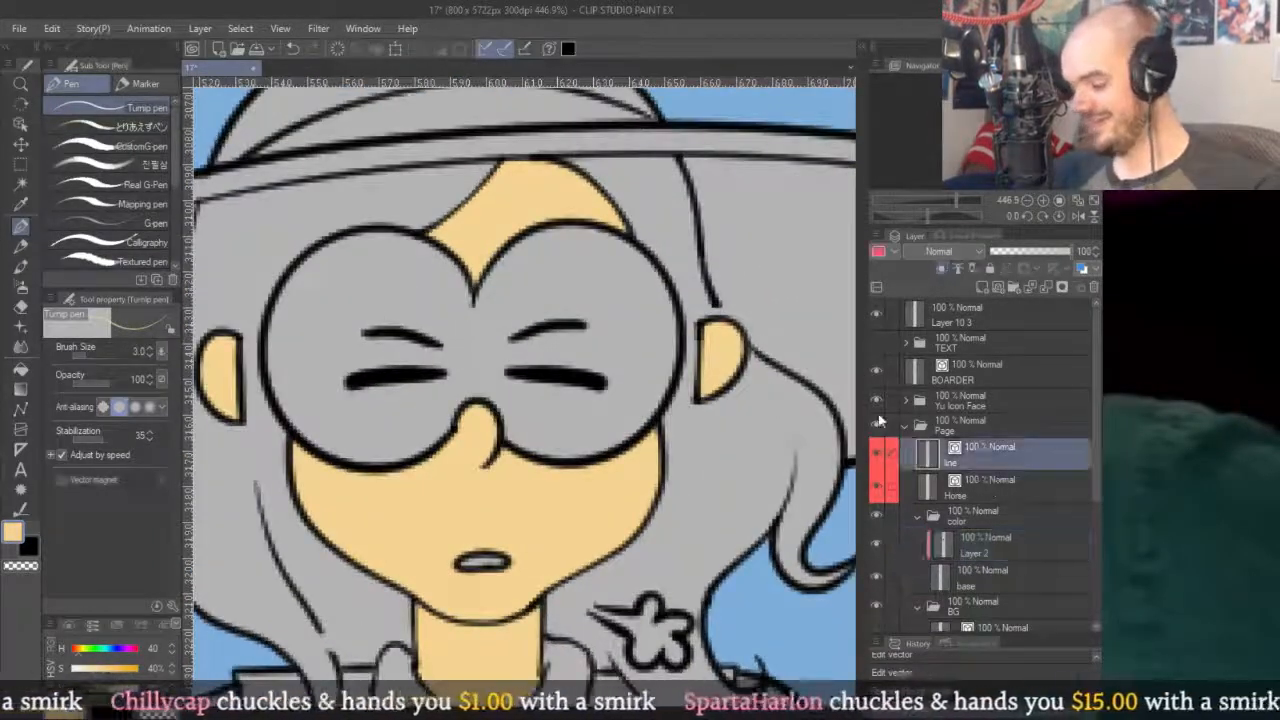
{"action": "key", "text": "o"}
{"action": "left_click", "coordinate": [700, 360]}
{"action": "left_click_drag", "start_coordinate": [732, 388], "coordinate": [728, 388]}
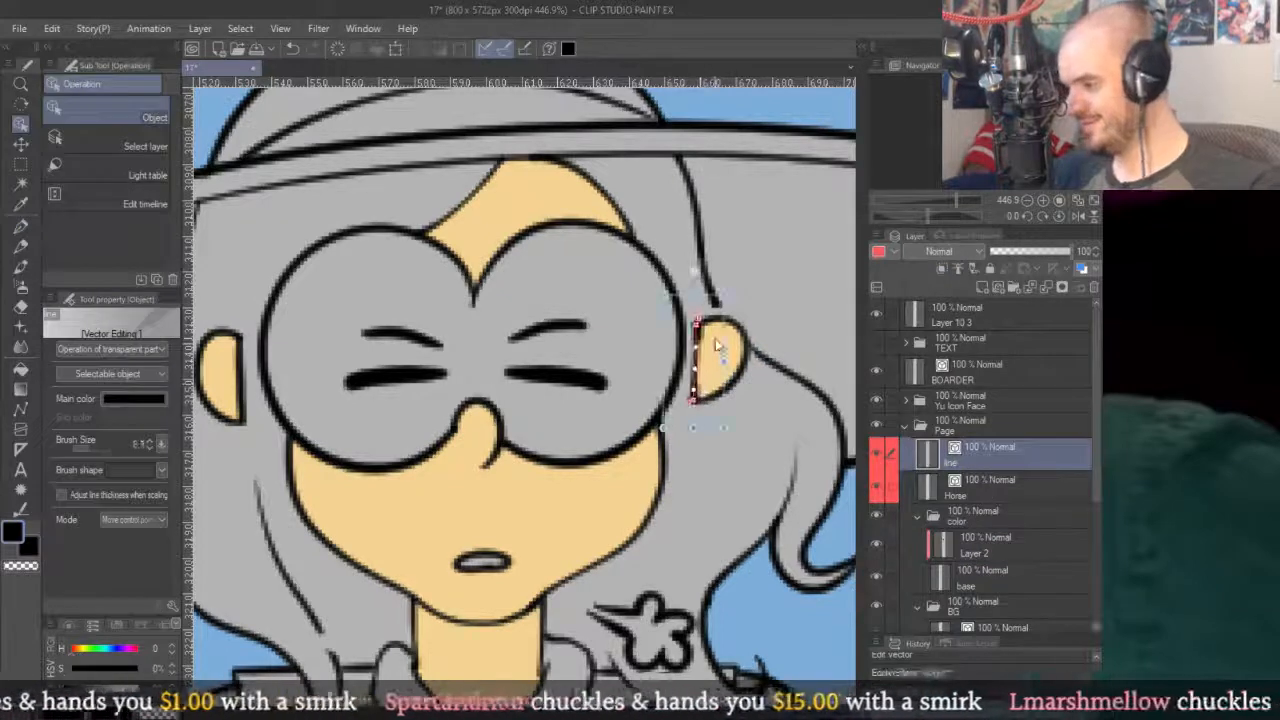
{"action": "left_click", "coordinate": [743, 340], "text": "shift"}
{"action": "key", "text": "Up"}
{"action": "key", "text": "Up"}
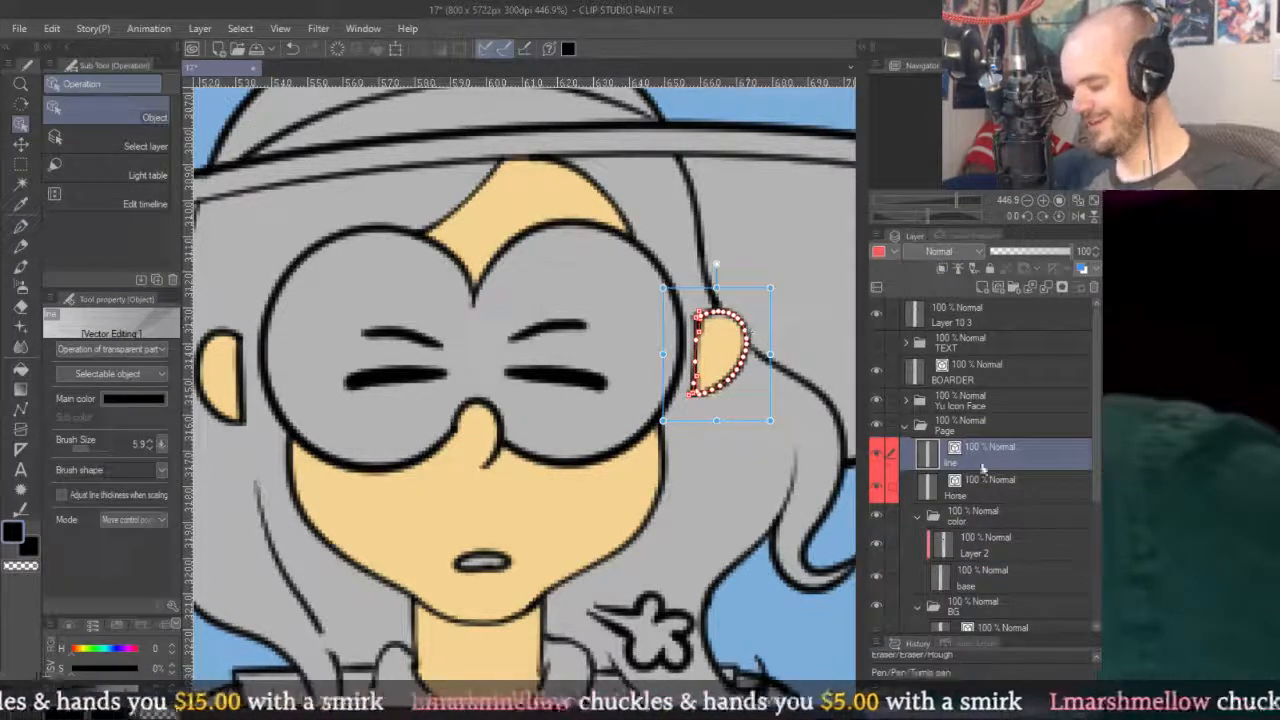
Sample the skin tone and touch up the raised ear's fill on Layer 2, erasing the colour outside its lower curve.
{"action": "key", "text": "p"}
{"action": "left_click", "coordinate": [987, 545]}
{"action": "scroll", "coordinate": [733, 341], "scroll_direction": "up", "scroll_amount": 2}
{"action": "left_click", "coordinate": [733, 341], "text": "alt"}
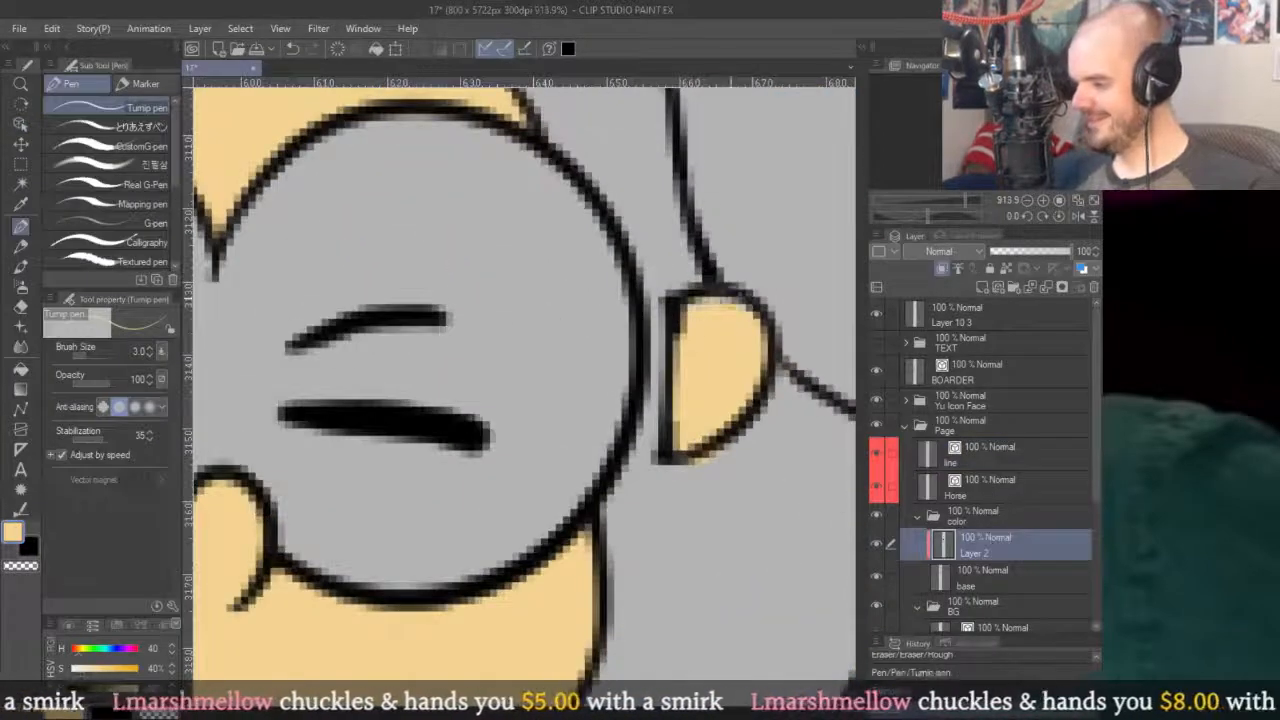
{"action": "key", "text": "e"}
{"action": "scroll", "coordinate": [813, 313], "scroll_direction": "down", "scroll_amount": 10}
{"action": "scroll", "coordinate": [686, 366], "scroll_direction": "up", "scroll_amount": 10}
Select the third panel's left ear lines and stretch them slightly wider toward the glasses.
{"action": "key", "text": "o"}
{"action": "left_click", "coordinate": [676, 340]}
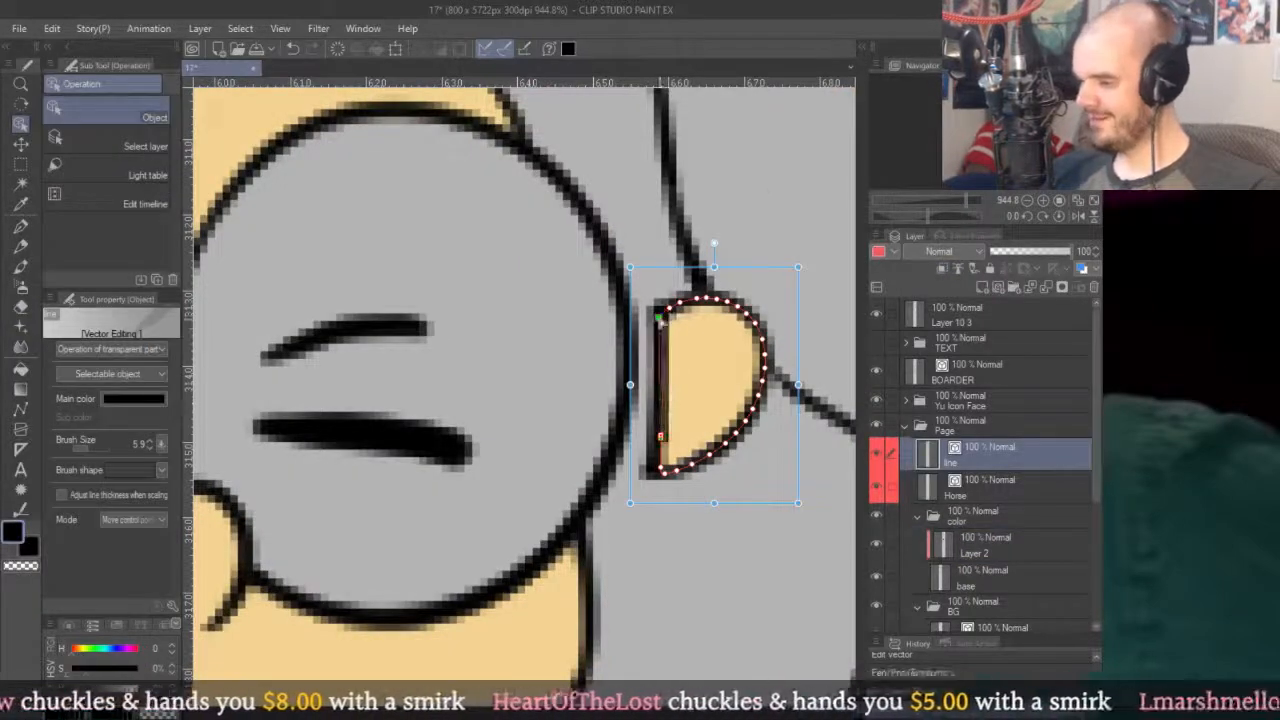
{"action": "scroll", "coordinate": [660, 330], "scroll_direction": "down", "scroll_amount": 10}
{"action": "scroll", "coordinate": [640, 400], "scroll_direction": "up", "scroll_amount": 10}
{"action": "left_click", "coordinate": [631, 387]}
{"action": "mouse_move", "coordinate": [631, 390]}
{"action": "left_mouse_down"}
{"action": "mouse_move", "coordinate": [626, 370]}
{"action": "mouse_move", "coordinate": [629, 388]}
{"action": "left_mouse_up"}
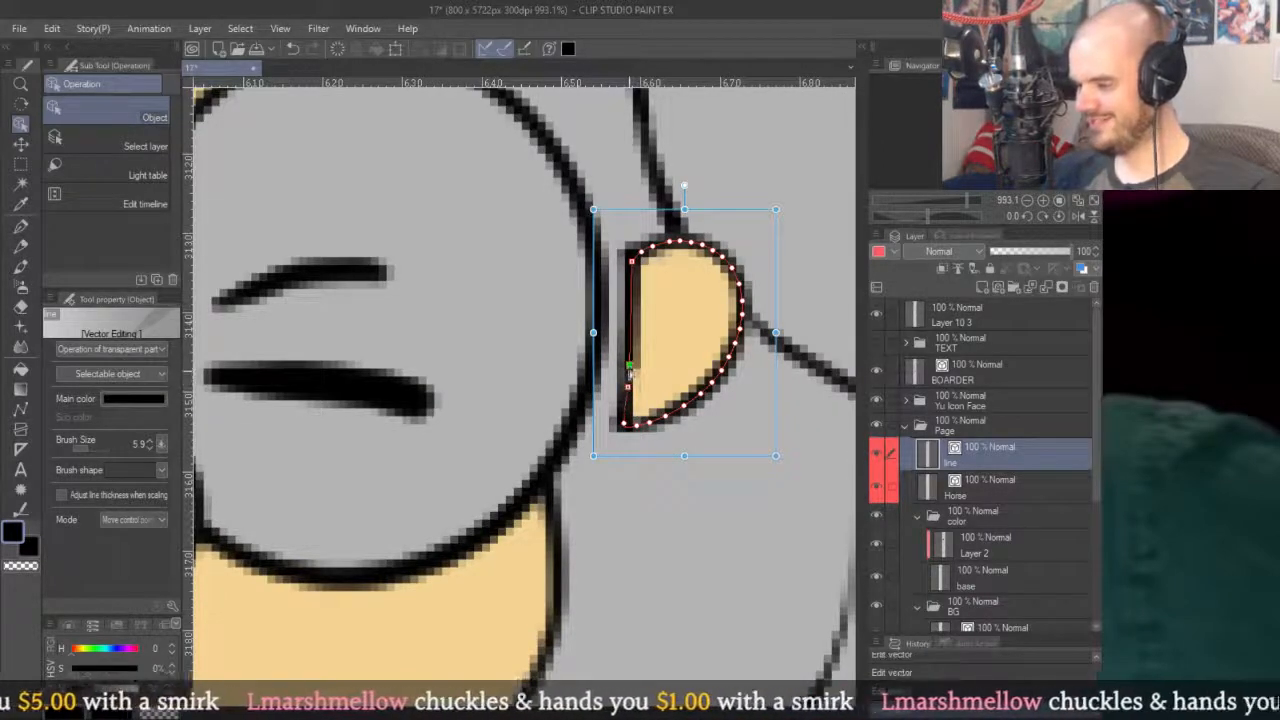
Switch to the Fill tool and review the page from the large portrait to the bottom panels, ending at the second close-up's nose.
{"action": "scroll", "coordinate": [652, 343], "scroll_direction": "down", "scroll_amount": 10}
{"action": "scroll", "coordinate": [665, 345], "scroll_direction": "up", "scroll_amount": 3}
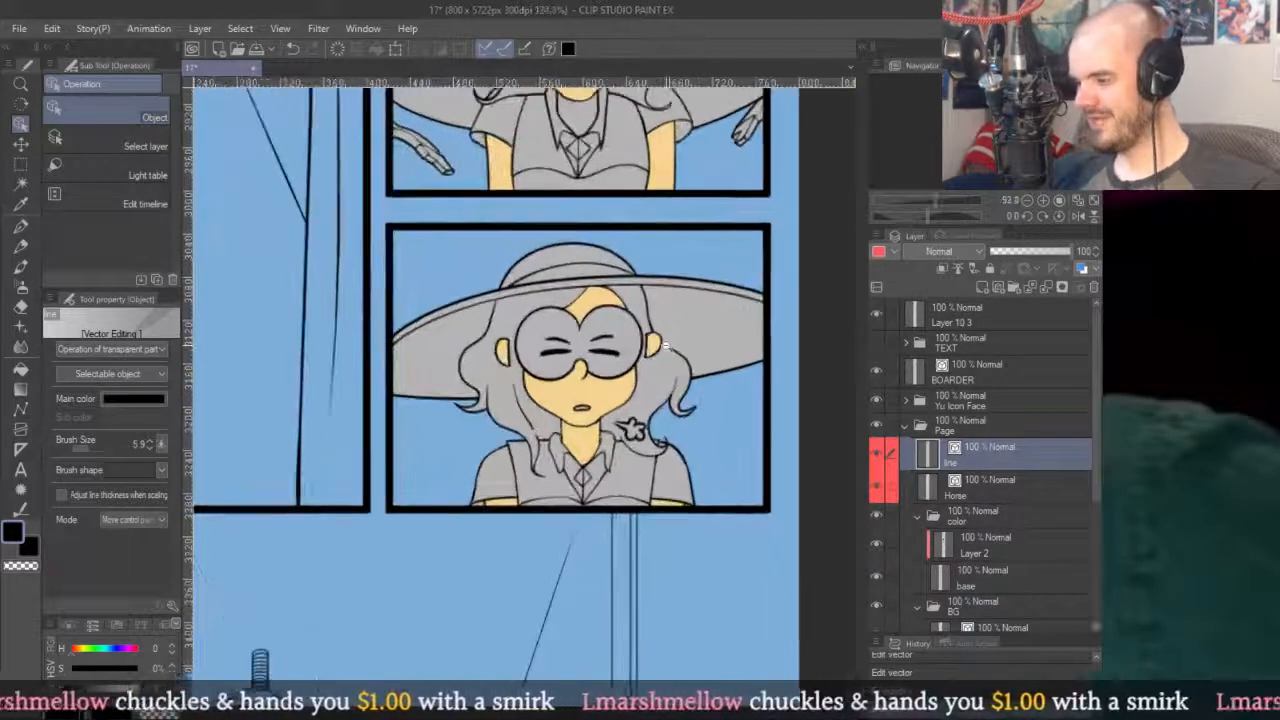
{"action": "scroll", "coordinate": [665, 345], "scroll_direction": "down", "scroll_amount": 3}
{"action": "scroll", "coordinate": [763, 330], "scroll_direction": "up", "scroll_amount": 1}
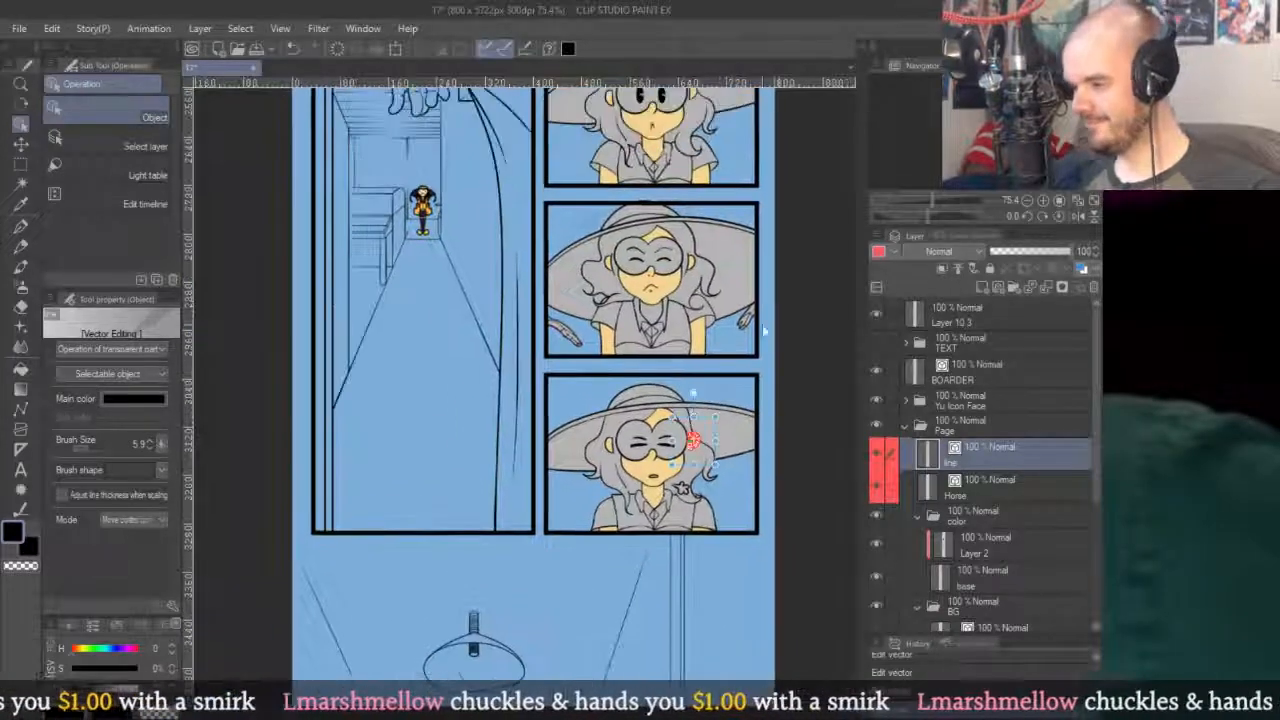
{"action": "key", "text": "g"}
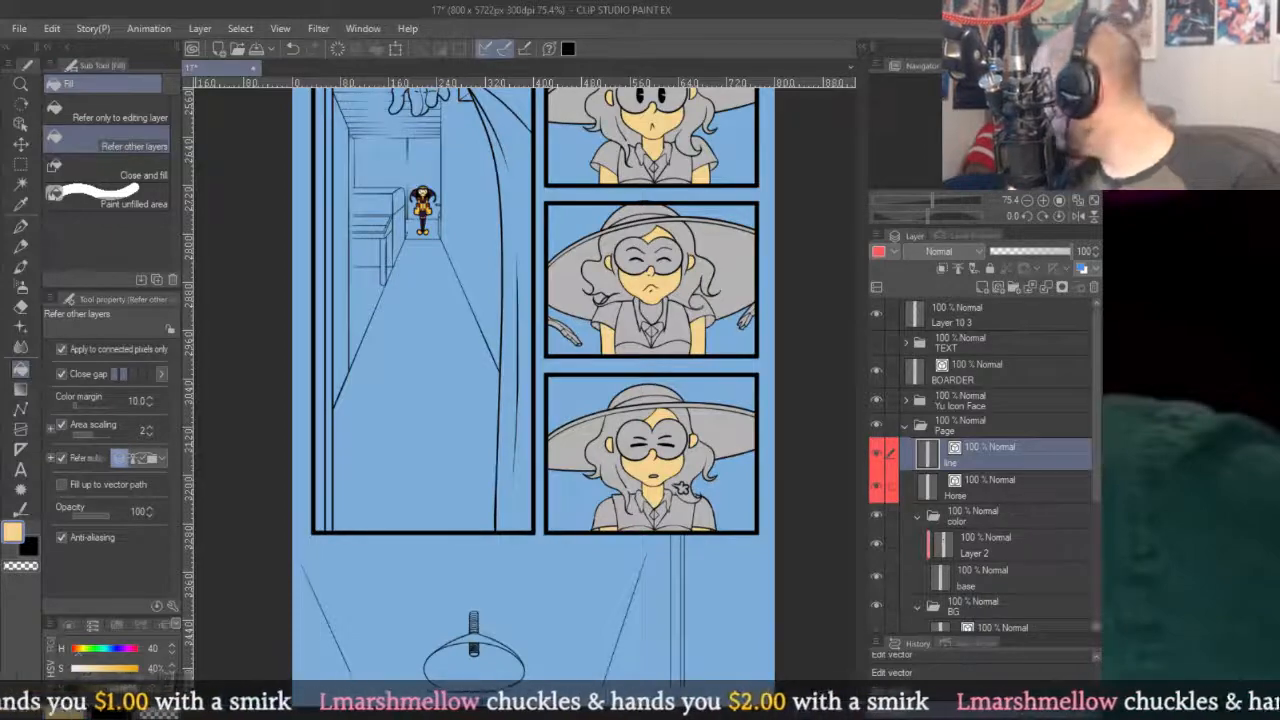
{"action": "scroll", "coordinate": [547, 357], "scroll_direction": "up", "scroll_amount": 4}
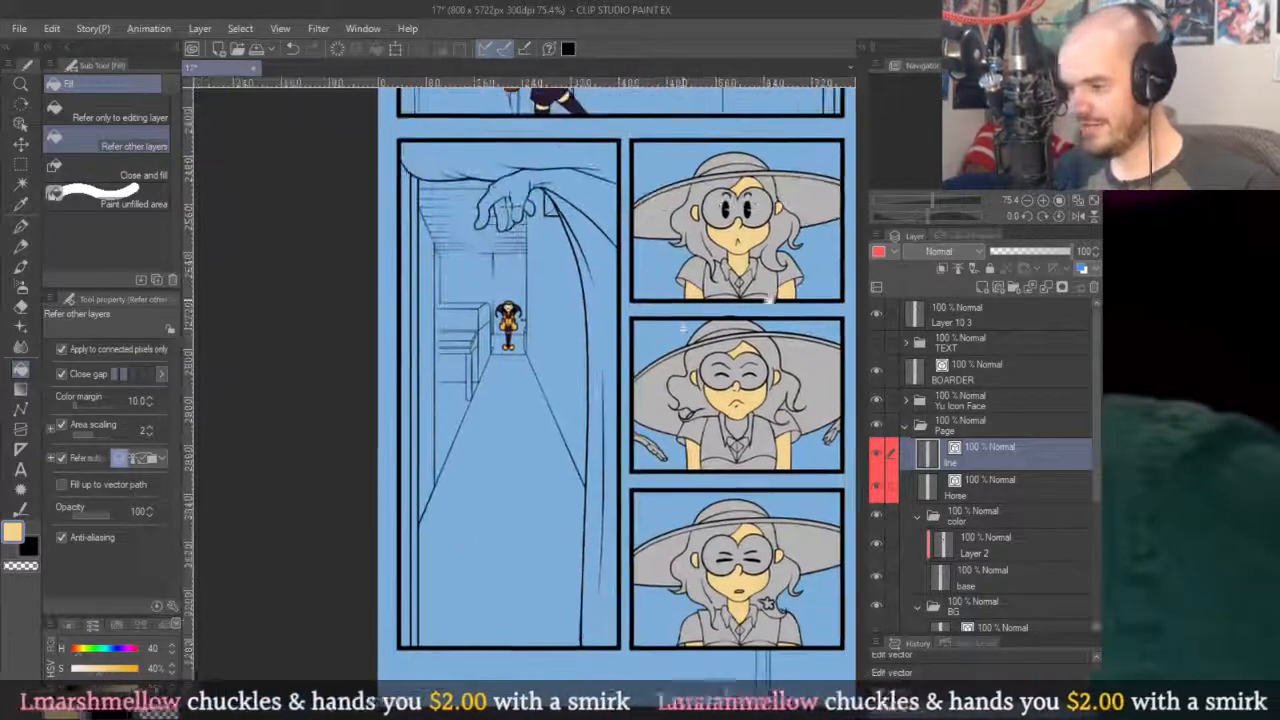
{"action": "scroll", "coordinate": [548, 356], "scroll_direction": "up", "scroll_amount": 3}
{"action": "scroll", "coordinate": [548, 356], "scroll_direction": "down", "scroll_amount": 7}
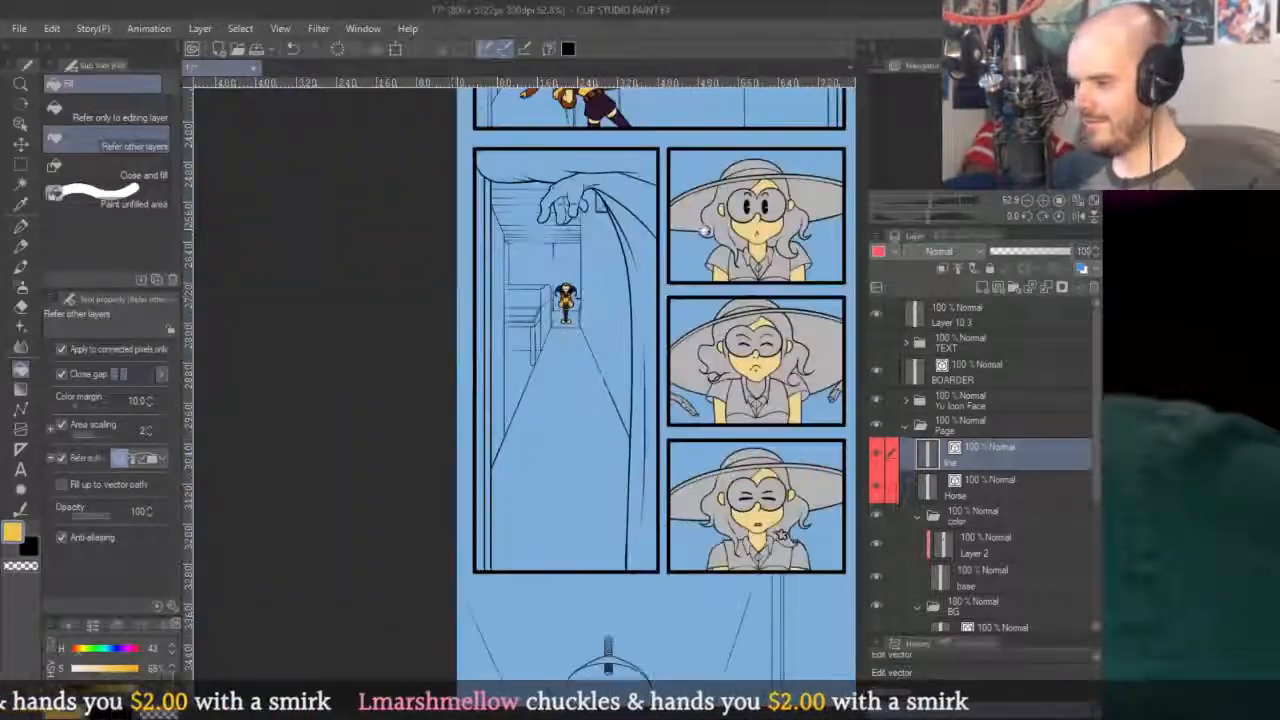
{"action": "scroll", "coordinate": [624, 308], "scroll_direction": "up", "scroll_amount": 3}
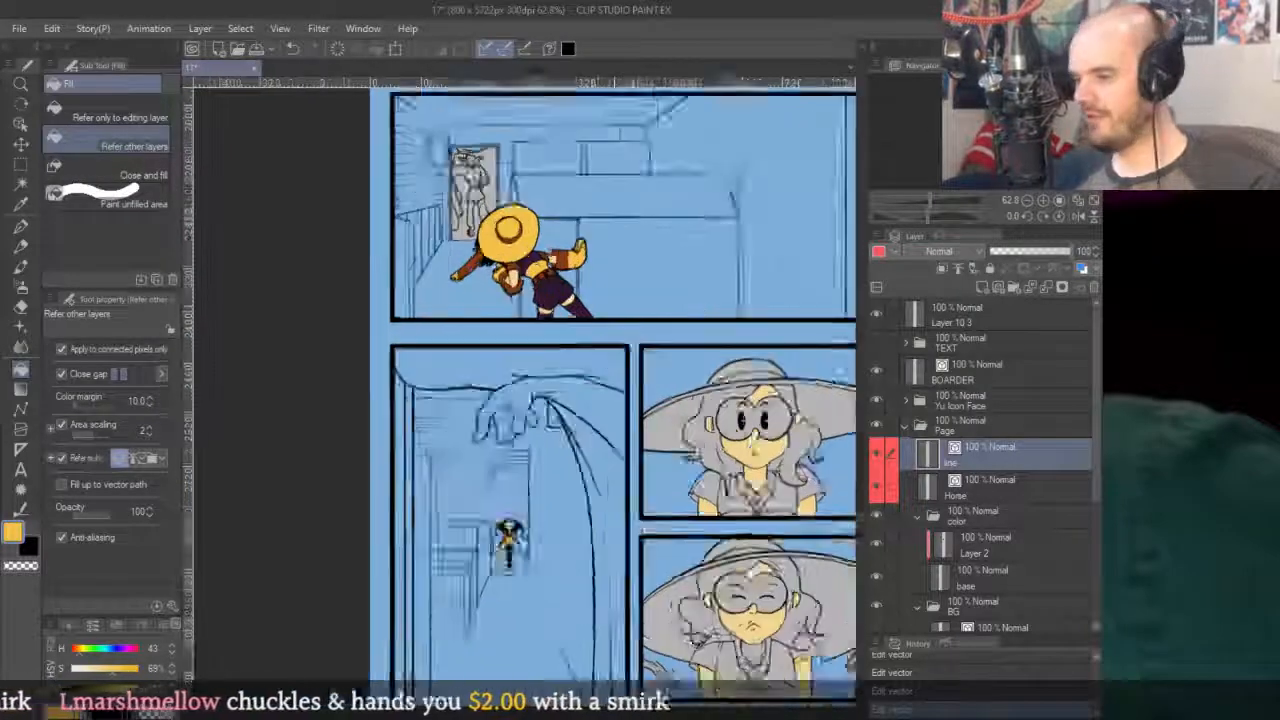
{"action": "scroll", "coordinate": [660, 330], "scroll_direction": "down", "scroll_amount": 5}
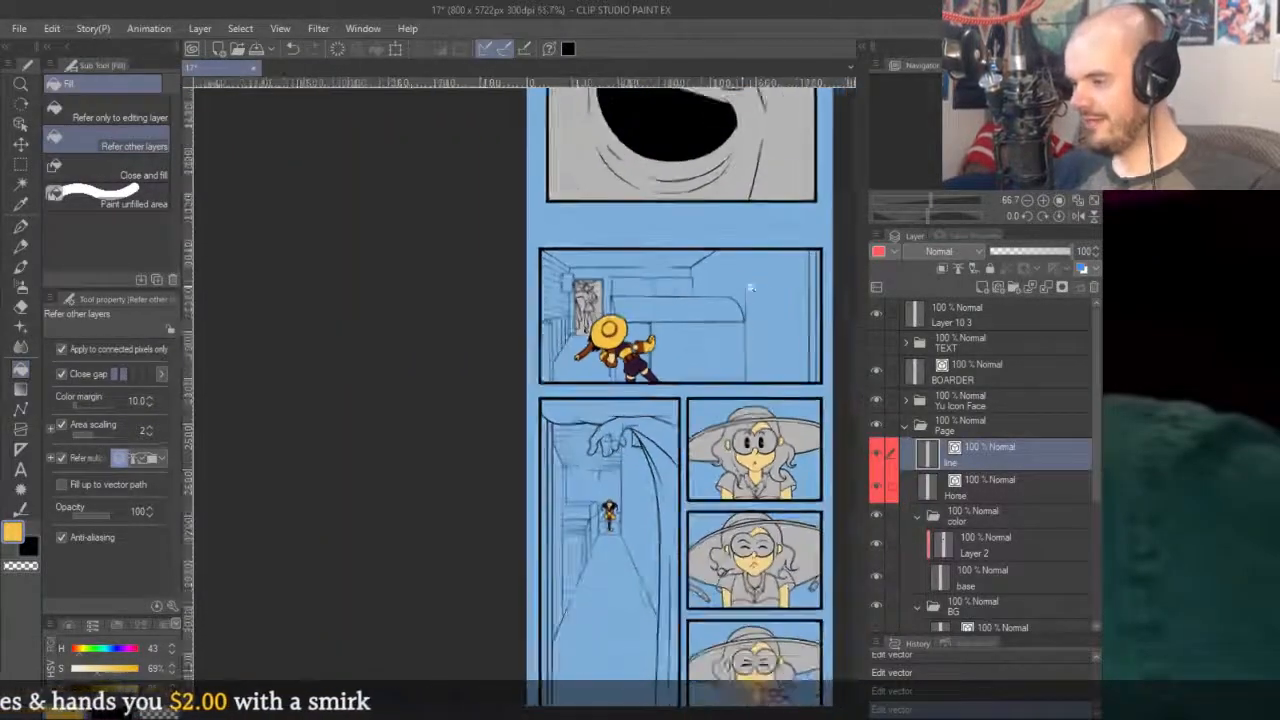
{"action": "scroll", "coordinate": [770, 315], "scroll_direction": "up", "scroll_amount": 6}
{"action": "scroll", "coordinate": [791, 297], "scroll_direction": "down", "scroll_amount": 6}
{"action": "scroll", "coordinate": [733, 527], "scroll_direction": "up", "scroll_amount": 3}
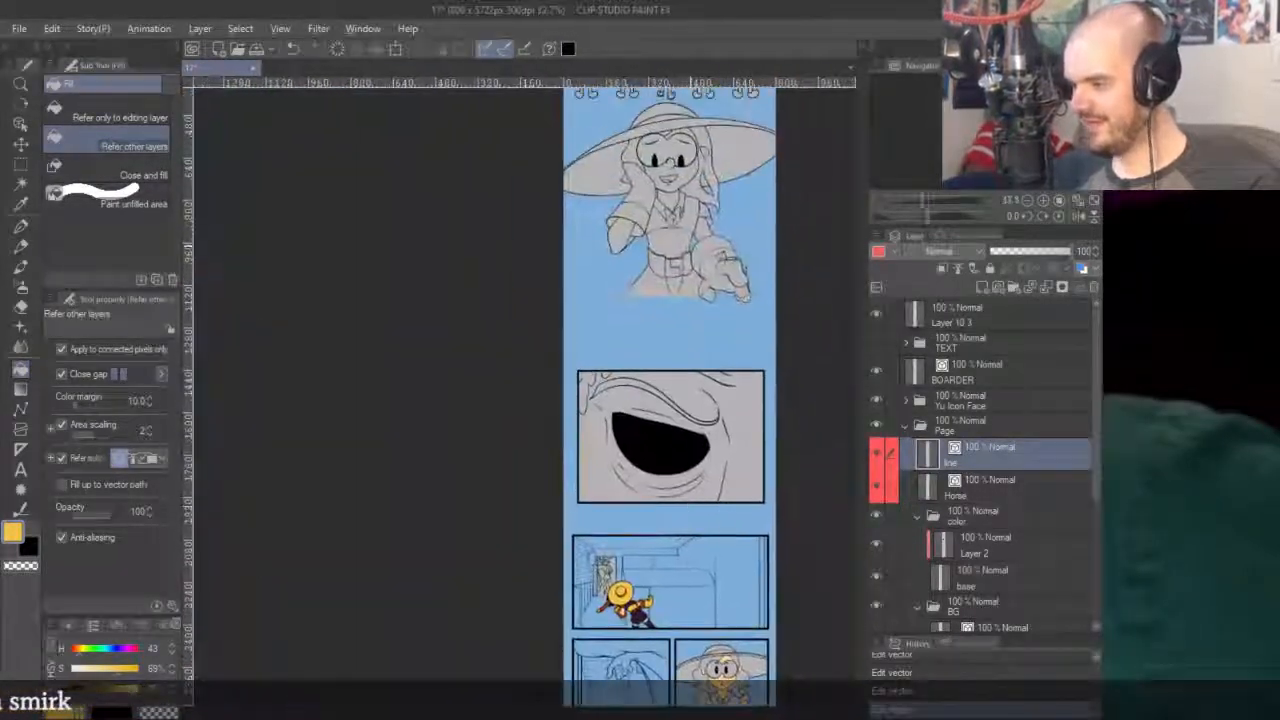
{"action": "scroll", "coordinate": [647, 352], "scroll_direction": "down", "scroll_amount": 10}
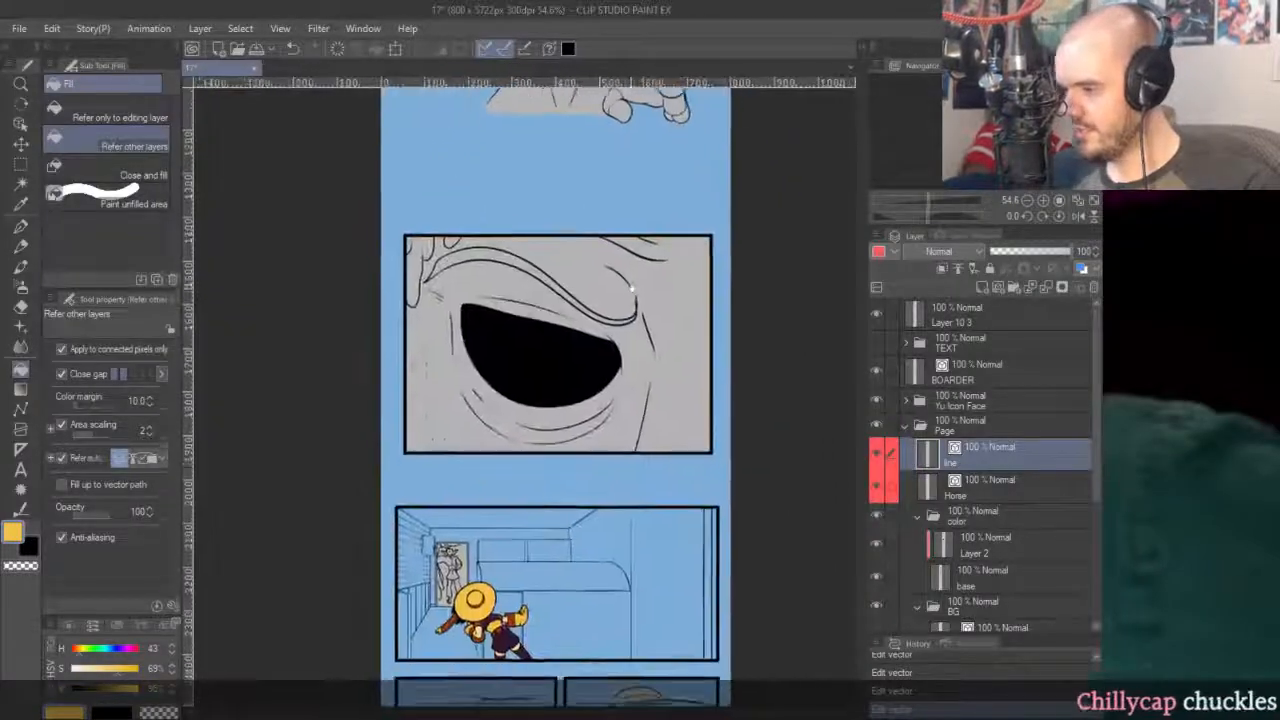
{"action": "scroll", "coordinate": [647, 352], "scroll_direction": "down", "scroll_amount": 5}
{"action": "scroll", "coordinate": [646, 383], "scroll_direction": "up", "scroll_amount": 8}
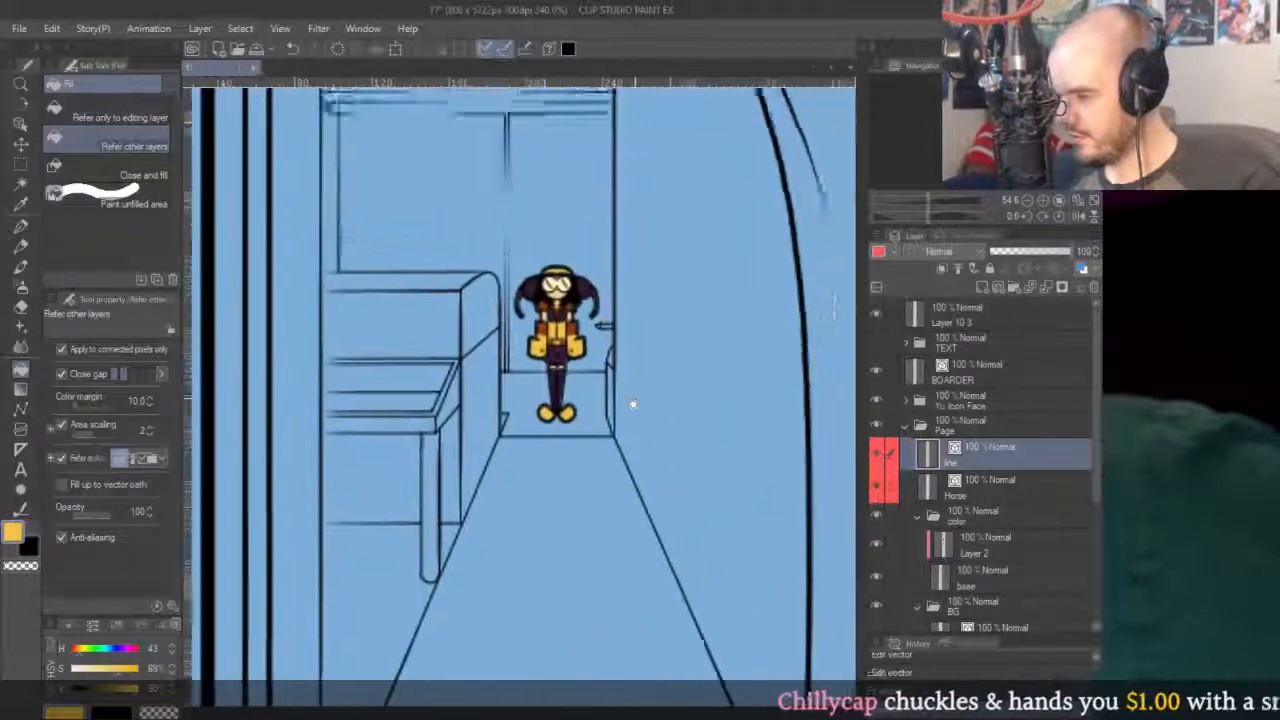
{"action": "scroll", "coordinate": [539, 153], "scroll_direction": "down", "scroll_amount": 8}
{"action": "scroll", "coordinate": [539, 300], "scroll_direction": "down", "scroll_amount": 6}
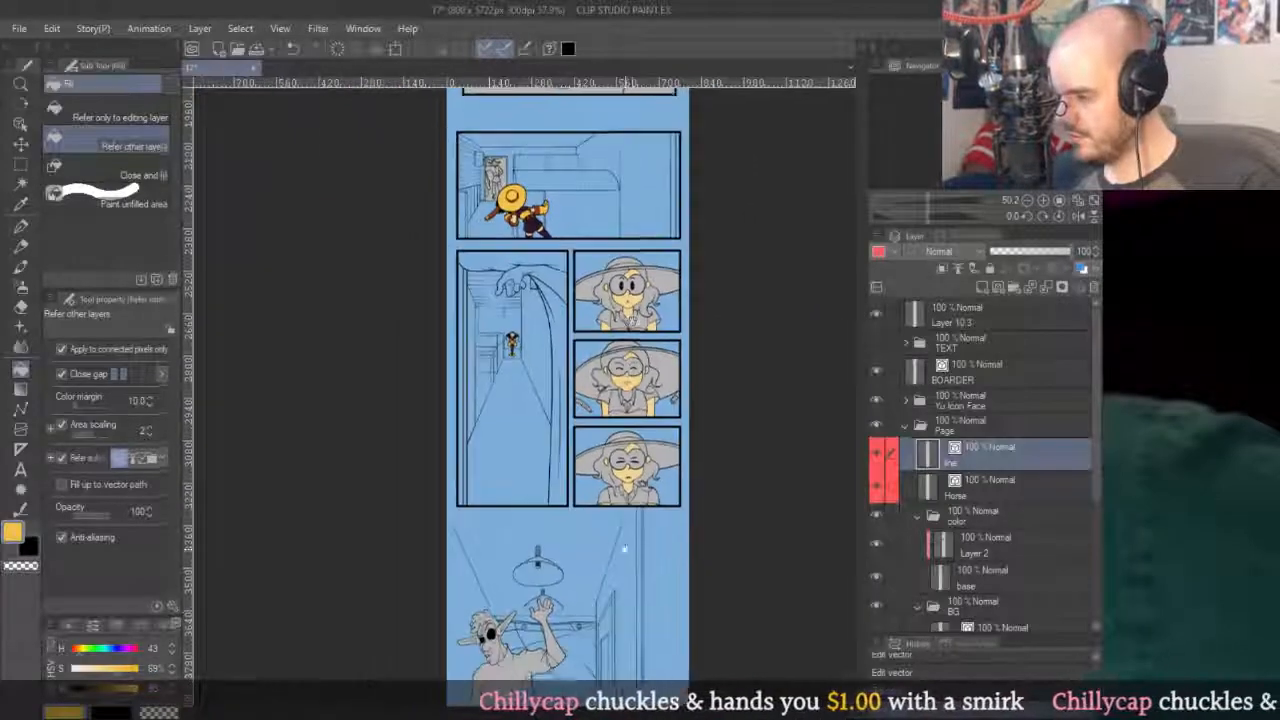
{"action": "scroll", "coordinate": [615, 488], "scroll_direction": "down", "scroll_amount": 6}
{"action": "scroll", "coordinate": [615, 488], "scroll_direction": "up", "scroll_amount": 1}
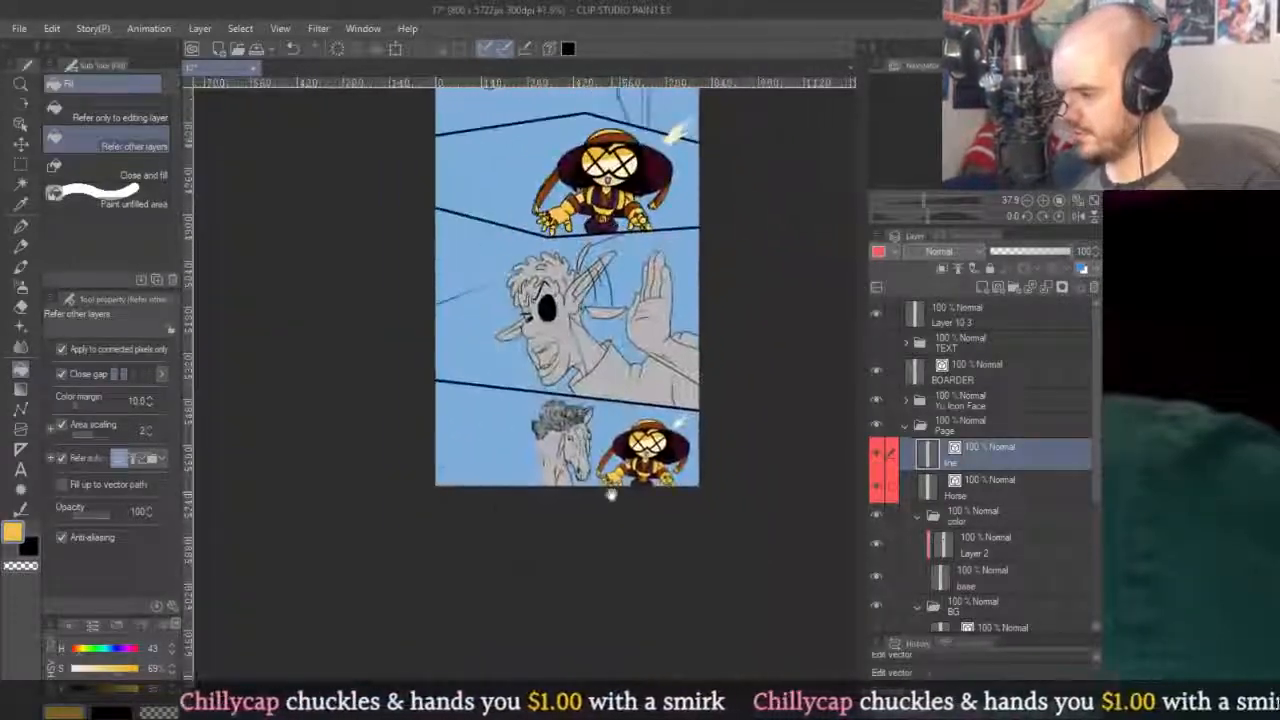
{"action": "scroll", "coordinate": [615, 488], "scroll_direction": "up", "scroll_amount": 10}
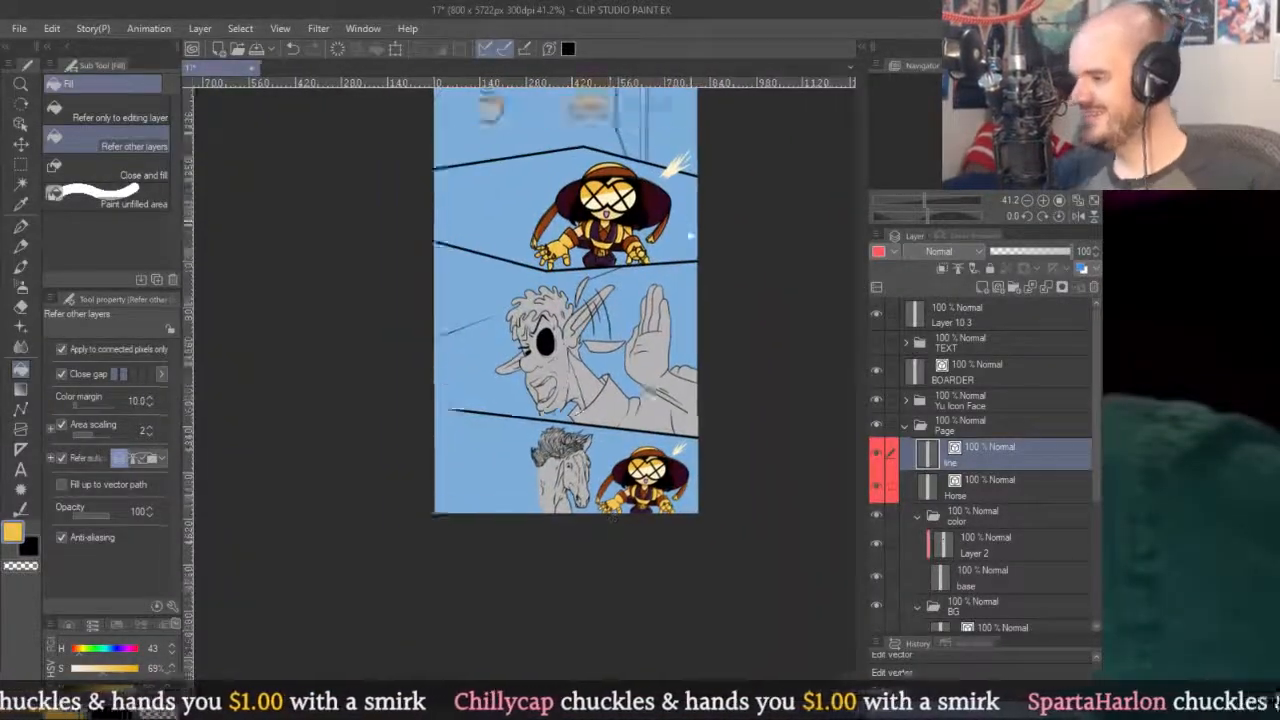
{"action": "scroll", "coordinate": [746, 346], "scroll_direction": "up", "scroll_amount": 10}
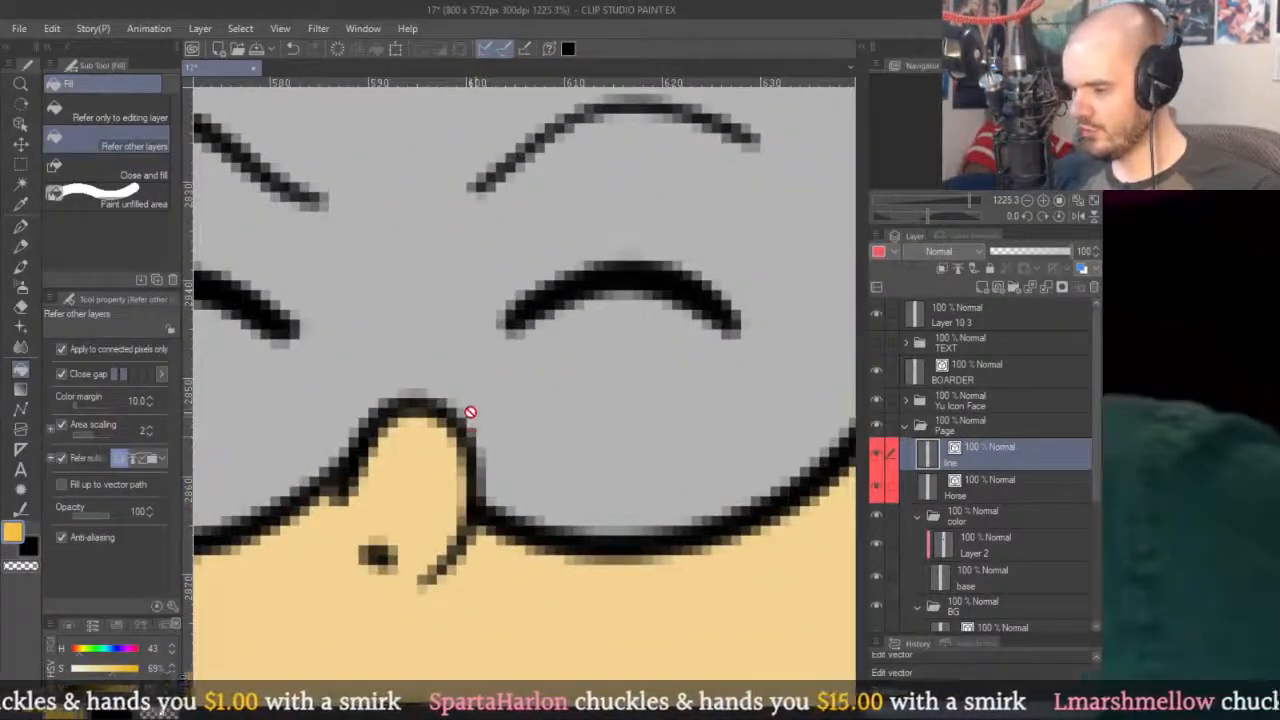
Try to adjust the lower right edge of the second close-up's nose line, and undo the change.
{"action": "key", "text": "o"}
{"action": "left_click", "coordinate": [470, 440]}
{"action": "left_click_drag", "start_coordinate": [470, 439], "coordinate": [472, 429]}
{"action": "key", "text": "ctrl+z"}
Switch to Layer 2 and fill the hat crowns in the three stacked close-up panels with golden yellow.
{"action": "scroll", "coordinate": [548, 412], "scroll_direction": "down", "scroll_amount": 4}
{"action": "left_click", "coordinate": [970, 549]}
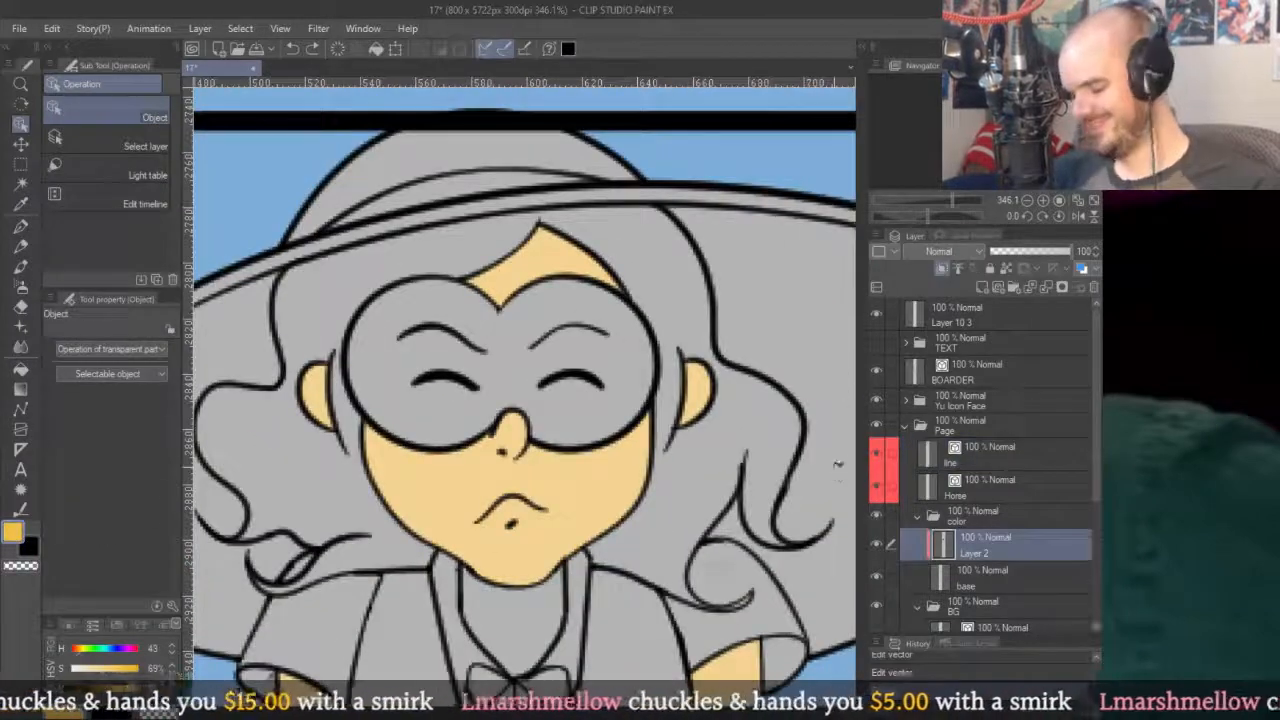
{"action": "key", "text": "g"}
{"action": "scroll", "coordinate": [700, 400], "scroll_direction": "down", "scroll_amount": 3}
{"action": "scroll", "coordinate": [441, 339], "scroll_direction": "up", "scroll_amount": 5}
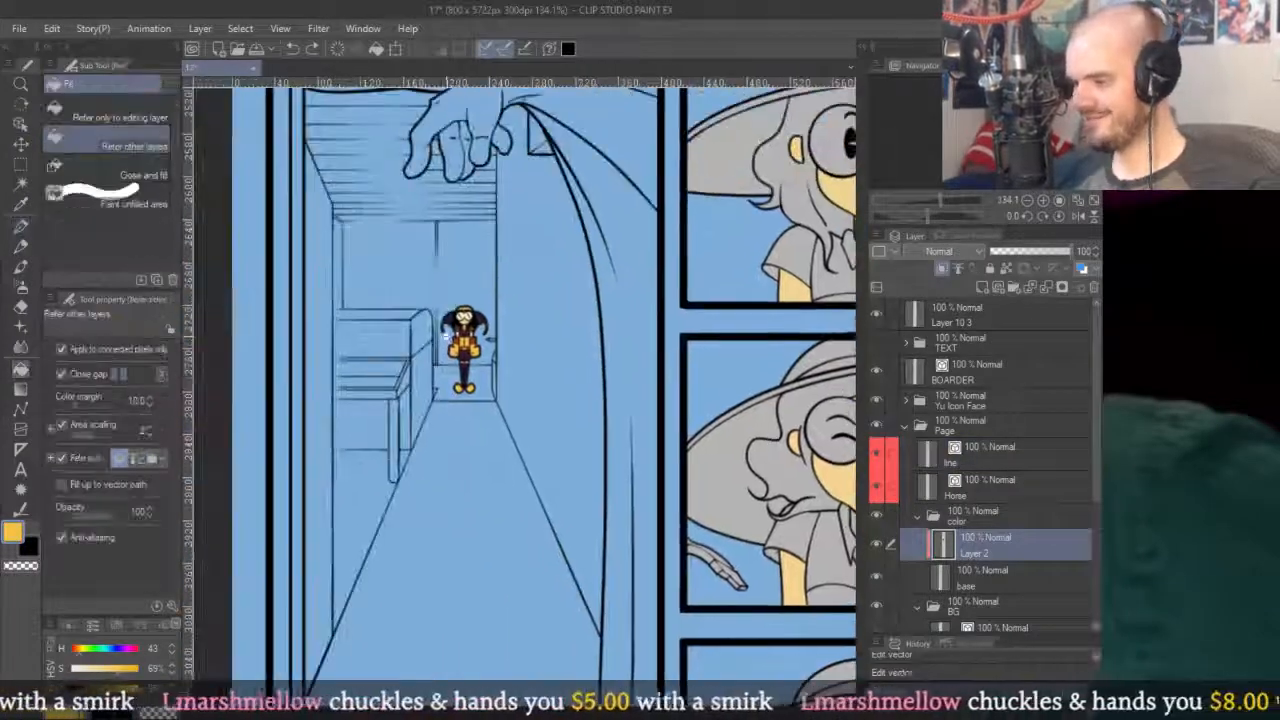
{"action": "scroll", "coordinate": [523, 395], "scroll_direction": "down", "scroll_amount": 6}
{"action": "scroll", "coordinate": [630, 440], "scroll_direction": "up", "scroll_amount": 6}
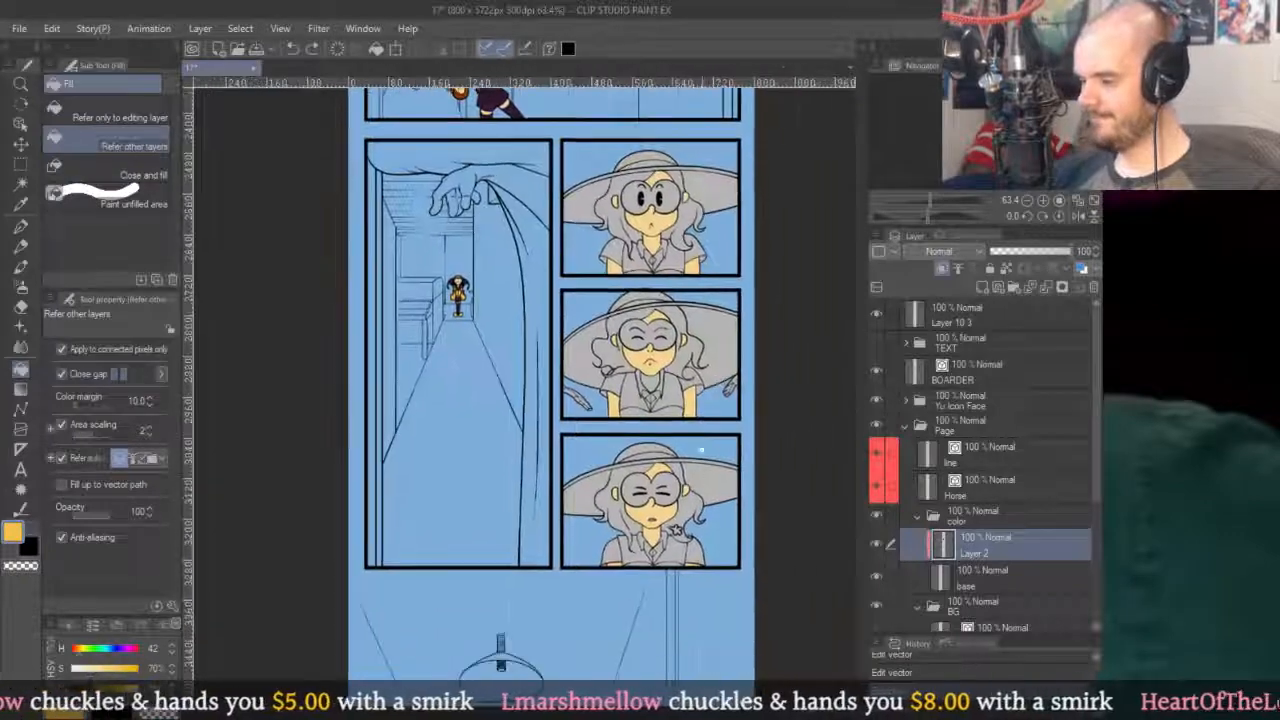
{"action": "scroll", "coordinate": [635, 300], "scroll_direction": "down", "scroll_amount": 3}
{"action": "left_click", "coordinate": [632, 205]}
{"action": "scroll", "coordinate": [632, 205], "scroll_direction": "down", "scroll_amount": 4}
{"action": "left_click", "coordinate": [632, 203]}
{"action": "scroll", "coordinate": [632, 203], "scroll_direction": "down", "scroll_amount": 5}
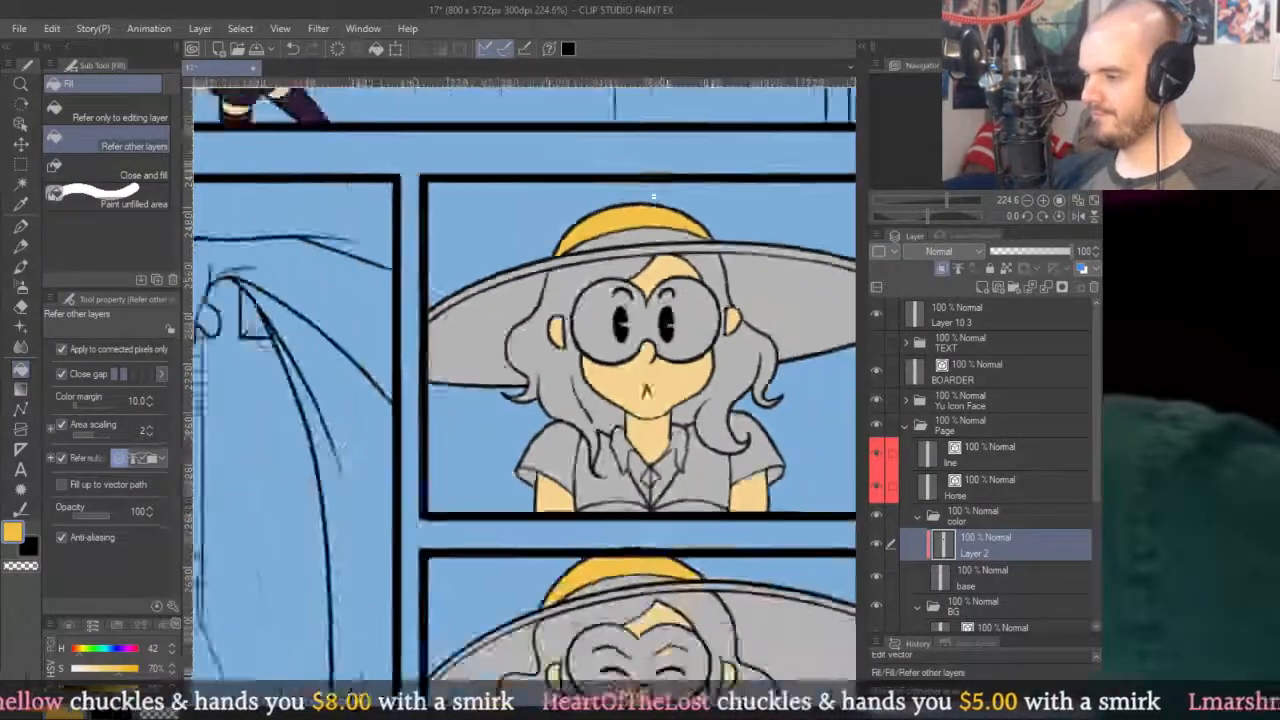
Fill the strip of clothing below the vest in the first close-up with the same yellow and touch up its centre.
{"action": "scroll", "coordinate": [680, 372], "scroll_direction": "up", "scroll_amount": 6}
{"action": "left_click", "coordinate": [600, 372]}
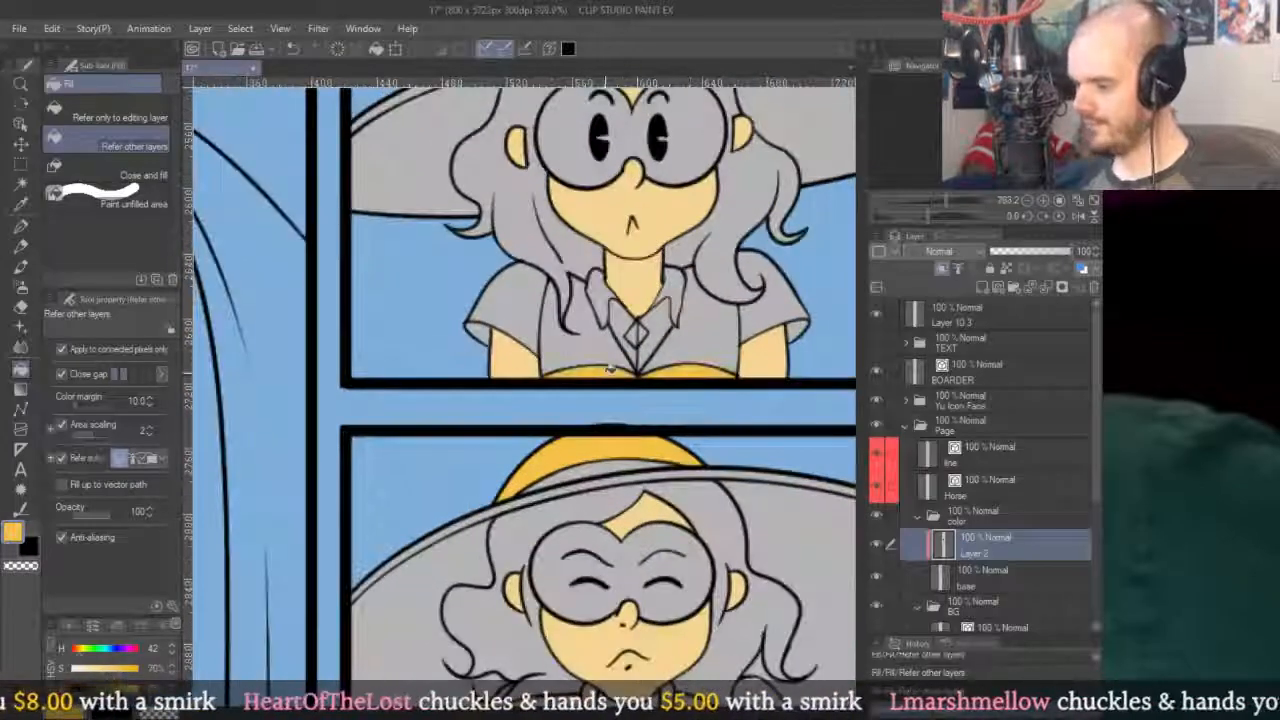
{"action": "scroll", "coordinate": [671, 380], "scroll_direction": "up", "scroll_amount": 3}
{"action": "key", "text": "p"}
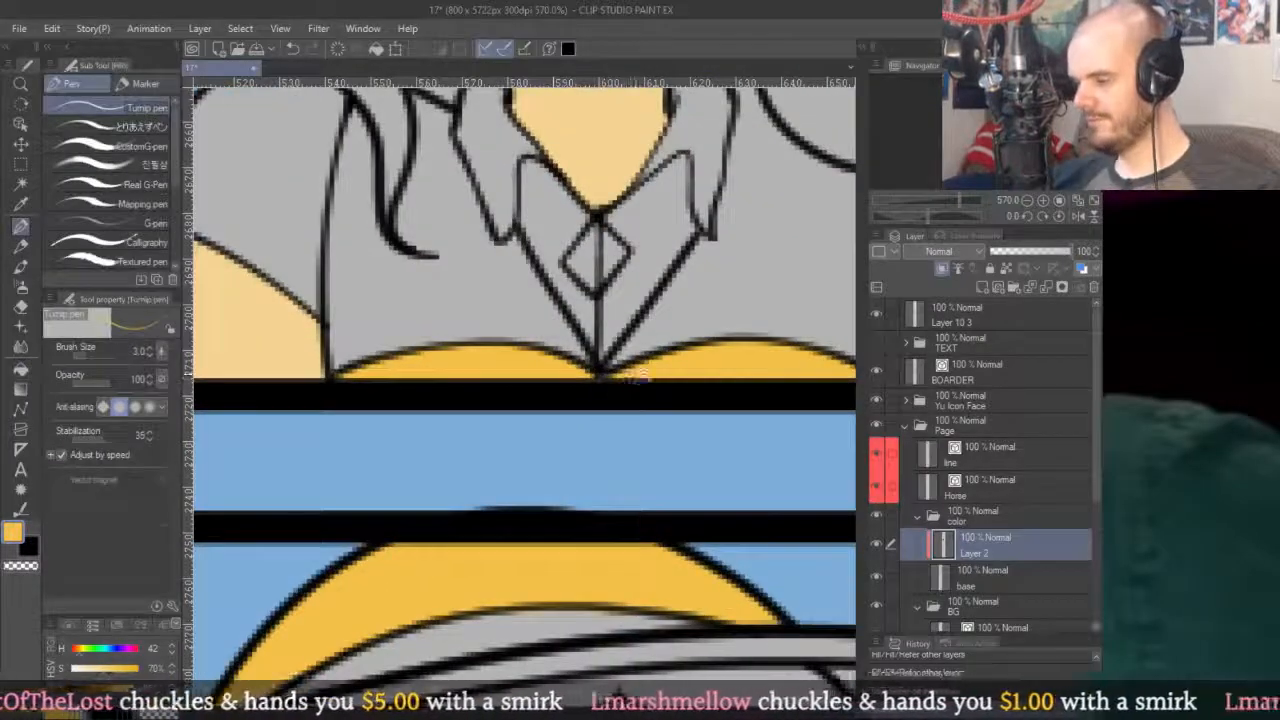
{"action": "scroll", "coordinate": [605, 387], "scroll_direction": "down", "scroll_amount": 6}
{"action": "scroll", "coordinate": [672, 429], "scroll_direction": "down", "scroll_amount": 3}
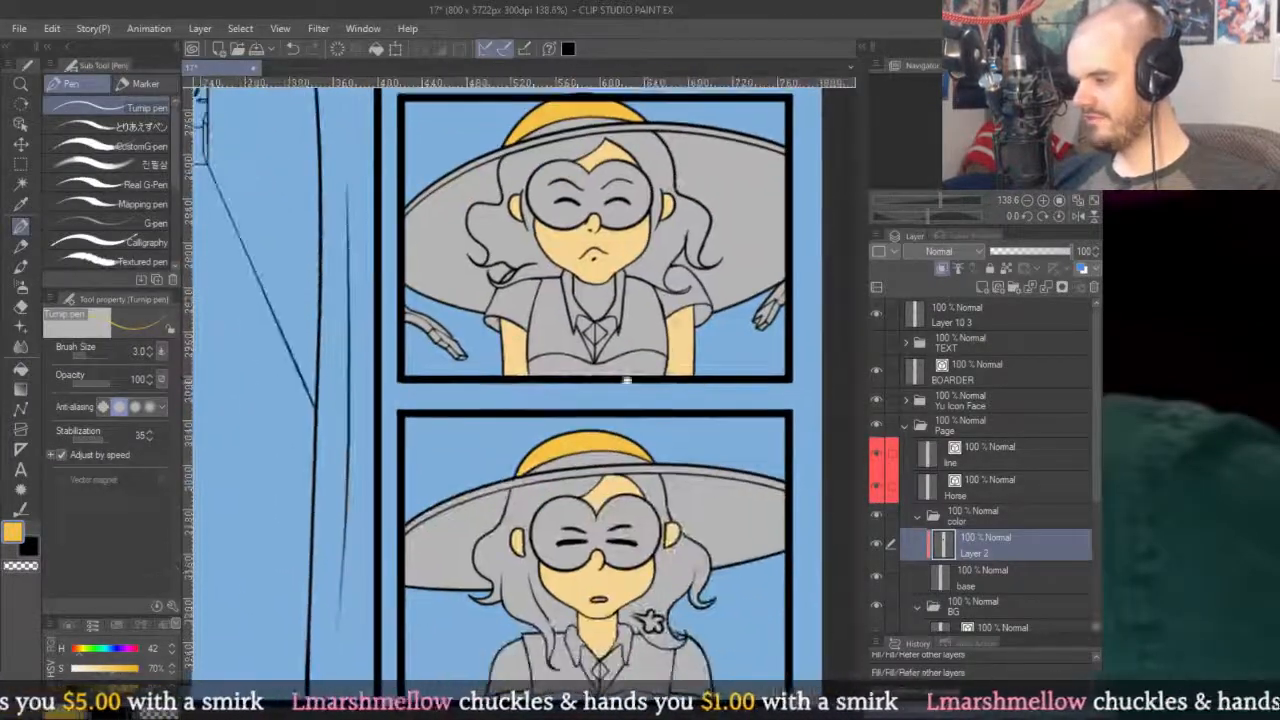
Fill the clothing below the vest in the second and third close-ups with yellow, touching up the gap at the centre.
{"action": "scroll", "coordinate": [645, 378], "scroll_direction": "up", "scroll_amount": 2}
{"action": "key", "text": "g"}
{"action": "left_click", "coordinate": [646, 355]}
{"action": "scroll", "coordinate": [646, 355], "scroll_direction": "down", "scroll_amount": 3}
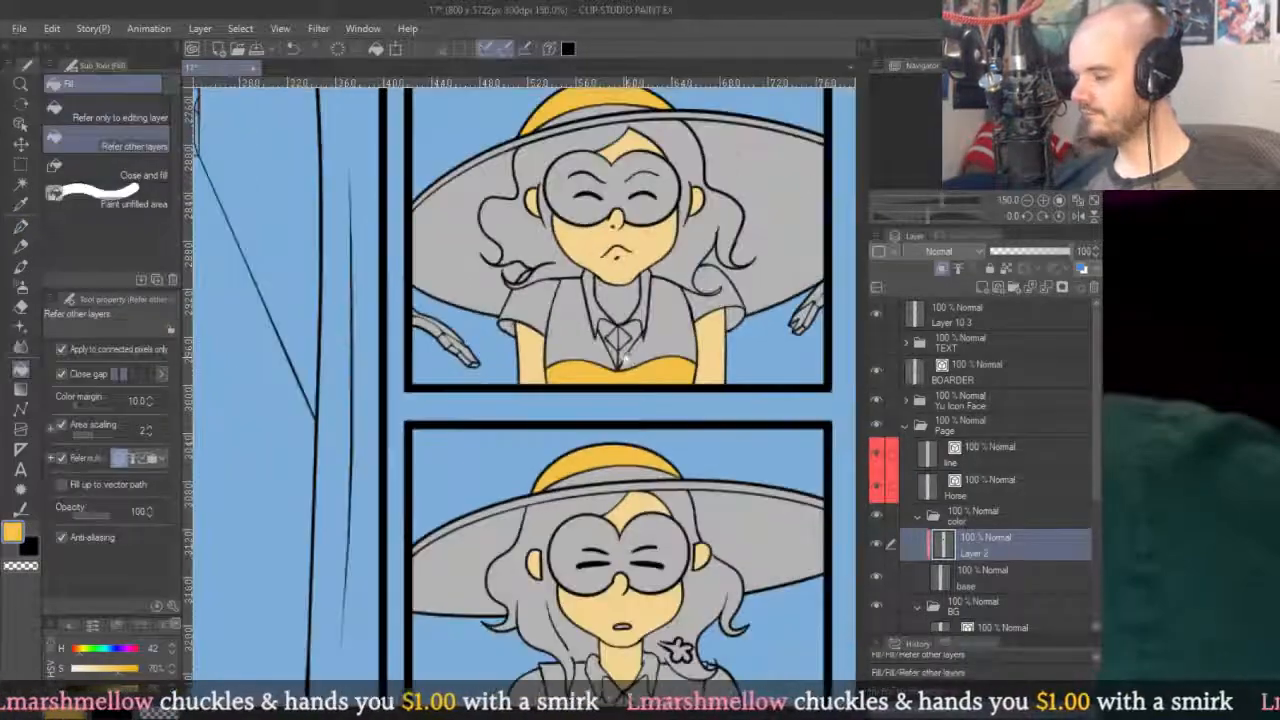
{"action": "scroll", "coordinate": [600, 400], "scroll_direction": "down", "scroll_amount": 3}
{"action": "scroll", "coordinate": [525, 510], "scroll_direction": "up", "scroll_amount": 4}
{"action": "left_click", "coordinate": [525, 505]}
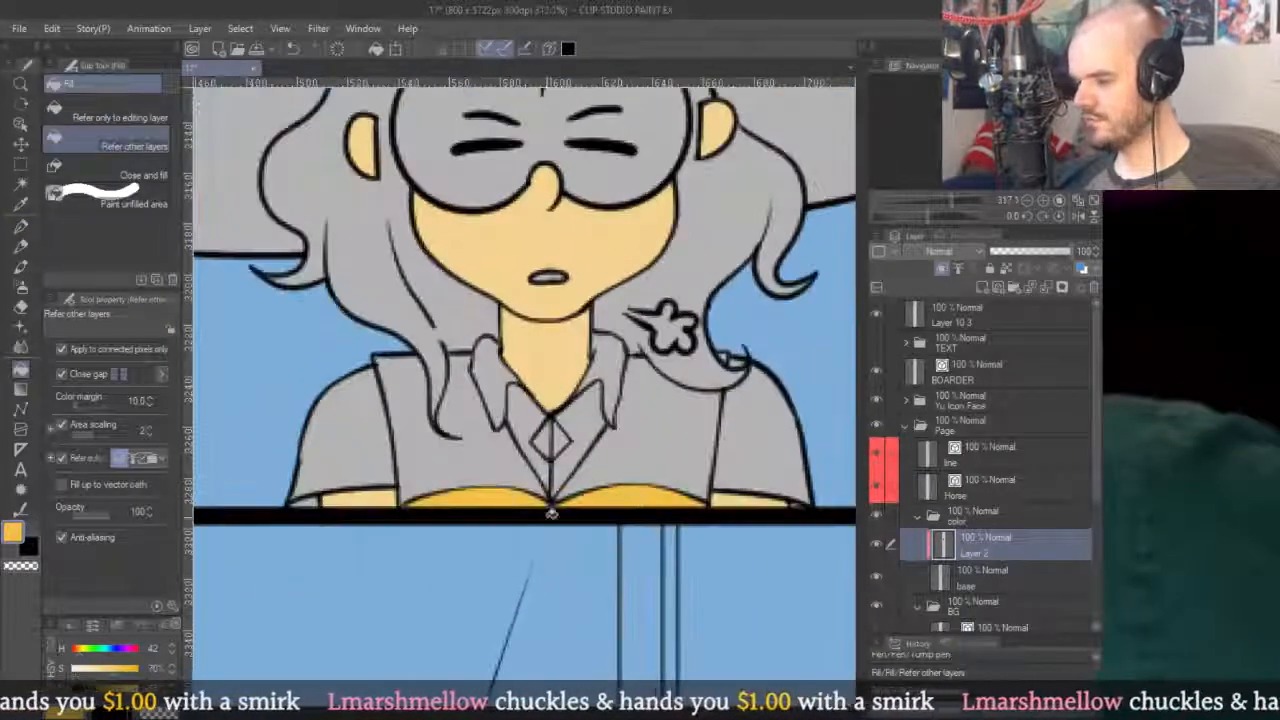
{"action": "key", "text": "p"}
{"action": "scroll", "coordinate": [555, 512], "scroll_direction": "up", "scroll_amount": 3}
{"action": "scroll", "coordinate": [528, 324], "scroll_direction": "down", "scroll_amount": 8}
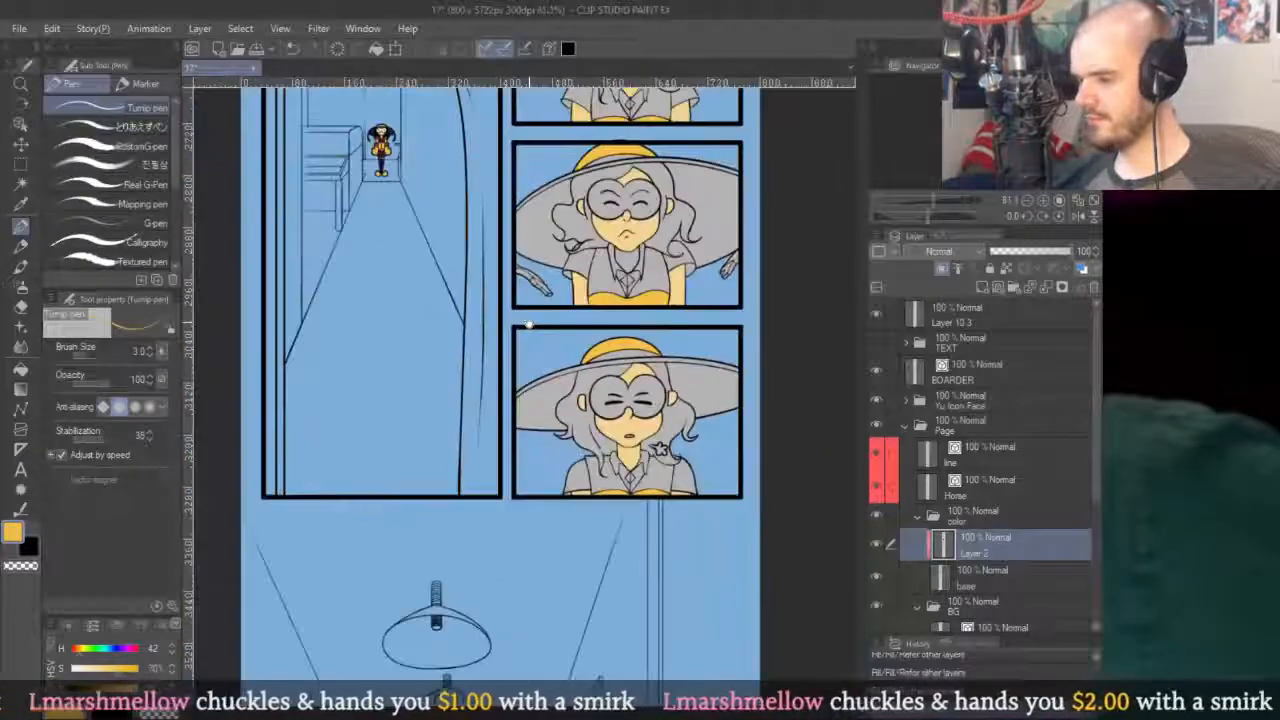
Sample the reddish brown from the small character in the hallway panel.
{"action": "scroll", "coordinate": [600, 350], "scroll_direction": "up", "scroll_amount": 2}
{"action": "key", "text": "g"}
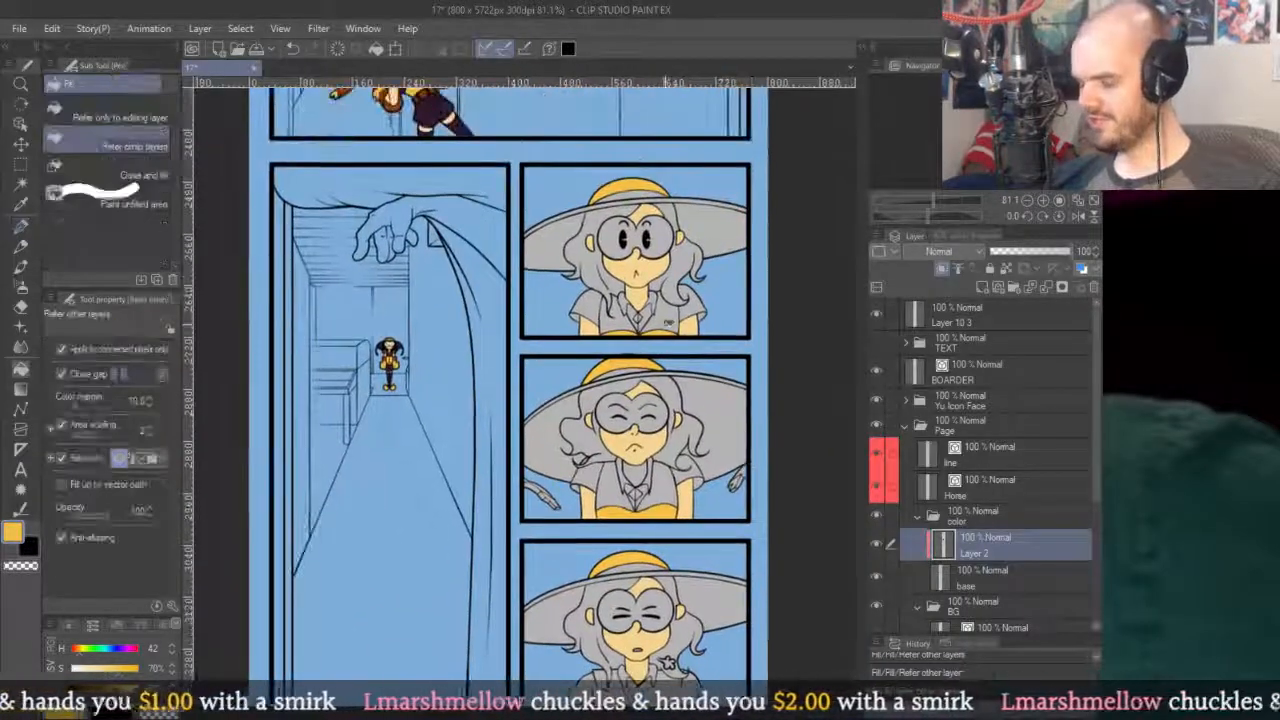
{"action": "scroll", "coordinate": [389, 370], "scroll_direction": "up", "scroll_amount": 3}
{"action": "left_click", "coordinate": [392, 372], "text": "alt"}
{"action": "scroll", "coordinate": [392, 372], "scroll_direction": "down", "scroll_amount": 3}
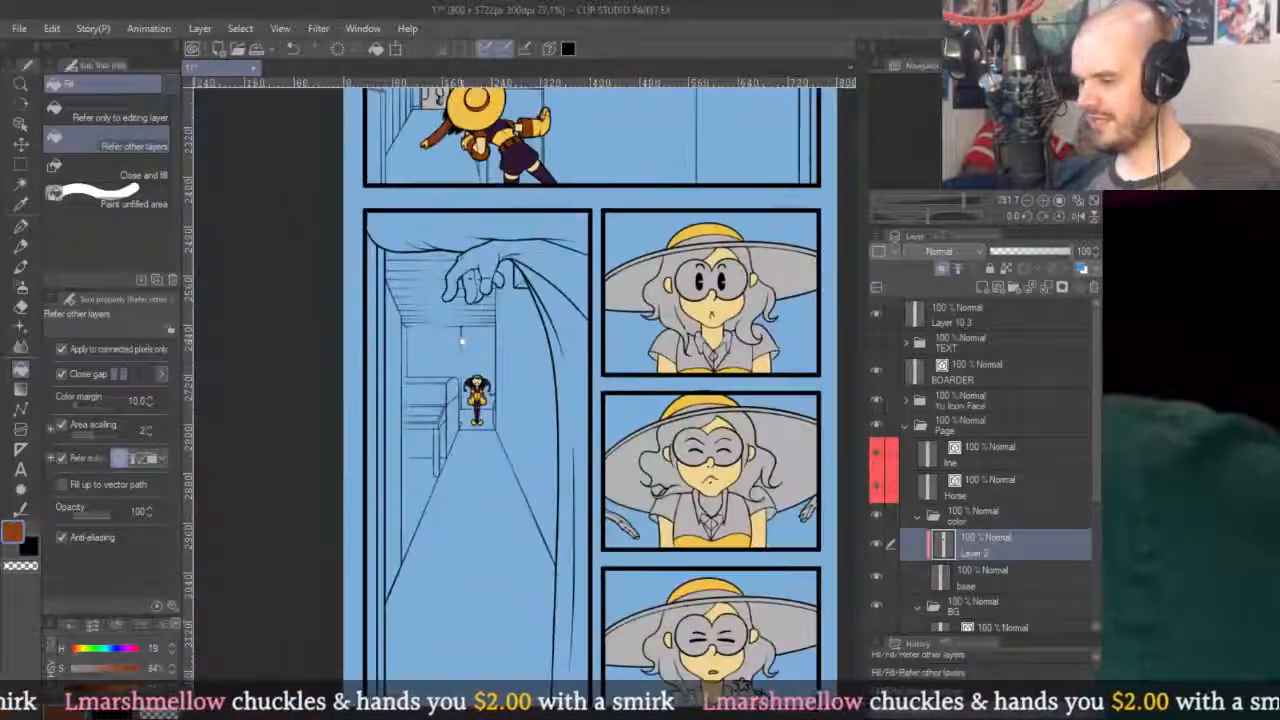
{"action": "left_click_drag", "start_coordinate": [457, 337], "coordinate": [415, 120]}
Try filling both sides of the third close-up's vest with the brown, and undo the fills.
{"action": "scroll", "coordinate": [672, 442], "scroll_direction": "up", "scroll_amount": 5}
{"action": "left_click", "coordinate": [678, 438]}
{"action": "left_click", "coordinate": [617, 438]}
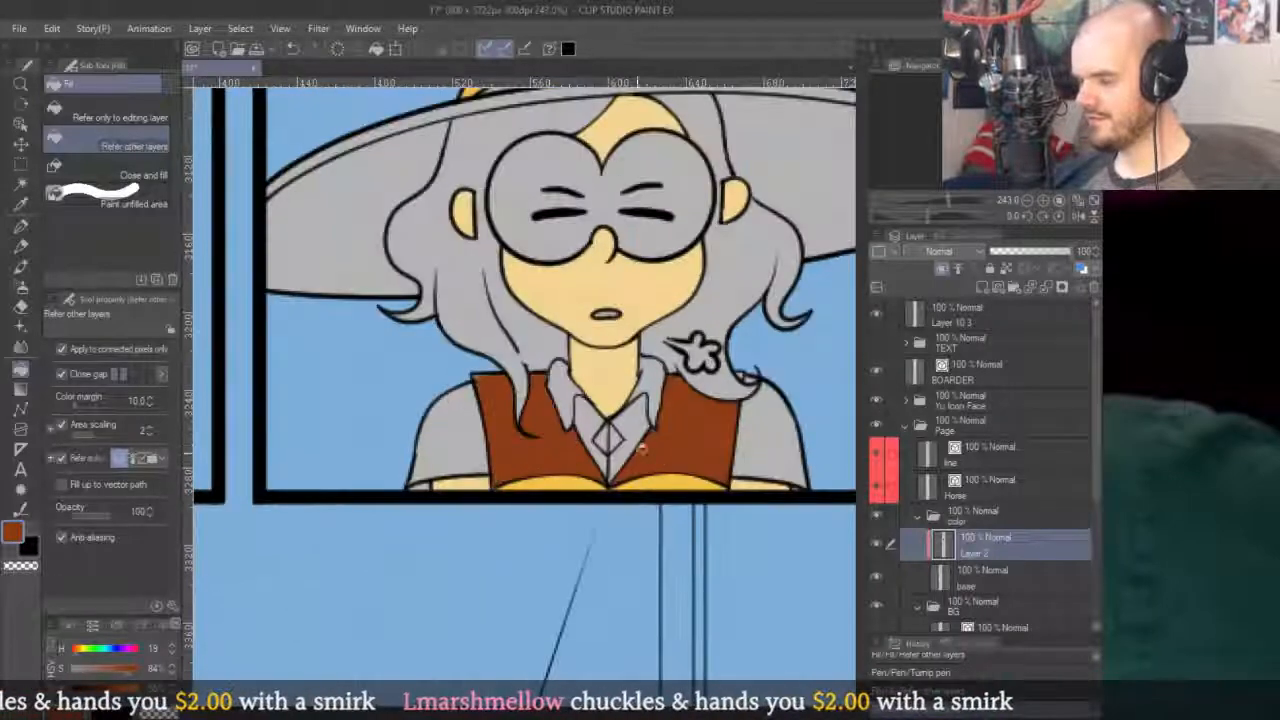
{"action": "key", "text": "ctrl+z"}
{"action": "key", "text": "ctrl+z"}
Fill the third close-up's shirt collar, front placket and both sleeves with the reddish brown.
{"action": "left_click", "coordinate": [592, 445]}
{"action": "left_click", "coordinate": [625, 445]}
{"action": "left_click", "coordinate": [652, 385]}
{"action": "left_click", "coordinate": [565, 395]}
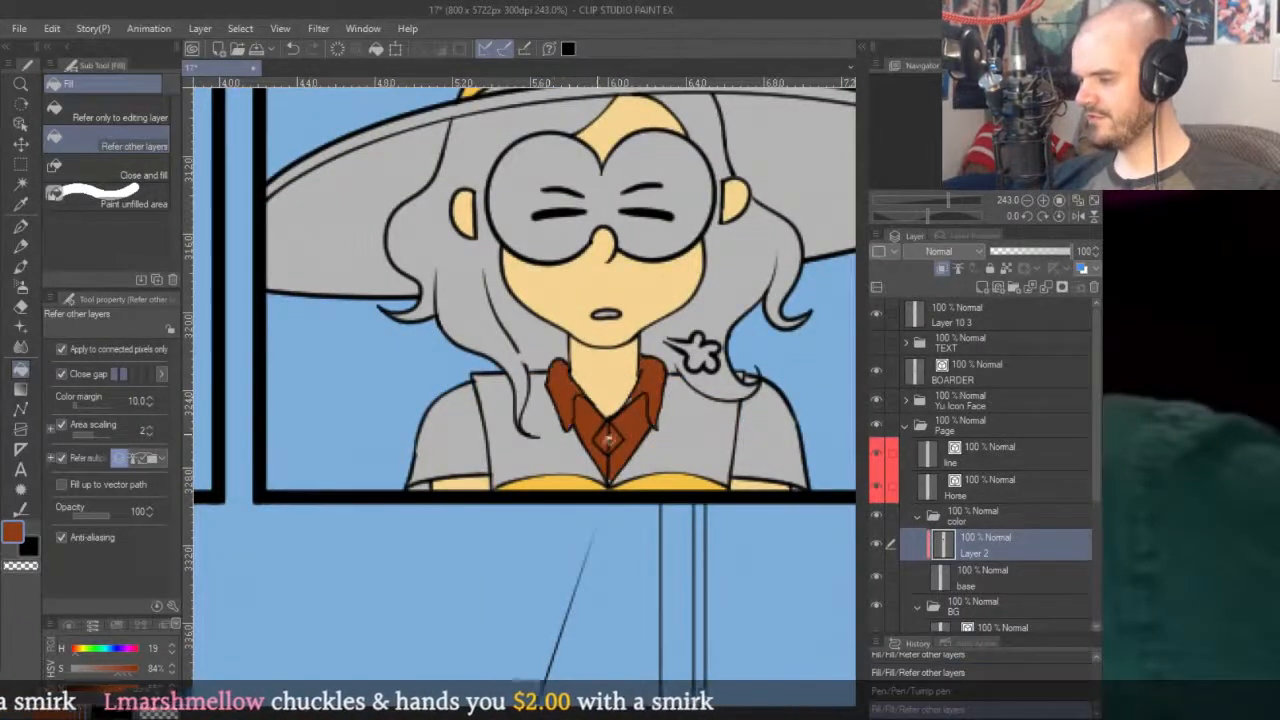
{"action": "left_click", "coordinate": [456, 467]}
{"action": "left_click", "coordinate": [415, 486]}
{"action": "left_click", "coordinate": [780, 450]}
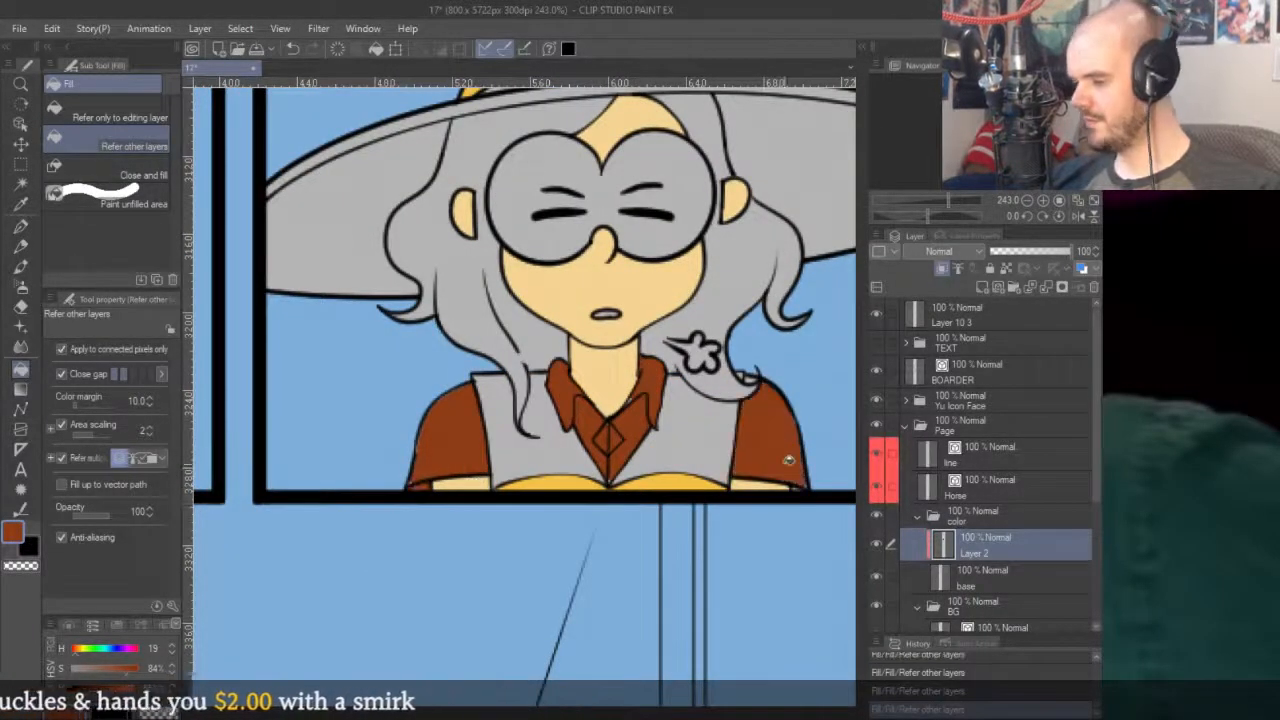
Cover the unfilled slivers along the third close-up's right sleeve and cuff with a brown polyline shape.
{"action": "scroll", "coordinate": [780, 450], "scroll_direction": "up", "scroll_amount": 4}
{"action": "key", "text": "u"}
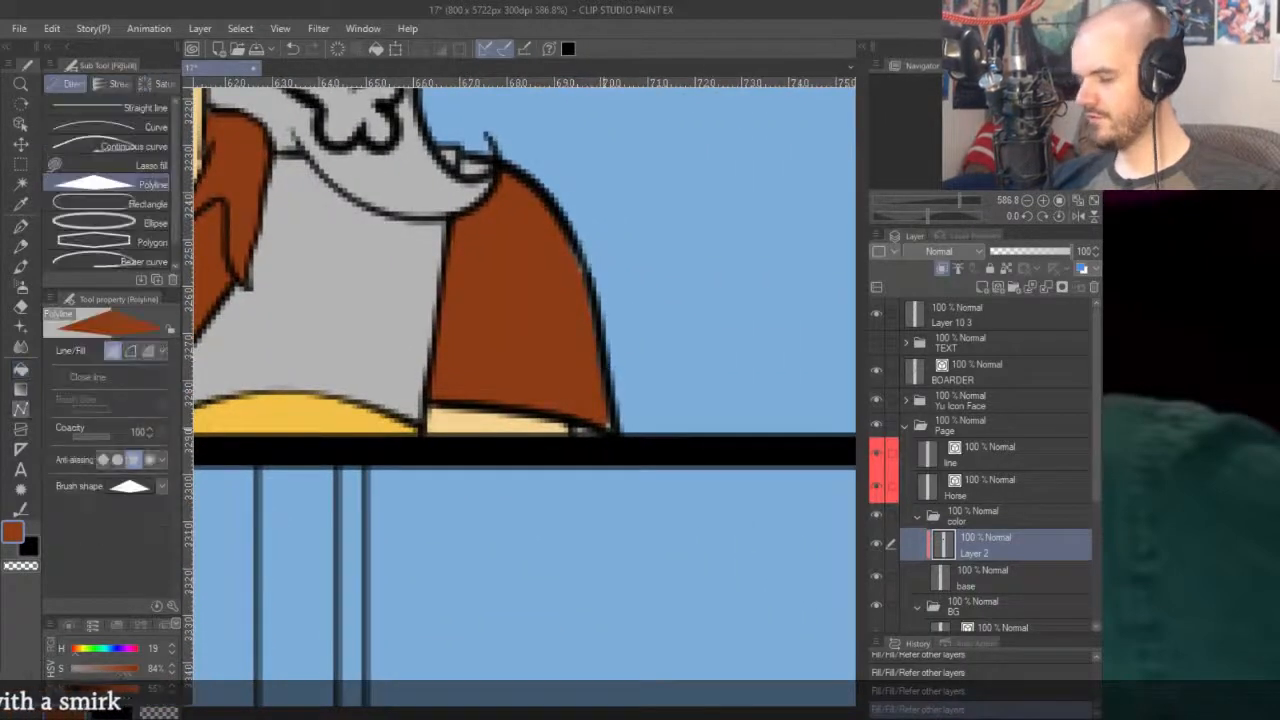
{"action": "left_click", "coordinate": [494, 256]}
{"action": "left_click_drag", "start_coordinate": [498, 168], "coordinate": [533, 272]}
{"action": "left_click", "coordinate": [535, 268]}
{"action": "left_click", "coordinate": [556, 224]}
{"action": "left_click", "coordinate": [671, 265]}
{"action": "left_click", "coordinate": [734, 393]}
{"action": "left_click", "coordinate": [706, 528]}
{"action": "left_click", "coordinate": [606, 546]}
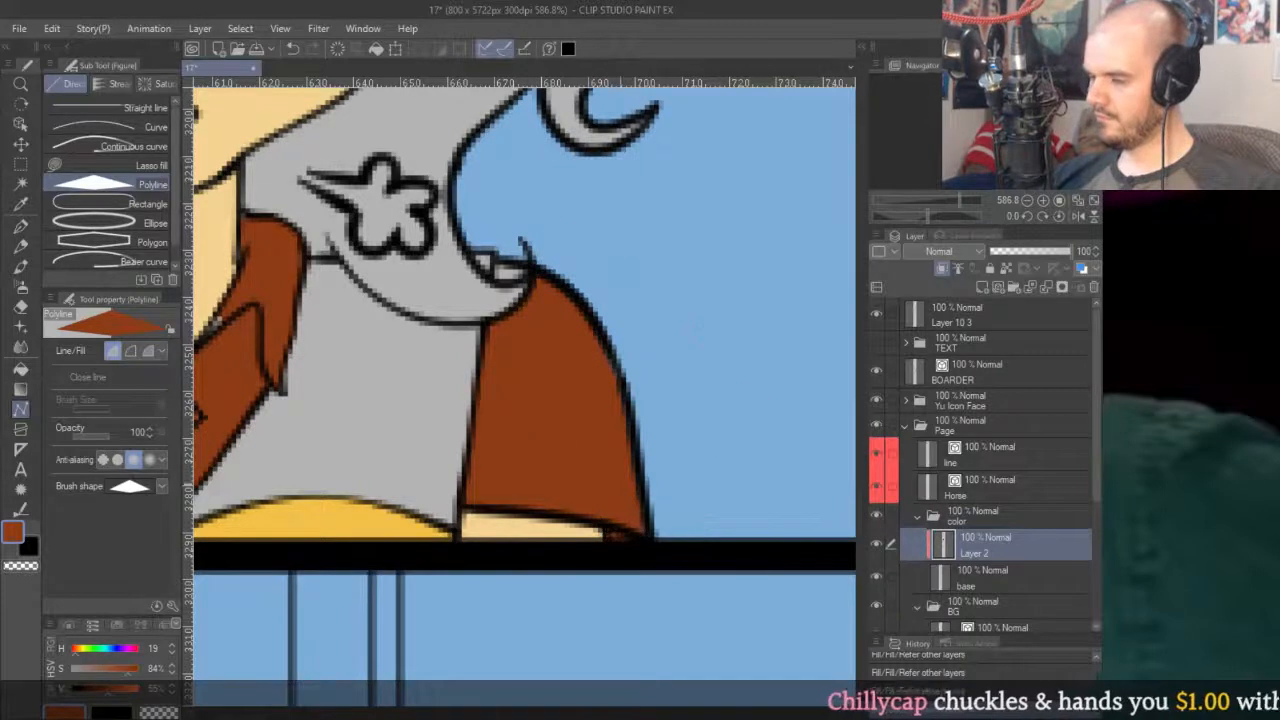
{"action": "scroll", "coordinate": [652, 345], "scroll_direction": "down", "scroll_amount": 2}
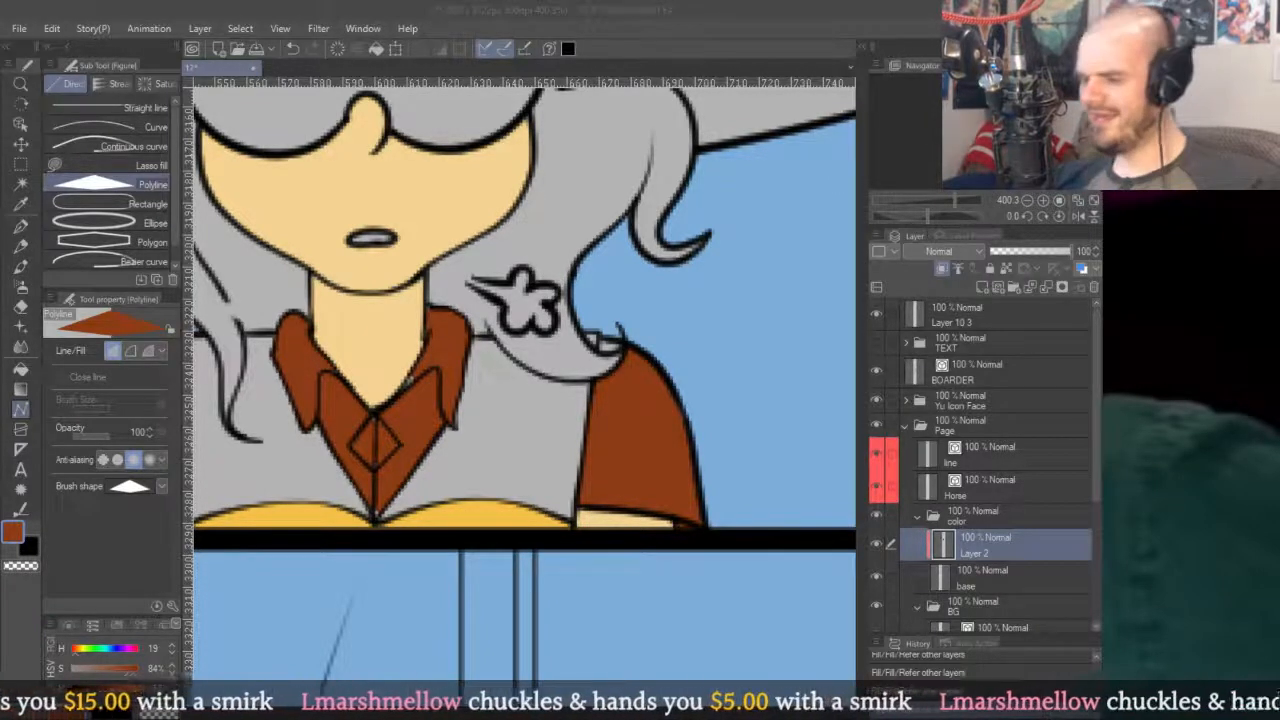
Close the gaps along the right side and bottom tip of the third close-up's collar with a brown polyline shape.
{"action": "scroll", "coordinate": [612, 352], "scroll_direction": "up", "scroll_amount": 4}
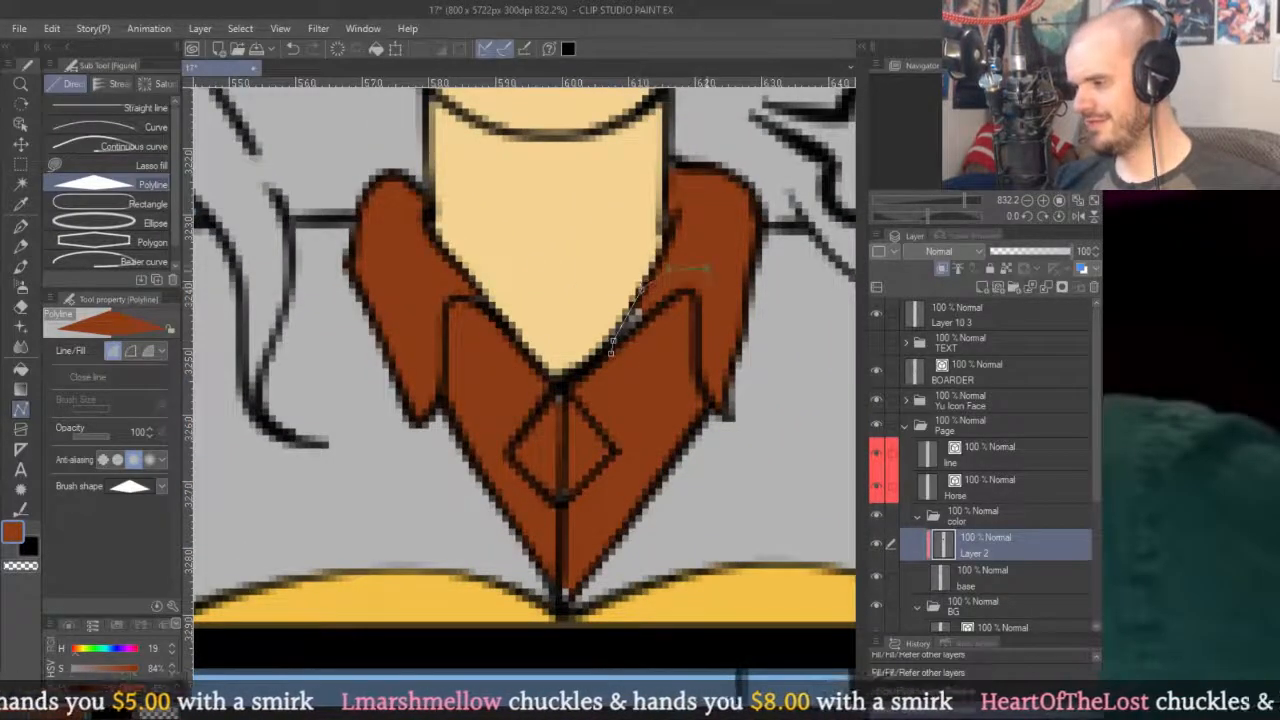
{"action": "scroll", "coordinate": [711, 400], "scroll_direction": "up", "scroll_amount": 2}
{"action": "left_click", "coordinate": [564, 610]}
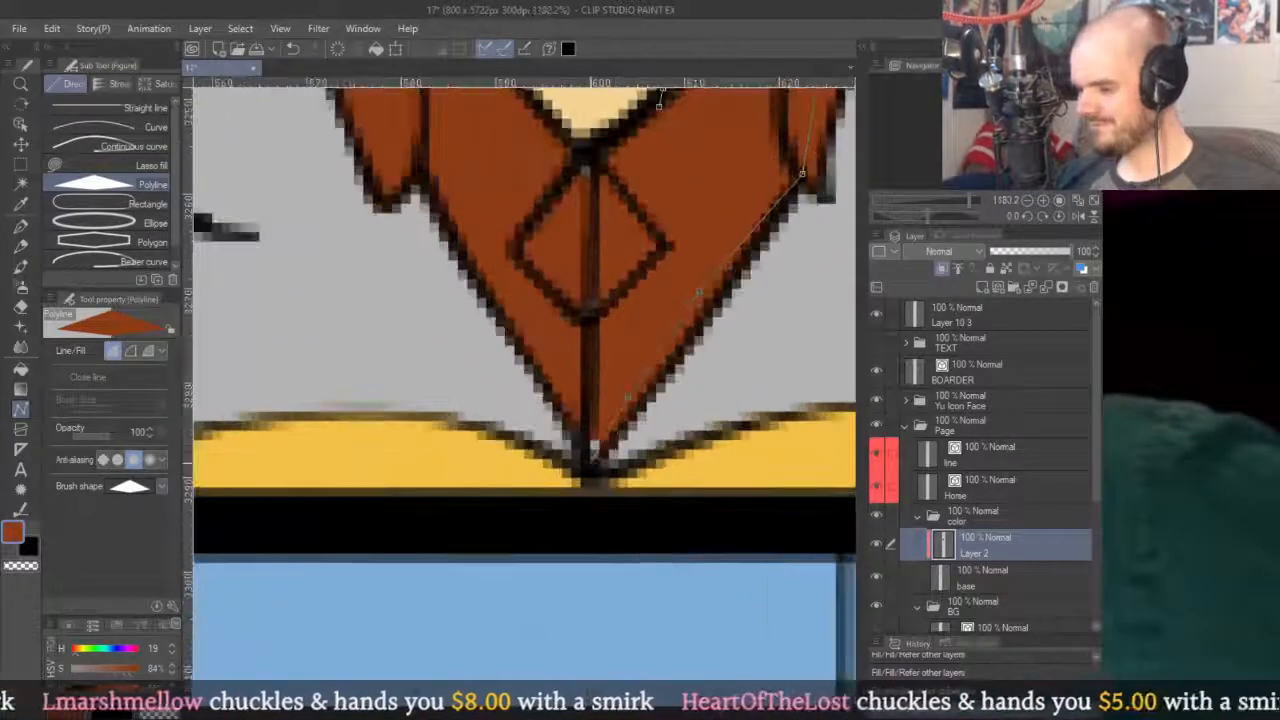
{"action": "left_click_drag", "start_coordinate": [660, 100], "coordinate": [672, 360]}
{"action": "left_click", "coordinate": [602, 408]}
{"action": "left_click", "coordinate": [550, 380]}
{"action": "scroll", "coordinate": [550, 380], "scroll_direction": "down", "scroll_amount": 5}
{"action": "scroll", "coordinate": [572, 208], "scroll_direction": "up", "scroll_amount": 2}
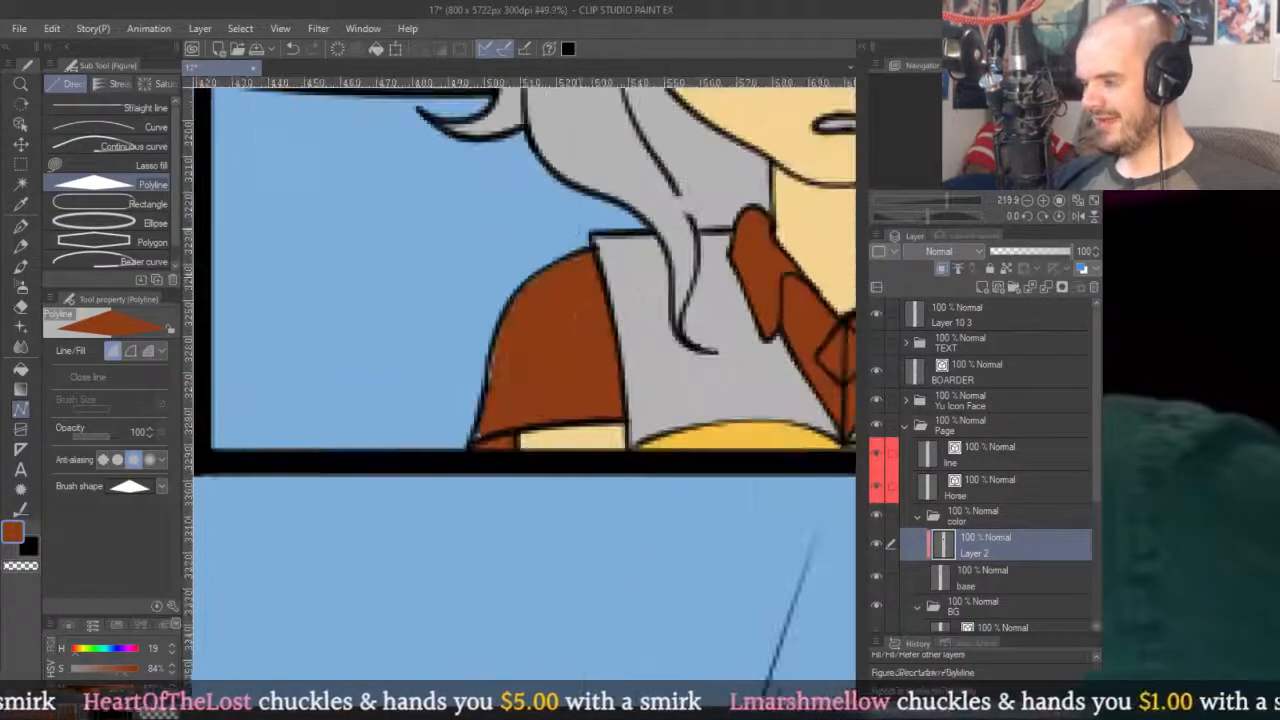
Cover the outer edge and cuff of the third close-up's left sleeve with a brown polyline shape.
{"action": "left_click", "coordinate": [592, 250]}
{"action": "left_click", "coordinate": [467, 463]}
{"action": "left_click", "coordinate": [400, 372]}
{"action": "left_click", "coordinate": [437, 280]}
{"action": "left_click", "coordinate": [466, 252]}
{"action": "left_click", "coordinate": [572, 208]}
{"action": "scroll", "coordinate": [572, 230], "scroll_direction": "down", "scroll_amount": 5}
{"action": "scroll", "coordinate": [683, 291], "scroll_direction": "up", "scroll_amount": 6}
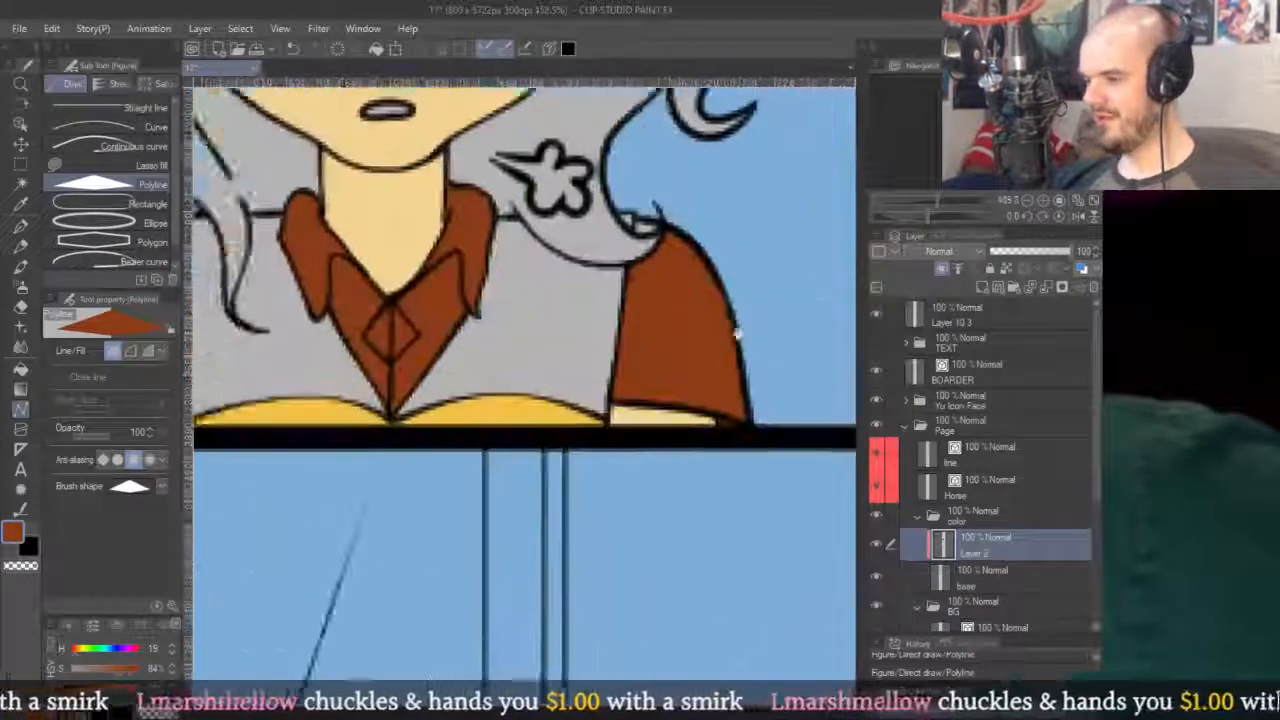
Touch up the brown at the third close-up's right shoulder beside the hair tip with the Turnip pen.
{"action": "key", "text": "p"}
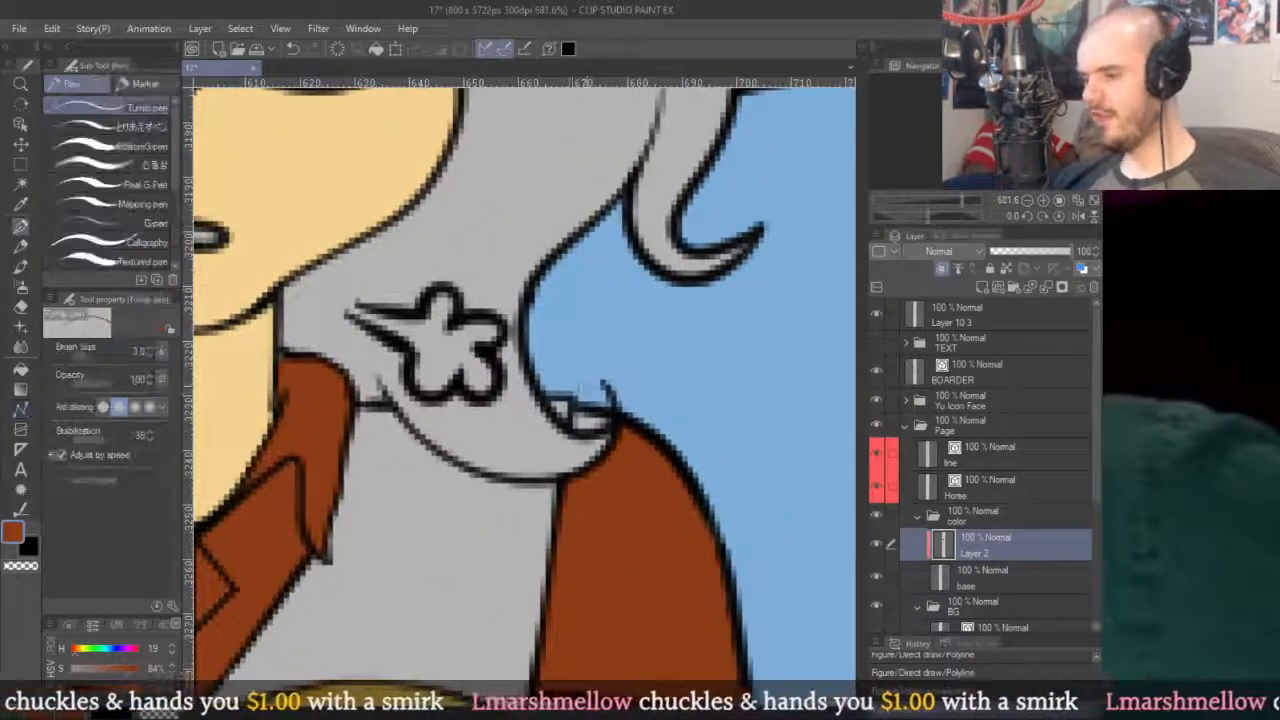
{"action": "scroll", "coordinate": [580, 390], "scroll_direction": "up", "scroll_amount": 3}
{"action": "mouse_move", "coordinate": [635, 455]}
{"action": "left_mouse_down"}
{"action": "mouse_move", "coordinate": [575, 462]}
{"action": "mouse_move", "coordinate": [610, 440]}
{"action": "mouse_move", "coordinate": [620, 405]}
{"action": "left_mouse_up"}
{"action": "scroll", "coordinate": [620, 405], "scroll_direction": "down", "scroll_amount": 6}
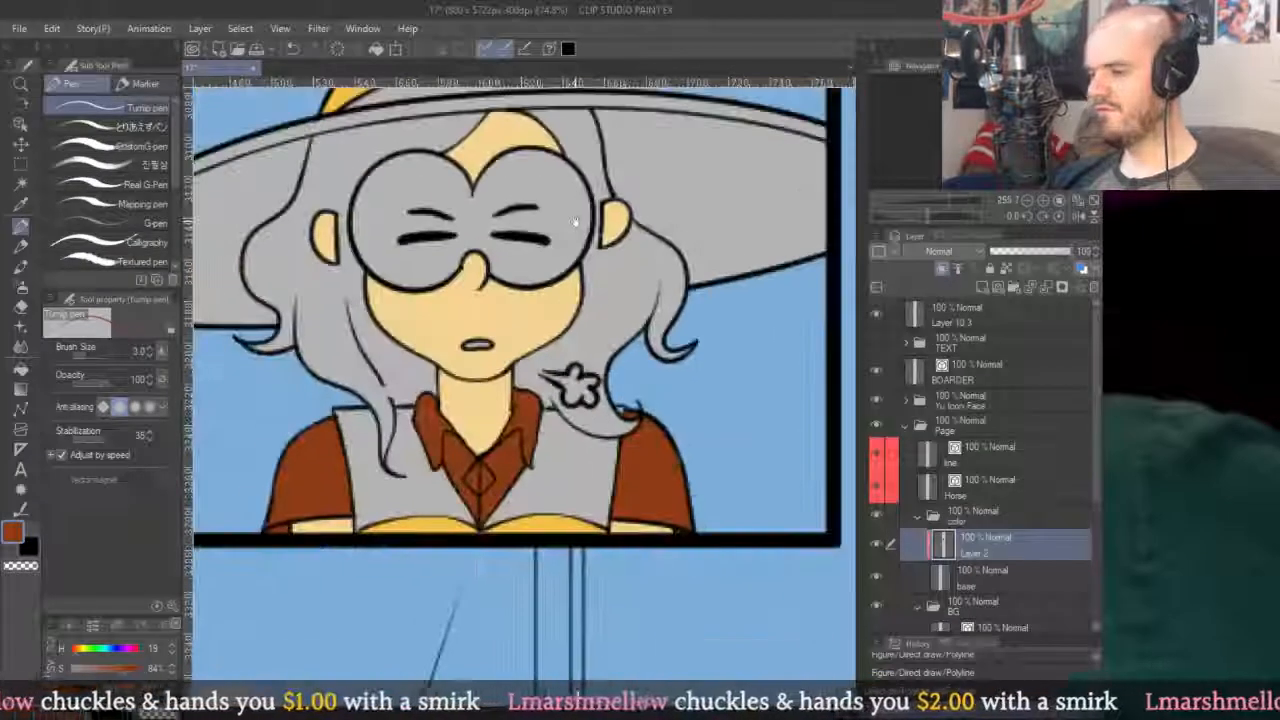
Fill the second close-up's right sleeve and its inner cuff with brown and touch up the edges by pen.
{"action": "scroll", "coordinate": [686, 286], "scroll_direction": "up", "scroll_amount": 3}
{"action": "scroll", "coordinate": [676, 186], "scroll_direction": "up", "scroll_amount": 2}
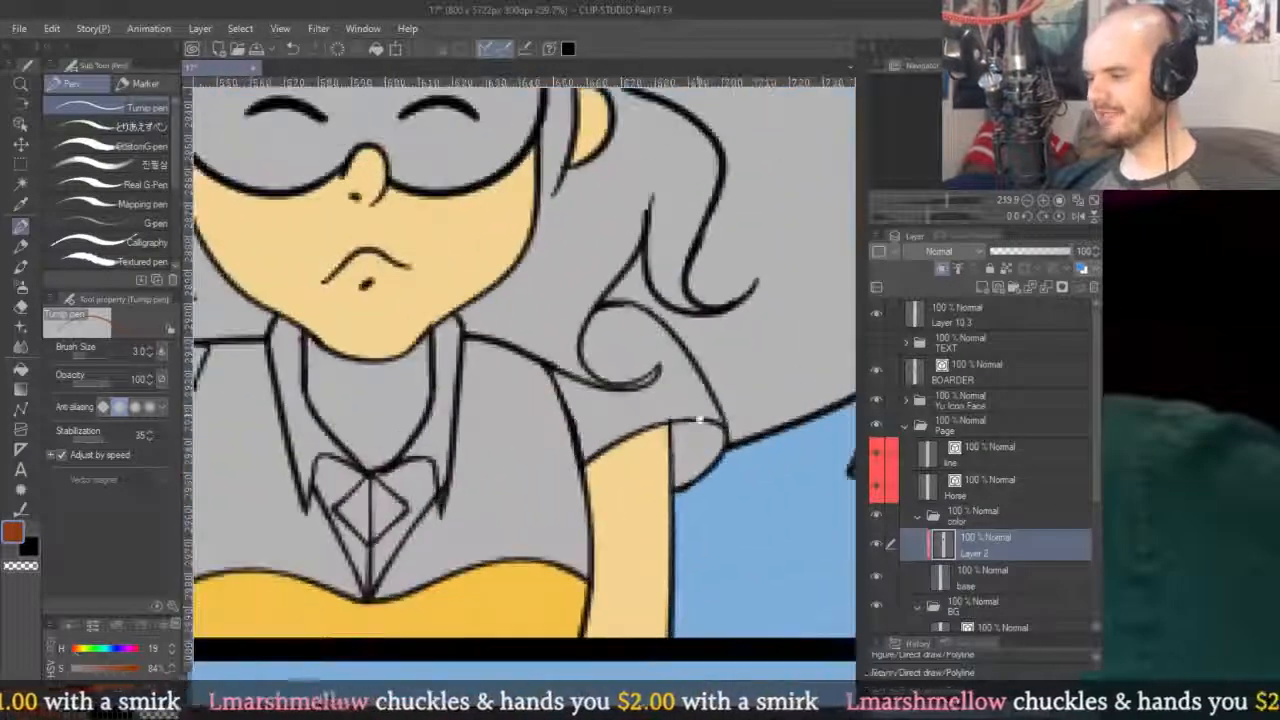
{"action": "key", "text": "g"}
{"action": "left_click", "coordinate": [694, 412]}
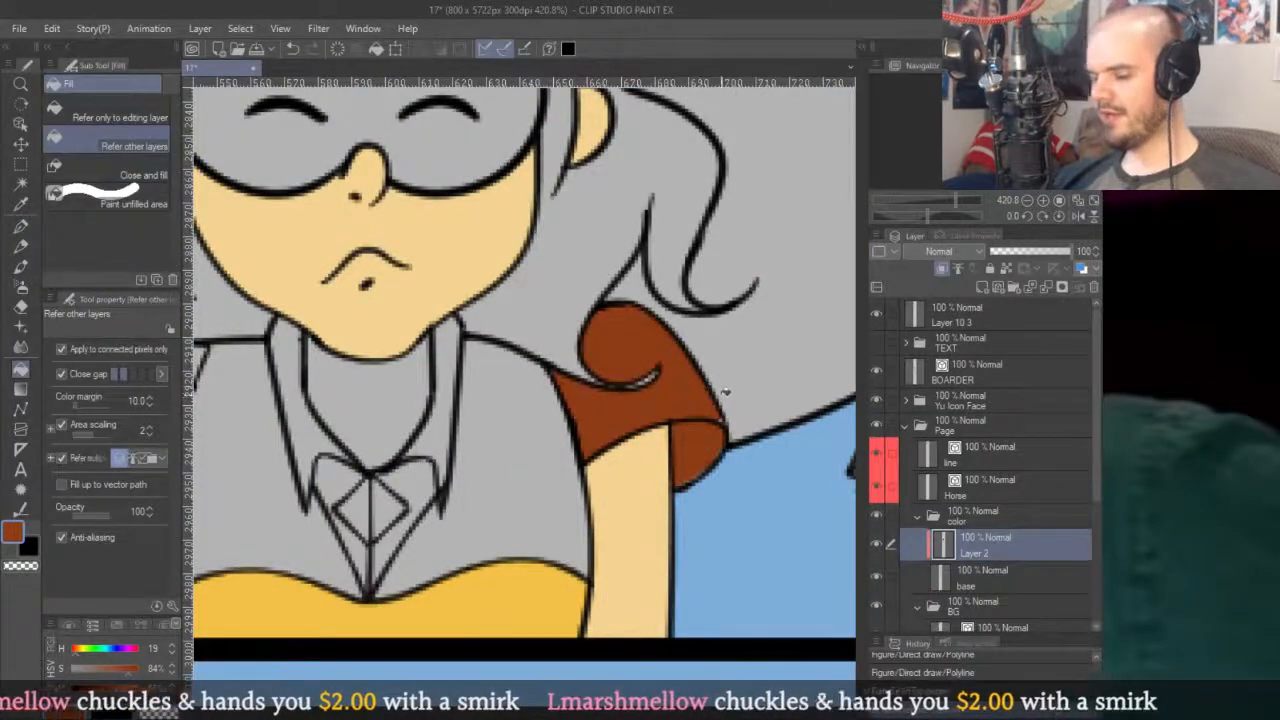
{"action": "key", "text": "p"}
{"action": "scroll", "coordinate": [726, 393], "scroll_direction": "up", "scroll_amount": 3}
{"action": "left_click_drag", "start_coordinate": [698, 522], "coordinate": [618, 588]}
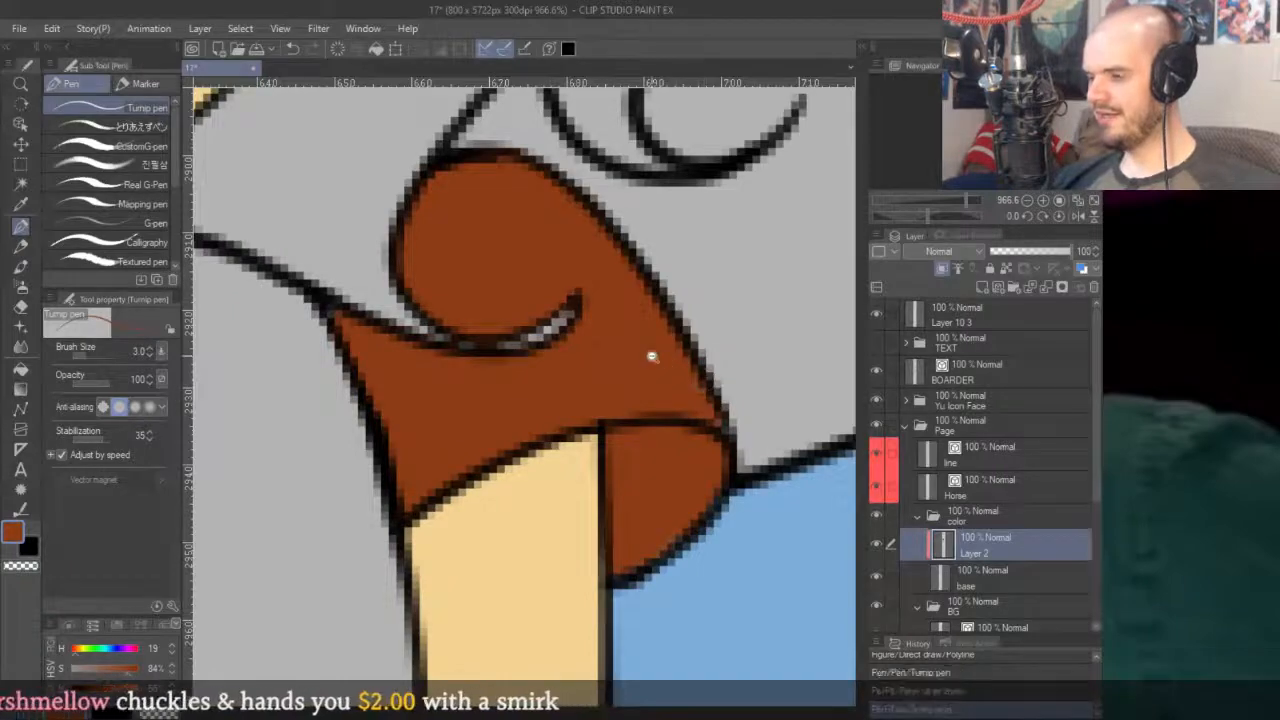
Fill the second close-up's left sleeve and its inner cuff with the same brown.
{"action": "scroll", "coordinate": [651, 354], "scroll_direction": "down", "scroll_amount": 5}
{"action": "scroll", "coordinate": [462, 398], "scroll_direction": "up", "scroll_amount": 4}
{"action": "scroll", "coordinate": [462, 398], "scroll_direction": "down", "scroll_amount": 2}
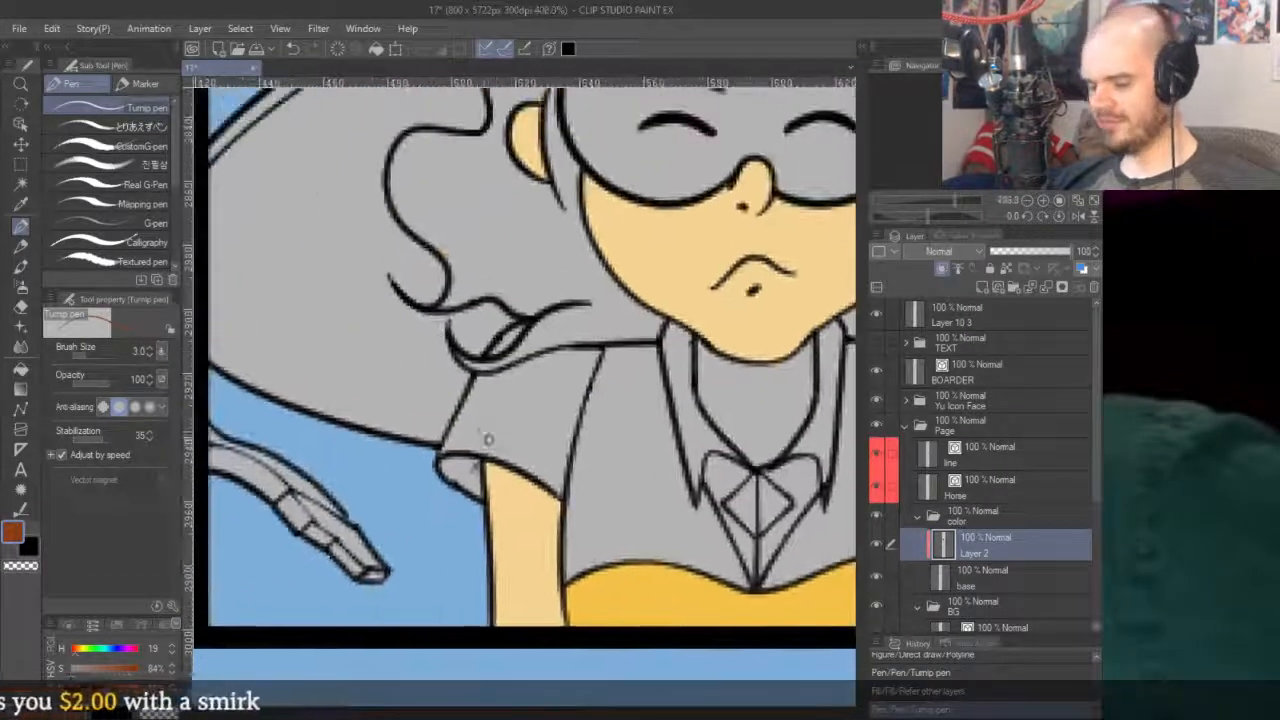
{"action": "key", "text": "g"}
{"action": "left_click", "coordinate": [480, 440]}
{"action": "scroll", "coordinate": [544, 360], "scroll_direction": "up", "scroll_amount": 3}
{"action": "scroll", "coordinate": [544, 360], "scroll_direction": "up", "scroll_amount": 1}
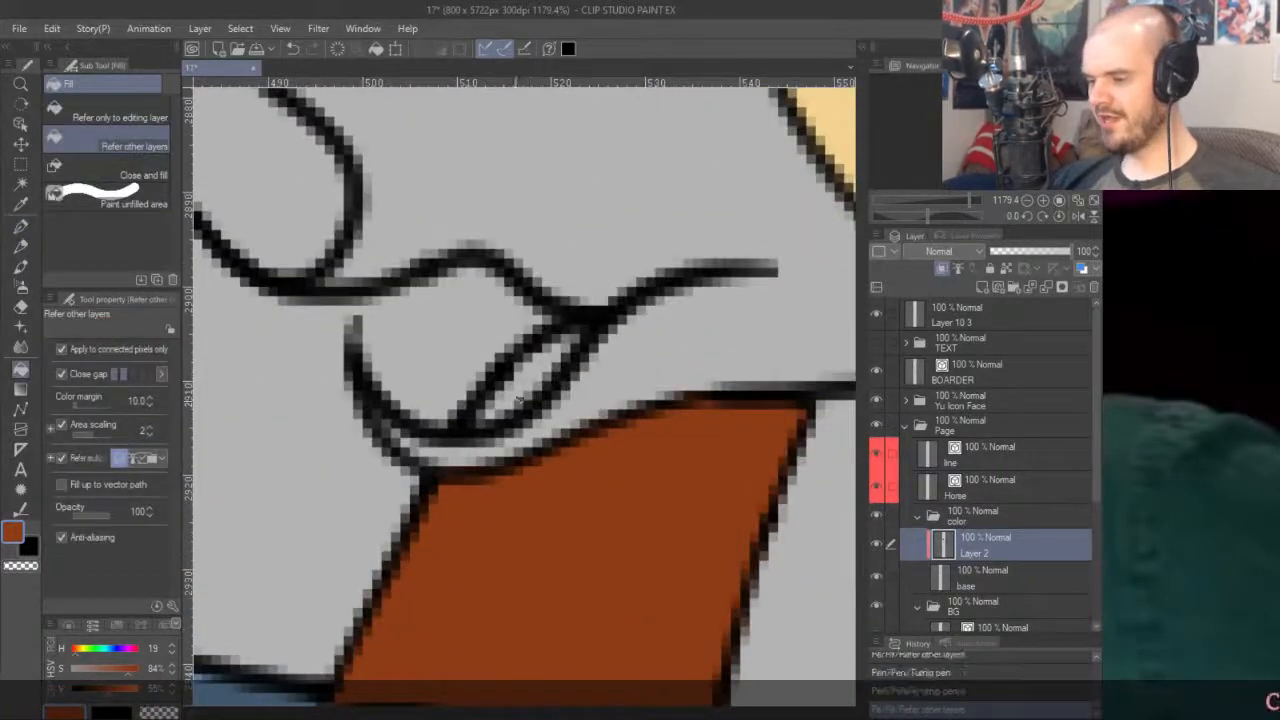
{"action": "left_click", "coordinate": [538, 365]}
Touch up the remaining gaps along the second close-up's left sleeve and cuff with the Turnip pen.
{"action": "key", "text": "p"}
{"action": "left_click_drag", "start_coordinate": [558, 354], "coordinate": [575, 338]}
{"action": "mouse_move", "coordinate": [511, 484]}
{"action": "left_mouse_down"}
{"action": "mouse_move", "coordinate": [534, 434]}
{"action": "mouse_move", "coordinate": [596, 386]}
{"action": "left_mouse_up"}
{"action": "left_click_drag", "start_coordinate": [530, 546], "coordinate": [567, 362]}
{"action": "scroll", "coordinate": [566, 361], "scroll_direction": "down", "scroll_amount": 2}
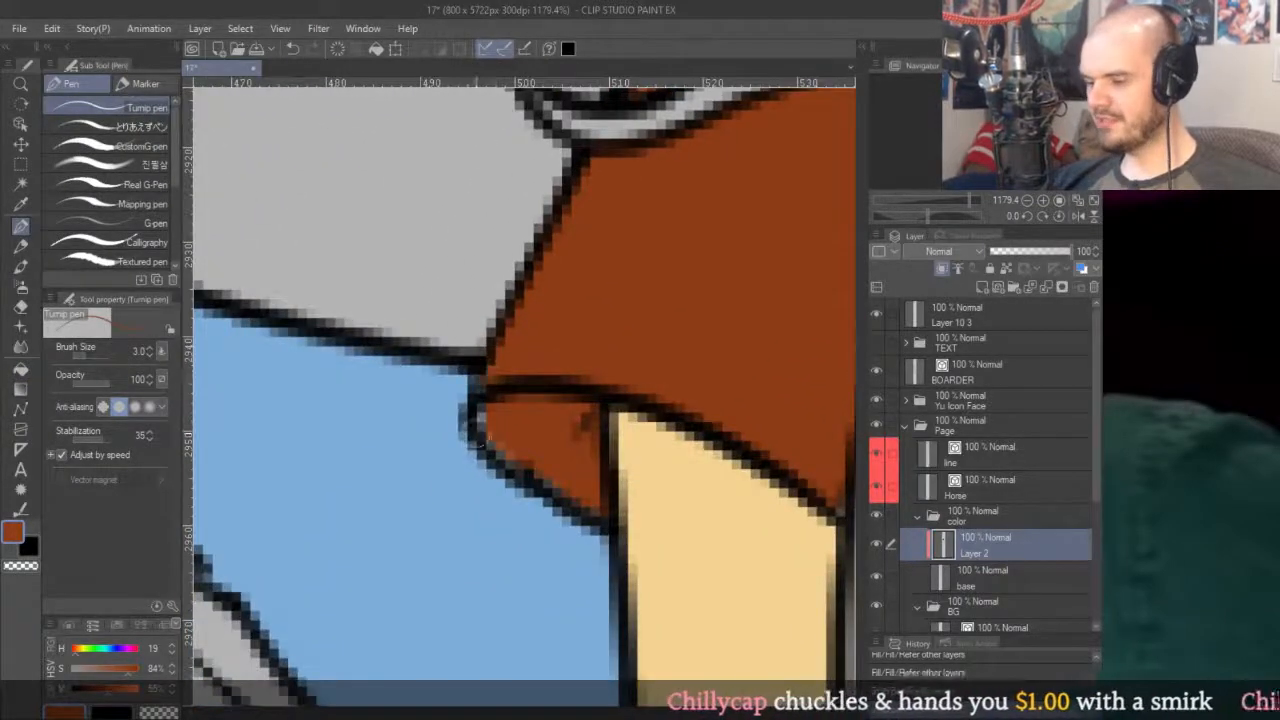
Fill the first close-up's left sleeve and inner cuff with brown and touch up the edges by pen.
{"action": "scroll", "coordinate": [566, 361], "scroll_direction": "down", "scroll_amount": 4}
{"action": "left_click_drag", "start_coordinate": [790, 190], "coordinate": [685, 606]}
{"action": "left_click_drag", "start_coordinate": [637, 206], "coordinate": [641, 288]}
{"action": "scroll", "coordinate": [523, 443], "scroll_direction": "up", "scroll_amount": 3}
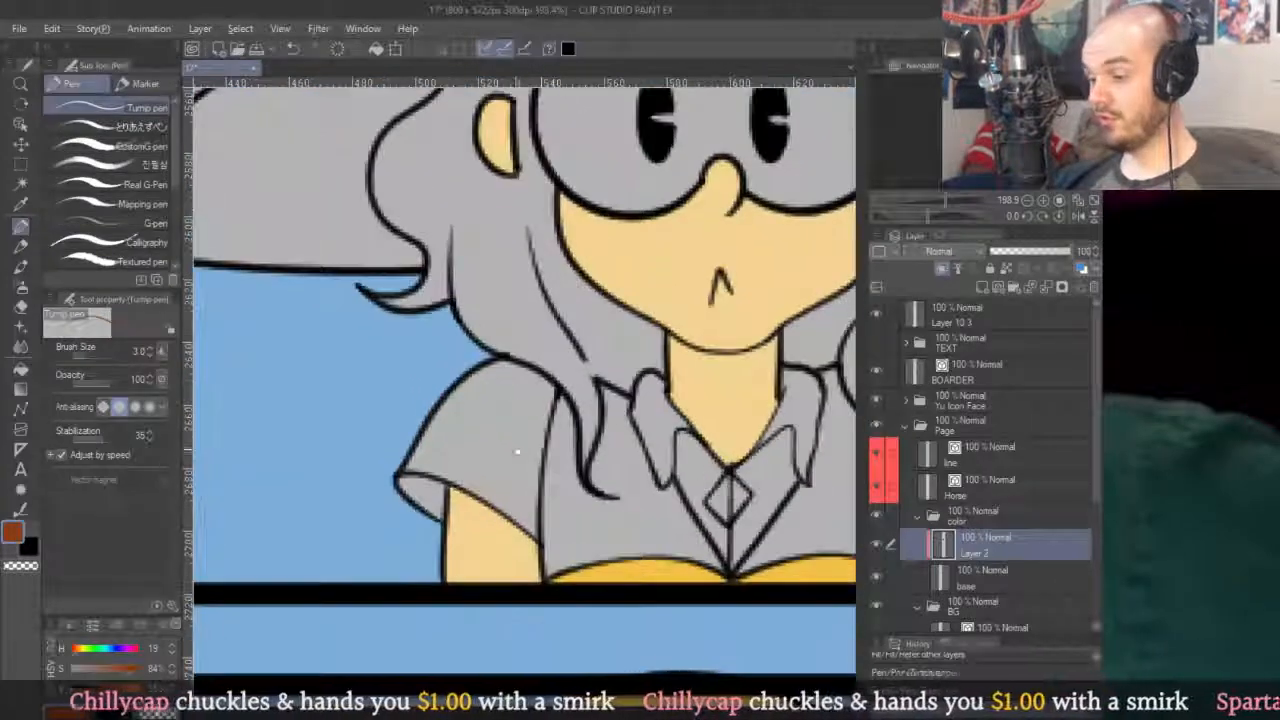
{"action": "key", "text": "g"}
{"action": "left_click", "coordinate": [508, 460]}
{"action": "key", "text": "p"}
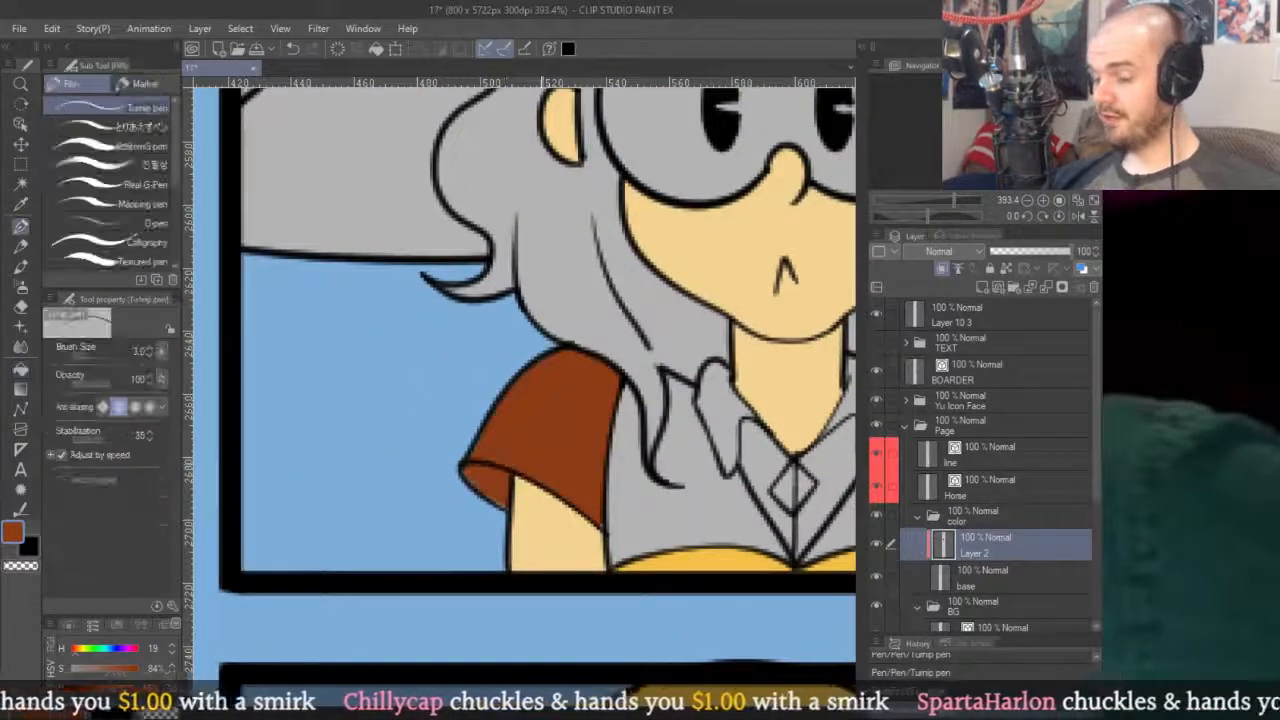
{"action": "scroll", "coordinate": [508, 470], "scroll_direction": "up", "scroll_amount": 2}
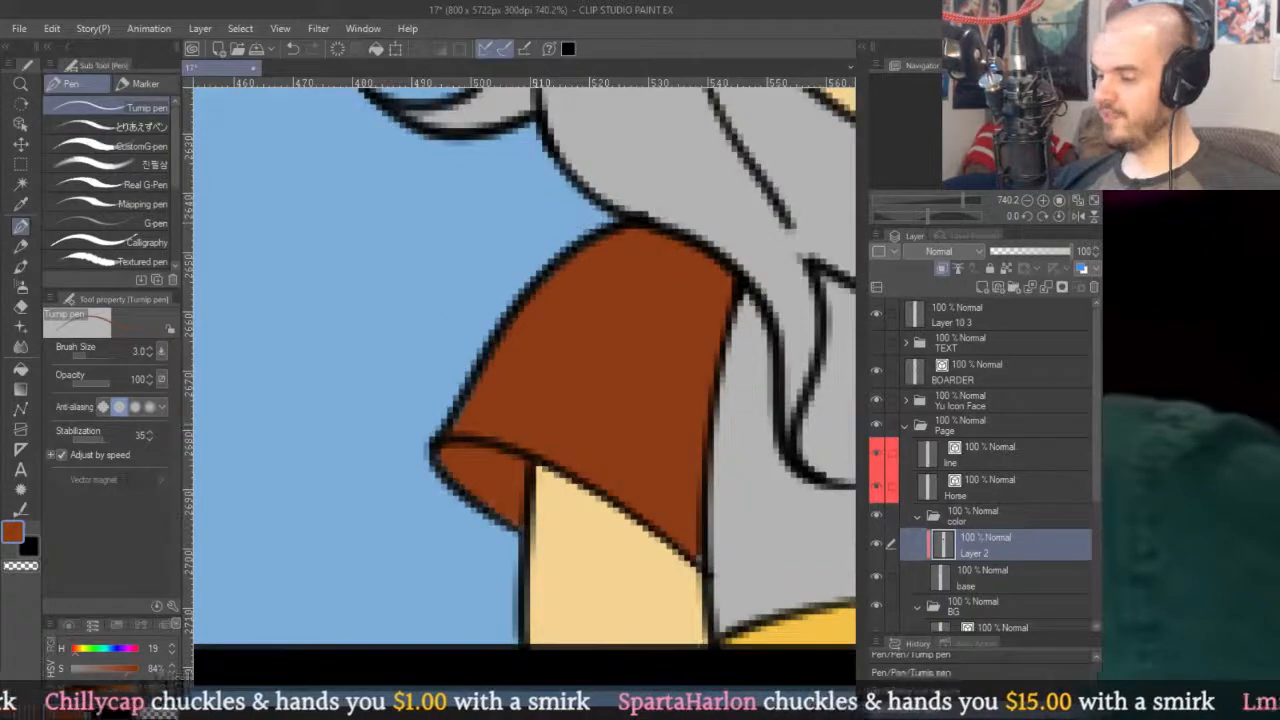
Fill the first close-up's right sleeve and its inner cuff with the same brown.
{"action": "scroll", "coordinate": [630, 248], "scroll_direction": "down", "scroll_amount": 8}
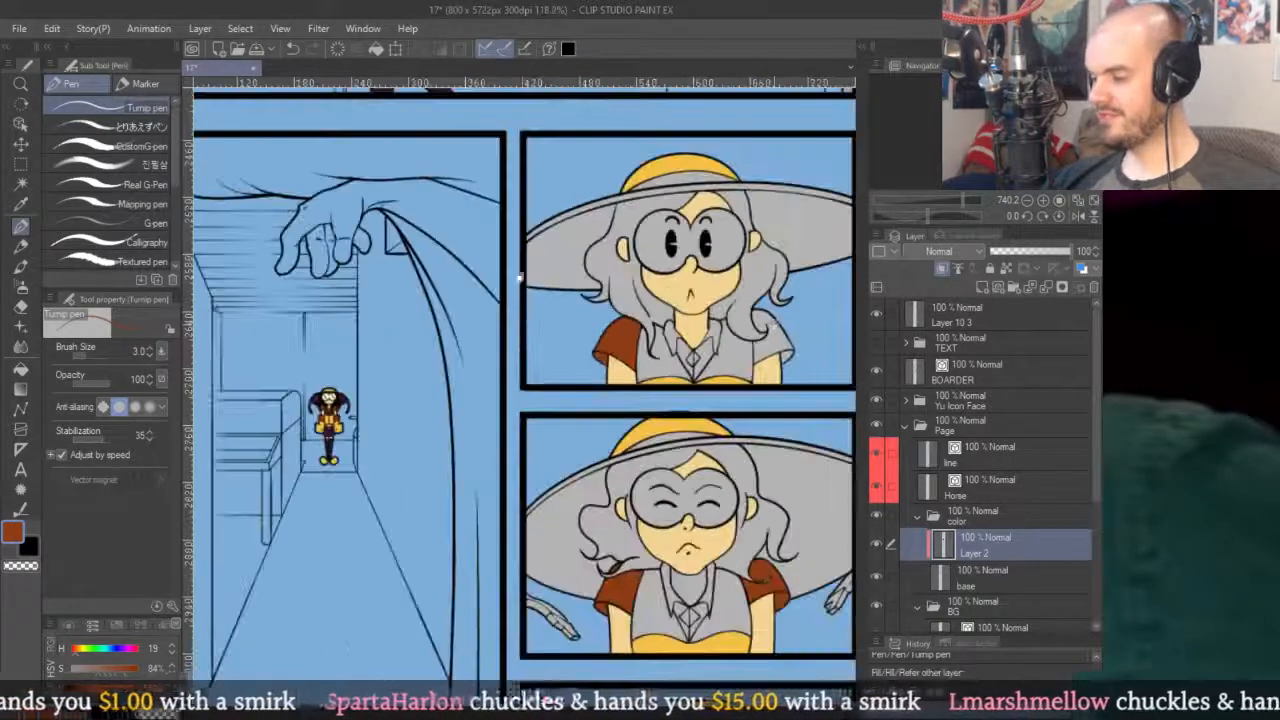
{"action": "scroll", "coordinate": [690, 349], "scroll_direction": "up", "scroll_amount": 7}
{"action": "key", "text": "g"}
{"action": "left_click", "coordinate": [690, 349]}
{"action": "left_click", "coordinate": [738, 462]}
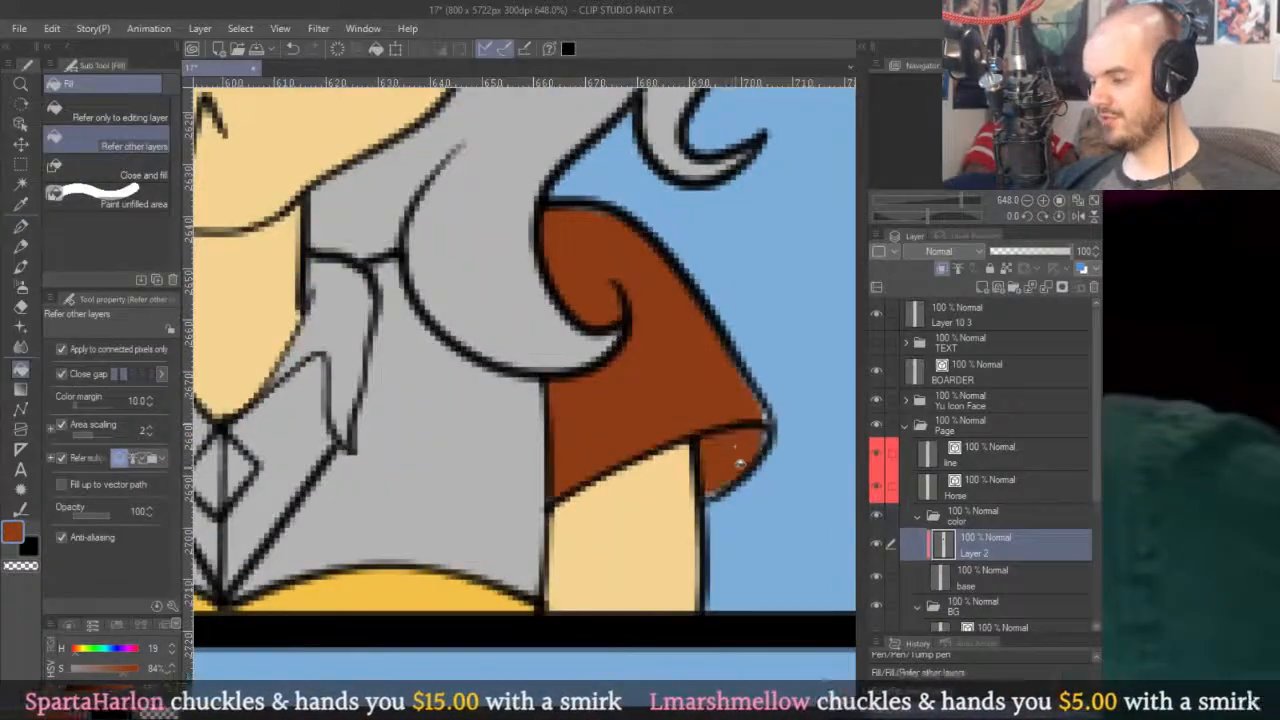
Touch up the first close-up's right cuff, and fill its collar and shirt front with the same brown, covering leftover gaps by pen.
{"action": "key", "text": "p"}
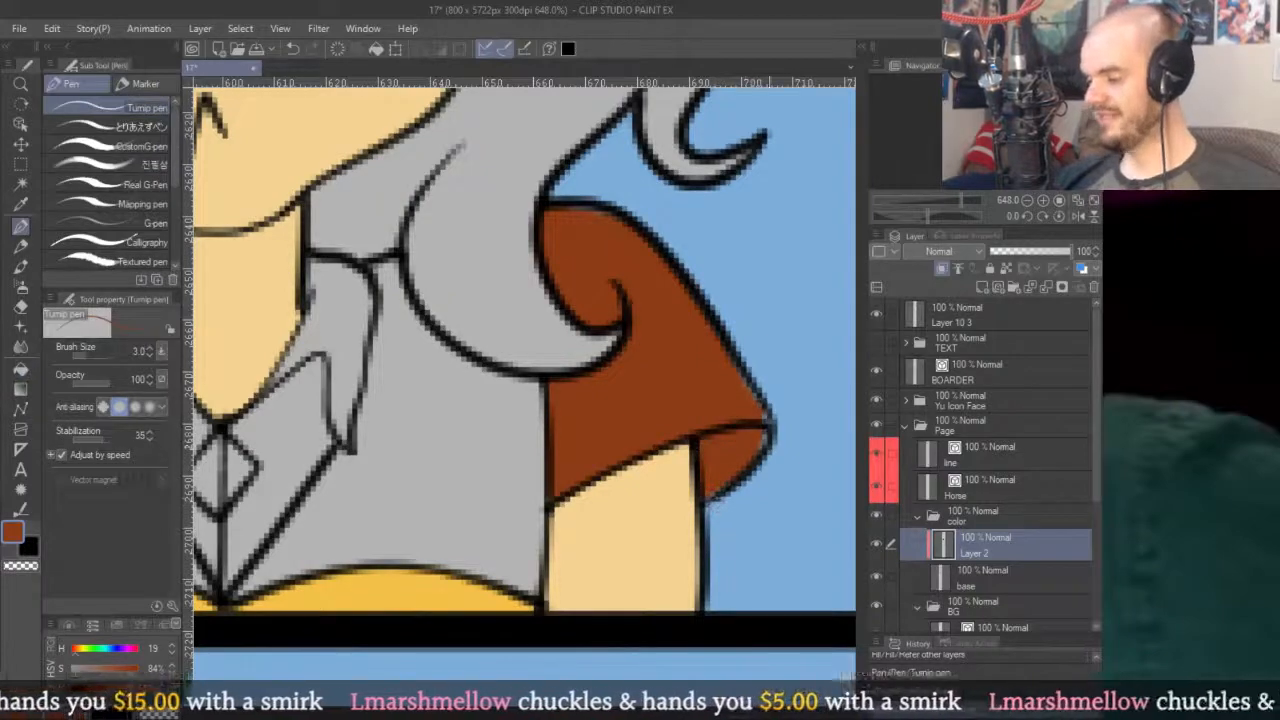
{"action": "scroll", "coordinate": [719, 346], "scroll_direction": "down", "scroll_amount": 6}
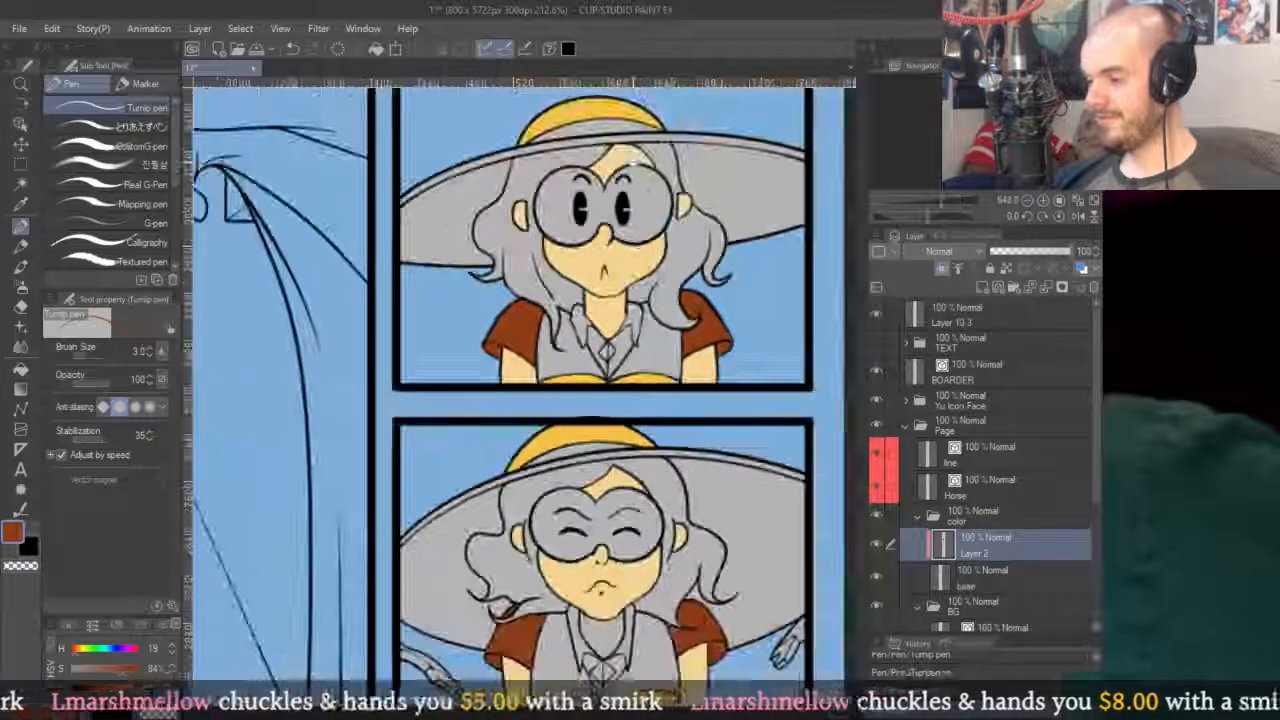
{"action": "scroll", "coordinate": [632, 164], "scroll_direction": "up", "scroll_amount": 2}
{"action": "key", "text": "g"}
{"action": "left_click", "coordinate": [585, 385]}
{"action": "left_click", "coordinate": [630, 440]}
{"action": "left_click", "coordinate": [665, 373]}
{"action": "scroll", "coordinate": [620, 430], "scroll_direction": "up", "scroll_amount": 5}
{"action": "key", "text": "p"}
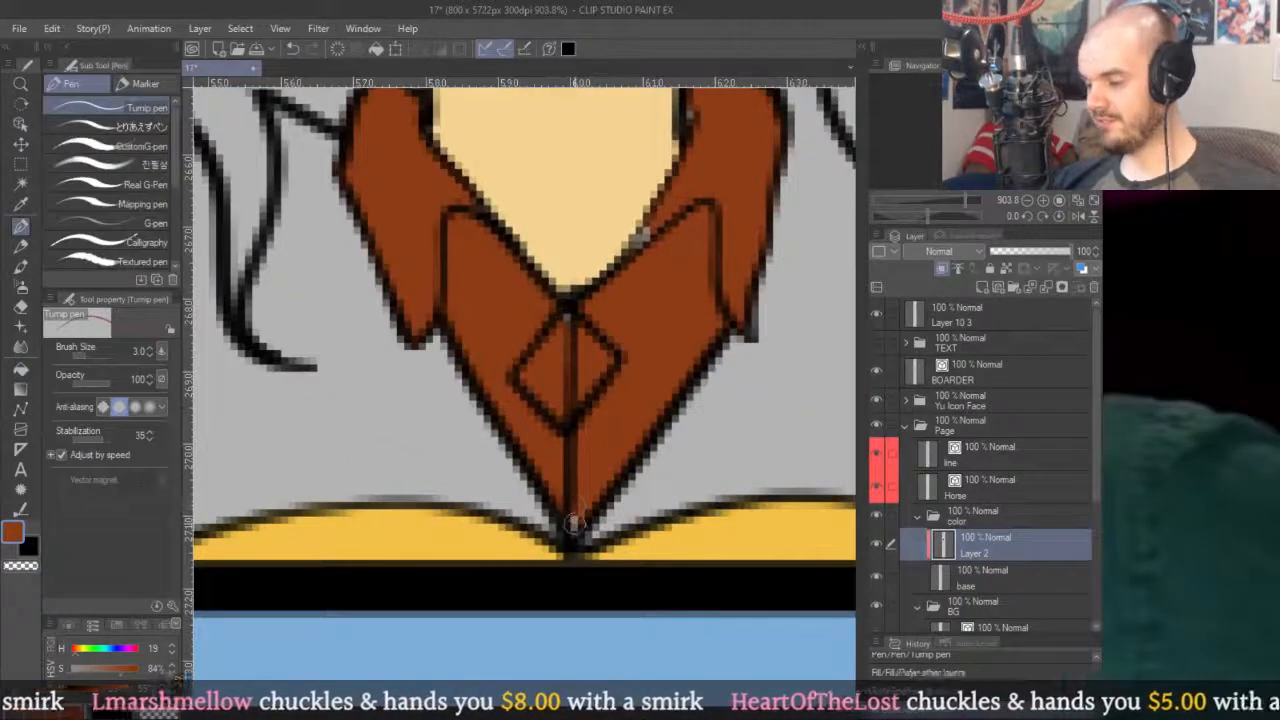
{"action": "scroll", "coordinate": [642, 240], "scroll_direction": "down", "scroll_amount": 3}
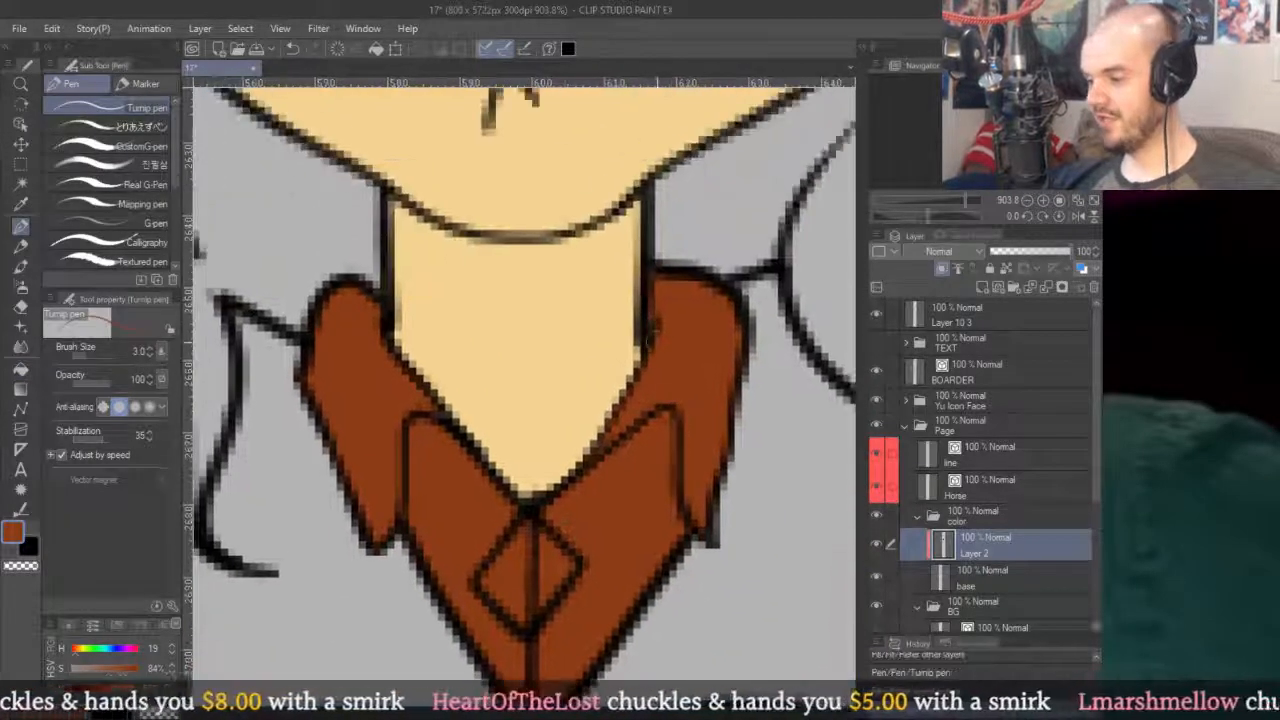
{"action": "scroll", "coordinate": [659, 308], "scroll_direction": "down", "scroll_amount": 5}
{"action": "scroll", "coordinate": [659, 308], "scroll_direction": "down", "scroll_amount": 10}
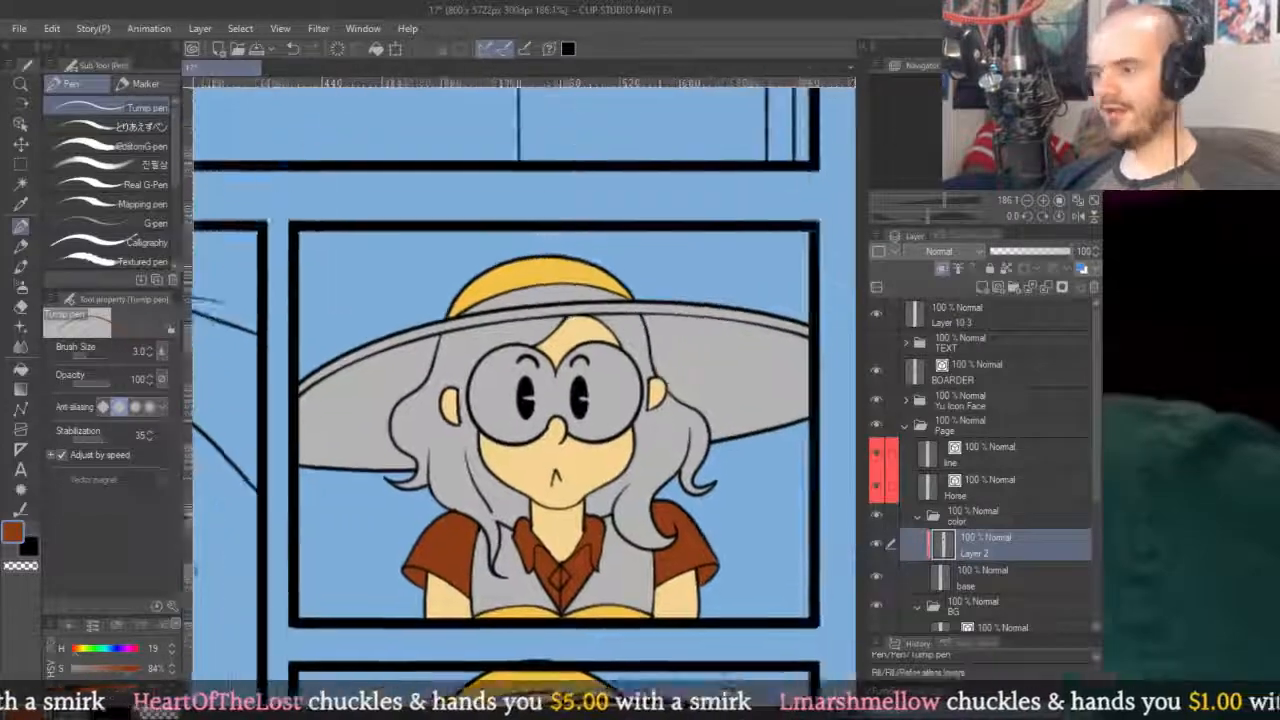
Sample the dark purple from the character's clothes in the wide panel above and fill both halves of the second close-up's vest with it.
{"action": "scroll", "coordinate": [560, 380], "scroll_direction": "down", "scroll_amount": 5}
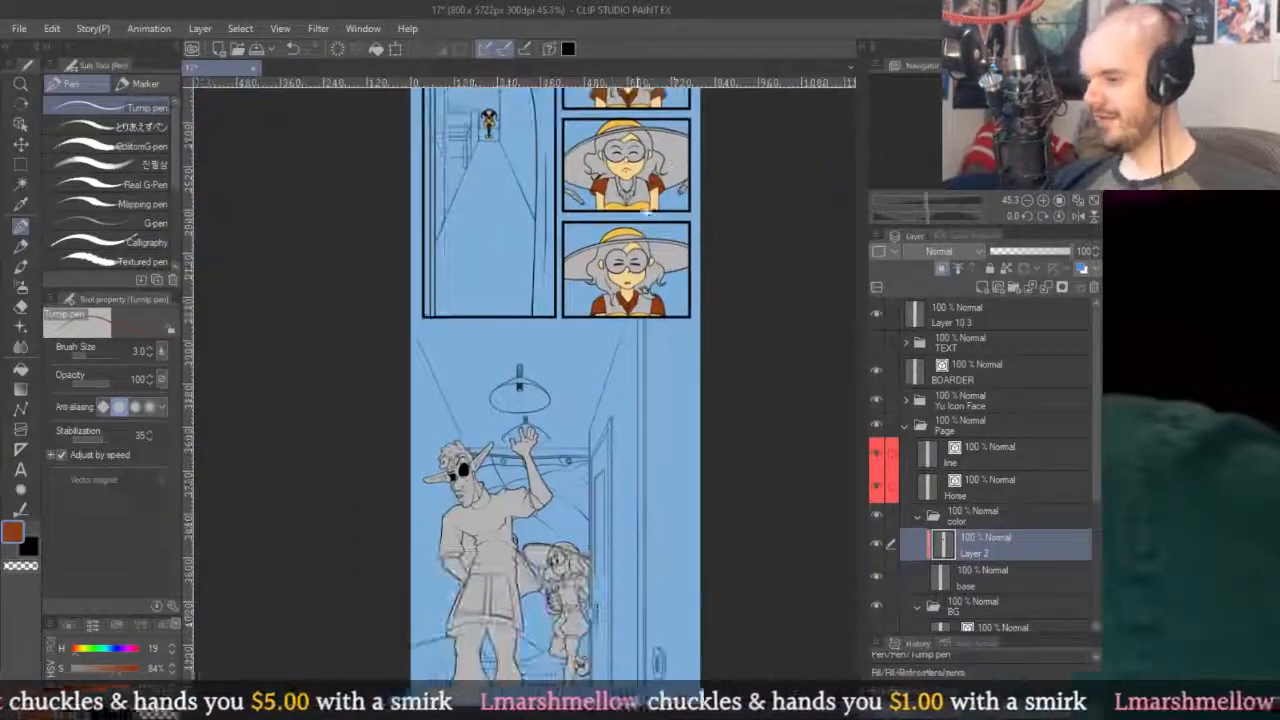
{"action": "scroll", "coordinate": [647, 212], "scroll_direction": "up", "scroll_amount": 2}
{"action": "scroll", "coordinate": [640, 337], "scroll_direction": "up", "scroll_amount": 3}
{"action": "scroll", "coordinate": [700, 390], "scroll_direction": "down", "scroll_amount": 3}
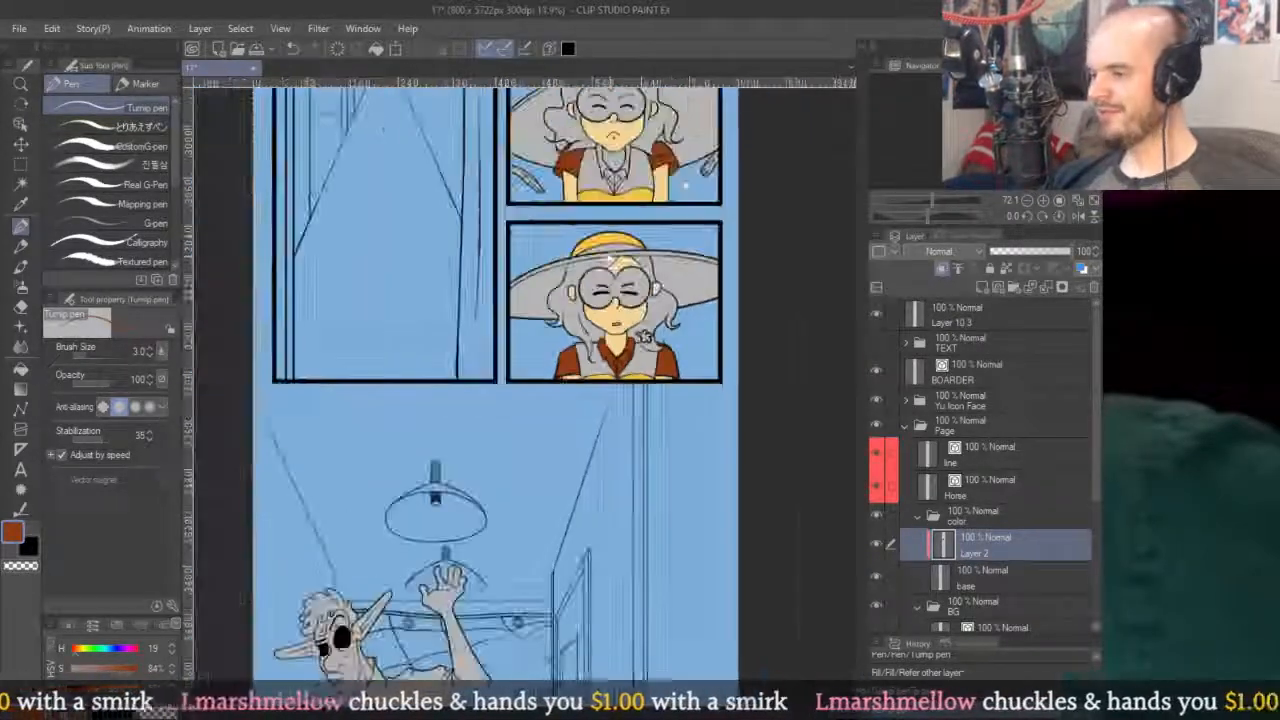
{"action": "scroll", "coordinate": [690, 357], "scroll_direction": "up", "scroll_amount": 5}
{"action": "scroll", "coordinate": [560, 380], "scroll_direction": "up", "scroll_amount": 1}
{"action": "key", "text": "g"}
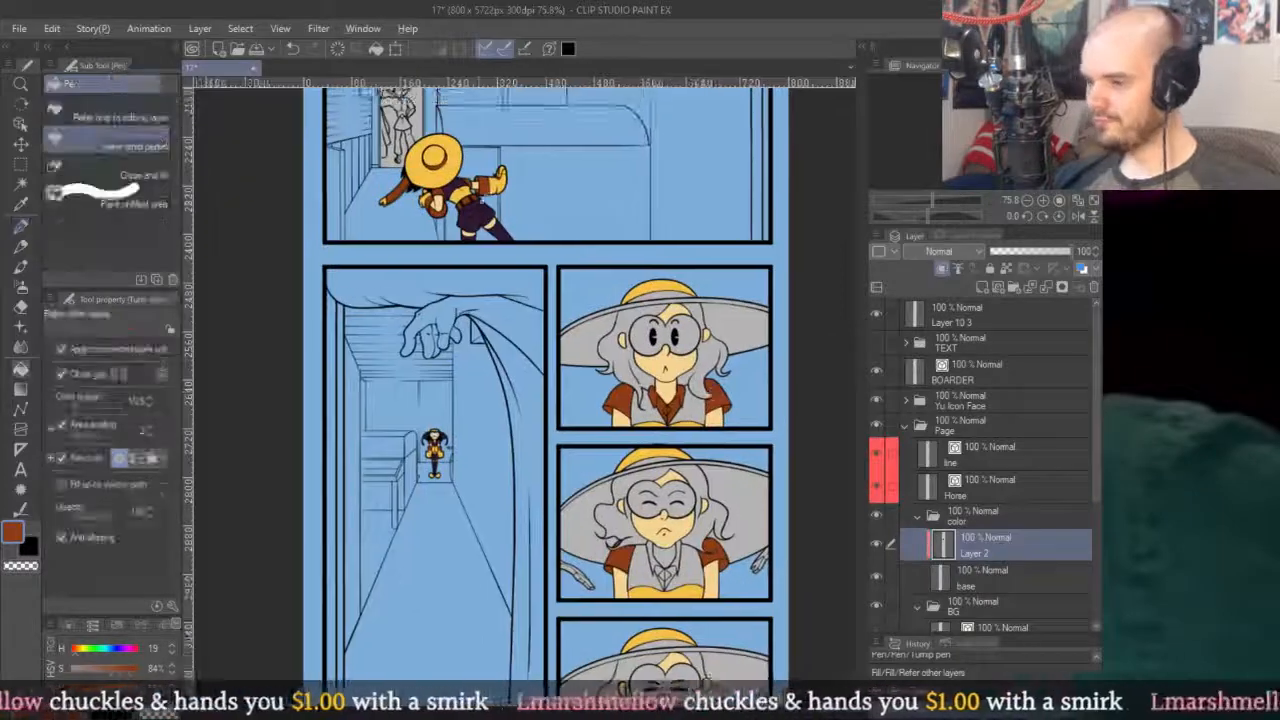
{"action": "scroll", "coordinate": [483, 232], "scroll_direction": "up", "scroll_amount": 4}
{"action": "left_click", "coordinate": [483, 232], "text": "alt"}
{"action": "scroll", "coordinate": [500, 260], "scroll_direction": "down", "scroll_amount": 5}
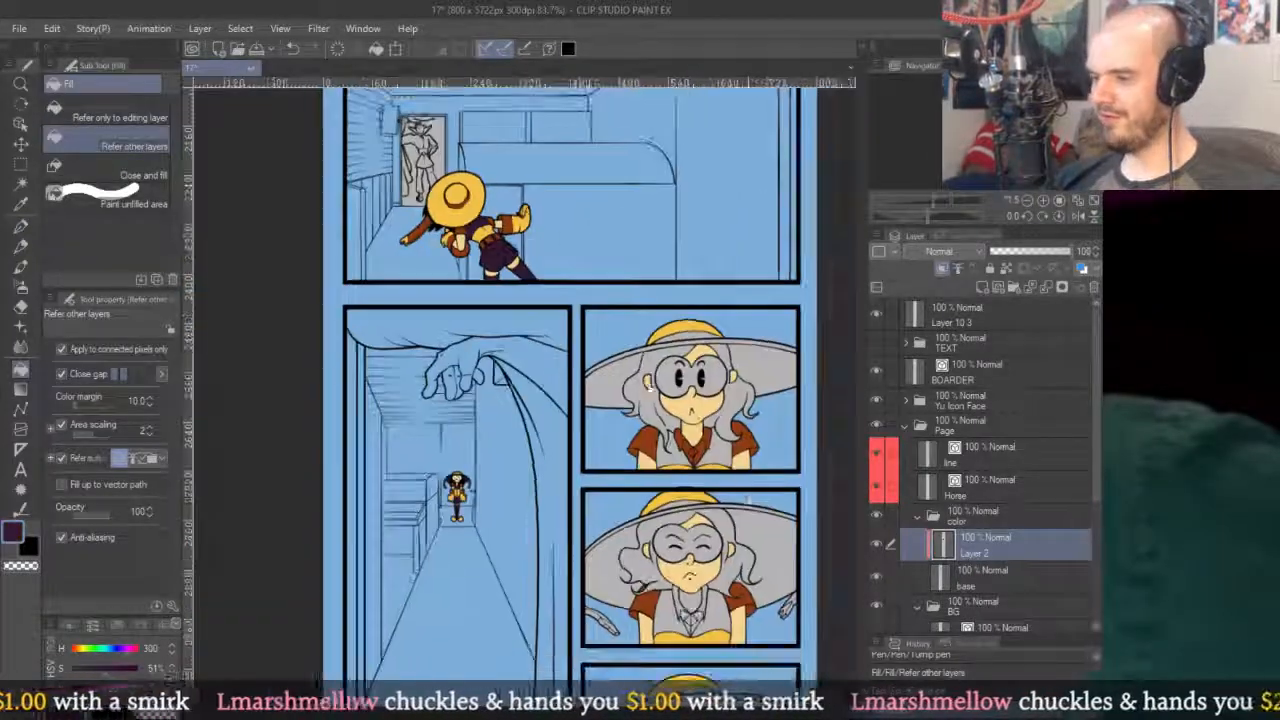
{"action": "scroll", "coordinate": [500, 300], "scroll_direction": "down", "scroll_amount": 5}
{"action": "scroll", "coordinate": [620, 330], "scroll_direction": "up", "scroll_amount": 3}
{"action": "left_click", "coordinate": [555, 430]}
{"action": "left_click", "coordinate": [680, 440]}
Sample the brown from the second close-up's sleeve and fill its collar and shirt front with it.
{"action": "left_click", "coordinate": [515, 375], "text": "alt"}
{"action": "scroll", "coordinate": [610, 420], "scroll_direction": "up", "scroll_amount": 4}
{"action": "left_click", "coordinate": [530, 300]}
{"action": "left_click", "coordinate": [650, 440]}
{"action": "left_click", "coordinate": [745, 320]}
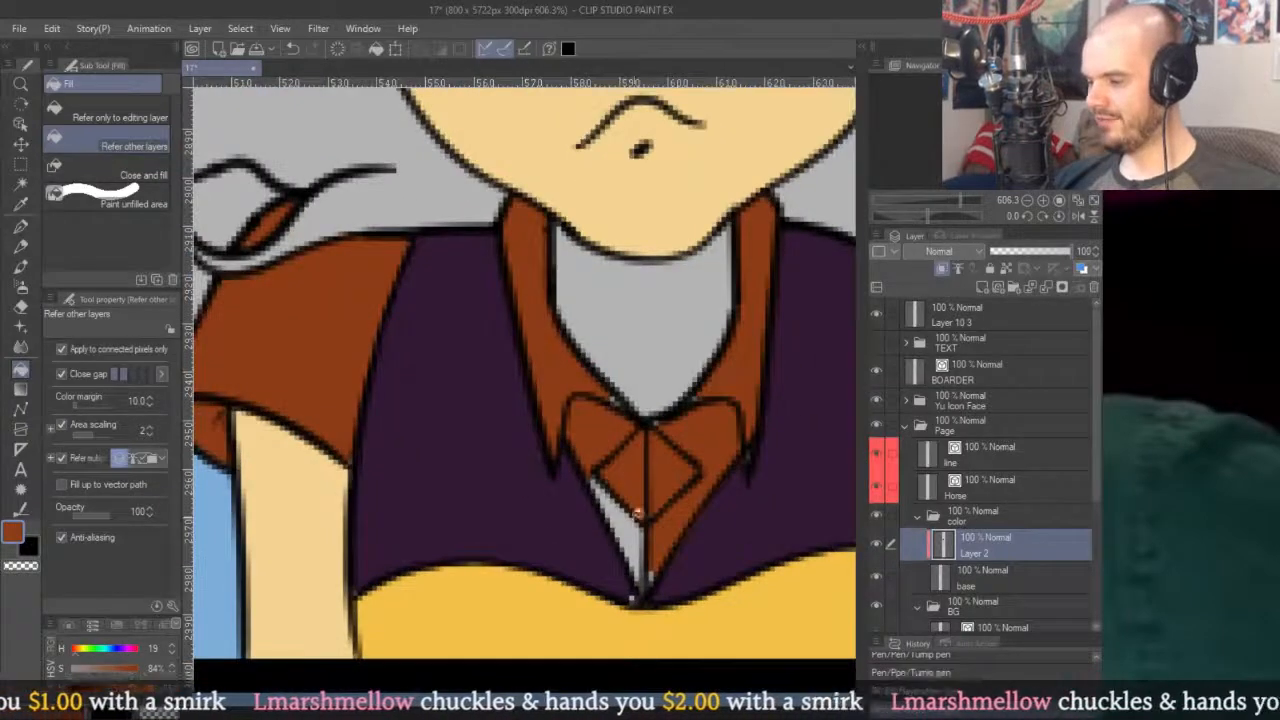
{"action": "left_click", "coordinate": [625, 540]}
Cover the remaining gaps along the second close-up's collar and shirt point with the Turnip pen, then sample the vest's dark purple.
{"action": "key", "text": "p"}
{"action": "scroll", "coordinate": [652, 572], "scroll_direction": "up", "scroll_amount": 2}
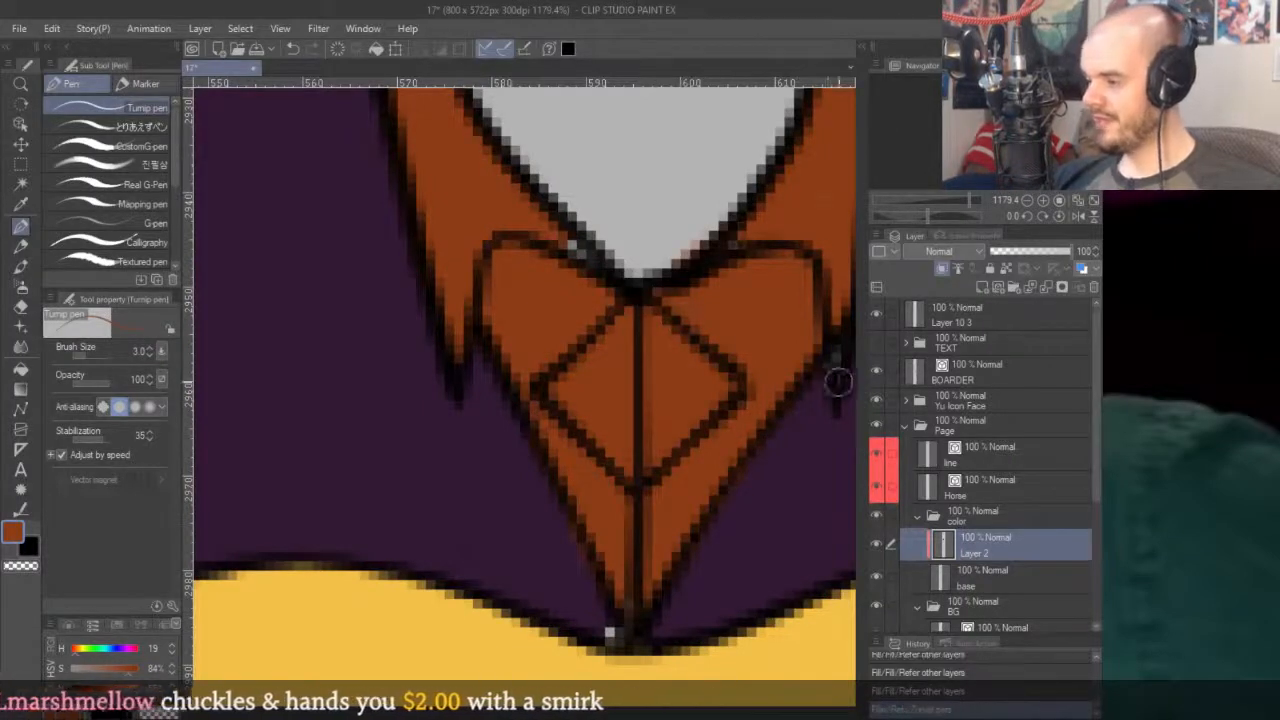
{"action": "scroll", "coordinate": [610, 632], "scroll_direction": "up", "scroll_amount": 3}
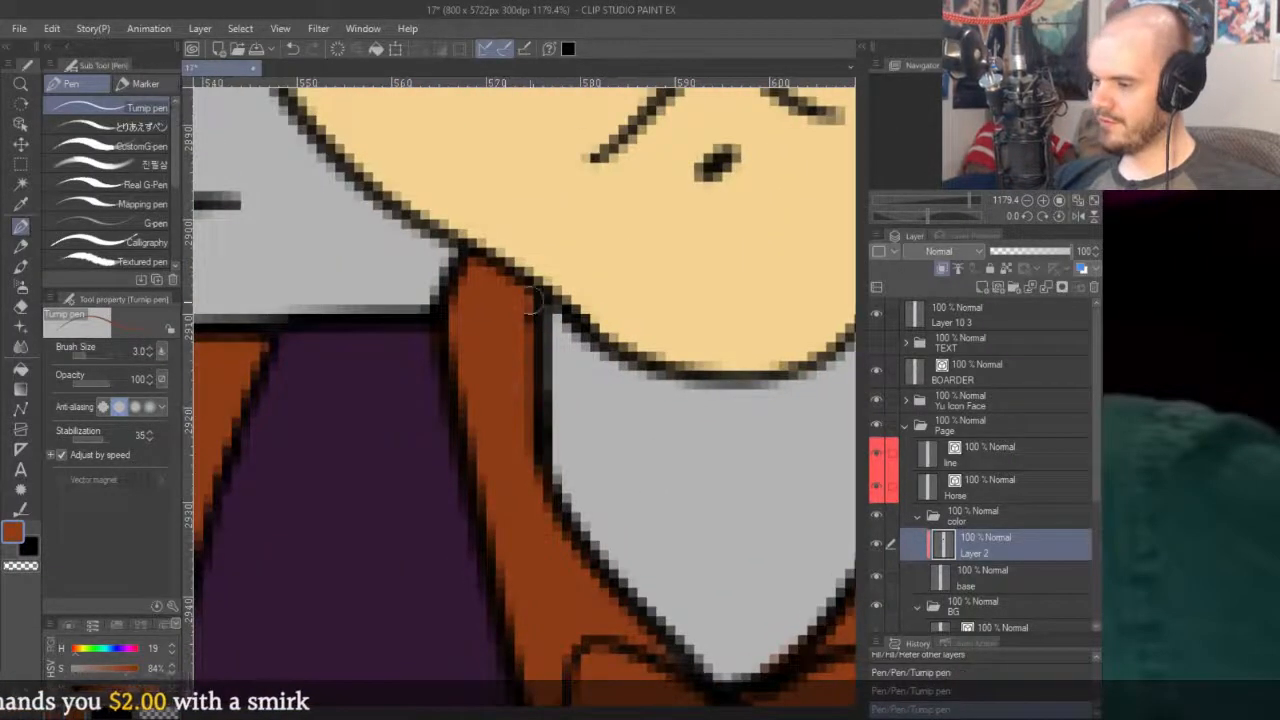
{"action": "scroll", "coordinate": [414, 420], "scroll_direction": "right", "scroll_amount": 2}
{"action": "scroll", "coordinate": [669, 289], "scroll_direction": "down", "scroll_amount": 5}
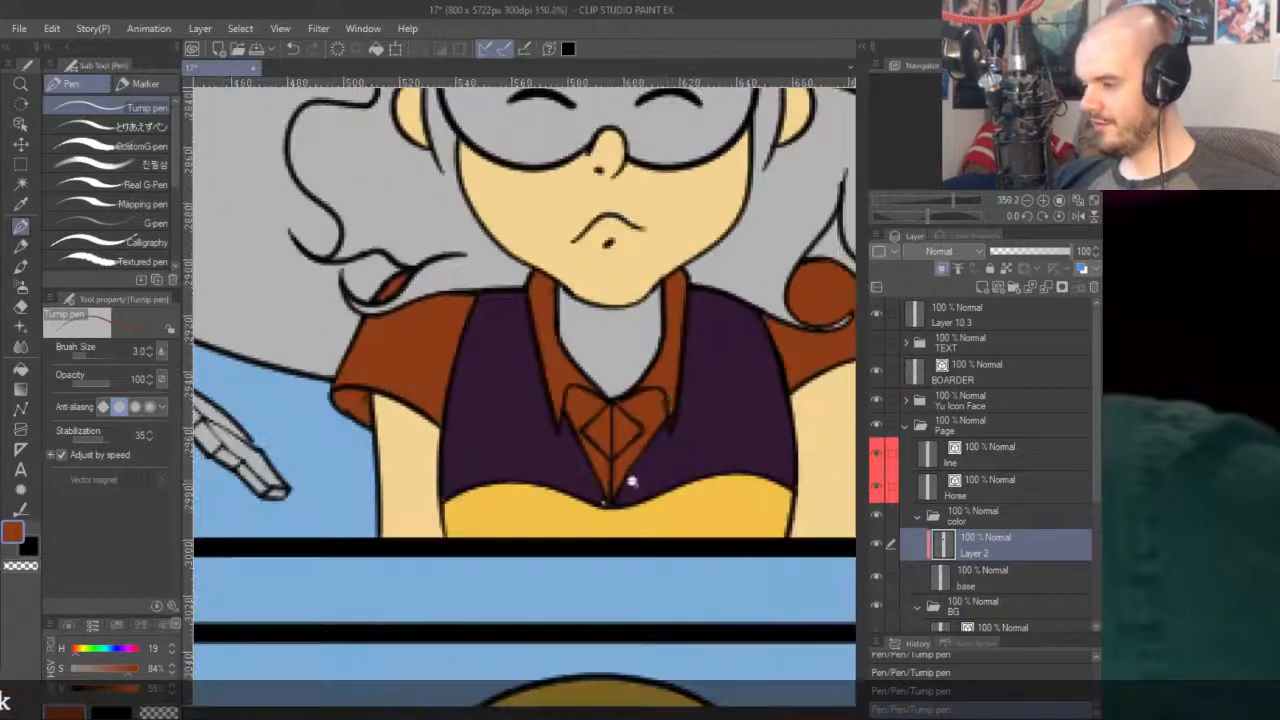
{"action": "scroll", "coordinate": [628, 486], "scroll_direction": "up", "scroll_amount": 5}
{"action": "left_click", "coordinate": [556, 527], "text": "alt"}
{"action": "scroll", "coordinate": [514, 490], "scroll_direction": "down", "scroll_amount": 3}
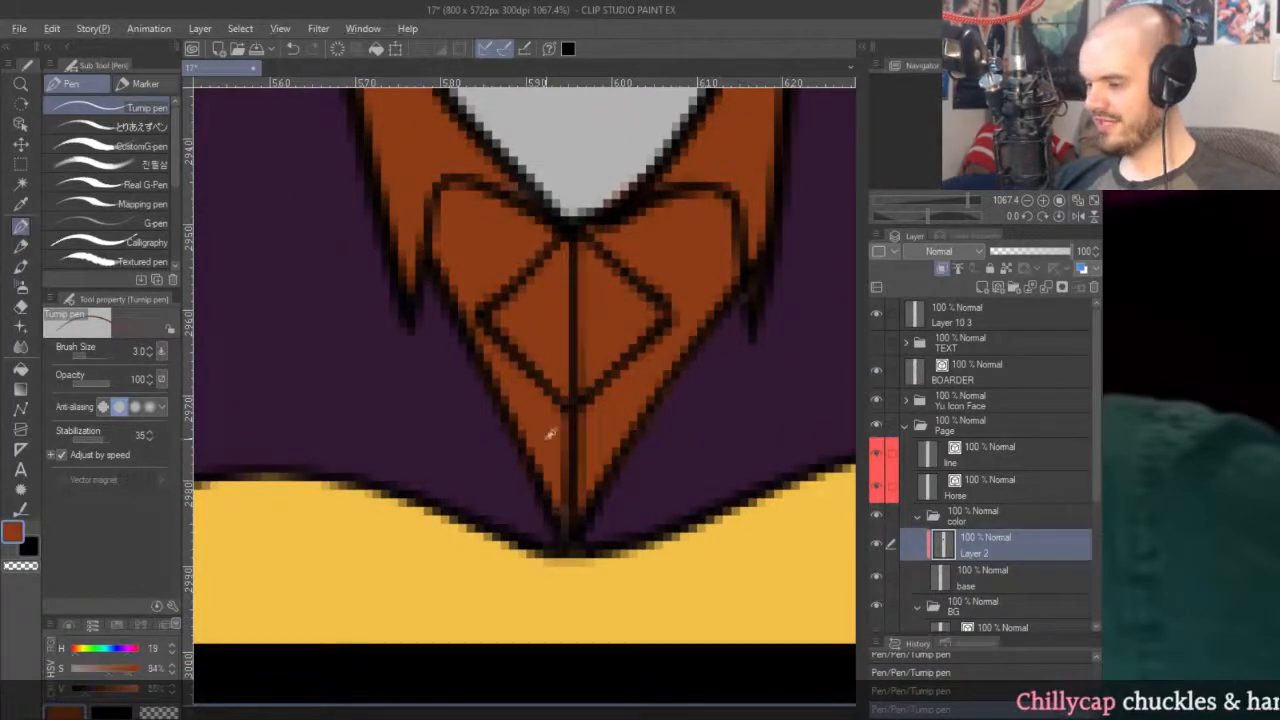
{"action": "scroll", "coordinate": [557, 523], "scroll_direction": "down", "scroll_amount": 4}
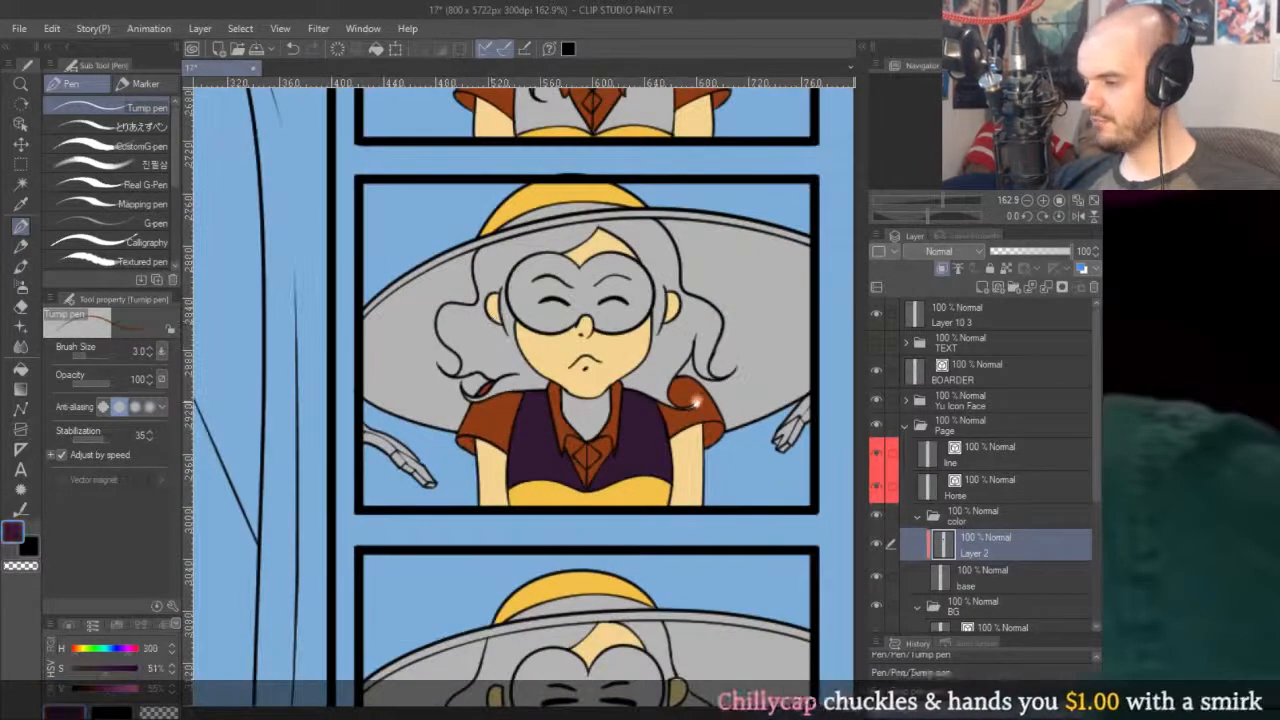
Fill both halves of the third close-up's vest with the dark purple.
{"action": "scroll", "coordinate": [693, 402], "scroll_direction": "down", "scroll_amount": 4}
{"action": "scroll", "coordinate": [676, 120], "scroll_direction": "up", "scroll_amount": 4}
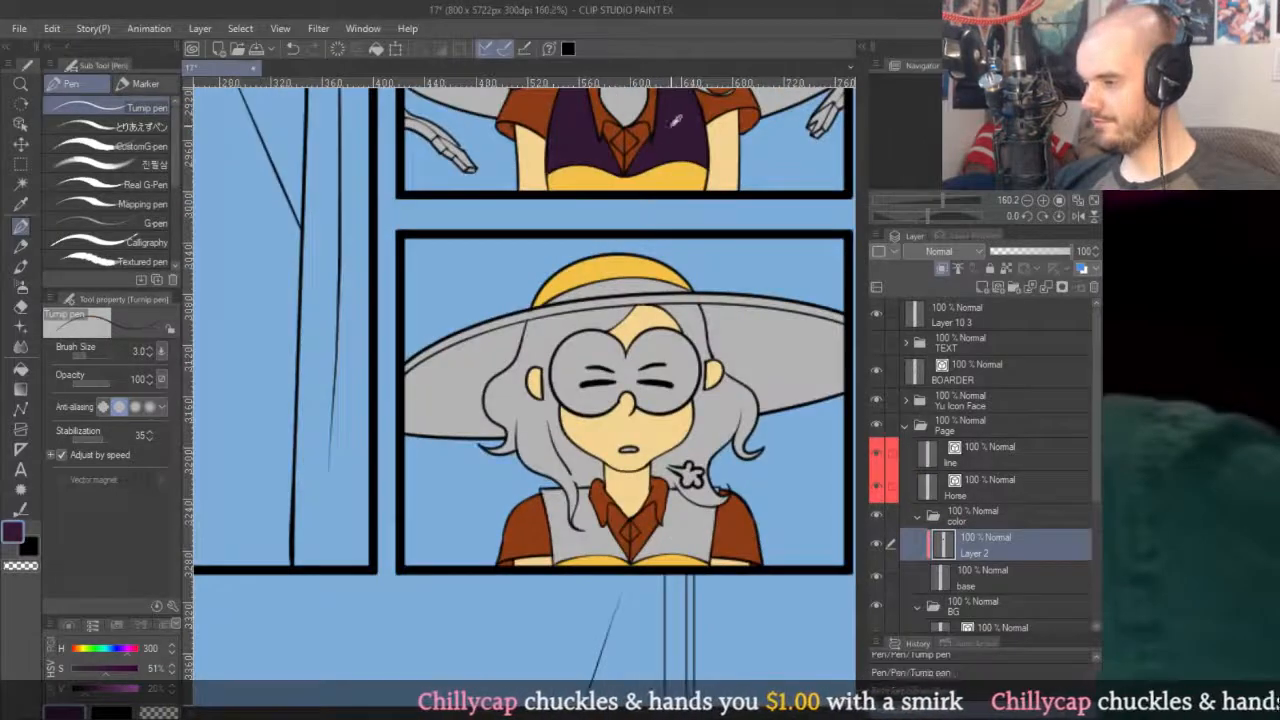
{"action": "scroll", "coordinate": [609, 546], "scroll_direction": "up", "scroll_amount": 4}
{"action": "key", "text": "g"}
{"action": "left_click", "coordinate": [594, 470]}
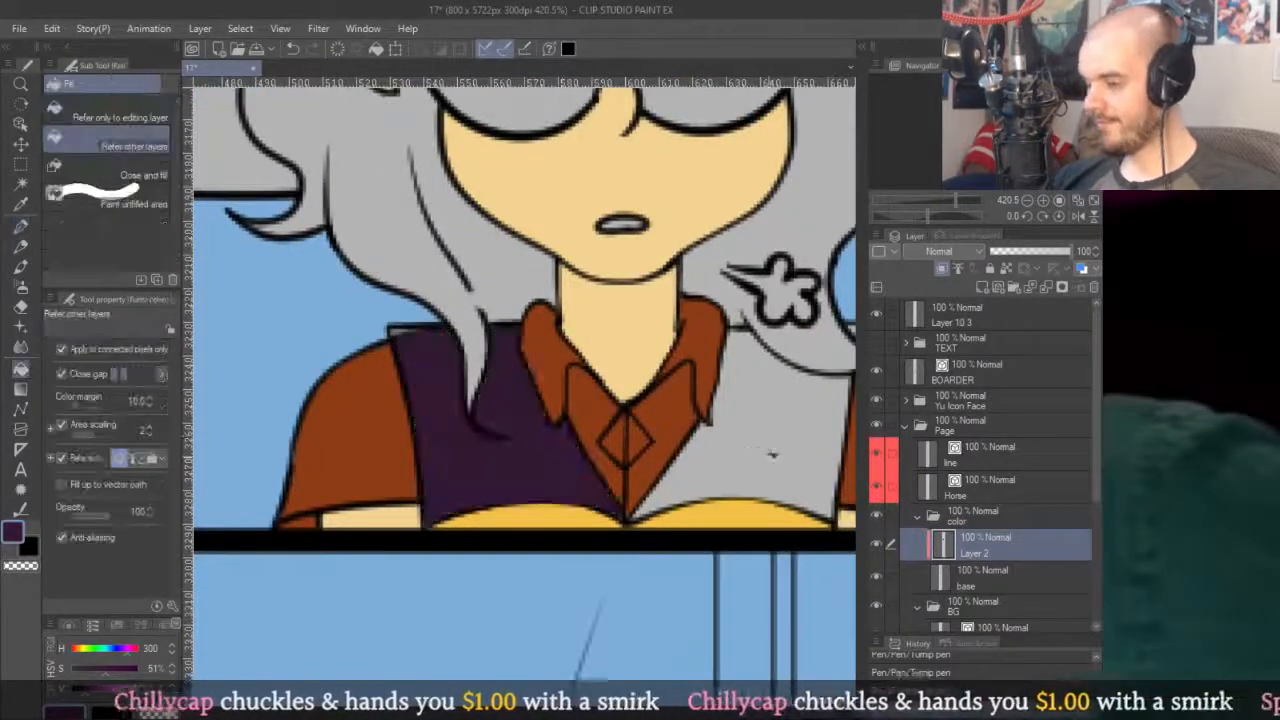
{"action": "left_click", "coordinate": [773, 455]}
Touch up the third close-up's vest with the Turnip pen around the shirt point and the left shoulder corner.
{"action": "key", "text": "p"}
{"action": "scroll", "coordinate": [686, 509], "scroll_direction": "up", "scroll_amount": 3}
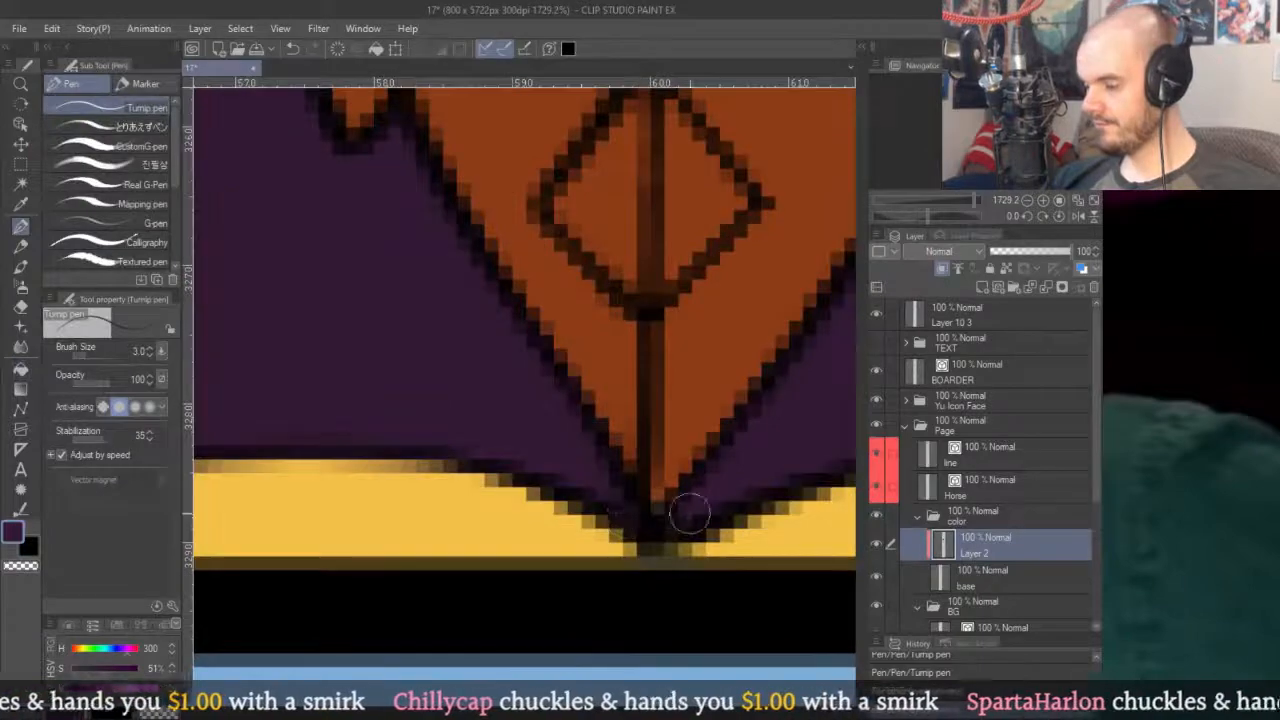
{"action": "scroll", "coordinate": [557, 420], "scroll_direction": "down", "scroll_amount": 3}
{"action": "scroll", "coordinate": [434, 487], "scroll_direction": "up", "scroll_amount": 2}
{"action": "scroll", "coordinate": [443, 443], "scroll_direction": "down", "scroll_amount": 2}
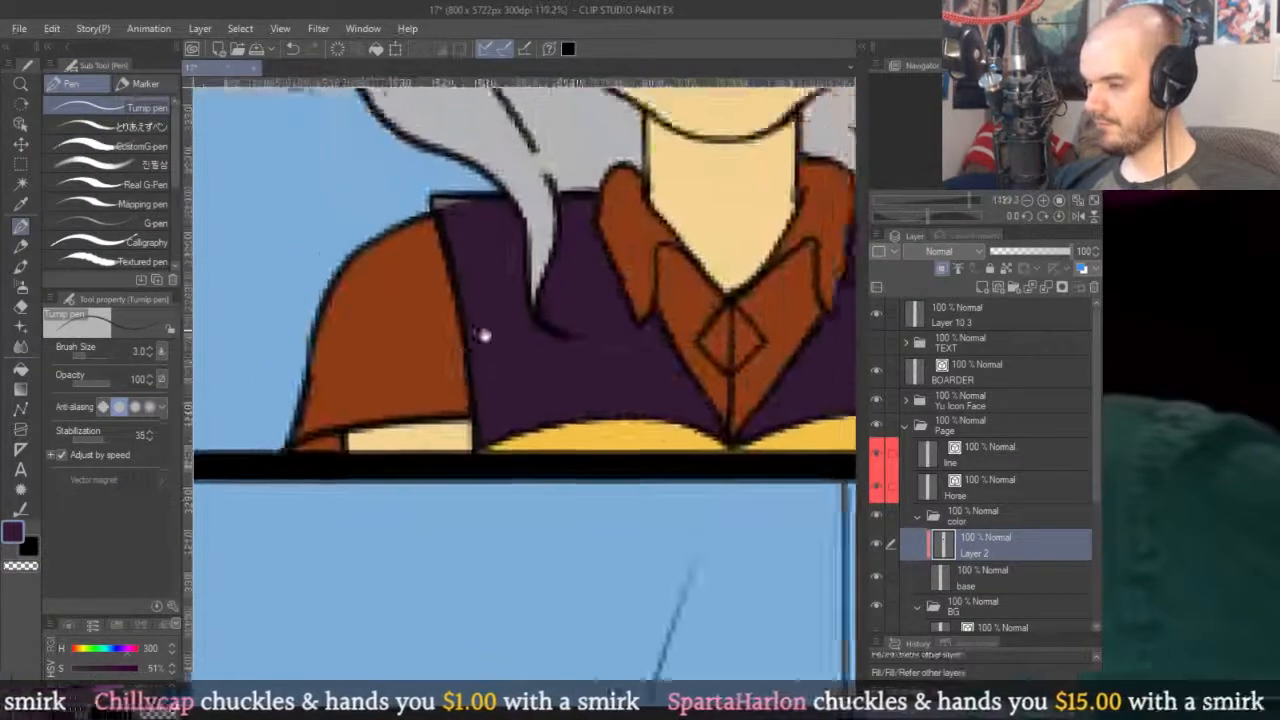
{"action": "scroll", "coordinate": [486, 334], "scroll_direction": "up", "scroll_amount": 4}
{"action": "left_click_drag", "start_coordinate": [612, 374], "coordinate": [505, 385]}
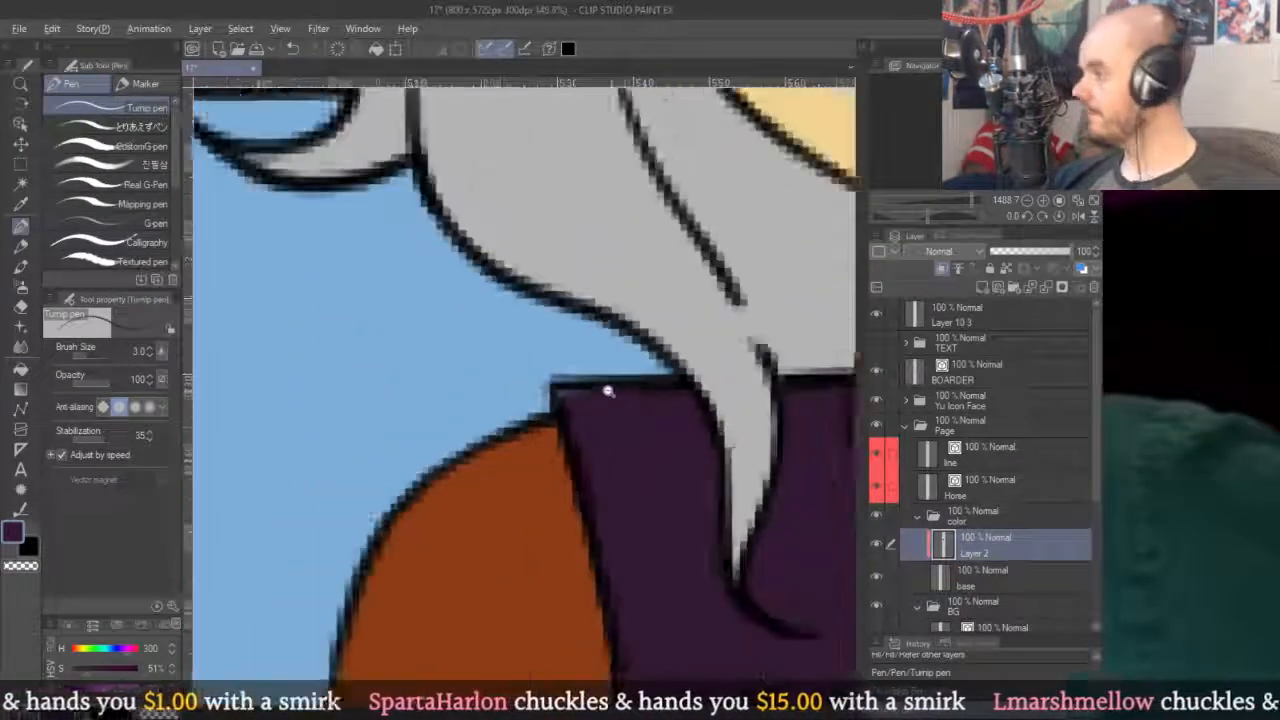
{"action": "left_click_drag", "start_coordinate": [663, 380], "coordinate": [487, 401]}
{"action": "scroll", "coordinate": [487, 401], "scroll_direction": "down", "scroll_amount": 3}
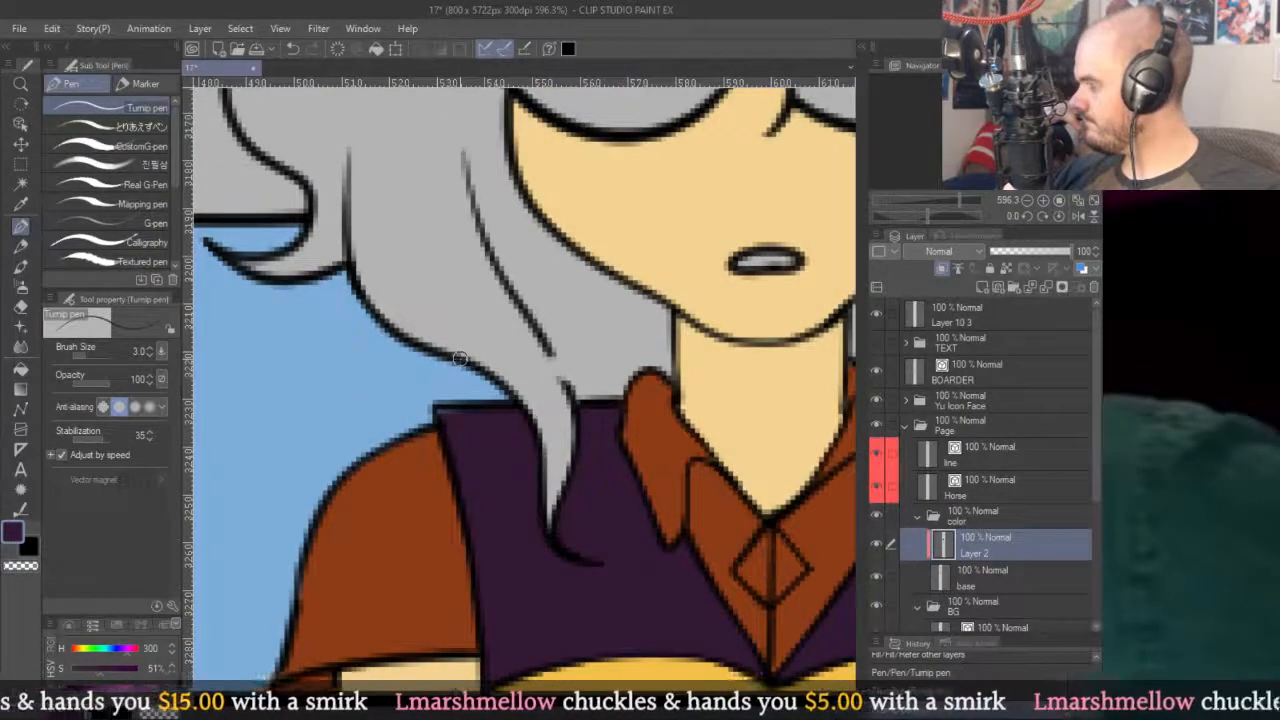
Paint the small vest gap behind the hair curl at the third close-up's right shoulder in dark purple.
{"action": "scroll", "coordinate": [459, 358], "scroll_direction": "down", "scroll_amount": 3}
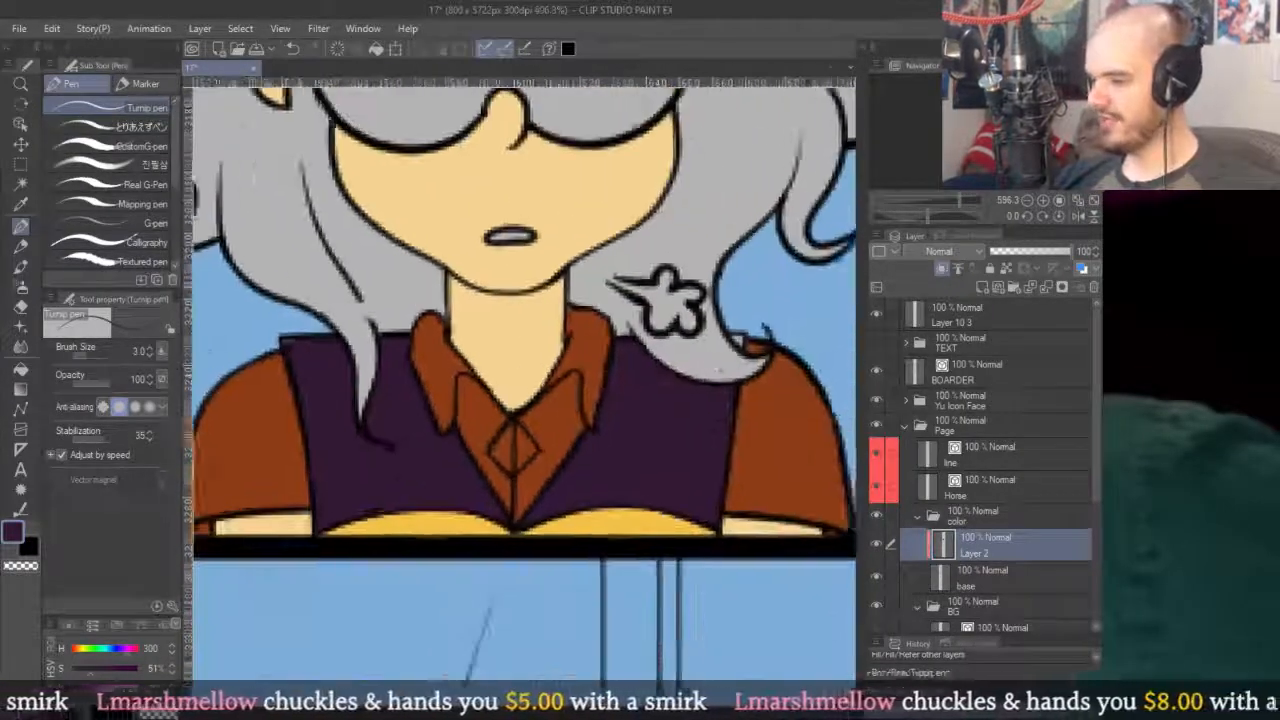
{"action": "scroll", "coordinate": [756, 387], "scroll_direction": "up", "scroll_amount": 5}
{"action": "mouse_move", "coordinate": [700, 320]}
{"action": "left_mouse_down"}
{"action": "mouse_move", "coordinate": [666, 258]}
{"action": "mouse_move", "coordinate": [703, 318]}
{"action": "mouse_move", "coordinate": [713, 258]}
{"action": "left_mouse_up"}
{"action": "scroll", "coordinate": [713, 258], "scroll_direction": "down", "scroll_amount": 2}
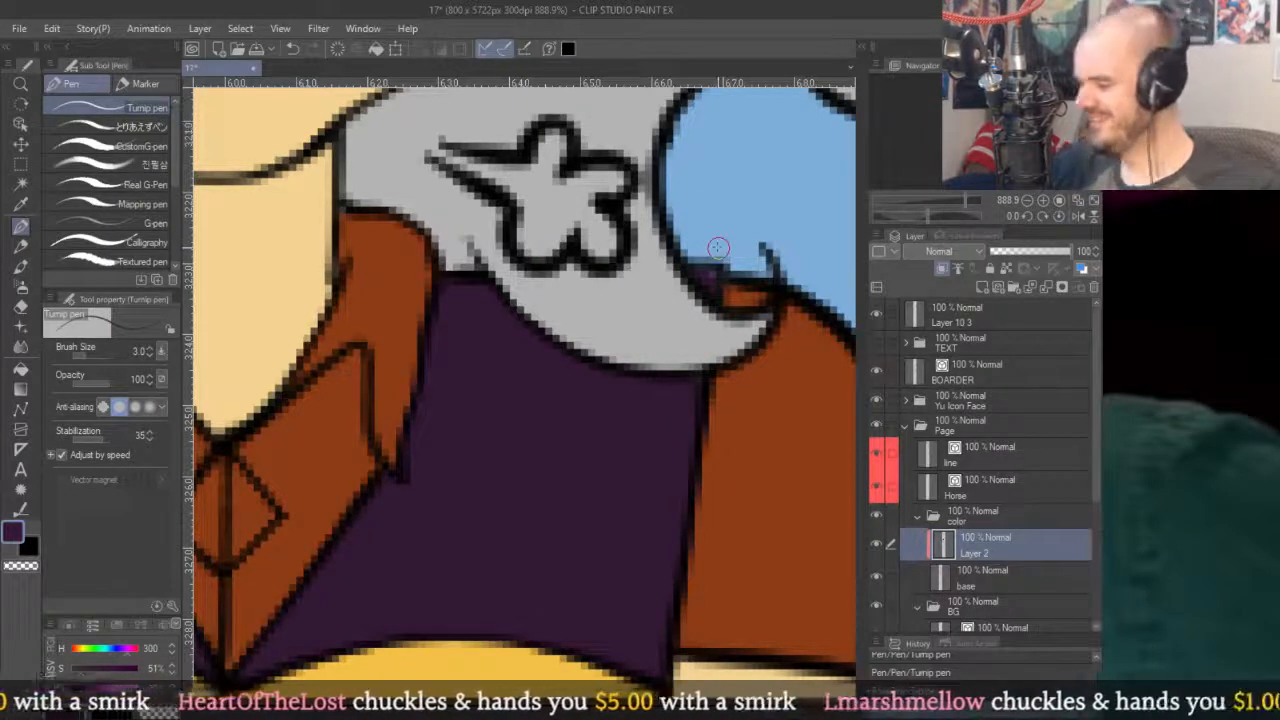
{"action": "scroll", "coordinate": [716, 246], "scroll_direction": "down", "scroll_amount": 2}
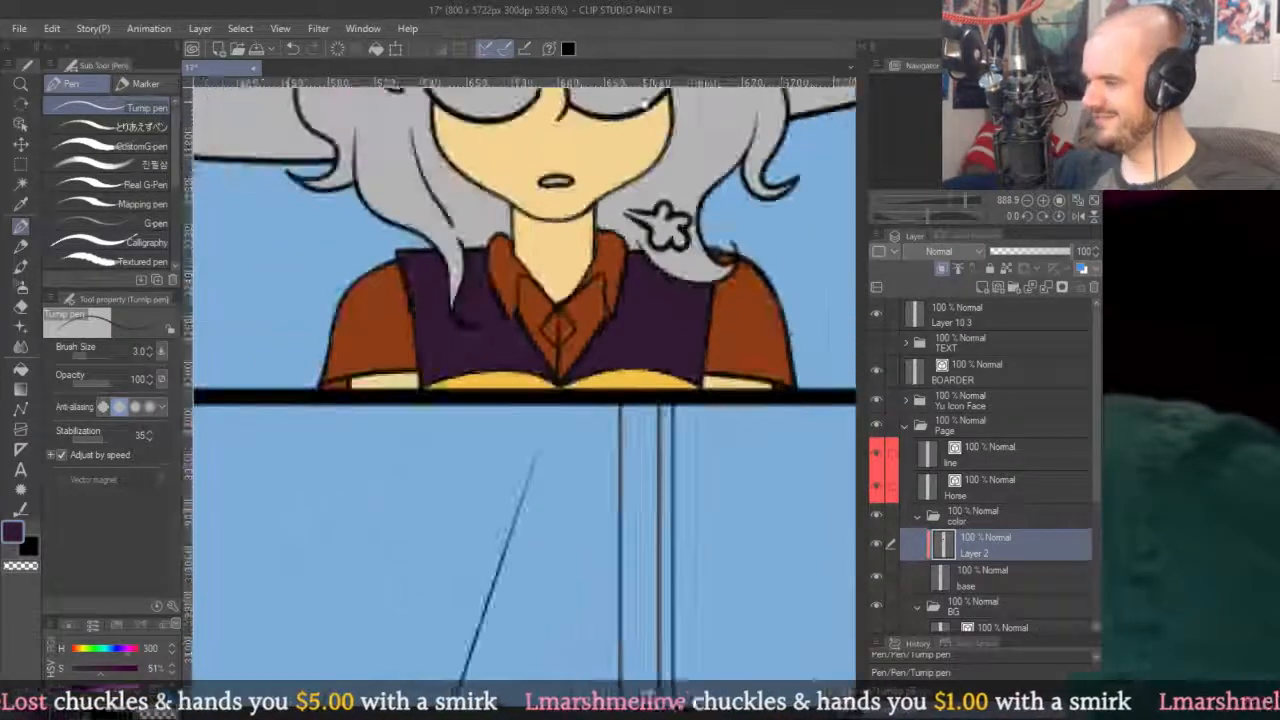
{"action": "scroll", "coordinate": [700, 250], "scroll_direction": "down", "scroll_amount": 2}
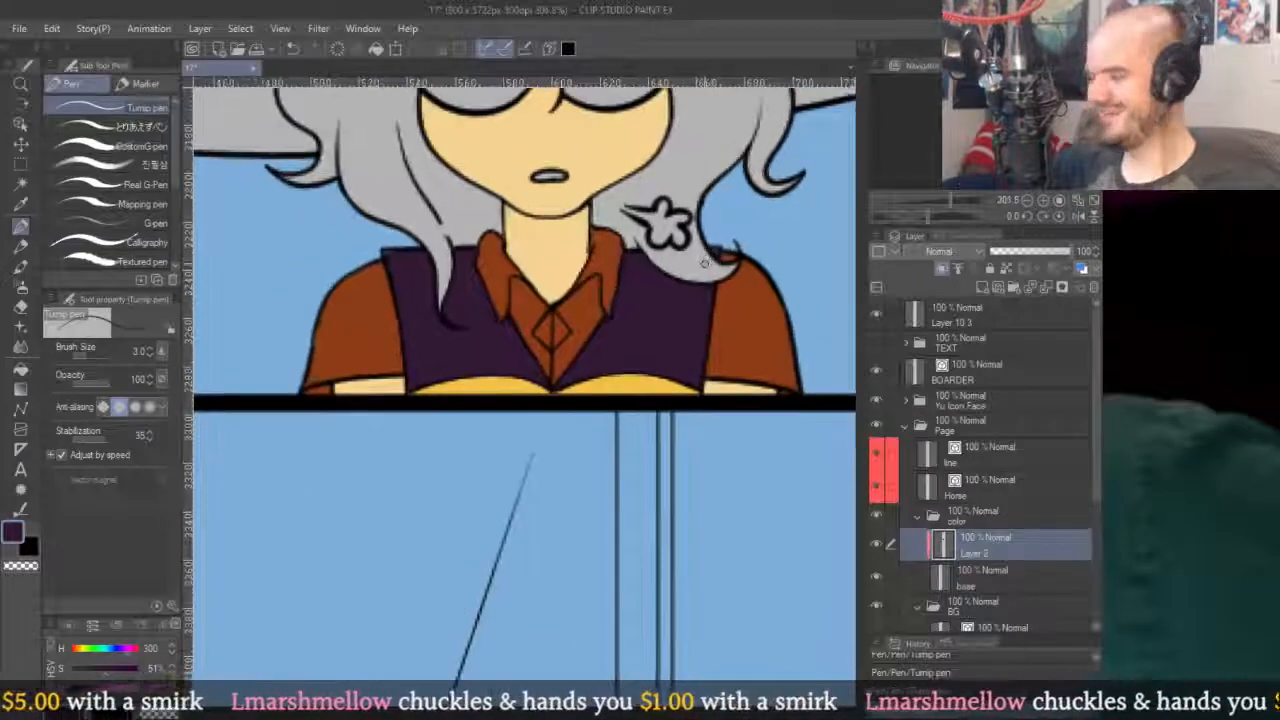
{"action": "scroll", "coordinate": [705, 297], "scroll_direction": "up", "scroll_amount": 2}
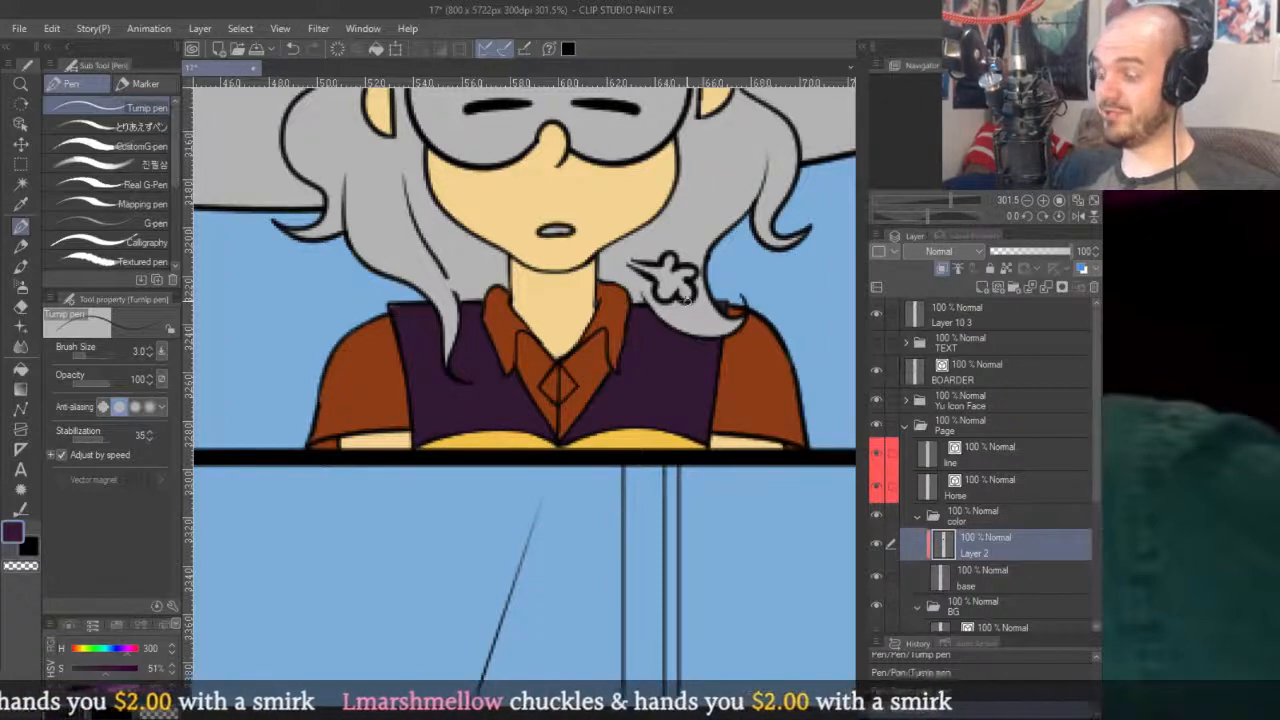
{"action": "scroll", "coordinate": [684, 300], "scroll_direction": "down", "scroll_amount": 3}
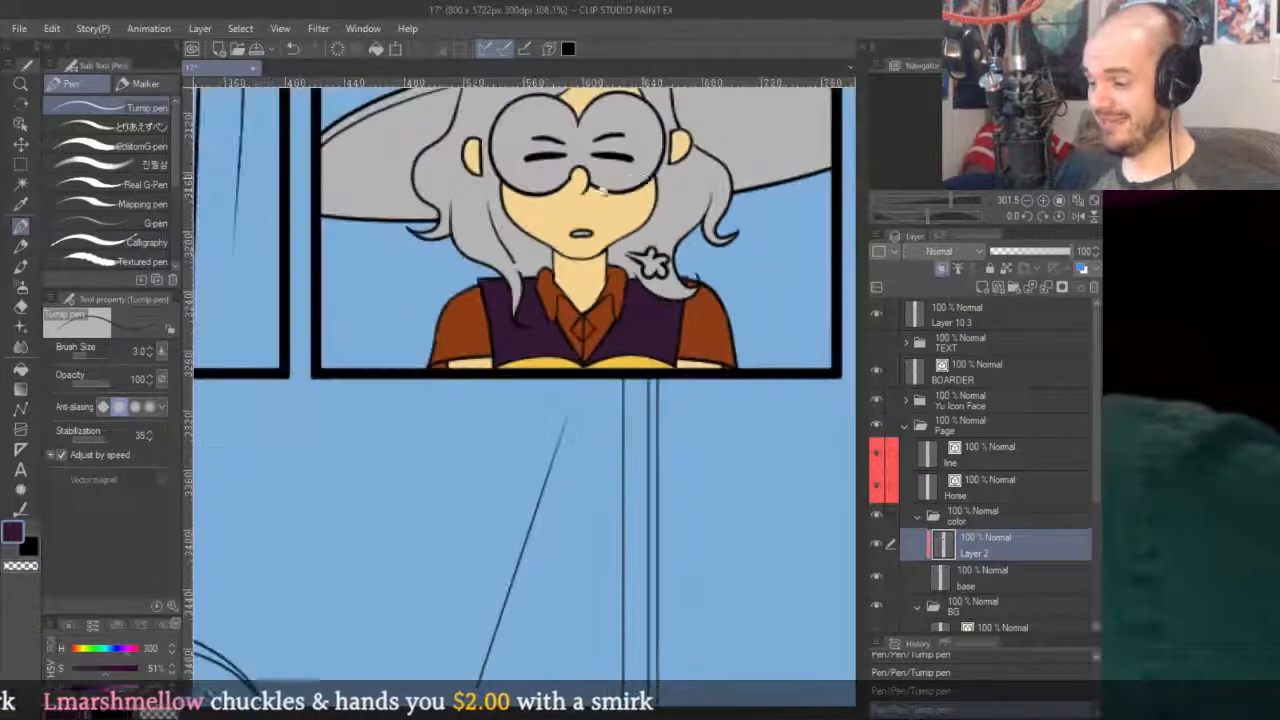
{"action": "scroll", "coordinate": [670, 315], "scroll_direction": "up", "scroll_amount": 2}
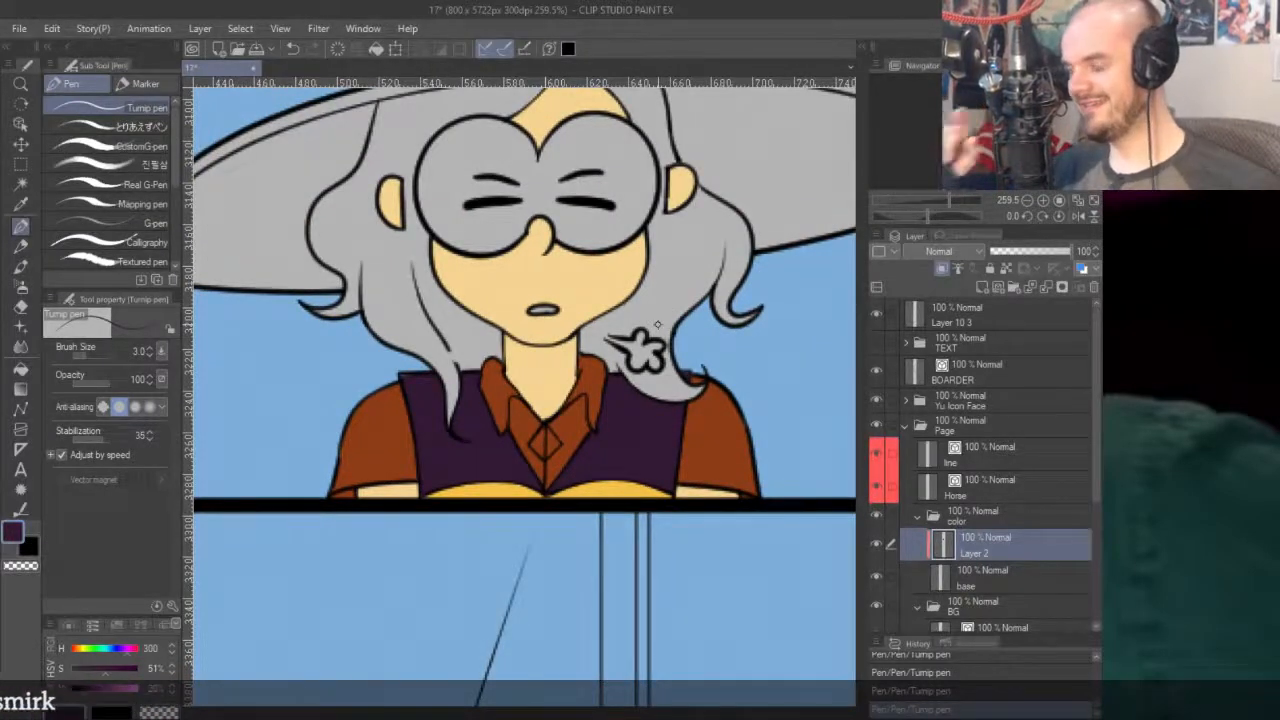
Fill the third close-up's hat band with the dark purple.
{"action": "scroll", "coordinate": [657, 324], "scroll_direction": "up", "scroll_amount": 4}
{"action": "scroll", "coordinate": [698, 260], "scroll_direction": "down", "scroll_amount": 1}
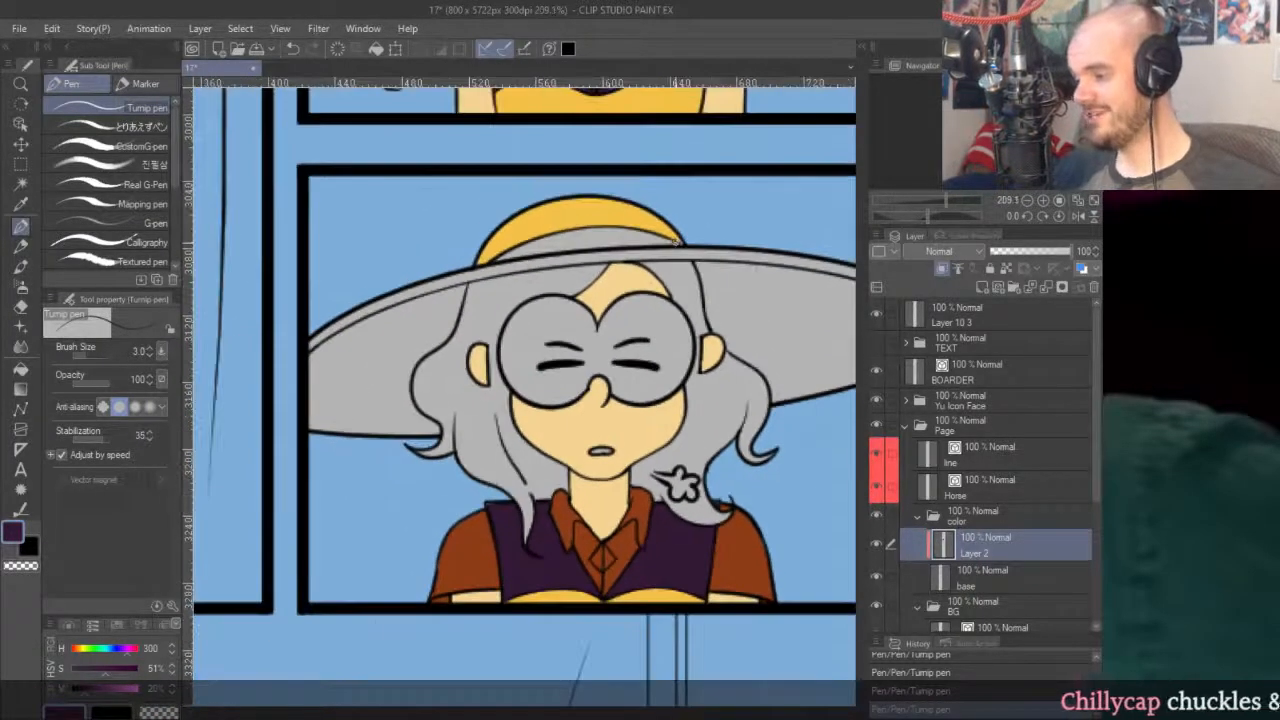
{"action": "key", "text": "g"}
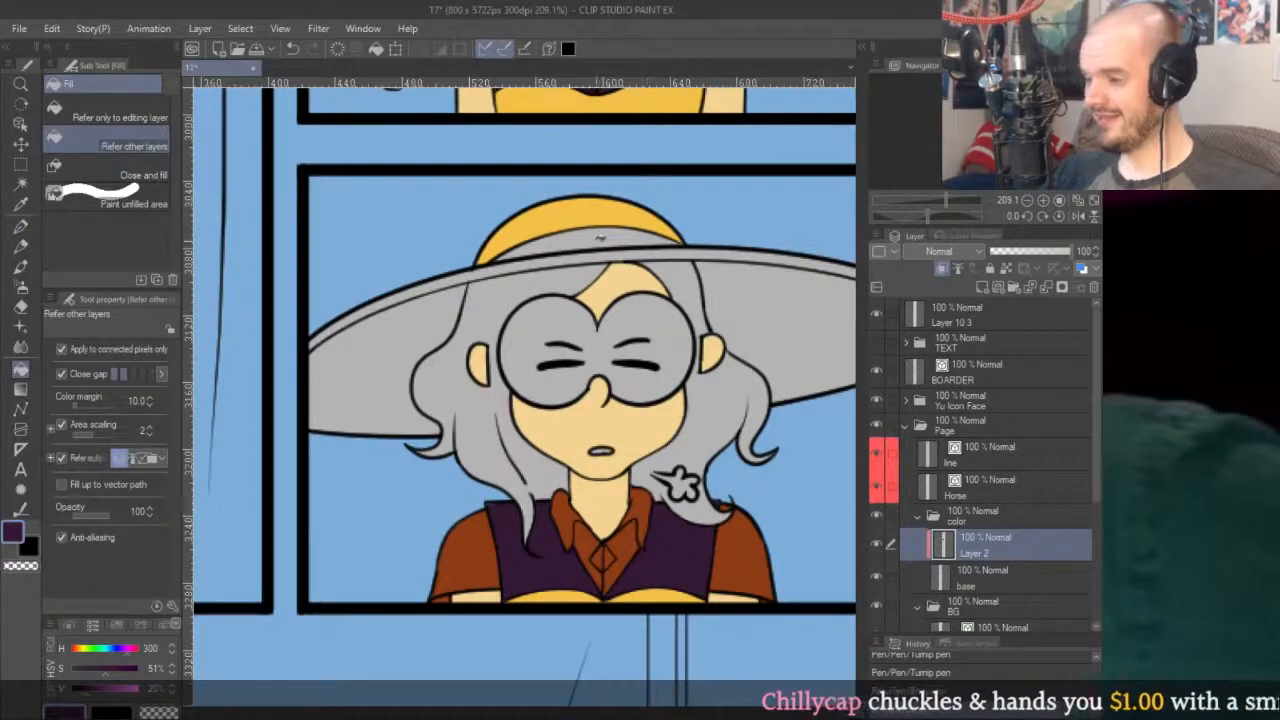
{"action": "left_click", "coordinate": [638, 236]}
Rotate the canvas so the hat brim runs diagonally and touch up the third close-up's hat band edges with the Turnip pen.
{"action": "key", "text": "r"}
{"action": "left_click_drag", "start_coordinate": [690, 347], "coordinate": [629, 196]}
{"action": "key", "text": "p"}
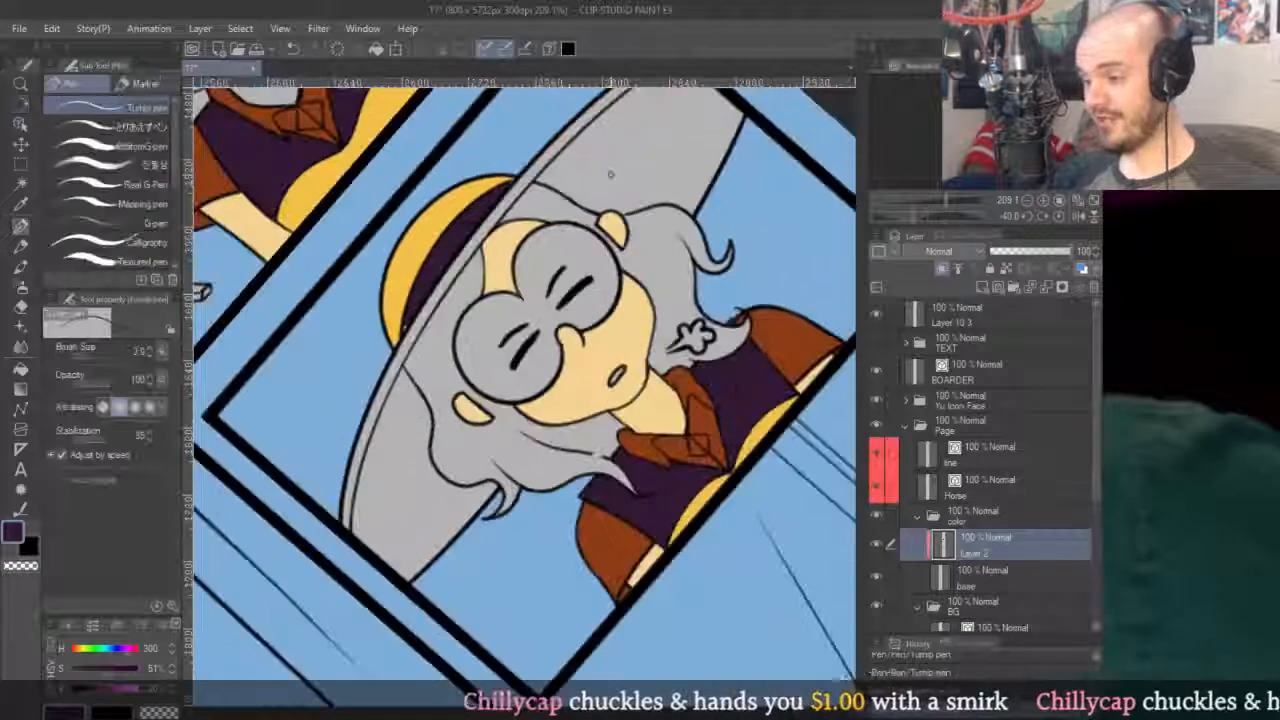
{"action": "scroll", "coordinate": [399, 360], "scroll_direction": "up", "scroll_amount": 4}
{"action": "scroll", "coordinate": [397, 362], "scroll_direction": "down", "scroll_amount": 2}
{"action": "scroll", "coordinate": [533, 293], "scroll_direction": "up", "scroll_amount": 3}
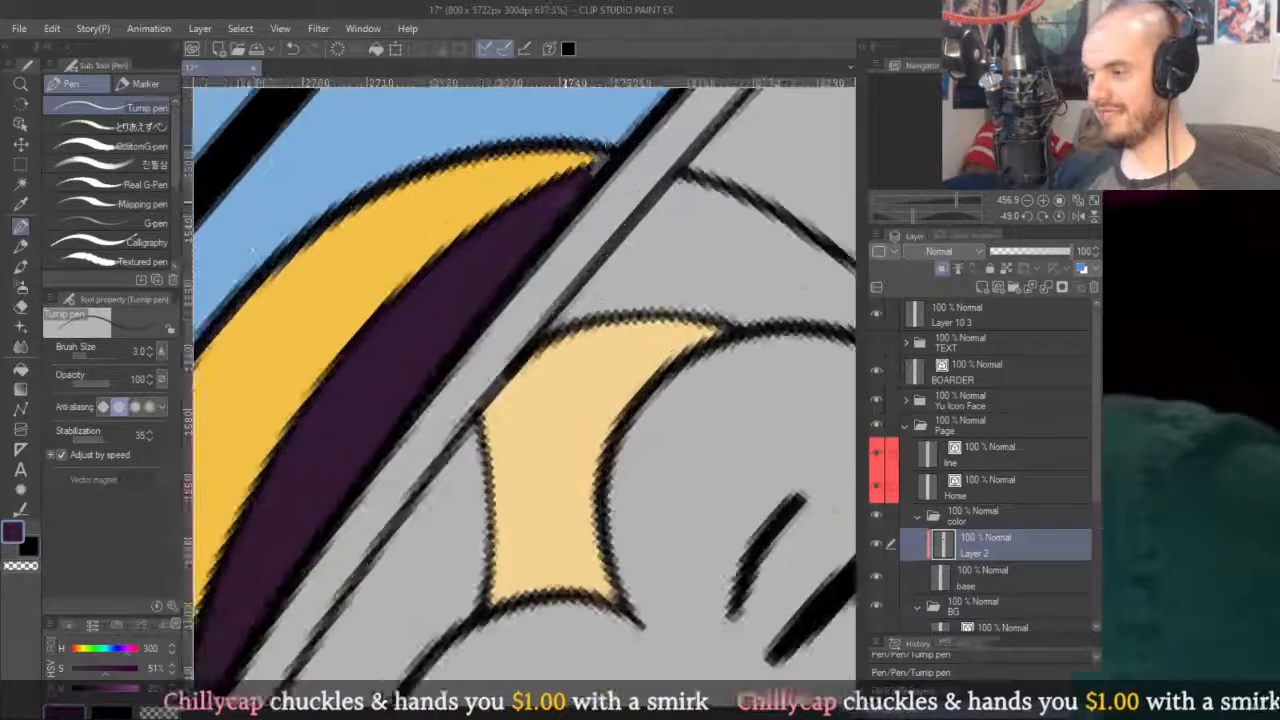
Fill the hat band in the lowest of the three portrait panels with the reddish-brown sampled from the character's sleeve.
{"action": "scroll", "coordinate": [486, 307], "scroll_direction": "down", "scroll_amount": 4}
{"action": "key", "text": "ctrl+@"}
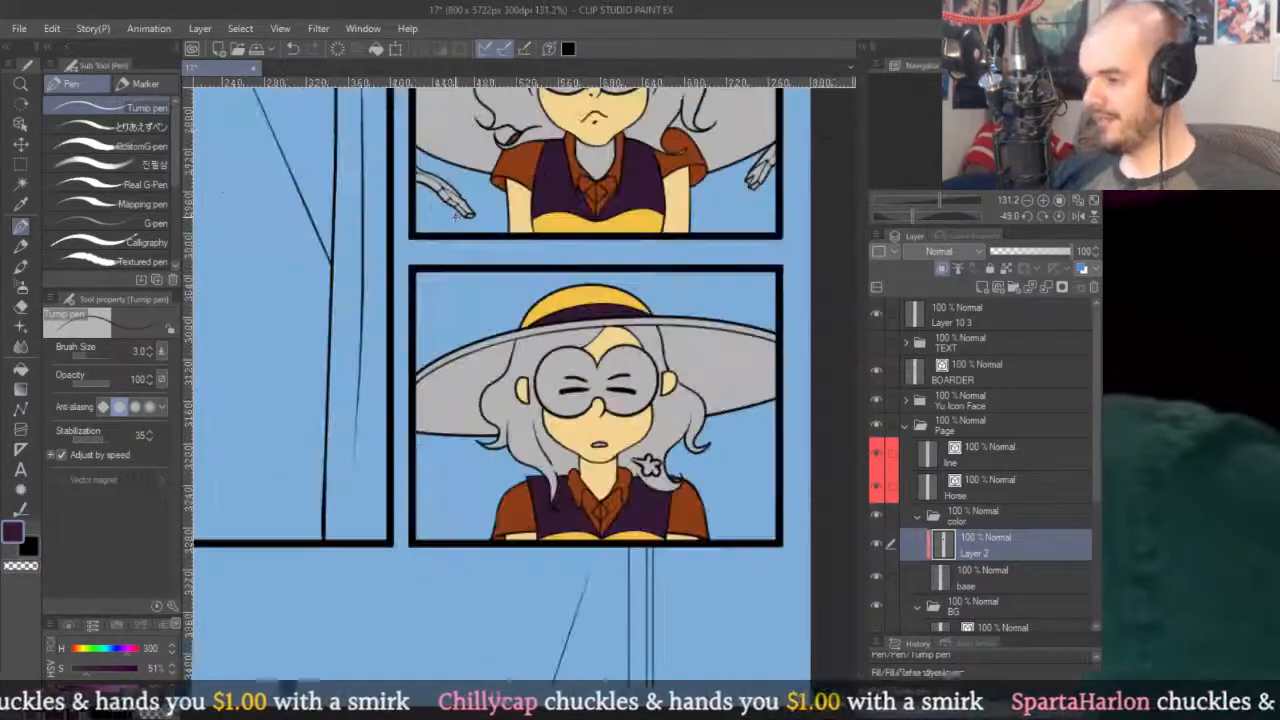
{"action": "key", "text": "g"}
{"action": "left_click", "coordinate": [682, 506], "text": "alt"}
{"action": "scroll", "coordinate": [578, 292], "scroll_direction": "up", "scroll_amount": 2}
{"action": "scroll", "coordinate": [645, 314], "scroll_direction": "up", "scroll_amount": 2}
{"action": "left_click", "coordinate": [645, 314]}
Touch up the narrow ends of the reddish-brown hat band in the lowest portrait panel with the Turnip pen.
{"action": "key", "text": "p"}
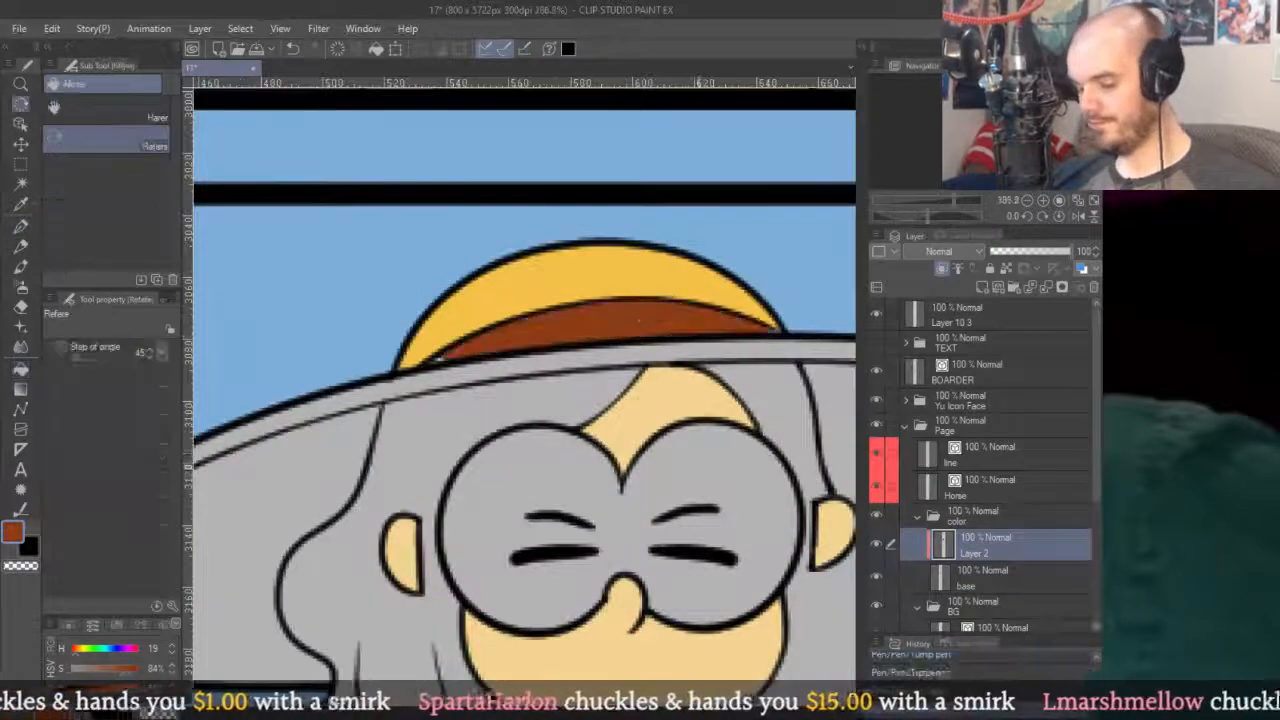
{"action": "key", "text": "minus"}
{"action": "key", "text": "minus"}
{"action": "key", "text": "minus"}
{"action": "scroll", "coordinate": [496, 407], "scroll_direction": "up", "scroll_amount": 2}
{"action": "scroll", "coordinate": [490, 407], "scroll_direction": "up", "scroll_amount": 2}
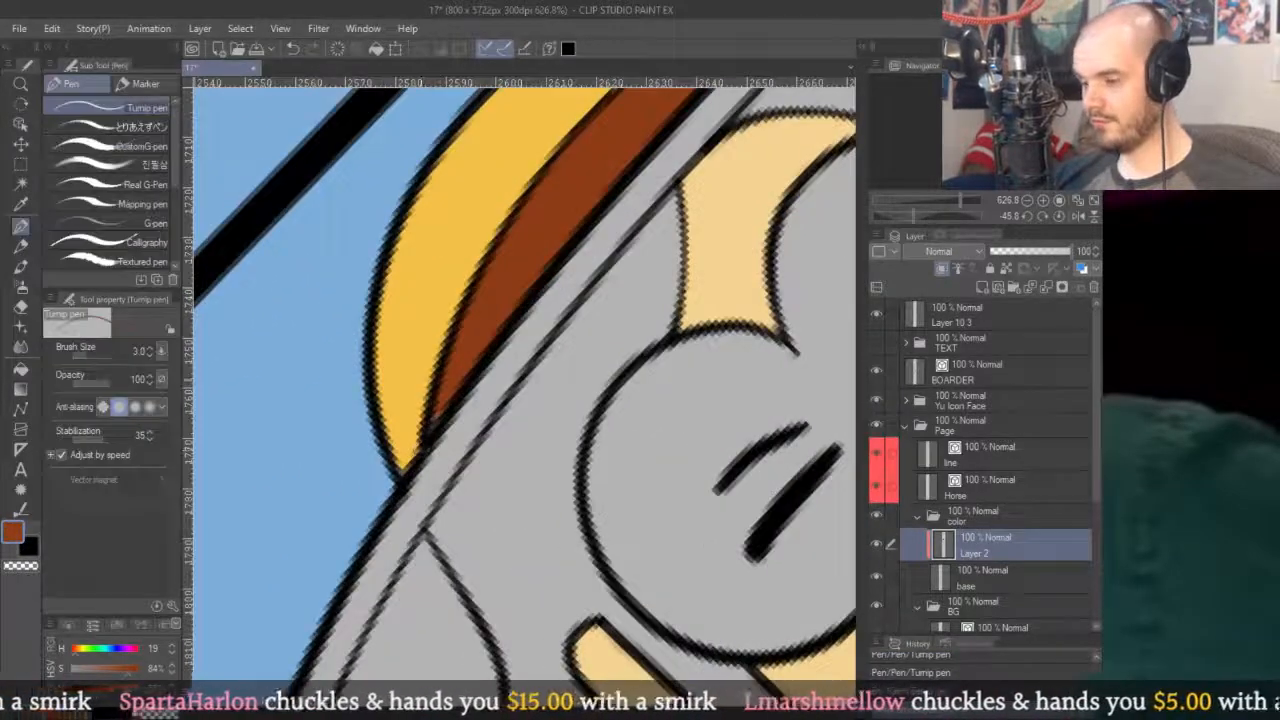
{"action": "scroll", "coordinate": [426, 440], "scroll_direction": "up", "scroll_amount": 2}
{"action": "left_click_drag", "start_coordinate": [648, 247], "coordinate": [660, 234]}
{"action": "scroll", "coordinate": [627, 256], "scroll_direction": "down", "scroll_amount": 10}
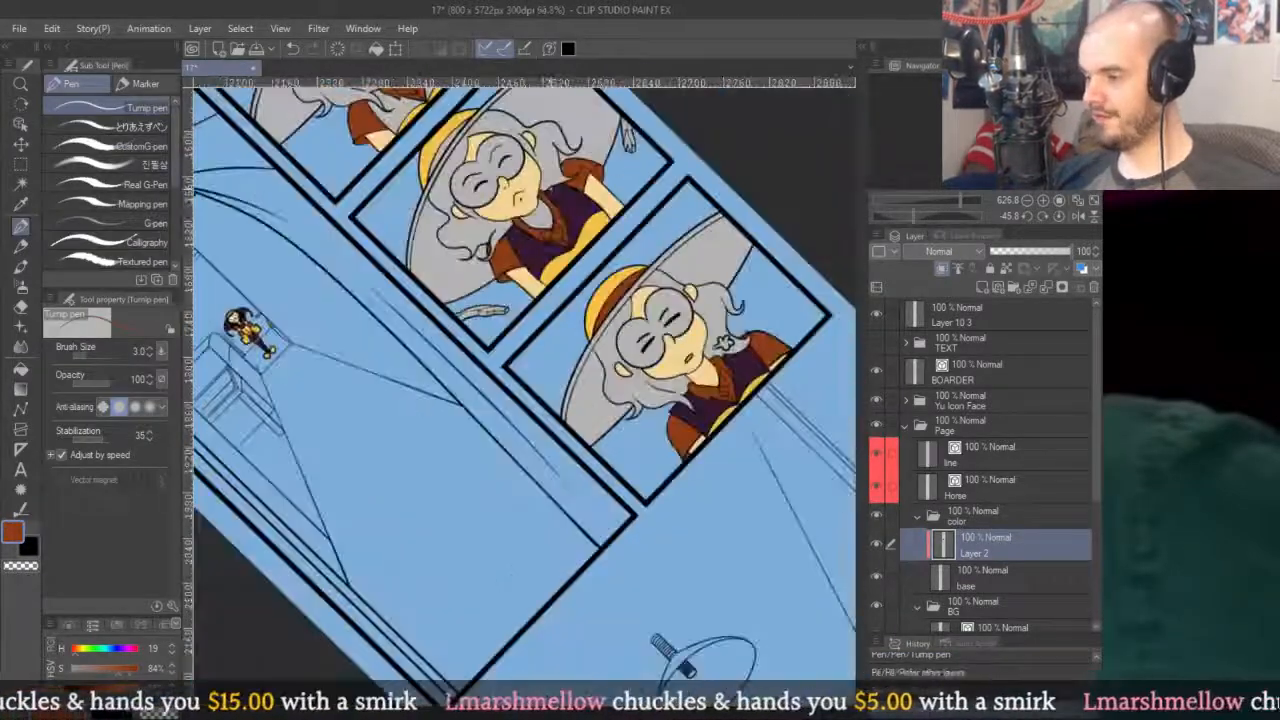
Fill both sides of the hat brim's underside in the lowest portrait panel with the dark purple sampled from the vest.
{"action": "key", "text": "ctrl+at"}
{"action": "scroll", "coordinate": [663, 316], "scroll_direction": "up", "scroll_amount": 3}
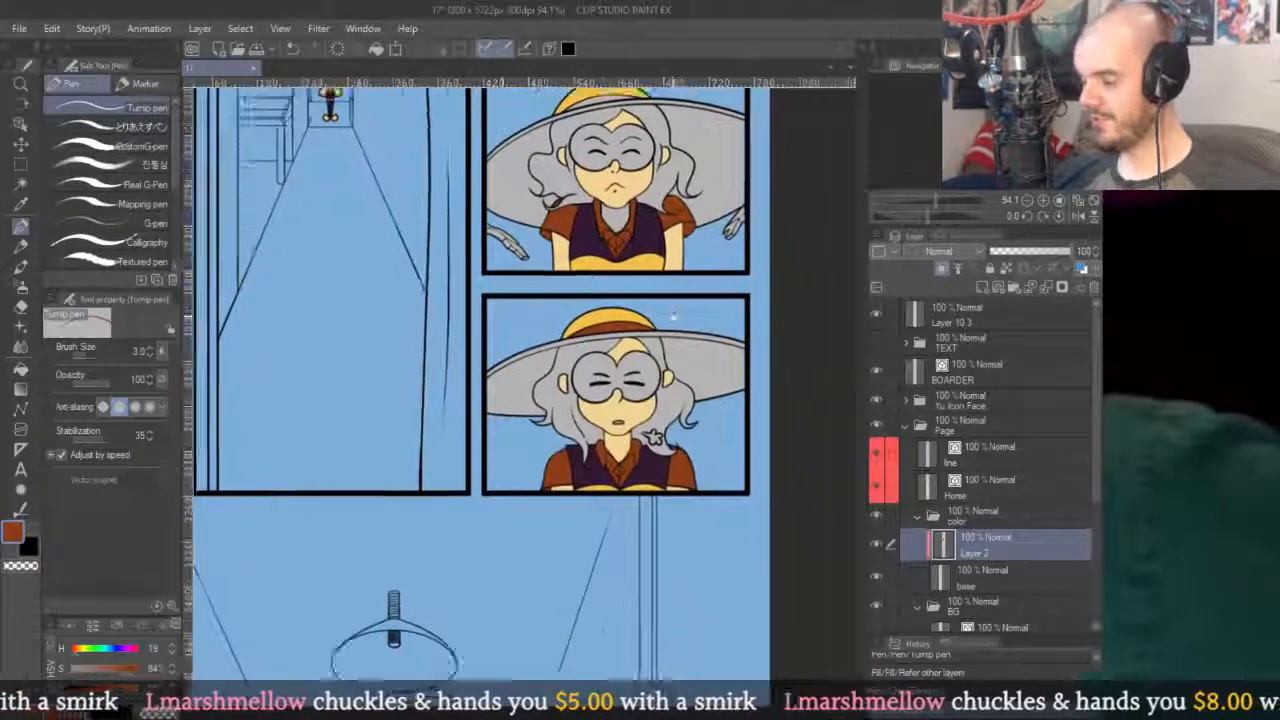
{"action": "key", "text": "g"}
{"action": "left_click", "coordinate": [616, 551], "text": "alt"}
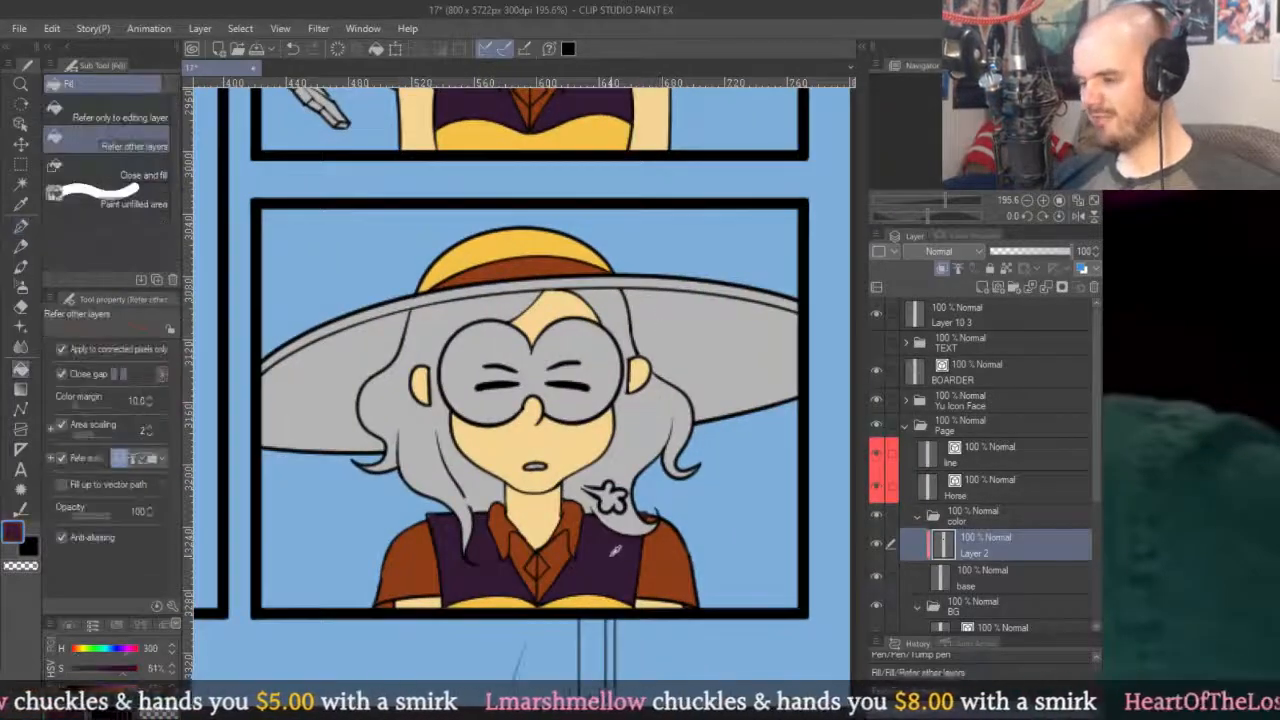
{"action": "left_click", "coordinate": [694, 329]}
{"action": "left_click", "coordinate": [341, 385]}
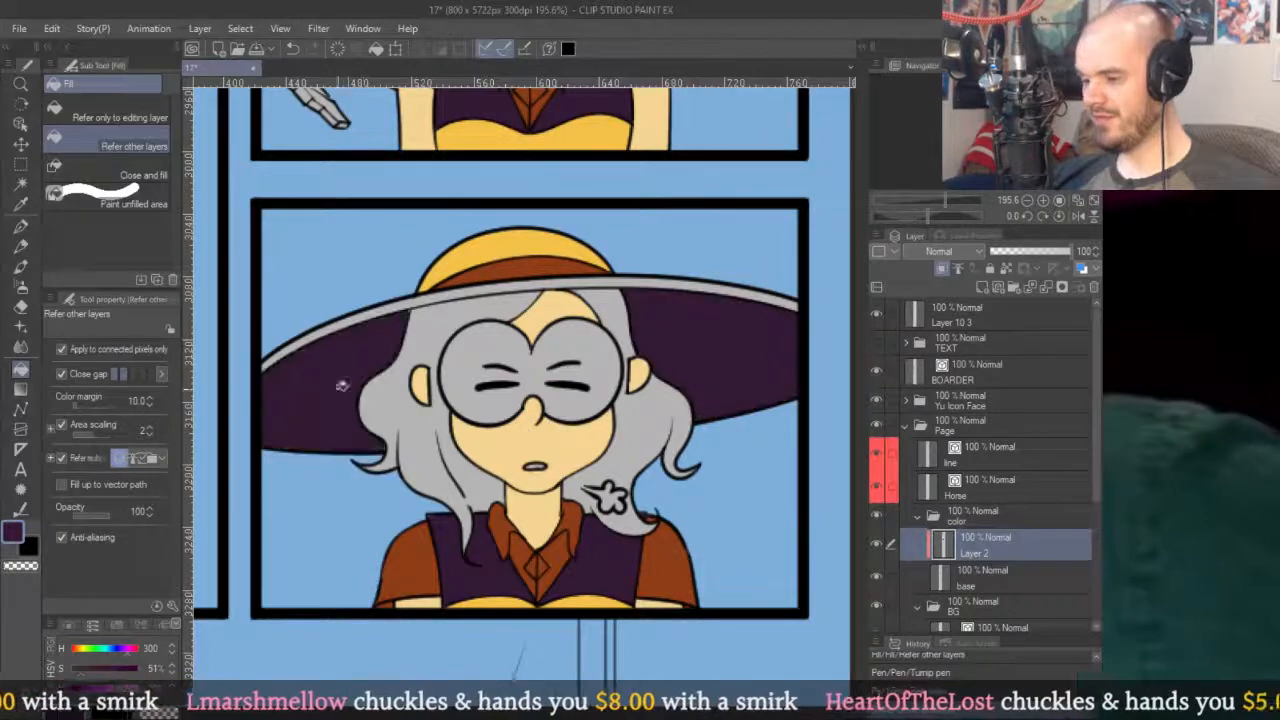
{"action": "scroll", "coordinate": [638, 302], "scroll_direction": "up", "scroll_amount": 6}
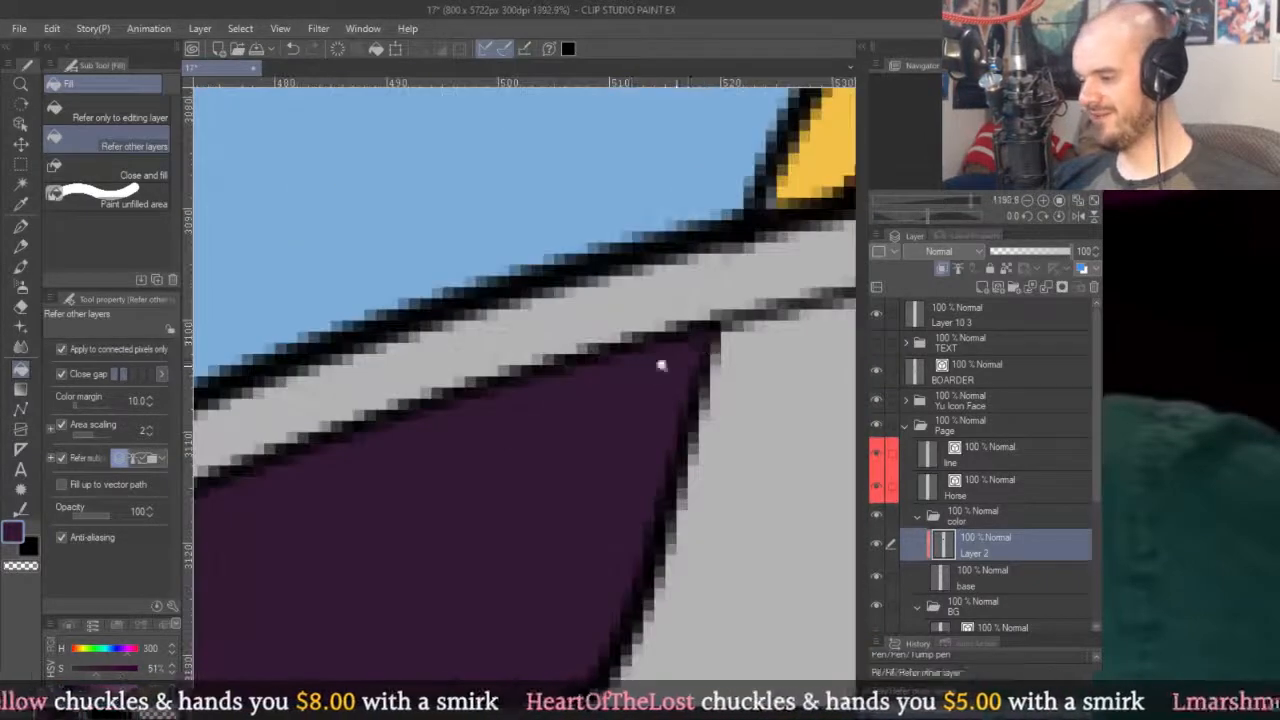
{"action": "scroll", "coordinate": [663, 363], "scroll_direction": "down", "scroll_amount": 8}
{"action": "left_click_drag", "start_coordinate": [749, 368], "coordinate": [728, 329]}
{"action": "scroll", "coordinate": [663, 323], "scroll_direction": "up", "scroll_amount": 5}
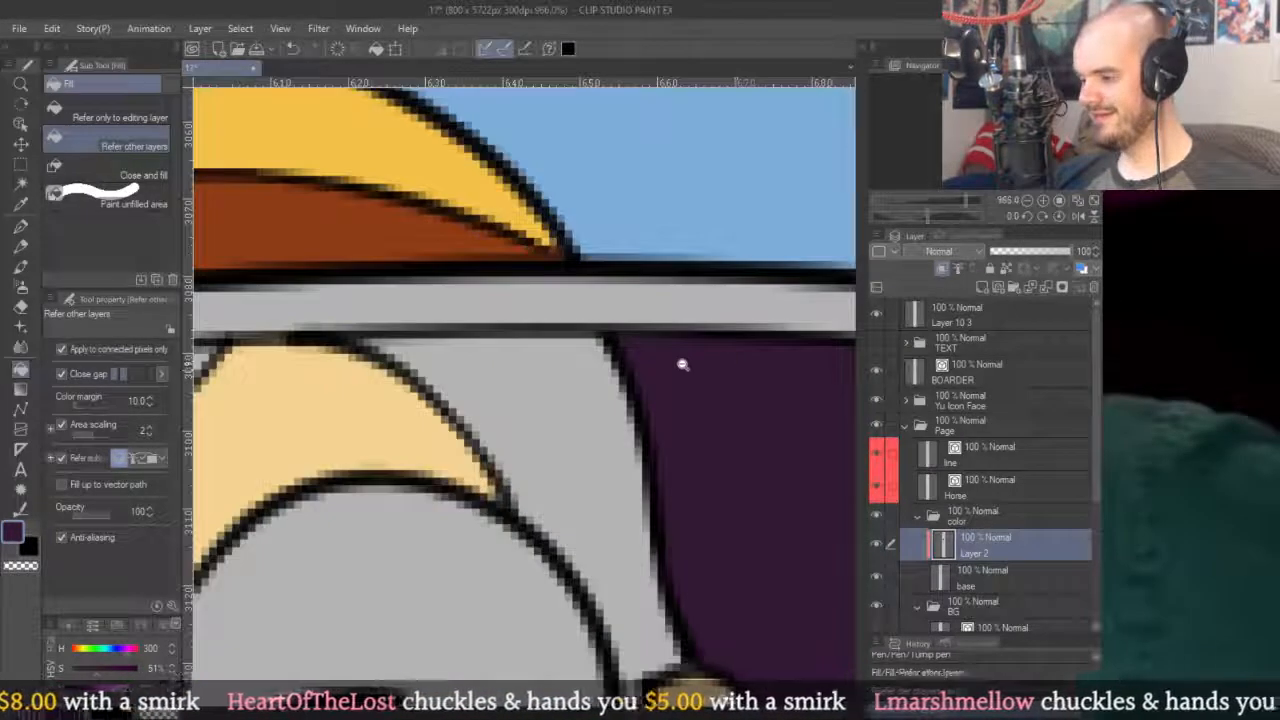
Fill both sides of the hat brim's underside in the middle portrait panel with dark purple.
{"action": "scroll", "coordinate": [680, 363], "scroll_direction": "down", "scroll_amount": 8}
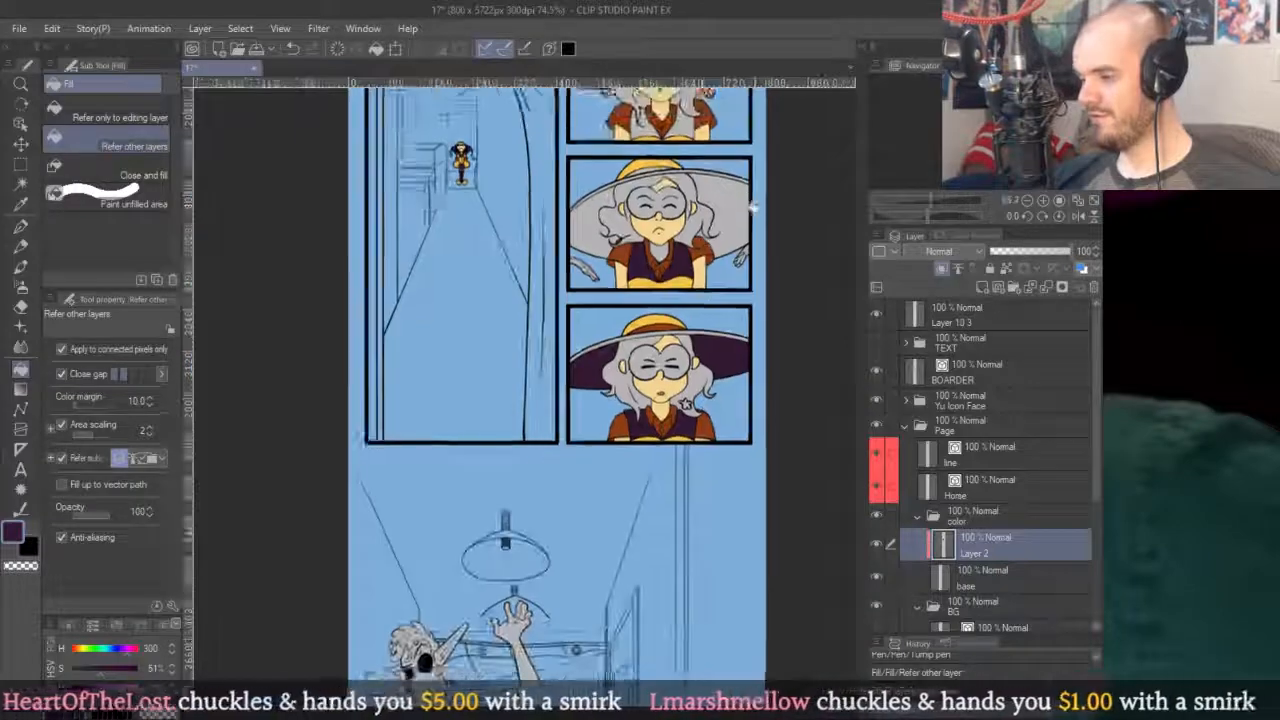
{"action": "left_click_drag", "start_coordinate": [754, 207], "coordinate": [736, 418]}
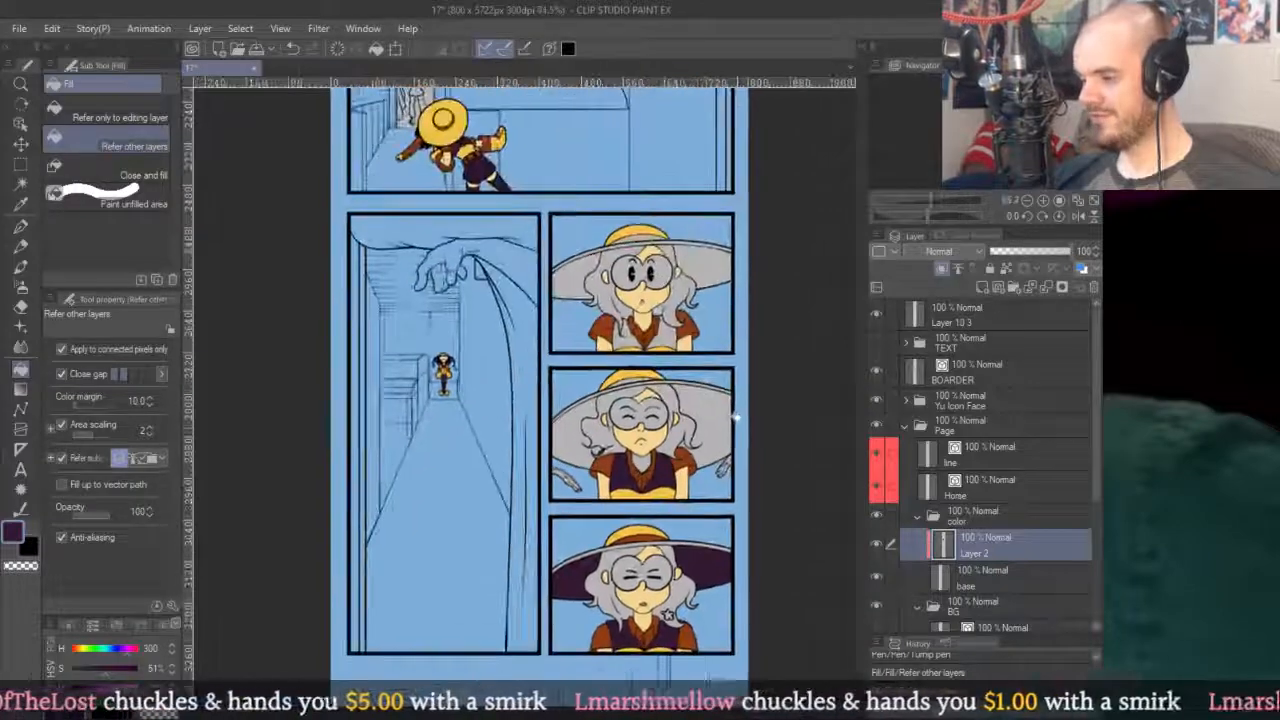
{"action": "left_click", "coordinate": [705, 428]}
{"action": "left_click", "coordinate": [578, 430]}
Color the small brim area enclosed by the hair curl above the sleeve in the middle portrait panel dark purple.
{"action": "scroll", "coordinate": [600, 450], "scroll_direction": "down", "scroll_amount": 3}
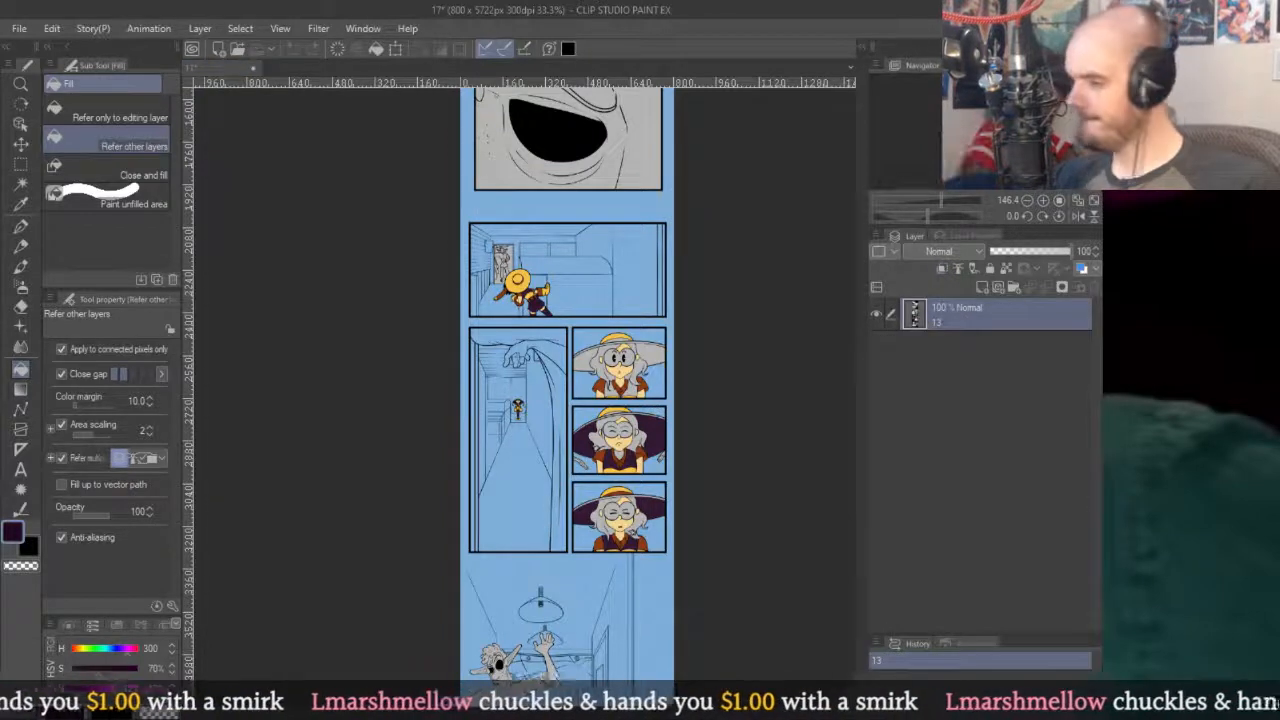
{"action": "scroll", "coordinate": [582, 437], "scroll_direction": "down", "scroll_amount": 2}
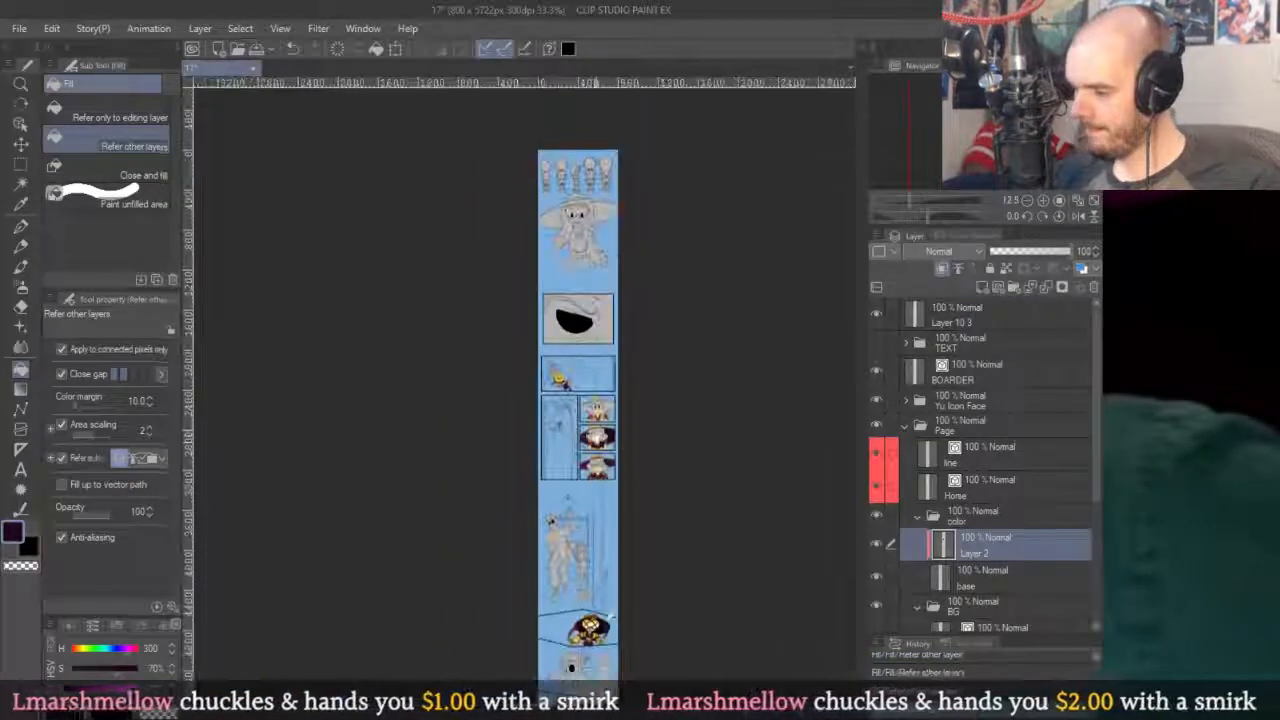
{"action": "left_click_drag", "start_coordinate": [592, 440], "coordinate": [628, 451]}
{"action": "scroll", "coordinate": [626, 450], "scroll_direction": "up", "scroll_amount": 7}
{"action": "scroll", "coordinate": [610, 466], "scroll_direction": "up", "scroll_amount": 3}
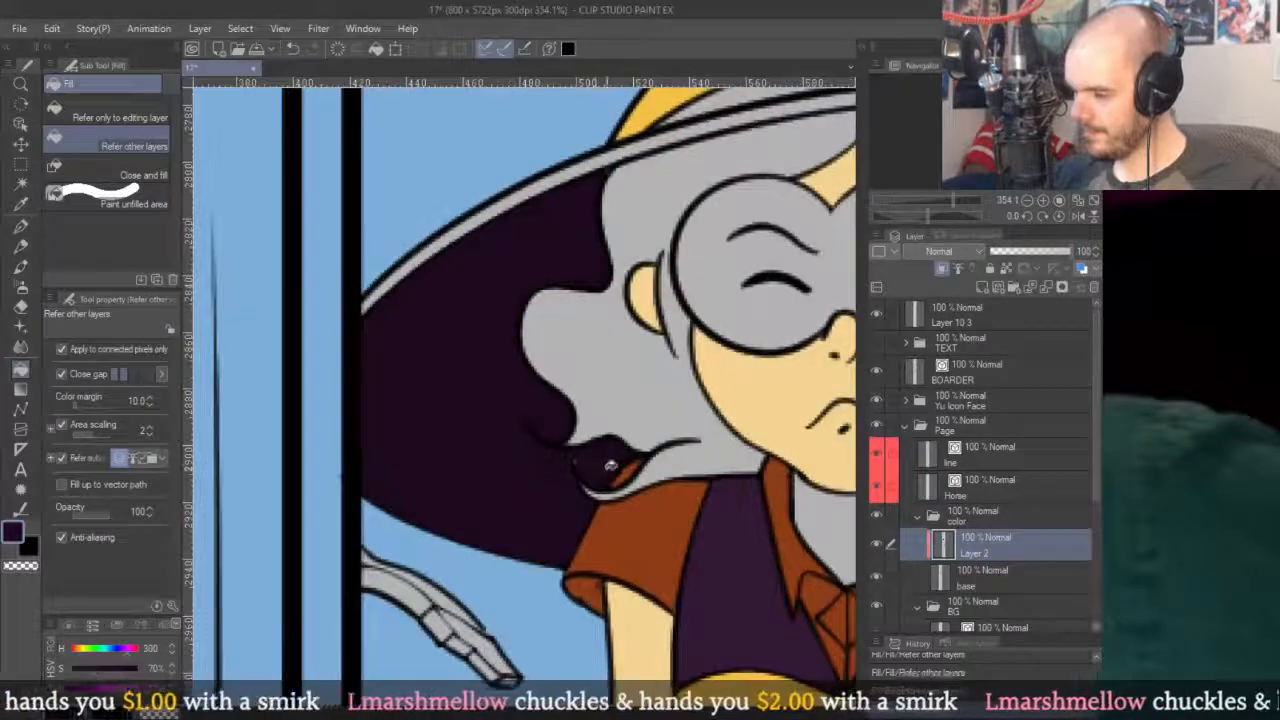
{"action": "key", "text": "p"}
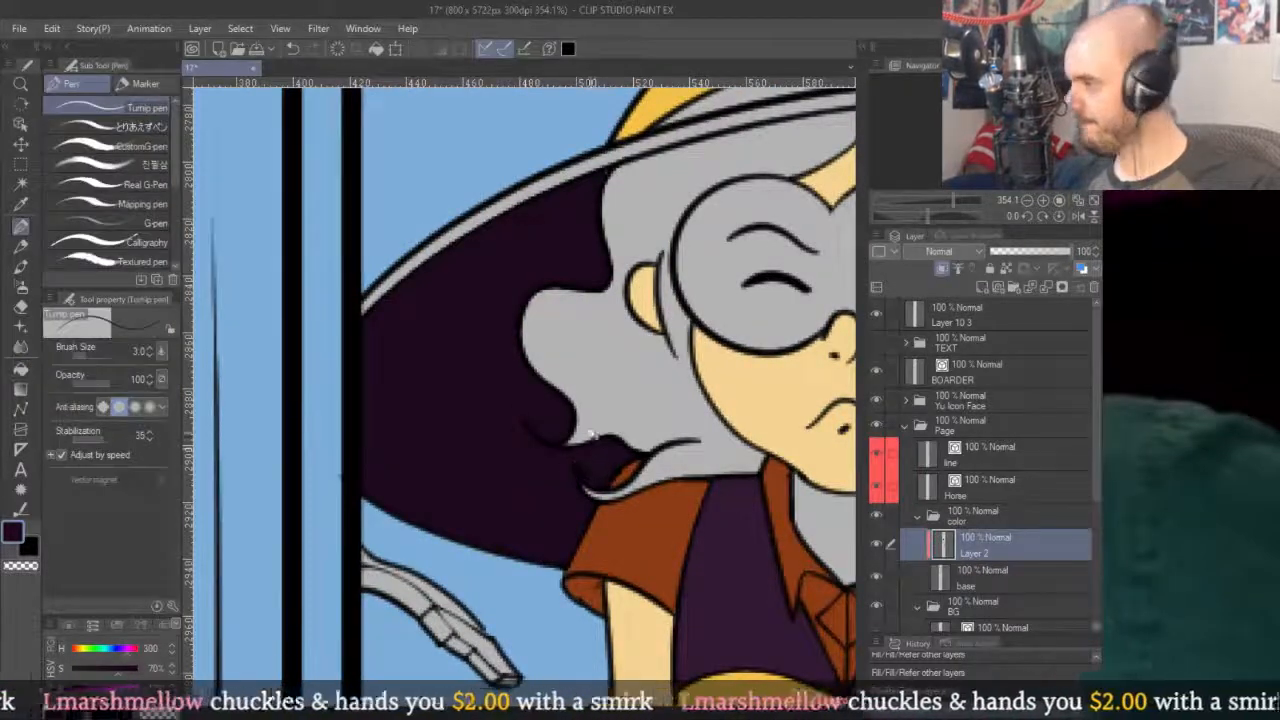
{"action": "scroll", "coordinate": [598, 439], "scroll_direction": "down", "scroll_amount": 4}
Fill both sides of the hat brim's underside in the uppermost portrait panel with the same dark purple.
{"action": "key", "text": "g"}
{"action": "scroll", "coordinate": [578, 614], "scroll_direction": "up", "scroll_amount": 1}
{"action": "scroll", "coordinate": [645, 302], "scroll_direction": "down", "scroll_amount": 2}
{"action": "scroll", "coordinate": [645, 302], "scroll_direction": "up", "scroll_amount": 1}
{"action": "scroll", "coordinate": [645, 432], "scroll_direction": "down", "scroll_amount": 2}
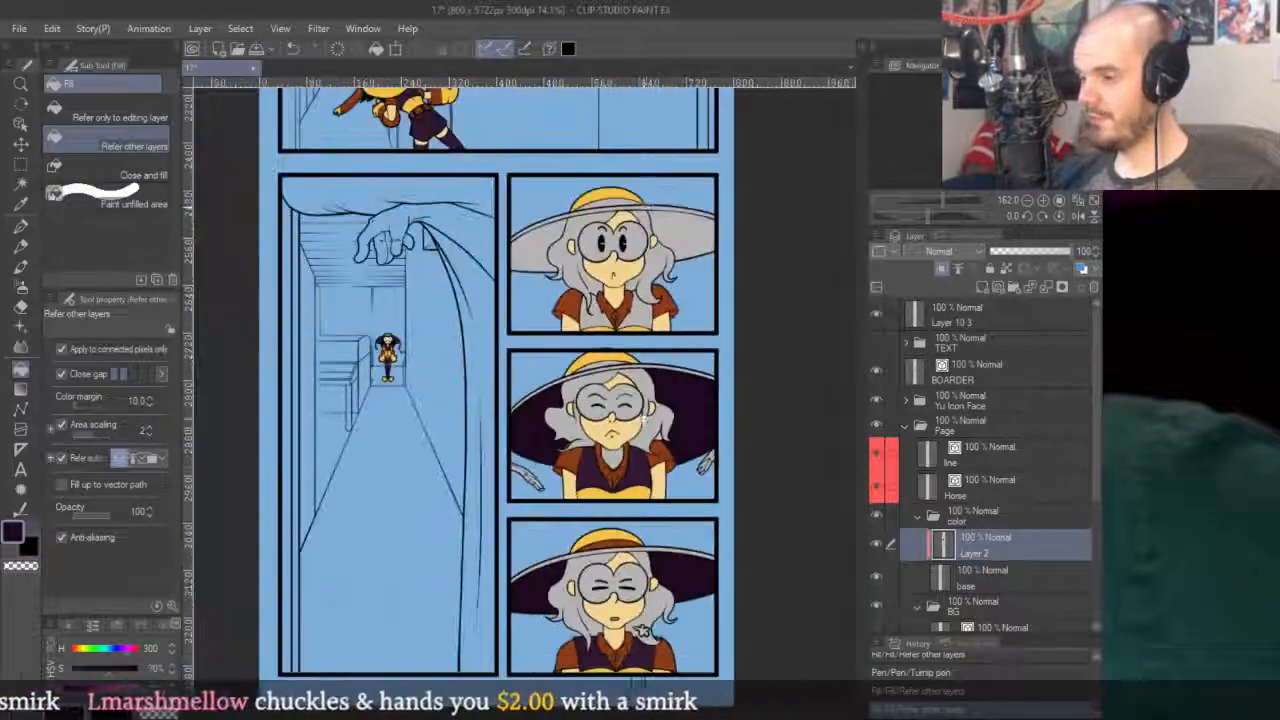
{"action": "left_click", "coordinate": [660, 215]}
{"action": "left_click", "coordinate": [530, 250]}
{"action": "scroll", "coordinate": [626, 215], "scroll_direction": "up", "scroll_amount": 3}
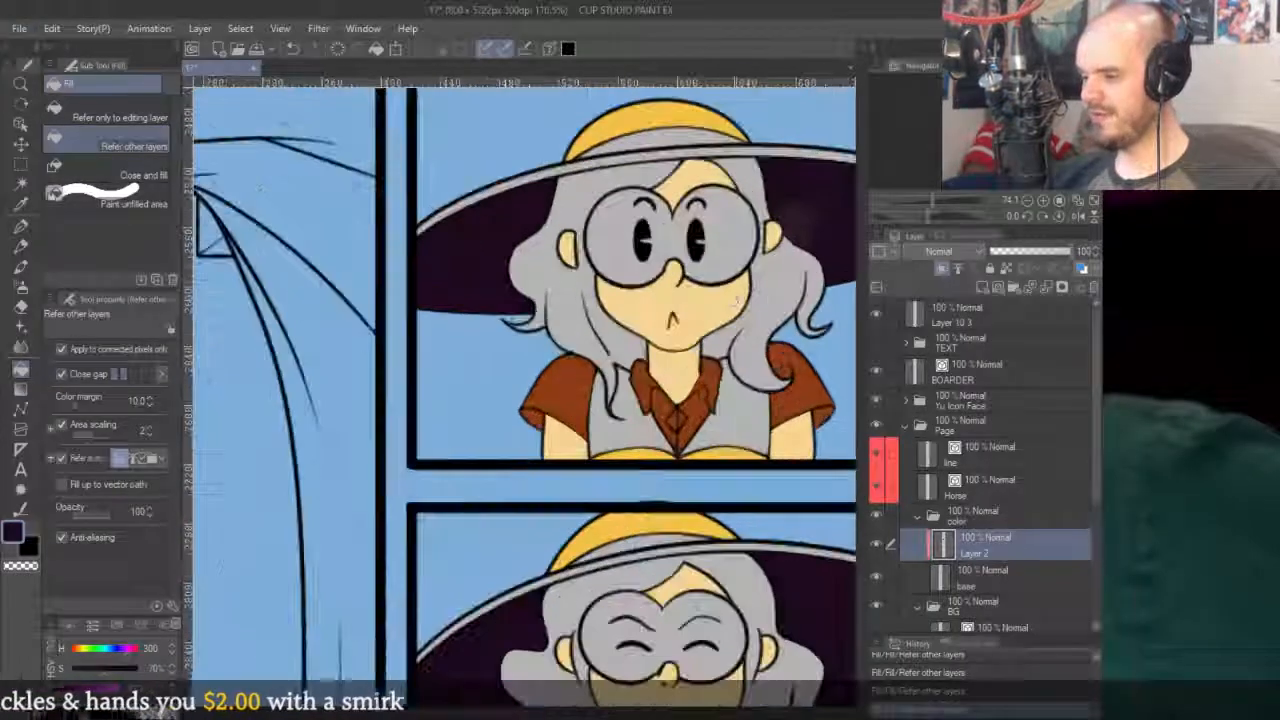
{"action": "scroll", "coordinate": [660, 150], "scroll_direction": "down", "scroll_amount": 3}
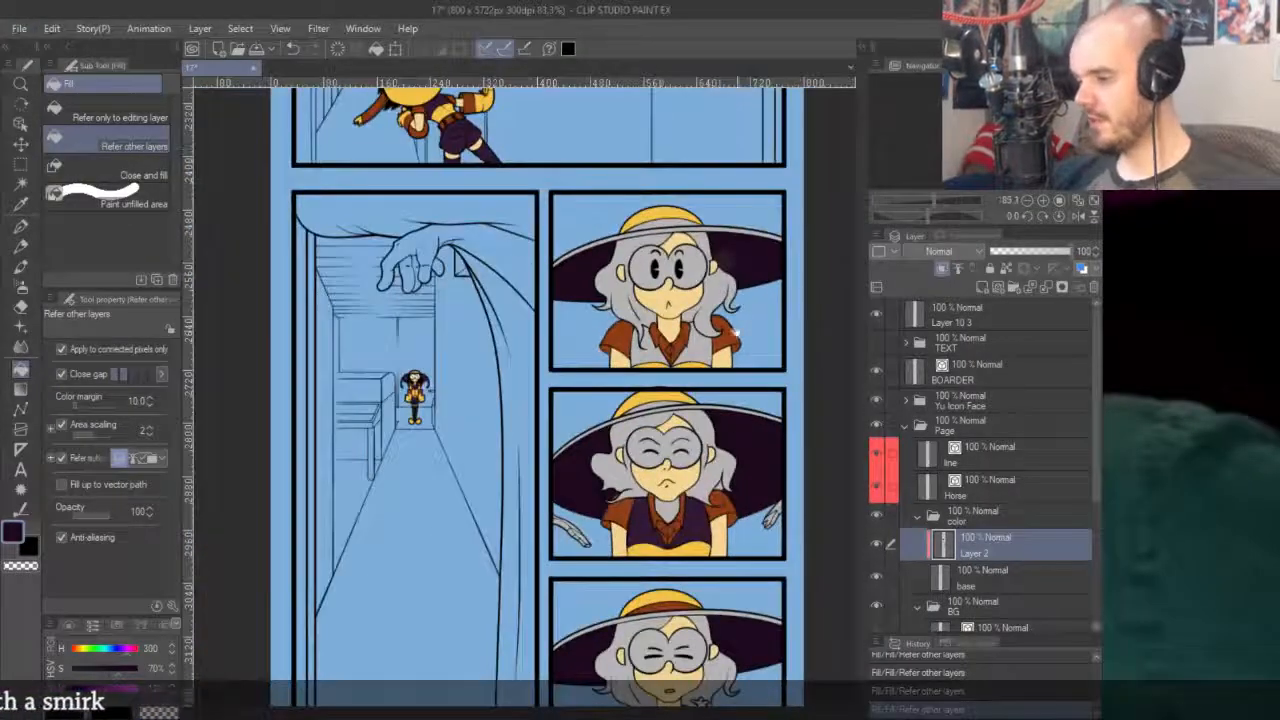
Color the character's neck in the middle portrait panel with the skin tone sampled from the artwork.
{"action": "left_click_drag", "start_coordinate": [736, 332], "coordinate": [668, 214]}
{"action": "scroll", "coordinate": [604, 388], "scroll_direction": "up", "scroll_amount": 5}
{"action": "left_click", "coordinate": [600, 392], "text": "alt"}
{"action": "scroll", "coordinate": [604, 386], "scroll_direction": "down", "scroll_amount": 5}
{"action": "scroll", "coordinate": [630, 390], "scroll_direction": "up", "scroll_amount": 6}
{"action": "left_click", "coordinate": [638, 380], "text": "alt"}
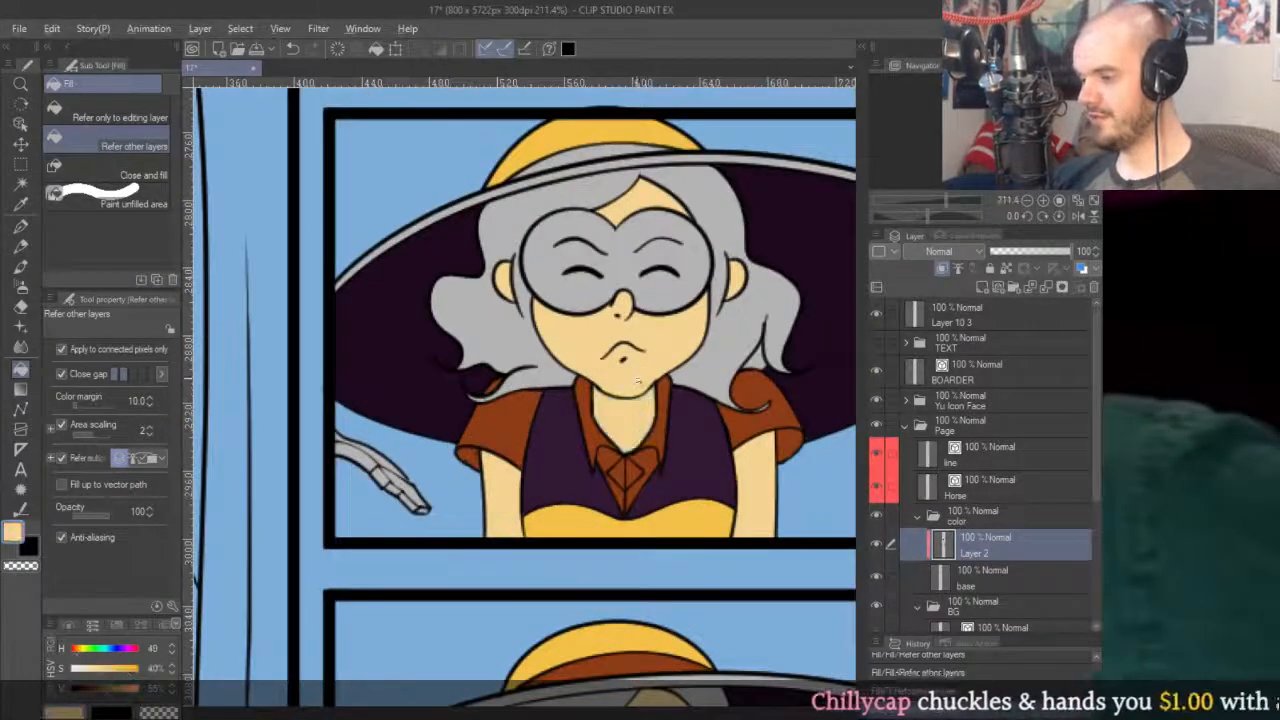
{"action": "scroll", "coordinate": [638, 380], "scroll_direction": "up", "scroll_amount": 6}
{"action": "key", "text": "p"}
{"action": "scroll", "coordinate": [638, 382], "scroll_direction": "down", "scroll_amount": 7}
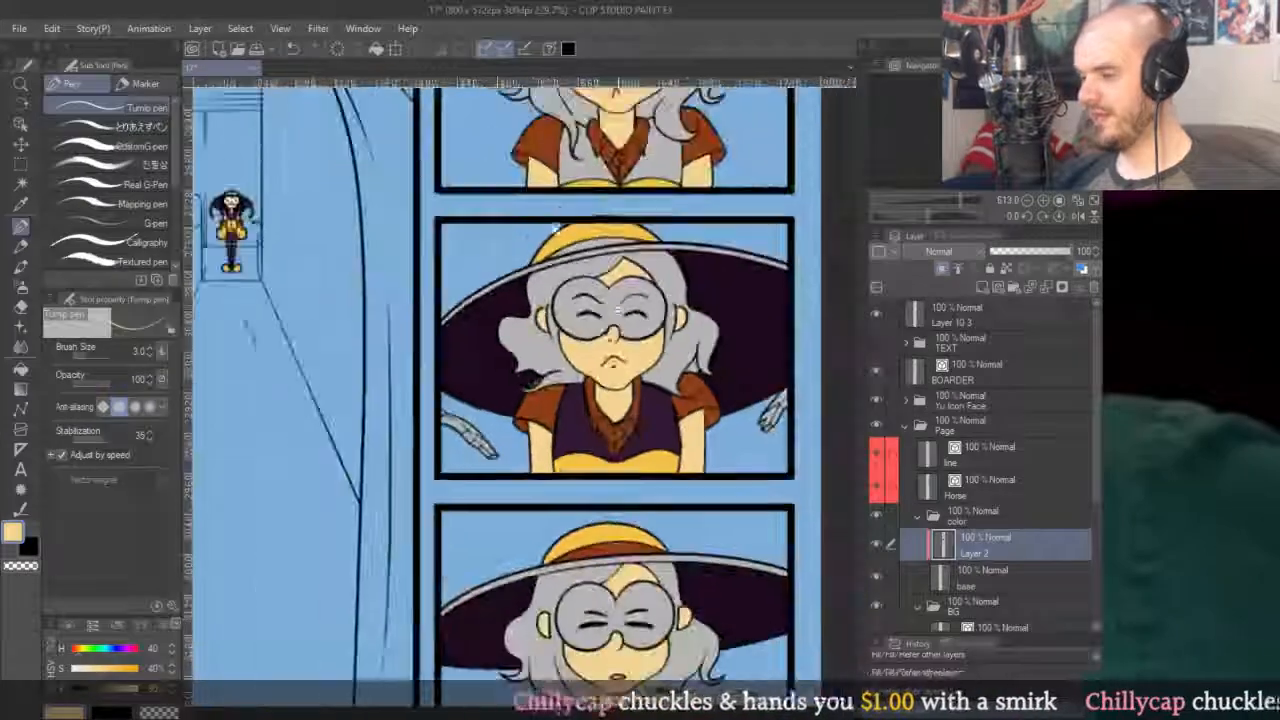
Touch up the brim corner beside the cuff and the sleeve in the middle portrait panel with sampled dark purple and reddish-brown.
{"action": "scroll", "coordinate": [645, 383], "scroll_direction": "up", "scroll_amount": 4}
{"action": "scroll", "coordinate": [647, 383], "scroll_direction": "up", "scroll_amount": 9}
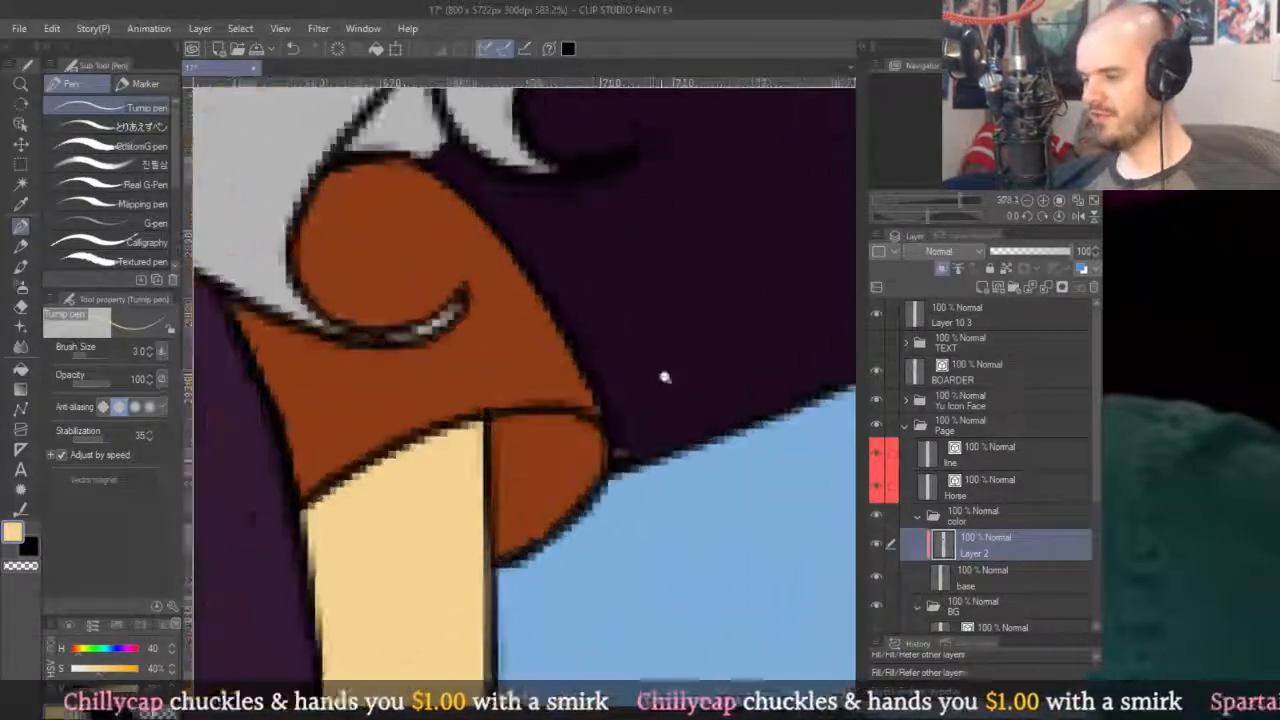
{"action": "left_click", "coordinate": [624, 395], "text": "alt"}
{"action": "scroll", "coordinate": [640, 405], "scroll_direction": "down", "scroll_amount": 2}
{"action": "left_click", "coordinate": [548, 450], "text": "alt"}
{"action": "scroll", "coordinate": [548, 450], "scroll_direction": "down", "scroll_amount": 7}
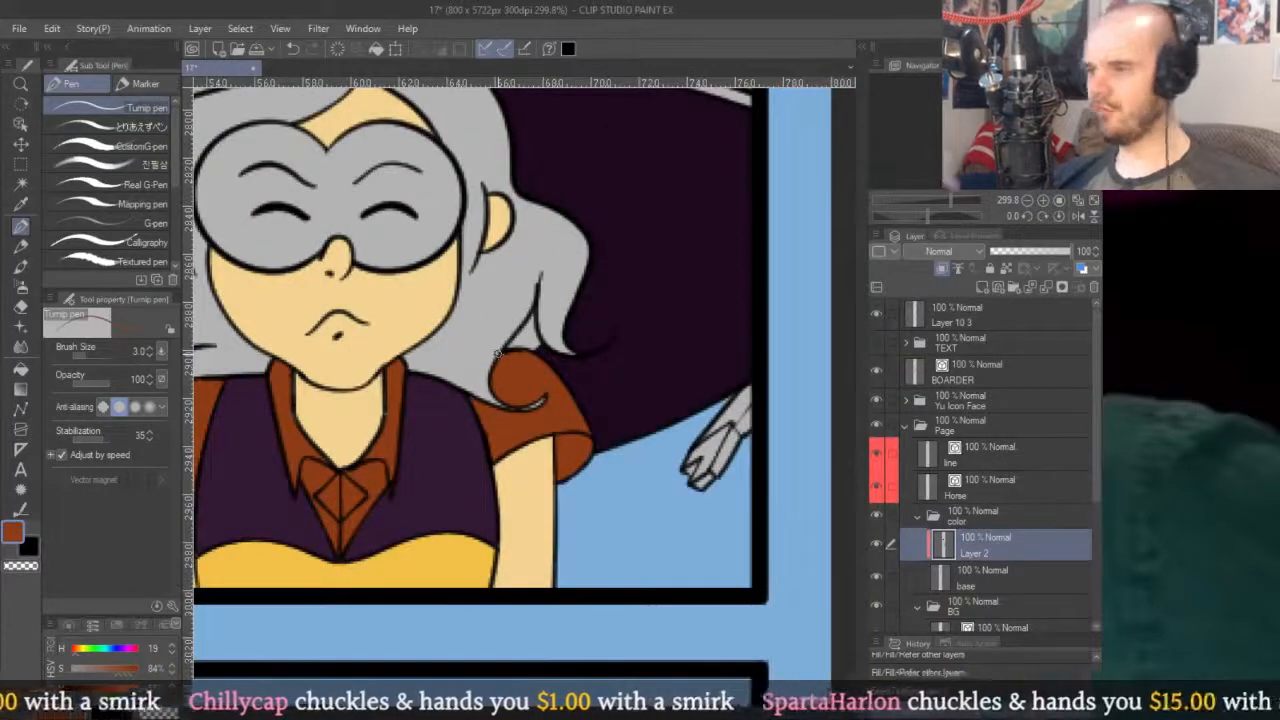
Fill the gap between the hair strands above the sleeve with the sampled brim purple and touch up its corners with the Turnip pen.
{"action": "scroll", "coordinate": [500, 355], "scroll_direction": "up", "scroll_amount": 4}
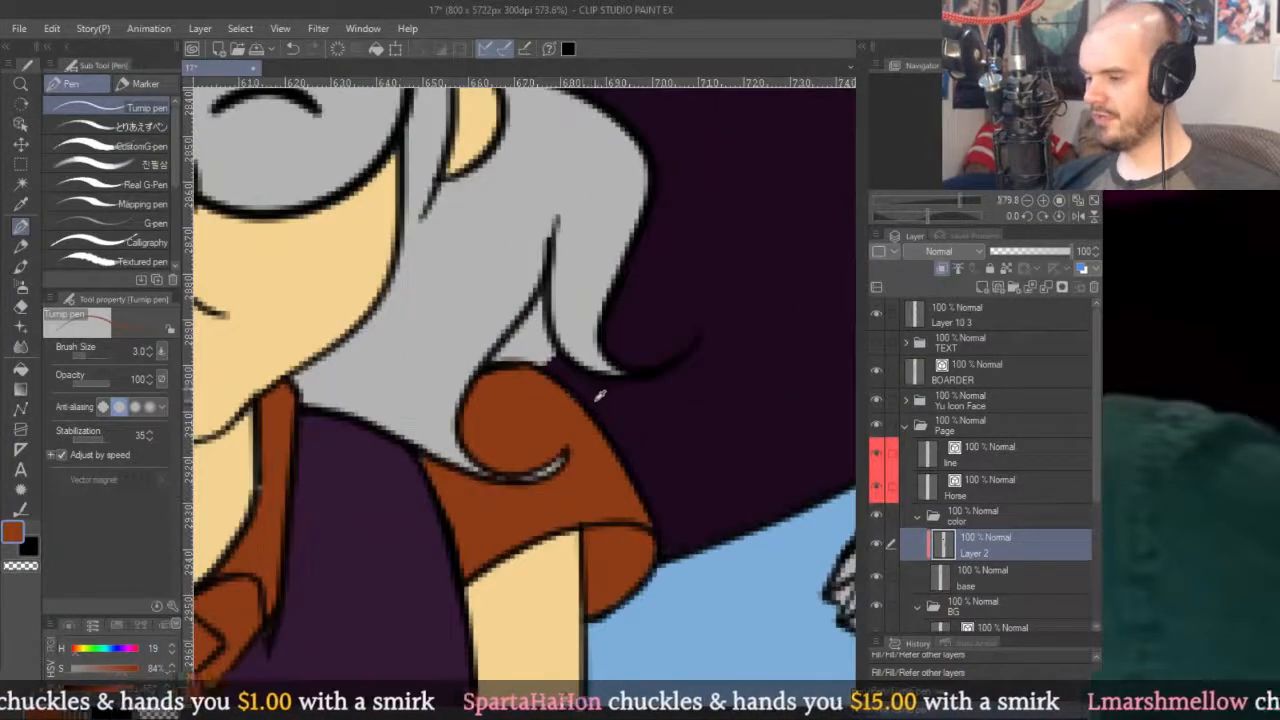
{"action": "left_click", "coordinate": [524, 332], "text": "alt"}
{"action": "key", "text": "g"}
{"action": "scroll", "coordinate": [550, 365], "scroll_direction": "up", "scroll_amount": 5}
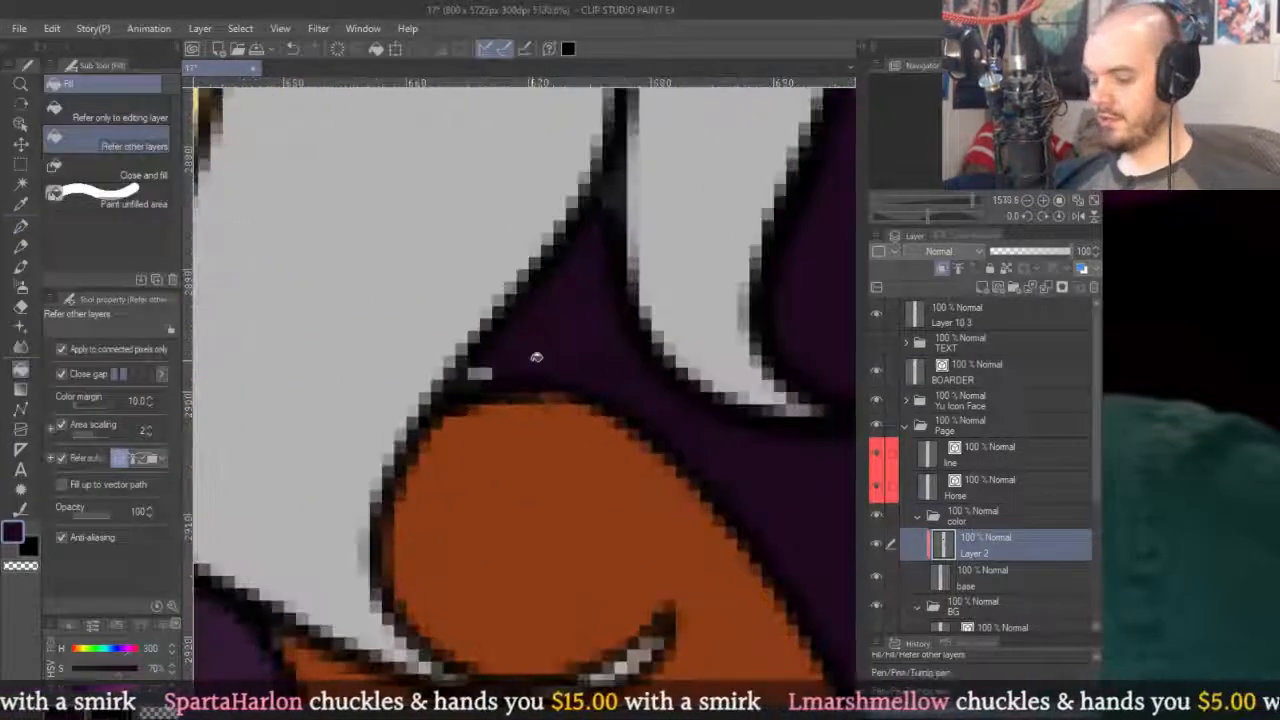
{"action": "key", "text": "p"}
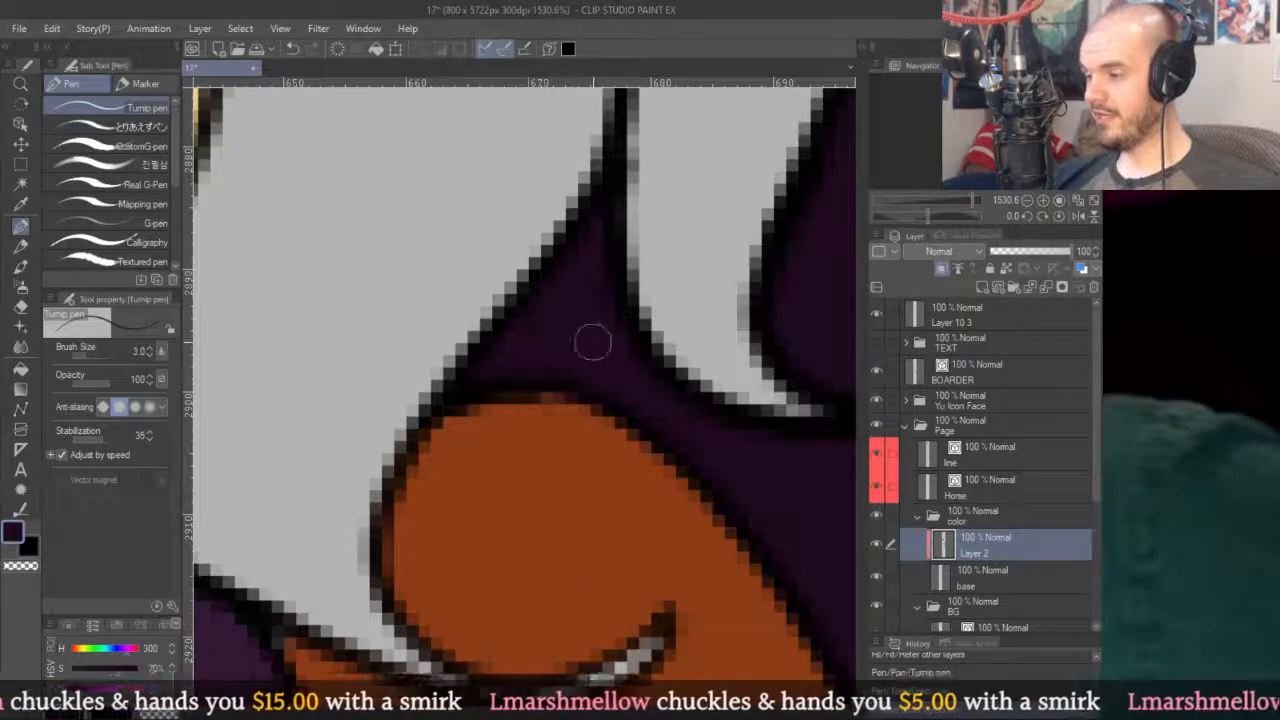
{"action": "scroll", "coordinate": [588, 250], "scroll_direction": "down", "scroll_amount": 9}
{"action": "scroll", "coordinate": [725, 345], "scroll_direction": "down", "scroll_amount": 1}
{"action": "scroll", "coordinate": [730, 330], "scroll_direction": "up", "scroll_amount": 6}
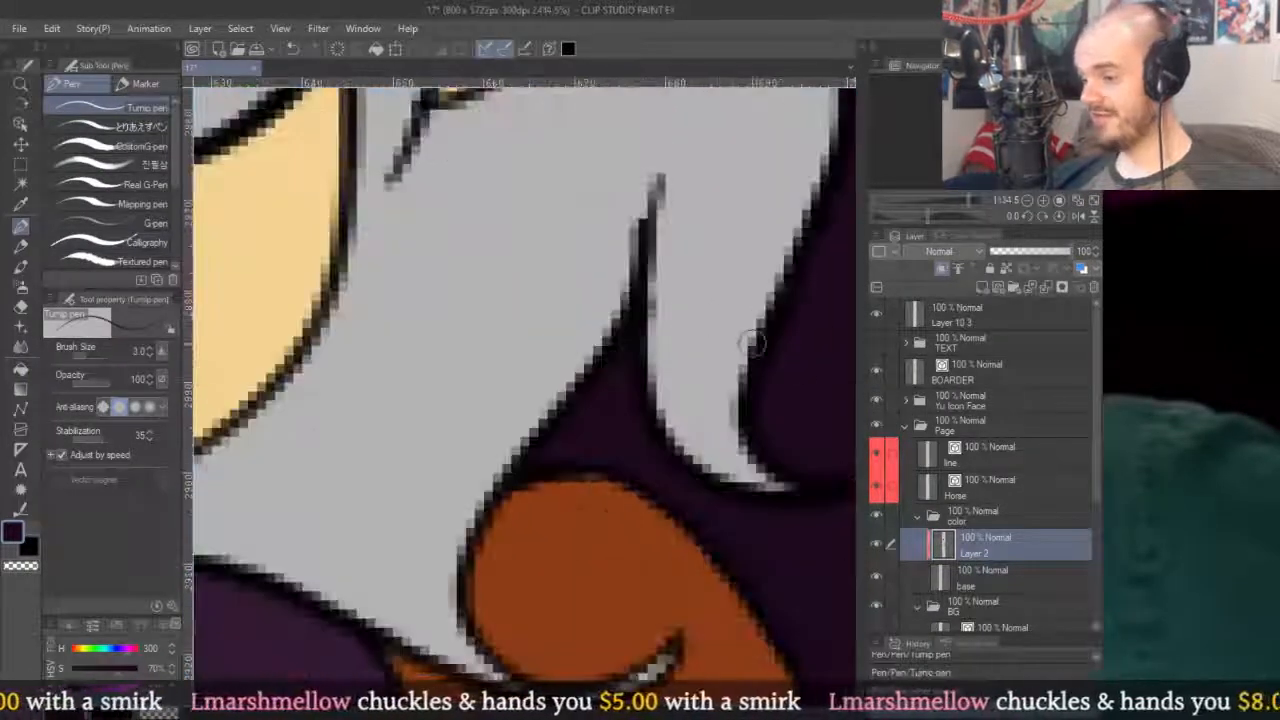
{"action": "scroll", "coordinate": [752, 360], "scroll_direction": "down", "scroll_amount": 5}
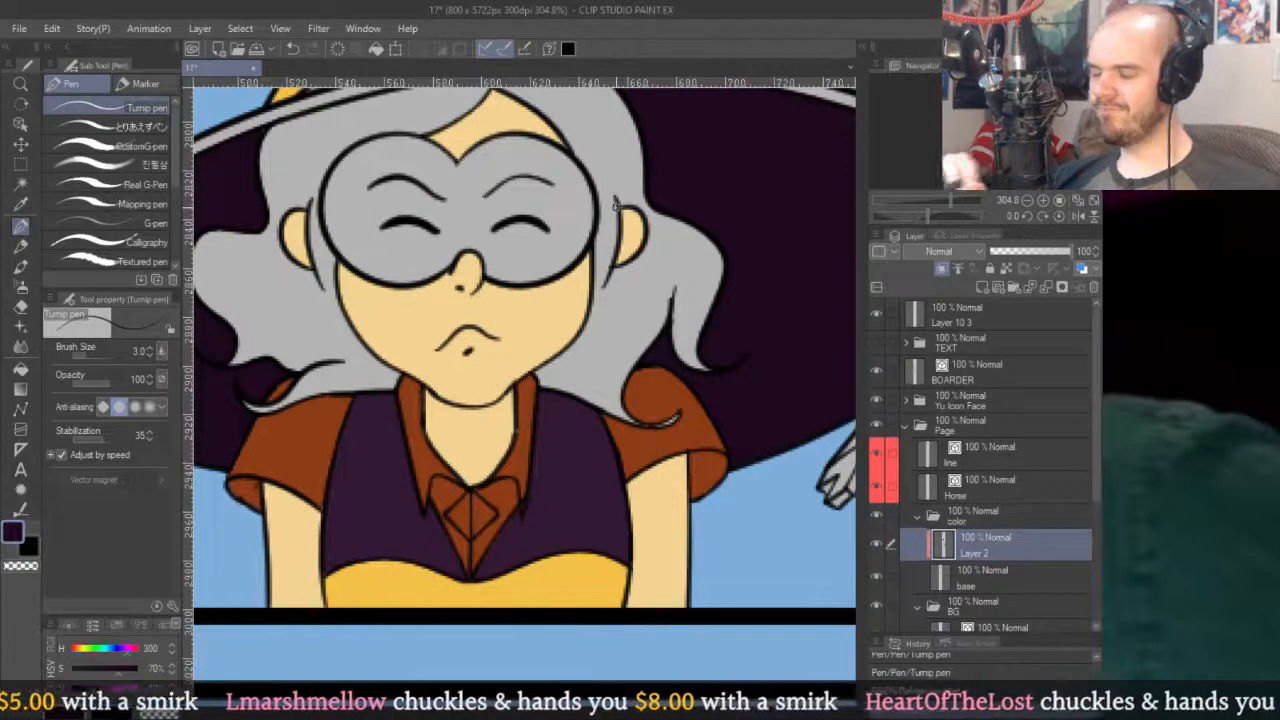
{"action": "scroll", "coordinate": [690, 215], "scroll_direction": "down", "scroll_amount": 3}
{"action": "scroll", "coordinate": [748, 236], "scroll_direction": "down", "scroll_amount": 4}
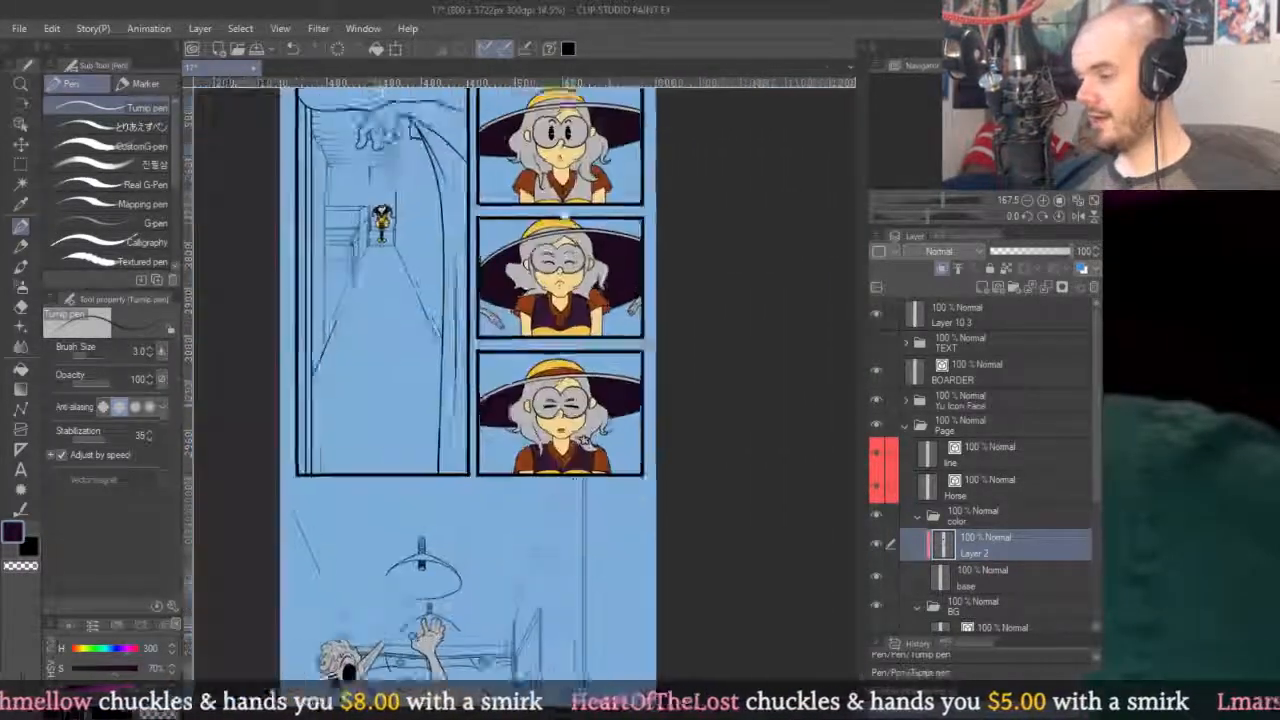
Fill the hat band in the middle portrait panel with the sampled reddish-brown.
{"action": "scroll", "coordinate": [607, 368], "scroll_direction": "up", "scroll_amount": 5}
{"action": "left_click", "coordinate": [607, 368], "text": "alt"}
{"action": "scroll", "coordinate": [607, 368], "scroll_direction": "down", "scroll_amount": 5}
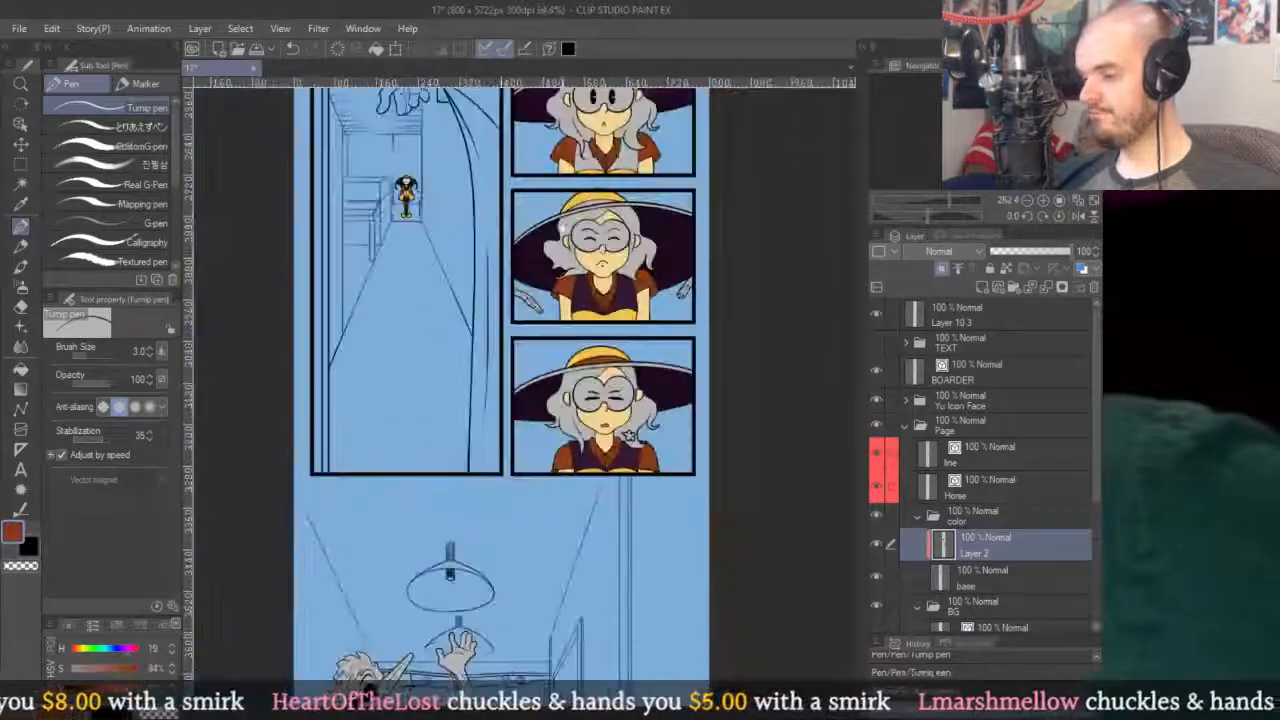
{"action": "scroll", "coordinate": [703, 432], "scroll_direction": "up", "scroll_amount": 5}
{"action": "key", "text": "r"}
{"action": "left_click_drag", "start_coordinate": [605, 453], "coordinate": [622, 367]}
{"action": "key", "text": "g"}
{"action": "left_click", "coordinate": [592, 409]}
{"action": "left_click_drag", "start_coordinate": [594, 409], "coordinate": [541, 358]}
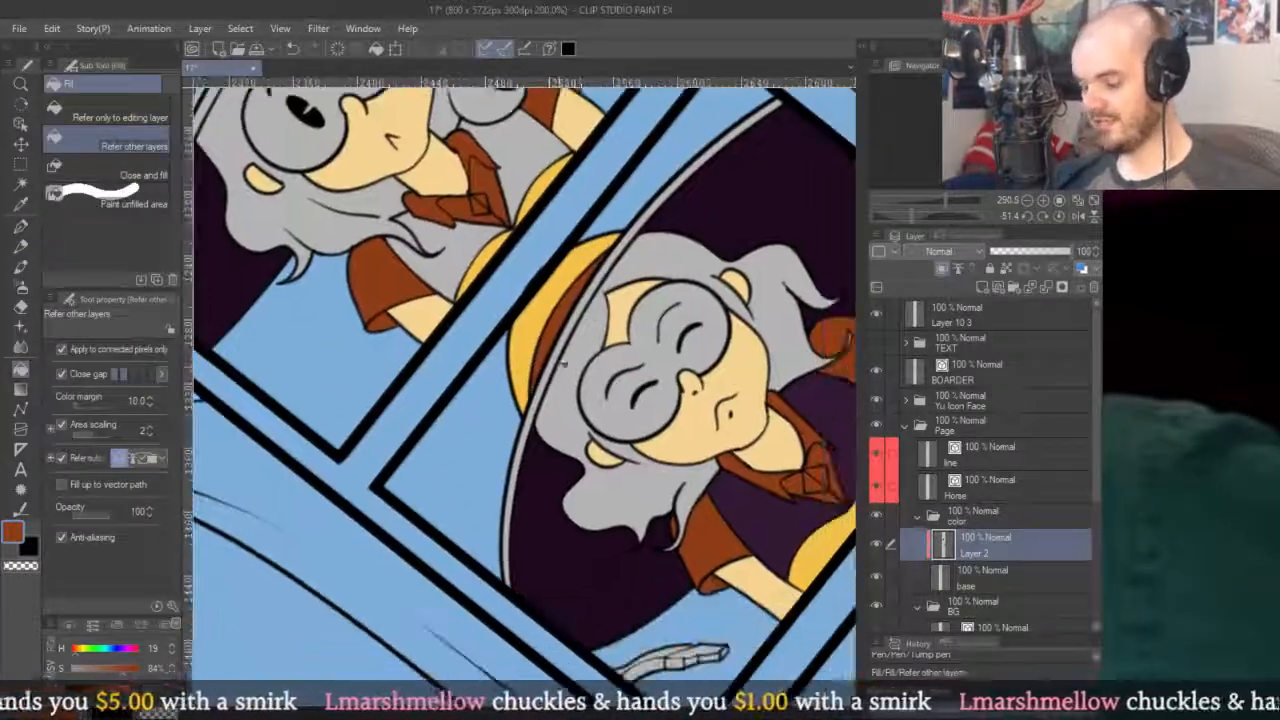
Touch up the narrow ends of the middle portrait panel's hat band with reddish-brown using the Turnip pen.
{"action": "key", "text": "p"}
{"action": "scroll", "coordinate": [541, 358], "scroll_direction": "up", "scroll_amount": 4}
{"action": "scroll", "coordinate": [585, 272], "scroll_direction": "up", "scroll_amount": 5}
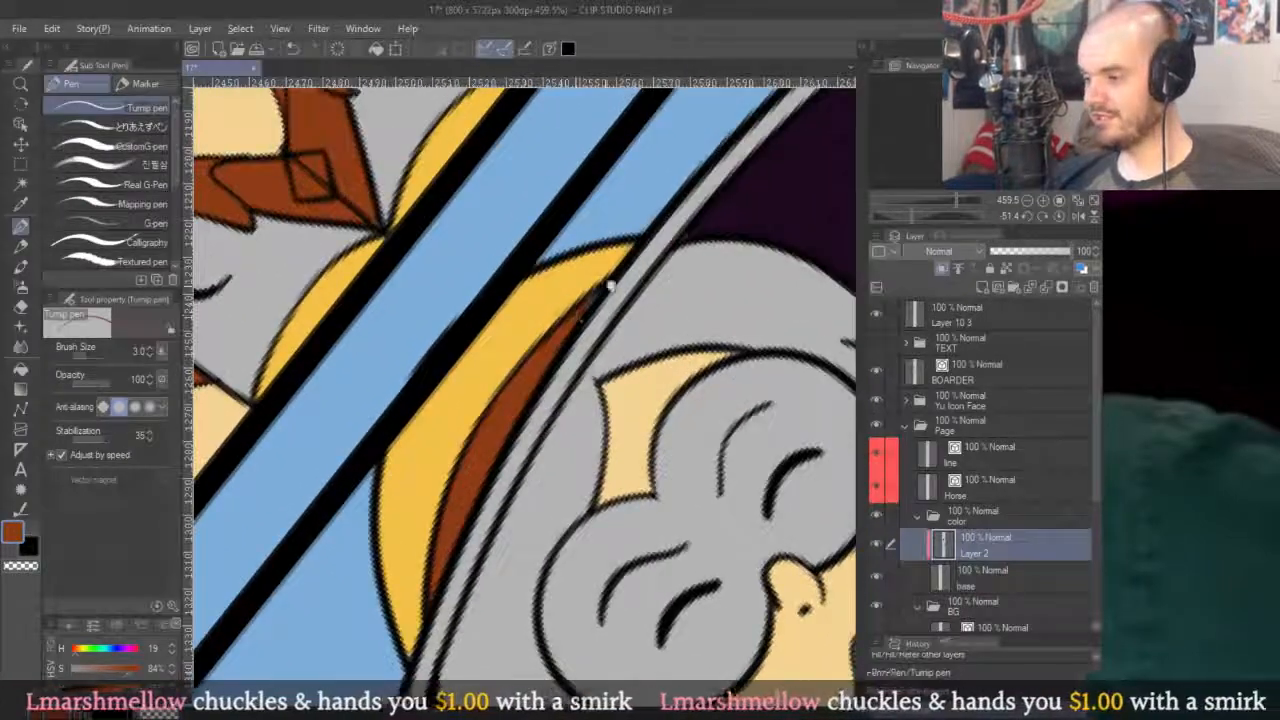
{"action": "scroll", "coordinate": [493, 430], "scroll_direction": "down", "scroll_amount": 8}
{"action": "scroll", "coordinate": [587, 318], "scroll_direction": "up", "scroll_amount": 5}
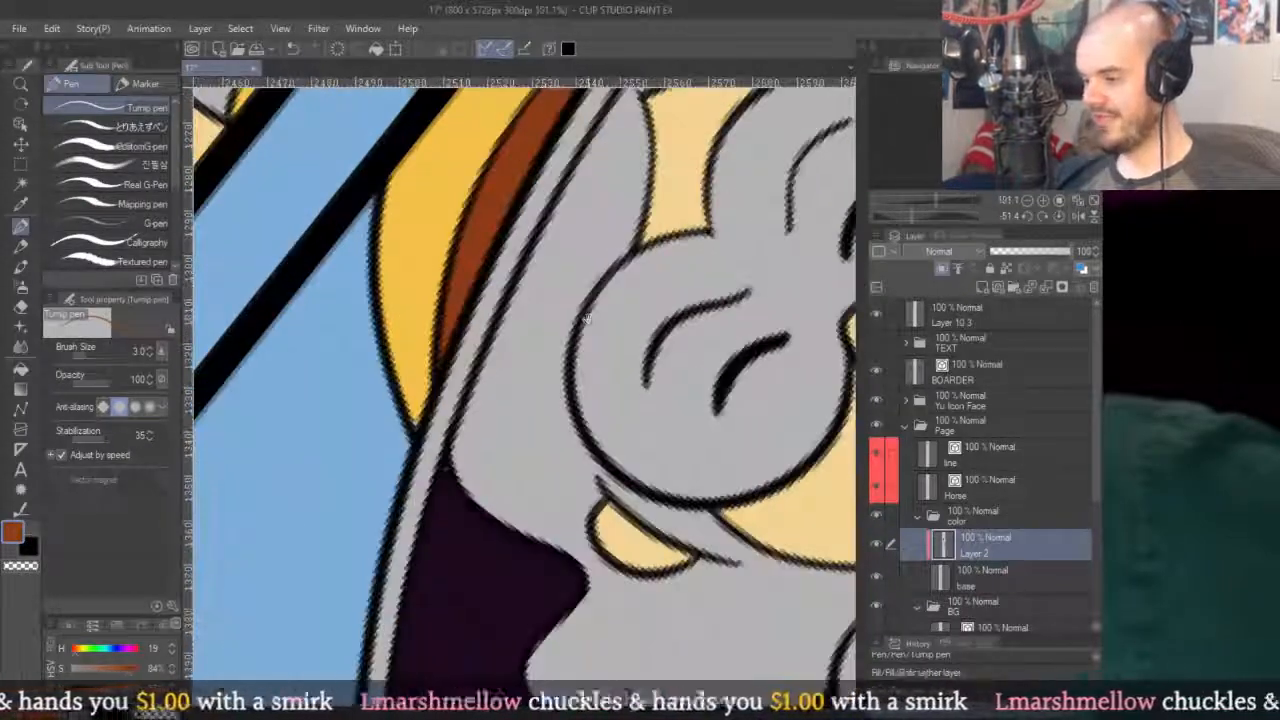
Touch up the hat crown's corner with sampled yellow and the brim's inner corner with sampled dark purple in the middle portrait panel.
{"action": "left_click", "coordinate": [405, 379], "text": "alt"}
{"action": "left_click", "coordinate": [445, 478], "text": "alt"}
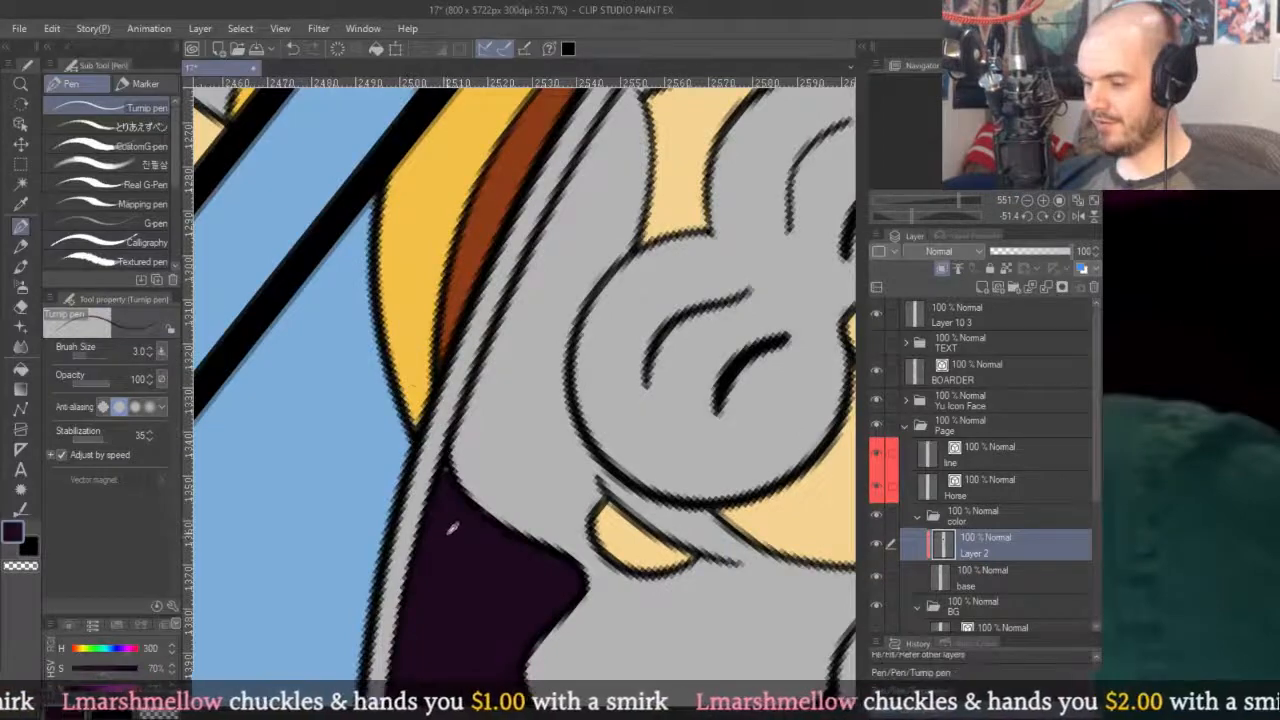
{"action": "scroll", "coordinate": [447, 470], "scroll_direction": "up", "scroll_amount": 5}
{"action": "scroll", "coordinate": [500, 538], "scroll_direction": "down", "scroll_amount": 10}
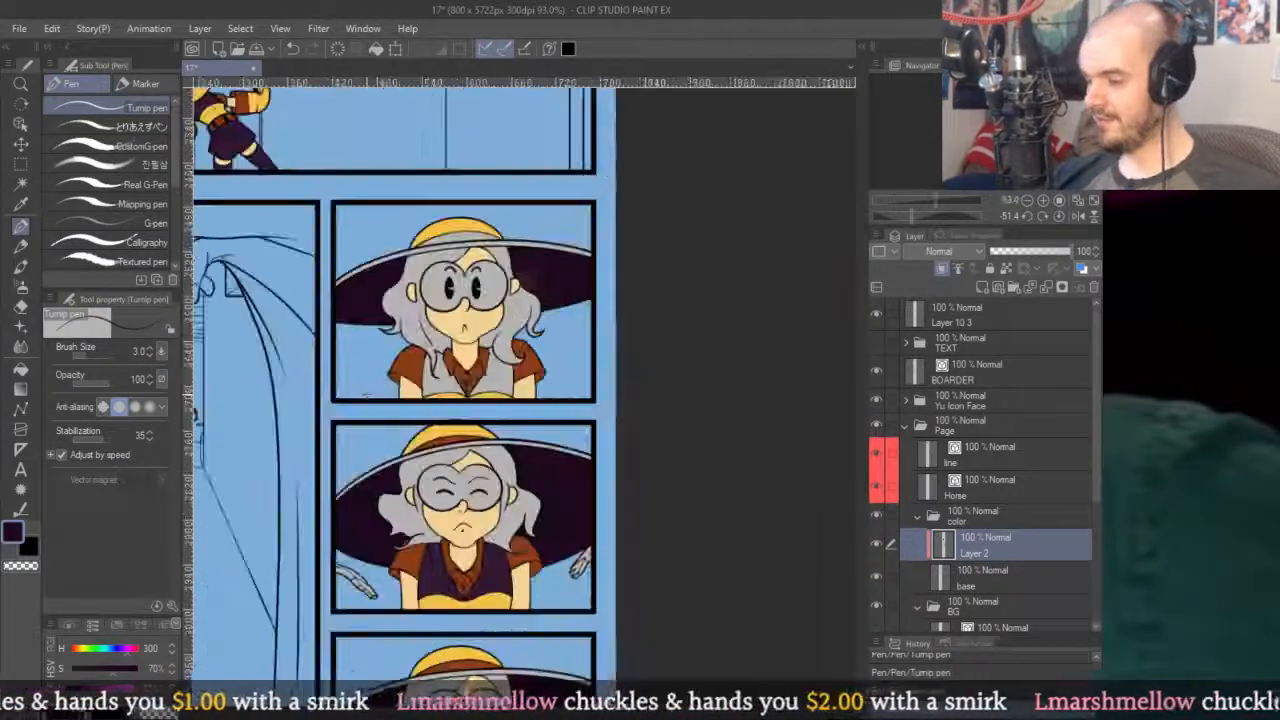
{"action": "scroll", "coordinate": [704, 140], "scroll_direction": "up", "scroll_amount": 2}
{"action": "left_click_drag", "start_coordinate": [540, 420], "coordinate": [654, 390]}
{"action": "scroll", "coordinate": [616, 408], "scroll_direction": "up", "scroll_amount": 3}
{"action": "scroll", "coordinate": [616, 408], "scroll_direction": "up", "scroll_amount": 5}
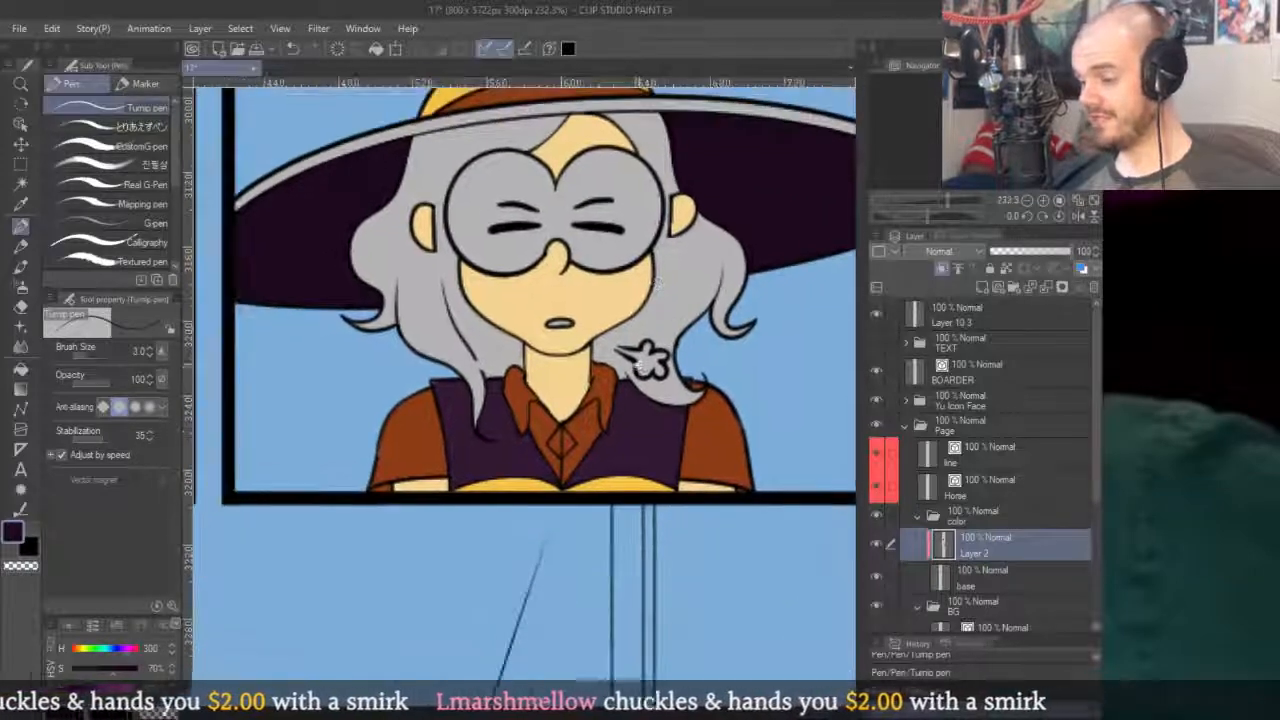
Fill the vest in the top portrait panel with dark purple on the color layer.
{"action": "scroll", "coordinate": [757, 374], "scroll_direction": "down", "scroll_amount": 6}
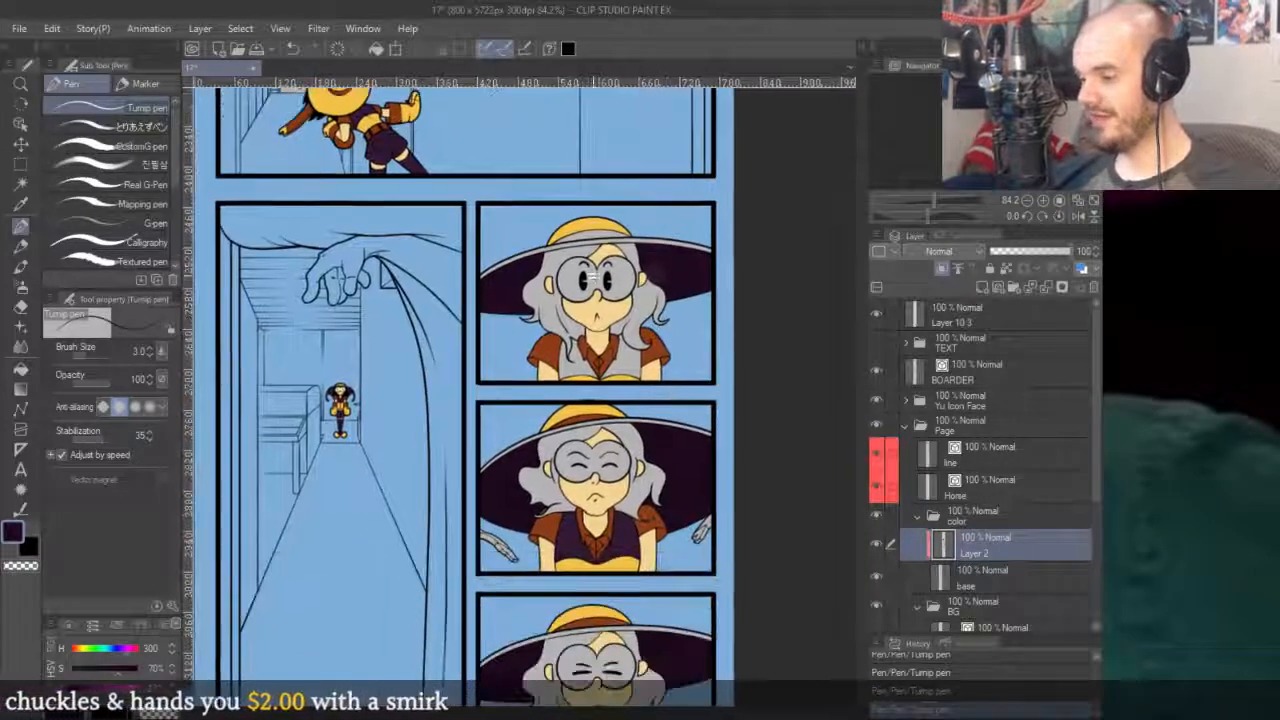
{"action": "scroll", "coordinate": [665, 465], "scroll_direction": "up", "scroll_amount": 2}
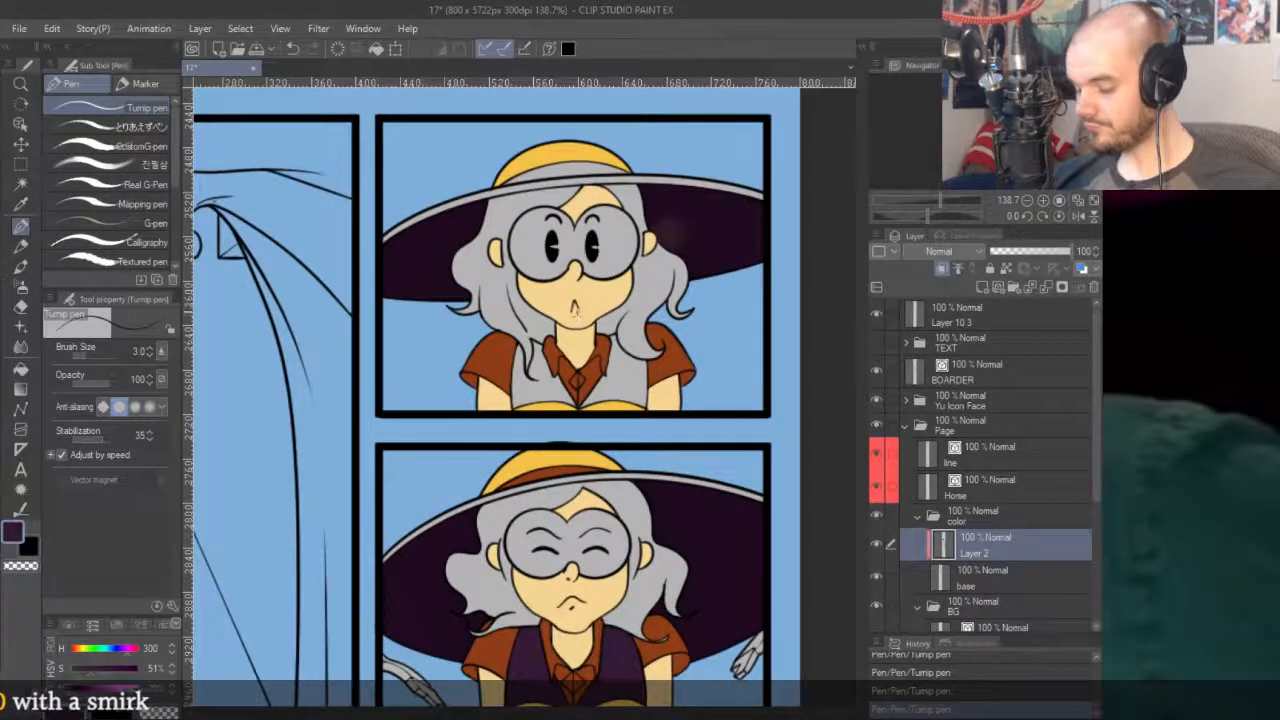
{"action": "key", "text": "g"}
{"action": "scroll", "coordinate": [636, 343], "scroll_direction": "up", "scroll_amount": 3}
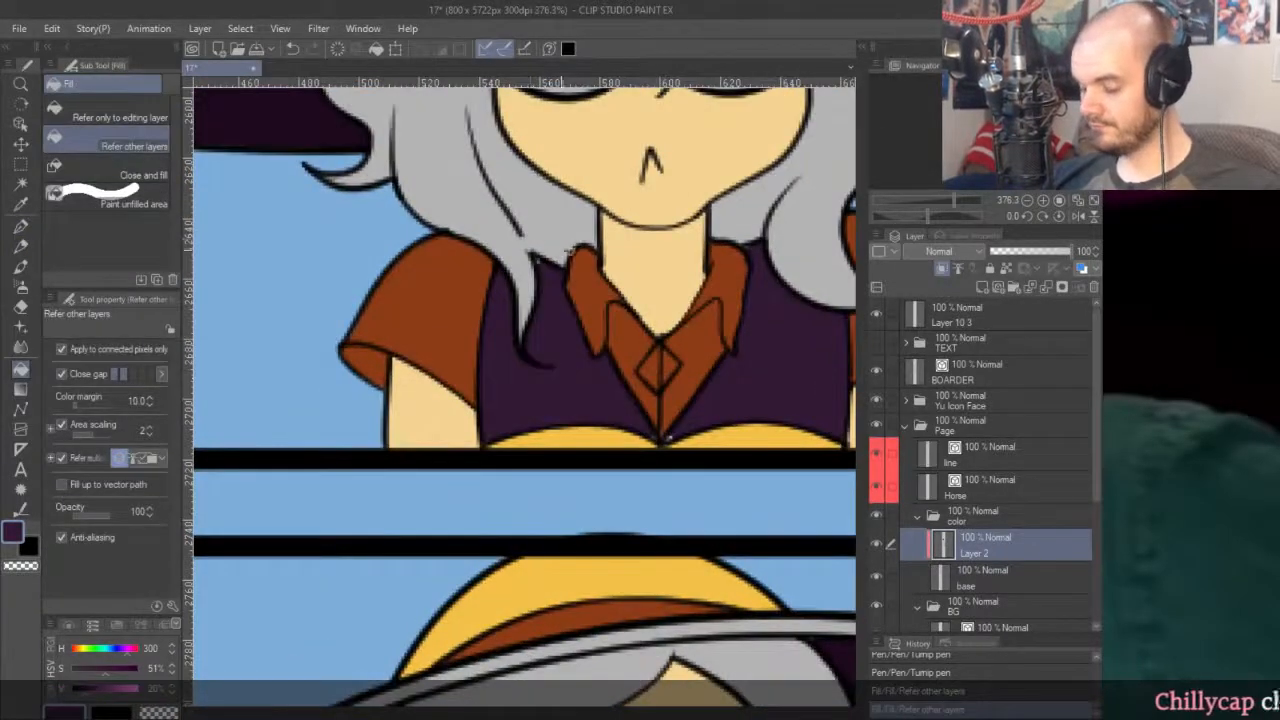
Touch up the top portrait's vest beside the collar's lower point with dark purple using the Turnip pen.
{"action": "key", "text": "p"}
{"action": "scroll", "coordinate": [530, 255], "scroll_direction": "up", "scroll_amount": 2}
{"action": "scroll", "coordinate": [645, 440], "scroll_direction": "down", "scroll_amount": 2}
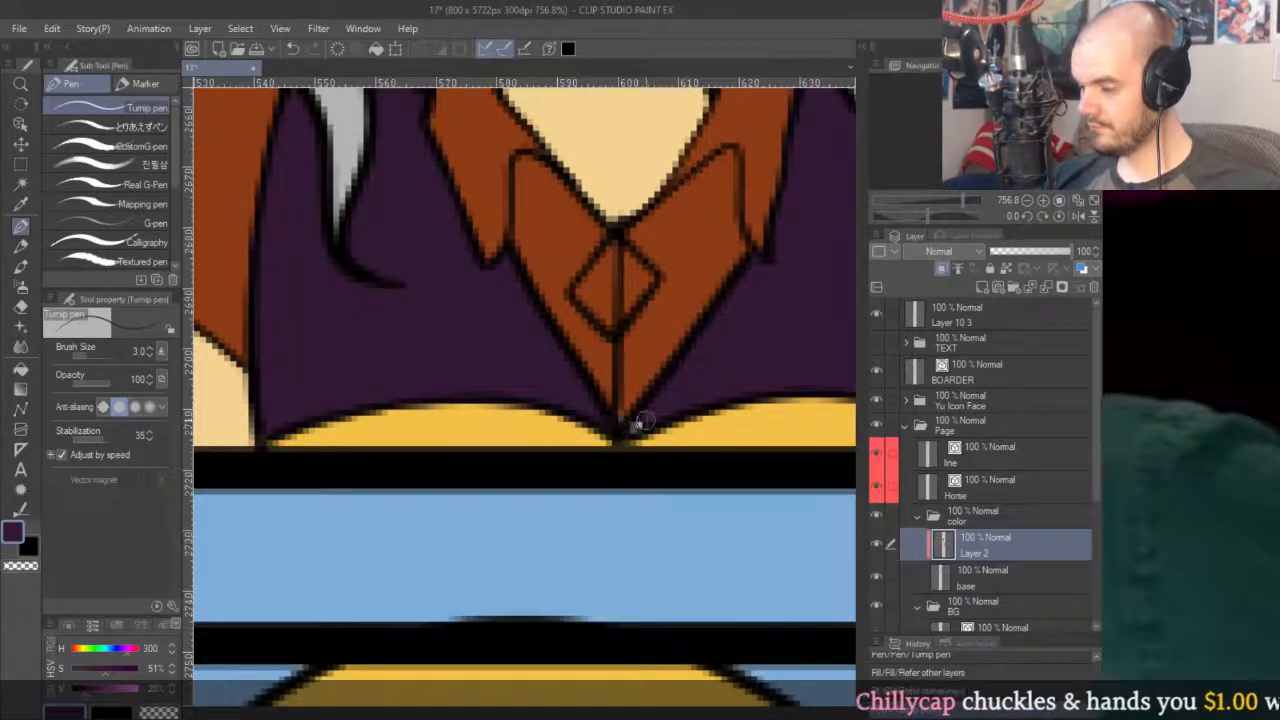
{"action": "scroll", "coordinate": [610, 410], "scroll_direction": "right", "scroll_amount": 3}
{"action": "scroll", "coordinate": [580, 394], "scroll_direction": "up", "scroll_amount": 2}
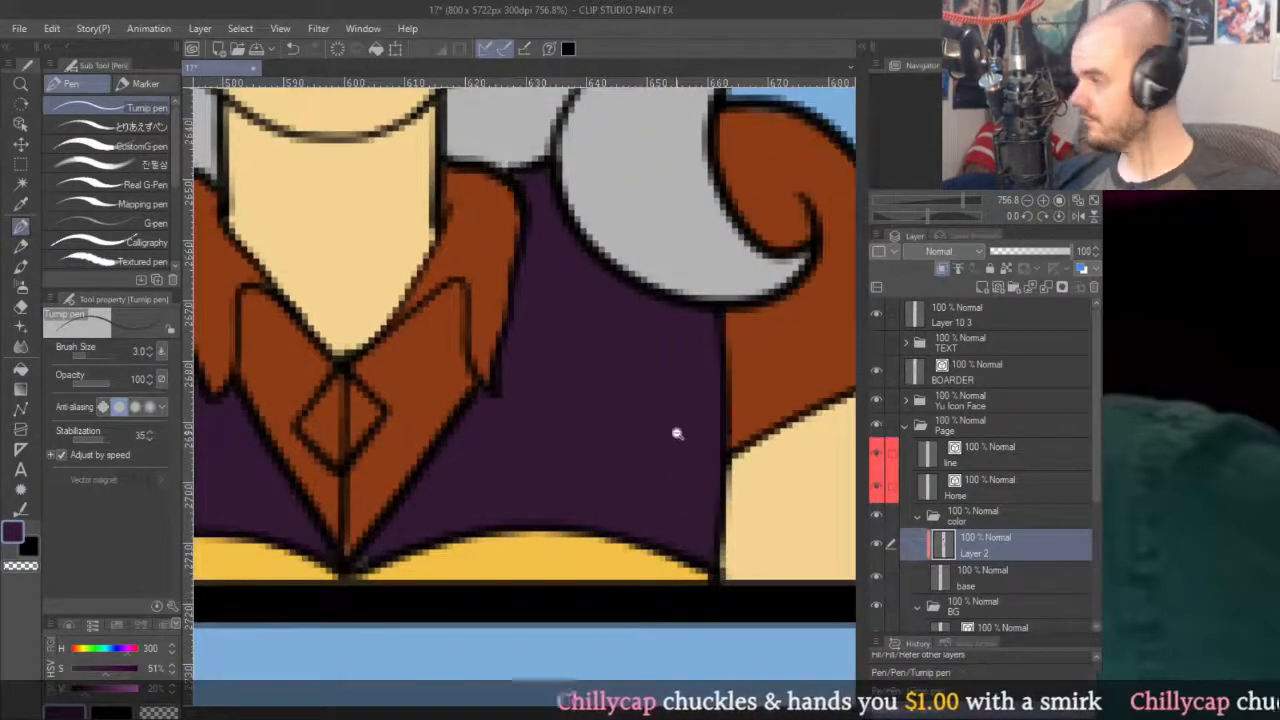
{"action": "scroll", "coordinate": [677, 451], "scroll_direction": "down", "scroll_amount": 2}
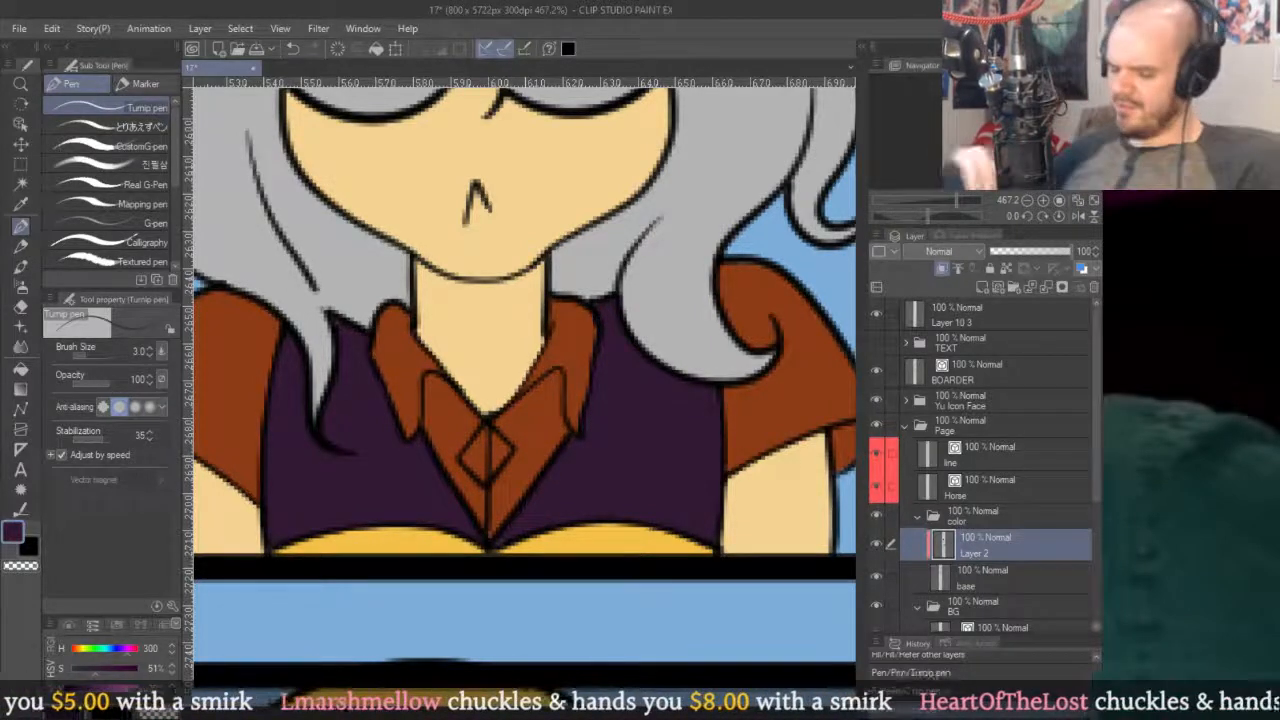
Adjust the end control point of the top portrait's shoulder line so it merges with the hair outline on the line layer.
{"action": "key", "text": "o"}
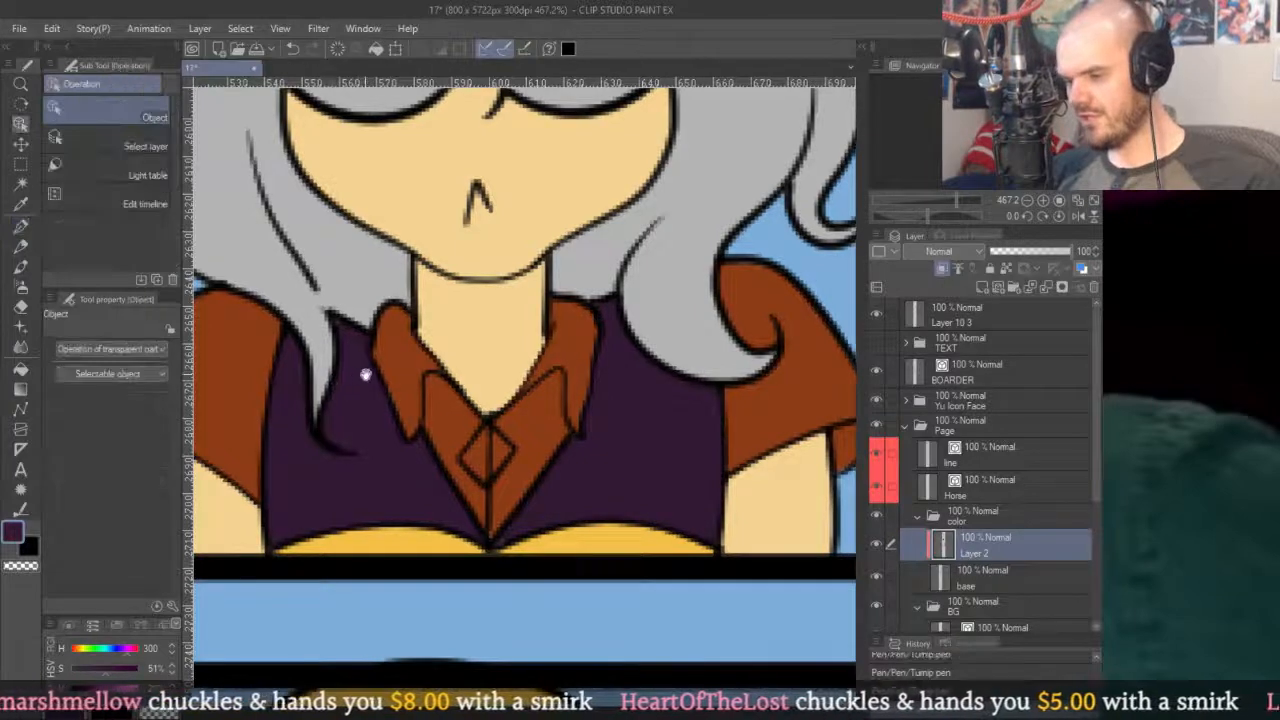
{"action": "scroll", "coordinate": [366, 371], "scroll_direction": "up", "scroll_amount": 5}
{"action": "left_click", "coordinate": [500, 338]}
{"action": "left_click", "coordinate": [502, 336]}
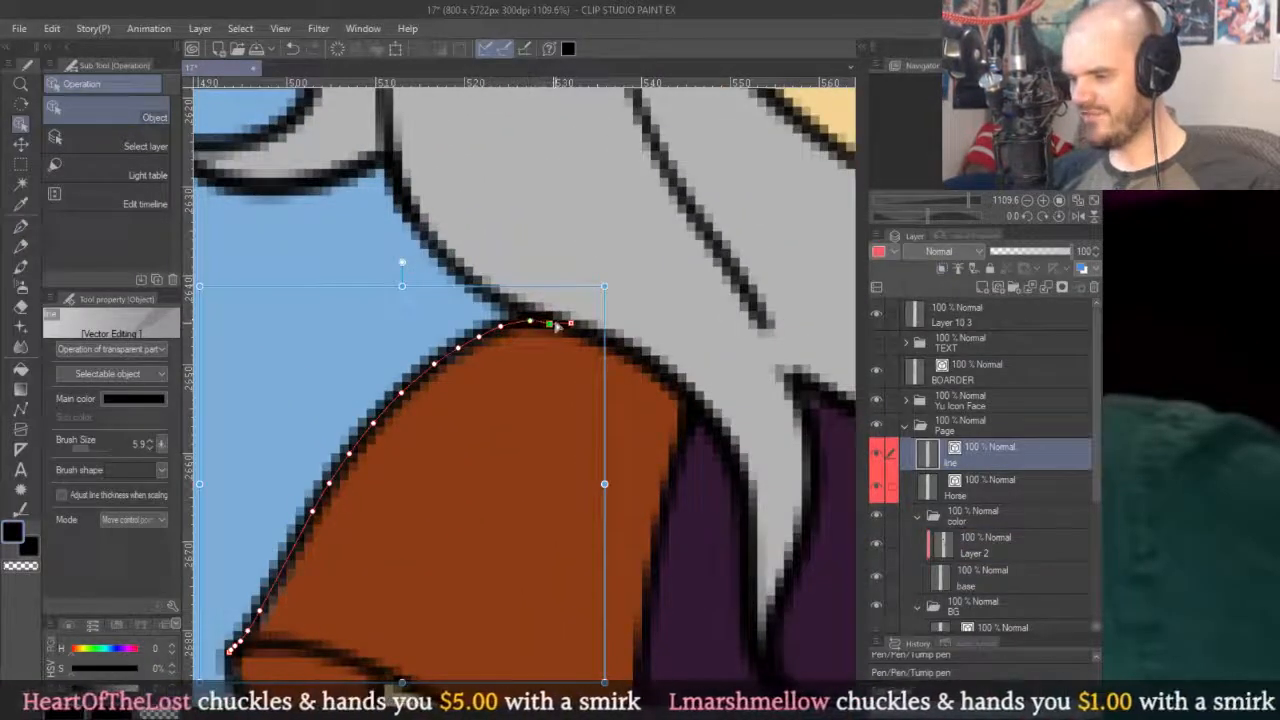
{"action": "mouse_move", "coordinate": [557, 326]}
{"action": "left_mouse_down"}
{"action": "mouse_move", "coordinate": [586, 333]}
{"action": "mouse_move", "coordinate": [563, 320]}
{"action": "left_mouse_up"}
{"action": "key", "text": "p"}
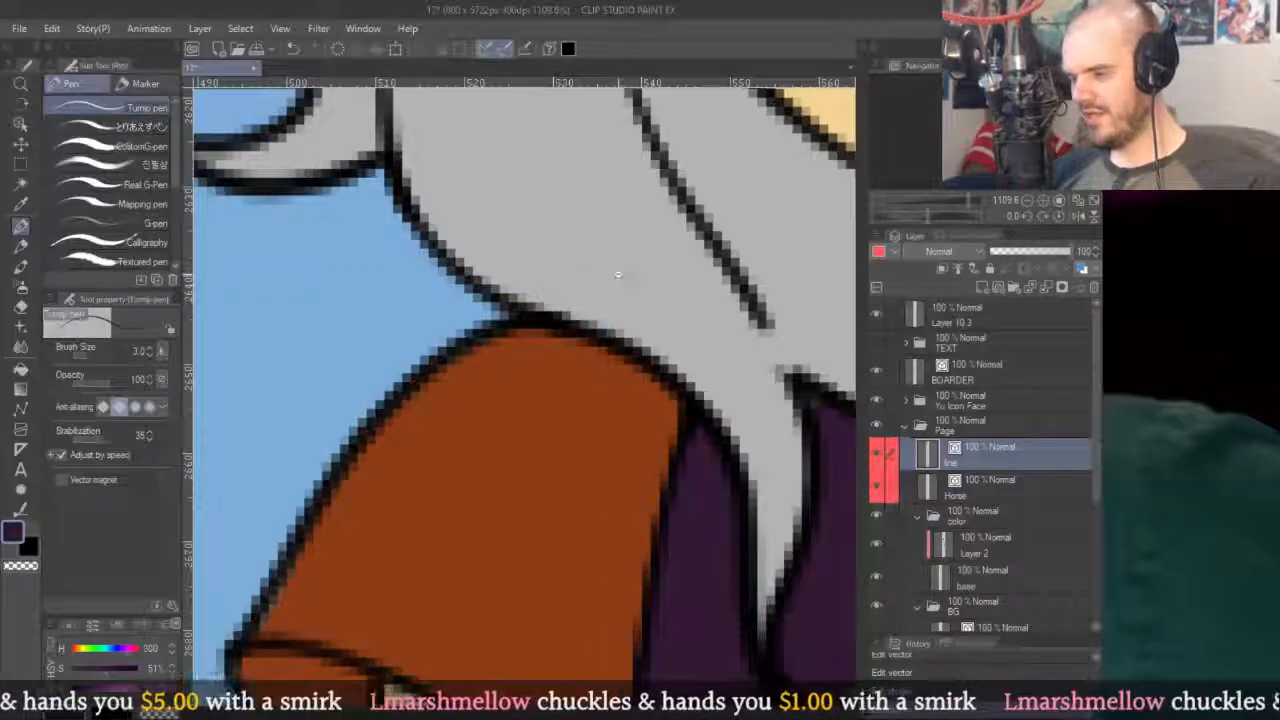
Look over the three portrait panels for areas that still need color.
{"action": "scroll", "coordinate": [619, 274], "scroll_direction": "down", "scroll_amount": 8}
{"action": "scroll", "coordinate": [681, 297], "scroll_direction": "up", "scroll_amount": 2}
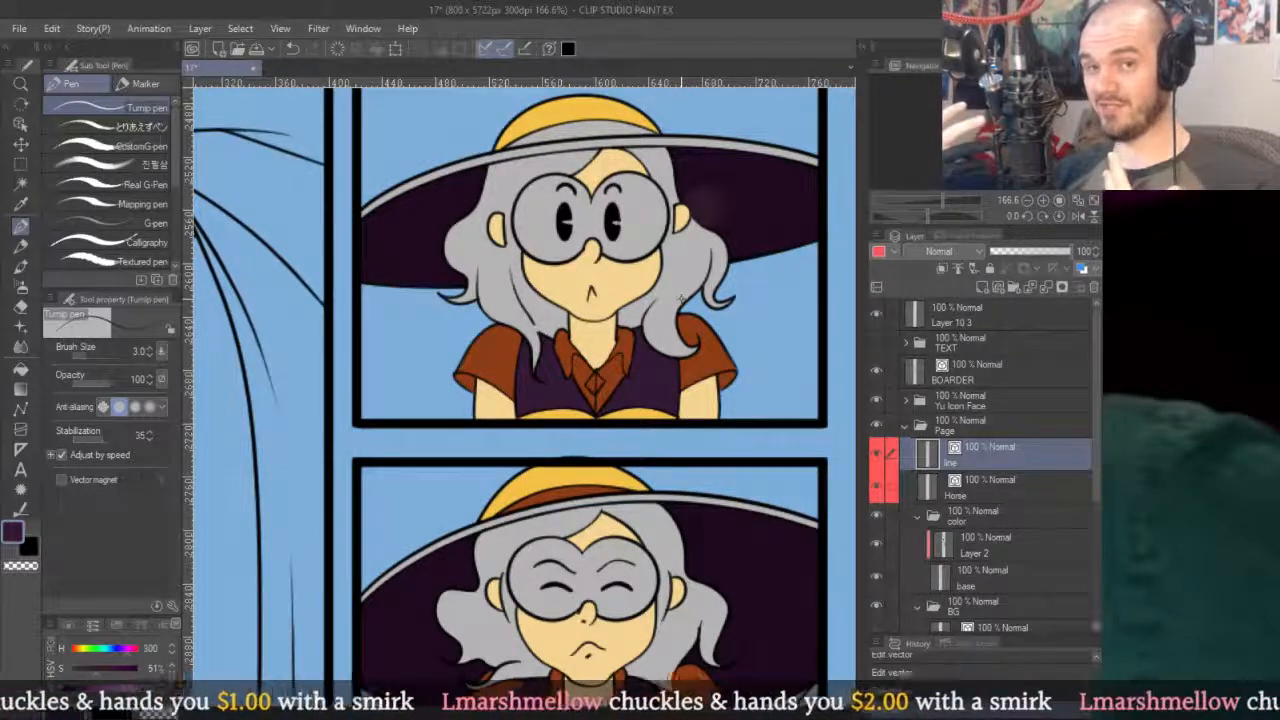
{"action": "key", "text": "g"}
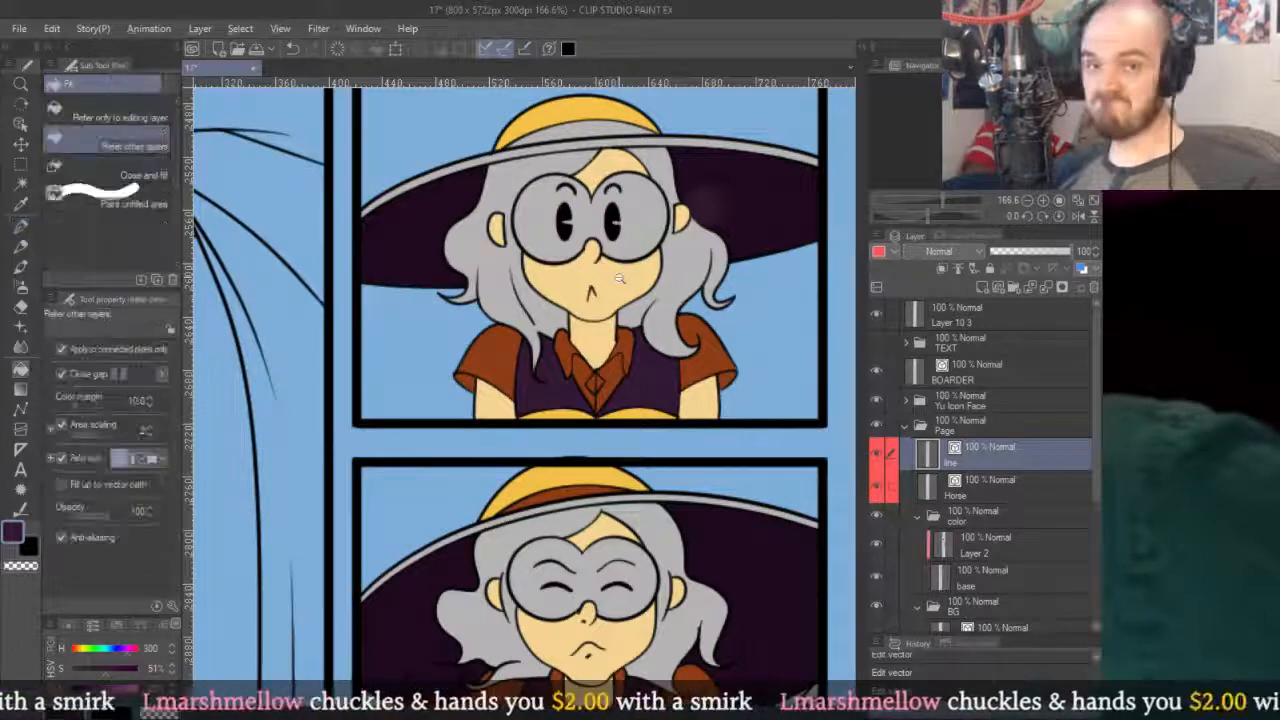
{"action": "scroll", "coordinate": [674, 253], "scroll_direction": "down", "scroll_amount": 5}
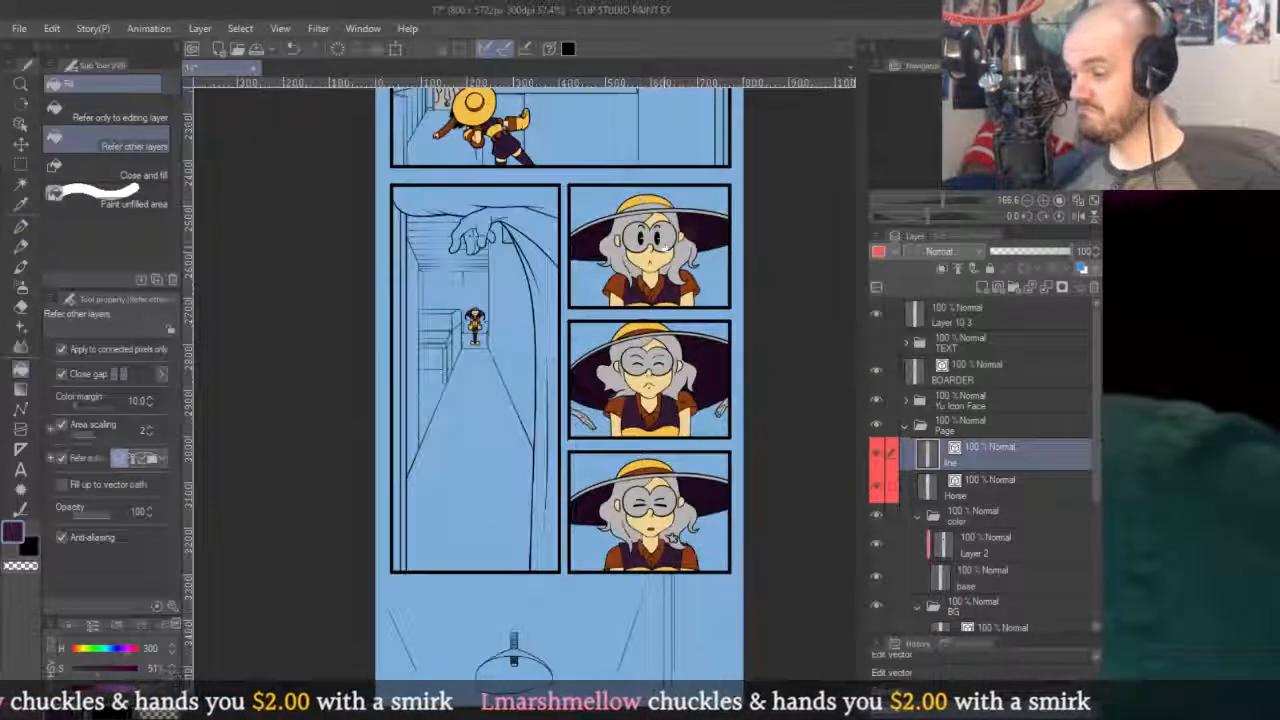
{"action": "scroll", "coordinate": [658, 345], "scroll_direction": "up", "scroll_amount": 5}
{"action": "scroll", "coordinate": [658, 345], "scroll_direction": "down", "scroll_amount": 5}
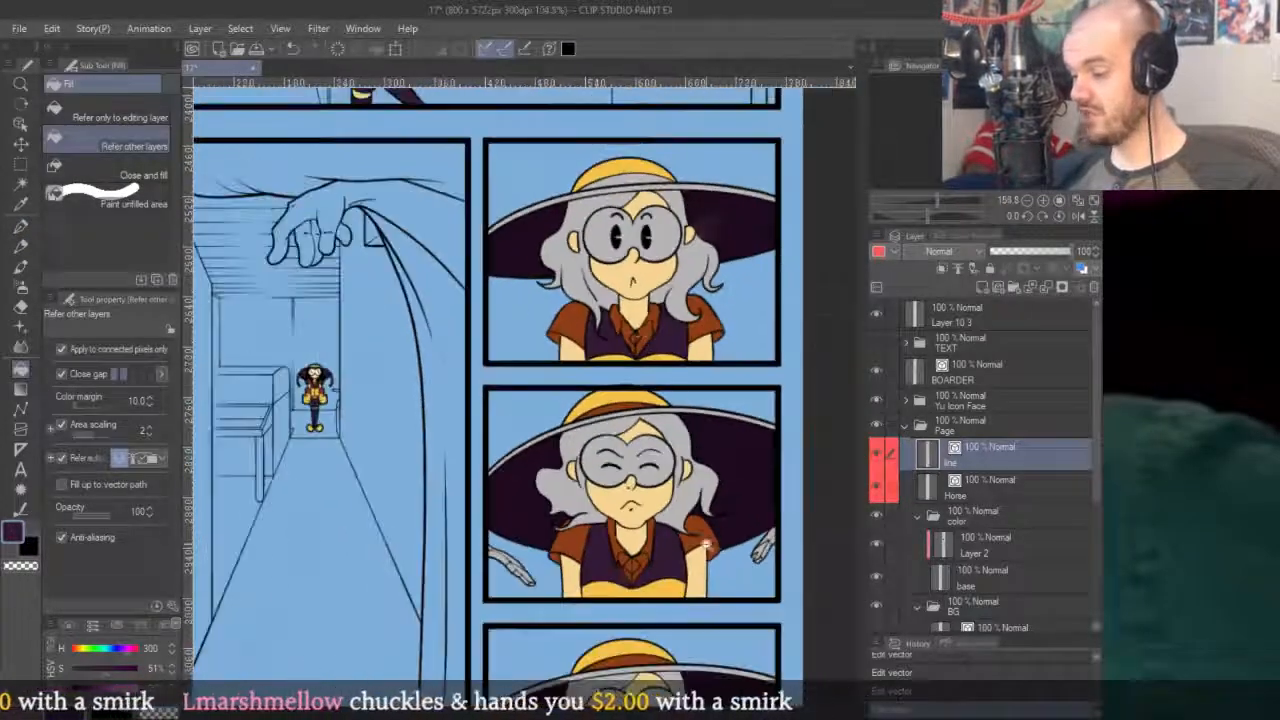
{"action": "scroll", "coordinate": [650, 380], "scroll_direction": "up", "scroll_amount": 6}
{"action": "scroll", "coordinate": [633, 437], "scroll_direction": "down", "scroll_amount": 4}
{"action": "scroll", "coordinate": [633, 437], "scroll_direction": "up", "scroll_amount": 3}
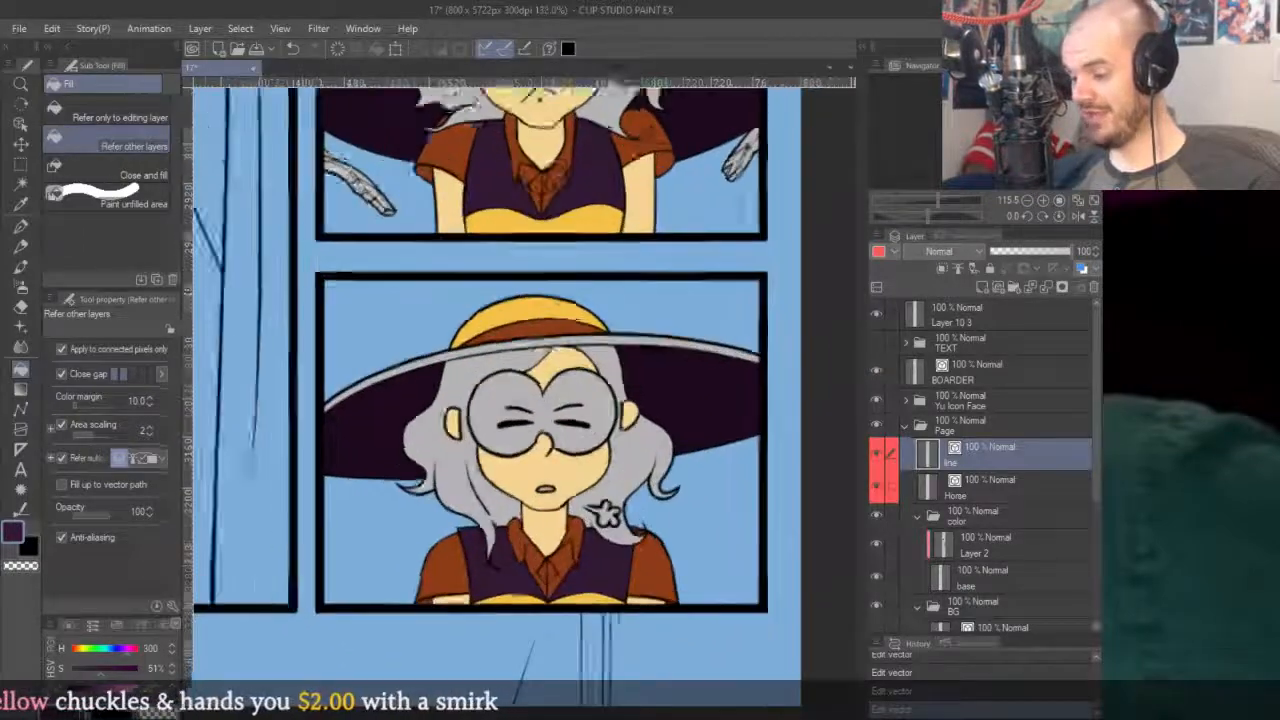
{"action": "scroll", "coordinate": [607, 410], "scroll_direction": "down", "scroll_amount": 4}
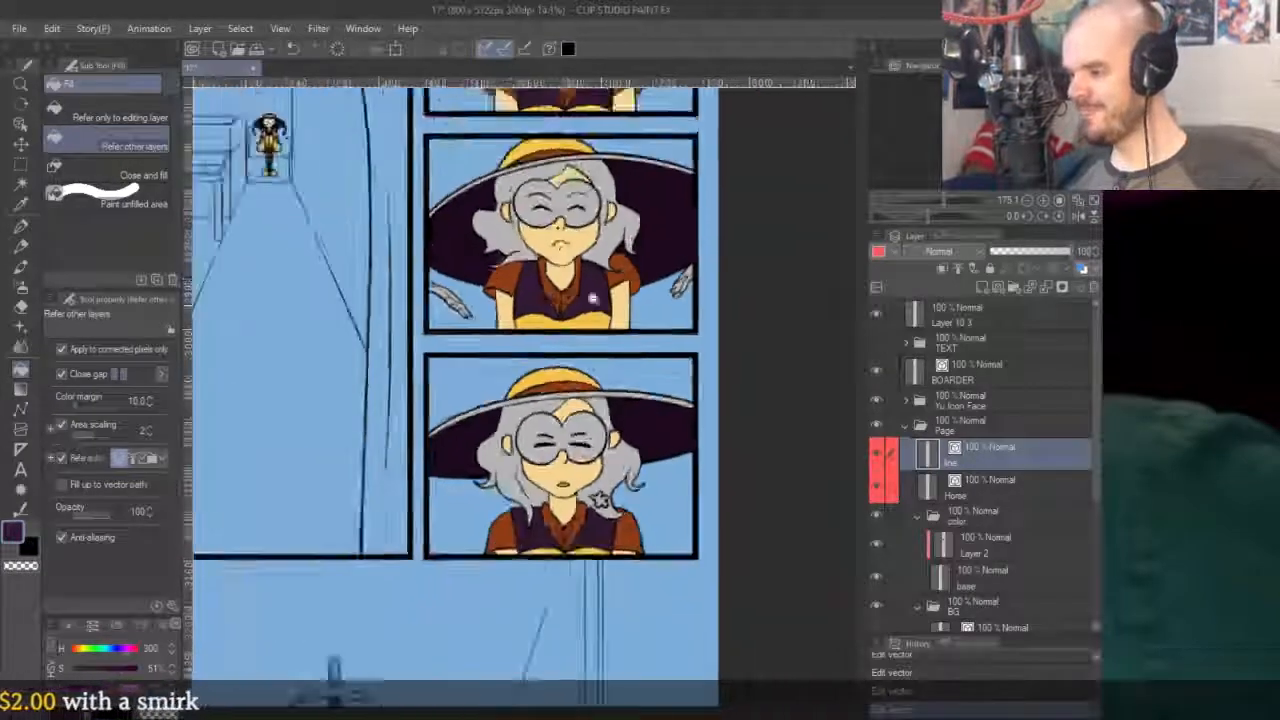
Sample black from the distant figure's hair and fill the bottom portrait's hair with it on Layer 2.
{"action": "scroll", "coordinate": [607, 452], "scroll_direction": "up", "scroll_amount": 10}
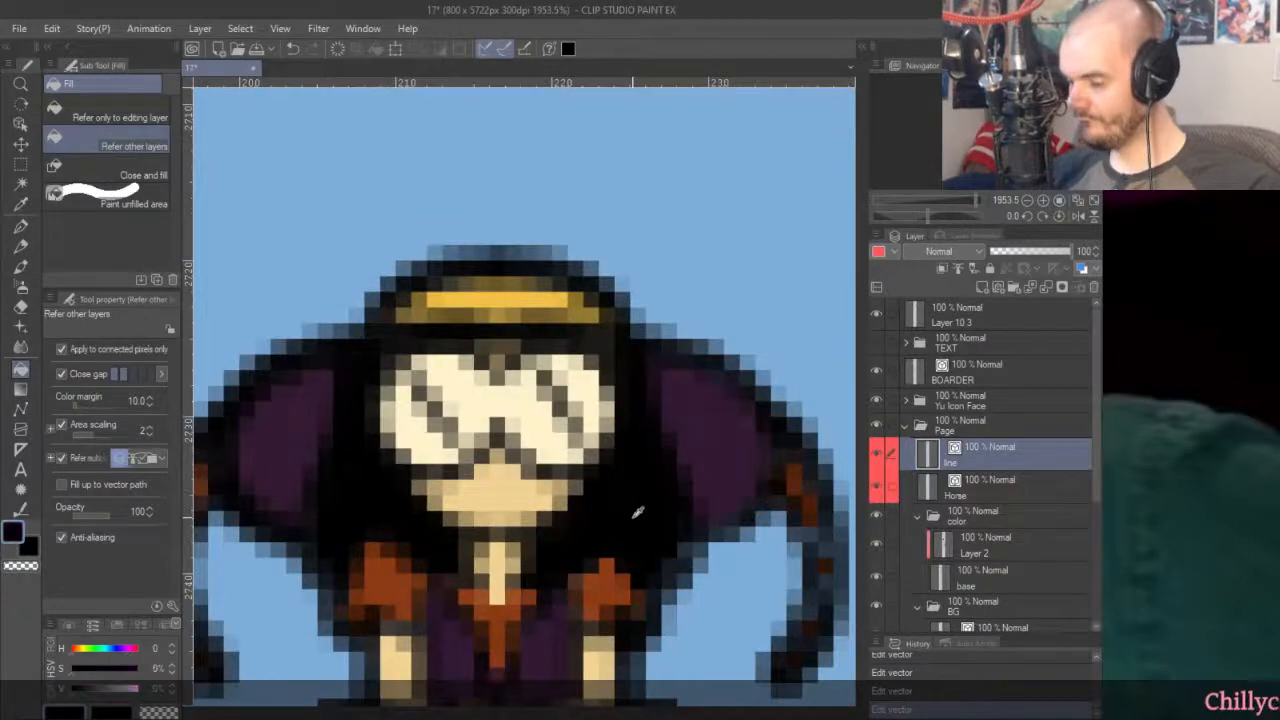
{"action": "scroll", "coordinate": [636, 480], "scroll_direction": "down", "scroll_amount": 8}
{"action": "scroll", "coordinate": [690, 484], "scroll_direction": "down", "scroll_amount": 2}
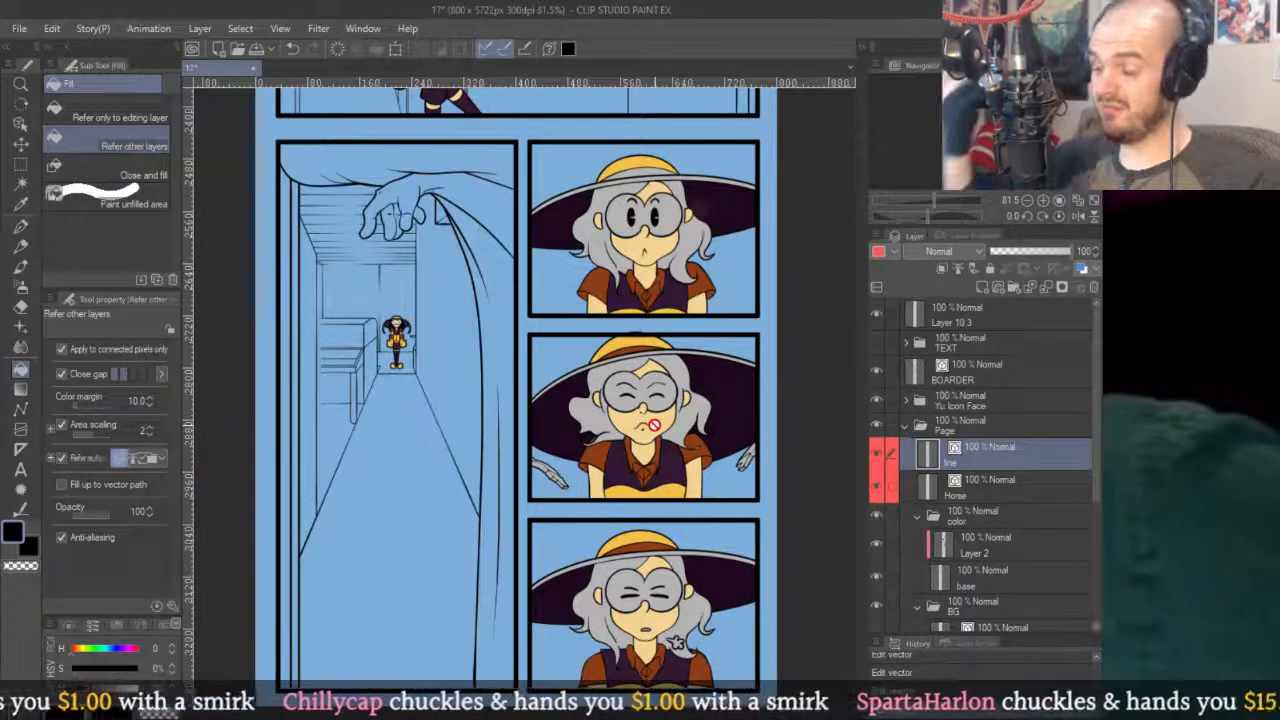
{"action": "left_click", "coordinate": [980, 550]}
{"action": "scroll", "coordinate": [740, 567], "scroll_direction": "up", "scroll_amount": 5}
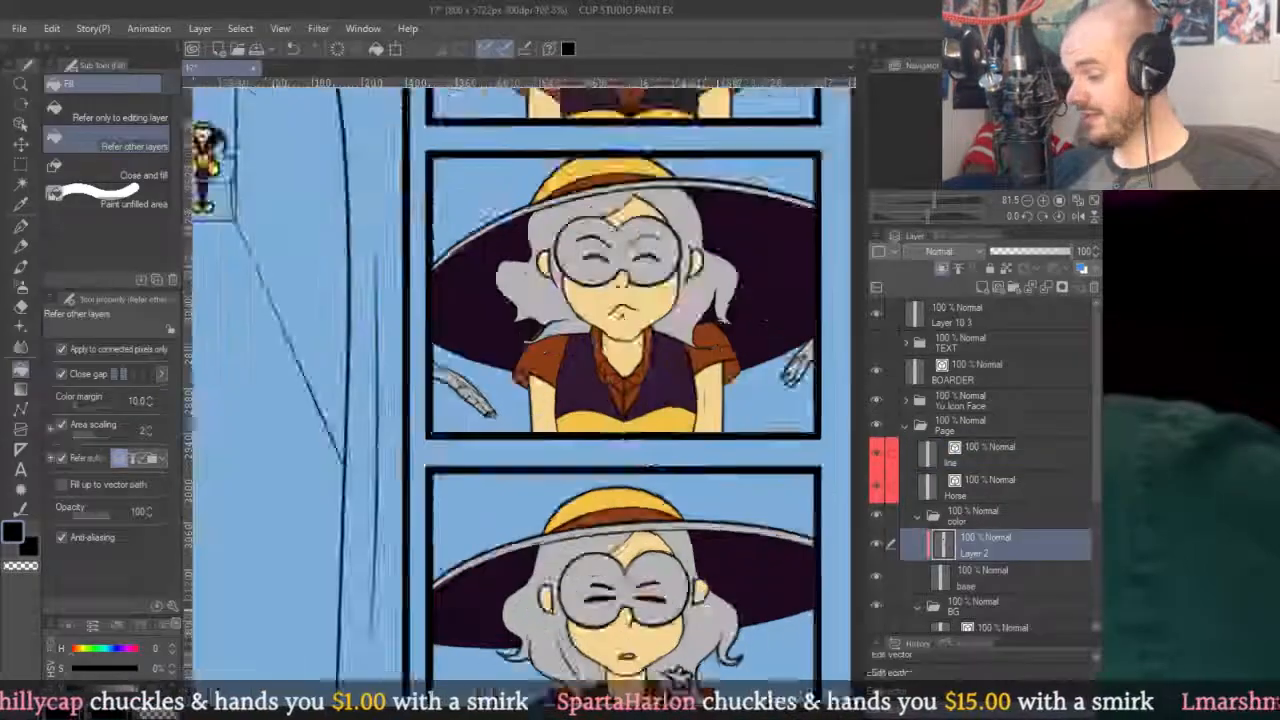
{"action": "left_click", "coordinate": [672, 388]}
{"action": "left_click", "coordinate": [494, 513]}
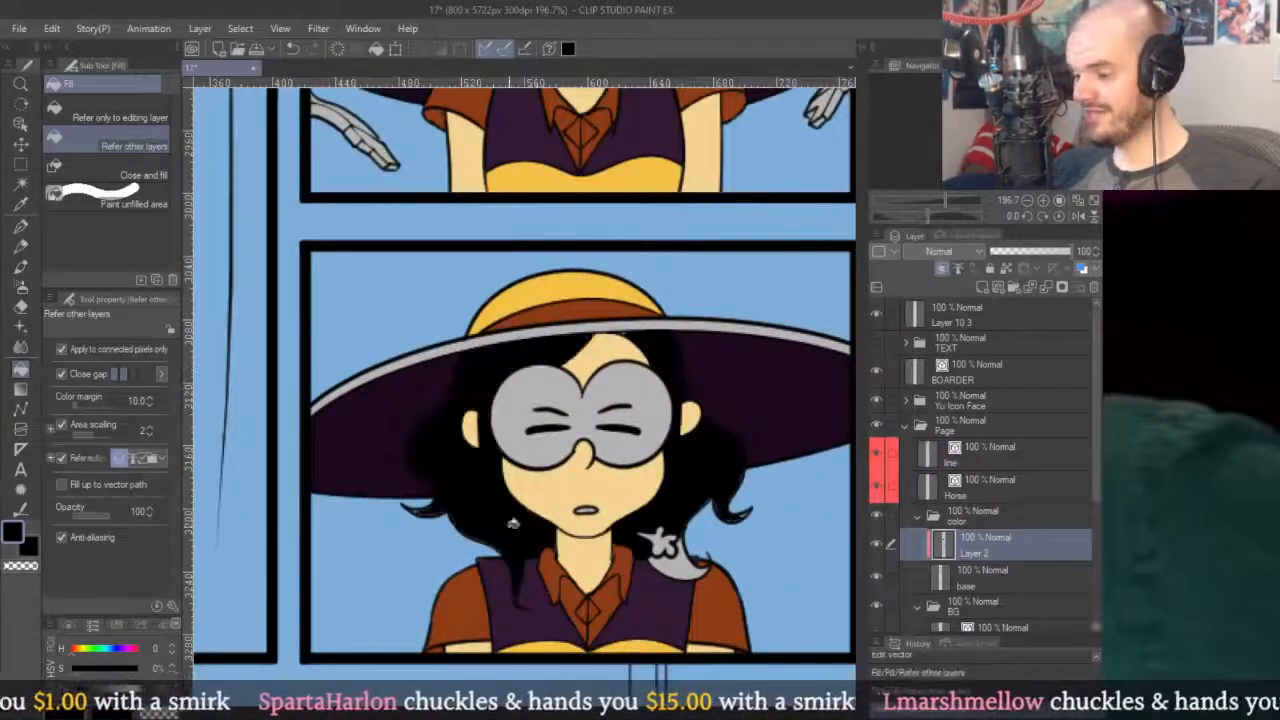
Touch up the unfilled spots in the bottom portrait's hair above the collar with black using the Turnip pen.
{"action": "scroll", "coordinate": [511, 577], "scroll_direction": "up", "scroll_amount": 3}
{"action": "key", "text": "p"}
{"action": "left_click_drag", "start_coordinate": [586, 483], "coordinate": [585, 410]}
{"action": "scroll", "coordinate": [543, 271], "scroll_direction": "up", "scroll_amount": 3}
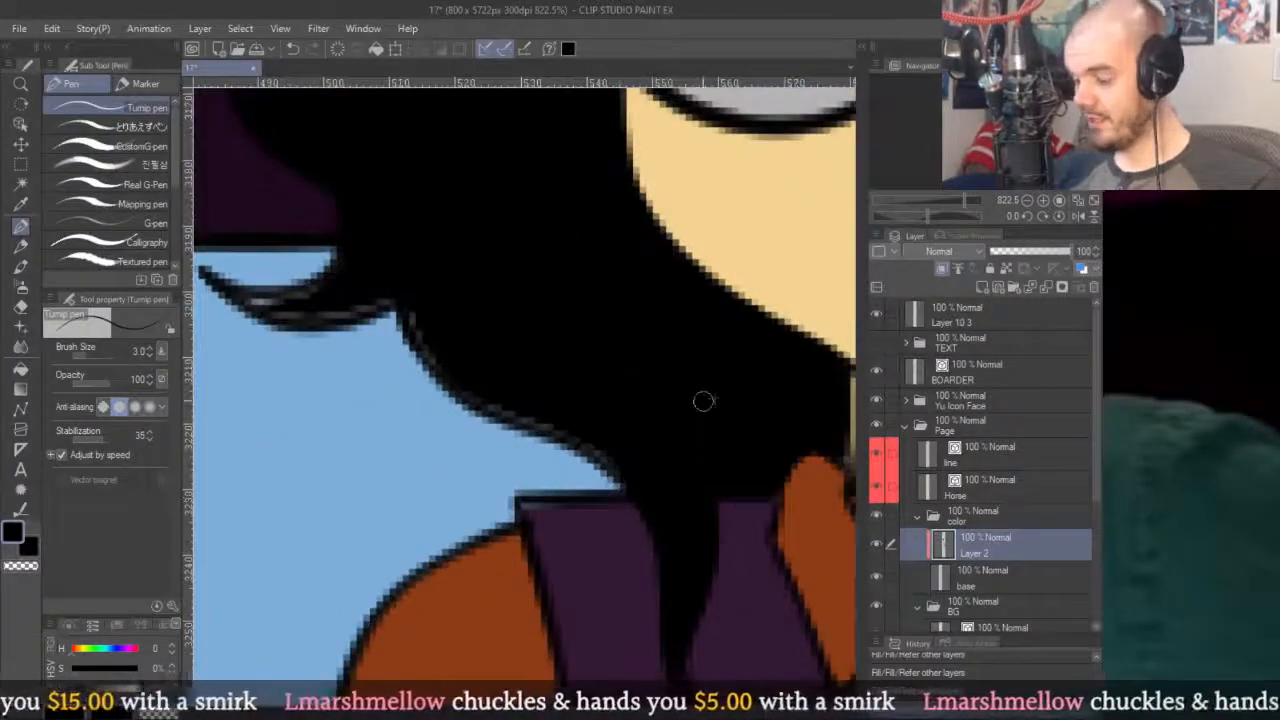
Cover the gray fringe along the bottom portrait's hair edge, from the collar around the outward curl by the puffed sleeve, with a black Polyline shape.
{"action": "key", "text": "u"}
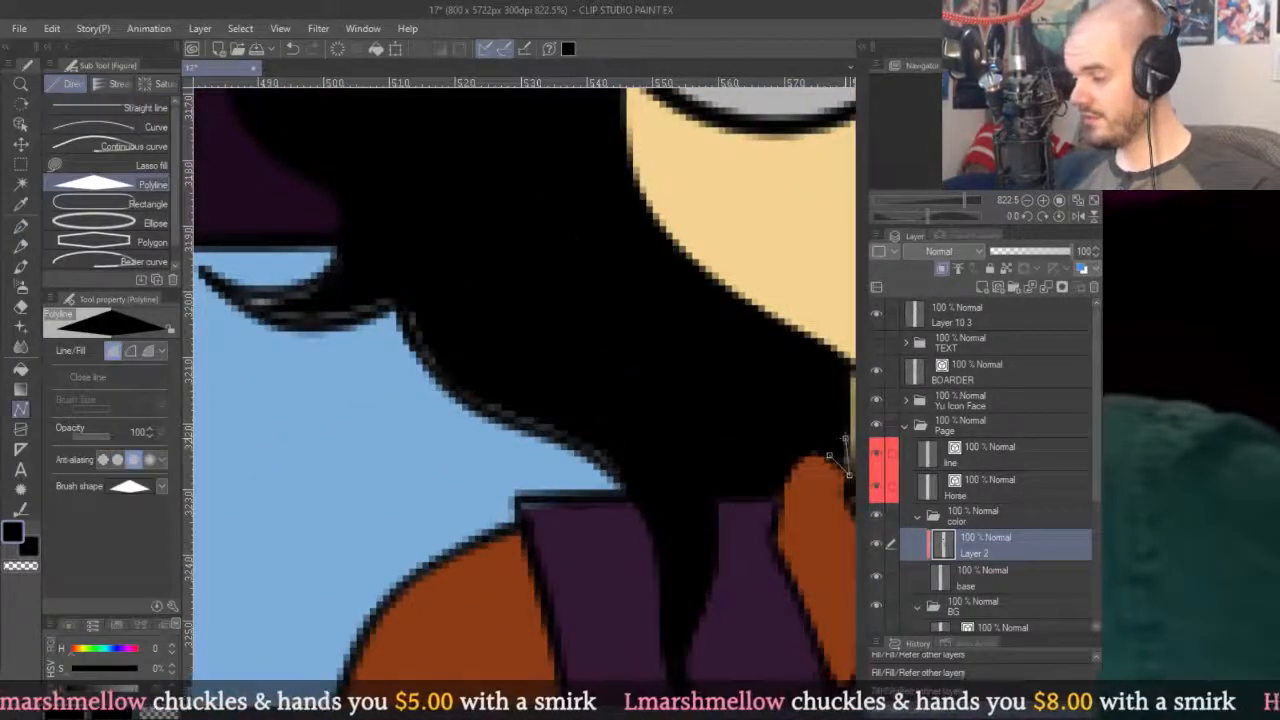
{"action": "left_click", "coordinate": [629, 320]}
{"action": "left_click_drag", "start_coordinate": [554, 259], "coordinate": [651, 609]}
{"action": "left_click", "coordinate": [591, 483]}
{"action": "left_click_drag", "start_coordinate": [510, 372], "coordinate": [651, 205]}
{"action": "left_click", "coordinate": [651, 205]}
{"action": "left_click", "coordinate": [623, 311]}
{"action": "left_click", "coordinate": [627, 467]}
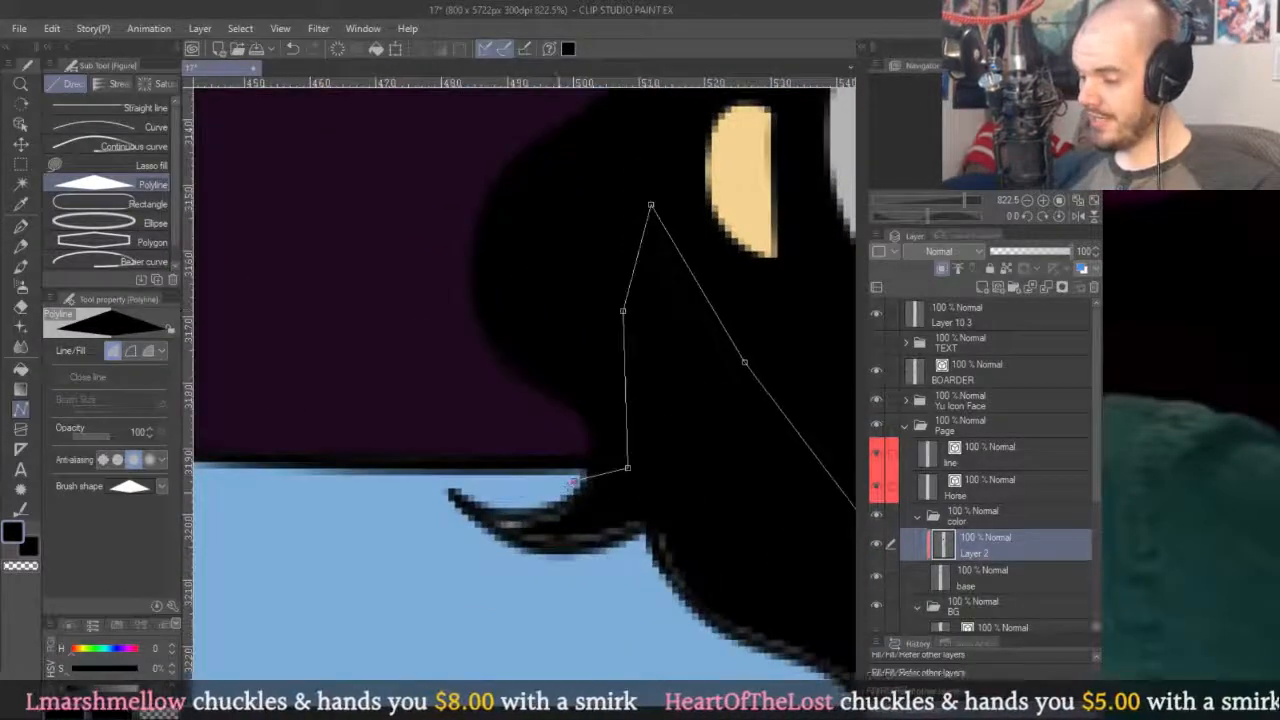
{"action": "left_click", "coordinate": [573, 482]}
{"action": "left_click", "coordinate": [431, 481]}
{"action": "left_click_drag", "start_coordinate": [431, 481], "coordinate": [359, 184]}
{"action": "left_click", "coordinate": [359, 393]}
{"action": "left_click", "coordinate": [531, 443]}
{"action": "left_click", "coordinate": [701, 383]}
{"action": "left_click", "coordinate": [809, 412]}
{"action": "left_click_drag", "start_coordinate": [820, 400], "coordinate": [539, 430]}
{"action": "left_click", "coordinate": [607, 405]}
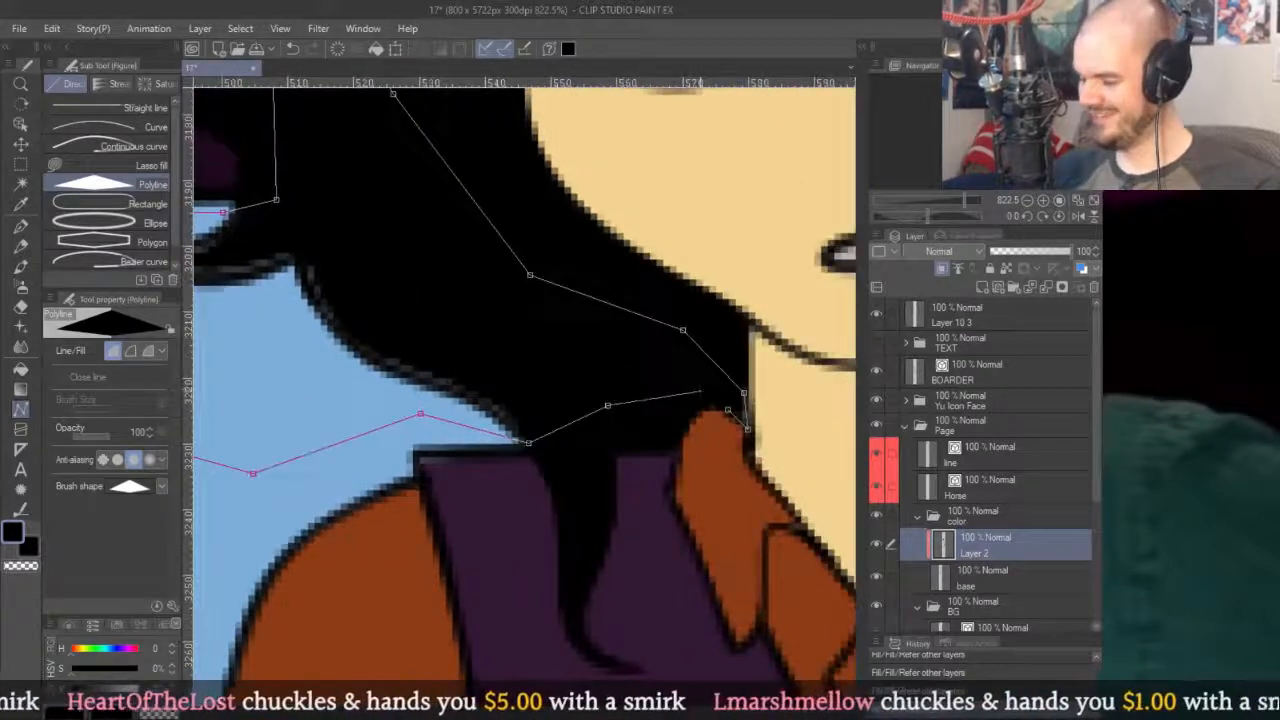
{"action": "double_click", "coordinate": [731, 409]}
{"action": "scroll", "coordinate": [660, 303], "scroll_direction": "down", "scroll_amount": 5}
{"action": "scroll", "coordinate": [623, 374], "scroll_direction": "up", "scroll_amount": 2}
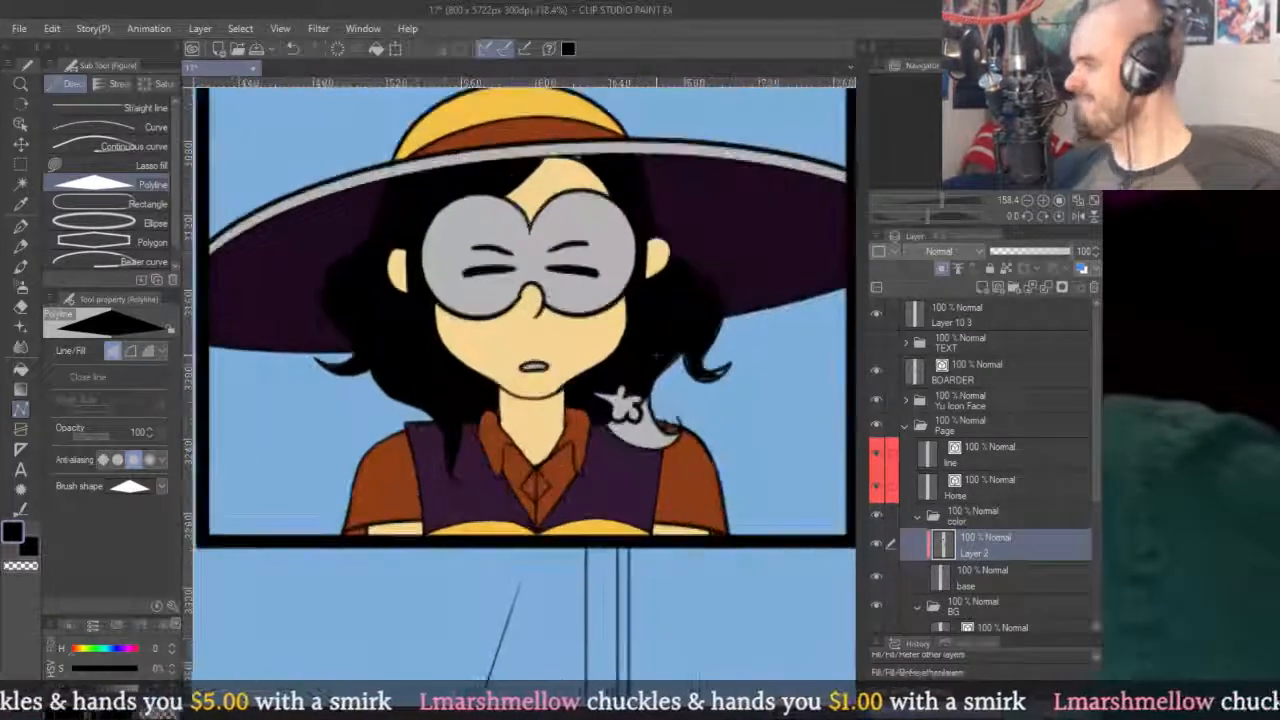
Fill the remaining gray lock around the flower ornament on the bottom portrait's shoulder with black.
{"action": "scroll", "coordinate": [655, 355], "scroll_direction": "down", "scroll_amount": 1}
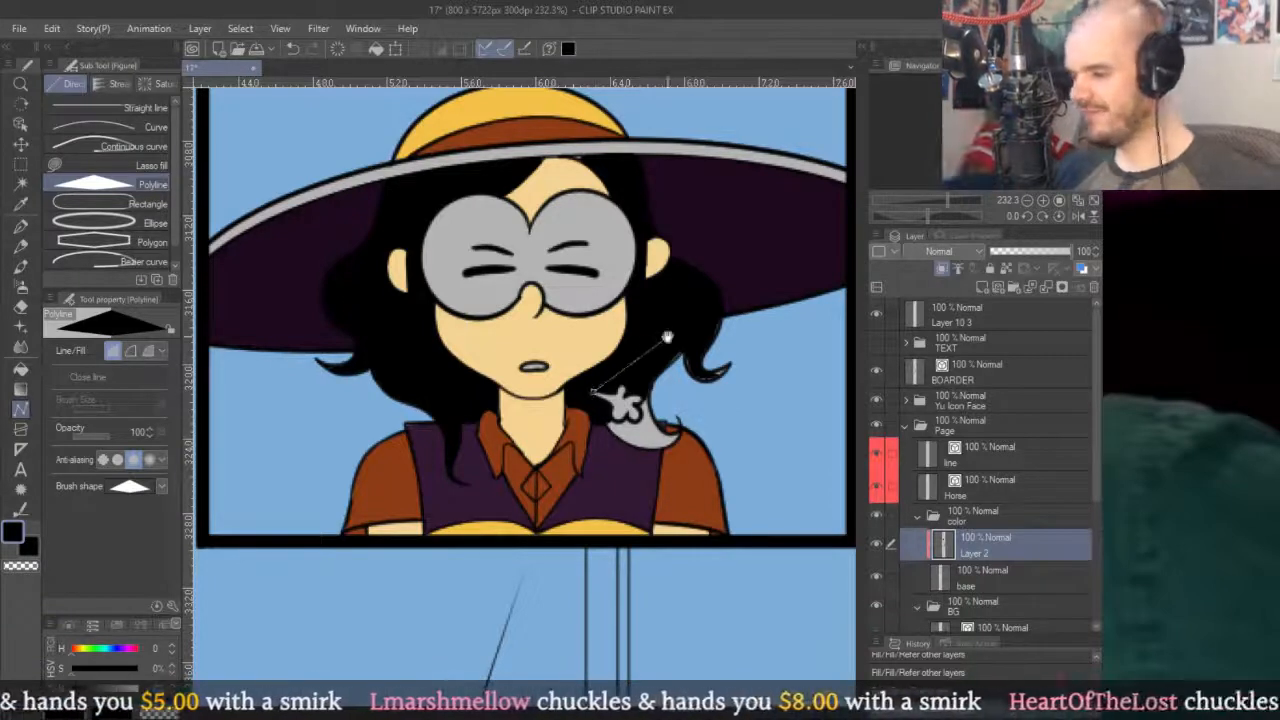
{"action": "scroll", "coordinate": [678, 410], "scroll_direction": "up", "scroll_amount": 5}
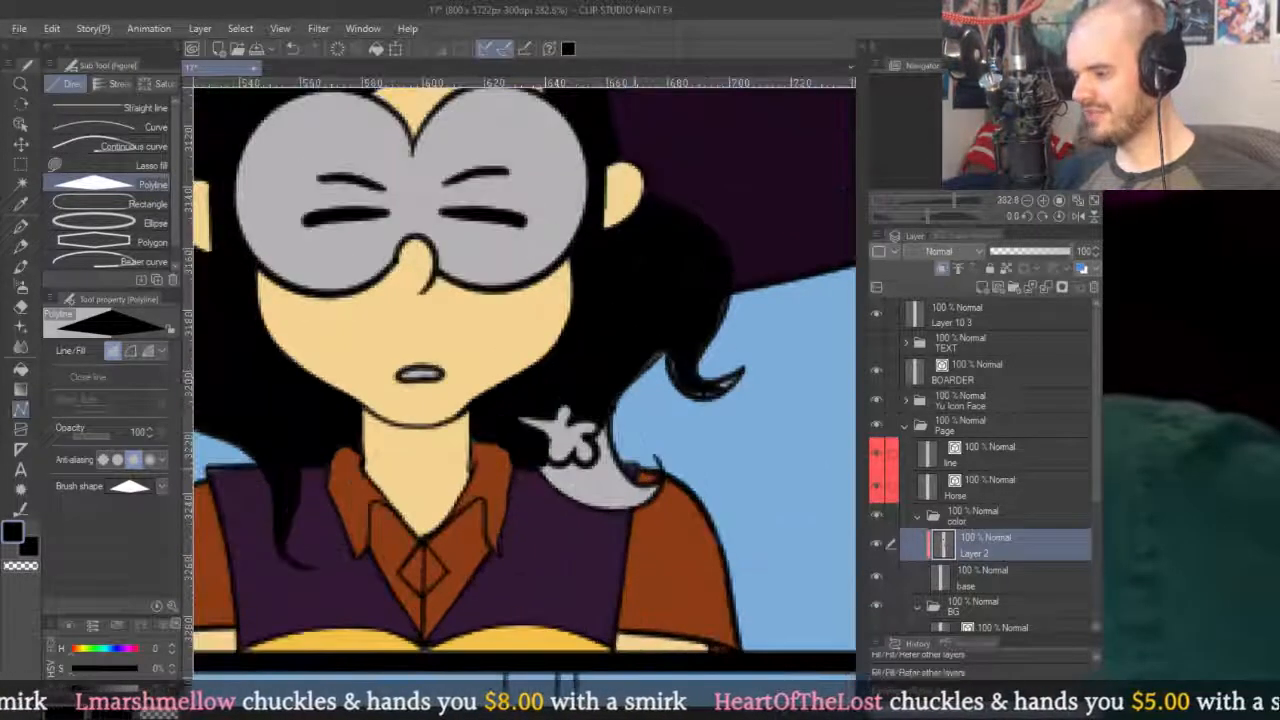
{"action": "key", "text": "b"}
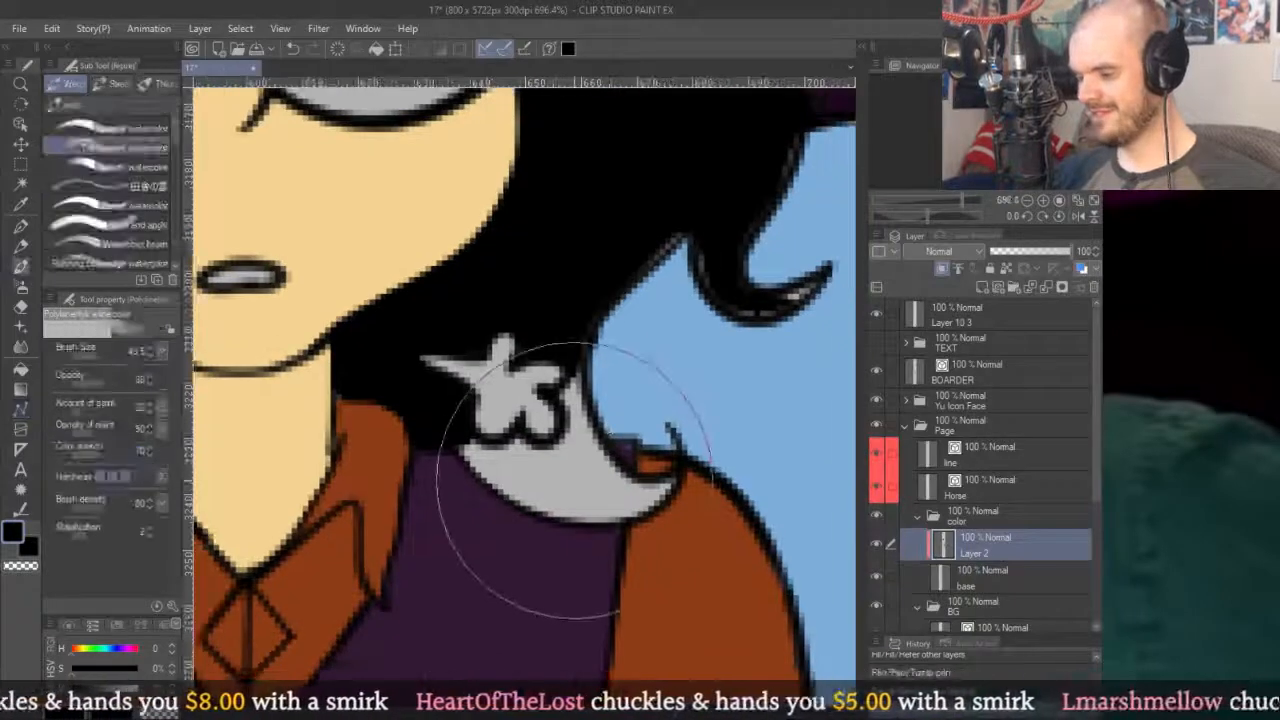
{"action": "key", "text": "g"}
{"action": "left_click", "coordinate": [582, 464]}
{"action": "key", "text": "p"}
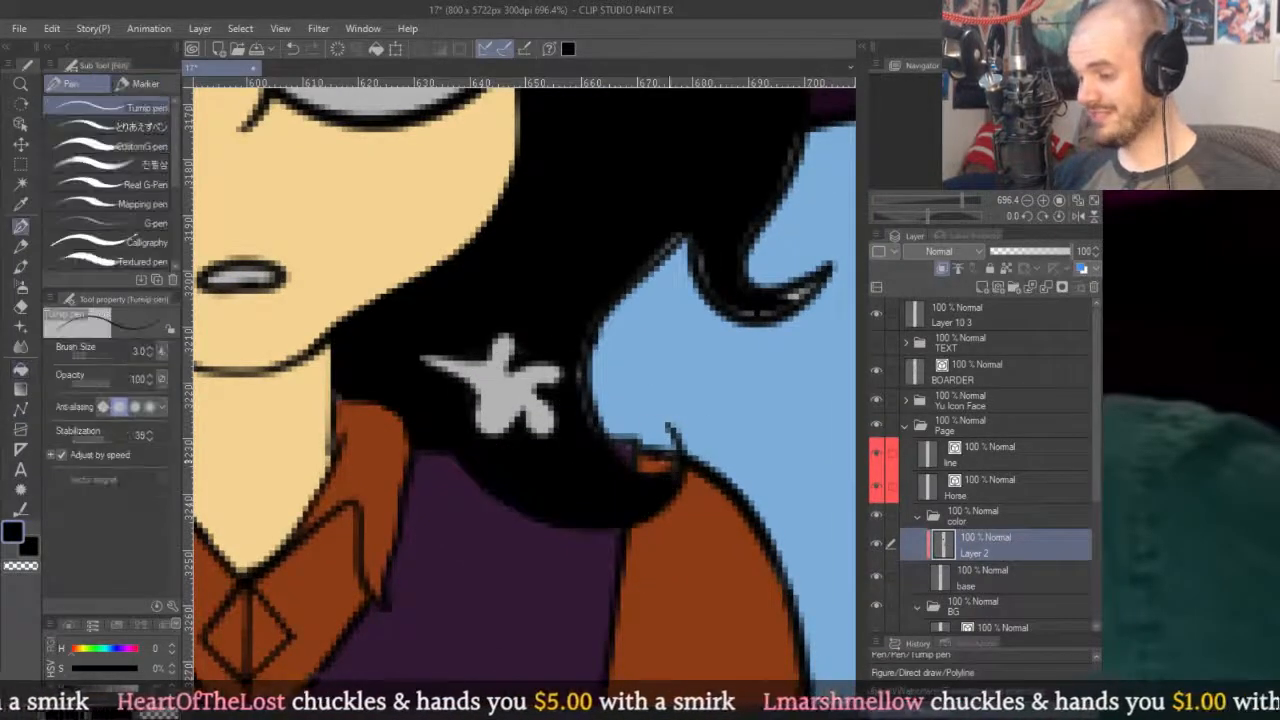
Cover the gray fringe along the hair edge and curl on the flower ornament's side with a black Polyline shape.
{"action": "key", "text": "u"}
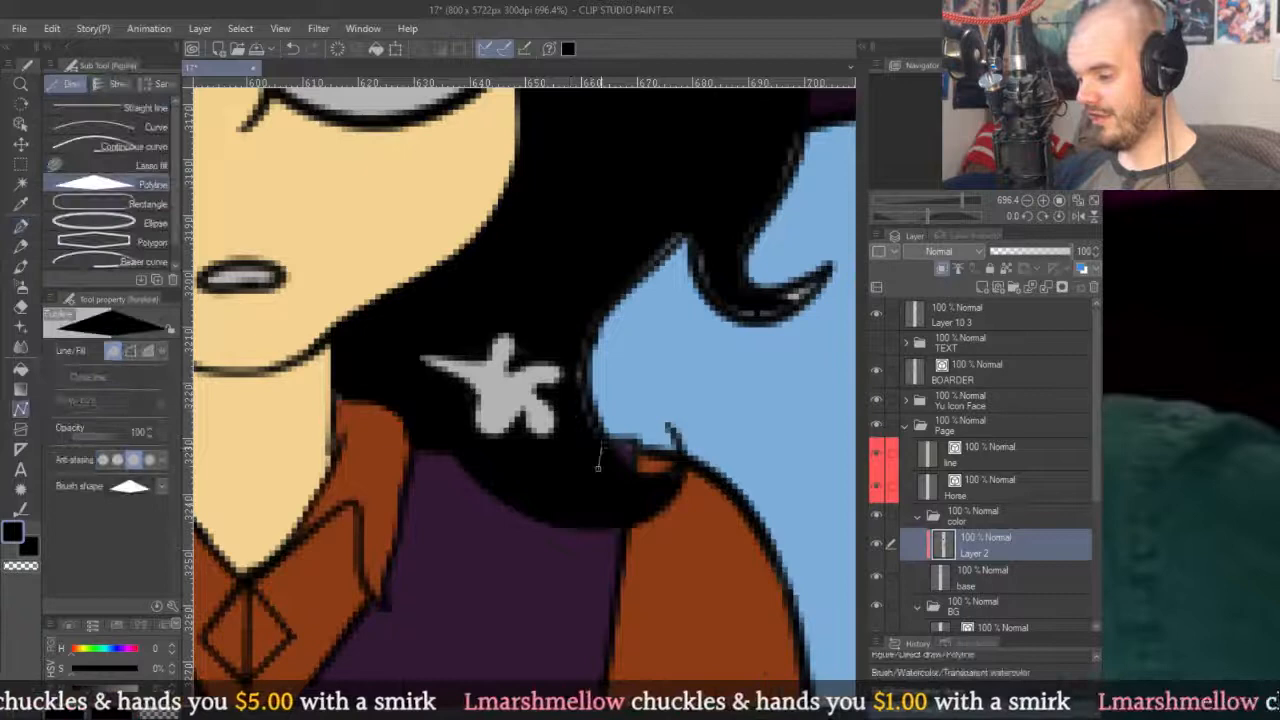
{"action": "left_click_drag", "start_coordinate": [840, 329], "coordinate": [690, 542]}
{"action": "left_click", "coordinate": [777, 437]}
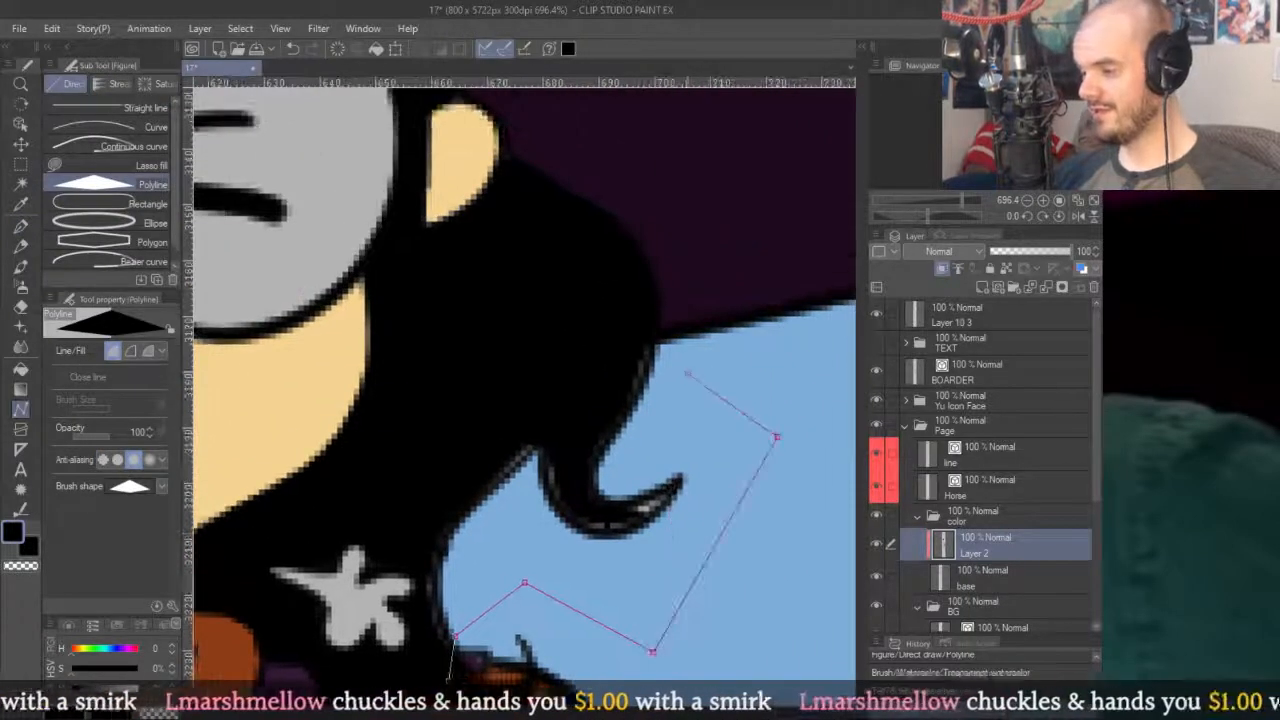
{"action": "left_click", "coordinate": [637, 322]}
{"action": "left_click", "coordinate": [473, 334]}
{"action": "left_click_drag", "start_coordinate": [395, 405], "coordinate": [502, 211]}
{"action": "left_click", "coordinate": [512, 298]}
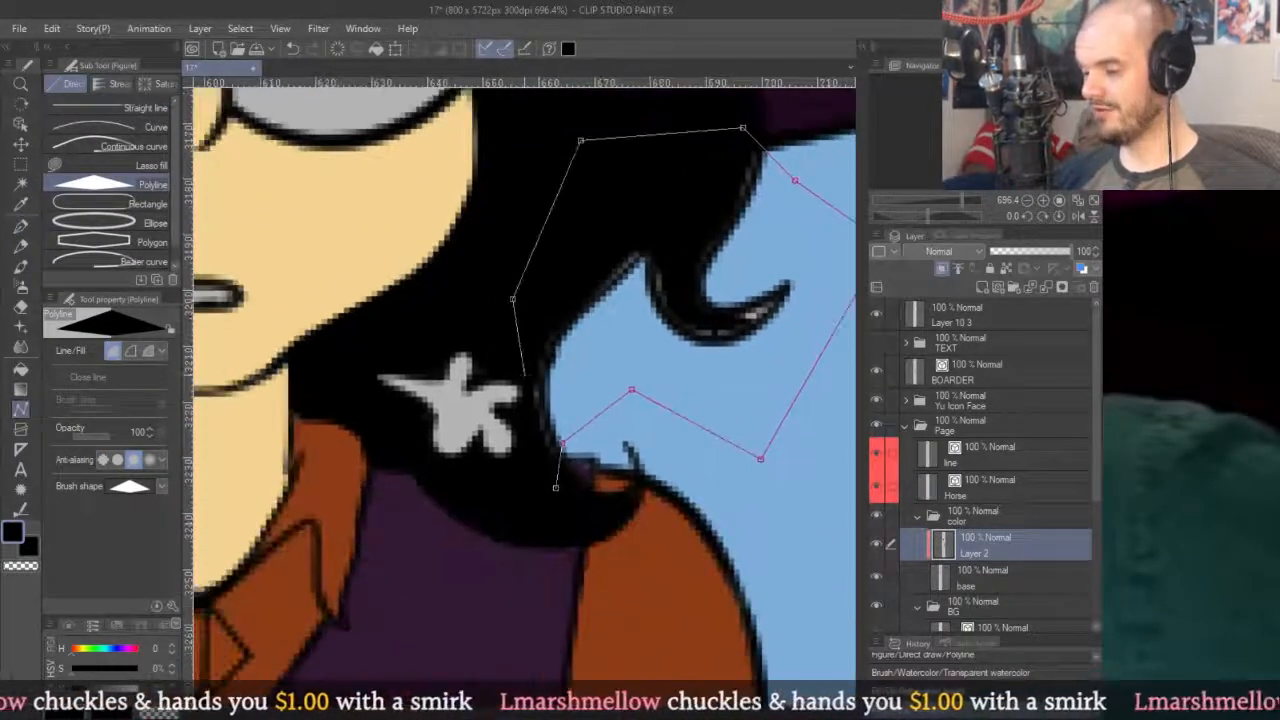
{"action": "double_click", "coordinate": [563, 443]}
{"action": "scroll", "coordinate": [563, 443], "scroll_direction": "down", "scroll_amount": 5}
Touch up the vest sliver above the shoulder curl with sampled purple and the hair beneath the hat brim with black using the Turnip pen.
{"action": "scroll", "coordinate": [580, 491], "scroll_direction": "up", "scroll_amount": 6}
{"action": "left_click", "coordinate": [535, 590], "text": "alt"}
{"action": "key", "text": "p"}
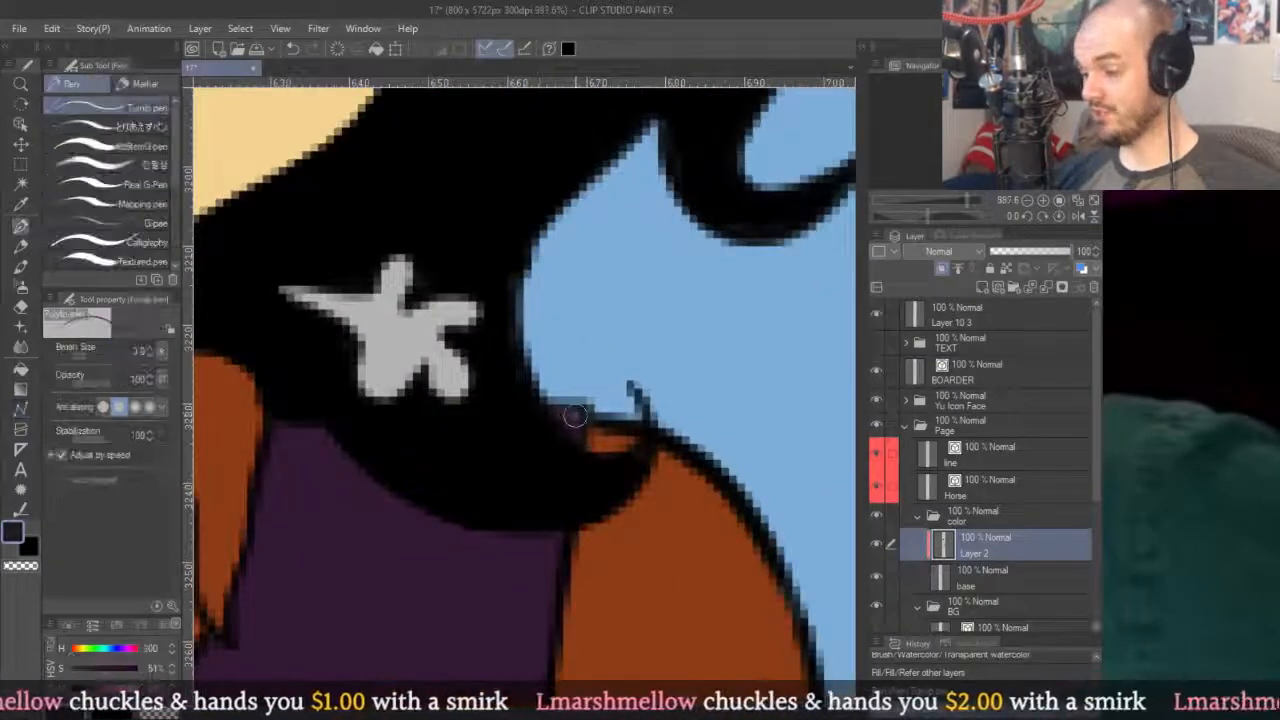
{"action": "scroll", "coordinate": [600, 380], "scroll_direction": "down", "scroll_amount": 5}
{"action": "scroll", "coordinate": [617, 364], "scroll_direction": "up", "scroll_amount": 6}
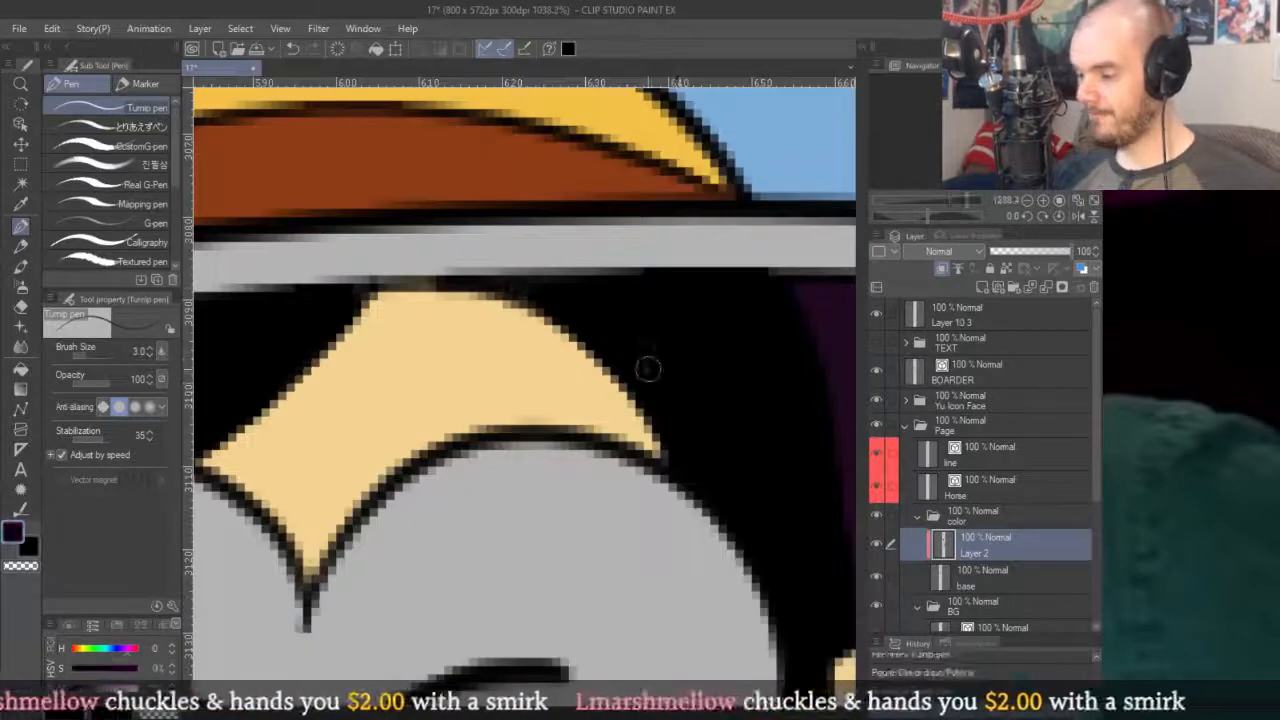
{"action": "scroll", "coordinate": [671, 333], "scroll_direction": "down", "scroll_amount": 4}
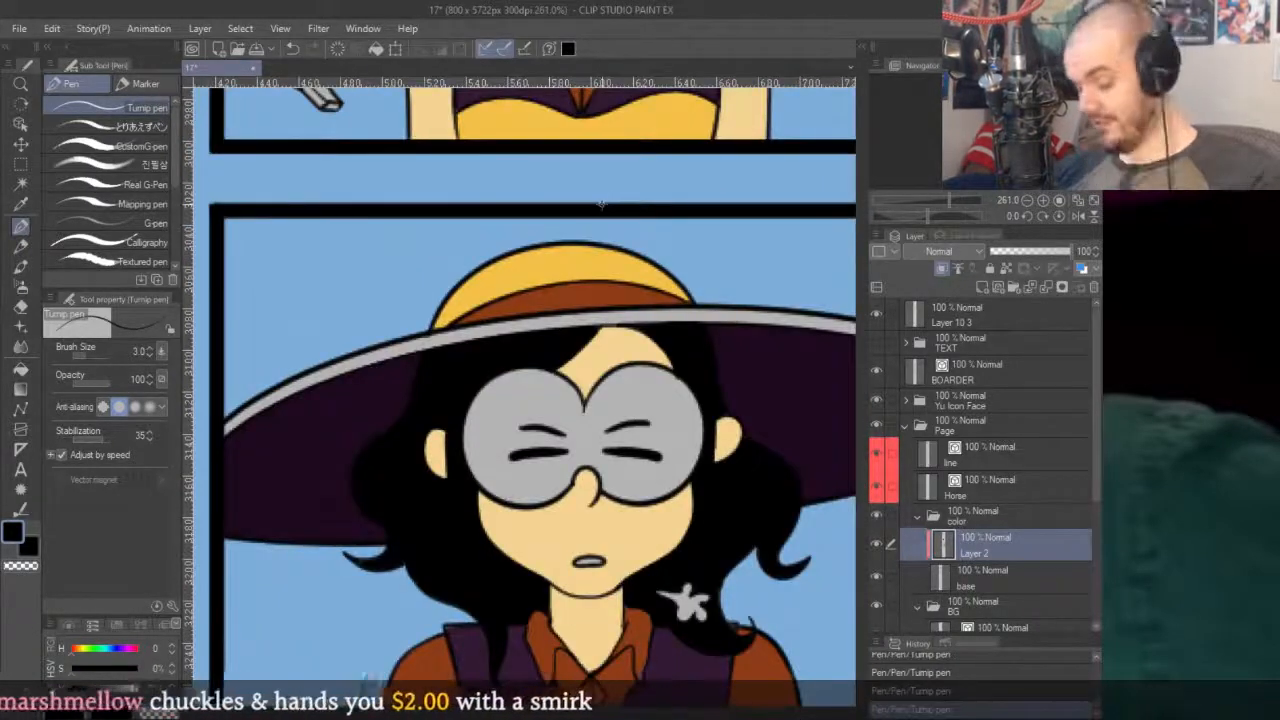
Fill the hat brim's edge in the bottom portrait panel with yellow sampled from the crown.
{"action": "key", "text": "g"}
{"action": "left_click", "coordinate": [647, 260], "text": "alt"}
{"action": "left_click", "coordinate": [667, 314]}
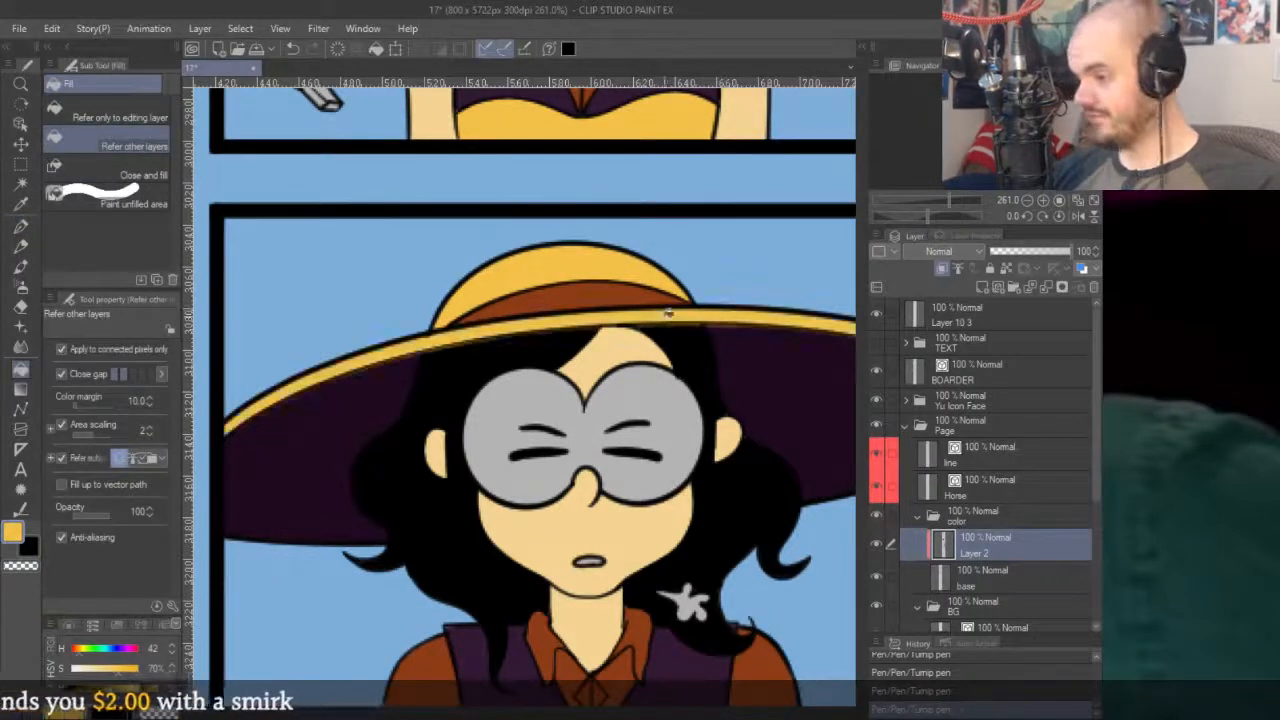
Undo the bottom portrait's brim fill, set area scaling to 1, and refill the hat brim with yellow.
{"action": "key", "text": "ctrl+z"}
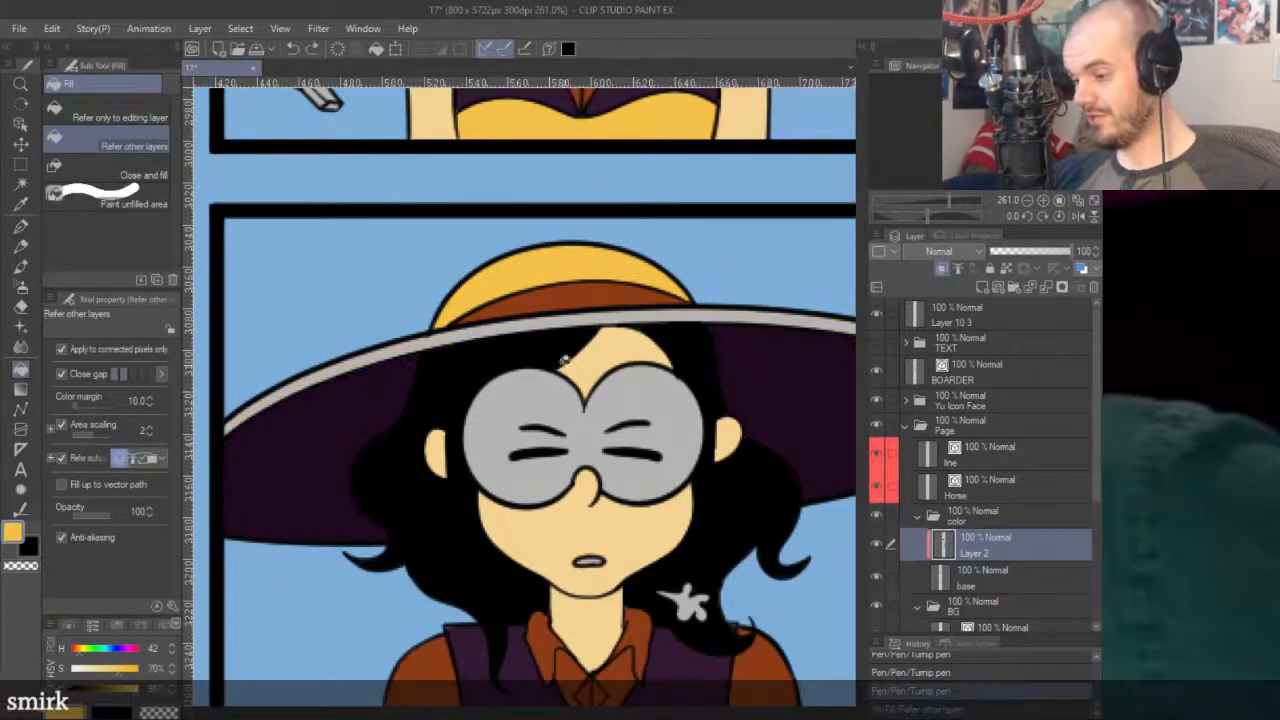
{"action": "left_click", "coordinate": [150, 434]}
{"action": "left_click", "coordinate": [697, 309]}
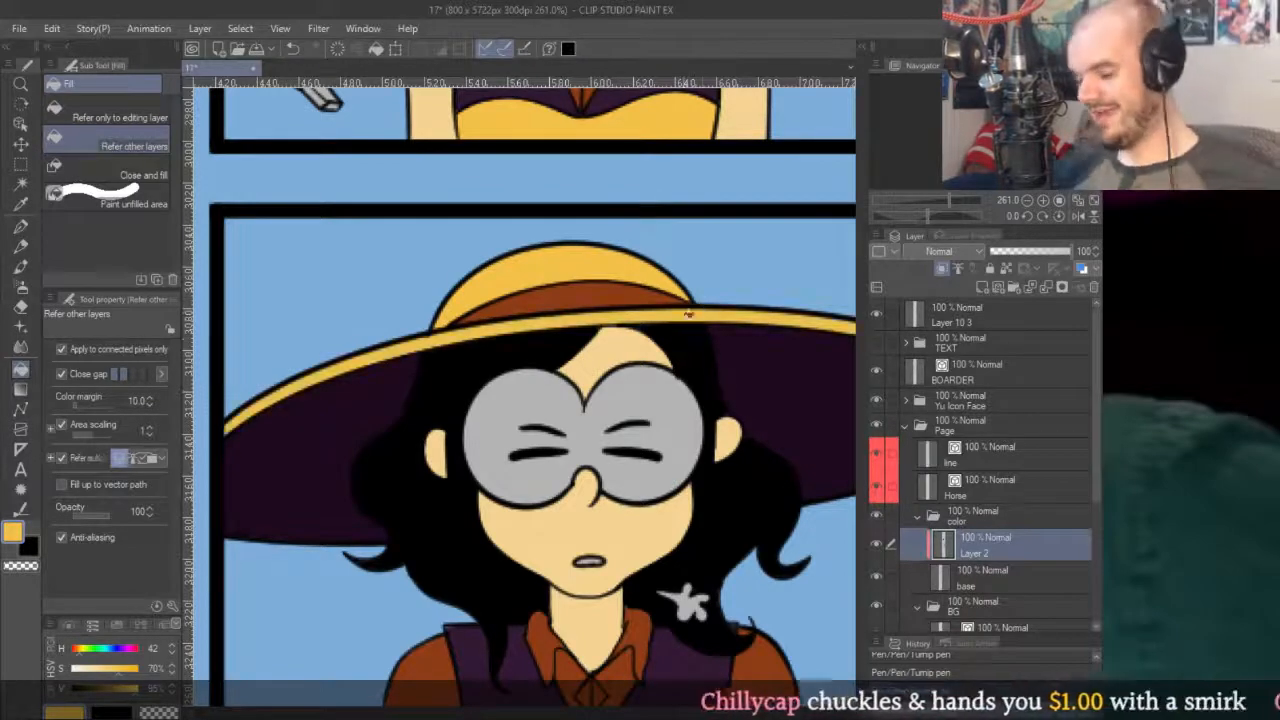
{"action": "key", "text": "r"}
{"action": "left_click_drag", "start_coordinate": [688, 314], "coordinate": [613, 308]}
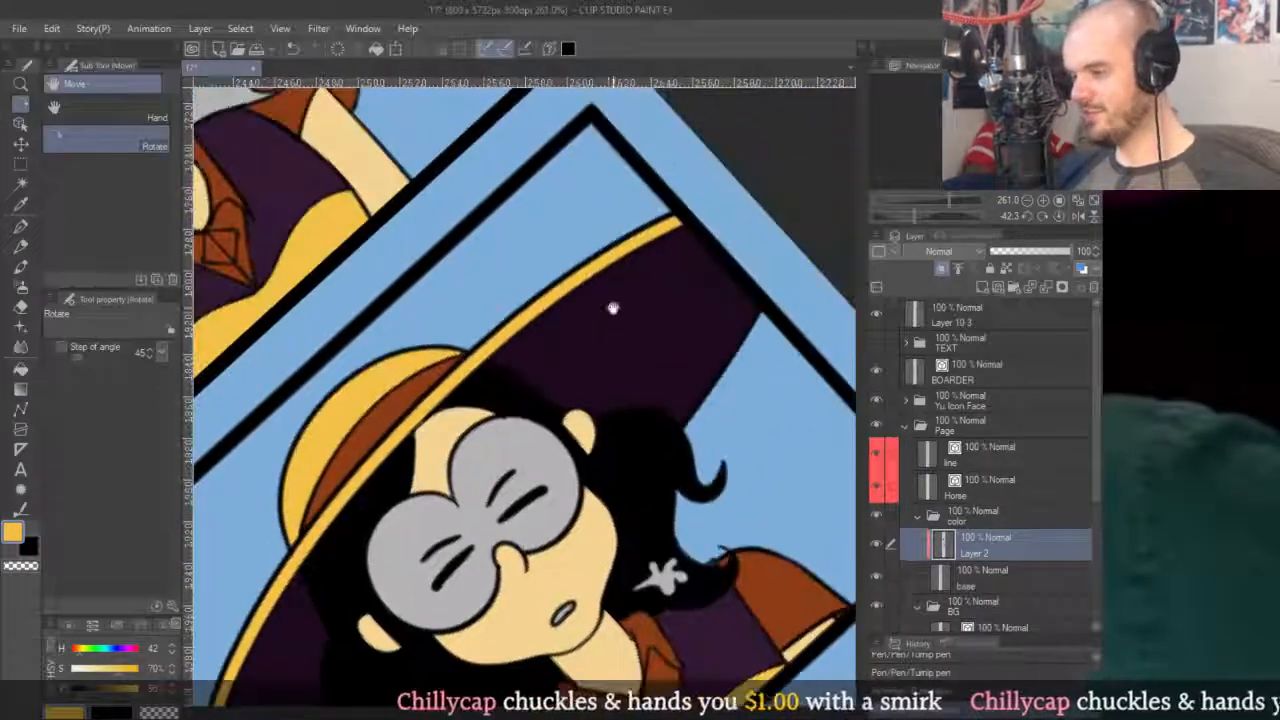
Fill the hat brim's edge in the frowning portrait panel with yellow and sample the hat's purple and yellow for pen touch-ups.
{"action": "left_click_drag", "start_coordinate": [690, 247], "coordinate": [652, 536]}
{"action": "left_click_drag", "start_coordinate": [646, 304], "coordinate": [731, 320]}
{"action": "key", "text": "g"}
{"action": "left_click", "coordinate": [675, 298]}
{"action": "left_click", "coordinate": [729, 335], "text": "alt"}
{"action": "key", "text": "p"}
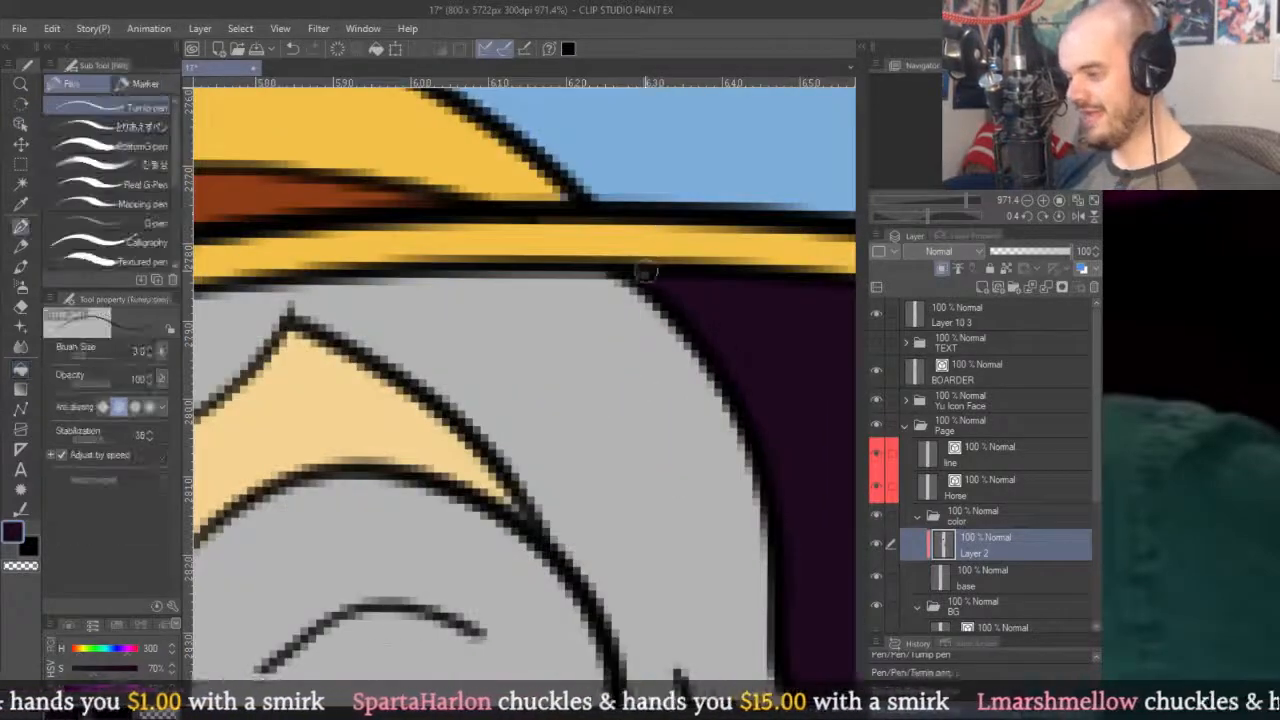
{"action": "left_click", "coordinate": [694, 270], "text": "alt"}
{"action": "scroll", "coordinate": [696, 278], "scroll_direction": "down", "scroll_amount": 12}
{"action": "scroll", "coordinate": [696, 278], "scroll_direction": "up", "scroll_amount": 2}
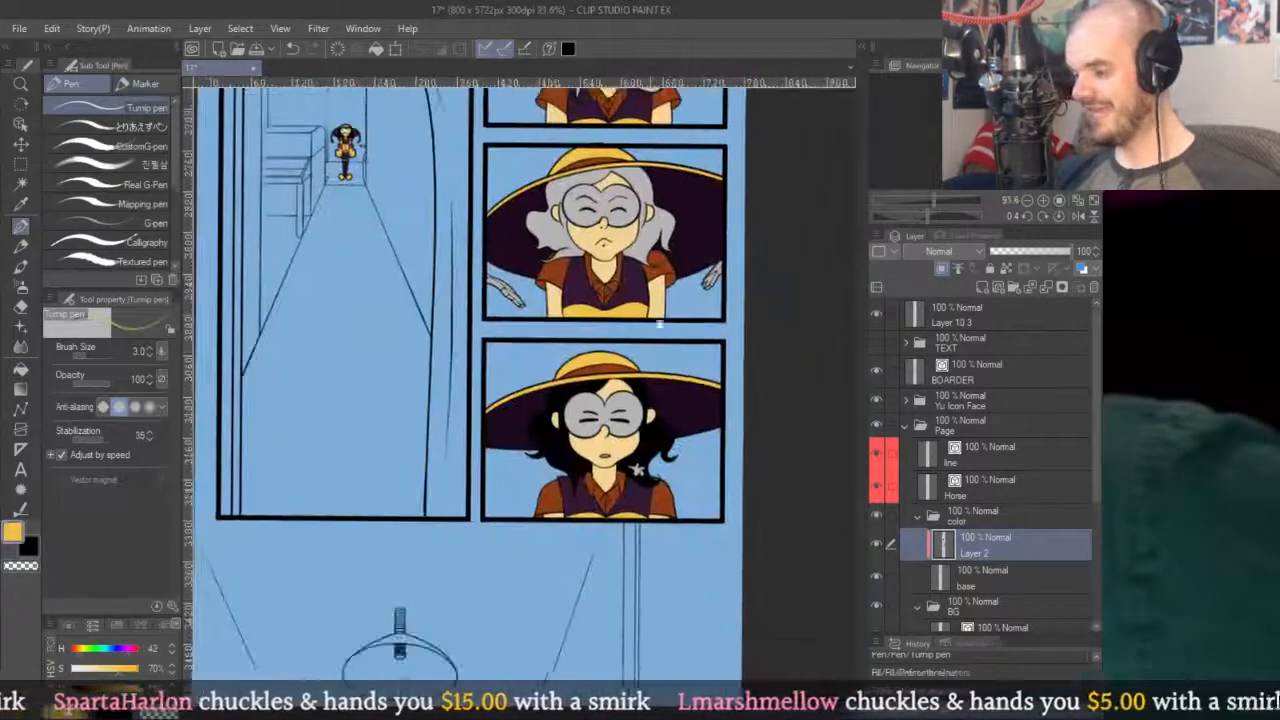
Fill both sides of the frowning portrait's gray hair with black sampled from the portrait below.
{"action": "left_click", "coordinate": [582, 378], "text": "alt"}
{"action": "scroll", "coordinate": [579, 181], "scroll_direction": "up", "scroll_amount": 4}
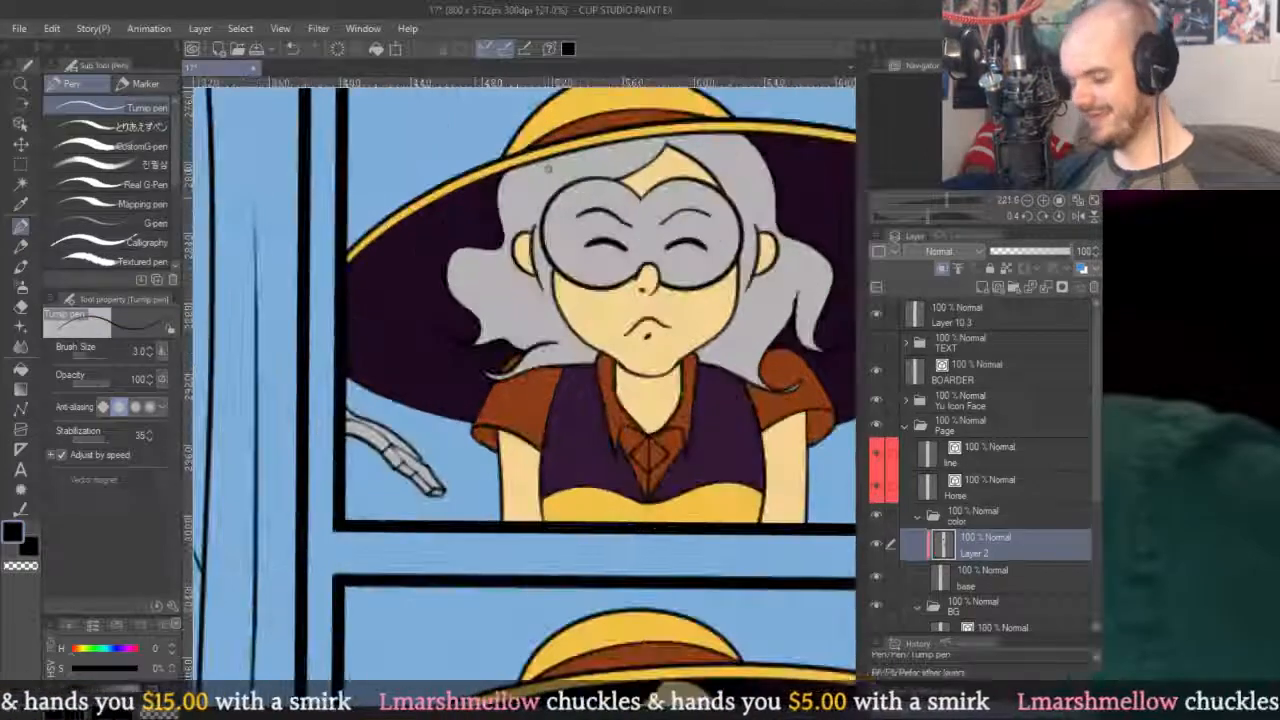
{"action": "key", "text": "g"}
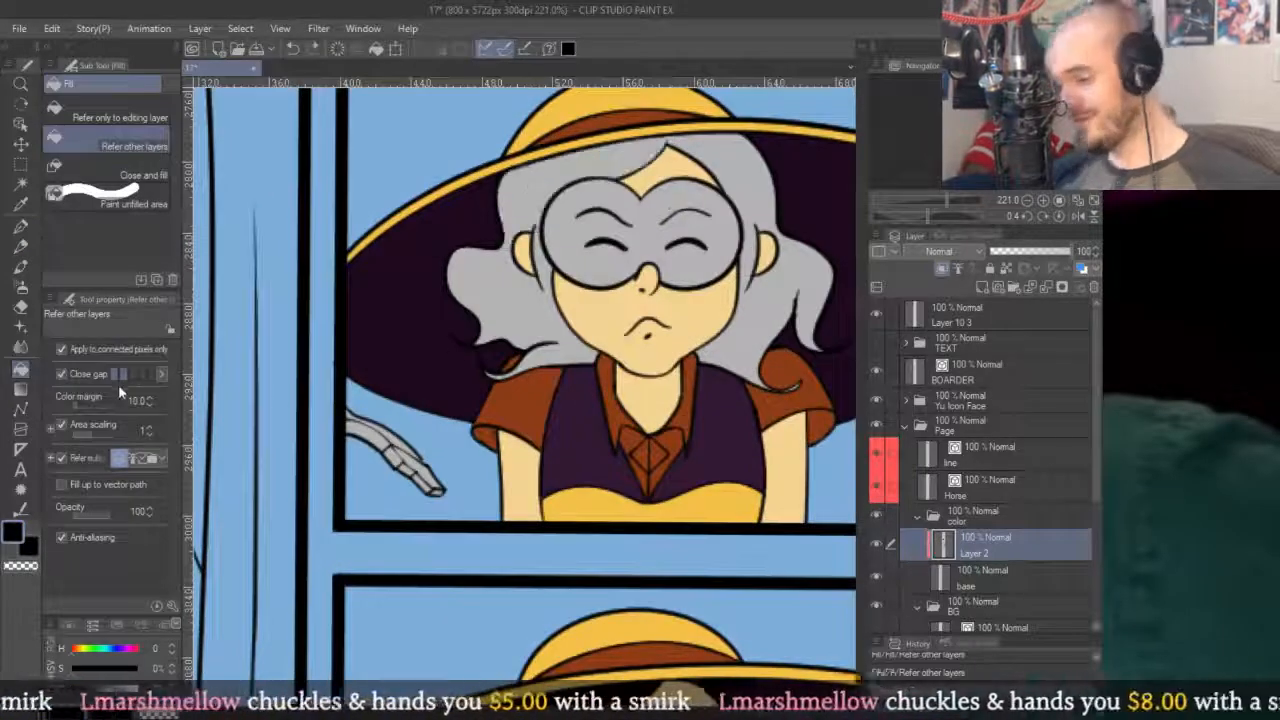
{"action": "left_click", "coordinate": [536, 208]}
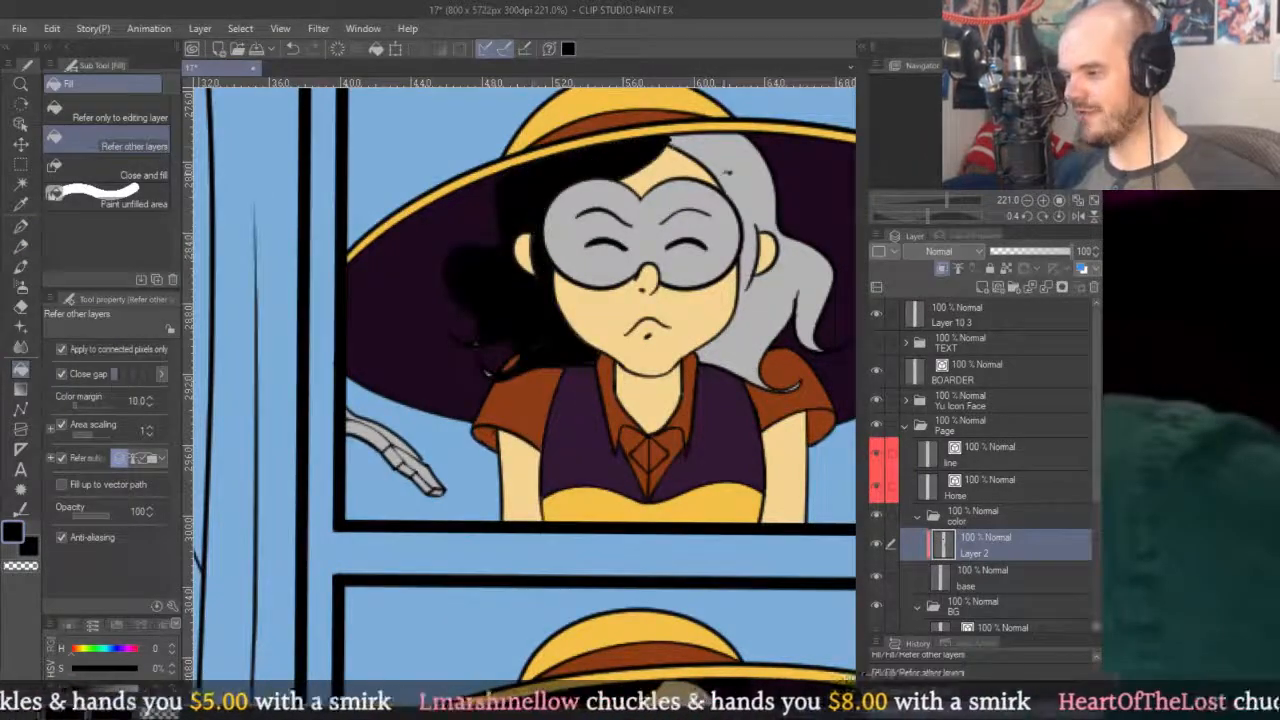
{"action": "left_click", "coordinate": [725, 175]}
Cover the gray slivers between the glasses, cheek and ear on the sleeve-curl side with black using the Turnip pen.
{"action": "scroll", "coordinate": [599, 235], "scroll_direction": "up", "scroll_amount": 3}
{"action": "key", "text": "p"}
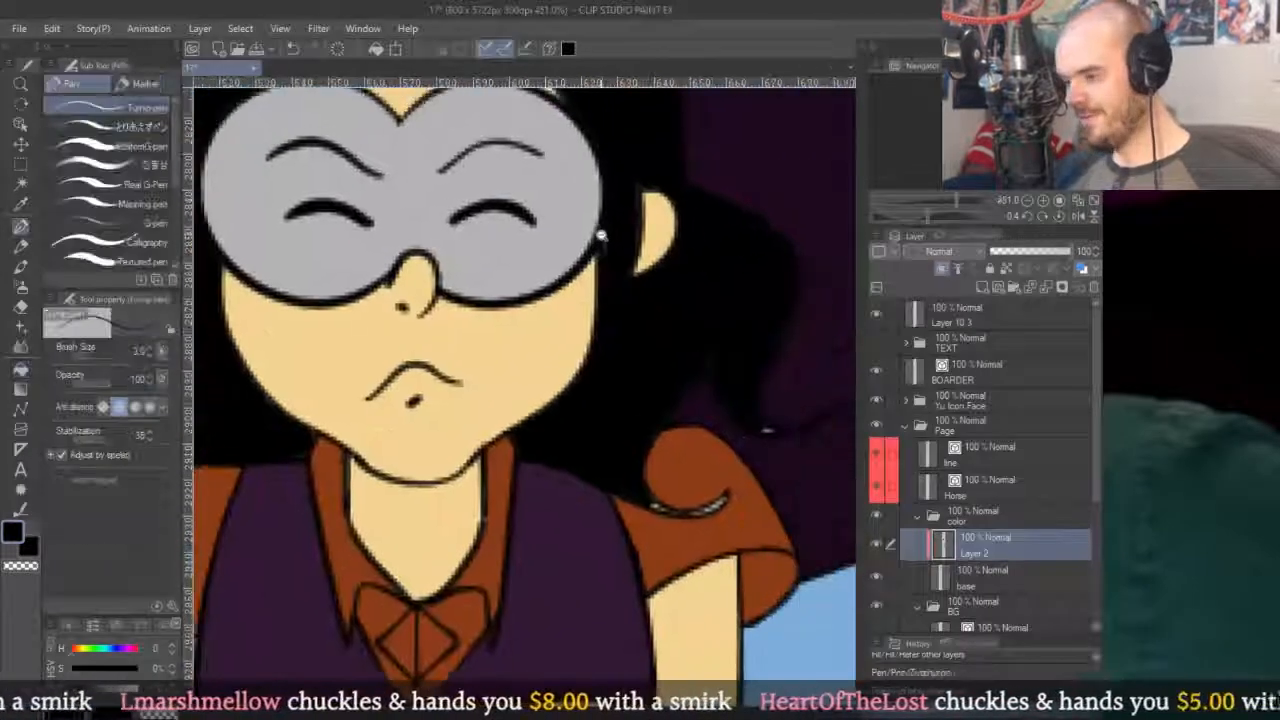
{"action": "scroll", "coordinate": [599, 235], "scroll_direction": "up", "scroll_amount": 2}
{"action": "left_click_drag", "start_coordinate": [602, 287], "coordinate": [604, 215]}
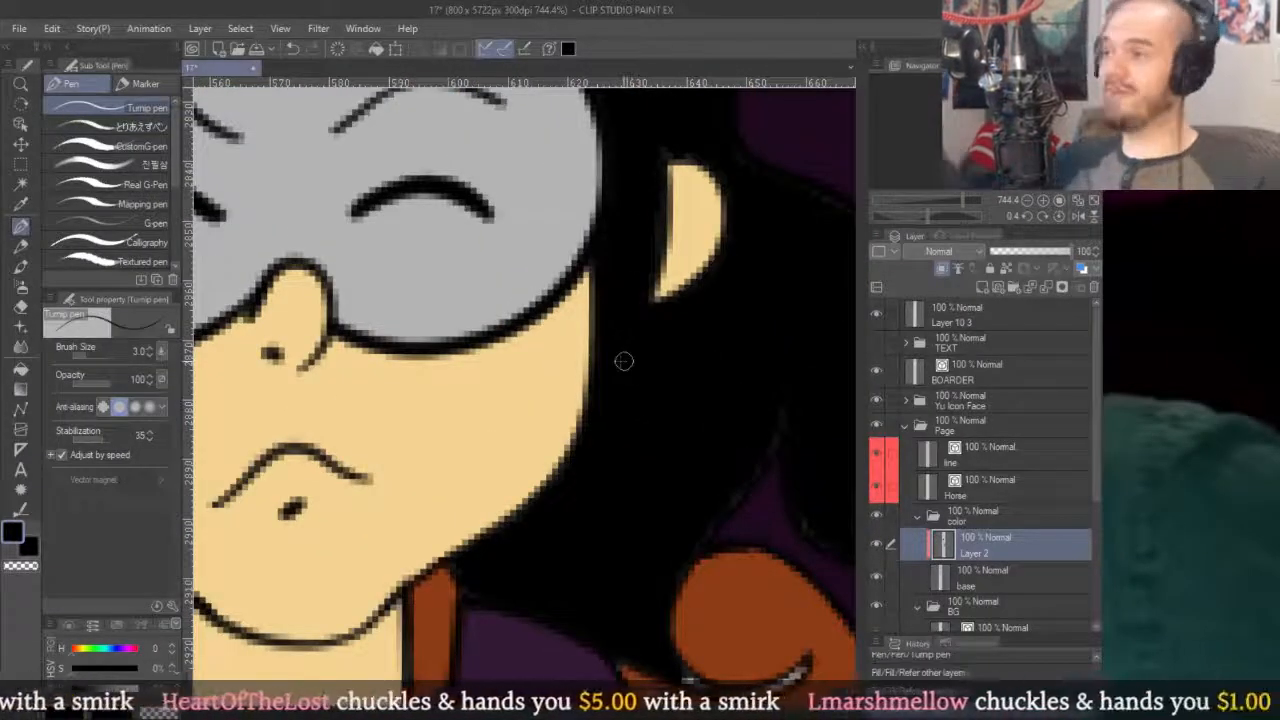
{"action": "left_click_drag", "start_coordinate": [670, 134], "coordinate": [645, 277]}
{"action": "left_click_drag", "start_coordinate": [774, 246], "coordinate": [663, 86]}
{"action": "left_click_drag", "start_coordinate": [745, 283], "coordinate": [701, 332]}
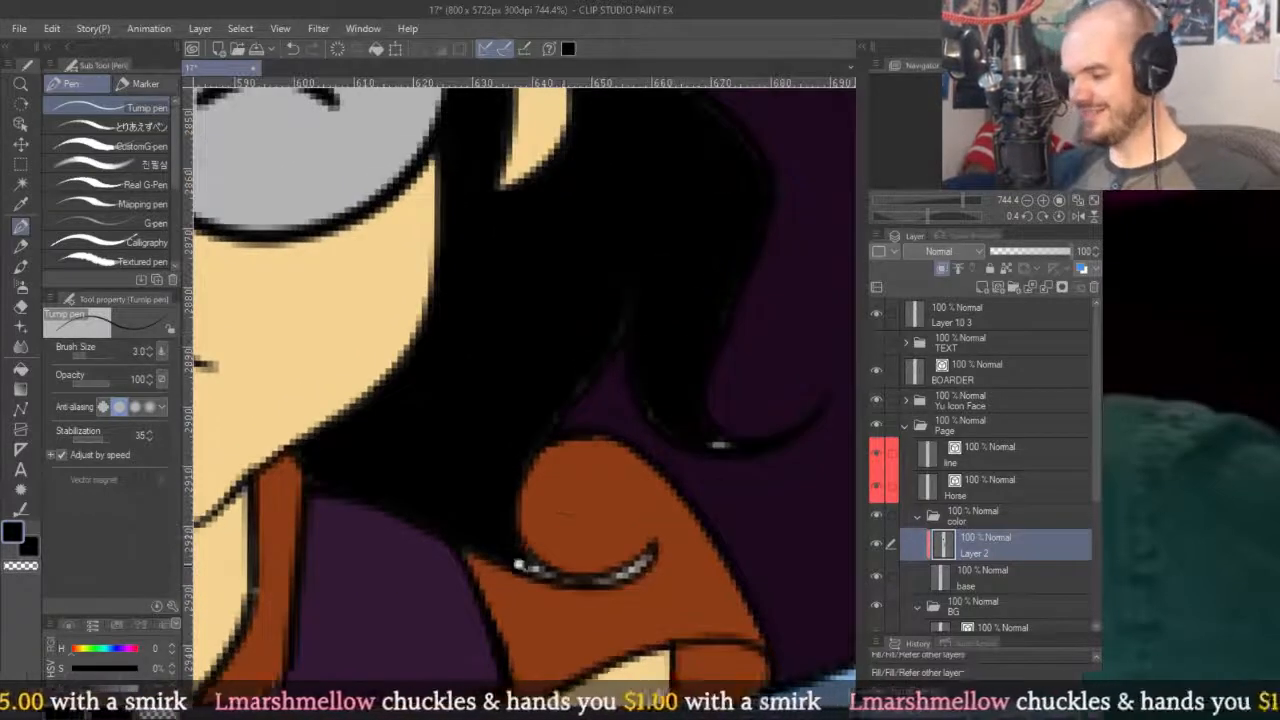
Paint the gray remnants inside the hair curl over the orange sleeve black.
{"action": "scroll", "coordinate": [560, 515], "scroll_direction": "up", "scroll_amount": 2}
{"action": "mouse_move", "coordinate": [555, 440]}
{"action": "left_mouse_down"}
{"action": "mouse_move", "coordinate": [633, 506]}
{"action": "mouse_move", "coordinate": [730, 512]}
{"action": "left_mouse_up"}
{"action": "mouse_move", "coordinate": [569, 466]}
{"action": "left_mouse_down"}
{"action": "mouse_move", "coordinate": [675, 507]}
{"action": "mouse_move", "coordinate": [757, 491]}
{"action": "mouse_move", "coordinate": [812, 458]}
{"action": "left_mouse_up"}
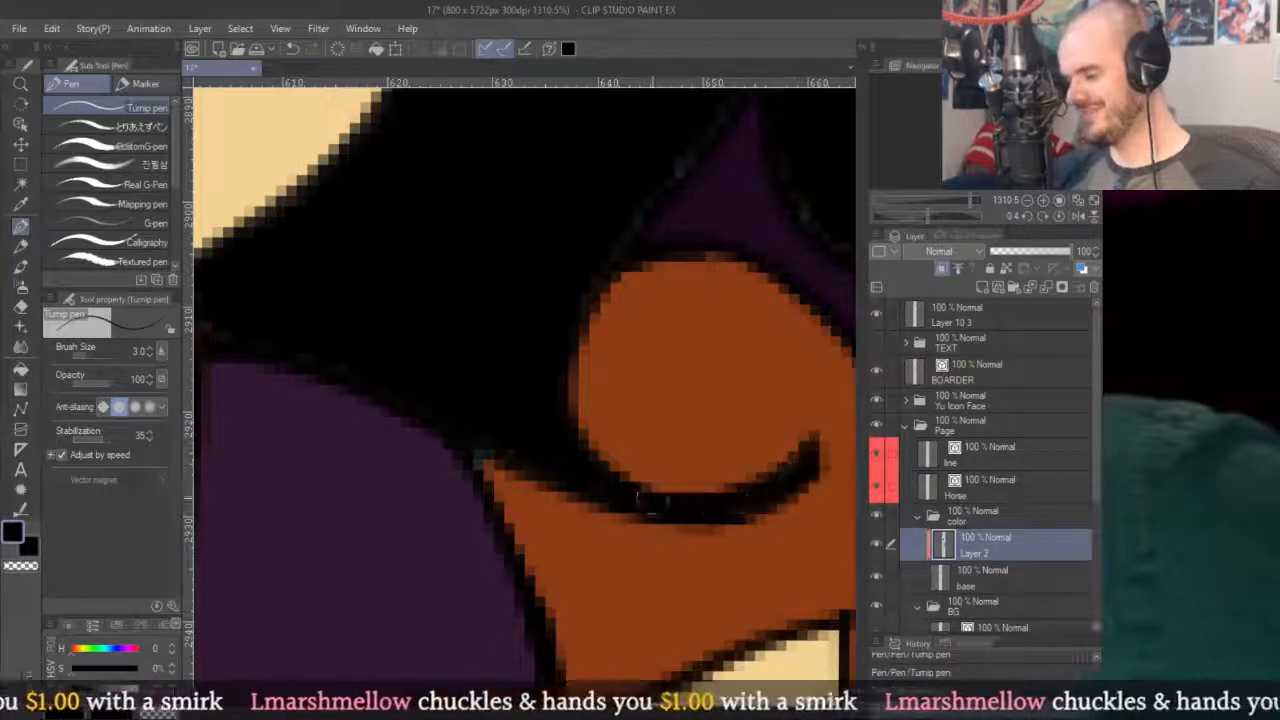
{"action": "left_click_drag", "start_coordinate": [466, 421], "coordinate": [666, 451]}
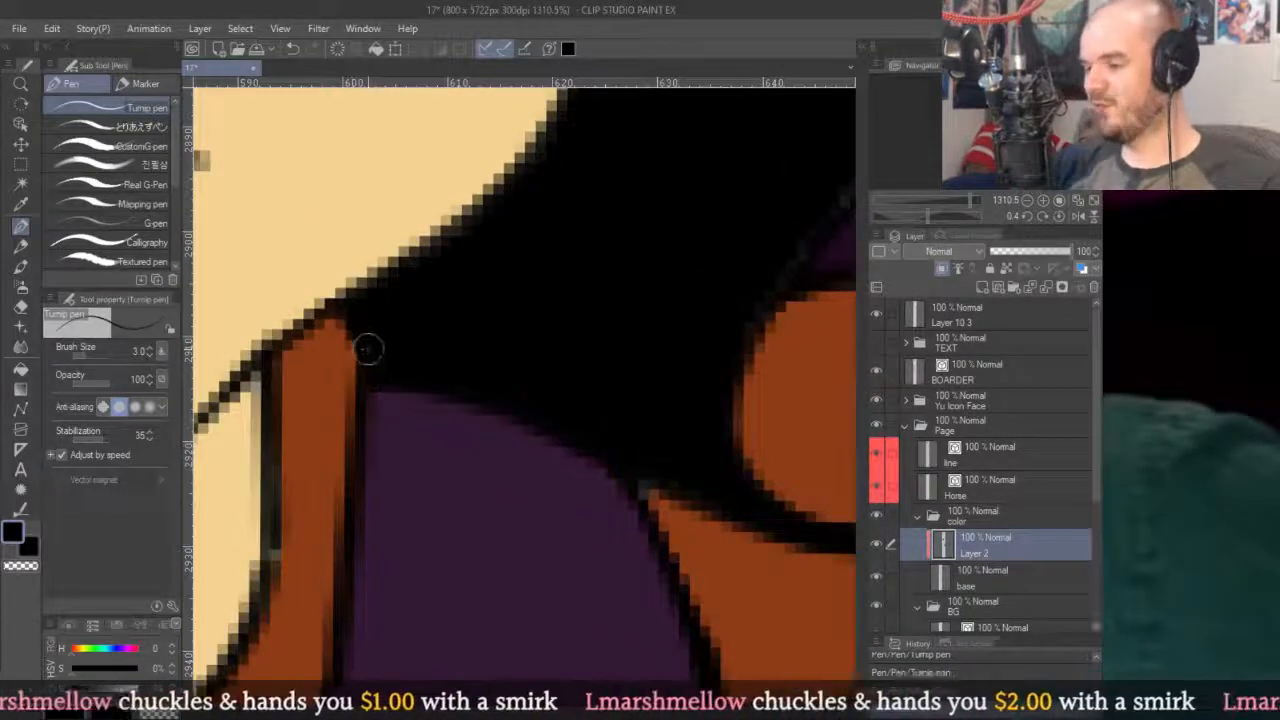
Touch up the junction of hair, vest and orange sleeve beside the curl with sampled colors and black.
{"action": "left_click_drag", "start_coordinate": [690, 431], "coordinate": [623, 331]}
{"action": "left_click", "coordinate": [615, 420], "text": "alt"}
{"action": "left_click", "coordinate": [562, 342], "text": "alt"}
{"action": "left_click_drag", "start_coordinate": [650, 393], "coordinate": [596, 382]}
{"action": "left_click_drag", "start_coordinate": [543, 220], "coordinate": [381, 407]}
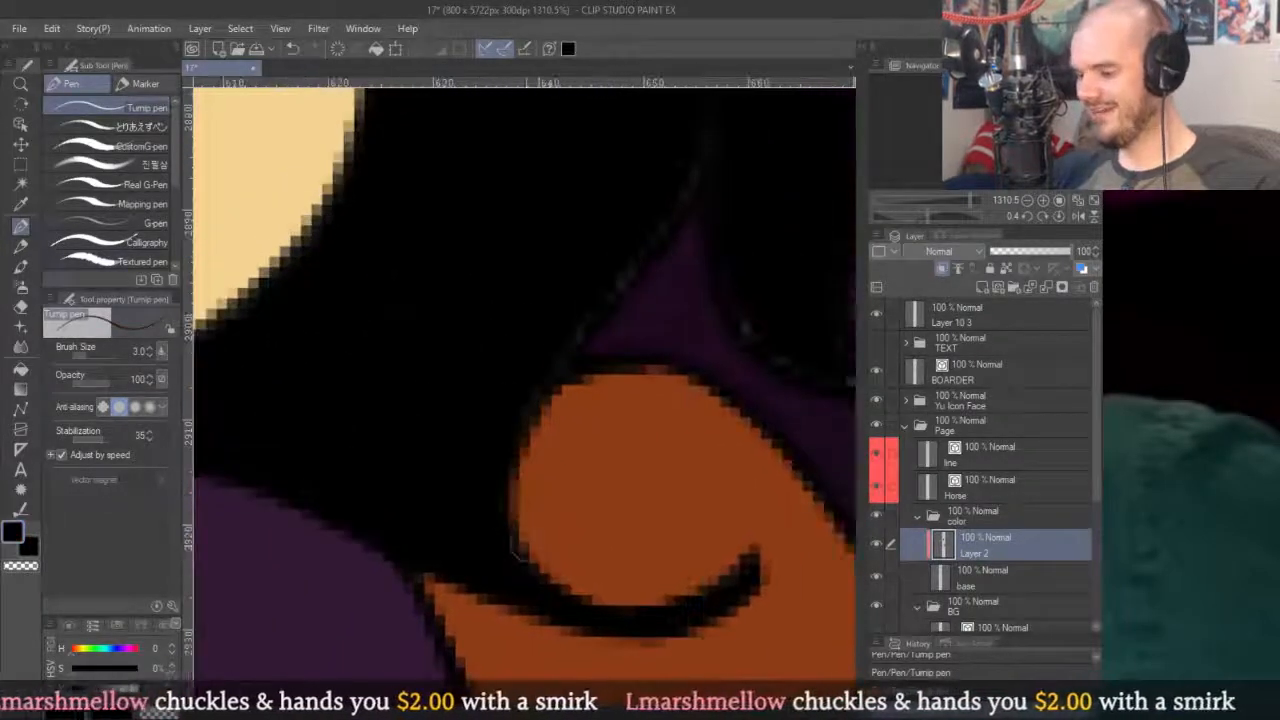
Cover the gray fringe along the loose hair lock and its tip above the shoulder curl with black.
{"action": "left_click_drag", "start_coordinate": [688, 141], "coordinate": [620, 302]}
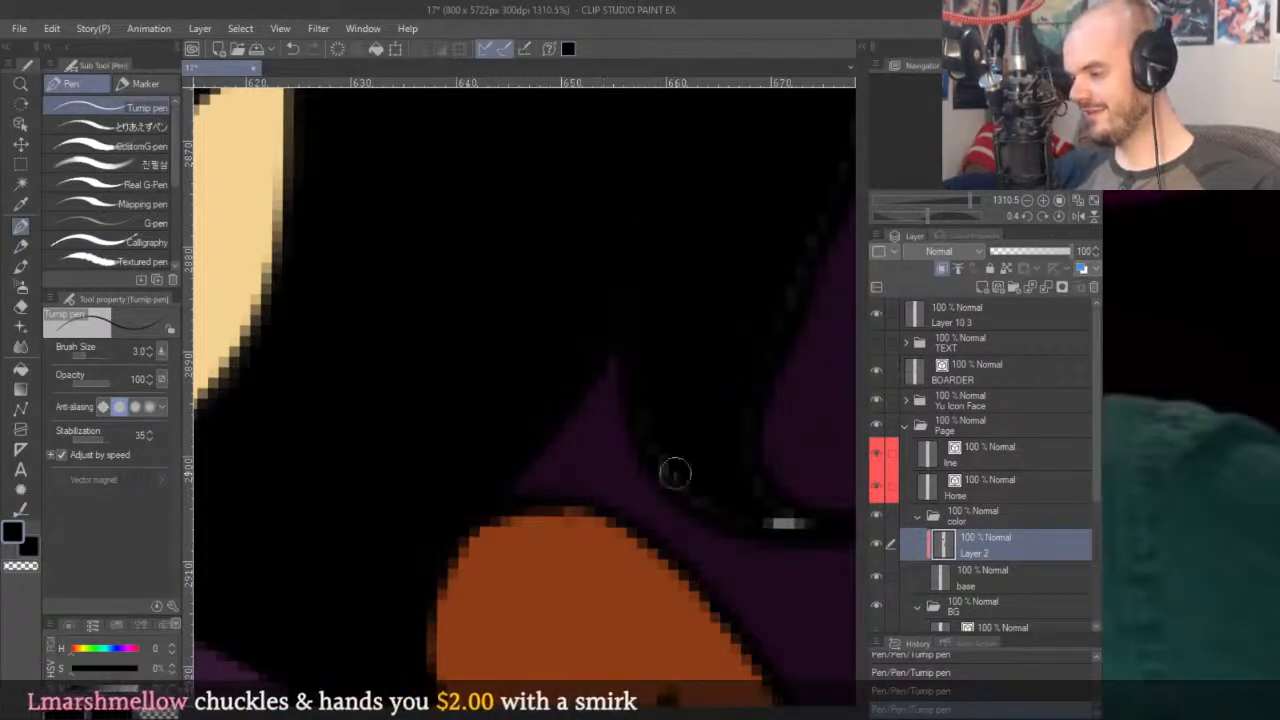
{"action": "left_click_drag", "start_coordinate": [728, 440], "coordinate": [651, 440]}
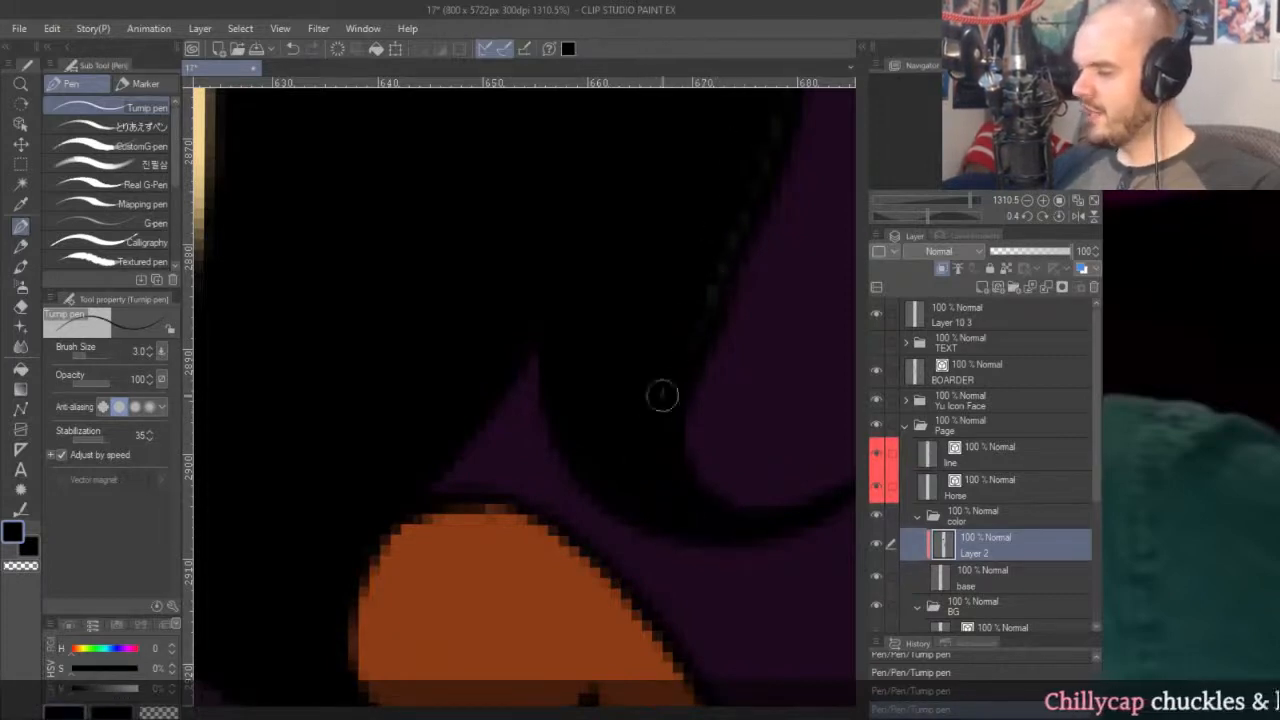
{"action": "left_click_drag", "start_coordinate": [771, 114], "coordinate": [606, 289]}
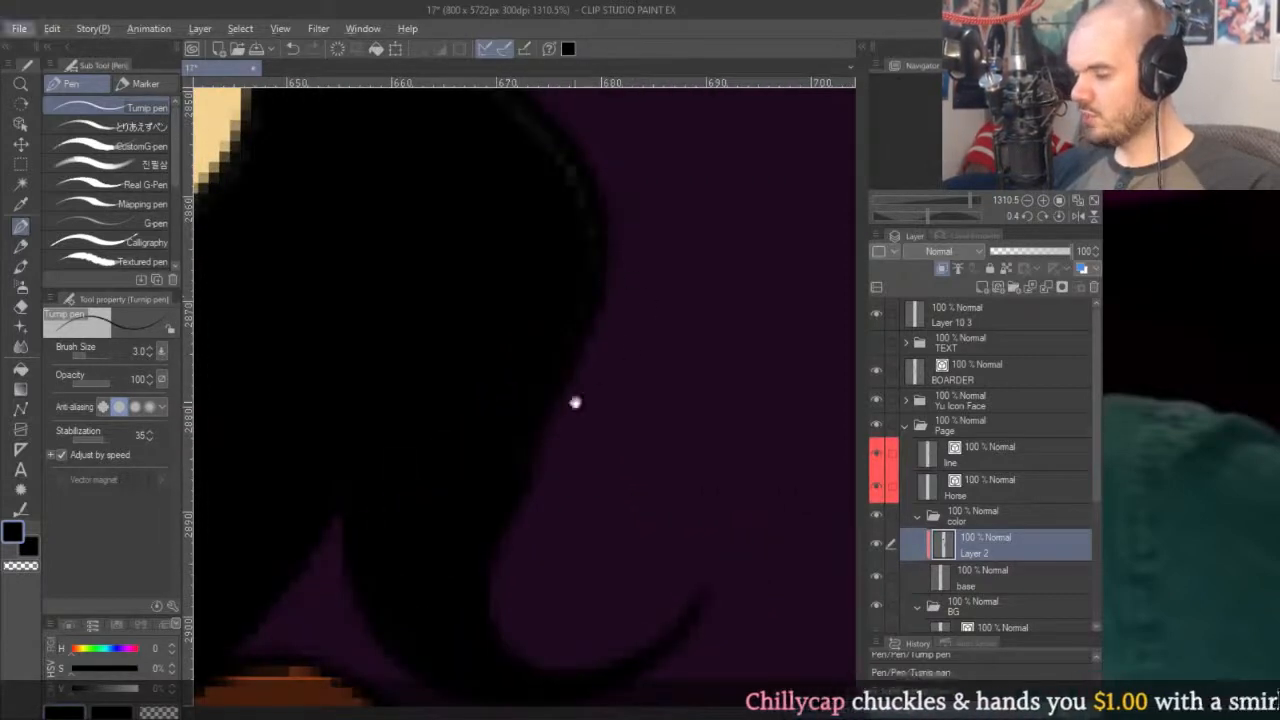
{"action": "mouse_move", "coordinate": [549, 380]}
{"action": "left_mouse_down"}
{"action": "mouse_move", "coordinate": [596, 446]}
{"action": "mouse_move", "coordinate": [637, 583]}
{"action": "left_mouse_up"}
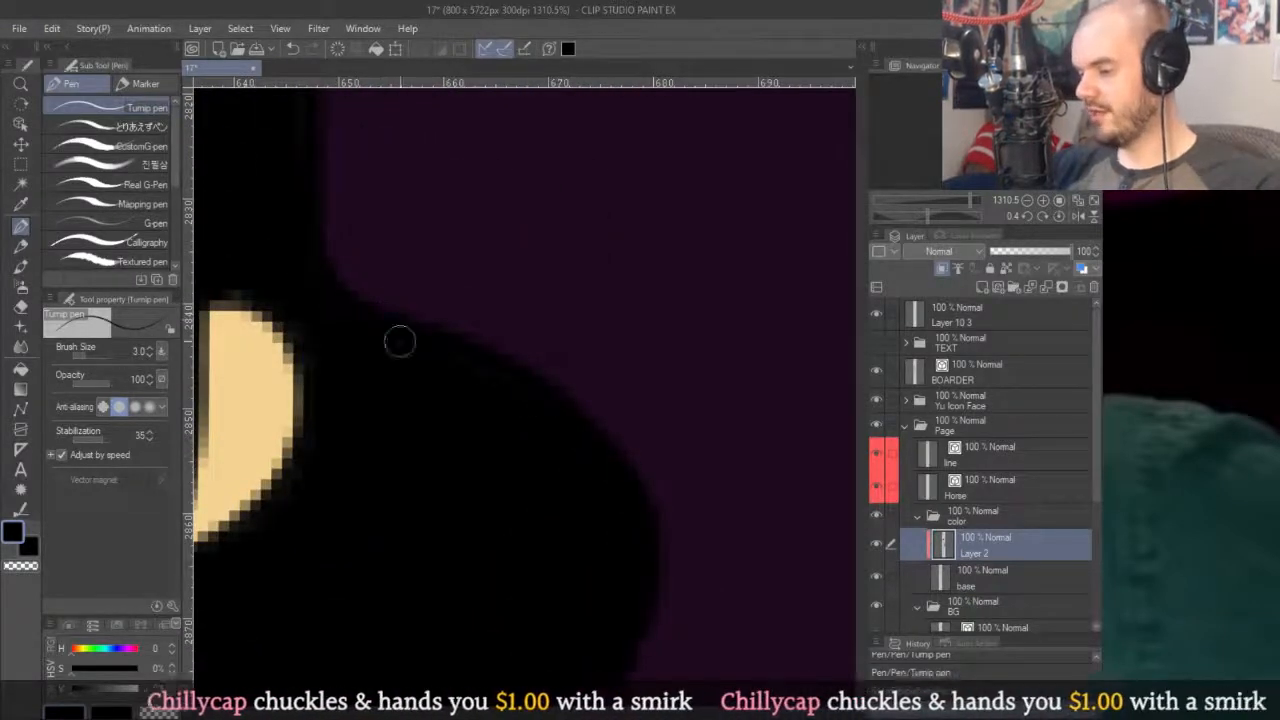
Paint the outer hair edge and the gap around the ear above the loose lock solid black.
{"action": "left_click_drag", "start_coordinate": [434, 357], "coordinate": [586, 586]}
{"action": "left_click_drag", "start_coordinate": [500, 575], "coordinate": [586, 332]}
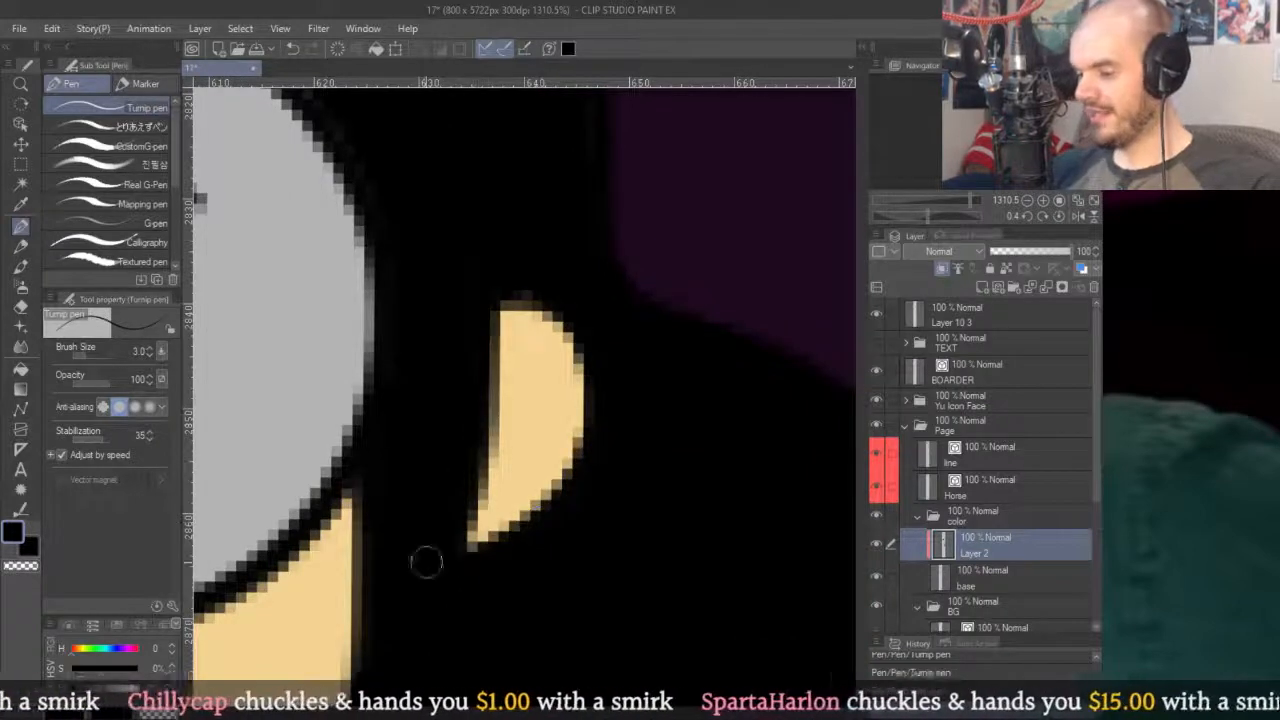
{"action": "left_click_drag", "start_coordinate": [423, 560], "coordinate": [508, 531]}
Blacken the gray fringe beneath the yellow hat brim, around the forehead and along the hair's upper outer edge.
{"action": "mouse_move", "coordinate": [566, 190]}
{"action": "left_mouse_down"}
{"action": "mouse_move", "coordinate": [597, 226]}
{"action": "mouse_move", "coordinate": [695, 466]}
{"action": "left_mouse_up"}
{"action": "left_click_drag", "start_coordinate": [611, 489], "coordinate": [466, 278]}
{"action": "left_click_drag", "start_coordinate": [476, 229], "coordinate": [724, 456]}
{"action": "left_click_drag", "start_coordinate": [610, 420], "coordinate": [445, 345]}
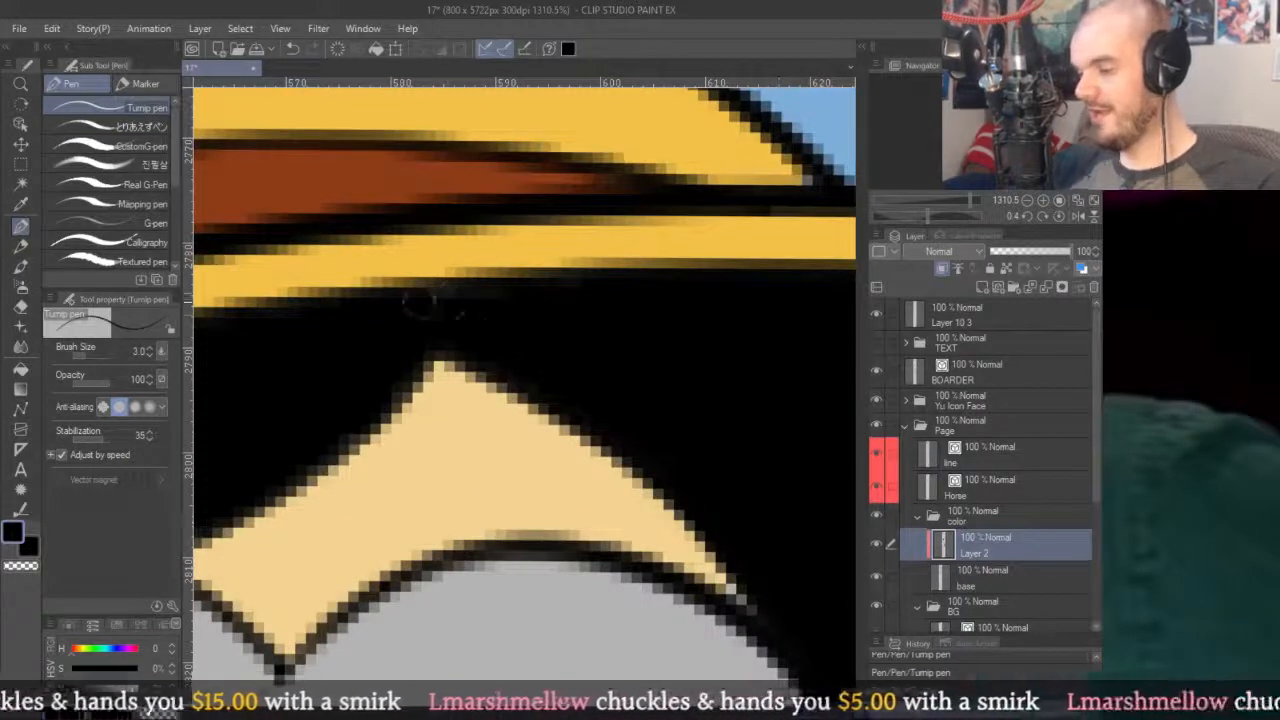
{"action": "left_click_drag", "start_coordinate": [763, 323], "coordinate": [460, 280]}
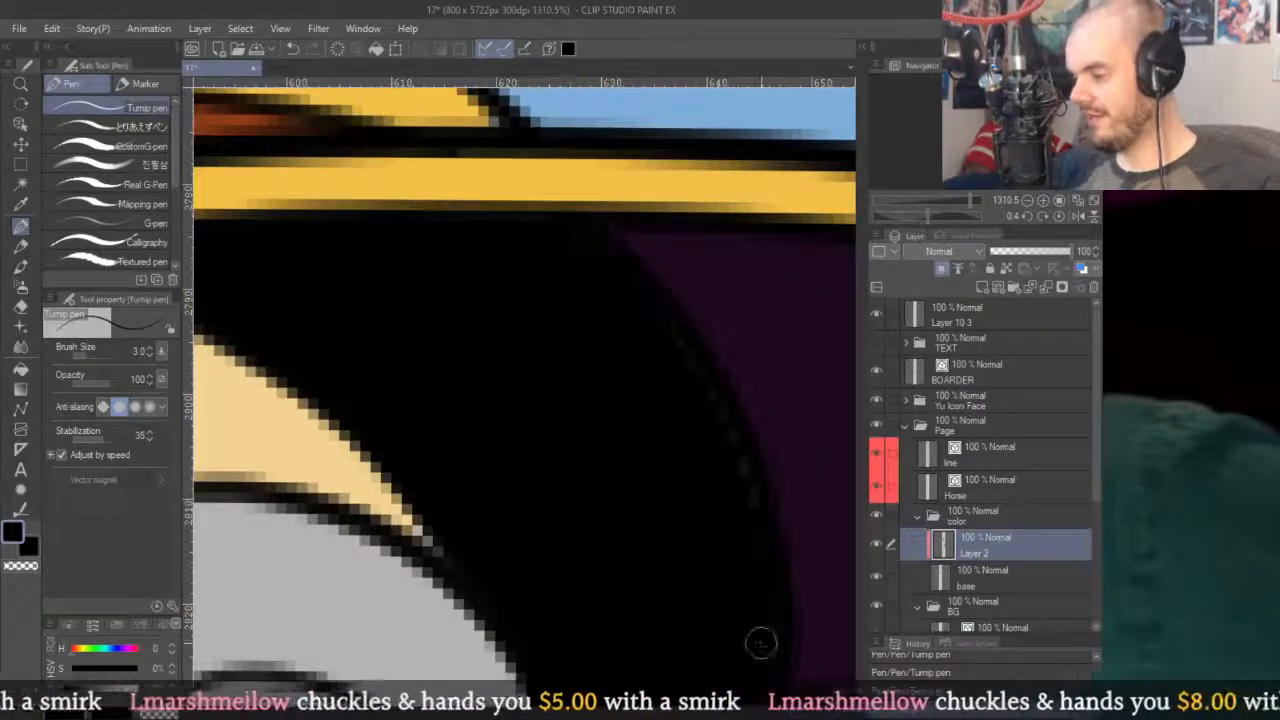
Paint the leftover gray around the opposite ear and beside the glasses black with the Turnip pen.
{"action": "scroll", "coordinate": [575, 241], "scroll_direction": "down", "scroll_amount": 5}
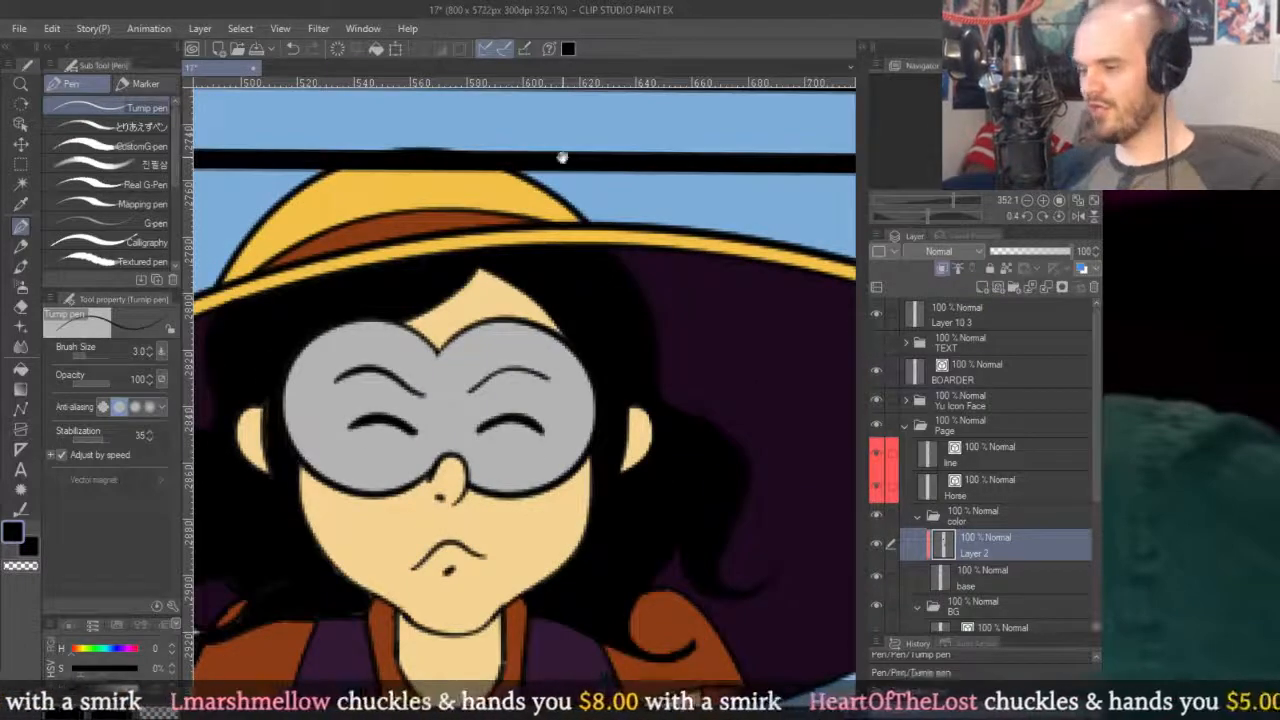
{"action": "scroll", "coordinate": [537, 365], "scroll_direction": "up", "scroll_amount": 5}
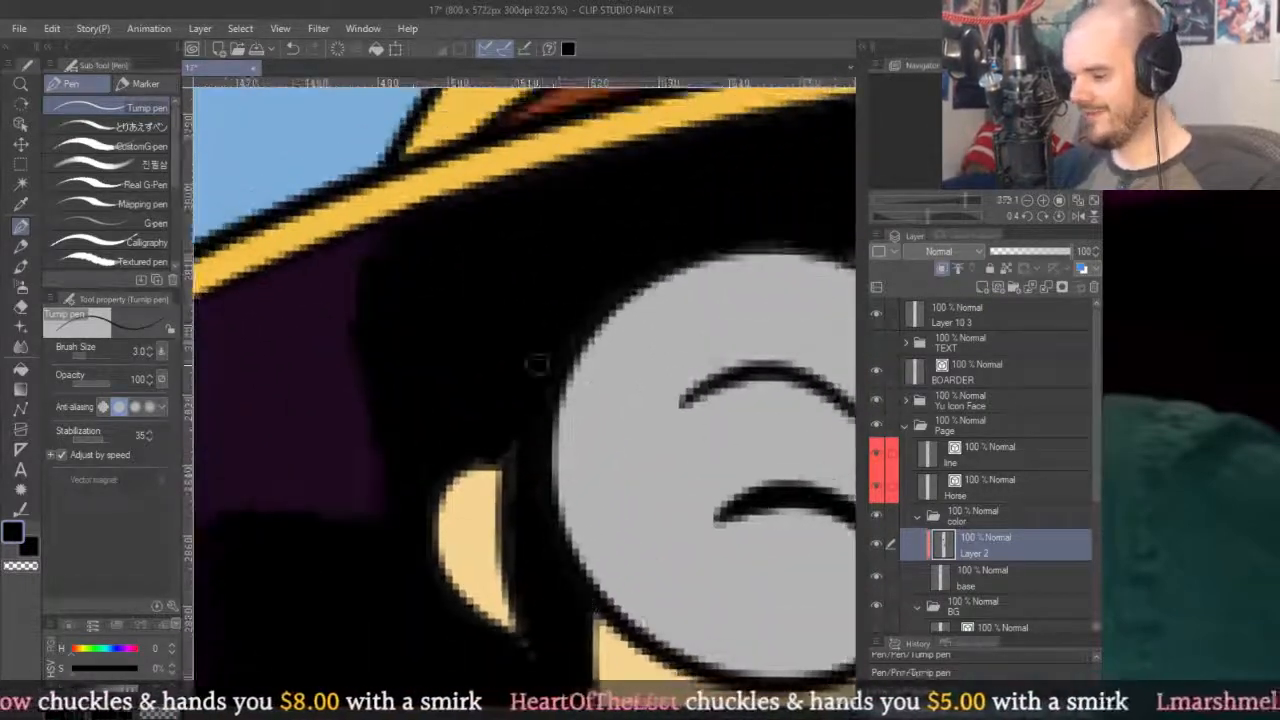
{"action": "scroll", "coordinate": [529, 457], "scroll_direction": "up", "scroll_amount": 3}
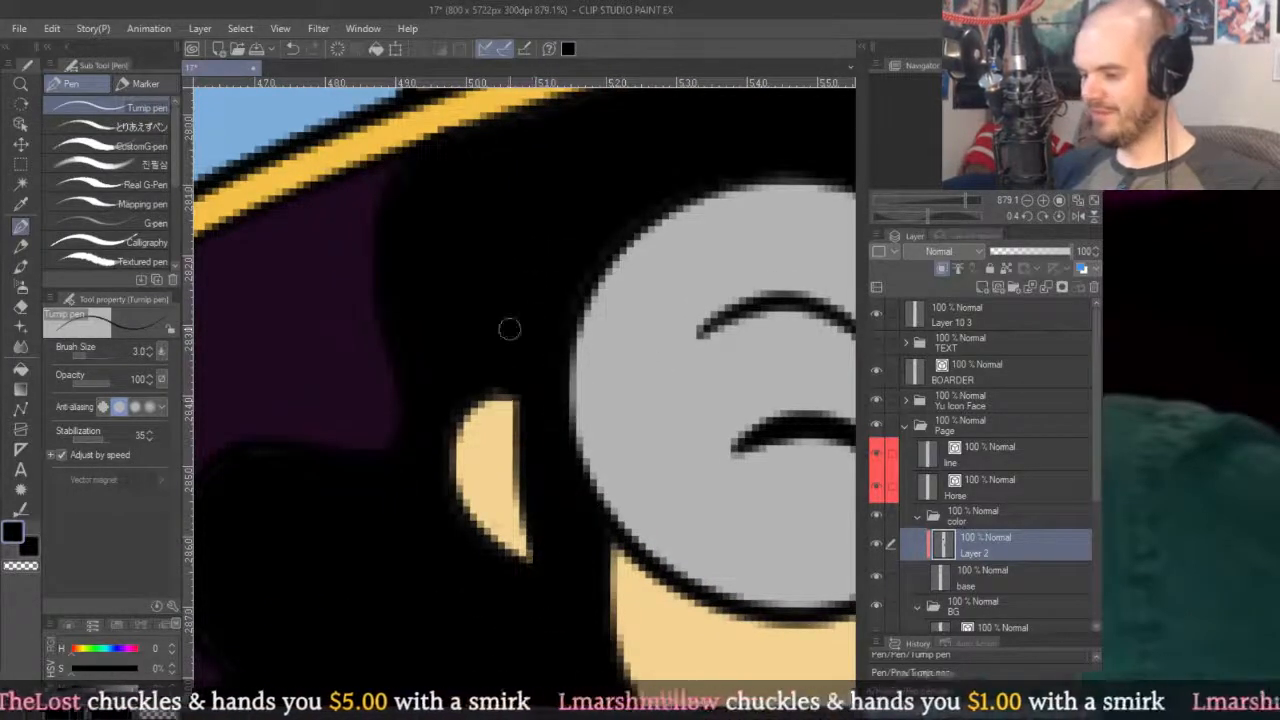
{"action": "left_click_drag", "start_coordinate": [444, 436], "coordinate": [519, 375]}
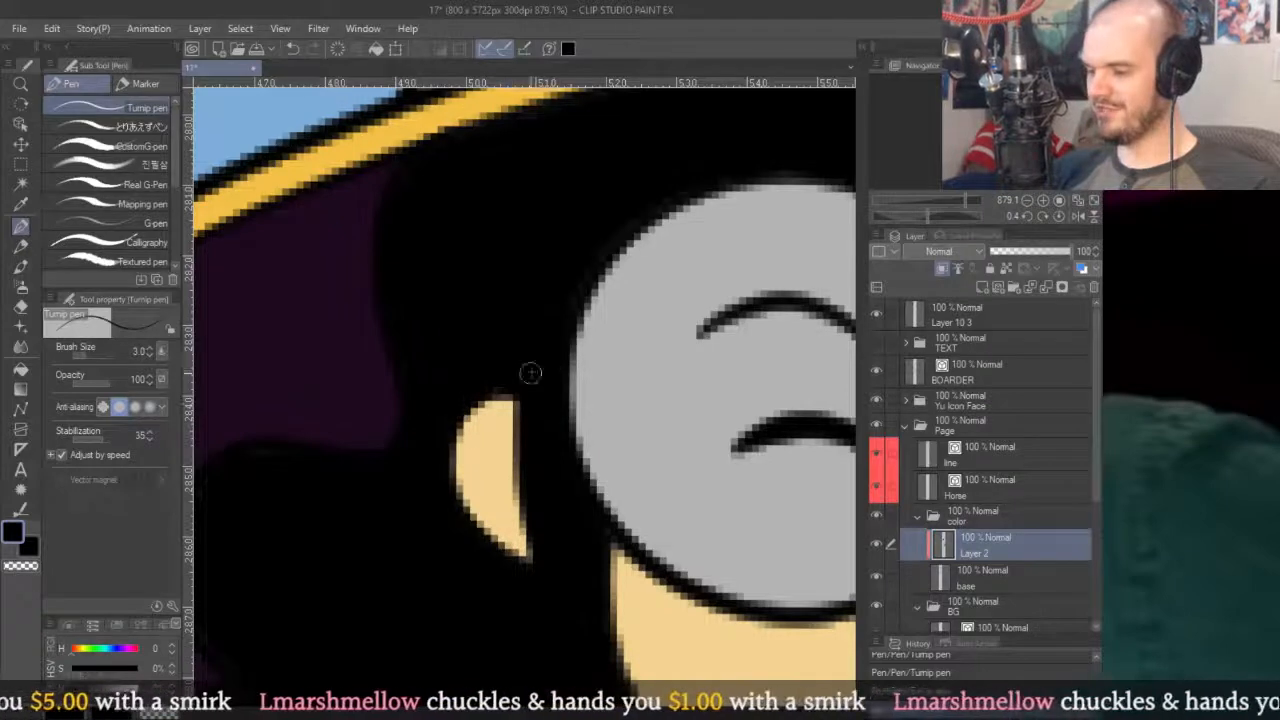
{"action": "left_click_drag", "start_coordinate": [413, 444], "coordinate": [512, 516]}
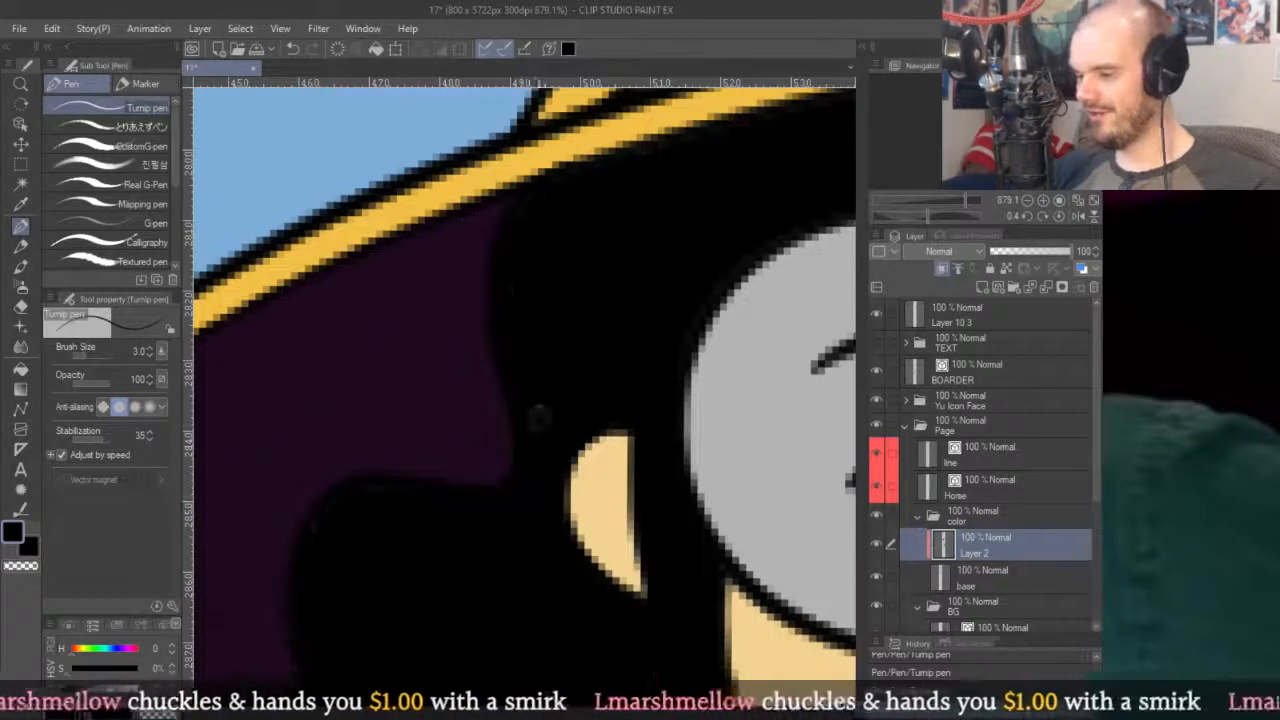
Enlarge the Turnip pen to 7.1 and blacken the fringe around the rounded hair bulge beside the opposite ear.
{"action": "scroll", "coordinate": [546, 437], "scroll_direction": "up", "scroll_amount": 2}
{"action": "left_click_drag", "start_coordinate": [546, 437], "coordinate": [667, 270]}
{"action": "scroll", "coordinate": [667, 270], "scroll_direction": "up", "scroll_amount": 1}
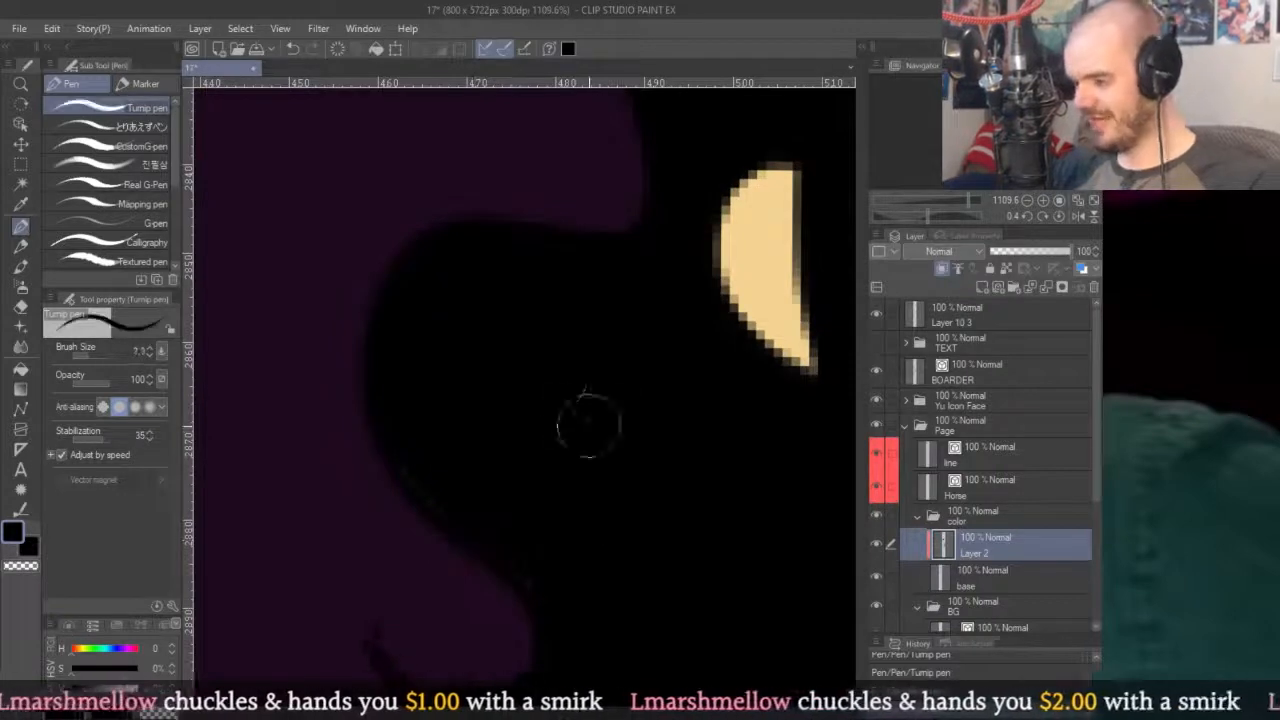
{"action": "left_click_drag", "start_coordinate": [602, 643], "coordinate": [646, 403]}
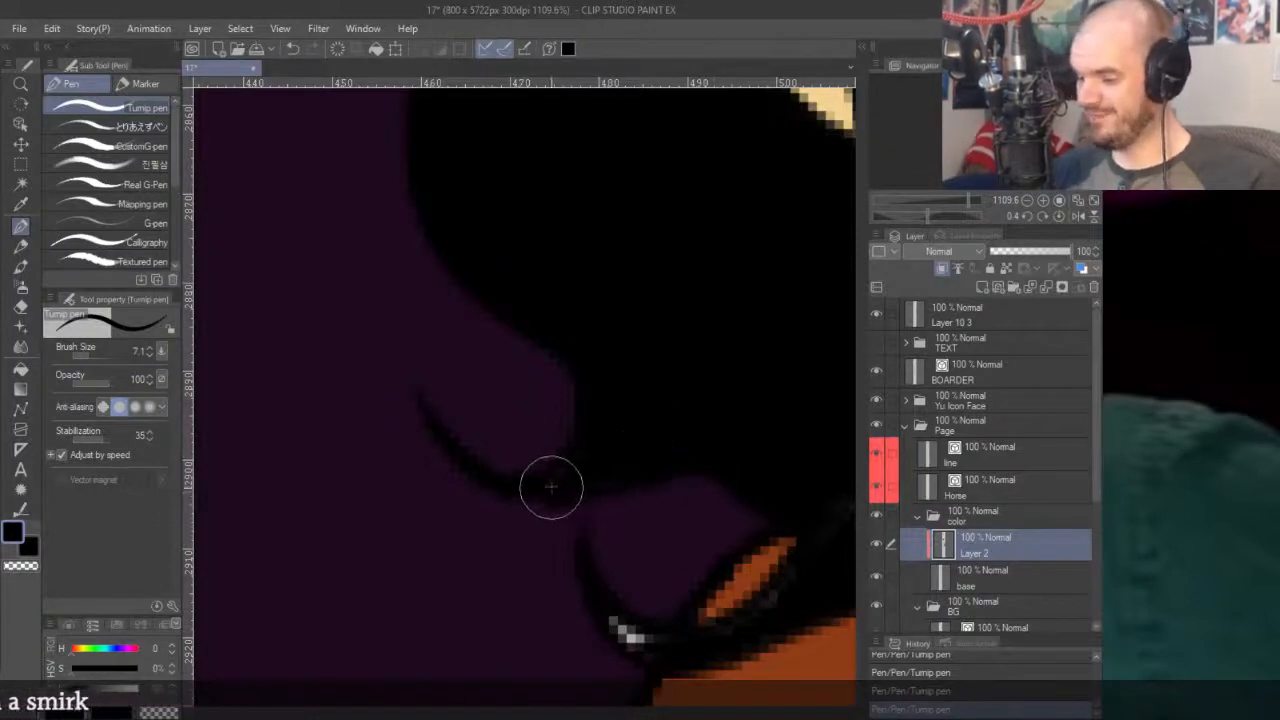
Paint the remaining gray in the curled hair tips above the opposite sleeve black.
{"action": "left_click_drag", "start_coordinate": [774, 403], "coordinate": [602, 323]}
{"action": "left_click_drag", "start_coordinate": [694, 443], "coordinate": [646, 405]}
{"action": "left_click_drag", "start_coordinate": [620, 465], "coordinate": [749, 423]}
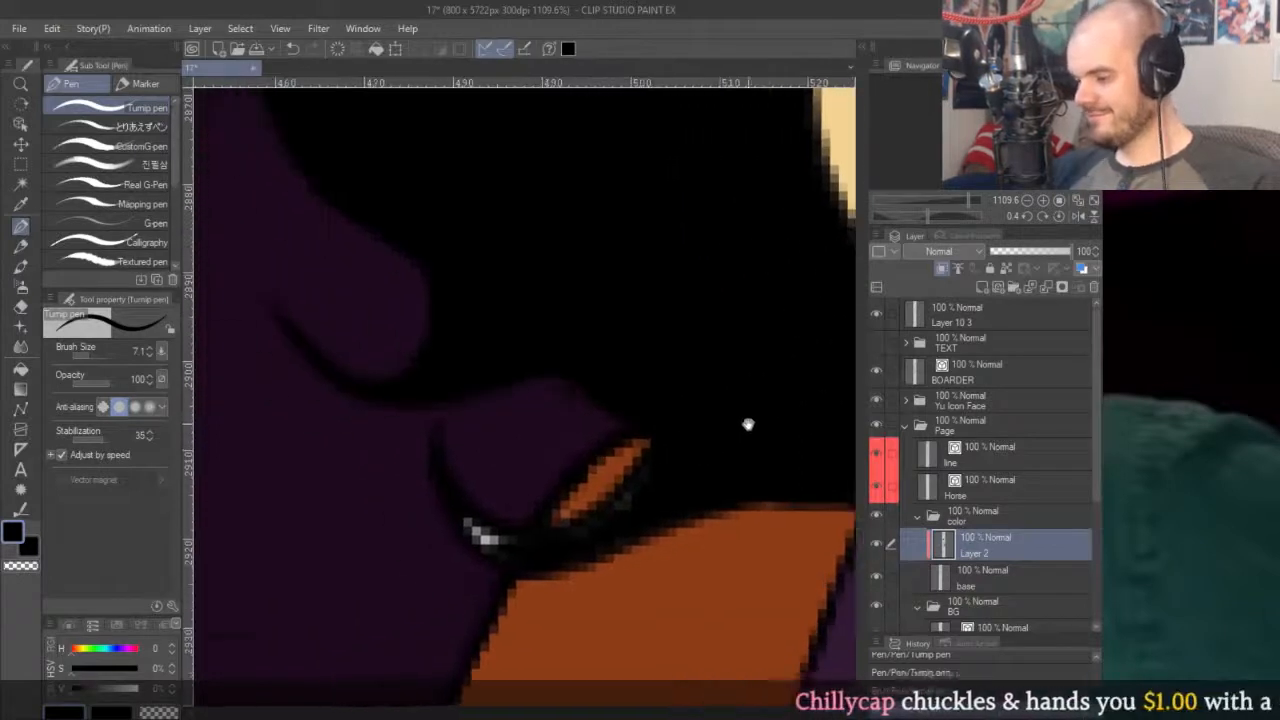
{"action": "left_click_drag", "start_coordinate": [466, 509], "coordinate": [529, 551]}
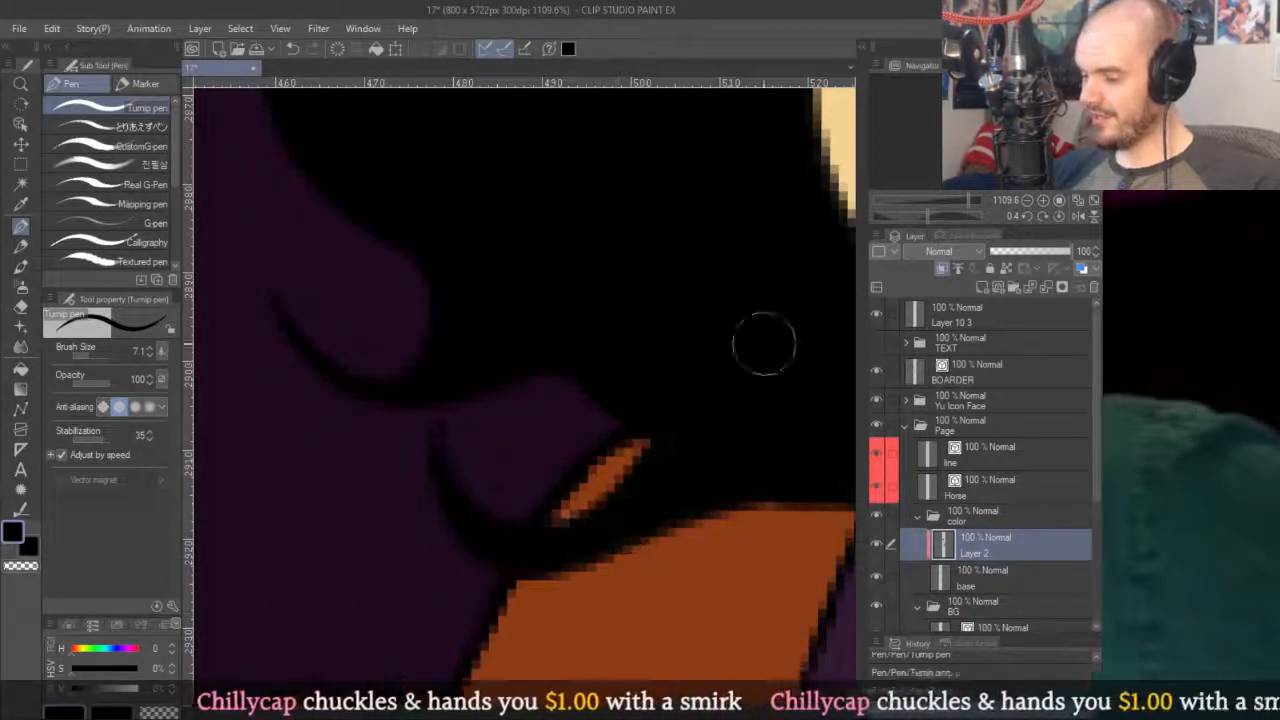
Touch up the hair's lower edge by the collar and the sleeve beside the curl, using sampled orange for the sleeve.
{"action": "scroll", "coordinate": [763, 343], "scroll_direction": "right", "scroll_amount": 3}
{"action": "scroll", "coordinate": [763, 343], "scroll_direction": "down", "scroll_amount": 2}
{"action": "scroll", "coordinate": [551, 429], "scroll_direction": "right", "scroll_amount": 3}
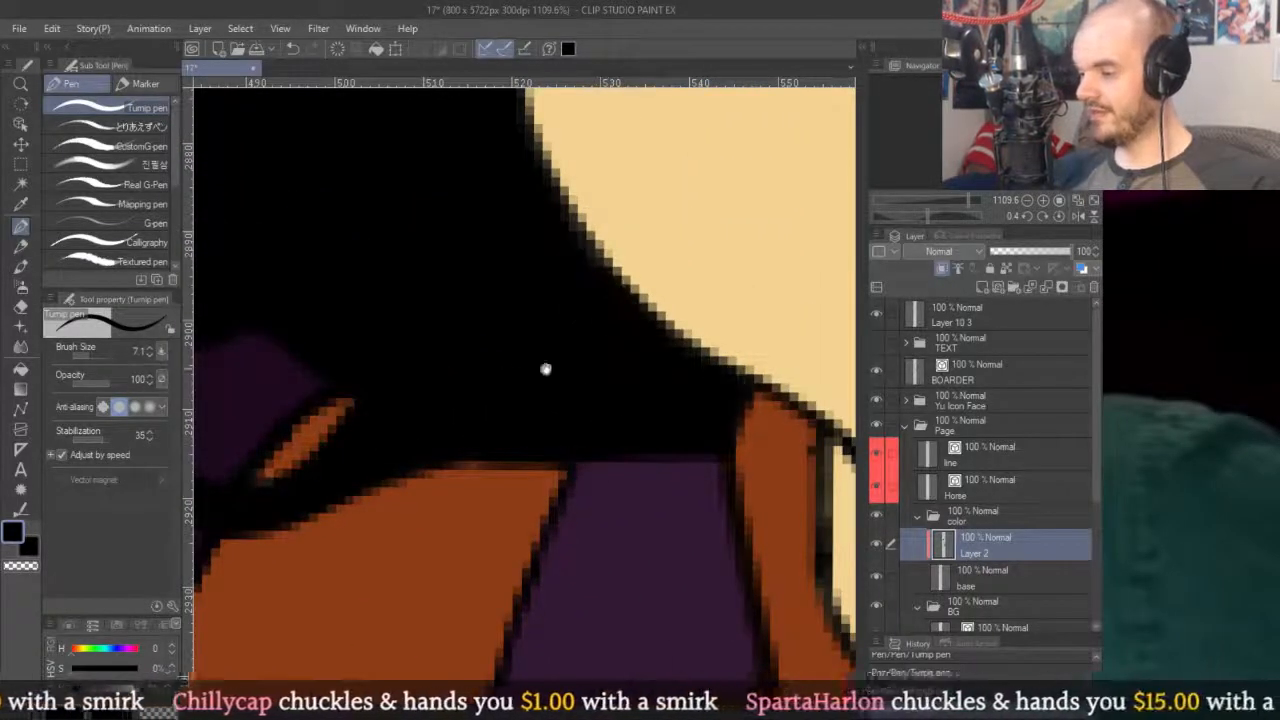
{"action": "scroll", "coordinate": [571, 371], "scroll_direction": "left", "scroll_amount": 3}
{"action": "scroll", "coordinate": [571, 371], "scroll_direction": "up", "scroll_amount": 1}
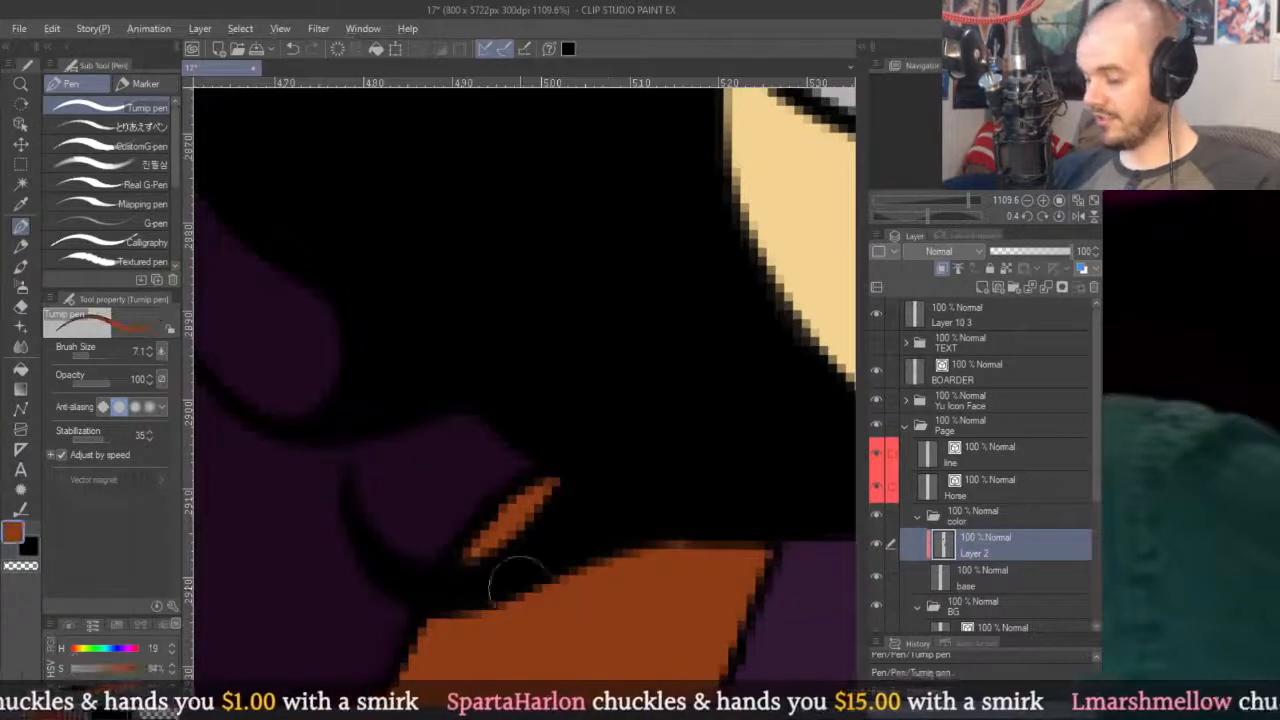
{"action": "scroll", "coordinate": [594, 406], "scroll_direction": "up", "scroll_amount": 2}
Examine the blackened hair around the ear, glasses and jaw in the closed-eyes panel for leftover gray.
{"action": "scroll", "coordinate": [569, 481], "scroll_direction": "down", "scroll_amount": 8}
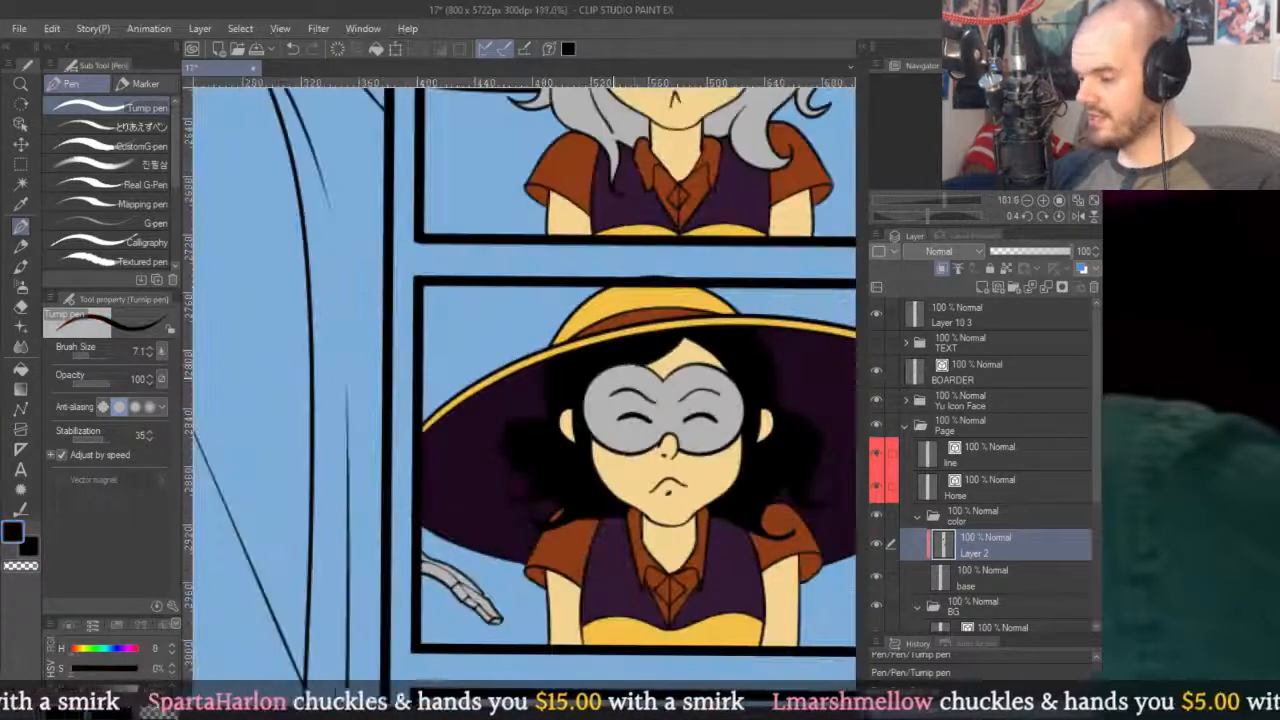
{"action": "scroll", "coordinate": [569, 470], "scroll_direction": "up", "scroll_amount": 6}
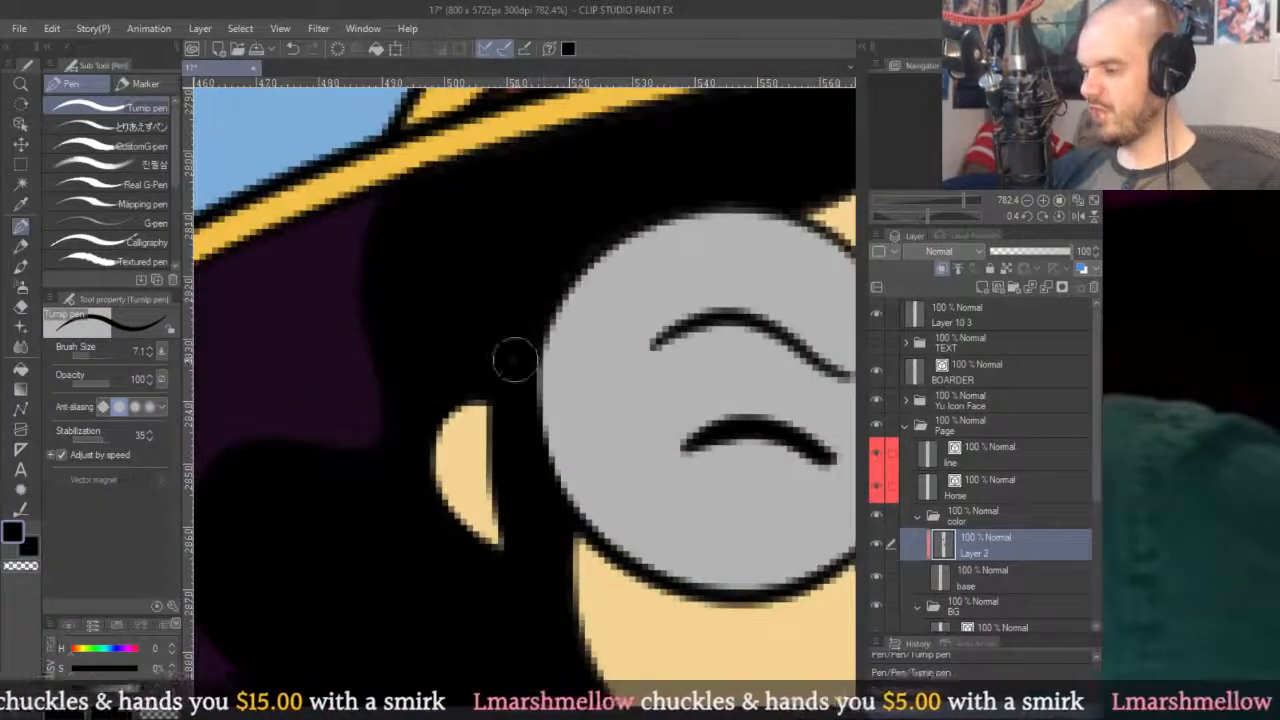
{"action": "scroll", "coordinate": [740, 190], "scroll_direction": "up", "scroll_amount": 2}
{"action": "scroll", "coordinate": [740, 190], "scroll_direction": "right", "scroll_amount": 2}
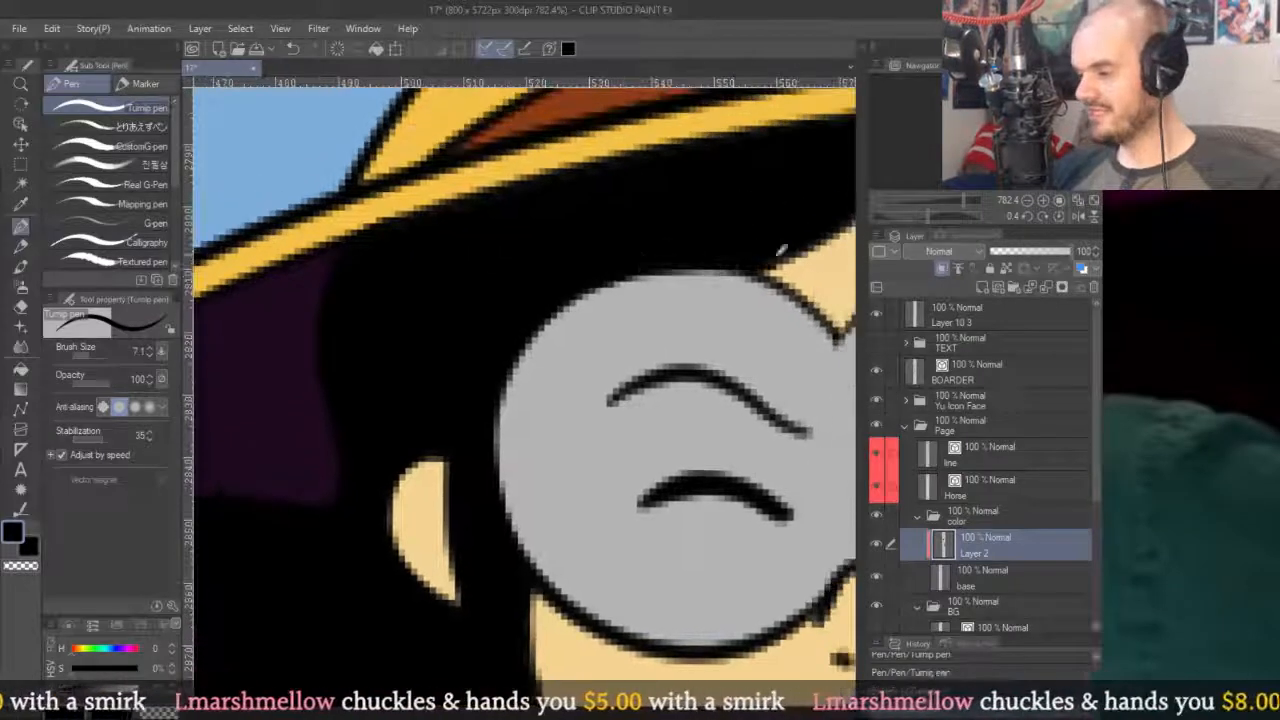
{"action": "scroll", "coordinate": [549, 205], "scroll_direction": "down", "scroll_amount": 3}
{"action": "scroll", "coordinate": [549, 205], "scroll_direction": "left", "scroll_amount": 1}
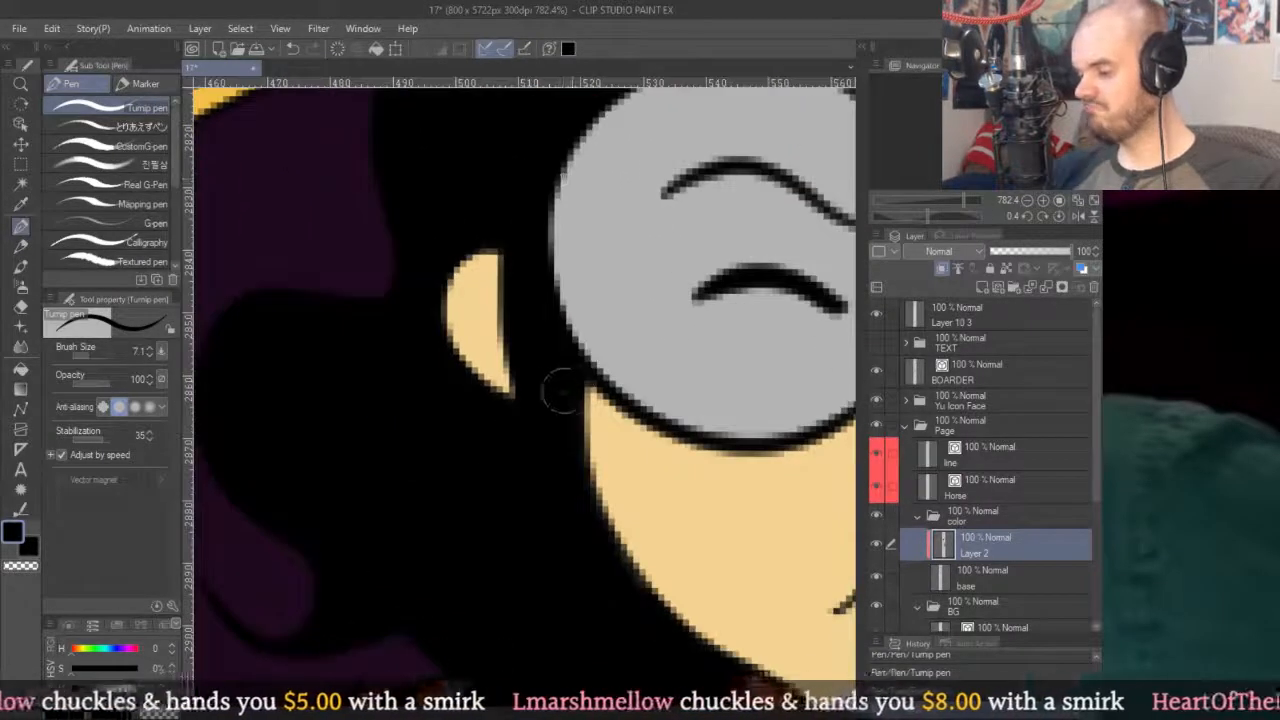
{"action": "scroll", "coordinate": [565, 480], "scroll_direction": "down", "scroll_amount": 2}
{"action": "scroll", "coordinate": [565, 480], "scroll_direction": "right", "scroll_amount": 1}
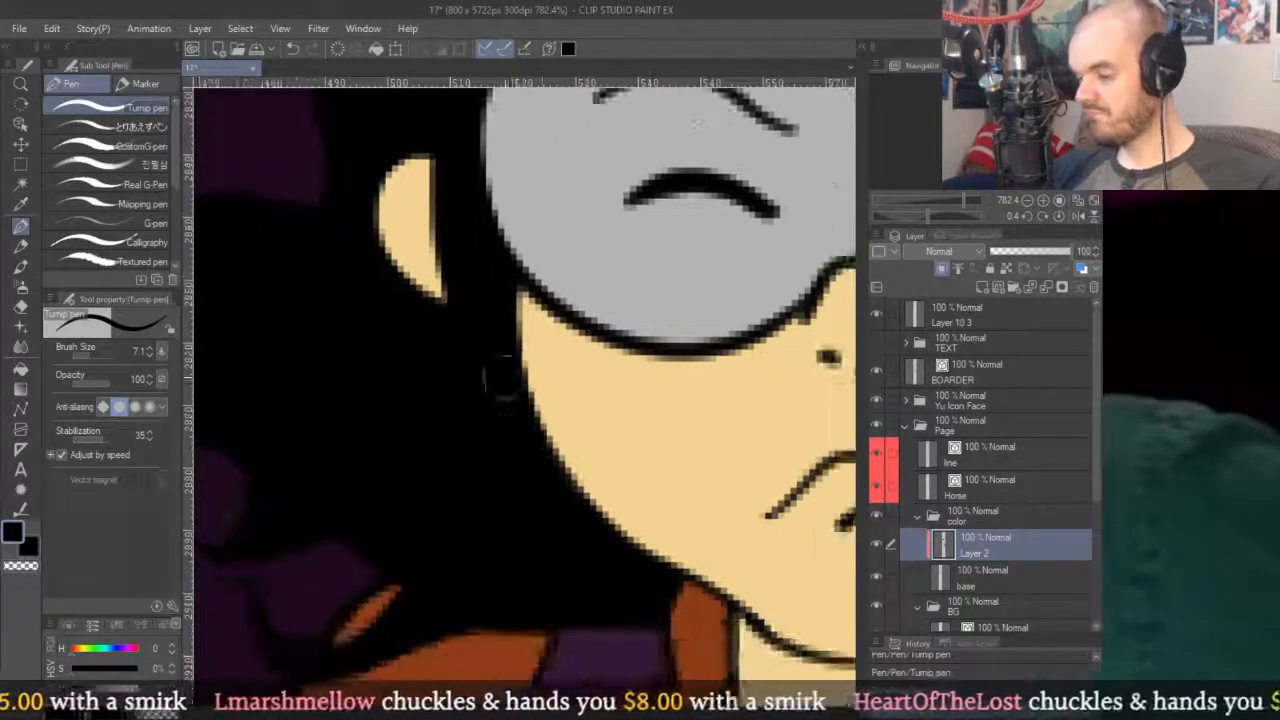
Touch up the collar and neck edges below the chin using sampled orange and skin tone.
{"action": "scroll", "coordinate": [643, 551], "scroll_direction": "down", "scroll_amount": 5}
{"action": "scroll", "coordinate": [620, 420], "scroll_direction": "up", "scroll_amount": 5}
{"action": "left_click", "coordinate": [523, 294], "text": "alt"}
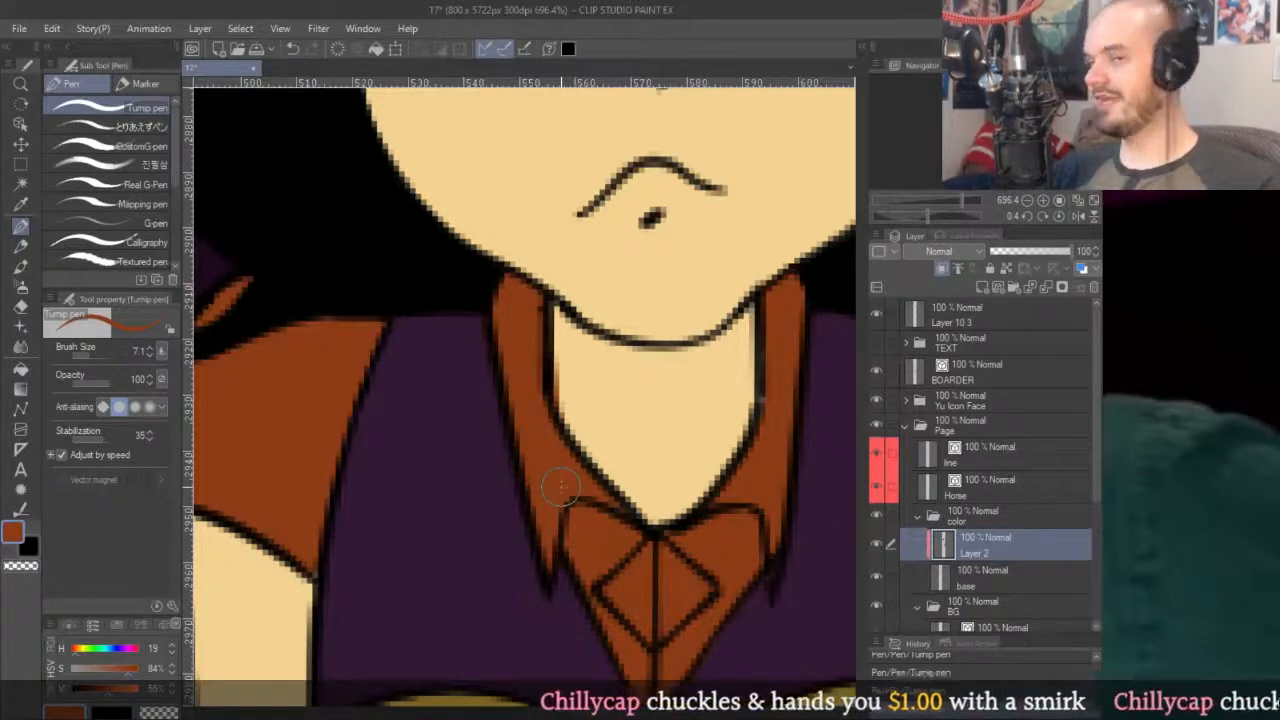
{"action": "left_click", "coordinate": [596, 317]}
{"action": "left_click", "coordinate": [633, 272], "text": "alt"}
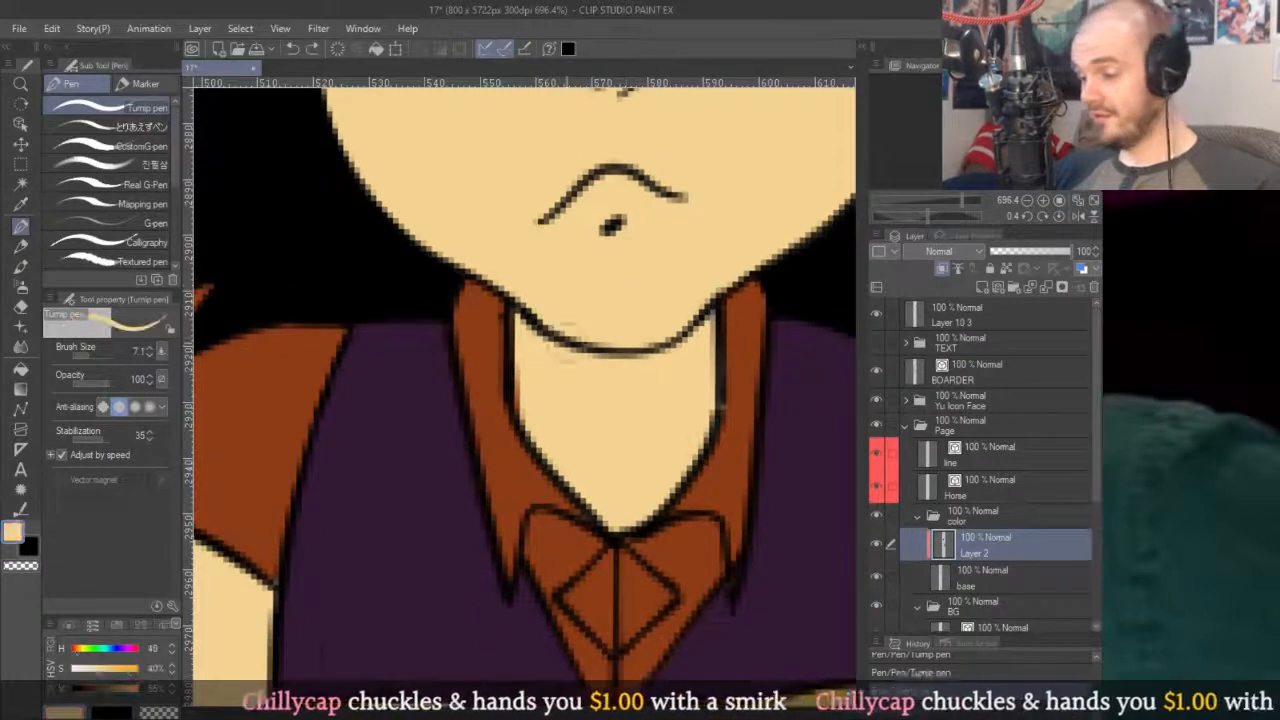
{"action": "left_click_drag", "start_coordinate": [555, 387], "coordinate": [510, 335]}
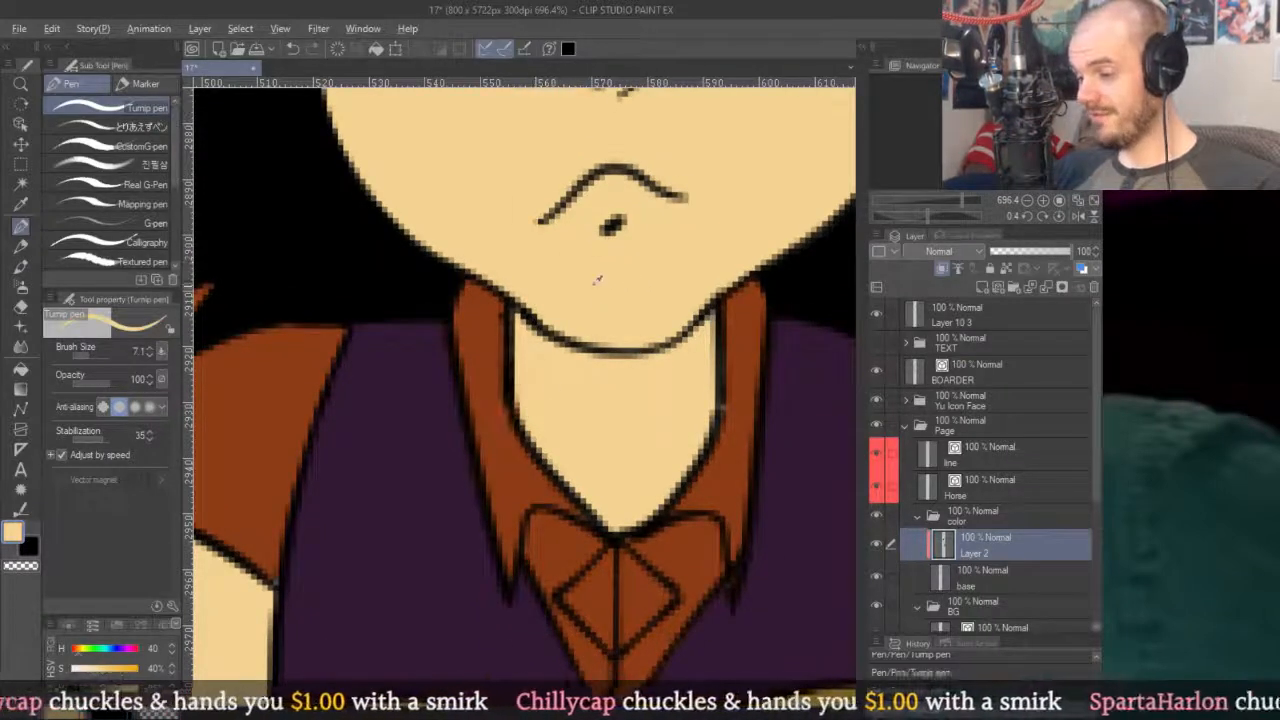
Sample the black hair color and fill the gray hair sections of the open-eyed character in the panel above.
{"action": "scroll", "coordinate": [597, 278], "scroll_direction": "down", "scroll_amount": 6}
{"action": "left_click", "coordinate": [515, 225], "text": "alt"}
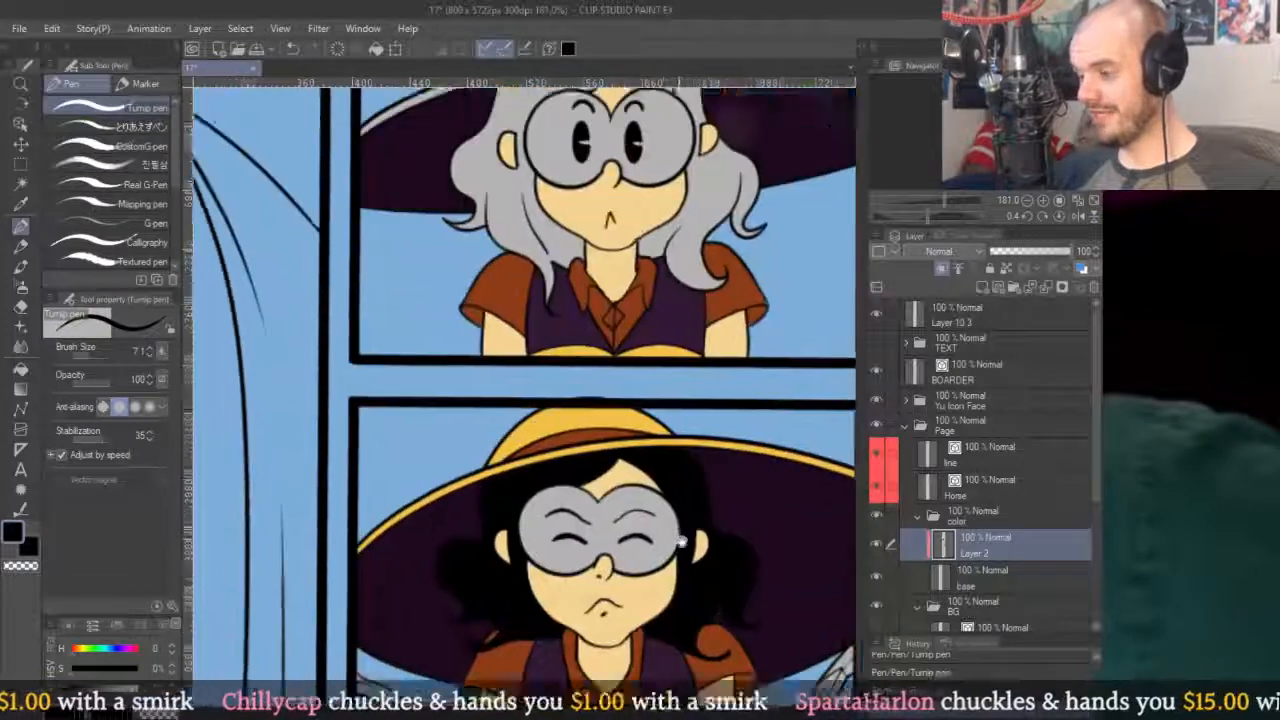
{"action": "left_click_drag", "start_coordinate": [680, 540], "coordinate": [688, 580]}
{"action": "scroll", "coordinate": [688, 300], "scroll_direction": "up", "scroll_amount": 2}
{"action": "key", "text": "g"}
{"action": "left_click", "coordinate": [688, 300]}
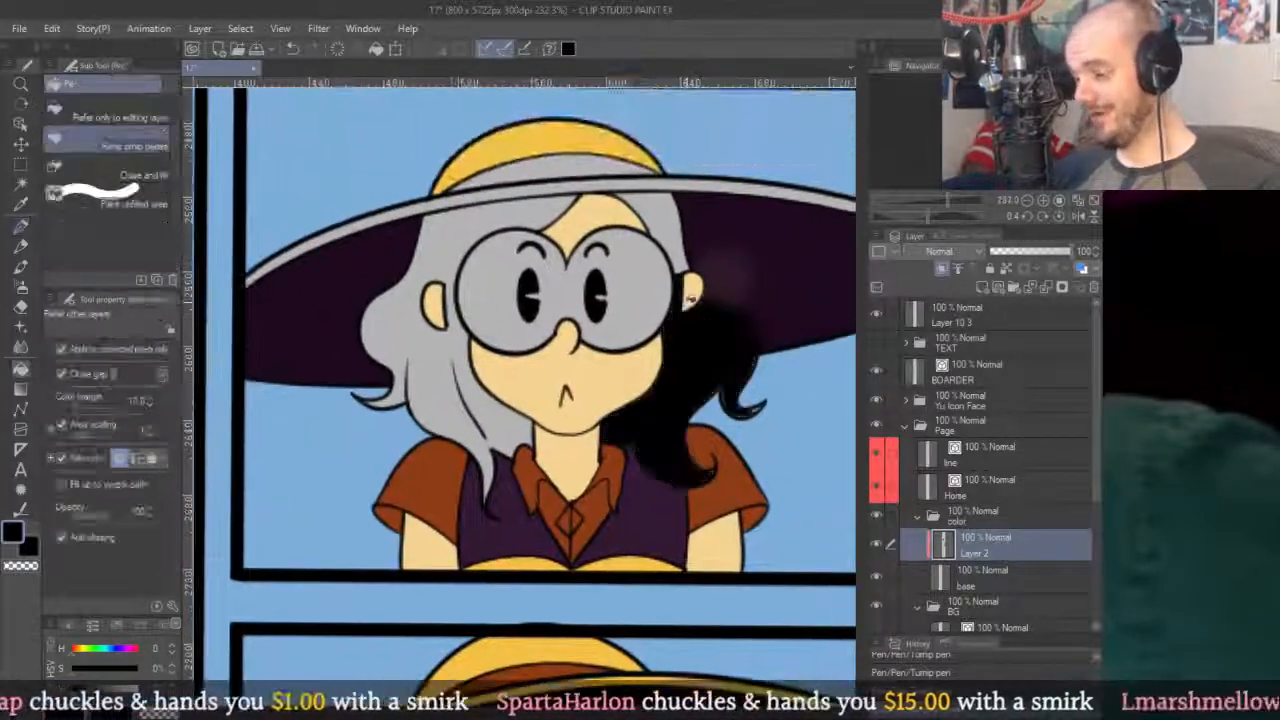
{"action": "left_click", "coordinate": [670, 228]}
{"action": "left_click", "coordinate": [430, 250]}
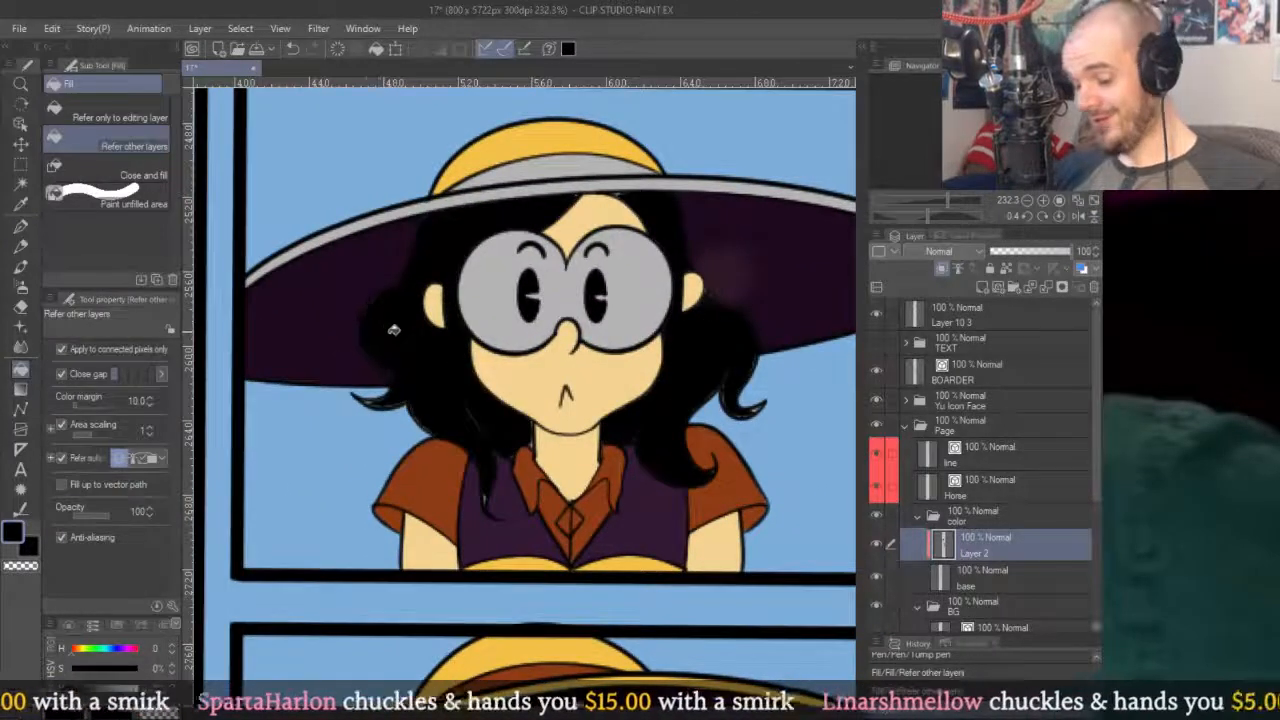
Blacken the leftover fringe along the hair's outer edge and under the hat brim with the Turnip pen.
{"action": "key", "text": "p"}
{"action": "scroll", "coordinate": [393, 330], "scroll_direction": "up", "scroll_amount": 8}
{"action": "left_click_drag", "start_coordinate": [371, 400], "coordinate": [586, 663]}
{"action": "left_click_drag", "start_coordinate": [492, 326], "coordinate": [474, 521]}
{"action": "mouse_move", "coordinate": [362, 468]}
{"action": "left_mouse_down"}
{"action": "mouse_move", "coordinate": [526, 286]}
{"action": "mouse_move", "coordinate": [680, 160]}
{"action": "left_mouse_up"}
{"action": "left_click_drag", "start_coordinate": [766, 140], "coordinate": [629, 283]}
{"action": "left_click_drag", "start_coordinate": [671, 190], "coordinate": [572, 450]}
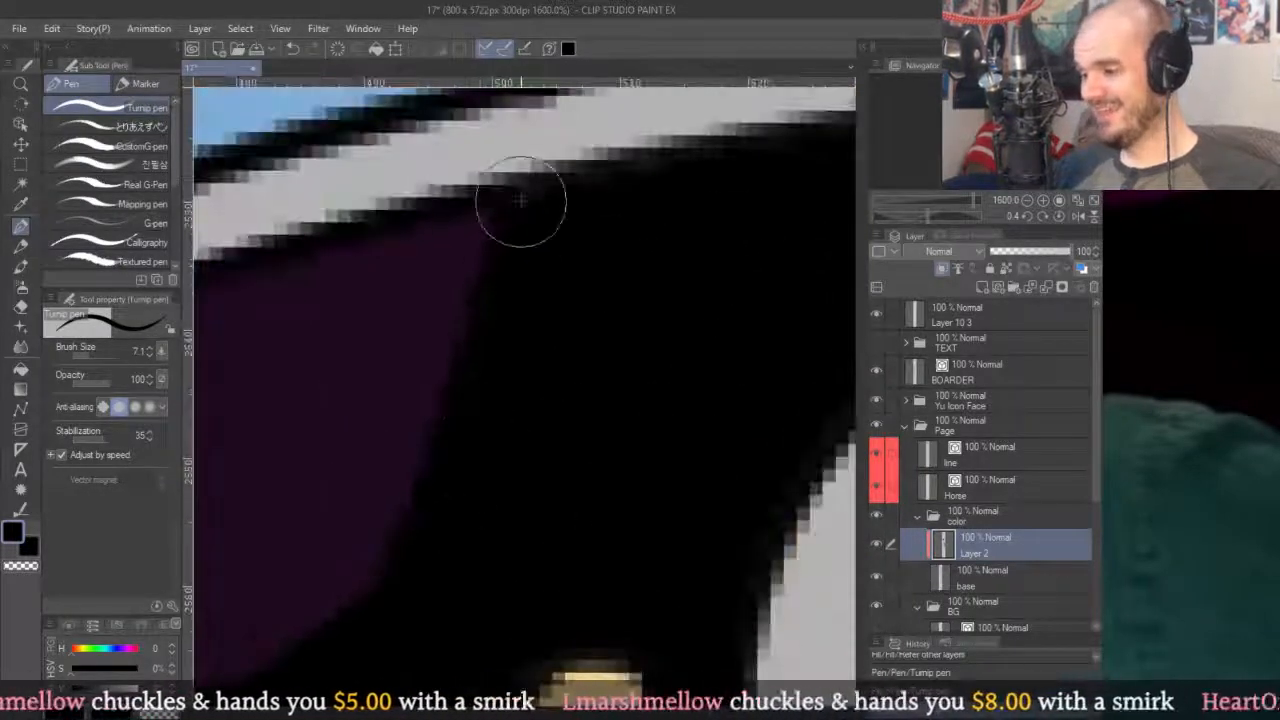
Paint the remaining gray between the ear and the glasses rim black.
{"action": "left_click_drag", "start_coordinate": [640, 521], "coordinate": [594, 171]}
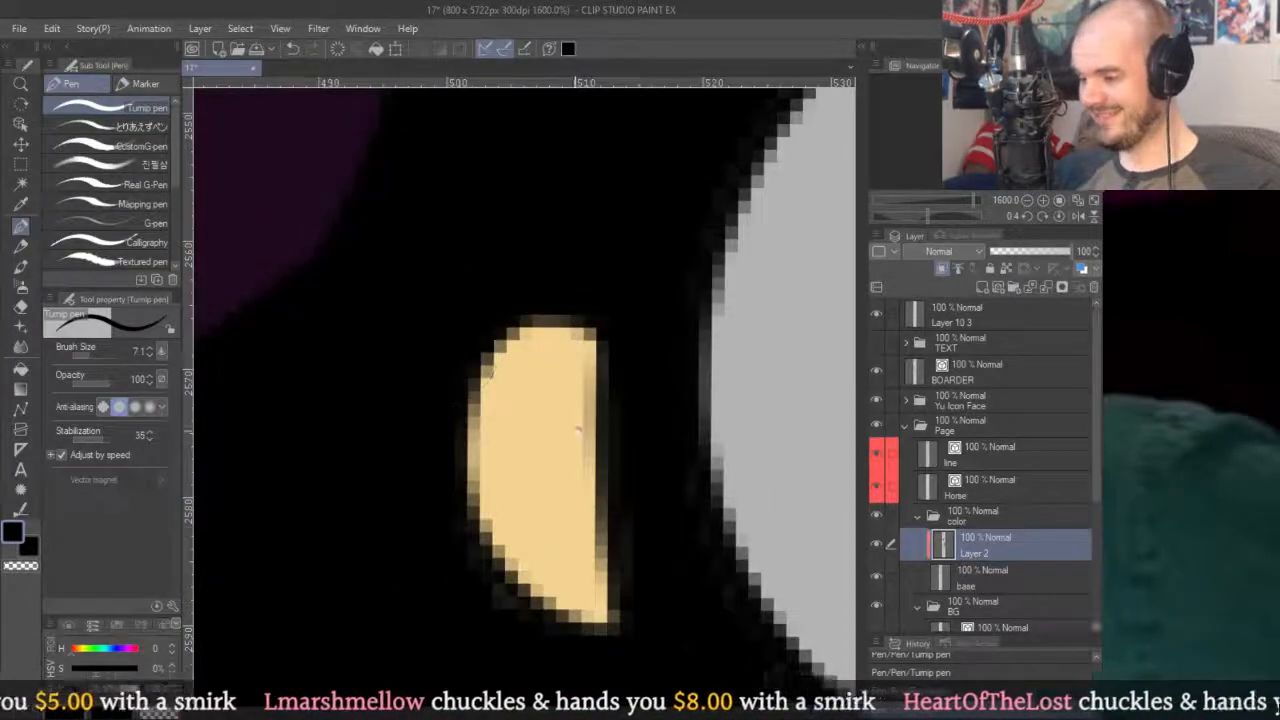
{"action": "left_click_drag", "start_coordinate": [577, 430], "coordinate": [610, 335]}
{"action": "left_click_drag", "start_coordinate": [699, 330], "coordinate": [502, 333]}
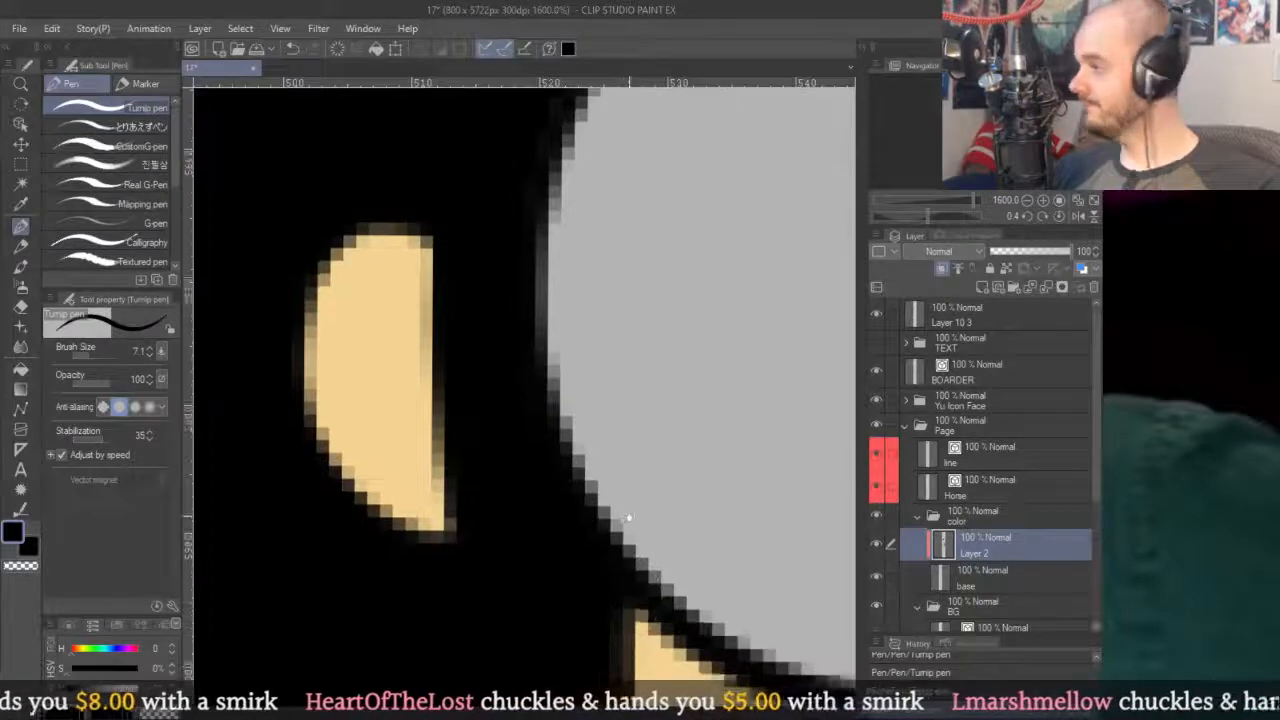
{"action": "scroll", "coordinate": [628, 517], "scroll_direction": "down", "scroll_amount": 3}
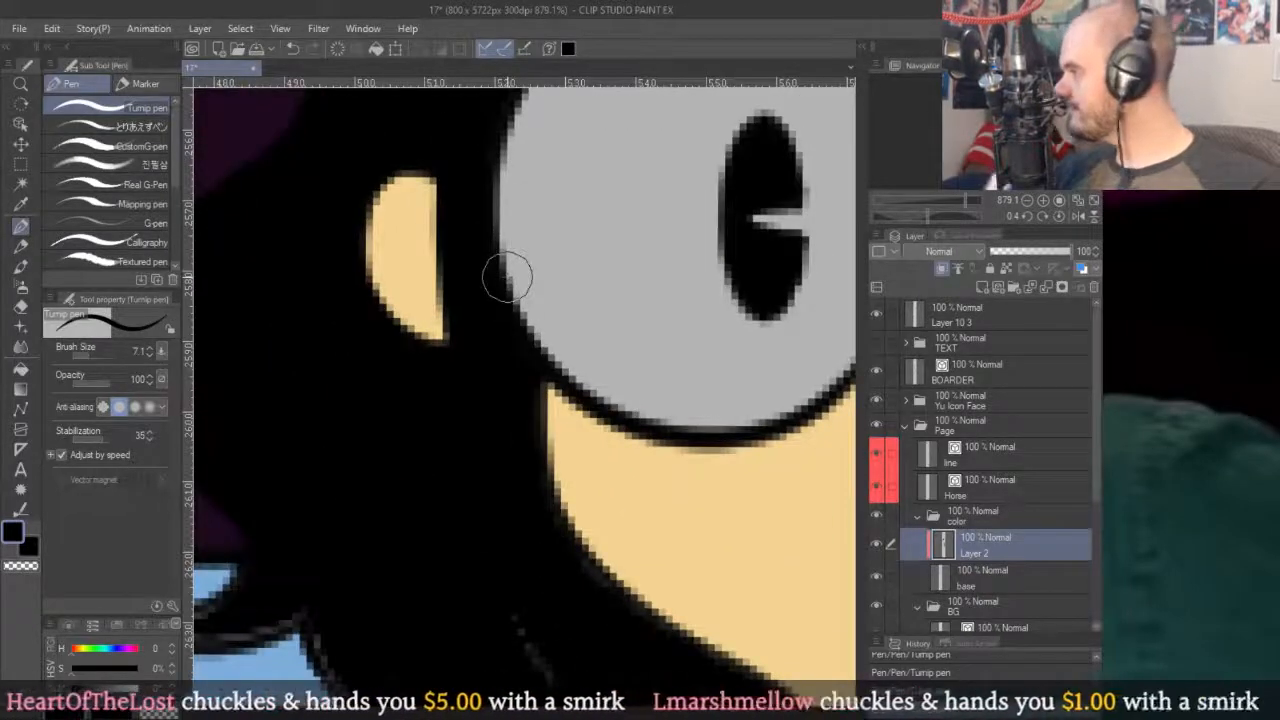
Blacken the leftover gray along the jaw, in the strand line by the collar and in the pointed lock over the vest.
{"action": "left_click_drag", "start_coordinate": [539, 470], "coordinate": [553, 282]}
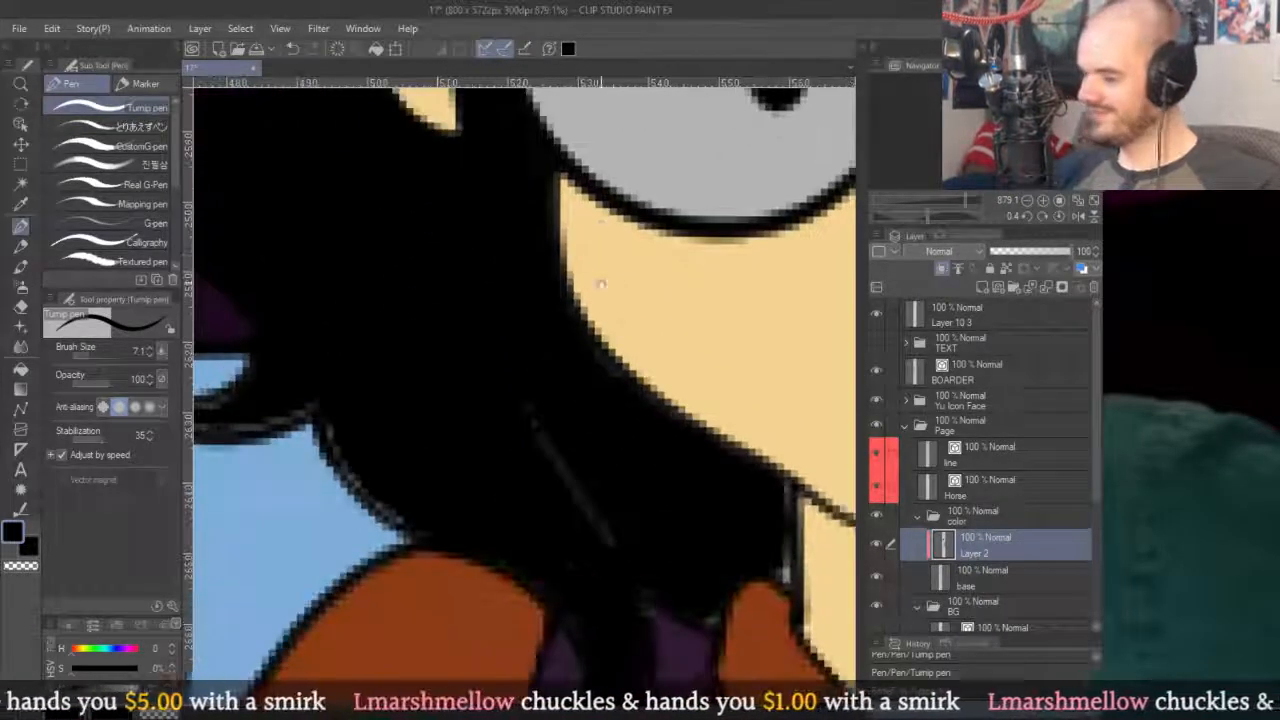
{"action": "left_click_drag", "start_coordinate": [729, 457], "coordinate": [638, 355]}
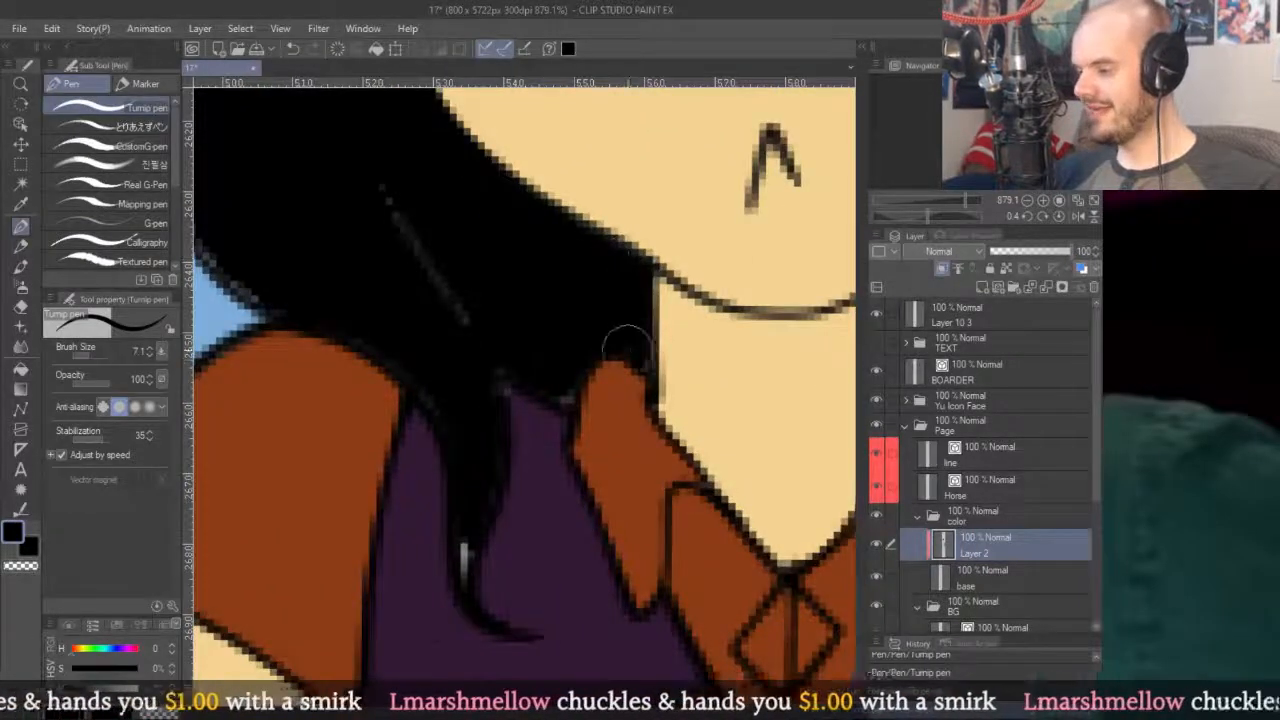
{"action": "left_click_drag", "start_coordinate": [452, 322], "coordinate": [429, 251]}
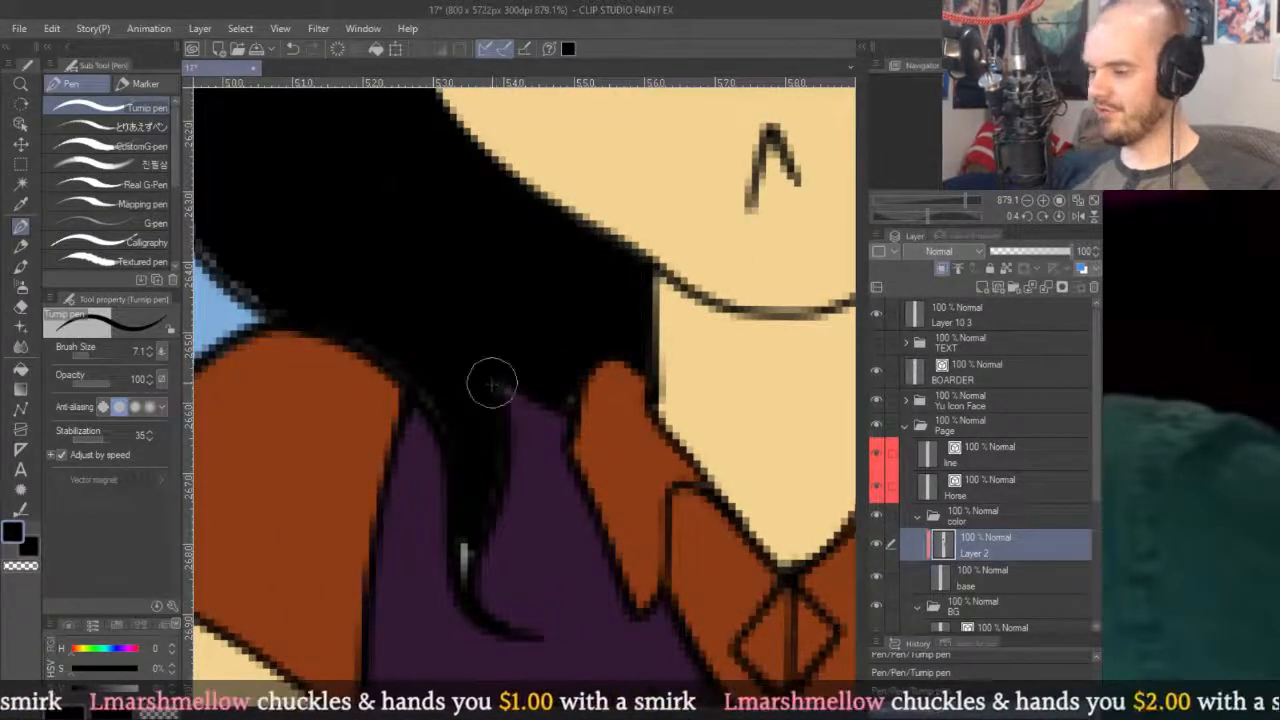
{"action": "left_click_drag", "start_coordinate": [517, 409], "coordinate": [571, 251]}
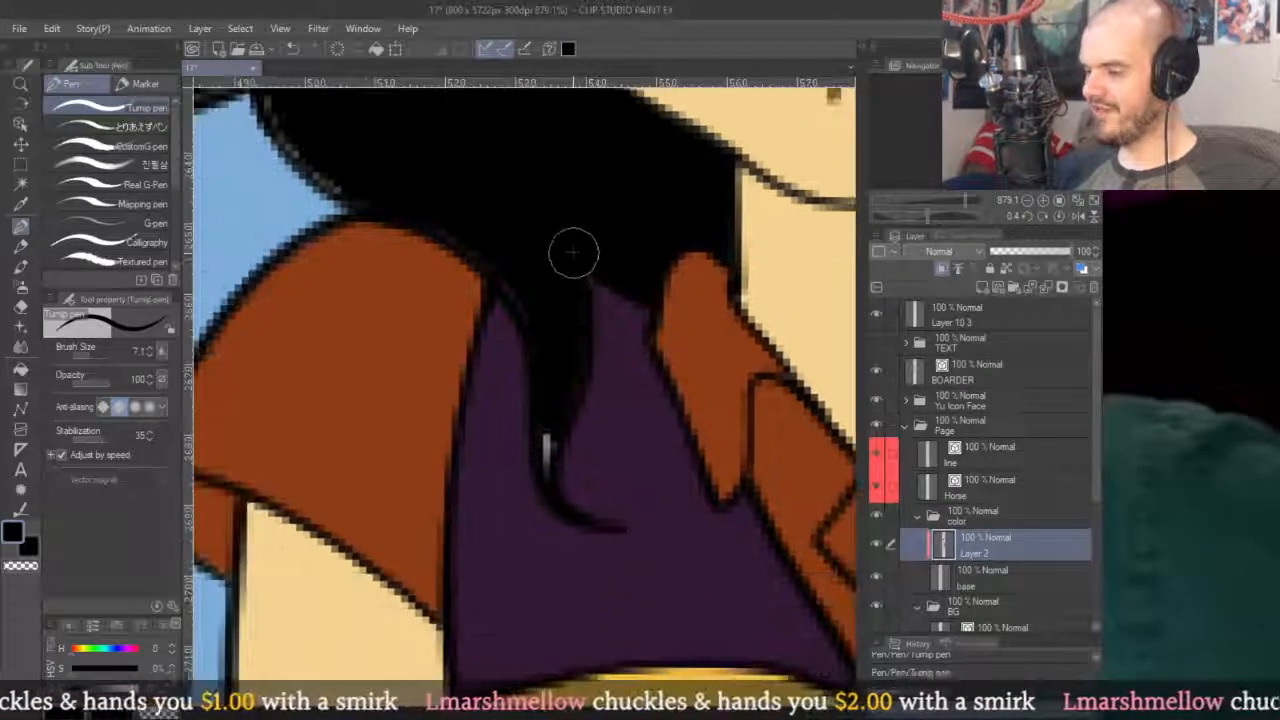
{"action": "left_click_drag", "start_coordinate": [526, 214], "coordinate": [634, 463]}
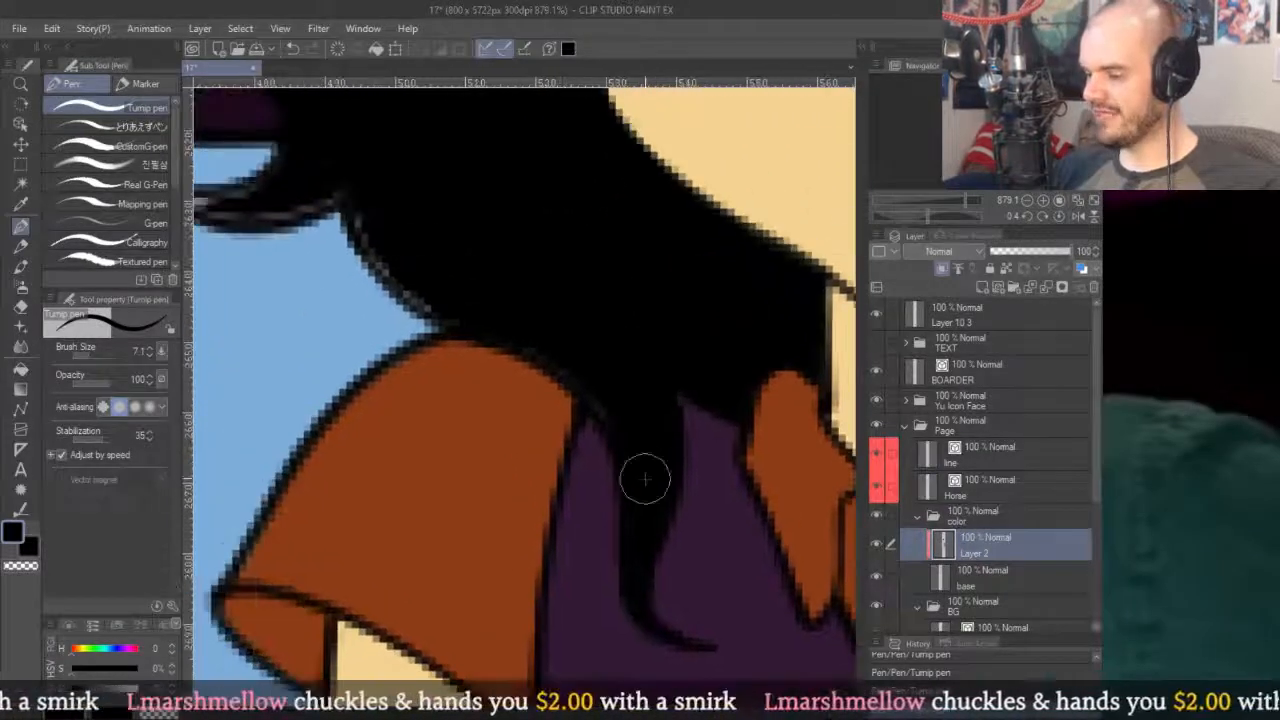
Paint the gray gaps in the outward hair tip and along the hair edge above the sleeve black.
{"action": "left_click_drag", "start_coordinate": [447, 256], "coordinate": [627, 431]}
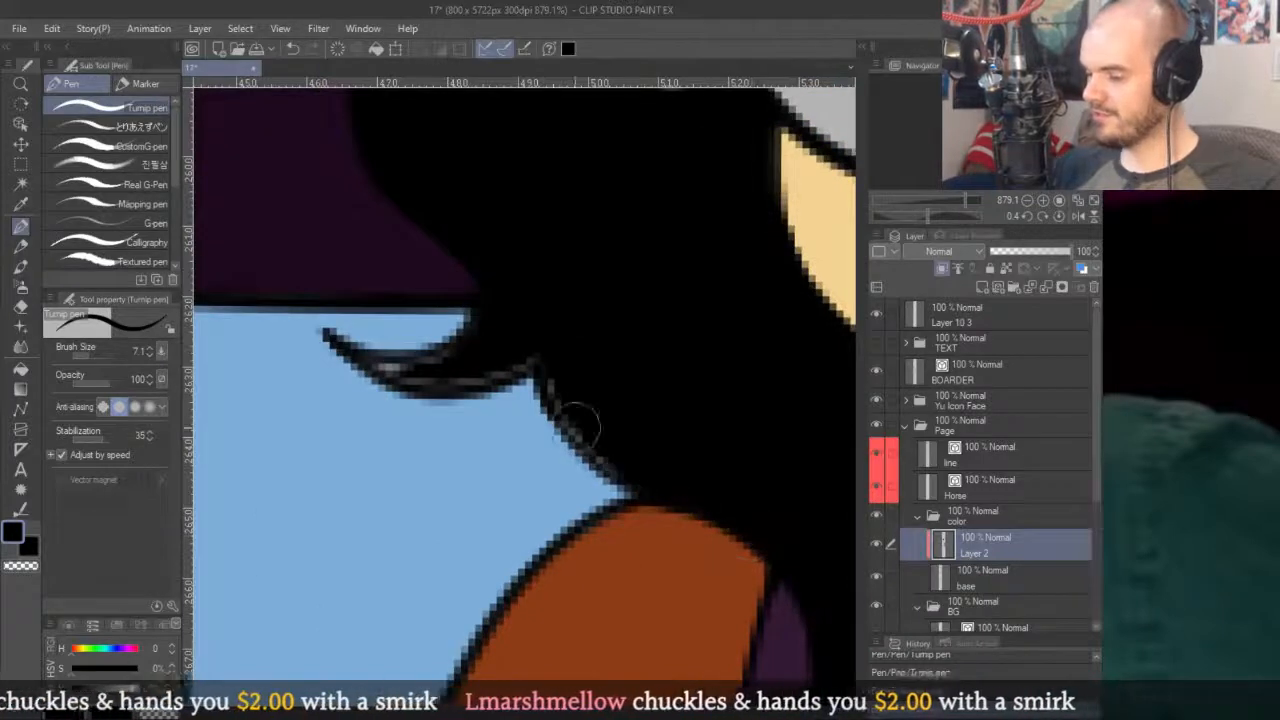
{"action": "mouse_move", "coordinate": [519, 334]}
{"action": "left_mouse_down"}
{"action": "mouse_move", "coordinate": [634, 374]}
{"action": "mouse_move", "coordinate": [442, 376]}
{"action": "left_mouse_up"}
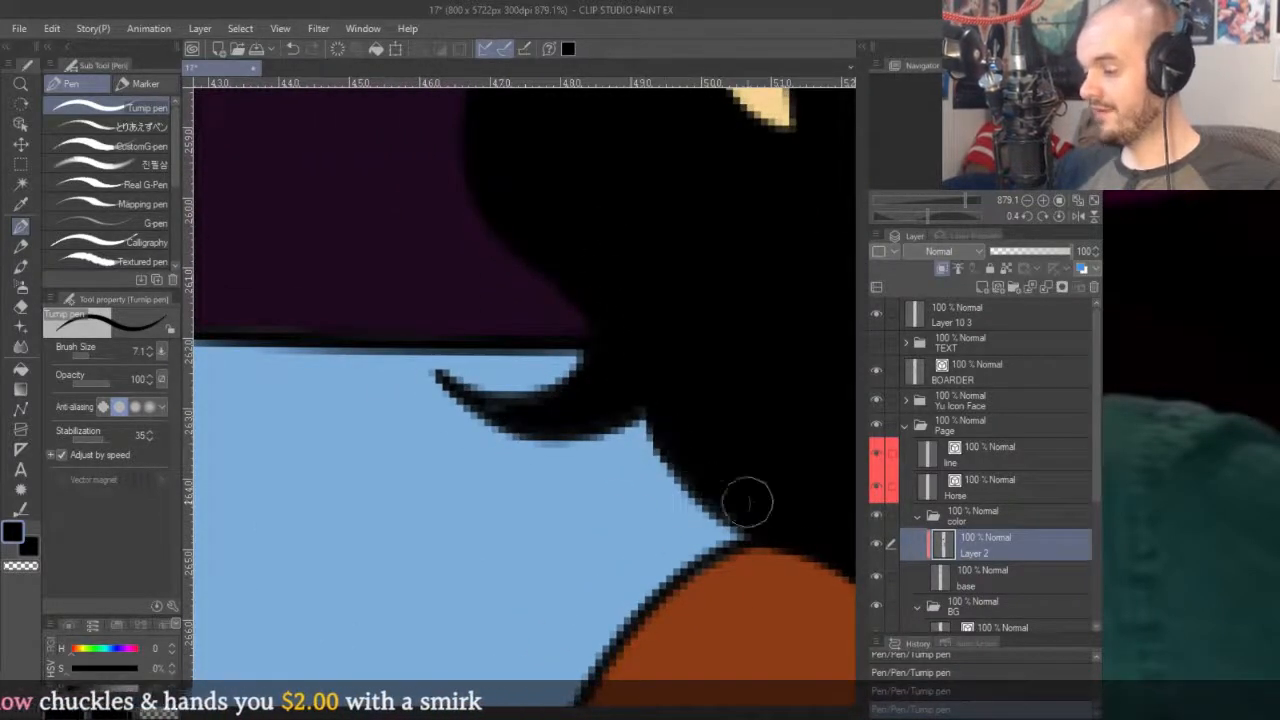
{"action": "key", "text": "alt"}
{"action": "scroll", "coordinate": [609, 409], "scroll_direction": "down", "scroll_amount": 3}
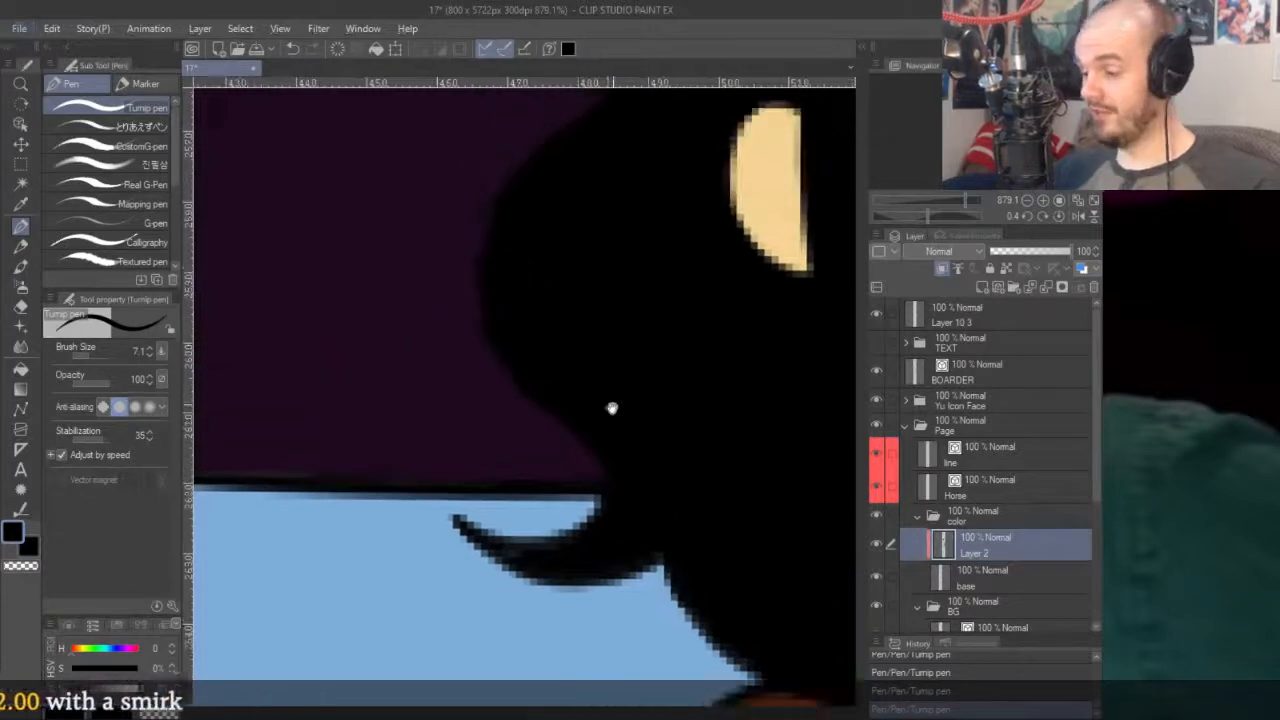
Blacken the remaining gray in the curl over the opposite sleeve and in the flipped hair tip above it.
{"action": "scroll", "coordinate": [560, 340], "scroll_direction": "down", "scroll_amount": 3}
{"action": "scroll", "coordinate": [790, 395], "scroll_direction": "up", "scroll_amount": 6}
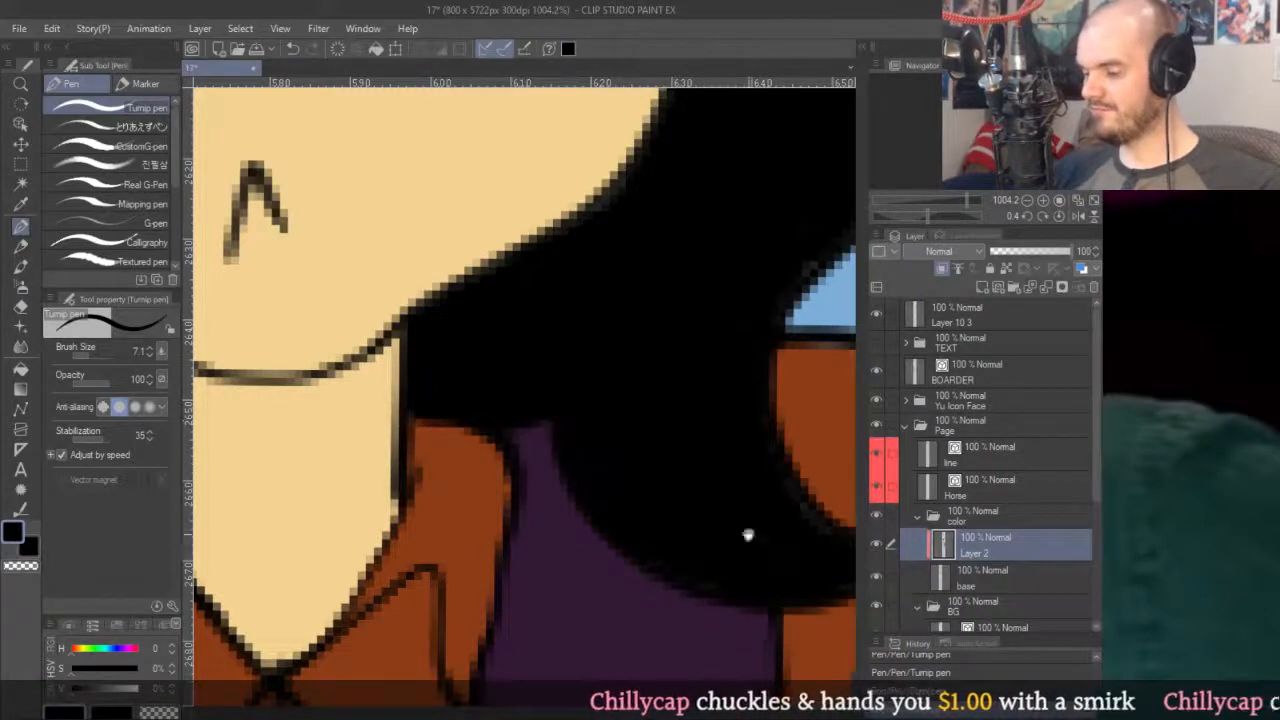
{"action": "left_click_drag", "start_coordinate": [645, 477], "coordinate": [497, 337]}
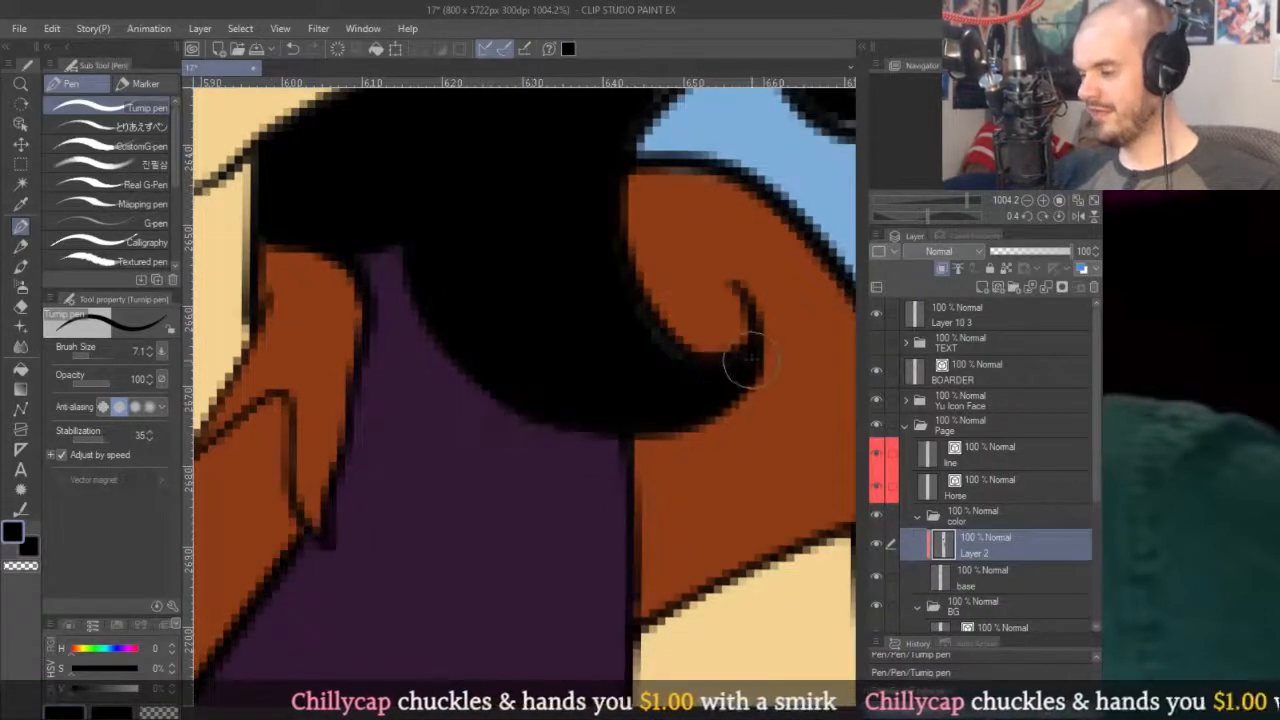
{"action": "left_click_drag", "start_coordinate": [614, 171], "coordinate": [584, 371]}
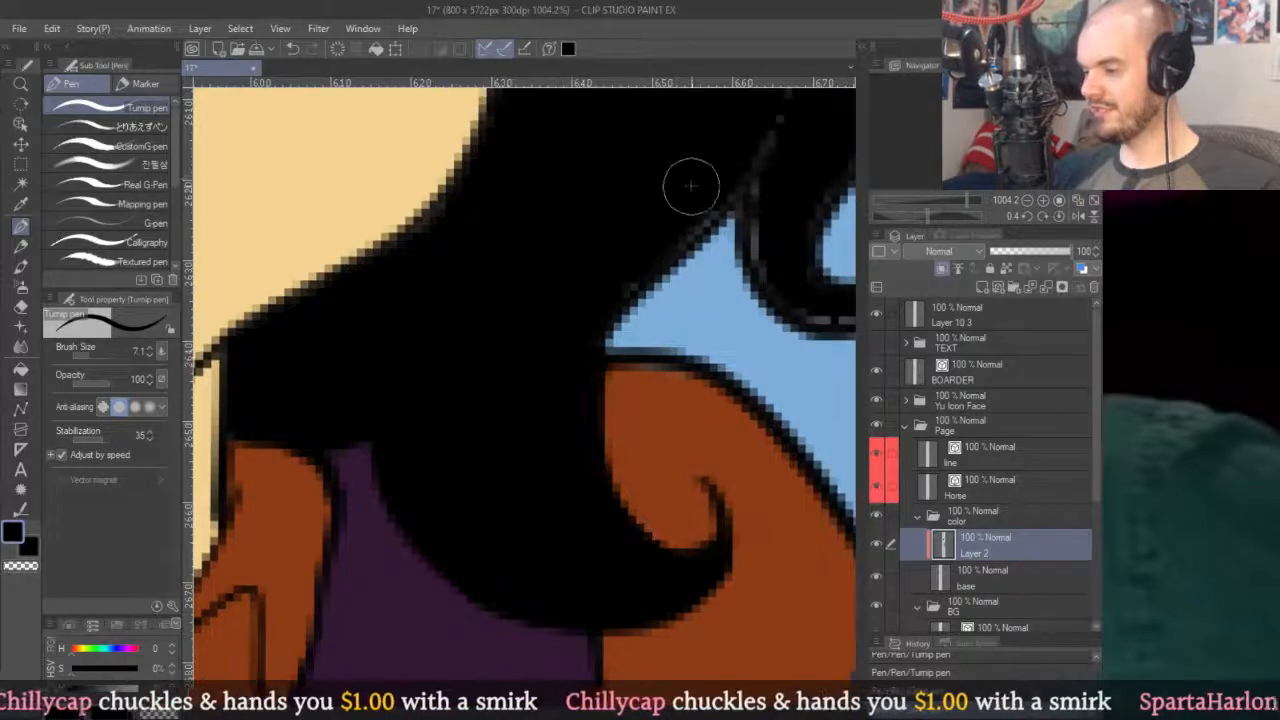
{"action": "left_click_drag", "start_coordinate": [686, 186], "coordinate": [646, 226]}
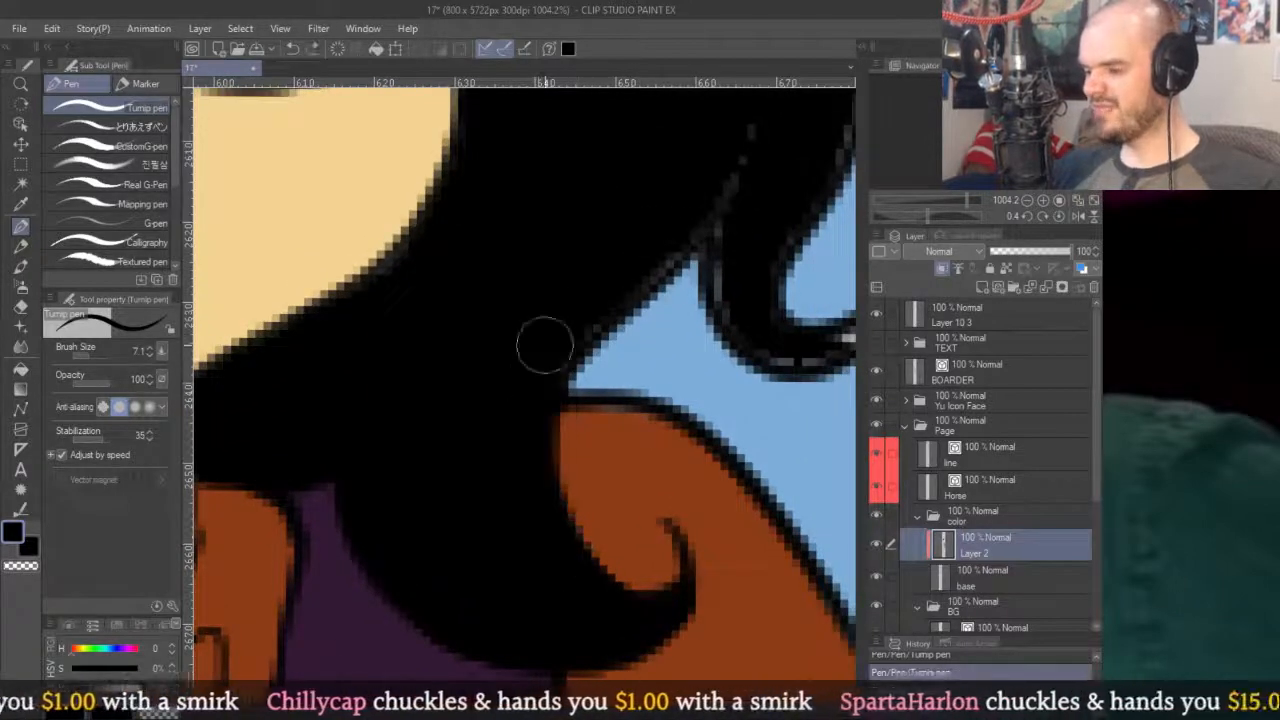
{"action": "mouse_move", "coordinate": [742, 222]}
{"action": "left_mouse_down"}
{"action": "mouse_move", "coordinate": [571, 371]}
{"action": "mouse_move", "coordinate": [605, 500]}
{"action": "mouse_move", "coordinate": [728, 450]}
{"action": "left_mouse_up"}
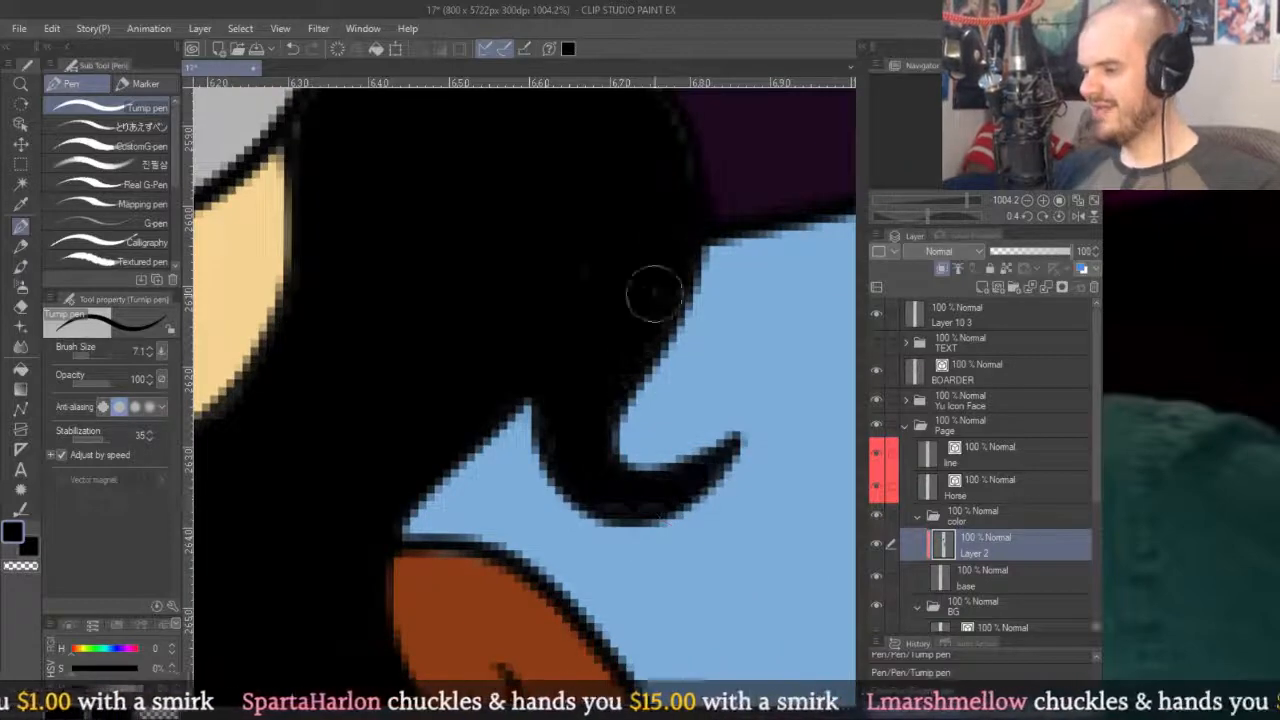
Cover the gray fringe around the rounded hair bulge and below the opposite ear with black.
{"action": "left_click_drag", "start_coordinate": [673, 286], "coordinate": [638, 521]}
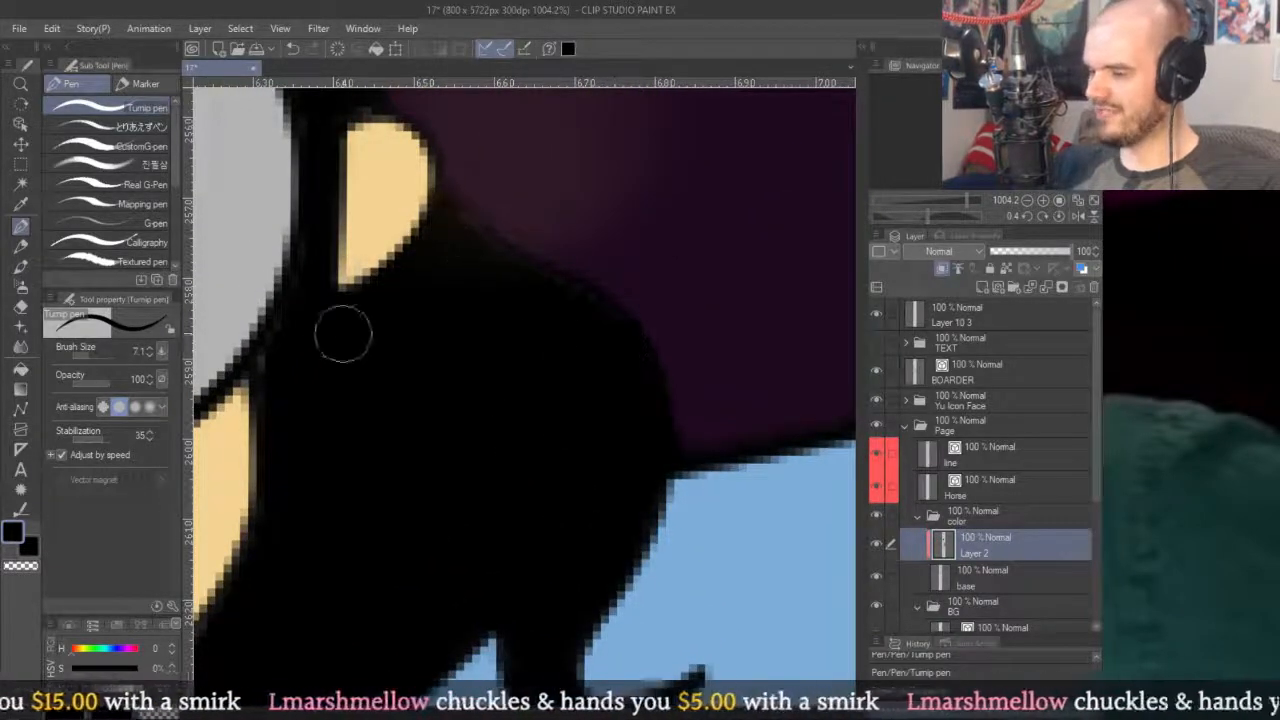
{"action": "left_click_drag", "start_coordinate": [335, 340], "coordinate": [629, 386]}
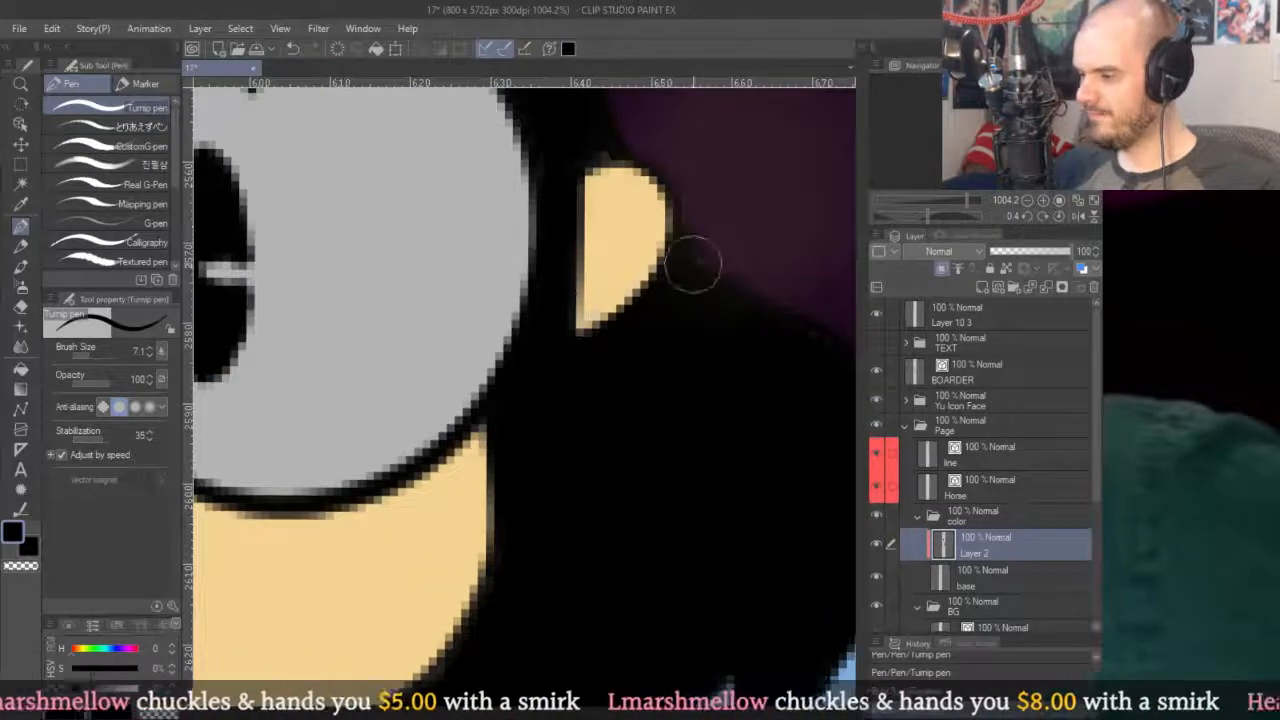
{"action": "left_click_drag", "start_coordinate": [746, 297], "coordinate": [826, 597]}
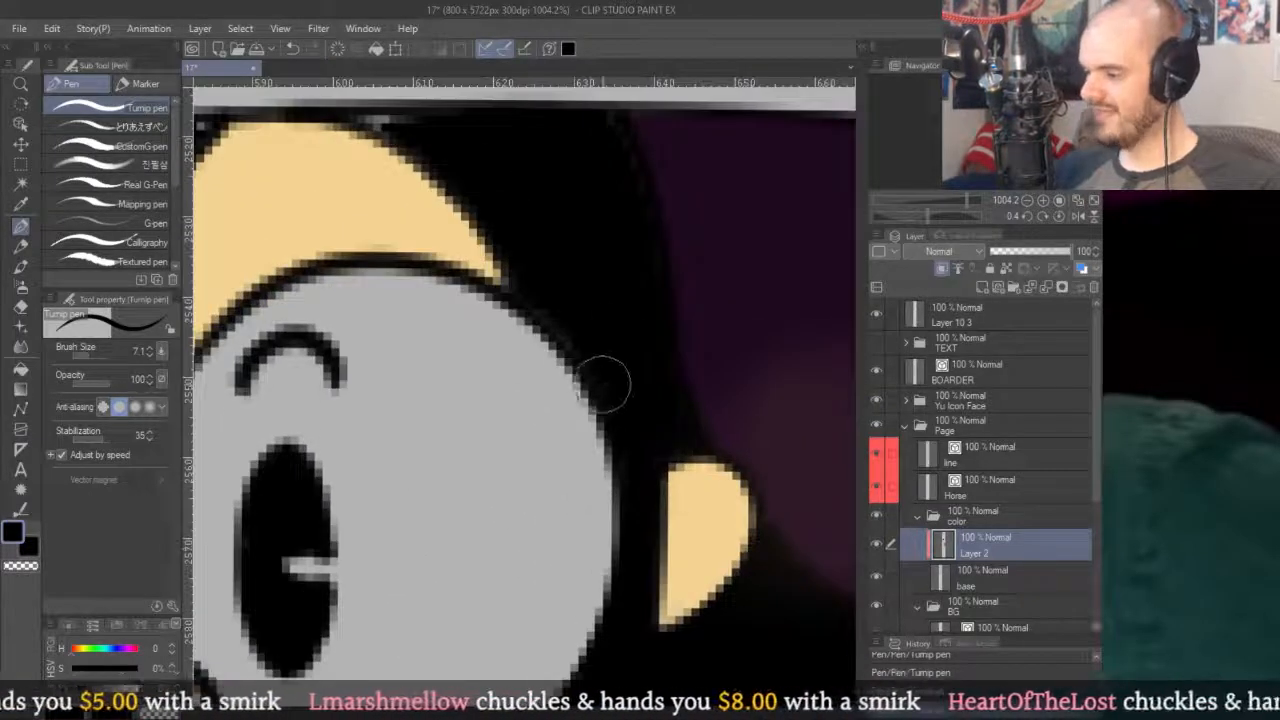
Paint the leftover gray in the hair beneath the hat brim, beside the glasses and around the forehead, black.
{"action": "left_click_drag", "start_coordinate": [628, 336], "coordinate": [699, 457]}
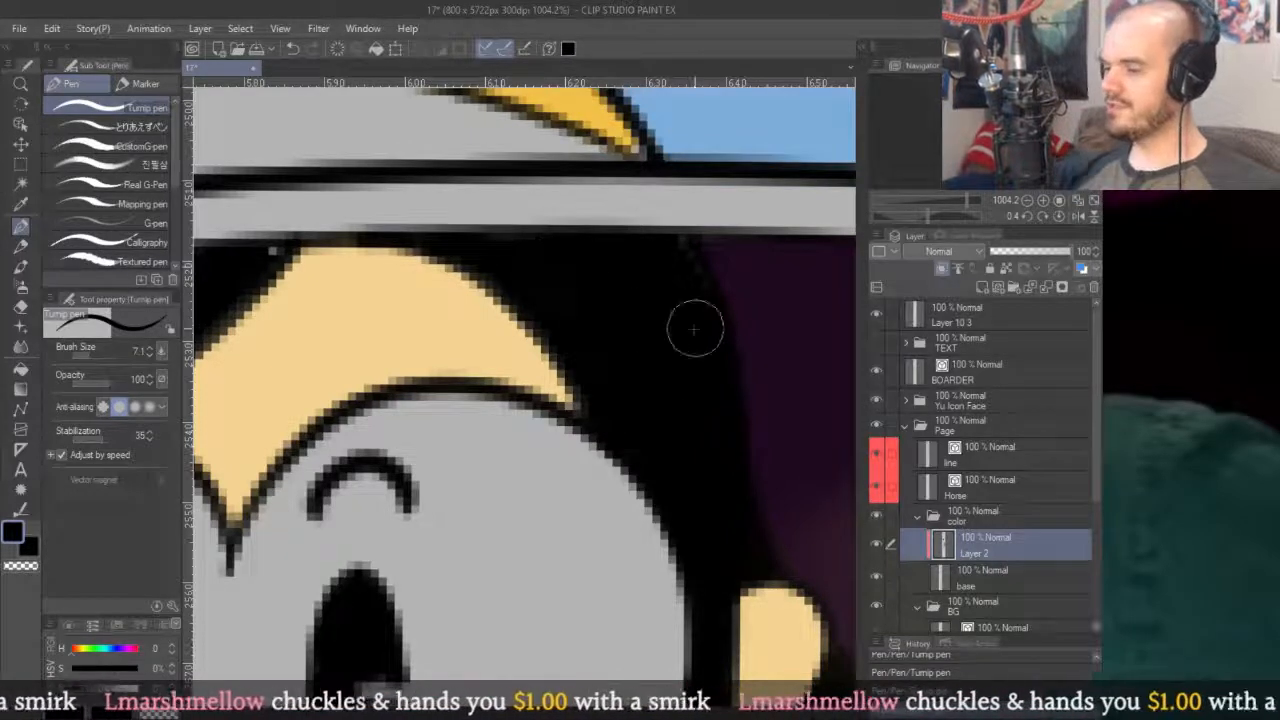
{"action": "scroll", "coordinate": [712, 372], "scroll_direction": "left", "scroll_amount": 4}
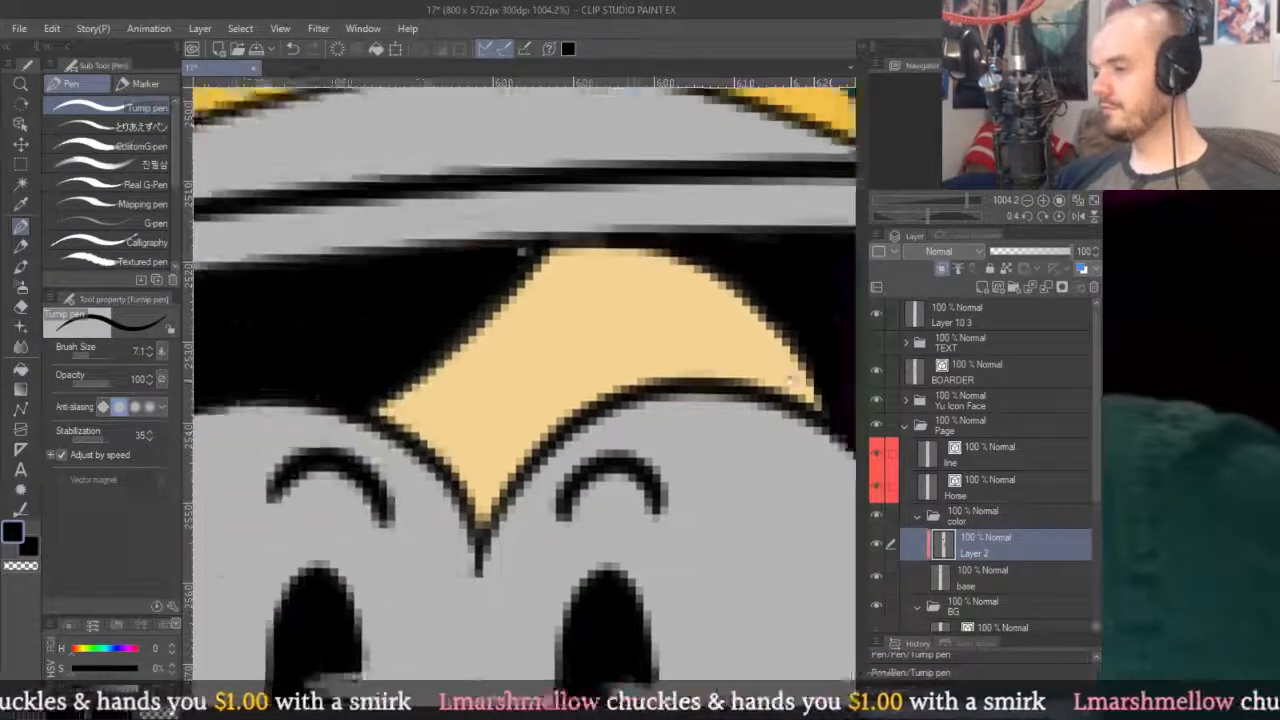
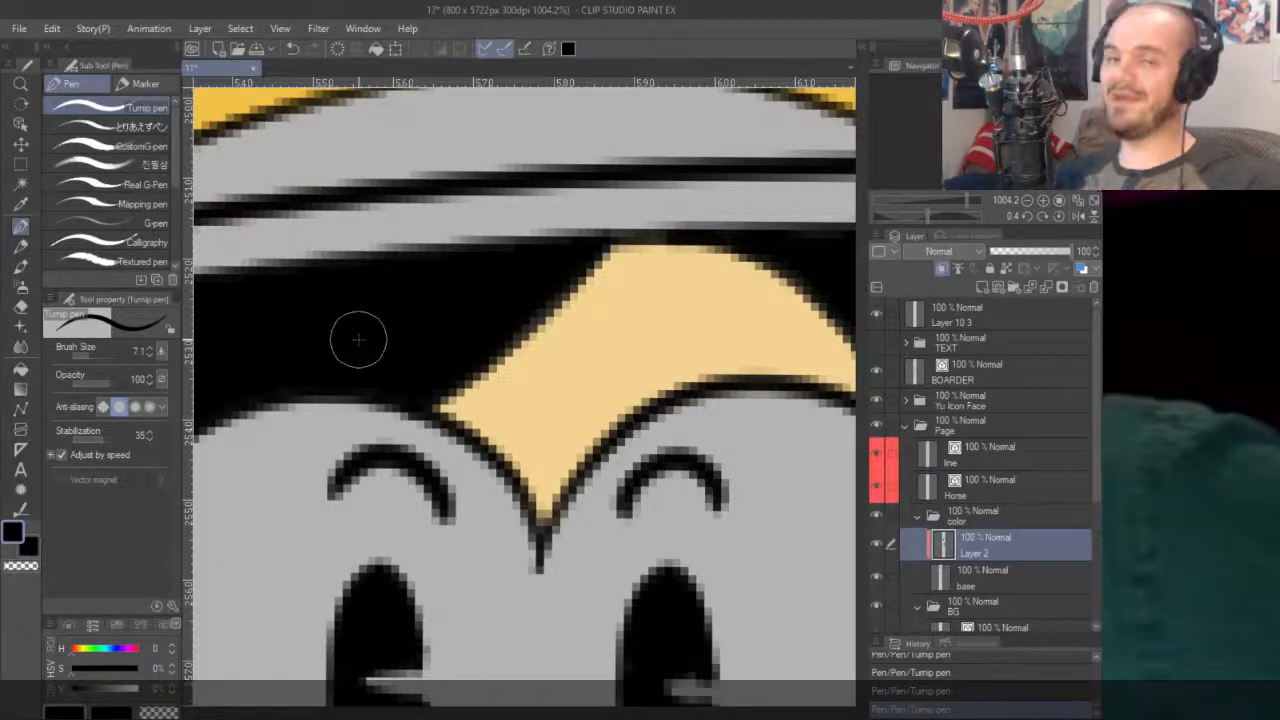
{"action": "left_click_drag", "start_coordinate": [406, 357], "coordinate": [774, 248]}
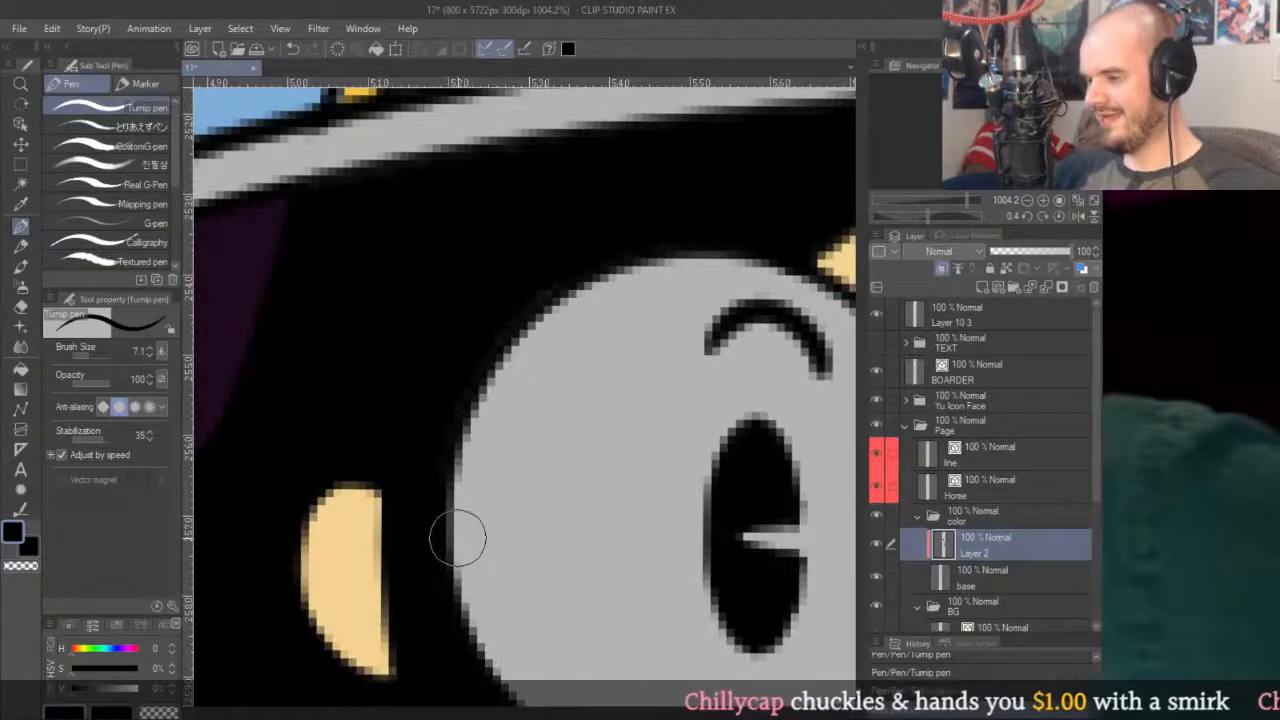
Inspect the black hair around the glasses, ears, jaw and curls in the wide-eyed panel for leftover gray gaps.
{"action": "left_click_drag", "start_coordinate": [796, 194], "coordinate": [696, 265]}
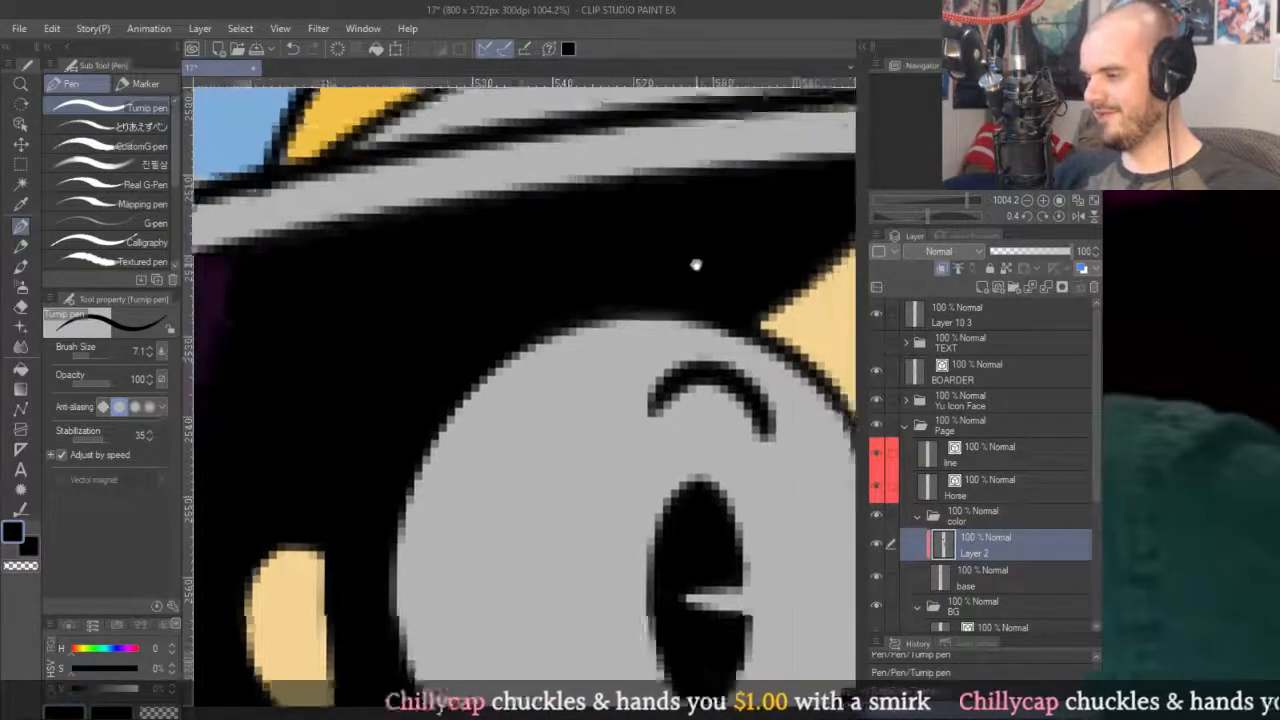
{"action": "scroll", "coordinate": [696, 265], "scroll_direction": "down", "scroll_amount": 10}
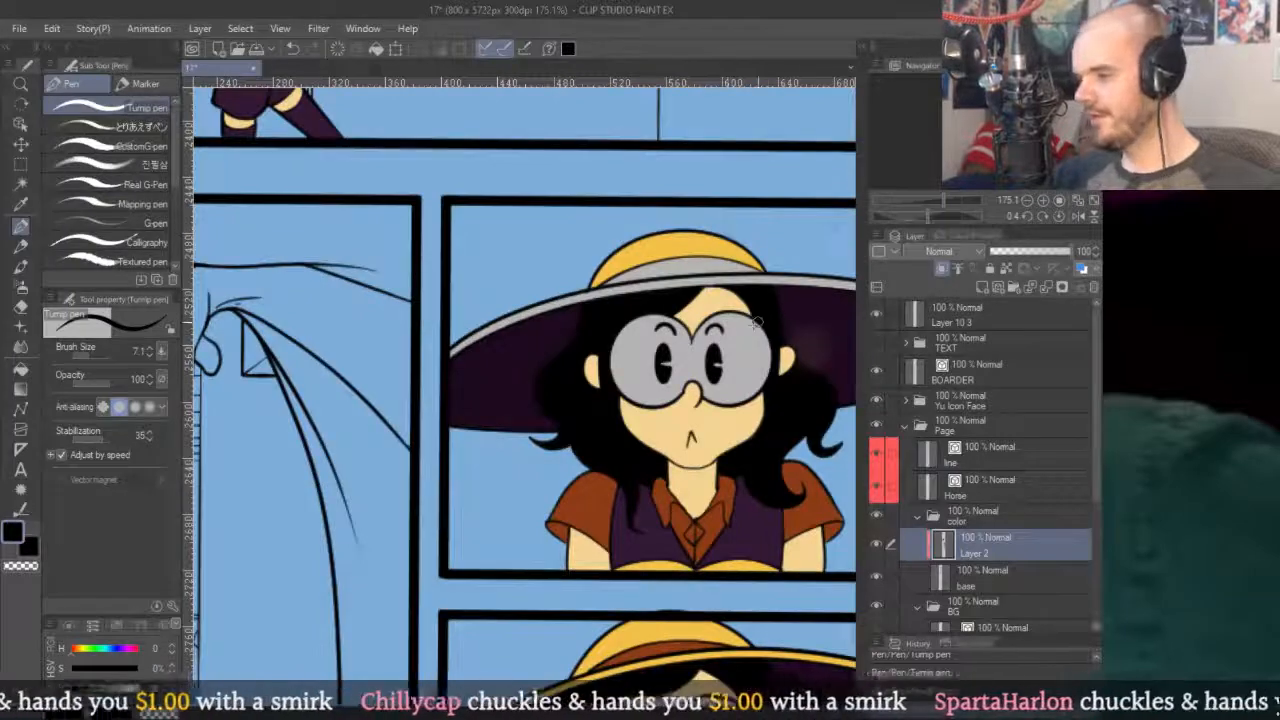
{"action": "scroll", "coordinate": [753, 325], "scroll_direction": "up", "scroll_amount": 4}
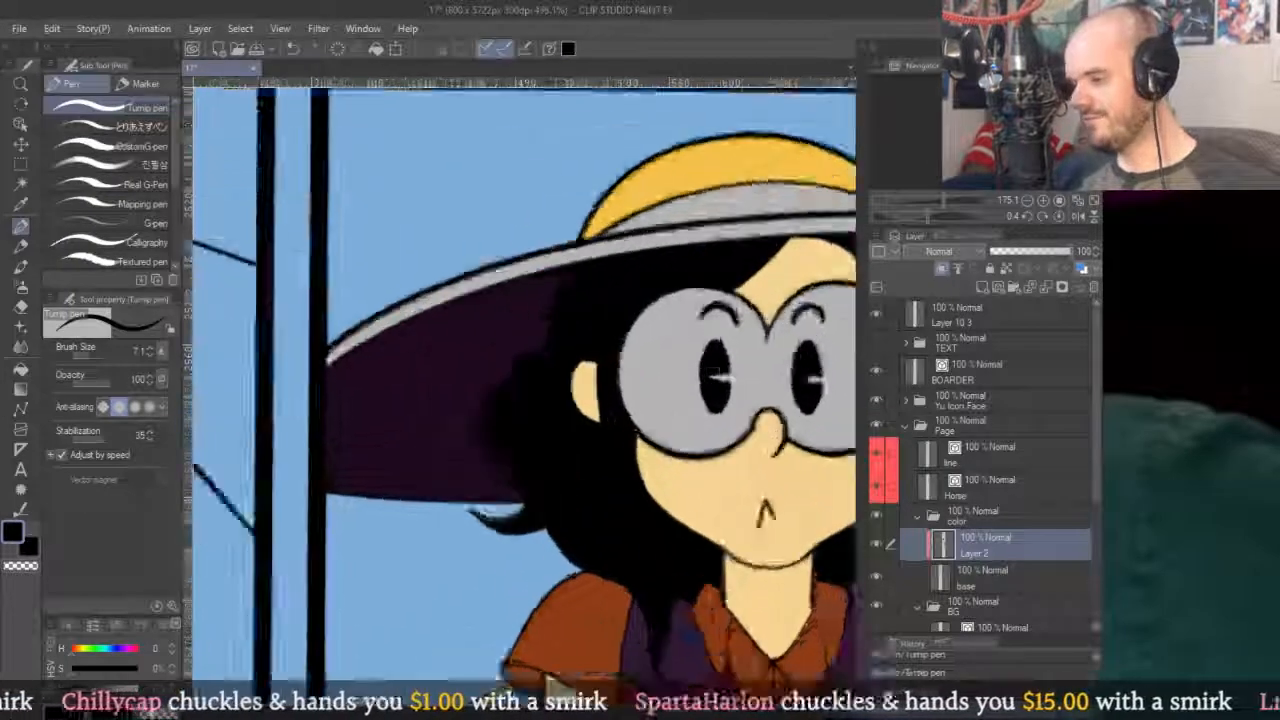
{"action": "scroll", "coordinate": [700, 326], "scroll_direction": "down", "scroll_amount": 2}
{"action": "scroll", "coordinate": [675, 327], "scroll_direction": "up", "scroll_amount": 3}
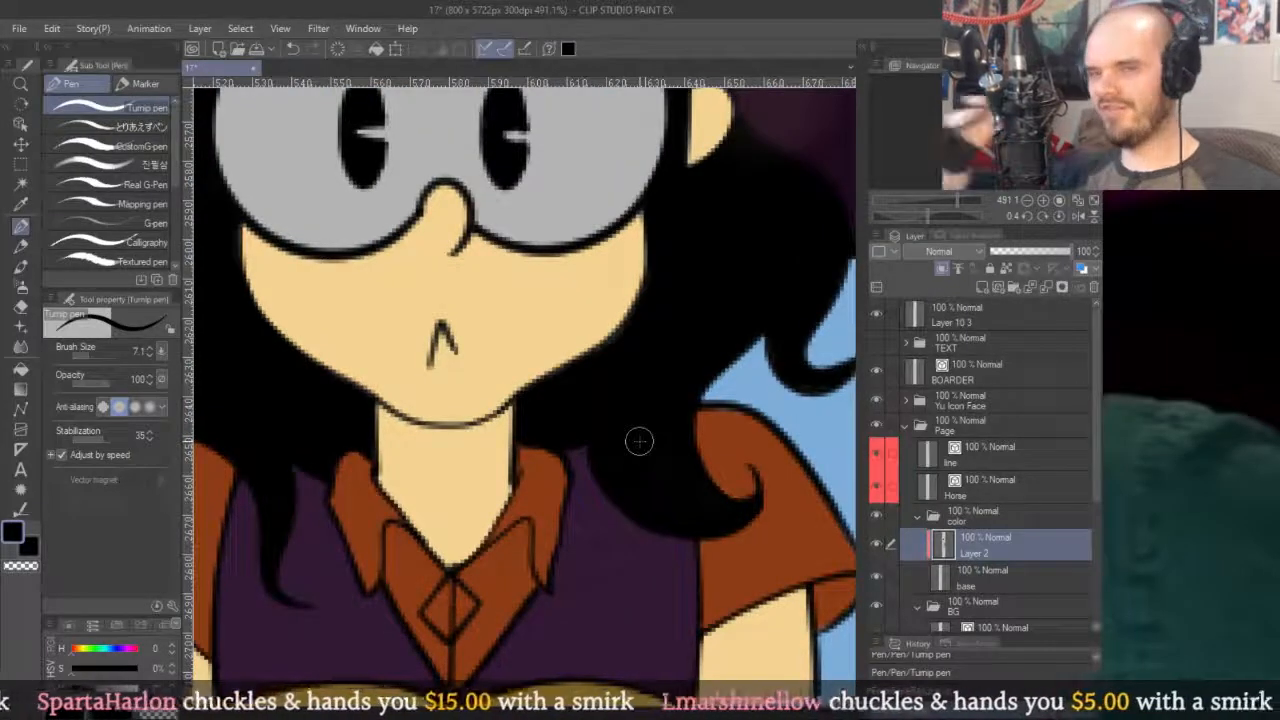
{"action": "scroll", "coordinate": [640, 443], "scroll_direction": "up", "scroll_amount": 3}
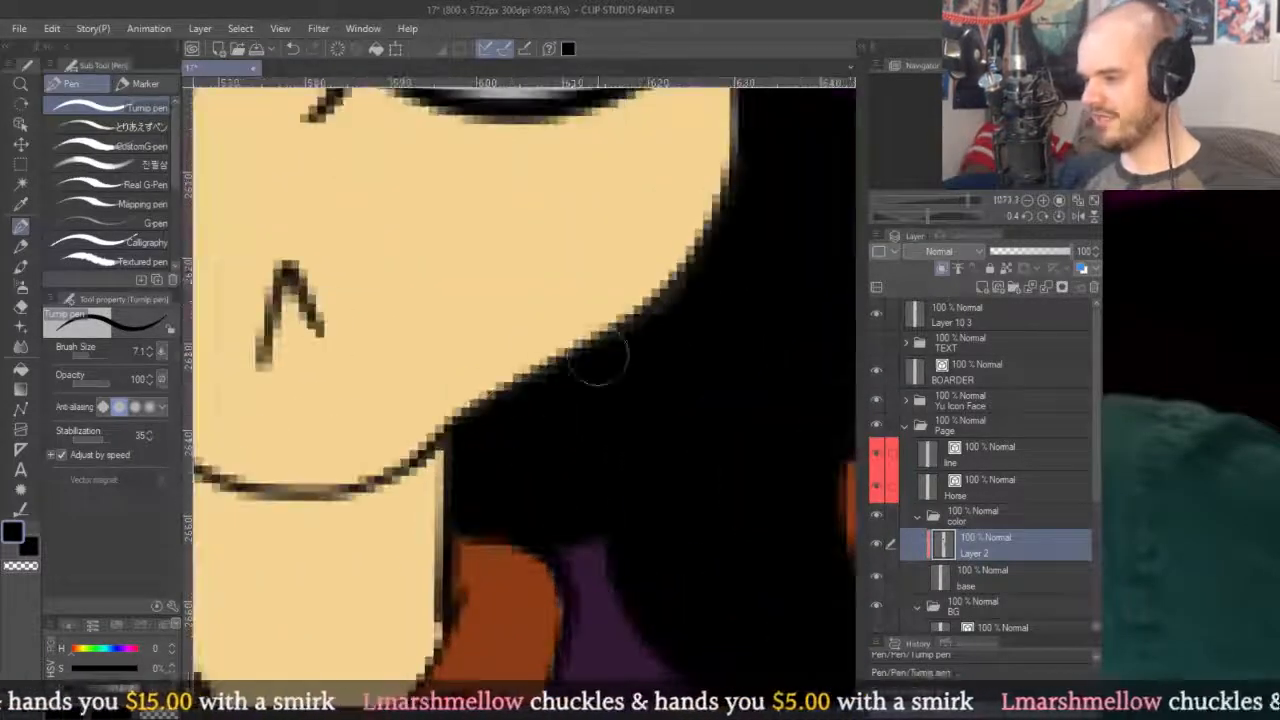
{"action": "left_click_drag", "start_coordinate": [777, 200], "coordinate": [543, 480]}
{"action": "scroll", "coordinate": [594, 514], "scroll_direction": "down", "scroll_amount": 2}
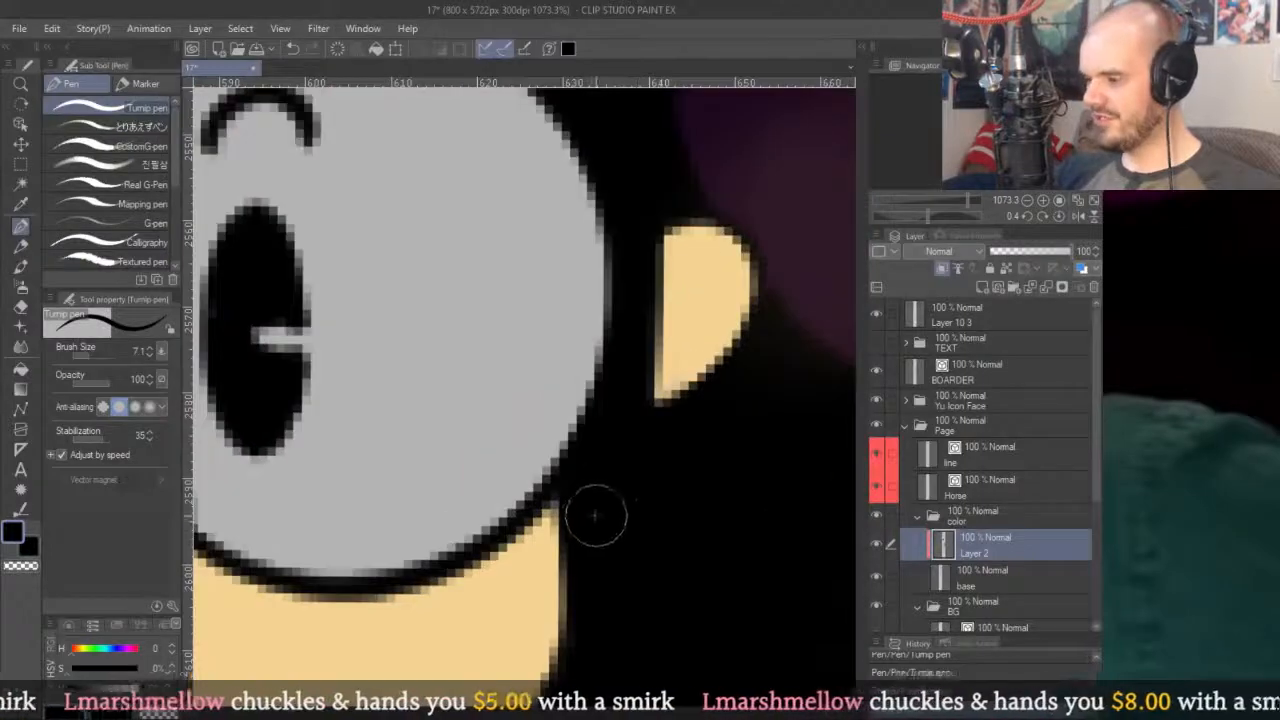
{"action": "scroll", "coordinate": [594, 514], "scroll_direction": "down", "scroll_amount": 2}
{"action": "scroll", "coordinate": [727, 347], "scroll_direction": "up", "scroll_amount": 4}
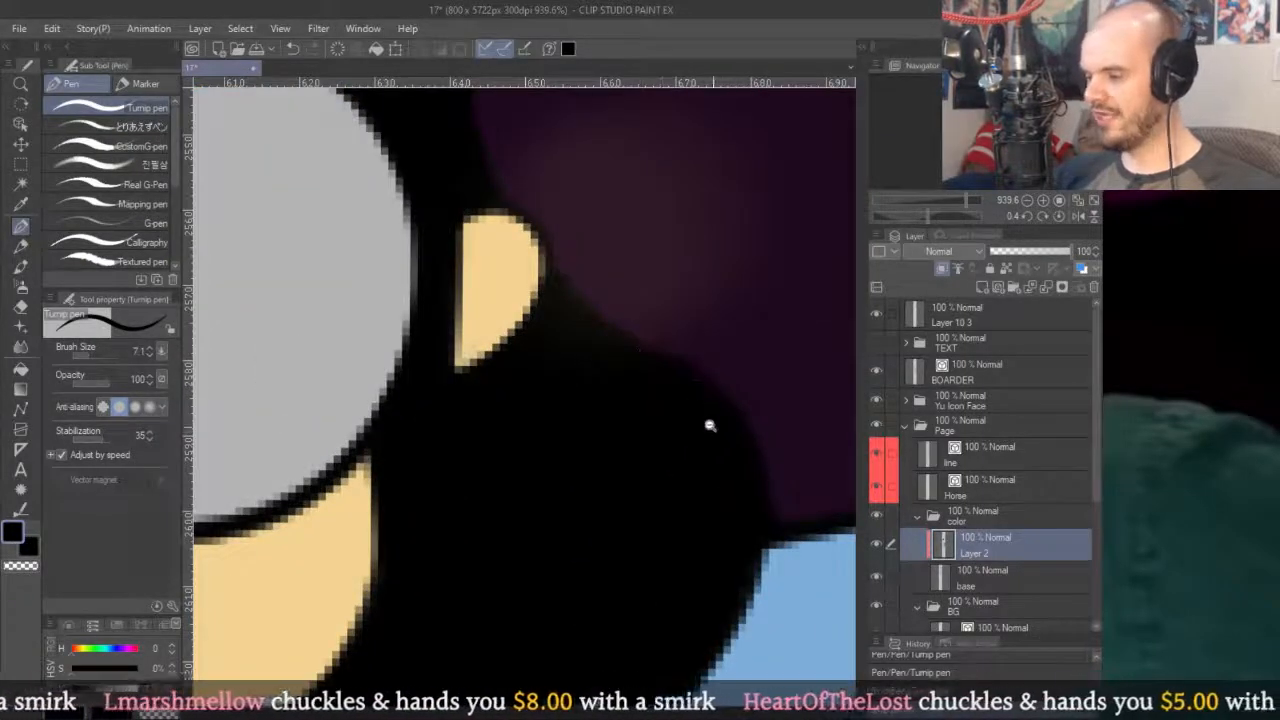
{"action": "scroll", "coordinate": [714, 429], "scroll_direction": "down", "scroll_amount": 4}
{"action": "scroll", "coordinate": [640, 340], "scroll_direction": "up", "scroll_amount": 4}
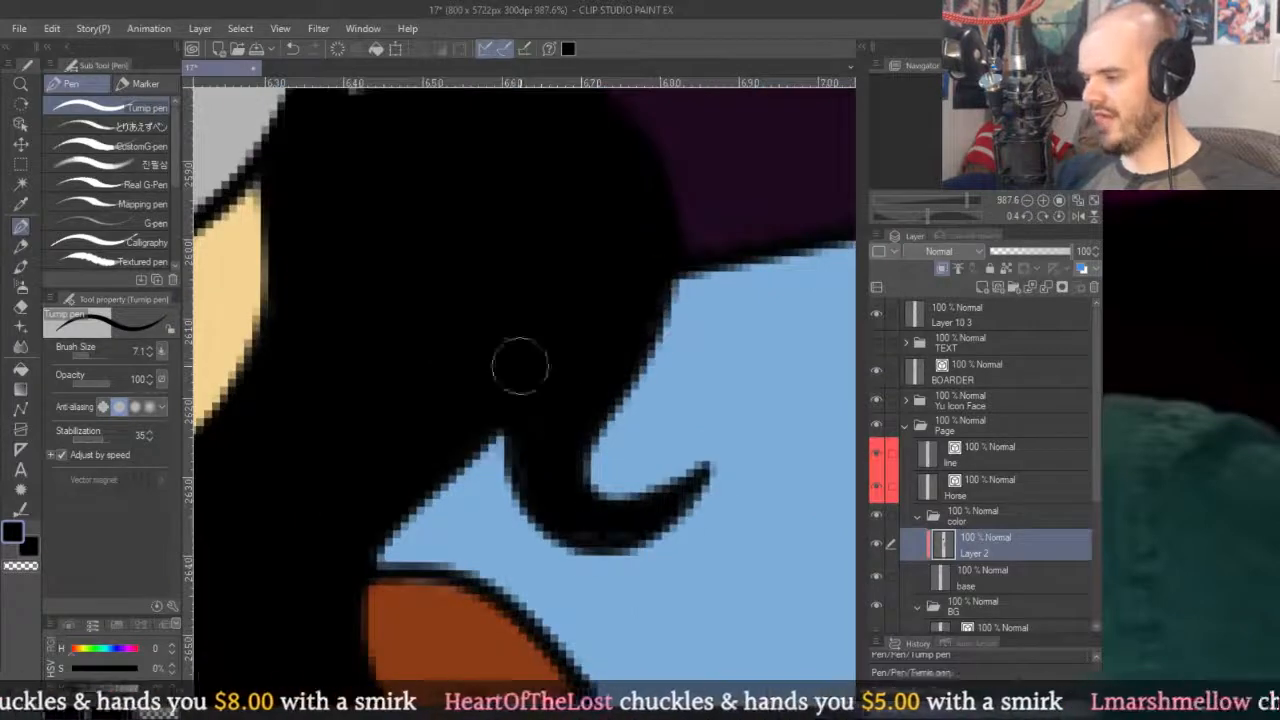
{"action": "scroll", "coordinate": [737, 451], "scroll_direction": "down", "scroll_amount": 4}
{"action": "scroll", "coordinate": [643, 322], "scroll_direction": "up", "scroll_amount": 2}
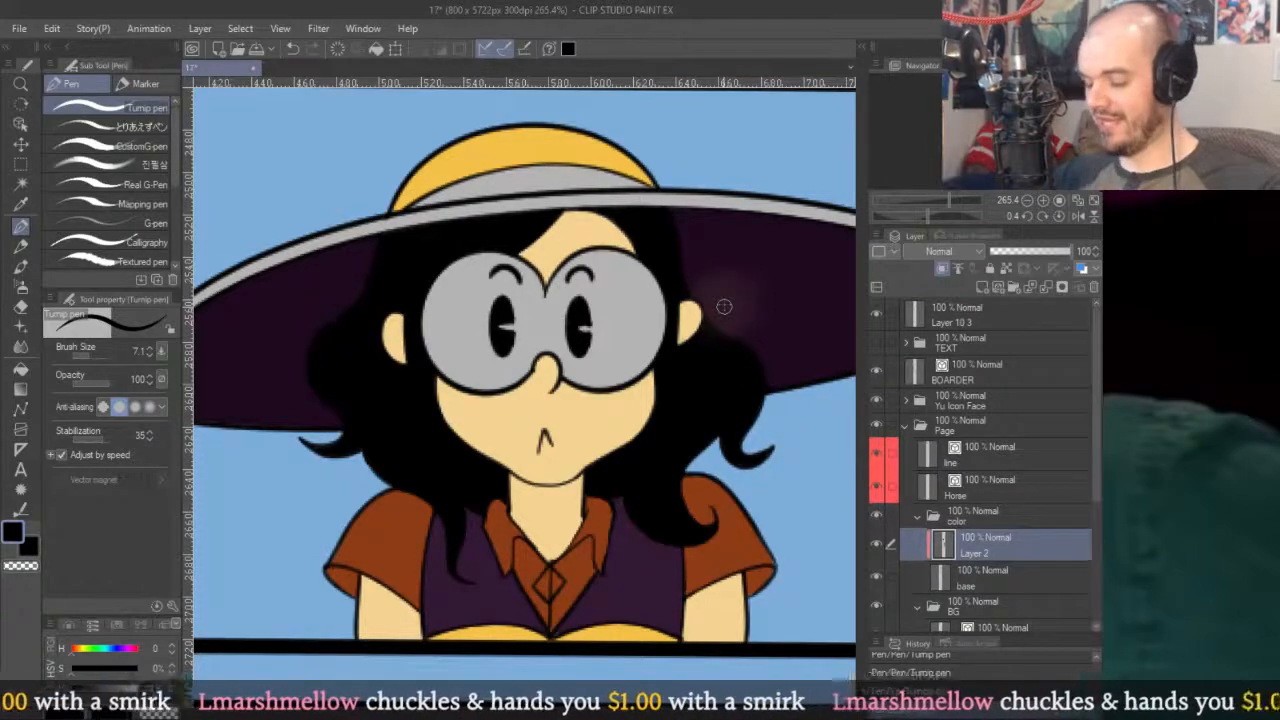
Fill the gray hat brim edge in the wide-eyed panel with the hat's yellow.
{"action": "key", "text": "g"}
{"action": "left_click", "coordinate": [575, 196]}
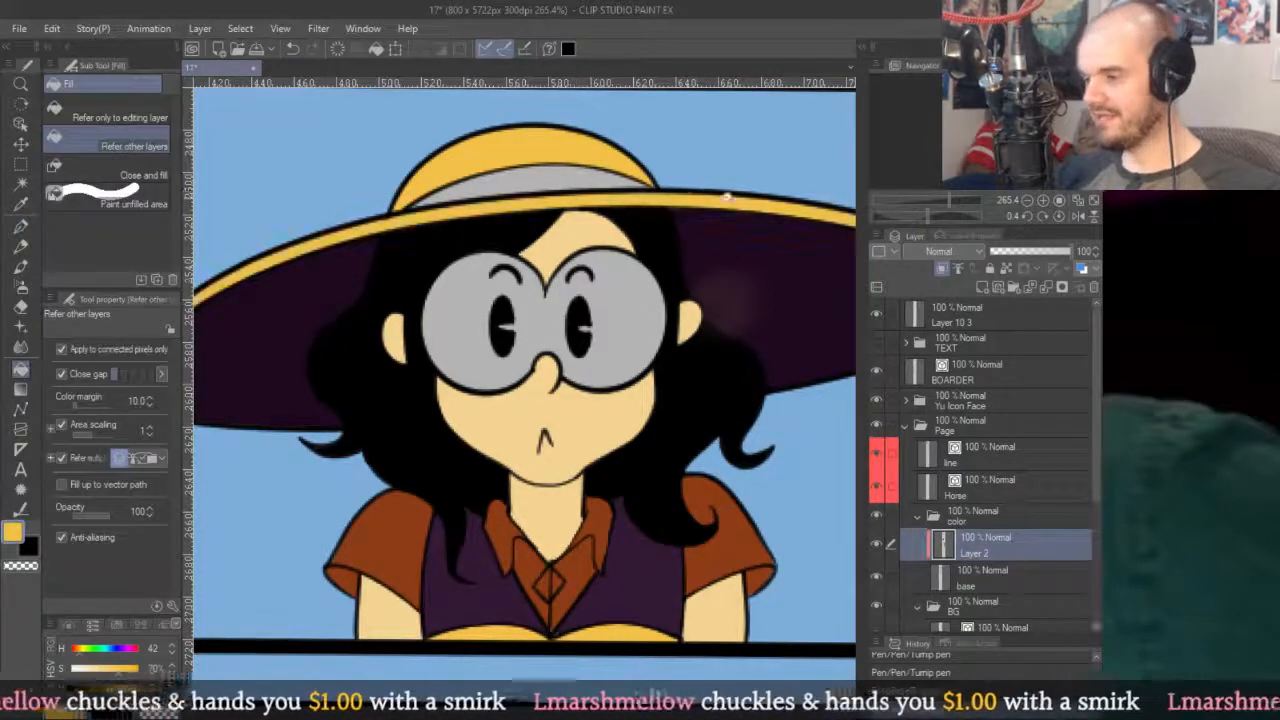
{"action": "scroll", "coordinate": [685, 242], "scroll_direction": "down", "scroll_amount": 3}
{"action": "scroll", "coordinate": [728, 212], "scroll_direction": "down", "scroll_amount": 5}
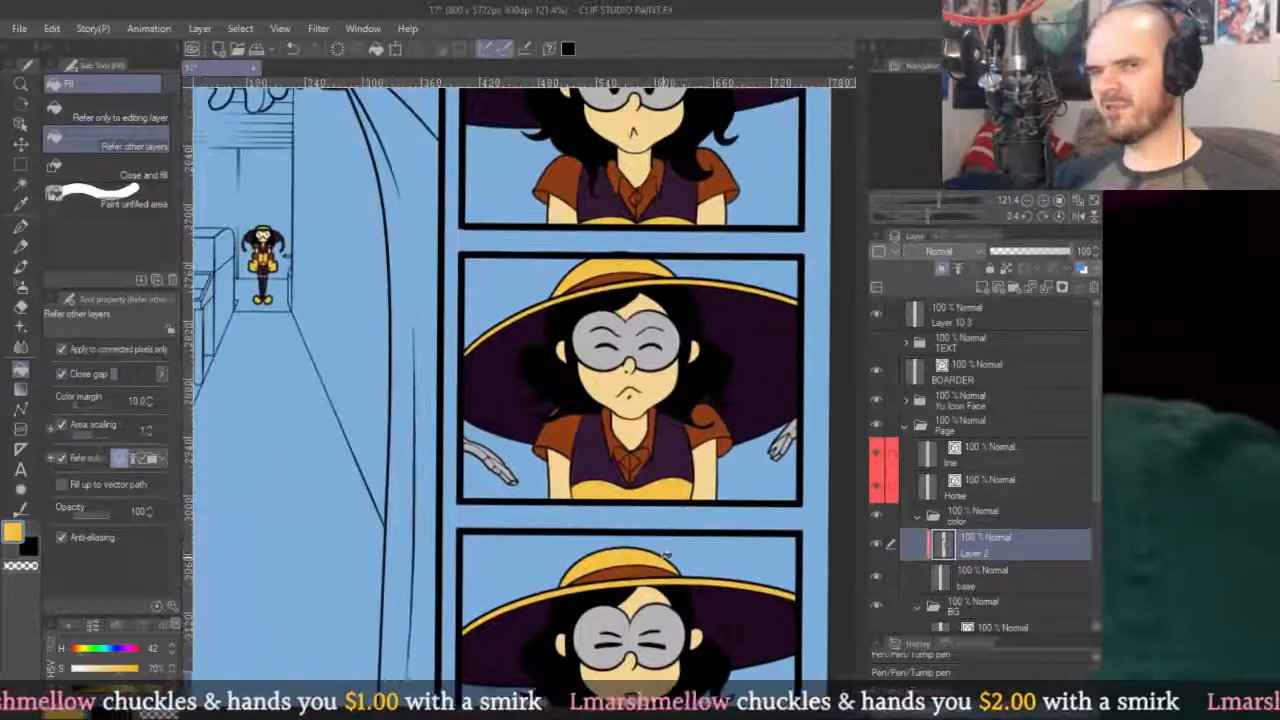
Fill the gray hand and fingers near the left border of the frowning panel yellow and touch up the gaps.
{"action": "scroll", "coordinate": [666, 555], "scroll_direction": "up", "scroll_amount": 1}
{"action": "left_click", "coordinate": [515, 445]}
{"action": "left_click", "coordinate": [550, 477]}
{"action": "left_click", "coordinate": [584, 500]}
{"action": "scroll", "coordinate": [522, 514], "scroll_direction": "up", "scroll_amount": 5}
{"action": "key", "text": "p"}
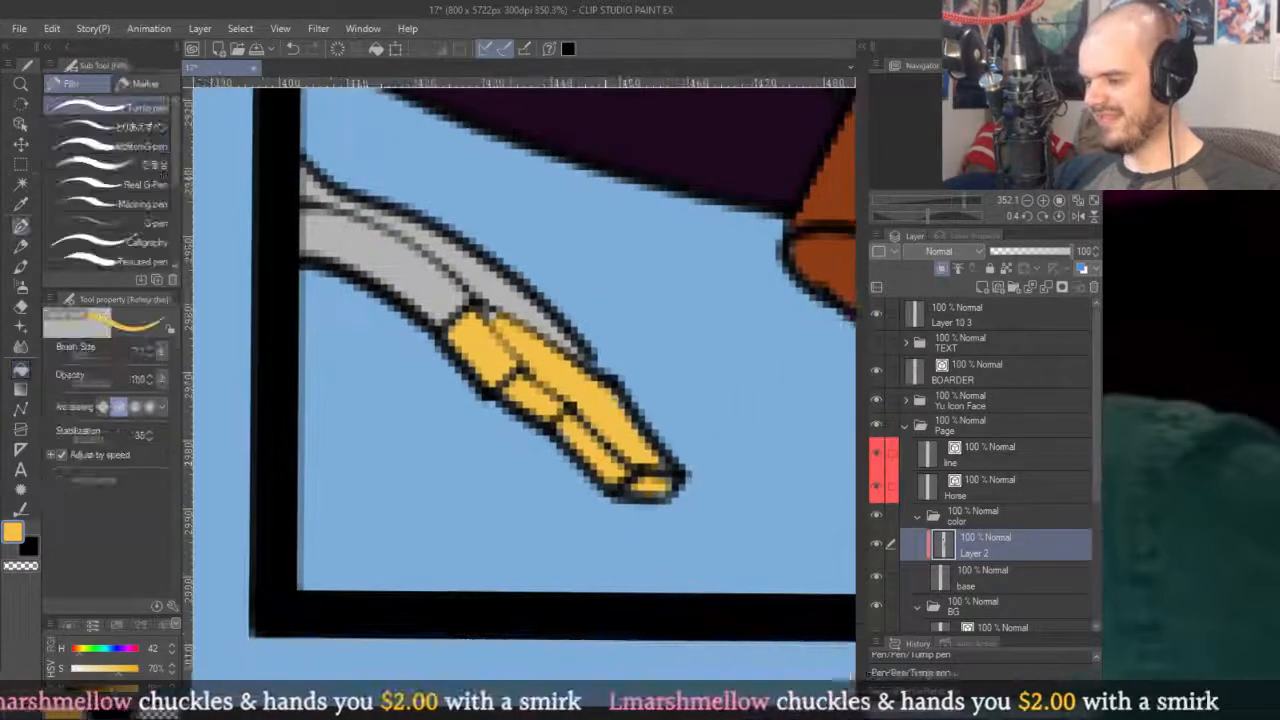
{"action": "scroll", "coordinate": [525, 360], "scroll_direction": "down", "scroll_amount": 5}
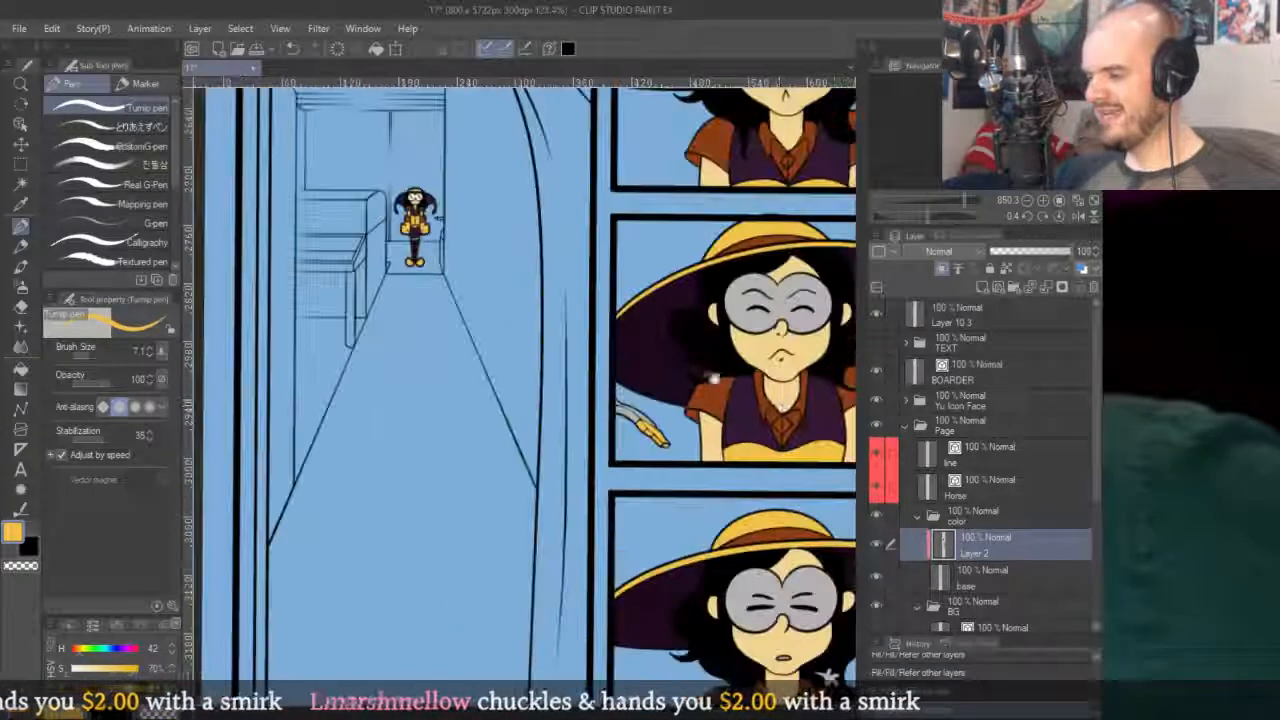
Color the palm and finger sections of the hand by the frowning panel's right border yellow, including the small gaps.
{"action": "scroll", "coordinate": [525, 360], "scroll_direction": "down", "scroll_amount": 3}
{"action": "scroll", "coordinate": [525, 360], "scroll_direction": "up", "scroll_amount": 5}
{"action": "key", "text": "g"}
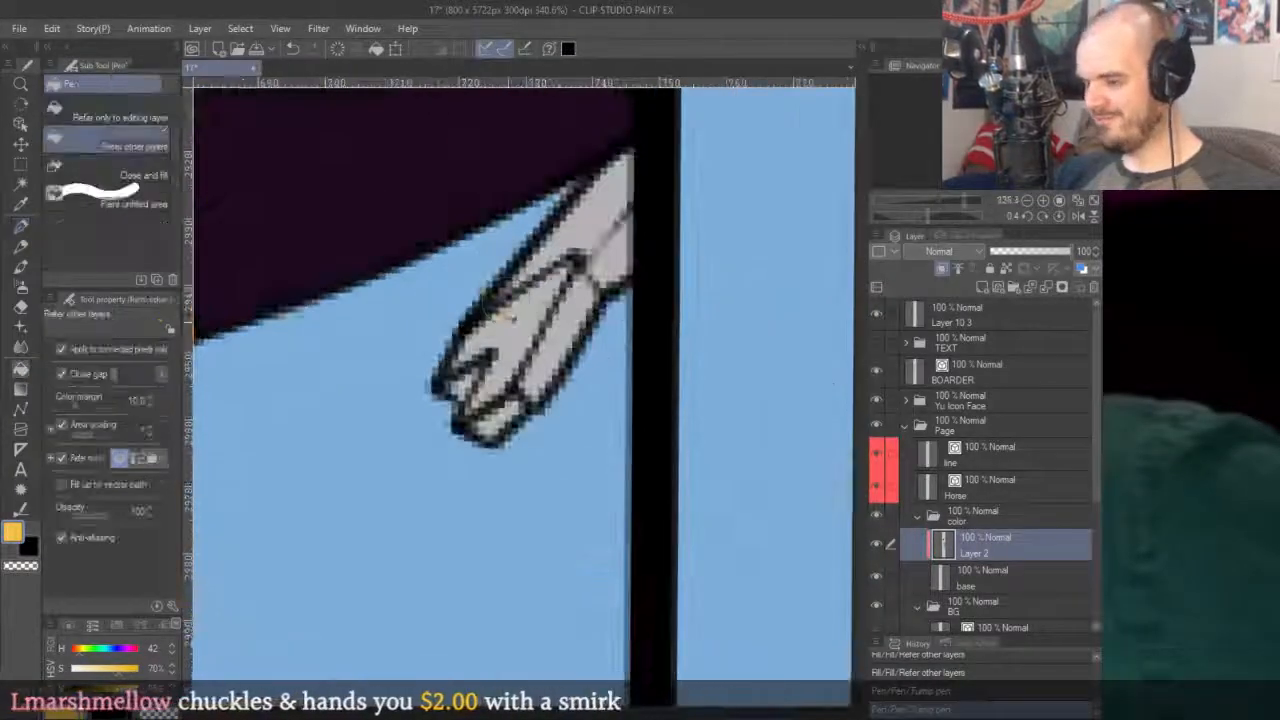
{"action": "left_click", "coordinate": [530, 320]}
{"action": "left_click", "coordinate": [485, 430]}
{"action": "left_click", "coordinate": [464, 378]}
{"action": "left_click", "coordinate": [514, 409]}
{"action": "key", "text": "p"}
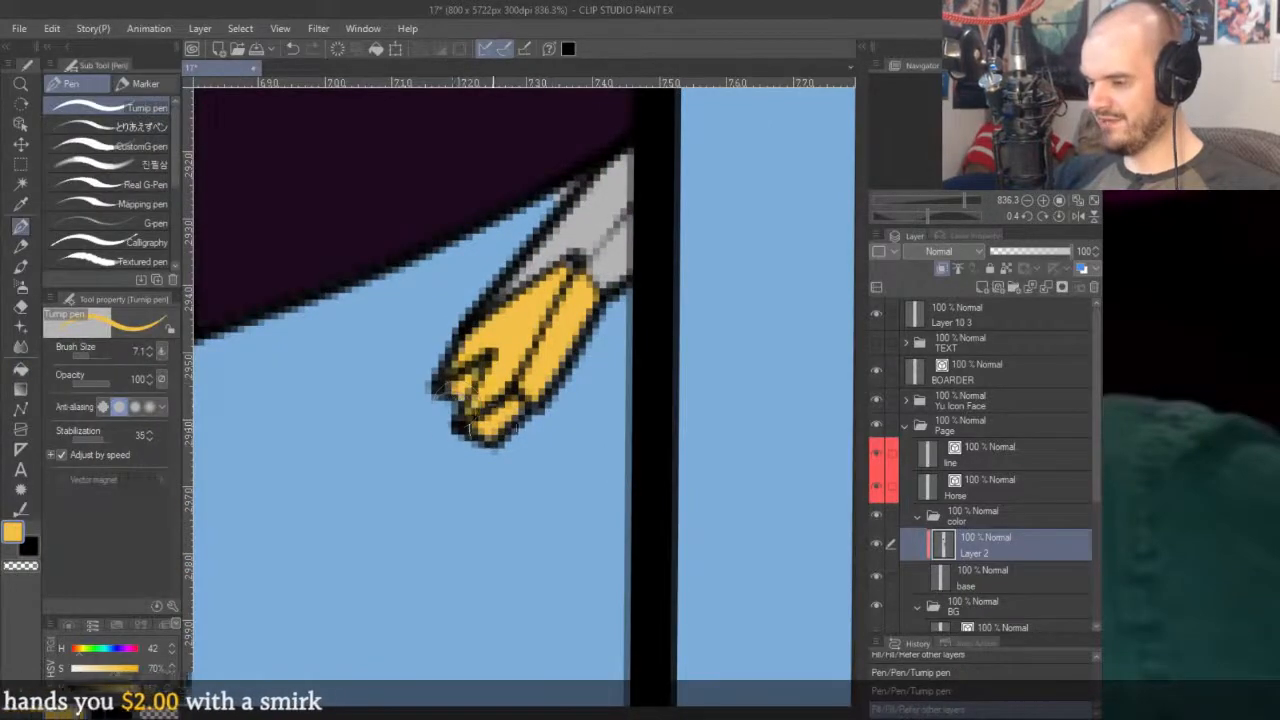
{"action": "scroll", "coordinate": [594, 314], "scroll_direction": "down", "scroll_amount": 8}
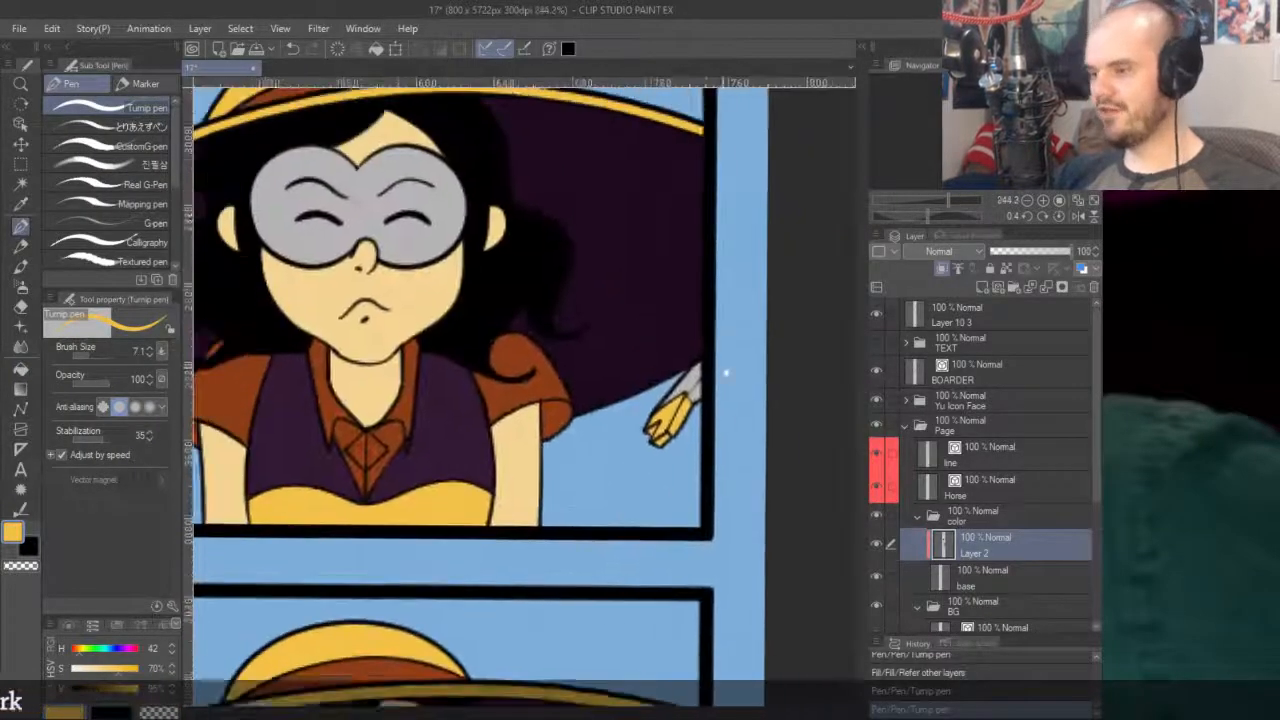
{"action": "scroll", "coordinate": [711, 347], "scroll_direction": "up", "scroll_amount": 3}
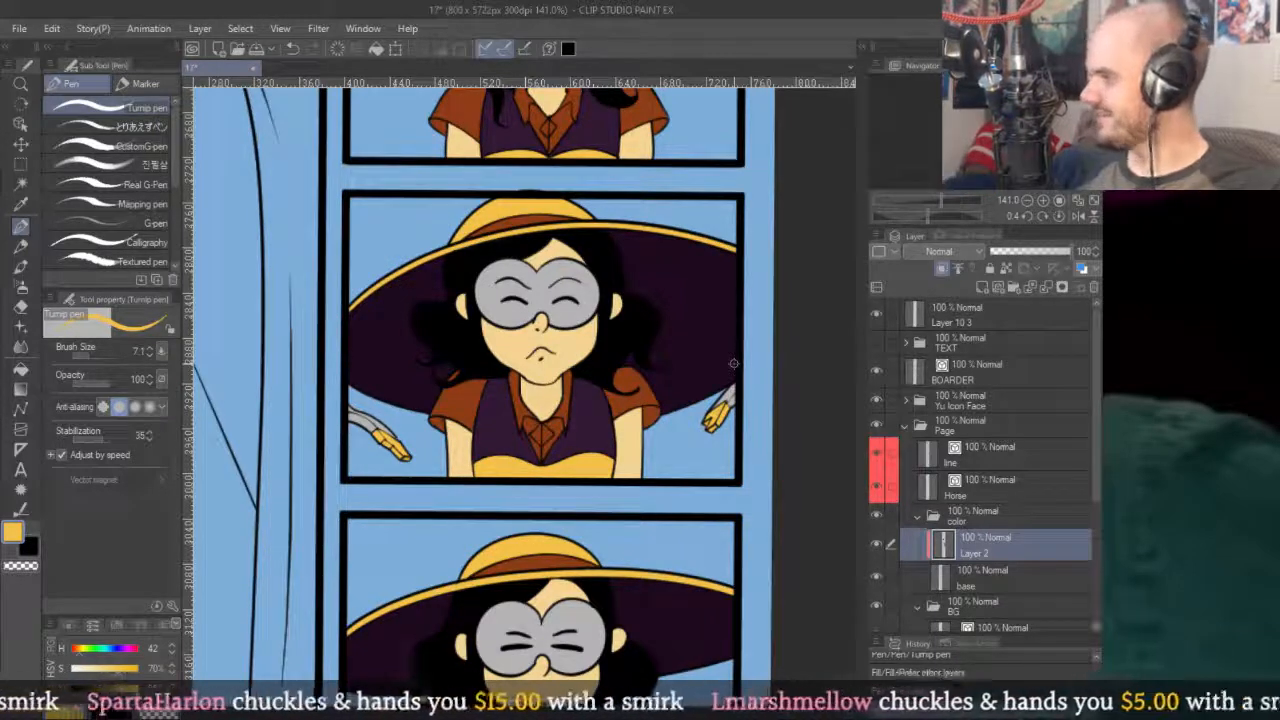
{"action": "scroll", "coordinate": [634, 272], "scroll_direction": "up", "scroll_amount": 3}
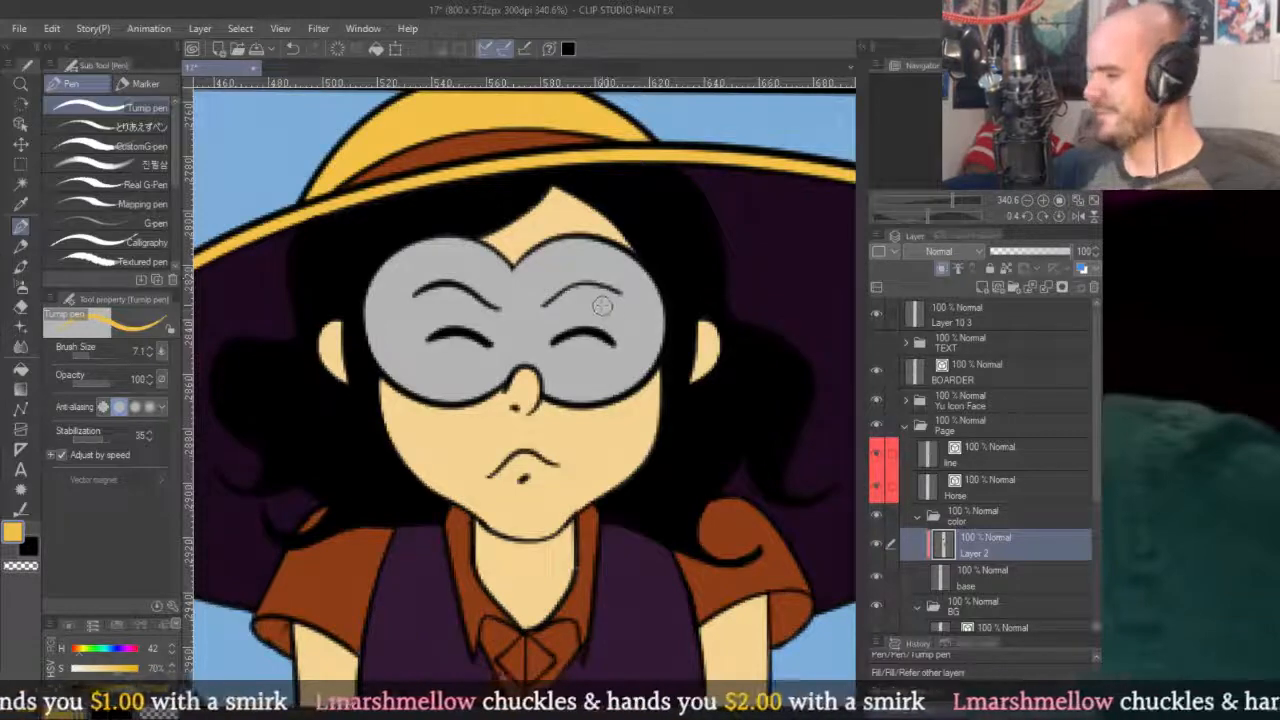
{"action": "left_click_drag", "start_coordinate": [645, 337], "coordinate": [690, 338]}
{"action": "scroll", "coordinate": [690, 338], "scroll_direction": "down", "scroll_amount": 5}
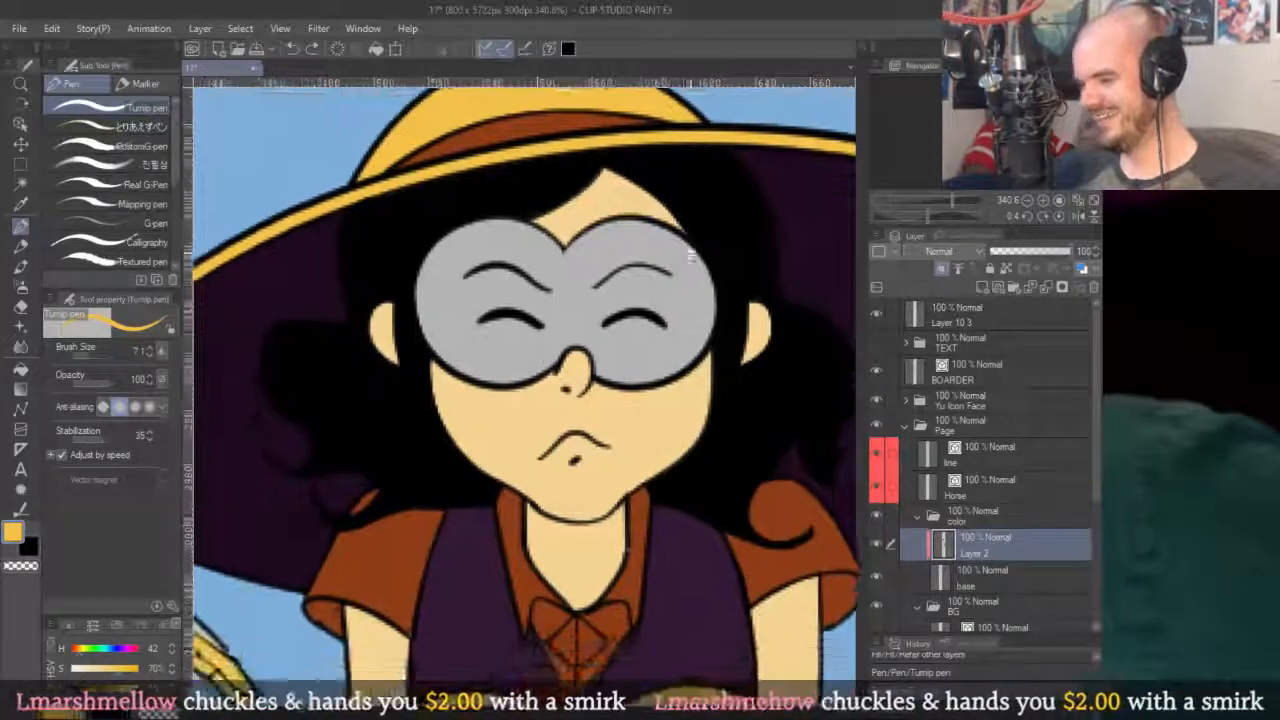
{"action": "scroll", "coordinate": [680, 312], "scroll_direction": "up", "scroll_amount": 2}
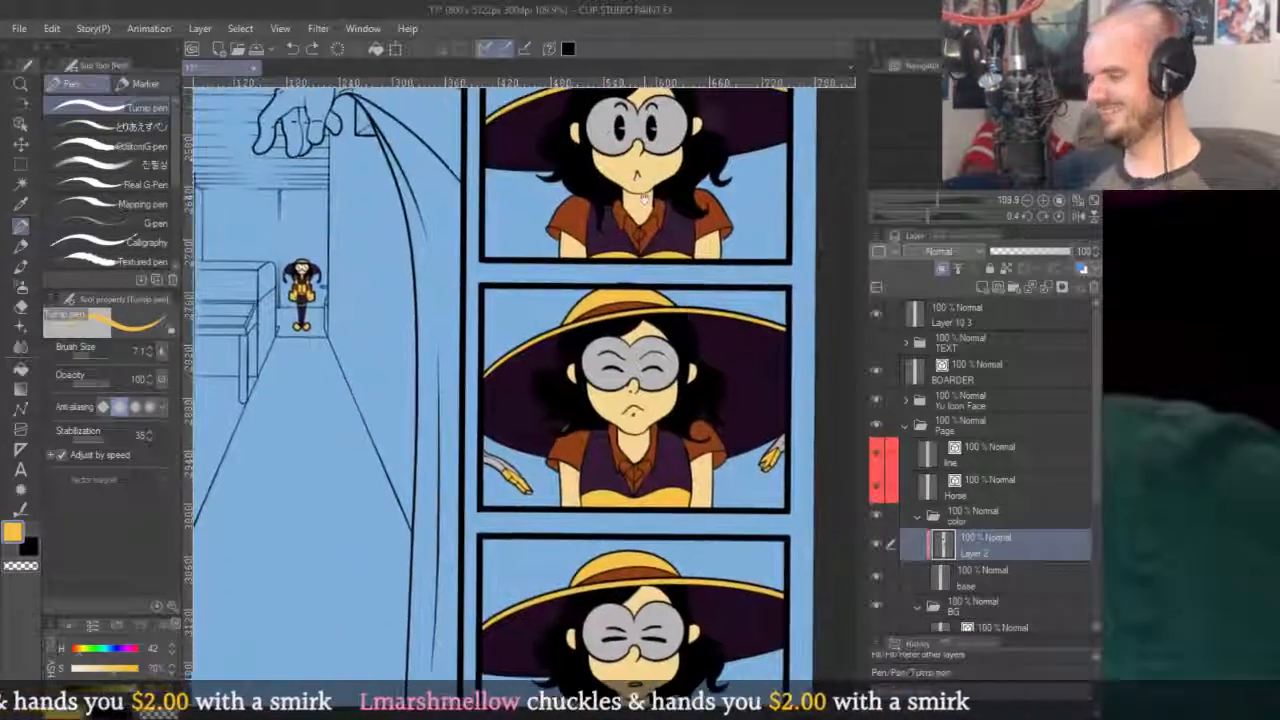
Sample the reddish brown of the hat band in the frowning panel and fill the wide-eyed panel's gray hat band with it.
{"action": "scroll", "coordinate": [648, 205], "scroll_direction": "up", "scroll_amount": 3}
{"action": "scroll", "coordinate": [623, 412], "scroll_direction": "up", "scroll_amount": 3}
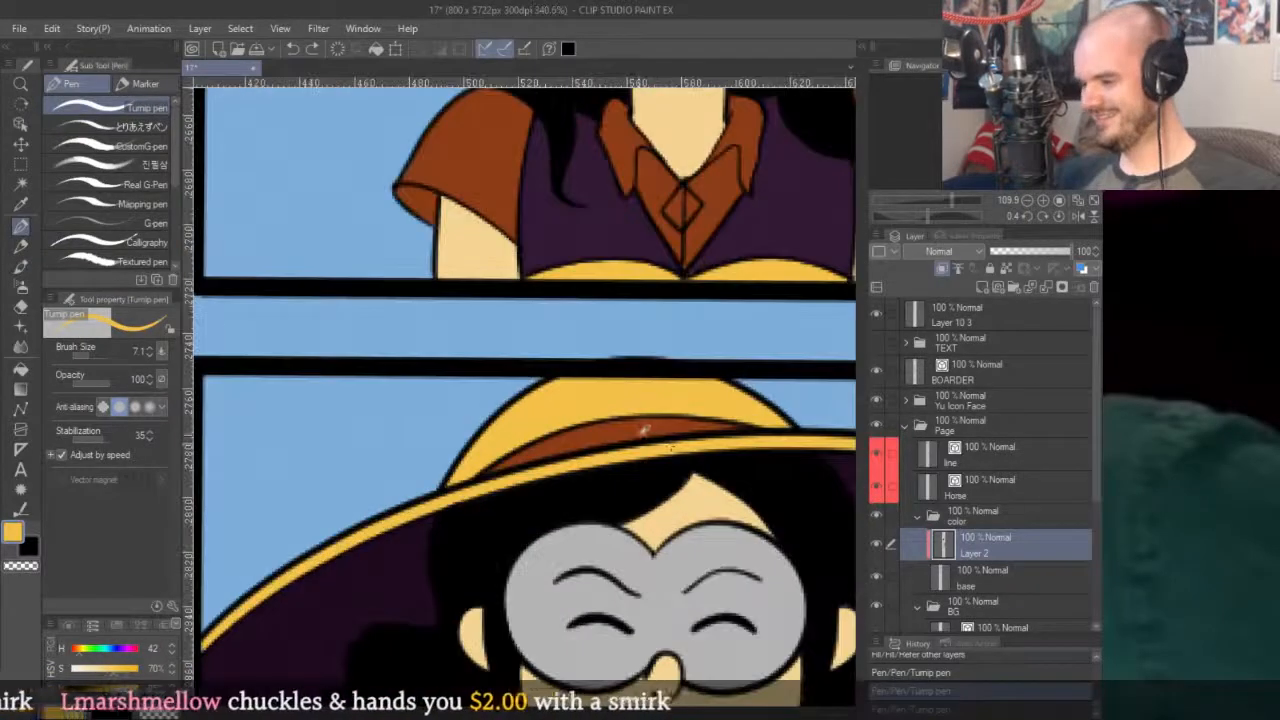
{"action": "left_click", "coordinate": [644, 428], "text": "alt"}
{"action": "scroll", "coordinate": [655, 345], "scroll_direction": "up", "scroll_amount": 1}
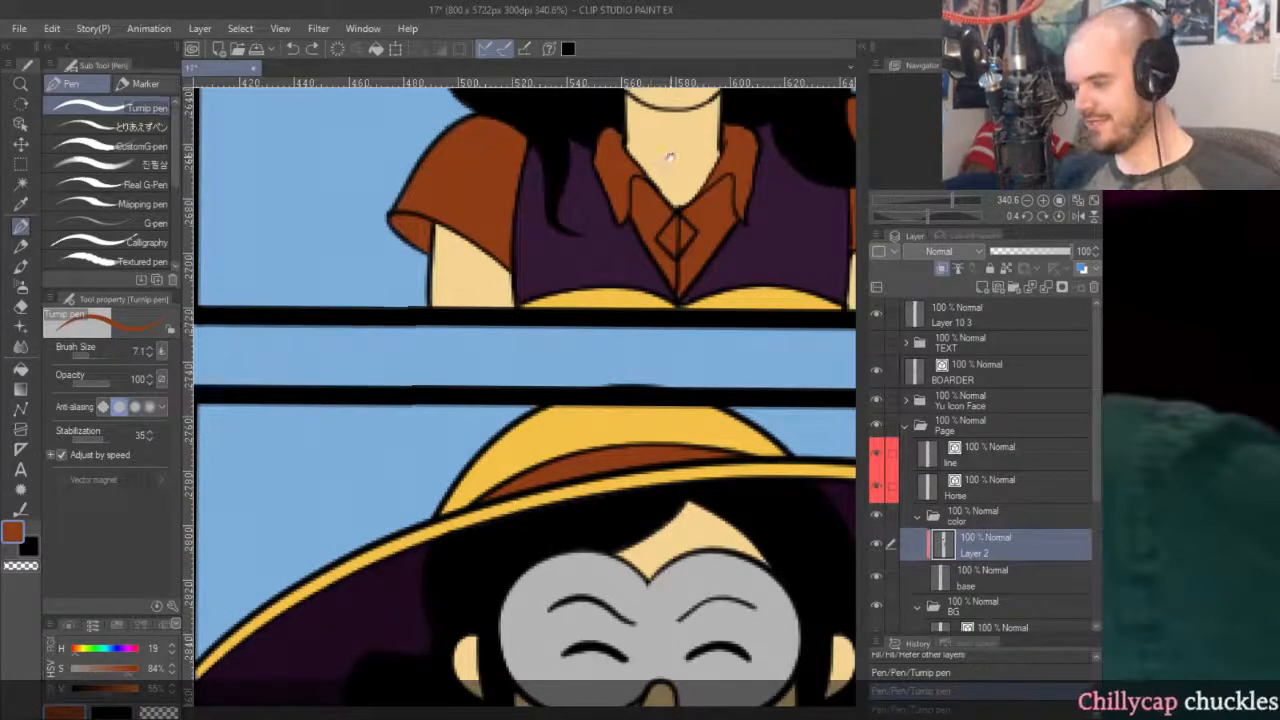
{"action": "scroll", "coordinate": [585, 363], "scroll_direction": "down", "scroll_amount": 4}
{"action": "scroll", "coordinate": [588, 365], "scroll_direction": "down", "scroll_amount": 3}
{"action": "scroll", "coordinate": [650, 252], "scroll_direction": "up", "scroll_amount": 5}
{"action": "key", "text": "g"}
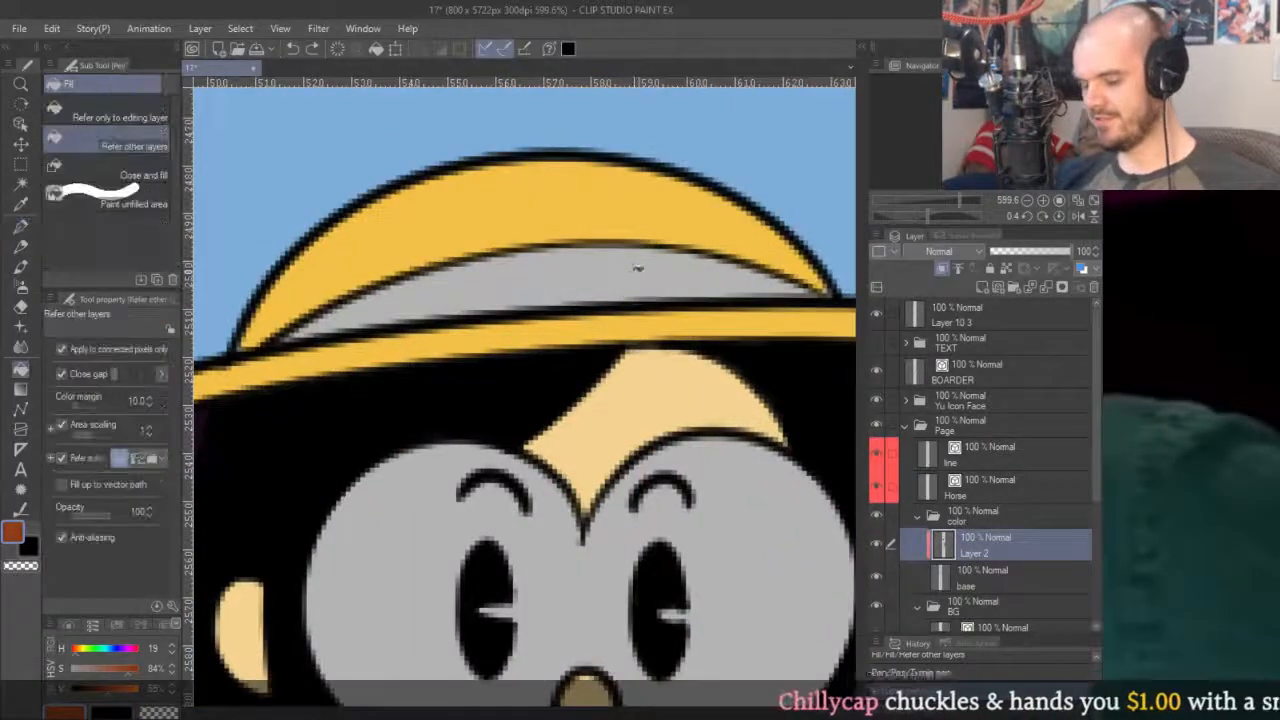
{"action": "left_click", "coordinate": [632, 262]}
Touch up the narrow tip of the wide-eyed panel's hat band, using sampled yellow for the crown edge and brown for the band.
{"action": "left_click_drag", "start_coordinate": [615, 348], "coordinate": [610, 234]}
{"action": "key", "text": "p"}
{"action": "scroll", "coordinate": [360, 565], "scroll_direction": "up", "scroll_amount": 3}
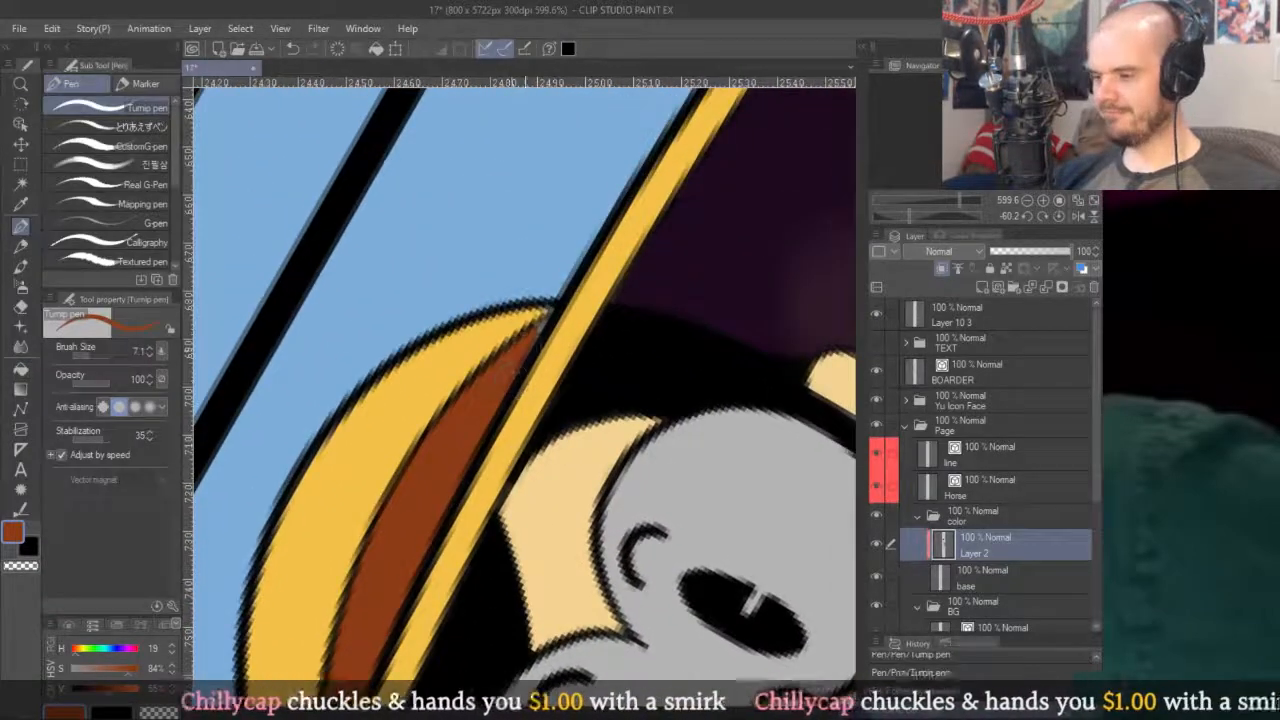
{"action": "left_click", "coordinate": [547, 316], "text": "alt"}
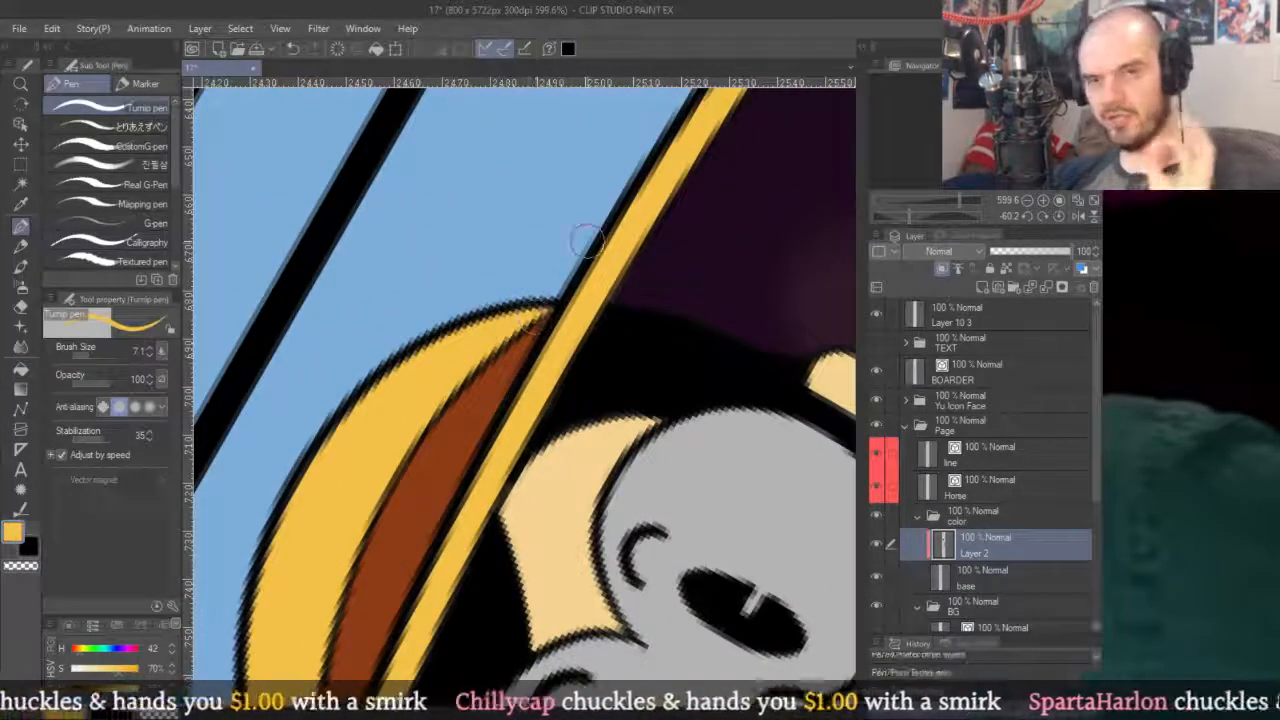
{"action": "left_click", "coordinate": [495, 365], "text": "alt"}
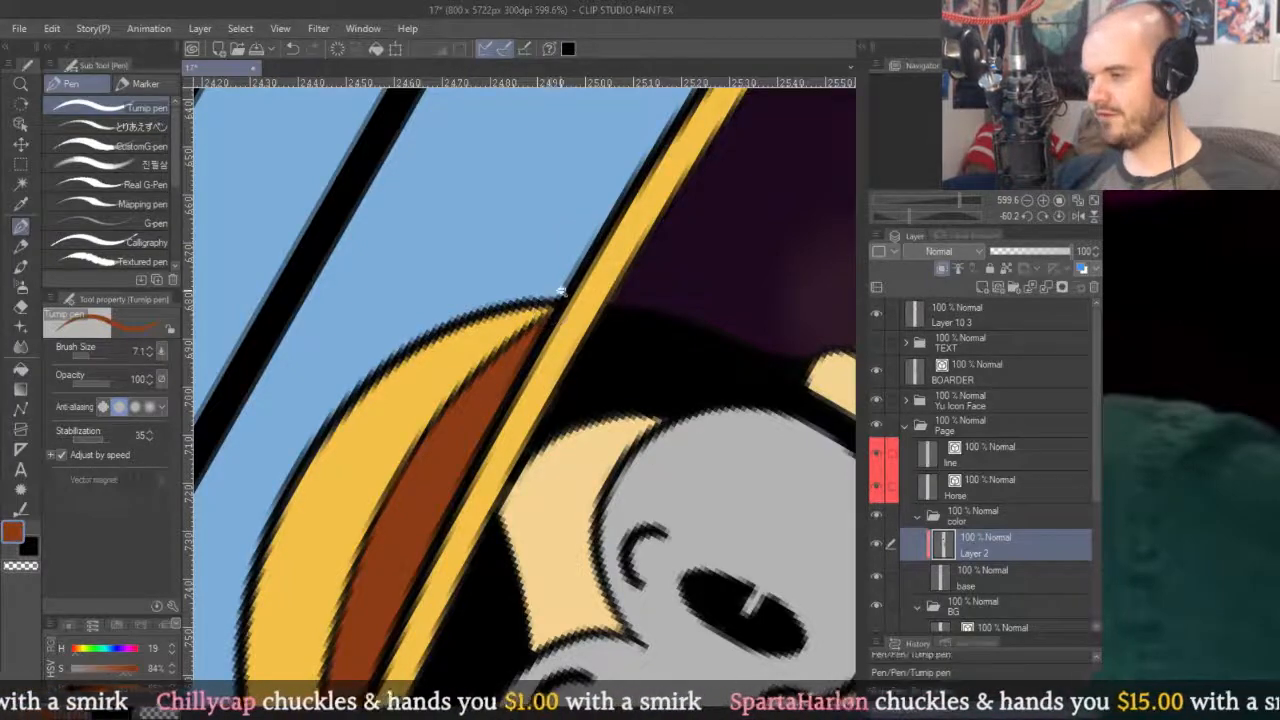
{"action": "scroll", "coordinate": [486, 217], "scroll_direction": "down", "scroll_amount": 5}
{"action": "key", "text": "ctrl+@"}
{"action": "scroll", "coordinate": [683, 320], "scroll_direction": "down", "scroll_amount": 3}
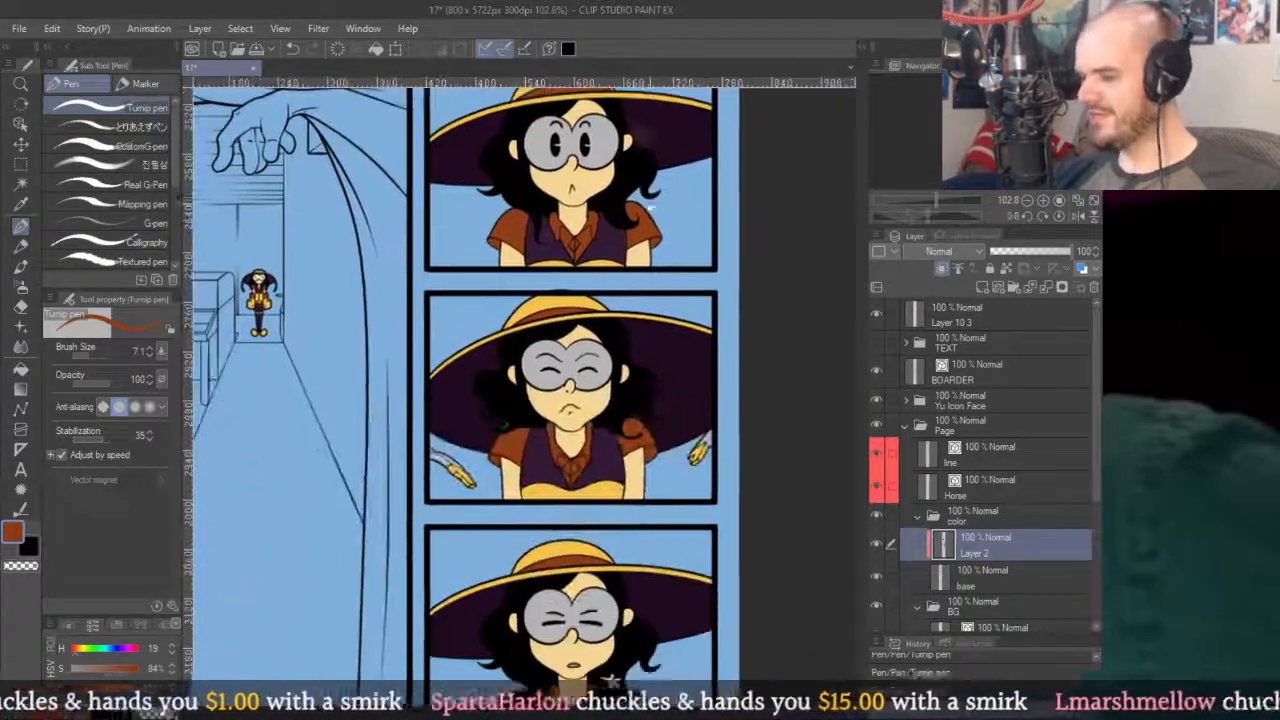
Color the gray forearm above the yellow hand at the frowning panel's left border reddish brown, including its small gaps.
{"action": "scroll", "coordinate": [683, 320], "scroll_direction": "down", "scroll_amount": 2}
{"action": "scroll", "coordinate": [614, 349], "scroll_direction": "up", "scroll_amount": 7}
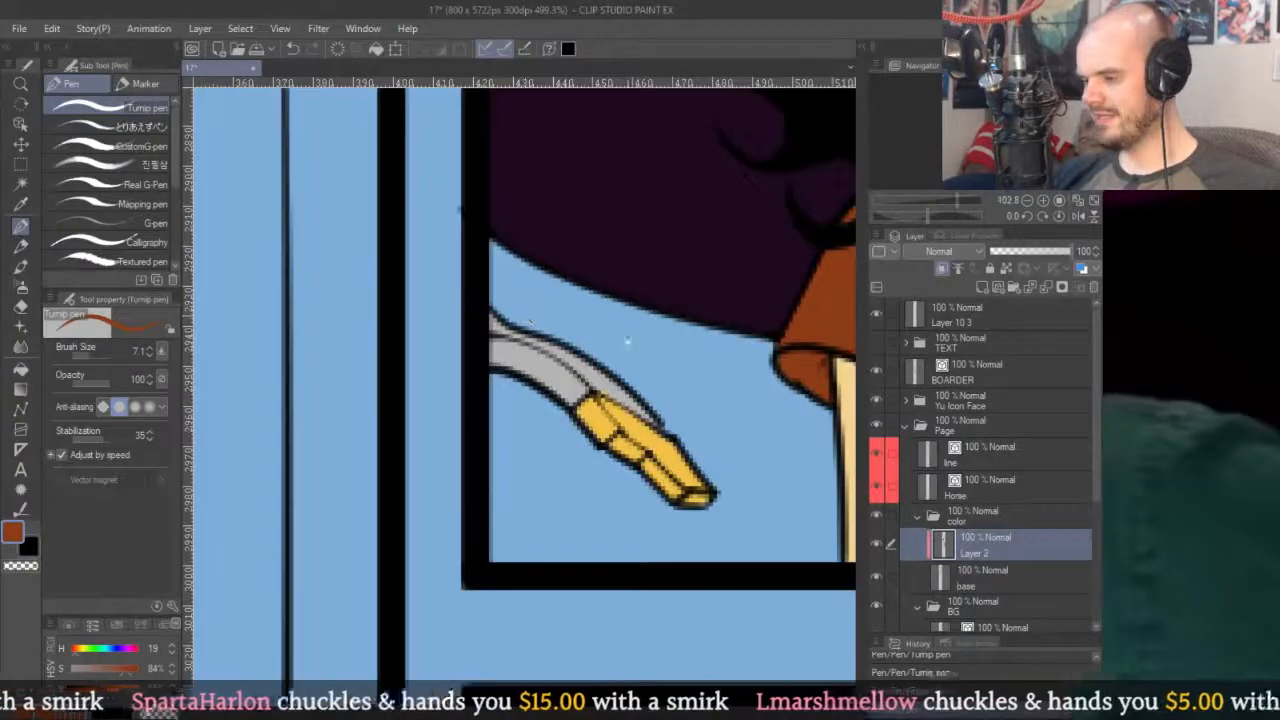
{"action": "mouse_move", "coordinate": [520, 425]}
{"action": "left_mouse_down"}
{"action": "mouse_move", "coordinate": [585, 385]}
{"action": "mouse_move", "coordinate": [738, 498]}
{"action": "left_mouse_up"}
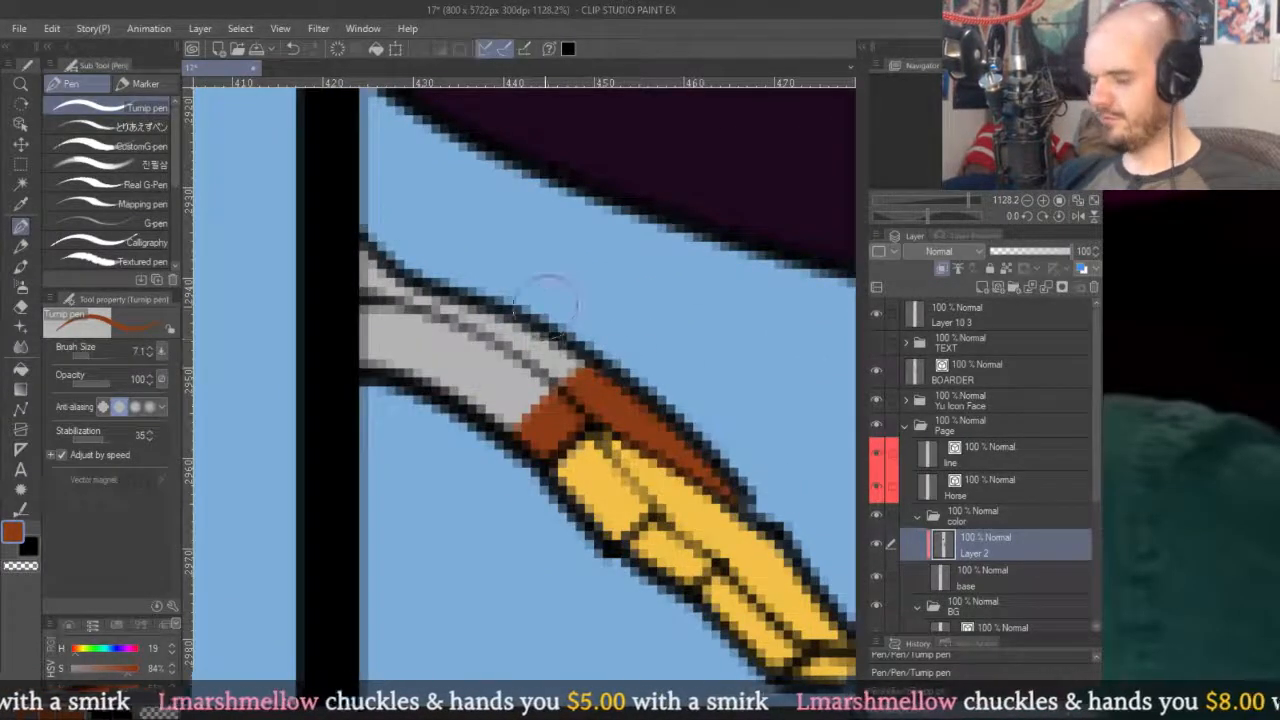
{"action": "key", "text": "g"}
{"action": "left_click", "coordinate": [550, 345]}
{"action": "key", "text": "p"}
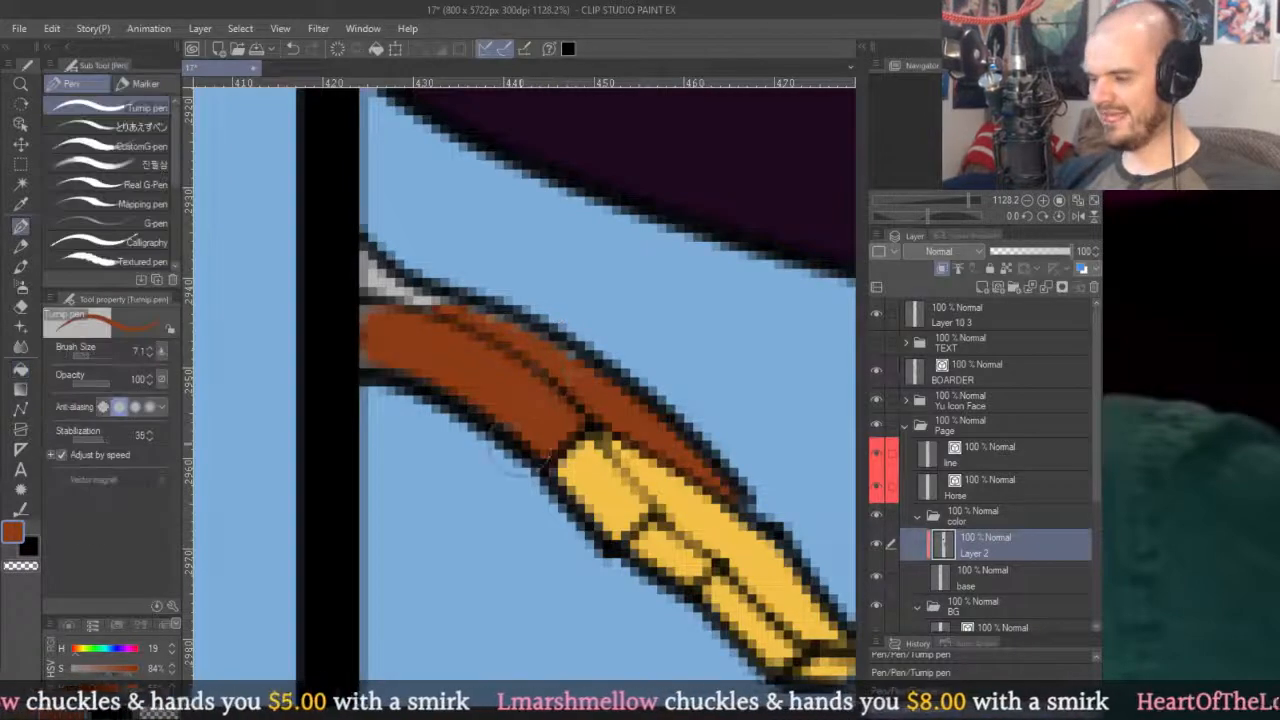
{"action": "scroll", "coordinate": [350, 410], "scroll_direction": "down", "scroll_amount": 10}
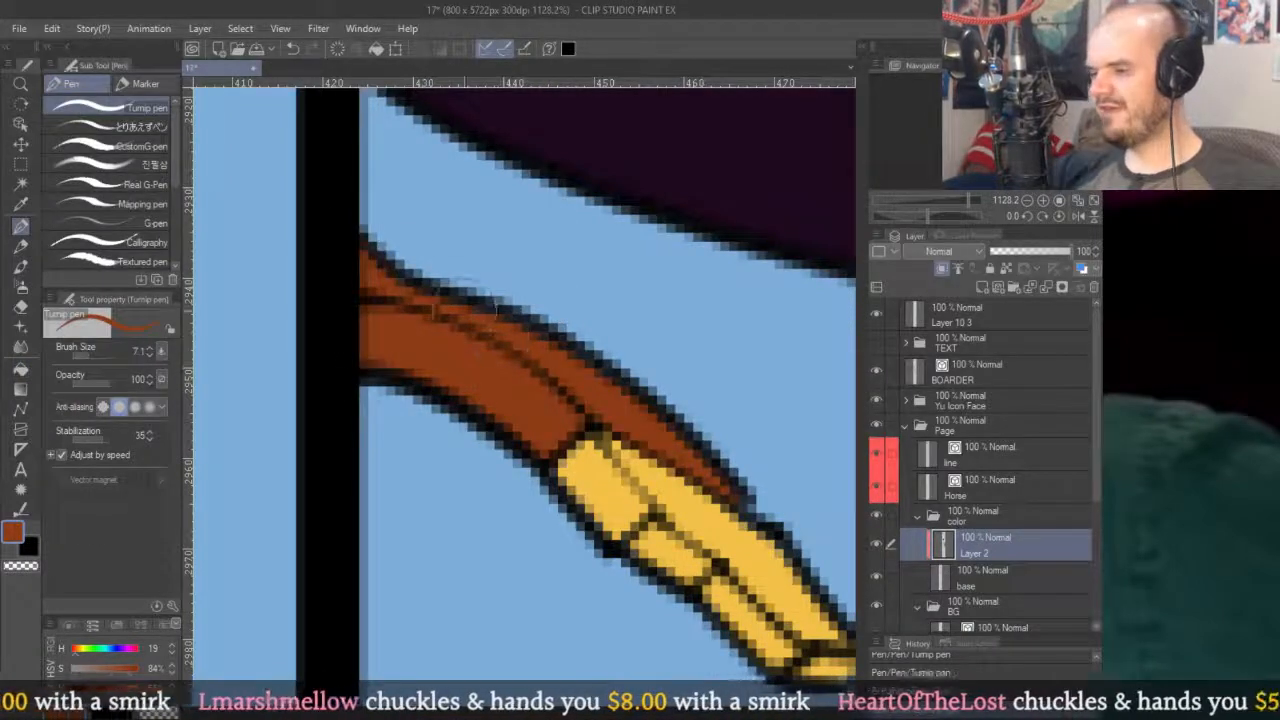
Fill the gray forearm at the frowning panel's right border reddish brown and paint over its remaining gaps beside the hand.
{"action": "scroll", "coordinate": [634, 314], "scroll_direction": "up", "scroll_amount": 12}
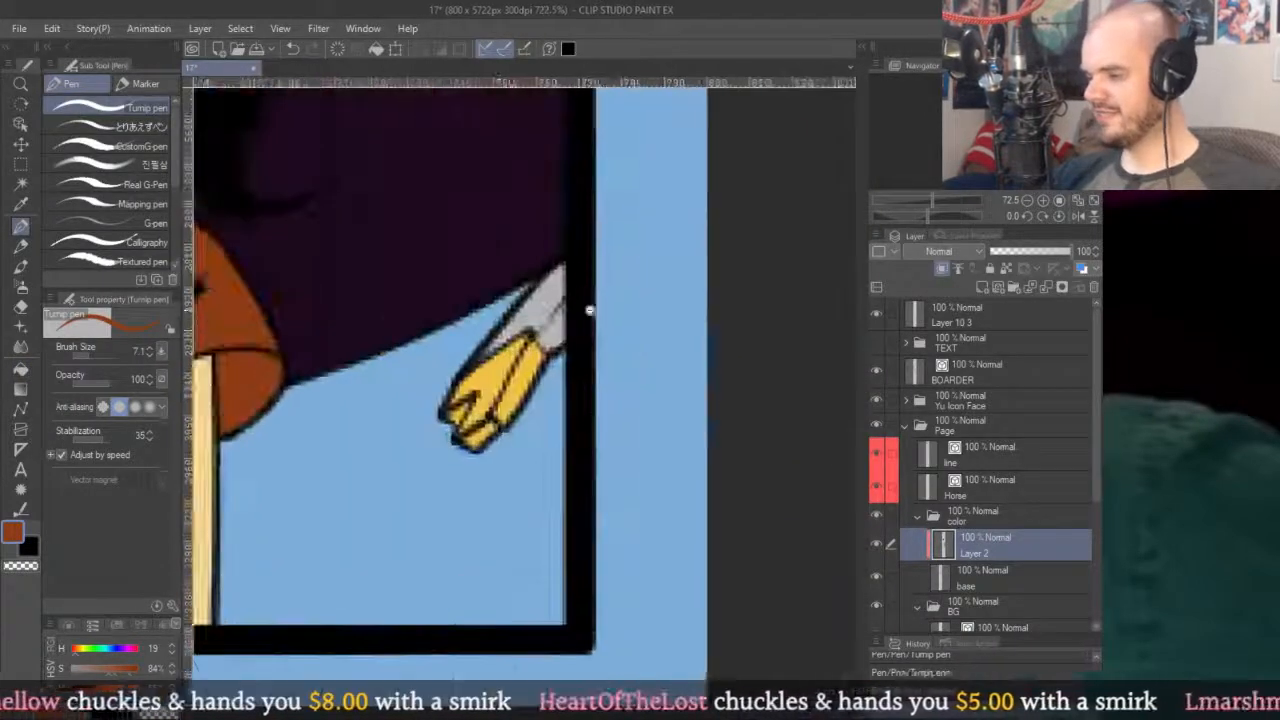
{"action": "key", "text": "g"}
{"action": "left_click", "coordinate": [490, 297]}
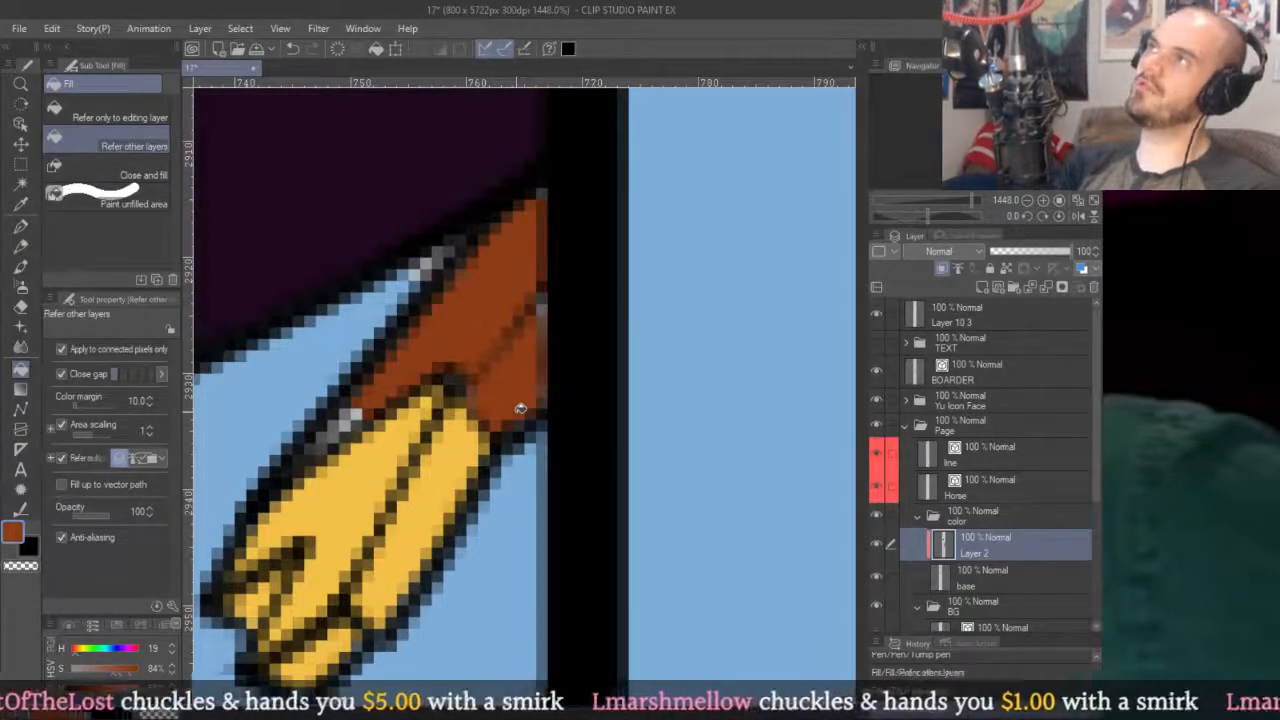
{"action": "left_click_drag", "start_coordinate": [520, 408], "coordinate": [680, 373]}
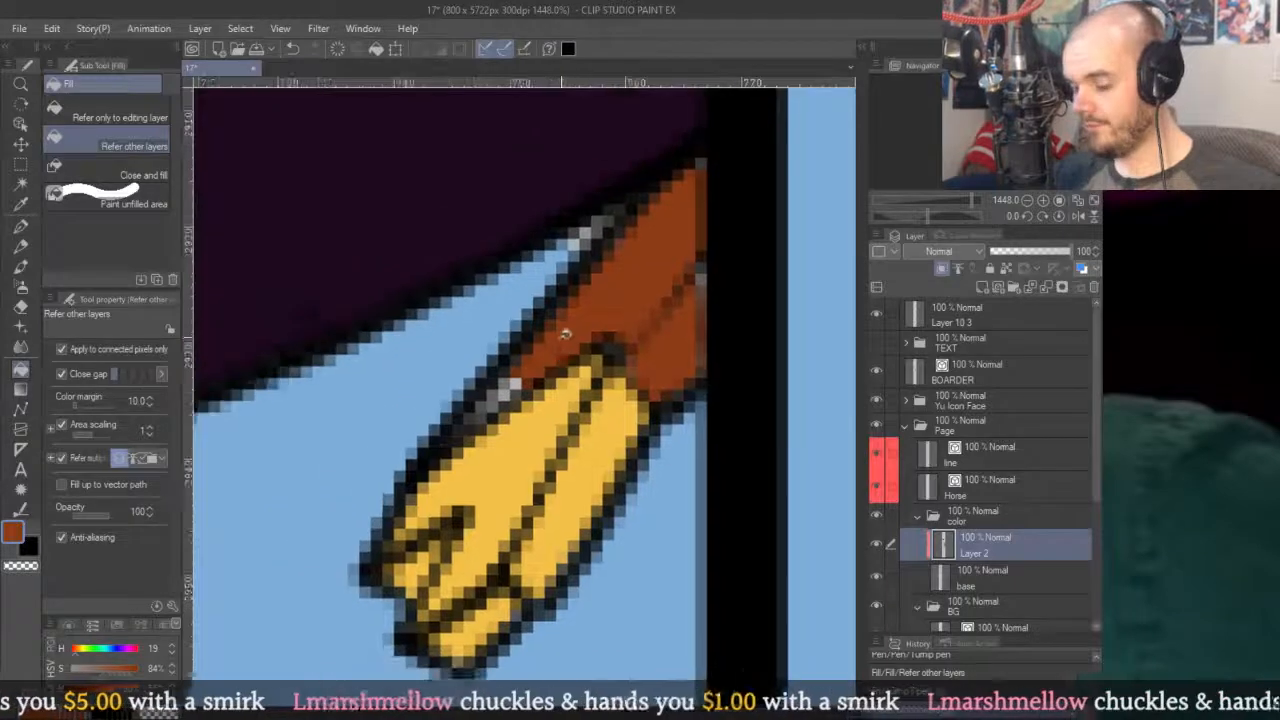
{"action": "key", "text": "p"}
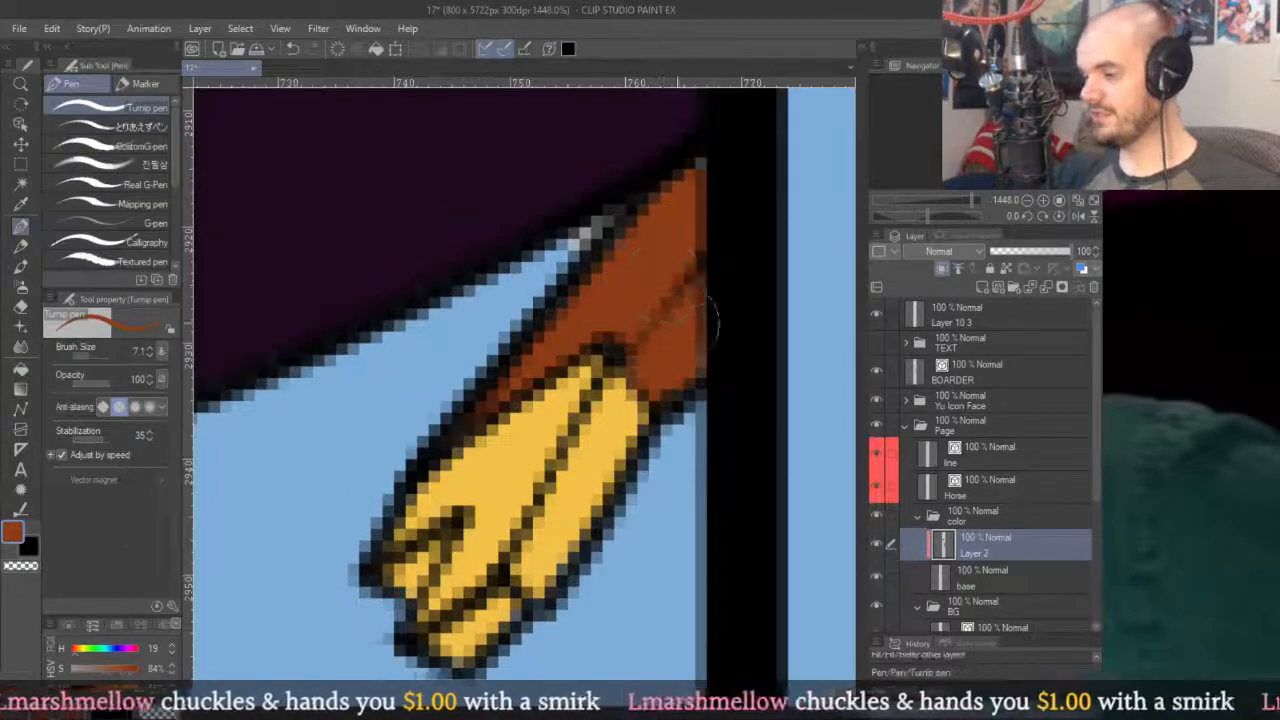
{"action": "left_click", "coordinate": [580, 238]}
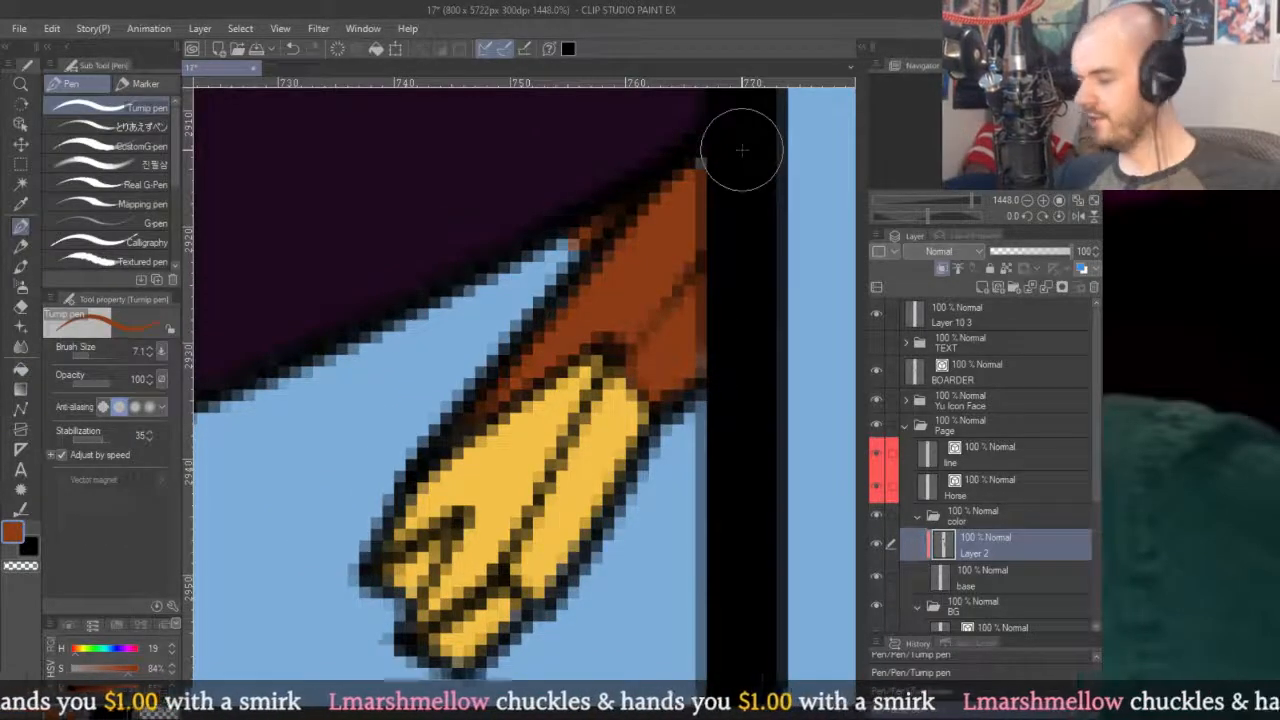
Erase the stray base color from the narrow gap between the frowning panel's right forearm and hat brim, then reactivate Layer 2.
{"action": "key", "text": "e"}
{"action": "left_click", "coordinate": [980, 577]}
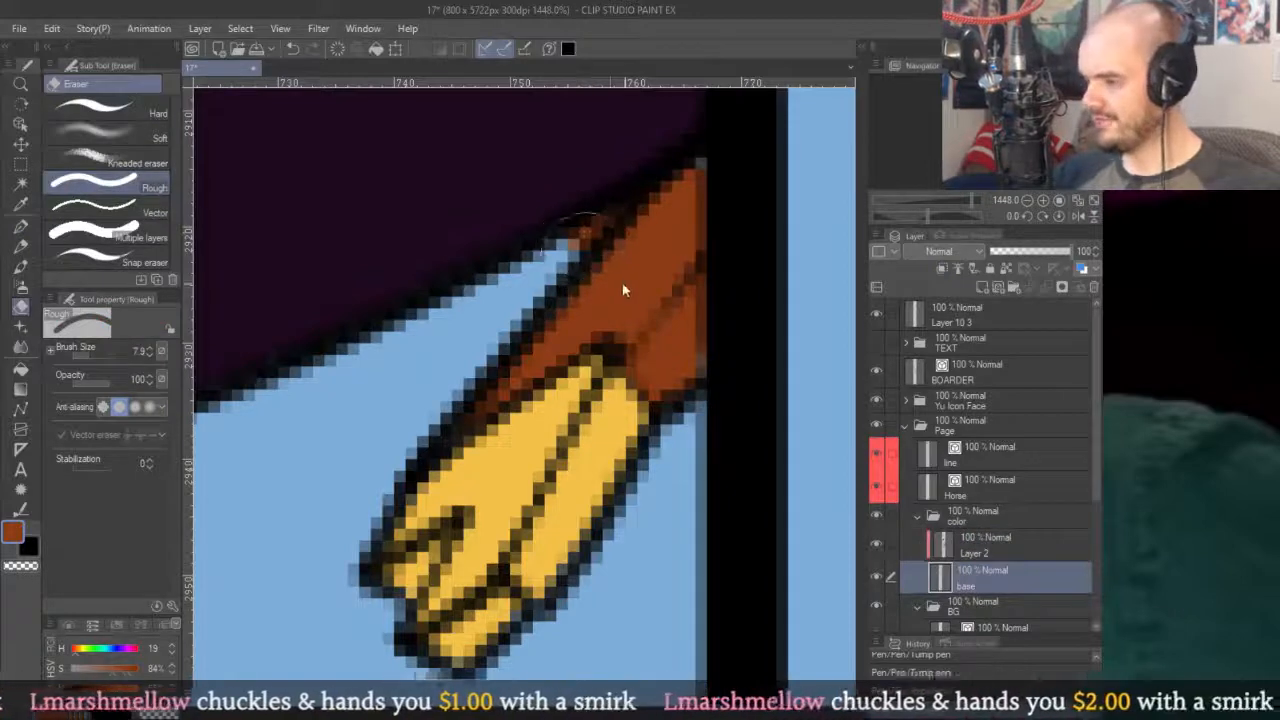
{"action": "left_click_drag", "start_coordinate": [623, 287], "coordinate": [598, 261]}
{"action": "mouse_move", "coordinate": [606, 216]}
{"action": "left_mouse_down"}
{"action": "mouse_move", "coordinate": [582, 238]}
{"action": "mouse_move", "coordinate": [598, 222]}
{"action": "left_mouse_up"}
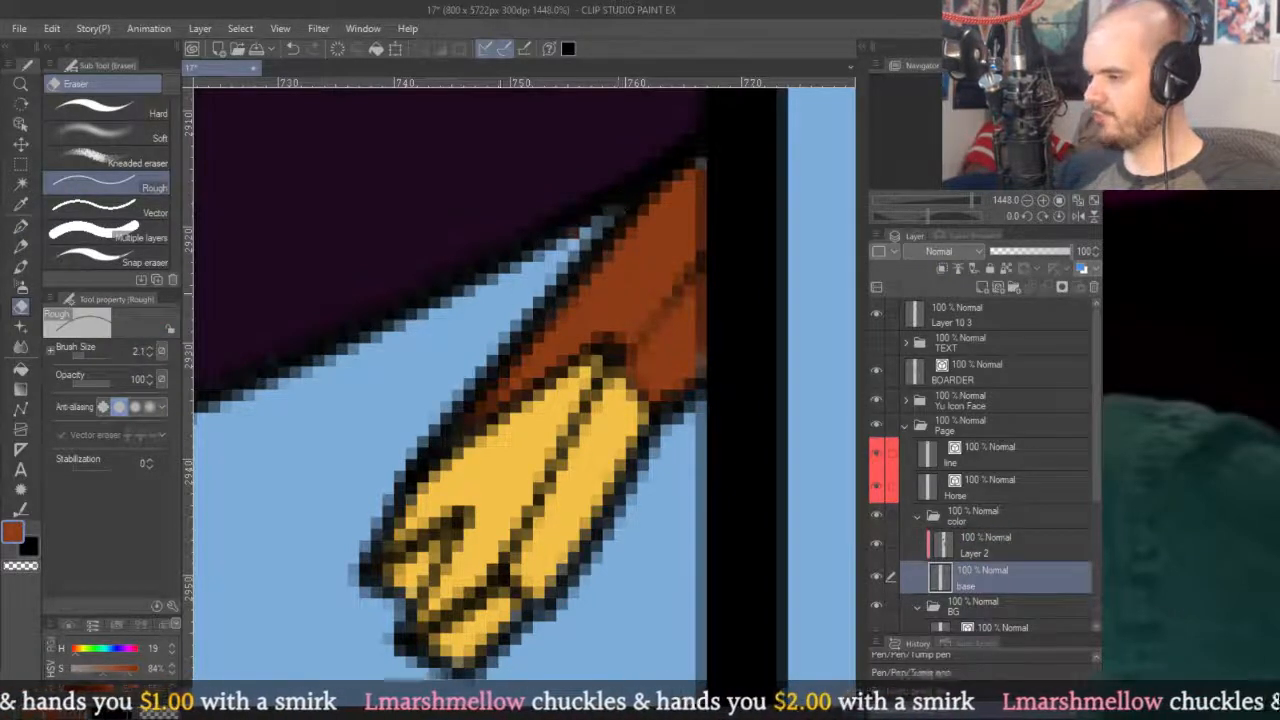
{"action": "key", "text": "p"}
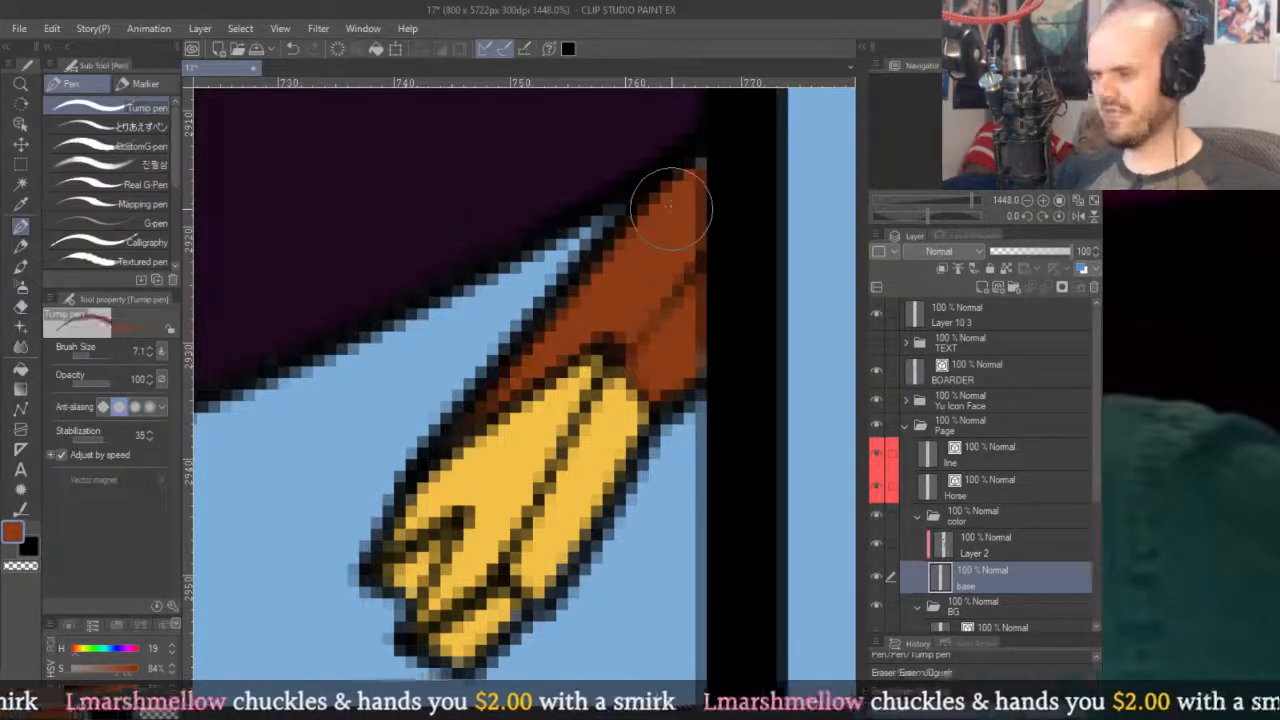
{"action": "left_click", "coordinate": [962, 552]}
{"action": "scroll", "coordinate": [680, 220], "scroll_direction": "down", "scroll_amount": 2}
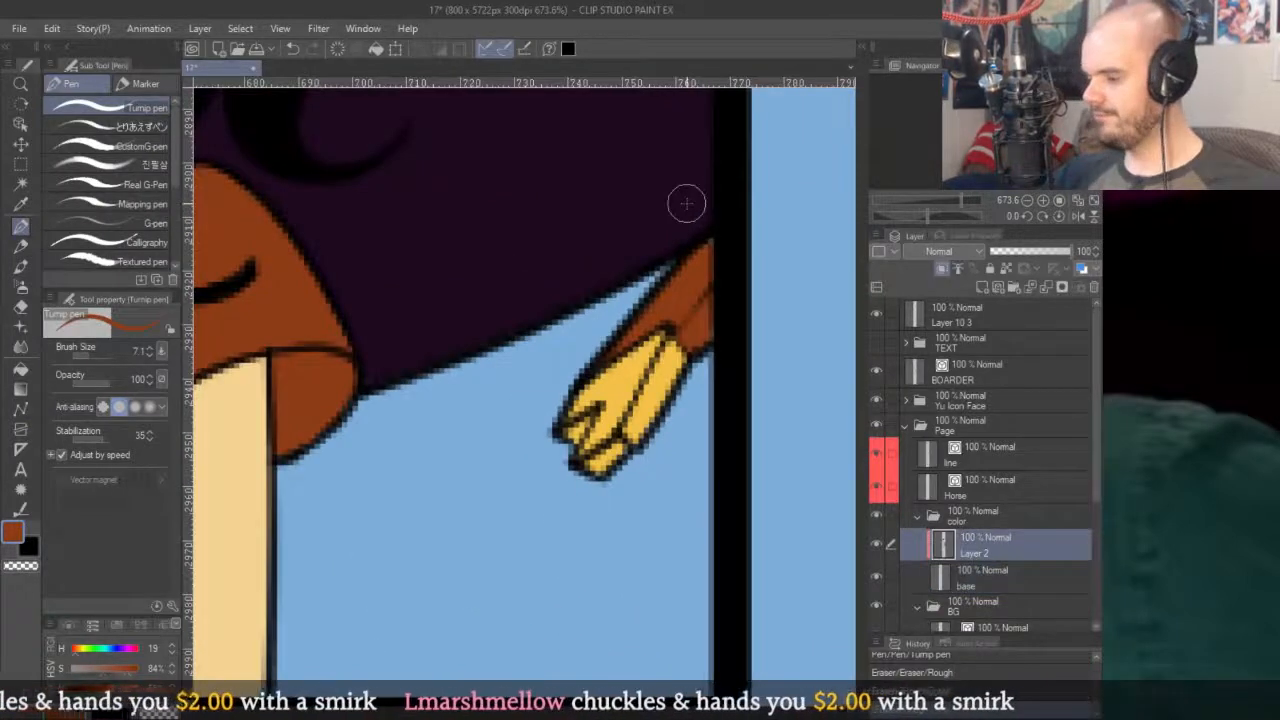
{"action": "mouse_move", "coordinate": [686, 204]}
{"action": "left_mouse_down"}
{"action": "mouse_move", "coordinate": [712, 272]}
{"action": "mouse_move", "coordinate": [710, 250]}
{"action": "mouse_move", "coordinate": [712, 403]}
{"action": "mouse_move", "coordinate": [714, 316]}
{"action": "left_mouse_up"}
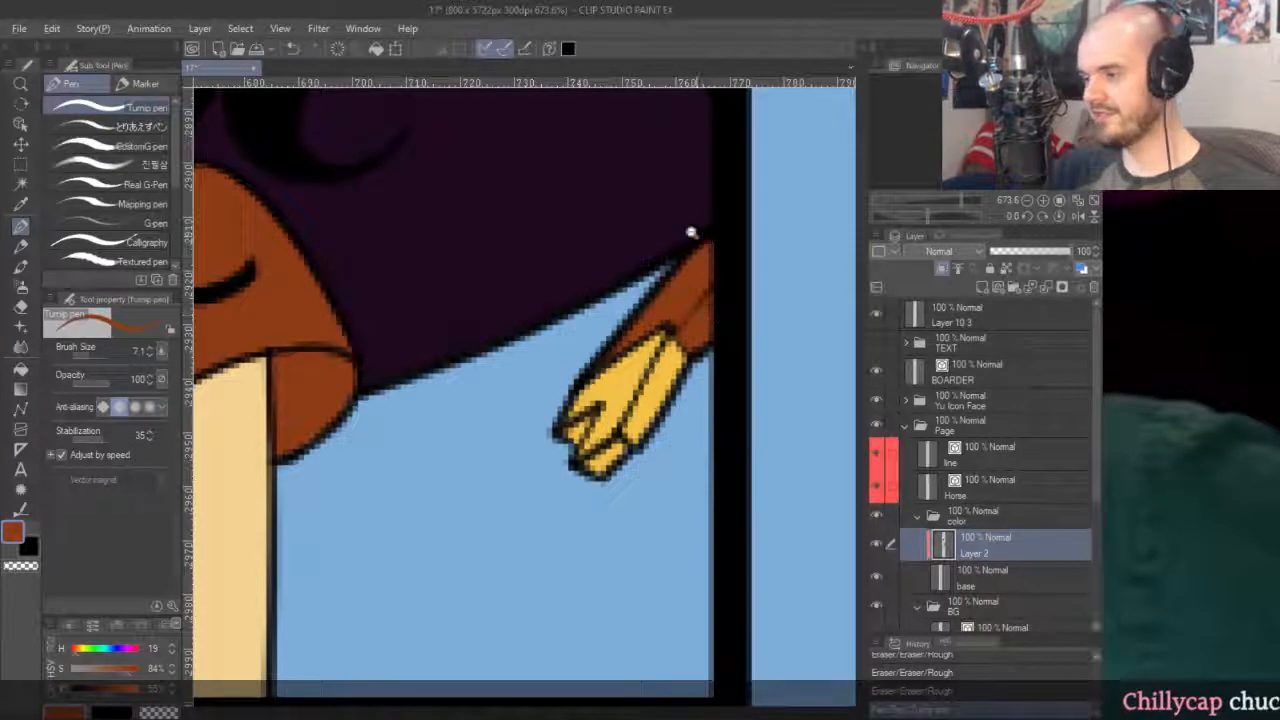
Touch up the frowning panel's vest edge beside the left arm with dark purple sampled from the vest.
{"action": "scroll", "coordinate": [703, 243], "scroll_direction": "down", "scroll_amount": 4}
{"action": "left_click_drag", "start_coordinate": [627, 221], "coordinate": [751, 434]}
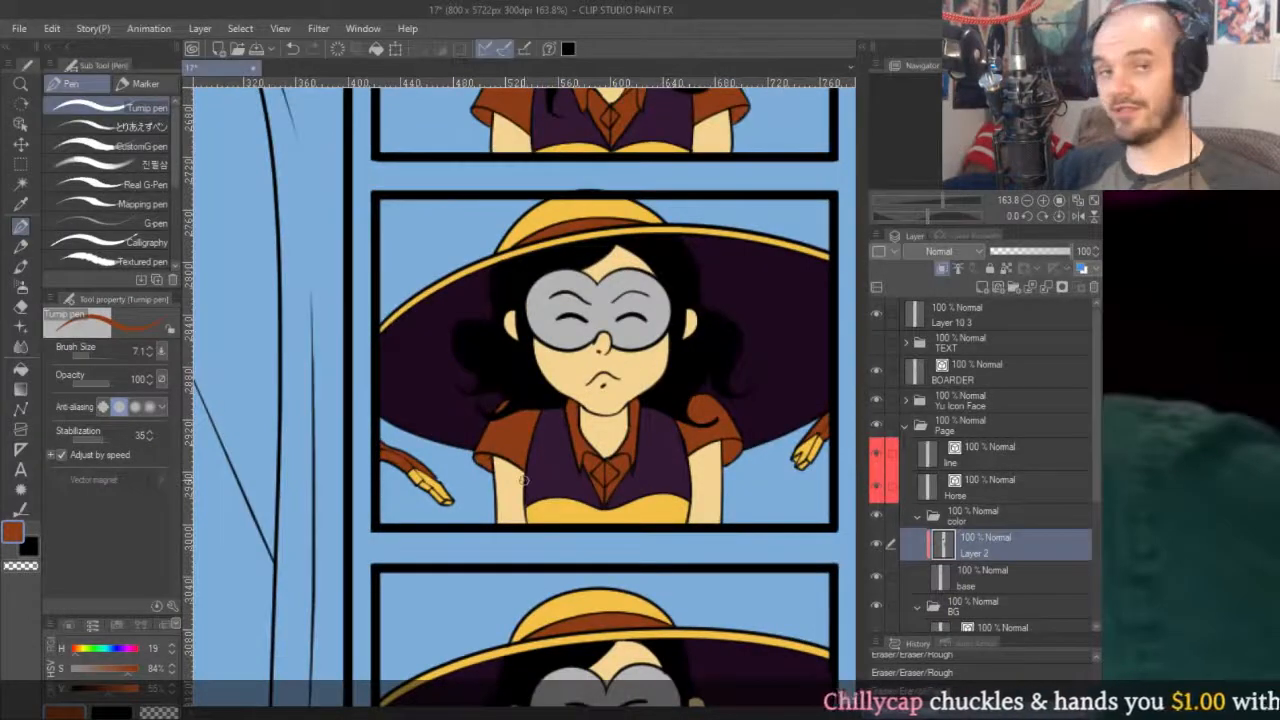
{"action": "left_click_drag", "start_coordinate": [696, 418], "coordinate": [646, 275]}
{"action": "left_click_drag", "start_coordinate": [623, 671], "coordinate": [636, 420]}
{"action": "left_click_drag", "start_coordinate": [666, 427], "coordinate": [640, 420]}
{"action": "left_click_drag", "start_coordinate": [544, 199], "coordinate": [608, 310]}
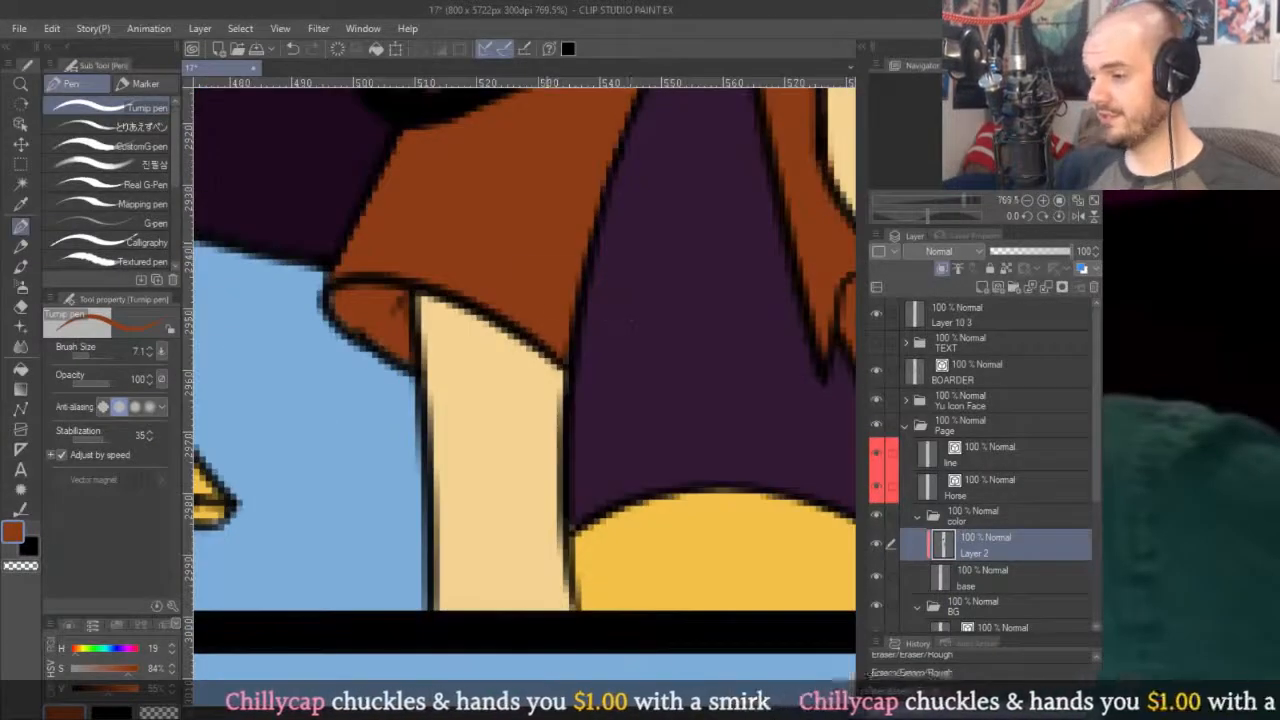
{"action": "mouse_move", "coordinate": [570, 393]}
{"action": "left_mouse_down"}
{"action": "mouse_move", "coordinate": [548, 377]}
{"action": "mouse_move", "coordinate": [516, 281]}
{"action": "left_mouse_up"}
{"action": "left_click_drag", "start_coordinate": [523, 406], "coordinate": [554, 302]}
{"action": "key", "text": "ctrl+z"}
{"action": "left_click", "coordinate": [572, 321], "text": "alt"}
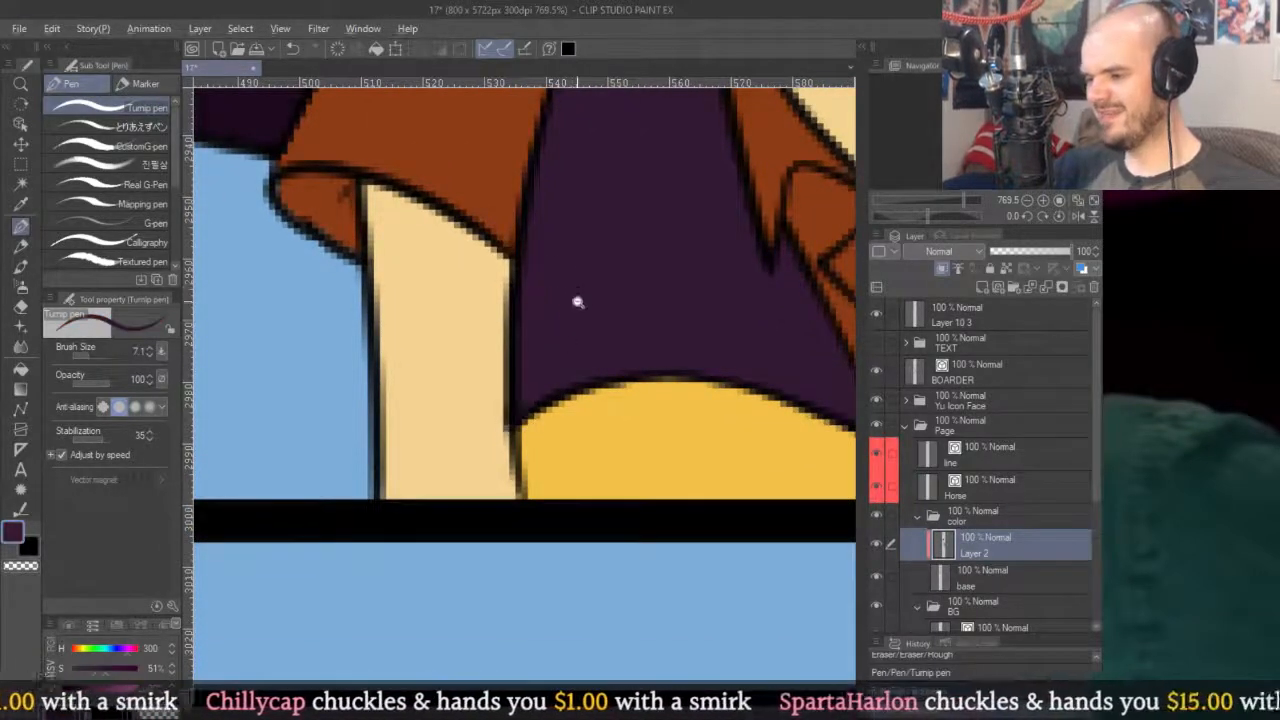
{"action": "scroll", "coordinate": [571, 334], "scroll_direction": "down", "scroll_amount": 2}
{"action": "scroll", "coordinate": [505, 437], "scroll_direction": "up", "scroll_amount": 4}
{"action": "scroll", "coordinate": [606, 266], "scroll_direction": "down", "scroll_amount": 3}
{"action": "left_click_drag", "start_coordinate": [606, 220], "coordinate": [600, 329]}
{"action": "scroll", "coordinate": [687, 463], "scroll_direction": "up", "scroll_amount": 3}
{"action": "scroll", "coordinate": [687, 463], "scroll_direction": "down", "scroll_amount": 3}
{"action": "left_click_drag", "start_coordinate": [663, 386], "coordinate": [683, 200]}
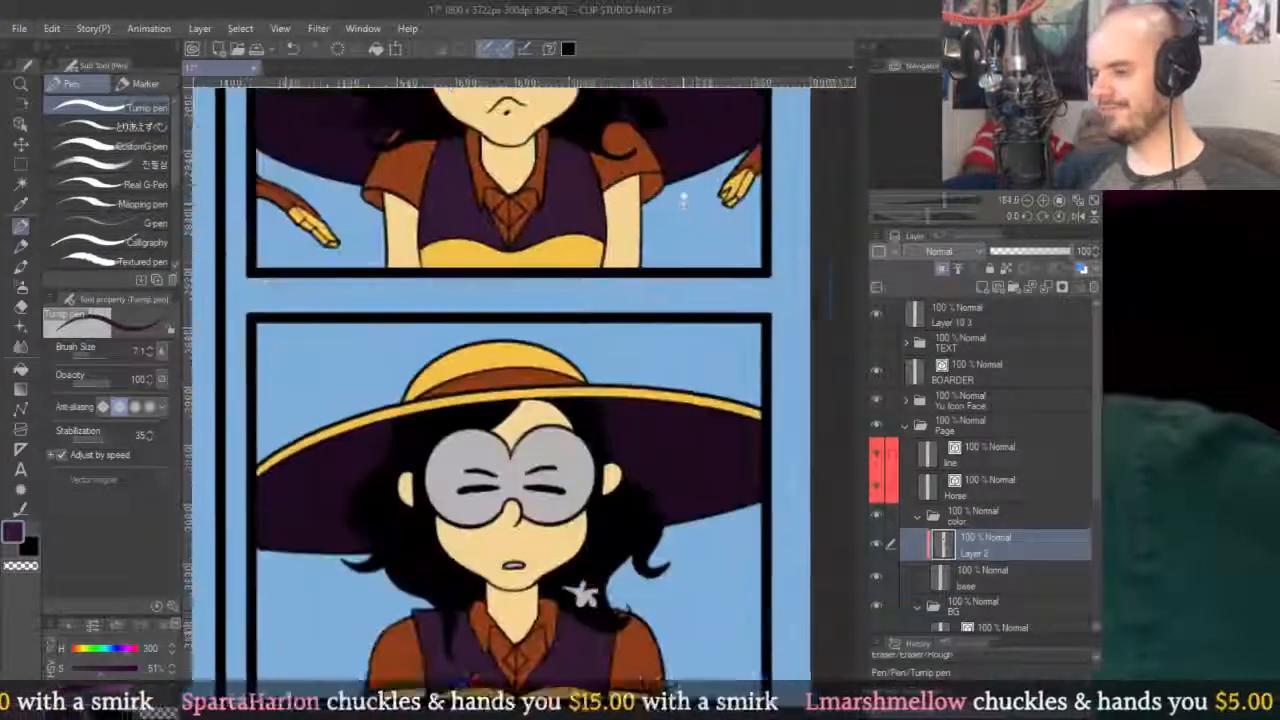
Touch up the lower corner of the vest in the bottom portrait panel using sampled yellow and dark purple.
{"action": "scroll", "coordinate": [683, 205], "scroll_direction": "down", "scroll_amount": 1}
{"action": "left_click_drag", "start_coordinate": [632, 510], "coordinate": [645, 470]}
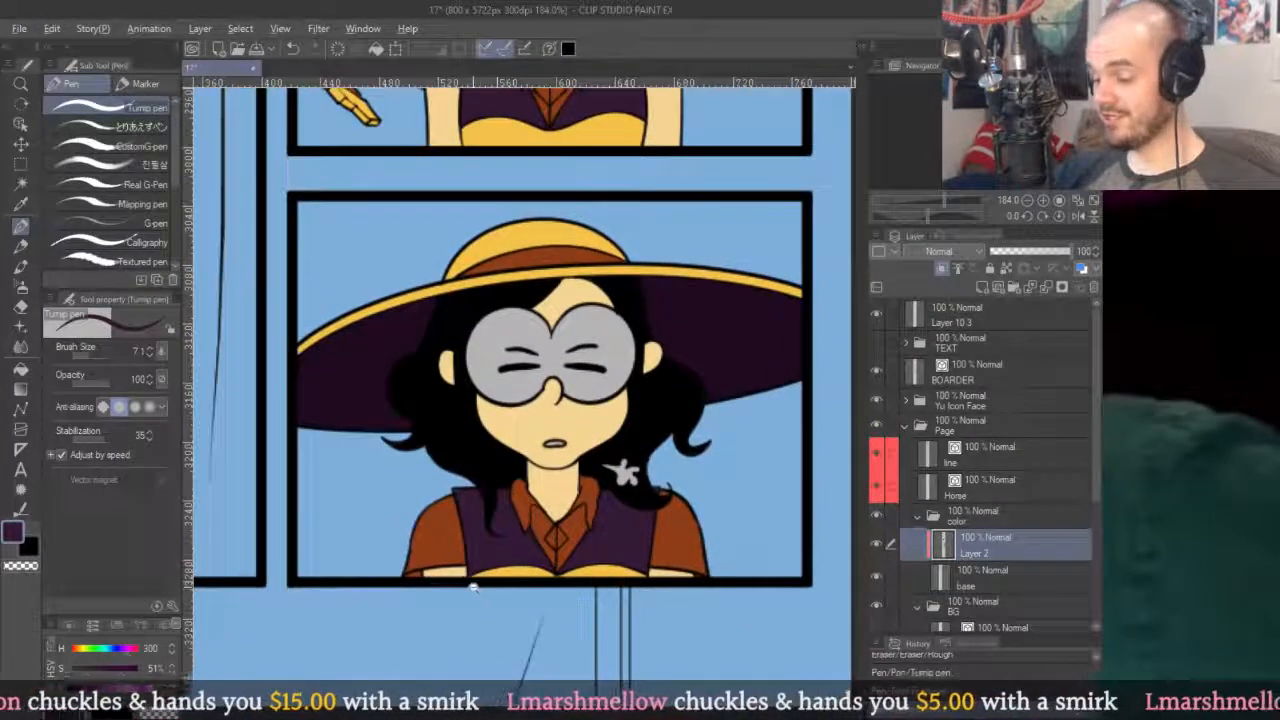
{"action": "scroll", "coordinate": [485, 470], "scroll_direction": "up", "scroll_amount": 4}
{"action": "mouse_move", "coordinate": [466, 485]}
{"action": "left_mouse_down"}
{"action": "mouse_move", "coordinate": [511, 530]}
{"action": "mouse_move", "coordinate": [484, 545]}
{"action": "left_mouse_up"}
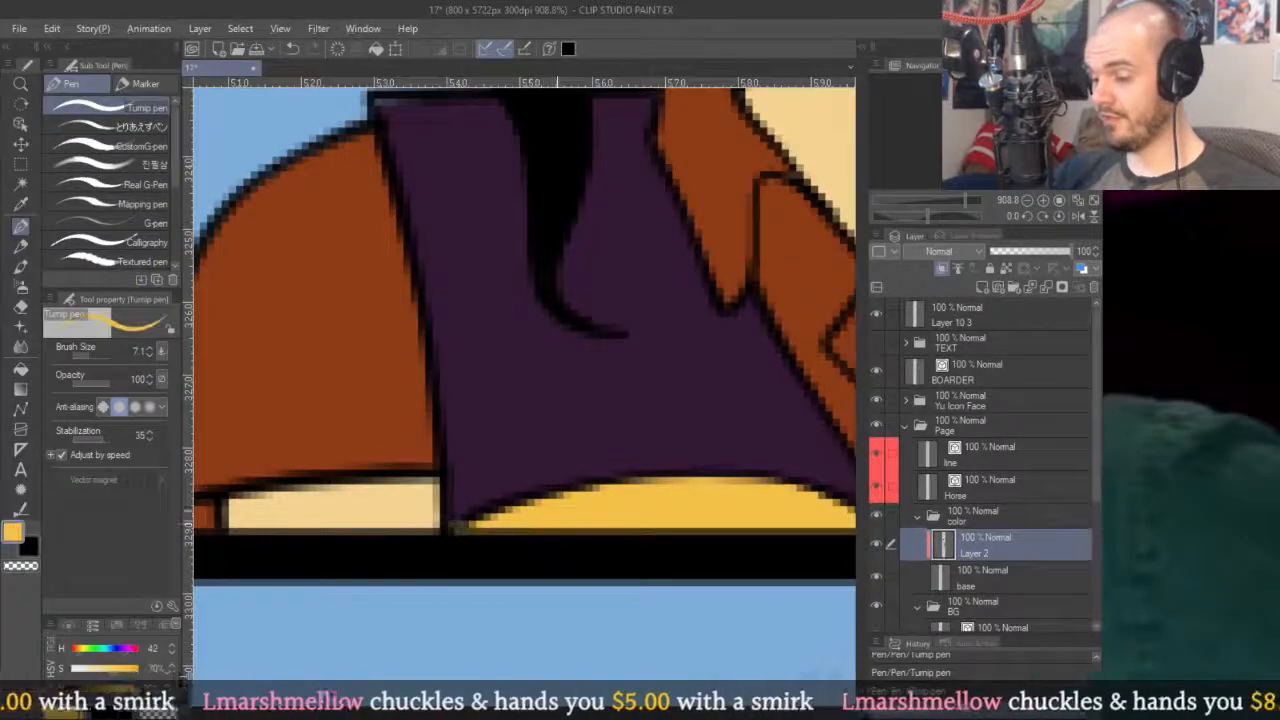
{"action": "scroll", "coordinate": [486, 530], "scroll_direction": "down", "scroll_amount": 3}
{"action": "scroll", "coordinate": [497, 560], "scroll_direction": "up", "scroll_amount": 3}
{"action": "scroll", "coordinate": [497, 560], "scroll_direction": "down", "scroll_amount": 5}
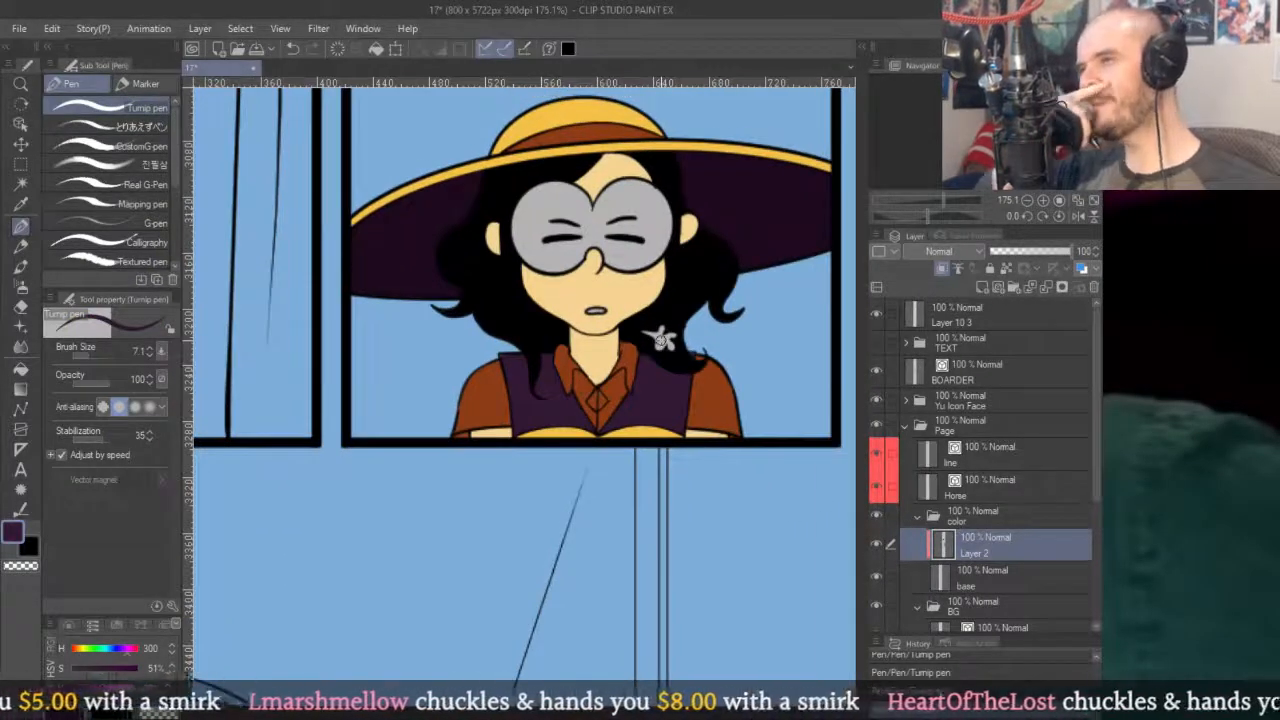
{"action": "scroll", "coordinate": [664, 338], "scroll_direction": "up", "scroll_amount": 5}
{"action": "scroll", "coordinate": [640, 350], "scroll_direction": "down", "scroll_amount": 6}
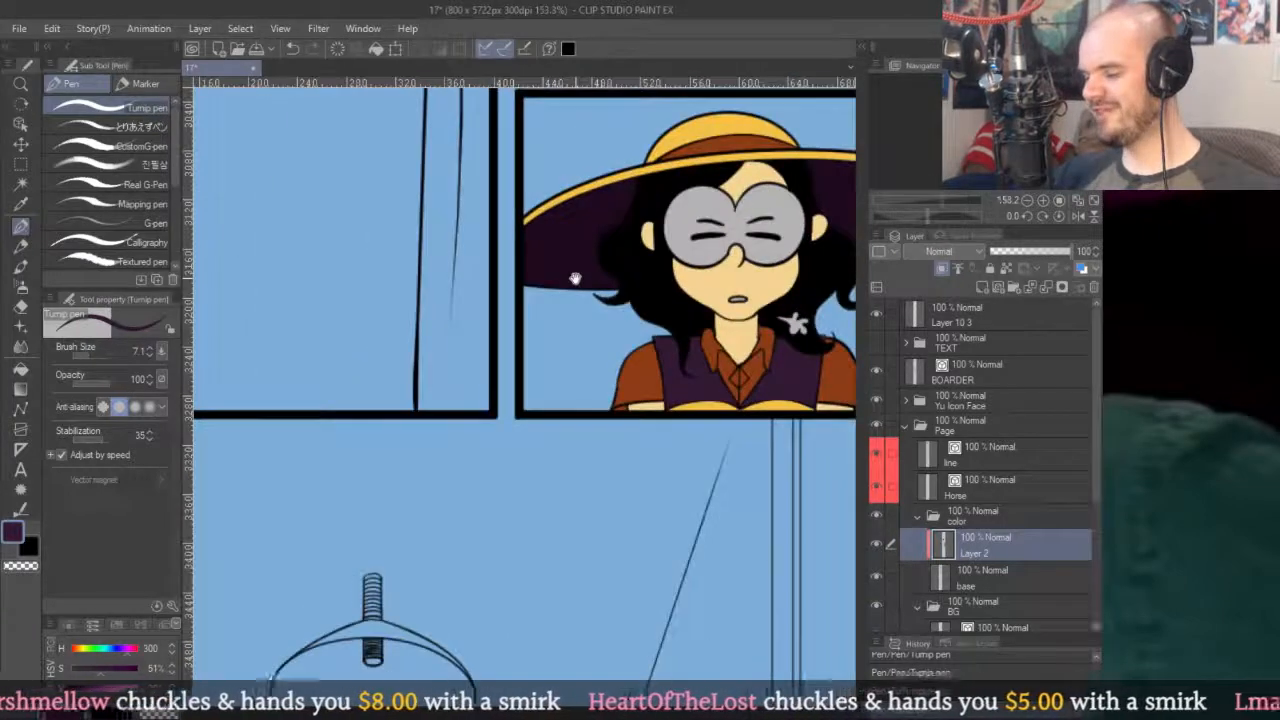
Sample the pale cream color and fill the wide-eyed panel's gray glasses lenses with it.
{"action": "scroll", "coordinate": [575, 300], "scroll_direction": "right", "scroll_amount": 3}
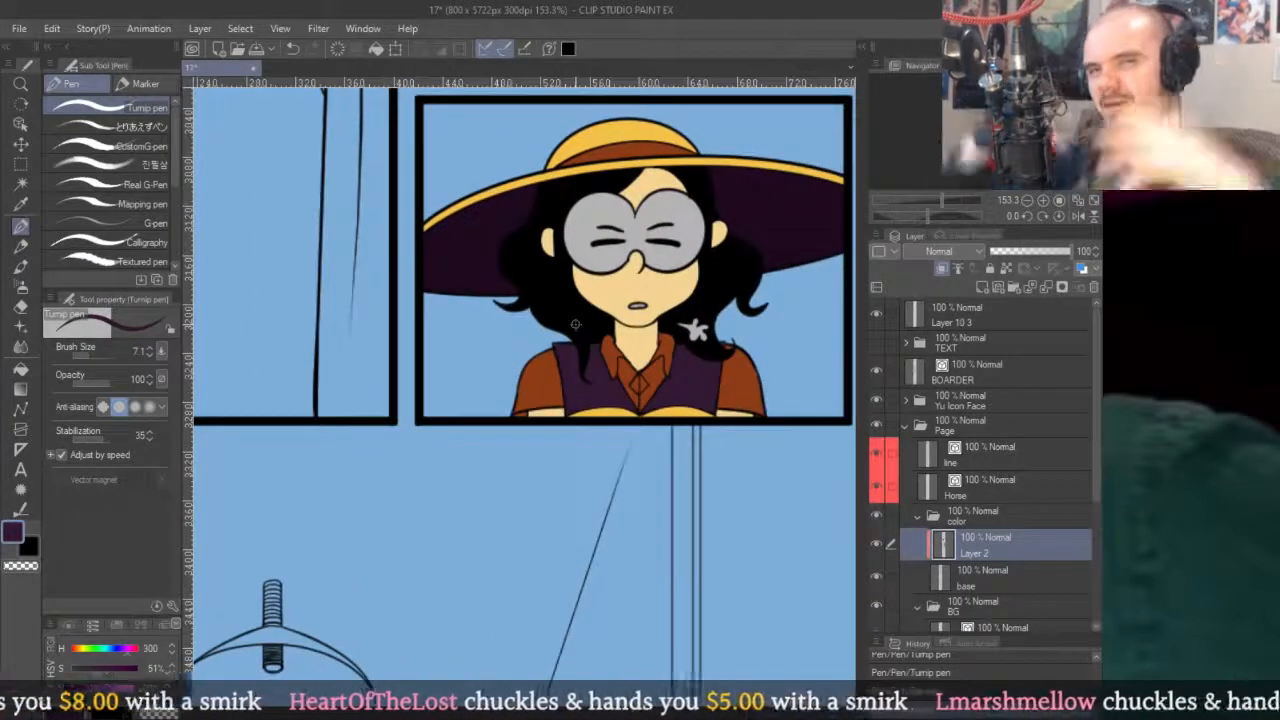
{"action": "scroll", "coordinate": [745, 186], "scroll_direction": "down", "scroll_amount": 2}
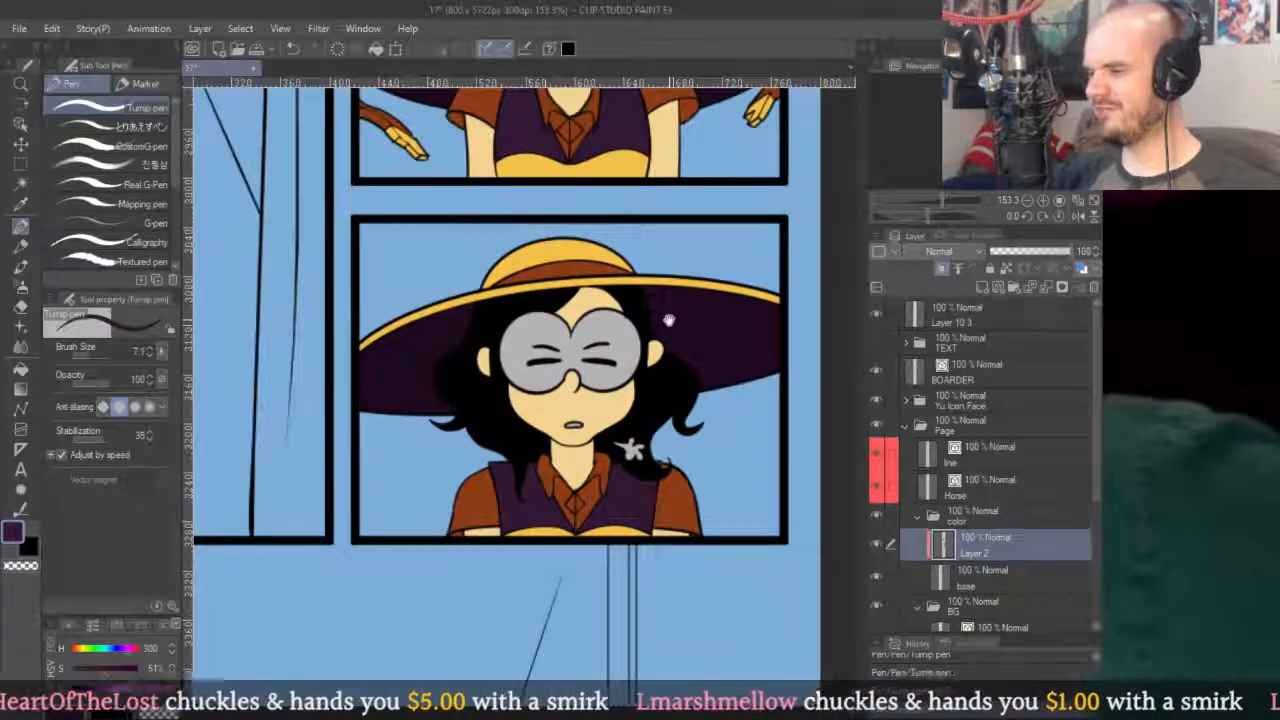
{"action": "scroll", "coordinate": [640, 230], "scroll_direction": "down", "scroll_amount": 4}
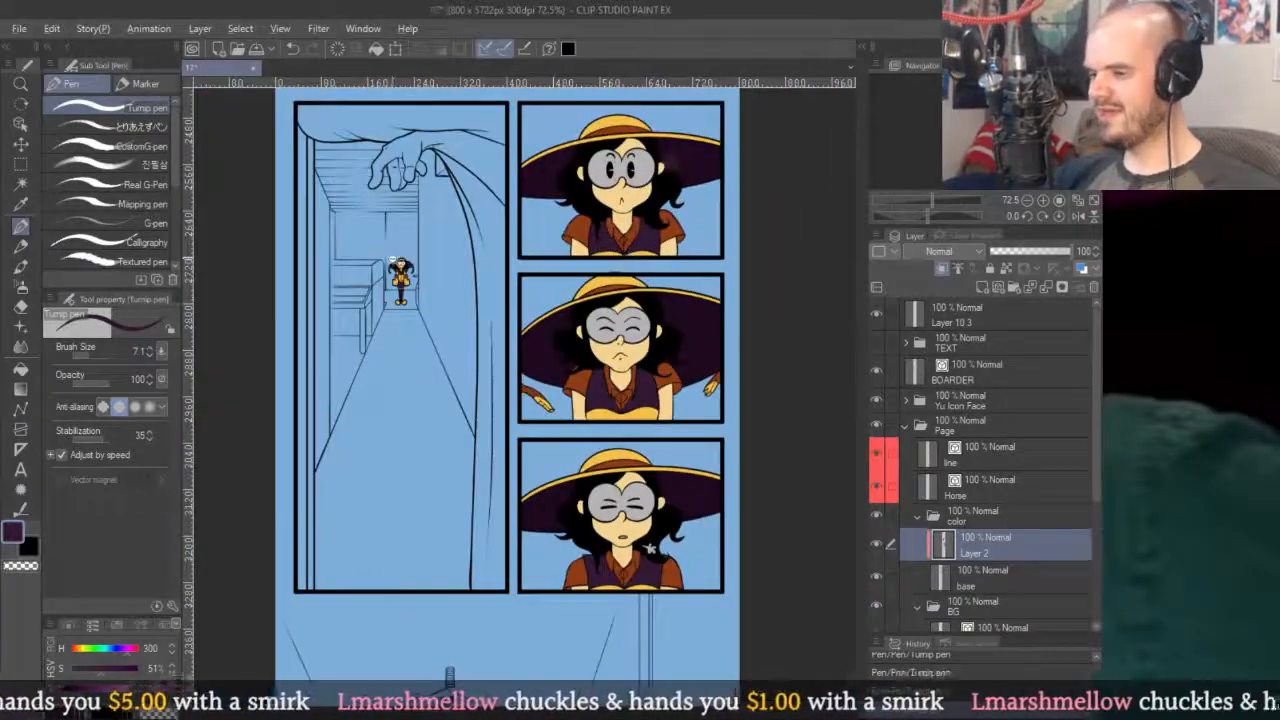
{"action": "scroll", "coordinate": [233, 160], "scroll_direction": "up", "scroll_amount": 2}
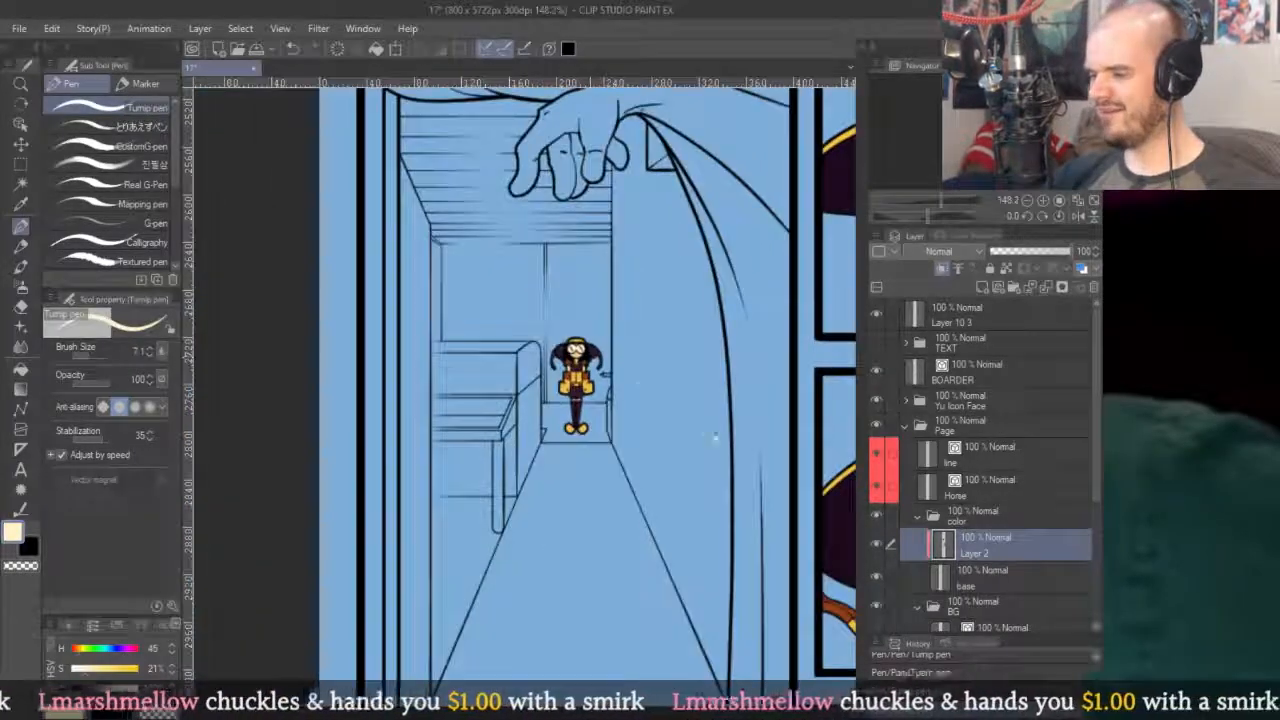
{"action": "scroll", "coordinate": [707, 430], "scroll_direction": "down", "scroll_amount": 2}
{"action": "scroll", "coordinate": [690, 300], "scroll_direction": "up", "scroll_amount": 4}
{"action": "key", "text": "g"}
{"action": "left_click", "coordinate": [686, 307]}
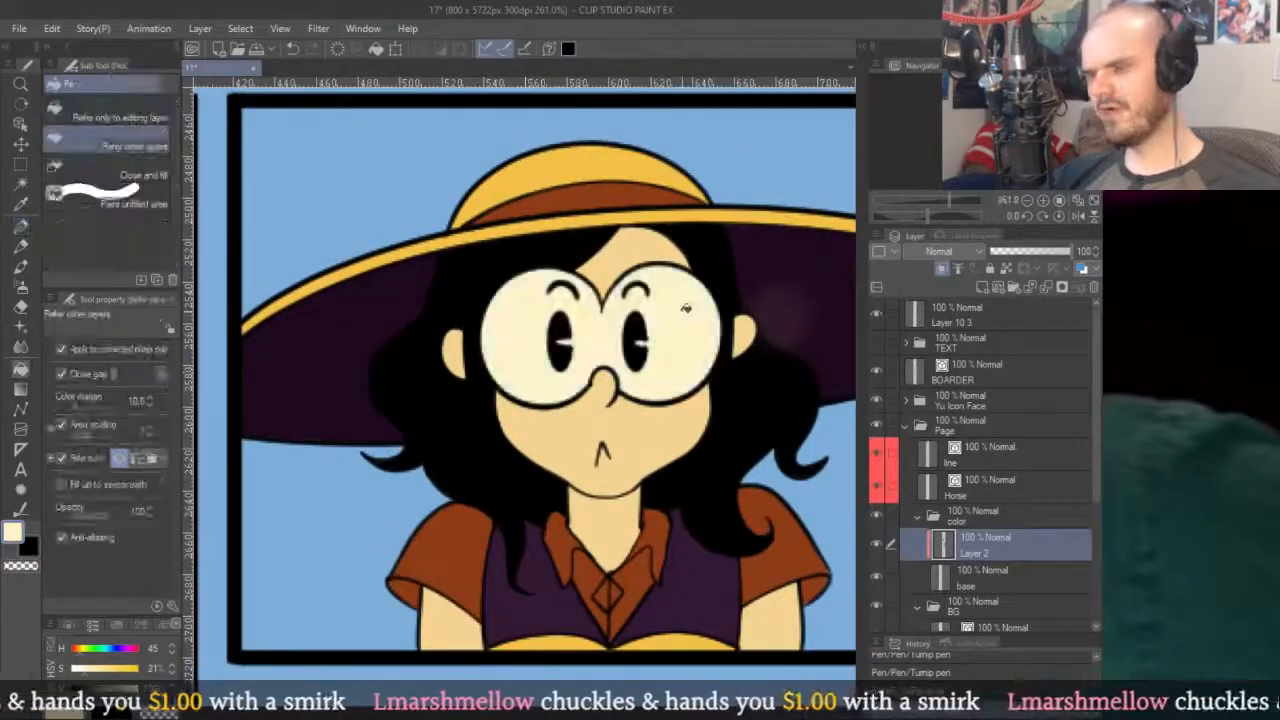
Fill the gray glasses lenses in the frowning panel and the bottom portrait panel with the same cream.
{"action": "scroll", "coordinate": [650, 340], "scroll_direction": "down", "scroll_amount": 5}
{"action": "left_click", "coordinate": [632, 365]}
{"action": "scroll", "coordinate": [638, 414], "scroll_direction": "down", "scroll_amount": 3}
{"action": "scroll", "coordinate": [637, 276], "scroll_direction": "up", "scroll_amount": 1}
{"action": "scroll", "coordinate": [637, 276], "scroll_direction": "down", "scroll_amount": 3}
{"action": "scroll", "coordinate": [600, 350], "scroll_direction": "up", "scroll_amount": 4}
Thicken the frowning panel's right eyebrow on the line layer by adjusting its line width with a Thicken value of 0.5.
{"action": "key", "text": "o"}
{"action": "left_click", "coordinate": [697, 398]}
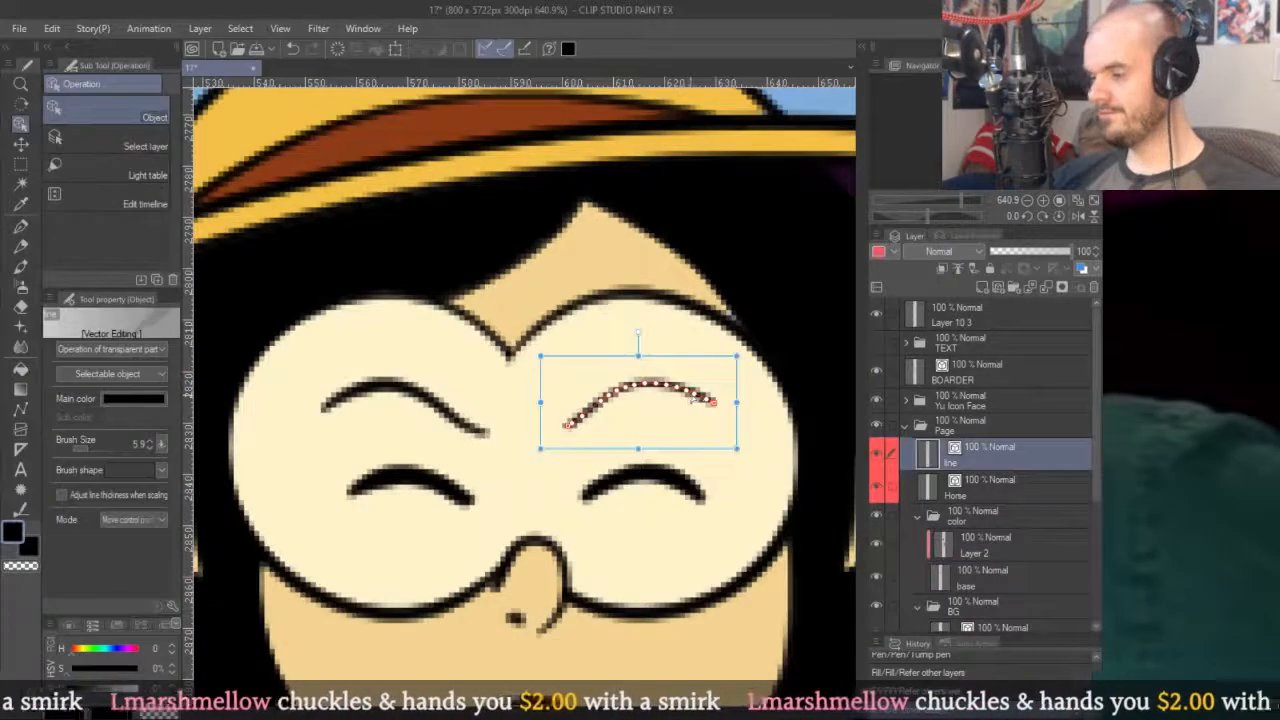
{"action": "key", "text": "y"}
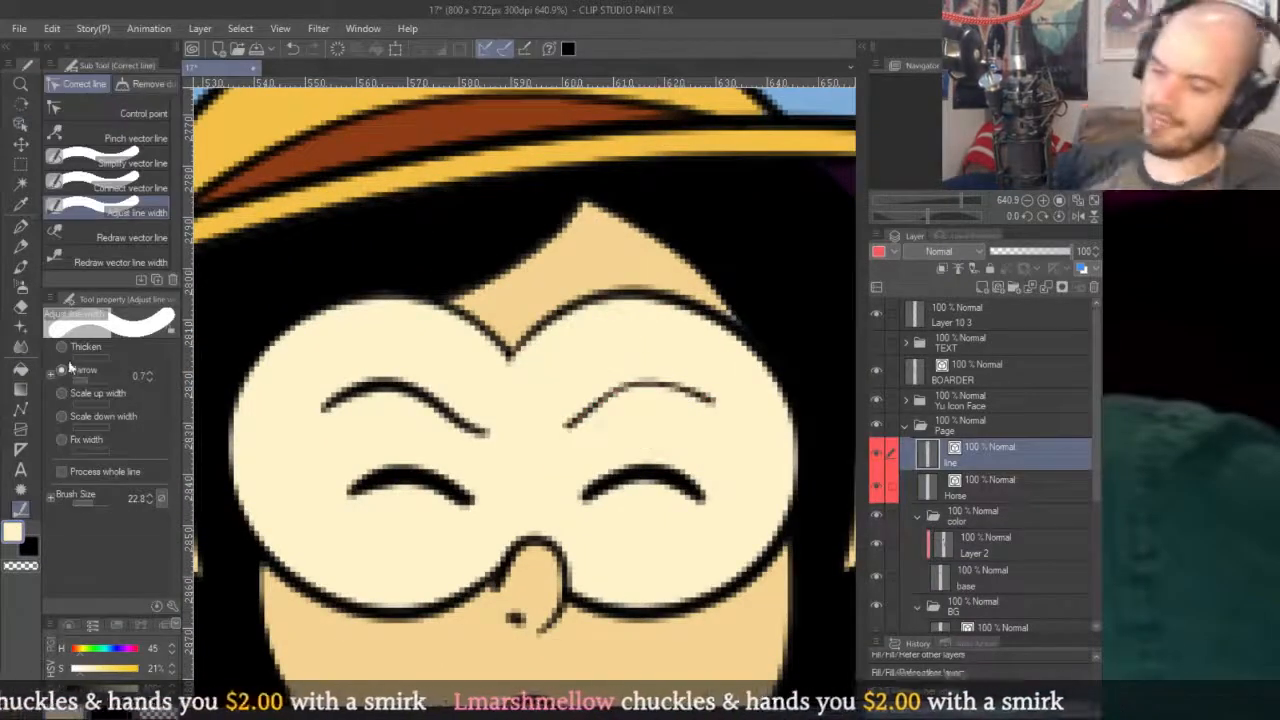
{"action": "left_click_drag", "start_coordinate": [638, 358], "coordinate": [648, 430]}
{"action": "mouse_move", "coordinate": [623, 329]}
{"action": "left_mouse_down"}
{"action": "mouse_move", "coordinate": [651, 429]}
{"action": "mouse_move", "coordinate": [620, 358]}
{"action": "left_mouse_up"}
{"action": "scroll", "coordinate": [620, 358], "scroll_direction": "down", "scroll_amount": 10}
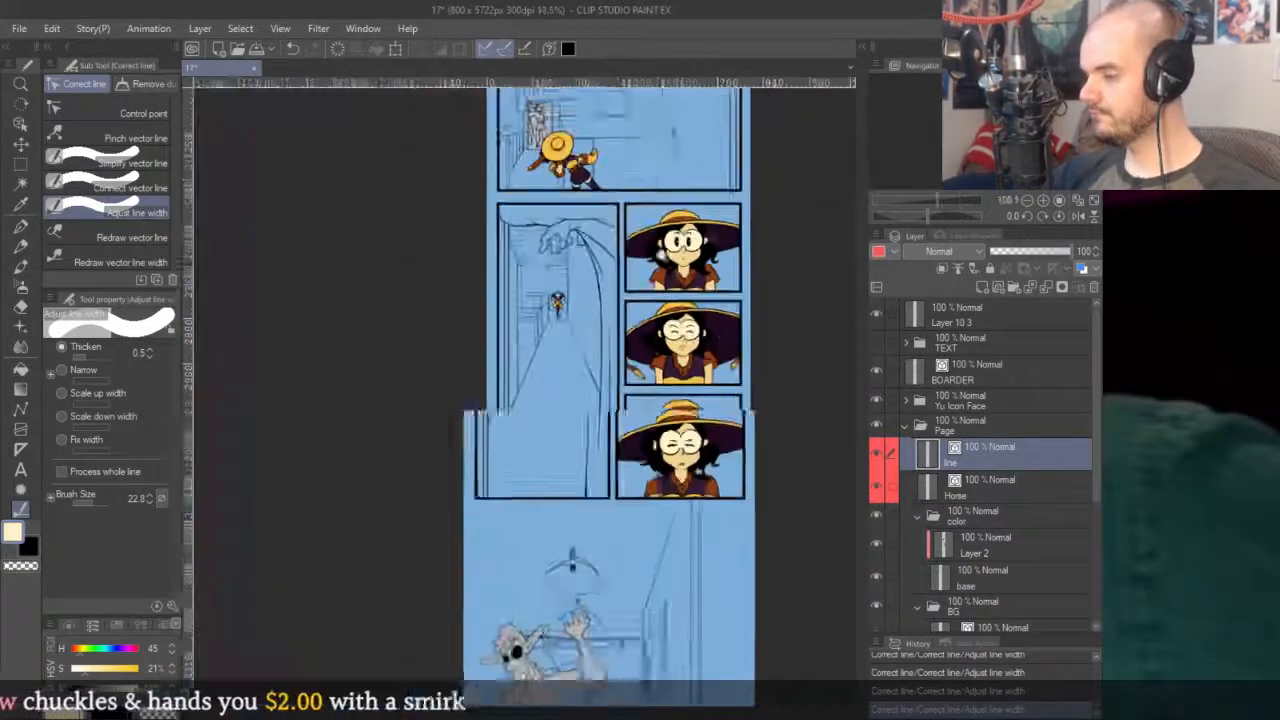
{"action": "scroll", "coordinate": [705, 330], "scroll_direction": "up", "scroll_amount": 2}
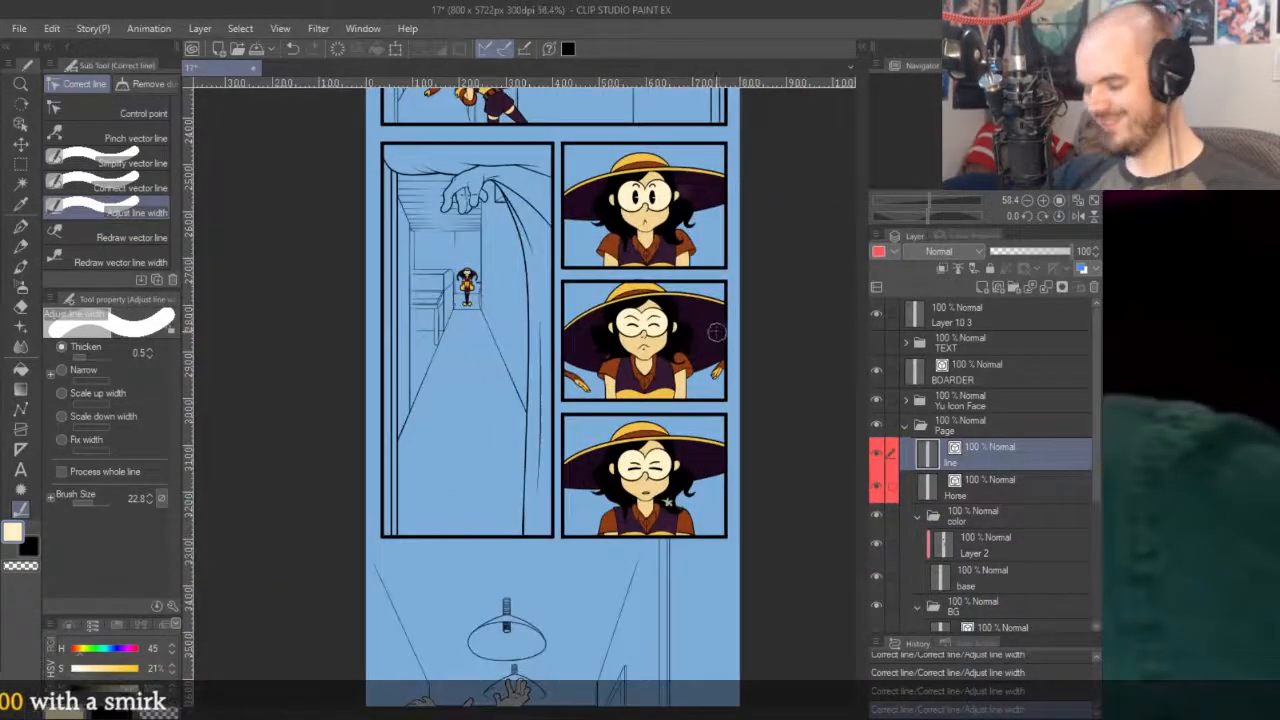
Switch back to filling on Layer 2 and sample the light skin tone from the witch-hat character with crossed lenses.
{"action": "key", "text": "g"}
{"action": "left_click", "coordinate": [960, 545]}
{"action": "left_click_drag", "start_coordinate": [757, 537], "coordinate": [669, 259]}
{"action": "scroll", "coordinate": [669, 259], "scroll_direction": "down", "scroll_amount": 6}
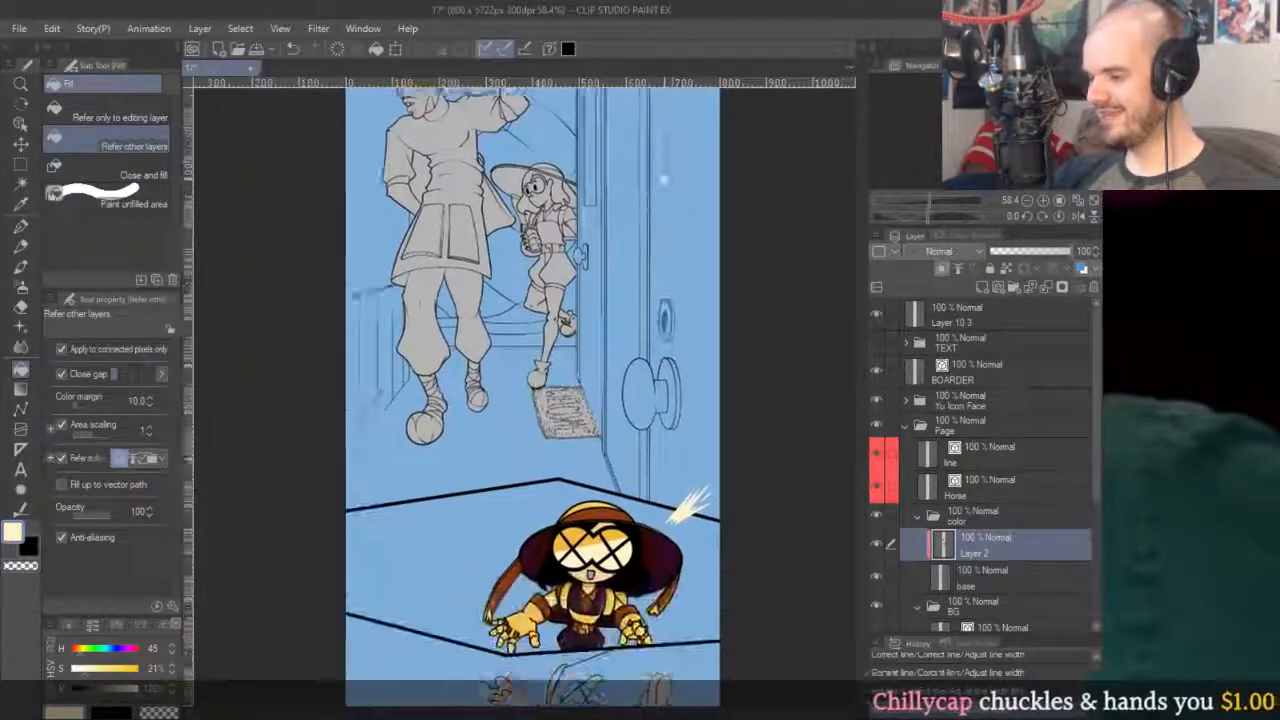
{"action": "scroll", "coordinate": [658, 562], "scroll_direction": "up", "scroll_amount": 5}
{"action": "scroll", "coordinate": [658, 562], "scroll_direction": "down", "scroll_amount": 4}
{"action": "scroll", "coordinate": [668, 458], "scroll_direction": "up", "scroll_amount": 2}
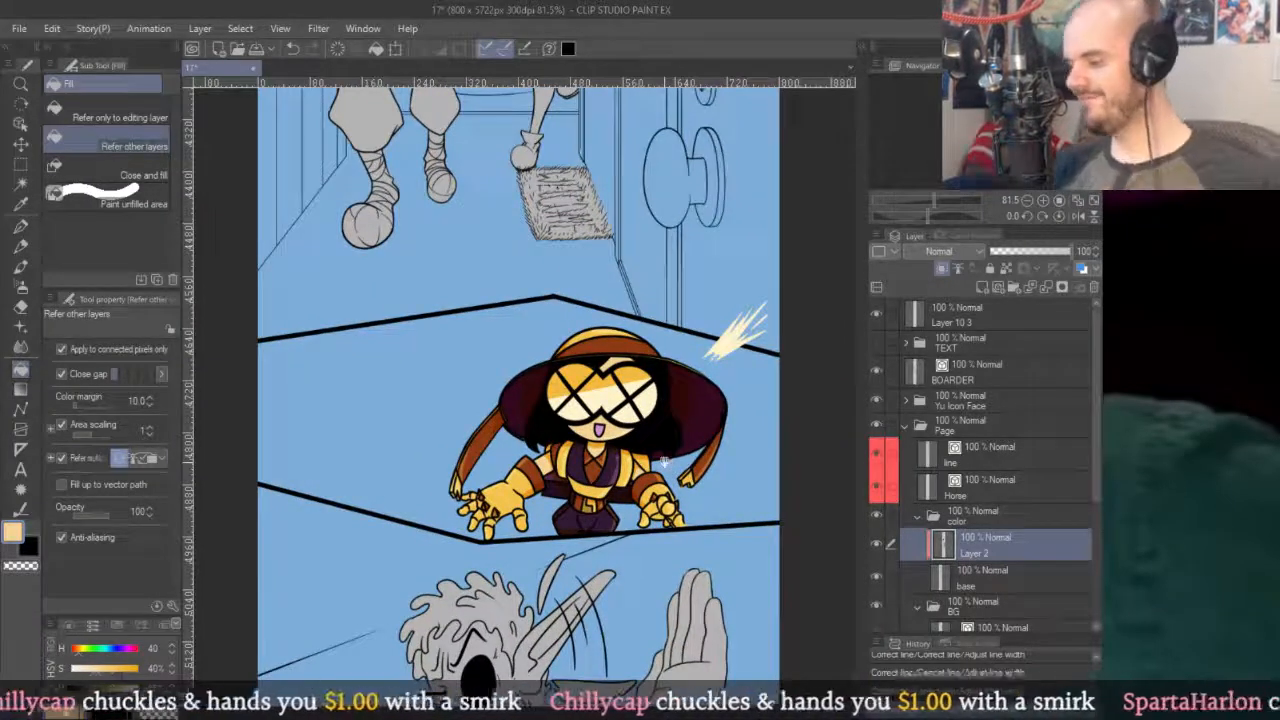
{"action": "scroll", "coordinate": [664, 462], "scroll_direction": "up", "scroll_amount": 3}
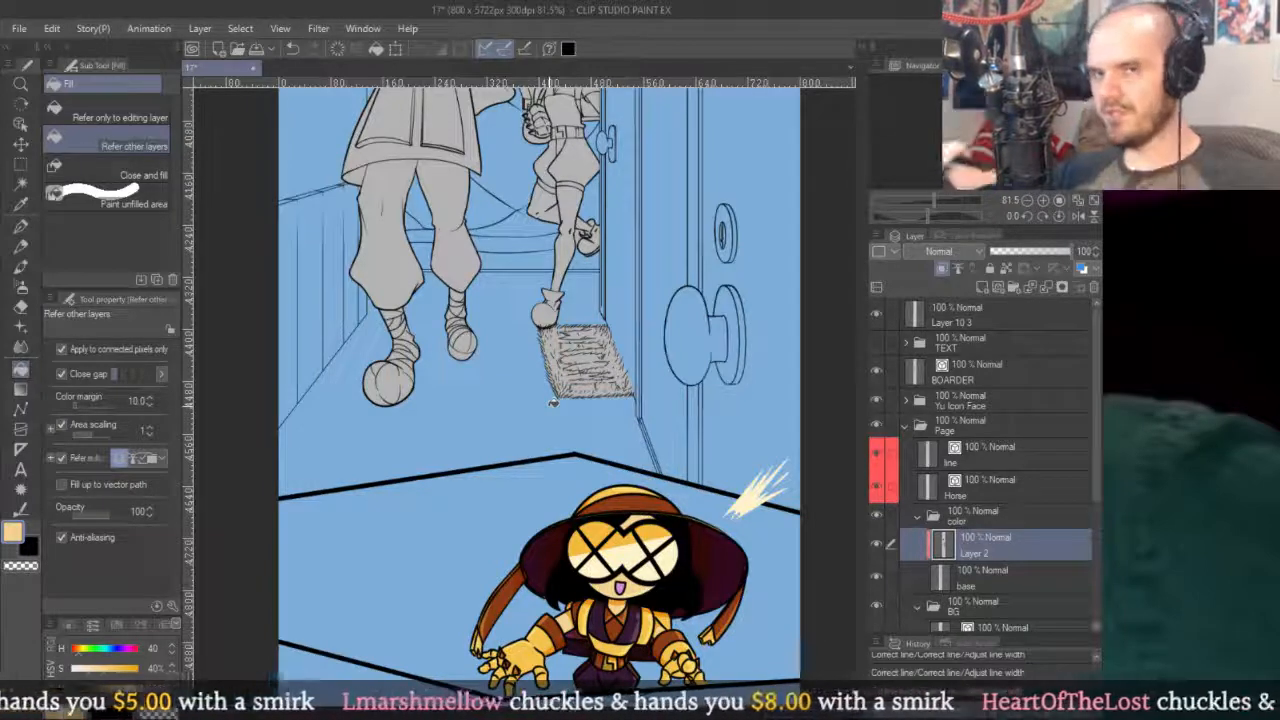
{"action": "scroll", "coordinate": [560, 350], "scroll_direction": "up", "scroll_amount": 3}
{"action": "scroll", "coordinate": [600, 400], "scroll_direction": "down", "scroll_amount": 2}
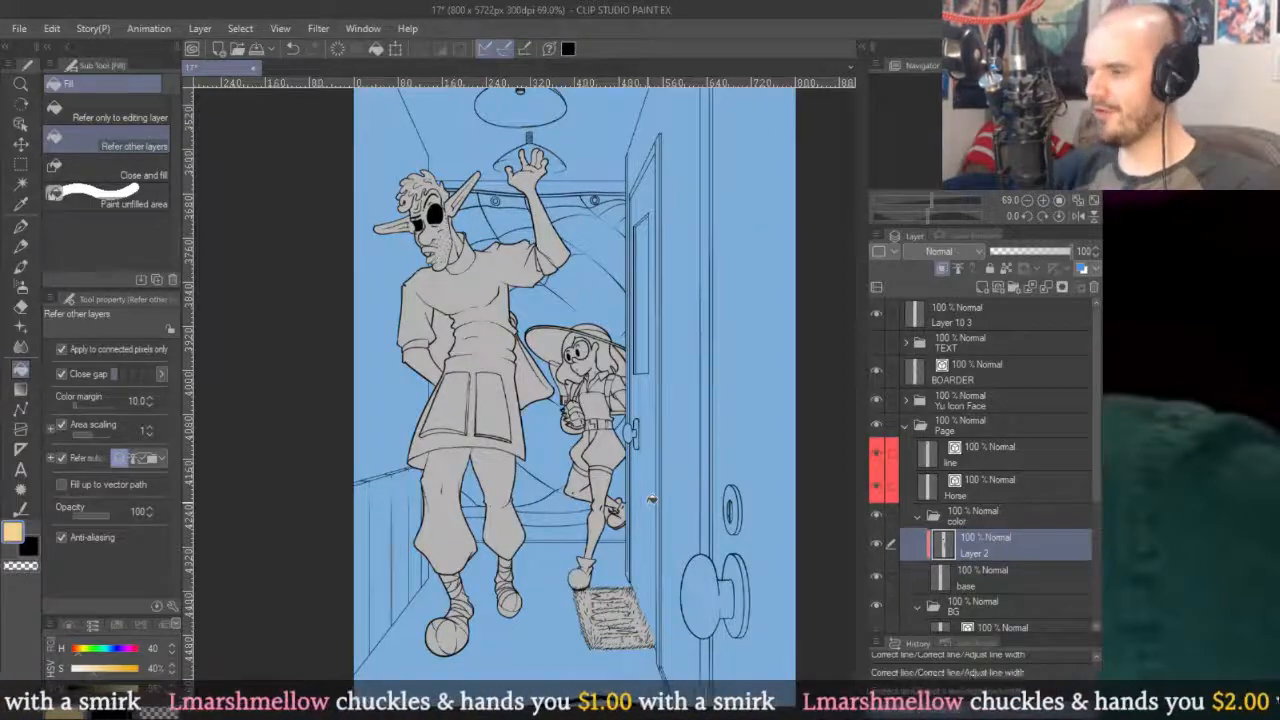
Reshape the palm crease on the long-eared man's raised hand by moving its end control points down to meet the adjoining crease.
{"action": "scroll", "coordinate": [536, 200], "scroll_direction": "up", "scroll_amount": 8}
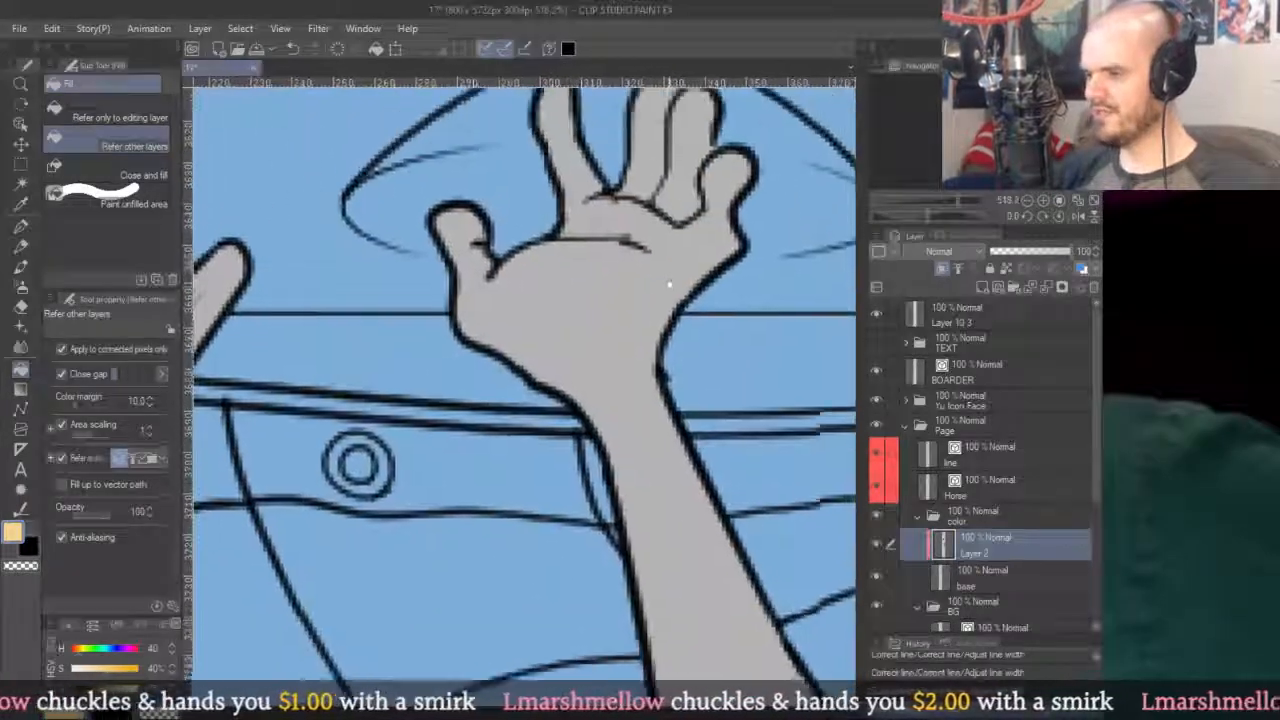
{"action": "scroll", "coordinate": [612, 300], "scroll_direction": "up", "scroll_amount": 4}
{"action": "left_click", "coordinate": [595, 313]}
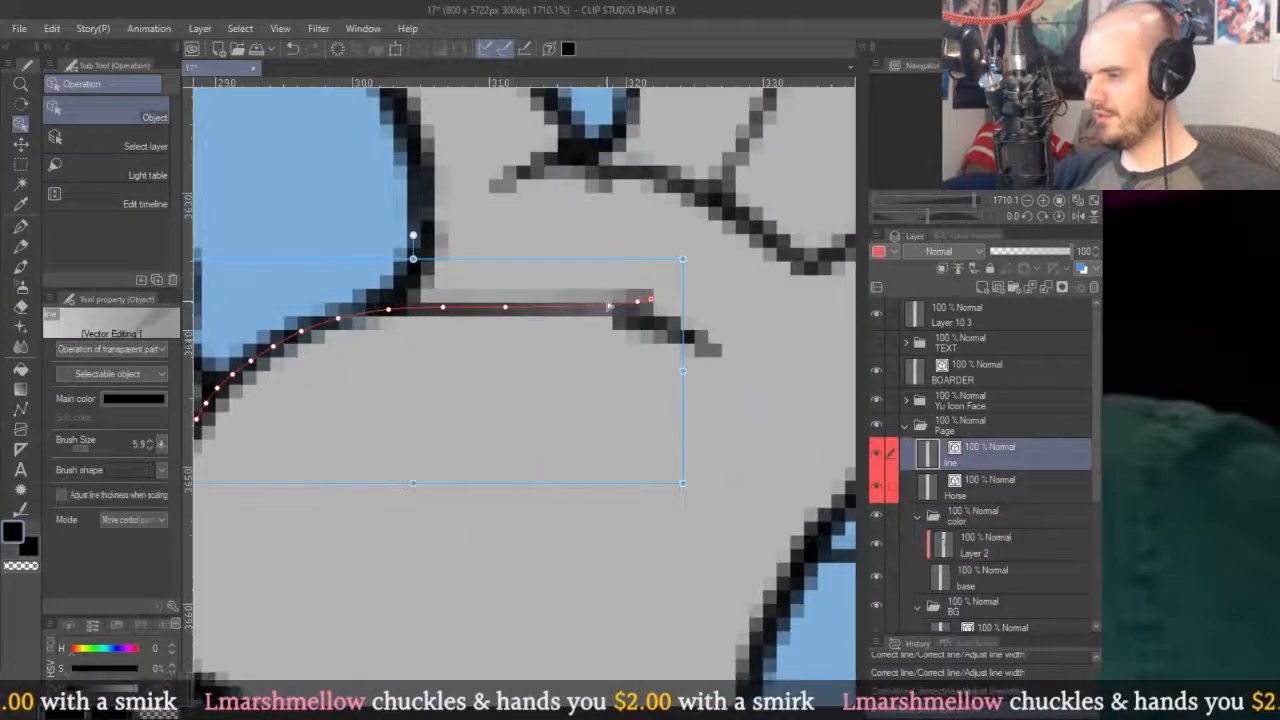
{"action": "left_click_drag", "start_coordinate": [638, 302], "coordinate": [657, 312]}
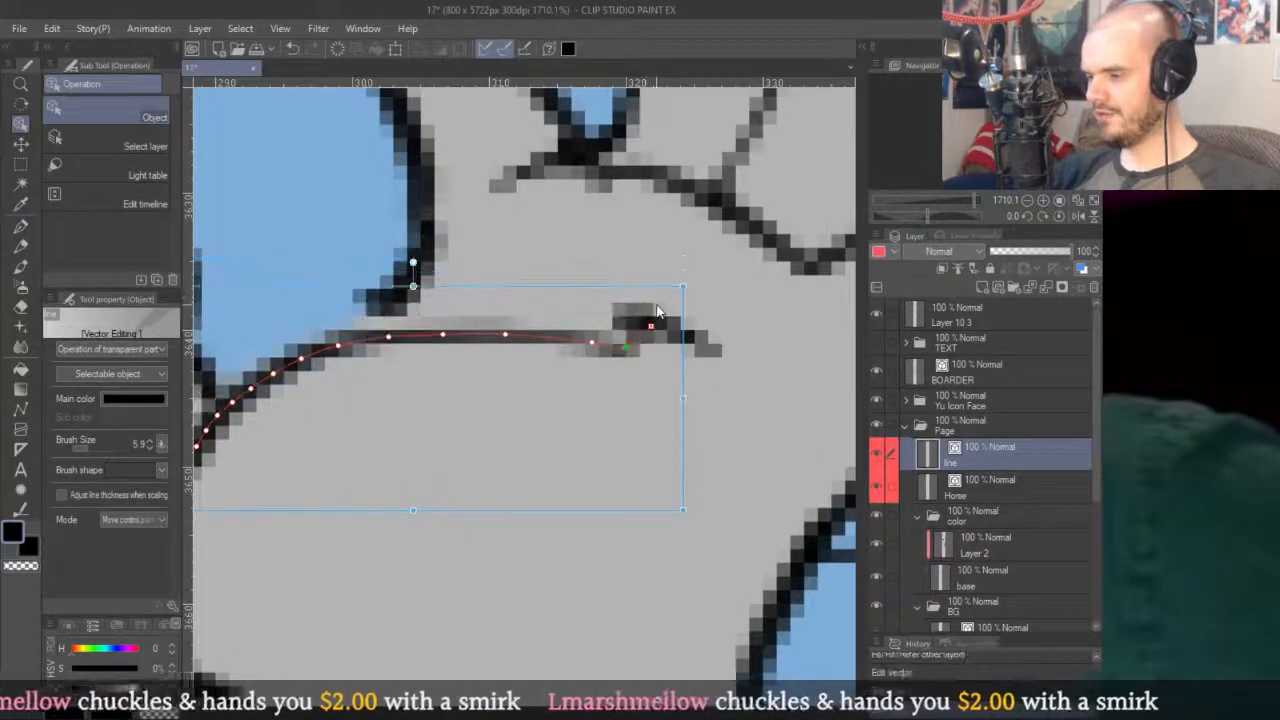
{"action": "key", "text": "ctrl+z"}
{"action": "left_click", "coordinate": [645, 311]}
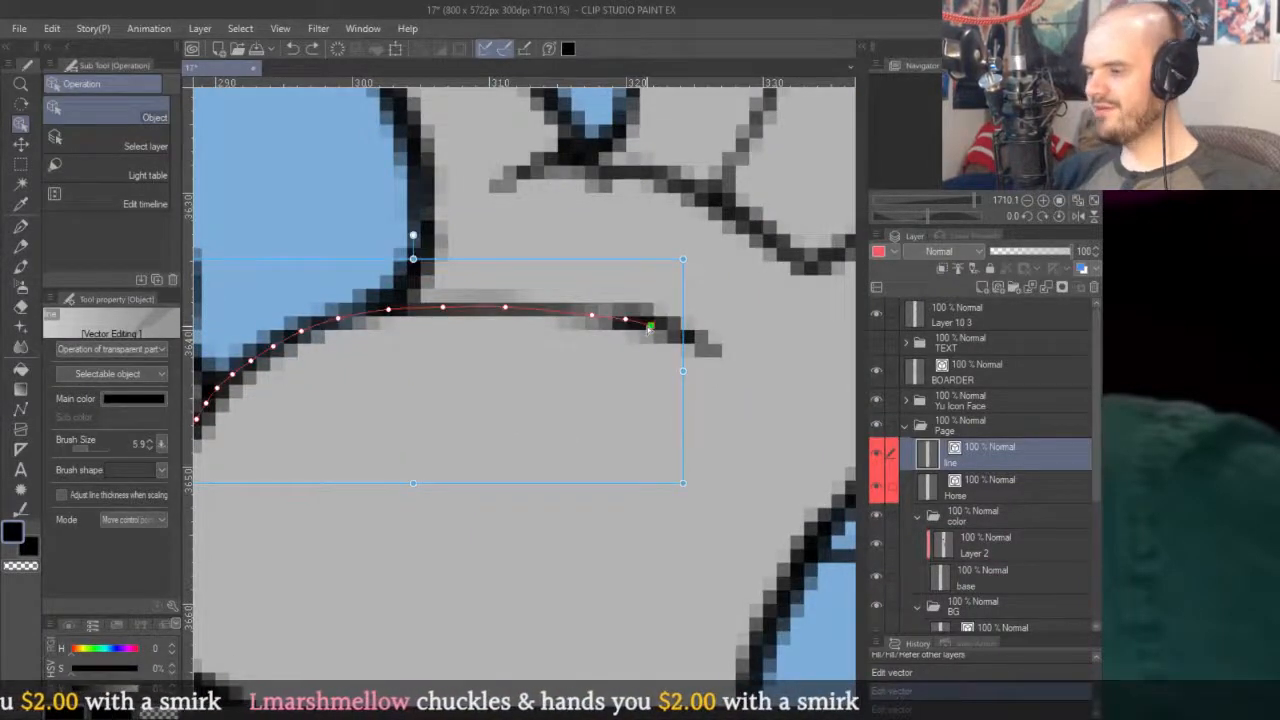
Thicken the palm and finger-base crease lines on the long-eared man's raised hand by adjusting line width with a Thicken value of 0.5.
{"action": "key", "text": "y"}
{"action": "left_click_drag", "start_coordinate": [580, 275], "coordinate": [560, 400]}
{"action": "mouse_move", "coordinate": [576, 355]}
{"action": "left_mouse_down"}
{"action": "mouse_move", "coordinate": [586, 267]}
{"action": "mouse_move", "coordinate": [570, 390]}
{"action": "left_mouse_up"}
{"action": "scroll", "coordinate": [632, 314], "scroll_direction": "down", "scroll_amount": 8}
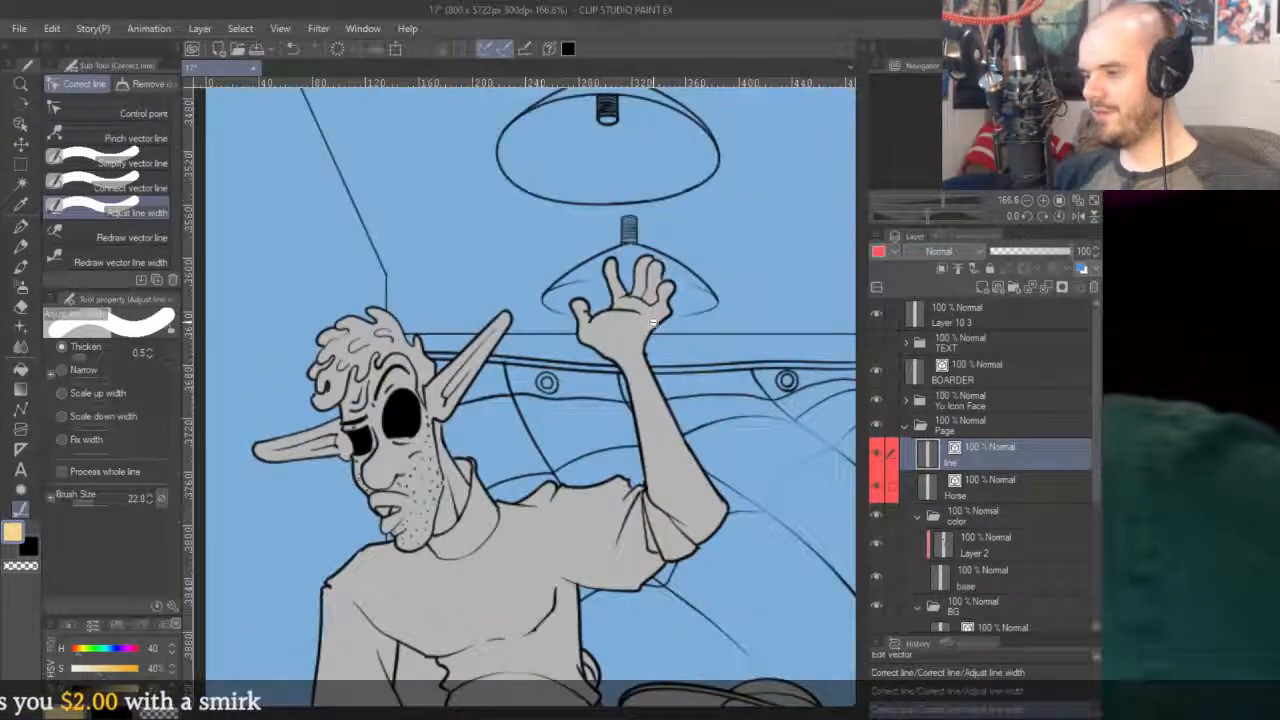
{"action": "scroll", "coordinate": [658, 262], "scroll_direction": "down", "scroll_amount": 5}
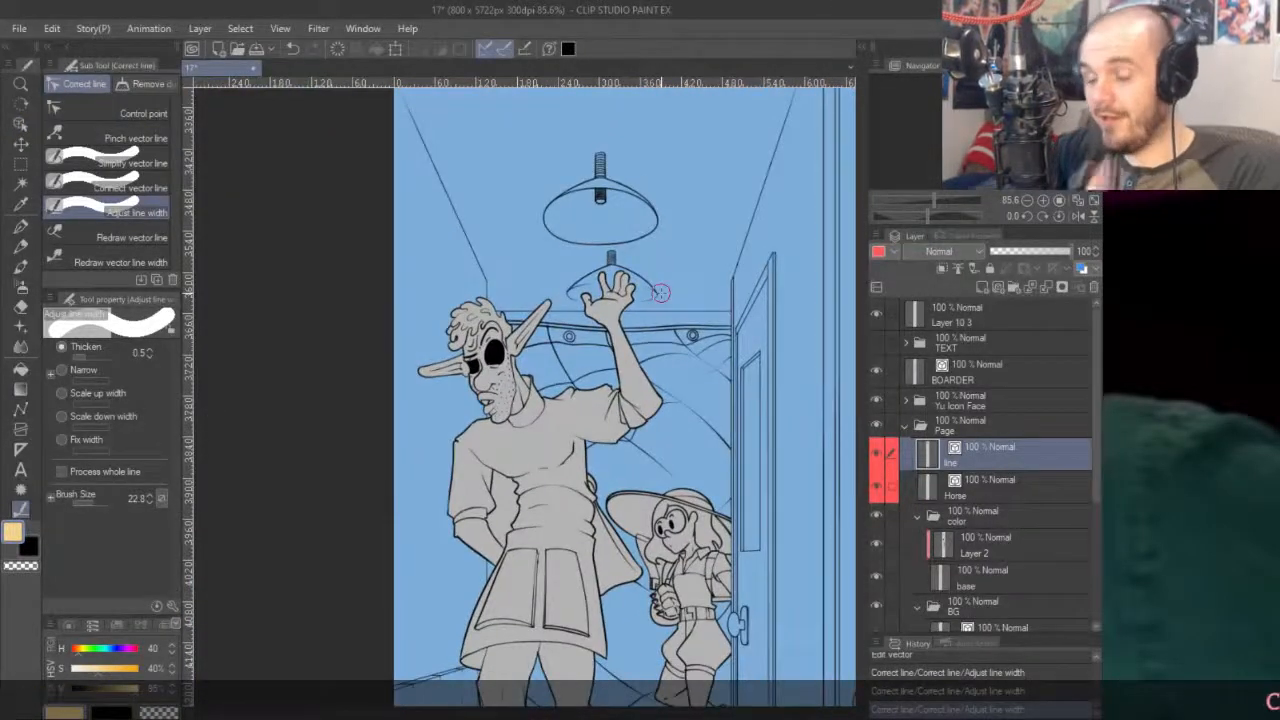
{"action": "scroll", "coordinate": [661, 292], "scroll_direction": "up", "scroll_amount": 12}
{"action": "mouse_move", "coordinate": [625, 329]}
{"action": "left_mouse_down"}
{"action": "mouse_move", "coordinate": [587, 412]}
{"action": "mouse_move", "coordinate": [614, 372]}
{"action": "mouse_move", "coordinate": [580, 396]}
{"action": "mouse_move", "coordinate": [558, 352]}
{"action": "left_mouse_up"}
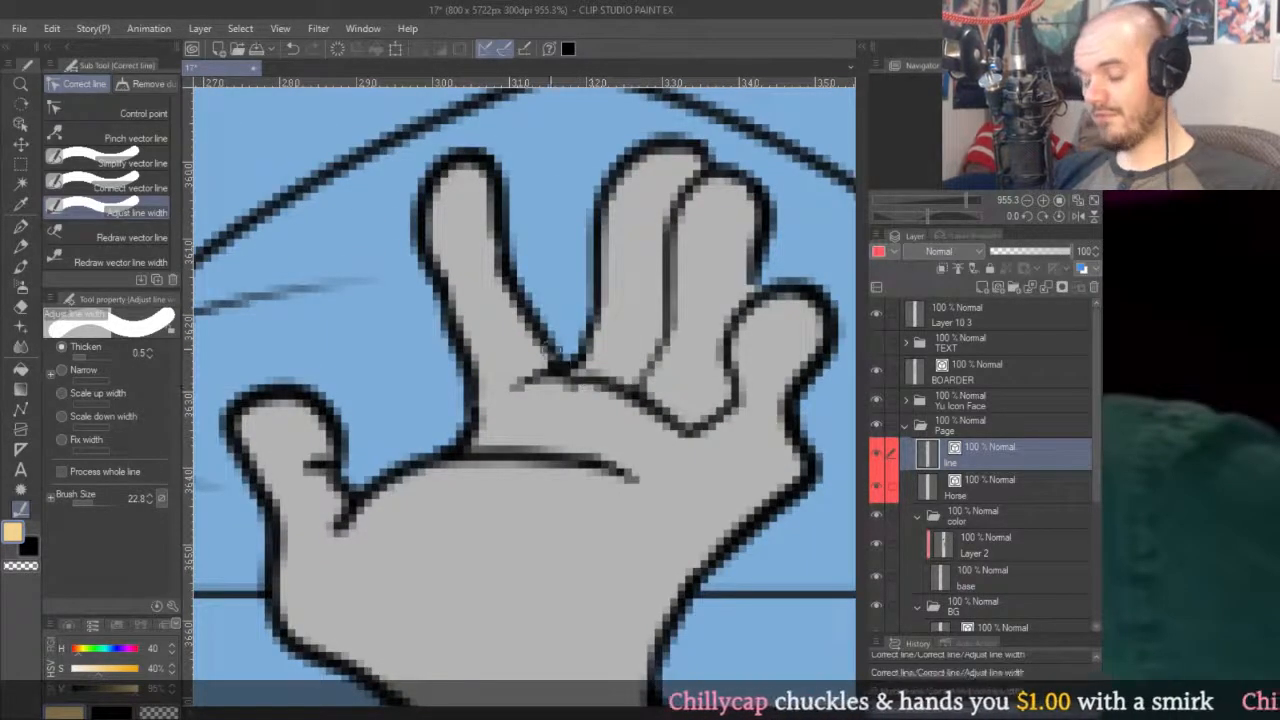
Adjust the vector lines where the raised hand's index finger meets the crease below the fingers.
{"action": "key", "text": "o"}
{"action": "left_click", "coordinate": [576, 400]}
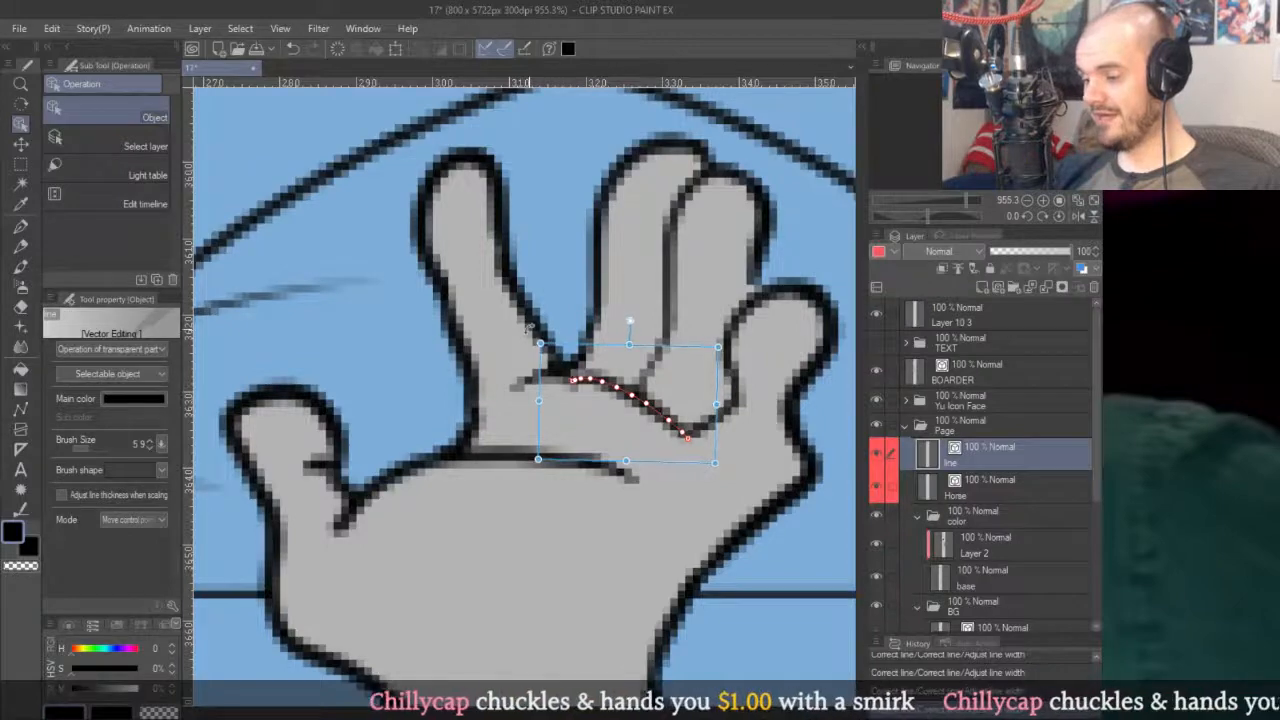
{"action": "left_click", "coordinate": [517, 328]}
{"action": "scroll", "coordinate": [518, 330], "scroll_direction": "down", "scroll_amount": 5}
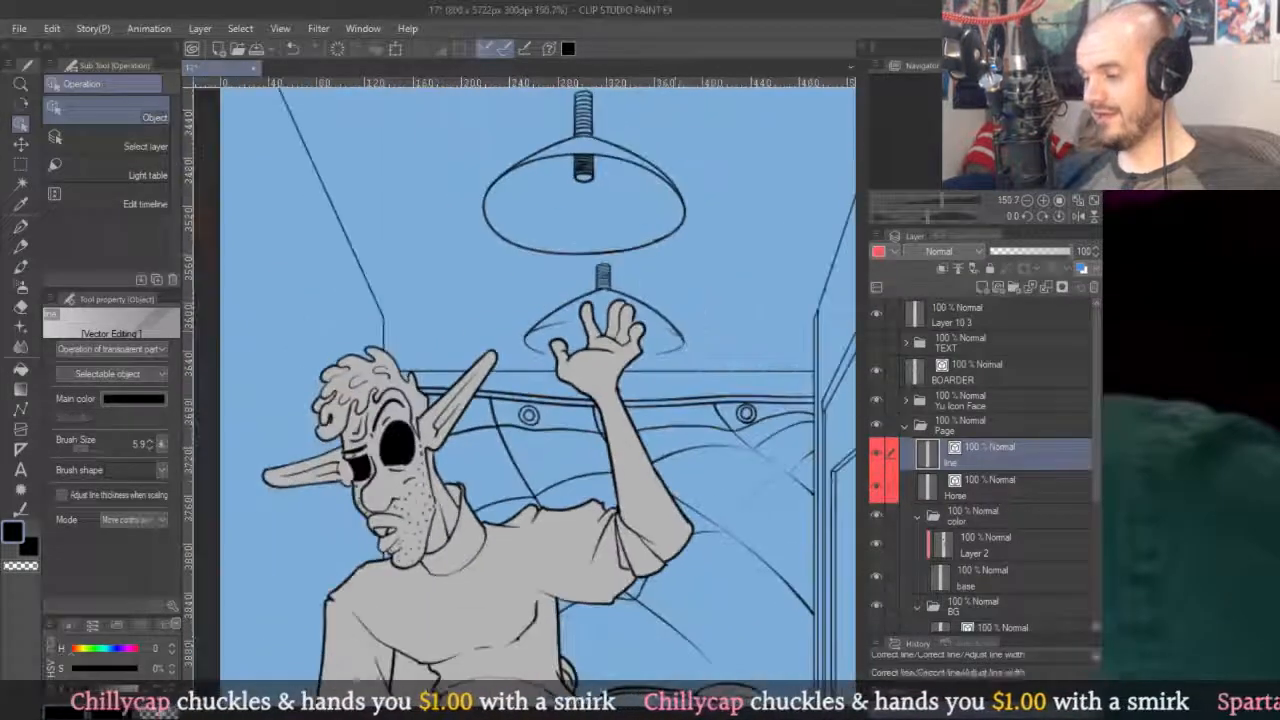
{"action": "scroll", "coordinate": [709, 255], "scroll_direction": "up", "scroll_amount": 5}
{"action": "scroll", "coordinate": [709, 255], "scroll_direction": "down", "scroll_amount": 12}
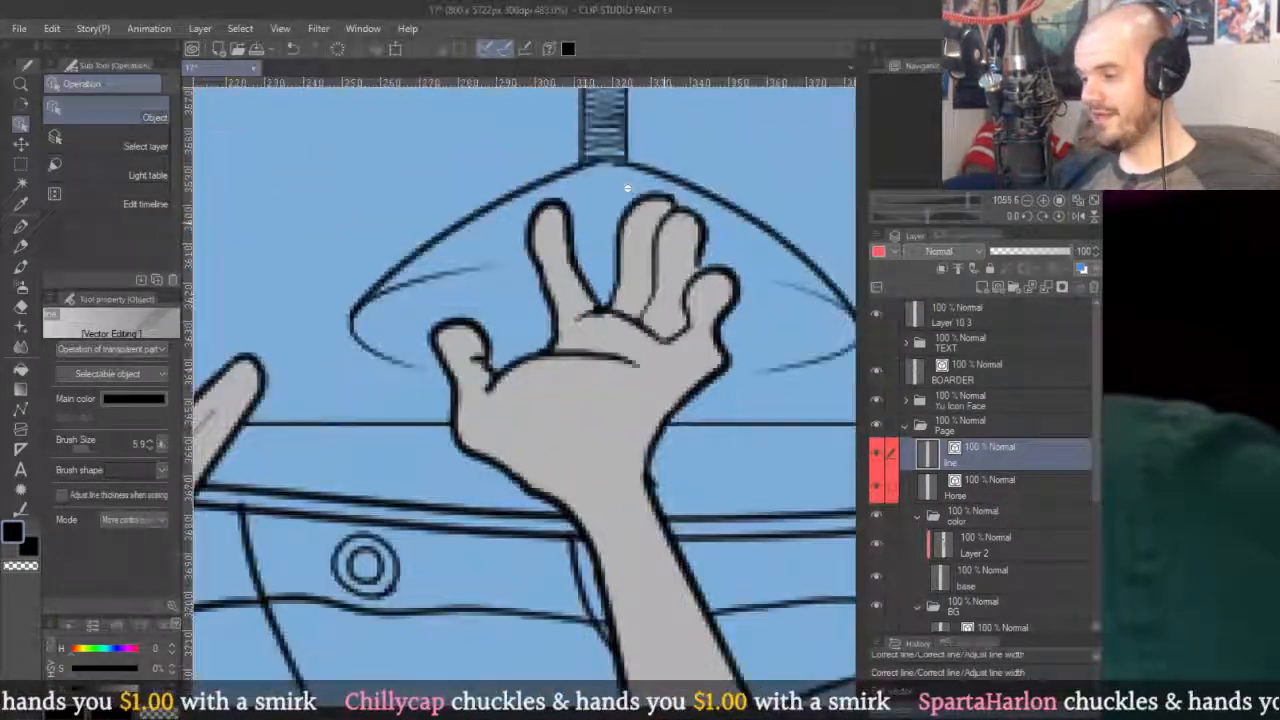
{"action": "scroll", "coordinate": [697, 385], "scroll_direction": "up", "scroll_amount": 2}
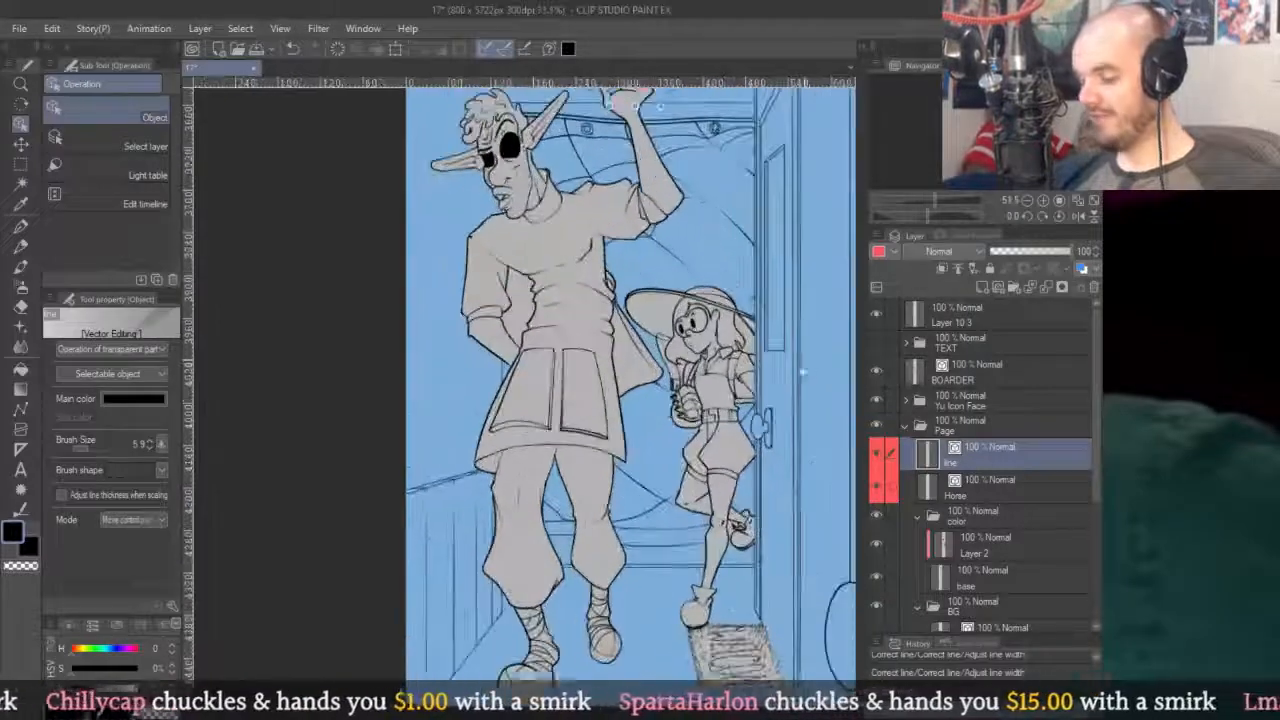
Fill the hallway witch-hat character's glasses lenses with the sampled cream on Layer 2 and touch up their edges with the Turnip pen.
{"action": "key", "text": "g"}
{"action": "left_click", "coordinate": [975, 545]}
{"action": "scroll", "coordinate": [677, 267], "scroll_direction": "up", "scroll_amount": 2}
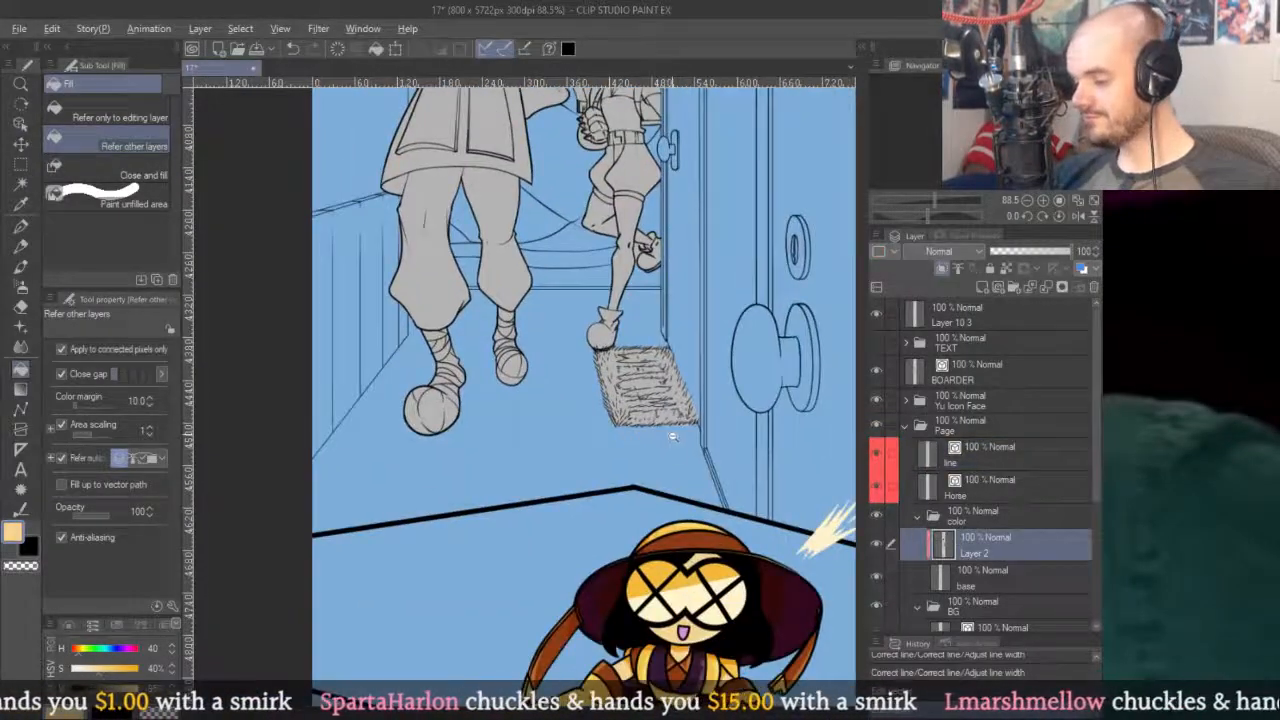
{"action": "scroll", "coordinate": [675, 341], "scroll_direction": "up", "scroll_amount": 3}
{"action": "scroll", "coordinate": [675, 341], "scroll_direction": "down", "scroll_amount": 6}
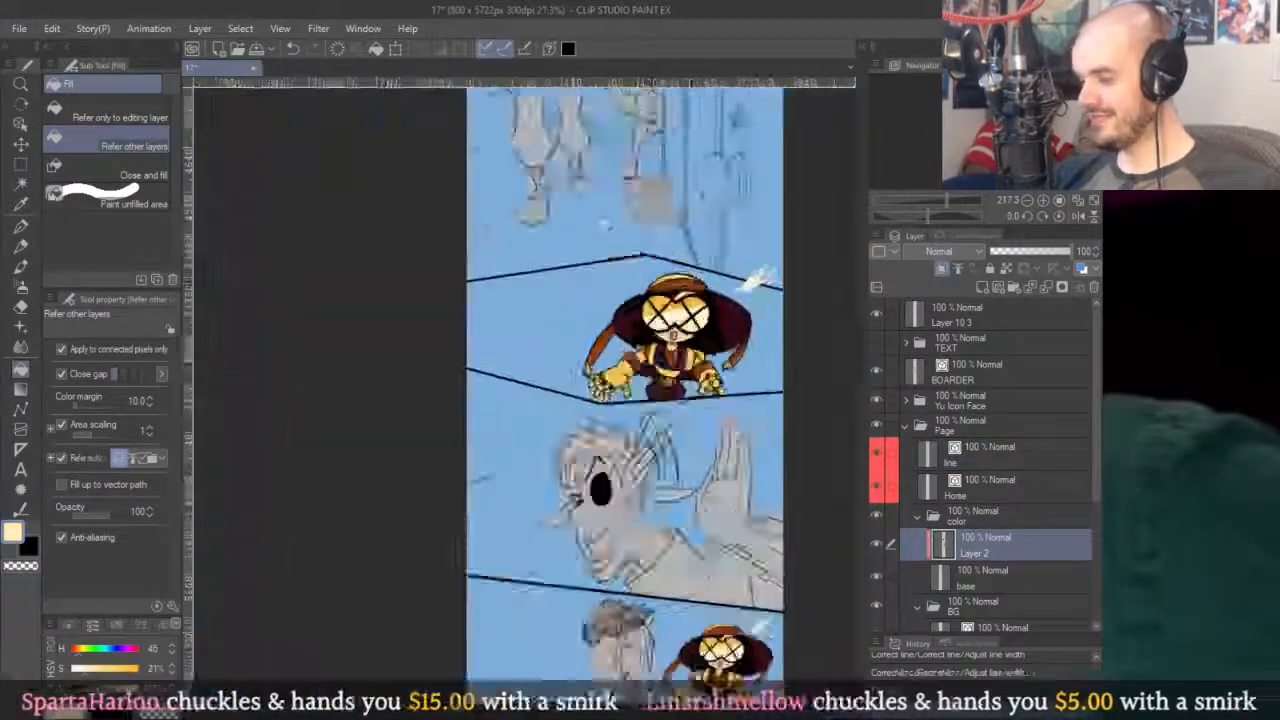
{"action": "scroll", "coordinate": [570, 452], "scroll_direction": "up", "scroll_amount": 6}
{"action": "left_click", "coordinate": [550, 292]}
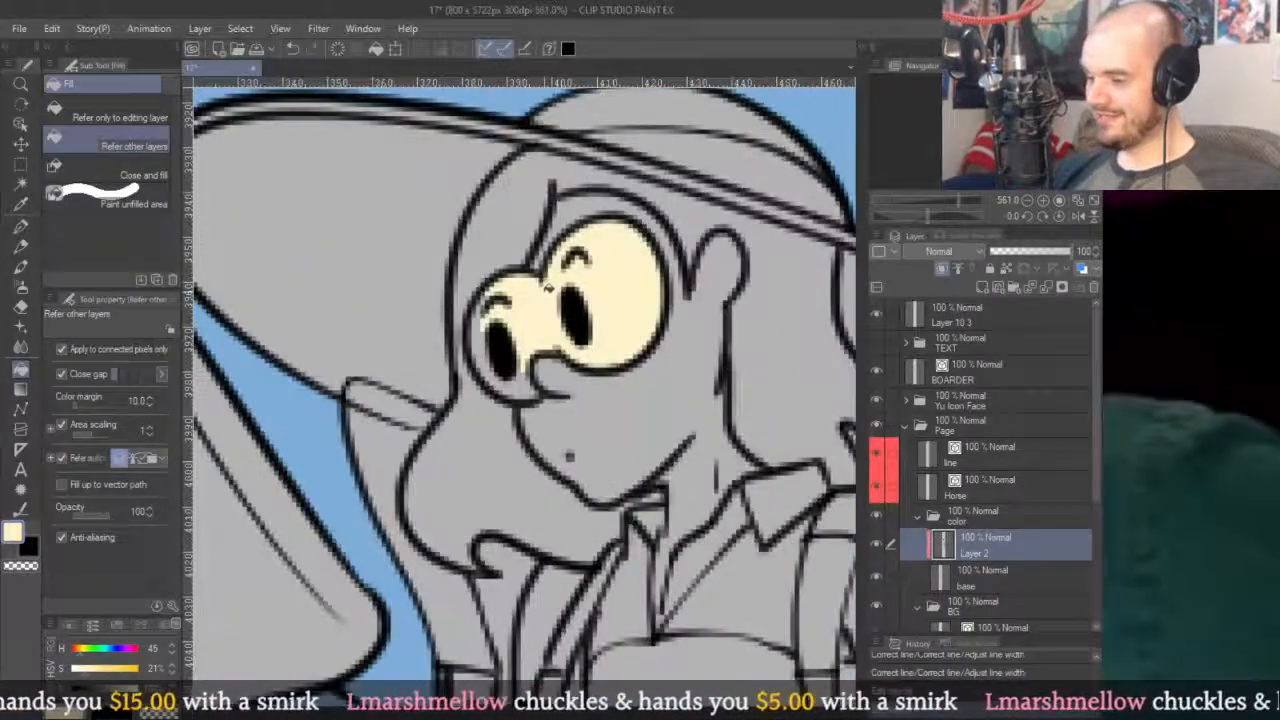
{"action": "scroll", "coordinate": [550, 357], "scroll_direction": "up", "scroll_amount": 6}
{"action": "key", "text": "p"}
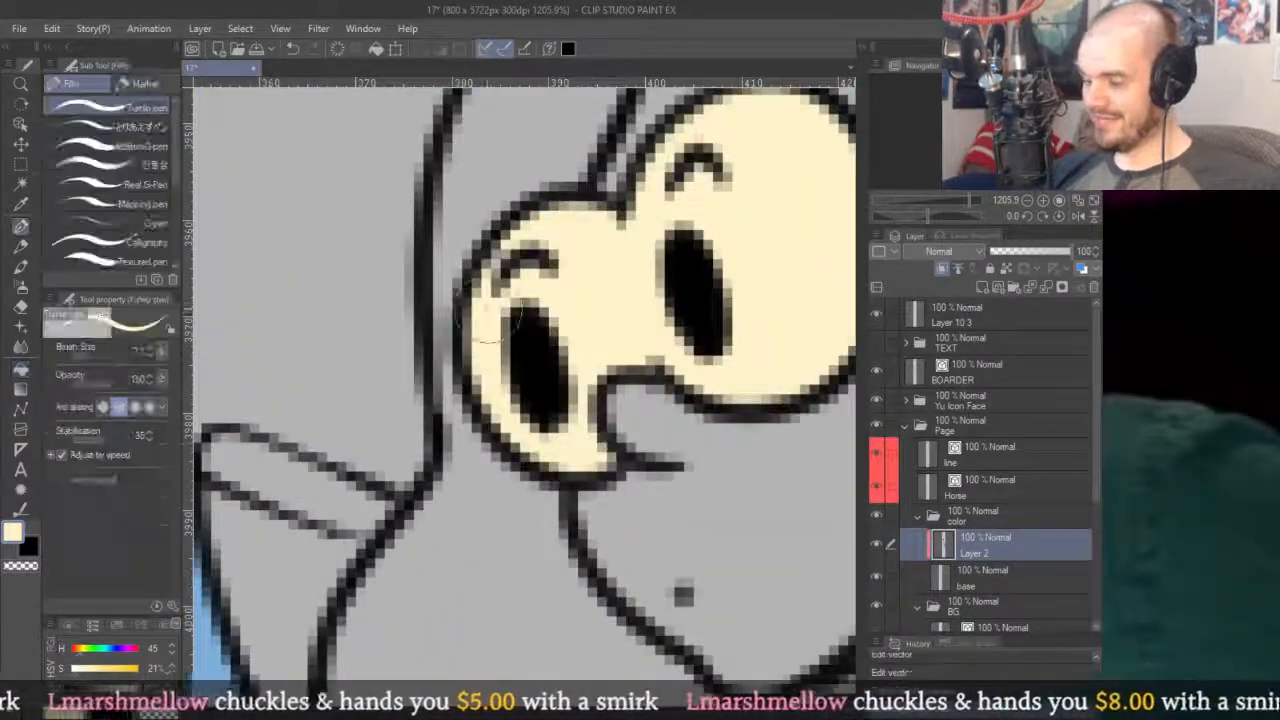
{"action": "scroll", "coordinate": [668, 181], "scroll_direction": "down", "scroll_amount": 8}
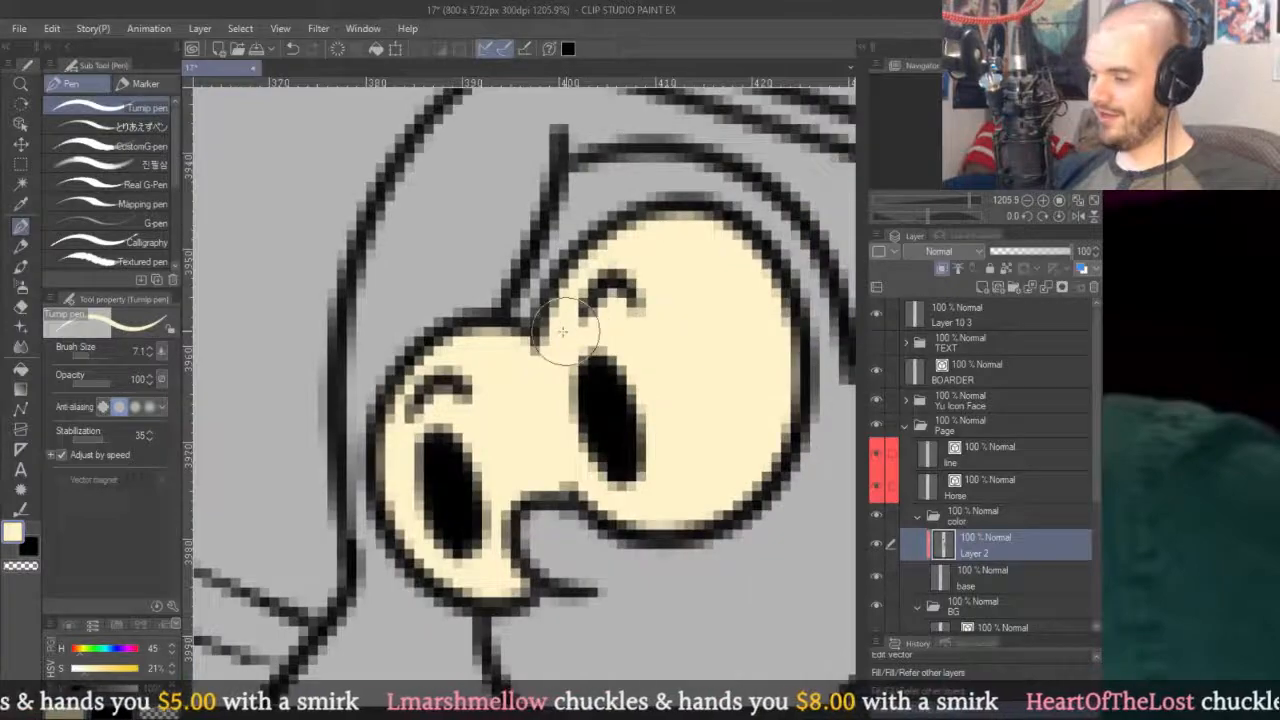
{"action": "scroll", "coordinate": [530, 360], "scroll_direction": "down", "scroll_amount": 10}
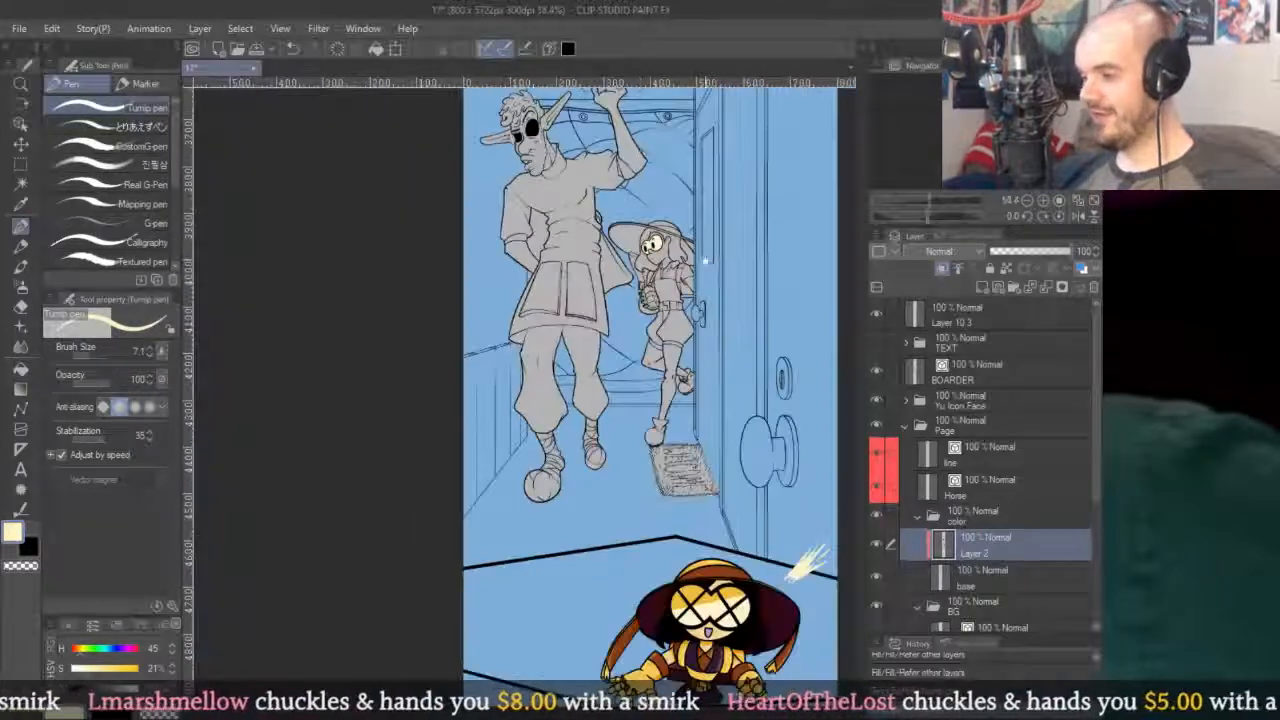
Sample the red-brown from the crouching witch-hat character's outfit and paint the hallway character's left collar point and neckline with it.
{"action": "scroll", "coordinate": [674, 414], "scroll_direction": "up", "scroll_amount": 5}
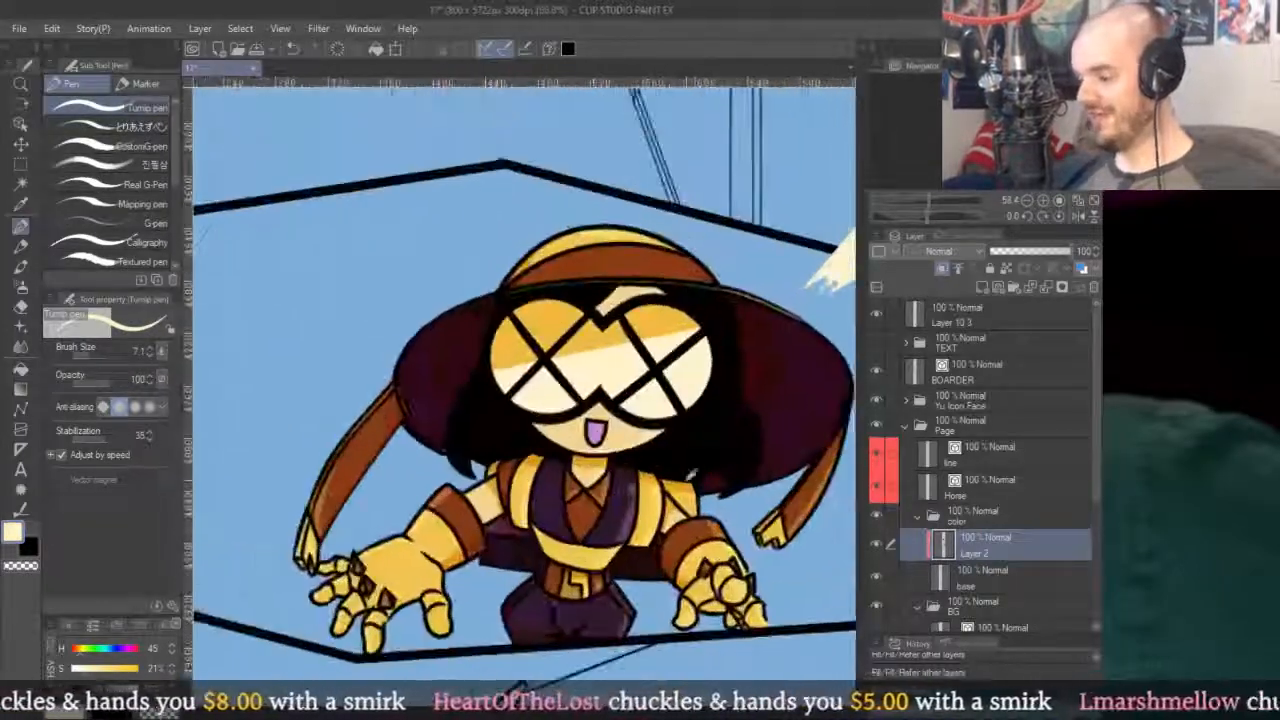
{"action": "left_click", "coordinate": [583, 512], "text": "alt"}
{"action": "left_click_drag", "start_coordinate": [633, 222], "coordinate": [626, 424]}
{"action": "scroll", "coordinate": [626, 425], "scroll_direction": "down", "scroll_amount": 4}
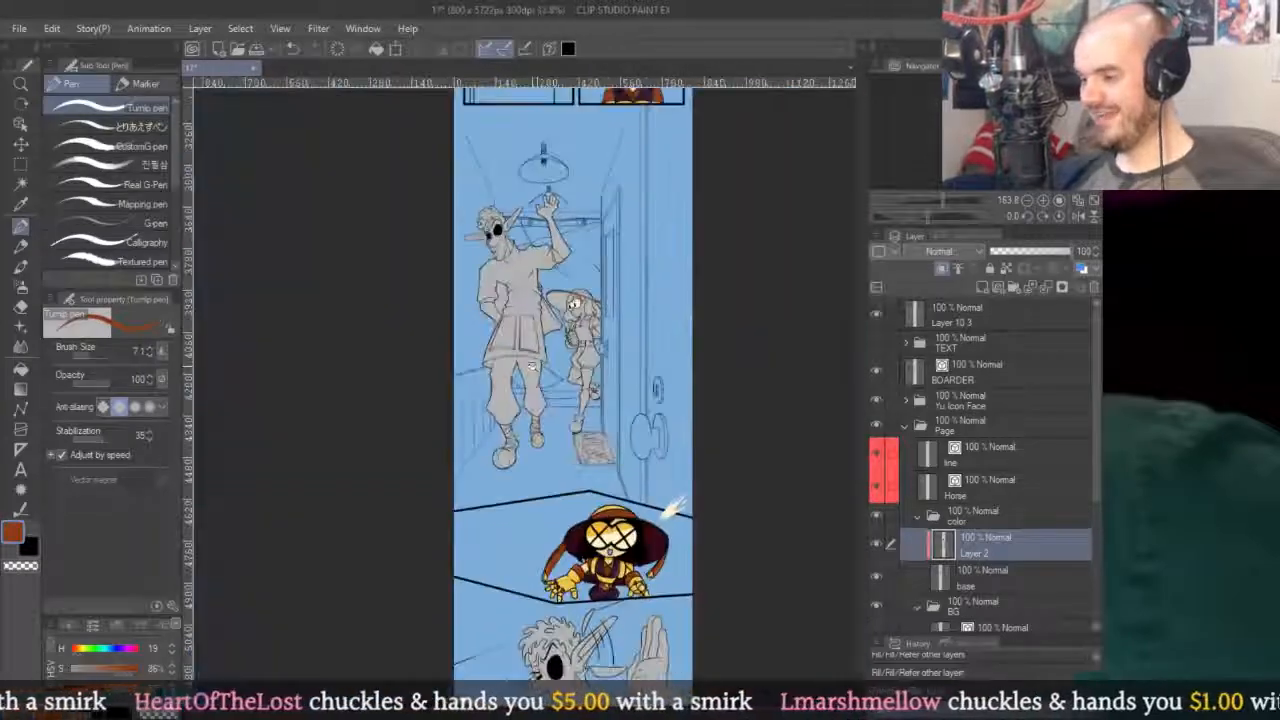
{"action": "scroll", "coordinate": [640, 415], "scroll_direction": "up", "scroll_amount": 8}
{"action": "scroll", "coordinate": [651, 410], "scroll_direction": "down", "scroll_amount": 2}
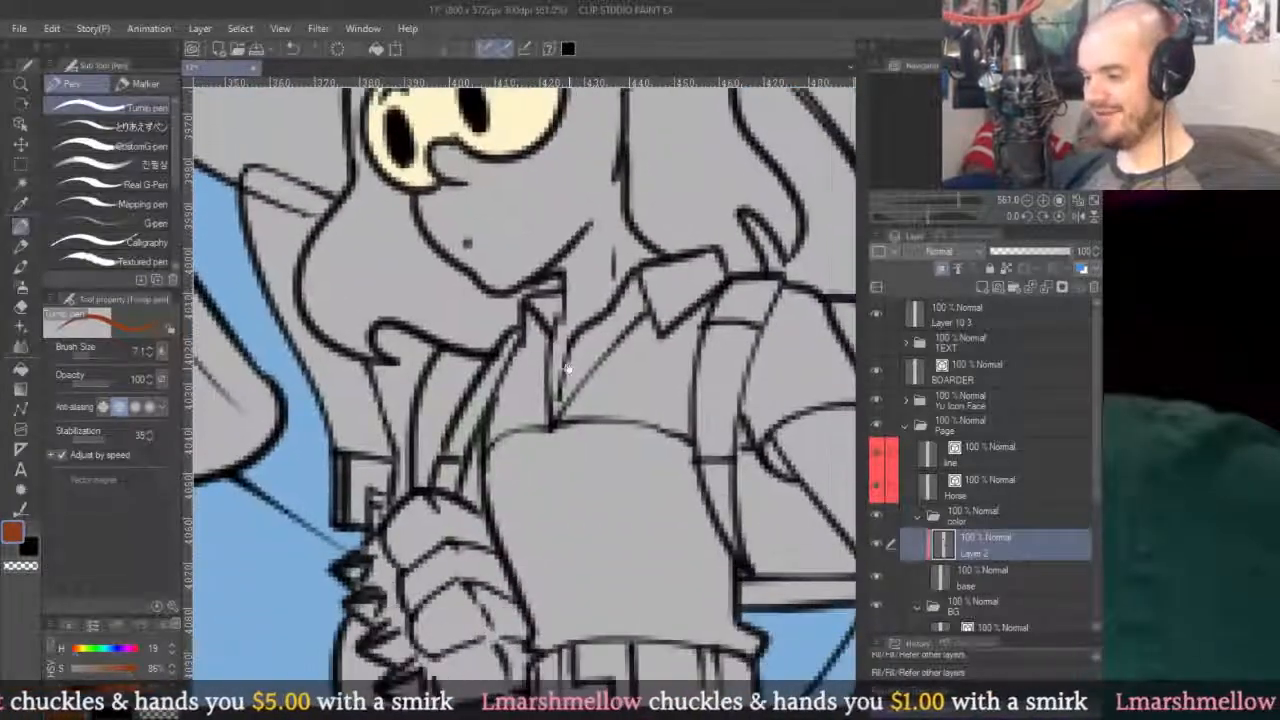
{"action": "scroll", "coordinate": [520, 340], "scroll_direction": "up", "scroll_amount": 5}
{"action": "mouse_move", "coordinate": [548, 292]}
{"action": "left_mouse_down"}
{"action": "mouse_move", "coordinate": [502, 348]}
{"action": "mouse_move", "coordinate": [555, 400]}
{"action": "mouse_move", "coordinate": [570, 300]}
{"action": "mouse_move", "coordinate": [560, 460]}
{"action": "mouse_move", "coordinate": [563, 263]}
{"action": "left_mouse_up"}
{"action": "left_click_drag", "start_coordinate": [586, 495], "coordinate": [682, 292]}
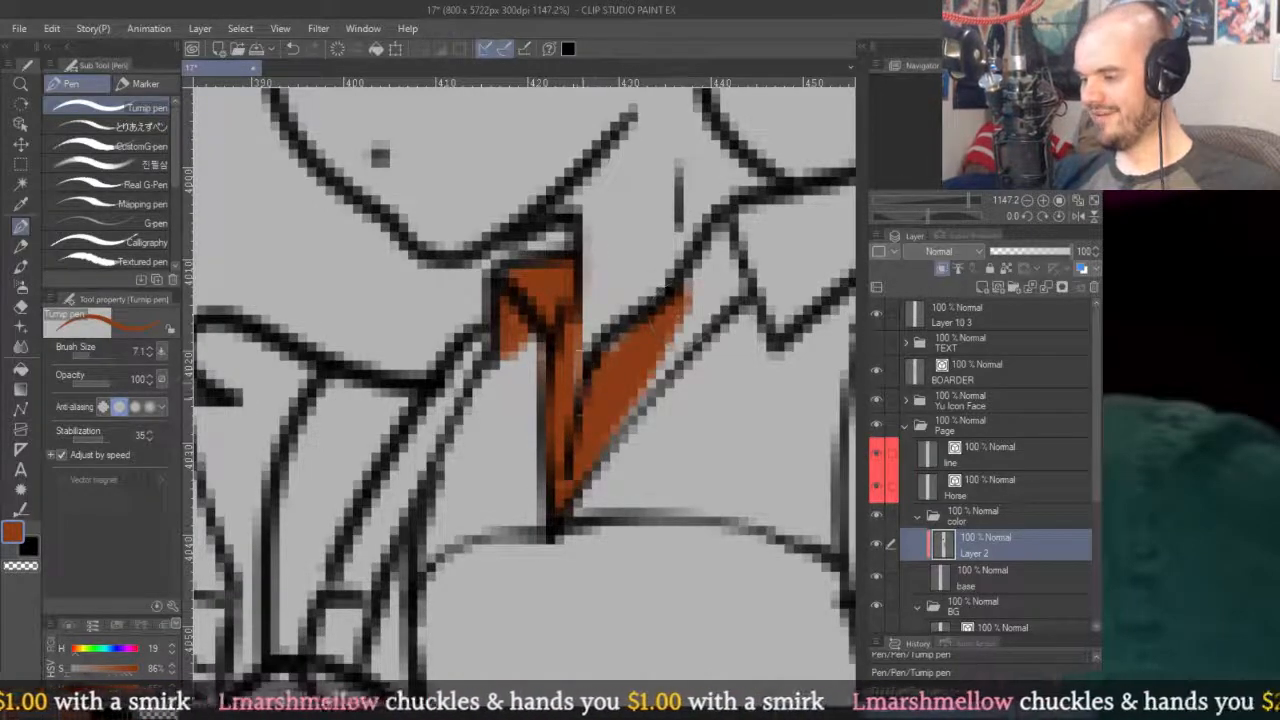
Paint the hallway character's right collar flap with the same red-brown.
{"action": "left_click_drag", "start_coordinate": [596, 465], "coordinate": [755, 242]}
{"action": "mouse_move", "coordinate": [615, 350]}
{"action": "left_mouse_down"}
{"action": "mouse_move", "coordinate": [761, 225]}
{"action": "mouse_move", "coordinate": [621, 330]}
{"action": "mouse_move", "coordinate": [614, 420]}
{"action": "mouse_move", "coordinate": [658, 352]}
{"action": "mouse_move", "coordinate": [690, 400]}
{"action": "left_mouse_up"}
{"action": "mouse_move", "coordinate": [702, 376]}
{"action": "left_mouse_down"}
{"action": "mouse_move", "coordinate": [632, 376]}
{"action": "mouse_move", "coordinate": [700, 315]}
{"action": "mouse_move", "coordinate": [600, 300]}
{"action": "mouse_move", "coordinate": [640, 350]}
{"action": "mouse_move", "coordinate": [721, 294]}
{"action": "mouse_move", "coordinate": [700, 286]}
{"action": "left_mouse_up"}
{"action": "key", "text": "ctrl+0"}
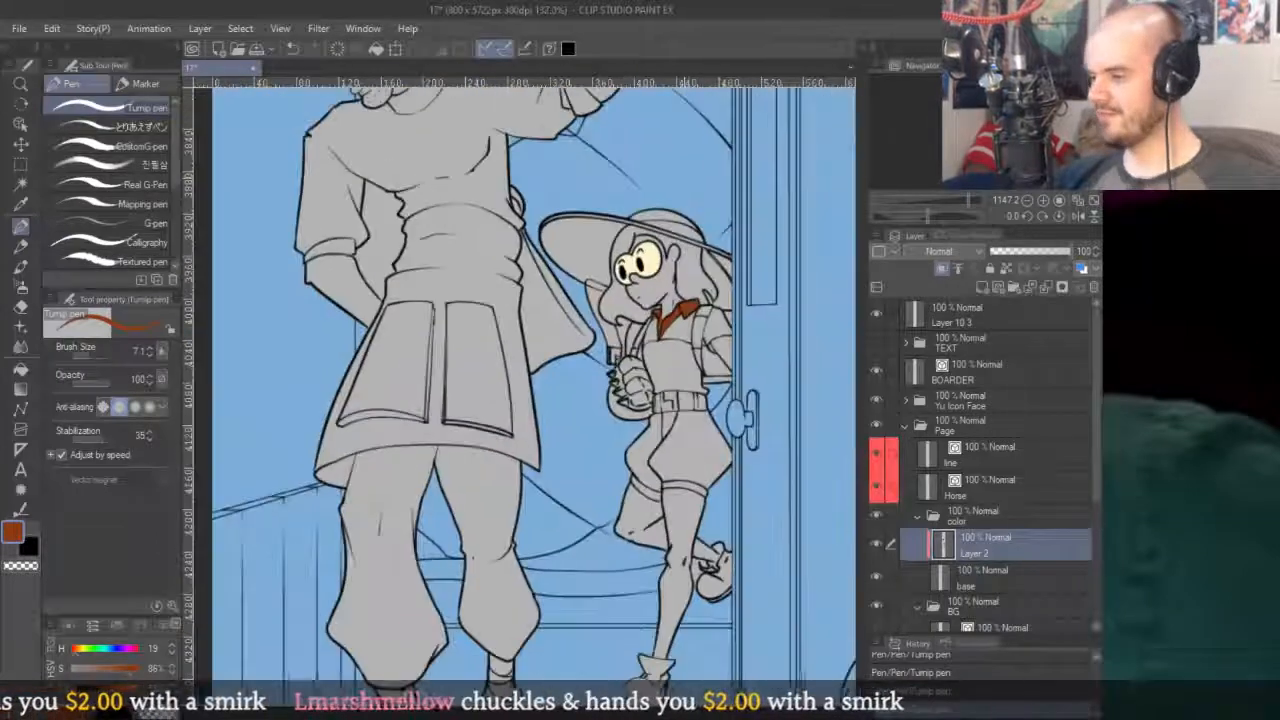
Fill the wide strip above the hallway character's gloved hand and the sliver beside the bib with the red-brown.
{"action": "scroll", "coordinate": [600, 330], "scroll_direction": "up", "scroll_amount": 8}
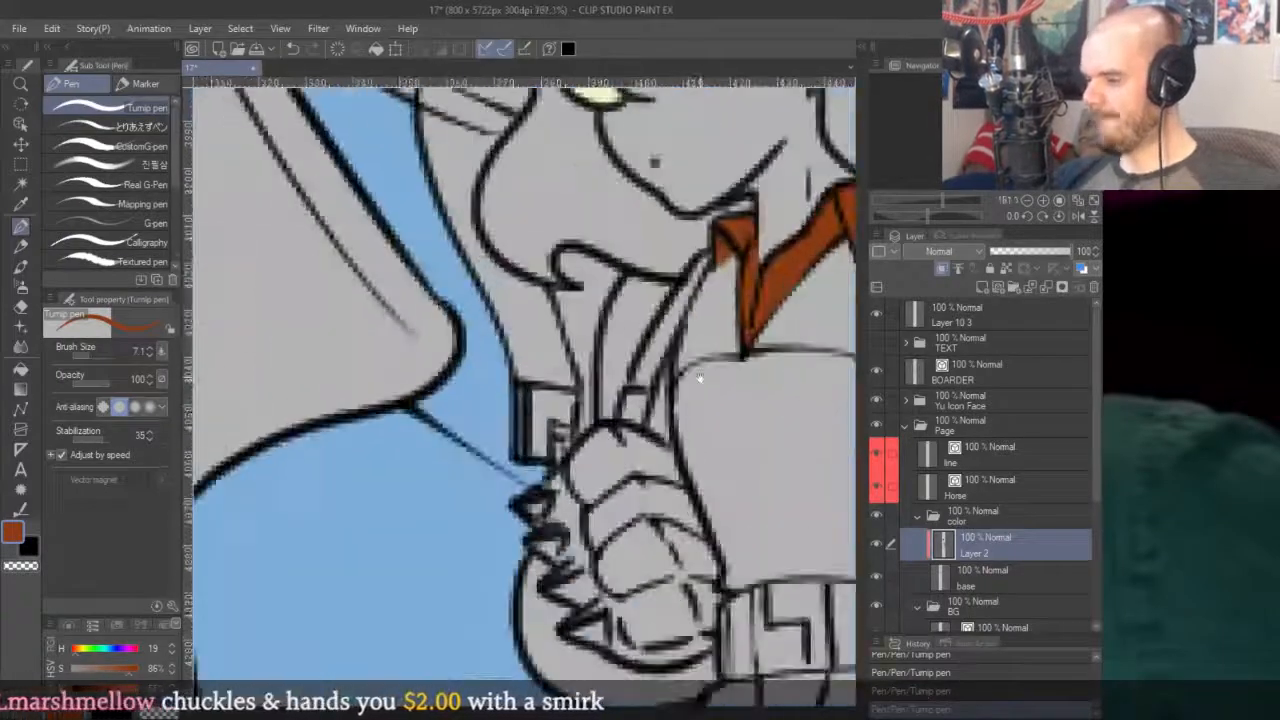
{"action": "key", "text": "g"}
{"action": "left_click", "coordinate": [550, 288]}
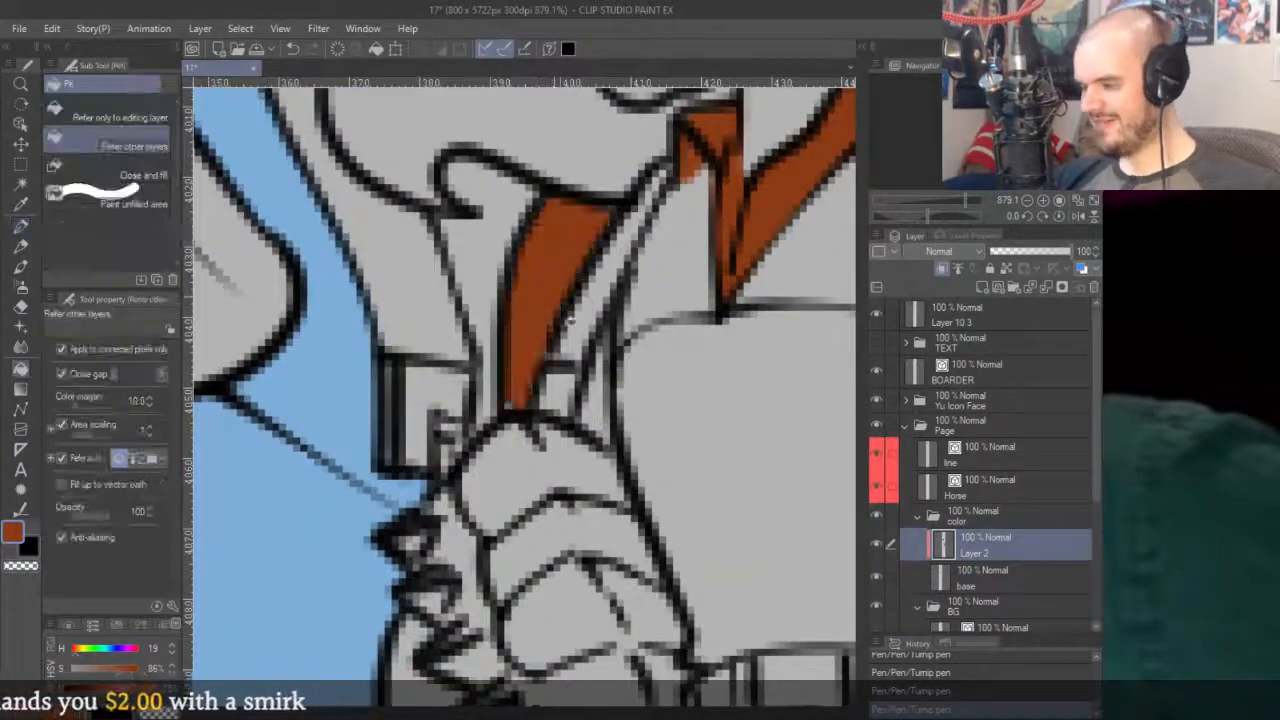
{"action": "left_click", "coordinate": [600, 413]}
{"action": "key", "text": "p"}
{"action": "scroll", "coordinate": [536, 343], "scroll_direction": "down", "scroll_amount": 3}
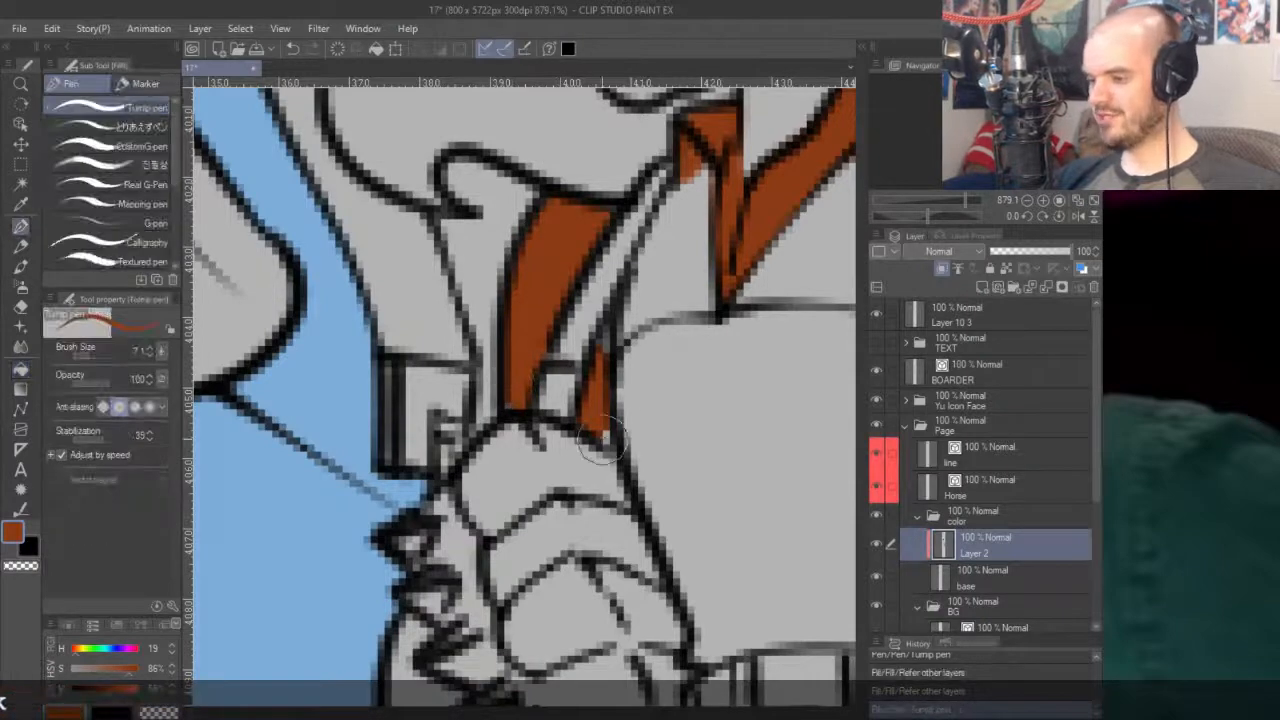
Clear the red-brown from the wide strip above the gloved hand, keeping only the sliver beside the bib.
{"action": "scroll", "coordinate": [598, 205], "scroll_direction": "down", "scroll_amount": 5}
{"action": "scroll", "coordinate": [684, 344], "scroll_direction": "up", "scroll_amount": 2}
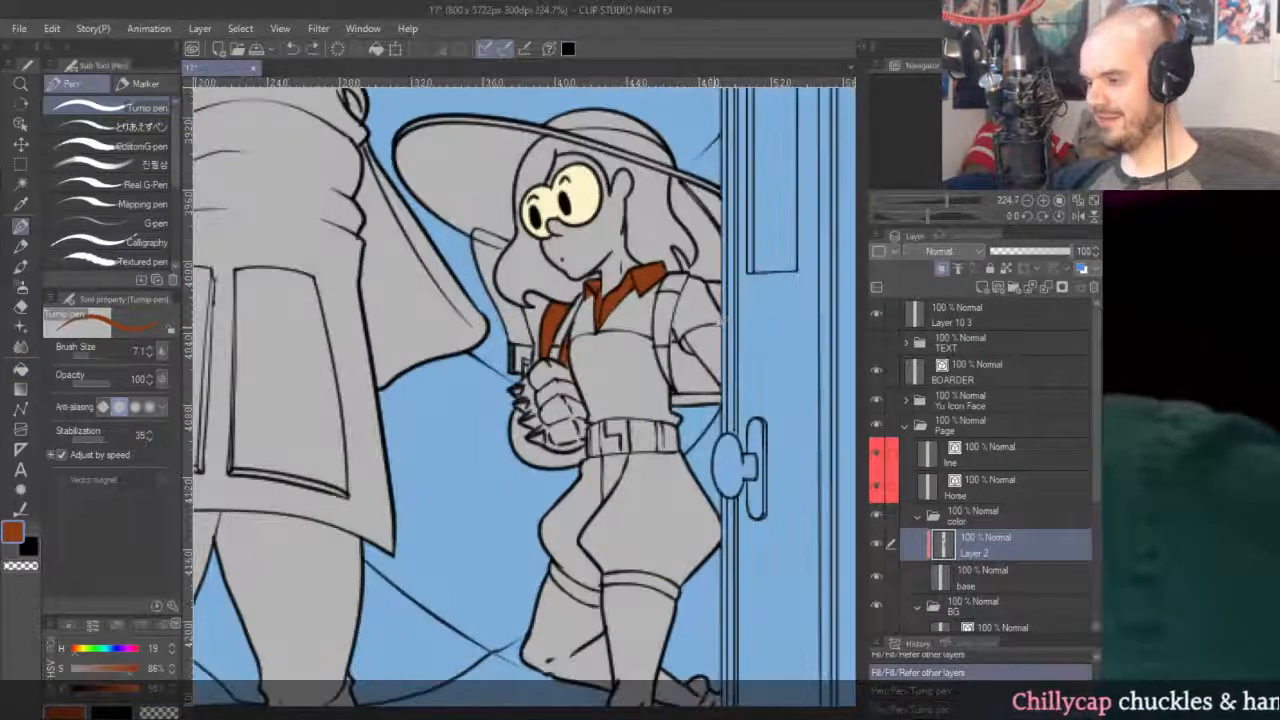
{"action": "scroll", "coordinate": [570, 329], "scroll_direction": "up", "scroll_amount": 5}
{"action": "mouse_move", "coordinate": [565, 445]}
{"action": "left_mouse_down"}
{"action": "mouse_move", "coordinate": [575, 315]}
{"action": "mouse_move", "coordinate": [576, 406]}
{"action": "left_mouse_up"}
{"action": "scroll", "coordinate": [575, 380], "scroll_direction": "down", "scroll_amount": 4}
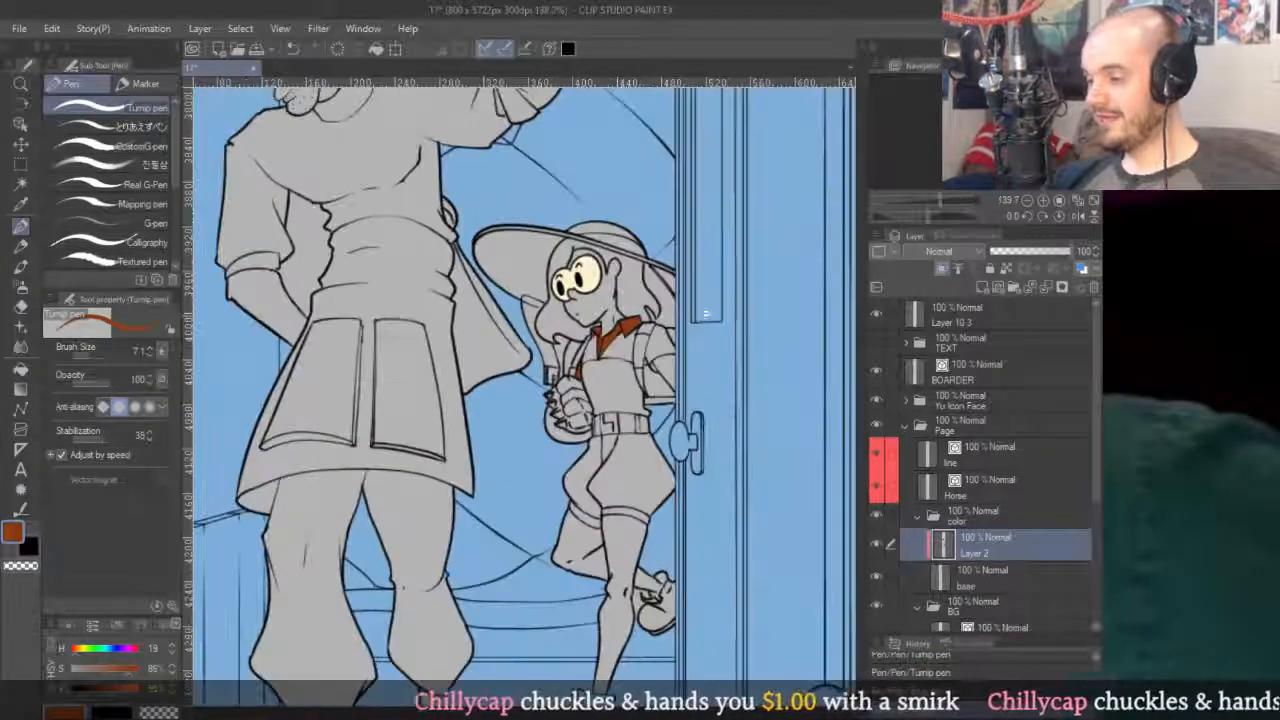
Fill the hallway character's right sleeve and its small underside with red-brown, and touch up the edges with the Turnip pen.
{"action": "scroll", "coordinate": [703, 370], "scroll_direction": "up", "scroll_amount": 2}
{"action": "key", "text": "g"}
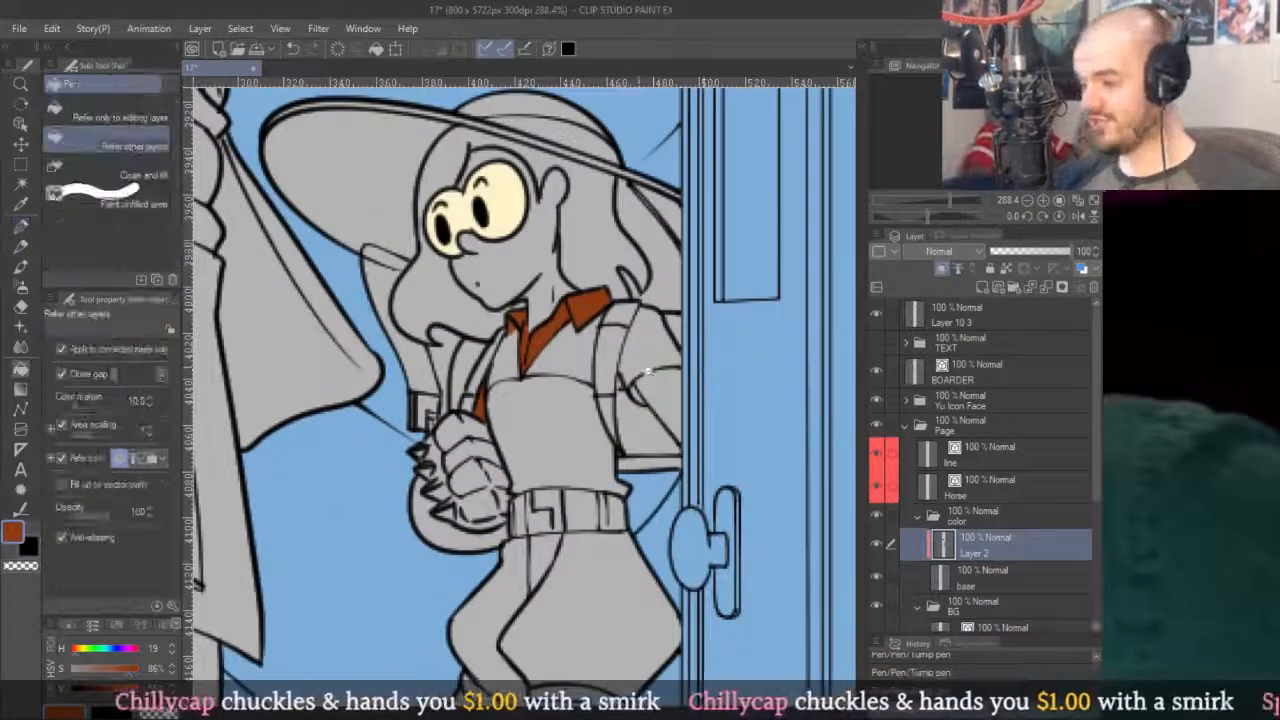
{"action": "scroll", "coordinate": [620, 355], "scroll_direction": "up", "scroll_amount": 5}
{"action": "left_click", "coordinate": [625, 378]}
{"action": "key", "text": "p"}
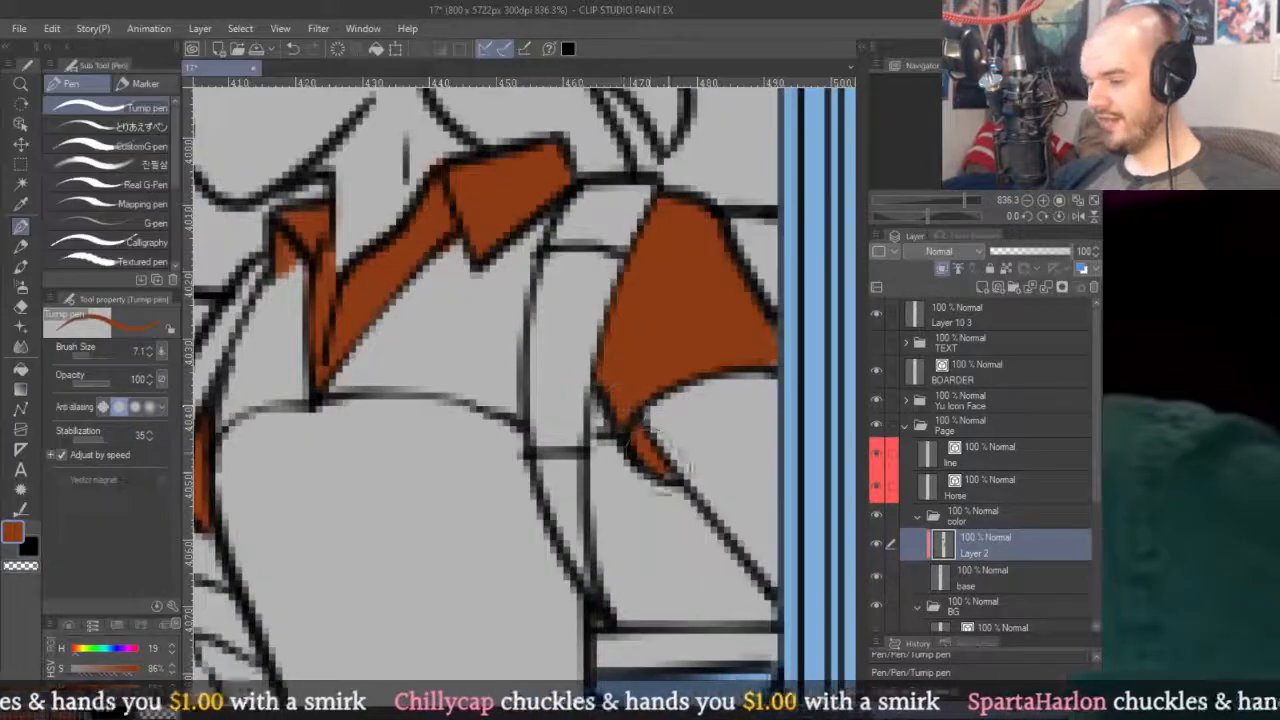
{"action": "left_click_drag", "start_coordinate": [648, 418], "coordinate": [606, 318]}
{"action": "scroll", "coordinate": [640, 360], "scroll_direction": "down", "scroll_amount": 2}
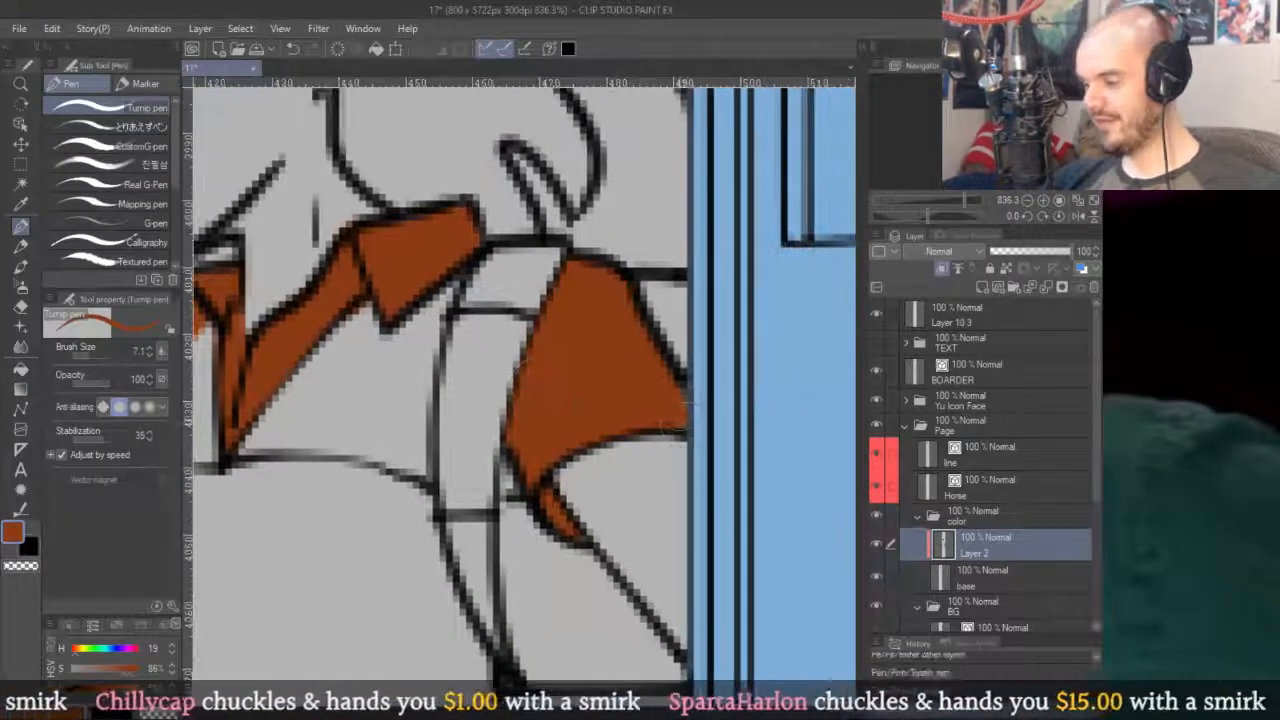
{"action": "scroll", "coordinate": [672, 362], "scroll_direction": "down", "scroll_amount": 3}
{"action": "scroll", "coordinate": [676, 472], "scroll_direction": "down", "scroll_amount": 3}
{"action": "scroll", "coordinate": [676, 472], "scroll_direction": "up", "scroll_amount": 2}
{"action": "scroll", "coordinate": [676, 472], "scroll_direction": "down", "scroll_amount": 2}
{"action": "mouse_move", "coordinate": [676, 475]}
{"action": "left_mouse_down"}
{"action": "mouse_move", "coordinate": [676, 245]}
{"action": "mouse_move", "coordinate": [676, 475]}
{"action": "left_mouse_up"}
{"action": "scroll", "coordinate": [676, 475], "scroll_direction": "up", "scroll_amount": 1}
{"action": "scroll", "coordinate": [627, 320], "scroll_direction": "up", "scroll_amount": 5}
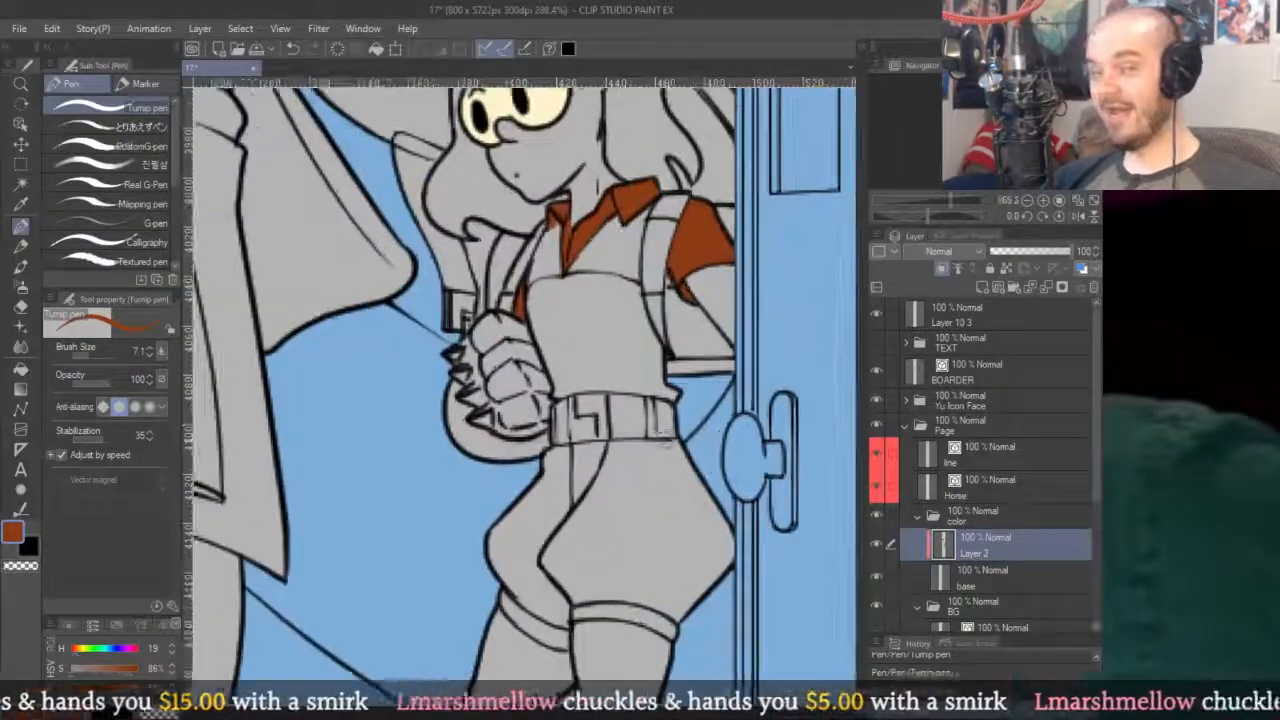
{"action": "scroll", "coordinate": [596, 241], "scroll_direction": "up", "scroll_amount": 4}
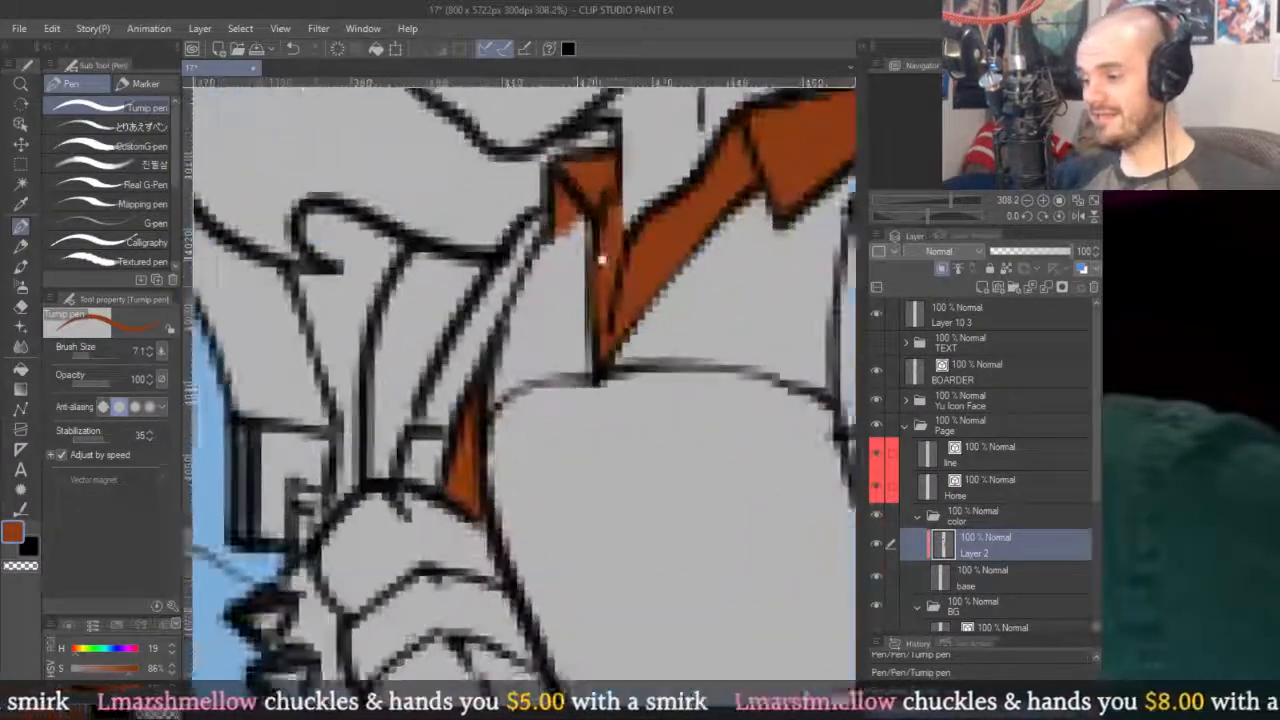
{"action": "scroll", "coordinate": [576, 258], "scroll_direction": "down", "scroll_amount": 4}
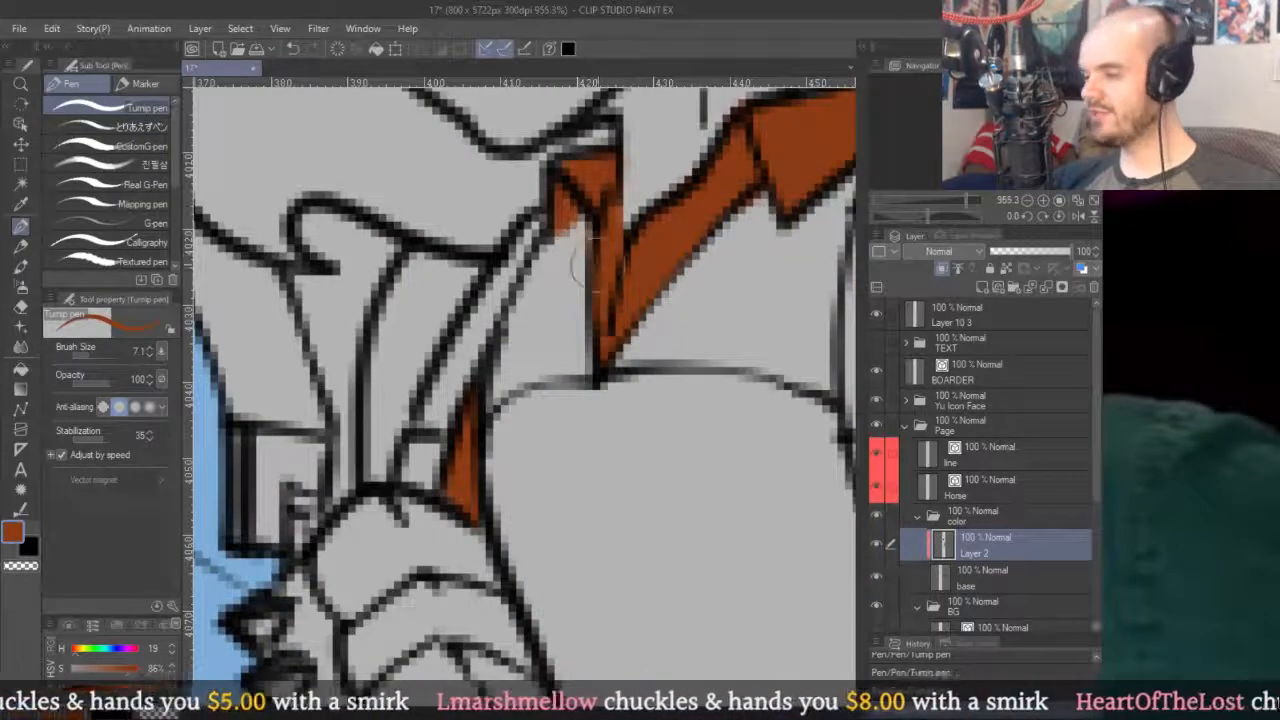
{"action": "scroll", "coordinate": [663, 245], "scroll_direction": "up", "scroll_amount": 1}
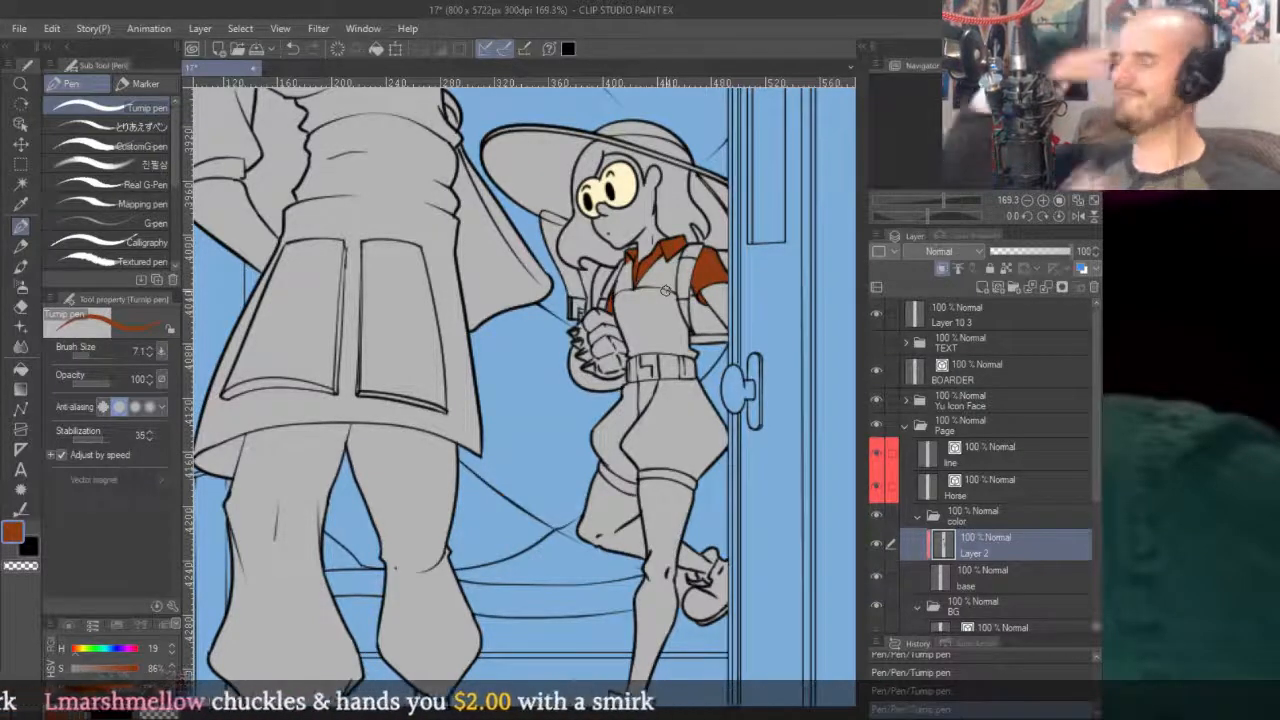
{"action": "scroll", "coordinate": [665, 290], "scroll_direction": "up", "scroll_amount": 2}
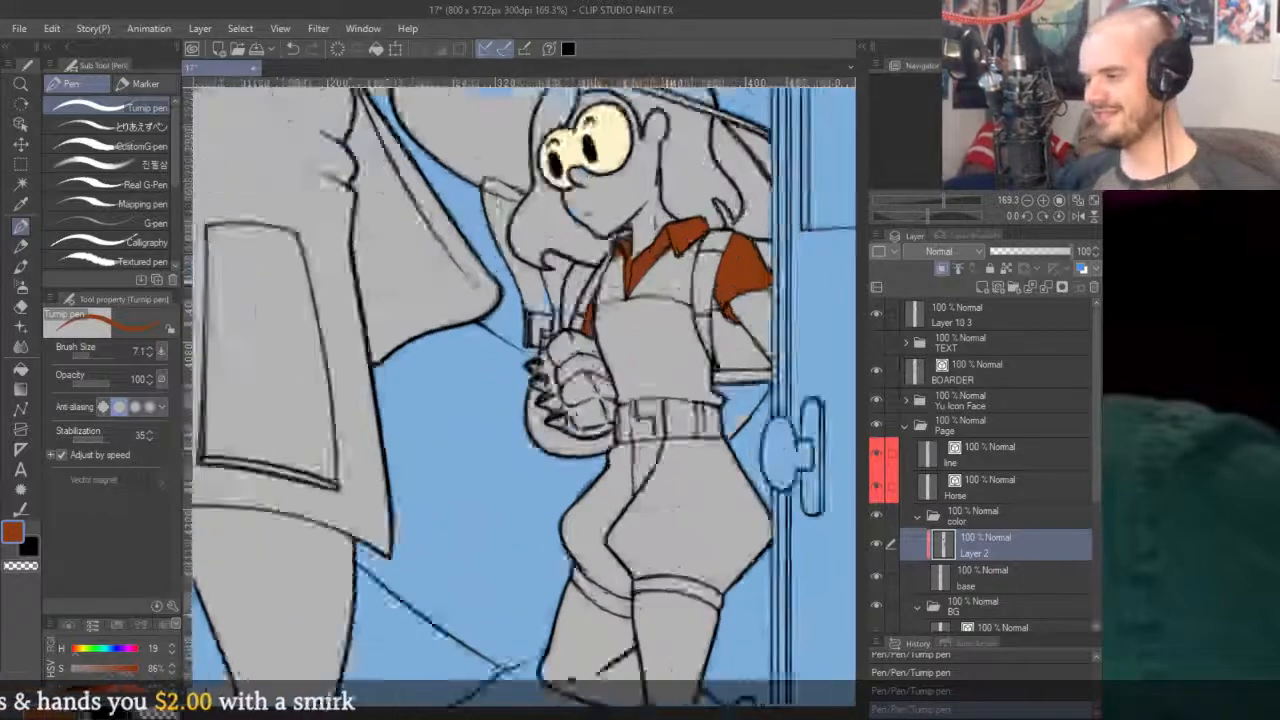
Rework the red-brown on the hallway character's left collar point with the Turnip pen and undo the last two strokes.
{"action": "scroll", "coordinate": [612, 289], "scroll_direction": "up", "scroll_amount": 5}
{"action": "mouse_move", "coordinate": [523, 180]}
{"action": "left_mouse_down"}
{"action": "mouse_move", "coordinate": [541, 306]}
{"action": "mouse_move", "coordinate": [523, 340]}
{"action": "mouse_move", "coordinate": [537, 270]}
{"action": "mouse_move", "coordinate": [590, 210]}
{"action": "mouse_move", "coordinate": [527, 328]}
{"action": "mouse_move", "coordinate": [577, 245]}
{"action": "left_mouse_up"}
{"action": "key", "text": "ctrl+z"}
{"action": "key", "text": "ctrl+z"}
{"action": "scroll", "coordinate": [595, 235], "scroll_direction": "down", "scroll_amount": 1}
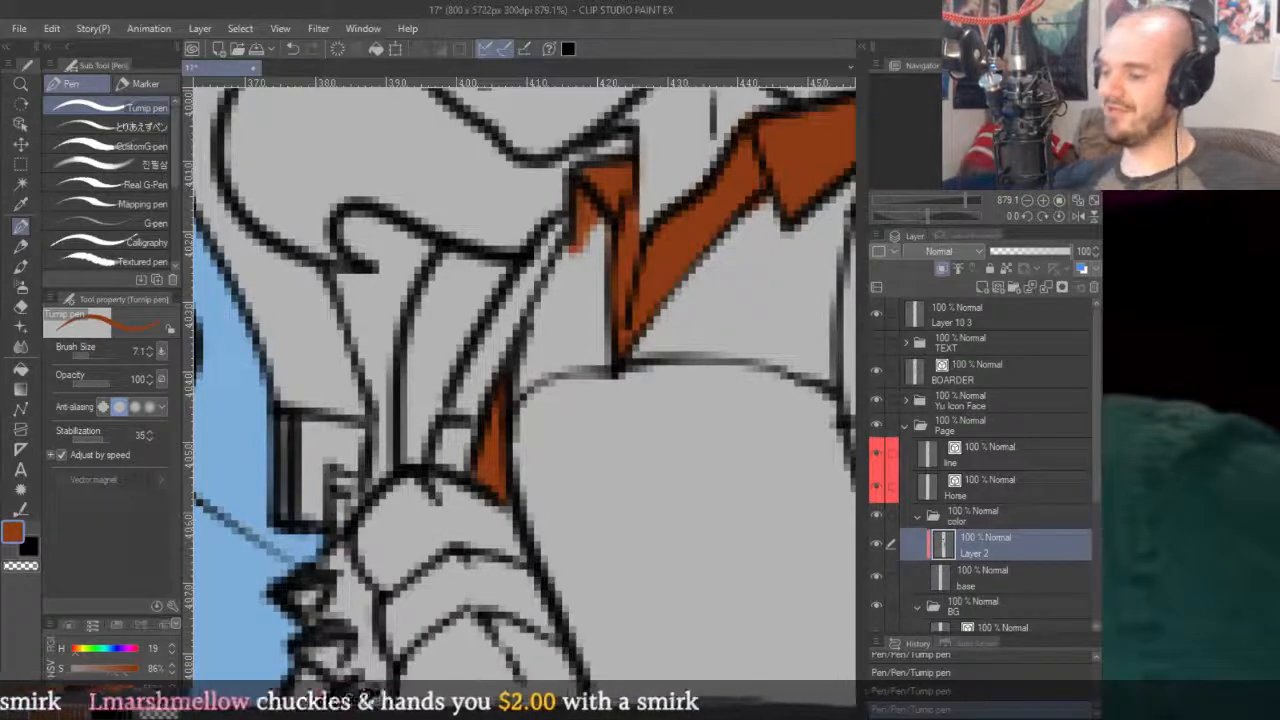
{"action": "scroll", "coordinate": [697, 262], "scroll_direction": "down", "scroll_amount": 5}
{"action": "scroll", "coordinate": [766, 258], "scroll_direction": "up", "scroll_amount": 3}
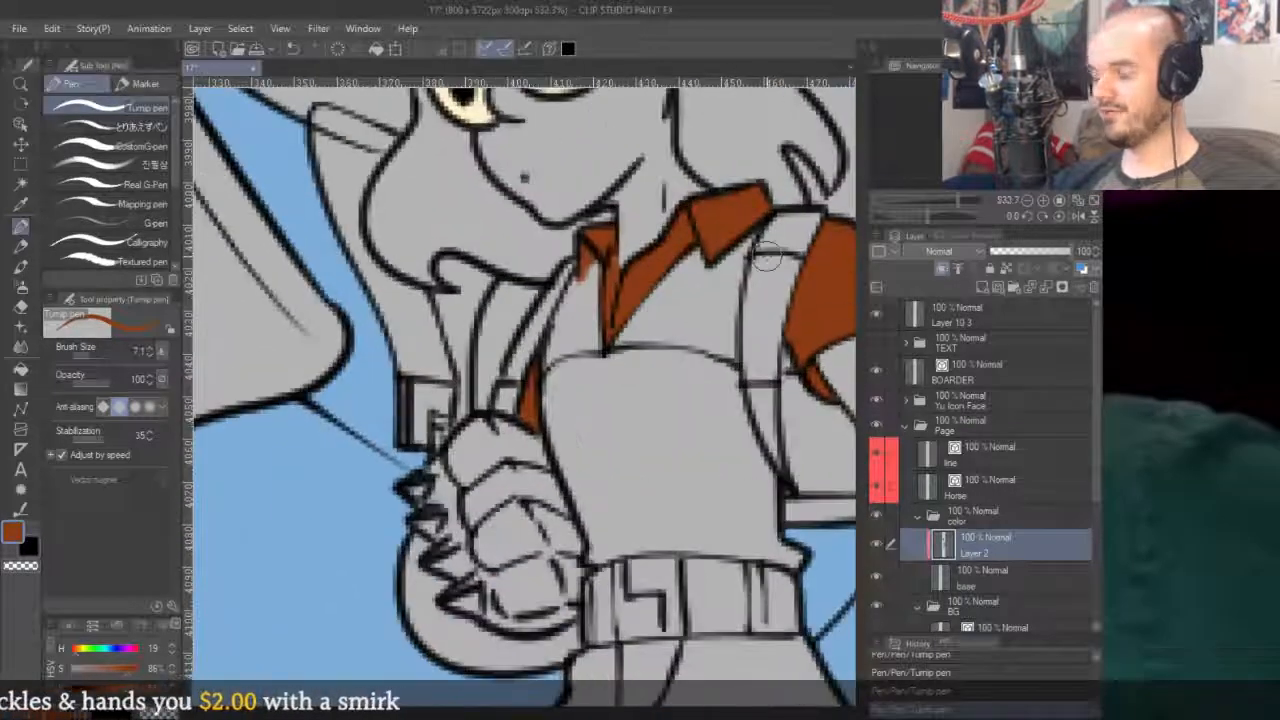
{"action": "scroll", "coordinate": [766, 258], "scroll_direction": "up", "scroll_amount": 1}
{"action": "scroll", "coordinate": [623, 249], "scroll_direction": "down", "scroll_amount": 5}
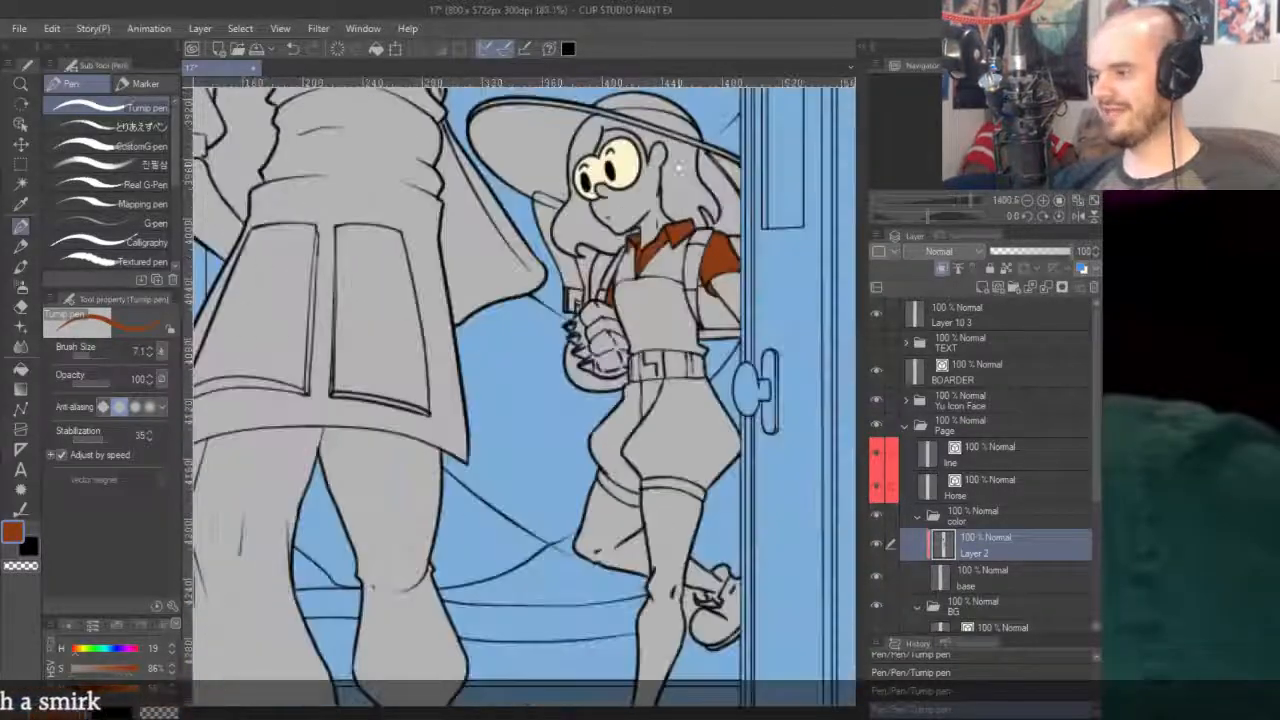
{"action": "scroll", "coordinate": [721, 299], "scroll_direction": "up", "scroll_amount": 5}
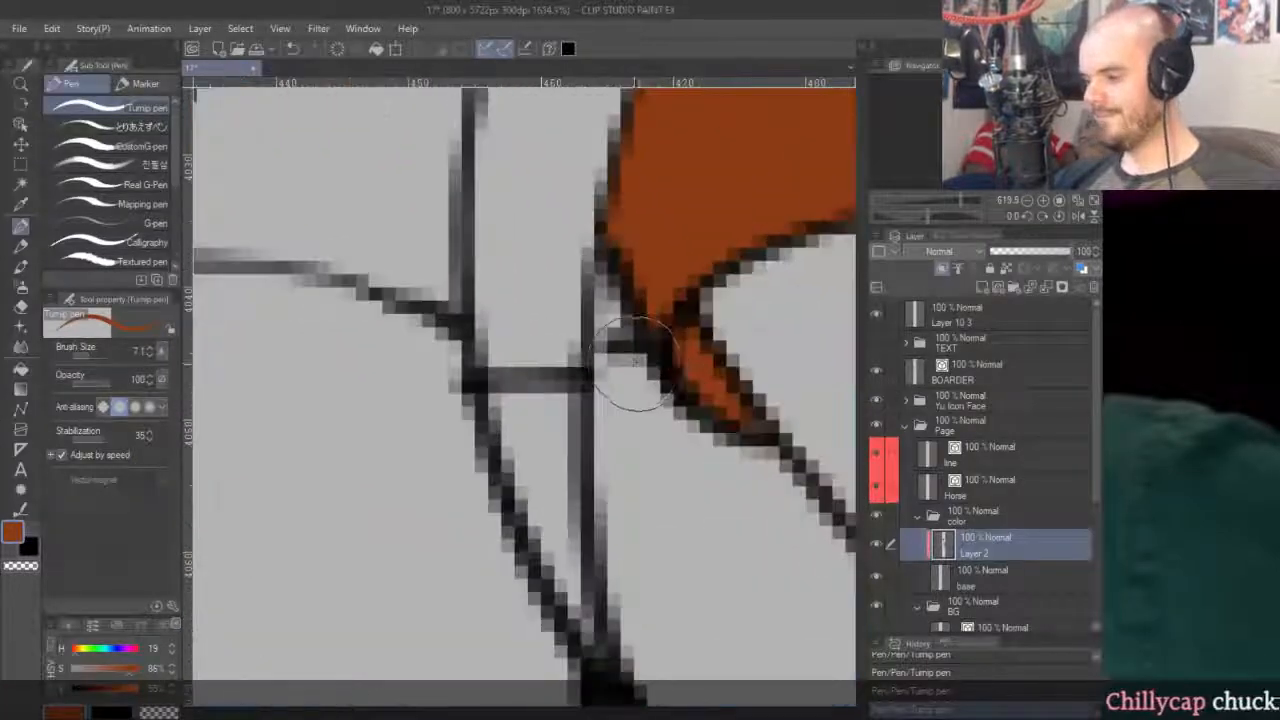
Adjust the short vector line between the hallway character's strap and right sleeve on the line layer, and return to Layer 2.
{"action": "scroll", "coordinate": [626, 357], "scroll_direction": "up", "scroll_amount": 3}
{"action": "key", "text": "o"}
{"action": "left_click", "coordinate": [626, 357]}
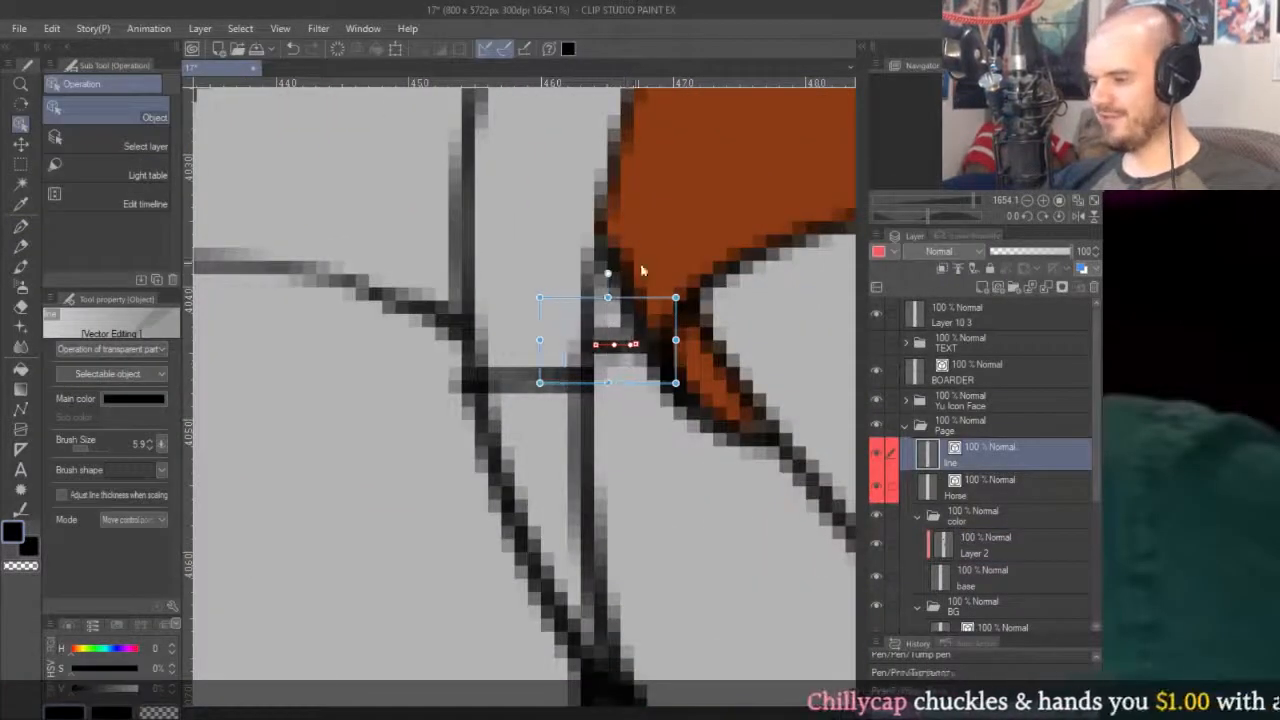
{"action": "scroll", "coordinate": [610, 254], "scroll_direction": "down", "scroll_amount": 4}
{"action": "scroll", "coordinate": [610, 254], "scroll_direction": "down", "scroll_amount": 1}
{"action": "key", "text": "p"}
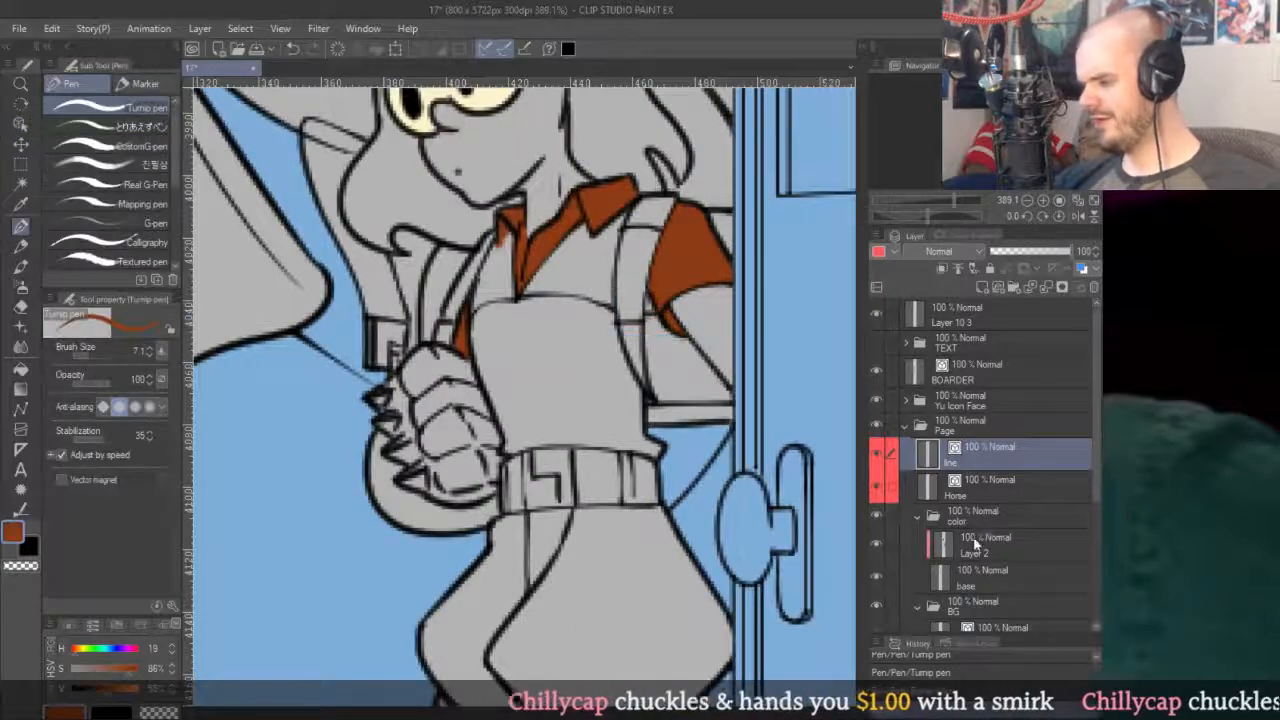
{"action": "left_click", "coordinate": [969, 540]}
{"action": "scroll", "coordinate": [700, 320], "scroll_direction": "down", "scroll_amount": 3}
{"action": "scroll", "coordinate": [737, 309], "scroll_direction": "up", "scroll_amount": 6}
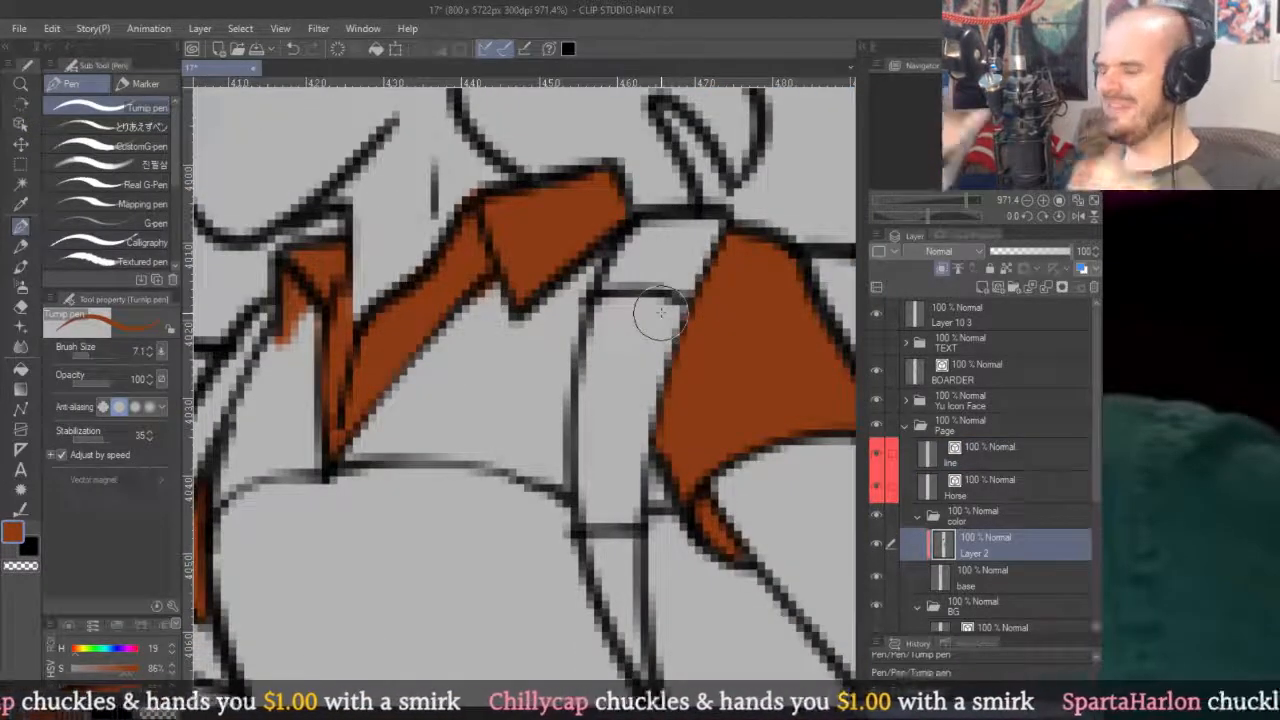
{"action": "scroll", "coordinate": [660, 312], "scroll_direction": "down", "scroll_amount": 5}
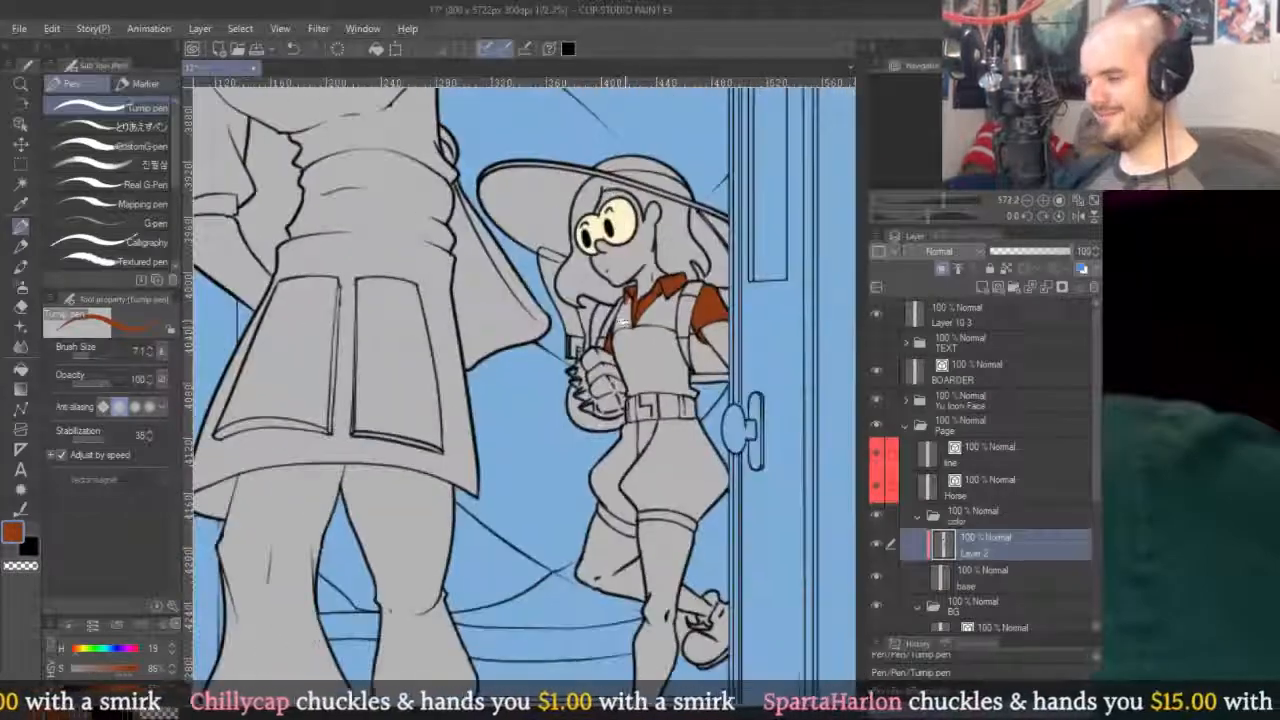
{"action": "scroll", "coordinate": [624, 320], "scroll_direction": "down", "scroll_amount": 3}
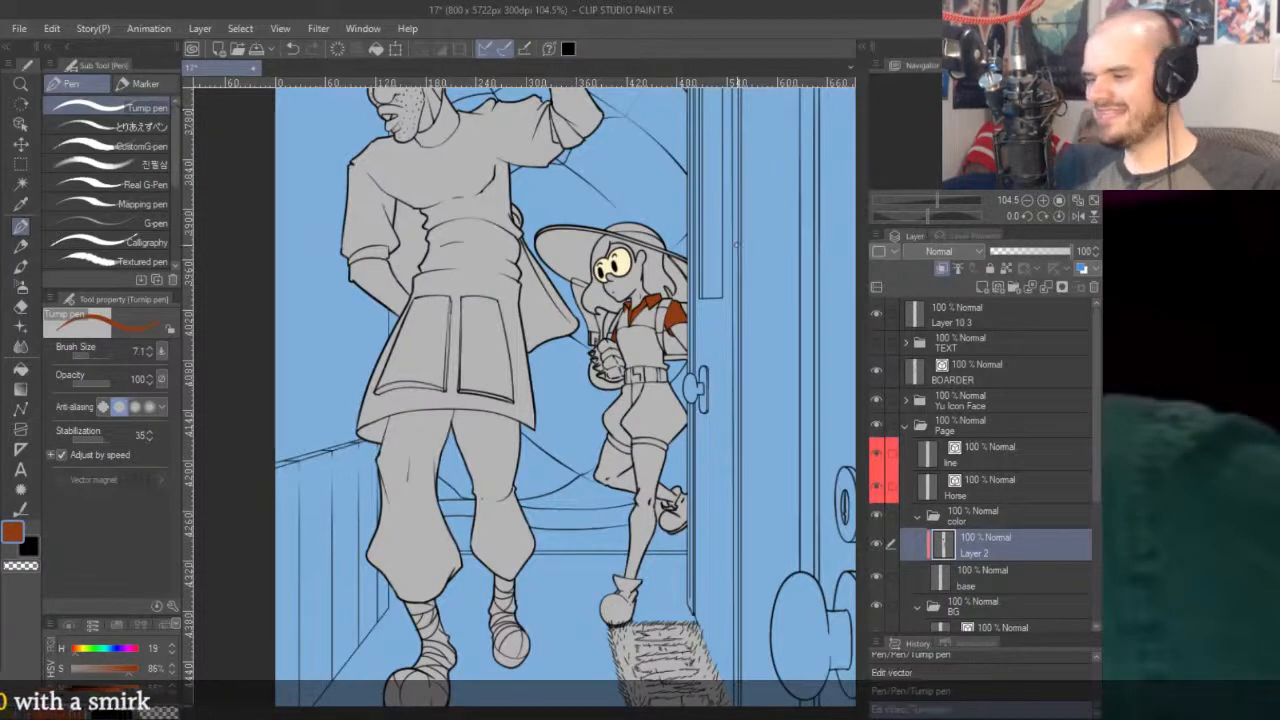
Clear the gray base from the gap between the tall character's bent arm and torso, deselect, and return to Layer 2.
{"action": "left_click", "coordinate": [964, 582]}
{"action": "key", "text": "g"}
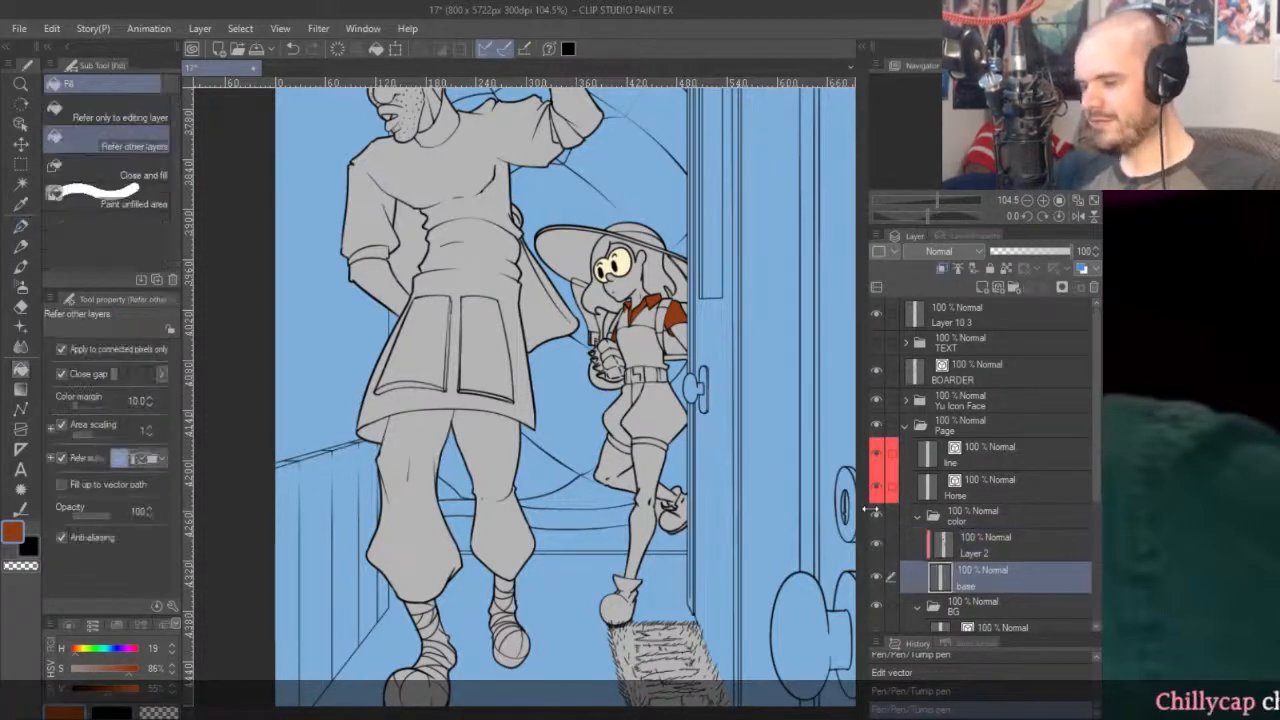
{"action": "scroll", "coordinate": [556, 392], "scroll_direction": "up", "scroll_amount": 1}
{"action": "scroll", "coordinate": [380, 230], "scroll_direction": "up", "scroll_amount": 5}
{"action": "key", "text": "w"}
{"action": "left_click", "coordinate": [530, 330]}
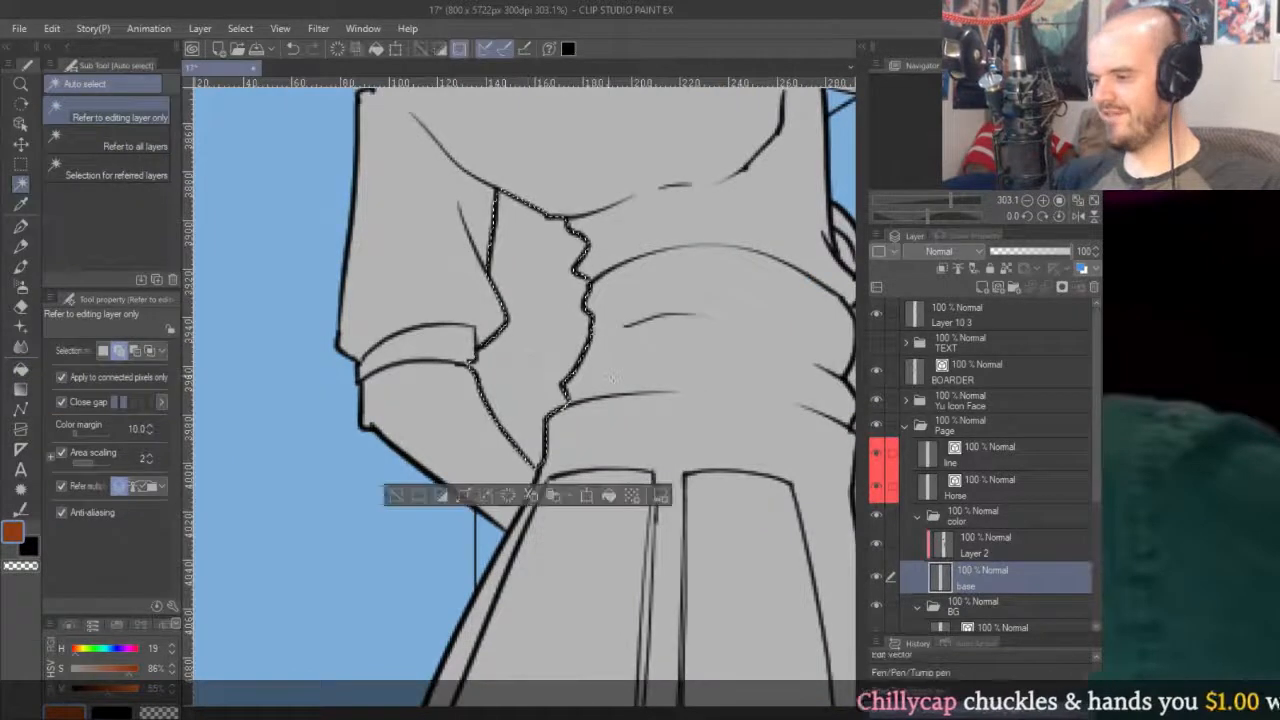
{"action": "key", "text": "Delete"}
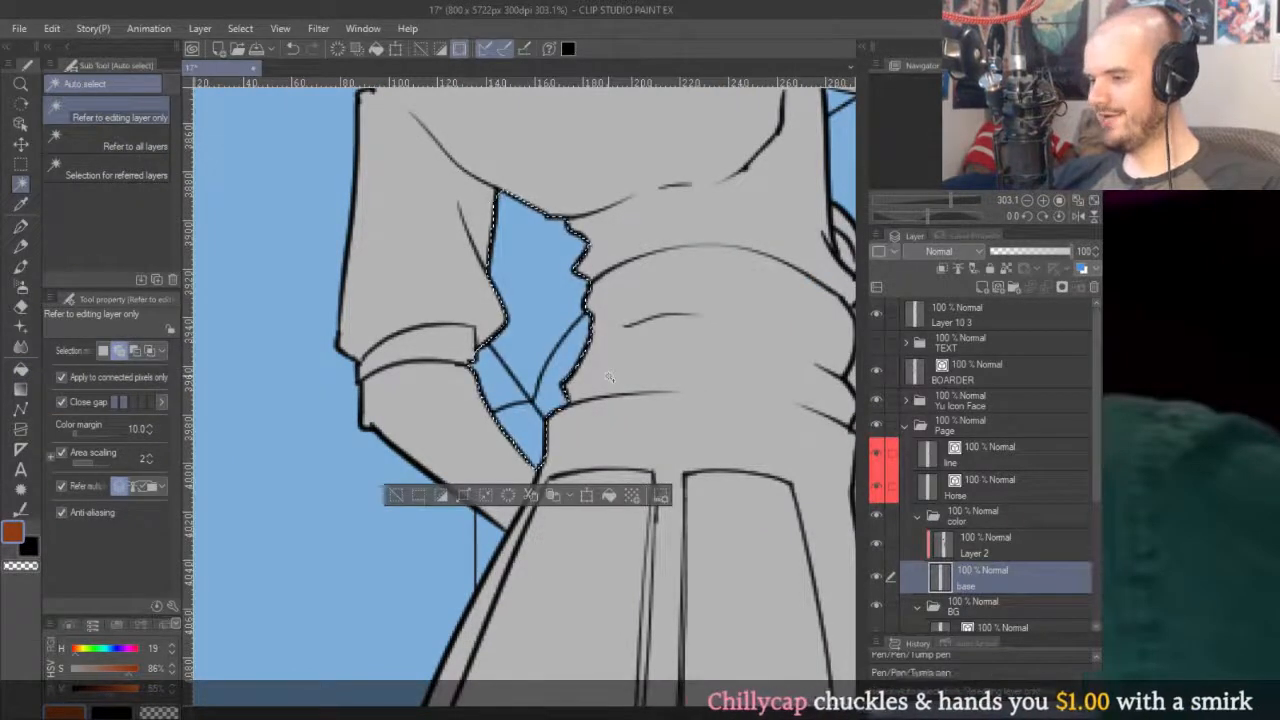
{"action": "left_click", "coordinate": [976, 543]}
{"action": "key", "text": "ctrl+d"}
Pick up the dark purple and fill the hallway character's shirt between the collar and the bib.
{"action": "key", "text": "p"}
{"action": "key", "text": "g"}
{"action": "scroll", "coordinate": [671, 263], "scroll_direction": "down", "scroll_amount": 2}
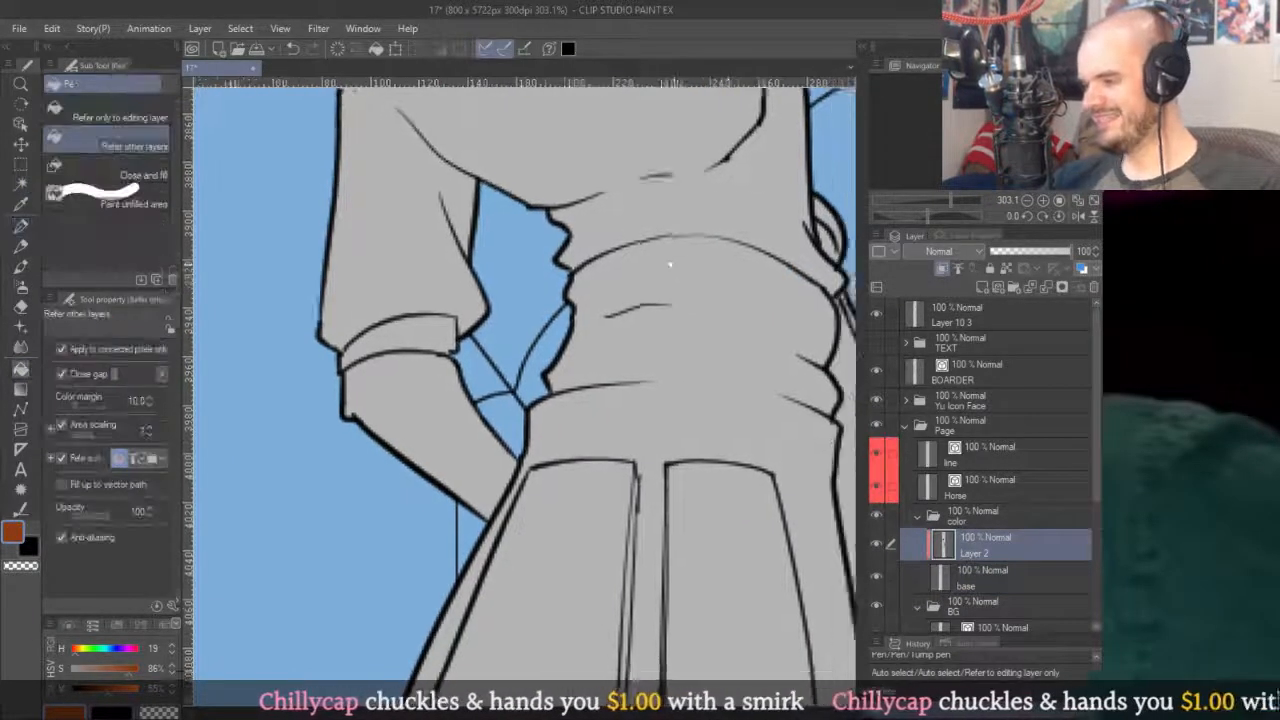
{"action": "scroll", "coordinate": [700, 380], "scroll_direction": "down", "scroll_amount": 5}
{"action": "scroll", "coordinate": [700, 380], "scroll_direction": "up", "scroll_amount": 3}
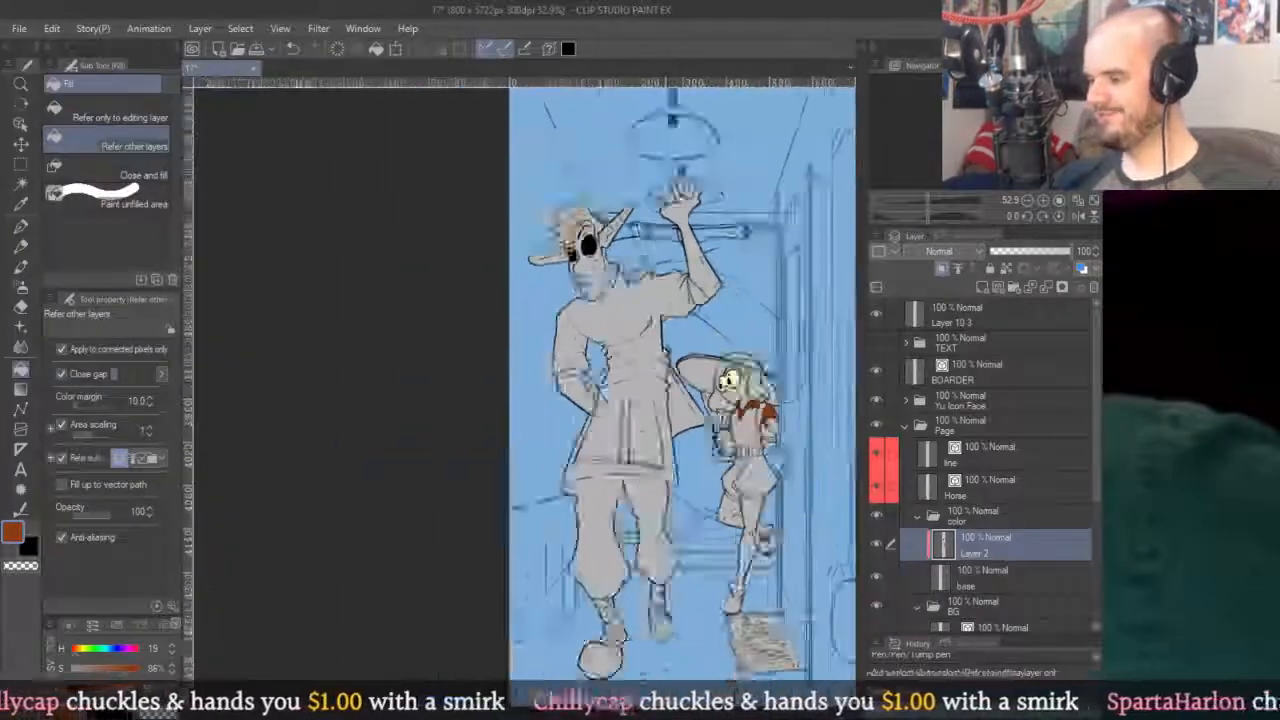
{"action": "scroll", "coordinate": [848, 652], "scroll_direction": "up", "scroll_amount": 2}
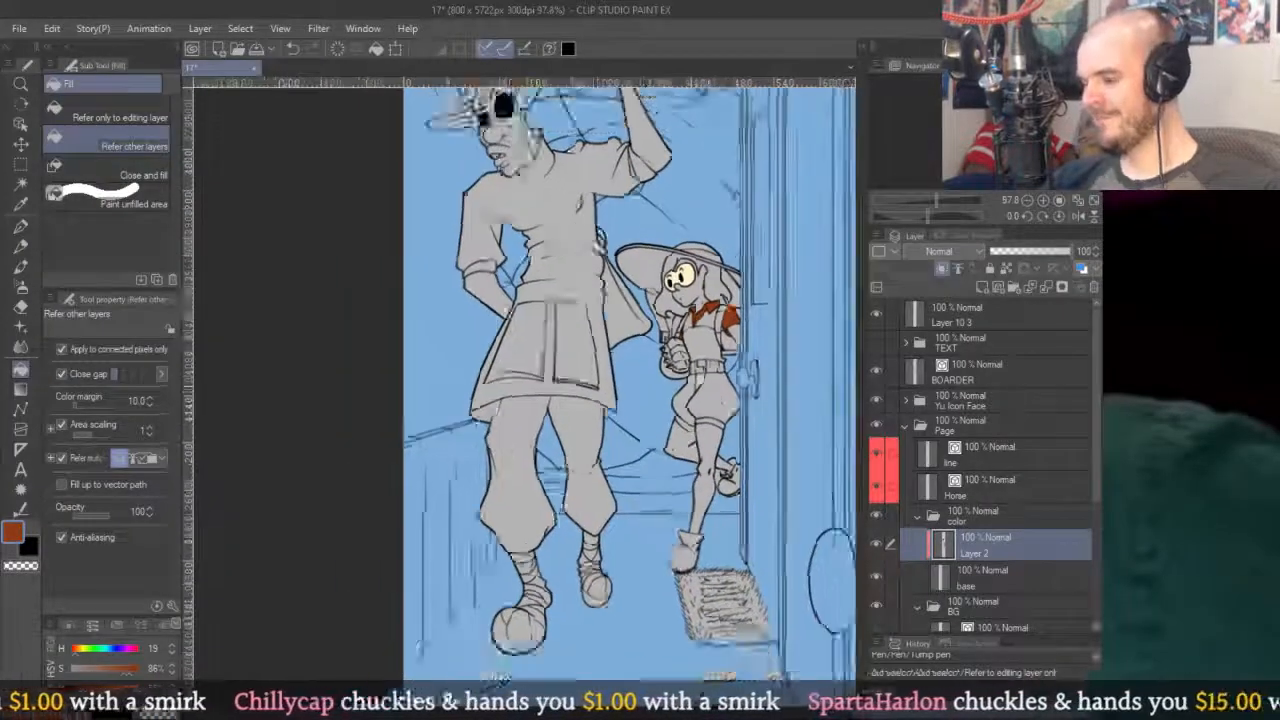
{"action": "scroll", "coordinate": [645, 508], "scroll_direction": "up", "scroll_amount": 3}
{"action": "scroll", "coordinate": [757, 428], "scroll_direction": "down", "scroll_amount": 5}
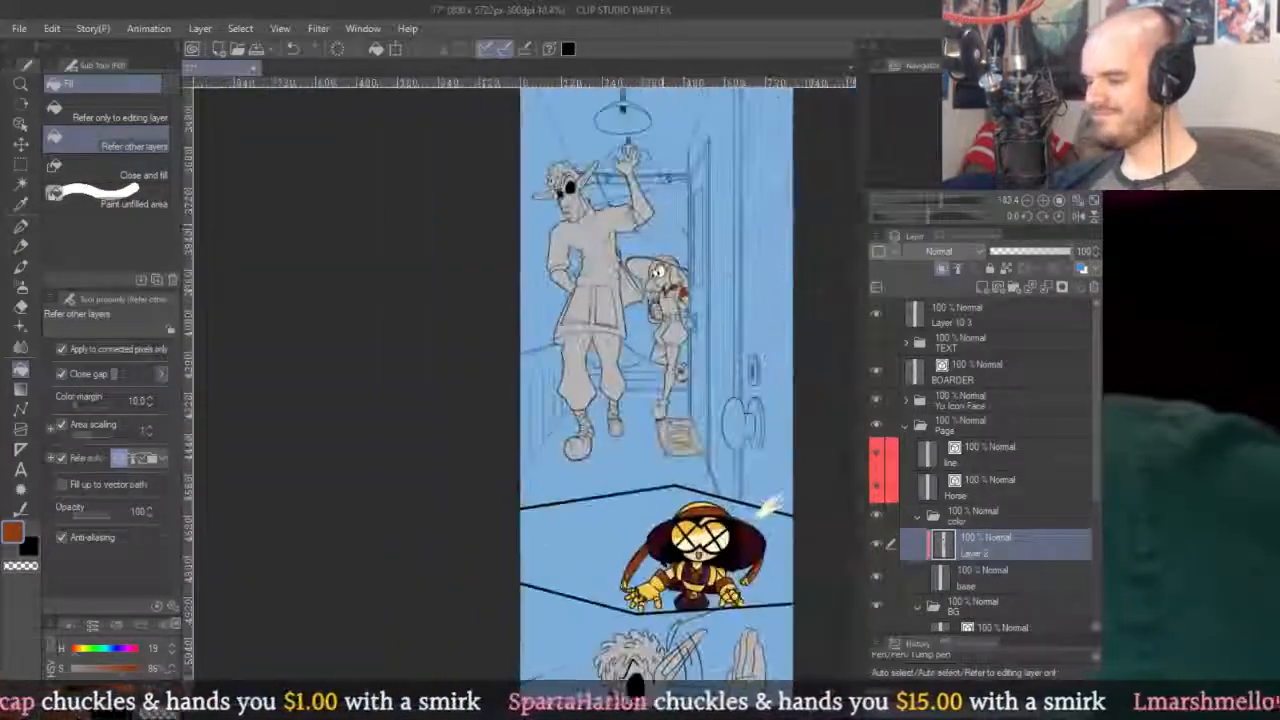
{"action": "scroll", "coordinate": [684, 262], "scroll_direction": "up", "scroll_amount": 4}
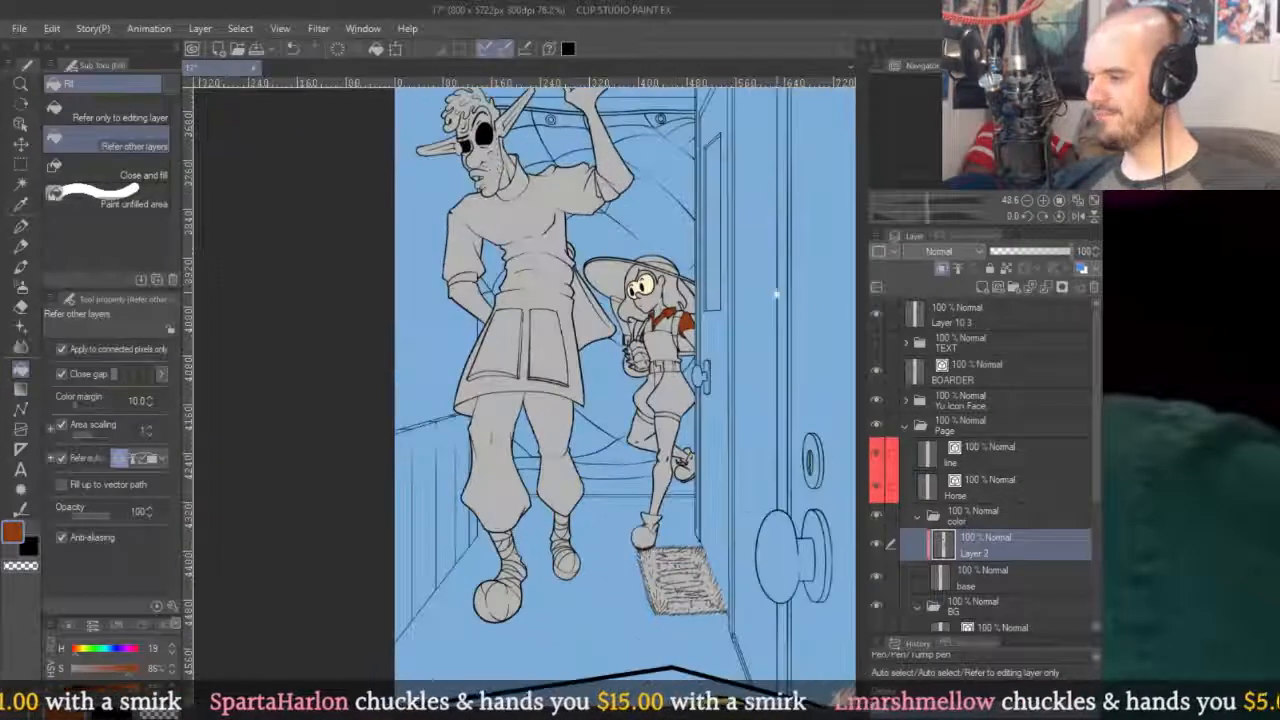
{"action": "scroll", "coordinate": [677, 340], "scroll_direction": "down", "scroll_amount": 2}
{"action": "scroll", "coordinate": [676, 339], "scroll_direction": "up", "scroll_amount": 3}
{"action": "scroll", "coordinate": [676, 380], "scroll_direction": "down", "scroll_amount": 5}
{"action": "scroll", "coordinate": [630, 170], "scroll_direction": "up", "scroll_amount": 8}
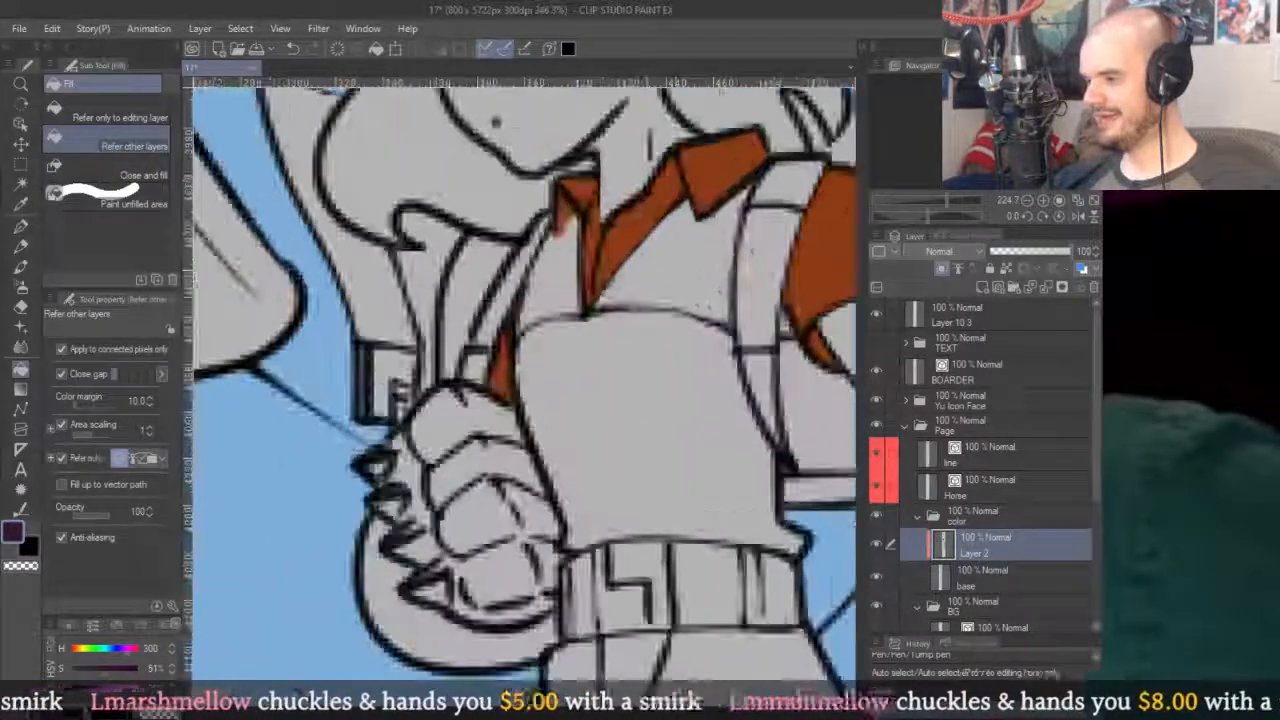
{"action": "left_click", "coordinate": [580, 280]}
Touch up the dark purple along the shirt's edges beside the collar, bib and strap with the Turnip pen.
{"action": "scroll", "coordinate": [520, 318], "scroll_direction": "up", "scroll_amount": 6}
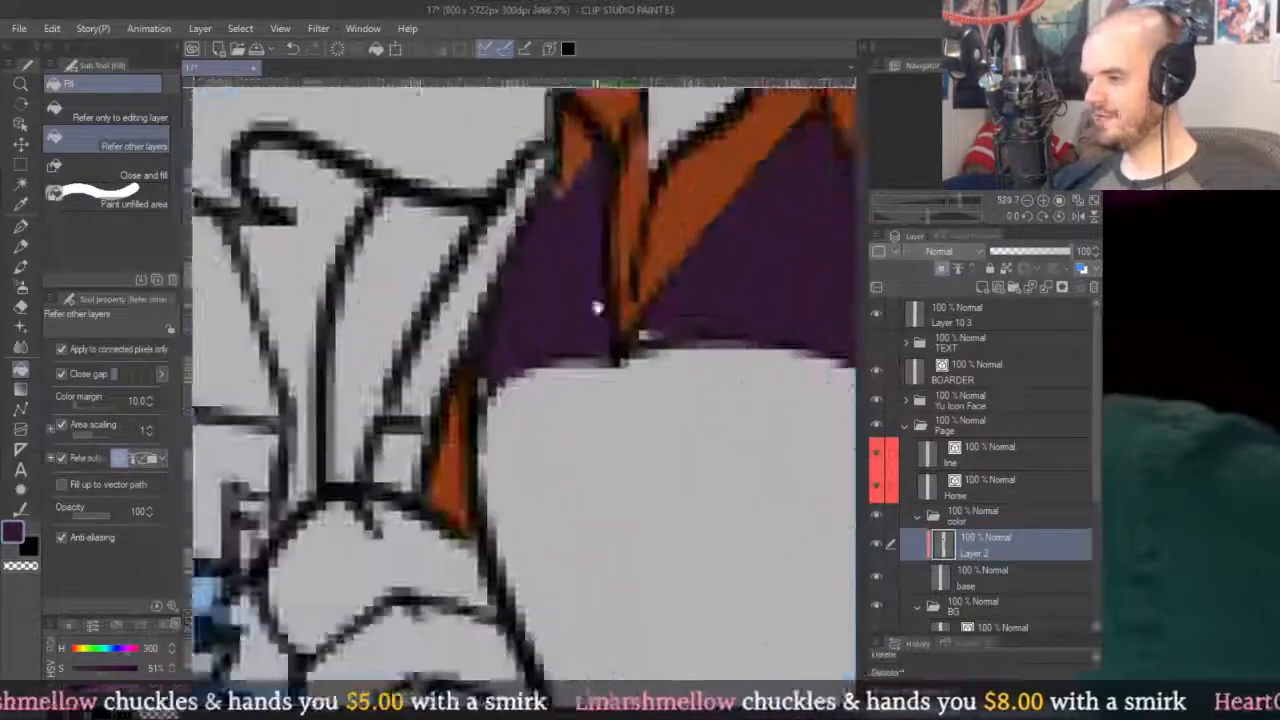
{"action": "key", "text": "p"}
{"action": "left_click", "coordinate": [516, 473]}
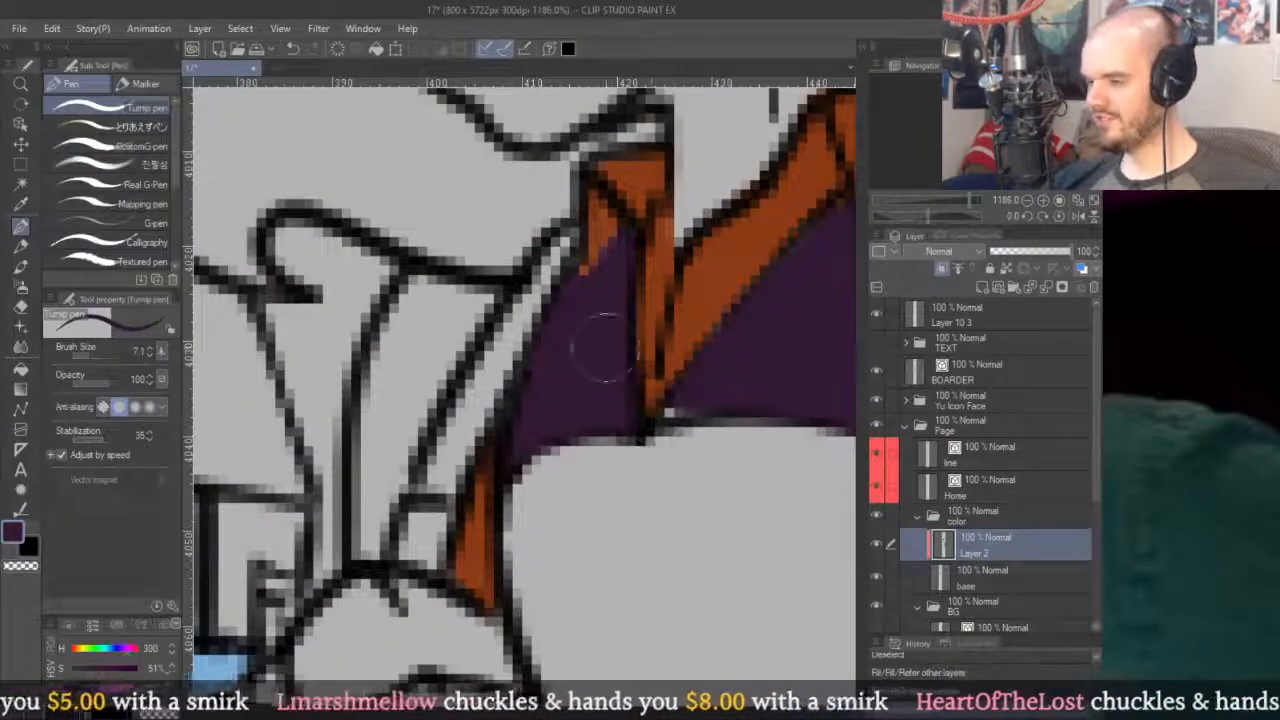
{"action": "left_click_drag", "start_coordinate": [590, 288], "coordinate": [580, 312]}
{"action": "mouse_move", "coordinate": [686, 400]}
{"action": "left_mouse_down"}
{"action": "mouse_move", "coordinate": [748, 372]}
{"action": "mouse_move", "coordinate": [612, 408]}
{"action": "left_mouse_up"}
{"action": "left_click_drag", "start_coordinate": [763, 305], "coordinate": [610, 371]}
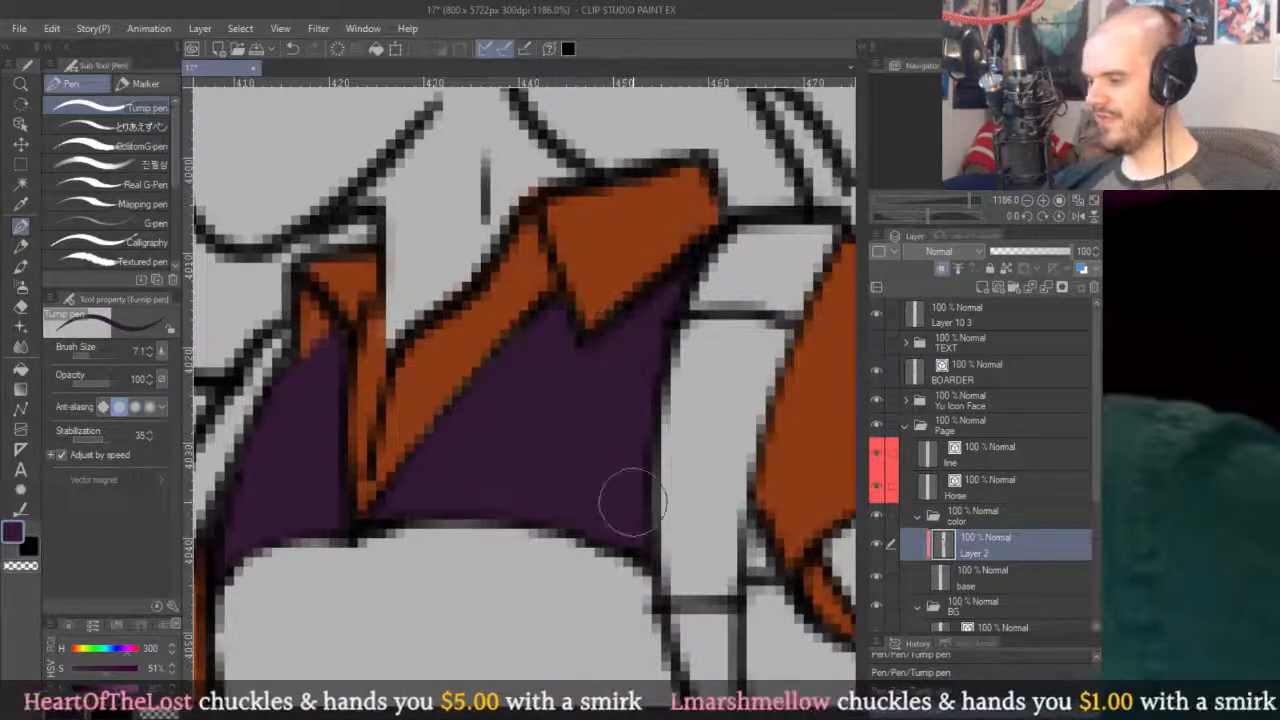
{"action": "scroll", "coordinate": [629, 500], "scroll_direction": "down", "scroll_amount": 10}
{"action": "scroll", "coordinate": [548, 280], "scroll_direction": "up", "scroll_amount": 8}
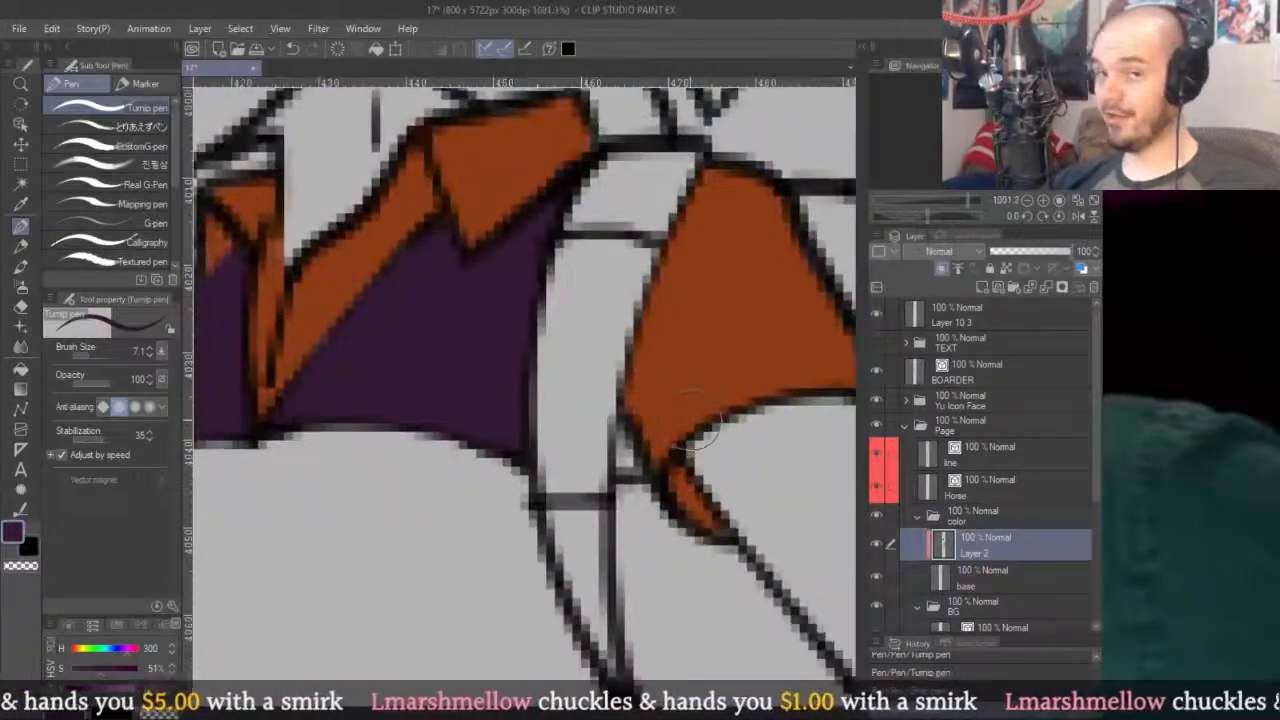
{"action": "scroll", "coordinate": [700, 430], "scroll_direction": "down", "scroll_amount": 5}
{"action": "left_click_drag", "start_coordinate": [520, 450], "coordinate": [515, 260]}
{"action": "scroll", "coordinate": [520, 380], "scroll_direction": "down", "scroll_amount": 5}
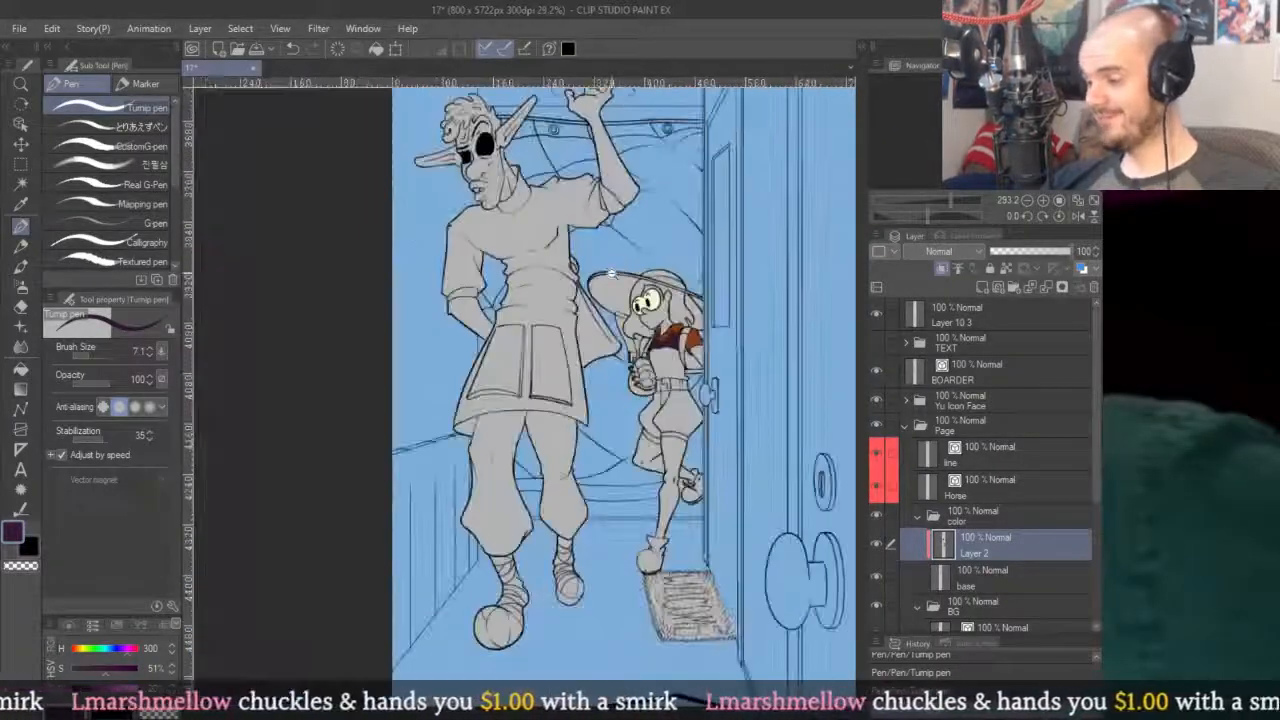
Fill both halves of the hallway character's shorts with the dark purple.
{"action": "scroll", "coordinate": [520, 380], "scroll_direction": "up", "scroll_amount": 3}
{"action": "scroll", "coordinate": [660, 420], "scroll_direction": "up", "scroll_amount": 4}
{"action": "key", "text": "g"}
{"action": "left_click", "coordinate": [690, 440]}
{"action": "left_click", "coordinate": [569, 488]}
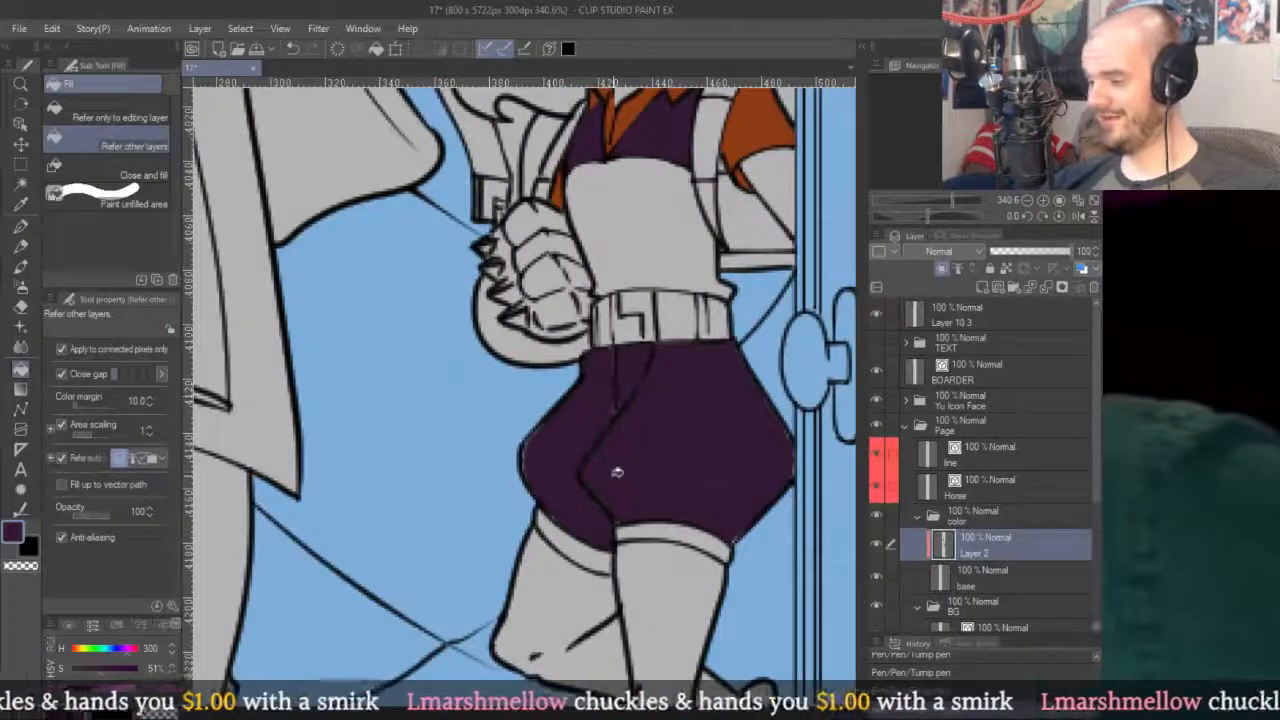
Touch up the dark purple along the shorts' inner fold and edges with the Turnip pen.
{"action": "key", "text": "p"}
{"action": "scroll", "coordinate": [528, 478], "scroll_direction": "up", "scroll_amount": 4}
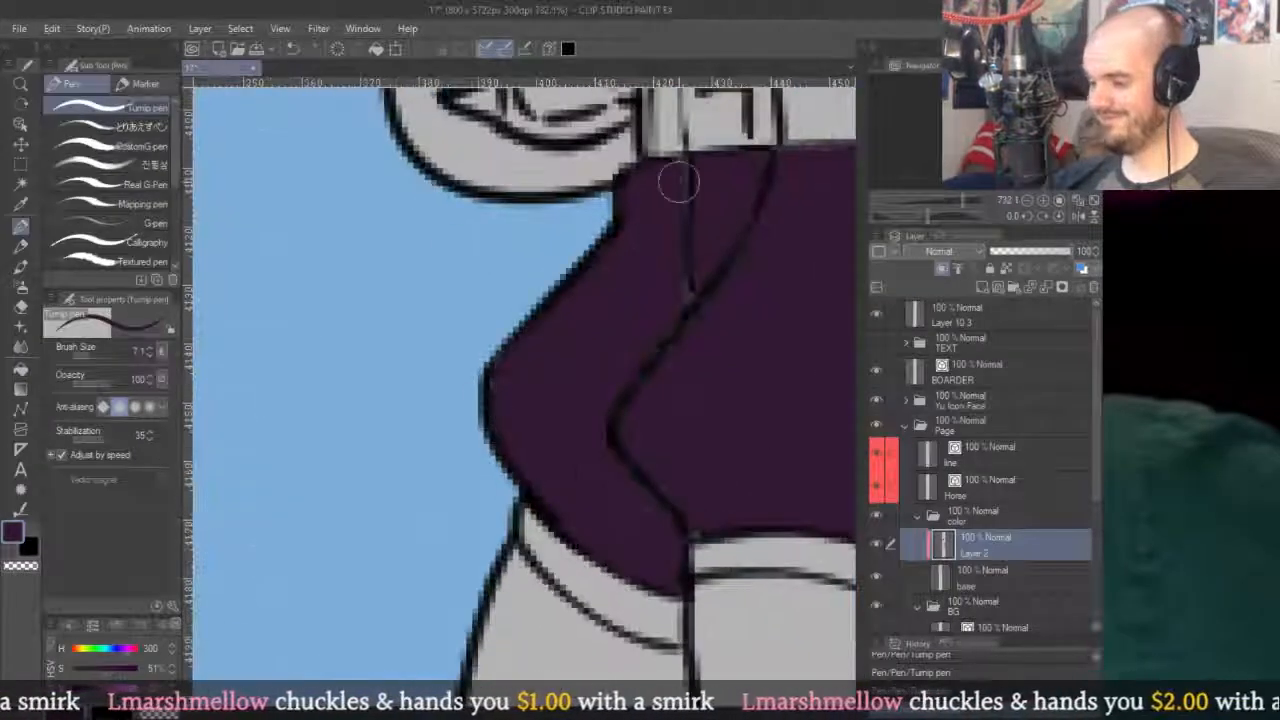
{"action": "left_click_drag", "start_coordinate": [687, 465], "coordinate": [614, 400]}
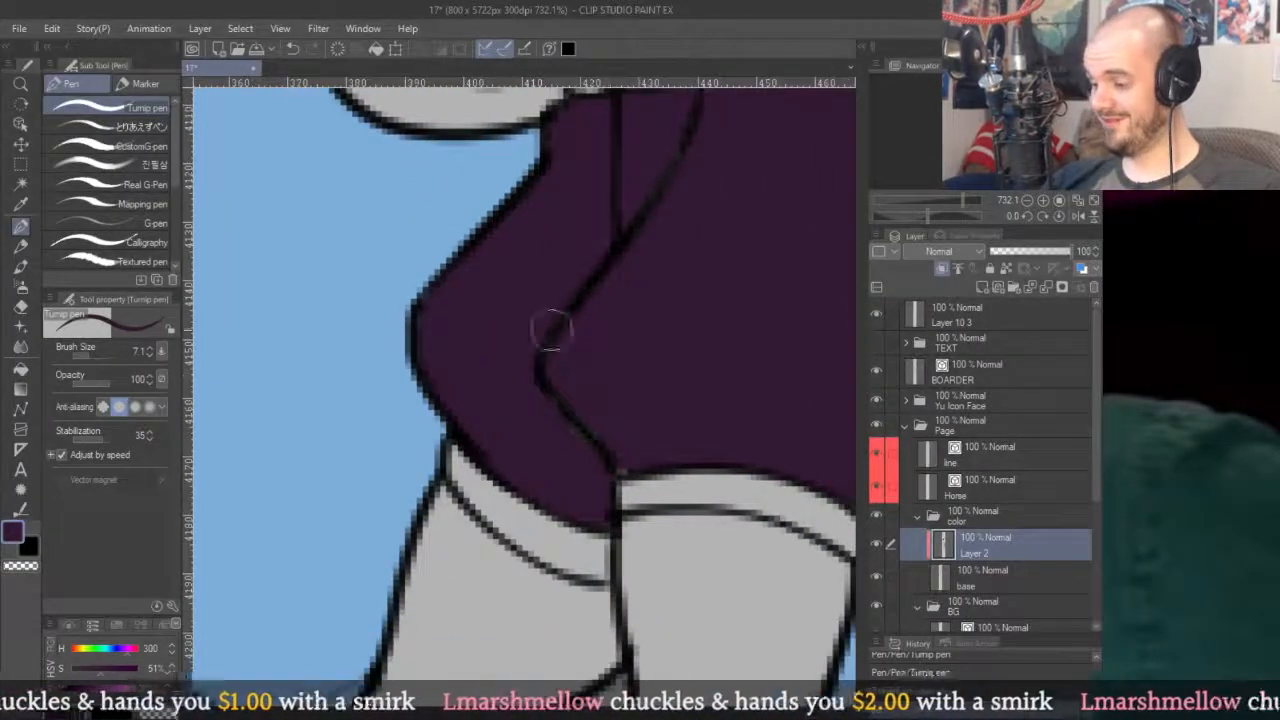
{"action": "scroll", "coordinate": [560, 475], "scroll_direction": "down", "scroll_amount": 8}
{"action": "scroll", "coordinate": [640, 440], "scroll_direction": "up", "scroll_amount": 8}
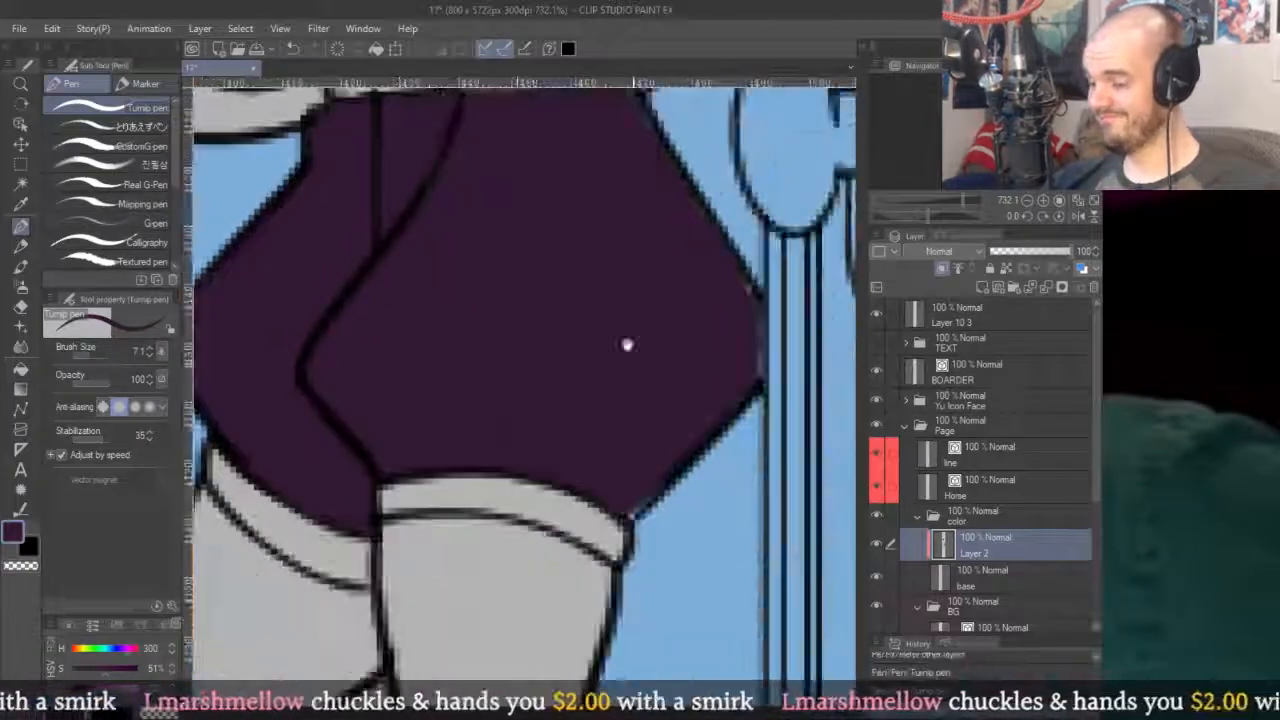
{"action": "scroll", "coordinate": [620, 455], "scroll_direction": "down", "scroll_amount": 4}
{"action": "scroll", "coordinate": [736, 240], "scroll_direction": "up", "scroll_amount": 4}
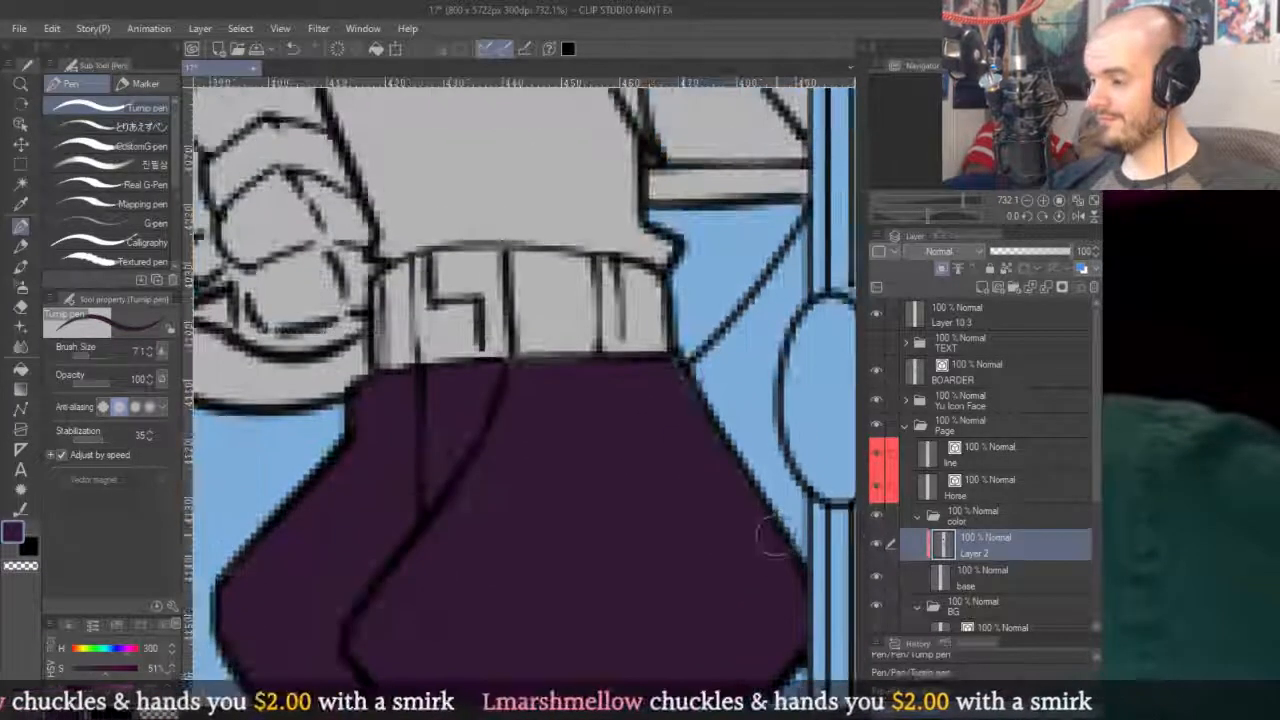
{"action": "scroll", "coordinate": [677, 368], "scroll_direction": "down", "scroll_amount": 4}
{"action": "scroll", "coordinate": [609, 477], "scroll_direction": "up", "scroll_amount": 5}
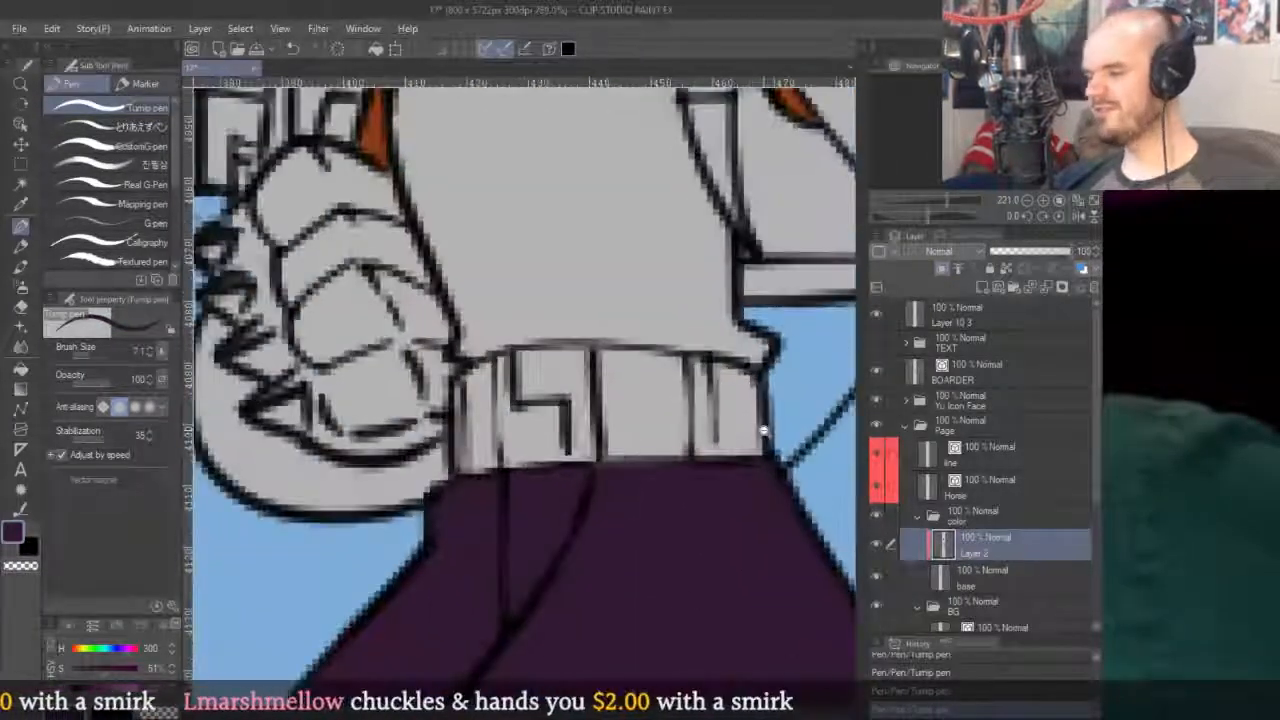
{"action": "scroll", "coordinate": [489, 583], "scroll_direction": "down", "scroll_amount": 5}
{"action": "scroll", "coordinate": [659, 250], "scroll_direction": "up", "scroll_amount": 3}
{"action": "scroll", "coordinate": [659, 250], "scroll_direction": "down", "scroll_amount": 5}
{"action": "scroll", "coordinate": [700, 420], "scroll_direction": "up", "scroll_amount": 2}
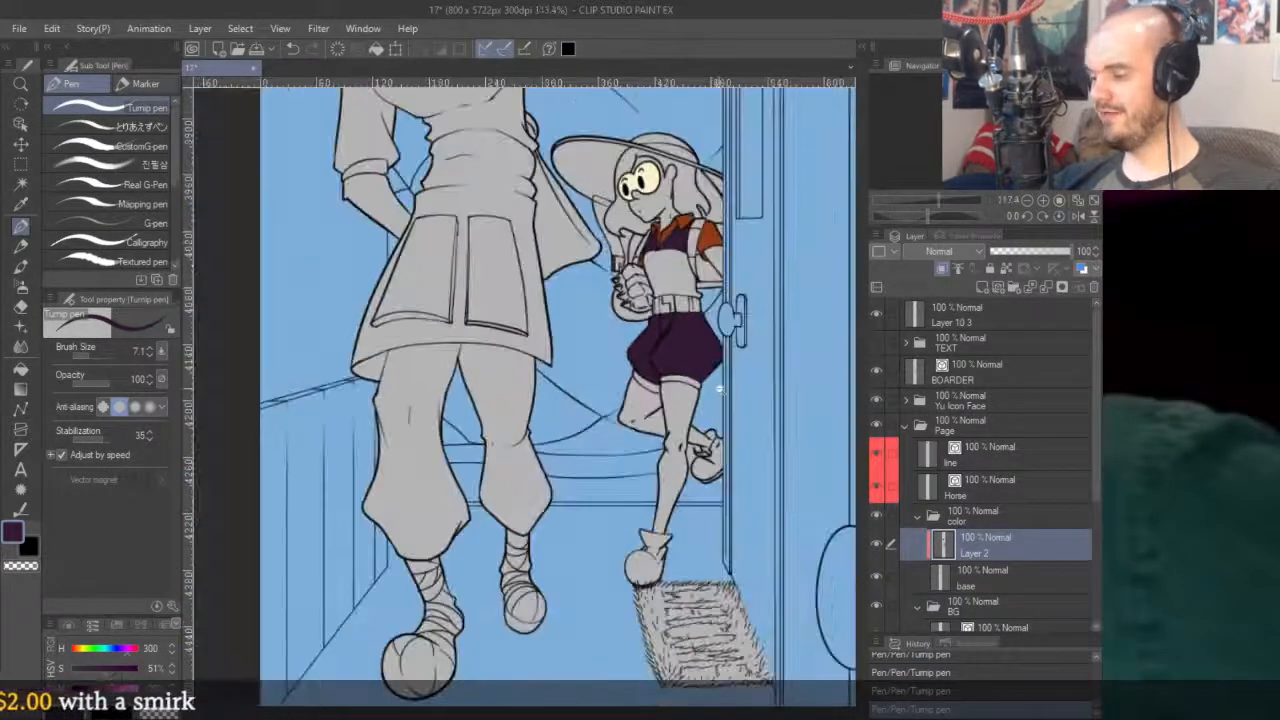
{"action": "scroll", "coordinate": [721, 431], "scroll_direction": "down", "scroll_amount": 2}
Fill the stockings on the hallway character's front and raised legs with dark purple, leaving the top bands unfilled.
{"action": "key", "text": "g"}
{"action": "left_click", "coordinate": [622, 314]}
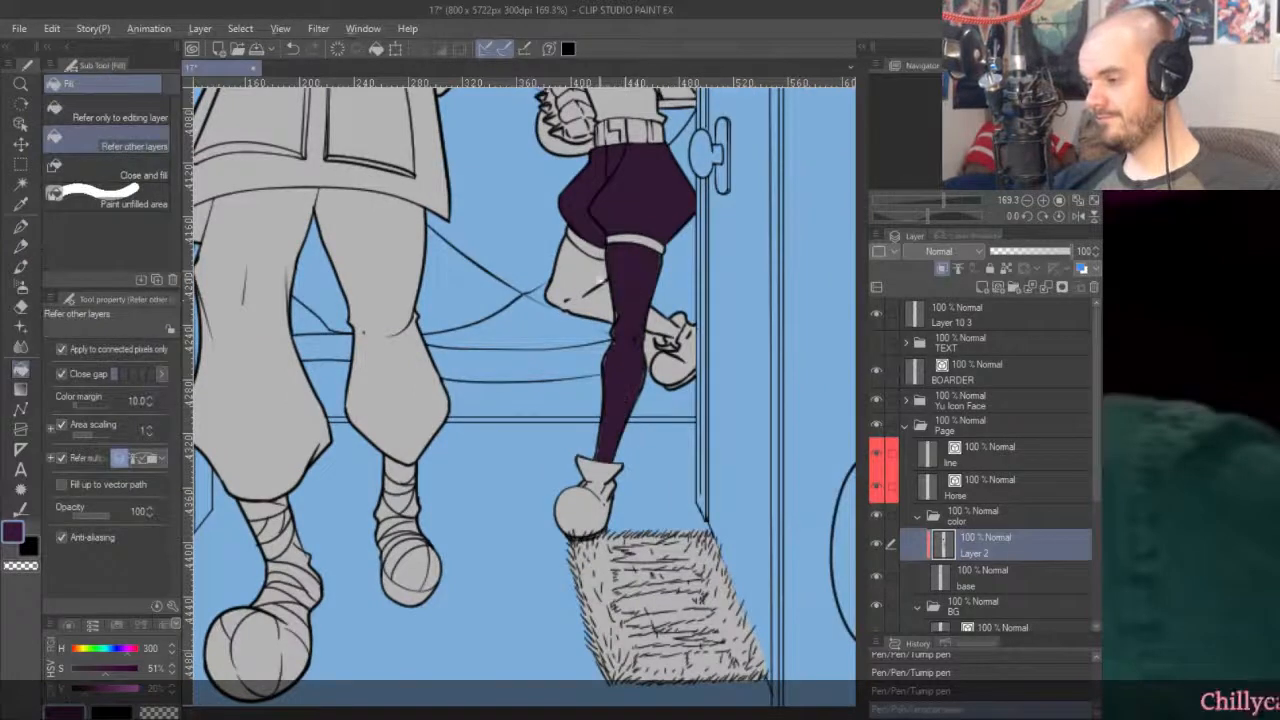
{"action": "scroll", "coordinate": [572, 271], "scroll_direction": "up", "scroll_amount": 4}
{"action": "left_click", "coordinate": [572, 271]}
{"action": "left_click", "coordinate": [740, 372]}
Enclose both stockings in a dark purple Polyline shape that runs below the top bands and around the shoes to cover gaps.
{"action": "key", "text": "u"}
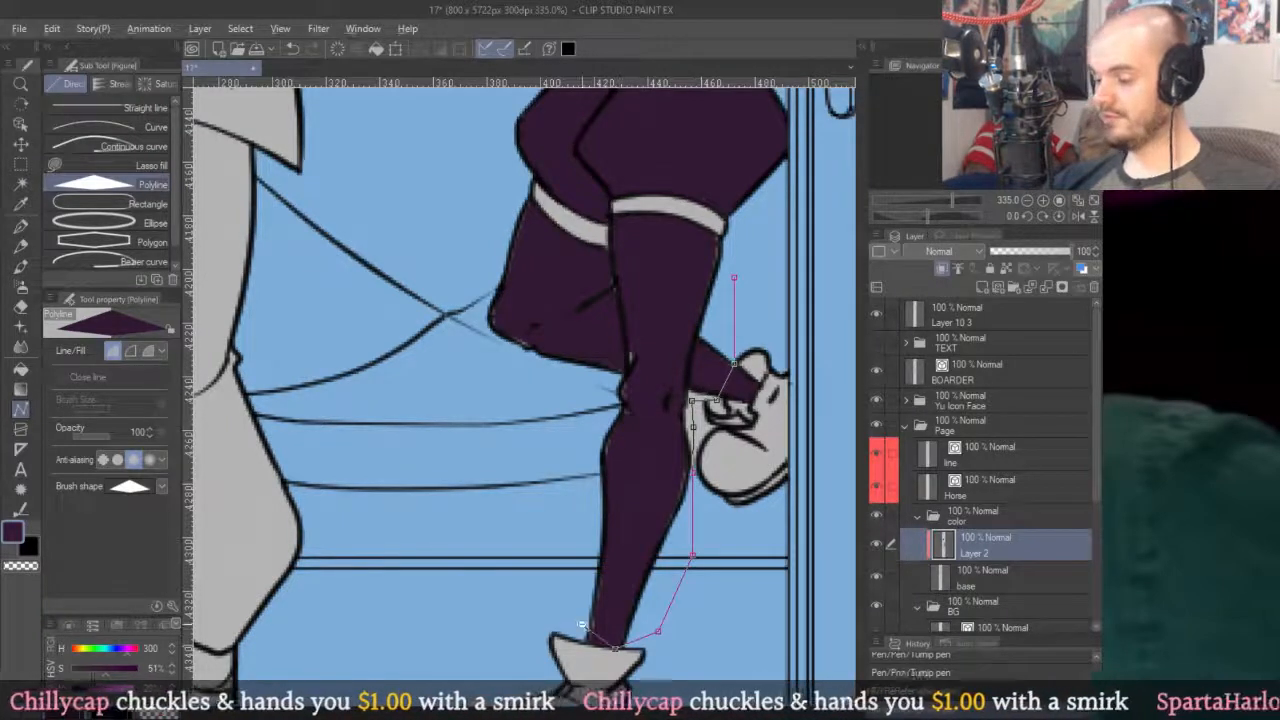
{"action": "scroll", "coordinate": [582, 625], "scroll_direction": "up", "scroll_amount": 4}
{"action": "left_click", "coordinate": [588, 641]}
{"action": "scroll", "coordinate": [520, 343], "scroll_direction": "down", "scroll_amount": 2}
{"action": "left_click", "coordinate": [530, 286]}
{"action": "scroll", "coordinate": [500, 380], "scroll_direction": "down", "scroll_amount": 5}
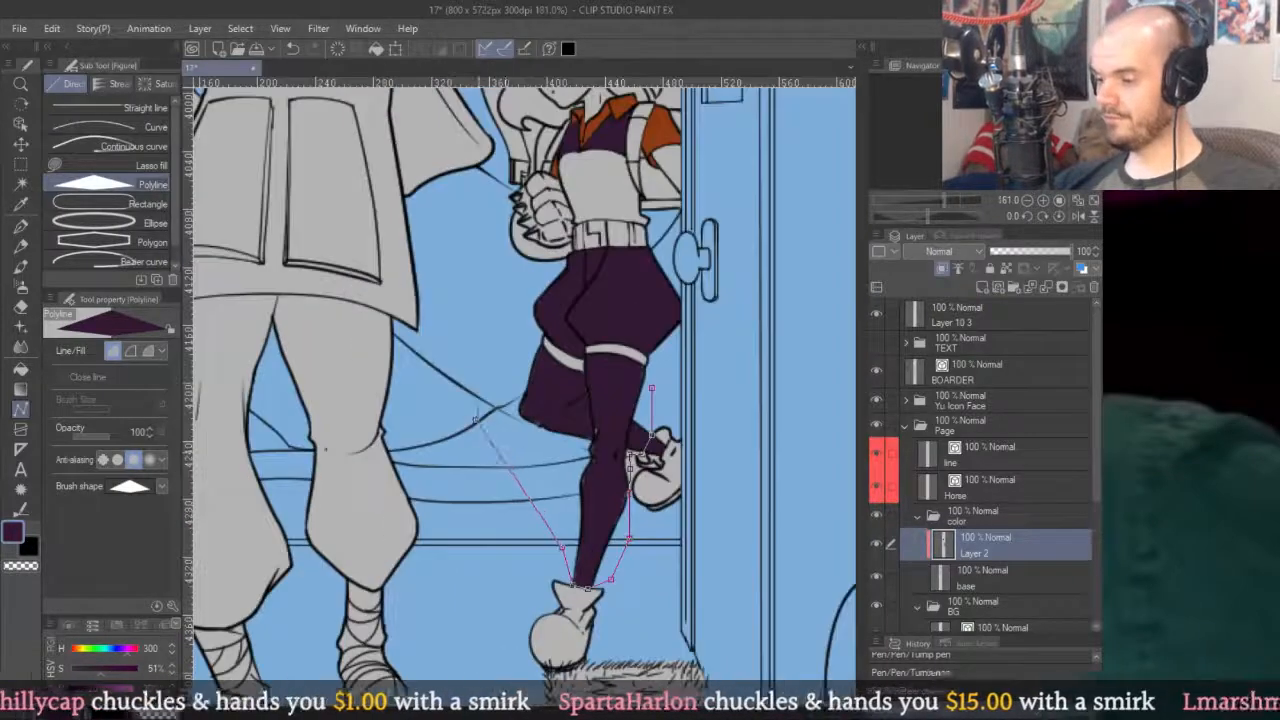
{"action": "scroll", "coordinate": [474, 420], "scroll_direction": "up", "scroll_amount": 4}
{"action": "left_click", "coordinate": [626, 454]}
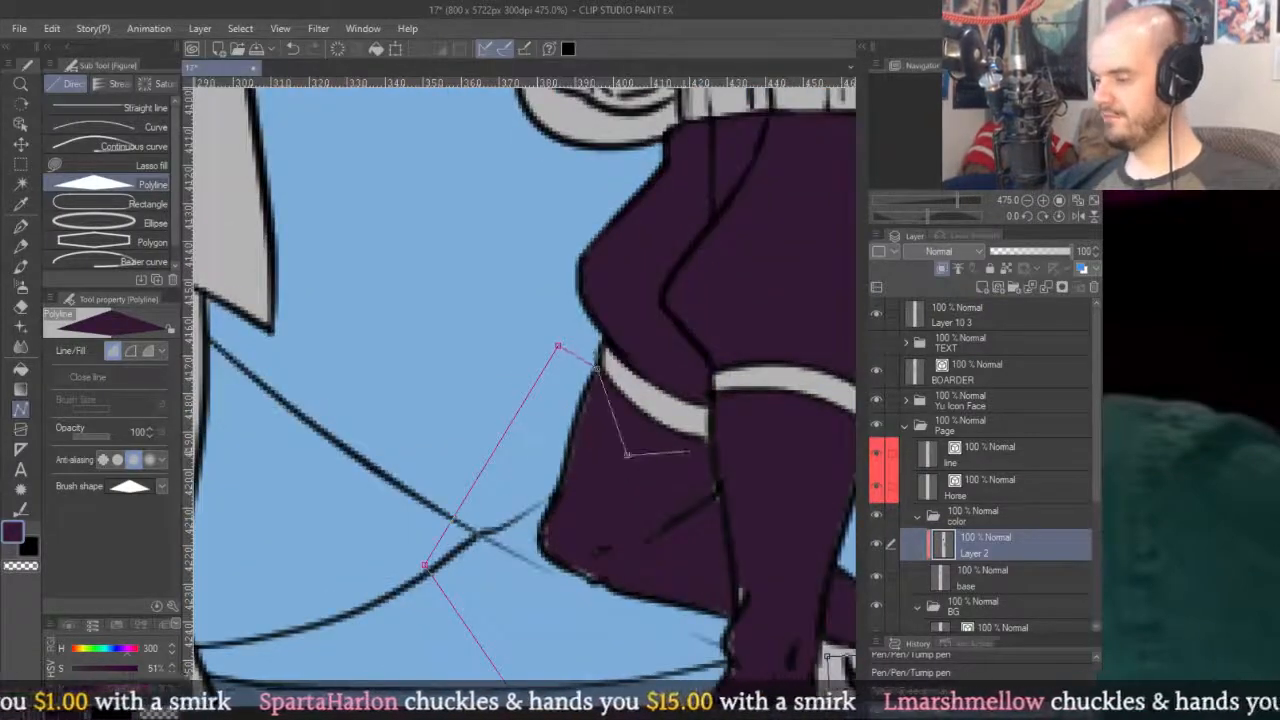
{"action": "left_click_drag", "start_coordinate": [850, 470], "coordinate": [624, 427]}
{"action": "left_click", "coordinate": [806, 419]}
{"action": "double_click", "coordinate": [676, 404]}
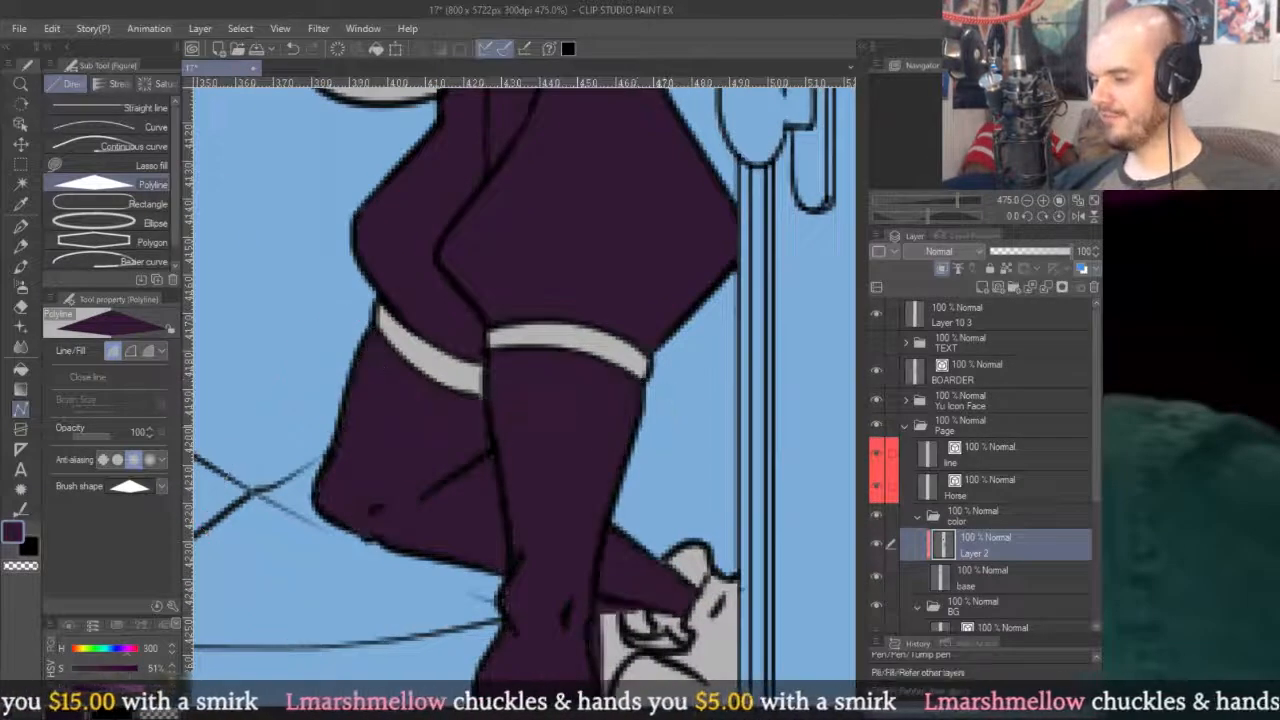
Pick up the pale yellow and fill the bands at the top of both stockings, readying the Turnip pen.
{"action": "scroll", "coordinate": [676, 404], "scroll_direction": "down", "scroll_amount": 6}
{"action": "scroll", "coordinate": [680, 370], "scroll_direction": "up", "scroll_amount": 3}
{"action": "key", "text": "g"}
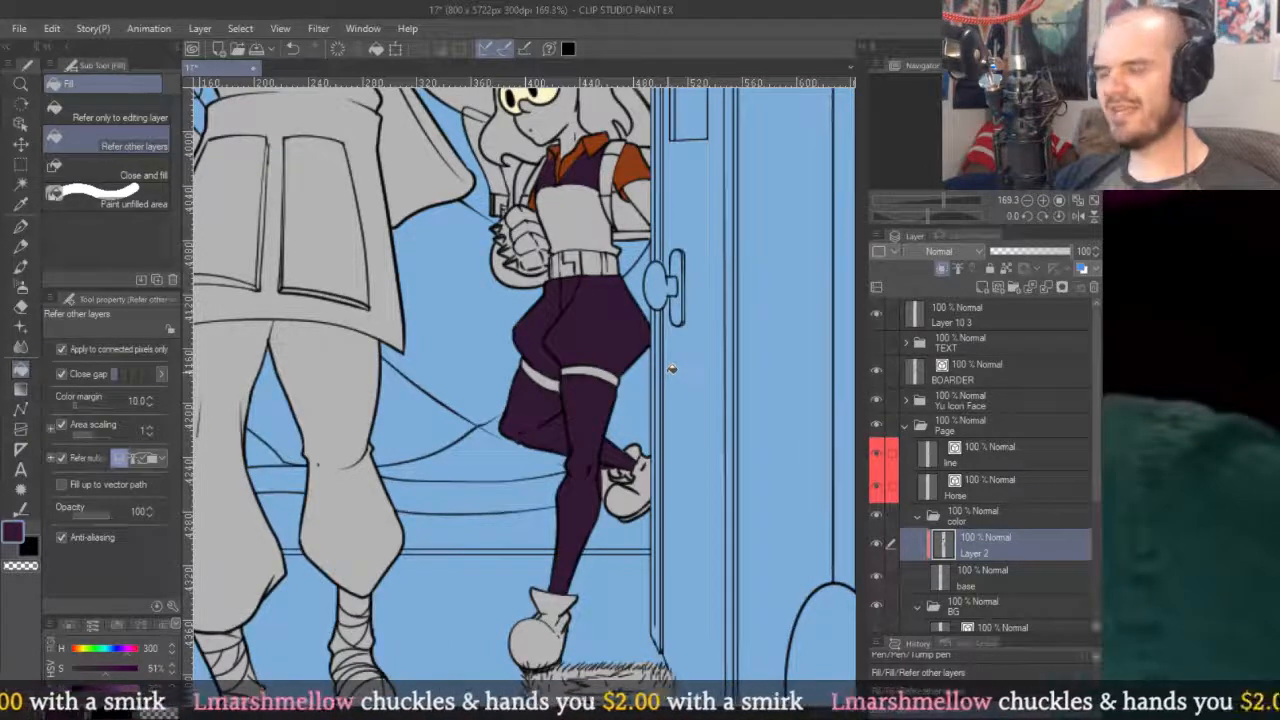
{"action": "scroll", "coordinate": [671, 369], "scroll_direction": "down", "scroll_amount": 4}
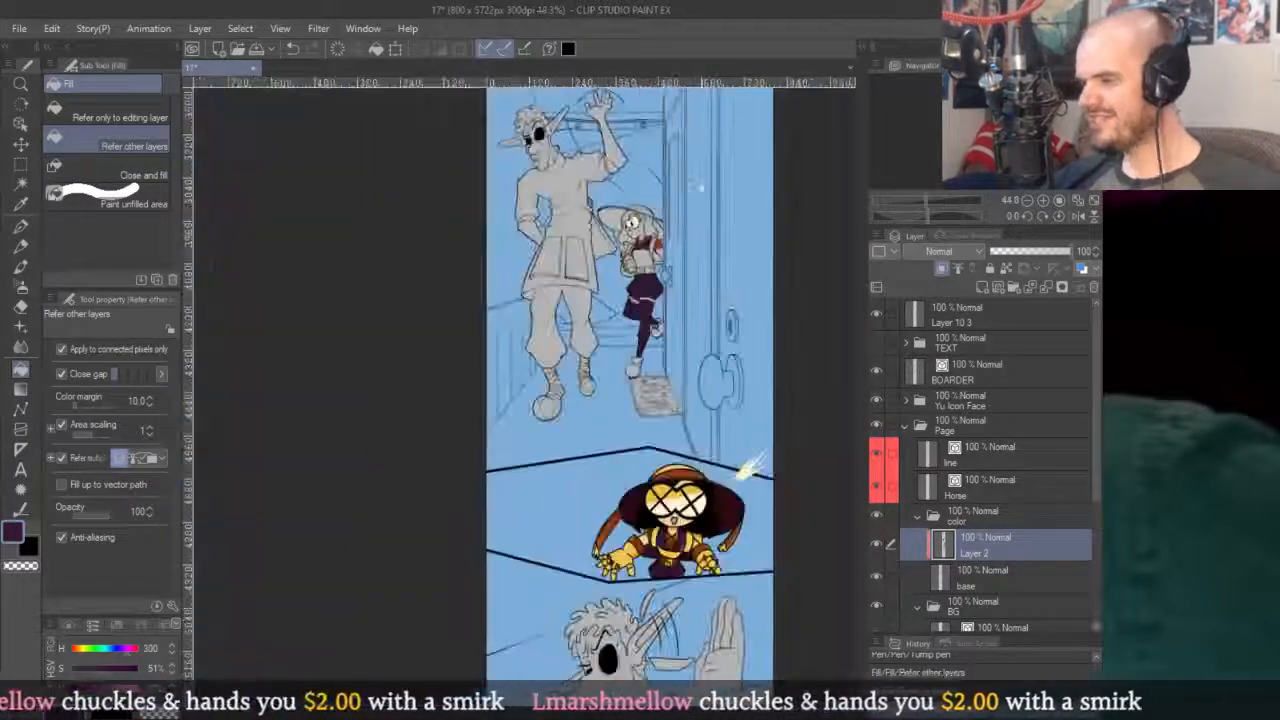
{"action": "scroll", "coordinate": [690, 560], "scroll_direction": "up", "scroll_amount": 4}
{"action": "left_click", "coordinate": [580, 462], "text": "alt"}
{"action": "scroll", "coordinate": [600, 455], "scroll_direction": "down", "scroll_amount": 4}
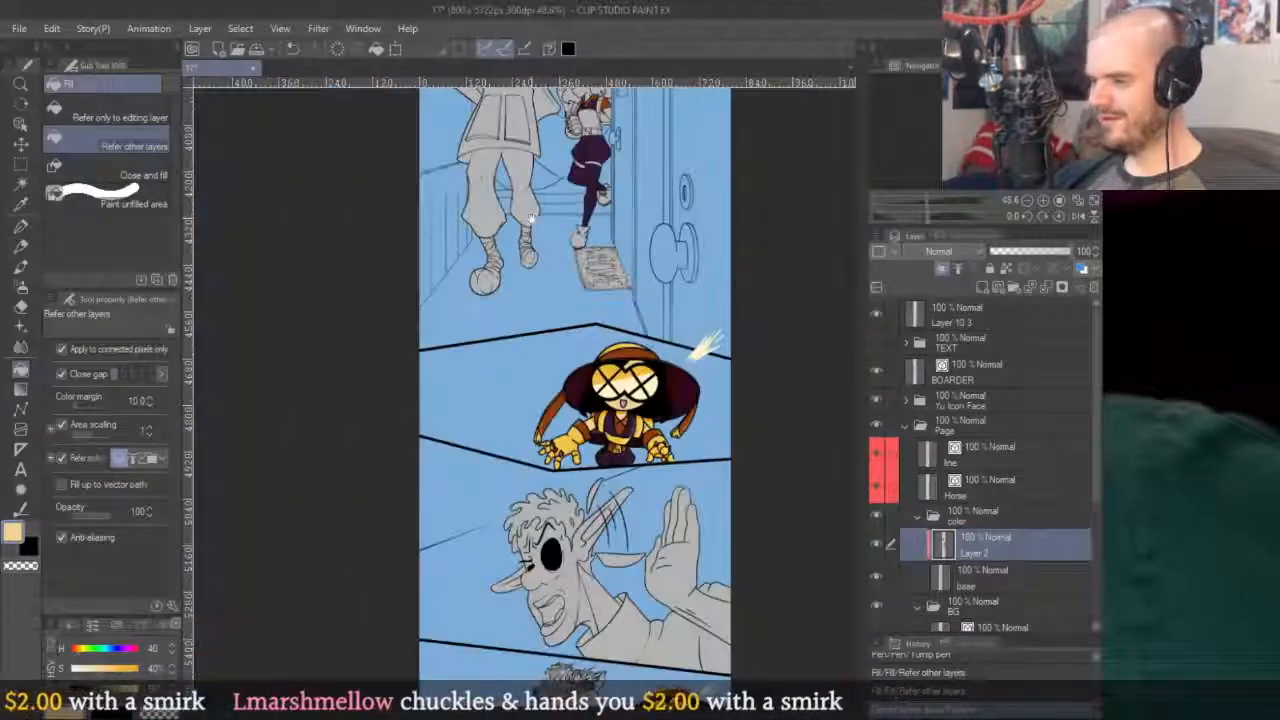
{"action": "scroll", "coordinate": [531, 218], "scroll_direction": "up", "scroll_amount": 5}
{"action": "left_click", "coordinate": [595, 422]}
{"action": "left_click", "coordinate": [475, 458]}
{"action": "scroll", "coordinate": [621, 477], "scroll_direction": "up", "scroll_amount": 2}
{"action": "key", "text": "p"}
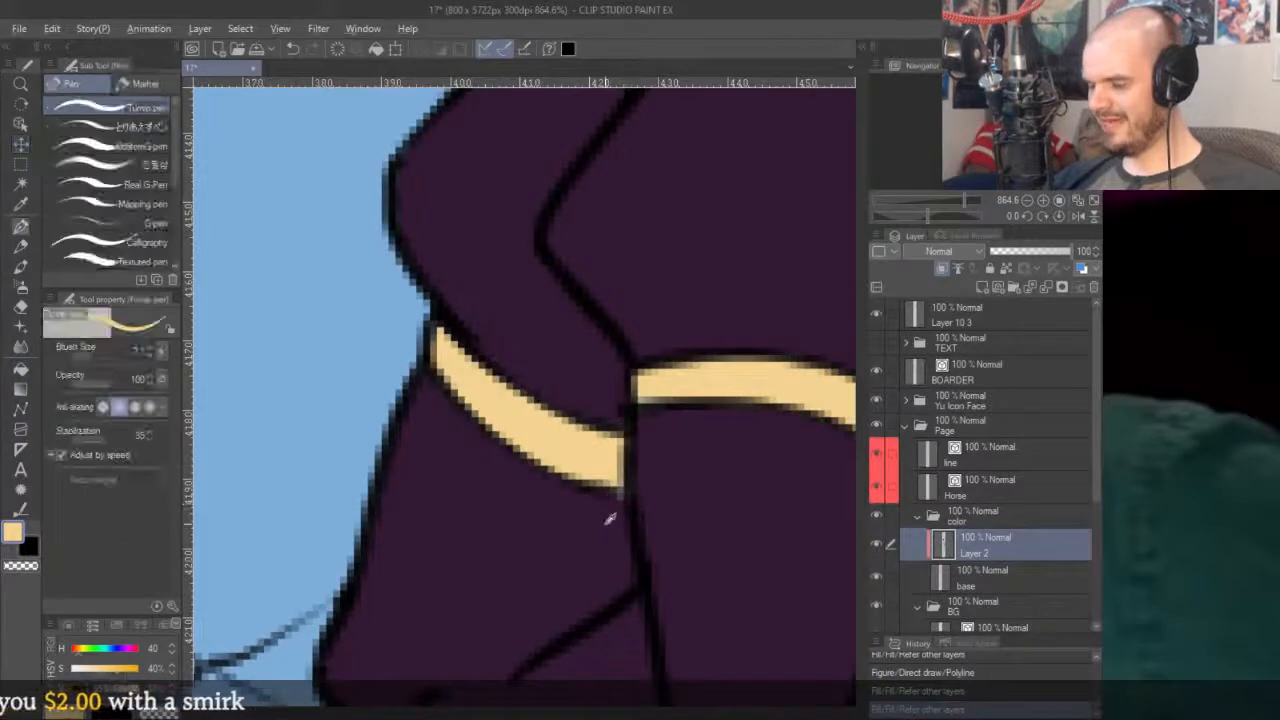
Touch up the edges of both stocking bands with dark purple and pale yellow using the Turnip pen.
{"action": "left_click", "coordinate": [608, 523], "text": "alt"}
{"action": "left_click_drag", "start_coordinate": [632, 378], "coordinate": [628, 430]}
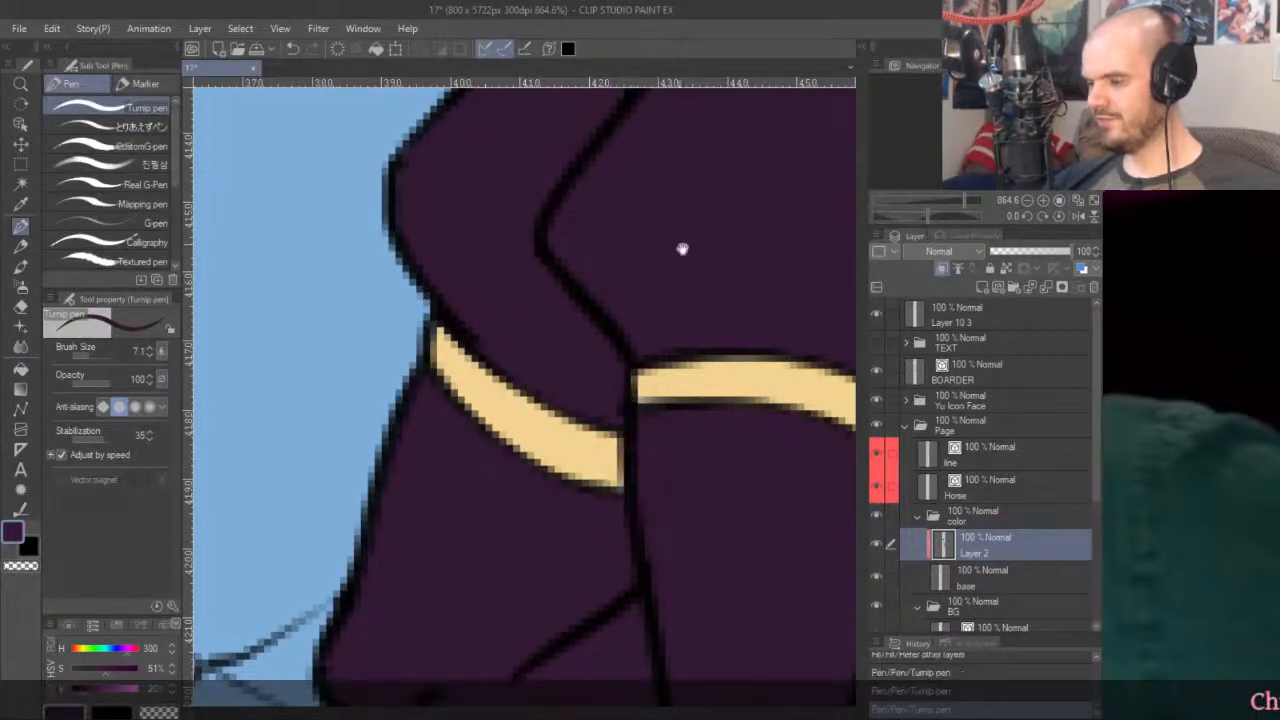
{"action": "left_click_drag", "start_coordinate": [731, 315], "coordinate": [603, 237]}
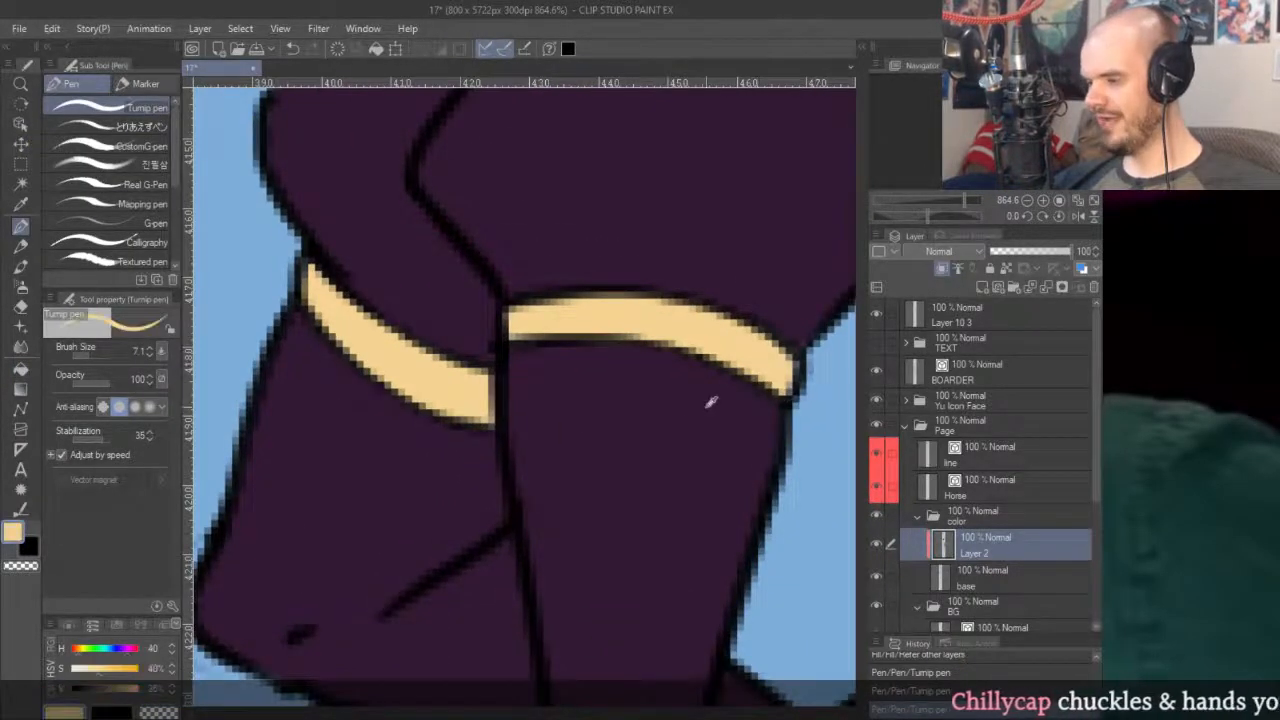
{"action": "left_click_drag", "start_coordinate": [505, 345], "coordinate": [790, 395]}
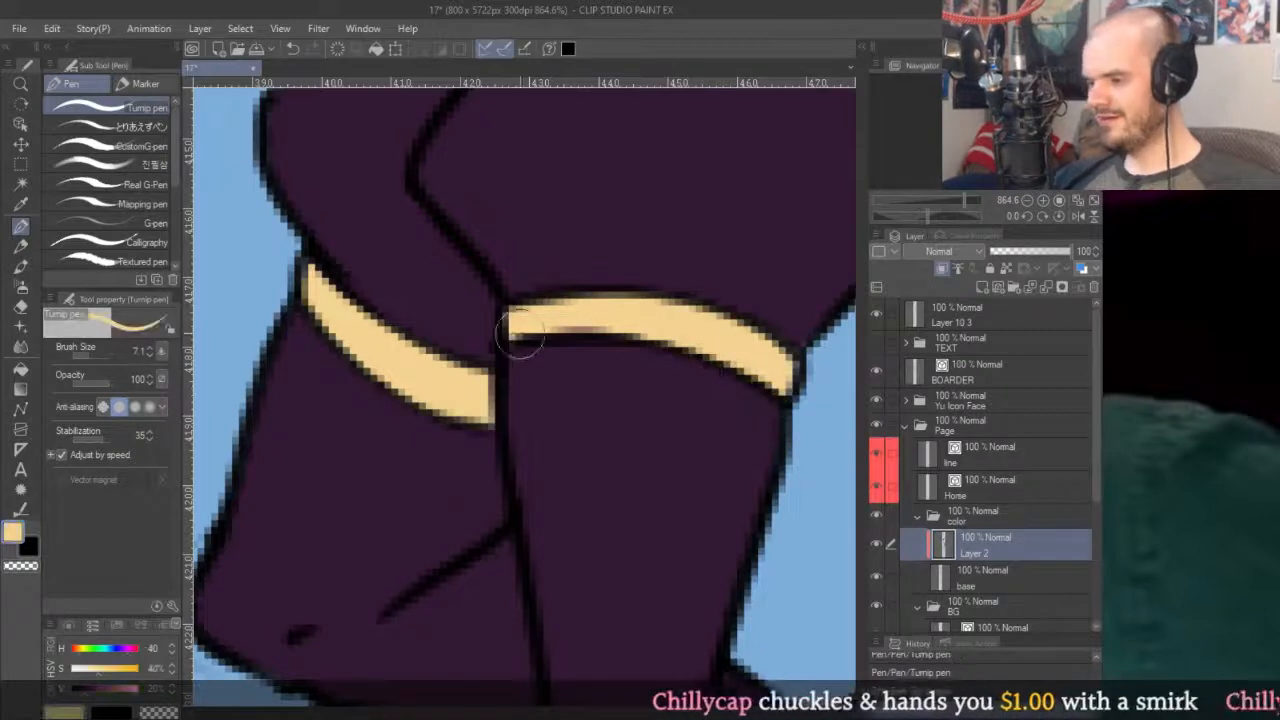
{"action": "left_click_drag", "start_coordinate": [414, 320], "coordinate": [551, 430]}
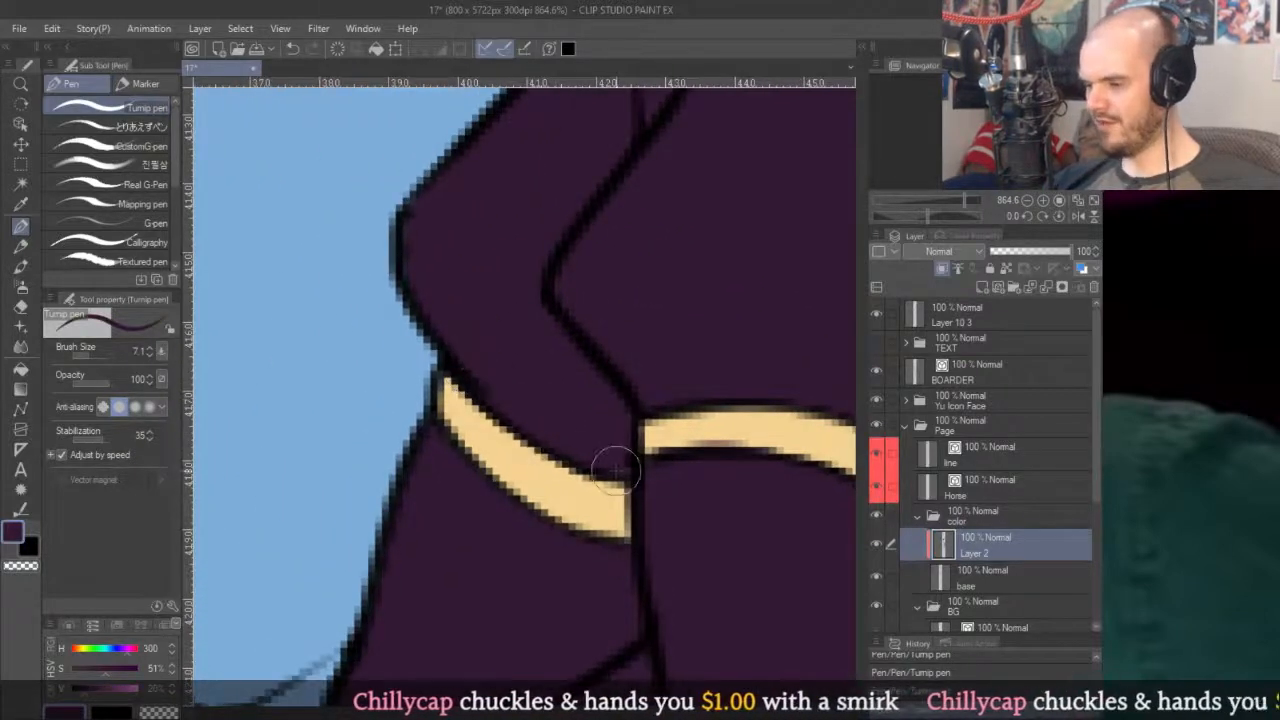
{"action": "mouse_move", "coordinate": [445, 435]}
{"action": "left_mouse_down"}
{"action": "mouse_move", "coordinate": [600, 555]}
{"action": "mouse_move", "coordinate": [628, 548]}
{"action": "left_mouse_up"}
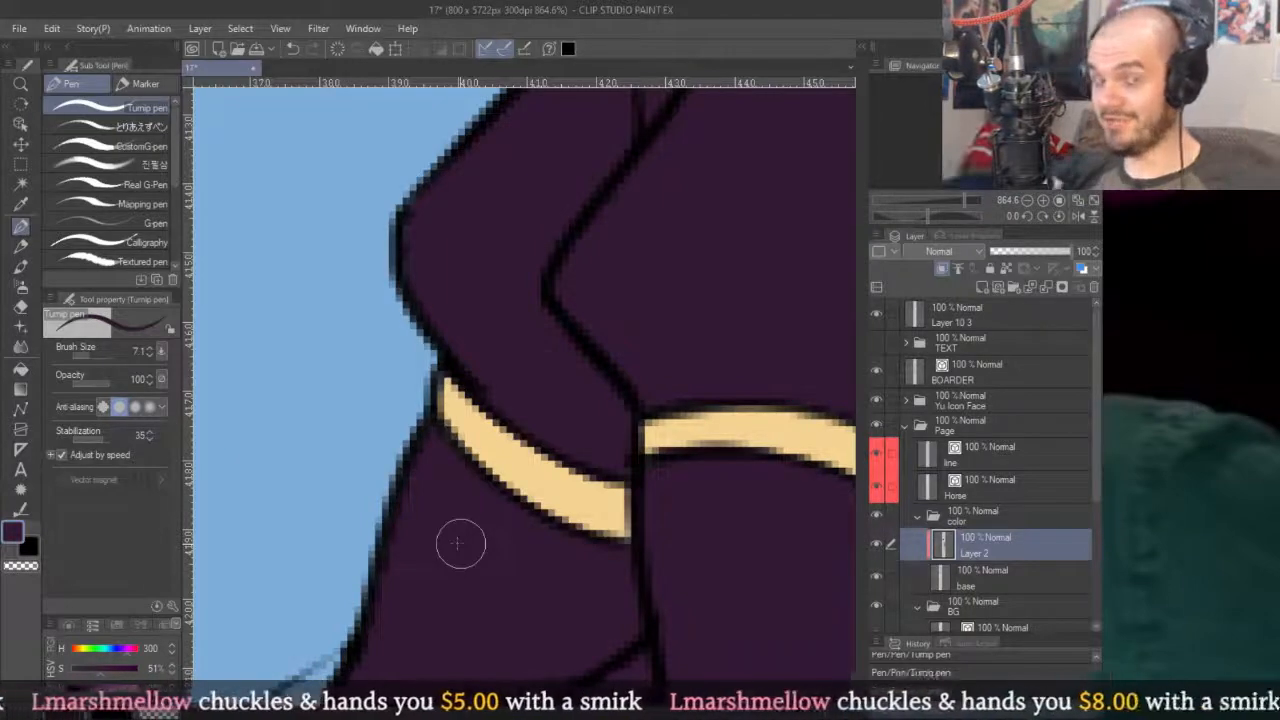
Auto-select the gray gap between the front leg and the raised shoe, delete it from the base layer, and deselect.
{"action": "scroll", "coordinate": [663, 294], "scroll_direction": "down", "scroll_amount": 5}
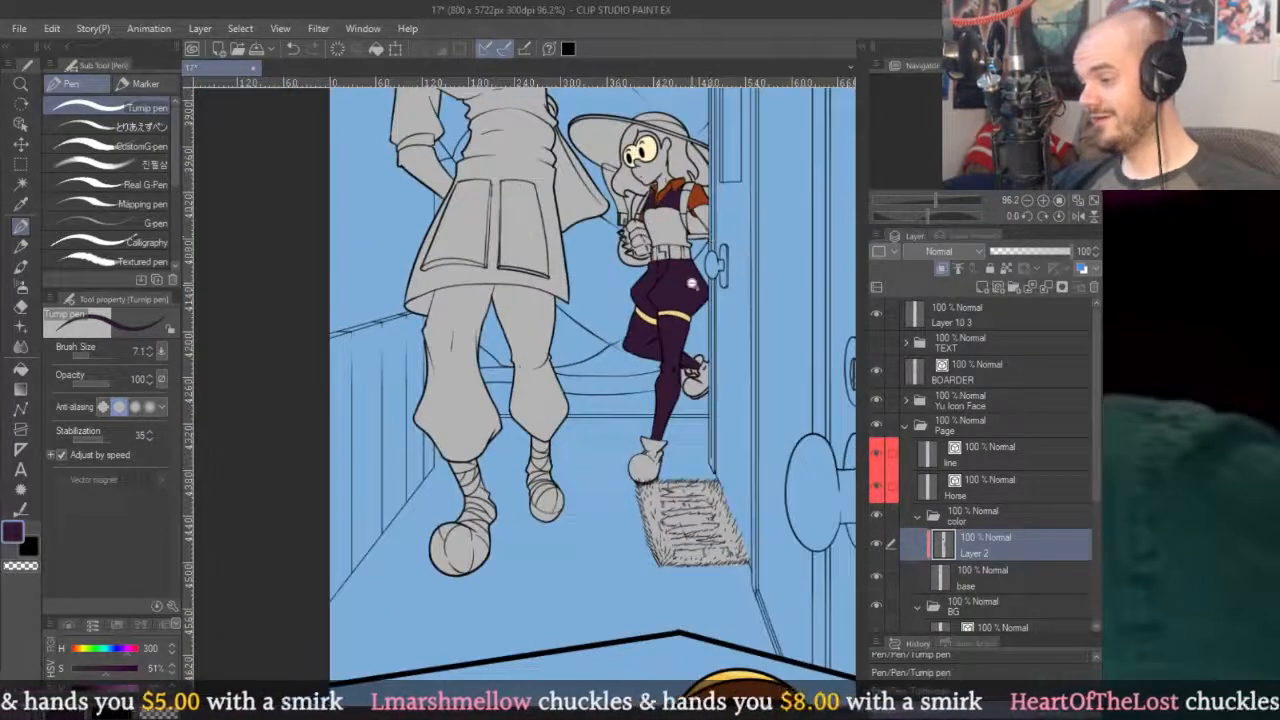
{"action": "scroll", "coordinate": [722, 260], "scroll_direction": "up", "scroll_amount": 3}
{"action": "left_click_drag", "start_coordinate": [663, 288], "coordinate": [679, 330]}
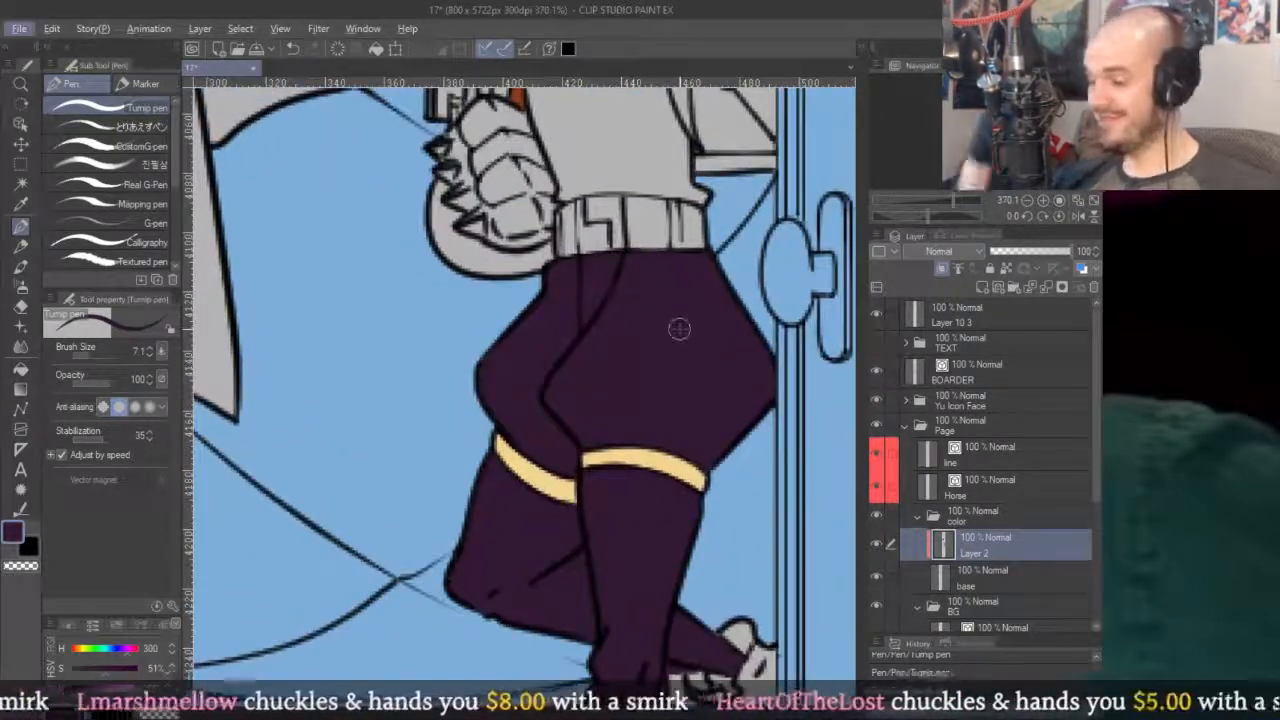
{"action": "scroll", "coordinate": [679, 329], "scroll_direction": "down", "scroll_amount": 4}
{"action": "left_click_drag", "start_coordinate": [680, 470], "coordinate": [622, 414]}
{"action": "scroll", "coordinate": [622, 414], "scroll_direction": "up", "scroll_amount": 8}
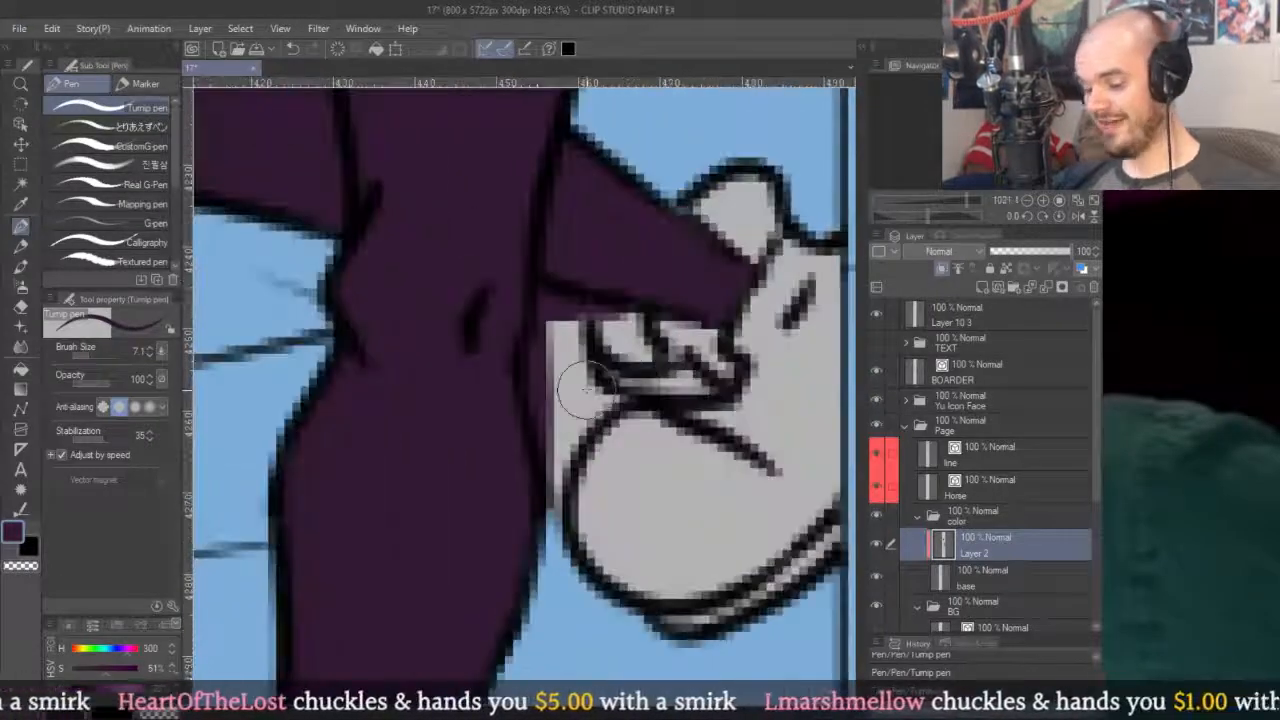
{"action": "key", "text": "w"}
{"action": "left_click", "coordinate": [566, 400]}
{"action": "left_click", "coordinate": [968, 585]}
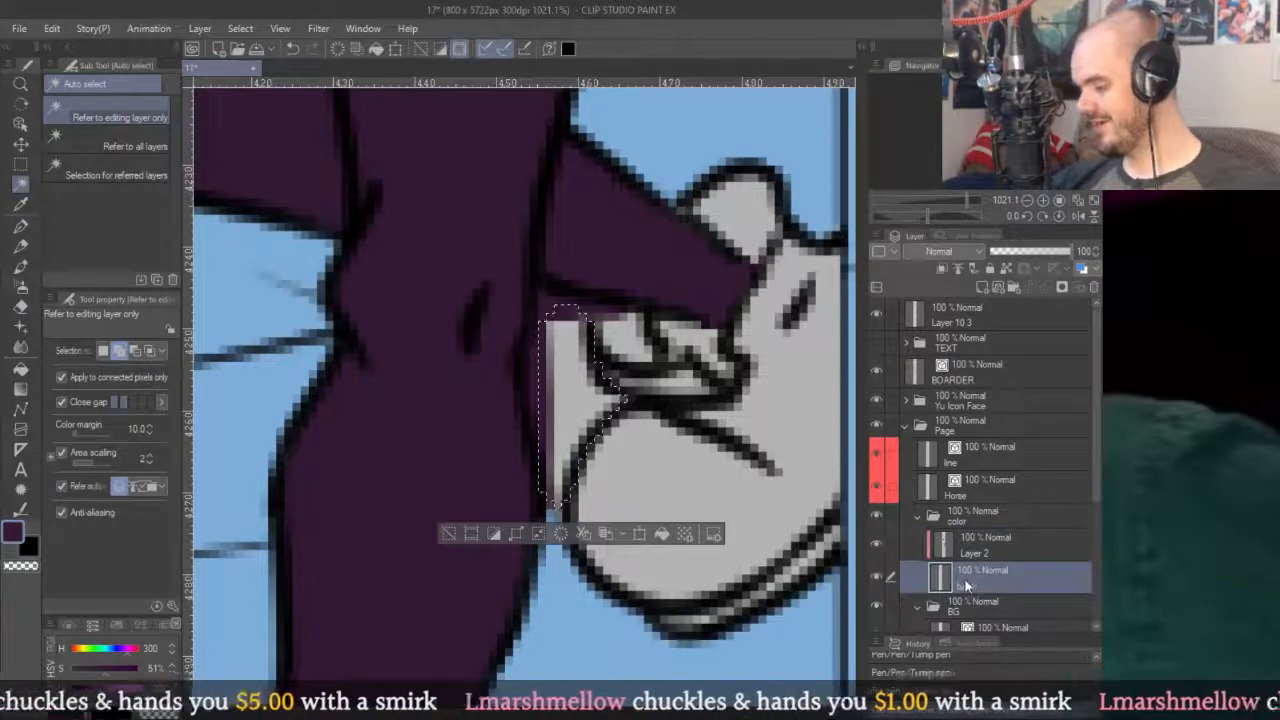
{"action": "key", "text": "Delete"}
{"action": "key", "text": "ctrl+d"}
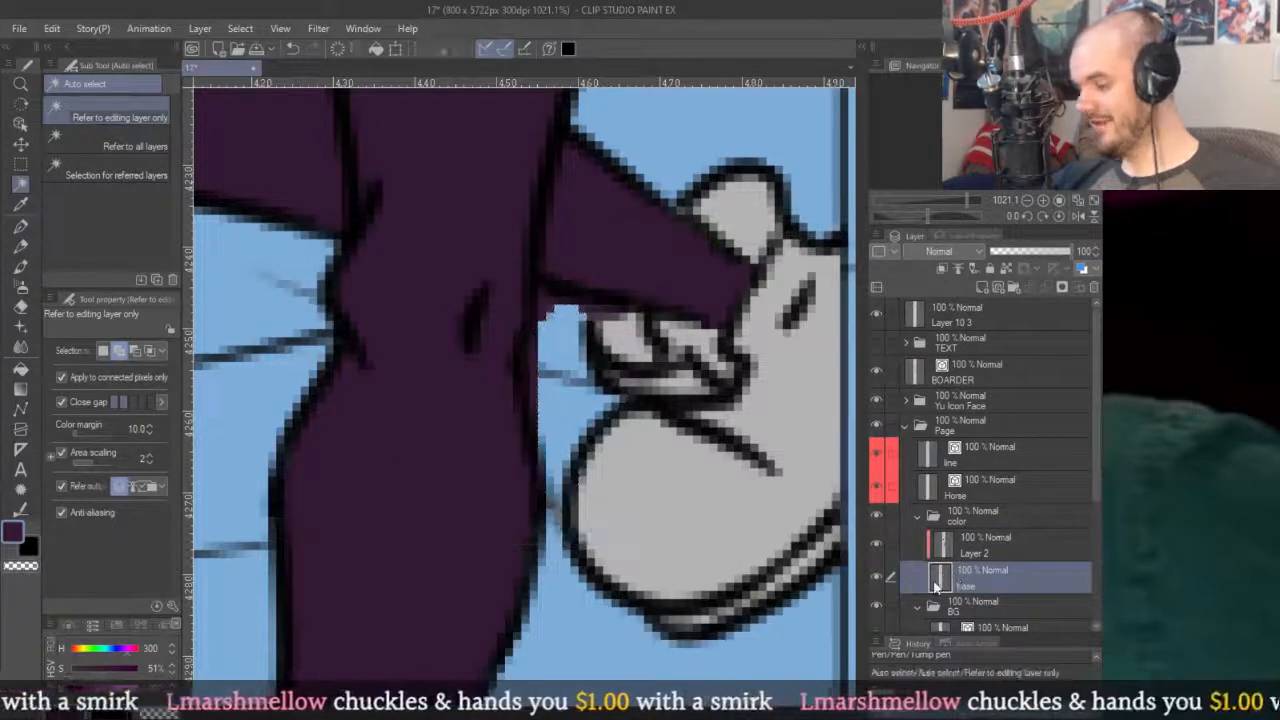
Erase the leftover base color along the front leg and under the raised leg with the Rough eraser.
{"action": "key", "text": "e"}
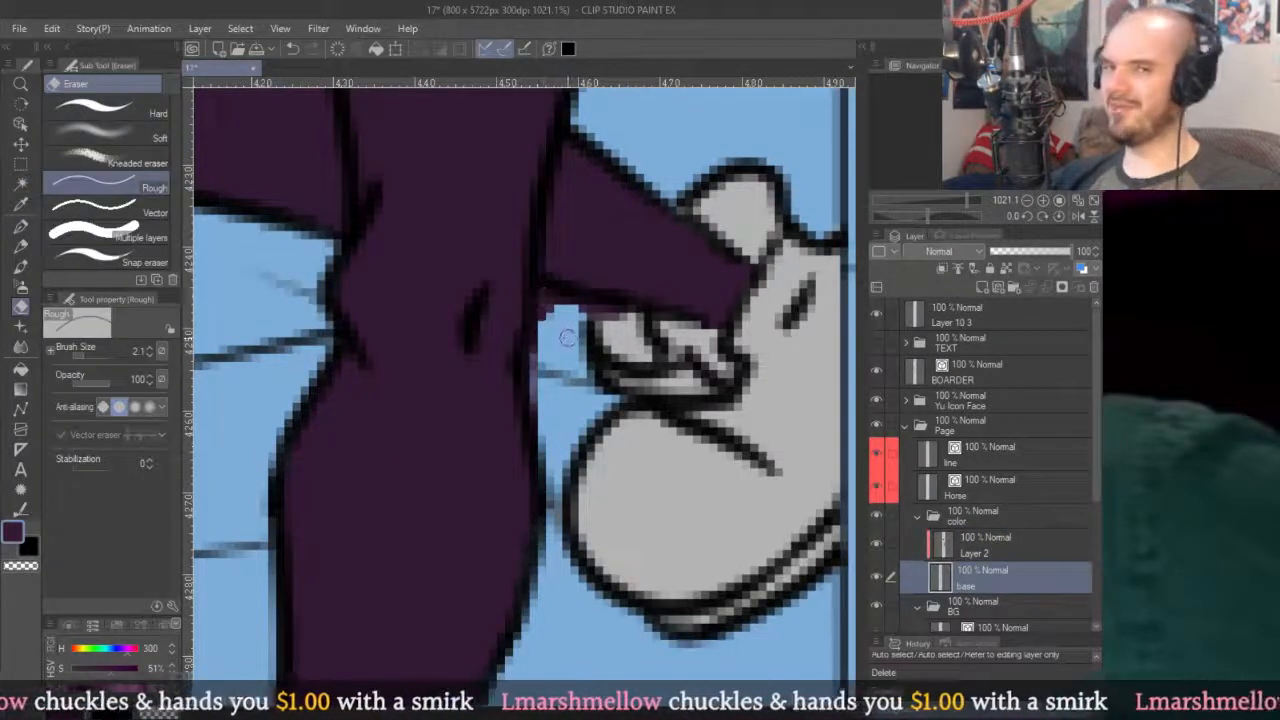
{"action": "mouse_move", "coordinate": [533, 341]}
{"action": "left_mouse_down"}
{"action": "mouse_move", "coordinate": [565, 302]}
{"action": "mouse_move", "coordinate": [545, 305]}
{"action": "mouse_move", "coordinate": [535, 400]}
{"action": "left_mouse_up"}
{"action": "mouse_move", "coordinate": [578, 322]}
{"action": "left_mouse_down"}
{"action": "mouse_move", "coordinate": [681, 254]}
{"action": "mouse_move", "coordinate": [648, 303]}
{"action": "mouse_move", "coordinate": [583, 263]}
{"action": "mouse_move", "coordinate": [590, 306]}
{"action": "mouse_move", "coordinate": [645, 315]}
{"action": "left_mouse_up"}
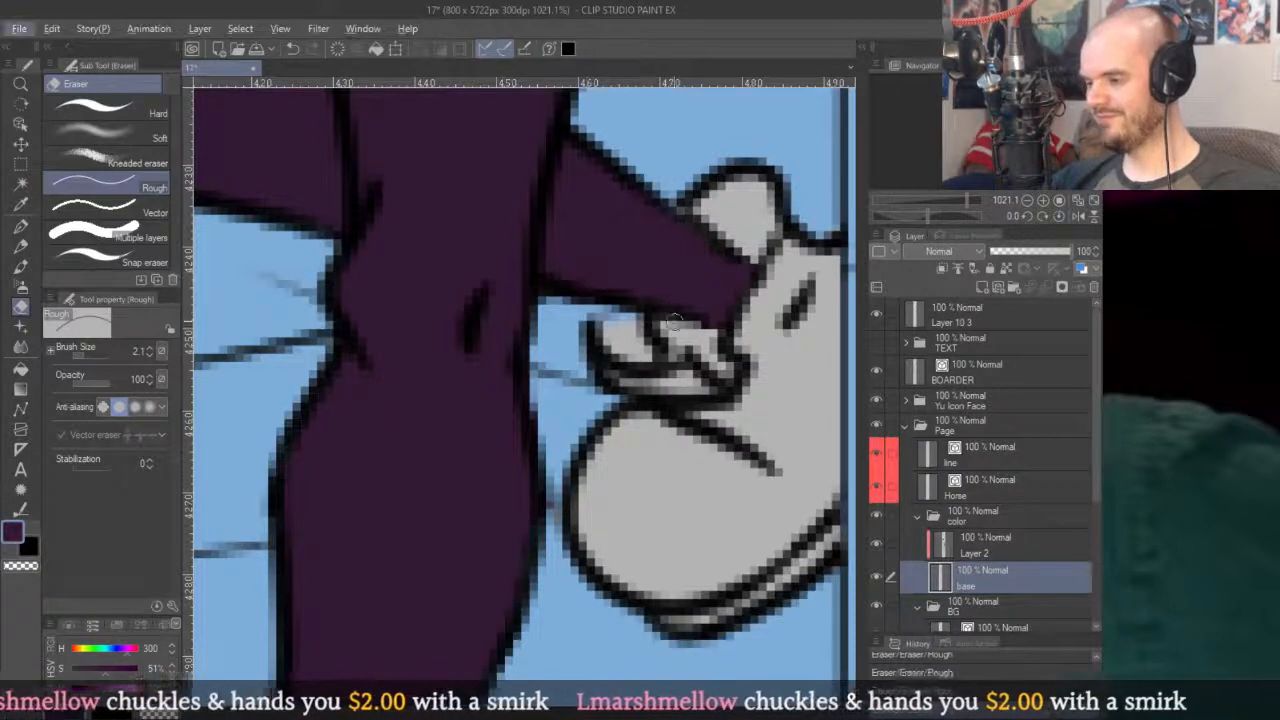
Pick up the light gray, patch the base layer at the raised shoe's laces with the Turnip pen, and resample the dark purple.
{"action": "left_click", "coordinate": [618, 330], "text": "alt"}
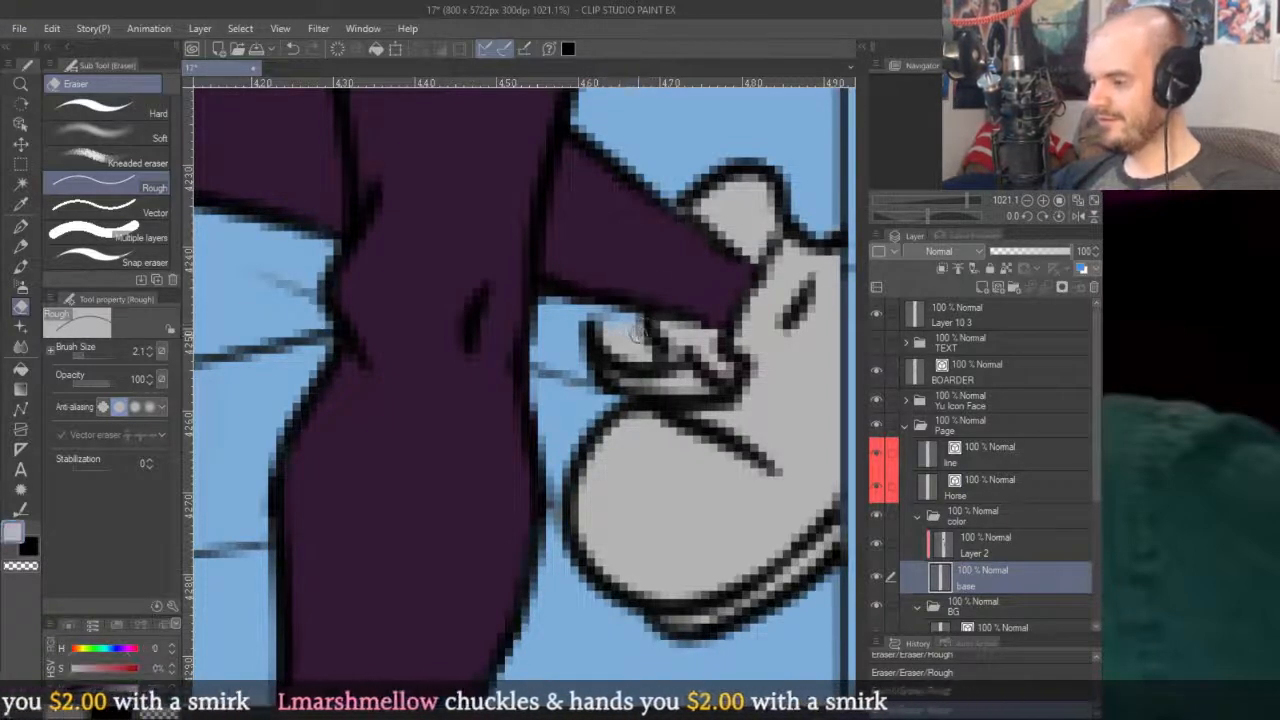
{"action": "left_click", "coordinate": [965, 556]}
{"action": "left_click", "coordinate": [965, 585]}
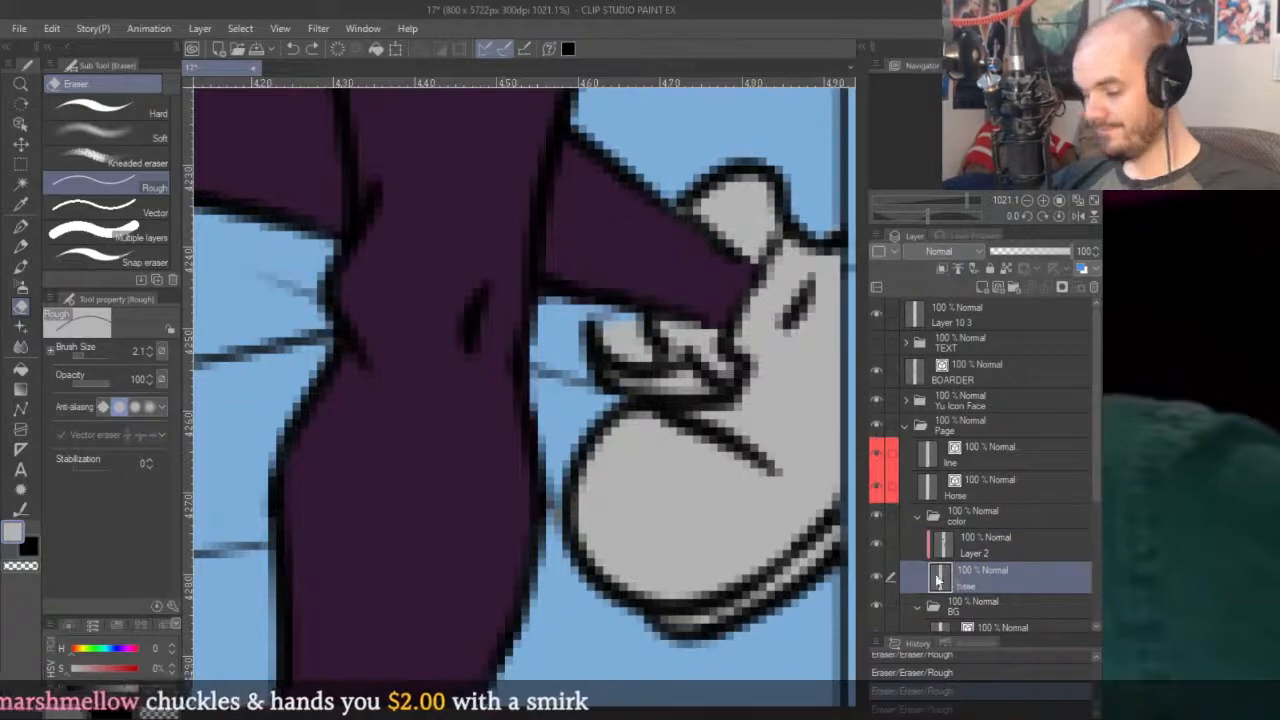
{"action": "key", "text": "p"}
{"action": "left_click_drag", "start_coordinate": [635, 330], "coordinate": [648, 338]}
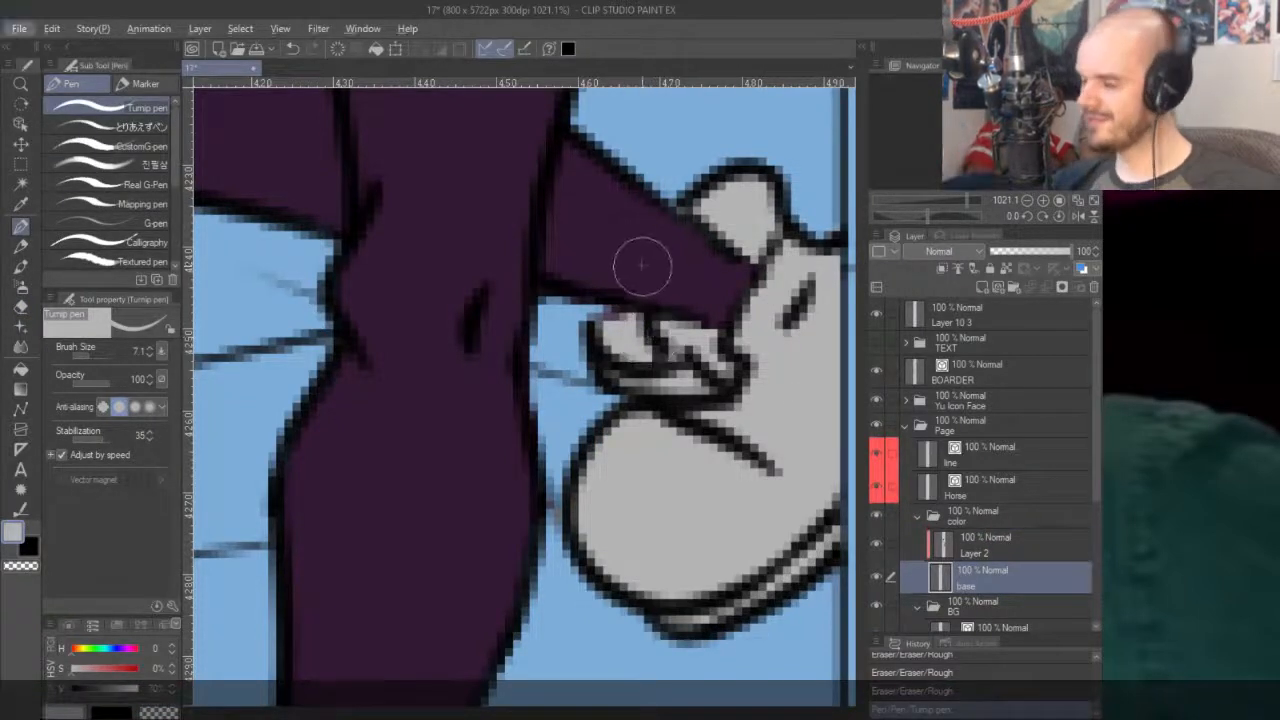
{"action": "left_click", "coordinate": [652, 272], "text": "alt"}
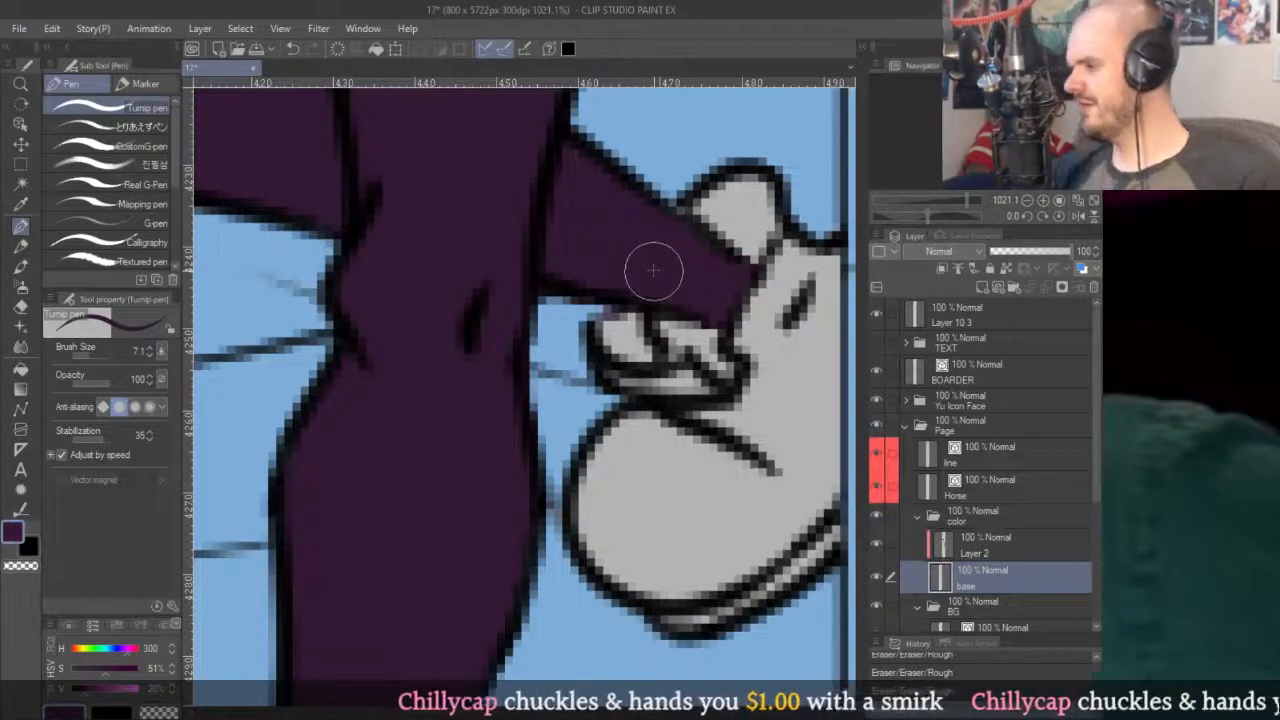
Sample the golden yellow from the finished character in the panel below and fill the hallway character's torso with it.
{"action": "scroll", "coordinate": [654, 270], "scroll_direction": "down", "scroll_amount": 10}
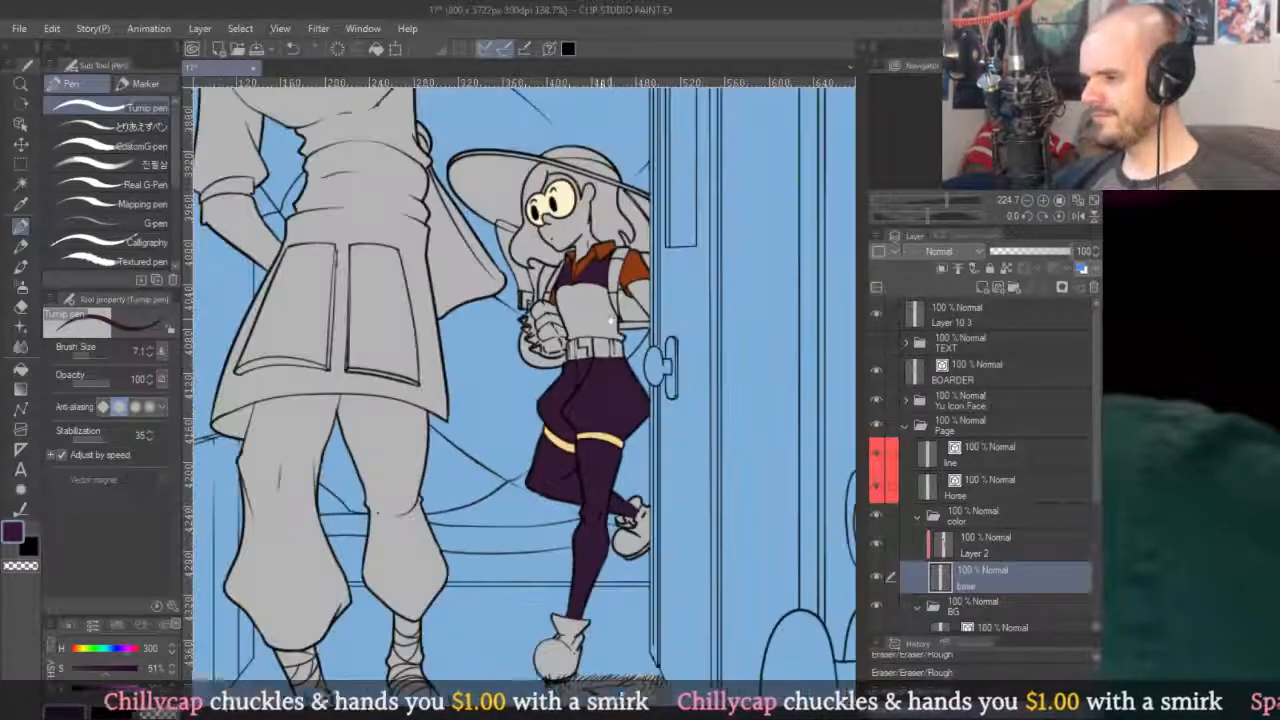
{"action": "scroll", "coordinate": [612, 320], "scroll_direction": "down", "scroll_amount": 6}
{"action": "scroll", "coordinate": [549, 369], "scroll_direction": "up", "scroll_amount": 9}
{"action": "left_click", "coordinate": [549, 369], "text": "alt"}
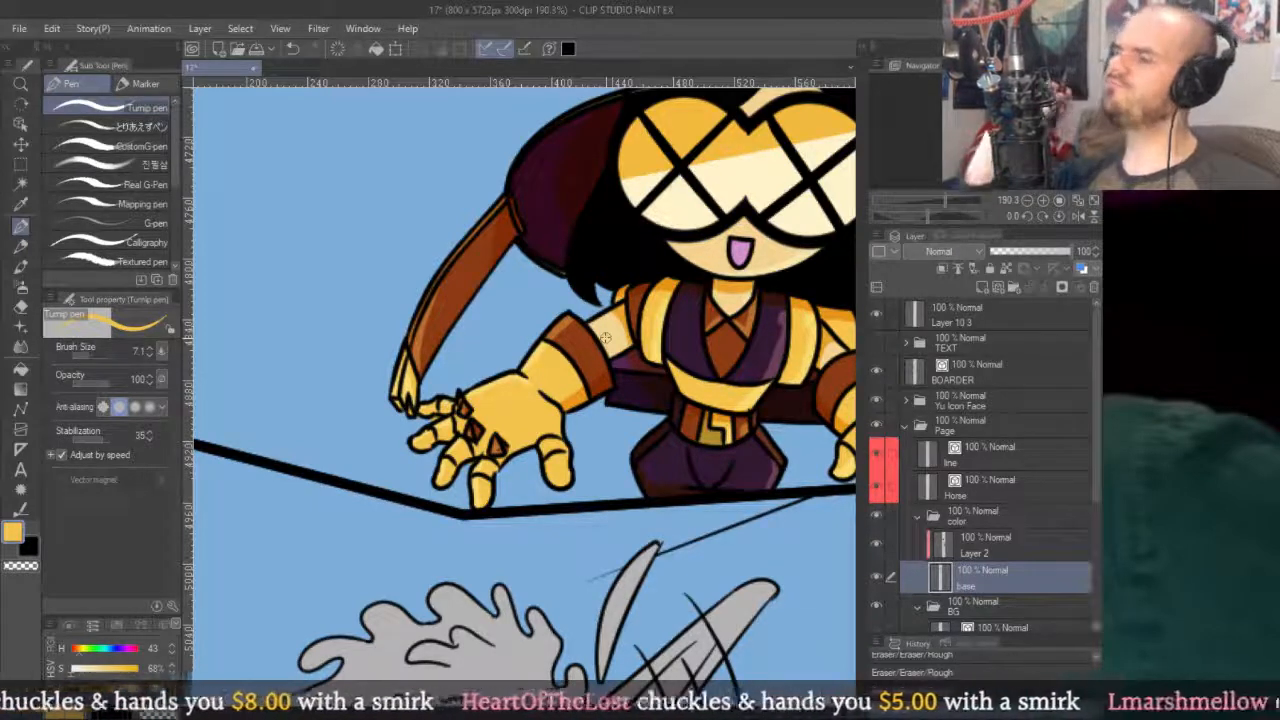
{"action": "scroll", "coordinate": [558, 388], "scroll_direction": "down", "scroll_amount": 5}
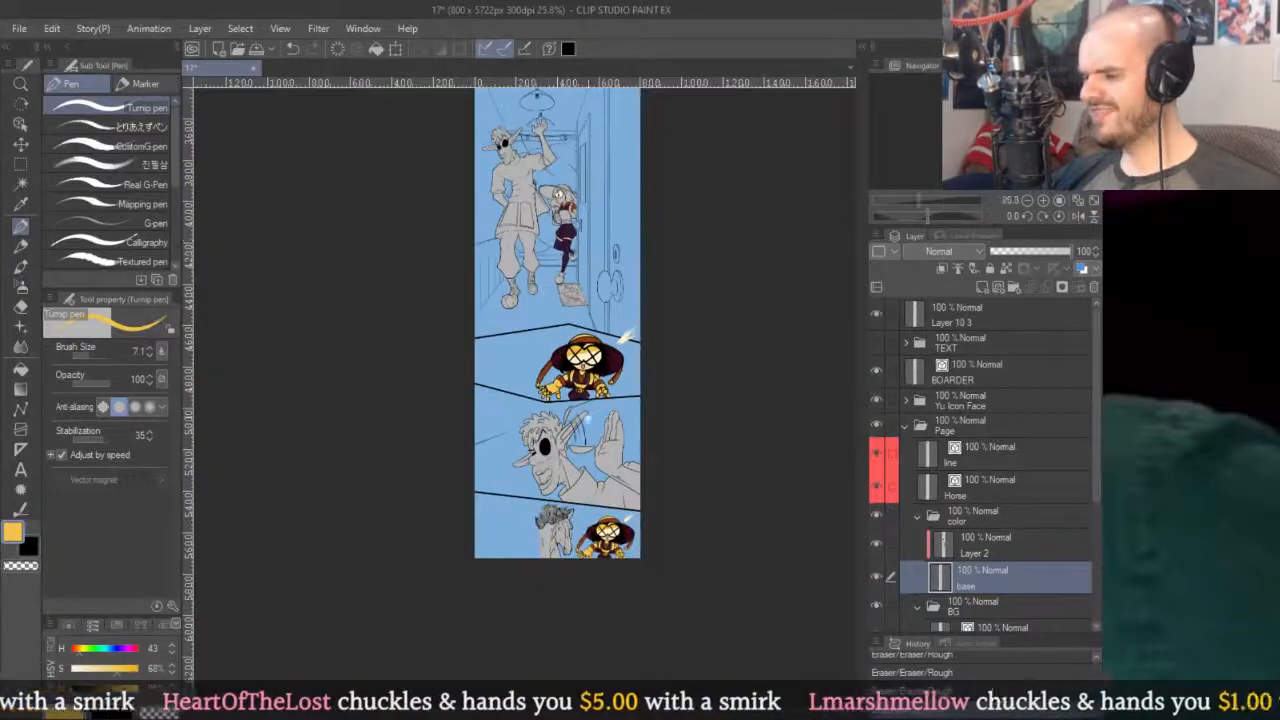
{"action": "scroll", "coordinate": [560, 300], "scroll_direction": "up", "scroll_amount": 6}
{"action": "key", "text": "g"}
{"action": "left_click", "coordinate": [580, 358]}
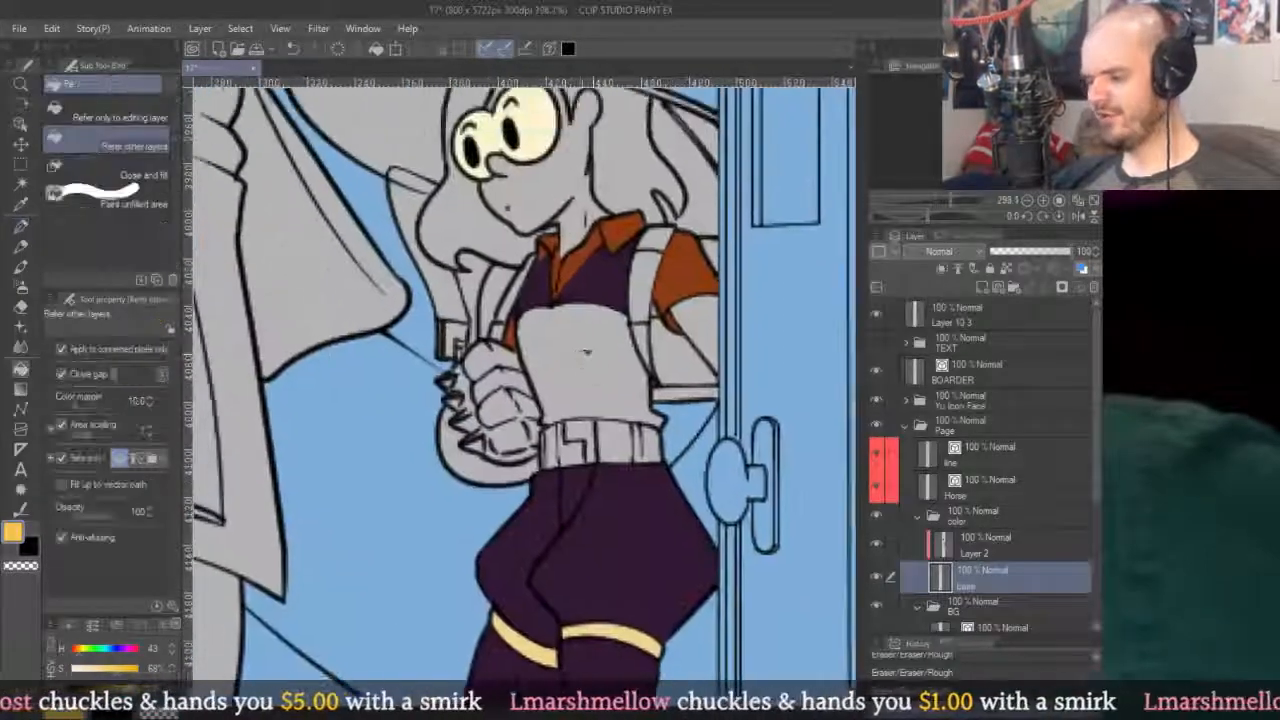
Fill the fingers and palm sections of the hallway character's gloved hand with golden yellow on the base layer.
{"action": "scroll", "coordinate": [440, 390], "scroll_direction": "up", "scroll_amount": 5}
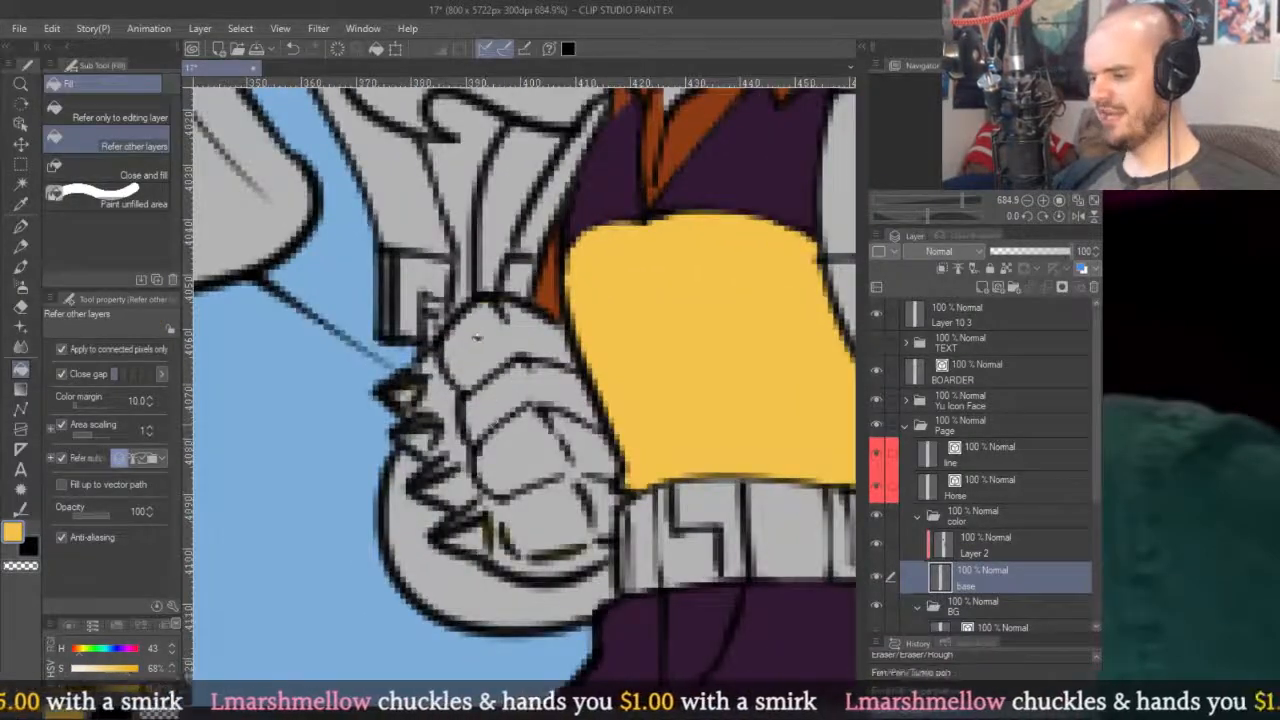
{"action": "left_click", "coordinate": [500, 380]}
{"action": "left_click", "coordinate": [530, 525]}
{"action": "left_click", "coordinate": [445, 400]}
{"action": "left_click", "coordinate": [580, 445]}
{"action": "left_click", "coordinate": [598, 508]}
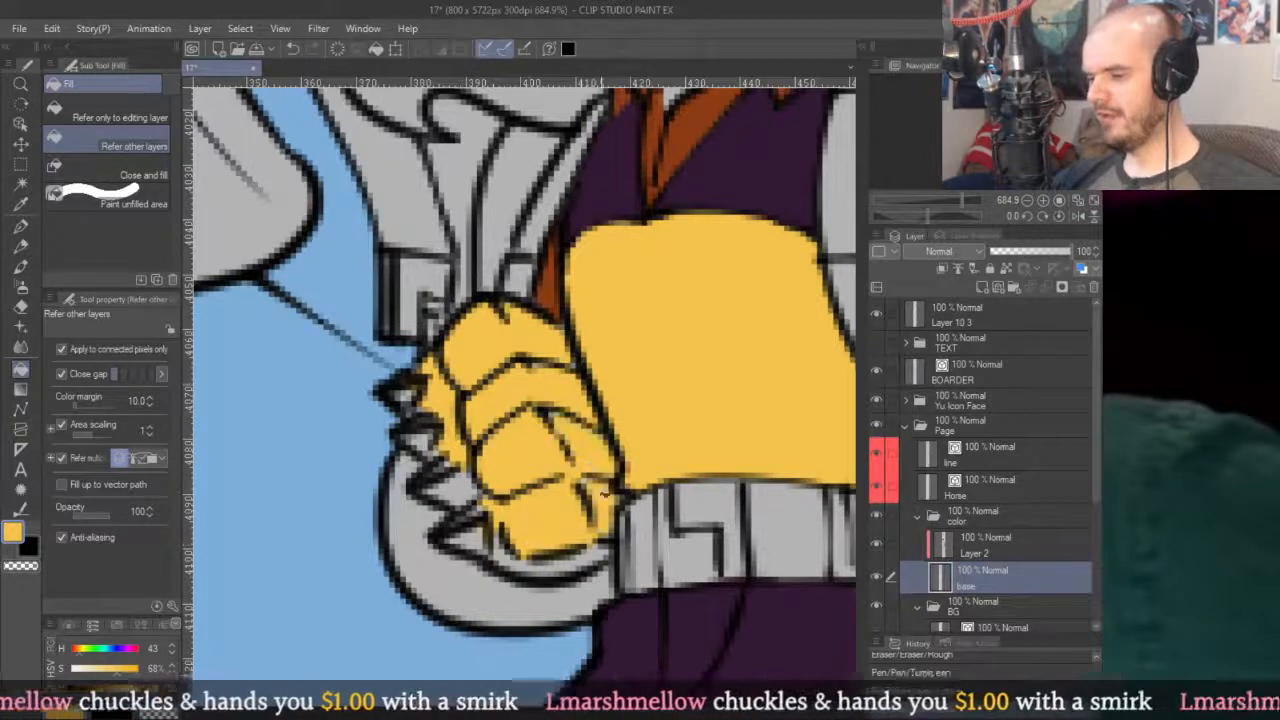
{"action": "left_click", "coordinate": [557, 563]}
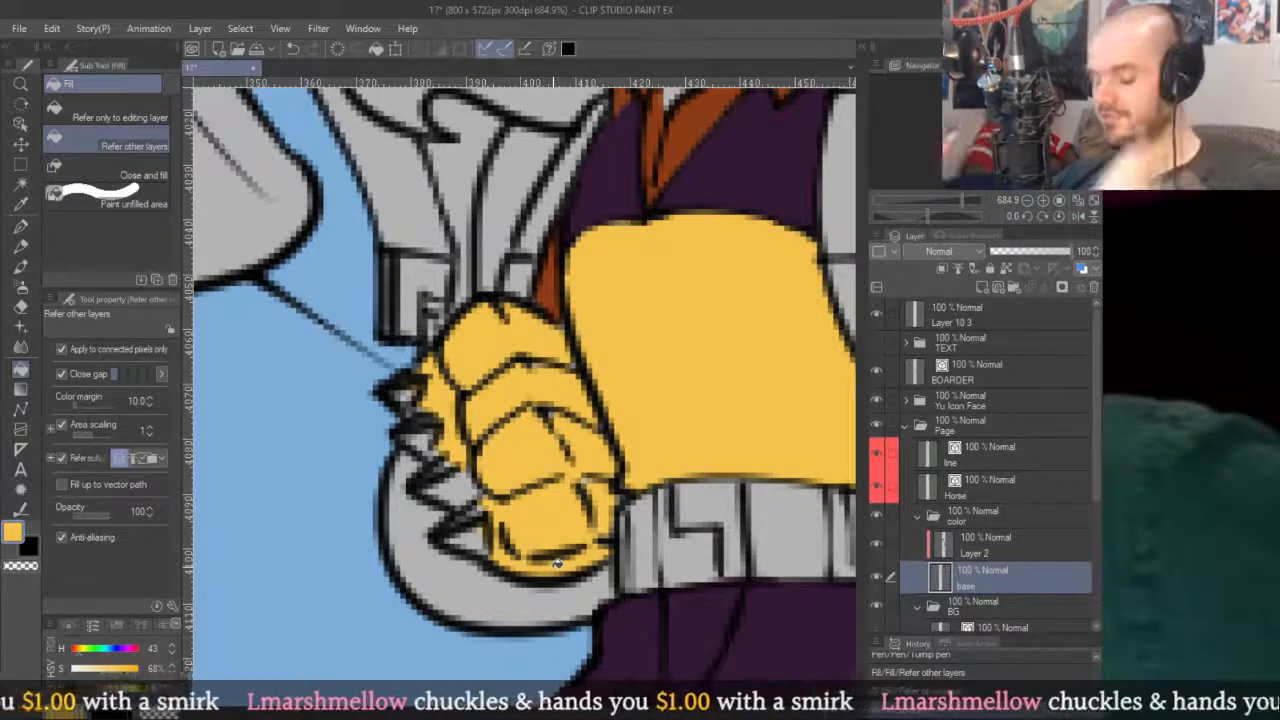
Paint golden yellow over the spikes along the gloved hand's outer edge with the Turnip pen.
{"action": "key", "text": "p"}
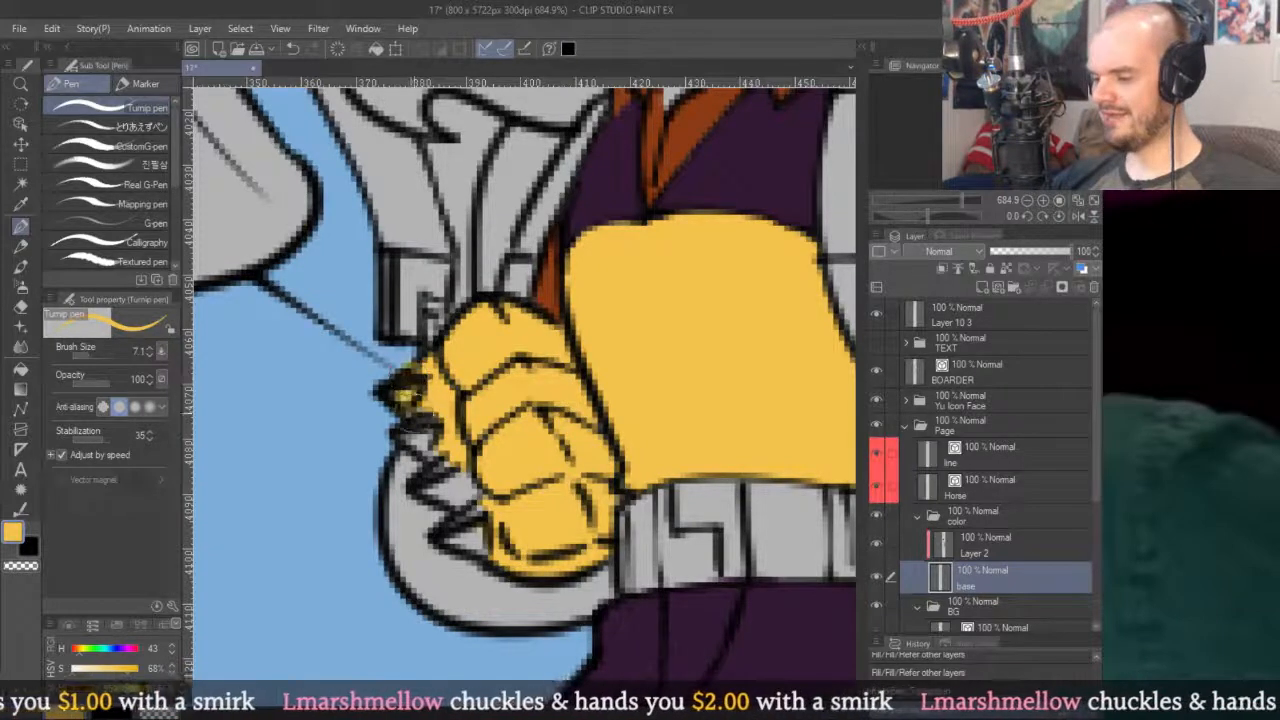
{"action": "scroll", "coordinate": [440, 437], "scroll_direction": "up", "scroll_amount": 1}
{"action": "scroll", "coordinate": [440, 437], "scroll_direction": "up", "scroll_amount": 1}
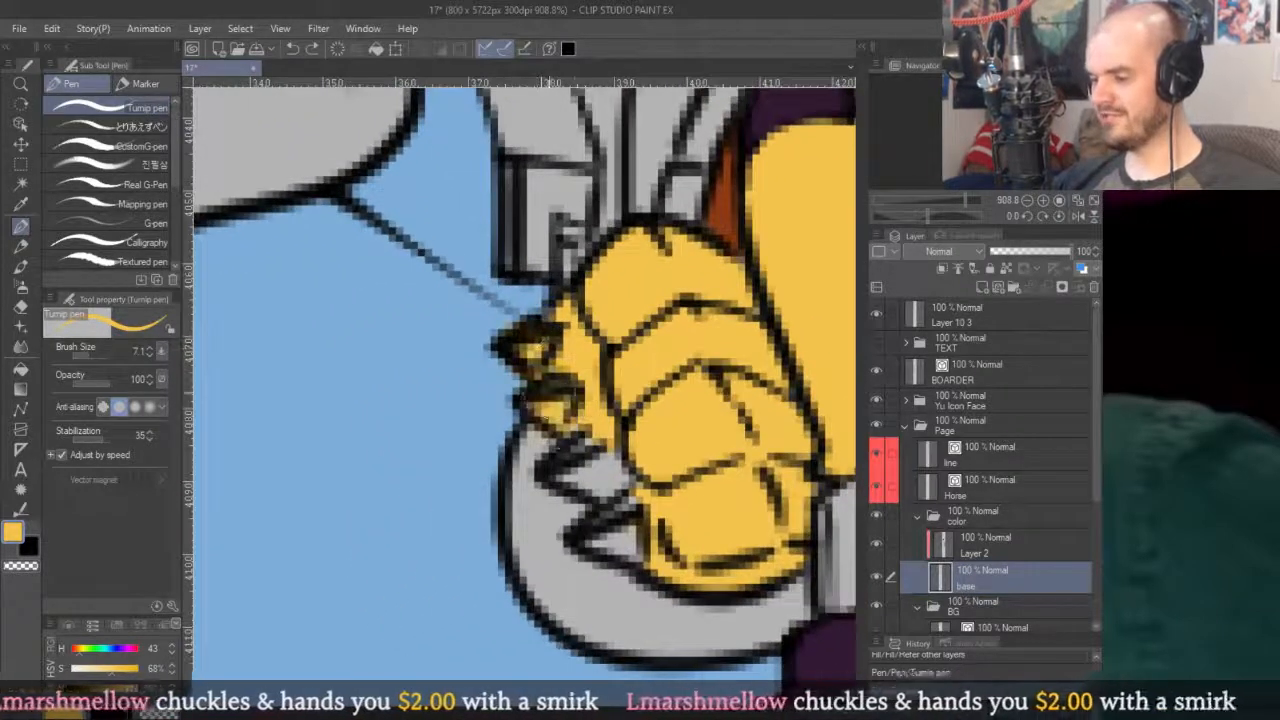
{"action": "mouse_move", "coordinate": [618, 535]}
{"action": "left_mouse_down"}
{"action": "mouse_move", "coordinate": [558, 520]}
{"action": "mouse_move", "coordinate": [648, 575]}
{"action": "mouse_move", "coordinate": [615, 453]}
{"action": "mouse_move", "coordinate": [612, 405]}
{"action": "left_mouse_up"}
{"action": "left_click_drag", "start_coordinate": [490, 345], "coordinate": [528, 322]}
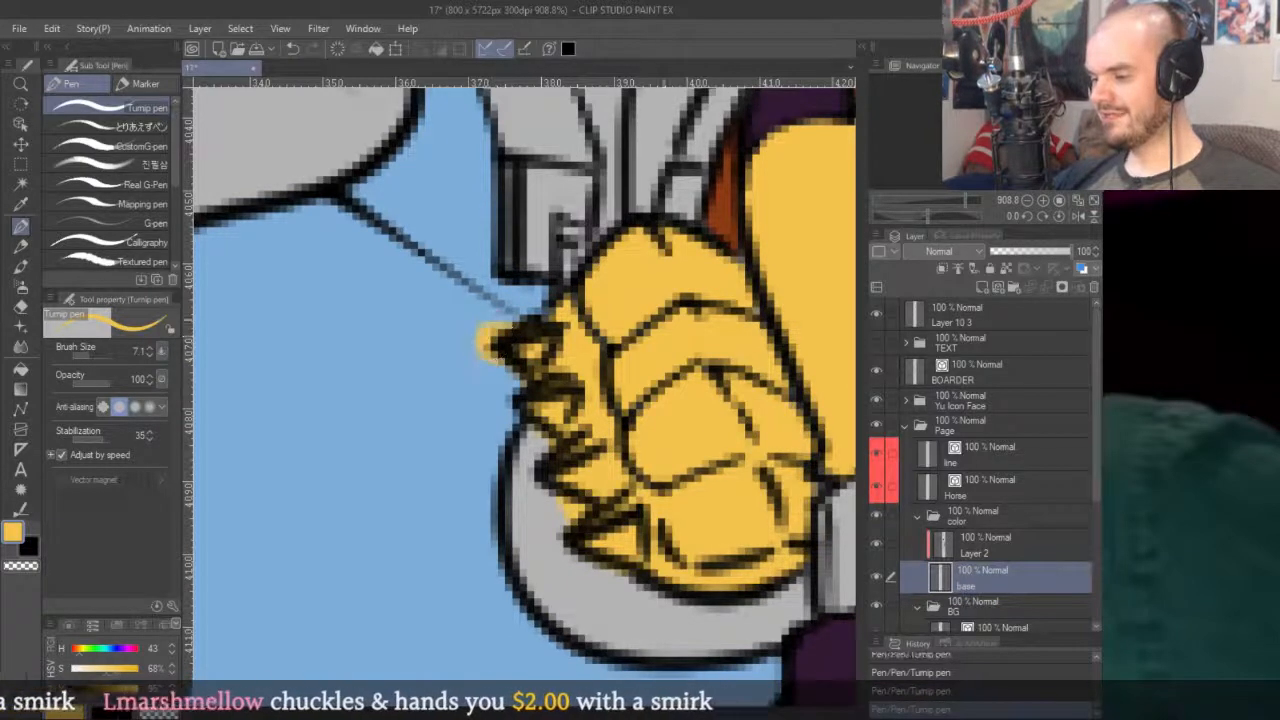
Make Layer 2 active and undo the golden yellow strokes and fills on the hand.
{"action": "left_click", "coordinate": [978, 540]}
{"action": "key", "text": "ctrl+z"}
{"action": "key", "text": "ctrl+z"}
{"action": "key", "text": "ctrl+z"}
{"action": "key", "text": "ctrl+z"}
{"action": "key", "text": "ctrl+z"}
{"action": "key", "text": "ctrl+z"}
Fill the gloved hand's finger and palm sections with golden yellow on Layer 2, leaving the spikes gray.
{"action": "scroll", "coordinate": [520, 380], "scroll_direction": "down", "scroll_amount": 5}
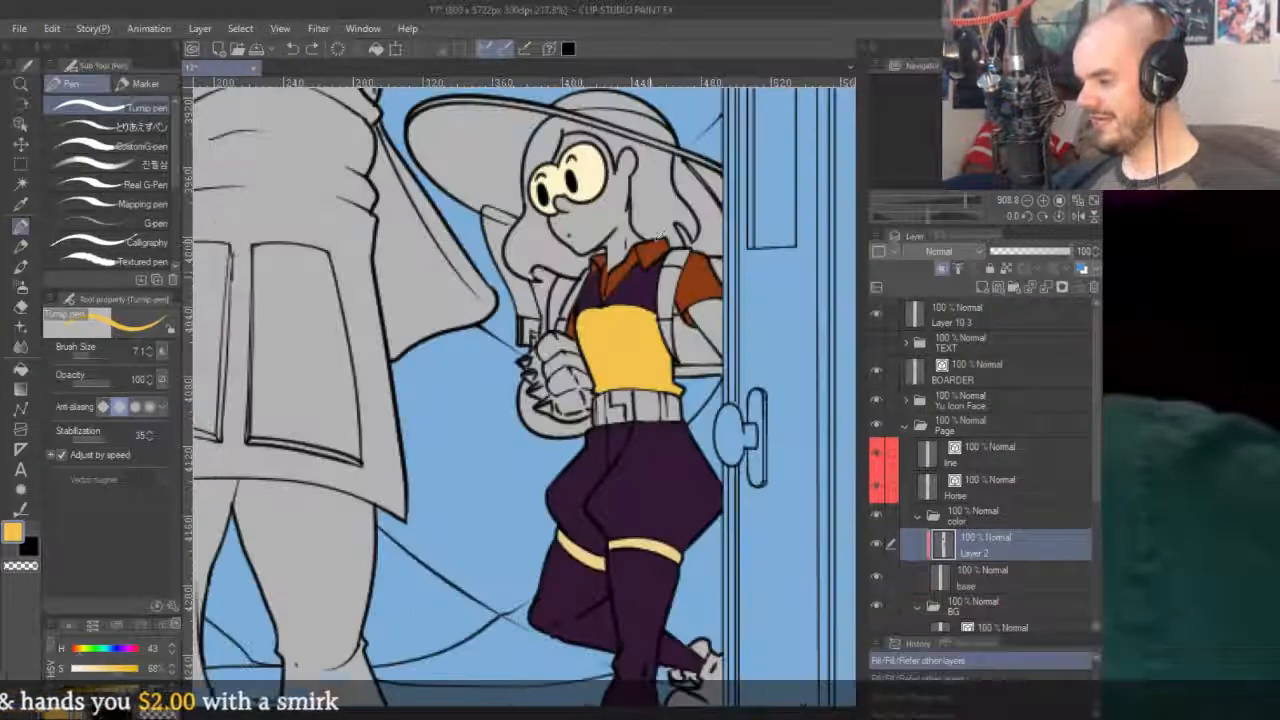
{"action": "key", "text": "g"}
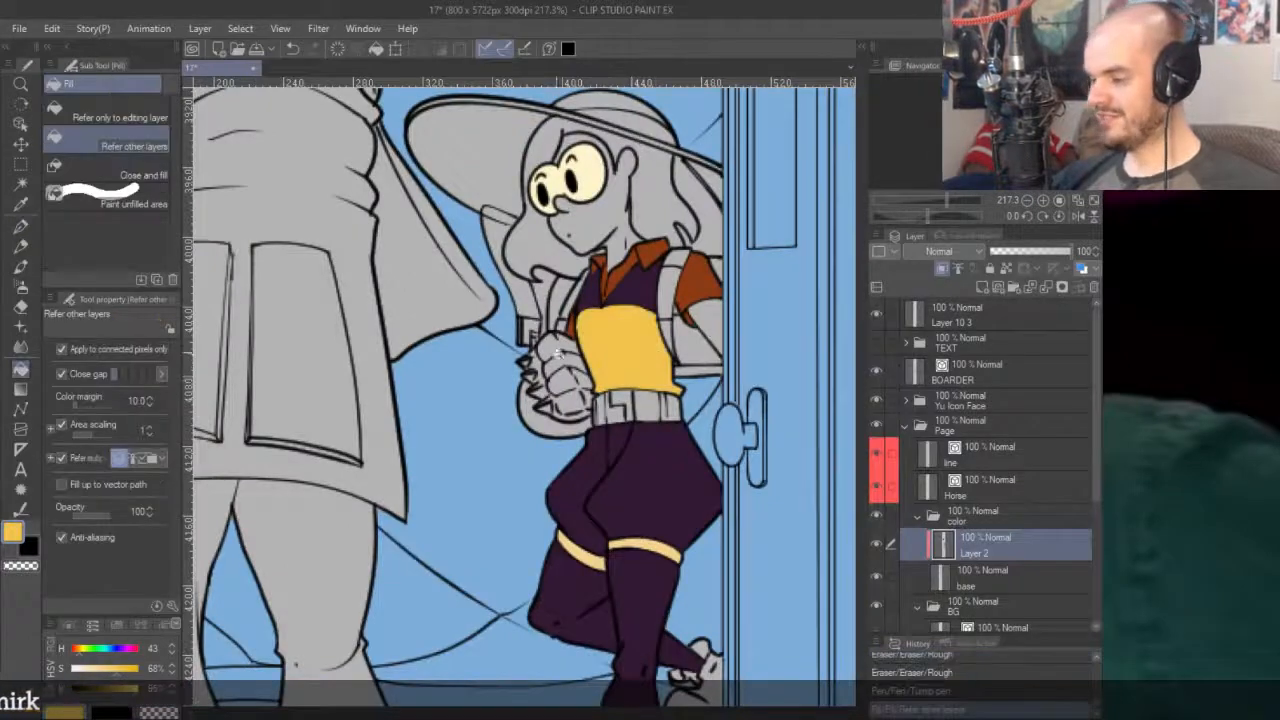
{"action": "scroll", "coordinate": [555, 352], "scroll_direction": "up", "scroll_amount": 4}
{"action": "left_click", "coordinate": [550, 335]}
{"action": "left_click", "coordinate": [575, 420]}
{"action": "left_click", "coordinate": [615, 440]}
{"action": "left_click", "coordinate": [590, 495]}
{"action": "left_click", "coordinate": [515, 400]}
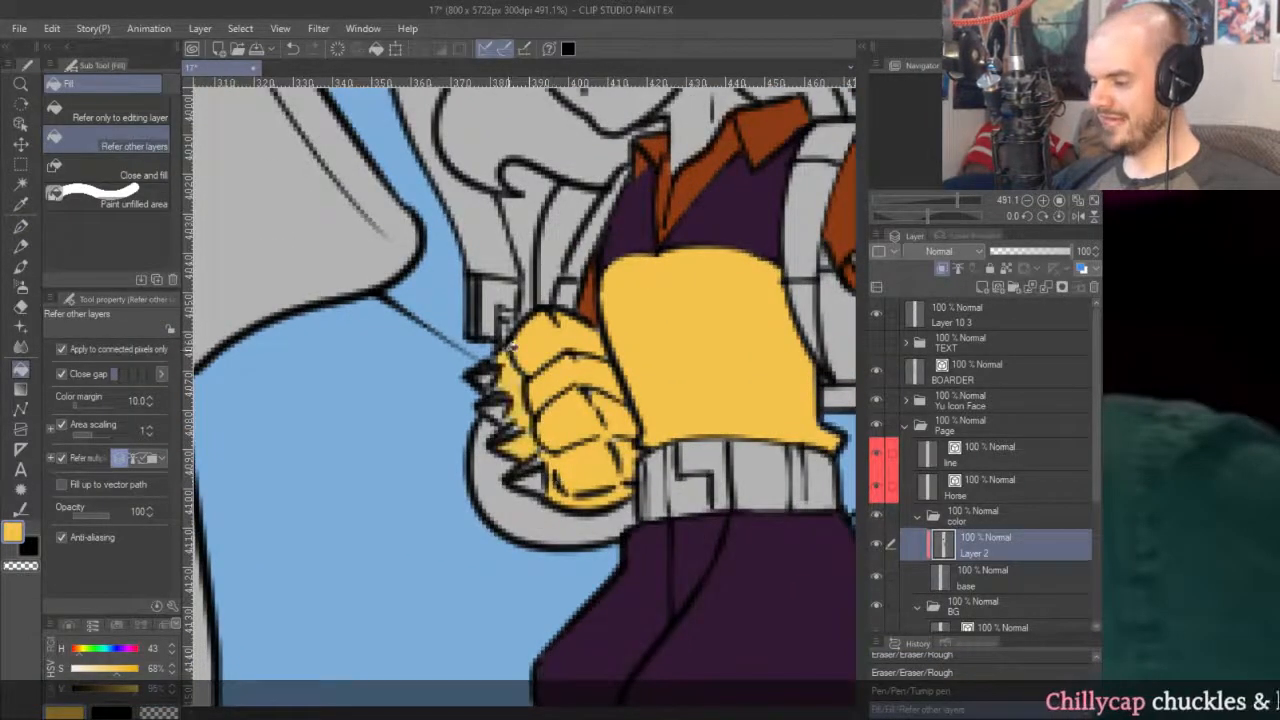
Touch up small gaps around the gloved hand with the Turnip pen, sampling the orange-brown and golden yellow.
{"action": "scroll", "coordinate": [512, 350], "scroll_direction": "up", "scroll_amount": 3}
{"action": "key", "text": "p"}
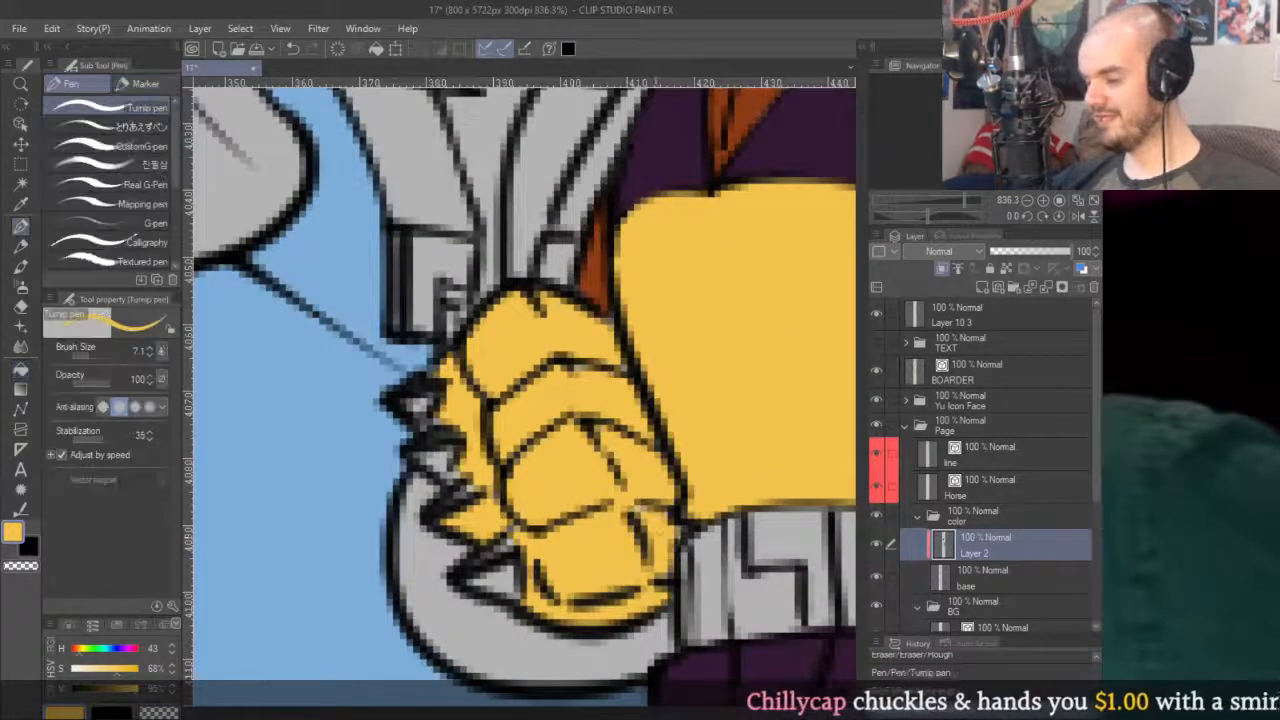
{"action": "left_click", "coordinate": [595, 265], "text": "alt"}
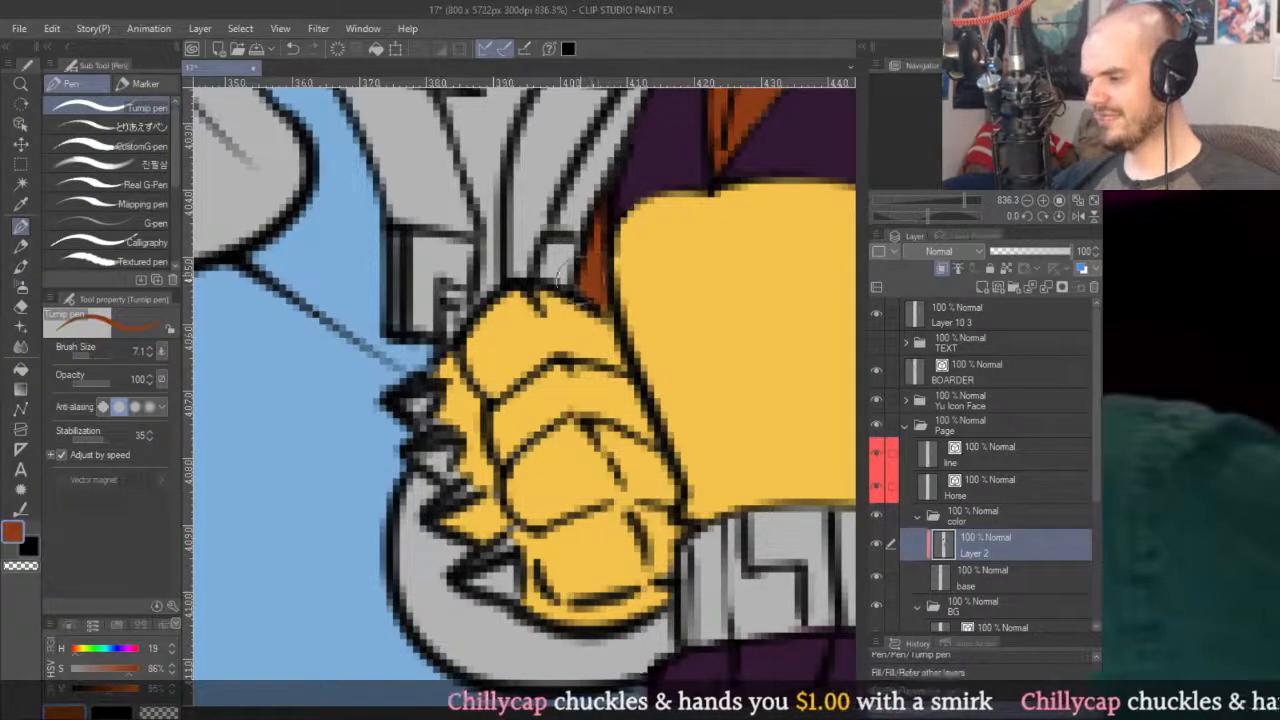
{"action": "left_click", "coordinate": [650, 313], "text": "alt"}
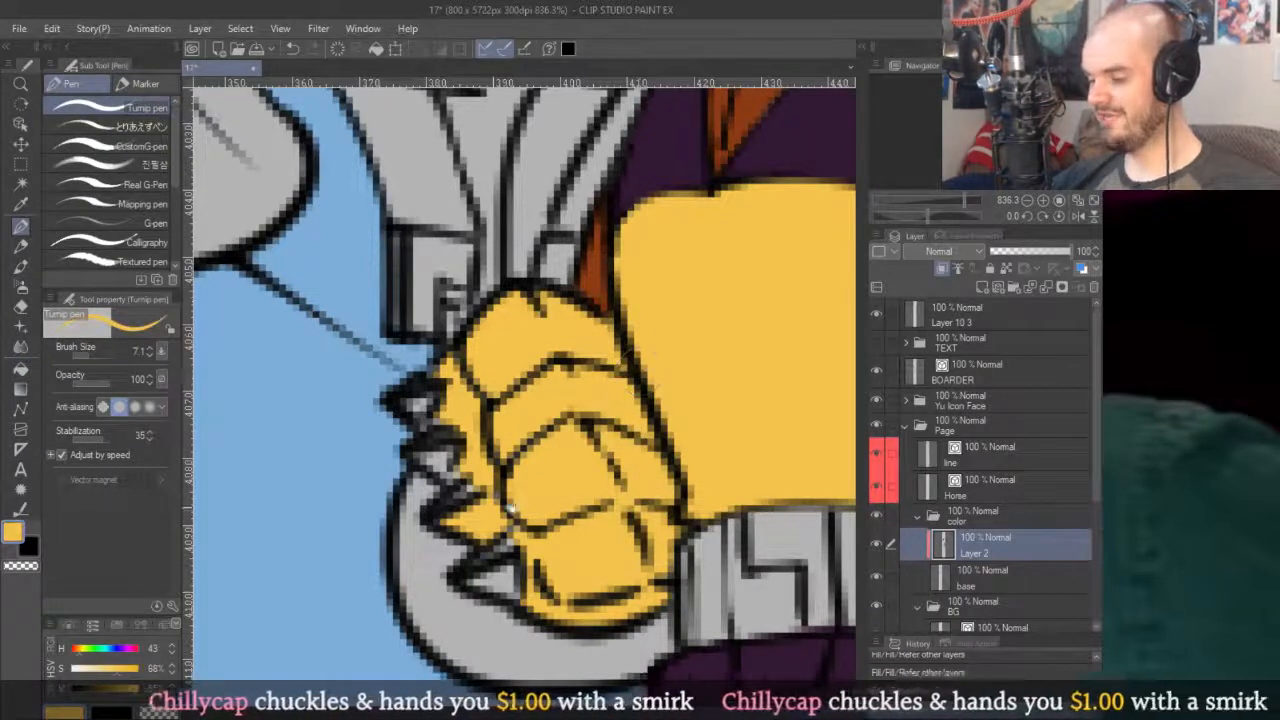
{"action": "left_click_drag", "start_coordinate": [508, 511], "coordinate": [588, 461]}
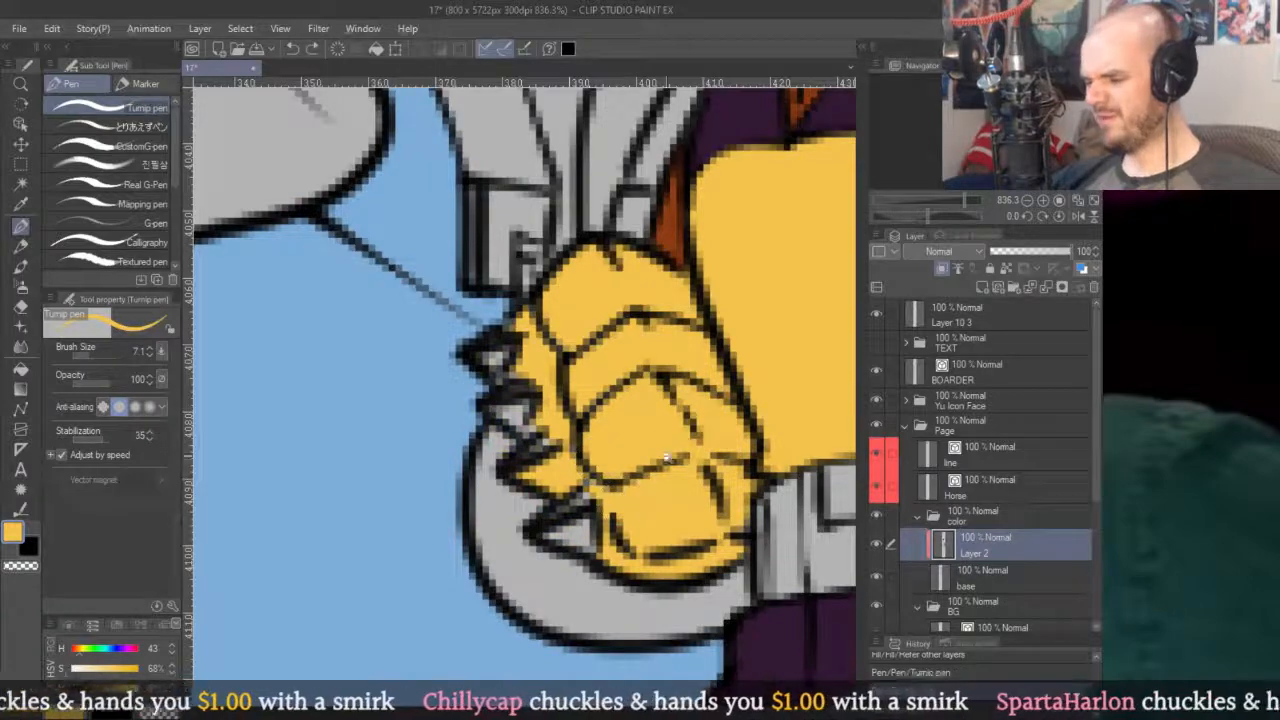
{"action": "scroll", "coordinate": [665, 460], "scroll_direction": "down", "scroll_amount": 8}
{"action": "scroll", "coordinate": [630, 480], "scroll_direction": "up", "scroll_amount": 7}
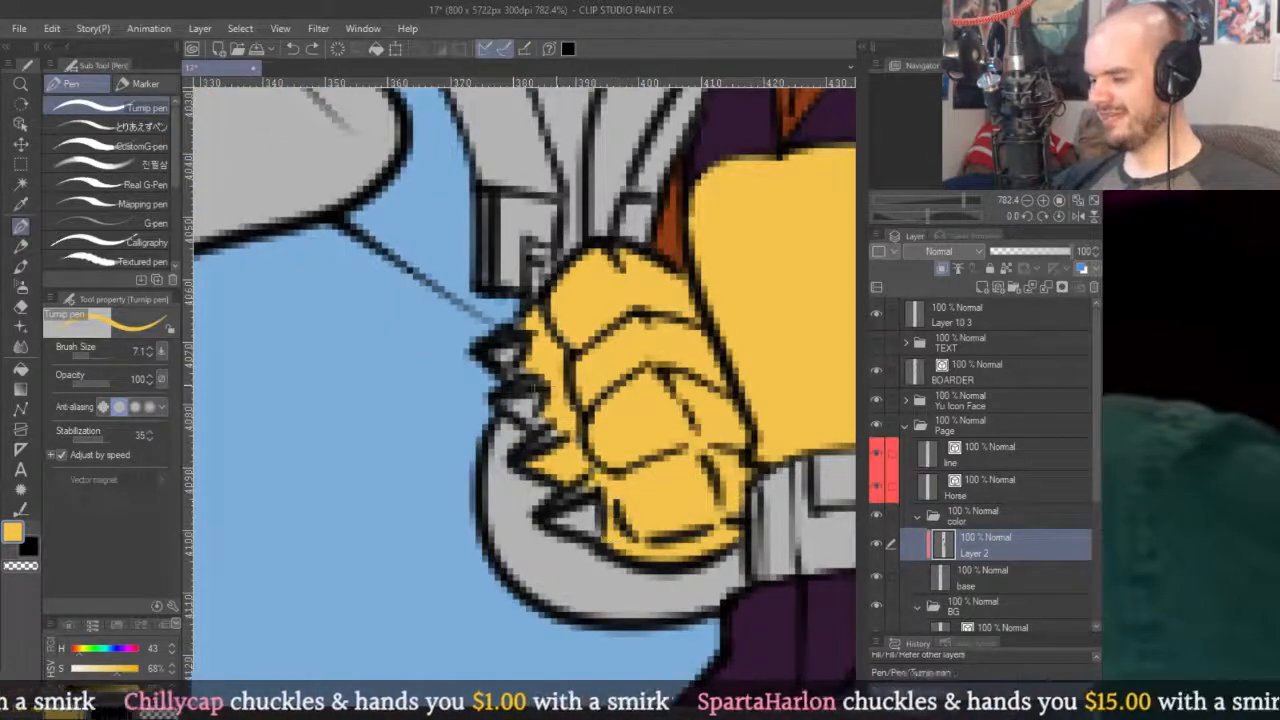
{"action": "scroll", "coordinate": [520, 336], "scroll_direction": "down", "scroll_amount": 4}
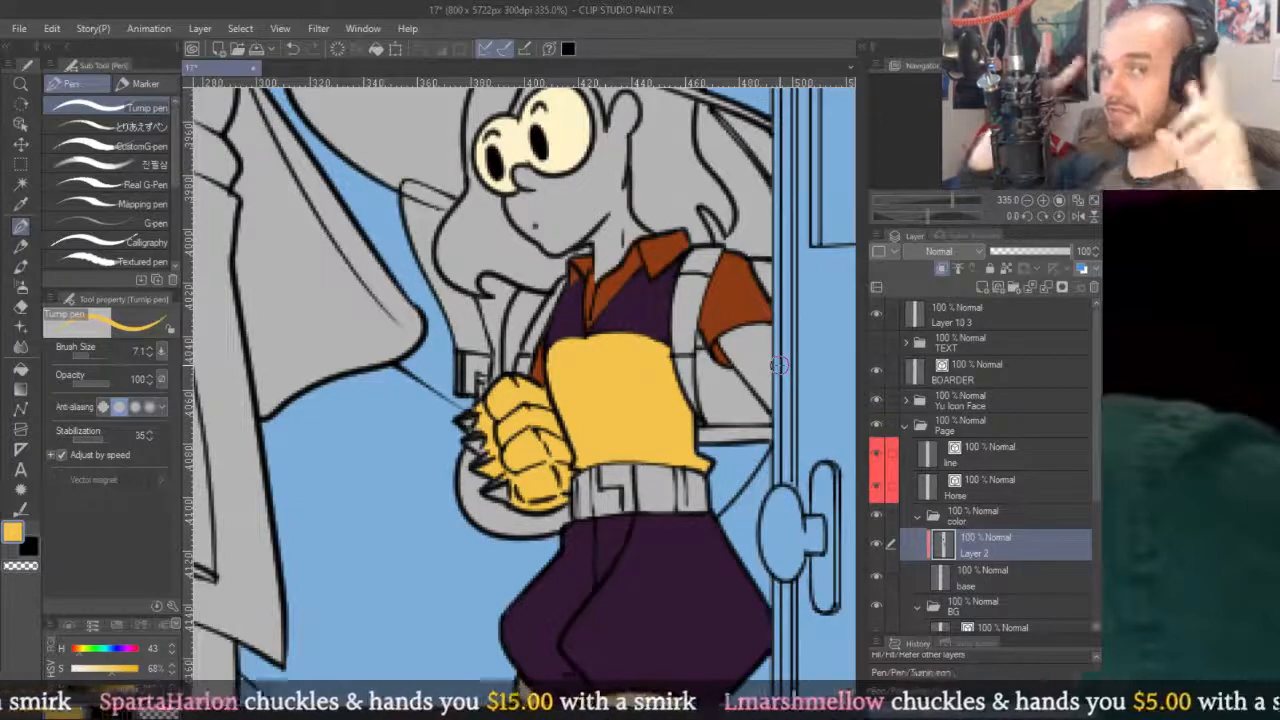
Fill the standing foot's shoe, including its cuff and toe, with golden yellow on Layer 2.
{"action": "scroll", "coordinate": [716, 334], "scroll_direction": "down", "scroll_amount": 3}
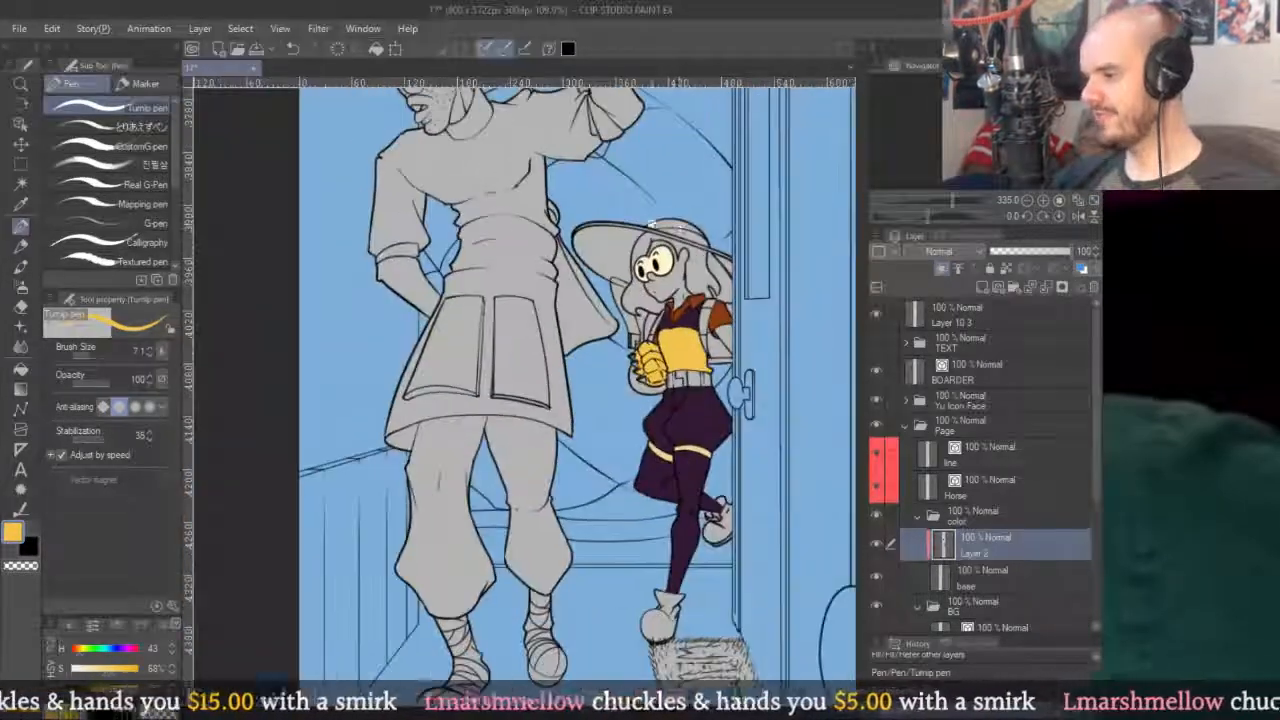
{"action": "scroll", "coordinate": [753, 309], "scroll_direction": "up", "scroll_amount": 1}
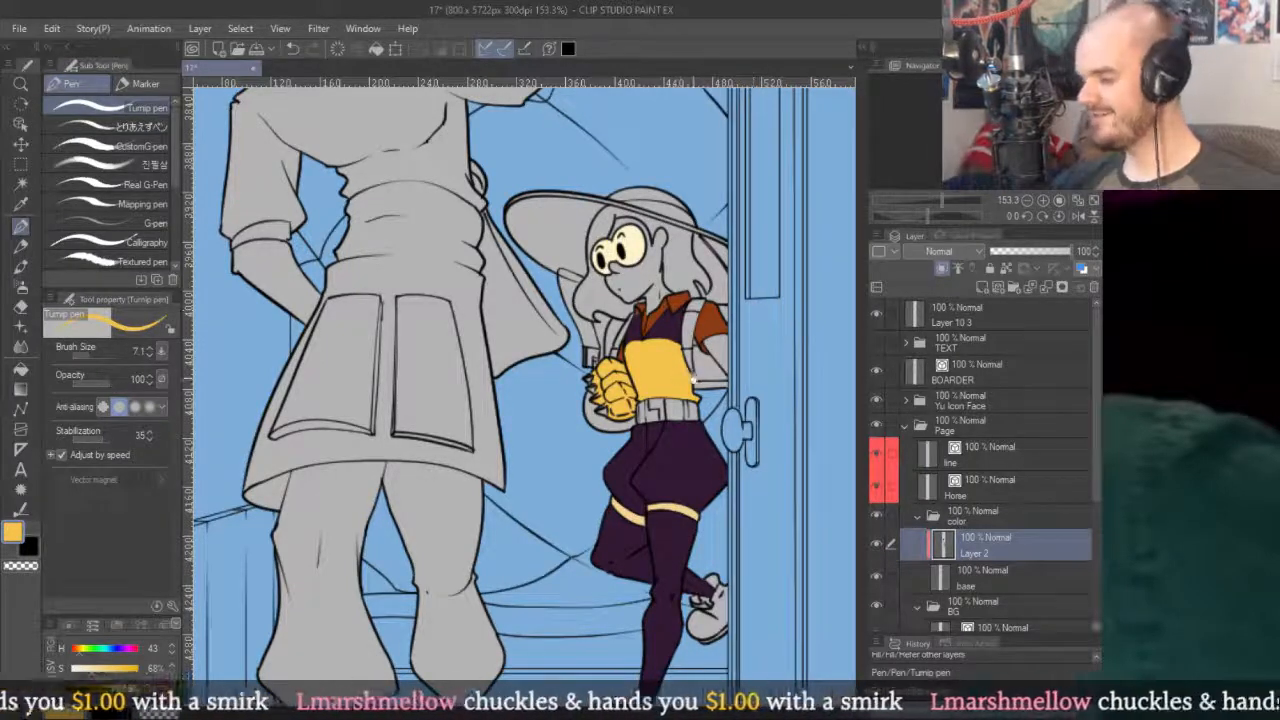
{"action": "left_click_drag", "start_coordinate": [693, 380], "coordinate": [690, 300]}
{"action": "scroll", "coordinate": [675, 303], "scroll_direction": "down", "scroll_amount": 5}
{"action": "scroll", "coordinate": [680, 485], "scroll_direction": "up", "scroll_amount": 7}
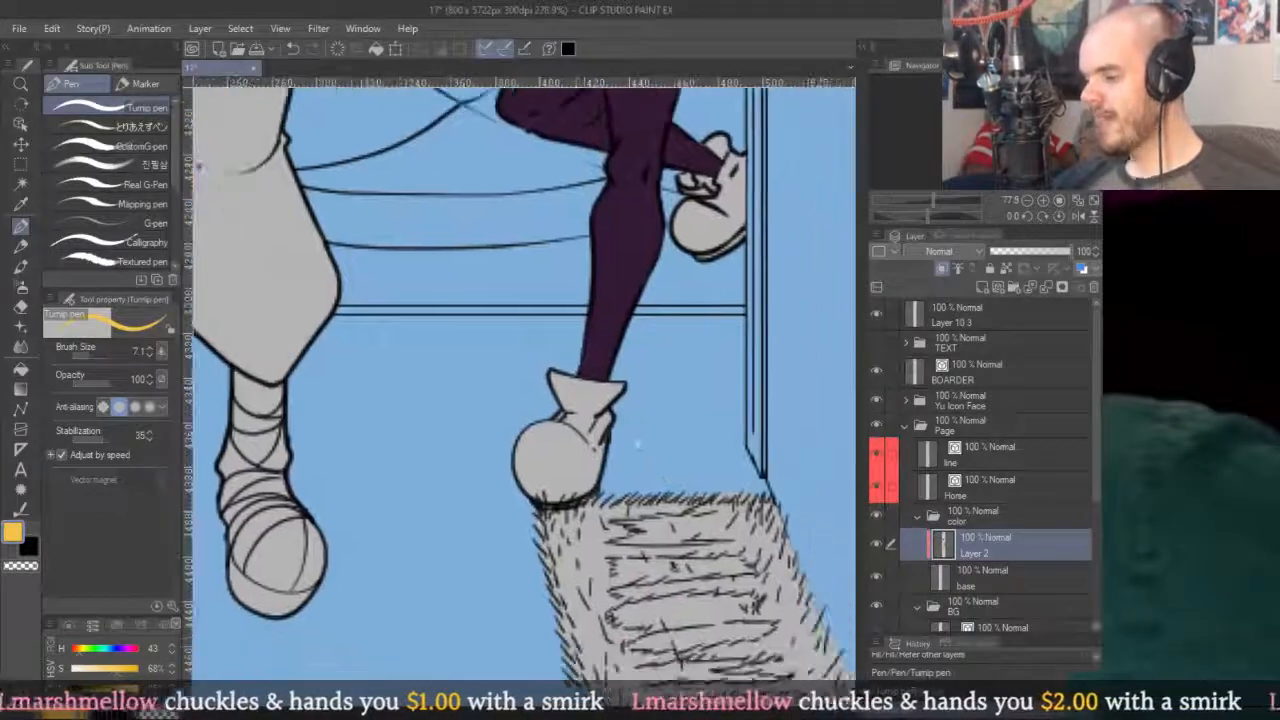
{"action": "key", "text": "g"}
{"action": "scroll", "coordinate": [609, 411], "scroll_direction": "up", "scroll_amount": 3}
{"action": "left_click", "coordinate": [616, 370]}
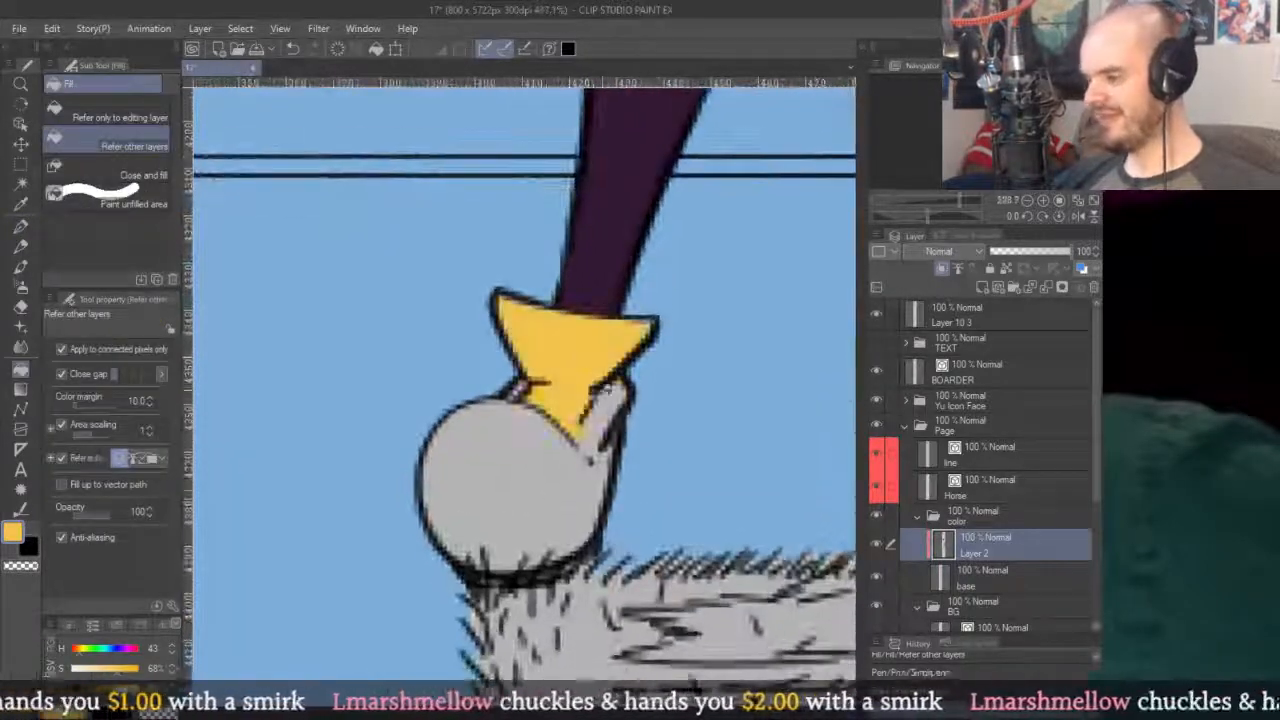
{"action": "left_click", "coordinate": [510, 470]}
{"action": "left_click", "coordinate": [516, 395]}
Cover the remaining gaps of the standing foot's shoe with a closed golden yellow Polyline shape around it.
{"action": "key", "text": "u"}
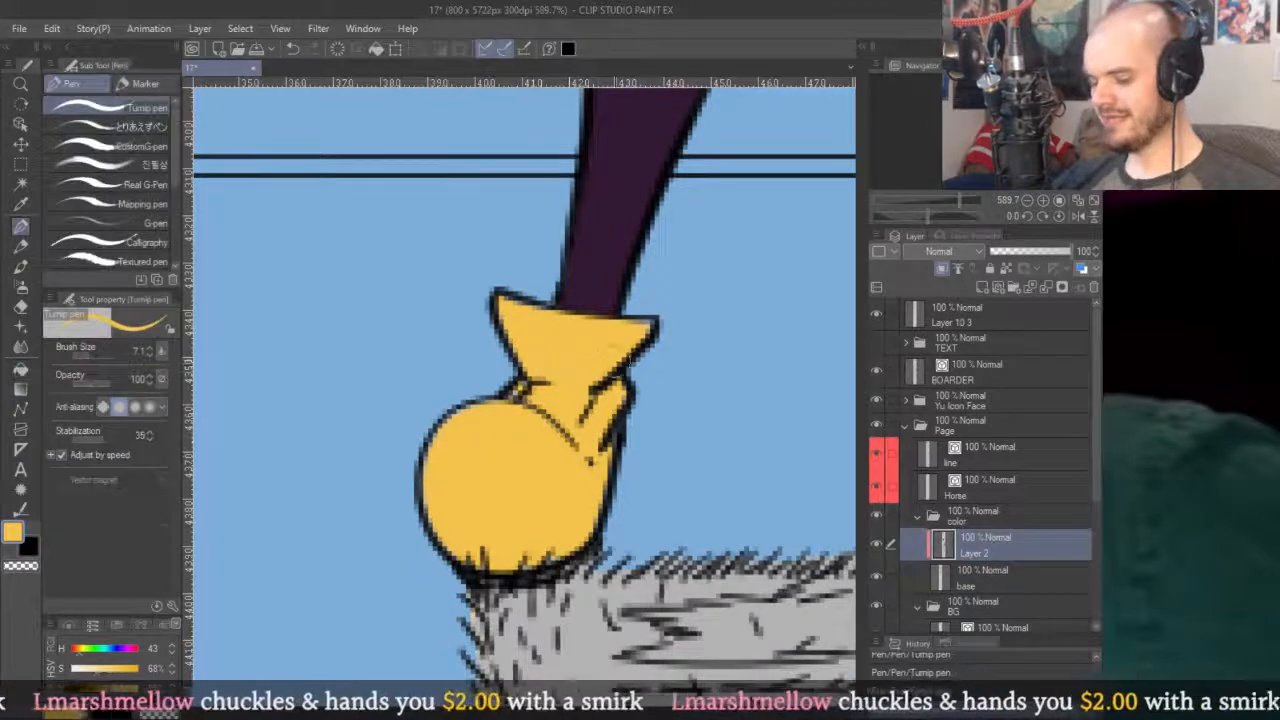
{"action": "left_click", "coordinate": [634, 306]}
{"action": "left_click", "coordinate": [702, 299]}
{"action": "left_click", "coordinate": [694, 444]}
{"action": "left_click", "coordinate": [615, 543]}
{"action": "left_click", "coordinate": [542, 571]}
{"action": "left_click", "coordinate": [456, 574]}
{"action": "left_click", "coordinate": [390, 522]}
{"action": "left_click", "coordinate": [452, 285]}
{"action": "left_click", "coordinate": [493, 253]}
{"action": "left_click", "coordinate": [545, 305]}
{"action": "left_click", "coordinate": [557, 357]}
{"action": "double_click", "coordinate": [596, 356]}
Outline the raised foot's shoe with a closed Polyline shape to color it golden yellow.
{"action": "scroll", "coordinate": [600, 360], "scroll_direction": "down", "scroll_amount": 3}
{"action": "scroll", "coordinate": [650, 300], "scroll_direction": "up", "scroll_amount": 4}
{"action": "left_click", "coordinate": [667, 462]}
{"action": "left_click", "coordinate": [667, 383]}
{"action": "left_click", "coordinate": [668, 271]}
{"action": "left_click", "coordinate": [667, 181]}
{"action": "left_click_drag", "start_coordinate": [651, 117], "coordinate": [721, 275]}
{"action": "left_click", "coordinate": [722, 274]}
{"action": "left_click", "coordinate": [674, 220]}
{"action": "left_click", "coordinate": [565, 229]}
{"action": "left_click", "coordinate": [599, 307]}
{"action": "left_click", "coordinate": [648, 340]}
{"action": "left_click", "coordinate": [670, 357]}
{"action": "left_click", "coordinate": [623, 405]}
{"action": "left_click", "coordinate": [567, 392]}
{"action": "left_click", "coordinate": [517, 402]}
{"action": "left_click", "coordinate": [515, 494]}
{"action": "left_click_drag", "start_coordinate": [554, 644], "coordinate": [476, 360]}
{"action": "left_click", "coordinate": [480, 443]}
{"action": "left_click", "coordinate": [620, 411]}
{"action": "left_click", "coordinate": [660, 338]}
{"action": "scroll", "coordinate": [632, 278], "scroll_direction": "down", "scroll_amount": 8}
{"action": "scroll", "coordinate": [600, 400], "scroll_direction": "up", "scroll_amount": 8}
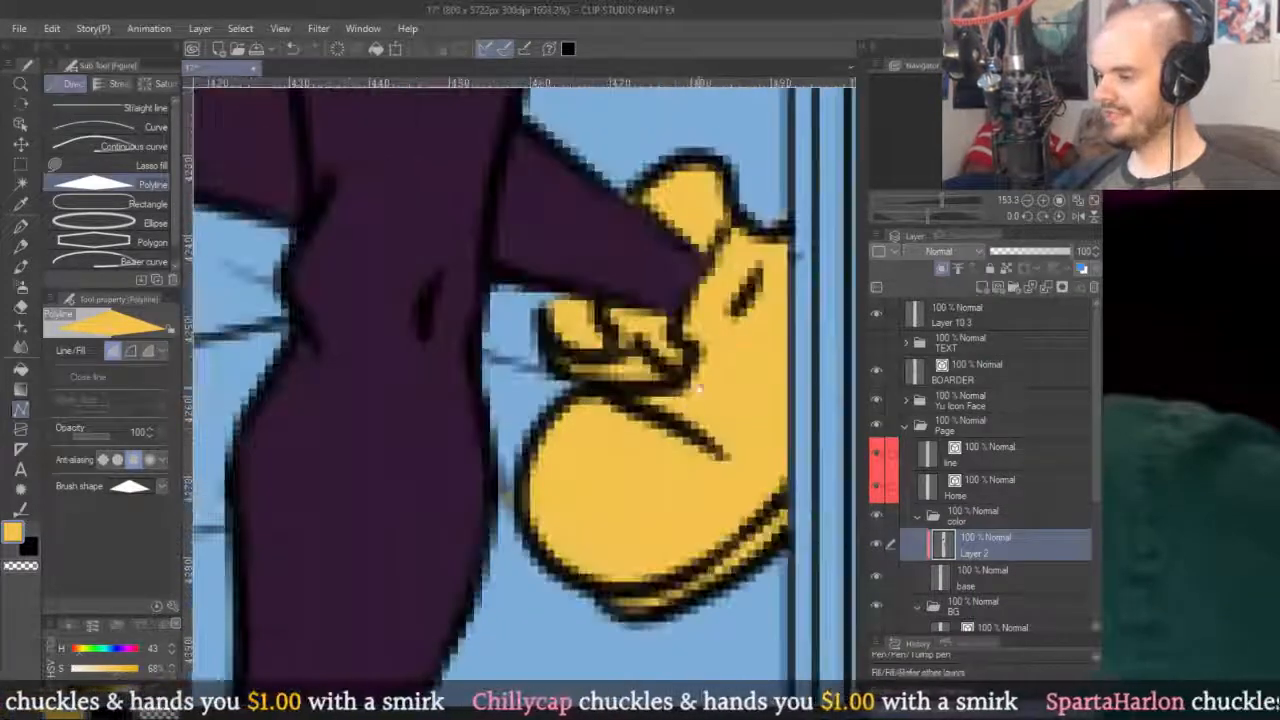
Erase the base color in the gap beside the raised shoe's laces on the base layer, and make Layer 2 active again.
{"action": "left_click", "coordinate": [980, 578]}
{"action": "key", "text": "e"}
{"action": "mouse_move", "coordinate": [592, 346]}
{"action": "left_mouse_down"}
{"action": "mouse_move", "coordinate": [550, 325]}
{"action": "mouse_move", "coordinate": [565, 310]}
{"action": "mouse_move", "coordinate": [580, 325]}
{"action": "mouse_move", "coordinate": [555, 310]}
{"action": "mouse_move", "coordinate": [595, 332]}
{"action": "mouse_move", "coordinate": [593, 318]}
{"action": "mouse_move", "coordinate": [566, 312]}
{"action": "mouse_move", "coordinate": [582, 330]}
{"action": "mouse_move", "coordinate": [560, 312]}
{"action": "mouse_move", "coordinate": [621, 301]}
{"action": "left_mouse_up"}
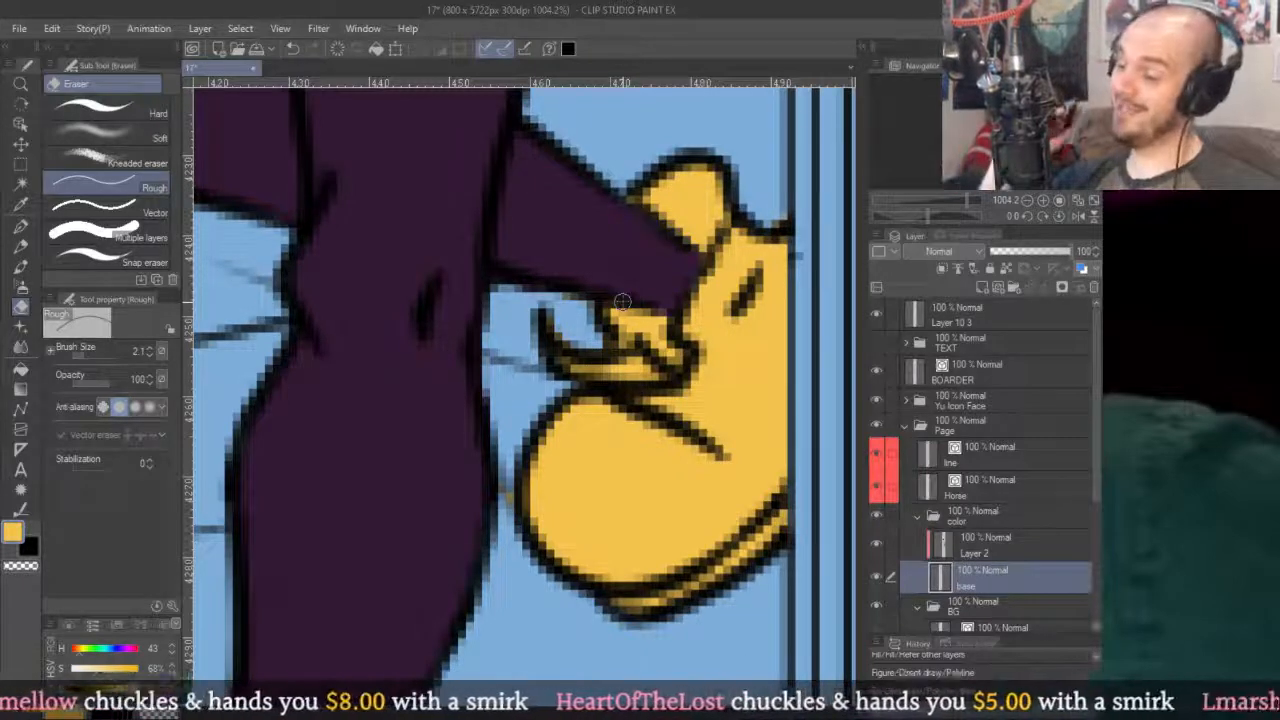
{"action": "left_click_drag", "start_coordinate": [590, 305], "coordinate": [560, 290]}
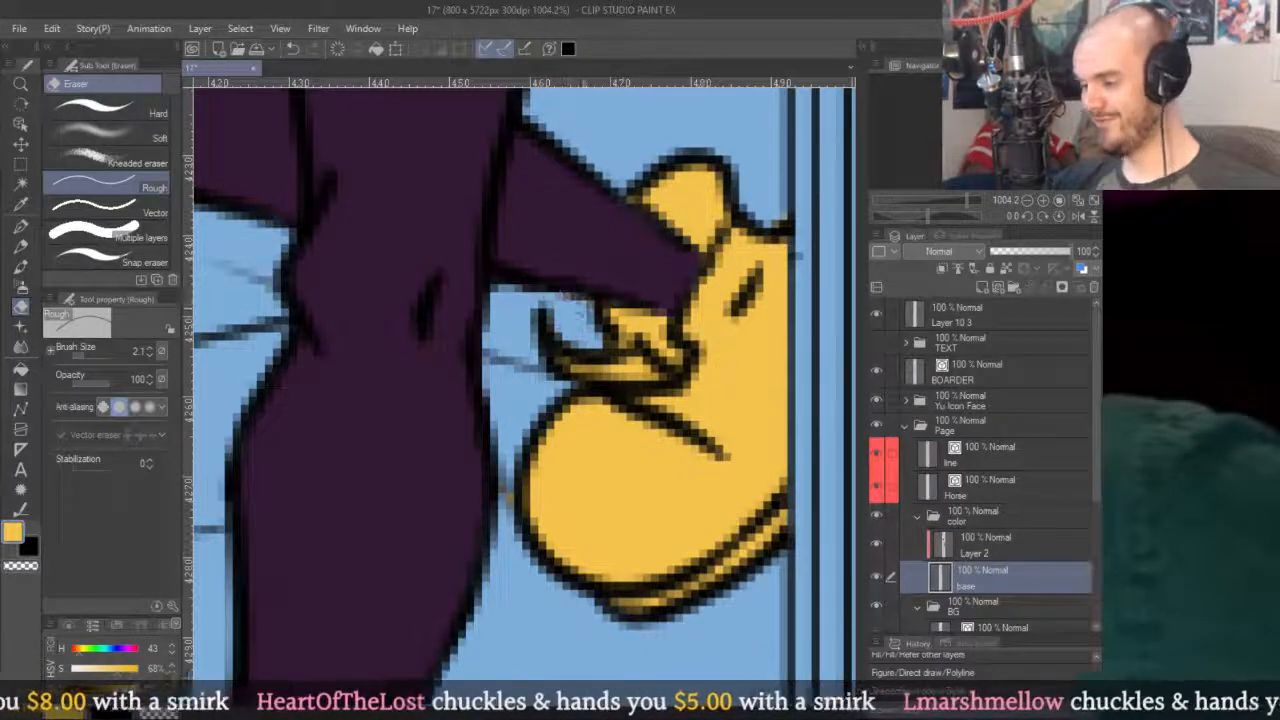
{"action": "left_click", "coordinate": [560, 375]}
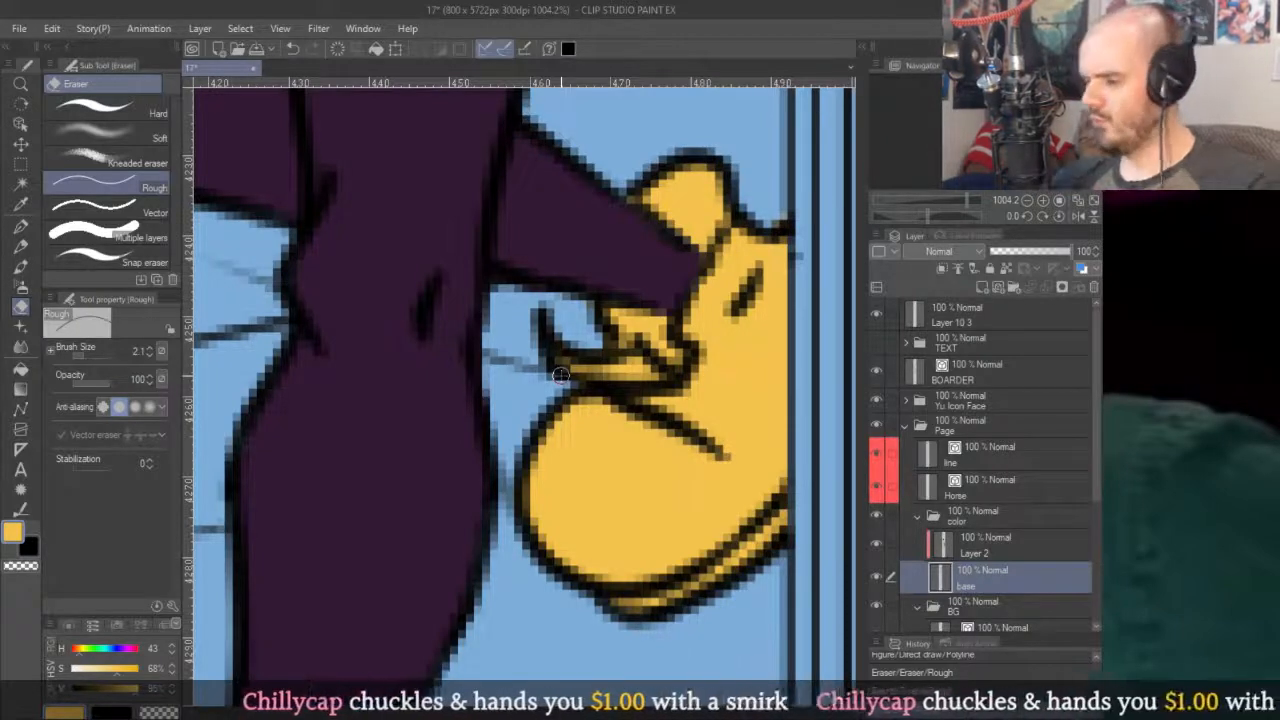
{"action": "key", "text": "alt+bracketright"}
{"action": "scroll", "coordinate": [700, 345], "scroll_direction": "down", "scroll_amount": 10}
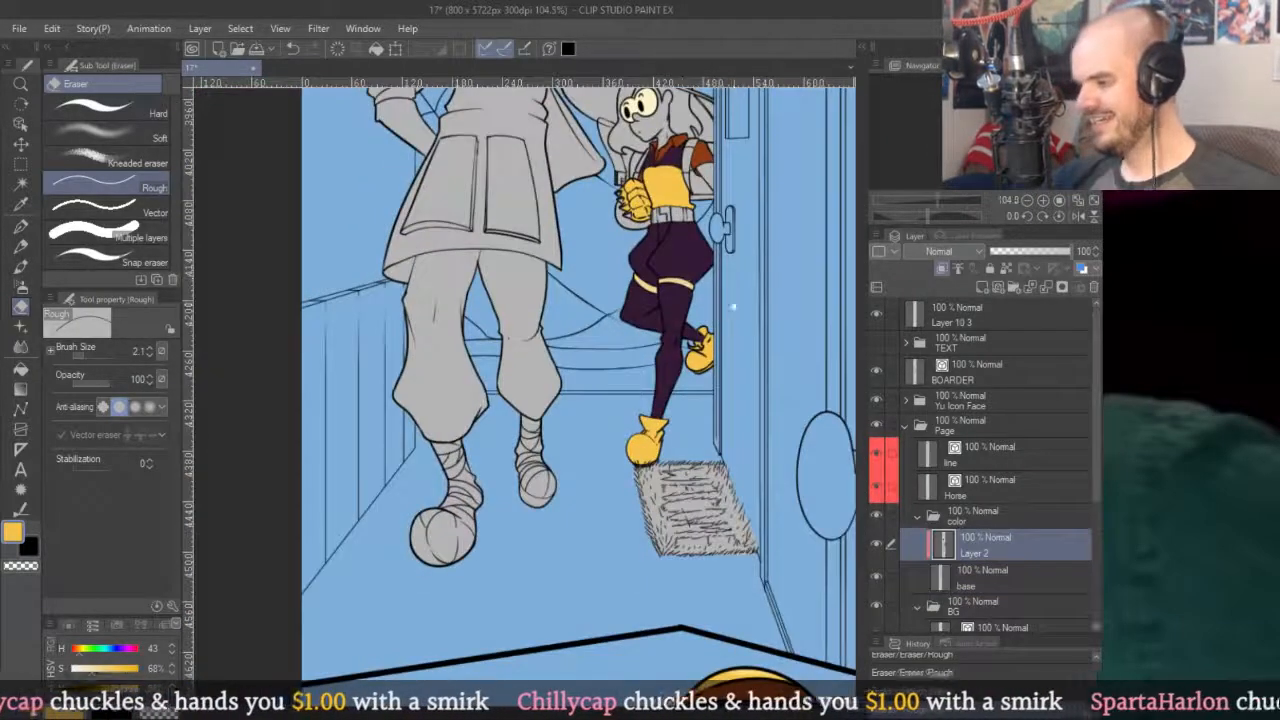
Paint the narrow belt loops at both sides of the belt with the dark purple sampled from the trousers.
{"action": "scroll", "coordinate": [697, 343], "scroll_direction": "up", "scroll_amount": 6}
{"action": "scroll", "coordinate": [697, 343], "scroll_direction": "down", "scroll_amount": 6}
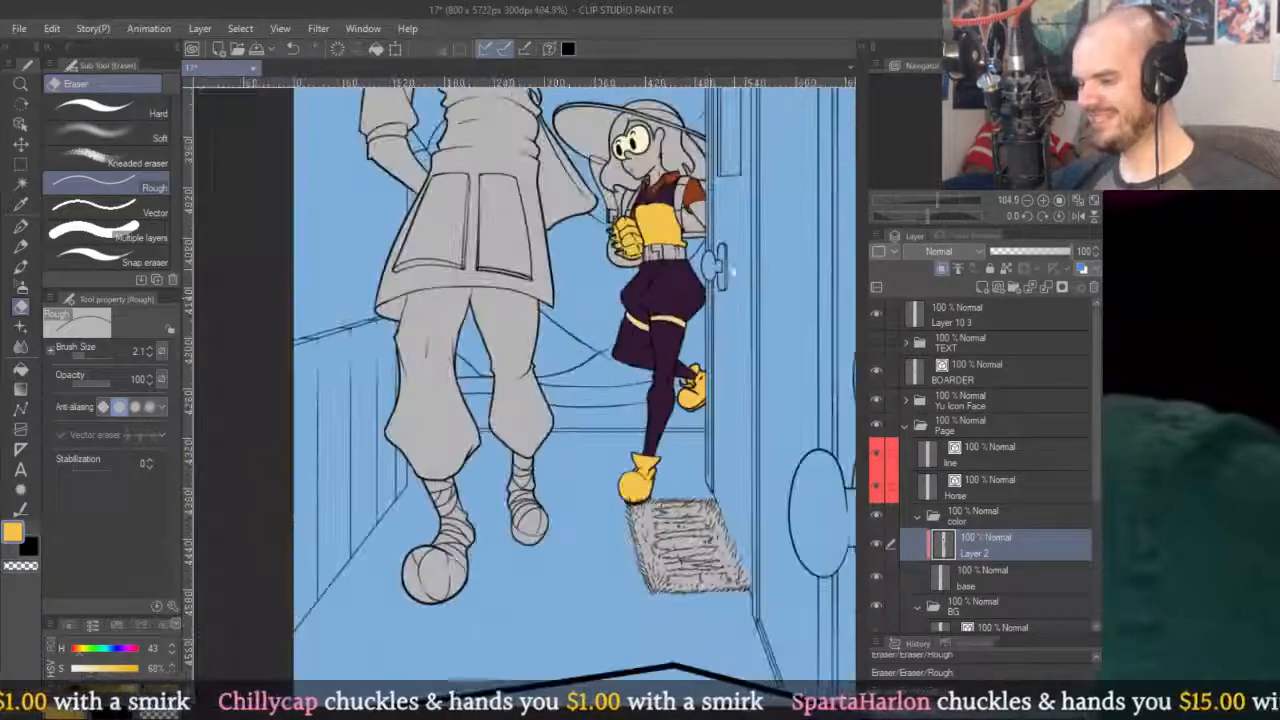
{"action": "scroll", "coordinate": [690, 462], "scroll_direction": "up", "scroll_amount": 1}
{"action": "scroll", "coordinate": [665, 328], "scroll_direction": "up", "scroll_amount": 6}
{"action": "key", "text": "g"}
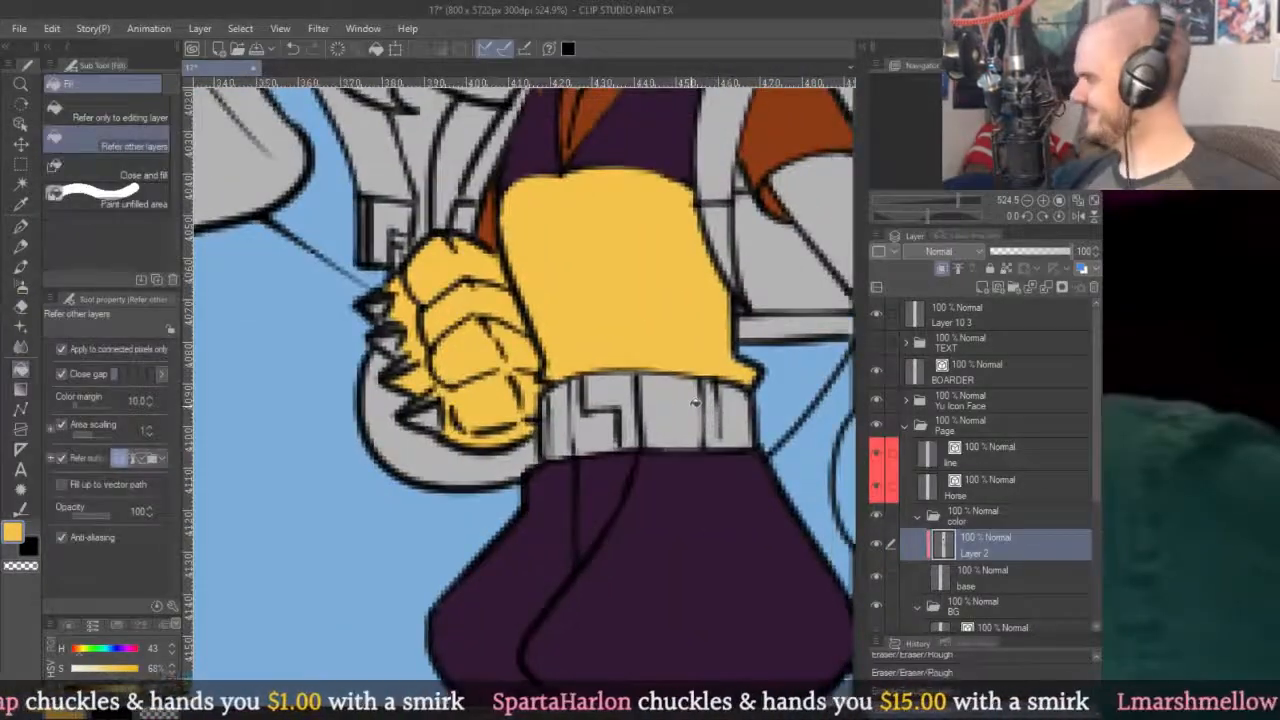
{"action": "scroll", "coordinate": [695, 402], "scroll_direction": "down", "scroll_amount": 6}
{"action": "scroll", "coordinate": [650, 425], "scroll_direction": "up", "scroll_amount": 3}
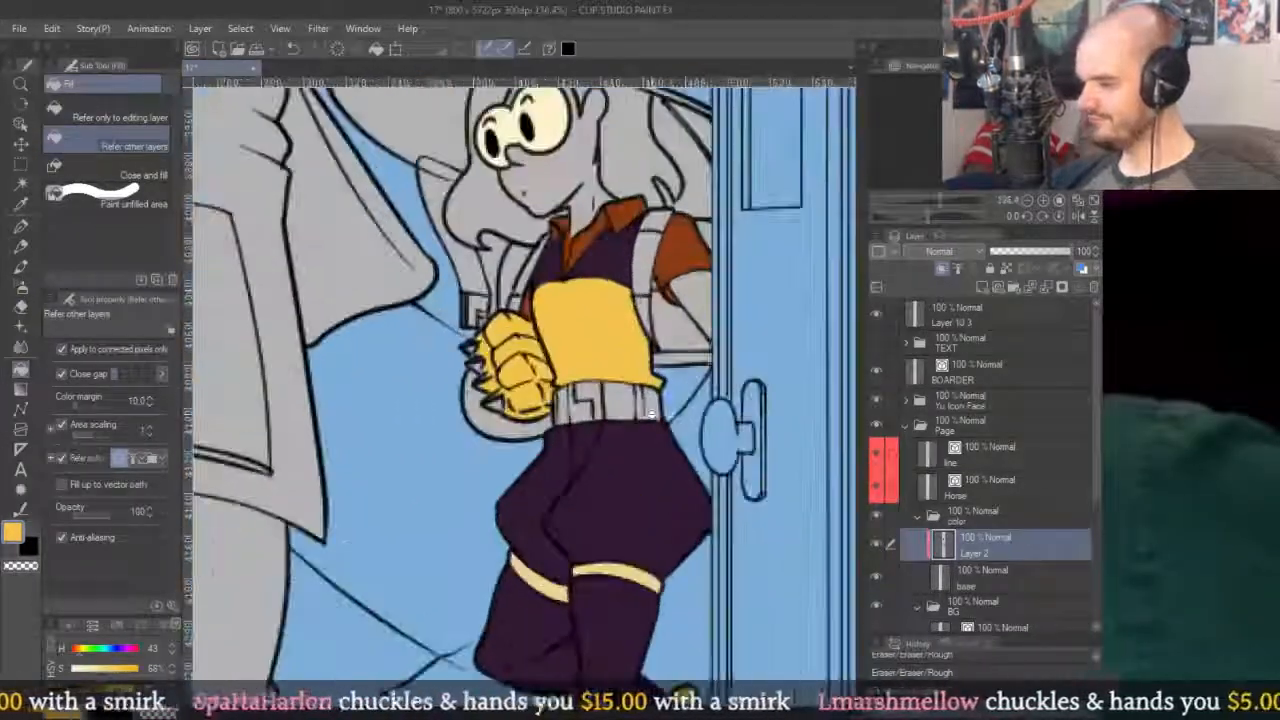
{"action": "left_click", "coordinate": [645, 440], "text": "alt"}
{"action": "scroll", "coordinate": [645, 440], "scroll_direction": "up", "scroll_amount": 5}
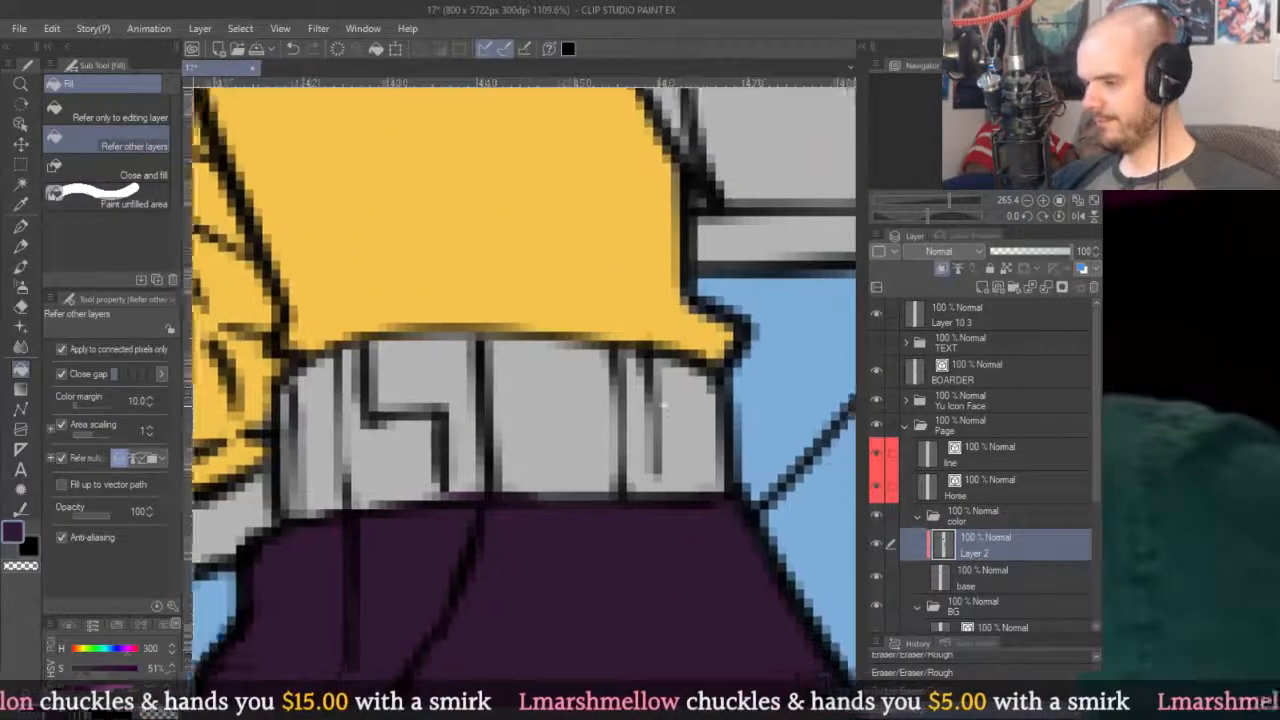
{"action": "key", "text": "p"}
{"action": "left_click_drag", "start_coordinate": [603, 325], "coordinate": [608, 480]}
{"action": "left_click_drag", "start_coordinate": [615, 410], "coordinate": [623, 360]}
{"action": "scroll", "coordinate": [729, 529], "scroll_direction": "left", "scroll_amount": 4}
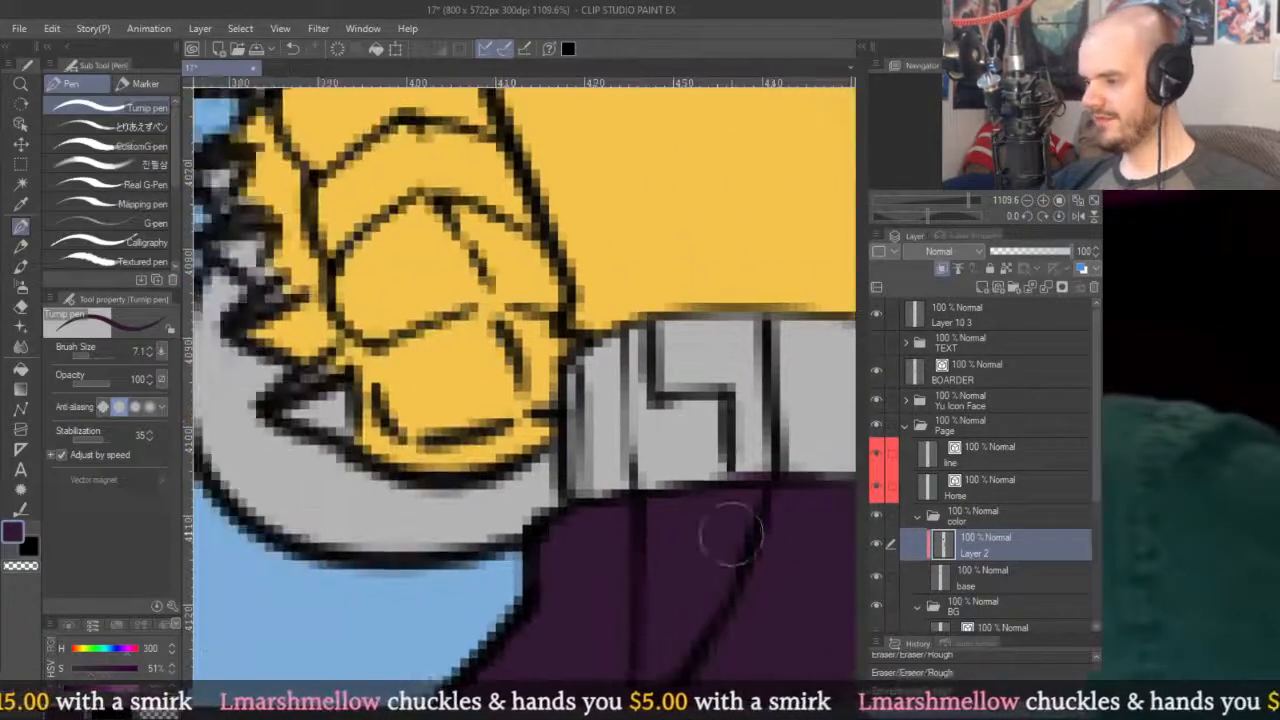
{"action": "left_click_drag", "start_coordinate": [575, 510], "coordinate": [580, 352]}
{"action": "left_click_drag", "start_coordinate": [572, 410], "coordinate": [578, 495]}
Sample golden yellow from the finished character in the panel below and fill the shoulder strap sections beside the vest and above the glove.
{"action": "scroll", "coordinate": [520, 362], "scroll_direction": "down", "scroll_amount": 7}
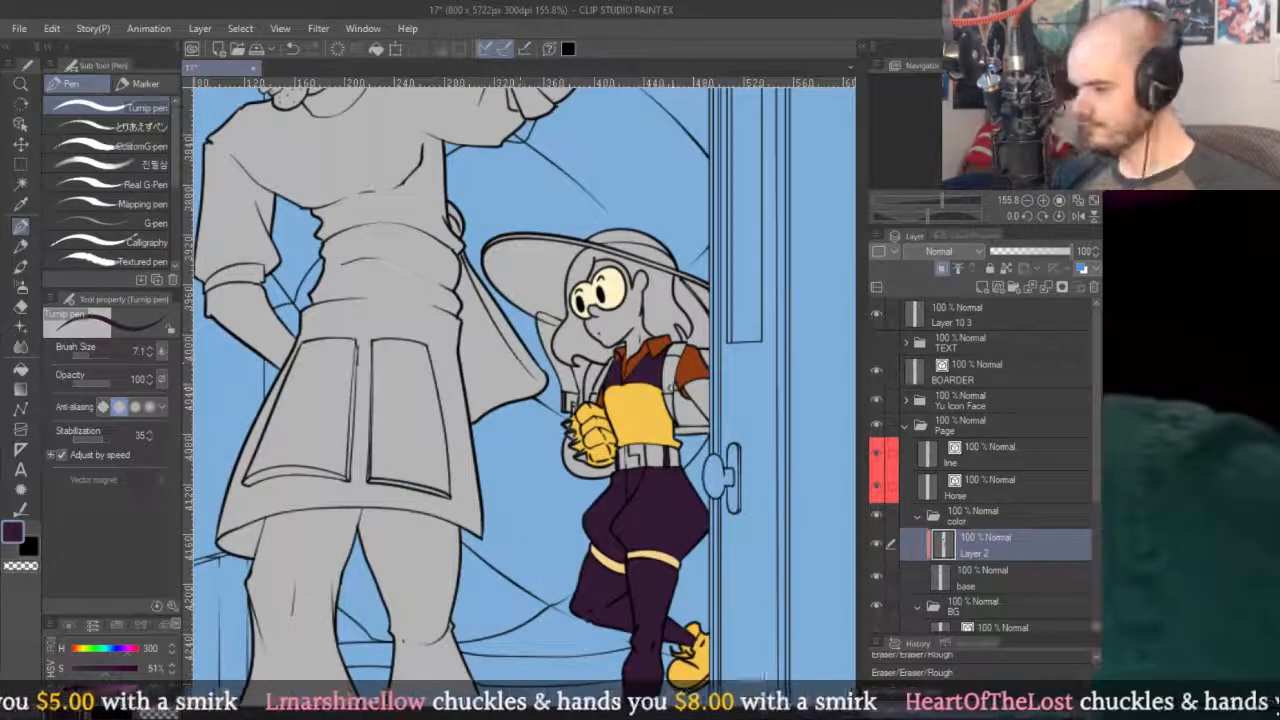
{"action": "scroll", "coordinate": [668, 376], "scroll_direction": "down", "scroll_amount": 4}
{"action": "scroll", "coordinate": [660, 345], "scroll_direction": "up", "scroll_amount": 10}
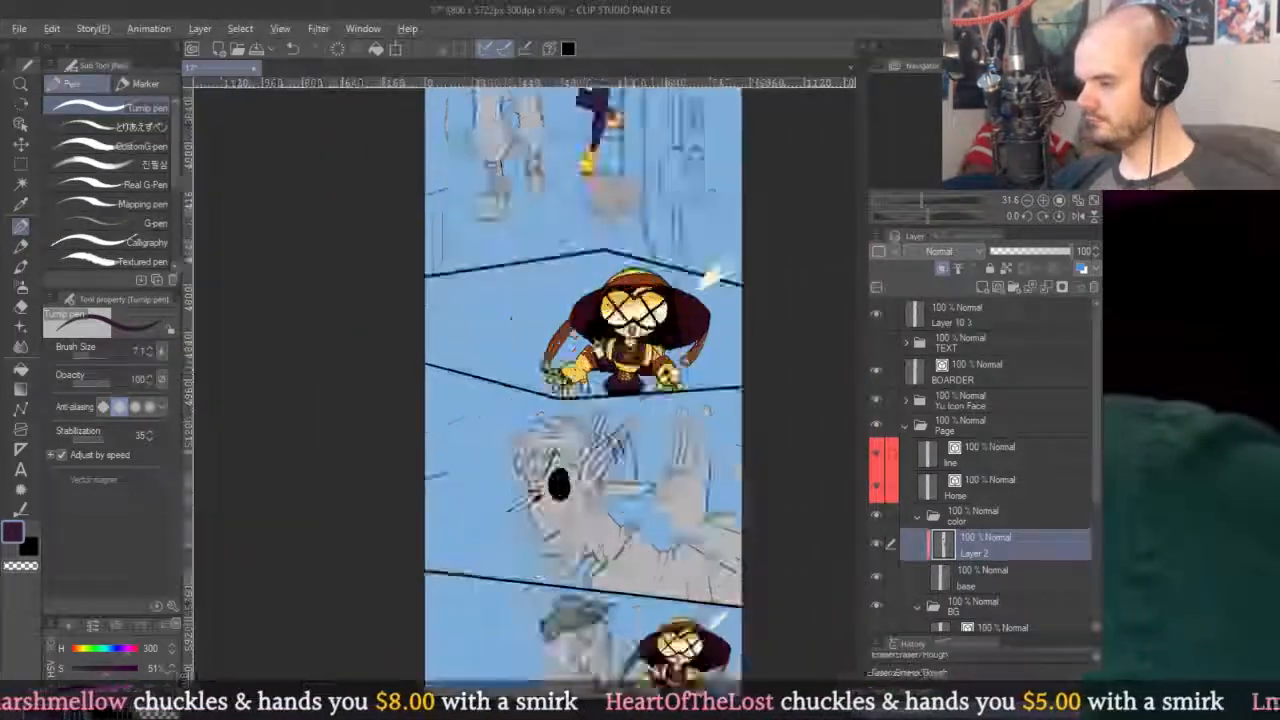
{"action": "left_click", "coordinate": [660, 345], "text": "alt"}
{"action": "scroll", "coordinate": [660, 345], "scroll_direction": "down", "scroll_amount": 6}
{"action": "scroll", "coordinate": [612, 452], "scroll_direction": "up", "scroll_amount": 6}
{"action": "scroll", "coordinate": [612, 452], "scroll_direction": "up", "scroll_amount": 3}
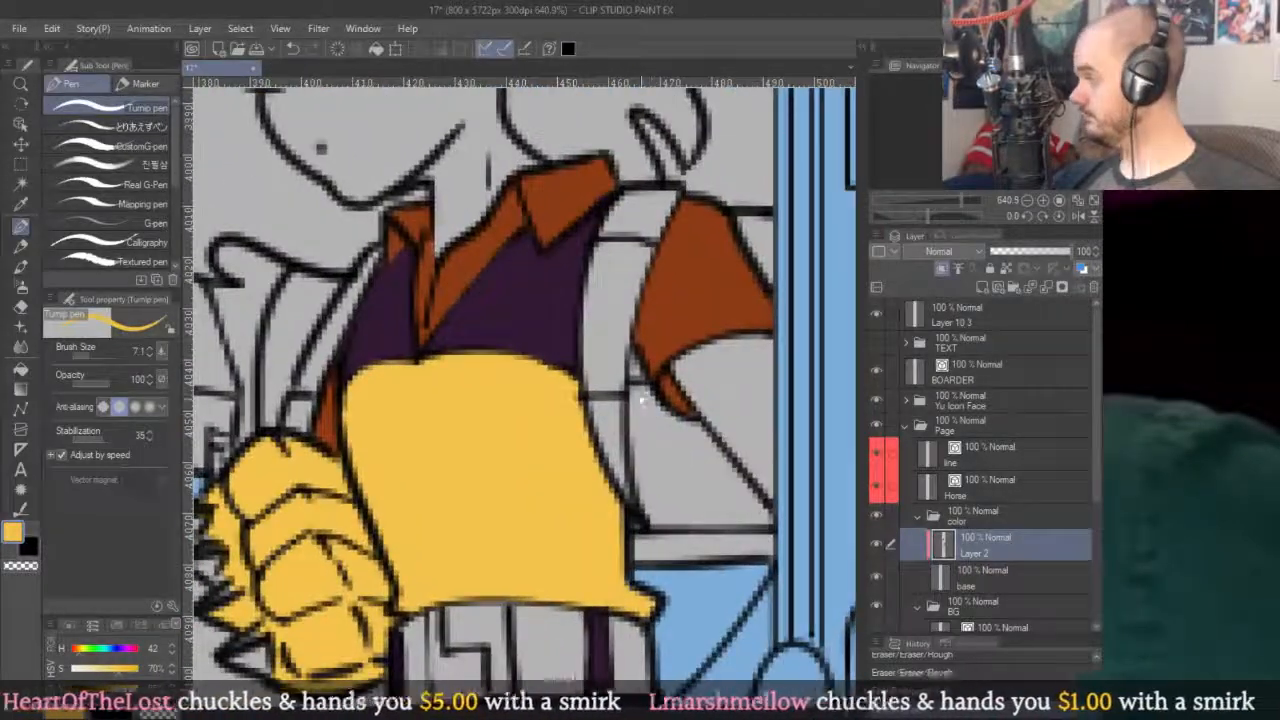
{"action": "scroll", "coordinate": [596, 318], "scroll_direction": "up", "scroll_amount": 2}
{"action": "key", "text": "g"}
{"action": "left_click_drag", "start_coordinate": [508, 468], "coordinate": [757, 470]}
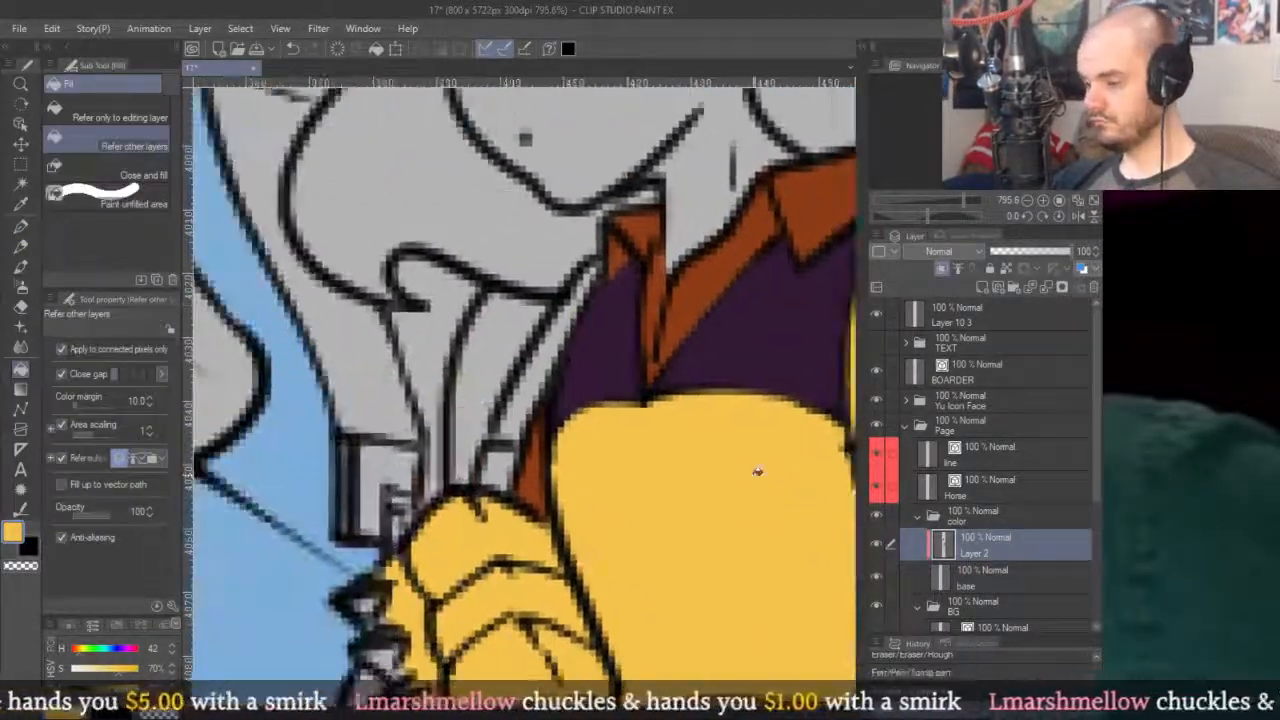
{"action": "left_click", "coordinate": [497, 468]}
{"action": "scroll", "coordinate": [565, 349], "scroll_direction": "down", "scroll_amount": 5}
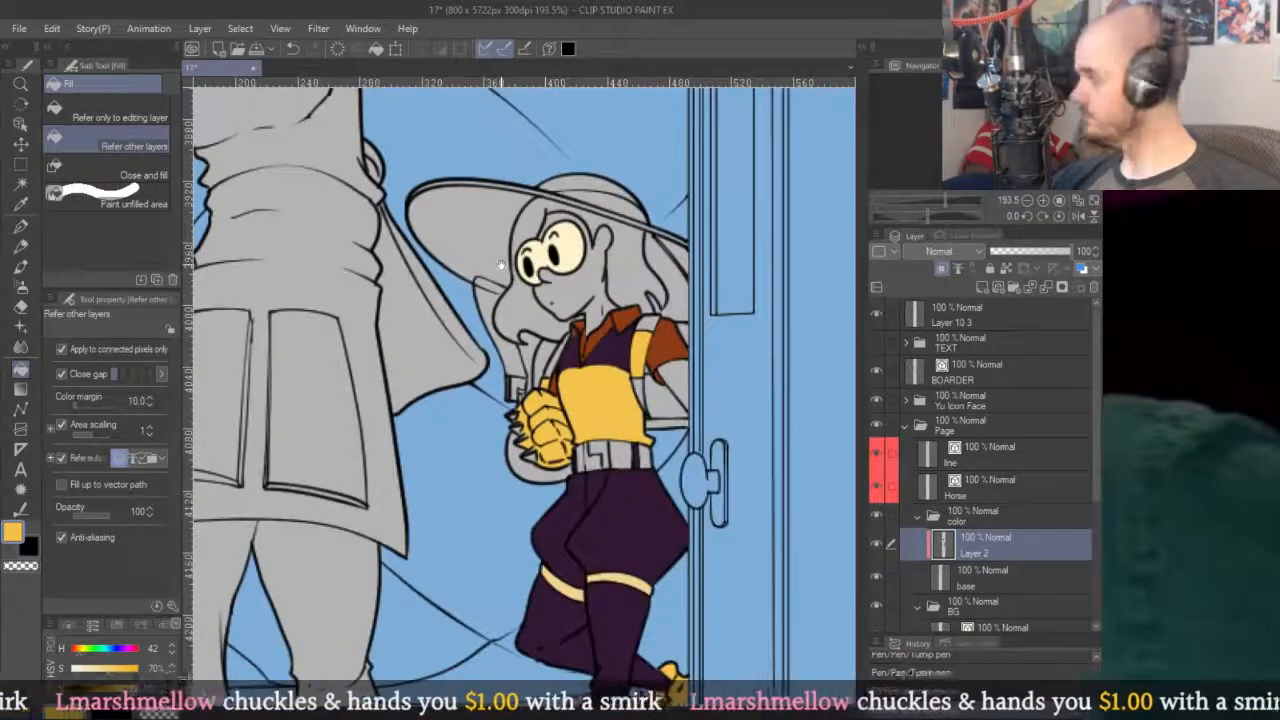
Fill the patch behind the short sleeve with a darker, muted golden yellow sampled beside the shoulder strap.
{"action": "scroll", "coordinate": [690, 400], "scroll_direction": "down", "scroll_amount": 3}
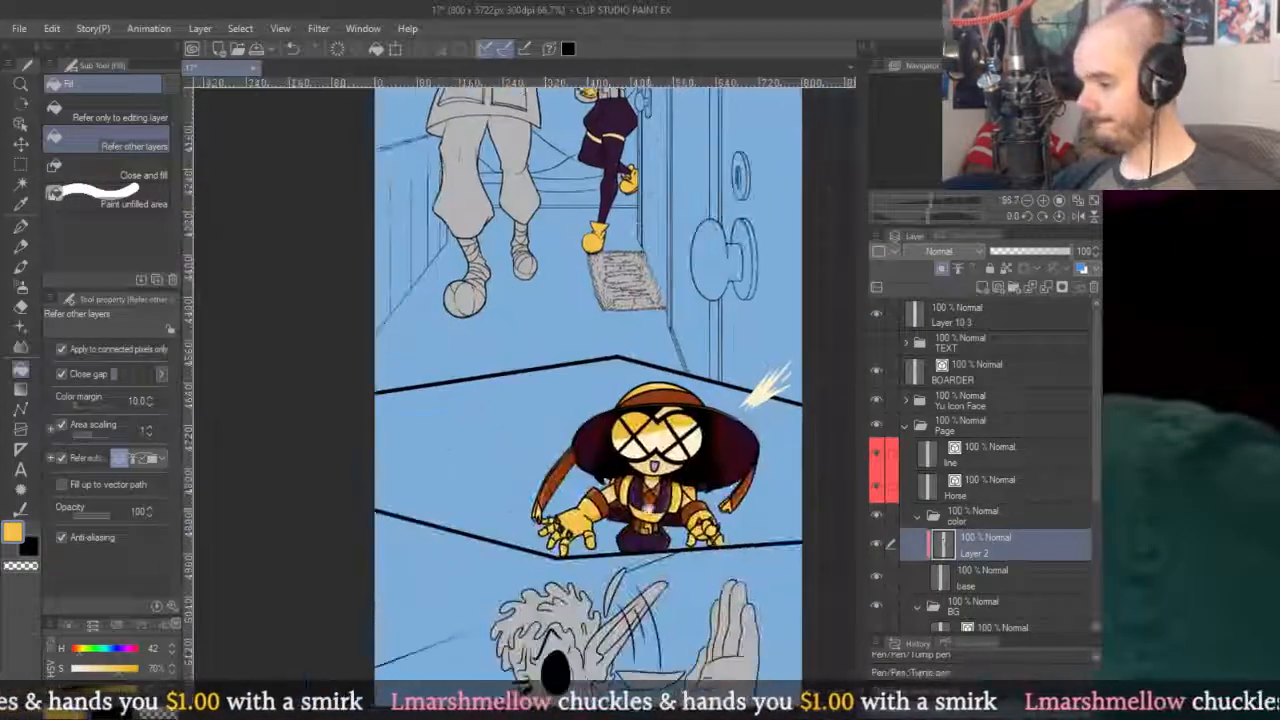
{"action": "scroll", "coordinate": [690, 400], "scroll_direction": "up", "scroll_amount": 4}
{"action": "scroll", "coordinate": [693, 212], "scroll_direction": "up", "scroll_amount": 3}
{"action": "scroll", "coordinate": [693, 212], "scroll_direction": "up", "scroll_amount": 2}
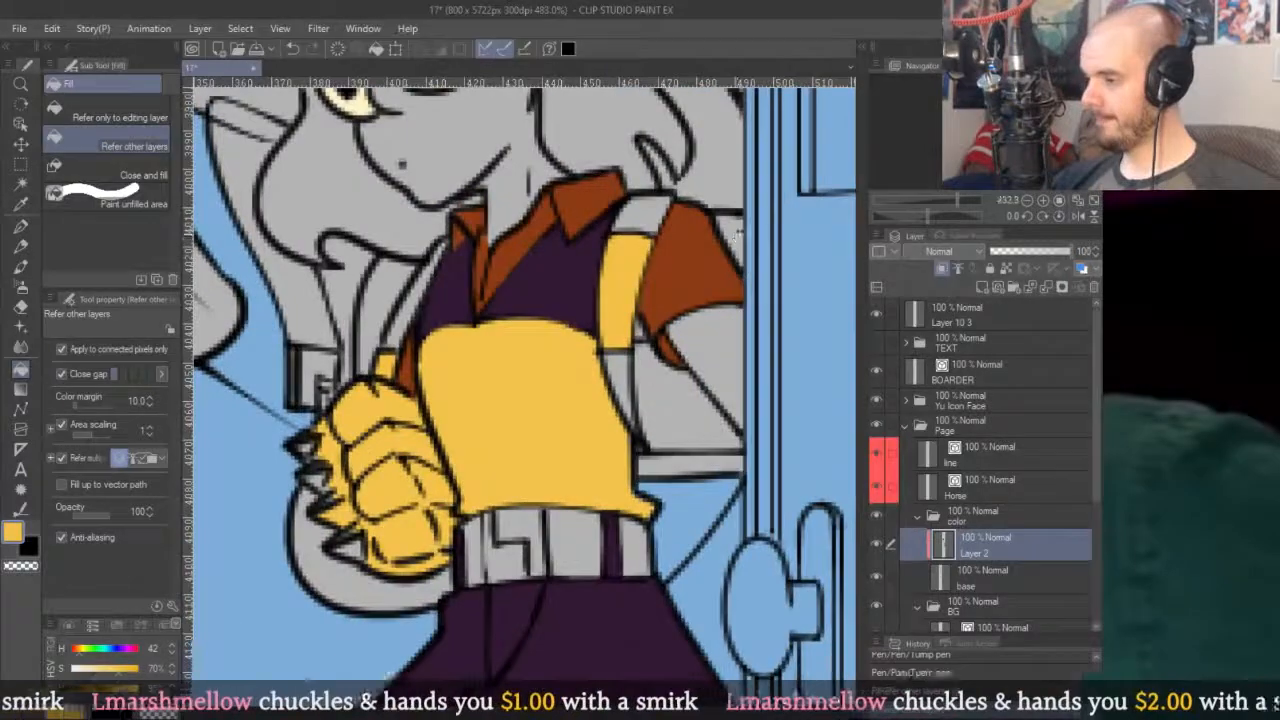
{"action": "scroll", "coordinate": [646, 331], "scroll_direction": "up", "scroll_amount": 3}
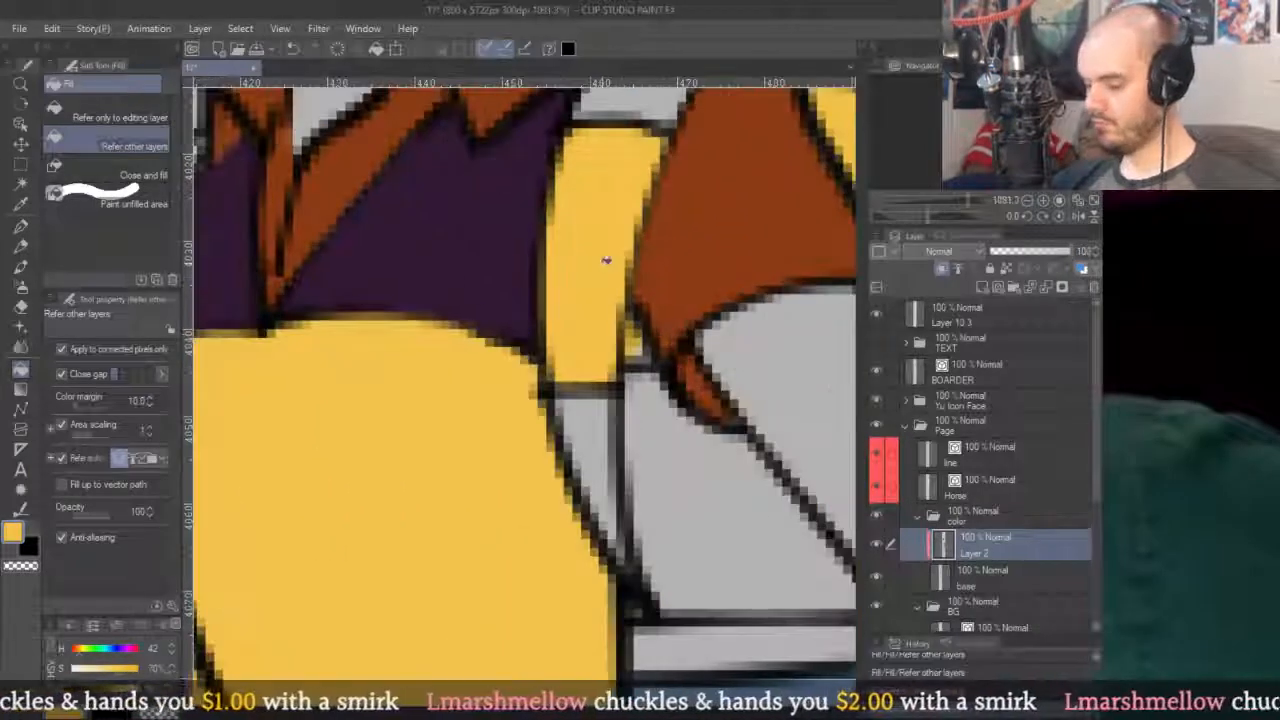
{"action": "key", "text": "p"}
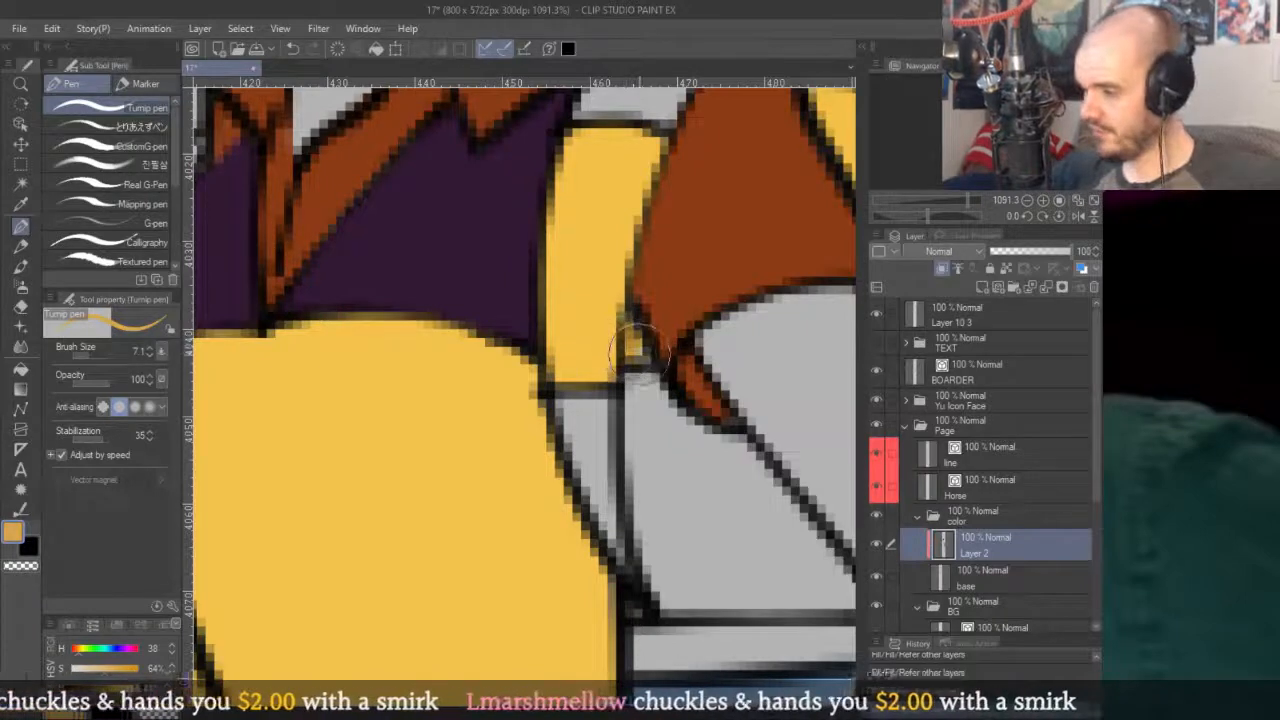
{"action": "left_click_drag", "start_coordinate": [728, 250], "coordinate": [534, 372]}
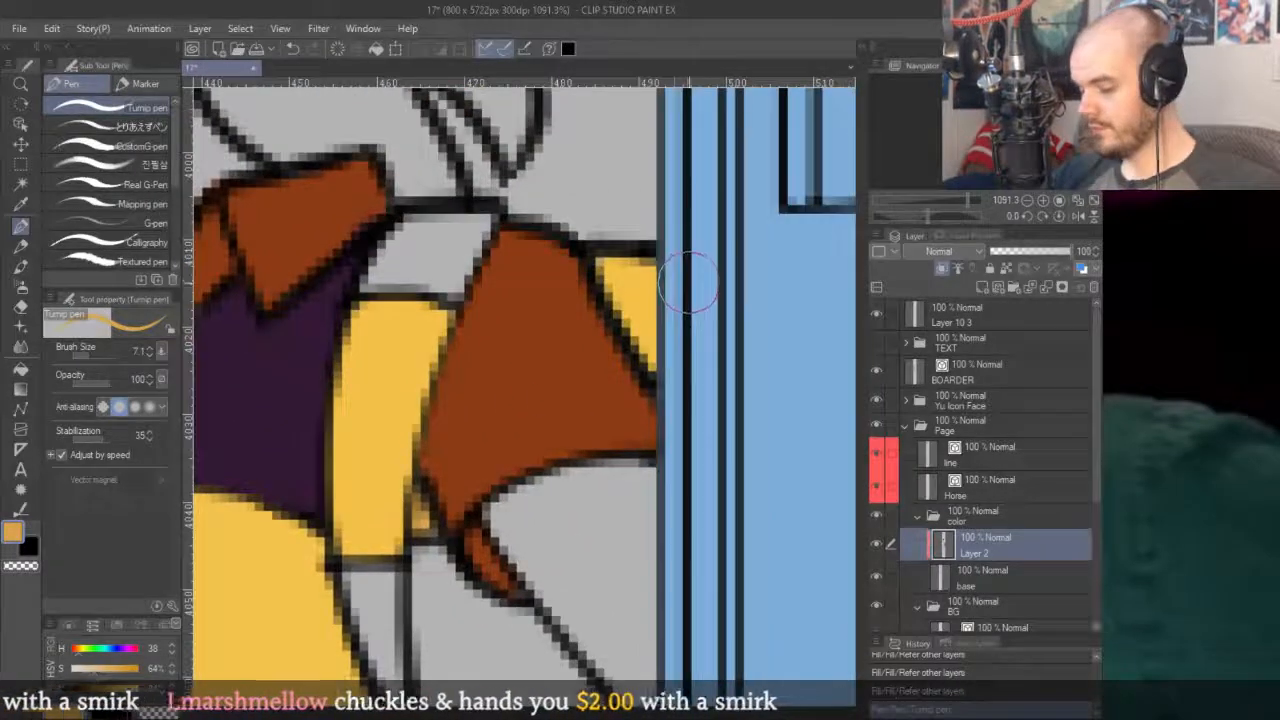
{"action": "key", "text": "g"}
{"action": "key", "text": "p"}
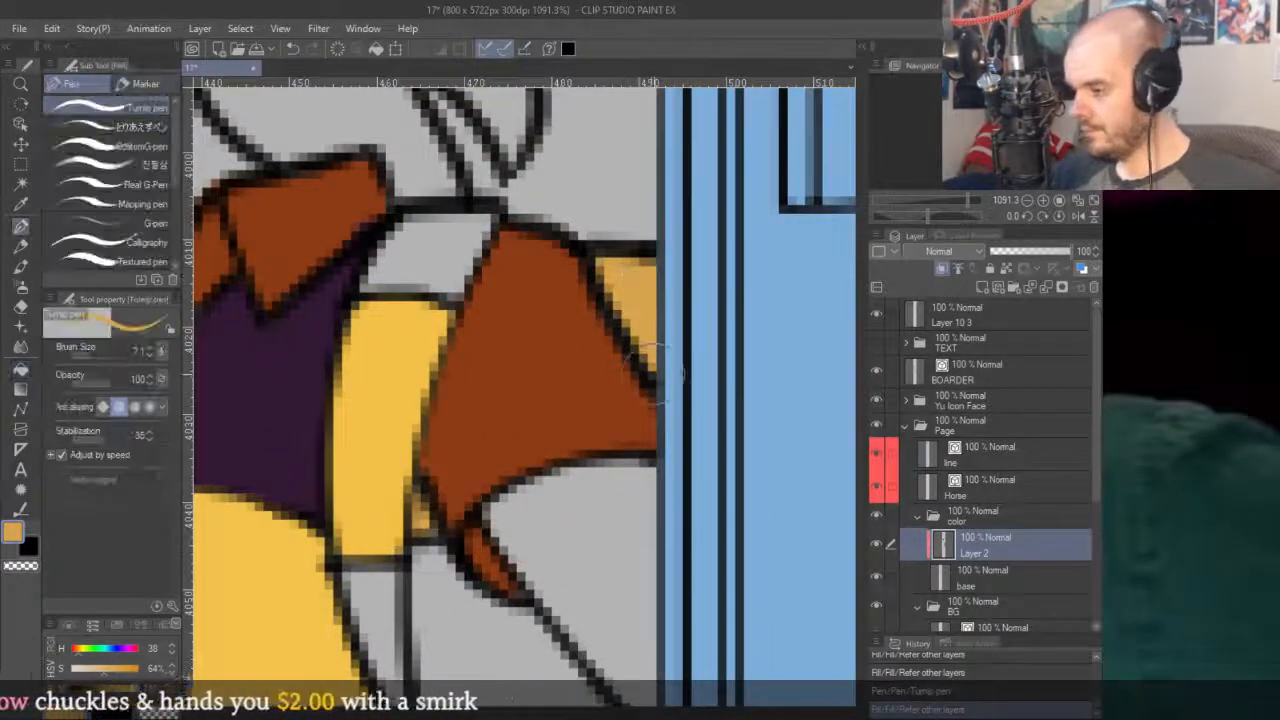
Fill the long section under the hair, above the gloved hand, with the same muted golden yellow.
{"action": "scroll", "coordinate": [645, 335], "scroll_direction": "down", "scroll_amount": 1}
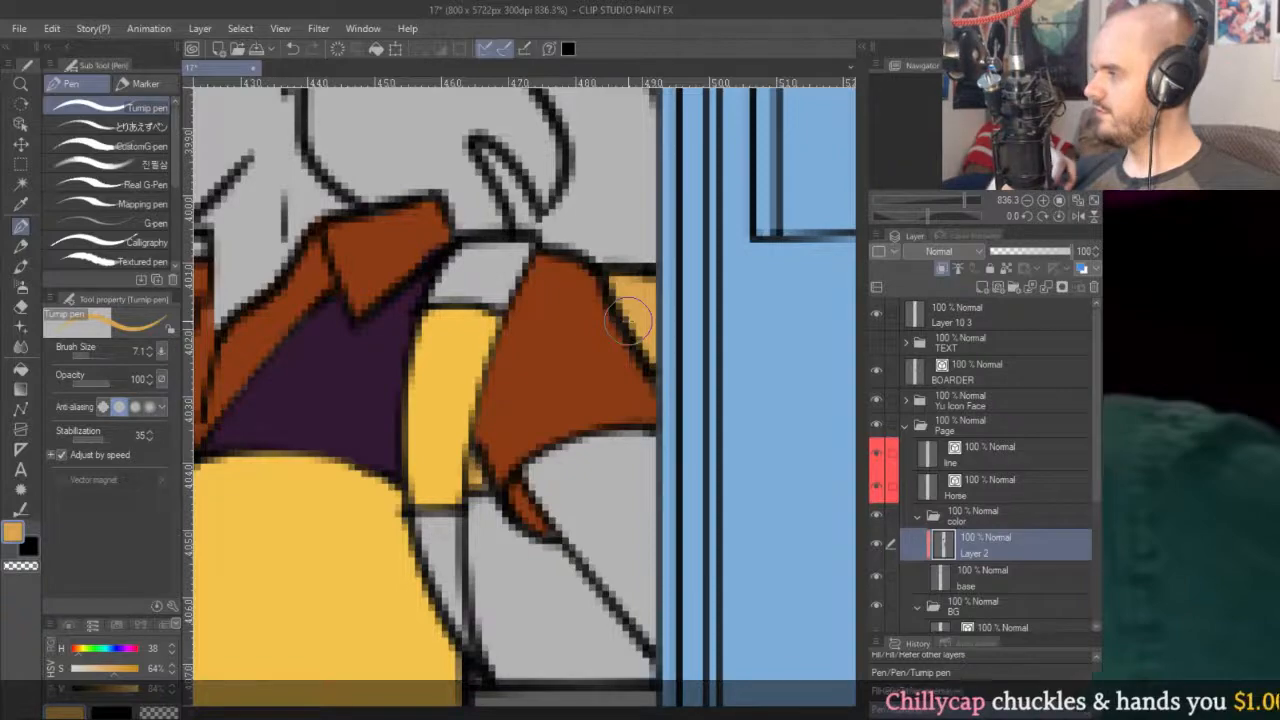
{"action": "left_click_drag", "start_coordinate": [290, 437], "coordinate": [570, 437]}
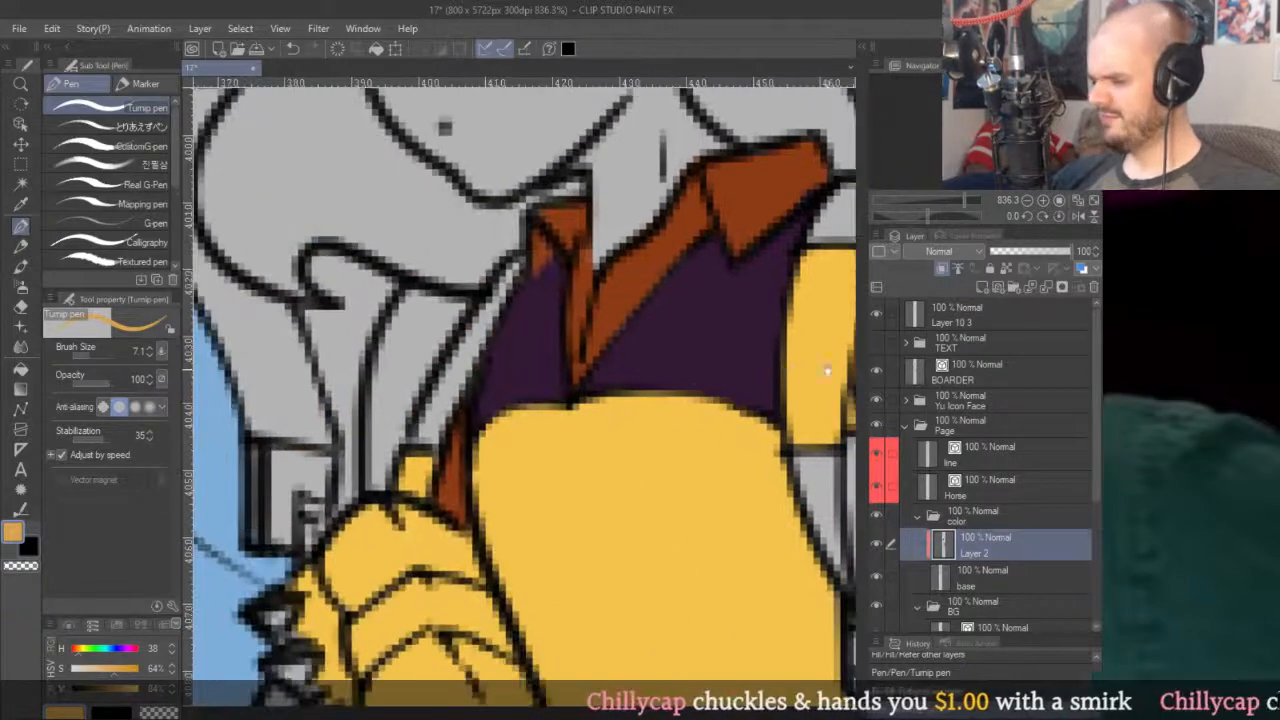
{"action": "left_click_drag", "start_coordinate": [371, 497], "coordinate": [571, 437]}
{"action": "scroll", "coordinate": [570, 437], "scroll_direction": "down", "scroll_amount": 4}
{"action": "key", "text": "g"}
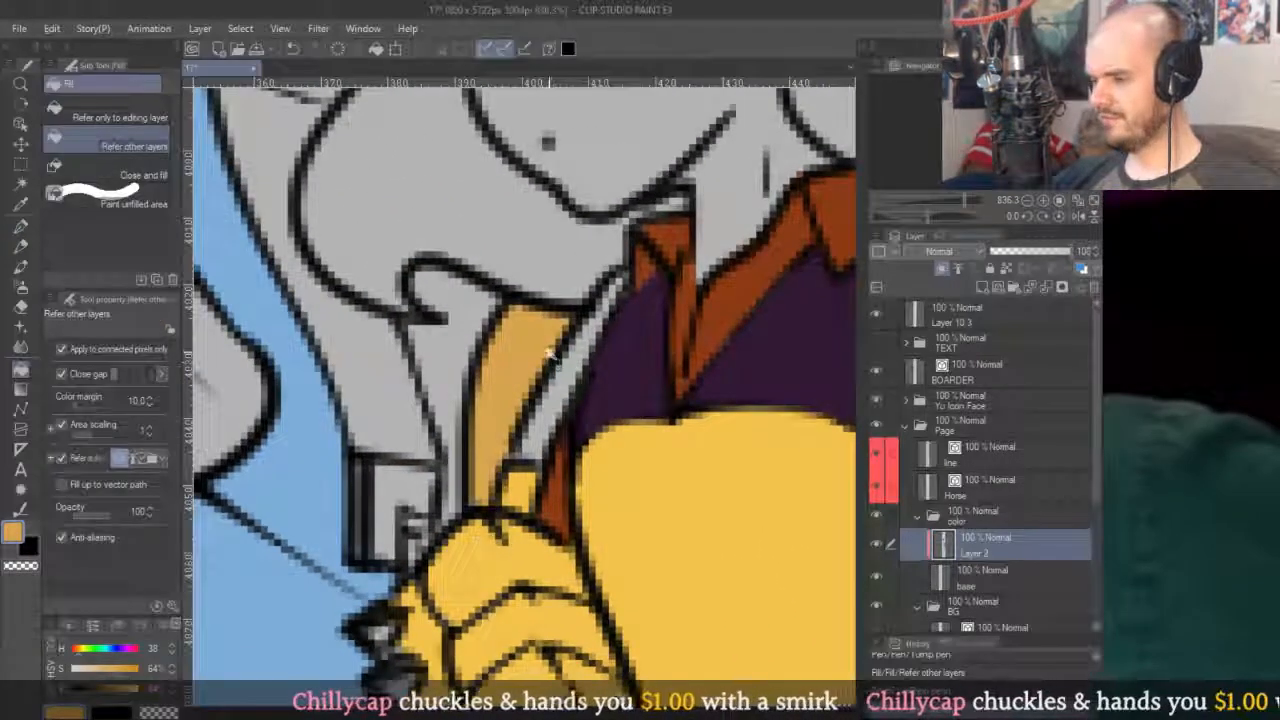
{"action": "scroll", "coordinate": [552, 358], "scroll_direction": "down", "scroll_amount": 4}
{"action": "scroll", "coordinate": [680, 368], "scroll_direction": "up", "scroll_amount": 3}
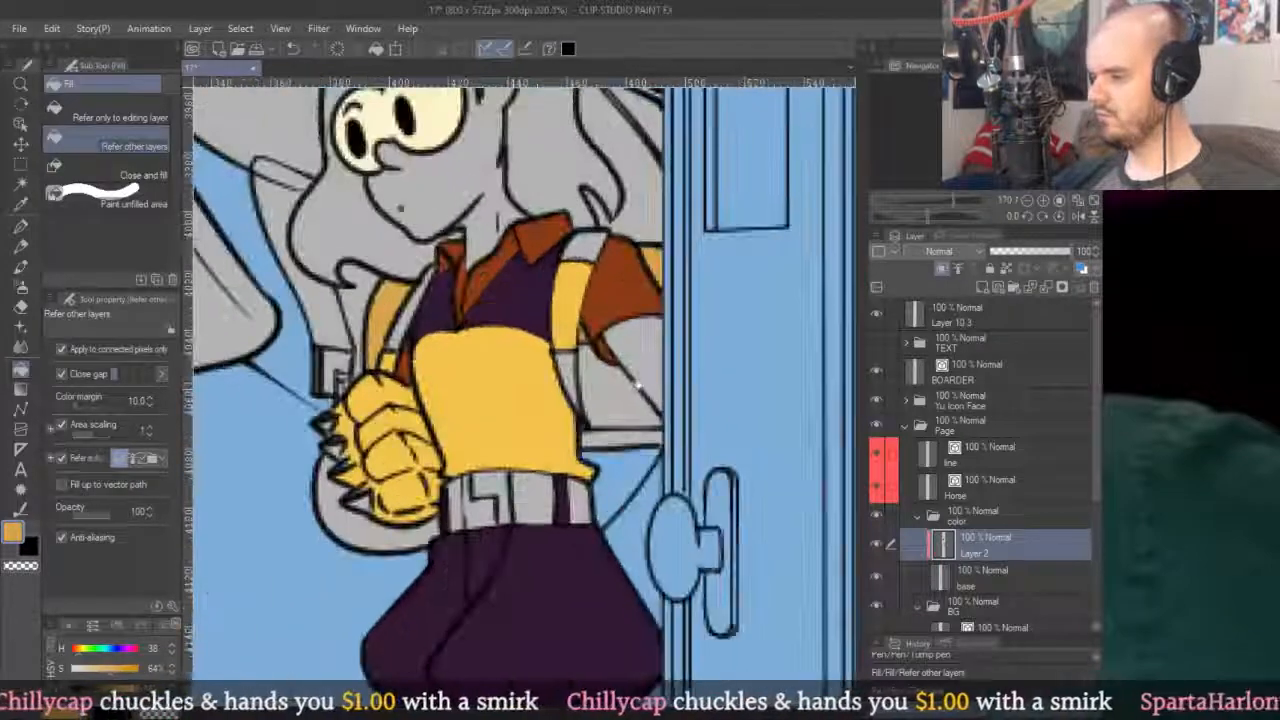
{"action": "key", "text": "p"}
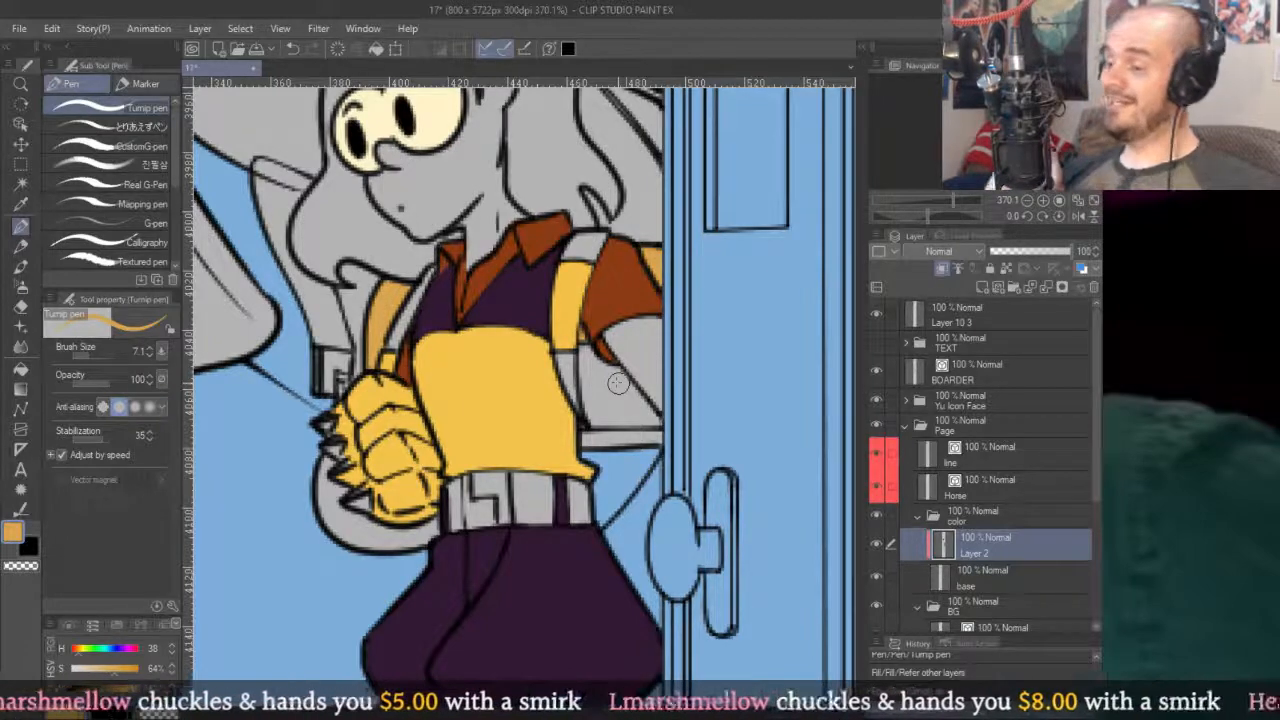
{"action": "scroll", "coordinate": [624, 363], "scroll_direction": "down", "scroll_amount": 5}
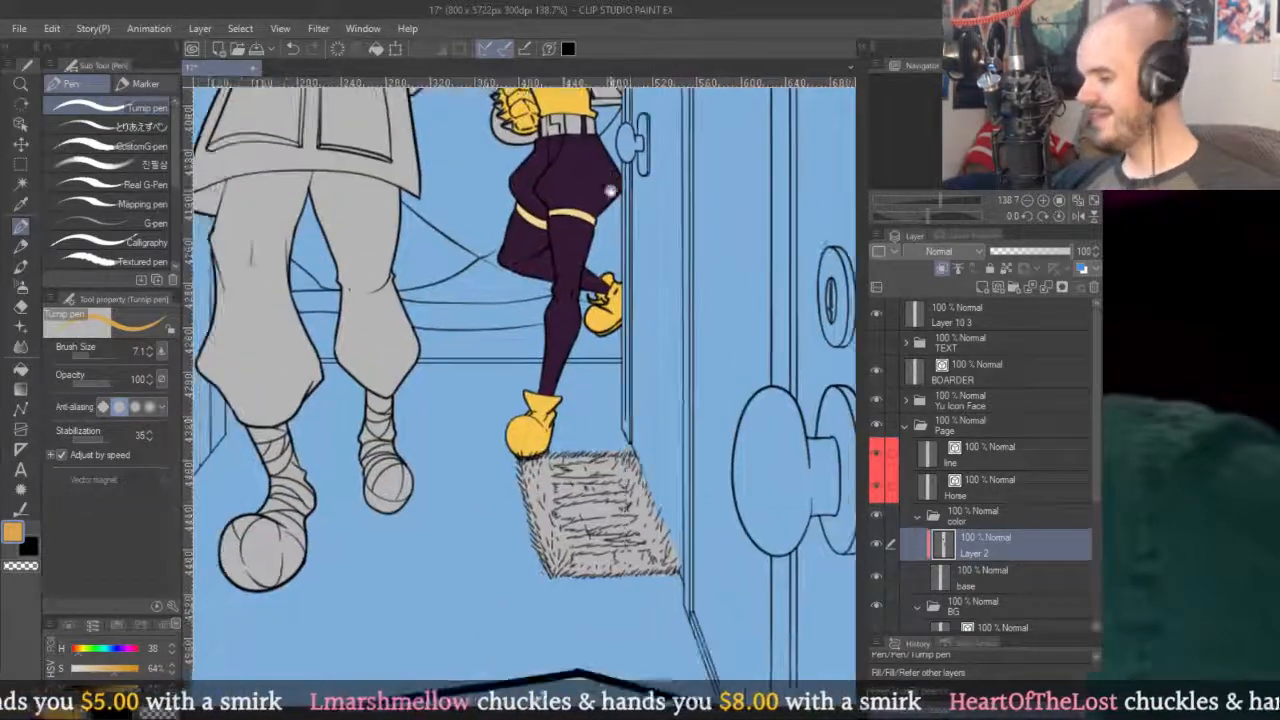
Paint the lower end of the gold patch behind the girl's gloved arm with purple sampled from the panel below, reduced to 42% saturation.
{"action": "scroll", "coordinate": [625, 410], "scroll_direction": "up", "scroll_amount": 5}
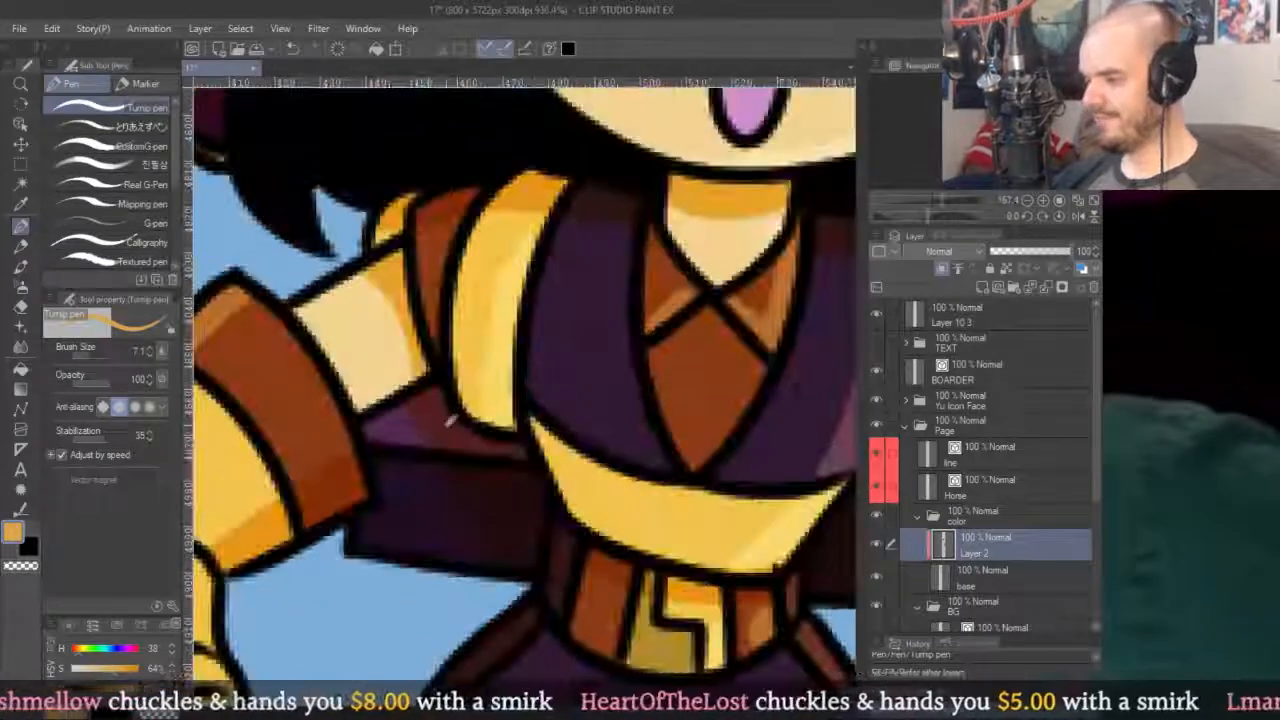
{"action": "left_click", "coordinate": [434, 425], "text": "alt"}
{"action": "scroll", "coordinate": [434, 425], "scroll_direction": "down", "scroll_amount": 5}
{"action": "left_click_drag", "start_coordinate": [434, 425], "coordinate": [343, 525]}
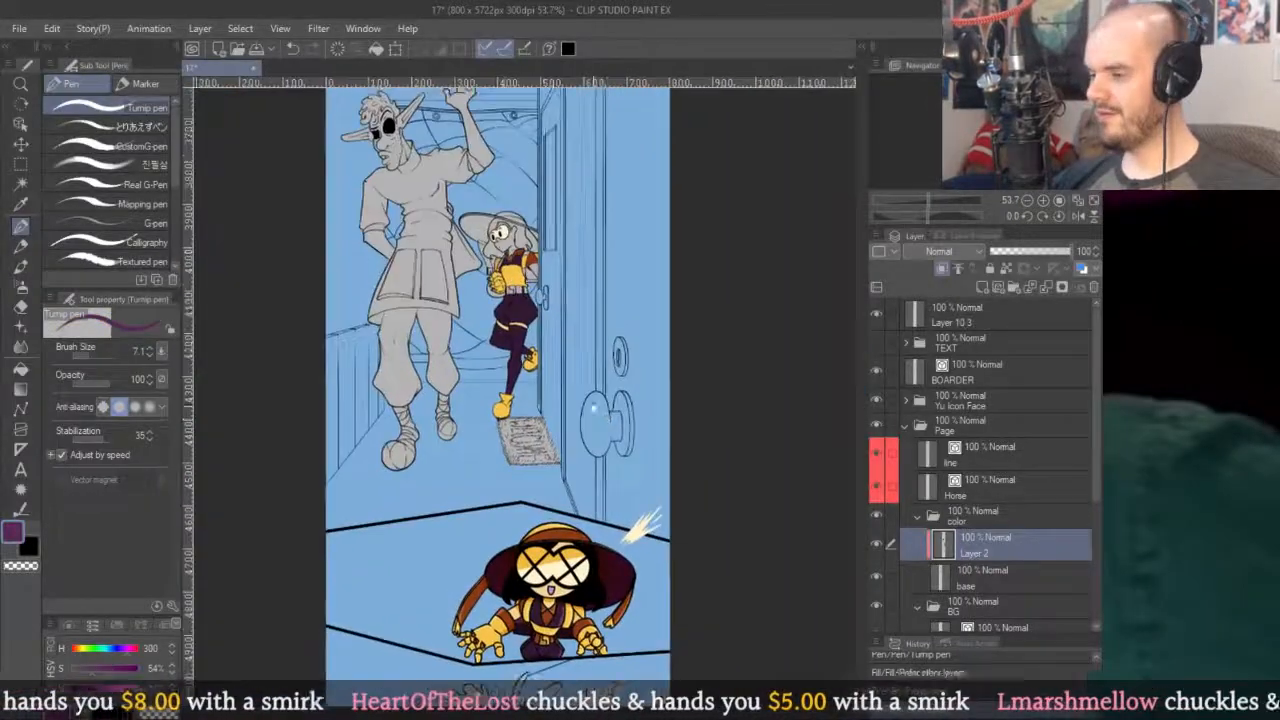
{"action": "scroll", "coordinate": [343, 525], "scroll_direction": "up", "scroll_amount": 5}
{"action": "scroll", "coordinate": [343, 525], "scroll_direction": "up", "scroll_amount": 3}
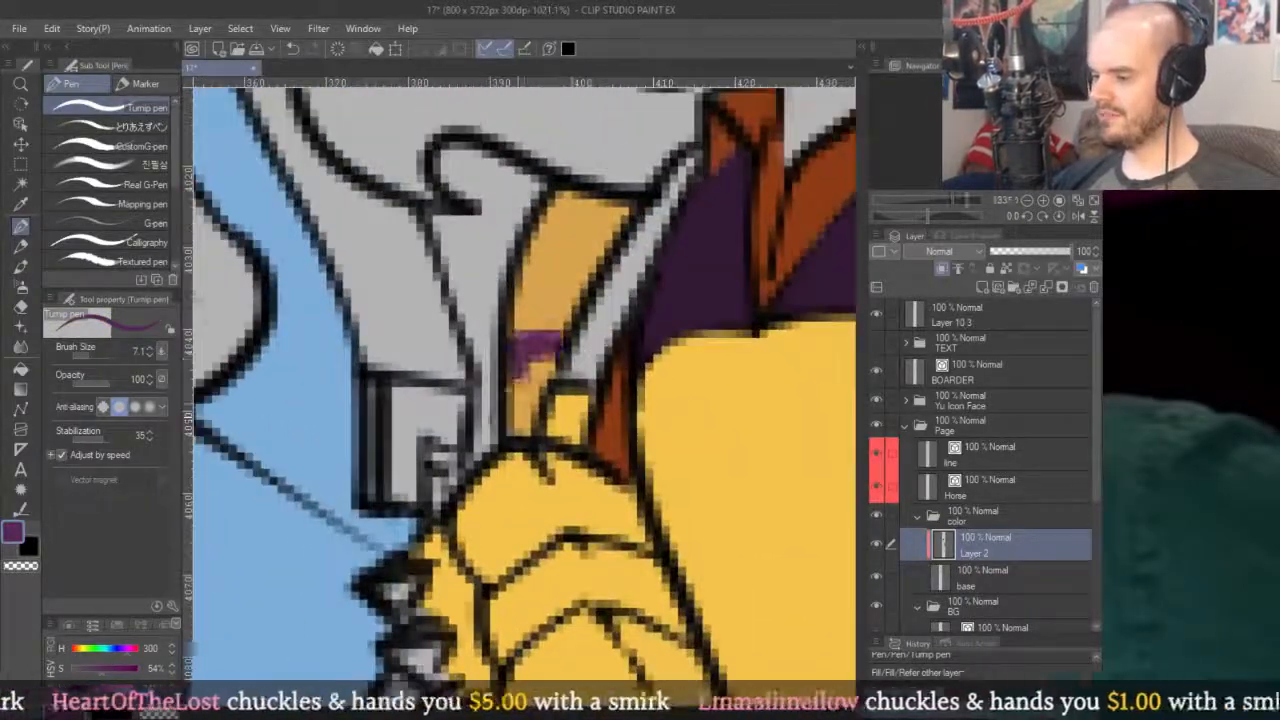
{"action": "left_click", "coordinate": [100, 669]}
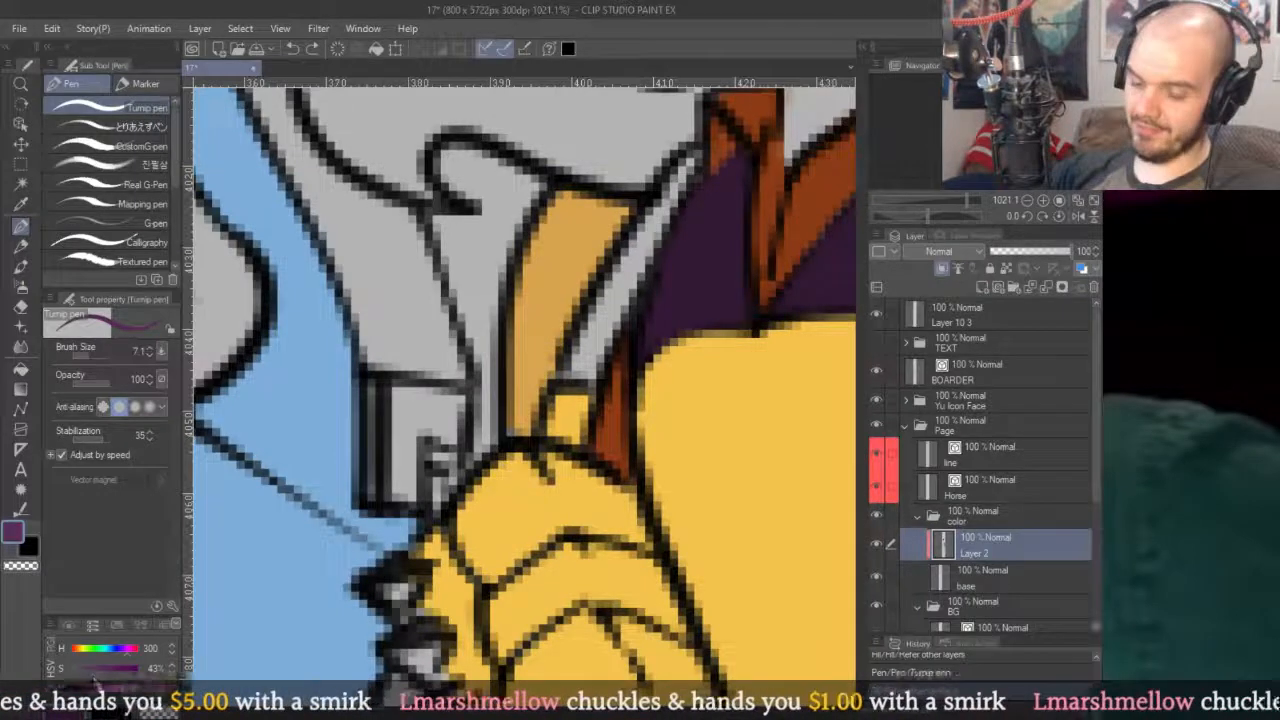
{"action": "mouse_move", "coordinate": [510, 385]}
{"action": "left_mouse_down"}
{"action": "mouse_move", "coordinate": [523, 423]}
{"action": "mouse_move", "coordinate": [536, 347]}
{"action": "mouse_move", "coordinate": [548, 360]}
{"action": "mouse_move", "coordinate": [528, 375]}
{"action": "mouse_move", "coordinate": [516, 430]}
{"action": "mouse_move", "coordinate": [514, 375]}
{"action": "mouse_move", "coordinate": [528, 357]}
{"action": "mouse_move", "coordinate": [550, 385]}
{"action": "left_mouse_up"}
{"action": "scroll", "coordinate": [550, 385], "scroll_direction": "down", "scroll_amount": 5}
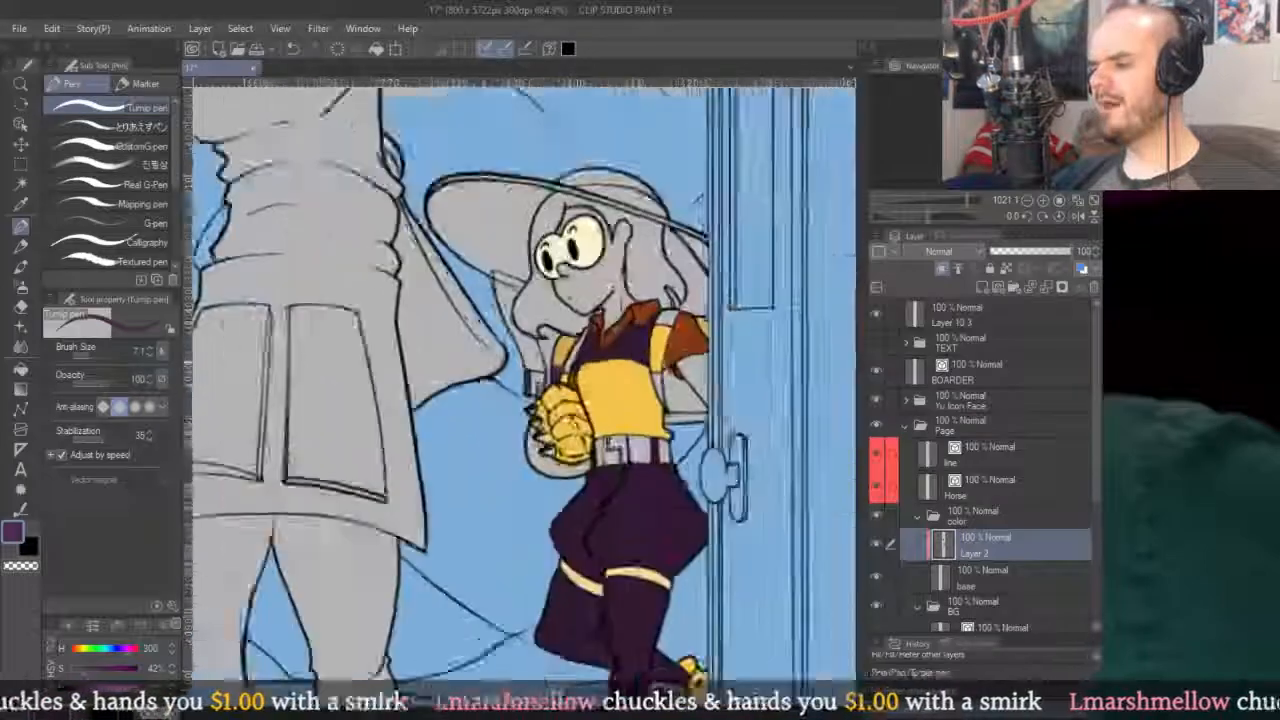
Fill the area behind the girl's arm beside the door frame with the same purple and touch up its edges with the Turnip pen.
{"action": "scroll", "coordinate": [702, 399], "scroll_direction": "up", "scroll_amount": 2}
{"action": "key", "text": "g"}
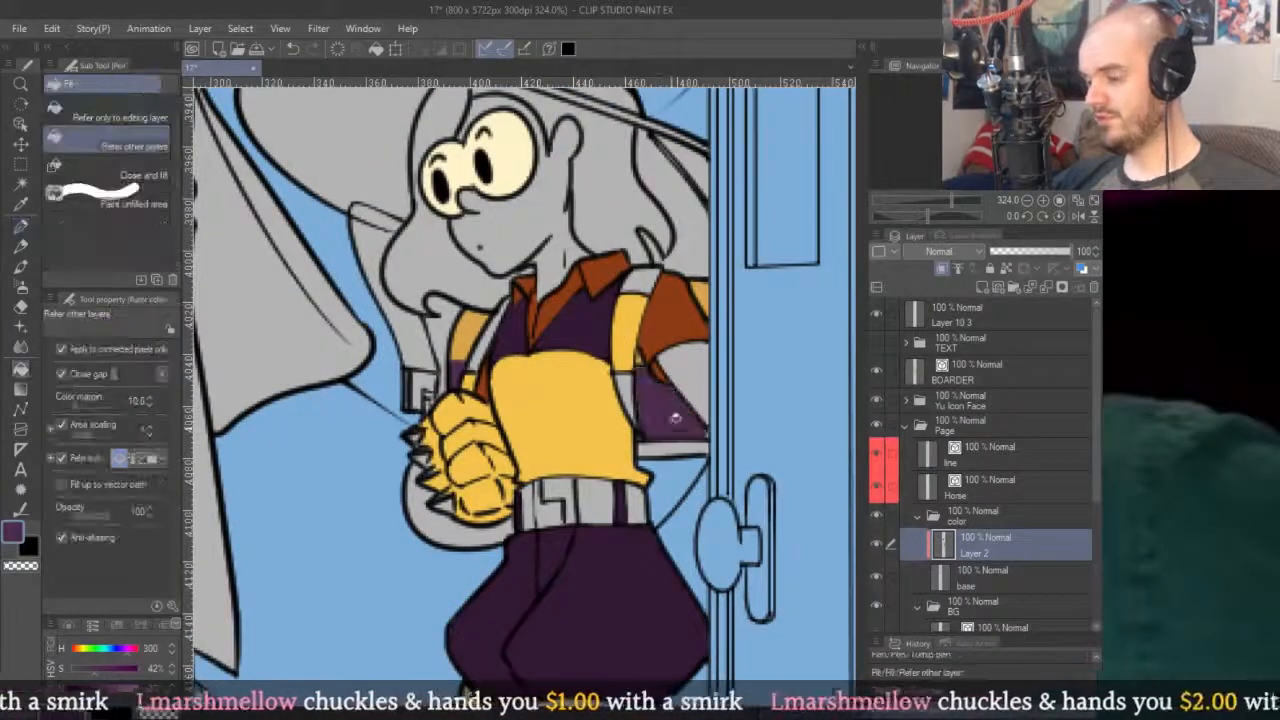
{"action": "scroll", "coordinate": [700, 420], "scroll_direction": "up", "scroll_amount": 2}
{"action": "key", "text": "p"}
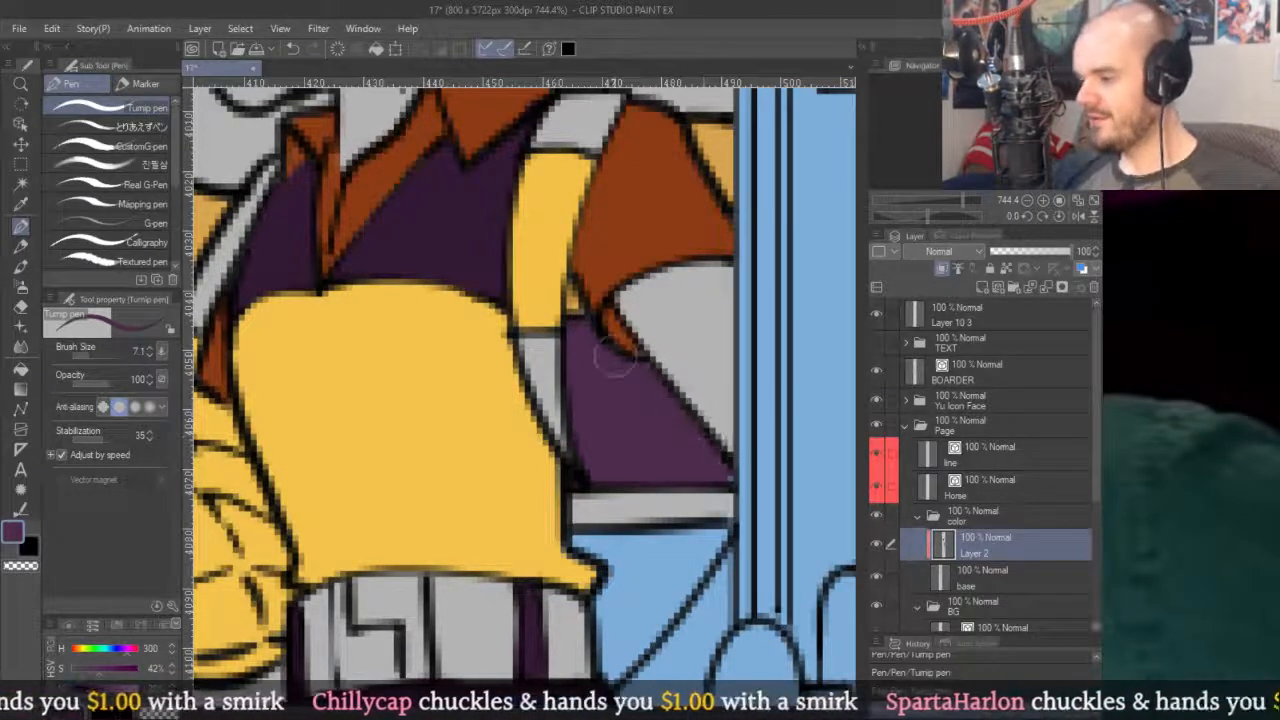
{"action": "left_click", "coordinate": [714, 143], "text": "alt"}
{"action": "mouse_move", "coordinate": [578, 296]}
{"action": "left_mouse_down"}
{"action": "mouse_move", "coordinate": [628, 296]}
{"action": "mouse_move", "coordinate": [601, 328]}
{"action": "mouse_move", "coordinate": [520, 182]}
{"action": "left_mouse_up"}
{"action": "scroll", "coordinate": [688, 375], "scroll_direction": "up", "scroll_amount": 6}
{"action": "left_click", "coordinate": [690, 372], "text": "alt"}
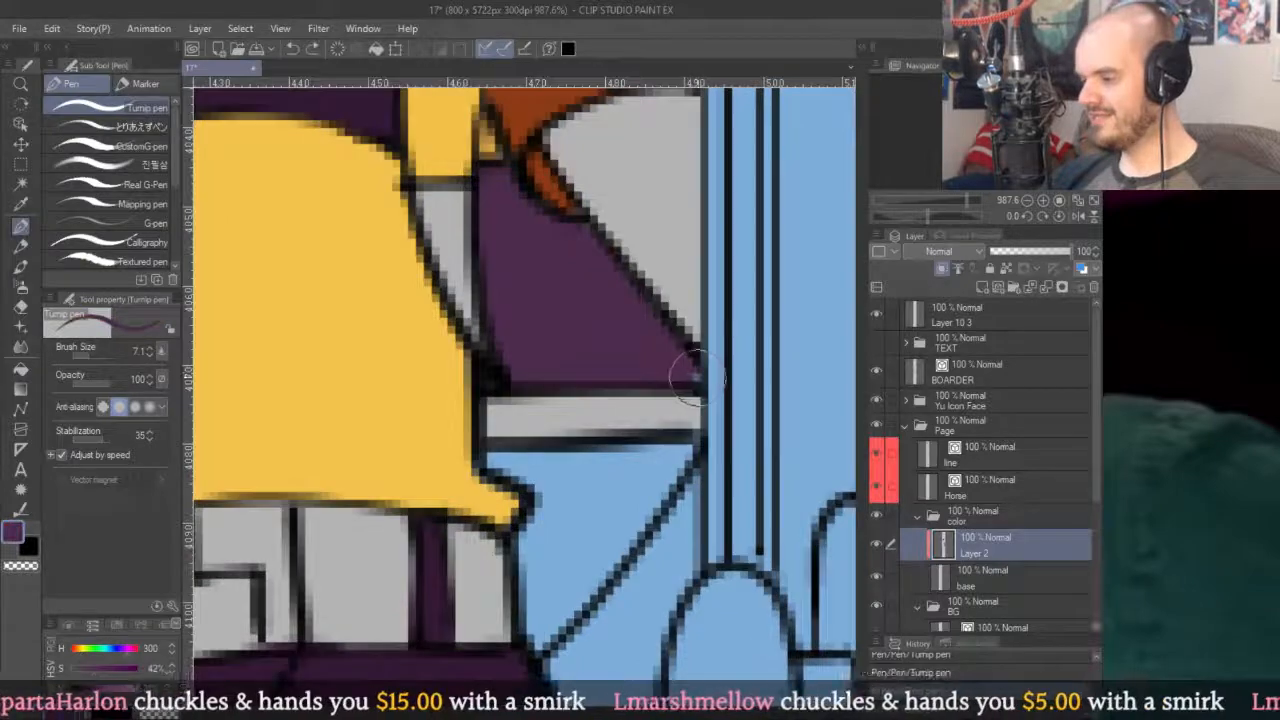
Fill the gray strip beneath the purple area beside the door frame with a darker purple.
{"action": "scroll", "coordinate": [629, 280], "scroll_direction": "down", "scroll_amount": 4}
{"action": "scroll", "coordinate": [573, 365], "scroll_direction": "up", "scroll_amount": 2}
{"action": "key", "text": "g"}
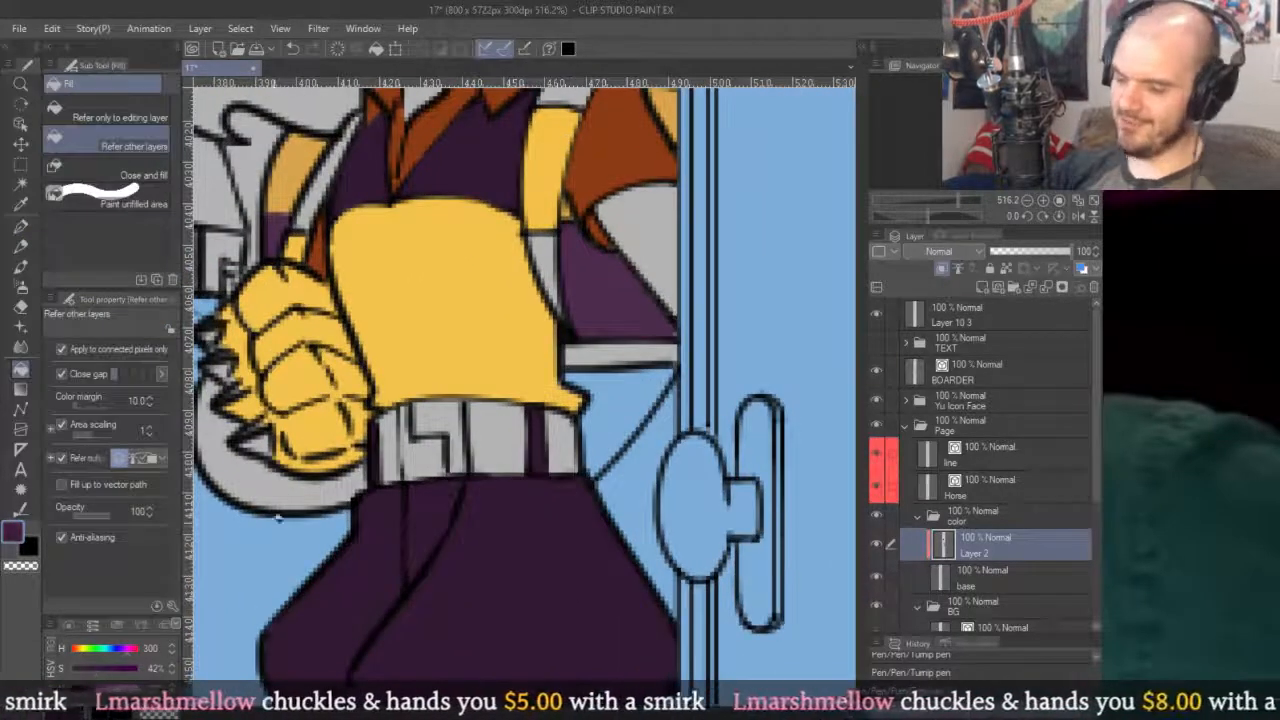
{"action": "left_click", "coordinate": [620, 346]}
{"action": "left_click", "coordinate": [617, 370]}
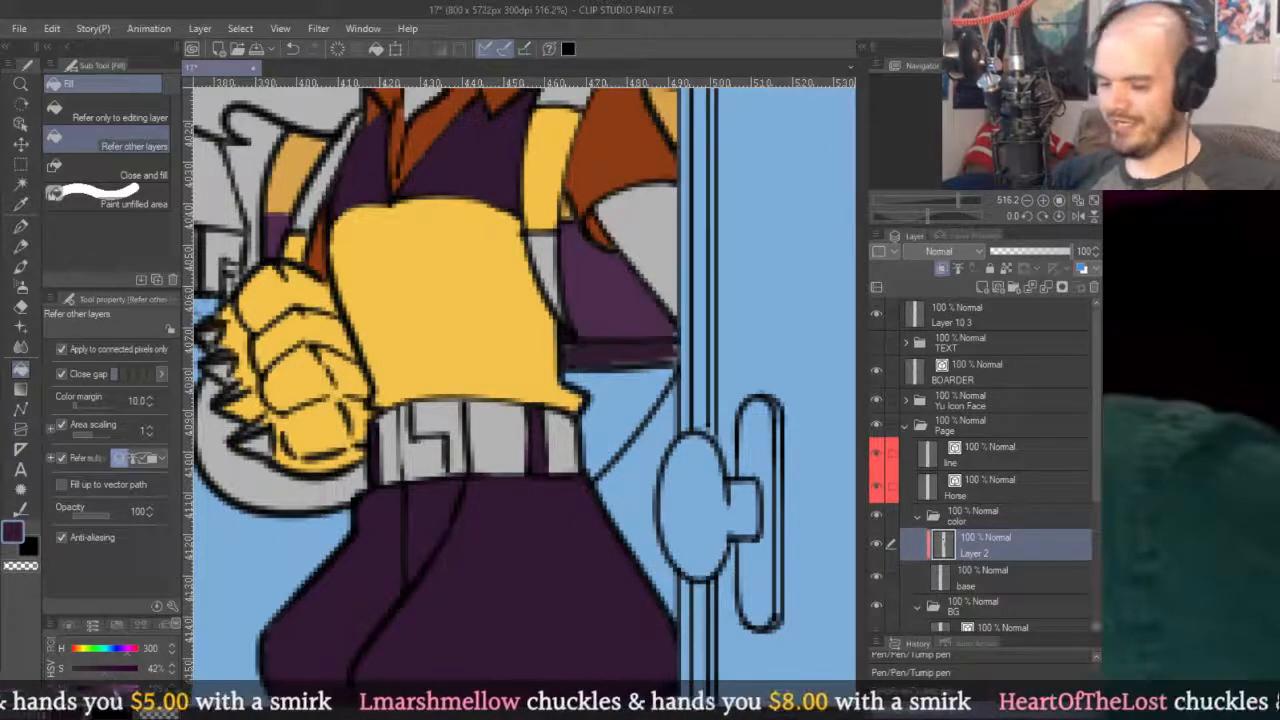
Touch up the unfilled spots and edges of the dark purple strip beside the door frame with the Turnip pen.
{"action": "scroll", "coordinate": [620, 355], "scroll_direction": "up", "scroll_amount": 2}
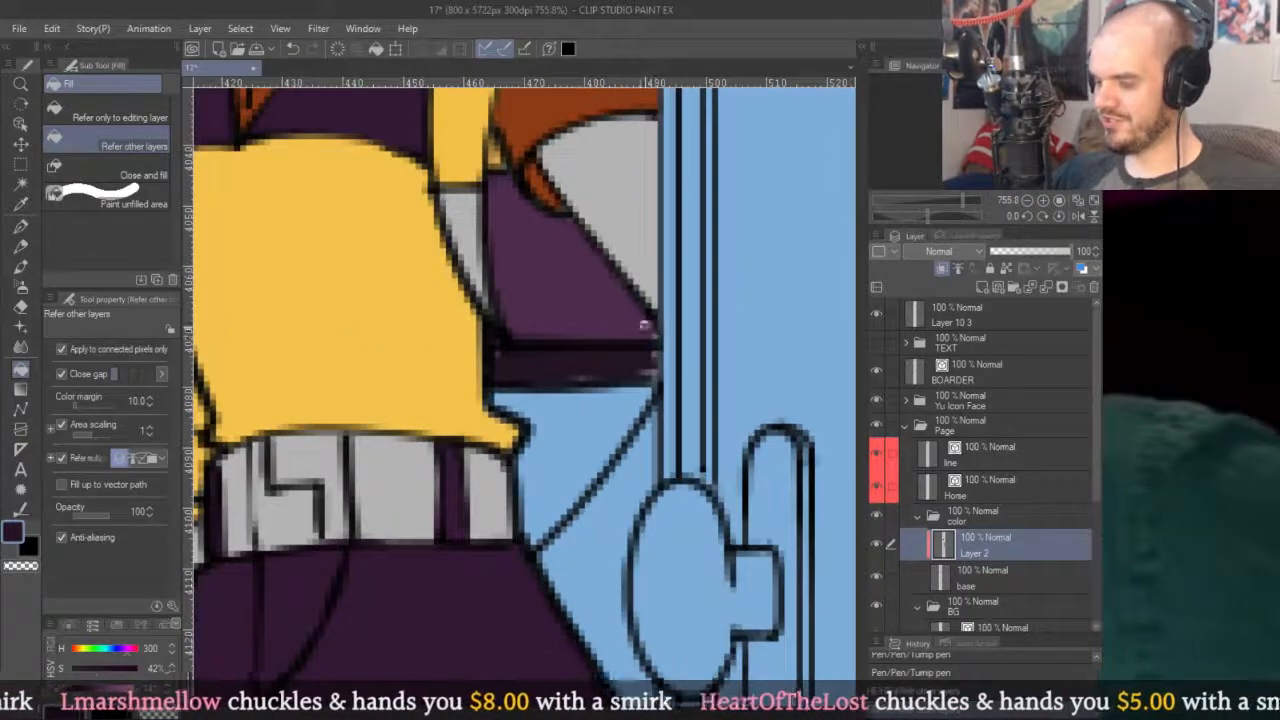
{"action": "key", "text": "p"}
{"action": "key", "text": "ctrl+z"}
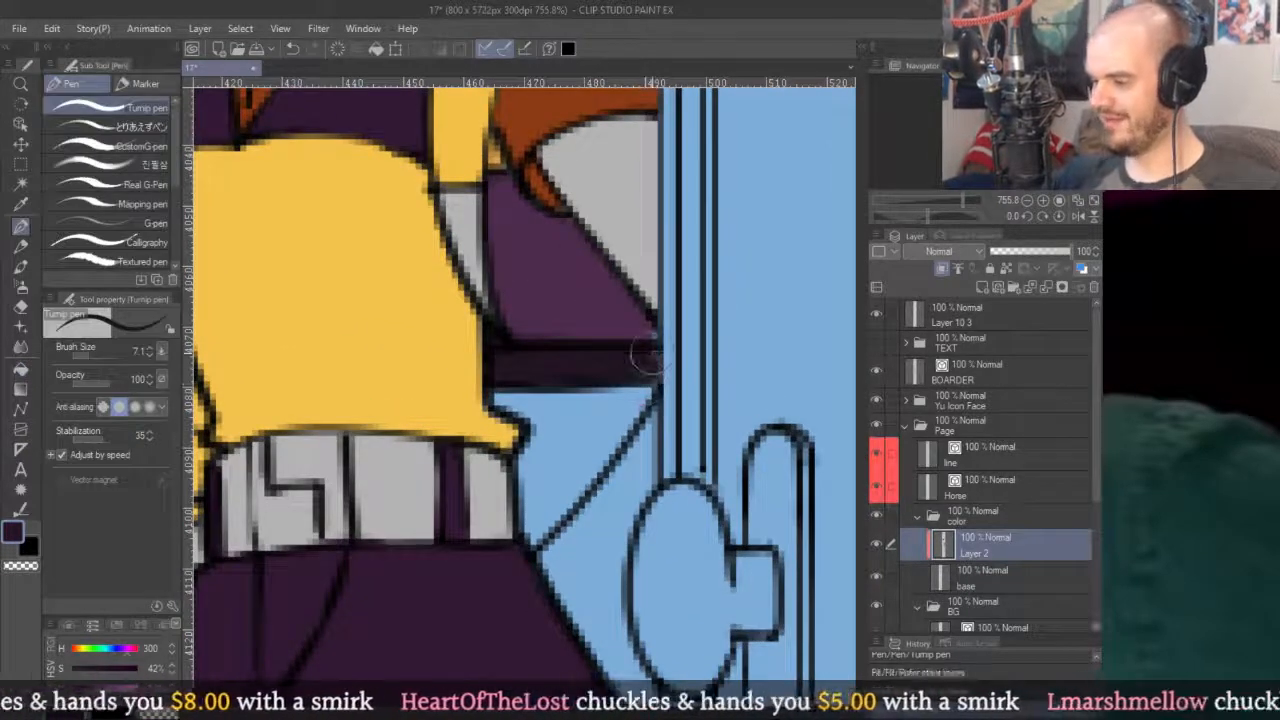
{"action": "left_click_drag", "start_coordinate": [637, 365], "coordinate": [634, 371]}
{"action": "left_click_drag", "start_coordinate": [622, 273], "coordinate": [549, 206]}
{"action": "scroll", "coordinate": [628, 286], "scroll_direction": "down", "scroll_amount": 7}
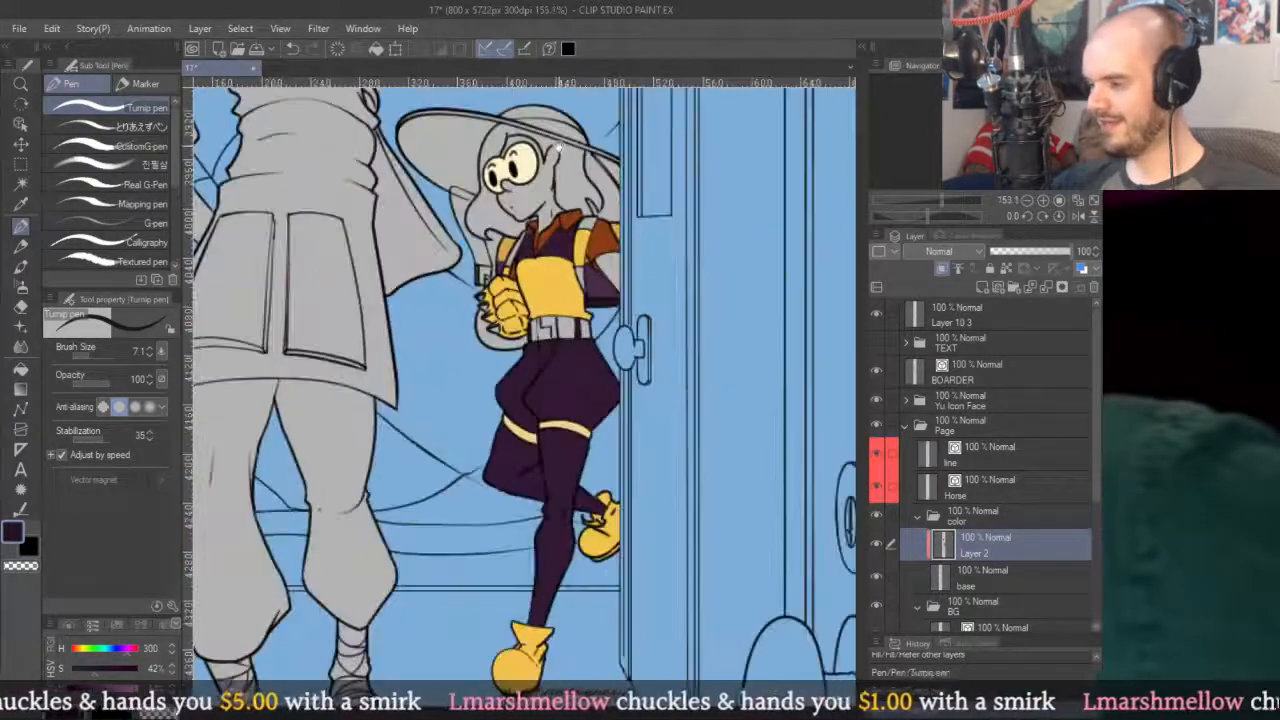
{"action": "scroll", "coordinate": [660, 283], "scroll_direction": "up", "scroll_amount": 4}
{"action": "scroll", "coordinate": [655, 290], "scroll_direction": "down", "scroll_amount": 2}
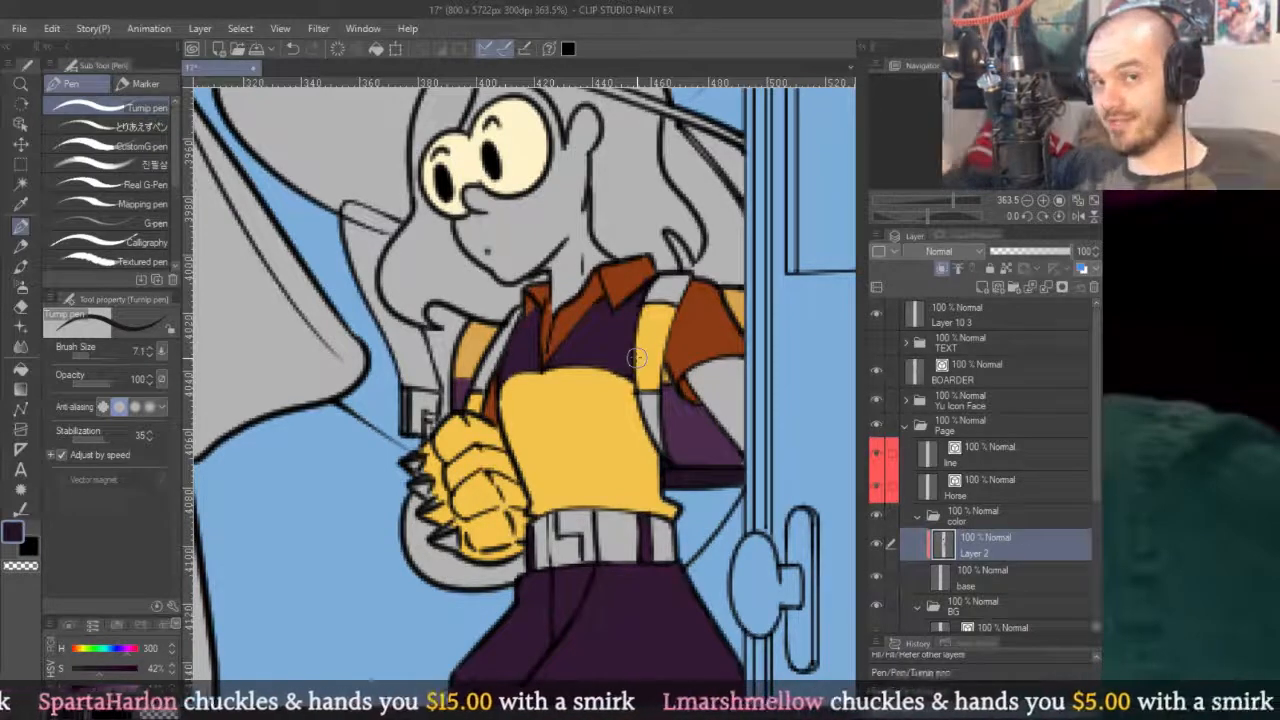
{"action": "scroll", "coordinate": [636, 357], "scroll_direction": "up", "scroll_amount": 3}
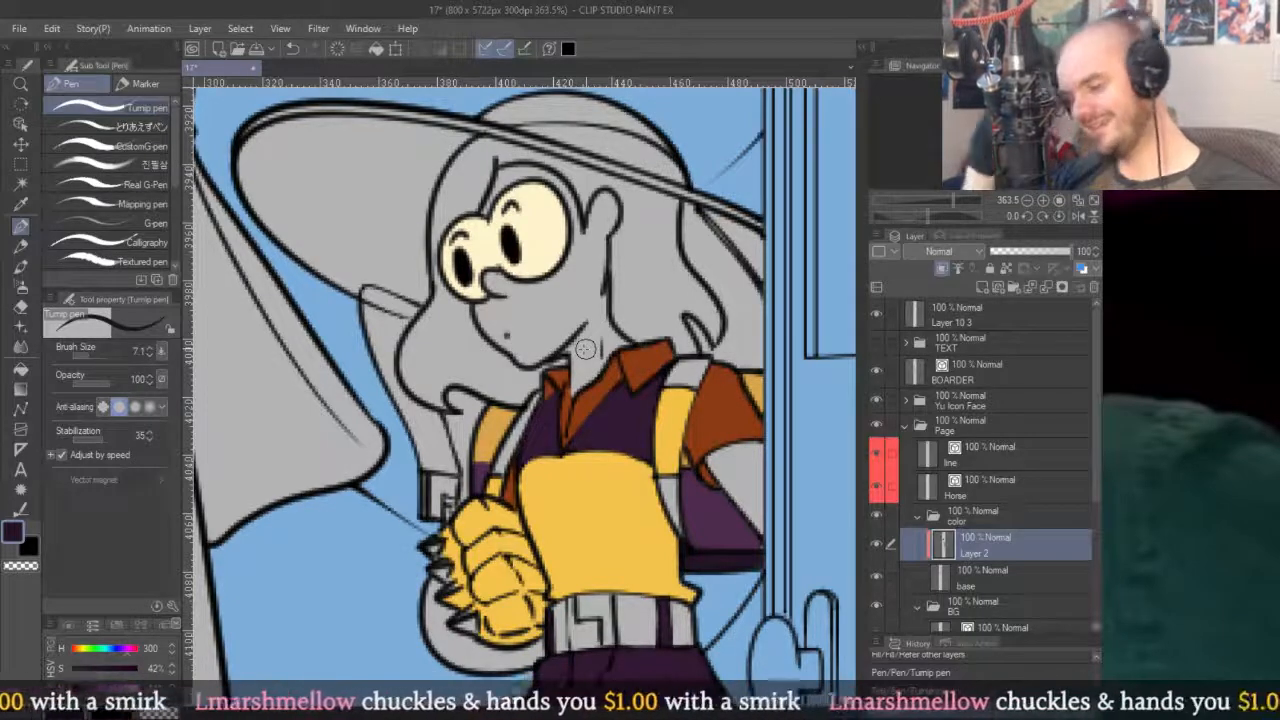
{"action": "scroll", "coordinate": [584, 350], "scroll_direction": "down", "scroll_amount": 10}
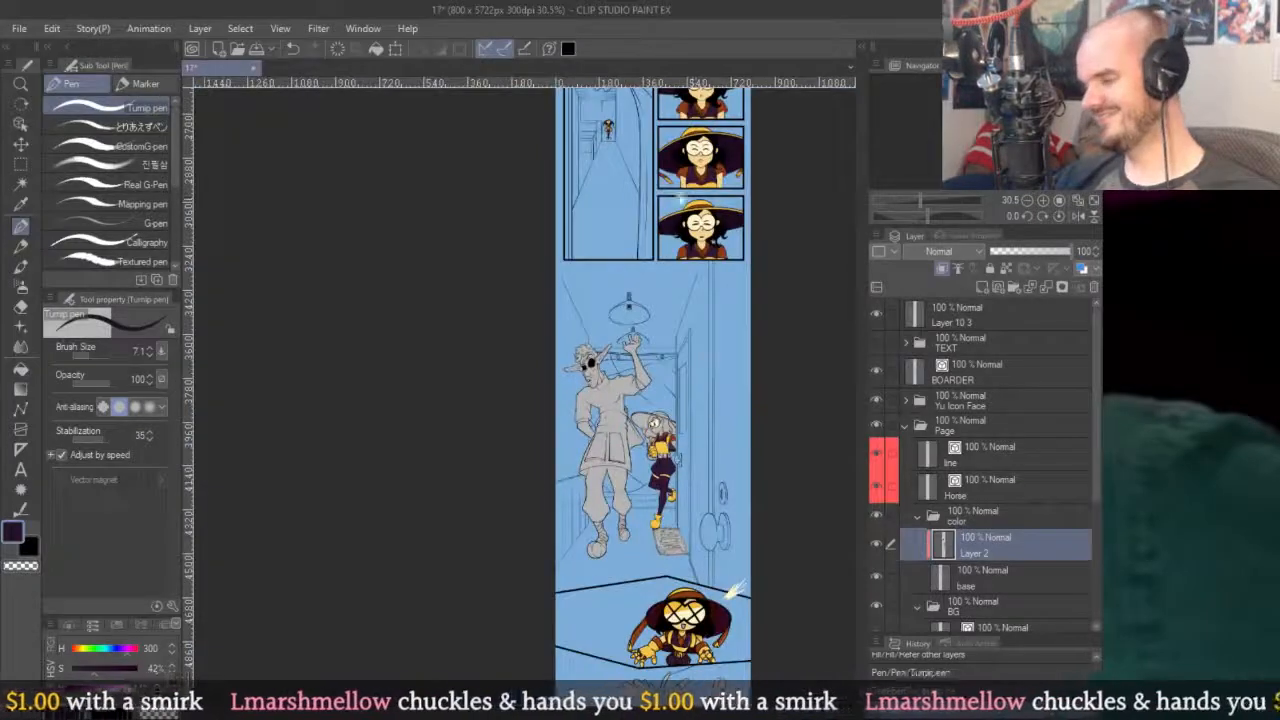
{"action": "scroll", "coordinate": [732, 460], "scroll_direction": "up", "scroll_amount": 2}
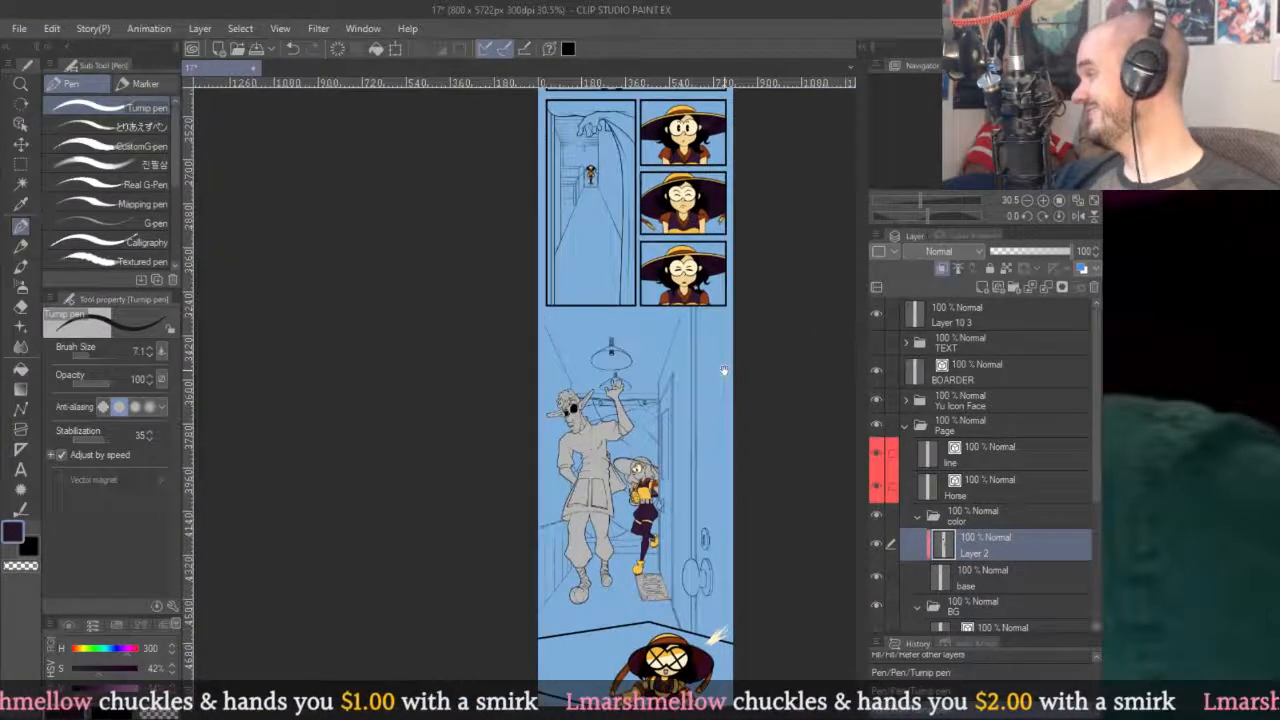
Color the shoulder strap above and below its yellow section in the sleeve's reddish brown, retouching the edges with sampled yellow and brown.
{"action": "scroll", "coordinate": [716, 383], "scroll_direction": "up", "scroll_amount": 8}
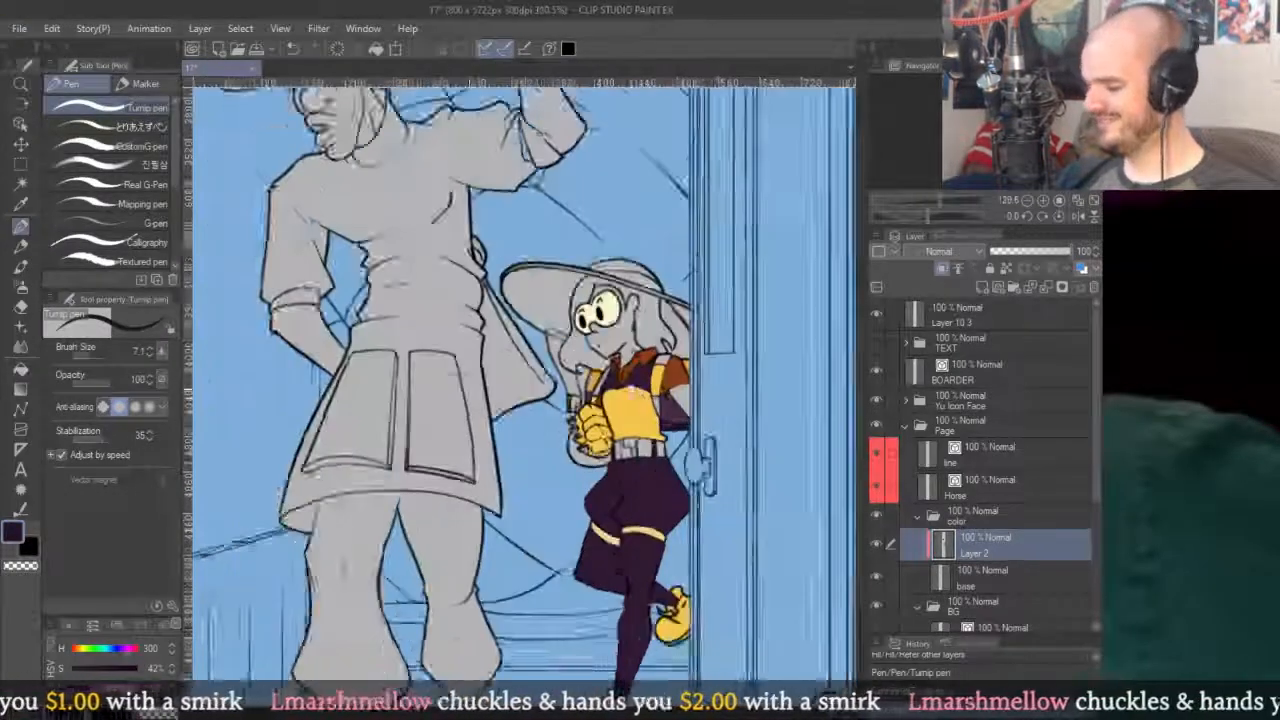
{"action": "left_click", "coordinate": [703, 316], "text": "alt"}
{"action": "scroll", "coordinate": [703, 316], "scroll_direction": "up", "scroll_amount": 4}
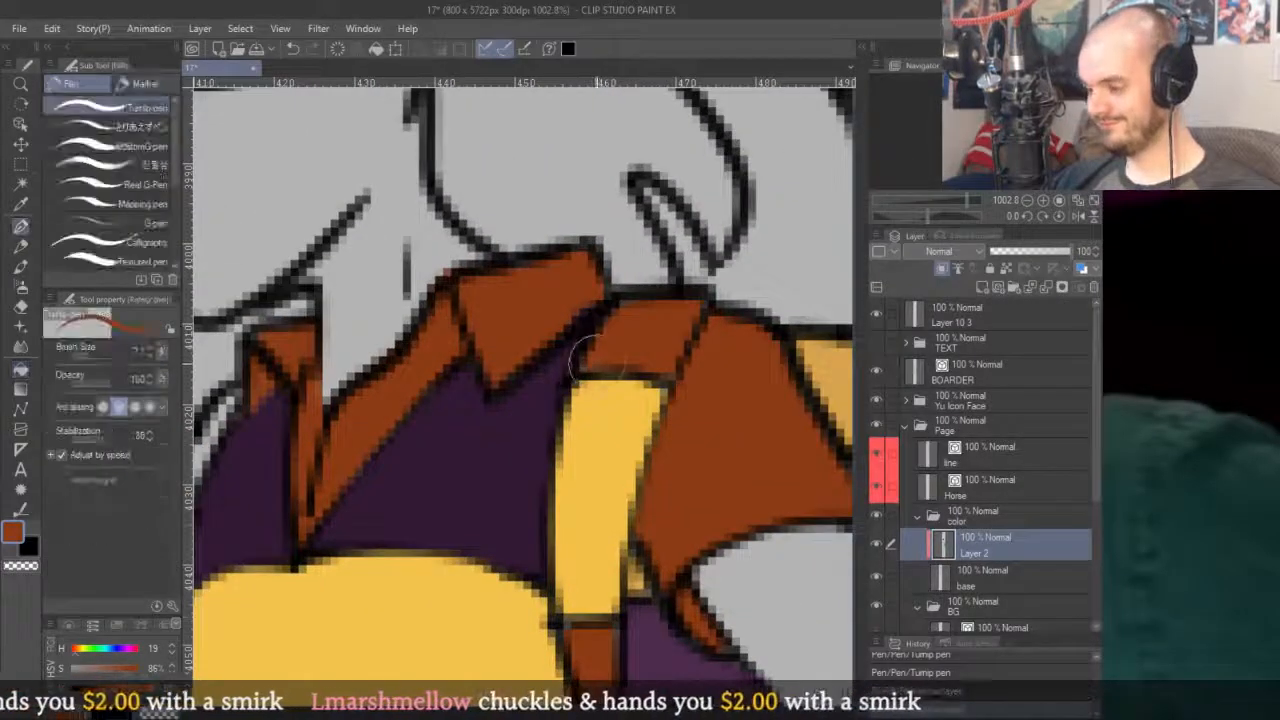
{"action": "left_click_drag", "start_coordinate": [659, 410], "coordinate": [684, 225]}
{"action": "left_click", "coordinate": [672, 218], "text": "alt"}
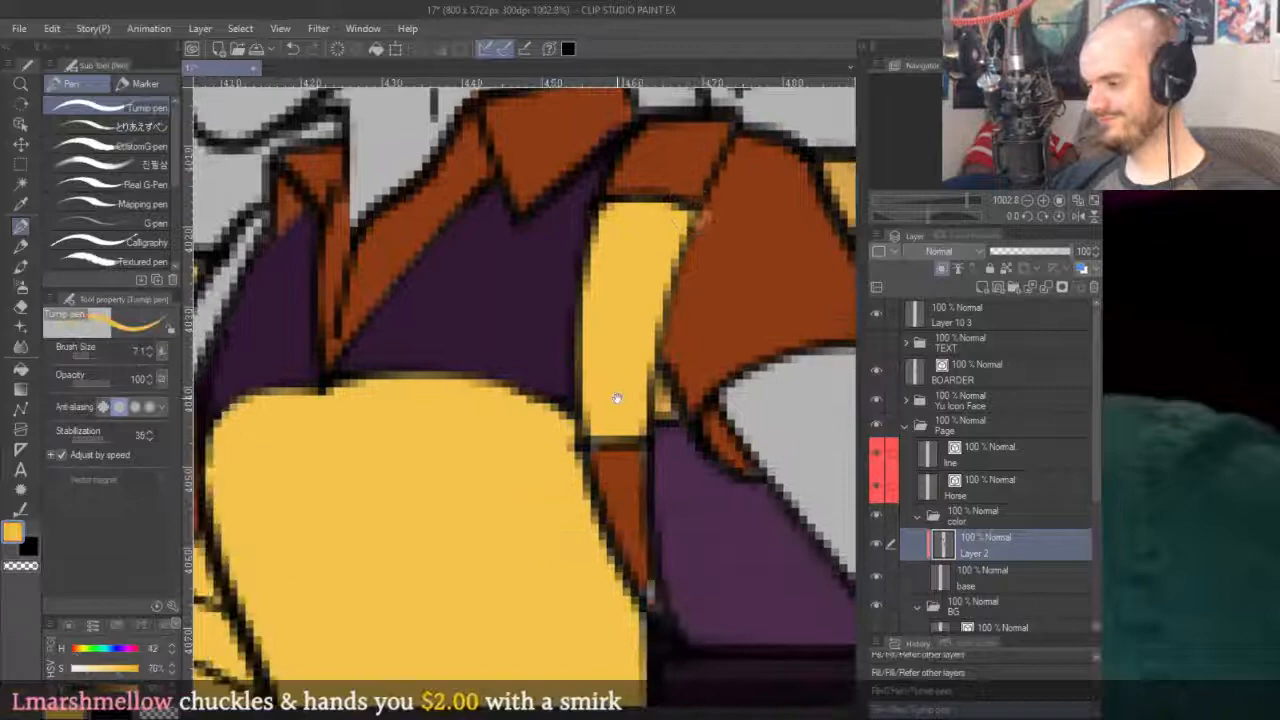
{"action": "left_click_drag", "start_coordinate": [617, 398], "coordinate": [623, 348]}
{"action": "left_click", "coordinate": [718, 236], "text": "alt"}
{"action": "left_click_drag", "start_coordinate": [633, 432], "coordinate": [612, 262]}
{"action": "scroll", "coordinate": [612, 262], "scroll_direction": "down", "scroll_amount": 5}
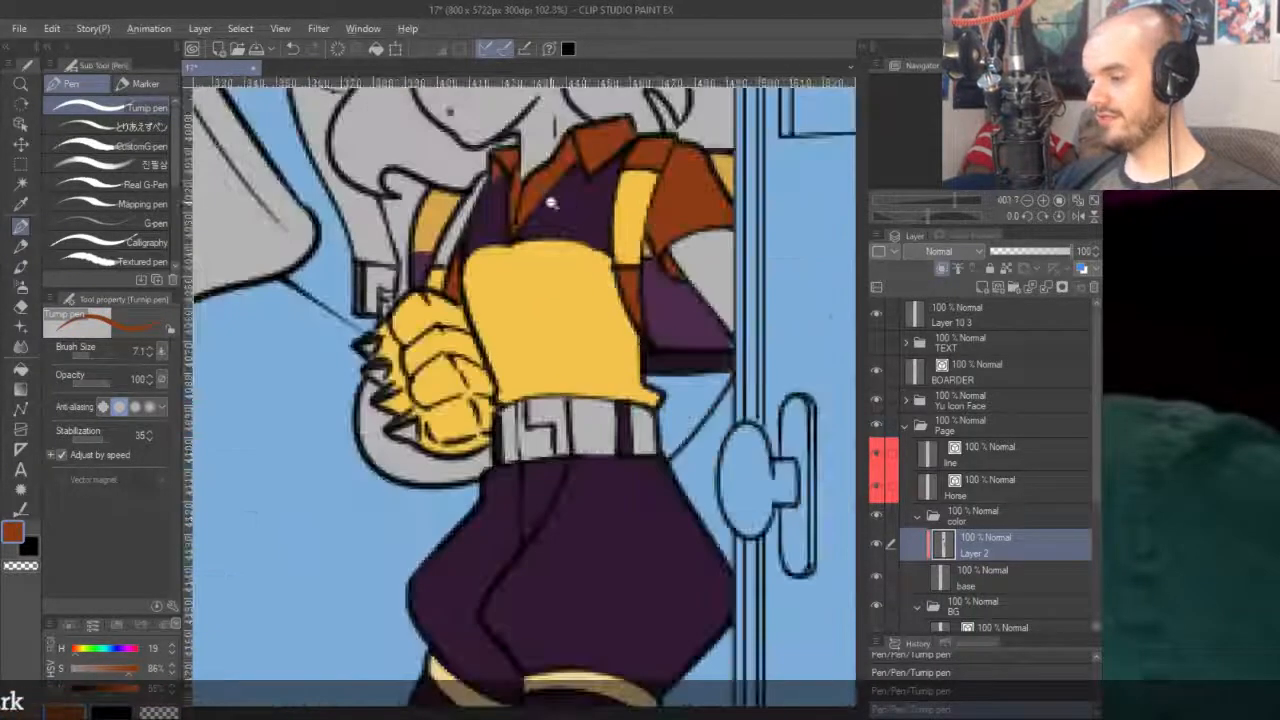
Paint the gray shoulder strap above the gloved hand reddish brown and sample yellow to retouch the section below it.
{"action": "scroll", "coordinate": [514, 257], "scroll_direction": "up", "scroll_amount": 5}
{"action": "left_click_drag", "start_coordinate": [514, 257], "coordinate": [514, 340]}
{"action": "left_click_drag", "start_coordinate": [420, 430], "coordinate": [465, 362]}
{"action": "left_click_drag", "start_coordinate": [540, 205], "coordinate": [420, 440]}
{"action": "mouse_move", "coordinate": [432, 350]}
{"action": "left_mouse_down"}
{"action": "mouse_move", "coordinate": [410, 432]}
{"action": "mouse_move", "coordinate": [468, 420]}
{"action": "left_mouse_up"}
{"action": "left_click", "coordinate": [468, 422], "text": "alt"}
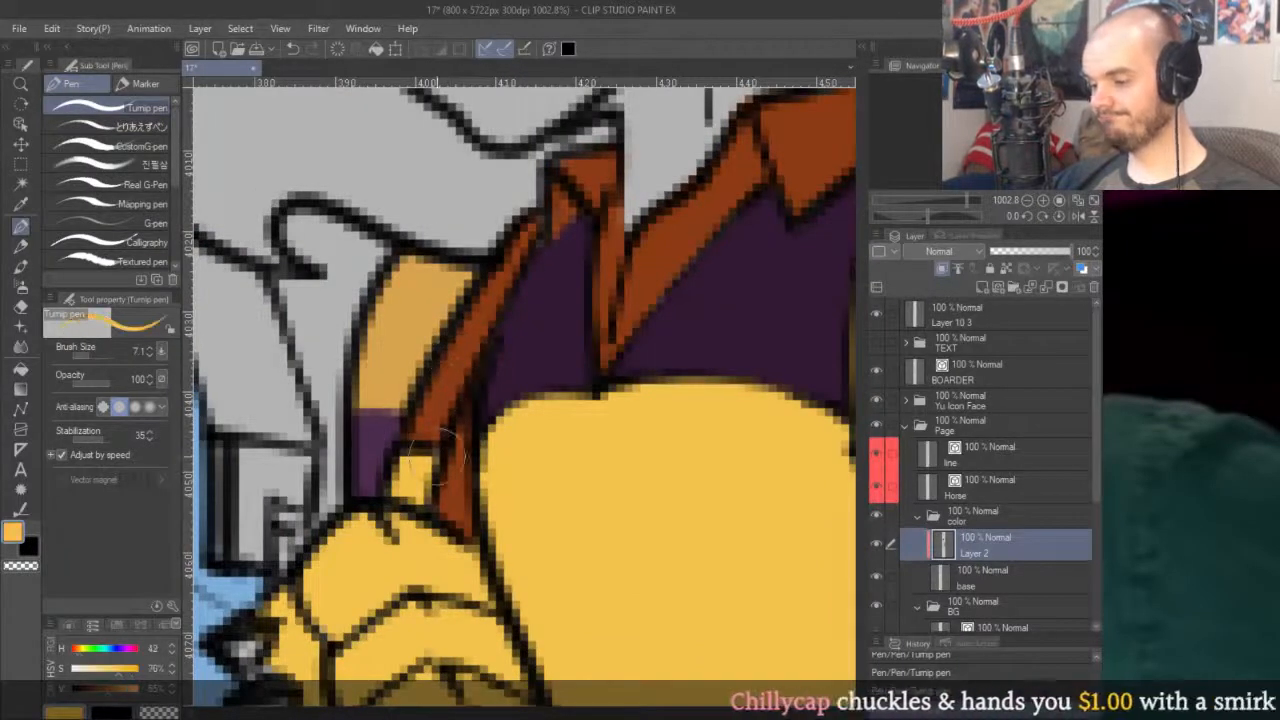
Clean up the color edges between the collar, strap and vest with sampled reddish brown and purple.
{"action": "scroll", "coordinate": [445, 430], "scroll_direction": "down", "scroll_amount": 5}
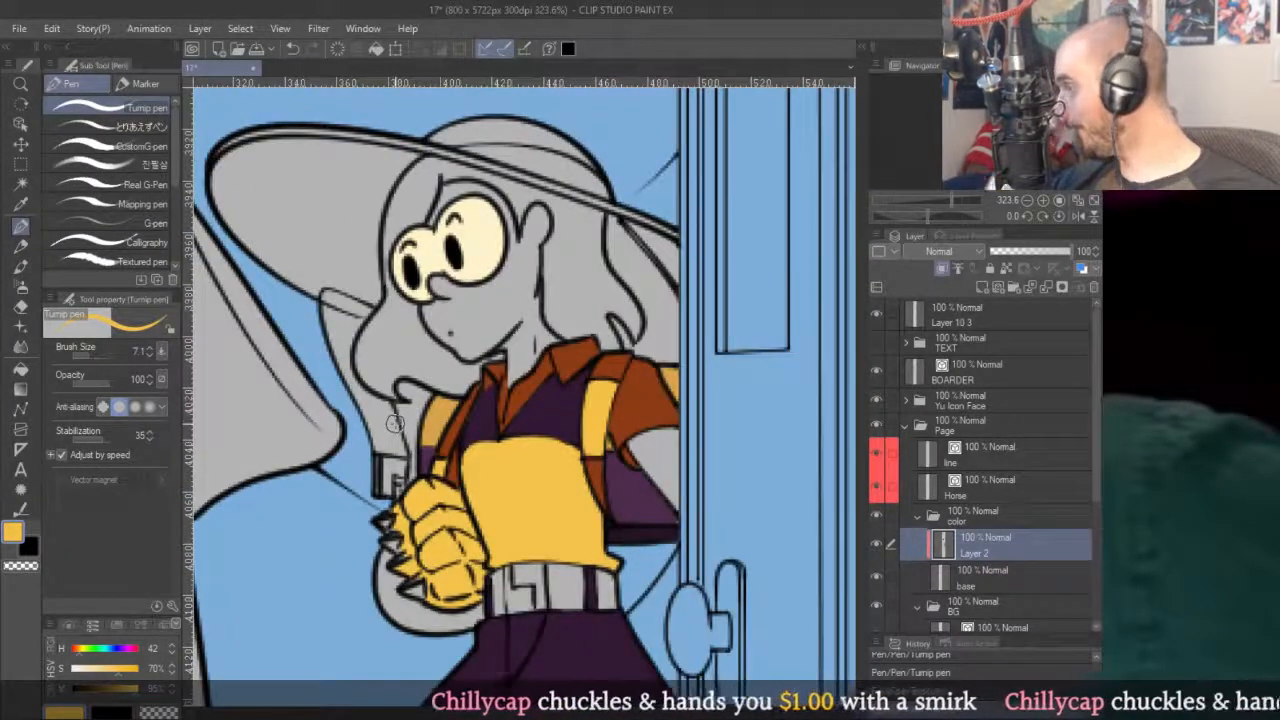
{"action": "scroll", "coordinate": [495, 395], "scroll_direction": "up", "scroll_amount": 5}
{"action": "left_click", "coordinate": [425, 411], "text": "alt"}
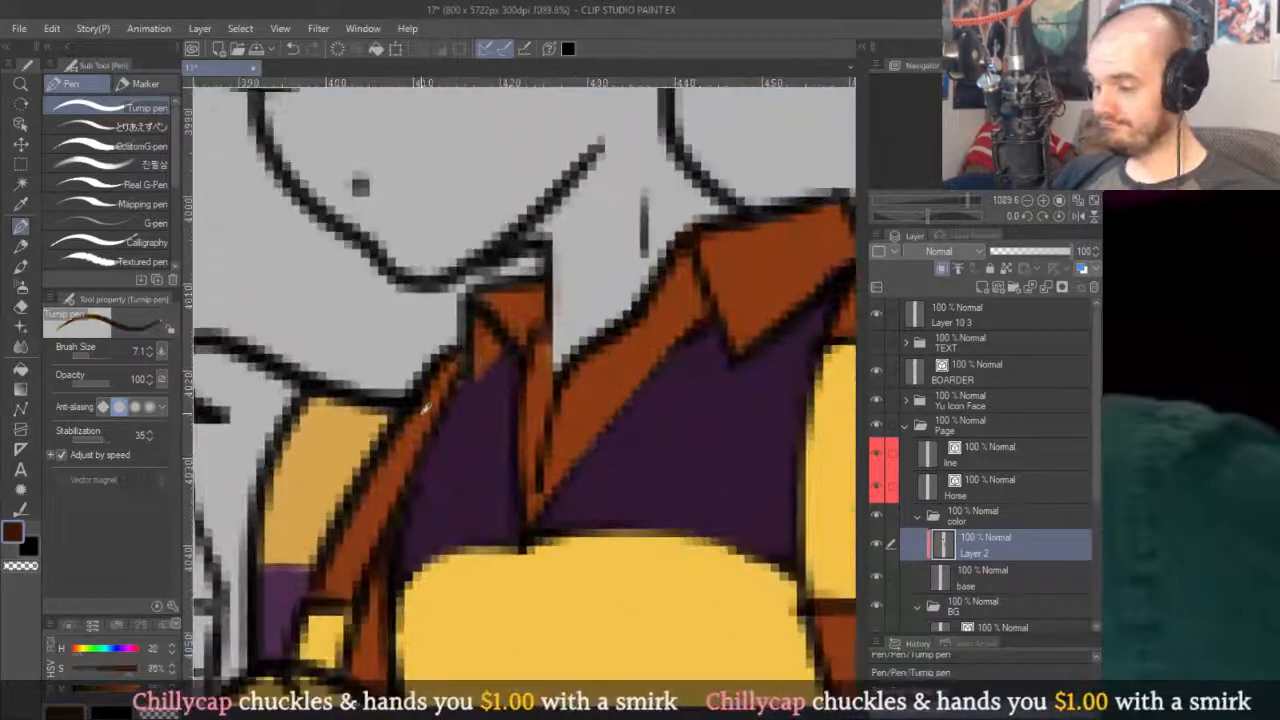
{"action": "left_click", "coordinate": [404, 448], "text": "alt"}
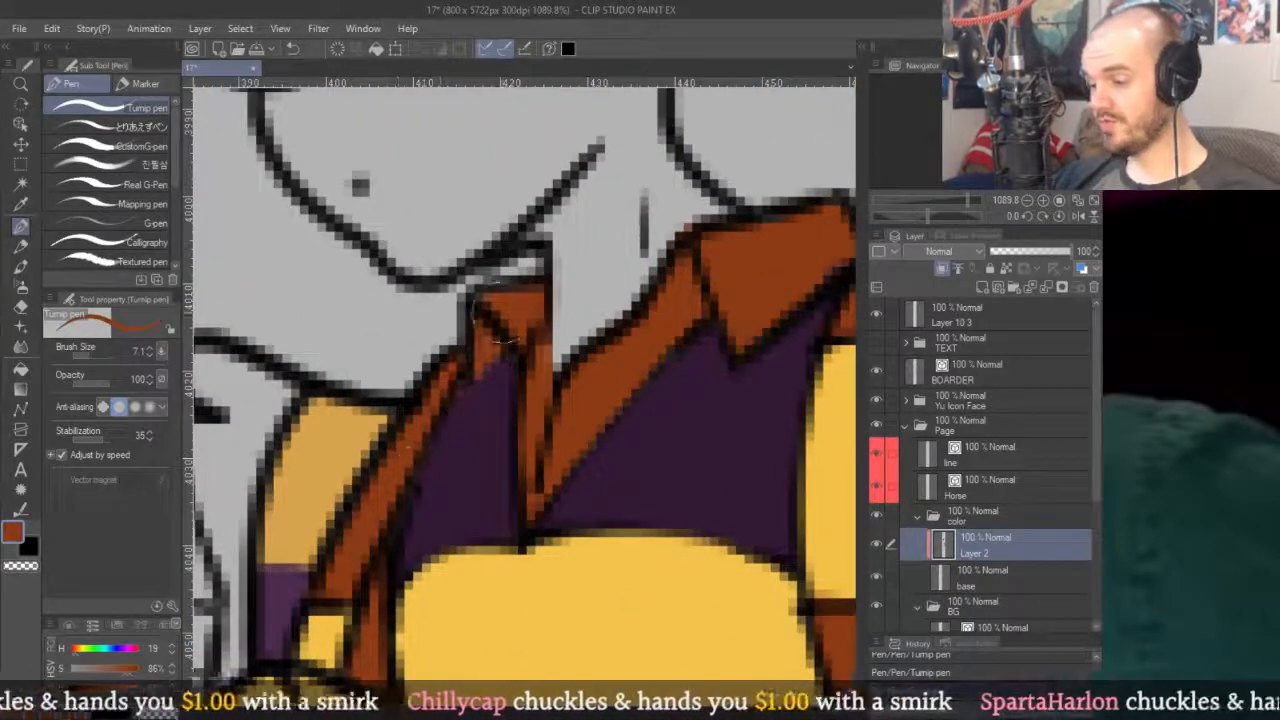
{"action": "left_click", "coordinate": [479, 410], "text": "alt"}
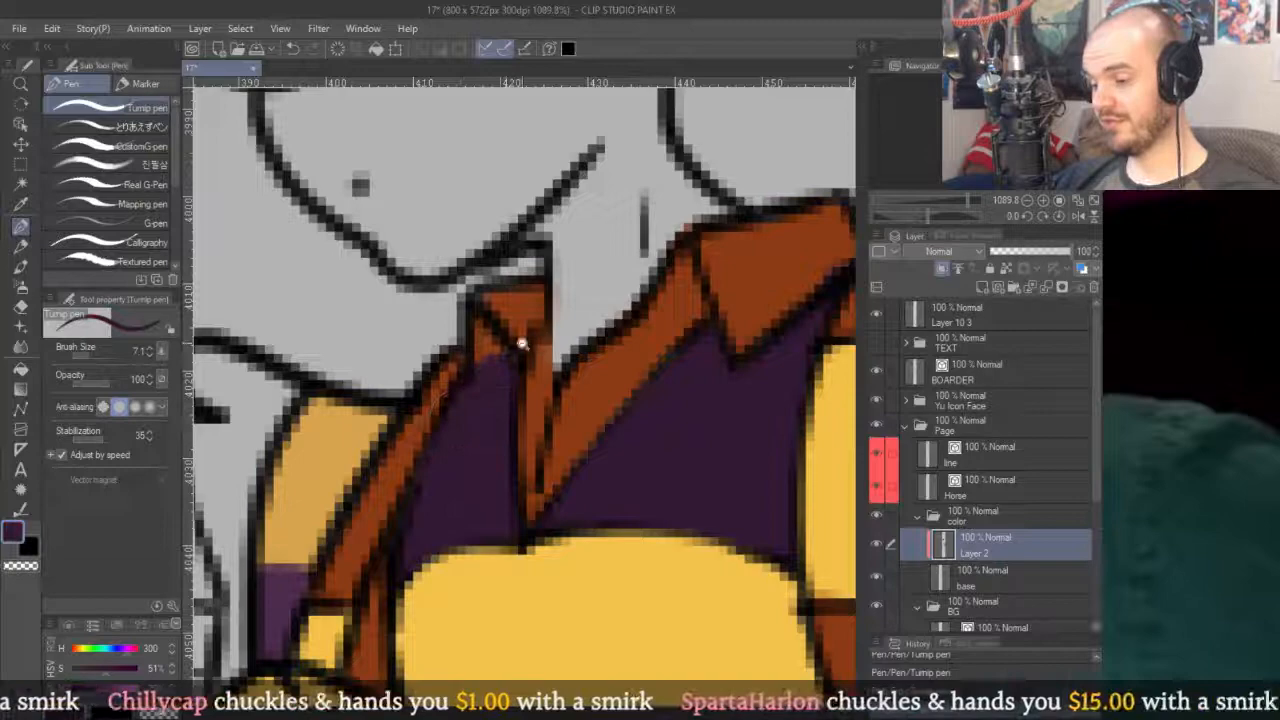
{"action": "left_click", "coordinate": [521, 304], "text": "alt"}
{"action": "scroll", "coordinate": [475, 270], "scroll_direction": "down", "scroll_amount": 5}
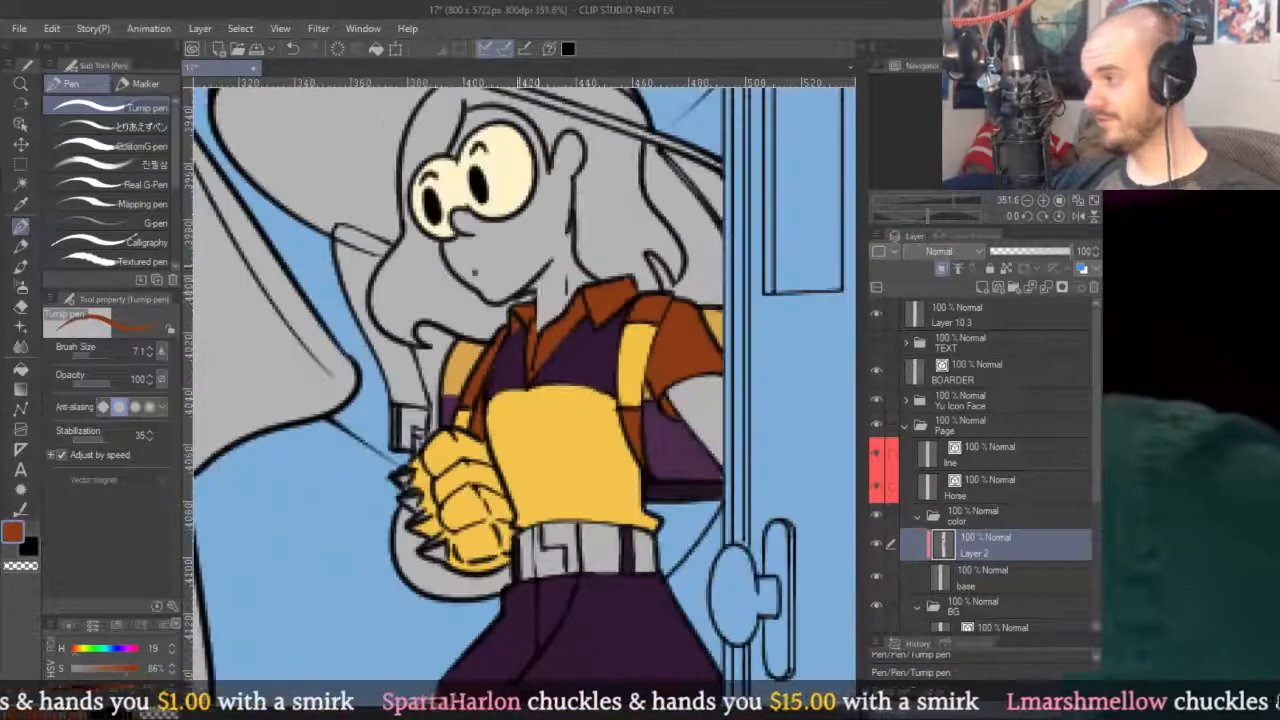
{"action": "scroll", "coordinate": [524, 323], "scroll_direction": "up", "scroll_amount": 2}
{"action": "scroll", "coordinate": [622, 371], "scroll_direction": "up", "scroll_amount": 1}
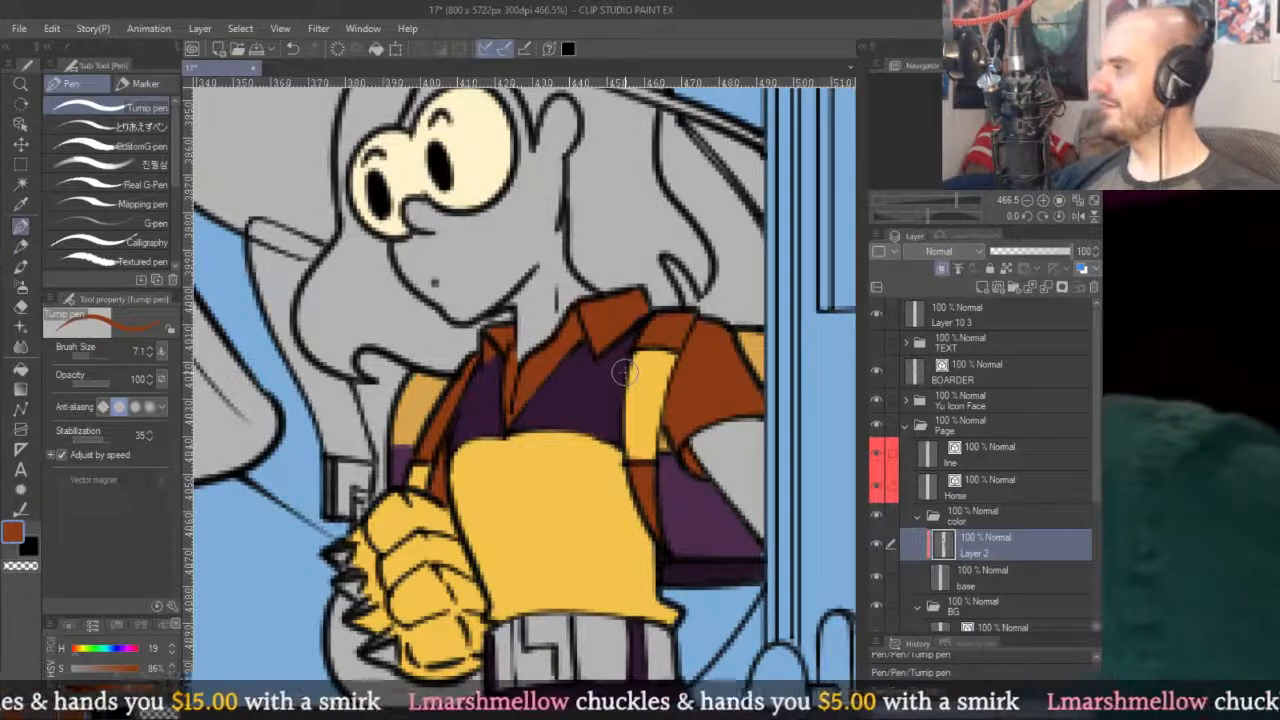
{"action": "scroll", "coordinate": [622, 371], "scroll_direction": "up", "scroll_amount": 3}
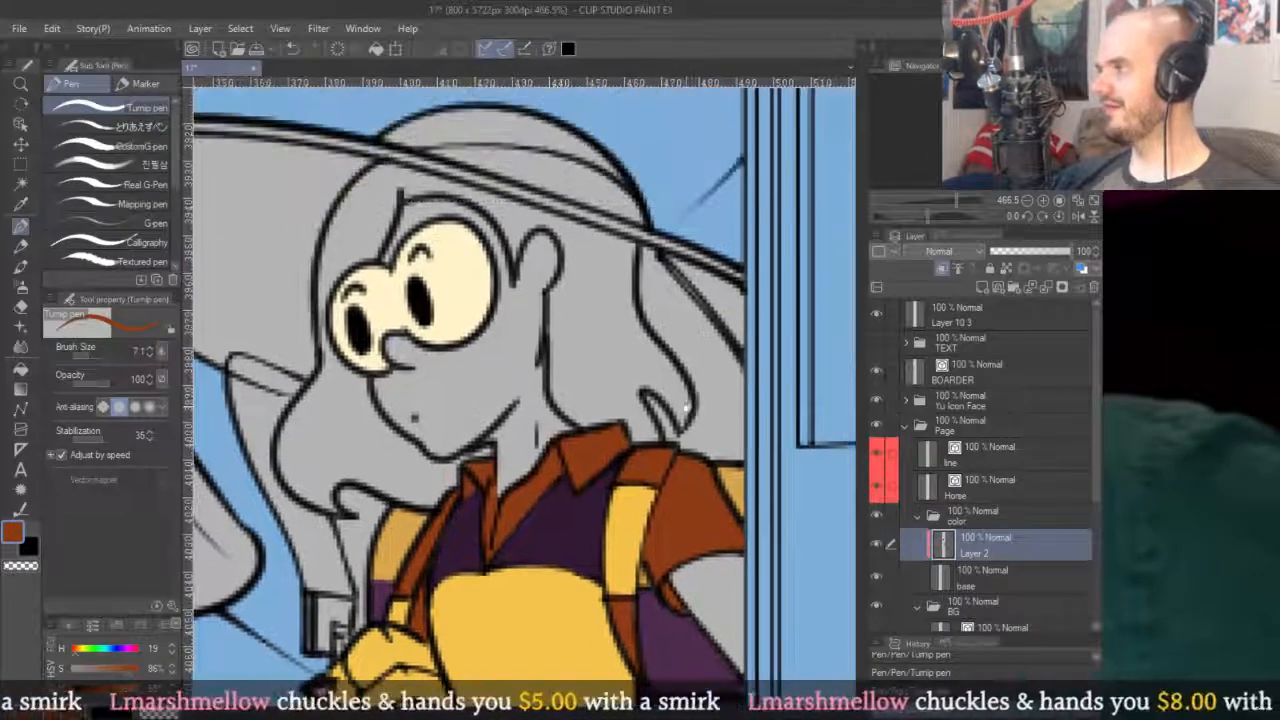
{"action": "scroll", "coordinate": [660, 349], "scroll_direction": "down", "scroll_amount": 2}
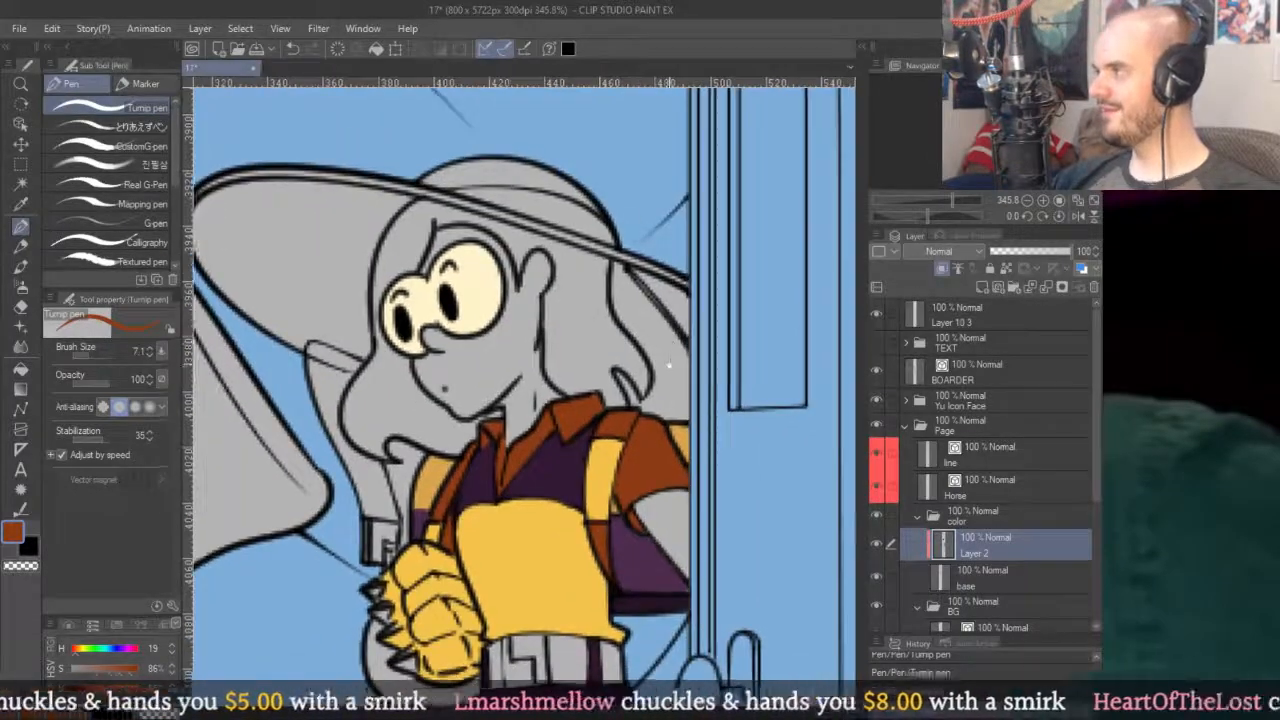
{"action": "scroll", "coordinate": [647, 388], "scroll_direction": "up", "scroll_amount": 1}
{"action": "scroll", "coordinate": [647, 388], "scroll_direction": "down", "scroll_amount": 3}
{"action": "scroll", "coordinate": [660, 440], "scroll_direction": "up", "scroll_amount": 5}
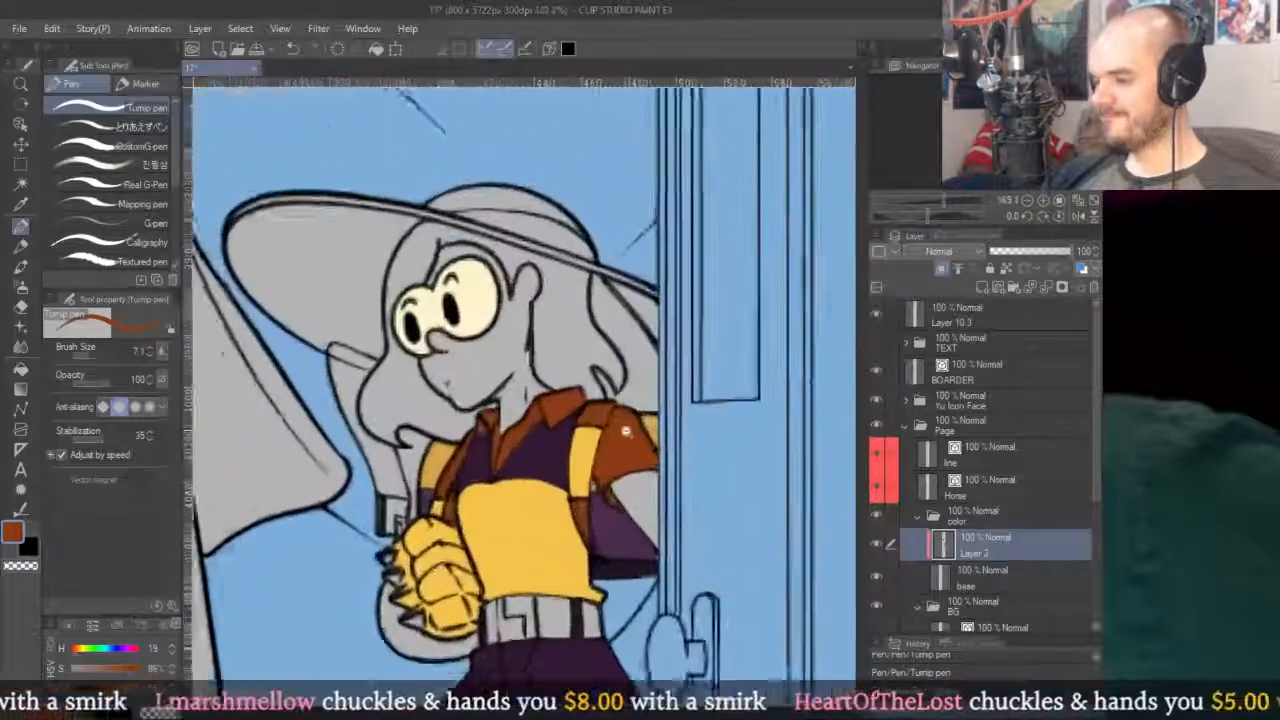
{"action": "scroll", "coordinate": [655, 420], "scroll_direction": "up", "scroll_amount": 2}
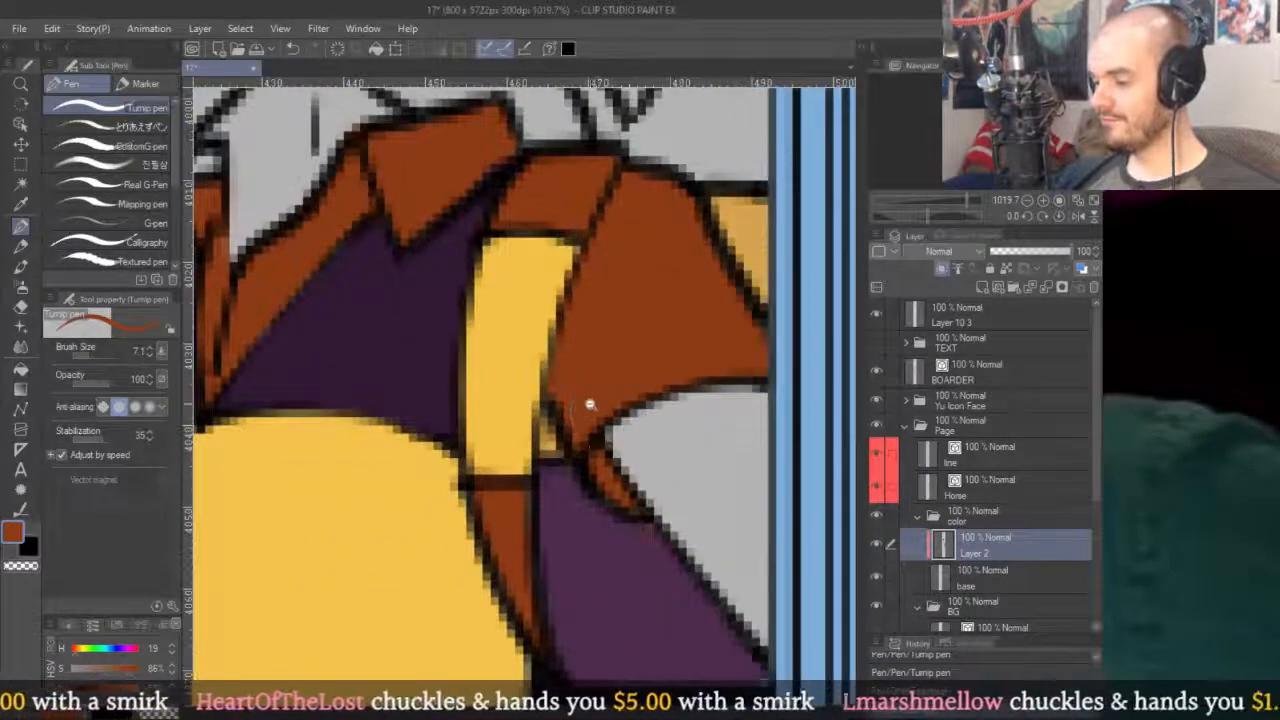
Sample the lighter purple behind the girl's arm and retouch that area's corner against the door frame.
{"action": "scroll", "coordinate": [586, 409], "scroll_direction": "down", "scroll_amount": 8}
{"action": "scroll", "coordinate": [614, 400], "scroll_direction": "up", "scroll_amount": 3}
{"action": "left_click", "coordinate": [620, 402], "text": "alt"}
{"action": "scroll", "coordinate": [620, 395], "scroll_direction": "up", "scroll_amount": 2}
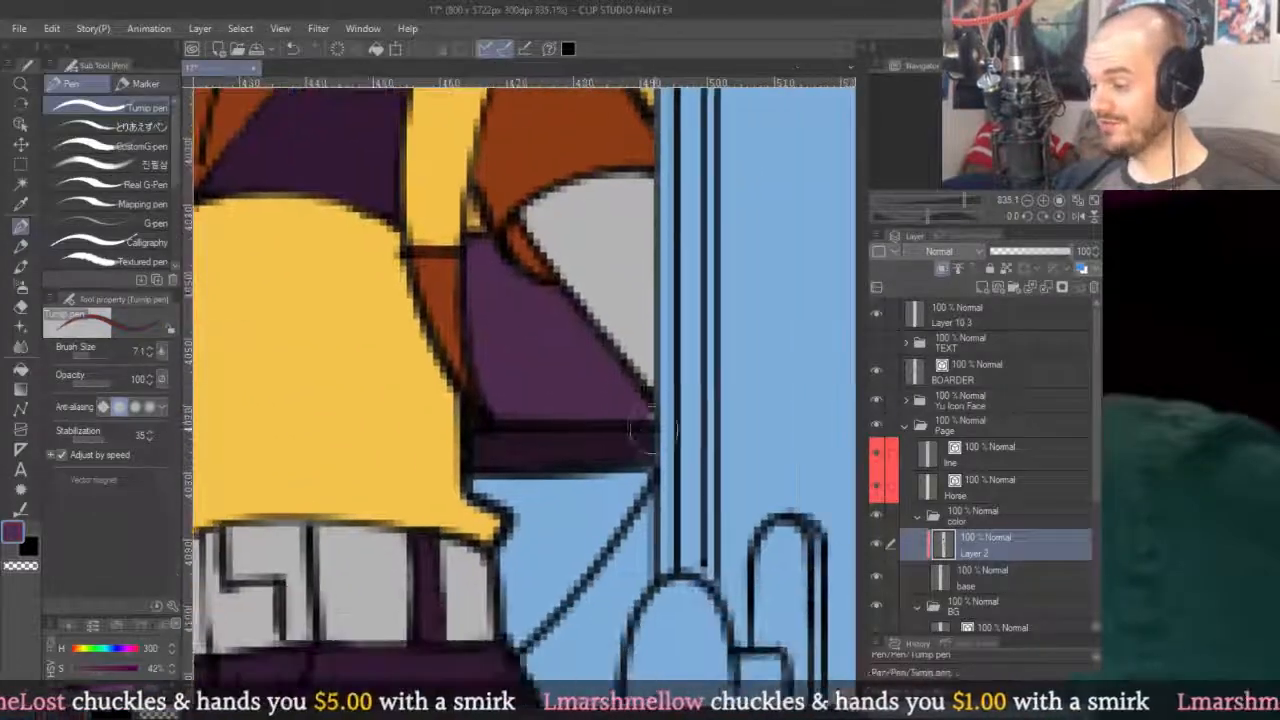
{"action": "scroll", "coordinate": [600, 368], "scroll_direction": "down", "scroll_amount": 6}
{"action": "scroll", "coordinate": [548, 328], "scroll_direction": "down", "scroll_amount": 1}
Fill the two gray belt sections on the door side of the buckle with the shirt's reddish brown.
{"action": "scroll", "coordinate": [578, 383], "scroll_direction": "up", "scroll_amount": 1}
{"action": "scroll", "coordinate": [570, 305], "scroll_direction": "up", "scroll_amount": 2}
{"action": "scroll", "coordinate": [574, 357], "scroll_direction": "down", "scroll_amount": 3}
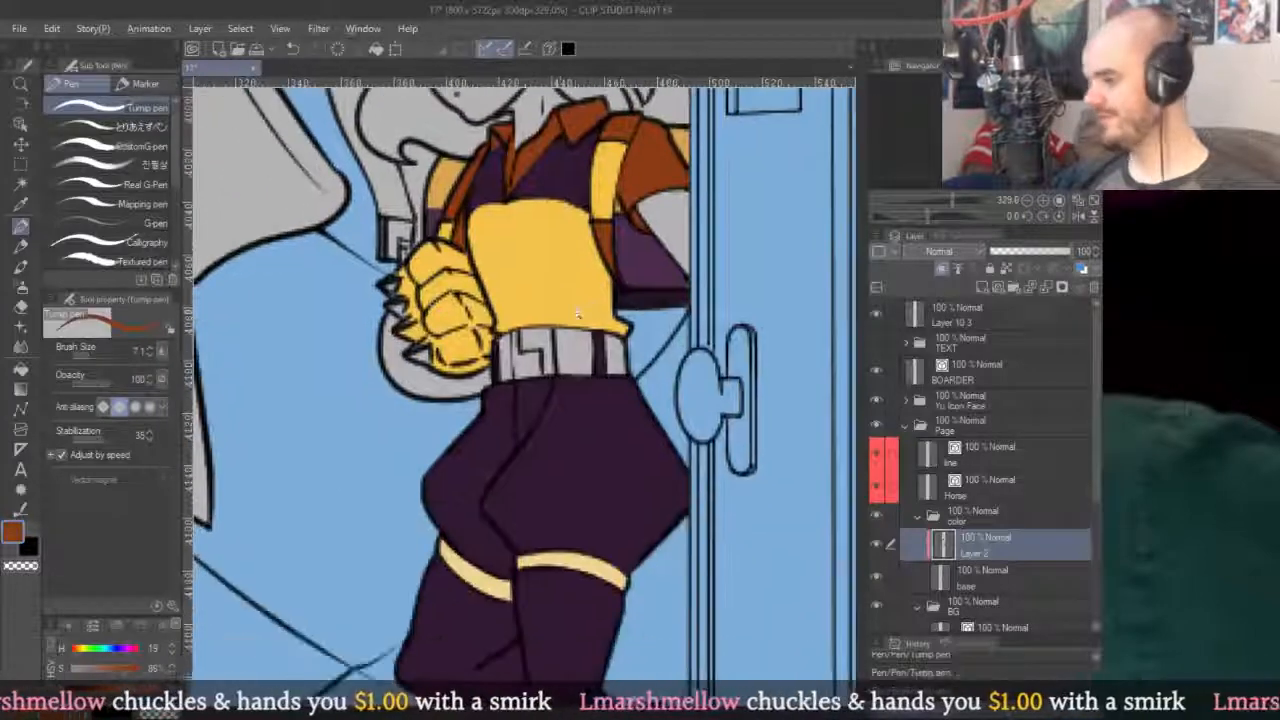
{"action": "scroll", "coordinate": [574, 357], "scroll_direction": "up", "scroll_amount": 3}
{"action": "key", "text": "g"}
{"action": "left_click", "coordinate": [578, 350]}
{"action": "left_click", "coordinate": [666, 360]}
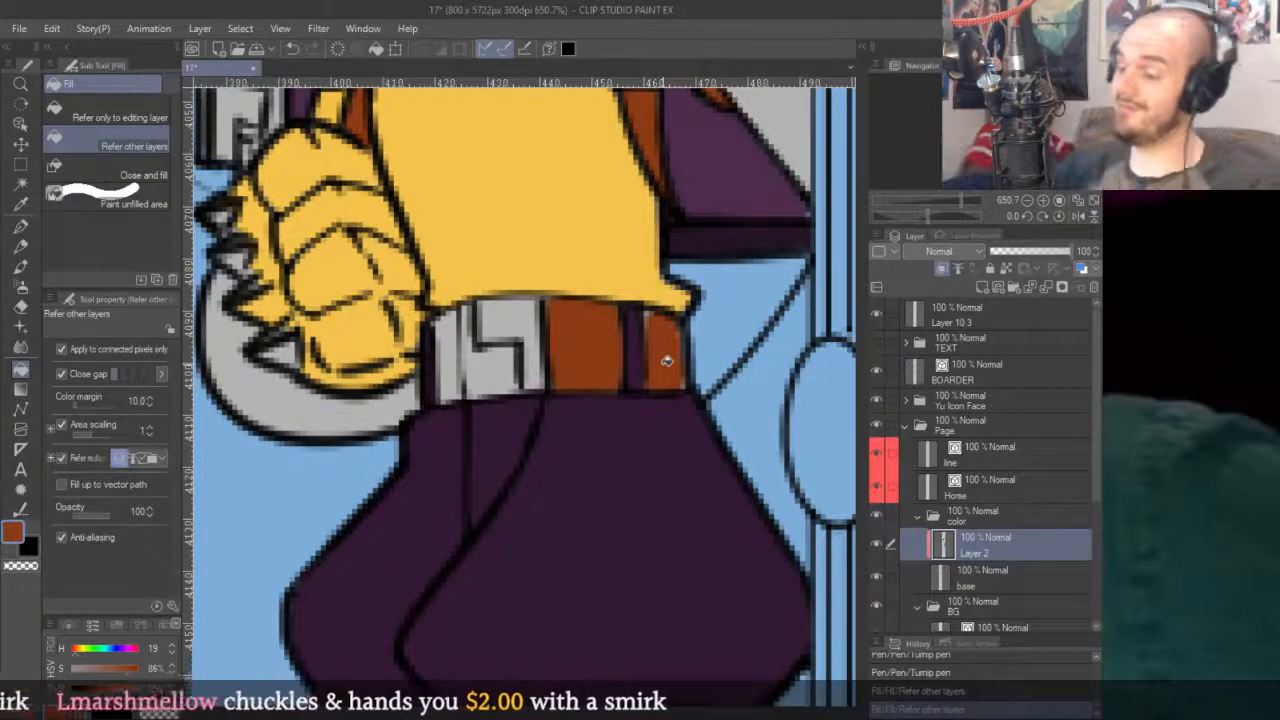
Retouch the belt's lower edge with the pants' dark purple and the edges around the door-side belt loop with sampled reddish brown.
{"action": "key", "text": "p"}
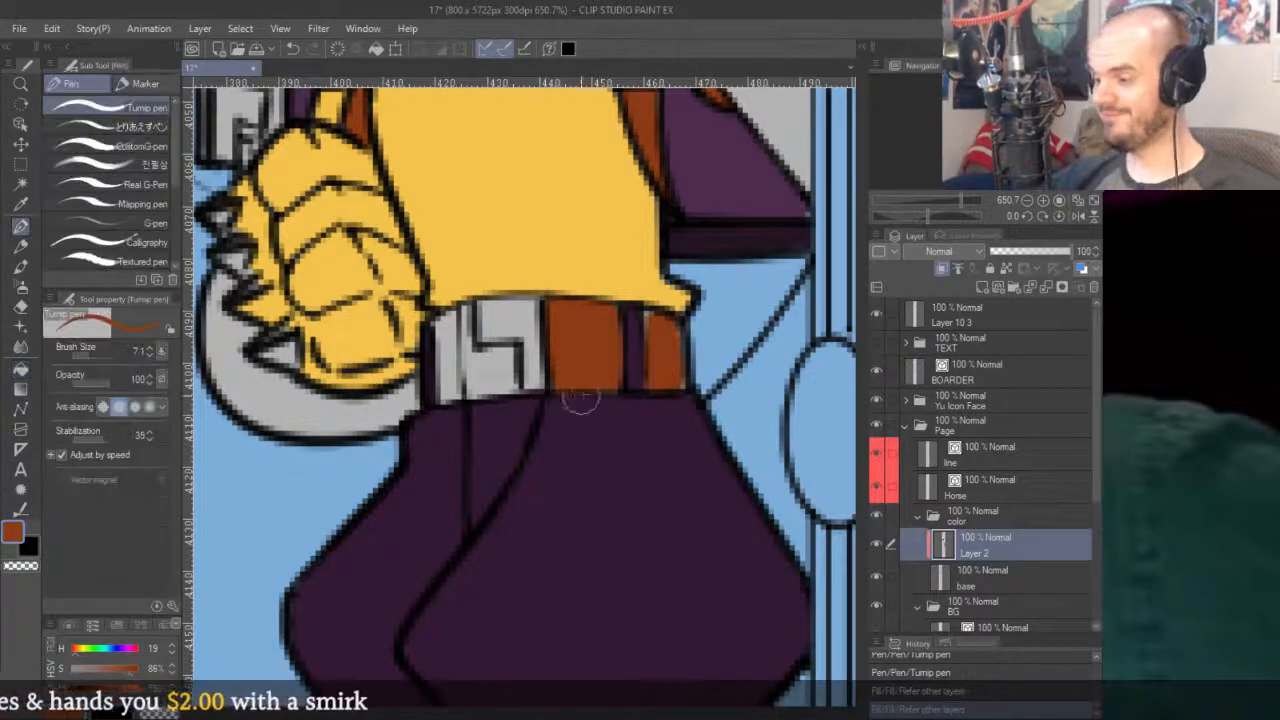
{"action": "left_click", "coordinate": [614, 425], "text": "alt"}
{"action": "left_click_drag", "start_coordinate": [561, 406], "coordinate": [637, 405]}
{"action": "left_click", "coordinate": [594, 358], "text": "alt"}
{"action": "mouse_move", "coordinate": [664, 320]}
{"action": "left_mouse_down"}
{"action": "mouse_move", "coordinate": [647, 370]}
{"action": "mouse_move", "coordinate": [675, 387]}
{"action": "mouse_move", "coordinate": [675, 335]}
{"action": "mouse_move", "coordinate": [655, 385]}
{"action": "mouse_move", "coordinate": [635, 327]}
{"action": "mouse_move", "coordinate": [634, 394]}
{"action": "left_mouse_up"}
{"action": "left_click", "coordinate": [630, 322], "text": "alt"}
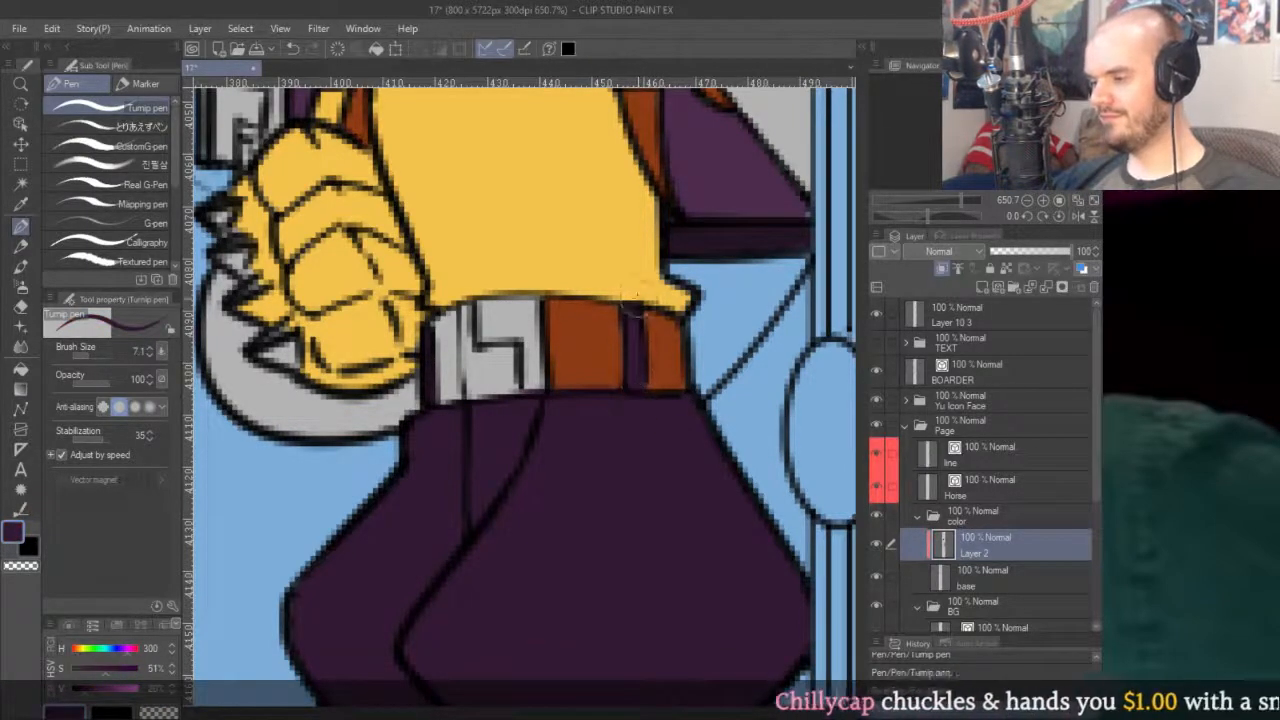
Paint the gray belt section beside the gloved hand reddish brown and clean its edges with the pants' dark purple.
{"action": "scroll", "coordinate": [640, 443], "scroll_direction": "down", "scroll_amount": 5}
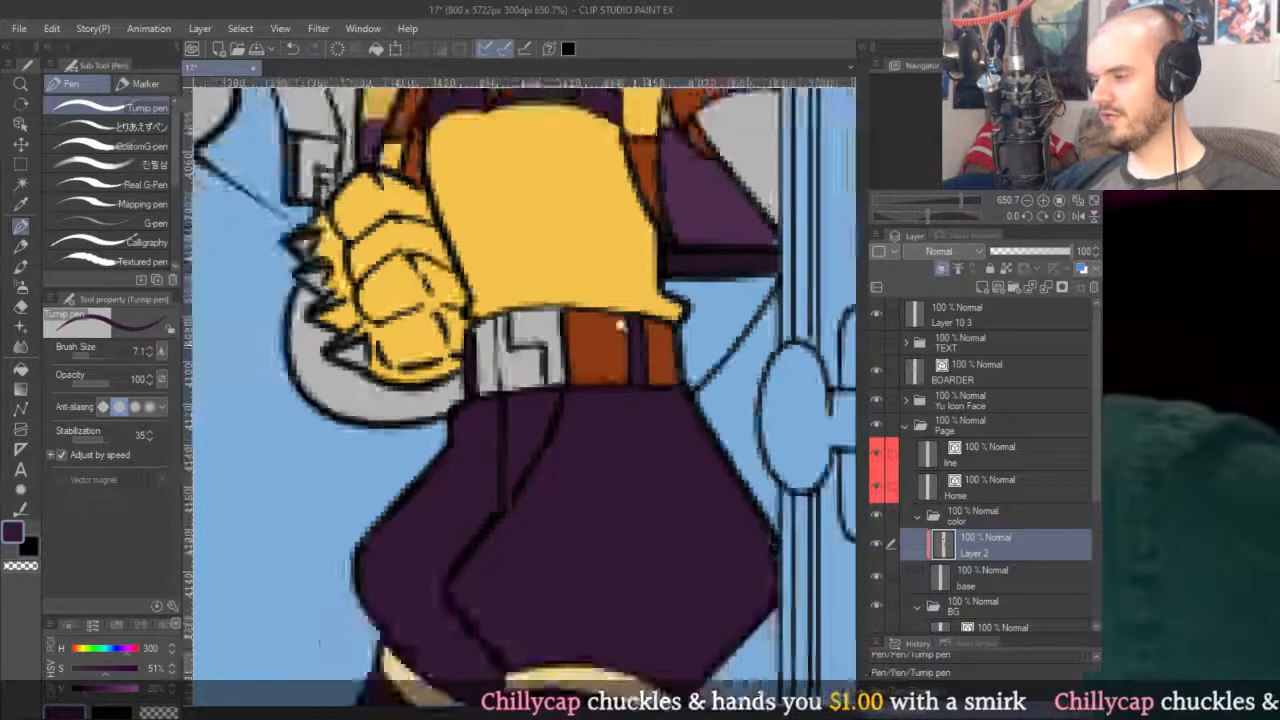
{"action": "scroll", "coordinate": [578, 370], "scroll_direction": "up", "scroll_amount": 2}
{"action": "scroll", "coordinate": [580, 370], "scroll_direction": "up", "scroll_amount": 3}
{"action": "left_click", "coordinate": [778, 320], "text": "alt"}
{"action": "mouse_move", "coordinate": [566, 432]}
{"action": "left_mouse_down"}
{"action": "mouse_move", "coordinate": [558, 292]}
{"action": "mouse_move", "coordinate": [570, 292]}
{"action": "mouse_move", "coordinate": [572, 430]}
{"action": "mouse_move", "coordinate": [585, 318]}
{"action": "mouse_move", "coordinate": [568, 268]}
{"action": "left_mouse_up"}
{"action": "left_click", "coordinate": [568, 453], "text": "alt"}
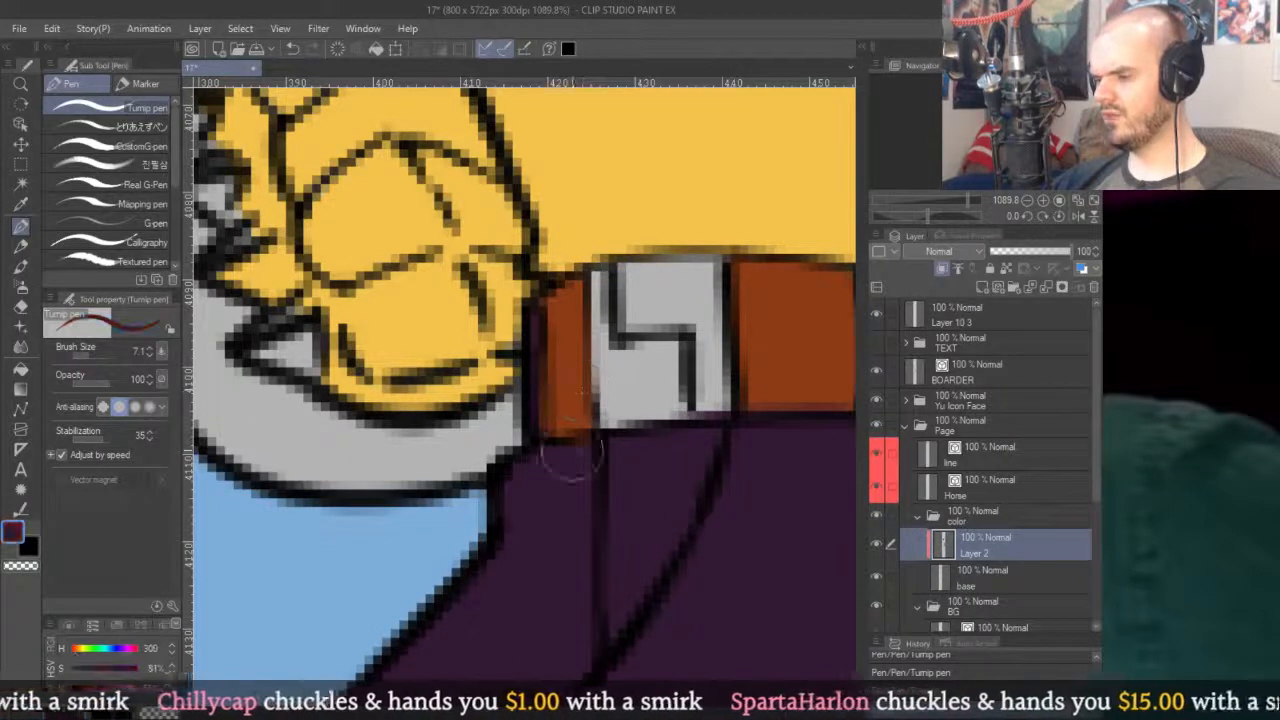
{"action": "left_click_drag", "start_coordinate": [552, 482], "coordinate": [538, 292]}
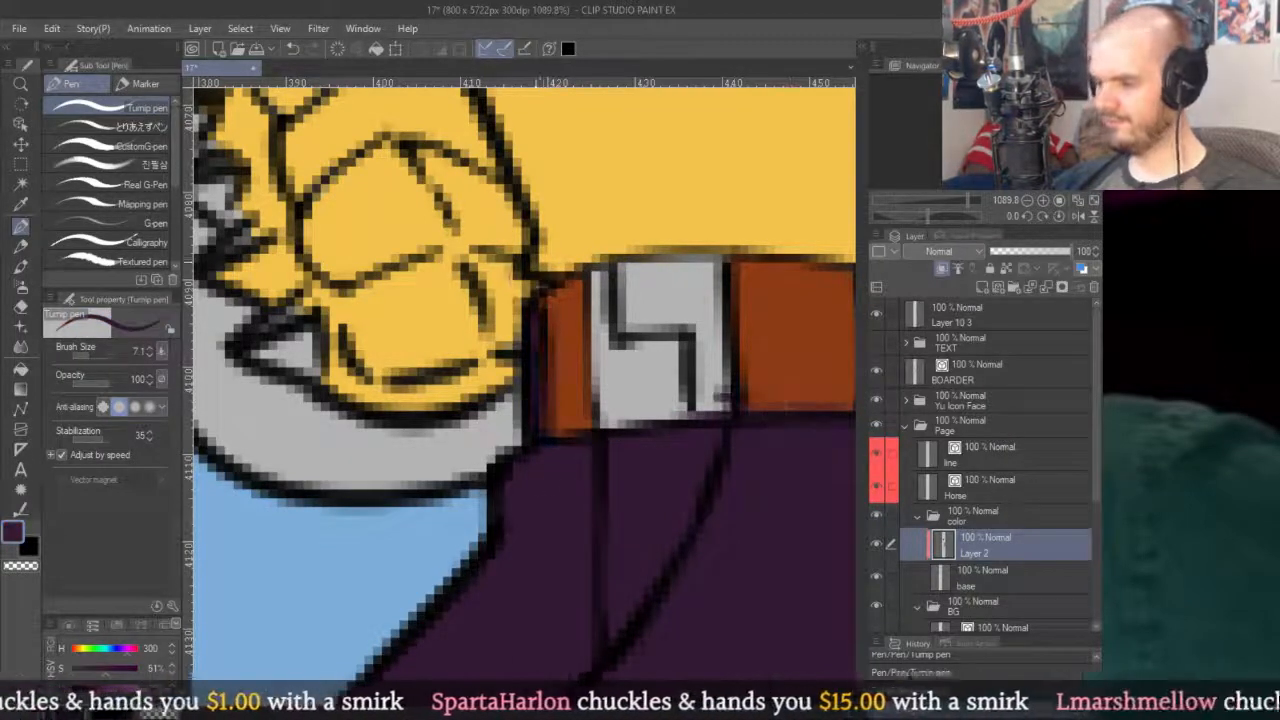
{"action": "left_click", "coordinate": [565, 340], "text": "alt"}
{"action": "scroll", "coordinate": [590, 320], "scroll_direction": "down", "scroll_amount": 5}
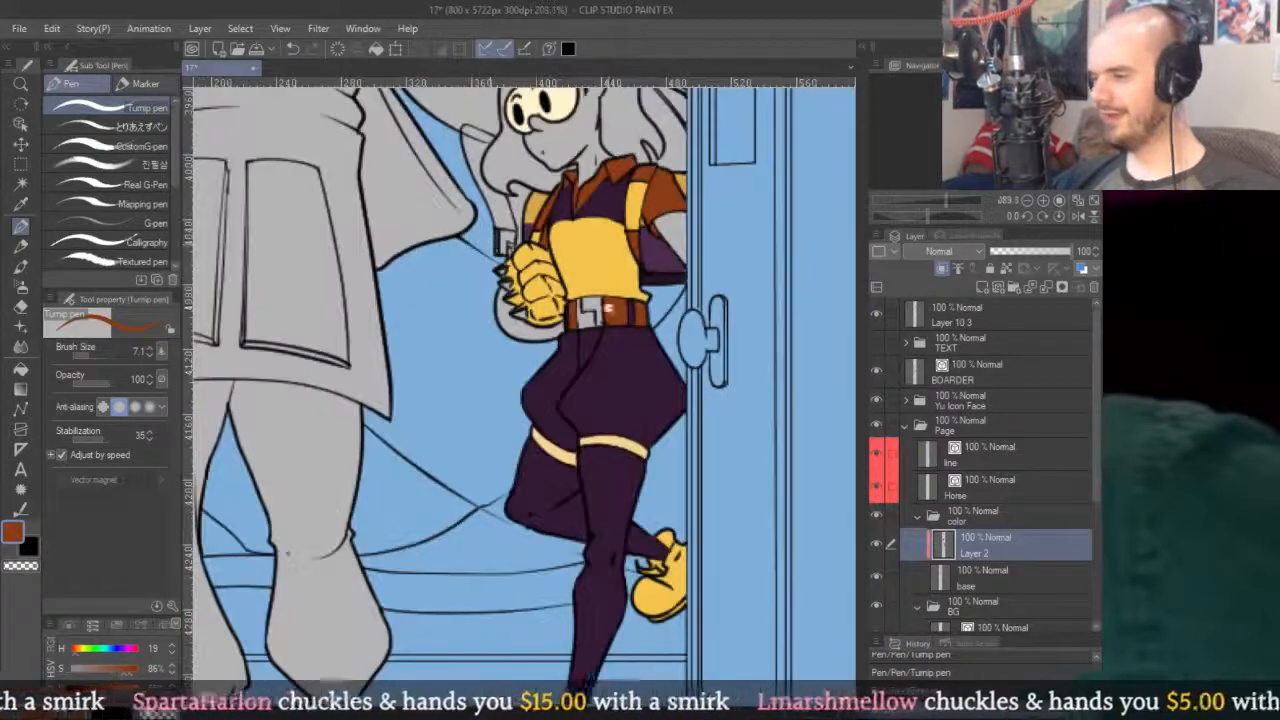
Fill the belt buckle's lower part with darker orange and its remaining part with yellow, sampling both from the already colored reference page.
{"action": "scroll", "coordinate": [613, 260], "scroll_direction": "up", "scroll_amount": 2}
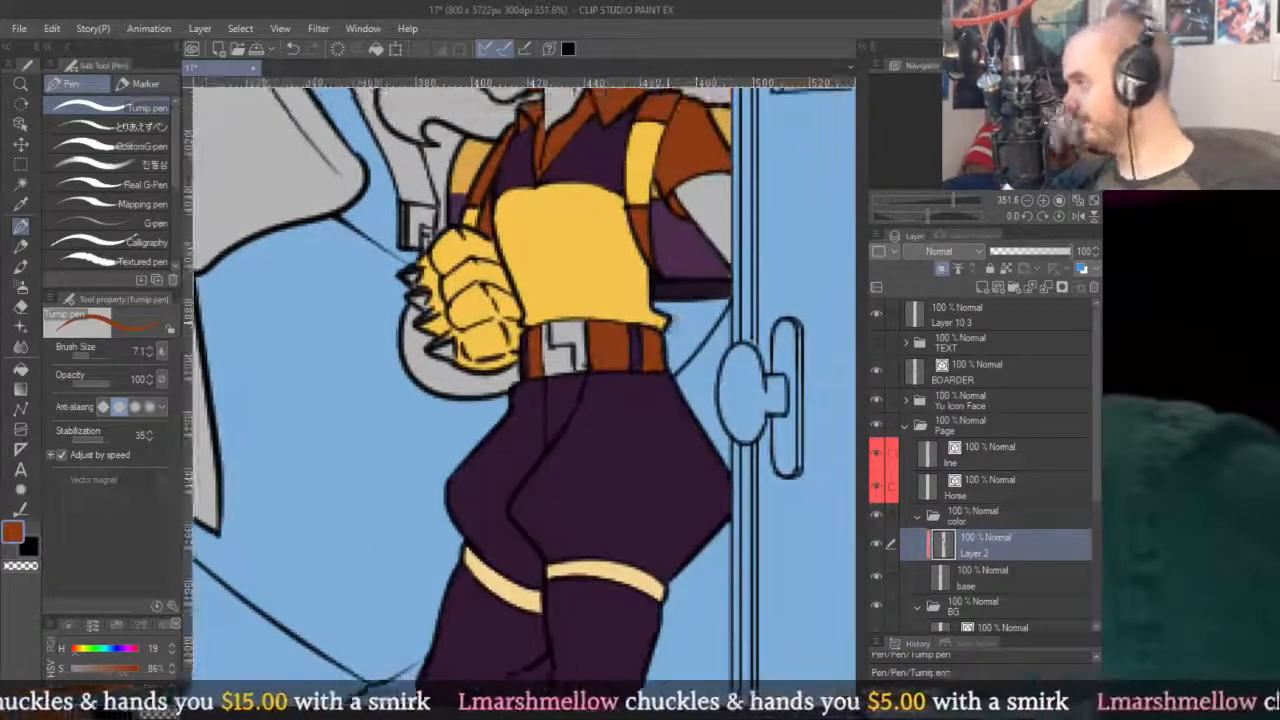
{"action": "key", "text": "g"}
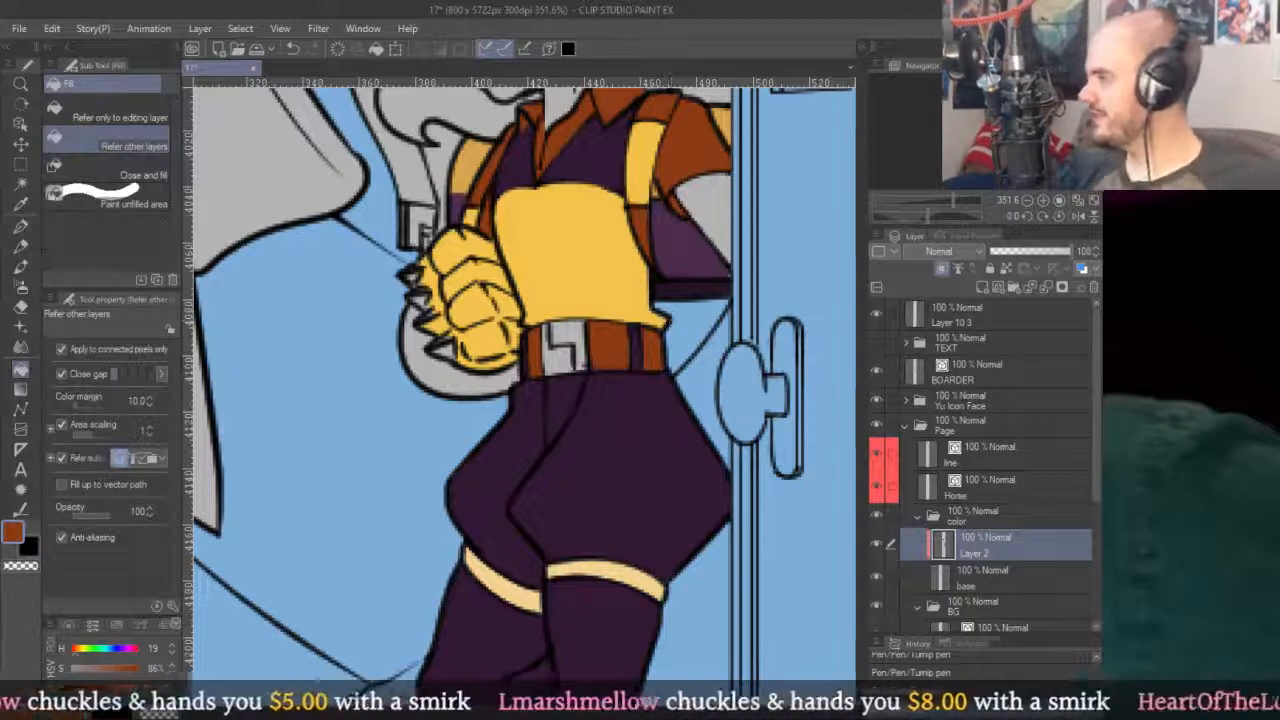
{"action": "key", "text": "ctrl+Tab"}
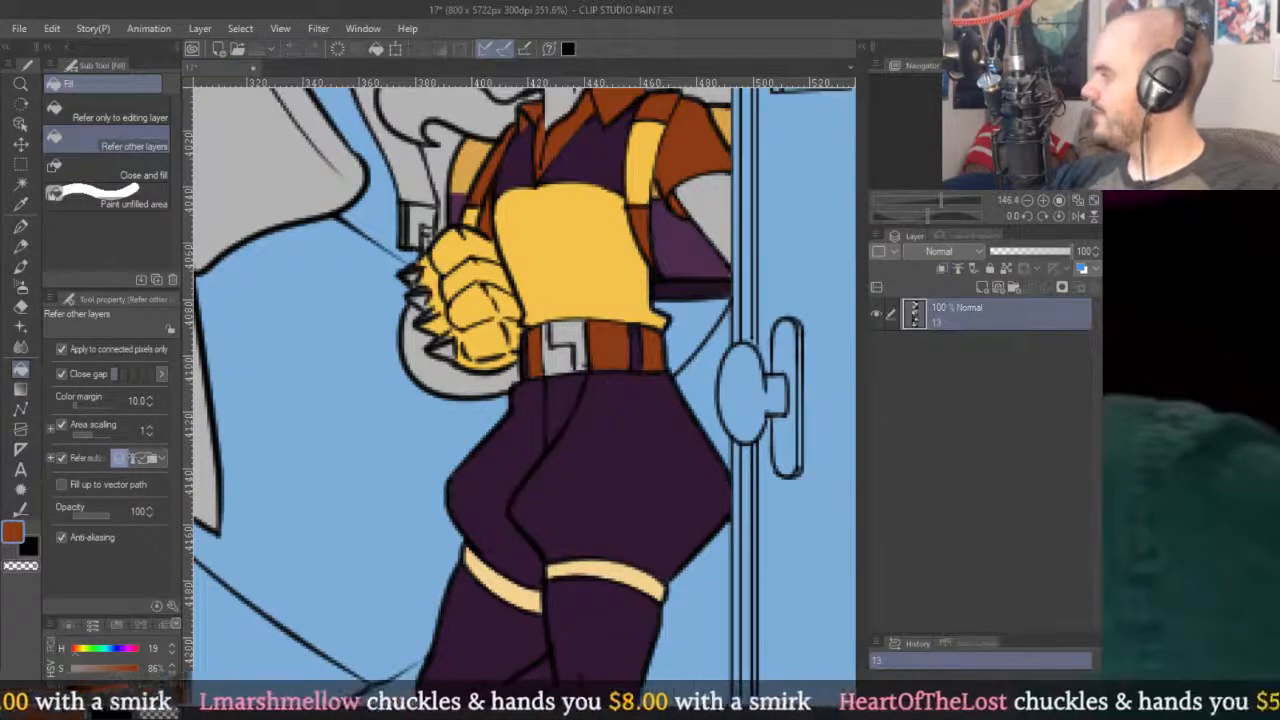
{"action": "left_click", "coordinate": [555, 365]}
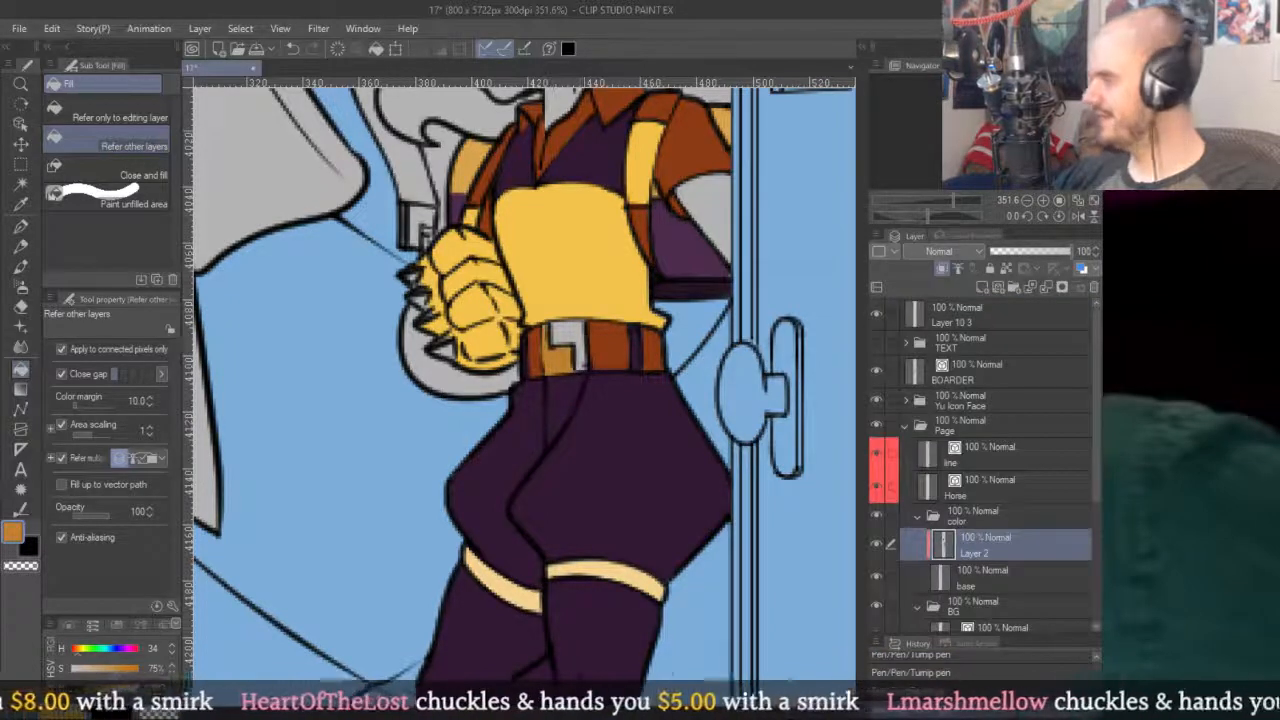
{"action": "key", "text": "ctrl+Tab"}
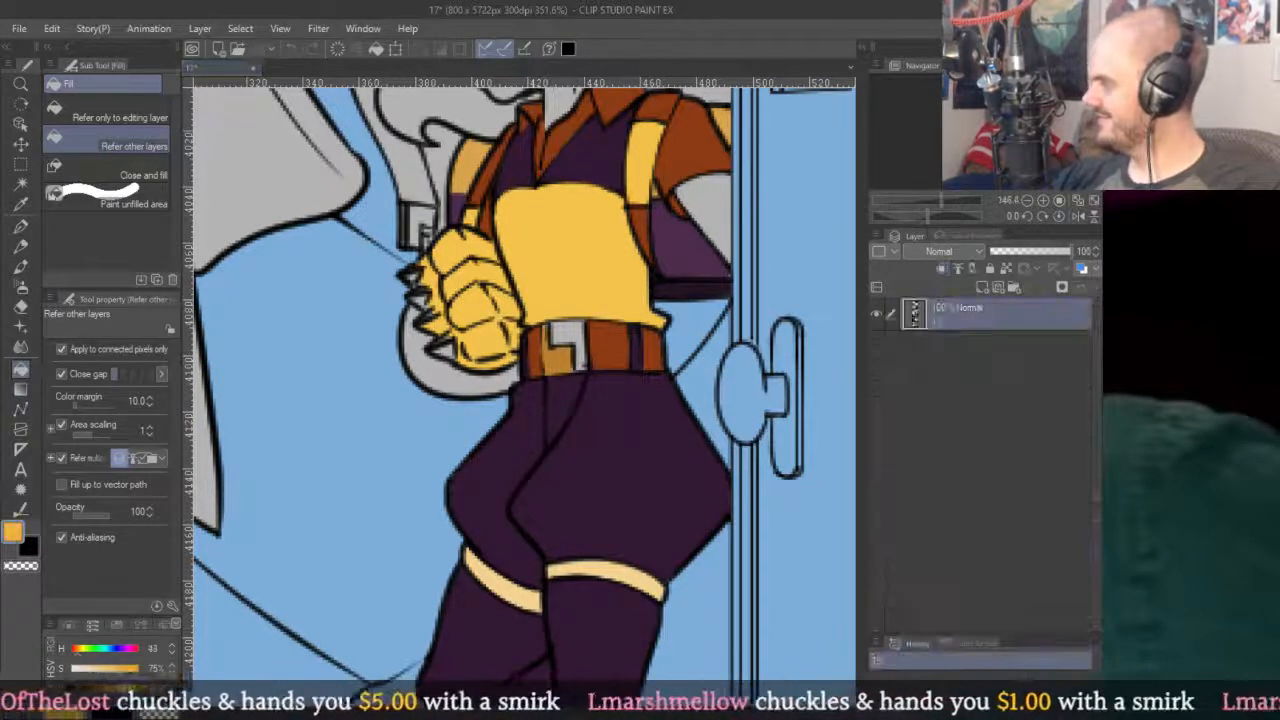
{"action": "key", "text": "ctrl+Tab"}
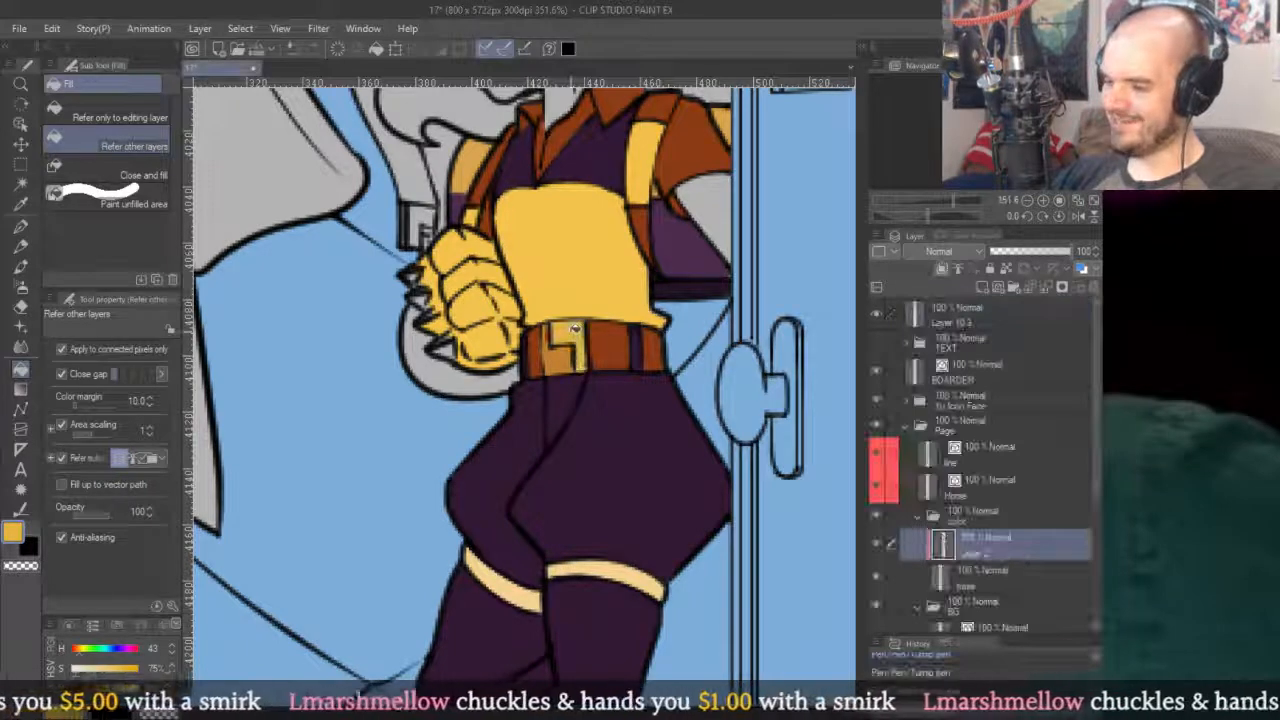
Clean up the color edges between the buckle and the neighboring belt sections with sampled orange, reddish brown and yellow.
{"action": "key", "text": "p"}
{"action": "scroll", "coordinate": [572, 325], "scroll_direction": "up", "scroll_amount": 4}
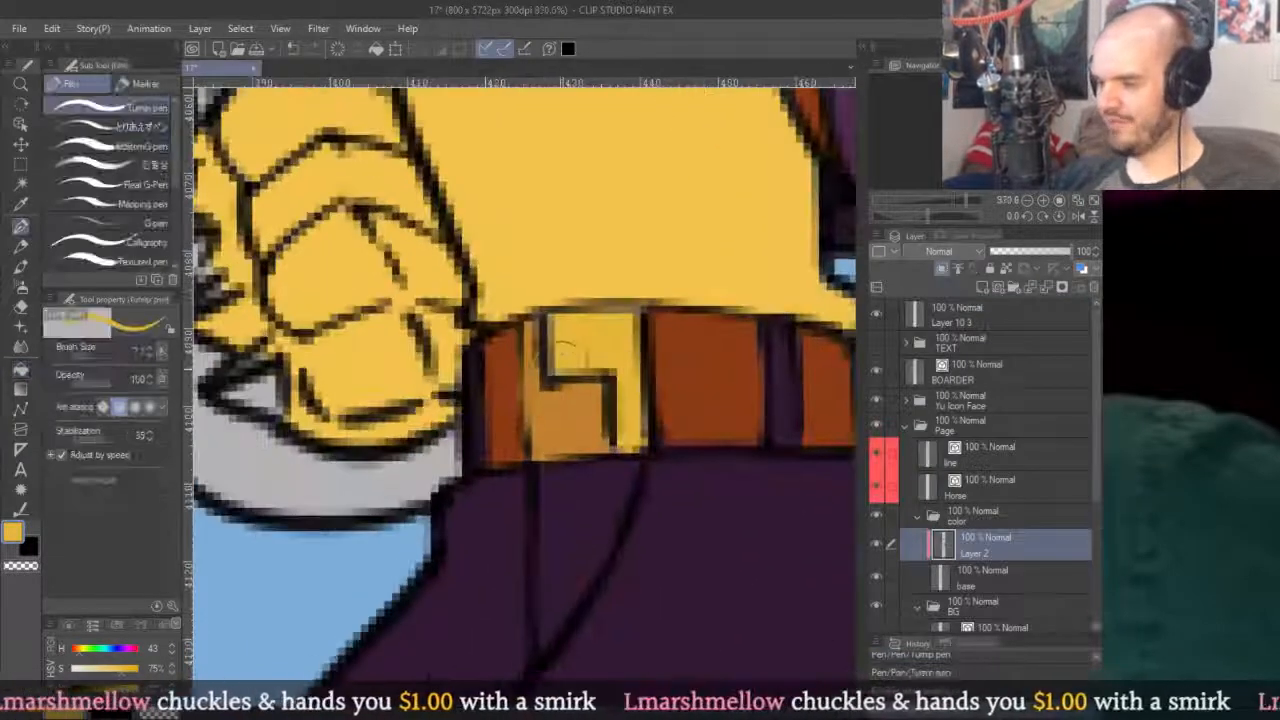
{"action": "left_click", "coordinate": [552, 432], "text": "alt"}
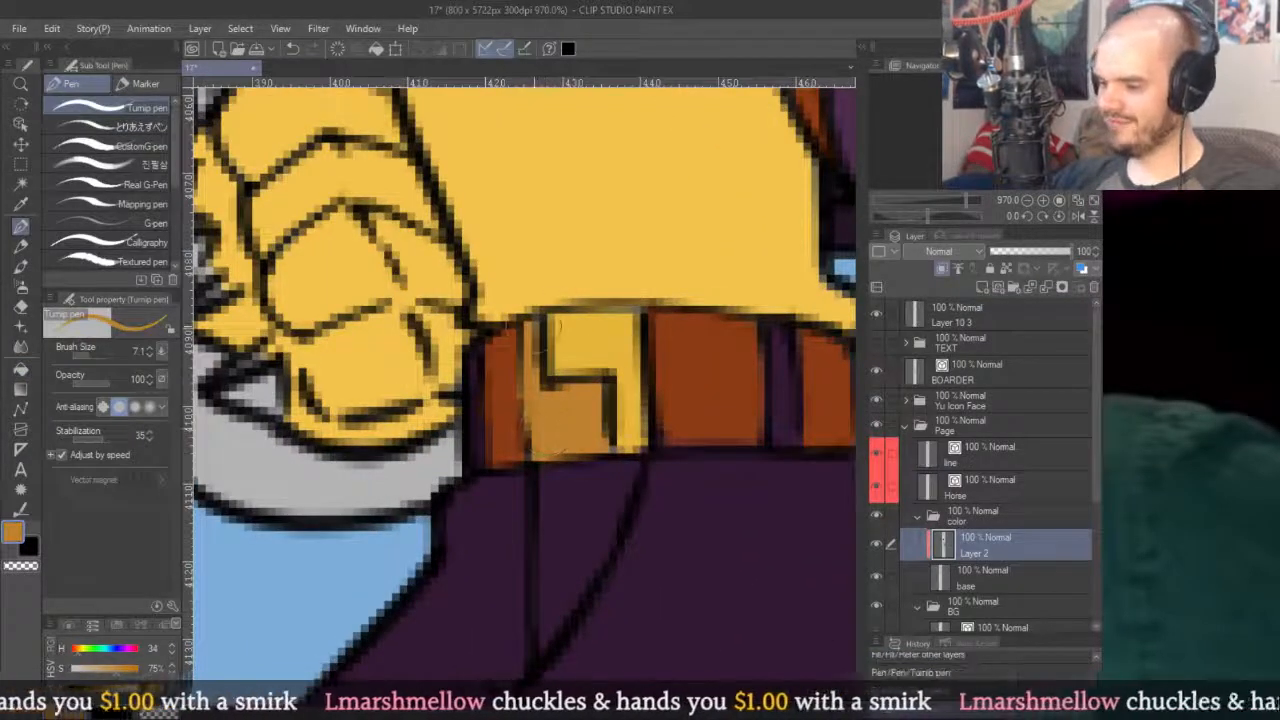
{"action": "left_click", "coordinate": [502, 408], "text": "alt"}
{"action": "left_click_drag", "start_coordinate": [508, 438], "coordinate": [505, 345]}
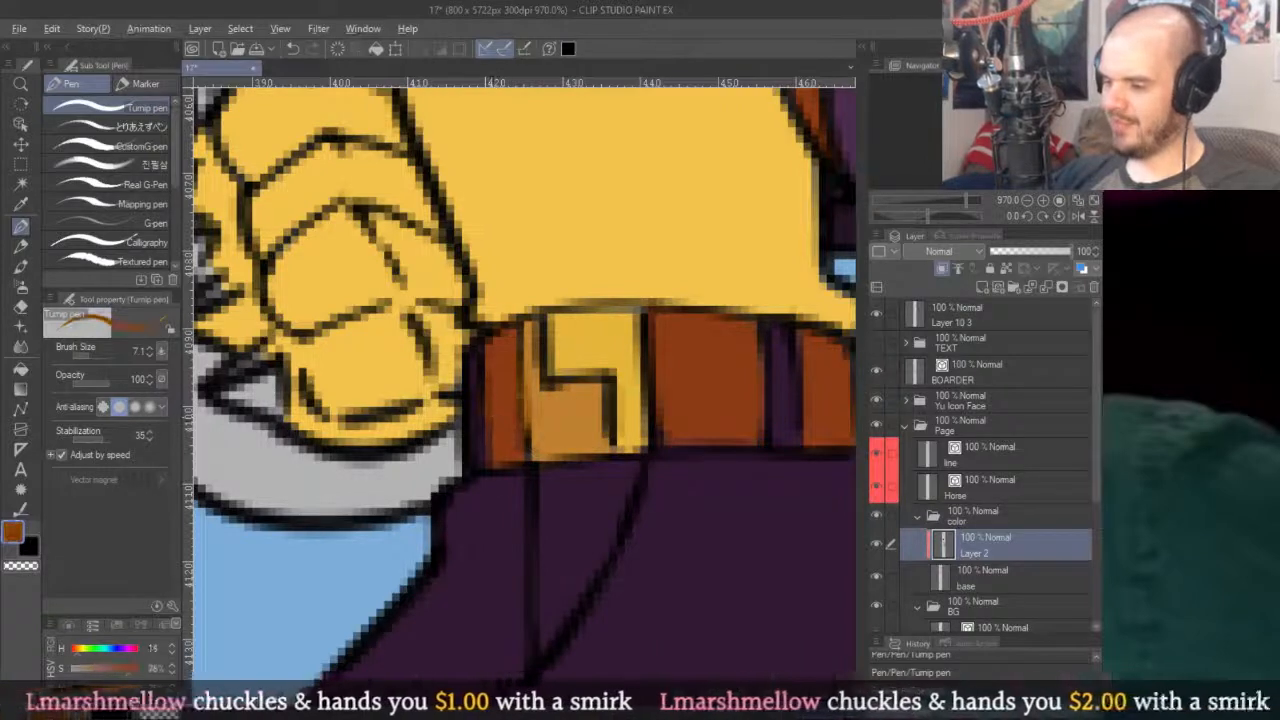
{"action": "left_click_drag", "start_coordinate": [520, 470], "coordinate": [463, 430]}
{"action": "left_click", "coordinate": [507, 300], "text": "alt"}
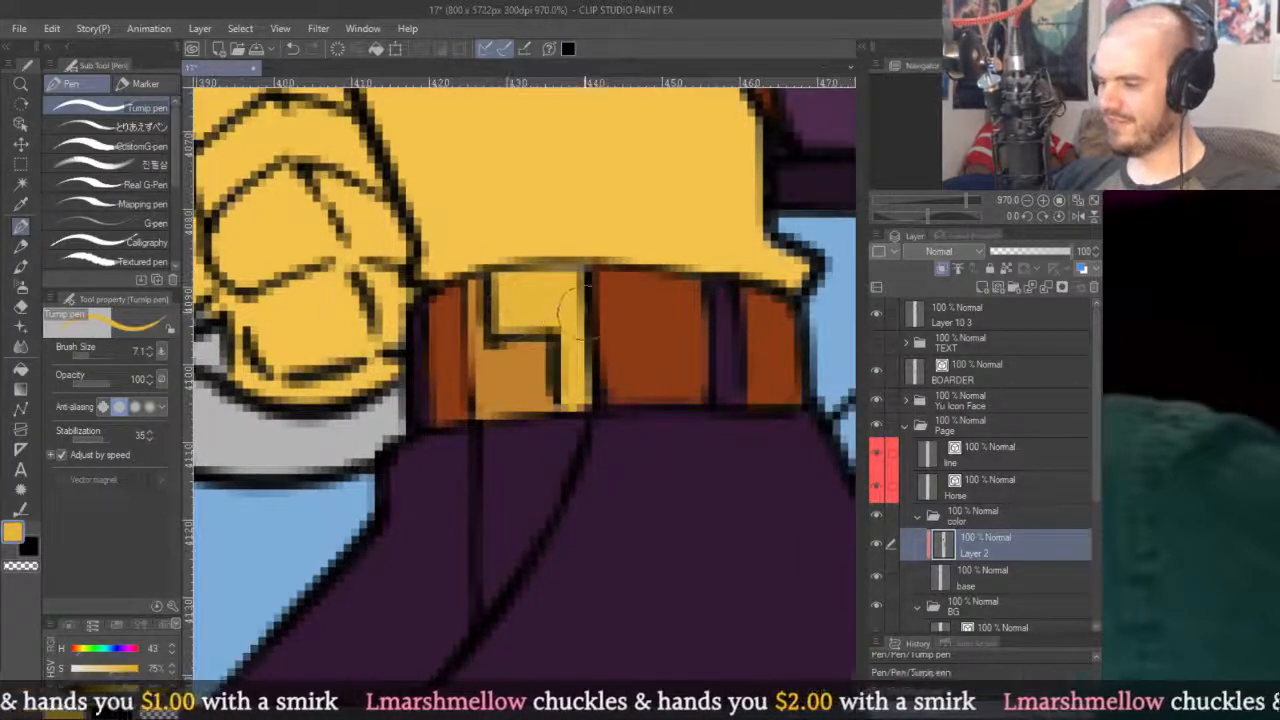
{"action": "left_click", "coordinate": [623, 333], "text": "alt"}
{"action": "scroll", "coordinate": [598, 92], "scroll_direction": "down", "scroll_amount": 5}
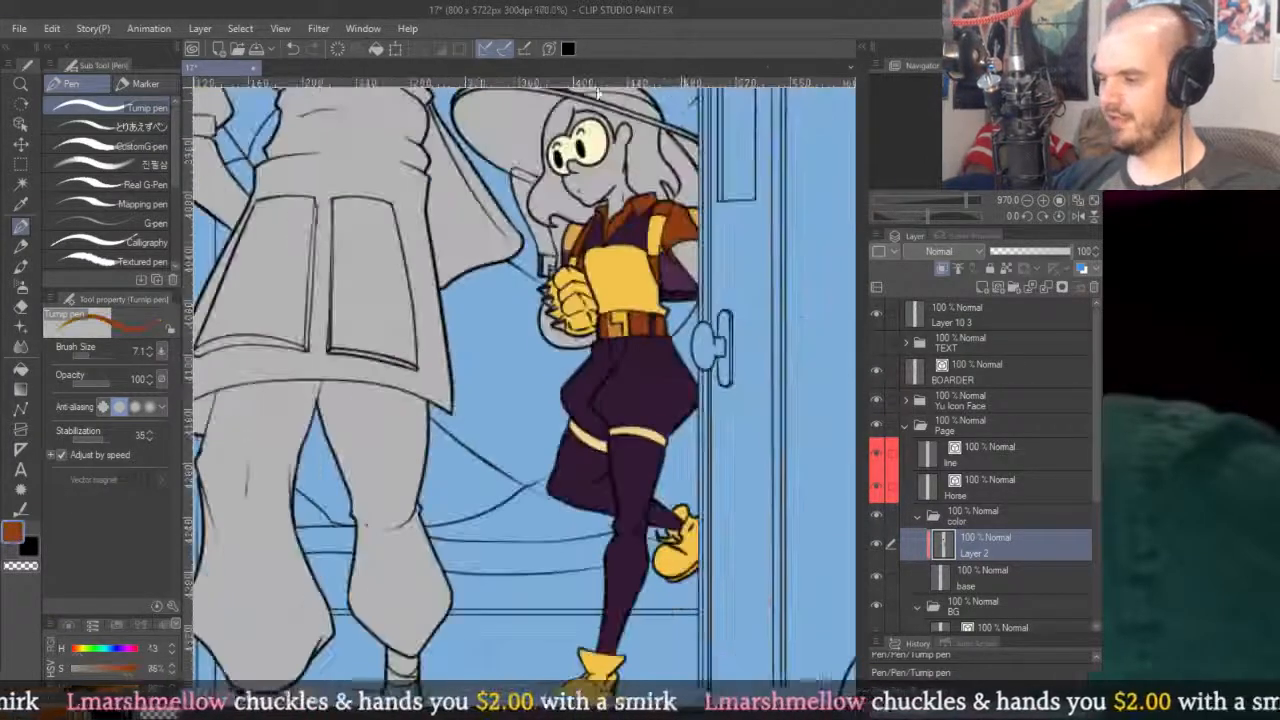
{"action": "scroll", "coordinate": [668, 298], "scroll_direction": "down", "scroll_amount": 2}
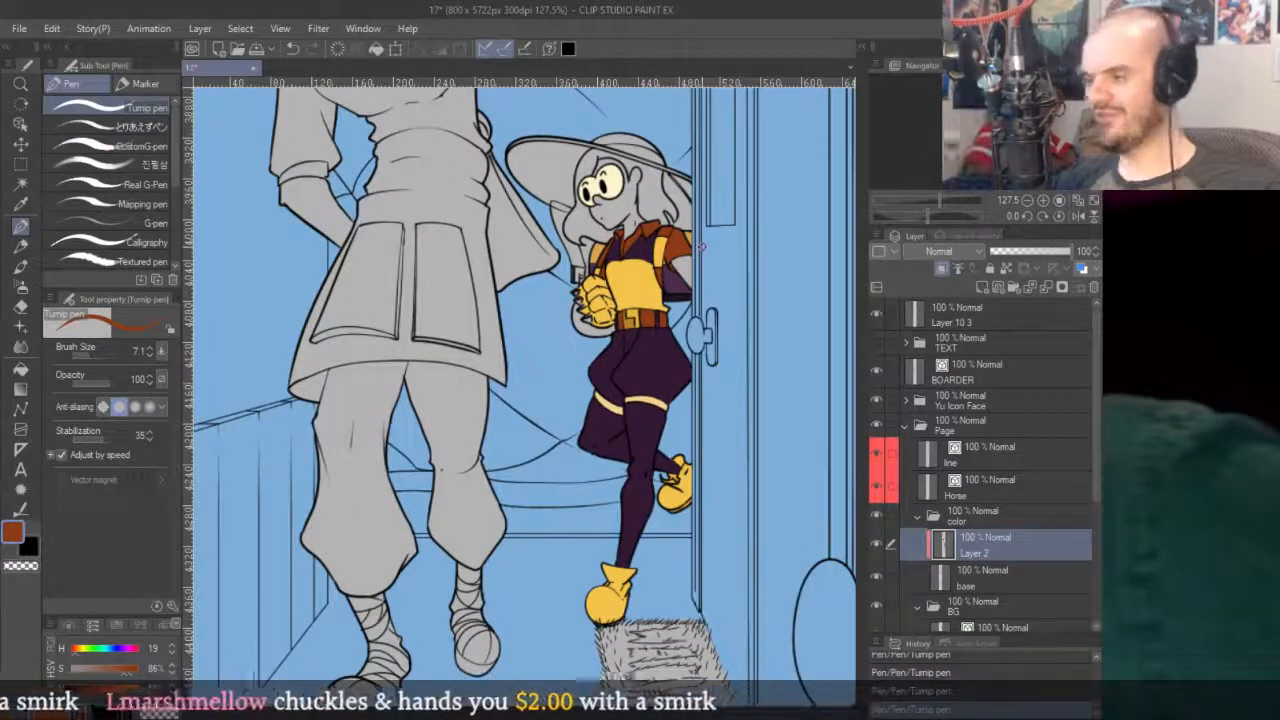
{"action": "scroll", "coordinate": [690, 220], "scroll_direction": "up", "scroll_amount": 4}
{"action": "left_click", "coordinate": [628, 280], "text": "alt"}
{"action": "scroll", "coordinate": [640, 300], "scroll_direction": "down", "scroll_amount": 3}
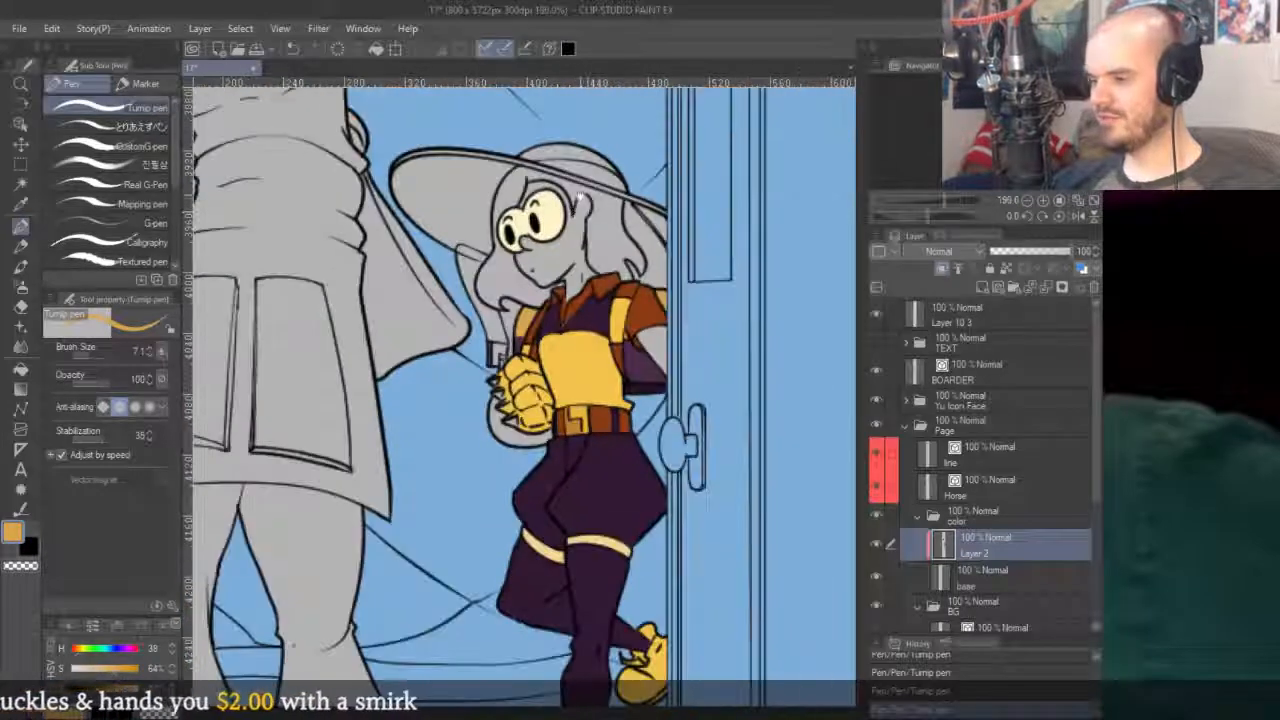
Auto-select the gray gap between the girl's hair, hanging strap and shoulder, delete it from the base layer and deselect.
{"action": "scroll", "coordinate": [614, 372], "scroll_direction": "up", "scroll_amount": 4}
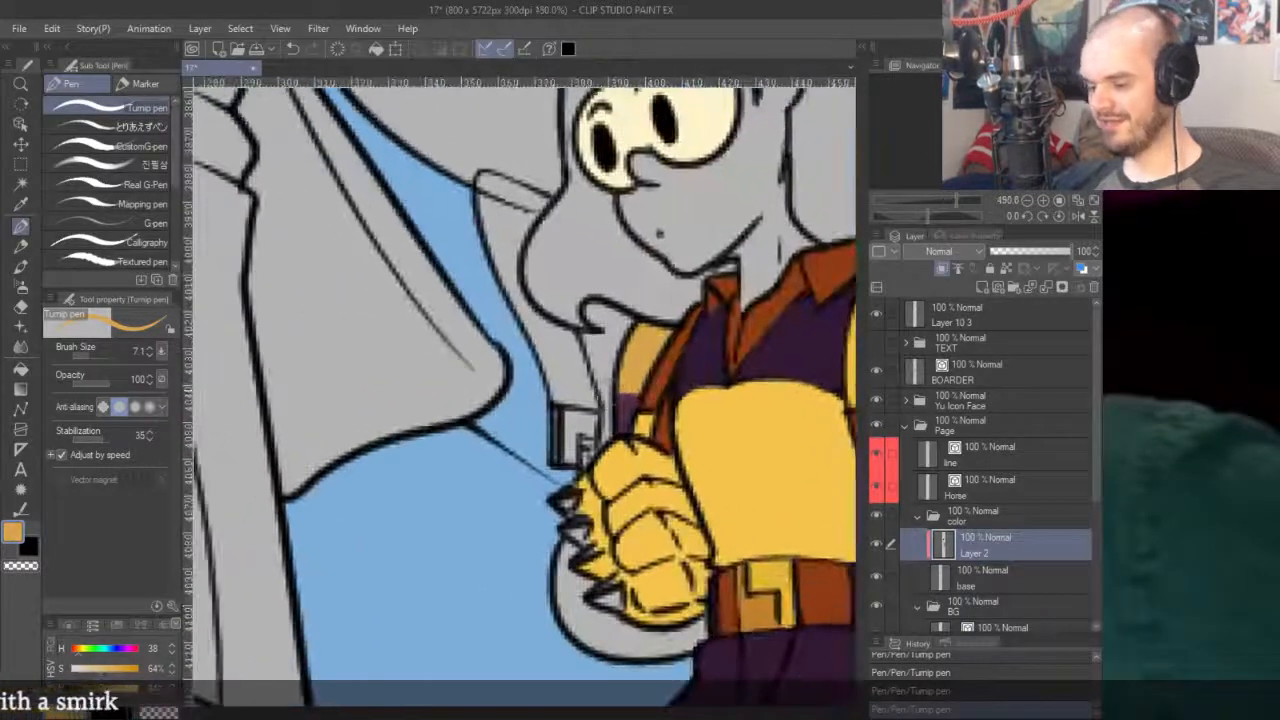
{"action": "key", "text": "w"}
{"action": "left_click", "coordinate": [604, 362]}
{"action": "left_click", "coordinate": [985, 577]}
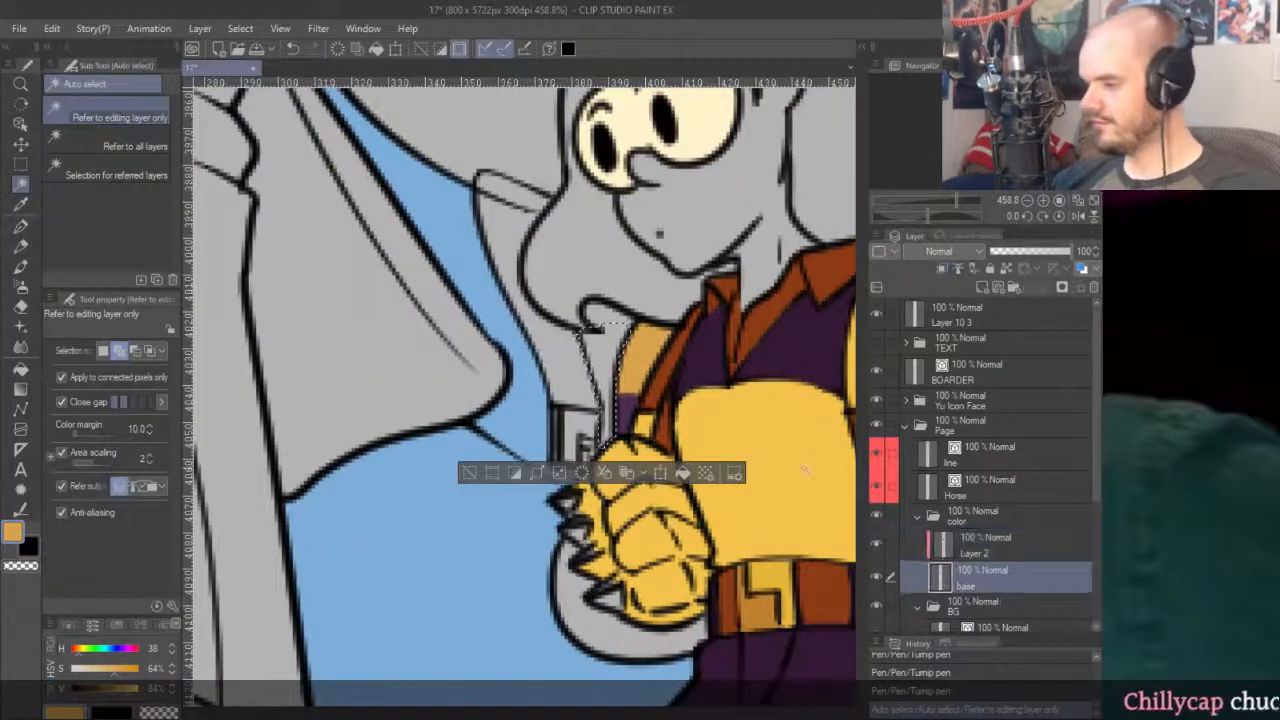
{"action": "key", "text": "Delete"}
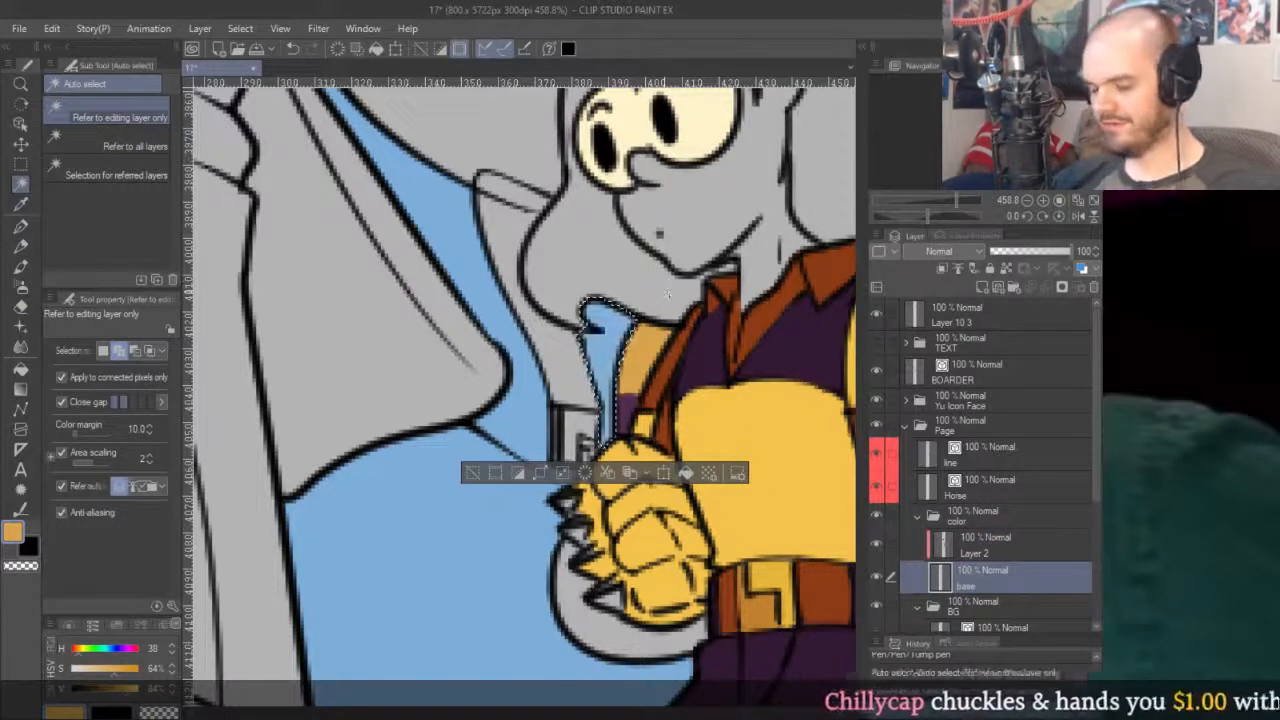
{"action": "key", "text": "ctrl+d"}
Erase the leftover gray on the base layer between the hanging strap's buckle and the gloved hand with the Rough eraser.
{"action": "scroll", "coordinate": [592, 448], "scroll_direction": "up", "scroll_amount": 4}
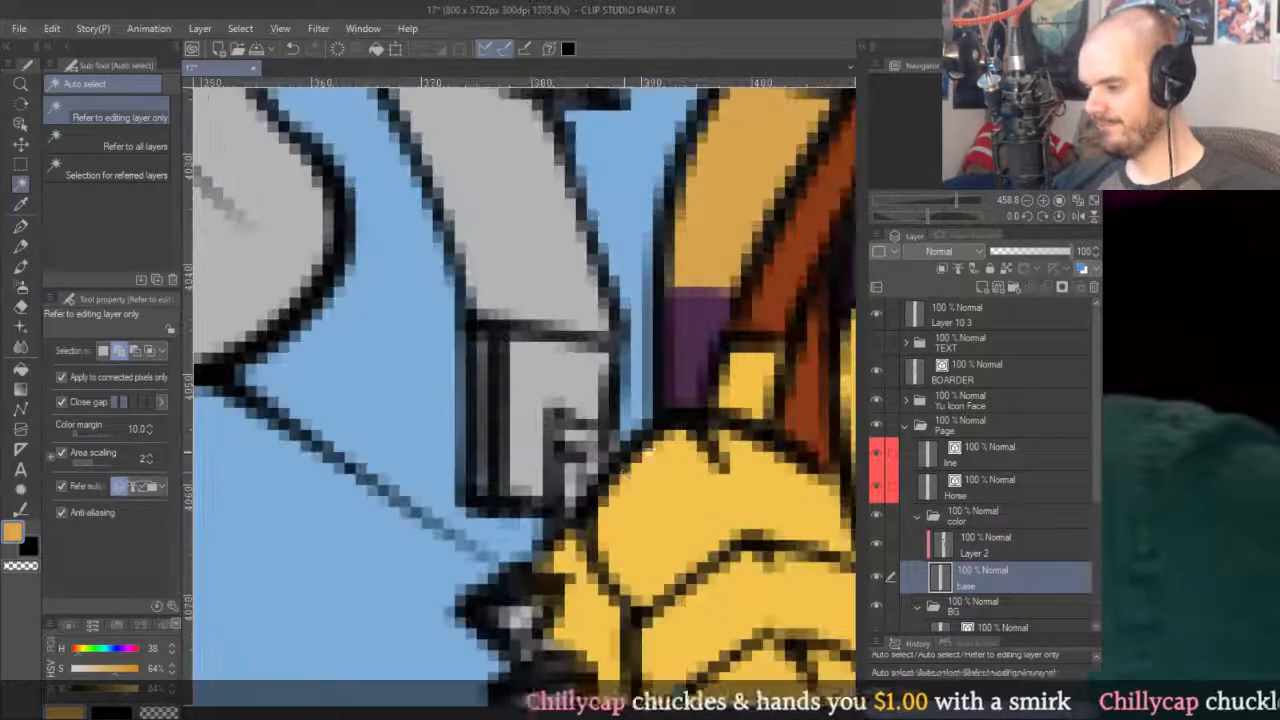
{"action": "key", "text": "e"}
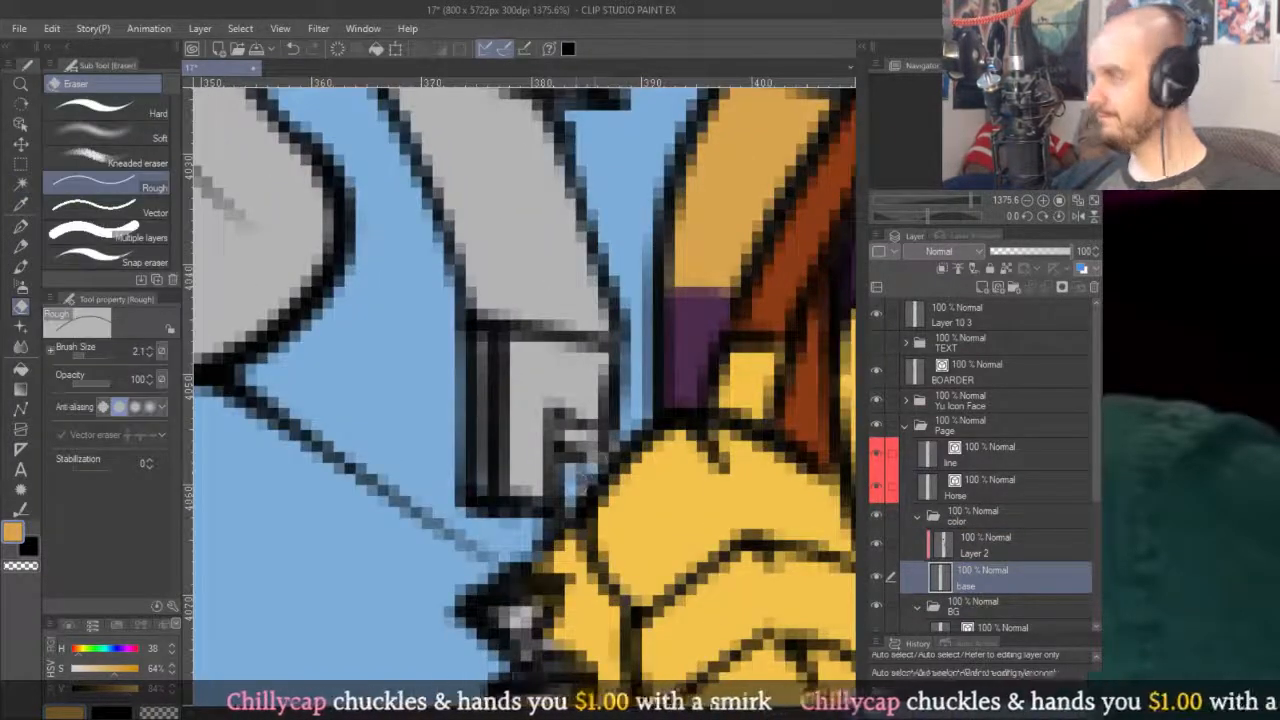
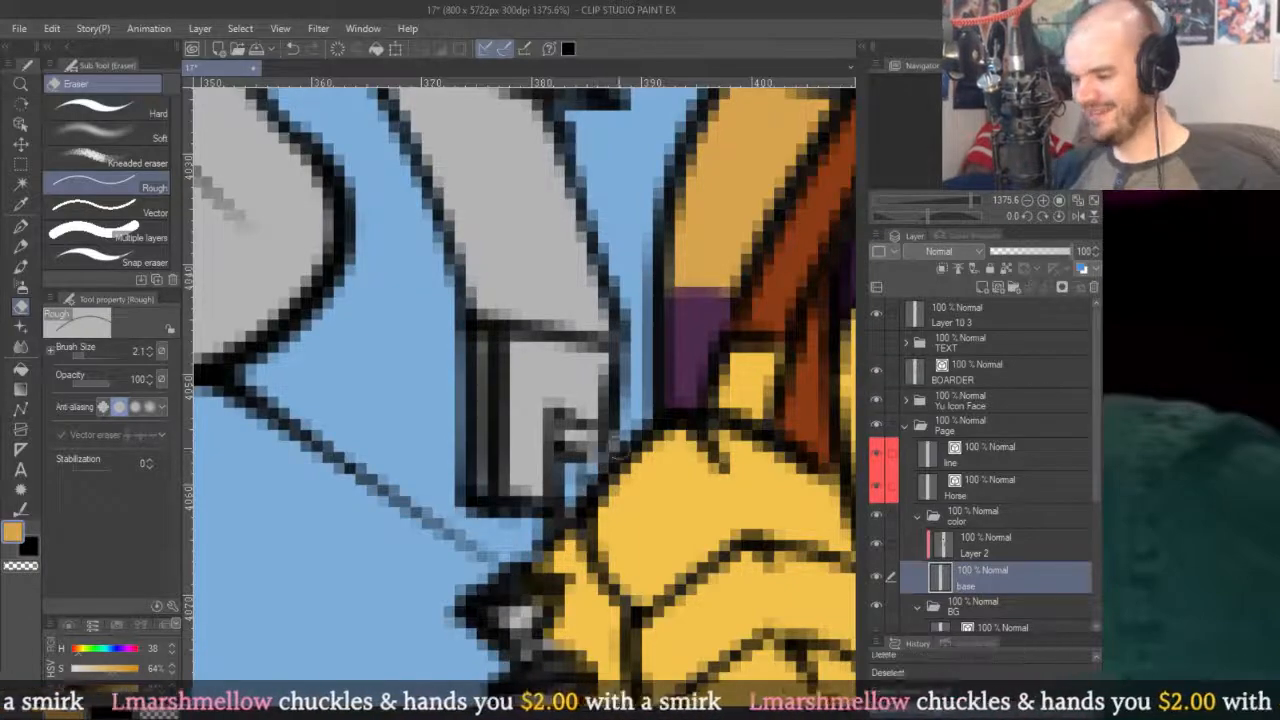
{"action": "key", "text": "ctrl+d"}
{"action": "scroll", "coordinate": [604, 435], "scroll_direction": "down", "scroll_amount": 10}
{"action": "scroll", "coordinate": [700, 420], "scroll_direction": "up", "scroll_amount": 8}
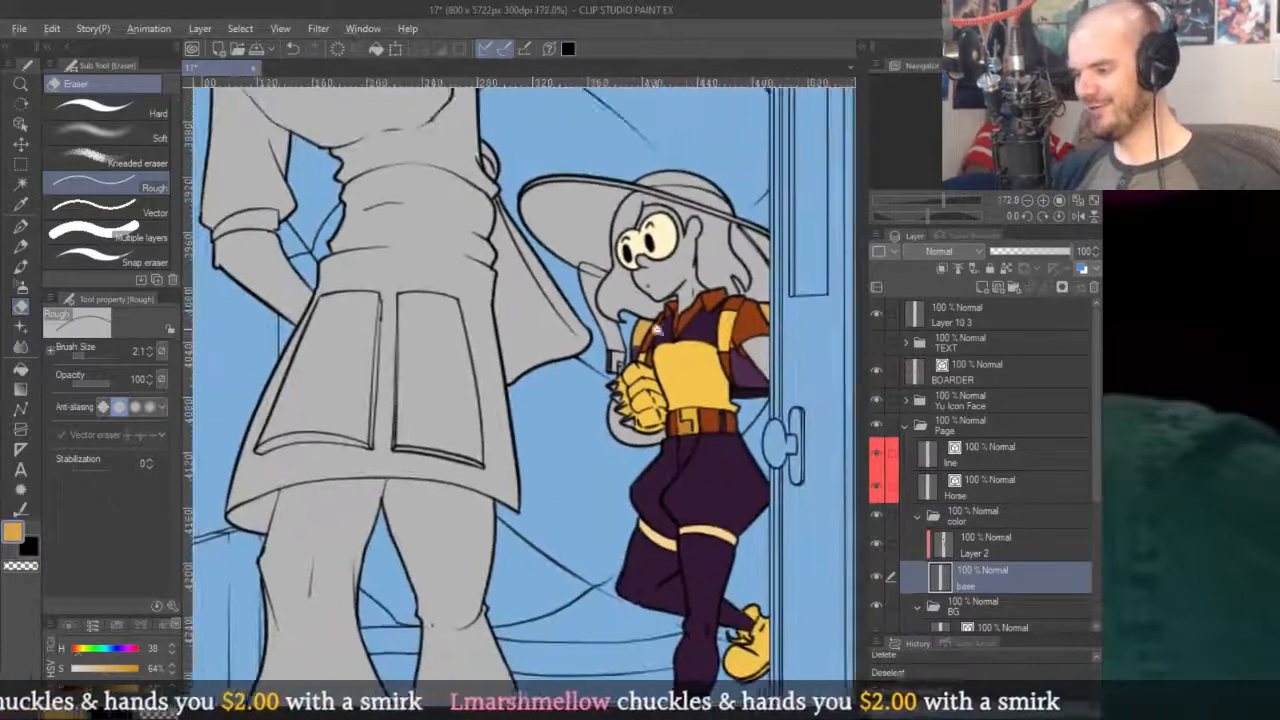
{"action": "scroll", "coordinate": [662, 135], "scroll_direction": "down", "scroll_amount": 8}
{"action": "scroll", "coordinate": [750, 298], "scroll_direction": "up", "scroll_amount": 8}
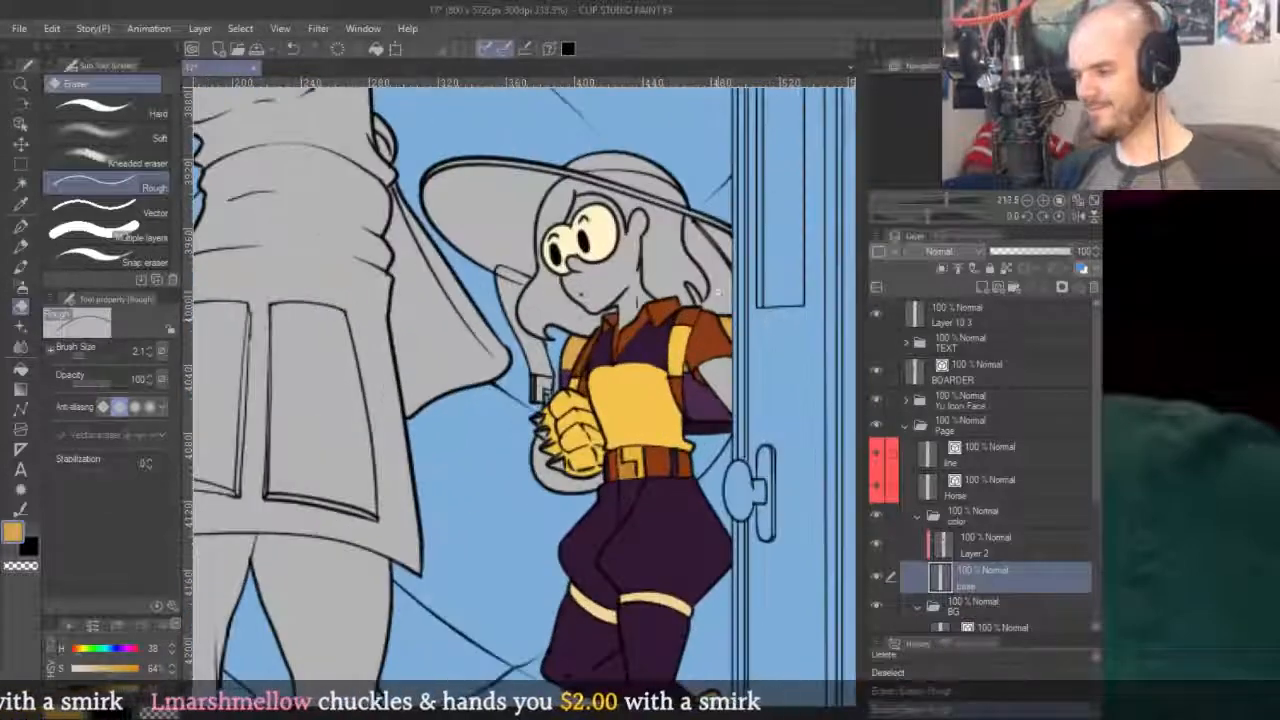
{"action": "scroll", "coordinate": [745, 298], "scroll_direction": "down", "scroll_amount": 3}
{"action": "scroll", "coordinate": [725, 265], "scroll_direction": "down", "scroll_amount": 3}
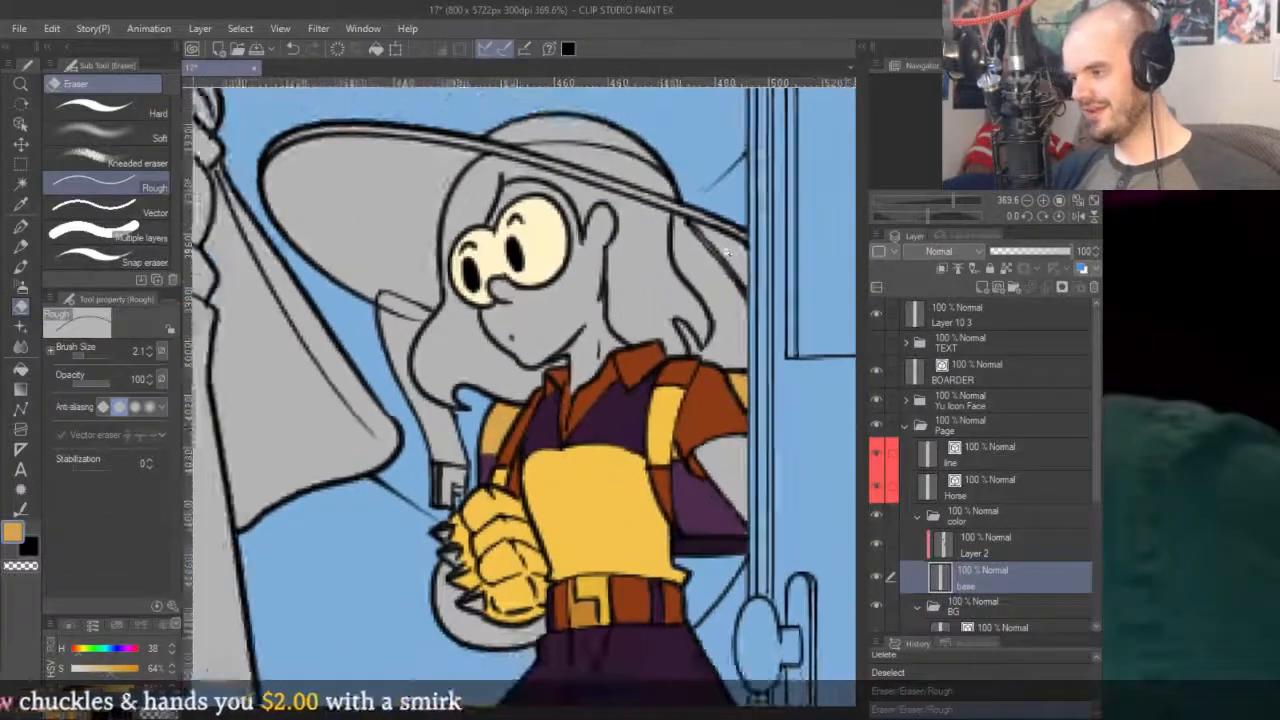
Fill the strap hanging beside the girl's hair on Layer 2 with reddish brown sampled from her collar.
{"action": "left_click", "coordinate": [987, 540]}
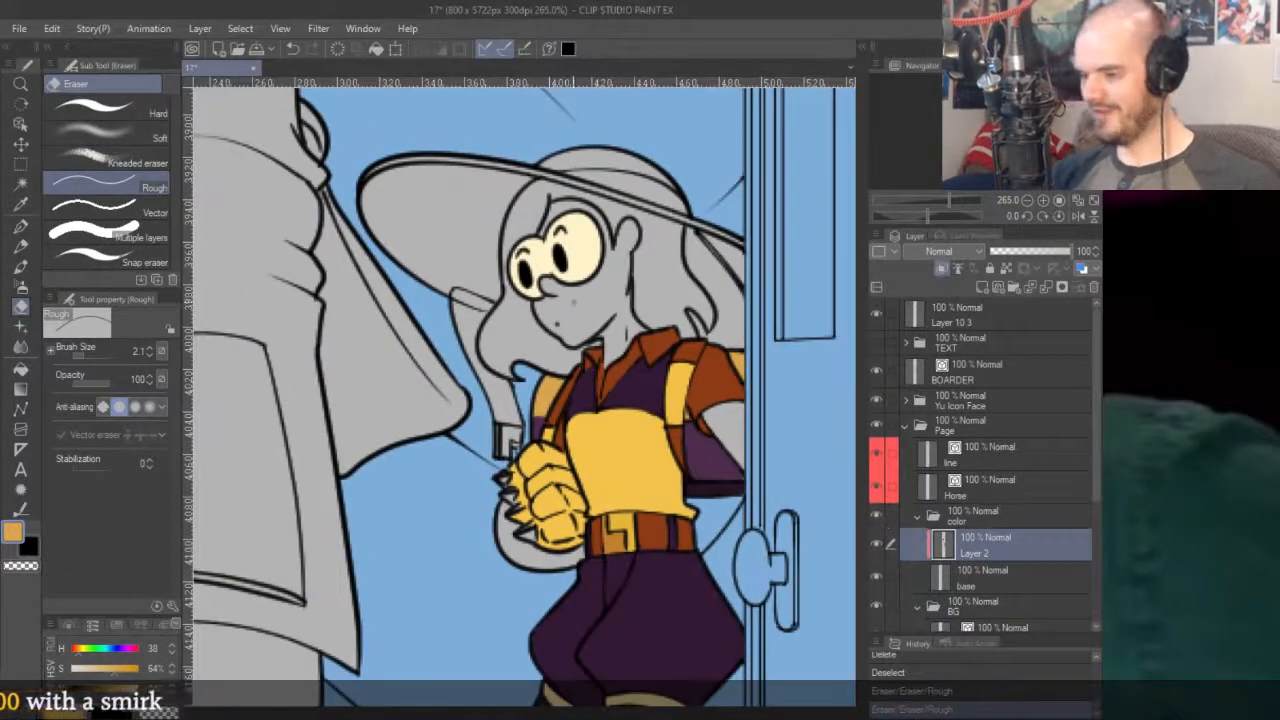
{"action": "left_click", "coordinate": [659, 343], "text": "alt"}
{"action": "scroll", "coordinate": [562, 397], "scroll_direction": "up", "scroll_amount": 4}
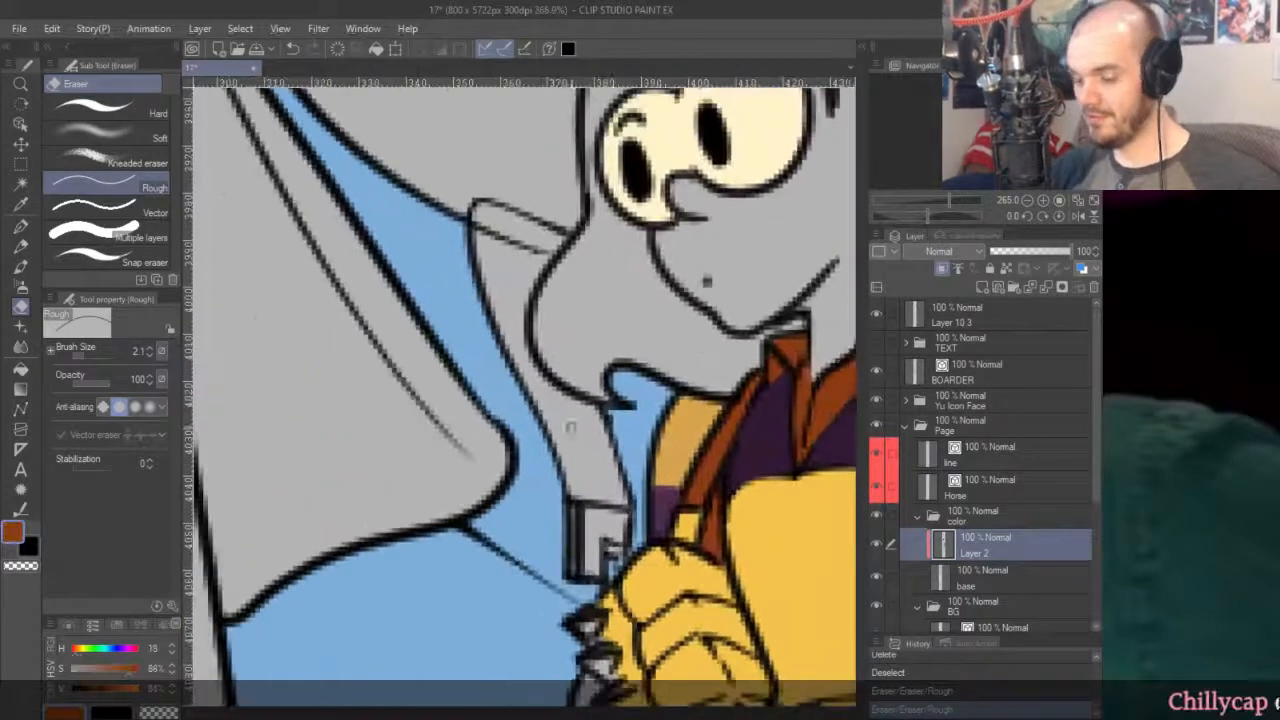
{"action": "key", "text": "g"}
{"action": "left_click", "coordinate": [533, 345]}
{"action": "key", "text": "p"}
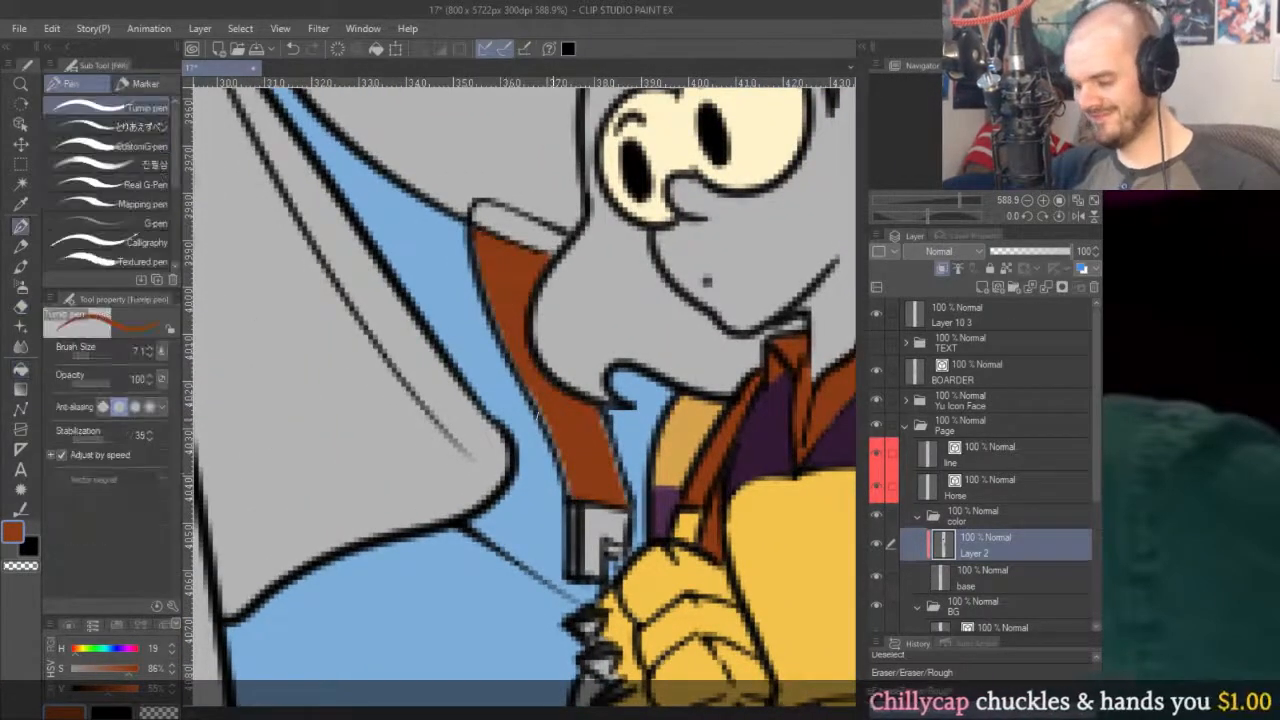
Patch the edges of the hanging strap with a filled reddish brown Polyline shape.
{"action": "key", "text": "u"}
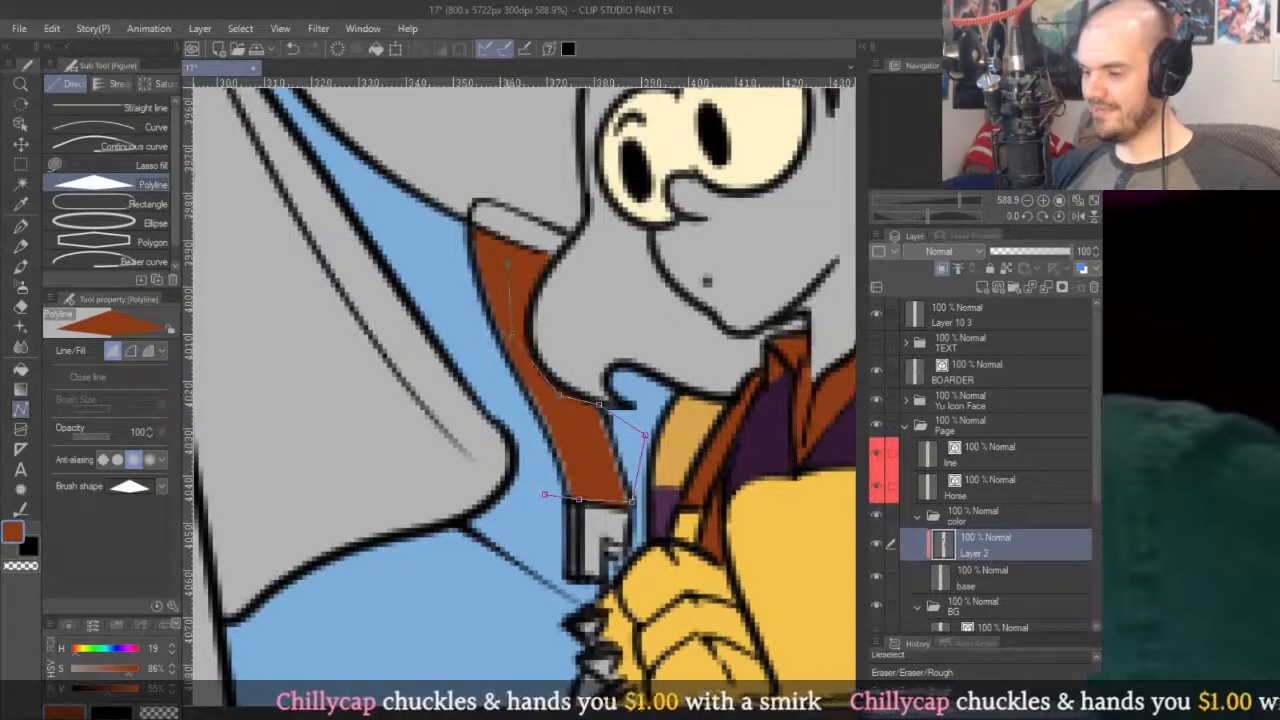
{"action": "left_click", "coordinate": [441, 284]}
{"action": "left_click", "coordinate": [504, 390]}
{"action": "left_click", "coordinate": [546, 493]}
Fill the gray wedge between the hat brim, hair and door frame with a reddish brown Polyline shape.
{"action": "scroll", "coordinate": [572, 400], "scroll_direction": "down", "scroll_amount": 8}
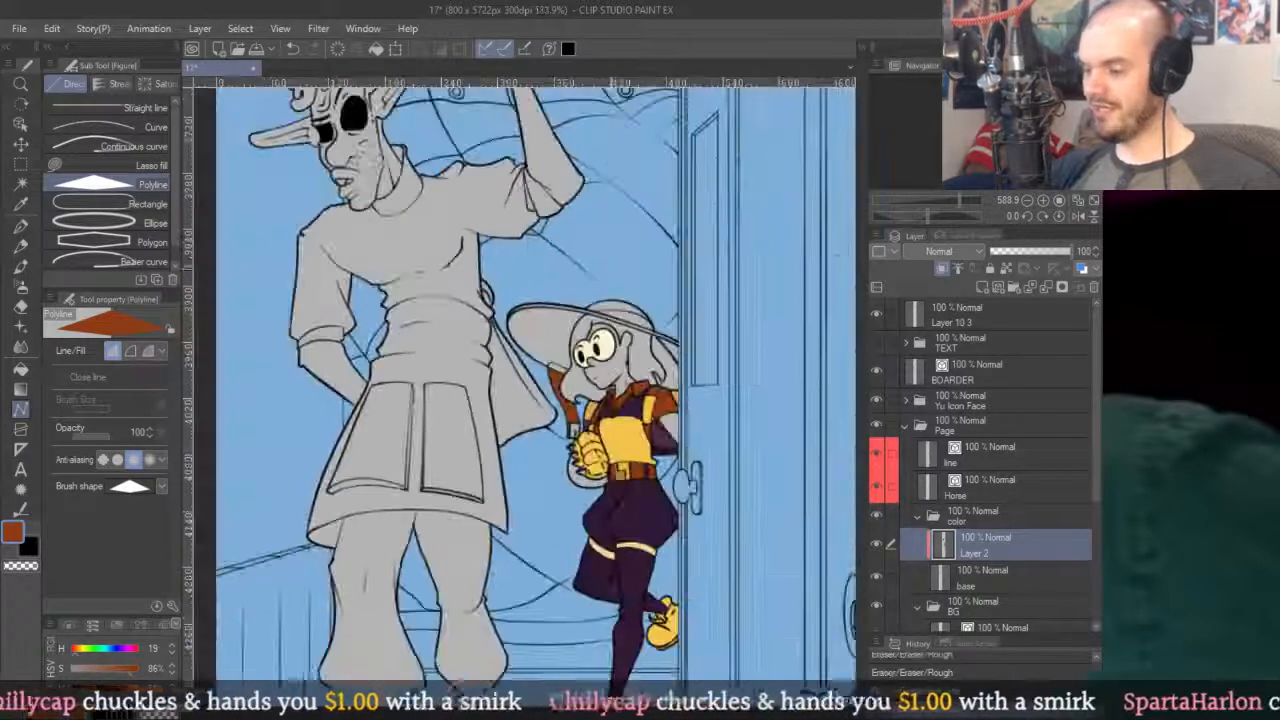
{"action": "scroll", "coordinate": [611, 268], "scroll_direction": "up", "scroll_amount": 9}
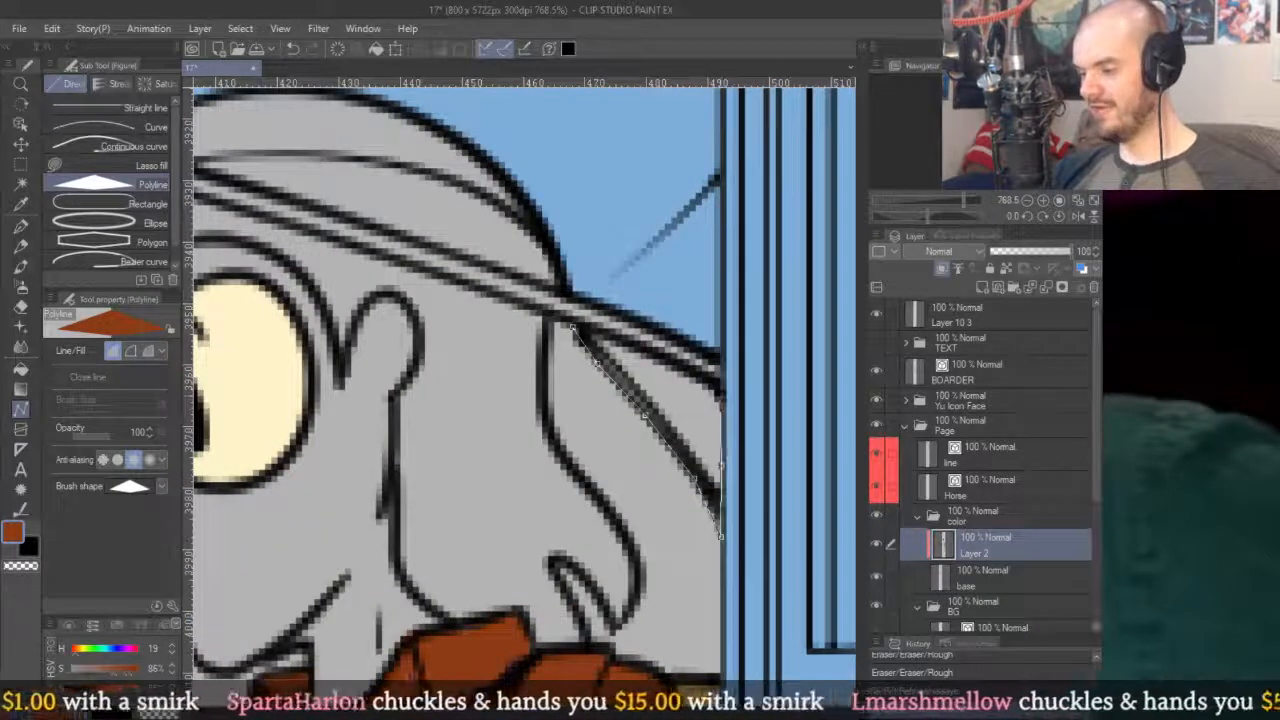
{"action": "left_click", "coordinate": [573, 326]}
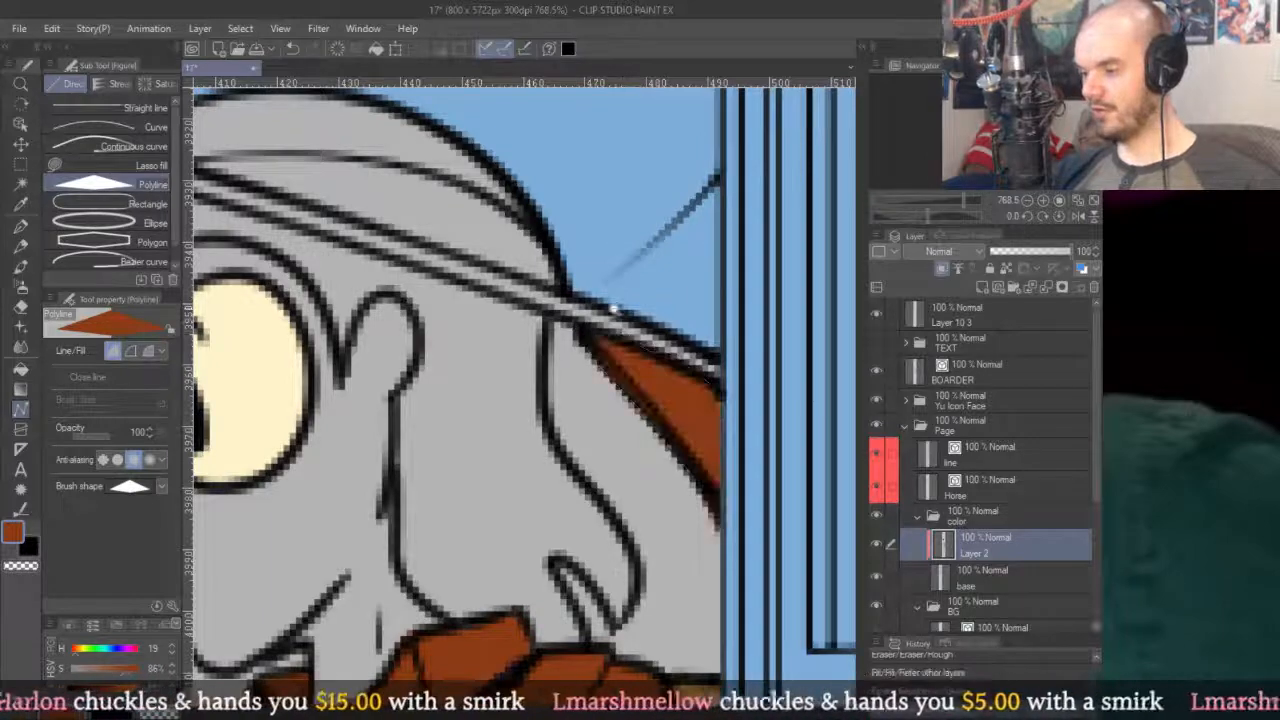
Fill the gray strip at the top of the hanging strap under the hat brim with a darker brown and touch it up with the Turnip pen.
{"action": "scroll", "coordinate": [600, 330], "scroll_direction": "down", "scroll_amount": 7}
{"action": "scroll", "coordinate": [578, 415], "scroll_direction": "up", "scroll_amount": 7}
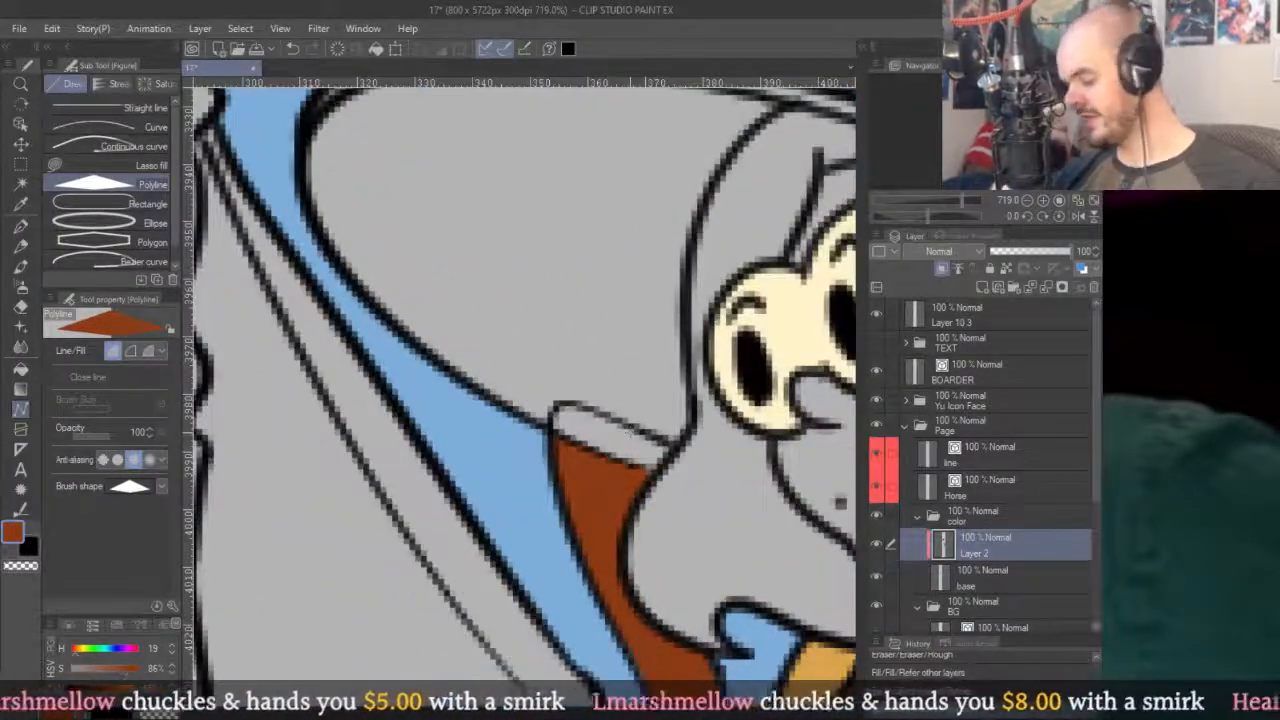
{"action": "key", "text": "g"}
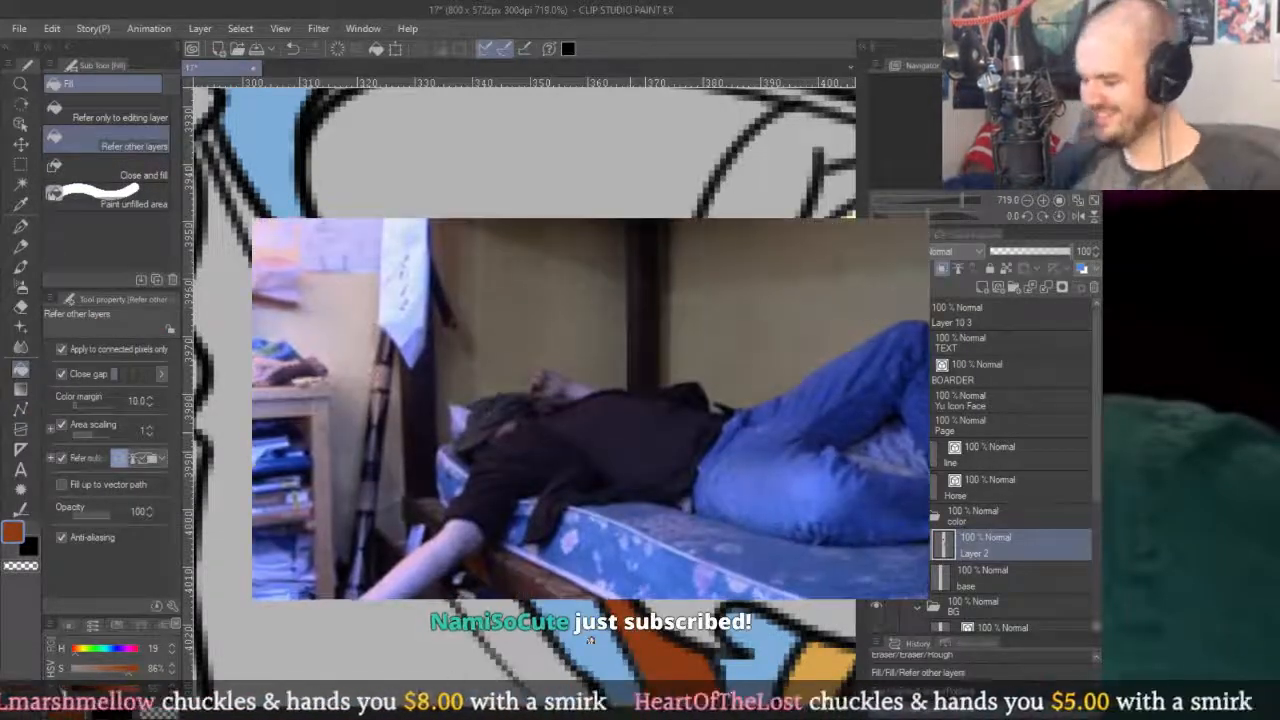
{"action": "key", "text": "ctrl+z"}
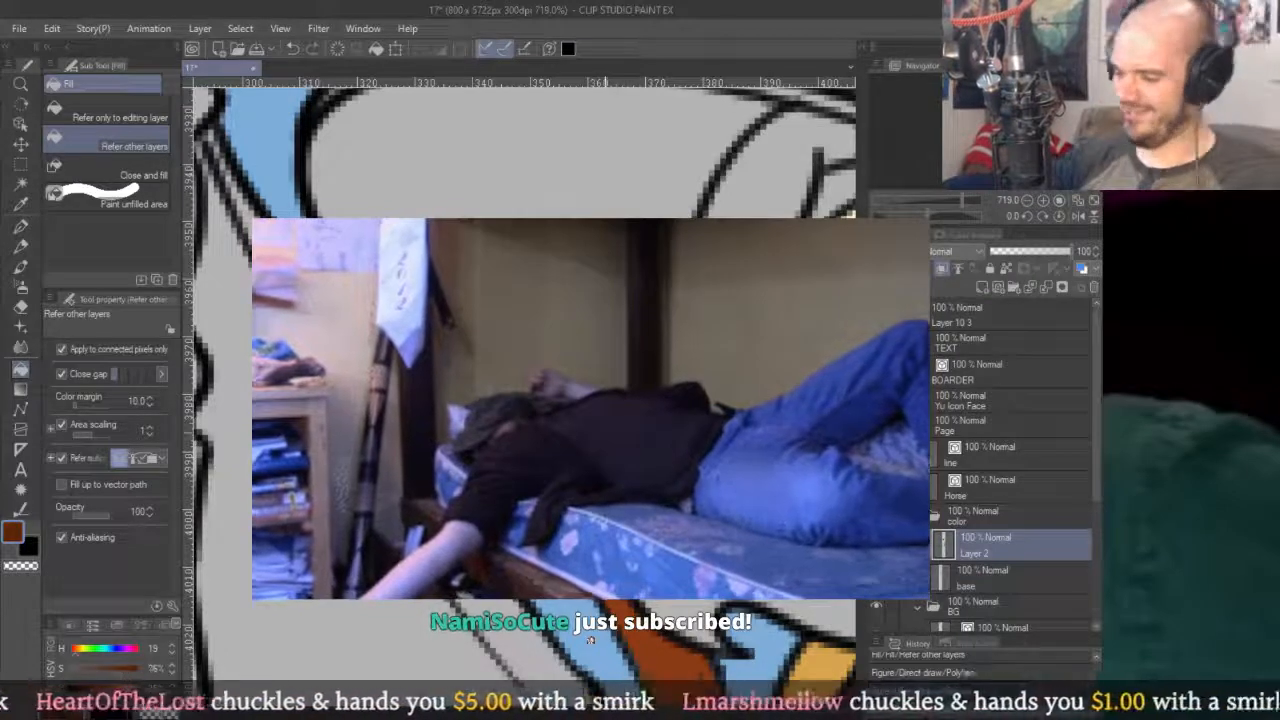
{"action": "scroll", "coordinate": [590, 640], "scroll_direction": "down", "scroll_amount": 5}
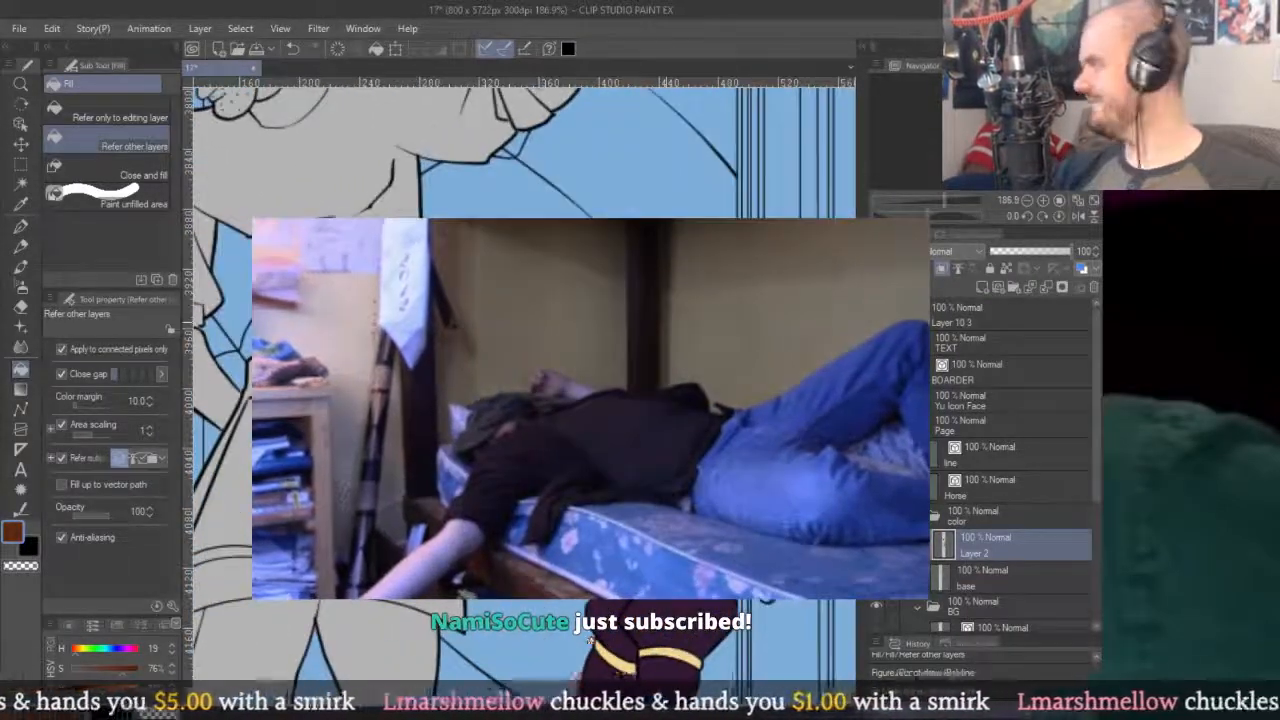
{"action": "scroll", "coordinate": [595, 371], "scroll_direction": "up", "scroll_amount": 5}
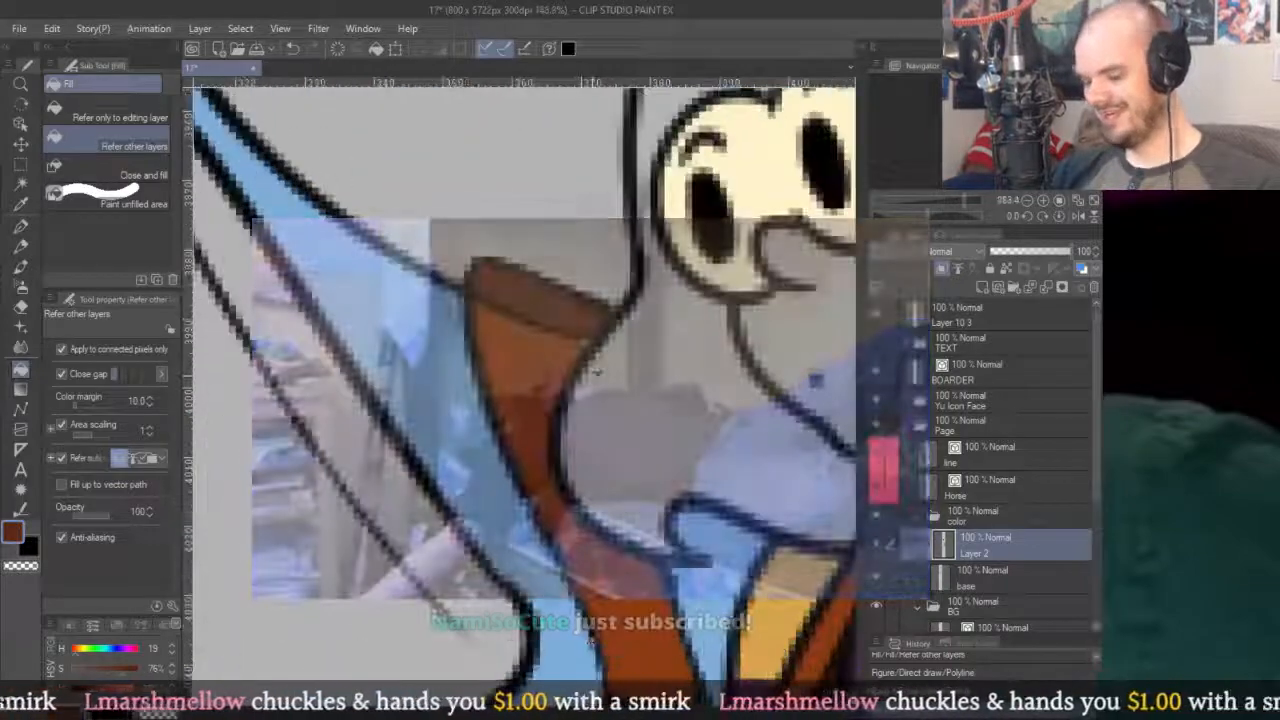
{"action": "key", "text": "p"}
{"action": "left_click", "coordinate": [568, 343], "text": "alt"}
{"action": "mouse_move", "coordinate": [578, 350]}
{"action": "left_mouse_down"}
{"action": "mouse_move", "coordinate": [592, 323]}
{"action": "mouse_move", "coordinate": [518, 262]}
{"action": "left_mouse_up"}
{"action": "left_click", "coordinate": [557, 311], "text": "alt"}
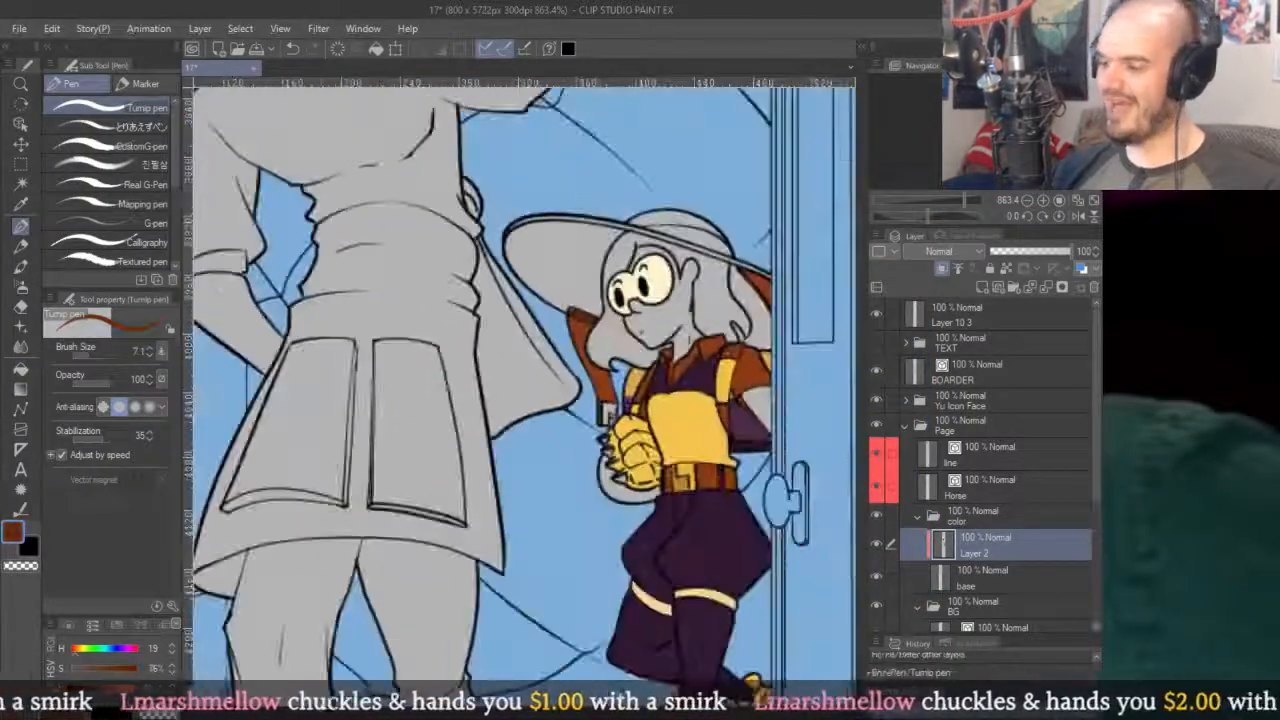
Fill the hat brim's underside beside the girl's face with dark maroon sampled from the hat in the lower colored panel.
{"action": "scroll", "coordinate": [697, 313], "scroll_direction": "down", "scroll_amount": 1}
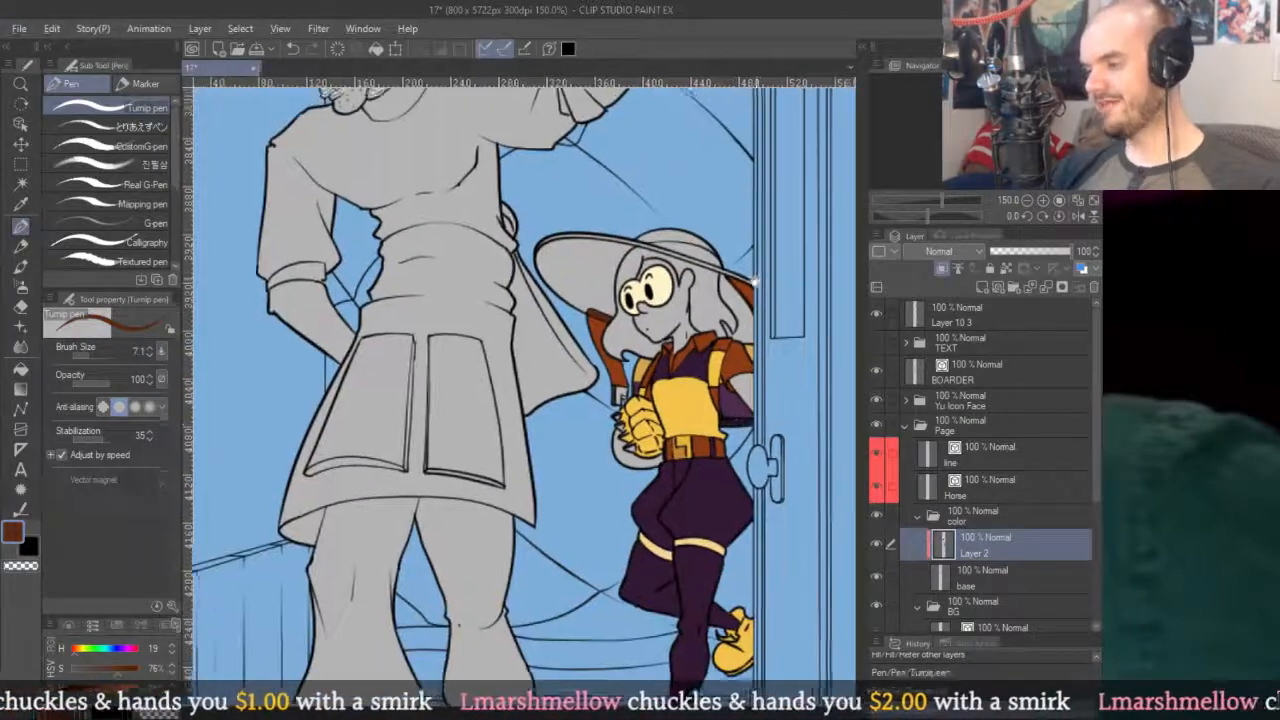
{"action": "scroll", "coordinate": [738, 412], "scroll_direction": "down", "scroll_amount": 3}
{"action": "scroll", "coordinate": [738, 420], "scroll_direction": "down", "scroll_amount": 3}
{"action": "scroll", "coordinate": [739, 447], "scroll_direction": "up", "scroll_amount": 3}
{"action": "scroll", "coordinate": [738, 447], "scroll_direction": "down", "scroll_amount": 4}
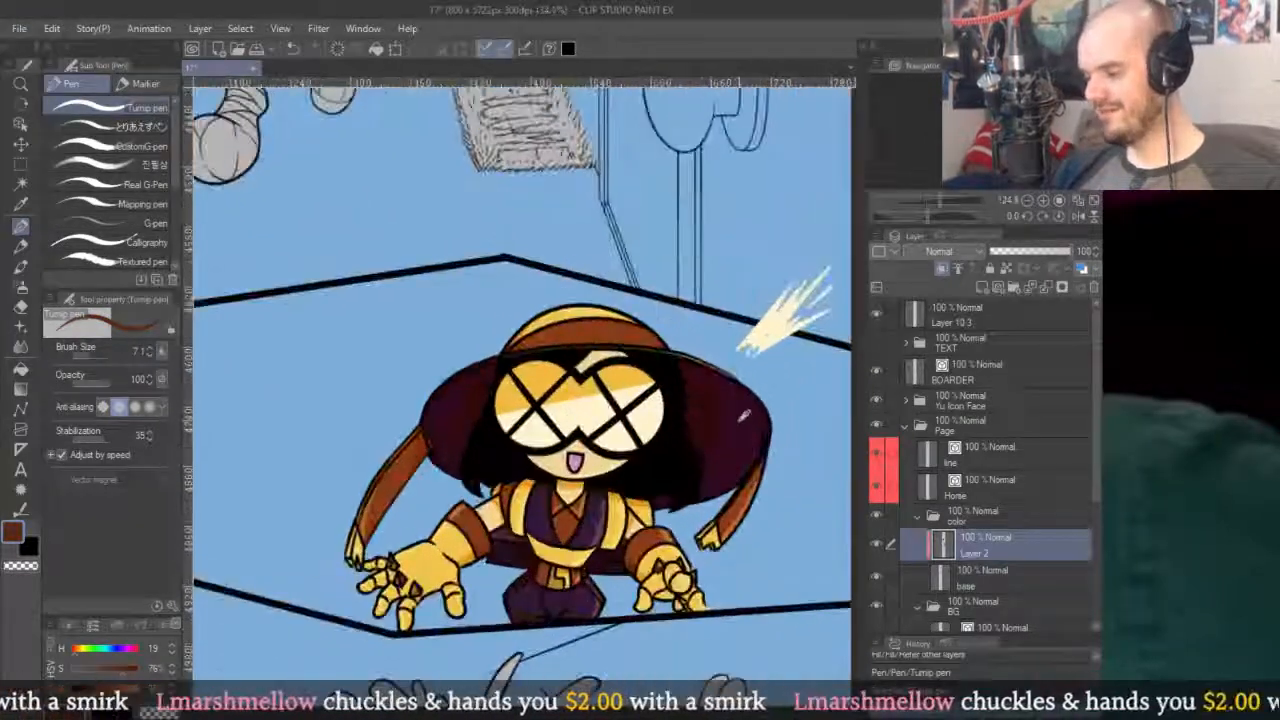
{"action": "scroll", "coordinate": [660, 307], "scroll_direction": "up", "scroll_amount": 4}
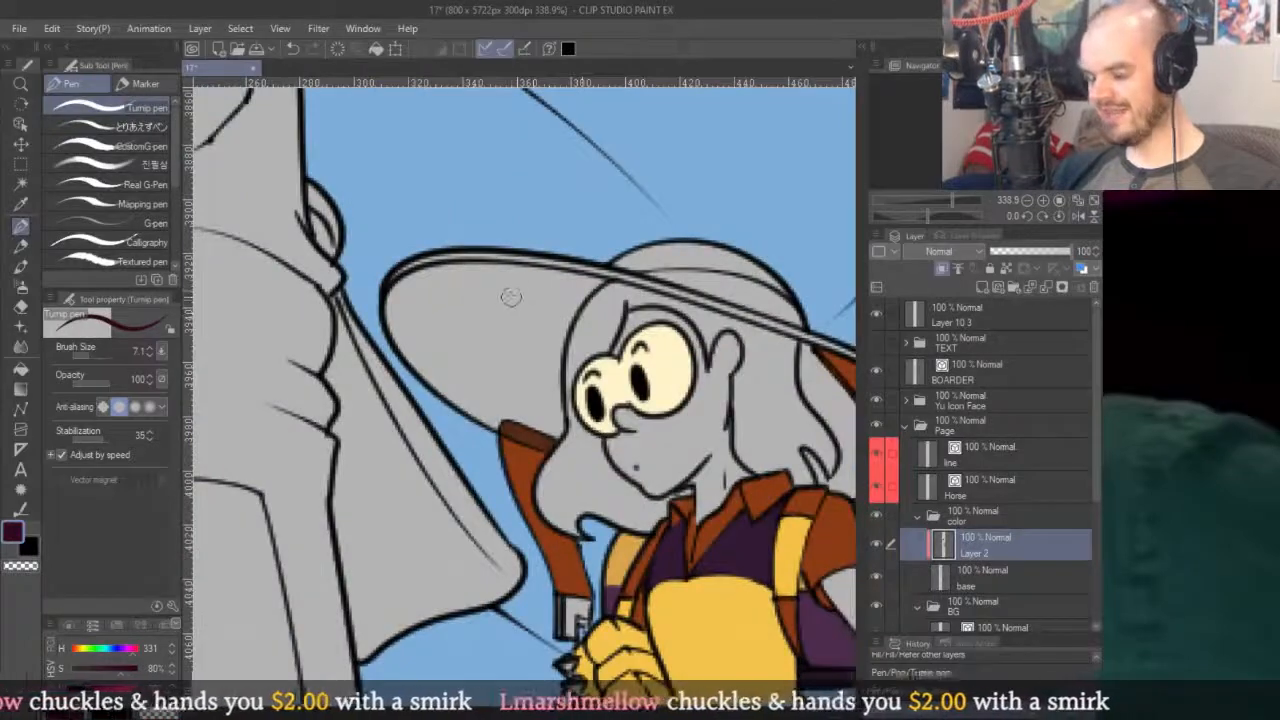
{"action": "key", "text": "g"}
{"action": "left_click", "coordinate": [512, 296]}
{"action": "key", "text": "p"}
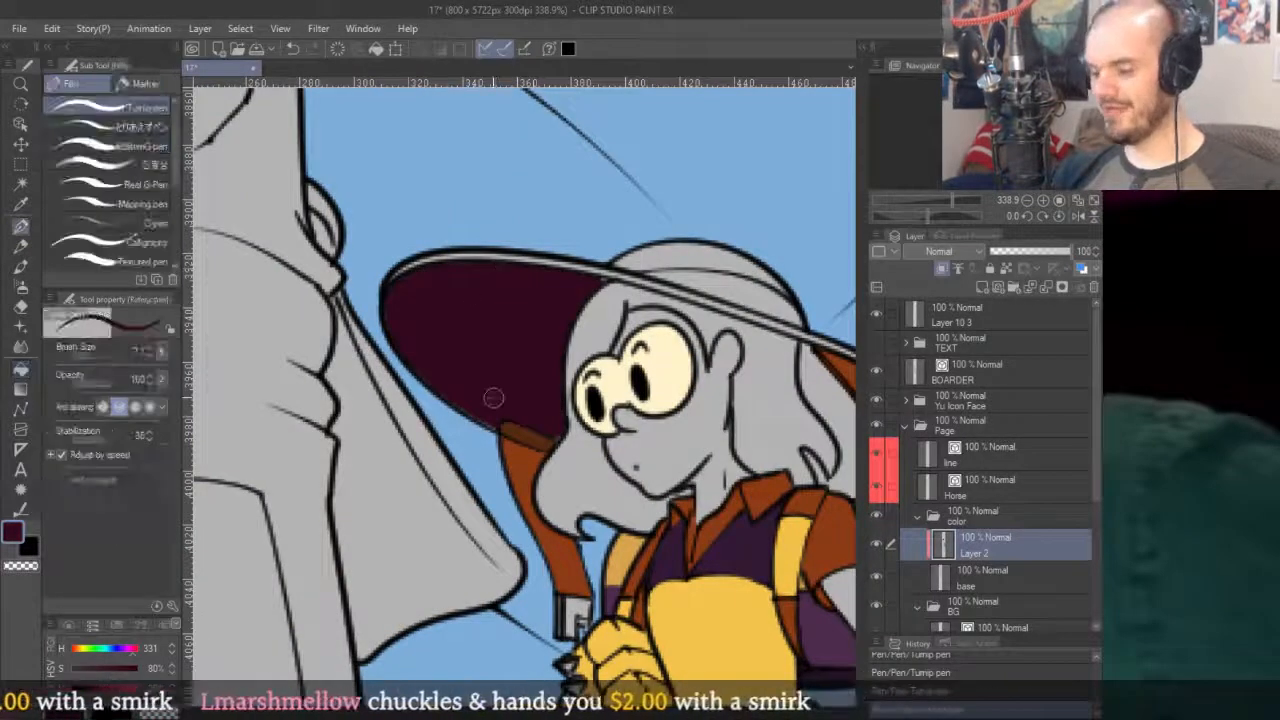
Touch up the edges of the maroon brim along the hair, outline and strap with the Turnip pen.
{"action": "scroll", "coordinate": [480, 388], "scroll_direction": "up", "scroll_amount": 2}
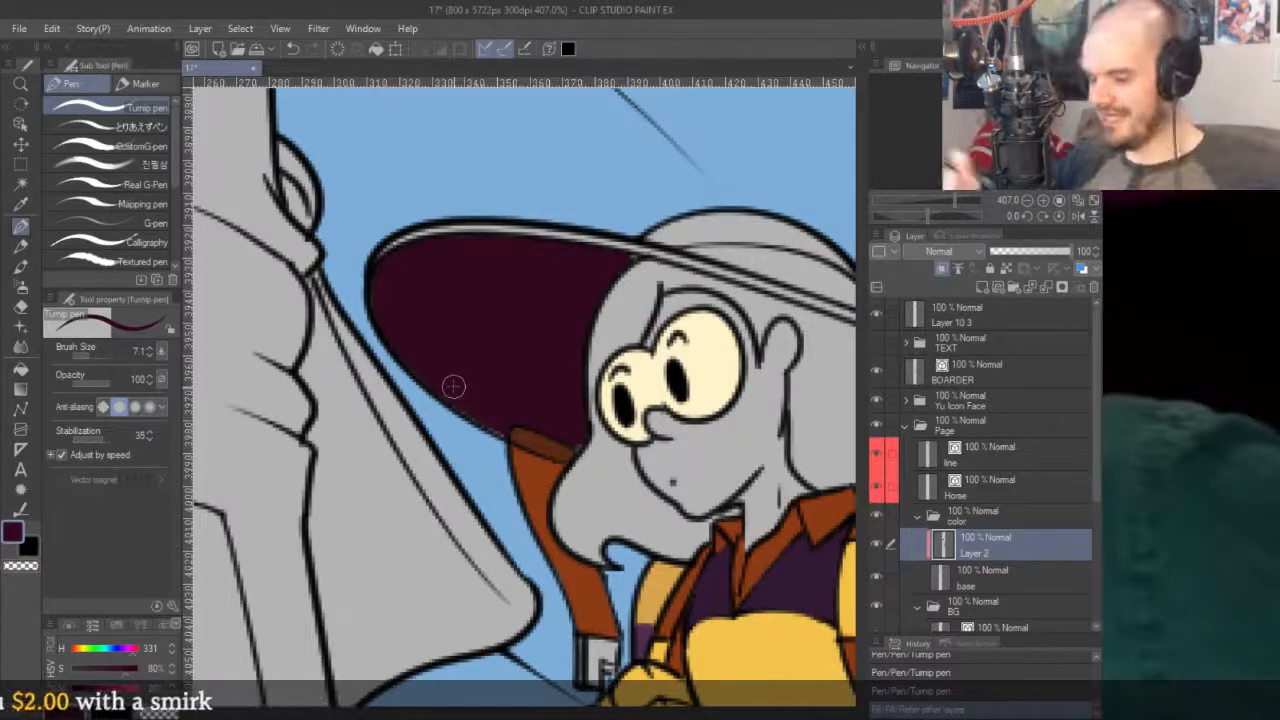
{"action": "scroll", "coordinate": [453, 386], "scroll_direction": "up", "scroll_amount": 3}
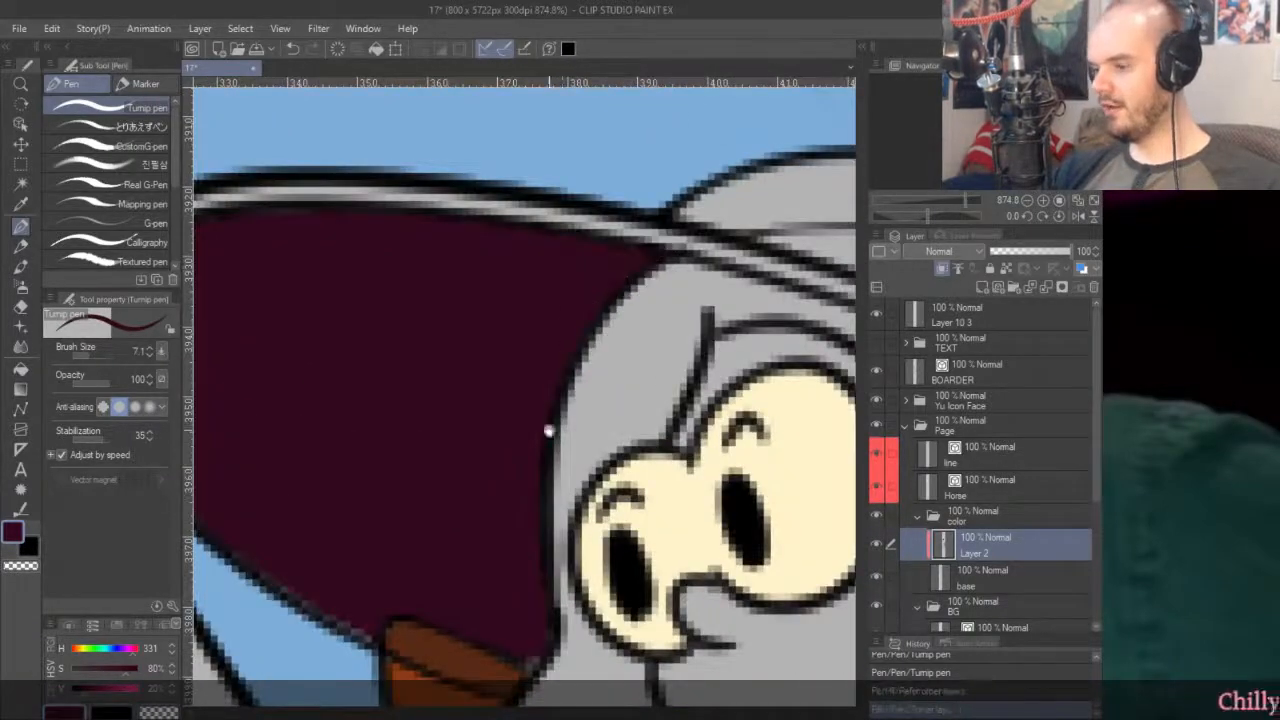
{"action": "scroll", "coordinate": [549, 429], "scroll_direction": "up", "scroll_amount": 1}
{"action": "scroll", "coordinate": [594, 383], "scroll_direction": "left", "scroll_amount": 3}
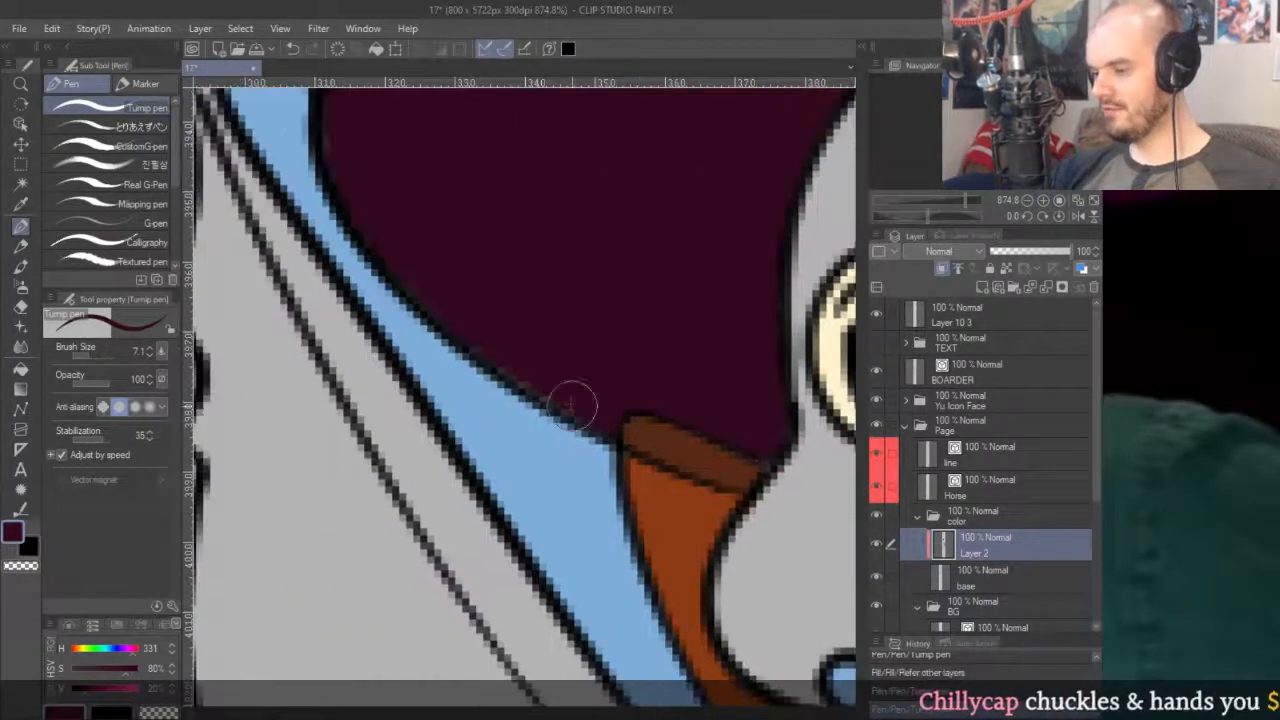
{"action": "scroll", "coordinate": [586, 514], "scroll_direction": "down", "scroll_amount": 2}
{"action": "scroll", "coordinate": [532, 180], "scroll_direction": "down", "scroll_amount": 3}
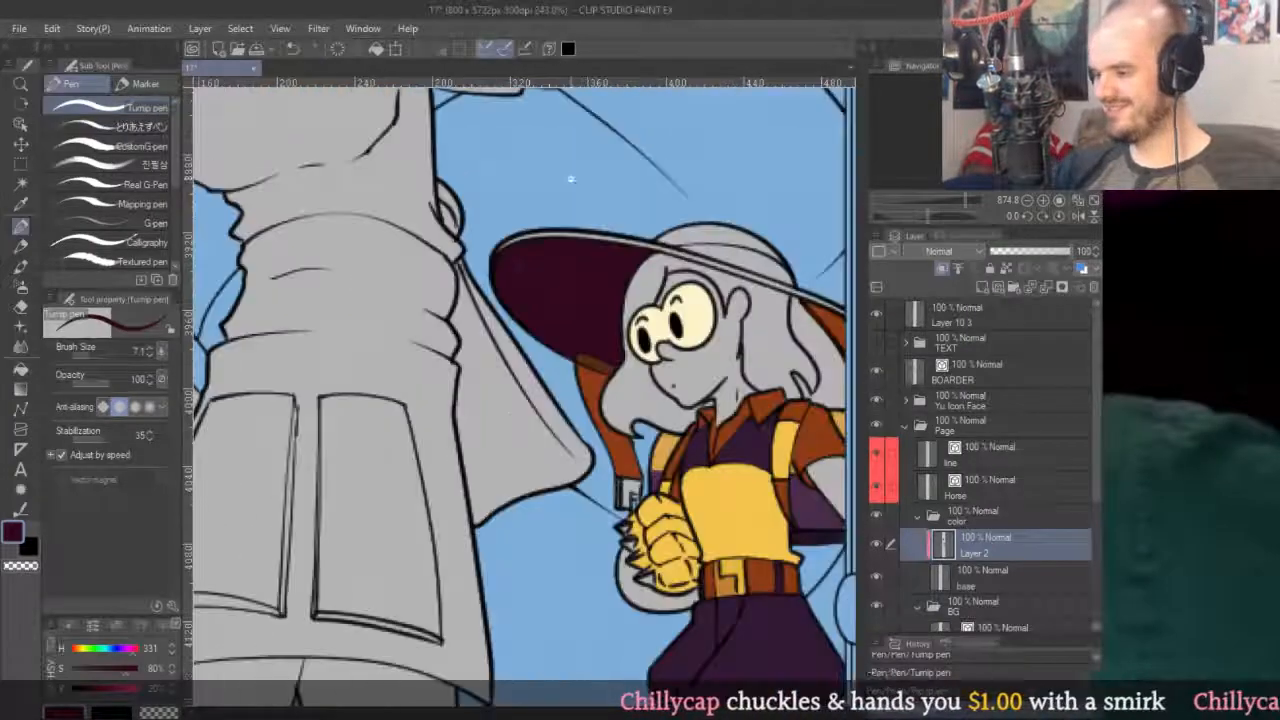
{"action": "scroll", "coordinate": [608, 366], "scroll_direction": "up", "scroll_amount": 4}
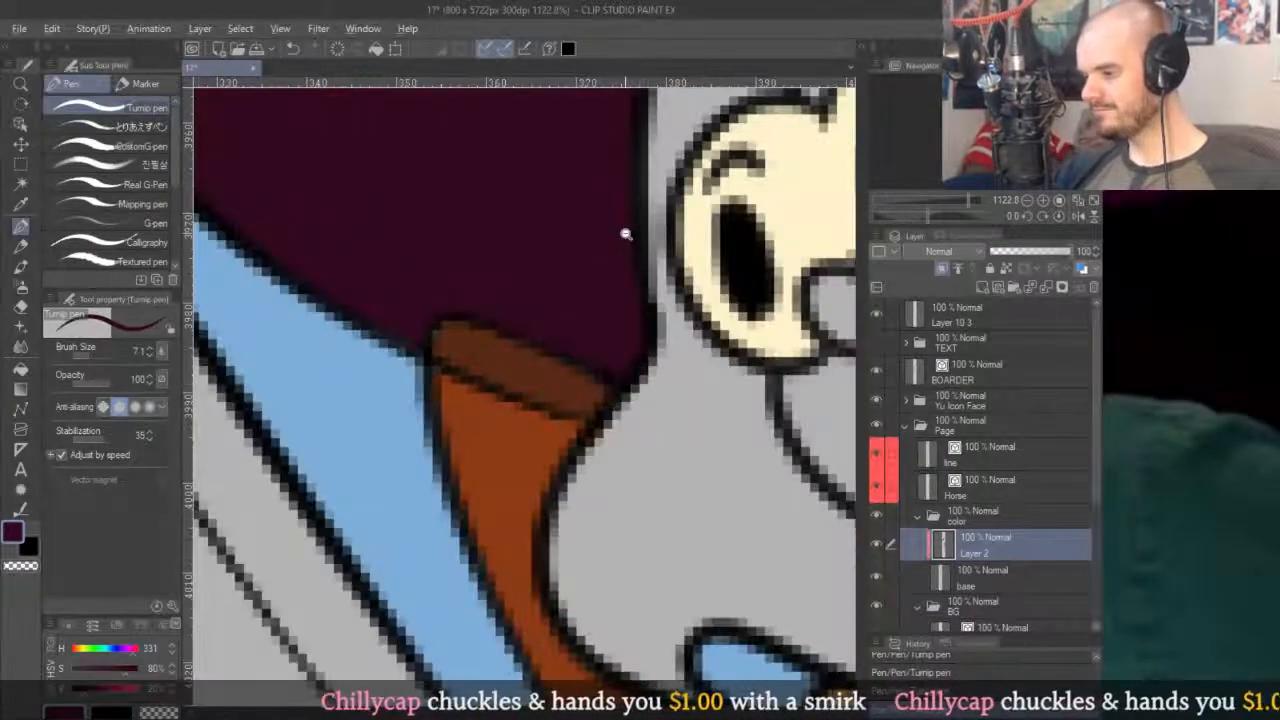
{"action": "scroll", "coordinate": [614, 214], "scroll_direction": "down", "scroll_amount": 5}
Fill the brim area between the girl's hair and the door frame with dark maroon and patch its edges with the Turnip pen.
{"action": "scroll", "coordinate": [760, 255], "scroll_direction": "up", "scroll_amount": 5}
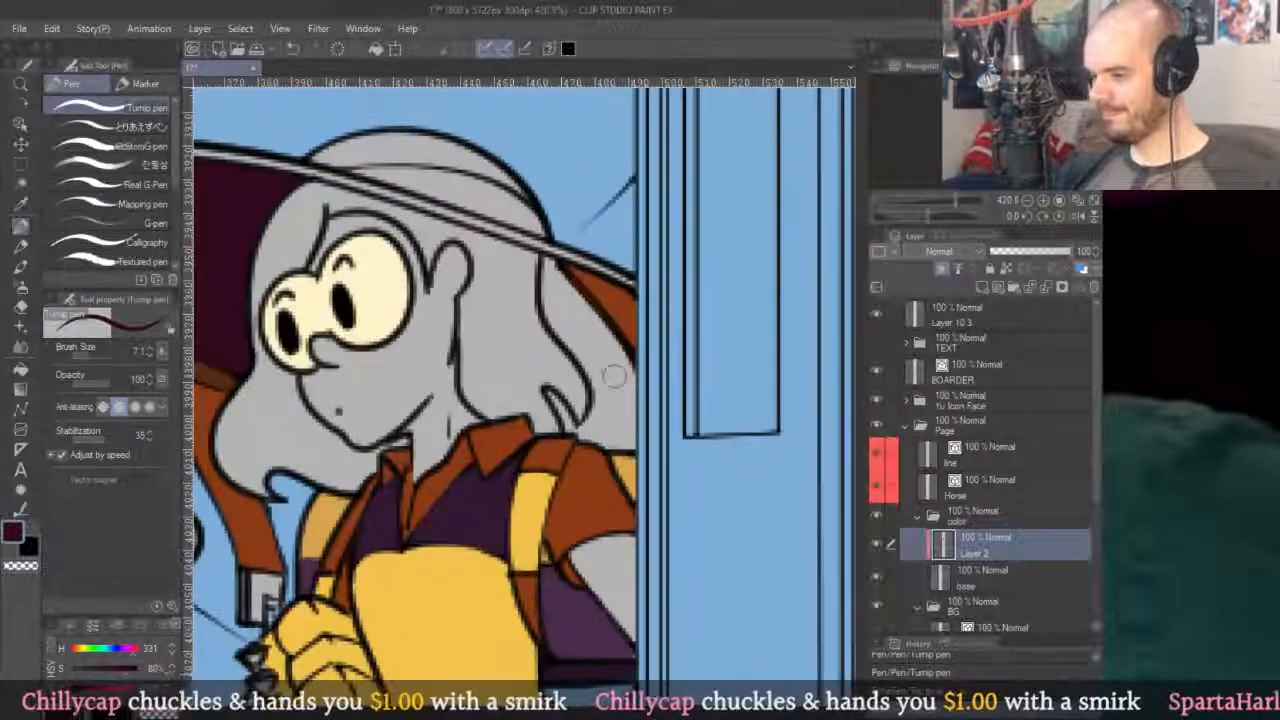
{"action": "key", "text": "g"}
{"action": "left_click", "coordinate": [590, 325]}
{"action": "scroll", "coordinate": [590, 330], "scroll_direction": "up", "scroll_amount": 3}
{"action": "key", "text": "p"}
{"action": "mouse_move", "coordinate": [528, 358]}
{"action": "left_mouse_down"}
{"action": "mouse_move", "coordinate": [587, 436]}
{"action": "mouse_move", "coordinate": [565, 395]}
{"action": "left_mouse_up"}
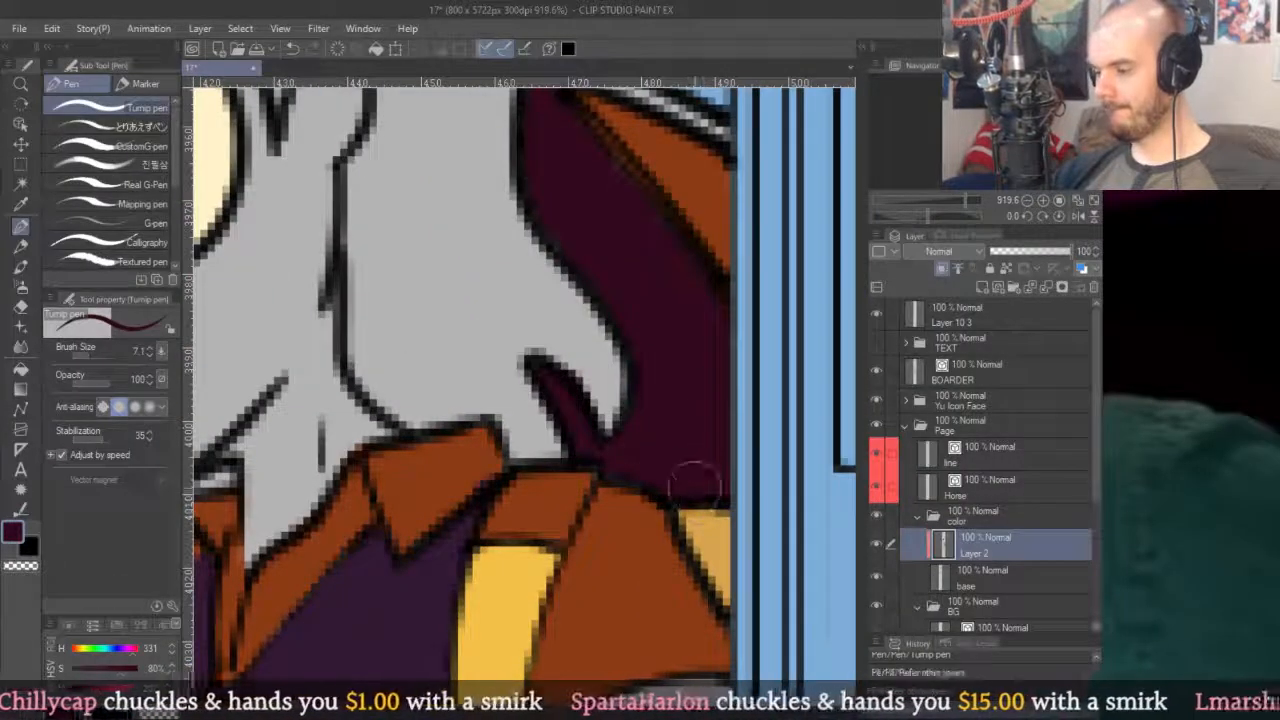
{"action": "scroll", "coordinate": [634, 374], "scroll_direction": "up", "scroll_amount": 5}
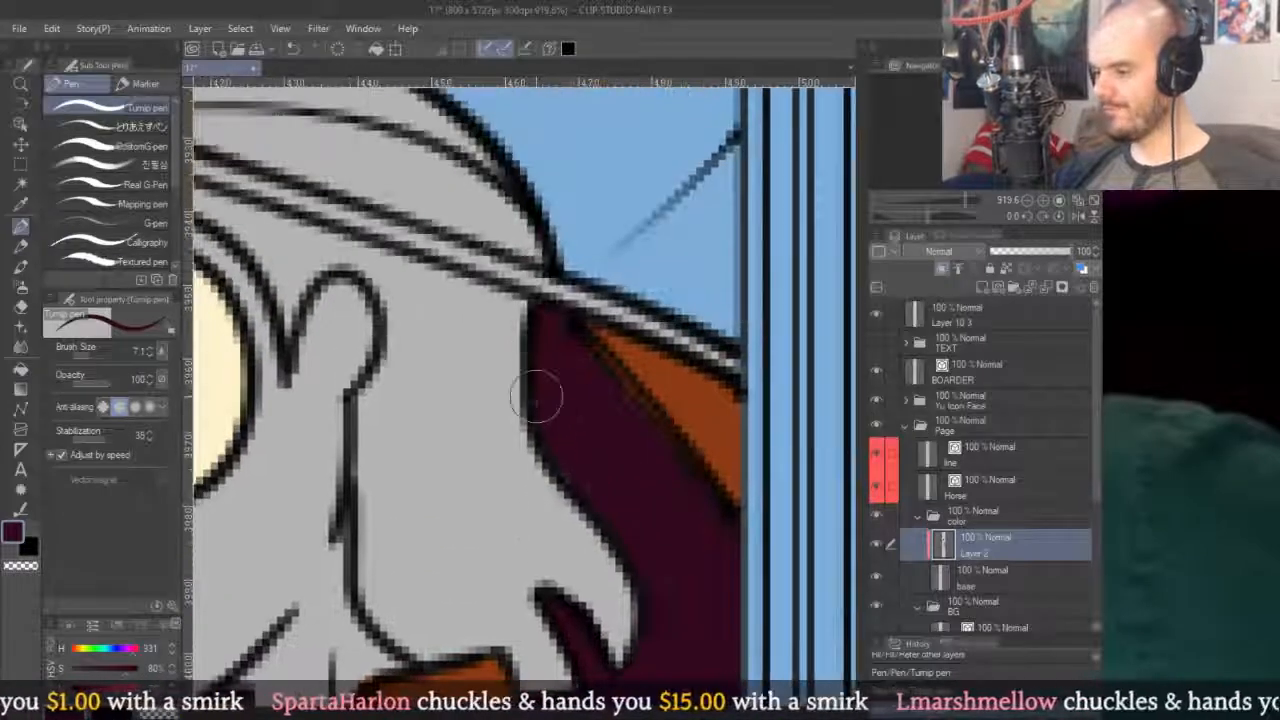
{"action": "scroll", "coordinate": [649, 561], "scroll_direction": "down", "scroll_amount": 5}
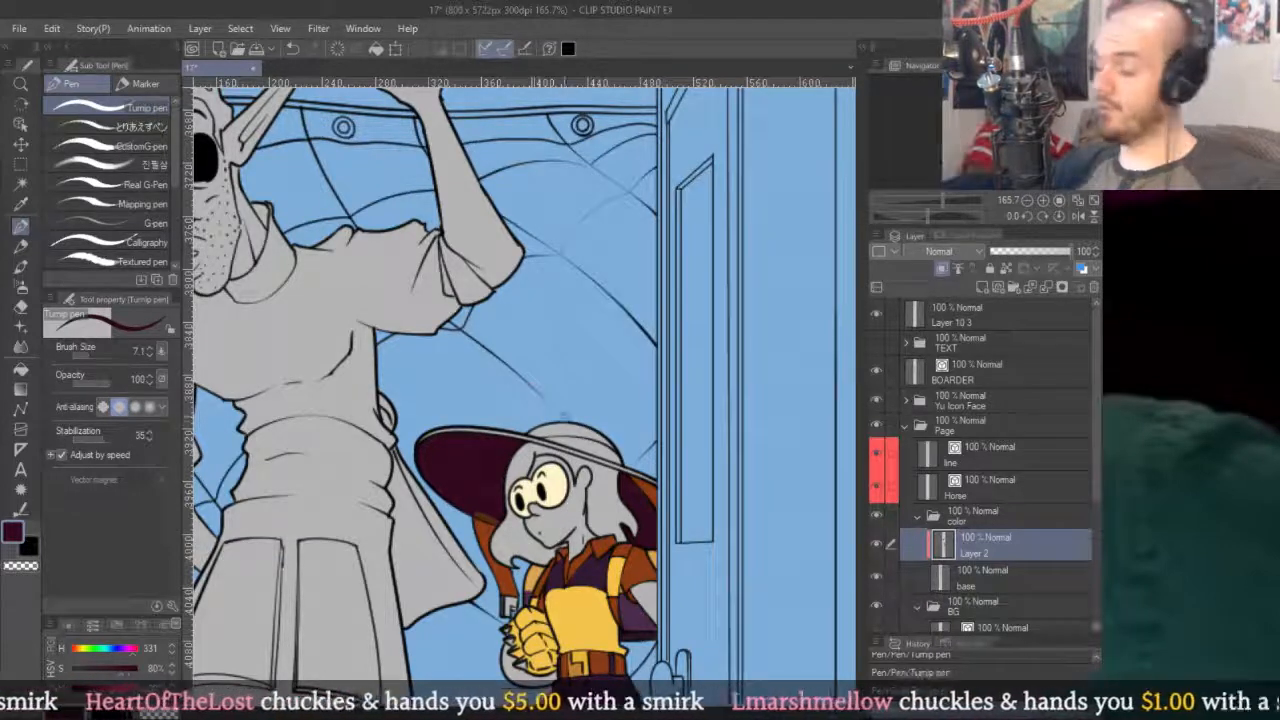
Fill the rounded gray shape below the gloved hand with reddish brown sampled from her outfit and patch its edges with the Turnip pen.
{"action": "scroll", "coordinate": [545, 492], "scroll_direction": "up", "scroll_amount": 2}
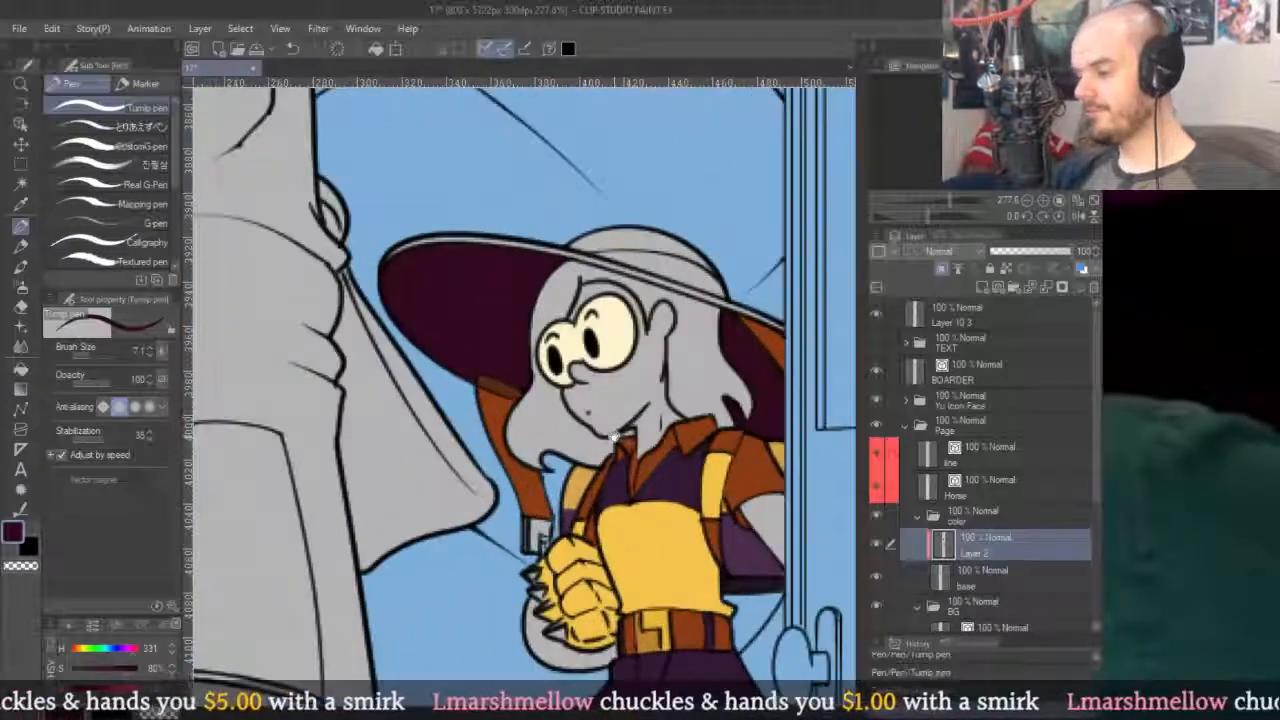
{"action": "scroll", "coordinate": [573, 385], "scroll_direction": "down", "scroll_amount": 5}
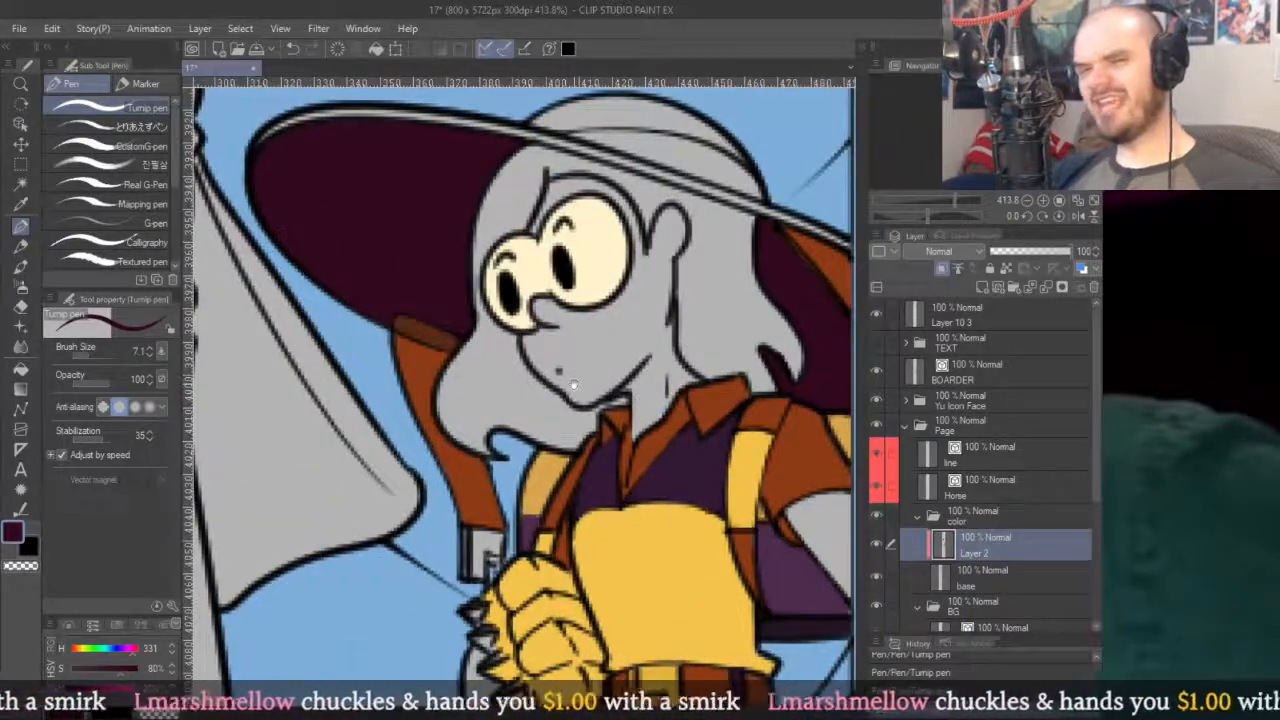
{"action": "scroll", "coordinate": [673, 291], "scroll_direction": "up", "scroll_amount": 3}
{"action": "scroll", "coordinate": [673, 291], "scroll_direction": "down", "scroll_amount": 2}
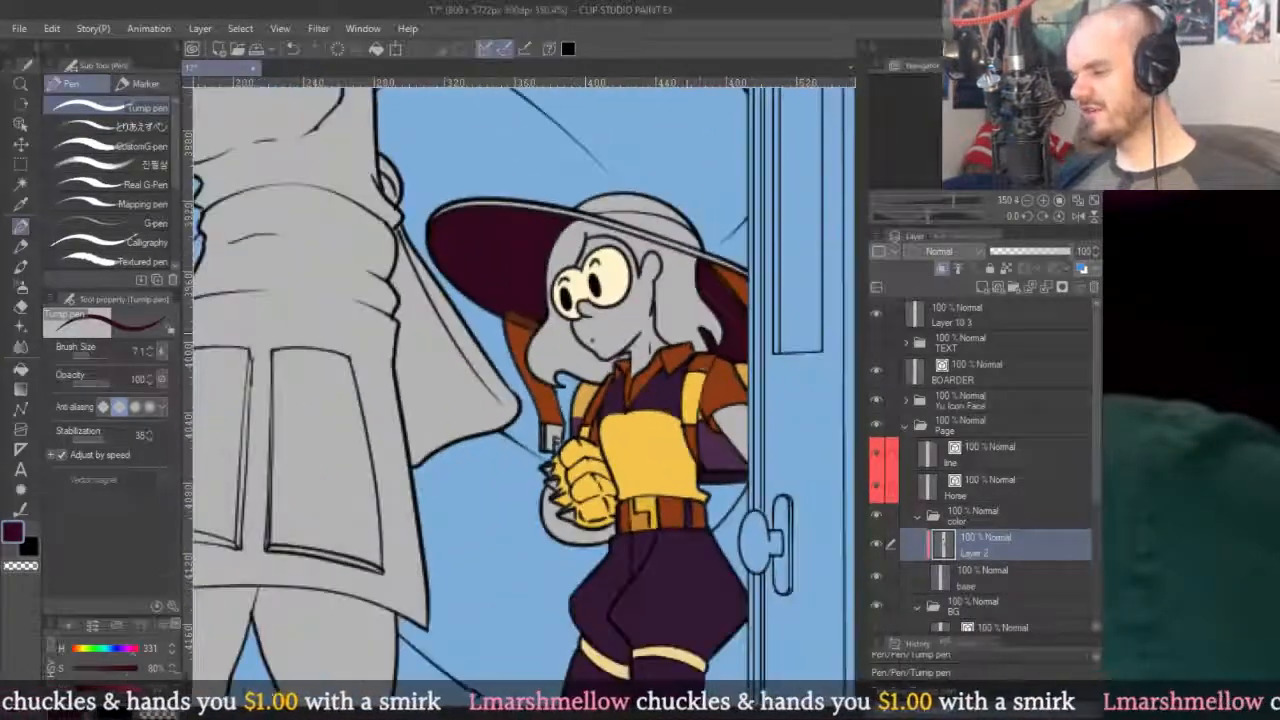
{"action": "left_click", "coordinate": [684, 245], "text": "alt"}
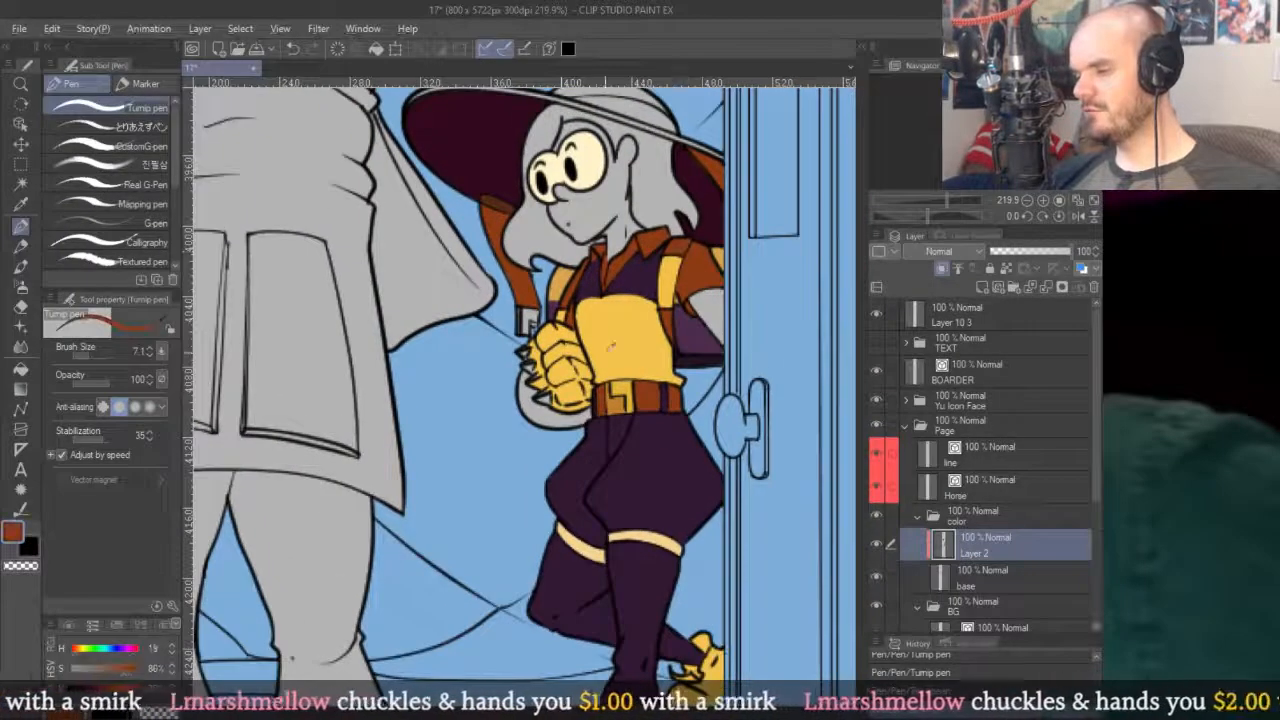
{"action": "scroll", "coordinate": [590, 420], "scroll_direction": "up", "scroll_amount": 5}
{"action": "key", "text": "g"}
{"action": "left_click", "coordinate": [666, 437]}
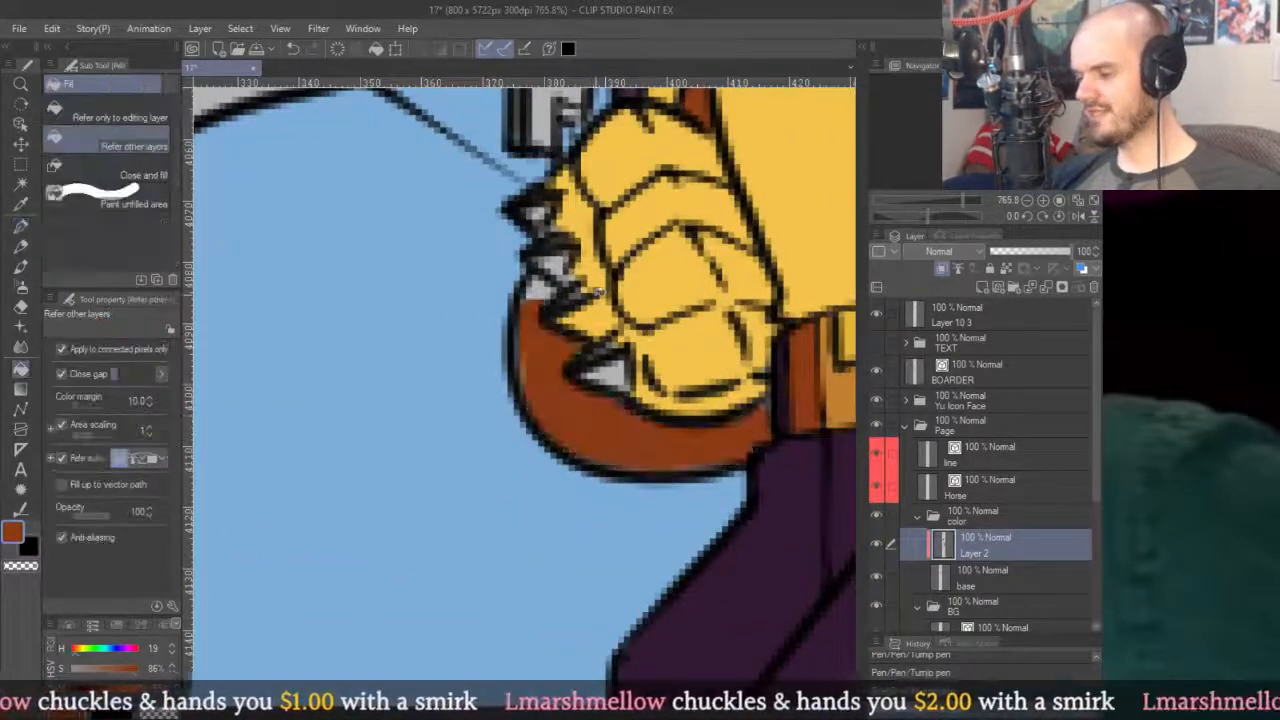
{"action": "left_click", "coordinate": [537, 333]}
{"action": "key", "text": "p"}
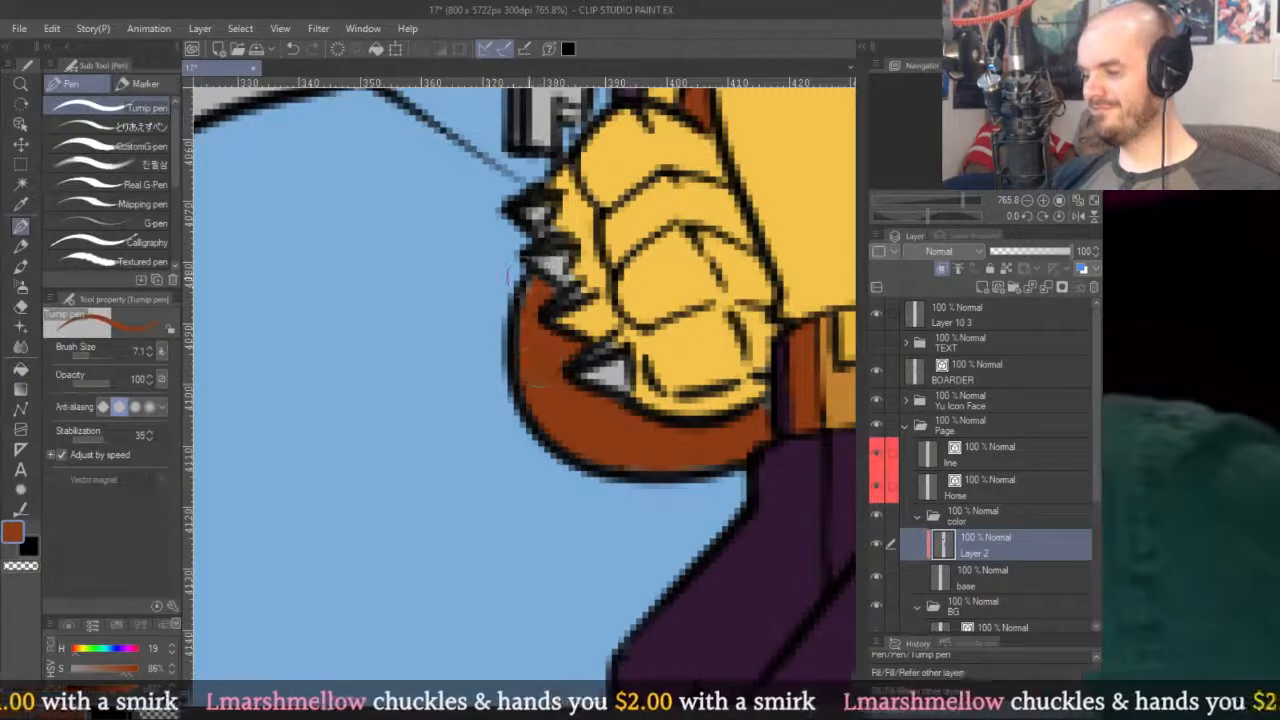
{"action": "left_click_drag", "start_coordinate": [778, 398], "coordinate": [770, 425]}
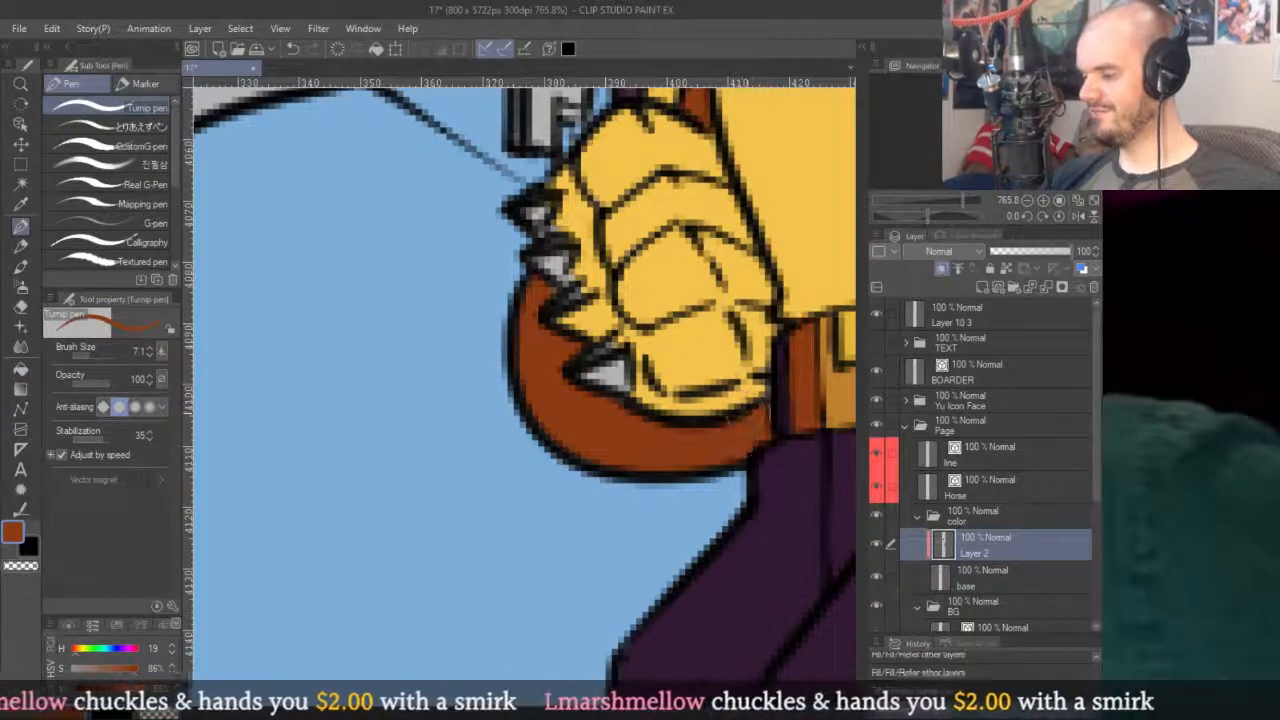
Paint the remaining gray spikes along the gloved hand's jagged edge reddish brown with the Turnip pen.
{"action": "mouse_move", "coordinate": [600, 390]}
{"action": "left_mouse_down"}
{"action": "mouse_move", "coordinate": [609, 335]}
{"action": "mouse_move", "coordinate": [554, 315]}
{"action": "mouse_move", "coordinate": [567, 299]}
{"action": "mouse_move", "coordinate": [597, 362]}
{"action": "mouse_move", "coordinate": [581, 295]}
{"action": "mouse_move", "coordinate": [561, 307]}
{"action": "mouse_move", "coordinate": [616, 390]}
{"action": "mouse_move", "coordinate": [562, 359]}
{"action": "mouse_move", "coordinate": [569, 303]}
{"action": "mouse_move", "coordinate": [600, 400]}
{"action": "left_mouse_up"}
{"action": "left_click_drag", "start_coordinate": [565, 312], "coordinate": [610, 400]}
{"action": "left_click_drag", "start_coordinate": [600, 345], "coordinate": [620, 410]}
Clean up the border between the glove and its jagged edge with the Turnip pen, alternating sampled yellow and reddish brown.
{"action": "left_click", "coordinate": [617, 320], "text": "alt"}
{"action": "mouse_move", "coordinate": [600, 340]}
{"action": "left_mouse_down"}
{"action": "mouse_move", "coordinate": [599, 395]}
{"action": "mouse_move", "coordinate": [621, 407]}
{"action": "mouse_move", "coordinate": [617, 389]}
{"action": "mouse_move", "coordinate": [619, 422]}
{"action": "mouse_move", "coordinate": [608, 407]}
{"action": "mouse_move", "coordinate": [613, 397]}
{"action": "mouse_move", "coordinate": [628, 437]}
{"action": "mouse_move", "coordinate": [606, 367]}
{"action": "mouse_move", "coordinate": [648, 455]}
{"action": "left_mouse_up"}
{"action": "left_click", "coordinate": [615, 410], "text": "alt"}
{"action": "left_click", "coordinate": [650, 400], "text": "alt"}
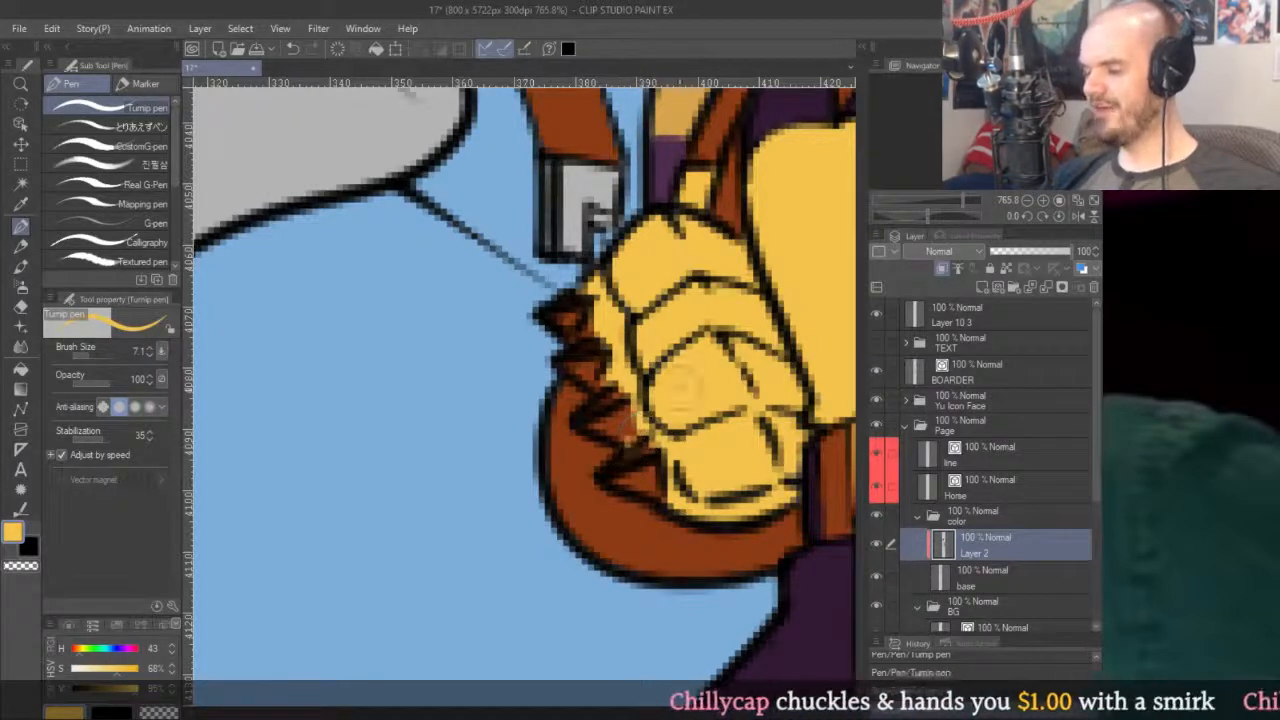
{"action": "left_click", "coordinate": [618, 415], "text": "alt"}
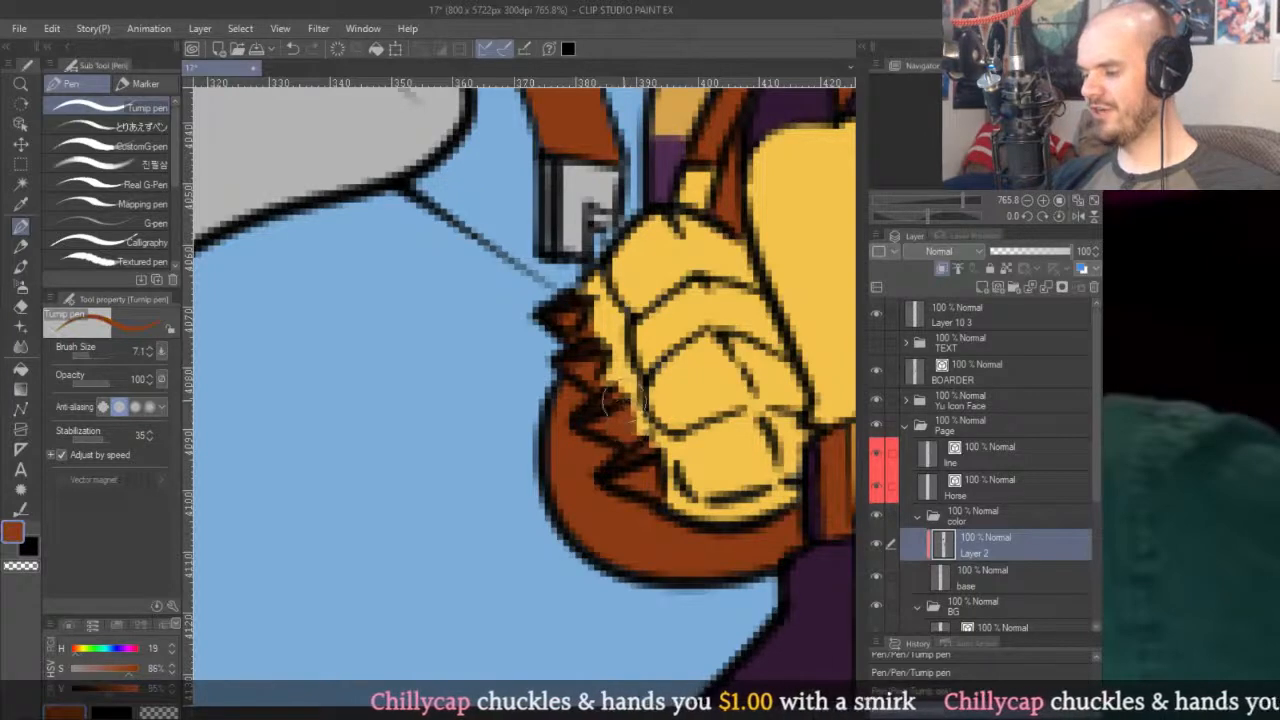
{"action": "left_click_drag", "start_coordinate": [721, 372], "coordinate": [703, 307]}
{"action": "scroll", "coordinate": [690, 300], "scroll_direction": "down", "scroll_amount": 1}
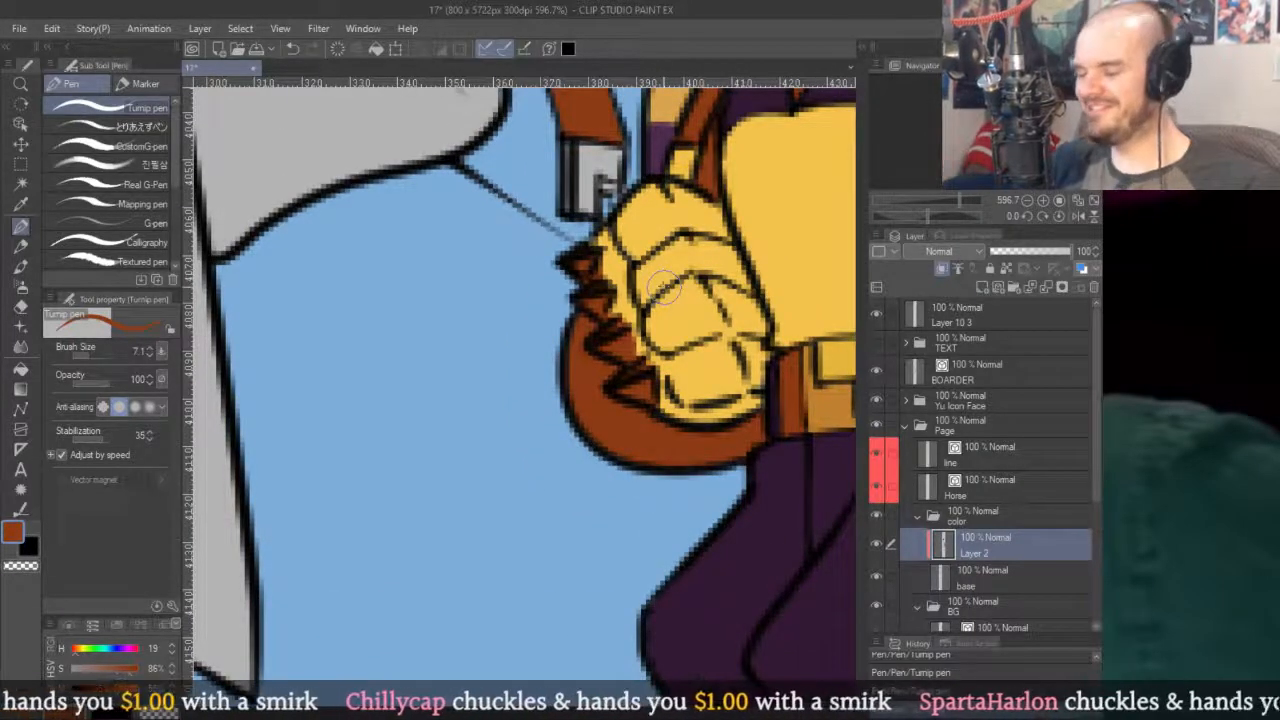
{"action": "scroll", "coordinate": [665, 288], "scroll_direction": "up", "scroll_amount": 2}
{"action": "left_click", "coordinate": [692, 298], "text": "alt"}
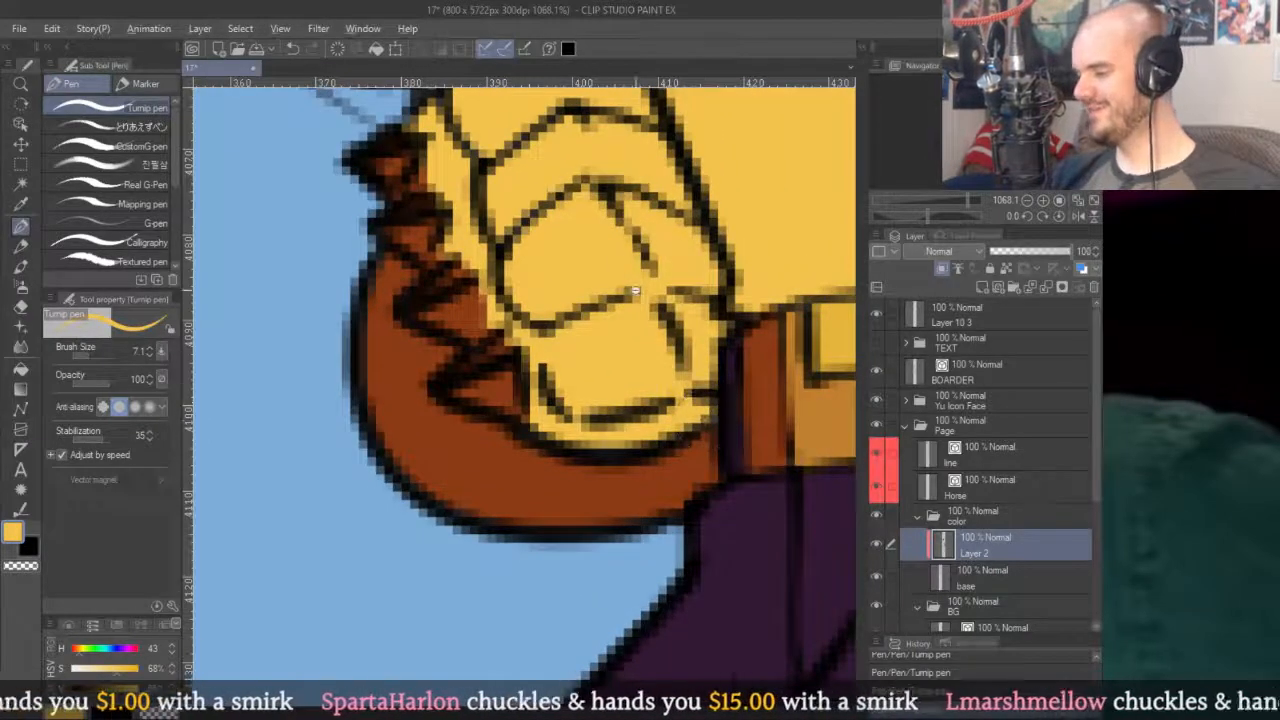
Consult page 13 as color reference and paint the ankle area of the girl's front boot reddish brown with the Turnip pen.
{"action": "scroll", "coordinate": [636, 290], "scroll_direction": "down", "scroll_amount": 3}
{"action": "scroll", "coordinate": [655, 283], "scroll_direction": "up", "scroll_amount": 2}
{"action": "scroll", "coordinate": [655, 283], "scroll_direction": "down", "scroll_amount": 3}
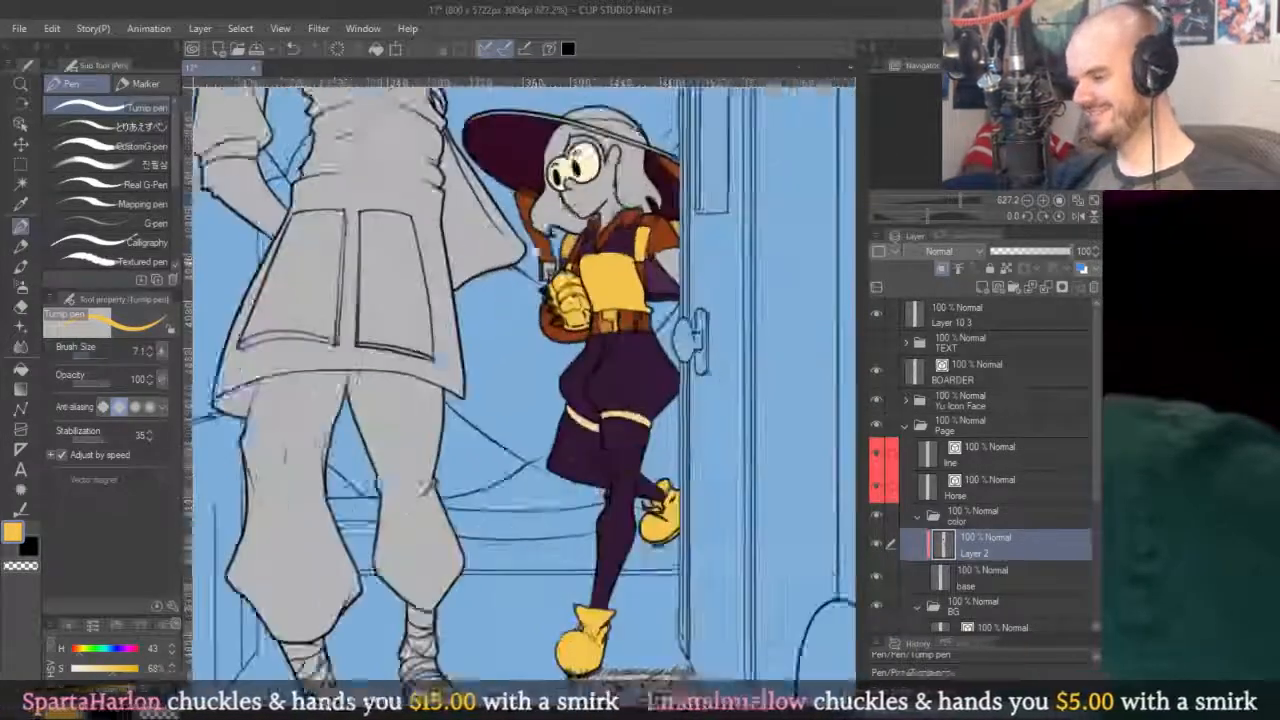
{"action": "scroll", "coordinate": [680, 300], "scroll_direction": "up", "scroll_amount": 2}
{"action": "scroll", "coordinate": [681, 306], "scroll_direction": "down", "scroll_amount": 3}
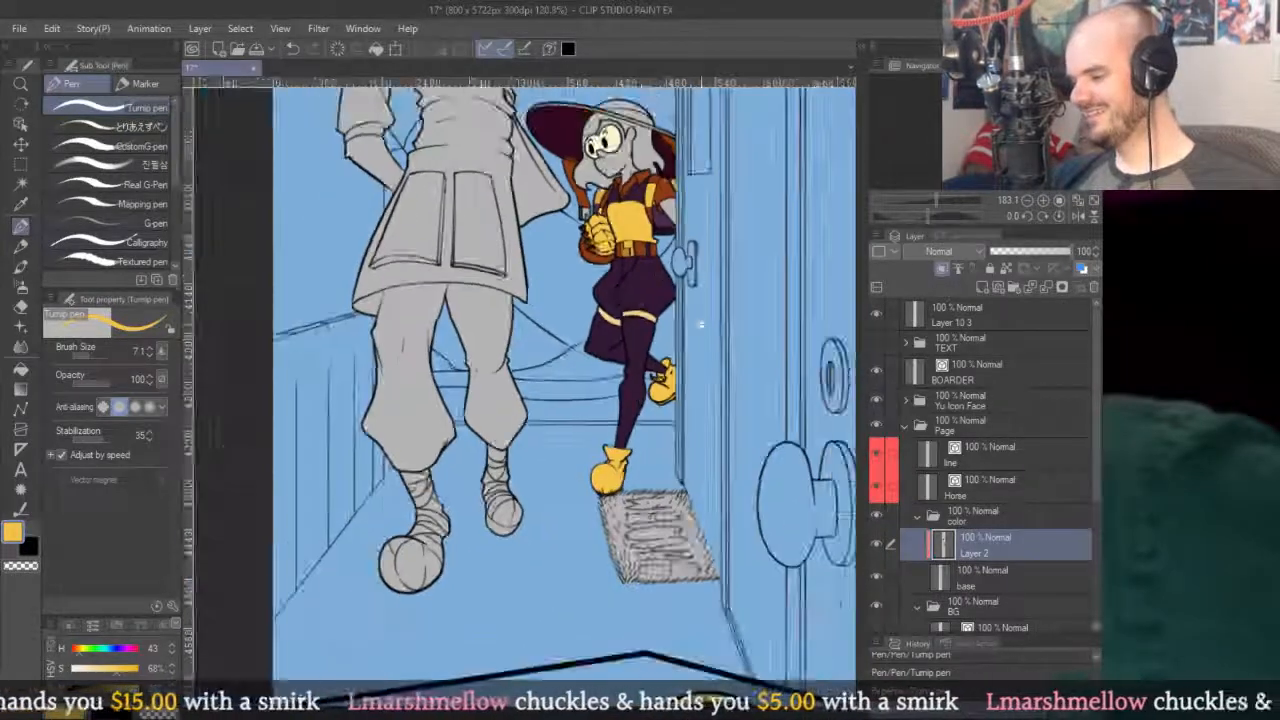
{"action": "scroll", "coordinate": [678, 392], "scroll_direction": "up", "scroll_amount": 2}
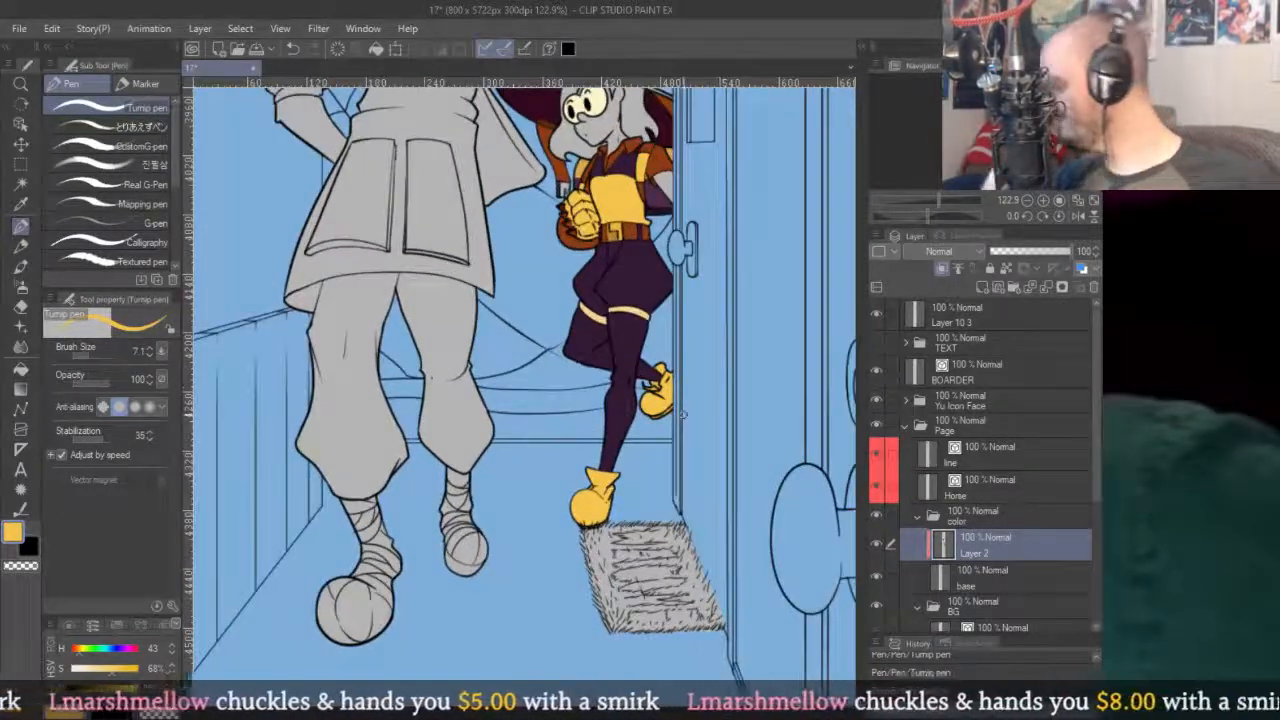
{"action": "key", "text": "ctrl+Tab"}
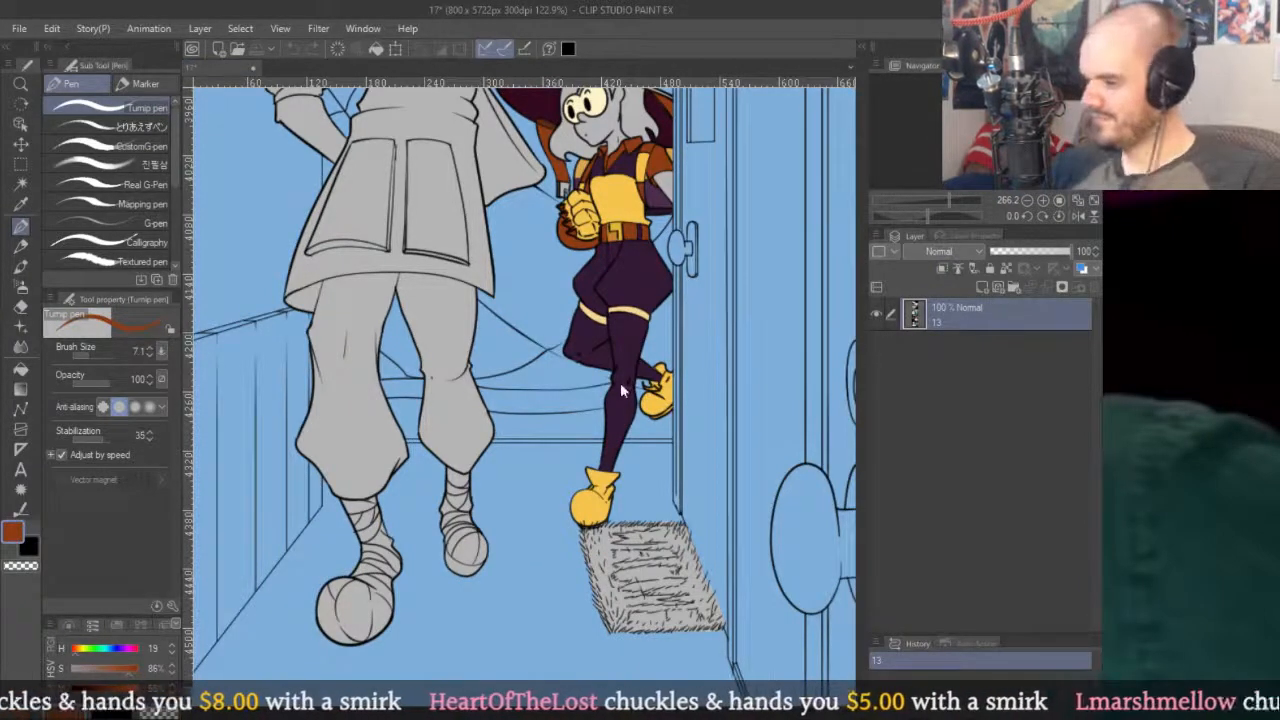
{"action": "scroll", "coordinate": [600, 500], "scroll_direction": "up", "scroll_amount": 10}
{"action": "mouse_move", "coordinate": [525, 455]}
{"action": "left_mouse_down"}
{"action": "mouse_move", "coordinate": [560, 420]}
{"action": "mouse_move", "coordinate": [470, 380]}
{"action": "mouse_move", "coordinate": [507, 398]}
{"action": "mouse_move", "coordinate": [540, 372]}
{"action": "mouse_move", "coordinate": [570, 385]}
{"action": "left_mouse_up"}
{"action": "scroll", "coordinate": [570, 385], "scroll_direction": "down", "scroll_amount": 8}
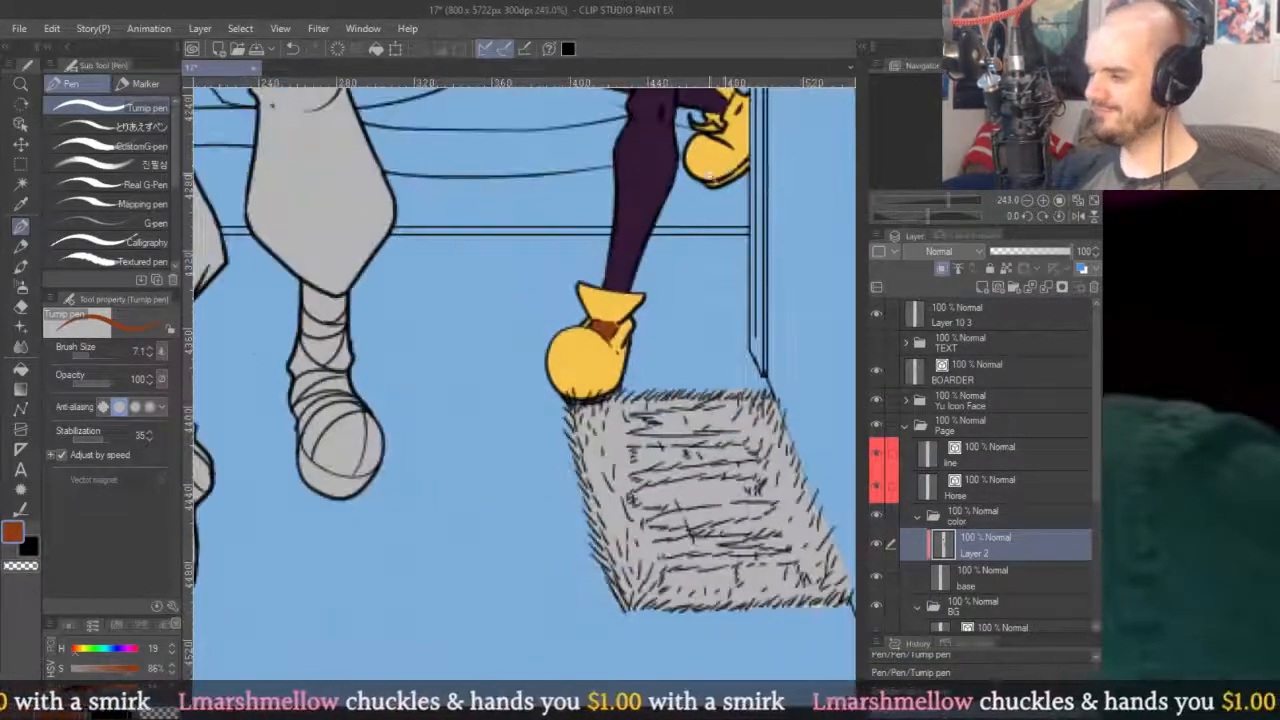
Paint the ankle notch and the small gap above it on the girl's rear boot reddish brown with the Turnip pen.
{"action": "scroll", "coordinate": [700, 192], "scroll_direction": "up", "scroll_amount": 6}
{"action": "mouse_move", "coordinate": [535, 400]}
{"action": "left_mouse_down"}
{"action": "mouse_move", "coordinate": [708, 293]}
{"action": "mouse_move", "coordinate": [557, 380]}
{"action": "mouse_move", "coordinate": [707, 281]}
{"action": "mouse_move", "coordinate": [736, 452]}
{"action": "left_mouse_up"}
{"action": "key", "text": "ctrl+z"}
{"action": "mouse_move", "coordinate": [656, 374]}
{"action": "left_mouse_down"}
{"action": "mouse_move", "coordinate": [645, 385]}
{"action": "mouse_move", "coordinate": [612, 372]}
{"action": "mouse_move", "coordinate": [668, 405]}
{"action": "mouse_move", "coordinate": [690, 398]}
{"action": "mouse_move", "coordinate": [665, 390]}
{"action": "left_mouse_up"}
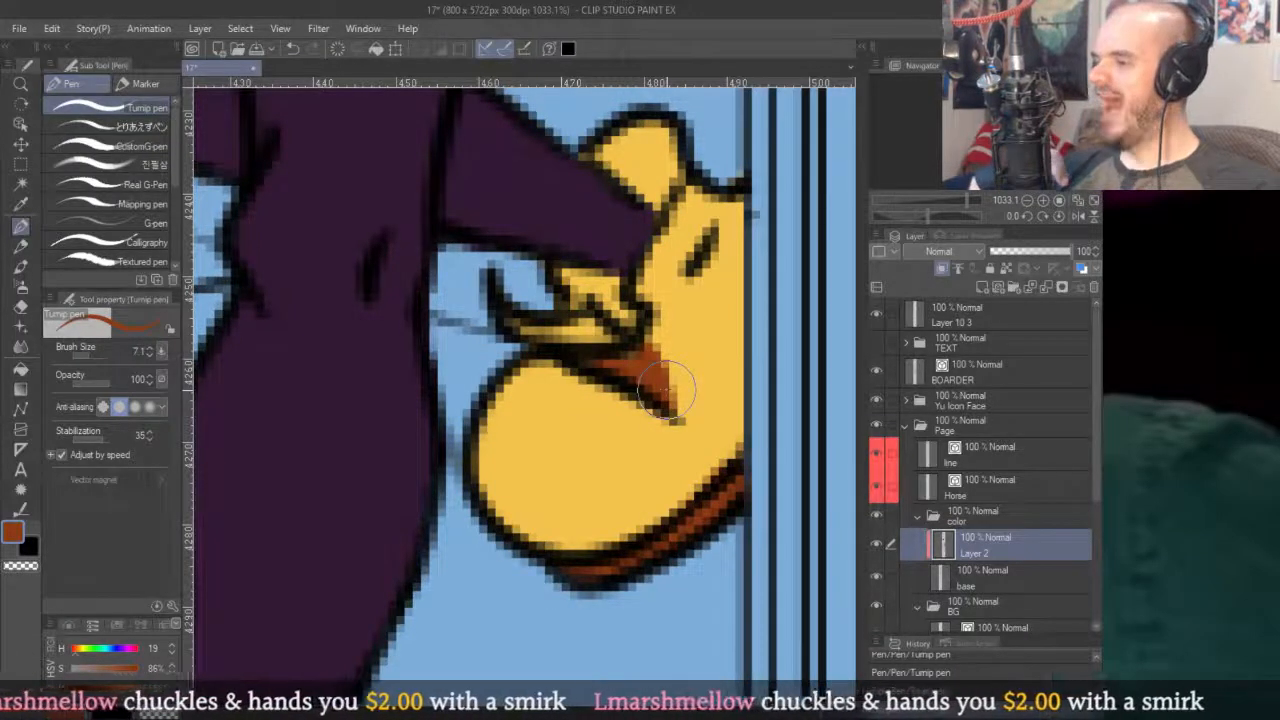
{"action": "mouse_move", "coordinate": [572, 262]}
{"action": "left_mouse_down"}
{"action": "mouse_move", "coordinate": [626, 308]}
{"action": "mouse_move", "coordinate": [586, 273]}
{"action": "mouse_move", "coordinate": [571, 280]}
{"action": "mouse_move", "coordinate": [603, 283]}
{"action": "mouse_move", "coordinate": [594, 386]}
{"action": "mouse_move", "coordinate": [608, 401]}
{"action": "mouse_move", "coordinate": [587, 371]}
{"action": "mouse_move", "coordinate": [614, 414]}
{"action": "left_mouse_up"}
{"action": "left_click", "coordinate": [607, 395], "text": "alt"}
{"action": "left_click", "coordinate": [606, 430], "text": "alt"}
Color the rounded tab at the rear boot's opening reddish brown with the Turnip pen, using colors sampled around it.
{"action": "mouse_move", "coordinate": [628, 303]}
{"action": "left_mouse_down"}
{"action": "mouse_move", "coordinate": [645, 335]}
{"action": "mouse_move", "coordinate": [590, 285]}
{"action": "left_mouse_up"}
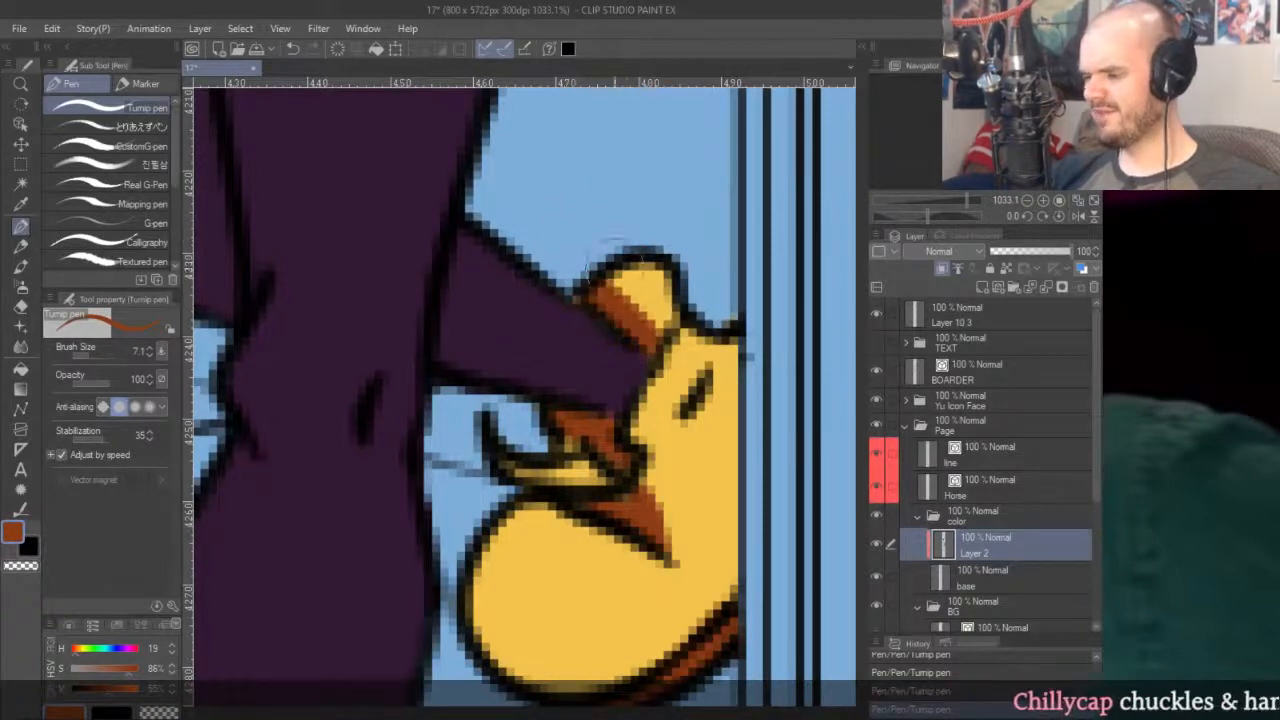
{"action": "left_click_drag", "start_coordinate": [615, 330], "coordinate": [650, 268]}
{"action": "left_click_drag", "start_coordinate": [665, 340], "coordinate": [668, 268]}
{"action": "left_click", "coordinate": [575, 330], "text": "alt"}
{"action": "mouse_move", "coordinate": [575, 330]}
{"action": "left_mouse_down"}
{"action": "mouse_move", "coordinate": [609, 338]}
{"action": "mouse_move", "coordinate": [660, 390]}
{"action": "left_mouse_up"}
{"action": "left_click", "coordinate": [620, 320], "text": "alt"}
{"action": "left_click_drag", "start_coordinate": [610, 320], "coordinate": [672, 290]}
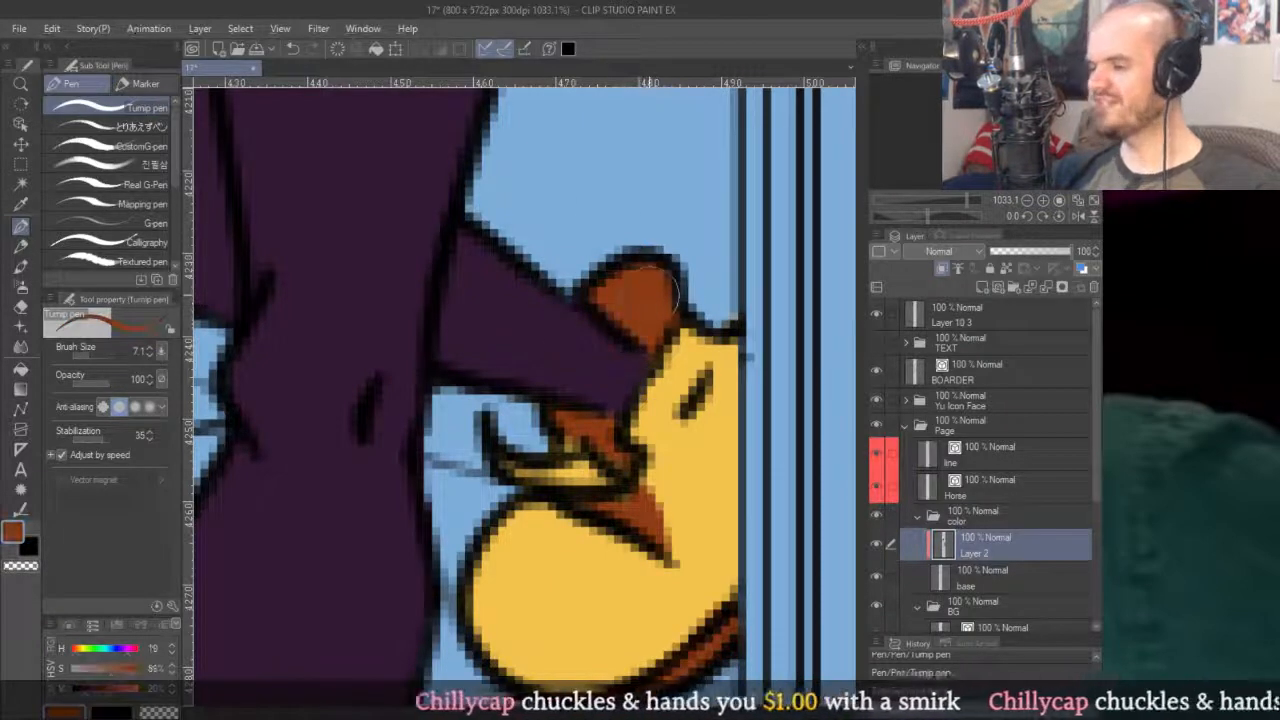
Touch up the border between the legging and the rear boot with dark purple sampled from the legging.
{"action": "scroll", "coordinate": [665, 290], "scroll_direction": "up", "scroll_amount": 3}
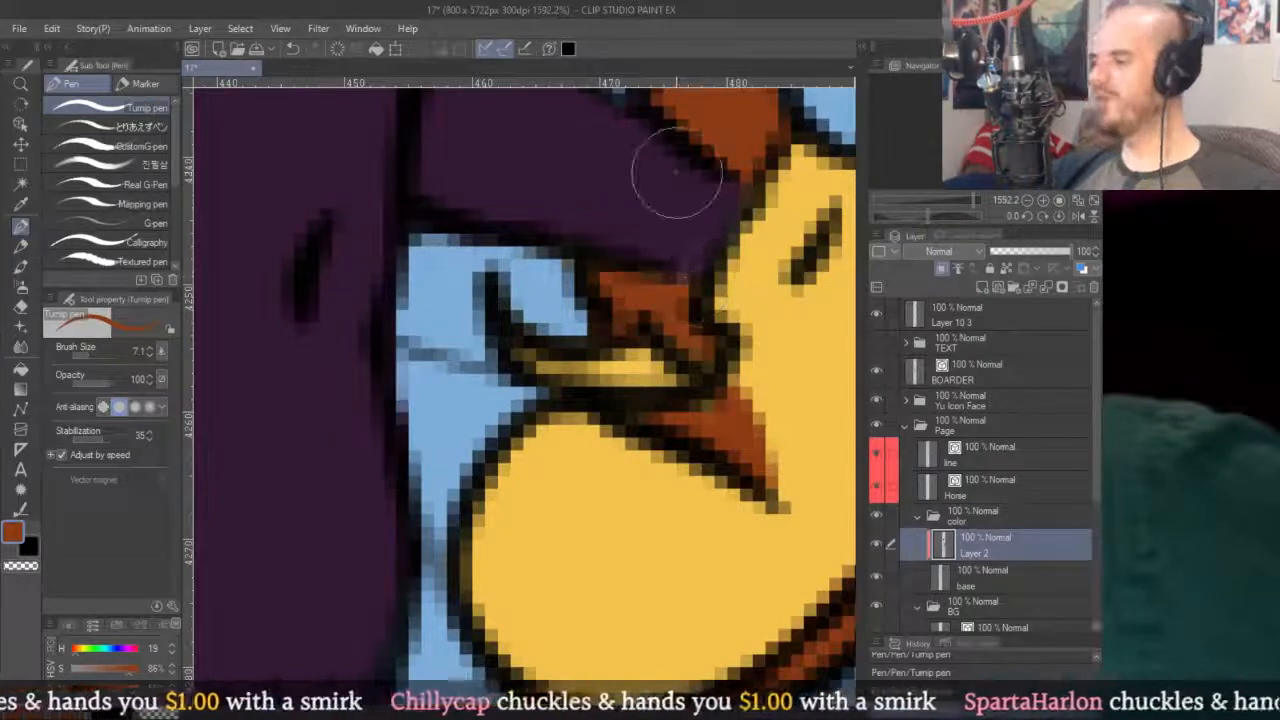
{"action": "scroll", "coordinate": [748, 252], "scroll_direction": "down", "scroll_amount": 5}
{"action": "scroll", "coordinate": [720, 370], "scroll_direction": "up", "scroll_amount": 4}
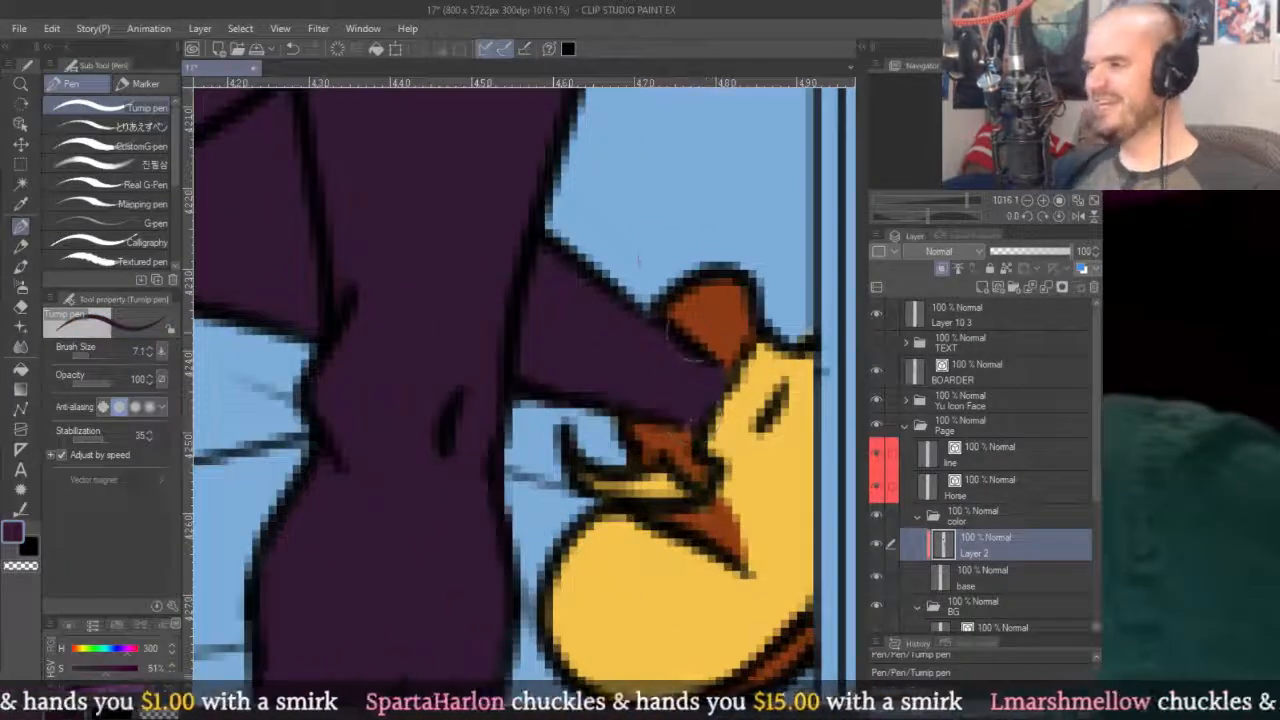
{"action": "scroll", "coordinate": [717, 315], "scroll_direction": "down", "scroll_amount": 5}
{"action": "scroll", "coordinate": [725, 305], "scroll_direction": "up", "scroll_amount": 4}
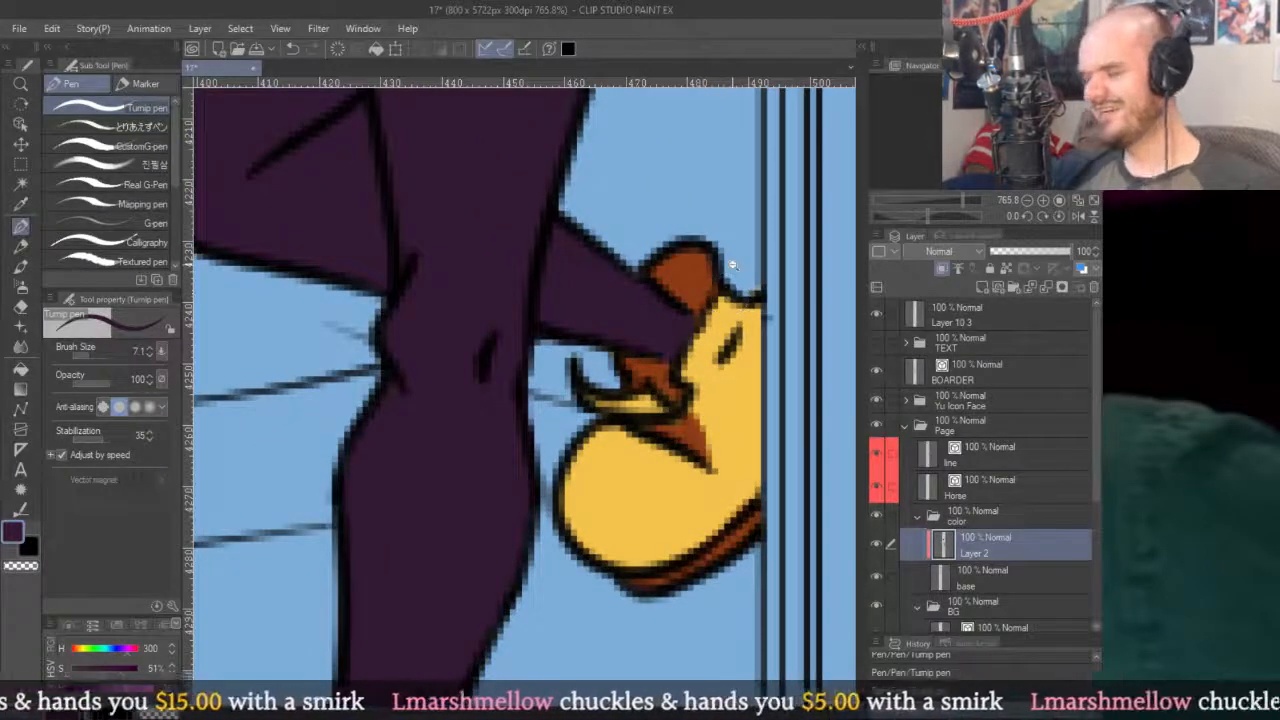
{"action": "scroll", "coordinate": [728, 295], "scroll_direction": "down", "scroll_amount": 5}
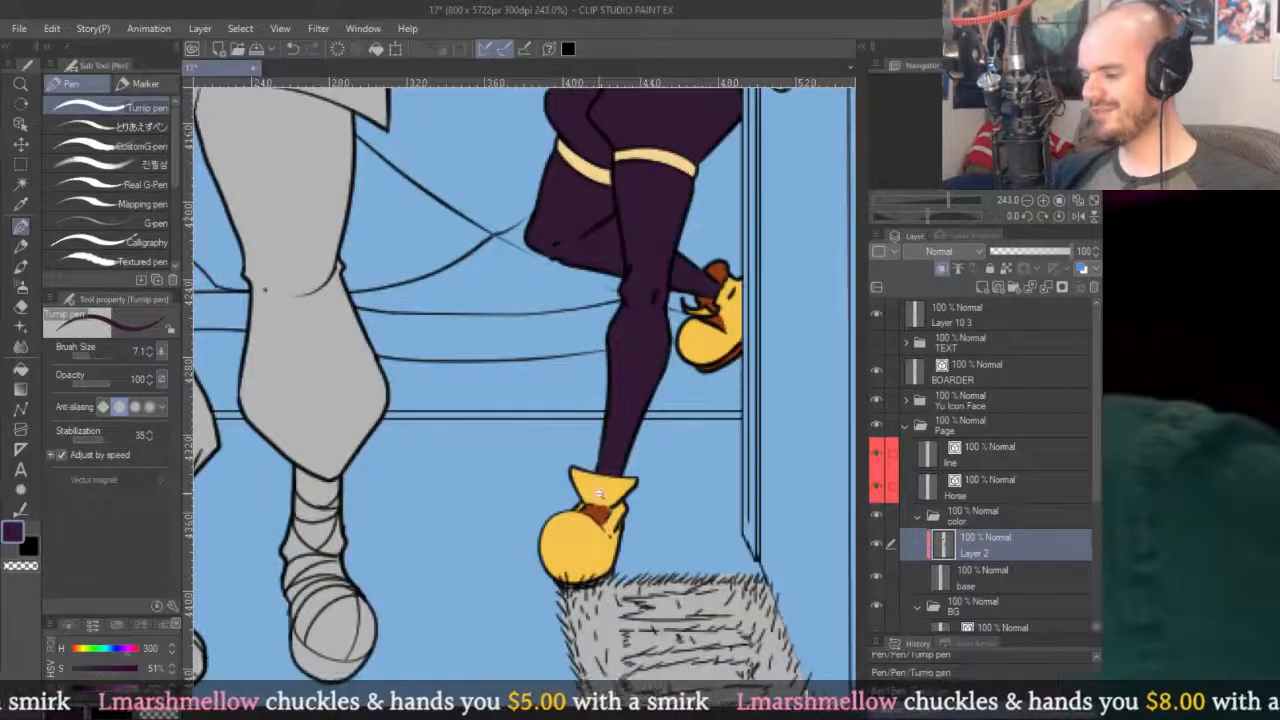
Paint the front boot's sole reddish brown and clean up its ankle patch with the Turnip pen, alternating sampled yellow and reddish brown.
{"action": "scroll", "coordinate": [620, 560], "scroll_direction": "up", "scroll_amount": 4}
{"action": "left_click", "coordinate": [582, 274], "text": "alt"}
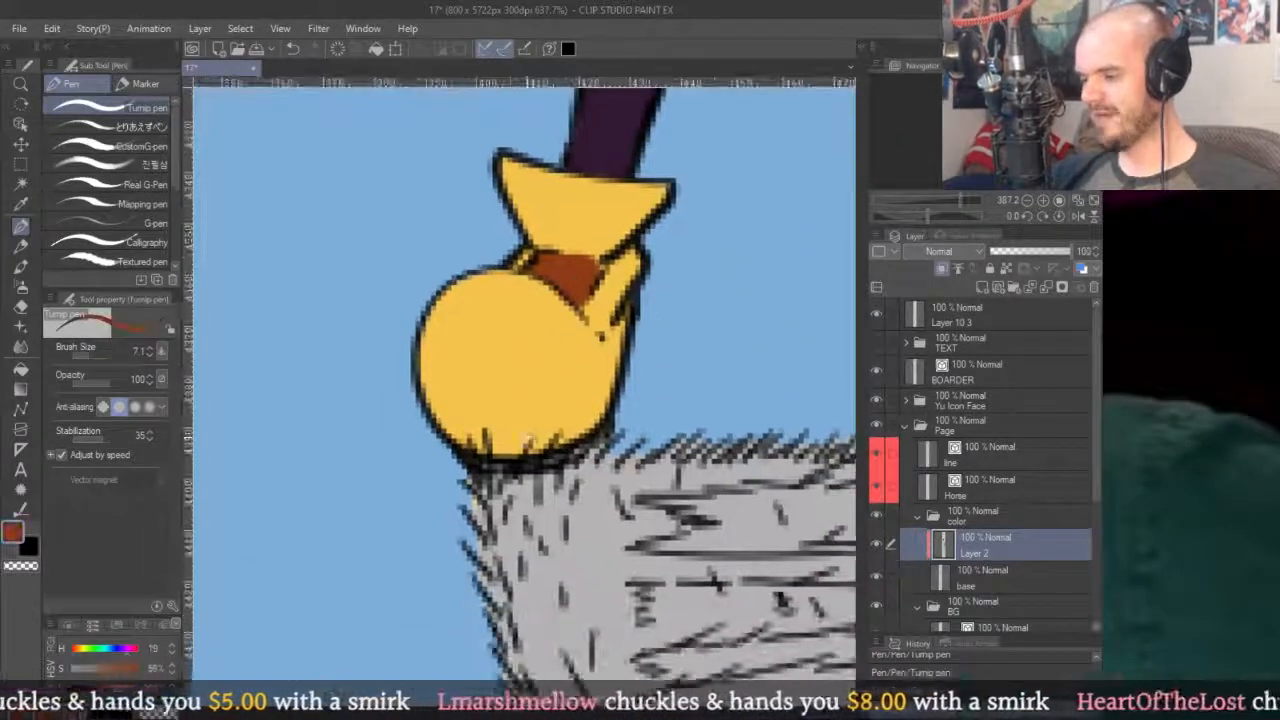
{"action": "scroll", "coordinate": [700, 370], "scroll_direction": "up", "scroll_amount": 3}
{"action": "scroll", "coordinate": [700, 380], "scroll_direction": "down", "scroll_amount": 3}
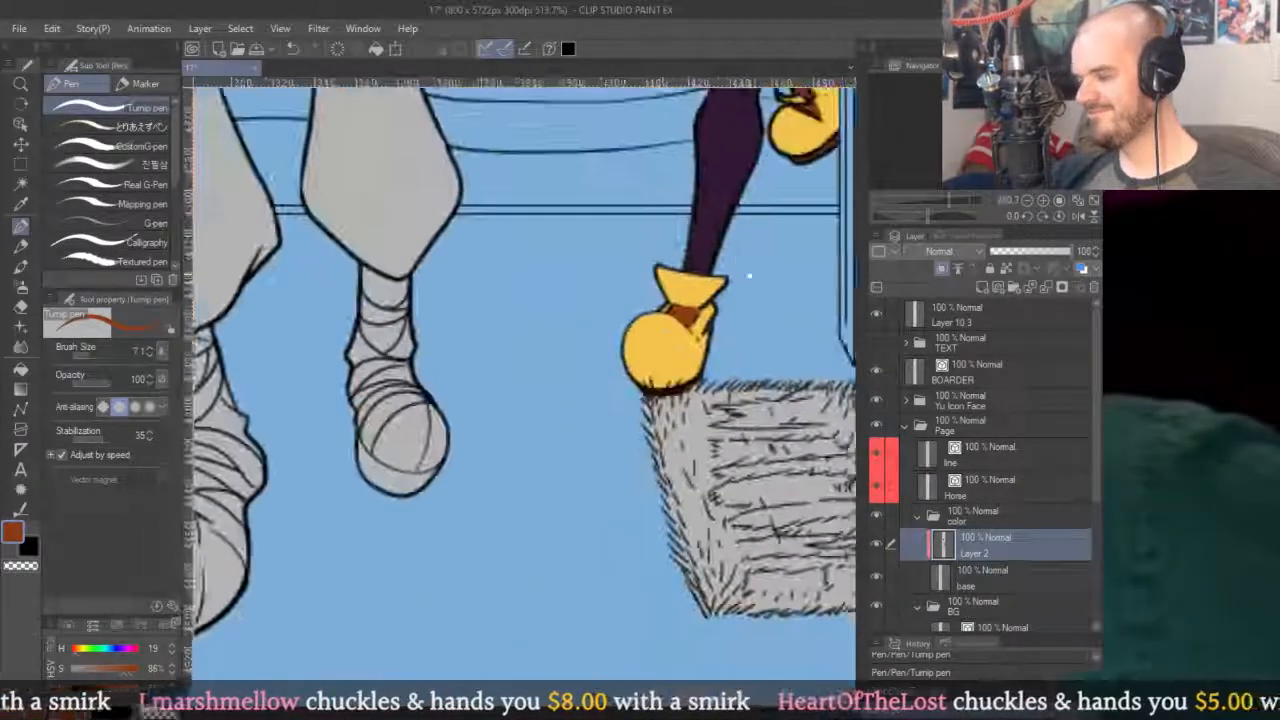
{"action": "scroll", "coordinate": [650, 375], "scroll_direction": "up", "scroll_amount": 4}
{"action": "left_click", "coordinate": [523, 431], "text": "alt"}
{"action": "scroll", "coordinate": [580, 300], "scroll_direction": "down", "scroll_amount": 4}
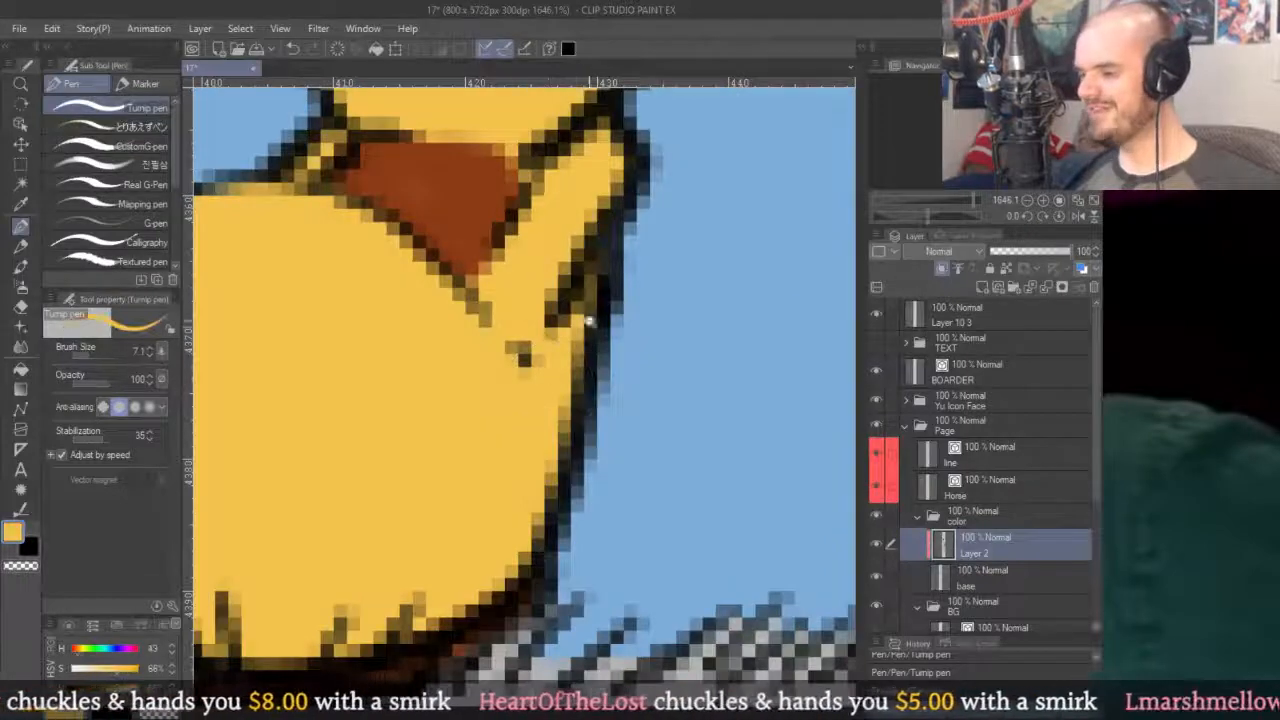
{"action": "left_click", "coordinate": [540, 283], "text": "alt"}
{"action": "scroll", "coordinate": [543, 300], "scroll_direction": "up", "scroll_amount": 5}
{"action": "left_click_drag", "start_coordinate": [545, 315], "coordinate": [660, 325]}
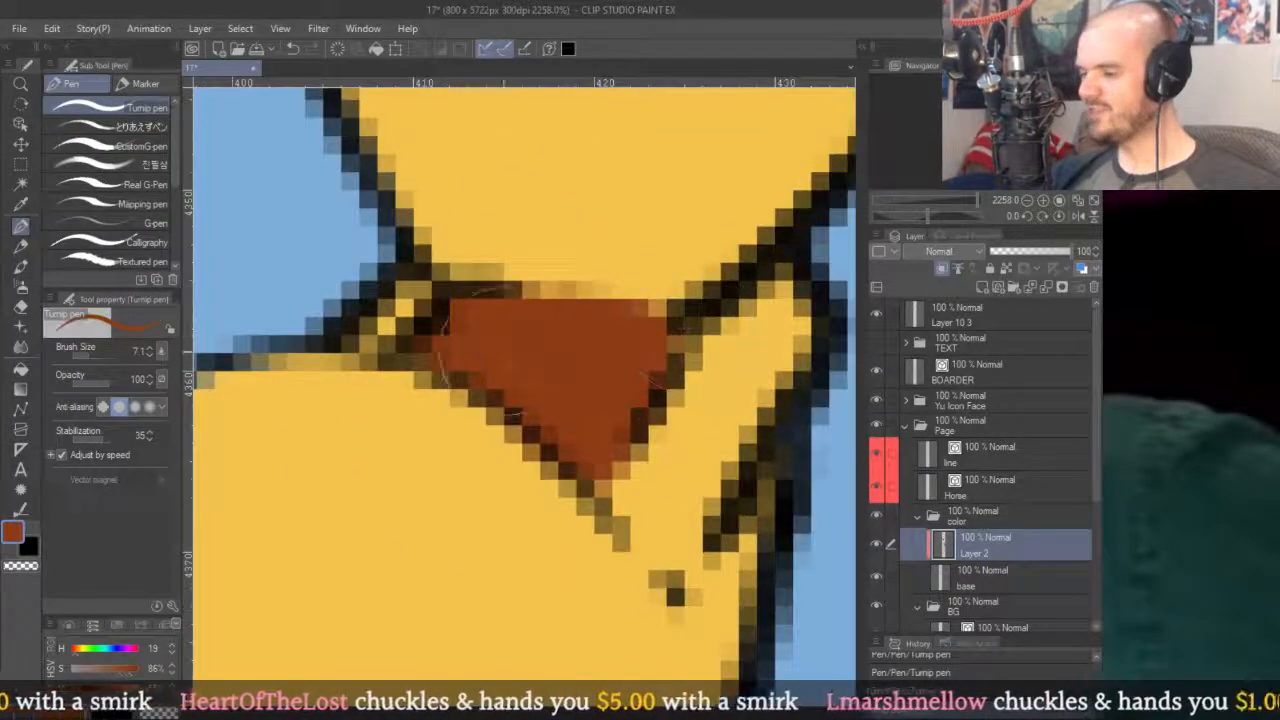
Inspect the rear boot and both legs for missed spots and uneven color edges.
{"action": "scroll", "coordinate": [660, 330], "scroll_direction": "down", "scroll_amount": 5}
{"action": "scroll", "coordinate": [695, 245], "scroll_direction": "up", "scroll_amount": 6}
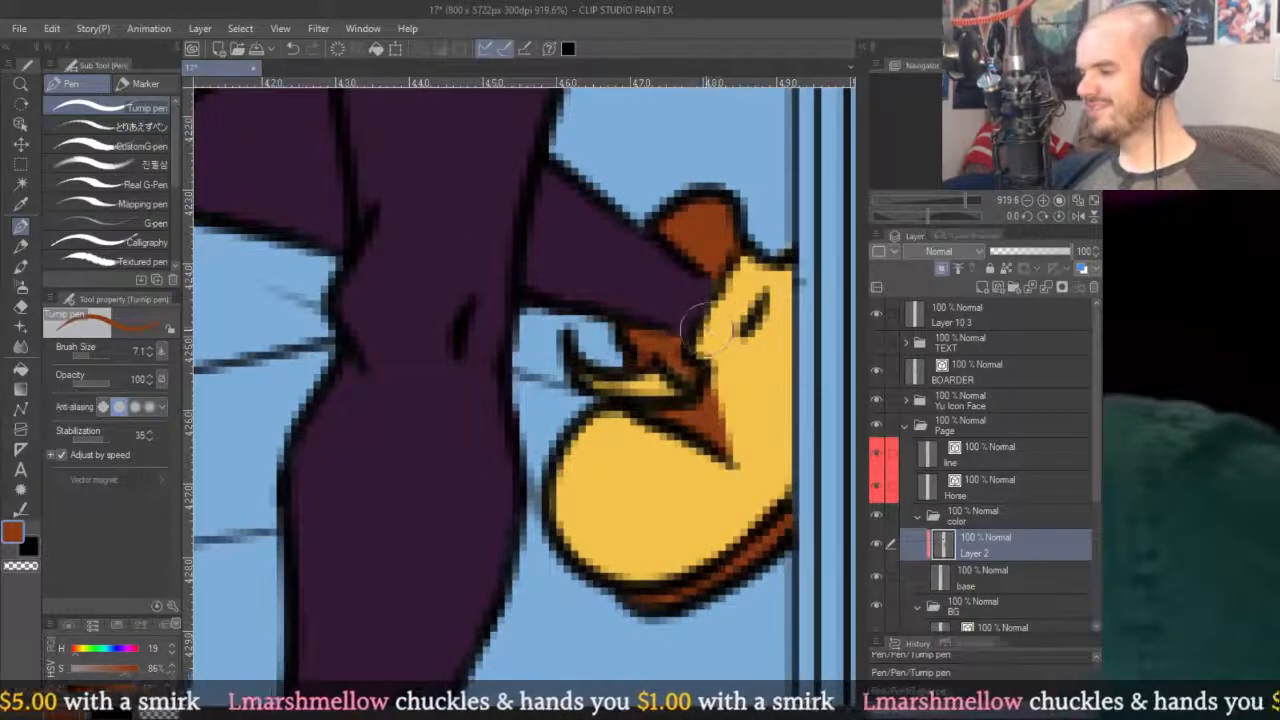
{"action": "scroll", "coordinate": [700, 400], "scroll_direction": "up", "scroll_amount": 2}
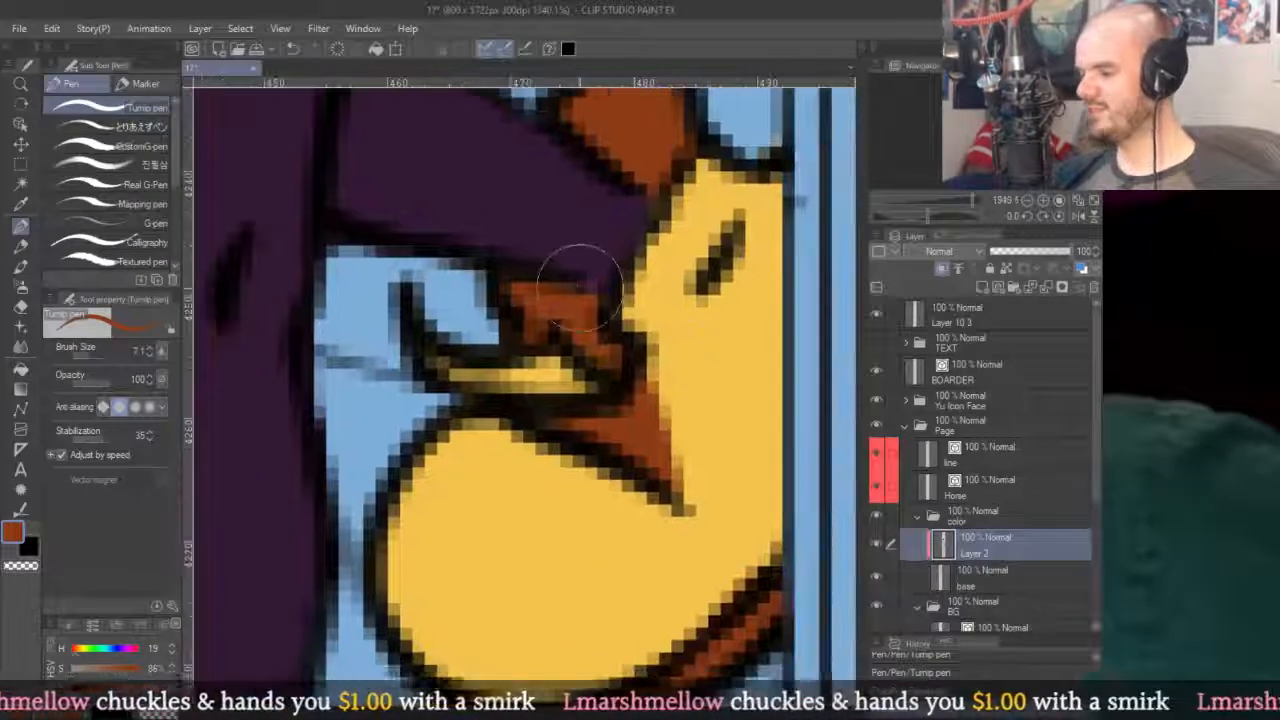
{"action": "scroll", "coordinate": [545, 267], "scroll_direction": "down", "scroll_amount": 4}
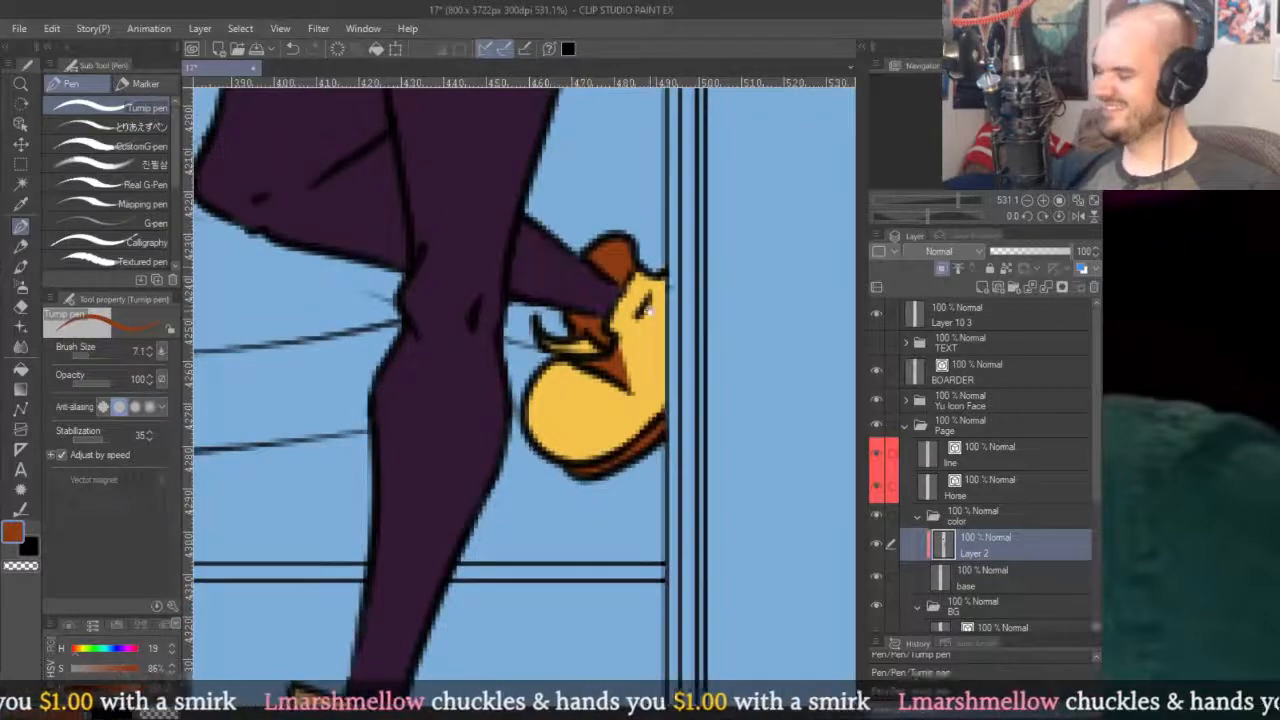
{"action": "scroll", "coordinate": [545, 267], "scroll_direction": "up", "scroll_amount": 3}
{"action": "scroll", "coordinate": [621, 260], "scroll_direction": "down", "scroll_amount": 5}
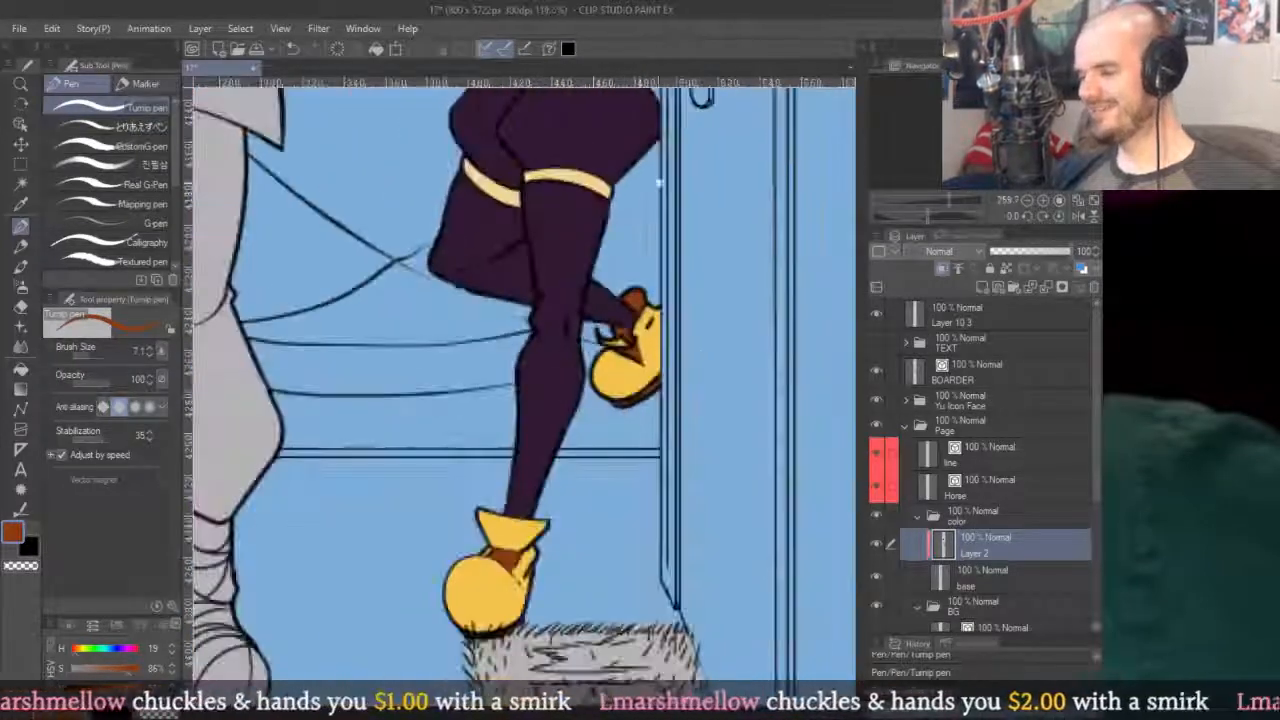
{"action": "scroll", "coordinate": [697, 272], "scroll_direction": "up", "scroll_amount": 2}
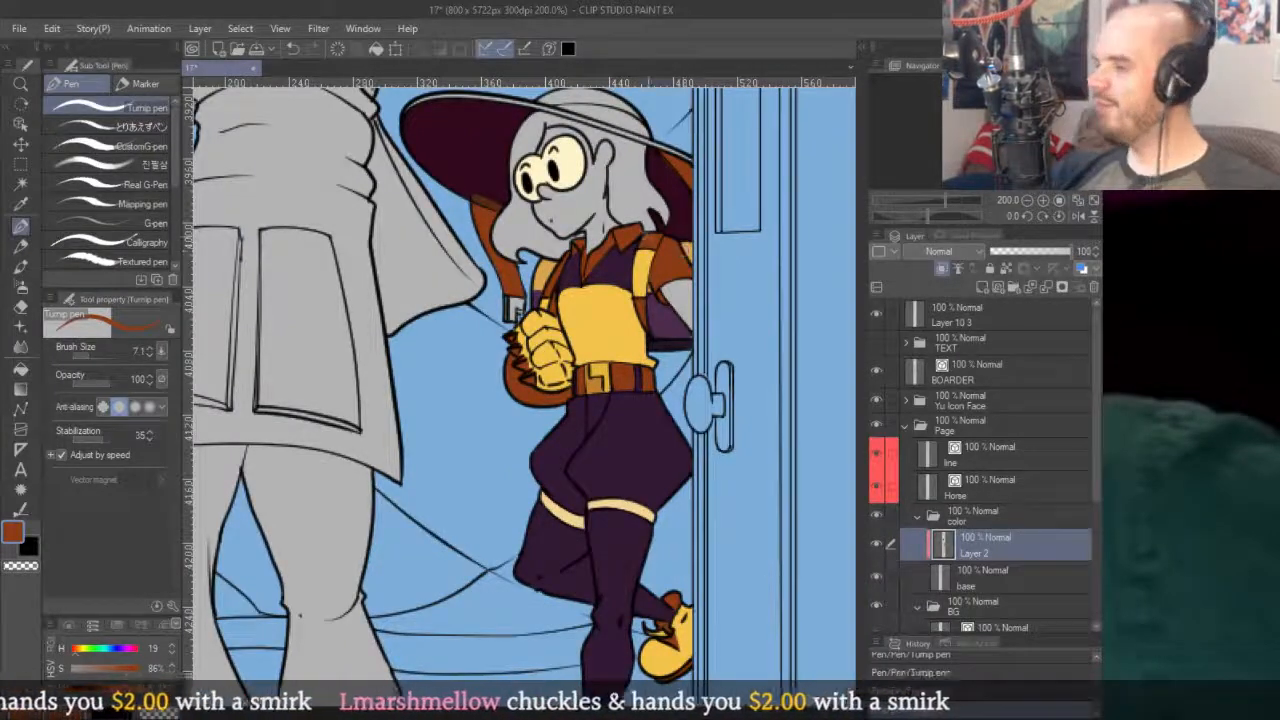
Paint the gray buckle at the end of the hat strap yellow with the Turnip pen and resample the strap's reddish brown.
{"action": "scroll", "coordinate": [593, 186], "scroll_direction": "down", "scroll_amount": 3}
{"action": "scroll", "coordinate": [576, 327], "scroll_direction": "up", "scroll_amount": 5}
{"action": "left_click", "coordinate": [630, 437], "text": "alt"}
{"action": "scroll", "coordinate": [630, 437], "scroll_direction": "up", "scroll_amount": 4}
{"action": "mouse_move", "coordinate": [630, 420]}
{"action": "left_mouse_down"}
{"action": "mouse_move", "coordinate": [640, 354]}
{"action": "mouse_move", "coordinate": [569, 487]}
{"action": "mouse_move", "coordinate": [552, 357]}
{"action": "mouse_move", "coordinate": [528, 411]}
{"action": "mouse_move", "coordinate": [540, 322]}
{"action": "mouse_move", "coordinate": [670, 335]}
{"action": "left_mouse_up"}
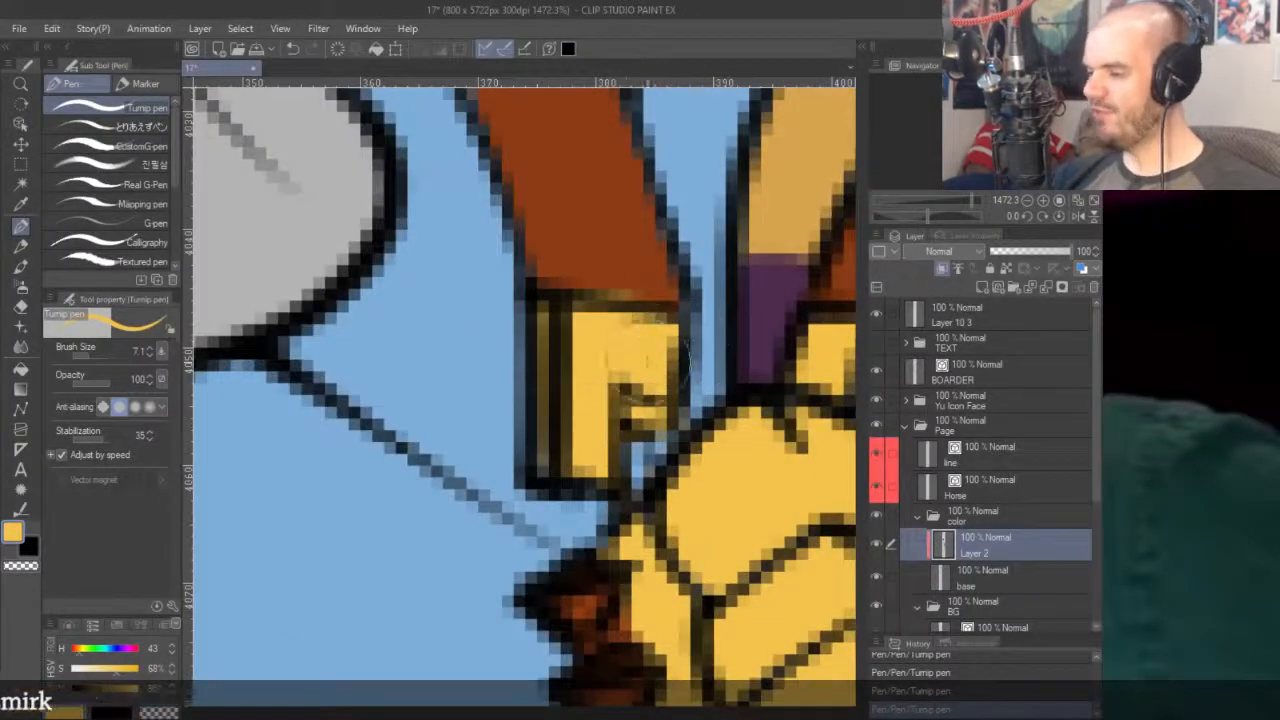
{"action": "left_click", "coordinate": [578, 294], "text": "alt"}
{"action": "scroll", "coordinate": [699, 297], "scroll_direction": "down", "scroll_amount": 6}
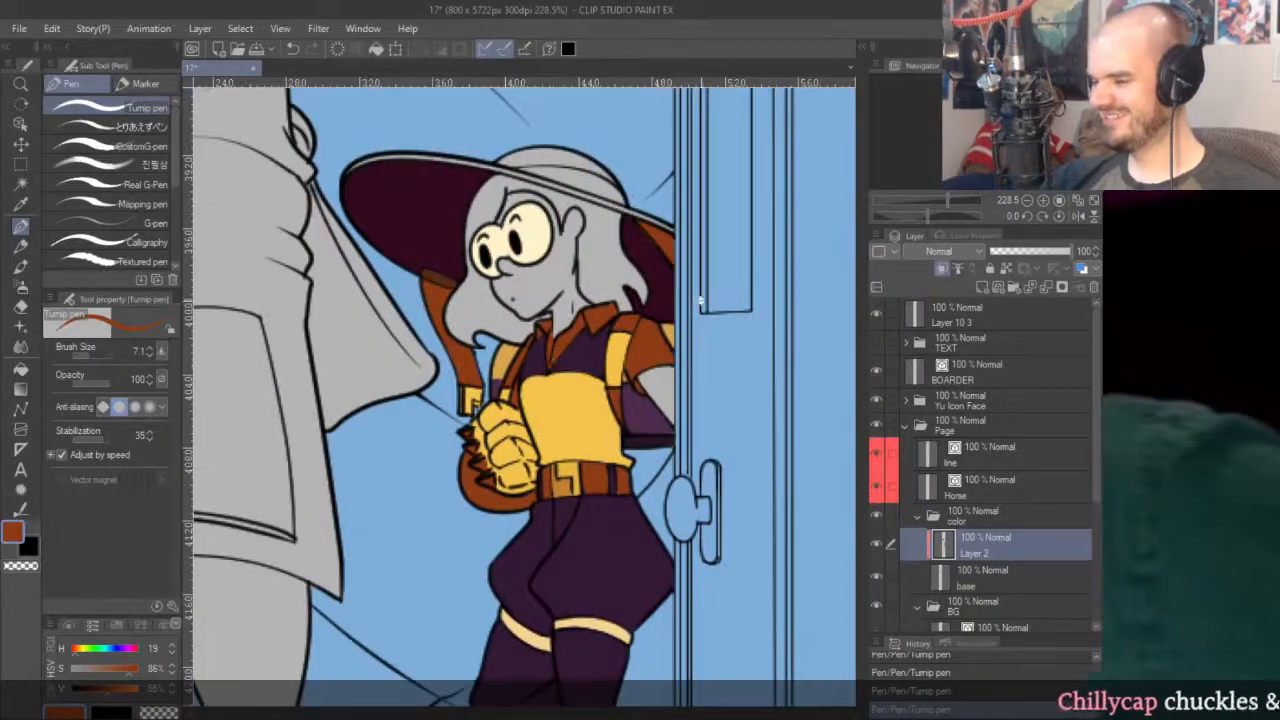
Check the girl's outfit from the sleeve down to the boots for uncolored areas, sampling the lighter purple under her arm.
{"action": "scroll", "coordinate": [689, 291], "scroll_direction": "down", "scroll_amount": 2}
{"action": "scroll", "coordinate": [689, 291], "scroll_direction": "up", "scroll_amount": 3}
{"action": "scroll", "coordinate": [670, 310], "scroll_direction": "down", "scroll_amount": 4}
{"action": "scroll", "coordinate": [657, 320], "scroll_direction": "up", "scroll_amount": 1}
{"action": "scroll", "coordinate": [660, 325], "scroll_direction": "up", "scroll_amount": 6}
{"action": "left_click", "coordinate": [664, 352], "text": "alt"}
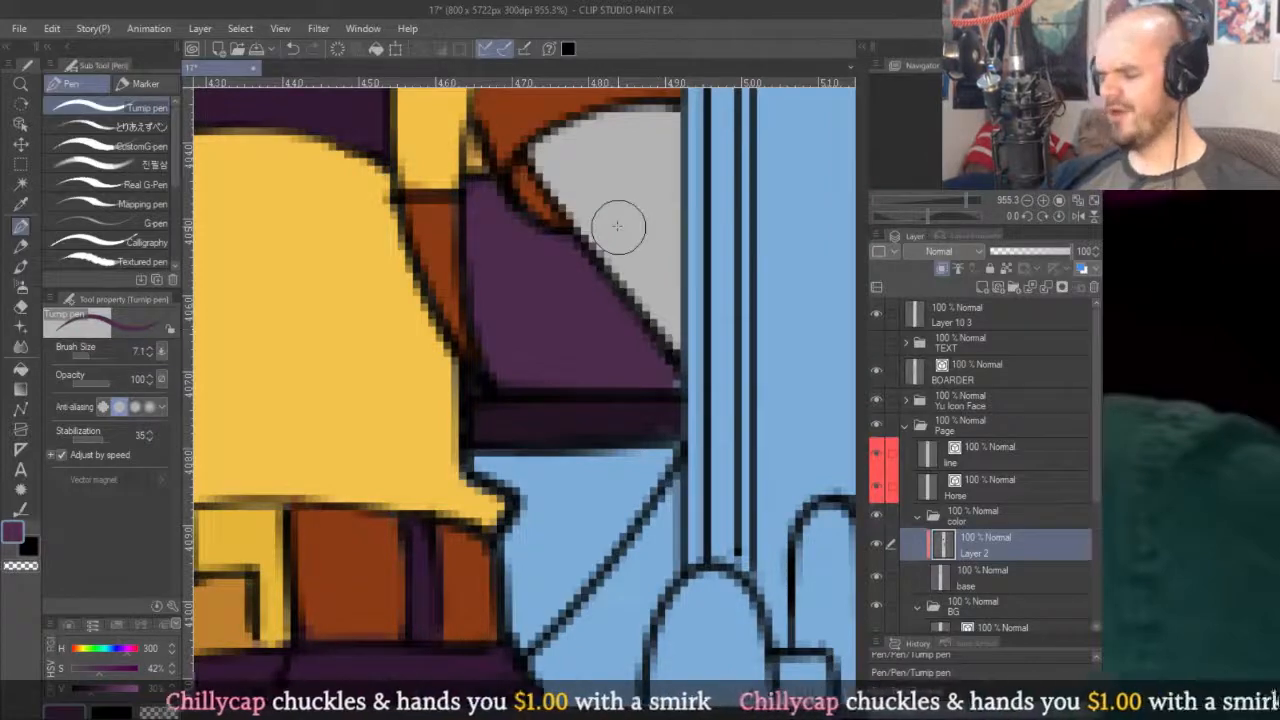
{"action": "scroll", "coordinate": [617, 226], "scroll_direction": "down", "scroll_amount": 4}
{"action": "scroll", "coordinate": [637, 477], "scroll_direction": "up", "scroll_amount": 4}
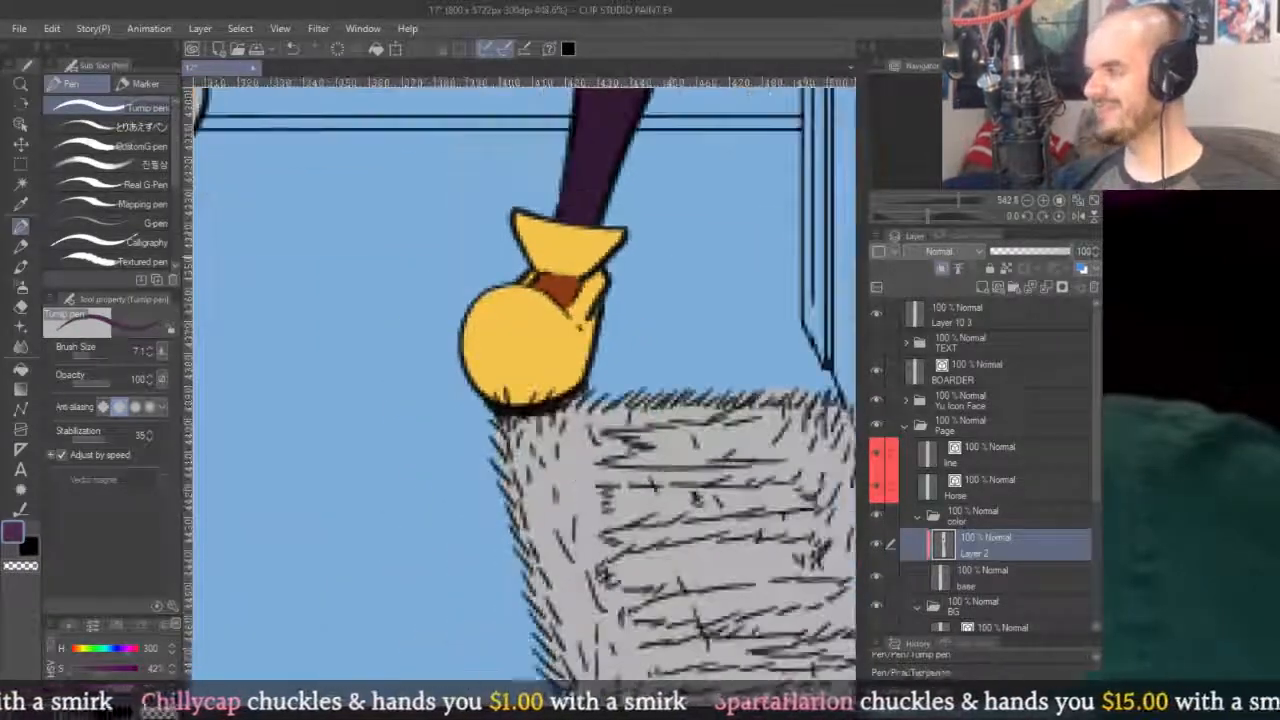
{"action": "scroll", "coordinate": [664, 398], "scroll_direction": "down", "scroll_amount": 2}
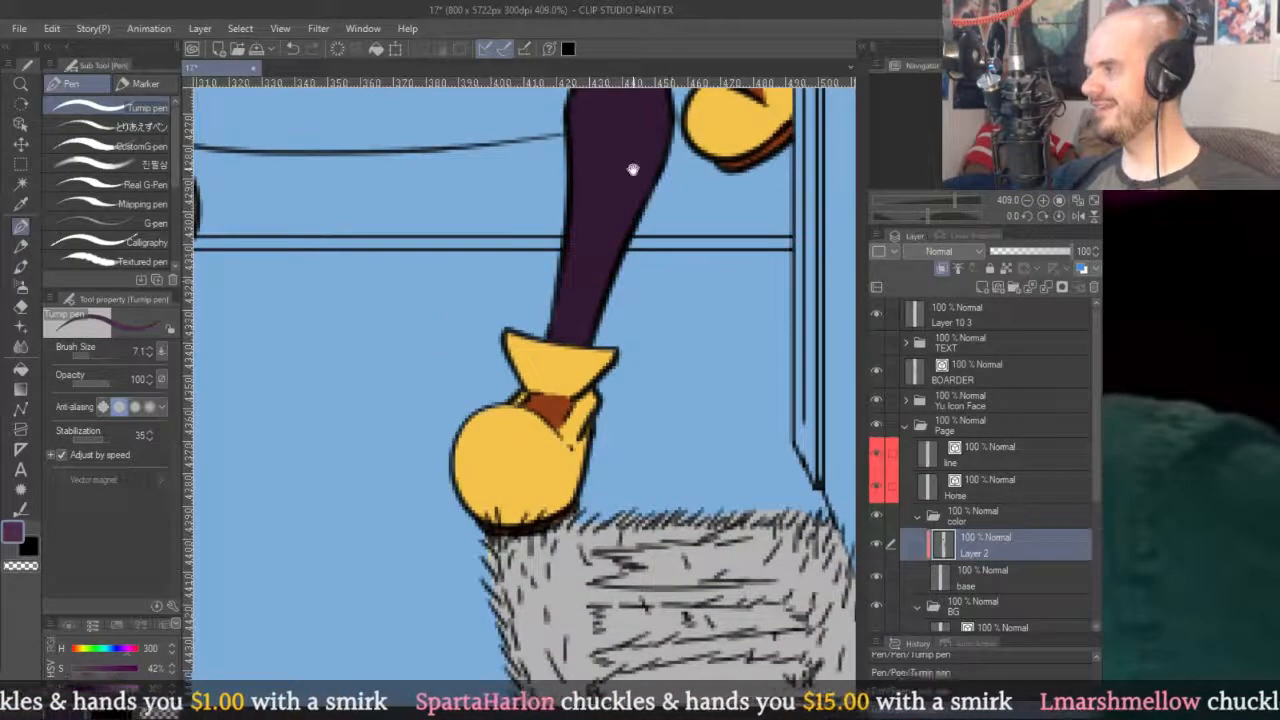
{"action": "scroll", "coordinate": [630, 168], "scroll_direction": "down", "scroll_amount": 4}
{"action": "left_click_drag", "start_coordinate": [630, 168], "coordinate": [660, 360]}
{"action": "scroll", "coordinate": [663, 398], "scroll_direction": "up", "scroll_amount": 3}
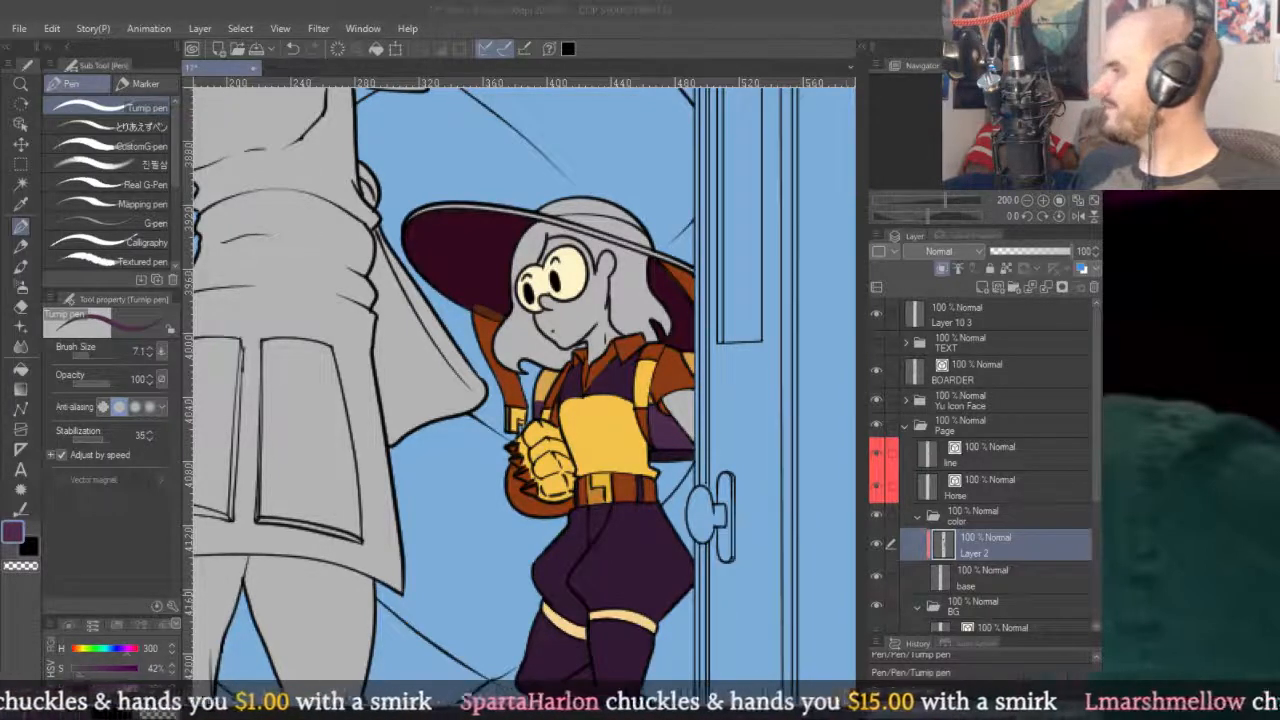
{"action": "key", "text": "alt+Tab"}
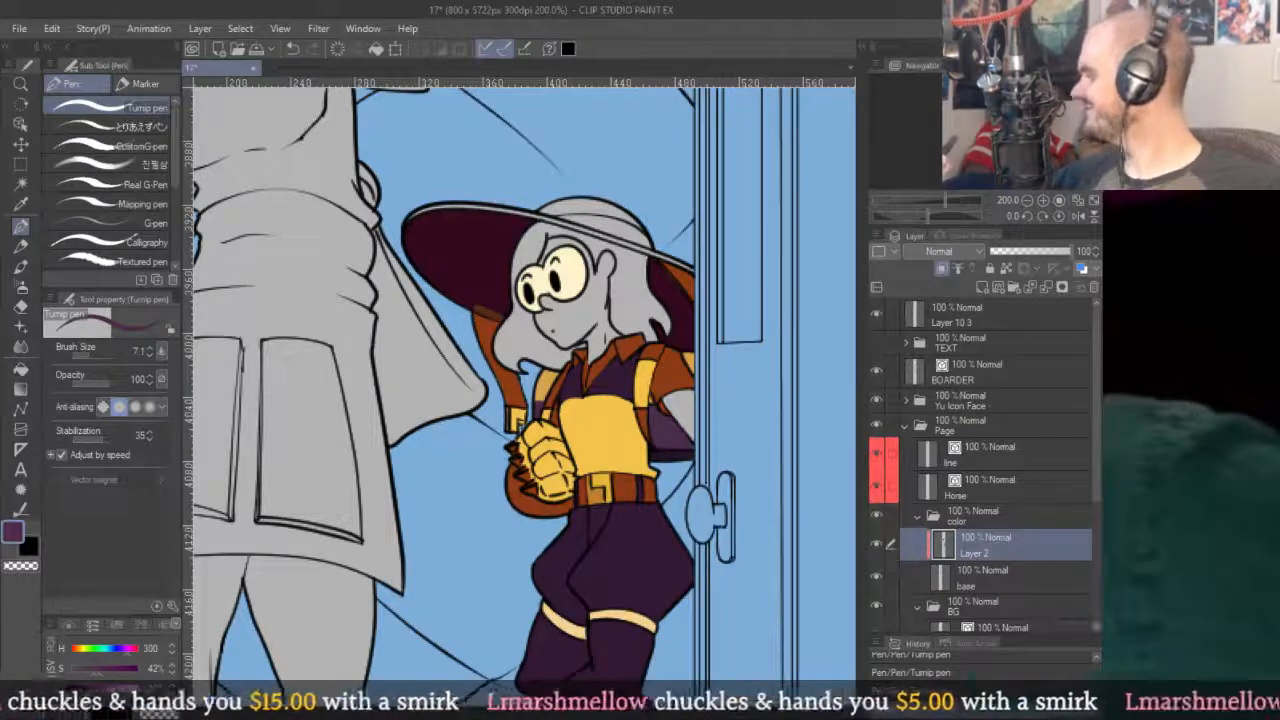
{"action": "key", "text": "alt+Tab"}
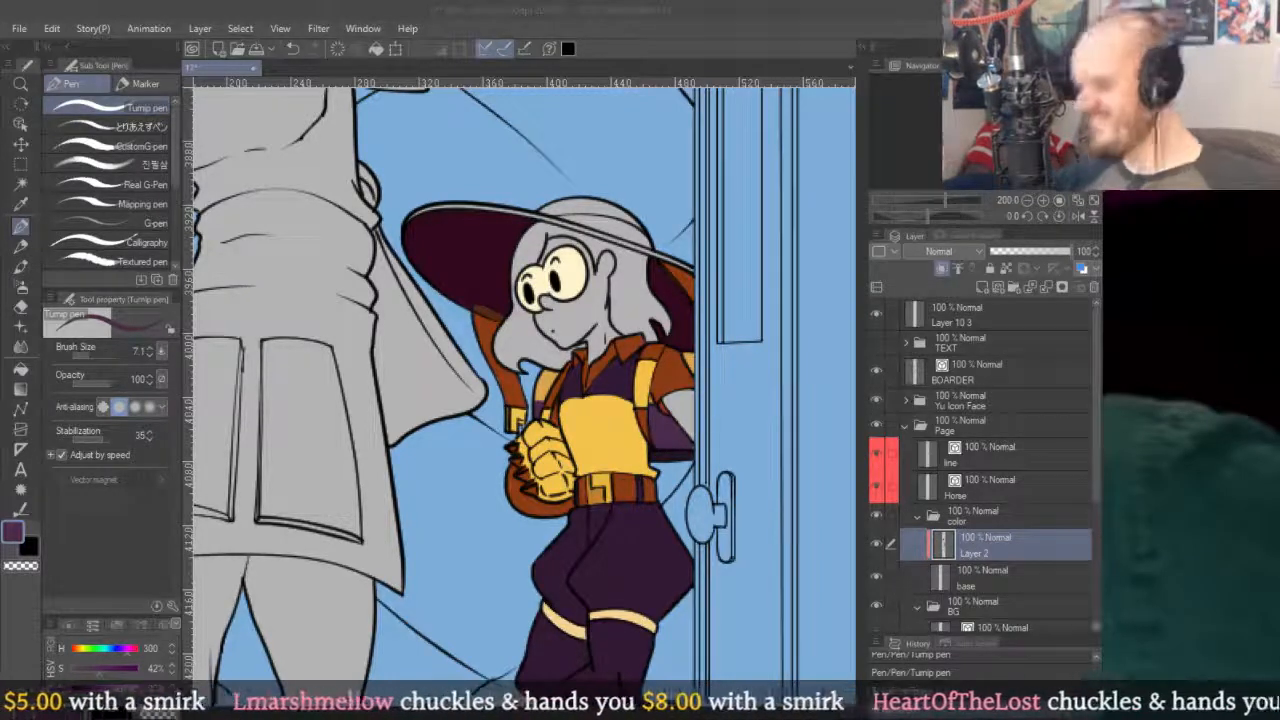
{"action": "left_click", "coordinate": [723, 282]}
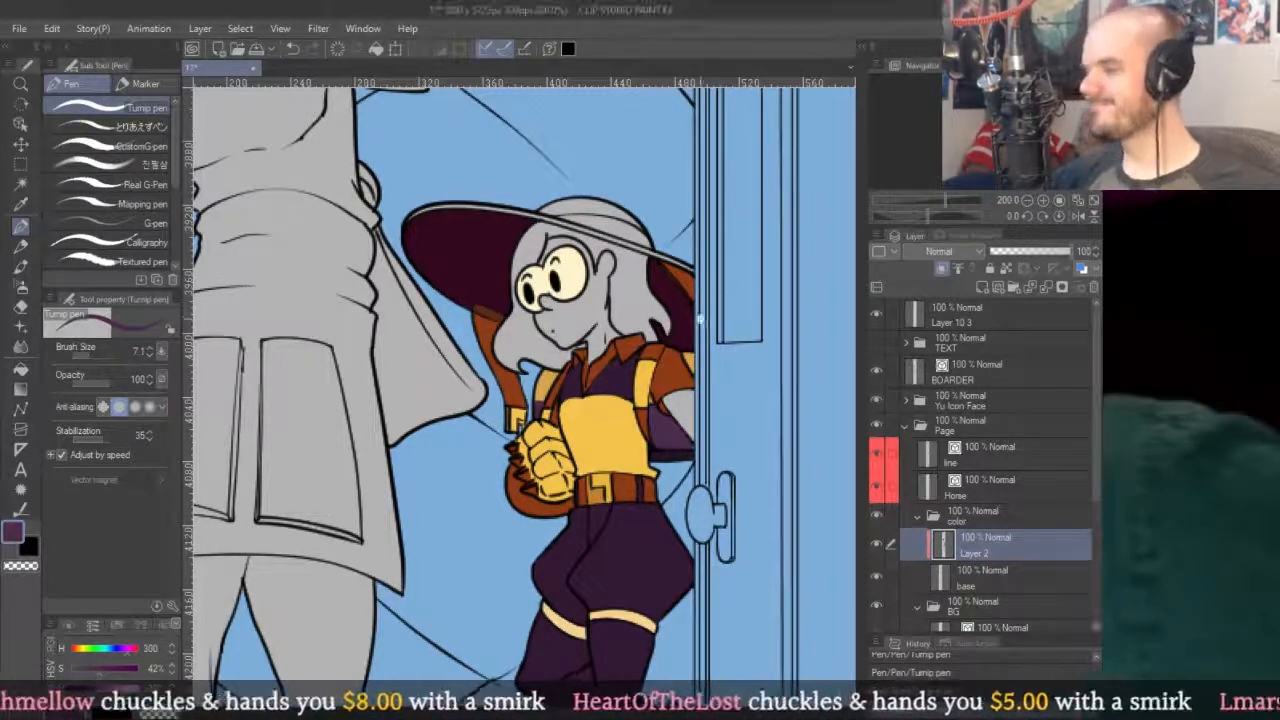
Examine the hat's dark maroon underside and its border with the gray hair for gaps.
{"action": "scroll", "coordinate": [676, 281], "scroll_direction": "up", "scroll_amount": 5}
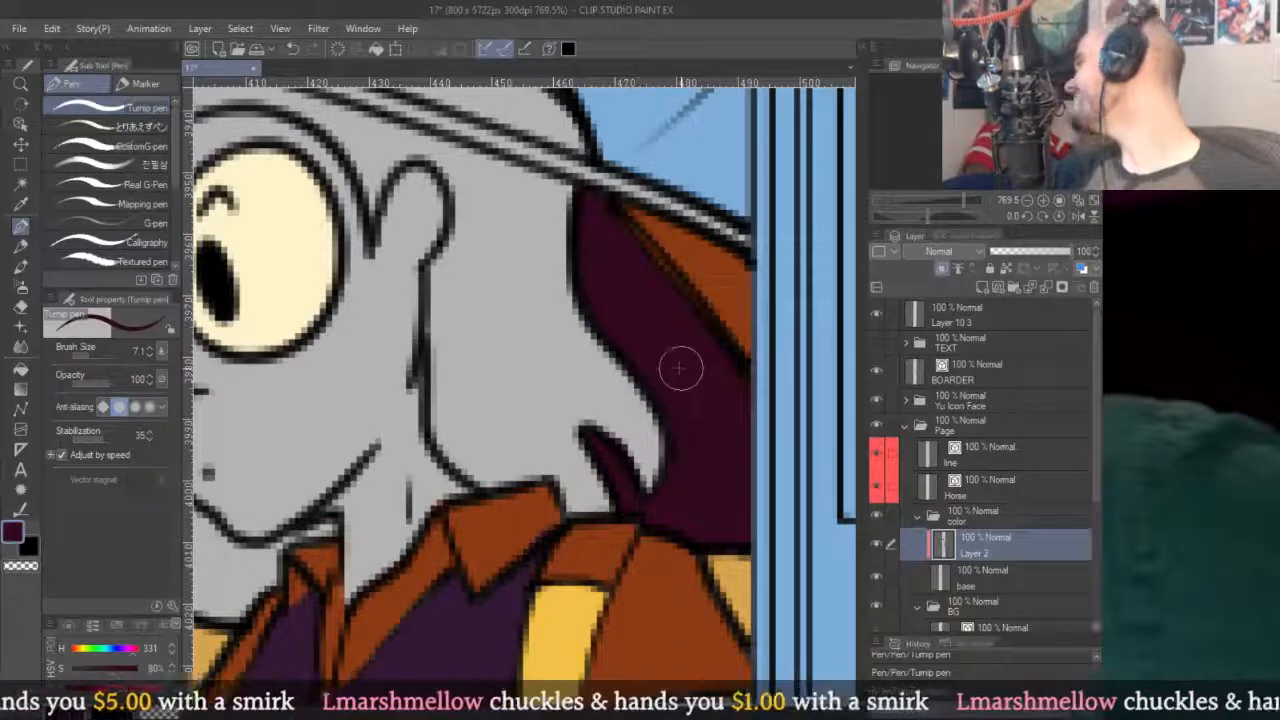
{"action": "scroll", "coordinate": [698, 373], "scroll_direction": "up", "scroll_amount": 1}
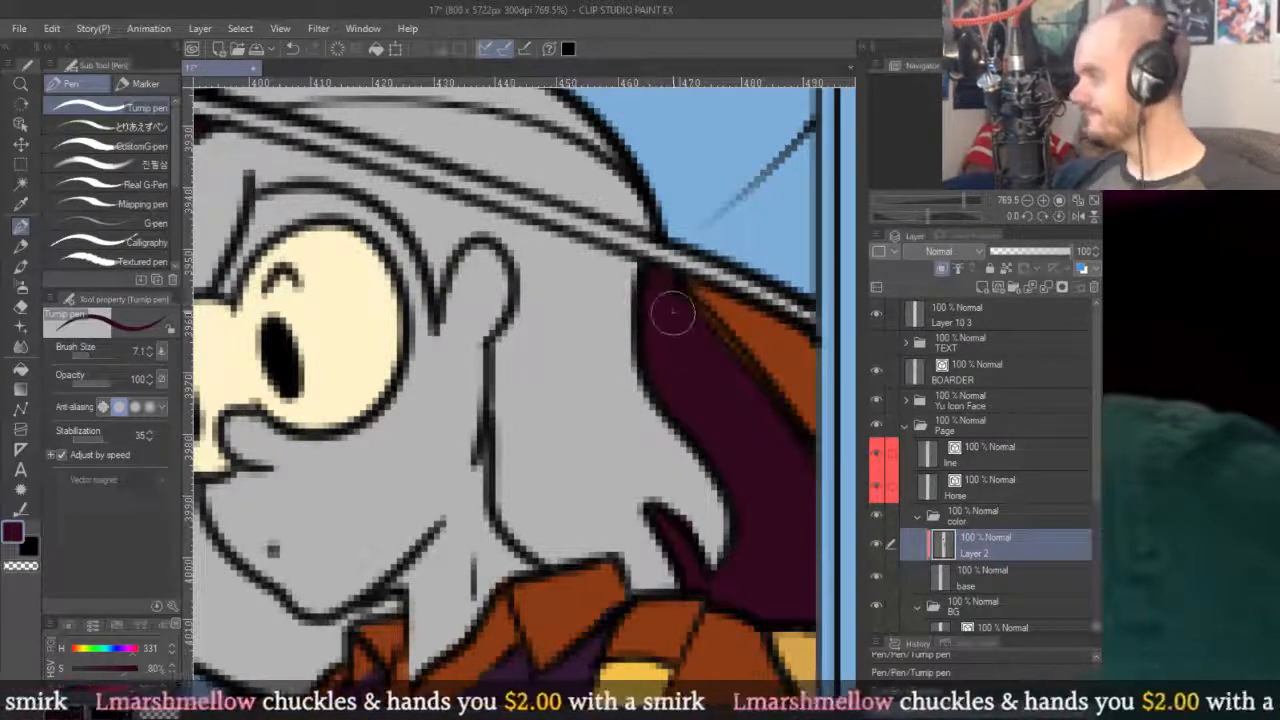
{"action": "scroll", "coordinate": [681, 321], "scroll_direction": "down", "scroll_amount": 5}
{"action": "scroll", "coordinate": [674, 300], "scroll_direction": "up", "scroll_amount": 4}
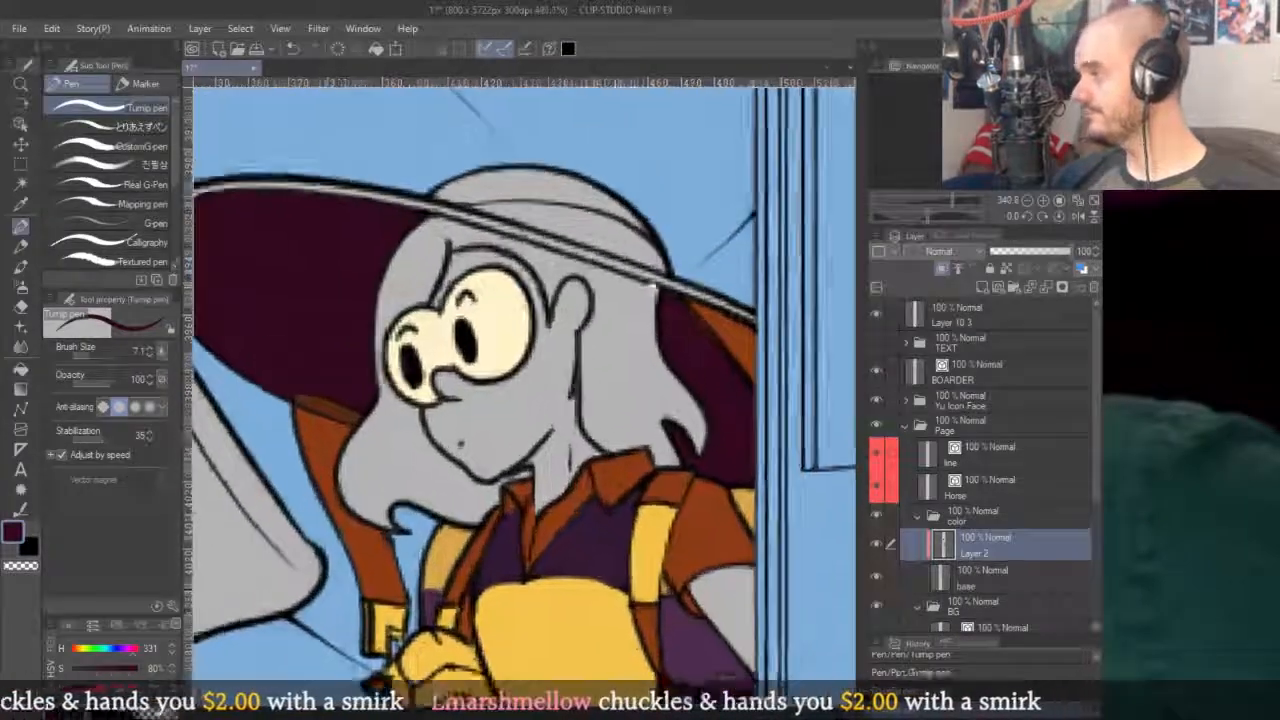
{"action": "scroll", "coordinate": [754, 229], "scroll_direction": "down", "scroll_amount": 4}
{"action": "scroll", "coordinate": [754, 229], "scroll_direction": "up", "scroll_amount": 4}
{"action": "scroll", "coordinate": [754, 229], "scroll_direction": "down", "scroll_amount": 4}
{"action": "scroll", "coordinate": [754, 229], "scroll_direction": "up", "scroll_amount": 5}
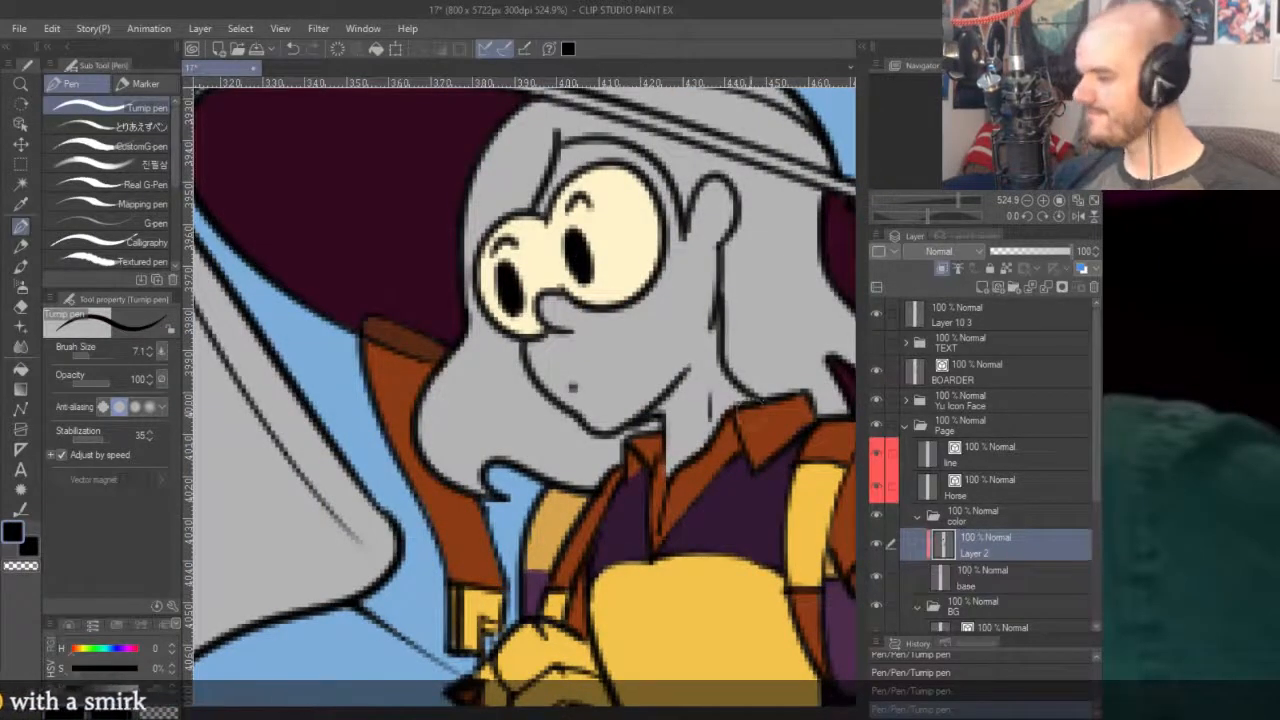
Fill the girl's gray hair beside her face and beneath the hat brim with black.
{"action": "key", "text": "g"}
{"action": "left_click", "coordinate": [481, 409]}
{"action": "left_click", "coordinate": [494, 246]}
{"action": "scroll", "coordinate": [466, 286], "scroll_direction": "up", "scroll_amount": 2}
{"action": "key", "text": "p"}
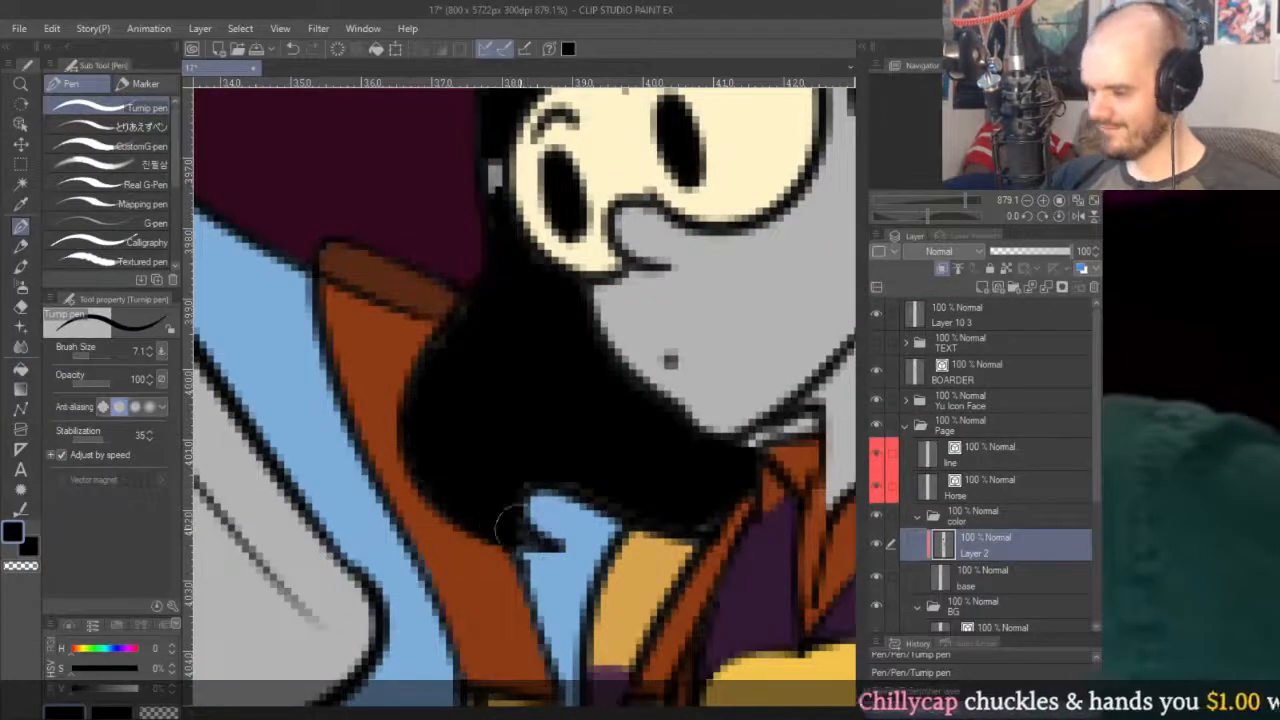
Patch the edges of the black hair around its curled tip and along the hat strap with the Turnip pen.
{"action": "left_click_drag", "start_coordinate": [566, 394], "coordinate": [537, 371]}
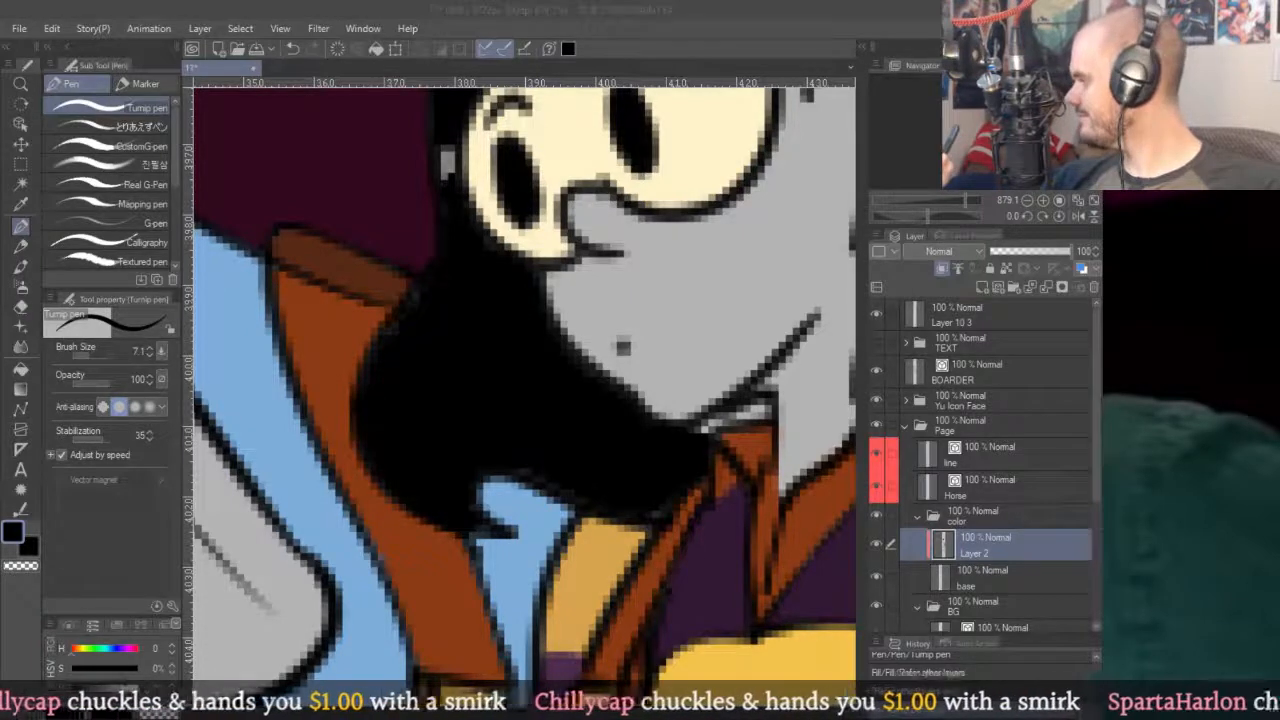
{"action": "left_click", "coordinate": [569, 453]}
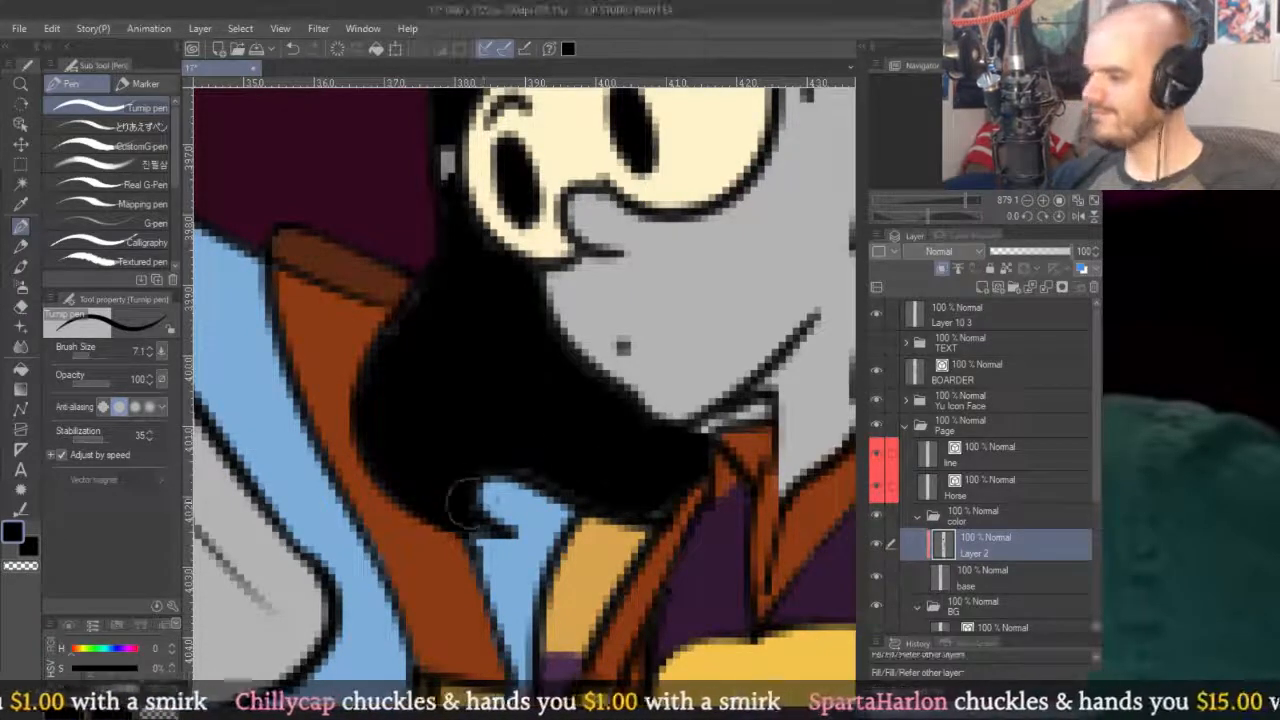
{"action": "mouse_move", "coordinate": [624, 490]}
{"action": "left_mouse_down"}
{"action": "mouse_move", "coordinate": [594, 494]}
{"action": "mouse_move", "coordinate": [491, 378]}
{"action": "mouse_move", "coordinate": [403, 440]}
{"action": "mouse_move", "coordinate": [403, 347]}
{"action": "mouse_move", "coordinate": [456, 282]}
{"action": "mouse_move", "coordinate": [453, 365]}
{"action": "left_mouse_up"}
{"action": "scroll", "coordinate": [453, 365], "scroll_direction": "down", "scroll_amount": 2}
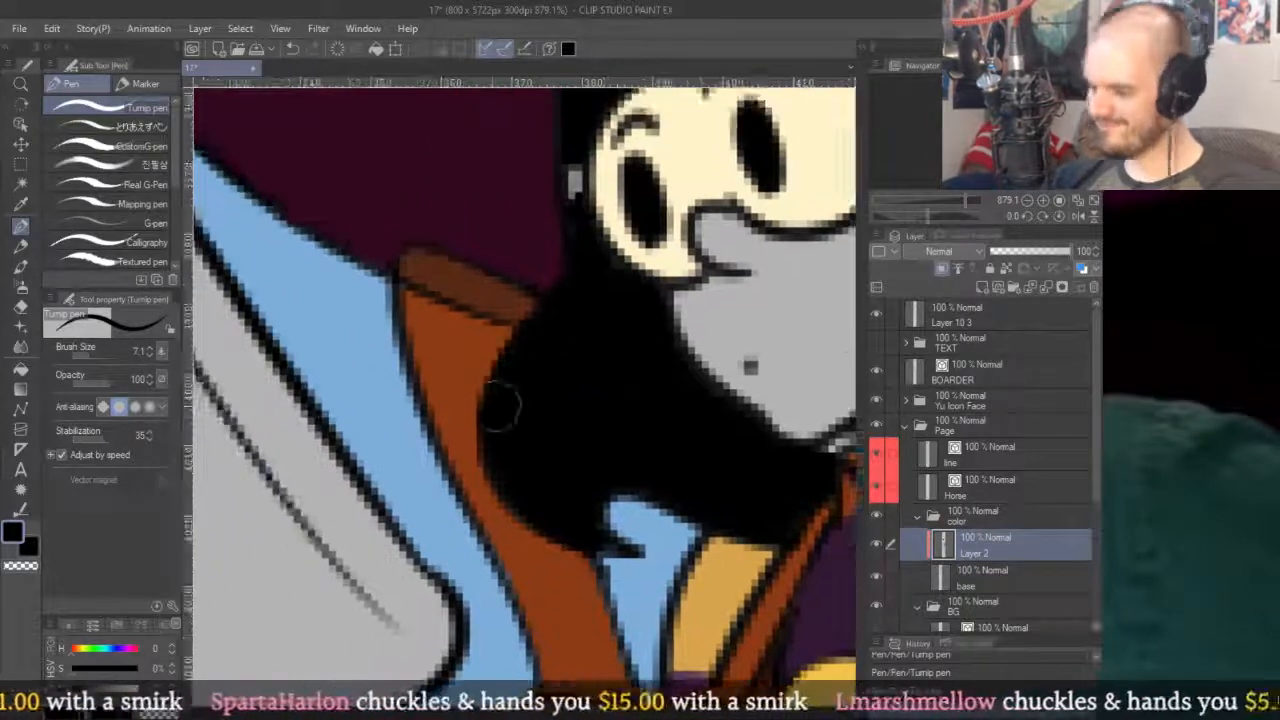
Paint the remaining gray edges of the hair below the hat brim and above the eyes black with the Turnip pen.
{"action": "scroll", "coordinate": [589, 360], "scroll_direction": "up", "scroll_amount": 3}
{"action": "scroll", "coordinate": [587, 422], "scroll_direction": "down", "scroll_amount": 3}
{"action": "scroll", "coordinate": [600, 420], "scroll_direction": "up", "scroll_amount": 2}
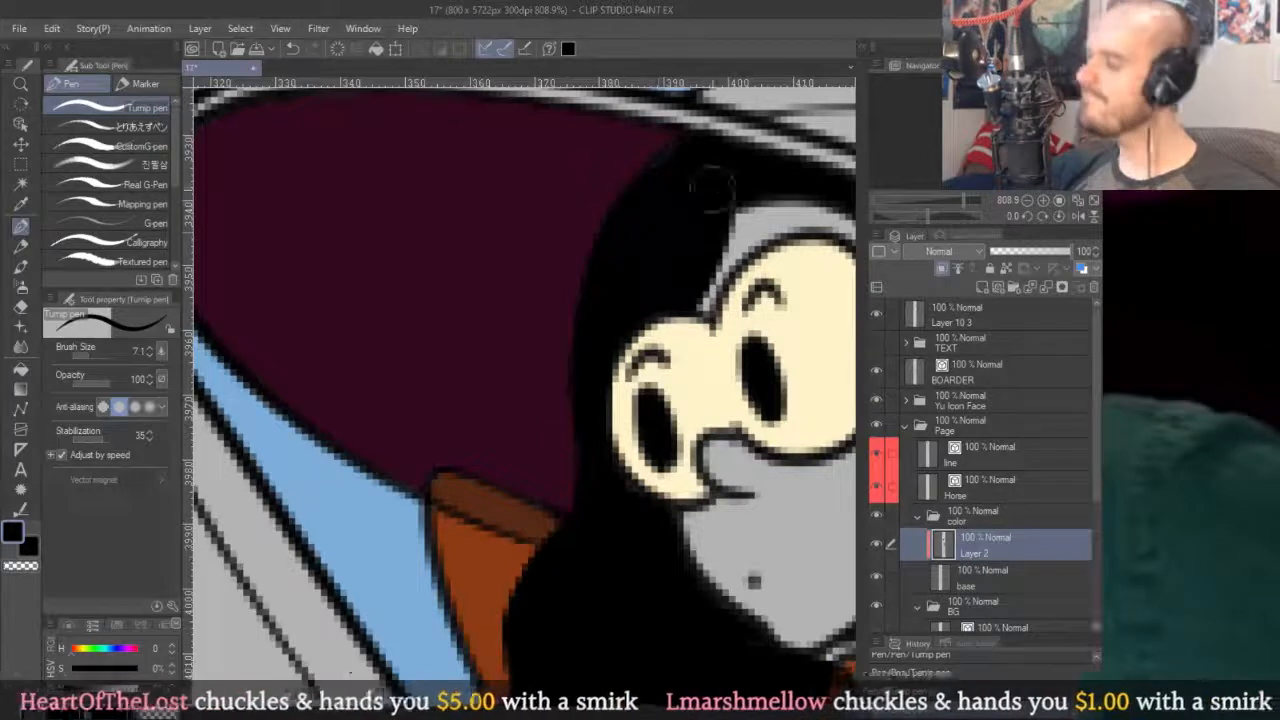
{"action": "left_click_drag", "start_coordinate": [773, 185], "coordinate": [684, 267]}
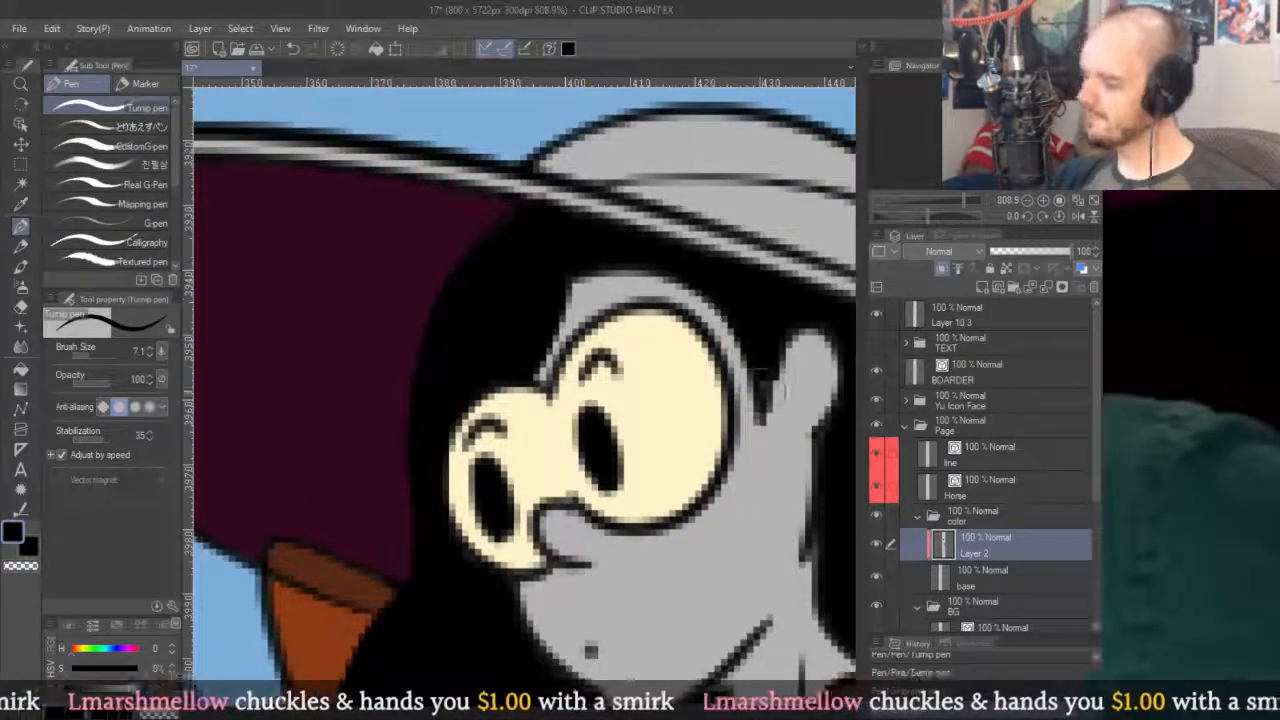
Touch up the black hair around the ear, along the neck and at the curled tip above the shoulder with the Turnip pen.
{"action": "left_click_drag", "start_coordinate": [785, 340], "coordinate": [700, 255]}
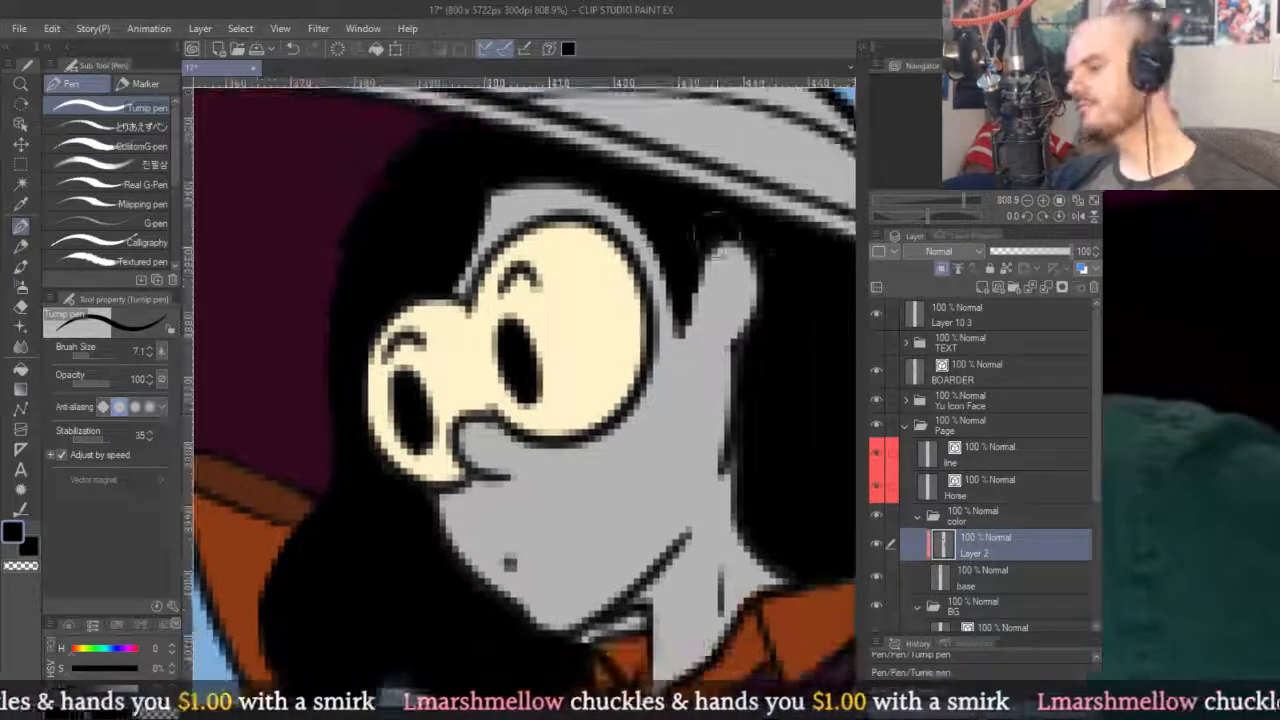
{"action": "left_click_drag", "start_coordinate": [749, 463], "coordinate": [737, 323]}
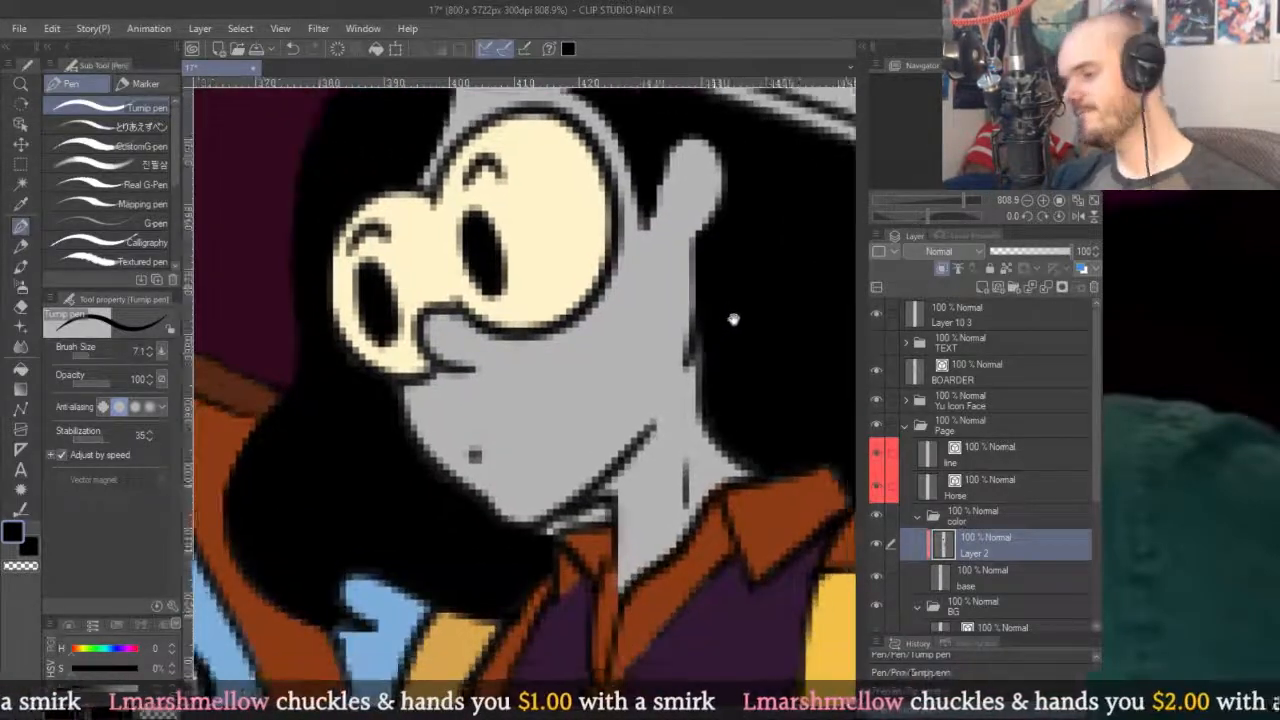
{"action": "mouse_move", "coordinate": [766, 462]}
{"action": "left_mouse_down"}
{"action": "mouse_move", "coordinate": [677, 289]}
{"action": "mouse_move", "coordinate": [677, 317]}
{"action": "left_mouse_up"}
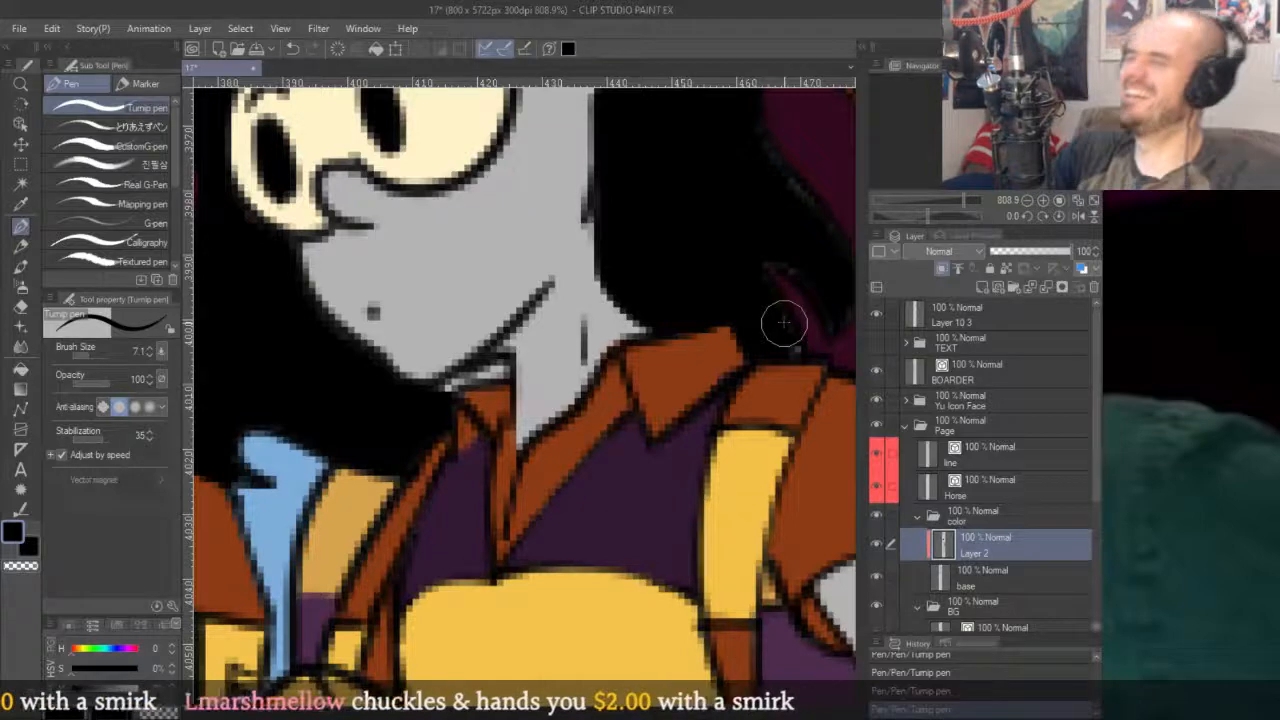
{"action": "mouse_move", "coordinate": [780, 323]}
{"action": "left_mouse_down"}
{"action": "mouse_move", "coordinate": [666, 294]}
{"action": "mouse_move", "coordinate": [666, 331]}
{"action": "left_mouse_up"}
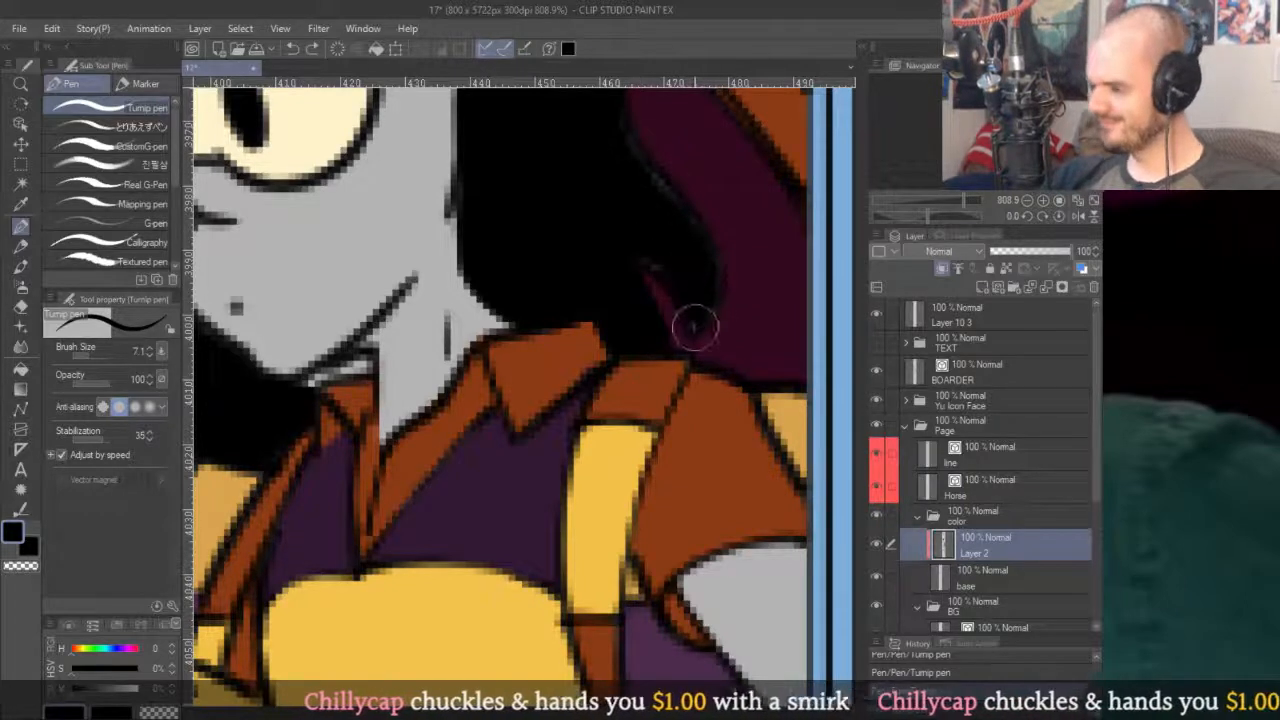
{"action": "scroll", "coordinate": [643, 220], "scroll_direction": "up", "scroll_amount": 2}
{"action": "scroll", "coordinate": [700, 300], "scroll_direction": "up", "scroll_amount": 1}
{"action": "scroll", "coordinate": [664, 206], "scroll_direction": "up", "scroll_amount": 6}
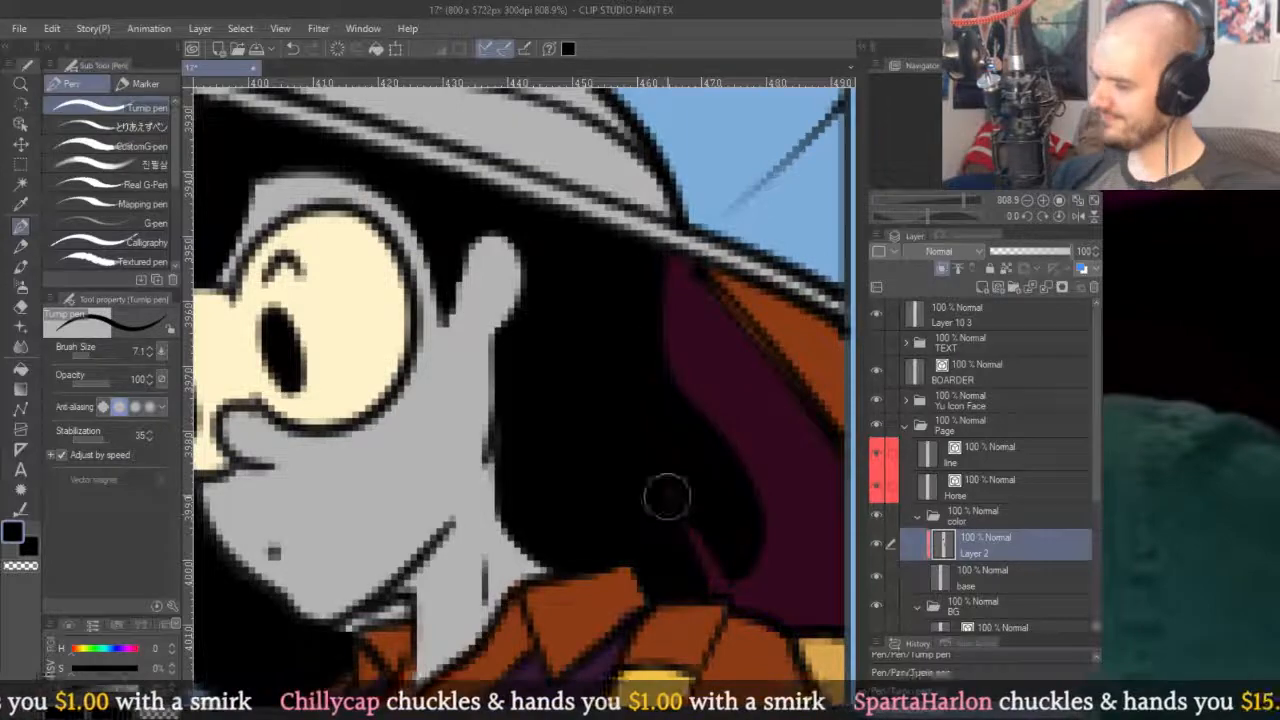
Examine the girl's black hair around the face, collar and hat brim for unpainted gaps.
{"action": "scroll", "coordinate": [680, 305], "scroll_direction": "down", "scroll_amount": 5}
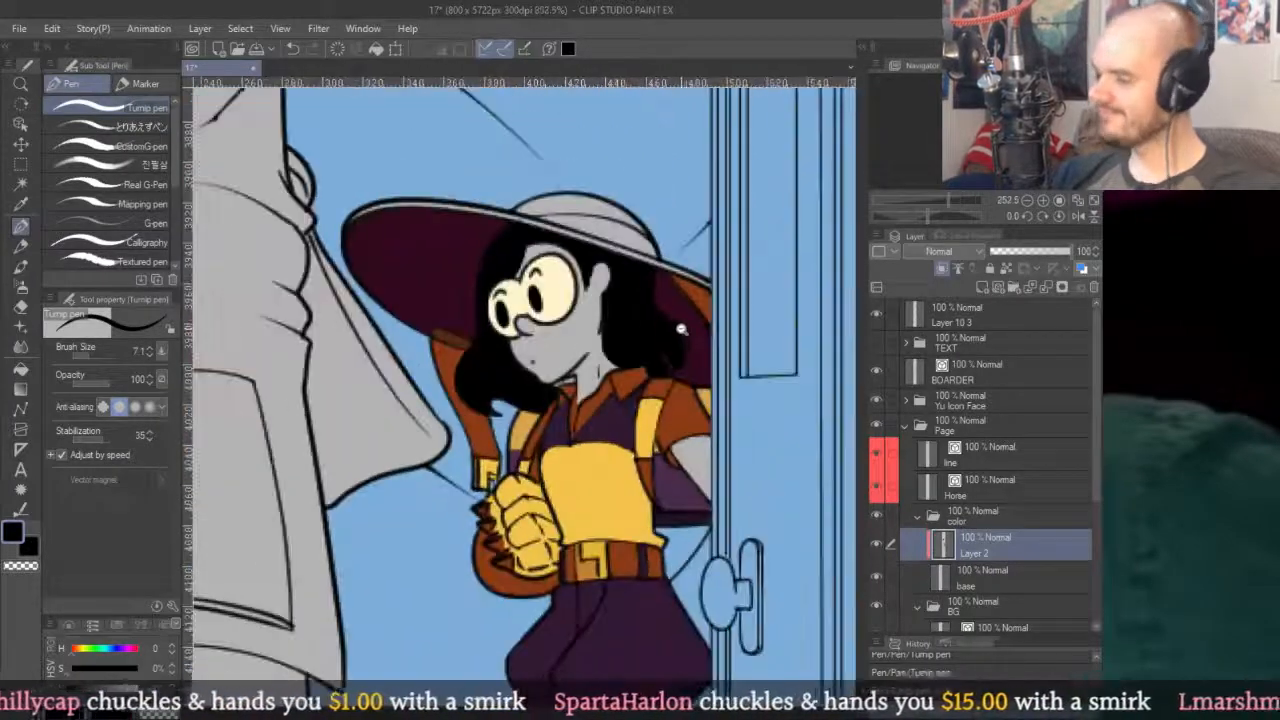
{"action": "scroll", "coordinate": [690, 319], "scroll_direction": "up", "scroll_amount": 5}
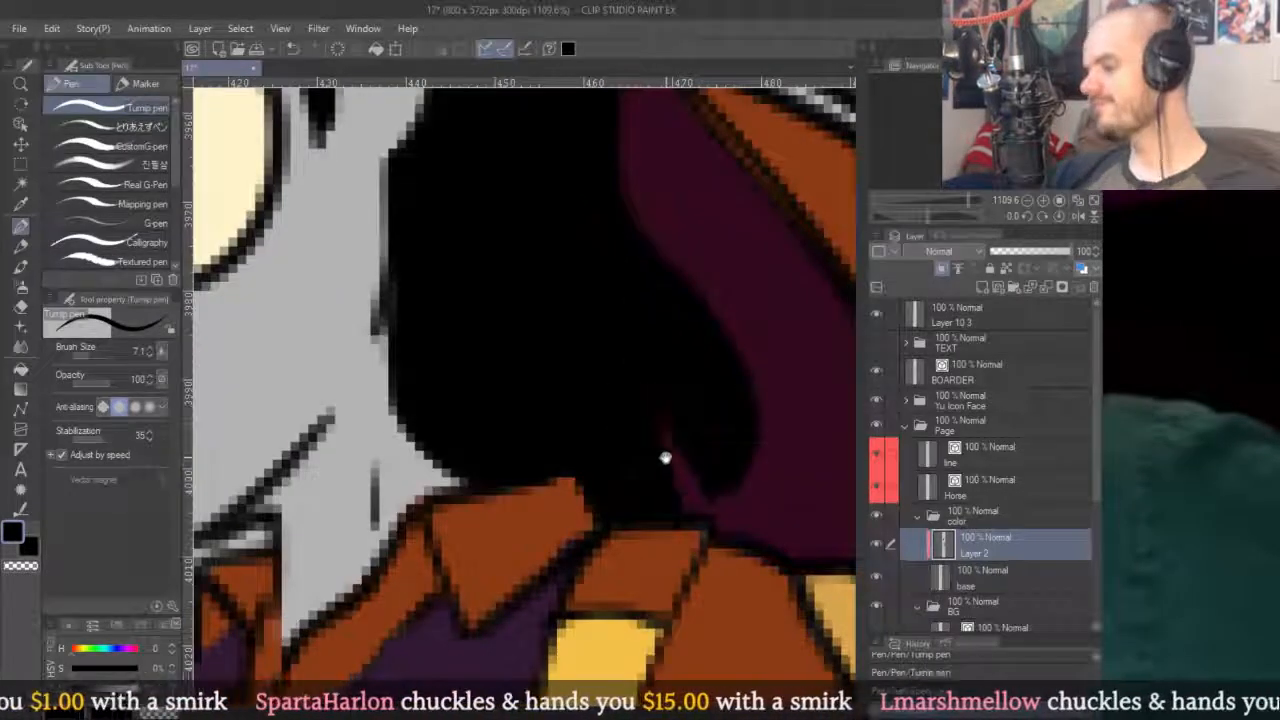
{"action": "scroll", "coordinate": [662, 455], "scroll_direction": "down", "scroll_amount": 8}
{"action": "scroll", "coordinate": [650, 369], "scroll_direction": "up", "scroll_amount": 3}
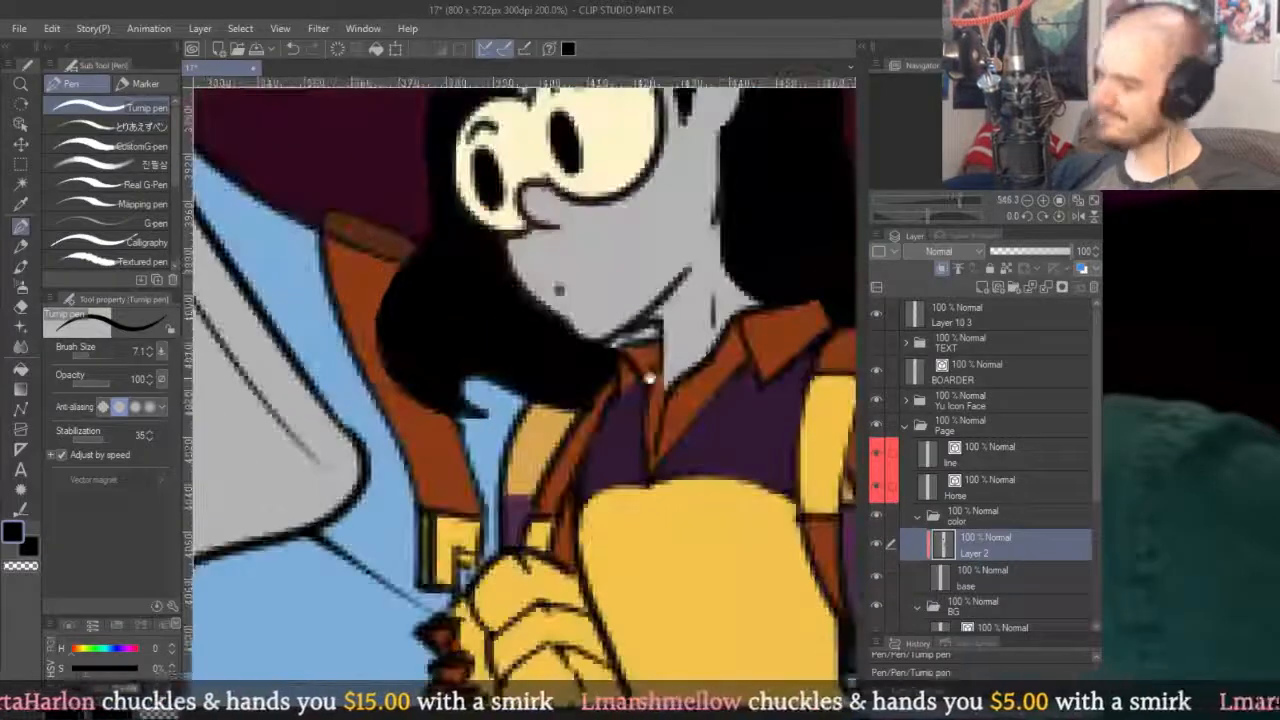
{"action": "scroll", "coordinate": [605, 370], "scroll_direction": "up", "scroll_amount": 4}
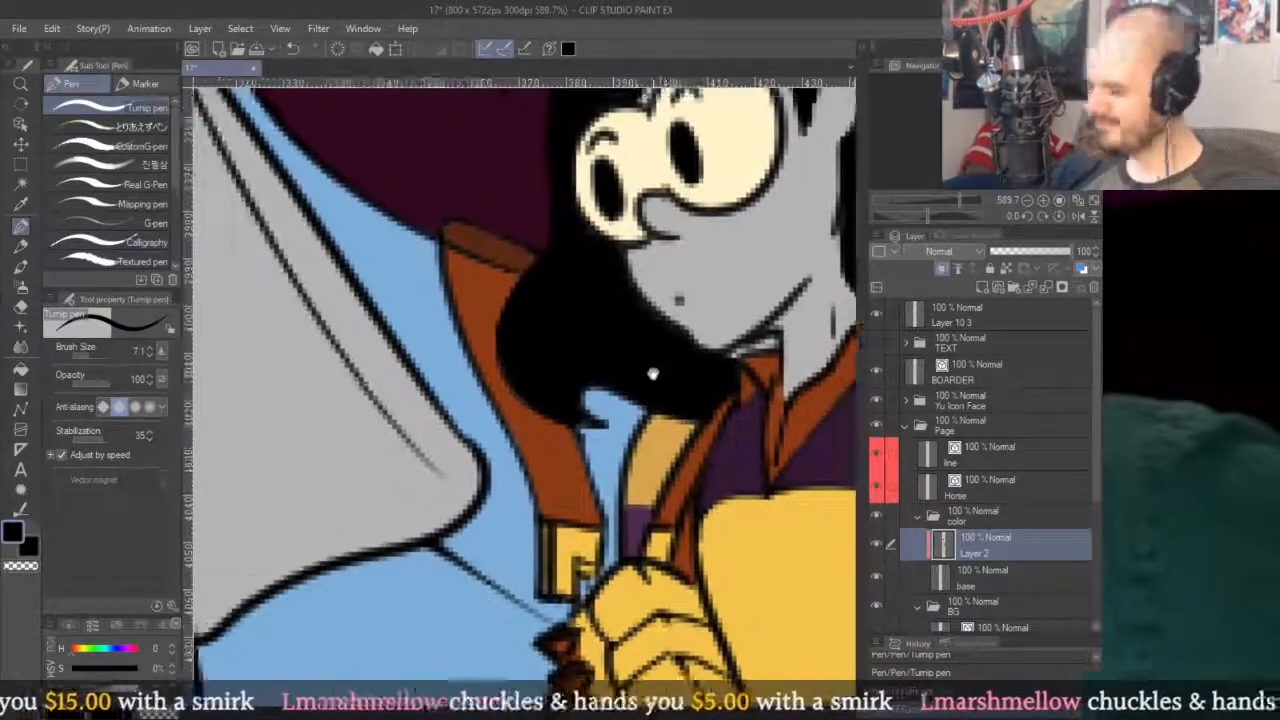
{"action": "scroll", "coordinate": [605, 352], "scroll_direction": "down", "scroll_amount": 5}
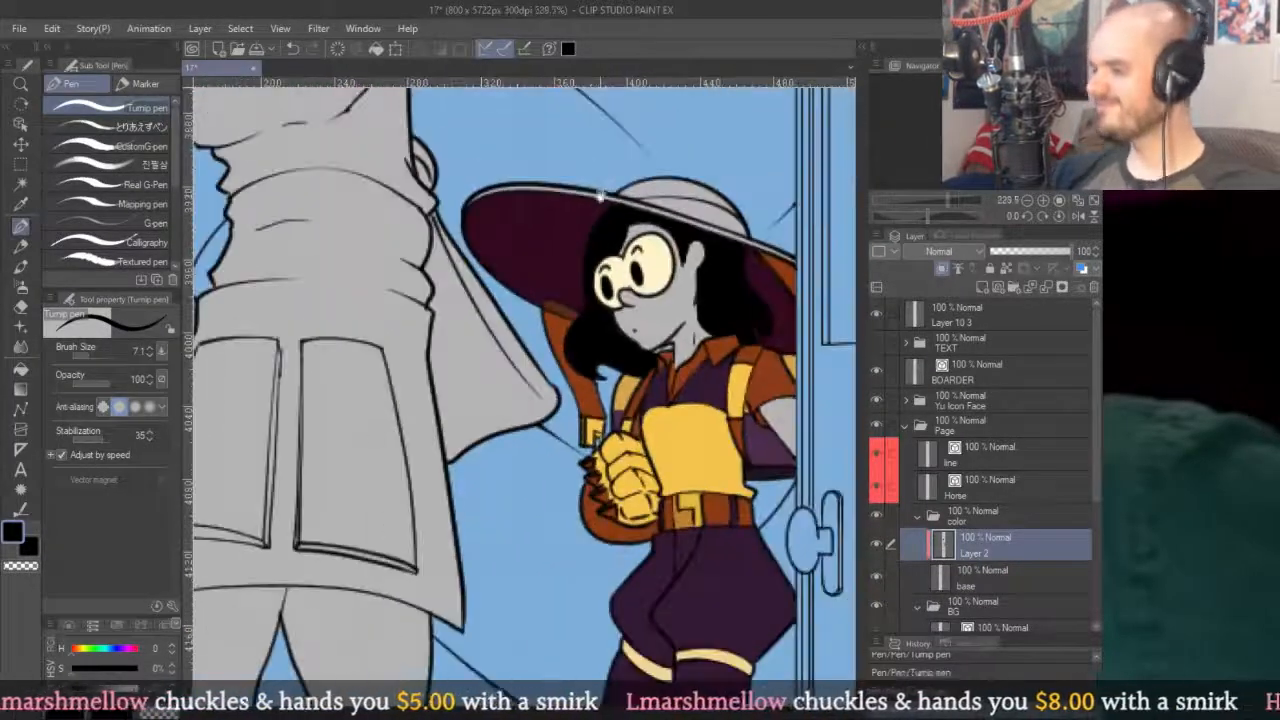
{"action": "scroll", "coordinate": [612, 205], "scroll_direction": "up", "scroll_amount": 5}
{"action": "scroll", "coordinate": [670, 233], "scroll_direction": "down", "scroll_amount": 5}
{"action": "scroll", "coordinate": [672, 238], "scroll_direction": "up", "scroll_amount": 4}
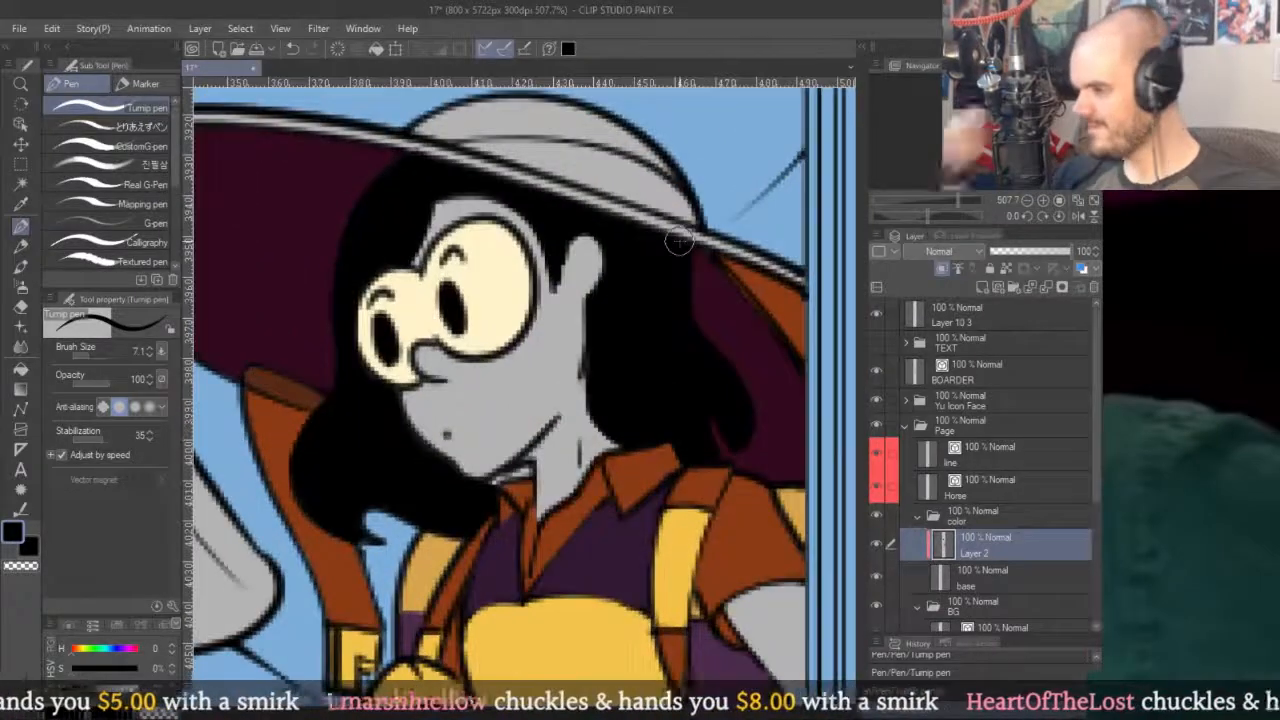
Fill the band of the girl's hat with the rust brown sampled from her shirt collar.
{"action": "key", "text": "g"}
{"action": "left_click", "coordinate": [648, 452], "text": "alt"}
{"action": "left_click", "coordinate": [625, 178]}
{"action": "left_click_drag", "start_coordinate": [625, 120], "coordinate": [643, 218]}
{"action": "key", "text": "p"}
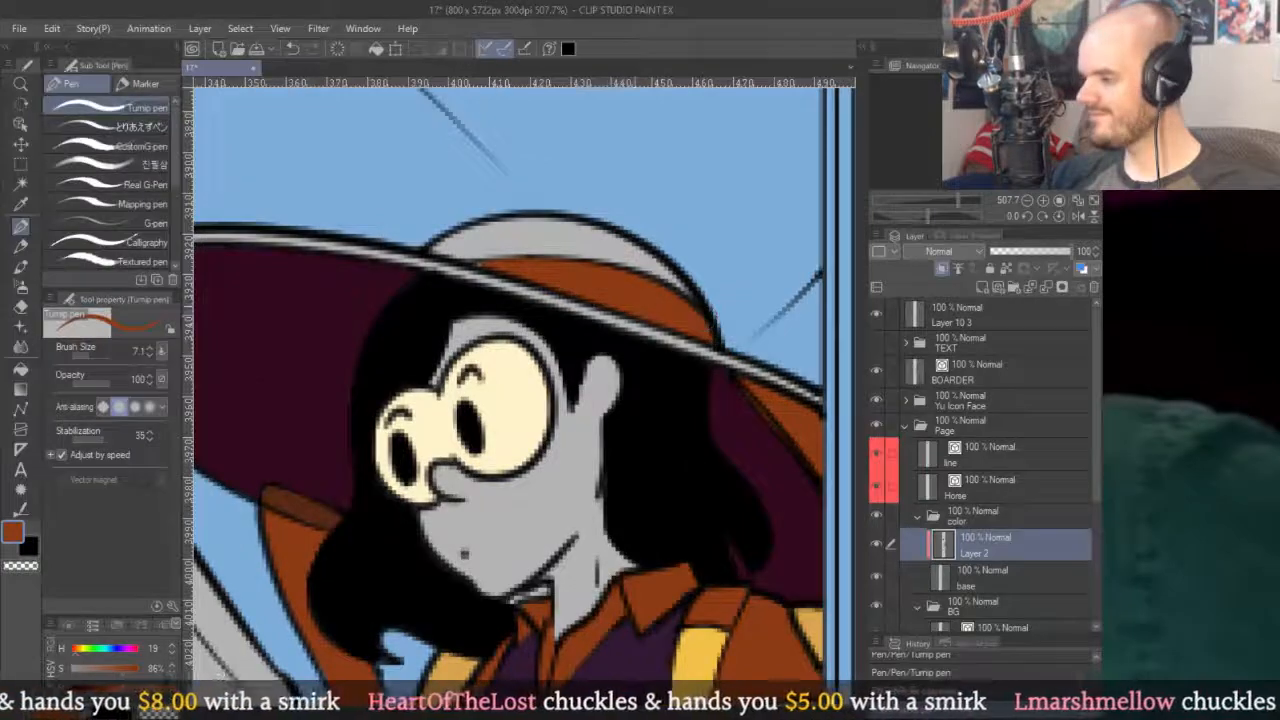
Fill the crown of the girl's hat with the yellow sampled from her shoulder strap.
{"action": "scroll", "coordinate": [480, 260], "scroll_direction": "down", "scroll_amount": 5}
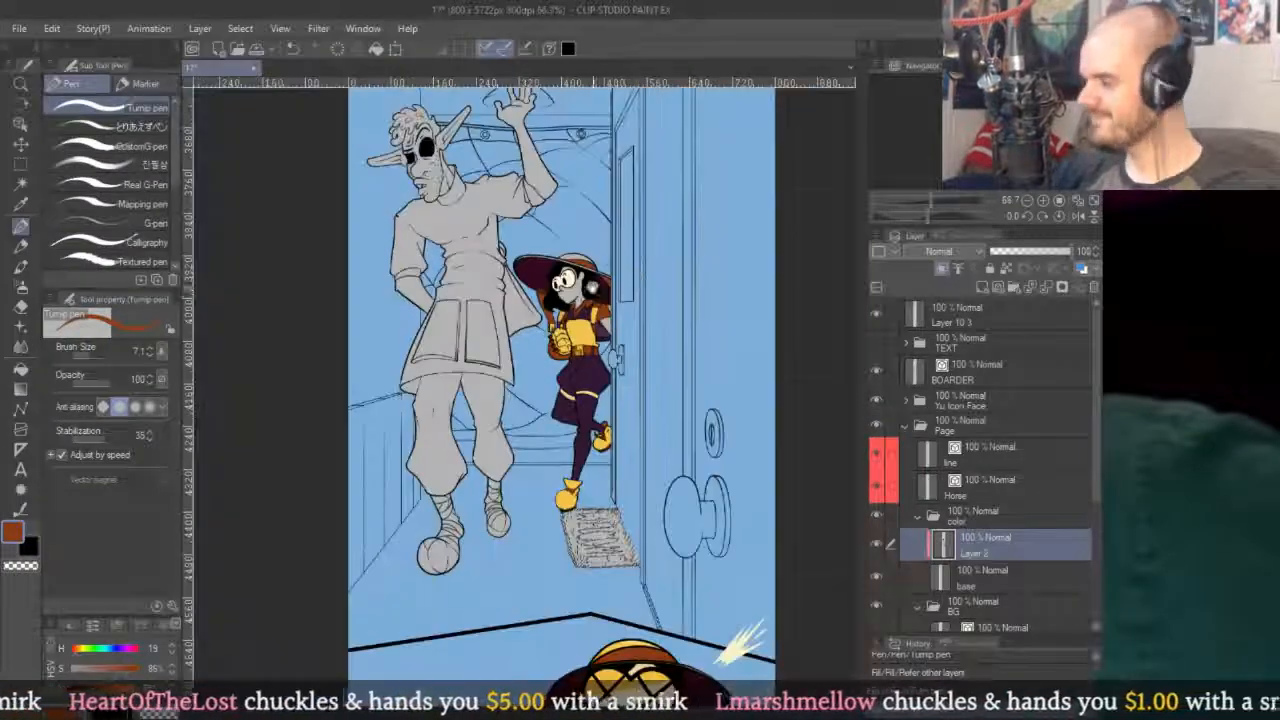
{"action": "scroll", "coordinate": [640, 300], "scroll_direction": "up", "scroll_amount": 3}
{"action": "scroll", "coordinate": [645, 304], "scroll_direction": "up", "scroll_amount": 2}
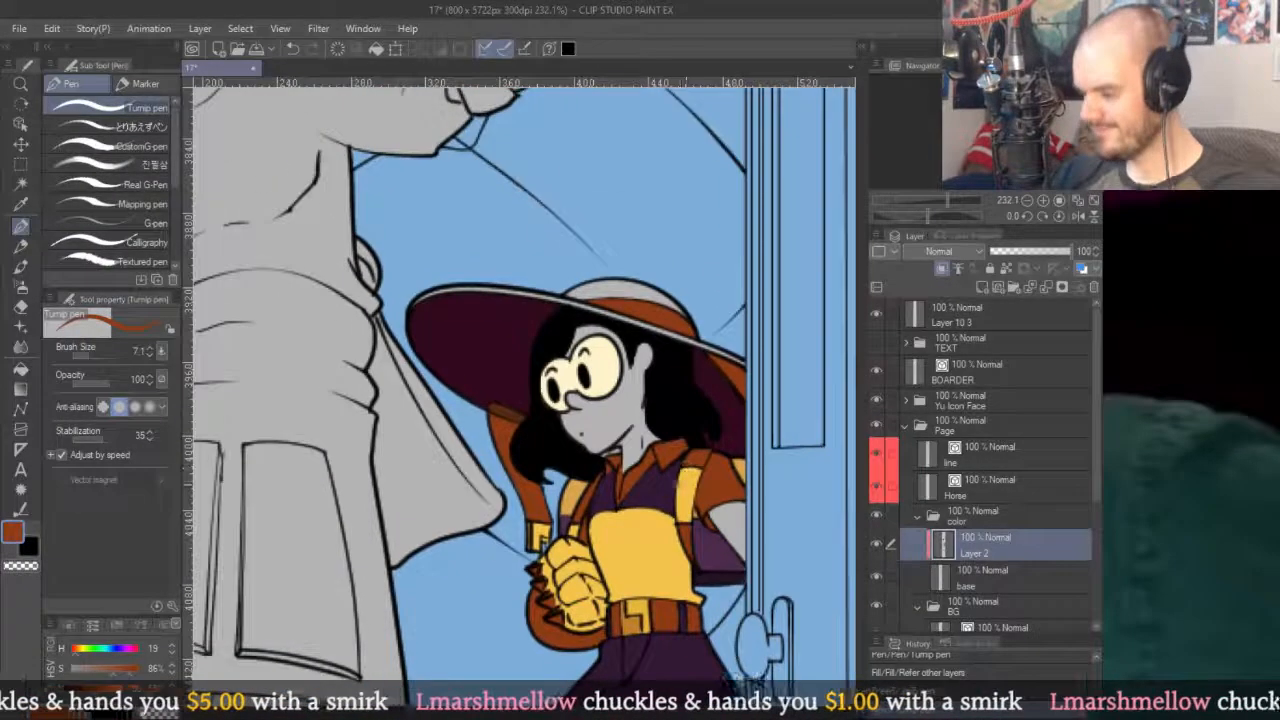
{"action": "left_click", "coordinate": [686, 489], "text": "alt"}
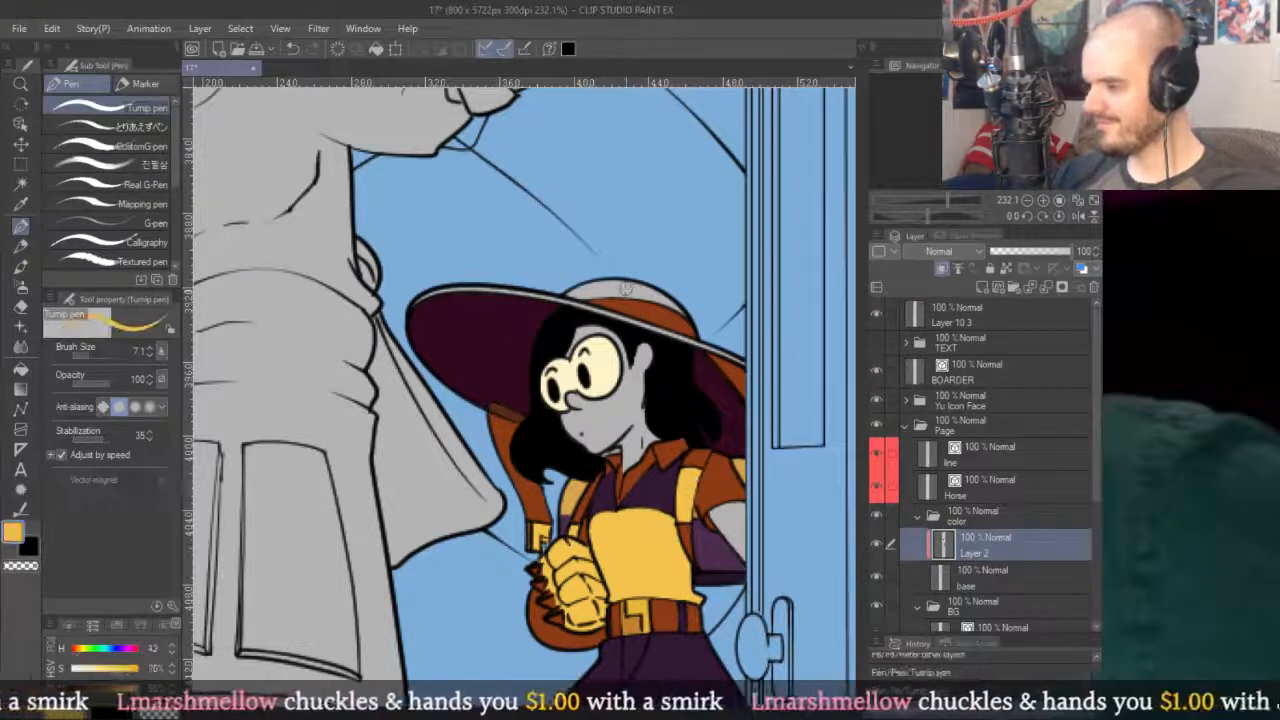
{"action": "key", "text": "g"}
{"action": "left_click", "coordinate": [640, 286]}
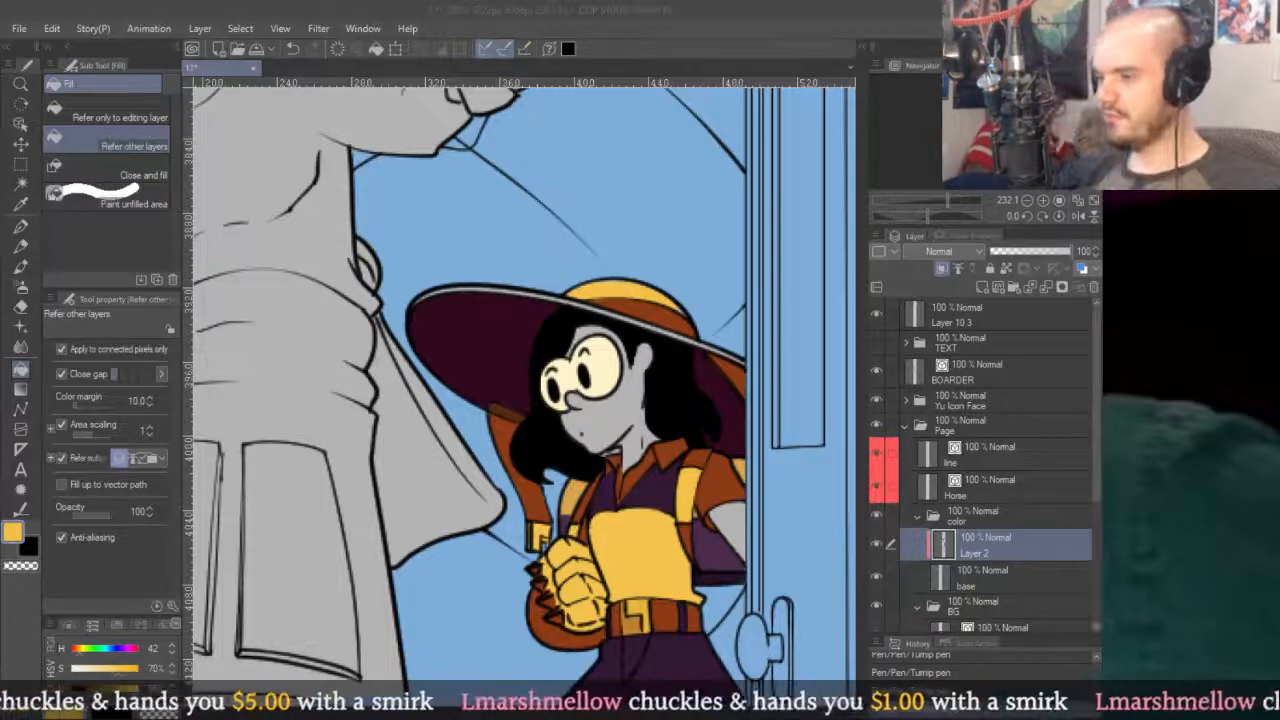
Rotate the canvas and patch the gray gaps at the crown's tip in yellow and the hat band's edge in rust brown.
{"action": "left_click", "coordinate": [894, 373]}
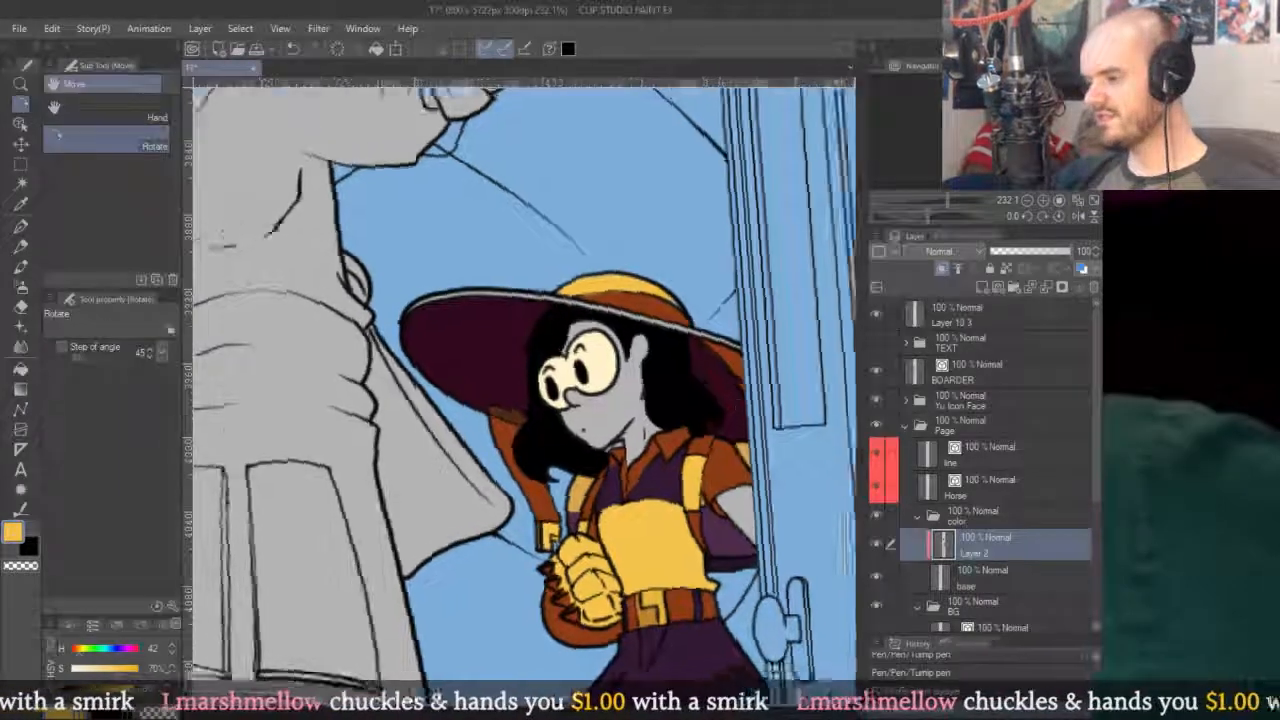
{"action": "key", "text": "p"}
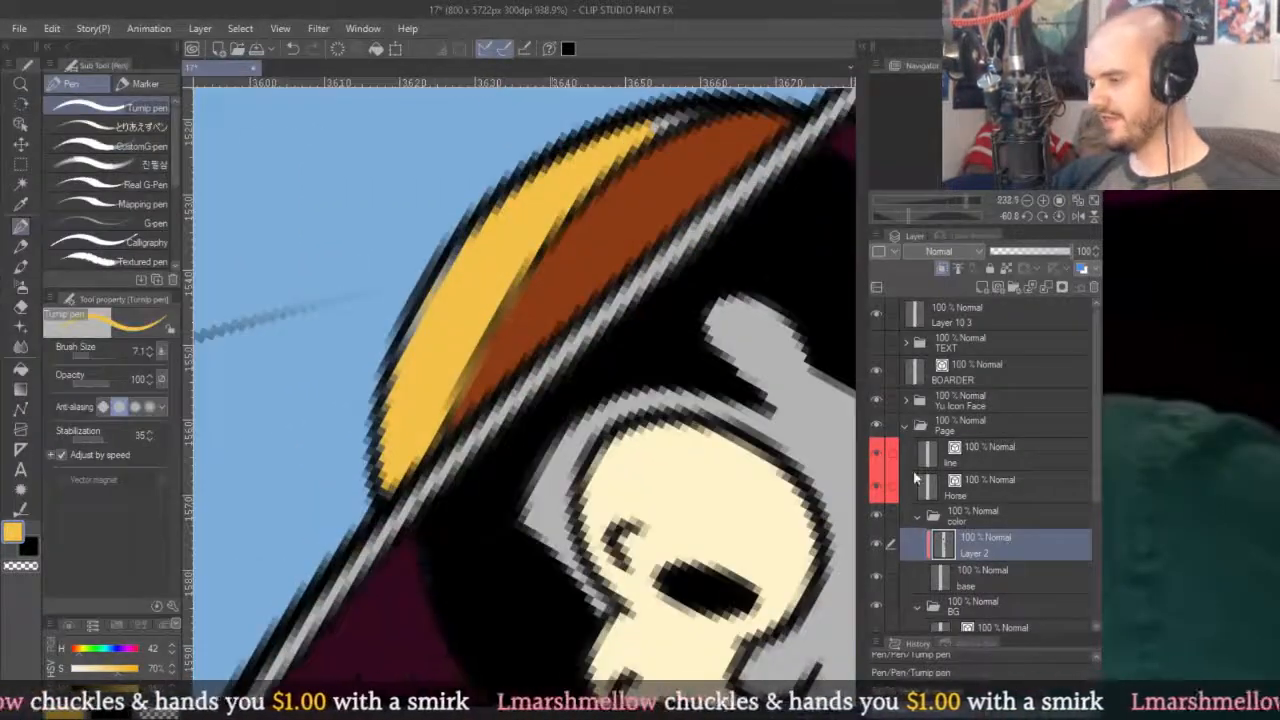
{"action": "left_click_drag", "start_coordinate": [627, 428], "coordinate": [682, 532]}
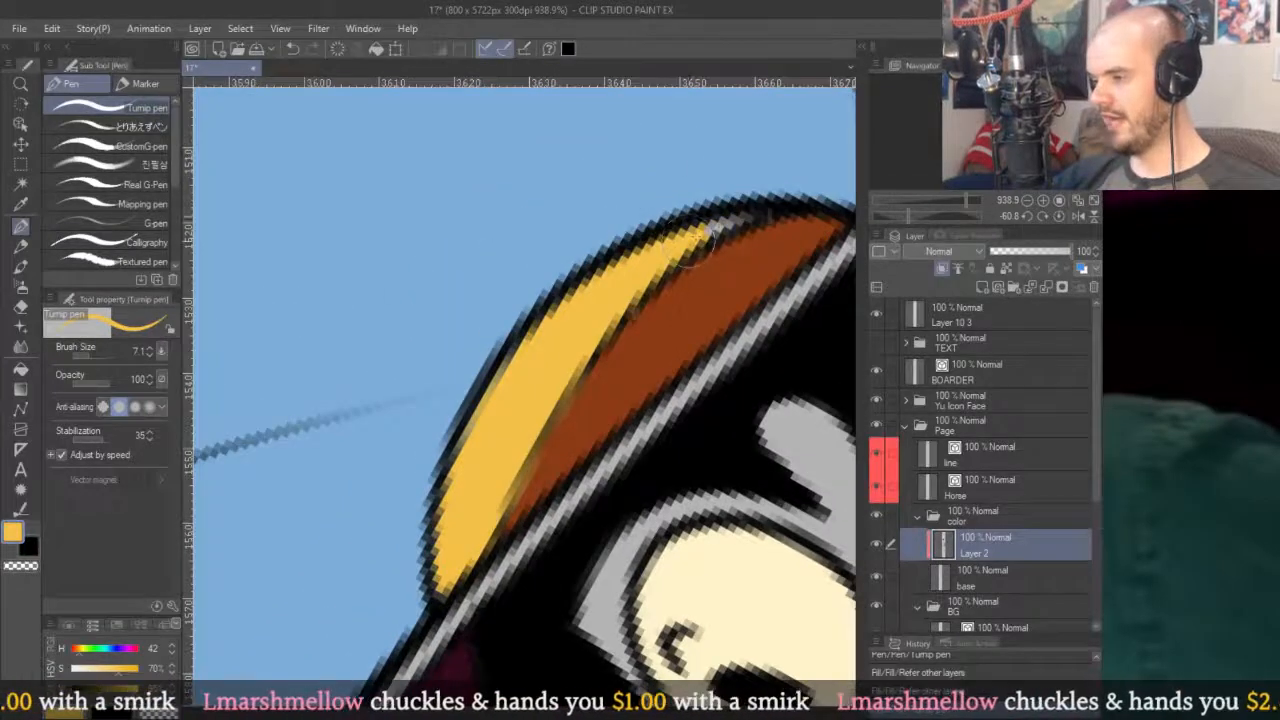
{"action": "left_click", "coordinate": [656, 340], "text": "alt"}
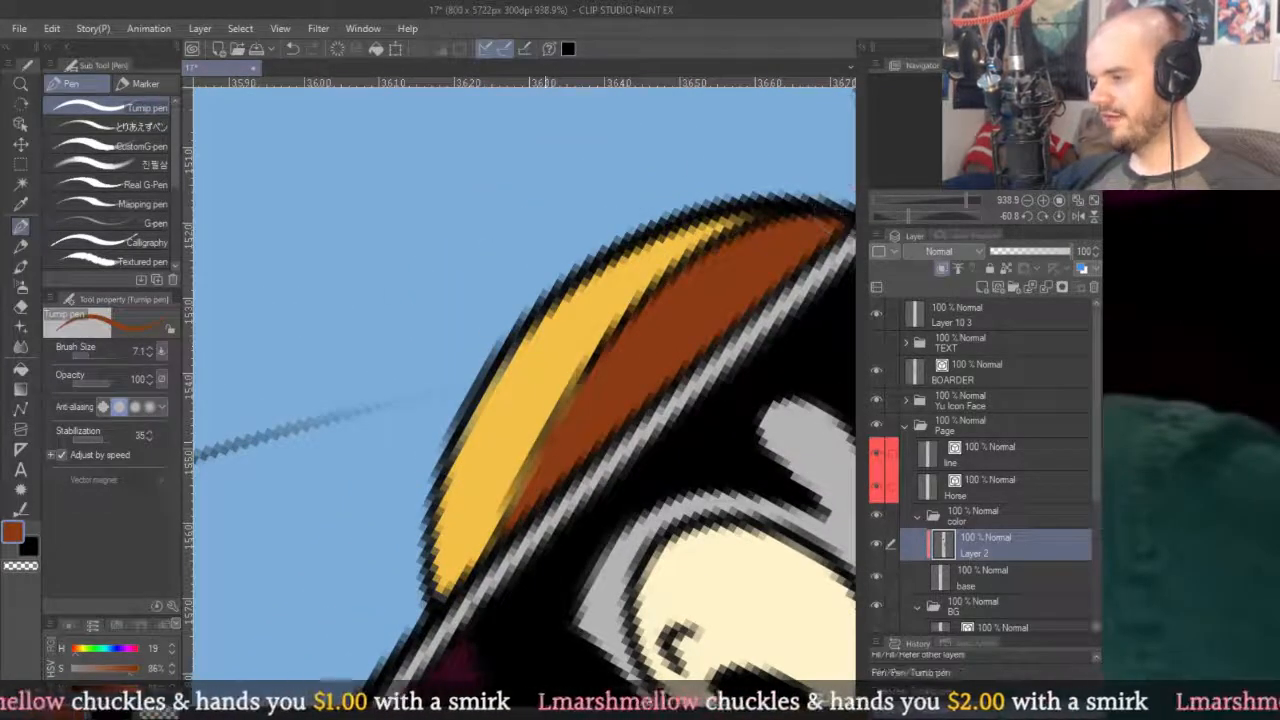
{"action": "left_click_drag", "start_coordinate": [580, 370], "coordinate": [500, 540]}
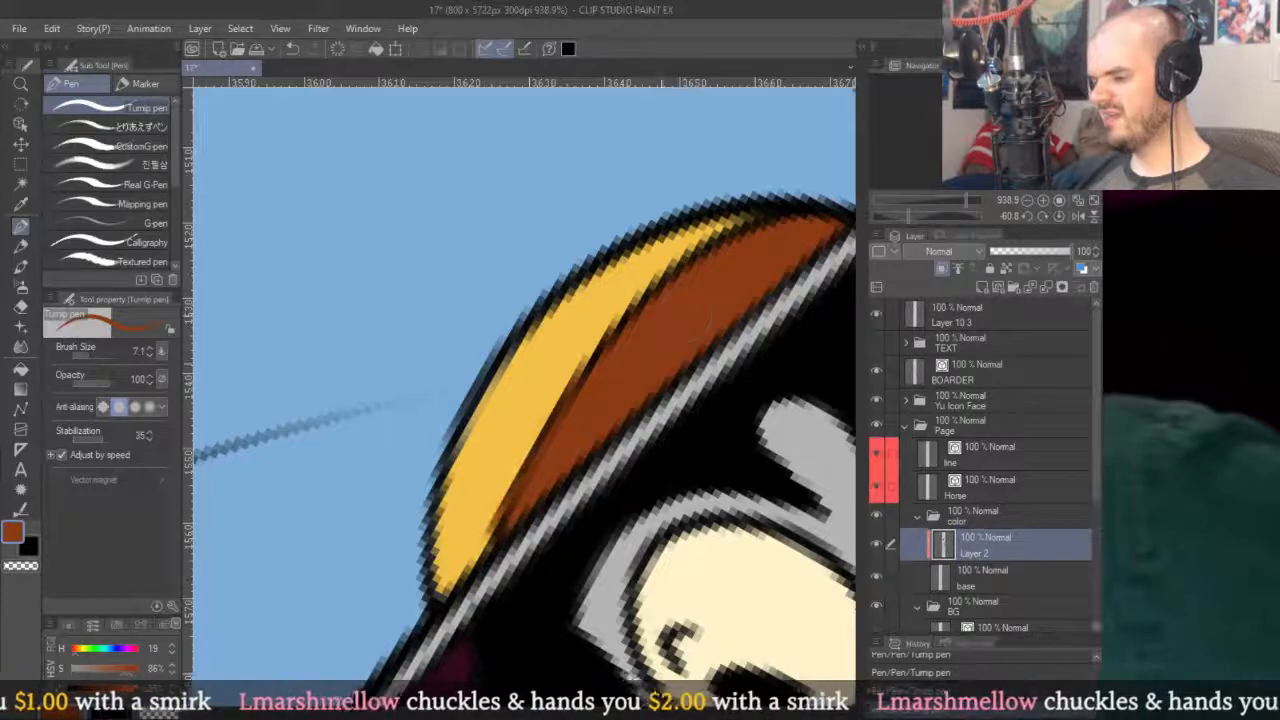
{"action": "scroll", "coordinate": [707, 325], "scroll_direction": "down", "scroll_amount": 5}
{"action": "scroll", "coordinate": [714, 323], "scroll_direction": "up", "scroll_amount": 2}
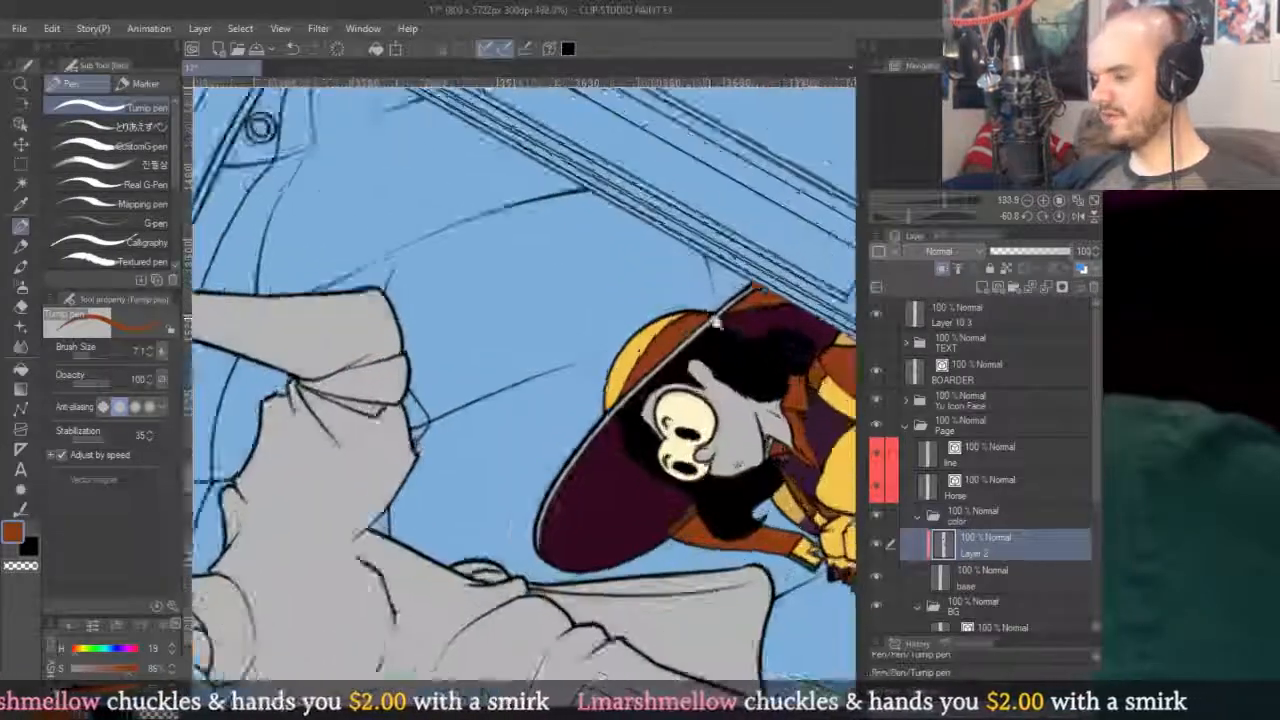
{"action": "scroll", "coordinate": [714, 323], "scroll_direction": "up", "scroll_amount": 3}
{"action": "scroll", "coordinate": [672, 329], "scroll_direction": "down", "scroll_amount": 2}
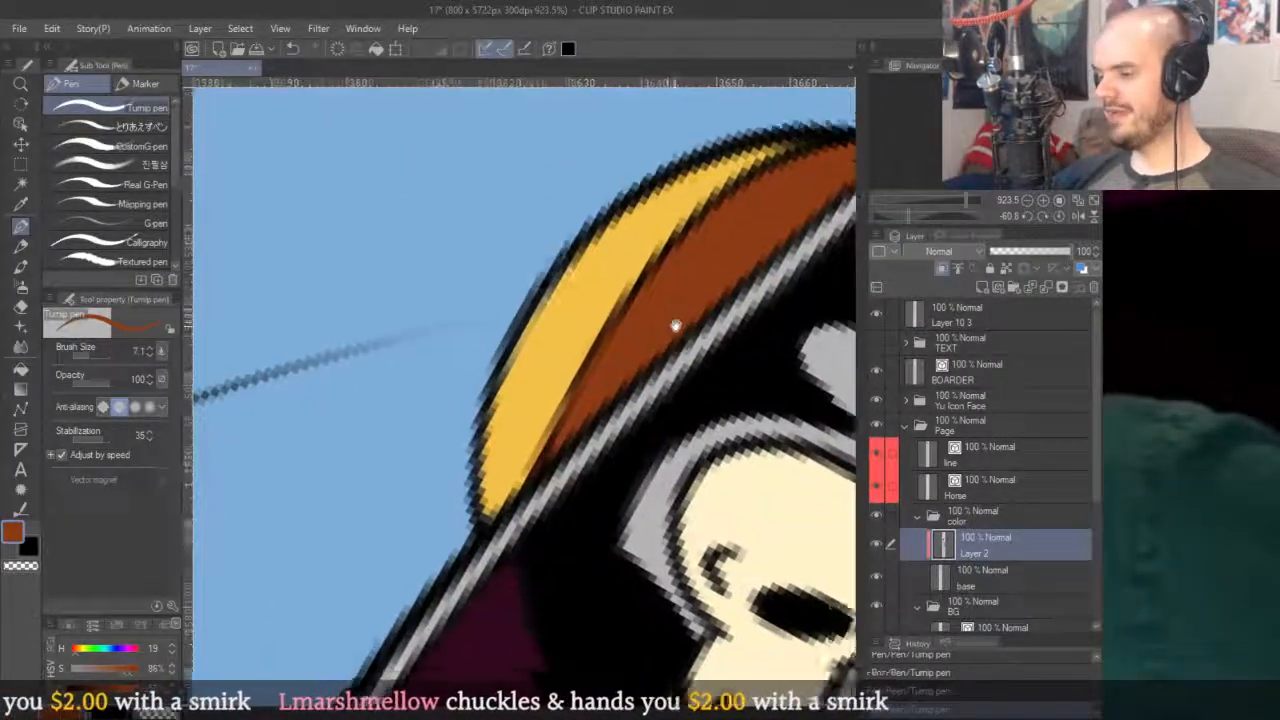
Paint the gray rim of the hat brim with the crown's yellow using the Turnip pen, redoing the stroke that misses.
{"action": "left_click", "coordinate": [566, 400], "text": "alt"}
{"action": "scroll", "coordinate": [688, 270], "scroll_direction": "down", "scroll_amount": 3}
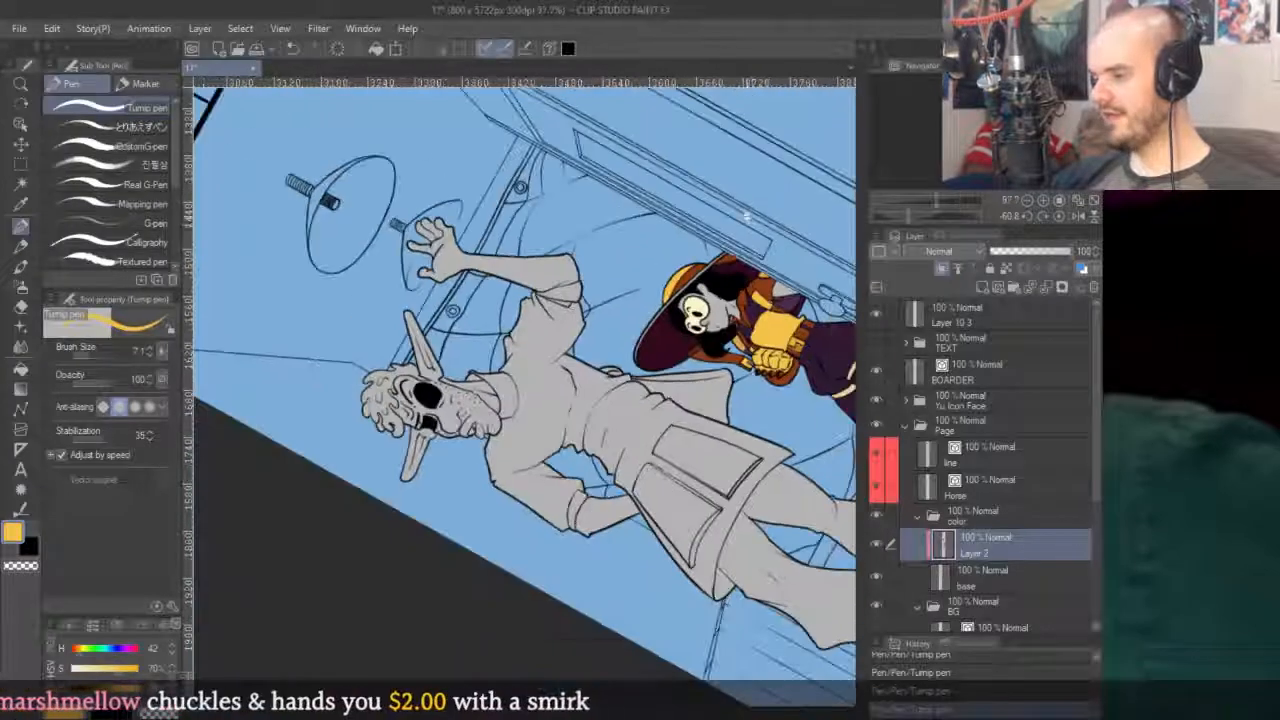
{"action": "scroll", "coordinate": [455, 630], "scroll_direction": "up", "scroll_amount": 3}
{"action": "mouse_move", "coordinate": [455, 630]}
{"action": "left_mouse_down"}
{"action": "mouse_move", "coordinate": [440, 552]}
{"action": "mouse_move", "coordinate": [490, 478]}
{"action": "left_mouse_up"}
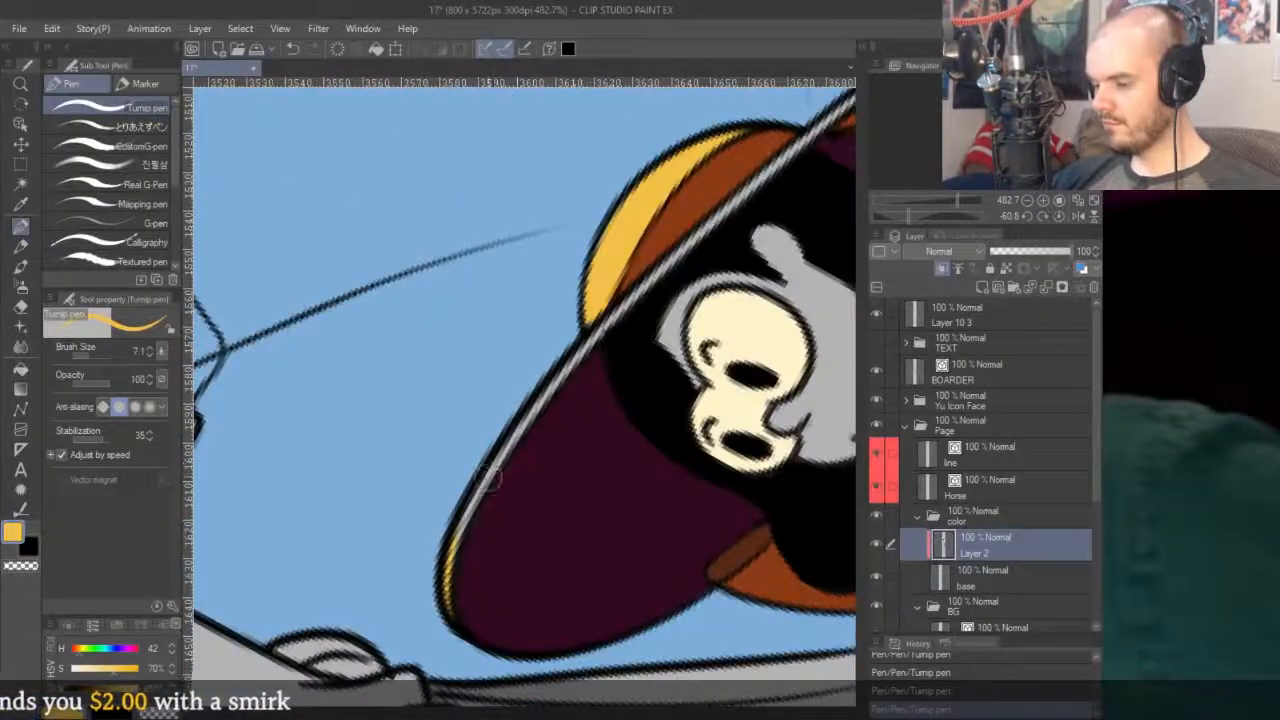
{"action": "left_click_drag", "start_coordinate": [463, 545], "coordinate": [590, 352]}
{"action": "key", "text": "ctrl+z"}
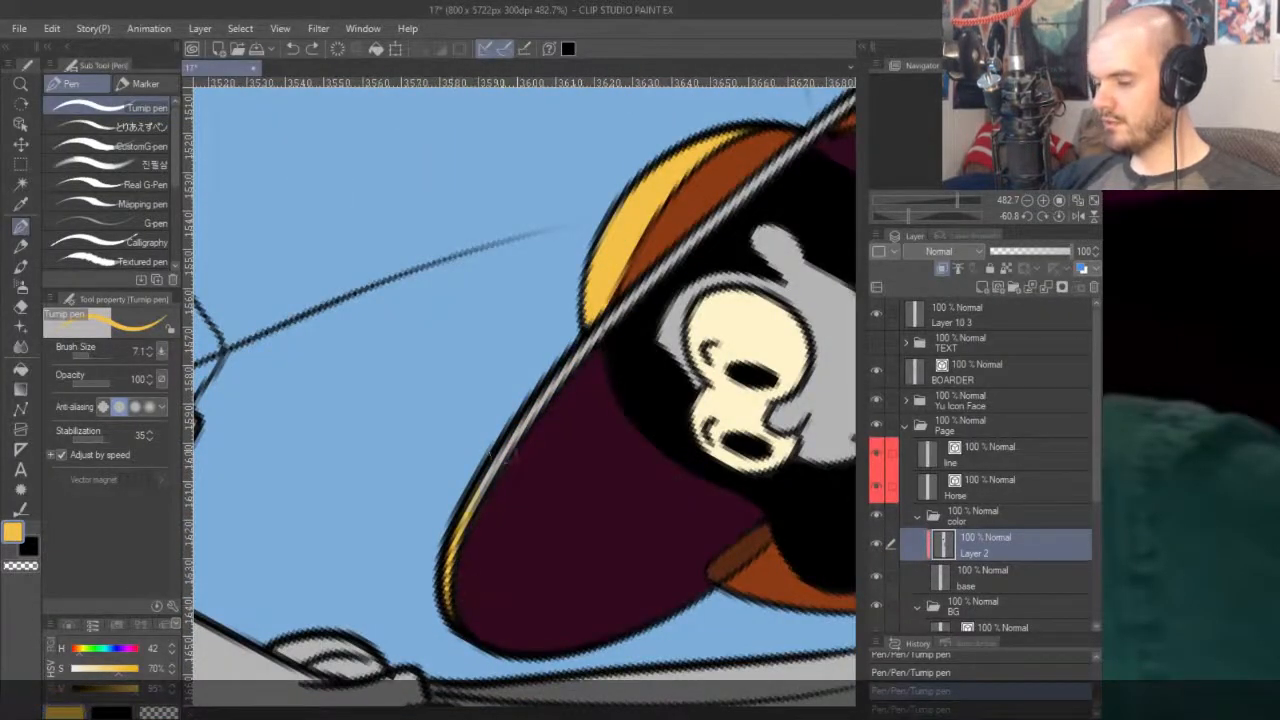
{"action": "left_click_drag", "start_coordinate": [458, 570], "coordinate": [565, 378]}
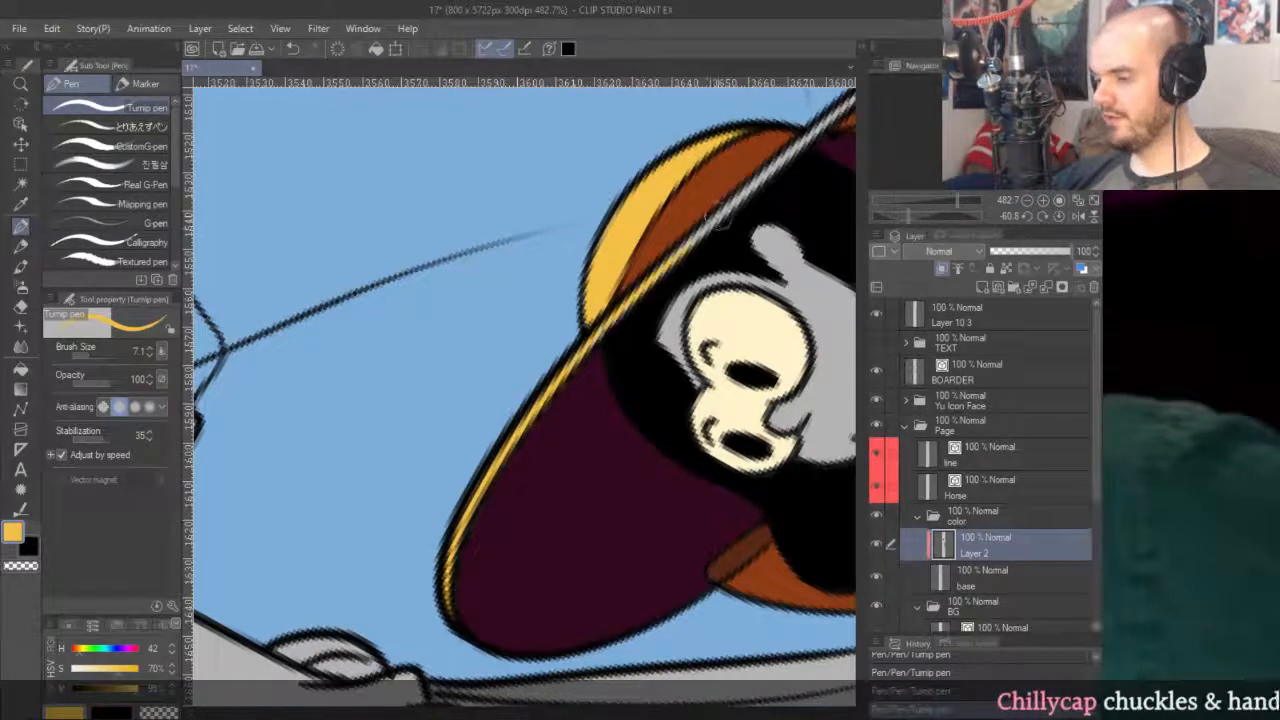
{"action": "left_click_drag", "start_coordinate": [690, 252], "coordinate": [575, 390]}
{"action": "left_click_drag", "start_coordinate": [490, 465], "coordinate": [715, 262]}
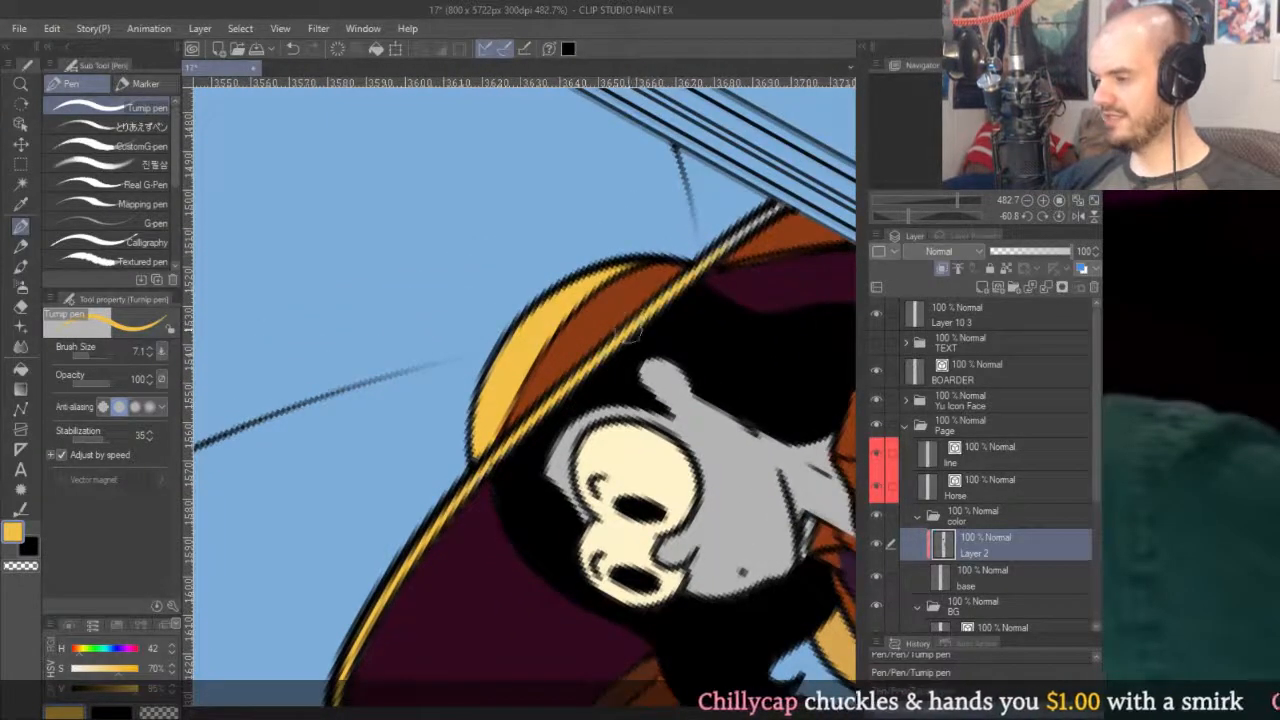
Complete the yellow brim rim up to the door frame and patch the rust-brown area beside it.
{"action": "scroll", "coordinate": [773, 224], "scroll_direction": "up", "scroll_amount": 3}
{"action": "left_click", "coordinate": [782, 228], "text": "alt"}
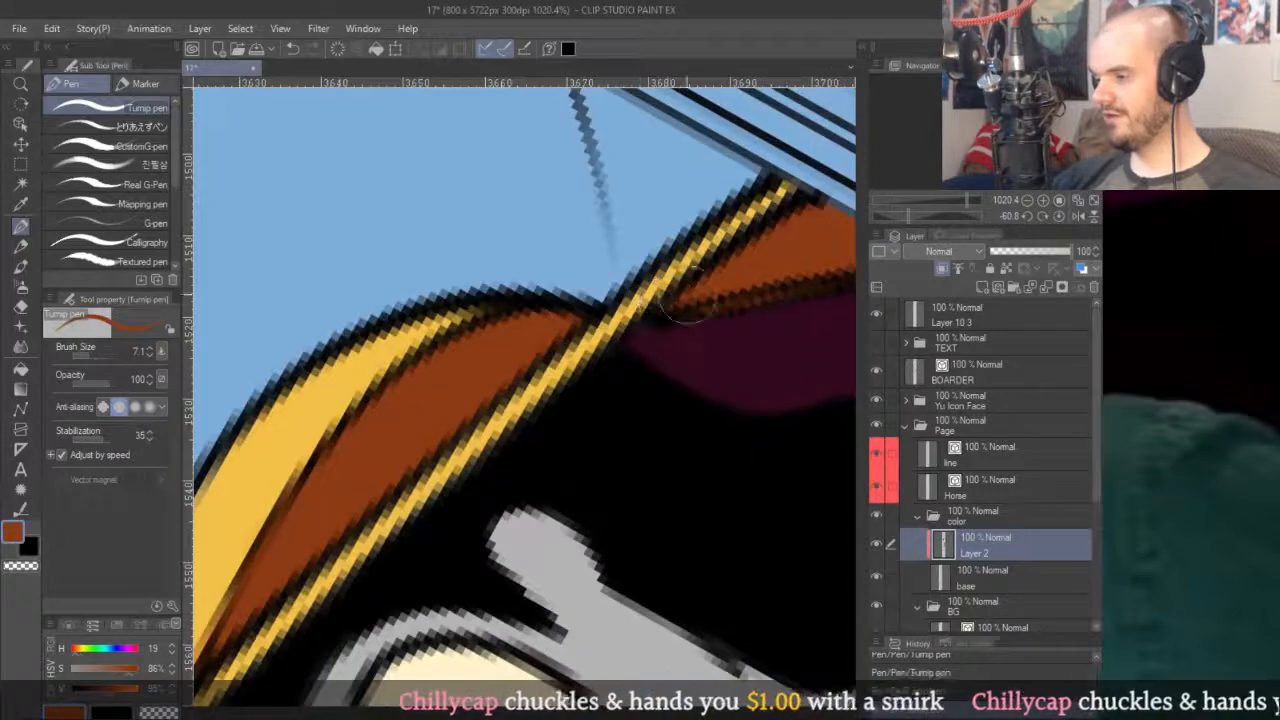
{"action": "scroll", "coordinate": [653, 294], "scroll_direction": "up", "scroll_amount": 1}
{"action": "left_click", "coordinate": [653, 294], "text": "alt"}
{"action": "scroll", "coordinate": [620, 320], "scroll_direction": "down", "scroll_amount": 5}
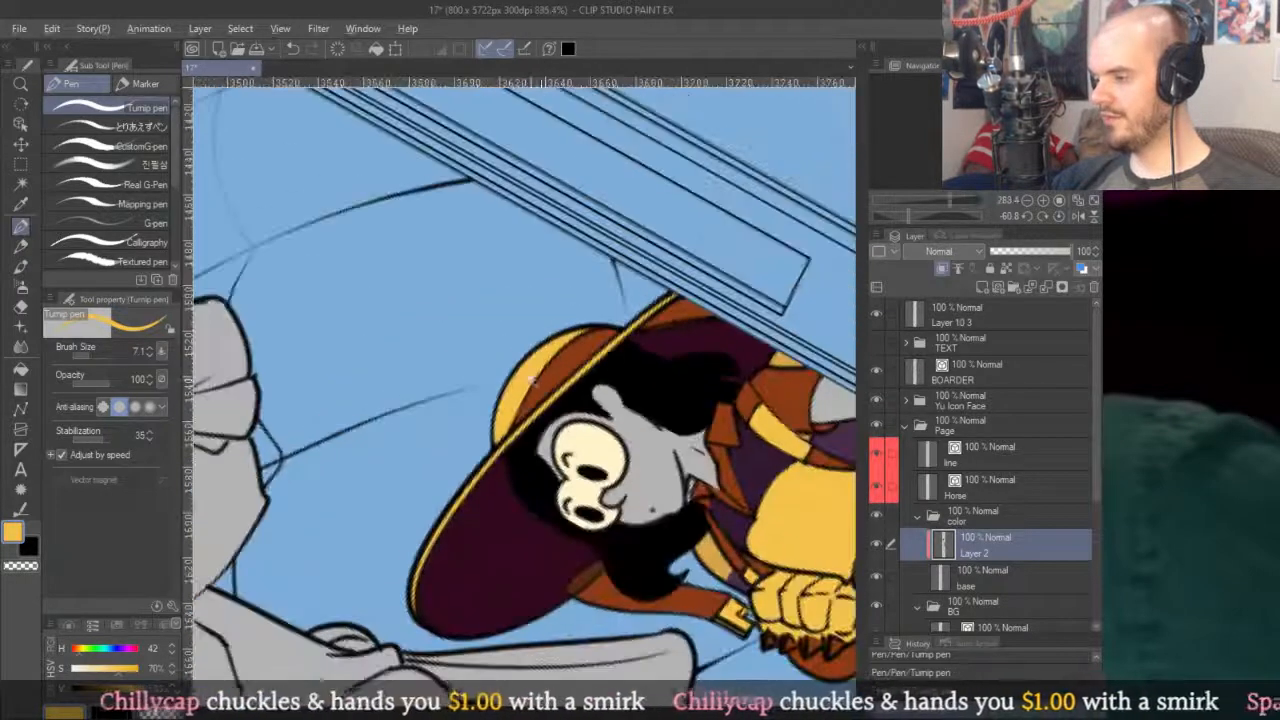
Retouch the borders between the hat's rust-brown band and its yellow crown and rim with colors sampled from the hat.
{"action": "left_click", "coordinate": [585, 355], "text": "alt"}
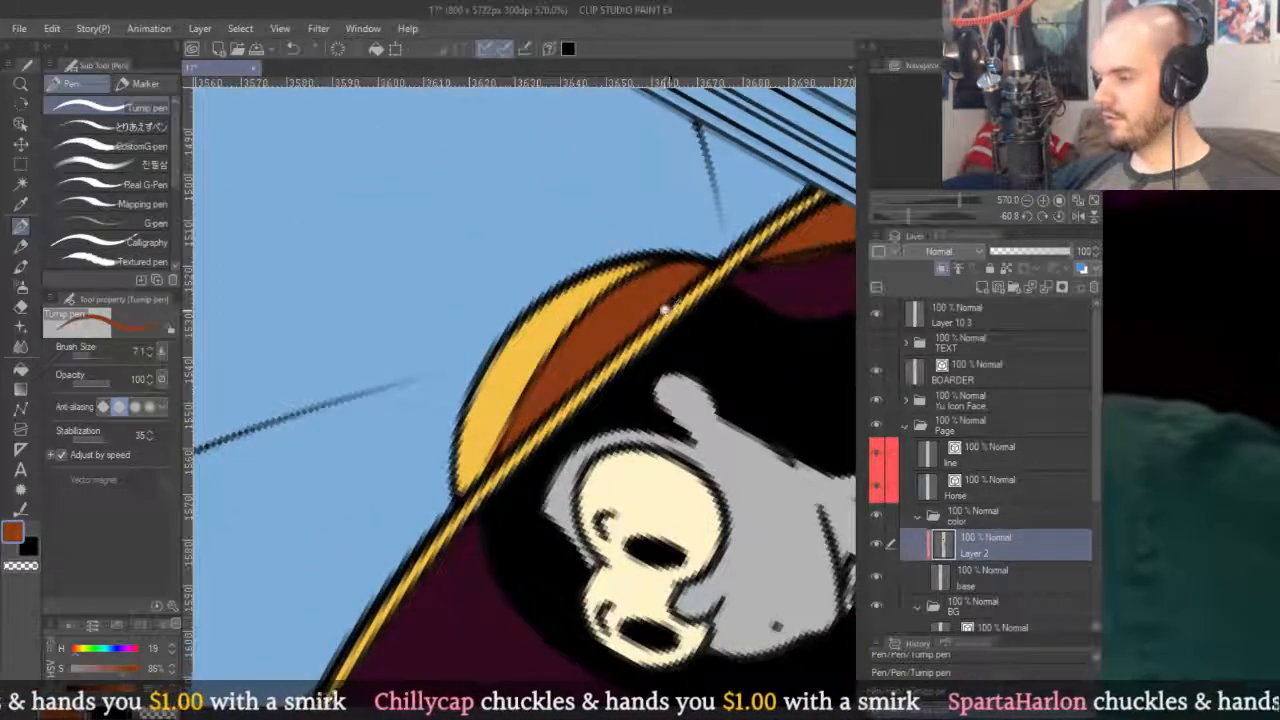
{"action": "scroll", "coordinate": [700, 262], "scroll_direction": "up", "scroll_amount": 3}
{"action": "left_click", "coordinate": [634, 364], "text": "alt"}
{"action": "scroll", "coordinate": [634, 364], "scroll_direction": "down", "scroll_amount": 3}
{"action": "scroll", "coordinate": [600, 349], "scroll_direction": "up", "scroll_amount": 2}
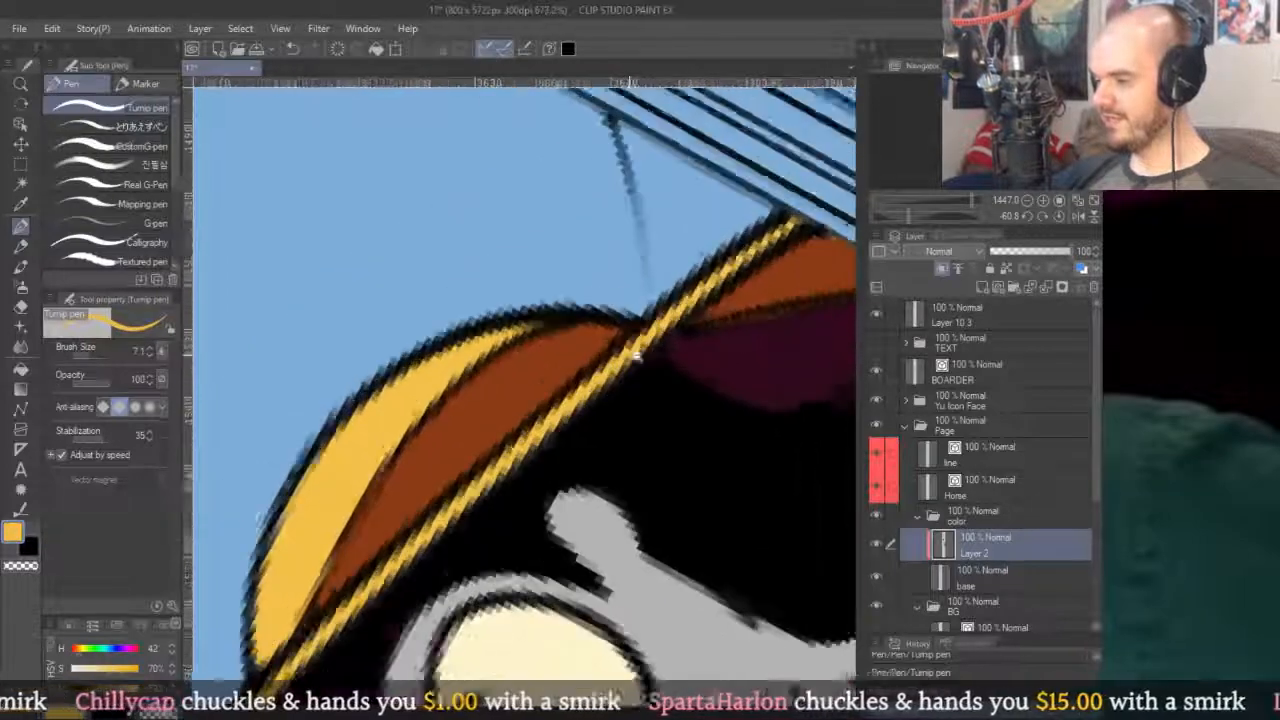
{"action": "scroll", "coordinate": [800, 205], "scroll_direction": "down", "scroll_amount": 5}
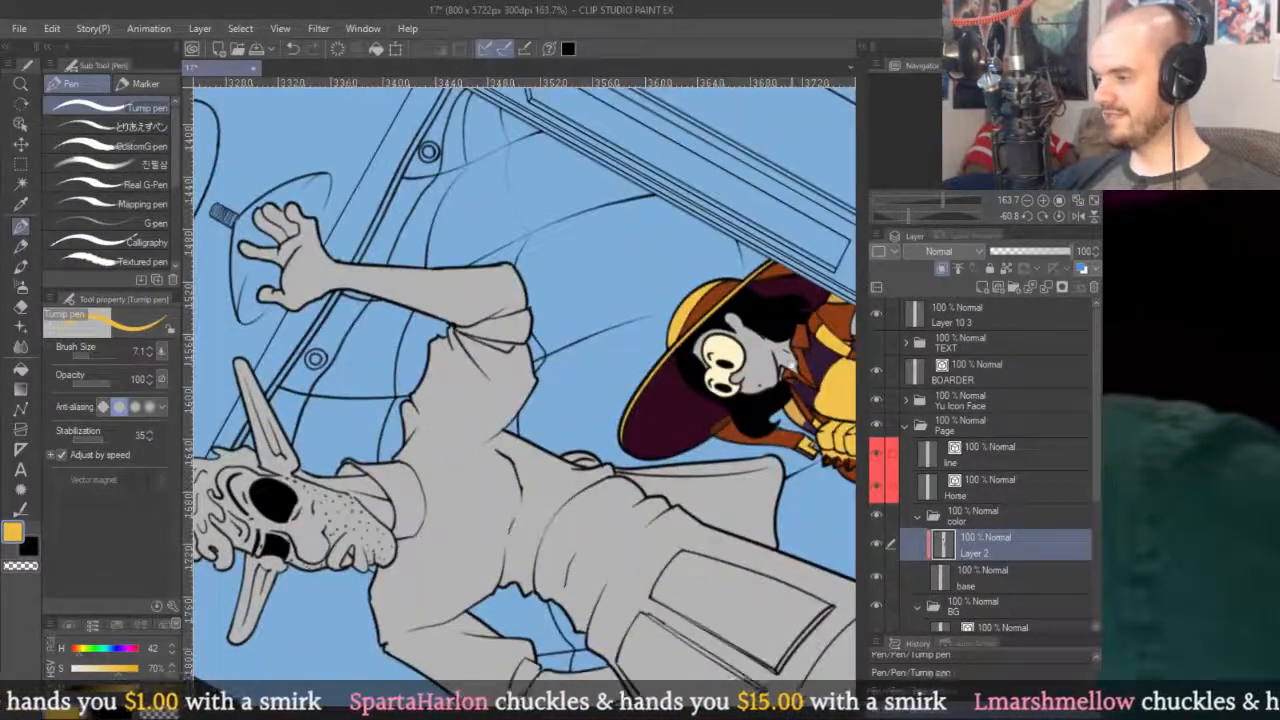
Straighten the canvas and retouch the brim's yellow rim and black outline near the crown with colors sampled from the drawing.
{"action": "key", "text": "ctrl+shift+@"}
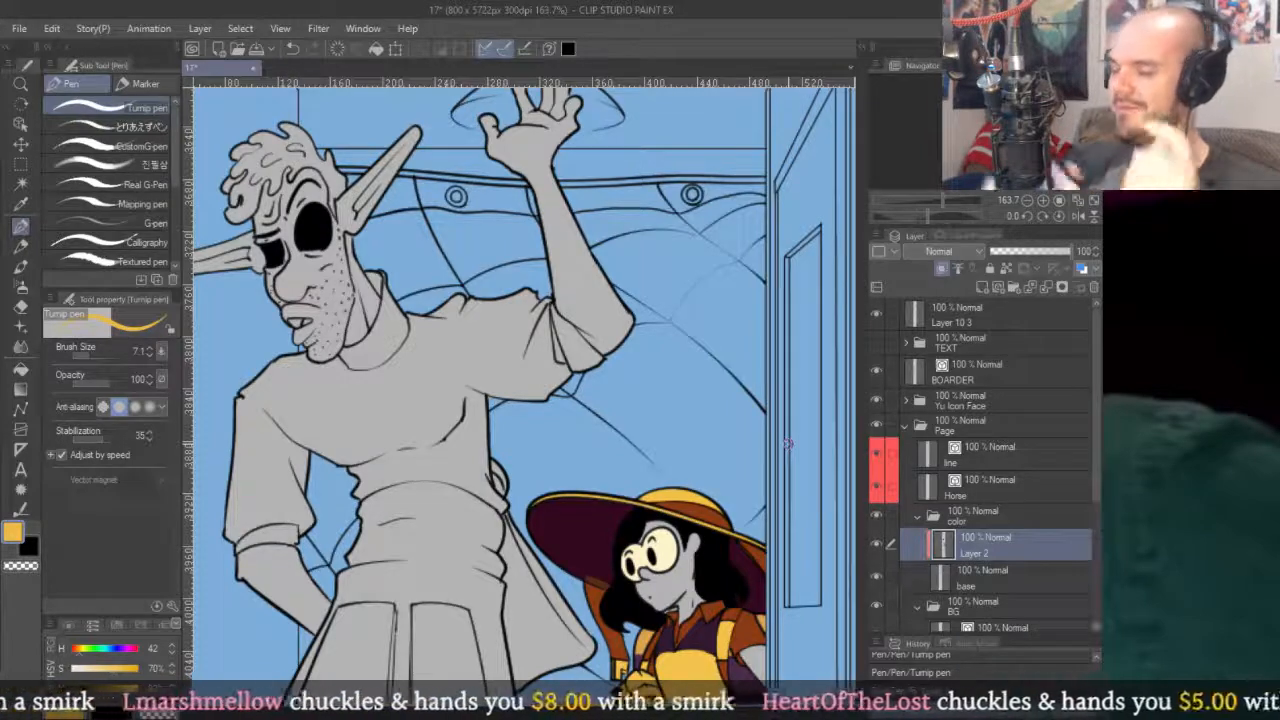
{"action": "scroll", "coordinate": [787, 445], "scroll_direction": "down", "scroll_amount": 5}
{"action": "scroll", "coordinate": [686, 323], "scroll_direction": "up", "scroll_amount": 5}
{"action": "left_click", "coordinate": [520, 343], "text": "alt"}
{"action": "left_click", "coordinate": [525, 408], "text": "alt"}
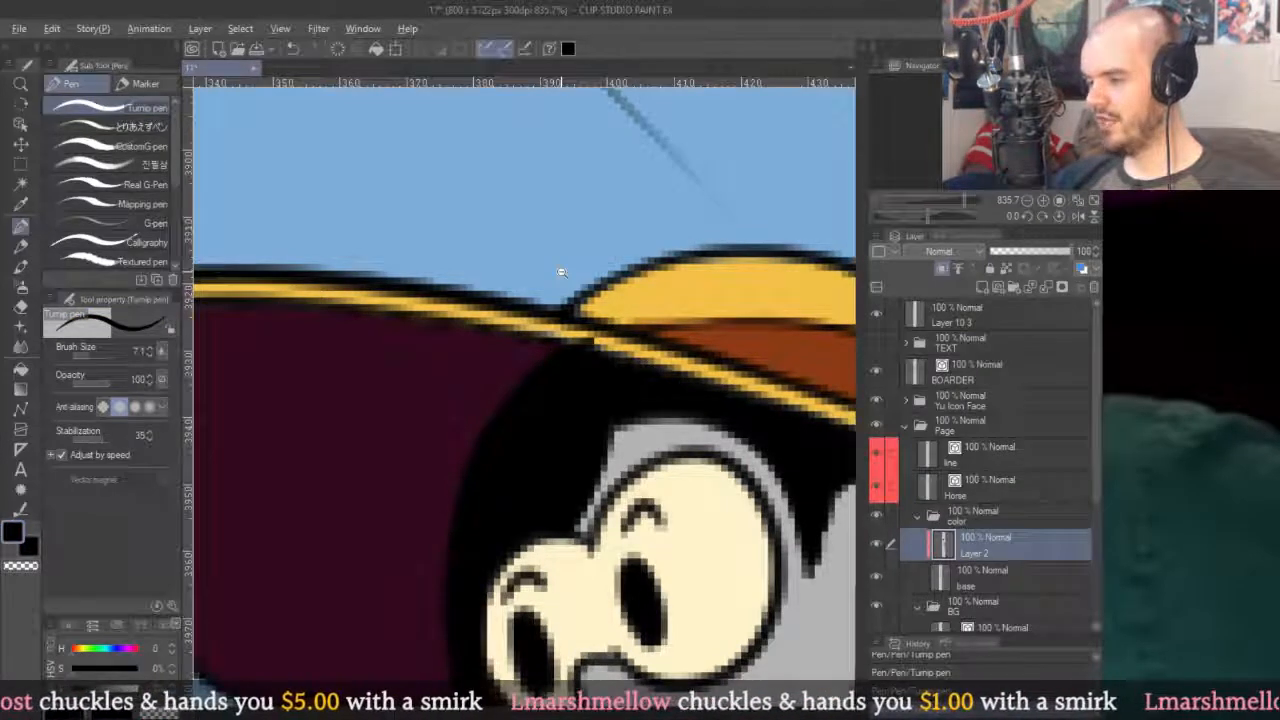
{"action": "scroll", "coordinate": [575, 340], "scroll_direction": "up", "scroll_amount": 2}
{"action": "left_click", "coordinate": [493, 311], "text": "alt"}
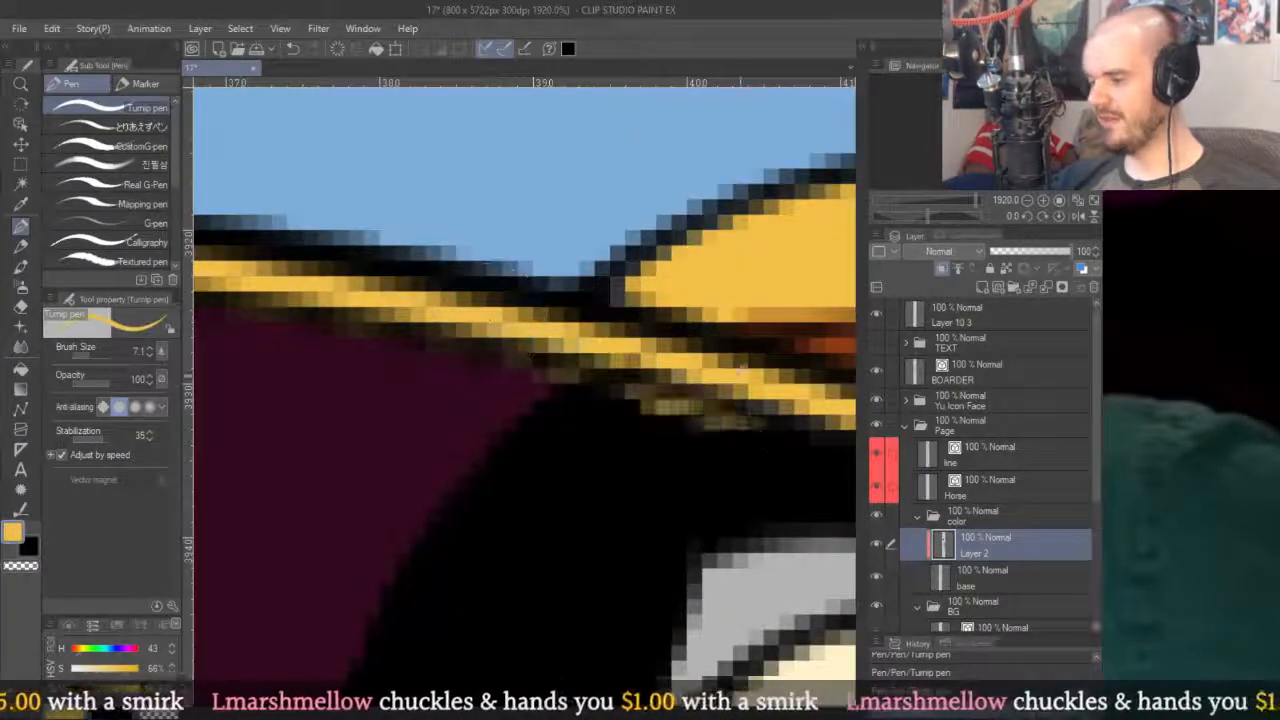
{"action": "scroll", "coordinate": [731, 357], "scroll_direction": "down", "scroll_amount": 10}
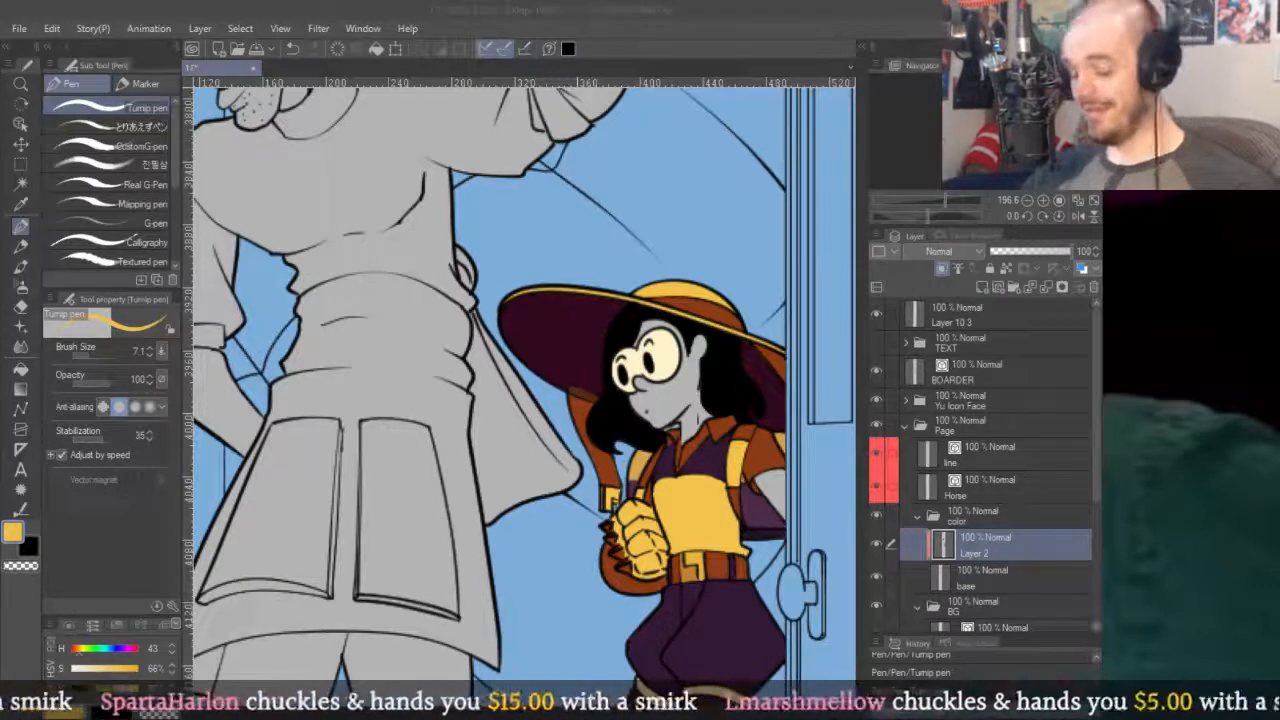
Undo the trial fill on the girl's face, and fill her face and neck with the skin tone from the colored panel above.
{"action": "left_click", "coordinate": [712, 416]}
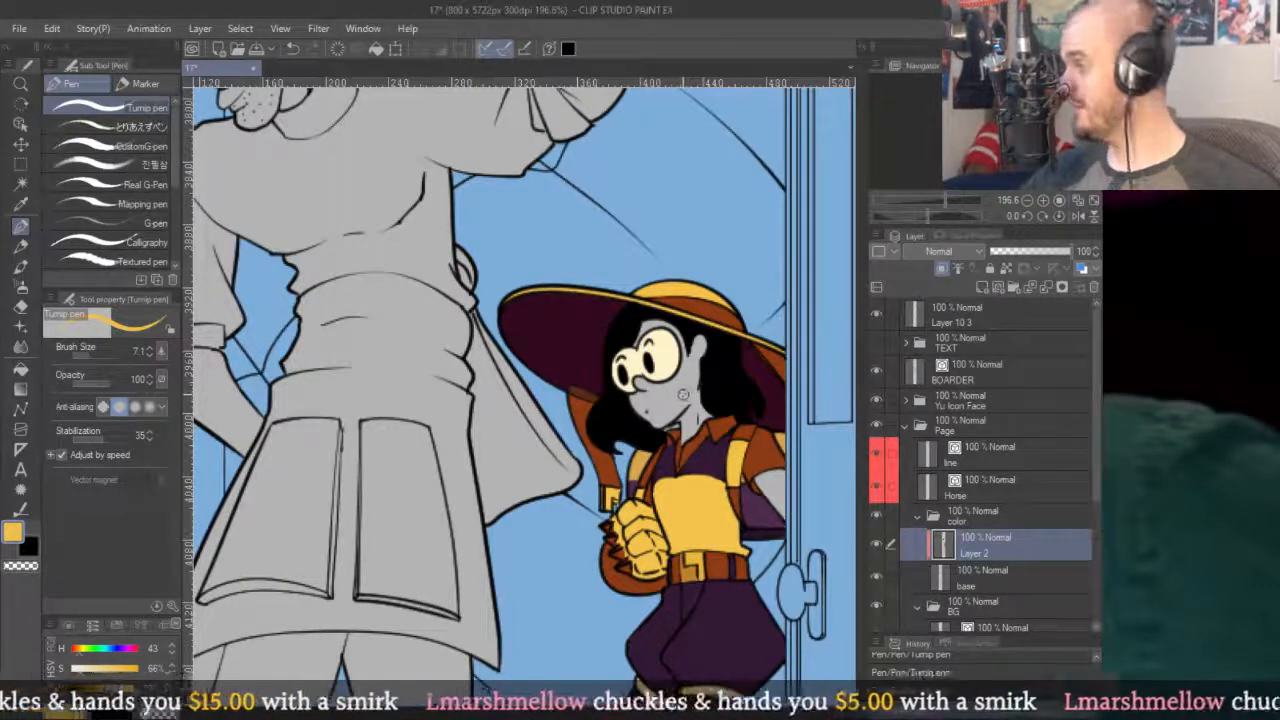
{"action": "scroll", "coordinate": [670, 350], "scroll_direction": "up", "scroll_amount": 3}
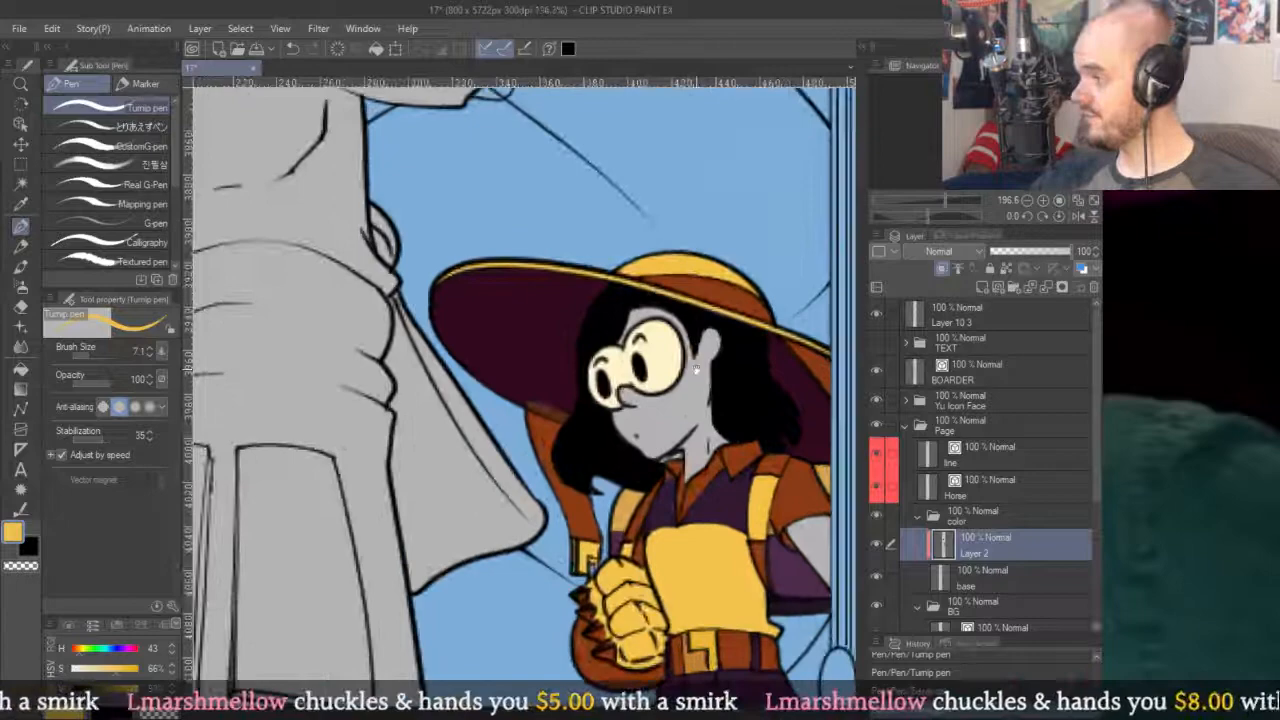
{"action": "key", "text": "g"}
{"action": "left_click", "coordinate": [698, 400]}
{"action": "key", "text": "ctrl+z"}
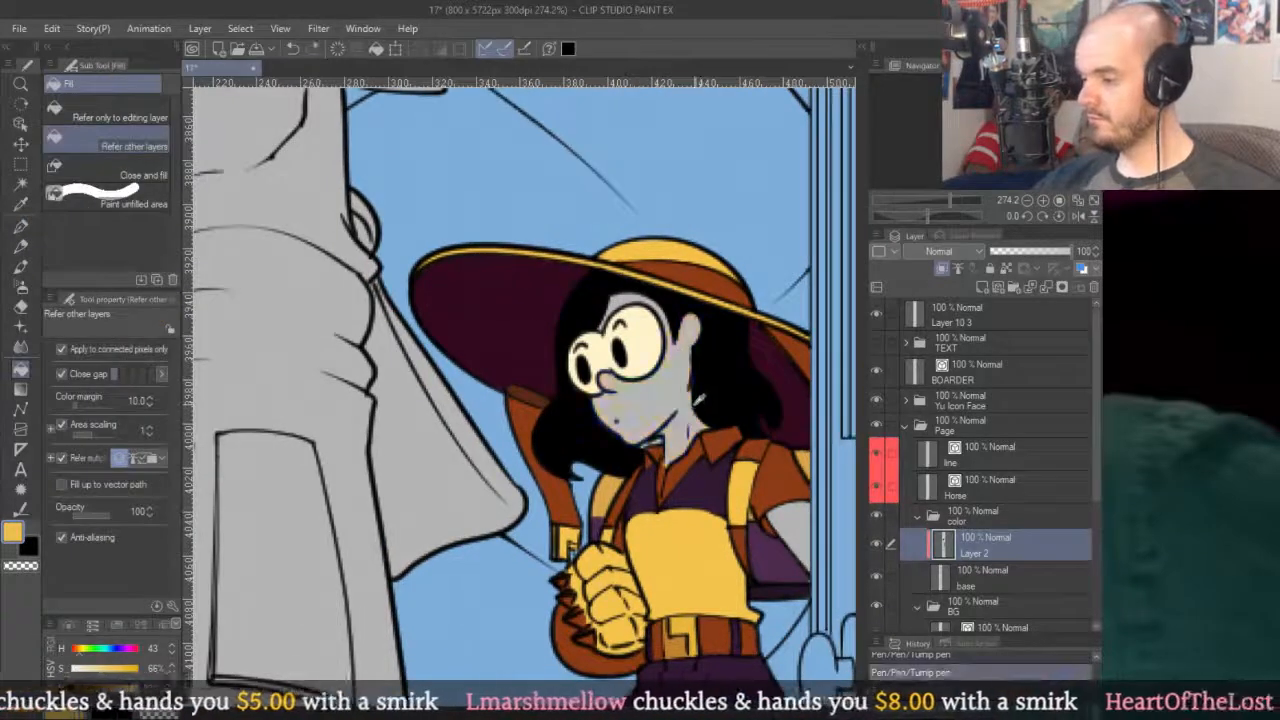
{"action": "scroll", "coordinate": [686, 320], "scroll_direction": "down", "scroll_amount": 5}
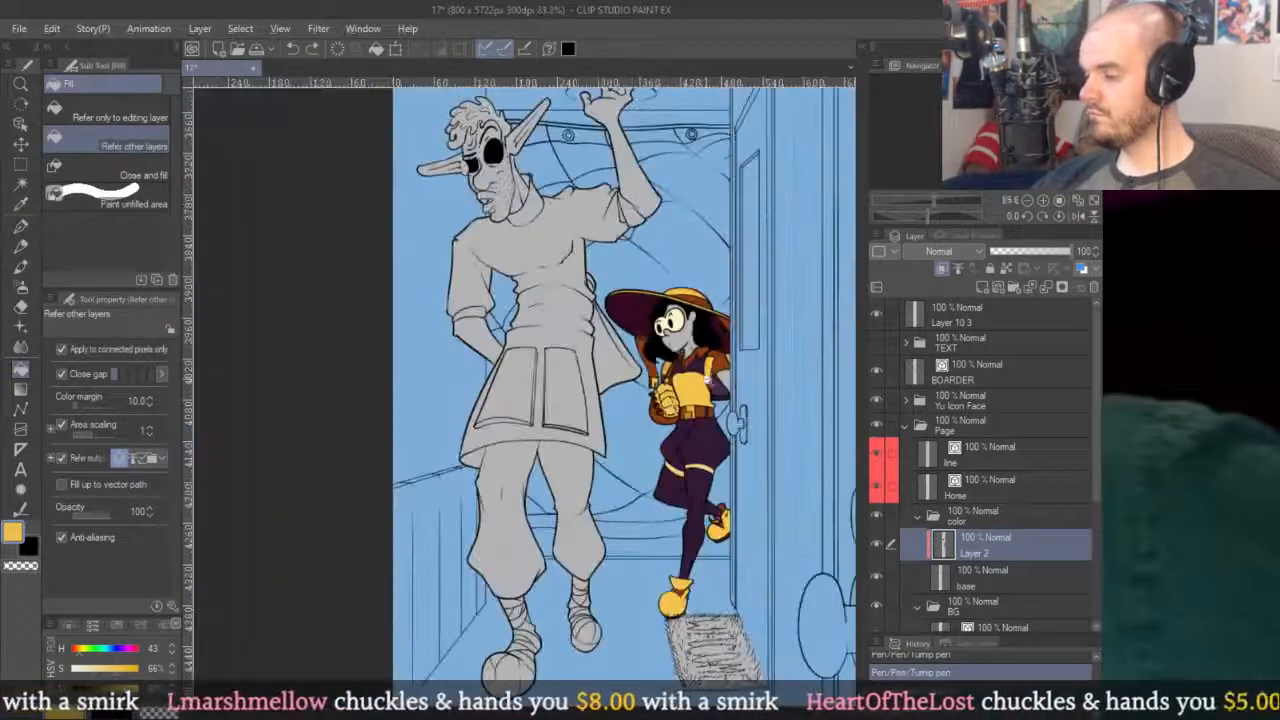
{"action": "scroll", "coordinate": [680, 237], "scroll_direction": "up", "scroll_amount": 5}
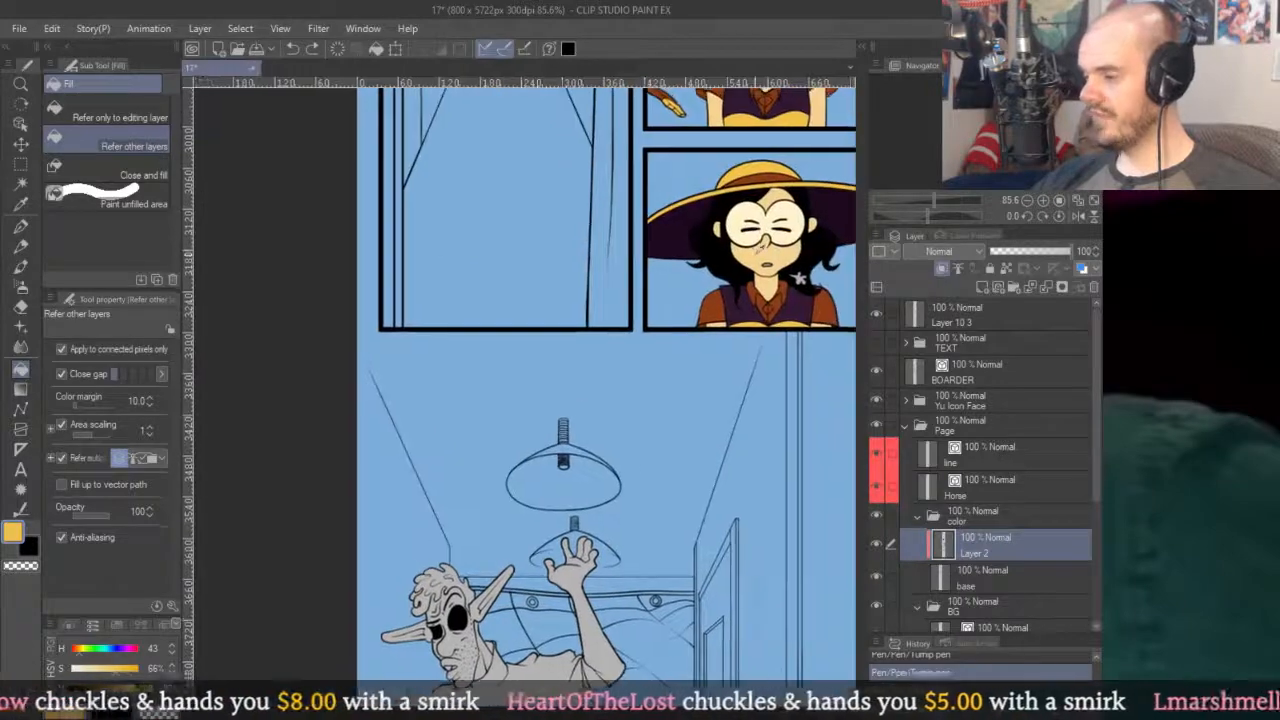
{"action": "scroll", "coordinate": [759, 499], "scroll_direction": "down", "scroll_amount": 5}
{"action": "scroll", "coordinate": [580, 282], "scroll_direction": "up", "scroll_amount": 5}
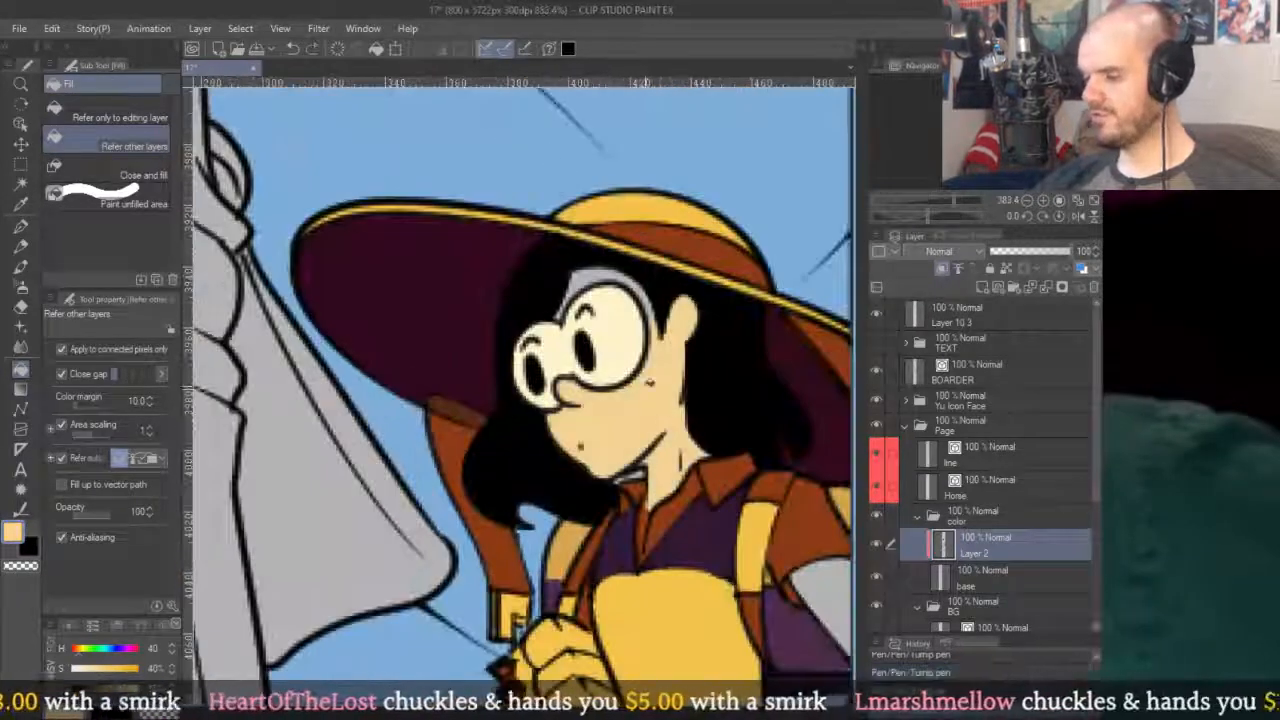
Paint the gray gaps around the girl's glasses in the skin tone and touch up the adjoining hair in black with the Turnip pen.
{"action": "scroll", "coordinate": [575, 288], "scroll_direction": "up", "scroll_amount": 5}
{"action": "key", "text": "p"}
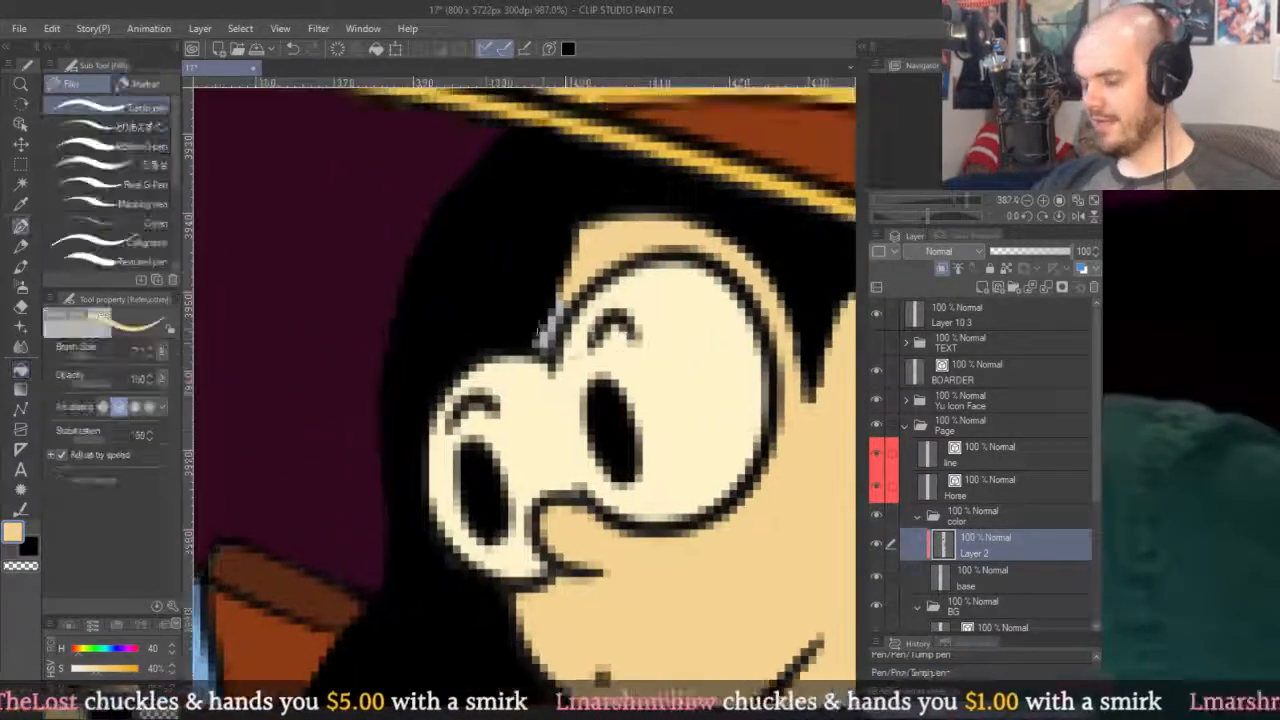
{"action": "left_click", "coordinate": [540, 290], "text": "alt"}
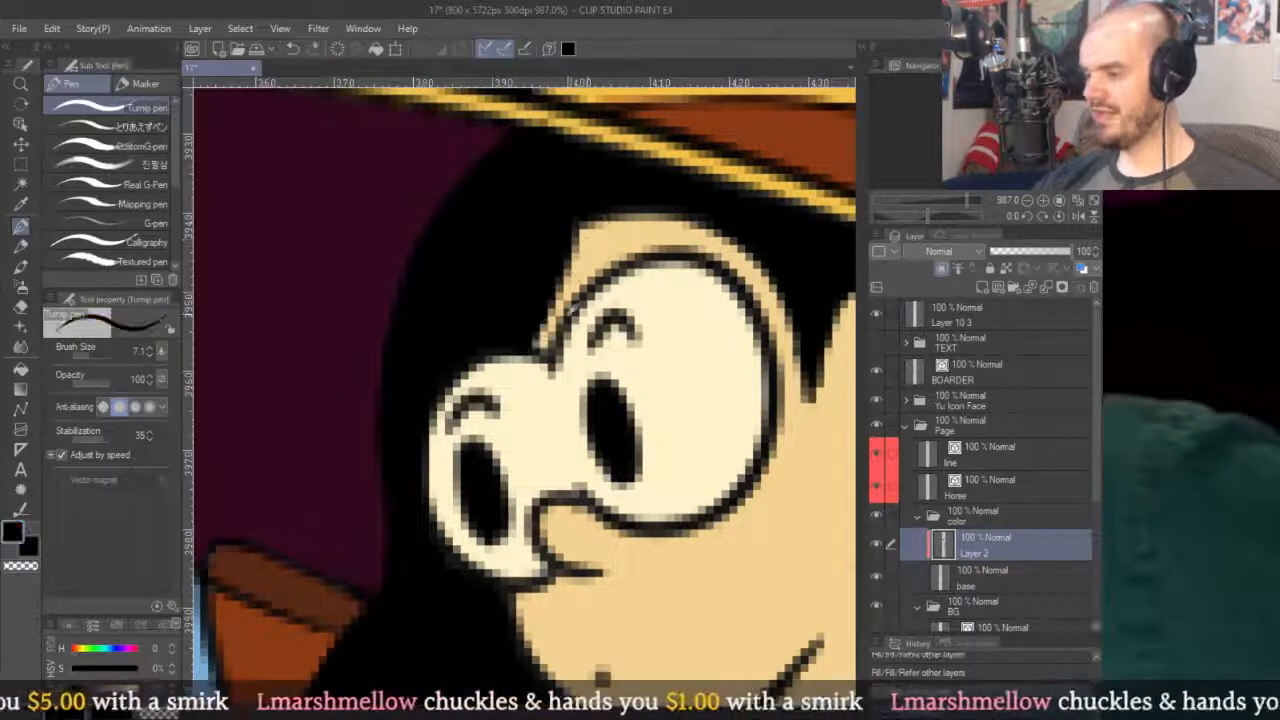
{"action": "left_click_drag", "start_coordinate": [553, 243], "coordinate": [508, 178]}
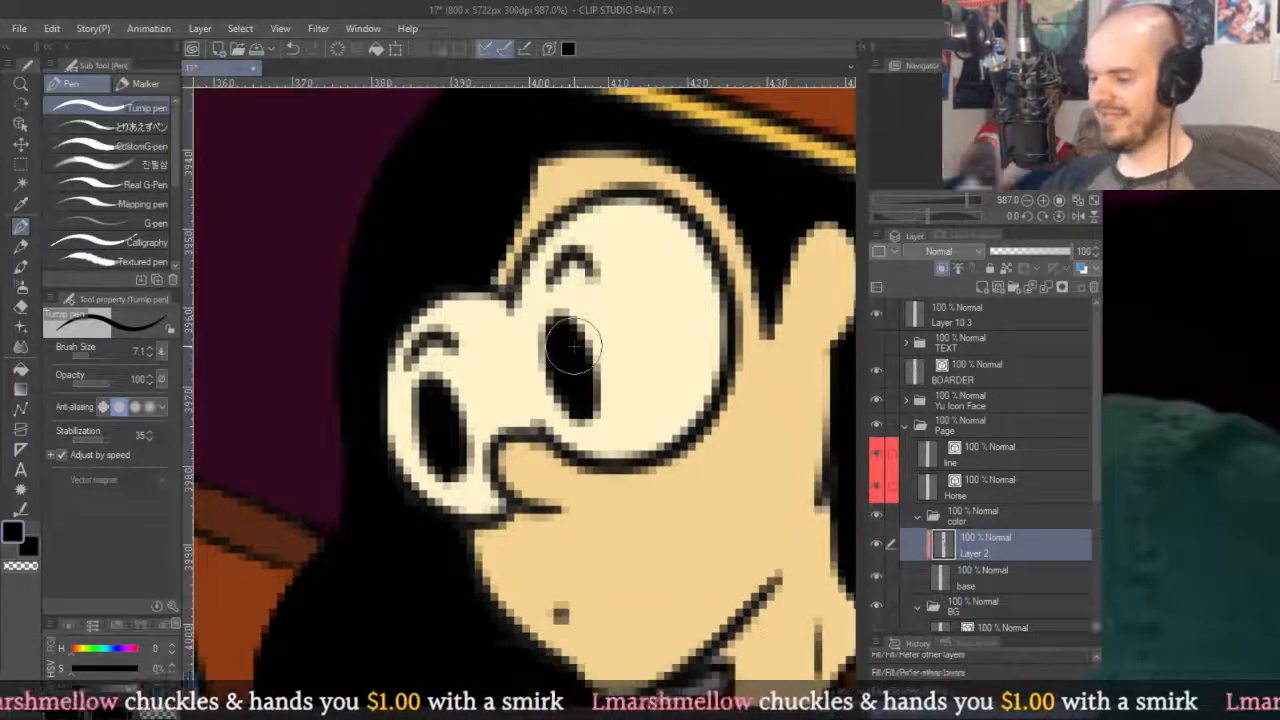
{"action": "left_click_drag", "start_coordinate": [440, 552], "coordinate": [646, 299]}
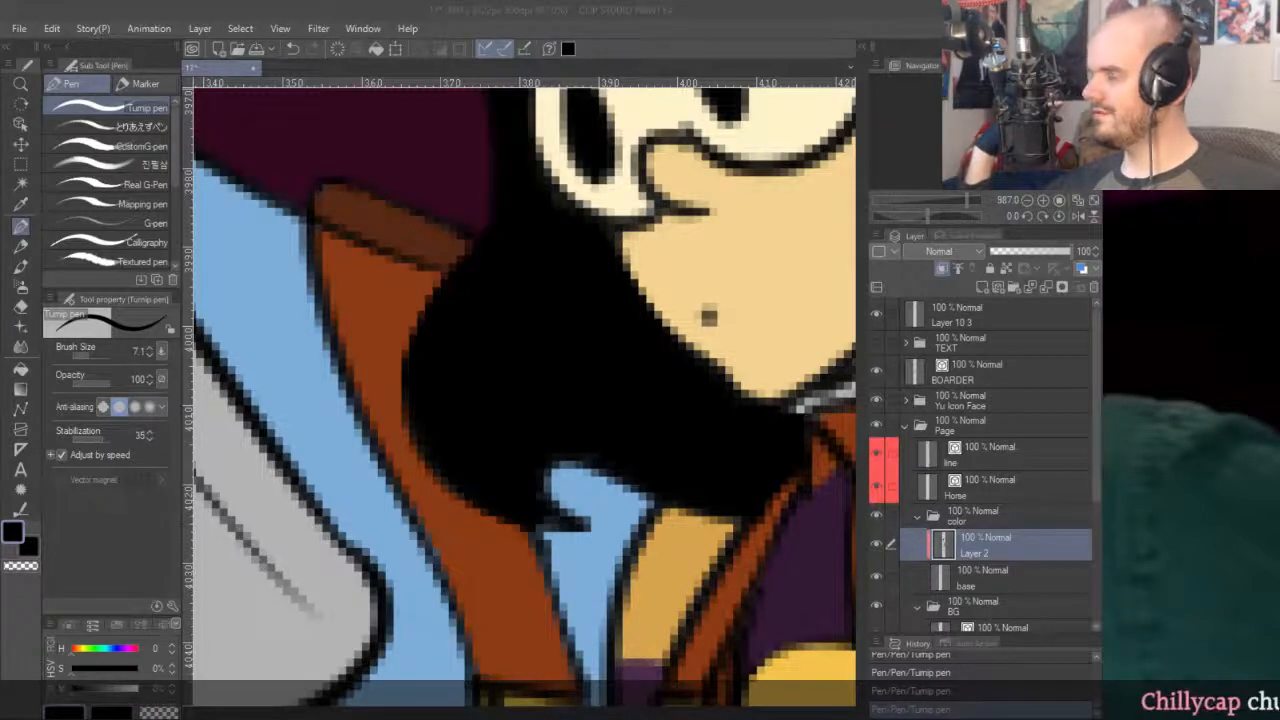
{"action": "left_click_drag", "start_coordinate": [686, 286], "coordinate": [608, 335]}
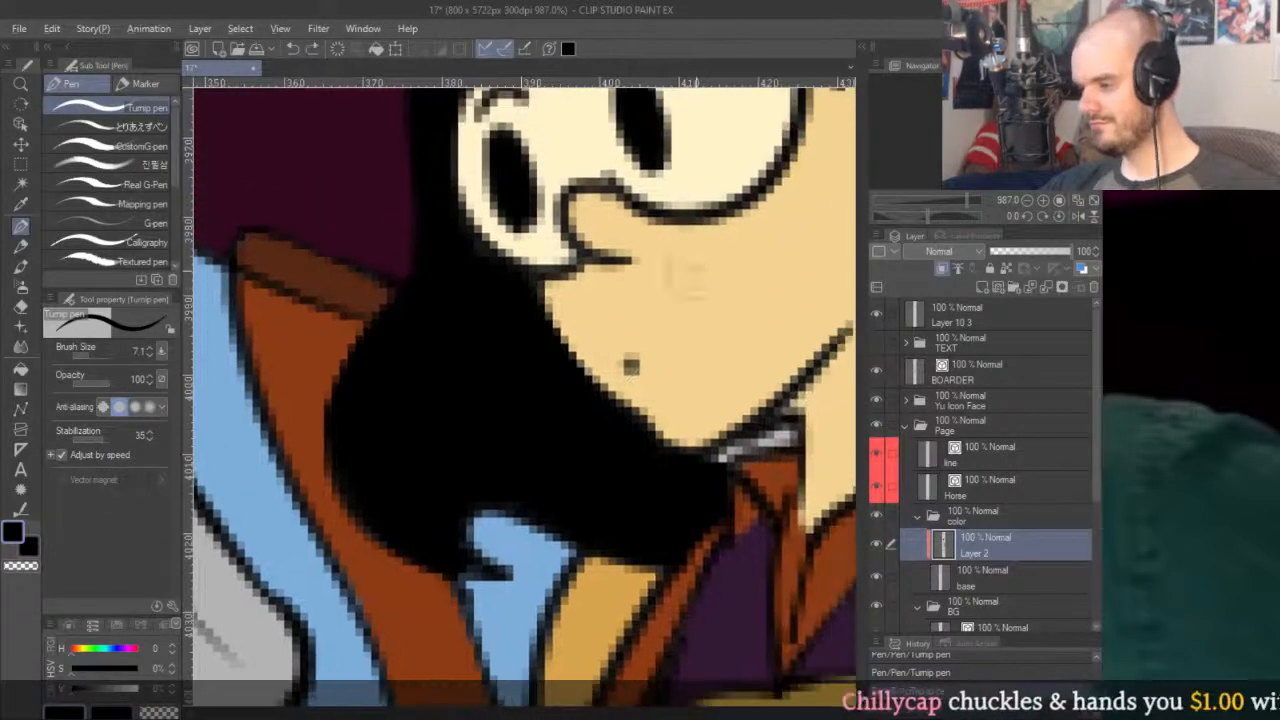
{"action": "scroll", "coordinate": [670, 272], "scroll_direction": "down", "scroll_amount": 4}
{"action": "scroll", "coordinate": [785, 265], "scroll_direction": "up", "scroll_amount": 2}
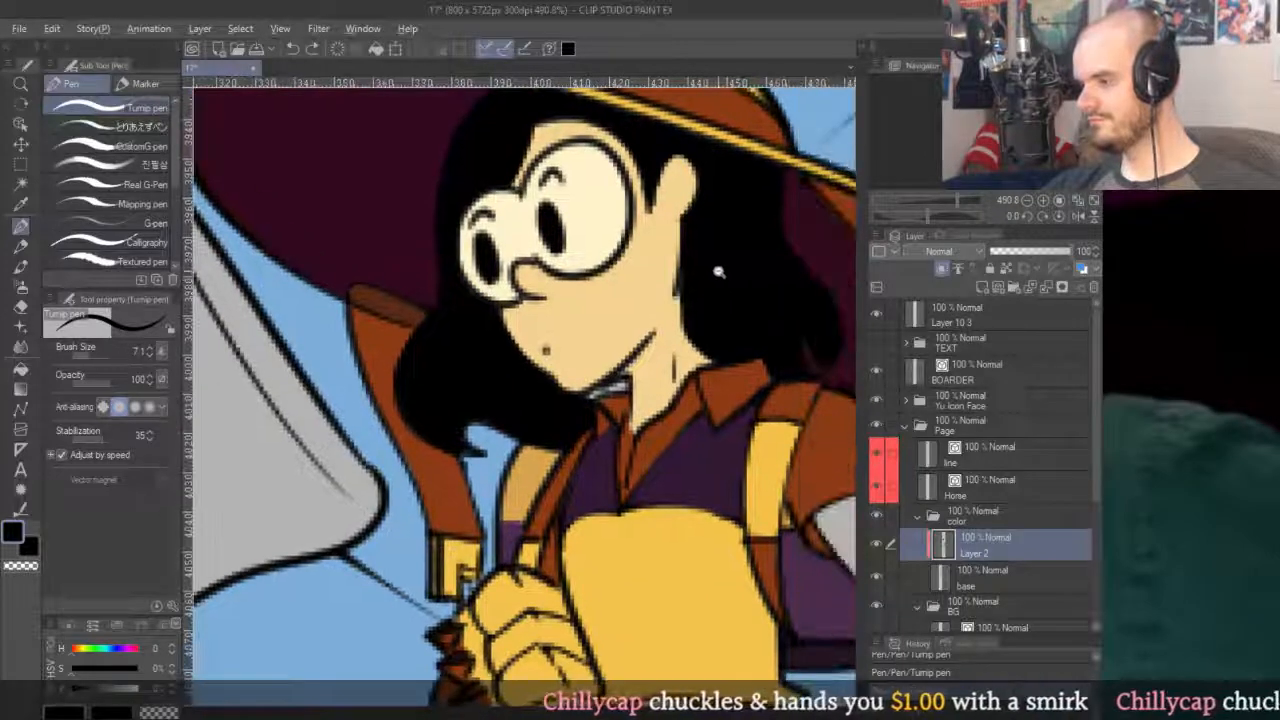
Extend the base layer's gray behind the purple backpack at the door frame and touch up its edge with the sampled purple.
{"action": "scroll", "coordinate": [718, 271], "scroll_direction": "down", "scroll_amount": 4}
{"action": "scroll", "coordinate": [695, 344], "scroll_direction": "up", "scroll_amount": 3}
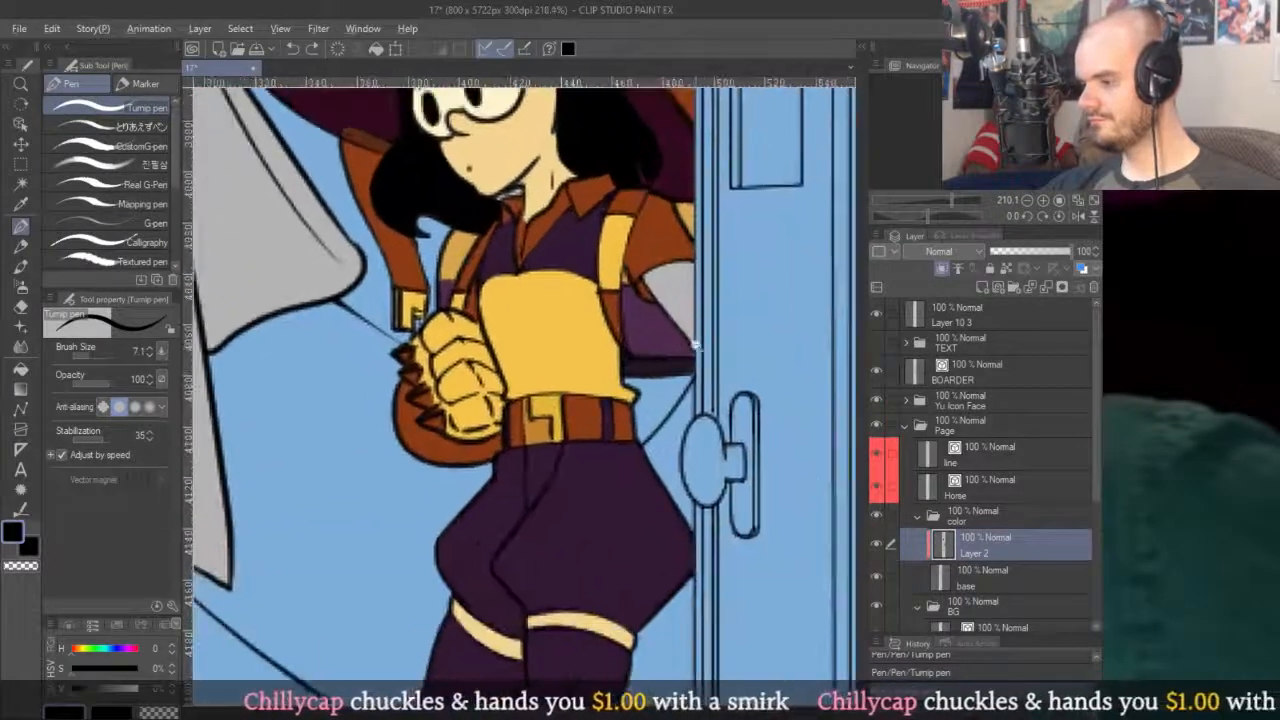
{"action": "scroll", "coordinate": [695, 344], "scroll_direction": "up", "scroll_amount": 4}
{"action": "left_click", "coordinate": [657, 357], "text": "alt"}
{"action": "left_click", "coordinate": [920, 572]}
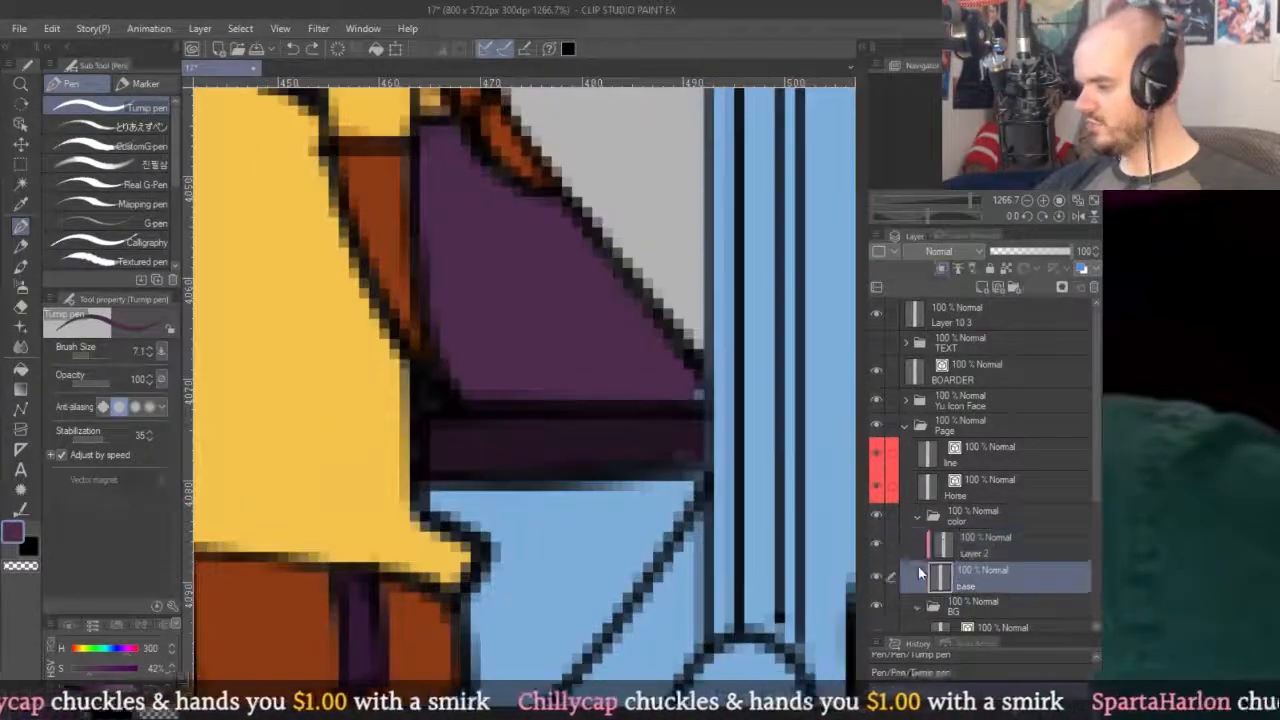
{"action": "left_click", "coordinate": [700, 367], "text": "alt"}
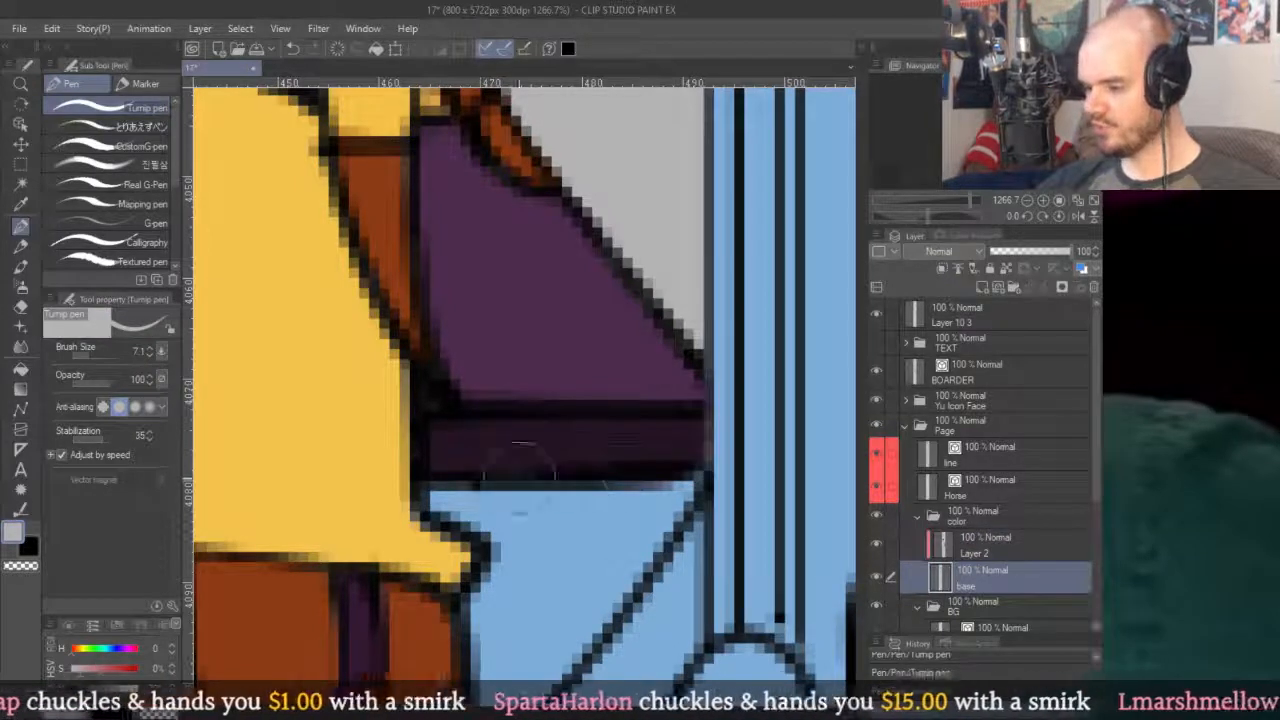
{"action": "left_click", "coordinate": [680, 361], "text": "alt"}
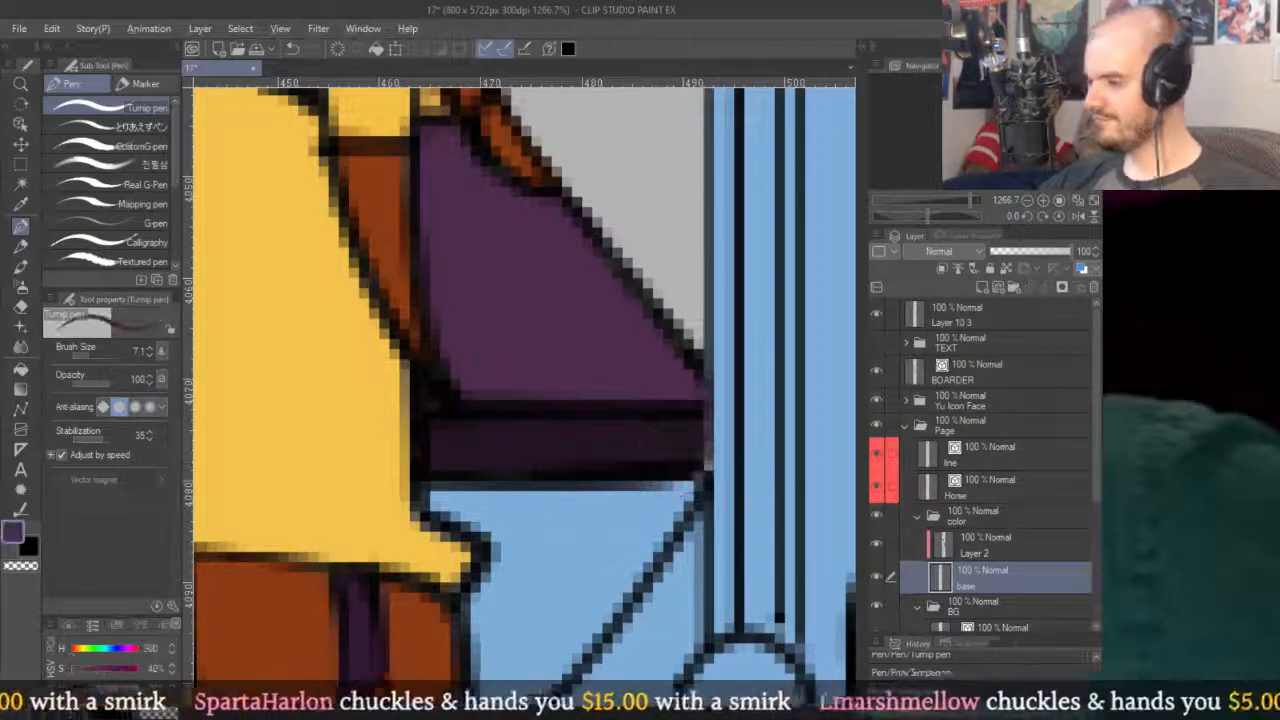
{"action": "key", "text": "alt+bracketright"}
{"action": "scroll", "coordinate": [704, 462], "scroll_direction": "down", "scroll_amount": 5}
Fill the girl's bare arm with the face's skin tone and retouch the backpack's border below it in sampled purple.
{"action": "left_click", "coordinate": [568, 222], "text": "alt"}
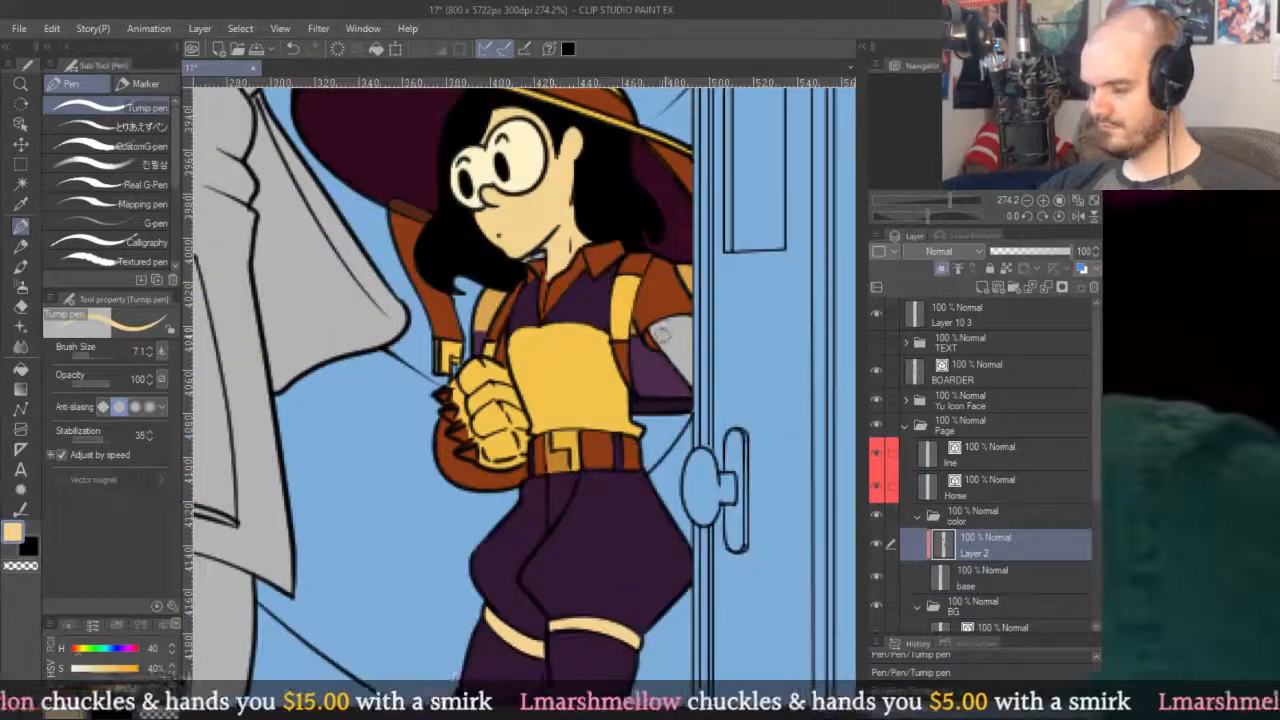
{"action": "key", "text": "g"}
{"action": "scroll", "coordinate": [660, 330], "scroll_direction": "up", "scroll_amount": 5}
{"action": "key", "text": "p"}
{"action": "left_click", "coordinate": [622, 447], "text": "alt"}
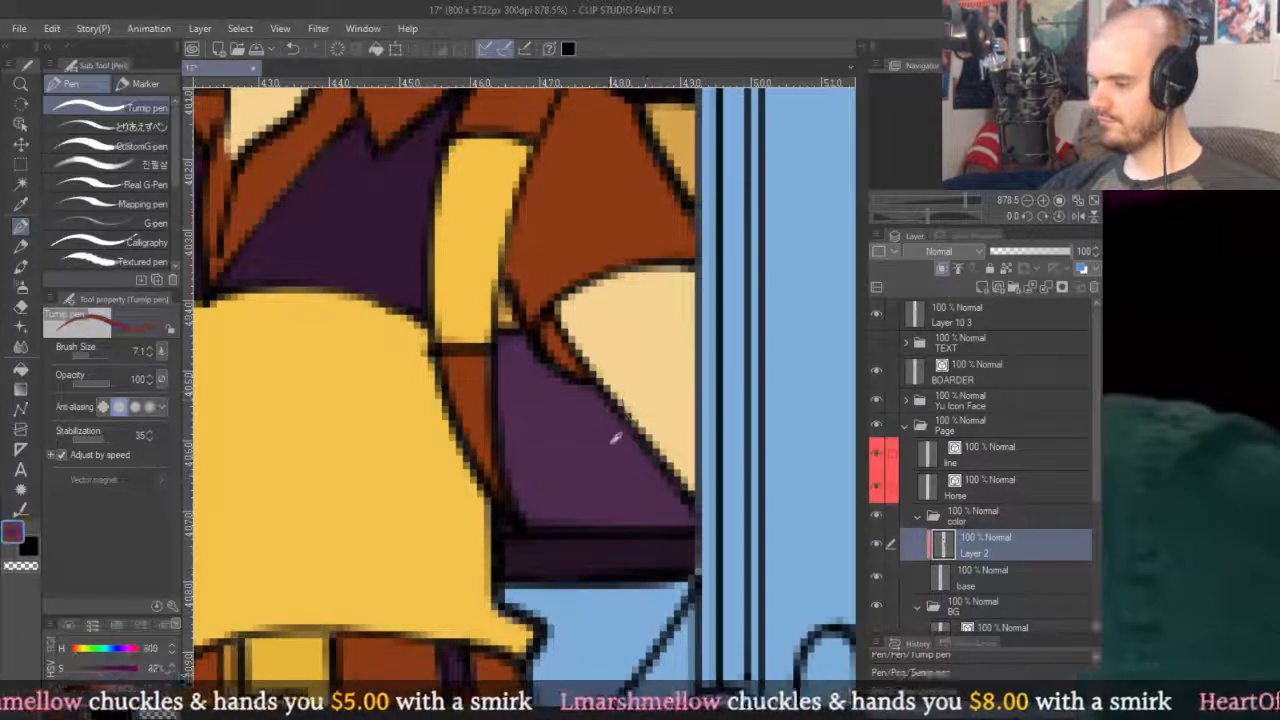
{"action": "left_click_drag", "start_coordinate": [622, 447], "coordinate": [690, 490]}
{"action": "scroll", "coordinate": [690, 490], "scroll_direction": "down", "scroll_amount": 5}
{"action": "scroll", "coordinate": [665, 365], "scroll_direction": "up", "scroll_amount": 3}
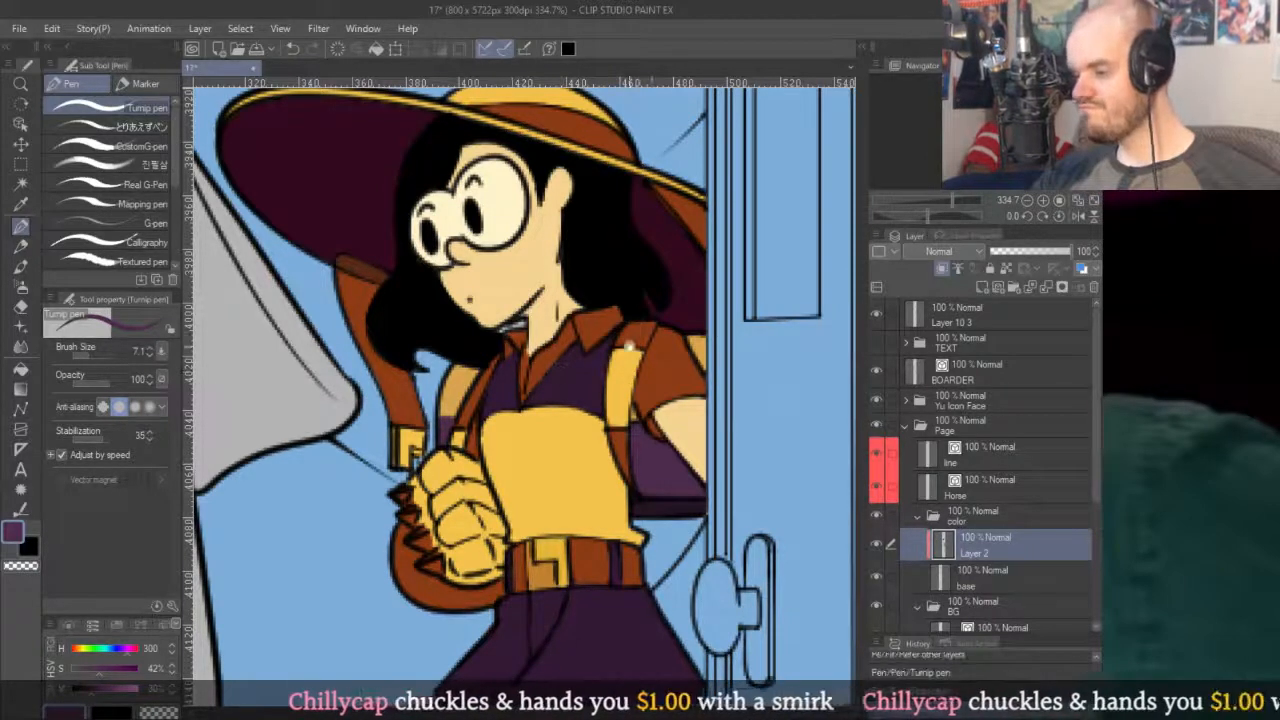
Retouch the edges of the vest in its dark purple and the adjoining collar and strap in sampled rust brown.
{"action": "left_click_drag", "start_coordinate": [631, 345], "coordinate": [684, 300]}
{"action": "scroll", "coordinate": [618, 323], "scroll_direction": "up", "scroll_amount": 3}
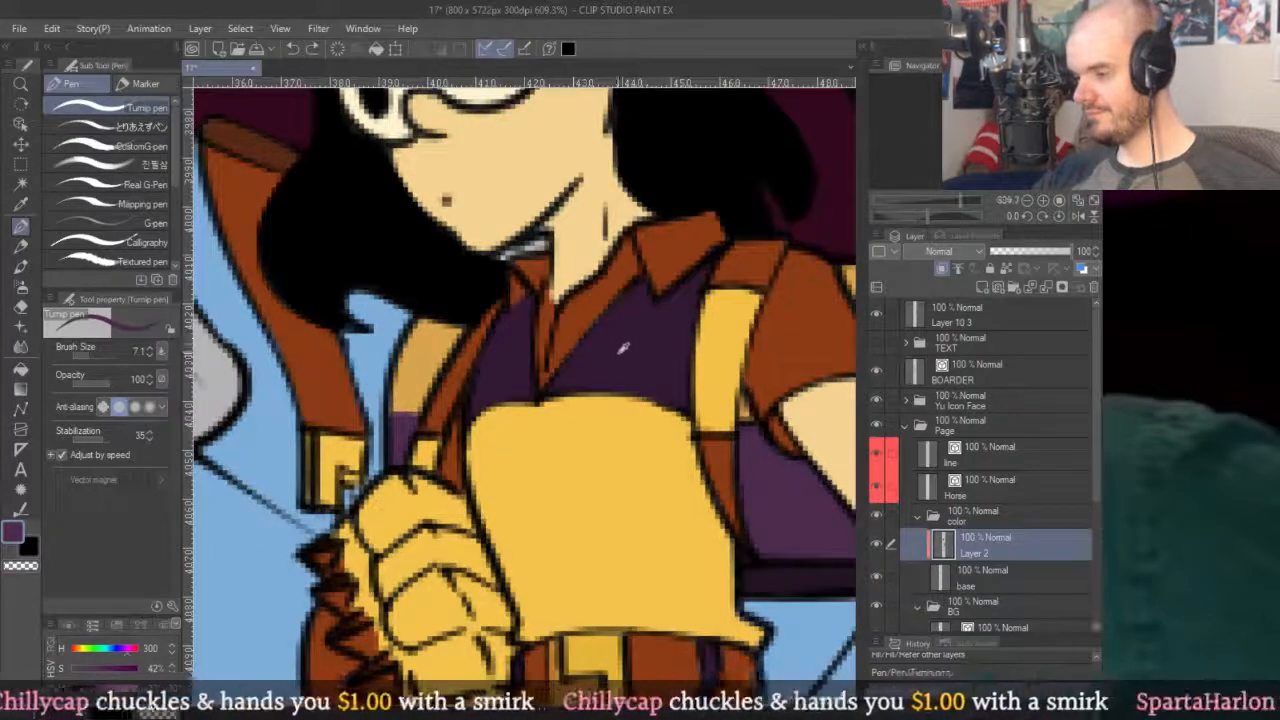
{"action": "scroll", "coordinate": [634, 346], "scroll_direction": "up", "scroll_amount": 4}
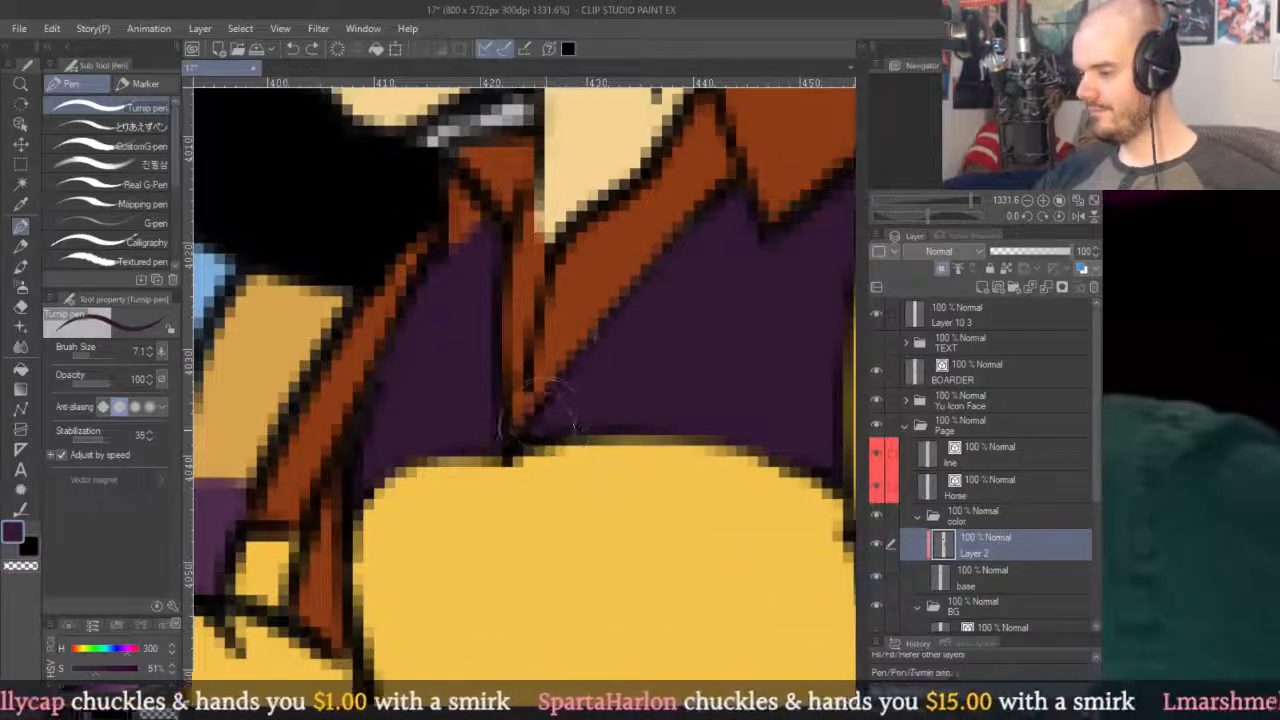
{"action": "scroll", "coordinate": [722, 213], "scroll_direction": "down", "scroll_amount": 2}
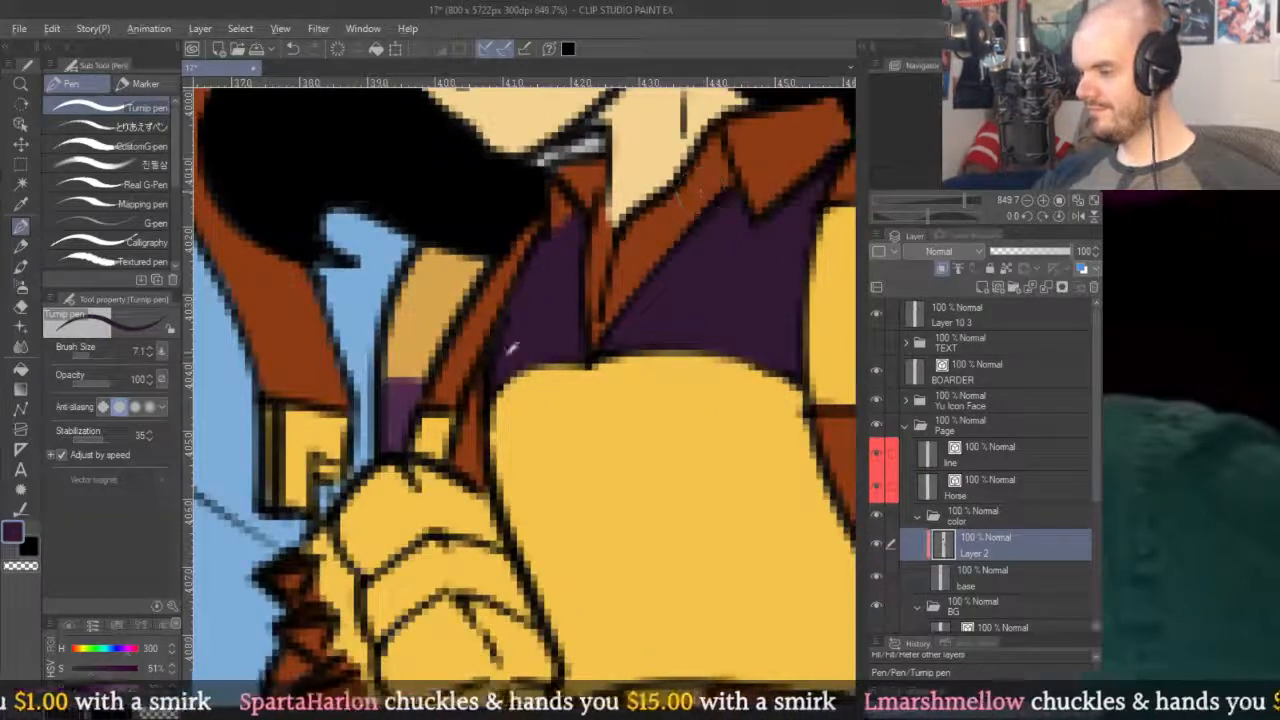
{"action": "scroll", "coordinate": [565, 230], "scroll_direction": "up", "scroll_amount": 3}
{"action": "left_click", "coordinate": [572, 218], "text": "alt"}
{"action": "key", "text": "alt"}
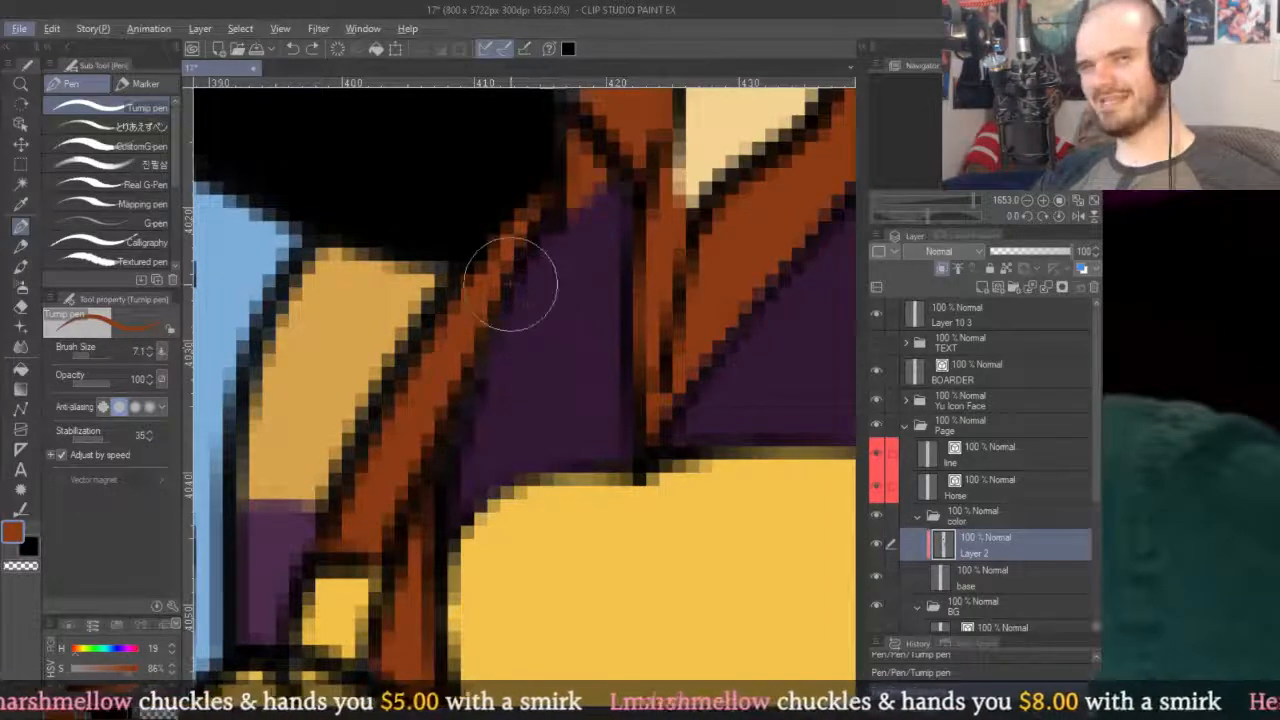
{"action": "scroll", "coordinate": [560, 205], "scroll_direction": "down", "scroll_amount": 2}
{"action": "scroll", "coordinate": [490, 255], "scroll_direction": "down", "scroll_amount": 2}
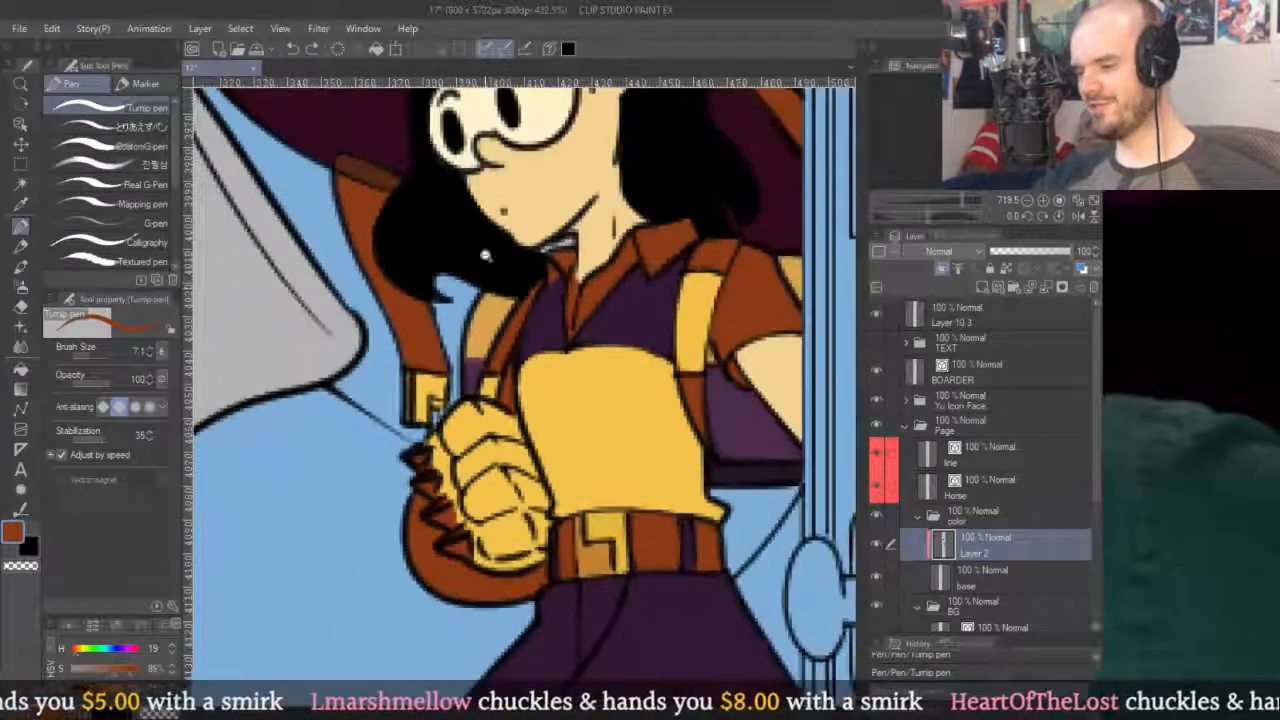
Paint the gray gap between the chin and collar black and retouch the neck's edge with the sampled skin tone.
{"action": "scroll", "coordinate": [550, 242], "scroll_direction": "up", "scroll_amount": 3}
{"action": "left_click", "coordinate": [550, 245], "text": "alt"}
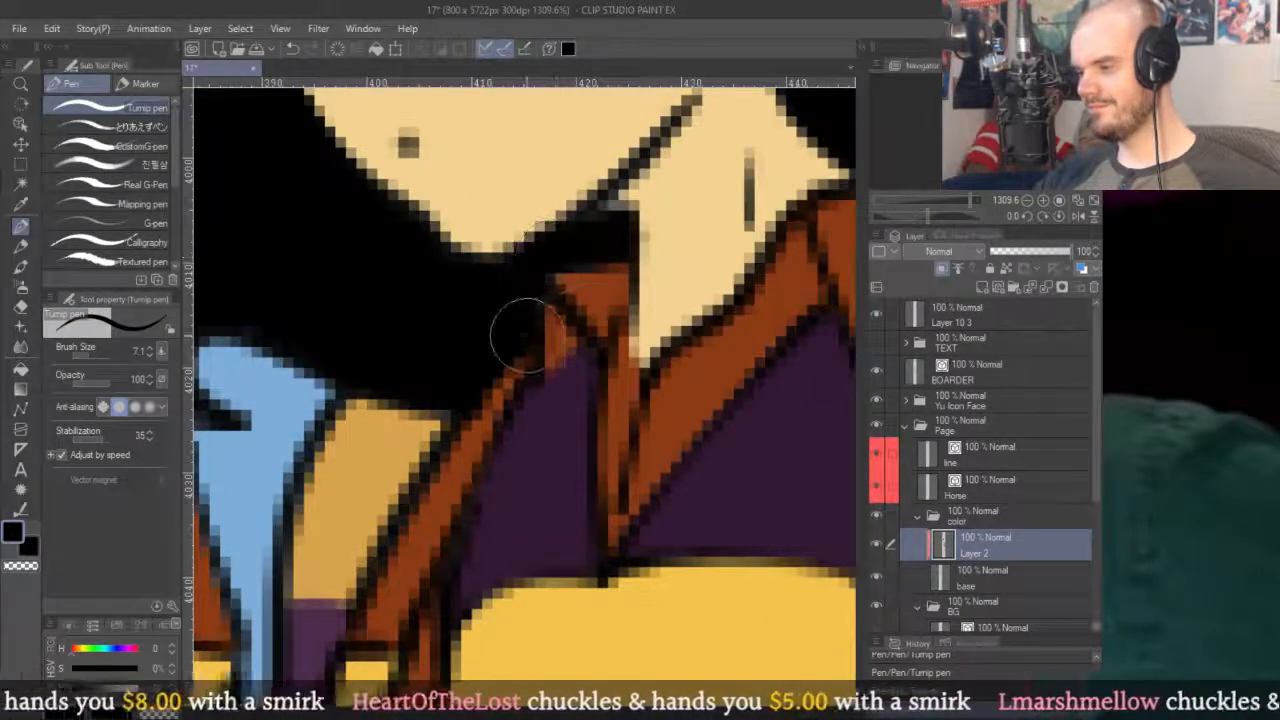
{"action": "left_click", "coordinate": [605, 222], "text": "alt"}
{"action": "scroll", "coordinate": [522, 380], "scroll_direction": "down", "scroll_amount": 2}
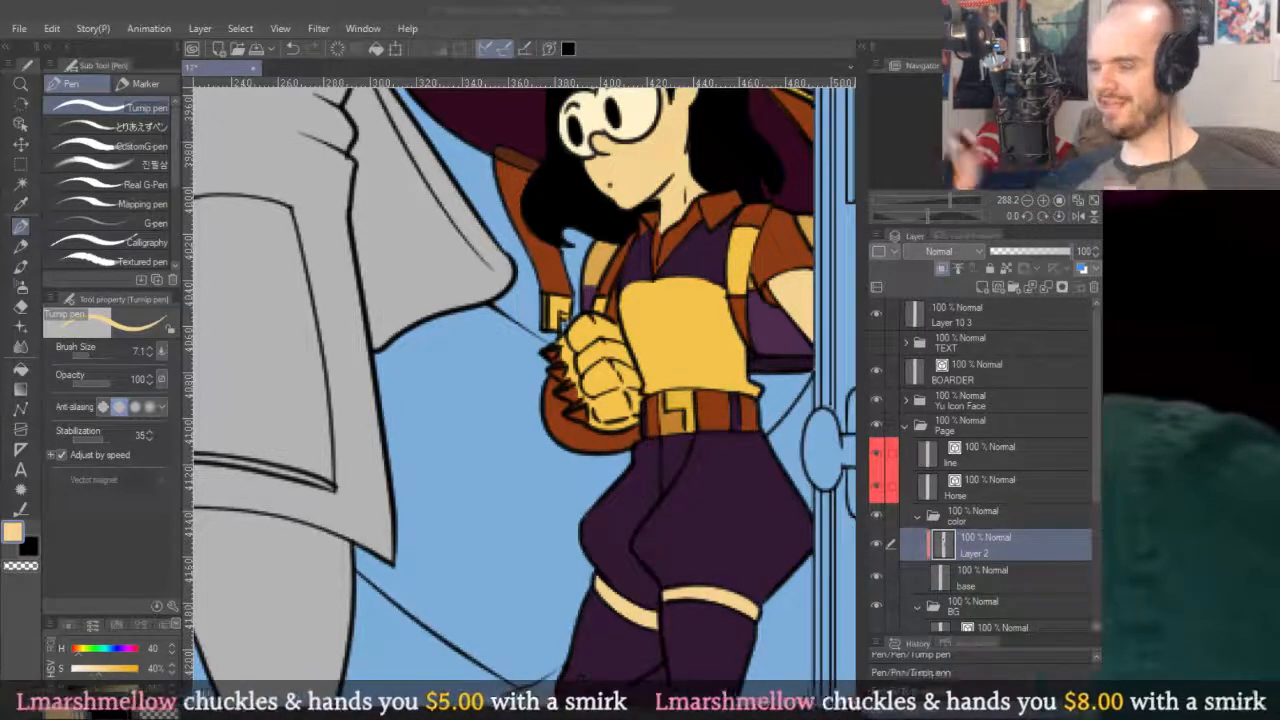
Touch up the vest beside the collar with dark purple sampled from it.
{"action": "left_click", "coordinate": [705, 277]}
{"action": "scroll", "coordinate": [698, 288], "scroll_direction": "up", "scroll_amount": 3}
{"action": "scroll", "coordinate": [698, 290], "scroll_direction": "down", "scroll_amount": 1}
{"action": "left_click", "coordinate": [680, 320], "text": "alt"}
{"action": "scroll", "coordinate": [760, 270], "scroll_direction": "down", "scroll_amount": 3}
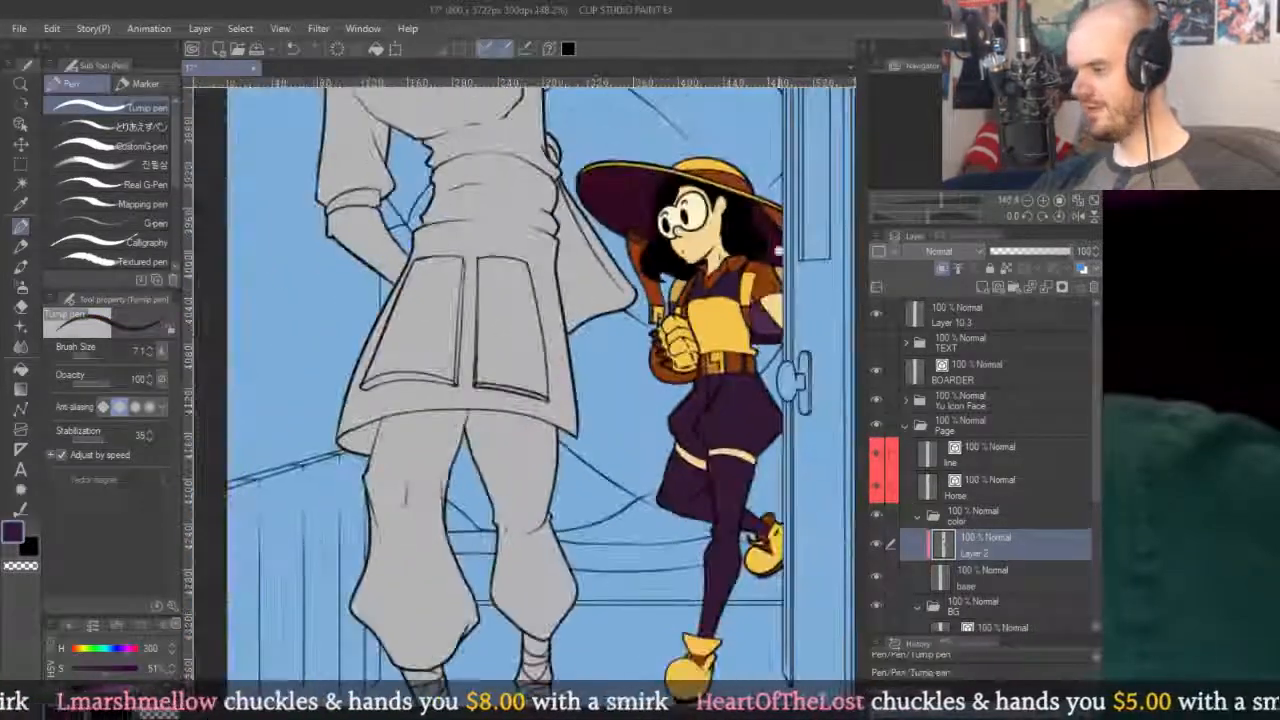
Review the colored girl in the doorway panel and compare her with the panels down to the end of the page.
{"action": "scroll", "coordinate": [760, 270], "scroll_direction": "up", "scroll_amount": 3}
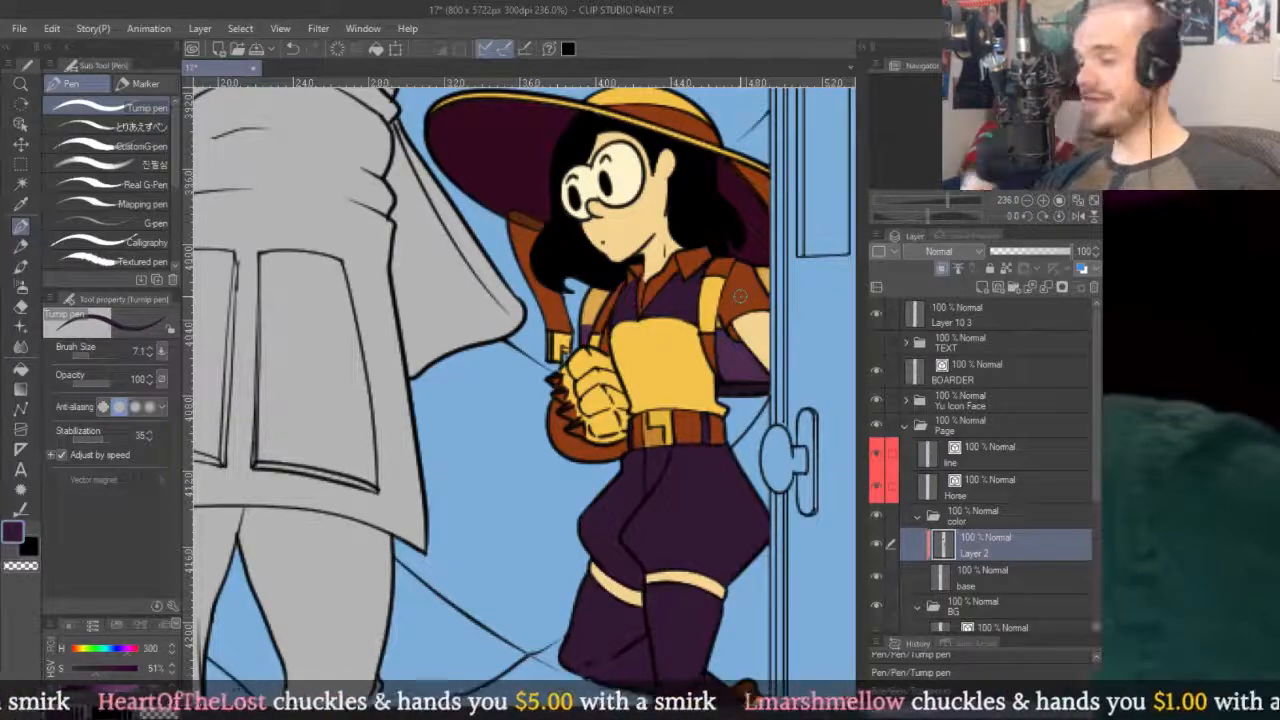
{"action": "scroll", "coordinate": [740, 296], "scroll_direction": "down", "scroll_amount": 4}
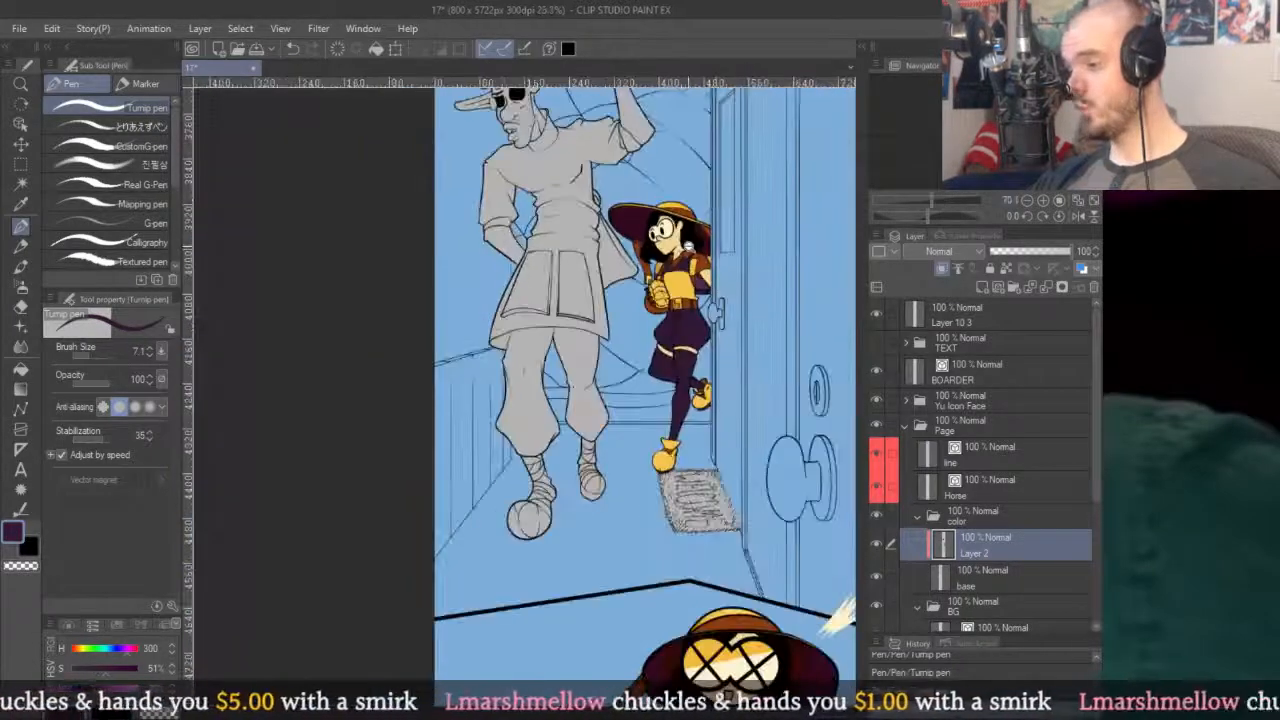
{"action": "scroll", "coordinate": [700, 283], "scroll_direction": "up", "scroll_amount": 5}
{"action": "scroll", "coordinate": [700, 283], "scroll_direction": "down", "scroll_amount": 5}
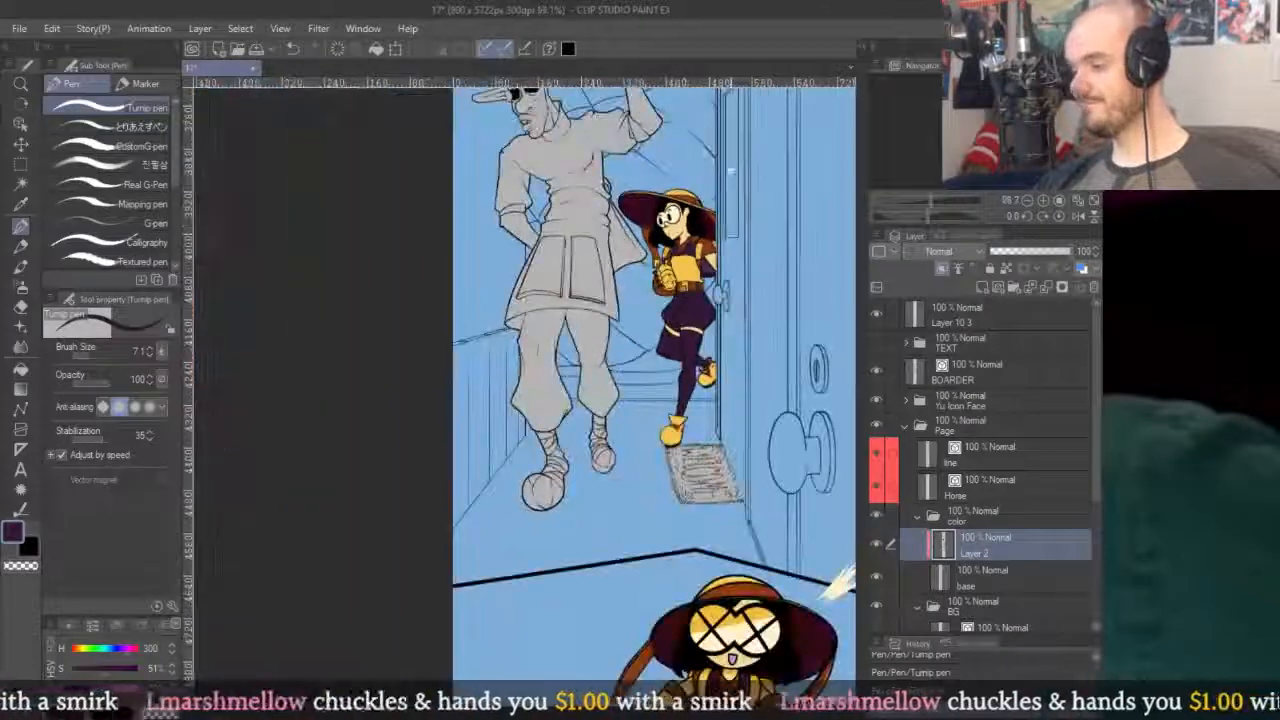
{"action": "scroll", "coordinate": [630, 380], "scroll_direction": "down", "scroll_amount": 5}
{"action": "scroll", "coordinate": [710, 350], "scroll_direction": "down", "scroll_amount": 3}
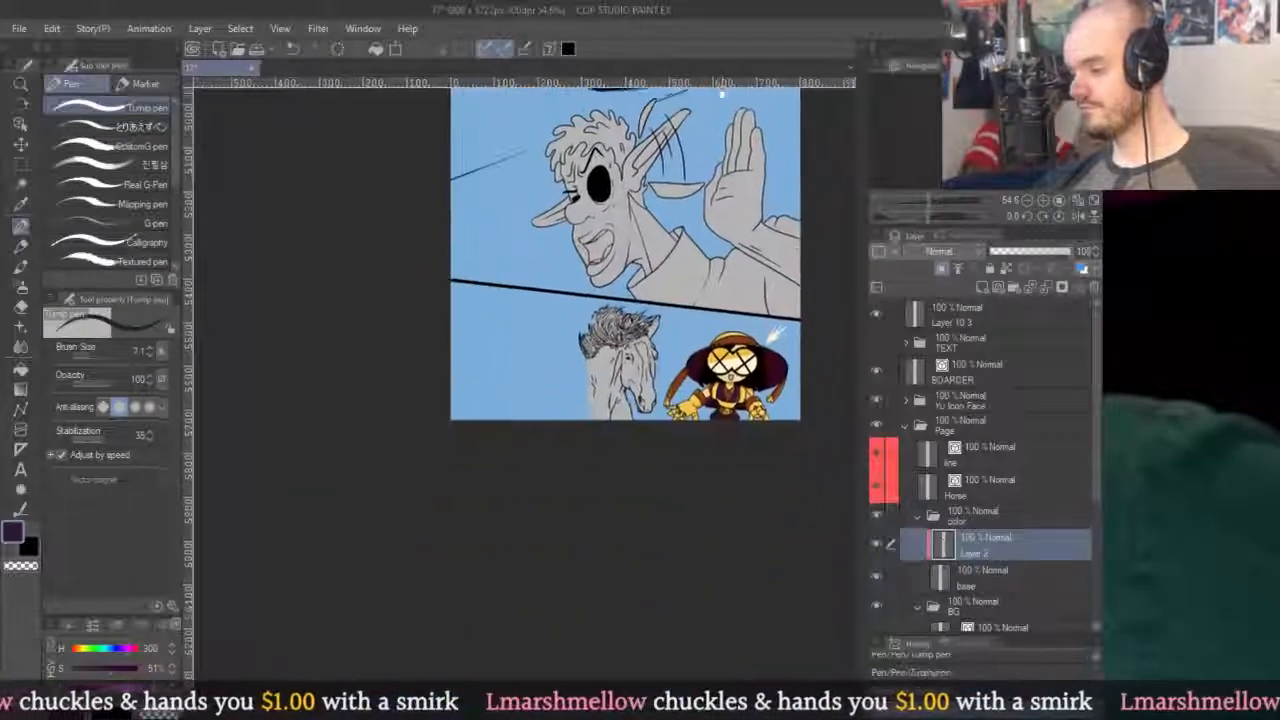
Ink a black diamond-shaped knee pad outline on the girl's standing leg, on the line layer using sampled black.
{"action": "scroll", "coordinate": [700, 300], "scroll_direction": "up", "scroll_amount": 5}
{"action": "scroll", "coordinate": [640, 280], "scroll_direction": "up", "scroll_amount": 5}
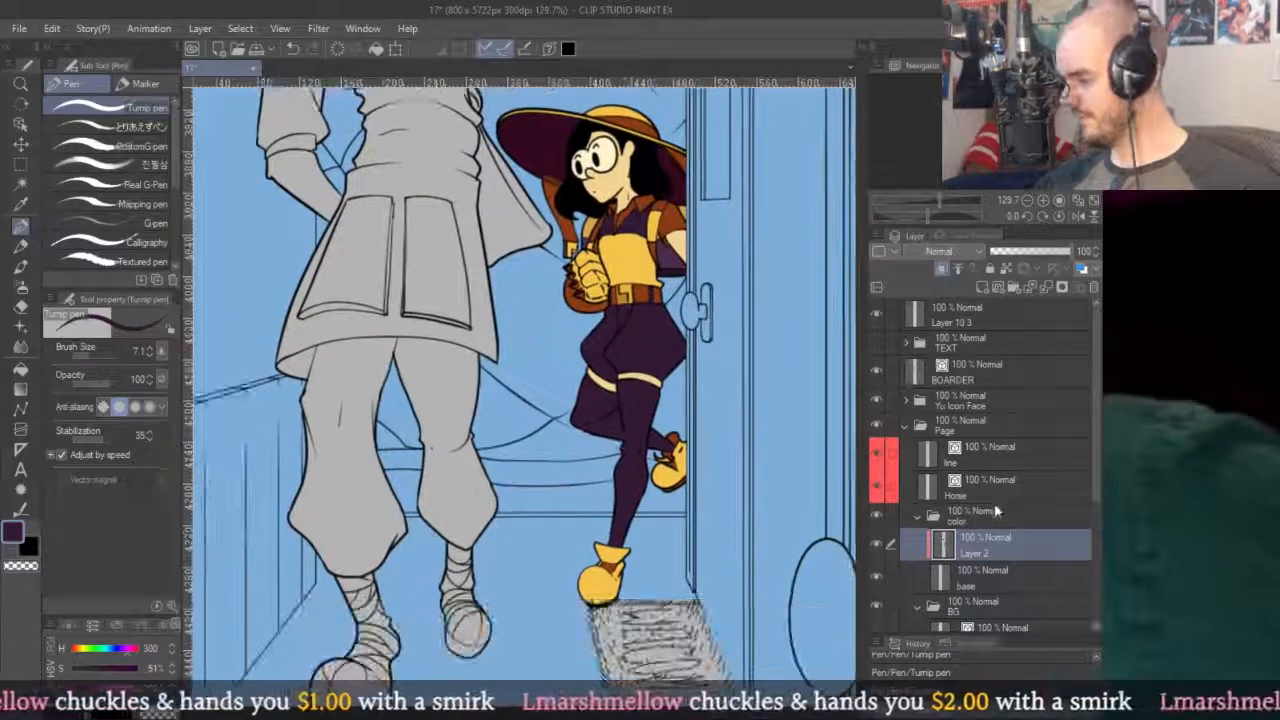
{"action": "left_click", "coordinate": [990, 490]}
{"action": "left_click", "coordinate": [978, 458]}
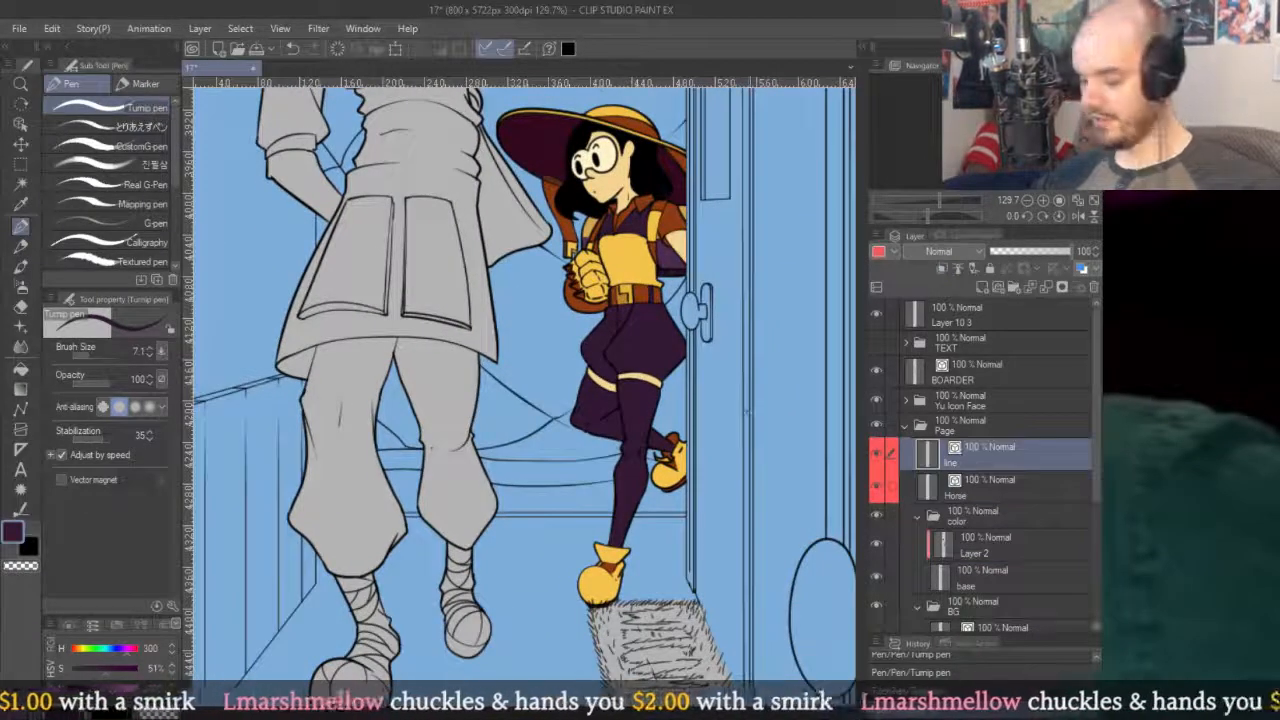
{"action": "left_click", "coordinate": [647, 437], "text": "alt"}
{"action": "scroll", "coordinate": [647, 437], "scroll_direction": "up", "scroll_amount": 8}
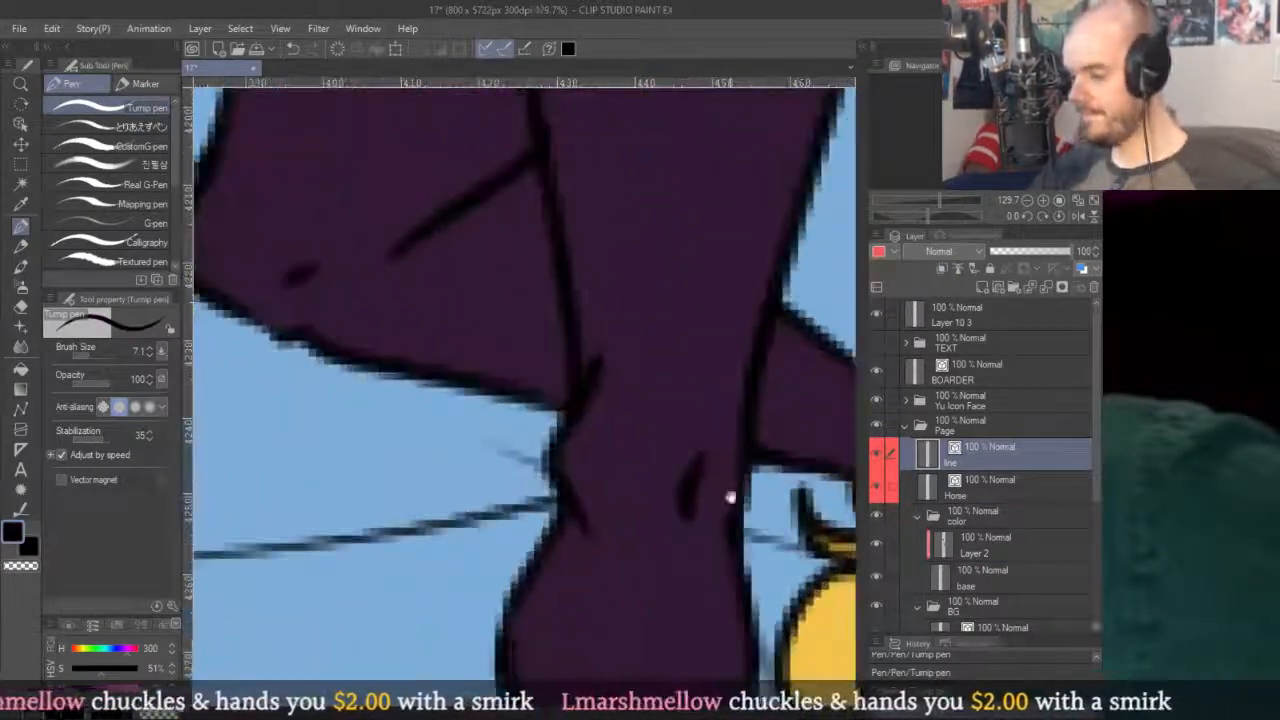
{"action": "left_click_drag", "start_coordinate": [553, 379], "coordinate": [645, 494]}
{"action": "key", "text": "ctrl+z"}
{"action": "mouse_move", "coordinate": [554, 379]}
{"action": "left_mouse_down"}
{"action": "mouse_move", "coordinate": [648, 484]}
{"action": "mouse_move", "coordinate": [643, 374]}
{"action": "left_mouse_up"}
{"action": "mouse_move", "coordinate": [540, 458]}
{"action": "left_mouse_down"}
{"action": "mouse_move", "coordinate": [623, 414]}
{"action": "mouse_move", "coordinate": [640, 389]}
{"action": "left_mouse_up"}
{"action": "key", "text": "alt"}
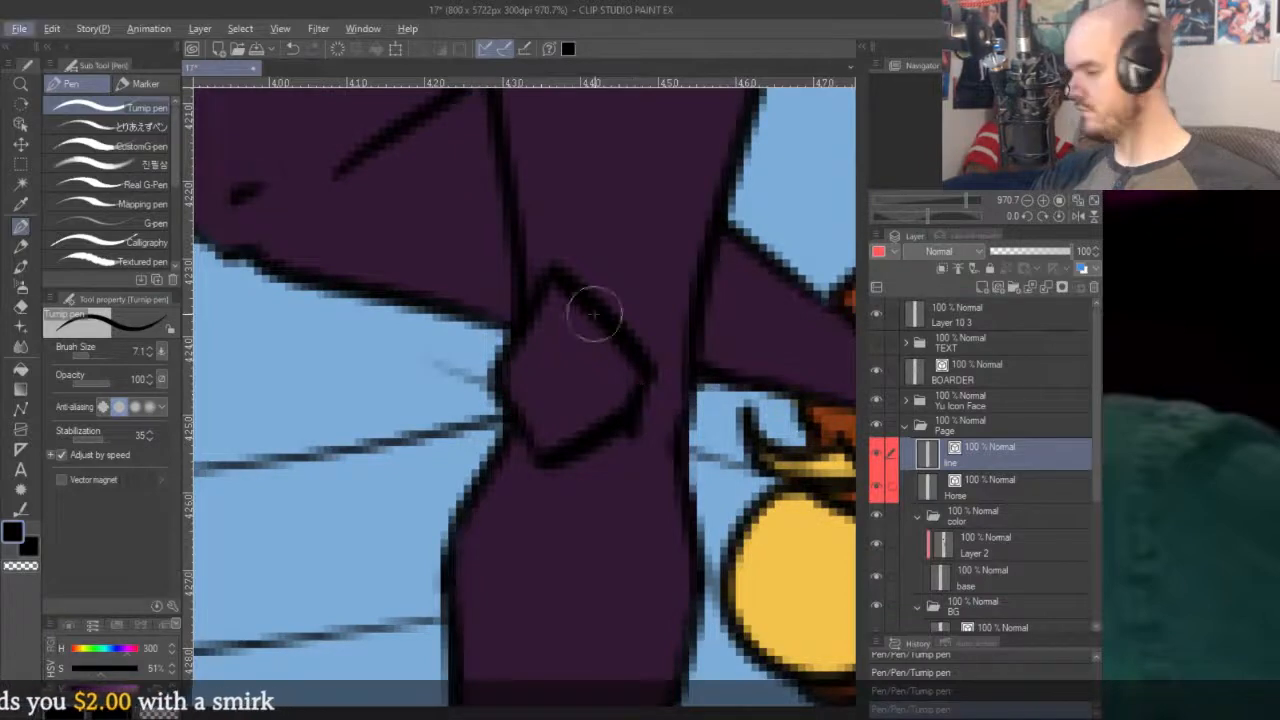
Ink the side facet and strap lines of the standing leg's knee pad and narrow the lines inside it.
{"action": "left_click_drag", "start_coordinate": [548, 450], "coordinate": [531, 361]}
{"action": "key", "text": "ctrl+z"}
{"action": "mouse_move", "coordinate": [531, 434]}
{"action": "left_mouse_down"}
{"action": "mouse_move", "coordinate": [558, 285]}
{"action": "mouse_move", "coordinate": [706, 357]}
{"action": "left_mouse_up"}
{"action": "mouse_move", "coordinate": [631, 334]}
{"action": "left_mouse_down"}
{"action": "mouse_move", "coordinate": [686, 370]}
{"action": "mouse_move", "coordinate": [655, 432]}
{"action": "mouse_move", "coordinate": [672, 433]}
{"action": "mouse_move", "coordinate": [610, 439]}
{"action": "mouse_move", "coordinate": [674, 432]}
{"action": "mouse_move", "coordinate": [636, 334]}
{"action": "mouse_move", "coordinate": [692, 354]}
{"action": "left_mouse_up"}
{"action": "key", "text": "ctrl+z"}
{"action": "key", "text": "ctrl+z"}
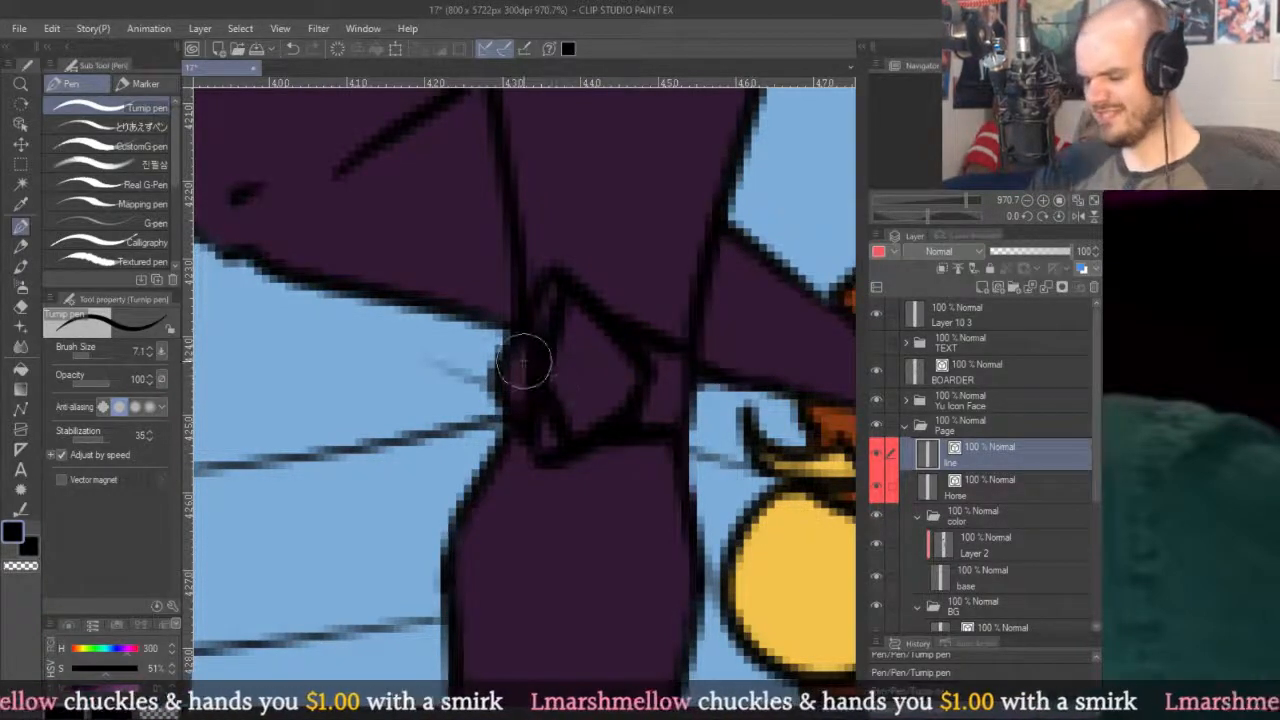
{"action": "key", "text": "y"}
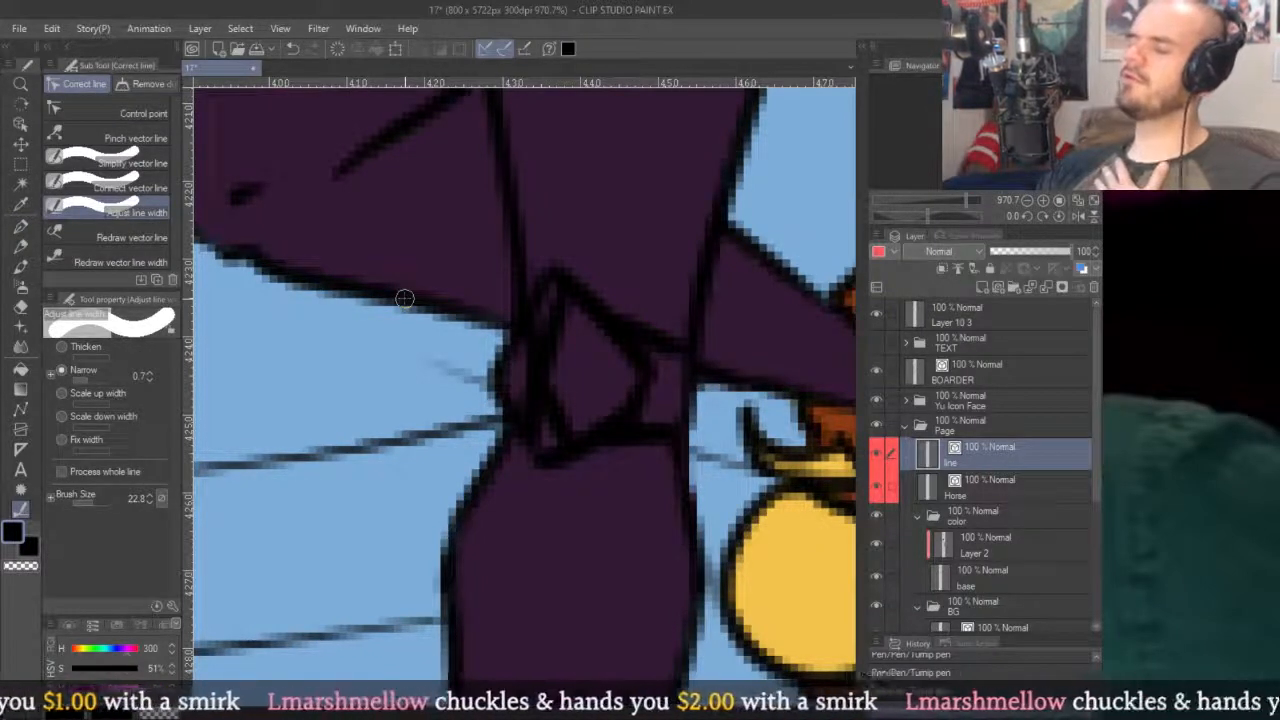
{"action": "scroll", "coordinate": [566, 351], "scroll_direction": "down", "scroll_amount": 2}
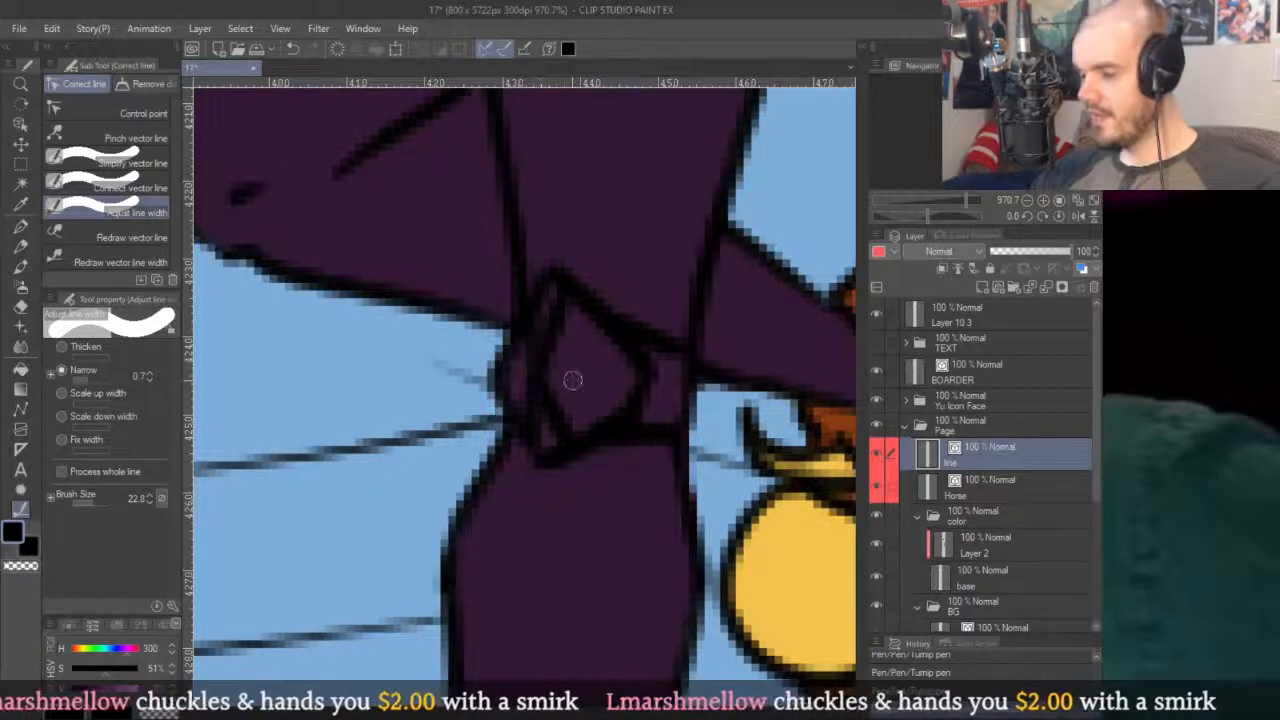
Ink a matching angular knee pad outline over the knee of the girl's raised leg.
{"action": "scroll", "coordinate": [628, 284], "scroll_direction": "down", "scroll_amount": 4}
{"action": "scroll", "coordinate": [628, 284], "scroll_direction": "up", "scroll_amount": 3}
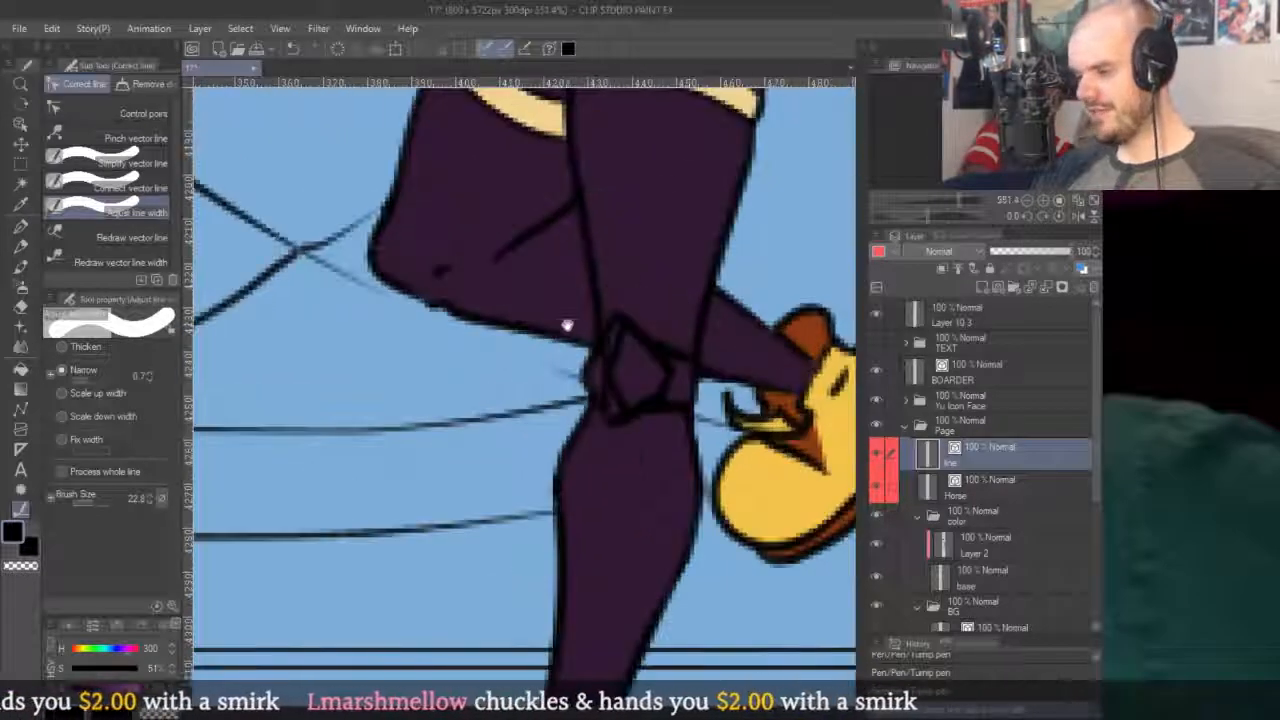
{"action": "scroll", "coordinate": [557, 320], "scroll_direction": "up", "scroll_amount": 1}
{"action": "key", "text": "p"}
{"action": "scroll", "coordinate": [457, 266], "scroll_direction": "up", "scroll_amount": 3}
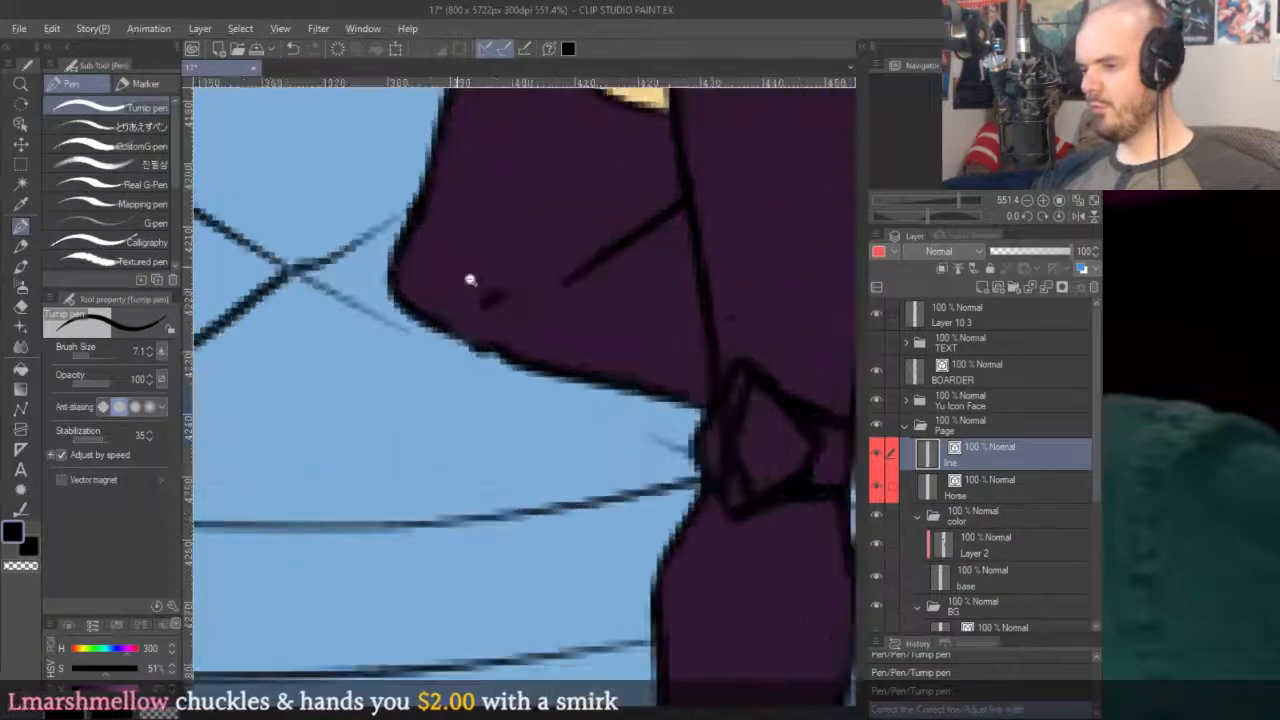
{"action": "left_click_drag", "start_coordinate": [500, 300], "coordinate": [599, 404]}
{"action": "left_click_drag", "start_coordinate": [582, 458], "coordinate": [609, 382]}
{"action": "key", "text": "ctrl+z"}
{"action": "key", "text": "ctrl+z"}
{"action": "mouse_move", "coordinate": [584, 456]}
{"action": "left_mouse_down"}
{"action": "mouse_move", "coordinate": [591, 380]}
{"action": "mouse_move", "coordinate": [500, 309]}
{"action": "left_mouse_up"}
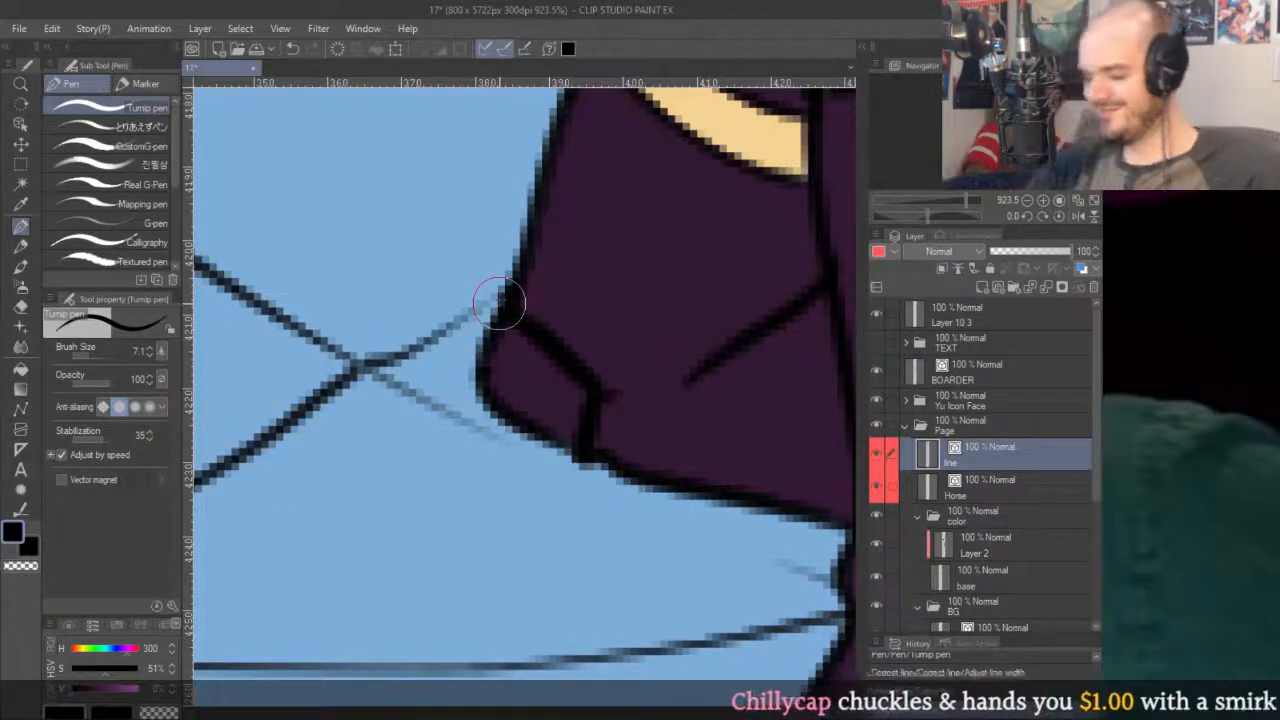
{"action": "key", "text": "ctrl+z"}
{"action": "mouse_move", "coordinate": [505, 285]}
{"action": "left_mouse_down"}
{"action": "mouse_move", "coordinate": [602, 398]}
{"action": "mouse_move", "coordinate": [603, 430]}
{"action": "mouse_move", "coordinate": [598, 393]}
{"action": "mouse_move", "coordinate": [574, 475]}
{"action": "mouse_move", "coordinate": [575, 433]}
{"action": "mouse_move", "coordinate": [574, 472]}
{"action": "mouse_move", "coordinate": [455, 363]}
{"action": "mouse_move", "coordinate": [554, 409]}
{"action": "mouse_move", "coordinate": [570, 460]}
{"action": "mouse_move", "coordinate": [493, 395]}
{"action": "mouse_move", "coordinate": [575, 480]}
{"action": "left_mouse_up"}
{"action": "key", "text": "ctrl+z"}
Erase the old knee contour inside the raised leg's knee pad and ink its narrow side facet.
{"action": "key", "text": "e"}
{"action": "left_click", "coordinate": [548, 438]}
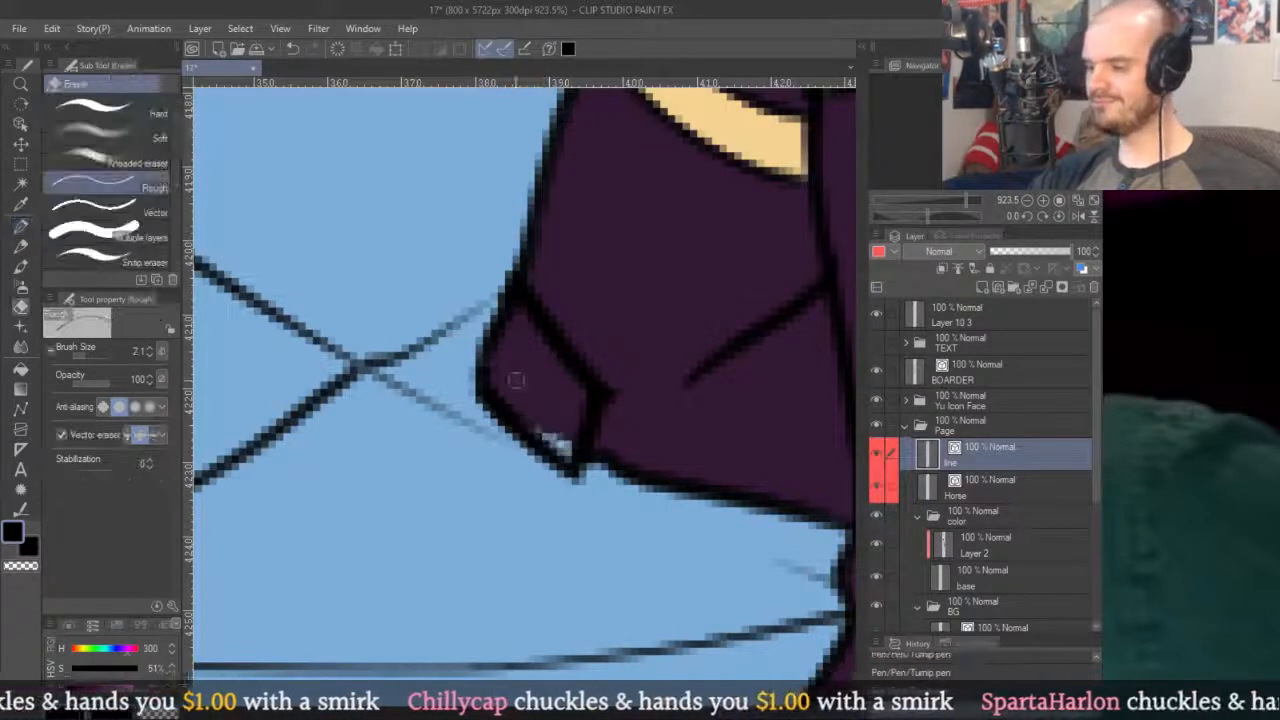
{"action": "mouse_move", "coordinate": [498, 310]}
{"action": "left_mouse_down"}
{"action": "mouse_move", "coordinate": [474, 390]}
{"action": "mouse_move", "coordinate": [494, 251]}
{"action": "left_mouse_up"}
{"action": "key", "text": "p"}
{"action": "key", "text": "ctrl+z"}
{"action": "mouse_move", "coordinate": [484, 398]}
{"action": "left_mouse_down"}
{"action": "mouse_move", "coordinate": [515, 265]}
{"action": "mouse_move", "coordinate": [520, 343]}
{"action": "mouse_move", "coordinate": [512, 290]}
{"action": "mouse_move", "coordinate": [504, 395]}
{"action": "mouse_move", "coordinate": [497, 383]}
{"action": "mouse_move", "coordinate": [533, 317]}
{"action": "mouse_move", "coordinate": [500, 395]}
{"action": "mouse_move", "coordinate": [557, 435]}
{"action": "mouse_move", "coordinate": [600, 420]}
{"action": "left_mouse_up"}
{"action": "key", "text": "ctrl+z"}
{"action": "key", "text": "ctrl+z"}
{"action": "key", "text": "ctrl+z"}
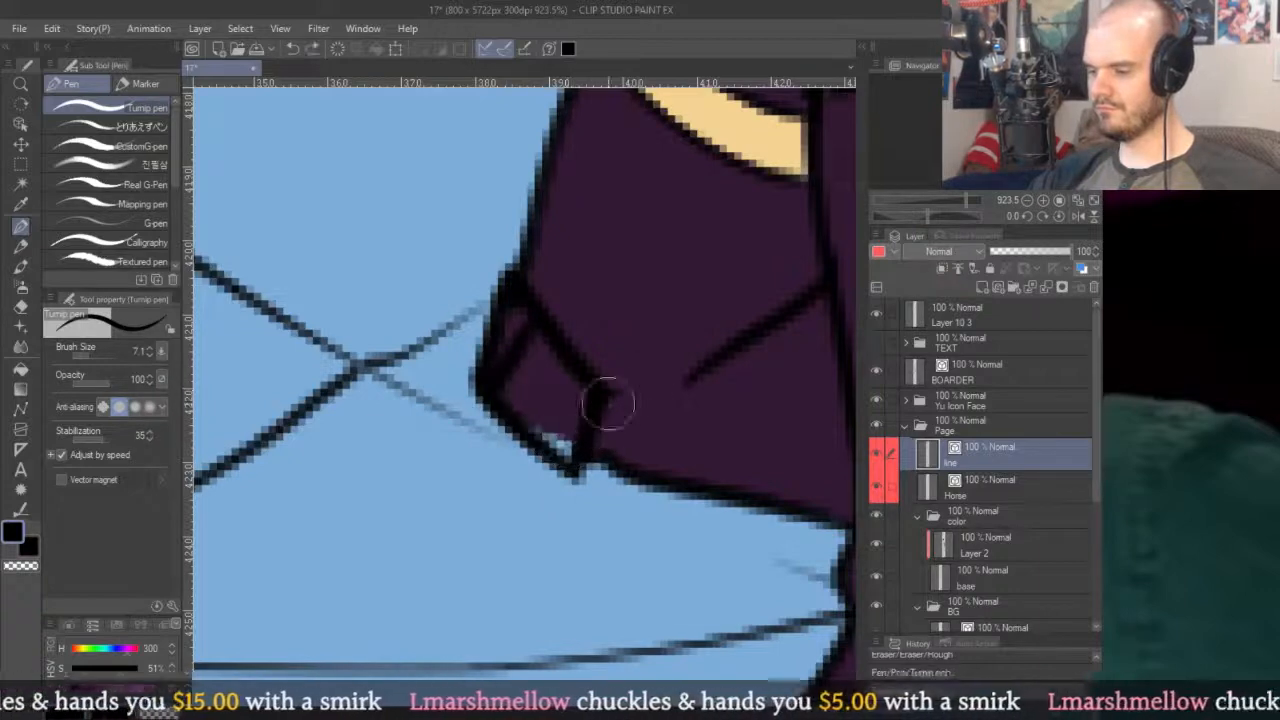
Ink two strap lines running from the raised leg's knee pad back to the leg's crease.
{"action": "mouse_move", "coordinate": [545, 330]}
{"action": "left_mouse_down"}
{"action": "mouse_move", "coordinate": [700, 337]}
{"action": "mouse_move", "coordinate": [700, 363]}
{"action": "mouse_move", "coordinate": [745, 352]}
{"action": "left_mouse_up"}
{"action": "key", "text": "ctrl+z"}
{"action": "left_click_drag", "start_coordinate": [585, 447], "coordinate": [737, 343]}
{"action": "key", "text": "ctrl+z"}
{"action": "left_click_drag", "start_coordinate": [595, 445], "coordinate": [737, 337]}
{"action": "scroll", "coordinate": [737, 337], "scroll_direction": "down", "scroll_amount": 5}
{"action": "scroll", "coordinate": [777, 363], "scroll_direction": "up", "scroll_amount": 5}
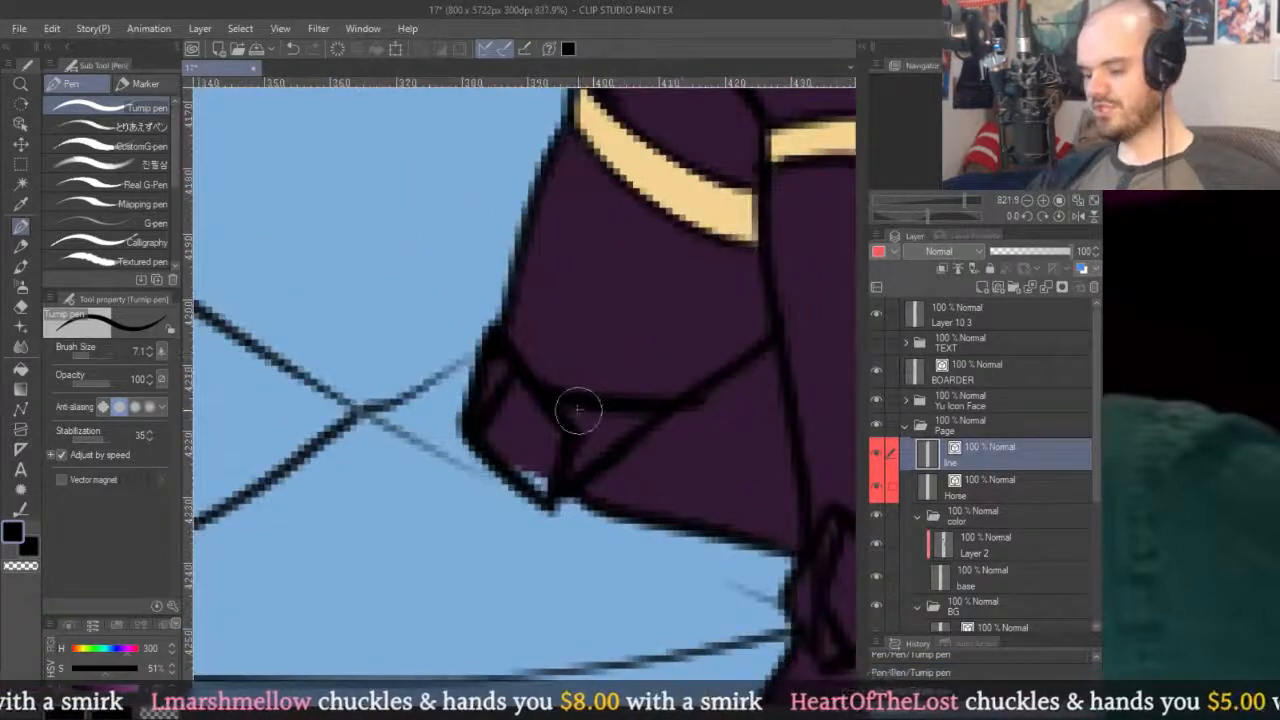
Narrow the corner and strap lines around the raised leg's knee pad.
{"action": "key", "text": "y"}
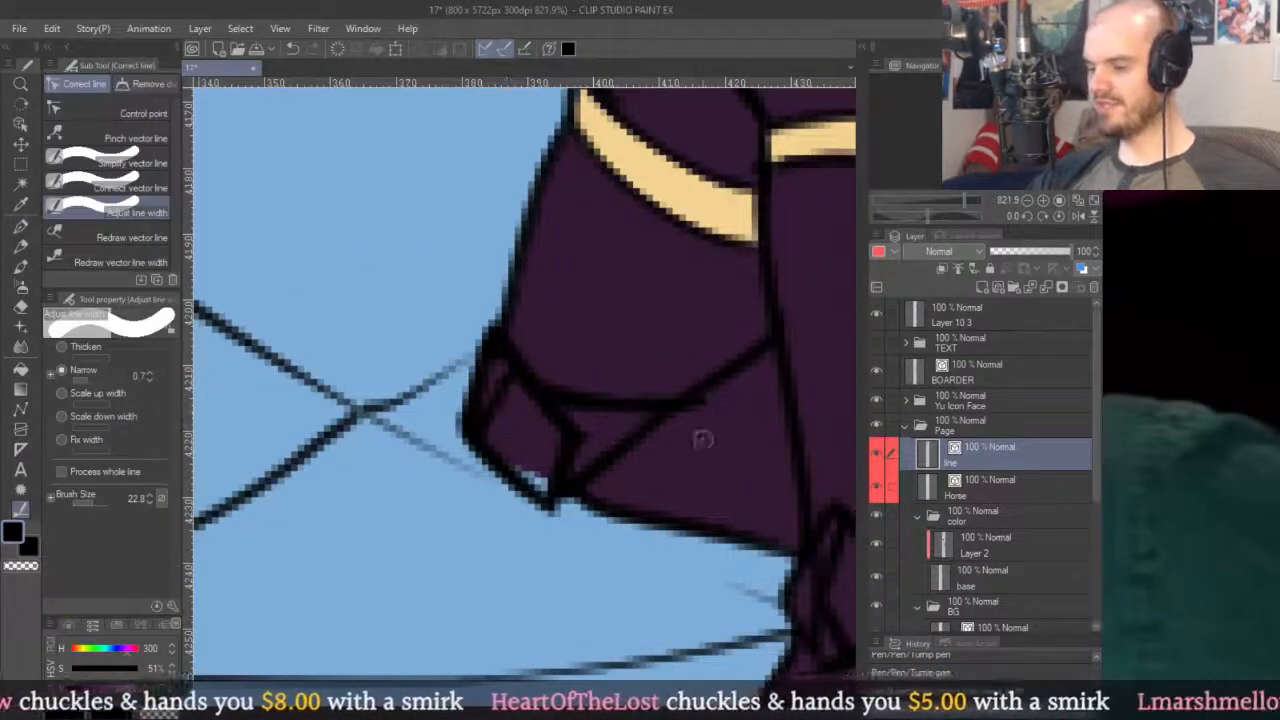
{"action": "left_click_drag", "start_coordinate": [748, 420], "coordinate": [527, 251]}
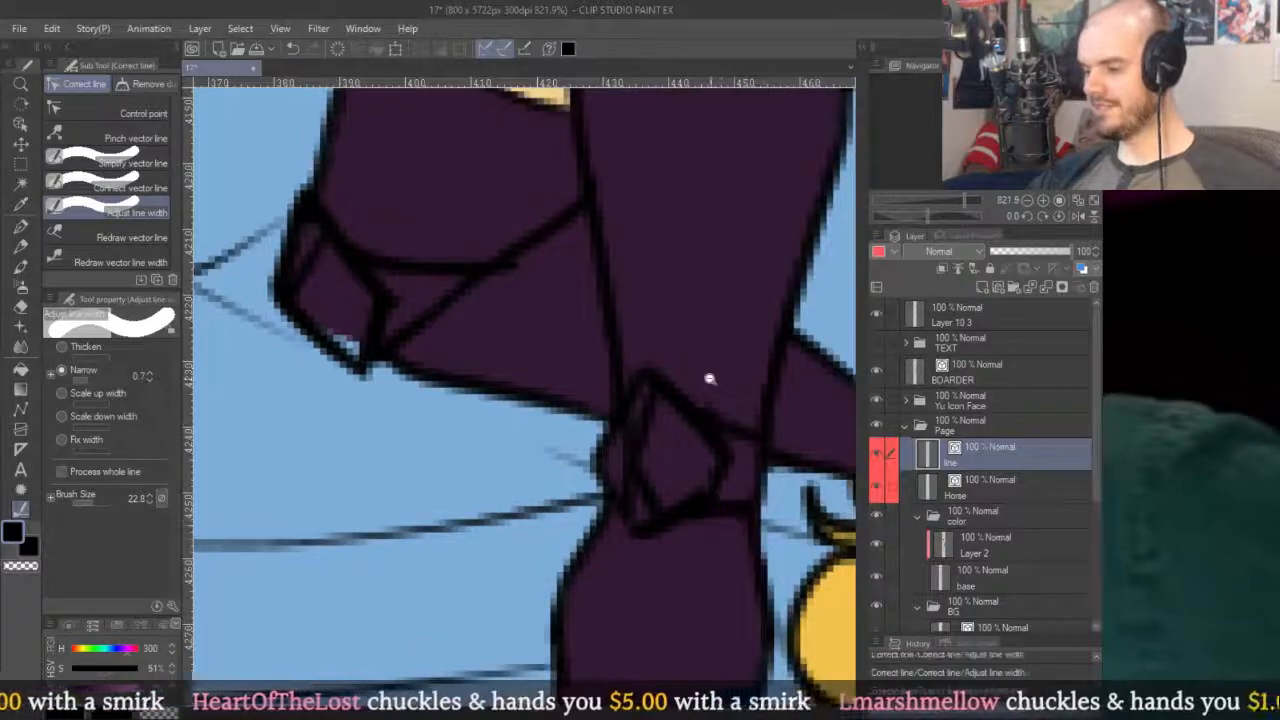
{"action": "scroll", "coordinate": [720, 386], "scroll_direction": "down", "scroll_amount": 5}
{"action": "scroll", "coordinate": [632, 307], "scroll_direction": "up", "scroll_amount": 7}
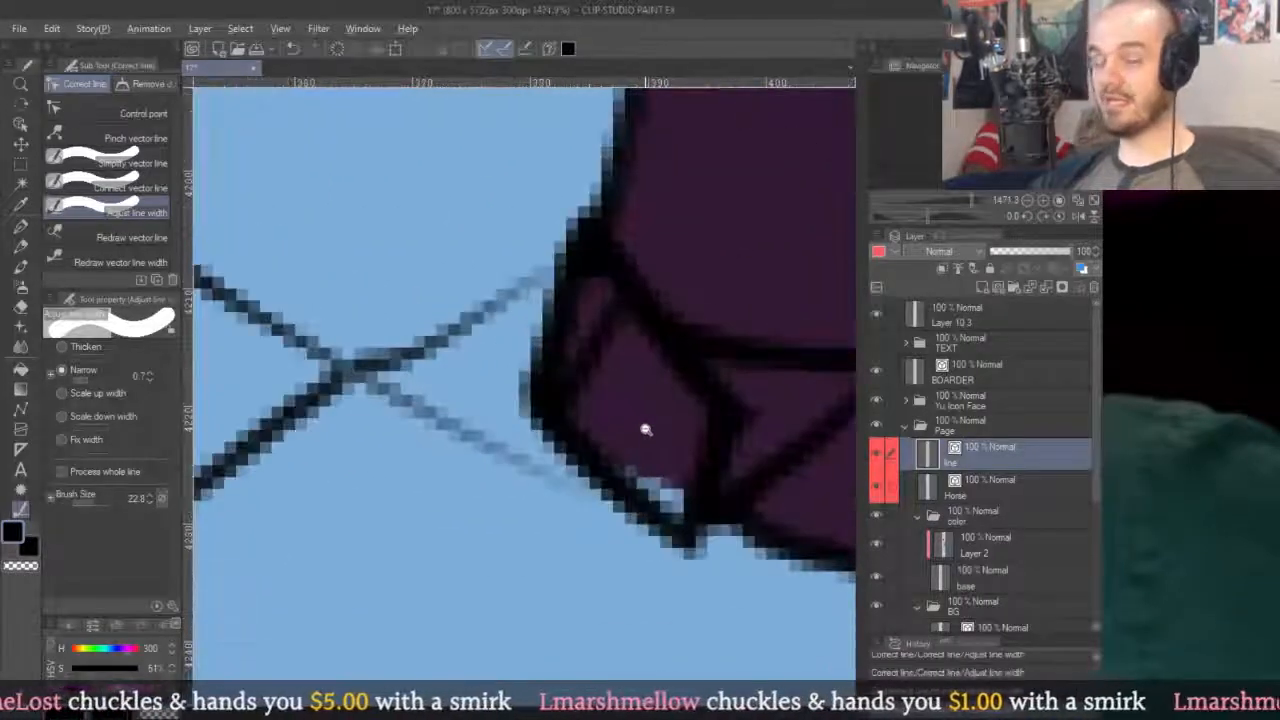
{"action": "key", "text": "alt"}
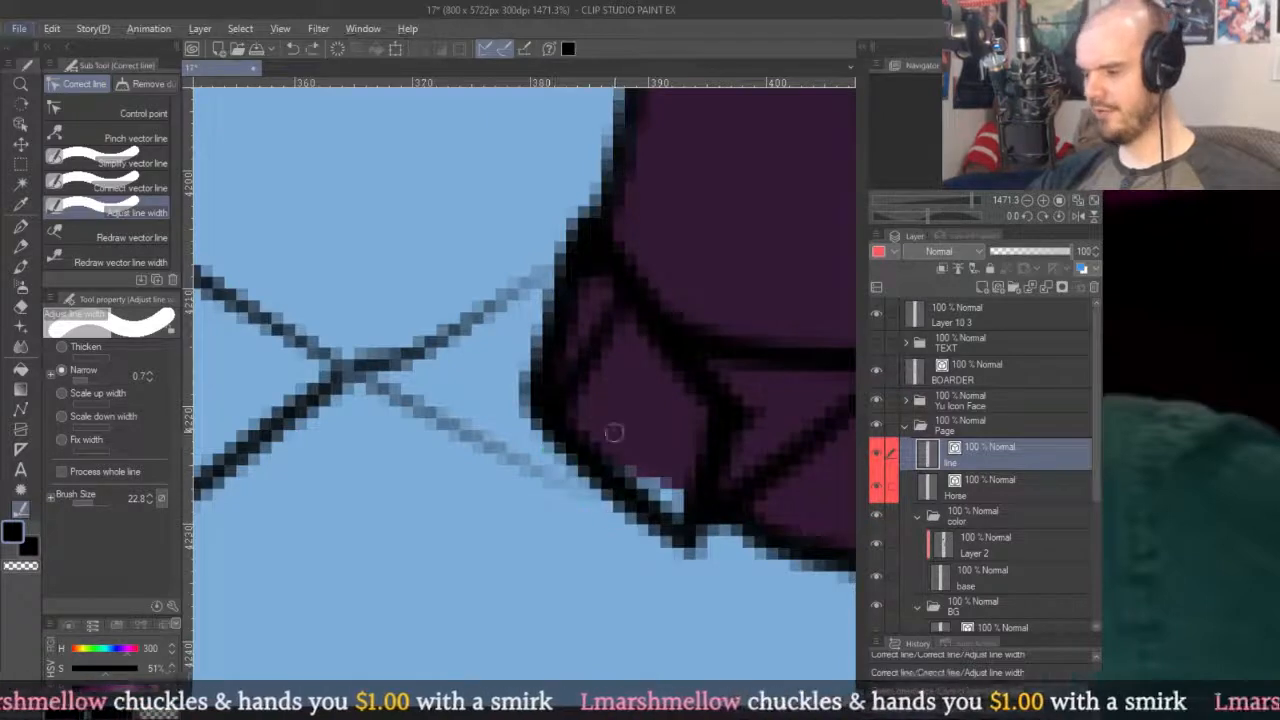
{"action": "scroll", "coordinate": [612, 432], "scroll_direction": "down", "scroll_amount": 5}
{"action": "scroll", "coordinate": [766, 334], "scroll_direction": "up", "scroll_amount": 3}
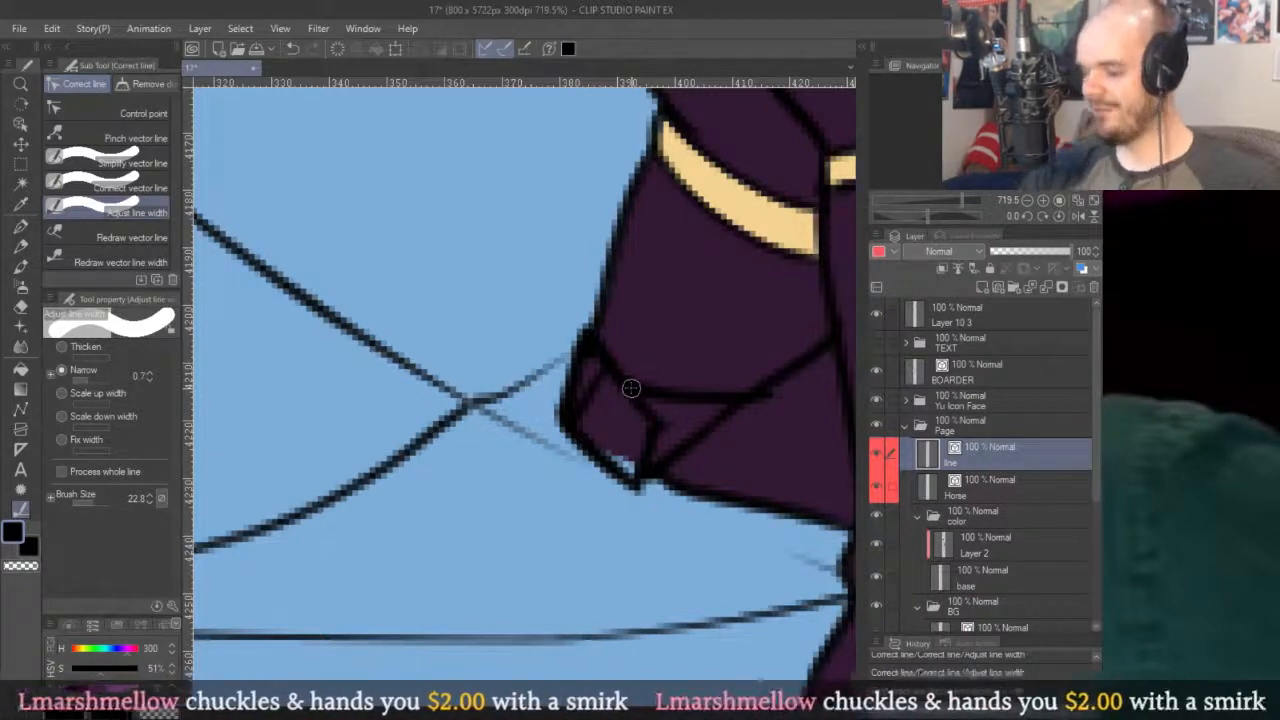
{"action": "scroll", "coordinate": [631, 388], "scroll_direction": "down", "scroll_amount": 2}
{"action": "scroll", "coordinate": [615, 400], "scroll_direction": "up", "scroll_amount": 4}
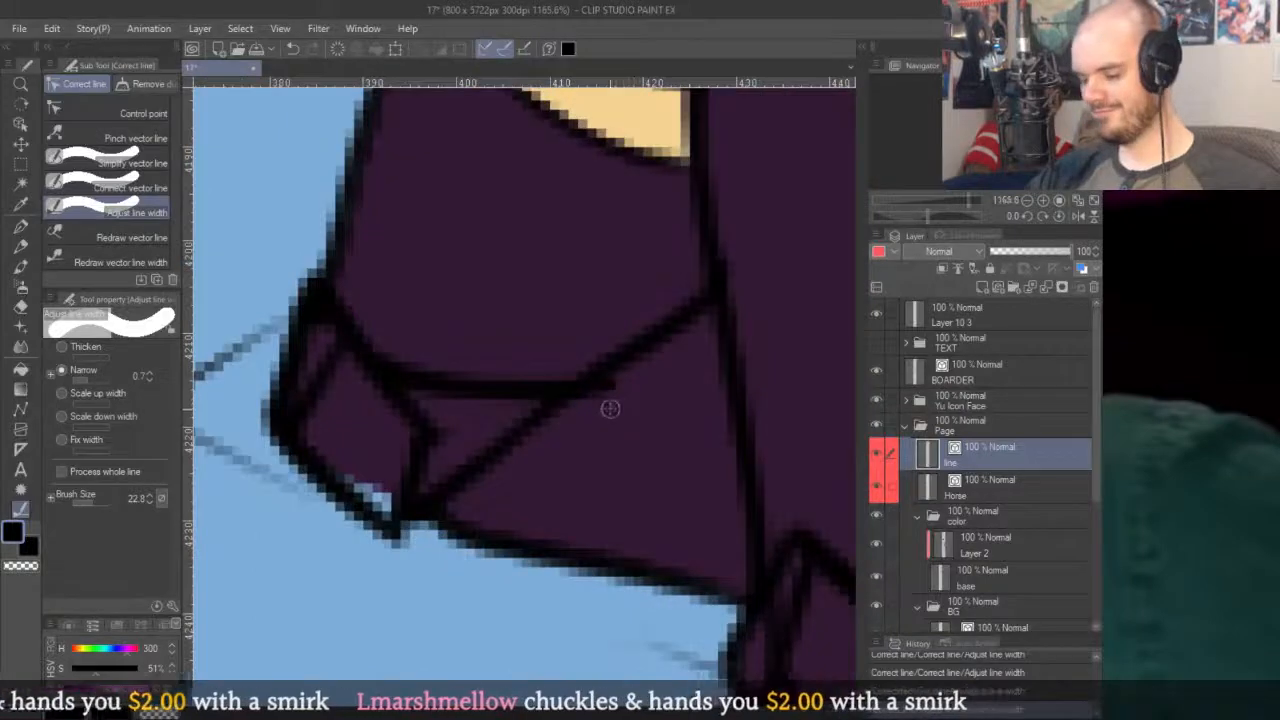
Move the end points of the raised leg's upper strap line so it follows the leg crease.
{"action": "key", "text": "o"}
{"action": "left_click", "coordinate": [607, 401]}
{"action": "left_click_drag", "start_coordinate": [608, 398], "coordinate": [653, 334]}
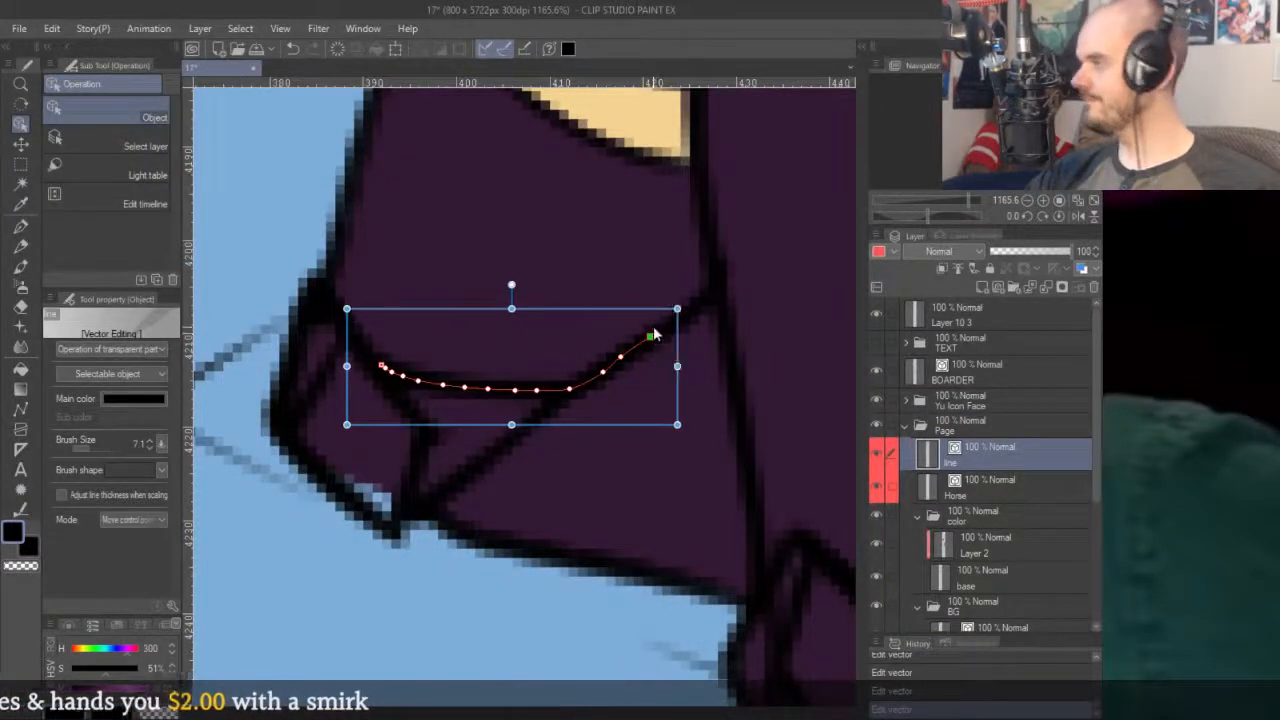
{"action": "key", "text": "p"}
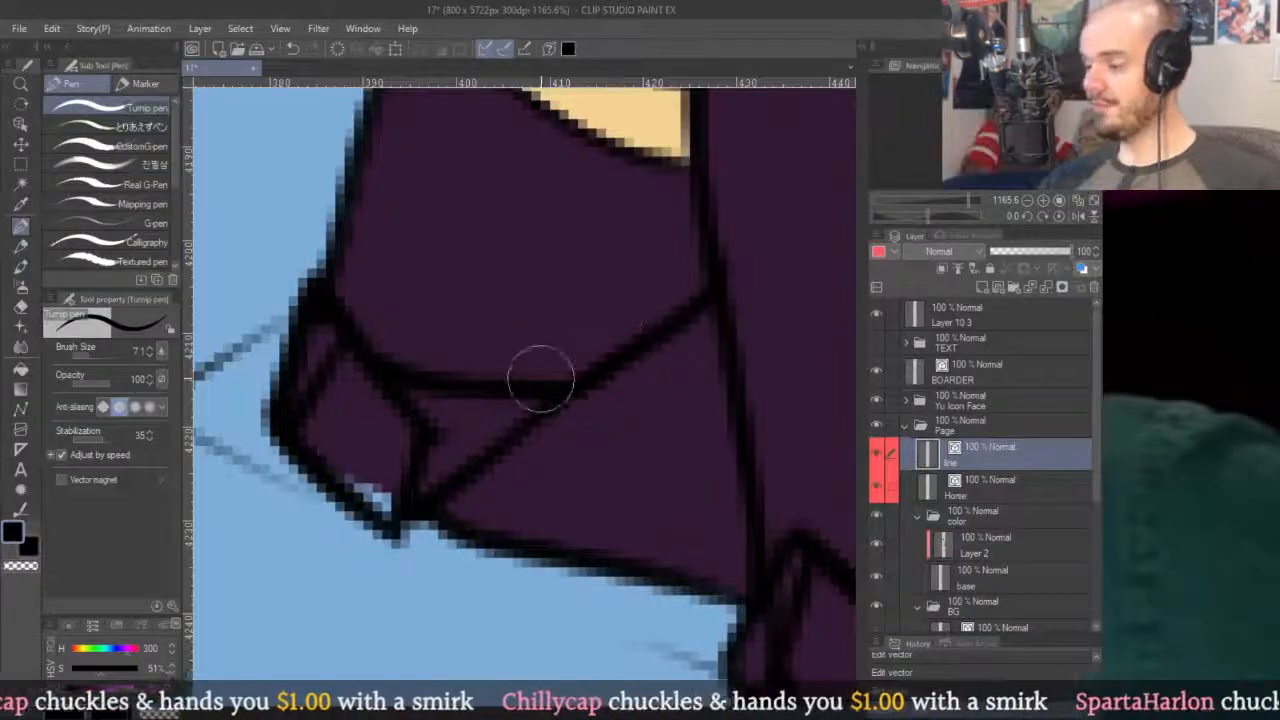
Fill the raised leg's knee pad on Layer 2 with the golden yellow sampled from the girl's boot.
{"action": "scroll", "coordinate": [540, 374], "scroll_direction": "down", "scroll_amount": 6}
{"action": "scroll", "coordinate": [540, 374], "scroll_direction": "up", "scroll_amount": 1}
{"action": "left_click", "coordinate": [760, 390], "text": "alt"}
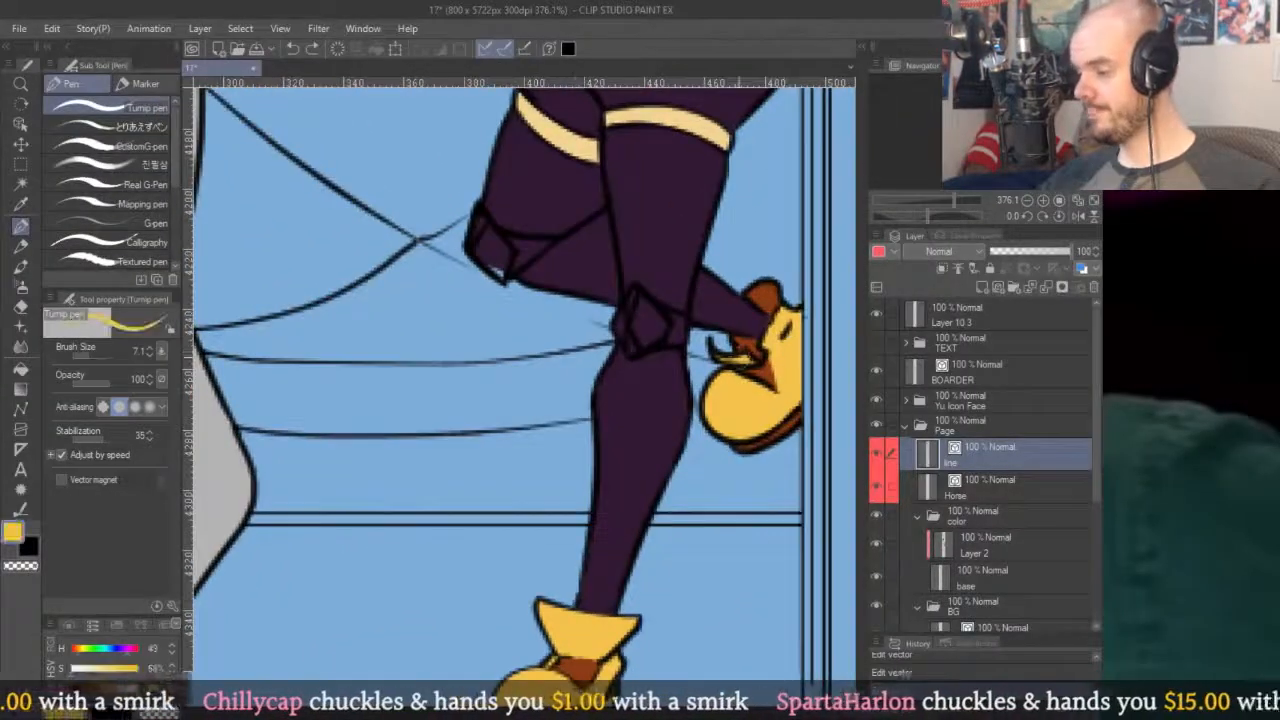
{"action": "scroll", "coordinate": [700, 308], "scroll_direction": "up", "scroll_amount": 1}
{"action": "key", "text": "g"}
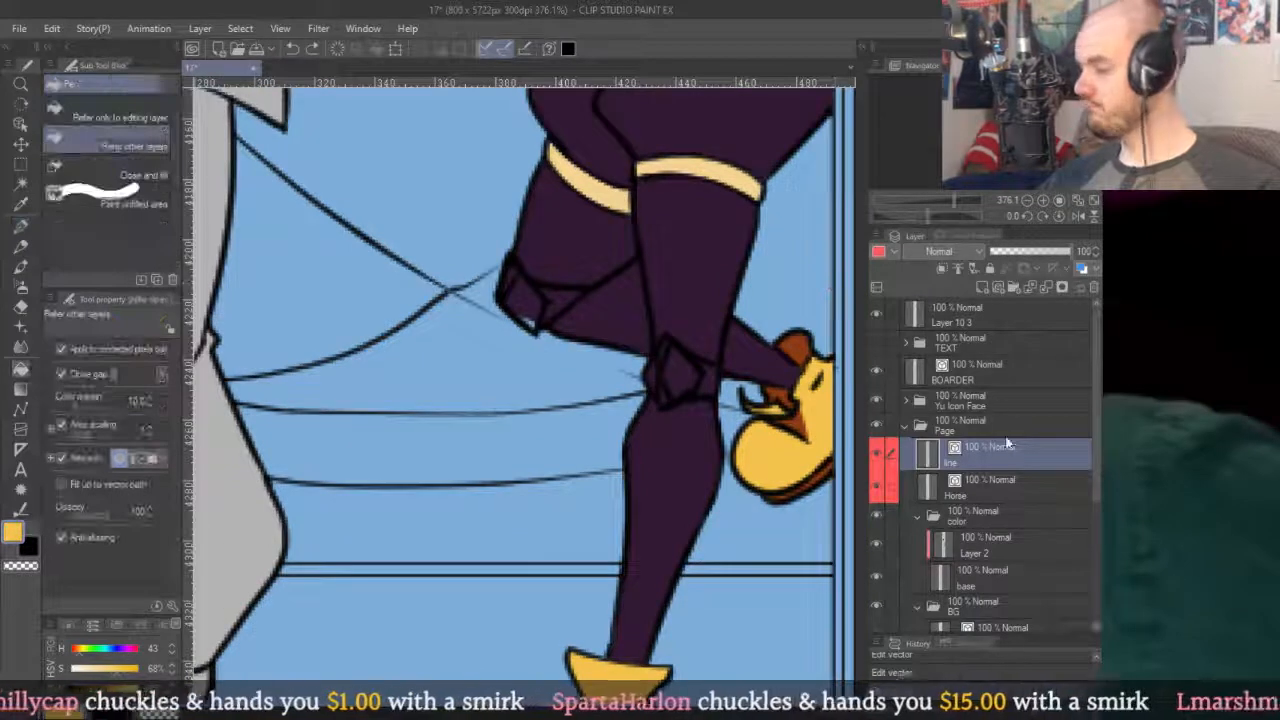
{"action": "left_click", "coordinate": [972, 511]}
{"action": "left_click", "coordinate": [985, 545]}
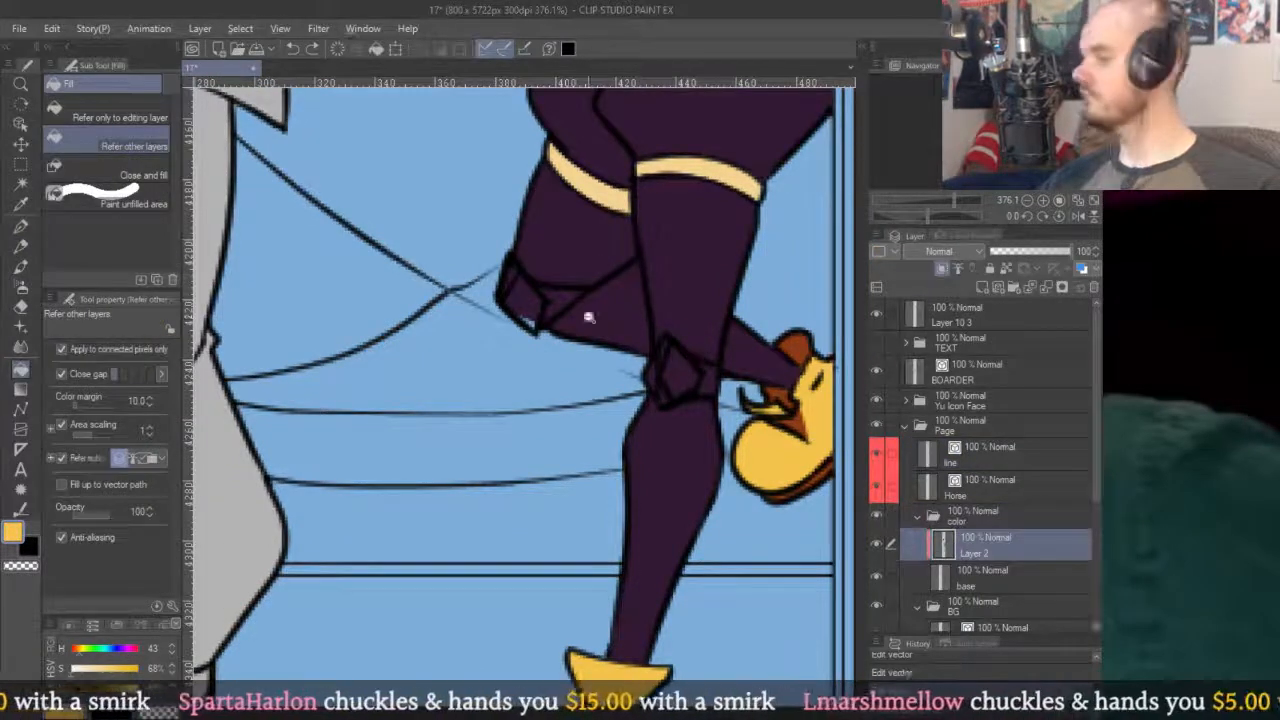
{"action": "left_click", "coordinate": [508, 297]}
{"action": "scroll", "coordinate": [510, 299], "scroll_direction": "up", "scroll_amount": 5}
{"action": "scroll", "coordinate": [606, 291], "scroll_direction": "down", "scroll_amount": 3}
{"action": "scroll", "coordinate": [606, 291], "scroll_direction": "right", "scroll_amount": 5}
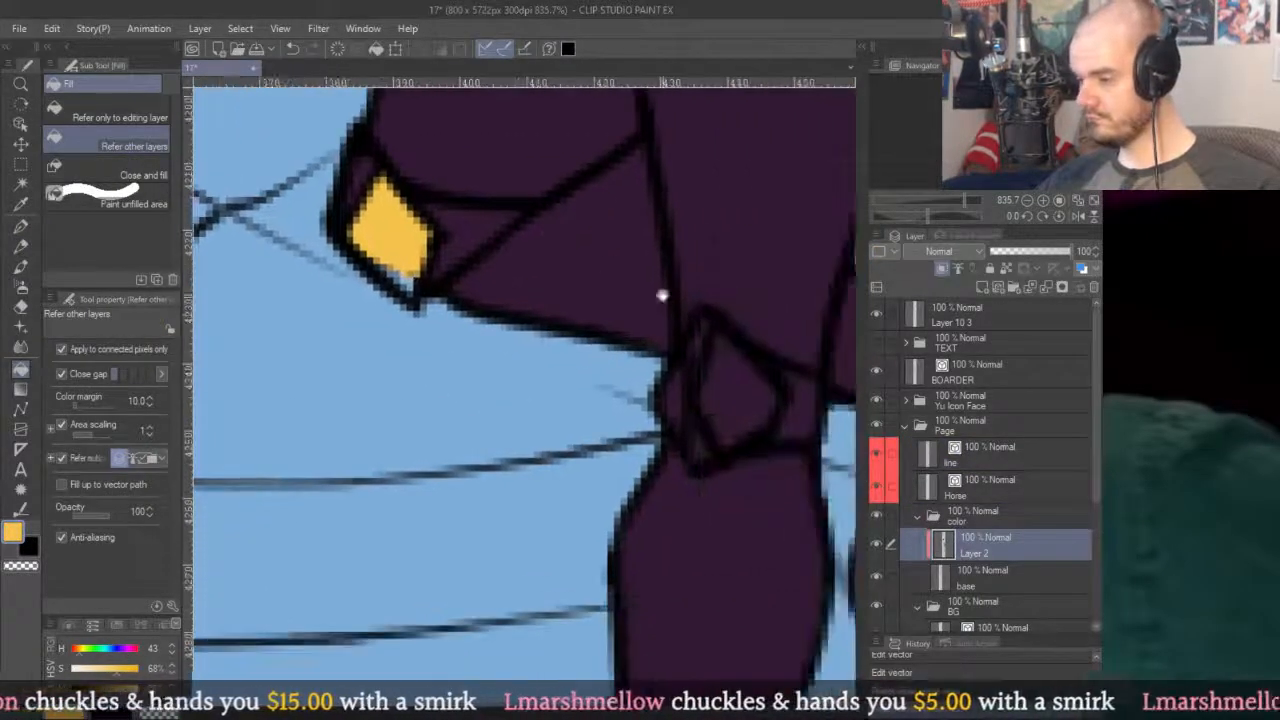
Fill the standing leg's knee pad and its small side facet with the same golden yellow.
{"action": "left_click", "coordinate": [664, 325]}
{"action": "left_click", "coordinate": [619, 288]}
{"action": "key", "text": "ctrl+z"}
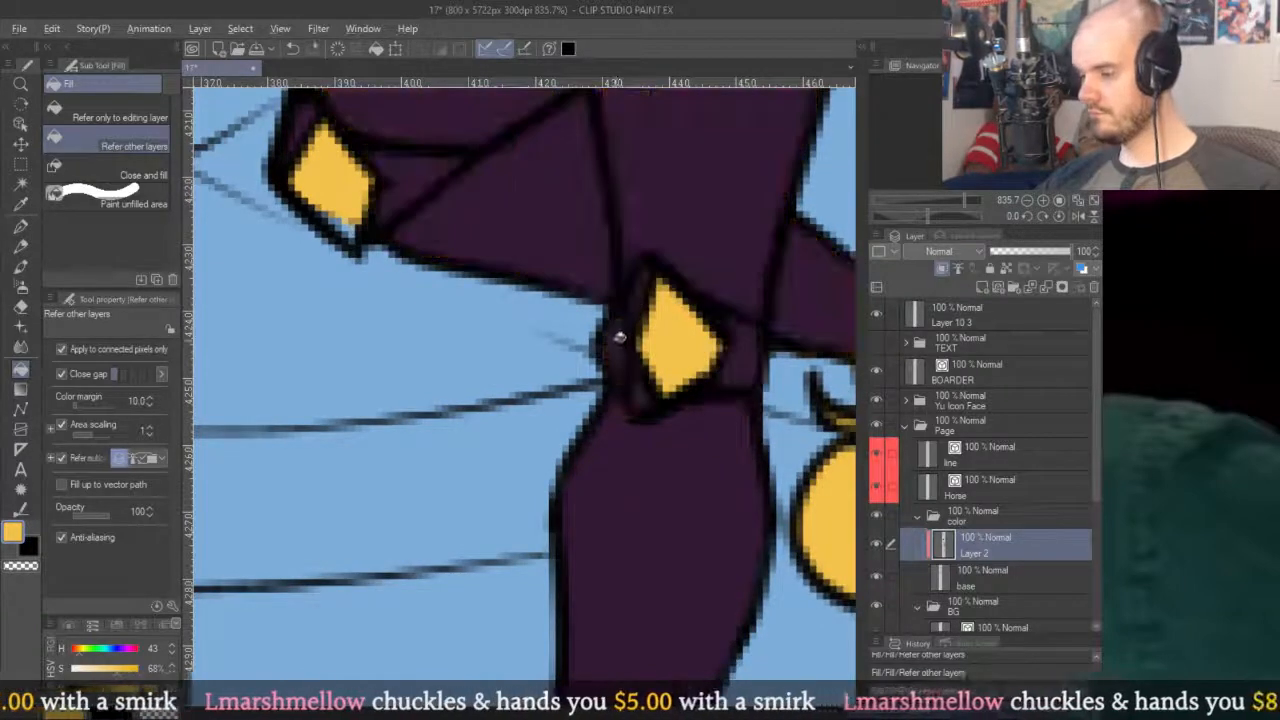
{"action": "key", "text": "p"}
{"action": "scroll", "coordinate": [619, 288], "scroll_direction": "down", "scroll_amount": 6}
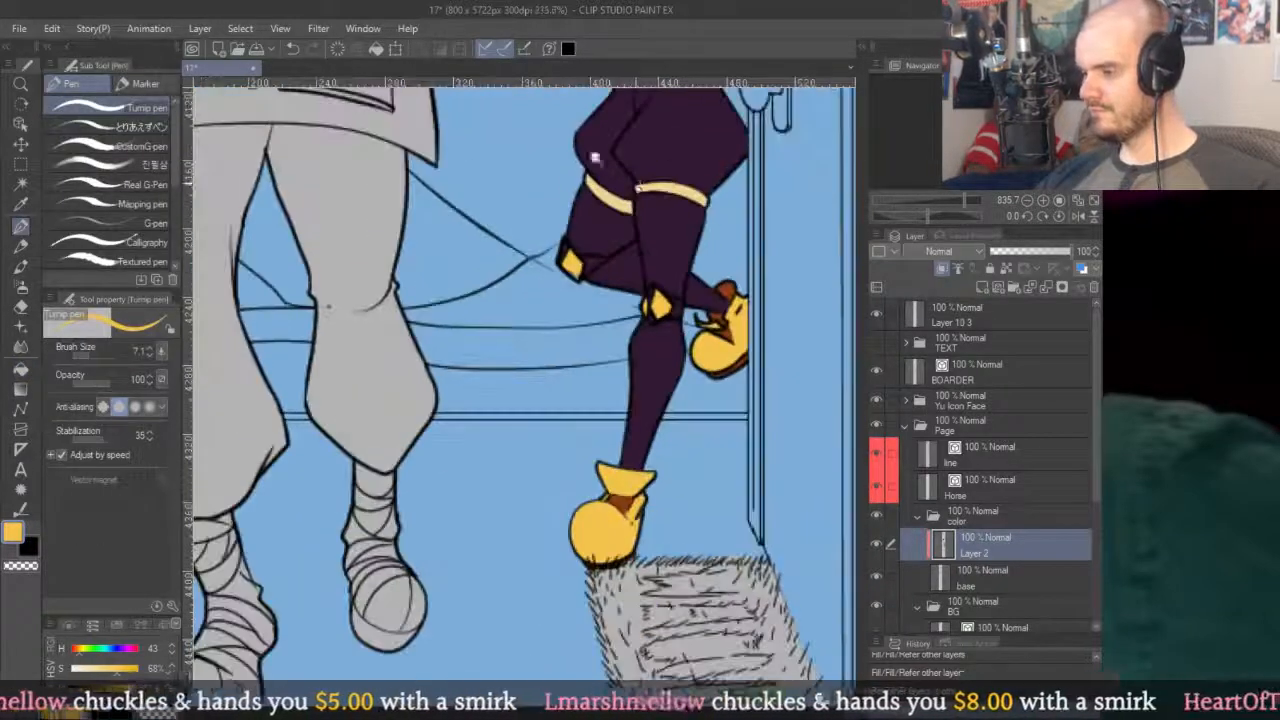
Paint the narrow side facets of both knee pads in the rust brown sampled from the boot.
{"action": "left_click", "coordinate": [730, 287], "text": "alt"}
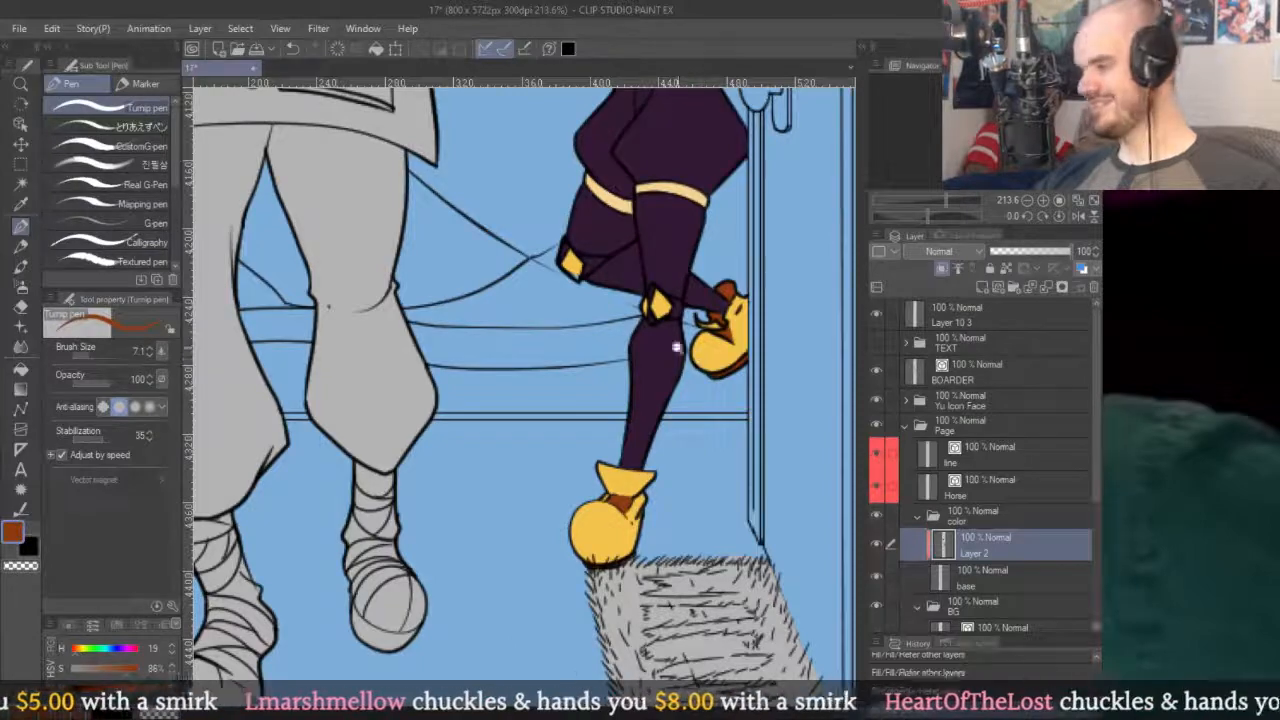
{"action": "scroll", "coordinate": [687, 352], "scroll_direction": "up", "scroll_amount": 5}
{"action": "left_click_drag", "start_coordinate": [666, 352], "coordinate": [682, 380]}
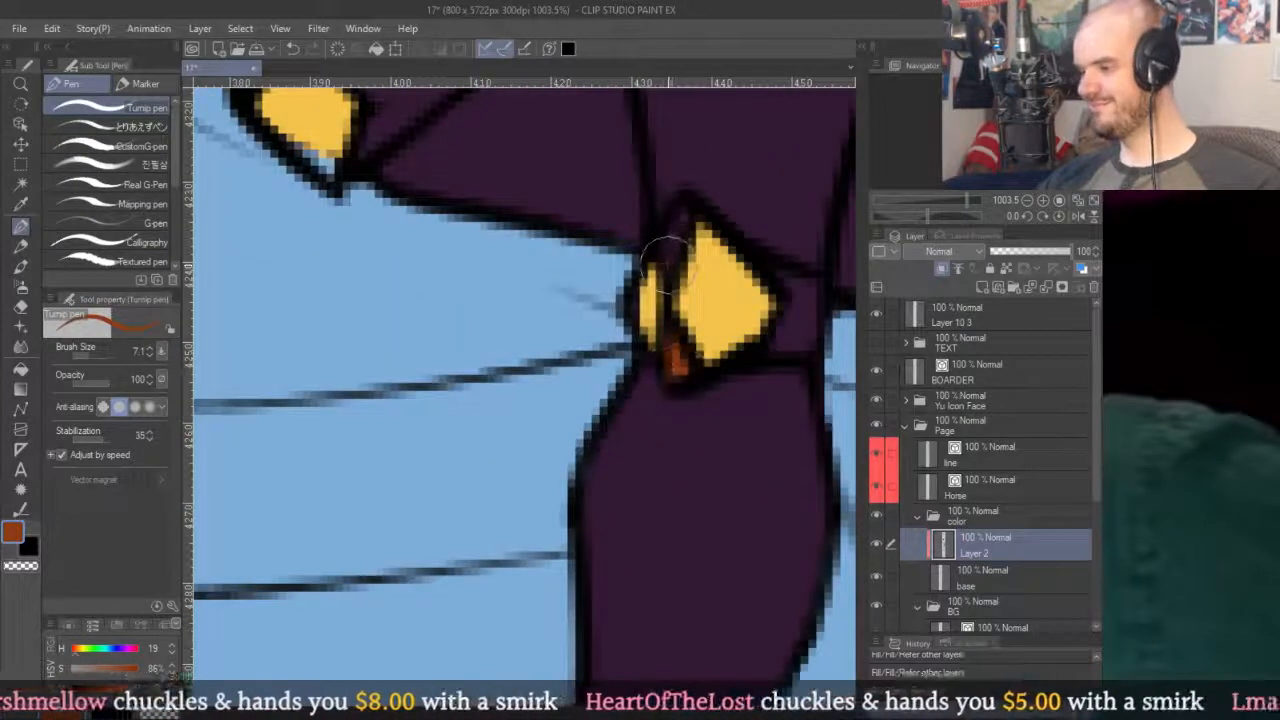
{"action": "scroll", "coordinate": [690, 315], "scroll_direction": "down", "scroll_amount": 5}
{"action": "scroll", "coordinate": [685, 410], "scroll_direction": "up", "scroll_amount": 6}
{"action": "scroll", "coordinate": [685, 410], "scroll_direction": "up", "scroll_amount": 1}
{"action": "left_click_drag", "start_coordinate": [575, 300], "coordinate": [615, 210]}
Cover the unpainted gap at the raised knee pad's lower corner with sampled gray on the base layer, then reselect yellow and Layer 2.
{"action": "left_click", "coordinate": [673, 318], "text": "alt"}
{"action": "scroll", "coordinate": [673, 318], "scroll_direction": "down", "scroll_amount": 5}
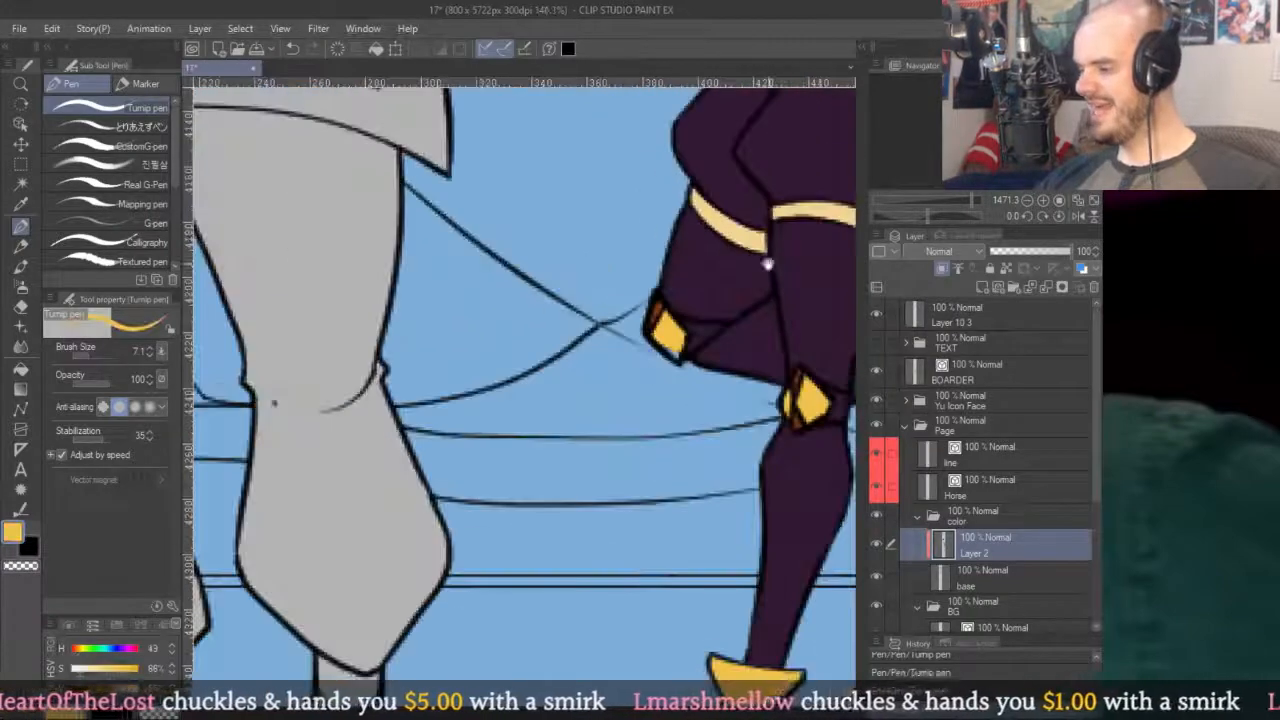
{"action": "left_click", "coordinate": [945, 575]}
{"action": "scroll", "coordinate": [703, 353], "scroll_direction": "down", "scroll_amount": 3}
{"action": "left_click", "coordinate": [534, 296], "text": "alt"}
{"action": "scroll", "coordinate": [697, 352], "scroll_direction": "up", "scroll_amount": 7}
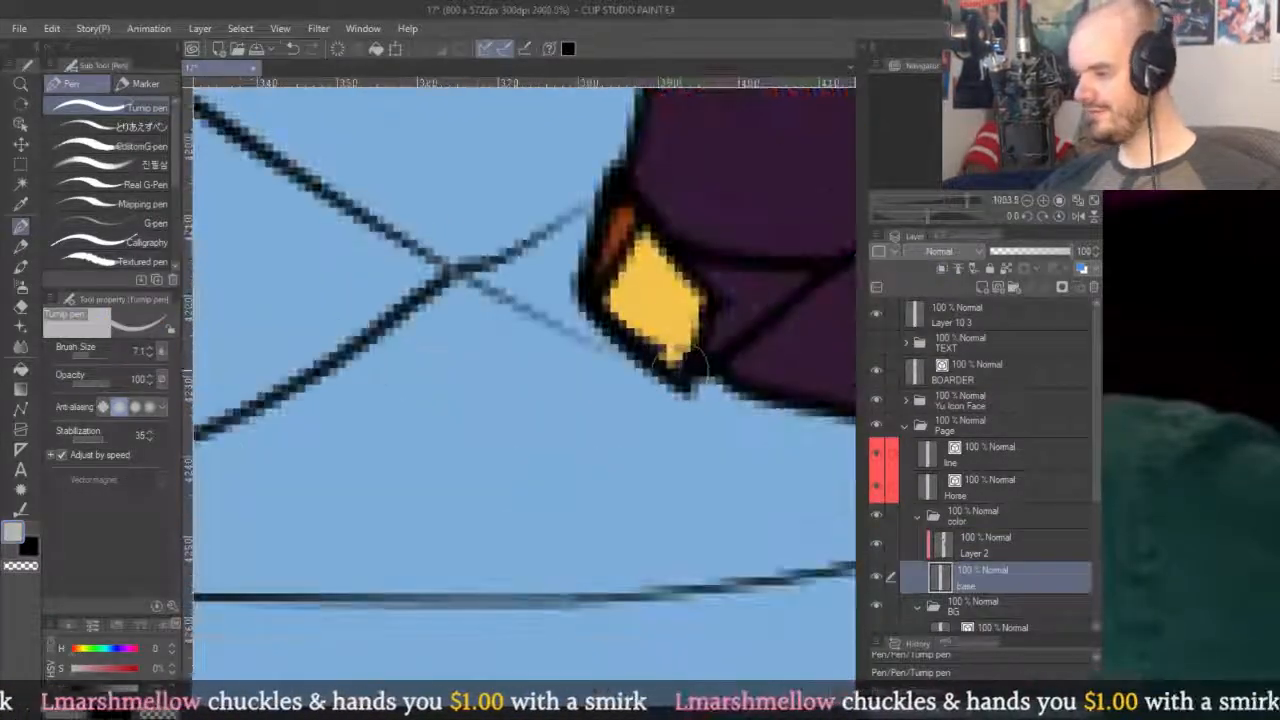
{"action": "left_click", "coordinate": [721, 296], "text": "alt"}
{"action": "left_click", "coordinate": [948, 548]}
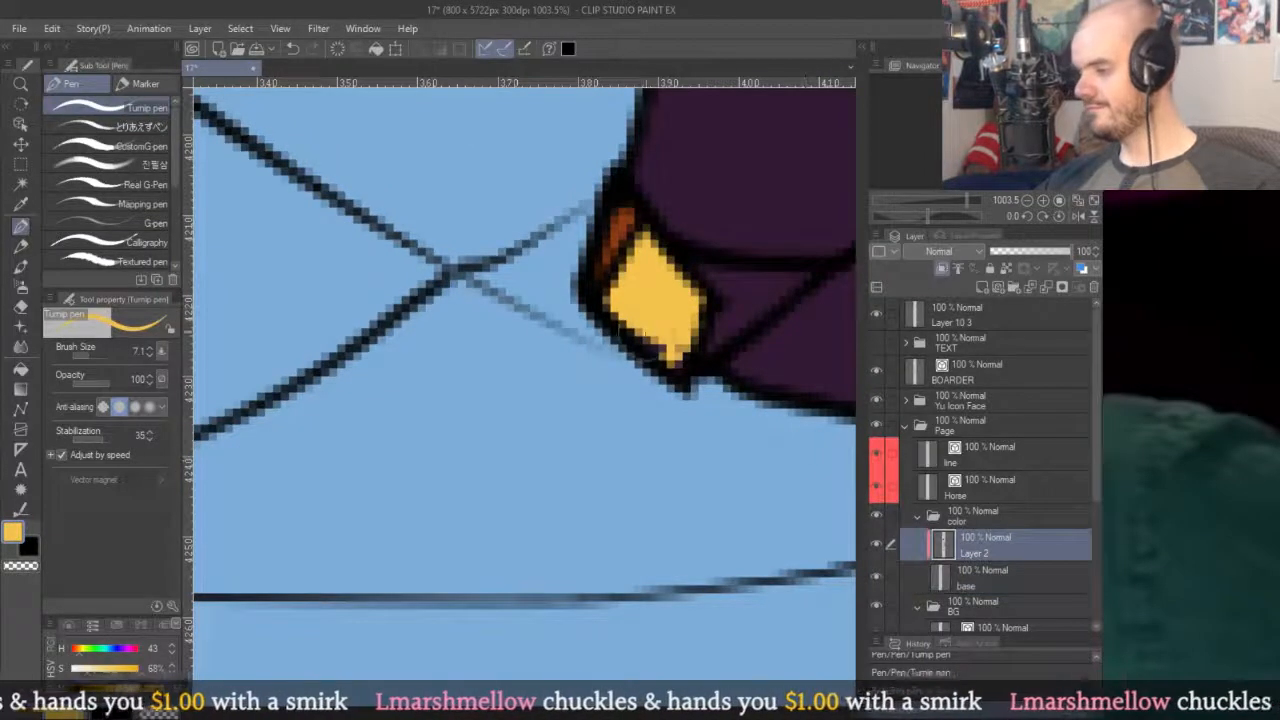
Paint the strap behind the raised leg's knee pad in sampled rust brown and clean its edge with sampled dark purple.
{"action": "mouse_move", "coordinate": [718, 276]}
{"action": "left_mouse_down"}
{"action": "mouse_move", "coordinate": [680, 328]}
{"action": "mouse_move", "coordinate": [575, 313]}
{"action": "left_mouse_up"}
{"action": "left_click", "coordinate": [575, 262], "text": "alt"}
{"action": "left_click_drag", "start_coordinate": [580, 375], "coordinate": [645, 330]}
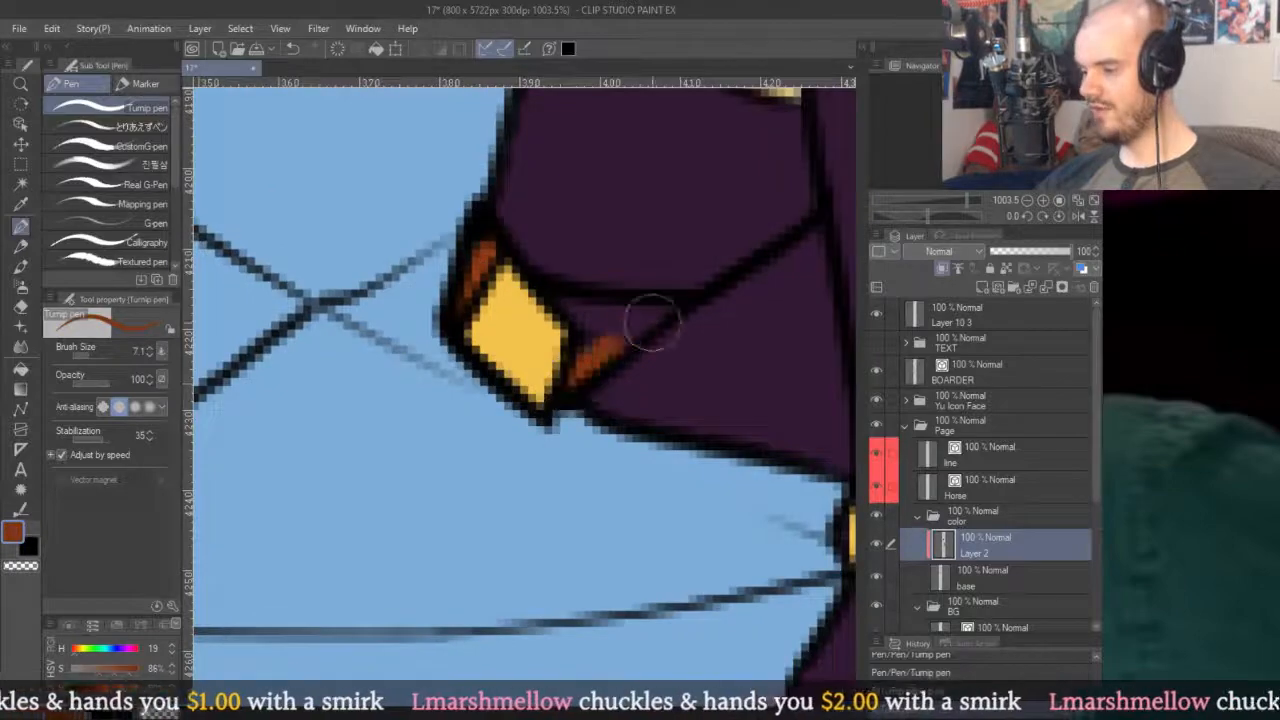
{"action": "left_click", "coordinate": [651, 271], "text": "alt"}
{"action": "scroll", "coordinate": [700, 243], "scroll_direction": "down", "scroll_amount": 10}
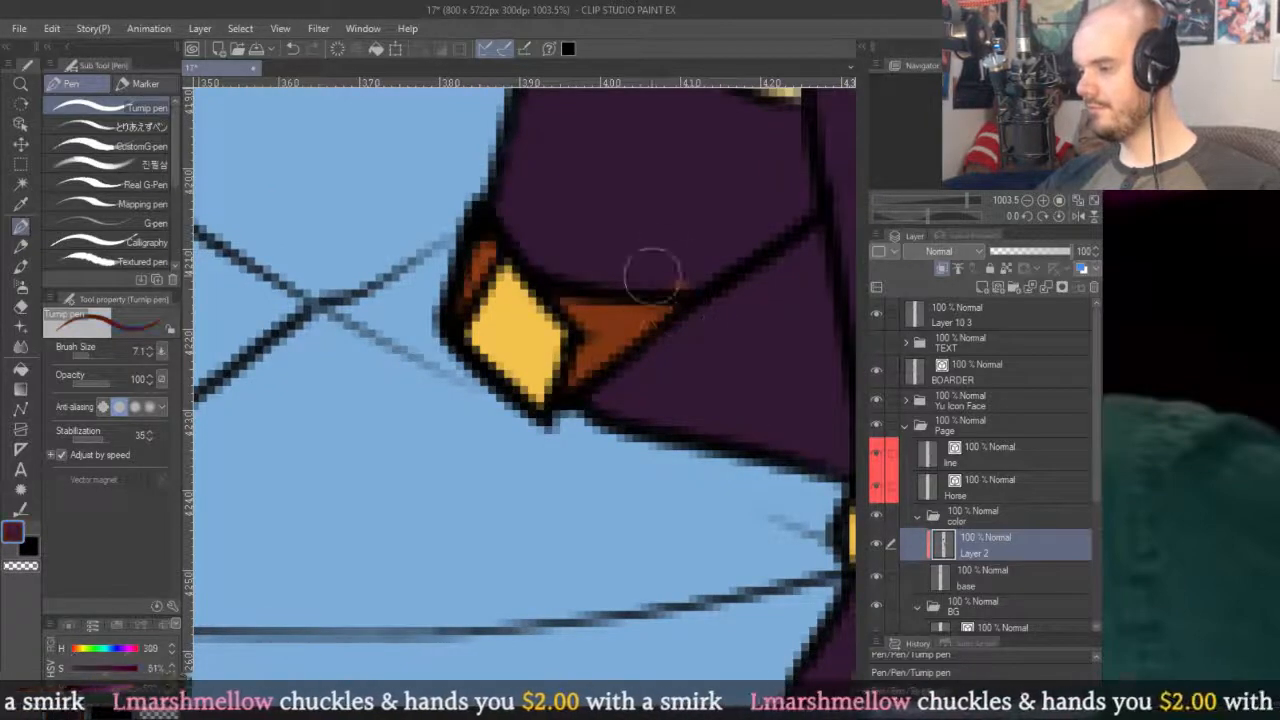
{"action": "scroll", "coordinate": [770, 325], "scroll_direction": "up", "scroll_amount": 5}
{"action": "scroll", "coordinate": [641, 265], "scroll_direction": "up", "scroll_amount": 8}
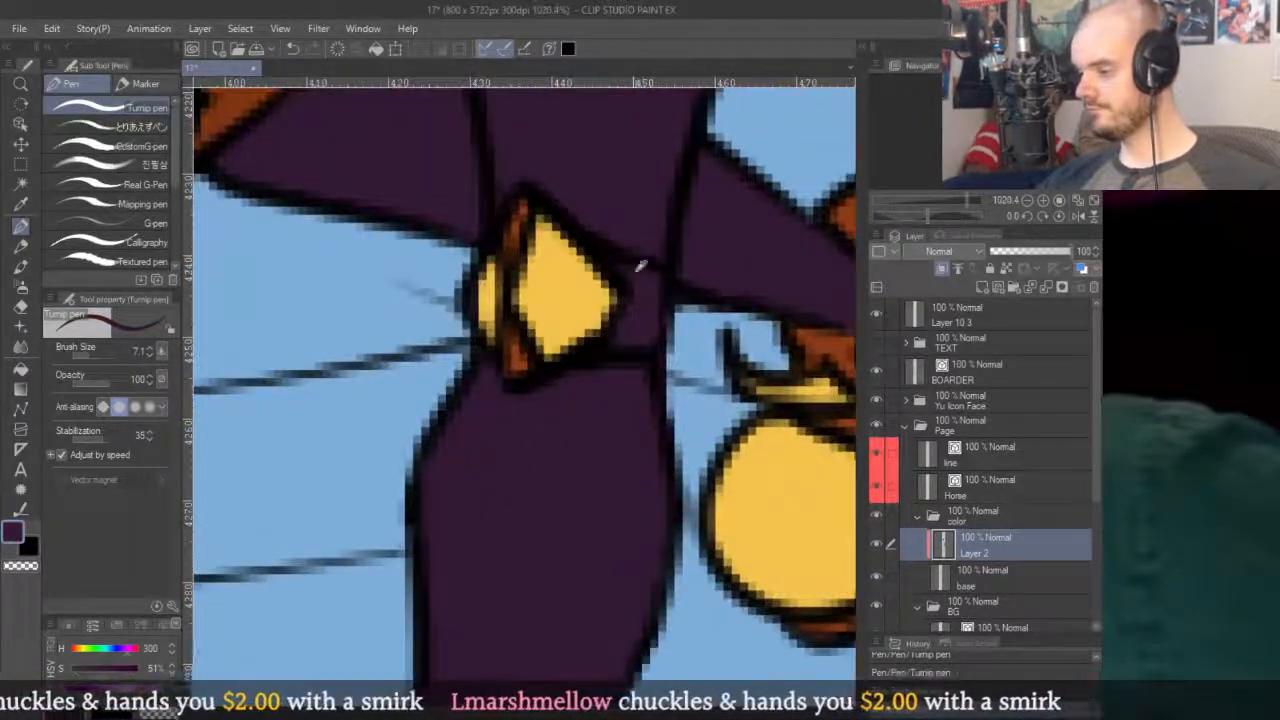
Paint the purple patch behind the standing leg's knee pad in rust brown sampled from the boot.
{"action": "left_click", "coordinate": [830, 340], "text": "alt"}
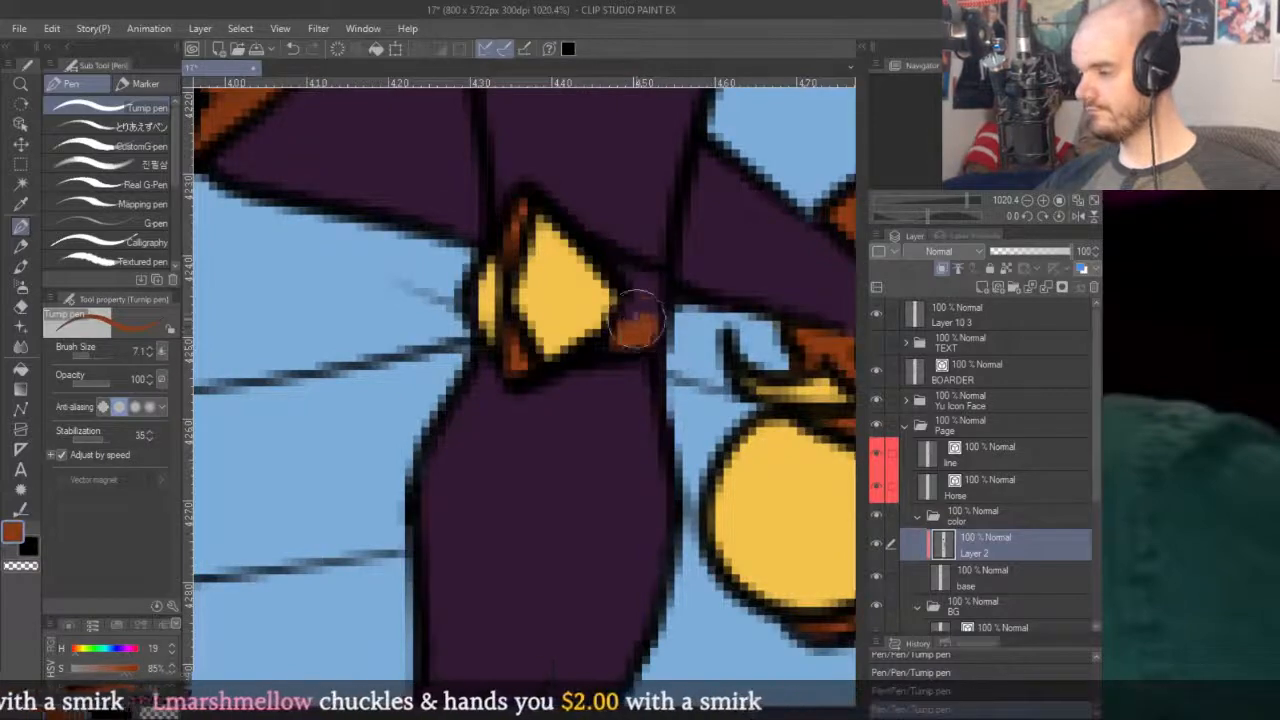
{"action": "scroll", "coordinate": [640, 345], "scroll_direction": "down", "scroll_amount": 15}
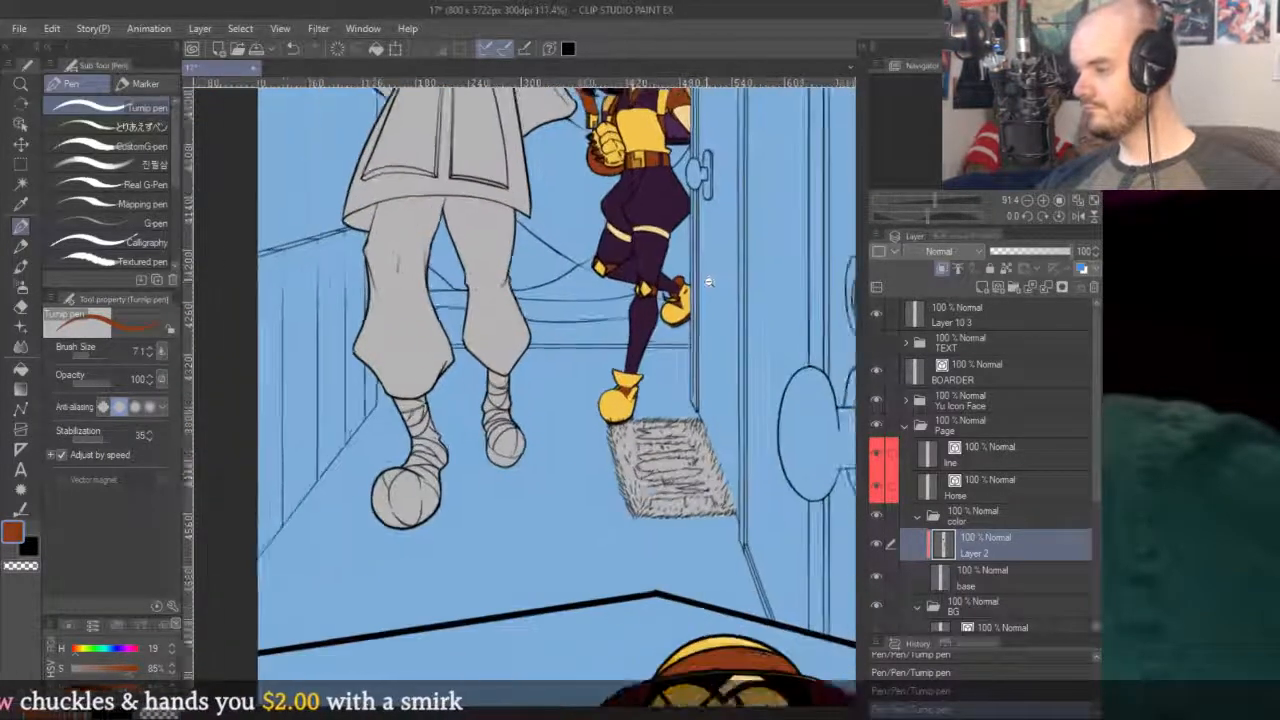
{"action": "scroll", "coordinate": [628, 360], "scroll_direction": "up", "scroll_amount": 4}
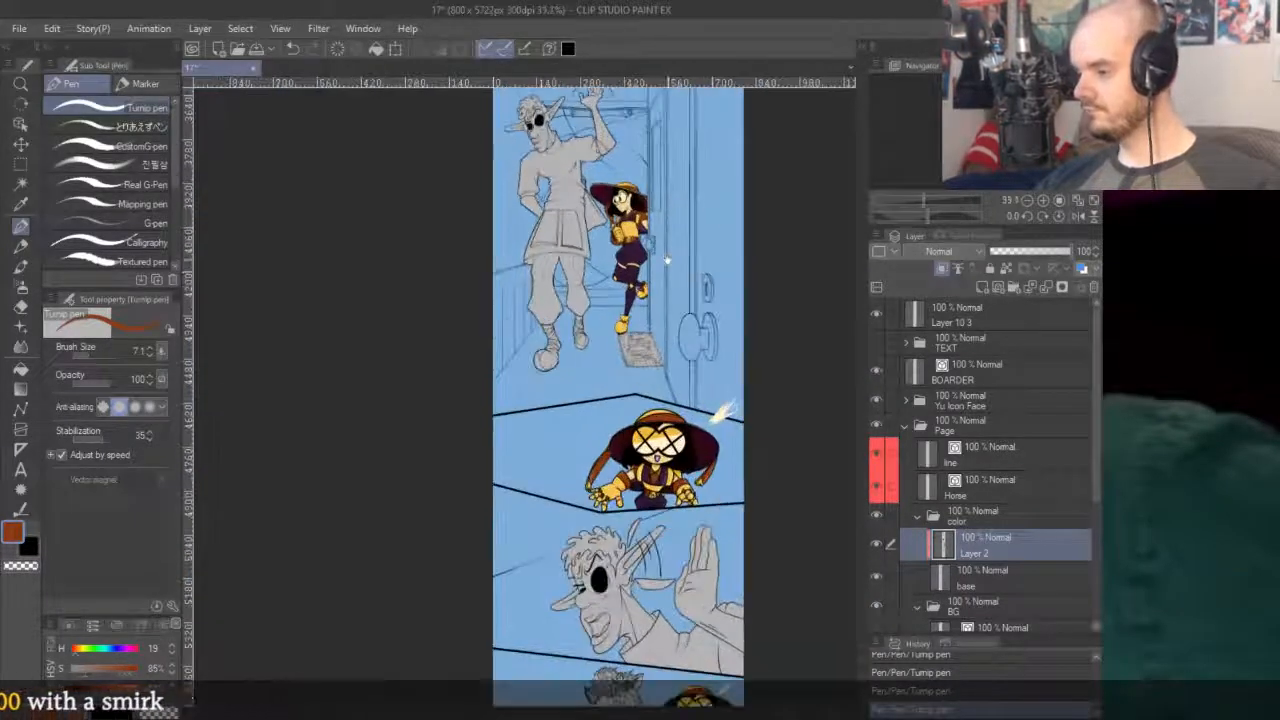
Find the uncolored wide-hat girl near the start of the page and make the line layer active around her belt.
{"action": "left_click_drag", "start_coordinate": [643, 192], "coordinate": [649, 602]}
{"action": "left_click_drag", "start_coordinate": [542, 284], "coordinate": [588, 153]}
{"action": "scroll", "coordinate": [607, 628], "scroll_direction": "up", "scroll_amount": 6}
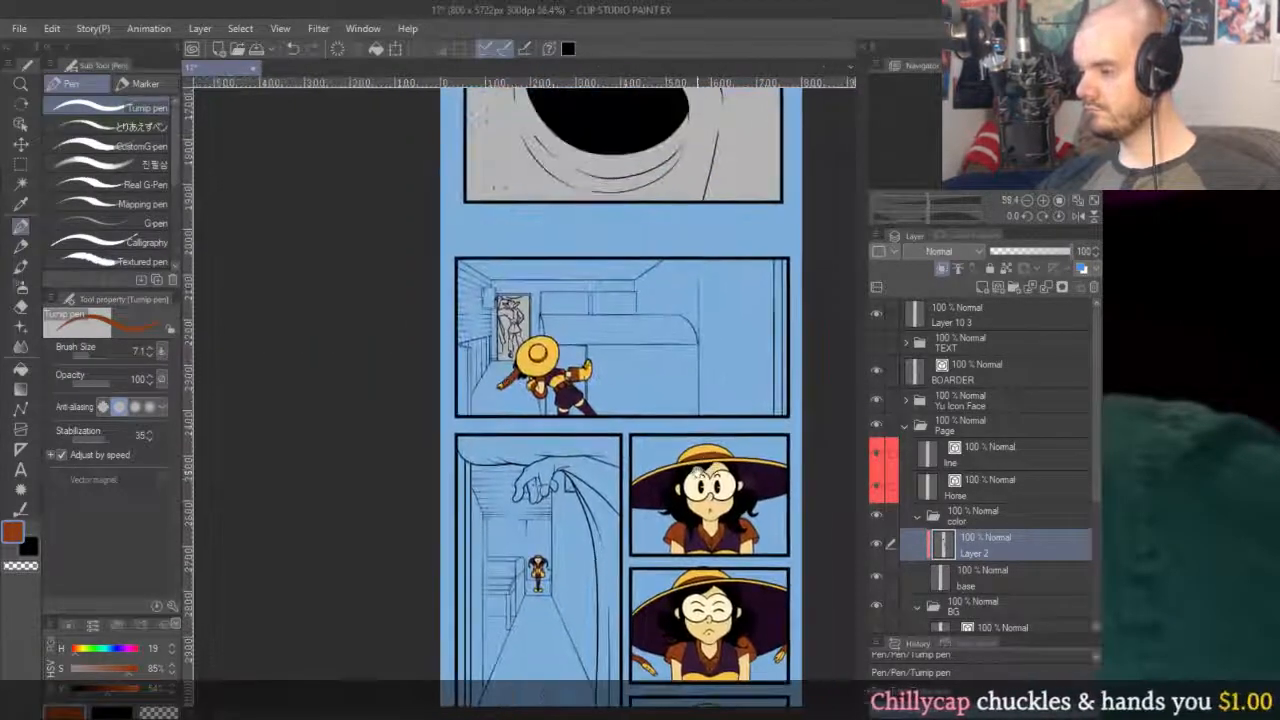
{"action": "scroll", "coordinate": [658, 421], "scroll_direction": "up", "scroll_amount": 1}
{"action": "scroll", "coordinate": [658, 421], "scroll_direction": "up", "scroll_amount": 8}
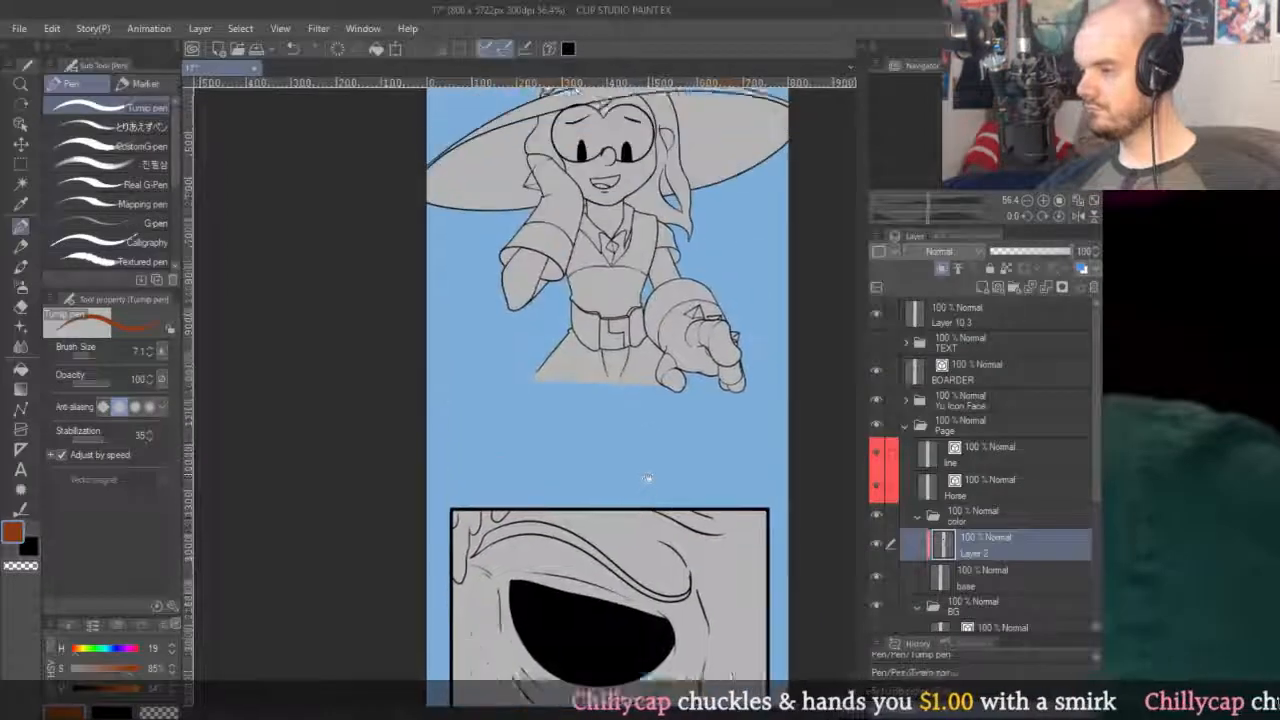
{"action": "scroll", "coordinate": [651, 501], "scroll_direction": "down", "scroll_amount": 2}
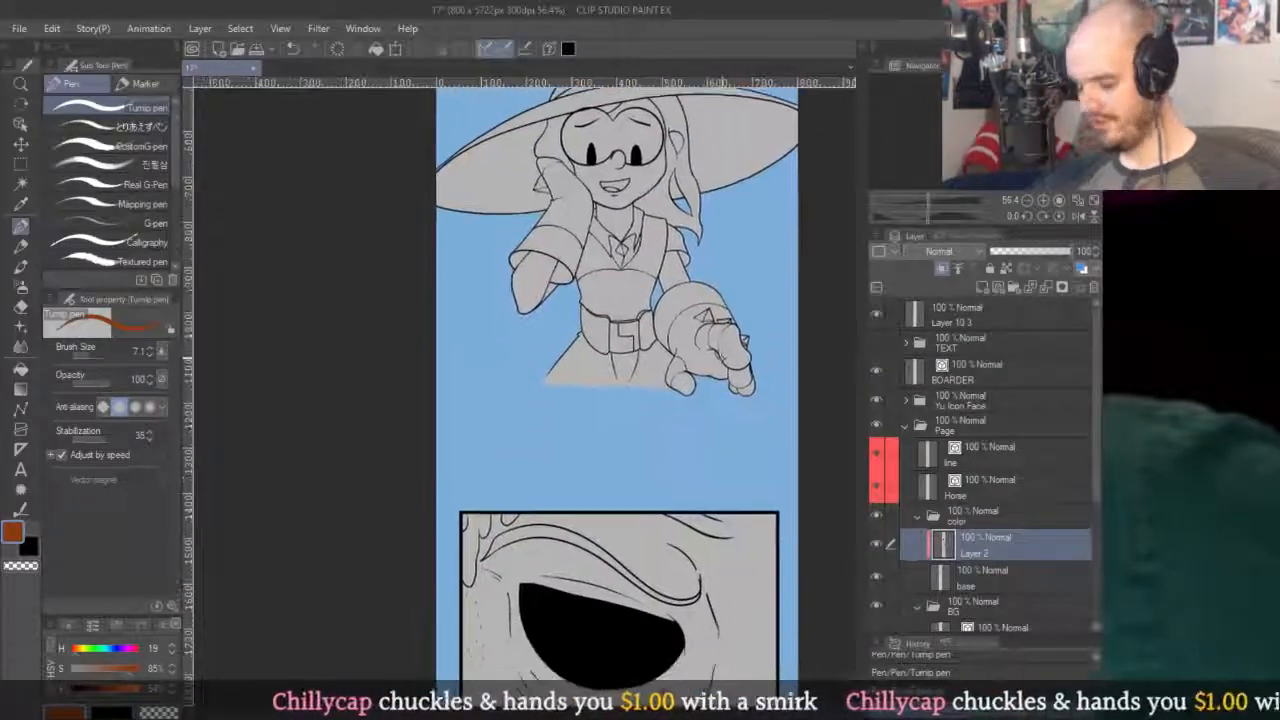
{"action": "left_click", "coordinate": [975, 388]}
{"action": "left_click", "coordinate": [946, 462]}
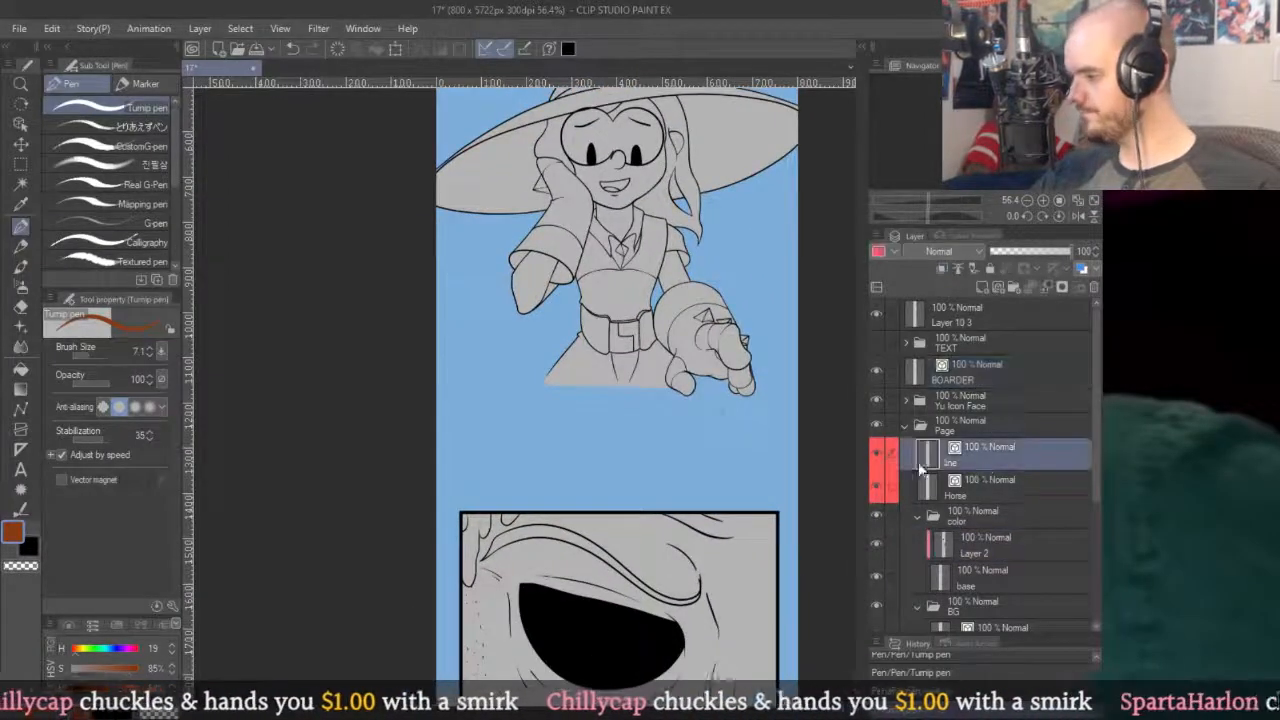
{"action": "scroll", "coordinate": [619, 313], "scroll_direction": "up", "scroll_amount": 10}
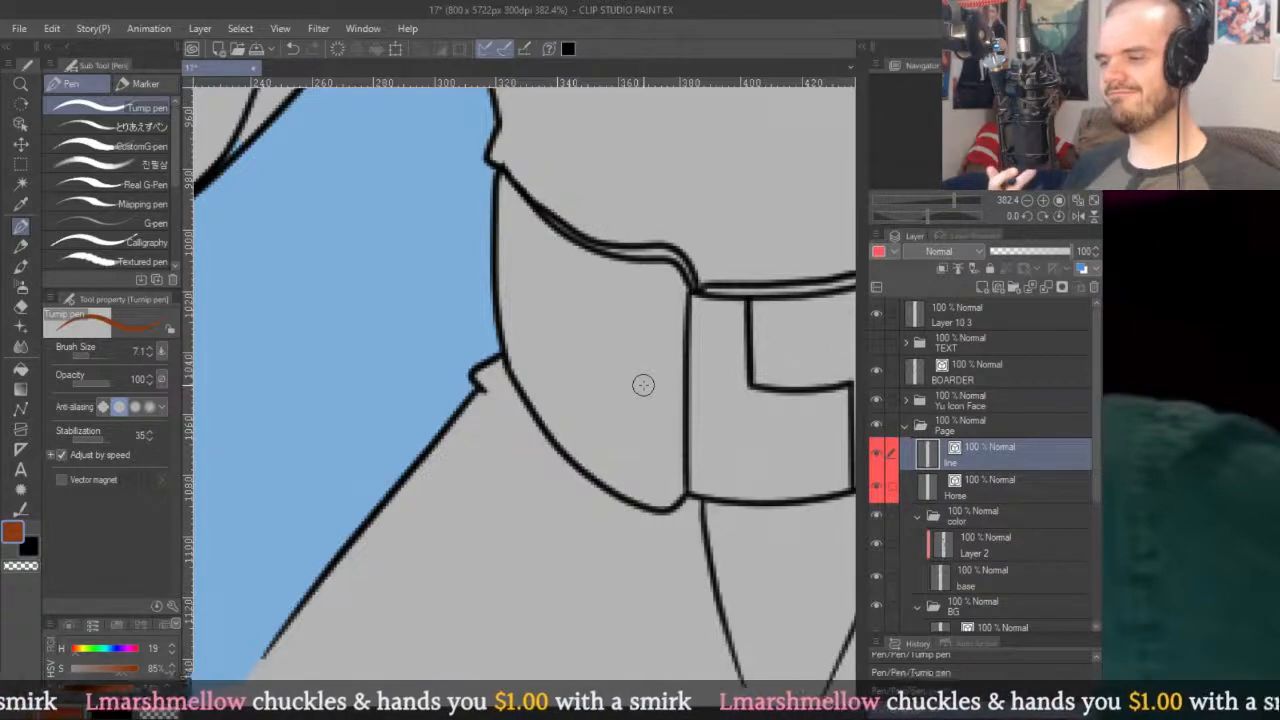
Adjust the vector line along the belt's left edge so its upper end meets the shirt corner.
{"action": "key", "text": "o"}
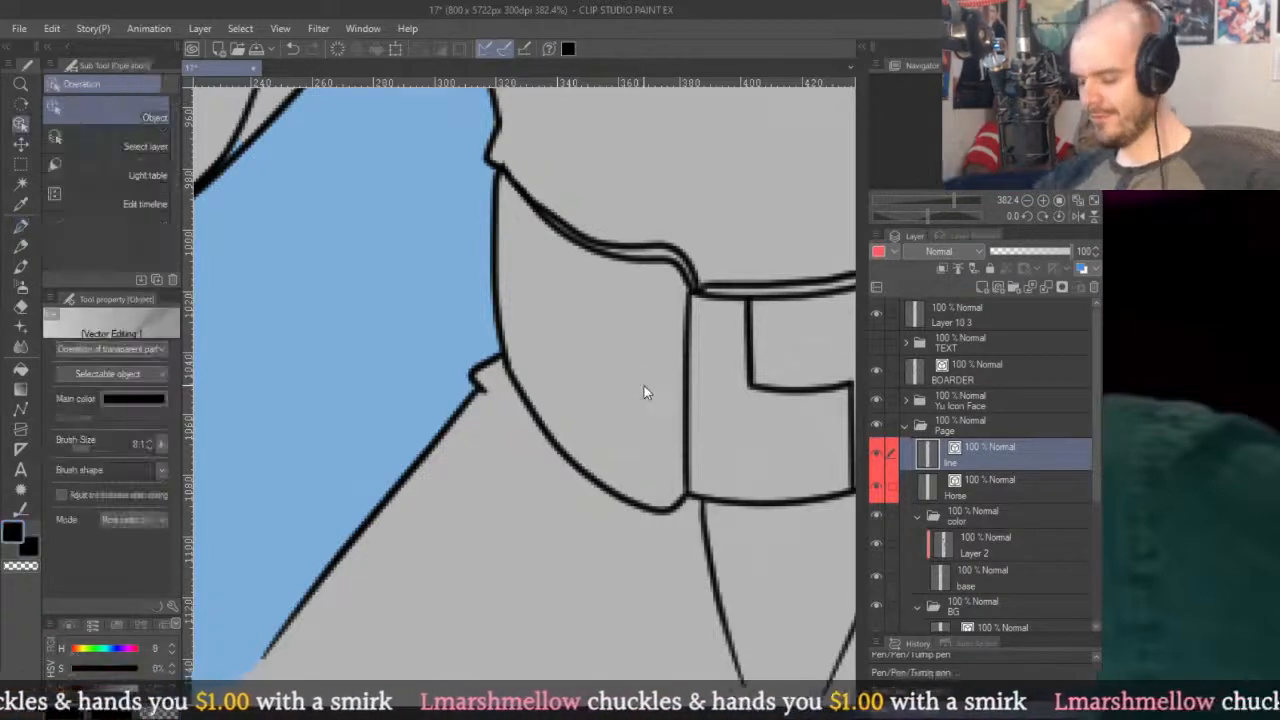
{"action": "scroll", "coordinate": [537, 180], "scroll_direction": "up", "scroll_amount": 1}
{"action": "scroll", "coordinate": [537, 180], "scroll_direction": "up", "scroll_amount": 3}
{"action": "left_click", "coordinate": [637, 371]}
{"action": "left_click", "coordinate": [575, 285]}
{"action": "left_click", "coordinate": [575, 283]}
{"action": "left_click", "coordinate": [596, 268]}
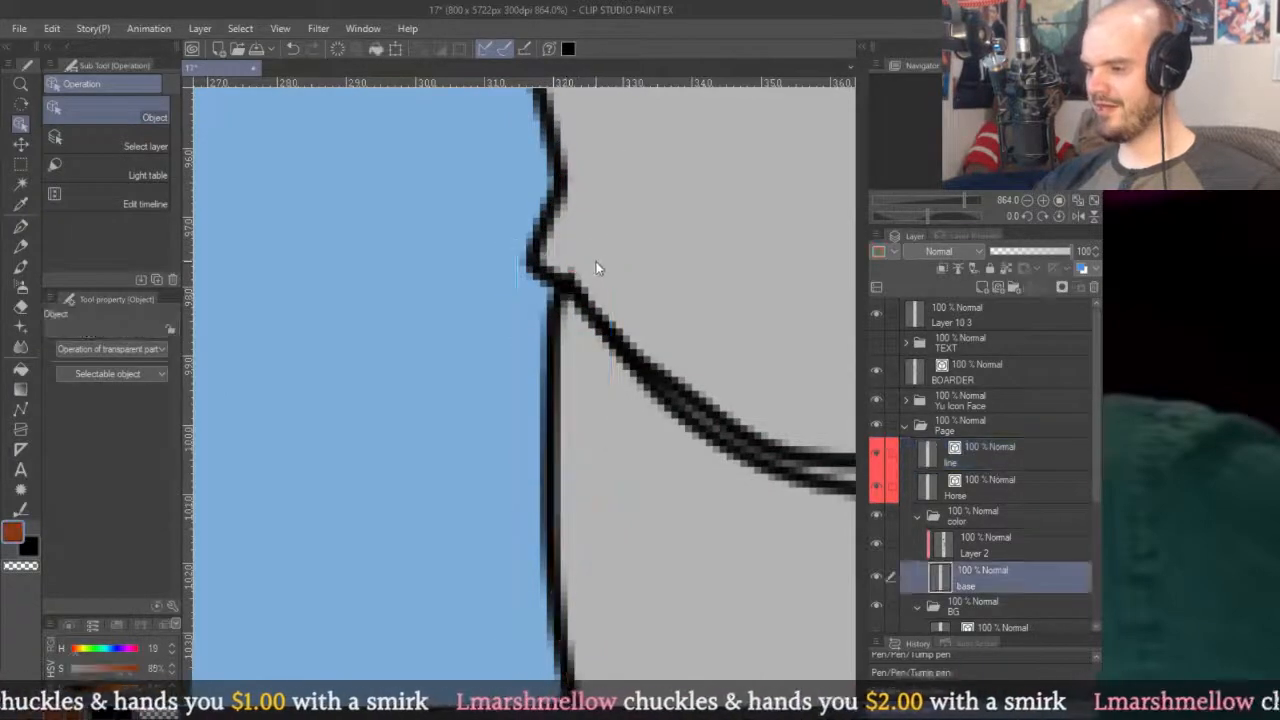
{"action": "left_click", "coordinate": [560, 337]}
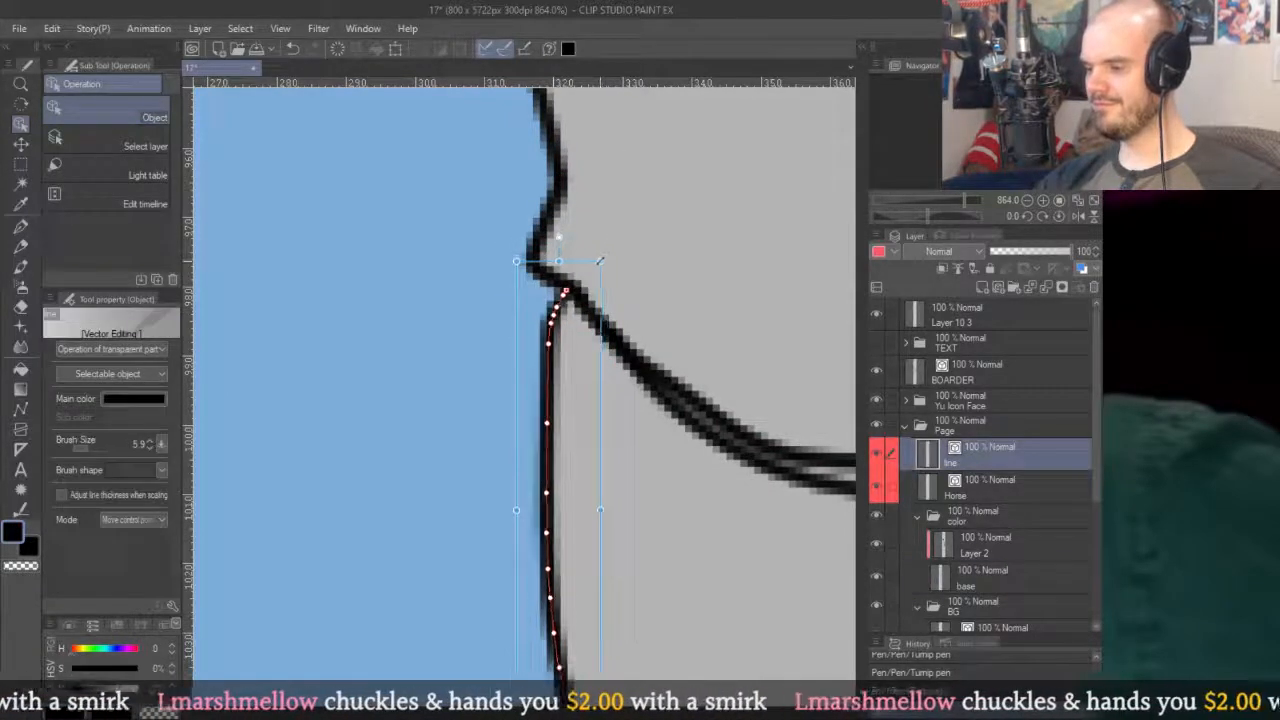
{"action": "scroll", "coordinate": [604, 258], "scroll_direction": "down", "scroll_amount": 8}
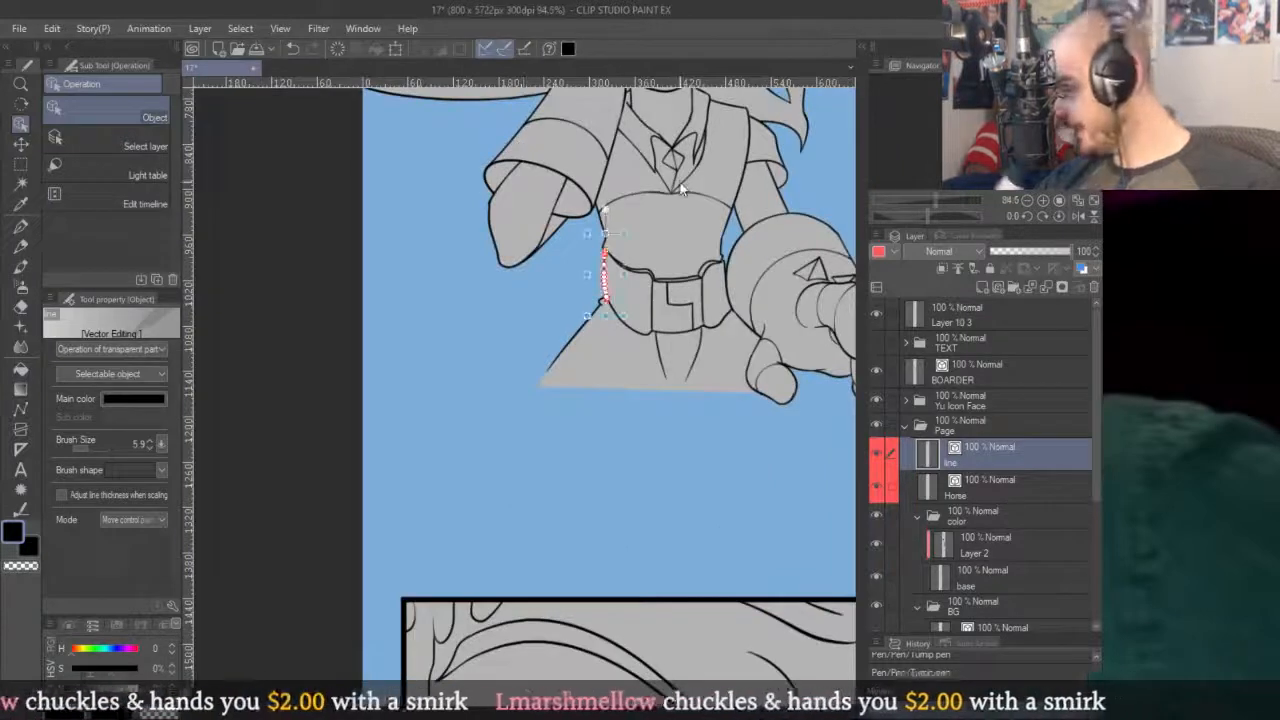
Draw two parallel, near-vertical black lines across the left part of the belt to form a belt loop.
{"action": "key", "text": "p"}
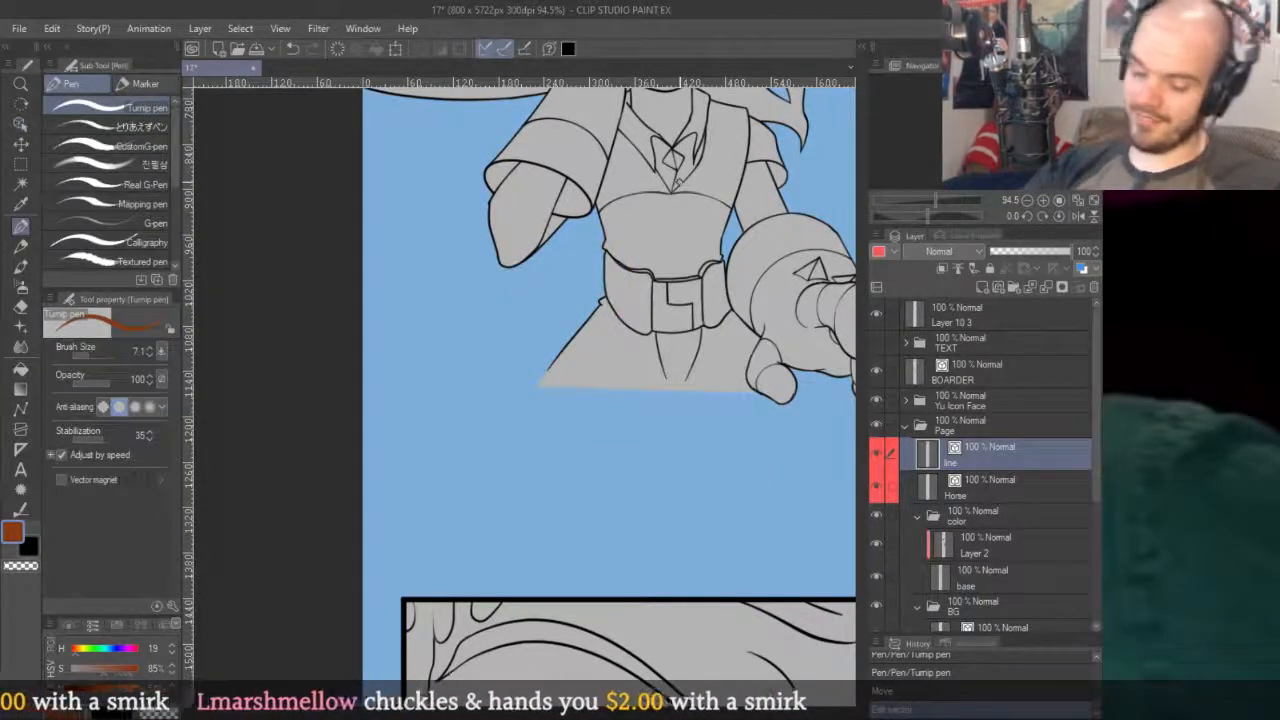
{"action": "scroll", "coordinate": [640, 300], "scroll_direction": "up", "scroll_amount": 5}
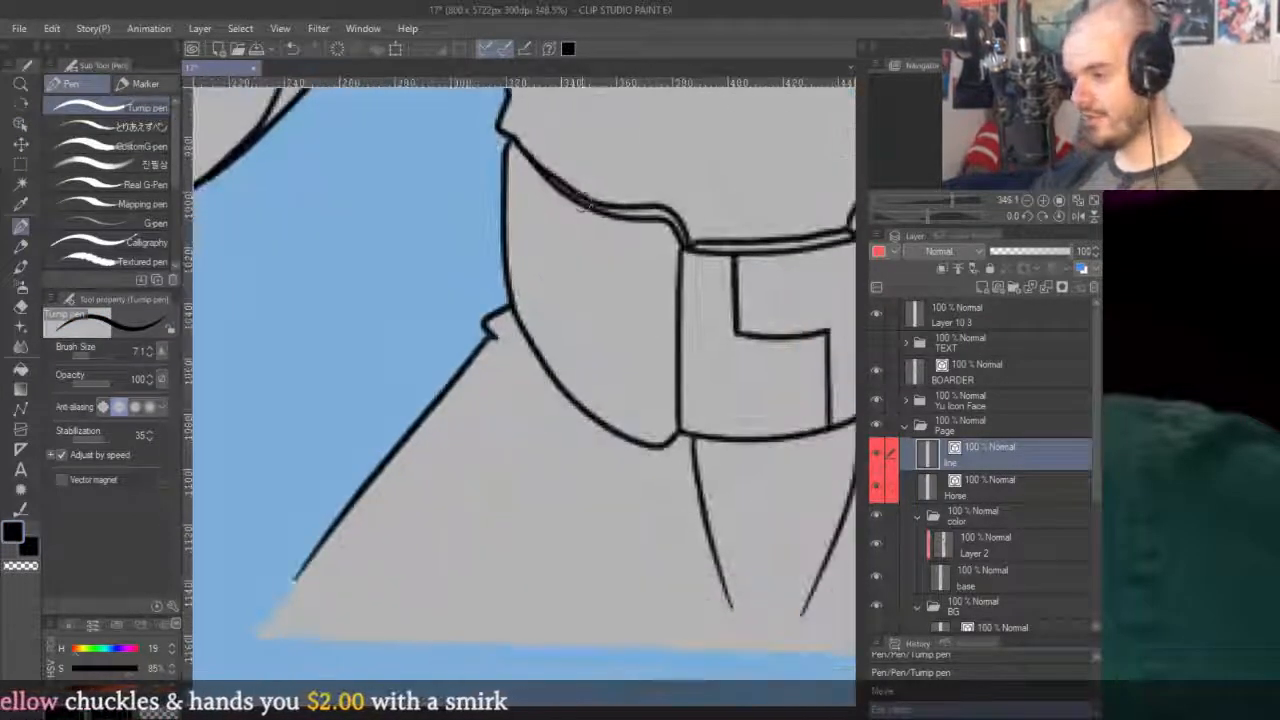
{"action": "left_click_drag", "start_coordinate": [580, 186], "coordinate": [588, 462]}
{"action": "key", "text": "ctrl+z"}
{"action": "mouse_move", "coordinate": [583, 418]}
{"action": "left_mouse_down"}
{"action": "mouse_move", "coordinate": [575, 288]}
{"action": "mouse_move", "coordinate": [582, 180]}
{"action": "left_mouse_up"}
{"action": "left_click_drag", "start_coordinate": [555, 406], "coordinate": [562, 168]}
{"action": "left_click_drag", "start_coordinate": [626, 208], "coordinate": [643, 265]}
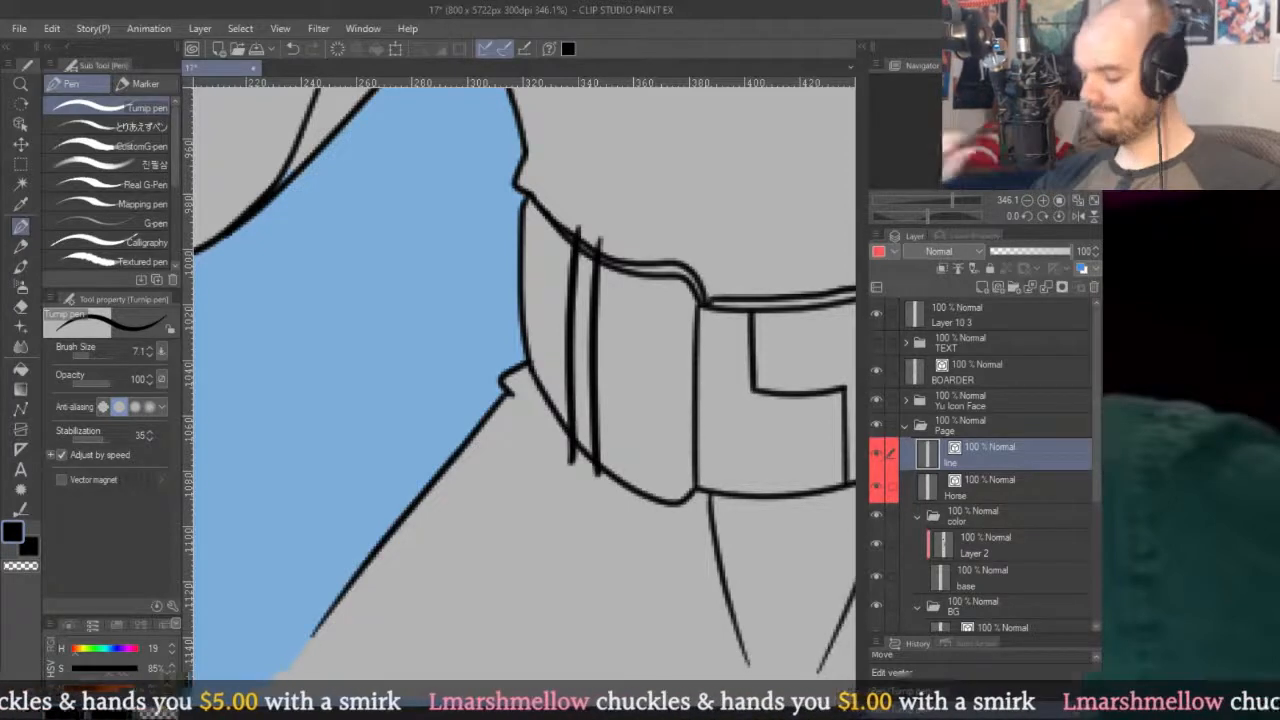
Erase the overhanging ends of the left belt loop's lines and the belt edges running between them with the vector eraser.
{"action": "key", "text": "e"}
{"action": "mouse_move", "coordinate": [580, 236]}
{"action": "left_mouse_down"}
{"action": "mouse_move", "coordinate": [606, 172]}
{"action": "mouse_move", "coordinate": [604, 244]}
{"action": "left_mouse_up"}
{"action": "scroll", "coordinate": [591, 236], "scroll_direction": "up", "scroll_amount": 2}
{"action": "mouse_move", "coordinate": [562, 572]}
{"action": "left_mouse_down"}
{"action": "mouse_move", "coordinate": [586, 552]}
{"action": "mouse_move", "coordinate": [556, 540]}
{"action": "left_mouse_up"}
{"action": "scroll", "coordinate": [610, 610], "scroll_direction": "down", "scroll_amount": 2}
{"action": "left_click_drag", "start_coordinate": [563, 492], "coordinate": [536, 462]}
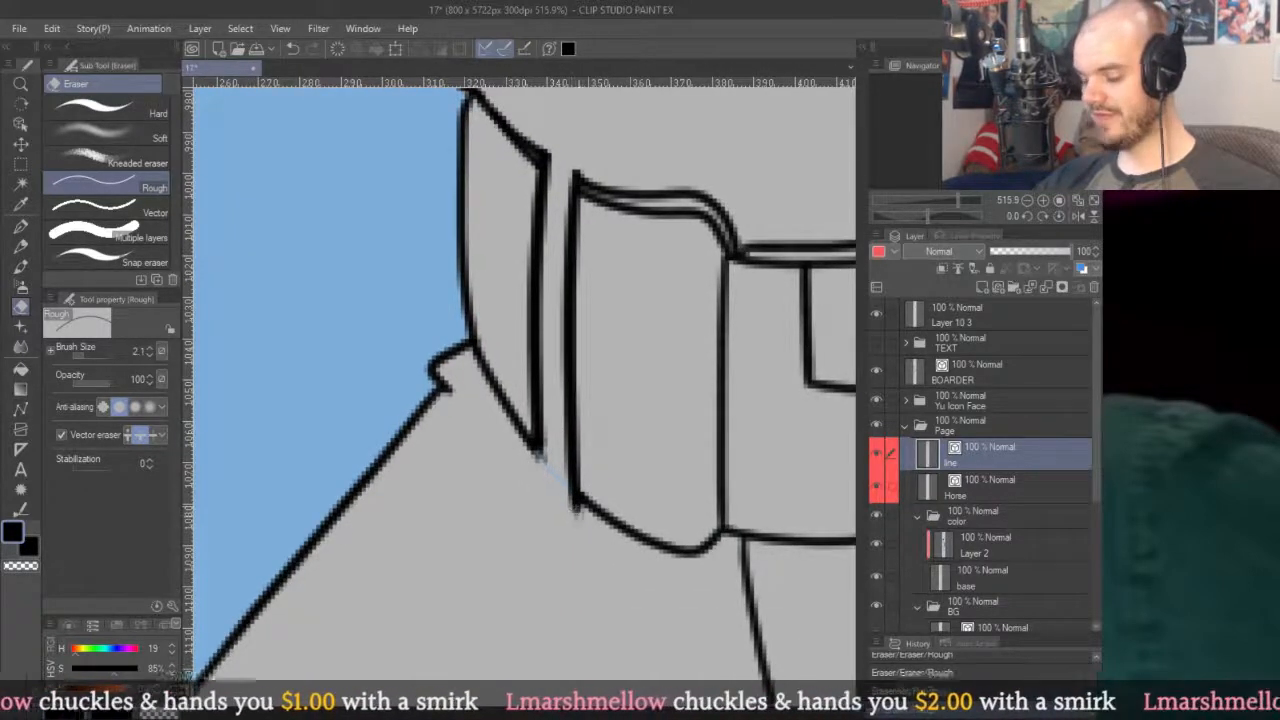
Move the lower end points of the left loop's lines to meet the belt's lower edge.
{"action": "key", "text": "o"}
{"action": "scroll", "coordinate": [568, 497], "scroll_direction": "up", "scroll_amount": 2}
{"action": "left_click", "coordinate": [574, 508]}
{"action": "left_click_drag", "start_coordinate": [578, 528], "coordinate": [527, 472]}
{"action": "left_click", "coordinate": [571, 423]}
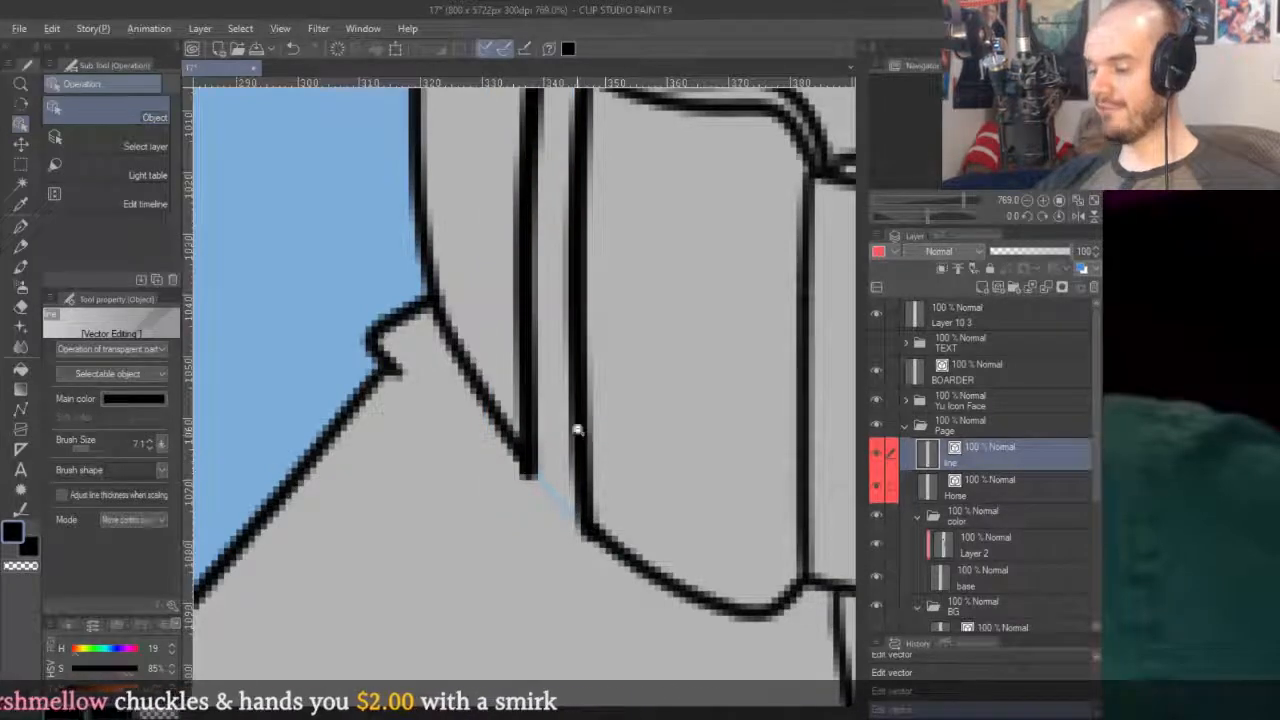
Thin the left belt loop's lines using Adjust line width in Narrow mode.
{"action": "scroll", "coordinate": [571, 423], "scroll_direction": "down", "scroll_amount": 4}
{"action": "scroll", "coordinate": [605, 417], "scroll_direction": "up", "scroll_amount": 2}
{"action": "key", "text": "y"}
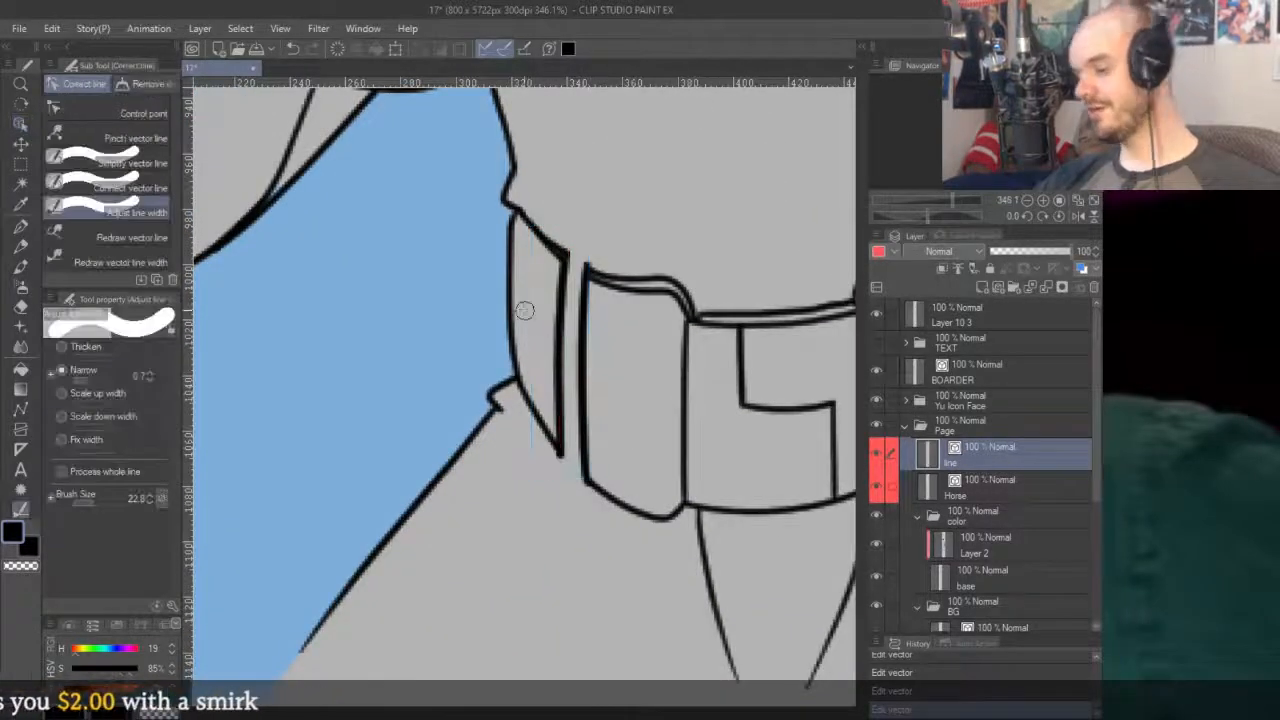
{"action": "left_click_drag", "start_coordinate": [606, 400], "coordinate": [523, 286]}
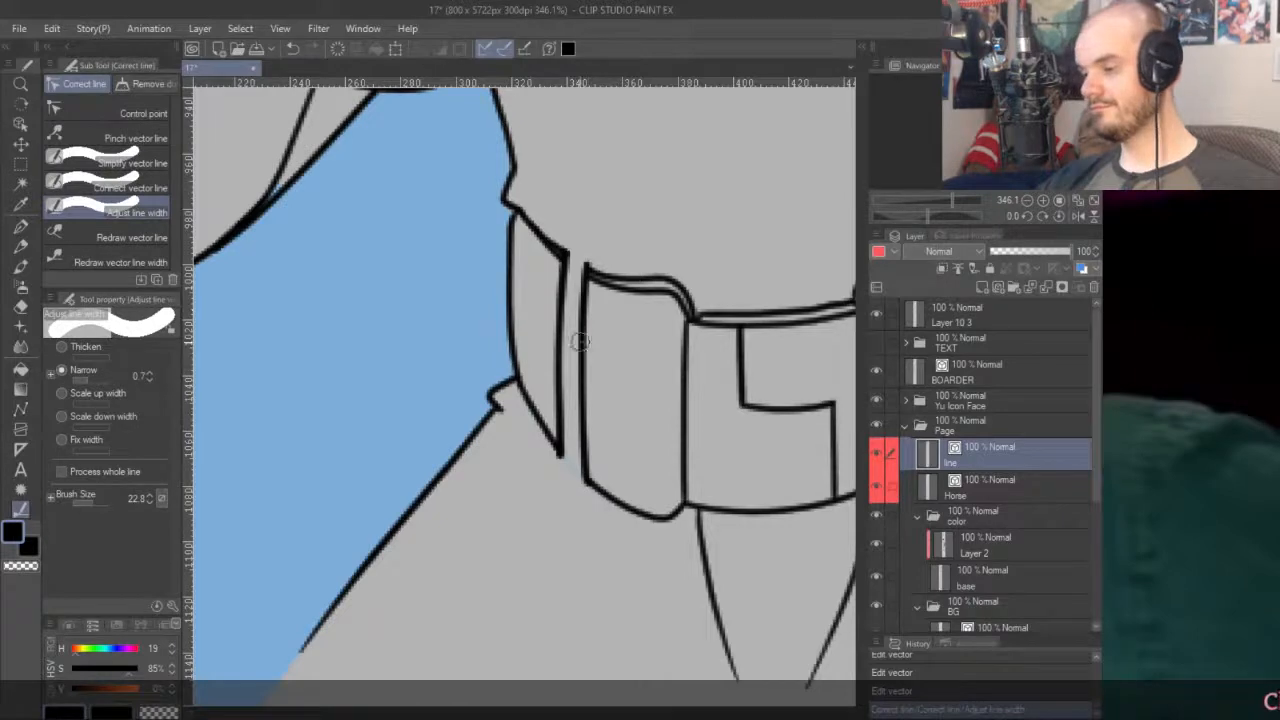
Close the top of the left belt loop with a short black stroke joining its two lines.
{"action": "scroll", "coordinate": [620, 240], "scroll_direction": "up", "scroll_amount": 3}
{"action": "key", "text": "p"}
{"action": "mouse_move", "coordinate": [545, 384]}
{"action": "left_mouse_down"}
{"action": "mouse_move", "coordinate": [590, 418]}
{"action": "mouse_move", "coordinate": [590, 405]}
{"action": "left_mouse_up"}
{"action": "key", "text": "ctrl+z"}
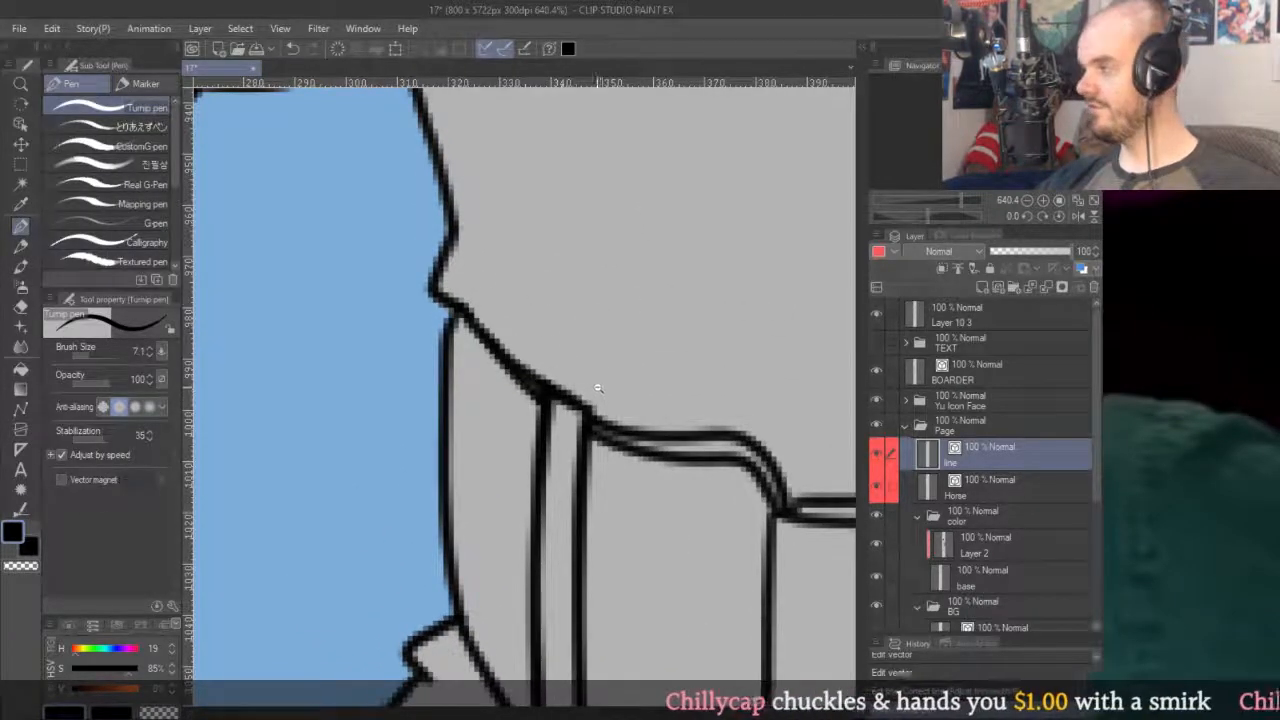
{"action": "scroll", "coordinate": [597, 346], "scroll_direction": "up", "scroll_amount": 1}
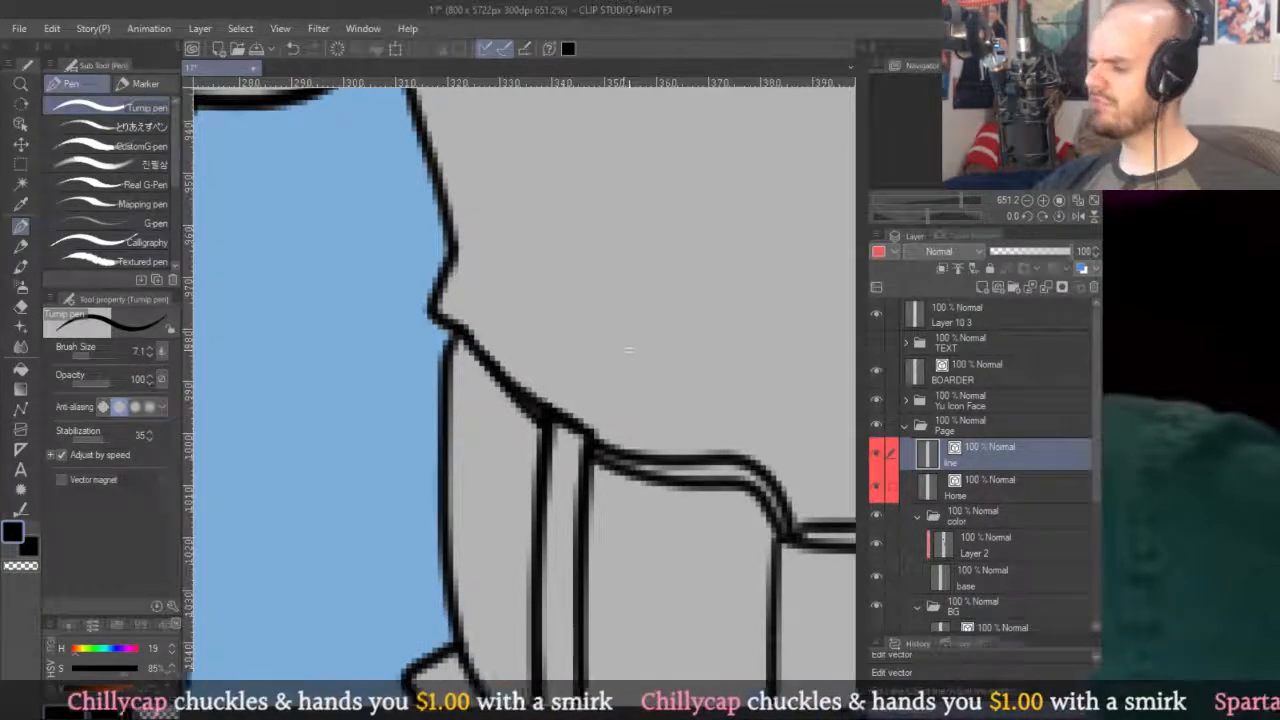
Draw a black line down the belt's right end from the pouch's upper corner to the lower edge.
{"action": "scroll", "coordinate": [680, 334], "scroll_direction": "down", "scroll_amount": 4}
{"action": "scroll", "coordinate": [620, 368], "scroll_direction": "down", "scroll_amount": 2}
{"action": "scroll", "coordinate": [640, 455], "scroll_direction": "up", "scroll_amount": 5}
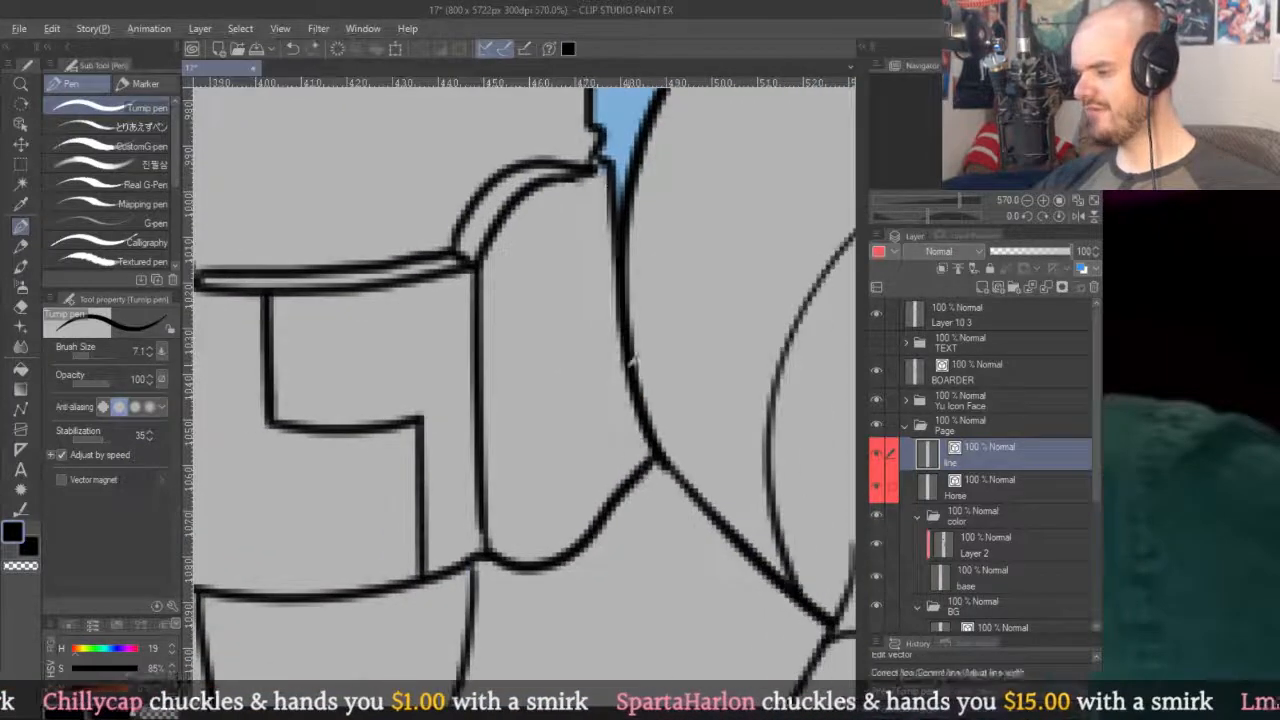
{"action": "mouse_move", "coordinate": [634, 471]}
{"action": "left_mouse_down"}
{"action": "mouse_move", "coordinate": [594, 152]}
{"action": "mouse_move", "coordinate": [611, 160]}
{"action": "mouse_move", "coordinate": [607, 368]}
{"action": "mouse_move", "coordinate": [645, 495]}
{"action": "left_mouse_up"}
{"action": "key", "text": "ctrl+z"}
{"action": "key", "text": "ctrl+z"}
{"action": "left_click_drag", "start_coordinate": [590, 152], "coordinate": [645, 495]}
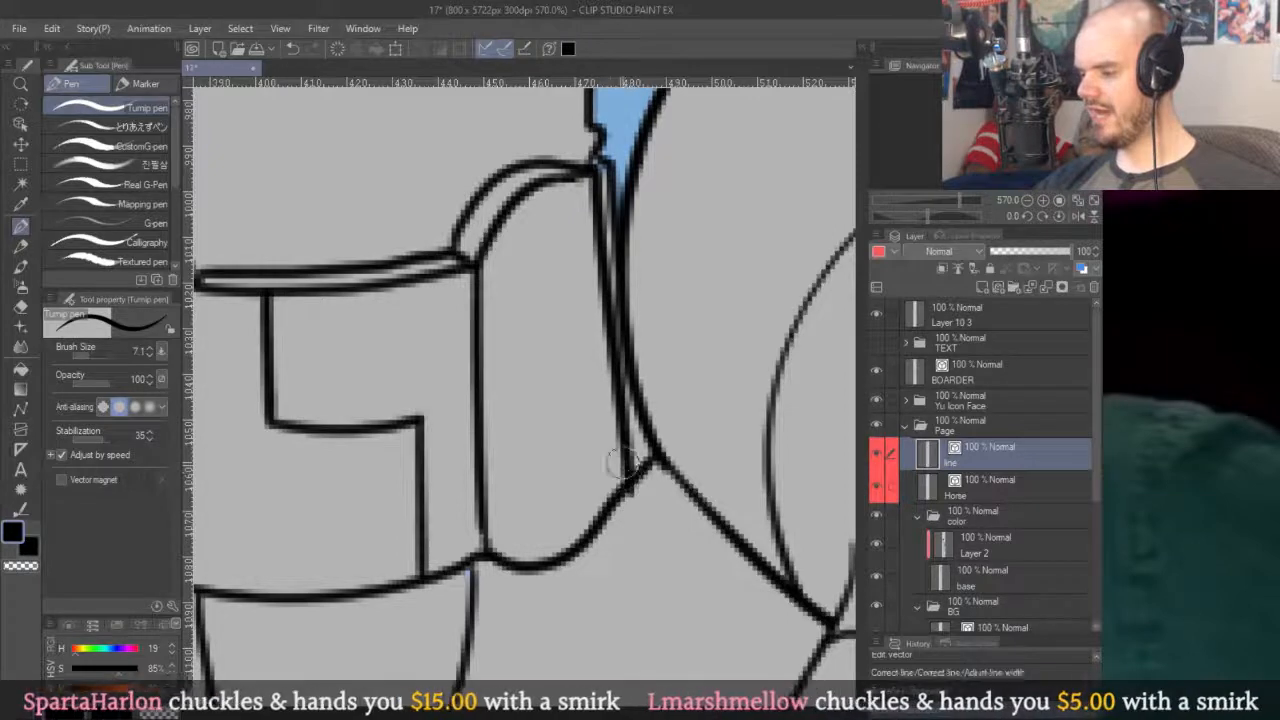
Delete the old short line beside the new one at the belt's right end and erase the leftover segment below it.
{"action": "scroll", "coordinate": [667, 258], "scroll_direction": "up", "scroll_amount": 2}
{"action": "left_click", "coordinate": [640, 285], "text": "ctrl"}
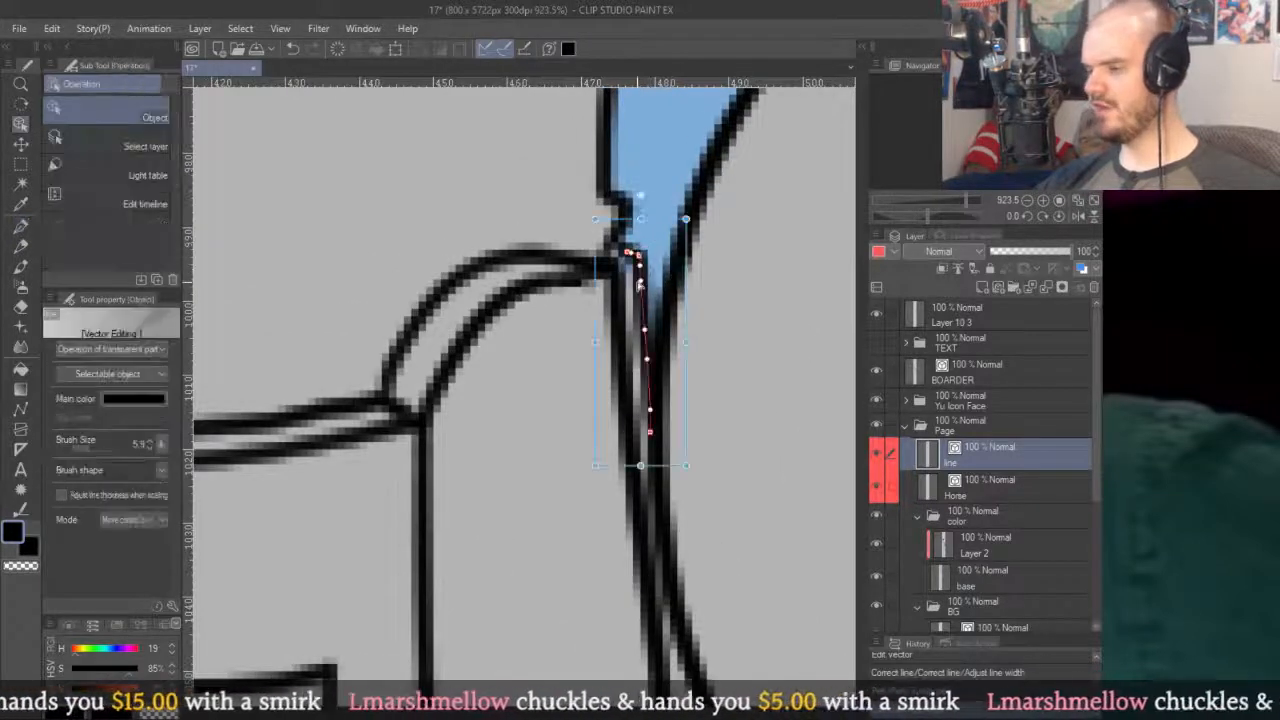
{"action": "key", "text": "ctrl+z"}
{"action": "scroll", "coordinate": [665, 340], "scroll_direction": "down", "scroll_amount": 5}
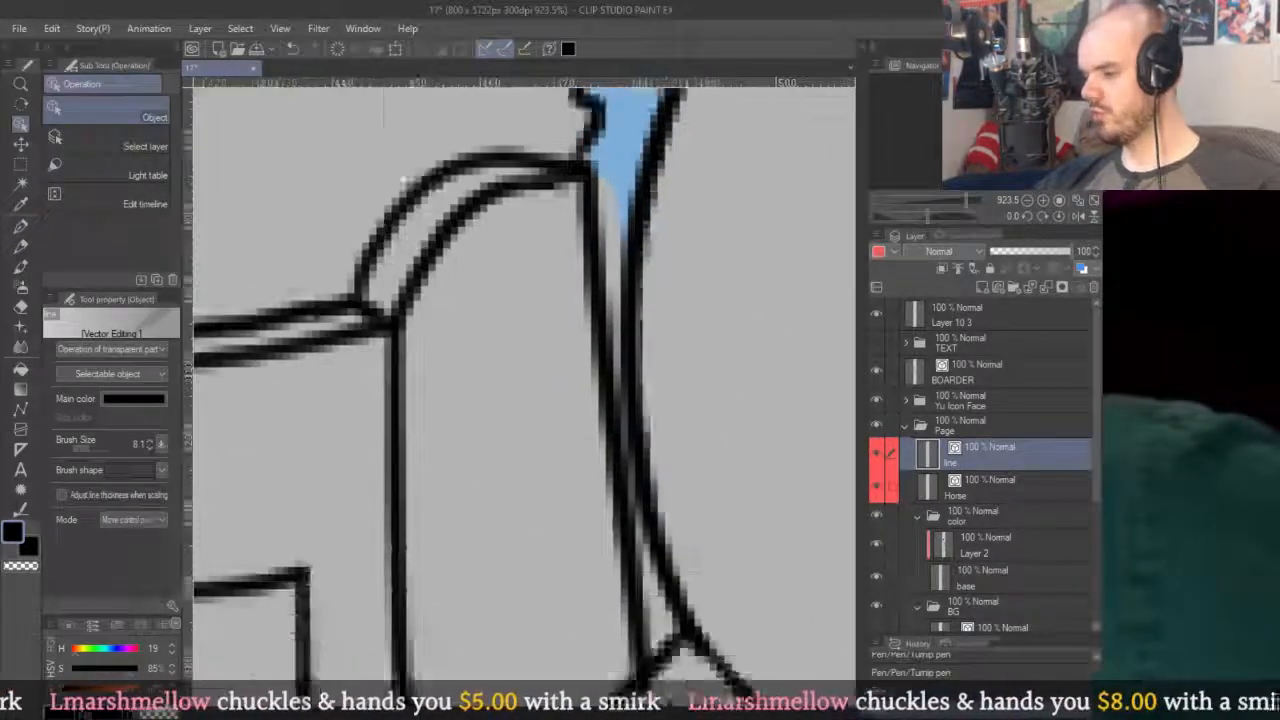
{"action": "key", "text": "e"}
{"action": "mouse_move", "coordinate": [675, 352]}
{"action": "left_mouse_down"}
{"action": "mouse_move", "coordinate": [654, 429]}
{"action": "mouse_move", "coordinate": [684, 350]}
{"action": "left_mouse_up"}
{"action": "key", "text": "p"}
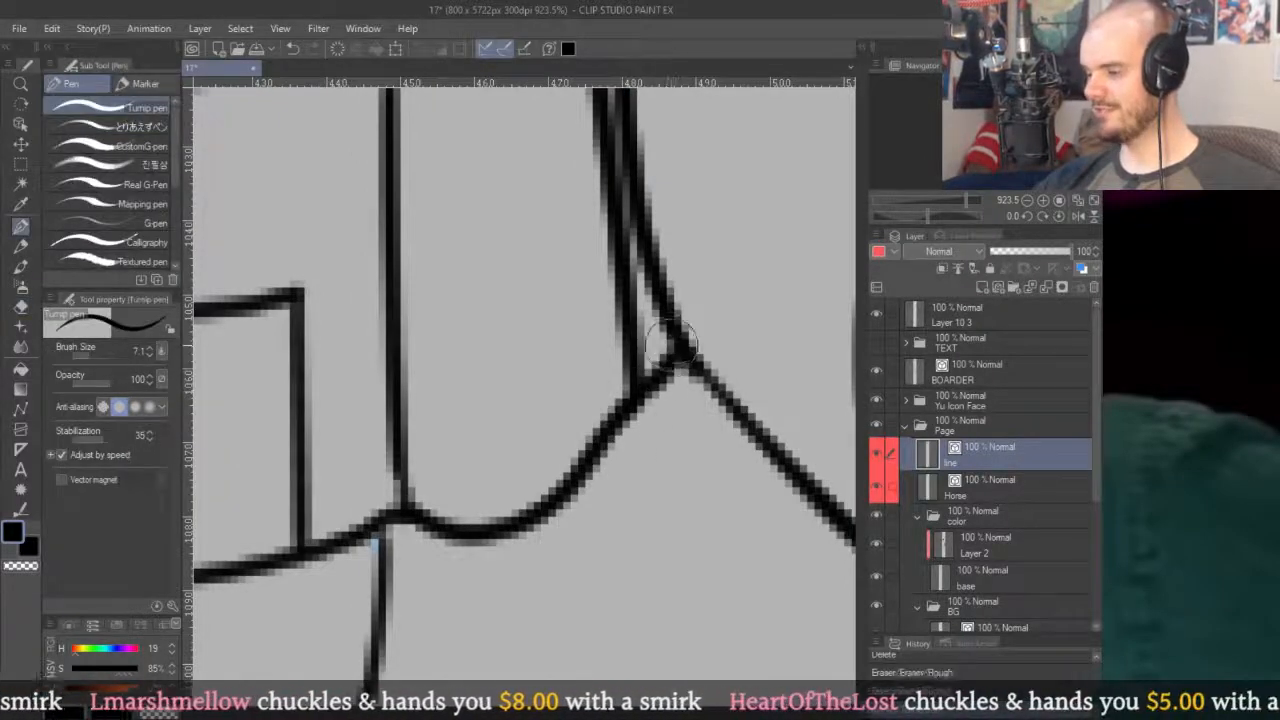
{"action": "key", "text": "ctrl+z"}
{"action": "scroll", "coordinate": [669, 378], "scroll_direction": "up", "scroll_amount": 3}
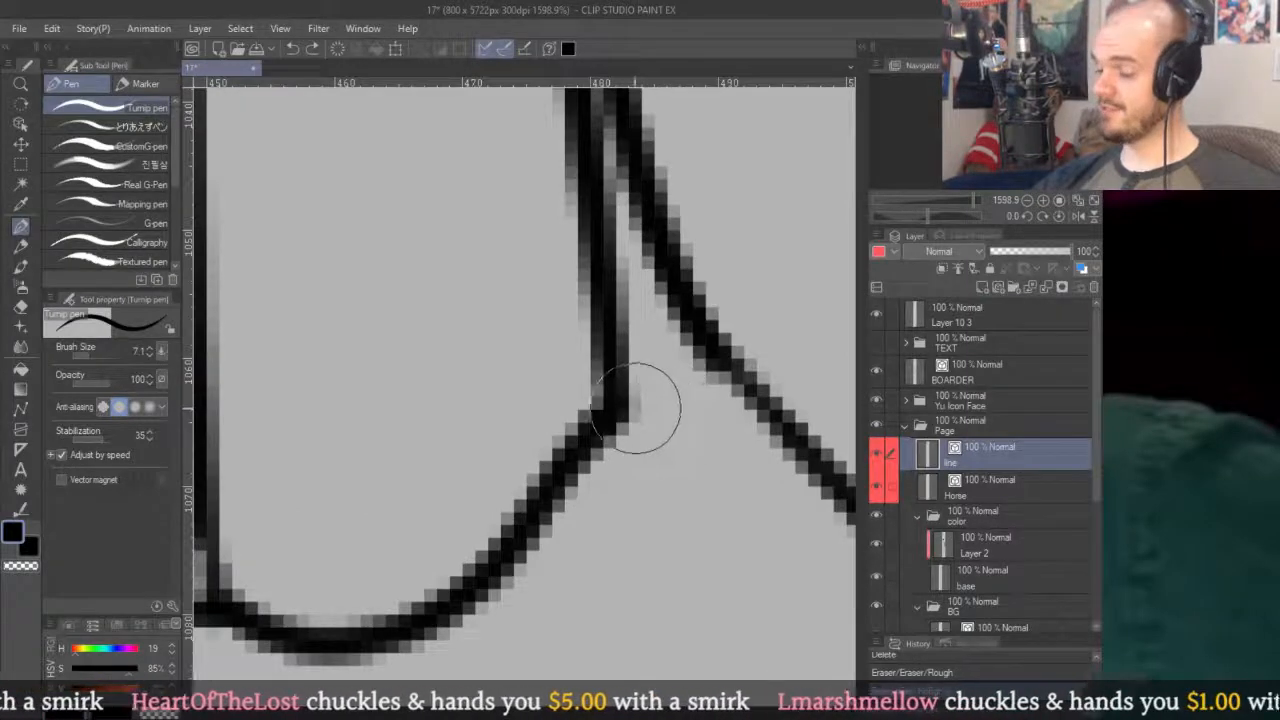
Draw the outer line of the right belt loop beside the arm, from its upper corner down to the belt's lower edge.
{"action": "scroll", "coordinate": [640, 380], "scroll_direction": "down", "scroll_amount": 4}
{"action": "scroll", "coordinate": [627, 270], "scroll_direction": "up", "scroll_amount": 3}
{"action": "mouse_move", "coordinate": [604, 205]}
{"action": "left_mouse_down"}
{"action": "mouse_move", "coordinate": [674, 204]}
{"action": "mouse_move", "coordinate": [700, 429]}
{"action": "left_mouse_up"}
{"action": "key", "text": "ctrl+z"}
{"action": "key", "text": "ctrl+z"}
{"action": "left_click_drag", "start_coordinate": [690, 195], "coordinate": [706, 443]}
{"action": "scroll", "coordinate": [706, 443], "scroll_direction": "down", "scroll_amount": 10}
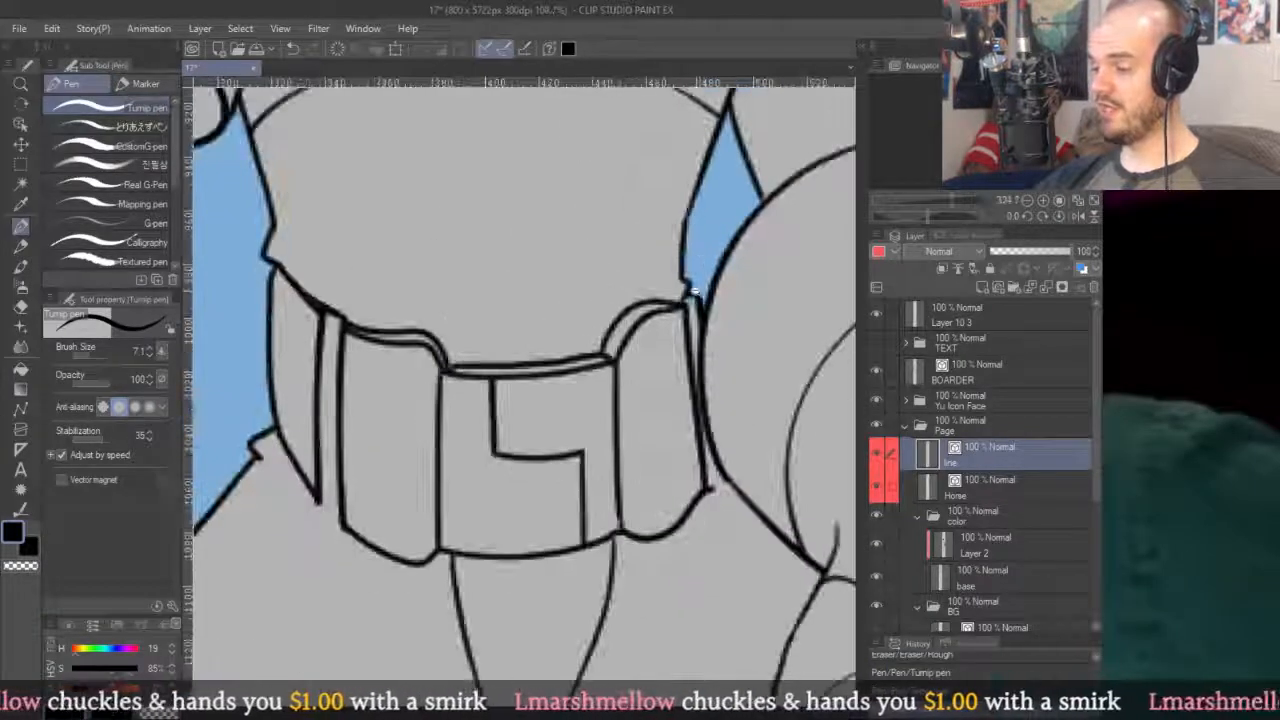
{"action": "scroll", "coordinate": [700, 287], "scroll_direction": "down", "scroll_amount": 3}
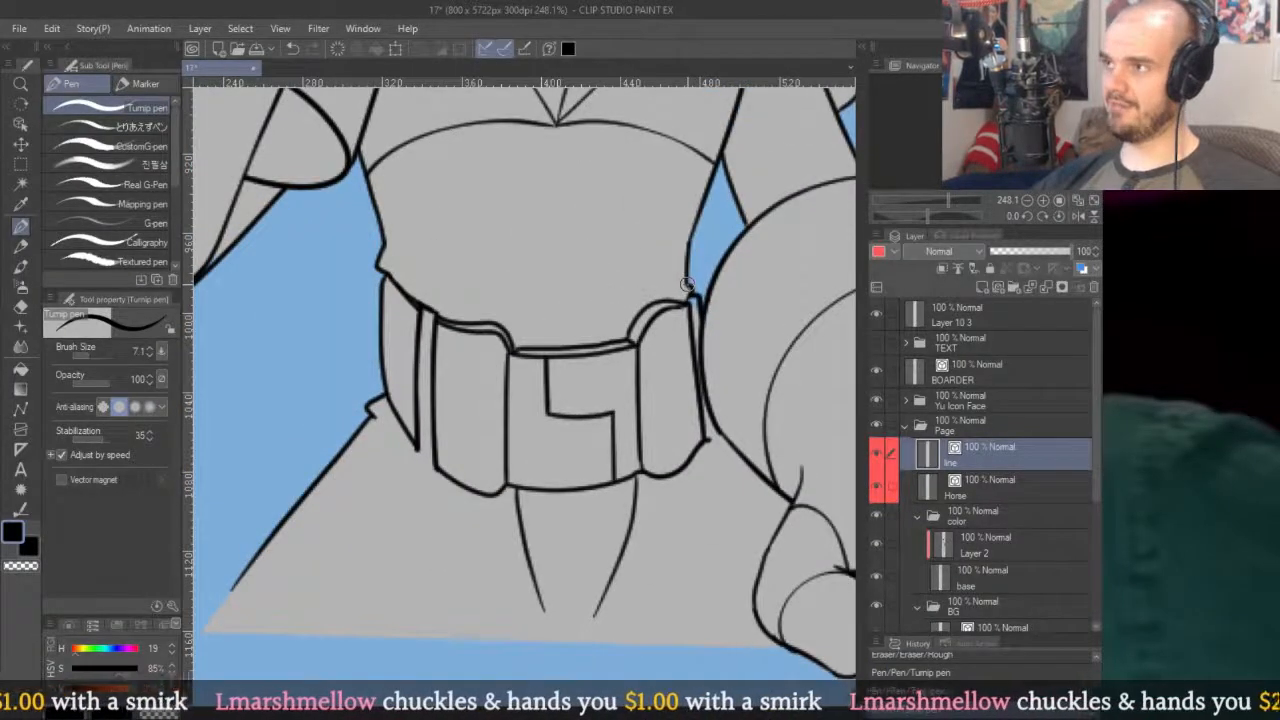
{"action": "left_click_drag", "start_coordinate": [694, 249], "coordinate": [684, 267]}
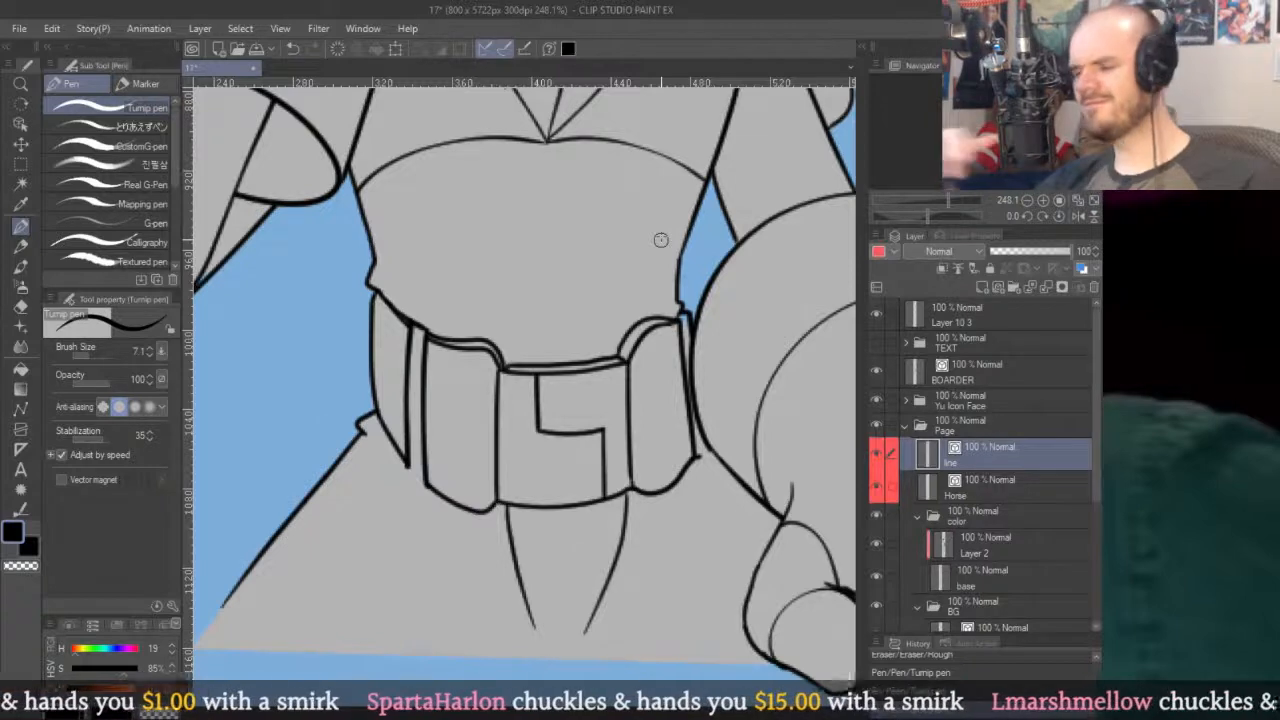
Cover the blue gap inside the right belt loop with sampled light gray on the base layer.
{"action": "scroll", "coordinate": [713, 450], "scroll_direction": "up", "scroll_amount": 6}
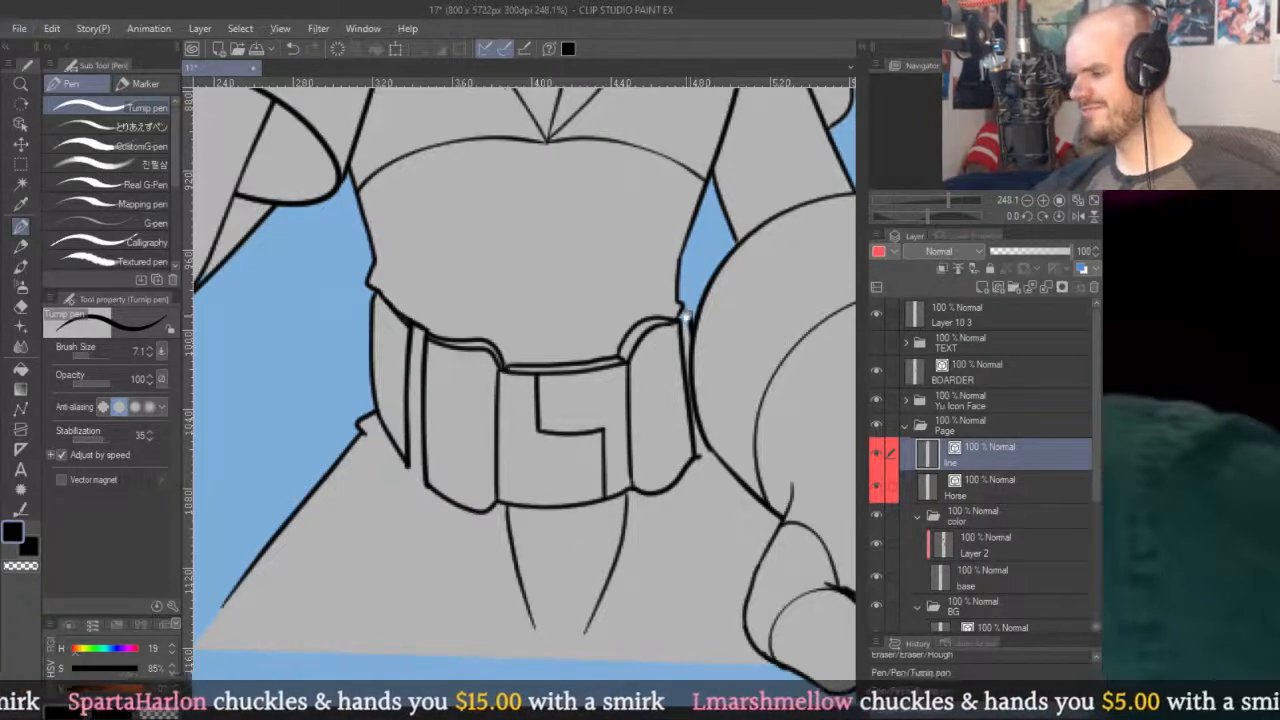
{"action": "key", "text": "alt"}
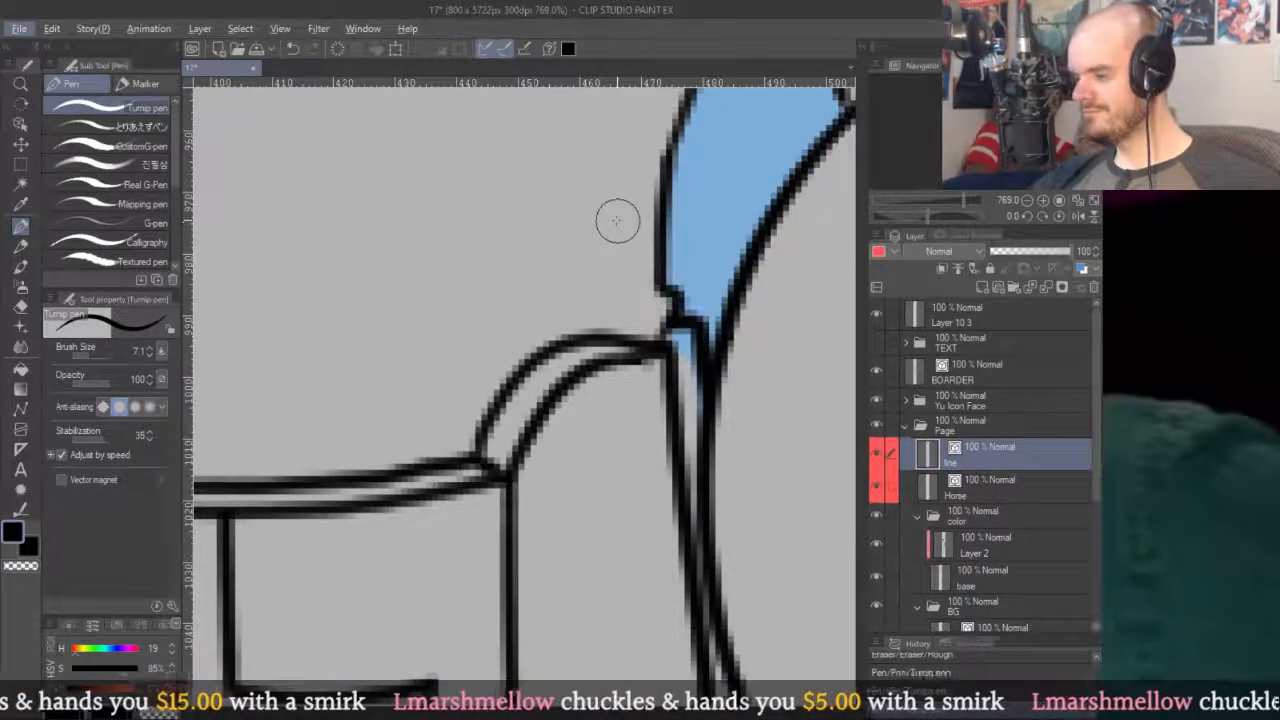
{"action": "left_click", "coordinate": [968, 577]}
{"action": "key", "text": "c"}
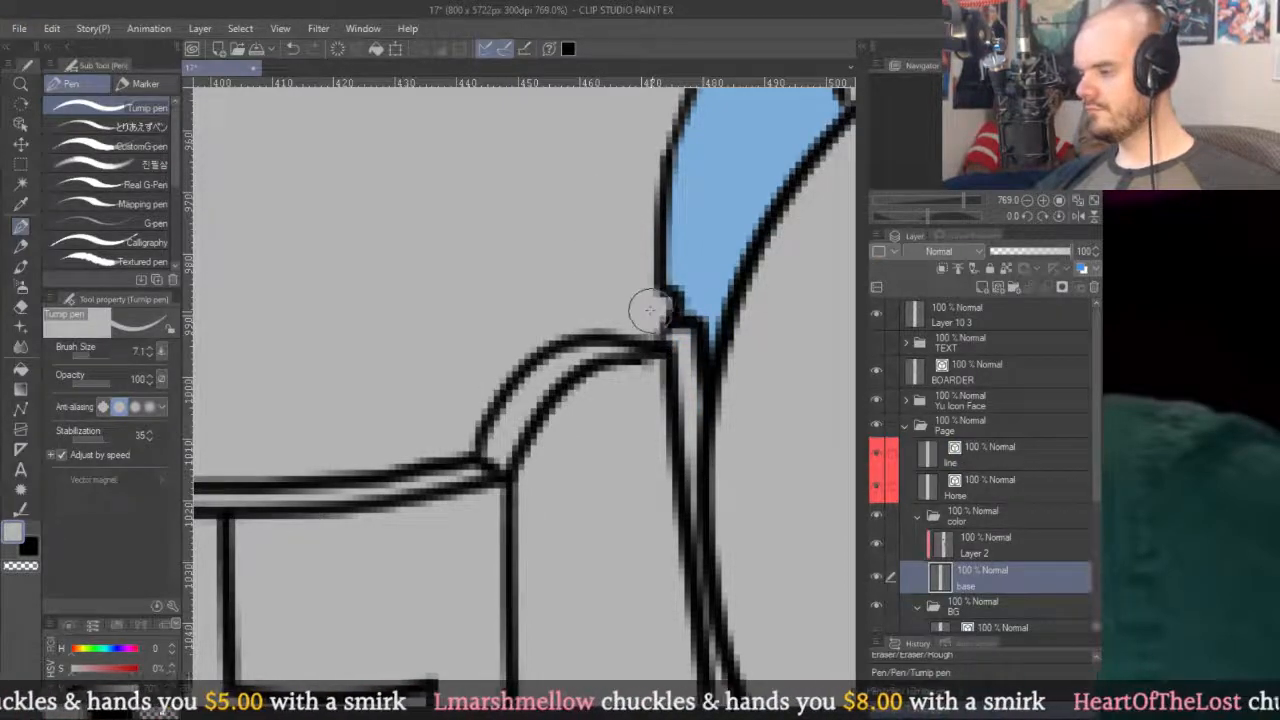
{"action": "scroll", "coordinate": [730, 300], "scroll_direction": "down", "scroll_amount": 8}
{"action": "scroll", "coordinate": [627, 355], "scroll_direction": "up", "scroll_amount": 4}
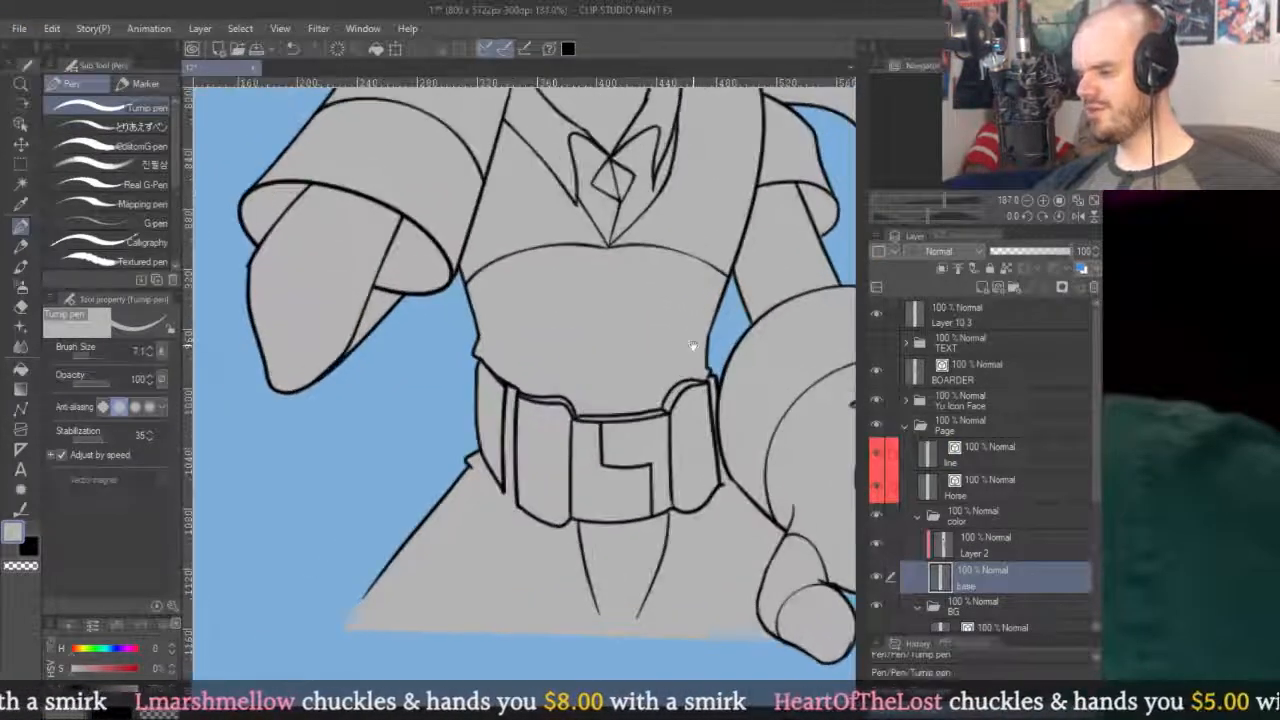
{"action": "scroll", "coordinate": [627, 355], "scroll_direction": "up", "scroll_amount": 3}
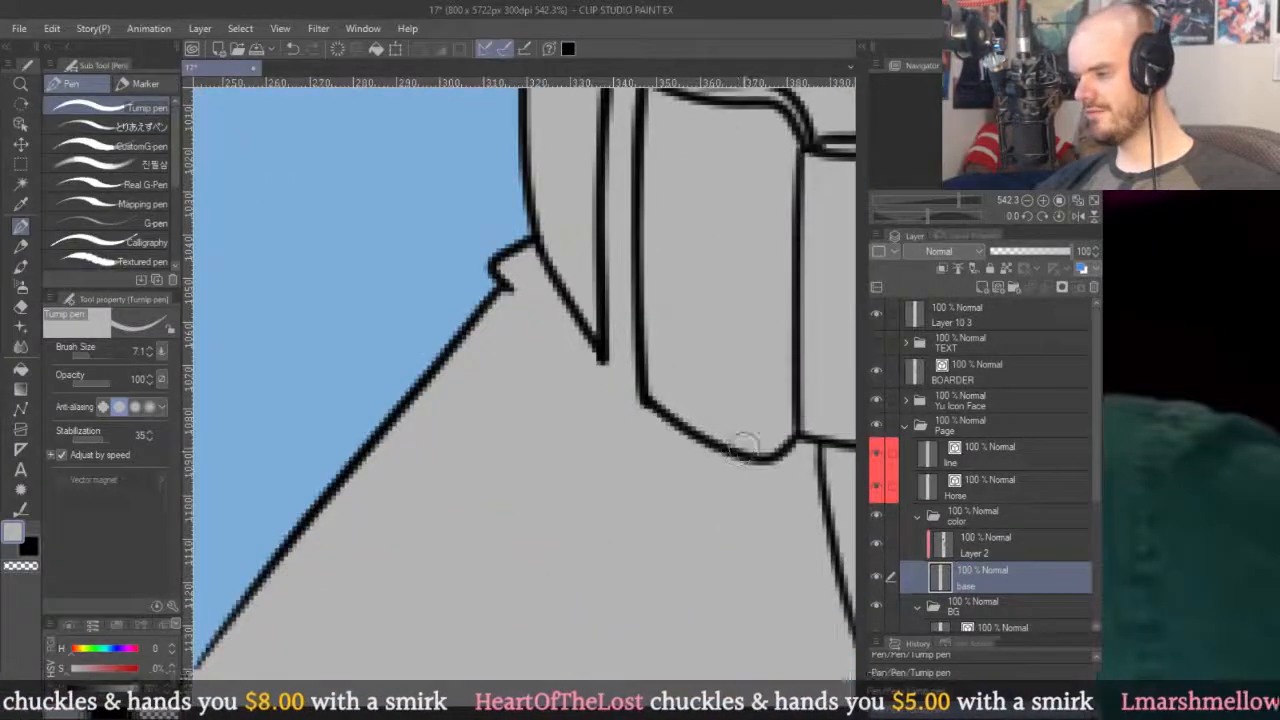
Cover the waist and belt area with a gray filled polyline shape on the base layer.
{"action": "scroll", "coordinate": [710, 428], "scroll_direction": "down", "scroll_amount": 5}
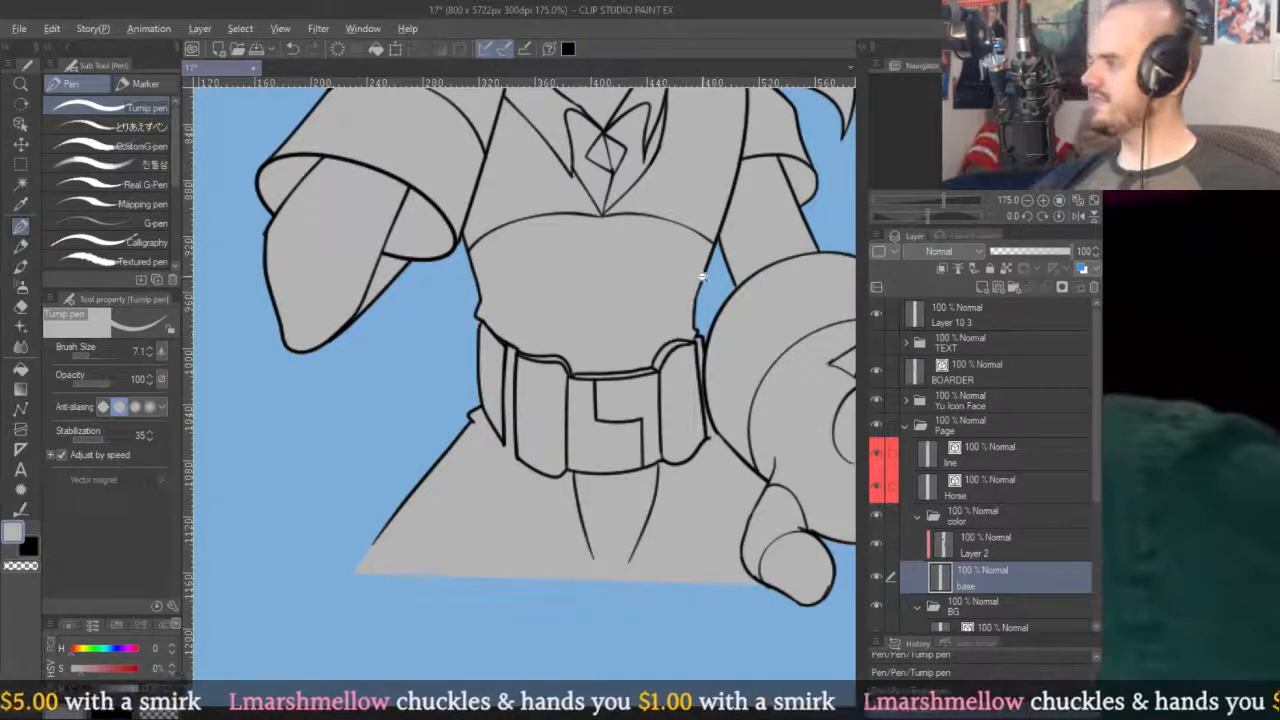
{"action": "scroll", "coordinate": [704, 275], "scroll_direction": "up", "scroll_amount": 3}
{"action": "scroll", "coordinate": [645, 263], "scroll_direction": "down", "scroll_amount": 1}
{"action": "scroll", "coordinate": [644, 264], "scroll_direction": "down", "scroll_amount": 2}
{"action": "key", "text": "u"}
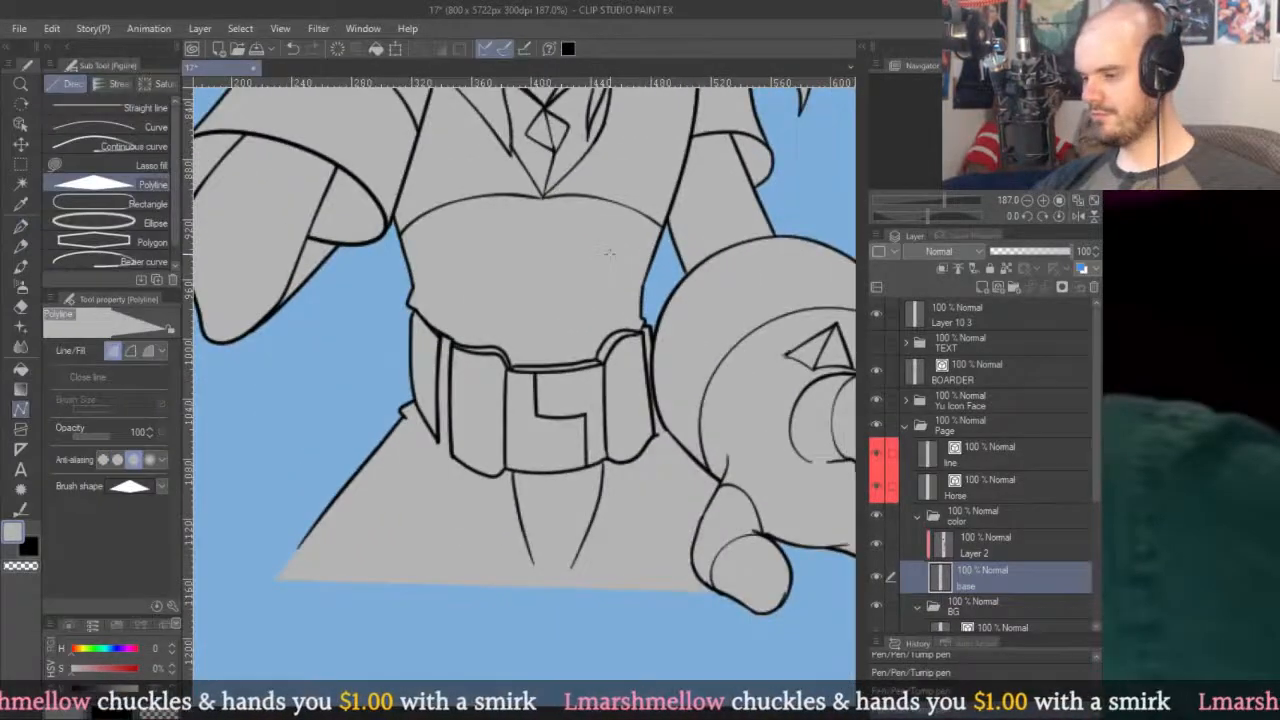
{"action": "left_click", "coordinate": [414, 336]}
{"action": "left_click", "coordinate": [413, 302]}
{"action": "left_click", "coordinate": [511, 226]}
{"action": "left_click", "coordinate": [623, 264]}
{"action": "scroll", "coordinate": [636, 325], "scroll_direction": "up", "scroll_amount": 5}
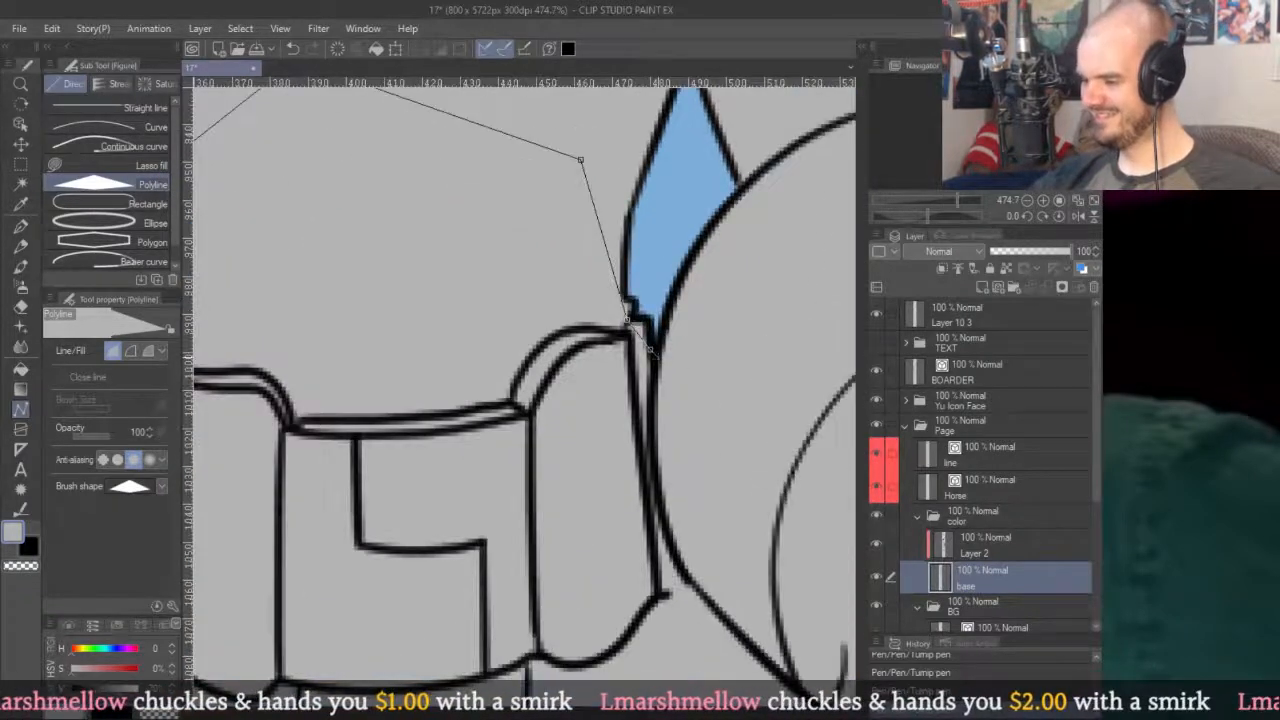
{"action": "scroll", "coordinate": [667, 318], "scroll_direction": "down", "scroll_amount": 4}
{"action": "left_click", "coordinate": [720, 268]}
{"action": "left_click", "coordinate": [751, 375]}
{"action": "left_click", "coordinate": [703, 448]}
{"action": "left_click", "coordinate": [636, 465]}
{"action": "left_click", "coordinate": [484, 511]}
{"action": "scroll", "coordinate": [460, 517], "scroll_direction": "down", "scroll_amount": 2}
{"action": "double_click", "coordinate": [500, 363]}
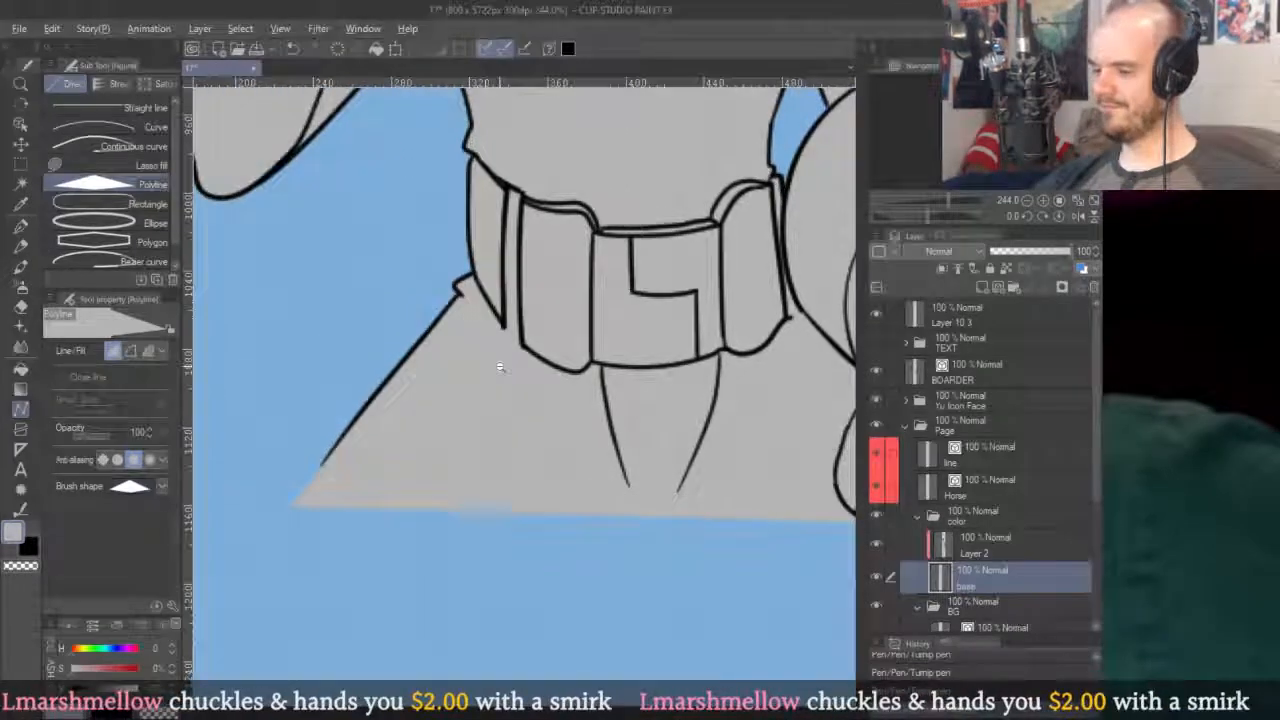
{"action": "scroll", "coordinate": [500, 363], "scroll_direction": "down", "scroll_amount": 4}
{"action": "scroll", "coordinate": [552, 296], "scroll_direction": "up", "scroll_amount": 6}
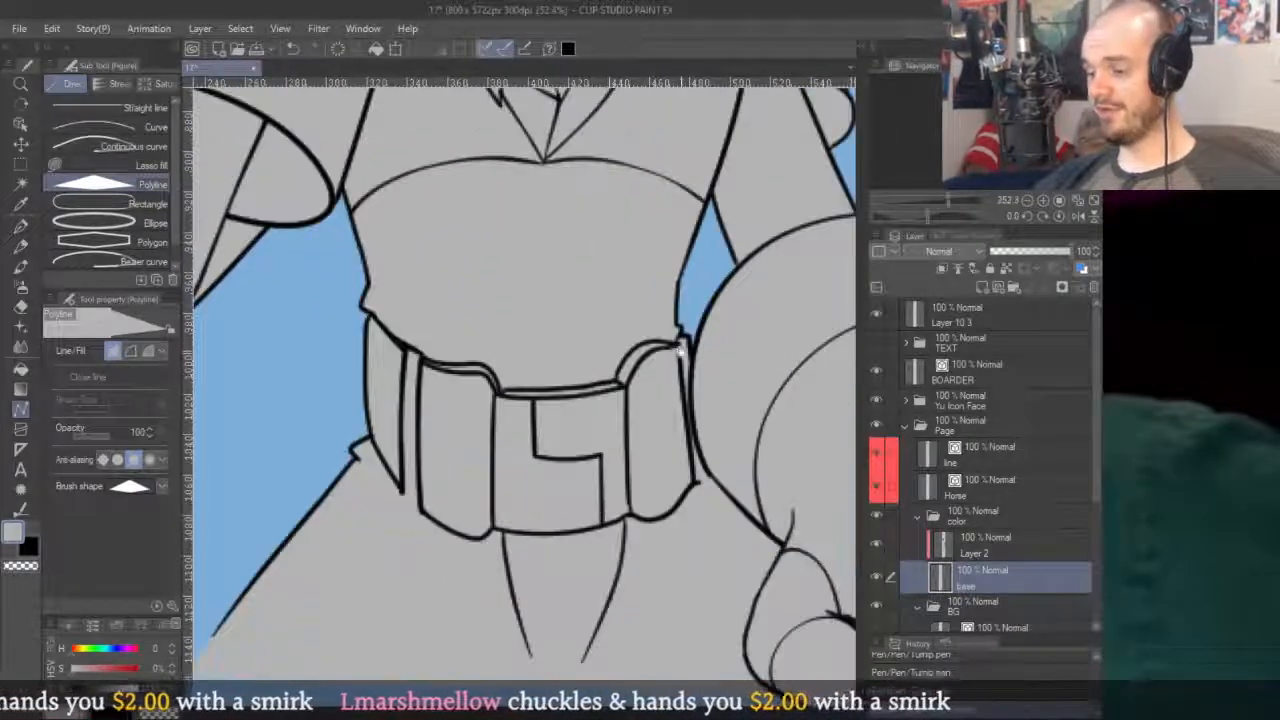
Delete the outer rim line along the left belt pouch's upper edge on the line layer.
{"action": "left_click", "coordinate": [968, 451]}
{"action": "key", "text": "o"}
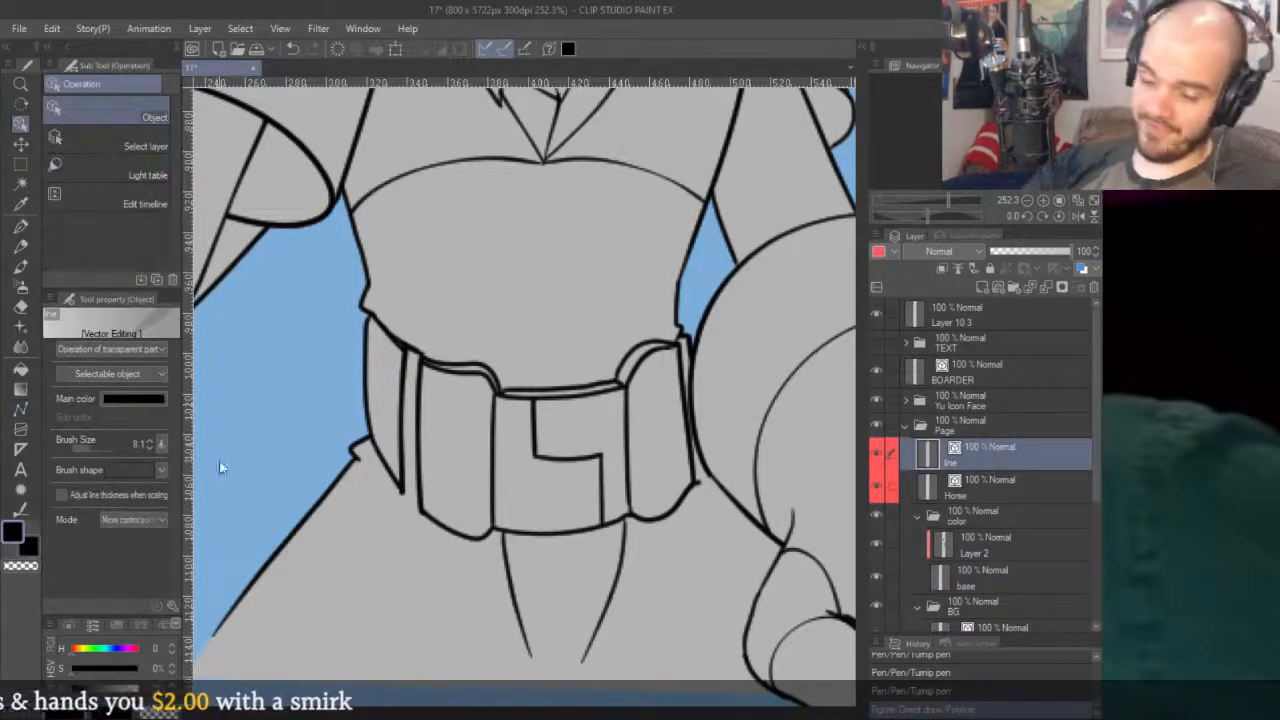
{"action": "scroll", "coordinate": [481, 342], "scroll_direction": "up", "scroll_amount": 5}
{"action": "left_click", "coordinate": [522, 410]}
{"action": "key", "text": "Delete"}
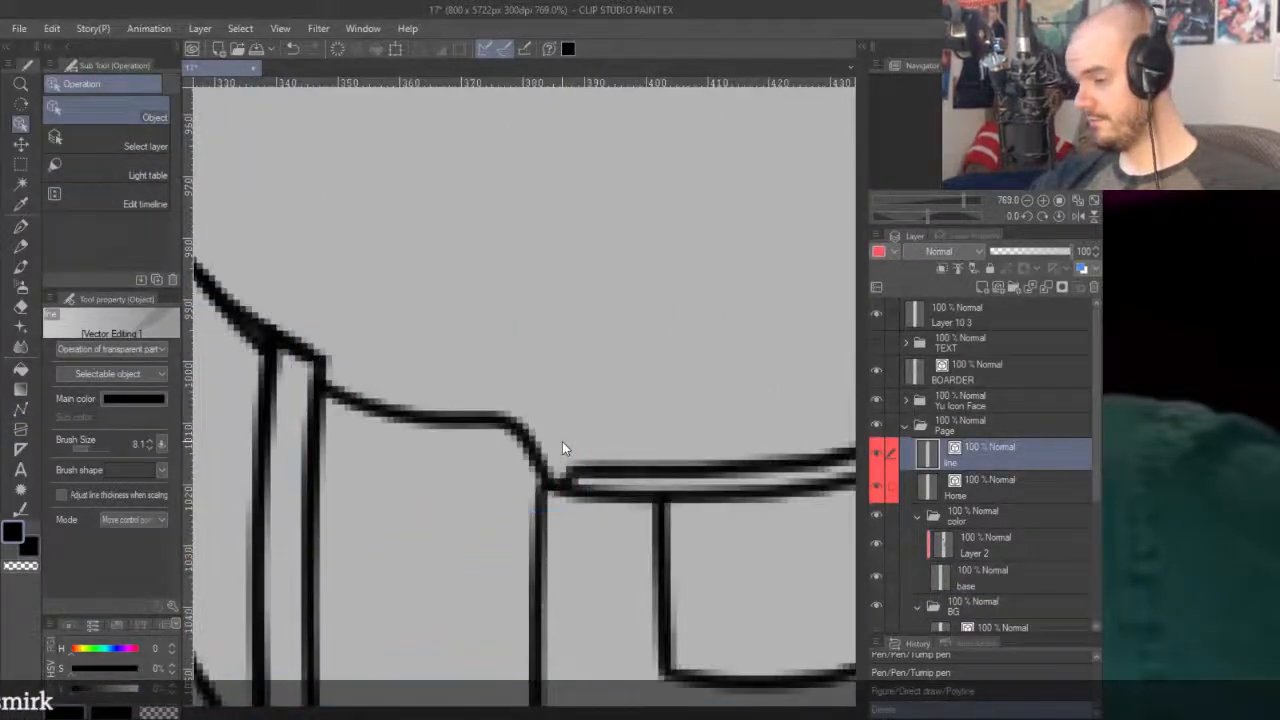
Redraw the left pouch's outer rim as a black Turnip pen curve from the belt loop to the belt's upper edge.
{"action": "key", "text": "r"}
{"action": "left_click_drag", "start_coordinate": [715, 458], "coordinate": [655, 239]}
{"action": "key", "text": "p"}
{"action": "left_click", "coordinate": [97, 689]}
{"action": "left_click_drag", "start_coordinate": [97, 689], "coordinate": [68, 690]}
{"action": "mouse_move", "coordinate": [440, 577]}
{"action": "left_mouse_down"}
{"action": "mouse_move", "coordinate": [527, 394]}
{"action": "mouse_move", "coordinate": [440, 549]}
{"action": "mouse_move", "coordinate": [507, 400]}
{"action": "mouse_move", "coordinate": [527, 389]}
{"action": "mouse_move", "coordinate": [513, 394]}
{"action": "mouse_move", "coordinate": [578, 384]}
{"action": "mouse_move", "coordinate": [632, 398]}
{"action": "left_mouse_up"}
{"action": "key", "text": "ctrl+z"}
{"action": "key", "text": "ctrl+z"}
{"action": "mouse_move", "coordinate": [482, 436]}
{"action": "left_mouse_down"}
{"action": "mouse_move", "coordinate": [505, 392]}
{"action": "mouse_move", "coordinate": [586, 378]}
{"action": "mouse_move", "coordinate": [628, 398]}
{"action": "mouse_move", "coordinate": [541, 380]}
{"action": "mouse_move", "coordinate": [610, 398]}
{"action": "left_mouse_up"}
{"action": "key", "text": "ctrl+z"}
{"action": "key", "text": "ctrl+z"}
{"action": "mouse_move", "coordinate": [500, 412]}
{"action": "left_mouse_down"}
{"action": "mouse_move", "coordinate": [531, 377]}
{"action": "mouse_move", "coordinate": [614, 396]}
{"action": "left_mouse_up"}
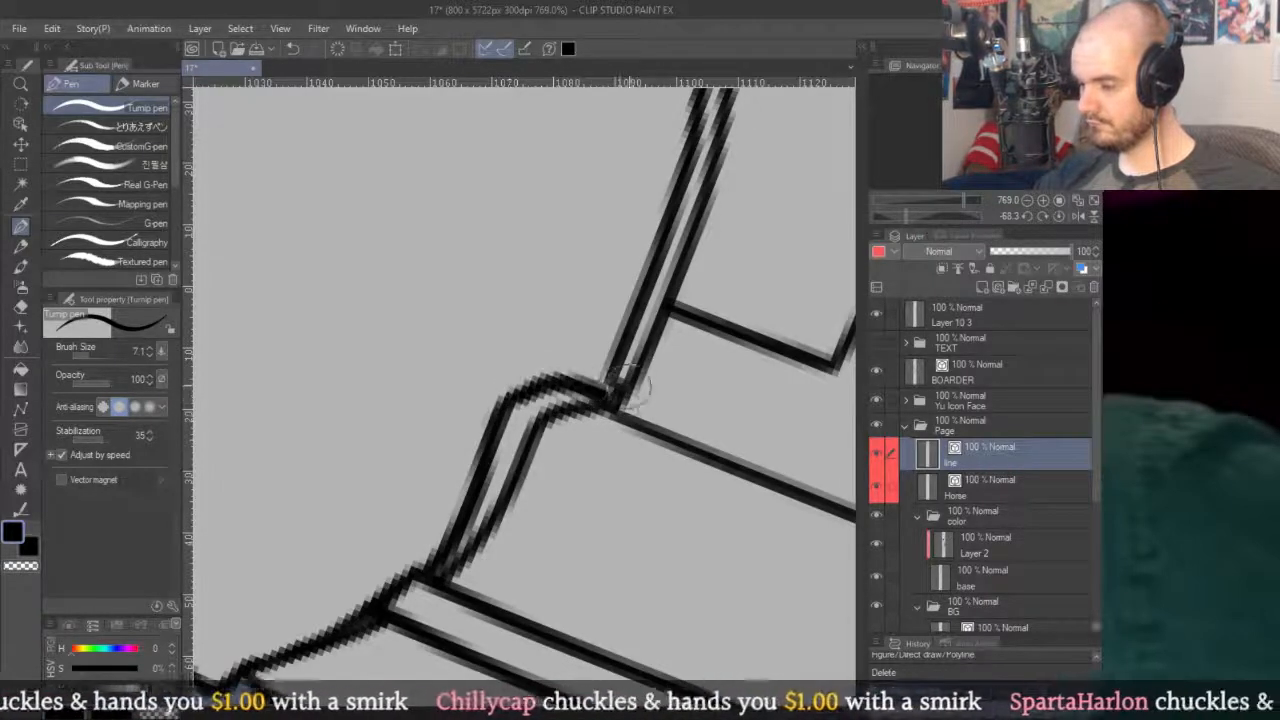
Narrow the short line end sticking out at the right pouch's lower corner with Adjust line width.
{"action": "scroll", "coordinate": [598, 396], "scroll_direction": "down", "scroll_amount": 10}
{"action": "scroll", "coordinate": [791, 360], "scroll_direction": "up", "scroll_amount": 3}
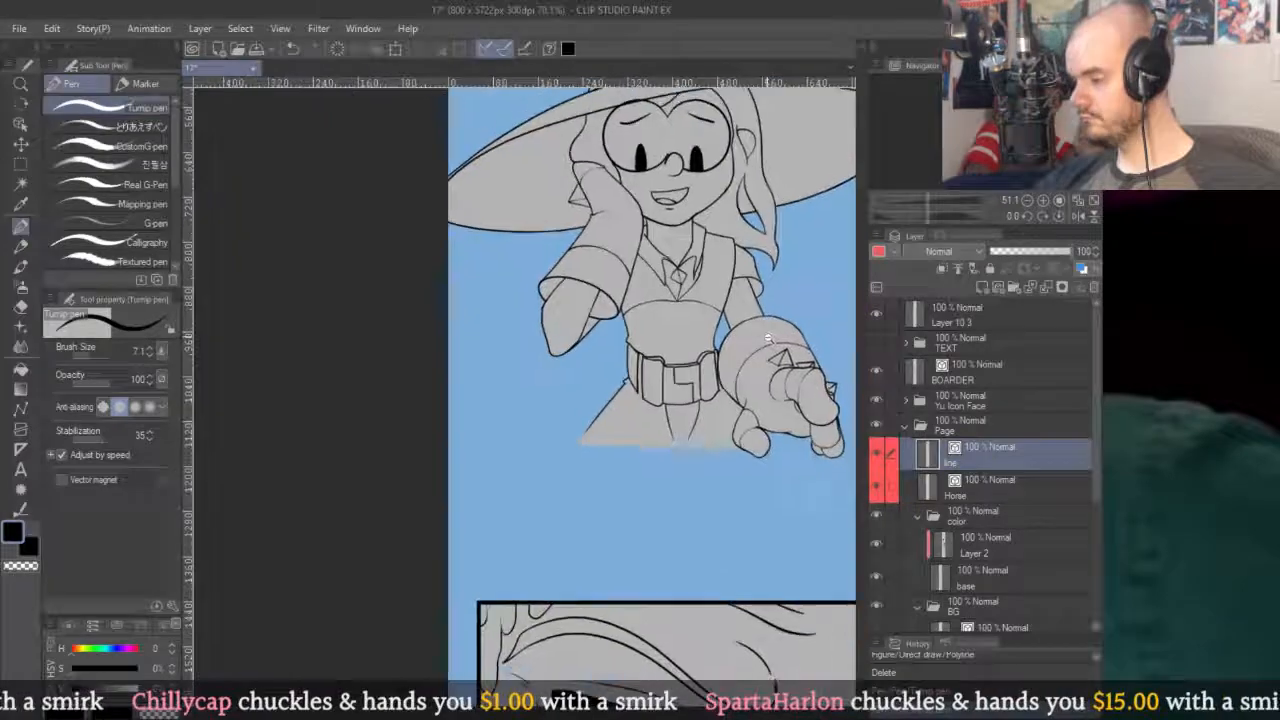
{"action": "scroll", "coordinate": [791, 360], "scroll_direction": "up", "scroll_amount": 4}
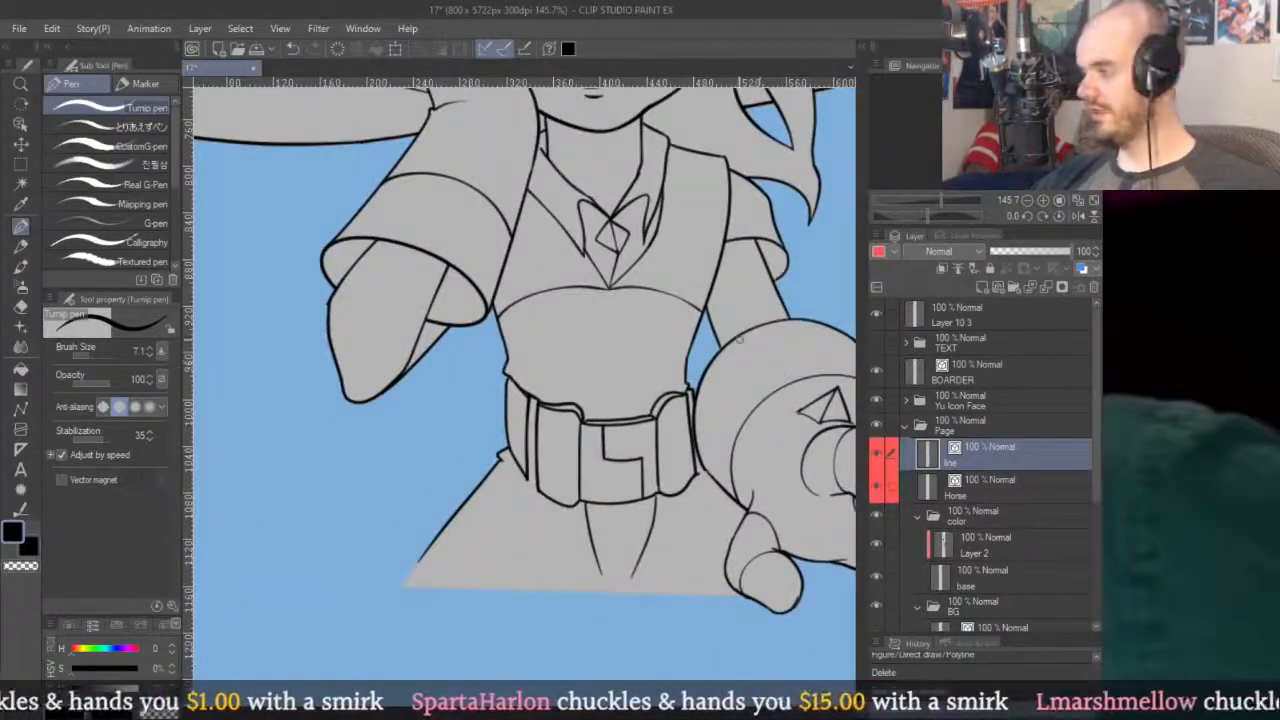
{"action": "scroll", "coordinate": [731, 298], "scroll_direction": "up", "scroll_amount": 2}
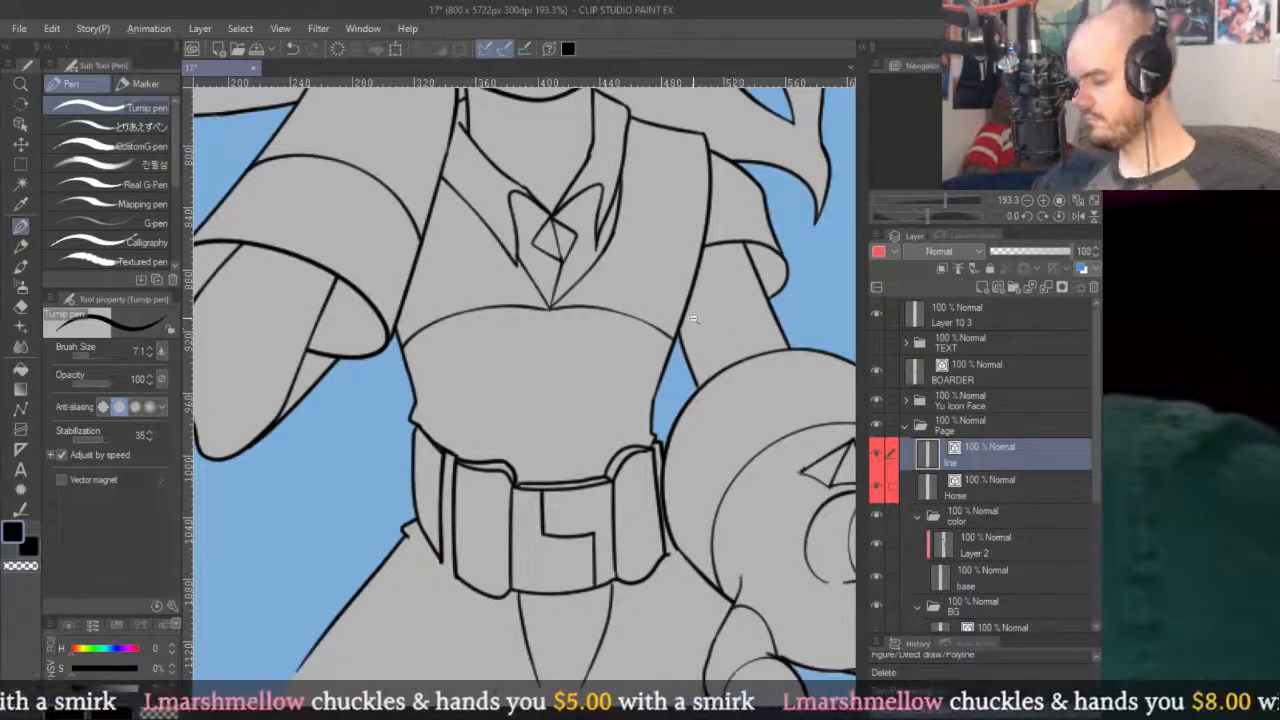
{"action": "scroll", "coordinate": [691, 318], "scroll_direction": "down", "scroll_amount": 5}
{"action": "scroll", "coordinate": [707, 360], "scroll_direction": "up", "scroll_amount": 6}
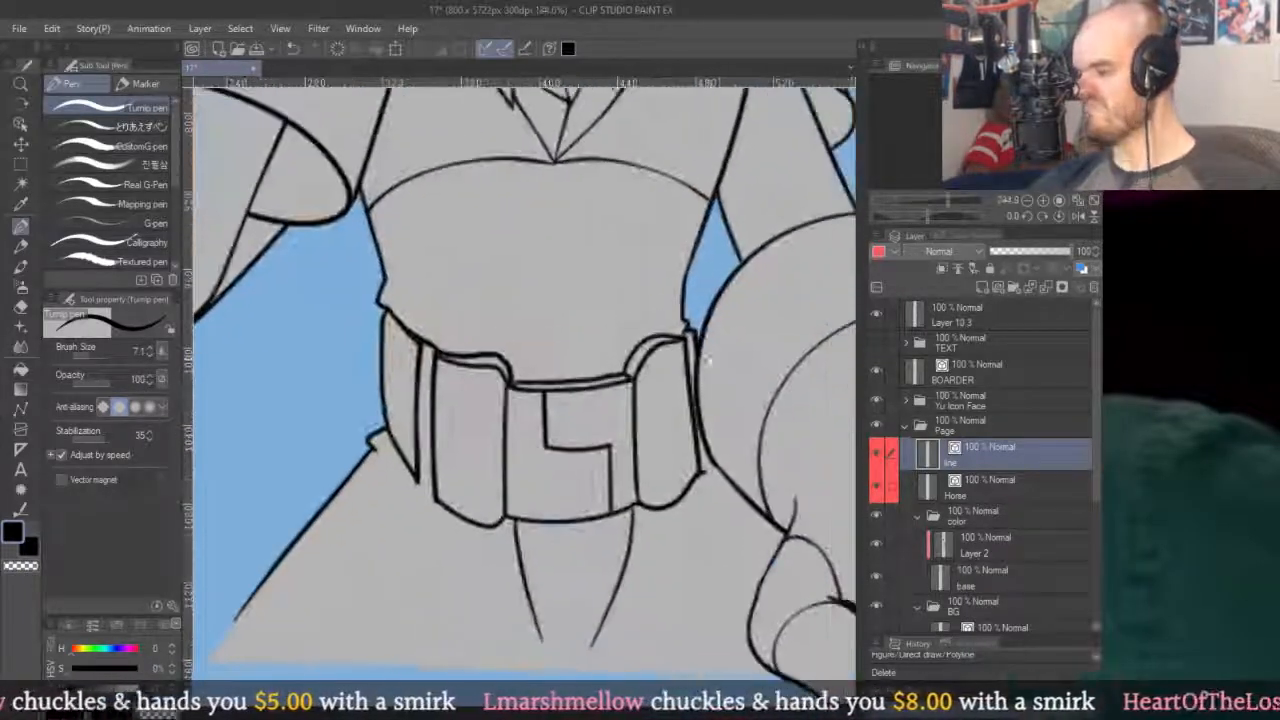
{"action": "scroll", "coordinate": [714, 484], "scroll_direction": "up", "scroll_amount": 8}
{"action": "key", "text": "o"}
{"action": "left_click", "coordinate": [657, 446]}
{"action": "key", "text": "y"}
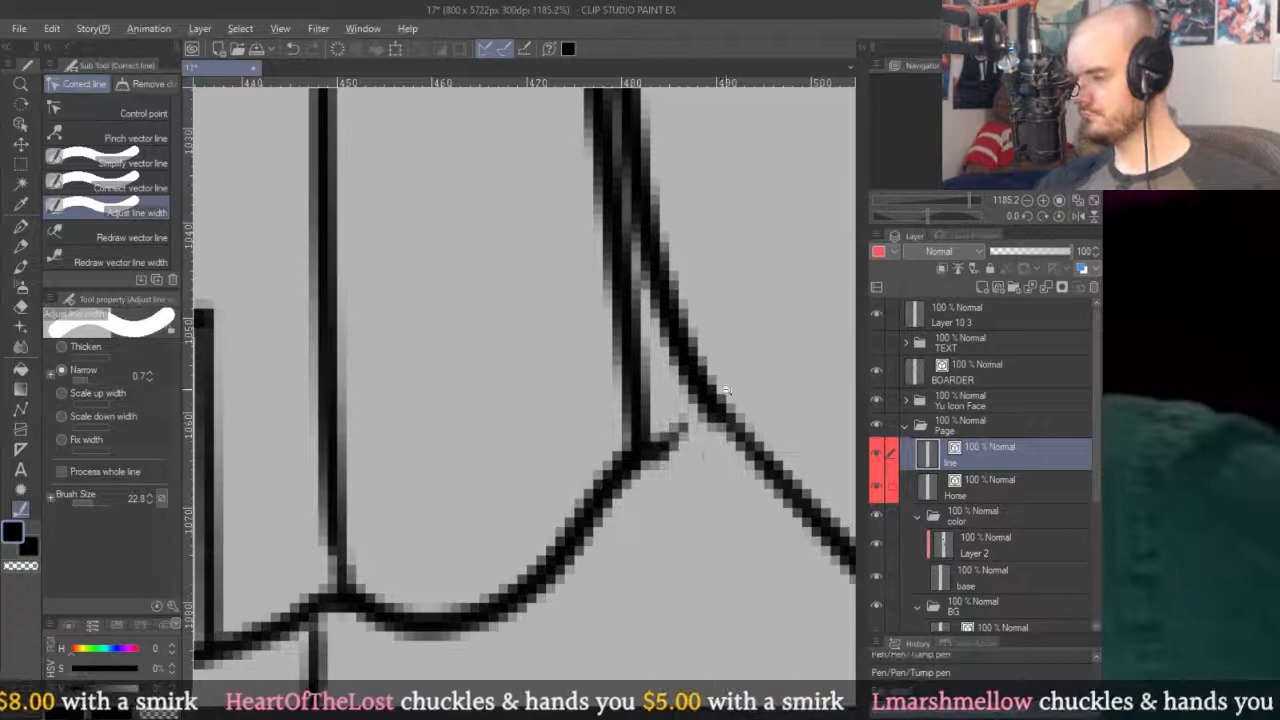
{"action": "scroll", "coordinate": [685, 440], "scroll_direction": "down", "scroll_amount": 7}
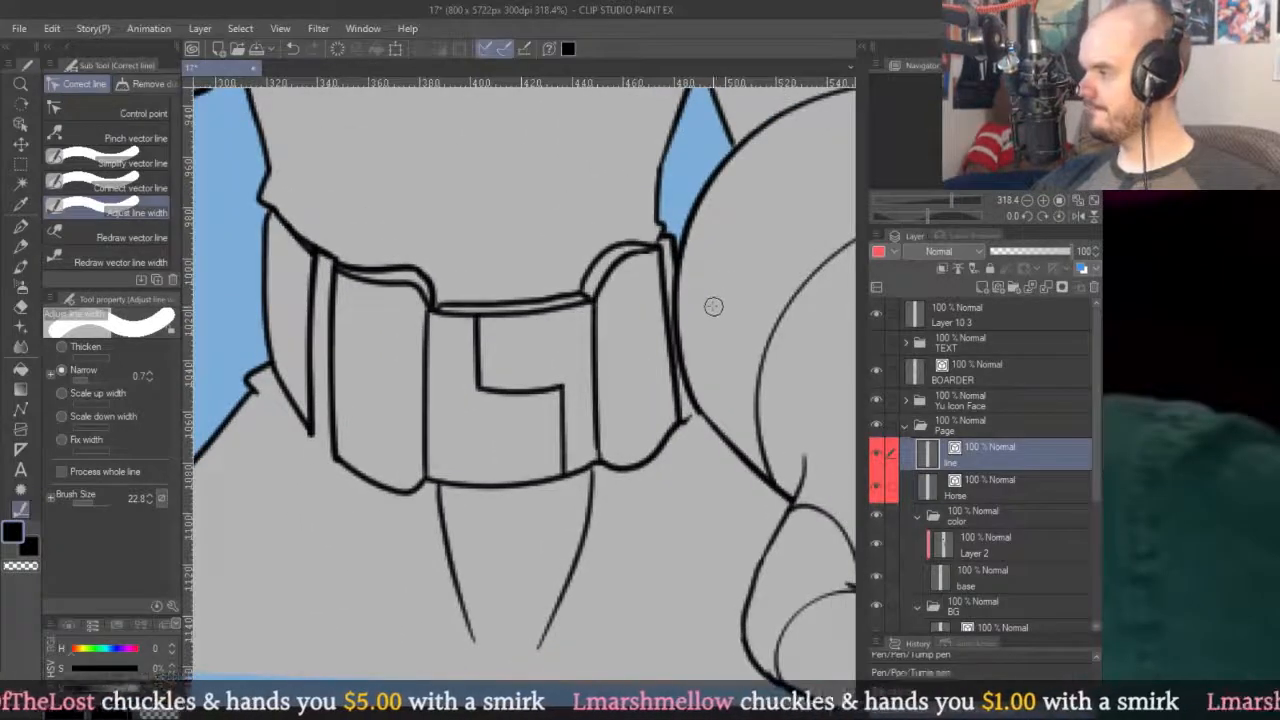
{"action": "key", "text": "p"}
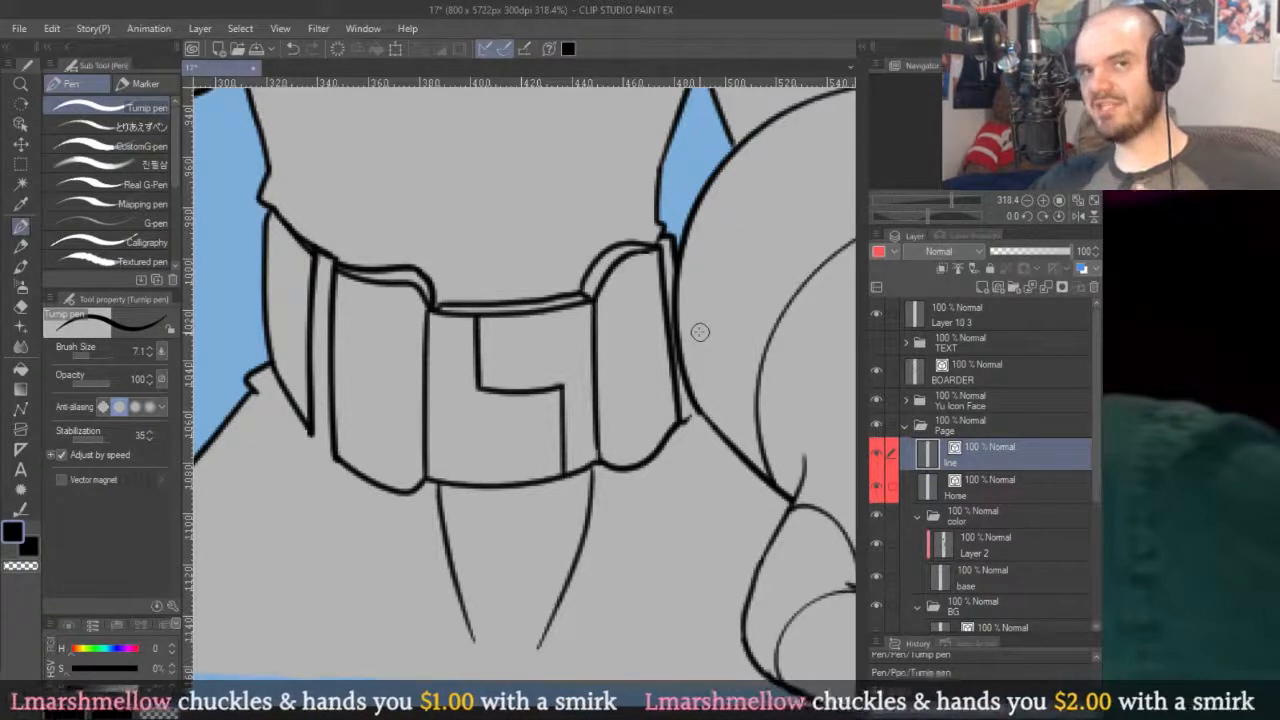
Taper the lower end of the skirt's left outline with Adjust line width set to Narrow.
{"action": "scroll", "coordinate": [700, 332], "scroll_direction": "down", "scroll_amount": 5}
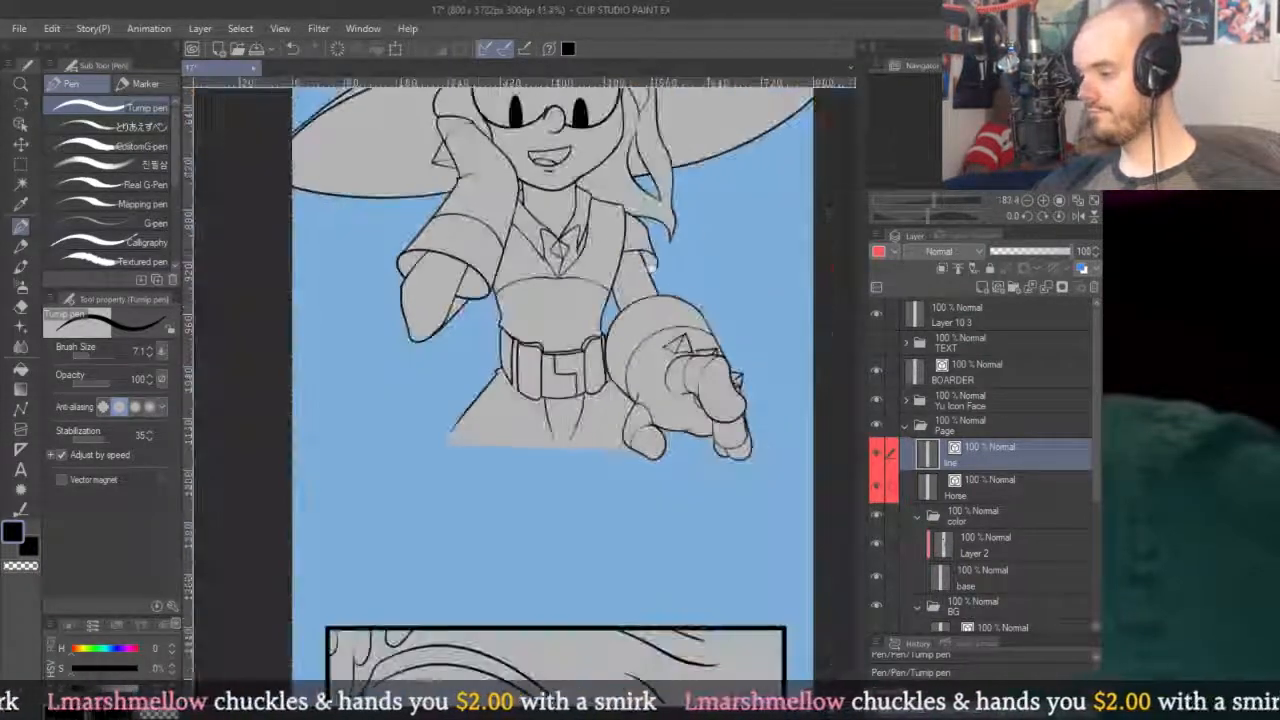
{"action": "scroll", "coordinate": [620, 420], "scroll_direction": "down", "scroll_amount": 1}
{"action": "scroll", "coordinate": [599, 572], "scroll_direction": "up", "scroll_amount": 4}
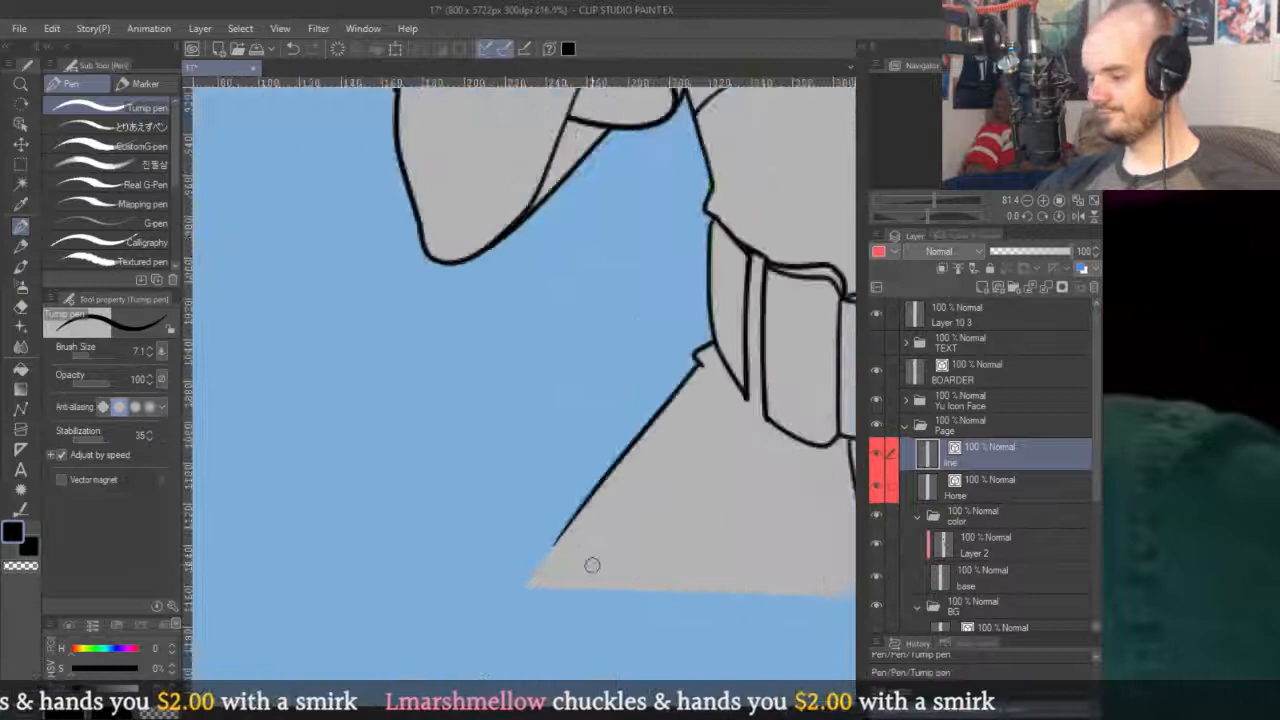
{"action": "key", "text": "y"}
{"action": "mouse_move", "coordinate": [560, 531]}
{"action": "left_mouse_down"}
{"action": "mouse_move", "coordinate": [591, 560]}
{"action": "mouse_move", "coordinate": [554, 491]}
{"action": "mouse_move", "coordinate": [504, 481]}
{"action": "left_mouse_up"}
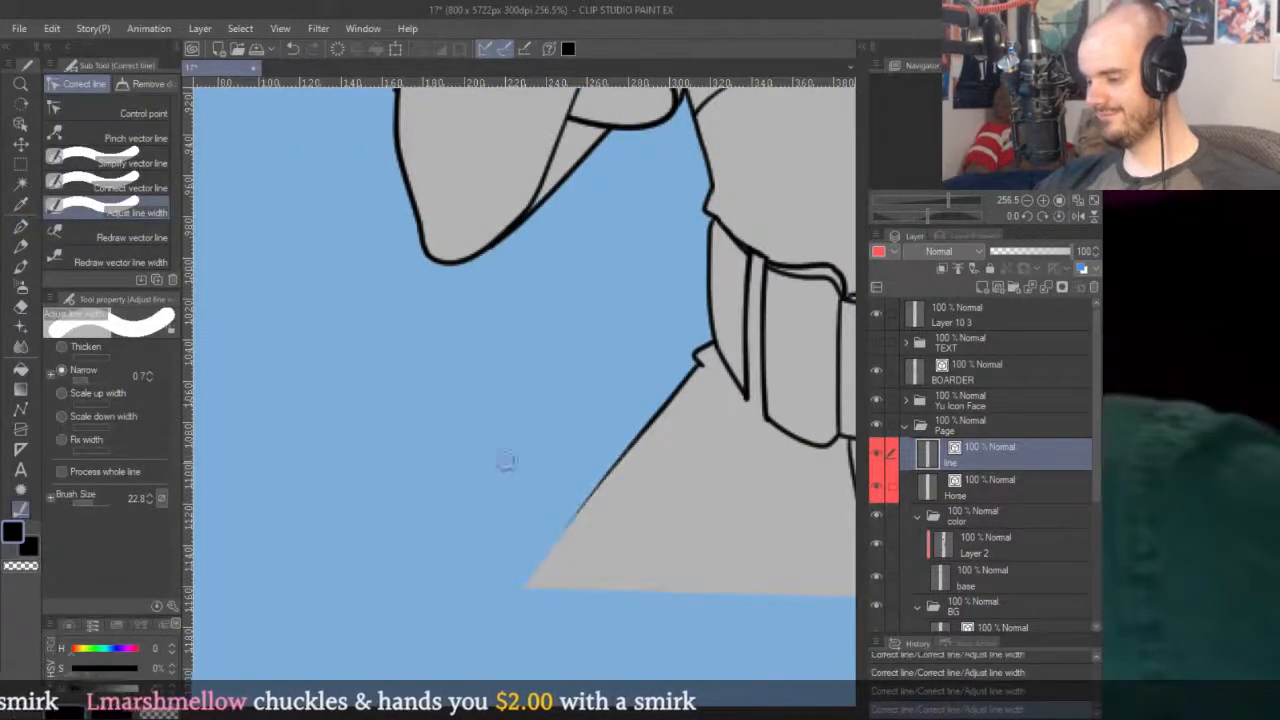
Thin the vertical lines of the belt pouches and loops with Adjust line width set to Narrow.
{"action": "scroll", "coordinate": [487, 293], "scroll_direction": "down", "scroll_amount": 3}
{"action": "scroll", "coordinate": [813, 385], "scroll_direction": "up", "scroll_amount": 6}
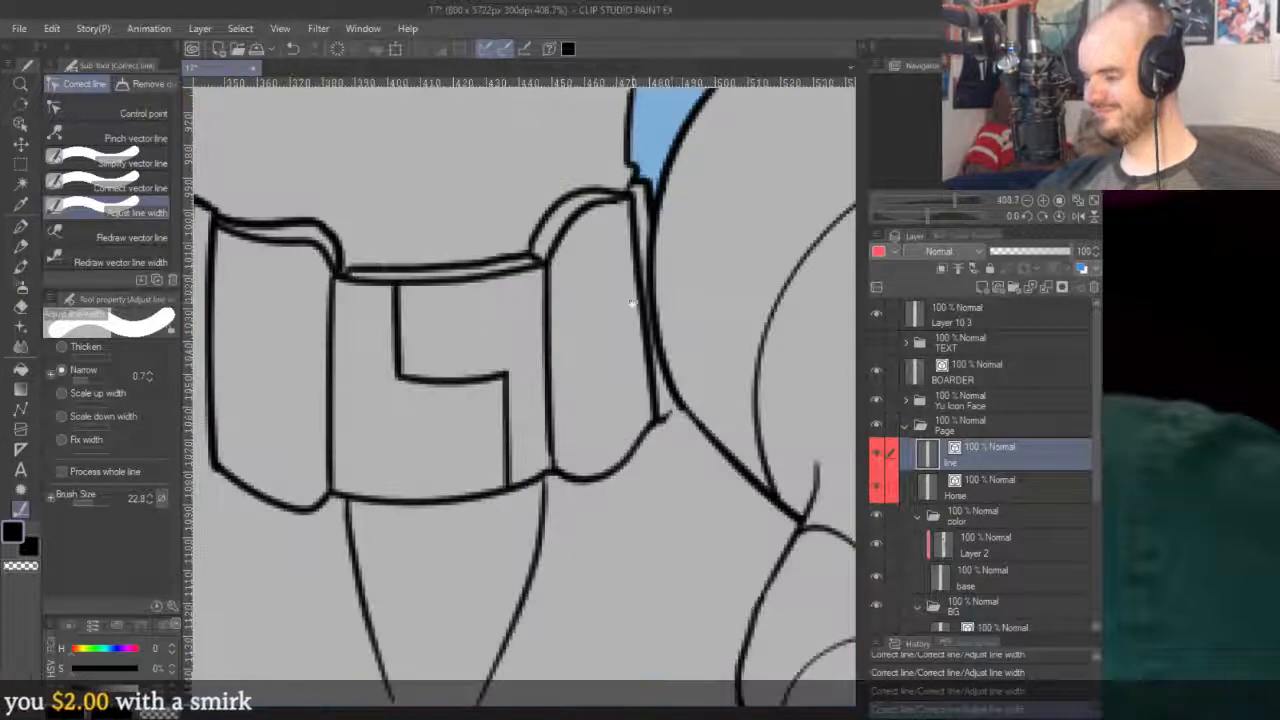
{"action": "left_click_drag", "start_coordinate": [632, 303], "coordinate": [641, 361]}
{"action": "left_click_drag", "start_coordinate": [650, 384], "coordinate": [631, 299]}
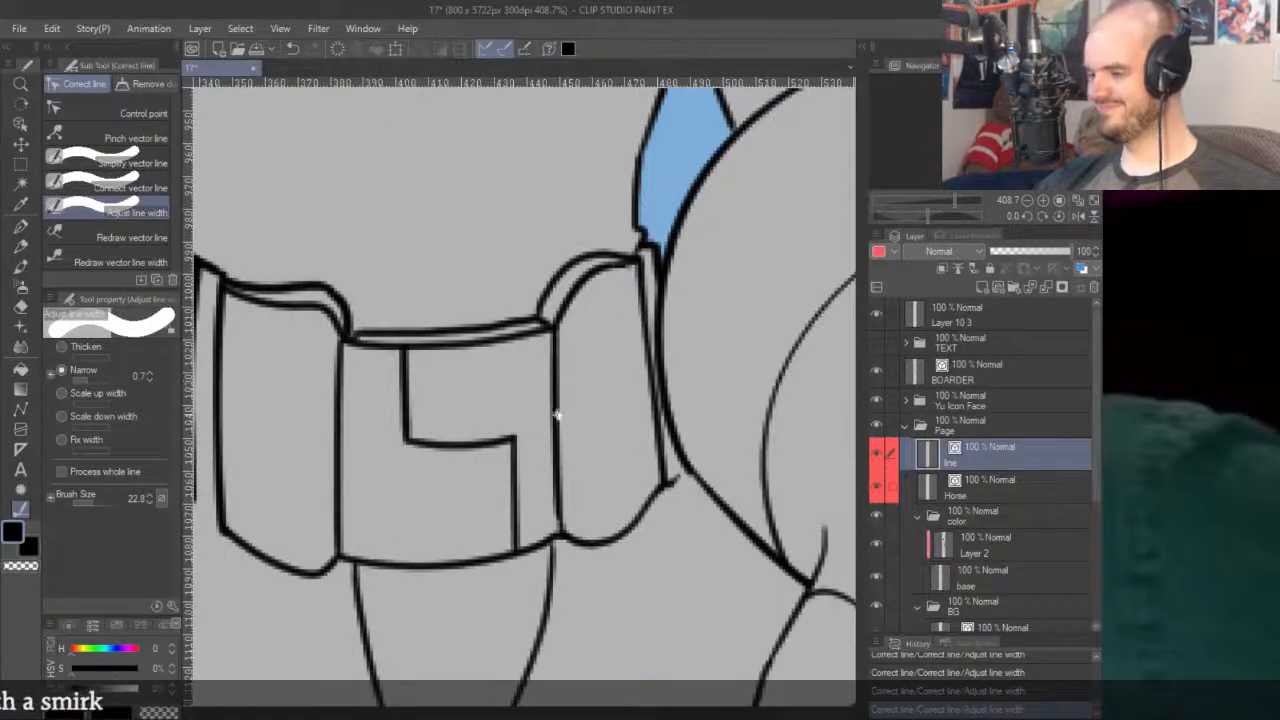
{"action": "left_click_drag", "start_coordinate": [338, 464], "coordinate": [620, 501]}
{"action": "mouse_move", "coordinate": [507, 490]}
{"action": "left_mouse_down"}
{"action": "mouse_move", "coordinate": [475, 375]}
{"action": "mouse_move", "coordinate": [553, 491]}
{"action": "left_mouse_up"}
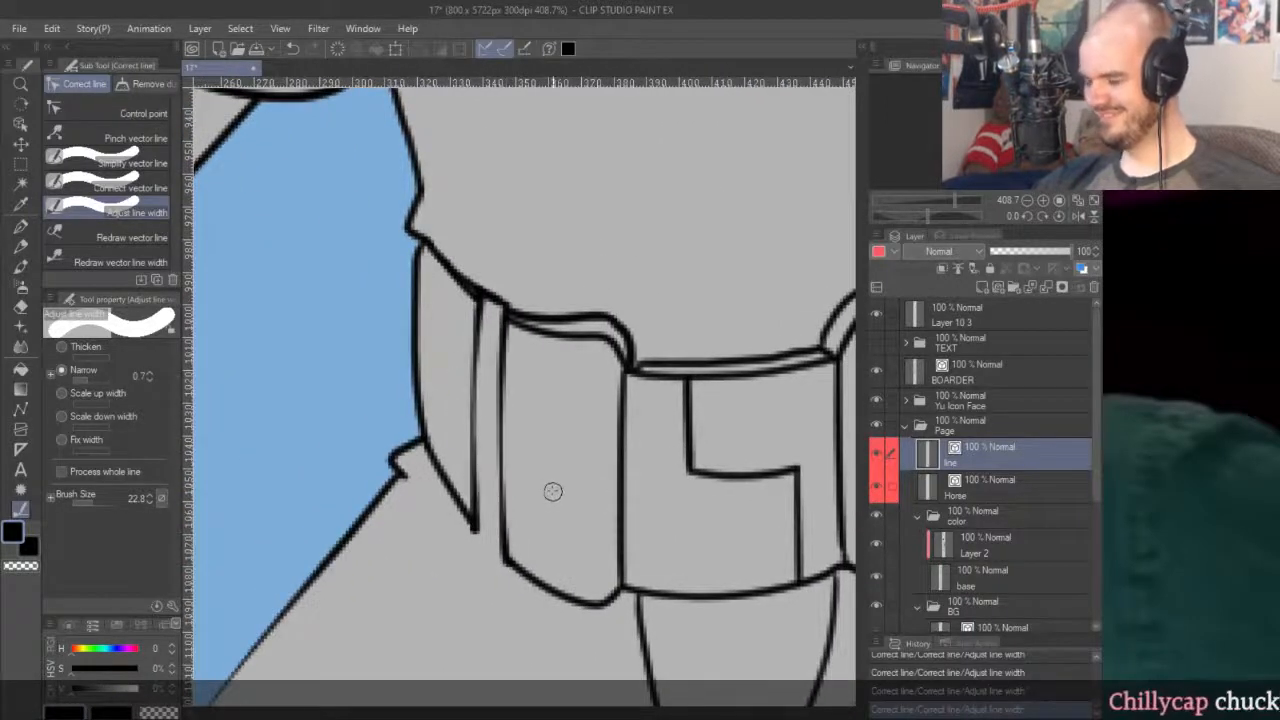
{"action": "scroll", "coordinate": [514, 398], "scroll_direction": "down", "scroll_amount": 6}
{"action": "scroll", "coordinate": [588, 424], "scroll_direction": "up", "scroll_amount": 4}
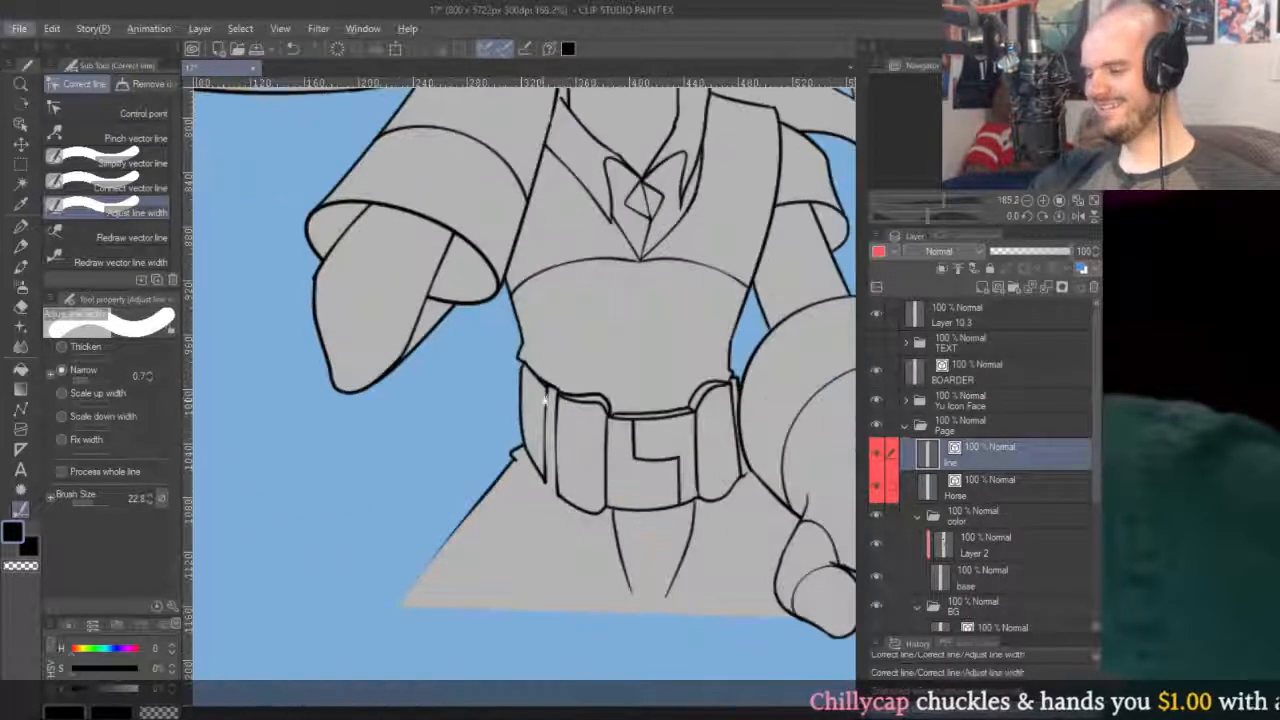
Thin the outline at the raised arm's elbow and adjust the vector point so the two forearm lines join smoothly.
{"action": "scroll", "coordinate": [588, 424], "scroll_direction": "up", "scroll_amount": 3}
{"action": "scroll", "coordinate": [549, 243], "scroll_direction": "up", "scroll_amount": 1}
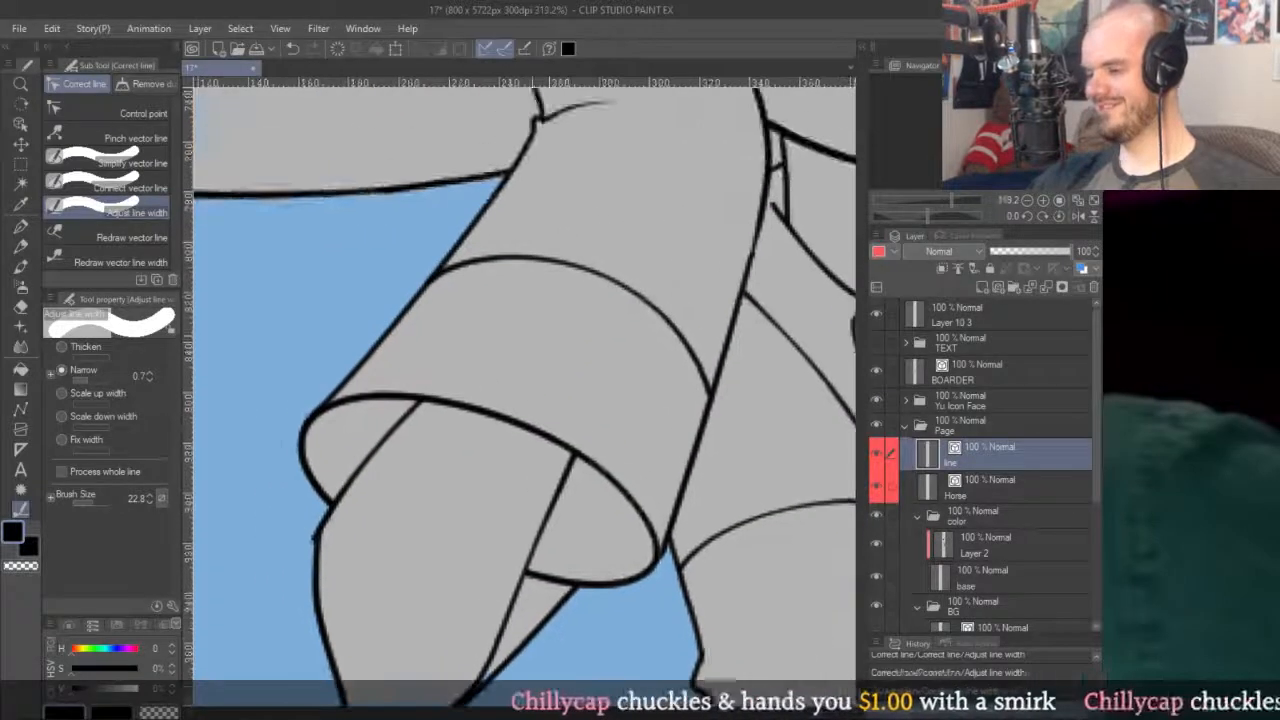
{"action": "scroll", "coordinate": [560, 445], "scroll_direction": "down", "scroll_amount": 5}
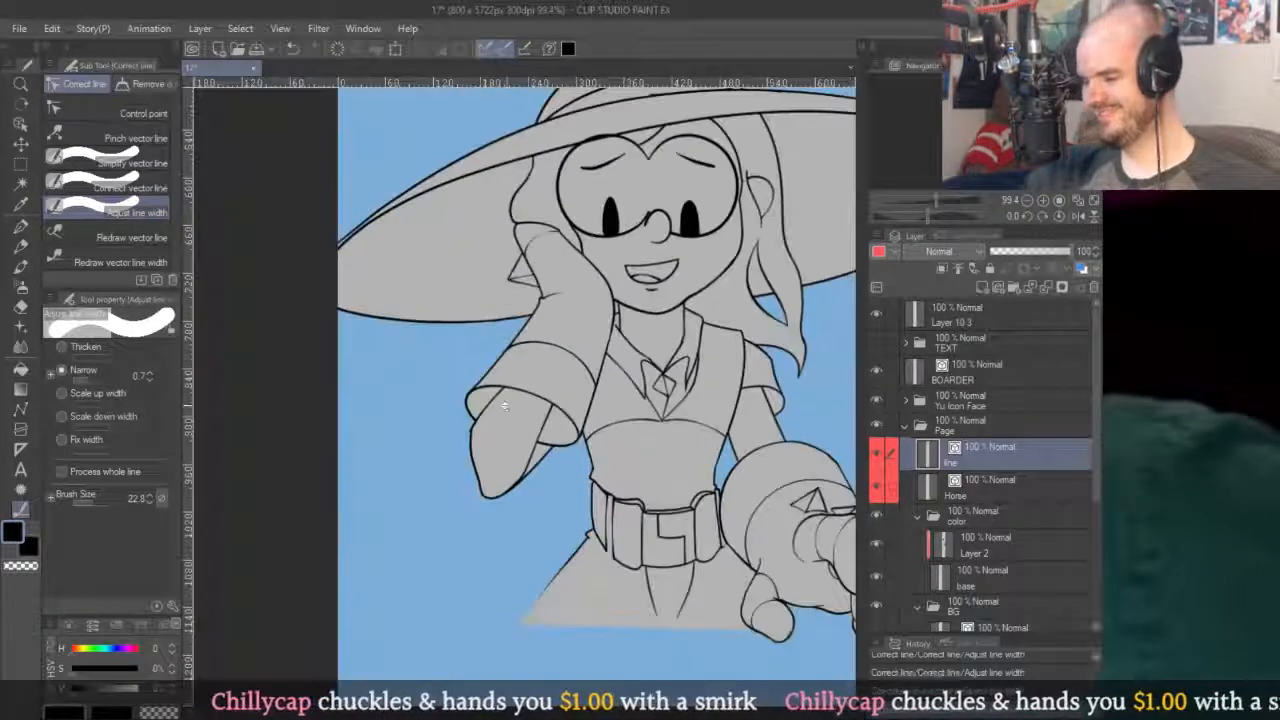
{"action": "scroll", "coordinate": [541, 467], "scroll_direction": "up", "scroll_amount": 6}
{"action": "left_click_drag", "start_coordinate": [541, 467], "coordinate": [591, 420]}
{"action": "key", "text": "o"}
{"action": "left_click", "coordinate": [503, 381]}
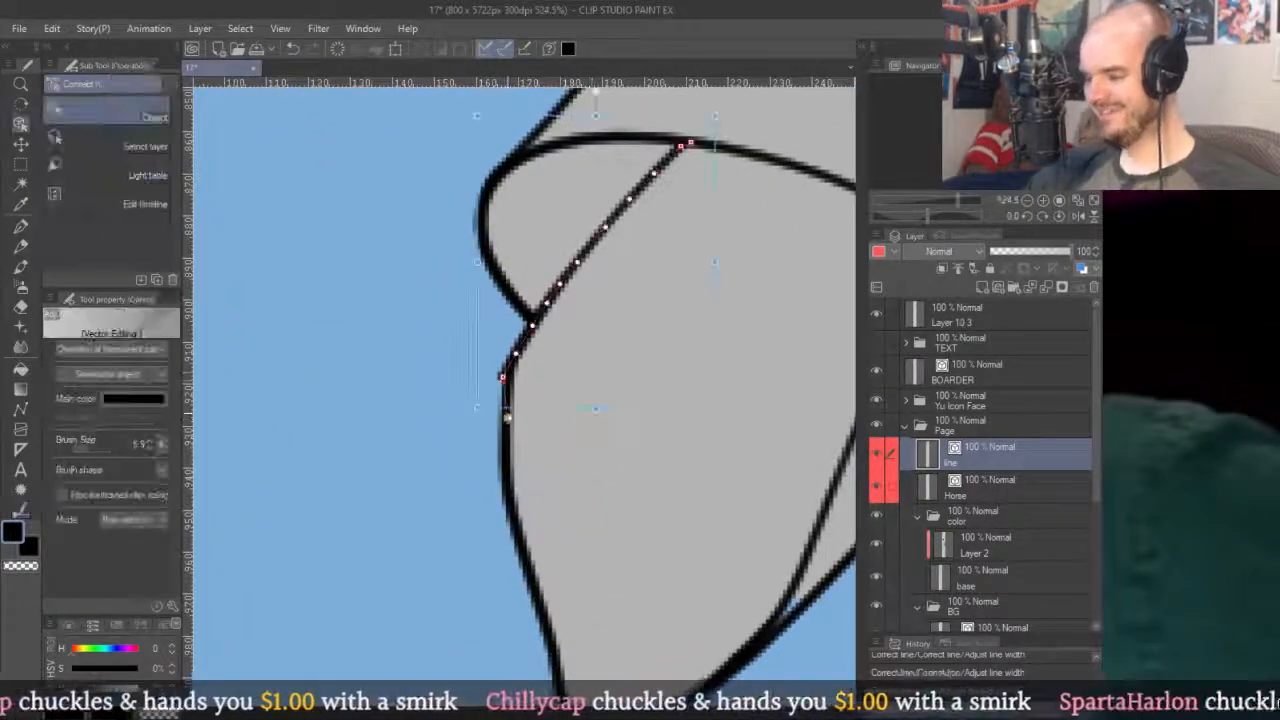
{"action": "key", "text": "p"}
{"action": "scroll", "coordinate": [660, 285], "scroll_direction": "down", "scroll_amount": 2}
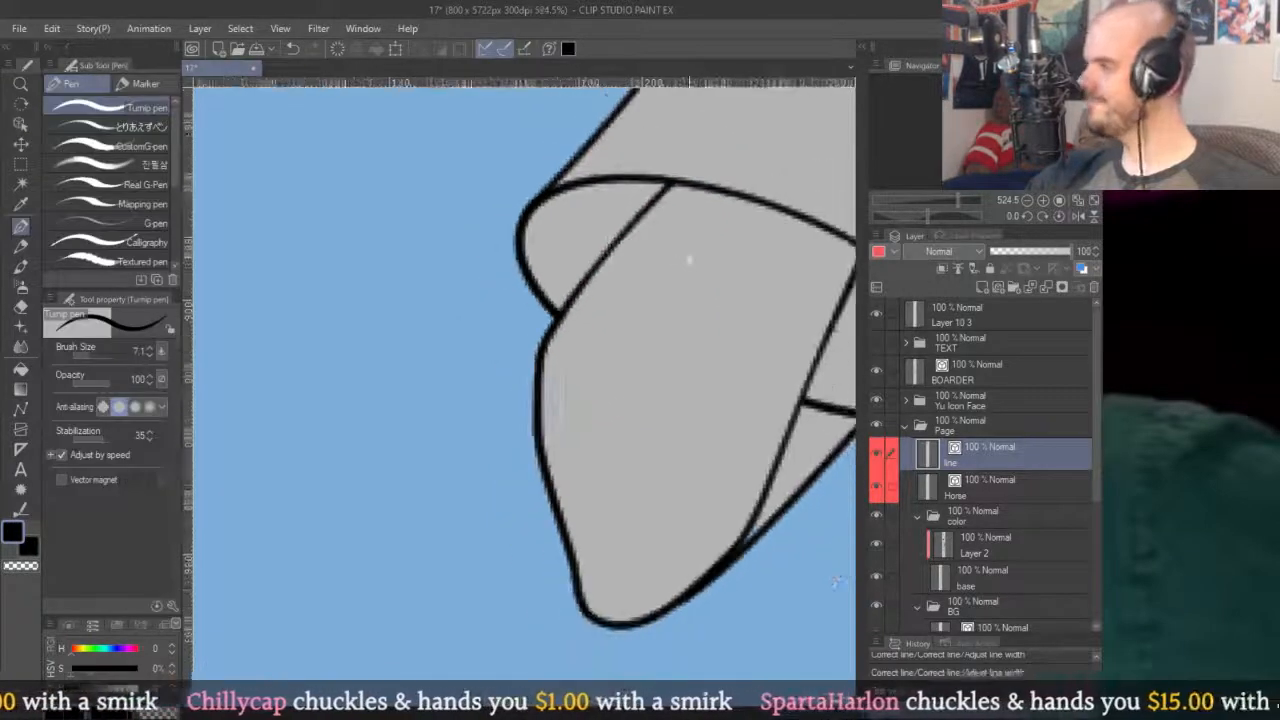
{"action": "scroll", "coordinate": [605, 321], "scroll_direction": "down", "scroll_amount": 2}
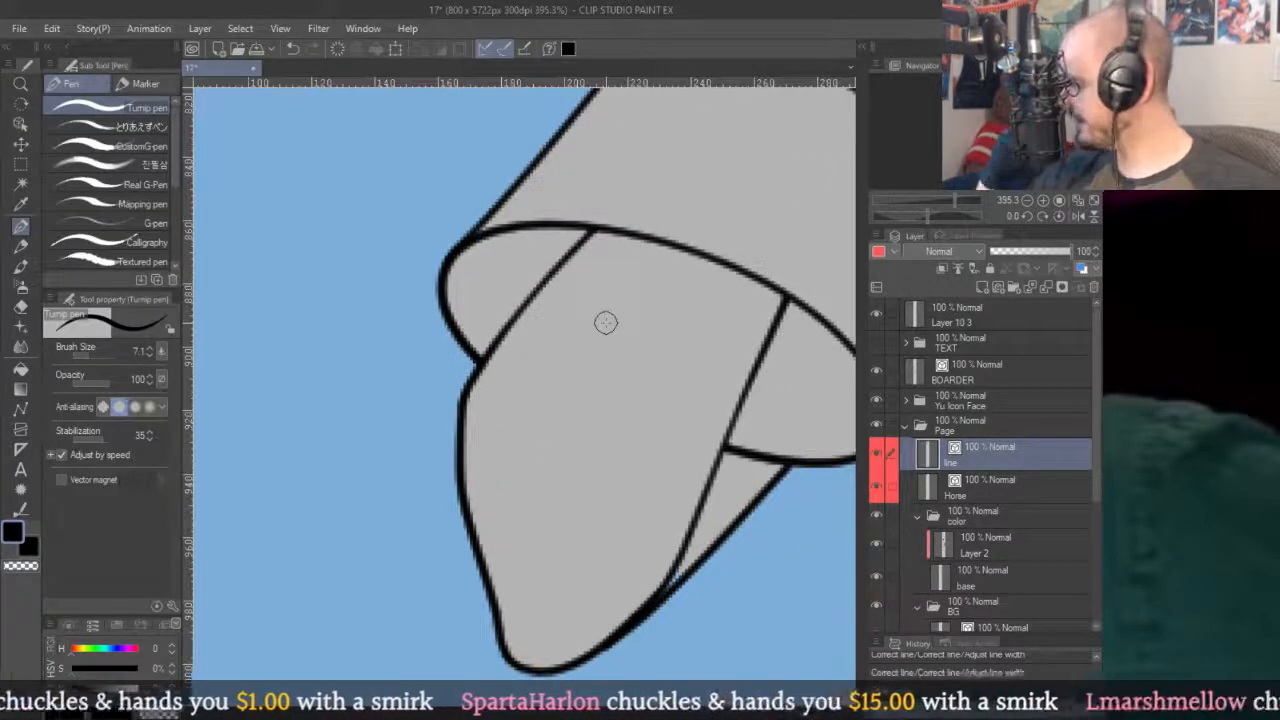
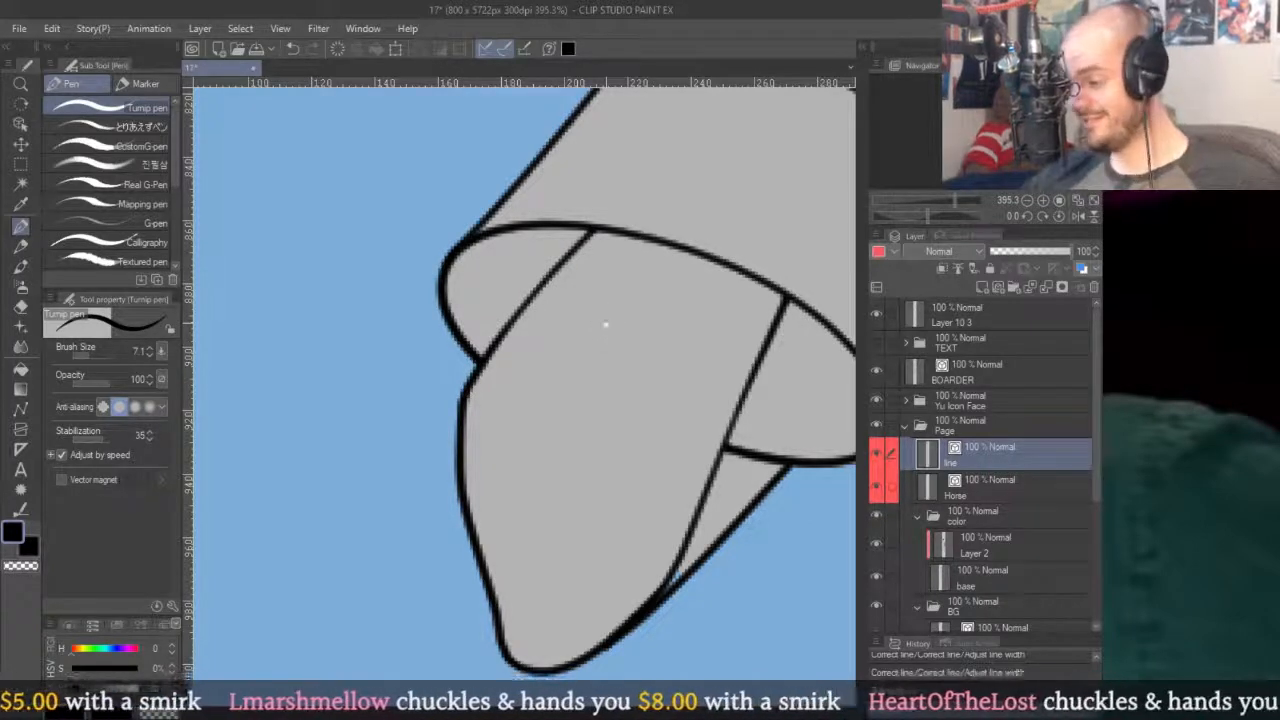
Fill the raised forearm below the sleeve on Layer 2 with the skin color sampled from a colored panel.
{"action": "scroll", "coordinate": [605, 324], "scroll_direction": "down", "scroll_amount": 10}
{"action": "scroll", "coordinate": [791, 316], "scroll_direction": "up", "scroll_amount": 4}
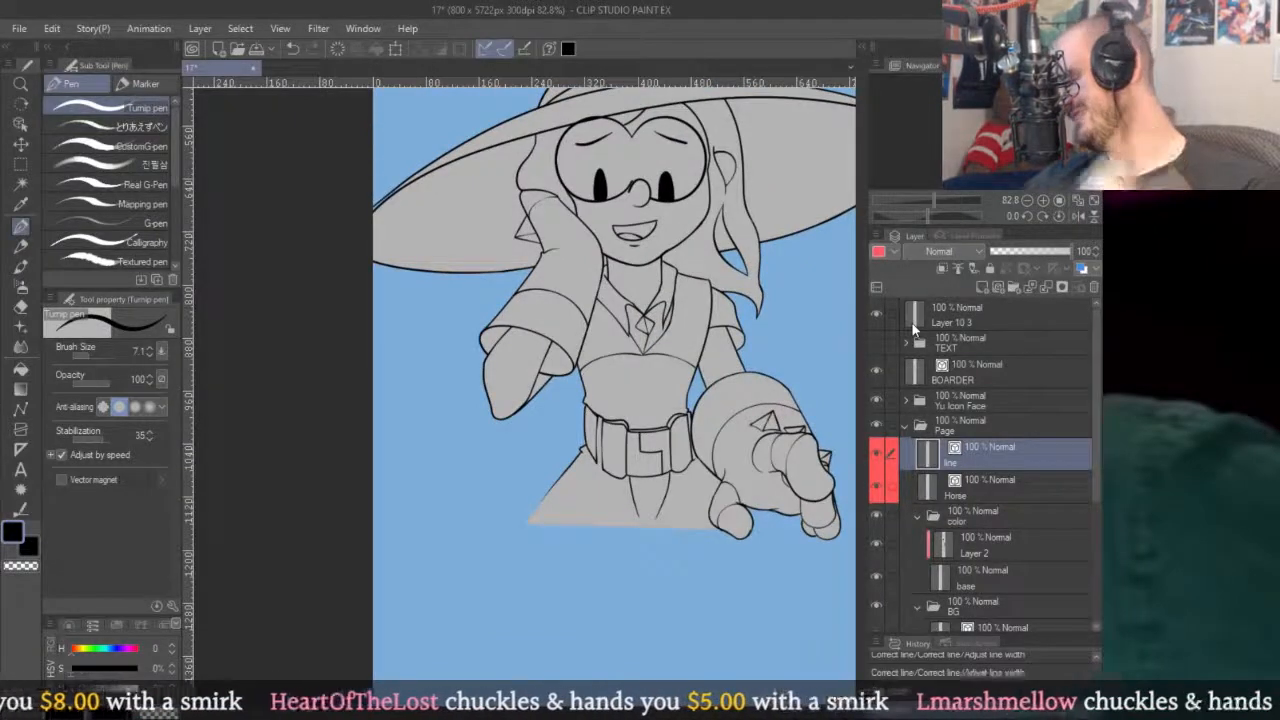
{"action": "left_click", "coordinate": [985, 548]}
{"action": "key", "text": "g"}
{"action": "scroll", "coordinate": [742, 255], "scroll_direction": "down", "scroll_amount": 5}
{"action": "left_click_drag", "start_coordinate": [779, 491], "coordinate": [742, 255]}
{"action": "scroll", "coordinate": [714, 407], "scroll_direction": "up", "scroll_amount": 5}
{"action": "left_click", "coordinate": [742, 392], "text": "alt"}
{"action": "scroll", "coordinate": [742, 392], "scroll_direction": "down", "scroll_amount": 4}
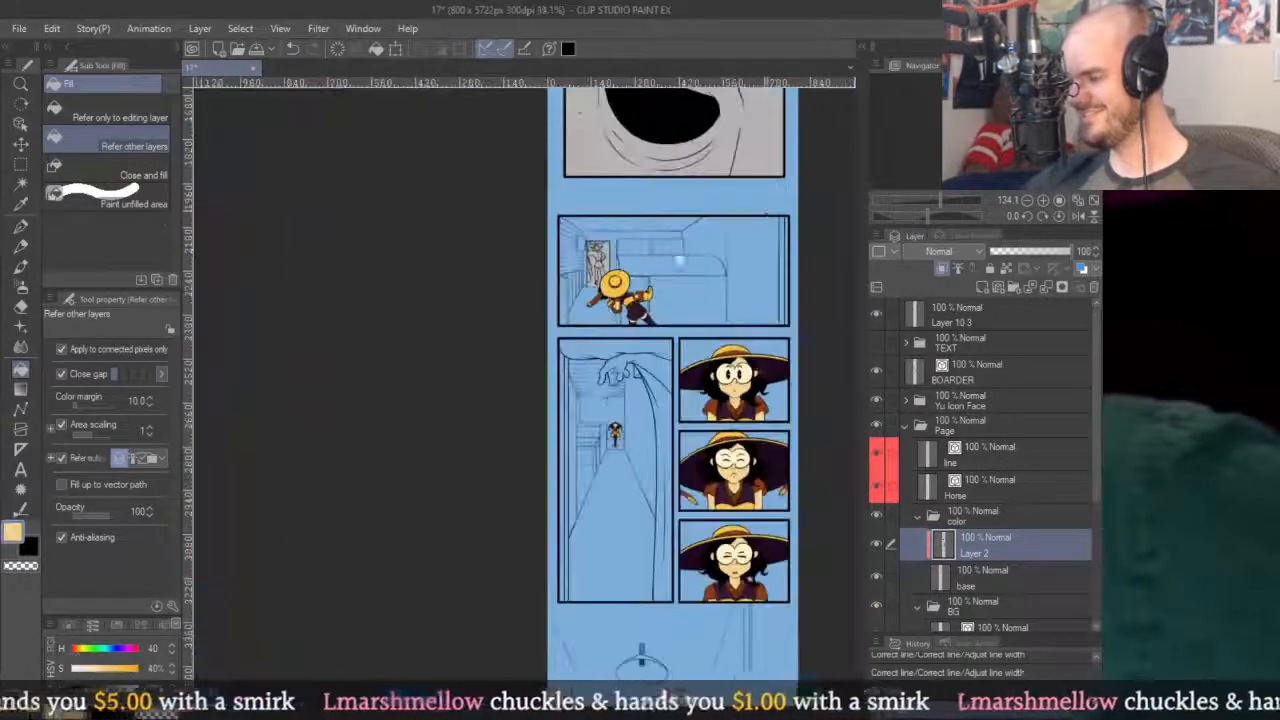
{"action": "scroll", "coordinate": [779, 491], "scroll_direction": "up", "scroll_amount": 6}
{"action": "left_click", "coordinate": [688, 250]}
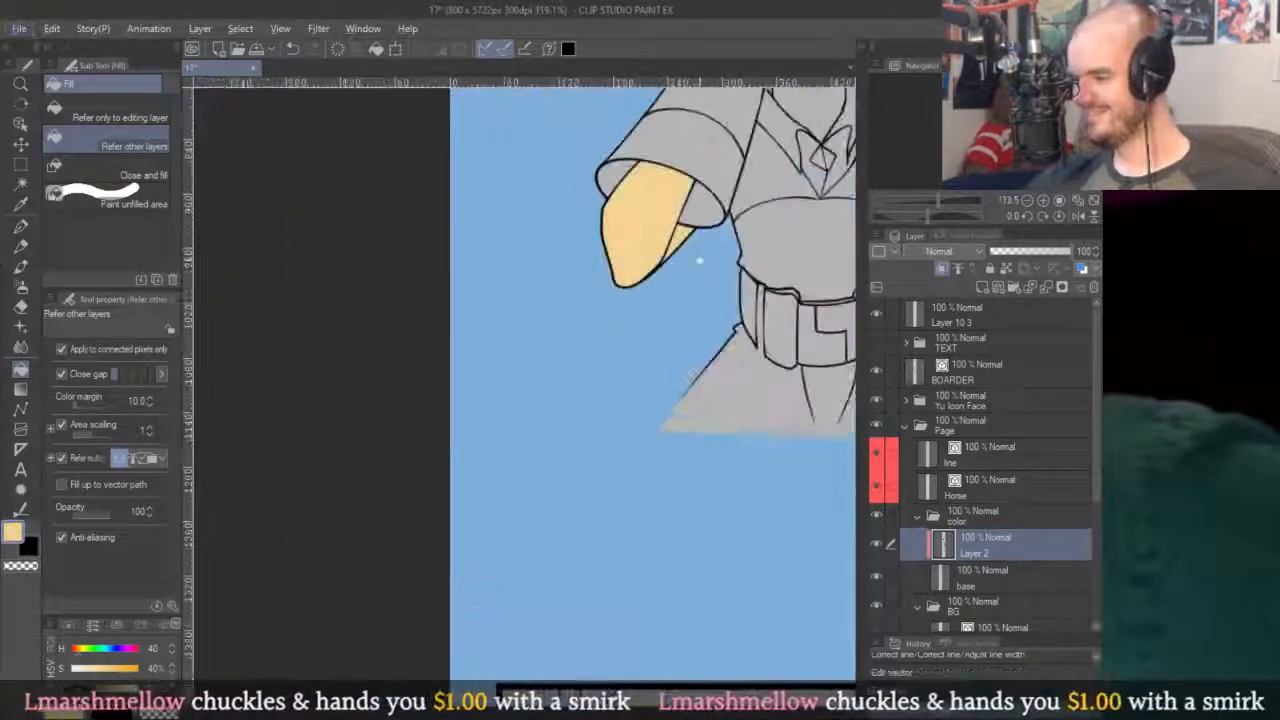
Cover the blue gap at the forearm's narrow lower corner with sampled skin color on the base layer and reselect Layer 2.
{"action": "scroll", "coordinate": [694, 263], "scroll_direction": "up", "scroll_amount": 3}
{"action": "key", "text": "p"}
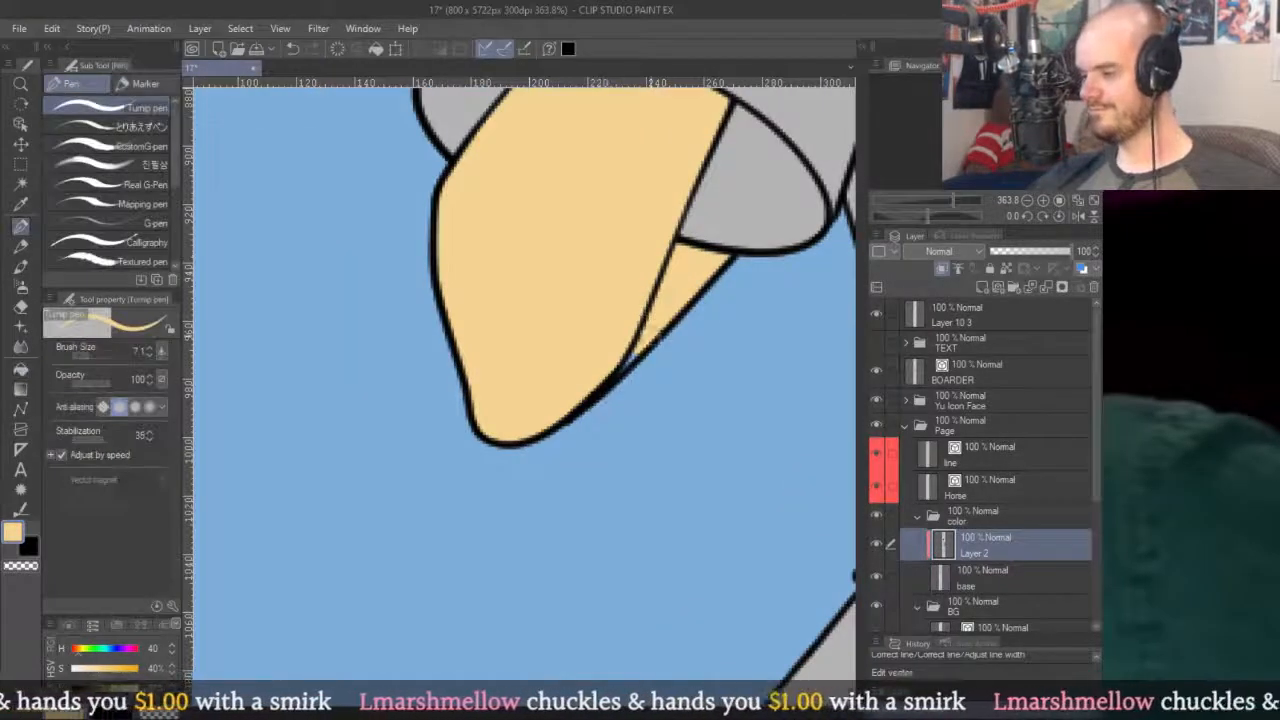
{"action": "left_click", "coordinate": [970, 590]}
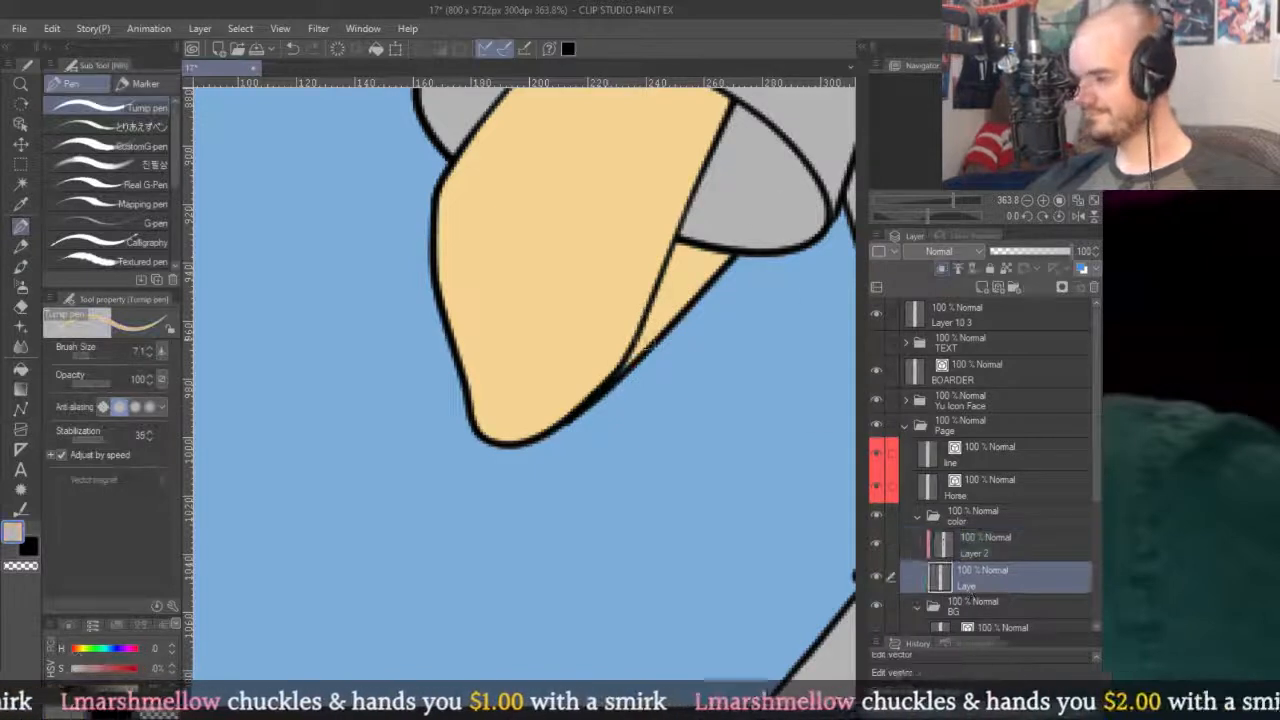
{"action": "left_click", "coordinate": [681, 282], "text": "alt"}
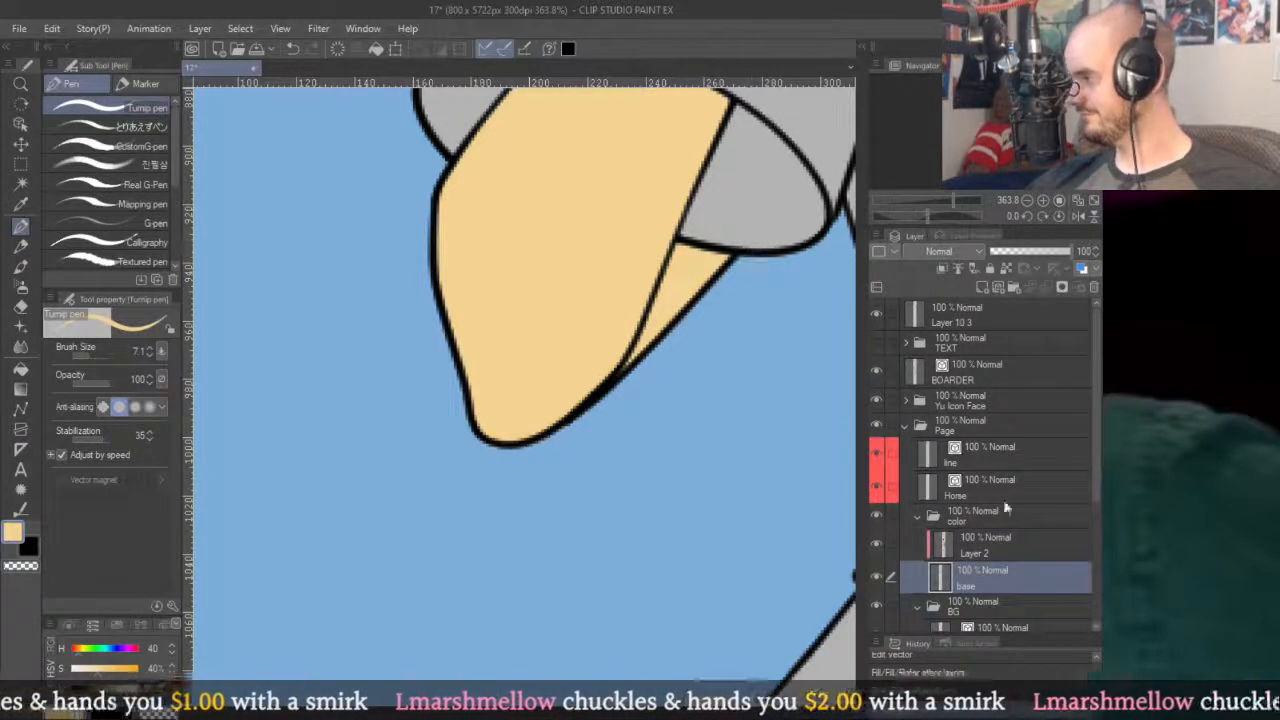
{"action": "left_click", "coordinate": [1008, 546]}
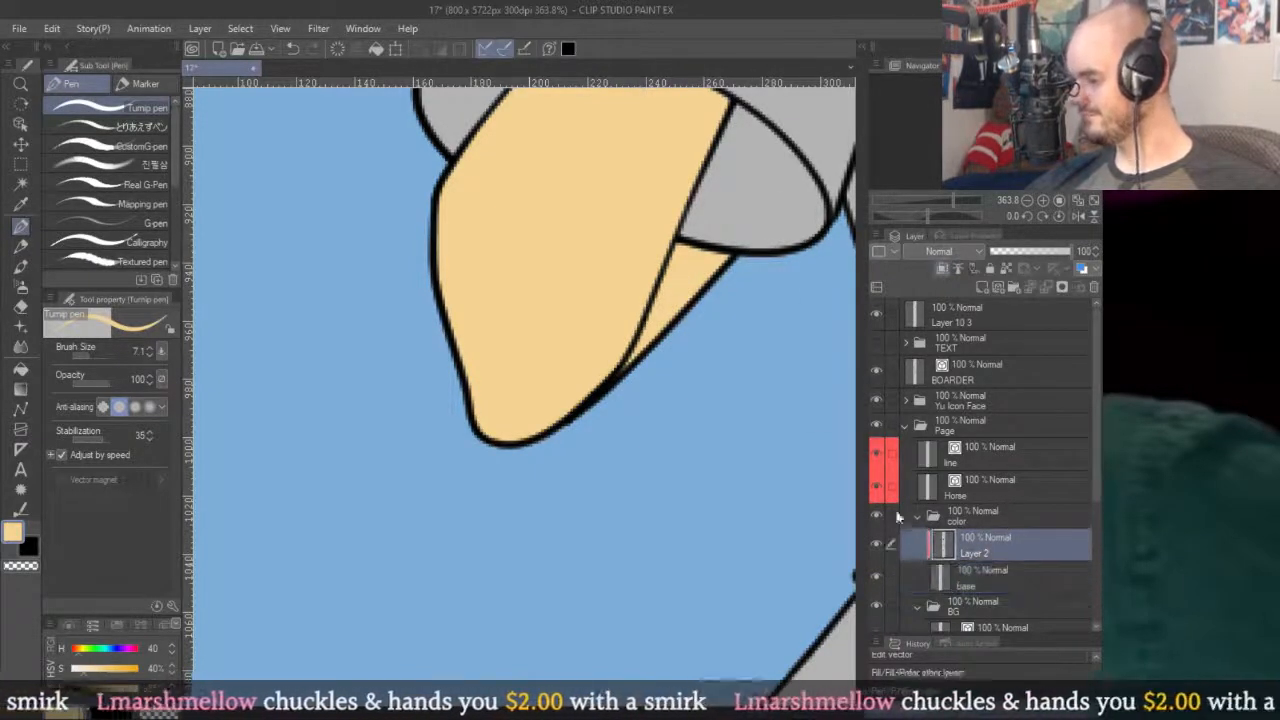
Adjust the vector points on the line layer where the two forearm outlines meet at the raised elbow so the contour runs smoothly.
{"action": "scroll", "coordinate": [678, 284], "scroll_direction": "up", "scroll_amount": 5}
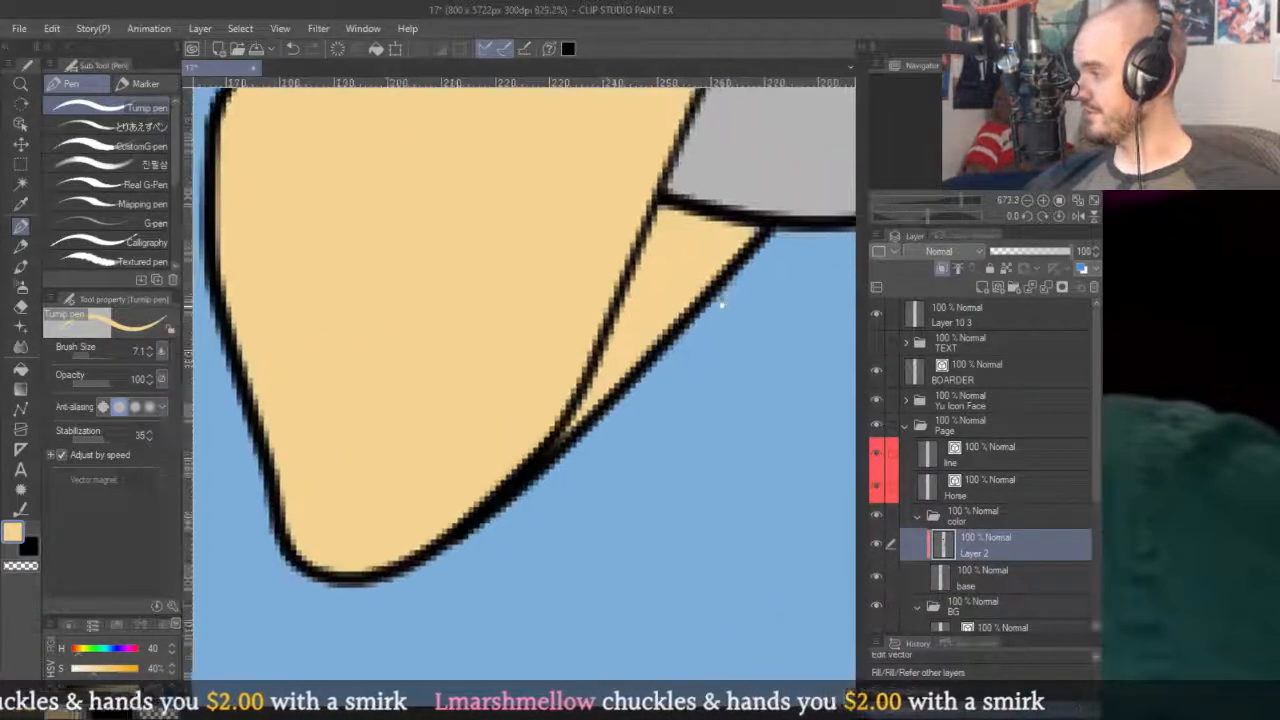
{"action": "left_click_drag", "start_coordinate": [712, 318], "coordinate": [820, 243]}
{"action": "key", "text": "o"}
{"action": "left_click", "coordinate": [600, 438]}
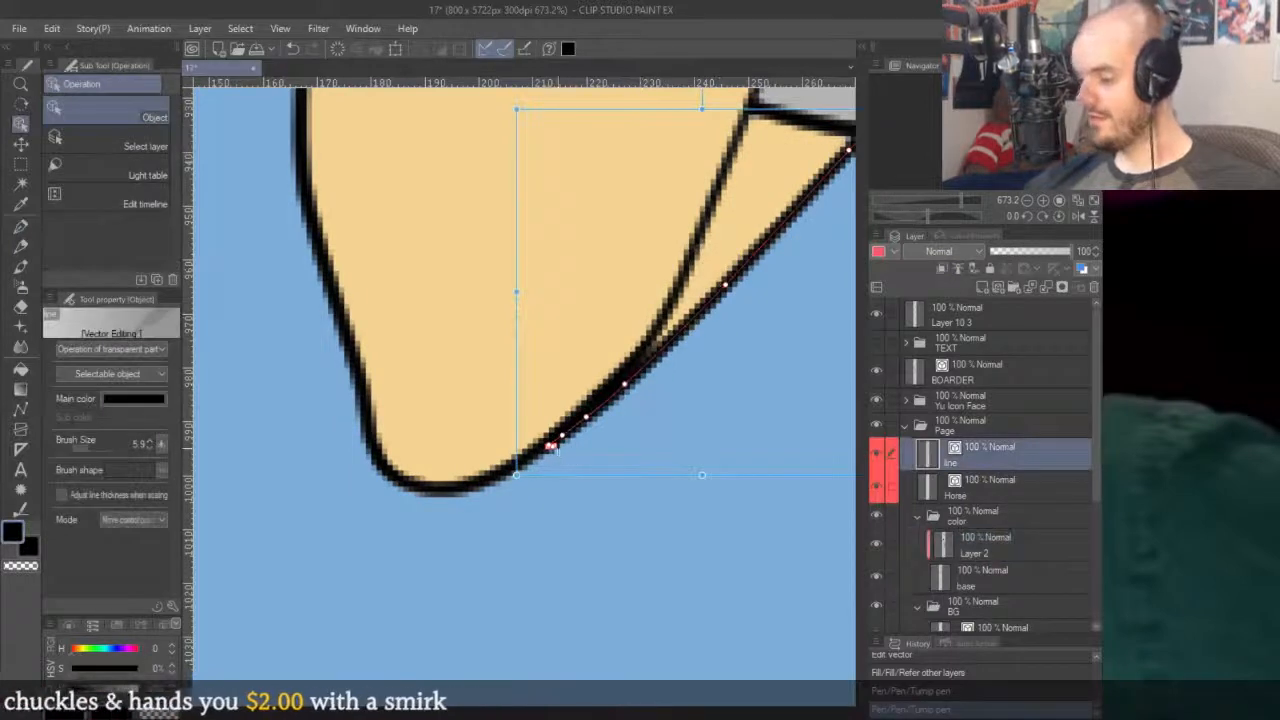
{"action": "left_click", "coordinate": [491, 483]}
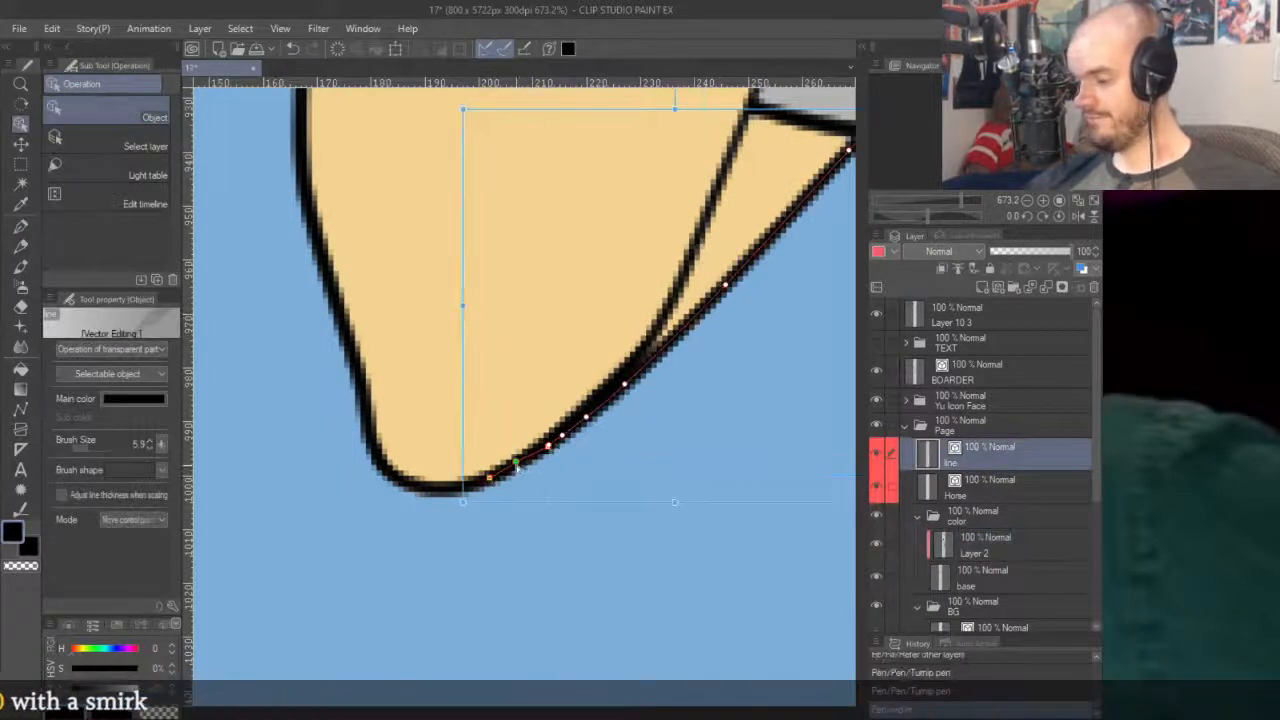
{"action": "scroll", "coordinate": [537, 462], "scroll_direction": "down", "scroll_amount": 5}
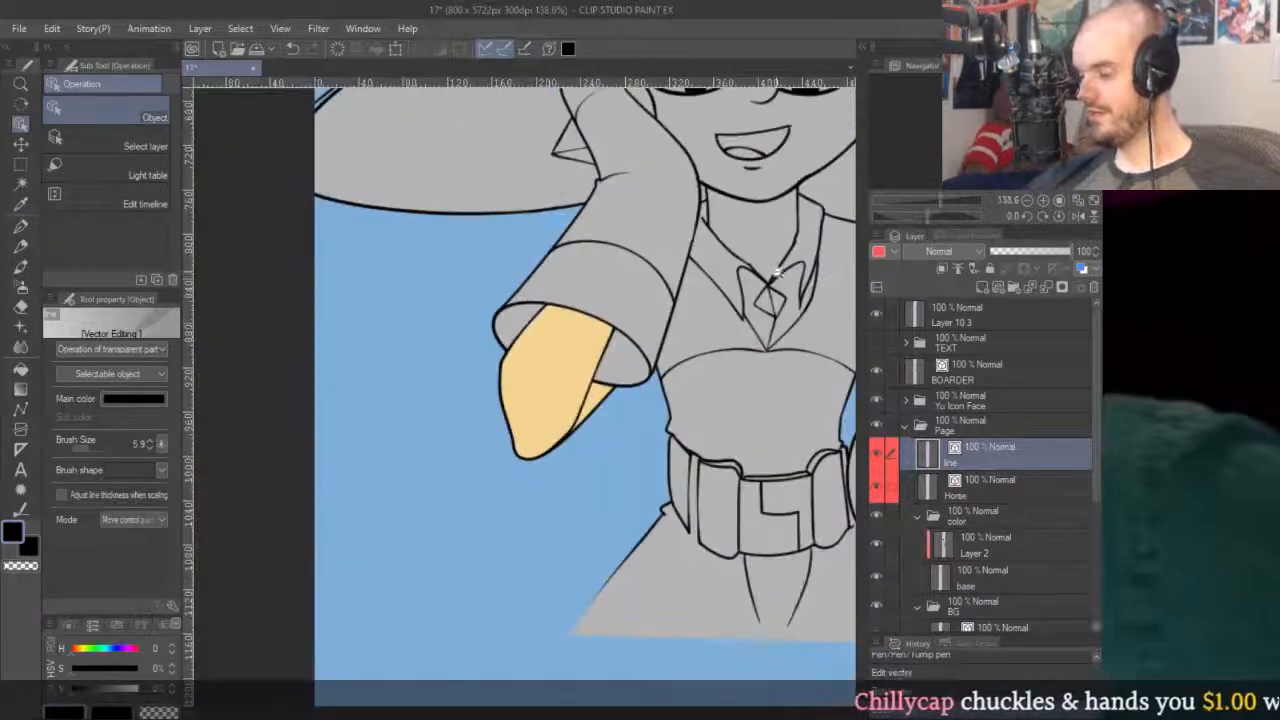
{"action": "scroll", "coordinate": [772, 271], "scroll_direction": "down", "scroll_amount": 5}
{"action": "scroll", "coordinate": [771, 414], "scroll_direction": "up", "scroll_amount": 4}
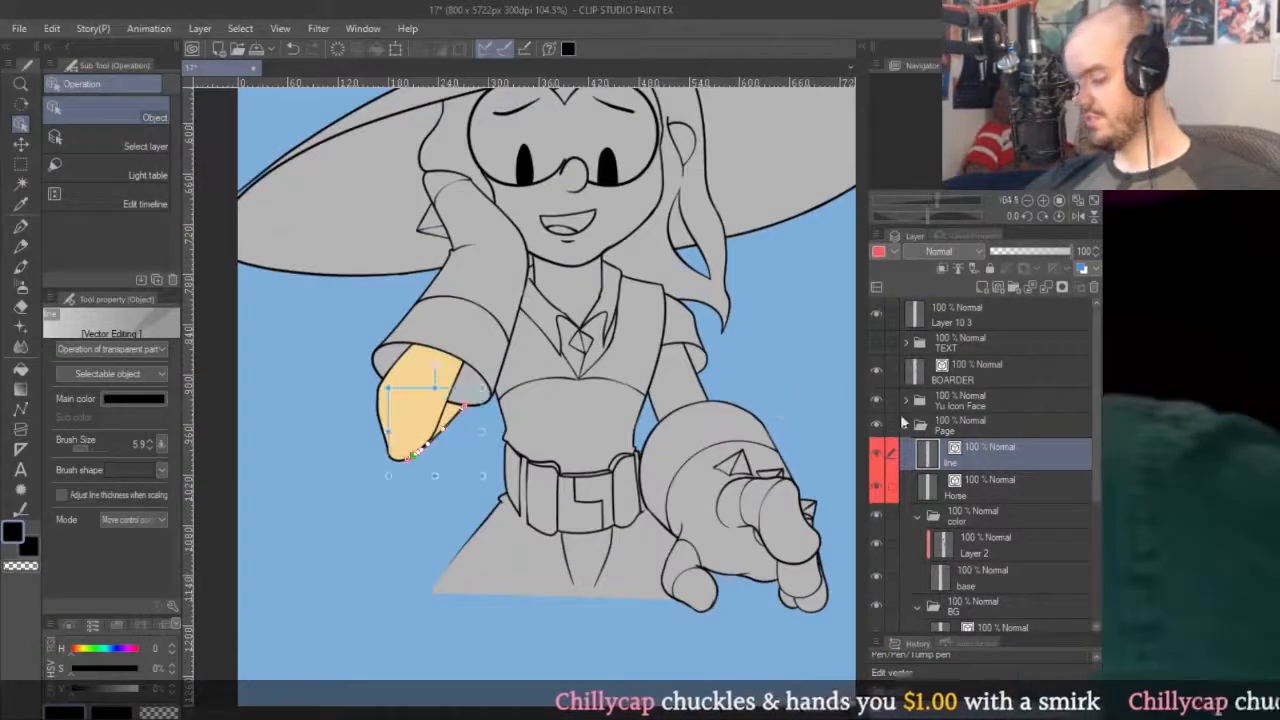
Fill the wide-hat girl's face, forehead, neck, ear and outstretched upper arm on Layer 2 with the skin color.
{"action": "key", "text": "g"}
{"action": "left_click", "coordinate": [980, 576]}
{"action": "left_click", "coordinate": [972, 545]}
{"action": "scroll", "coordinate": [748, 381], "scroll_direction": "down", "scroll_amount": 5}
{"action": "scroll", "coordinate": [636, 124], "scroll_direction": "down", "scroll_amount": 3}
{"action": "scroll", "coordinate": [652, 335], "scroll_direction": "up", "scroll_amount": 5}
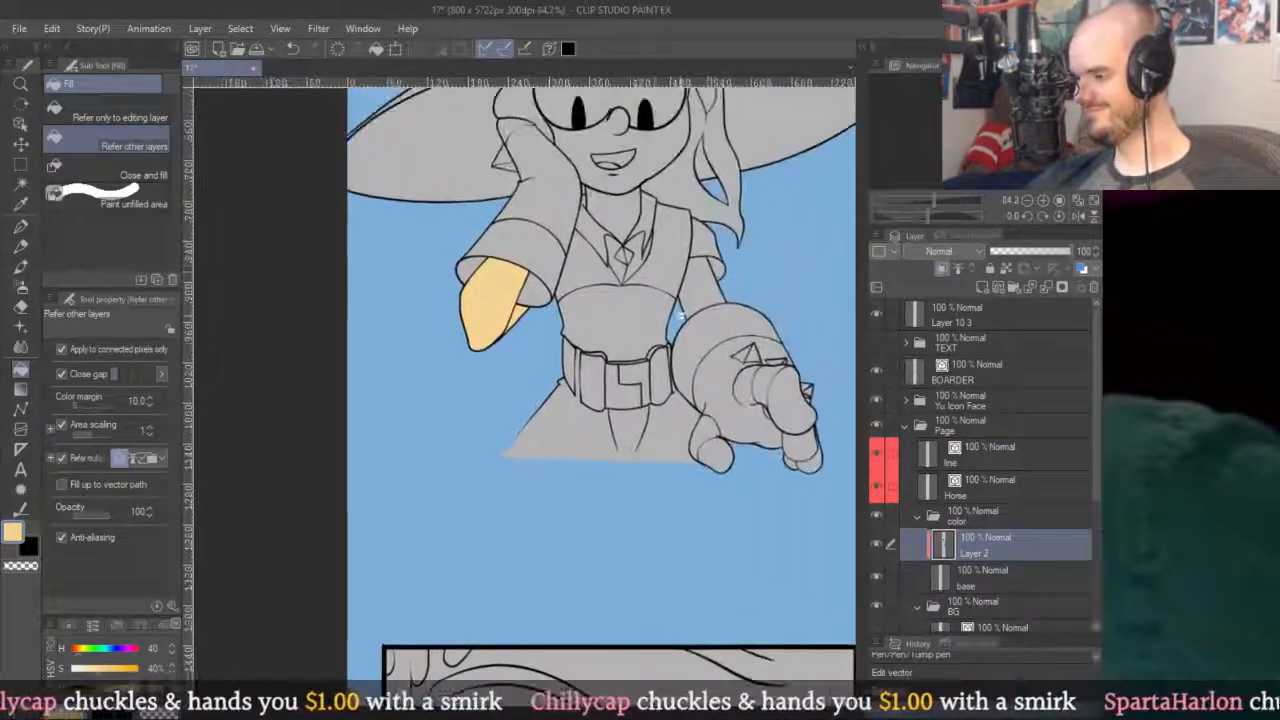
{"action": "scroll", "coordinate": [652, 335], "scroll_direction": "up", "scroll_amount": 2}
{"action": "scroll", "coordinate": [652, 335], "scroll_direction": "down", "scroll_amount": 5}
{"action": "scroll", "coordinate": [714, 341], "scroll_direction": "up", "scroll_amount": 5}
{"action": "left_click", "coordinate": [714, 341]}
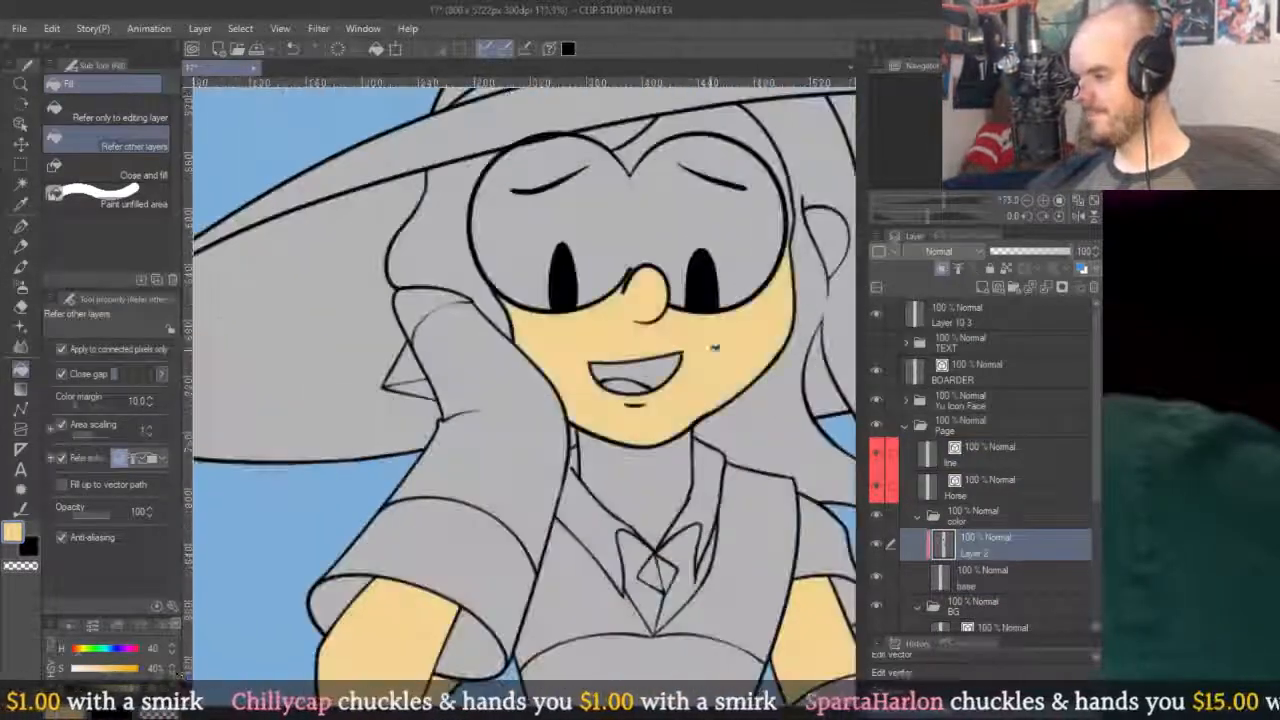
{"action": "left_click", "coordinate": [714, 426]}
{"action": "left_click", "coordinate": [816, 232]}
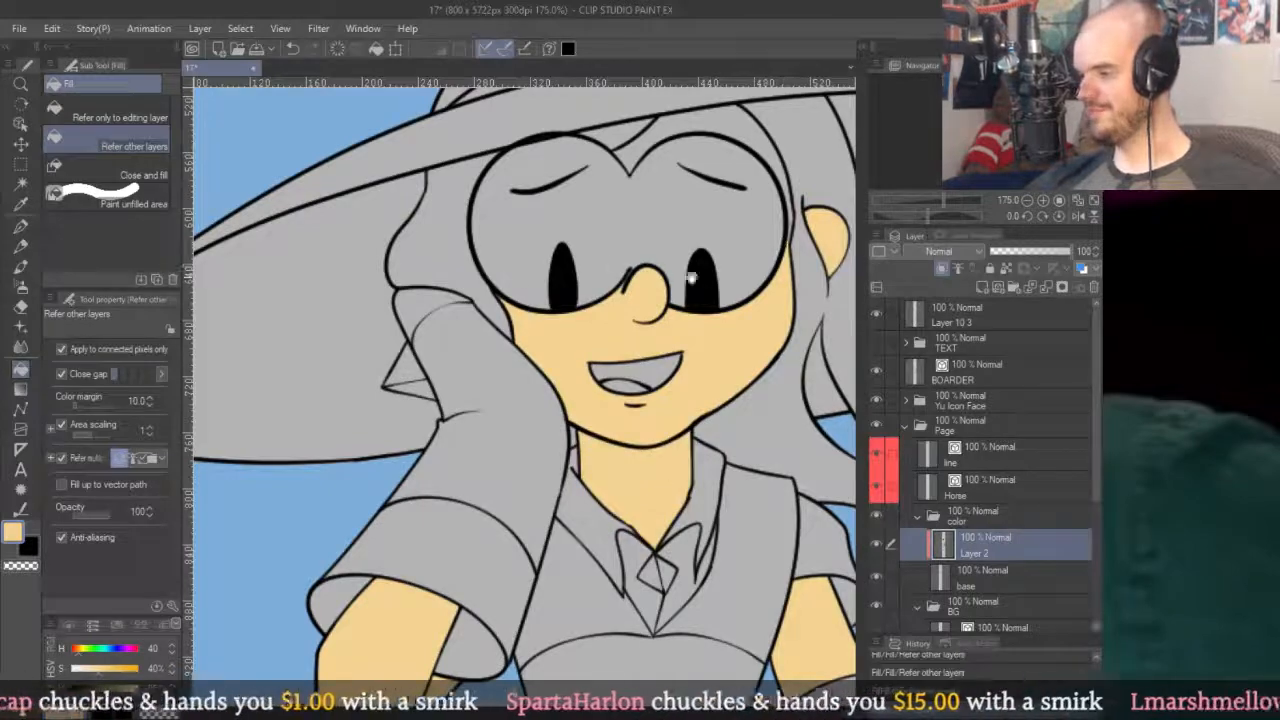
{"action": "scroll", "coordinate": [667, 276], "scroll_direction": "down", "scroll_amount": 6}
{"action": "scroll", "coordinate": [758, 266], "scroll_direction": "up", "scroll_amount": 2}
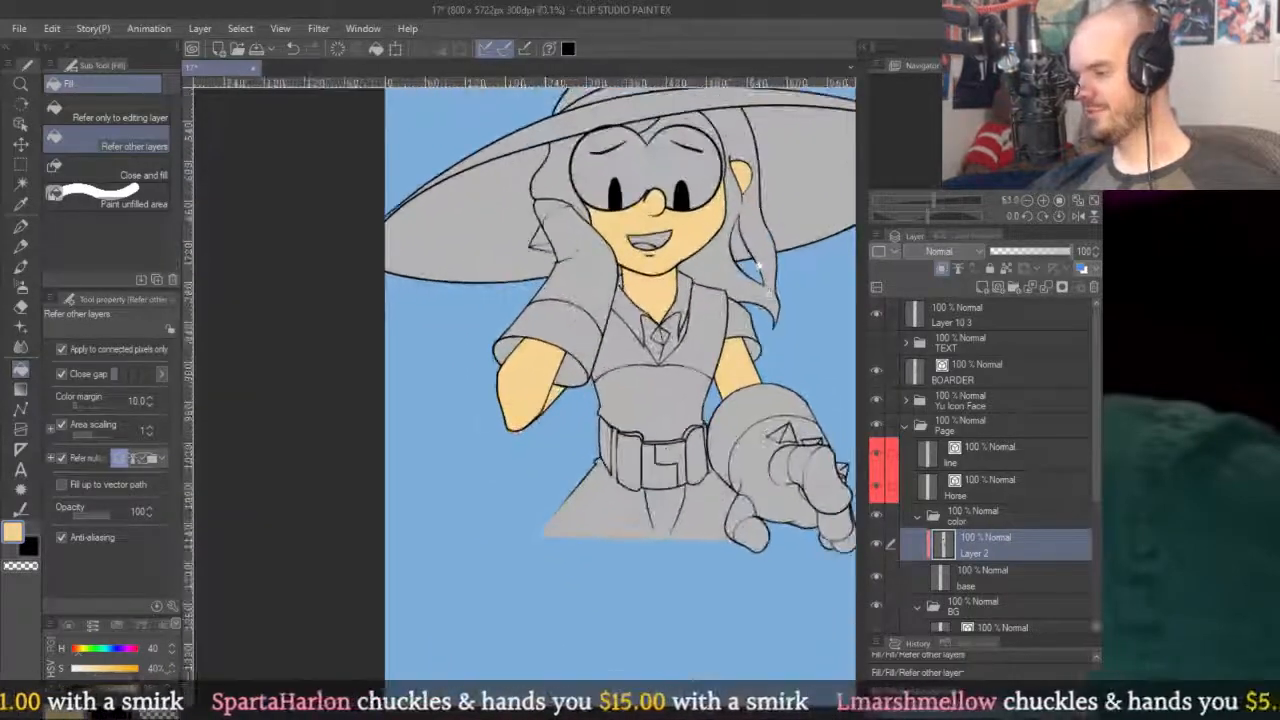
{"action": "scroll", "coordinate": [759, 266], "scroll_direction": "up", "scroll_amount": 4}
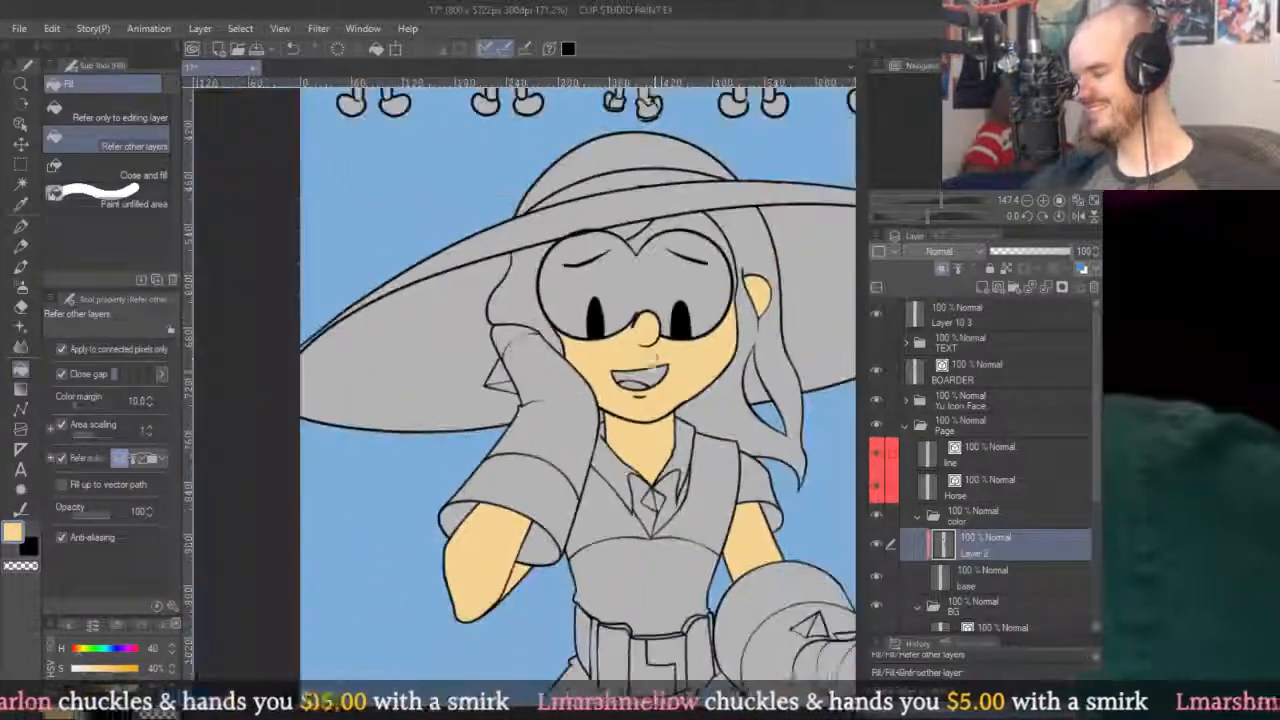
{"action": "scroll", "coordinate": [688, 213], "scroll_direction": "up", "scroll_amount": 3}
Rotate the view and adjust the end vector point of the hat brim's upper line so the broken stroke joins smoothly.
{"action": "key", "text": "space"}
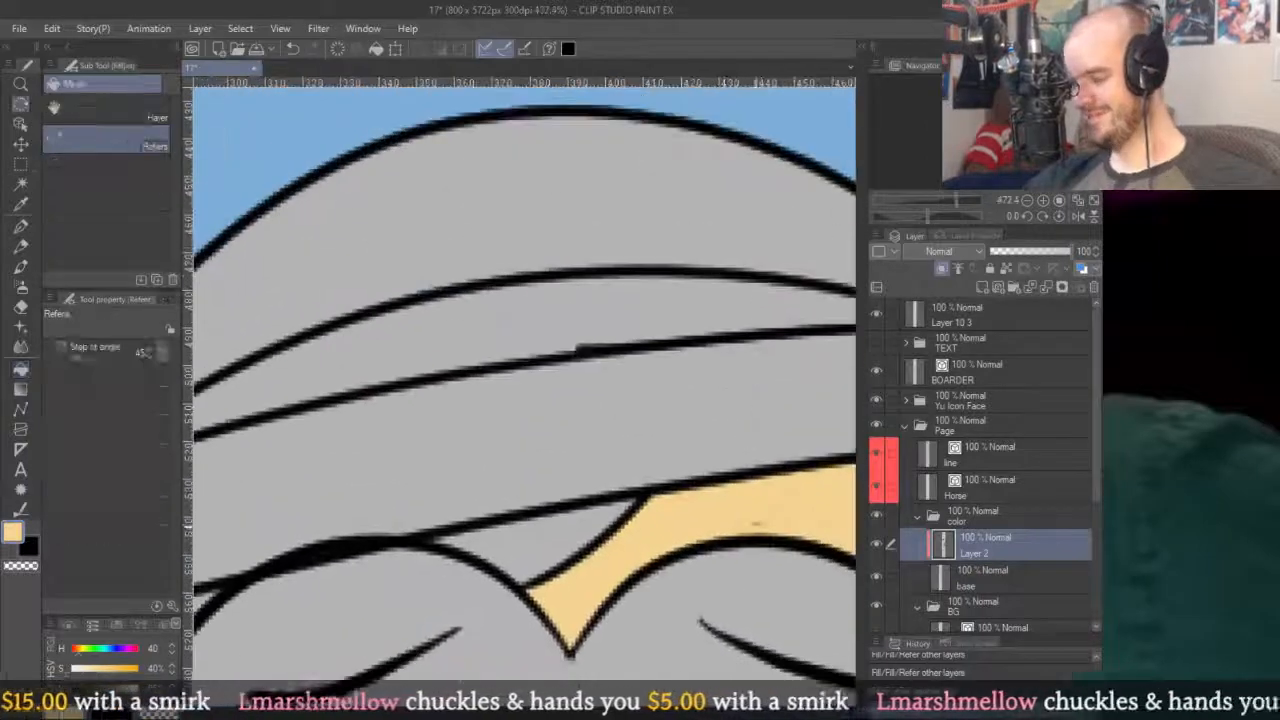
{"action": "left_click_drag", "start_coordinate": [845, 370], "coordinate": [763, 296]}
{"action": "left_click", "coordinate": [520, 328]}
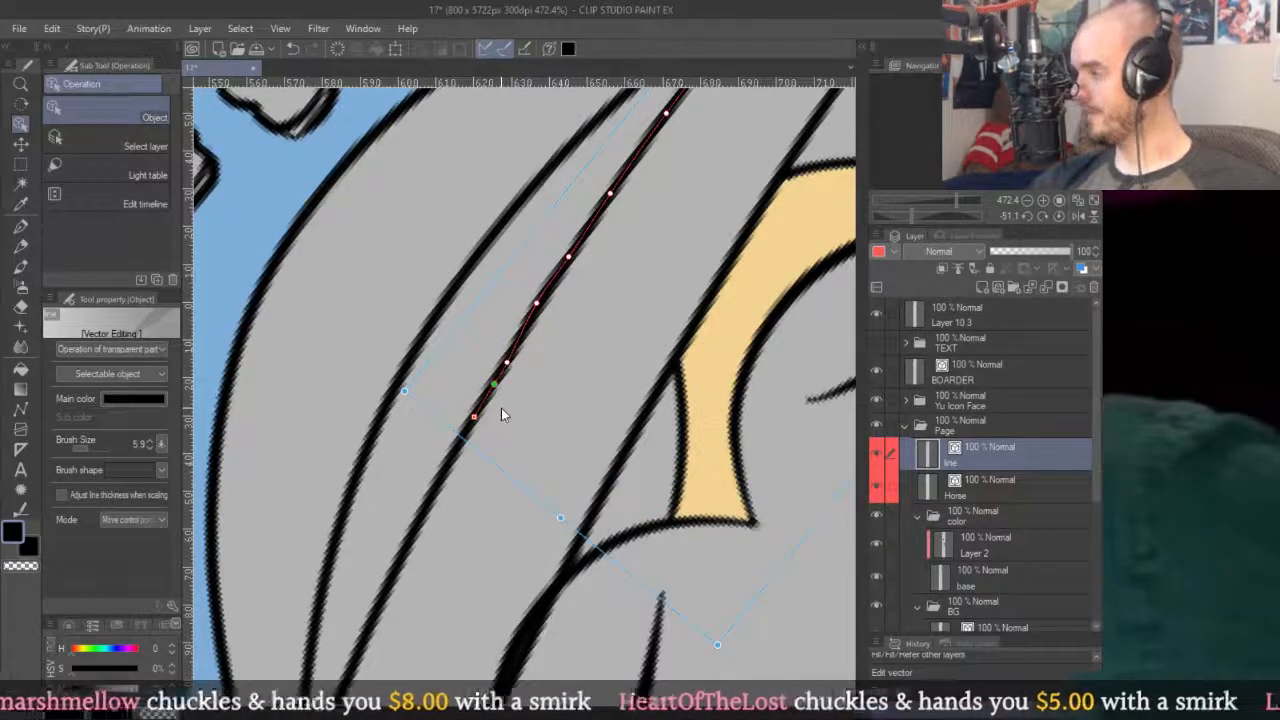
{"action": "scroll", "coordinate": [501, 414], "scroll_direction": "down", "scroll_amount": 5}
{"action": "scroll", "coordinate": [574, 203], "scroll_direction": "down", "scroll_amount": 5}
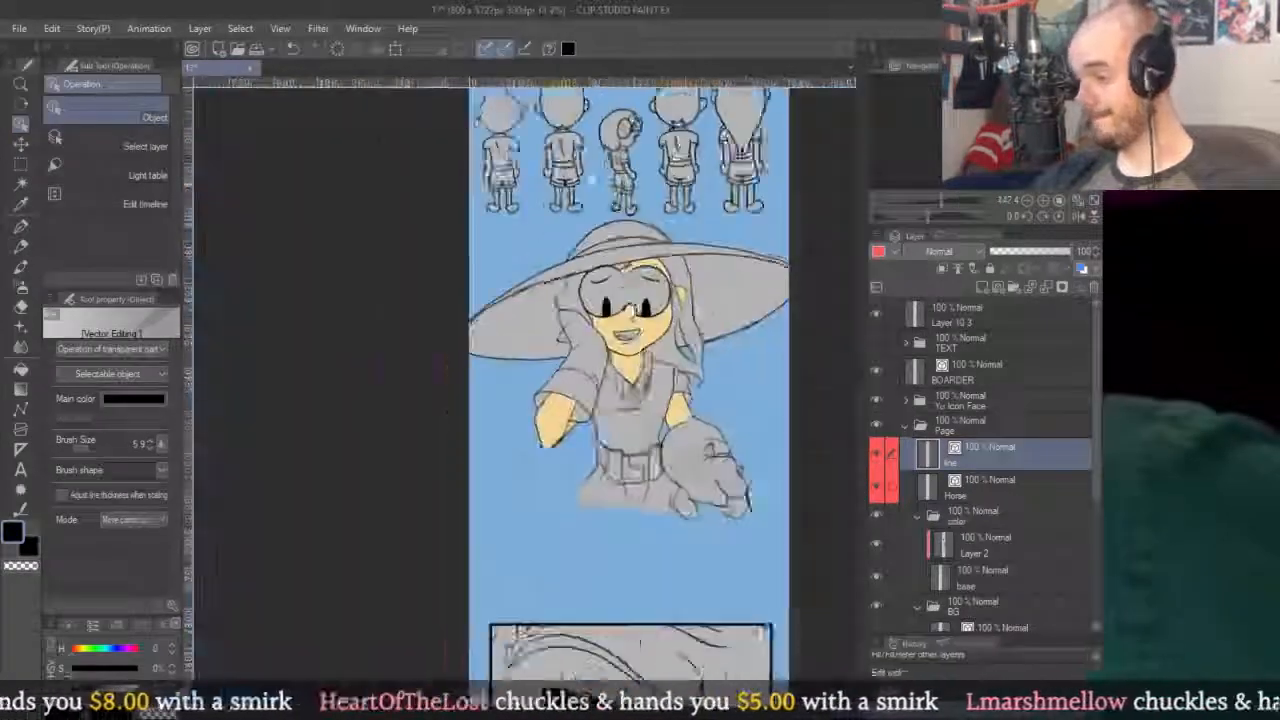
Sample the golden yellow from a colored panel and fill the hat crown, raised glove and vest on Layer 2.
{"action": "key", "text": "g"}
{"action": "left_click", "coordinate": [985, 545]}
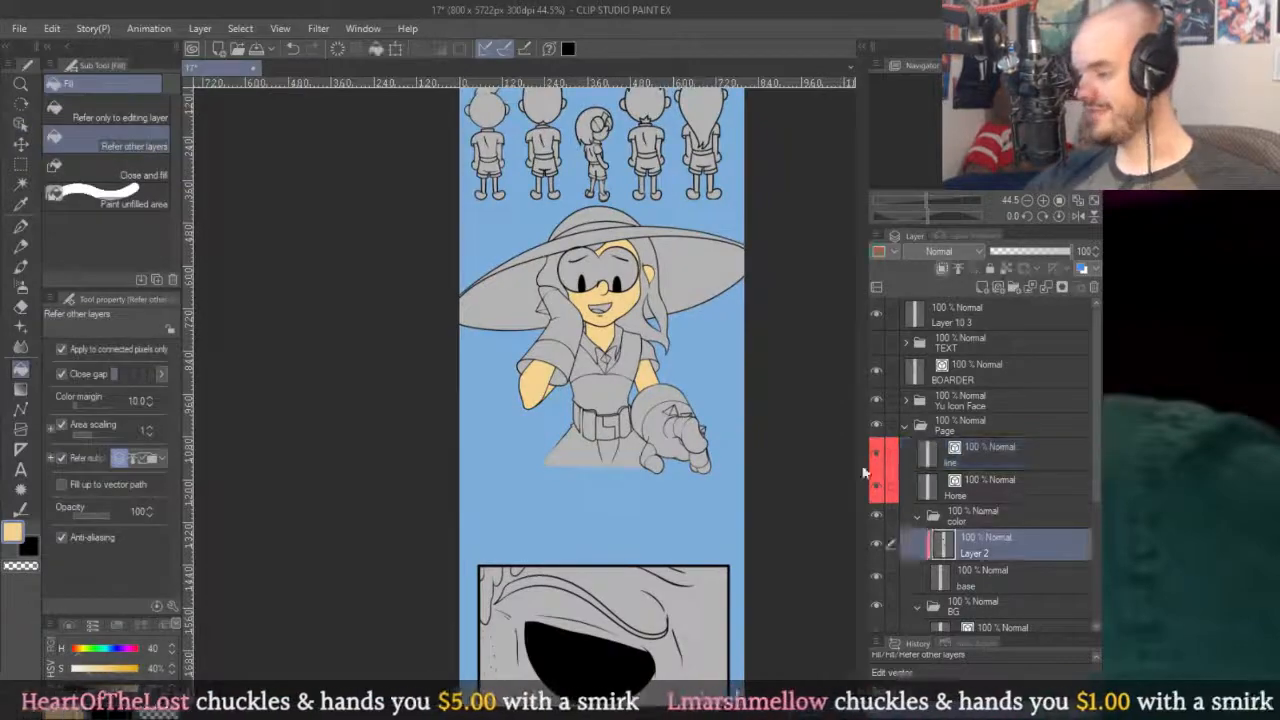
{"action": "scroll", "coordinate": [603, 192], "scroll_direction": "down", "scroll_amount": 3}
{"action": "scroll", "coordinate": [603, 192], "scroll_direction": "down", "scroll_amount": 3}
{"action": "scroll", "coordinate": [603, 192], "scroll_direction": "up", "scroll_amount": 3}
{"action": "scroll", "coordinate": [668, 390], "scroll_direction": "up", "scroll_amount": 4}
{"action": "scroll", "coordinate": [520, 360], "scroll_direction": "down", "scroll_amount": 5}
{"action": "scroll", "coordinate": [620, 200], "scroll_direction": "up", "scroll_amount": 3}
{"action": "scroll", "coordinate": [665, 125], "scroll_direction": "up", "scroll_amount": 6}
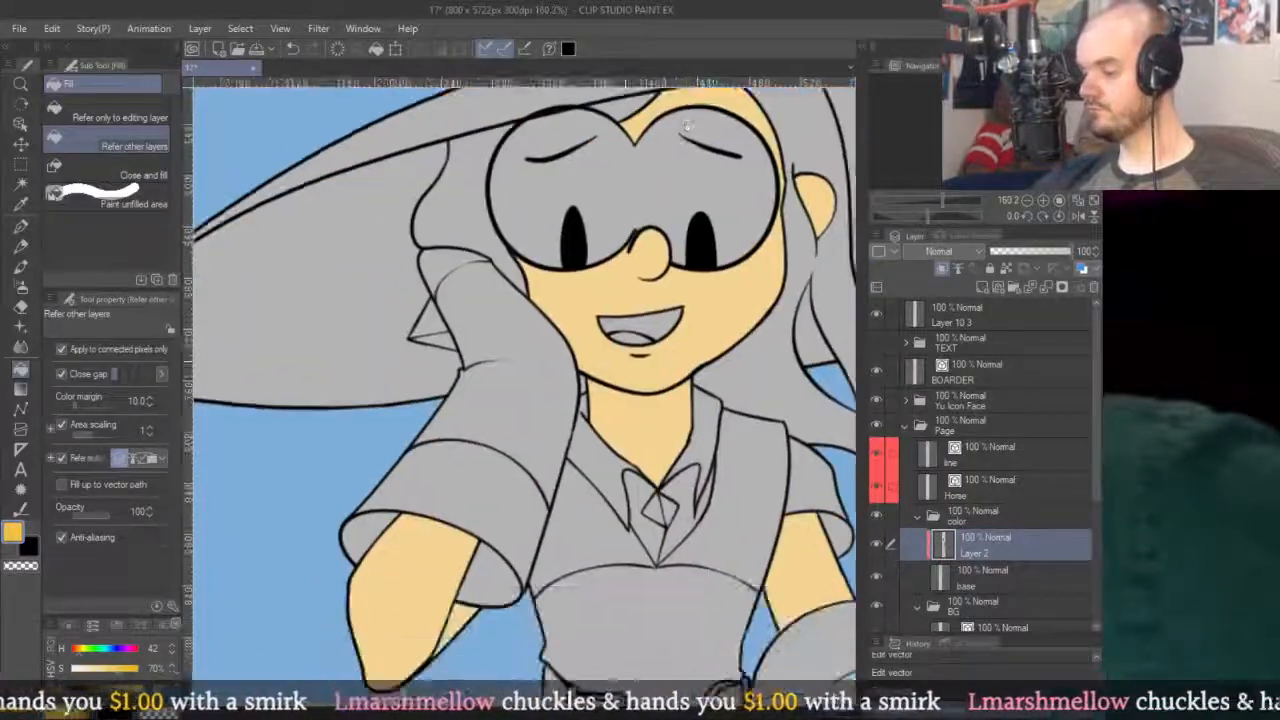
{"action": "left_click", "coordinate": [510, 420]}
{"action": "left_click", "coordinate": [450, 272]}
{"action": "left_click_drag", "start_coordinate": [629, 546], "coordinate": [576, 466]}
{"action": "left_click", "coordinate": [576, 466]}
{"action": "left_click", "coordinate": [650, 430]}
{"action": "left_click_drag", "start_coordinate": [650, 430], "coordinate": [550, 247]}
Fill the palm, forefinger and thumb of the outstretched glove with the same golden yellow.
{"action": "left_click", "coordinate": [700, 480]}
{"action": "left_click", "coordinate": [735, 435]}
{"action": "left_click", "coordinate": [813, 531]}
{"action": "left_click_drag", "start_coordinate": [813, 531], "coordinate": [689, 387]}
{"action": "left_click", "coordinate": [505, 430]}
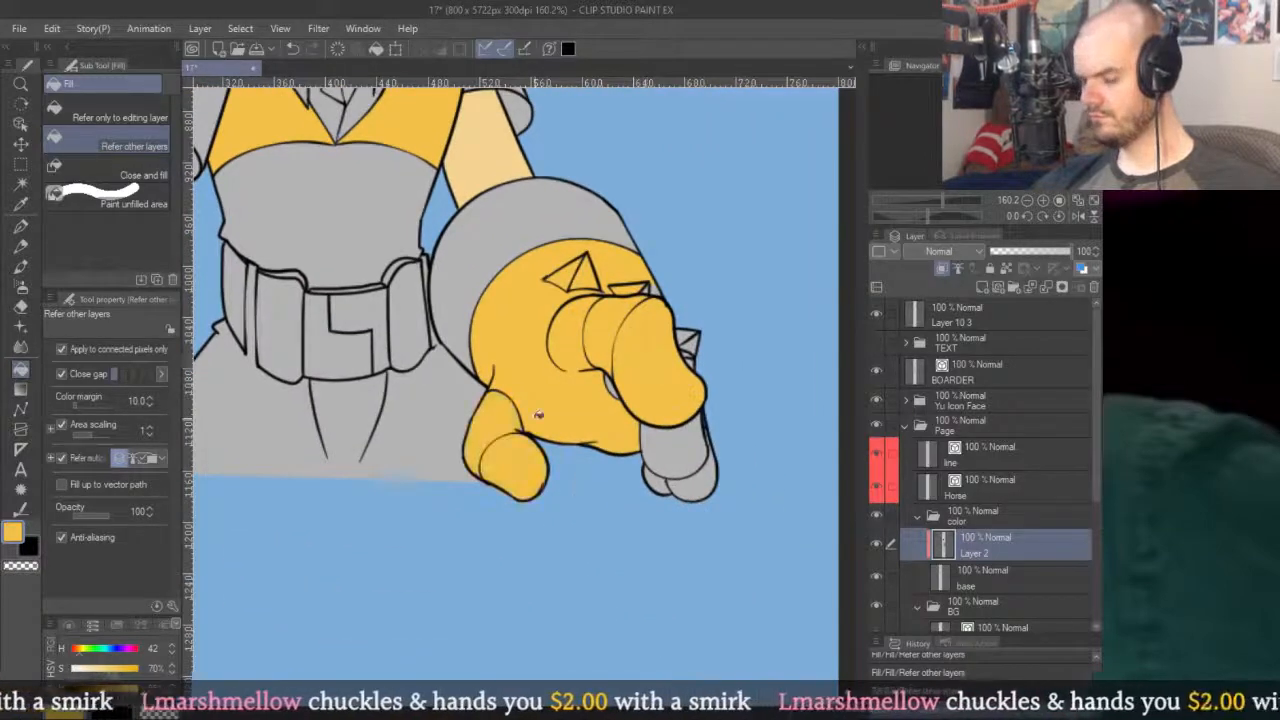
Cover the outstretched glove's remaining gray fingers and spikes with a closed golden yellow Polyline shape around the whole hand.
{"action": "key", "text": "u"}
{"action": "left_click", "coordinate": [491, 494]}
{"action": "scroll", "coordinate": [520, 543], "scroll_direction": "up", "scroll_amount": 6}
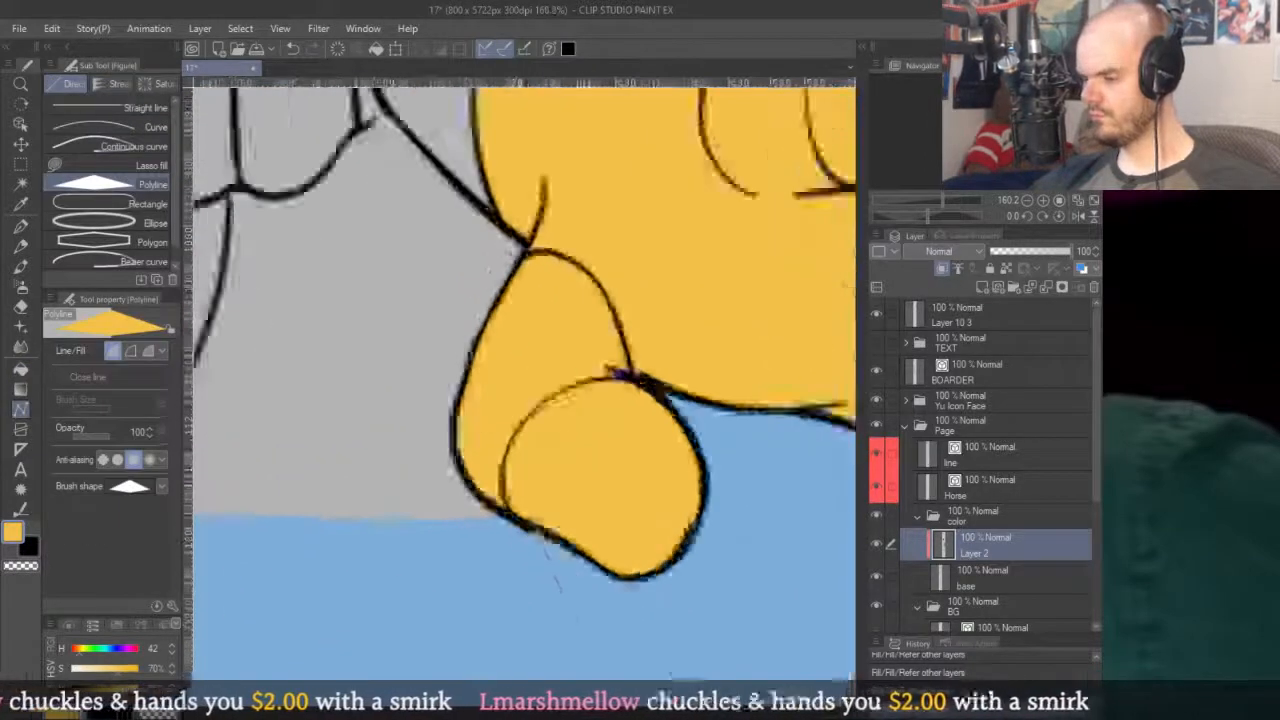
{"action": "scroll", "coordinate": [490, 472], "scroll_direction": "down", "scroll_amount": 4}
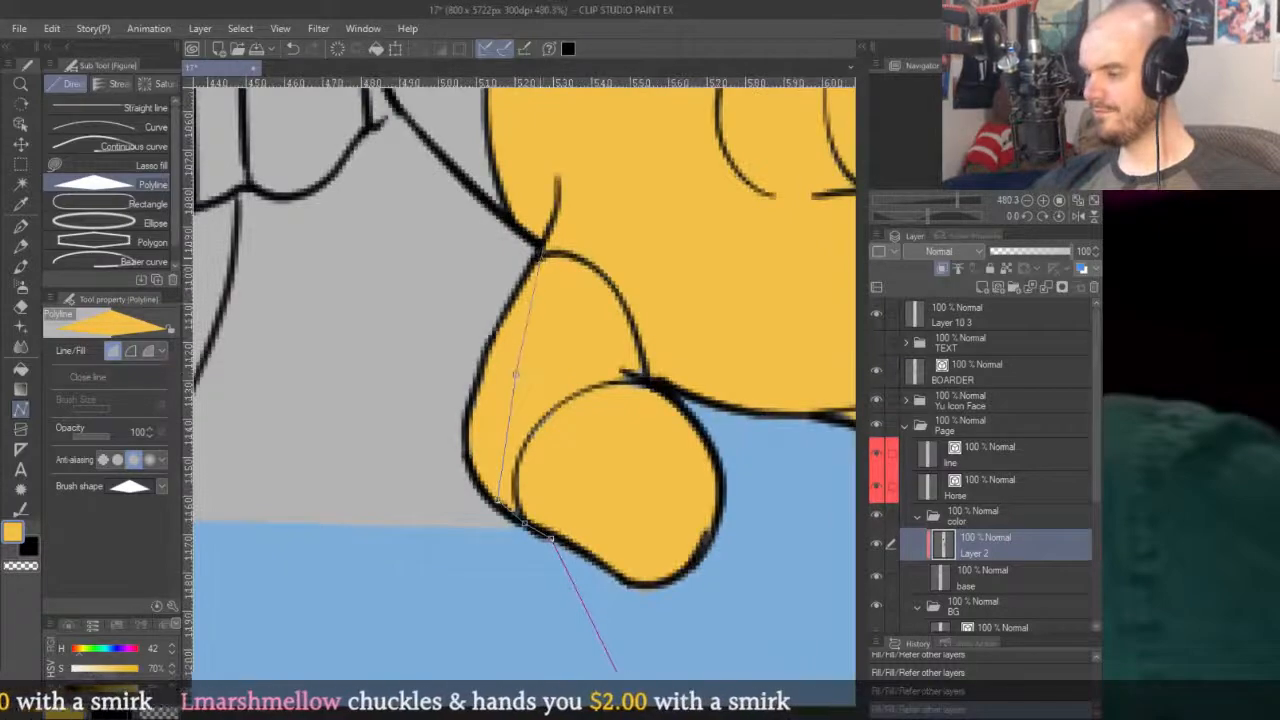
{"action": "left_click_drag", "start_coordinate": [533, 194], "coordinate": [533, 563]}
{"action": "left_click", "coordinate": [591, 311]}
{"action": "left_click_drag", "start_coordinate": [751, 211], "coordinate": [598, 307]}
{"action": "left_click", "coordinate": [600, 303]}
{"action": "left_click", "coordinate": [726, 286]}
{"action": "left_click_drag", "start_coordinate": [728, 286], "coordinate": [478, 257]}
{"action": "left_click", "coordinate": [657, 321]}
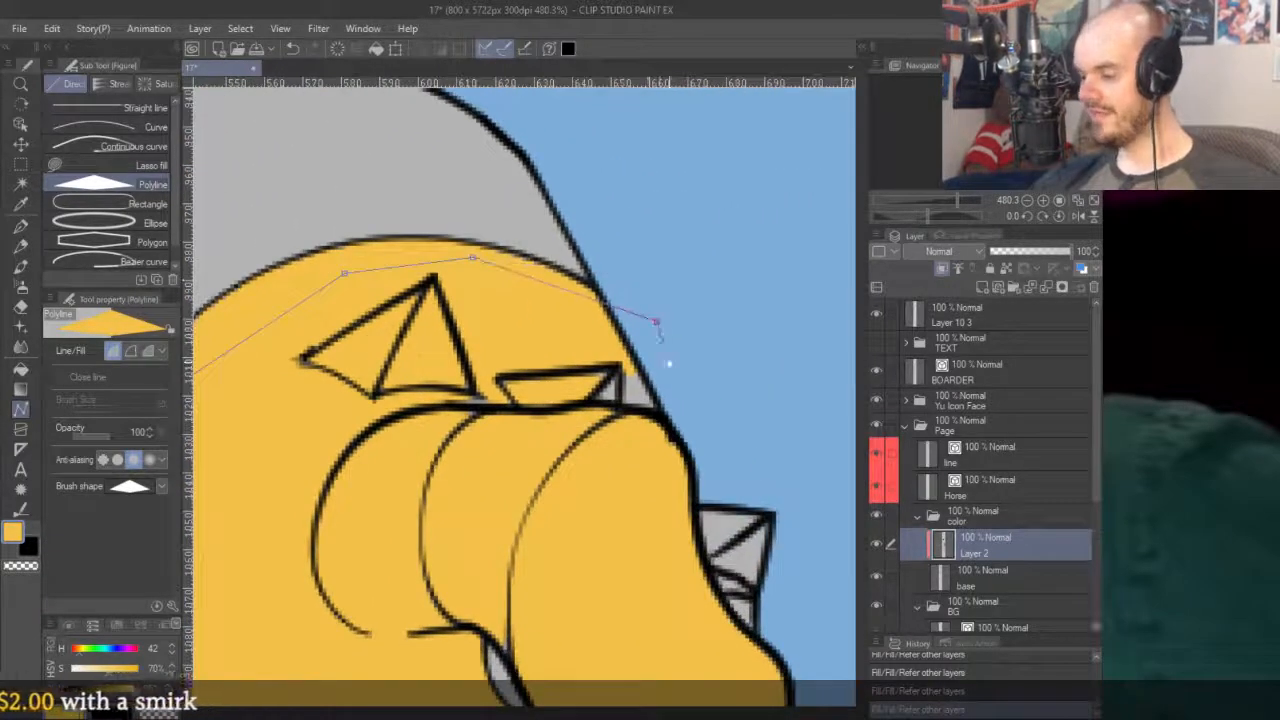
{"action": "left_click_drag", "start_coordinate": [669, 363], "coordinate": [616, 206]}
{"action": "scroll", "coordinate": [618, 205], "scroll_direction": "down", "scroll_amount": 3}
{"action": "scroll", "coordinate": [645, 182], "scroll_direction": "down", "scroll_amount": 2}
{"action": "left_click", "coordinate": [720, 550]}
{"action": "left_click", "coordinate": [612, 606]}
{"action": "left_click", "coordinate": [530, 598]}
{"action": "double_click", "coordinate": [457, 514]}
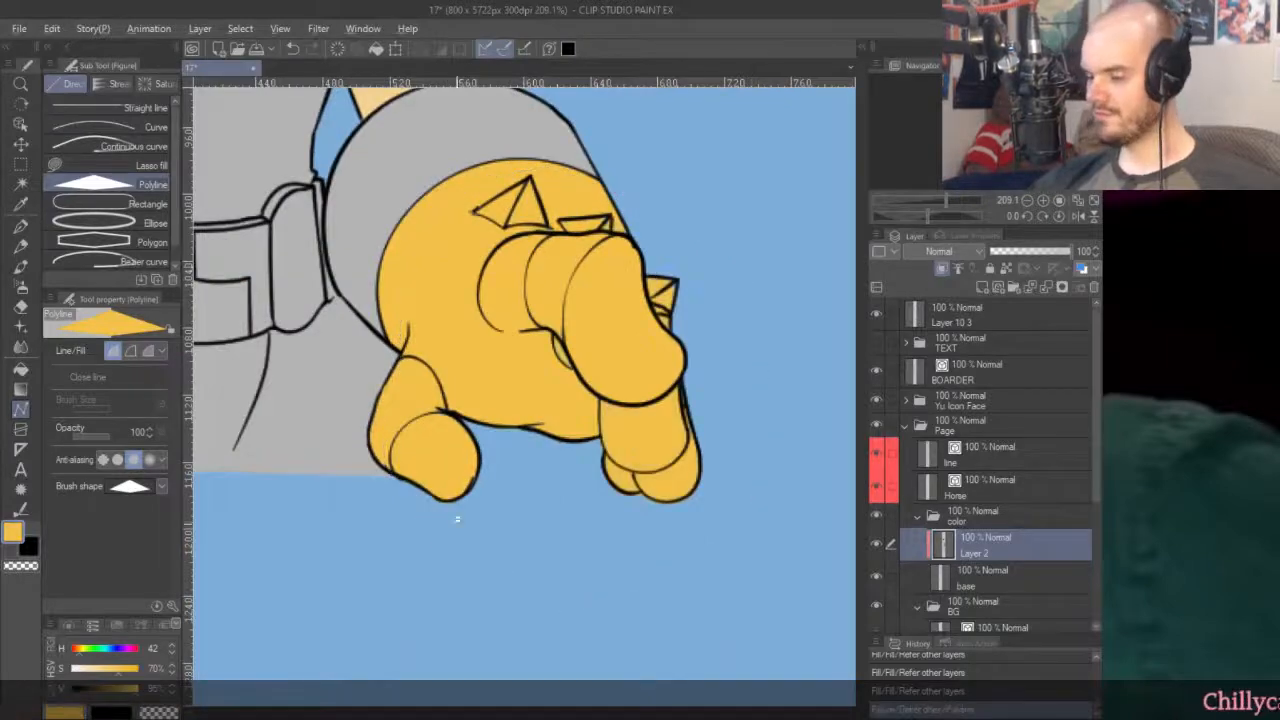
Auto-select the small gap between the raised glove, chin and neck and clear it from the base layer to expose the blue background.
{"action": "scroll", "coordinate": [457, 514], "scroll_direction": "down", "scroll_amount": 3}
{"action": "left_click_drag", "start_coordinate": [420, 300], "coordinate": [640, 490]}
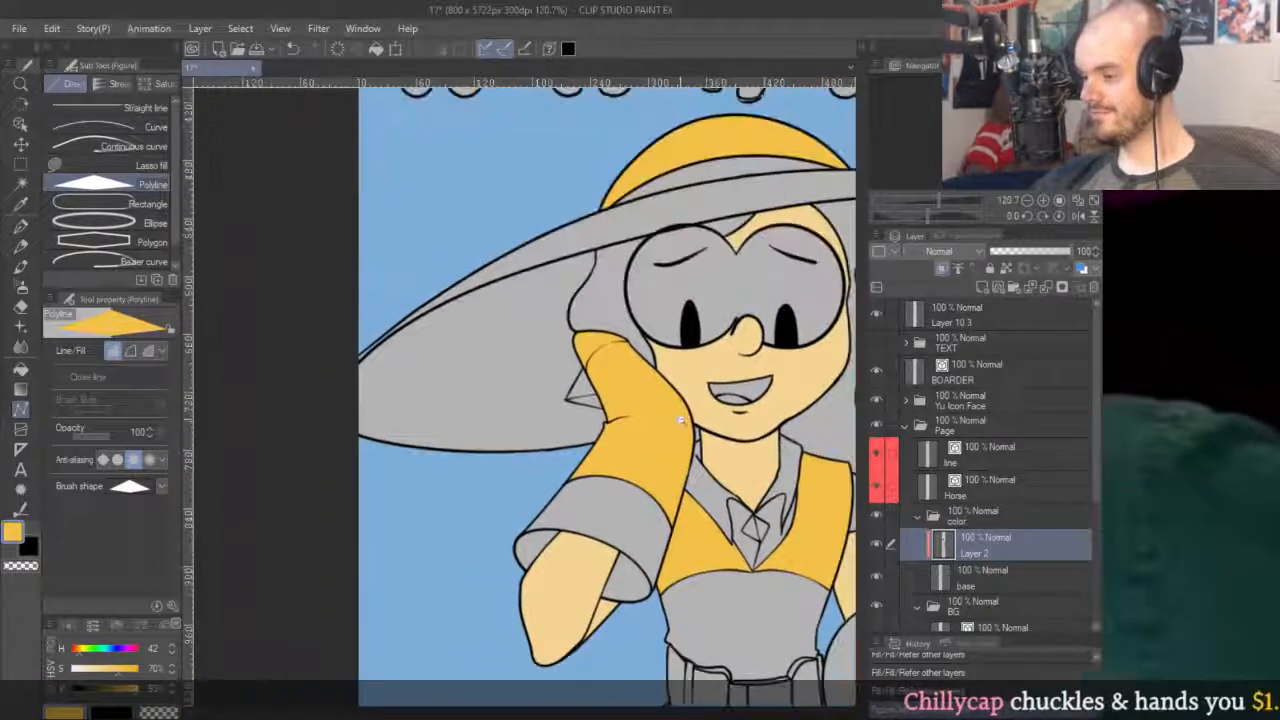
{"action": "scroll", "coordinate": [600, 380], "scroll_direction": "down", "scroll_amount": 3}
{"action": "scroll", "coordinate": [688, 386], "scroll_direction": "up", "scroll_amount": 3}
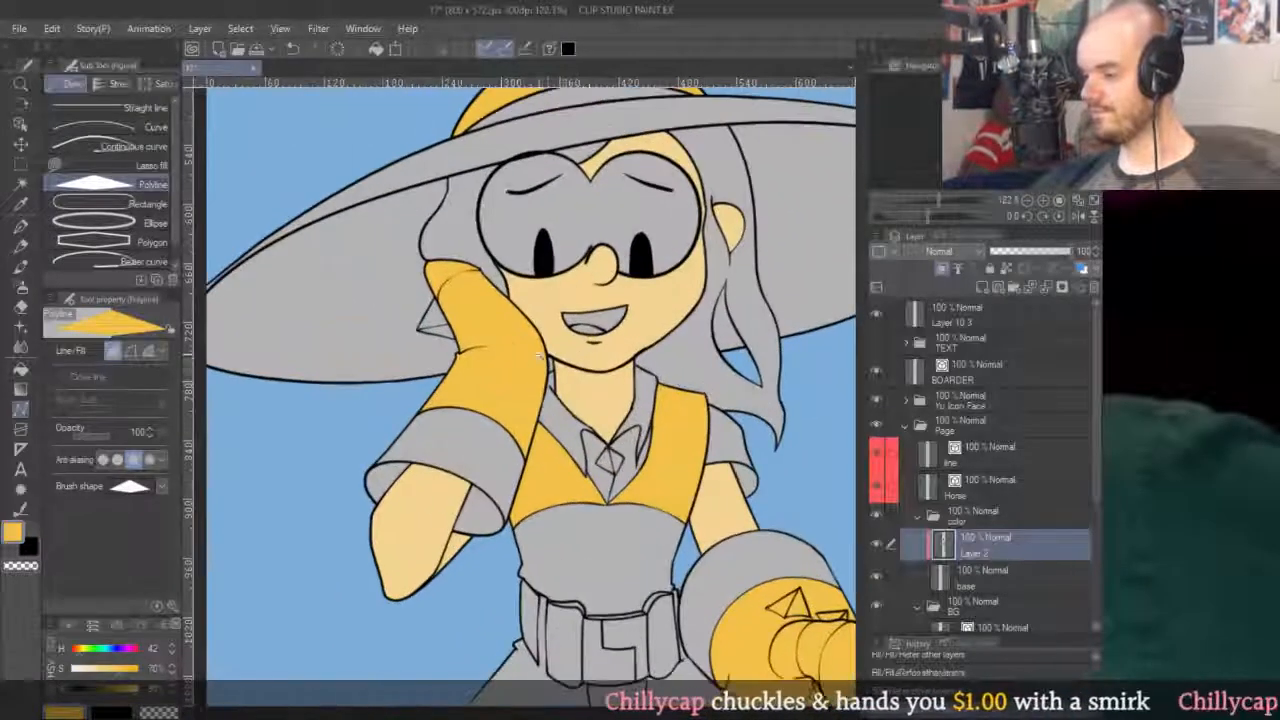
{"action": "scroll", "coordinate": [538, 356], "scroll_direction": "up", "scroll_amount": 5}
{"action": "key", "text": "w"}
{"action": "left_click", "coordinate": [596, 400]}
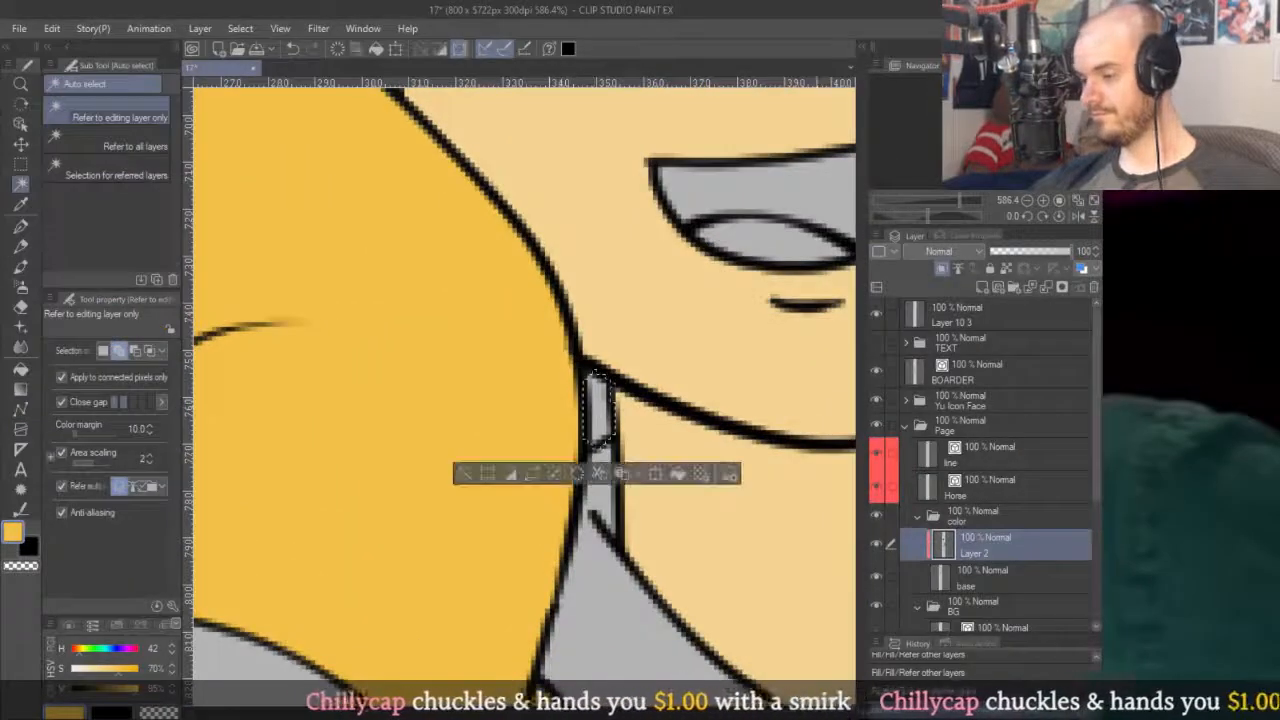
{"action": "left_click", "coordinate": [976, 575]}
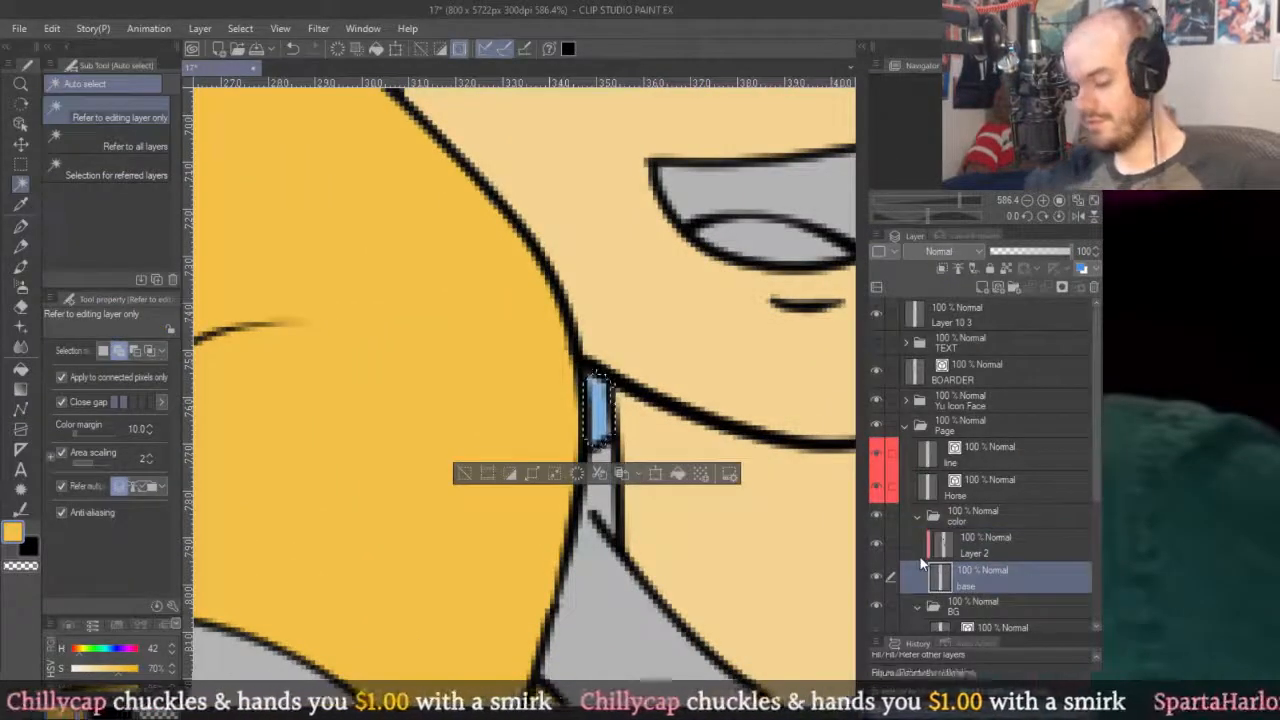
{"action": "key", "text": "e"}
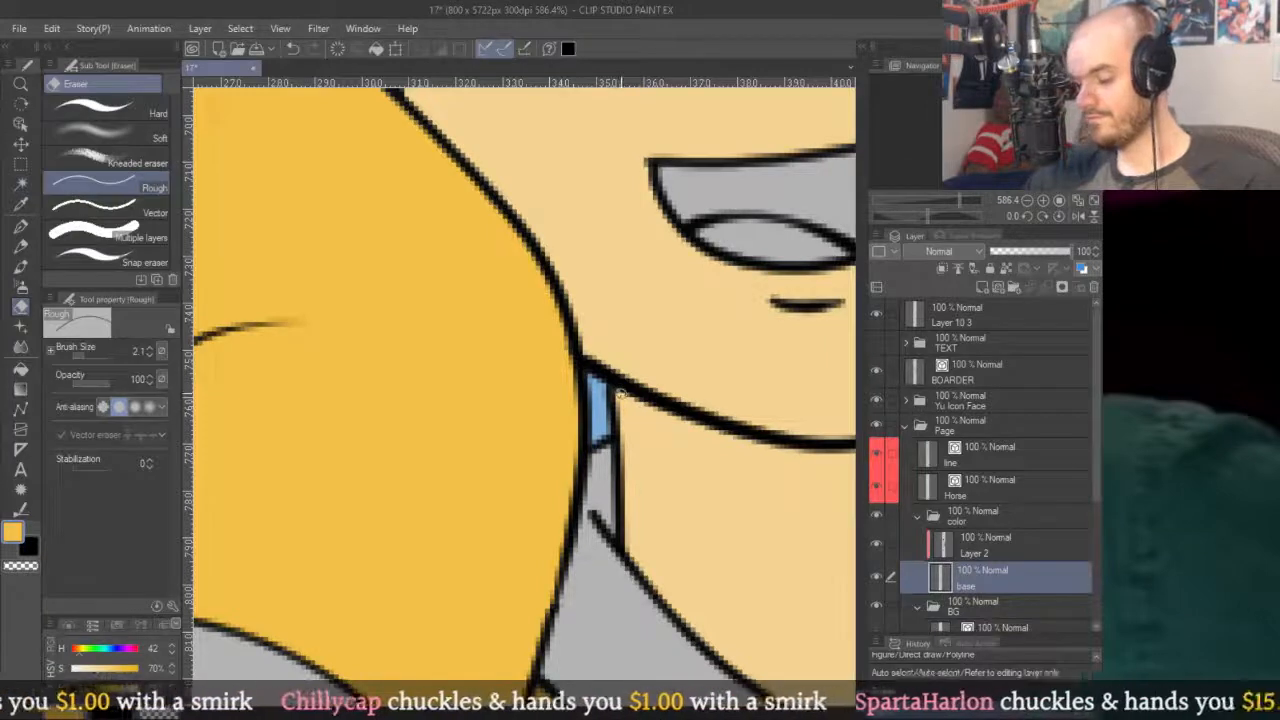
{"action": "key", "text": "p"}
{"action": "scroll", "coordinate": [600, 350], "scroll_direction": "down", "scroll_amount": 4}
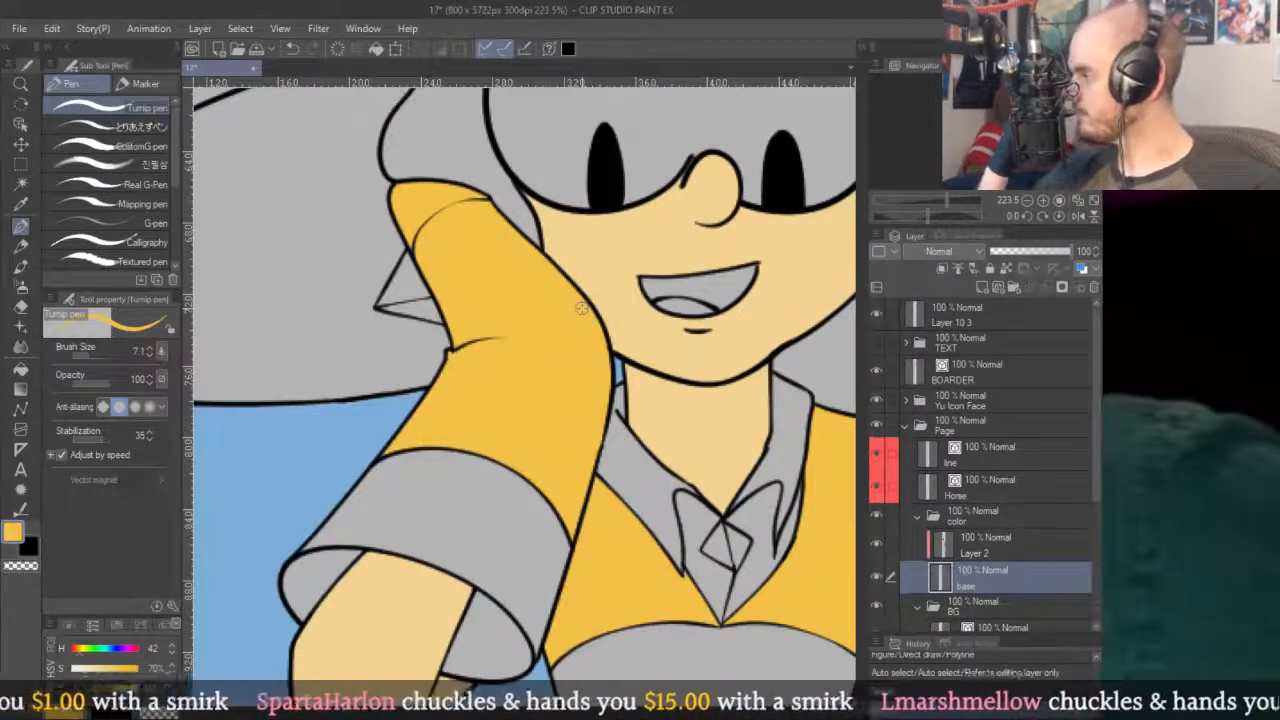
Activate Fill with Refer other layers and sample the reddish brown from the small running figure's hat band in the lower panel.
{"action": "scroll", "coordinate": [580, 310], "scroll_direction": "down", "scroll_amount": 3}
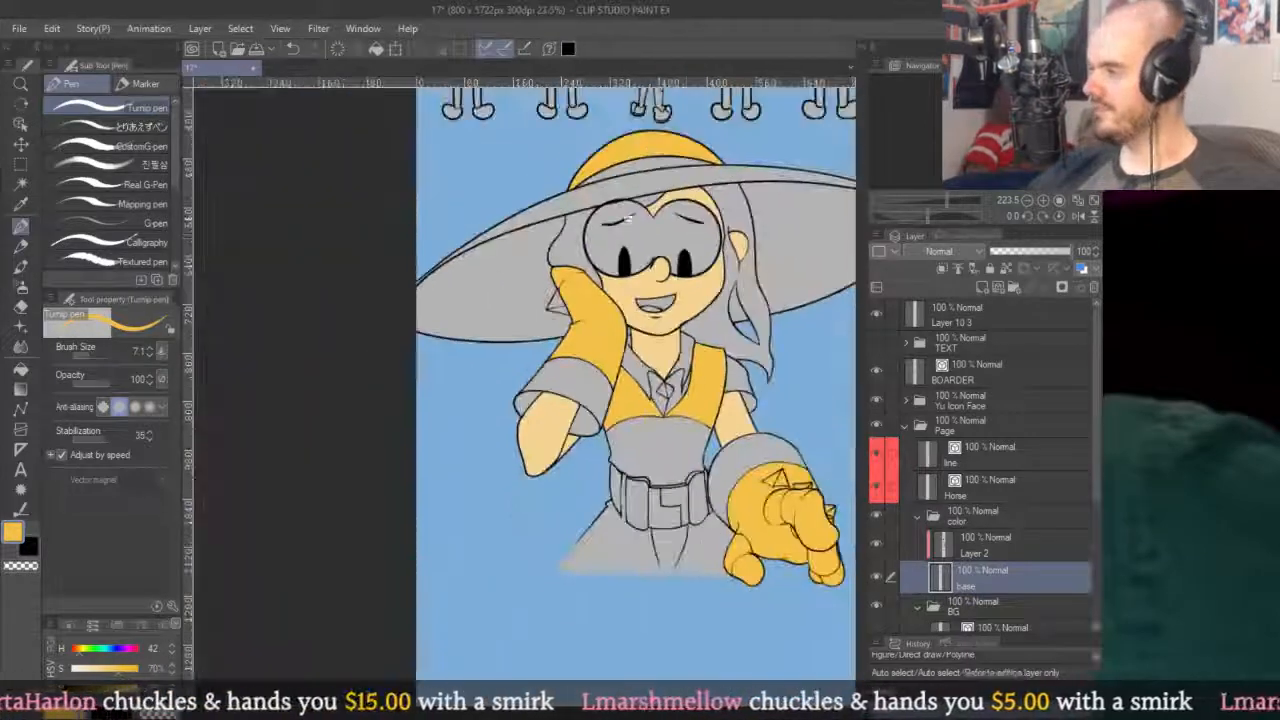
{"action": "scroll", "coordinate": [733, 285], "scroll_direction": "up", "scroll_amount": 3}
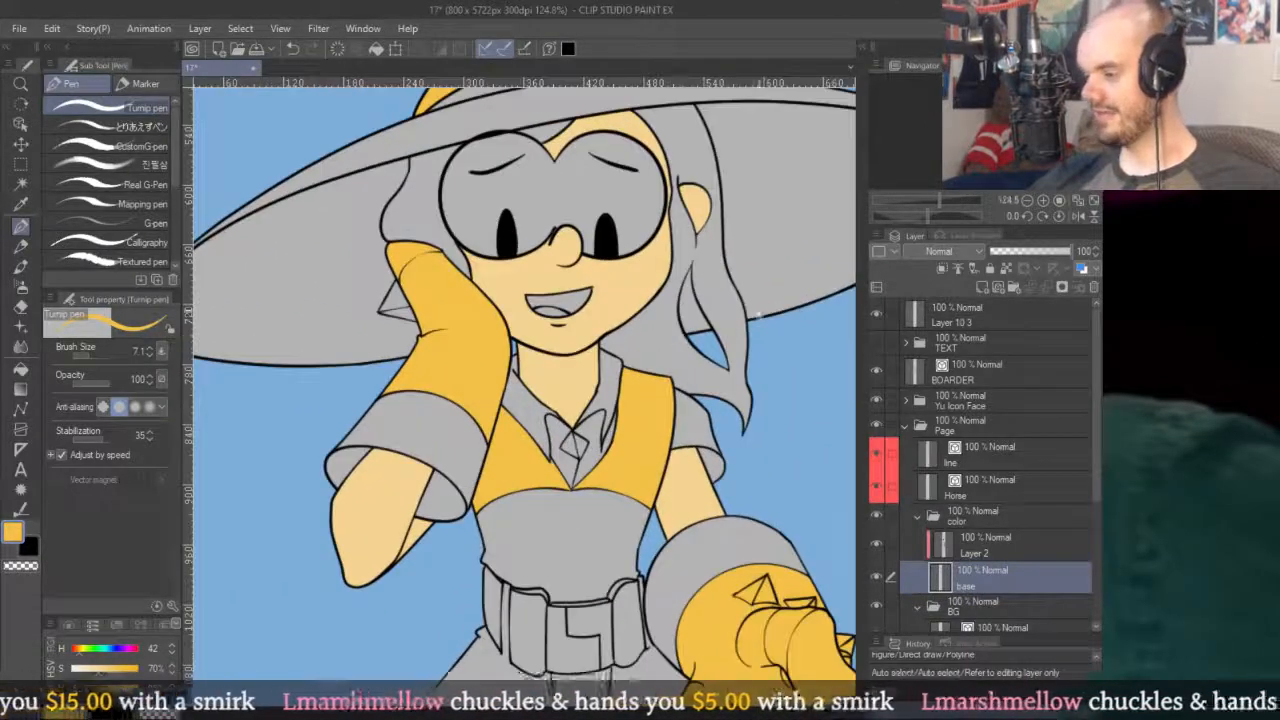
{"action": "scroll", "coordinate": [765, 320], "scroll_direction": "down", "scroll_amount": 3}
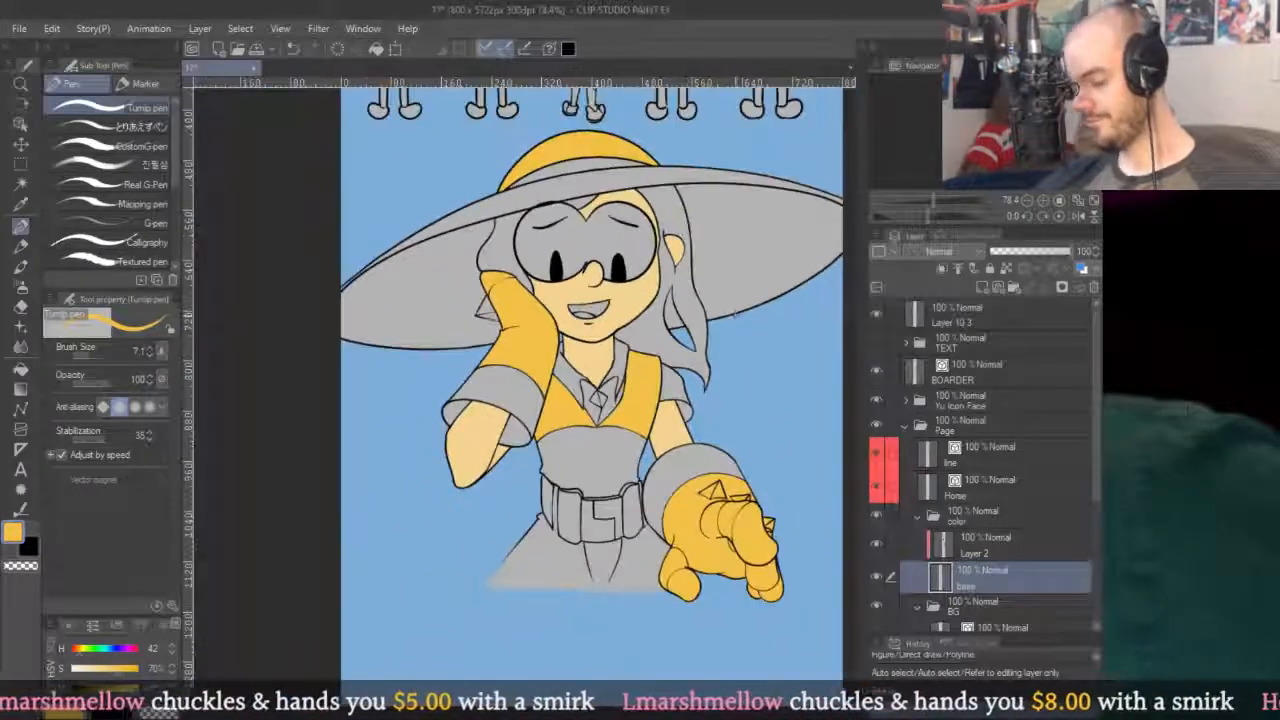
{"action": "key", "text": "g"}
{"action": "scroll", "coordinate": [749, 389], "scroll_direction": "down", "scroll_amount": 4}
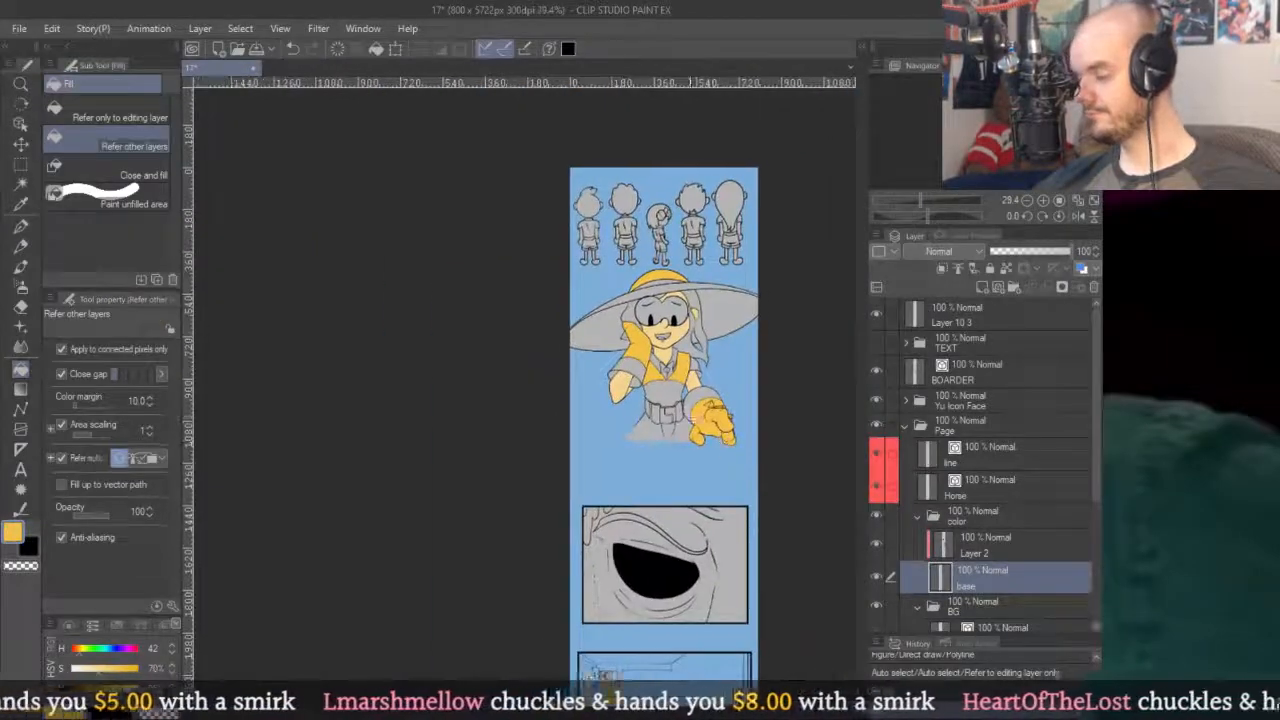
{"action": "left_click_drag", "start_coordinate": [690, 400], "coordinate": [640, 85]}
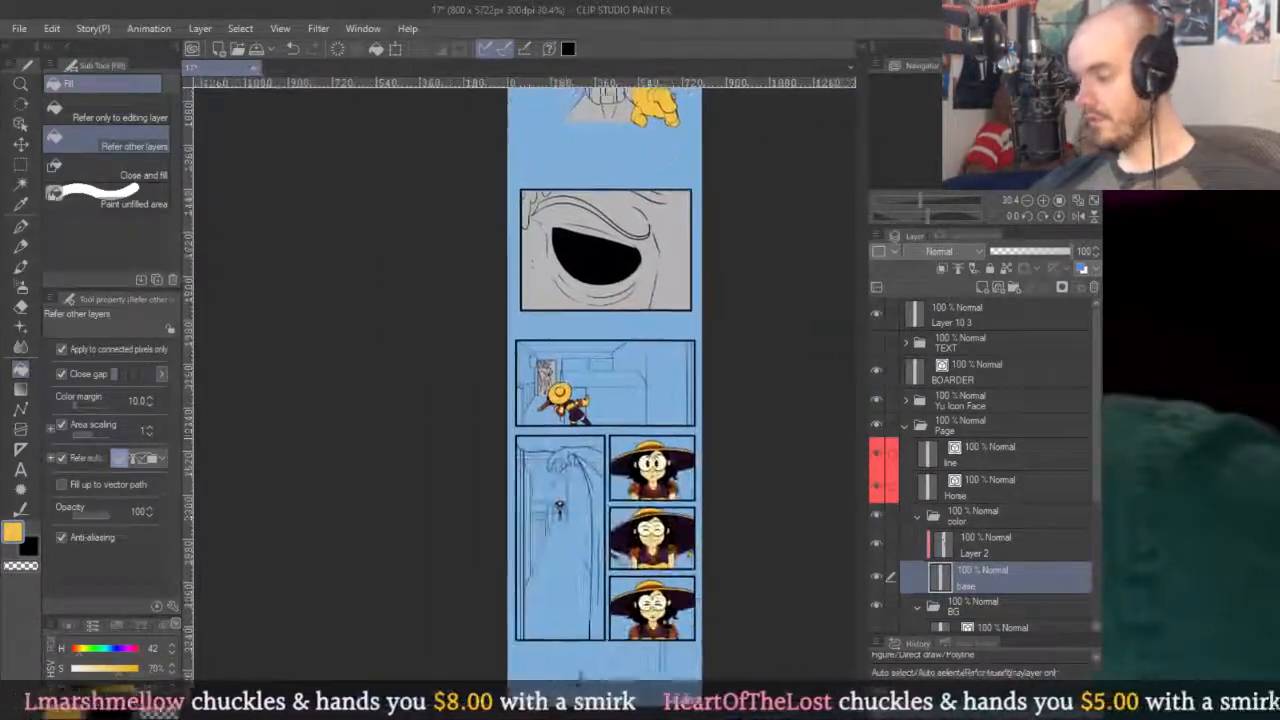
{"action": "scroll", "coordinate": [605, 430], "scroll_direction": "up", "scroll_amount": 5}
{"action": "scroll", "coordinate": [605, 430], "scroll_direction": "down", "scroll_amount": 6}
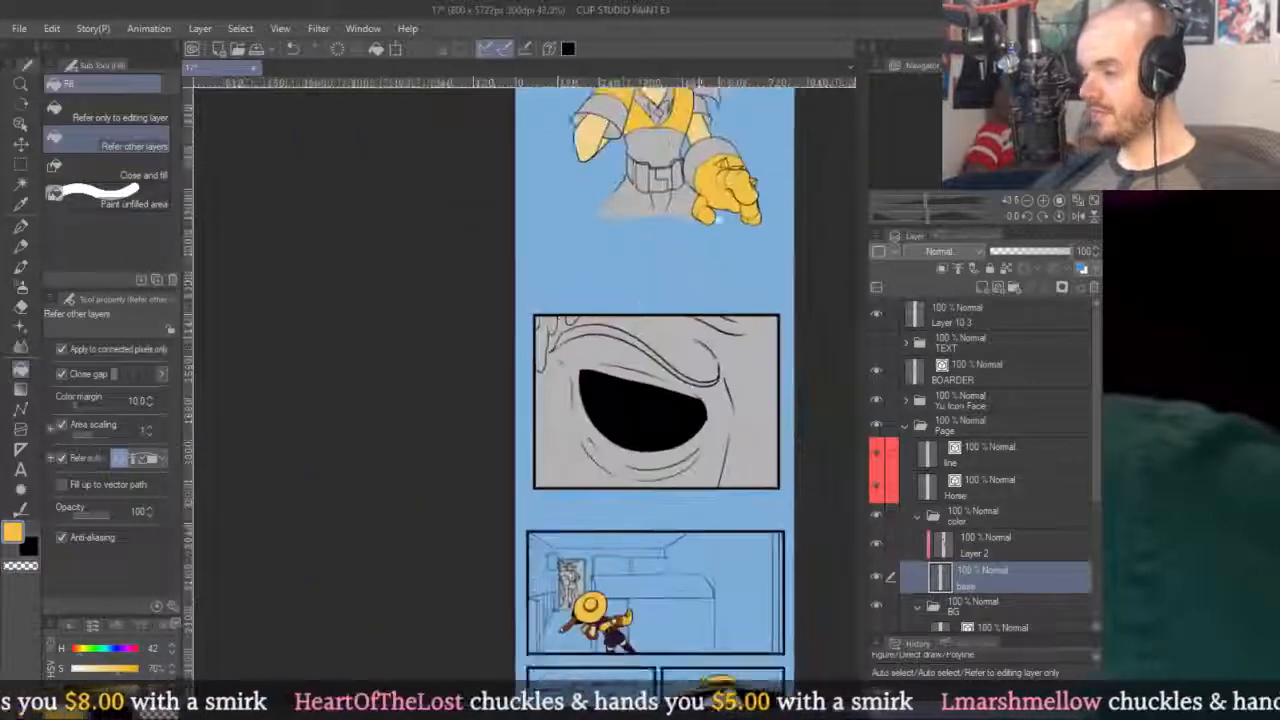
{"action": "left_click_drag", "start_coordinate": [718, 218], "coordinate": [690, 372]}
{"action": "scroll", "coordinate": [692, 374], "scroll_direction": "up", "scroll_amount": 4}
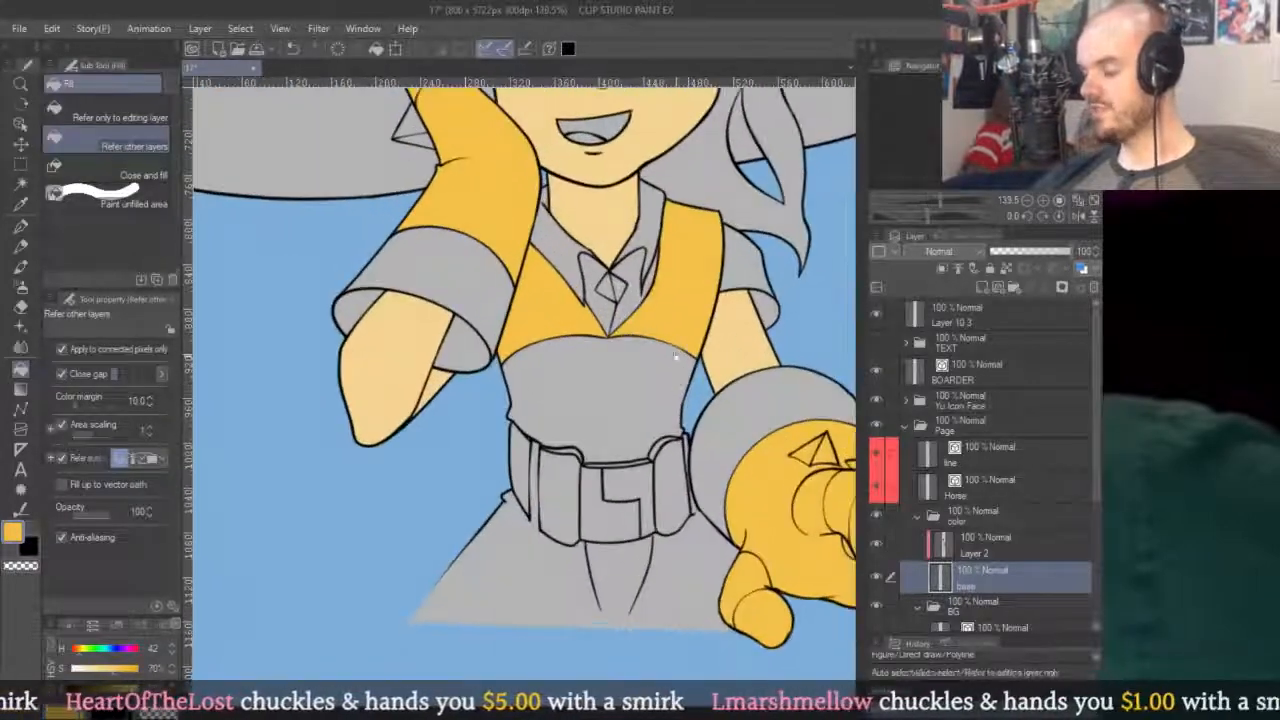
{"action": "scroll", "coordinate": [672, 365], "scroll_direction": "down", "scroll_amount": 6}
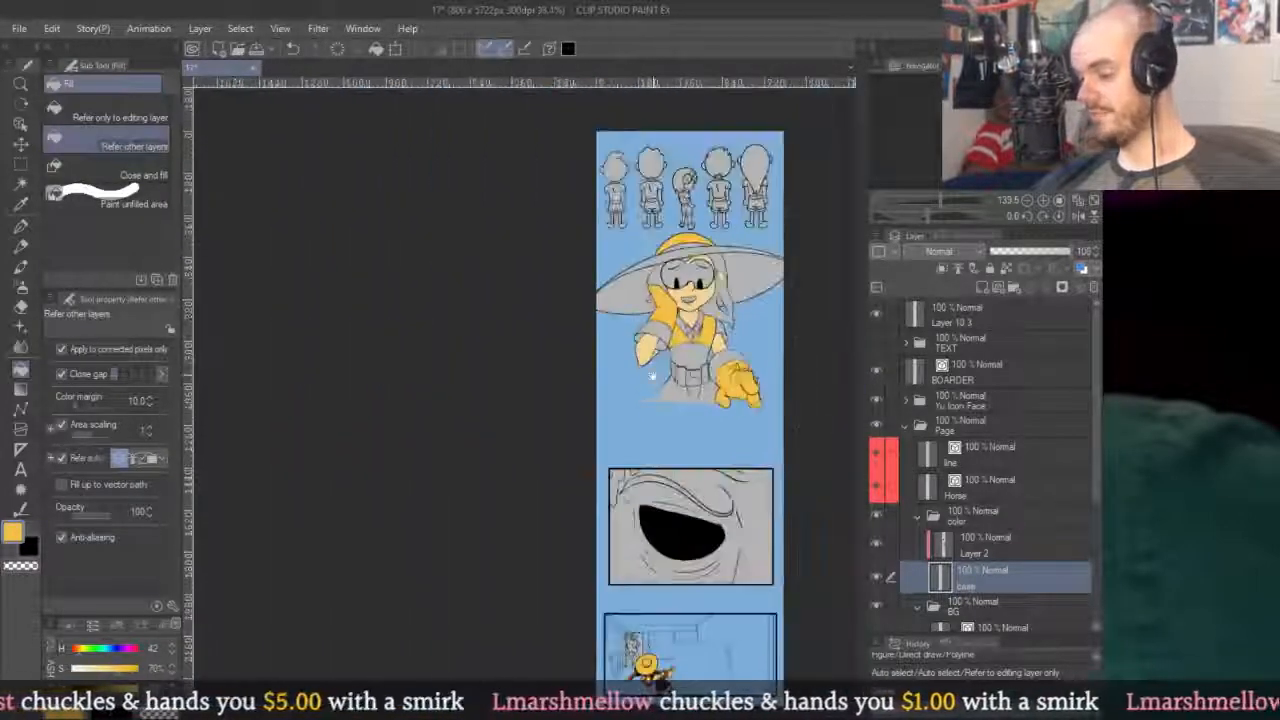
{"action": "left_click_drag", "start_coordinate": [730, 525], "coordinate": [656, 277]}
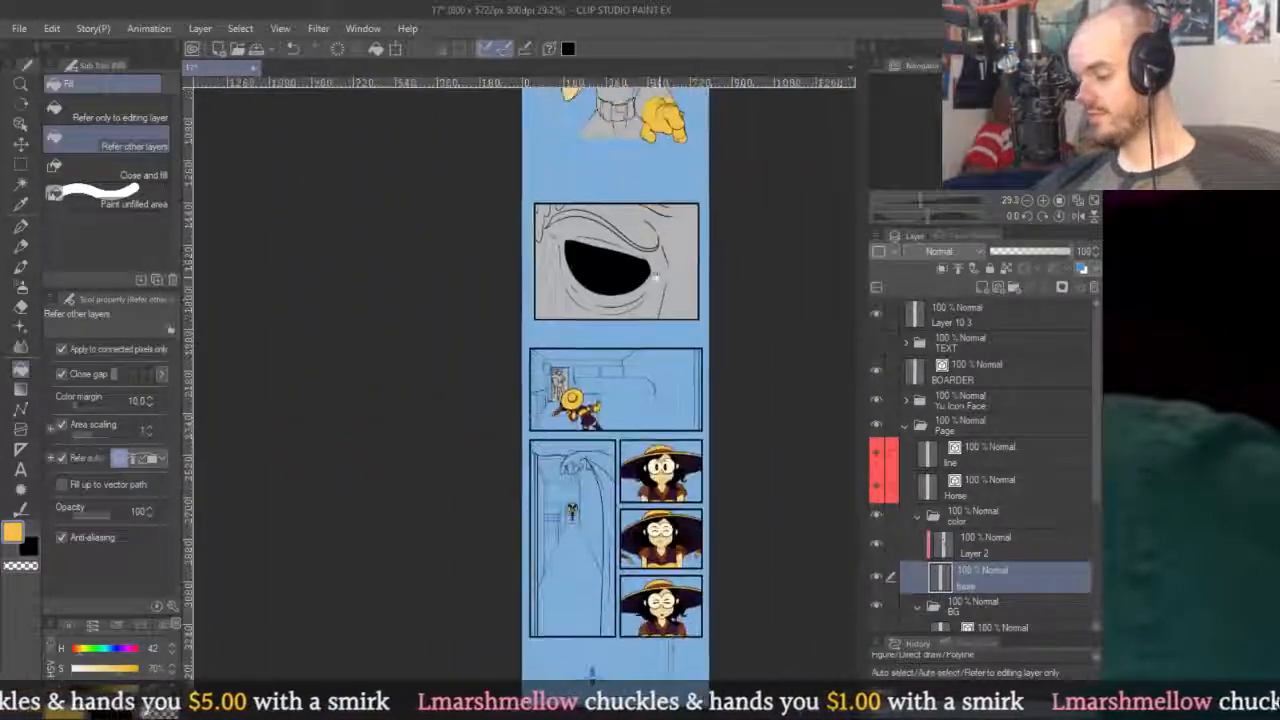
{"action": "scroll", "coordinate": [615, 457], "scroll_direction": "up", "scroll_amount": 6}
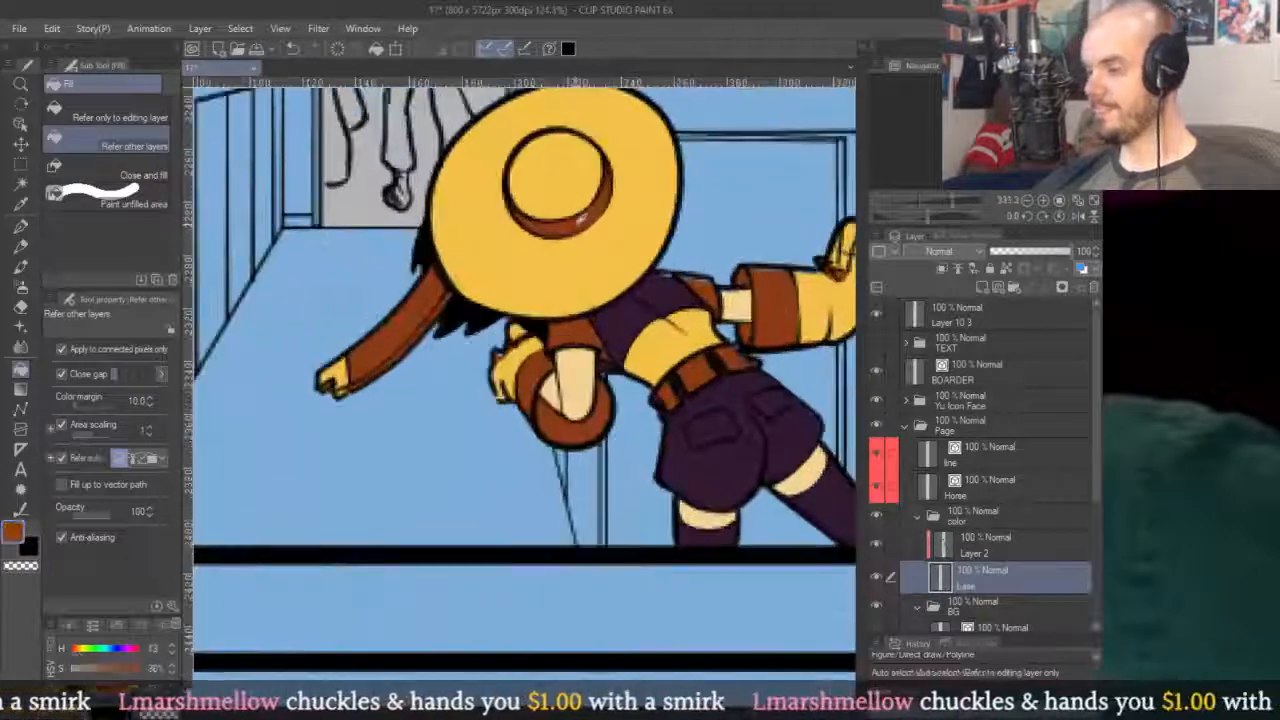
Try filling the cuffs of the raised and outstretched gloves with reddish brown on the base layer.
{"action": "scroll", "coordinate": [600, 300], "scroll_direction": "down", "scroll_amount": 3}
{"action": "left_click_drag", "start_coordinate": [727, 138], "coordinate": [690, 680]}
{"action": "left_click_drag", "start_coordinate": [669, 200], "coordinate": [659, 420]}
{"action": "scroll", "coordinate": [659, 411], "scroll_direction": "up", "scroll_amount": 3}
{"action": "scroll", "coordinate": [659, 411], "scroll_direction": "up", "scroll_amount": 1}
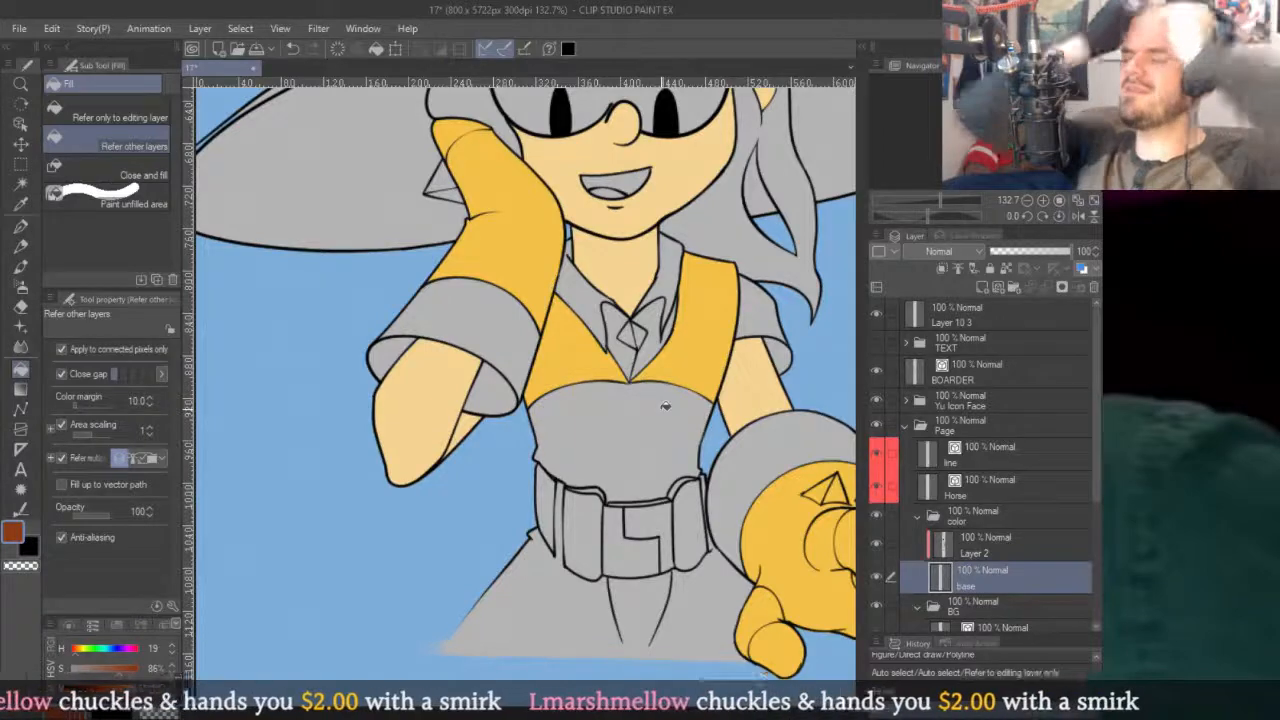
{"action": "left_click", "coordinate": [460, 335]}
{"action": "left_click_drag", "start_coordinate": [766, 430], "coordinate": [651, 350]}
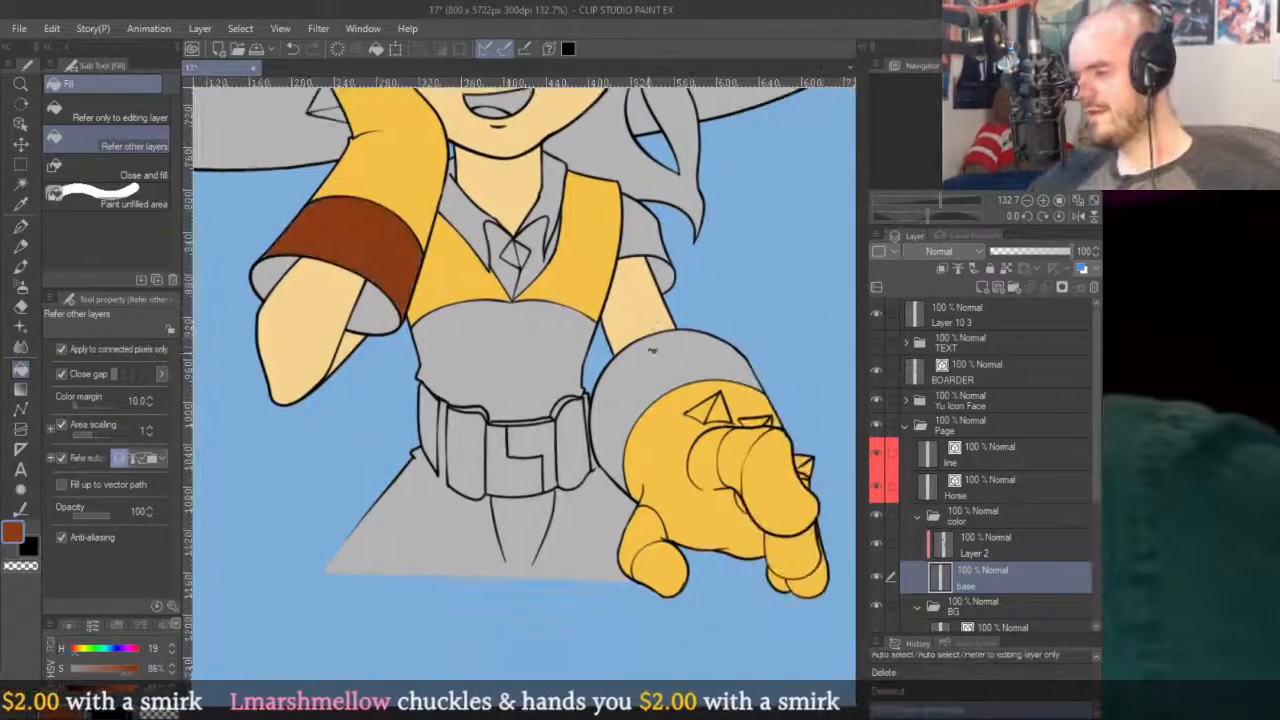
{"action": "left_click", "coordinate": [651, 350]}
Try touching up the outstretched glove's cuff edge with brown Turnip pen strokes, and undo the strokes.
{"action": "scroll", "coordinate": [725, 365], "scroll_direction": "up", "scroll_amount": 5}
{"action": "key", "text": "shift+space"}
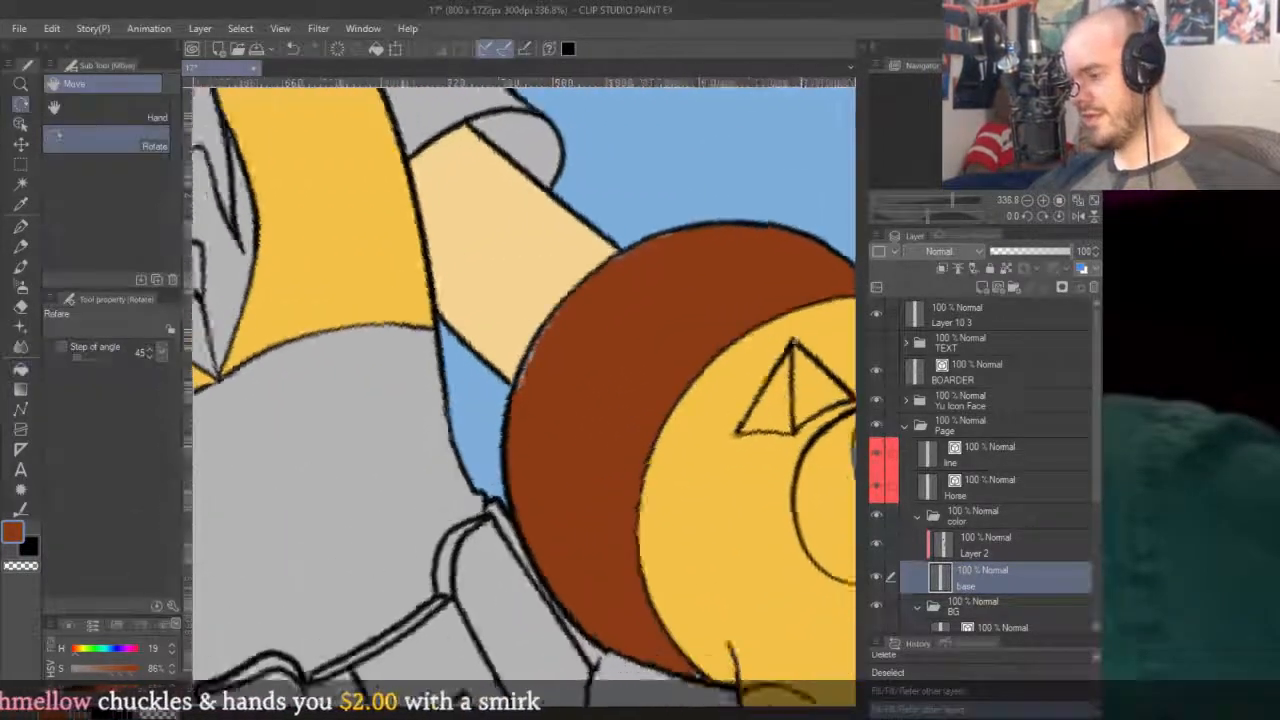
{"action": "left_click_drag", "start_coordinate": [725, 365], "coordinate": [650, 300]}
{"action": "left_click_drag", "start_coordinate": [632, 208], "coordinate": [720, 177]}
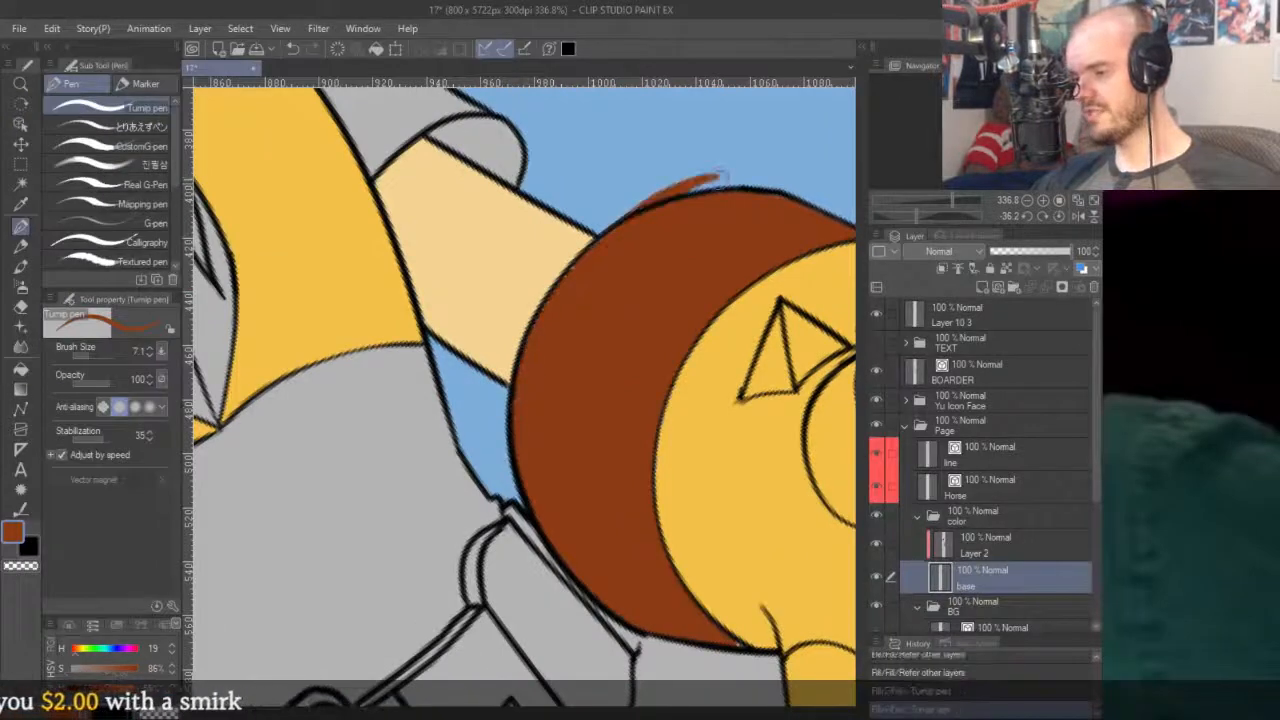
{"action": "key", "text": "ctrl+z"}
{"action": "key", "text": "ctrl+z"}
Select Layer 2, undo the cuff fills made on the base layer, and reset the canvas rotation.
{"action": "left_click", "coordinate": [980, 551]}
{"action": "scroll", "coordinate": [729, 355], "scroll_direction": "down", "scroll_amount": 7}
{"action": "key", "text": "ctrl+z"}
{"action": "key", "text": "ctrl+z"}
{"action": "key", "text": "ctrl+at"}
Fill the outer cuffs of both gloves with reddish brown on Layer 2.
{"action": "key", "text": "g"}
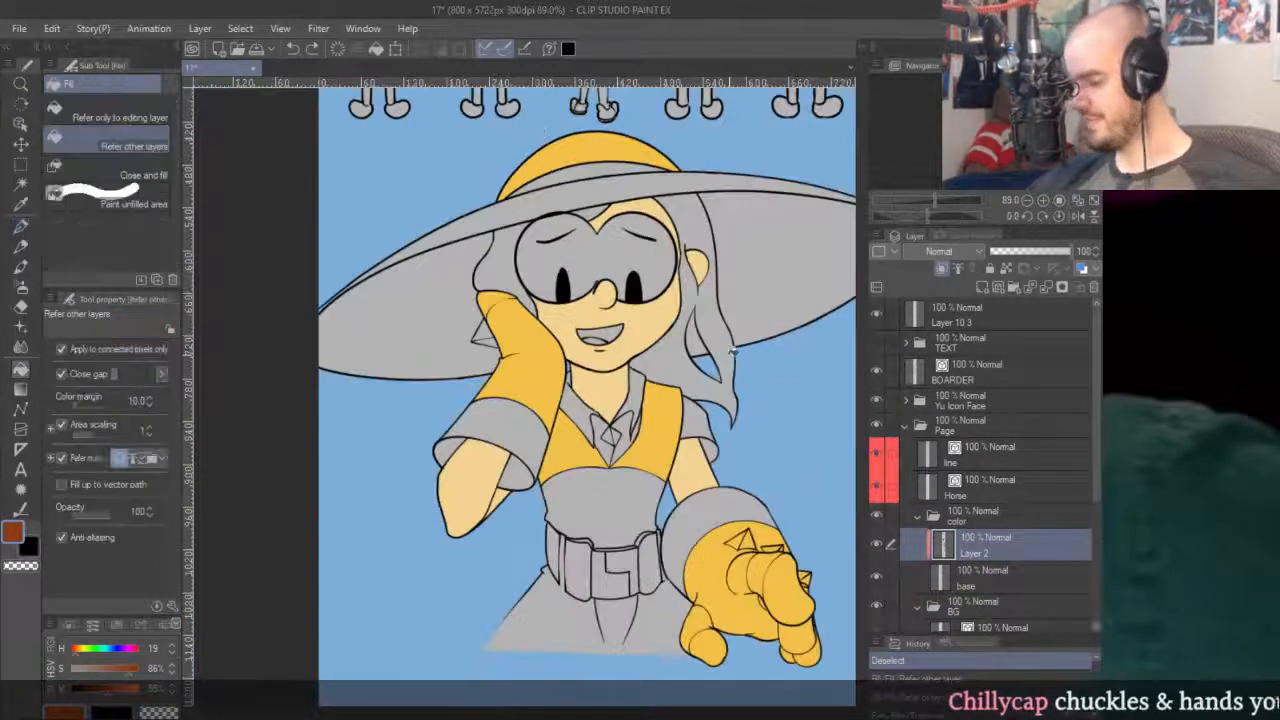
{"action": "left_click", "coordinate": [705, 505]}
{"action": "left_click", "coordinate": [490, 440]}
Paint over the unfilled pixels along the outstretched glove's cuff outline with the Turnip pen.
{"action": "scroll", "coordinate": [760, 515], "scroll_direction": "up", "scroll_amount": 6}
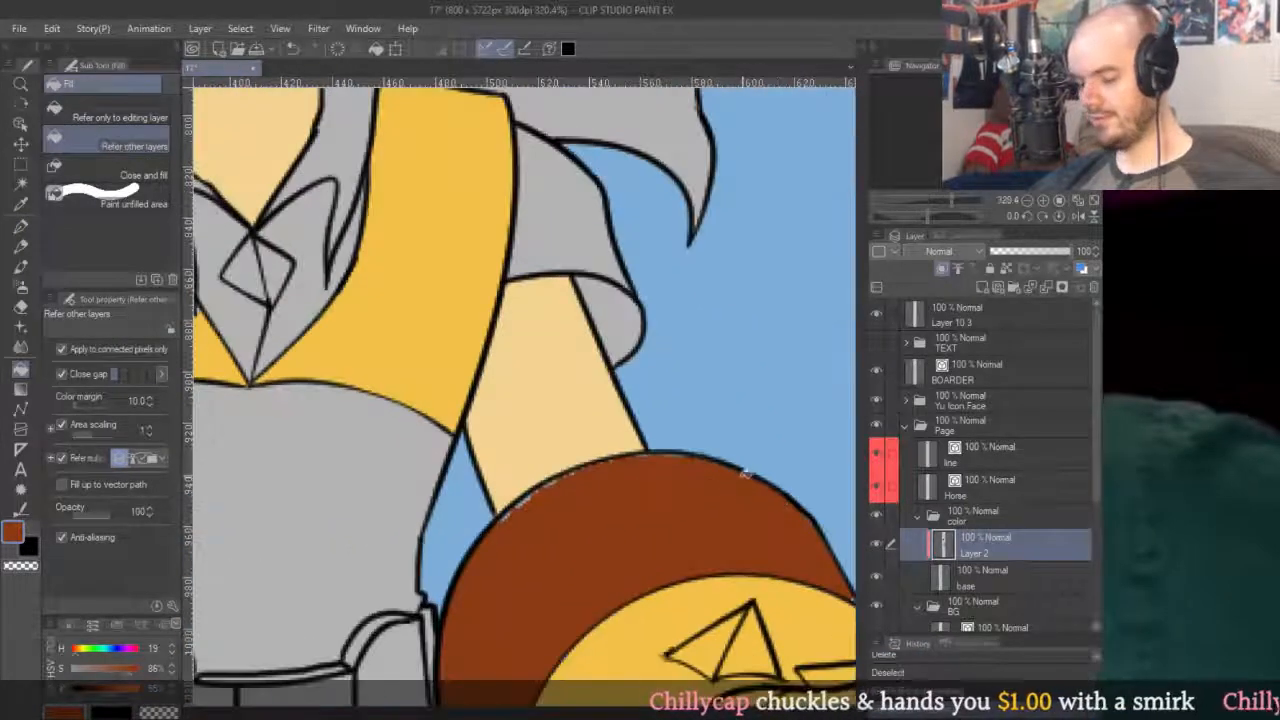
{"action": "left_click_drag", "start_coordinate": [770, 518], "coordinate": [700, 420]}
{"action": "key", "text": "p"}
{"action": "scroll", "coordinate": [605, 490], "scroll_direction": "up", "scroll_amount": 2}
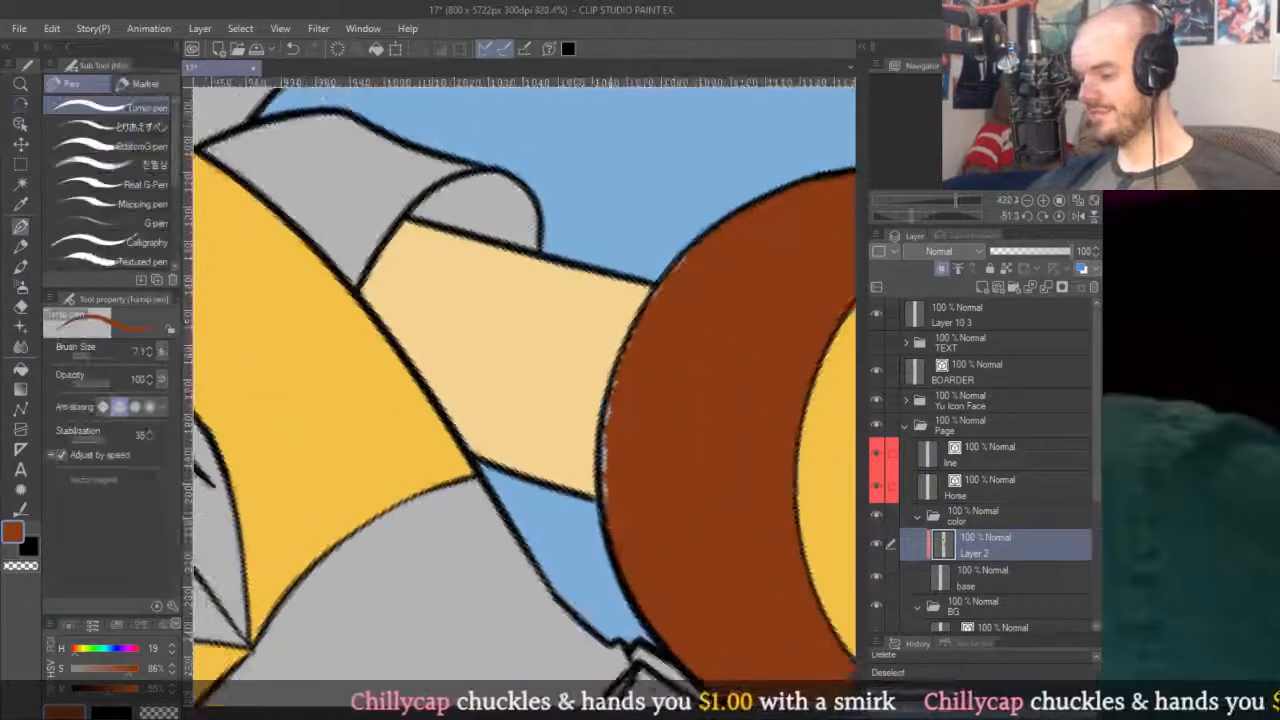
{"action": "left_click_drag", "start_coordinate": [690, 250], "coordinate": [628, 318]}
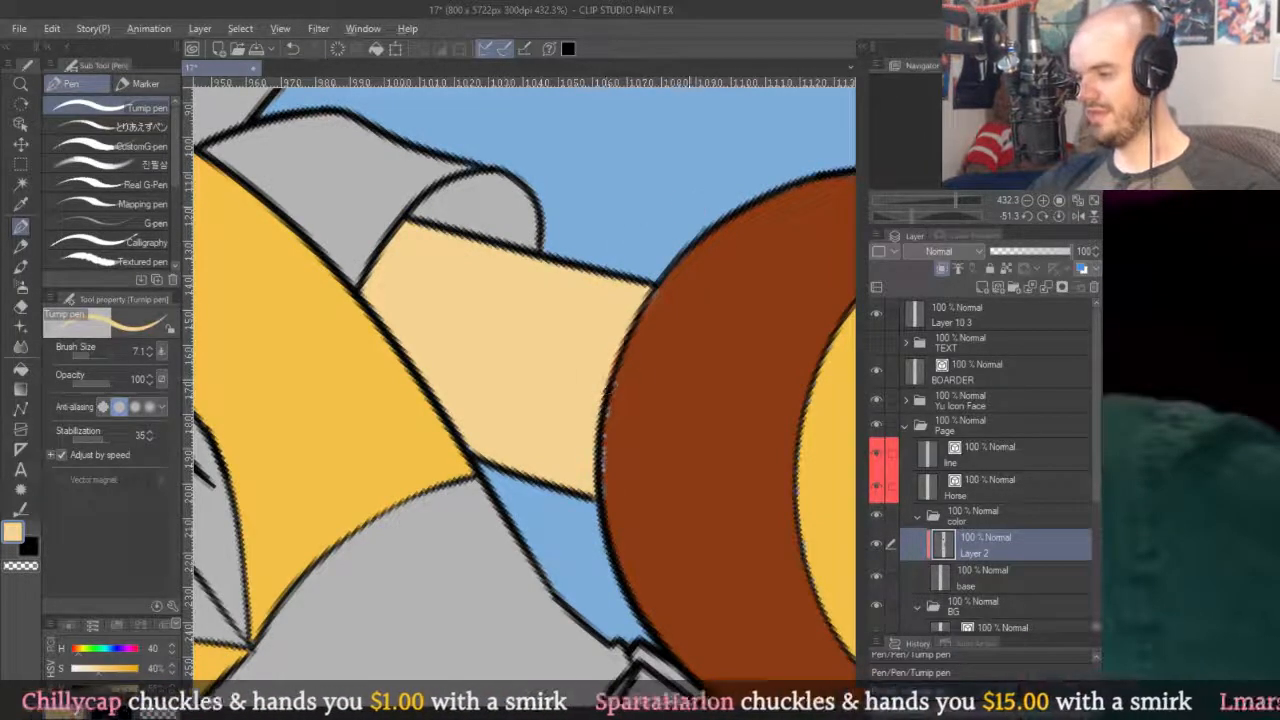
Sample the waist's light grey, select the base layer to check the cuff edge, and reset the canvas rotation.
{"action": "left_click", "coordinate": [483, 553], "text": "alt"}
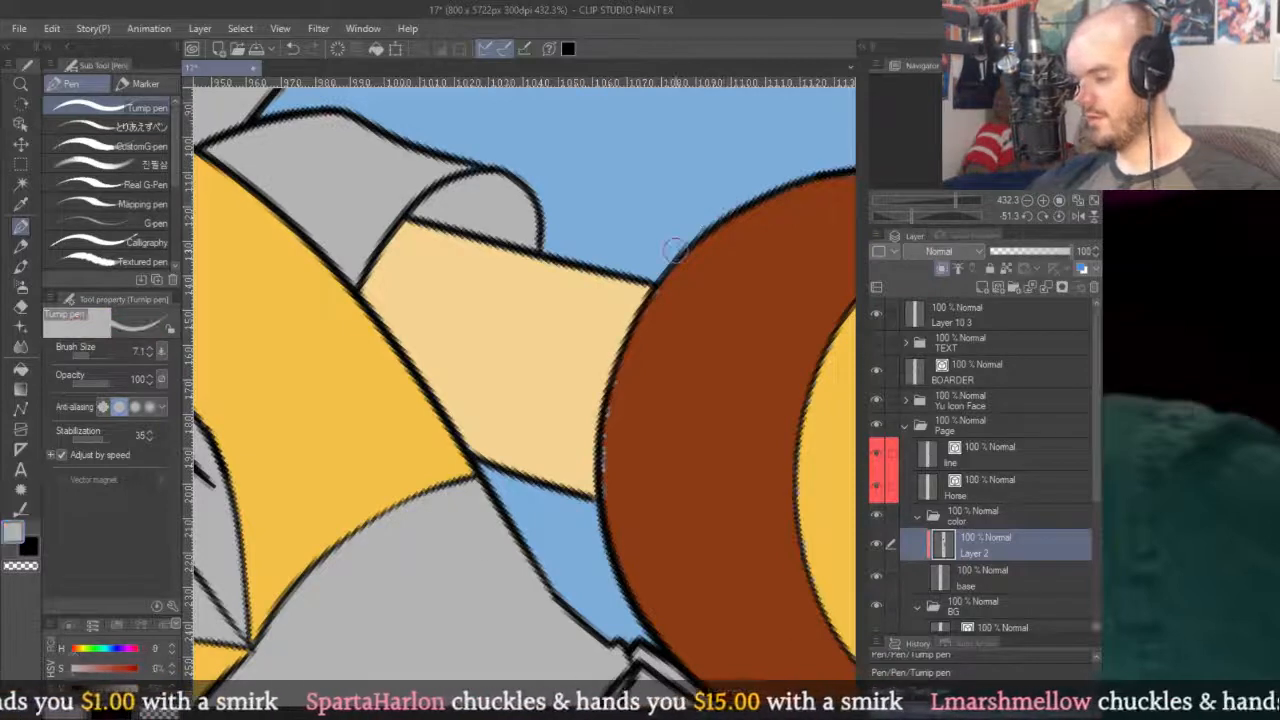
{"action": "left_click", "coordinate": [975, 578]}
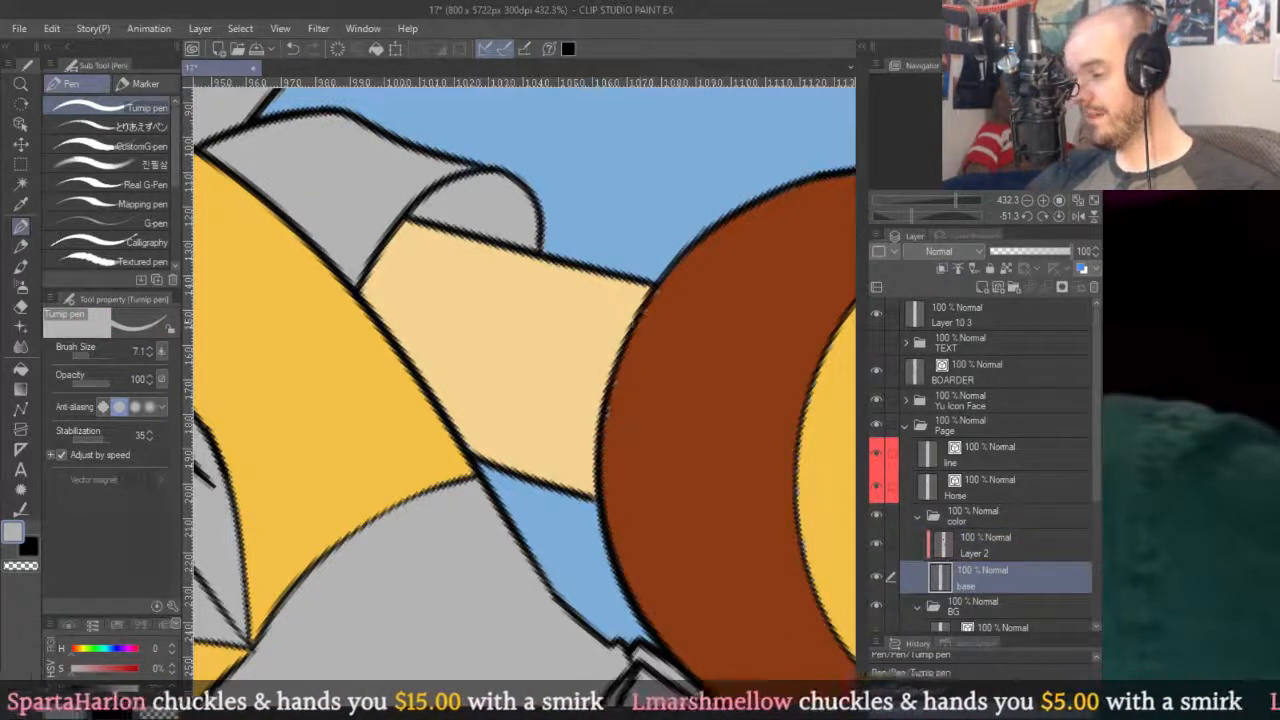
{"action": "scroll", "coordinate": [610, 455], "scroll_direction": "down", "scroll_amount": 3}
{"action": "scroll", "coordinate": [648, 443], "scroll_direction": "up", "scroll_amount": 3}
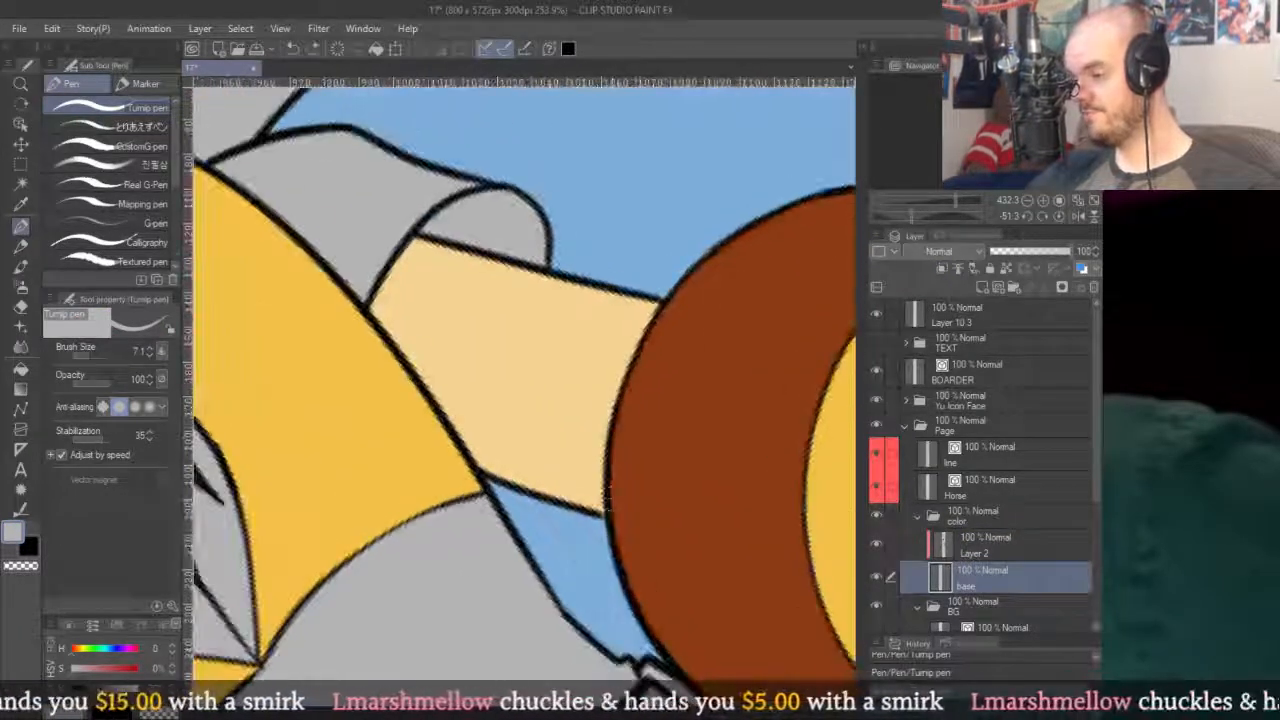
{"action": "scroll", "coordinate": [649, 247], "scroll_direction": "down", "scroll_amount": 4}
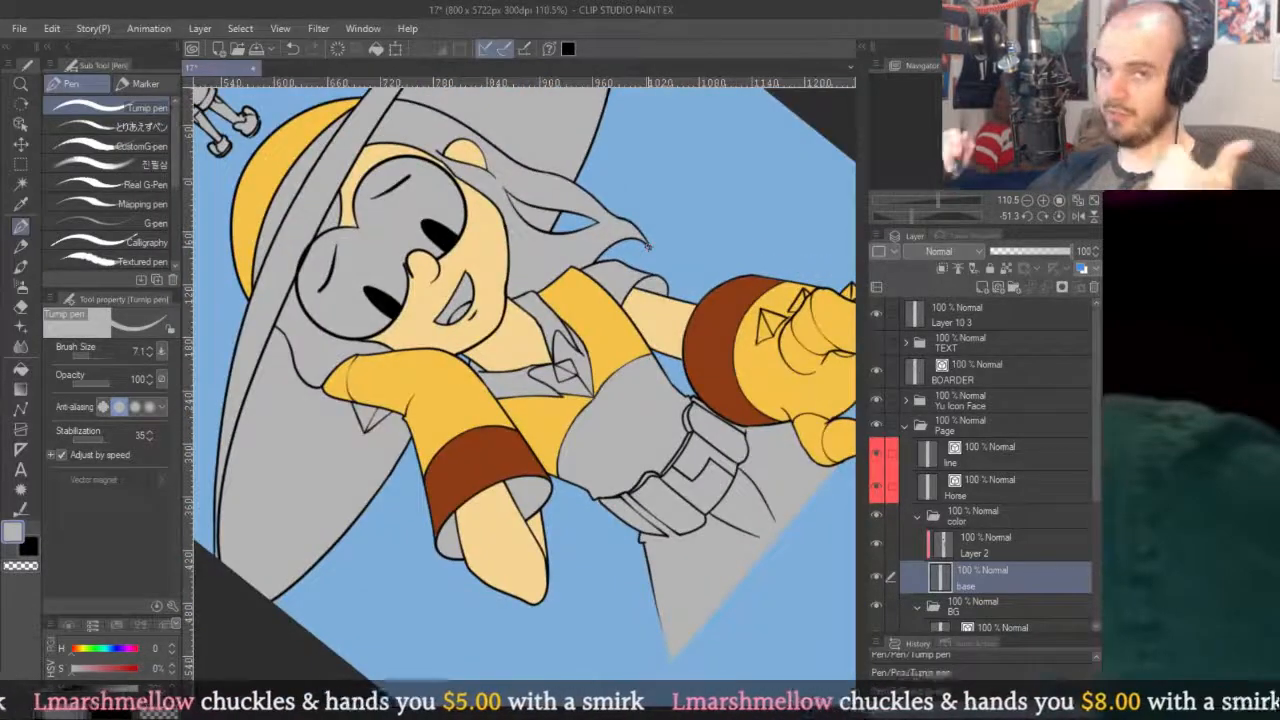
{"action": "key", "text": "ctrl+at"}
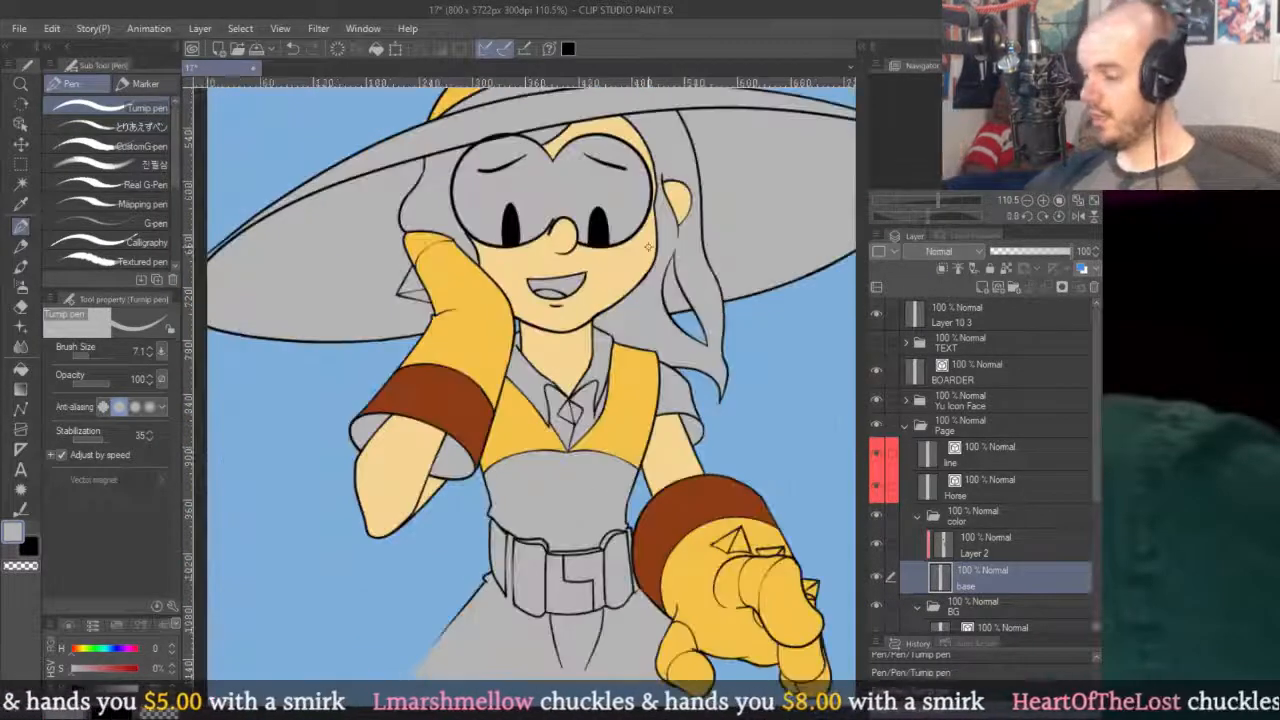
Fill the inner areas of the raised glove's cuff on Layer 2 with the reddish brown sampled from the other cuff.
{"action": "left_click", "coordinate": [975, 556]}
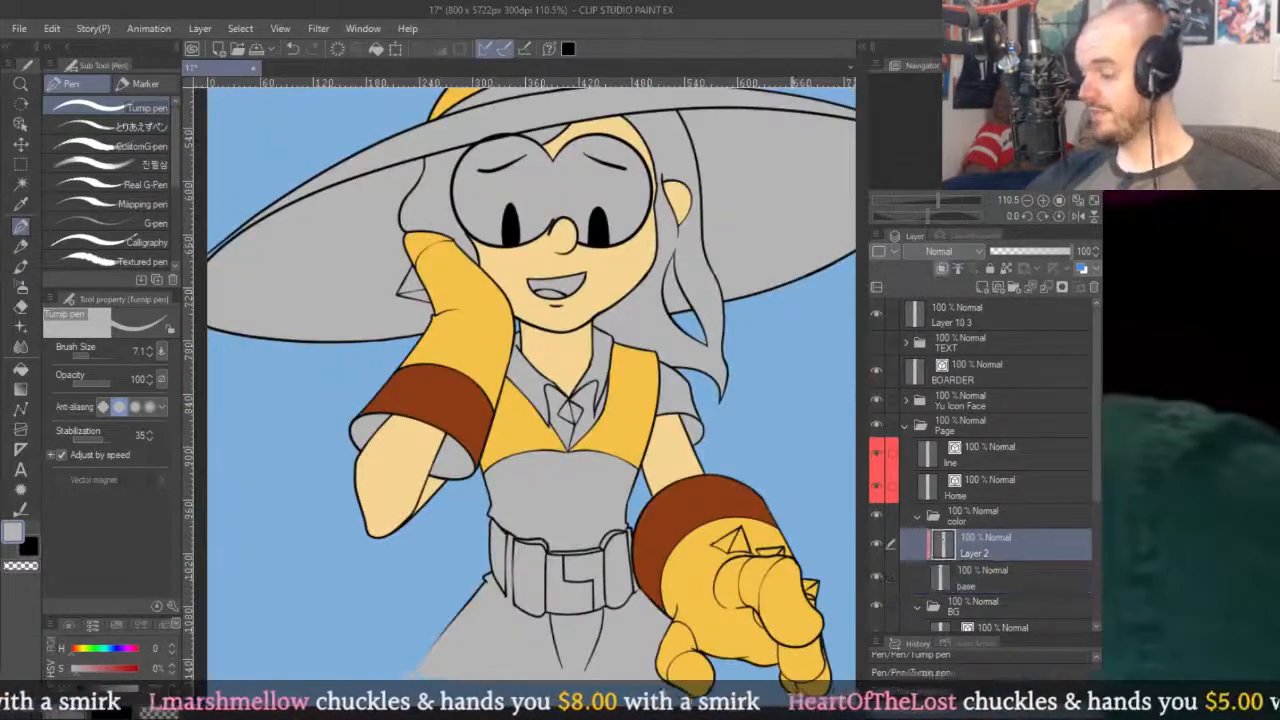
{"action": "left_click", "coordinate": [755, 490], "text": "alt"}
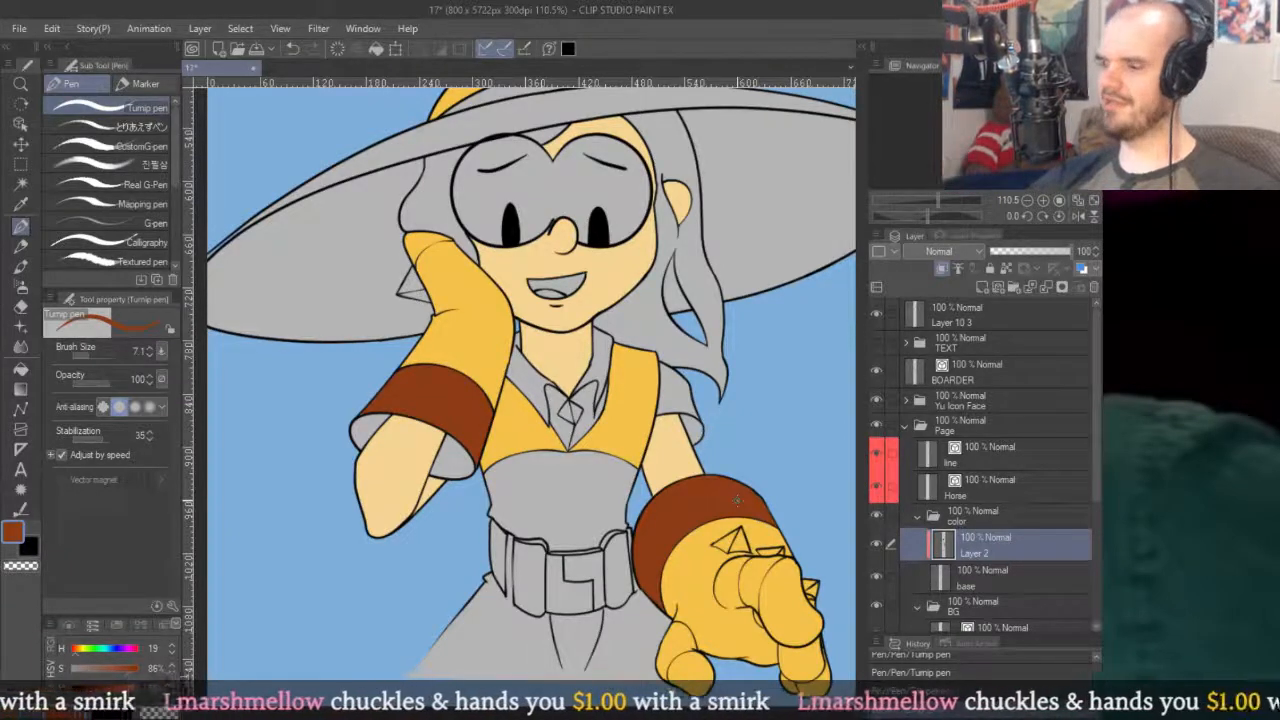
{"action": "left_click_drag", "start_coordinate": [816, 464], "coordinate": [931, 340]}
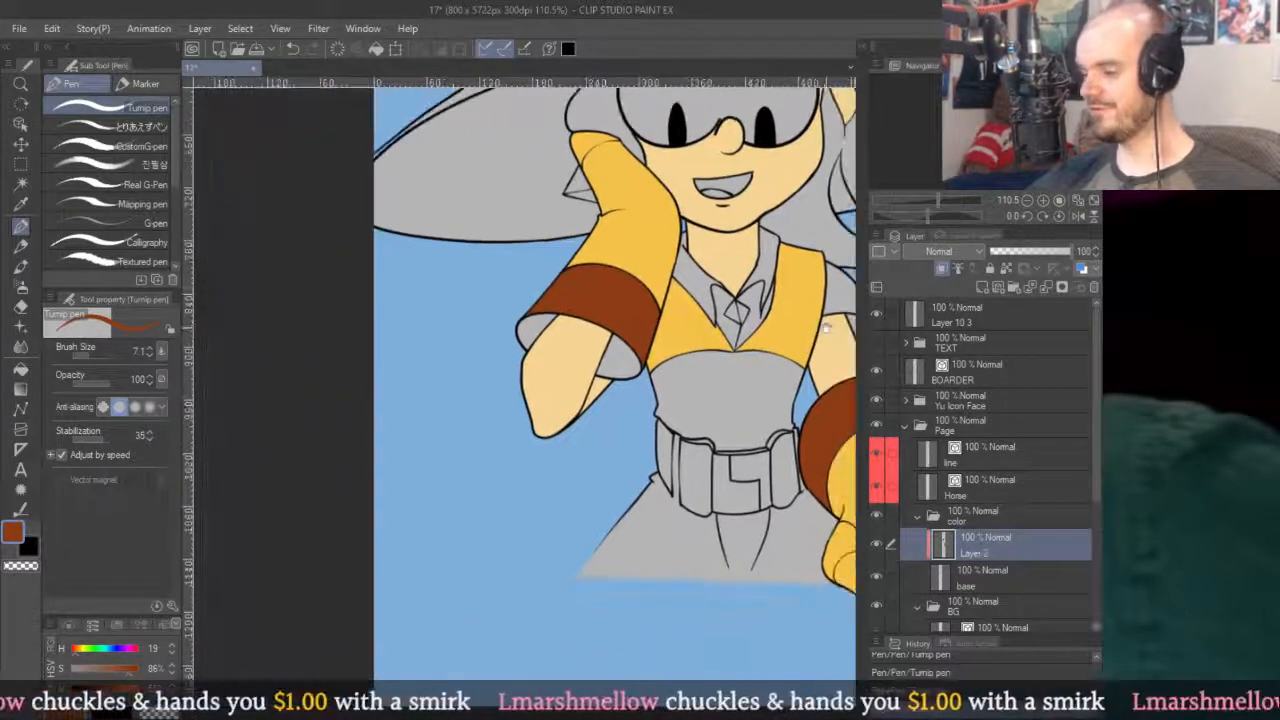
{"action": "key", "text": "g"}
{"action": "scroll", "coordinate": [515, 306], "scroll_direction": "up", "scroll_amount": 3}
{"action": "scroll", "coordinate": [595, 263], "scroll_direction": "up", "scroll_amount": 1}
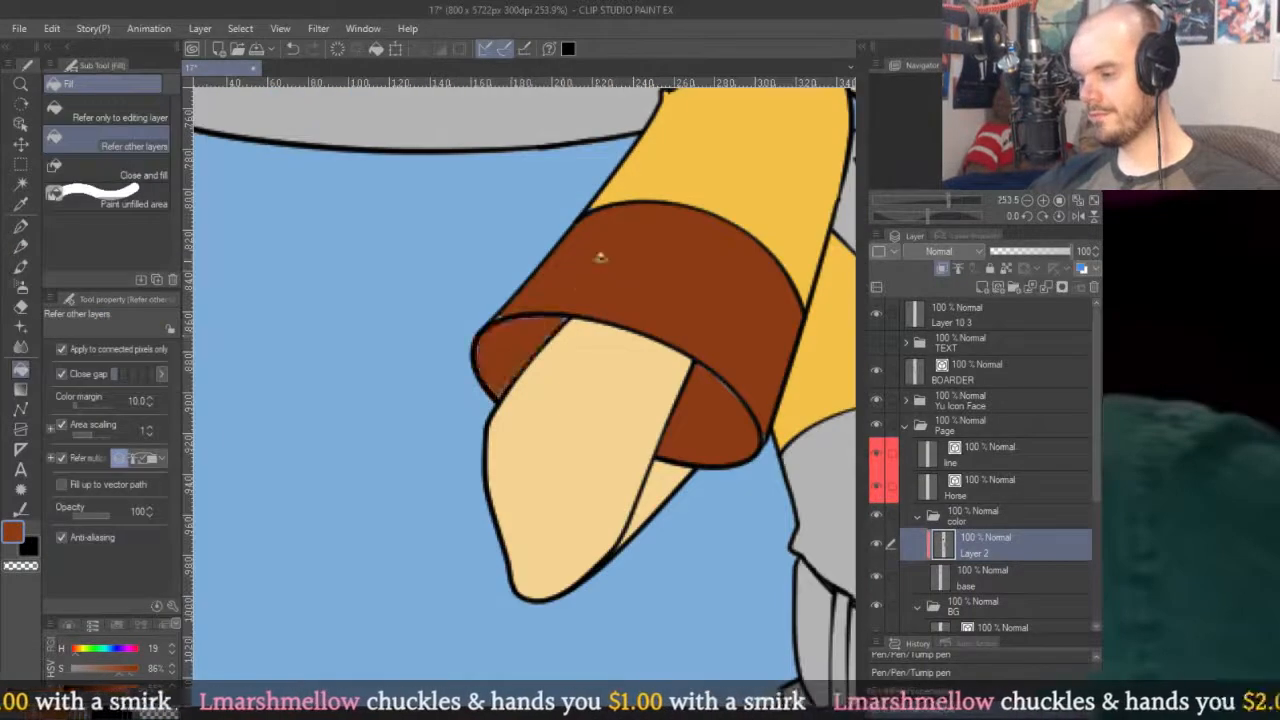
Cover the gaps along the raised glove's cuff lines with a filled brown polyline shape spanning the cuff.
{"action": "key", "text": "u"}
{"action": "scroll", "coordinate": [556, 328], "scroll_direction": "up", "scroll_amount": 2}
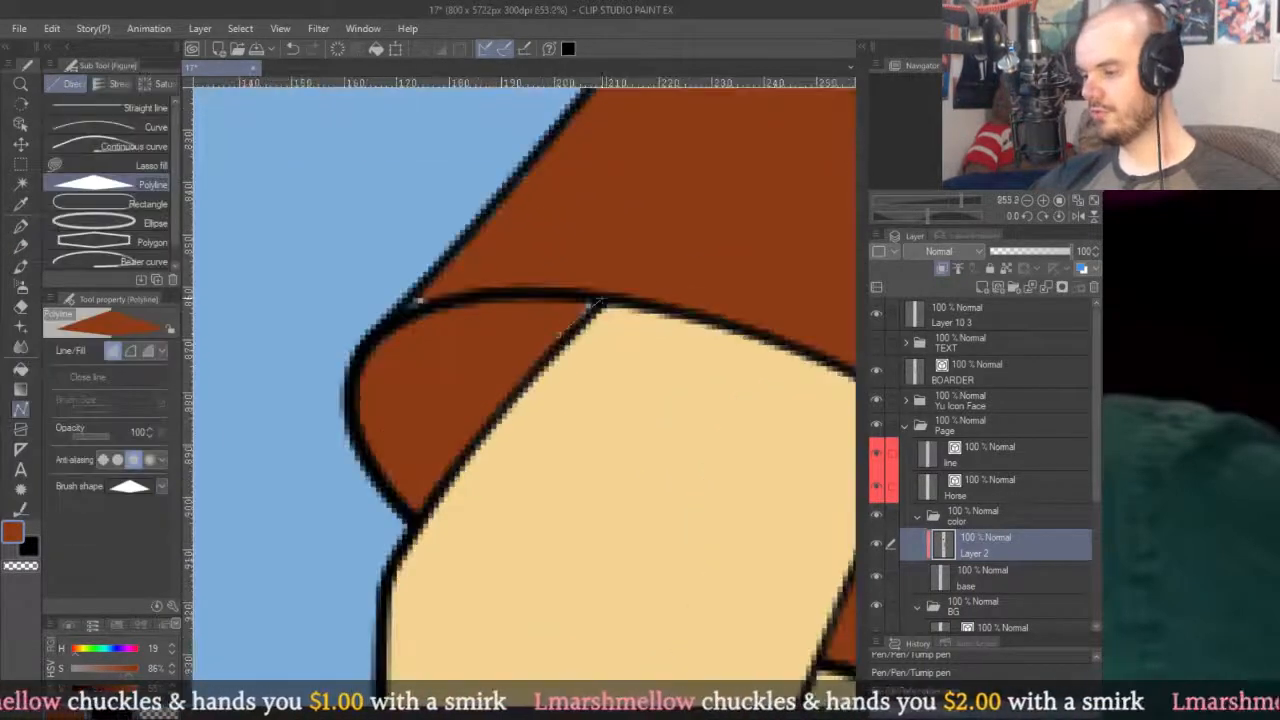
{"action": "left_click", "coordinate": [590, 303]}
{"action": "scroll", "coordinate": [690, 300], "scroll_direction": "right", "scroll_amount": 5}
{"action": "left_click", "coordinate": [622, 393]}
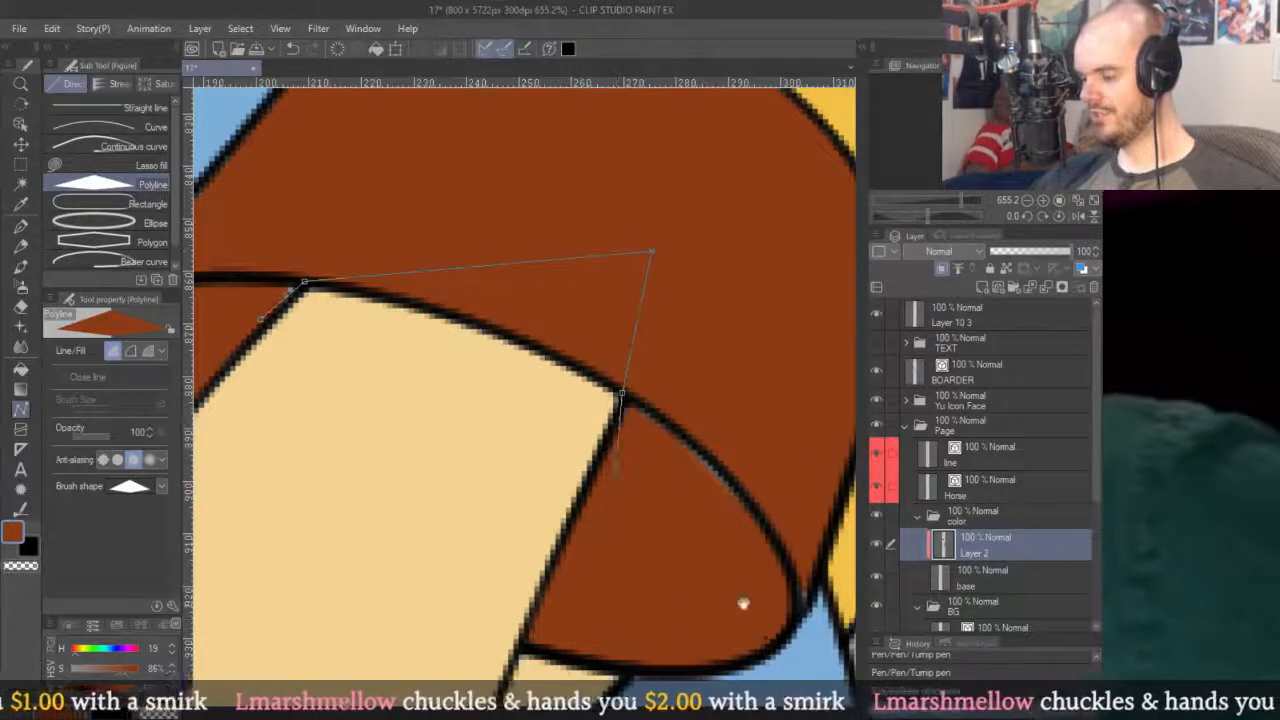
{"action": "left_click", "coordinate": [790, 620]}
{"action": "scroll", "coordinate": [816, 537], "scroll_direction": "down", "scroll_amount": 3}
{"action": "scroll", "coordinate": [816, 537], "scroll_direction": "right", "scroll_amount": 3}
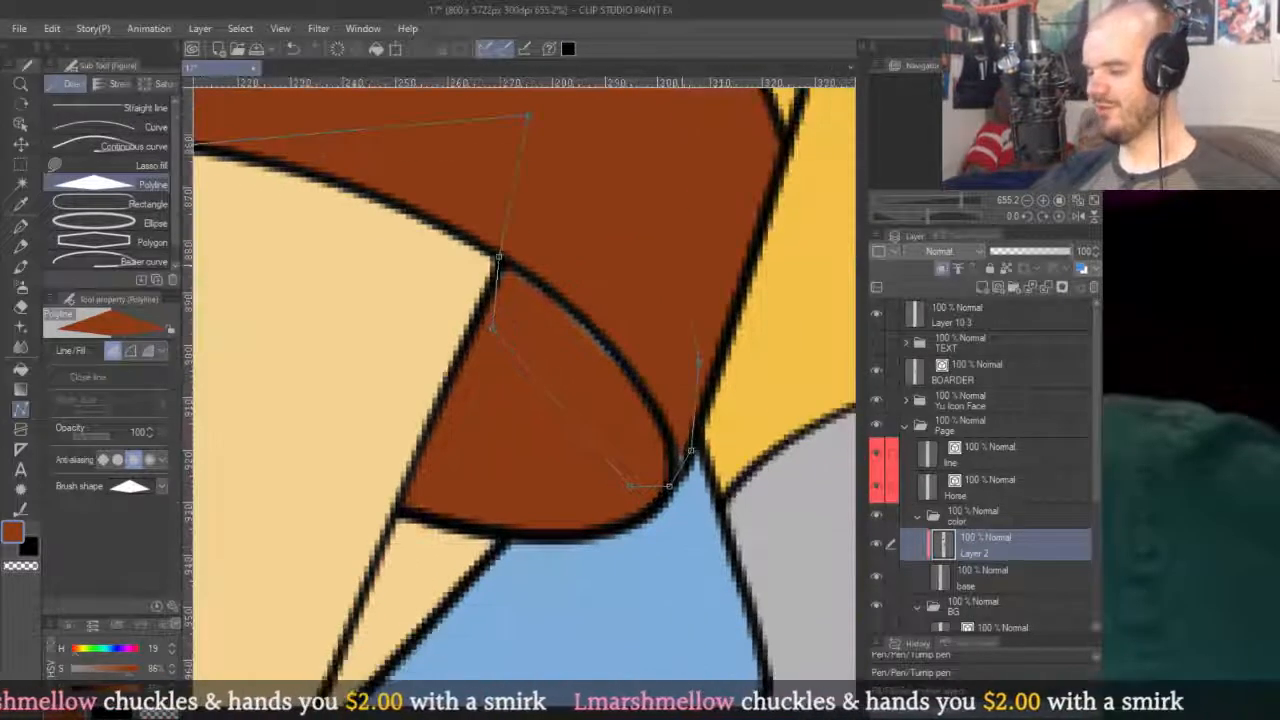
{"action": "scroll", "coordinate": [690, 380], "scroll_direction": "down", "scroll_amount": 5}
{"action": "scroll", "coordinate": [450, 400], "scroll_direction": "up", "scroll_amount": 5}
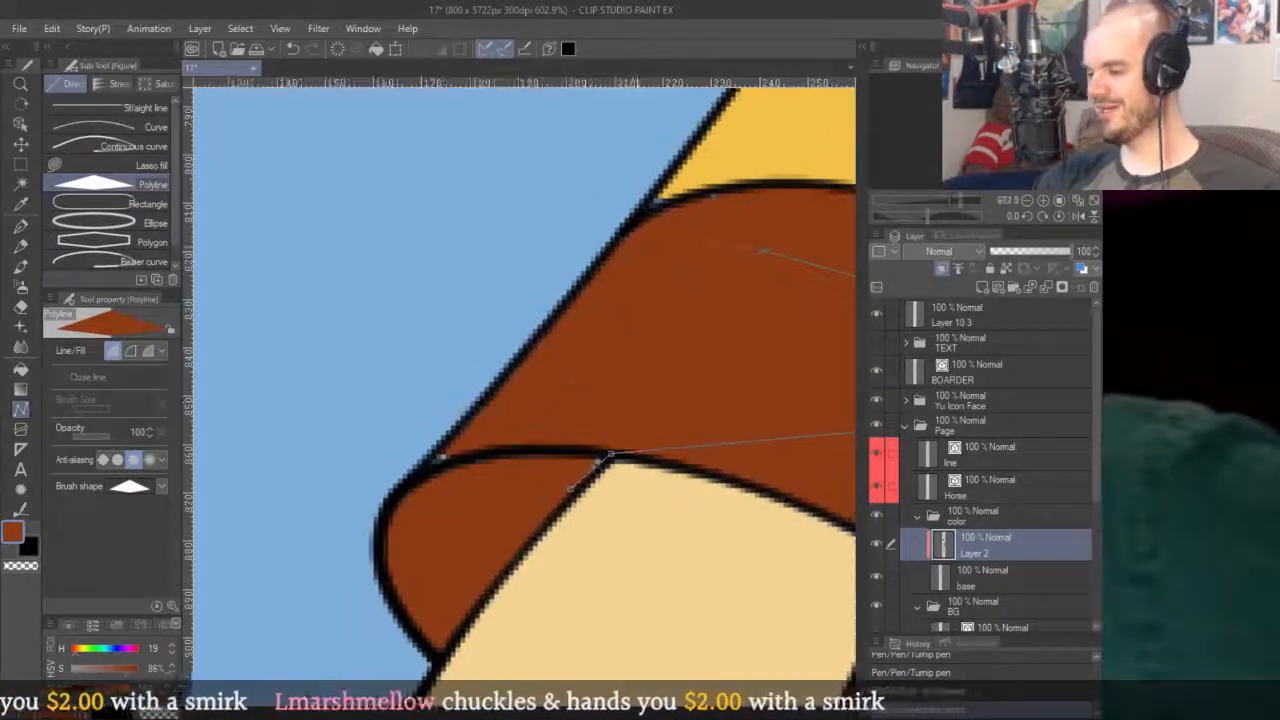
{"action": "left_click", "coordinate": [622, 228]}
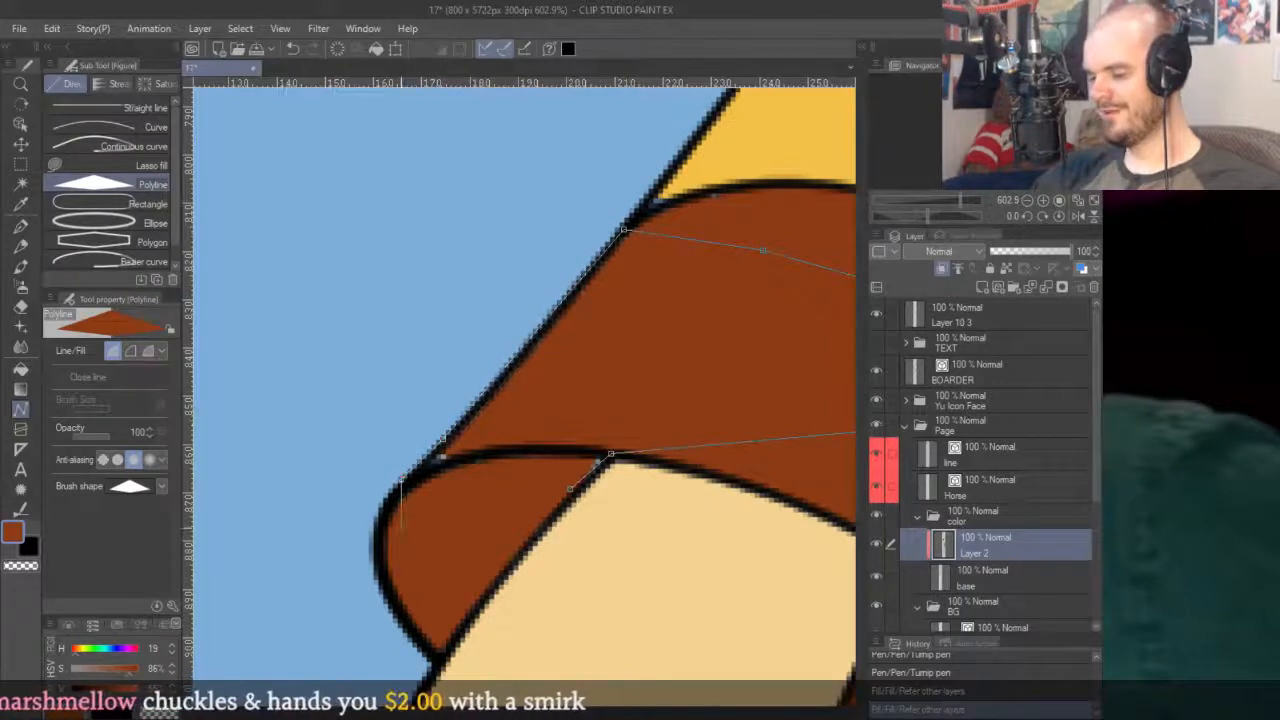
{"action": "left_click", "coordinate": [570, 489]}
{"action": "scroll", "coordinate": [566, 386], "scroll_direction": "down", "scroll_amount": 5}
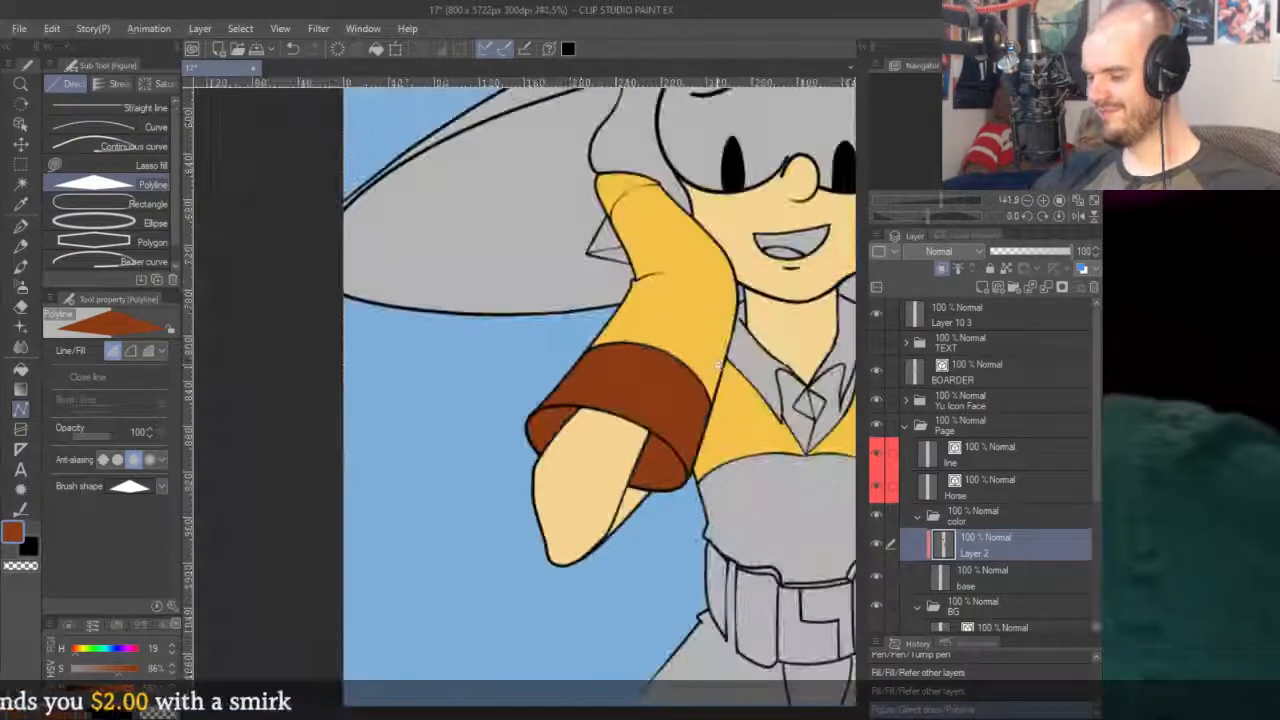
Switch to the Turnip pen and sample the outfit's golden yellow near the raised glove.
{"action": "scroll", "coordinate": [600, 400], "scroll_direction": "up", "scroll_amount": 3}
{"action": "key", "text": "p"}
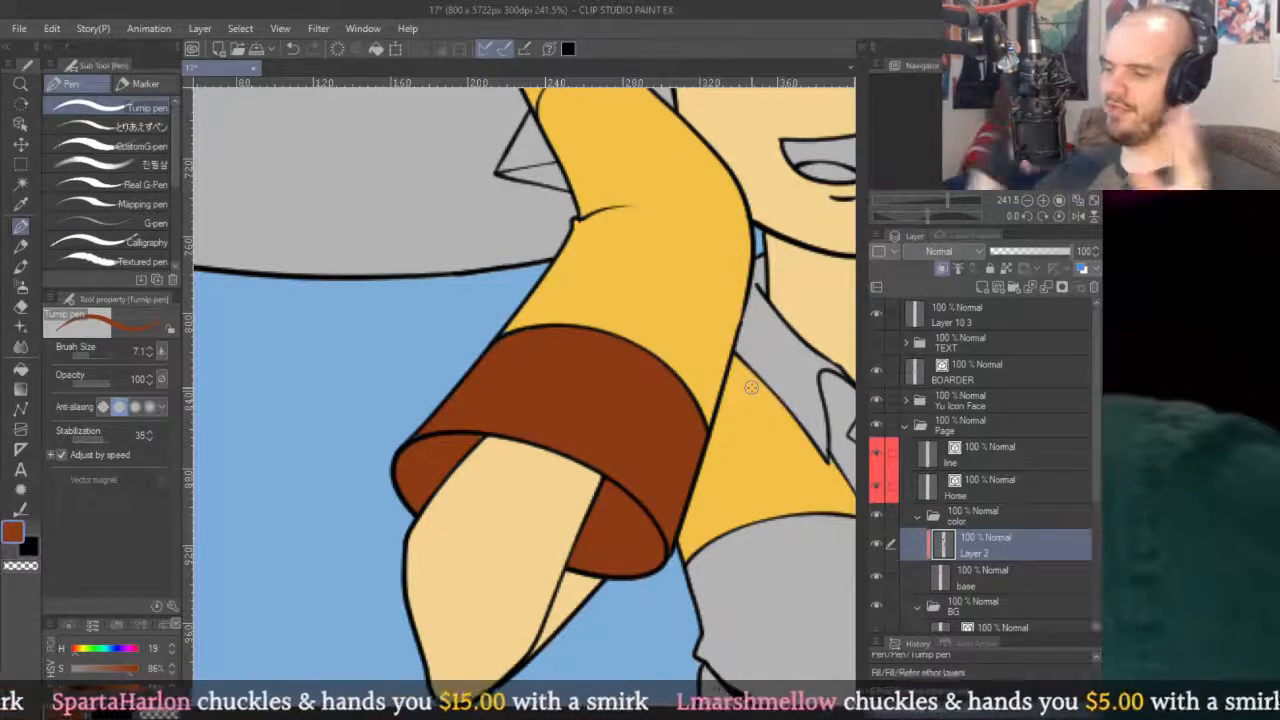
{"action": "scroll", "coordinate": [657, 428], "scroll_direction": "up", "scroll_amount": 3}
{"action": "left_click", "coordinate": [657, 428], "text": "alt"}
{"action": "scroll", "coordinate": [657, 428], "scroll_direction": "down", "scroll_amount": 3}
{"action": "scroll", "coordinate": [773, 330], "scroll_direction": "down", "scroll_amount": 5}
{"action": "scroll", "coordinate": [773, 330], "scroll_direction": "up", "scroll_amount": 3}
{"action": "scroll", "coordinate": [773, 330], "scroll_direction": "up", "scroll_amount": 1}
{"action": "scroll", "coordinate": [773, 330], "scroll_direction": "down", "scroll_amount": 3}
{"action": "scroll", "coordinate": [714, 362], "scroll_direction": "up", "scroll_amount": 2}
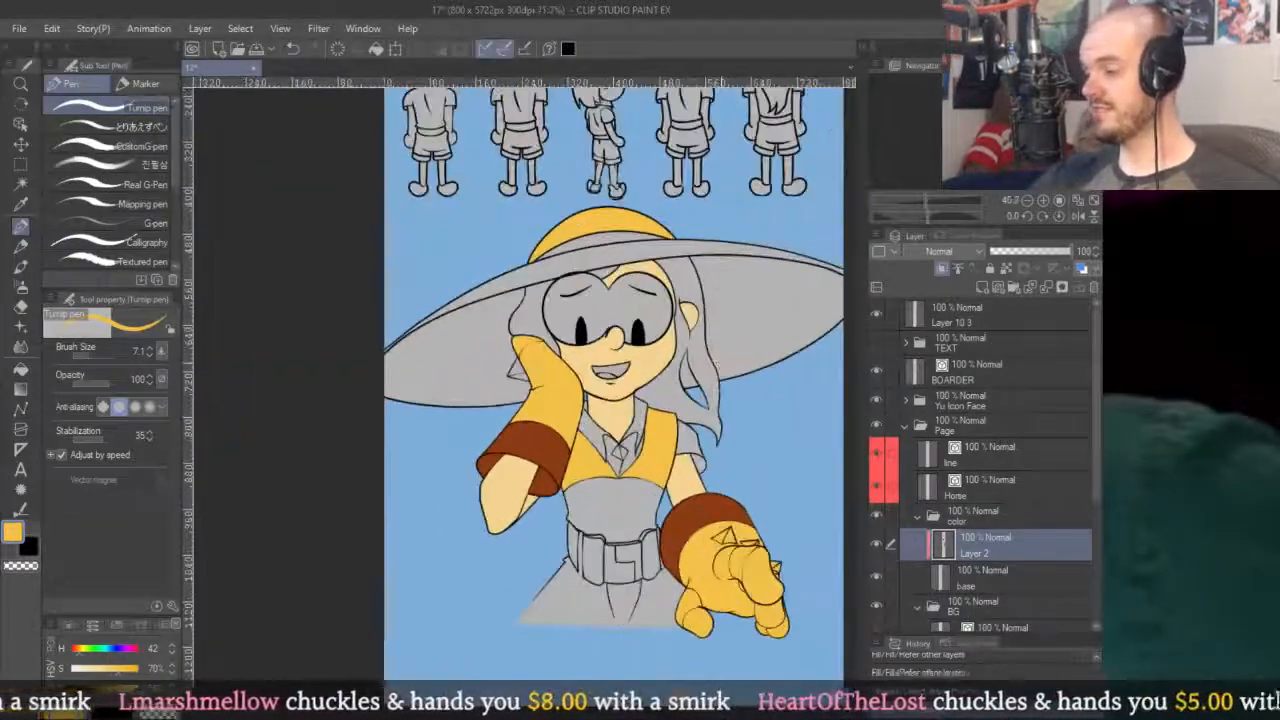
Erase the part of the left eye's outline that overlaps the hat brim's edge on the line layer, and reset the canvas rotation.
{"action": "scroll", "coordinate": [567, 285], "scroll_direction": "up", "scroll_amount": 5}
{"action": "left_click_drag", "start_coordinate": [737, 429], "coordinate": [660, 240]}
{"action": "key", "text": "o"}
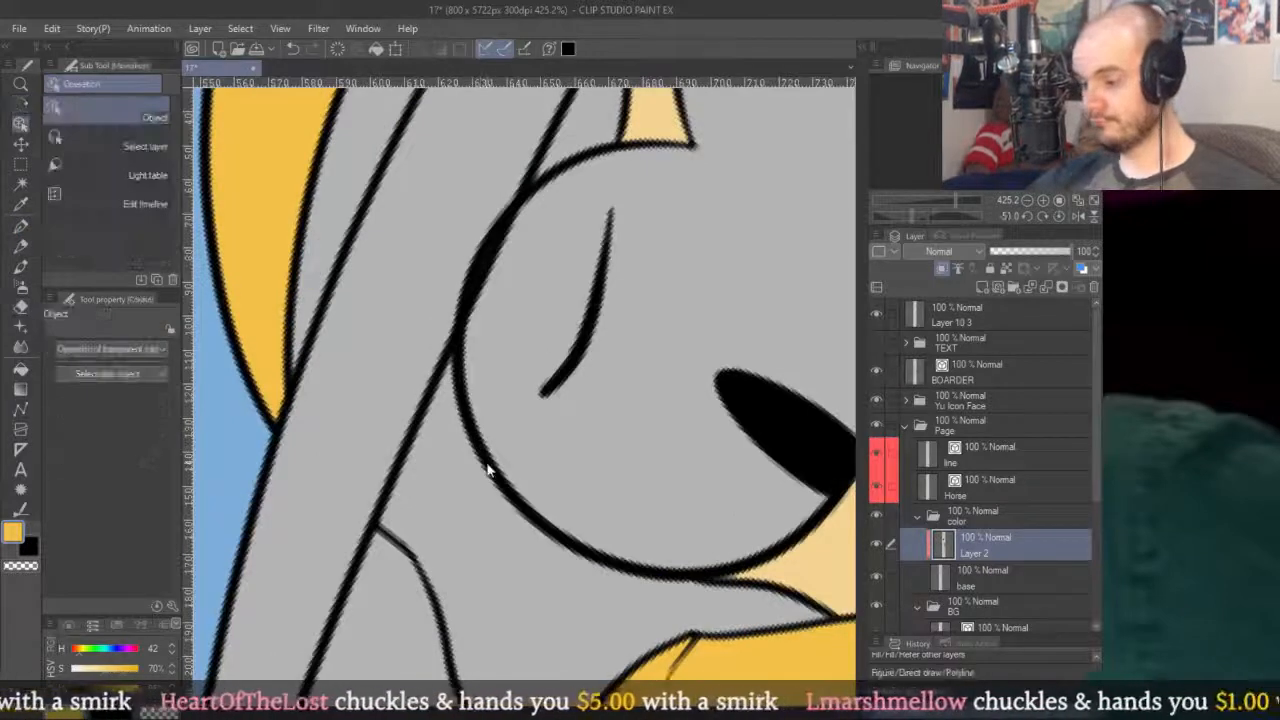
{"action": "left_click", "coordinate": [486, 457]}
{"action": "key", "text": "e"}
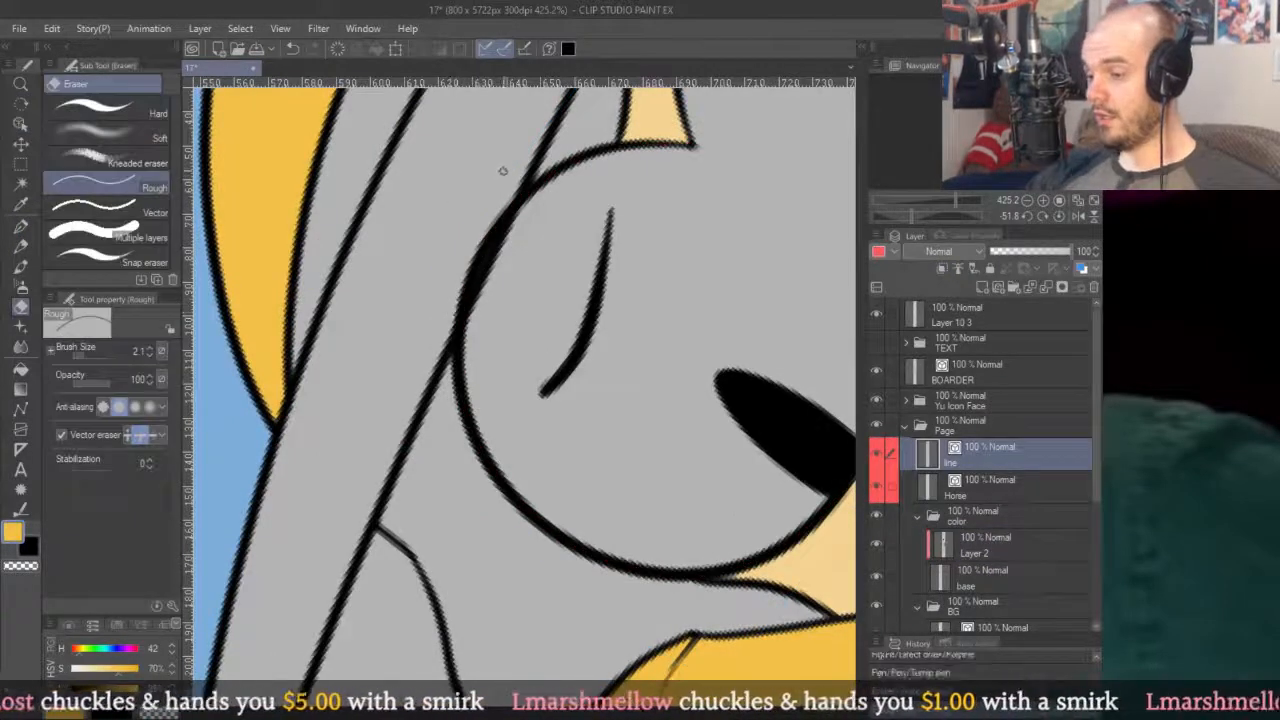
{"action": "left_click_drag", "start_coordinate": [422, 343], "coordinate": [508, 152]}
{"action": "left_click", "coordinate": [520, 133]}
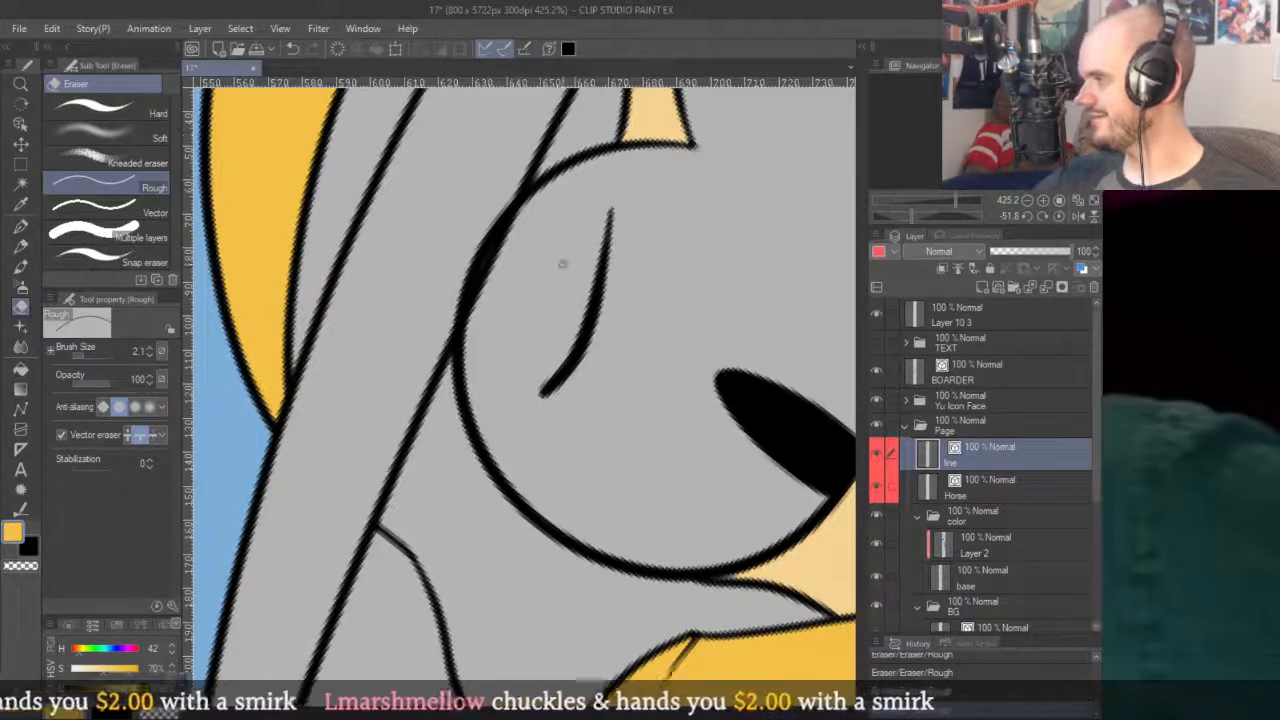
{"action": "left_click_drag", "start_coordinate": [453, 317], "coordinate": [522, 145]}
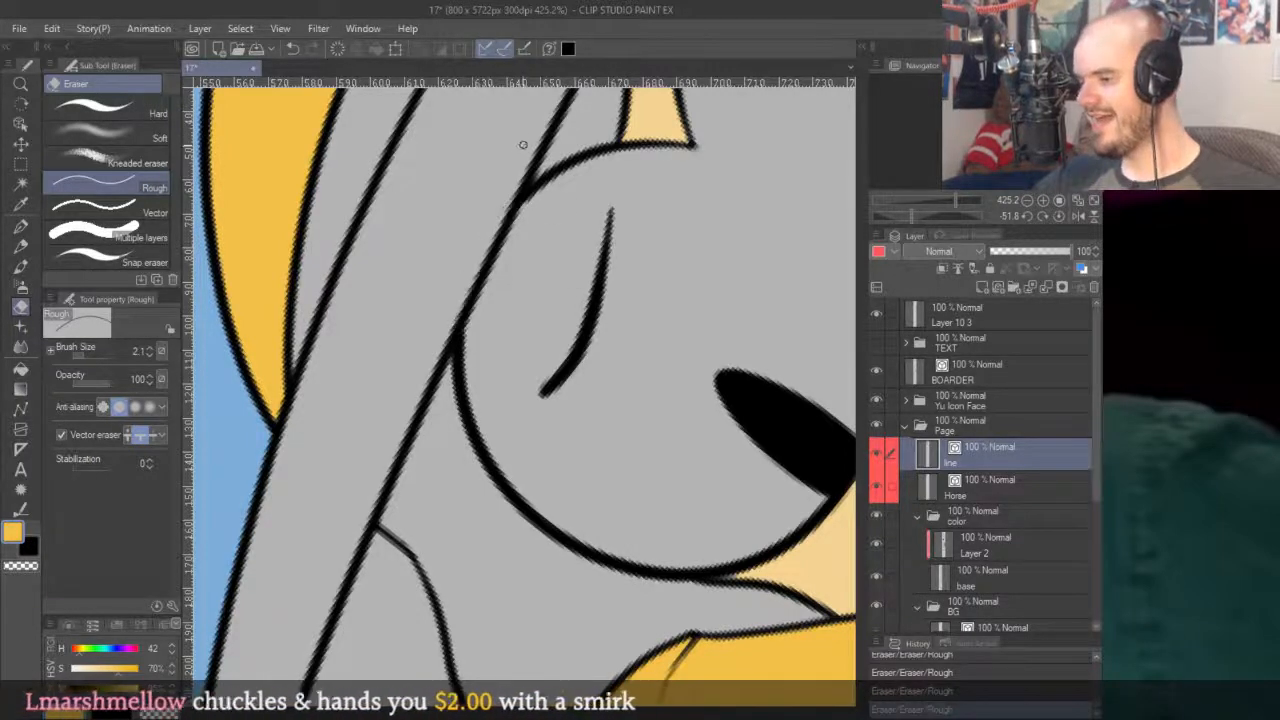
{"action": "scroll", "coordinate": [520, 380], "scroll_direction": "down", "scroll_amount": 8}
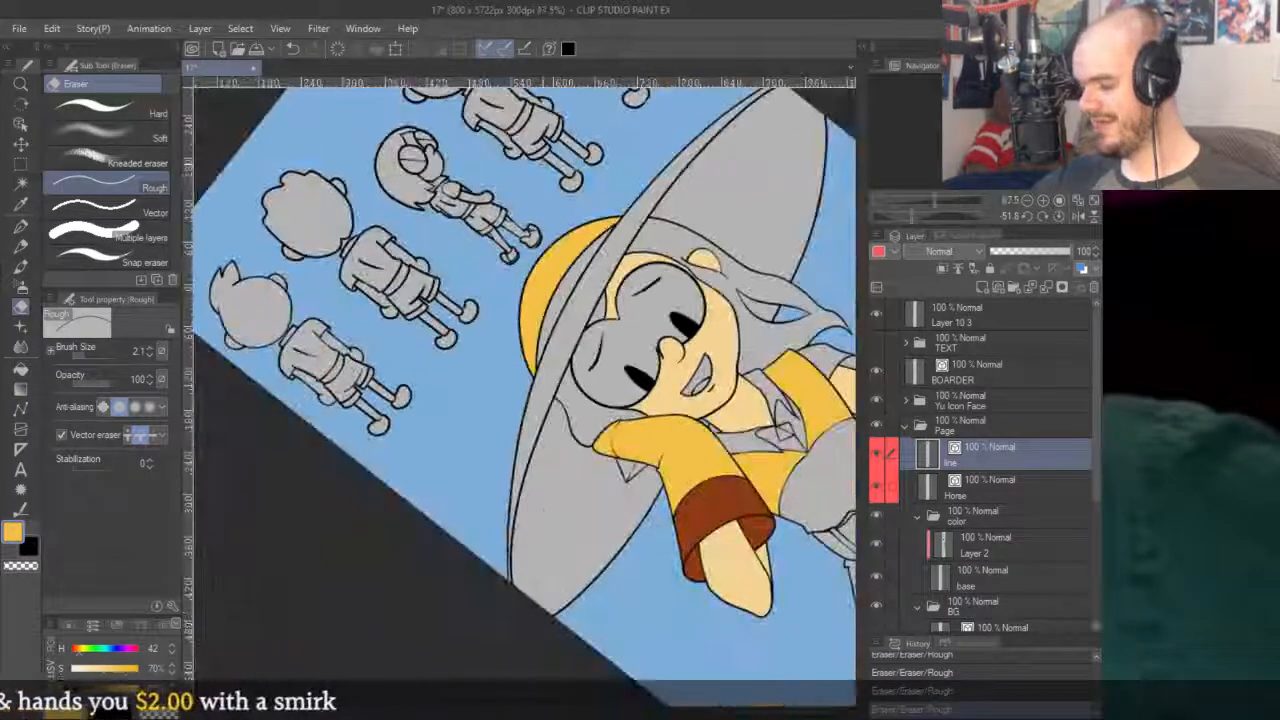
{"action": "scroll", "coordinate": [607, 354], "scroll_direction": "down", "scroll_amount": 4}
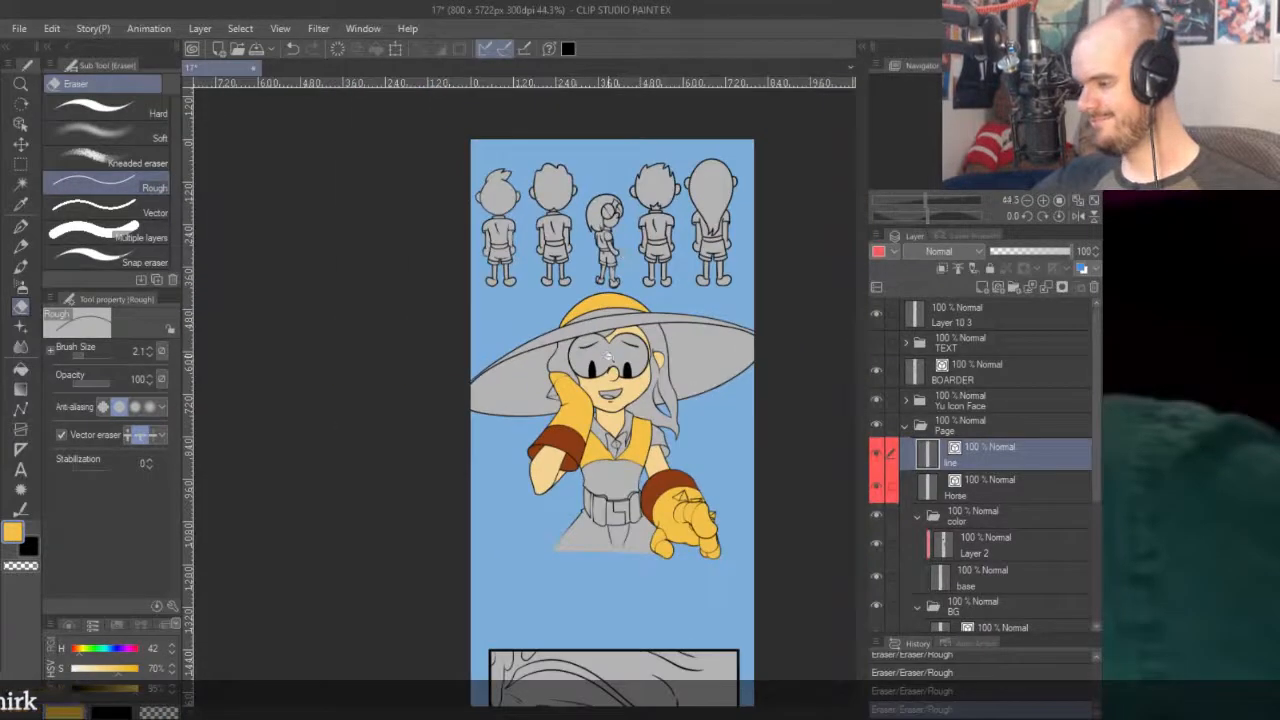
Move the end control point of the left eye's lower outline so that the stroke joins the side of the nose.
{"action": "scroll", "coordinate": [607, 354], "scroll_direction": "up", "scroll_amount": 8}
{"action": "key", "text": "o"}
{"action": "left_click", "coordinate": [630, 428]}
{"action": "left_click_drag", "start_coordinate": [643, 358], "coordinate": [668, 378]}
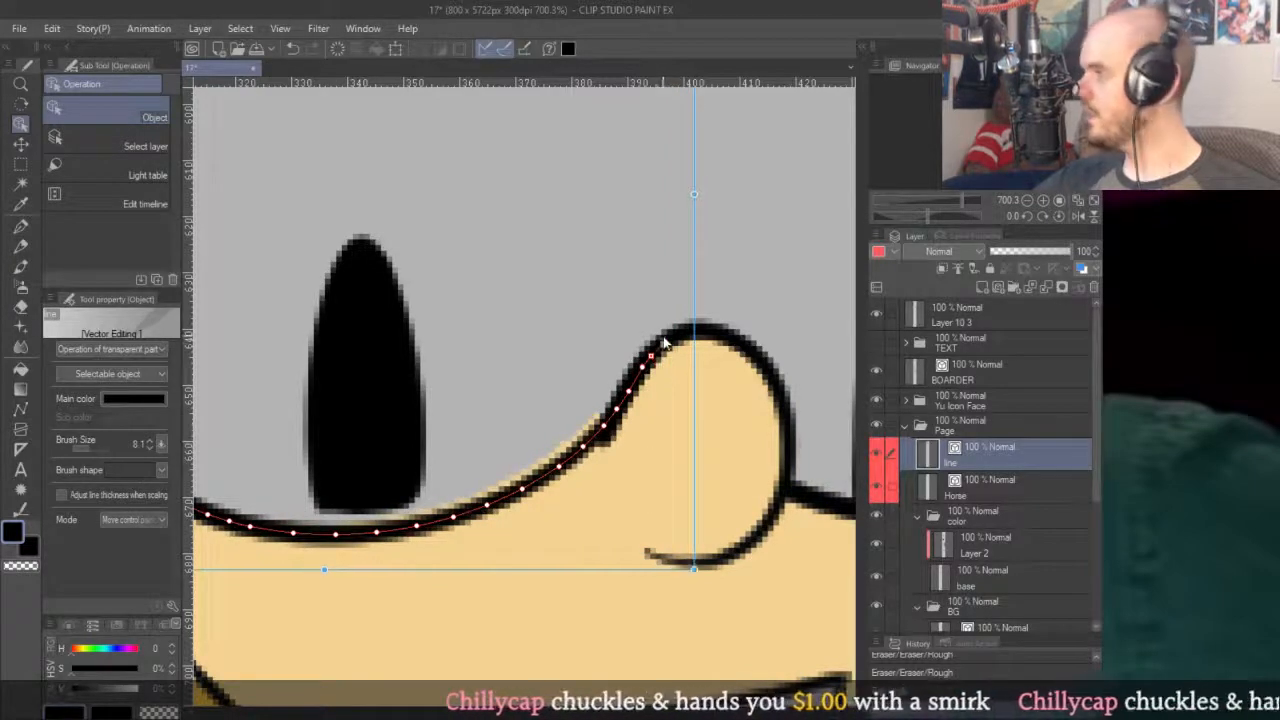
{"action": "key", "text": "p"}
{"action": "left_click", "coordinate": [698, 366], "text": "alt"}
{"action": "scroll", "coordinate": [650, 374], "scroll_direction": "down", "scroll_amount": 2}
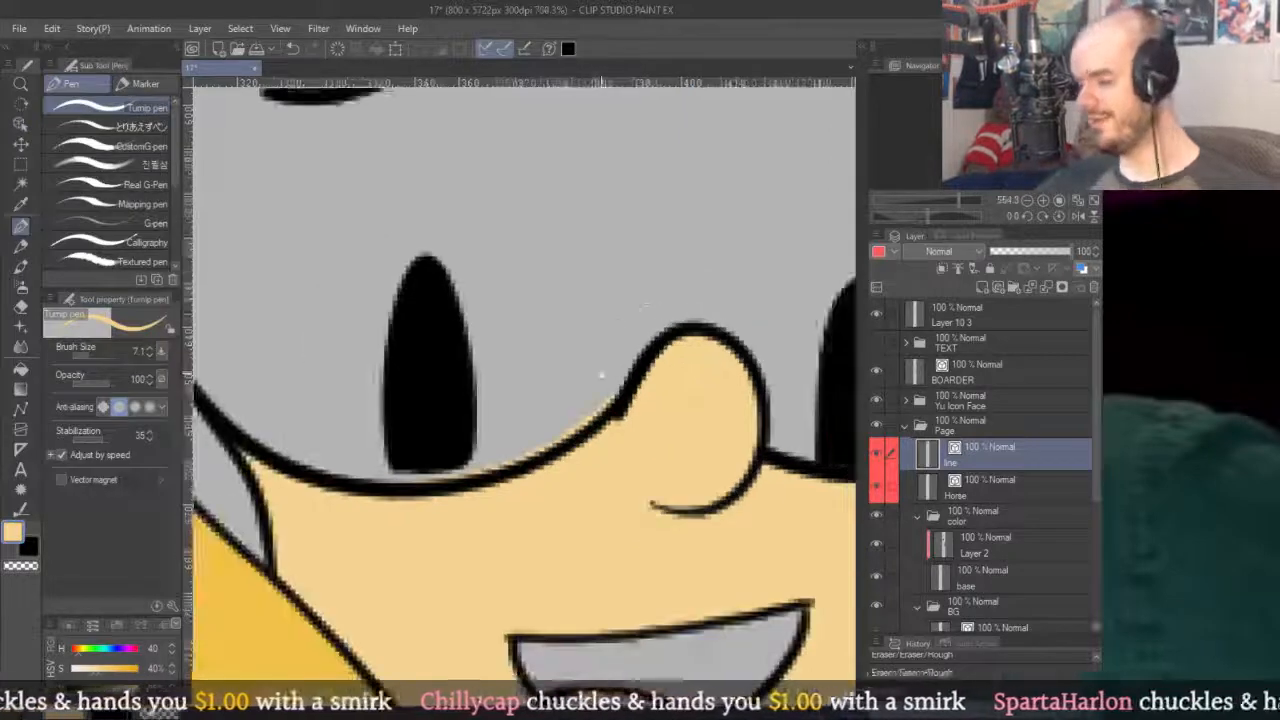
{"action": "key", "text": "e"}
{"action": "mouse_move", "coordinate": [474, 480]}
{"action": "left_mouse_down"}
{"action": "mouse_move", "coordinate": [626, 474]}
{"action": "mouse_move", "coordinate": [680, 422]}
{"action": "left_mouse_up"}
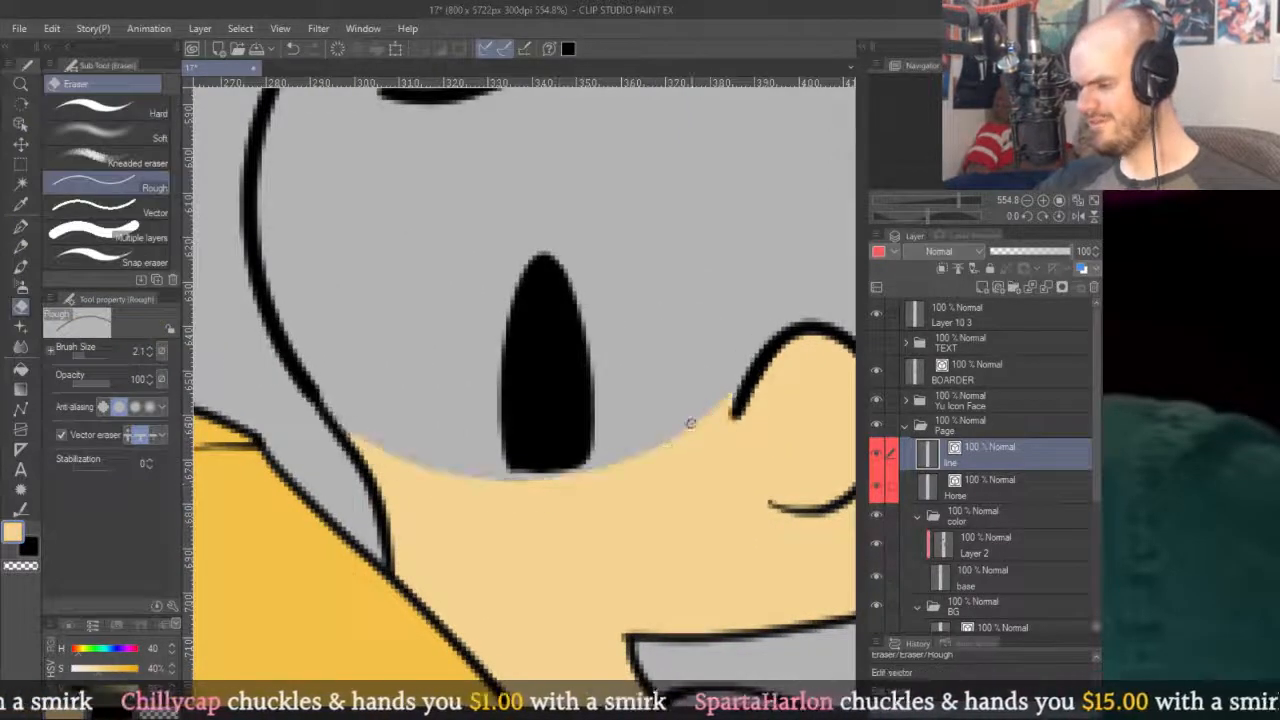
Erase the skin colour spilling above the left eye's lower outline on Layer 2 with a 4.2 Rough eraser.
{"action": "left_click", "coordinate": [948, 545]}
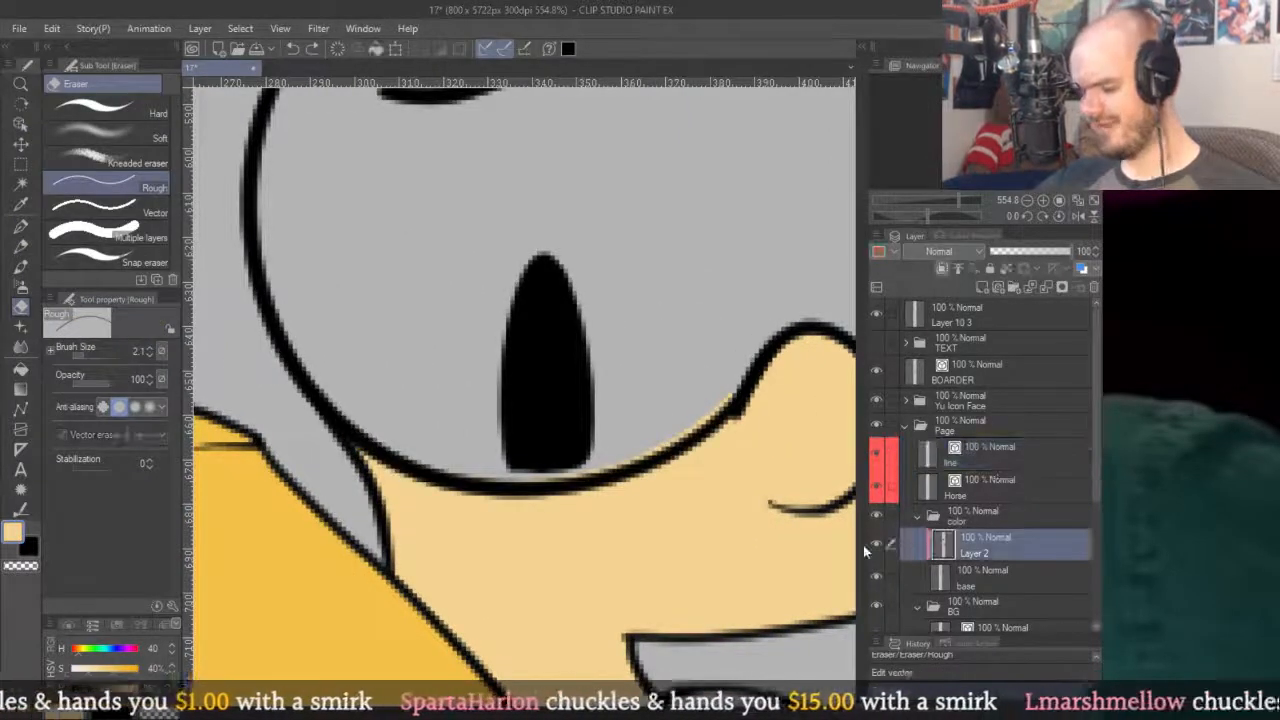
{"action": "key", "text": "]"}
{"action": "mouse_move", "coordinate": [542, 479]}
{"action": "left_mouse_down"}
{"action": "mouse_move", "coordinate": [614, 458]}
{"action": "mouse_move", "coordinate": [596, 471]}
{"action": "mouse_move", "coordinate": [738, 386]}
{"action": "left_mouse_up"}
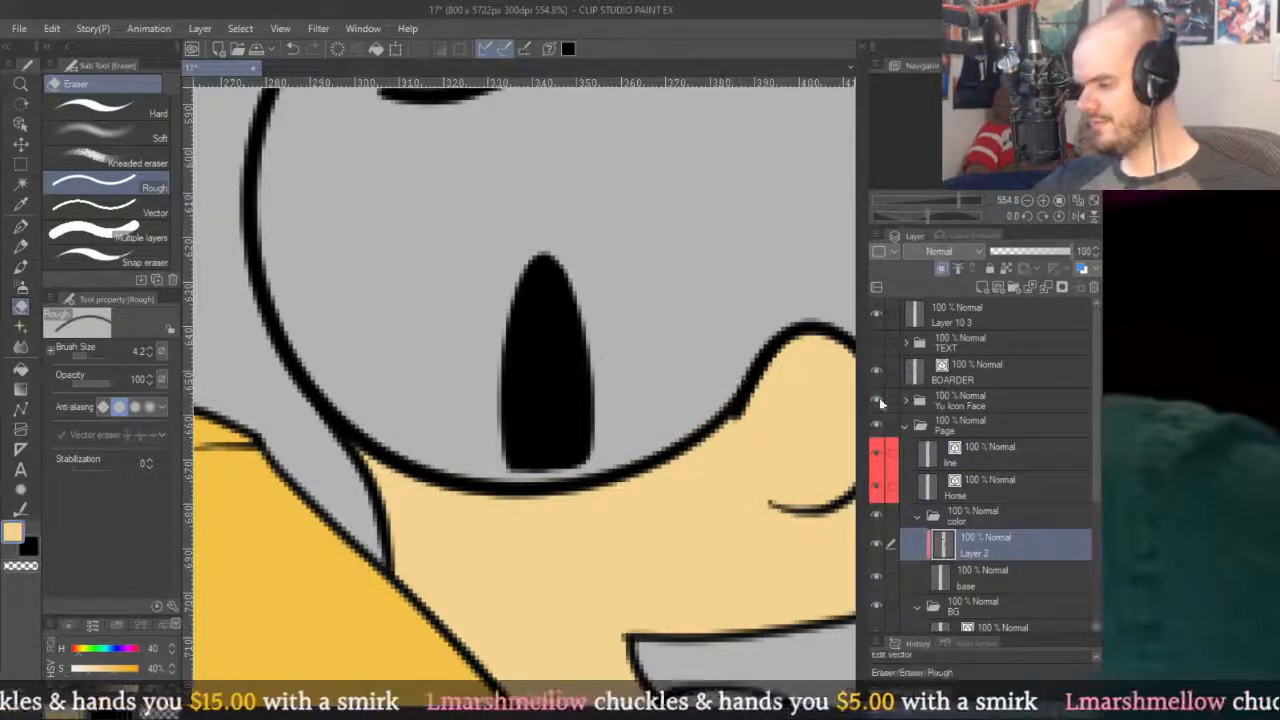
Paint the gap between the left pupil and the eye's lower outline black with the Turnip pen.
{"action": "key", "text": "p"}
{"action": "scroll", "coordinate": [540, 455], "scroll_direction": "up", "scroll_amount": 2}
{"action": "key", "text": "x"}
{"action": "mouse_move", "coordinate": [526, 457]}
{"action": "left_mouse_down"}
{"action": "mouse_move", "coordinate": [504, 488]}
{"action": "mouse_move", "coordinate": [504, 366]}
{"action": "mouse_move", "coordinate": [518, 487]}
{"action": "mouse_move", "coordinate": [523, 445]}
{"action": "mouse_move", "coordinate": [541, 491]}
{"action": "mouse_move", "coordinate": [609, 478]}
{"action": "mouse_move", "coordinate": [624, 501]}
{"action": "mouse_move", "coordinate": [617, 409]}
{"action": "left_mouse_up"}
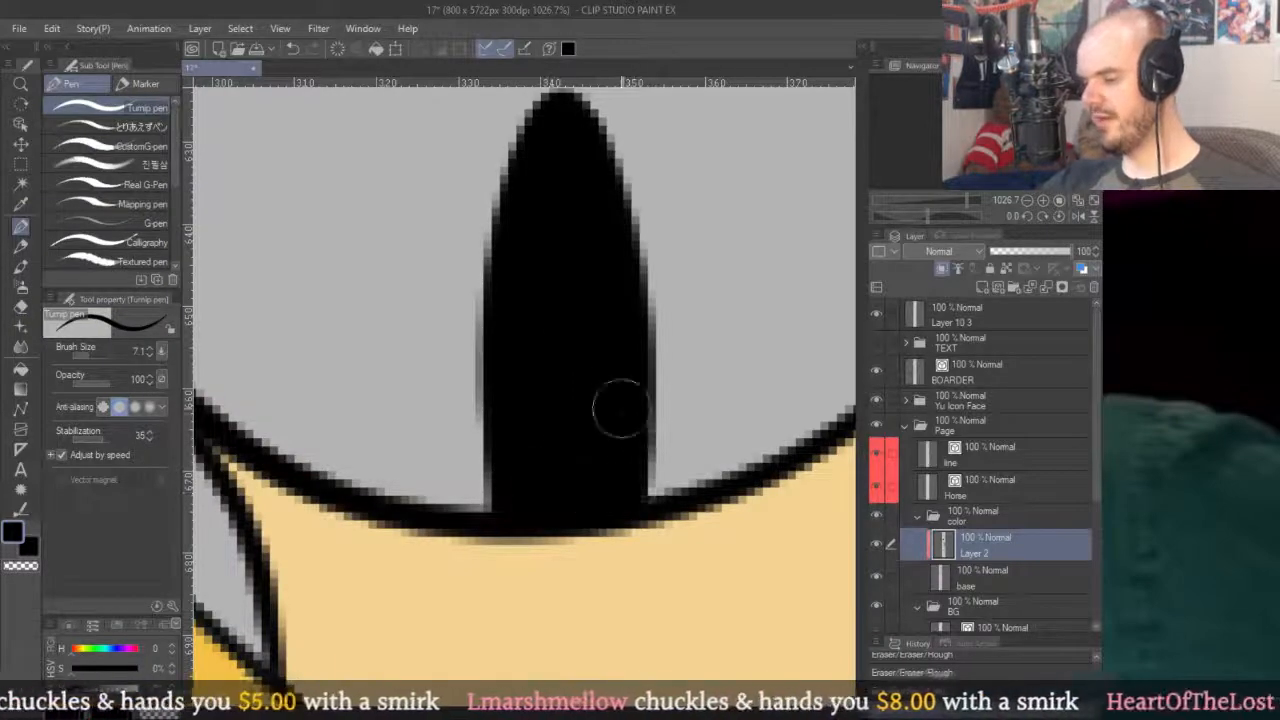
{"action": "scroll", "coordinate": [620, 408], "scroll_direction": "down", "scroll_amount": 7}
{"action": "key", "text": "ctrl+0"}
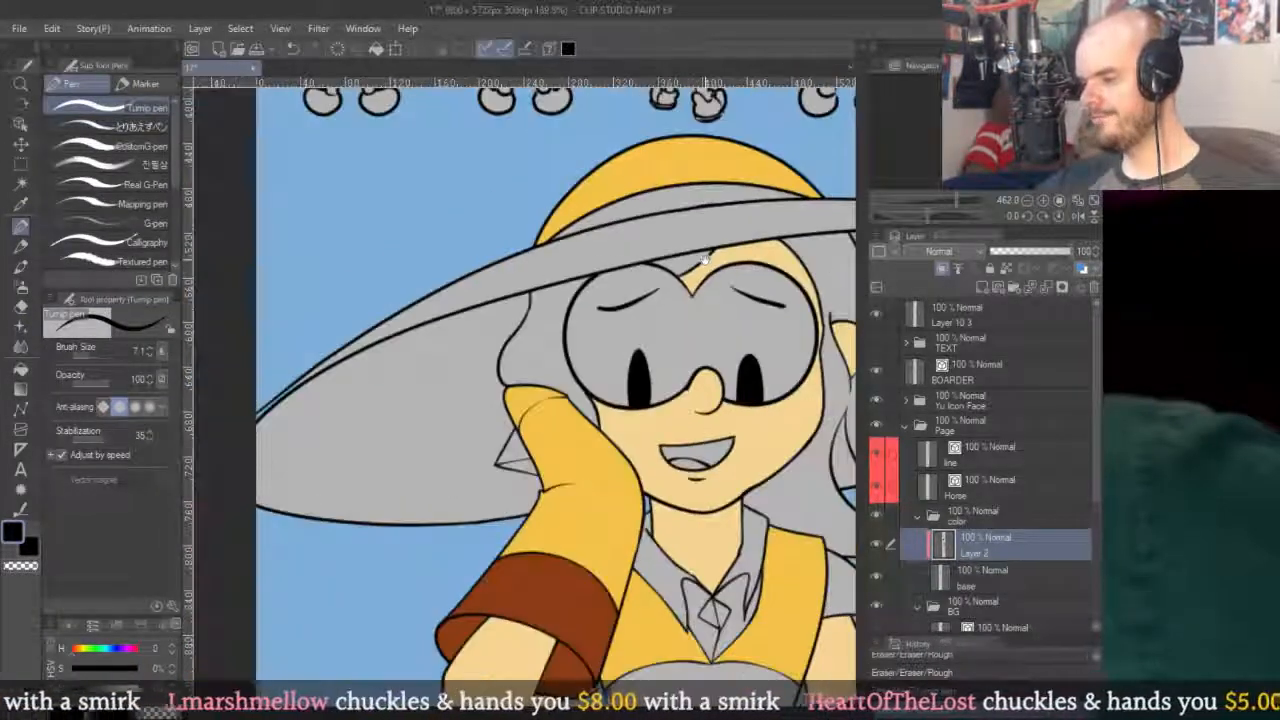
Narrow the nose line by 0.7 with Adjust line width, mainly at the stub where it meets the left eye's outline.
{"action": "scroll", "coordinate": [712, 396], "scroll_direction": "up", "scroll_amount": 5}
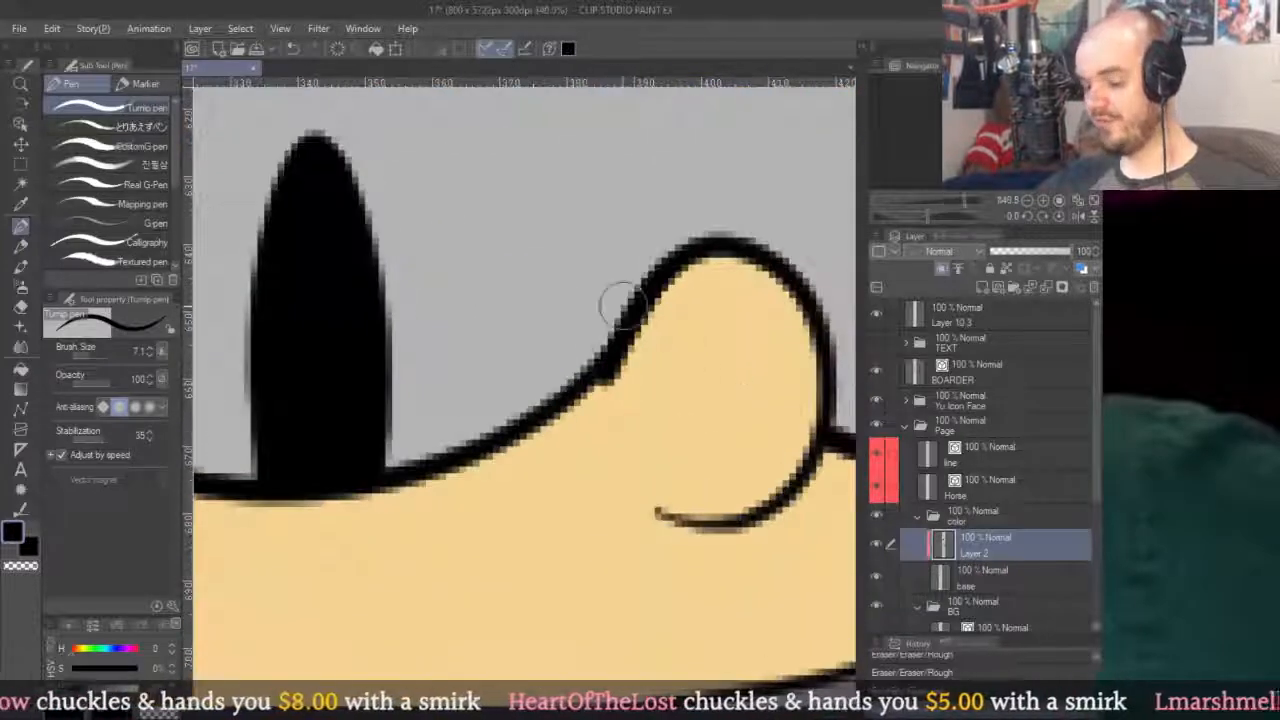
{"action": "key", "text": "o"}
{"action": "left_click", "coordinate": [612, 350]}
{"action": "left_click", "coordinate": [697, 250]}
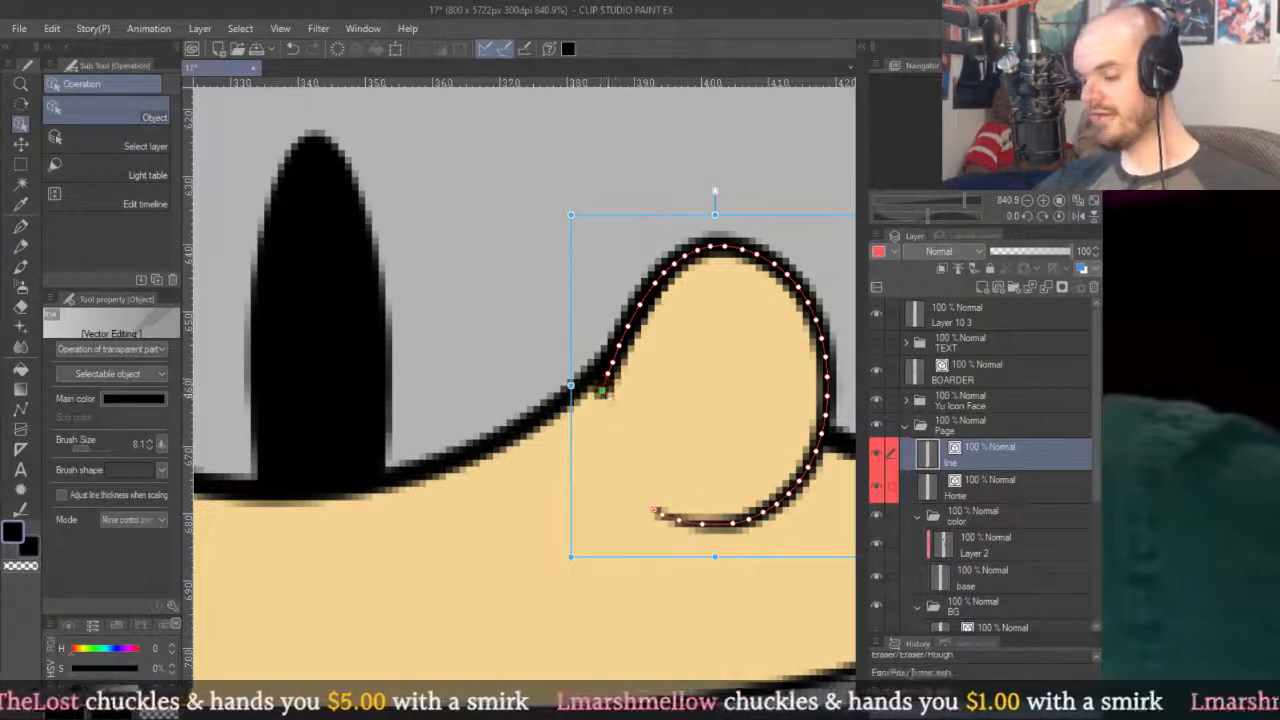
{"action": "key", "text": "y"}
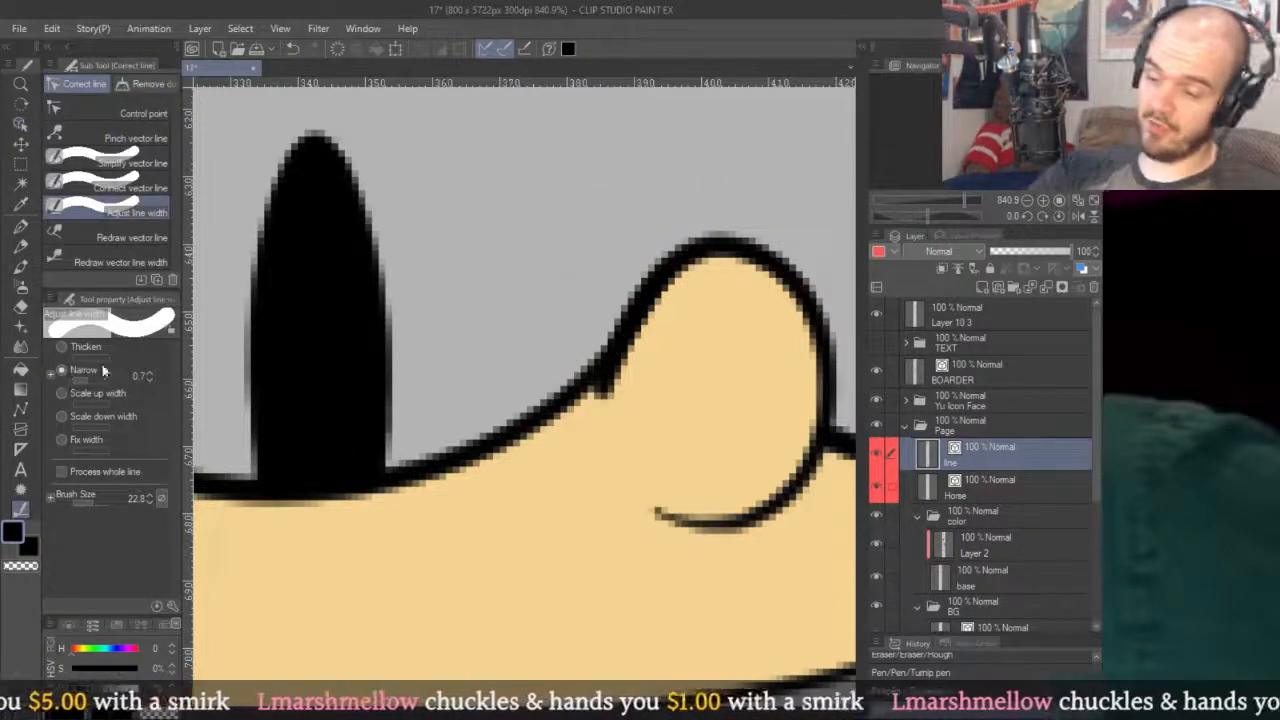
{"action": "left_click", "coordinate": [600, 400]}
{"action": "left_click_drag", "start_coordinate": [600, 406], "coordinate": [620, 379]}
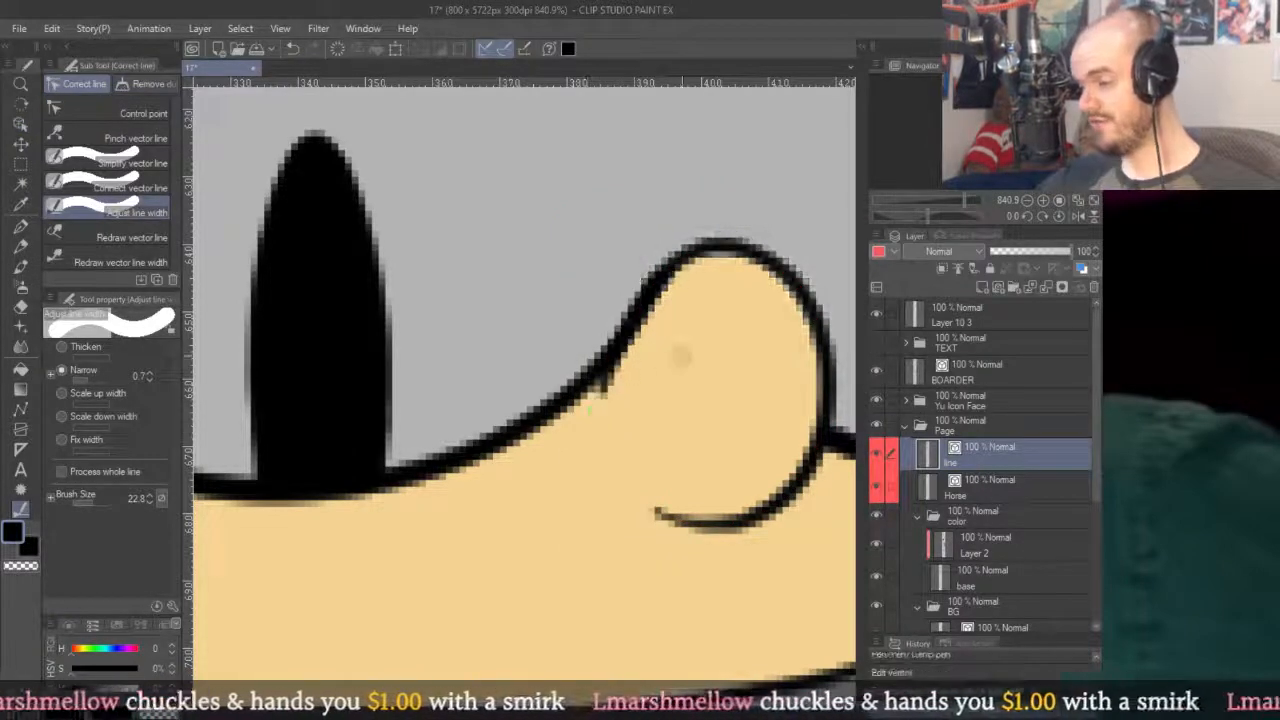
{"action": "left_click_drag", "start_coordinate": [750, 306], "coordinate": [696, 336]}
Thicken the top of the nose line by 0.5 with Adjust line width.
{"action": "left_click", "coordinate": [63, 347]}
{"action": "mouse_move", "coordinate": [688, 305]}
{"action": "left_mouse_down"}
{"action": "mouse_move", "coordinate": [672, 202]}
{"action": "mouse_move", "coordinate": [680, 126]}
{"action": "left_mouse_up"}
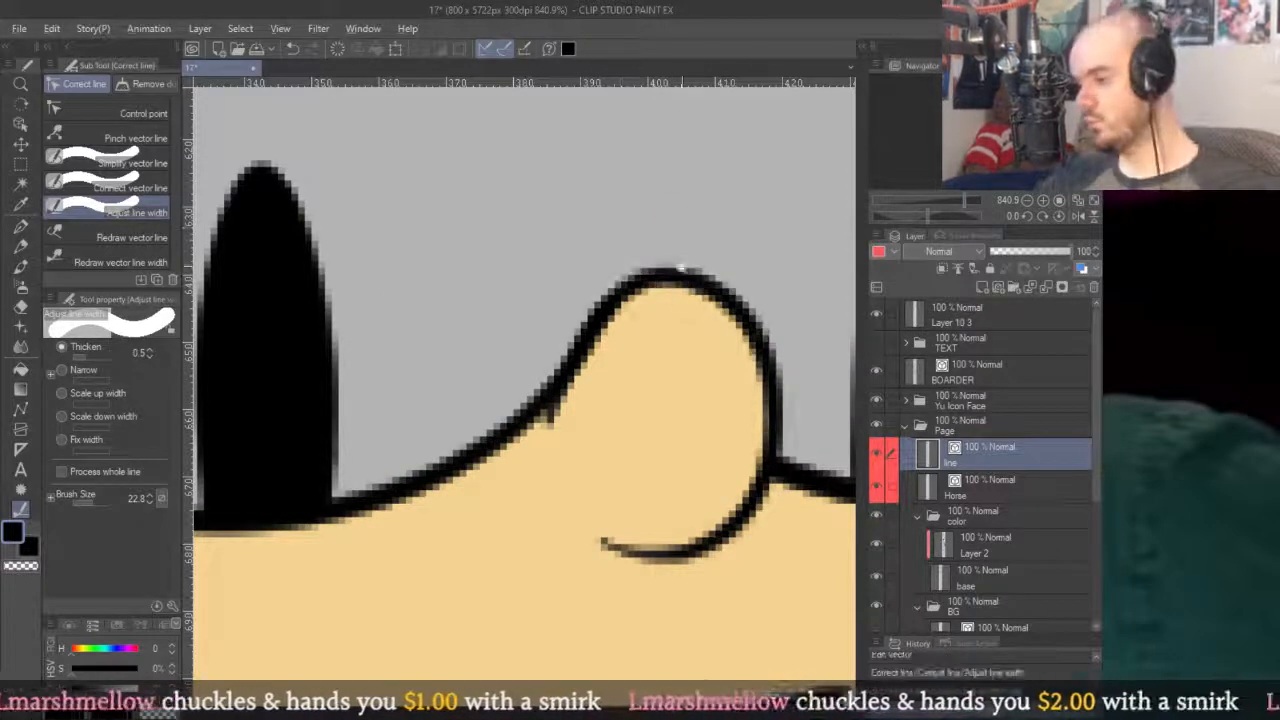
{"action": "scroll", "coordinate": [666, 126], "scroll_direction": "down", "scroll_amount": 5}
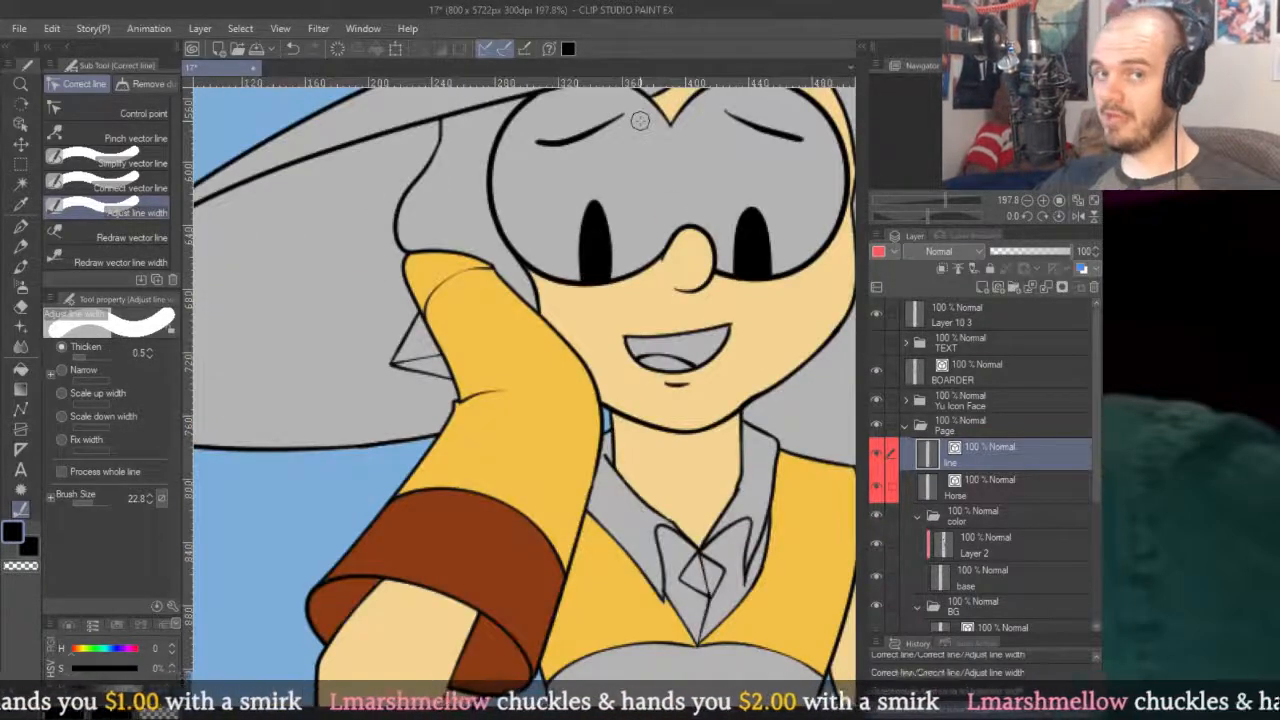
{"action": "scroll", "coordinate": [692, 231], "scroll_direction": "up", "scroll_amount": 3}
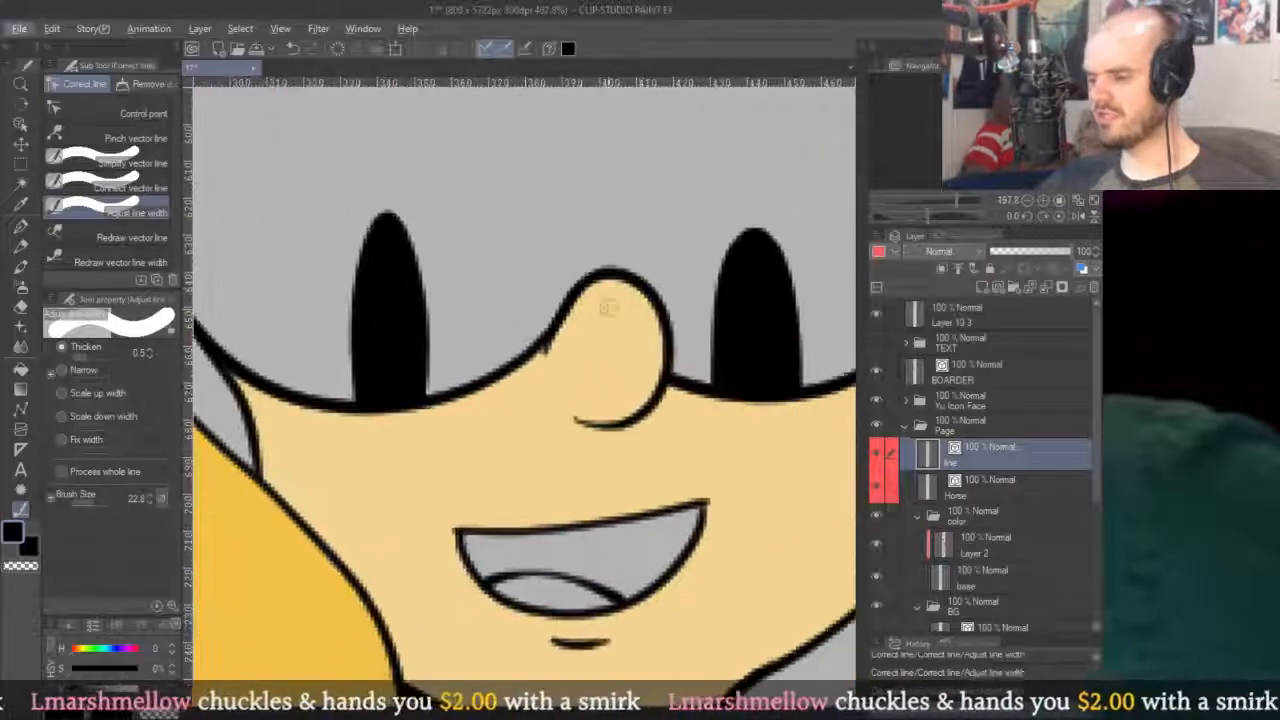
Narrow the nose line's stub again by 0.7 and go over the junction with the right eye's outline.
{"action": "left_click", "coordinate": [62, 370]}
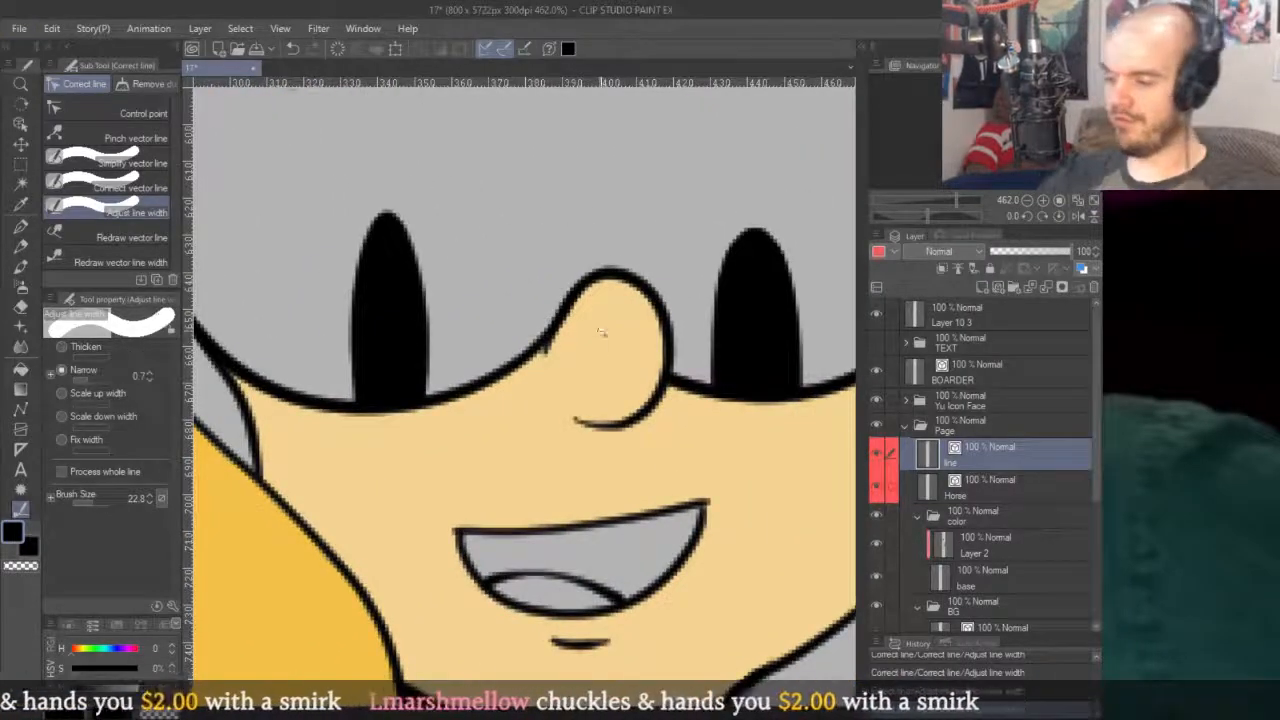
{"action": "scroll", "coordinate": [572, 339], "scroll_direction": "up", "scroll_amount": 3}
{"action": "mouse_move", "coordinate": [572, 339]}
{"action": "left_mouse_down"}
{"action": "mouse_move", "coordinate": [542, 344]}
{"action": "mouse_move", "coordinate": [531, 417]}
{"action": "left_mouse_up"}
{"action": "scroll", "coordinate": [531, 417], "scroll_direction": "down", "scroll_amount": 3}
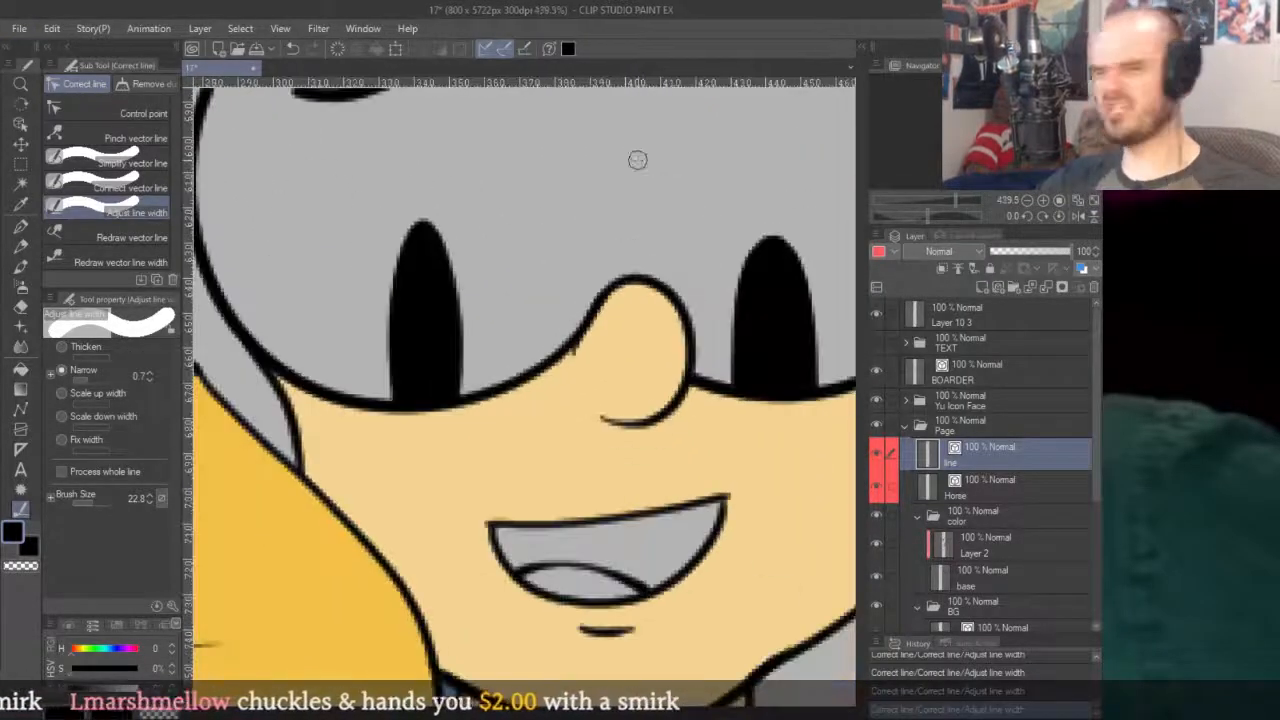
{"action": "left_click_drag", "start_coordinate": [650, 420], "coordinate": [705, 396]}
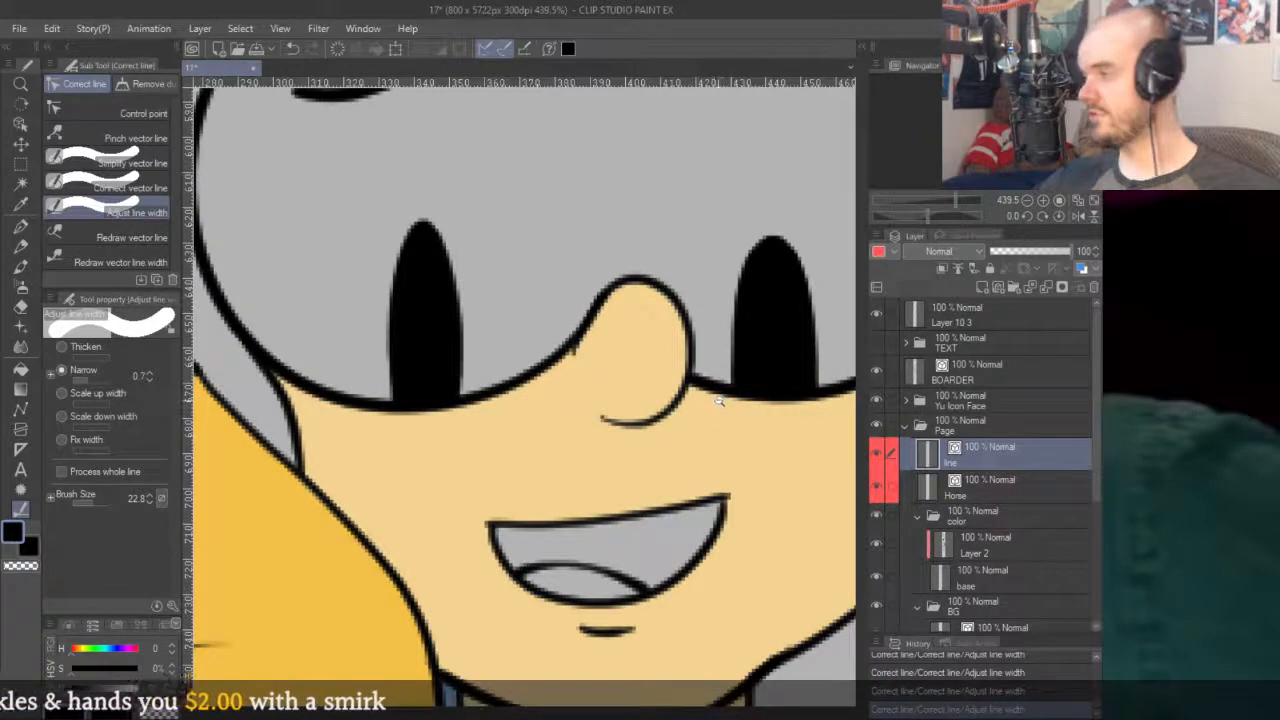
{"action": "scroll", "coordinate": [702, 398], "scroll_direction": "down", "scroll_amount": 1}
{"action": "scroll", "coordinate": [617, 349], "scroll_direction": "down", "scroll_amount": 1}
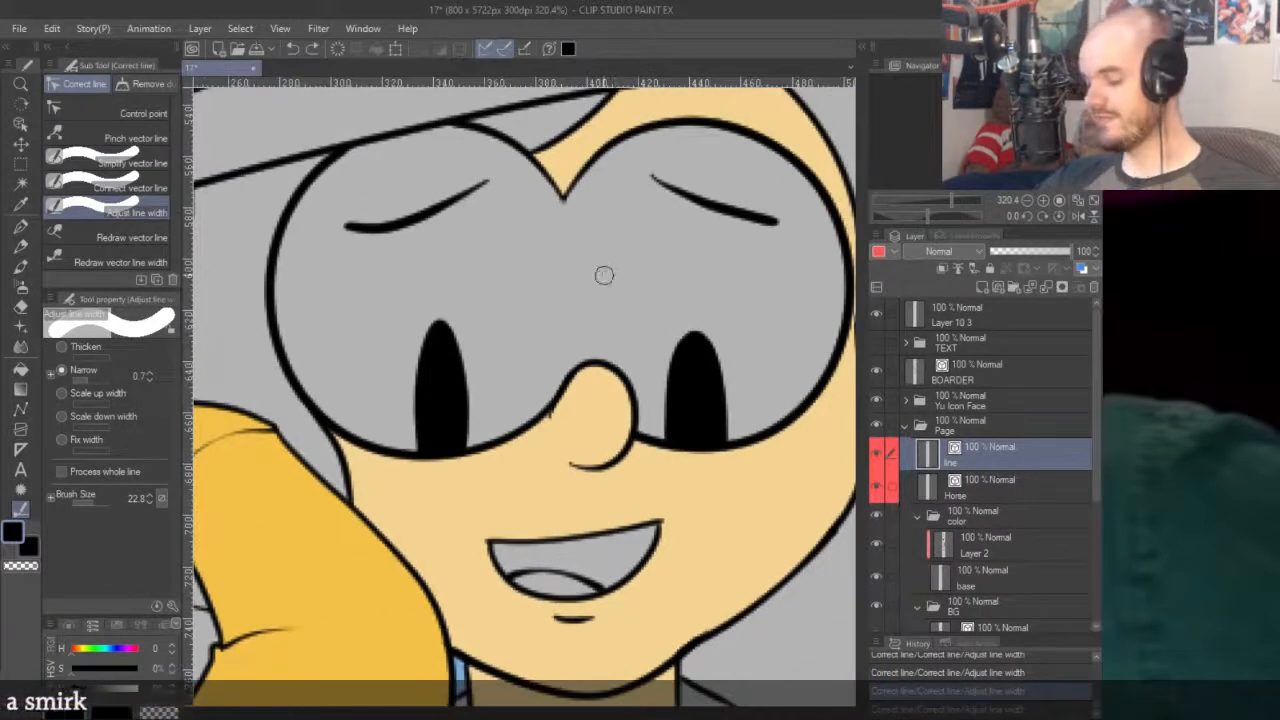
Fill the inside of the mouth above the tongue with black on Layer 2, using the fill that refers to other layers.
{"action": "key", "text": "p"}
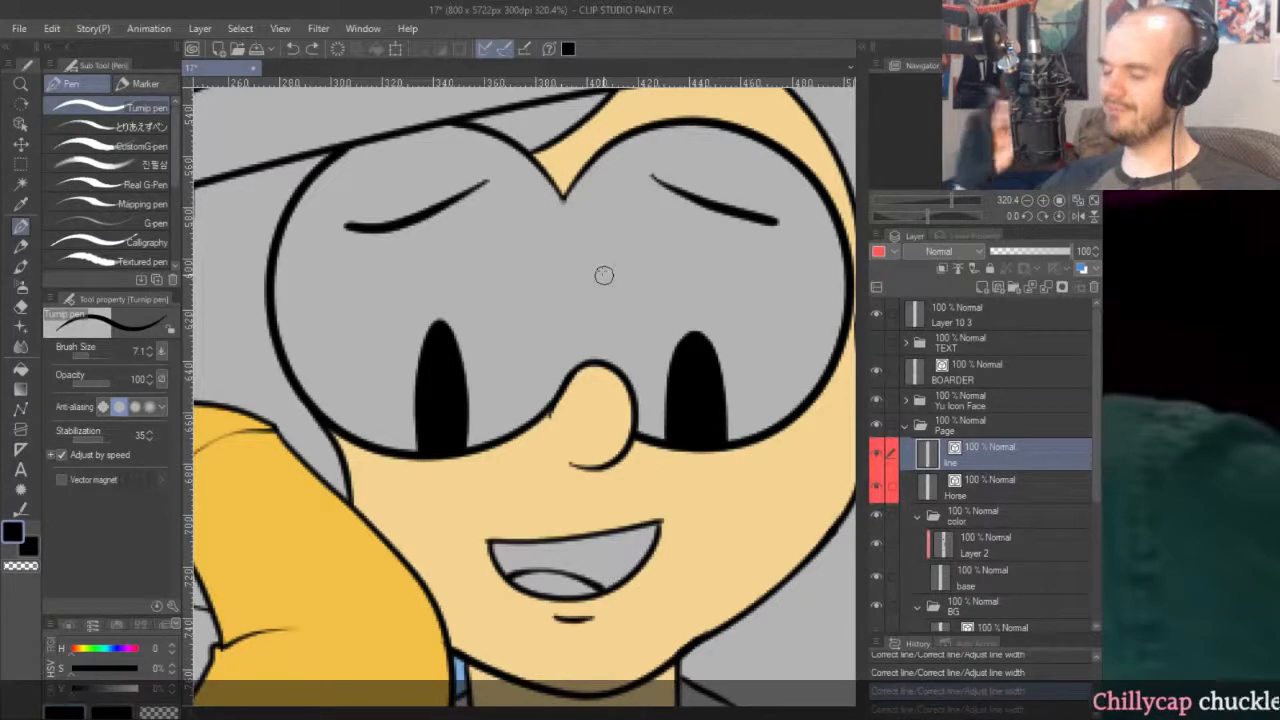
{"action": "scroll", "coordinate": [604, 274], "scroll_direction": "down", "scroll_amount": 4}
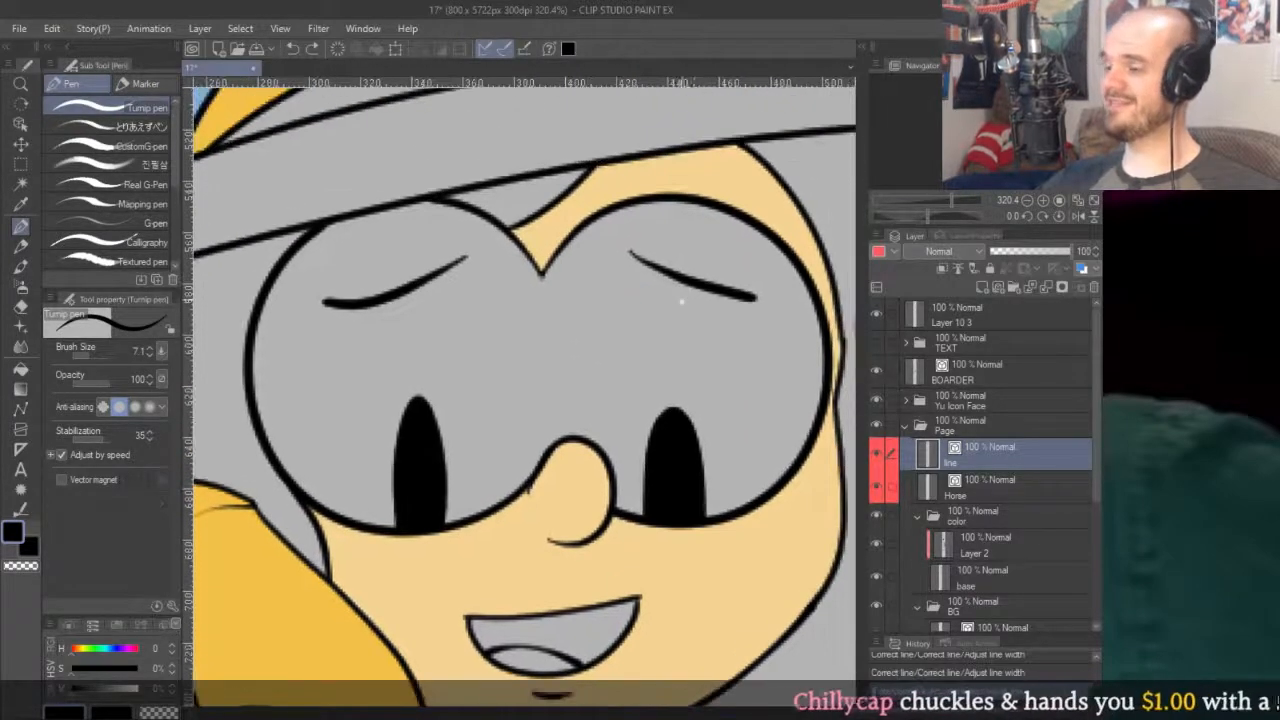
{"action": "key", "text": "g"}
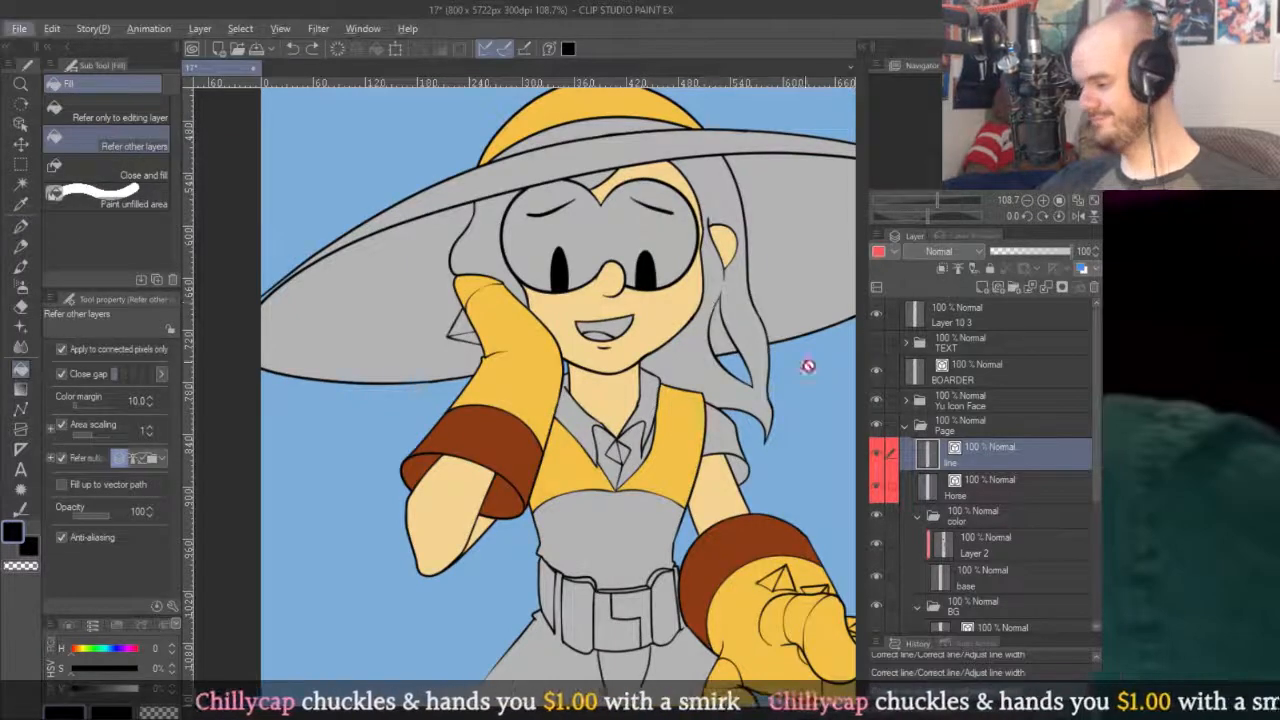
{"action": "left_click", "coordinate": [970, 554]}
{"action": "left_click", "coordinate": [631, 321]}
{"action": "scroll", "coordinate": [631, 321], "scroll_direction": "up", "scroll_amount": 8}
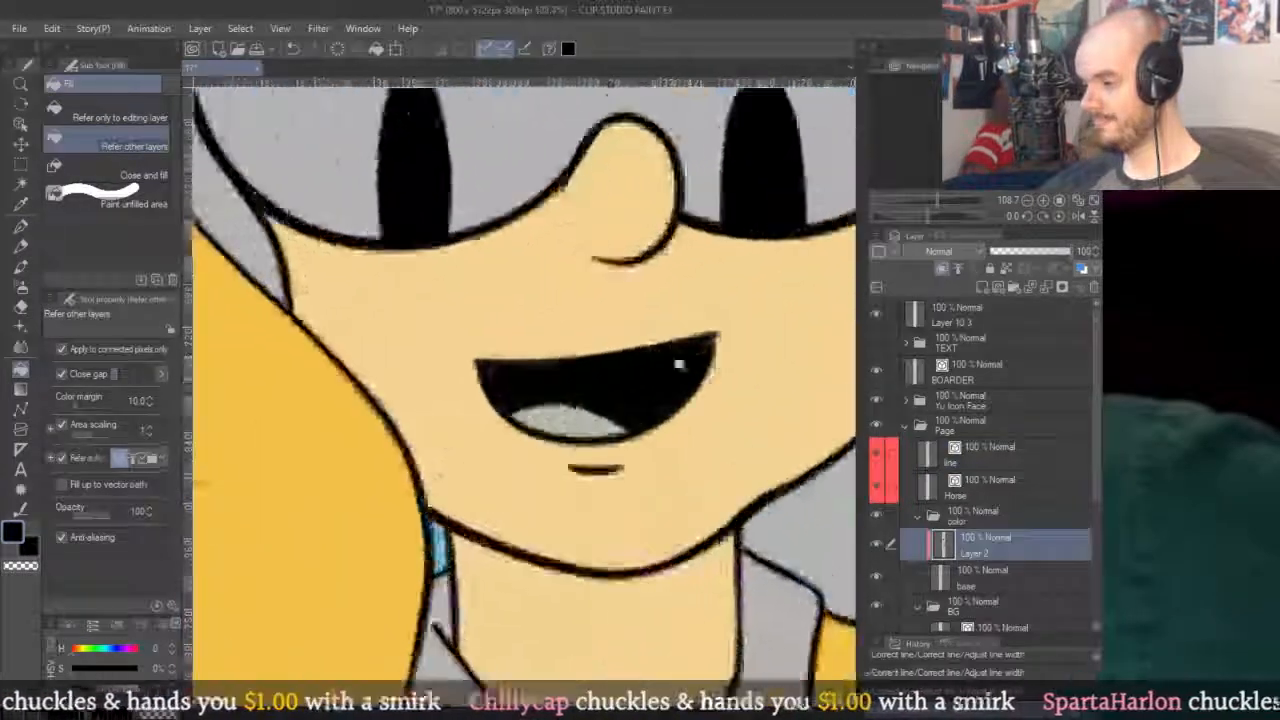
Touch up the unfilled corners and upper edge of the mouth in black with the Turnip pen.
{"action": "key", "text": "p"}
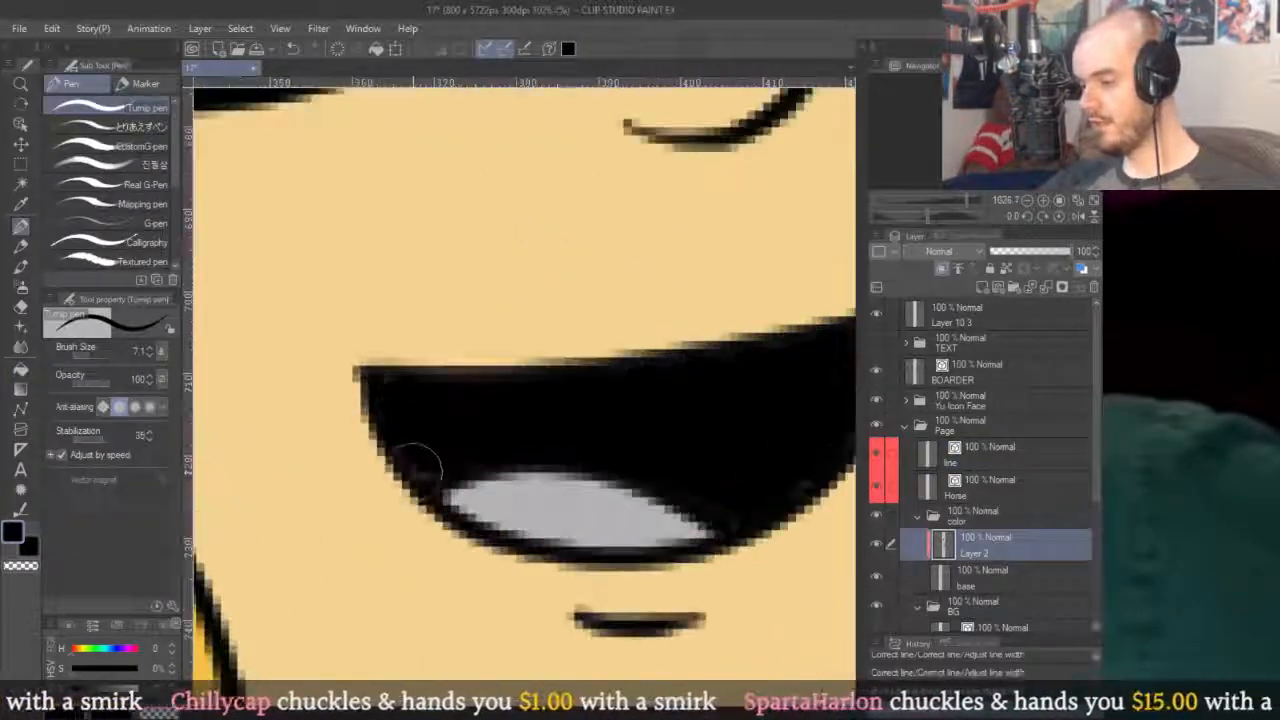
{"action": "scroll", "coordinate": [643, 447], "scroll_direction": "up", "scroll_amount": 2}
{"action": "left_click_drag", "start_coordinate": [643, 447], "coordinate": [609, 443]}
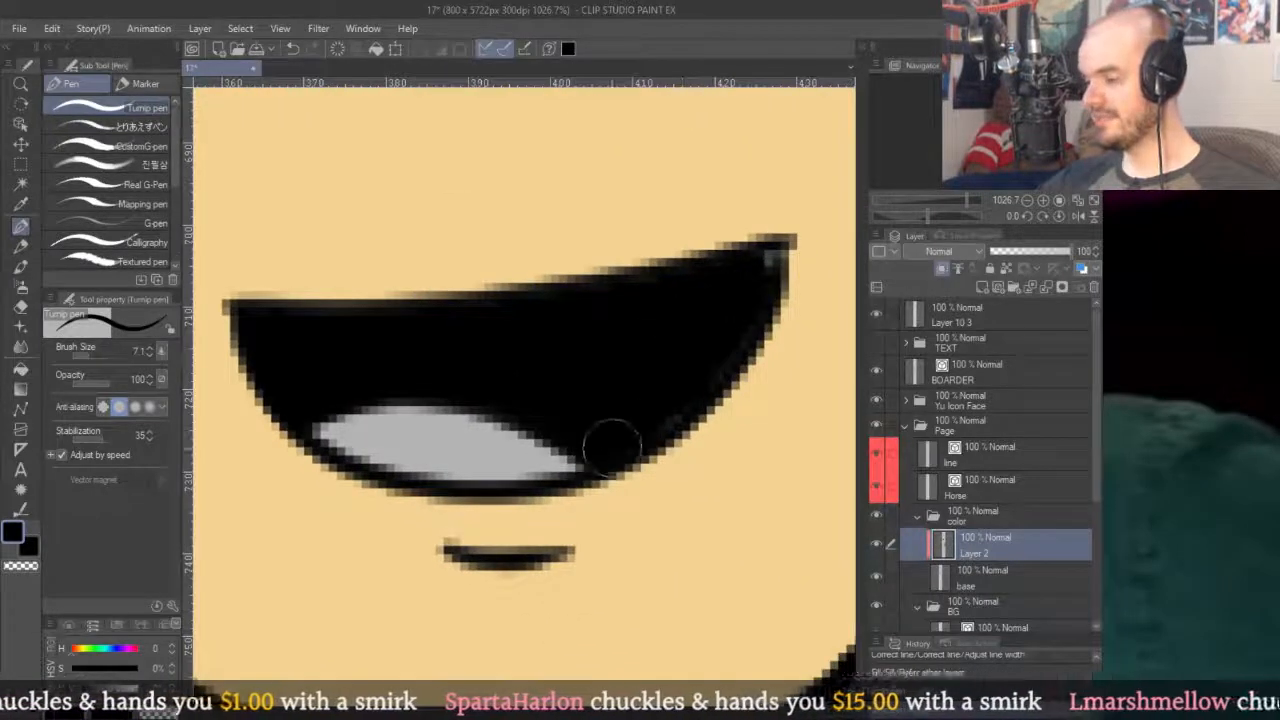
{"action": "left_click_drag", "start_coordinate": [760, 263], "coordinate": [790, 246]}
{"action": "left_click_drag", "start_coordinate": [491, 294], "coordinate": [757, 263]}
{"action": "scroll", "coordinate": [650, 358], "scroll_direction": "down", "scroll_amount": 8}
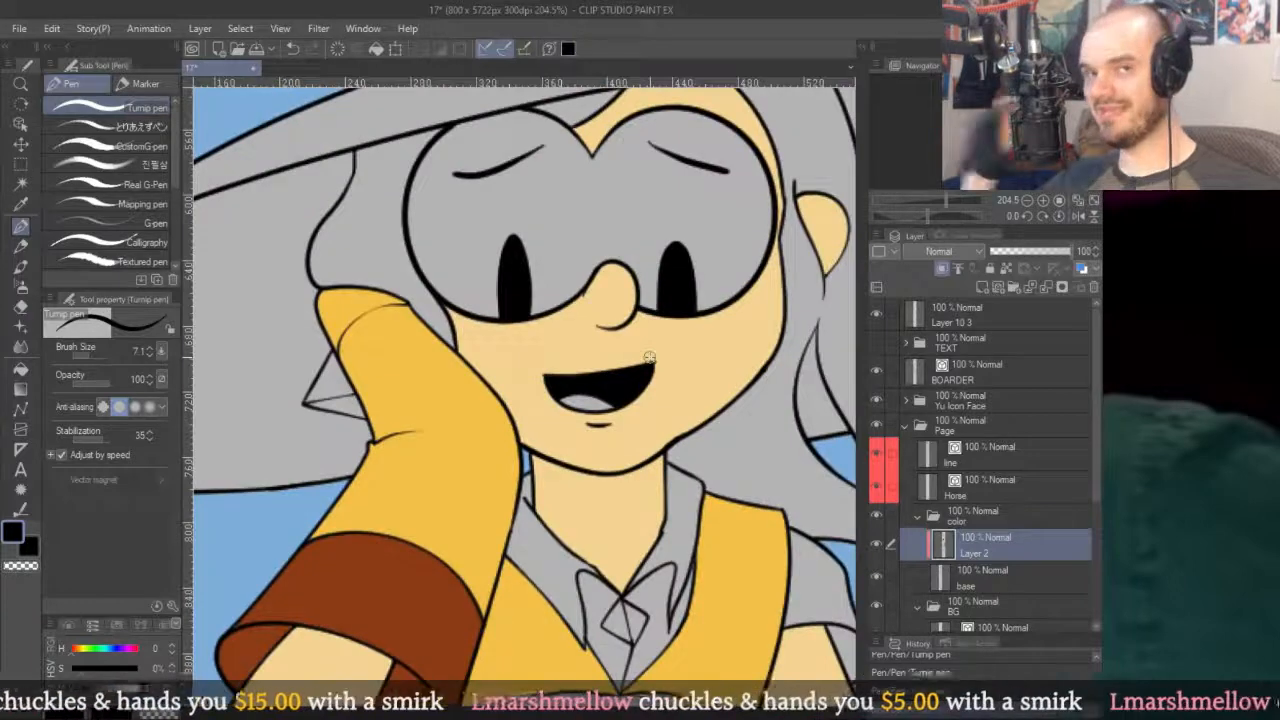
{"action": "key", "text": "g"}
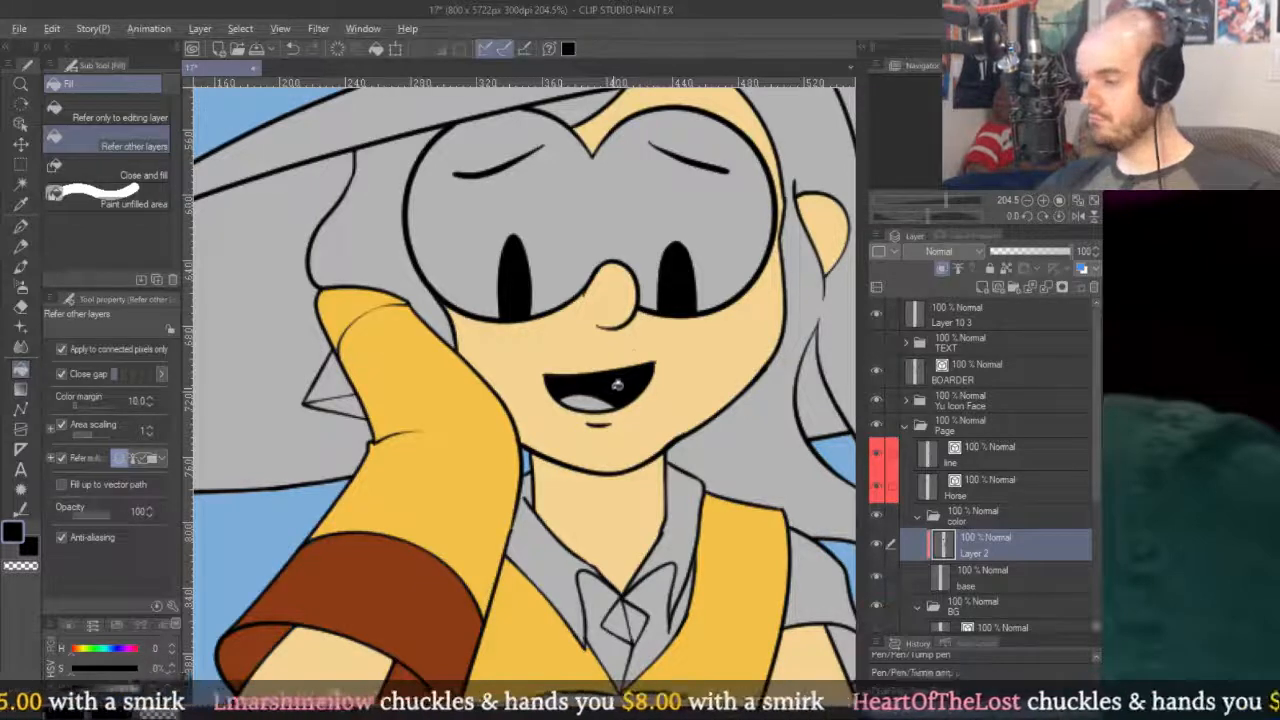
{"action": "key", "text": "alt"}
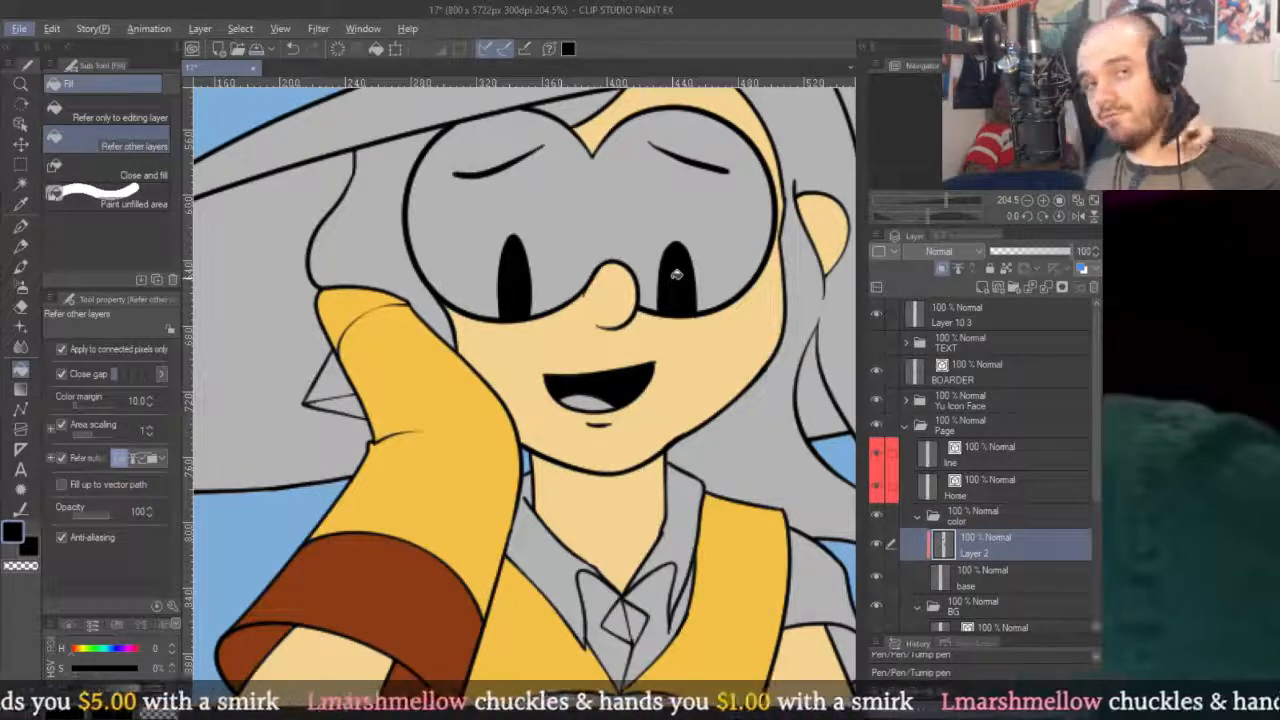
{"action": "scroll", "coordinate": [676, 274], "scroll_direction": "down", "scroll_amount": 8}
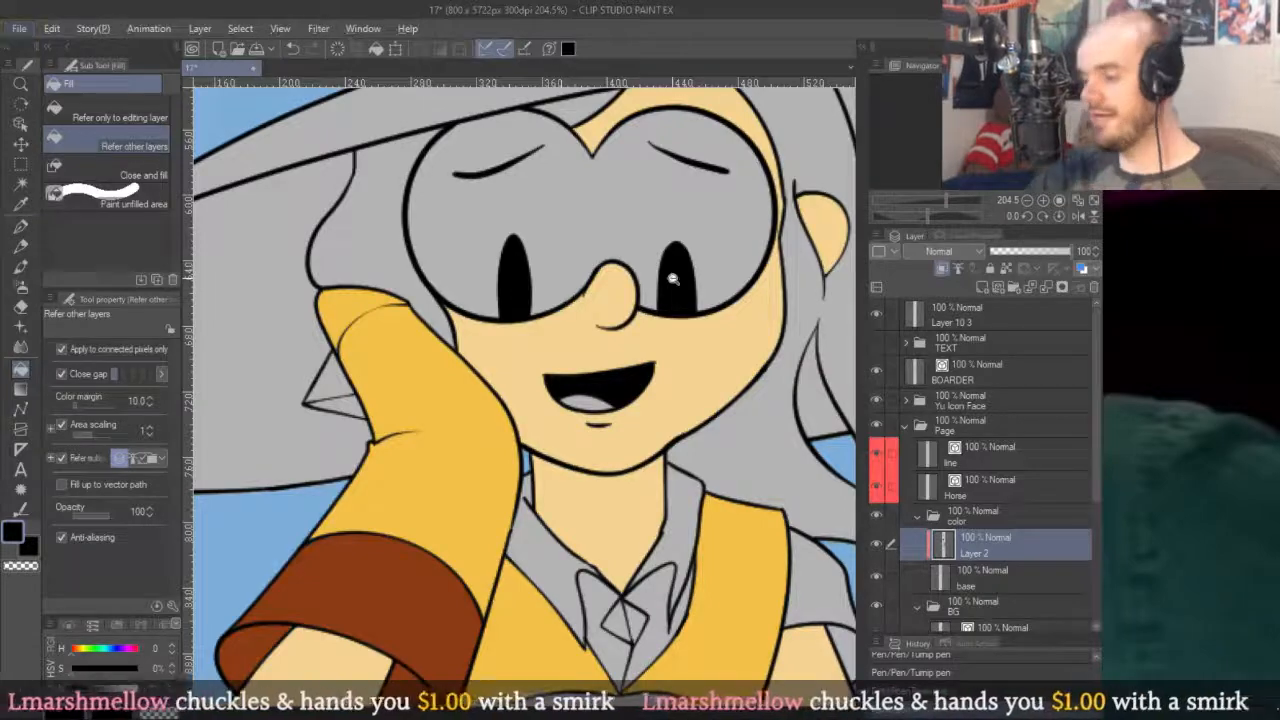
{"action": "scroll", "coordinate": [648, 172], "scroll_direction": "up", "scroll_amount": 3}
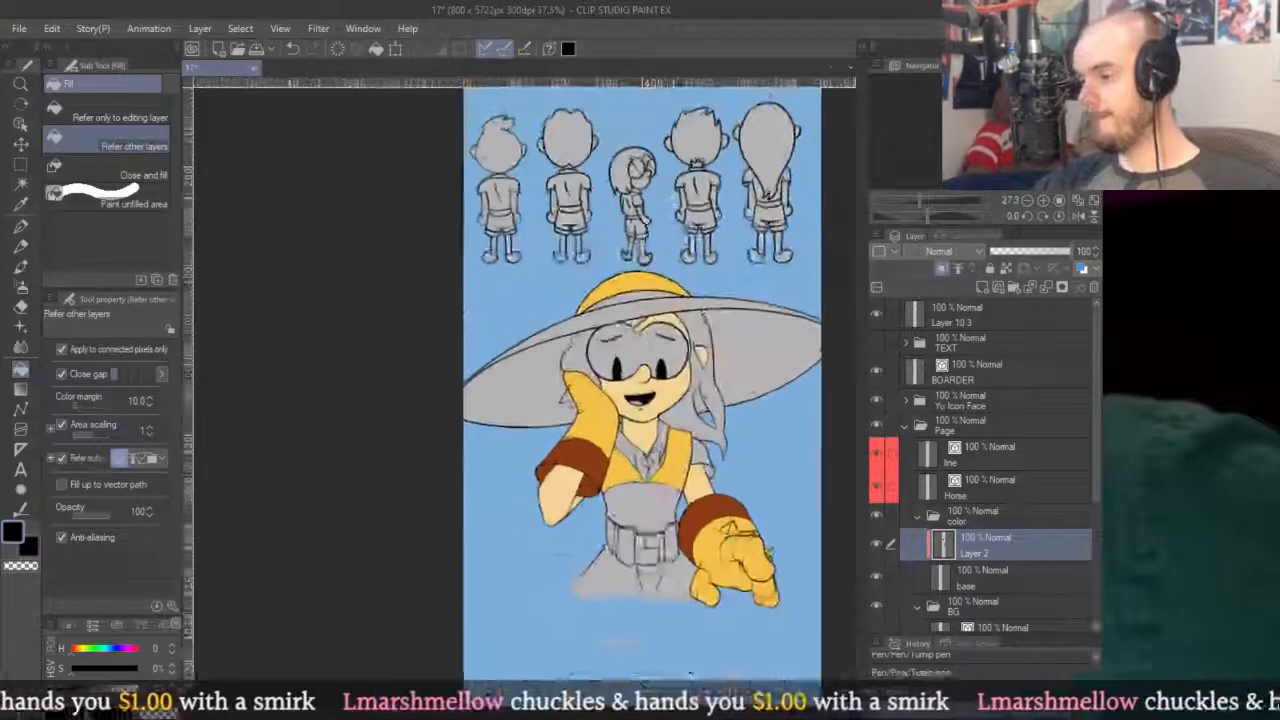
{"action": "scroll", "coordinate": [681, 208], "scroll_direction": "up", "scroll_amount": 1}
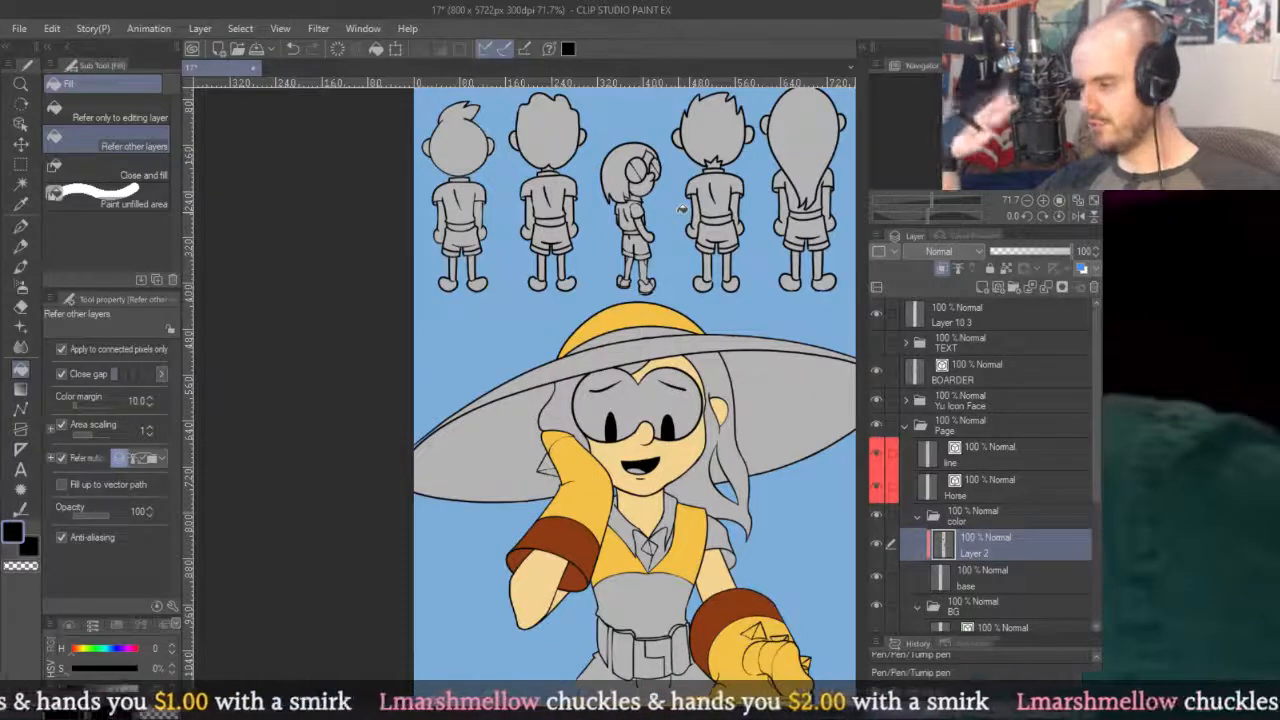
{"action": "scroll", "coordinate": [655, 300], "scroll_direction": "down", "scroll_amount": 1}
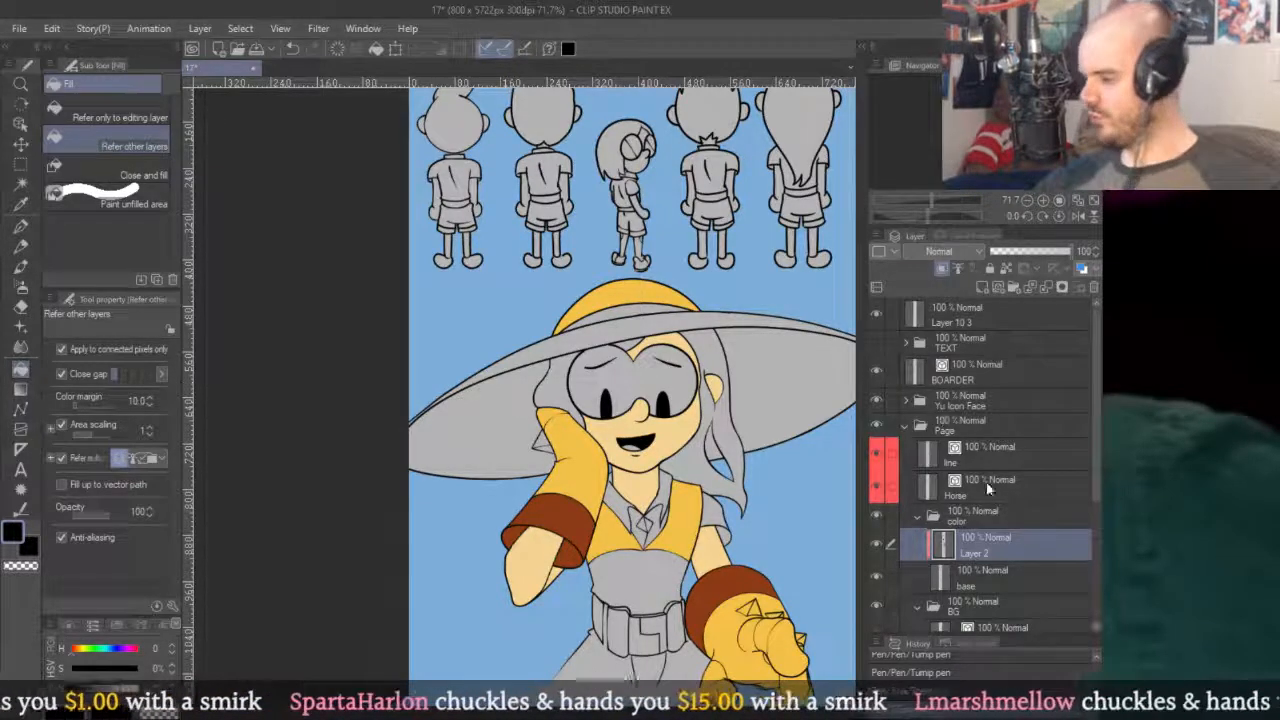
On the line layer, narrow the overshooting end of the collar line beside the raised glove by 0.7 and thicken the rest by 0.5.
{"action": "left_click", "coordinate": [968, 460]}
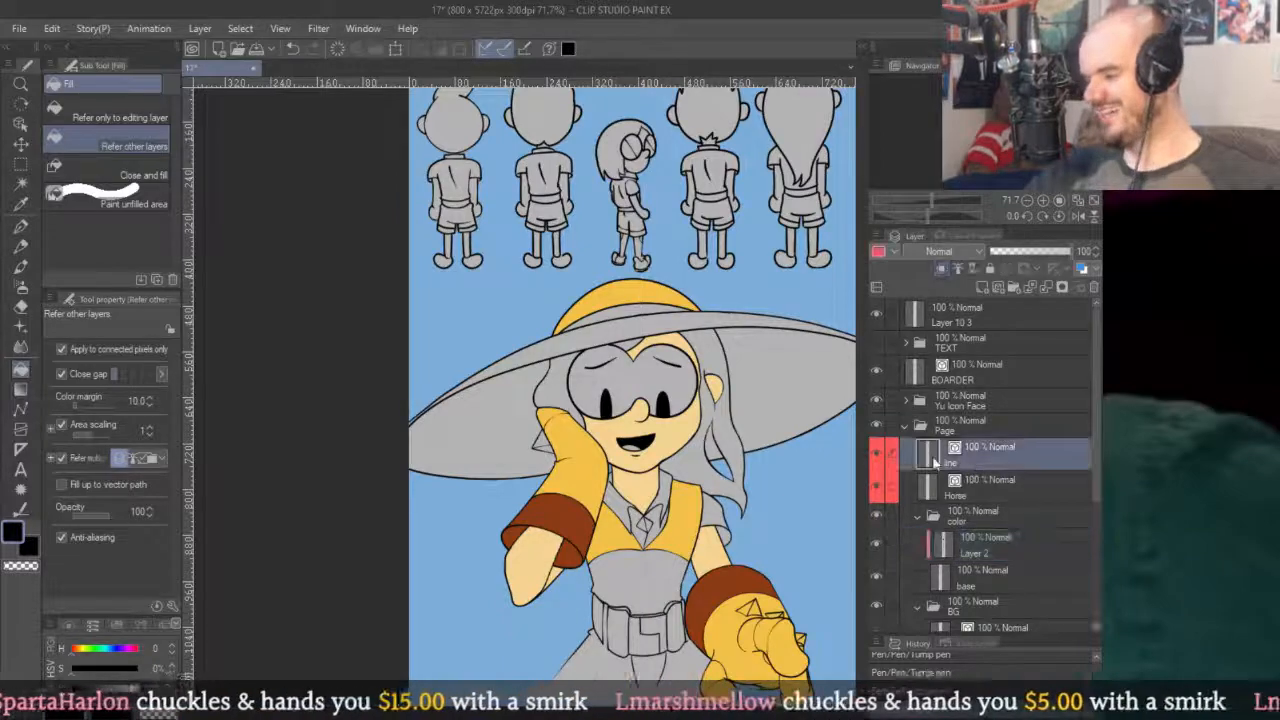
{"action": "left_click", "coordinate": [966, 546]}
{"action": "scroll", "coordinate": [600, 555], "scroll_direction": "up", "scroll_amount": 6}
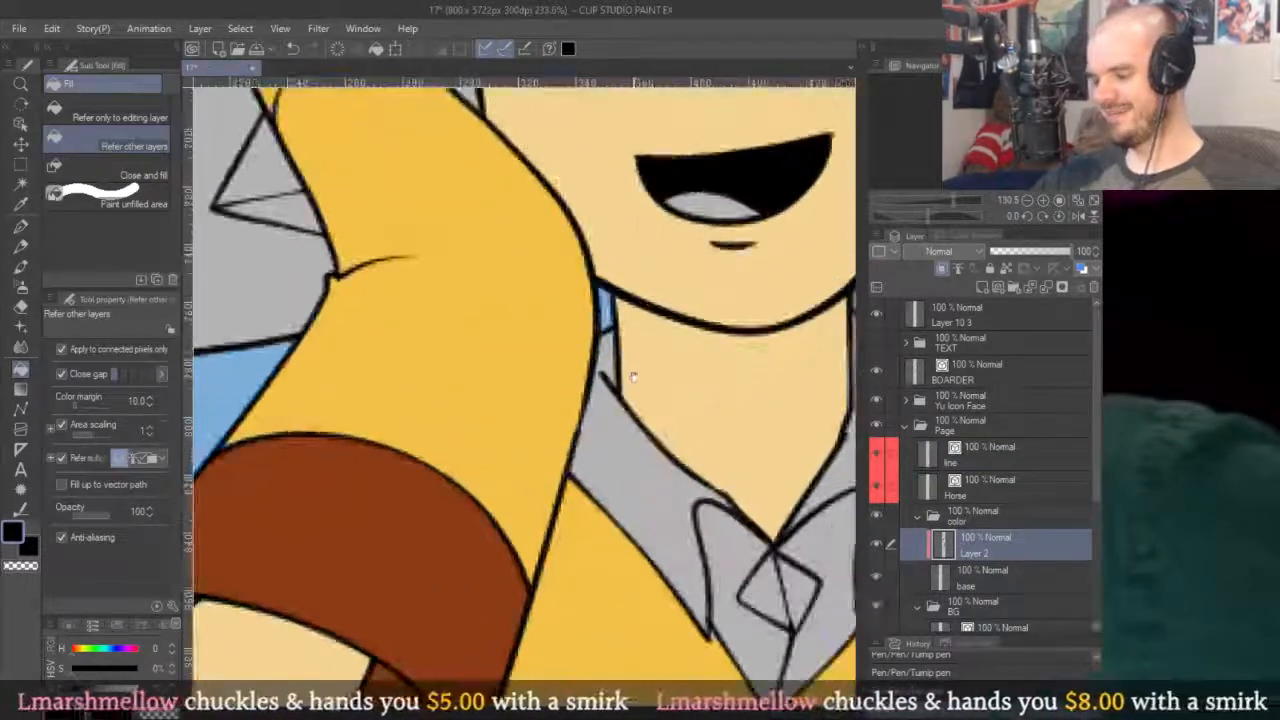
{"action": "key", "text": "o"}
{"action": "left_click", "coordinate": [603, 385]}
{"action": "key", "text": "y"}
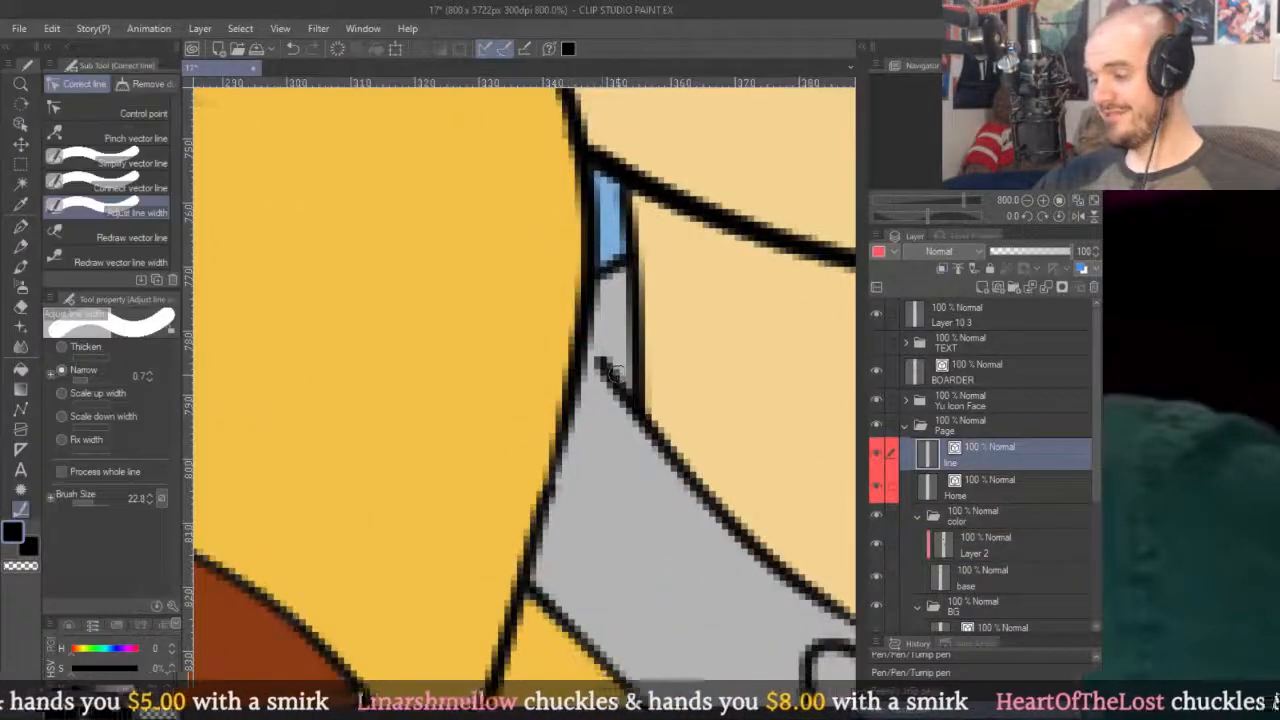
{"action": "mouse_move", "coordinate": [607, 338]}
{"action": "left_mouse_down"}
{"action": "mouse_move", "coordinate": [603, 409]}
{"action": "mouse_move", "coordinate": [620, 325]}
{"action": "mouse_move", "coordinate": [603, 428]}
{"action": "left_mouse_up"}
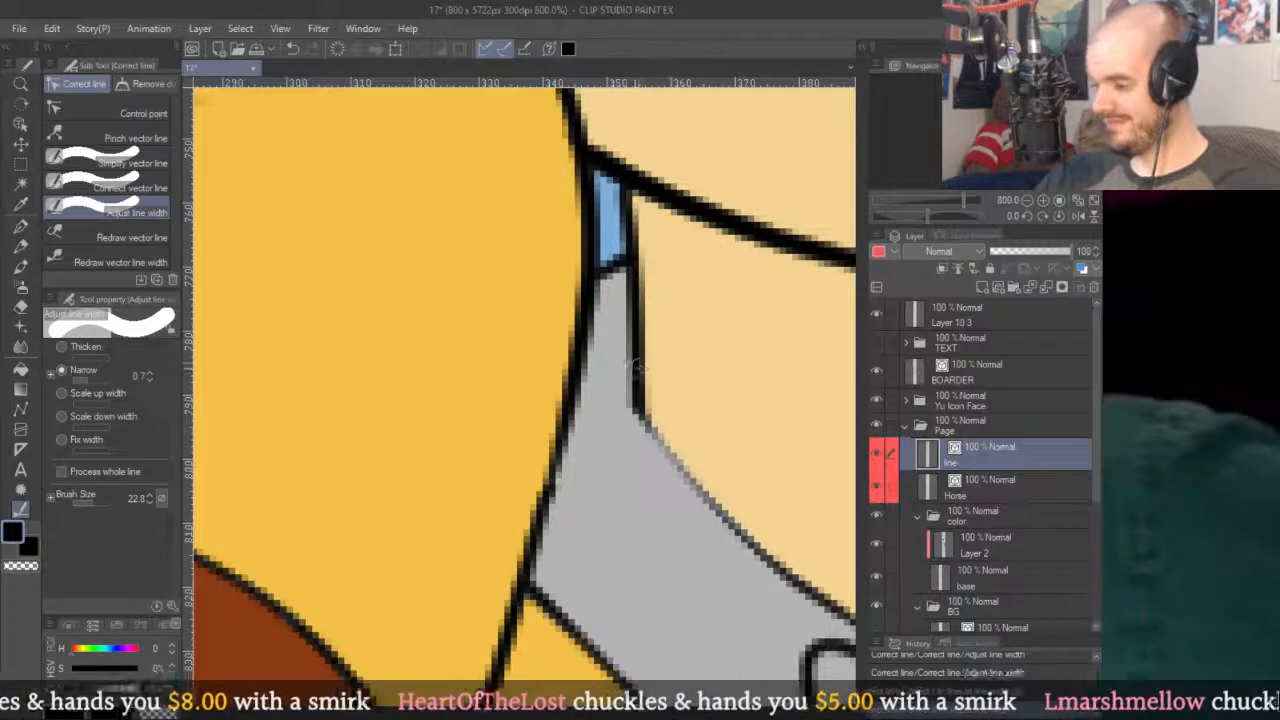
{"action": "left_click", "coordinate": [110, 347]}
{"action": "mouse_move", "coordinate": [696, 417]}
{"action": "left_mouse_down"}
{"action": "mouse_move", "coordinate": [650, 500]}
{"action": "mouse_move", "coordinate": [655, 463]}
{"action": "left_mouse_up"}
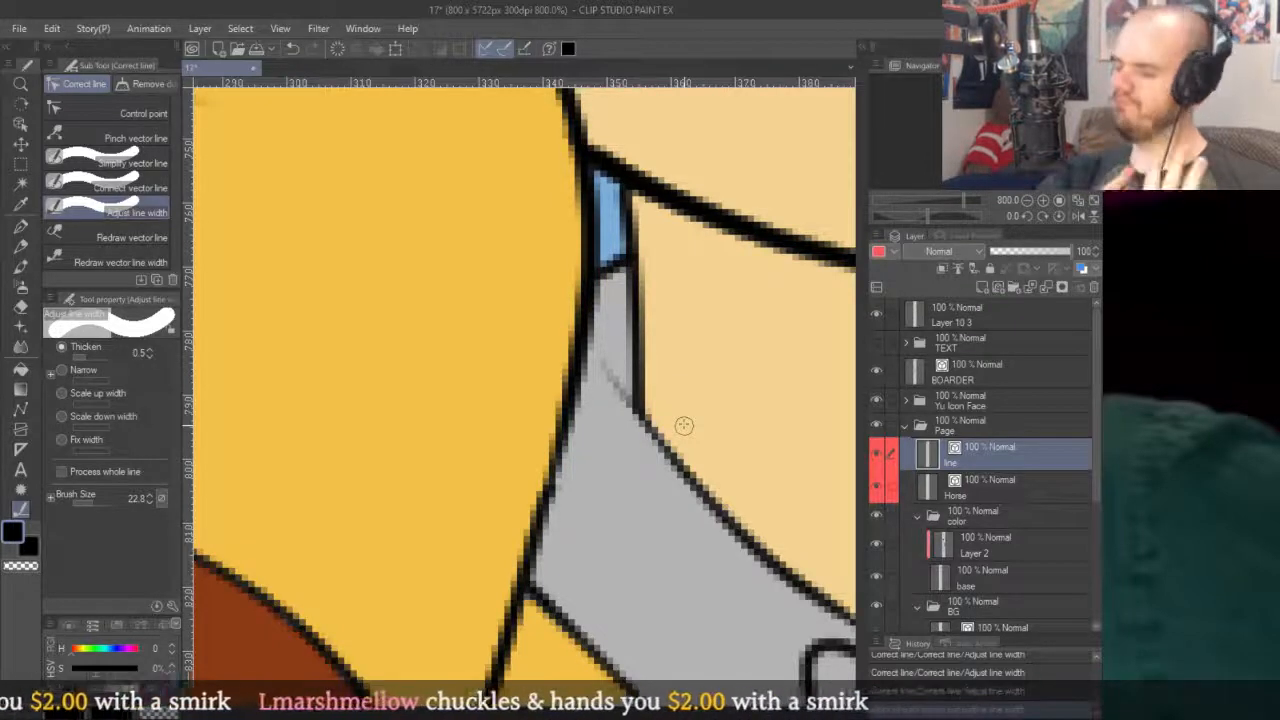
Sample the glove cuff's reddish brown and fill the outside and inside of the short sleeve with it on Layer 2.
{"action": "key", "text": "p"}
{"action": "scroll", "coordinate": [592, 155], "scroll_direction": "down", "scroll_amount": 5}
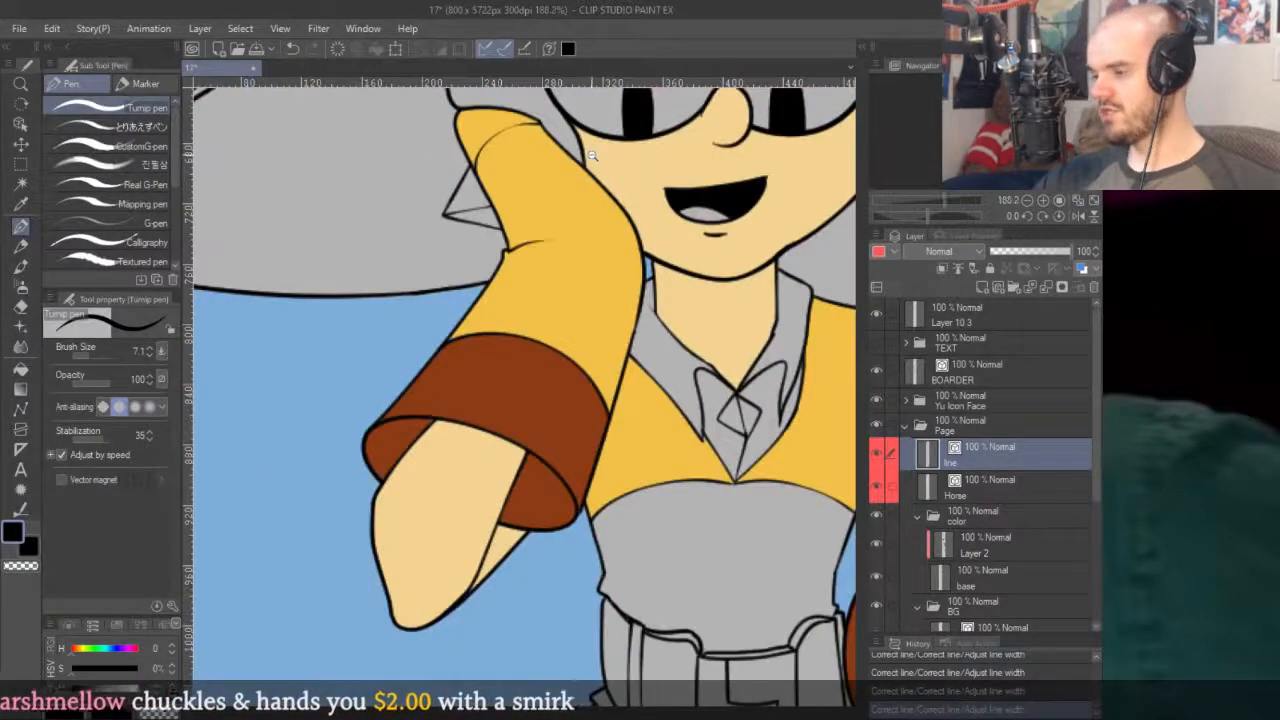
{"action": "scroll", "coordinate": [802, 267], "scroll_direction": "down", "scroll_amount": 5}
{"action": "scroll", "coordinate": [724, 267], "scroll_direction": "up", "scroll_amount": 4}
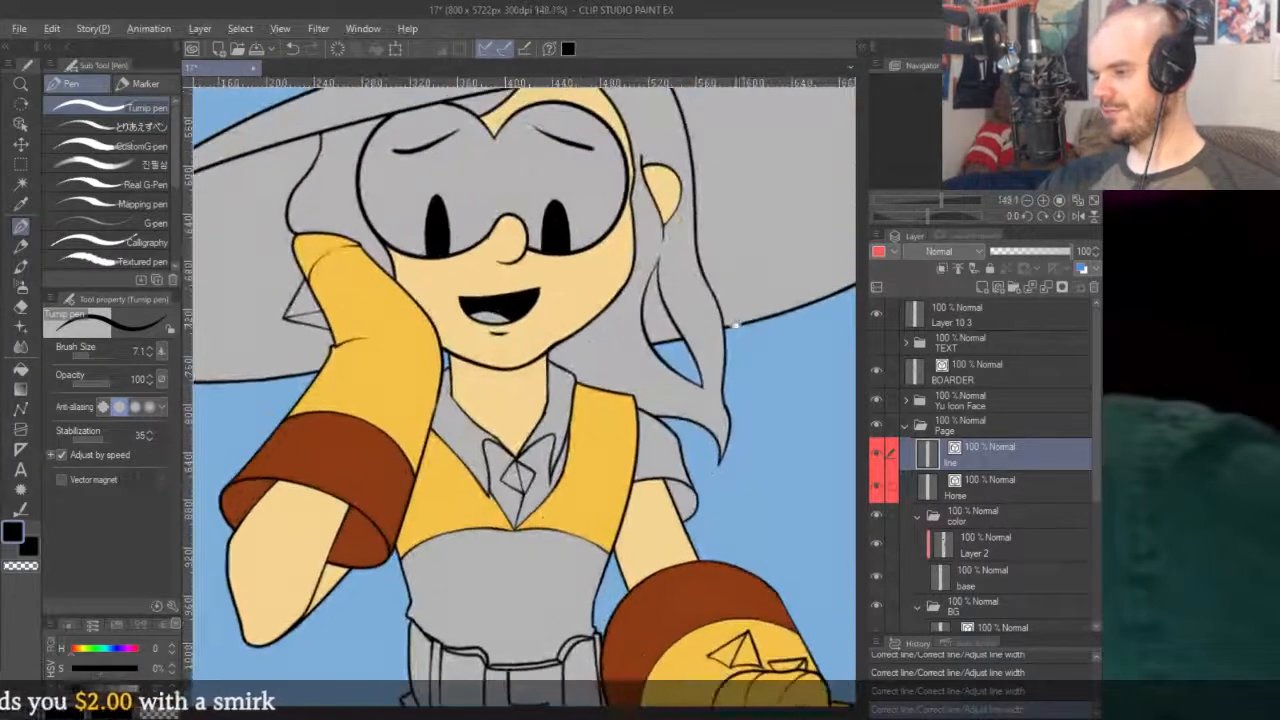
{"action": "scroll", "coordinate": [724, 267], "scroll_direction": "down", "scroll_amount": 3}
{"action": "scroll", "coordinate": [692, 352], "scroll_direction": "up", "scroll_amount": 2}
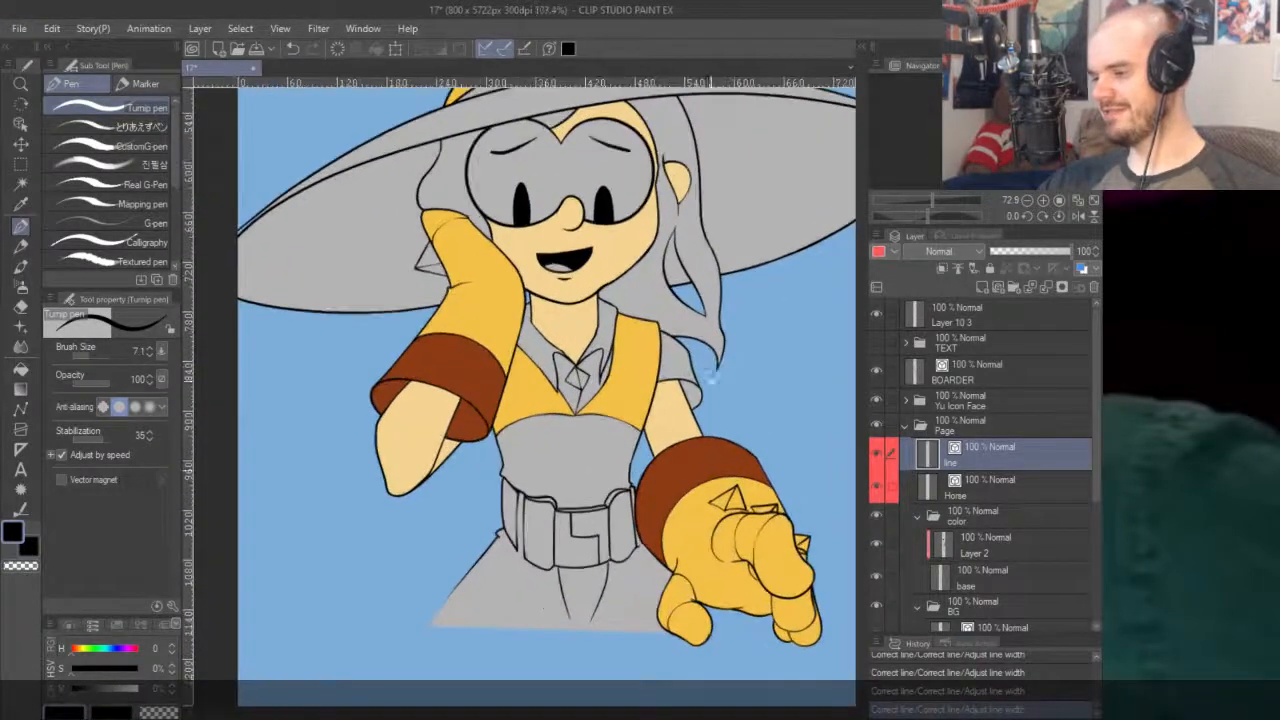
{"action": "left_click", "coordinate": [712, 464], "text": "alt"}
{"action": "left_click", "coordinate": [962, 540]}
{"action": "key", "text": "g"}
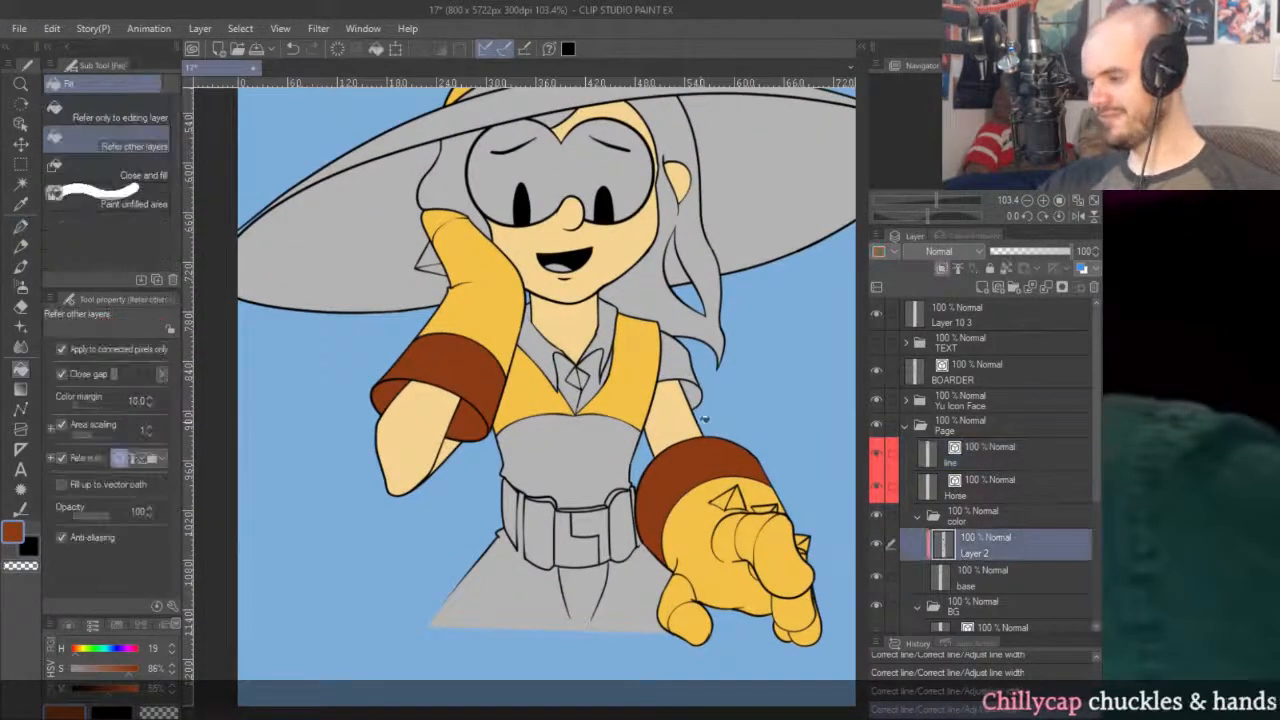
{"action": "left_click", "coordinate": [672, 358]}
{"action": "left_click", "coordinate": [697, 395]}
{"action": "scroll", "coordinate": [693, 378], "scroll_direction": "up", "scroll_amount": 5}
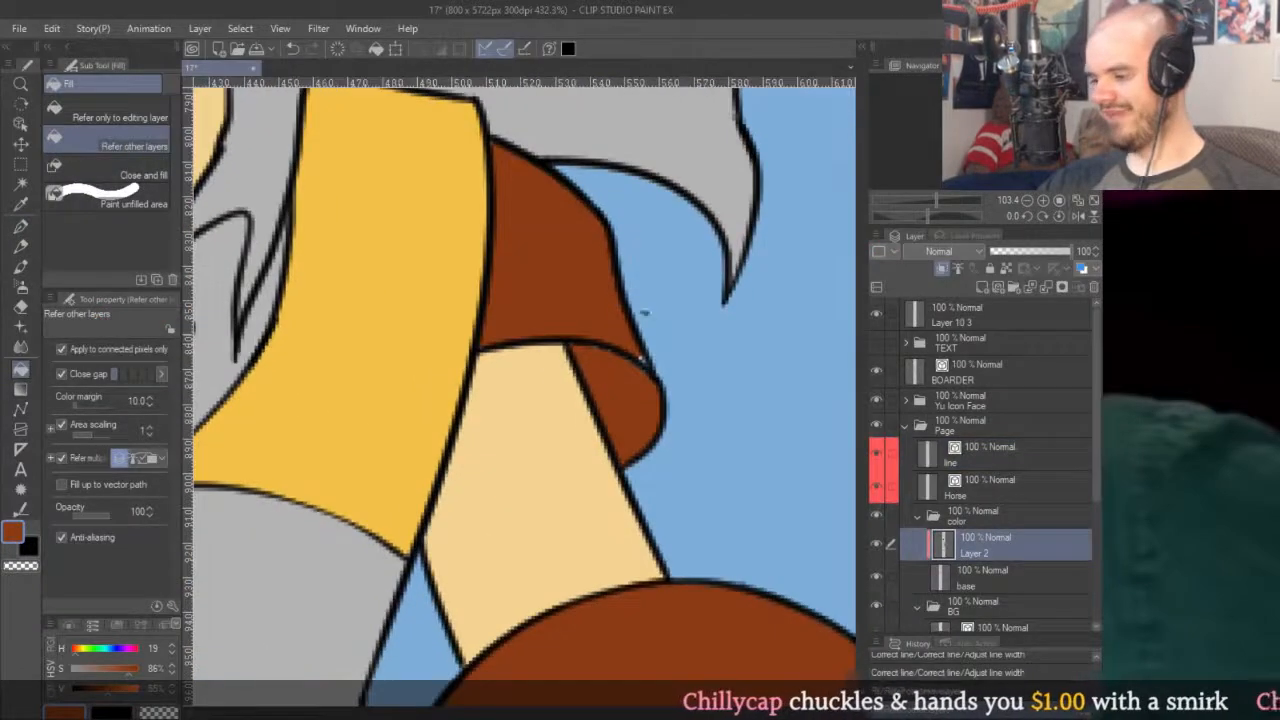
{"action": "key", "text": "p"}
{"action": "scroll", "coordinate": [643, 360], "scroll_direction": "down", "scroll_amount": 5}
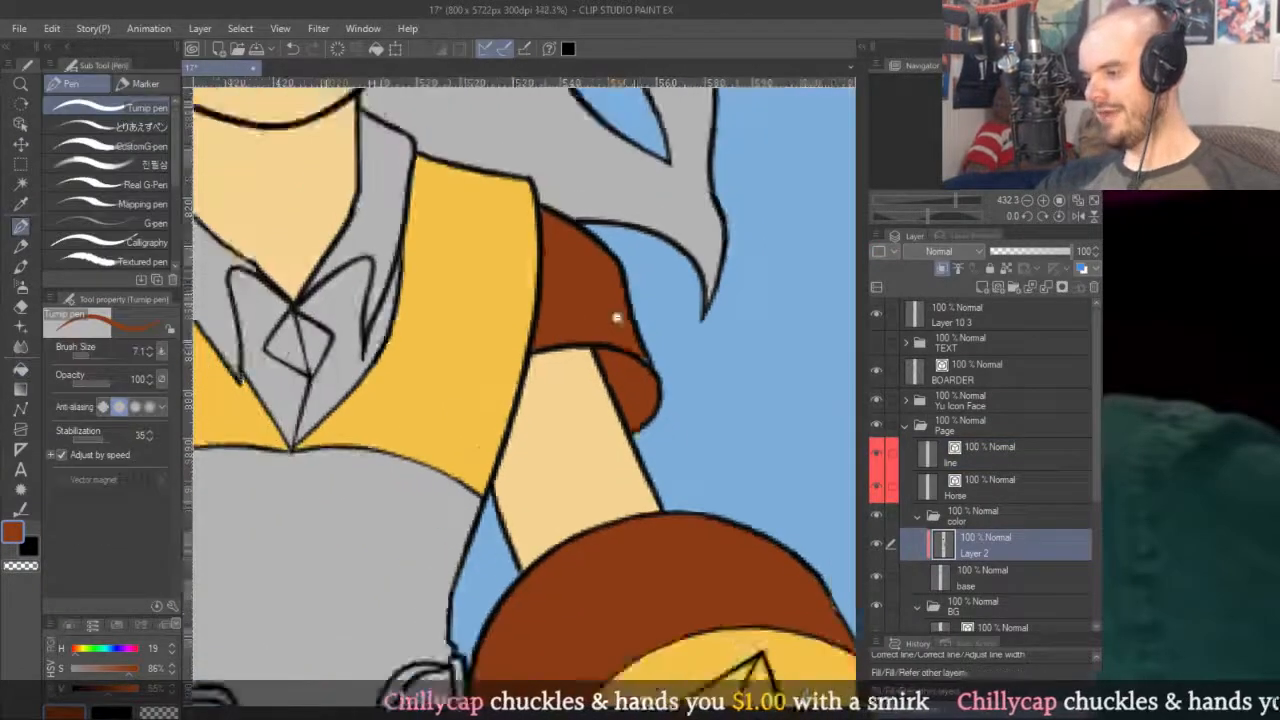
Fill both sides of the shirt collar and the neck bow with the same reddish brown.
{"action": "scroll", "coordinate": [640, 311], "scroll_direction": "up", "scroll_amount": 4}
{"action": "key", "text": "g"}
{"action": "left_click", "coordinate": [640, 311]}
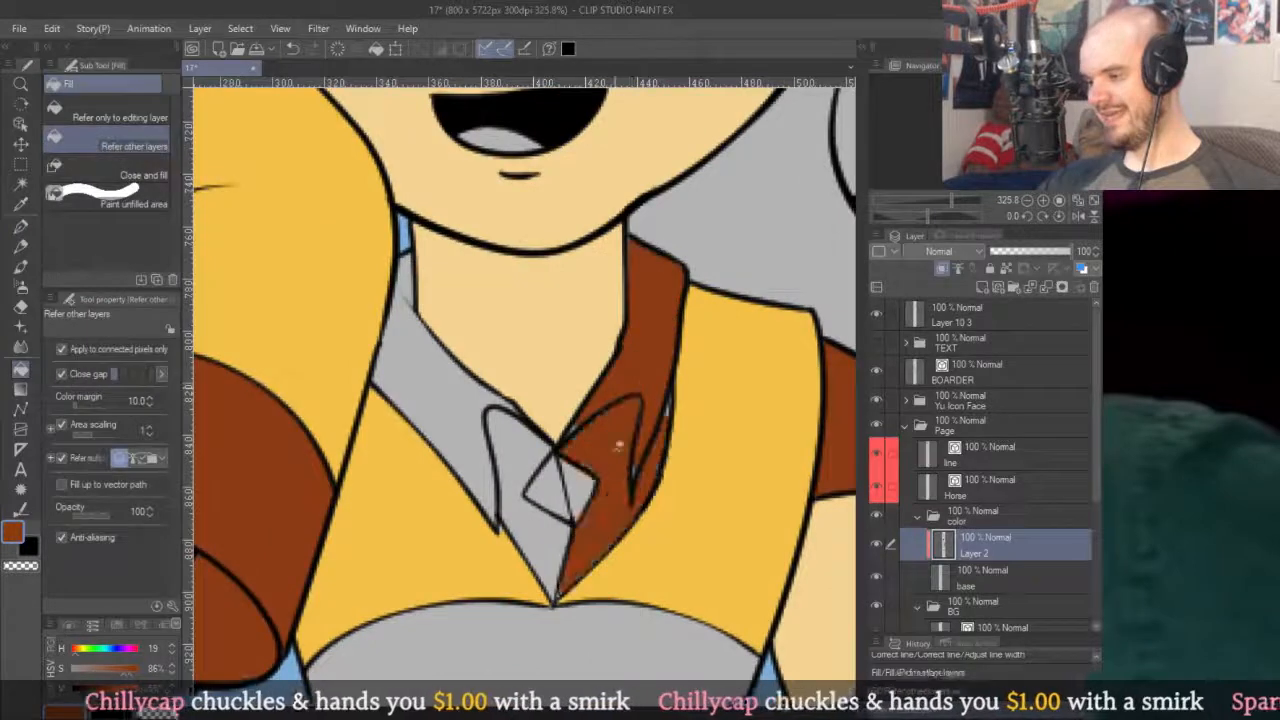
{"action": "left_click", "coordinate": [585, 495]}
{"action": "left_click", "coordinate": [463, 377]}
Touch up the unfilled gaps around the collar and bow lines with the Turnip pen, sampling the vest yellow and collar brown as needed.
{"action": "key", "text": "p"}
{"action": "scroll", "coordinate": [491, 451], "scroll_direction": "up", "scroll_amount": 3}
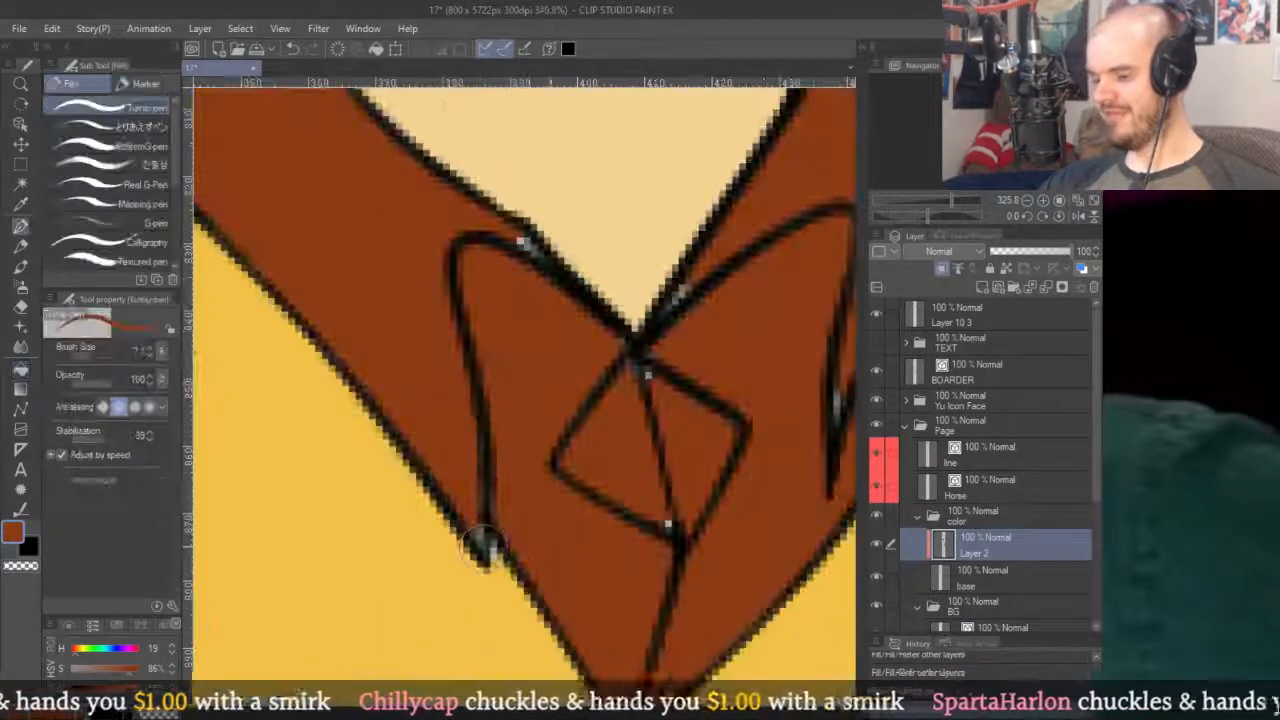
{"action": "left_click", "coordinate": [518, 612], "text": "alt"}
{"action": "left_click", "coordinate": [568, 540], "text": "alt"}
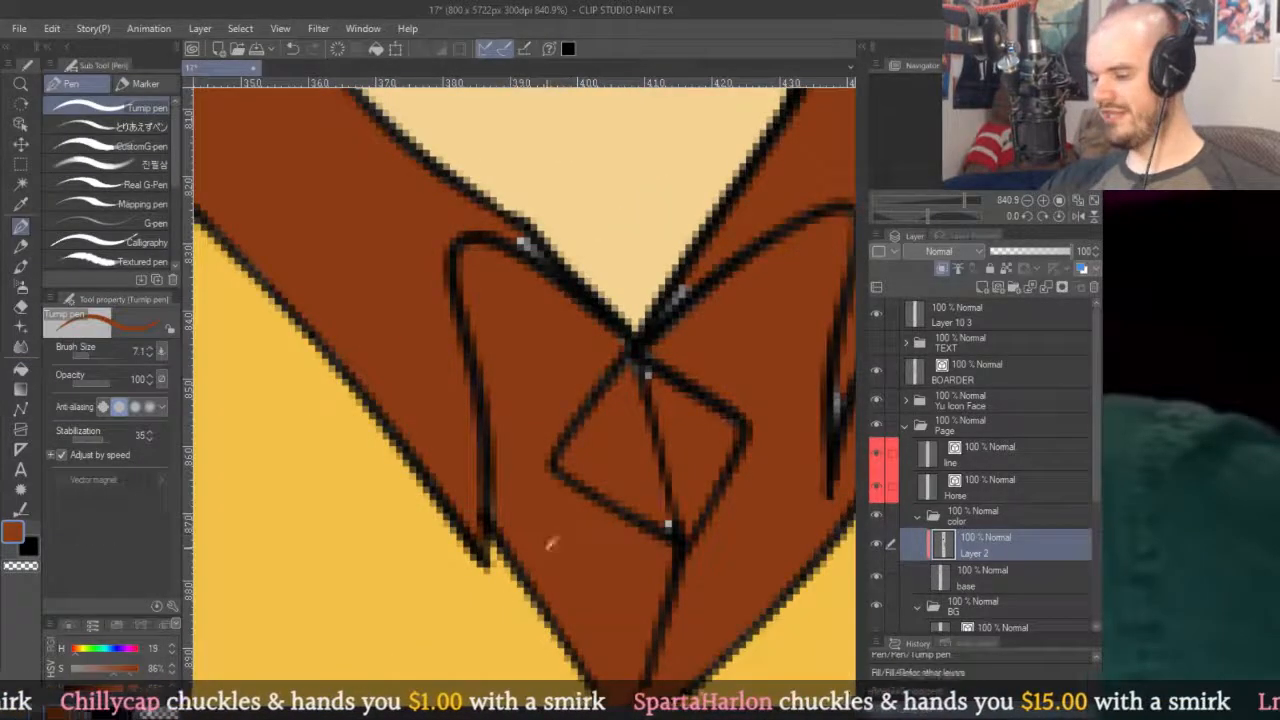
{"action": "left_click_drag", "start_coordinate": [660, 462], "coordinate": [592, 405]}
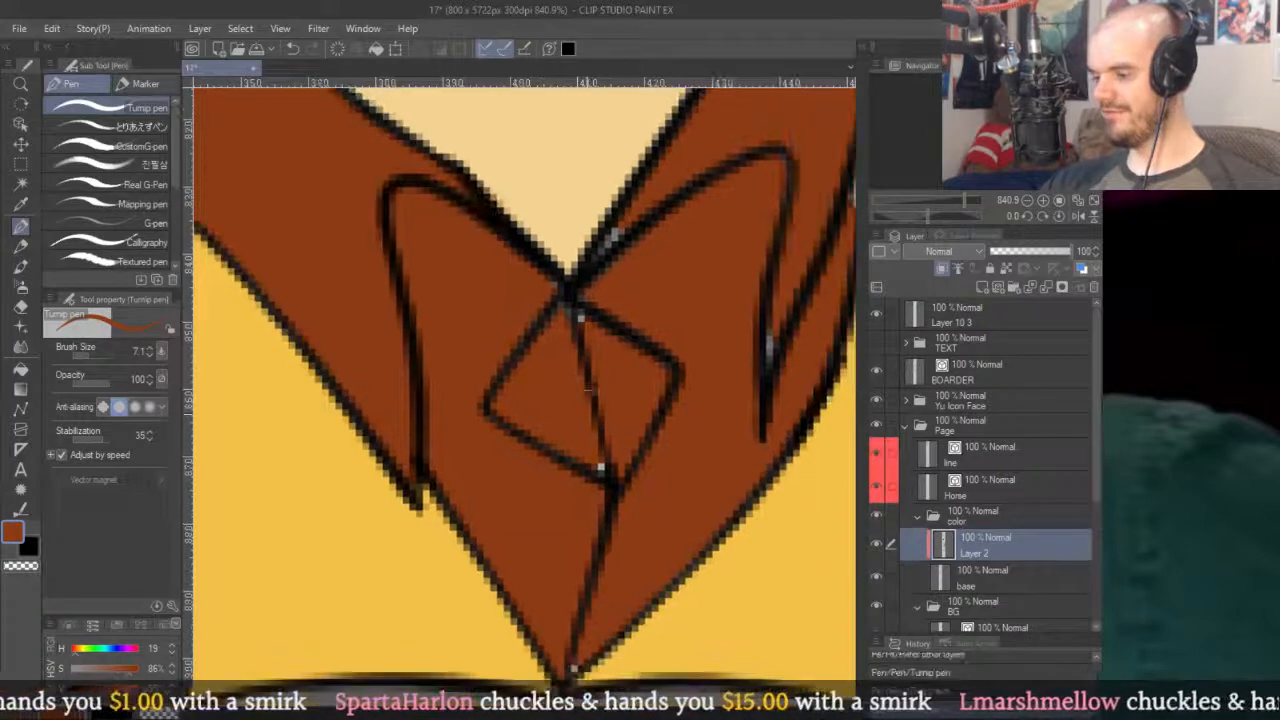
{"action": "left_click_drag", "start_coordinate": [577, 316], "coordinate": [549, 197]}
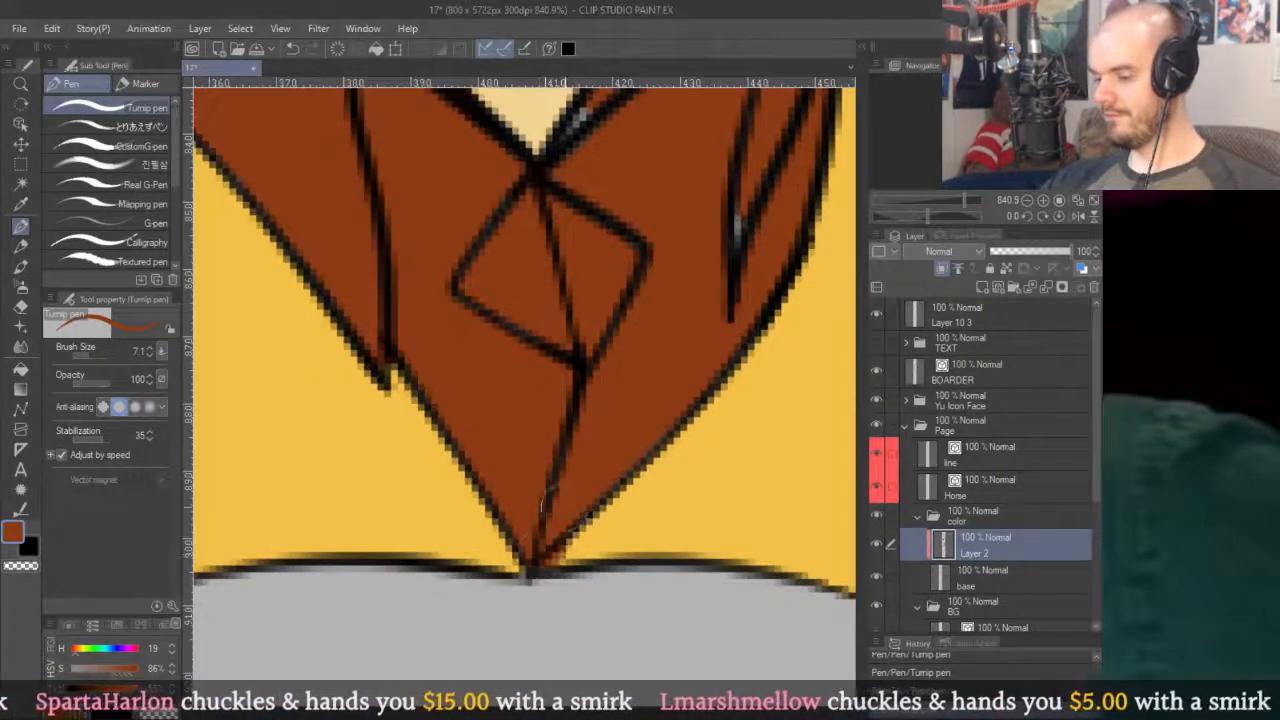
{"action": "left_click_drag", "start_coordinate": [733, 250], "coordinate": [641, 374]}
{"action": "left_click", "coordinate": [760, 430], "text": "alt"}
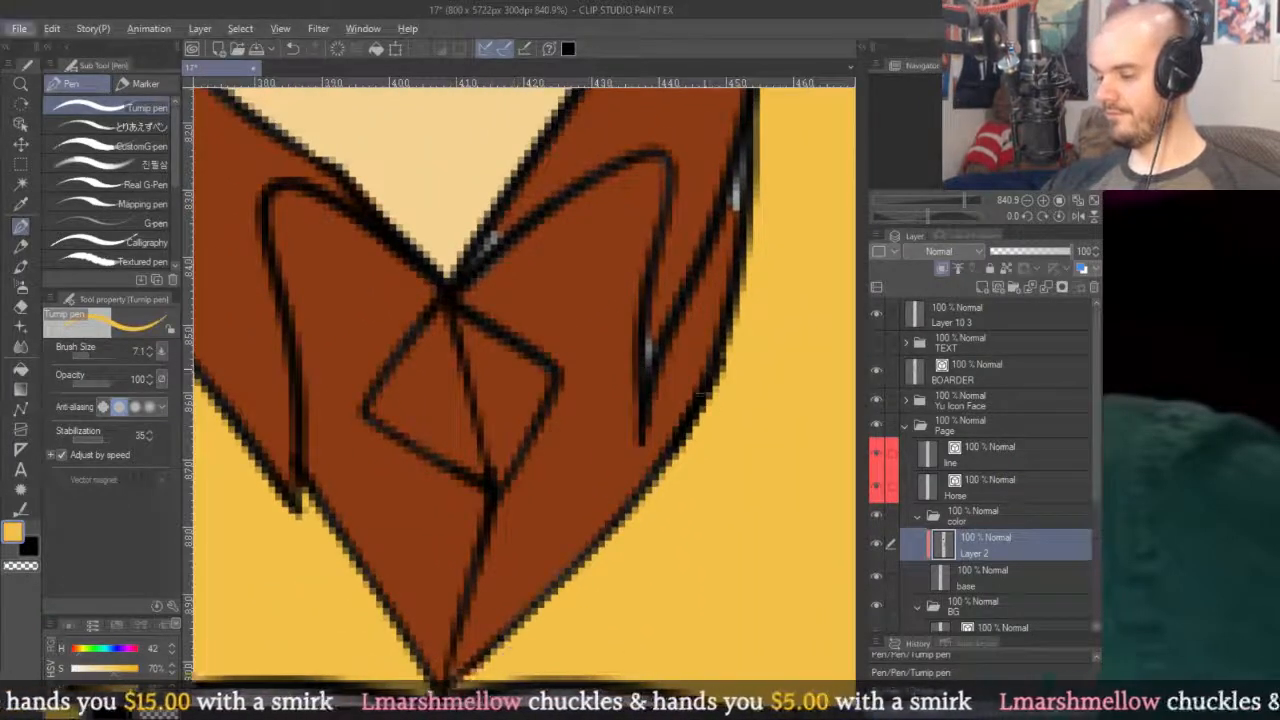
{"action": "left_click", "coordinate": [660, 345], "text": "alt"}
{"action": "left_click_drag", "start_coordinate": [643, 165], "coordinate": [645, 265]}
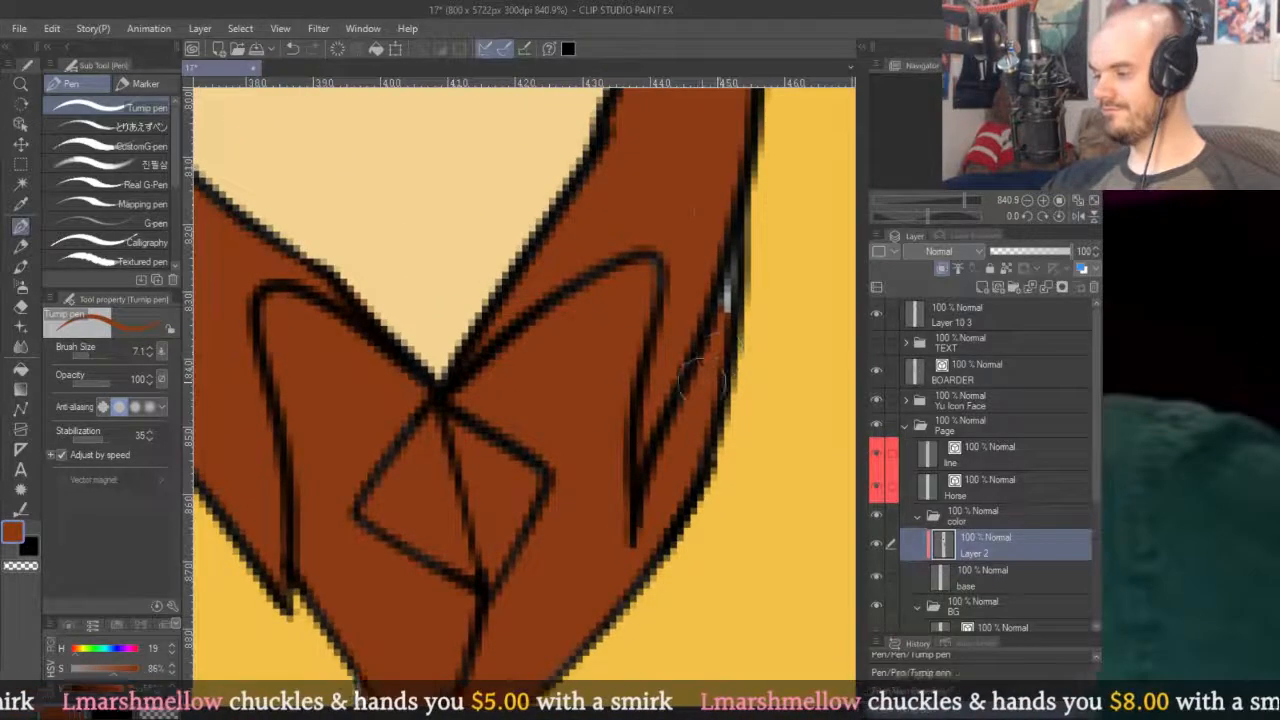
Fill the belt pouches on both sides of the buckle with the reddish brown, using the fill that refers to other layers.
{"action": "scroll", "coordinate": [690, 370], "scroll_direction": "down", "scroll_amount": 3}
{"action": "scroll", "coordinate": [654, 443], "scroll_direction": "down", "scroll_amount": 3}
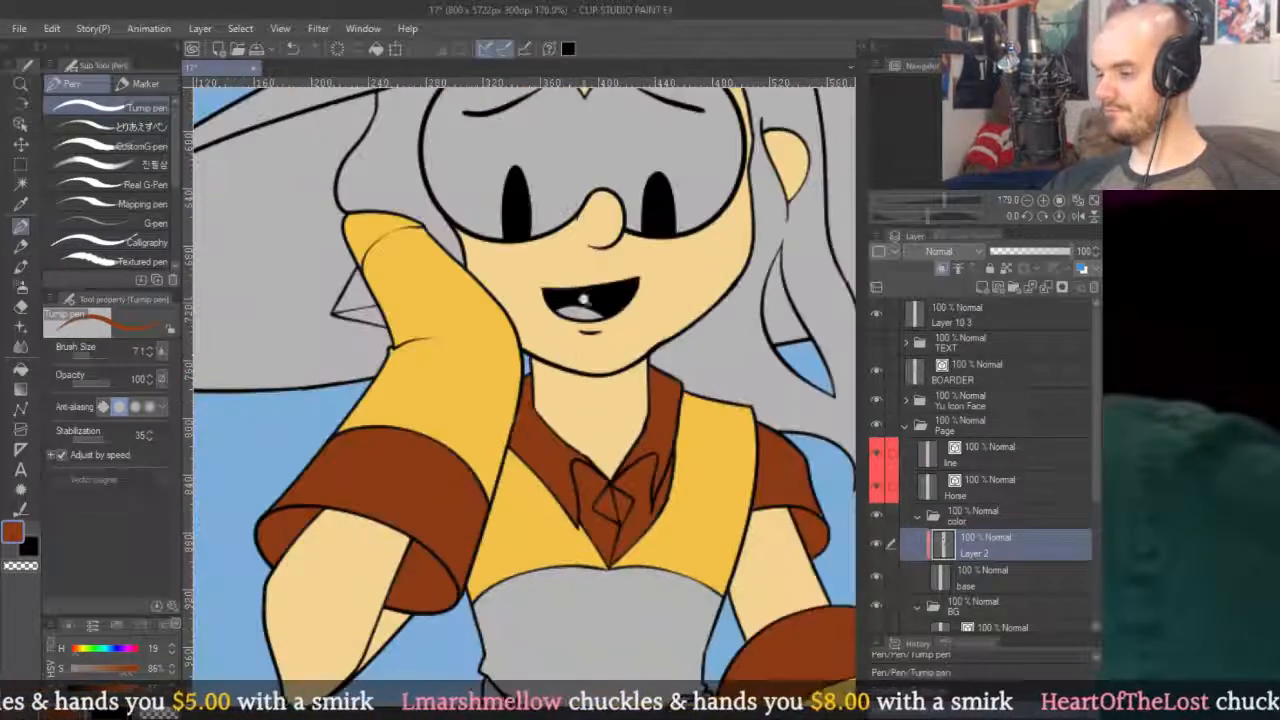
{"action": "scroll", "coordinate": [616, 302], "scroll_direction": "down", "scroll_amount": 3}
{"action": "scroll", "coordinate": [736, 420], "scroll_direction": "up", "scroll_amount": 1}
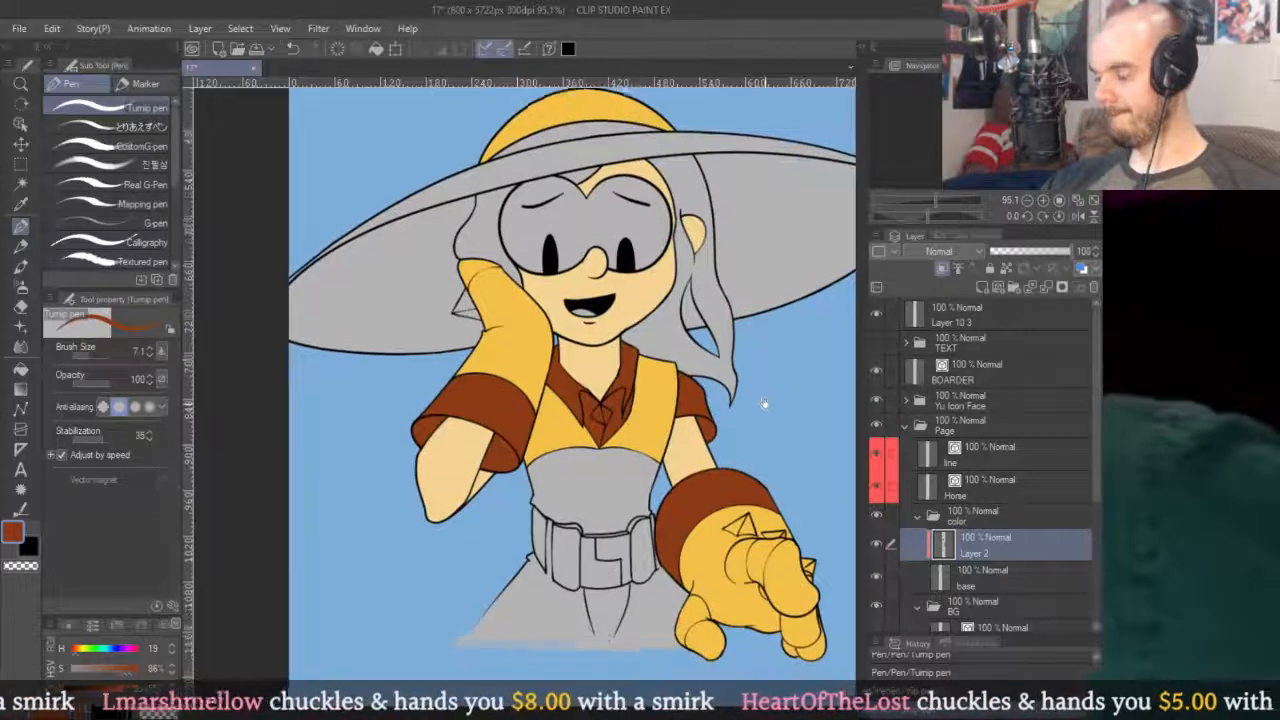
{"action": "scroll", "coordinate": [736, 420], "scroll_direction": "up", "scroll_amount": 1}
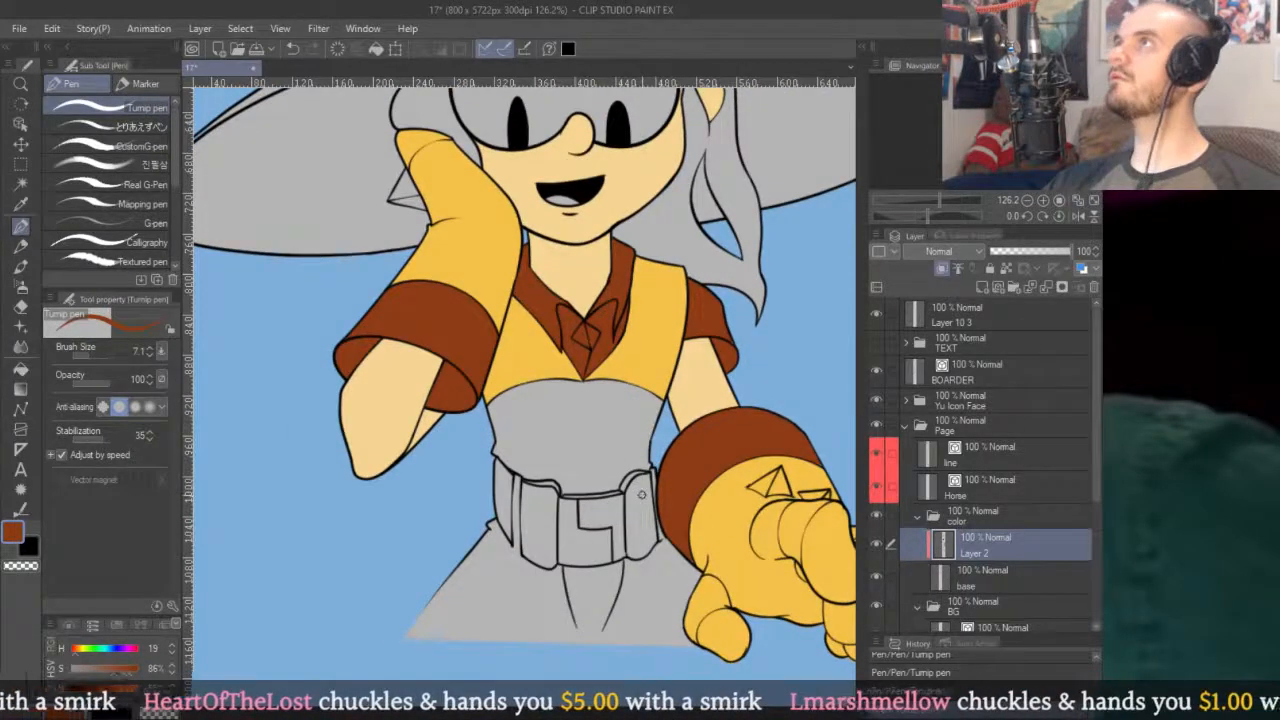
{"action": "key", "text": "g"}
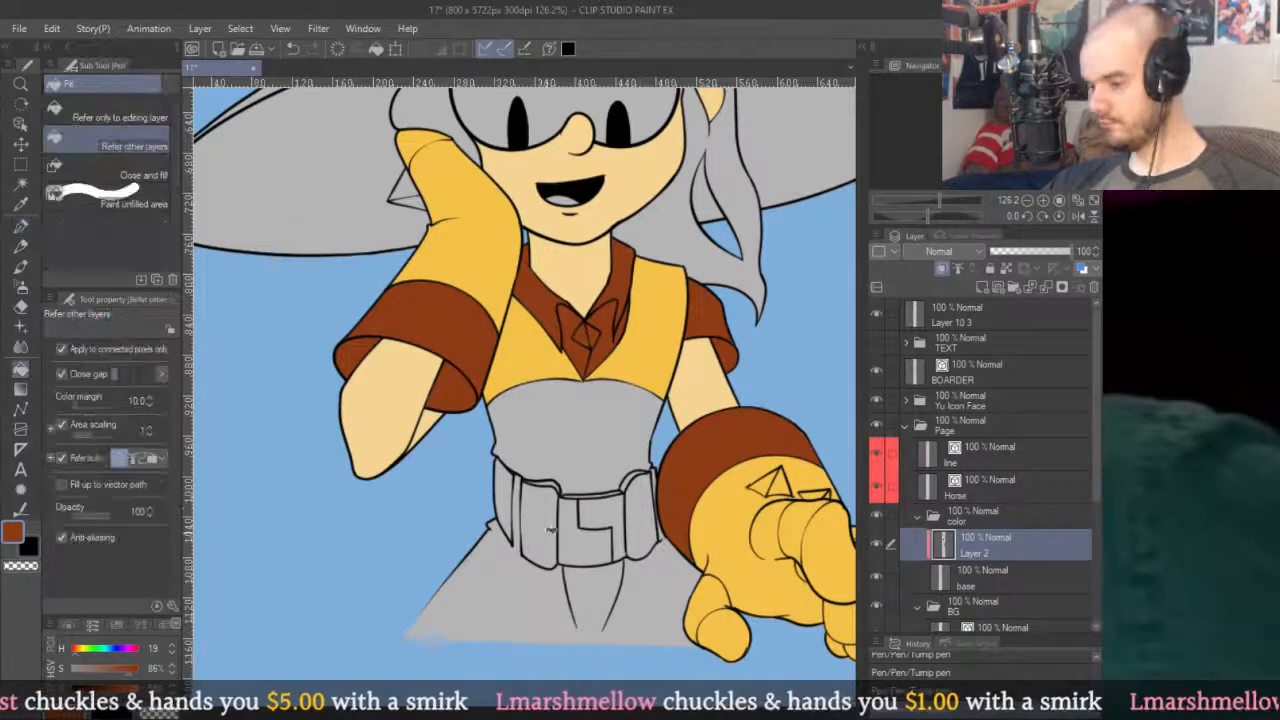
{"action": "left_click", "coordinate": [540, 525]}
{"action": "left_click", "coordinate": [502, 500]}
{"action": "left_click", "coordinate": [638, 503]}
Touch up the unfilled edges and flaps of the belt pouches in reddish brown with the Turnip pen.
{"action": "scroll", "coordinate": [638, 500], "scroll_direction": "up", "scroll_amount": 3}
{"action": "scroll", "coordinate": [637, 485], "scroll_direction": "up", "scroll_amount": 2}
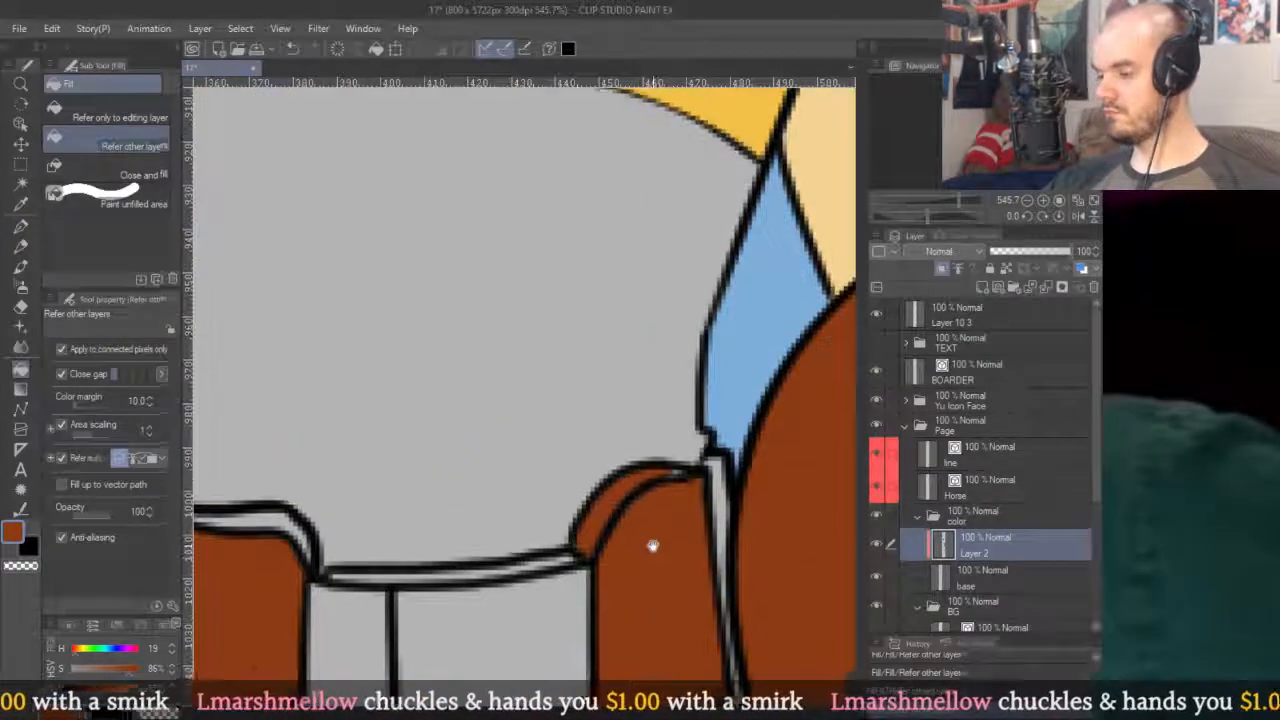
{"action": "key", "text": "p"}
{"action": "left_click_drag", "start_coordinate": [576, 341], "coordinate": [849, 436]}
{"action": "mouse_move", "coordinate": [392, 398]}
{"action": "left_mouse_down"}
{"action": "mouse_move", "coordinate": [518, 412]}
{"action": "mouse_move", "coordinate": [548, 462]}
{"action": "left_mouse_up"}
{"action": "scroll", "coordinate": [540, 430], "scroll_direction": "down", "scroll_amount": 2}
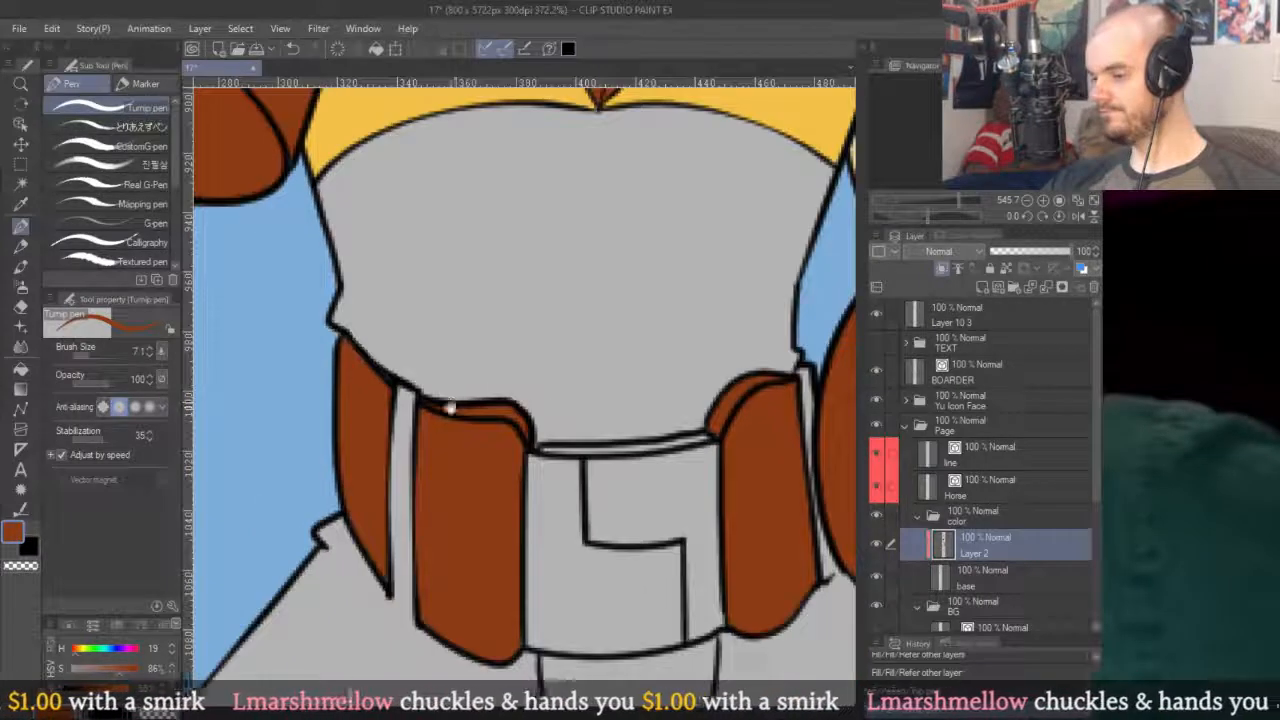
{"action": "scroll", "coordinate": [449, 409], "scroll_direction": "up", "scroll_amount": 2}
{"action": "scroll", "coordinate": [509, 409], "scroll_direction": "down", "scroll_amount": 3}
{"action": "scroll", "coordinate": [483, 358], "scroll_direction": "down", "scroll_amount": 2}
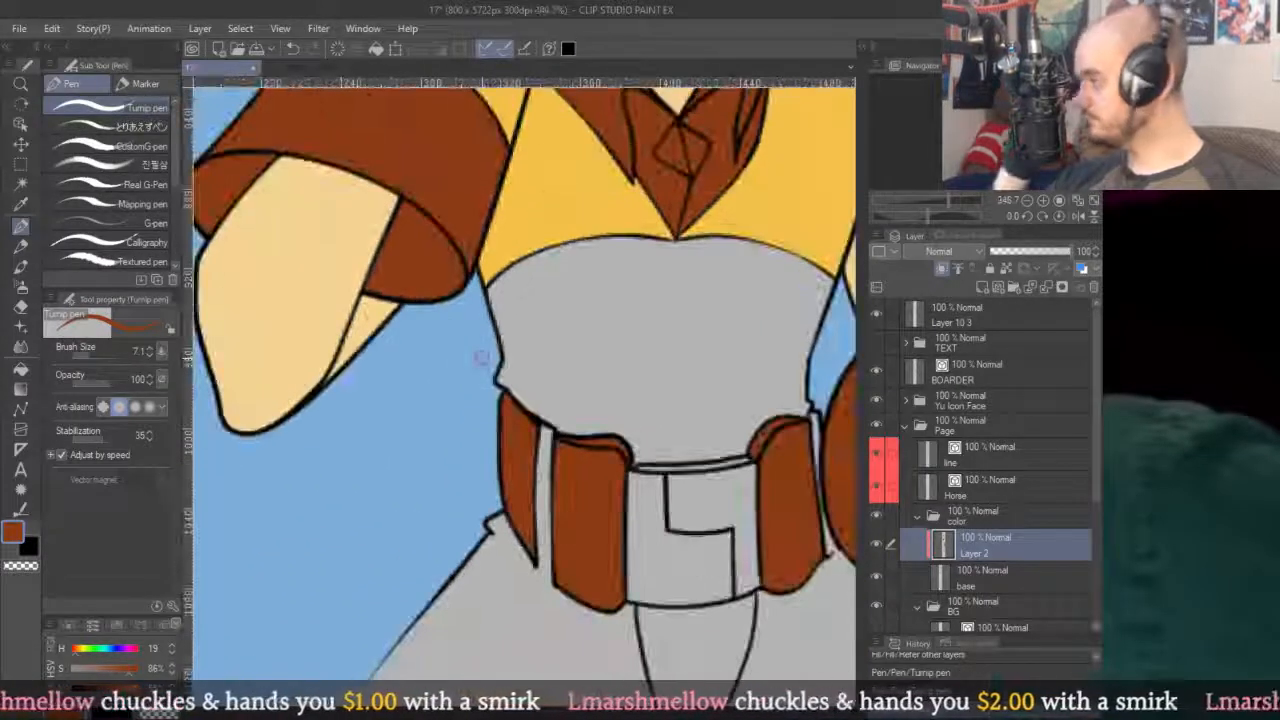
{"action": "scroll", "coordinate": [482, 357], "scroll_direction": "down", "scroll_amount": 2}
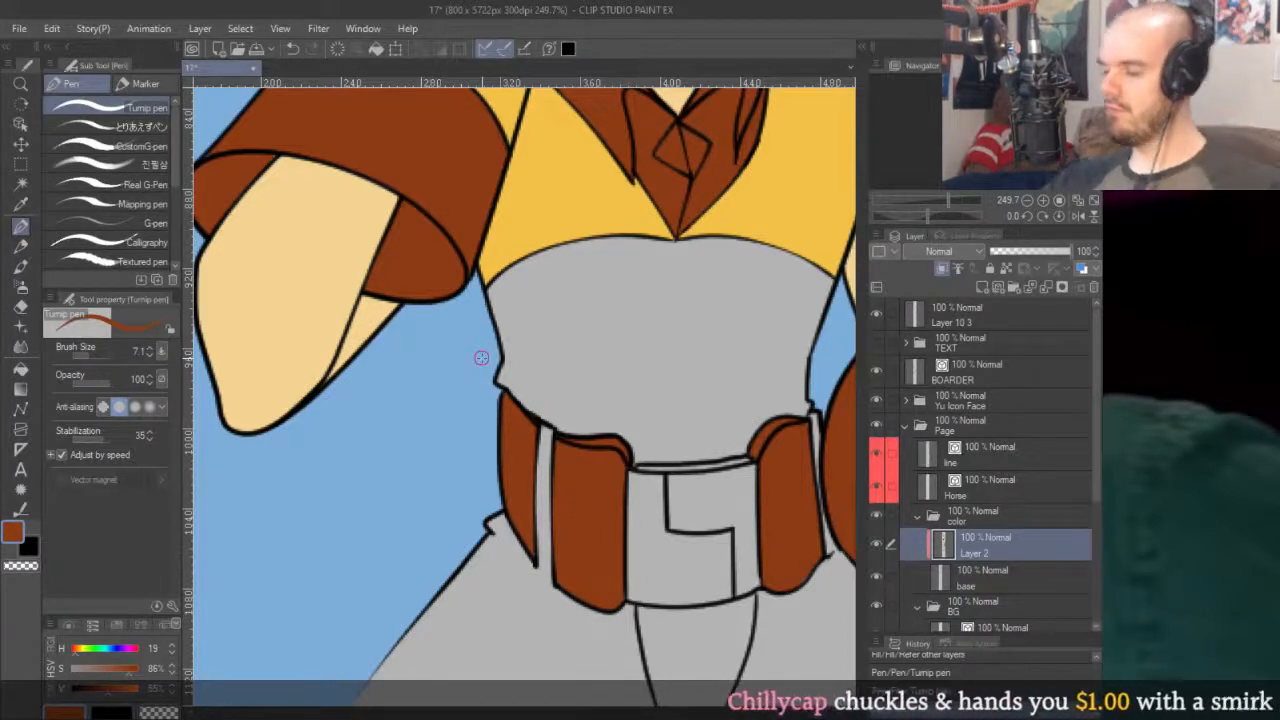
{"action": "key", "text": "ctrl+0"}
{"action": "scroll", "coordinate": [503, 380], "scroll_direction": "up", "scroll_amount": 5}
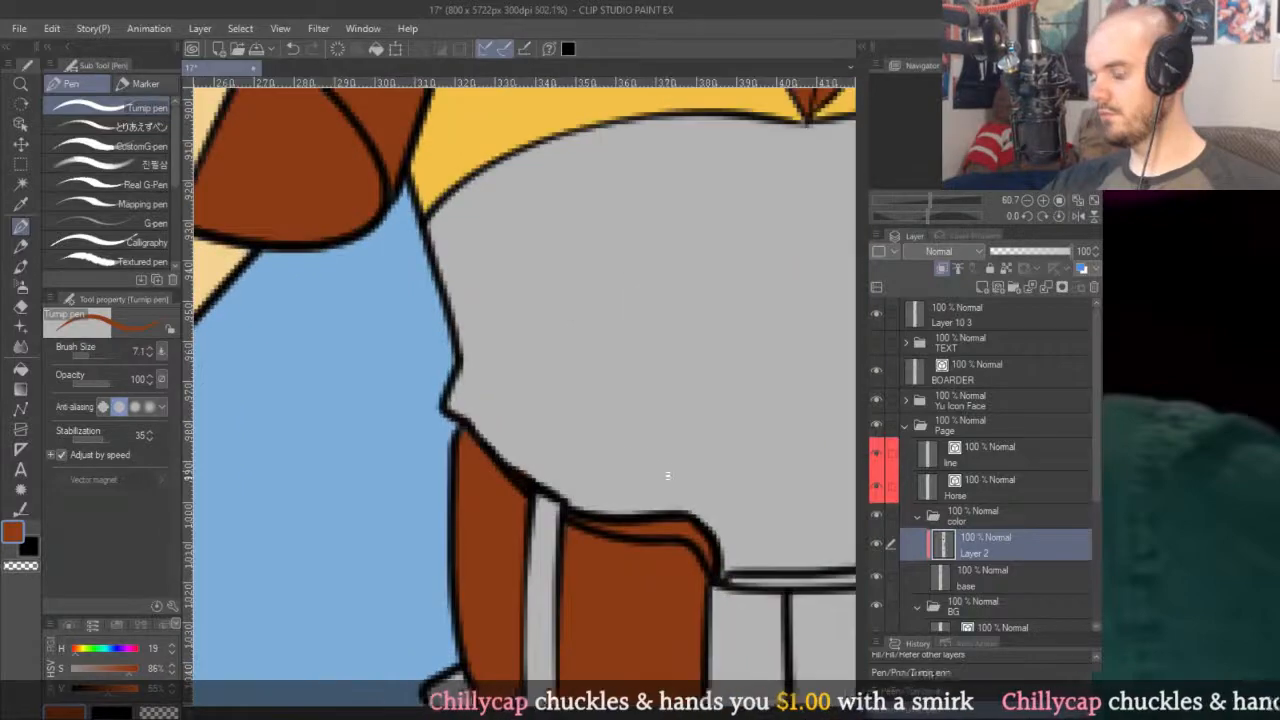
{"action": "key", "text": "e"}
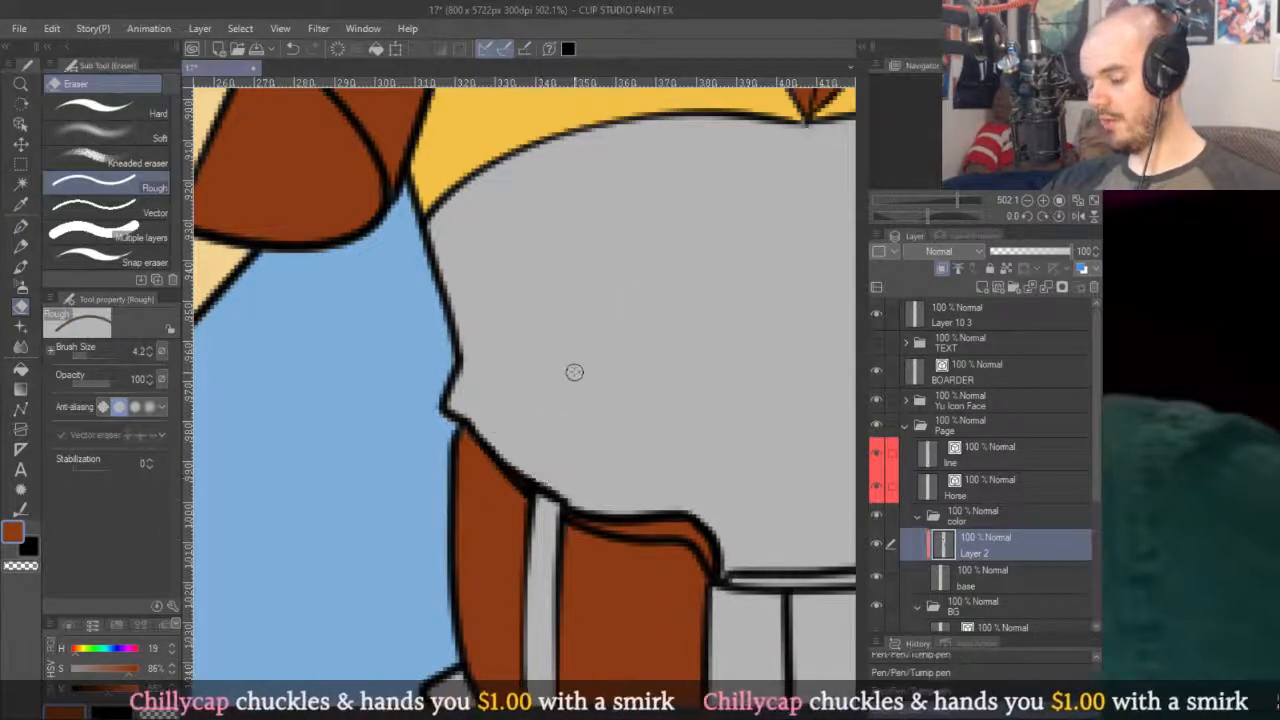
{"action": "key", "text": "p"}
{"action": "scroll", "coordinate": [568, 372], "scroll_direction": "down", "scroll_amount": 8}
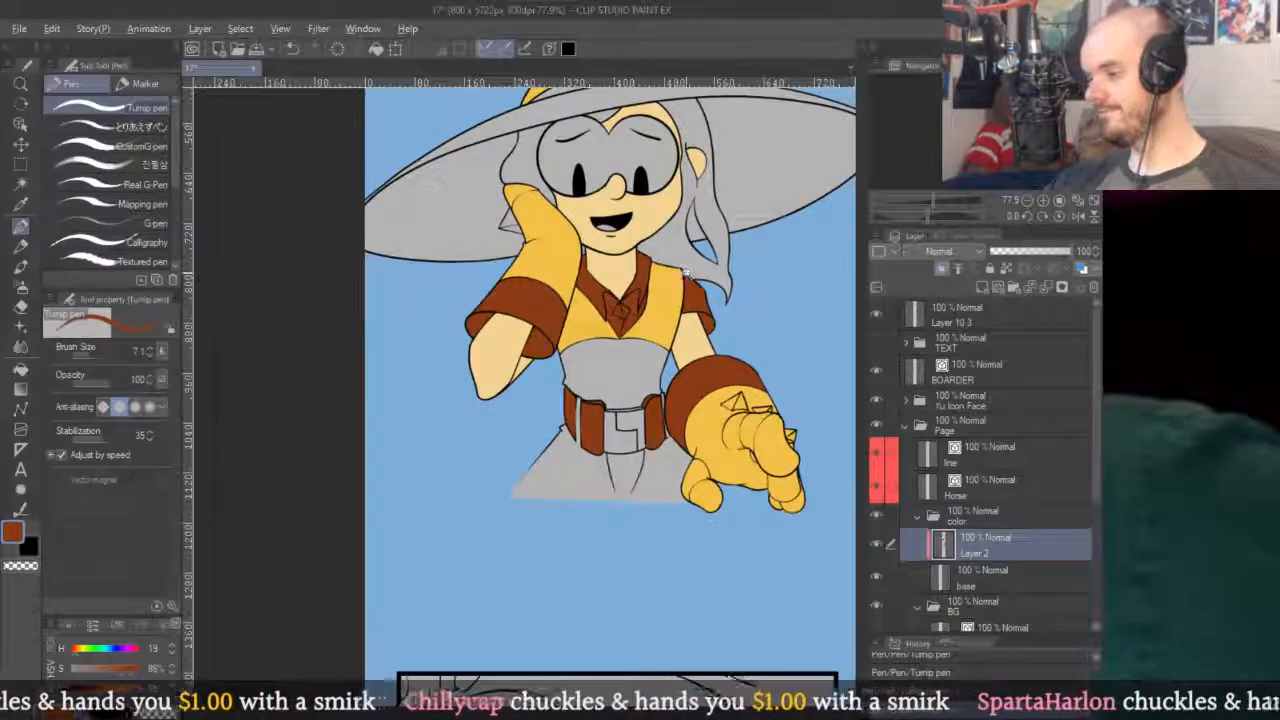
Sample the vest's yellow and fill the midriff between the chest seam and the belt, using the fill that refers to other layers.
{"action": "scroll", "coordinate": [686, 271], "scroll_direction": "up", "scroll_amount": 3}
{"action": "key", "text": "g"}
{"action": "left_click", "coordinate": [655, 372], "text": "alt"}
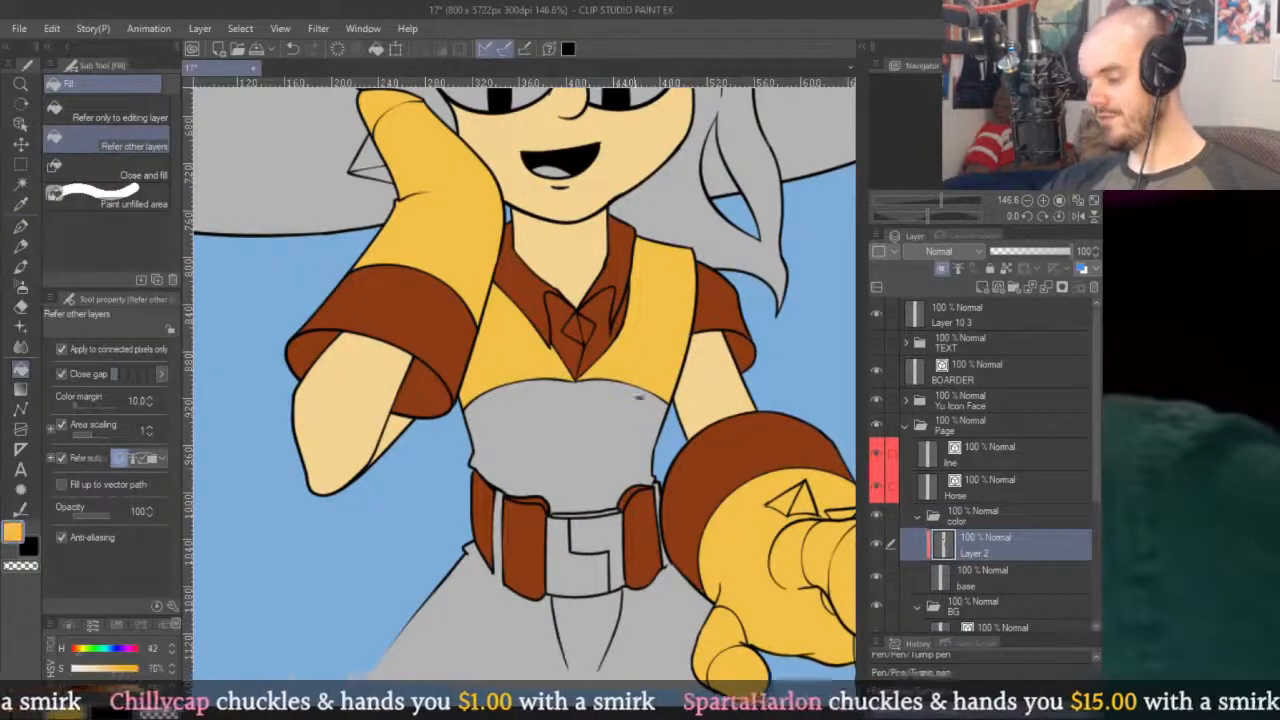
{"action": "scroll", "coordinate": [636, 350], "scroll_direction": "down", "scroll_amount": 10}
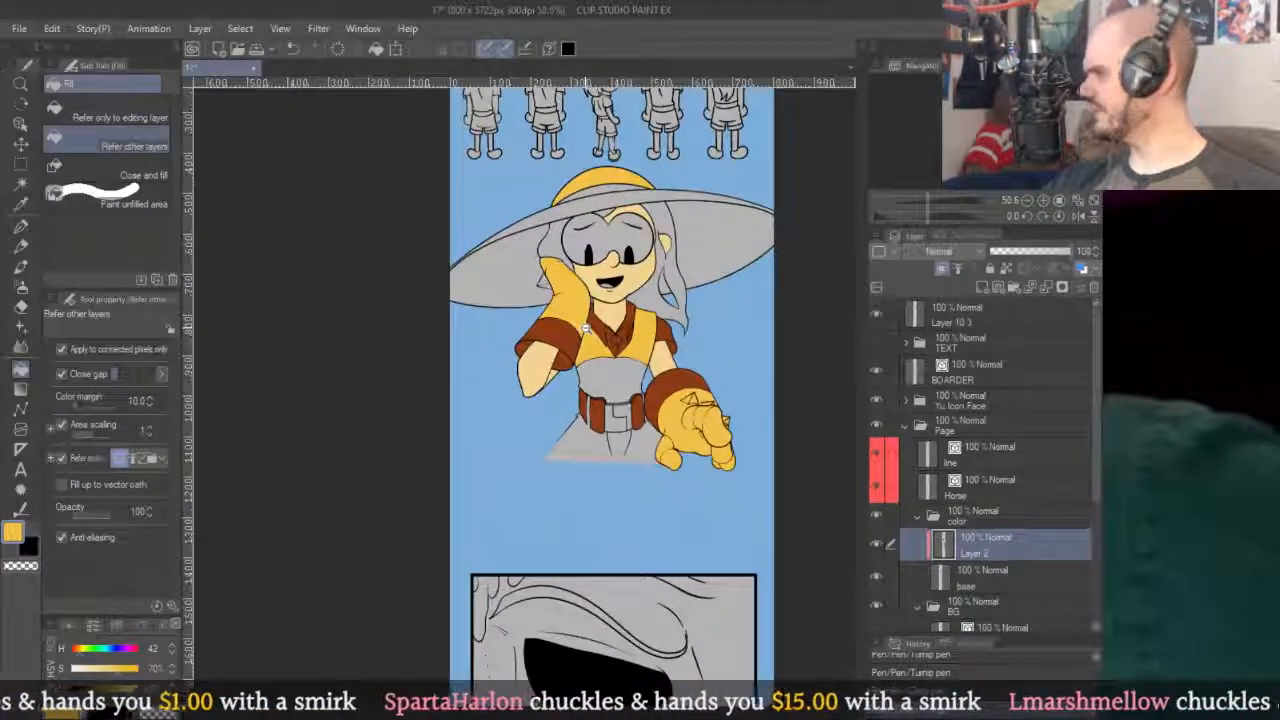
{"action": "scroll", "coordinate": [603, 421], "scroll_direction": "up", "scroll_amount": 5}
{"action": "scroll", "coordinate": [603, 421], "scroll_direction": "down", "scroll_amount": 5}
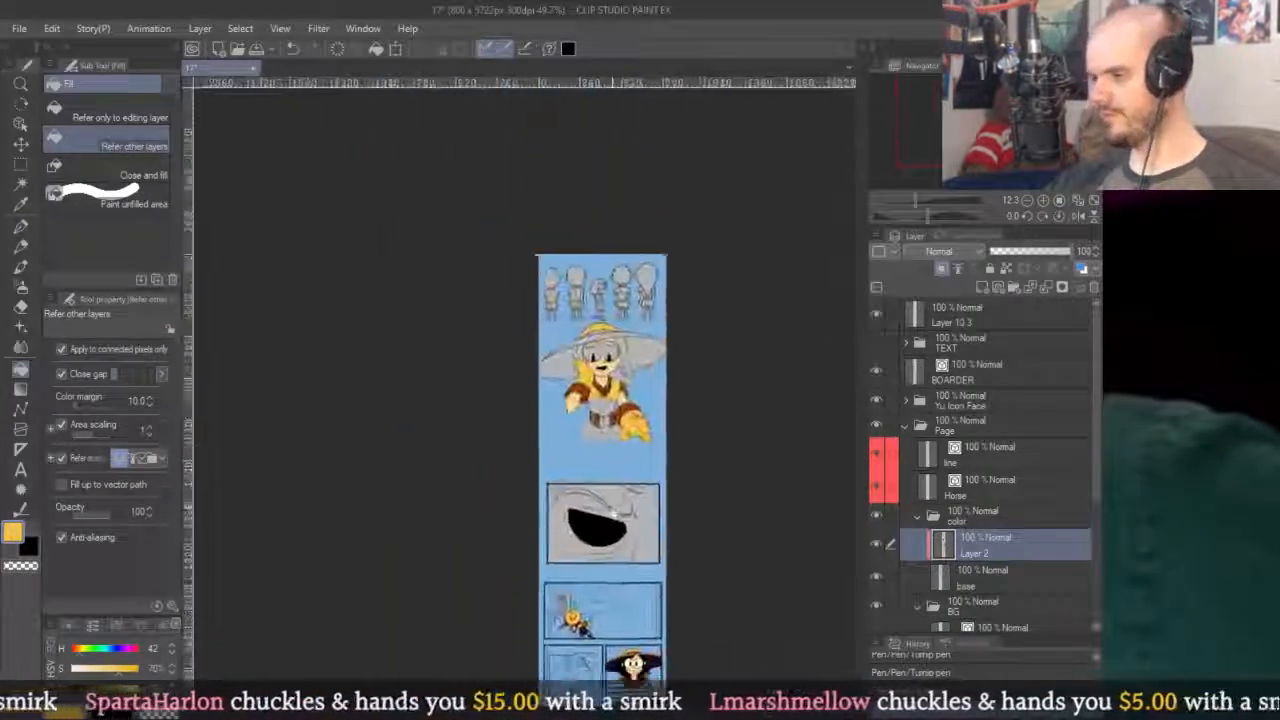
{"action": "scroll", "coordinate": [603, 421], "scroll_direction": "up", "scroll_amount": 10}
{"action": "scroll", "coordinate": [603, 421], "scroll_direction": "up", "scroll_amount": 3}
{"action": "left_click", "coordinate": [610, 422]}
{"action": "scroll", "coordinate": [610, 422], "scroll_direction": "up", "scroll_amount": 2}
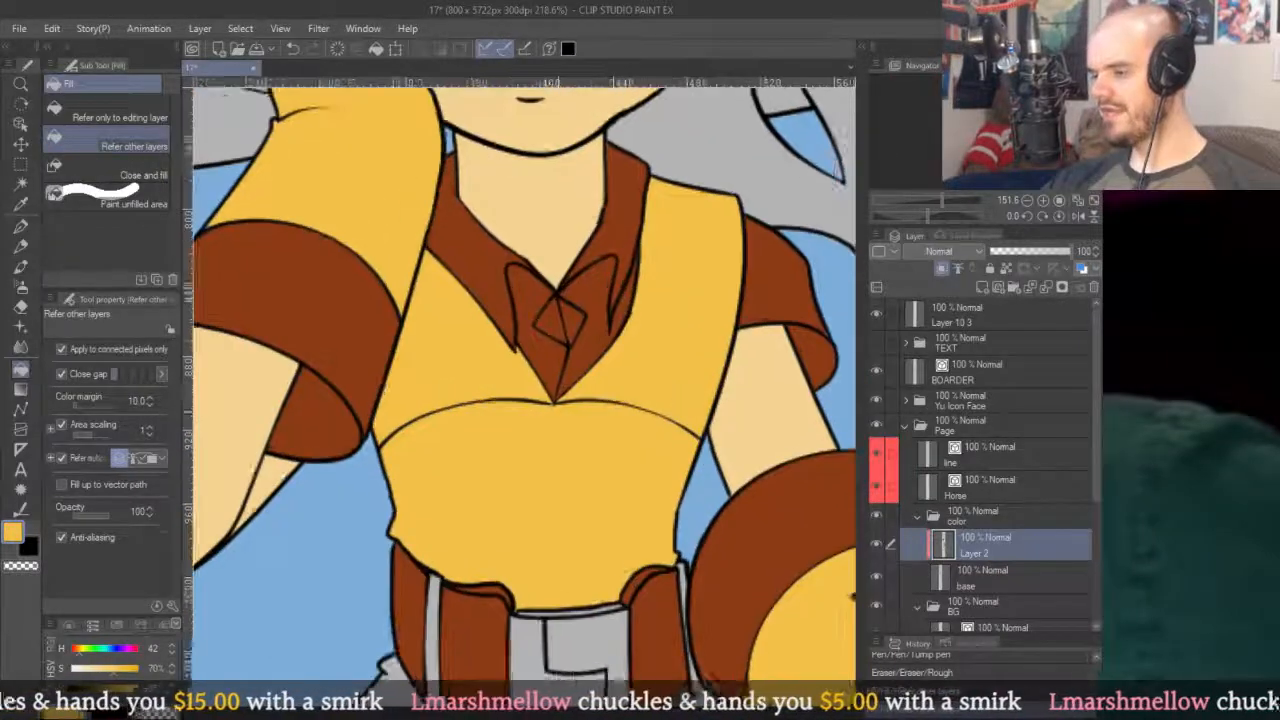
{"action": "key", "text": "p"}
{"action": "scroll", "coordinate": [545, 403], "scroll_direction": "up", "scroll_amount": 2}
{"action": "scroll", "coordinate": [571, 409], "scroll_direction": "down", "scroll_amount": 1}
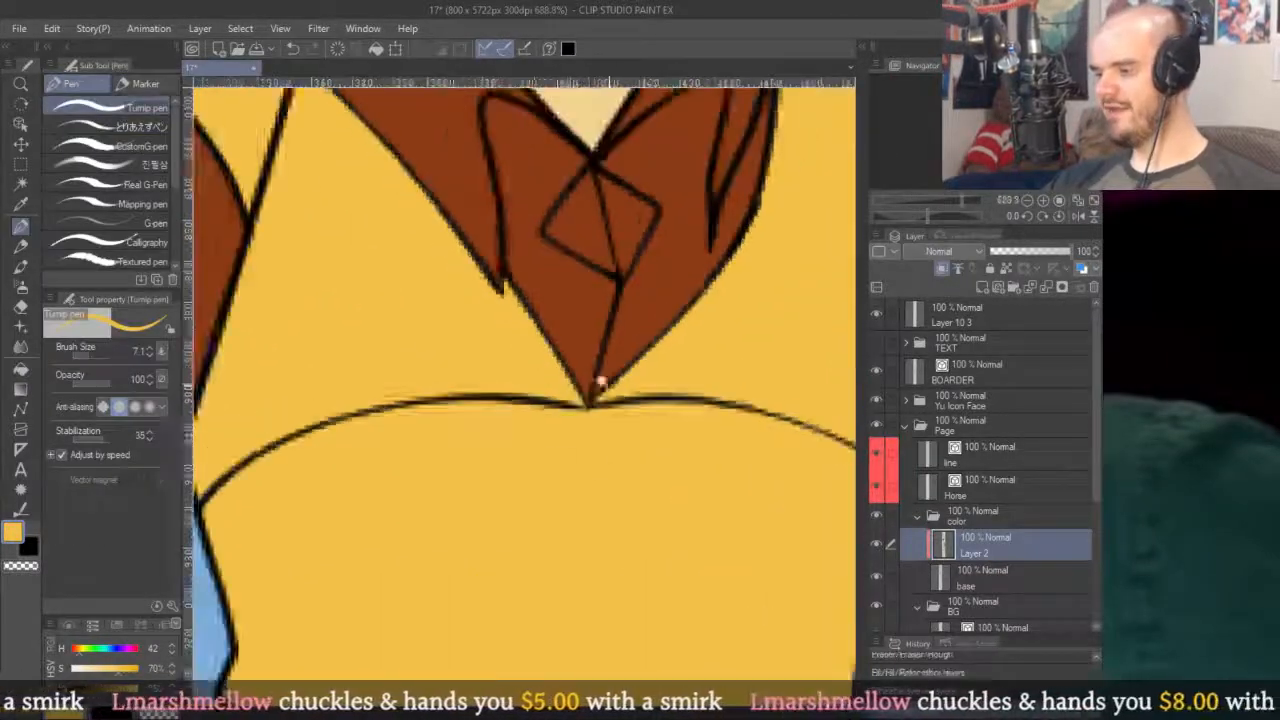
{"action": "scroll", "coordinate": [600, 380], "scroll_direction": "down", "scroll_amount": 5}
{"action": "scroll", "coordinate": [679, 426], "scroll_direction": "up", "scroll_amount": 1}
{"action": "scroll", "coordinate": [643, 458], "scroll_direction": "up", "scroll_amount": 1}
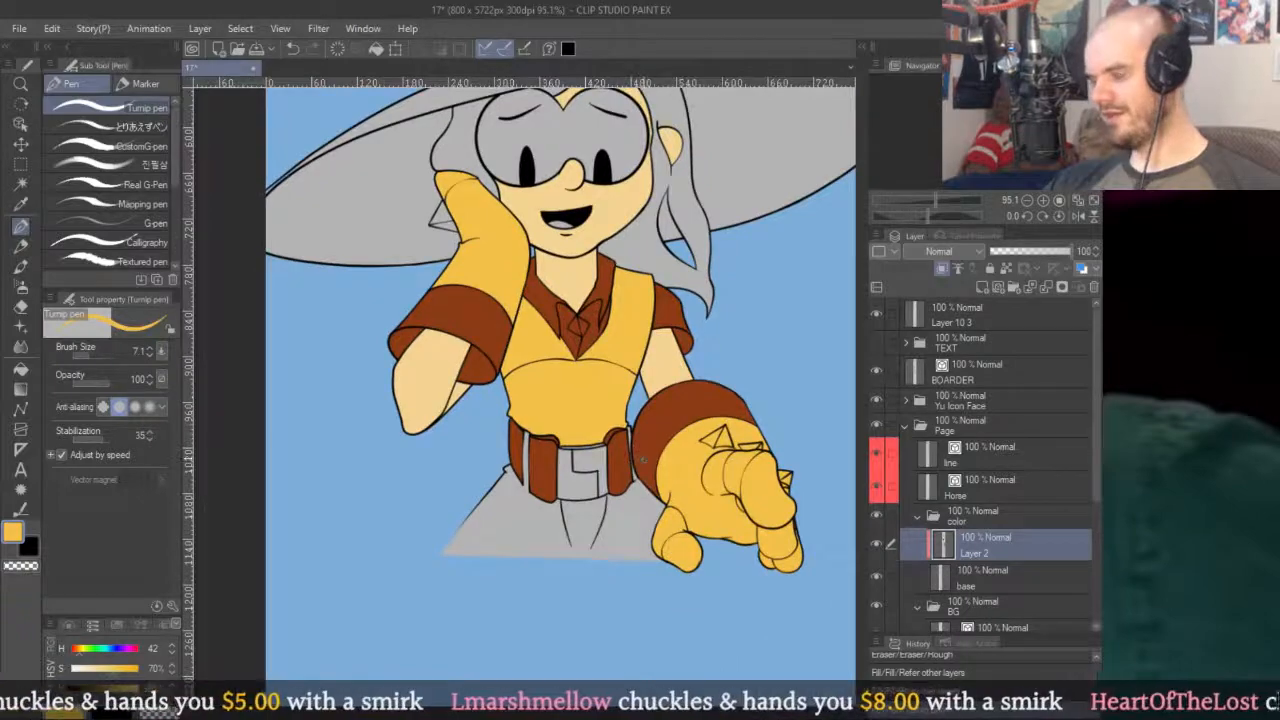
Fill the spike beside the raised glove with the cuff's reddish brown and touch up its unfilled corners with the Turnip pen.
{"action": "key", "text": "g"}
{"action": "left_click", "coordinate": [470, 317], "text": "alt"}
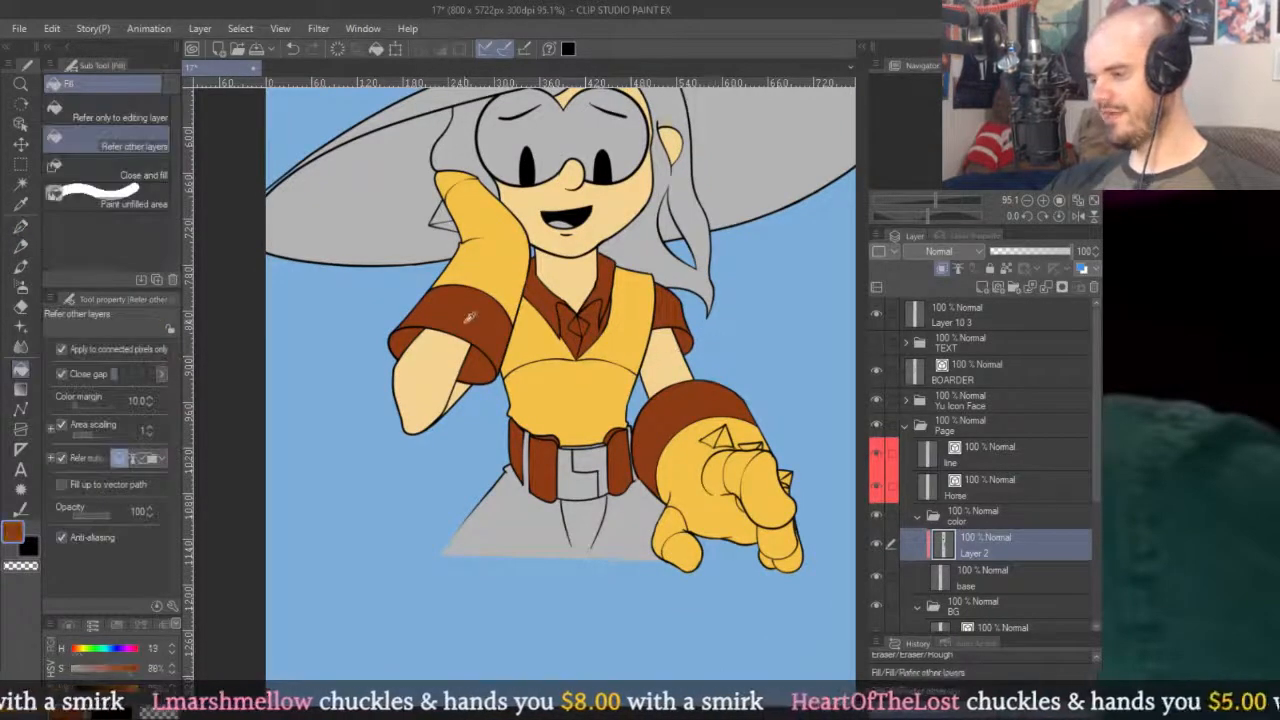
{"action": "scroll", "coordinate": [456, 304], "scroll_direction": "up", "scroll_amount": 4}
{"action": "left_click", "coordinate": [559, 404]}
{"action": "scroll", "coordinate": [503, 378], "scroll_direction": "up", "scroll_amount": 5}
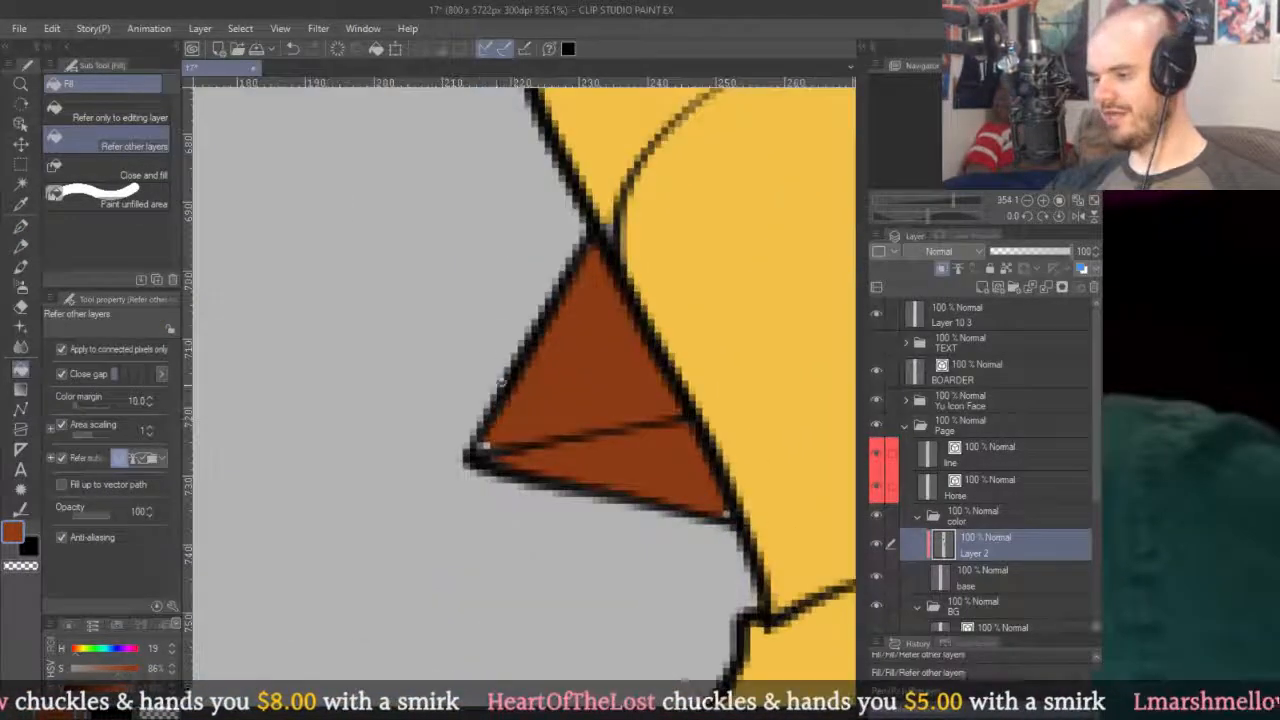
{"action": "key", "text": "p"}
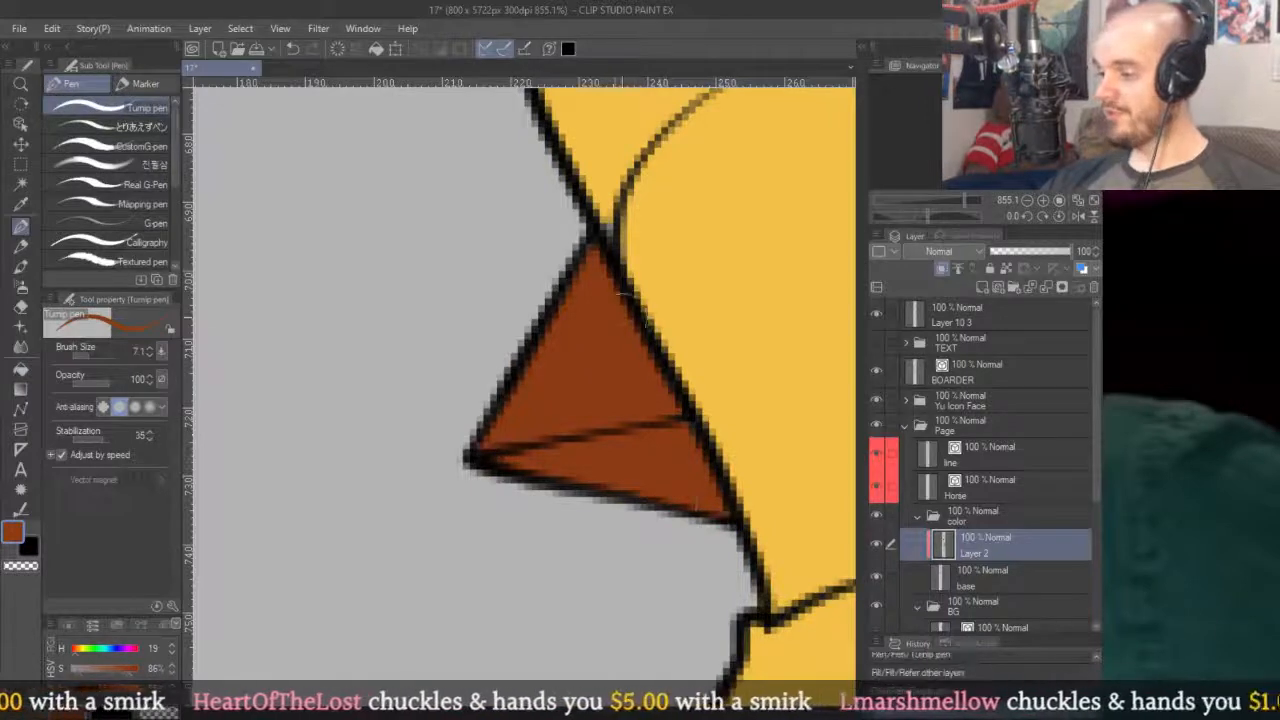
{"action": "left_click", "coordinate": [669, 282], "text": "alt"}
{"action": "scroll", "coordinate": [669, 282], "scroll_direction": "down", "scroll_amount": 8}
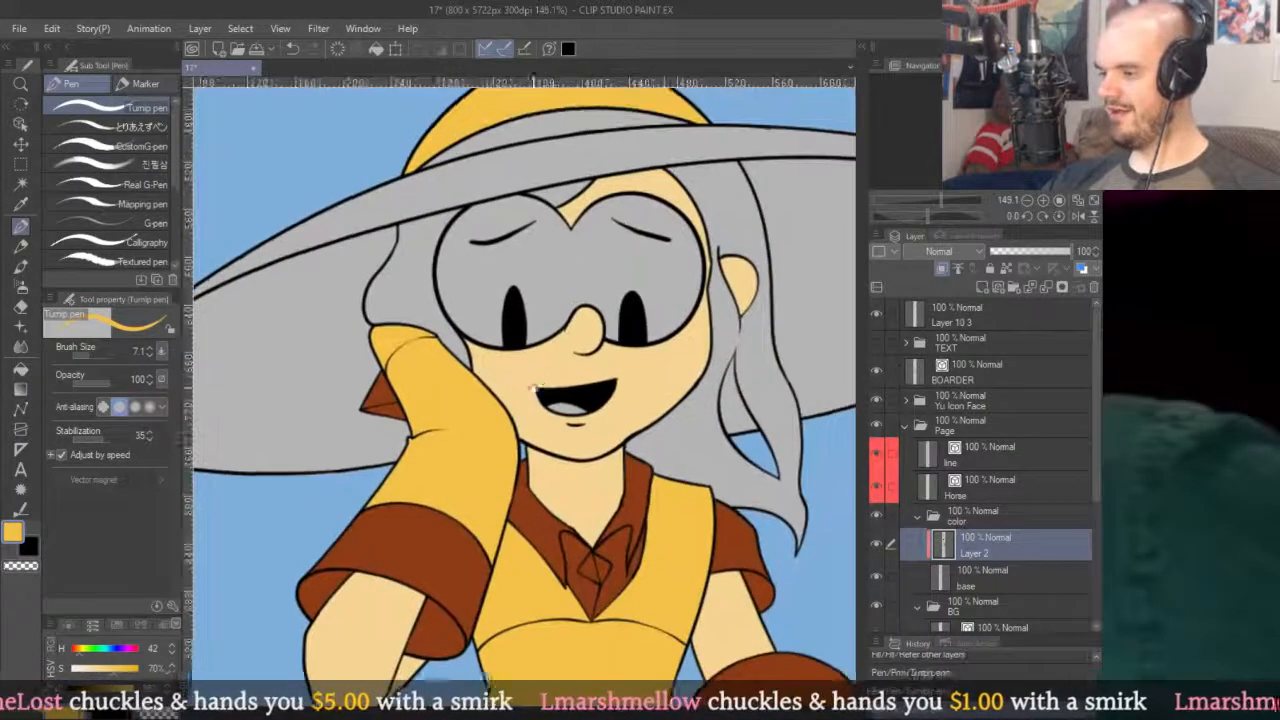
Fill the large triangular spike on the outstretched glove with the cuff's reddish brown and touch up its edges with the Turnip pen.
{"action": "left_click_drag", "start_coordinate": [801, 363], "coordinate": [696, 291]}
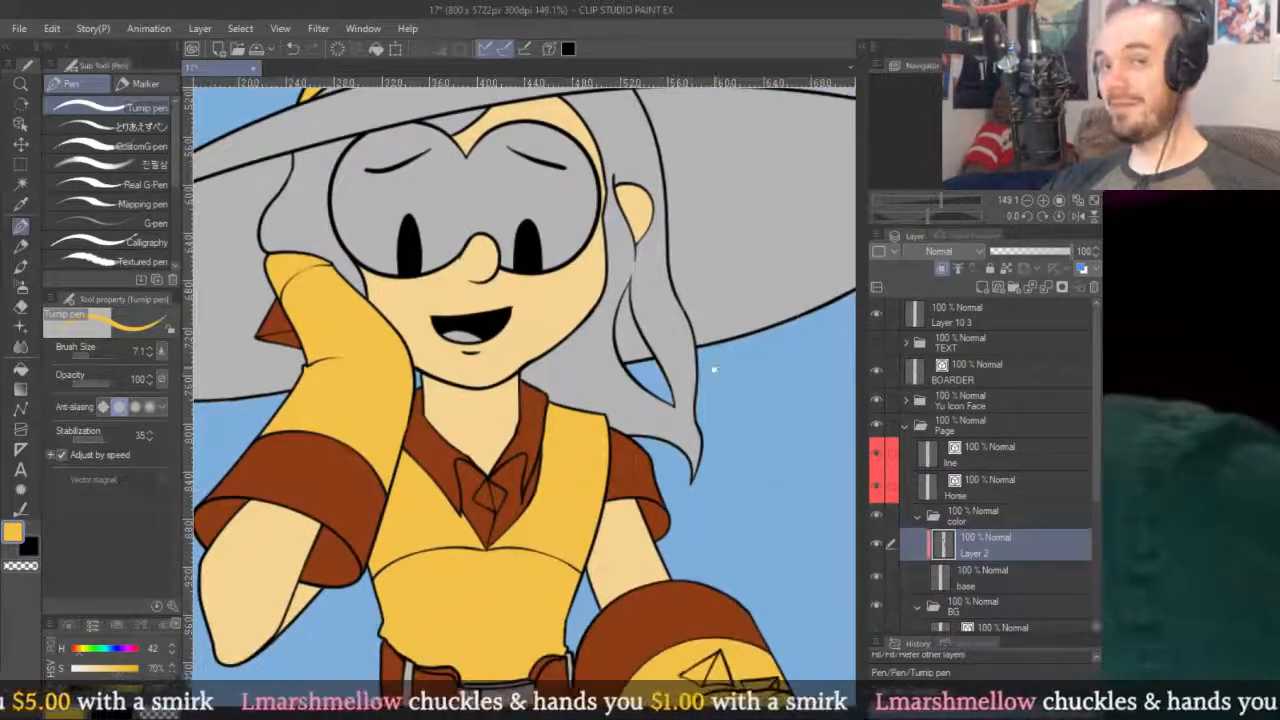
{"action": "scroll", "coordinate": [713, 364], "scroll_direction": "down", "scroll_amount": 2}
{"action": "left_click", "coordinate": [690, 455], "text": "alt"}
{"action": "scroll", "coordinate": [776, 523], "scroll_direction": "up", "scroll_amount": 5}
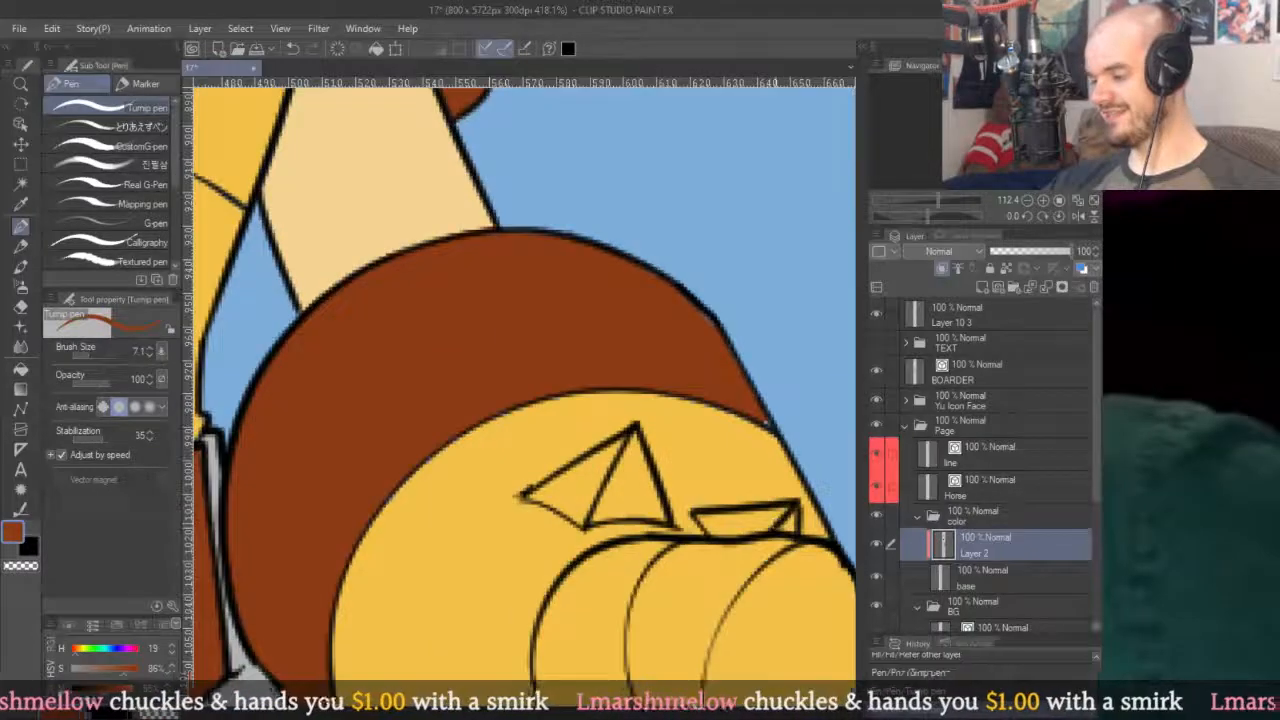
{"action": "left_click_drag", "start_coordinate": [776, 523], "coordinate": [740, 491]}
{"action": "key", "text": "g"}
{"action": "left_click", "coordinate": [596, 428]}
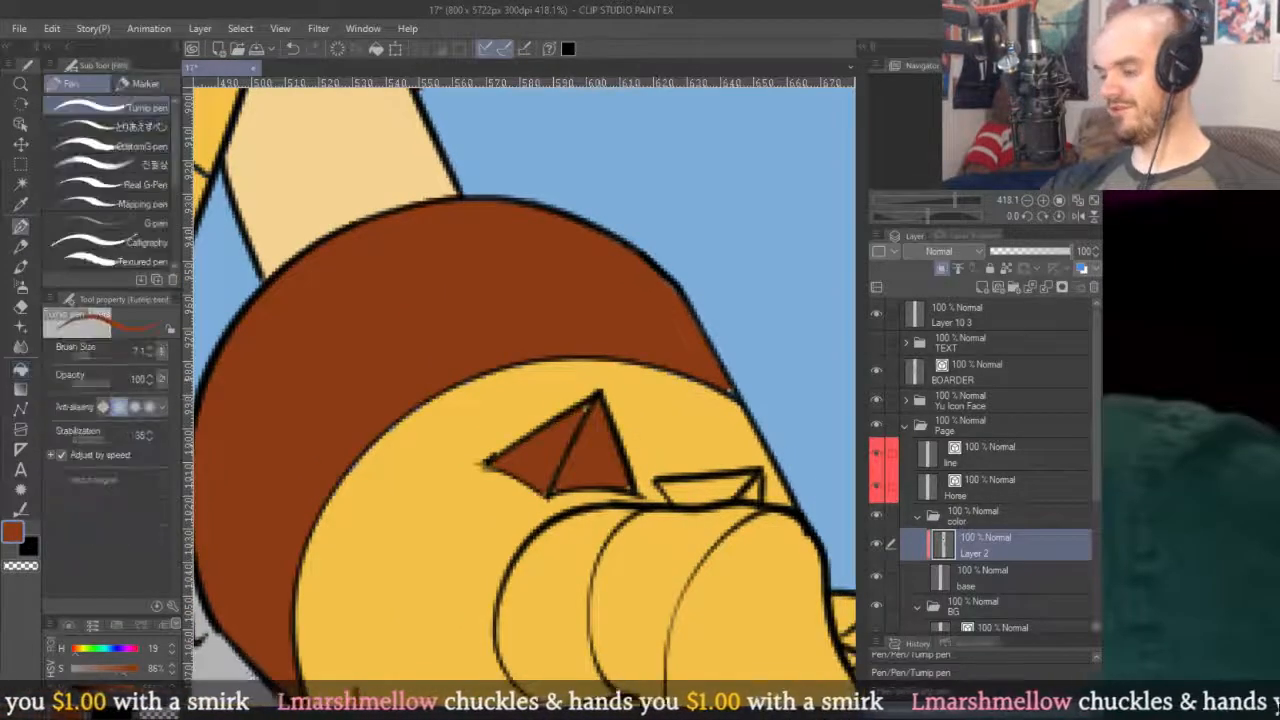
{"action": "key", "text": "p"}
{"action": "scroll", "coordinate": [557, 468], "scroll_direction": "up", "scroll_amount": 3}
{"action": "left_click_drag", "start_coordinate": [583, 478], "coordinate": [545, 525]}
Fill both faces of the small spike above the knuckles in reddish brown and cover its leftover gaps with the Turnip pen.
{"action": "left_click_drag", "start_coordinate": [705, 512], "coordinate": [430, 350]}
{"action": "key", "text": "g"}
{"action": "left_click", "coordinate": [660, 338]}
{"action": "left_click", "coordinate": [684, 348]}
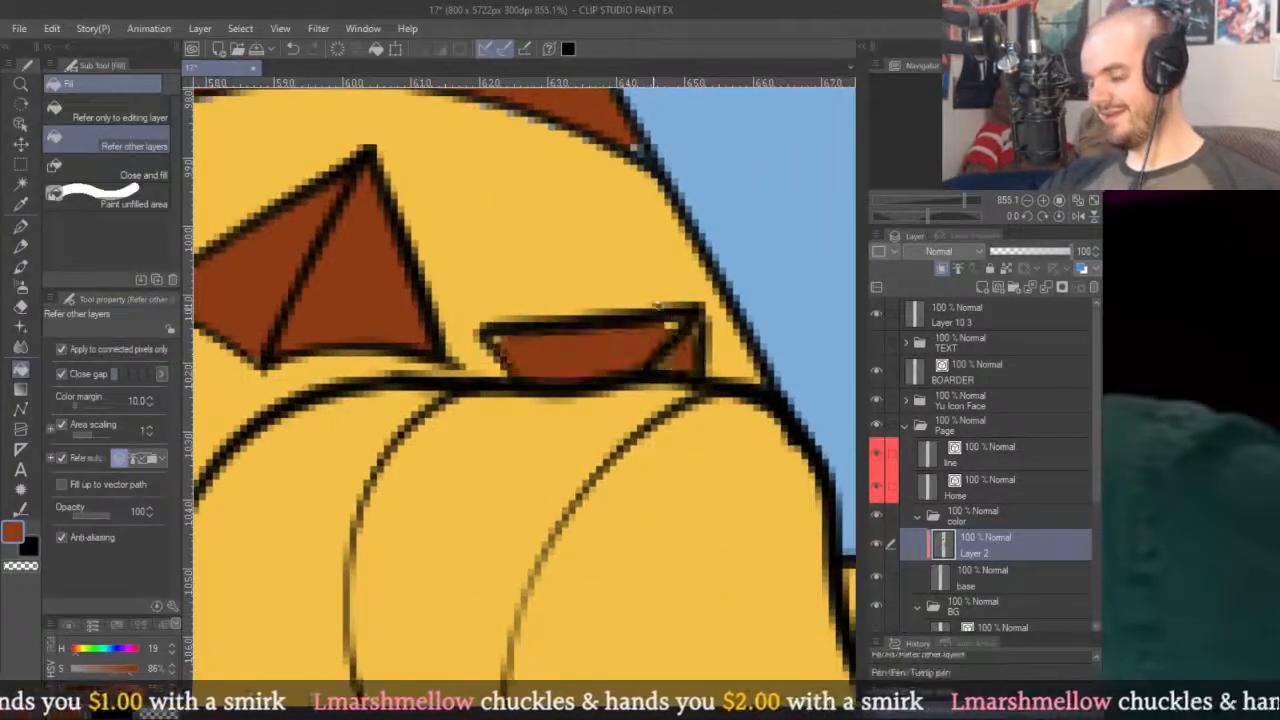
{"action": "key", "text": "p"}
{"action": "left_click_drag", "start_coordinate": [694, 320], "coordinate": [656, 368]}
{"action": "scroll", "coordinate": [708, 348], "scroll_direction": "down", "scroll_amount": 3}
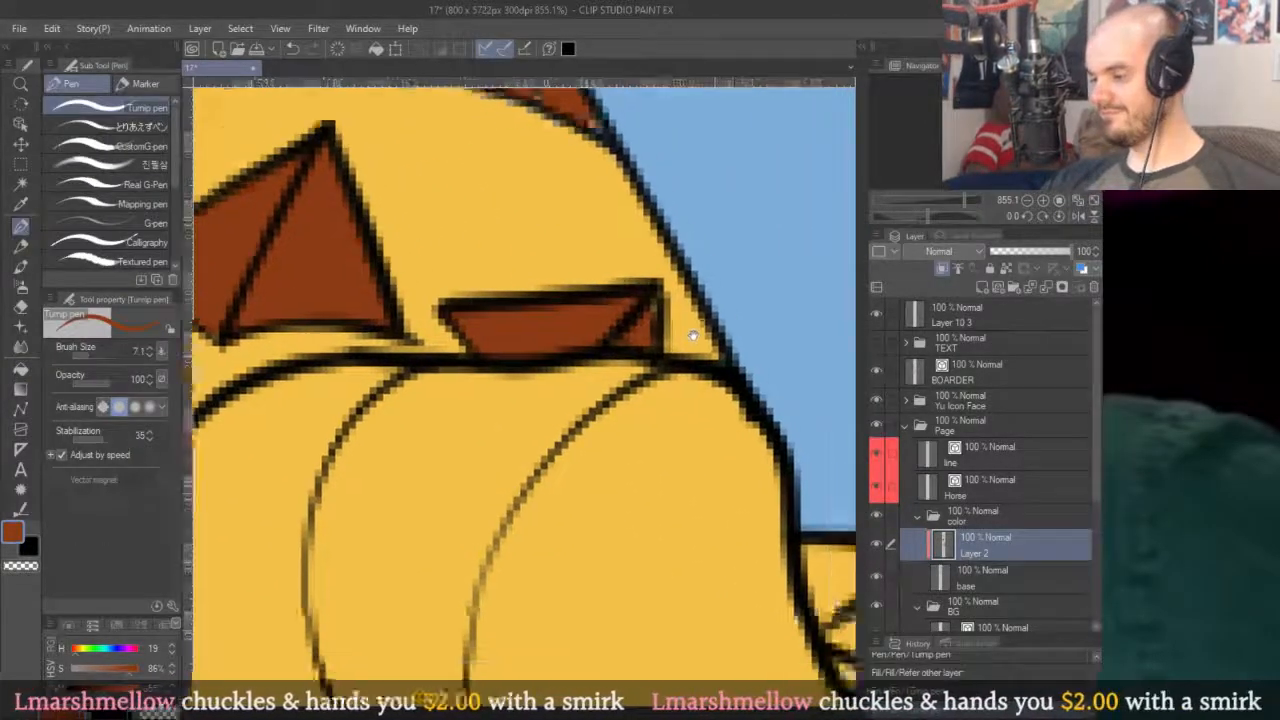
Fill the spike on the outer side of the outstretched fingers in reddish brown and touch up its edges with the Turnip pen.
{"action": "scroll", "coordinate": [713, 349], "scroll_direction": "down", "scroll_amount": 2}
{"action": "scroll", "coordinate": [713, 349], "scroll_direction": "up", "scroll_amount": 3}
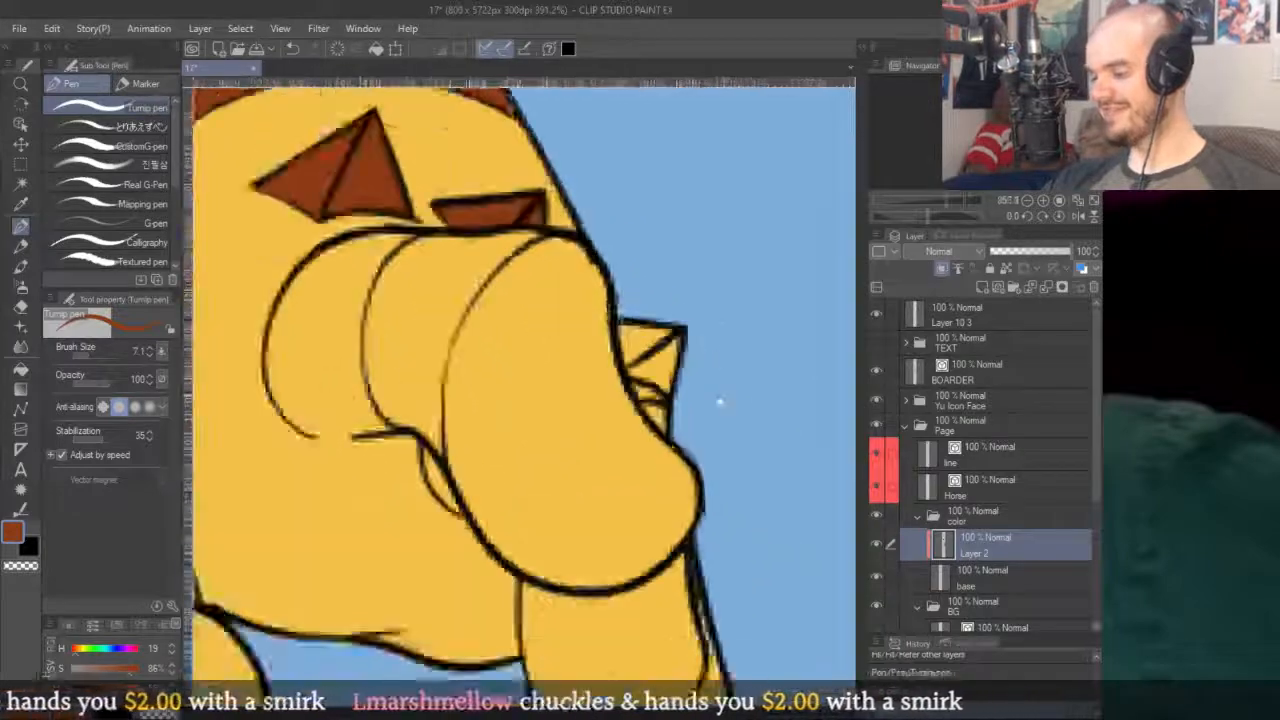
{"action": "key", "text": "g"}
{"action": "left_click", "coordinate": [646, 344]}
{"action": "key", "text": "p"}
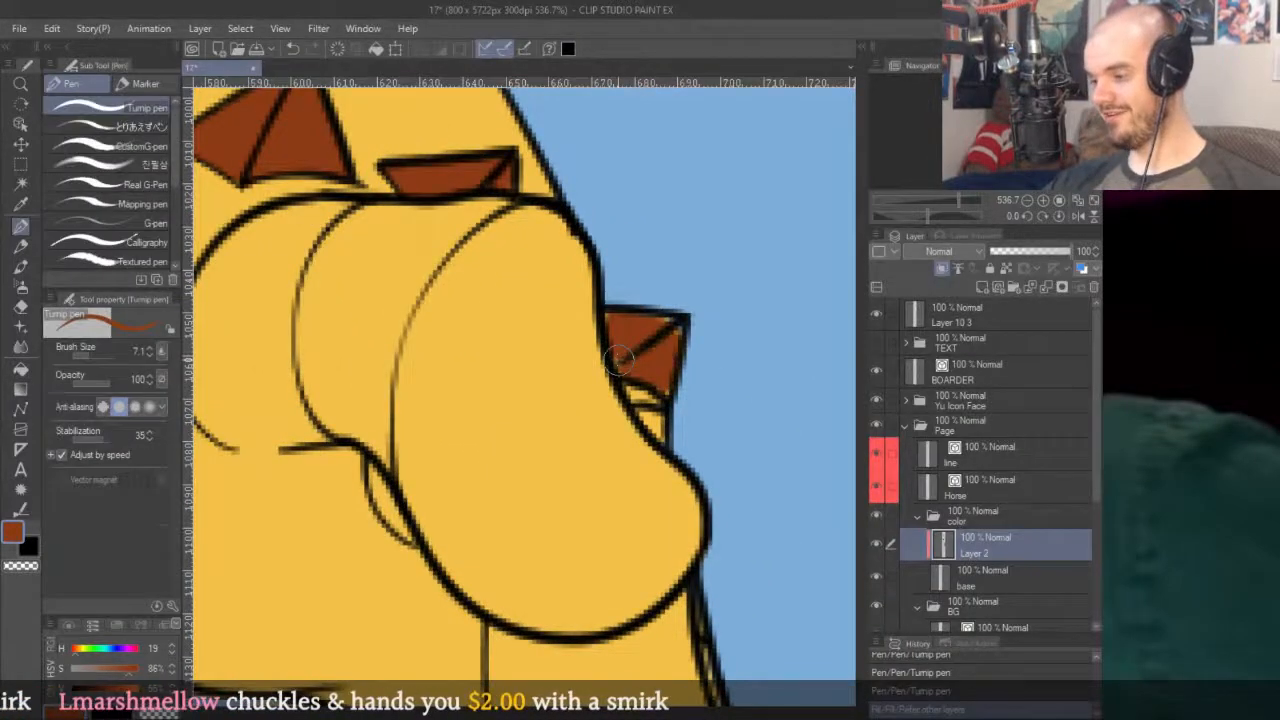
{"action": "left_click_drag", "start_coordinate": [678, 370], "coordinate": [686, 316]}
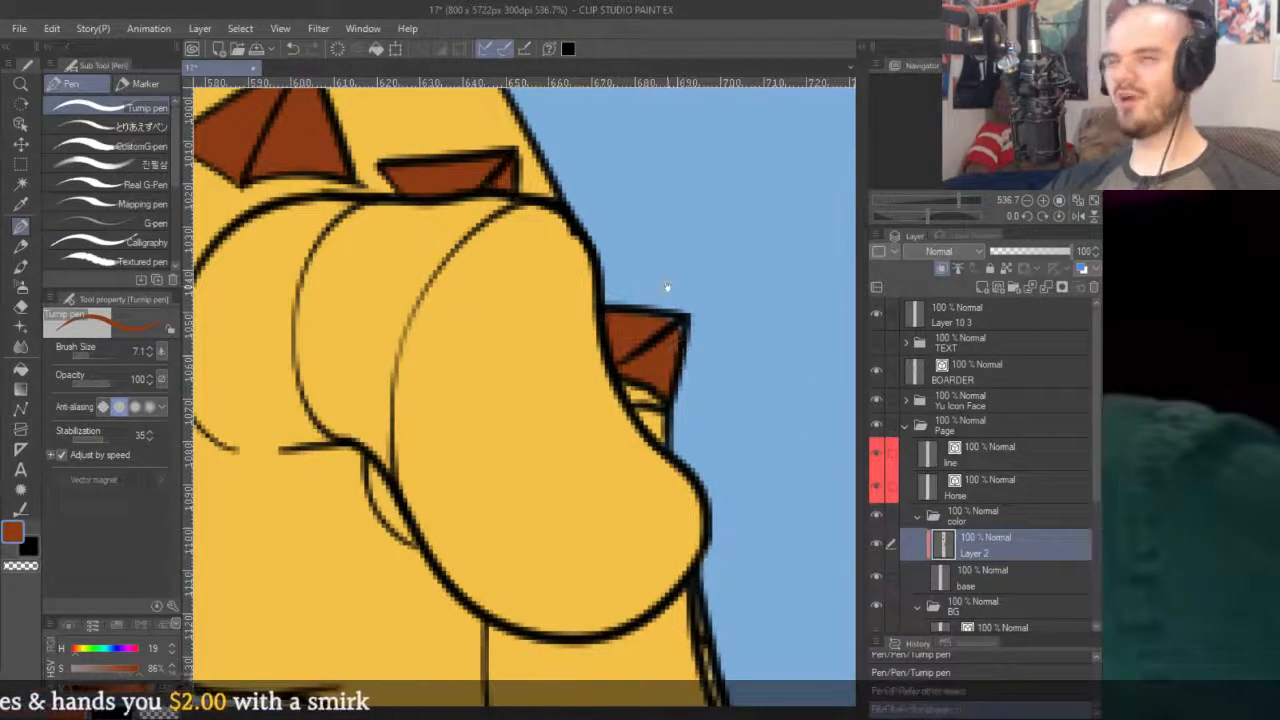
{"action": "scroll", "coordinate": [694, 374], "scroll_direction": "down", "scroll_amount": 4}
Touch up the lower edge of the outstretched glove's cuff with the Turnip pen, using the sampled reddish brown.
{"action": "scroll", "coordinate": [630, 280], "scroll_direction": "up", "scroll_amount": 3}
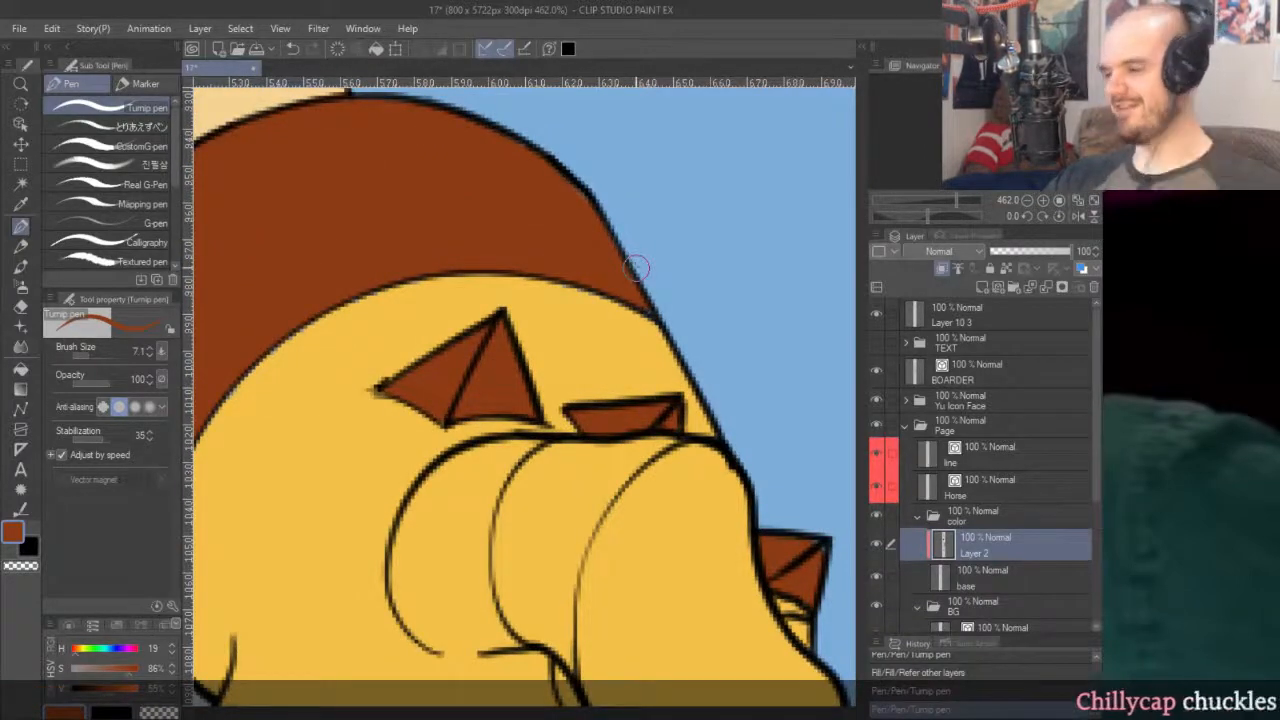
{"action": "left_click", "coordinate": [627, 339], "text": "alt"}
{"action": "left_click", "coordinate": [595, 265], "text": "alt"}
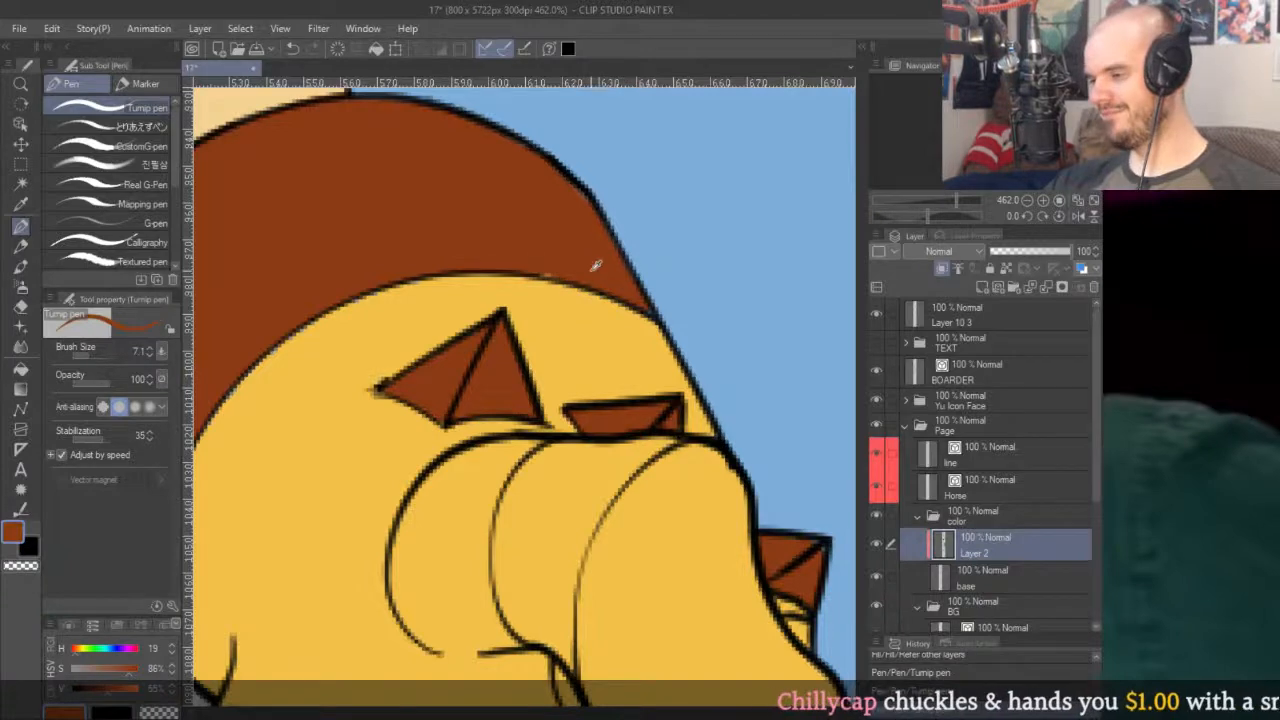
{"action": "left_click_drag", "start_coordinate": [561, 283], "coordinate": [595, 256]}
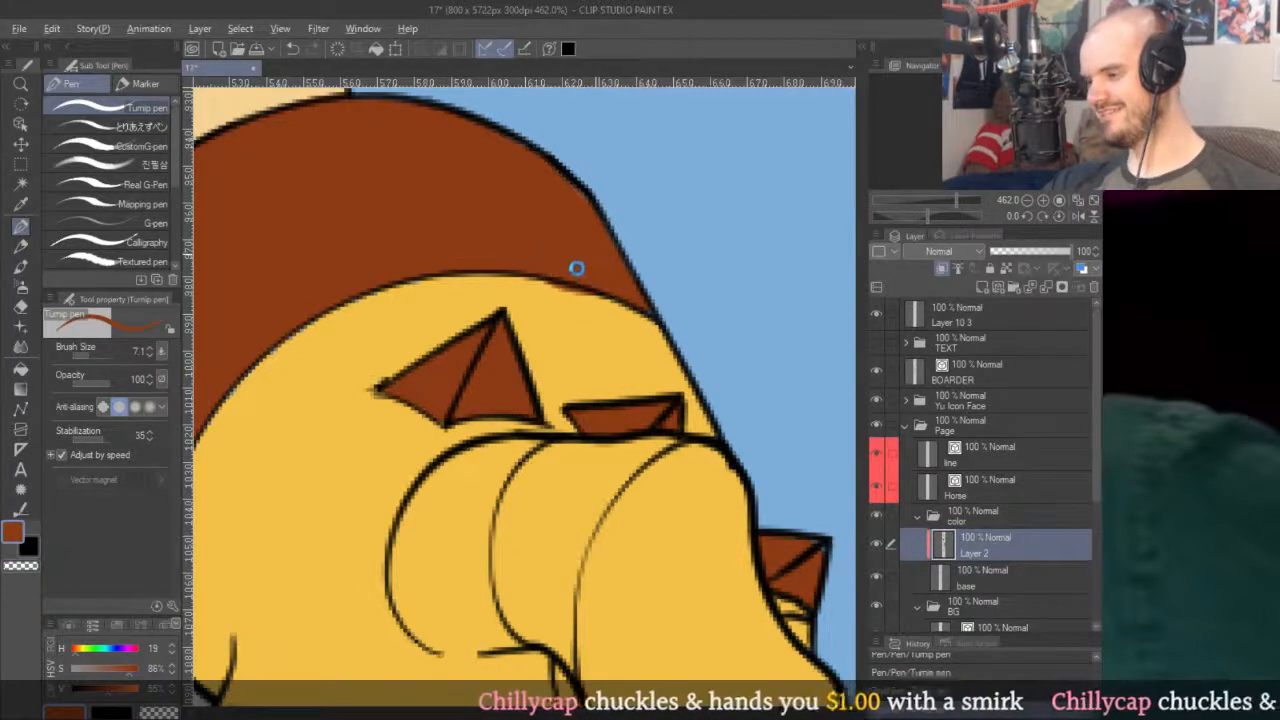
{"action": "left_click_drag", "start_coordinate": [547, 275], "coordinate": [575, 258]}
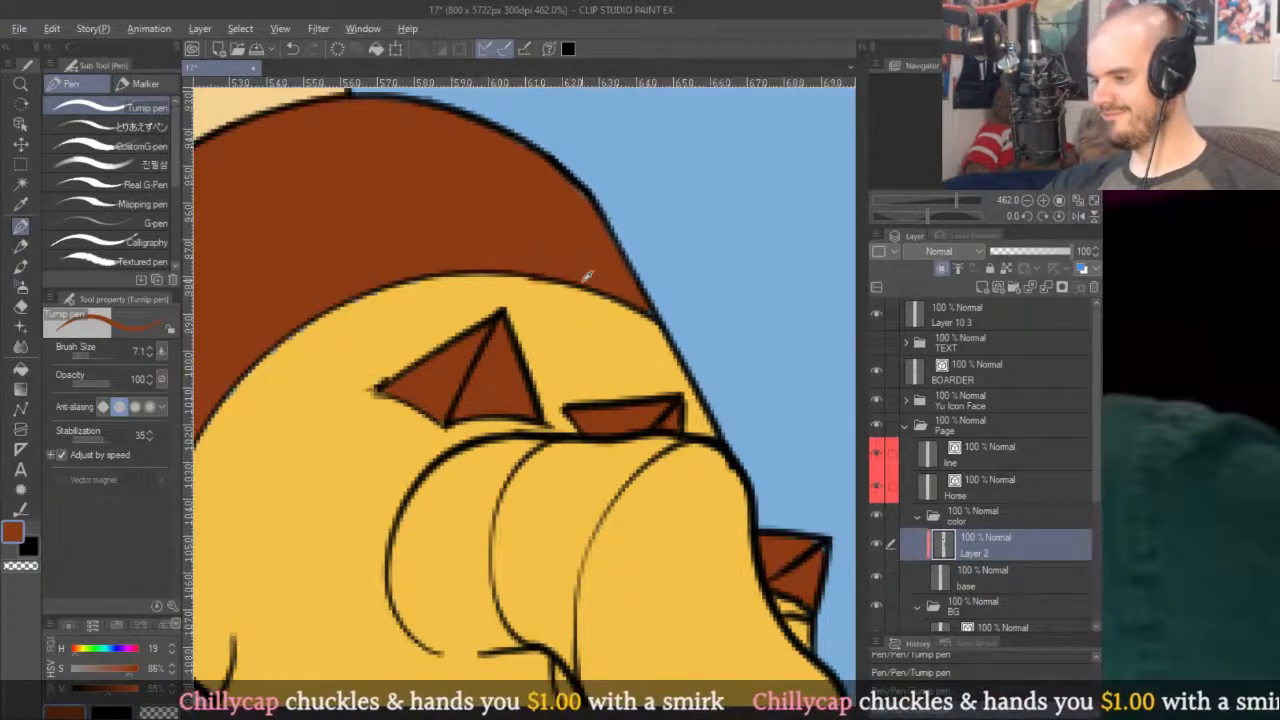
Examine the cuffs, belt pouches and spikes up close for unfilled gaps or stray colour.
{"action": "scroll", "coordinate": [623, 286], "scroll_direction": "down", "scroll_amount": 5}
{"action": "scroll", "coordinate": [660, 323], "scroll_direction": "up", "scroll_amount": 5}
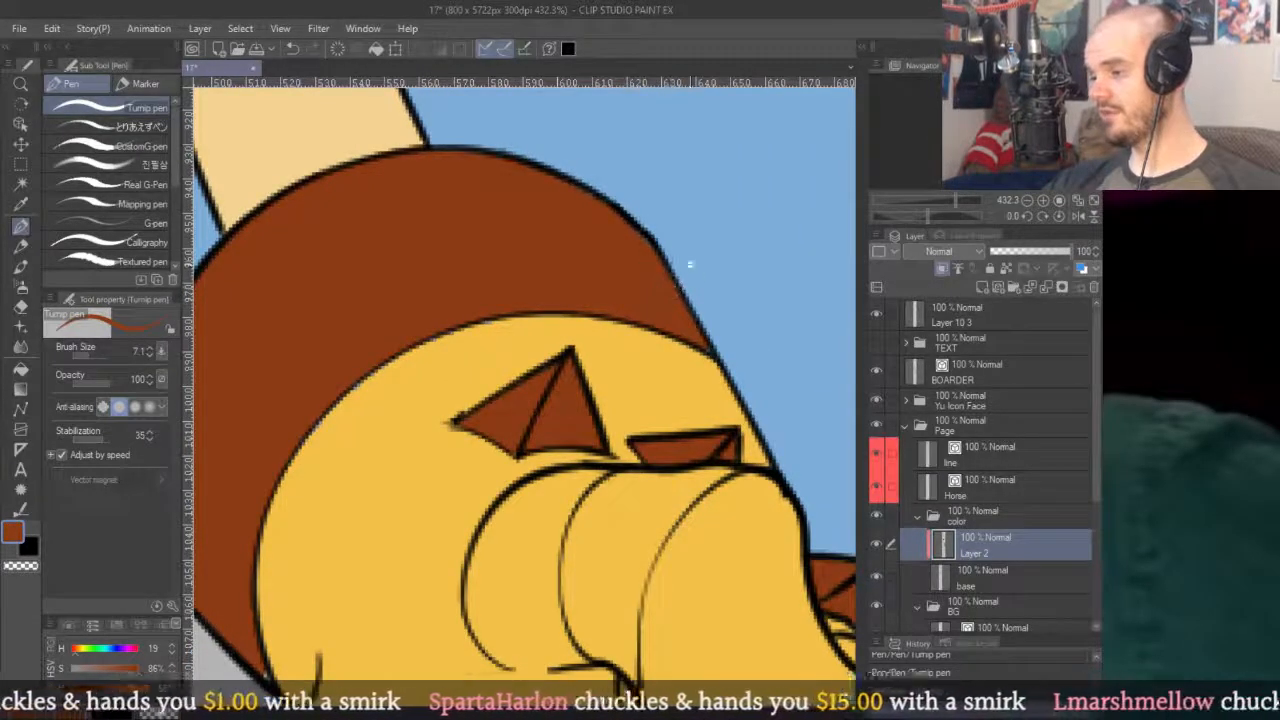
{"action": "scroll", "coordinate": [698, 271], "scroll_direction": "down", "scroll_amount": 5}
{"action": "scroll", "coordinate": [630, 380], "scroll_direction": "up", "scroll_amount": 5}
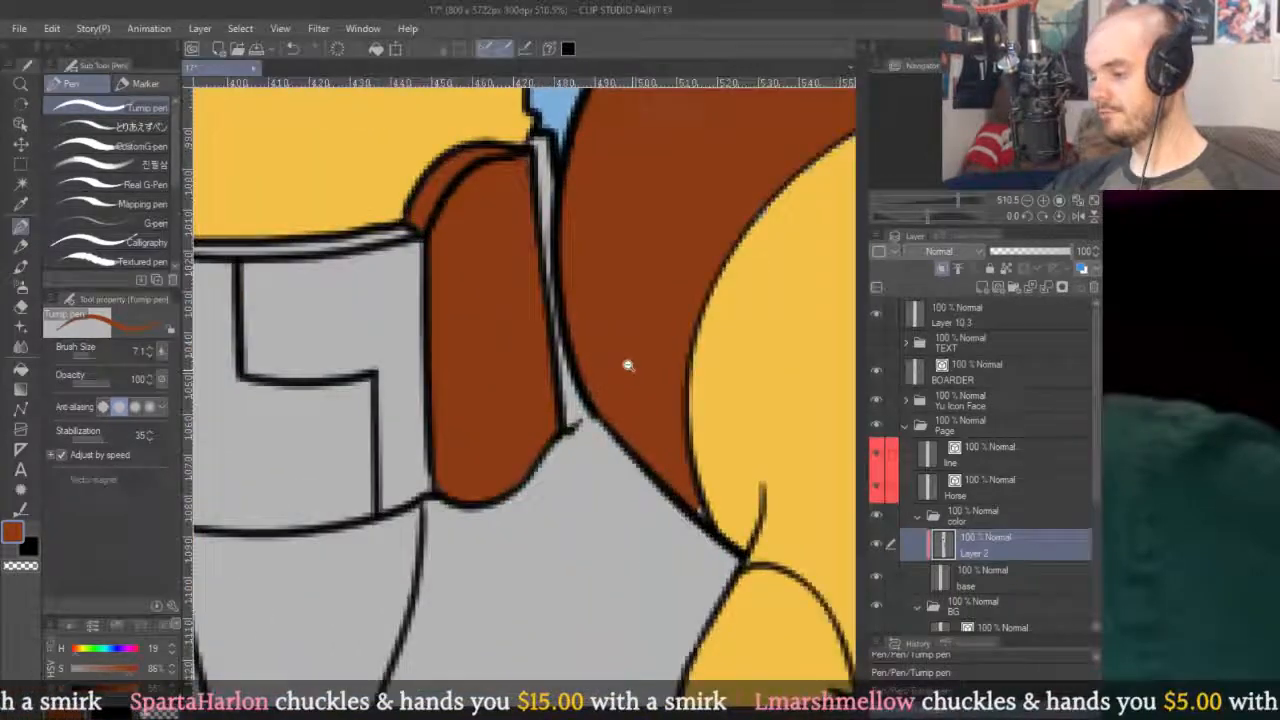
{"action": "scroll", "coordinate": [639, 377], "scroll_direction": "down", "scroll_amount": 2}
{"action": "scroll", "coordinate": [639, 377], "scroll_direction": "up", "scroll_amount": 3}
{"action": "scroll", "coordinate": [502, 186], "scroll_direction": "down", "scroll_amount": 4}
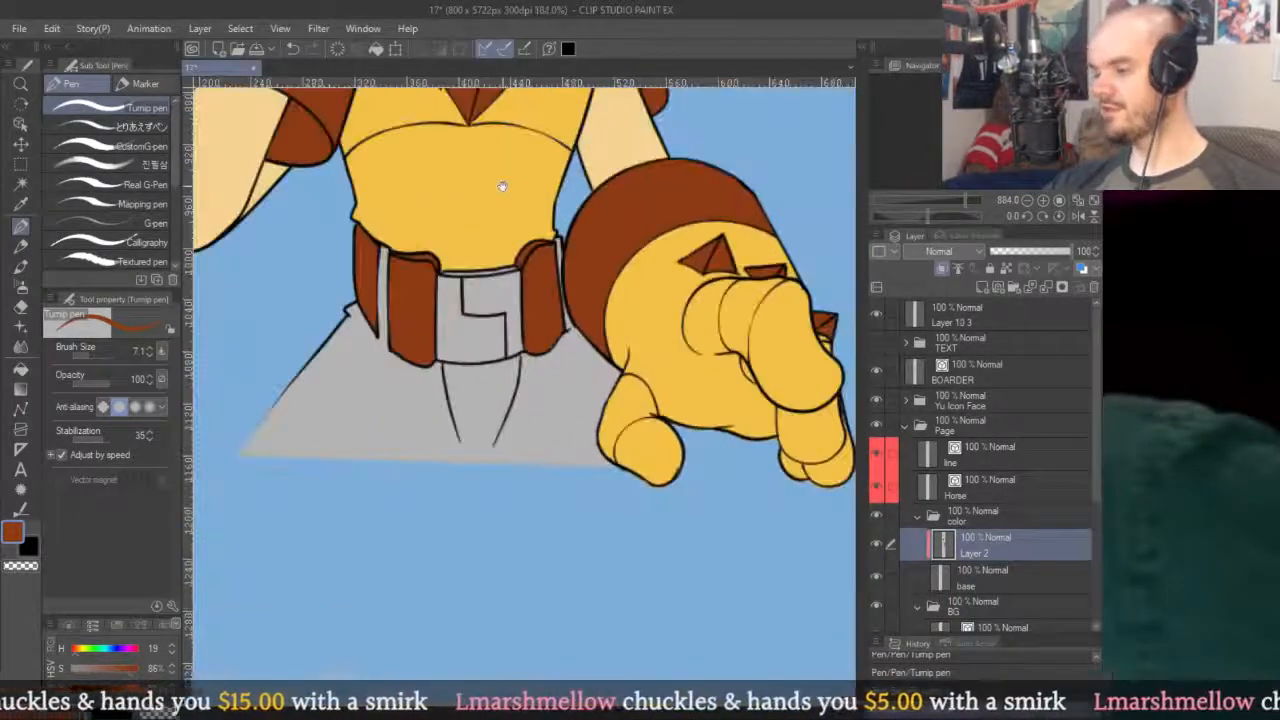
{"action": "scroll", "coordinate": [571, 366], "scroll_direction": "up", "scroll_amount": 5}
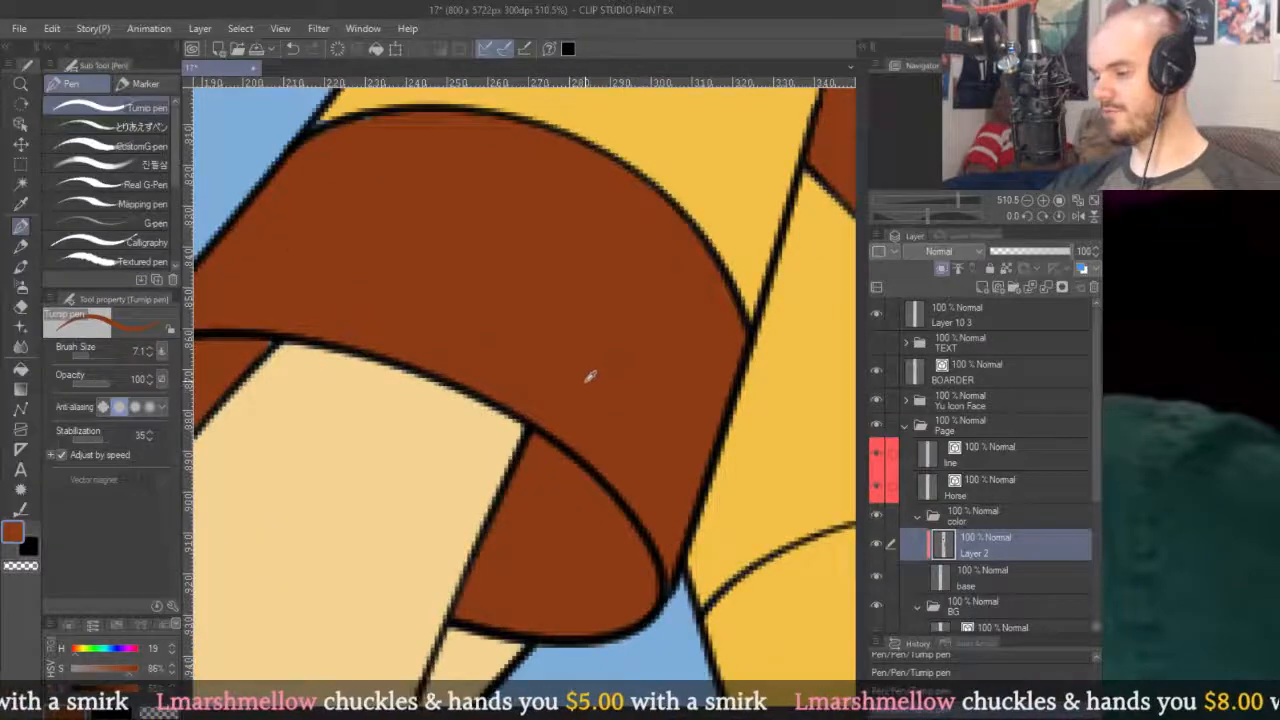
{"action": "scroll", "coordinate": [590, 375], "scroll_direction": "down", "scroll_amount": 8}
{"action": "scroll", "coordinate": [568, 246], "scroll_direction": "down", "scroll_amount": 4}
{"action": "scroll", "coordinate": [700, 250], "scroll_direction": "up", "scroll_amount": 3}
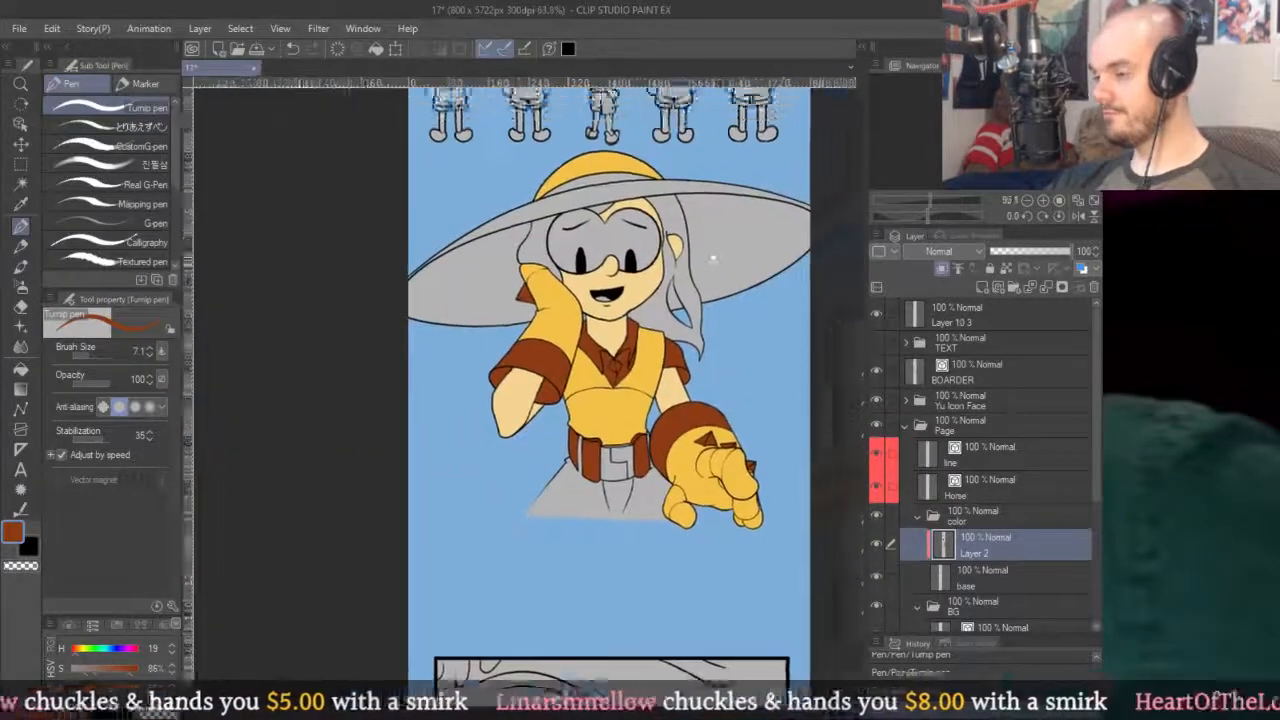
Sample the hat crown's yellow and fill the front edge of the wide hat brim with it.
{"action": "key", "text": "g"}
{"action": "left_click", "coordinate": [570, 187], "text": "alt"}
{"action": "left_click", "coordinate": [574, 227]}
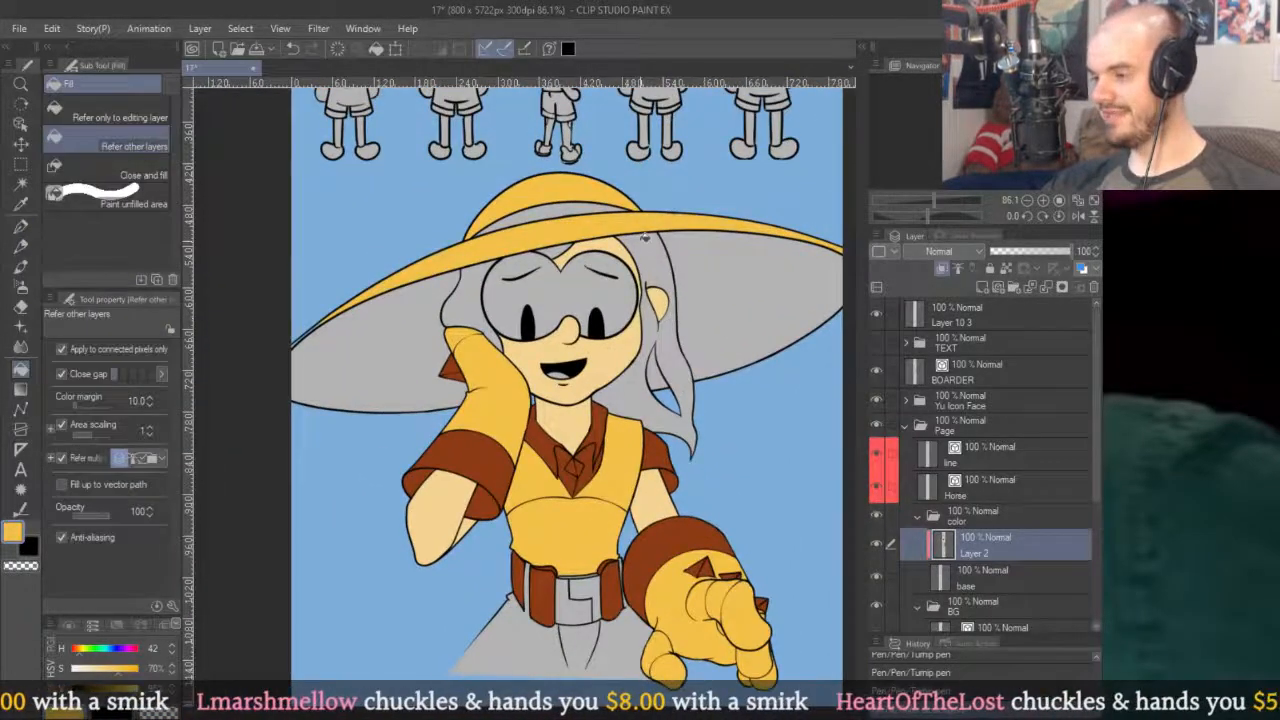
Extend the grey on the base layer into the uncoloured narrow tip of the hat brim with the Turnip pen, rotating the canvas.
{"action": "key", "text": "r"}
{"action": "left_click_drag", "start_coordinate": [574, 227], "coordinate": [545, 382]}
{"action": "key", "text": "p"}
{"action": "scroll", "coordinate": [455, 500], "scroll_direction": "up", "scroll_amount": 4}
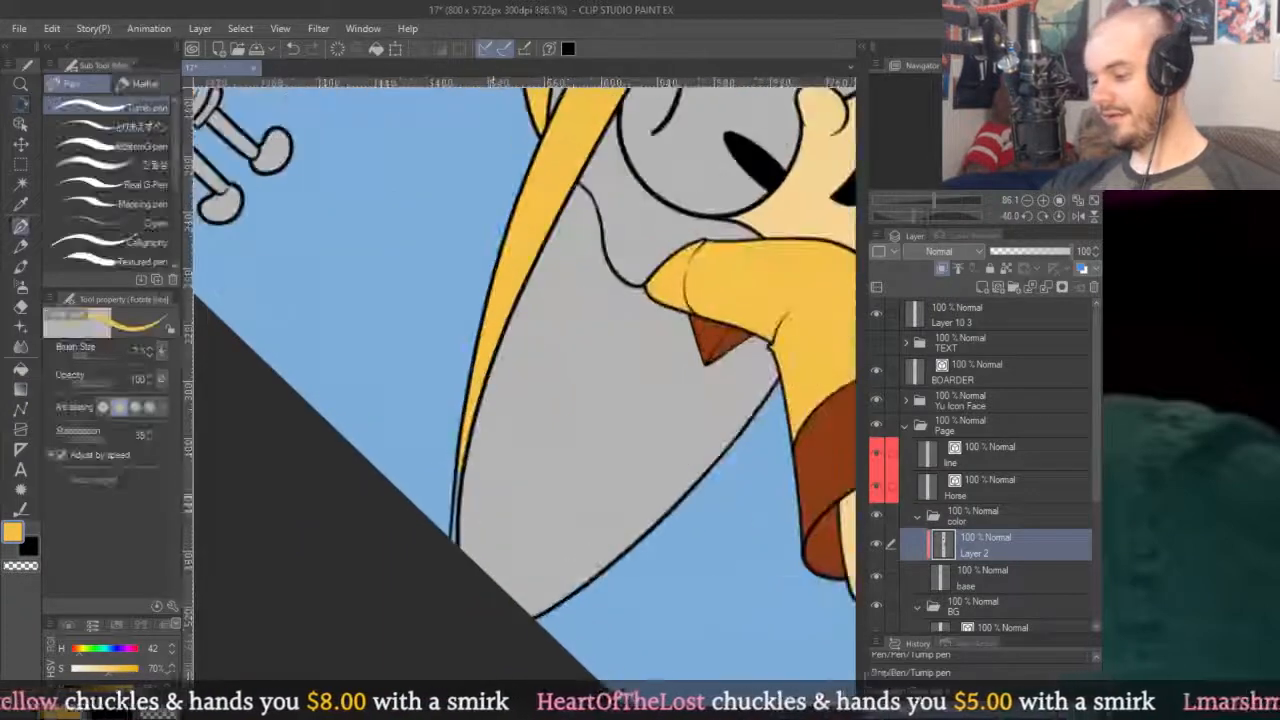
{"action": "scroll", "coordinate": [458, 526], "scroll_direction": "up", "scroll_amount": 3}
{"action": "left_click", "coordinate": [523, 466], "text": "alt"}
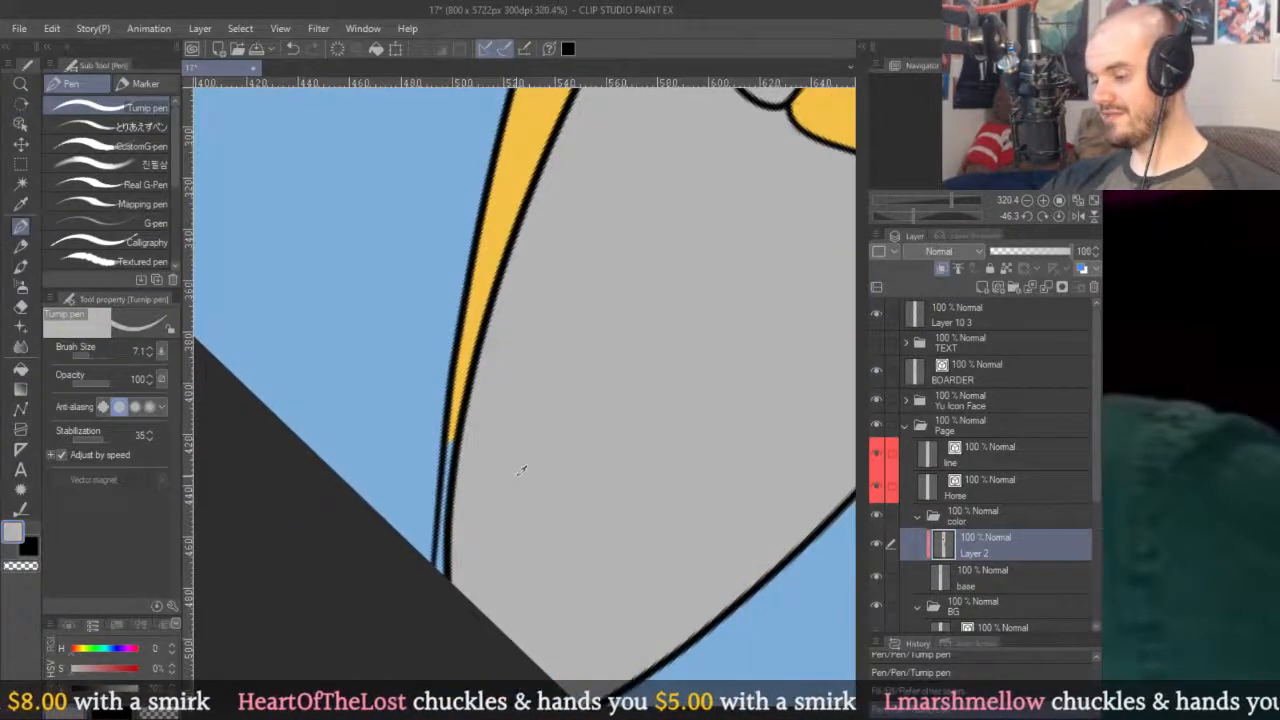
{"action": "left_click", "coordinate": [965, 628]}
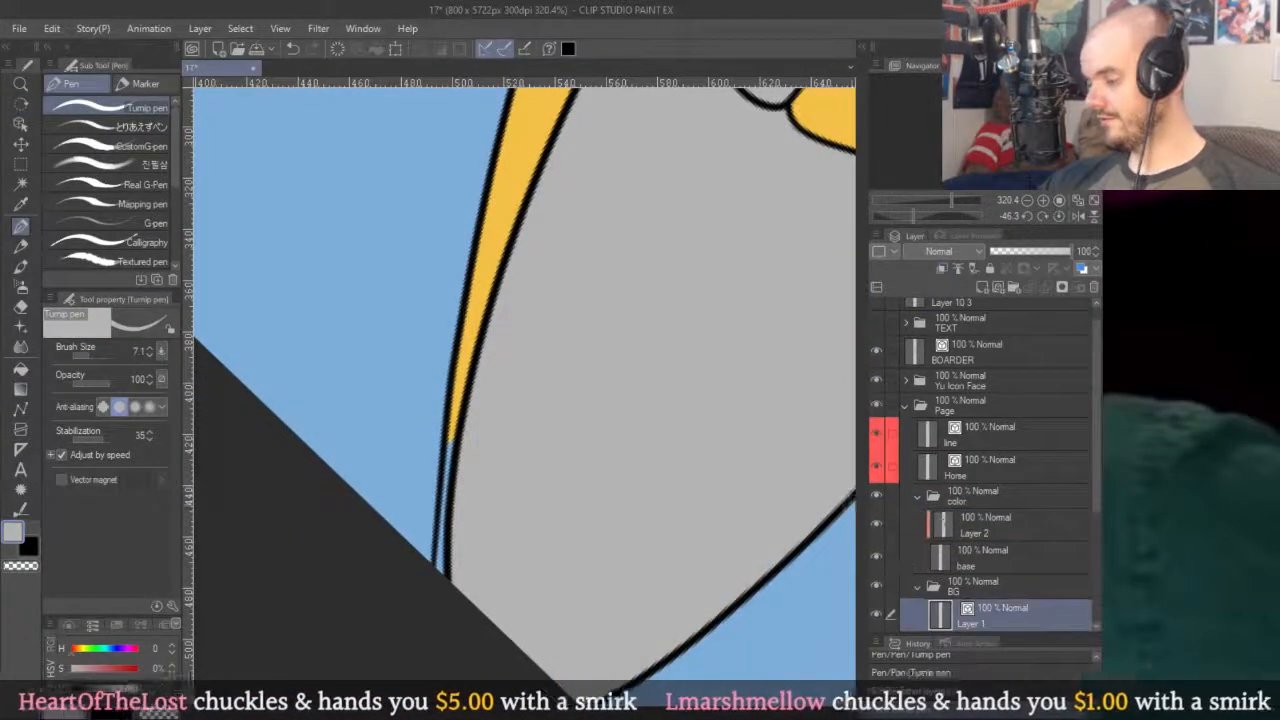
{"action": "left_click", "coordinate": [953, 557]}
{"action": "left_click_drag", "start_coordinate": [446, 578], "coordinate": [464, 354]}
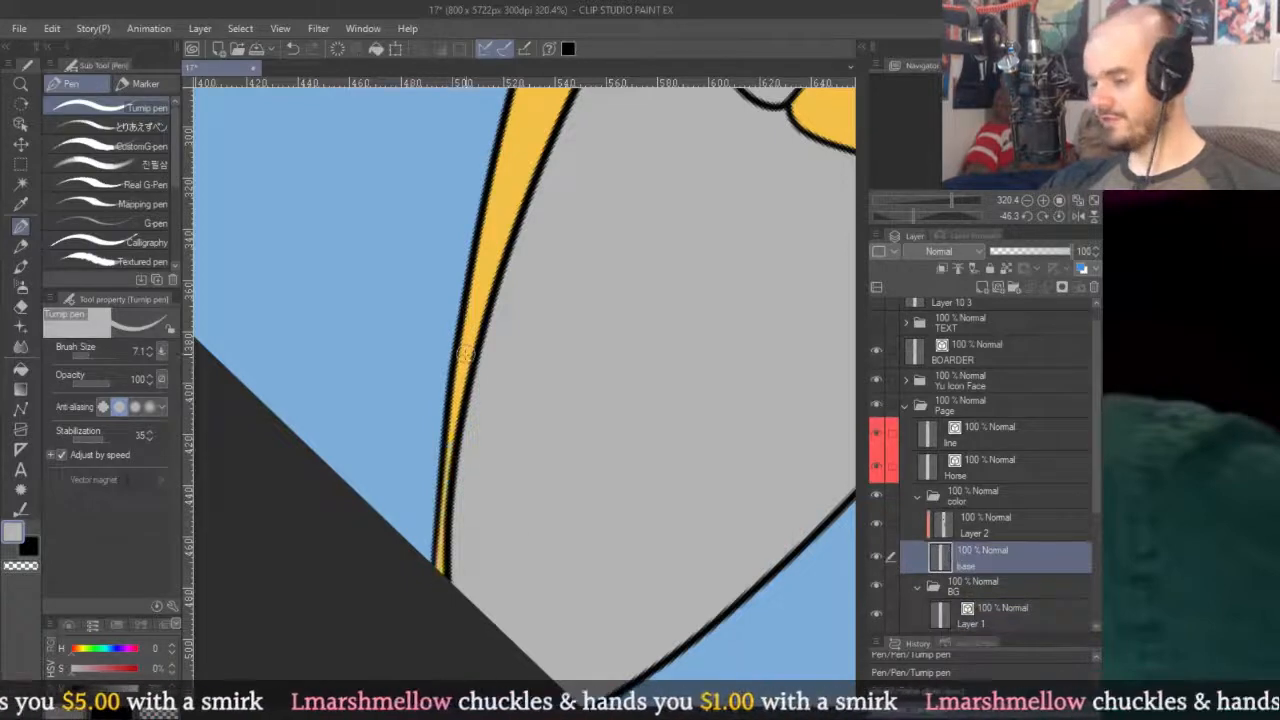
Touch up the brim's yellow front edge on Layer 2, using yellow sampled from the hat.
{"action": "scroll", "coordinate": [464, 354], "scroll_direction": "down", "scroll_amount": 4}
{"action": "left_click", "coordinate": [560, 250], "text": "alt"}
{"action": "left_click_drag", "start_coordinate": [700, 300], "coordinate": [795, 204]}
{"action": "left_click", "coordinate": [980, 525]}
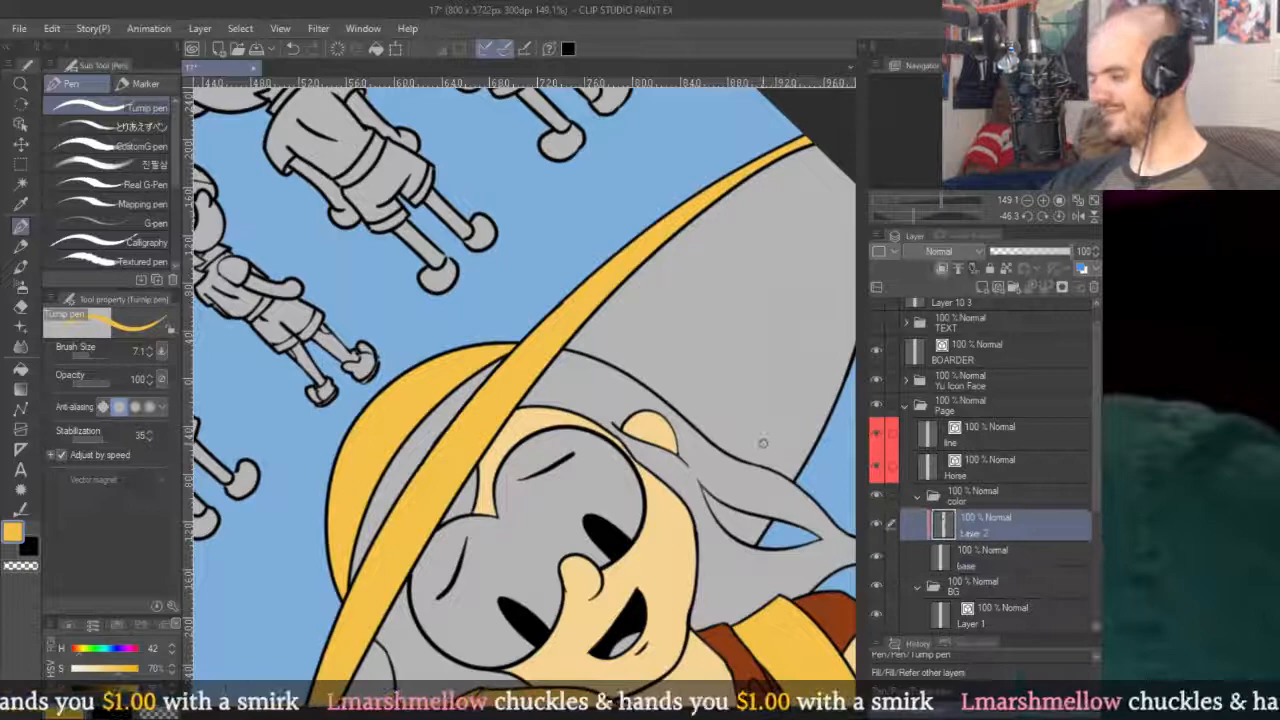
{"action": "scroll", "coordinate": [490, 405], "scroll_direction": "down", "scroll_amount": 3}
{"action": "scroll", "coordinate": [490, 405], "scroll_direction": "up", "scroll_amount": 5}
{"action": "key", "text": "g"}
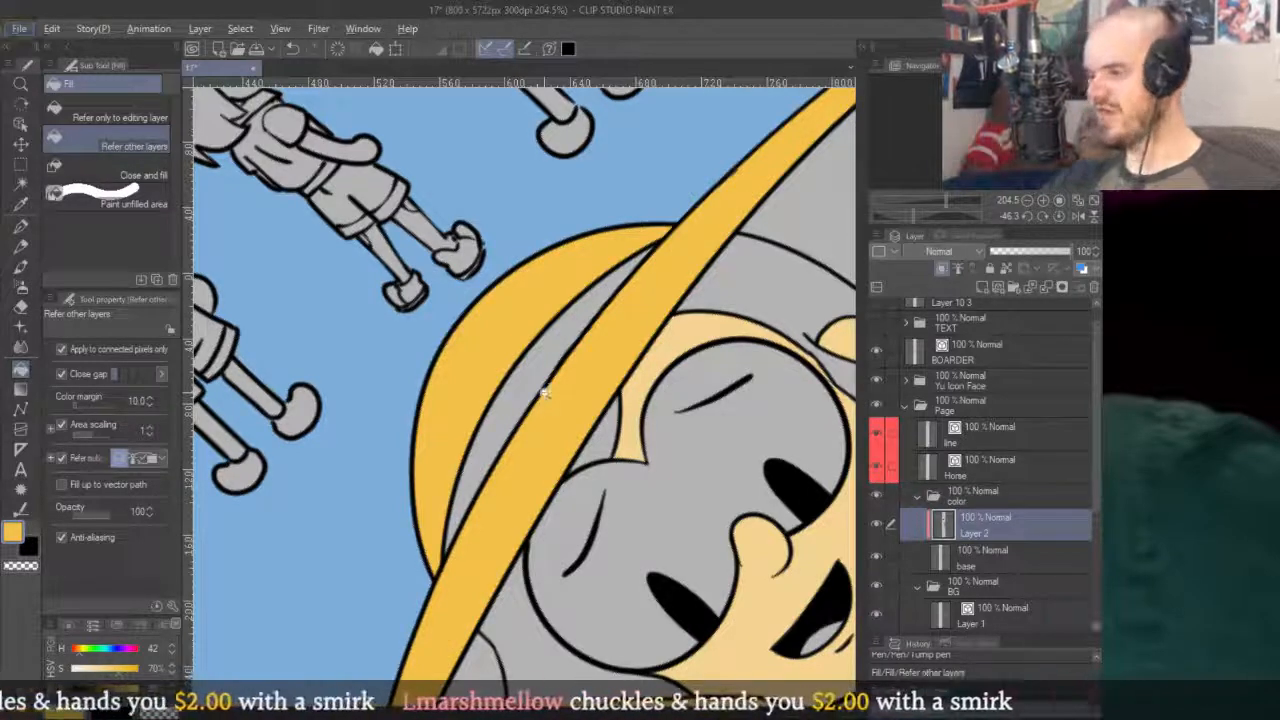
Move the stray end point of the brim's outline on the line layer into line with the adjoining stroke, and return to Layer 2.
{"action": "scroll", "coordinate": [548, 388], "scroll_direction": "up", "scroll_amount": 6}
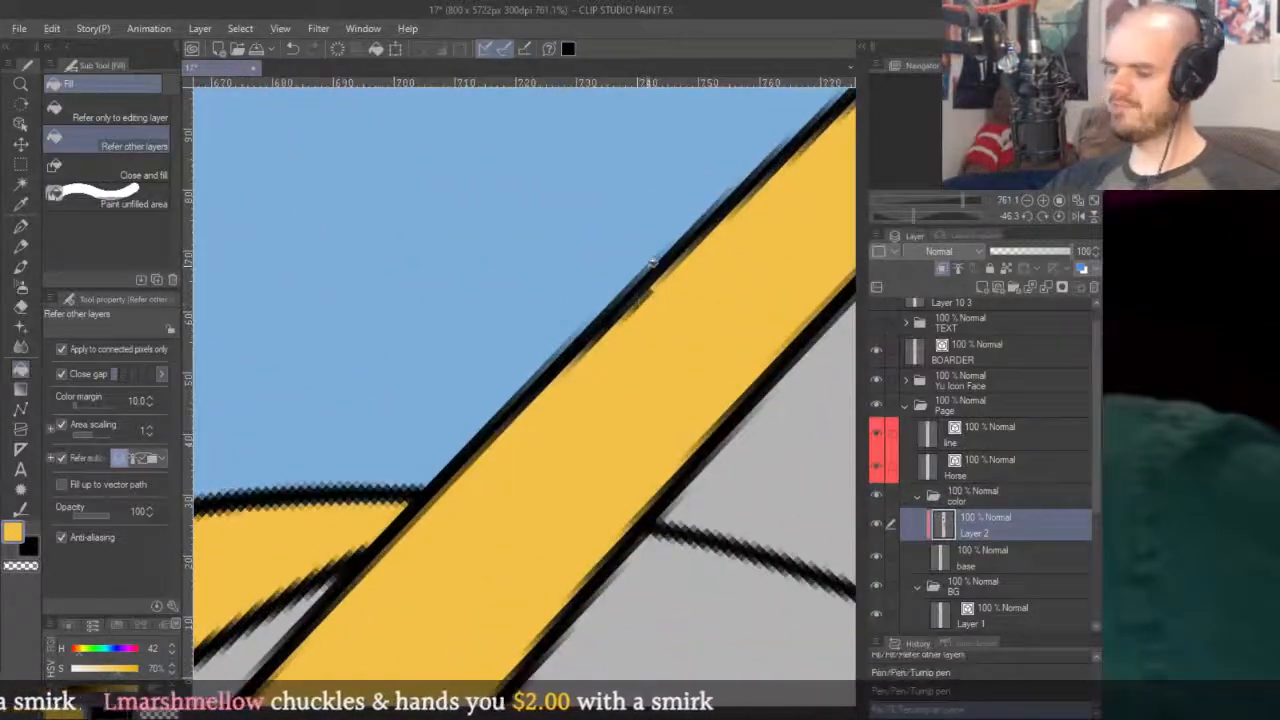
{"action": "key", "text": "o"}
{"action": "left_click", "coordinate": [648, 295]}
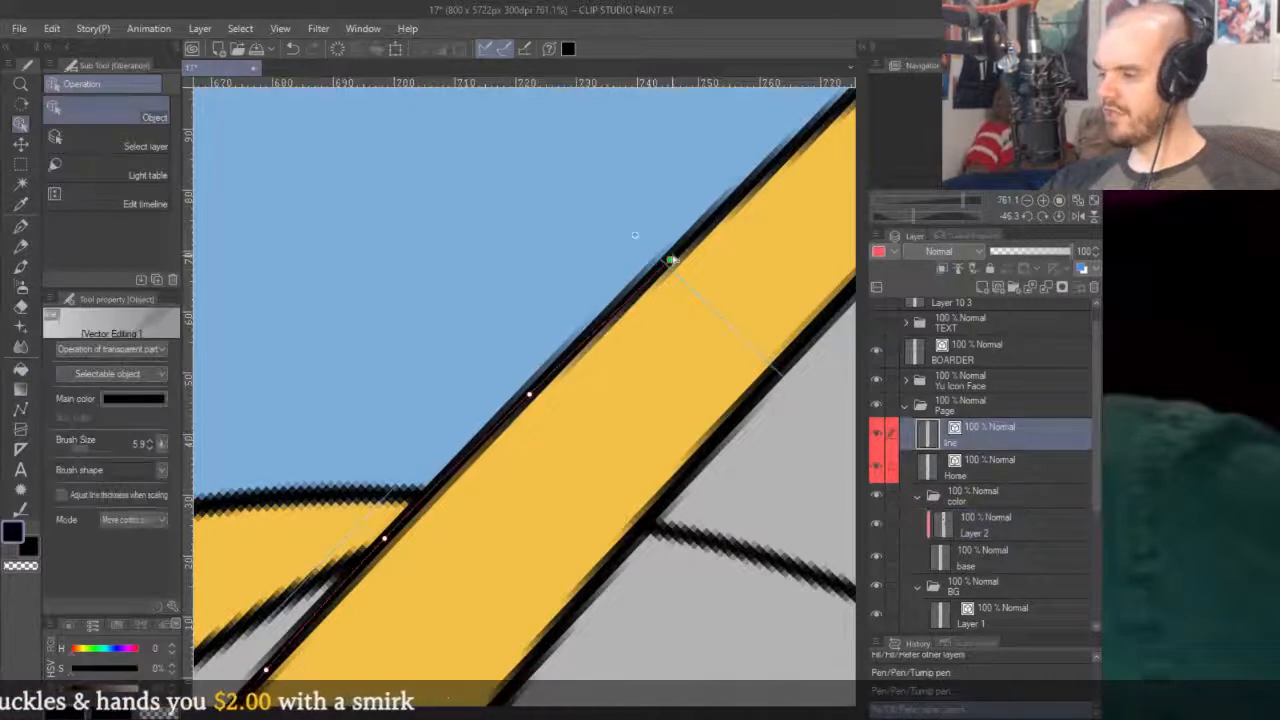
{"action": "key", "text": "p"}
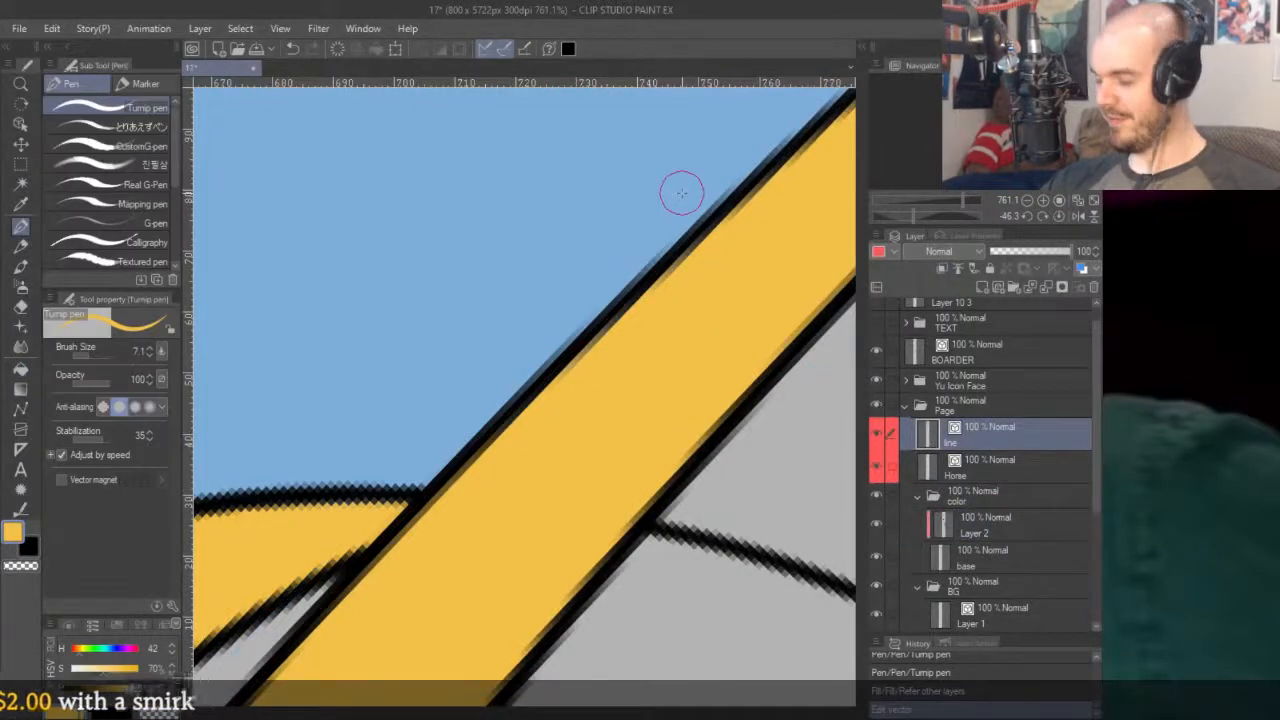
{"action": "left_click", "coordinate": [962, 528]}
{"action": "scroll", "coordinate": [785, 171], "scroll_direction": "down", "scroll_amount": 10}
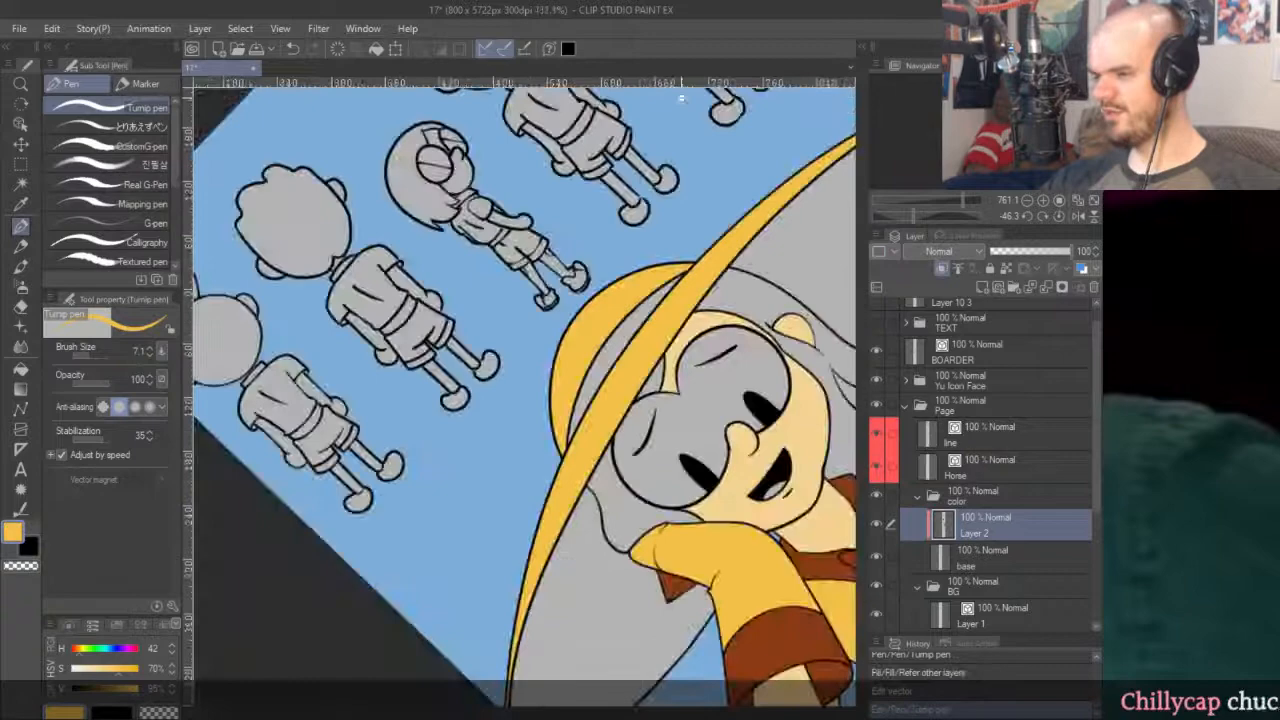
Fill the underside of the hat brim on both sides of the head with dark purple, referring to other layers.
{"action": "key", "text": "ctrl+@"}
{"action": "scroll", "coordinate": [770, 160], "scroll_direction": "down", "scroll_amount": 4}
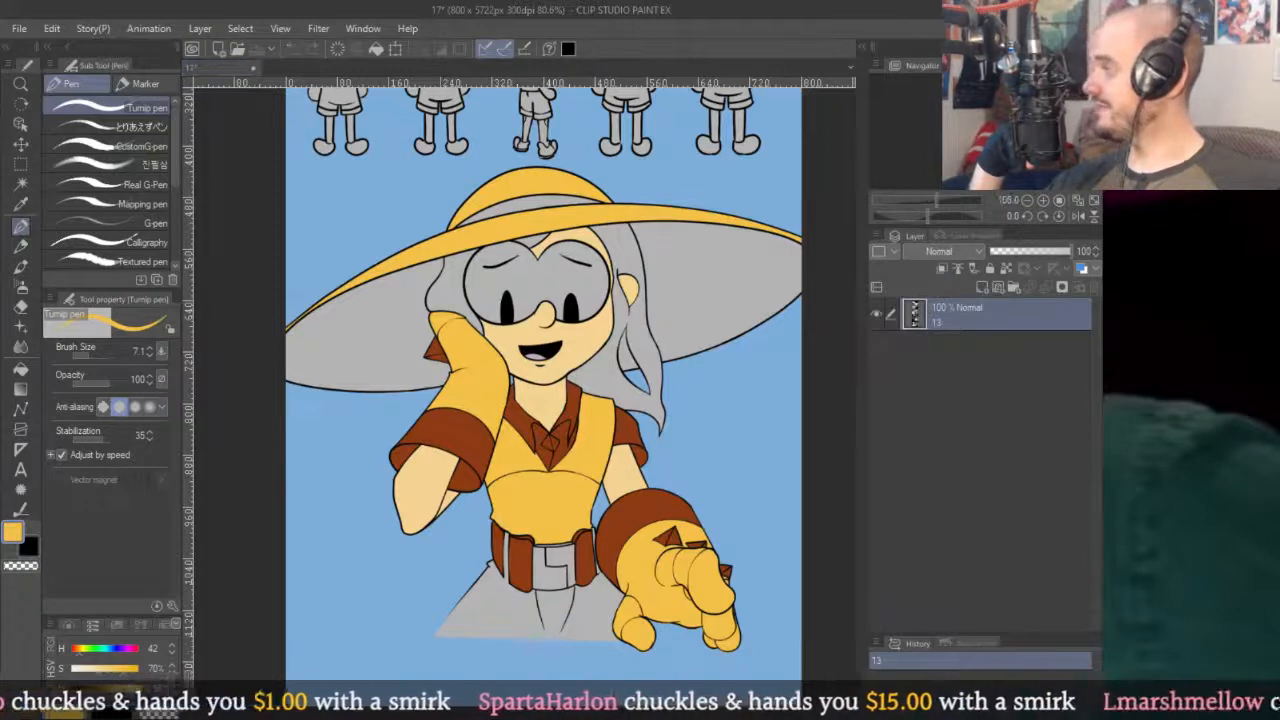
{"action": "key", "text": "x"}
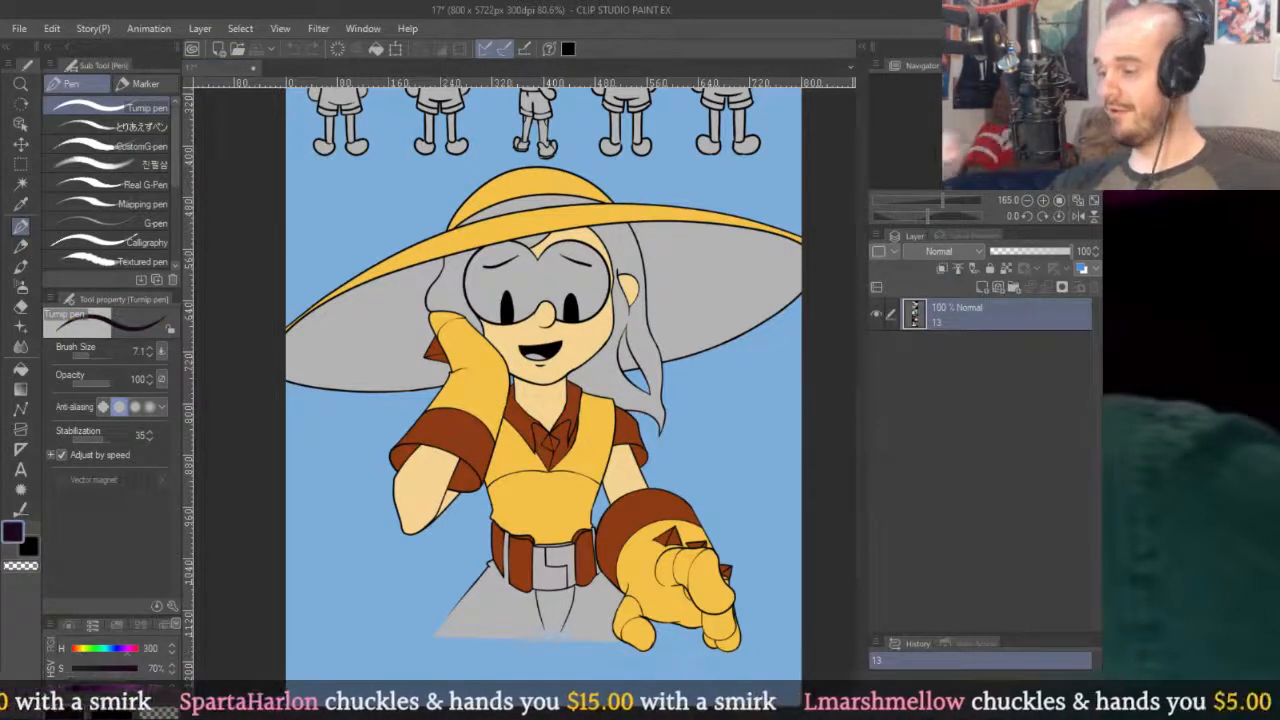
{"action": "key", "text": "g"}
{"action": "left_click", "coordinate": [688, 352]}
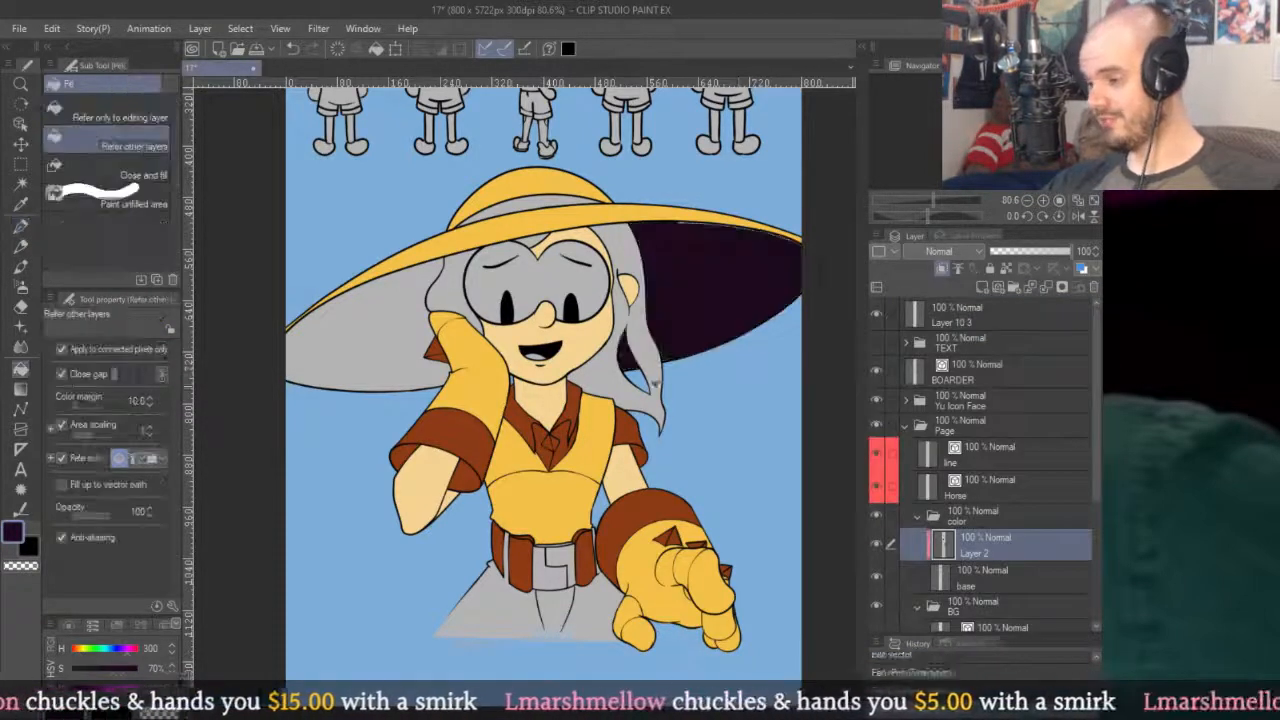
{"action": "left_click", "coordinate": [405, 366]}
Touch up the edges of the dark brim underside along the yellow rim and around the hair strands with the Turnip pen.
{"action": "scroll", "coordinate": [654, 343], "scroll_direction": "up", "scroll_amount": 5}
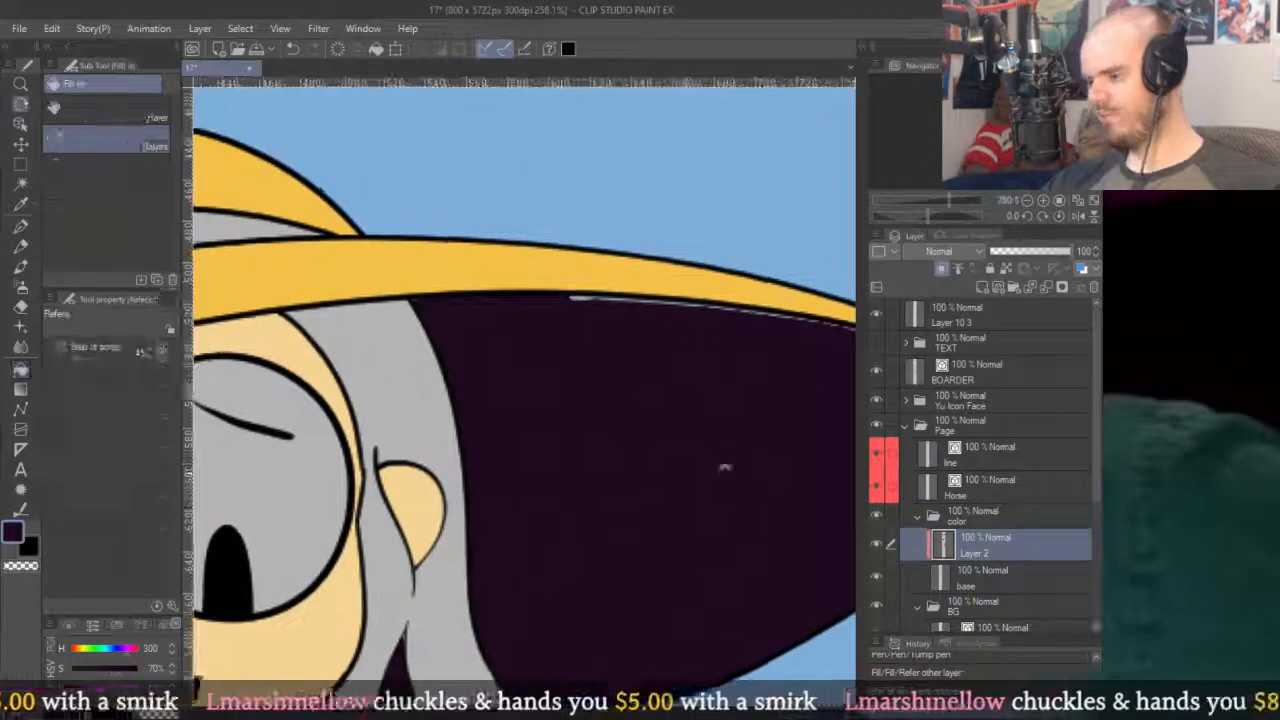
{"action": "key", "text": "p"}
{"action": "mouse_move", "coordinate": [435, 440]}
{"action": "left_mouse_down"}
{"action": "mouse_move", "coordinate": [585, 215]}
{"action": "mouse_move", "coordinate": [476, 365]}
{"action": "left_mouse_up"}
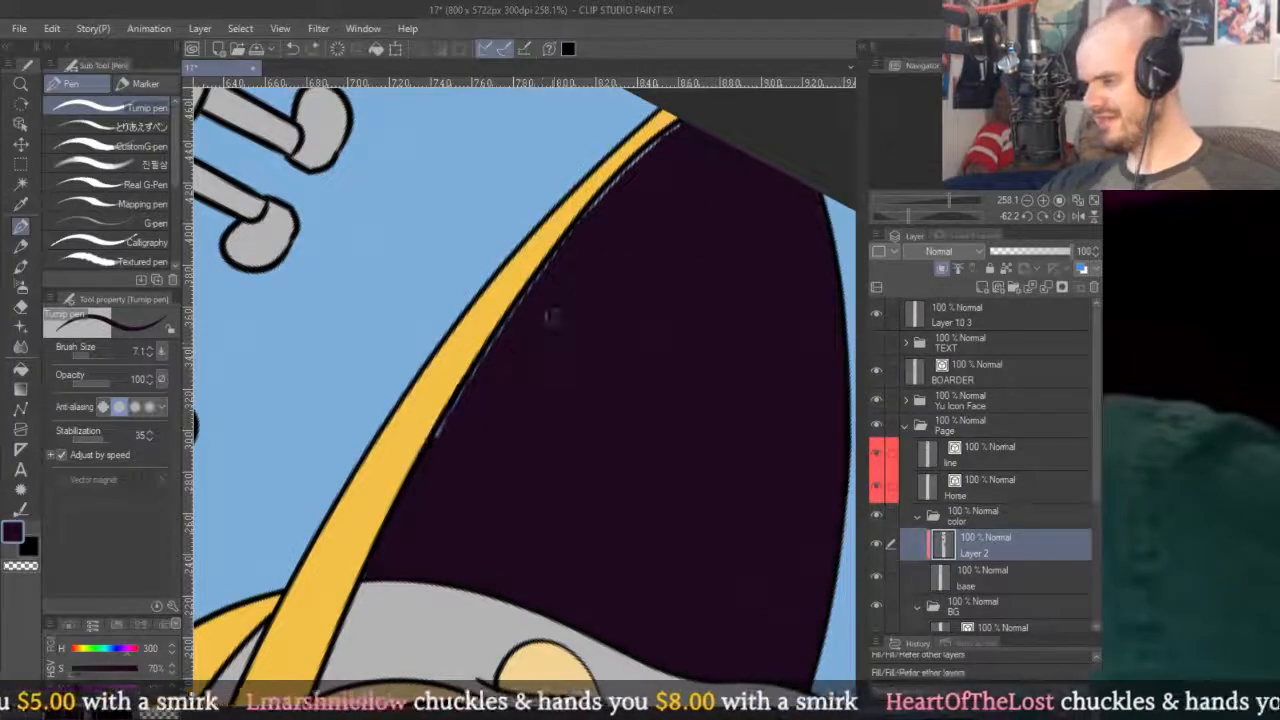
{"action": "scroll", "coordinate": [608, 289], "scroll_direction": "up", "scroll_amount": 3}
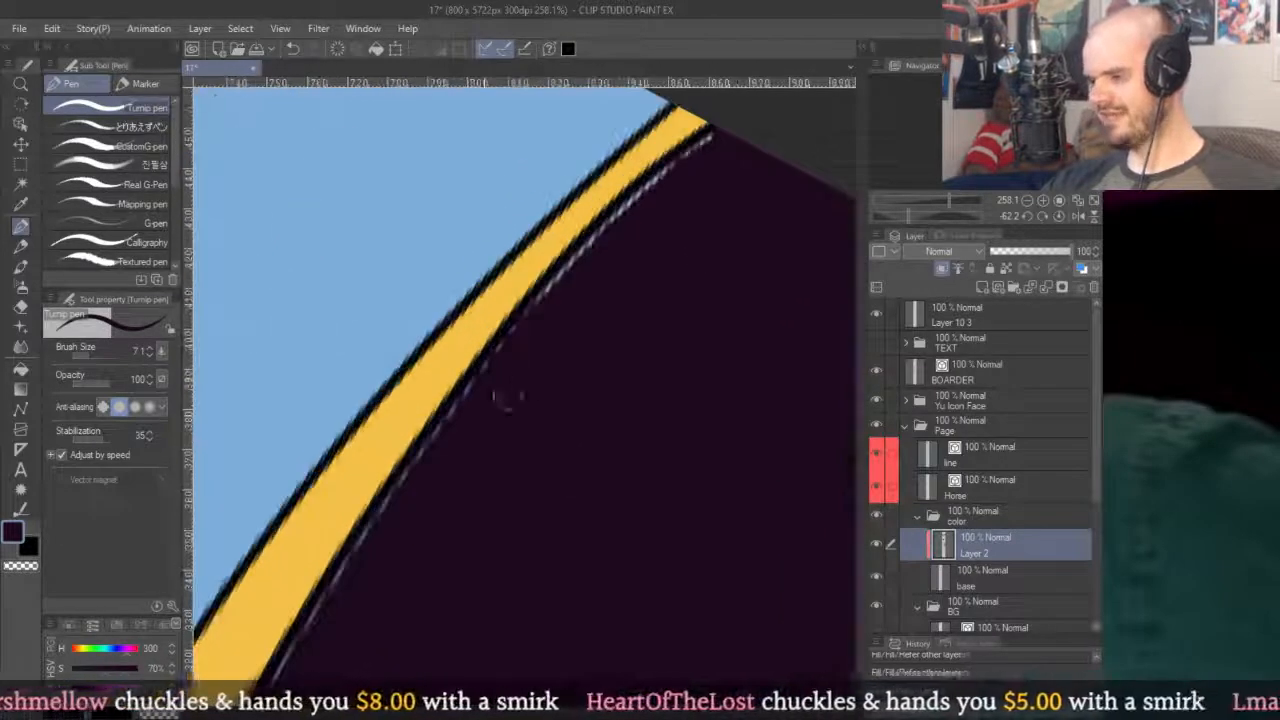
{"action": "scroll", "coordinate": [623, 217], "scroll_direction": "down", "scroll_amount": 6}
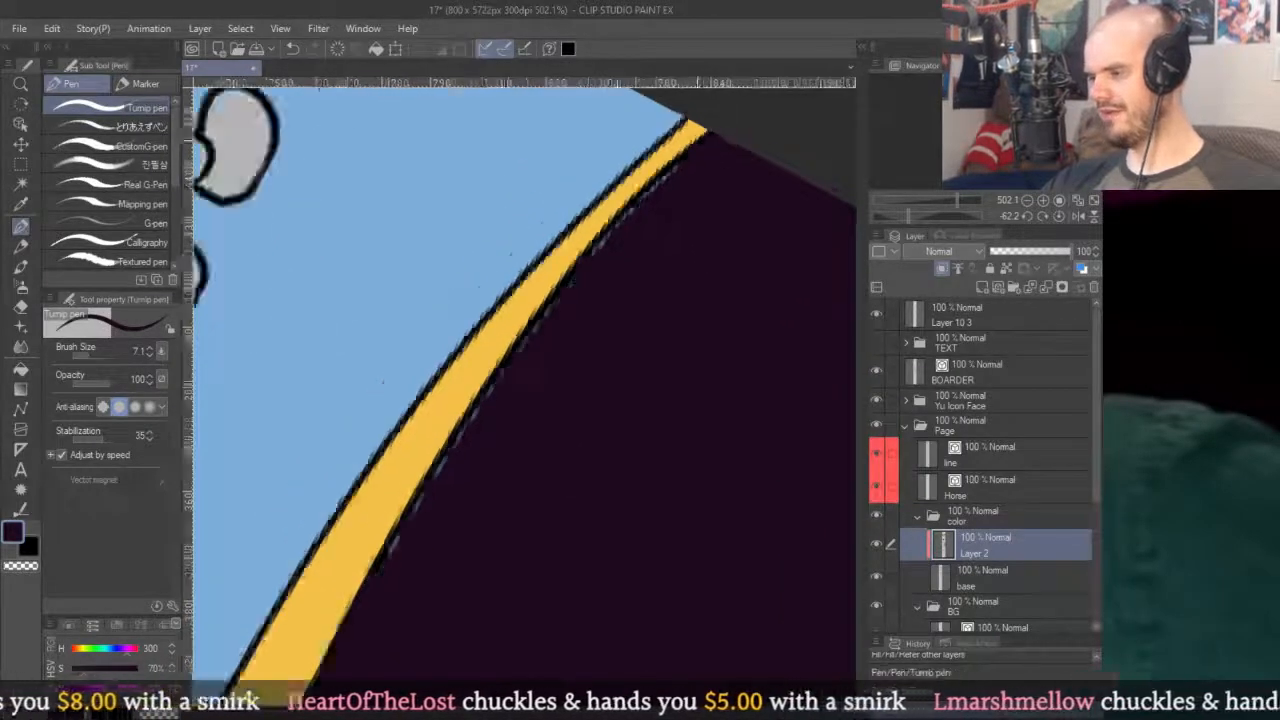
{"action": "scroll", "coordinate": [615, 493], "scroll_direction": "up", "scroll_amount": 4}
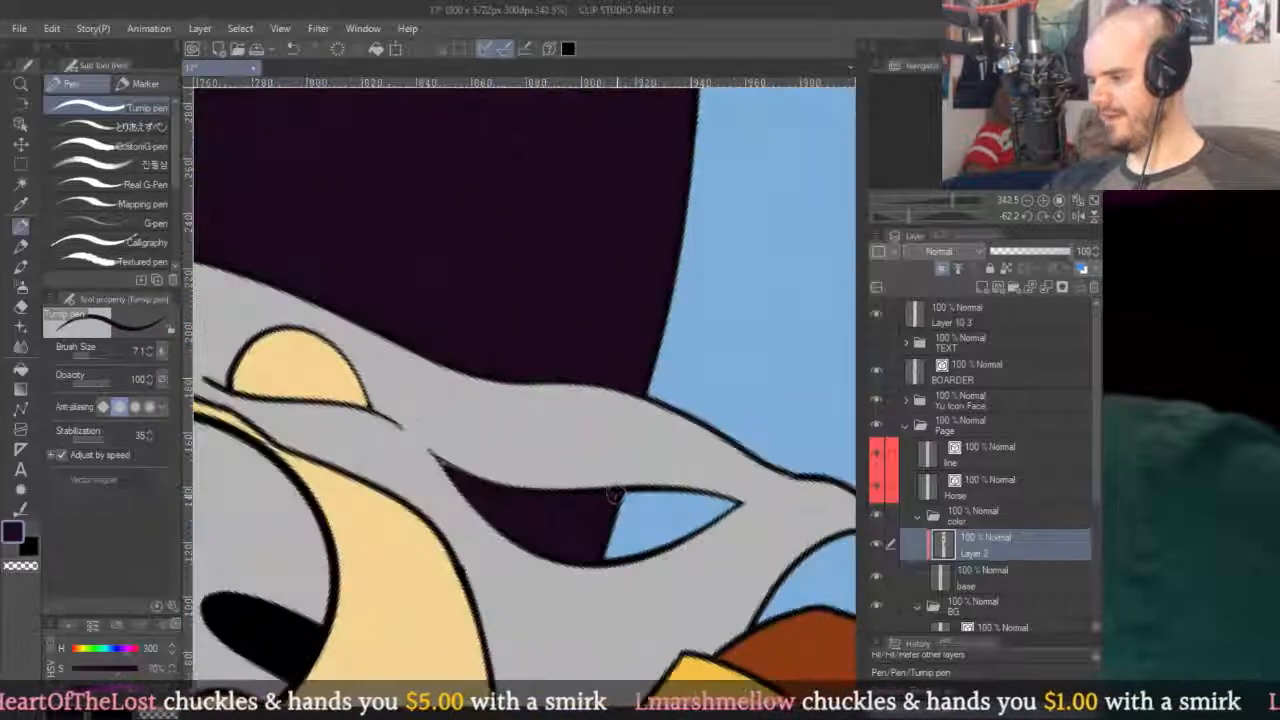
{"action": "scroll", "coordinate": [465, 475], "scroll_direction": "up", "scroll_amount": 4}
{"action": "scroll", "coordinate": [571, 543], "scroll_direction": "down", "scroll_amount": 5}
{"action": "scroll", "coordinate": [610, 420], "scroll_direction": "up", "scroll_amount": 3}
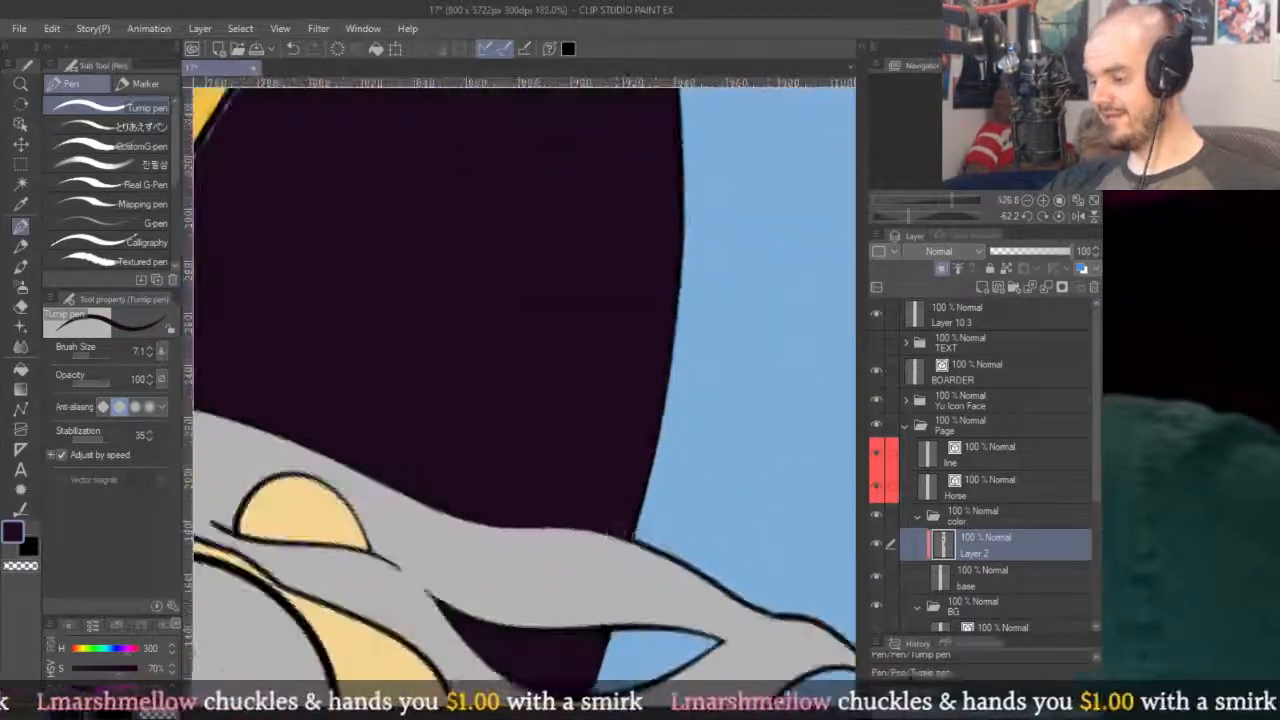
{"action": "scroll", "coordinate": [626, 429], "scroll_direction": "up", "scroll_amount": 1}
{"action": "scroll", "coordinate": [626, 429], "scroll_direction": "down", "scroll_amount": 3}
{"action": "scroll", "coordinate": [668, 464], "scroll_direction": "up", "scroll_amount": 3}
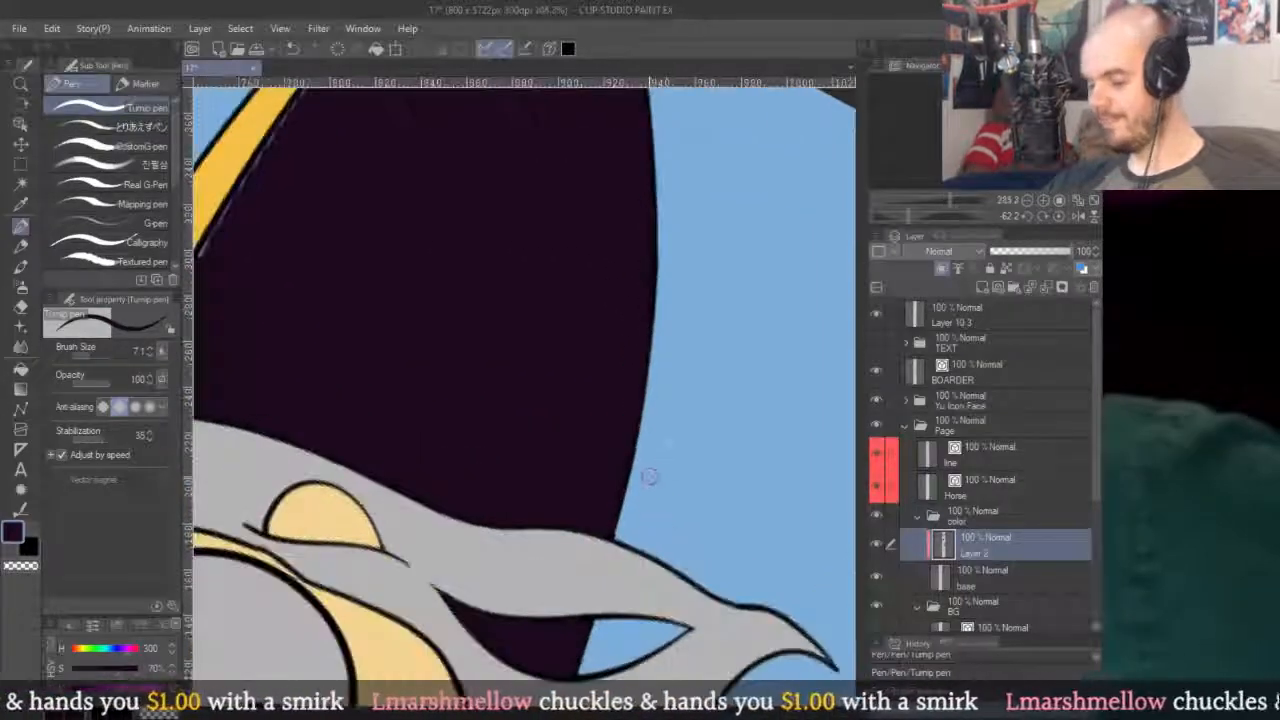
Outline a dark purple polyline fill over the outer edge of the brim underside on the ear side.
{"action": "key", "text": "u"}
{"action": "left_click", "coordinate": [588, 515]}
{"action": "left_click", "coordinate": [685, 468]}
{"action": "left_click_drag", "start_coordinate": [709, 271], "coordinate": [708, 595]}
{"action": "left_click", "coordinate": [702, 519]}
{"action": "left_click_drag", "start_coordinate": [592, 352], "coordinate": [500, 350]}
Cover the outer edge of the brim underside below the raised glove with a dark purple polyline fill.
{"action": "scroll", "coordinate": [614, 534], "scroll_direction": "down", "scroll_amount": 4}
{"action": "scroll", "coordinate": [495, 414], "scroll_direction": "up", "scroll_amount": 5}
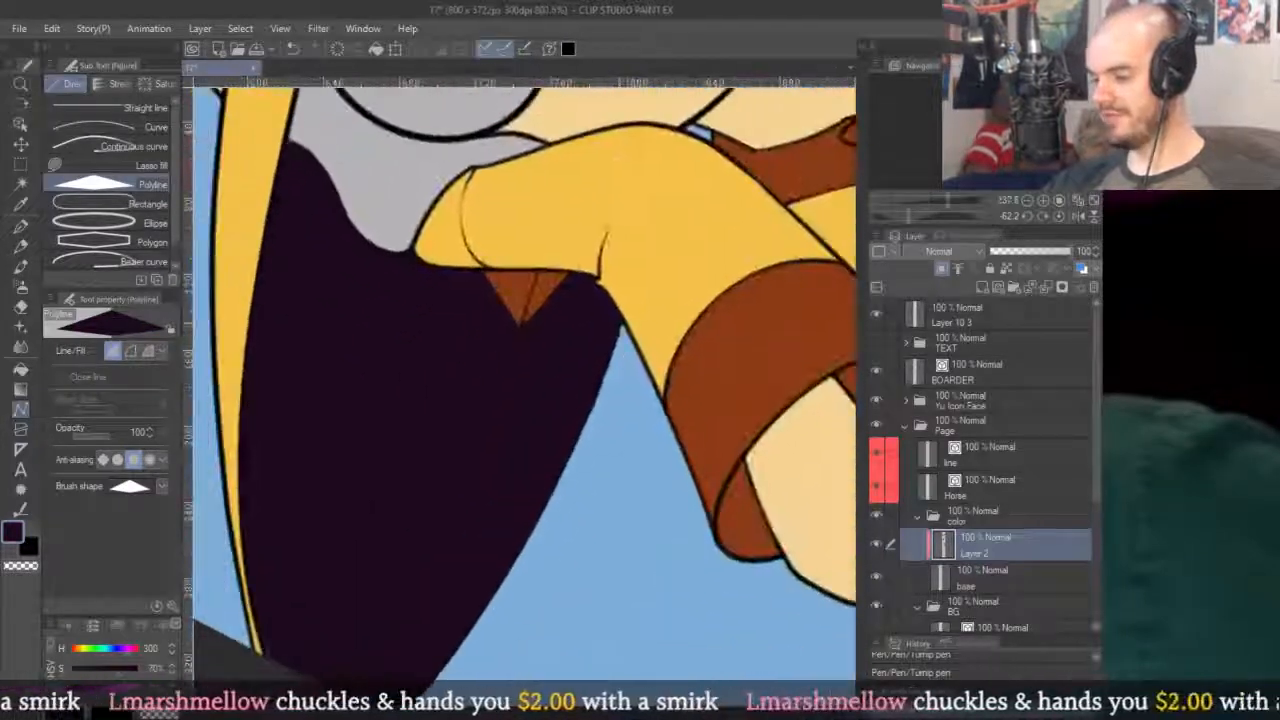
{"action": "left_click", "coordinate": [625, 515]}
{"action": "left_click_drag", "start_coordinate": [568, 649], "coordinate": [728, 422]}
{"action": "left_click", "coordinate": [583, 547]}
{"action": "left_click", "coordinate": [473, 628]}
{"action": "left_click", "coordinate": [473, 360]}
{"action": "left_click_drag", "start_coordinate": [519, 276], "coordinate": [419, 451]}
{"action": "double_click", "coordinate": [601, 285]}
Touch up the dark purple along the yellow rim on the raised-glove side with the Turnip pen, from the narrow tip to the hair.
{"action": "key", "text": "p"}
{"action": "scroll", "coordinate": [446, 571], "scroll_direction": "up", "scroll_amount": 3}
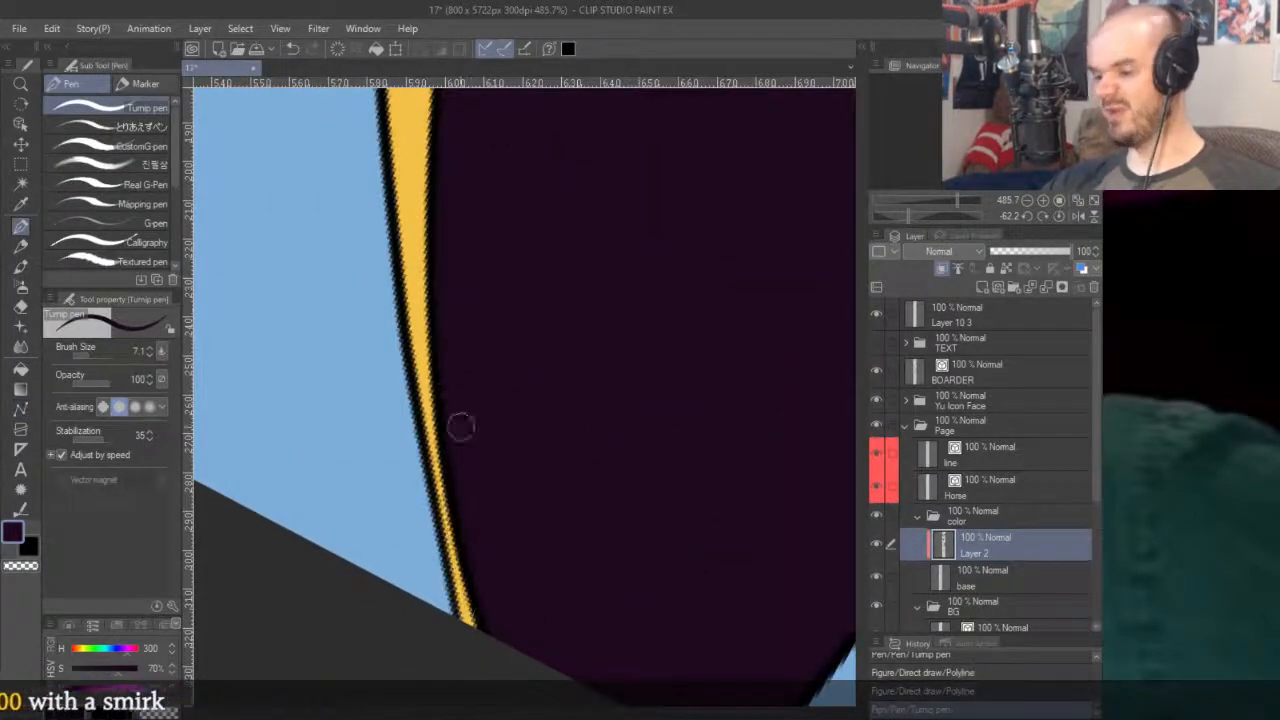
{"action": "left_click_drag", "start_coordinate": [460, 423], "coordinate": [503, 586]}
{"action": "left_click_drag", "start_coordinate": [505, 251], "coordinate": [525, 558]}
{"action": "left_click_drag", "start_coordinate": [545, 292], "coordinate": [517, 486]}
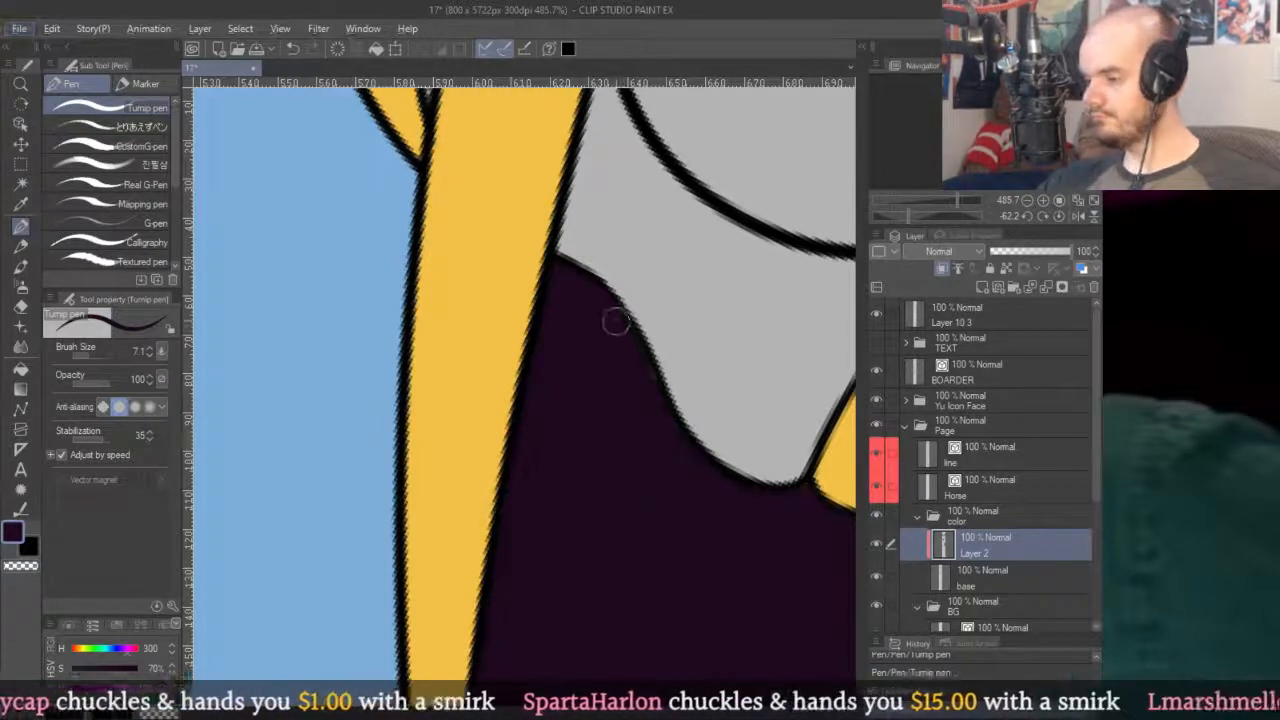
Straighten the canvas and touch up the dark purple around the raised glove, its spike and the wrist with the Turnip pen.
{"action": "key", "text": "ctrl+@"}
{"action": "left_click_drag", "start_coordinate": [688, 508], "coordinate": [650, 231]}
{"action": "key", "text": "alt"}
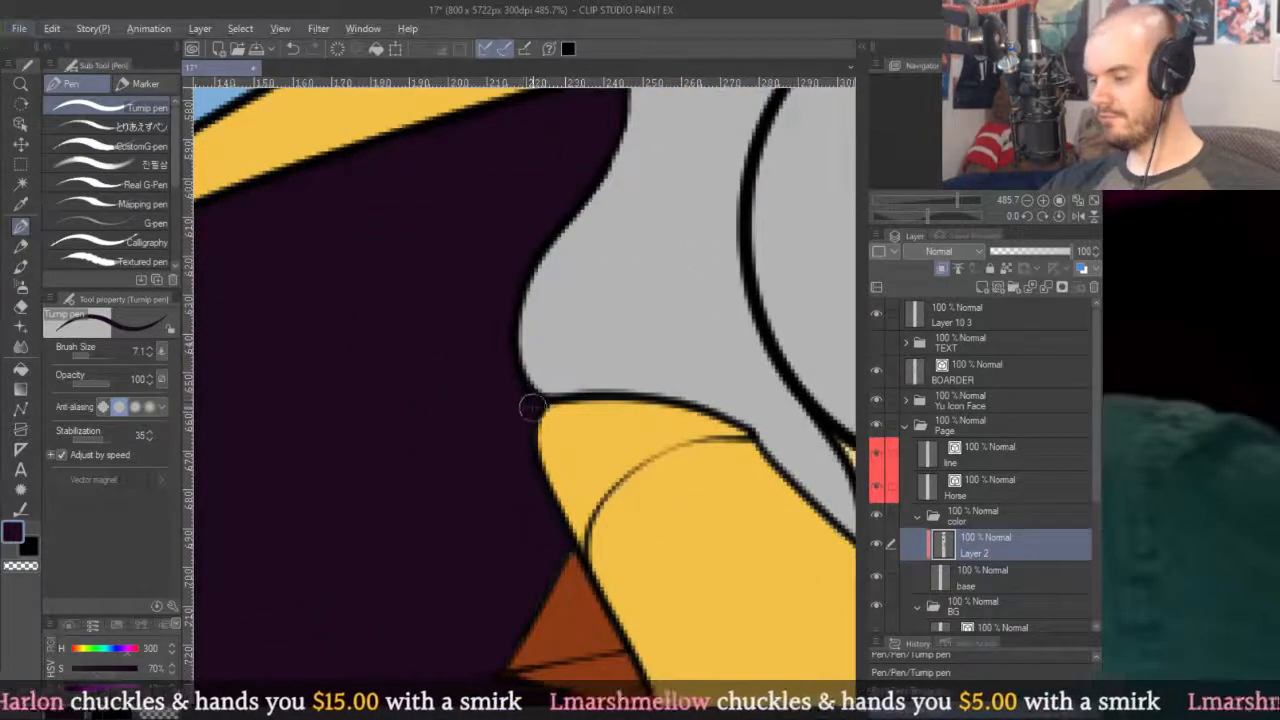
{"action": "mouse_move", "coordinate": [569, 549]}
{"action": "left_mouse_down"}
{"action": "mouse_move", "coordinate": [574, 288]}
{"action": "mouse_move", "coordinate": [477, 494]}
{"action": "left_mouse_up"}
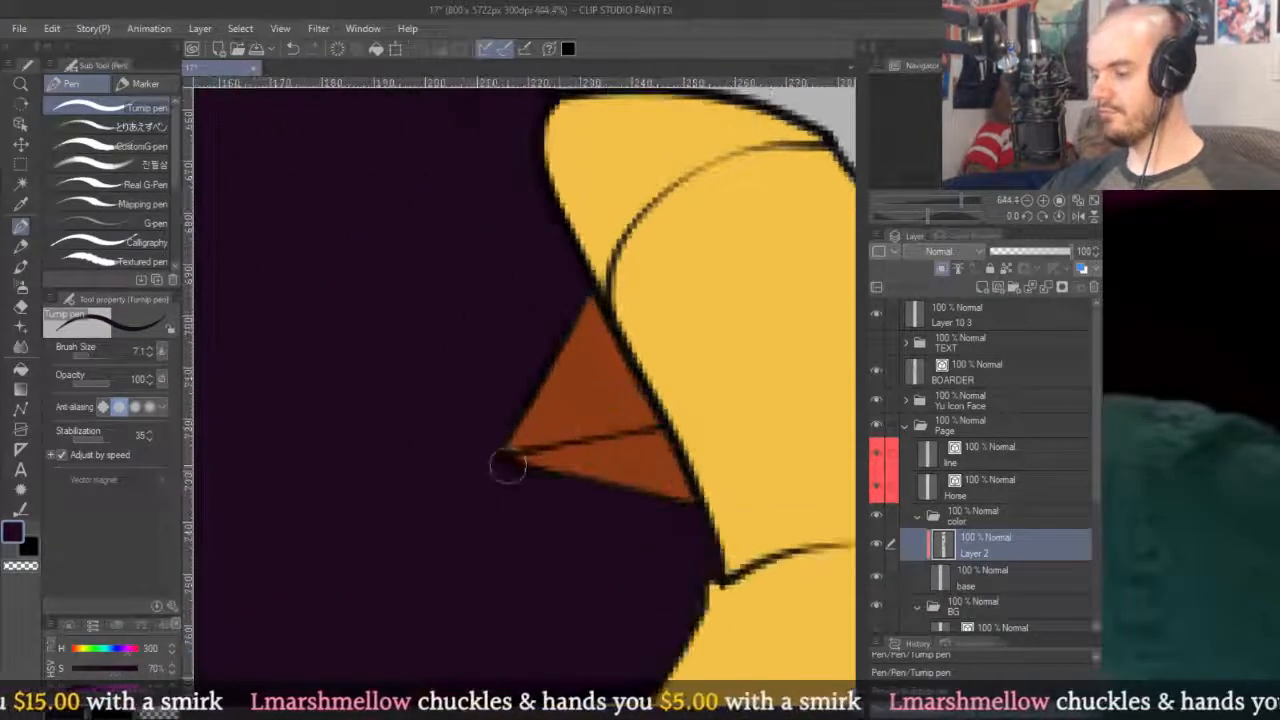
{"action": "mouse_move", "coordinate": [700, 523]}
{"action": "left_mouse_down"}
{"action": "mouse_move", "coordinate": [634, 374]}
{"action": "mouse_move", "coordinate": [637, 324]}
{"action": "left_mouse_up"}
{"action": "left_click_drag", "start_coordinate": [651, 414], "coordinate": [608, 497]}
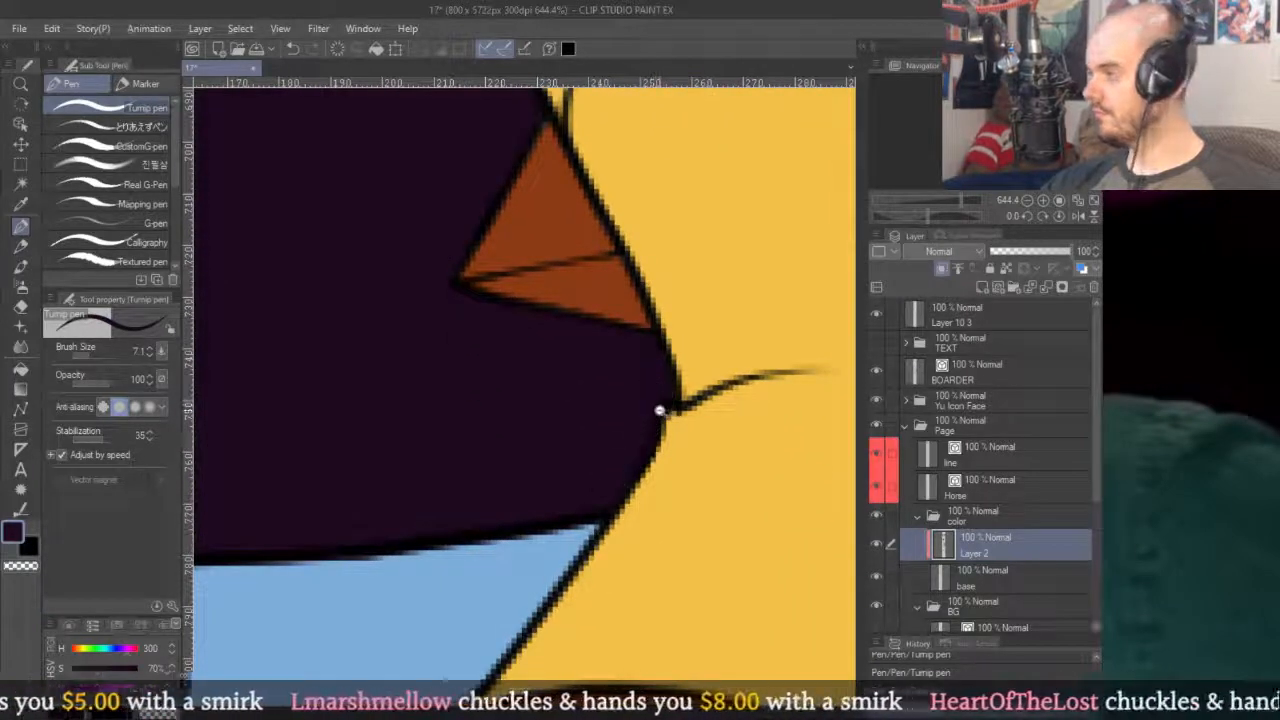
{"action": "scroll", "coordinate": [665, 415], "scroll_direction": "up", "scroll_amount": 2}
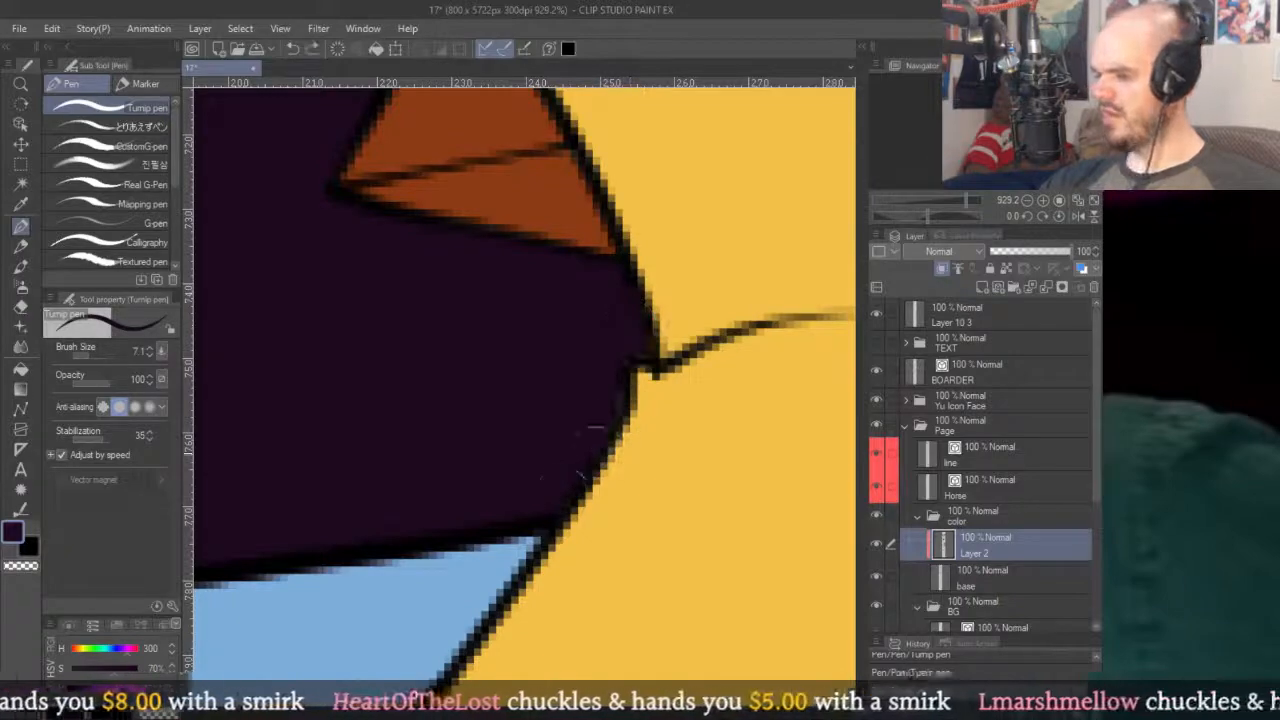
{"action": "scroll", "coordinate": [617, 294], "scroll_direction": "down", "scroll_amount": 14}
{"action": "scroll", "coordinate": [631, 203], "scroll_direction": "up", "scroll_amount": 5}
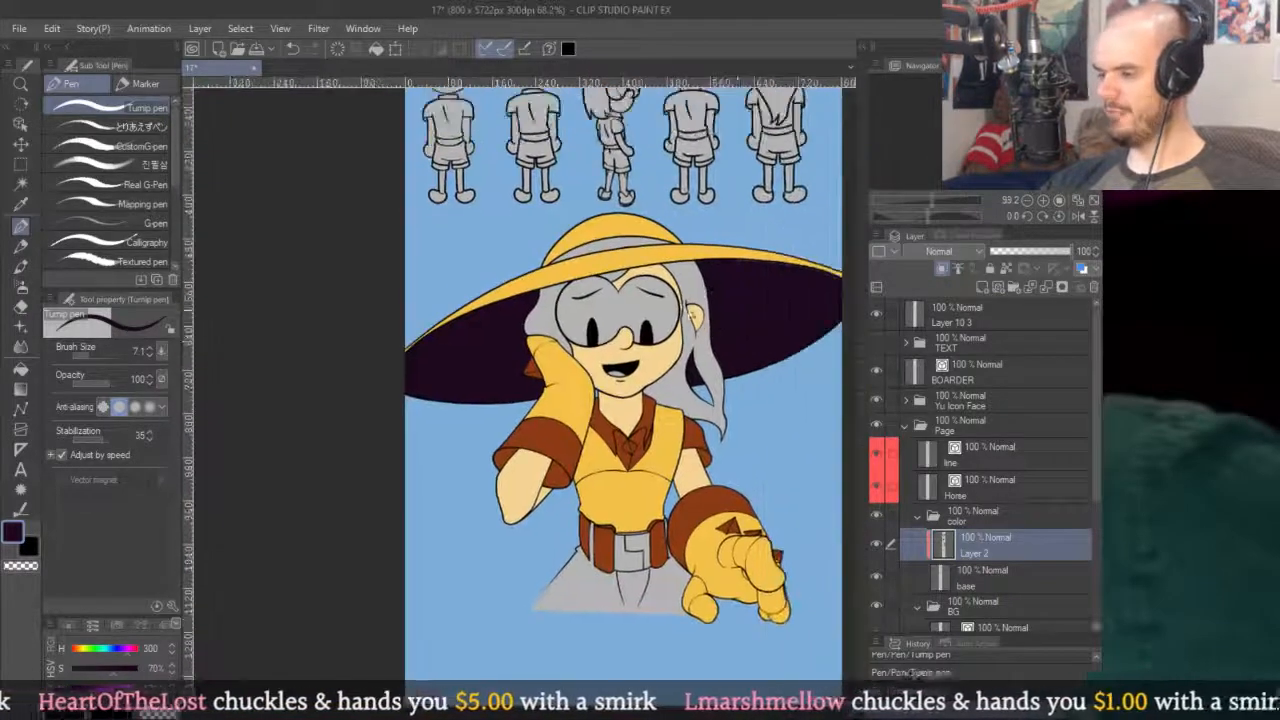
Sample the hair's grey and polyline-fill the missing base strip beneath the yellow rim on the ear side, on the base layer.
{"action": "scroll", "coordinate": [715, 229], "scroll_direction": "down", "scroll_amount": 2}
{"action": "scroll", "coordinate": [775, 298], "scroll_direction": "down", "scroll_amount": 2}
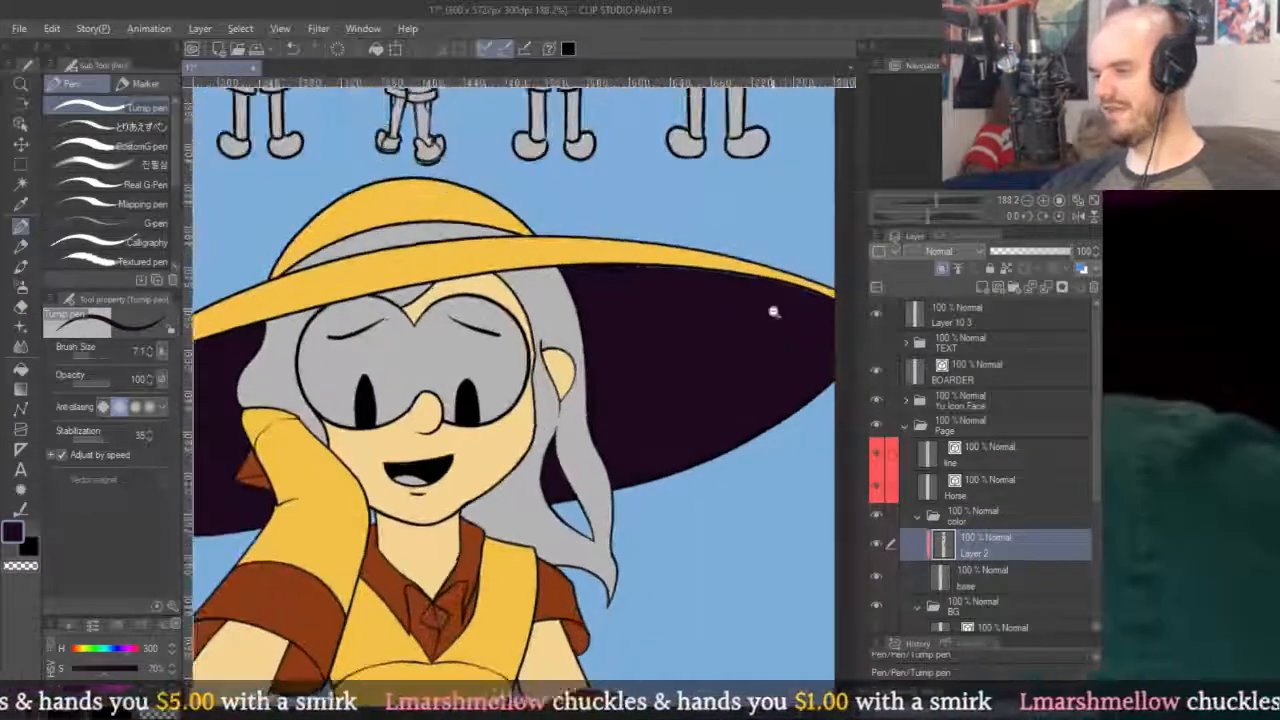
{"action": "left_click", "coordinate": [553, 298], "text": "alt"}
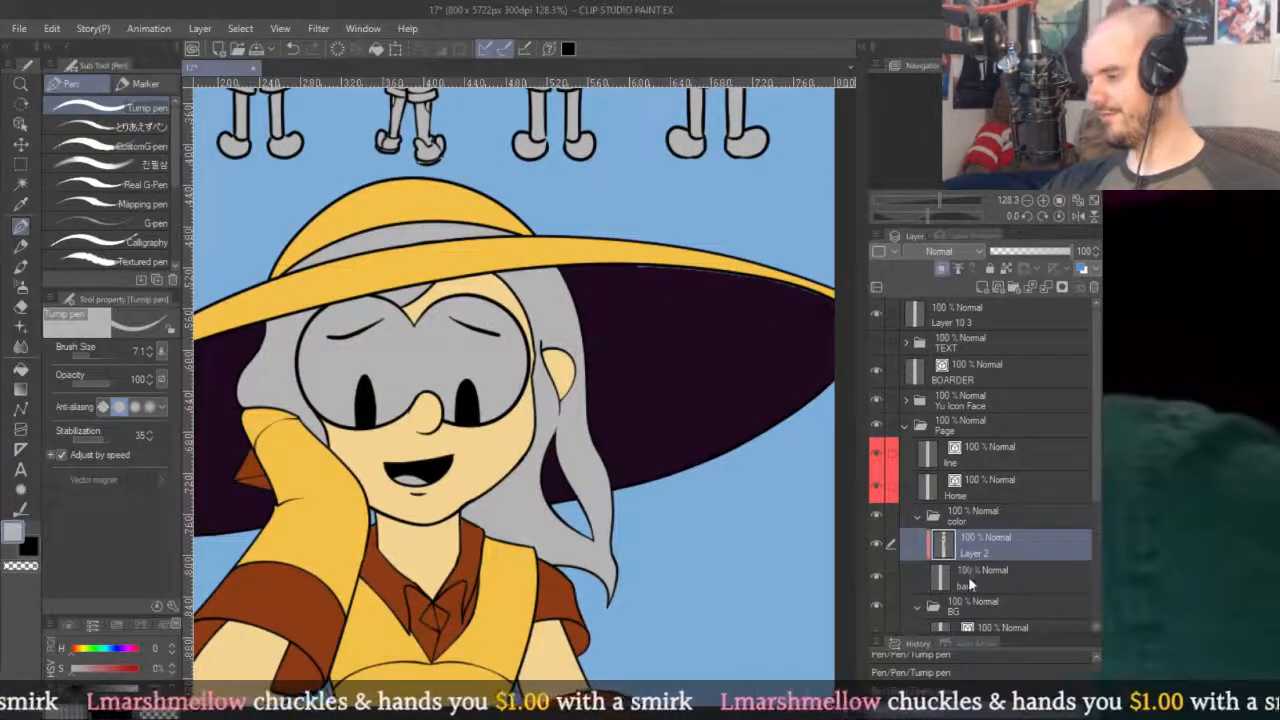
{"action": "left_click", "coordinate": [968, 576]}
{"action": "scroll", "coordinate": [743, 354], "scroll_direction": "up", "scroll_amount": 4}
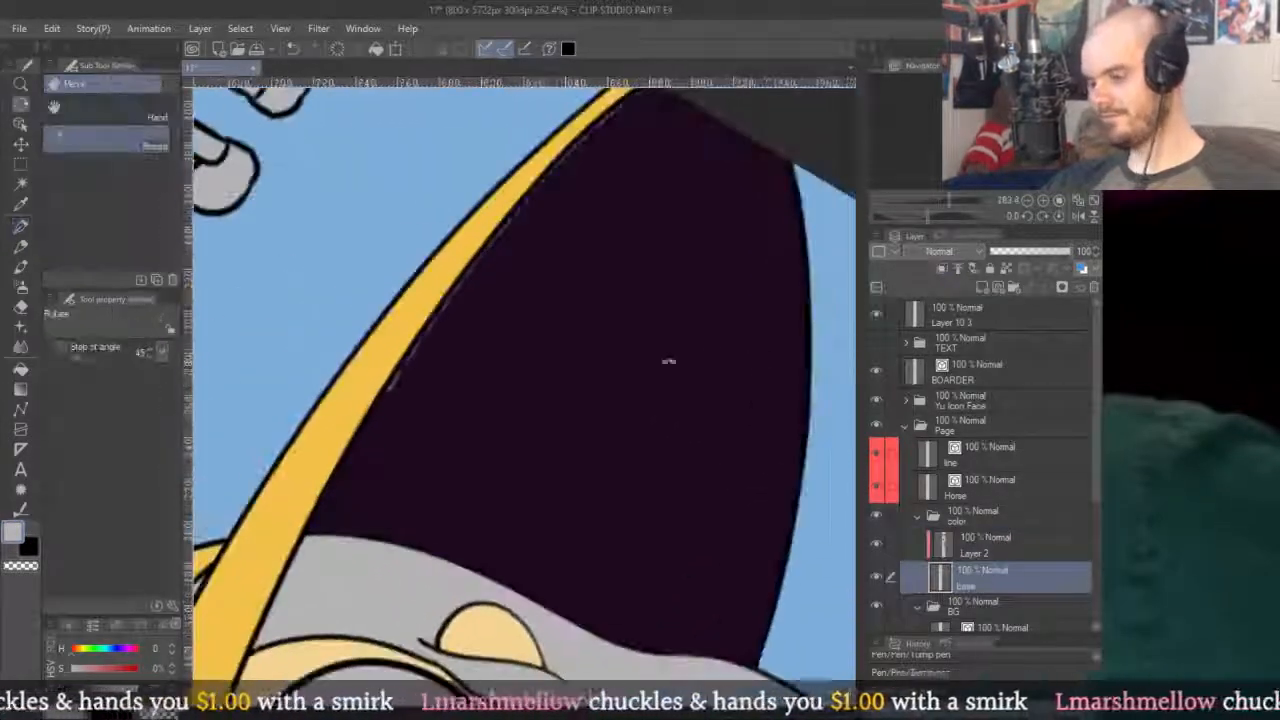
{"action": "key", "text": "u"}
{"action": "left_click", "coordinate": [460, 483]}
{"action": "left_click", "coordinate": [345, 422]}
{"action": "left_click", "coordinate": [379, 338]}
{"action": "left_click_drag", "start_coordinate": [500, 188], "coordinate": [498, 310]}
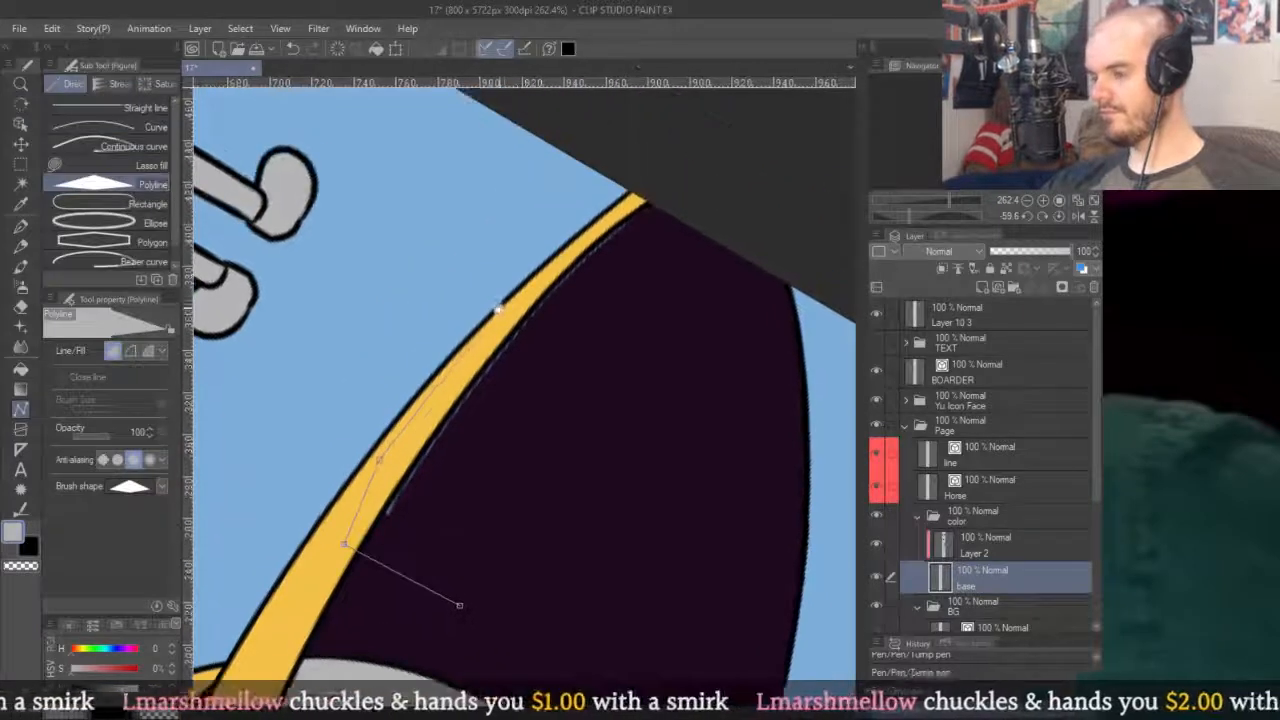
{"action": "left_click", "coordinate": [516, 300]}
{"action": "left_click", "coordinate": [660, 312]}
{"action": "double_click", "coordinate": [623, 543]}
Resample the brim underside's dark purple and touch up its edge along the yellow rim on Layer 2 with the Turnip pen.
{"action": "left_click_drag", "start_coordinate": [812, 456], "coordinate": [686, 350]}
{"action": "scroll", "coordinate": [628, 418], "scroll_direction": "down", "scroll_amount": 5}
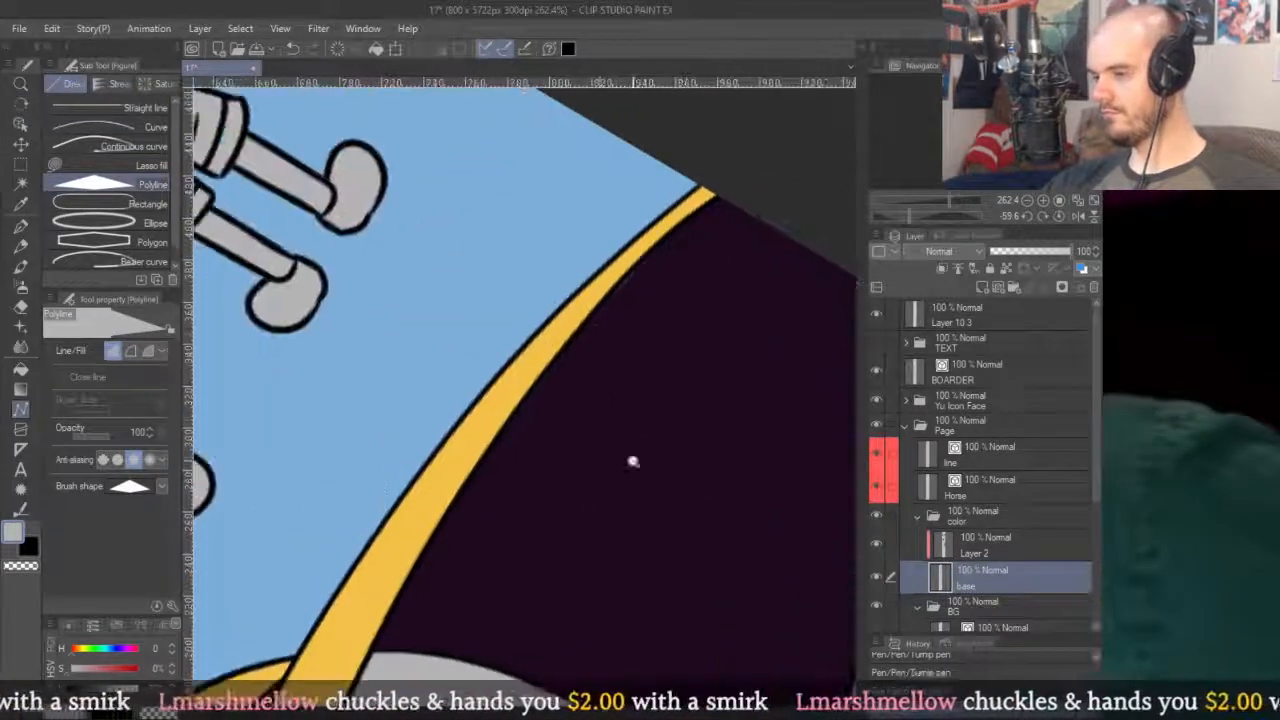
{"action": "scroll", "coordinate": [608, 488], "scroll_direction": "up", "scroll_amount": 4}
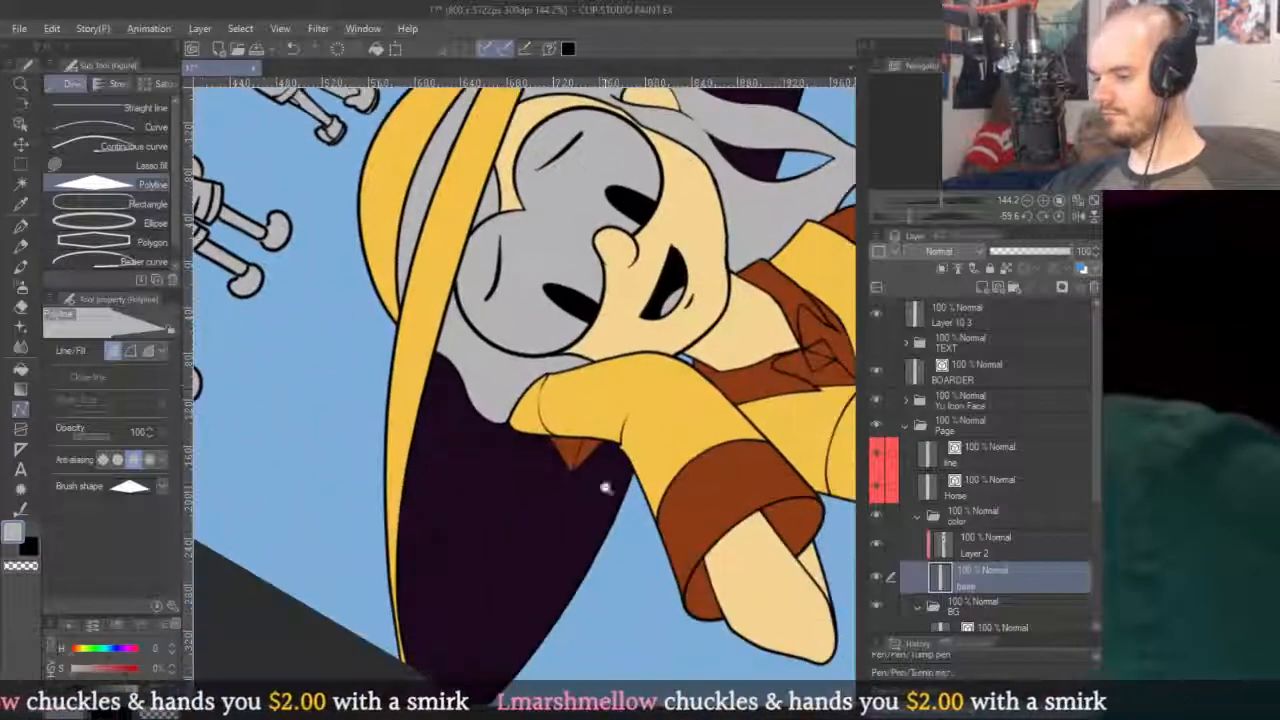
{"action": "left_click_drag", "start_coordinate": [728, 345], "coordinate": [678, 487]}
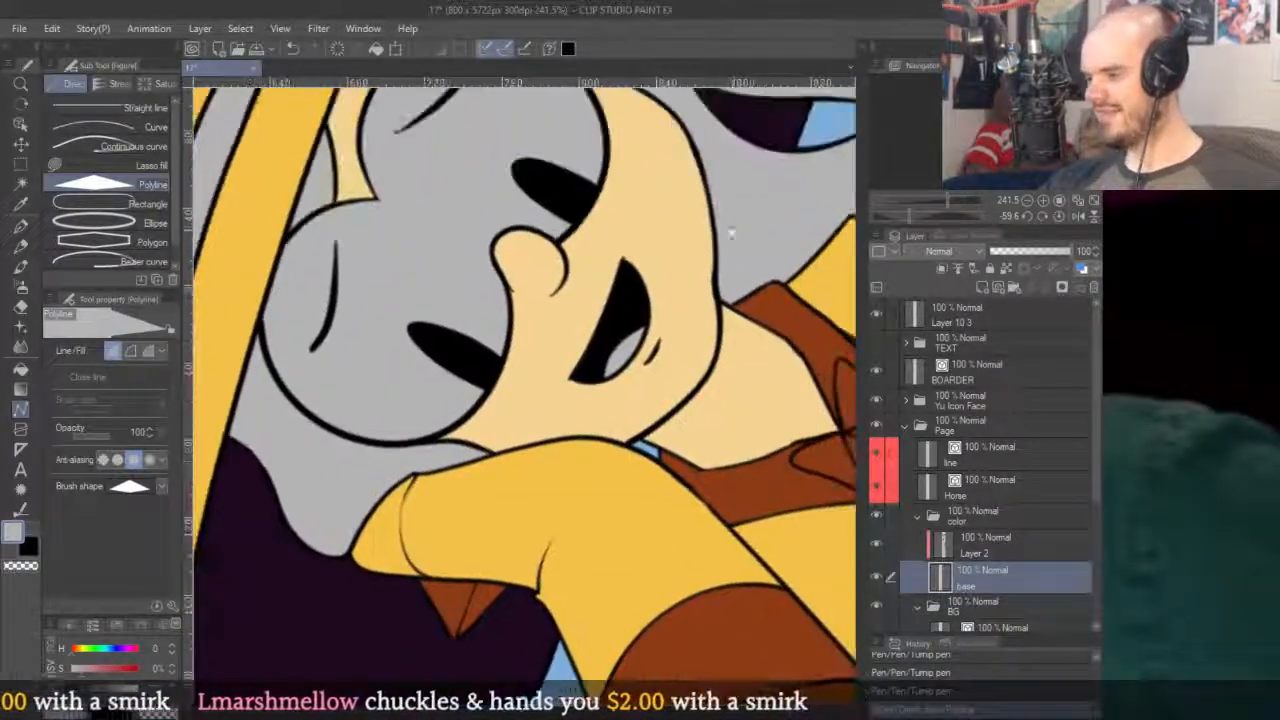
{"action": "left_click_drag", "start_coordinate": [715, 253], "coordinate": [654, 683]}
{"action": "left_click", "coordinate": [644, 376], "text": "alt"}
{"action": "left_click", "coordinate": [956, 551]}
{"action": "scroll", "coordinate": [563, 417], "scroll_direction": "up", "scroll_amount": 5}
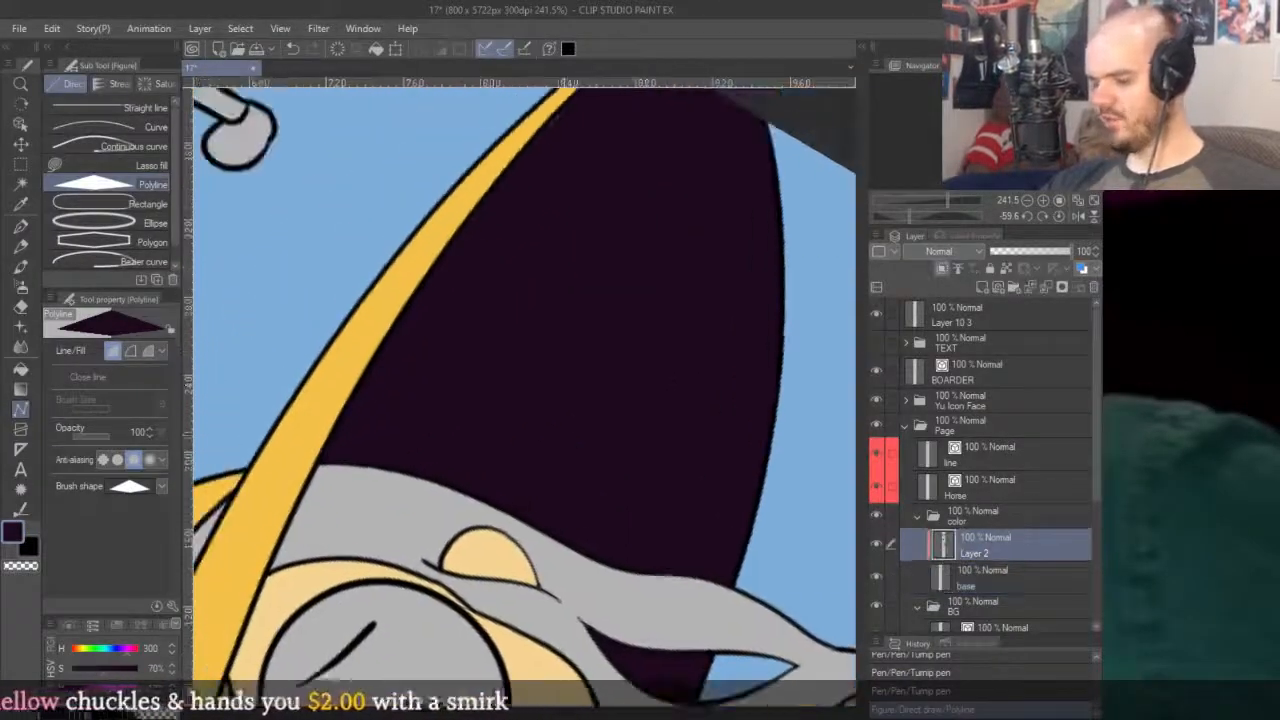
{"action": "key", "text": "p"}
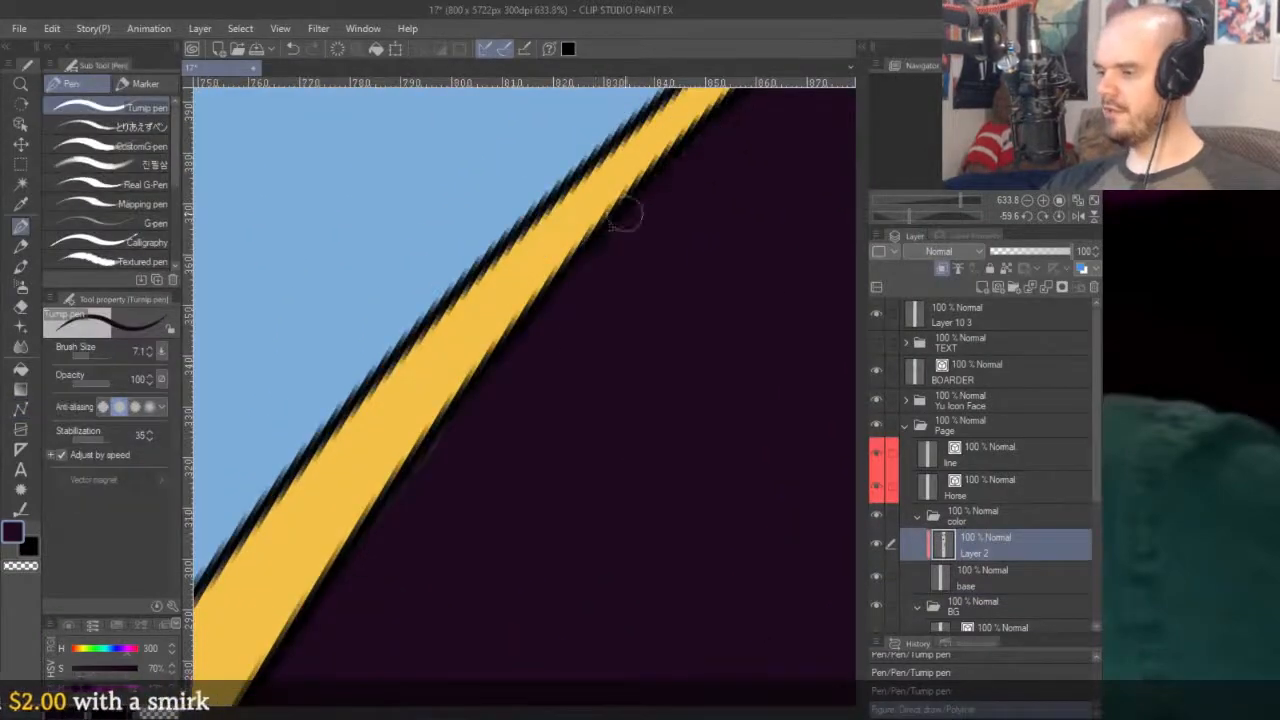
{"action": "scroll", "coordinate": [560, 340], "scroll_direction": "down", "scroll_amount": 5}
{"action": "scroll", "coordinate": [534, 420], "scroll_direction": "up", "scroll_amount": 5}
{"action": "scroll", "coordinate": [586, 294], "scroll_direction": "down", "scroll_amount": 5}
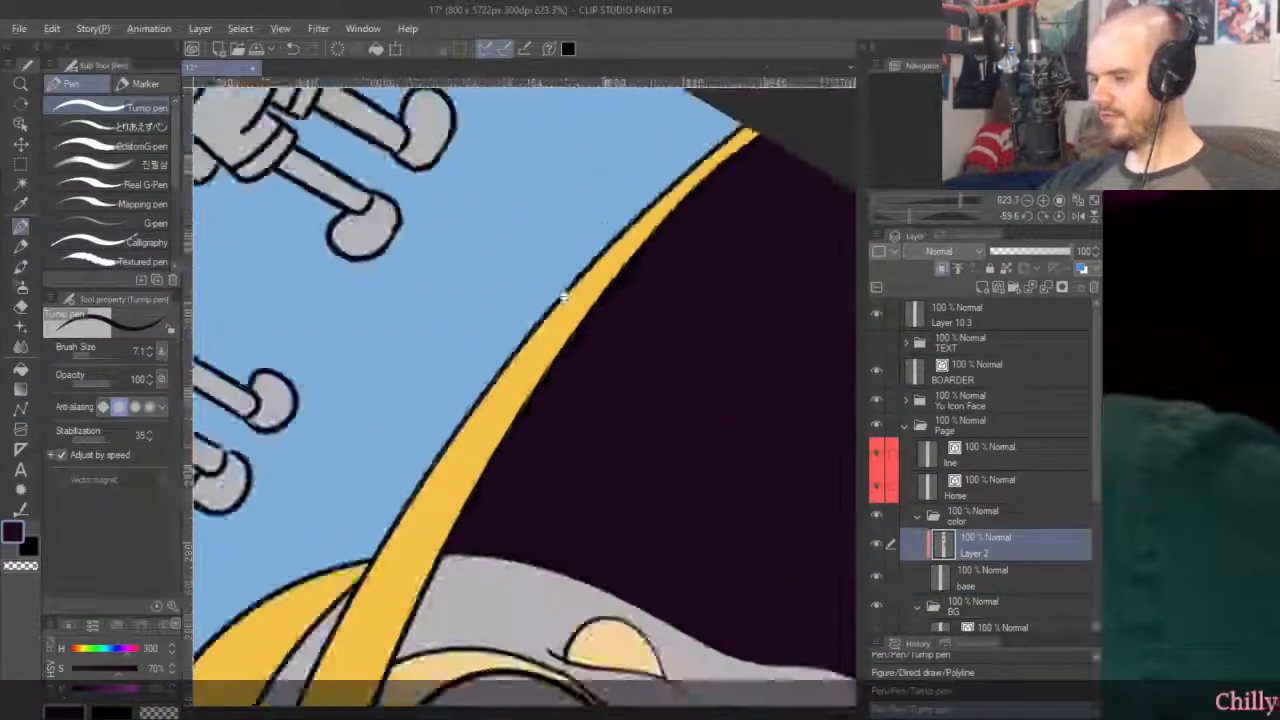
{"action": "scroll", "coordinate": [686, 214], "scroll_direction": "up", "scroll_amount": 5}
{"action": "scroll", "coordinate": [757, 229], "scroll_direction": "down", "scroll_amount": 5}
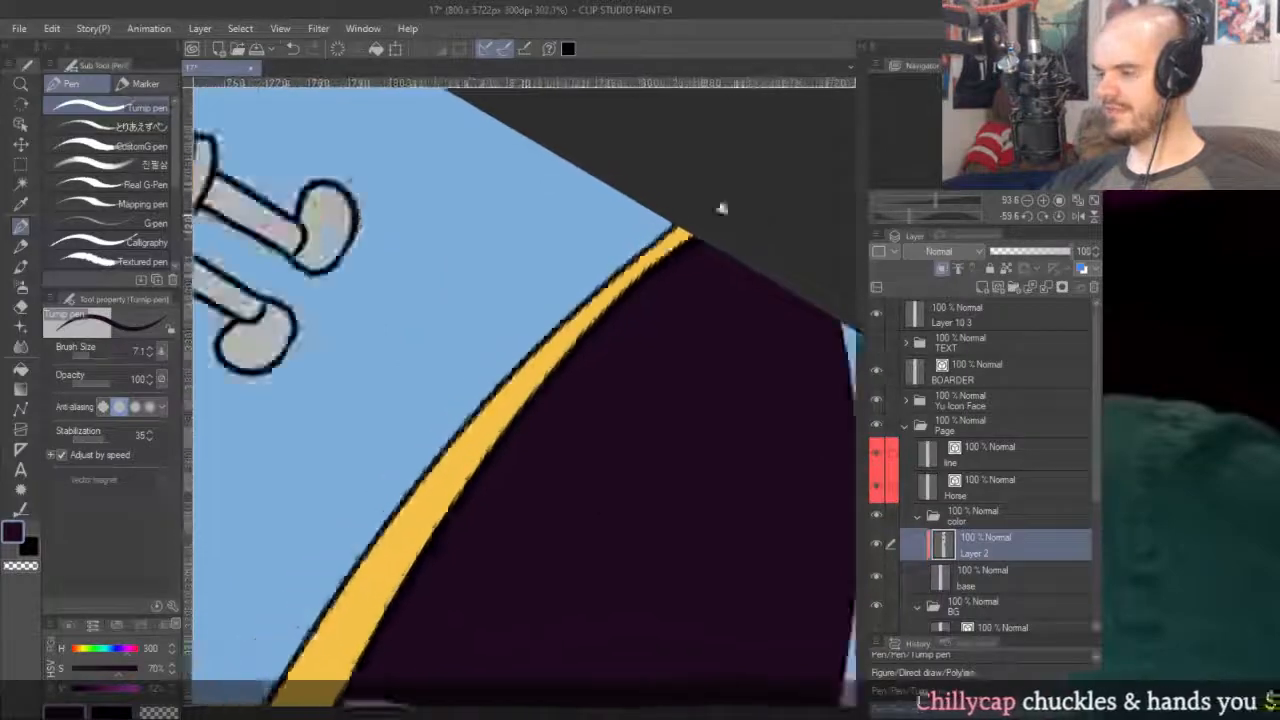
Straighten the canvas, sample the vest's purple from the finished lower panel, and fill both sides of the upper character's vest on Layer 2.
{"action": "scroll", "coordinate": [562, 428], "scroll_direction": "up", "scroll_amount": 2}
{"action": "key", "text": "ctrl+@"}
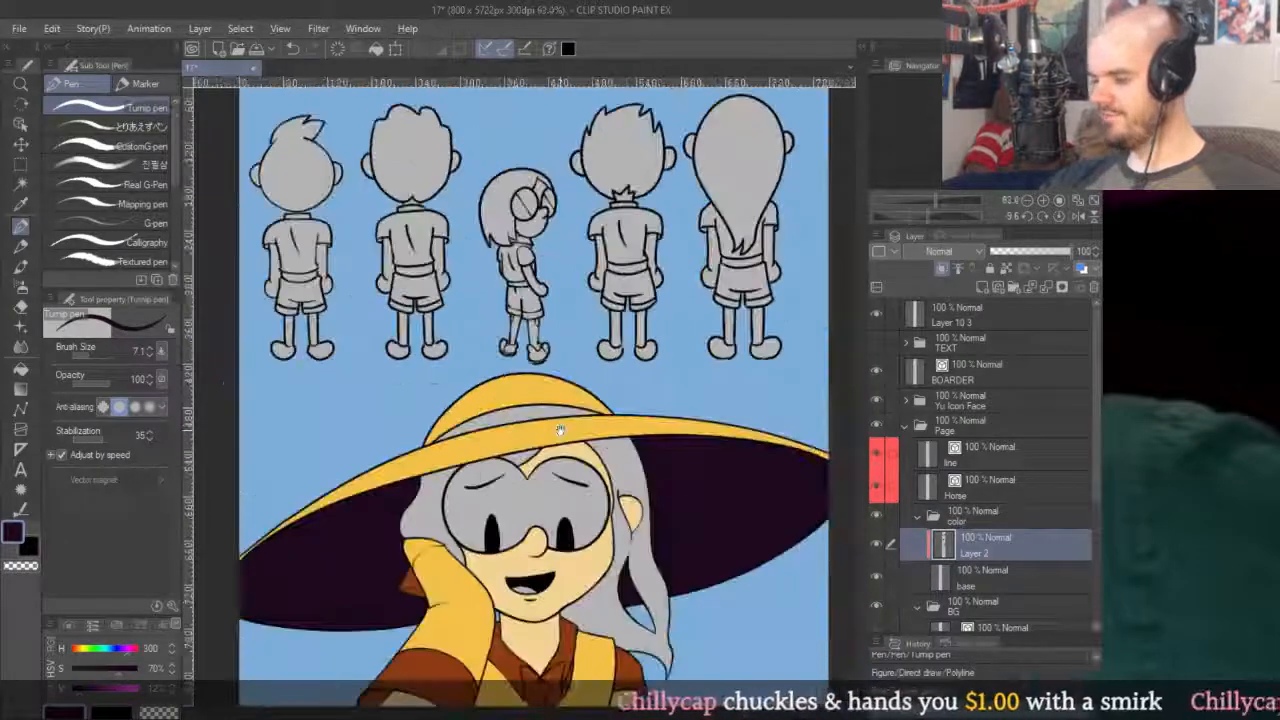
{"action": "left_click_drag", "start_coordinate": [560, 428], "coordinate": [709, 149]}
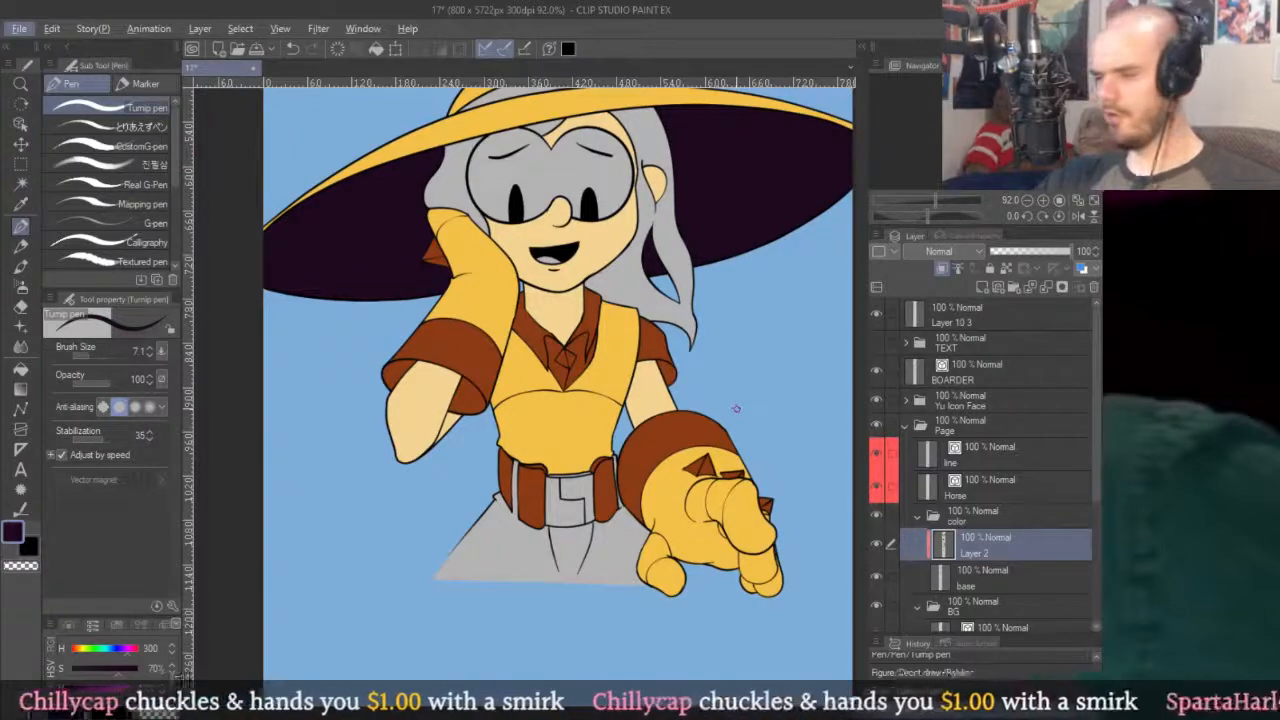
{"action": "scroll", "coordinate": [593, 226], "scroll_direction": "down", "scroll_amount": 5}
{"action": "scroll", "coordinate": [687, 613], "scroll_direction": "up", "scroll_amount": 5}
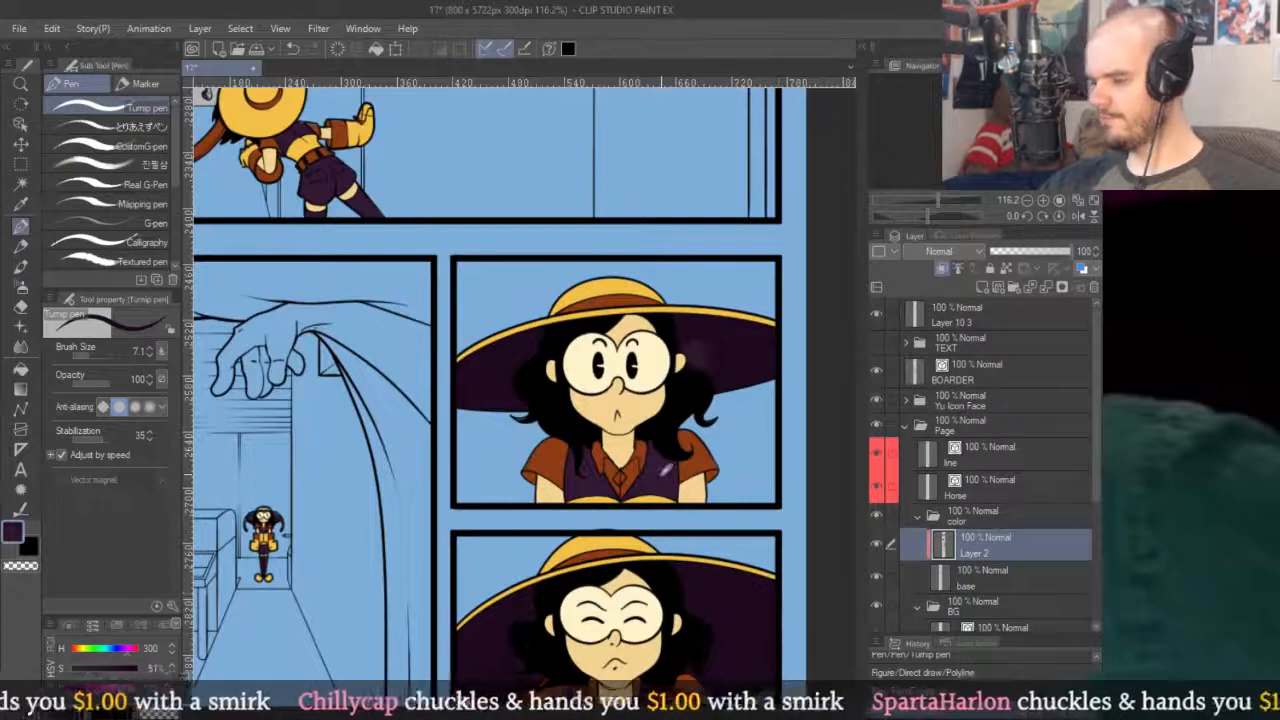
{"action": "scroll", "coordinate": [663, 466], "scroll_direction": "down", "scroll_amount": 5}
{"action": "scroll", "coordinate": [646, 180], "scroll_direction": "up", "scroll_amount": 6}
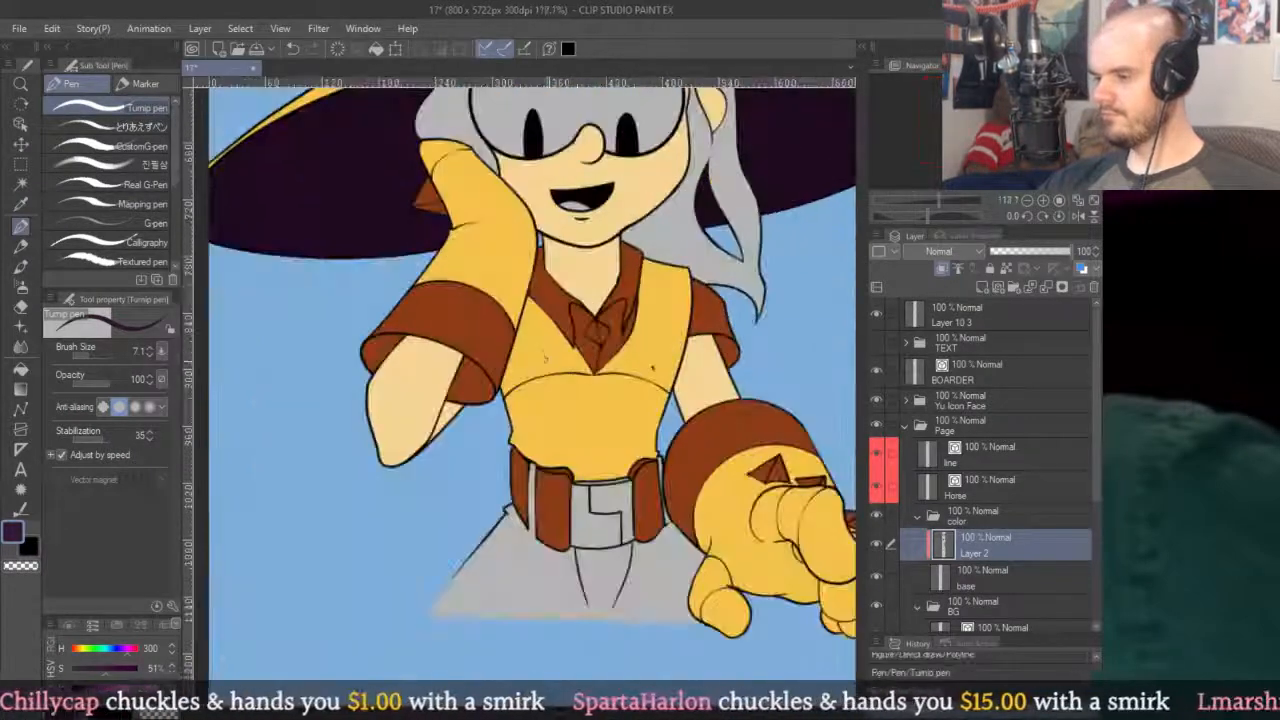
{"action": "key", "text": "g"}
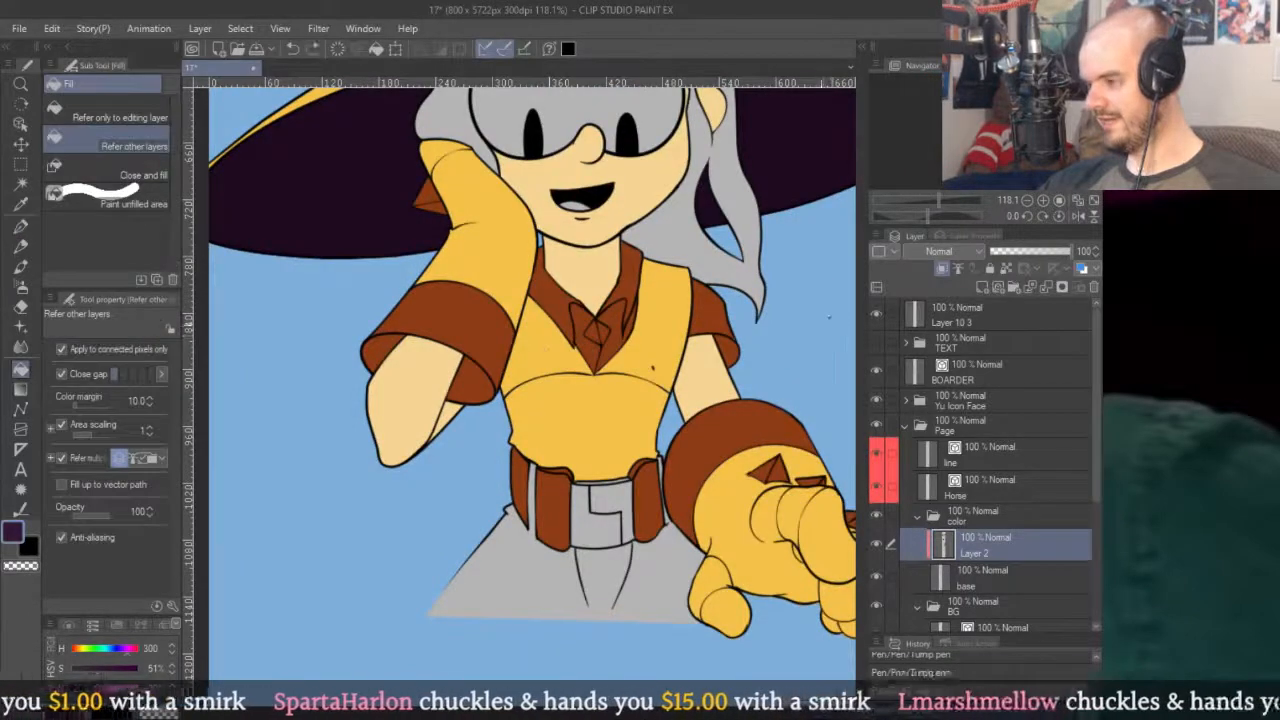
{"action": "left_click", "coordinate": [668, 345]}
{"action": "left_click", "coordinate": [553, 356]}
Touch up the vest's purple along the collar and lower edge on the raised-glove side with the Turnip pen.
{"action": "scroll", "coordinate": [560, 365], "scroll_direction": "up", "scroll_amount": 5}
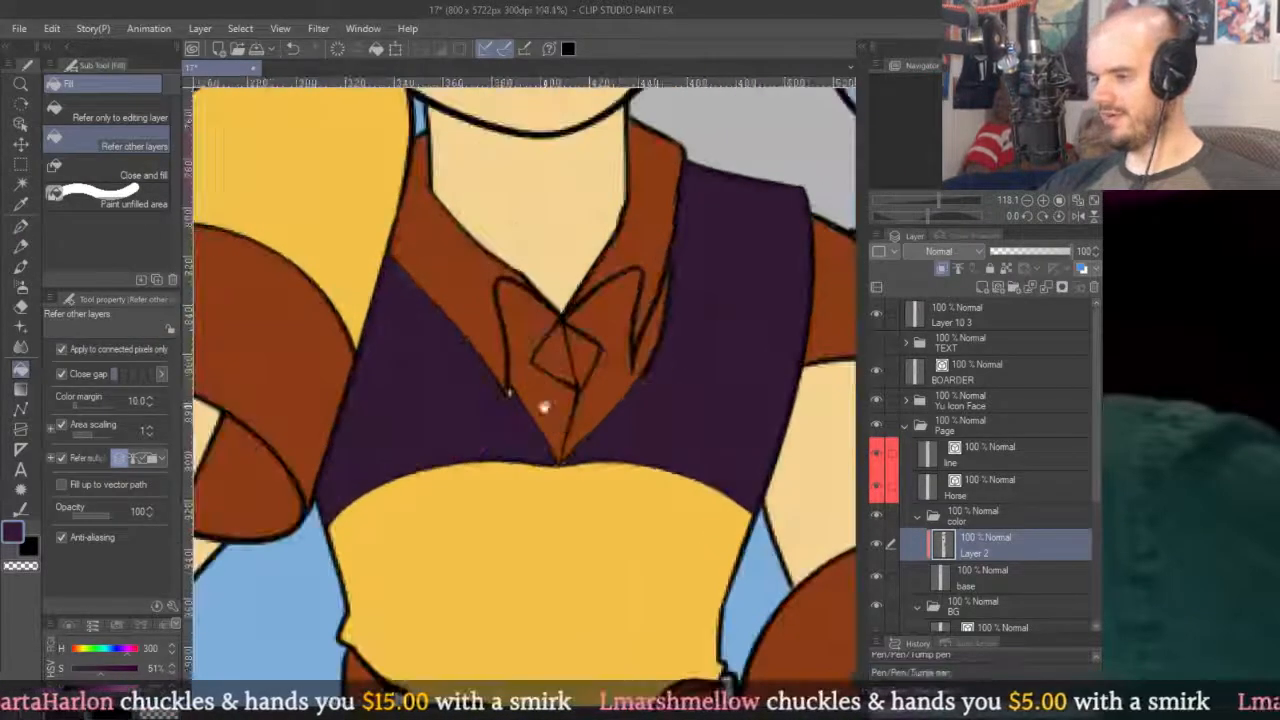
{"action": "scroll", "coordinate": [588, 427], "scroll_direction": "up", "scroll_amount": 3}
{"action": "key", "text": "p"}
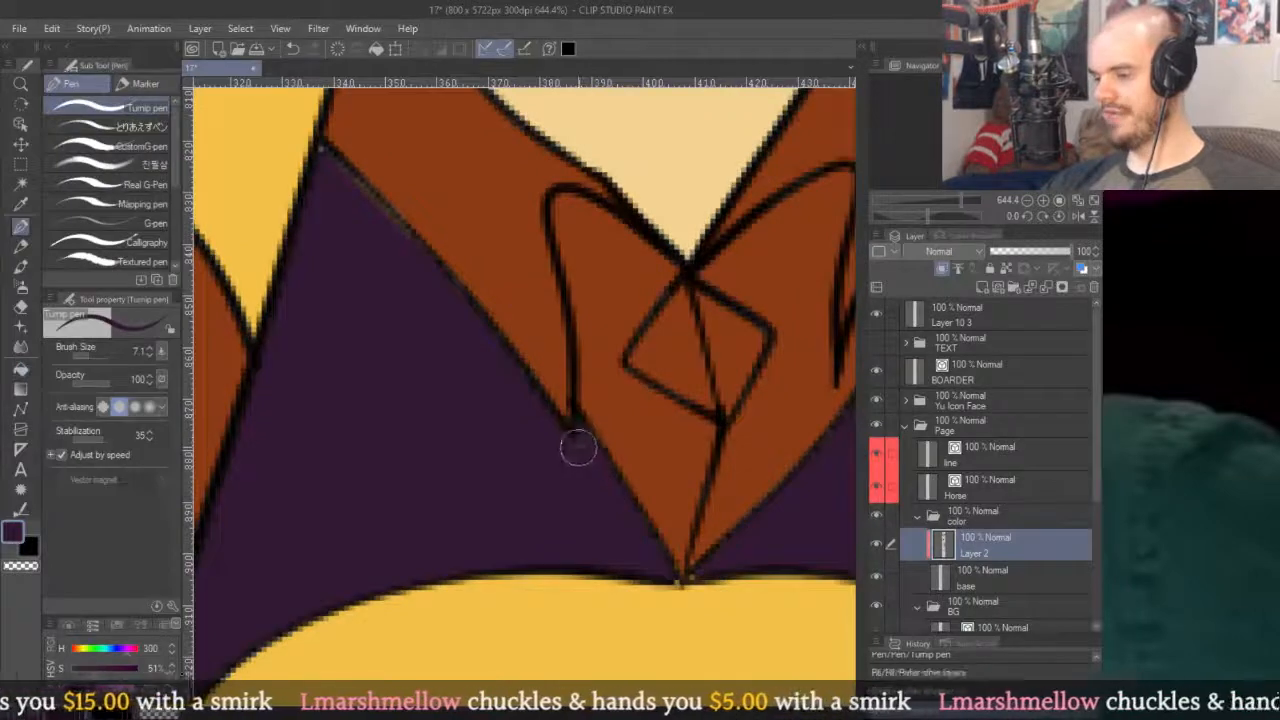
{"action": "left_click_drag", "start_coordinate": [578, 434], "coordinate": [668, 562]}
{"action": "left_click_drag", "start_coordinate": [571, 457], "coordinate": [654, 534]}
{"action": "mouse_move", "coordinate": [443, 294]}
{"action": "left_mouse_down"}
{"action": "mouse_move", "coordinate": [540, 408]}
{"action": "mouse_move", "coordinate": [663, 191]}
{"action": "mouse_move", "coordinate": [410, 451]}
{"action": "left_mouse_up"}
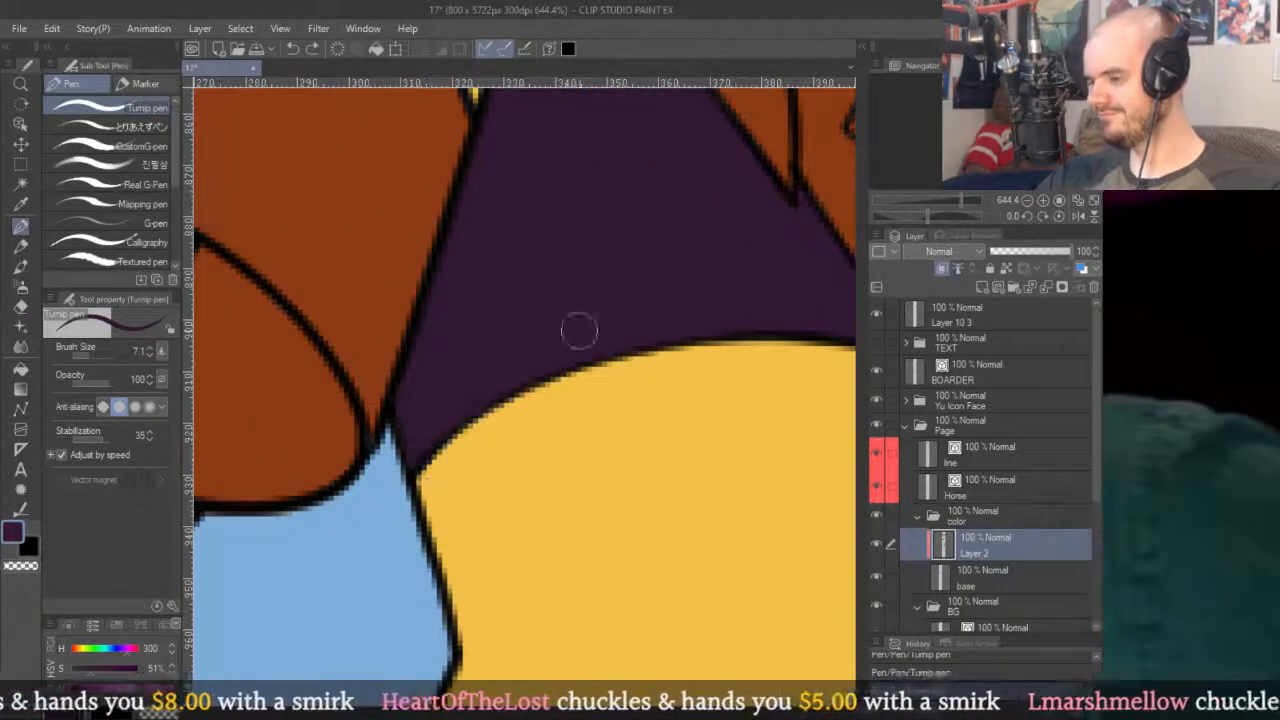
{"action": "left_click_drag", "start_coordinate": [734, 314], "coordinate": [486, 406]}
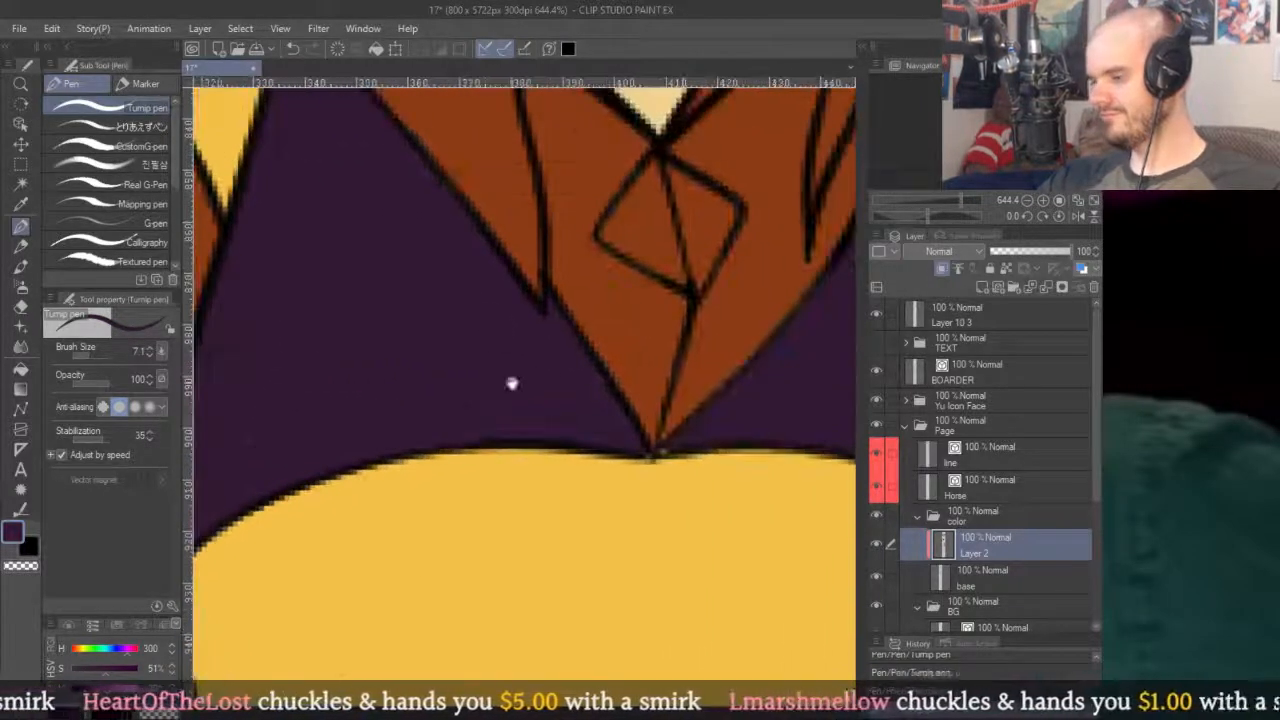
Touch up the vest's purple from the collar tip along the sleeve side up to the shoulder corner.
{"action": "left_click_drag", "start_coordinate": [716, 360], "coordinate": [626, 374]}
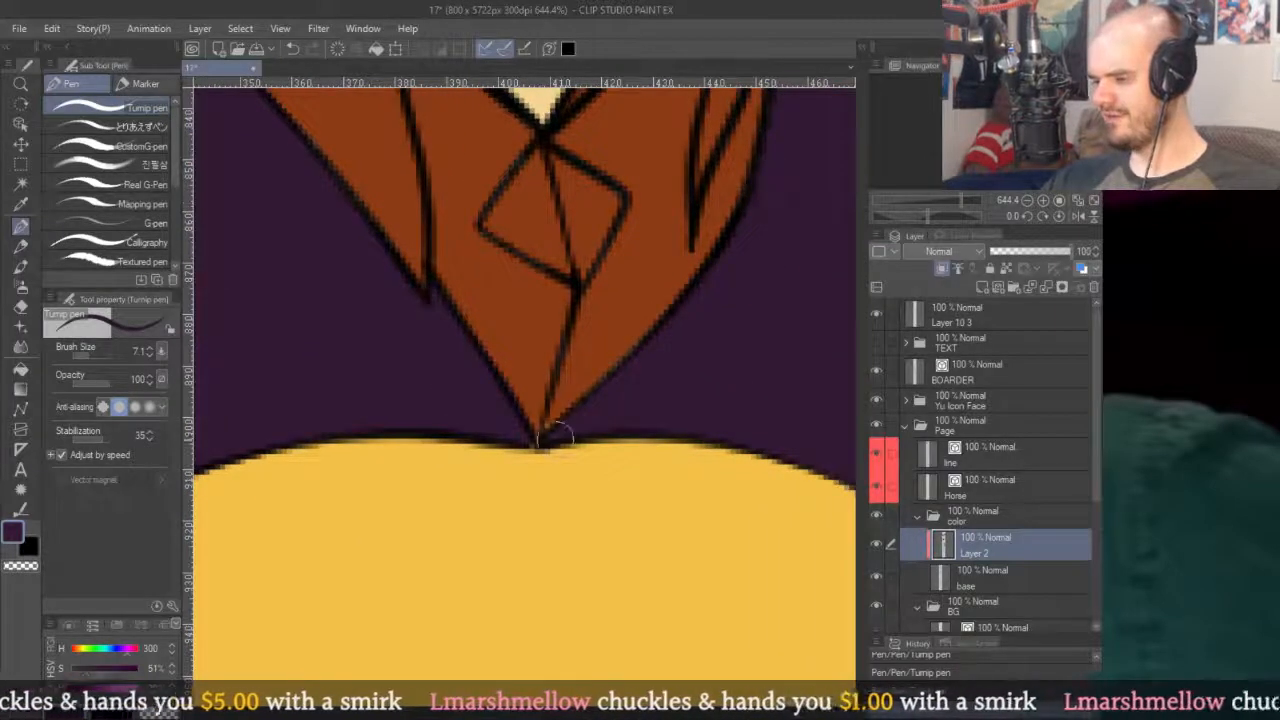
{"action": "left_click_drag", "start_coordinate": [670, 426], "coordinate": [549, 414]}
{"action": "left_click_drag", "start_coordinate": [792, 470], "coordinate": [634, 443]}
{"action": "left_click_drag", "start_coordinate": [680, 177], "coordinate": [572, 556]}
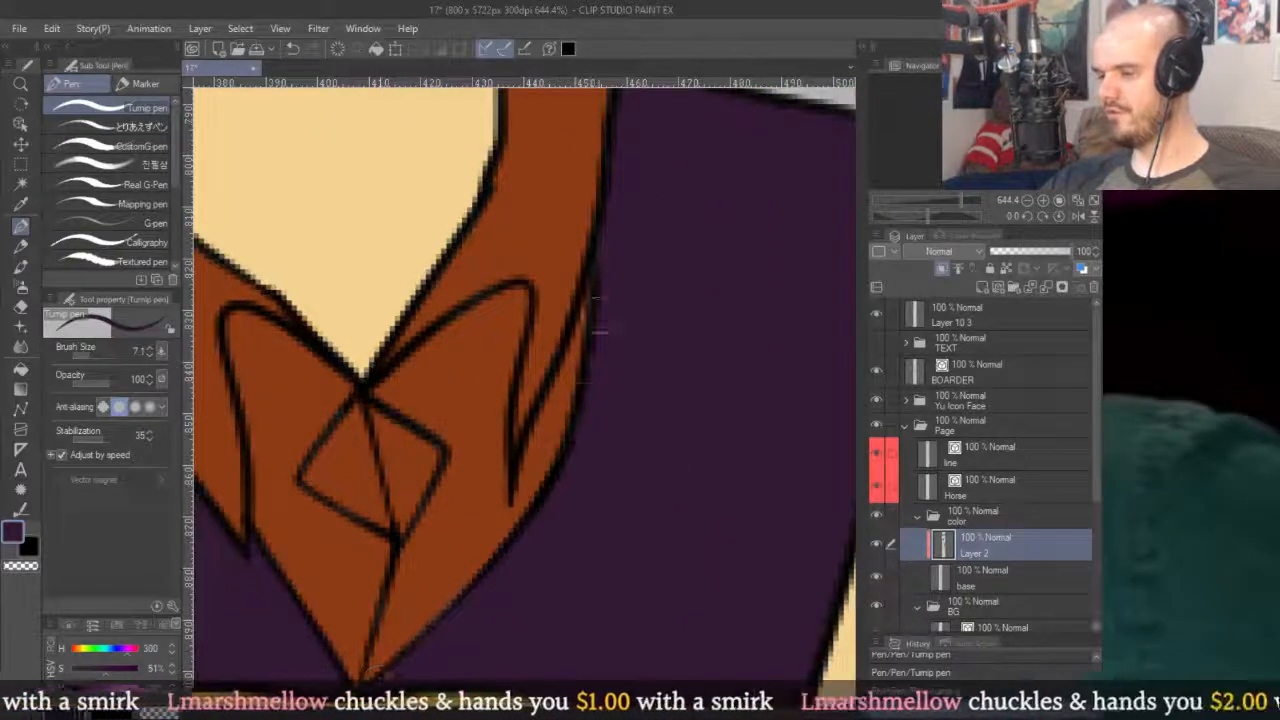
{"action": "left_click_drag", "start_coordinate": [651, 219], "coordinate": [392, 405]}
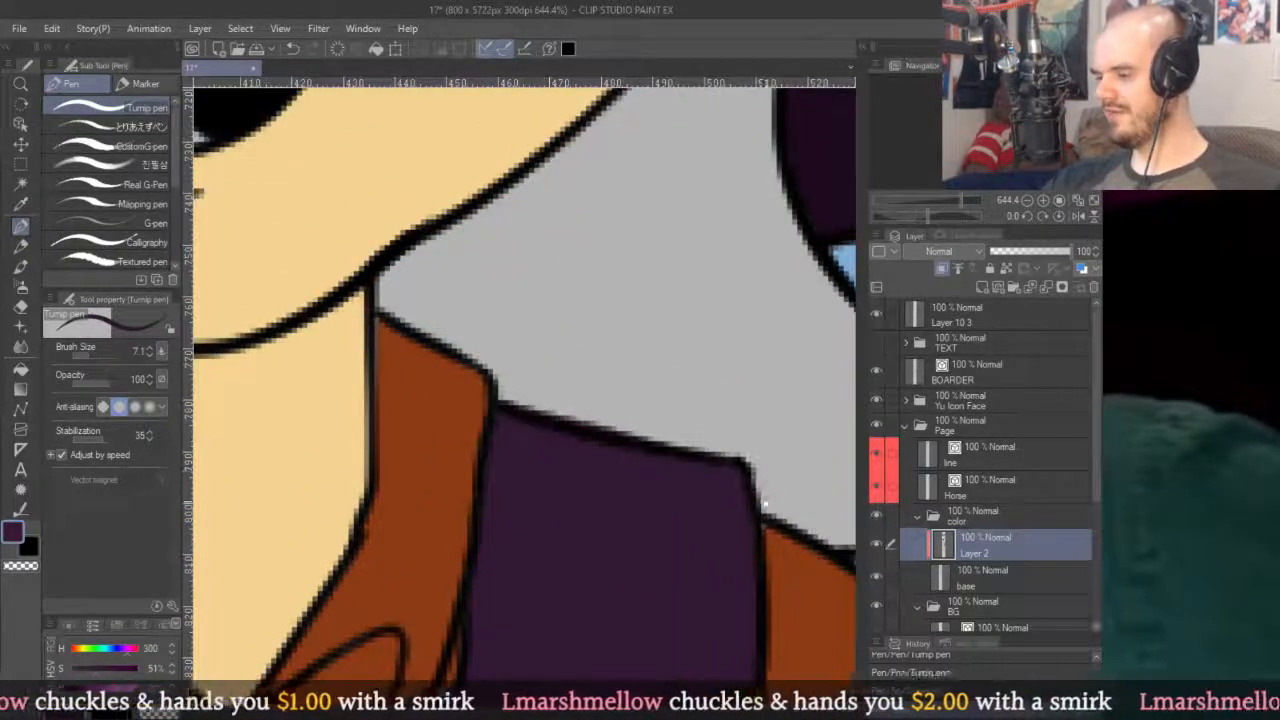
{"action": "left_click_drag", "start_coordinate": [740, 480], "coordinate": [724, 448]}
Inspect the short sleeve's edges, sampling the hair's grey for the base layer and the sleeve's brown for Layer 2.
{"action": "left_click", "coordinate": [669, 377], "text": "alt"}
{"action": "scroll", "coordinate": [688, 400], "scroll_direction": "down", "scroll_amount": 5}
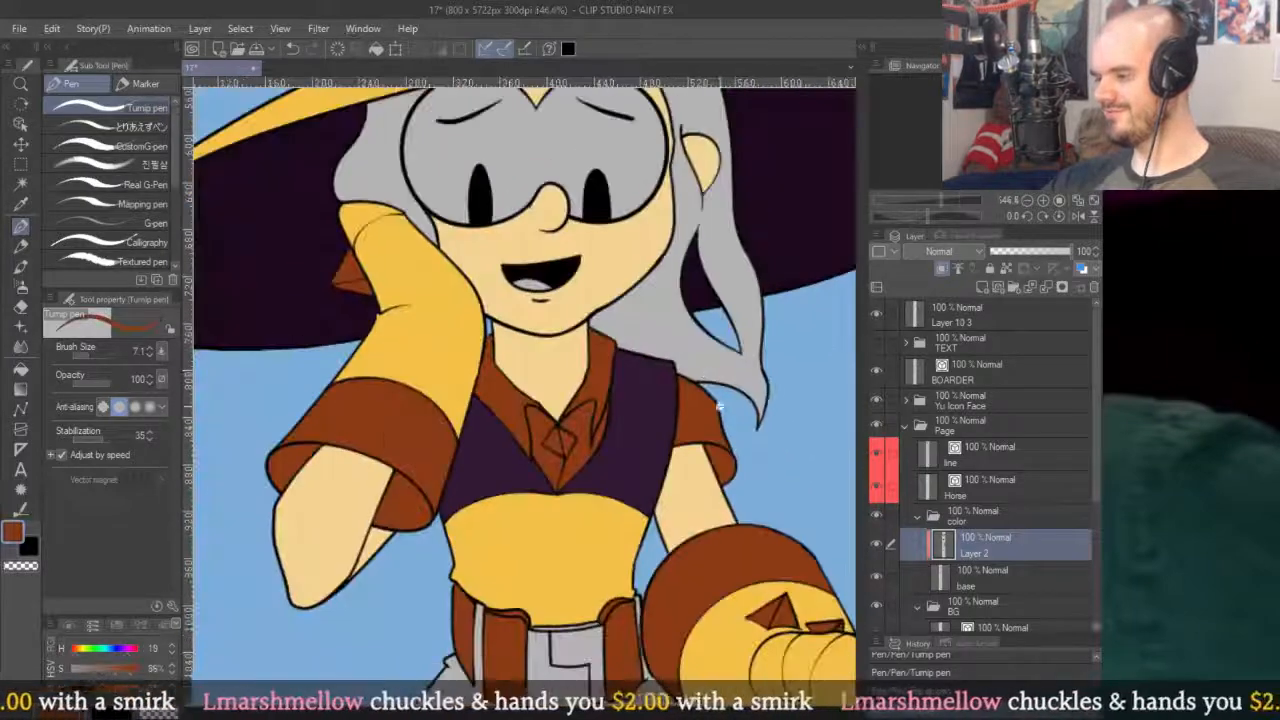
{"action": "scroll", "coordinate": [700, 430], "scroll_direction": "up", "scroll_amount": 2}
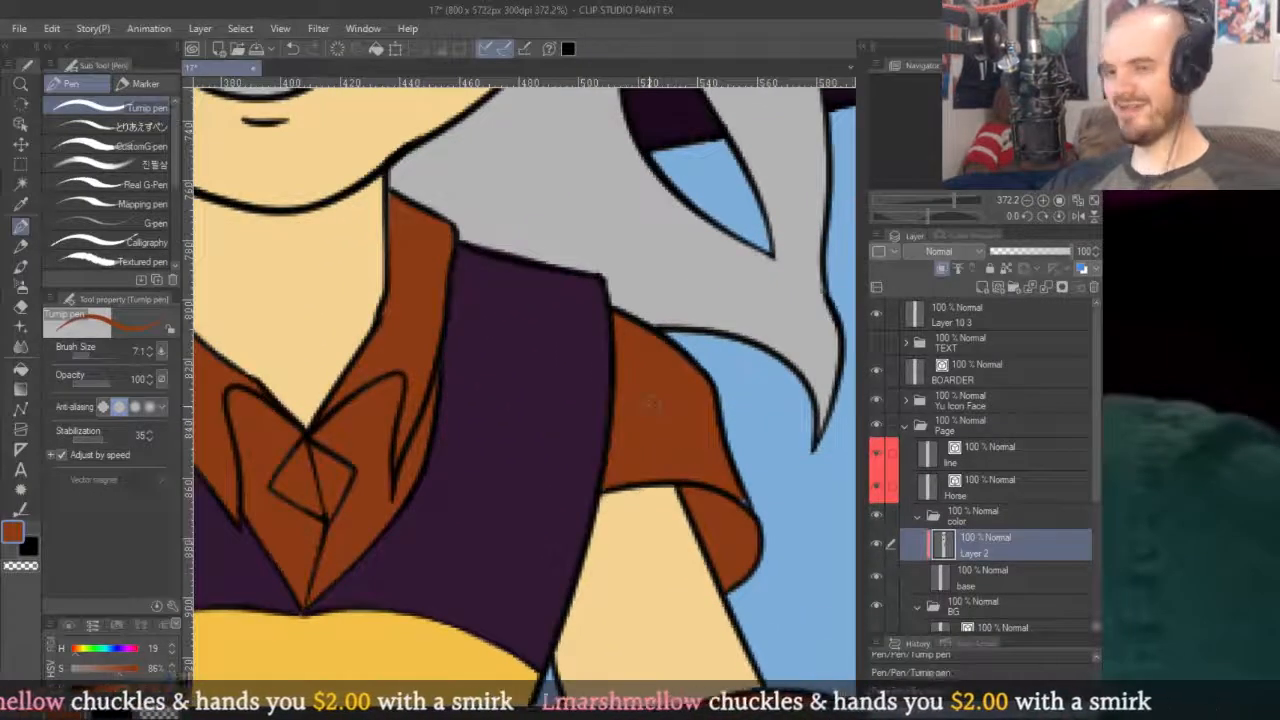
{"action": "left_click", "coordinate": [668, 290], "text": "alt"}
{"action": "left_click", "coordinate": [948, 576]}
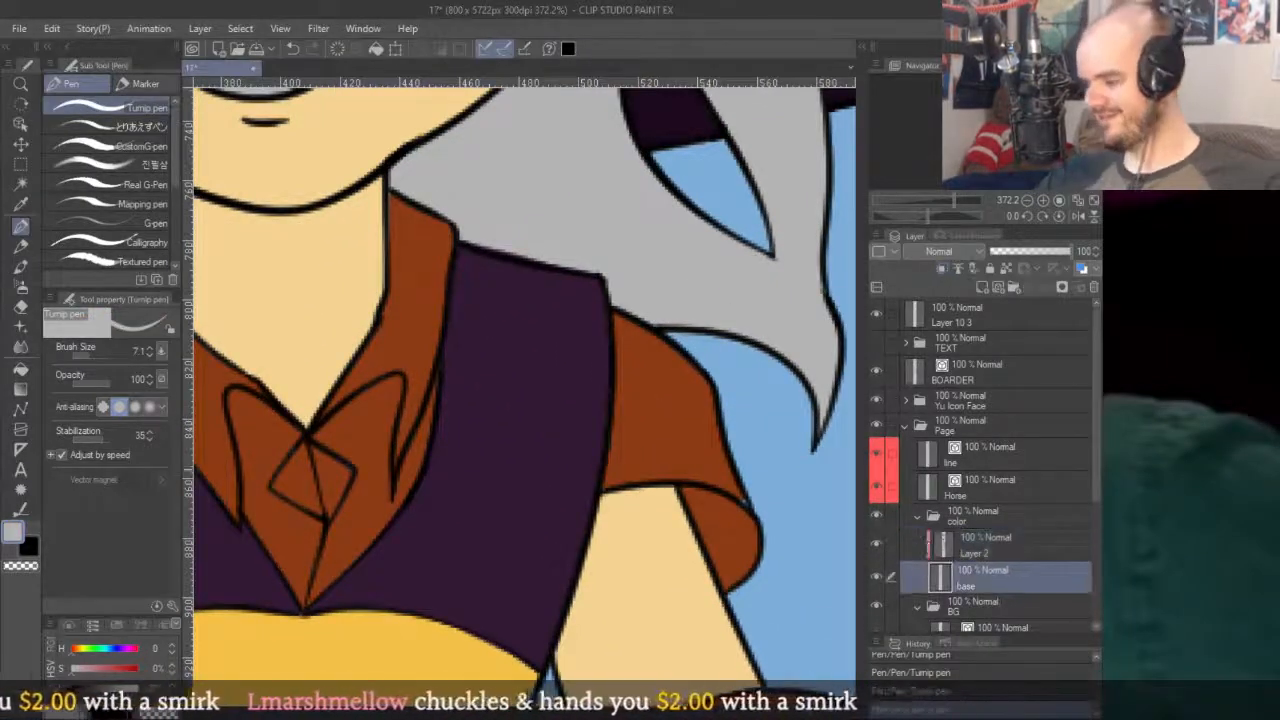
{"action": "scroll", "coordinate": [744, 515], "scroll_direction": "up", "scroll_amount": 3}
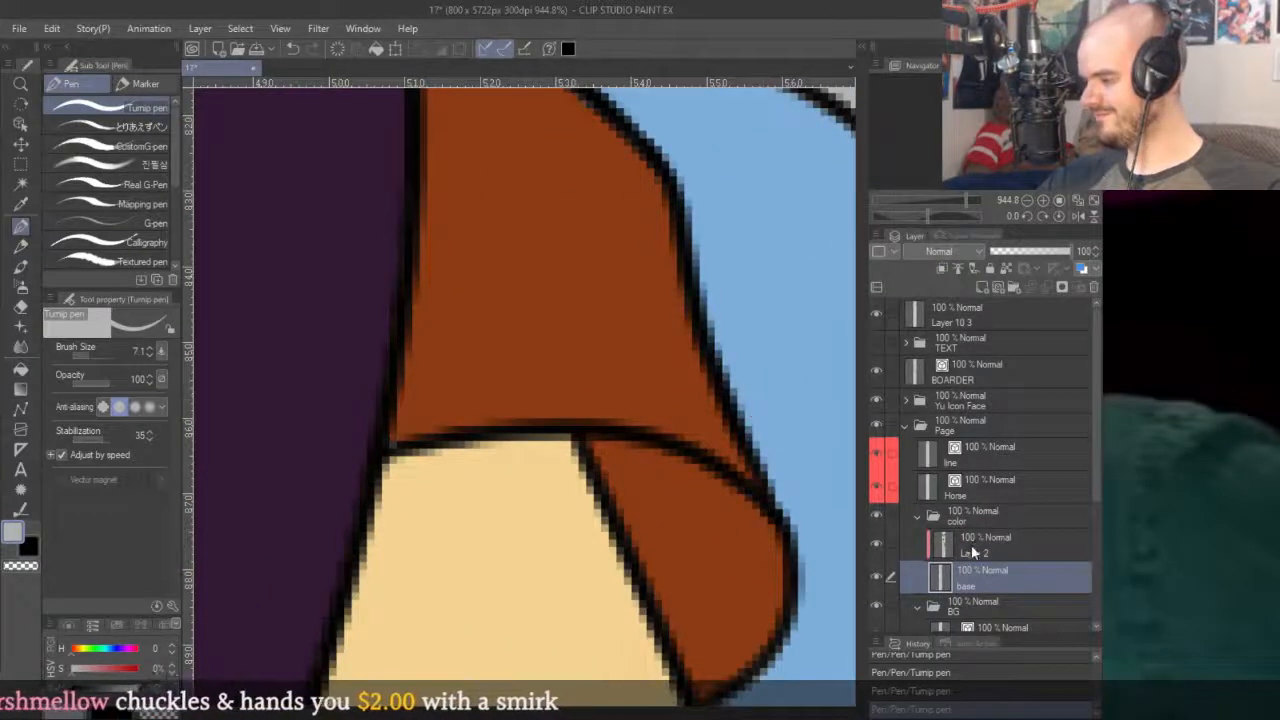
{"action": "left_click", "coordinate": [971, 545]}
{"action": "scroll", "coordinate": [680, 374], "scroll_direction": "down", "scroll_amount": 3}
{"action": "left_click", "coordinate": [686, 347], "text": "alt"}
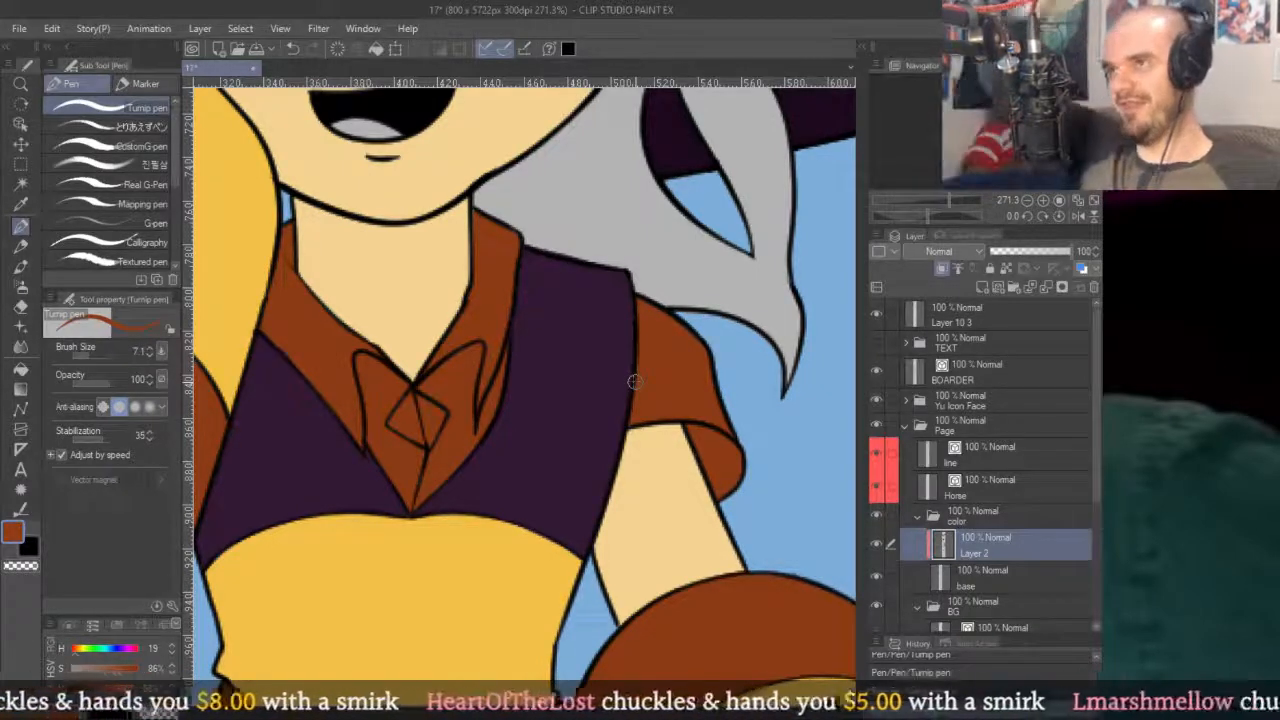
{"action": "scroll", "coordinate": [641, 296], "scroll_direction": "up", "scroll_amount": 4}
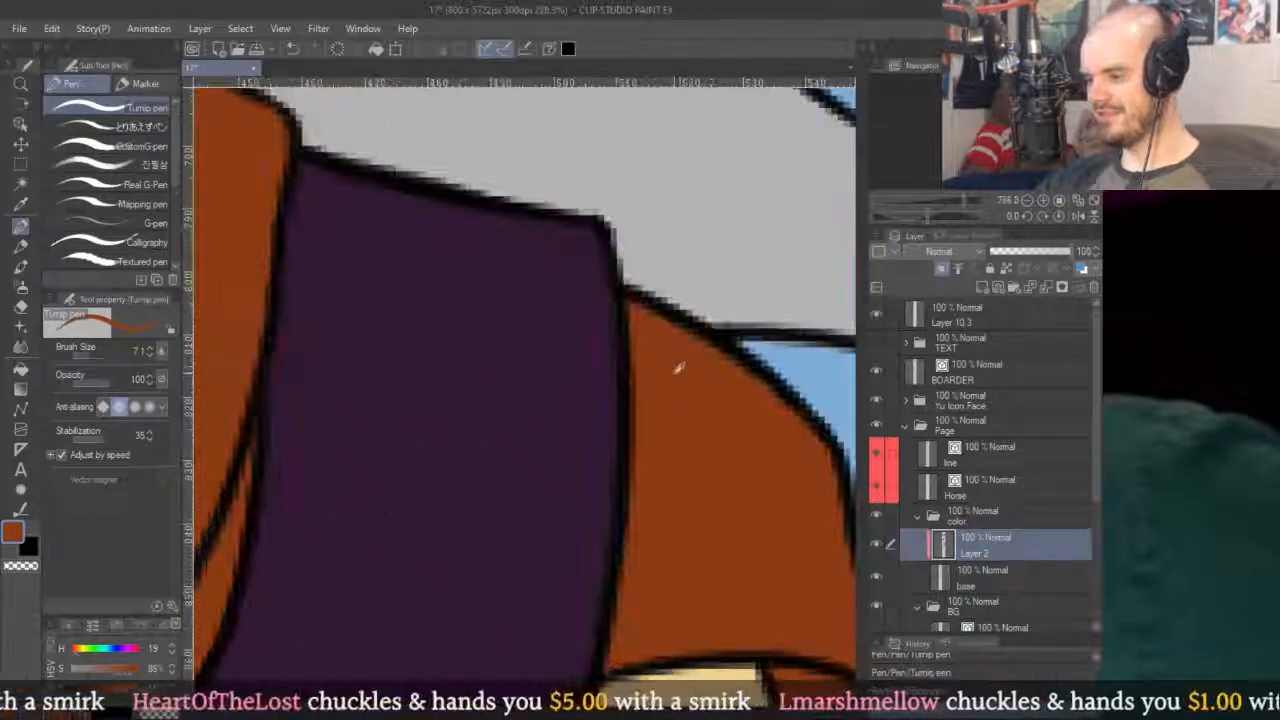
{"action": "scroll", "coordinate": [684, 303], "scroll_direction": "down", "scroll_amount": 2}
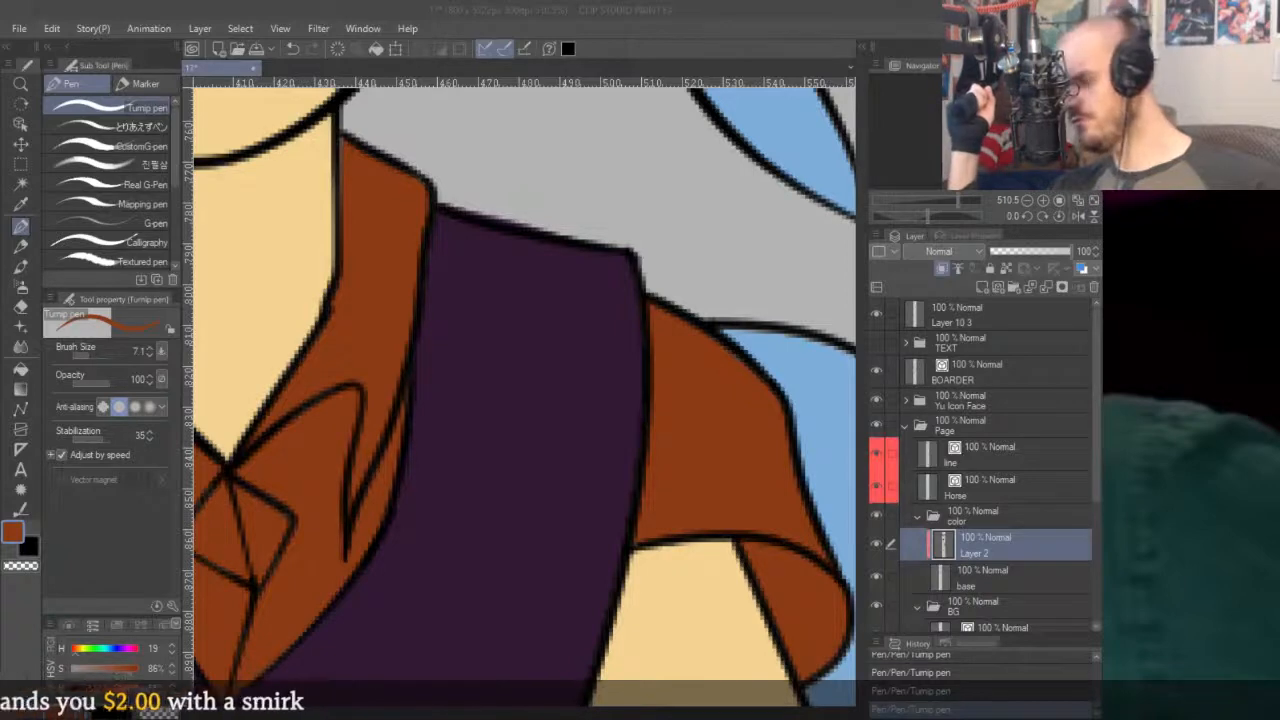
{"action": "left_click", "coordinate": [740, 17]}
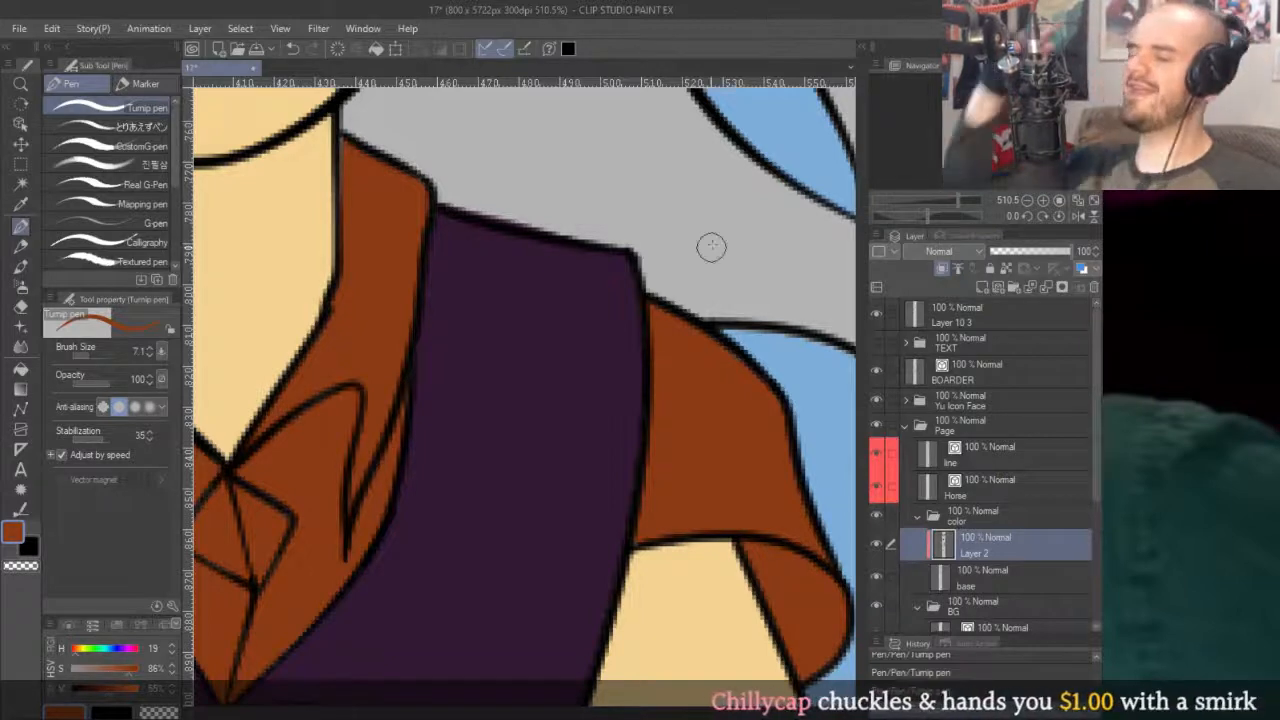
Sample the glove cuff's brown and fill the hat band on Layer 2.
{"action": "scroll", "coordinate": [711, 246], "scroll_direction": "down", "scroll_amount": 10}
{"action": "scroll", "coordinate": [738, 238], "scroll_direction": "up", "scroll_amount": 3}
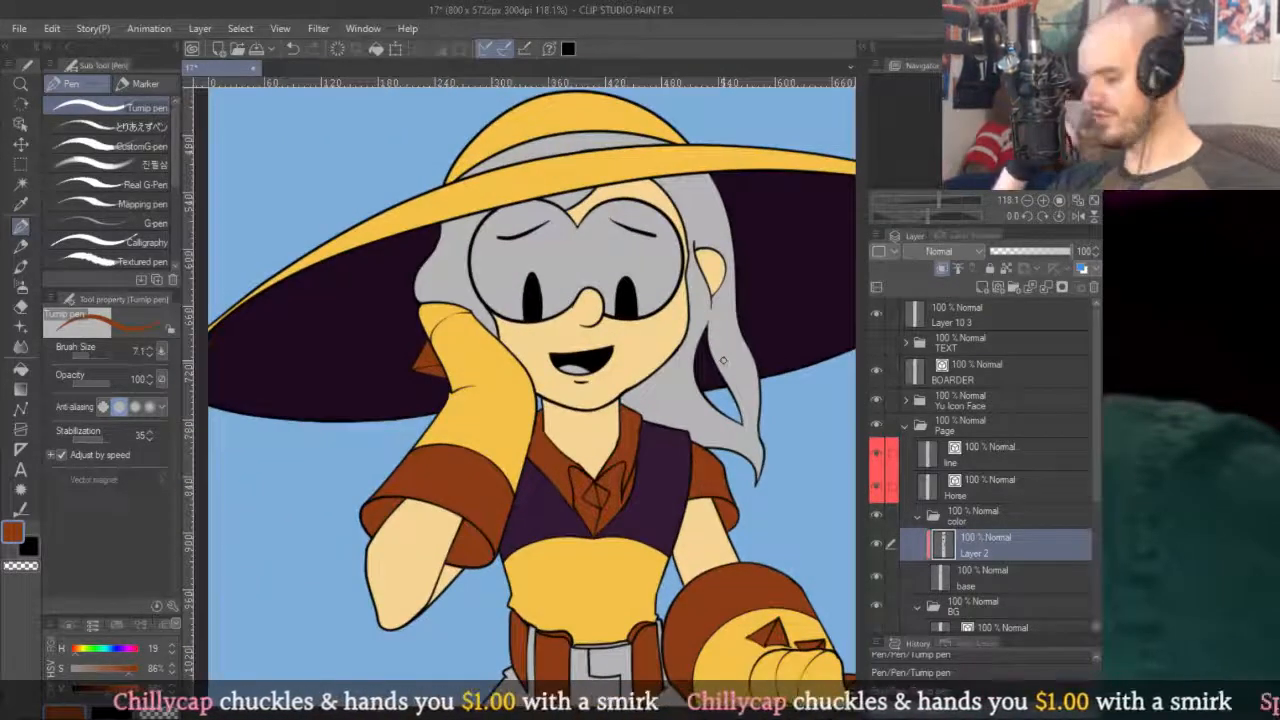
{"action": "key", "text": "g"}
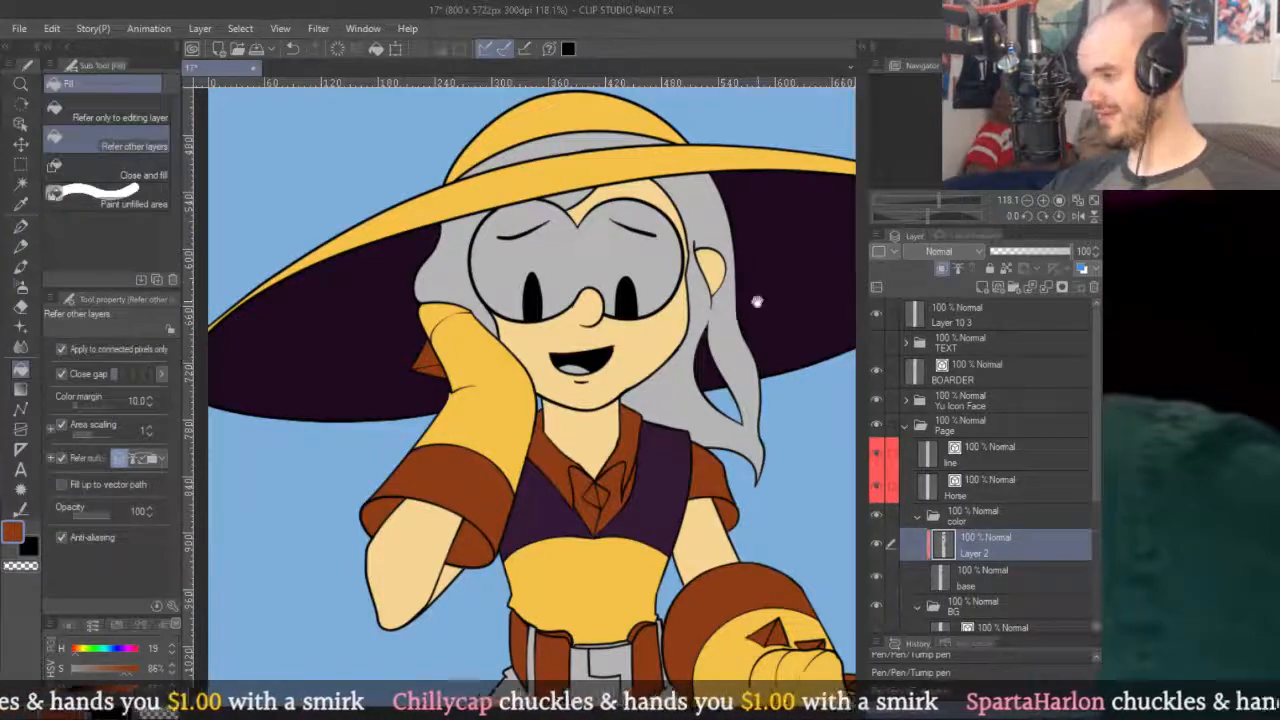
{"action": "scroll", "coordinate": [757, 294], "scroll_direction": "down", "scroll_amount": 2}
{"action": "left_click", "coordinate": [631, 391], "text": "alt"}
{"action": "scroll", "coordinate": [520, 360], "scroll_direction": "down", "scroll_amount": 5}
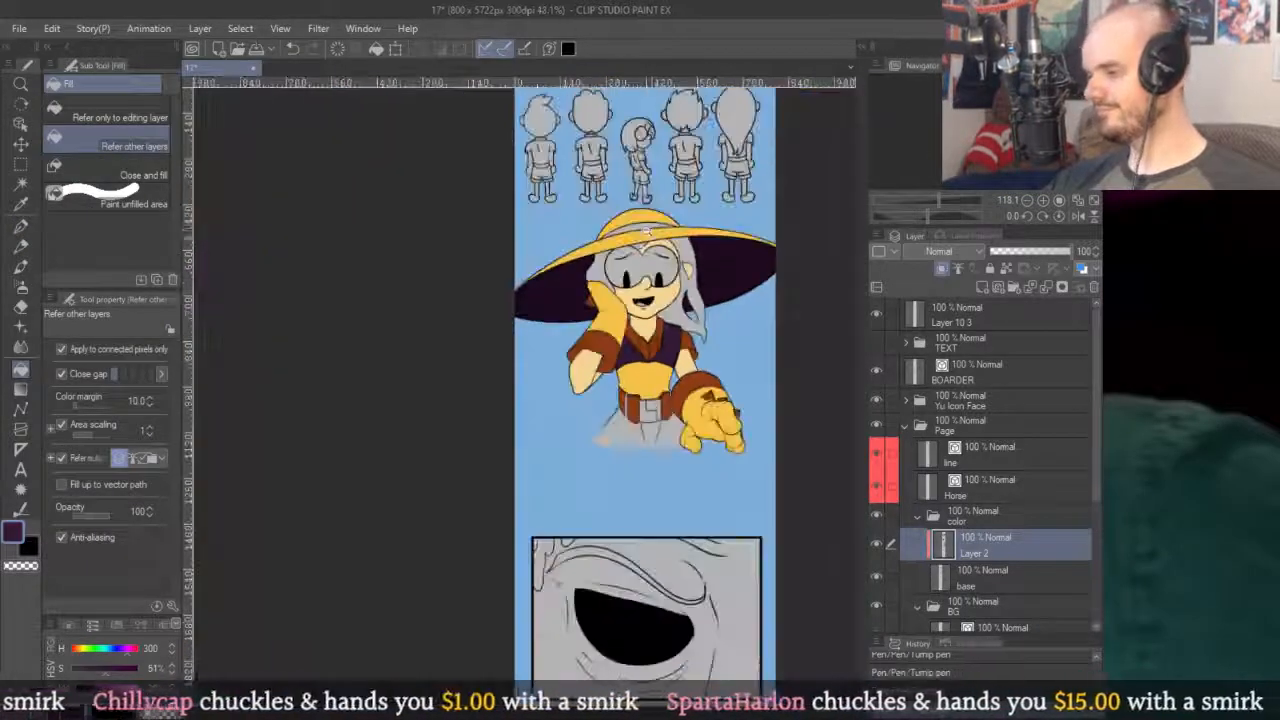
{"action": "scroll", "coordinate": [520, 360], "scroll_direction": "up", "scroll_amount": 3}
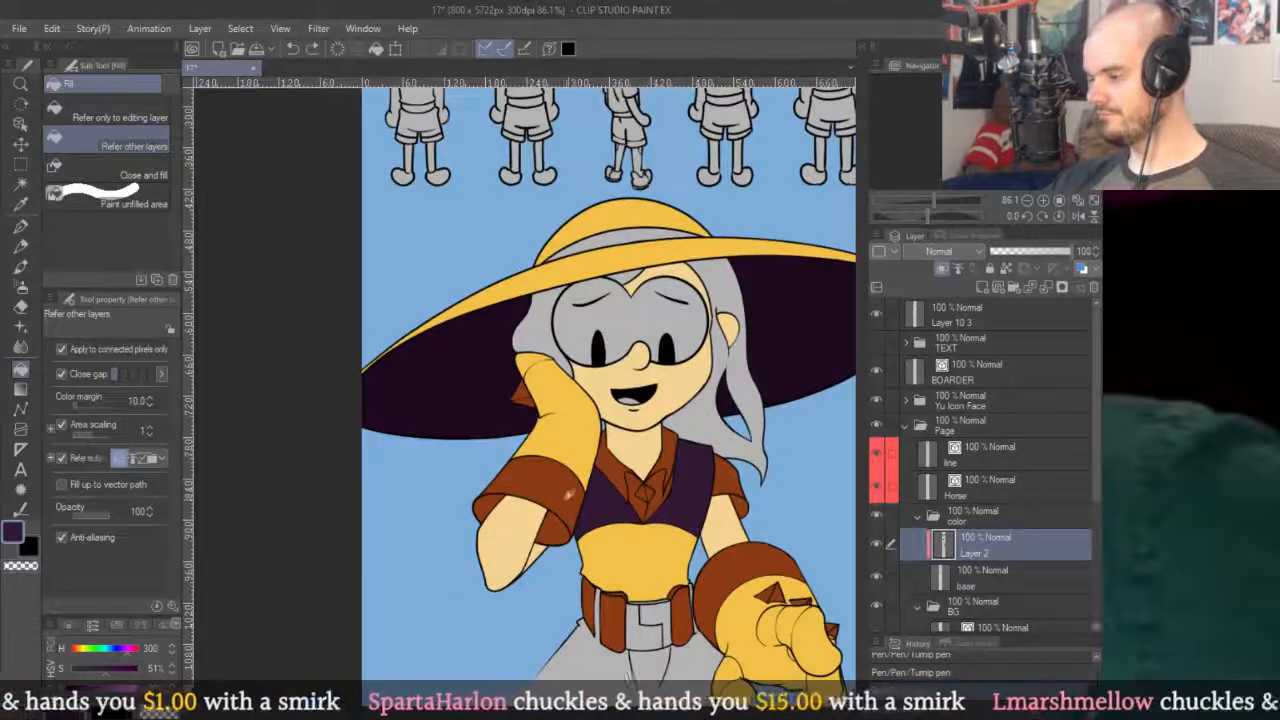
{"action": "left_click", "coordinate": [749, 553], "text": "alt"}
{"action": "left_click", "coordinate": [634, 236]}
Rotate the canvas, touch up the hat band's brown along its outlines with the Turnip pen, and straighten the canvas again.
{"action": "key", "text": "r"}
{"action": "left_click_drag", "start_coordinate": [706, 81], "coordinate": [720, 440]}
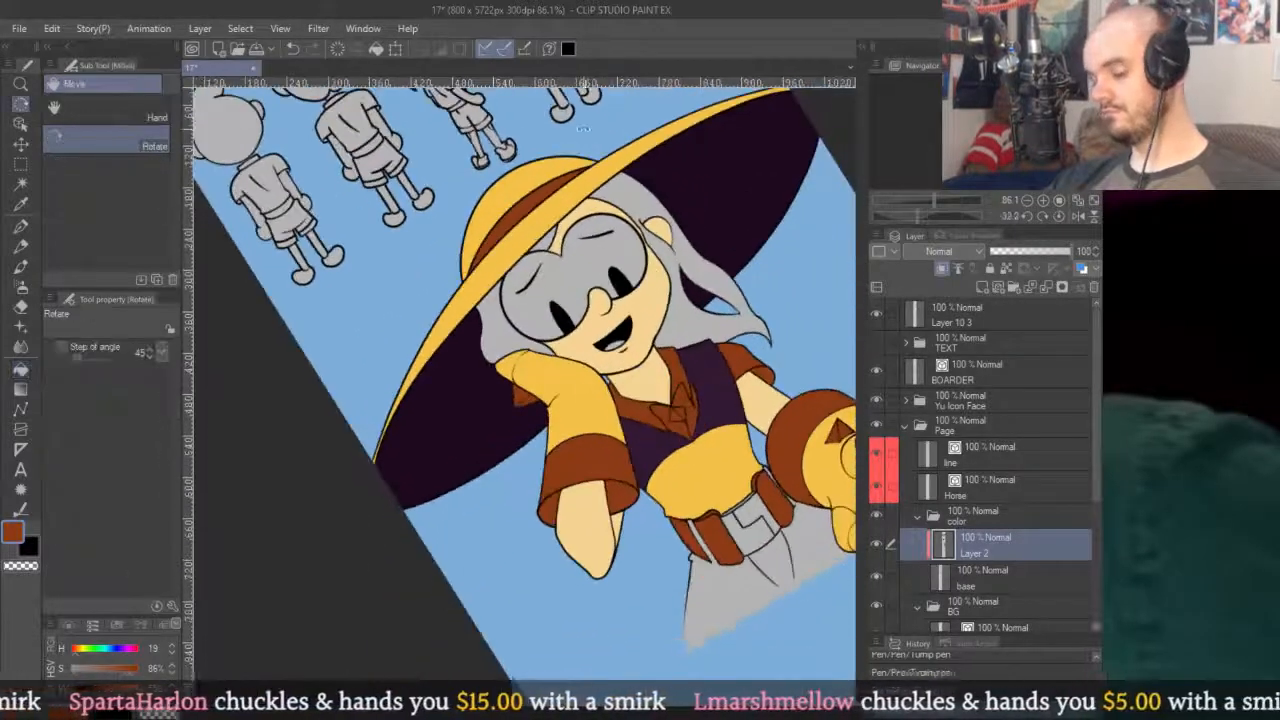
{"action": "key", "text": "p"}
{"action": "scroll", "coordinate": [600, 240], "scroll_direction": "up", "scroll_amount": 6}
{"action": "left_click_drag", "start_coordinate": [661, 151], "coordinate": [379, 509]}
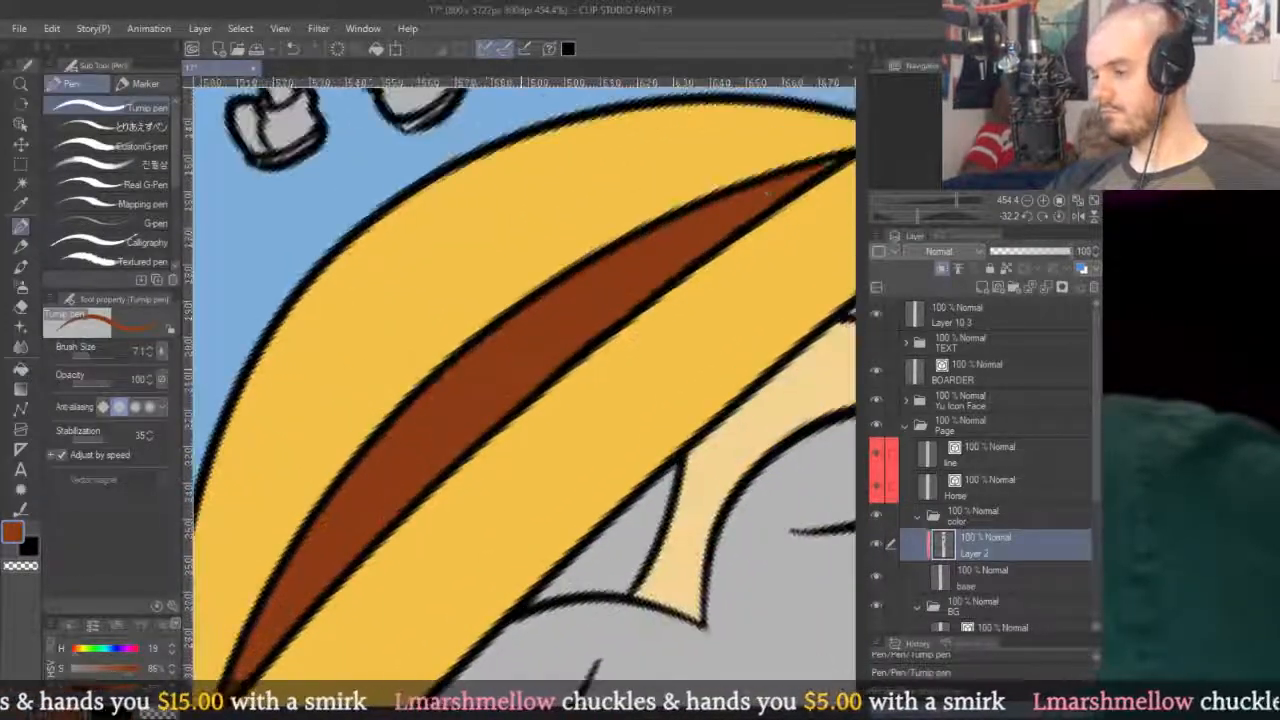
{"action": "left_click_drag", "start_coordinate": [762, 196], "coordinate": [678, 250]}
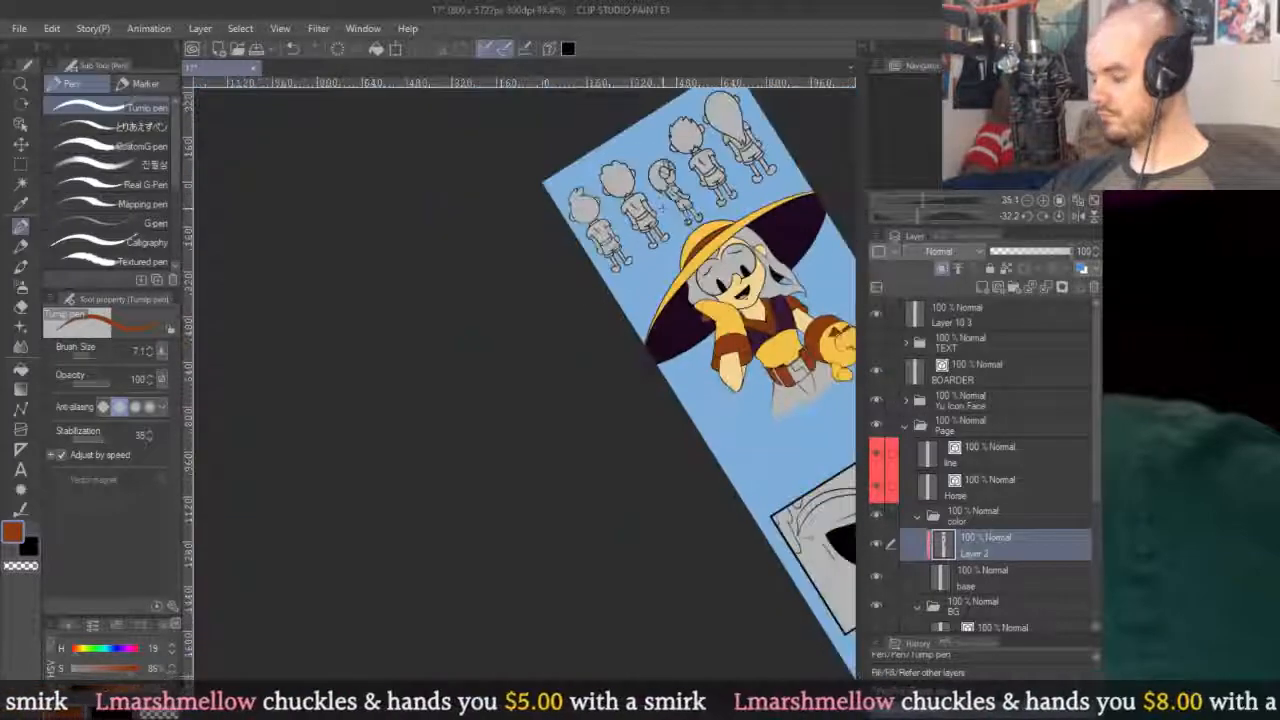
{"action": "key", "text": "ctrl+at"}
Sample the vest's purple and fill the trousers below the belt, including the thin strip beside the raised-glove-side pouch.
{"action": "left_click_drag", "start_coordinate": [664, 401], "coordinate": [547, 311]}
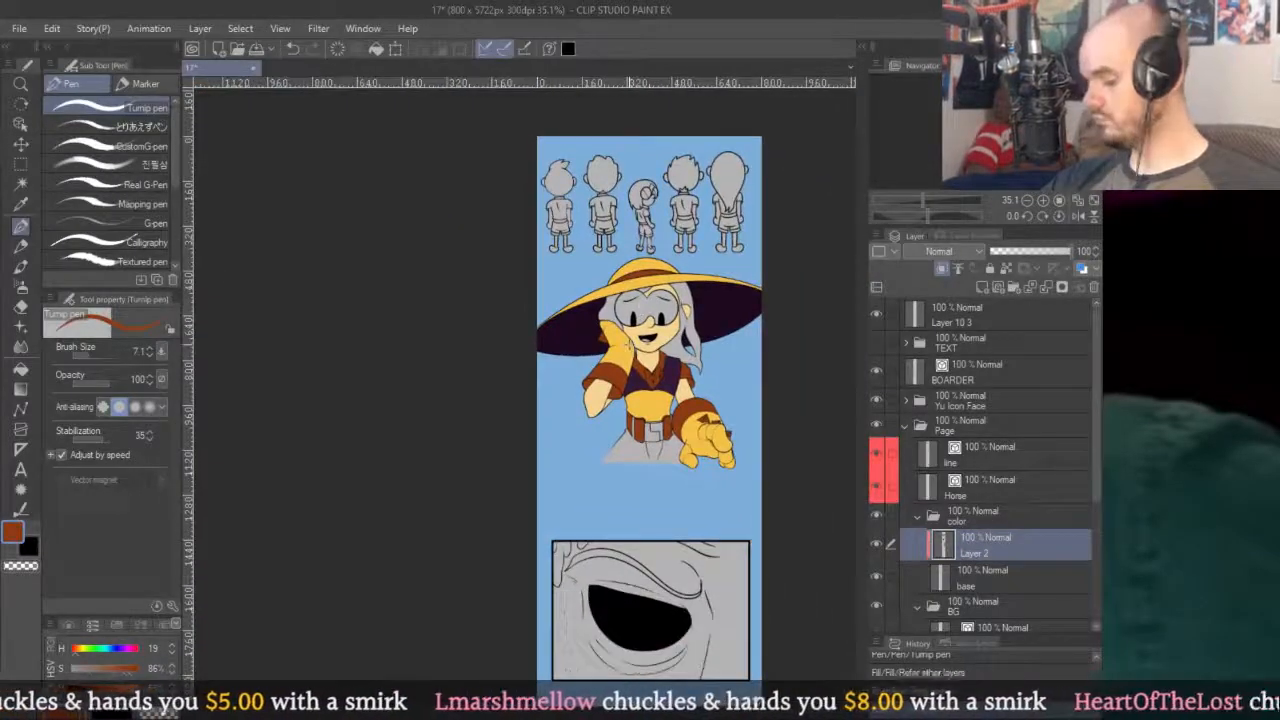
{"action": "scroll", "coordinate": [650, 350], "scroll_direction": "up", "scroll_amount": 3}
{"action": "key", "text": "g"}
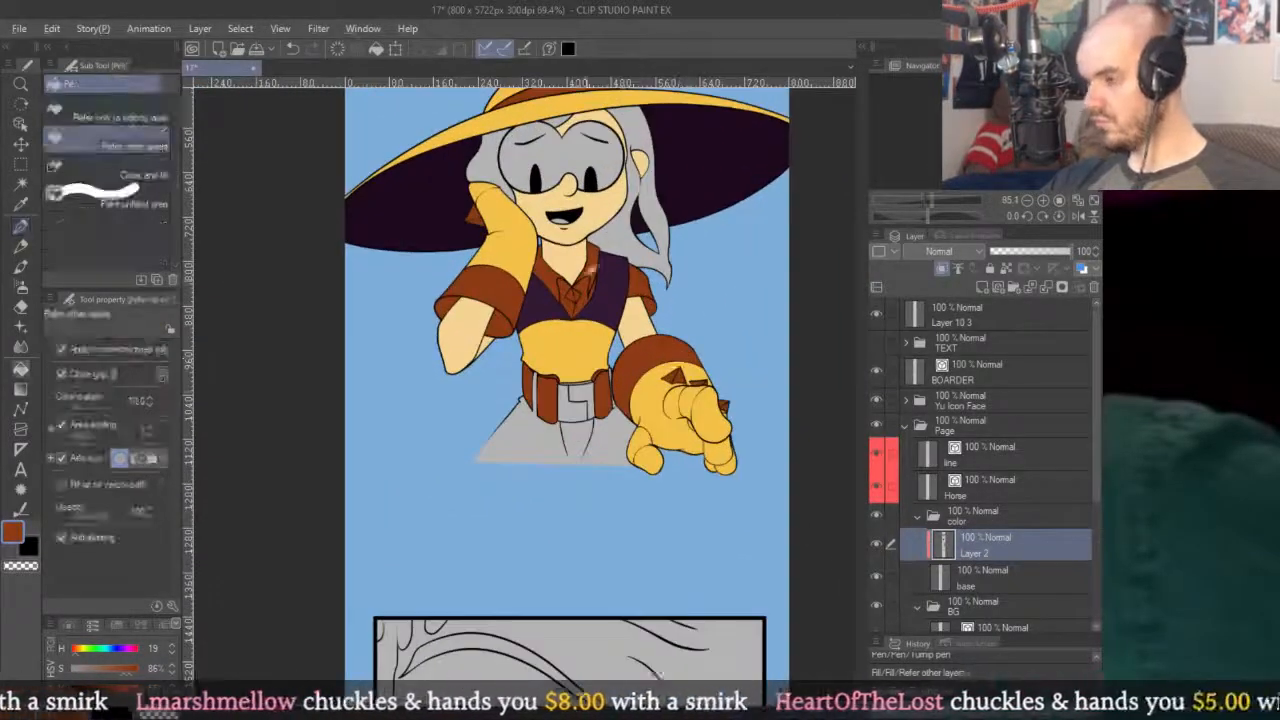
{"action": "left_click", "coordinate": [608, 288], "text": "alt"}
{"action": "left_click", "coordinate": [588, 426]}
{"action": "scroll", "coordinate": [600, 430], "scroll_direction": "up", "scroll_amount": 3}
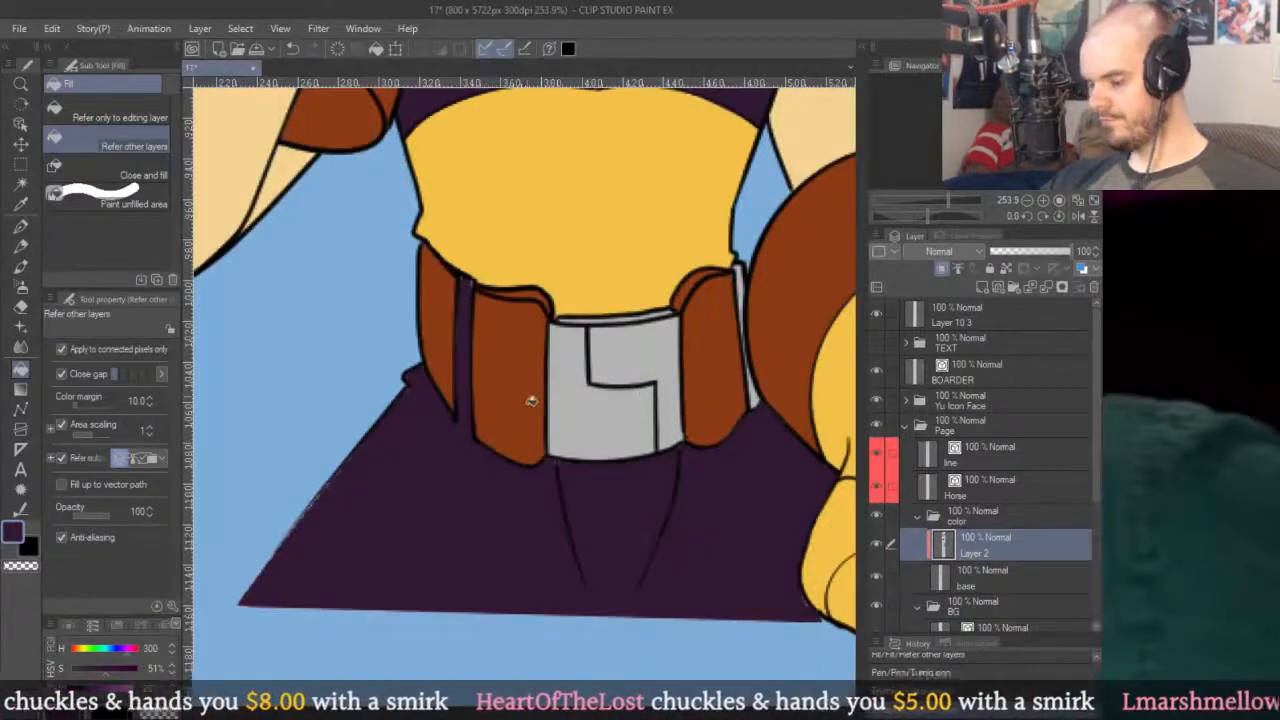
Touch up the trousers' purple around the fold lines and paint the thin gap between the pouch and the outstretched glove's cuff.
{"action": "key", "text": "p"}
{"action": "scroll", "coordinate": [557, 486], "scroll_direction": "up", "scroll_amount": 5}
{"action": "left_click_drag", "start_coordinate": [580, 562], "coordinate": [571, 297]}
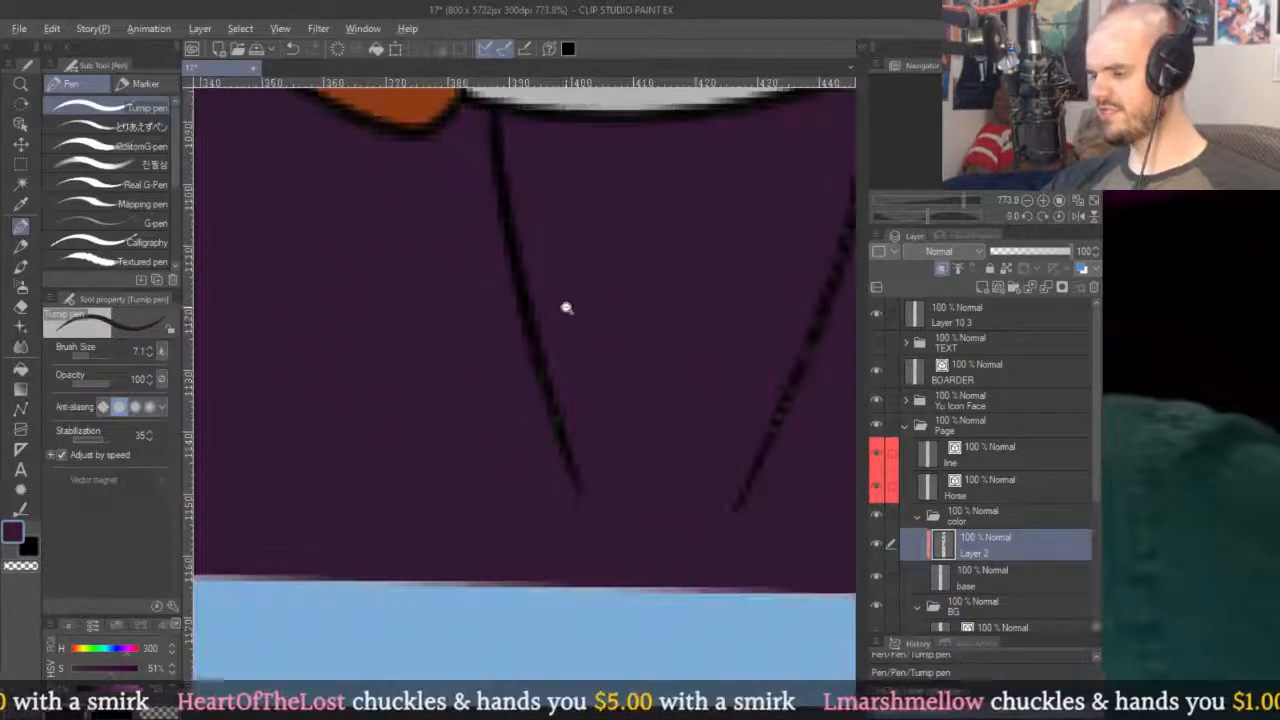
{"action": "left_click_drag", "start_coordinate": [774, 434], "coordinate": [540, 565]}
{"action": "left_click_drag", "start_coordinate": [646, 200], "coordinate": [430, 540]}
{"action": "mouse_move", "coordinate": [628, 432]}
{"action": "left_mouse_down"}
{"action": "mouse_move", "coordinate": [622, 379]}
{"action": "mouse_move", "coordinate": [622, 317]}
{"action": "mouse_move", "coordinate": [640, 409]}
{"action": "left_mouse_up"}
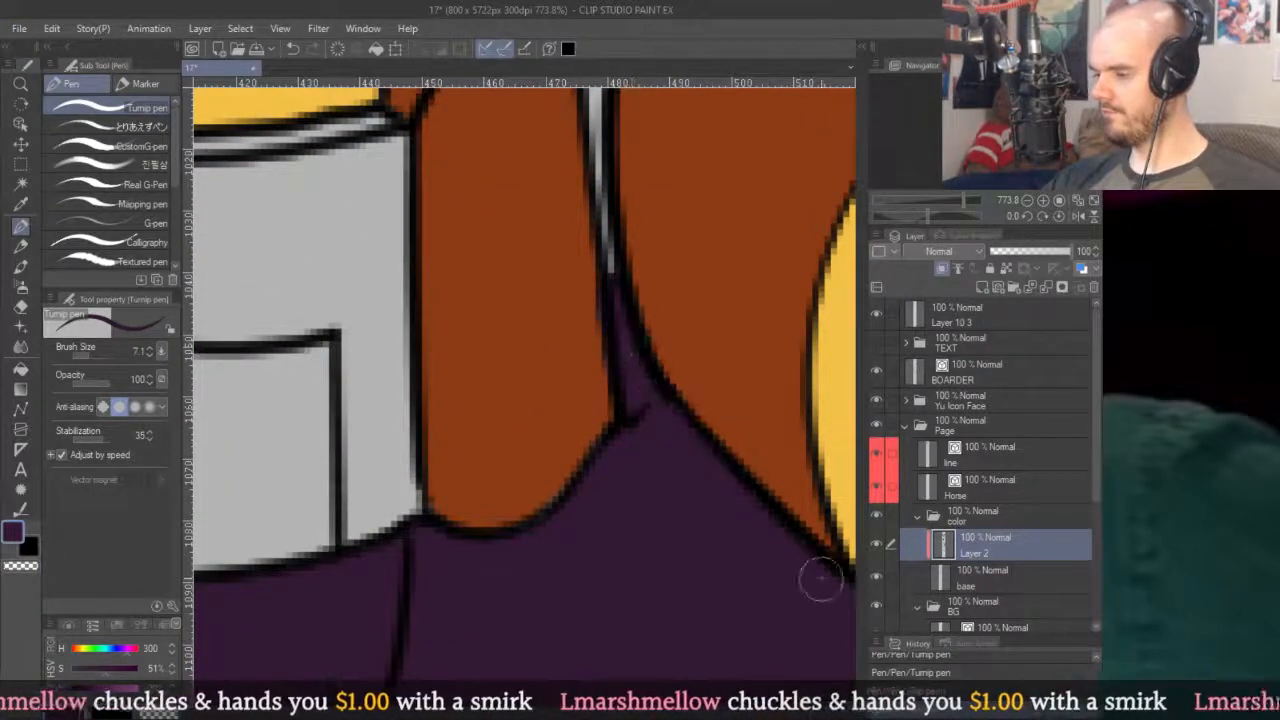
{"action": "mouse_move", "coordinate": [625, 358]}
{"action": "left_mouse_down"}
{"action": "mouse_move", "coordinate": [640, 503]}
{"action": "mouse_move", "coordinate": [615, 275]}
{"action": "left_mouse_up"}
{"action": "mouse_move", "coordinate": [617, 310]}
{"action": "left_mouse_down"}
{"action": "mouse_move", "coordinate": [625, 485]}
{"action": "mouse_move", "coordinate": [612, 310]}
{"action": "mouse_move", "coordinate": [626, 385]}
{"action": "mouse_move", "coordinate": [623, 407]}
{"action": "mouse_move", "coordinate": [593, 321]}
{"action": "left_mouse_up"}
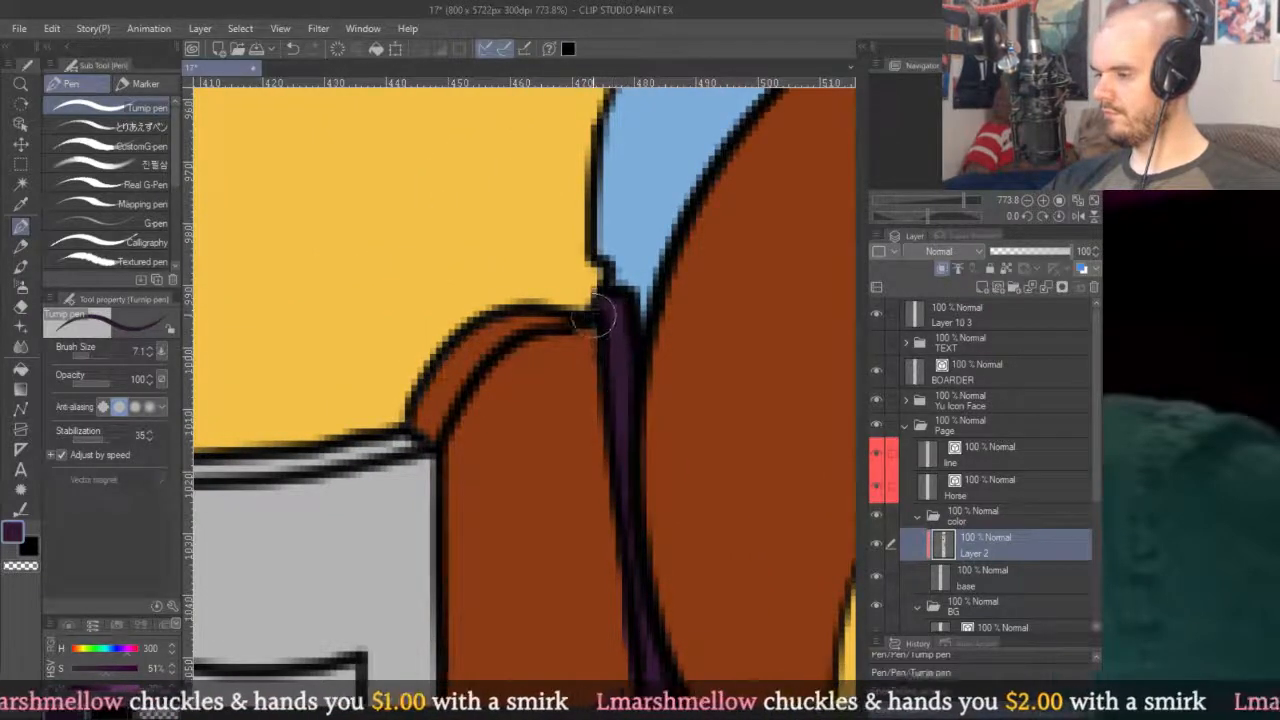
Touch up the trousers' purple along the outlines of the thin strip between the two raised-glove-side pouches.
{"action": "scroll", "coordinate": [615, 275], "scroll_direction": "down", "scroll_amount": 5}
{"action": "scroll", "coordinate": [685, 300], "scroll_direction": "up", "scroll_amount": 7}
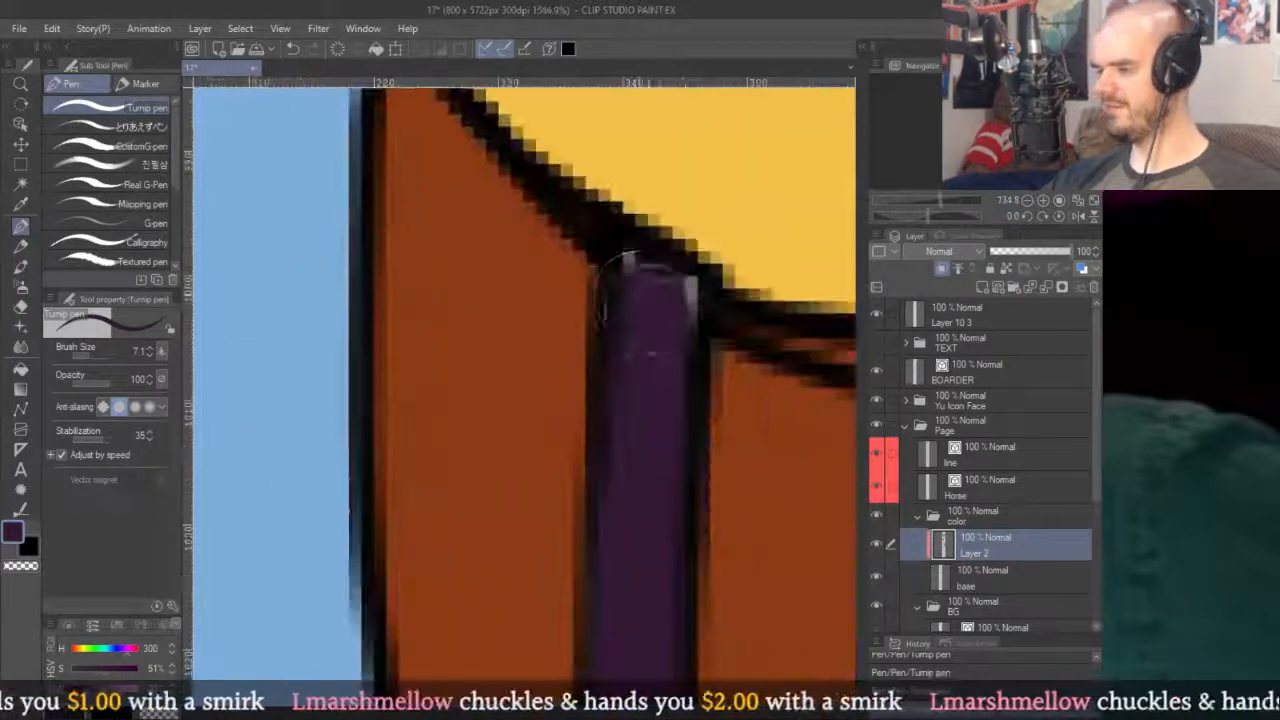
{"action": "scroll", "coordinate": [685, 300], "scroll_direction": "down", "scroll_amount": 4}
{"action": "left_click", "coordinate": [636, 228], "text": "alt"}
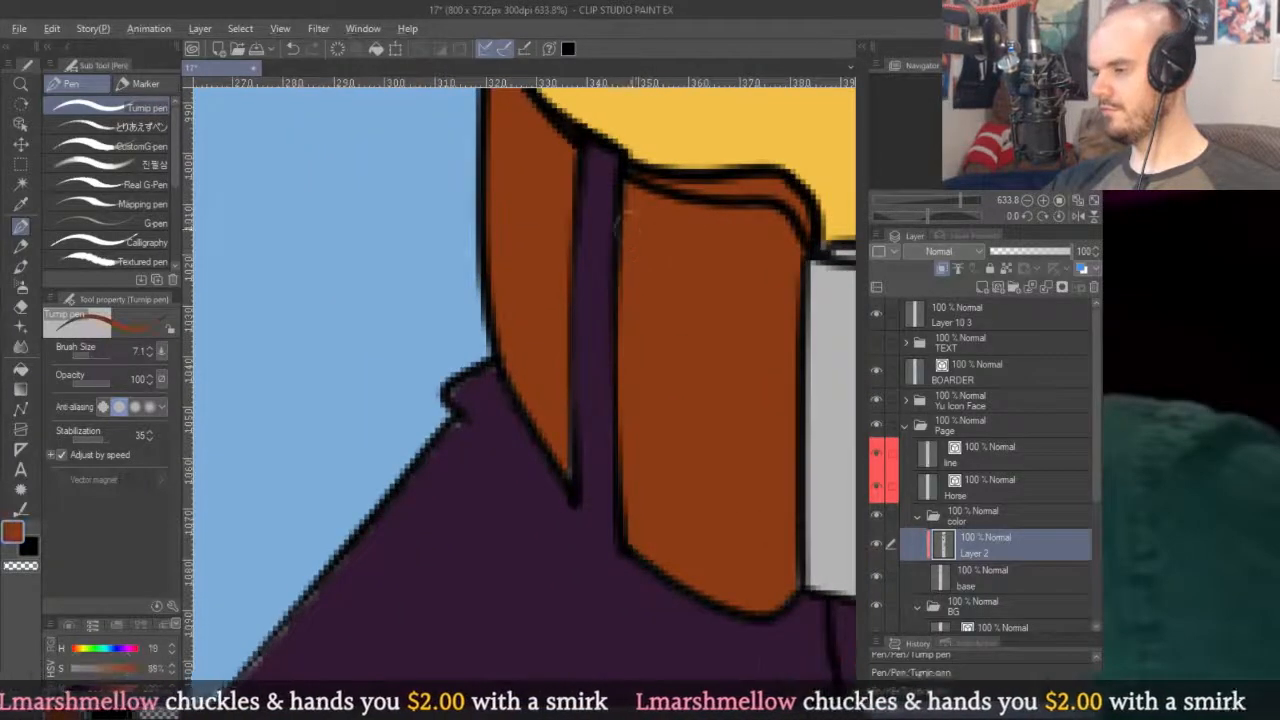
{"action": "left_click", "coordinate": [598, 233], "text": "alt"}
{"action": "left_click_drag", "start_coordinate": [580, 166], "coordinate": [575, 495]}
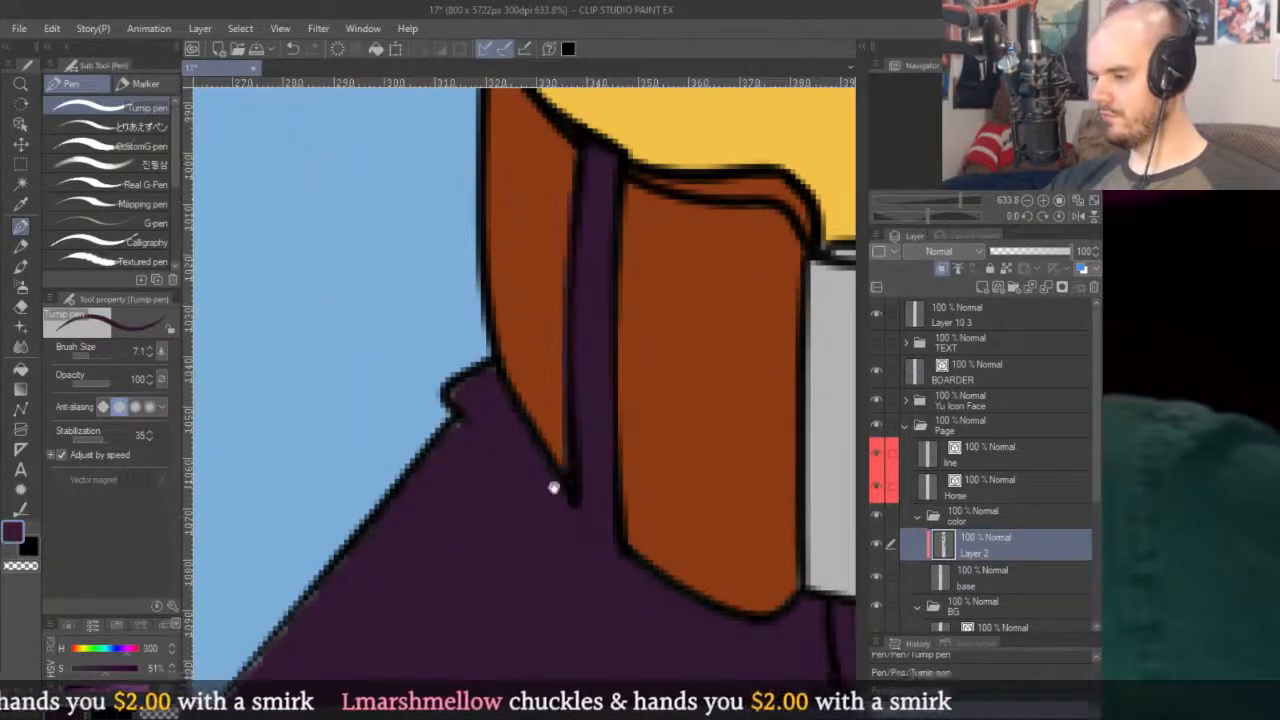
{"action": "left_click_drag", "start_coordinate": [496, 408], "coordinate": [611, 273]}
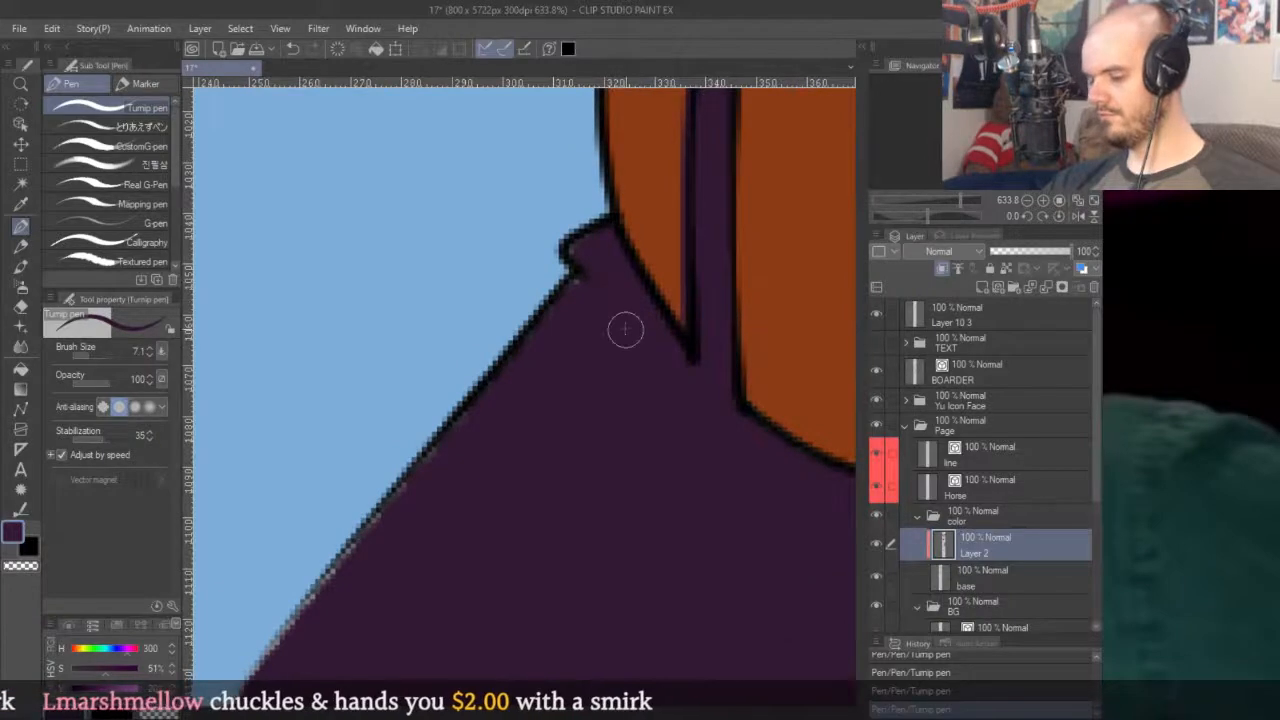
Cover the gap along the trousers' slanted outer edge, from waist to hem, with a filled purple polyline shape.
{"action": "key", "text": "u"}
{"action": "left_click", "coordinate": [603, 228]}
{"action": "scroll", "coordinate": [502, 226], "scroll_direction": "down", "scroll_amount": 5}
{"action": "left_click", "coordinate": [350, 383]}
{"action": "left_click", "coordinate": [435, 497]}
{"action": "left_click", "coordinate": [508, 296]}
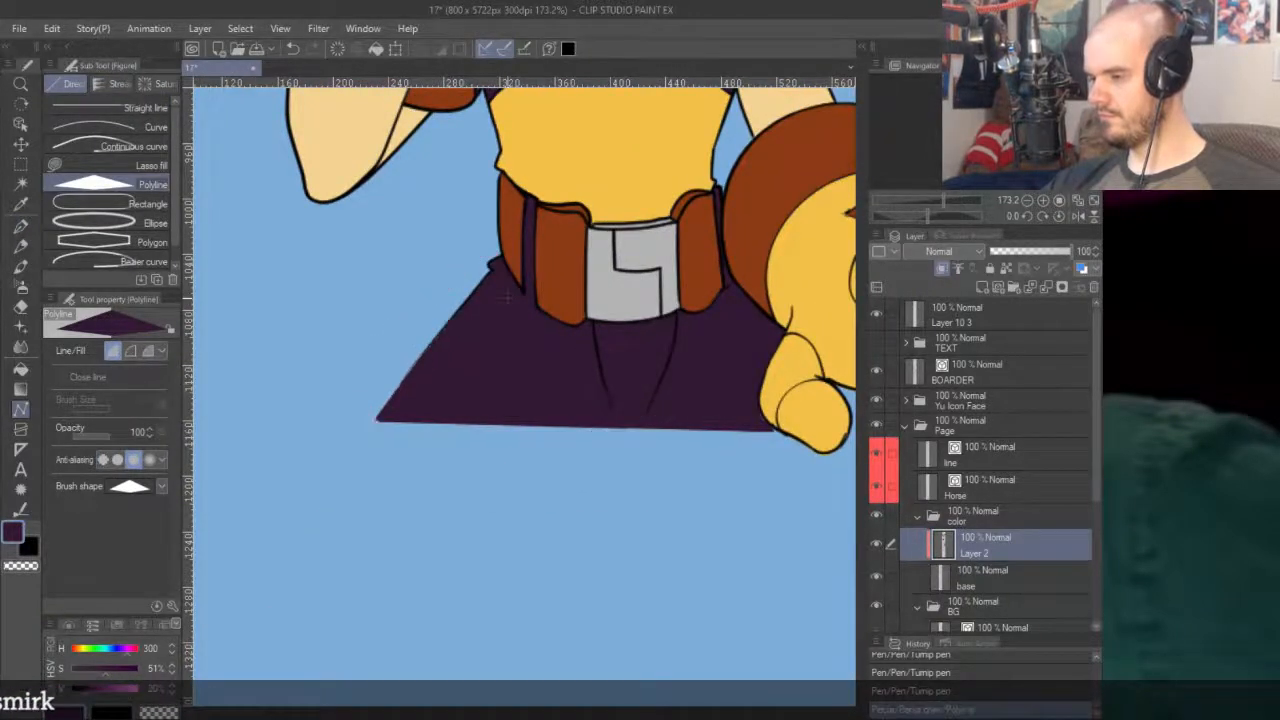
Touch up the trousers' purple at the hem corner where it meets the outstretched glove's thumb.
{"action": "scroll", "coordinate": [750, 389], "scroll_direction": "up", "scroll_amount": 4}
{"action": "key", "text": "p"}
{"action": "scroll", "coordinate": [697, 520], "scroll_direction": "up", "scroll_amount": 3}
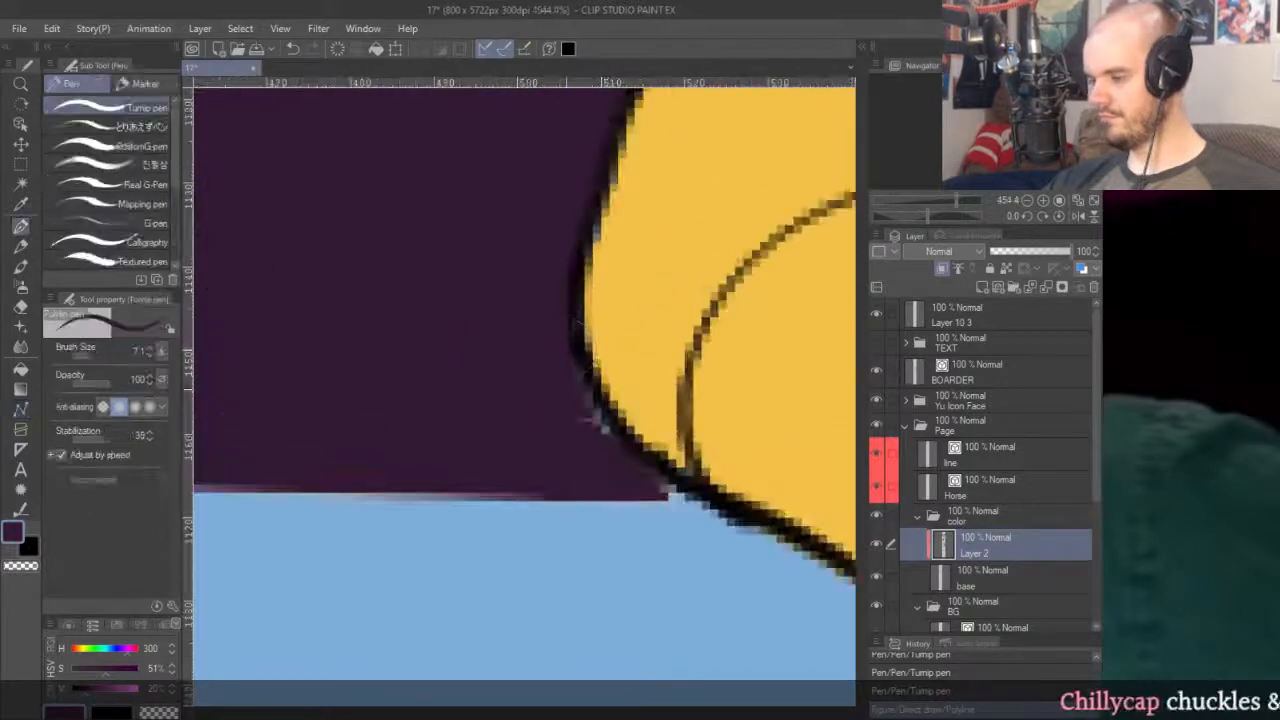
{"action": "scroll", "coordinate": [650, 495], "scroll_direction": "down", "scroll_amount": 2}
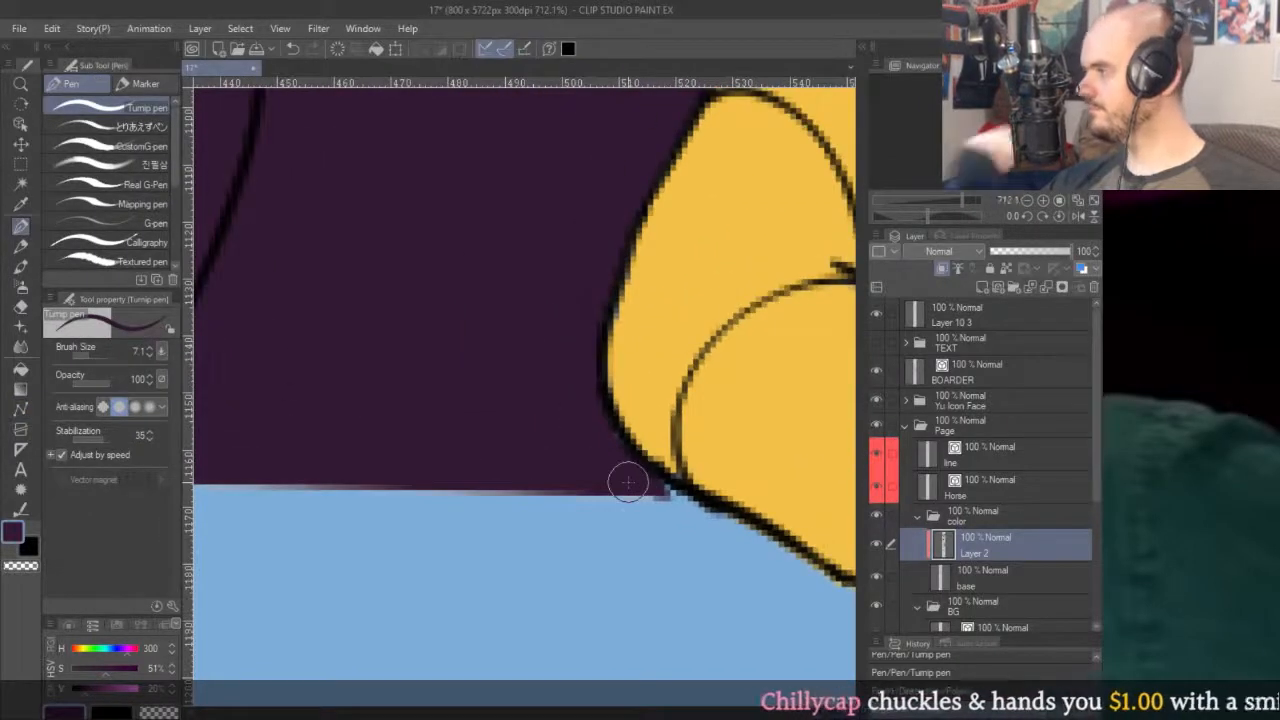
{"action": "scroll", "coordinate": [640, 470], "scroll_direction": "down", "scroll_amount": 8}
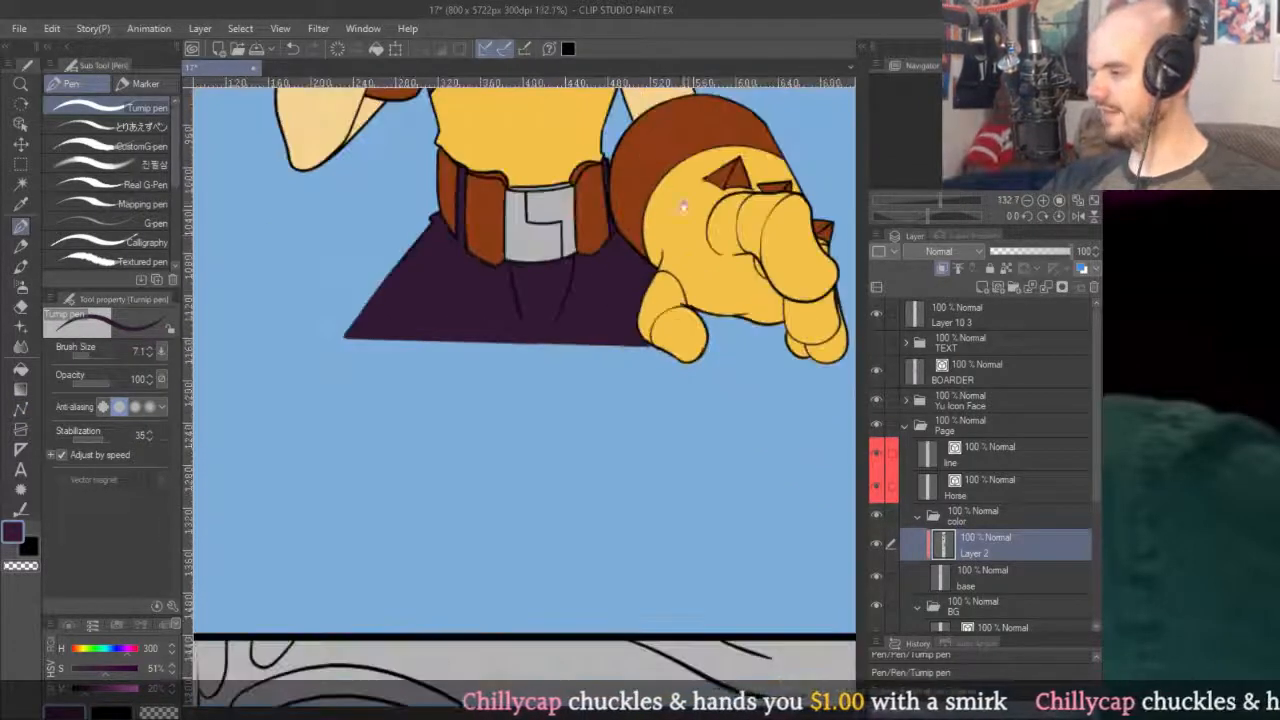
{"action": "scroll", "coordinate": [667, 425], "scroll_direction": "up", "scroll_amount": 5}
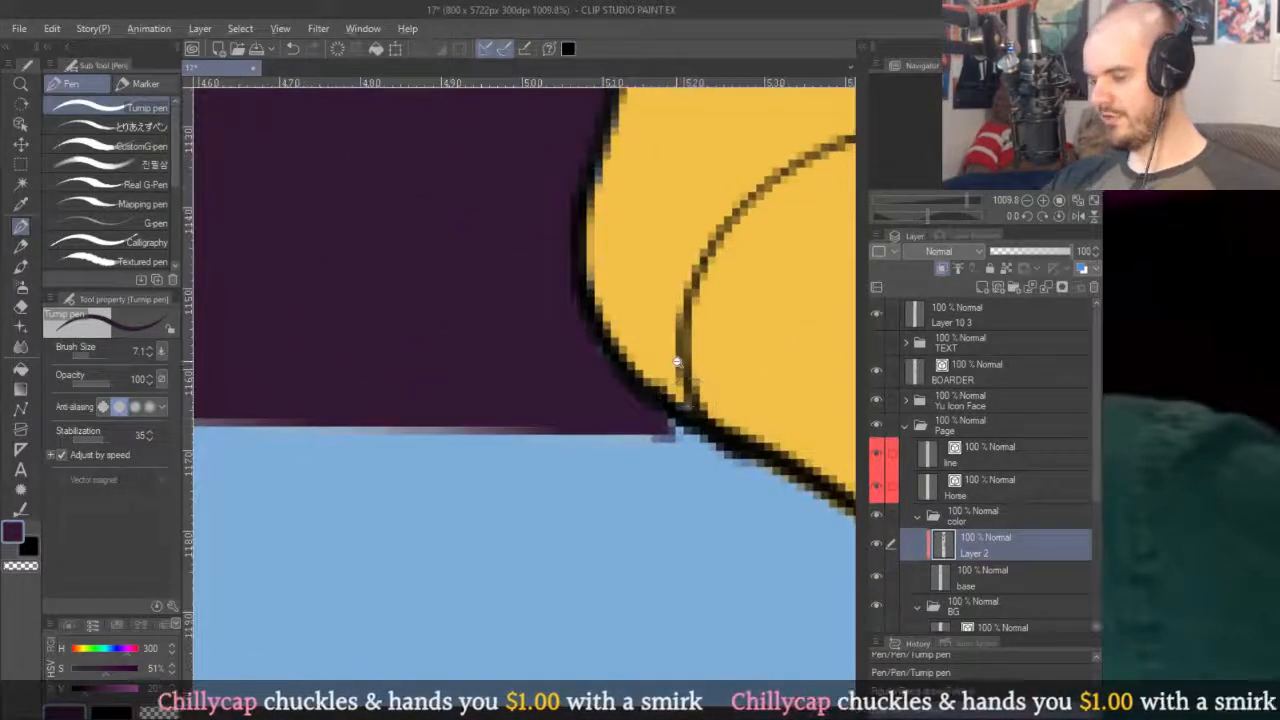
{"action": "scroll", "coordinate": [690, 400], "scroll_direction": "down", "scroll_amount": 4}
{"action": "scroll", "coordinate": [703, 226], "scroll_direction": "up", "scroll_amount": 3}
{"action": "left_click", "coordinate": [601, 300], "text": "alt"}
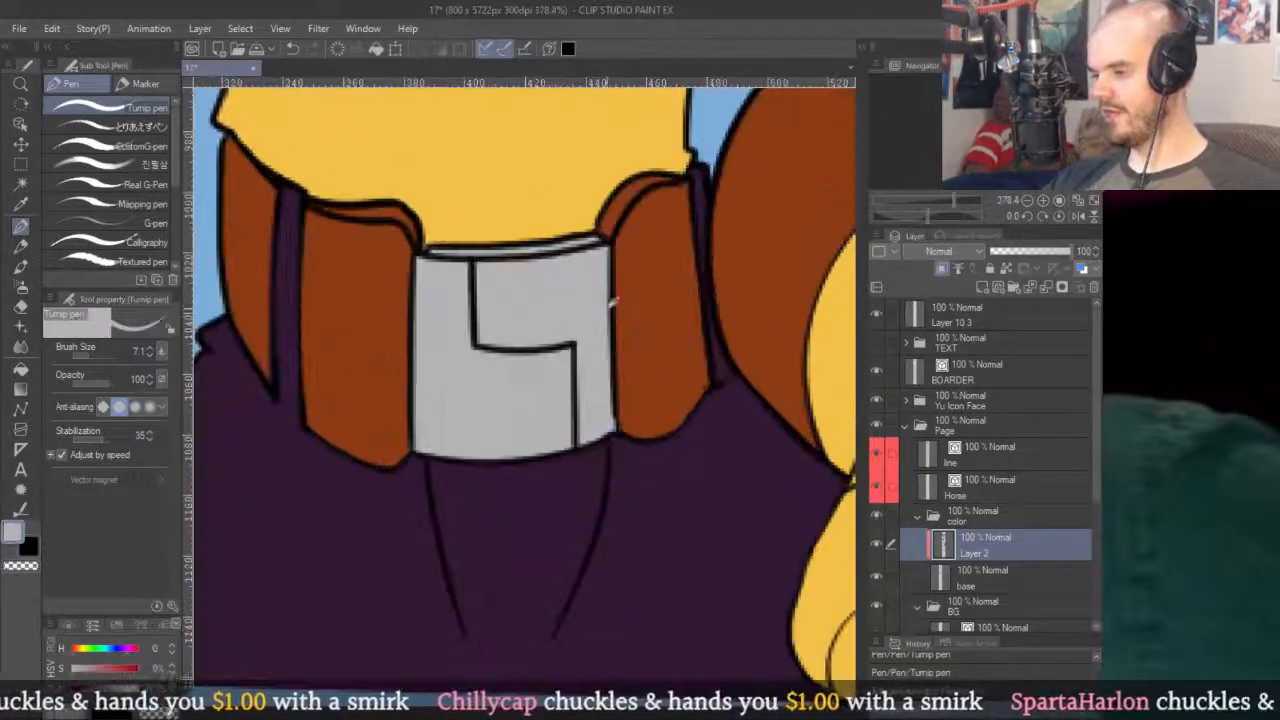
{"action": "key", "text": "g"}
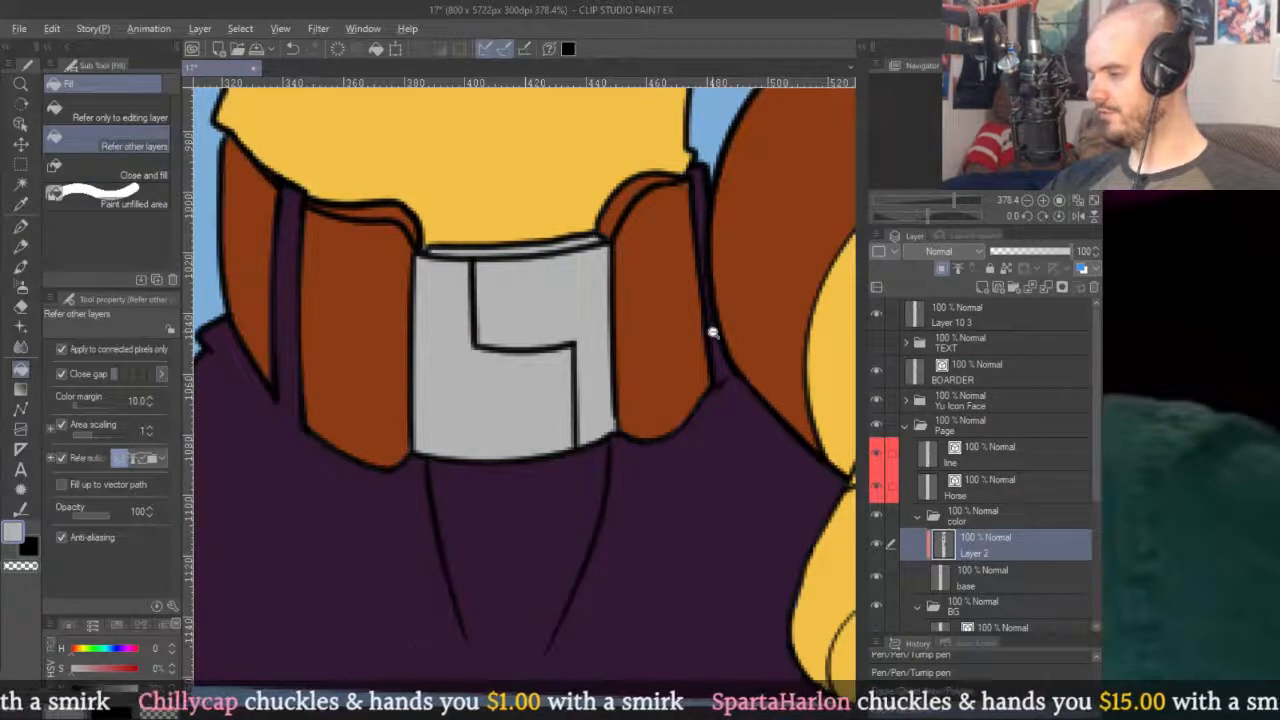
{"action": "scroll", "coordinate": [716, 332], "scroll_direction": "down", "scroll_amount": 5}
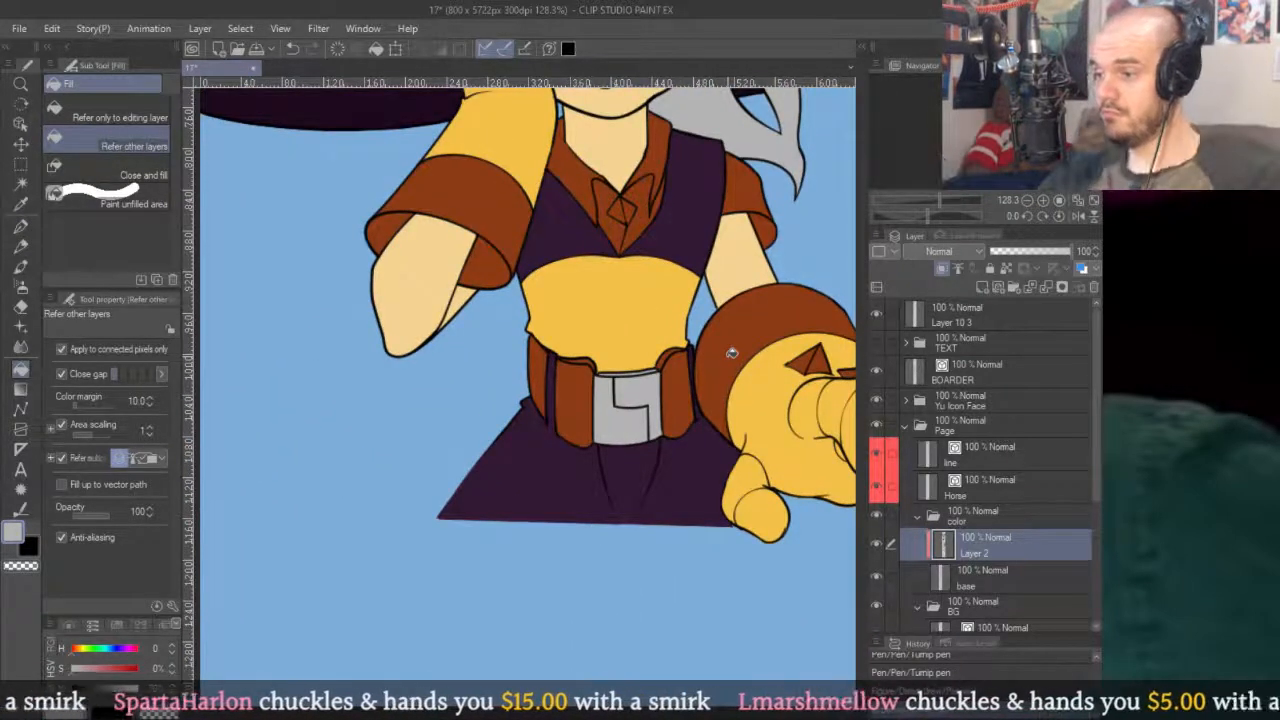
Select the neck's vector outline beside the shirt collar on the line layer and shift it slightly towards the collar.
{"action": "scroll", "coordinate": [651, 182], "scroll_direction": "up", "scroll_amount": 8}
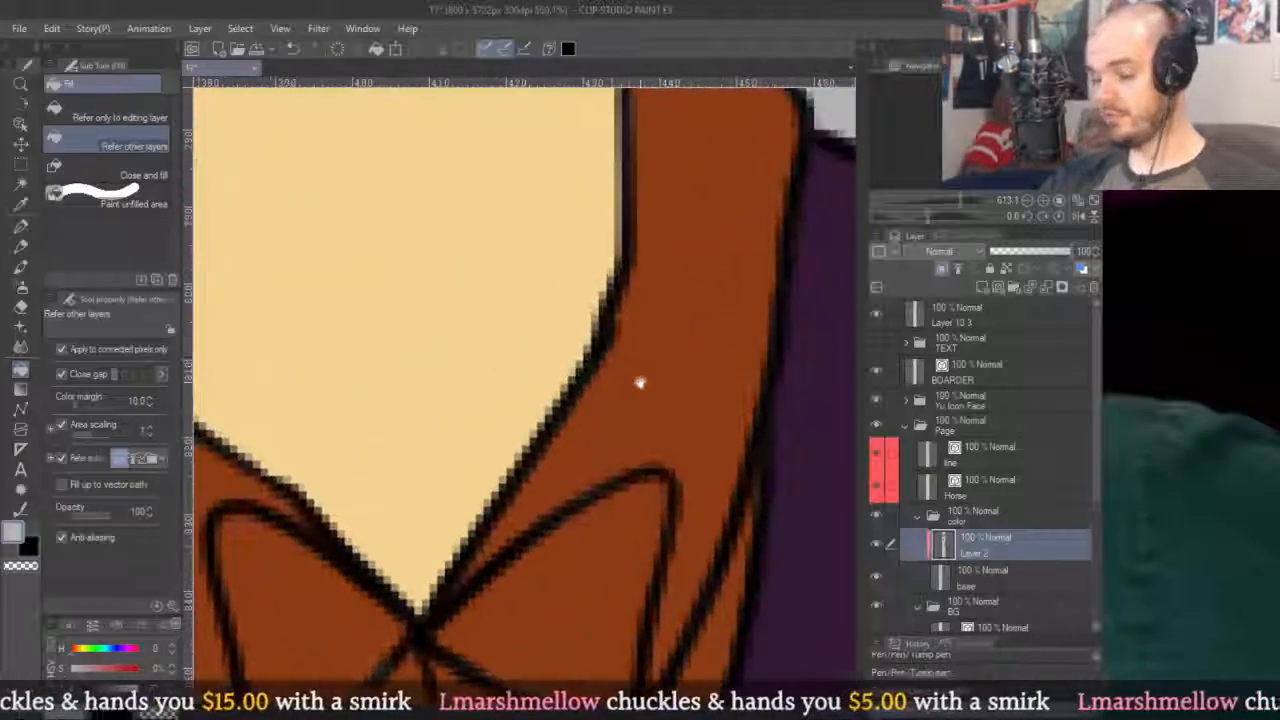
{"action": "key", "text": "o"}
{"action": "left_click", "coordinate": [595, 343]}
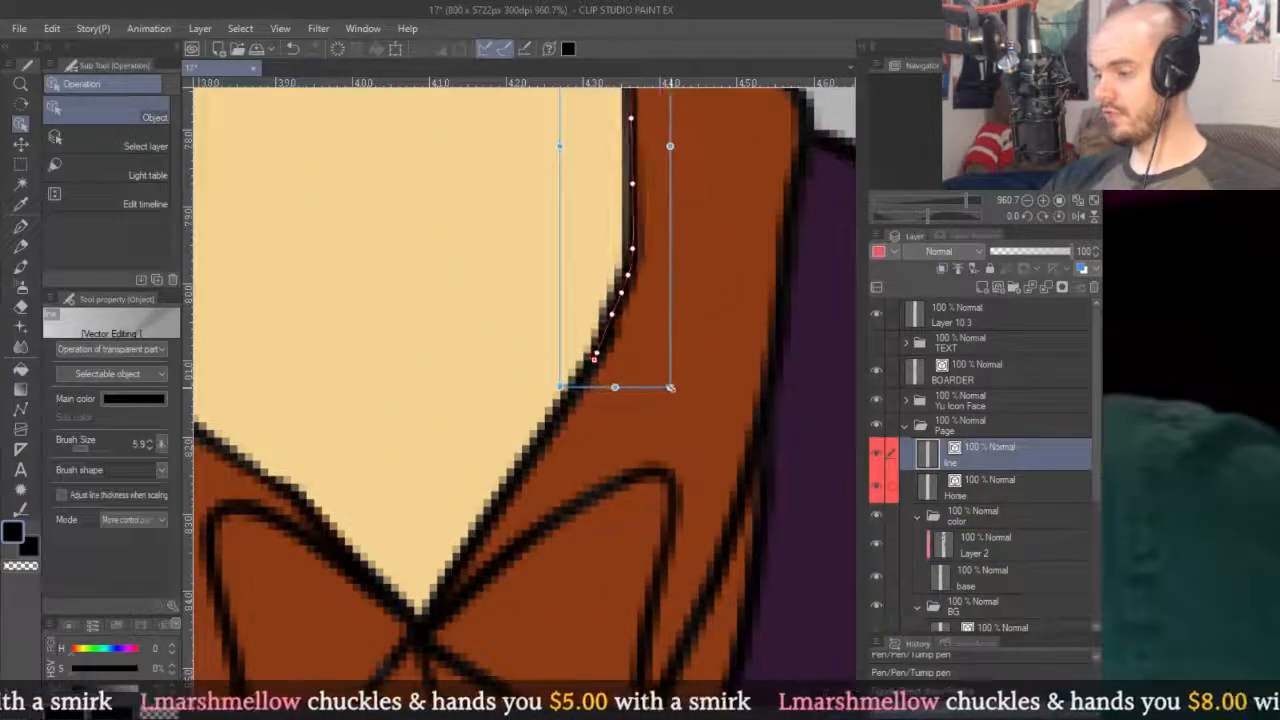
{"action": "left_click", "coordinate": [604, 230]}
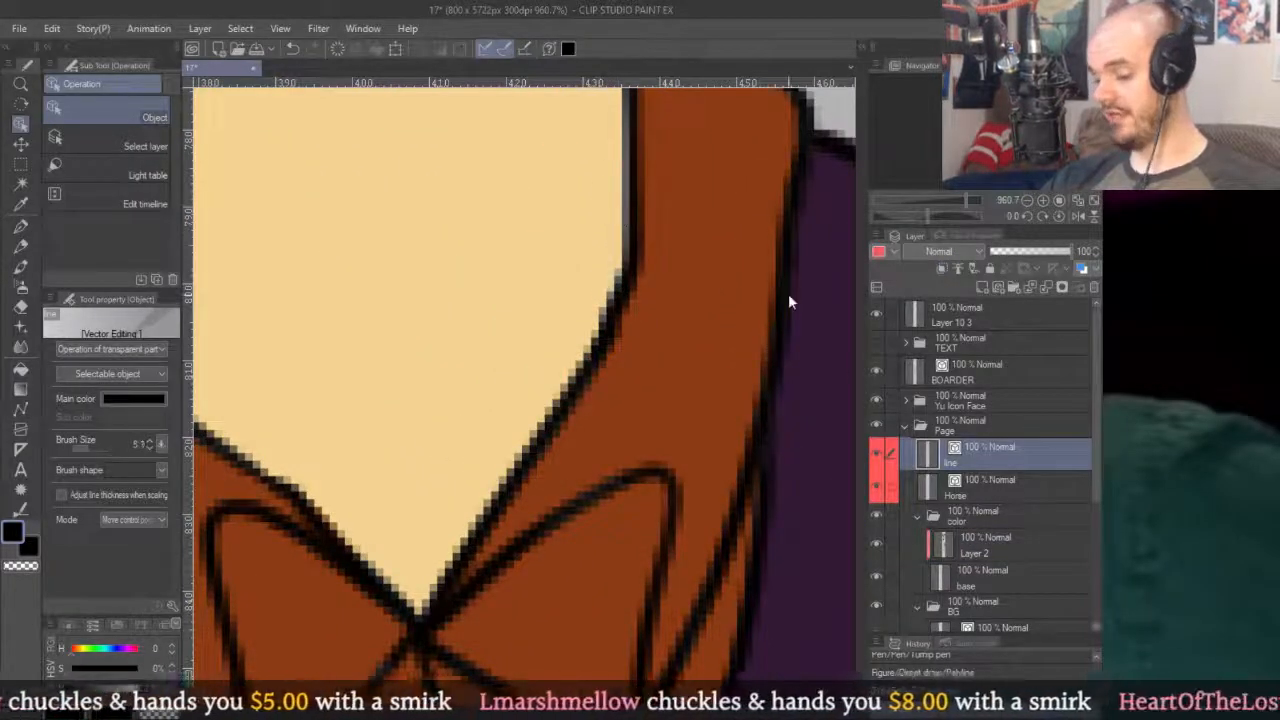
Sample the neck's skin tone, paint the gap along the shifted collar outline on Layer 2, and undo the last stroke.
{"action": "key", "text": "p"}
{"action": "left_click", "coordinate": [975, 542]}
{"action": "left_click", "coordinate": [557, 366], "text": "alt"}
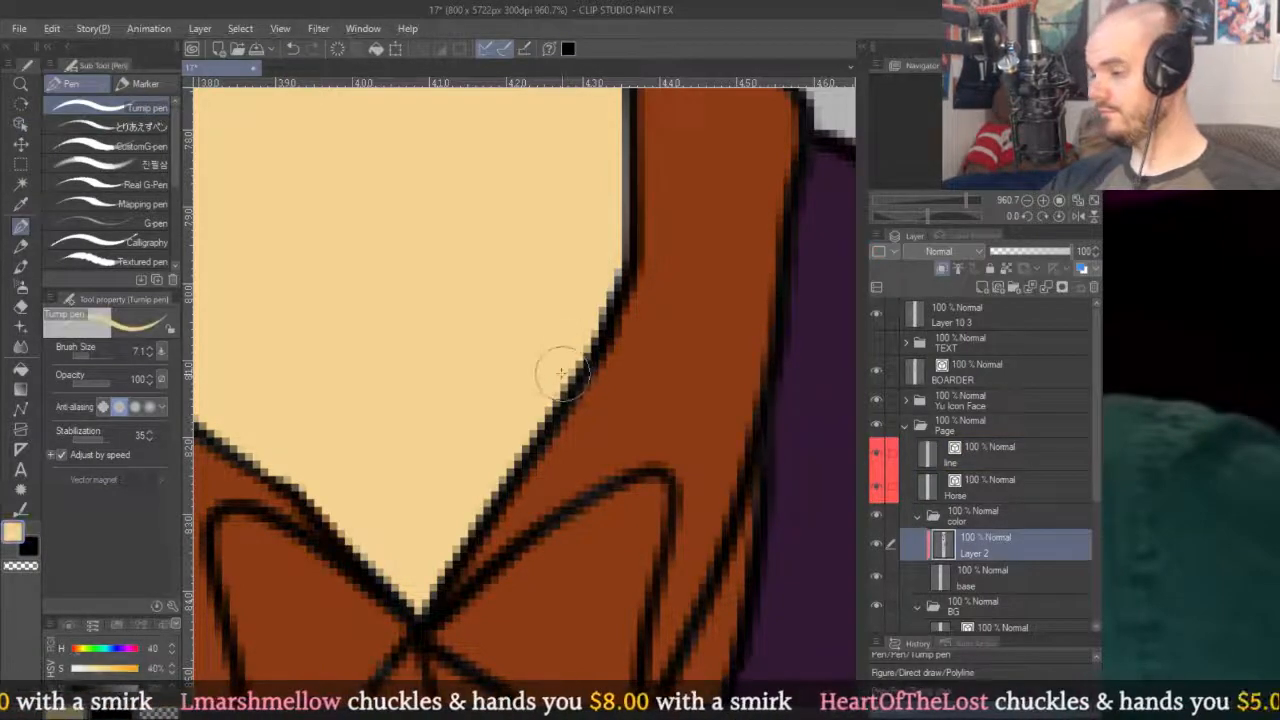
{"action": "scroll", "coordinate": [549, 212], "scroll_direction": "down", "scroll_amount": 10}
{"action": "scroll", "coordinate": [549, 212], "scroll_direction": "up", "scroll_amount": 7}
{"action": "left_click_drag", "start_coordinate": [593, 414], "coordinate": [596, 240]}
{"action": "key", "text": "ctrl+z"}
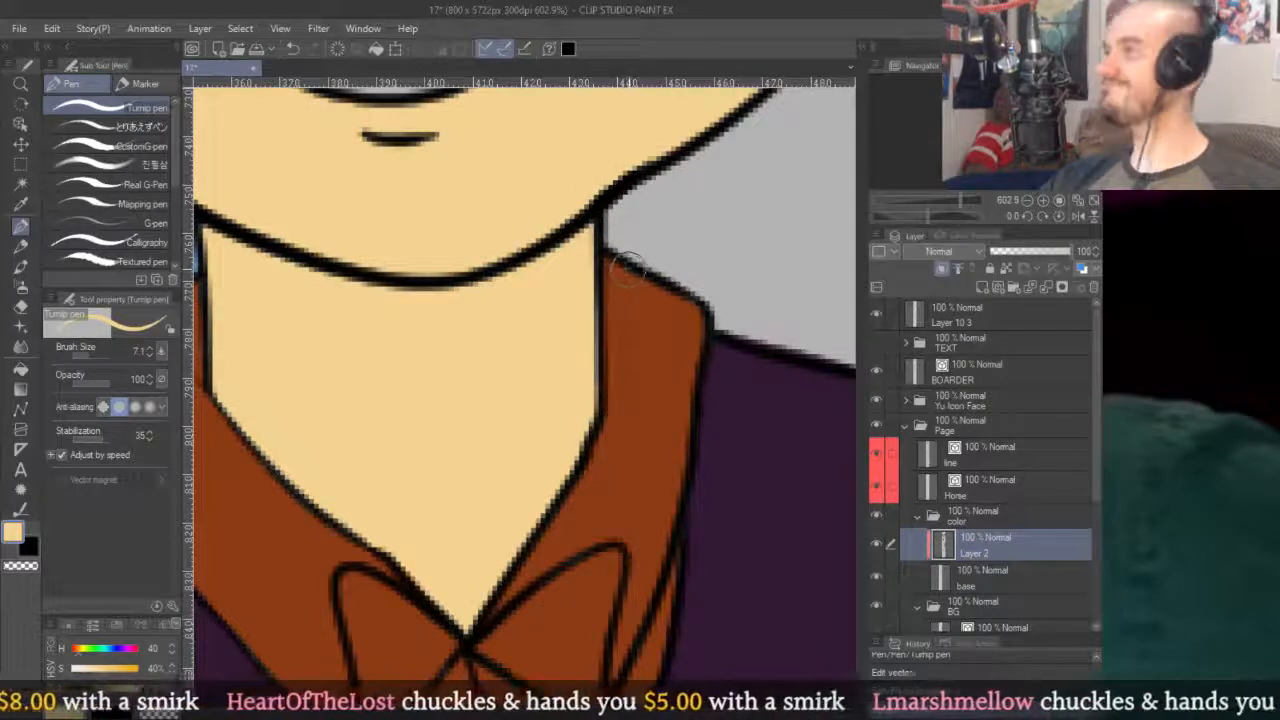
Look over the face, hair, hat and full figure to check which areas still need flat colour.
{"action": "scroll", "coordinate": [614, 300], "scroll_direction": "down", "scroll_amount": 6}
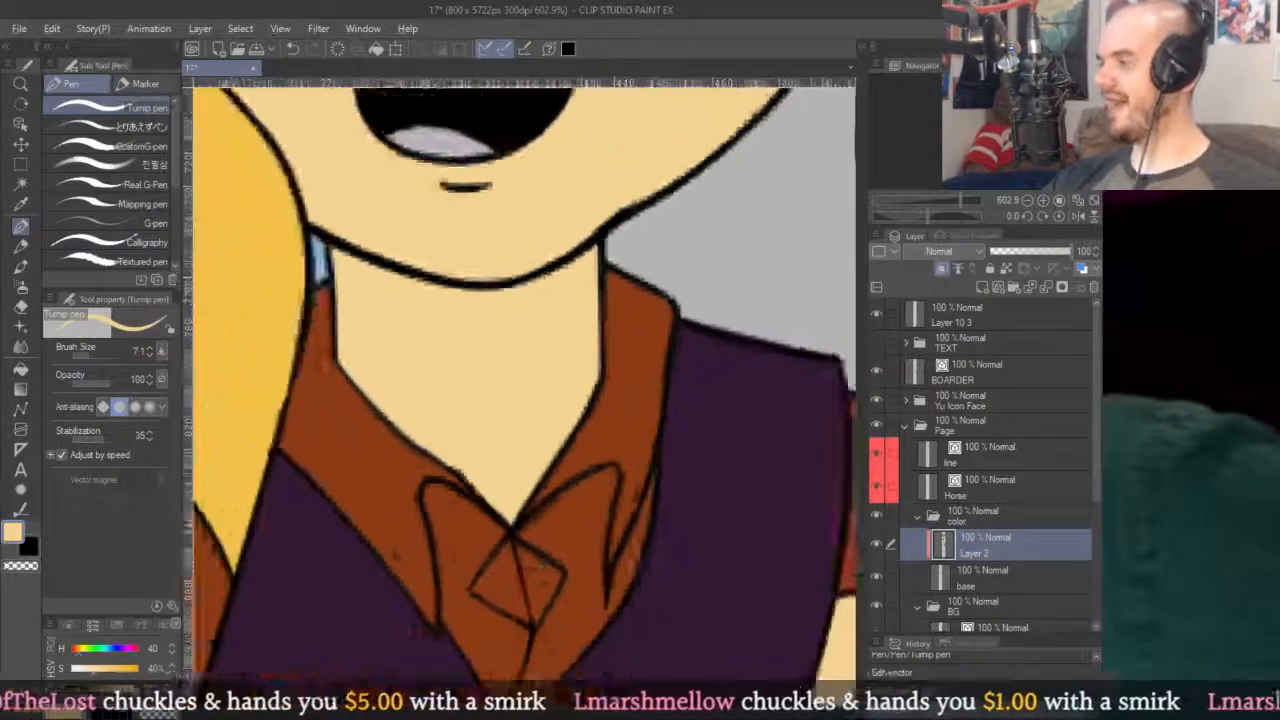
{"action": "scroll", "coordinate": [648, 298], "scroll_direction": "up", "scroll_amount": 2}
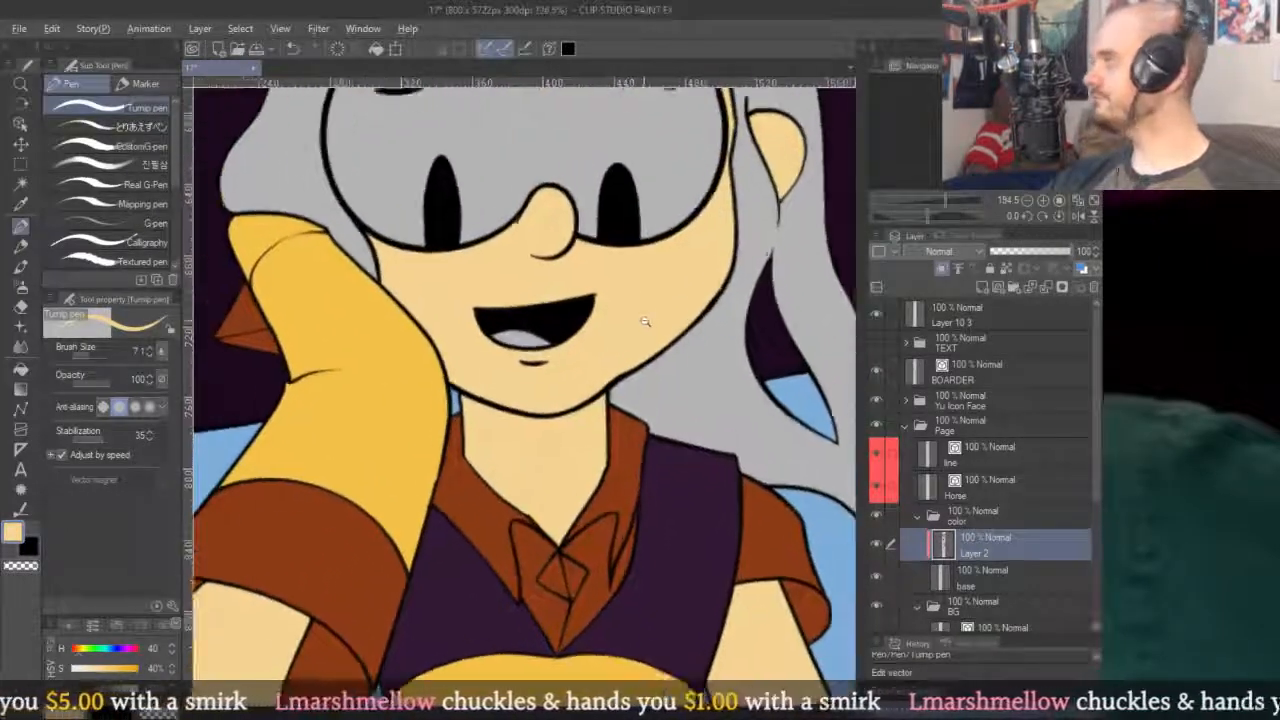
{"action": "scroll", "coordinate": [654, 362], "scroll_direction": "down", "scroll_amount": 4}
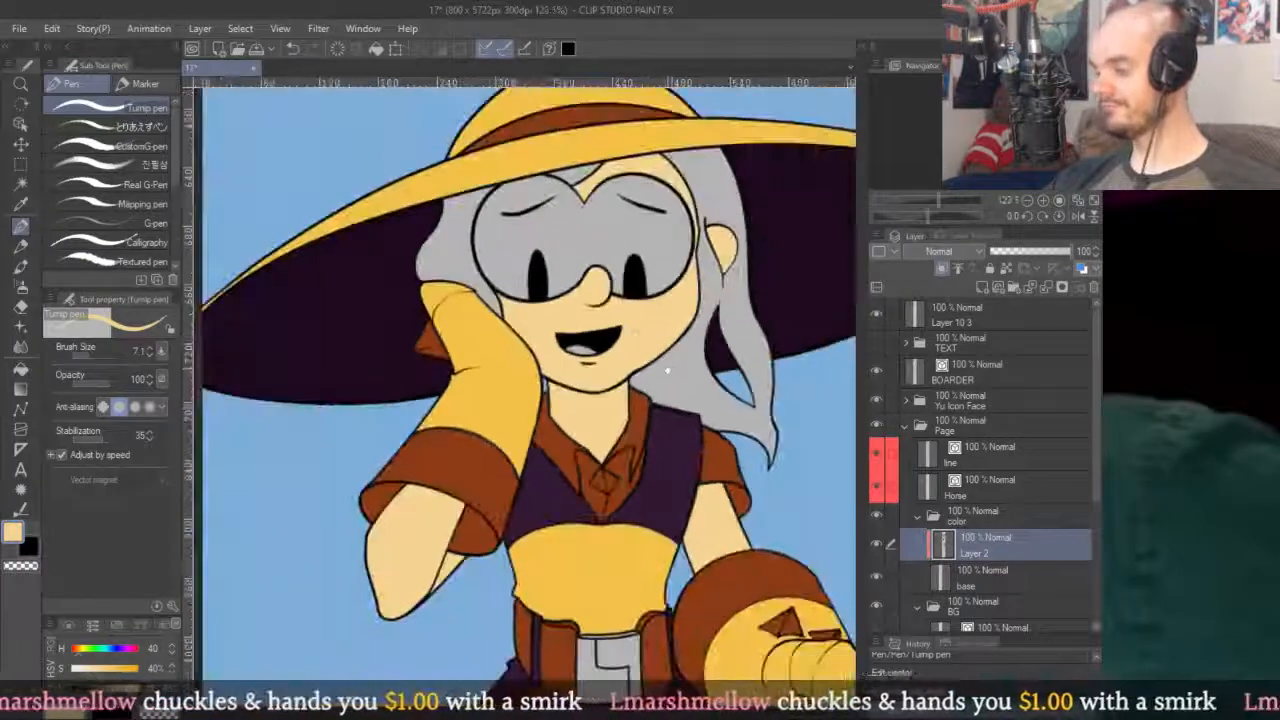
{"action": "scroll", "coordinate": [654, 362], "scroll_direction": "up", "scroll_amount": 2}
{"action": "scroll", "coordinate": [660, 410], "scroll_direction": "down", "scroll_amount": 1}
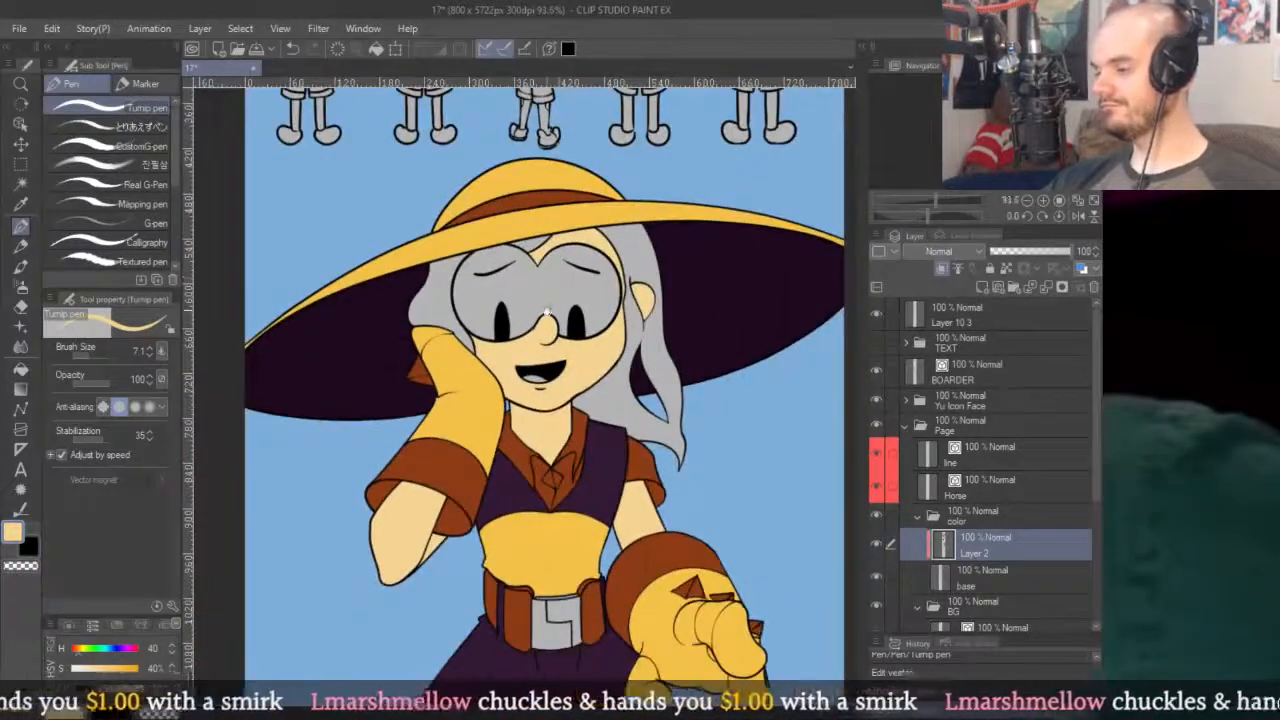
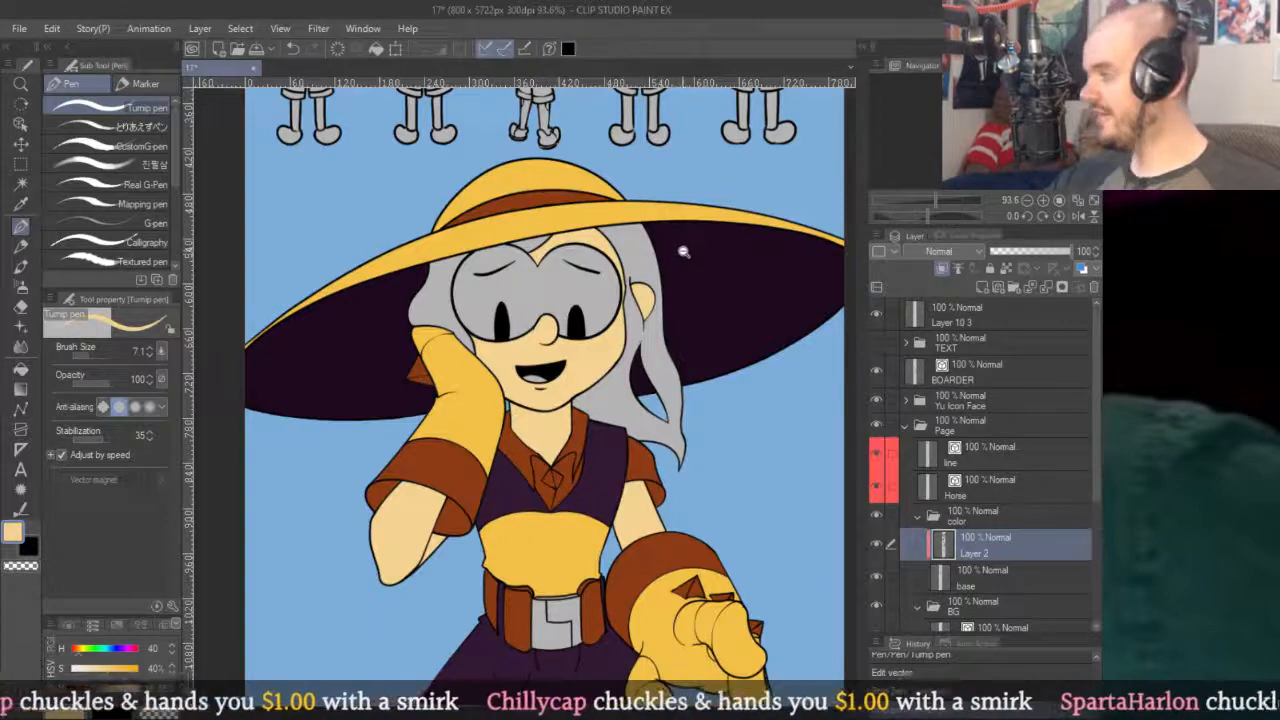
{"action": "scroll", "coordinate": [680, 255], "scroll_direction": "down", "scroll_amount": 3}
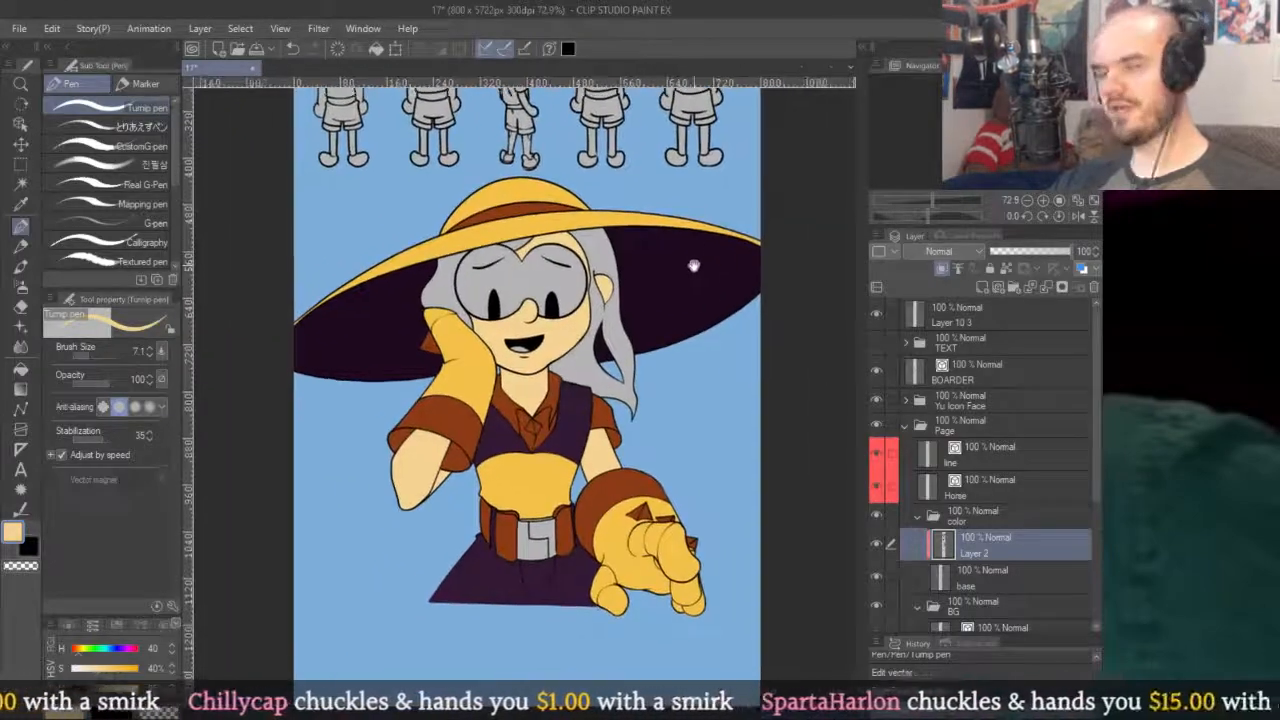
{"action": "scroll", "coordinate": [715, 252], "scroll_direction": "down", "scroll_amount": 2}
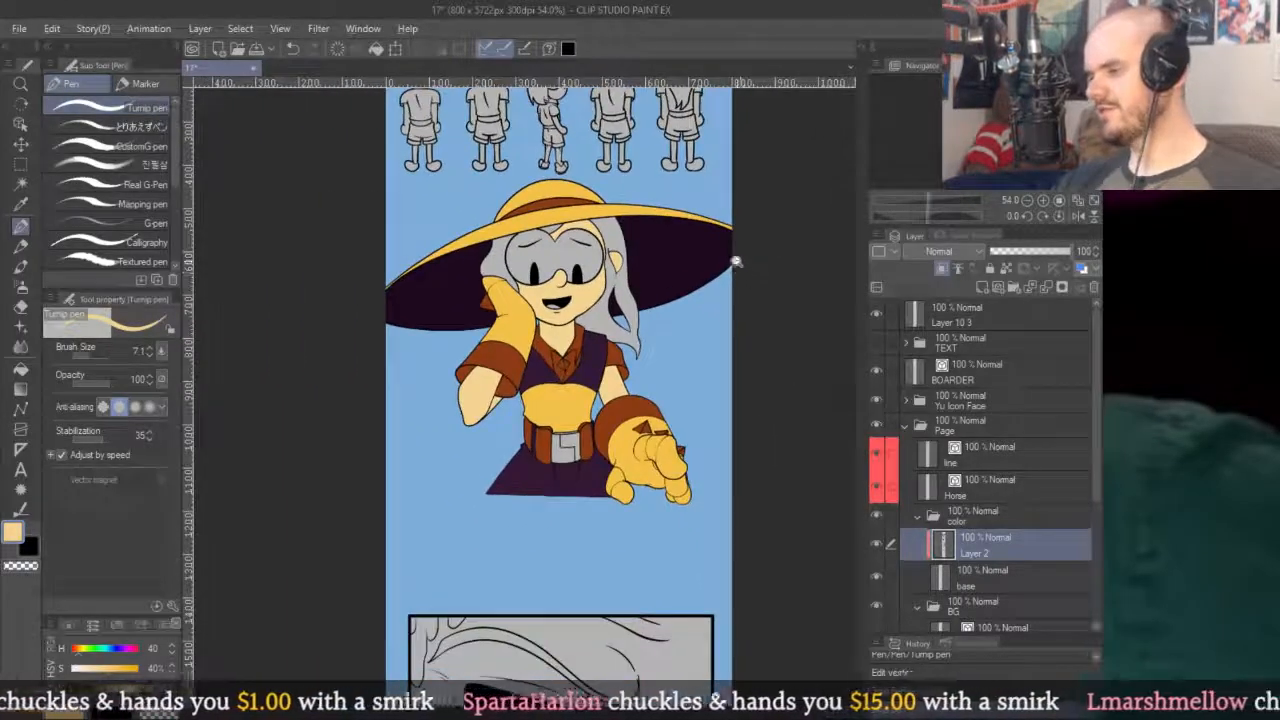
{"action": "scroll", "coordinate": [740, 270], "scroll_direction": "down", "scroll_amount": 2}
Sample black and fill the hair on both sides of the face and the tuft under the hat brim.
{"action": "key", "text": "g"}
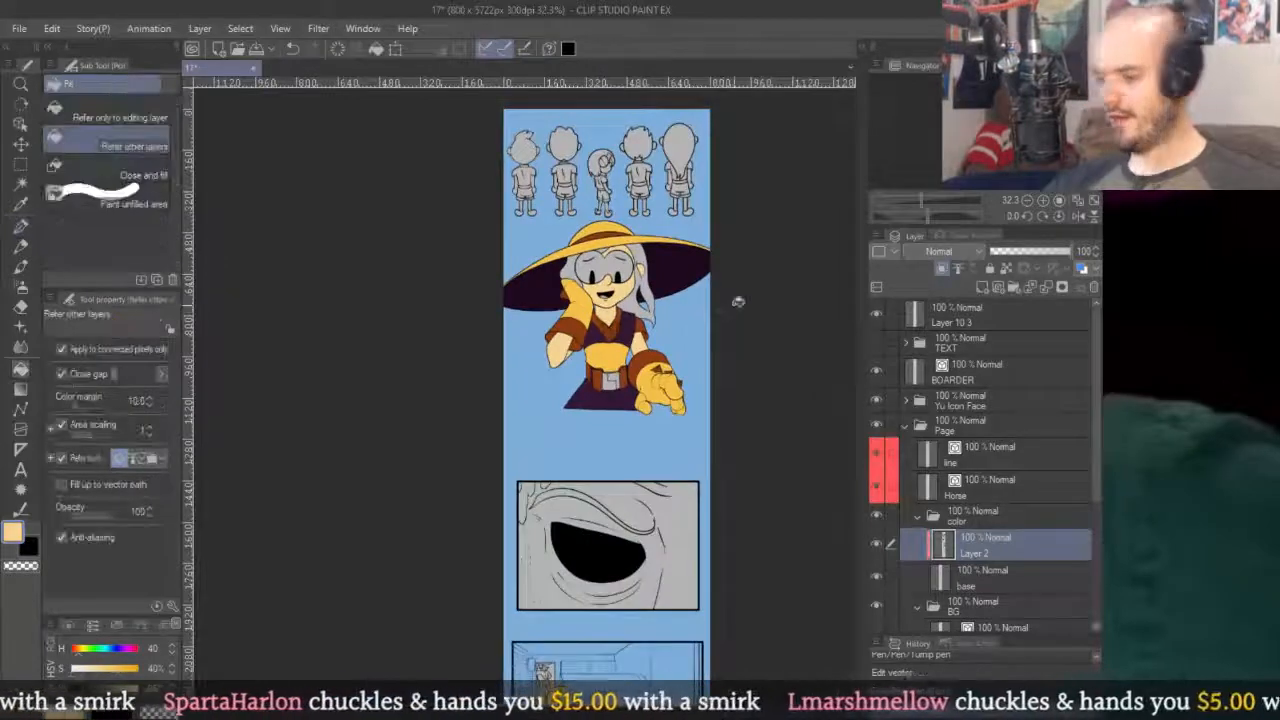
{"action": "left_click", "coordinate": [737, 301], "text": "alt"}
{"action": "scroll", "coordinate": [682, 268], "scroll_direction": "up", "scroll_amount": 2}
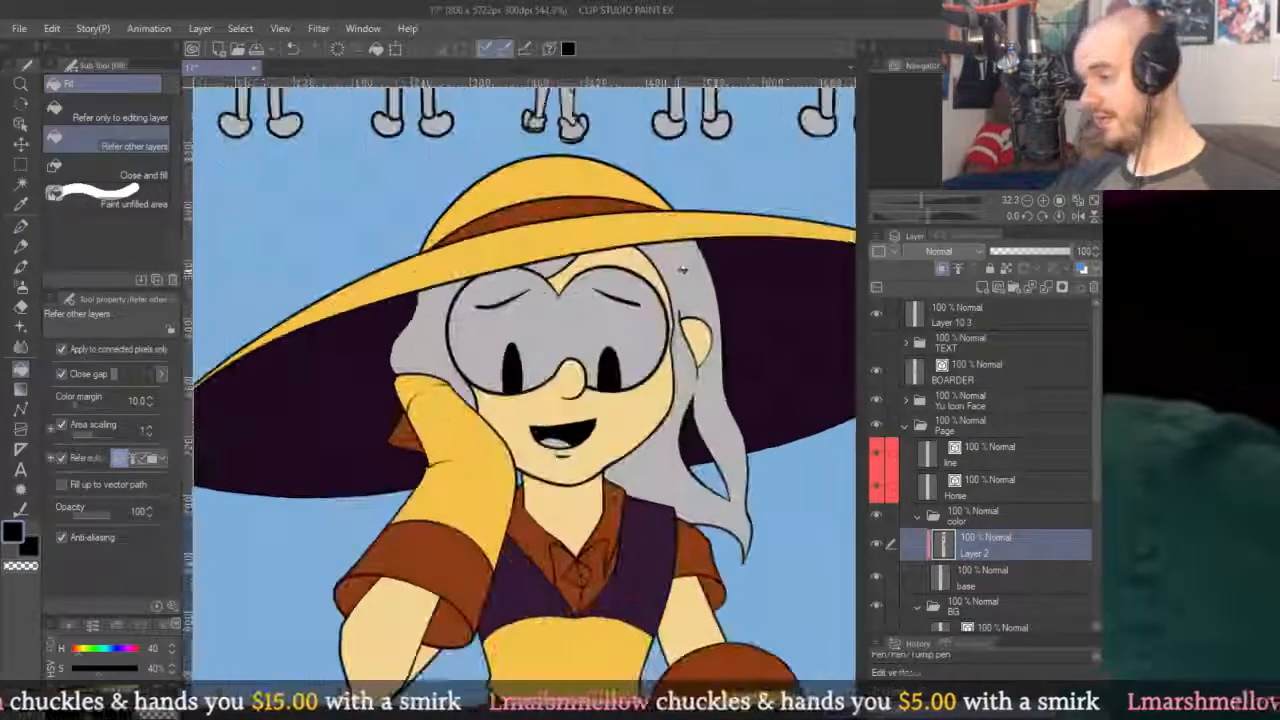
{"action": "left_click", "coordinate": [683, 269]}
{"action": "left_click", "coordinate": [440, 320]}
{"action": "left_click", "coordinate": [548, 270]}
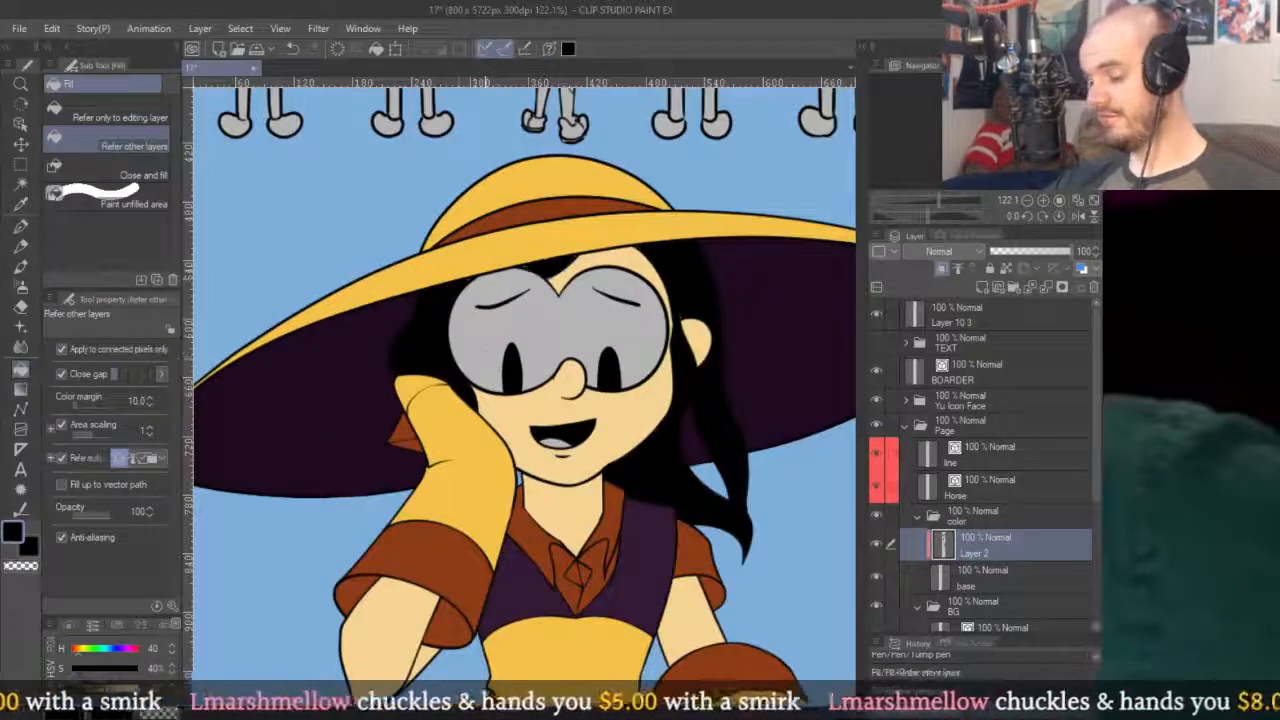
Touch up the black hair with the Turnip pen along the hat's underside, the glasses and the raised glove.
{"action": "key", "text": "p"}
{"action": "scroll", "coordinate": [545, 330], "scroll_direction": "up", "scroll_amount": 5}
{"action": "scroll", "coordinate": [652, 301], "scroll_direction": "up", "scroll_amount": 1}
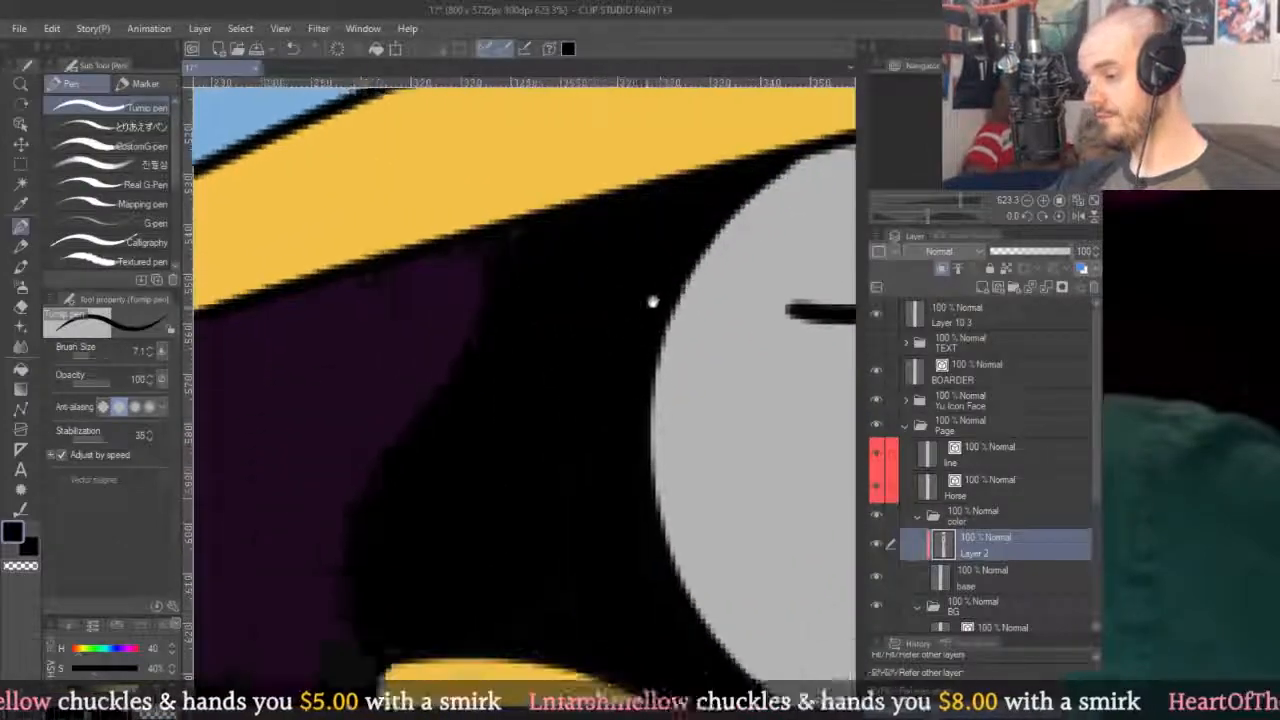
{"action": "left_click_drag", "start_coordinate": [409, 509], "coordinate": [565, 275]}
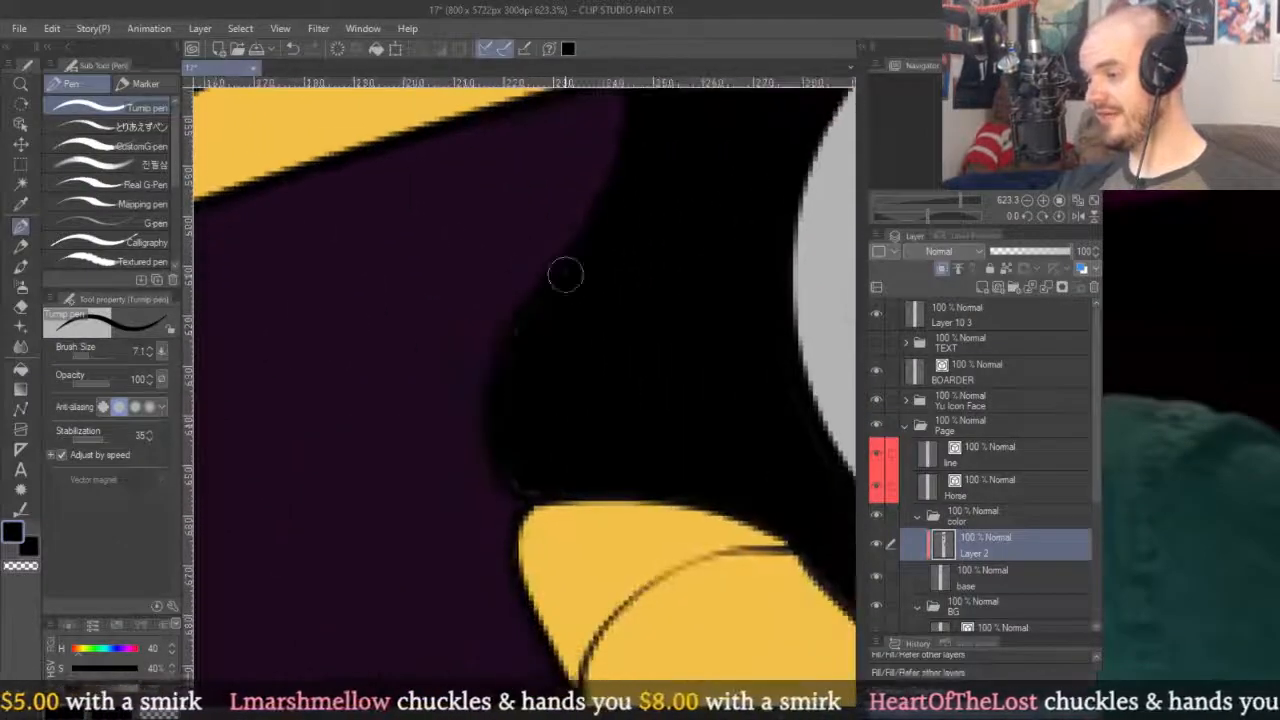
{"action": "left_click_drag", "start_coordinate": [737, 325], "coordinate": [595, 333]}
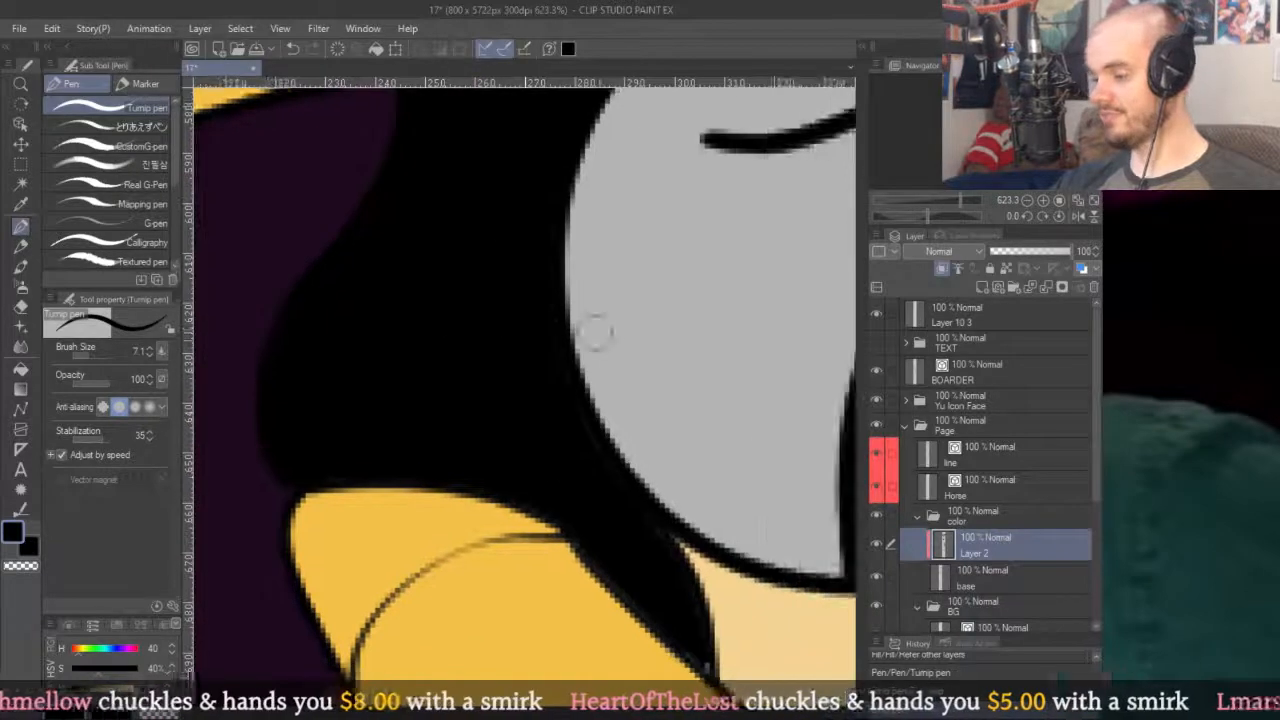
{"action": "mouse_move", "coordinate": [643, 600]}
{"action": "left_mouse_down"}
{"action": "mouse_move", "coordinate": [617, 529]}
{"action": "mouse_move", "coordinate": [587, 517]}
{"action": "left_mouse_up"}
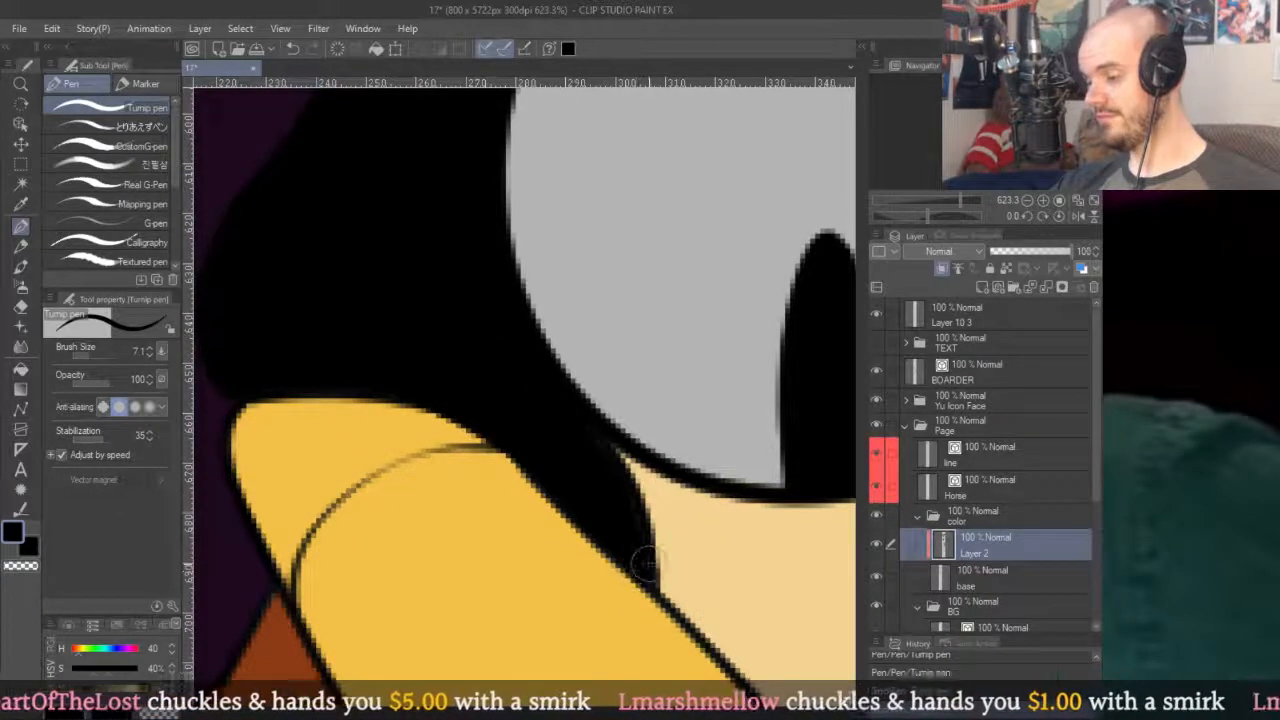
{"action": "scroll", "coordinate": [549, 374], "scroll_direction": "down", "scroll_amount": 5}
Touch up the long black hair locks with the Turnip pen around the openings between strands and above the vest shoulder.
{"action": "scroll", "coordinate": [683, 300], "scroll_direction": "up", "scroll_amount": 5}
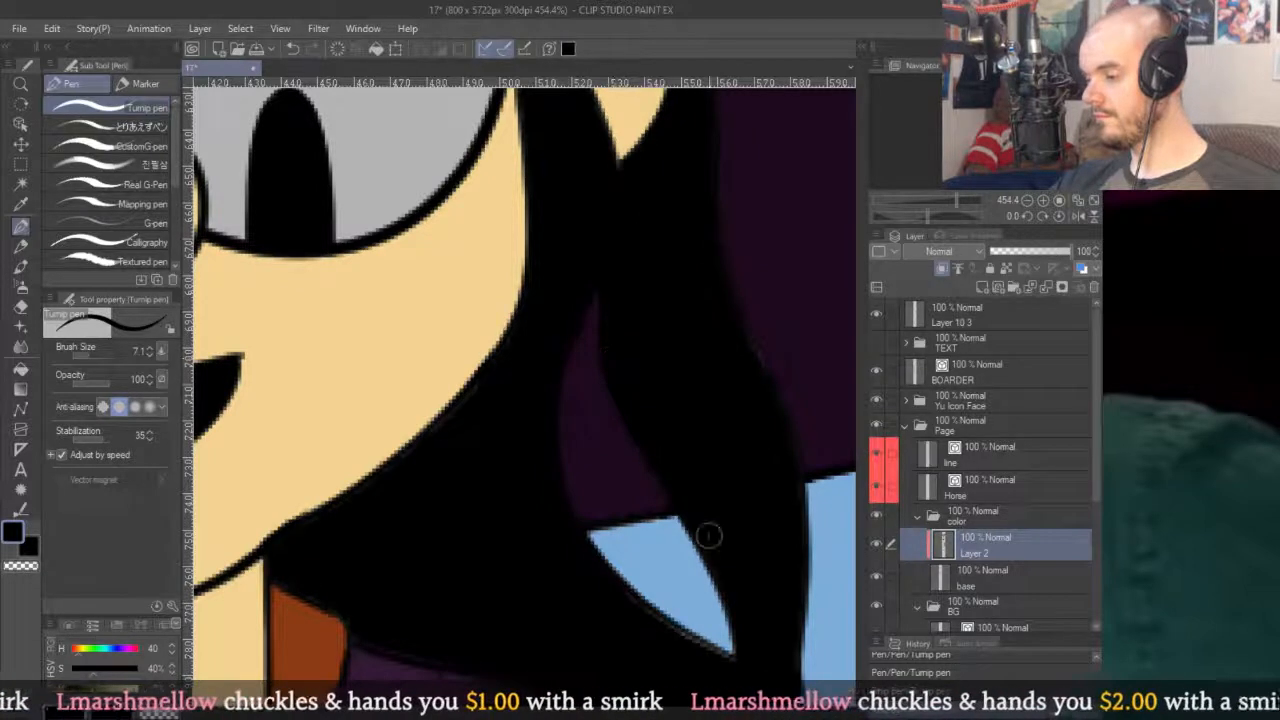
{"action": "left_click_drag", "start_coordinate": [632, 437], "coordinate": [652, 405]}
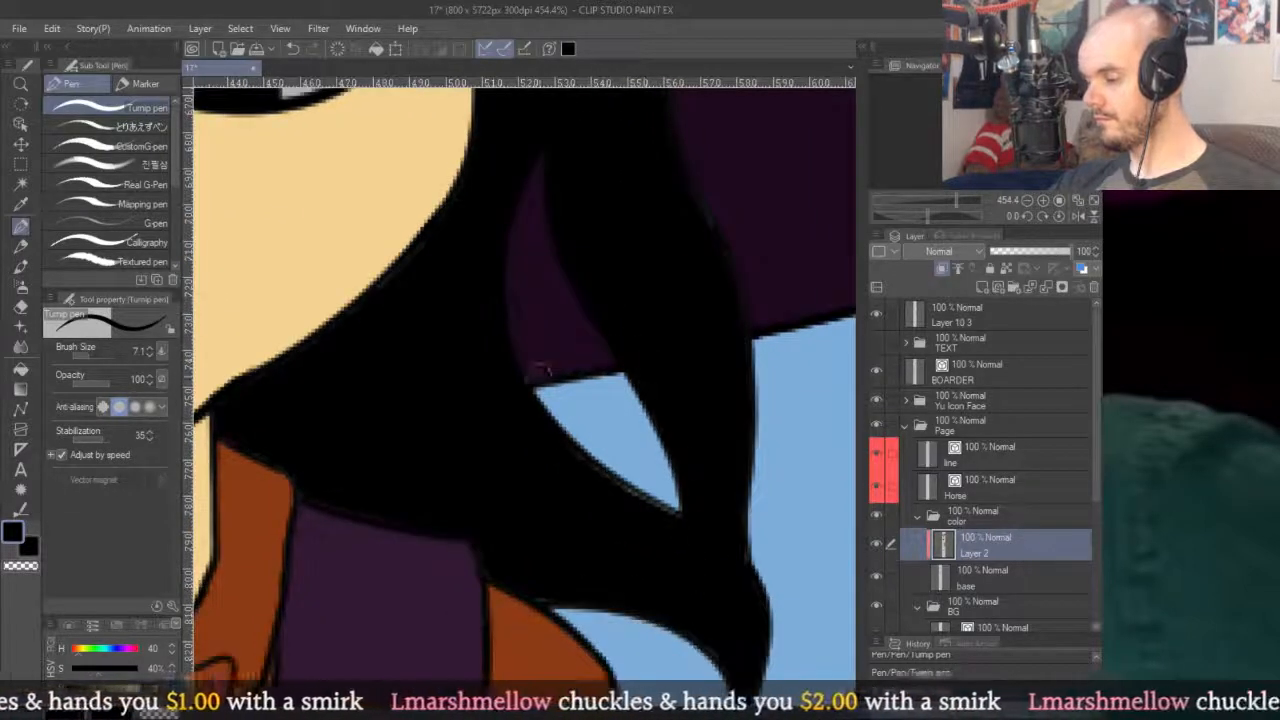
{"action": "left_click_drag", "start_coordinate": [661, 442], "coordinate": [683, 390]}
{"action": "scroll", "coordinate": [488, 475], "scroll_direction": "up", "scroll_amount": 3}
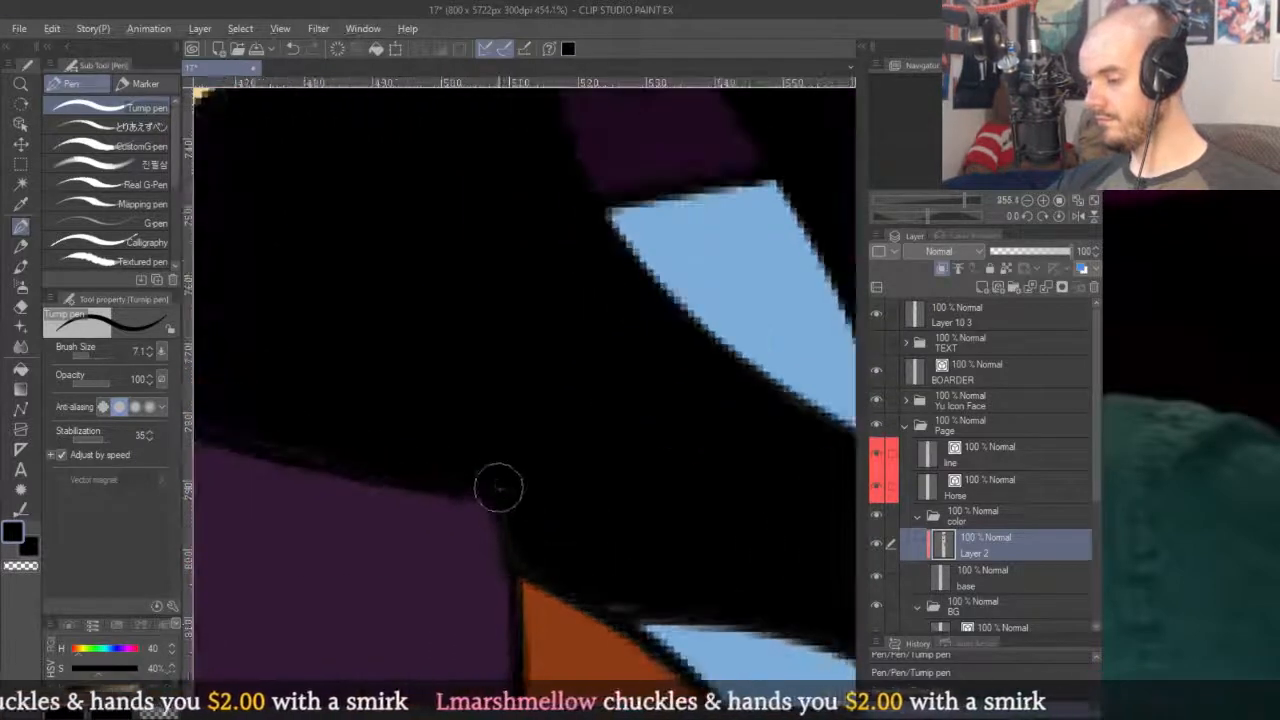
{"action": "left_click_drag", "start_coordinate": [565, 340], "coordinate": [560, 473]}
{"action": "scroll", "coordinate": [560, 473], "scroll_direction": "down", "scroll_amount": 2}
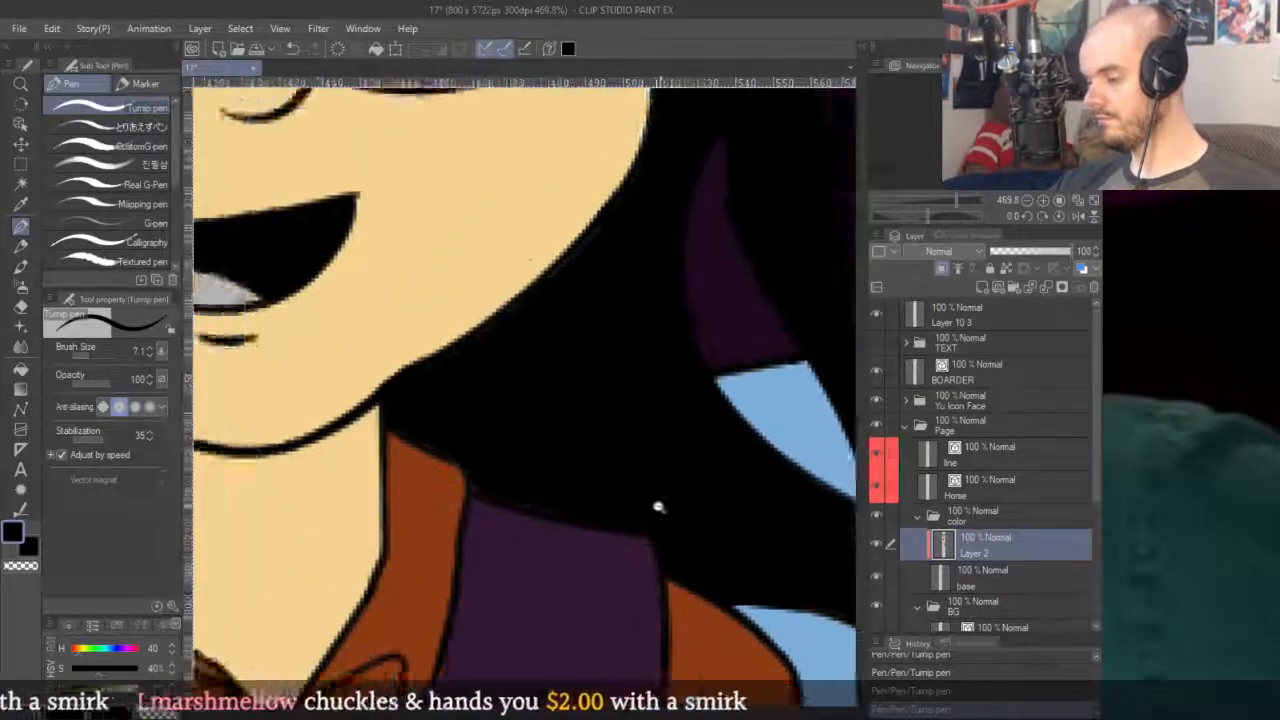
Touch up the black hair with the Turnip pen where it meets the purple vest shoulder and orange collar.
{"action": "scroll", "coordinate": [657, 509], "scroll_direction": "up", "scroll_amount": 2}
{"action": "mouse_move", "coordinate": [408, 491]}
{"action": "left_mouse_down"}
{"action": "mouse_move", "coordinate": [509, 525]}
{"action": "mouse_move", "coordinate": [668, 545]}
{"action": "left_mouse_up"}
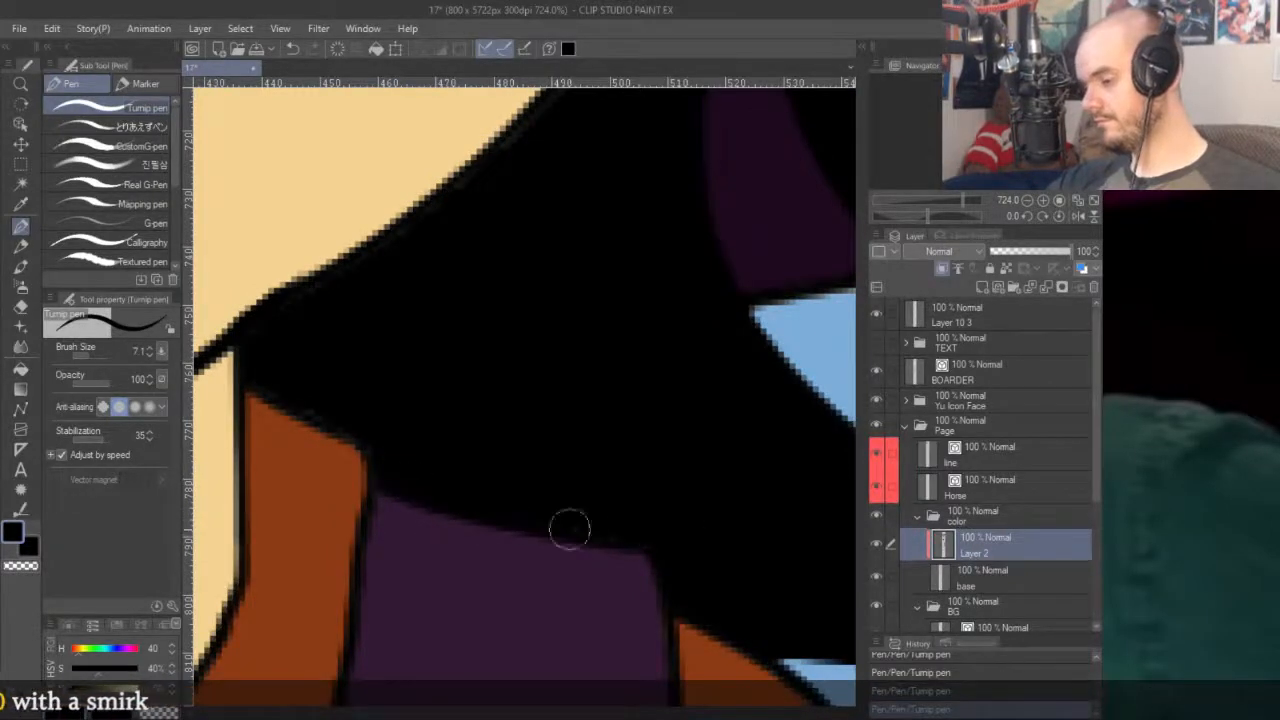
{"action": "scroll", "coordinate": [529, 475], "scroll_direction": "up", "scroll_amount": 2}
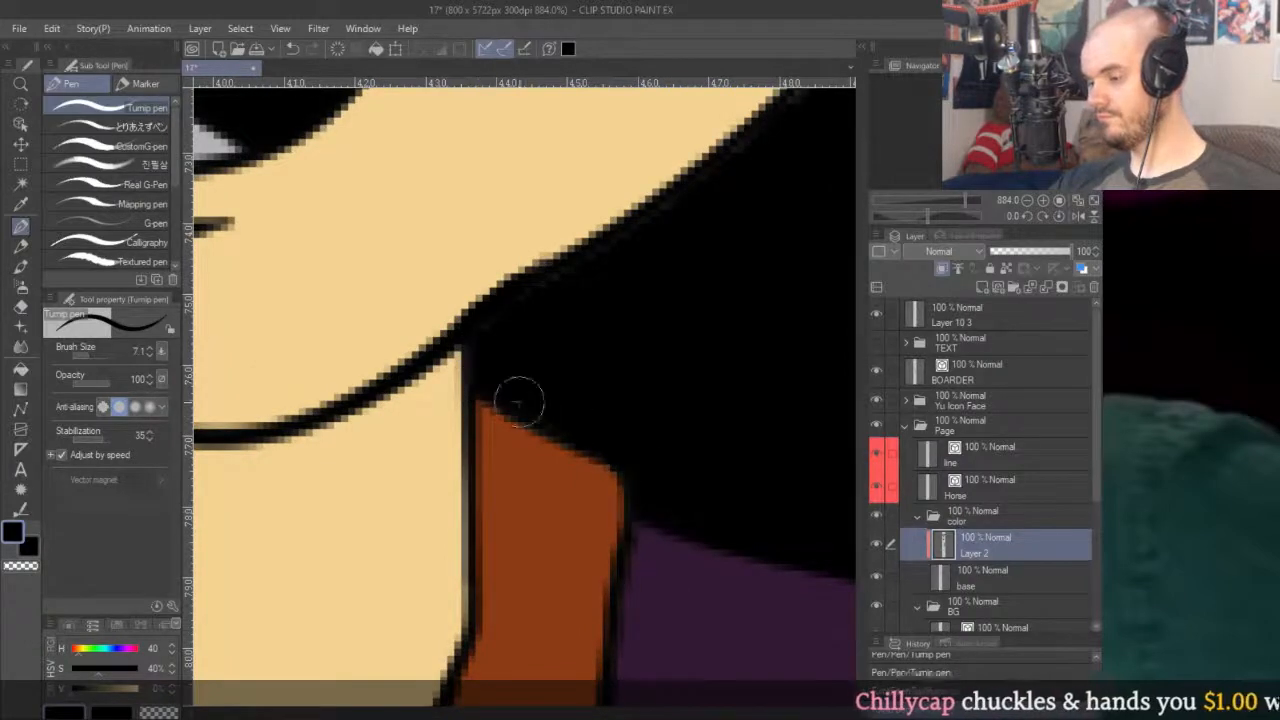
{"action": "left_click_drag", "start_coordinate": [520, 347], "coordinate": [491, 400]}
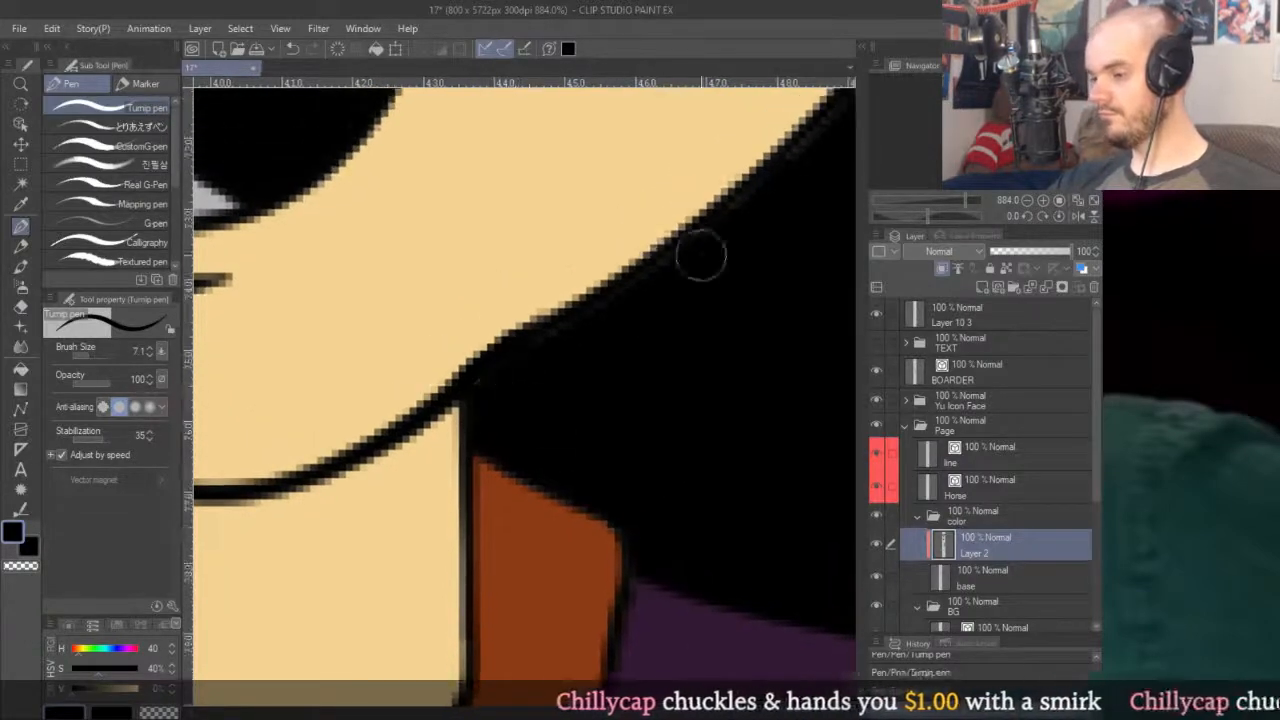
Cover the thin gaps between the black hair and the face outline along the jaw and cheek.
{"action": "left_click_drag", "start_coordinate": [700, 257], "coordinate": [651, 346]}
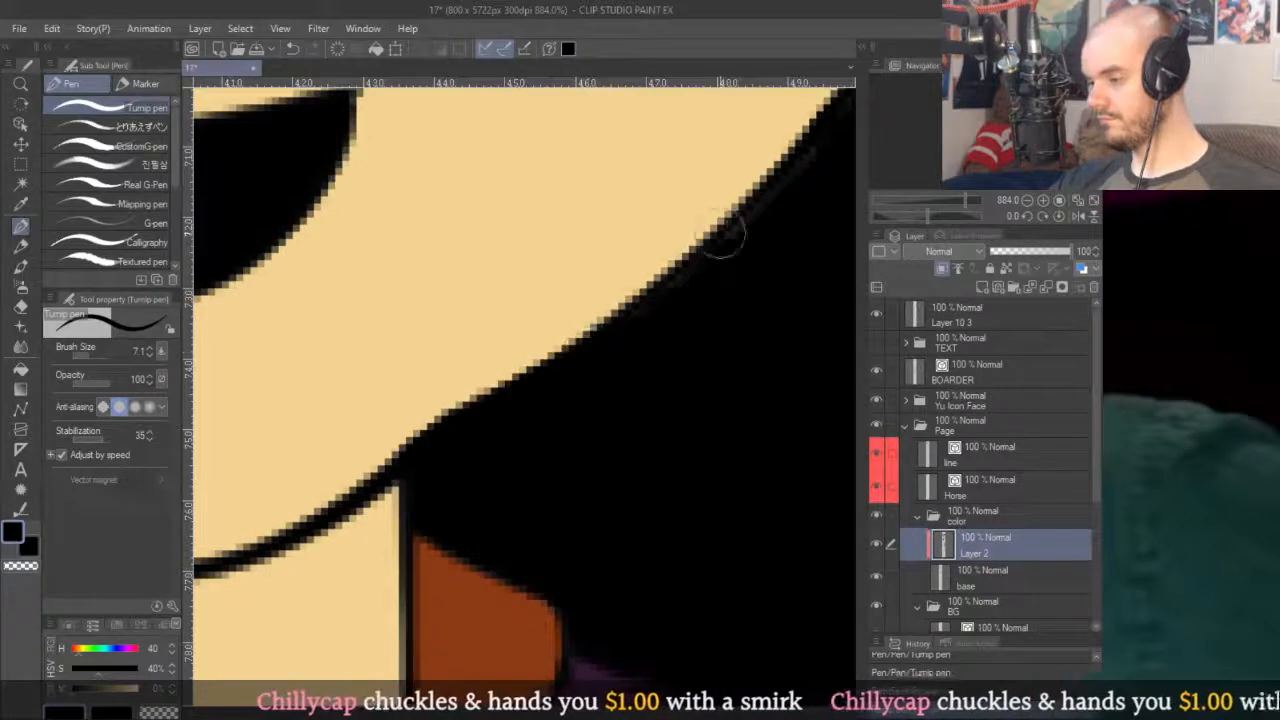
{"action": "left_click_drag", "start_coordinate": [729, 229], "coordinate": [546, 451]}
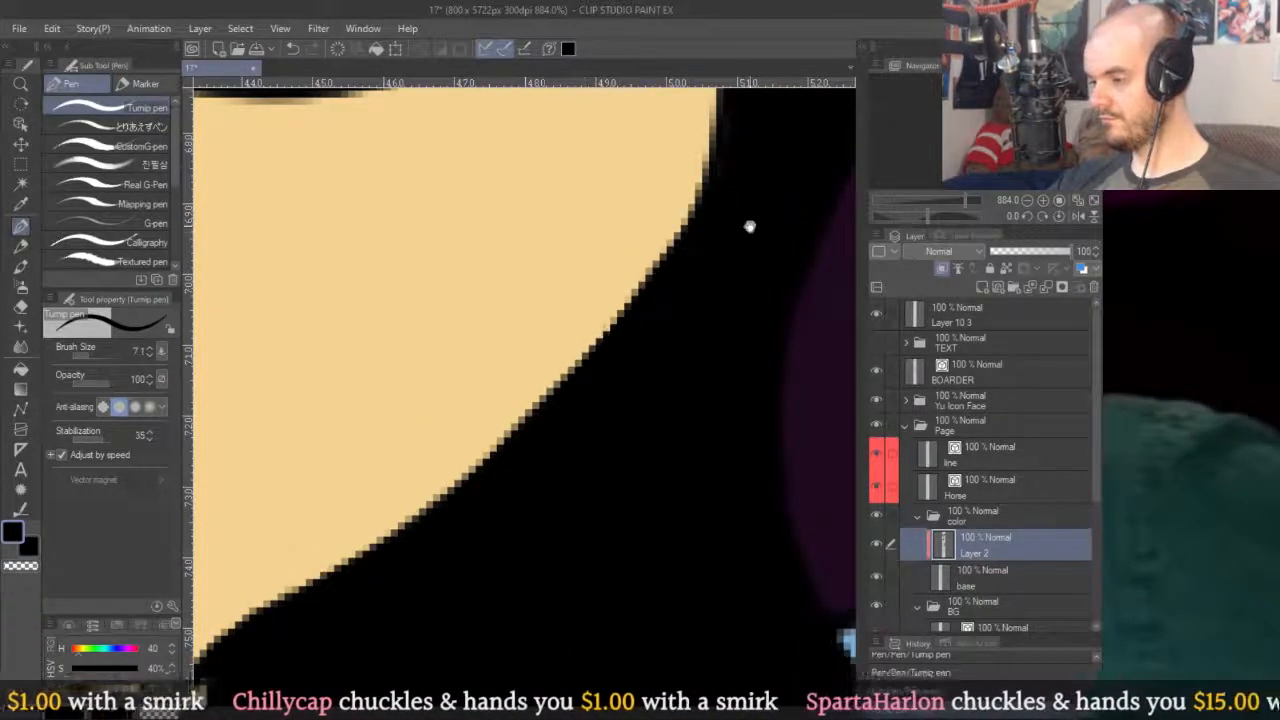
{"action": "left_click_drag", "start_coordinate": [735, 238], "coordinate": [491, 557]}
{"action": "left_click_drag", "start_coordinate": [509, 377], "coordinate": [573, 613]}
{"action": "left_click_drag", "start_coordinate": [540, 305], "coordinate": [549, 500]}
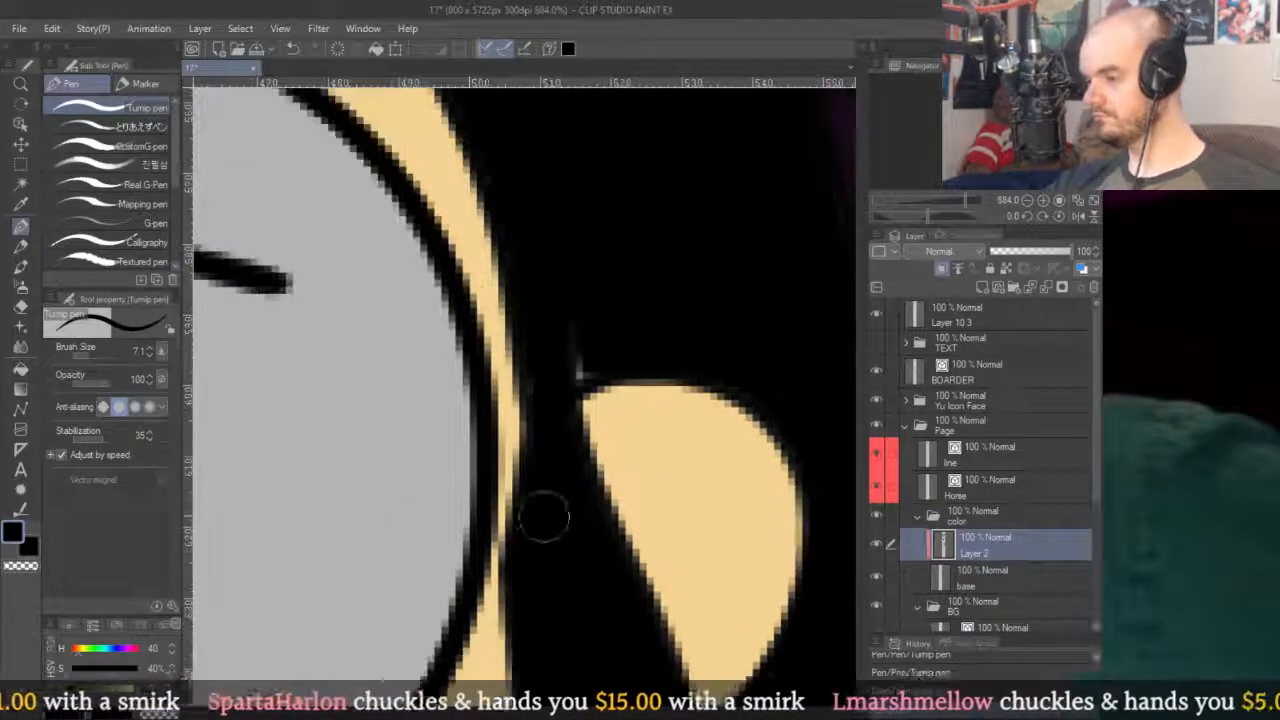
Paint black over the gaps in the hair around the top of the ear and beside the glasses.
{"action": "mouse_move", "coordinate": [551, 389]}
{"action": "left_mouse_down"}
{"action": "mouse_move", "coordinate": [643, 591]}
{"action": "mouse_move", "coordinate": [586, 509]}
{"action": "mouse_move", "coordinate": [694, 349]}
{"action": "mouse_move", "coordinate": [702, 376]}
{"action": "left_mouse_up"}
{"action": "scroll", "coordinate": [702, 376], "scroll_direction": "down", "scroll_amount": 2}
{"action": "scroll", "coordinate": [603, 337], "scroll_direction": "up", "scroll_amount": 3}
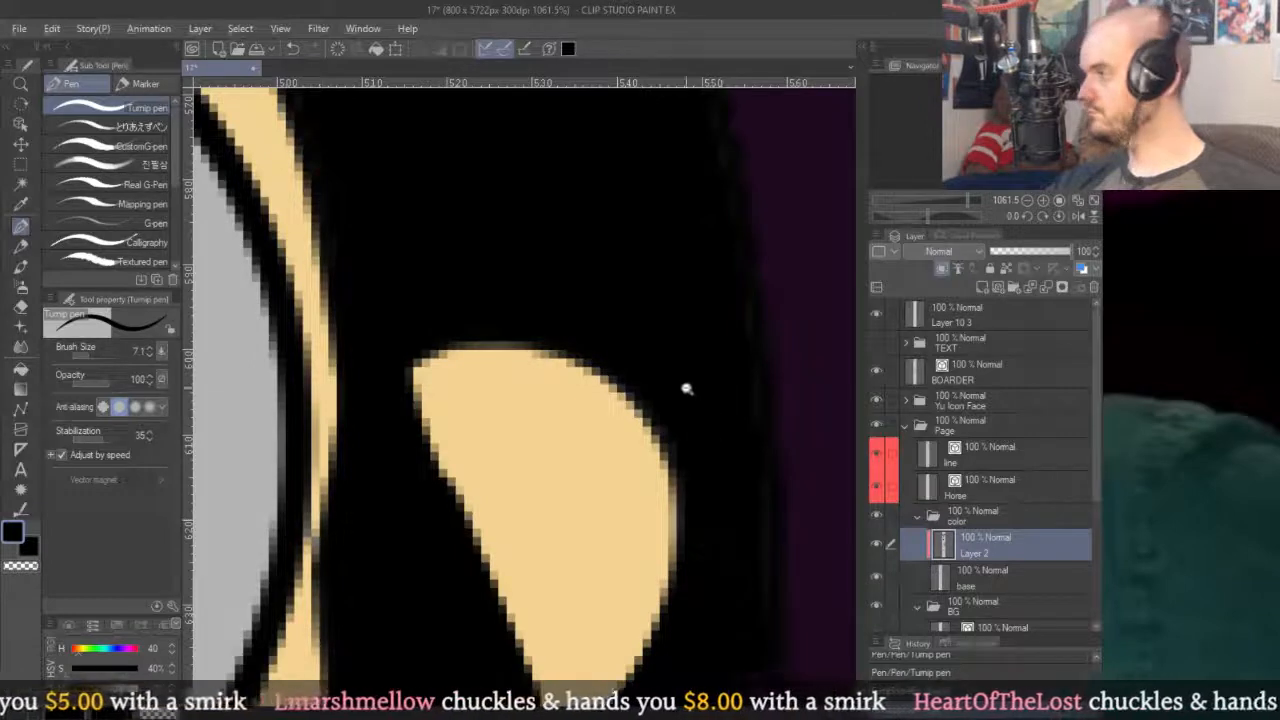
{"action": "scroll", "coordinate": [686, 386], "scroll_direction": "down", "scroll_amount": 2}
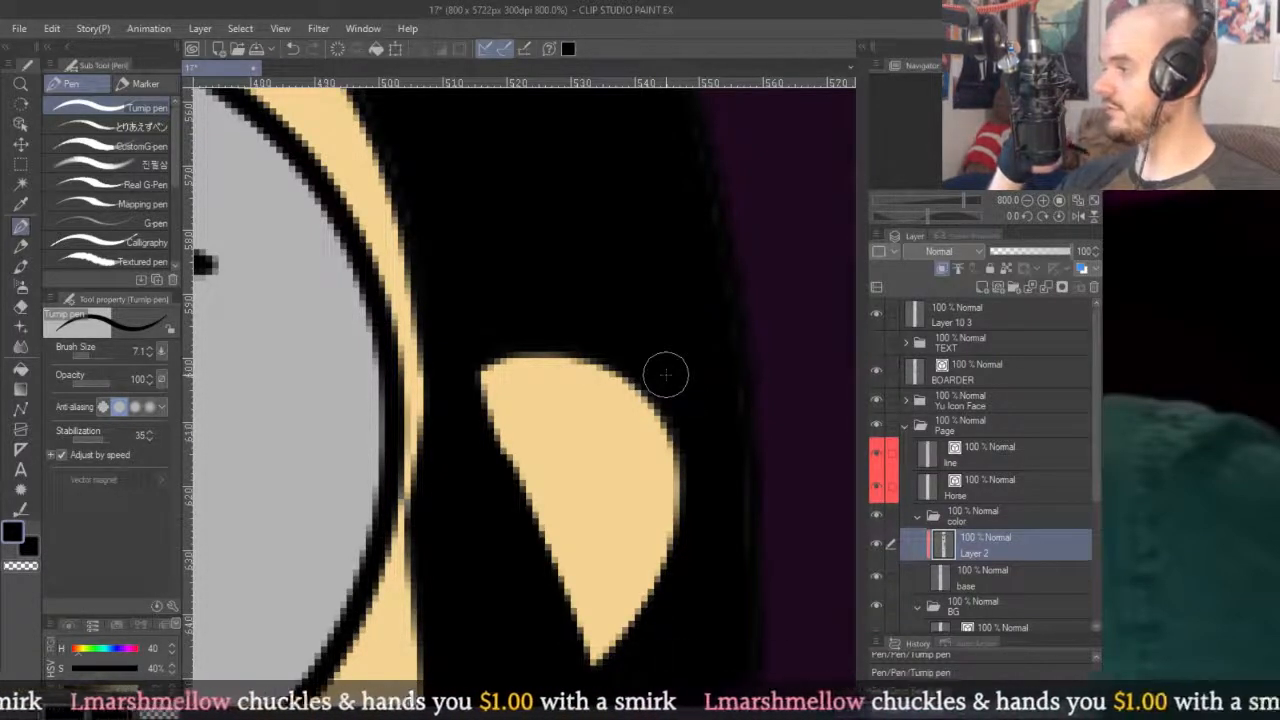
Rotate the canvas to -140.9 degrees and touch up the outer hair edge from the hat brim past the ear.
{"action": "key", "text": "r"}
{"action": "left_click_drag", "start_coordinate": [737, 514], "coordinate": [598, 528]}
{"action": "scroll", "coordinate": [443, 384], "scroll_direction": "down", "scroll_amount": 5}
{"action": "key", "text": "p"}
{"action": "scroll", "coordinate": [643, 548], "scroll_direction": "up", "scroll_amount": 4}
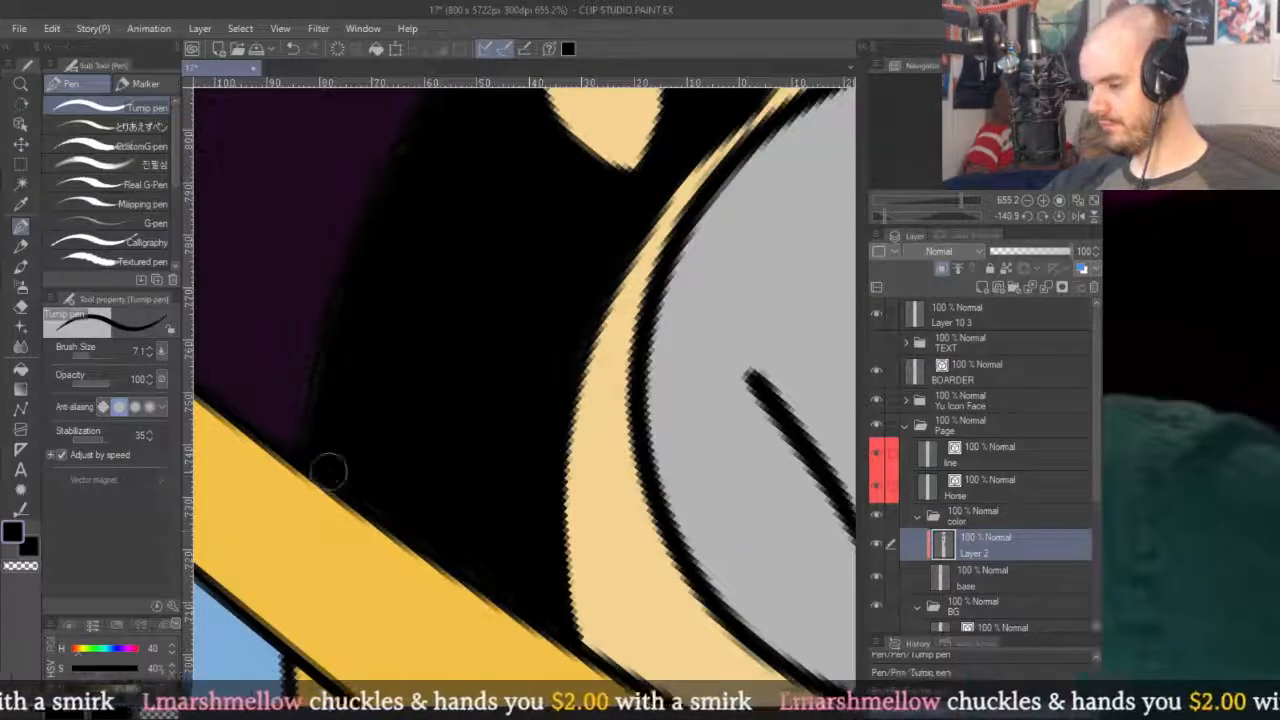
{"action": "left_click_drag", "start_coordinate": [330, 472], "coordinate": [515, 558]}
{"action": "left_click_drag", "start_coordinate": [638, 204], "coordinate": [449, 569]}
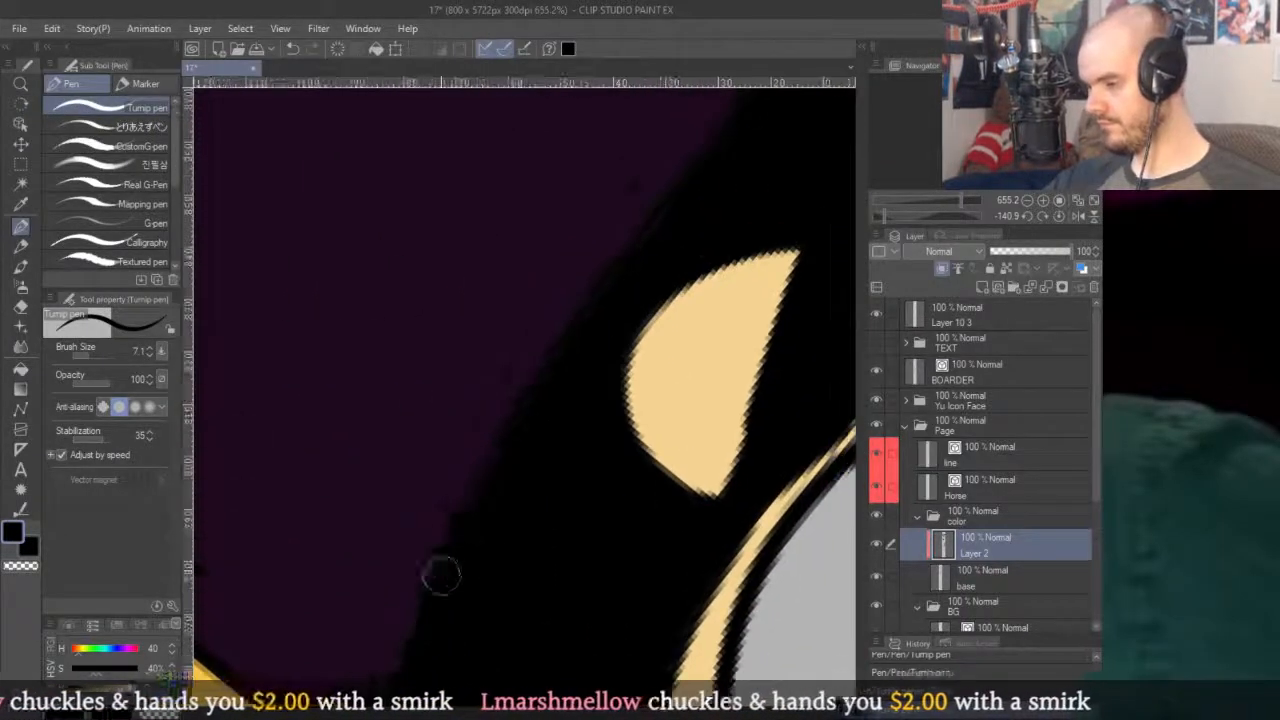
Smooth the long hair lock's edge against the purple hat underside with the Turnip pen and return the canvas upright.
{"action": "left_click_drag", "start_coordinate": [657, 217], "coordinate": [557, 443]}
{"action": "left_click_drag", "start_coordinate": [564, 349], "coordinate": [616, 517]}
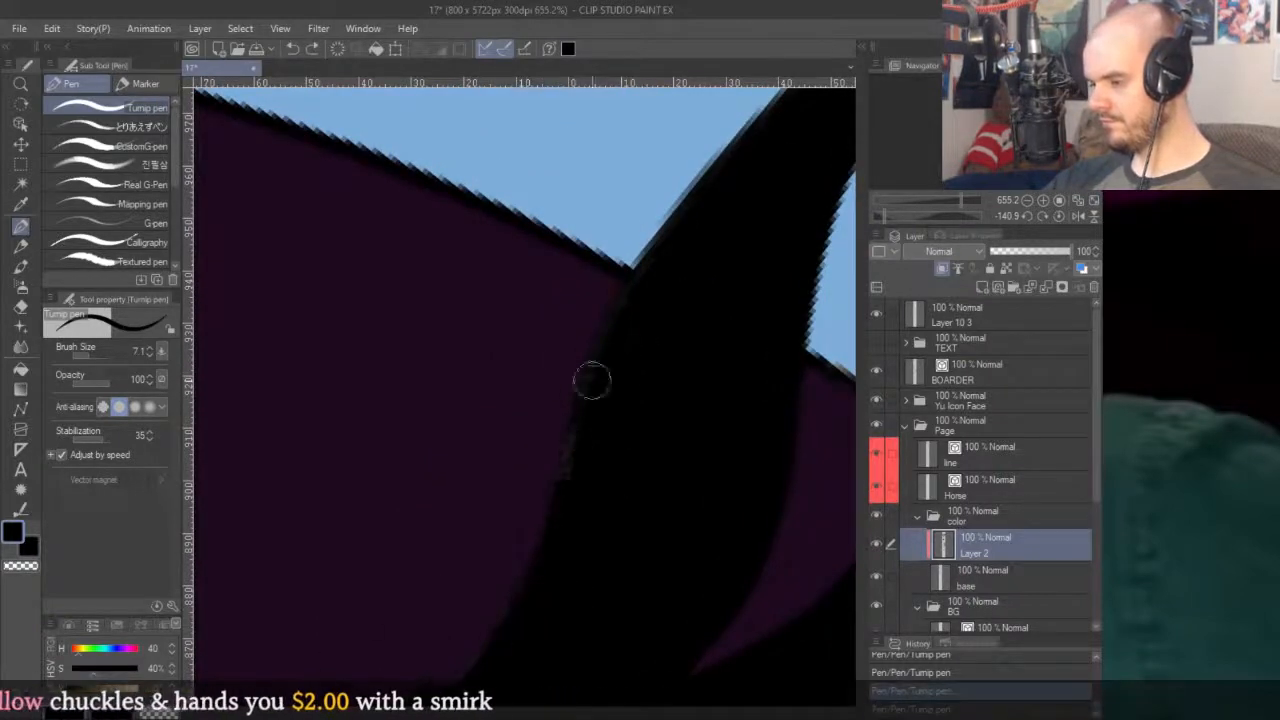
{"action": "left_click_drag", "start_coordinate": [691, 263], "coordinate": [491, 546]}
{"action": "scroll", "coordinate": [751, 434], "scroll_direction": "down", "scroll_amount": 4}
{"action": "scroll", "coordinate": [737, 437], "scroll_direction": "up", "scroll_amount": 3}
{"action": "left_click_drag", "start_coordinate": [477, 574], "coordinate": [573, 397]}
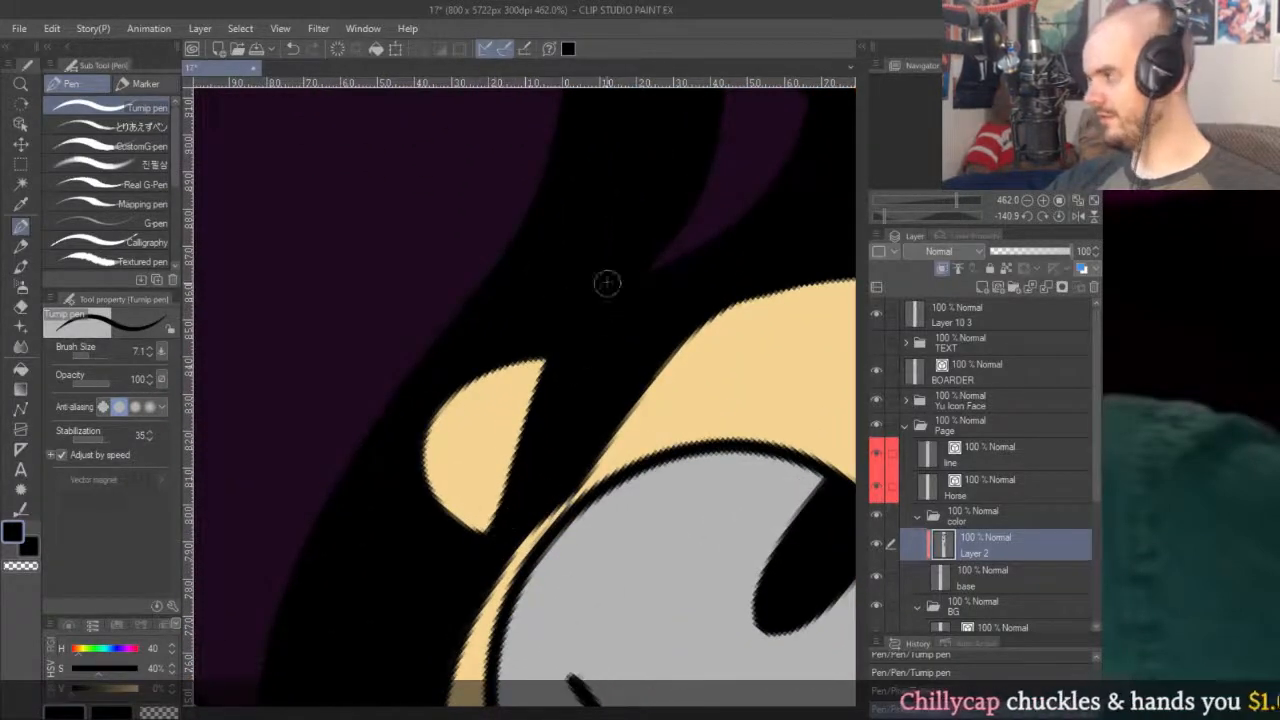
{"action": "left_click_drag", "start_coordinate": [549, 470], "coordinate": [601, 329]}
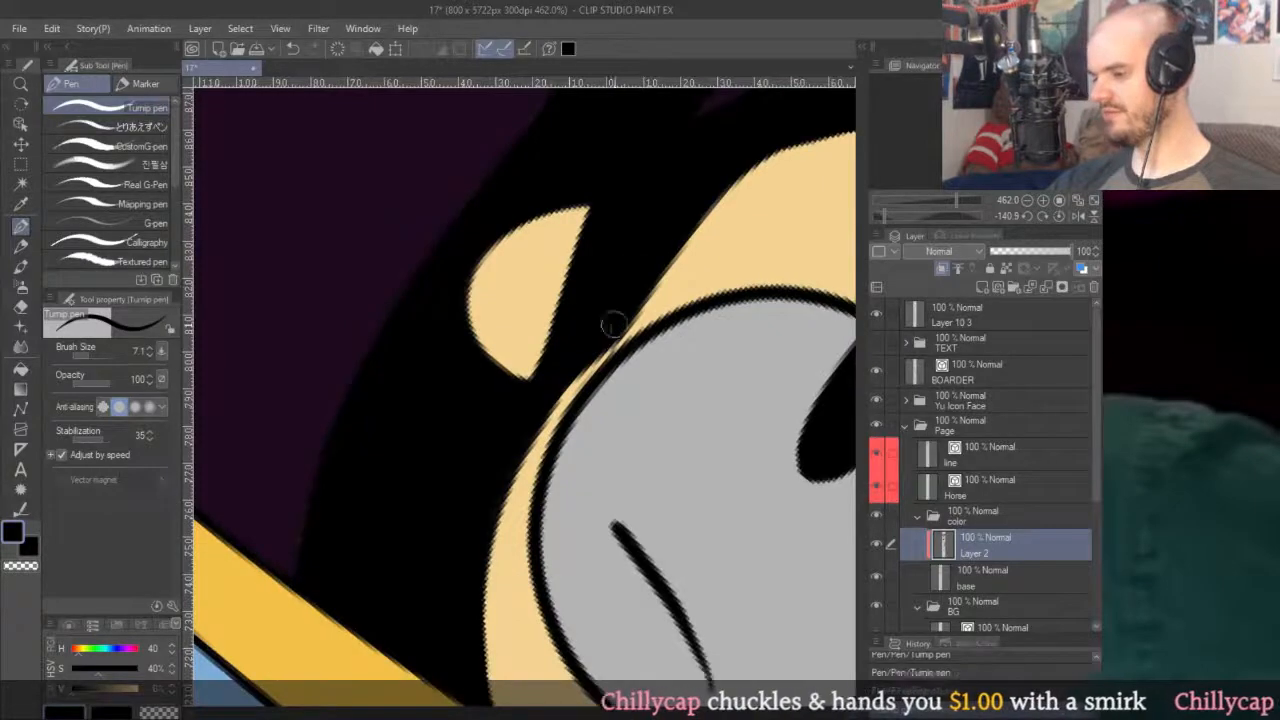
{"action": "scroll", "coordinate": [560, 400], "scroll_direction": "down", "scroll_amount": 5}
{"action": "scroll", "coordinate": [691, 274], "scroll_direction": "up", "scroll_amount": 2}
{"action": "scroll", "coordinate": [718, 430], "scroll_direction": "up", "scroll_amount": 4}
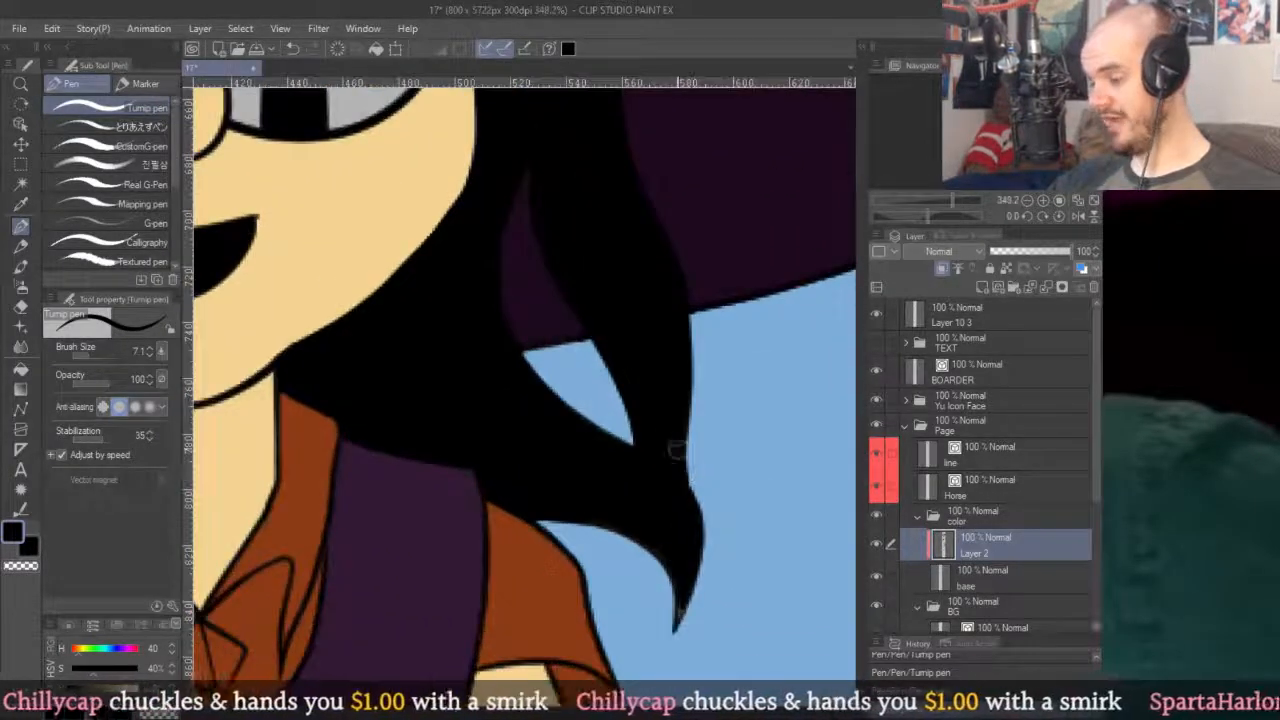
{"action": "key", "text": "u"}
{"action": "left_click", "coordinate": [669, 399]}
{"action": "left_click", "coordinate": [740, 461]}
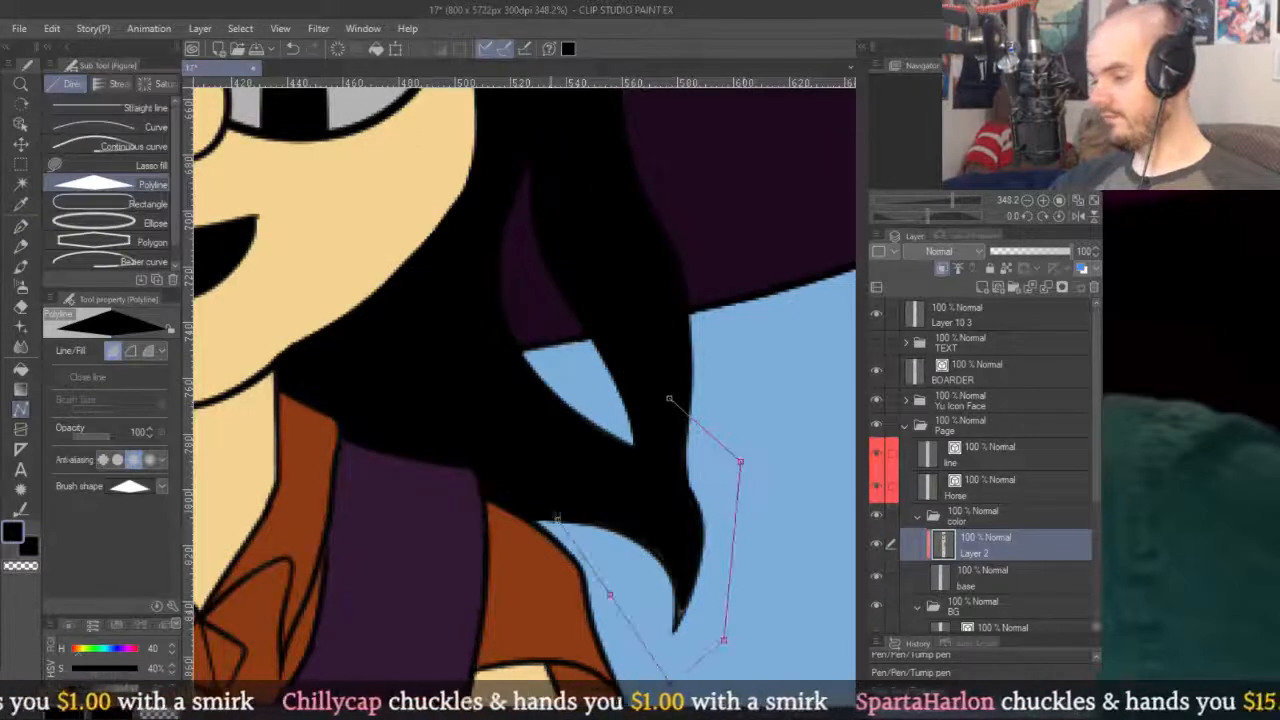
{"action": "scroll", "coordinate": [666, 380], "scroll_direction": "down", "scroll_amount": 3}
{"action": "left_click", "coordinate": [677, 386]}
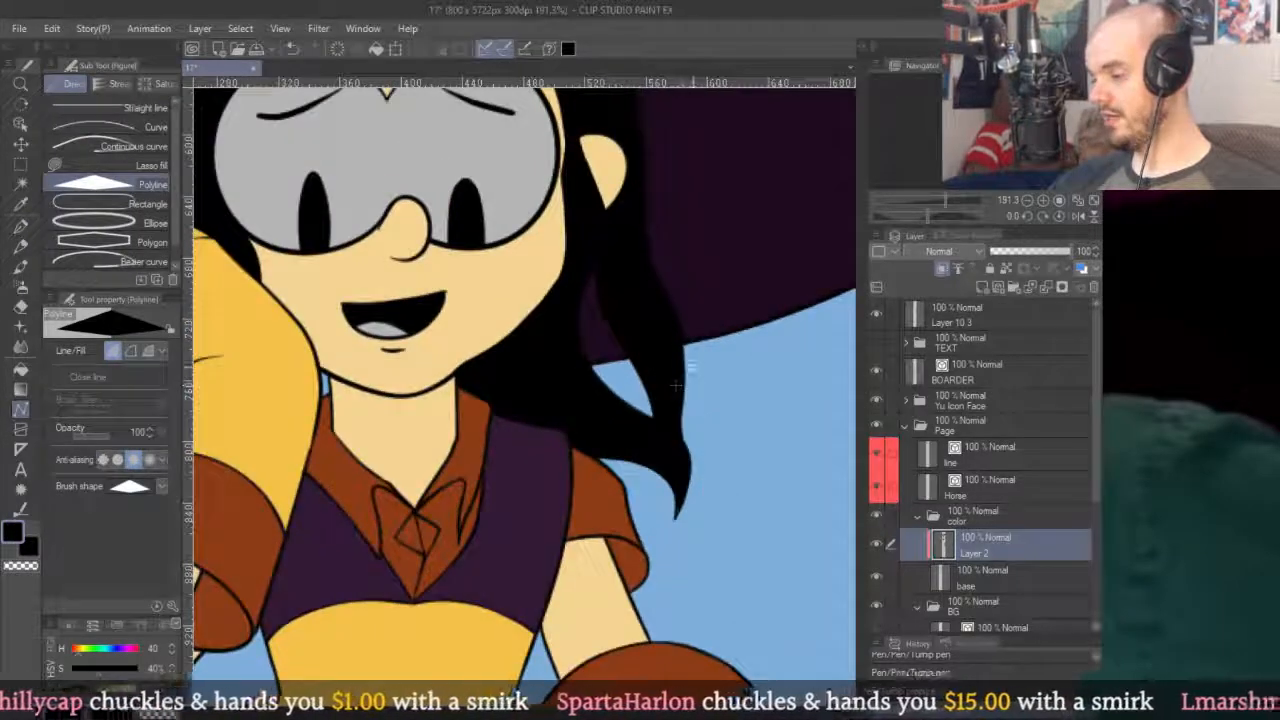
Examine the glasses, nose and hair tuft under the hat brim for remaining gaps in the flat colour.
{"action": "scroll", "coordinate": [660, 395], "scroll_direction": "down", "scroll_amount": 5}
{"action": "scroll", "coordinate": [550, 430], "scroll_direction": "up", "scroll_amount": 5}
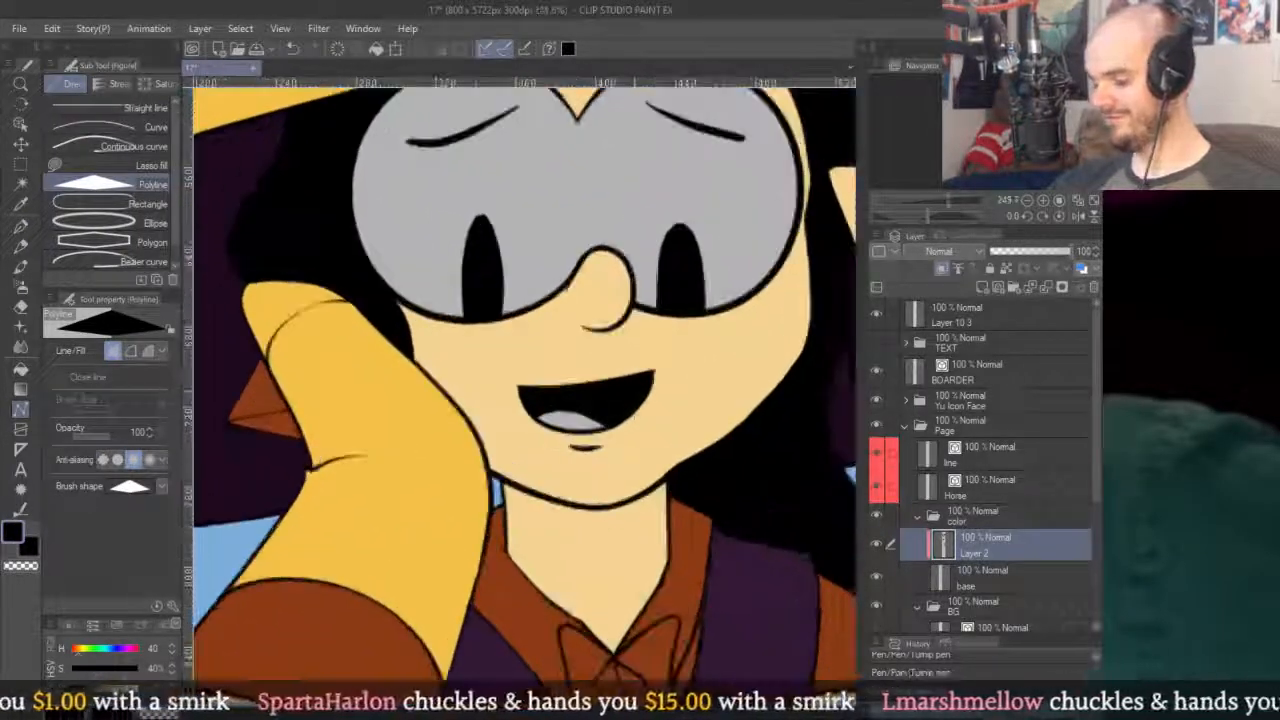
{"action": "key", "text": "g"}
{"action": "scroll", "coordinate": [700, 390], "scroll_direction": "down", "scroll_amount": 4}
{"action": "scroll", "coordinate": [705, 385], "scroll_direction": "up", "scroll_amount": 7}
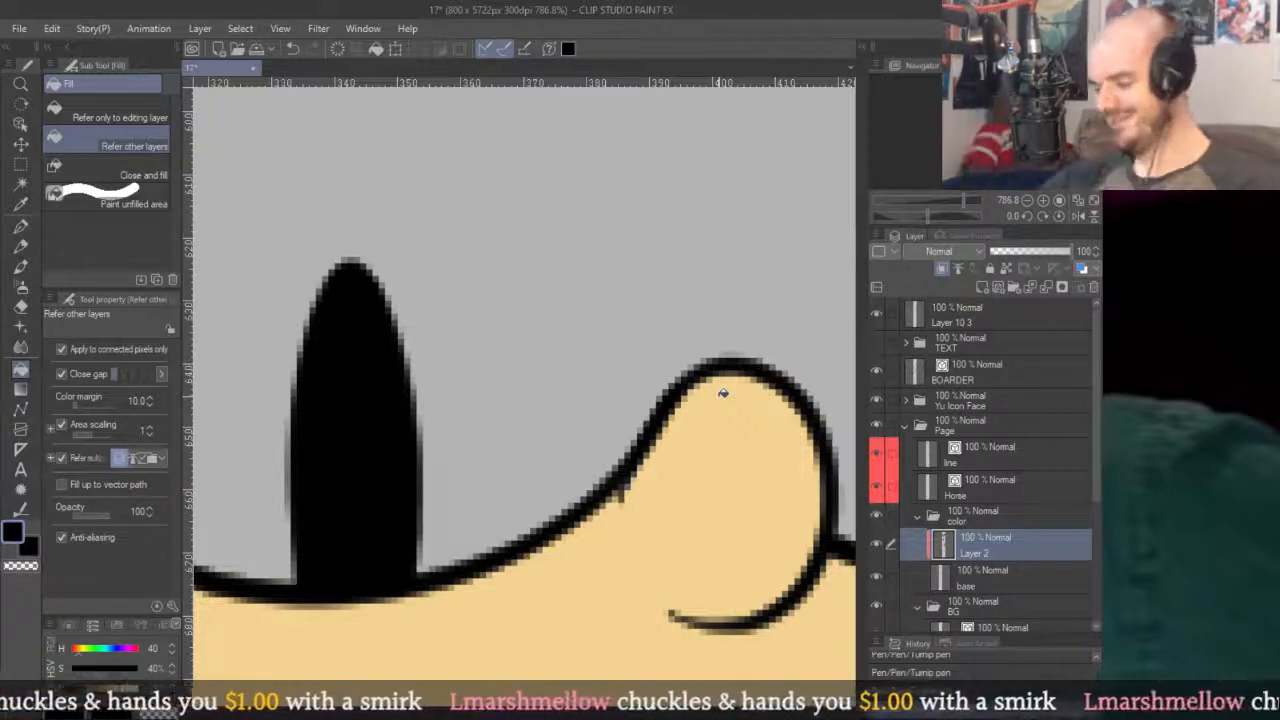
{"action": "scroll", "coordinate": [700, 232], "scroll_direction": "down", "scroll_amount": 5}
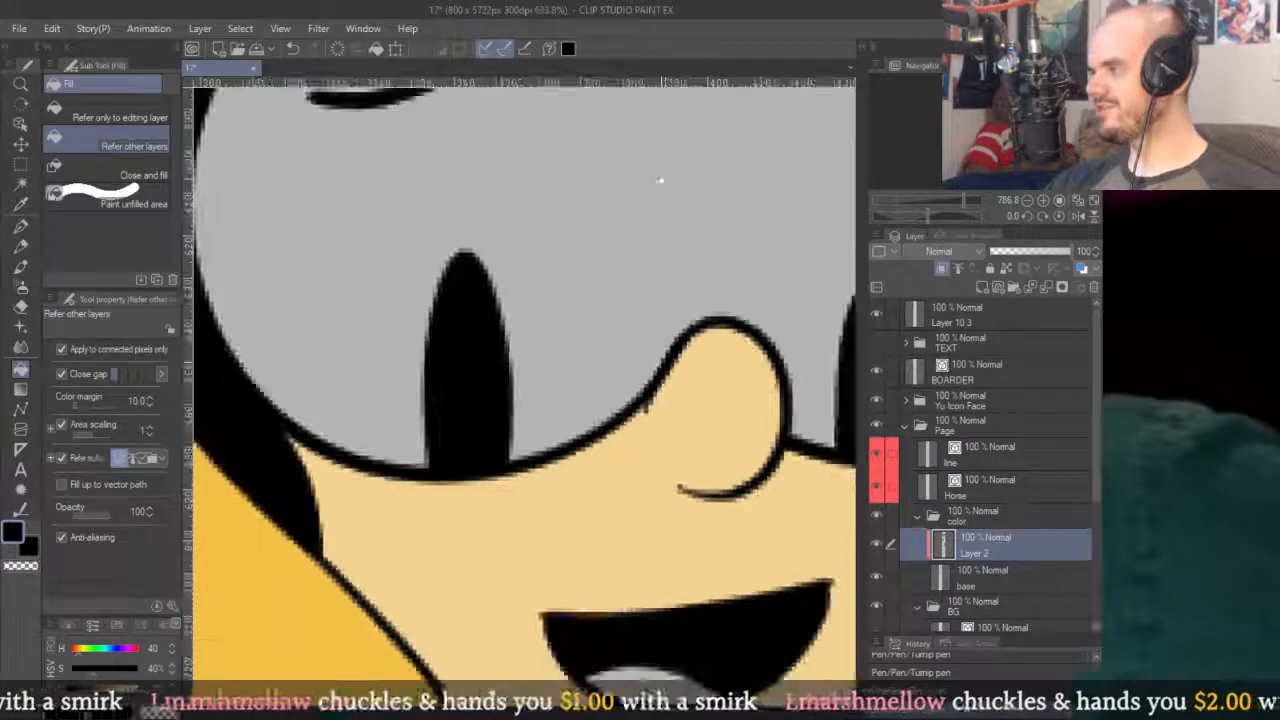
{"action": "scroll", "coordinate": [657, 177], "scroll_direction": "up", "scroll_amount": 4}
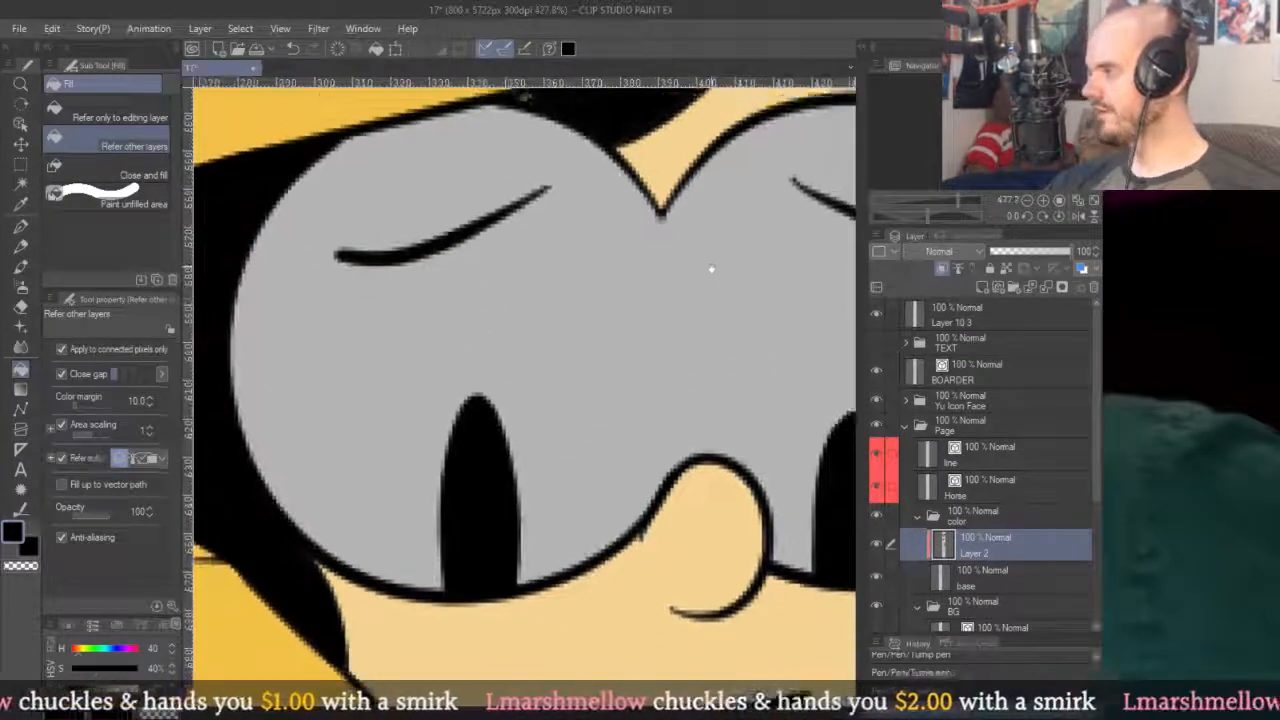
{"action": "scroll", "coordinate": [684, 290], "scroll_direction": "down", "scroll_amount": 1}
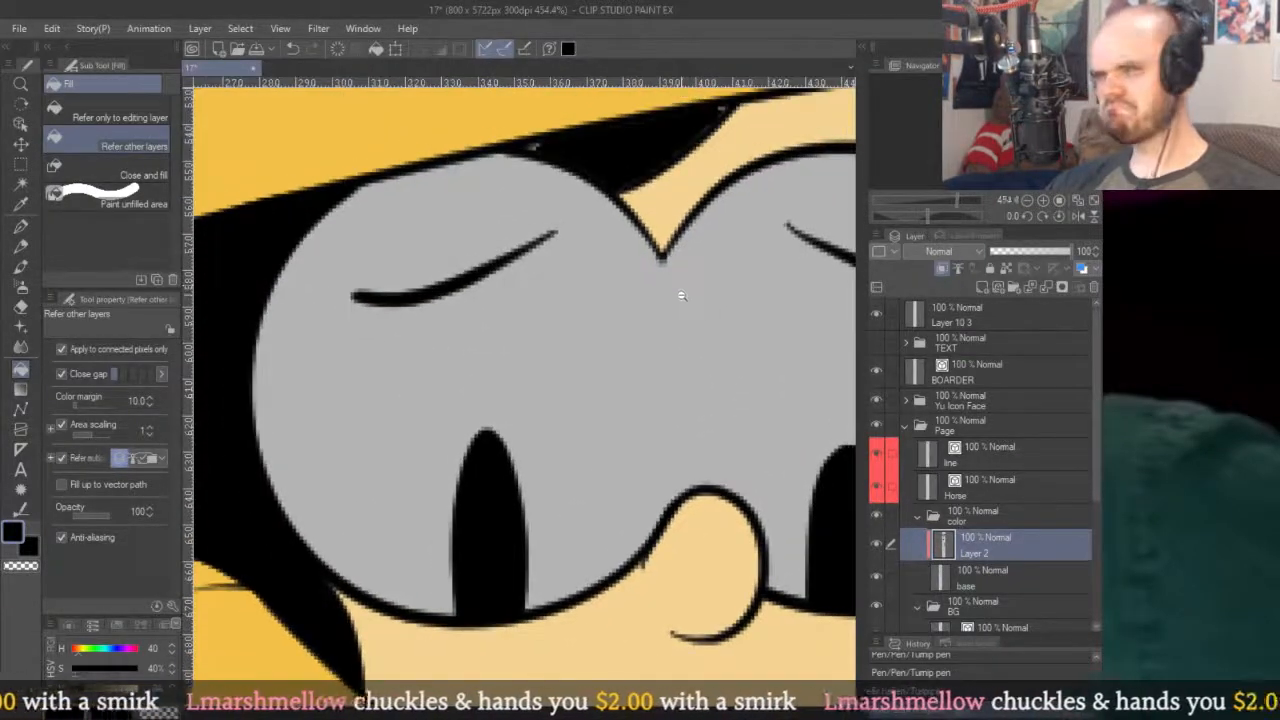
{"action": "scroll", "coordinate": [699, 260], "scroll_direction": "down", "scroll_amount": 2}
Paint over the small light gap in the black hair tuft between the hat brim and glasses with the Turnip pen.
{"action": "scroll", "coordinate": [674, 300], "scroll_direction": "up", "scroll_amount": 5}
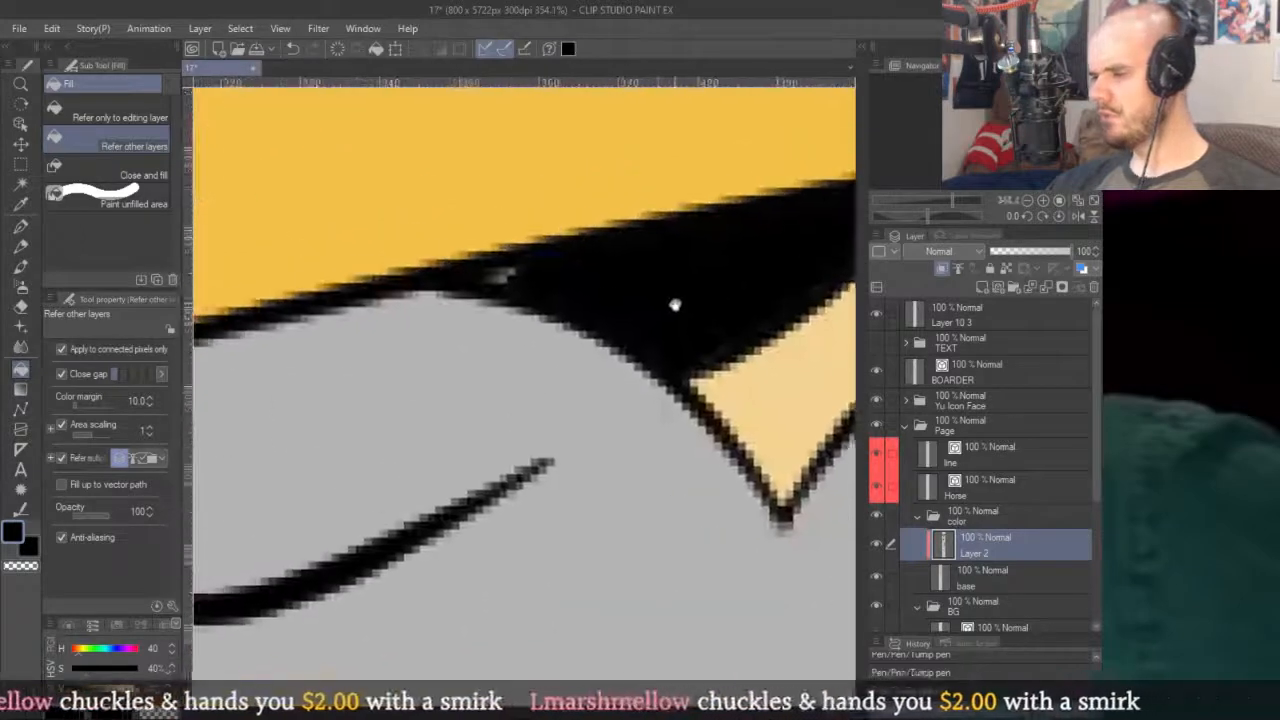
{"action": "key", "text": "p"}
{"action": "mouse_move", "coordinate": [648, 286]}
{"action": "left_mouse_down"}
{"action": "mouse_move", "coordinate": [563, 280]}
{"action": "mouse_move", "coordinate": [634, 337]}
{"action": "mouse_move", "coordinate": [692, 352]}
{"action": "mouse_move", "coordinate": [594, 403]}
{"action": "mouse_move", "coordinate": [697, 337]}
{"action": "mouse_move", "coordinate": [831, 214]}
{"action": "mouse_move", "coordinate": [818, 222]}
{"action": "left_mouse_up"}
{"action": "scroll", "coordinate": [818, 222], "scroll_direction": "down", "scroll_amount": 5}
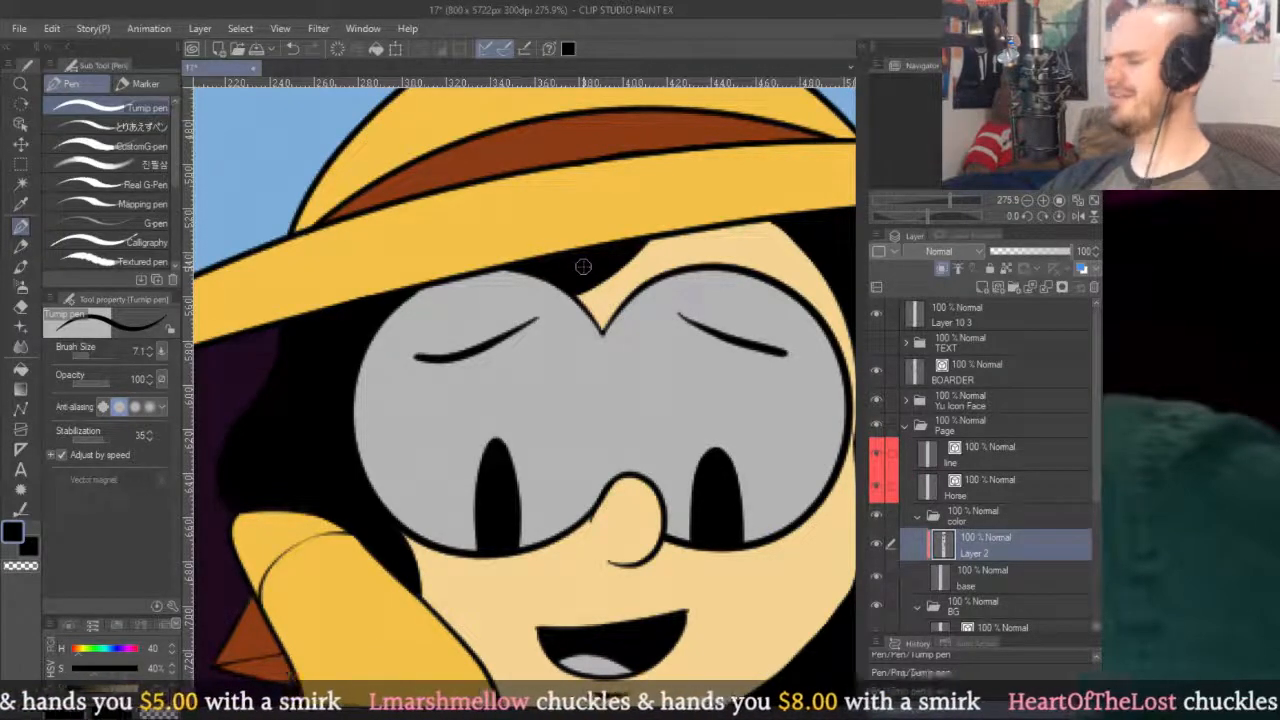
{"action": "scroll", "coordinate": [583, 266], "scroll_direction": "up", "scroll_amount": 2}
{"action": "left_click_drag", "start_coordinate": [502, 274], "coordinate": [690, 360]}
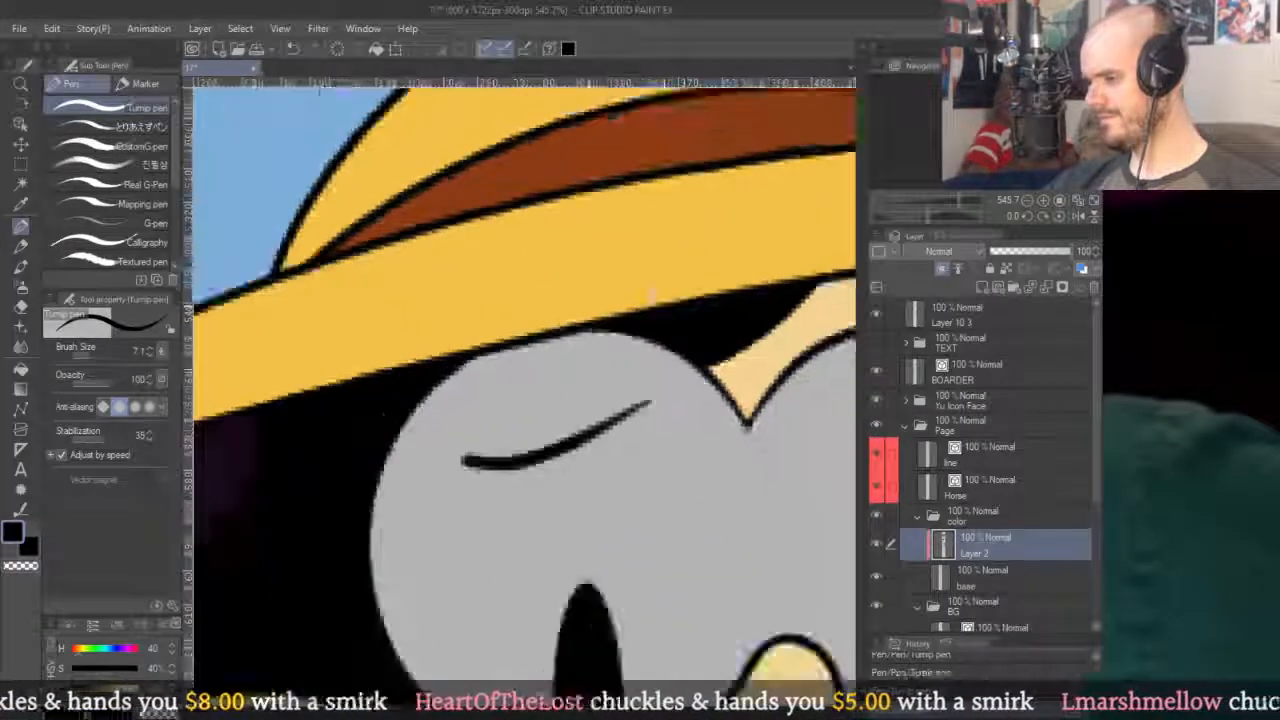
Check the hair edges around the glasses, ear and forehead, and view the whole figure for unfinished areas.
{"action": "scroll", "coordinate": [760, 332], "scroll_direction": "down", "scroll_amount": 10}
{"action": "scroll", "coordinate": [760, 338], "scroll_direction": "up", "scroll_amount": 6}
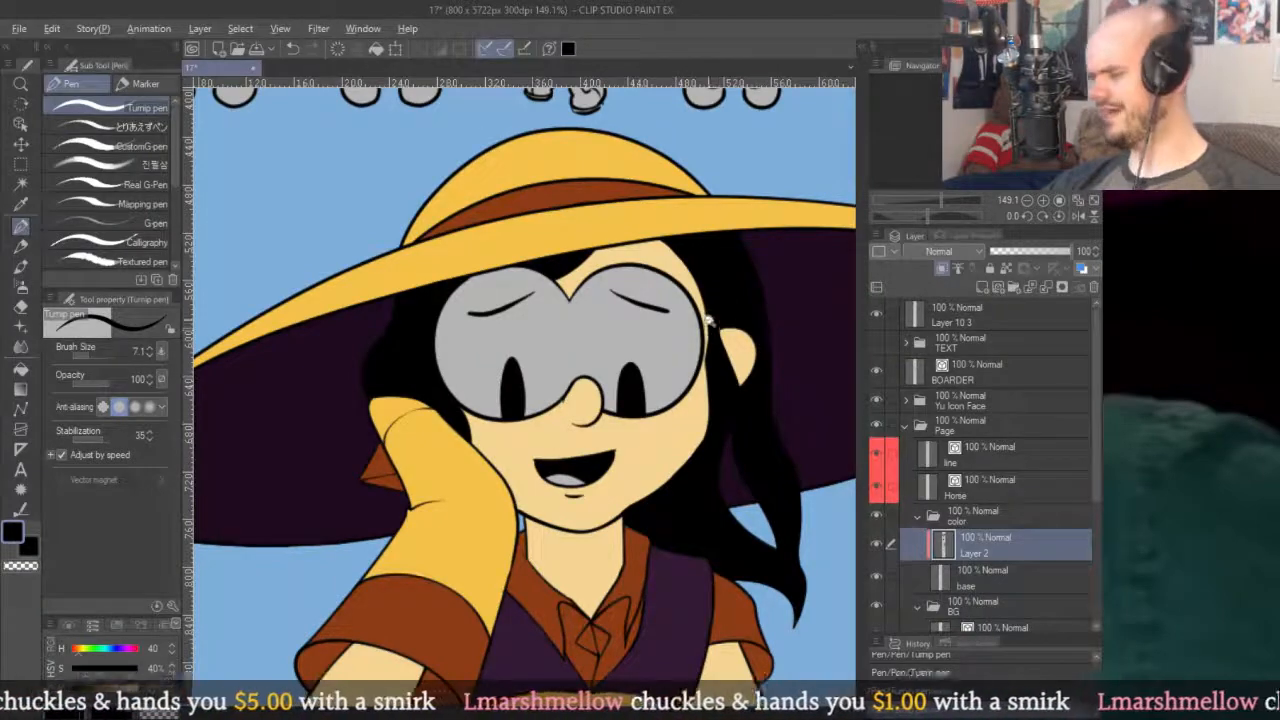
{"action": "scroll", "coordinate": [718, 322], "scroll_direction": "up", "scroll_amount": 2}
{"action": "scroll", "coordinate": [718, 322], "scroll_direction": "down", "scroll_amount": 4}
{"action": "scroll", "coordinate": [677, 270], "scroll_direction": "up", "scroll_amount": 7}
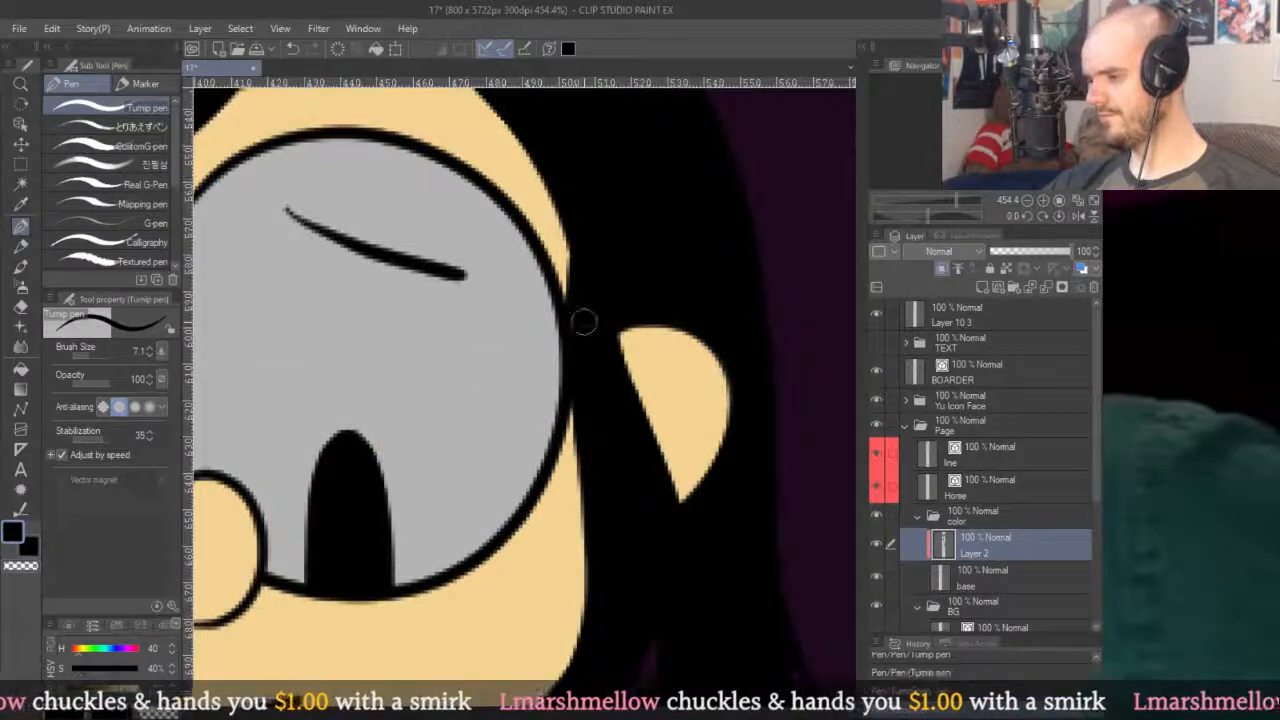
{"action": "scroll", "coordinate": [585, 330], "scroll_direction": "up", "scroll_amount": 3}
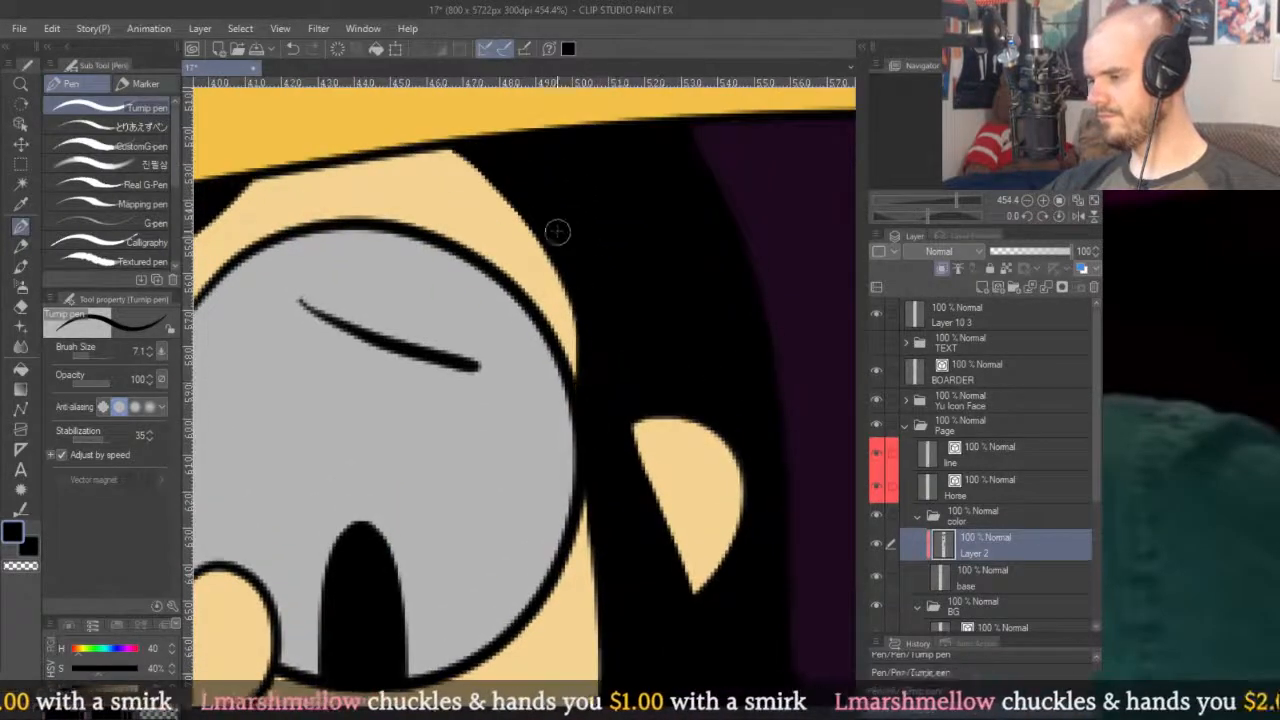
{"action": "scroll", "coordinate": [560, 240], "scroll_direction": "down", "scroll_amount": 4}
{"action": "scroll", "coordinate": [520, 360], "scroll_direction": "down", "scroll_amount": 2}
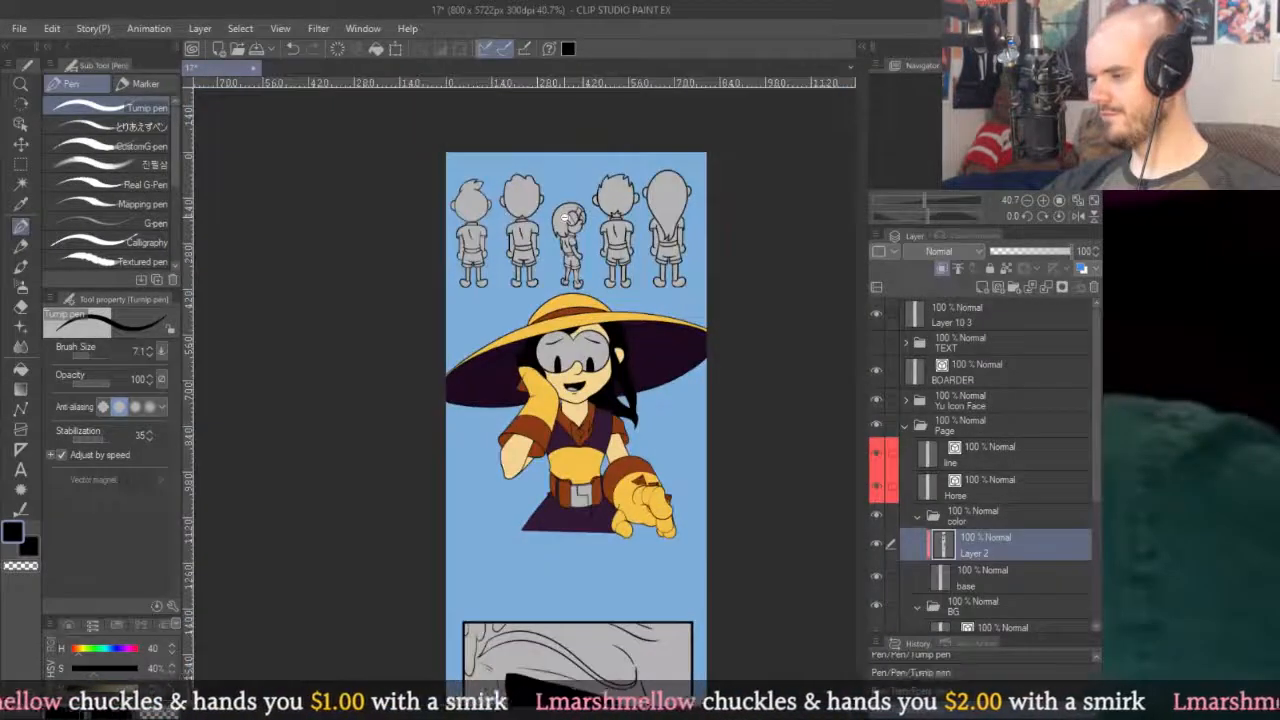
{"action": "scroll", "coordinate": [520, 360], "scroll_direction": "up", "scroll_amount": 3}
Sample the pale cream from another panel and fill the grey glasses area around the eyes with it.
{"action": "key", "text": "g"}
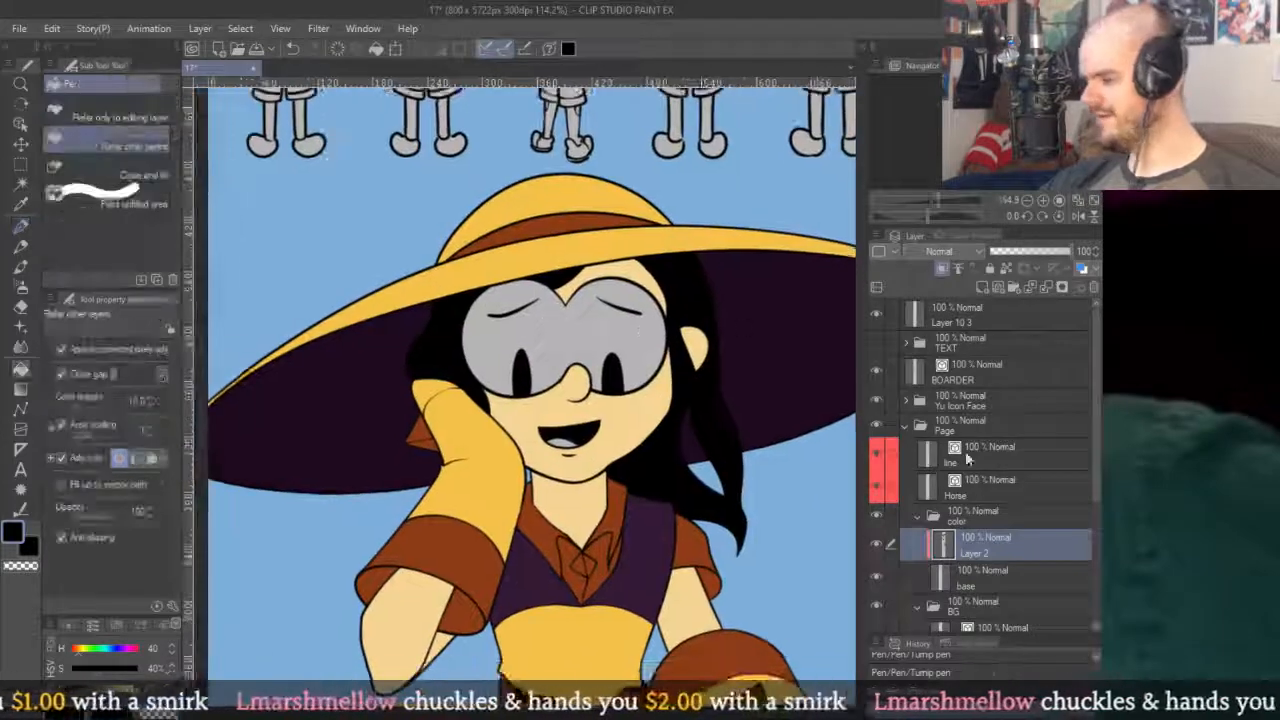
{"action": "scroll", "coordinate": [623, 194], "scroll_direction": "down", "scroll_amount": 8}
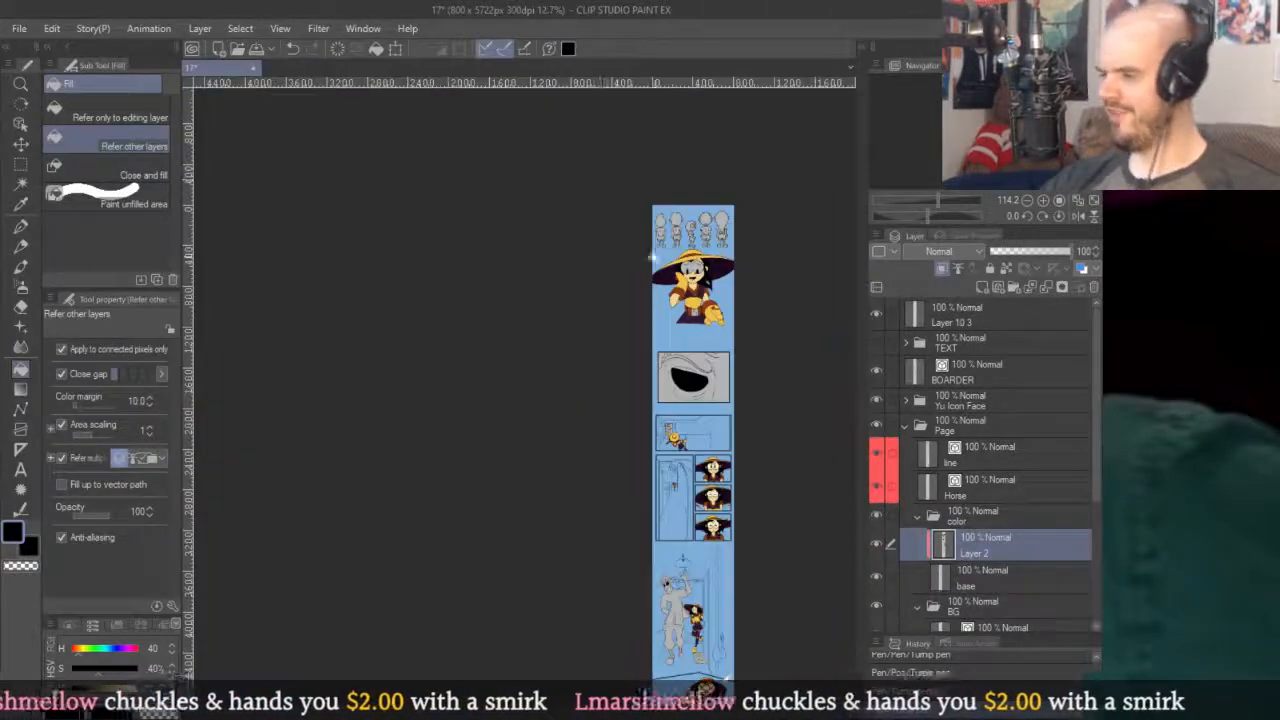
{"action": "scroll", "coordinate": [657, 260], "scroll_direction": "up", "scroll_amount": 11}
{"action": "left_click", "coordinate": [655, 612], "text": "alt"}
{"action": "scroll", "coordinate": [612, 430], "scroll_direction": "down", "scroll_amount": 8}
{"action": "scroll", "coordinate": [638, 307], "scroll_direction": "up", "scroll_amount": 6}
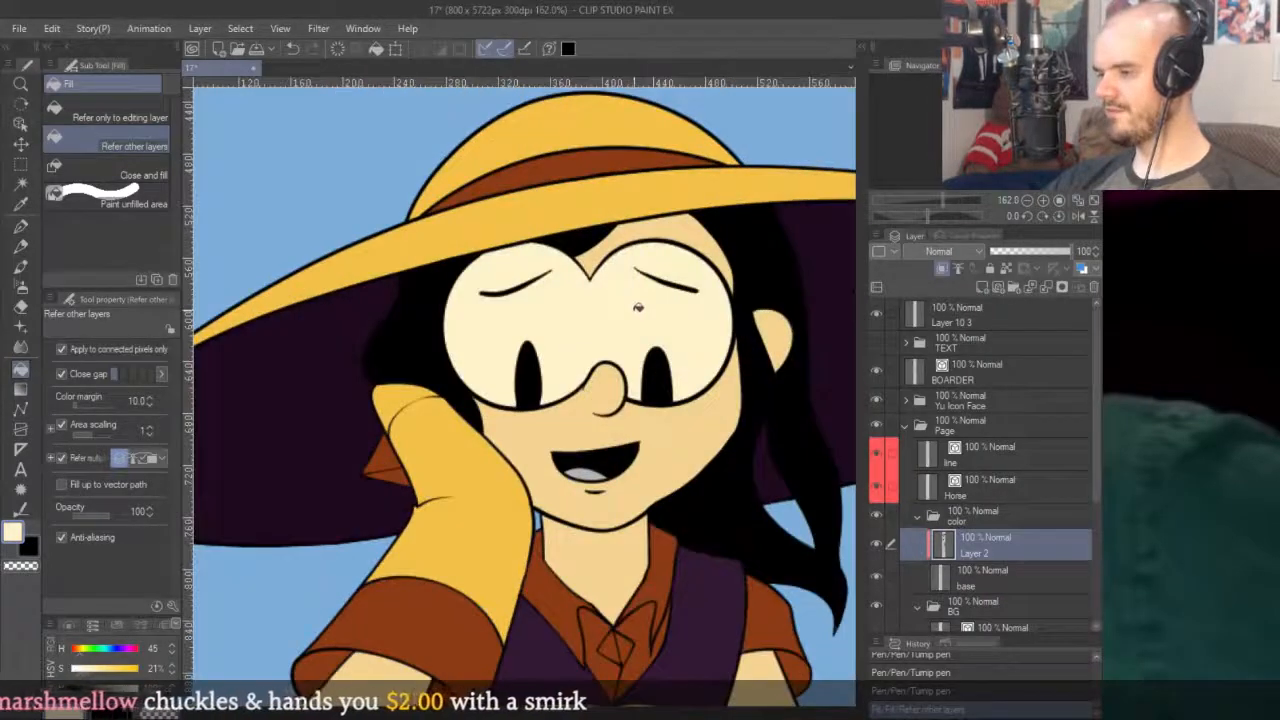
Try a Turnip pen touch-up on the cream glasses area using sampled colour, and undo the stroke.
{"action": "key", "text": "p"}
{"action": "scroll", "coordinate": [638, 296], "scroll_direction": "up", "scroll_amount": 6}
{"action": "left_click", "coordinate": [603, 286], "text": "alt"}
{"action": "scroll", "coordinate": [565, 292], "scroll_direction": "down", "scroll_amount": 6}
{"action": "scroll", "coordinate": [620, 296], "scroll_direction": "up", "scroll_amount": 3}
{"action": "left_click_drag", "start_coordinate": [623, 296], "coordinate": [720, 333]}
{"action": "key", "text": "ctrl+z"}
{"action": "left_click", "coordinate": [692, 297], "text": "alt"}
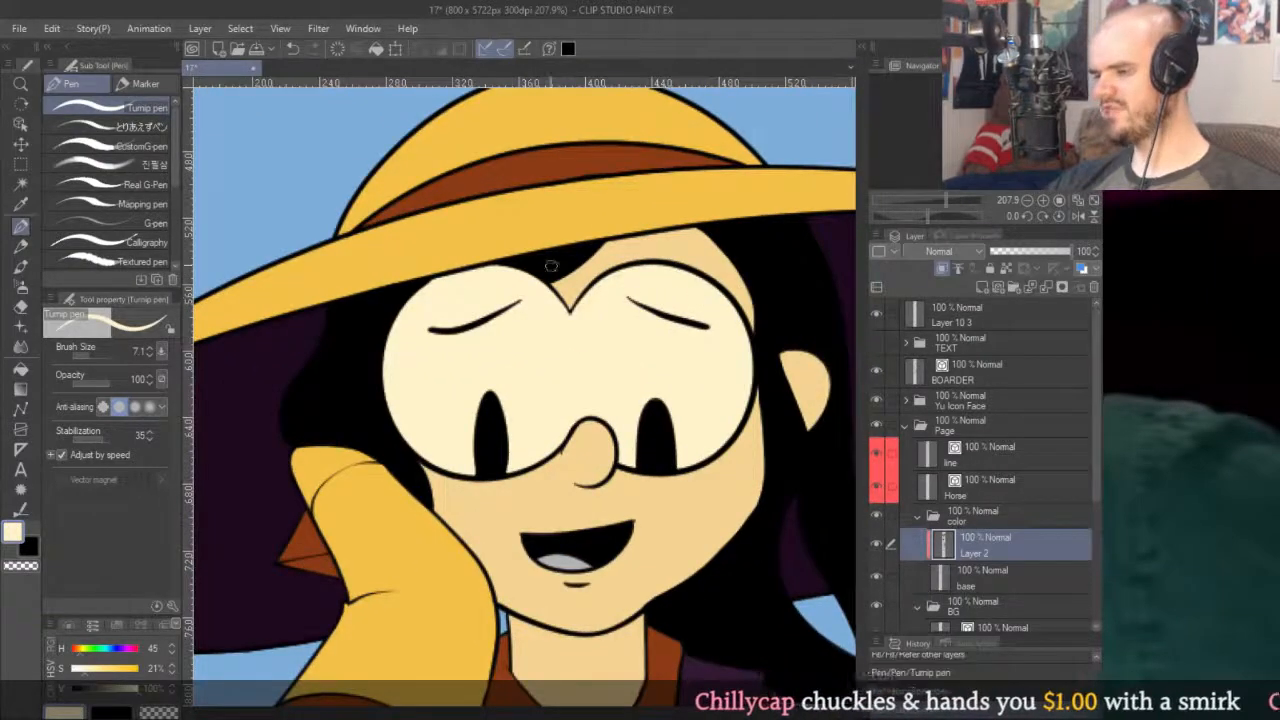
Sample black and touch up the hair tuft under the hat brim above the cream glasses area.
{"action": "scroll", "coordinate": [566, 363], "scroll_direction": "up", "scroll_amount": 3}
{"action": "left_click", "coordinate": [595, 347], "text": "alt"}
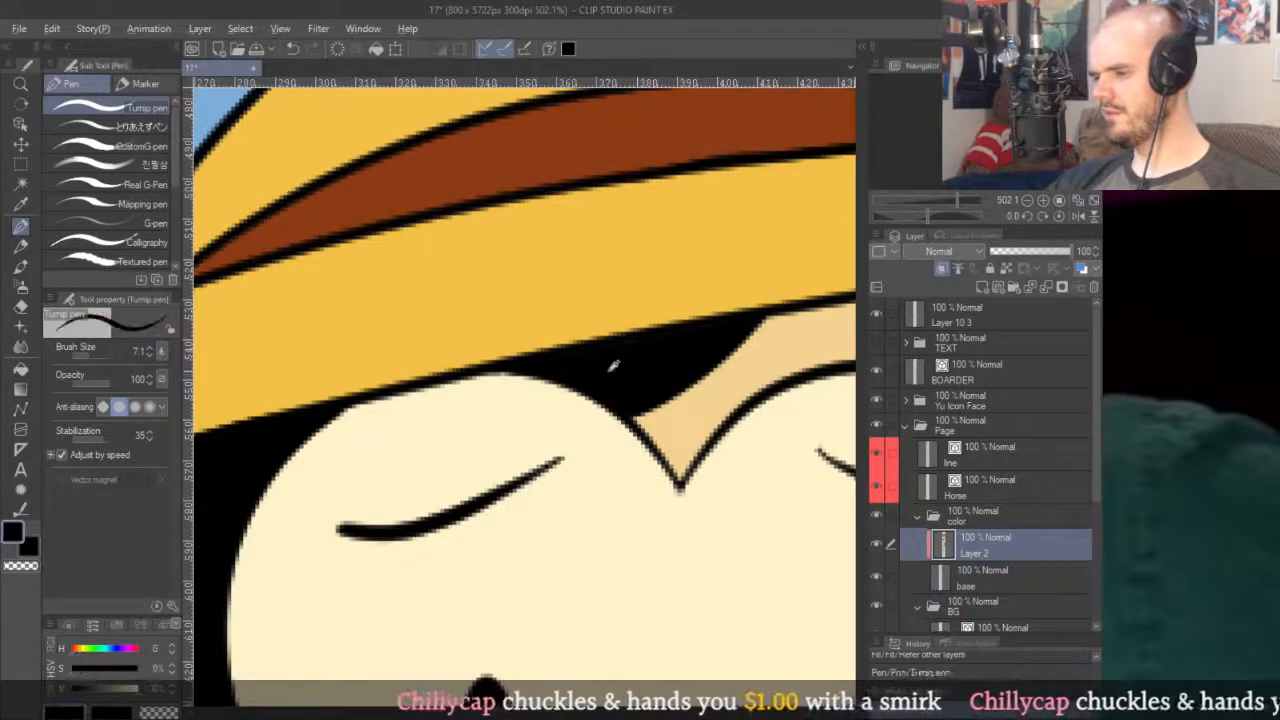
{"action": "scroll", "coordinate": [595, 347], "scroll_direction": "down", "scroll_amount": 10}
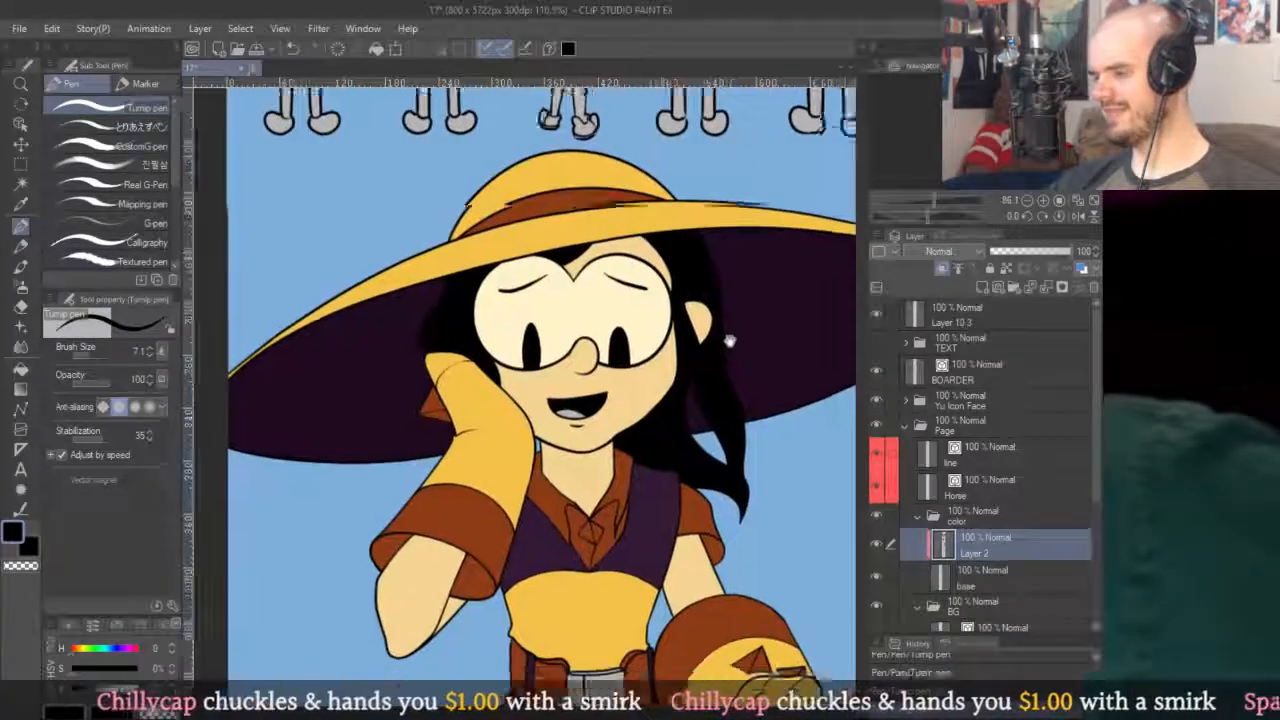
{"action": "scroll", "coordinate": [654, 251], "scroll_direction": "up", "scroll_amount": 2}
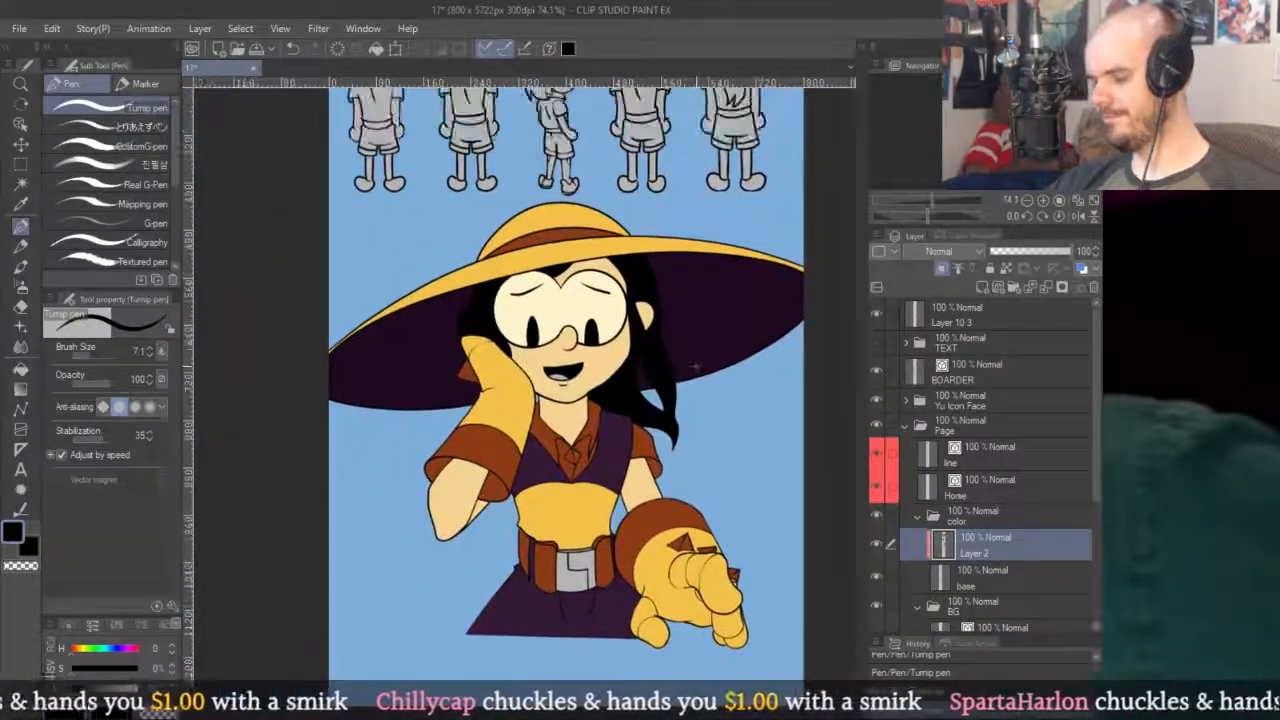
Mix a light pink with hue 309 and saturation 31%, and fill the tongue inside the open mouth with it.
{"action": "key", "text": "g"}
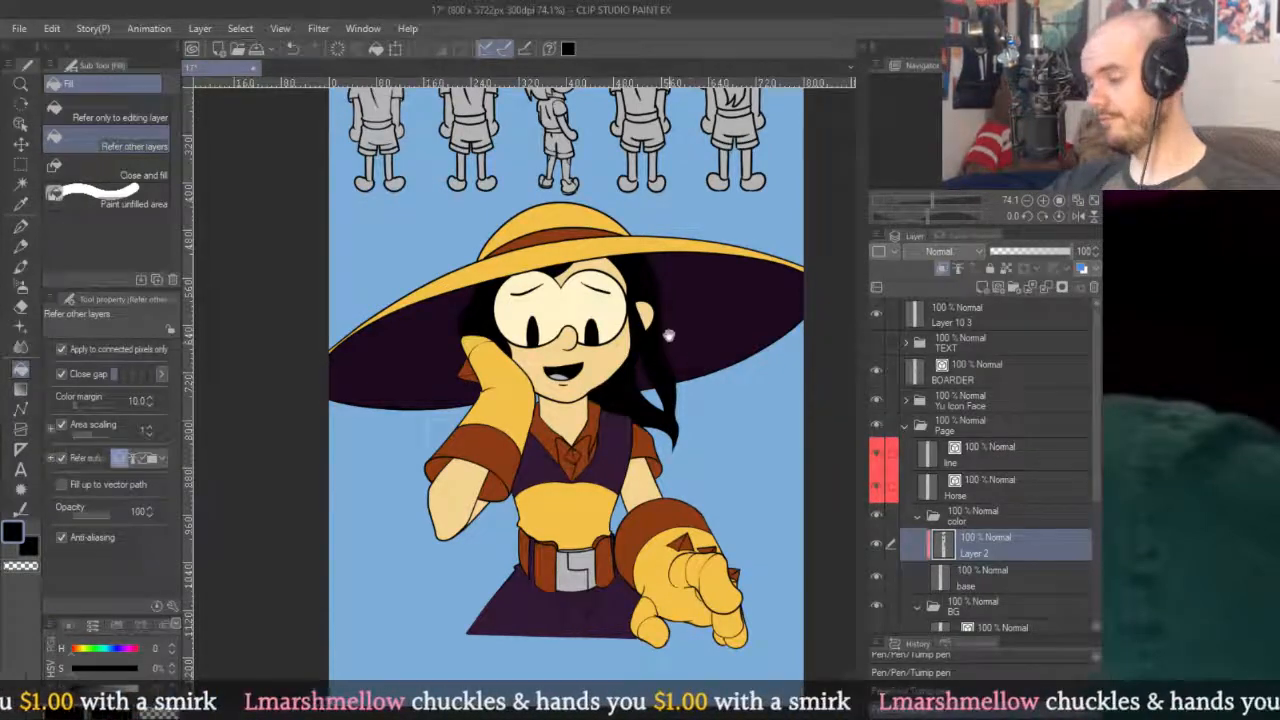
{"action": "scroll", "coordinate": [665, 372], "scroll_direction": "down", "scroll_amount": 3}
{"action": "scroll", "coordinate": [665, 260], "scroll_direction": "up", "scroll_amount": 4}
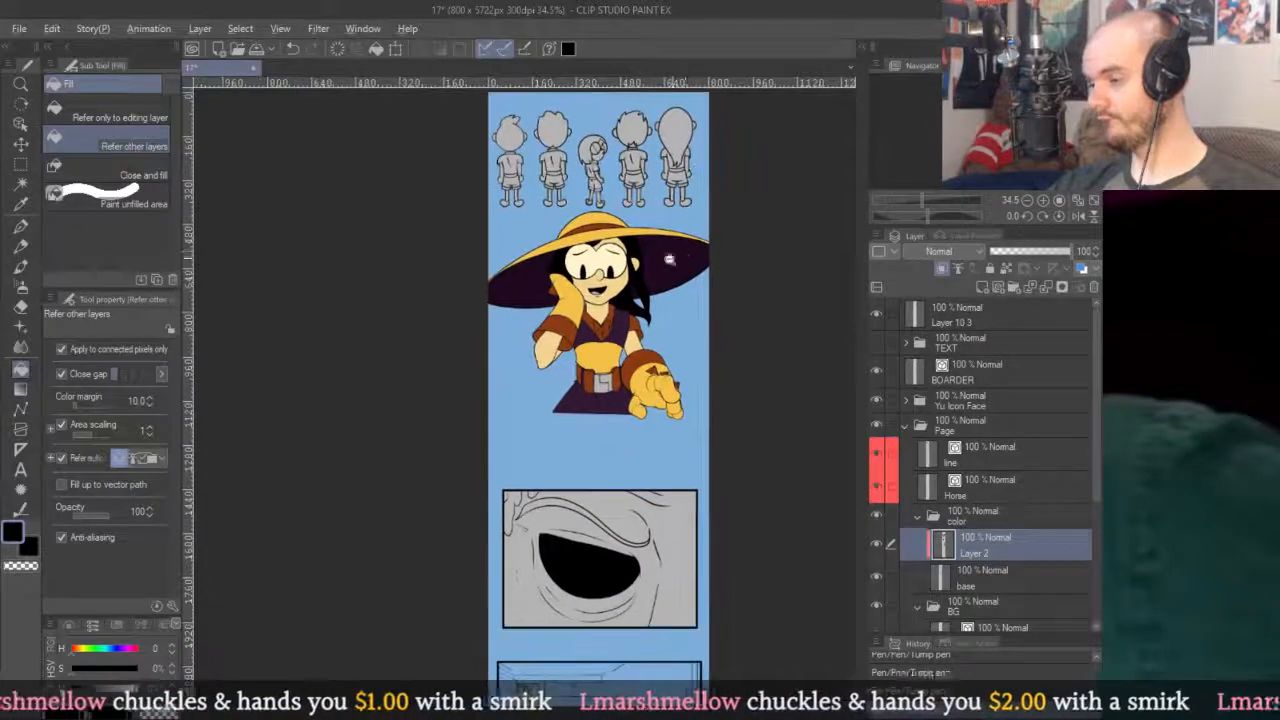
{"action": "key", "text": "x"}
{"action": "left_click", "coordinate": [110, 668]}
{"action": "left_click_drag", "start_coordinate": [92, 652], "coordinate": [82, 651]}
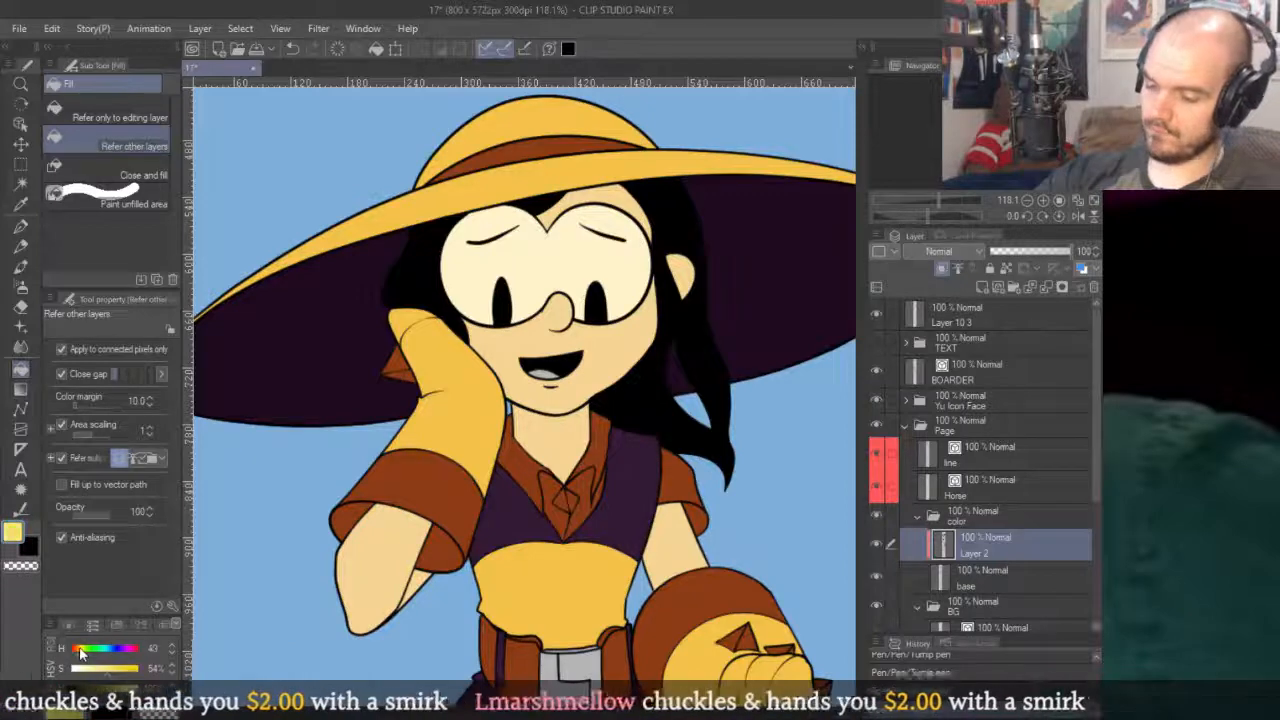
{"action": "left_click", "coordinate": [141, 649]}
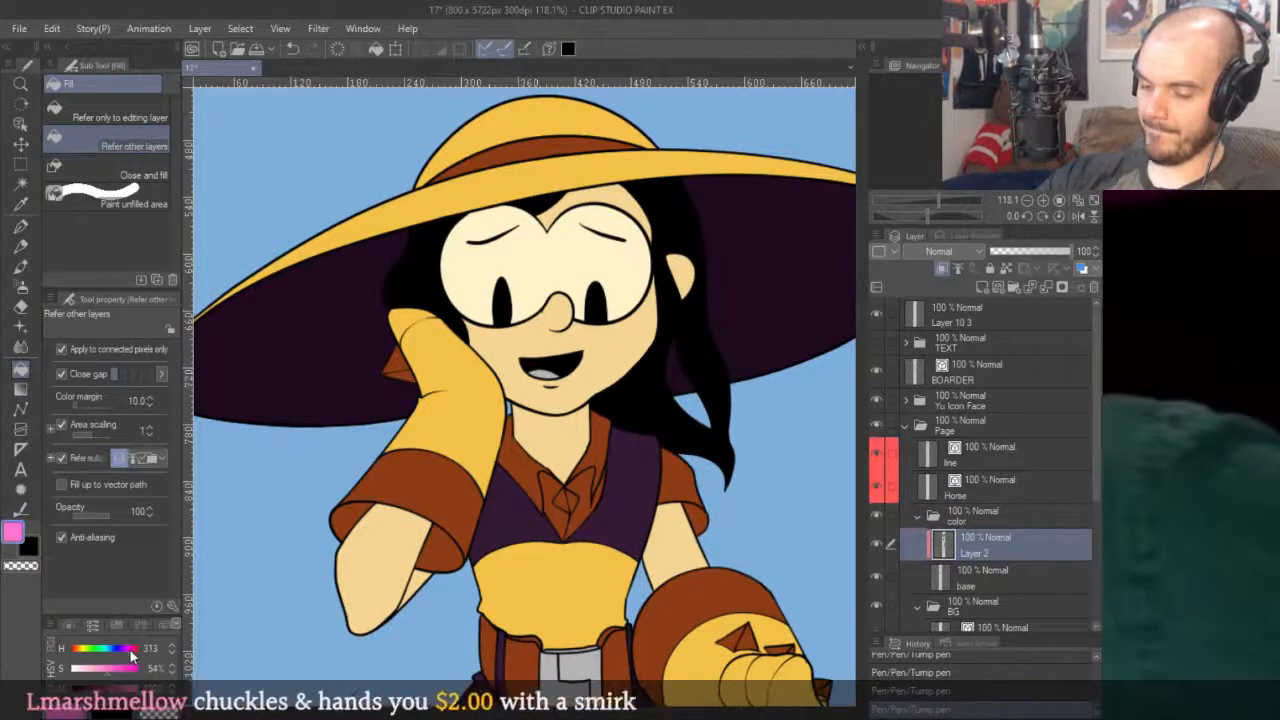
{"action": "left_click_drag", "start_coordinate": [110, 683], "coordinate": [96, 676]}
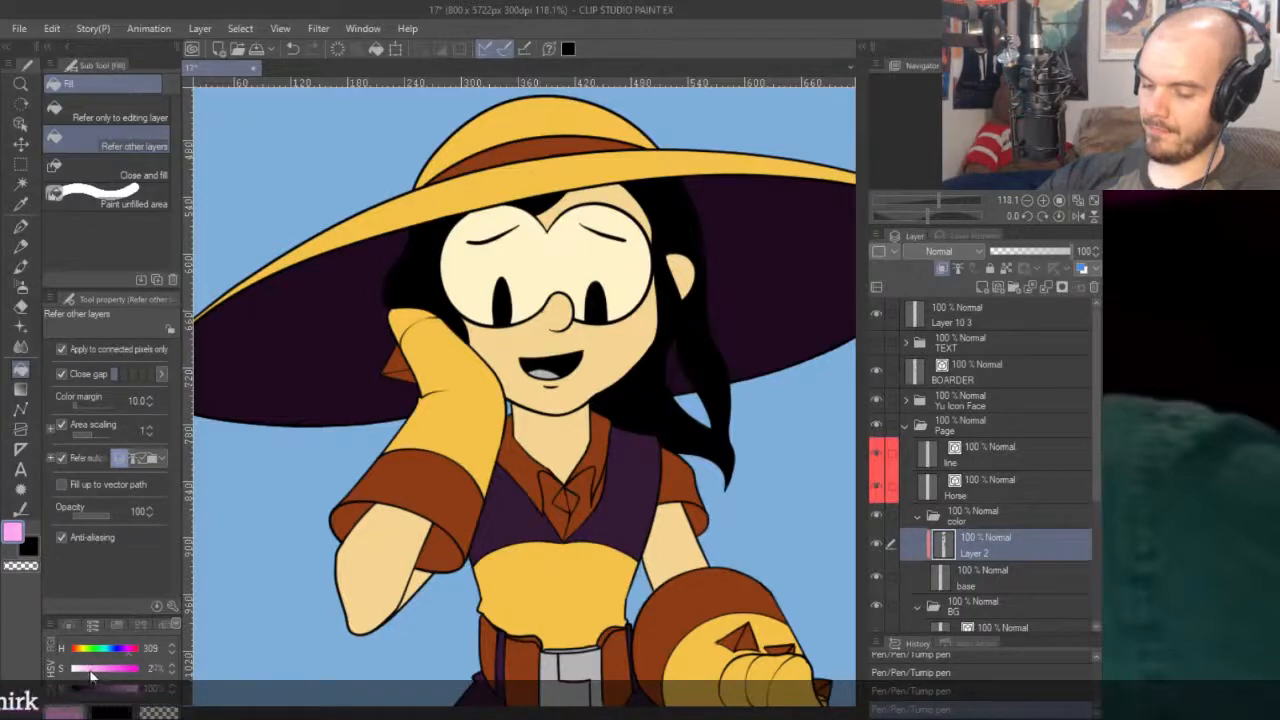
{"action": "left_click", "coordinate": [547, 371]}
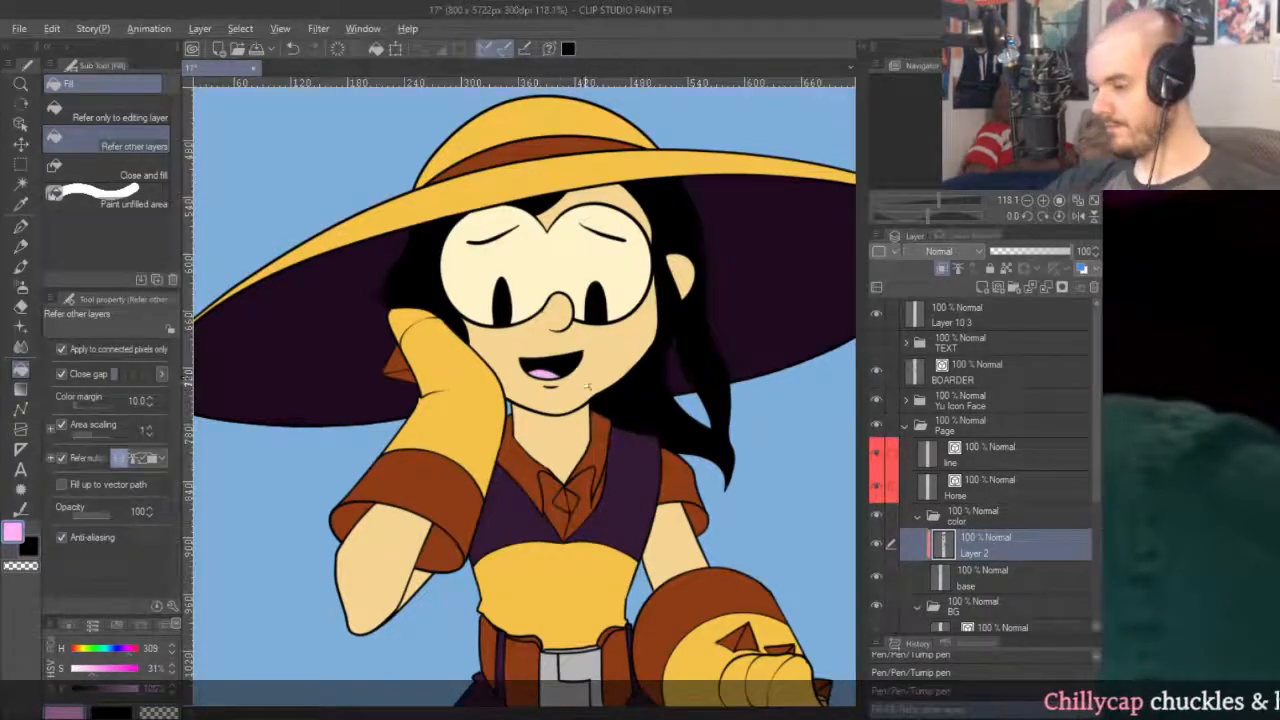
Sample the tongue's pink and touch up its edges against the mouth outline with the Turnip pen.
{"action": "scroll", "coordinate": [551, 365], "scroll_direction": "up", "scroll_amount": 10}
{"action": "key", "text": "p"}
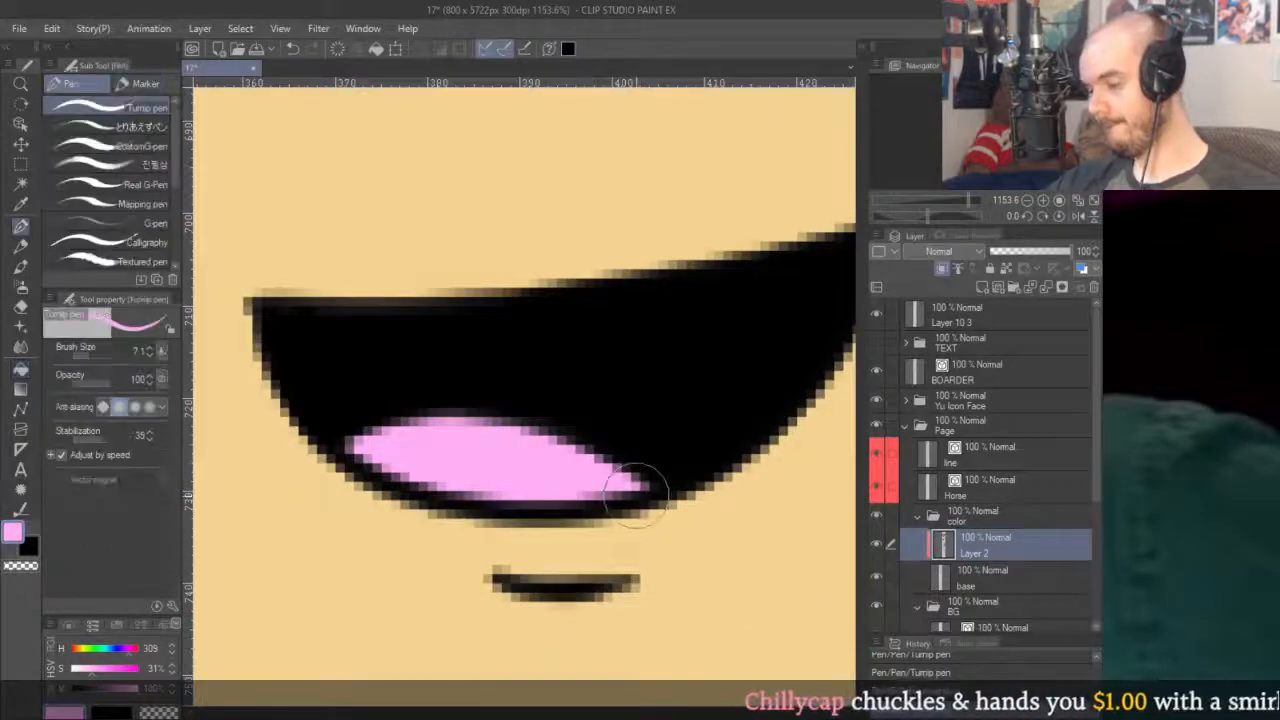
{"action": "scroll", "coordinate": [563, 466], "scroll_direction": "left", "scroll_amount": 3}
{"action": "left_click", "coordinate": [493, 460], "text": "alt"}
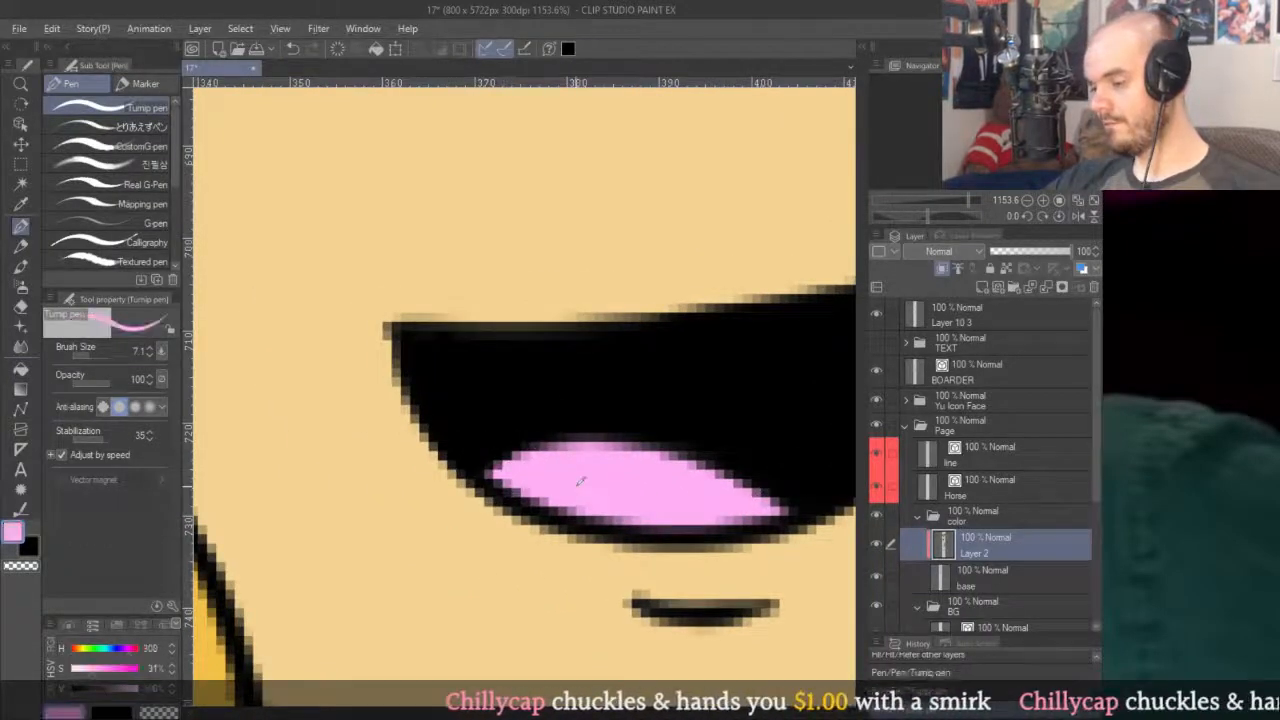
{"action": "scroll", "coordinate": [555, 435], "scroll_direction": "down", "scroll_amount": 10}
{"action": "scroll", "coordinate": [655, 364], "scroll_direction": "down", "scroll_amount": 3}
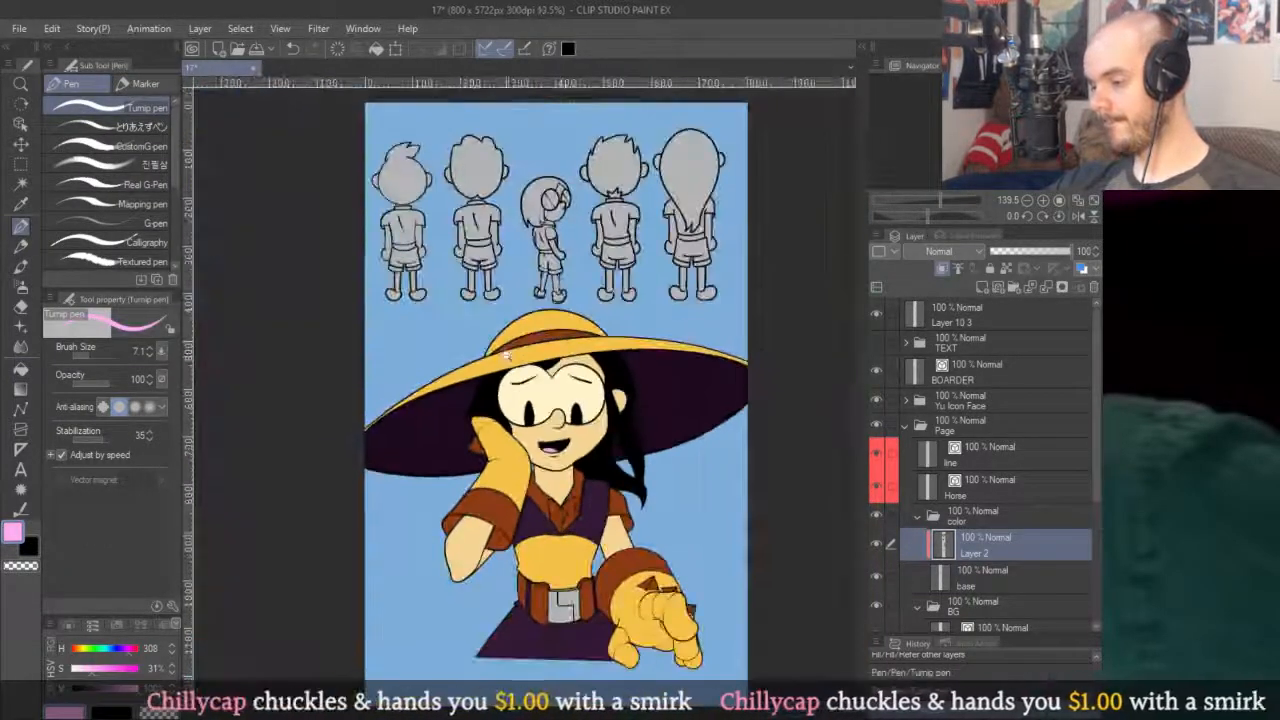
{"action": "scroll", "coordinate": [660, 300], "scroll_direction": "down", "scroll_amount": 3}
{"action": "scroll", "coordinate": [573, 304], "scroll_direction": "up", "scroll_amount": 9}
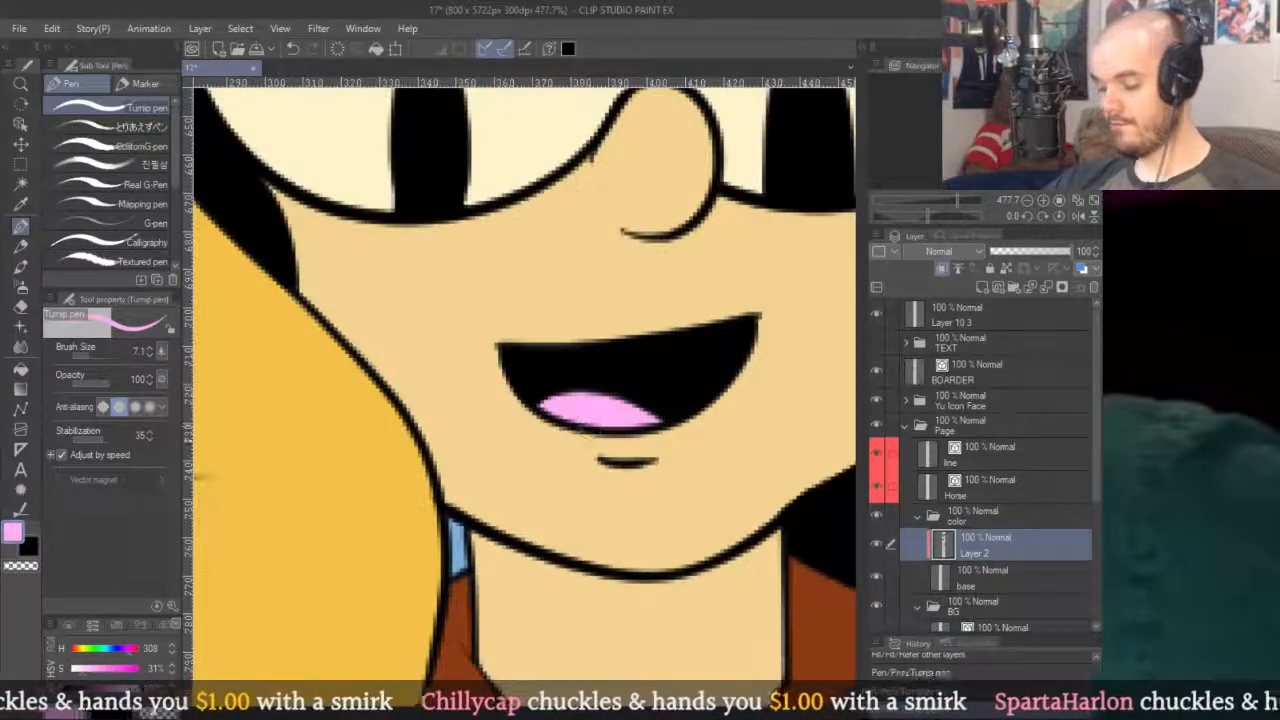
Lower the pink's saturation to 24% and refill the tongue with the paler colour.
{"action": "key", "text": "g"}
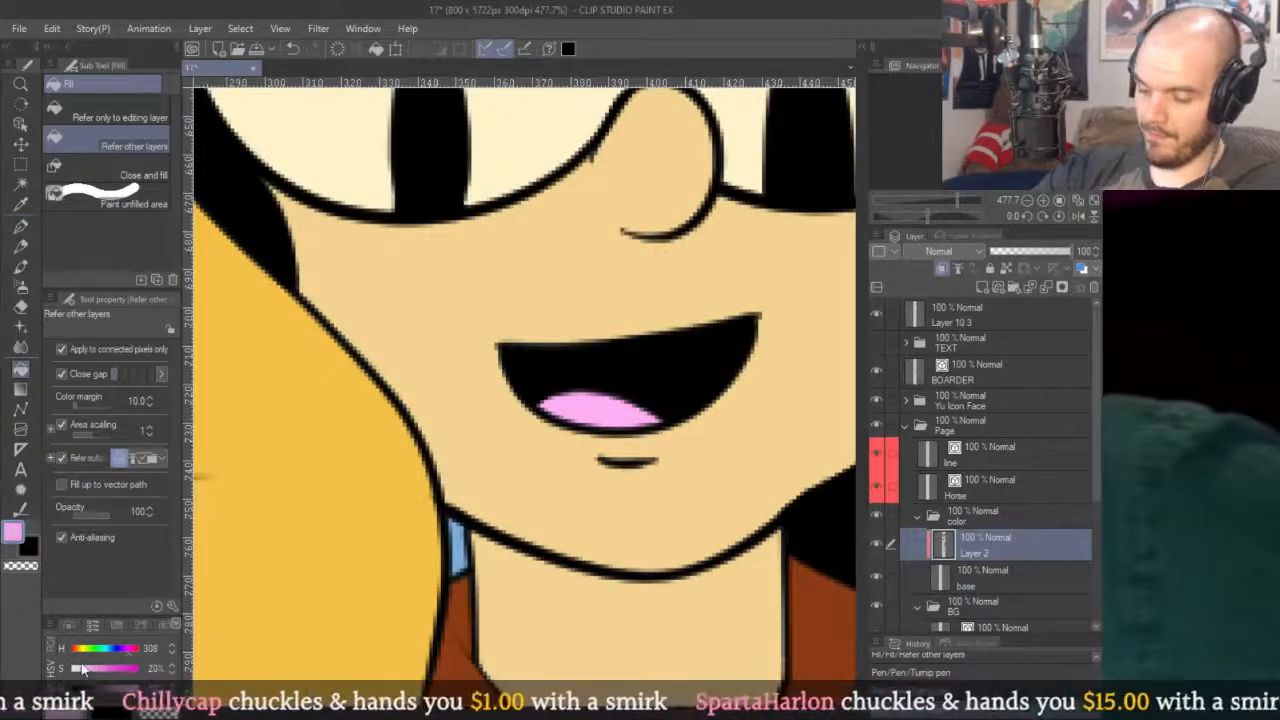
{"action": "left_click", "coordinate": [609, 402]}
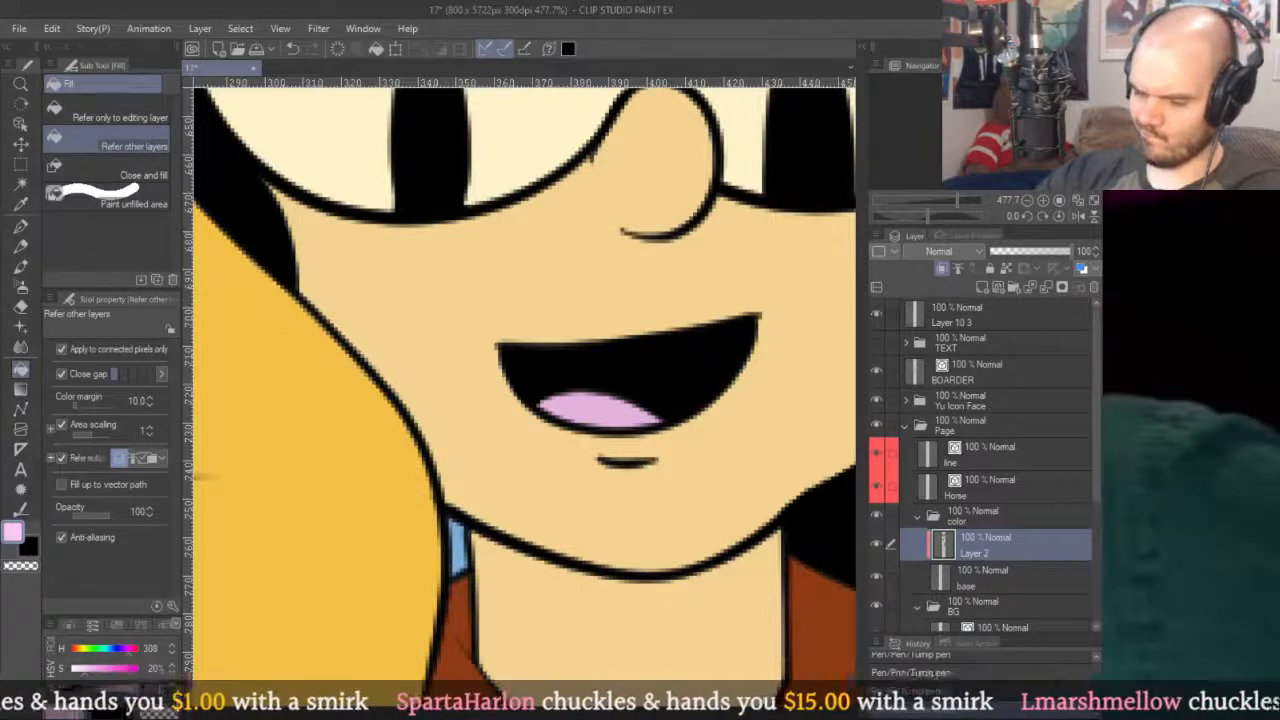
{"action": "left_click", "coordinate": [88, 670]}
{"action": "left_click", "coordinate": [610, 408]}
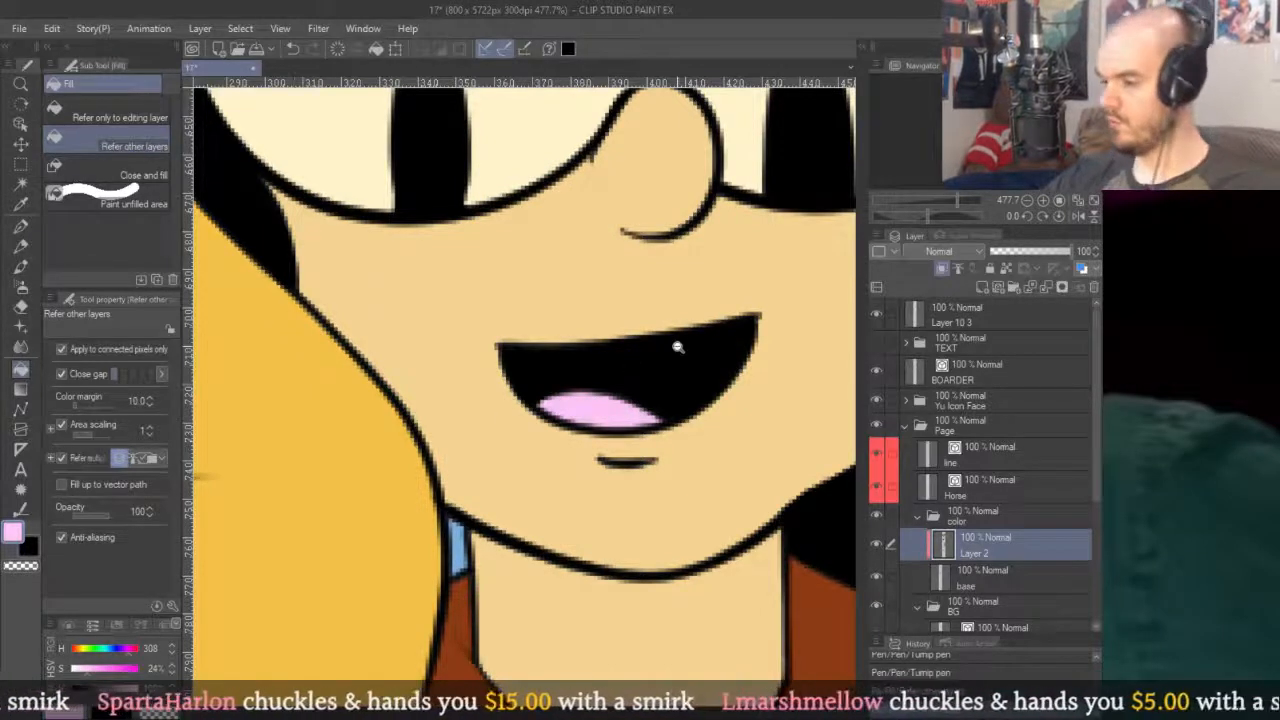
{"action": "scroll", "coordinate": [677, 337], "scroll_direction": "down", "scroll_amount": 8}
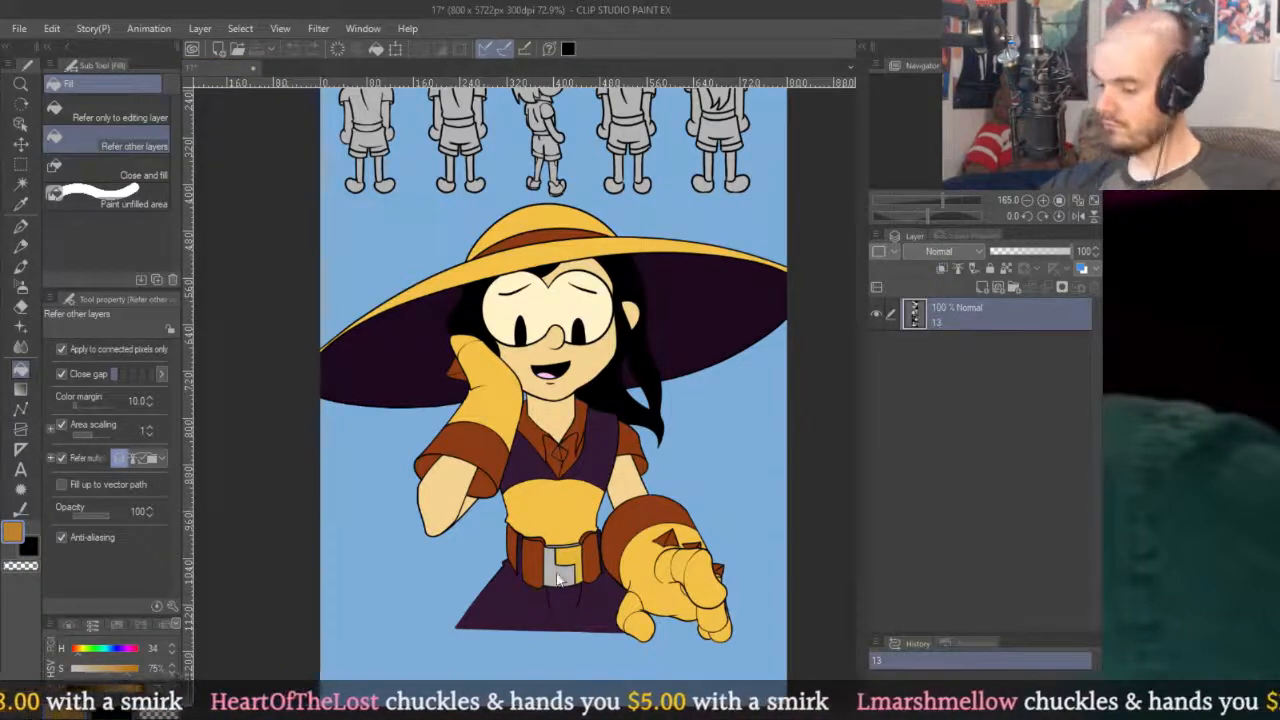
Paint the thin grey strip along the belt buckle's upper edge orange-brown with the Turnip pen.
{"action": "scroll", "coordinate": [558, 578], "scroll_direction": "up", "scroll_amount": 6}
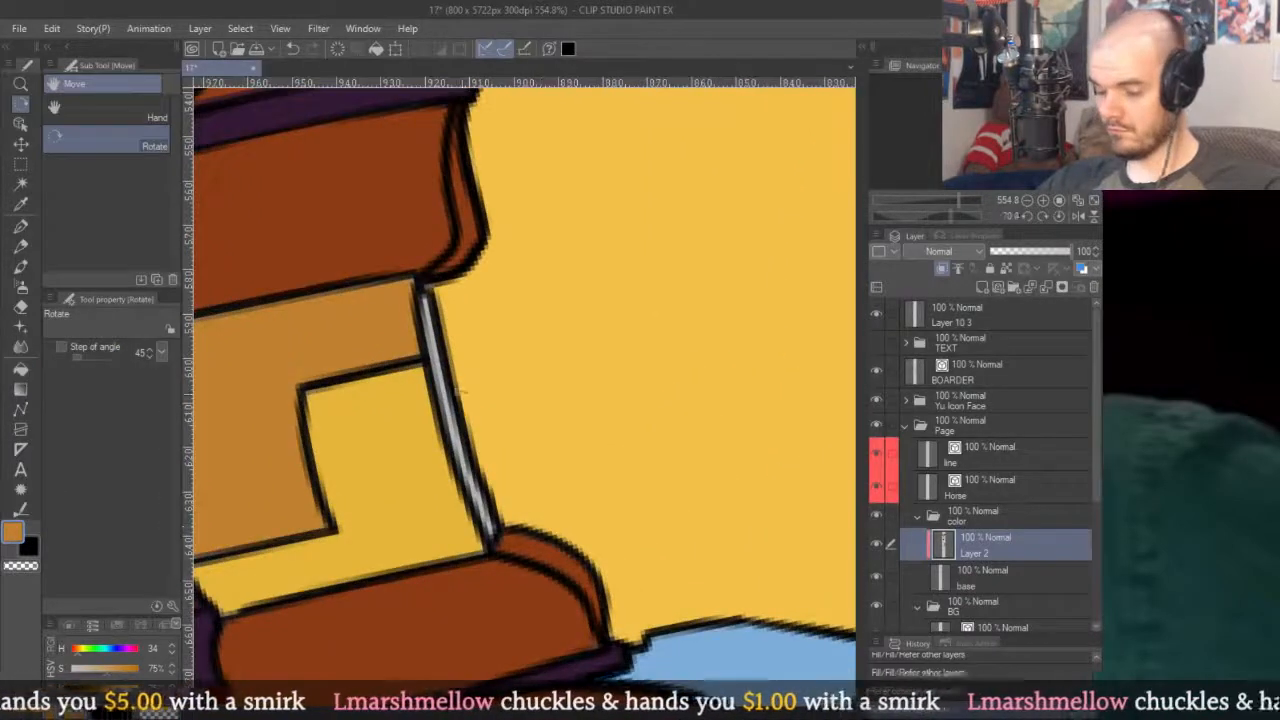
{"action": "key", "text": "p"}
{"action": "left_click_drag", "start_coordinate": [493, 545], "coordinate": [418, 290]}
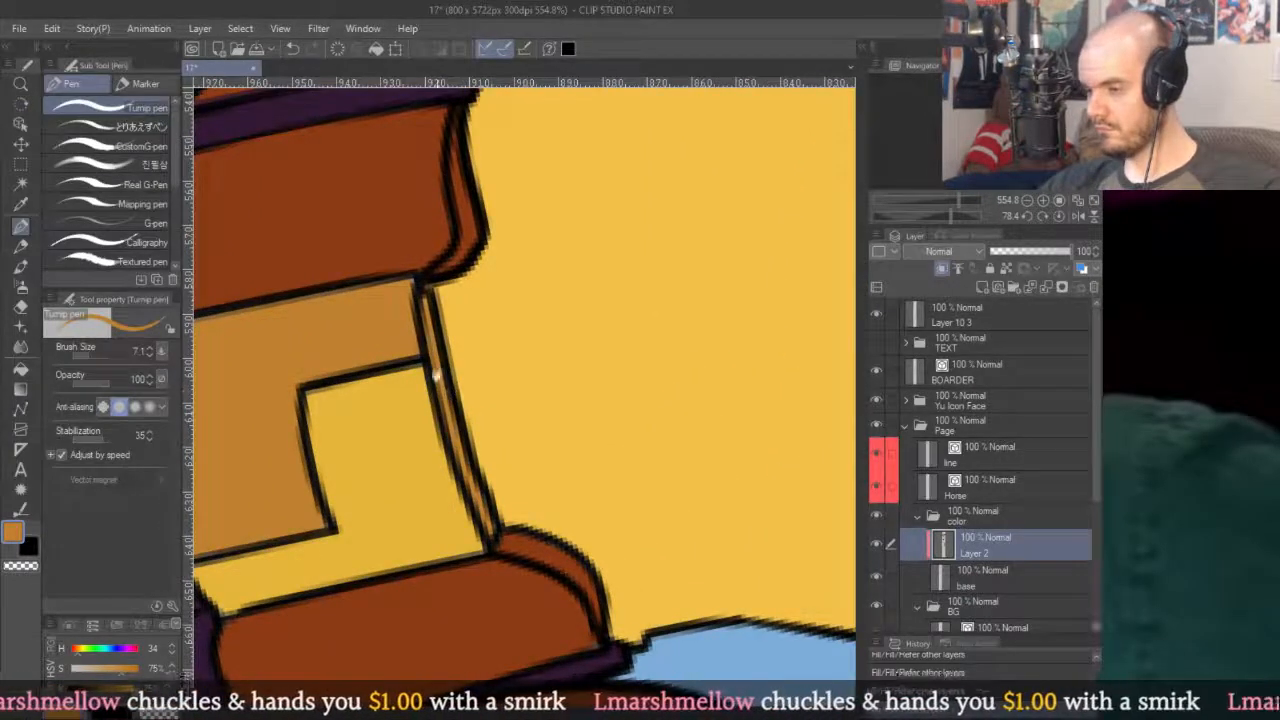
{"action": "left_click_drag", "start_coordinate": [443, 271], "coordinate": [455, 383]}
{"action": "key", "text": "alt"}
{"action": "key", "text": "ctrl+@"}
{"action": "key", "text": "ctrl+0"}
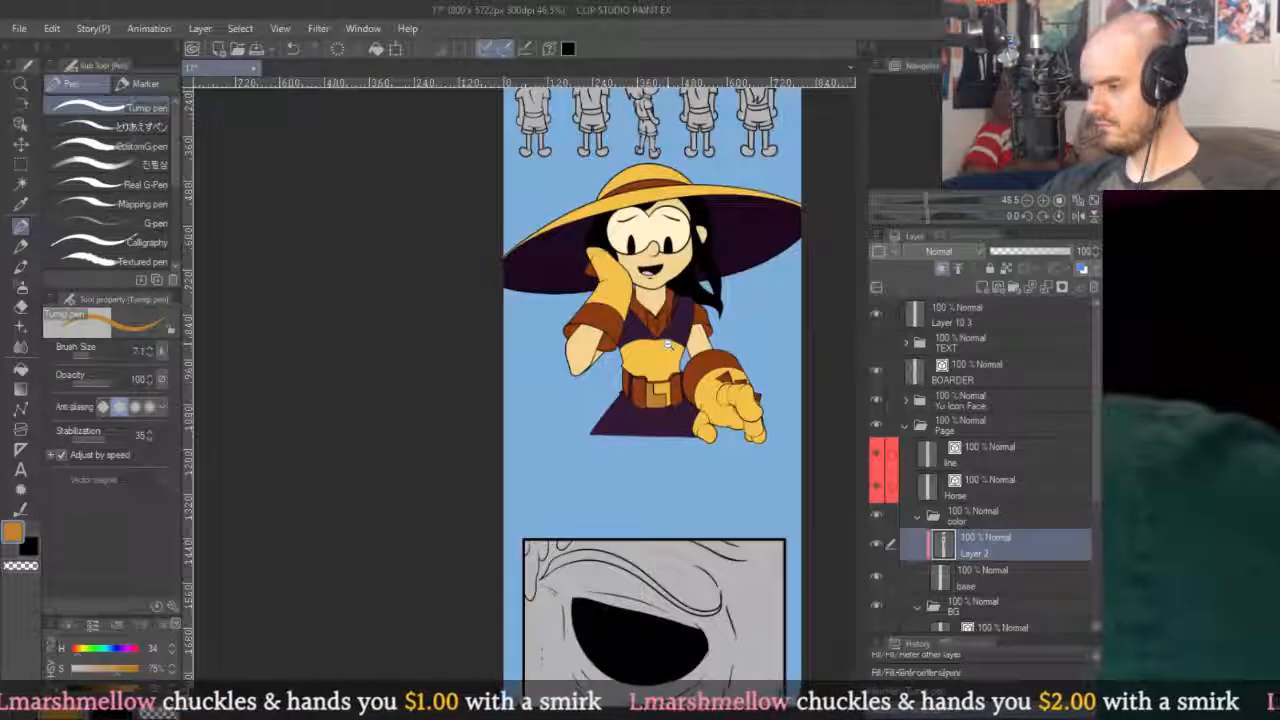
Touch up the buckle's remaining edge gaps with the Turnip pen, using its sampled orange-brown and yellow.
{"action": "scroll", "coordinate": [541, 442], "scroll_direction": "up", "scroll_amount": 5}
{"action": "scroll", "coordinate": [503, 363], "scroll_direction": "up", "scroll_amount": 4}
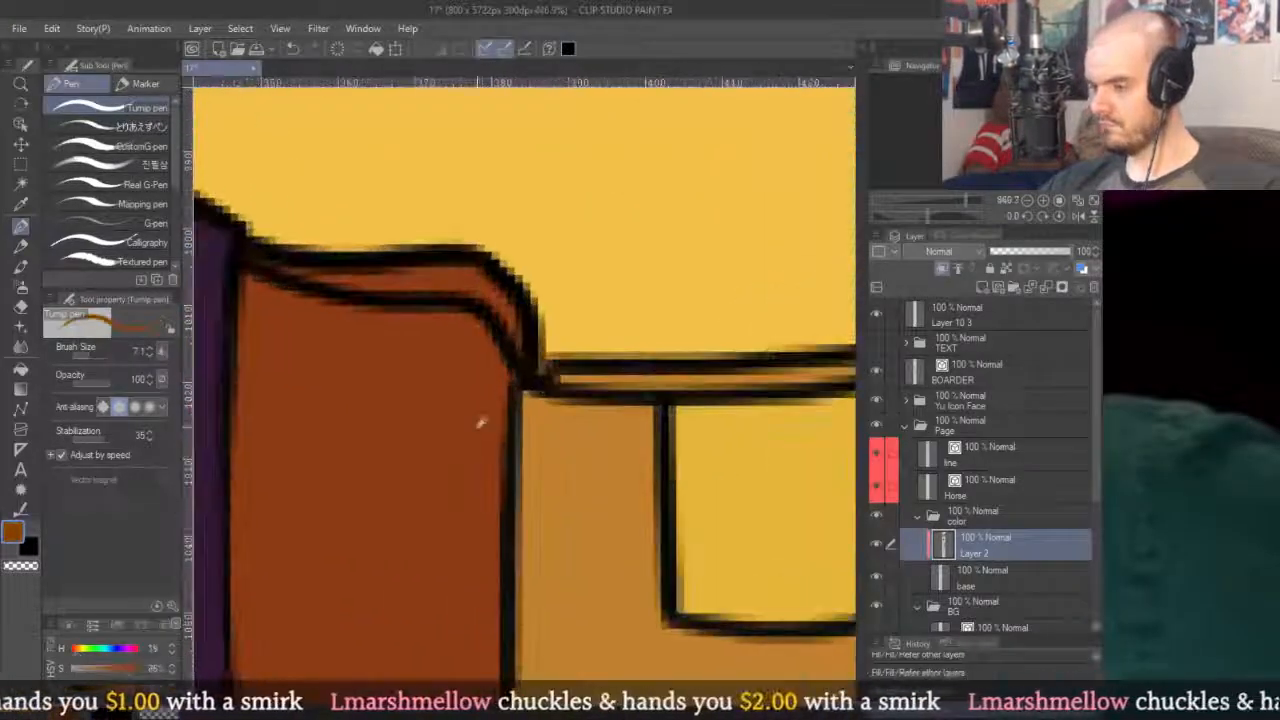
{"action": "left_click", "coordinate": [528, 580], "text": "alt"}
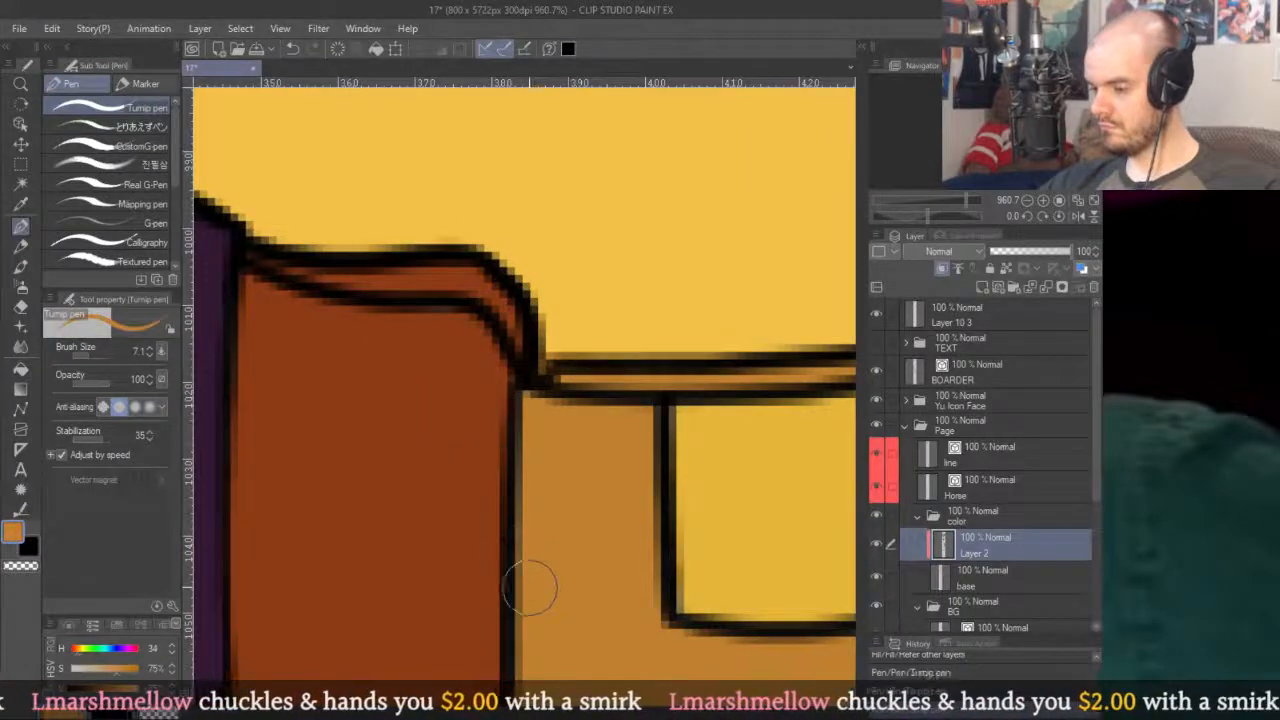
{"action": "left_click_drag", "start_coordinate": [670, 433], "coordinate": [598, 316]}
{"action": "scroll", "coordinate": [598, 316], "scroll_direction": "down", "scroll_amount": 6}
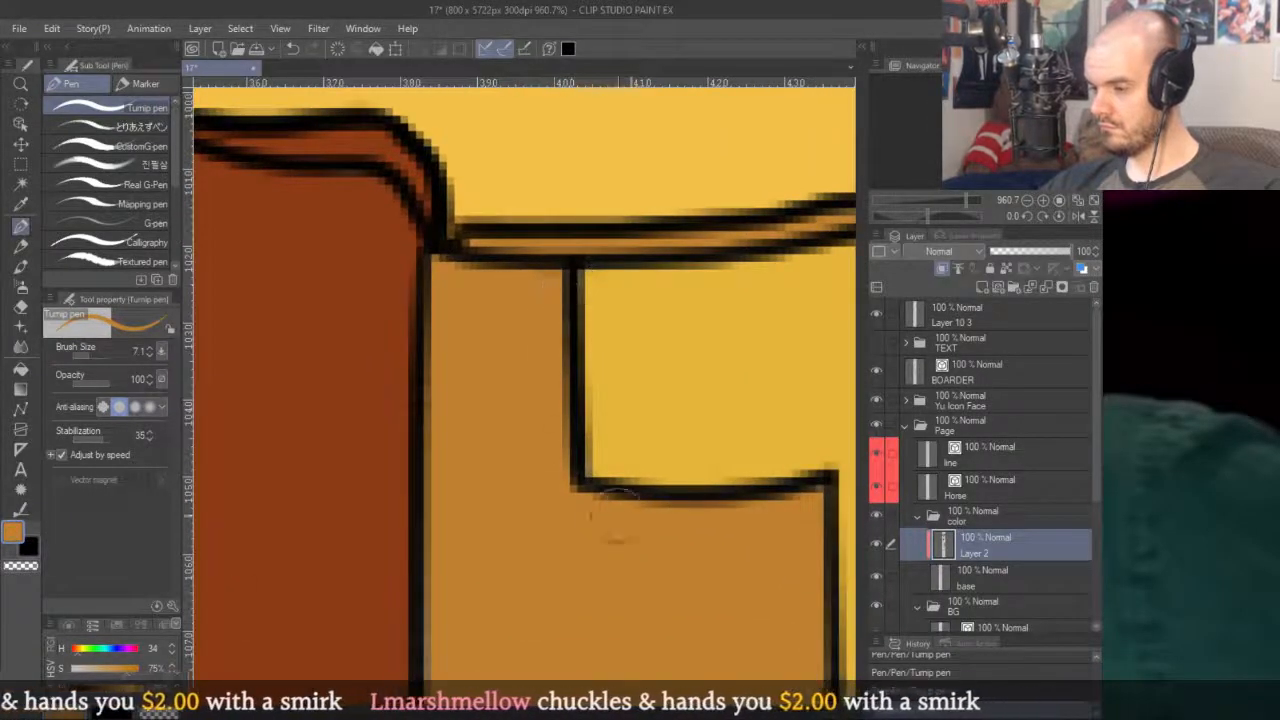
{"action": "scroll", "coordinate": [664, 392], "scroll_direction": "up", "scroll_amount": 7}
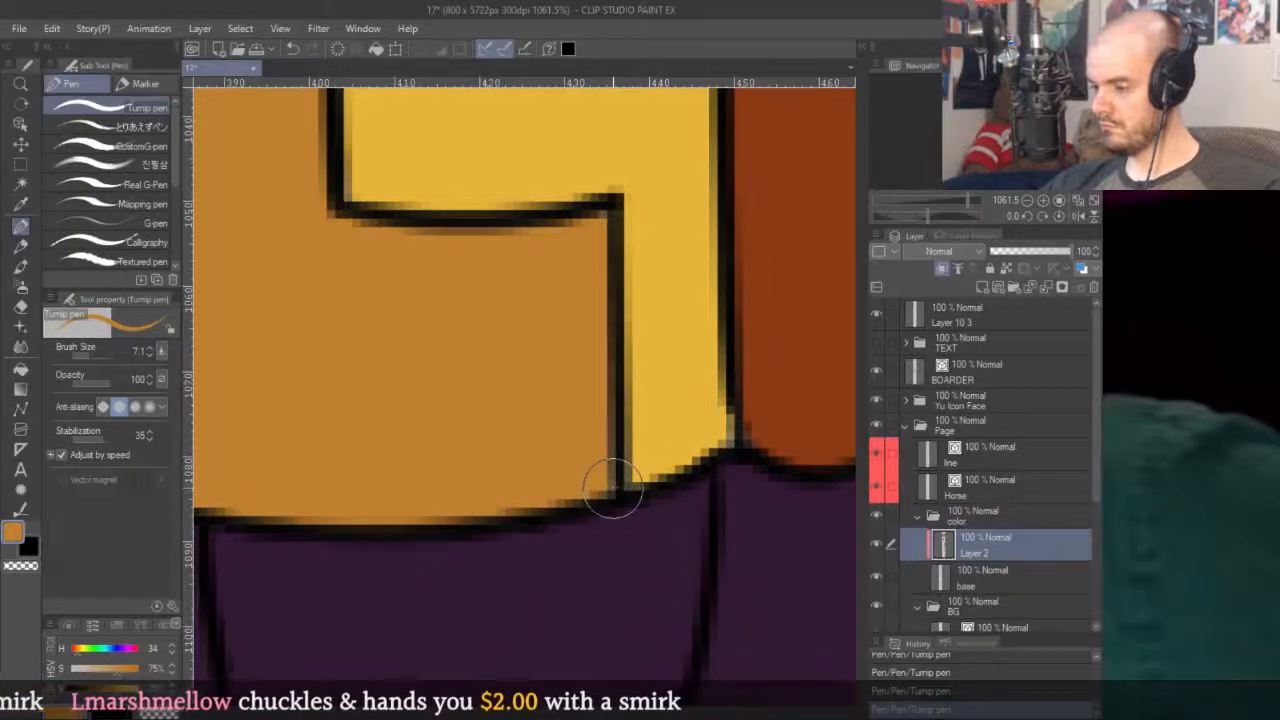
{"action": "left_click", "coordinate": [650, 330], "text": "alt"}
{"action": "mouse_move", "coordinate": [640, 455]}
{"action": "left_mouse_down"}
{"action": "mouse_move", "coordinate": [706, 434]}
{"action": "mouse_move", "coordinate": [700, 400]}
{"action": "left_mouse_up"}
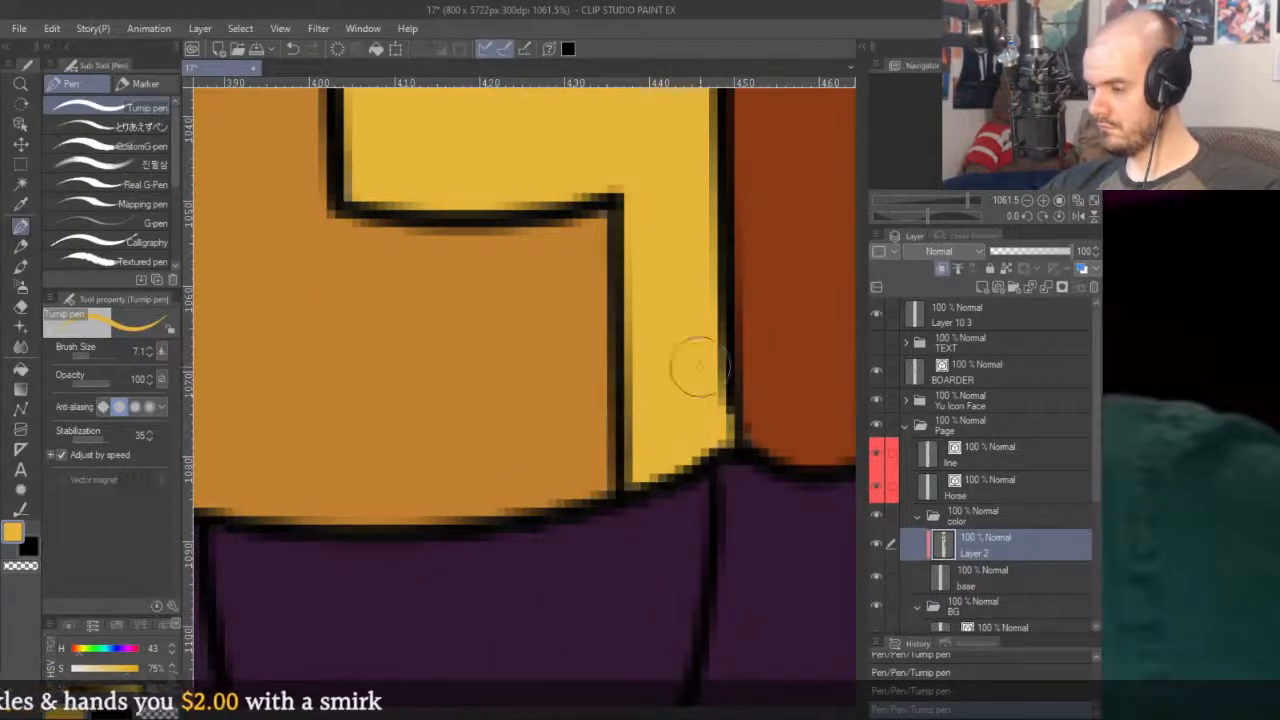
Check the buckle, belt pouches and upper figure for gaps in the flat colours.
{"action": "scroll", "coordinate": [700, 400], "scroll_direction": "down", "scroll_amount": 7}
{"action": "scroll", "coordinate": [650, 335], "scroll_direction": "up", "scroll_amount": 3}
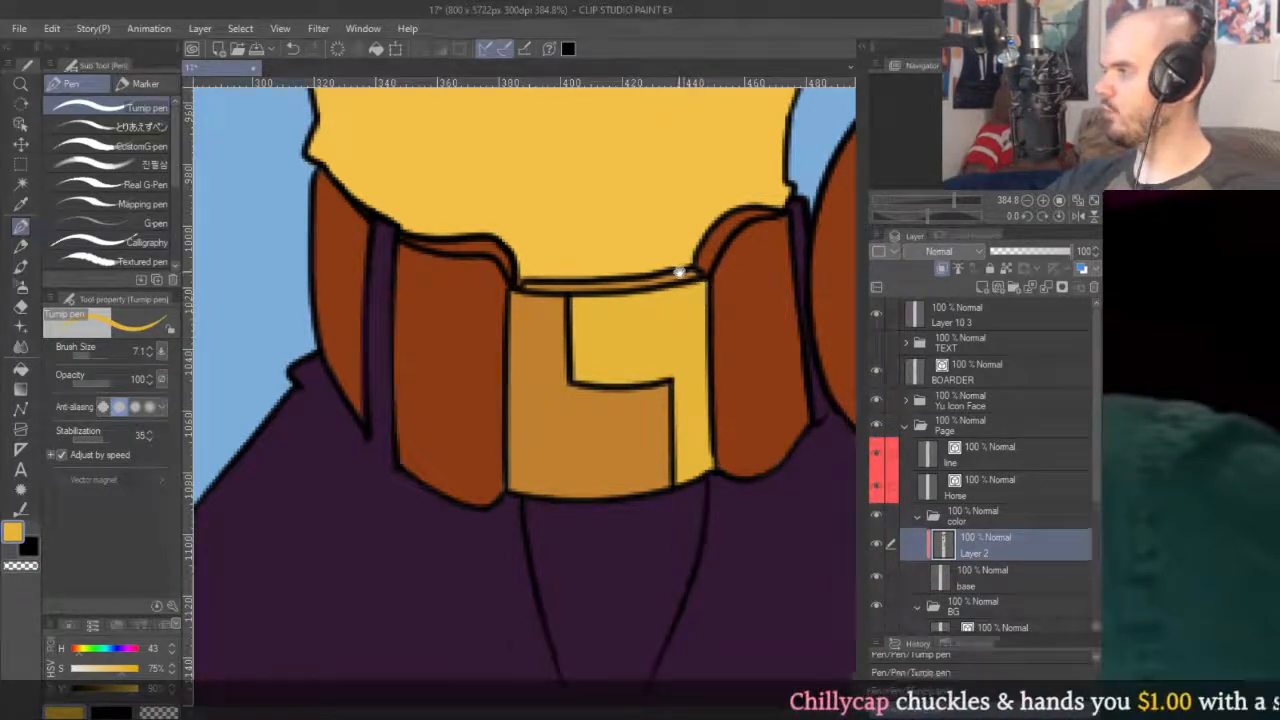
{"action": "left_click_drag", "start_coordinate": [680, 271], "coordinate": [637, 379]}
{"action": "scroll", "coordinate": [589, 400], "scroll_direction": "up", "scroll_amount": 1}
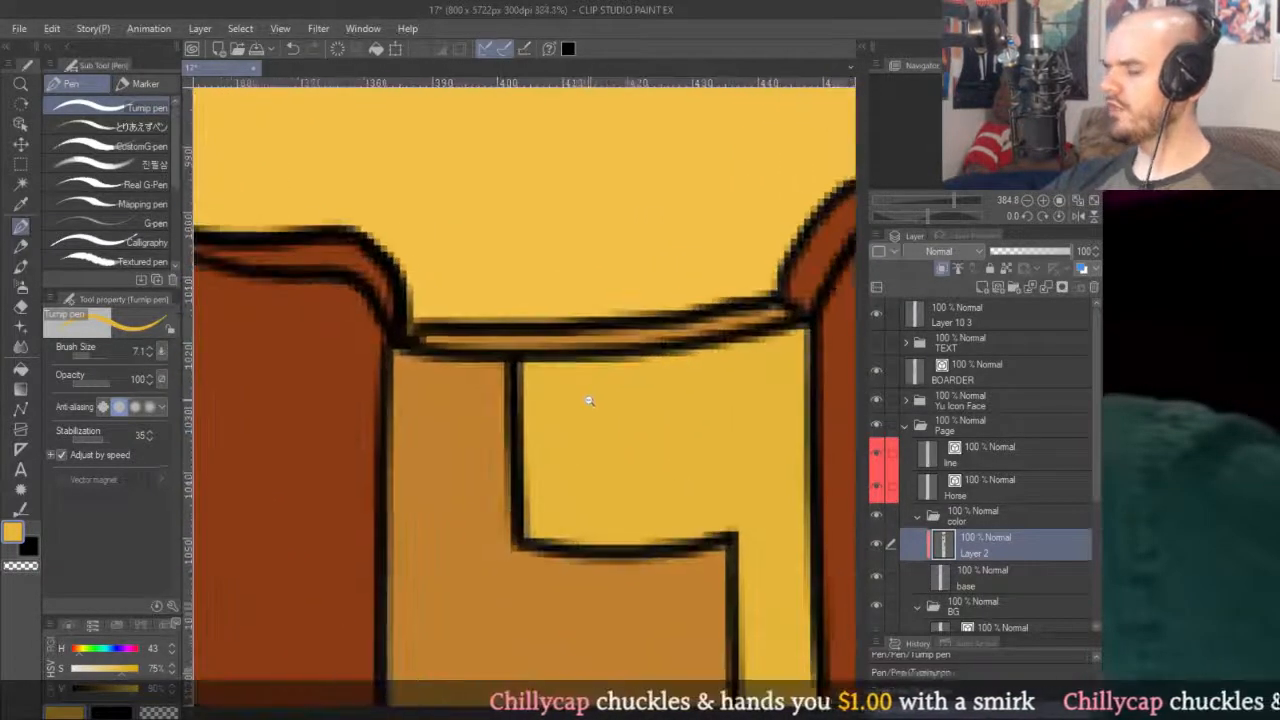
{"action": "scroll", "coordinate": [643, 371], "scroll_direction": "down", "scroll_amount": 6}
{"action": "scroll", "coordinate": [665, 375], "scroll_direction": "up", "scroll_amount": 2}
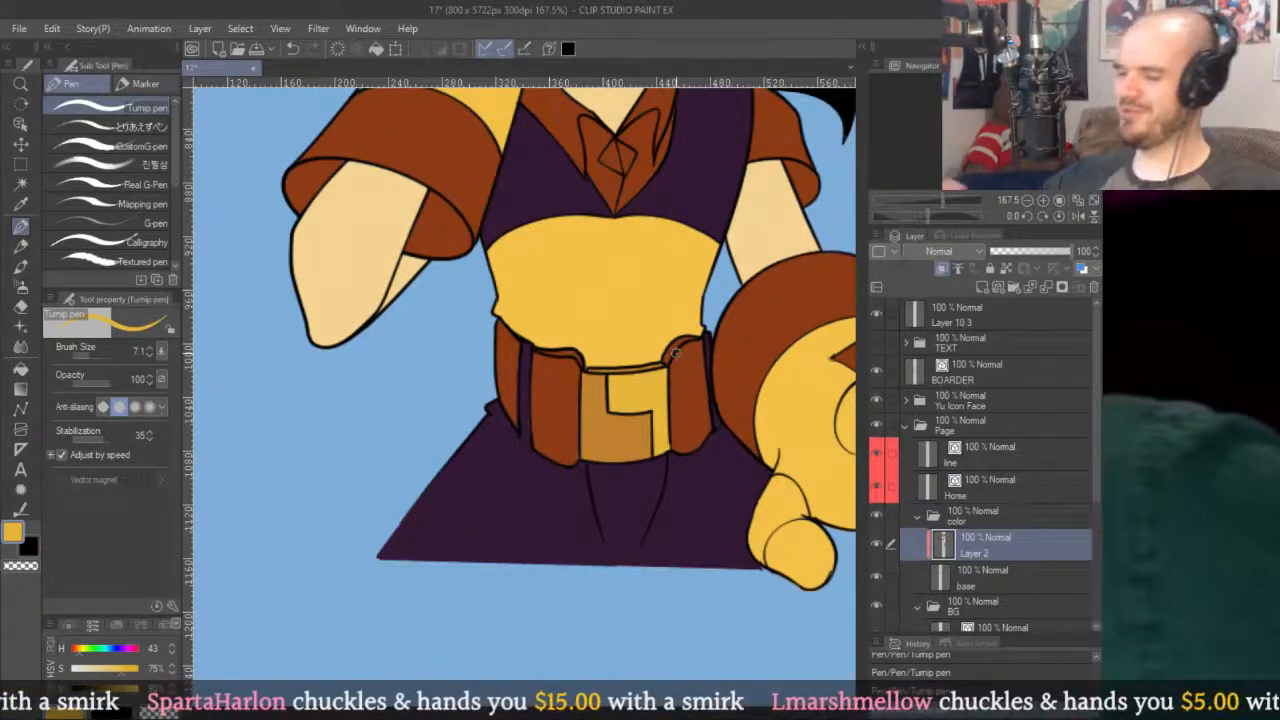
{"action": "left_click_drag", "start_coordinate": [675, 352], "coordinate": [667, 366]}
{"action": "left_click_drag", "start_coordinate": [638, 308], "coordinate": [742, 316]}
{"action": "left_click_drag", "start_coordinate": [534, 322], "coordinate": [620, 323]}
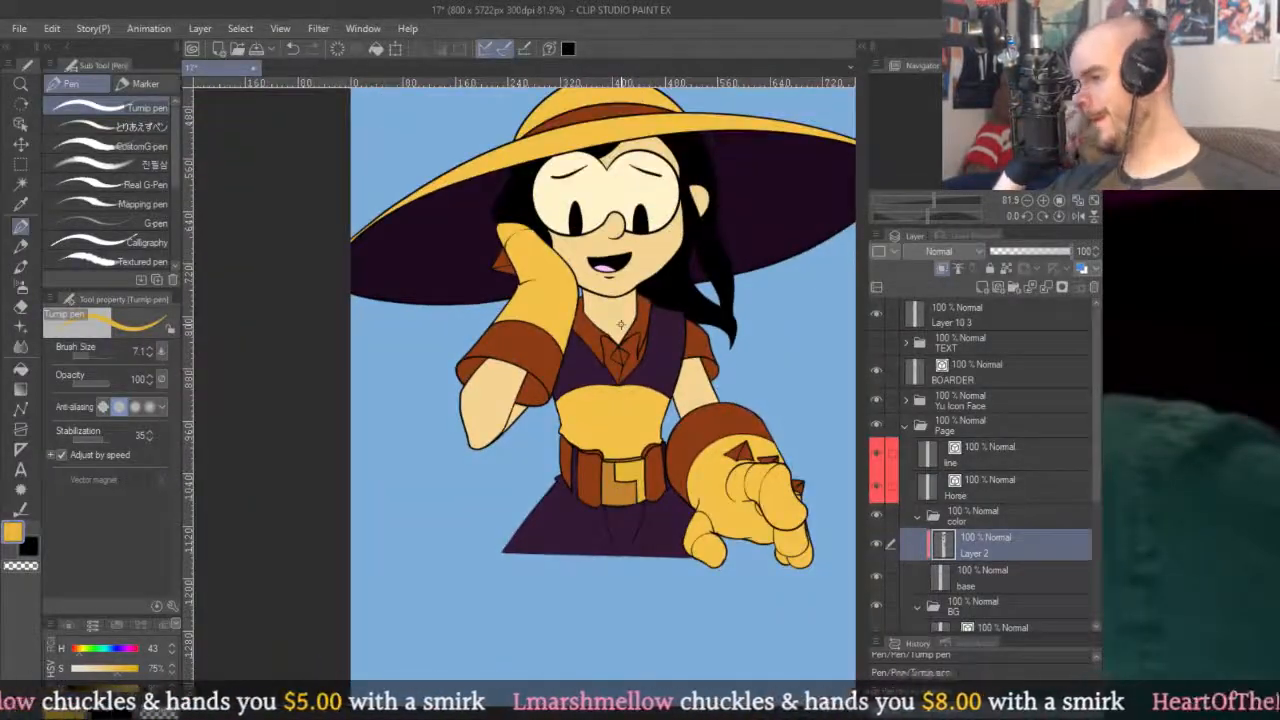
Look through the comic page's panels, comparing the coloured figures with the ones that are still grey.
{"action": "scroll", "coordinate": [740, 210], "scroll_direction": "down", "scroll_amount": 3}
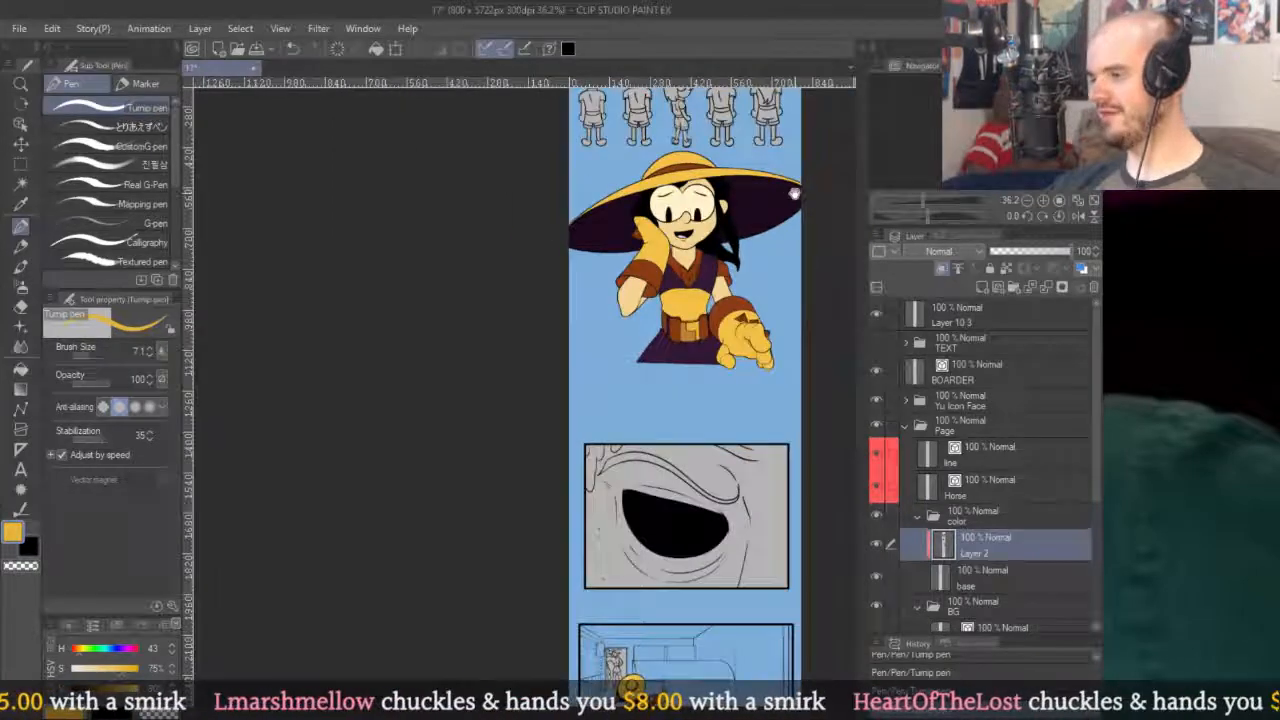
{"action": "scroll", "coordinate": [775, 330], "scroll_direction": "down", "scroll_amount": 3}
{"action": "scroll", "coordinate": [780, 320], "scroll_direction": "up", "scroll_amount": 1}
{"action": "scroll", "coordinate": [778, 303], "scroll_direction": "up", "scroll_amount": 3}
{"action": "key", "text": "alt"}
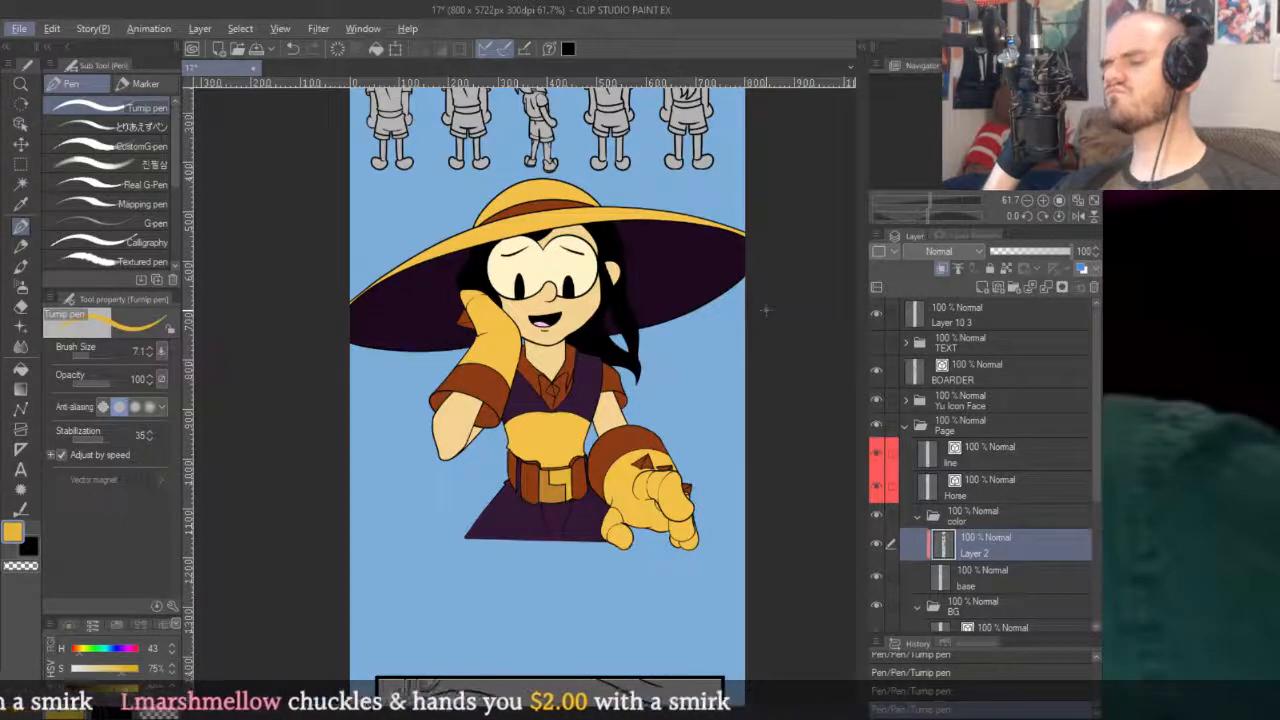
{"action": "scroll", "coordinate": [777, 286], "scroll_direction": "down", "scroll_amount": 2}
{"action": "scroll", "coordinate": [760, 275], "scroll_direction": "up", "scroll_amount": 6}
{"action": "scroll", "coordinate": [760, 275], "scroll_direction": "down", "scroll_amount": 7}
{"action": "scroll", "coordinate": [690, 243], "scroll_direction": "down", "scroll_amount": 10}
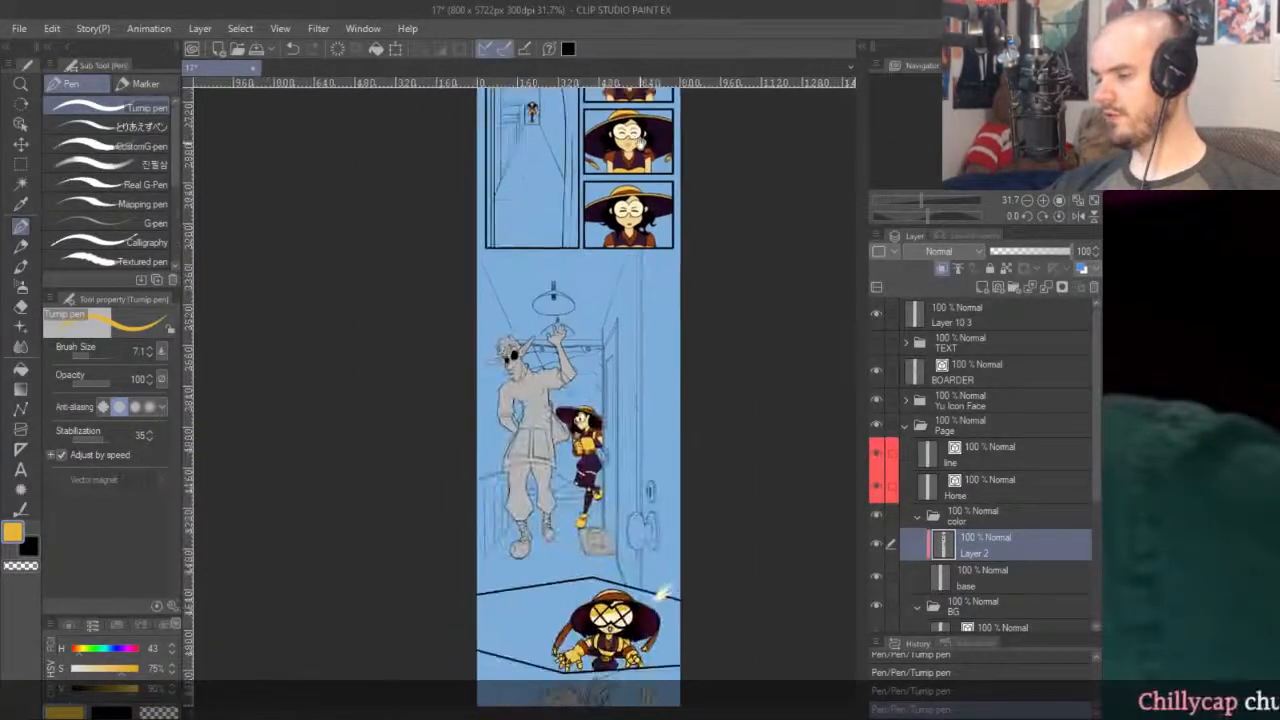
{"action": "scroll", "coordinate": [578, 390], "scroll_direction": "down", "scroll_amount": 5}
{"action": "scroll", "coordinate": [578, 390], "scroll_direction": "up", "scroll_amount": 10}
{"action": "scroll", "coordinate": [645, 396], "scroll_direction": "up", "scroll_amount": 8}
{"action": "scroll", "coordinate": [660, 450], "scroll_direction": "up", "scroll_amount": 3}
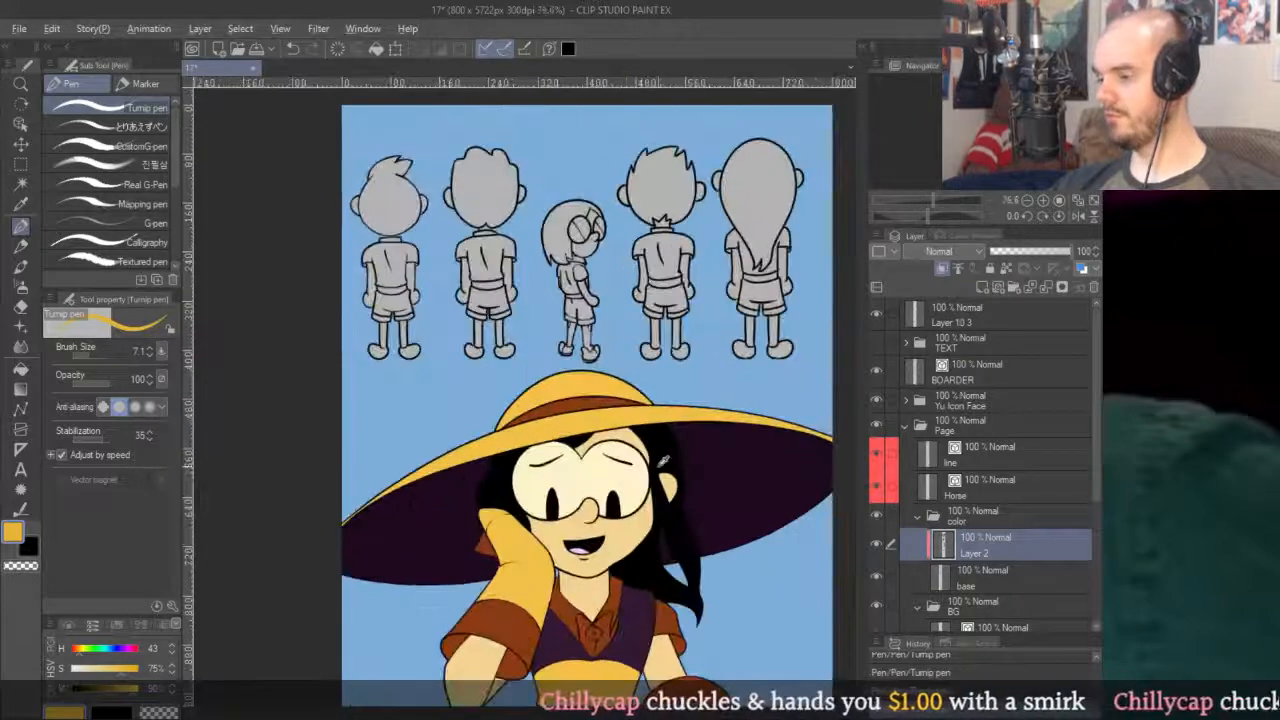
Sample black, fill the hair of the small side-facing figure in the top row, and paint its grey lower tip.
{"action": "left_click", "coordinate": [662, 460], "text": "alt"}
{"action": "scroll", "coordinate": [565, 220], "scroll_direction": "up", "scroll_amount": 5}
{"action": "key", "text": "g"}
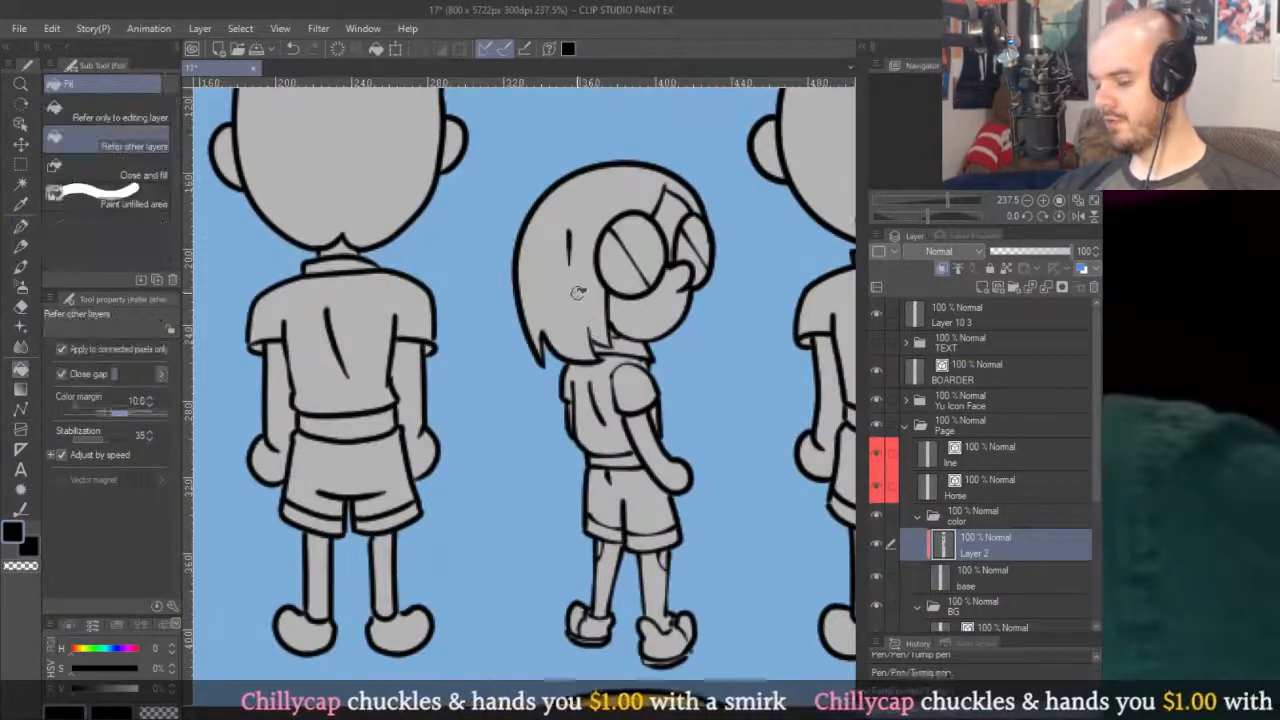
{"action": "left_click", "coordinate": [578, 293]}
{"action": "scroll", "coordinate": [560, 315], "scroll_direction": "up", "scroll_amount": 4}
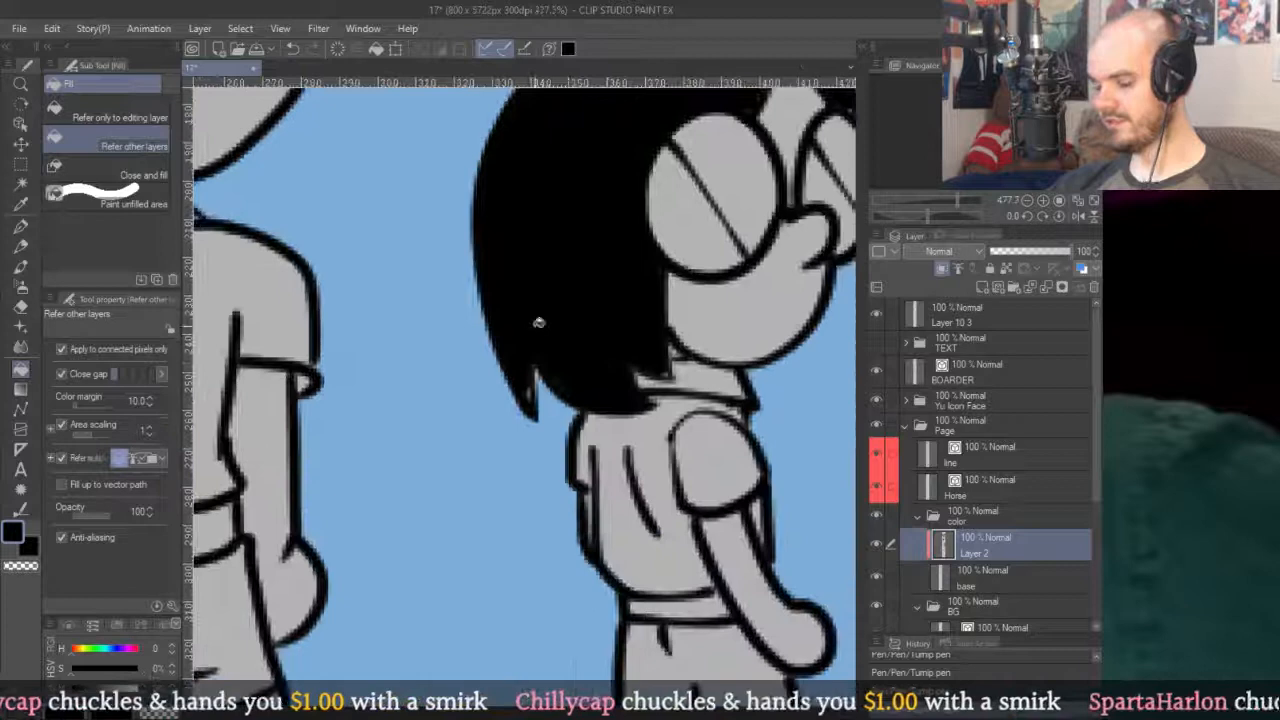
{"action": "key", "text": "p"}
{"action": "left_click_drag", "start_coordinate": [557, 337], "coordinate": [532, 417]}
Start a black filled polyline on the small figure, tracing the hair's edge below the glasses and along the neck.
{"action": "key", "text": "u"}
{"action": "left_click", "coordinate": [641, 342]}
{"action": "scroll", "coordinate": [646, 432], "scroll_direction": "up", "scroll_amount": 4}
{"action": "left_click", "coordinate": [643, 434]}
{"action": "left_click", "coordinate": [648, 454]}
{"action": "left_click", "coordinate": [621, 497]}
{"action": "left_click", "coordinate": [581, 470]}
{"action": "left_click", "coordinate": [585, 493]}
{"action": "left_click", "coordinate": [617, 537]}
{"action": "left_click", "coordinate": [510, 556]}
{"action": "left_click", "coordinate": [437, 600]}
Continue the polyline loosely around the outside of the small figure's head, behind the hair and over the top.
{"action": "scroll", "coordinate": [400, 632], "scroll_direction": "down", "scroll_amount": 6}
{"action": "left_click", "coordinate": [324, 621]}
{"action": "left_click", "coordinate": [310, 500]}
{"action": "left_click", "coordinate": [356, 388]}
{"action": "left_click", "coordinate": [410, 335]}
{"action": "left_click", "coordinate": [513, 292]}
{"action": "left_click", "coordinate": [583, 313]}
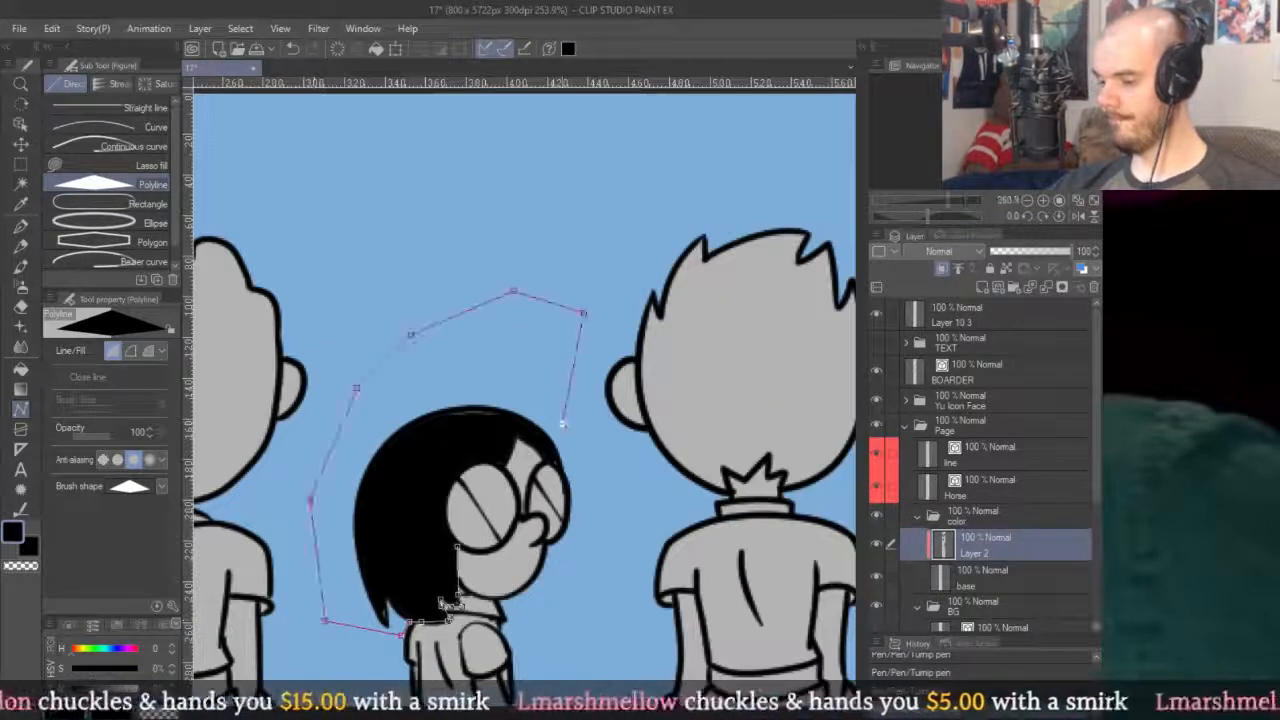
Continue the polyline over the forehead and around the upper rim of the glasses, closing it to fill the hair black.
{"action": "scroll", "coordinate": [561, 421], "scroll_direction": "up", "scroll_amount": 5}
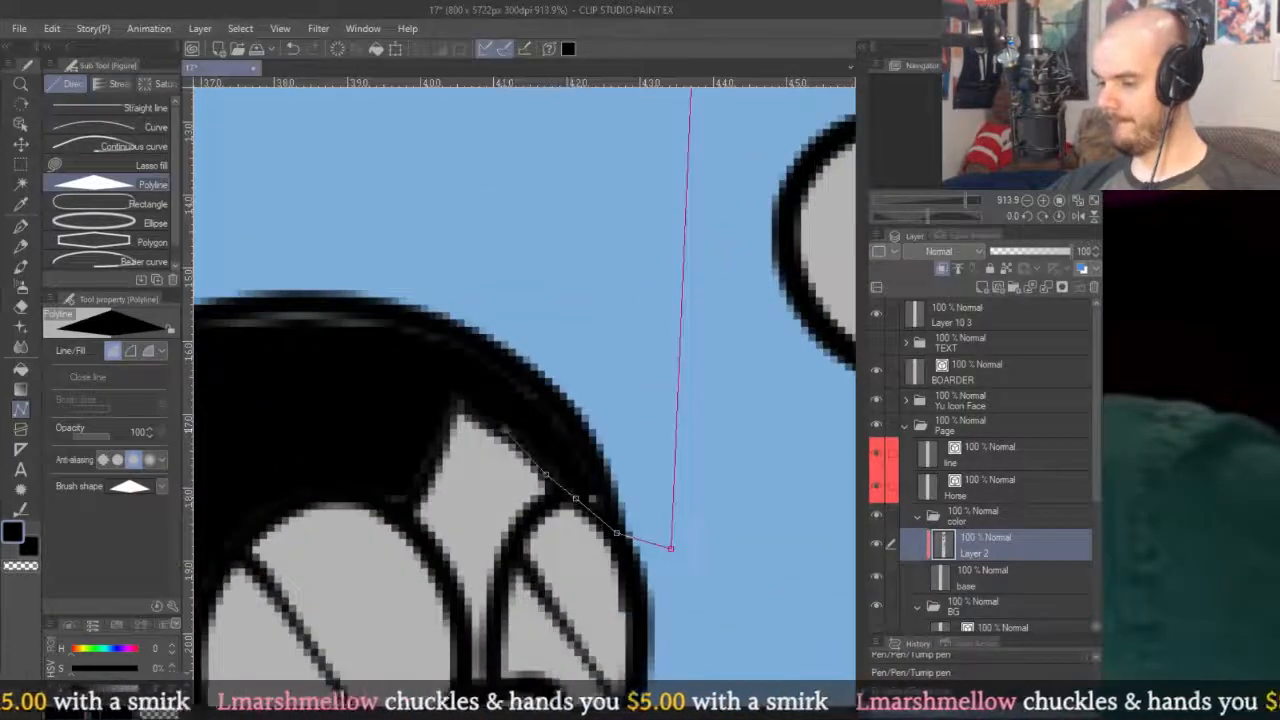
{"action": "left_click", "coordinate": [460, 406]}
{"action": "left_click", "coordinate": [441, 452]}
{"action": "left_click", "coordinate": [411, 509]}
{"action": "left_click", "coordinate": [379, 513]}
{"action": "left_click_drag", "start_coordinate": [371, 486], "coordinate": [560, 393]}
{"action": "left_click", "coordinate": [540, 399]}
{"action": "left_click", "coordinate": [477, 408]}
{"action": "left_click", "coordinate": [418, 462]}
{"action": "left_click", "coordinate": [400, 505]}
{"action": "left_click", "coordinate": [382, 552]}
{"action": "left_click_drag", "start_coordinate": [412, 599], "coordinate": [510, 400]}
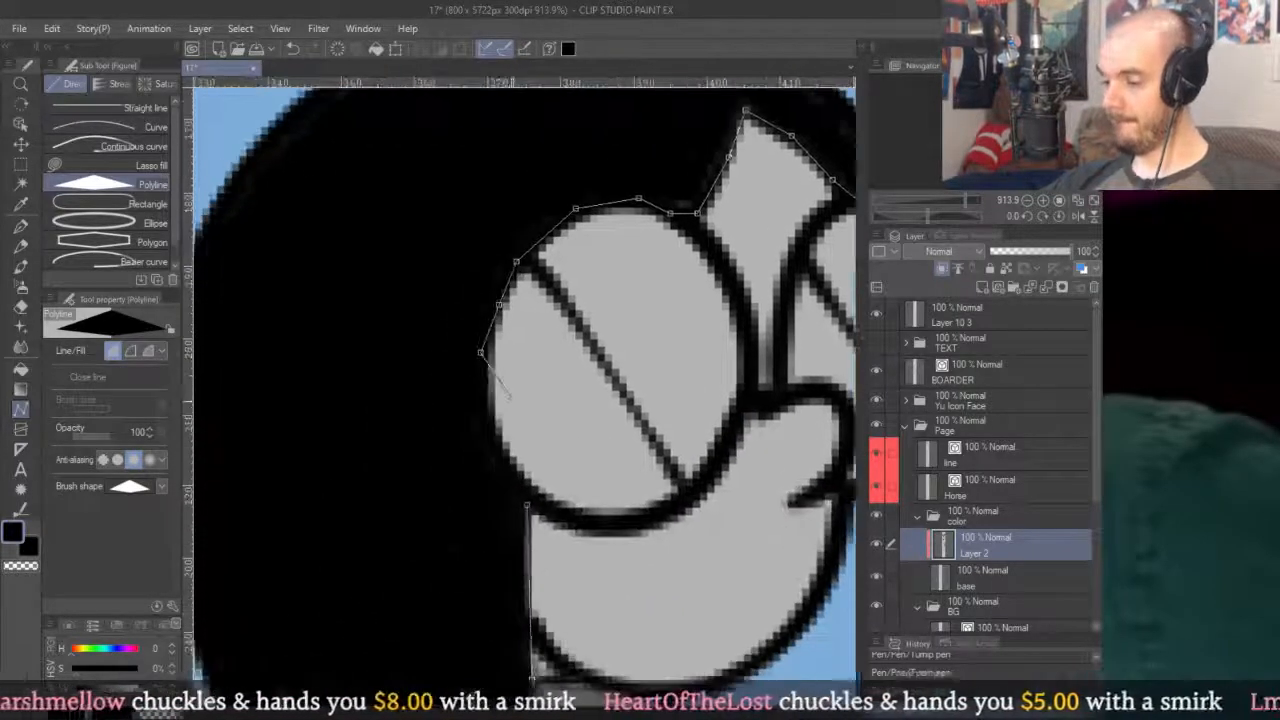
{"action": "left_click", "coordinate": [529, 505]}
{"action": "scroll", "coordinate": [540, 430], "scroll_direction": "down", "scroll_amount": 10}
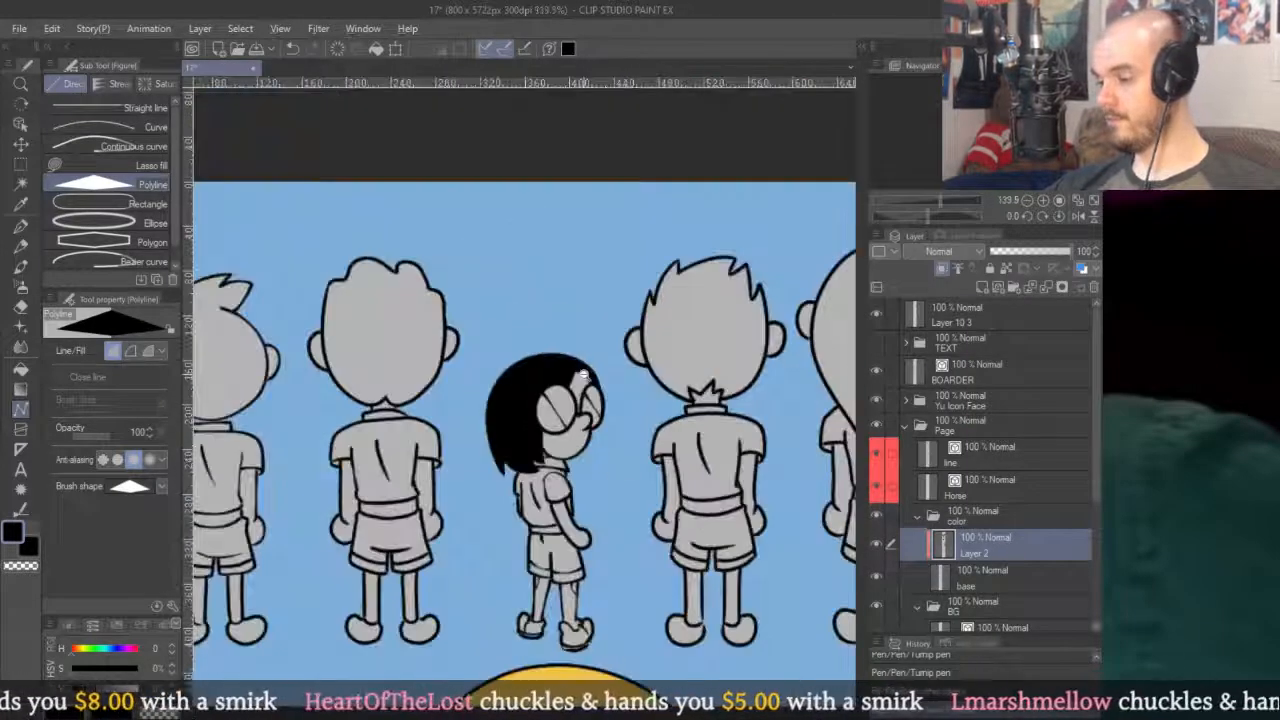
Sample the pale cream from the coloured character and fill the upper halves of the small side-facing figure's glasses lenses.
{"action": "scroll", "coordinate": [583, 374], "scroll_direction": "up", "scroll_amount": 3}
{"action": "key", "text": "g"}
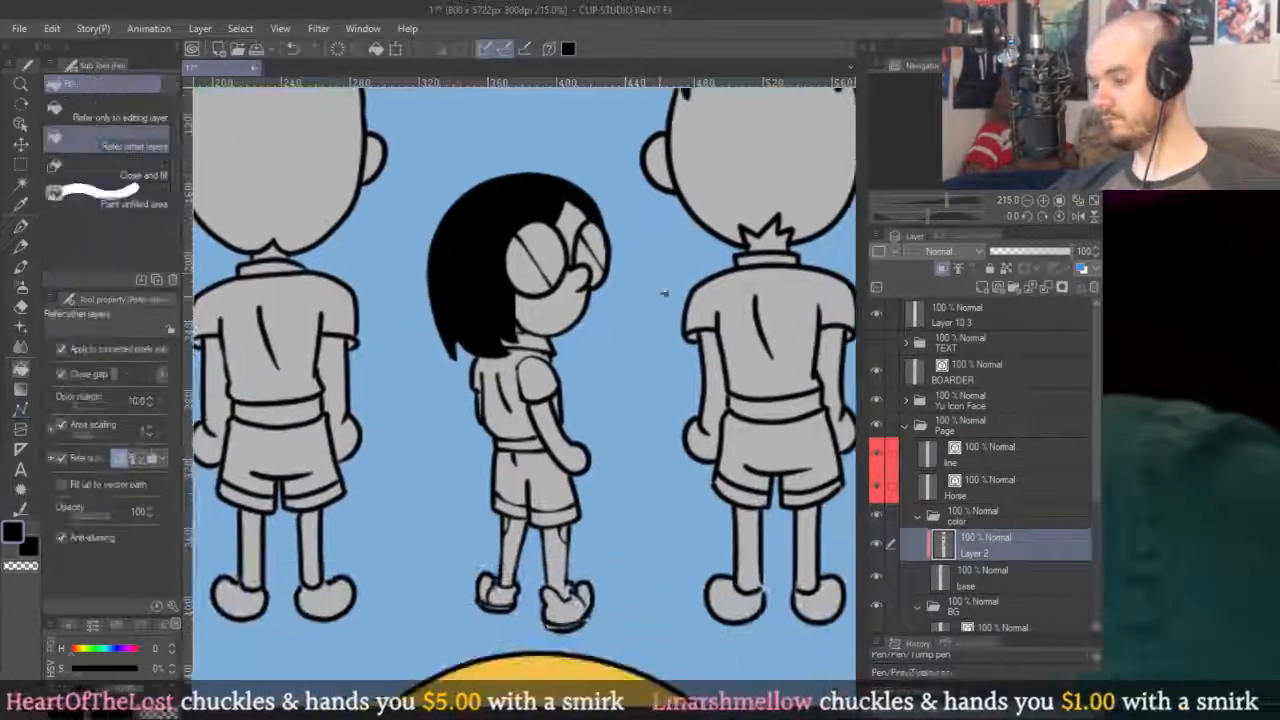
{"action": "scroll", "coordinate": [663, 293], "scroll_direction": "down", "scroll_amount": 12}
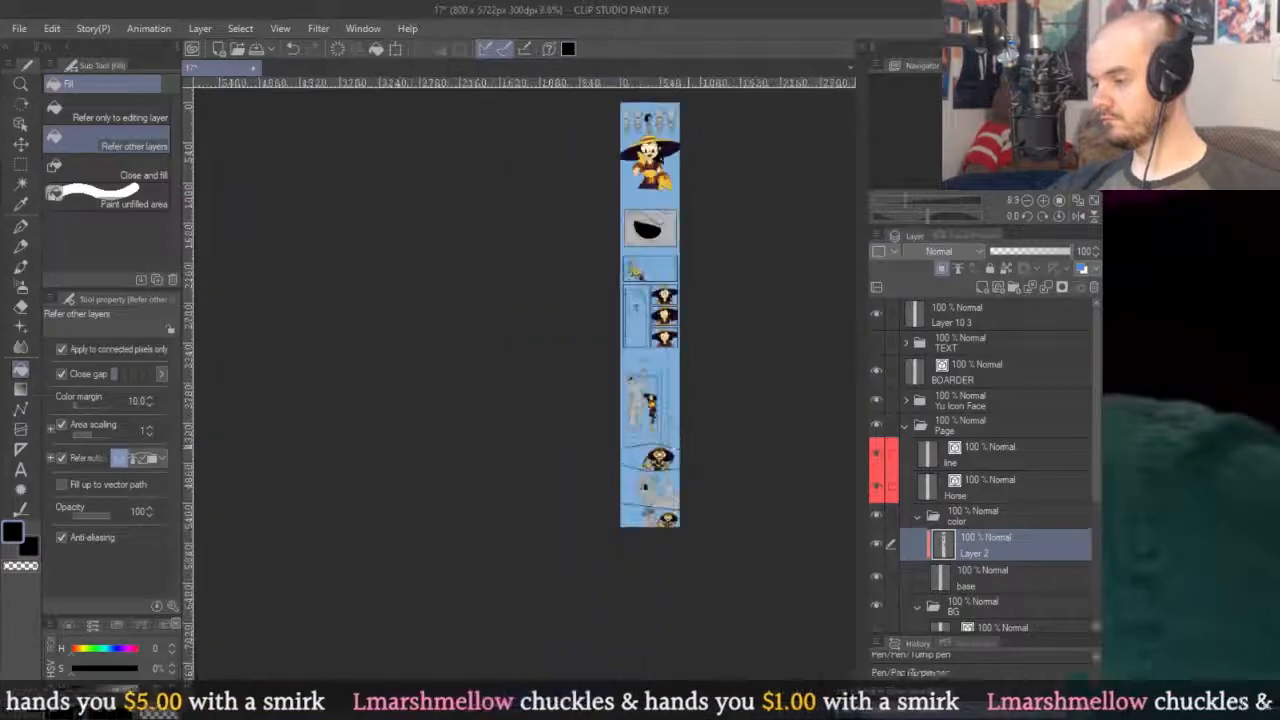
{"action": "scroll", "coordinate": [680, 470], "scroll_direction": "up", "scroll_amount": 10}
{"action": "left_click", "coordinate": [688, 298], "text": "alt"}
{"action": "scroll", "coordinate": [688, 300], "scroll_direction": "down", "scroll_amount": 8}
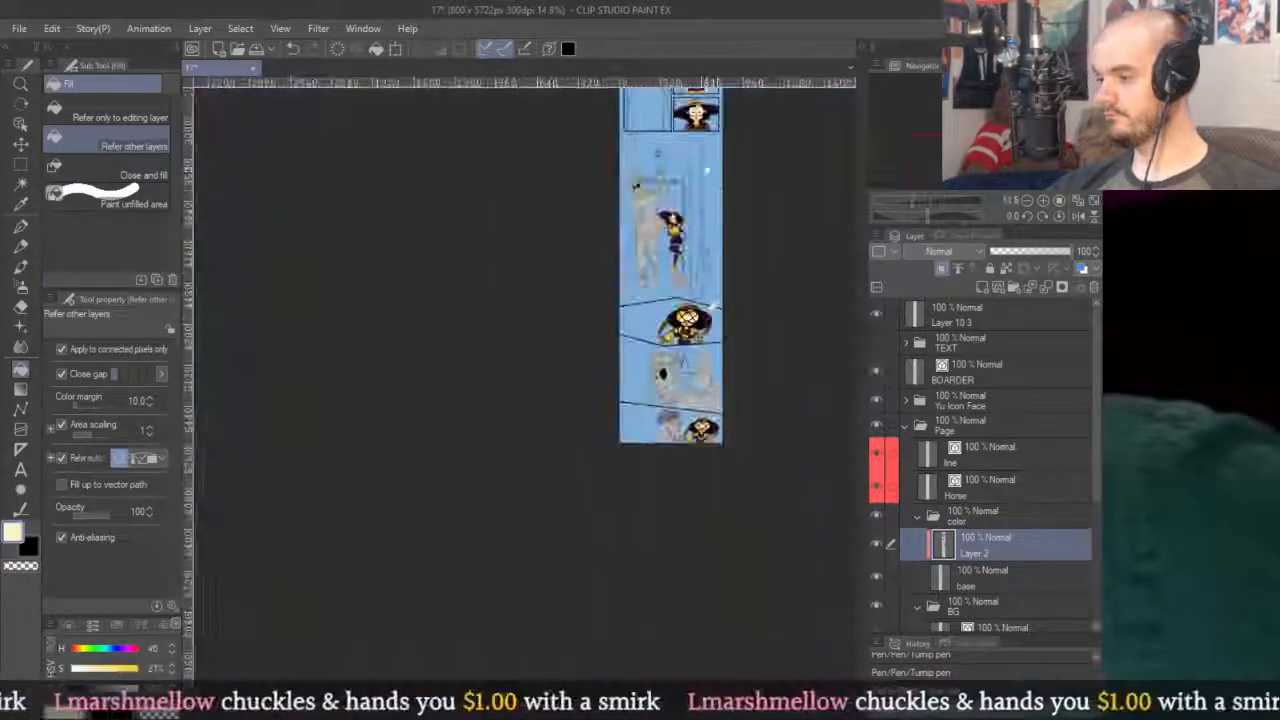
{"action": "scroll", "coordinate": [707, 172], "scroll_direction": "up", "scroll_amount": 10}
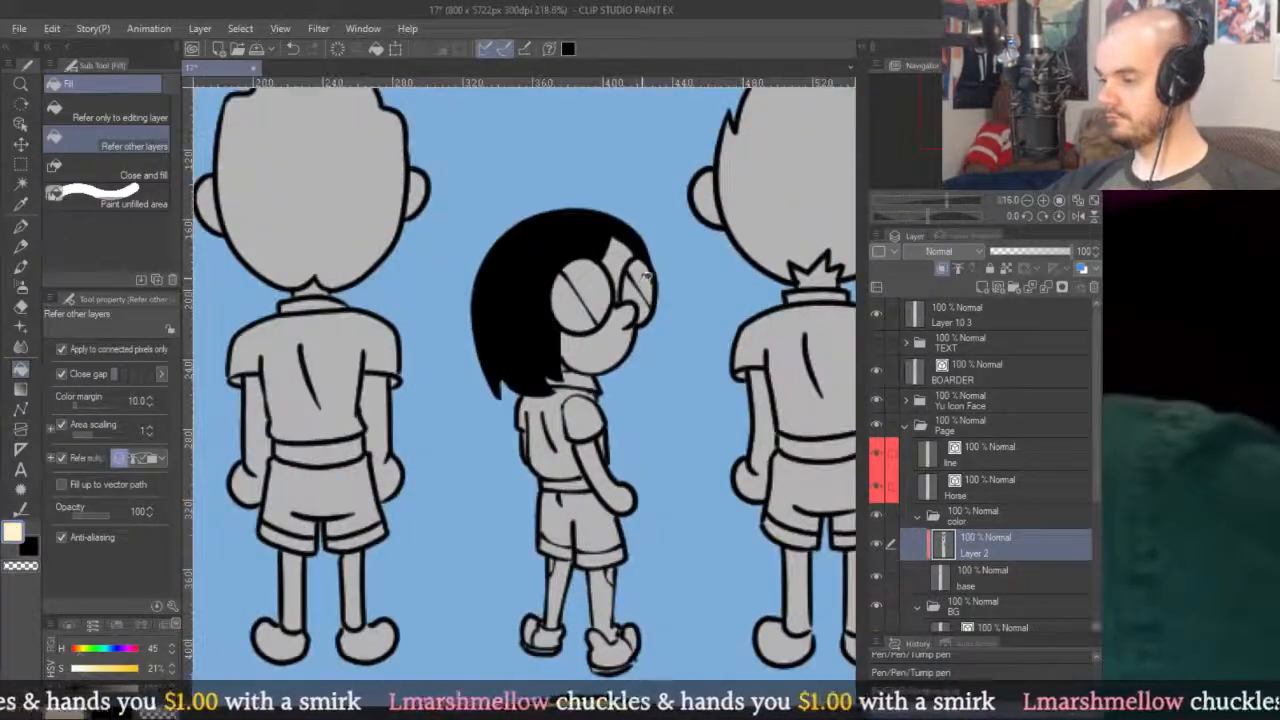
Sample the golden yellow, fill the lower halves of the small figure's lenses, and touch up their edges with the Turnip pen.
{"action": "scroll", "coordinate": [592, 282], "scroll_direction": "down", "scroll_amount": 10}
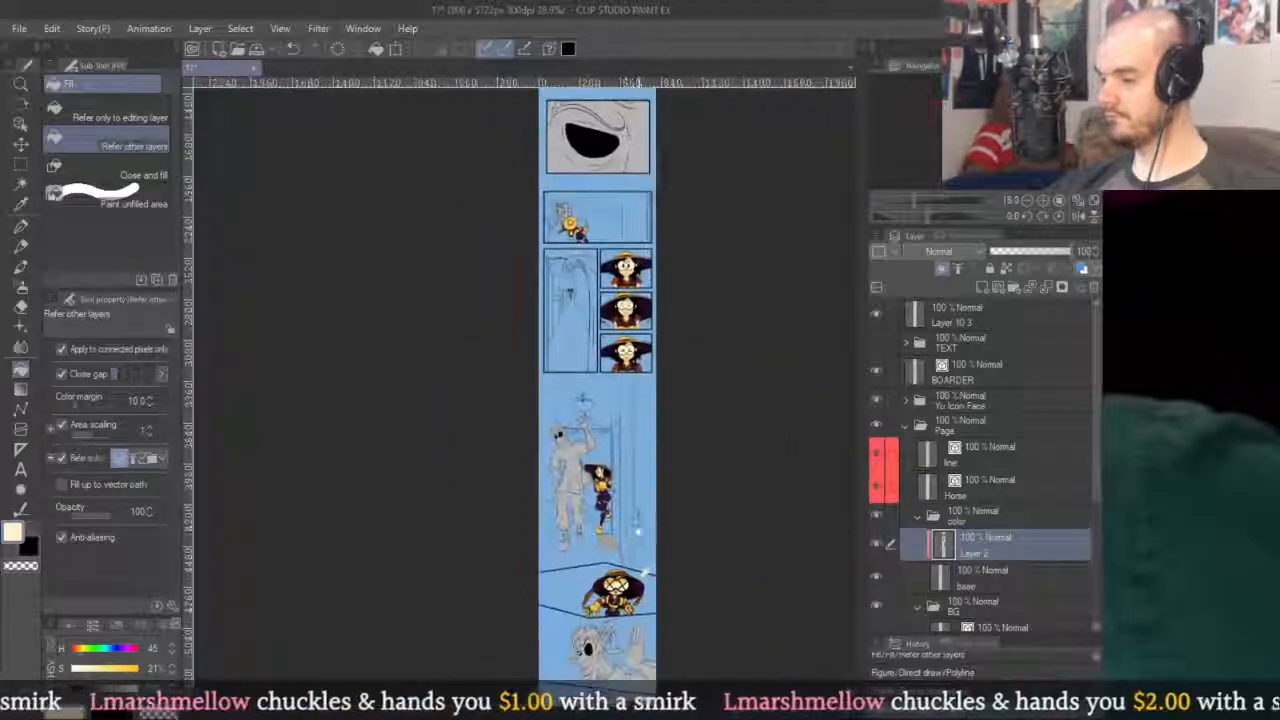
{"action": "scroll", "coordinate": [480, 450], "scroll_direction": "up", "scroll_amount": 10}
{"action": "left_click", "coordinate": [600, 486], "text": "alt"}
{"action": "scroll", "coordinate": [600, 486], "scroll_direction": "down", "scroll_amount": 10}
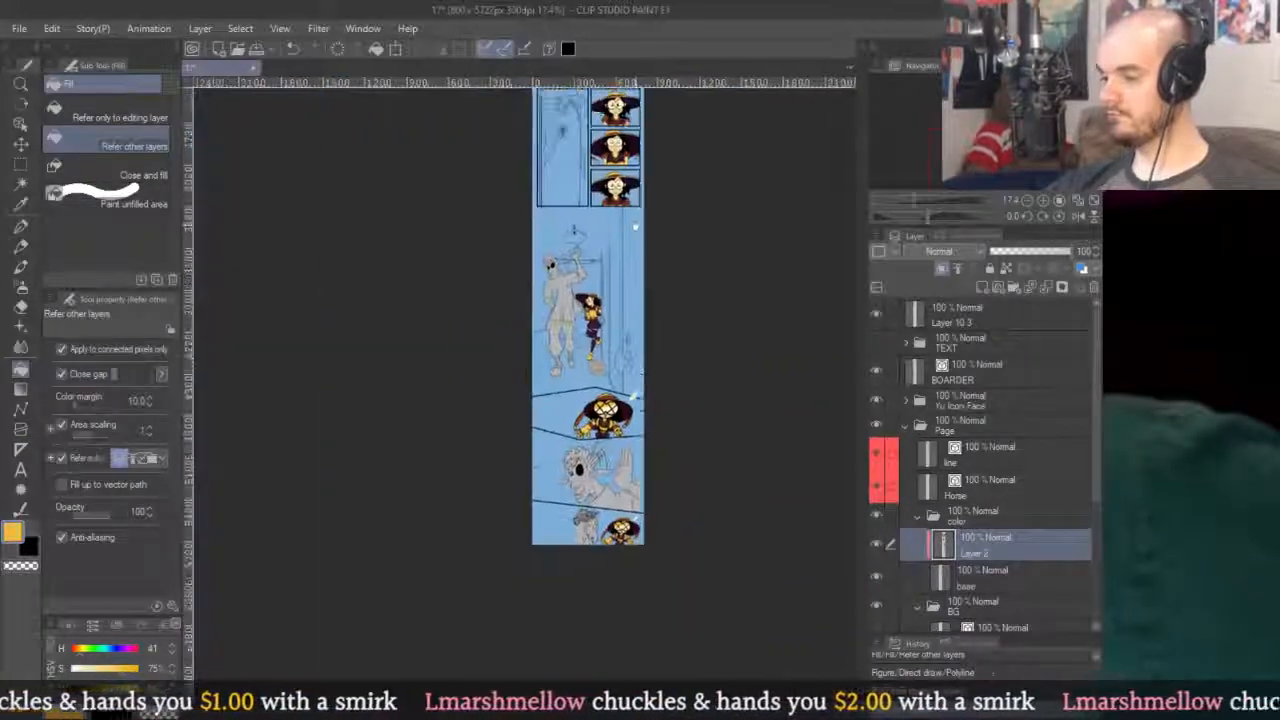
{"action": "scroll", "coordinate": [663, 320], "scroll_direction": "up", "scroll_amount": 10}
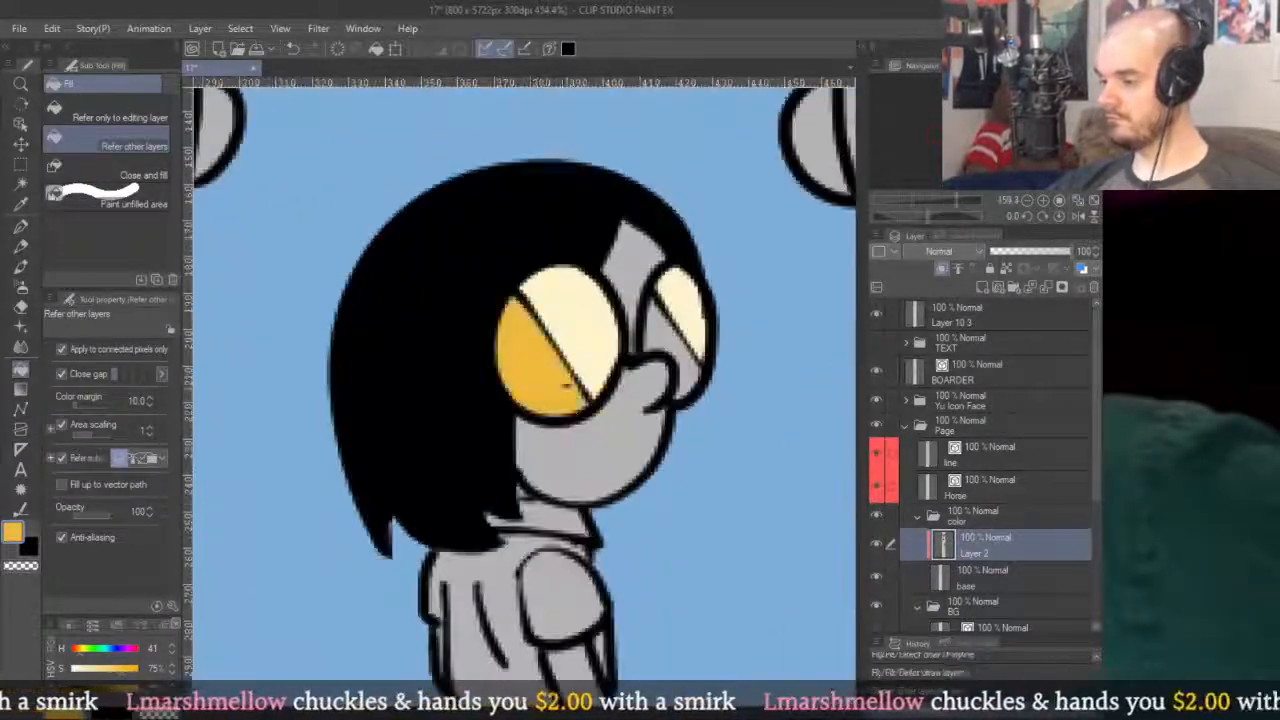
{"action": "key", "text": "p"}
{"action": "scroll", "coordinate": [663, 320], "scroll_direction": "up", "scroll_amount": 3}
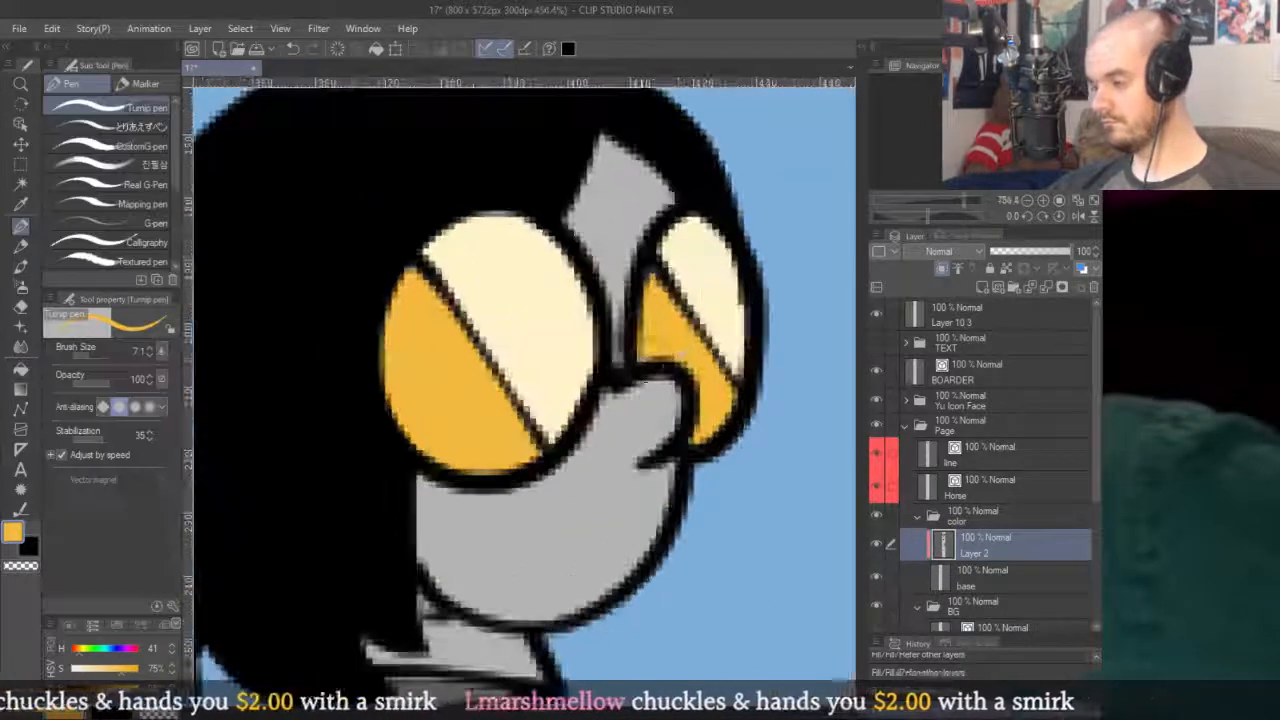
{"action": "scroll", "coordinate": [684, 328], "scroll_direction": "down", "scroll_amount": 2}
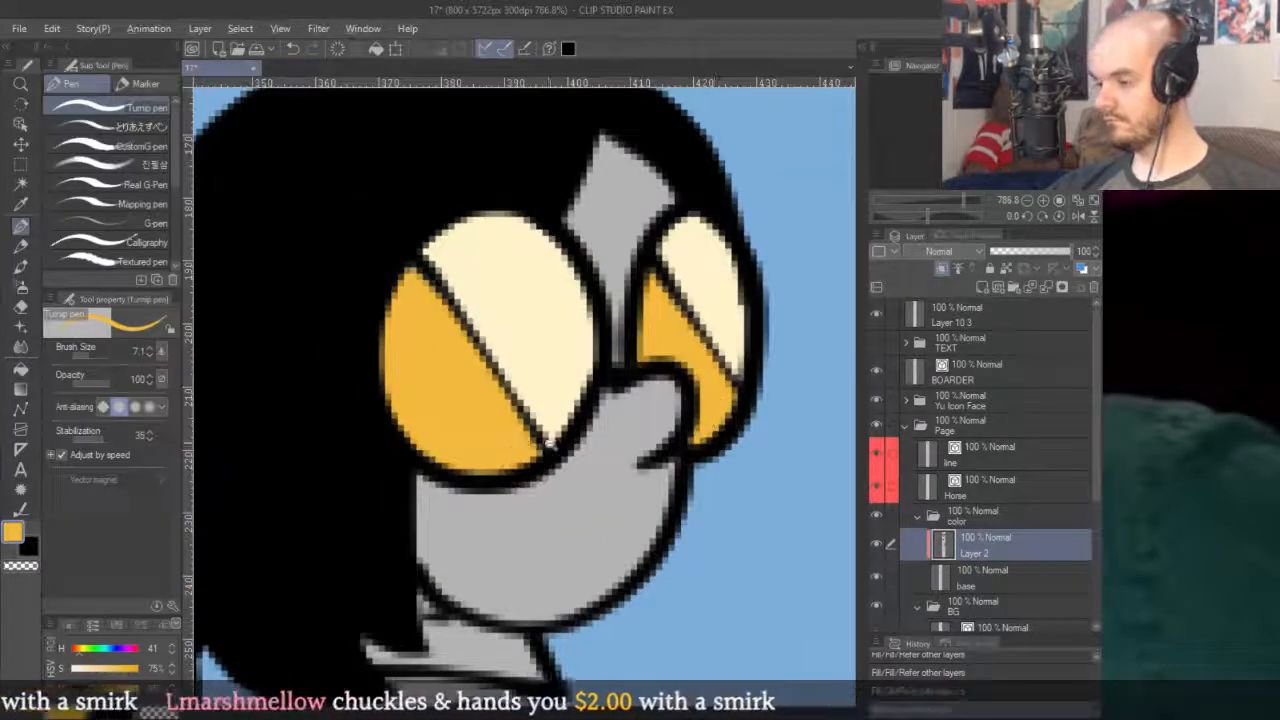
{"action": "scroll", "coordinate": [514, 455], "scroll_direction": "down", "scroll_amount": 7}
{"action": "scroll", "coordinate": [513, 310], "scroll_direction": "up", "scroll_amount": 4}
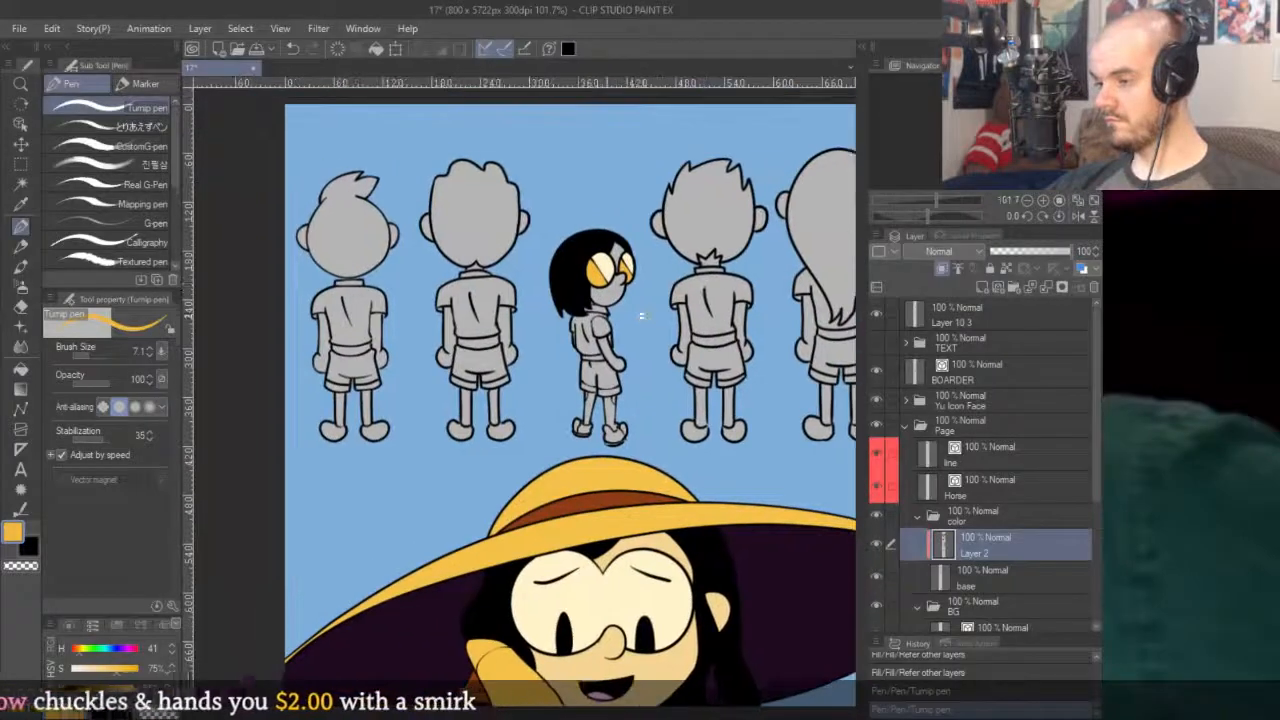
Look over the top row of figures and the panels below to compare coloured and grey areas.
{"action": "key", "text": "g"}
{"action": "scroll", "coordinate": [592, 275], "scroll_direction": "down", "scroll_amount": 1}
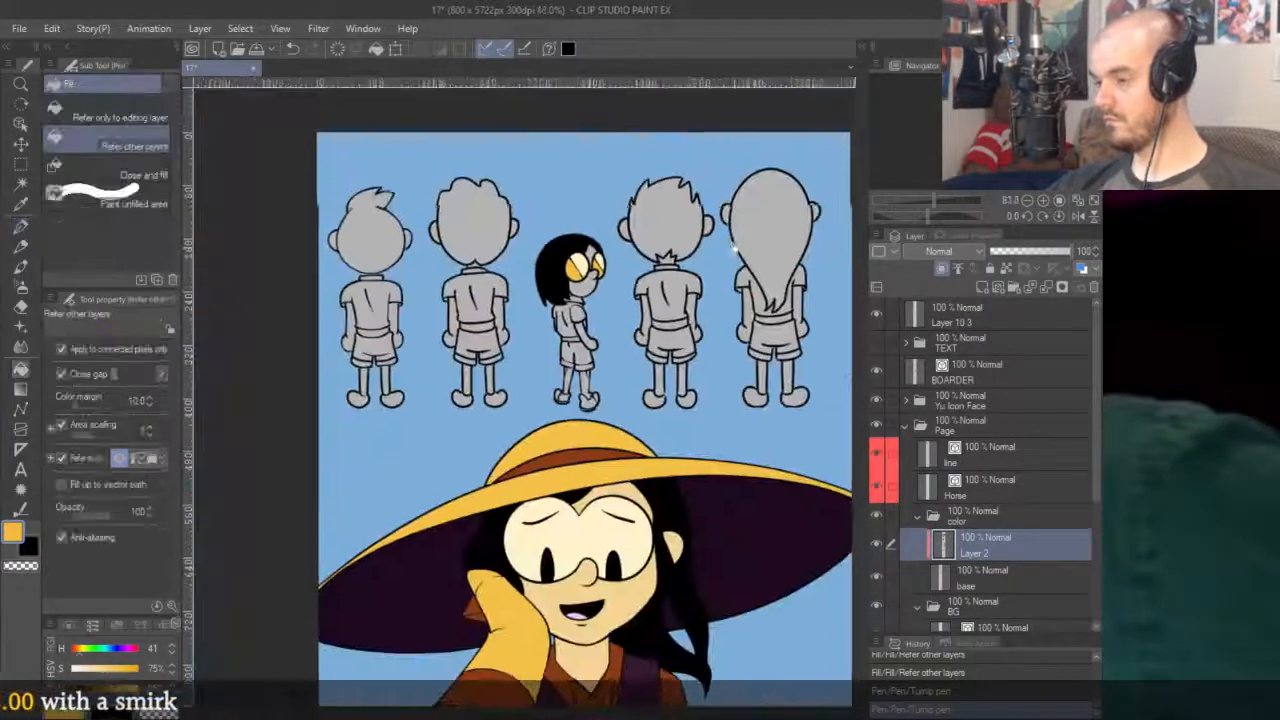
{"action": "scroll", "coordinate": [575, 285], "scroll_direction": "up", "scroll_amount": 1}
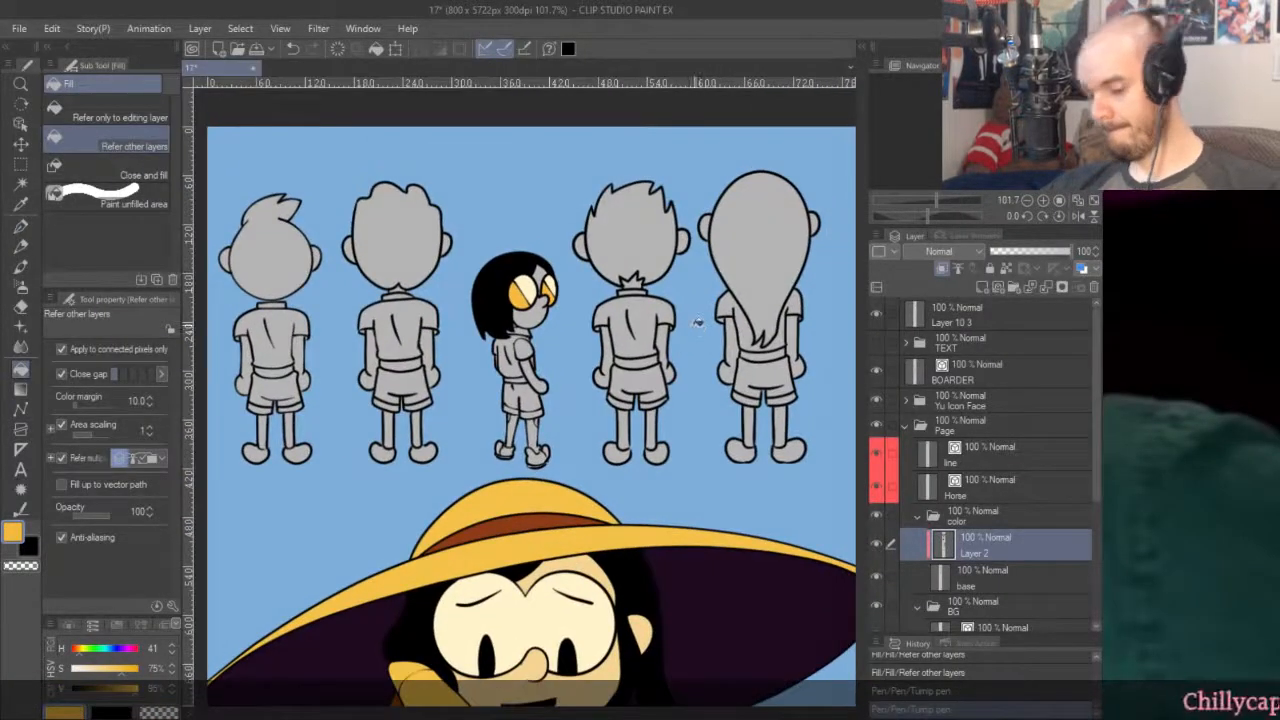
{"action": "key", "text": "k"}
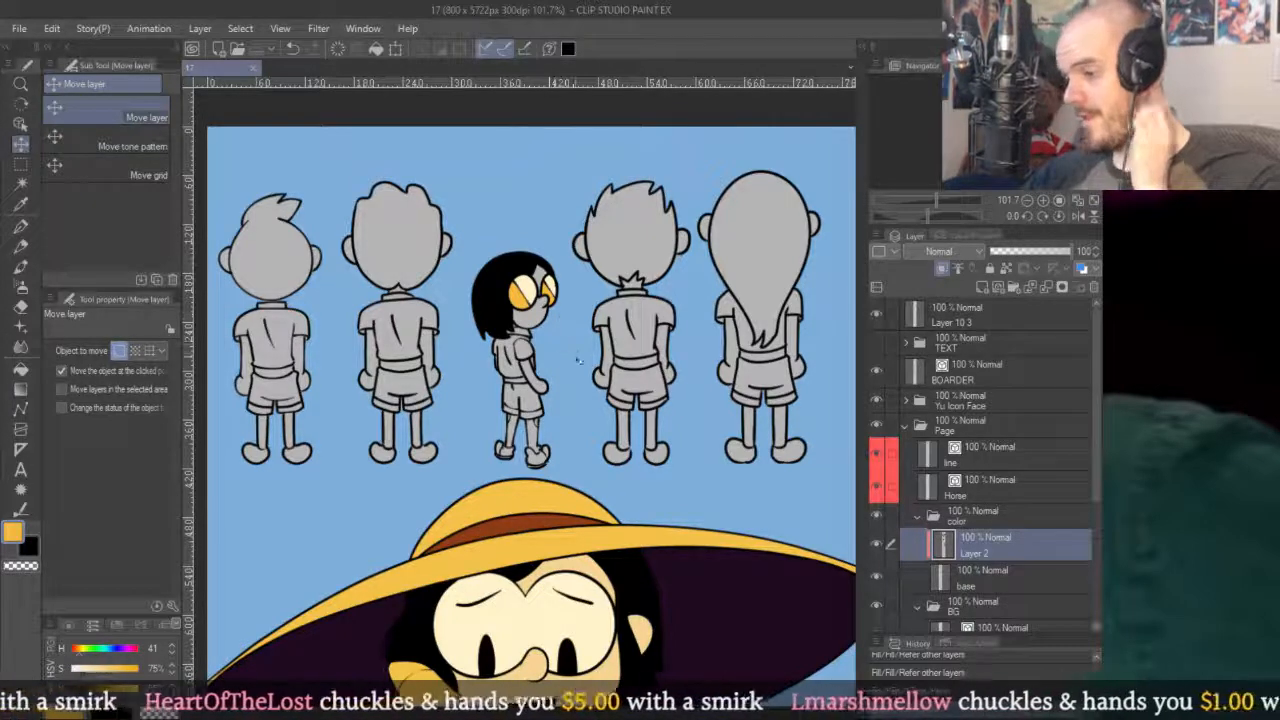
{"action": "key", "text": "g"}
{"action": "scroll", "coordinate": [515, 300], "scroll_direction": "up", "scroll_amount": 2}
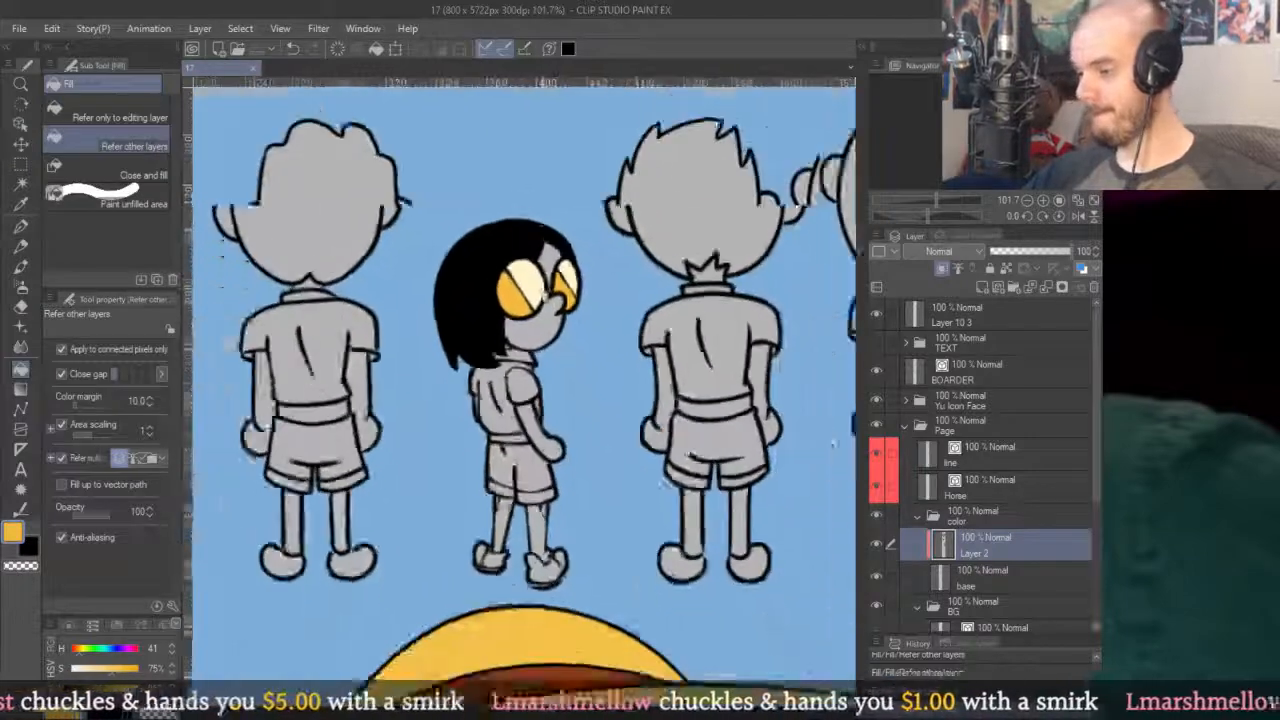
{"action": "scroll", "coordinate": [530, 360], "scroll_direction": "down", "scroll_amount": 8}
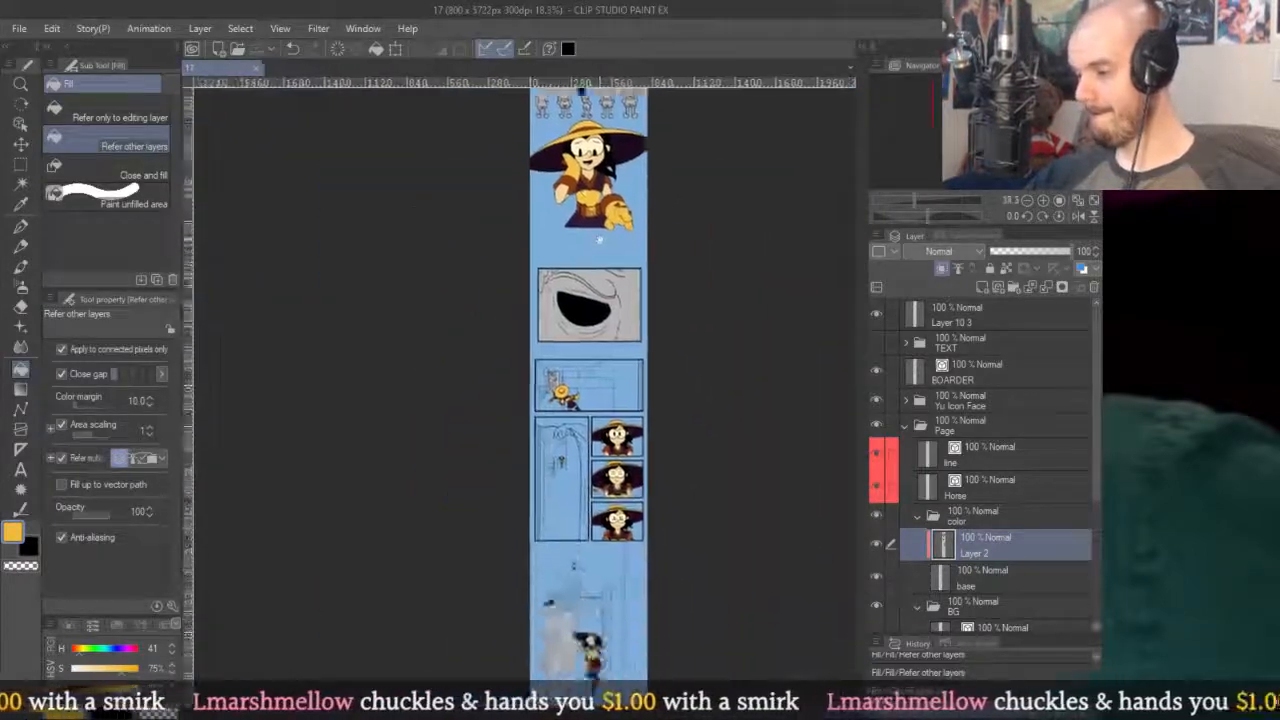
{"action": "scroll", "coordinate": [671, 380], "scroll_direction": "up", "scroll_amount": 4}
{"action": "scroll", "coordinate": [672, 380], "scroll_direction": "up", "scroll_amount": 4}
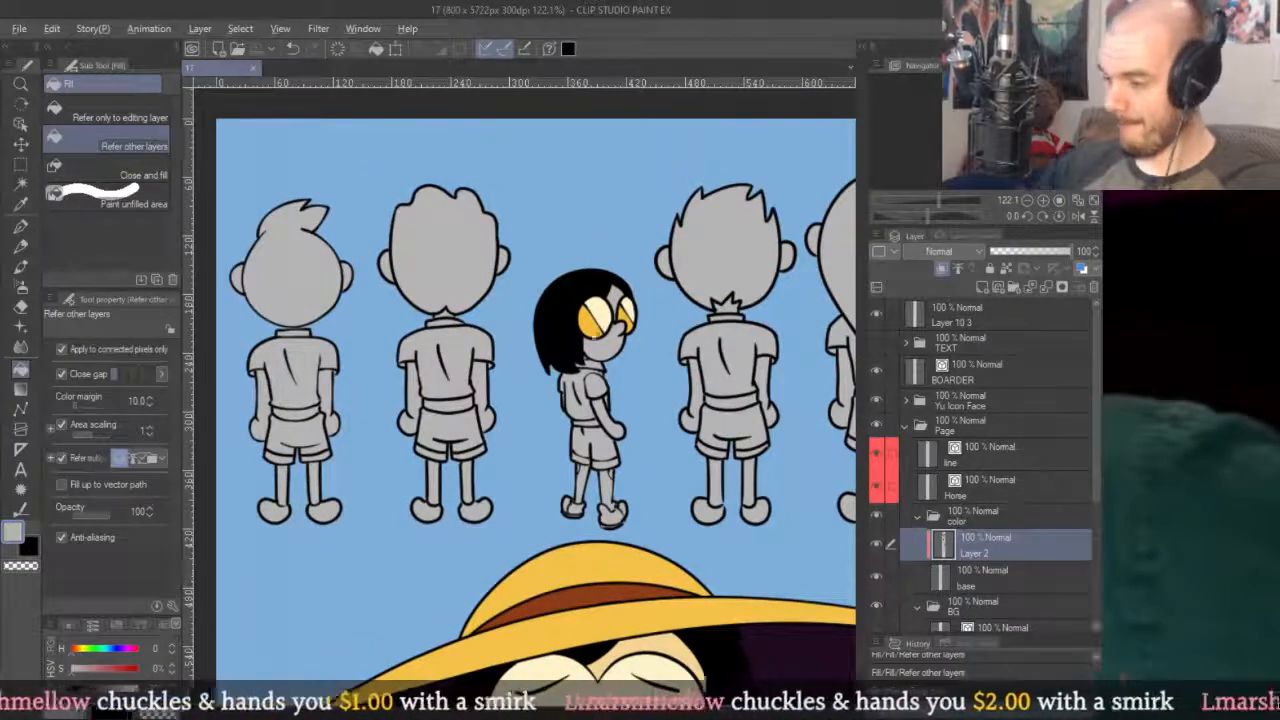
Sample the base grey, shift it to a muted lavender with hue 236 and saturation 26%, and fill the second figure's shirt.
{"action": "left_click", "coordinate": [600, 316], "text": "alt"}
{"action": "left_click", "coordinate": [597, 318], "text": "alt"}
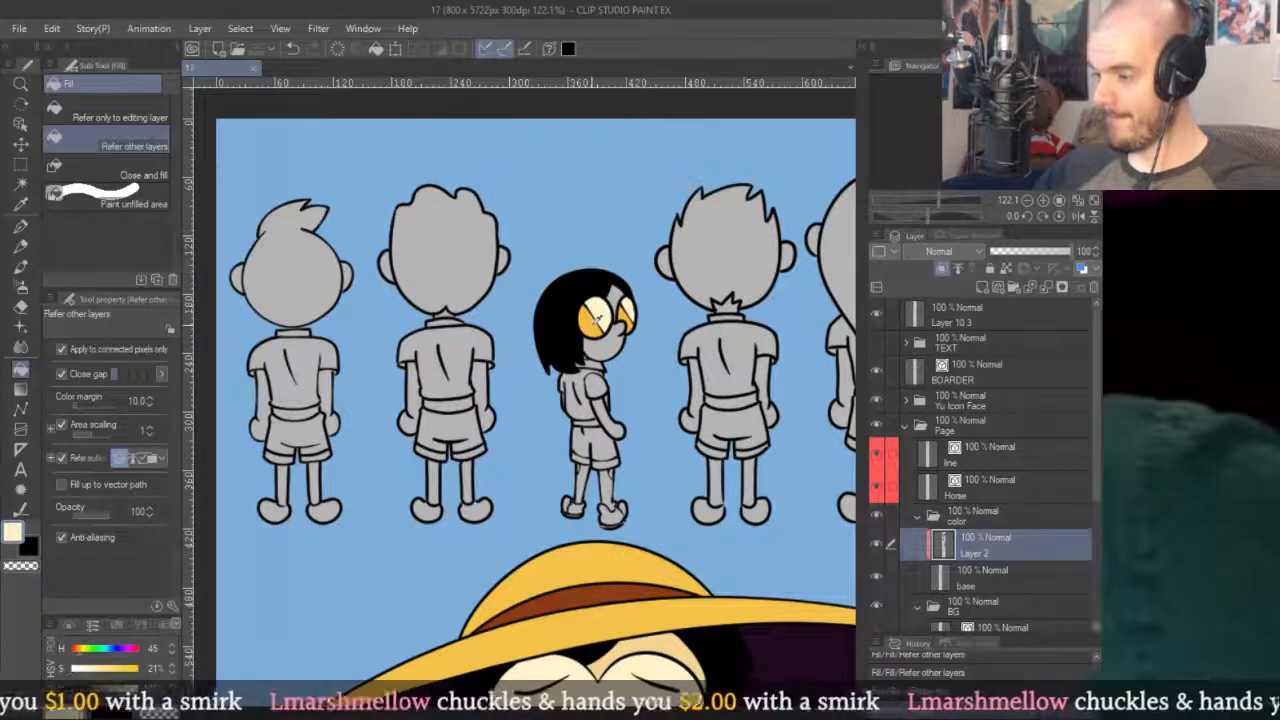
{"action": "left_click", "coordinate": [451, 352], "text": "alt"}
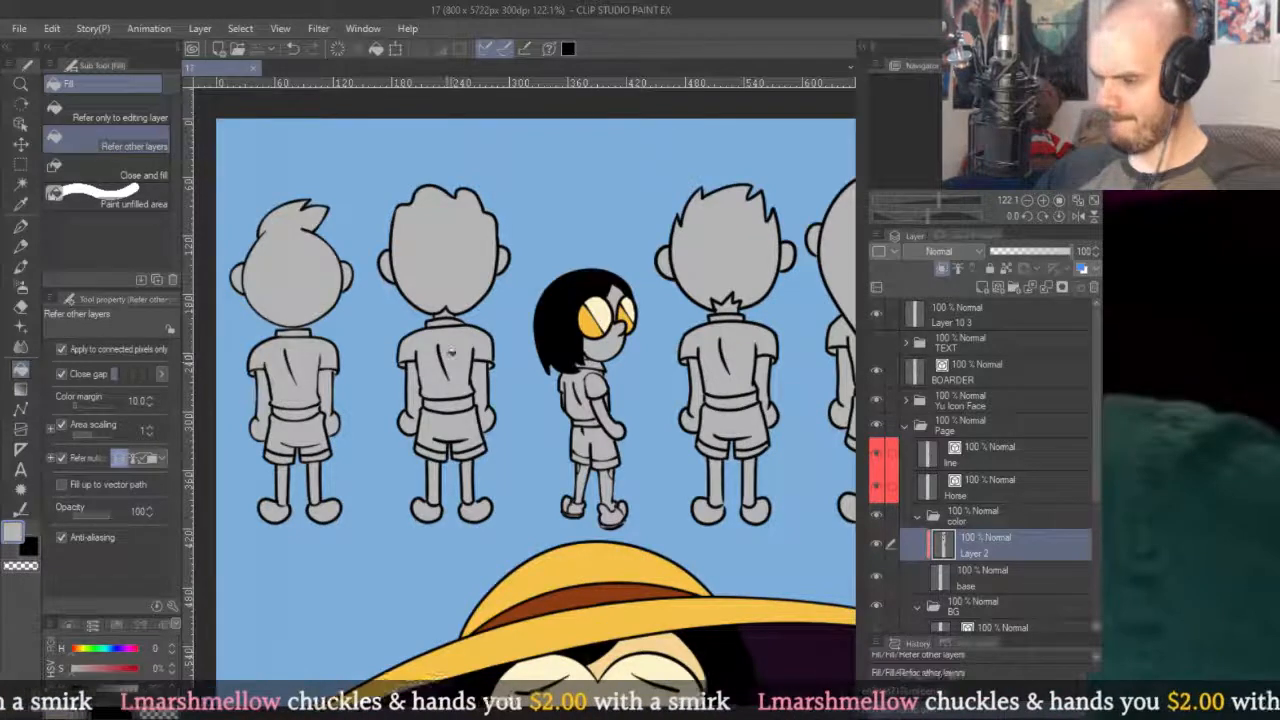
{"action": "left_click", "coordinate": [99, 668]}
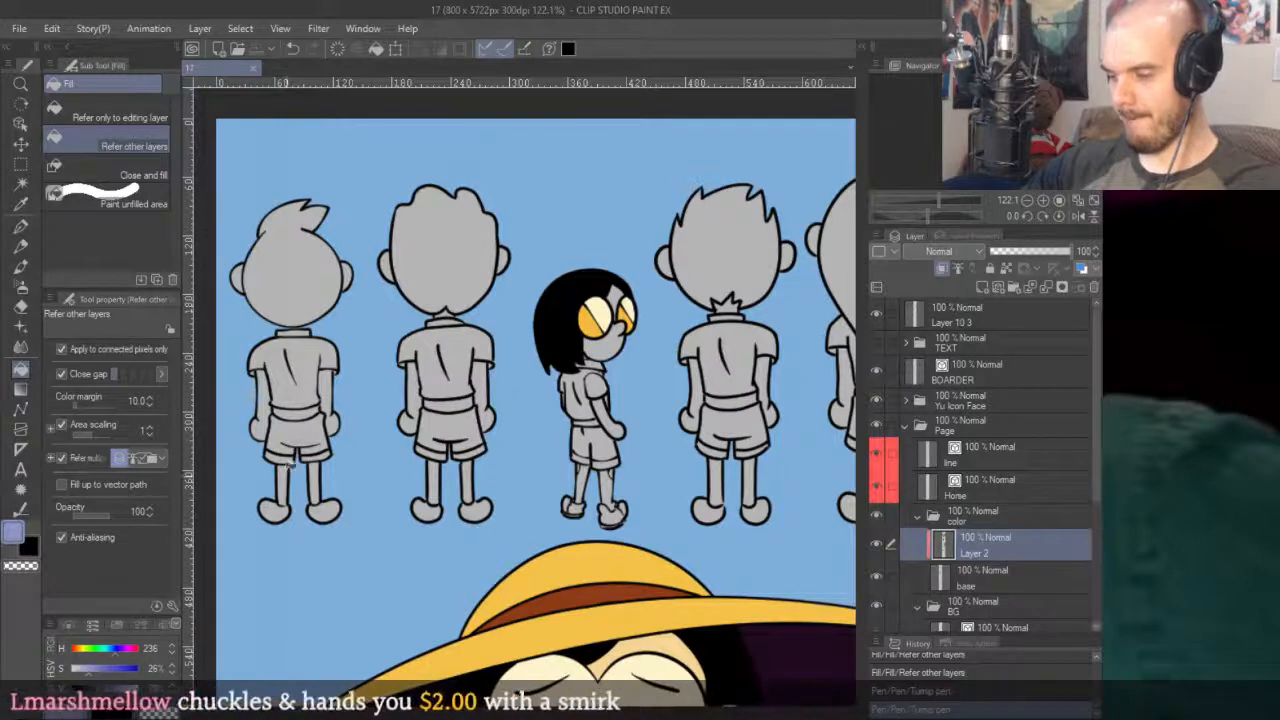
{"action": "left_click", "coordinate": [456, 345]}
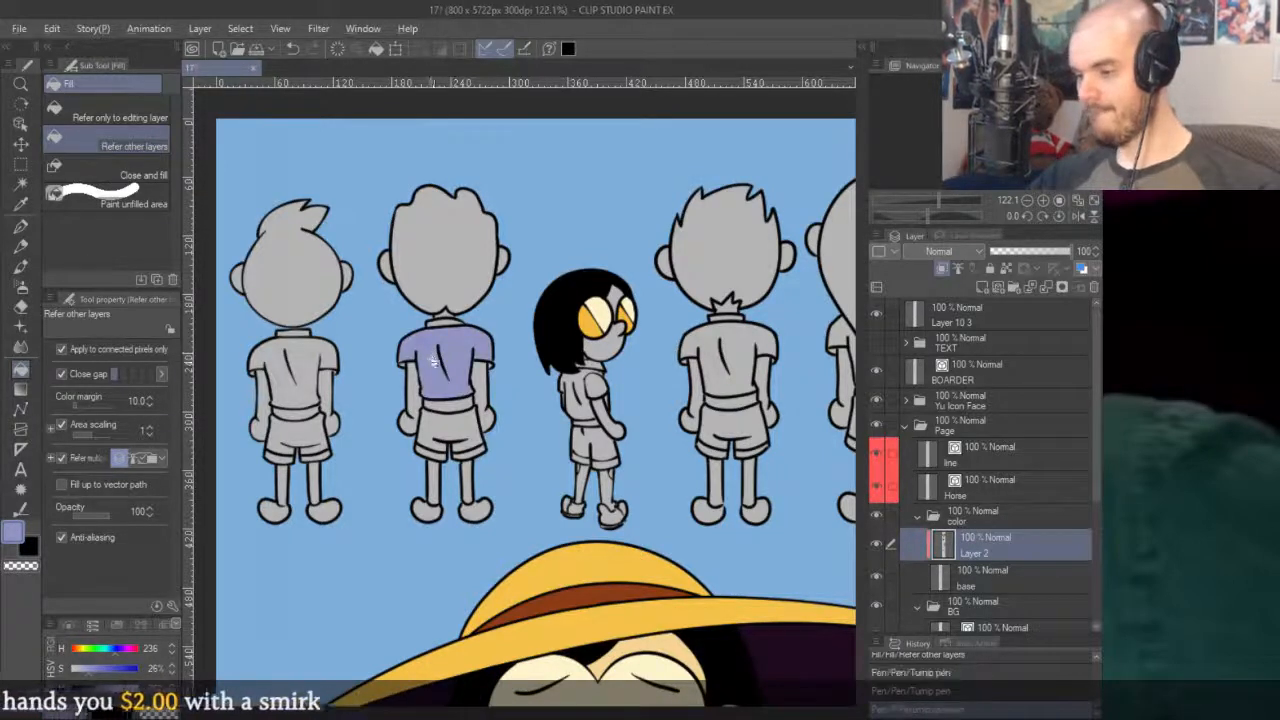
Fill the second figure's shorts, hems, shoes, collar and hair with the lavender.
{"action": "scroll", "coordinate": [438, 362], "scroll_direction": "up", "scroll_amount": 2}
{"action": "left_click", "coordinate": [461, 430]}
{"action": "left_click", "coordinate": [446, 488]}
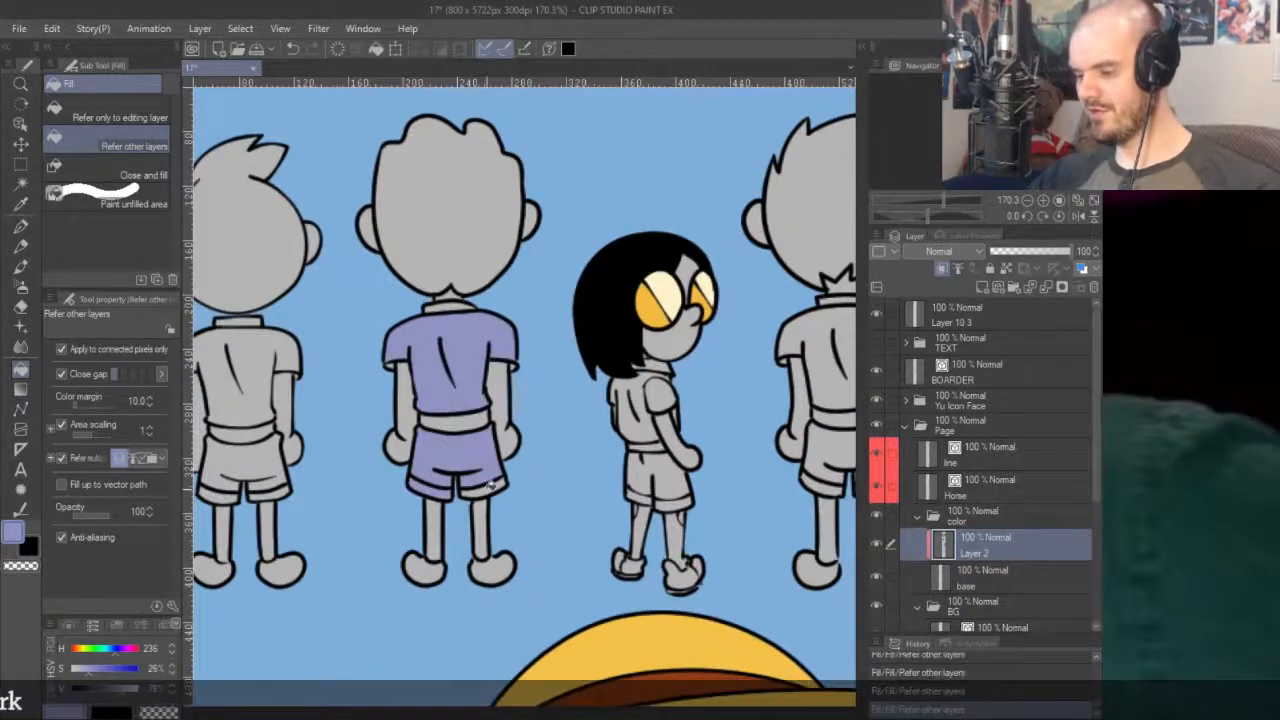
{"action": "left_click", "coordinate": [489, 486]}
{"action": "left_click", "coordinate": [492, 568]}
{"action": "left_click", "coordinate": [425, 568]}
{"action": "left_click_drag", "start_coordinate": [452, 305], "coordinate": [507, 350]}
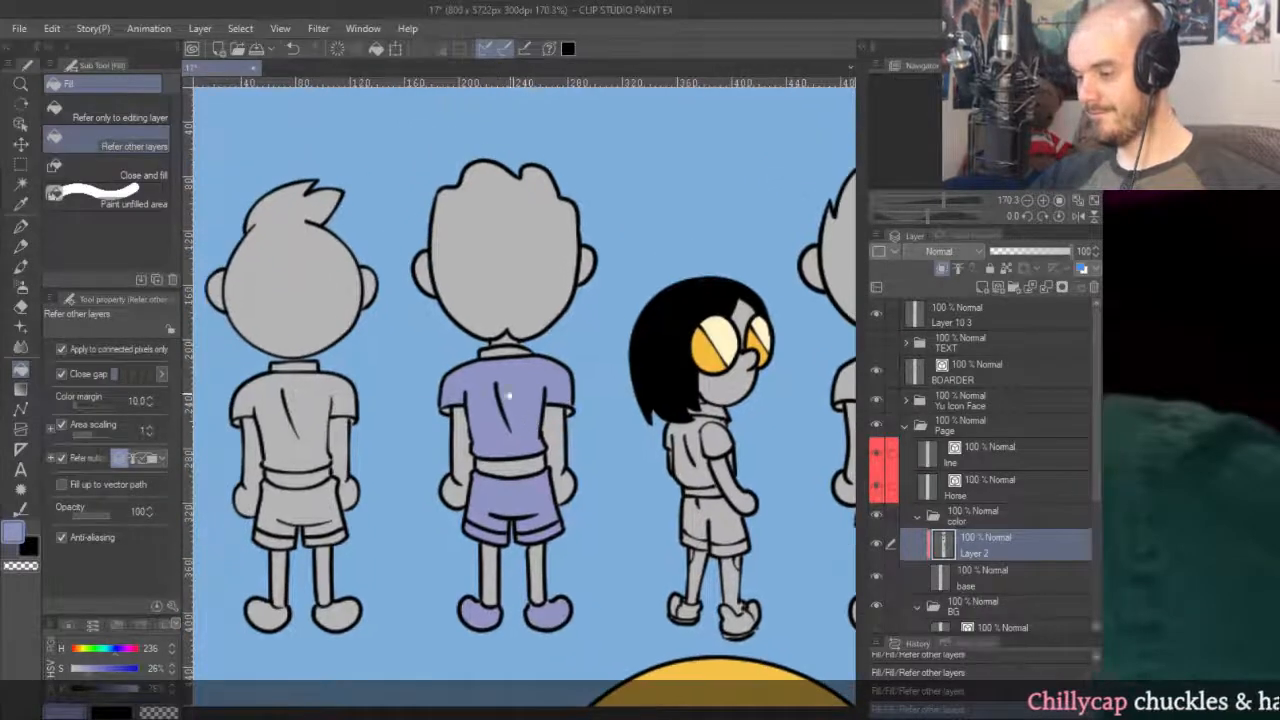
{"action": "left_click", "coordinate": [445, 258]}
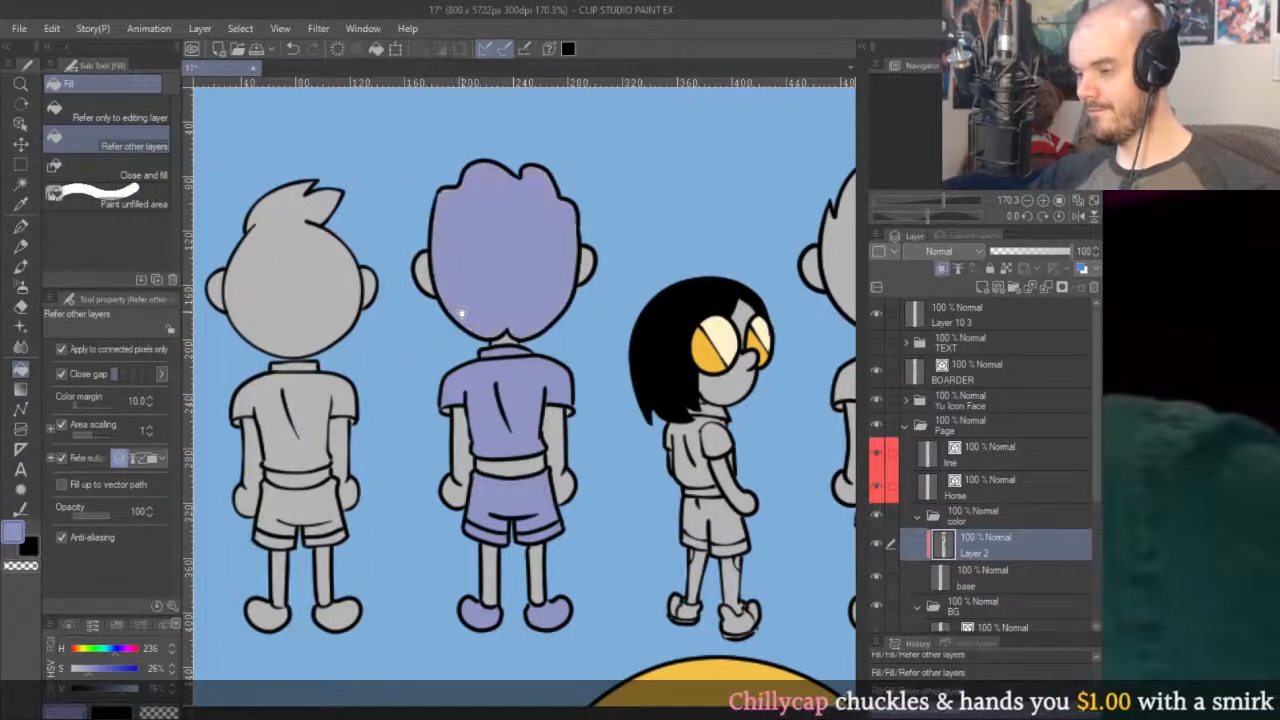
Fill the first figure's hair, shirt, collar, waistband, shorts and hems with the lavender.
{"action": "left_click_drag", "start_coordinate": [445, 258], "coordinate": [595, 298]}
{"action": "left_click", "coordinate": [445, 320]}
{"action": "left_click", "coordinate": [440, 440]}
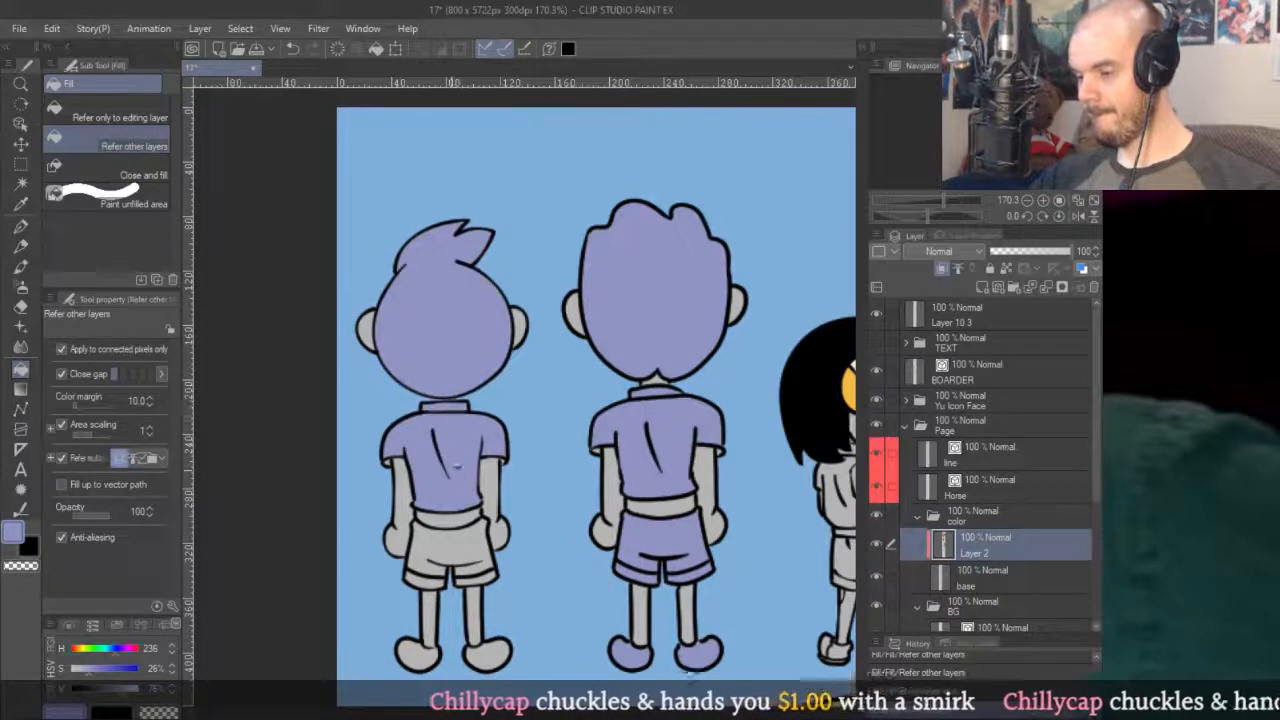
{"action": "scroll", "coordinate": [486, 385], "scroll_direction": "up", "scroll_amount": 3}
{"action": "left_click", "coordinate": [483, 467]}
{"action": "left_click", "coordinate": [452, 518]}
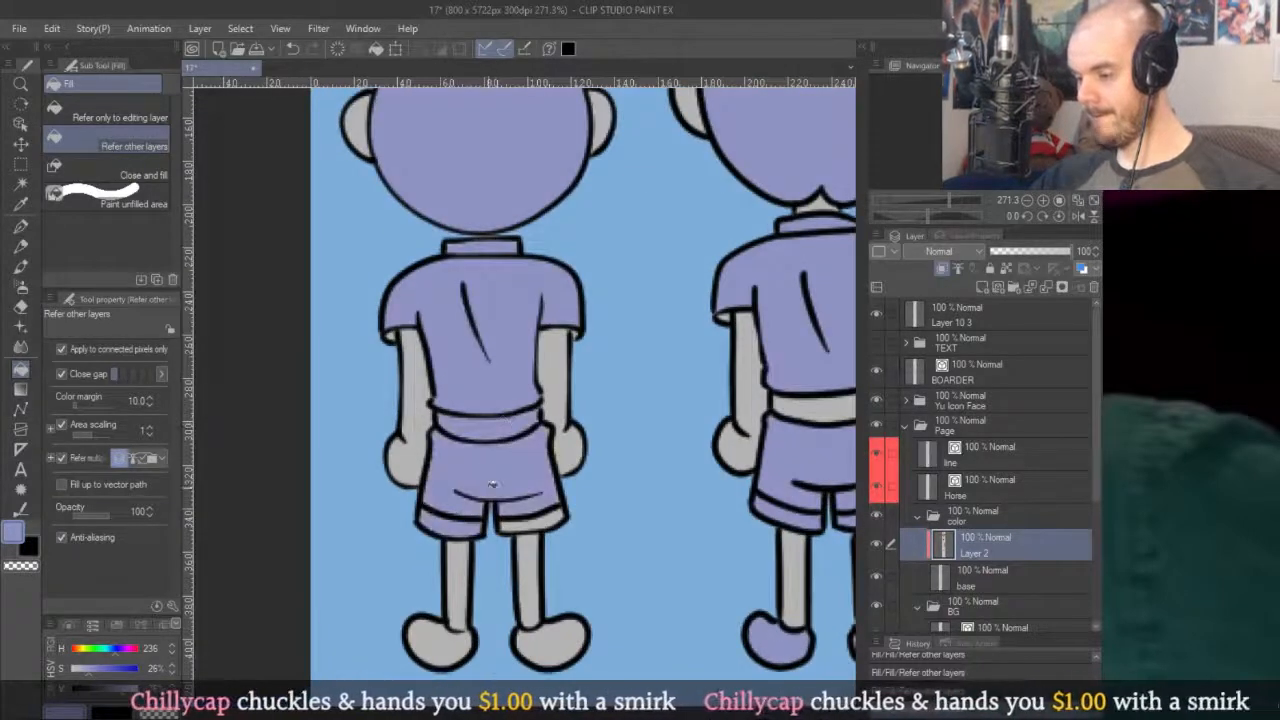
{"action": "left_click", "coordinate": [530, 514]}
Paint the grey cuff corners of the first figure's sleeves with the Turnip pen and fill both shoes lavender.
{"action": "scroll", "coordinate": [592, 342], "scroll_direction": "up", "scroll_amount": 6}
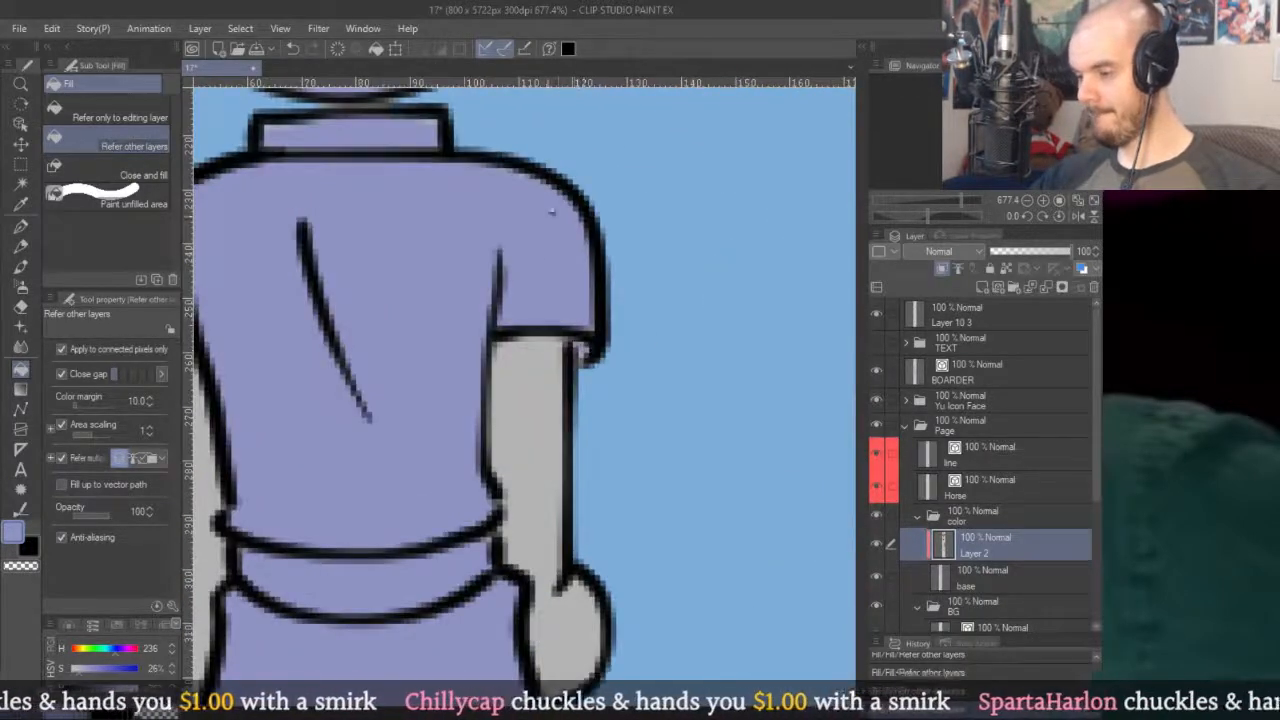
{"action": "key", "text": "p"}
{"action": "left_click_drag", "start_coordinate": [591, 366], "coordinate": [846, 421]}
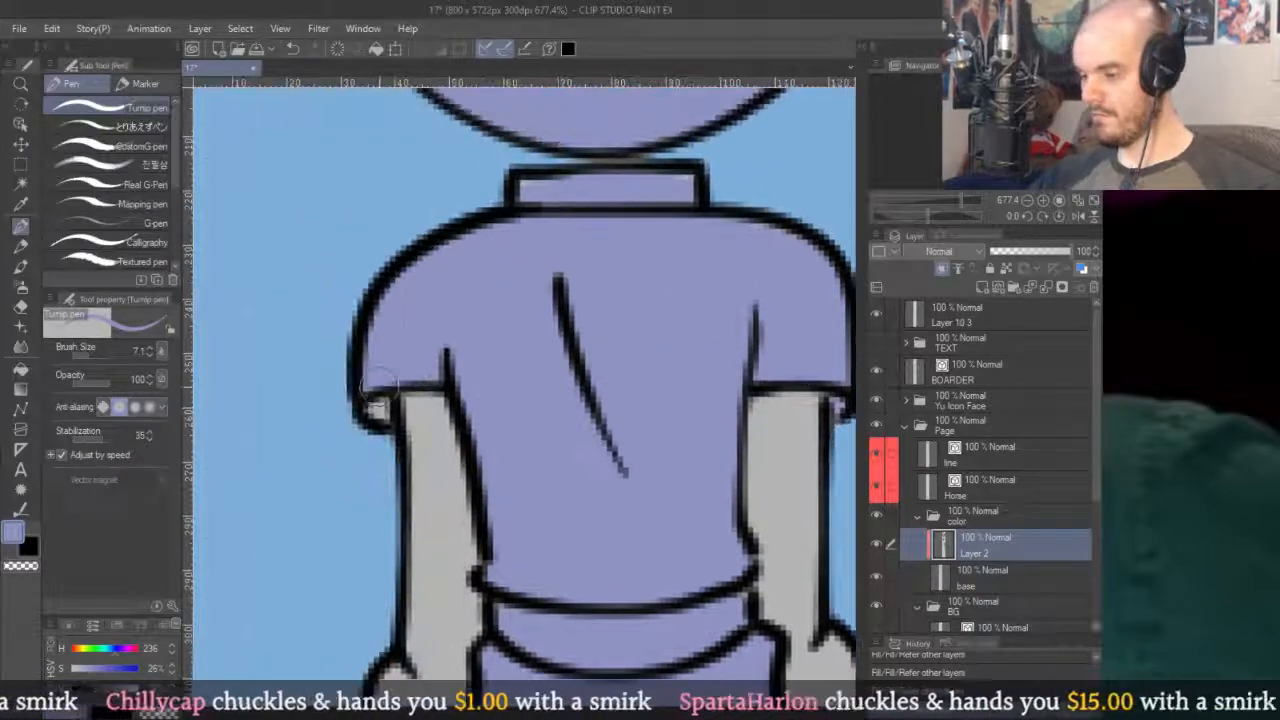
{"action": "scroll", "coordinate": [440, 365], "scroll_direction": "down", "scroll_amount": 9}
{"action": "left_click_drag", "start_coordinate": [502, 541], "coordinate": [456, 545]}
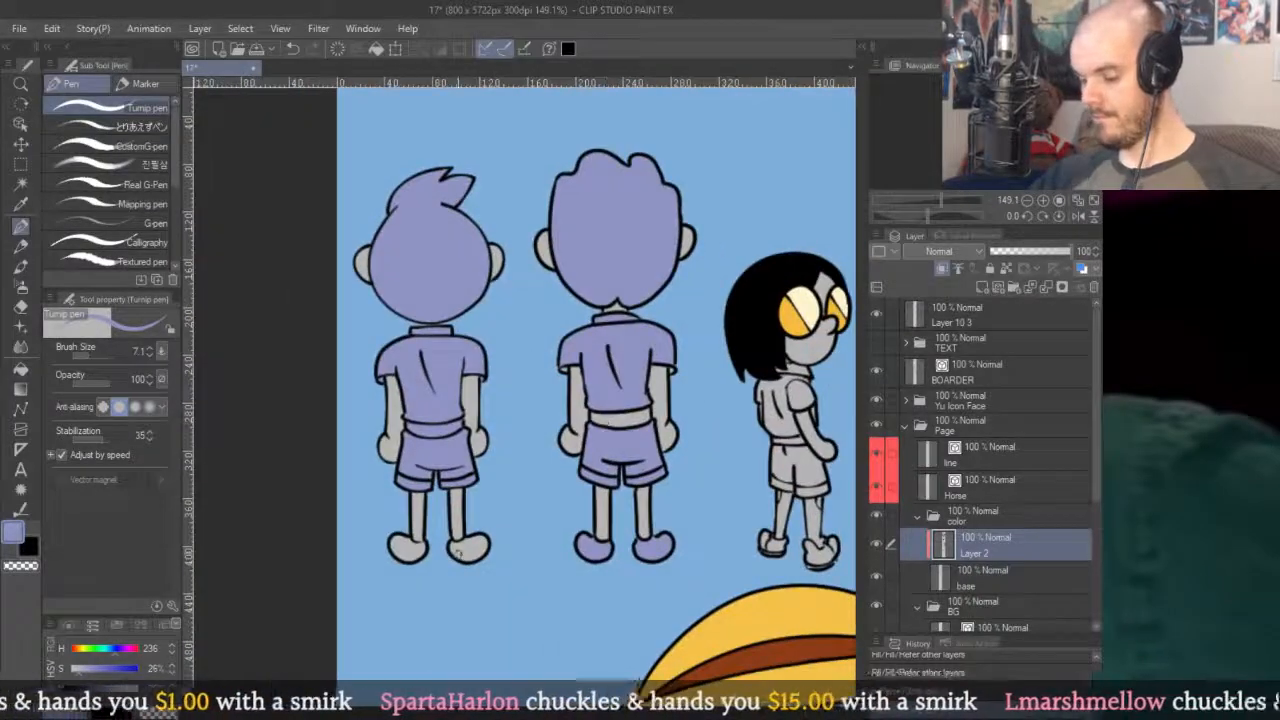
{"action": "key", "text": "g"}
{"action": "left_click", "coordinate": [408, 548]}
Fill the spiky-haired fourth figure's hair, shirt, collar, waistband, shorts and shoes with the lavender.
{"action": "left_click_drag", "start_coordinate": [765, 392], "coordinate": [444, 382]}
{"action": "left_click_drag", "start_coordinate": [550, 395], "coordinate": [763, 477]}
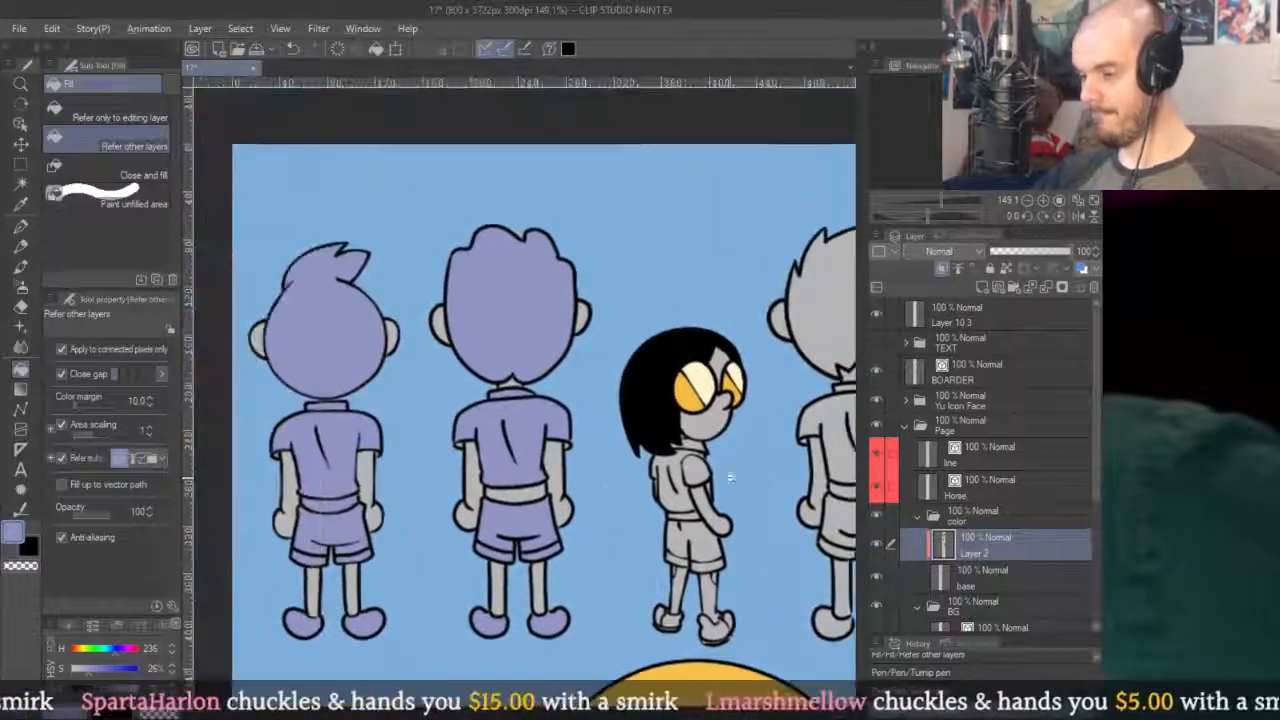
{"action": "scroll", "coordinate": [480, 453], "scroll_direction": "up", "scroll_amount": 6}
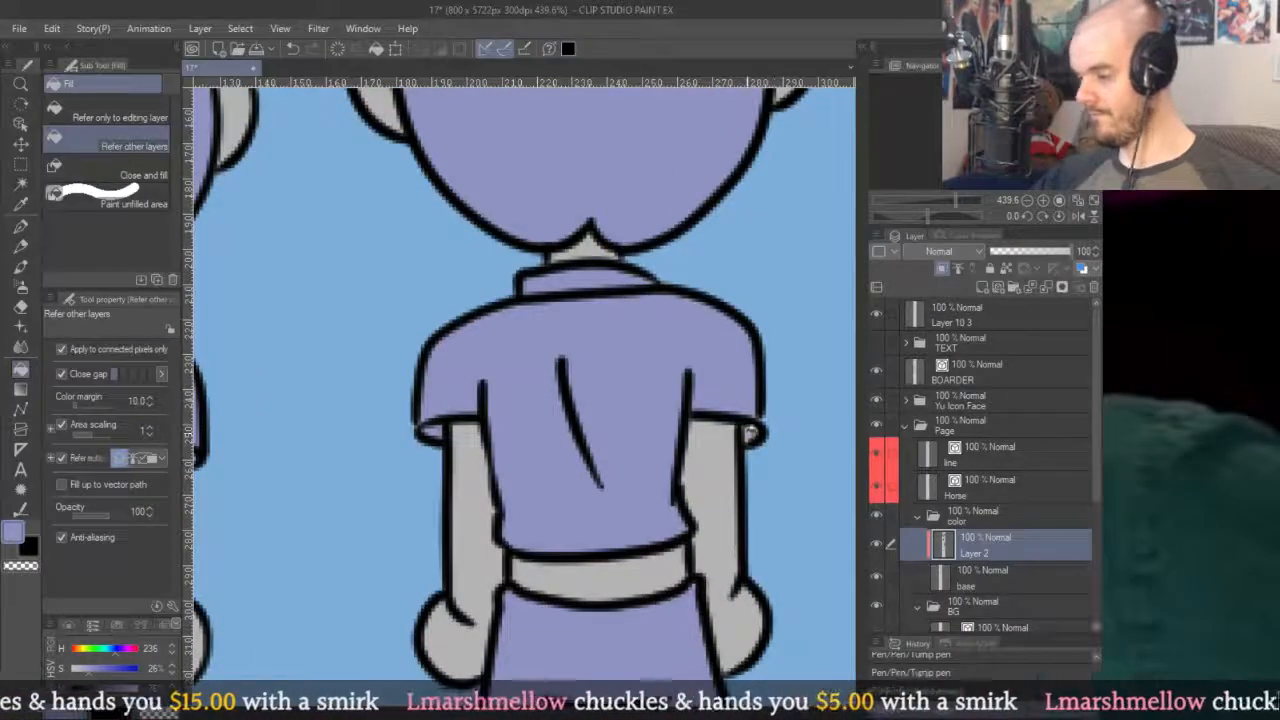
{"action": "scroll", "coordinate": [750, 432], "scroll_direction": "down", "scroll_amount": 10}
{"action": "scroll", "coordinate": [672, 328], "scroll_direction": "up", "scroll_amount": 3}
{"action": "left_click", "coordinate": [642, 332]}
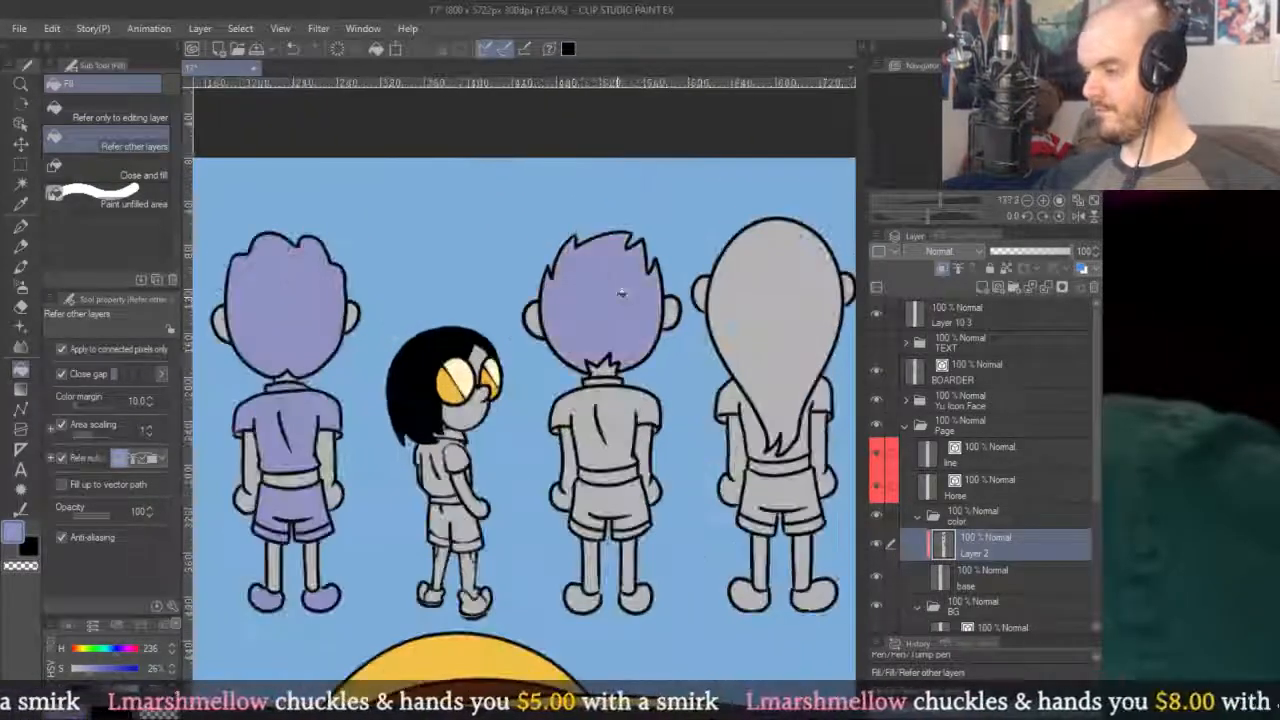
{"action": "left_click", "coordinate": [627, 400]}
{"action": "left_click", "coordinate": [612, 475]}
{"action": "left_click", "coordinate": [590, 515]}
{"action": "left_click", "coordinate": [636, 598]}
{"action": "left_click", "coordinate": [584, 598]}
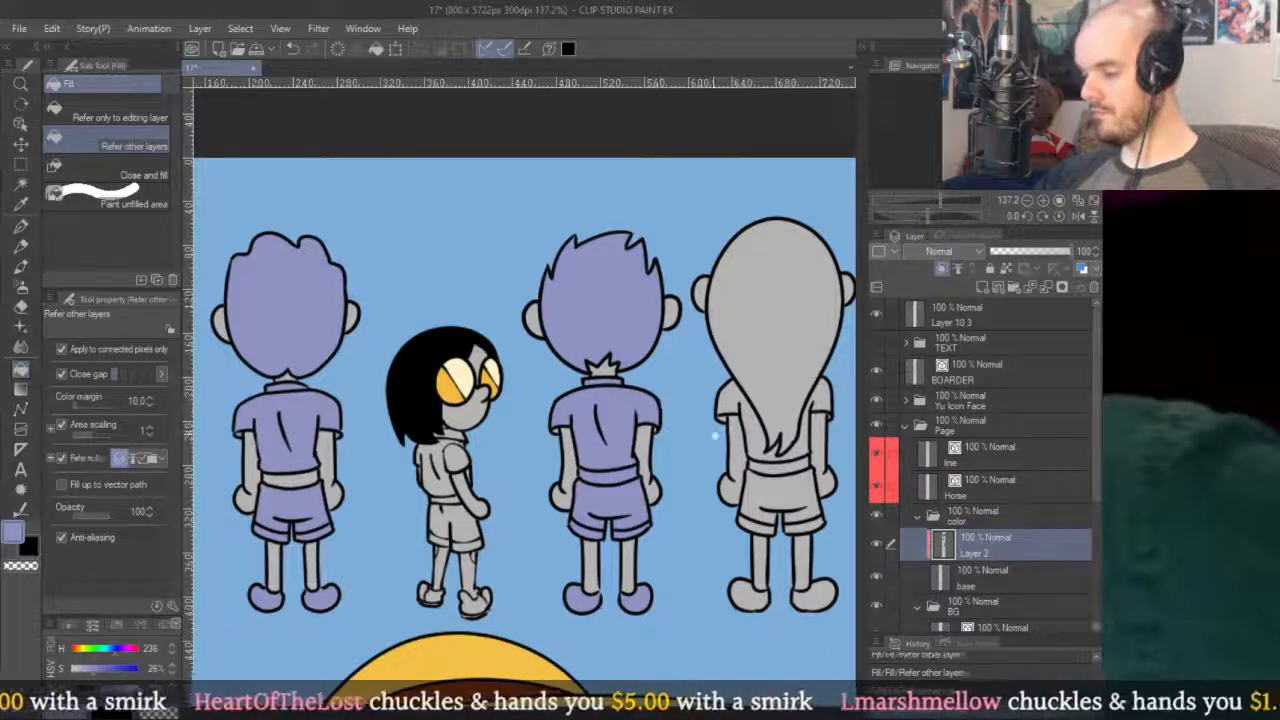
Fill the long-haired figure's hair and both visible parts of its shirt with lavender on Layer 2.
{"action": "scroll", "coordinate": [715, 435], "scroll_direction": "up", "scroll_amount": 3}
{"action": "scroll", "coordinate": [716, 424], "scroll_direction": "down", "scroll_amount": 4}
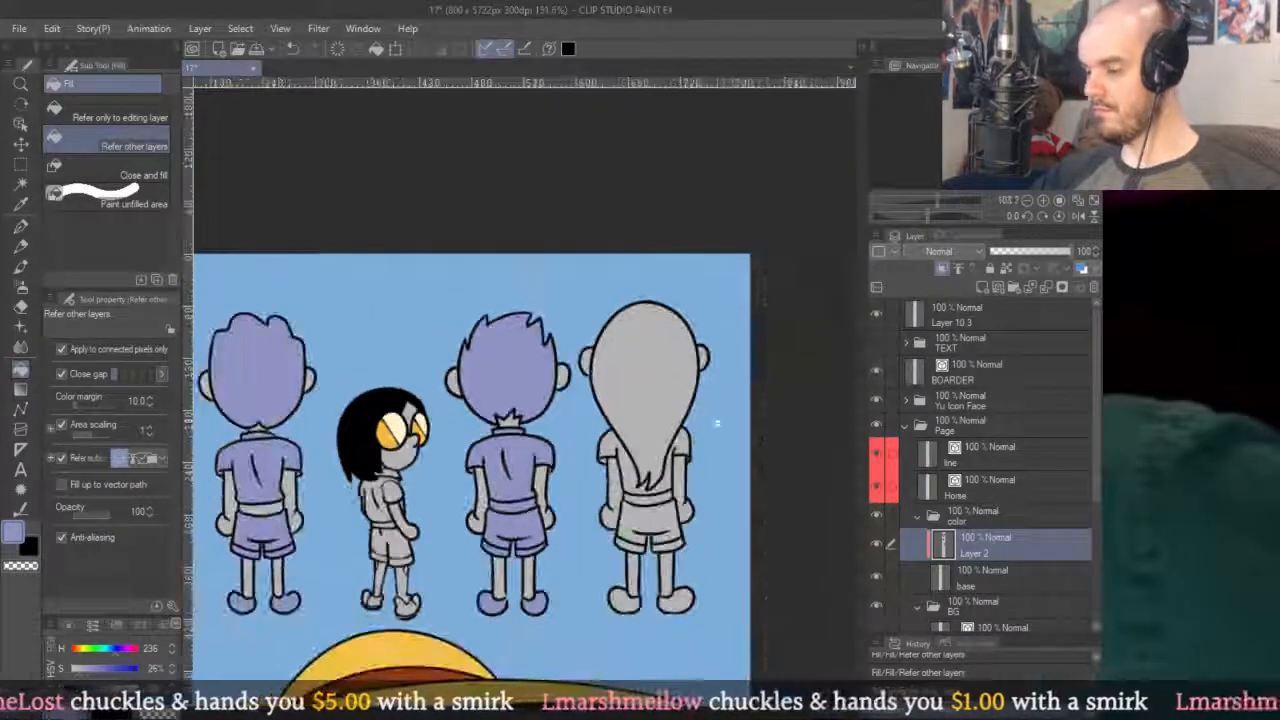
{"action": "scroll", "coordinate": [716, 424], "scroll_direction": "up", "scroll_amount": 2}
{"action": "left_click", "coordinate": [515, 445]}
{"action": "left_click", "coordinate": [534, 418]}
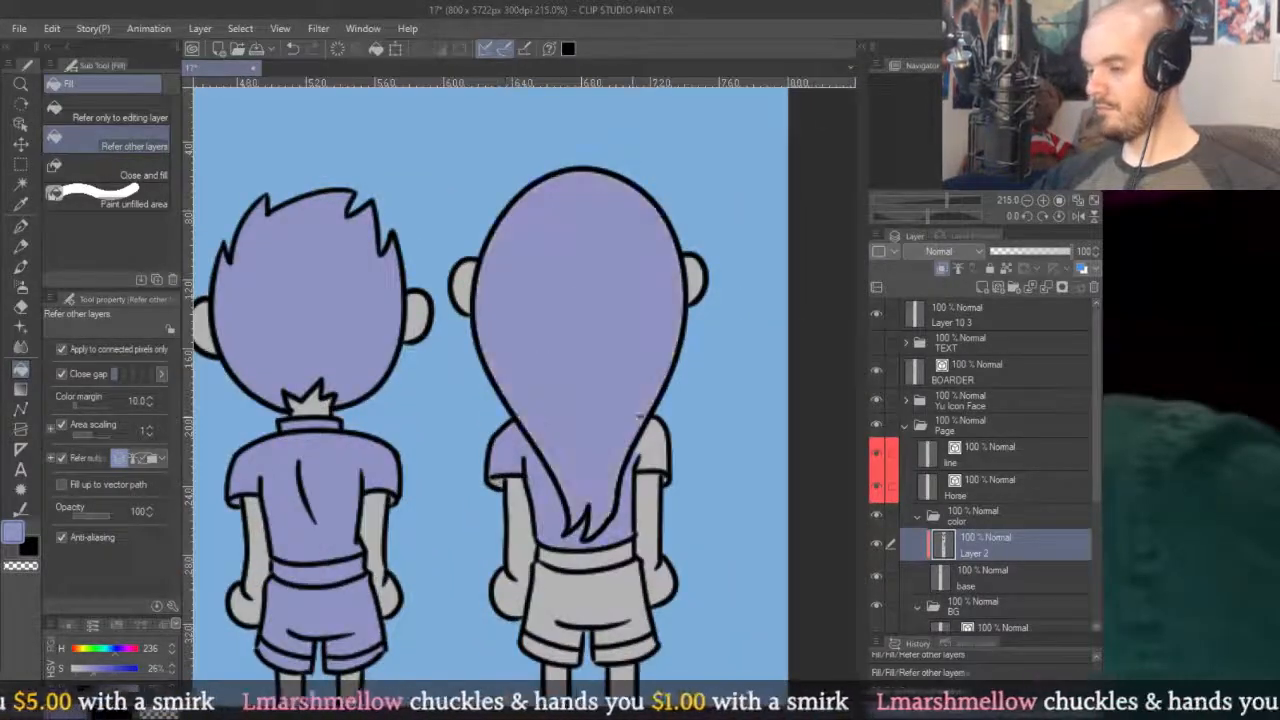
{"action": "left_click", "coordinate": [648, 441]}
{"action": "scroll", "coordinate": [634, 492], "scroll_direction": "up", "scroll_amount": 8}
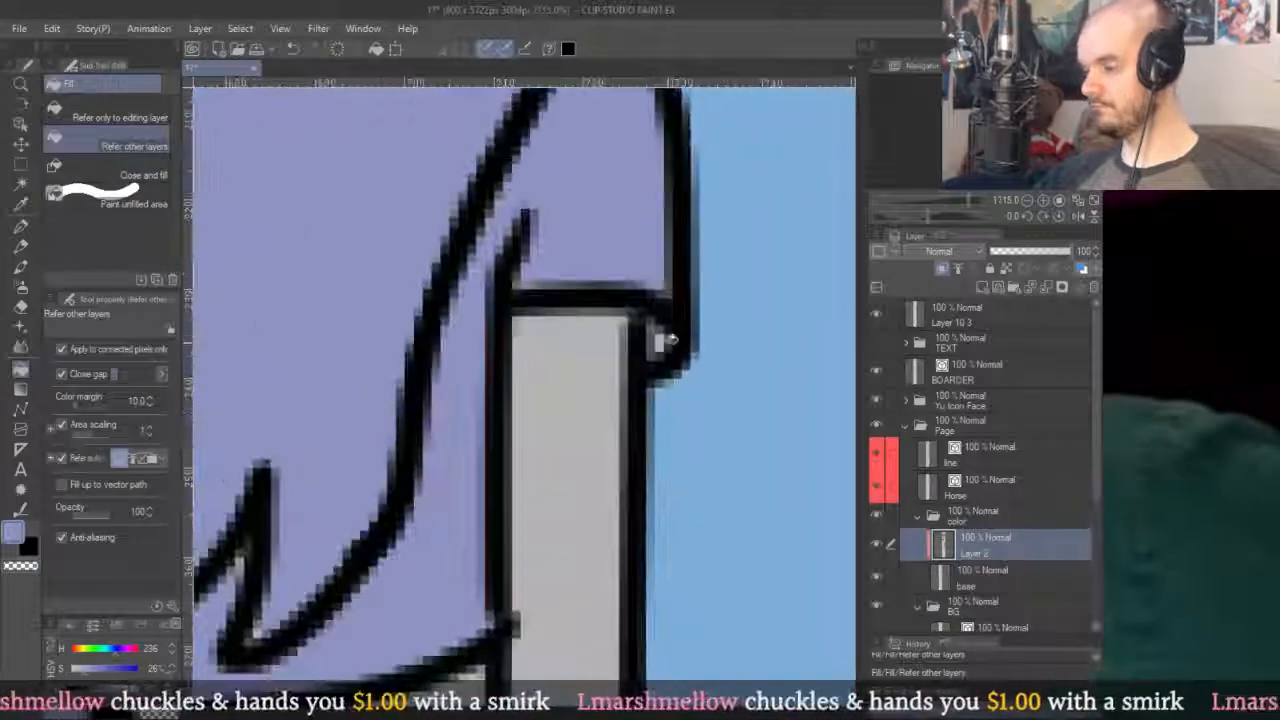
{"action": "scroll", "coordinate": [660, 314], "scroll_direction": "down", "scroll_amount": 8}
Fill the long-haired figure's shorts, both shorts cuffs and both shoes with lavender.
{"action": "left_click", "coordinate": [630, 452]}
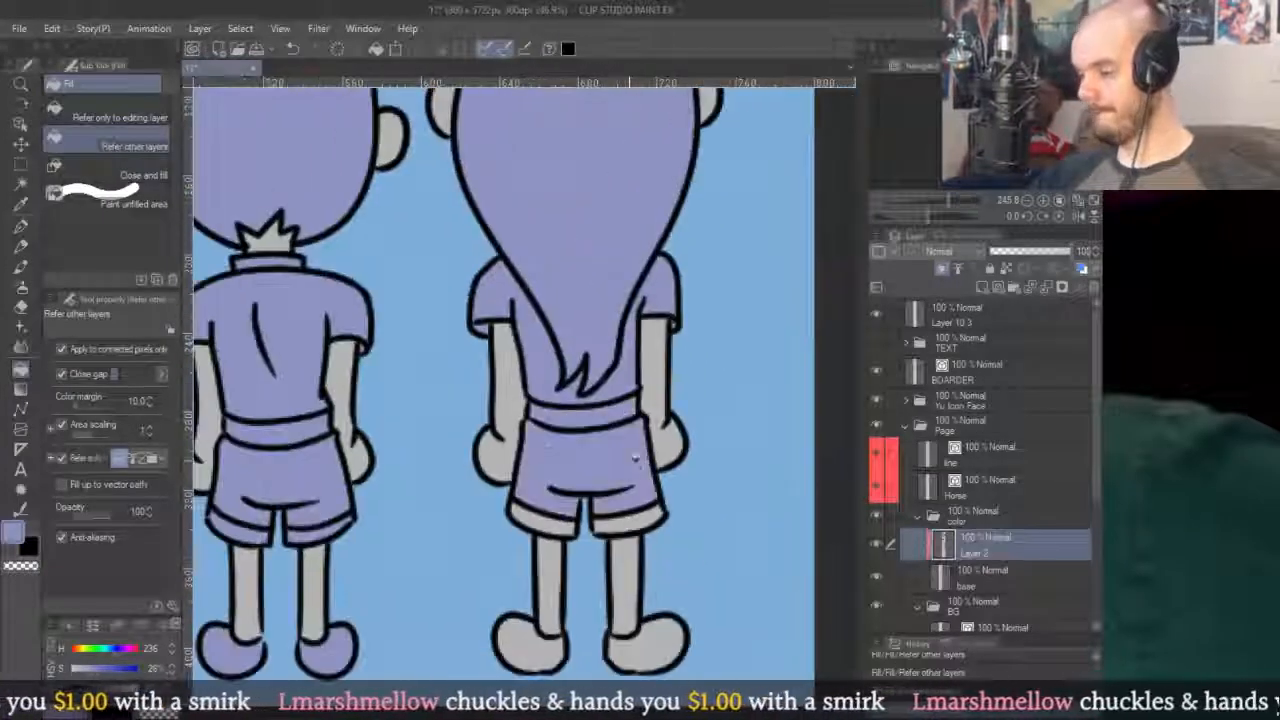
{"action": "left_click", "coordinate": [636, 512]}
{"action": "left_click", "coordinate": [530, 520]}
{"action": "left_click", "coordinate": [525, 640]}
{"action": "left_click", "coordinate": [645, 643]}
{"action": "scroll", "coordinate": [589, 220], "scroll_direction": "down", "scroll_amount": 6}
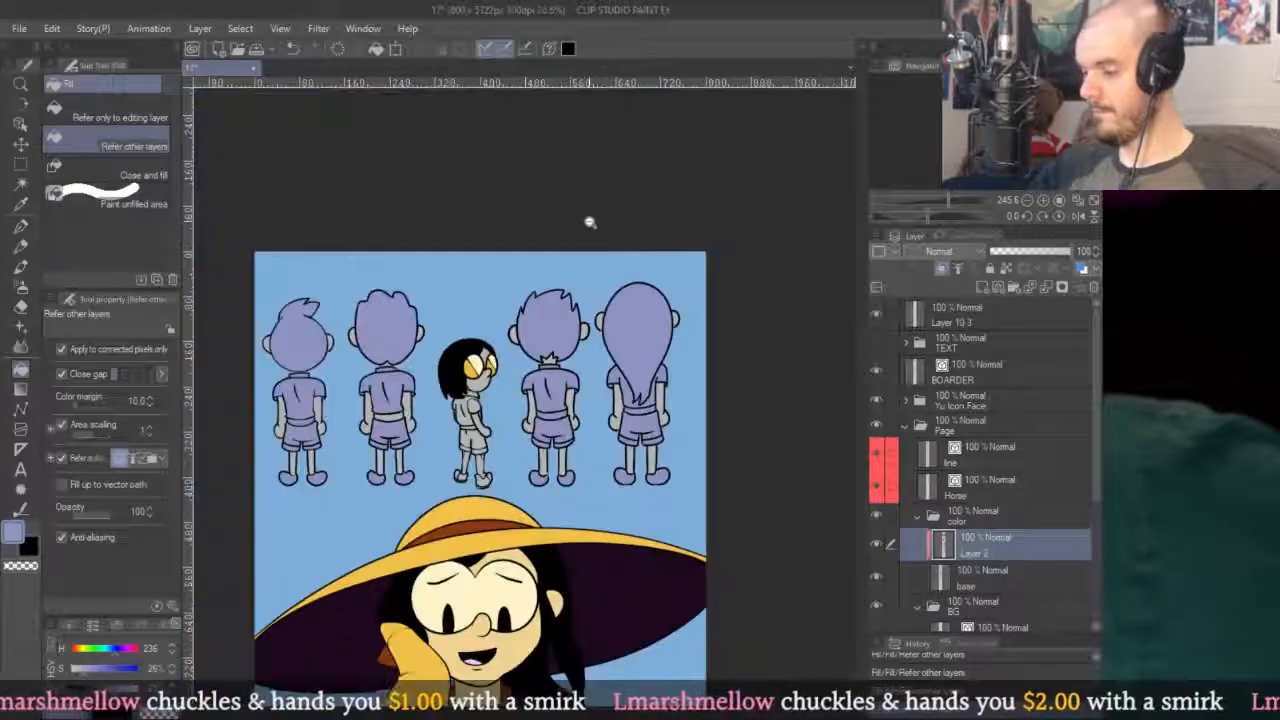
{"action": "scroll", "coordinate": [684, 297], "scroll_direction": "down", "scroll_amount": 2}
Fill the black-haired girl's shirt, sleeve and collar with the same lavender.
{"action": "scroll", "coordinate": [537, 358], "scroll_direction": "up", "scroll_amount": 7}
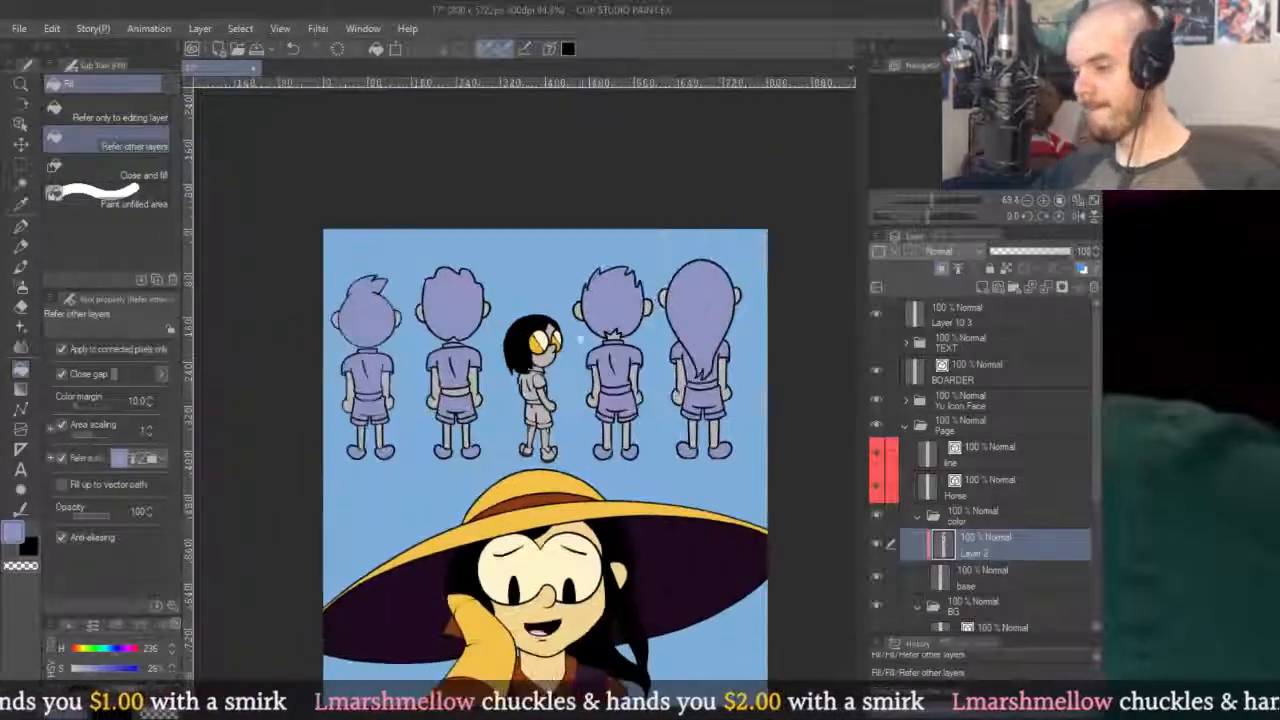
{"action": "left_click", "coordinate": [558, 300]}
{"action": "left_click", "coordinate": [553, 252]}
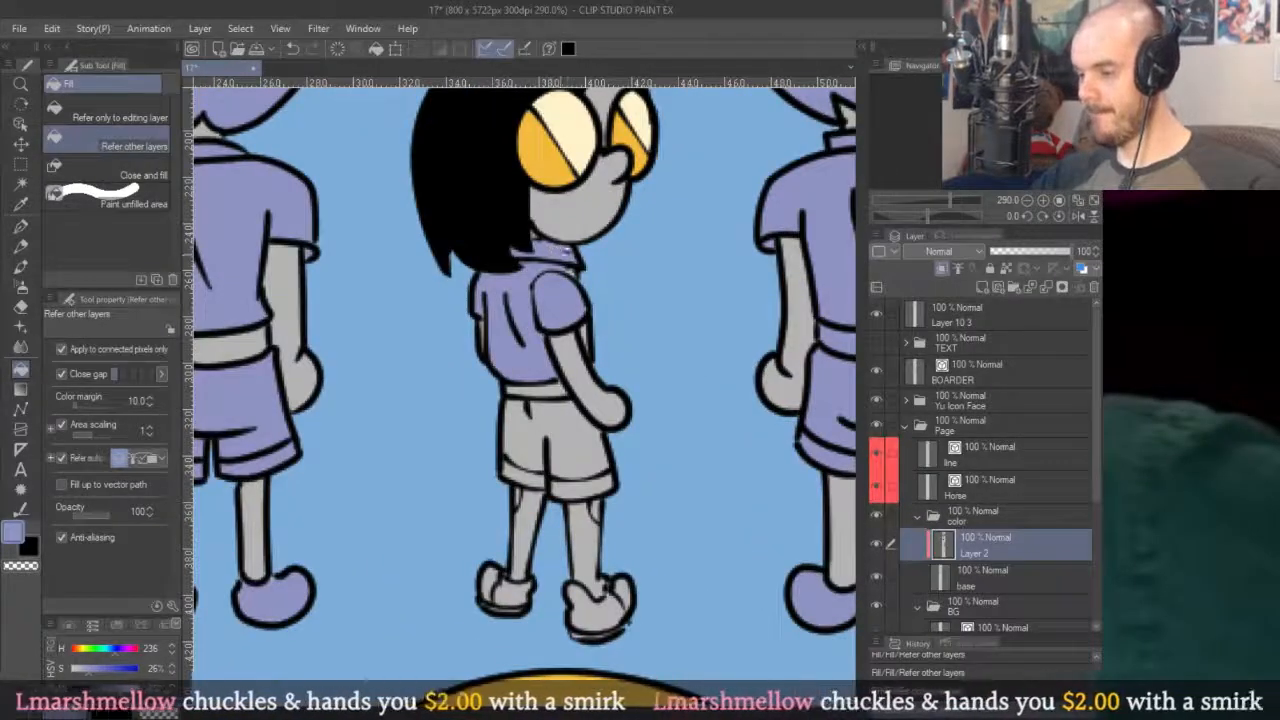
Fill the black-haired girl's waistband, shorts and both shorts cuffs with lavender.
{"action": "key", "text": "p"}
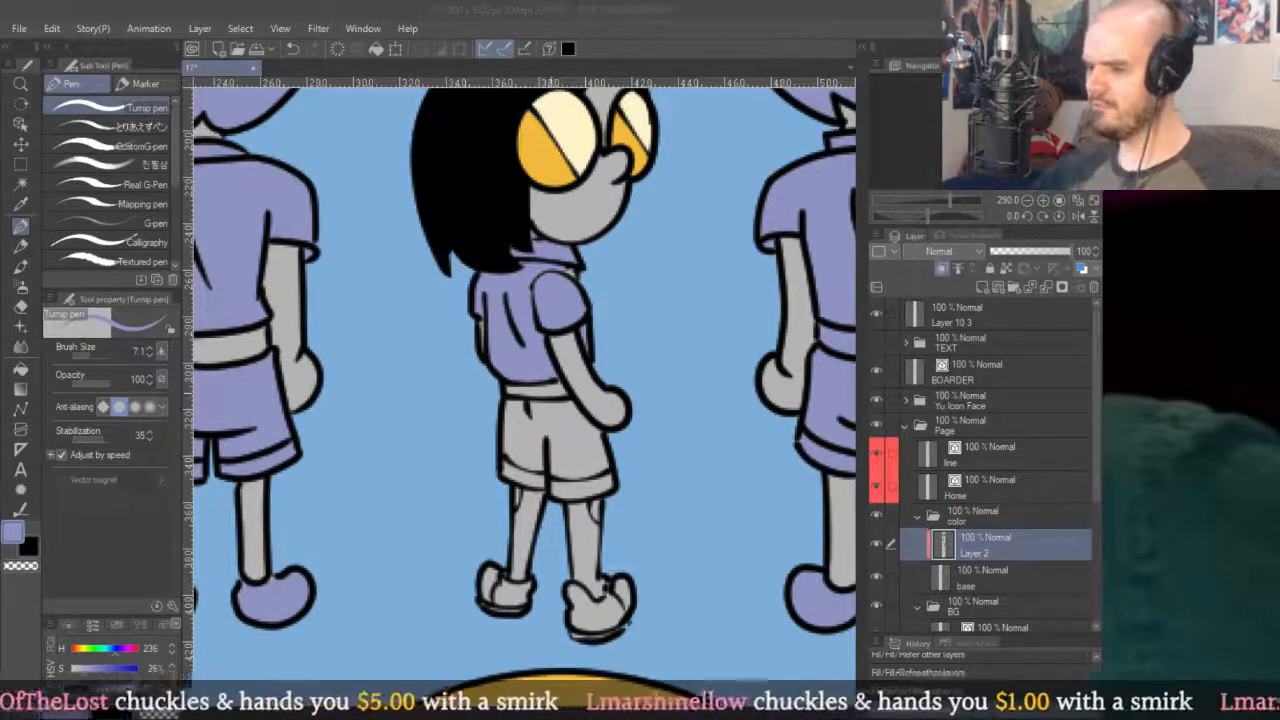
{"action": "left_click", "coordinate": [566, 413]}
{"action": "key", "text": "g"}
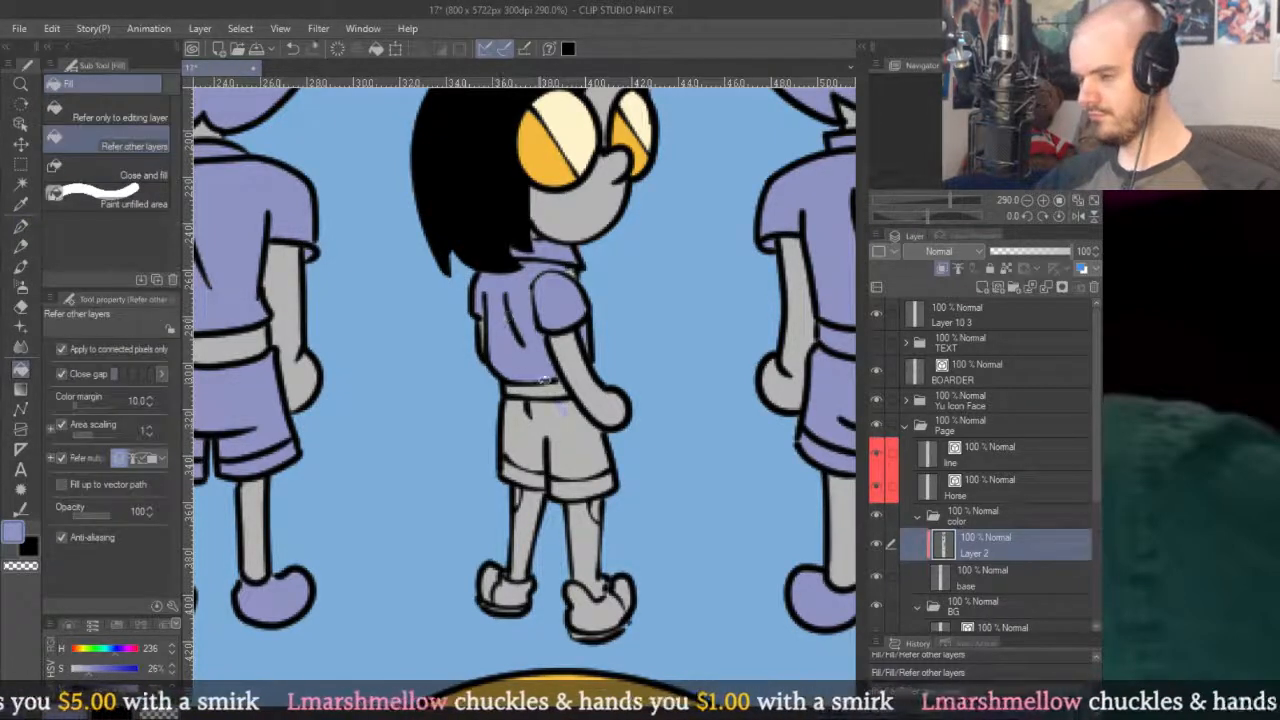
{"action": "left_click", "coordinate": [540, 391]}
{"action": "left_click", "coordinate": [555, 440]}
{"action": "left_click", "coordinate": [585, 486]}
{"action": "left_click", "coordinate": [525, 476]}
Colour both of the black-haired girl's shoes lavender, painting the thin sole strips with the Turnip pen.
{"action": "scroll", "coordinate": [566, 458], "scroll_direction": "up", "scroll_amount": 5}
{"action": "left_click", "coordinate": [578, 470]}
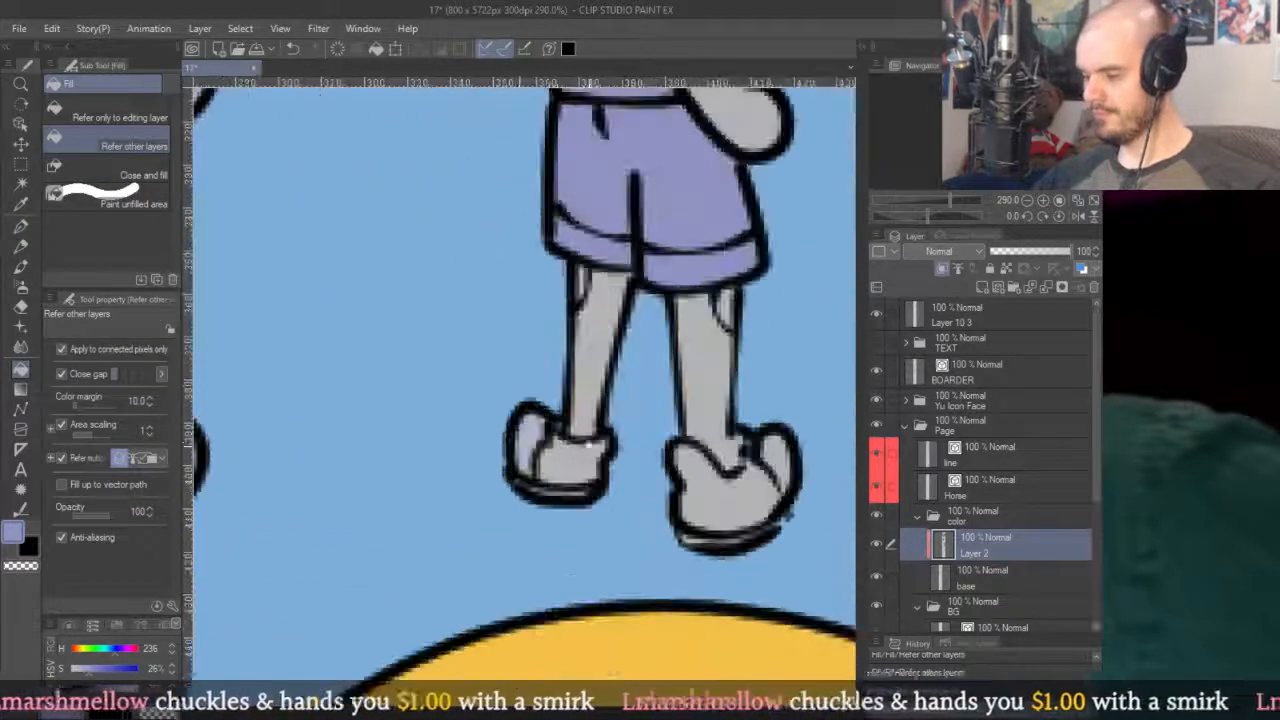
{"action": "key", "text": "p"}
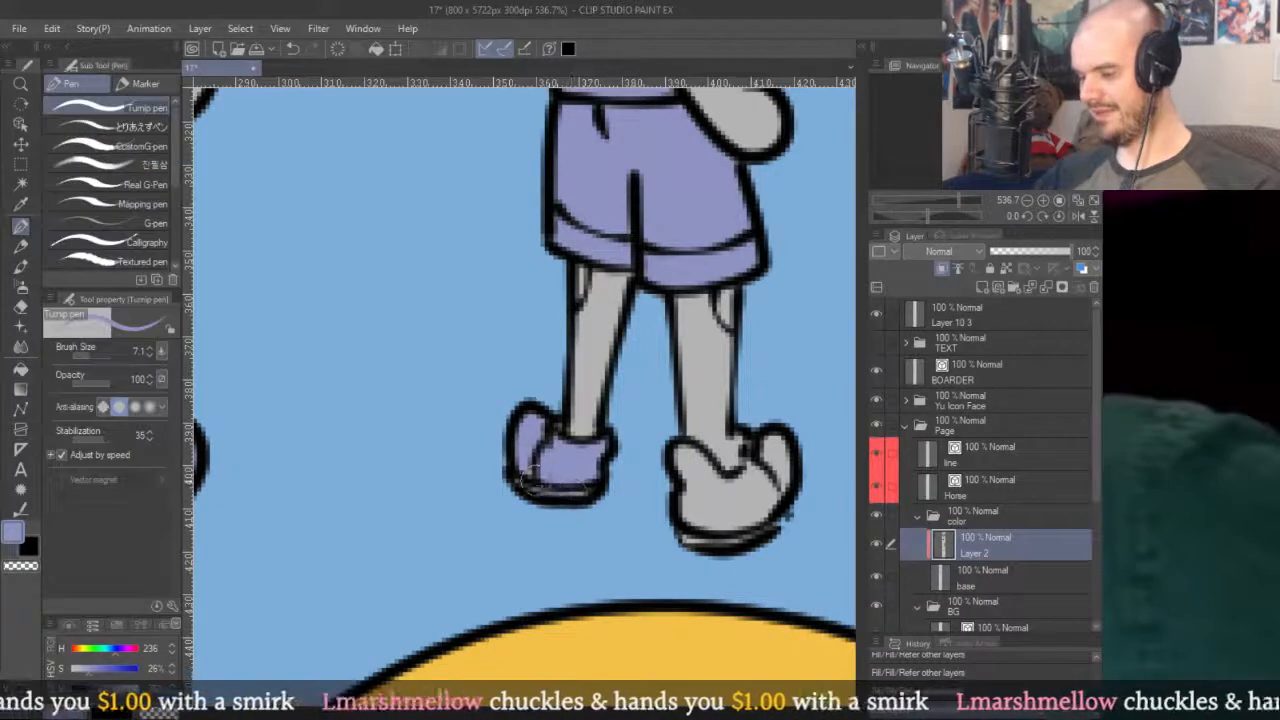
{"action": "left_click_drag", "start_coordinate": [560, 430], "coordinate": [445, 387]}
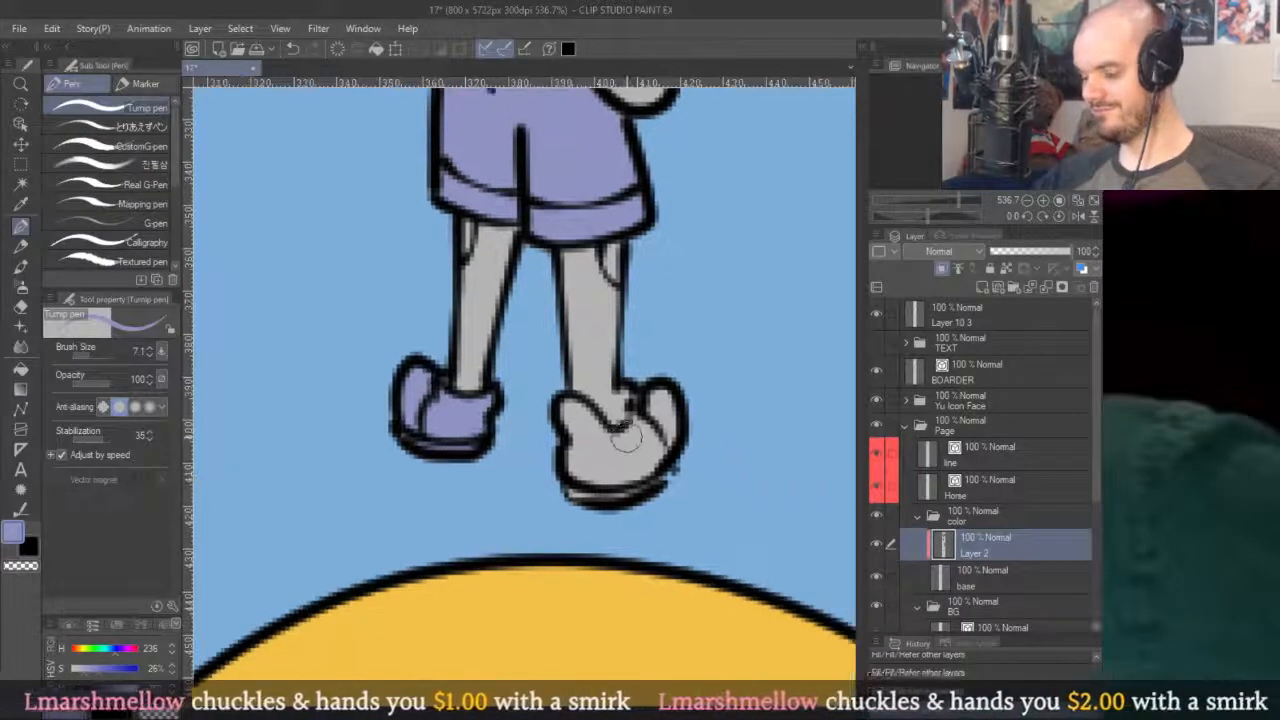
{"action": "key", "text": "g"}
{"action": "left_click", "coordinate": [655, 432]}
{"action": "left_click", "coordinate": [657, 428]}
{"action": "key", "text": "p"}
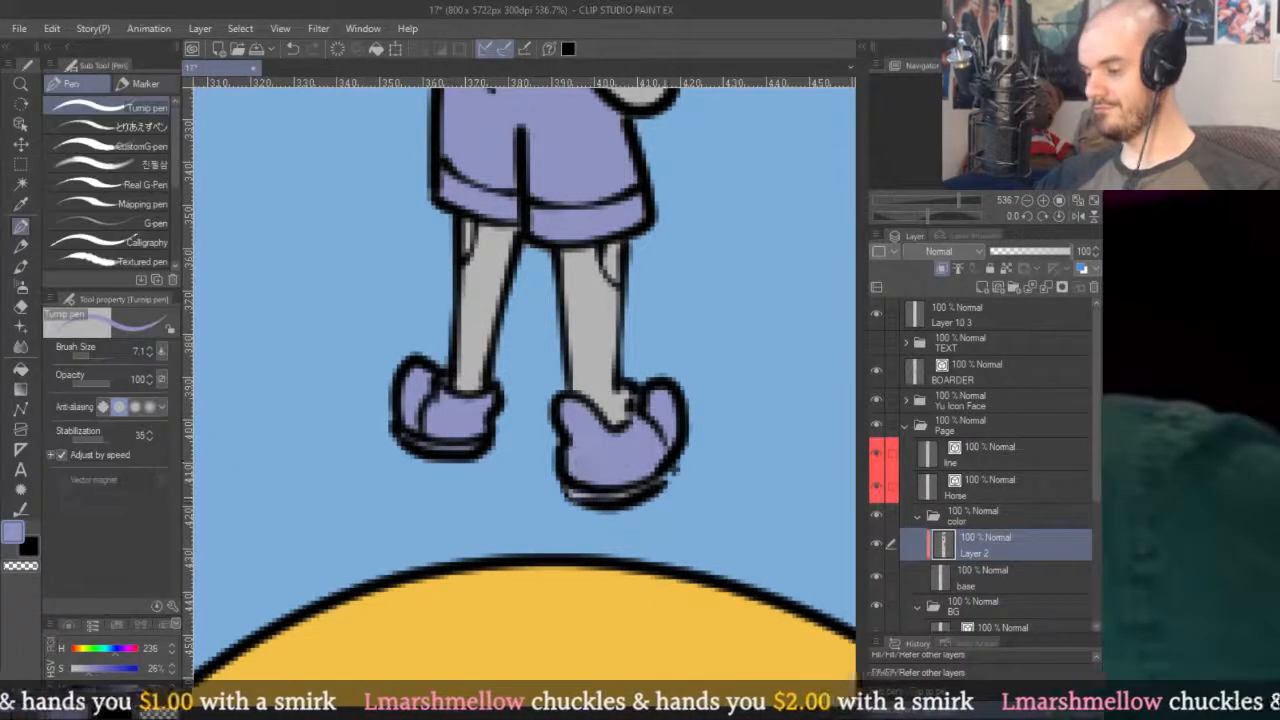
{"action": "left_click_drag", "start_coordinate": [666, 343], "coordinate": [666, 363]}
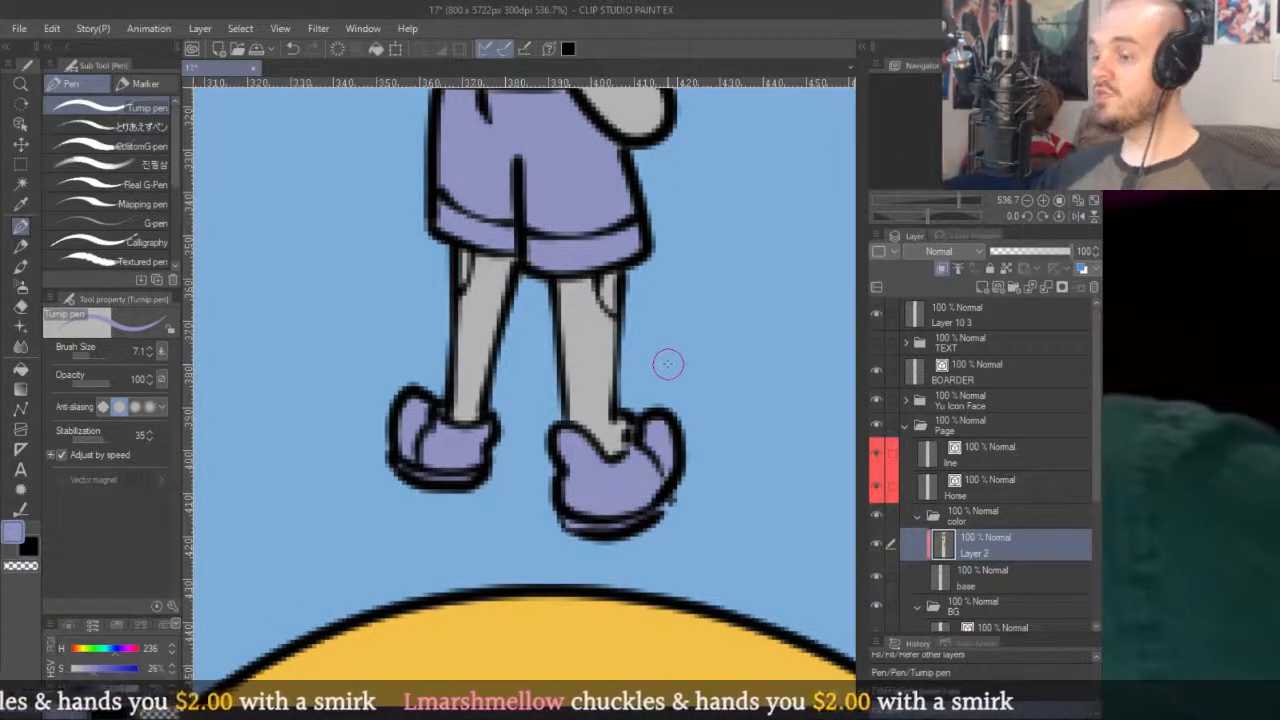
Touch up the unfilled spots around the black-haired girl's collar and shirt with the lavender Turnip pen.
{"action": "scroll", "coordinate": [686, 277], "scroll_direction": "up", "scroll_amount": 6}
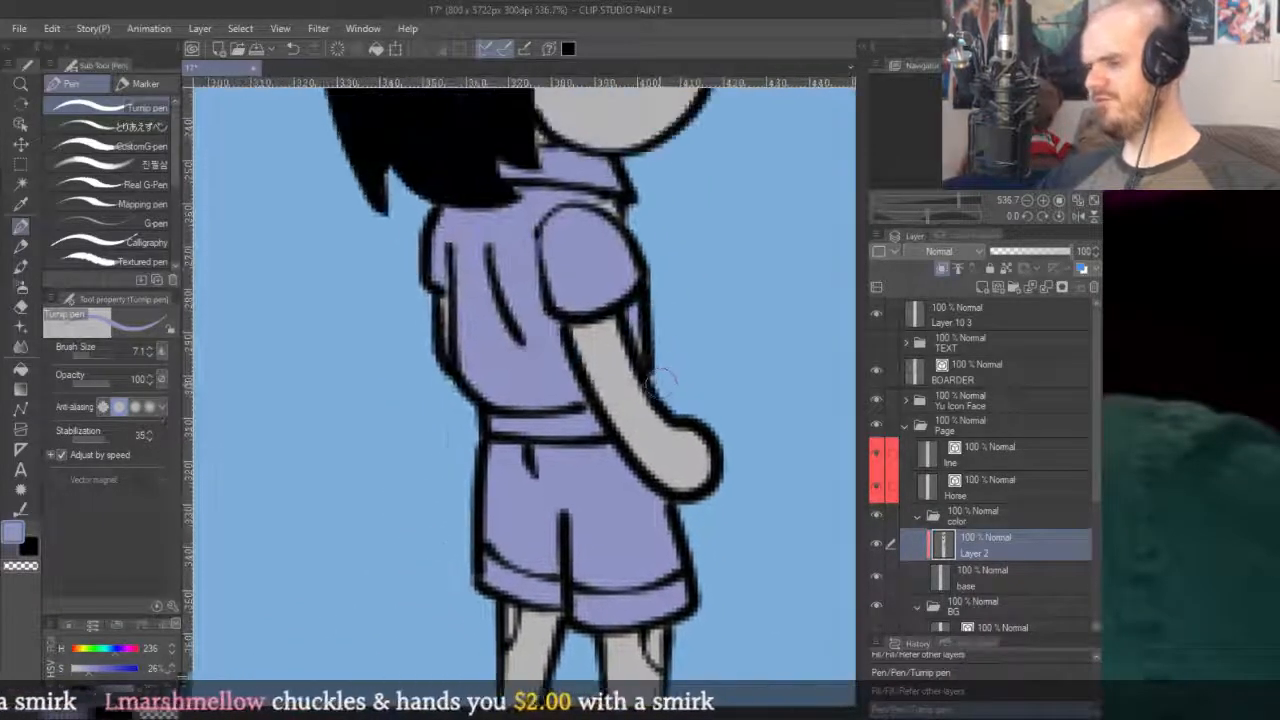
{"action": "scroll", "coordinate": [614, 205], "scroll_direction": "up", "scroll_amount": 2}
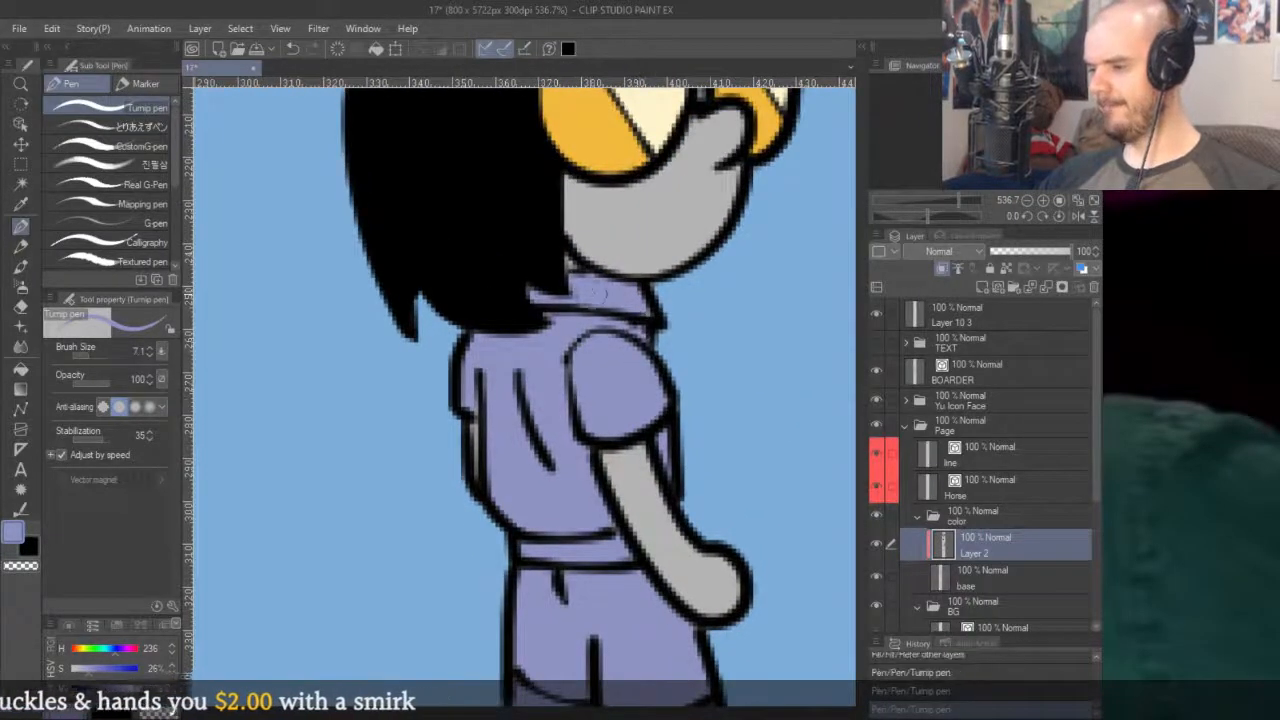
{"action": "scroll", "coordinate": [618, 315], "scroll_direction": "up", "scroll_amount": 2}
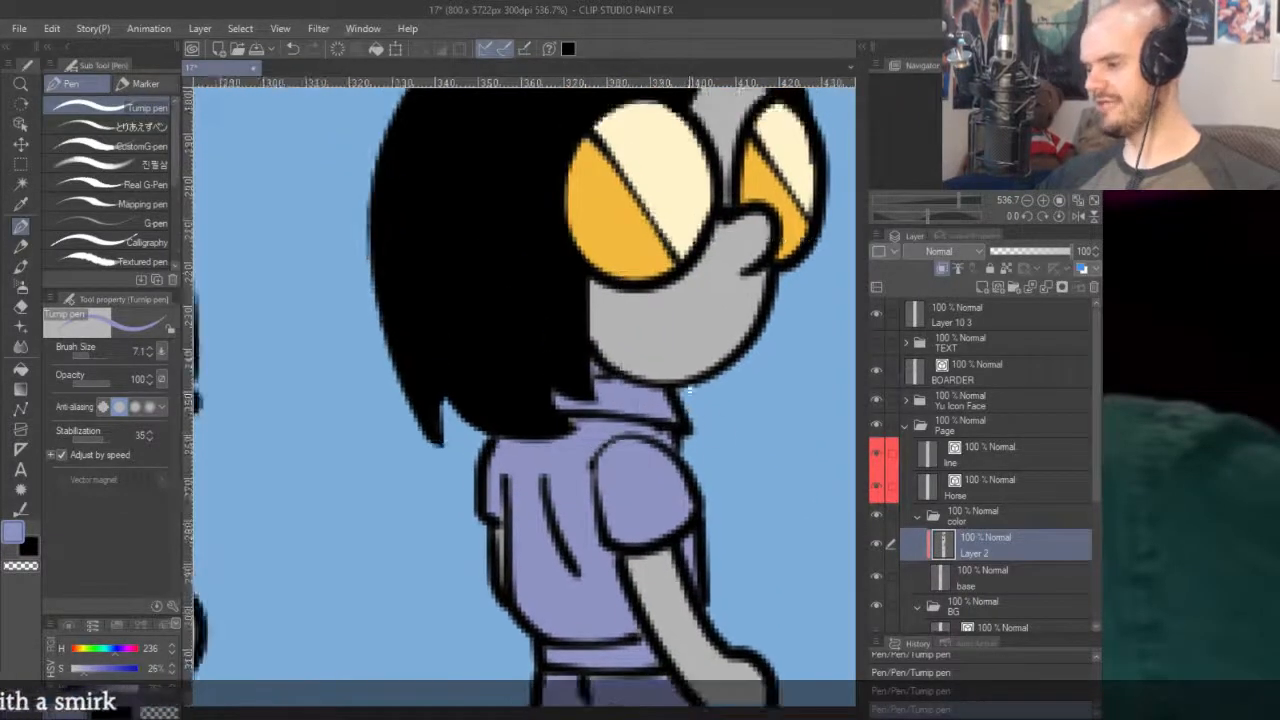
{"action": "scroll", "coordinate": [686, 391], "scroll_direction": "down", "scroll_amount": 5}
Touch up the small unfilled gaps in the long-haired figure's sleeve cuffs and hair tip with the lavender pen.
{"action": "left_click_drag", "start_coordinate": [768, 352], "coordinate": [609, 250]}
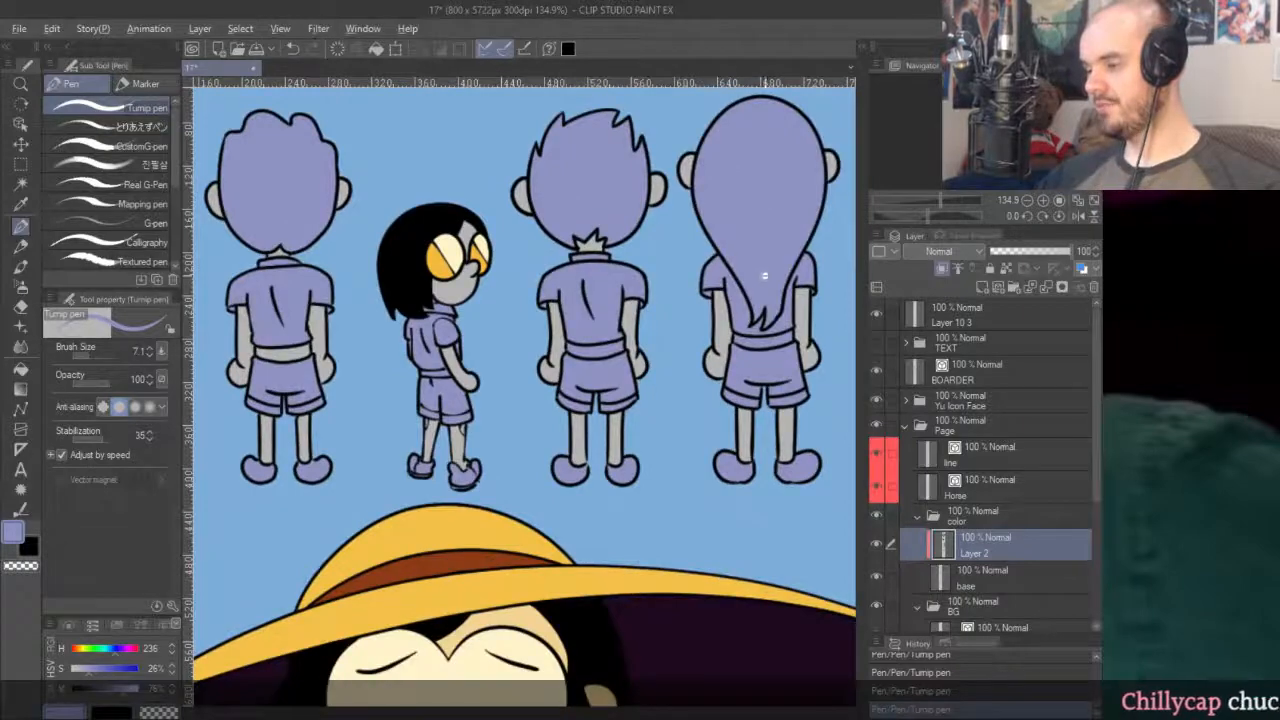
{"action": "scroll", "coordinate": [780, 280], "scroll_direction": "down", "scroll_amount": 1}
{"action": "scroll", "coordinate": [780, 309], "scroll_direction": "up", "scroll_amount": 6}
{"action": "scroll", "coordinate": [726, 374], "scroll_direction": "down", "scroll_amount": 5}
{"action": "scroll", "coordinate": [657, 349], "scroll_direction": "up", "scroll_amount": 8}
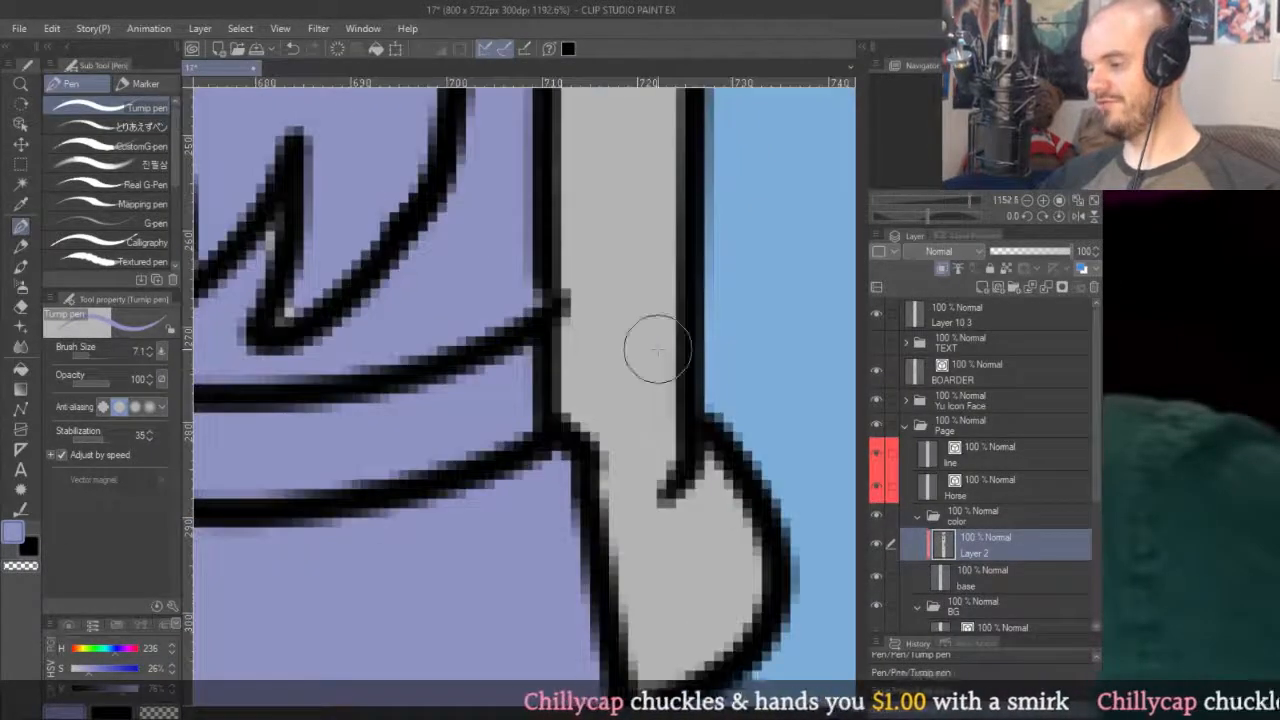
{"action": "scroll", "coordinate": [548, 400], "scroll_direction": "down", "scroll_amount": 3}
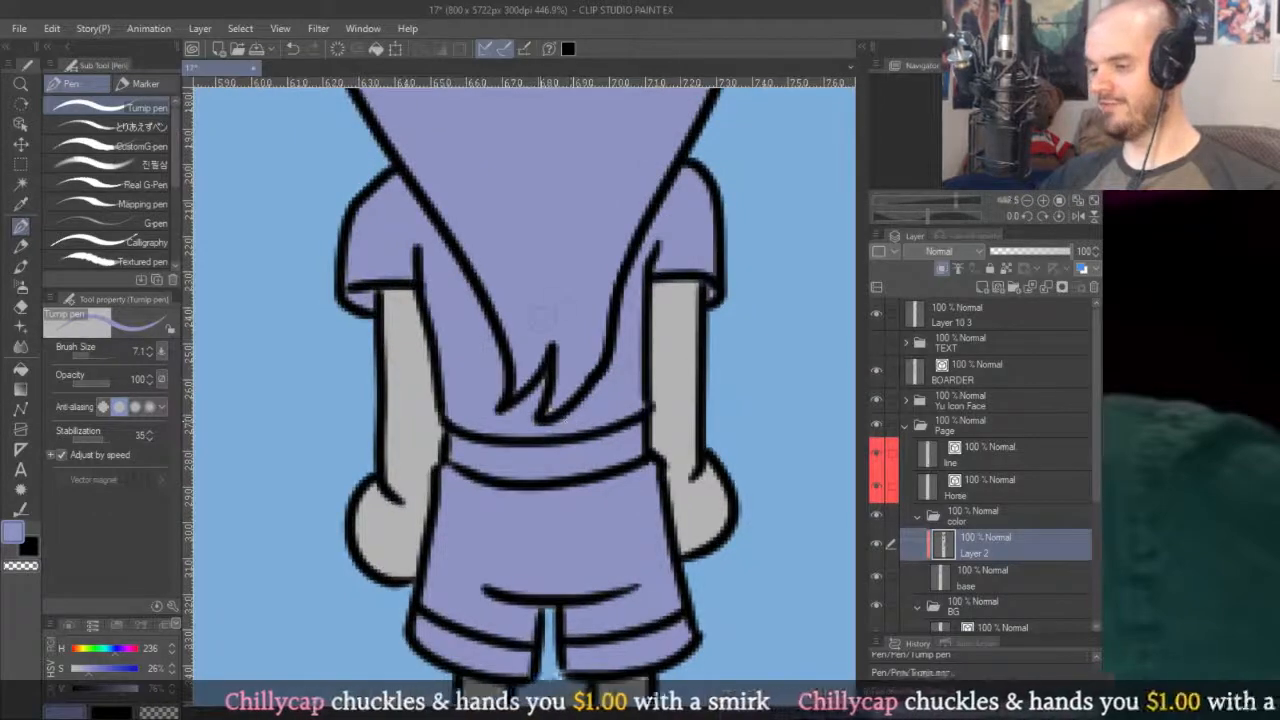
Adjust the vector outline at the nape of the spiky-haired figure's head and return to Layer 2 with the pen.
{"action": "scroll", "coordinate": [541, 318], "scroll_direction": "down", "scroll_amount": 4}
{"action": "scroll", "coordinate": [540, 304], "scroll_direction": "up", "scroll_amount": 4}
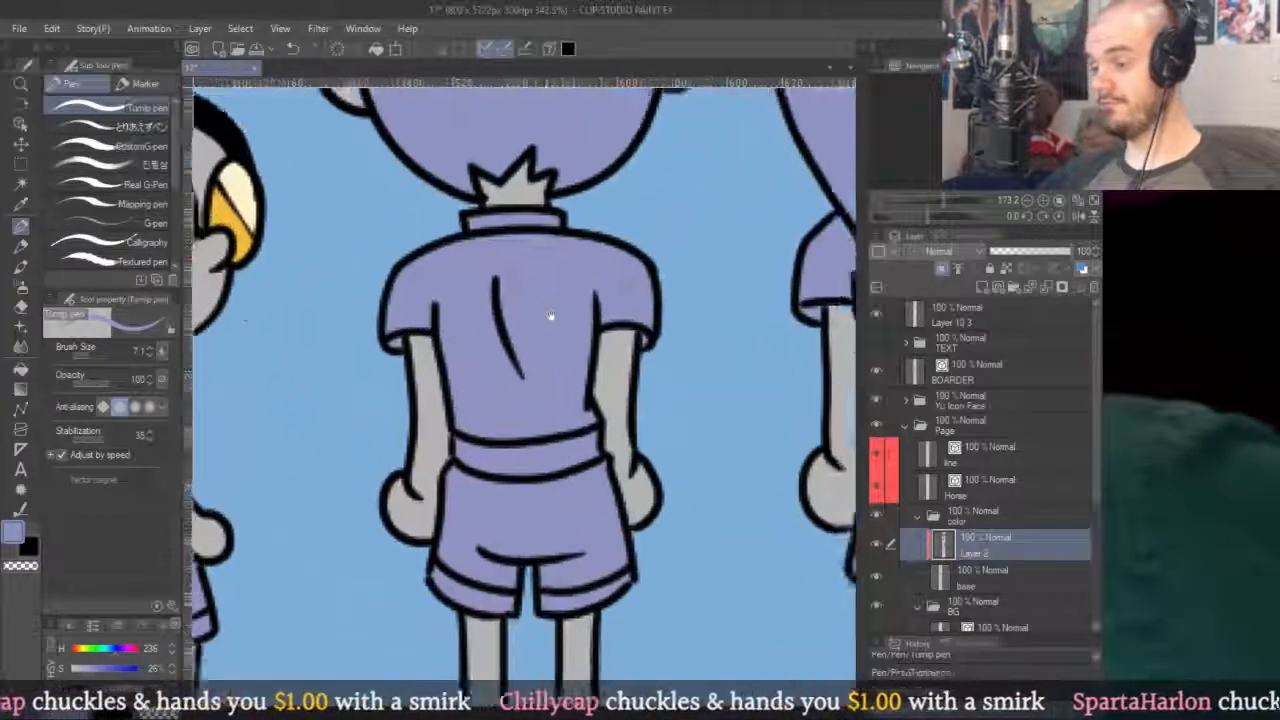
{"action": "scroll", "coordinate": [540, 304], "scroll_direction": "down", "scroll_amount": 4}
{"action": "scroll", "coordinate": [600, 366], "scroll_direction": "up", "scroll_amount": 9}
{"action": "key", "text": "o"}
{"action": "left_click", "coordinate": [607, 428]}
{"action": "left_click_drag", "start_coordinate": [686, 491], "coordinate": [657, 494]}
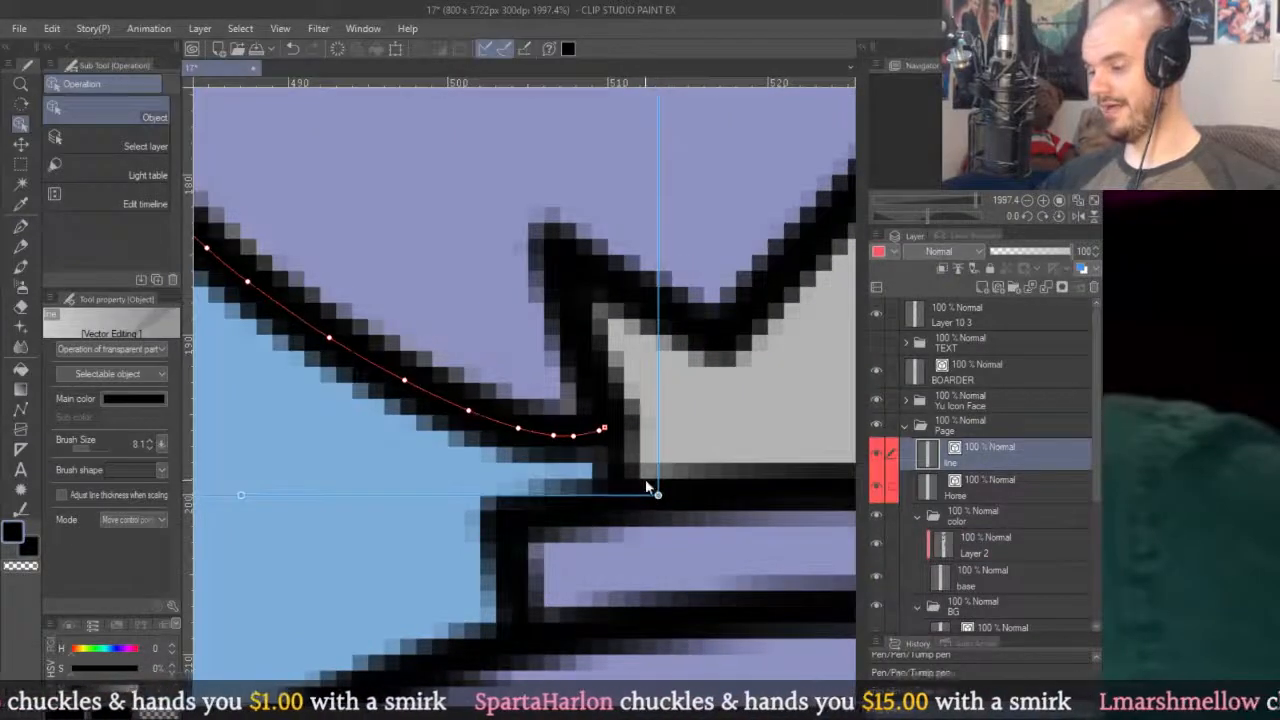
{"action": "key", "text": "p"}
{"action": "left_click", "coordinate": [975, 545]}
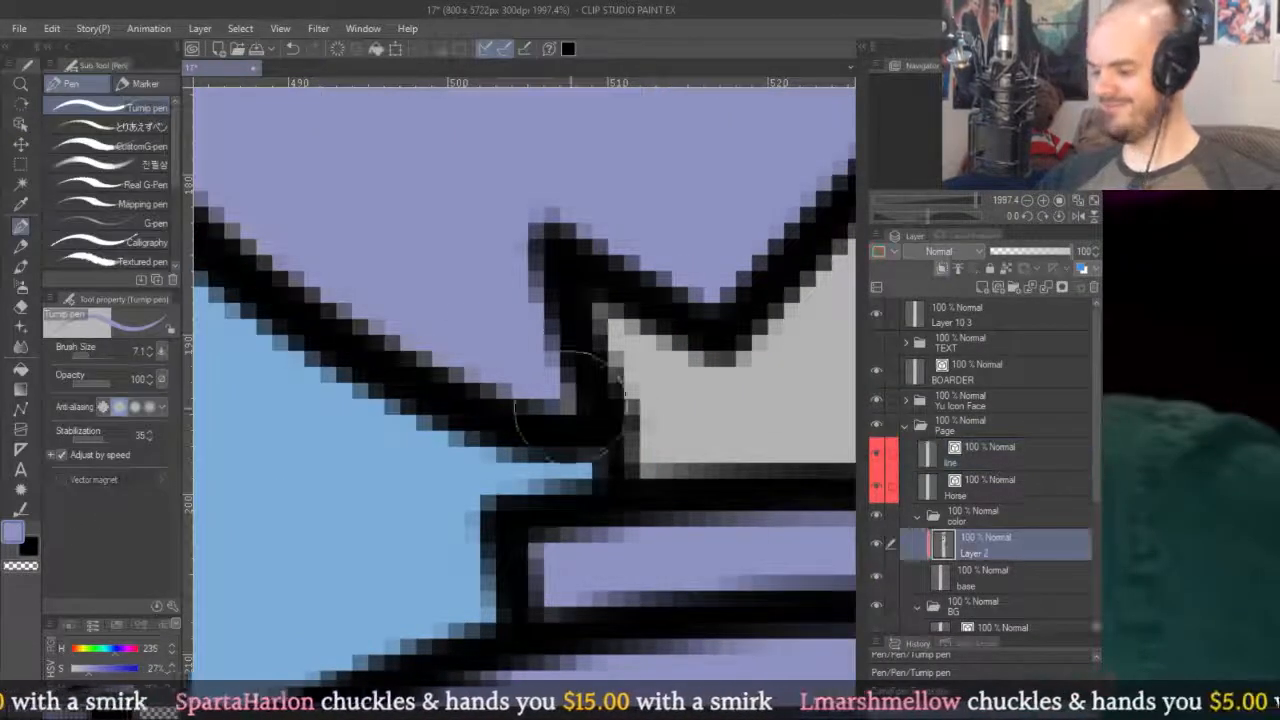
{"action": "scroll", "coordinate": [591, 290], "scroll_direction": "down", "scroll_amount": 10}
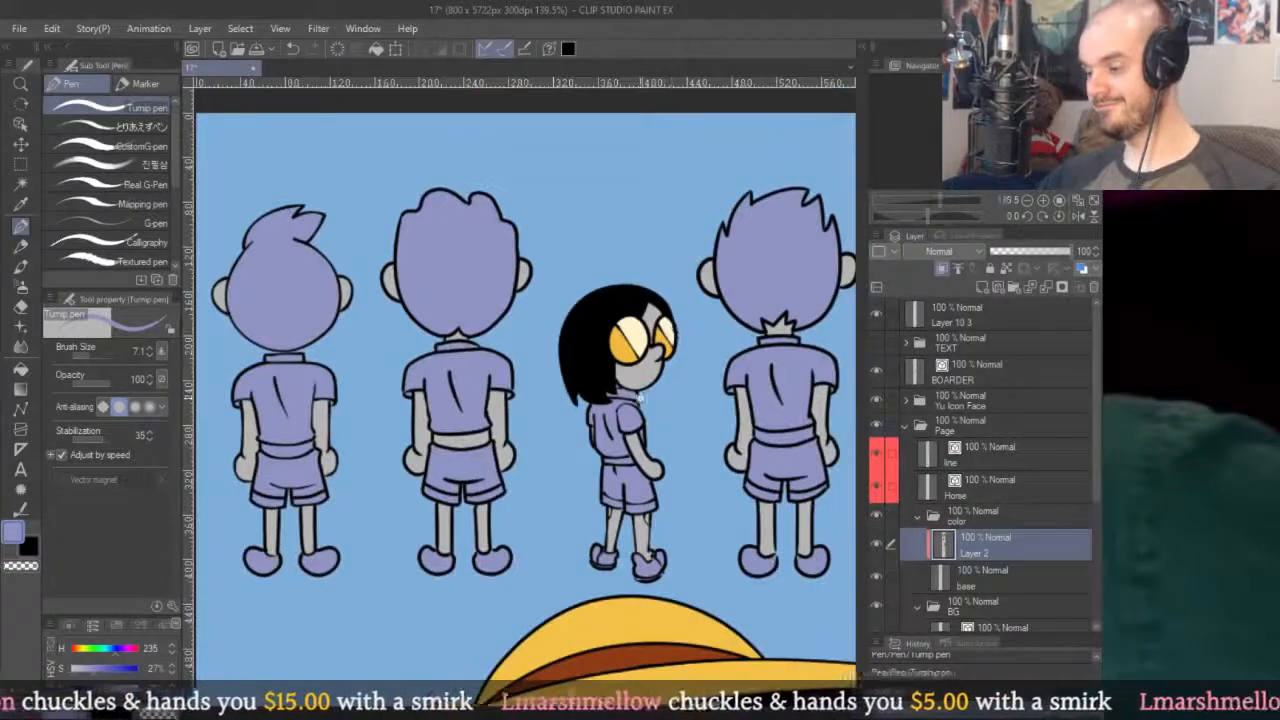
Set the colour to pale pink with hue 300 and saturation 8%, and fill the black-haired girl's face, forehead, arm and legs.
{"action": "key", "text": "g"}
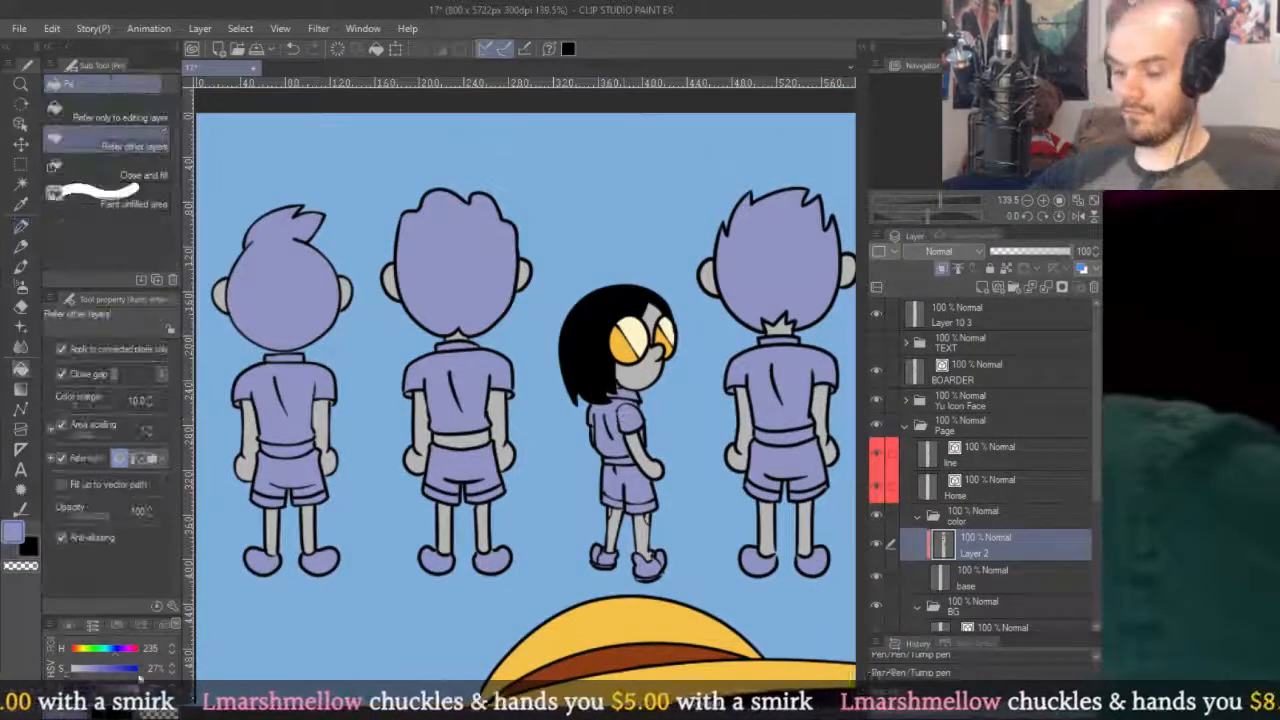
{"action": "left_click", "coordinate": [78, 652]}
{"action": "left_click", "coordinate": [127, 650]}
{"action": "left_click_drag", "start_coordinate": [88, 668], "coordinate": [70, 668]}
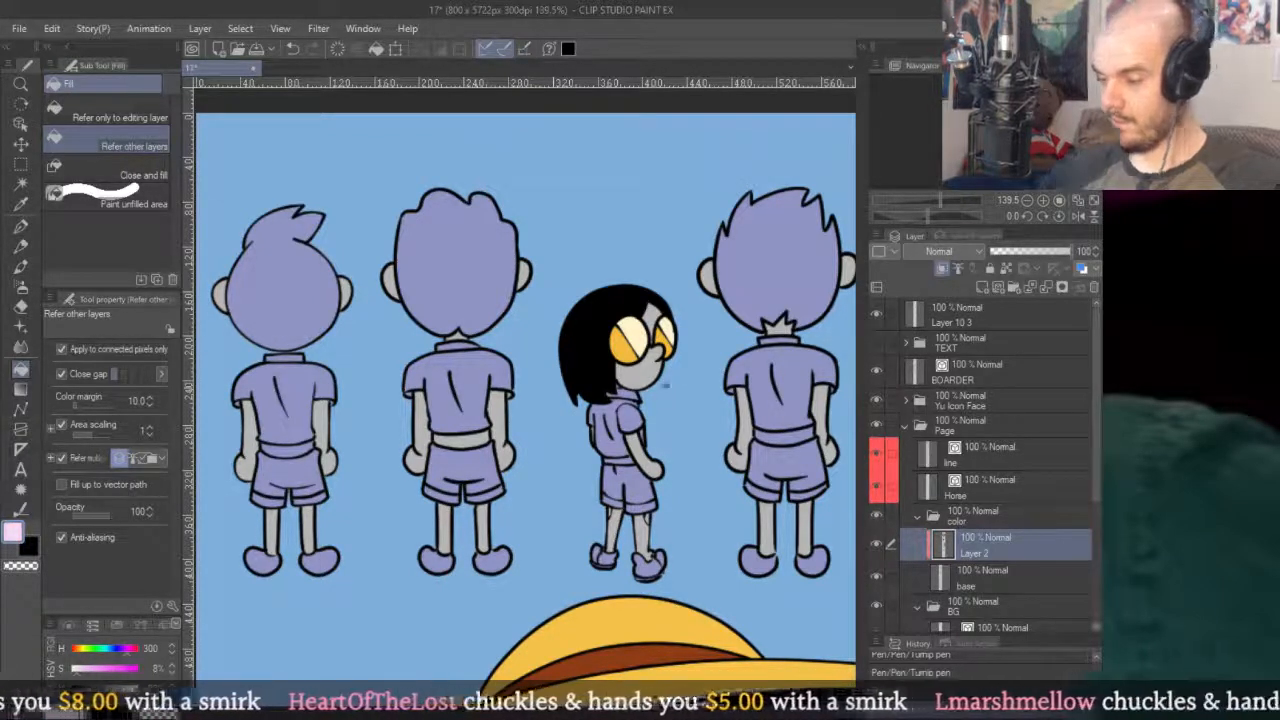
{"action": "scroll", "coordinate": [665, 383], "scroll_direction": "up", "scroll_amount": 3}
{"action": "left_click", "coordinate": [620, 365]}
{"action": "left_click", "coordinate": [650, 250]}
{"action": "left_click", "coordinate": [645, 535]}
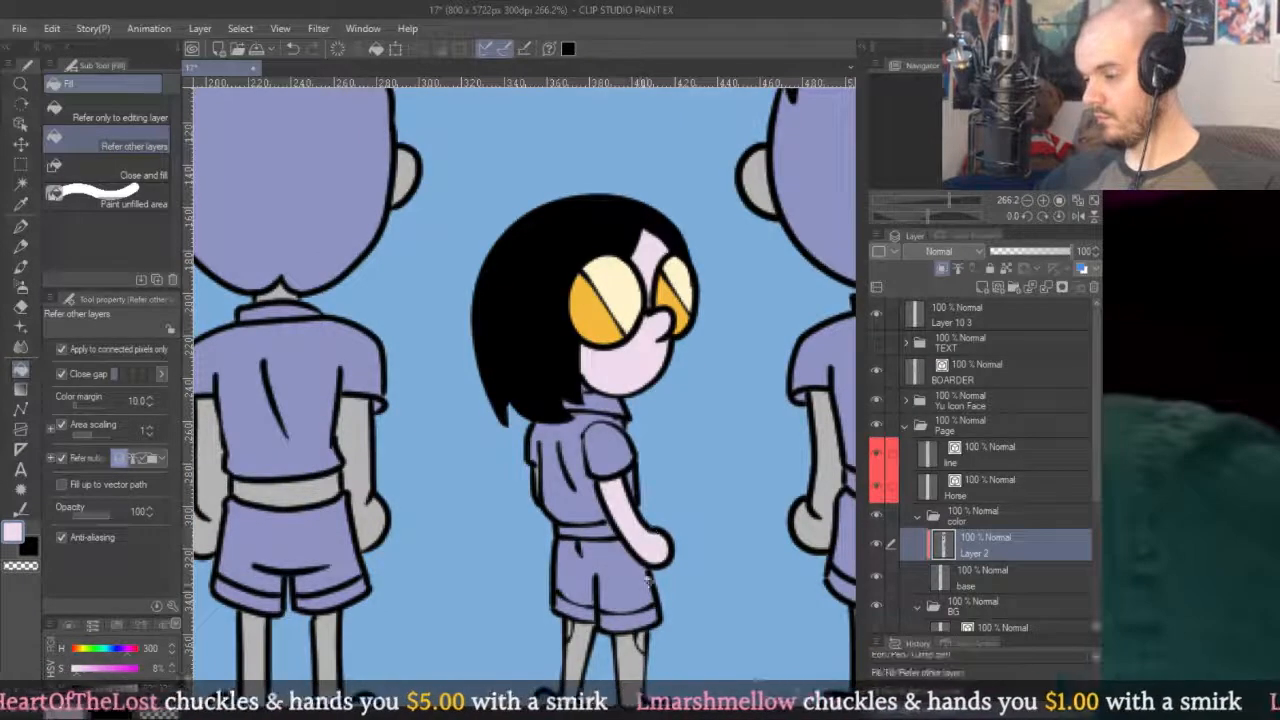
{"action": "left_click", "coordinate": [628, 636]}
{"action": "left_click", "coordinate": [582, 632]}
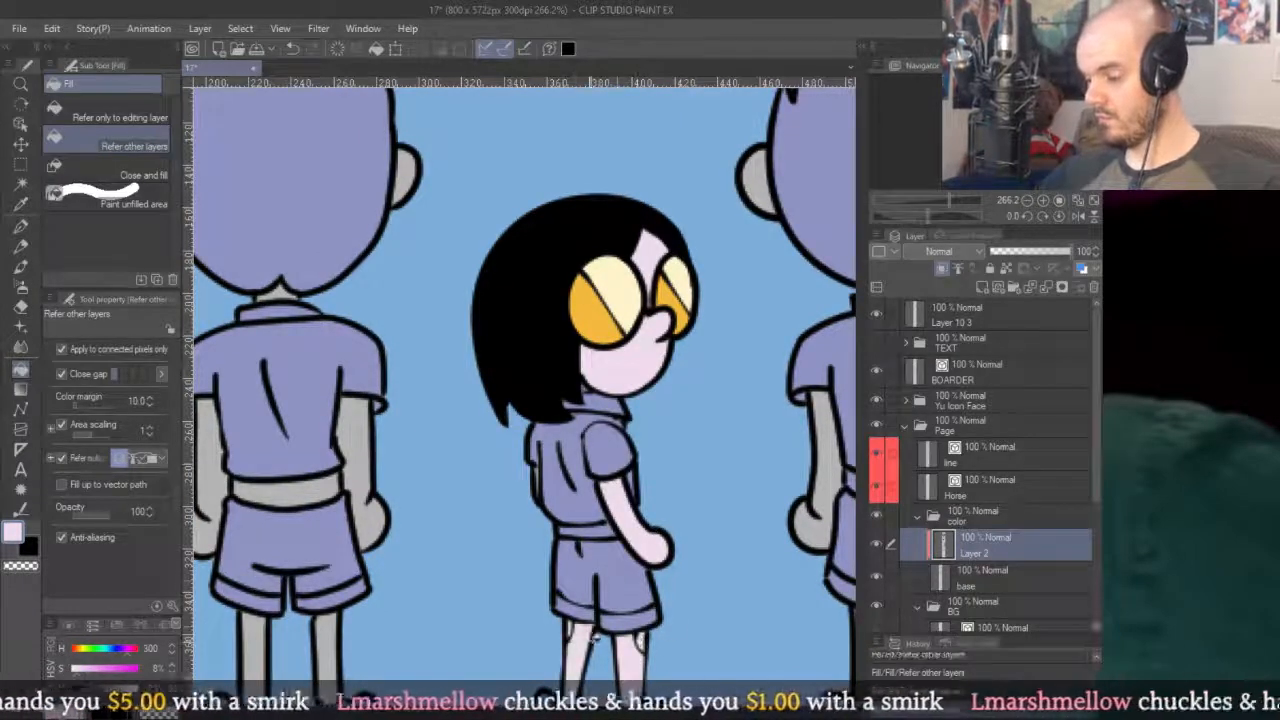
Touch up the thin sliver of the black-haired girl's far arm with the pen, sampling her shirt's lavender.
{"action": "scroll", "coordinate": [640, 345], "scroll_direction": "up", "scroll_amount": 5}
{"action": "key", "text": "p"}
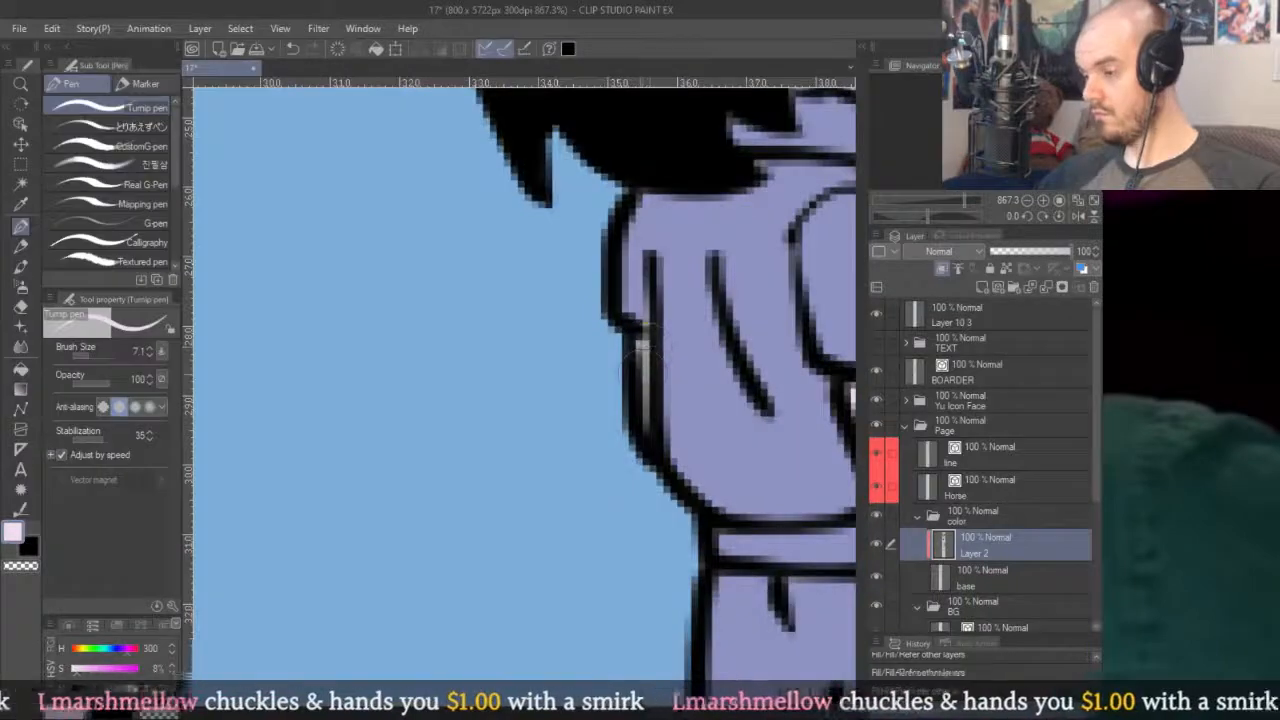
{"action": "left_click", "coordinate": [648, 338], "text": "alt"}
{"action": "scroll", "coordinate": [645, 340], "scroll_direction": "down", "scroll_amount": 8}
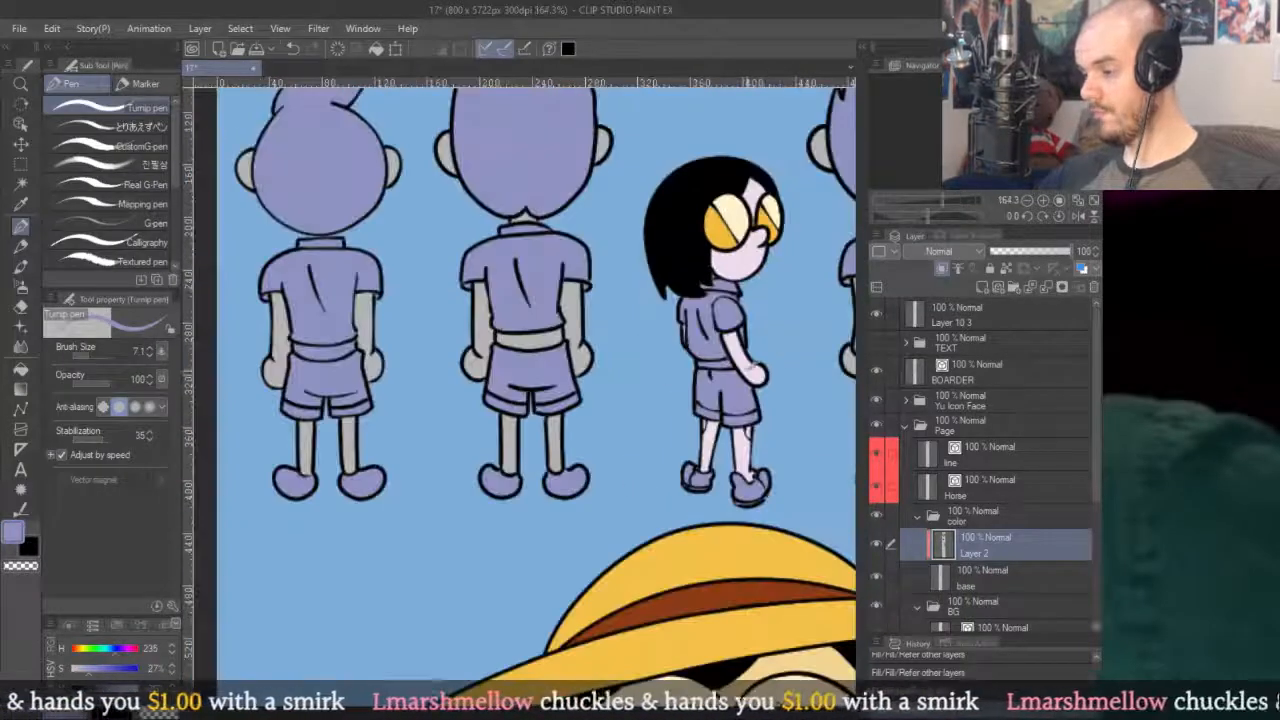
Fill the spiky-haired figure's neck, ears, arms and legs with the pale pink skin colour.
{"action": "scroll", "coordinate": [790, 298], "scroll_direction": "down", "scroll_amount": 5}
{"action": "scroll", "coordinate": [790, 298], "scroll_direction": "up", "scroll_amount": 4}
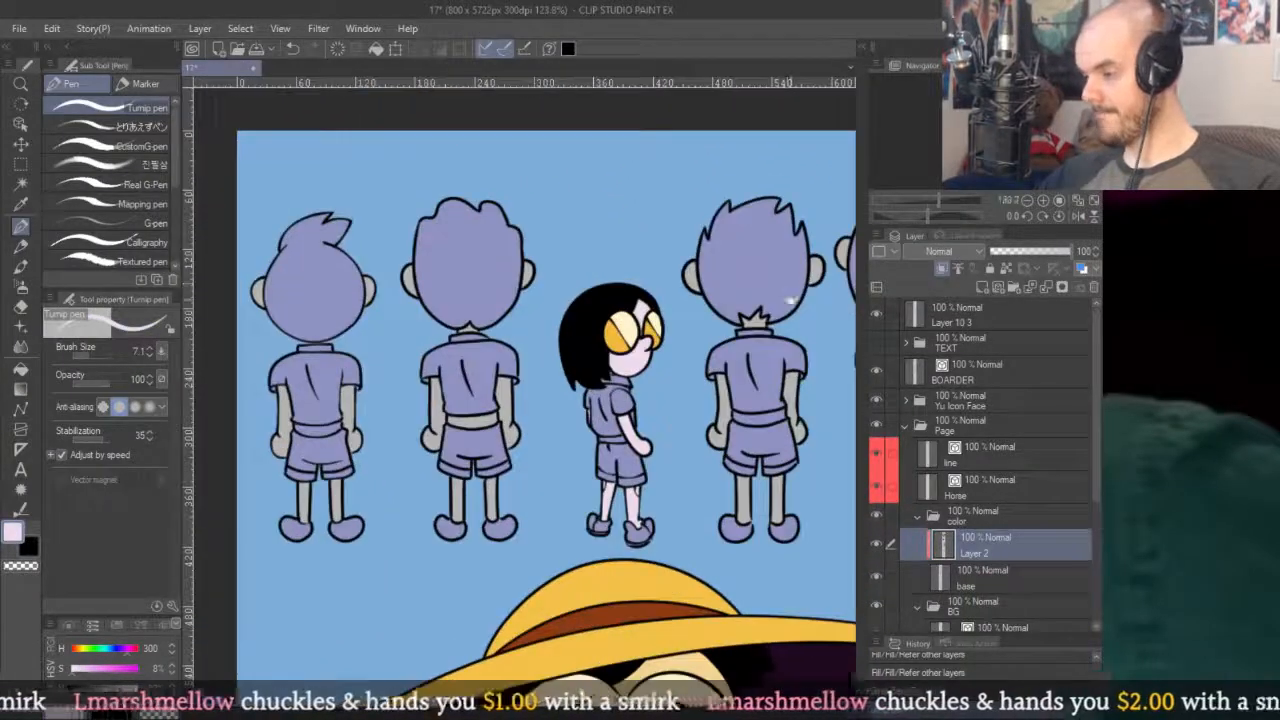
{"action": "scroll", "coordinate": [790, 298], "scroll_direction": "up", "scroll_amount": 3}
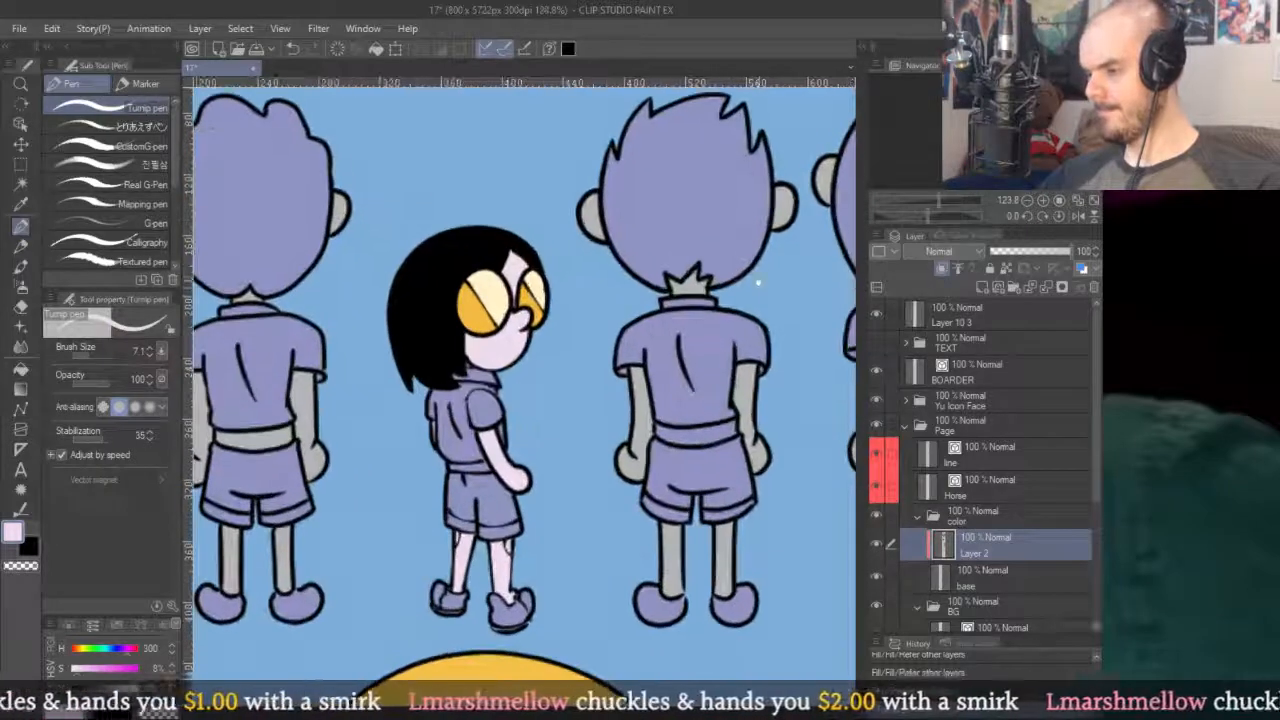
{"action": "key", "text": "g"}
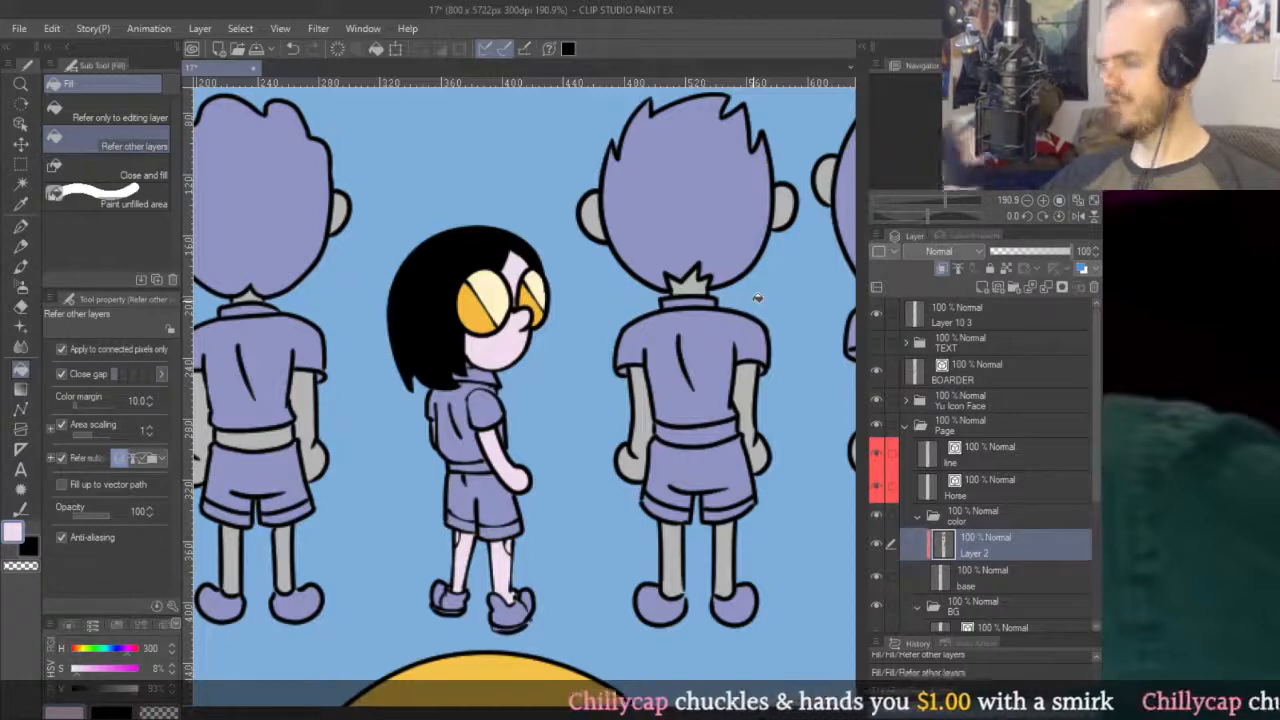
{"action": "left_click", "coordinate": [712, 287]}
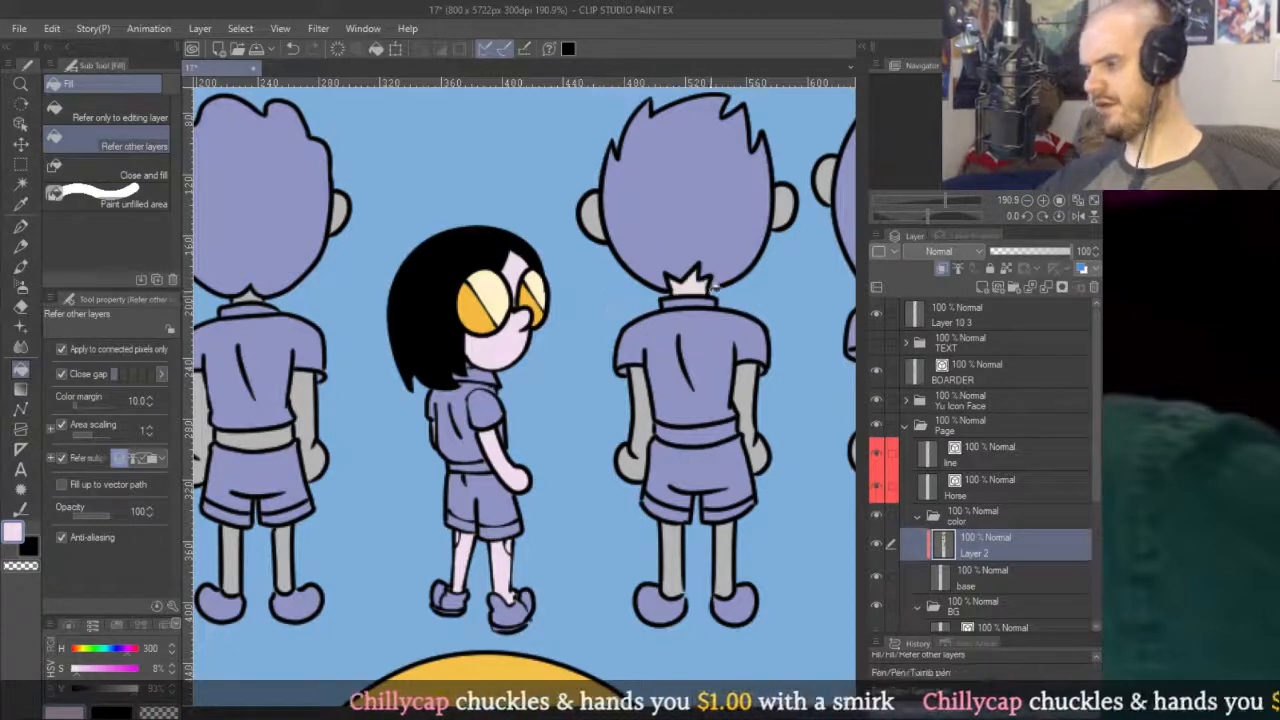
{"action": "left_click", "coordinate": [592, 212]}
{"action": "left_click", "coordinate": [786, 204]}
{"action": "left_click", "coordinate": [762, 420]}
{"action": "left_click", "coordinate": [632, 470]}
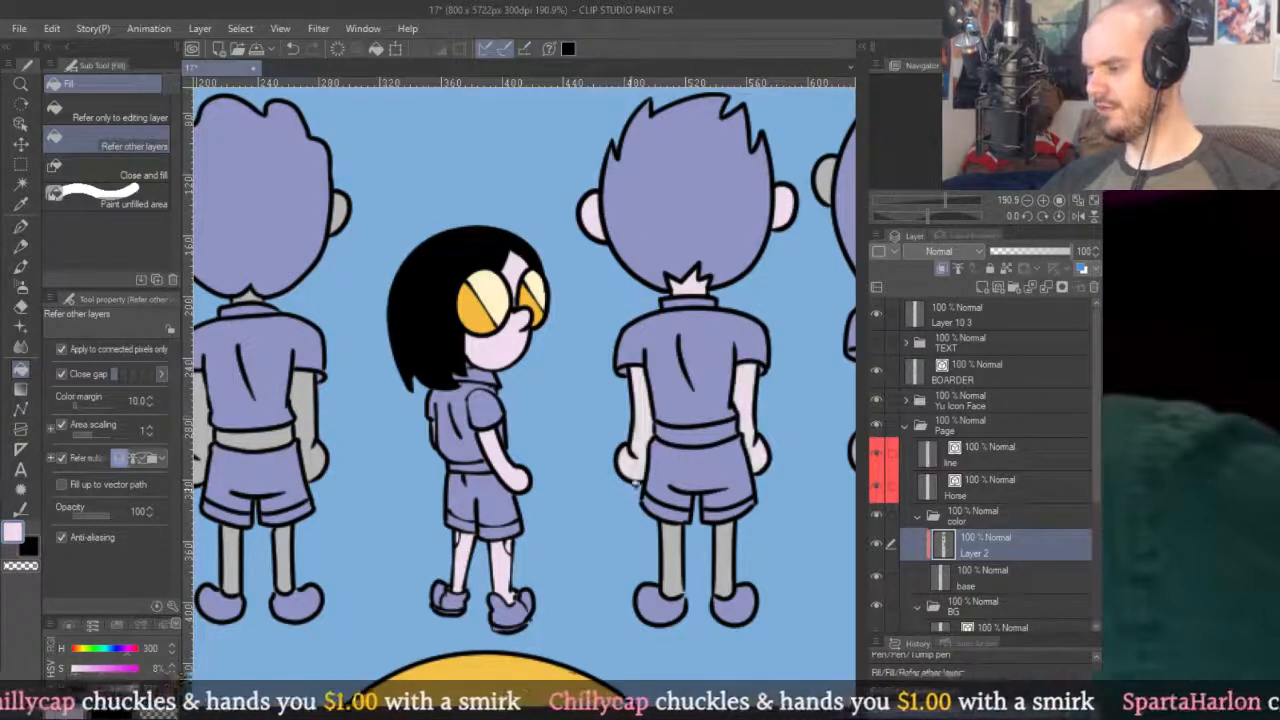
{"action": "left_click", "coordinate": [672, 560]}
{"action": "left_click", "coordinate": [721, 560]}
{"action": "scroll", "coordinate": [784, 517], "scroll_direction": "down", "scroll_amount": 2}
Fill the neck, ears, arms and legs of the second figure in the row with the sampled pale pink.
{"action": "left_click", "coordinate": [544, 390], "text": "alt"}
{"action": "left_click", "coordinate": [558, 396]}
{"action": "left_click", "coordinate": [736, 421], "text": "alt"}
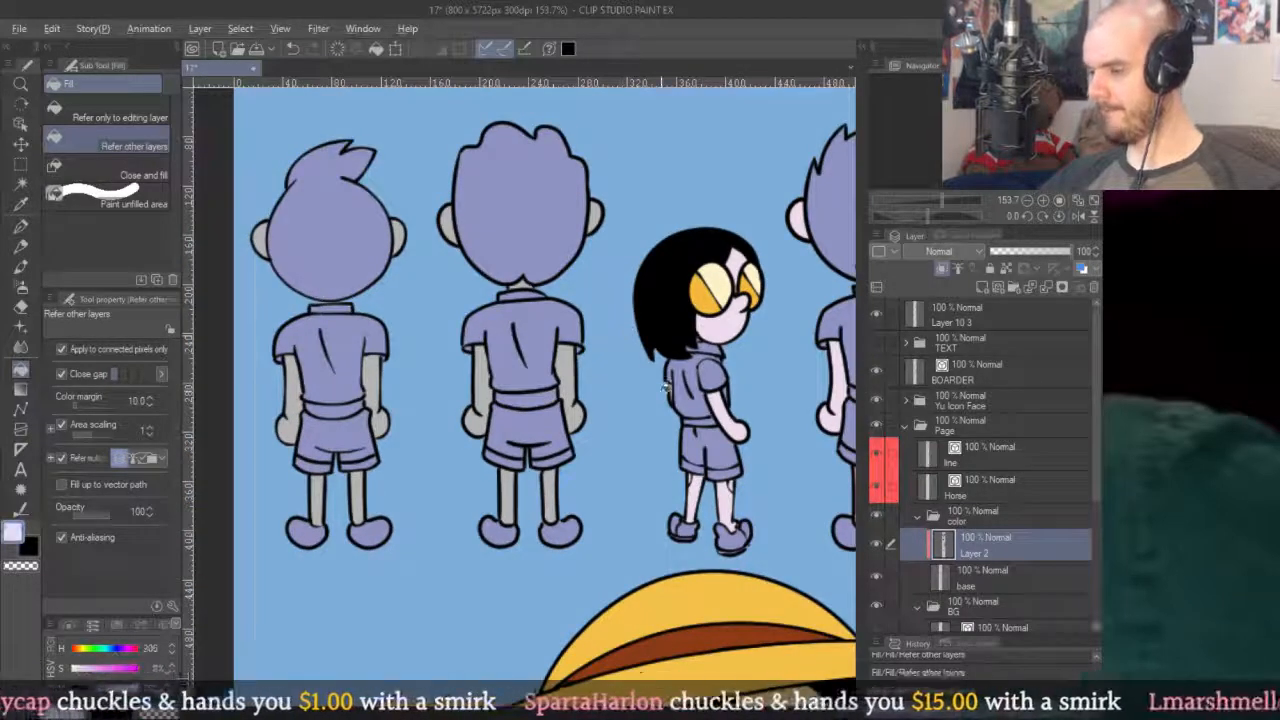
{"action": "left_click", "coordinate": [572, 392]}
{"action": "left_click", "coordinate": [547, 500]}
{"action": "left_click", "coordinate": [506, 500]}
{"action": "left_click", "coordinate": [520, 285]}
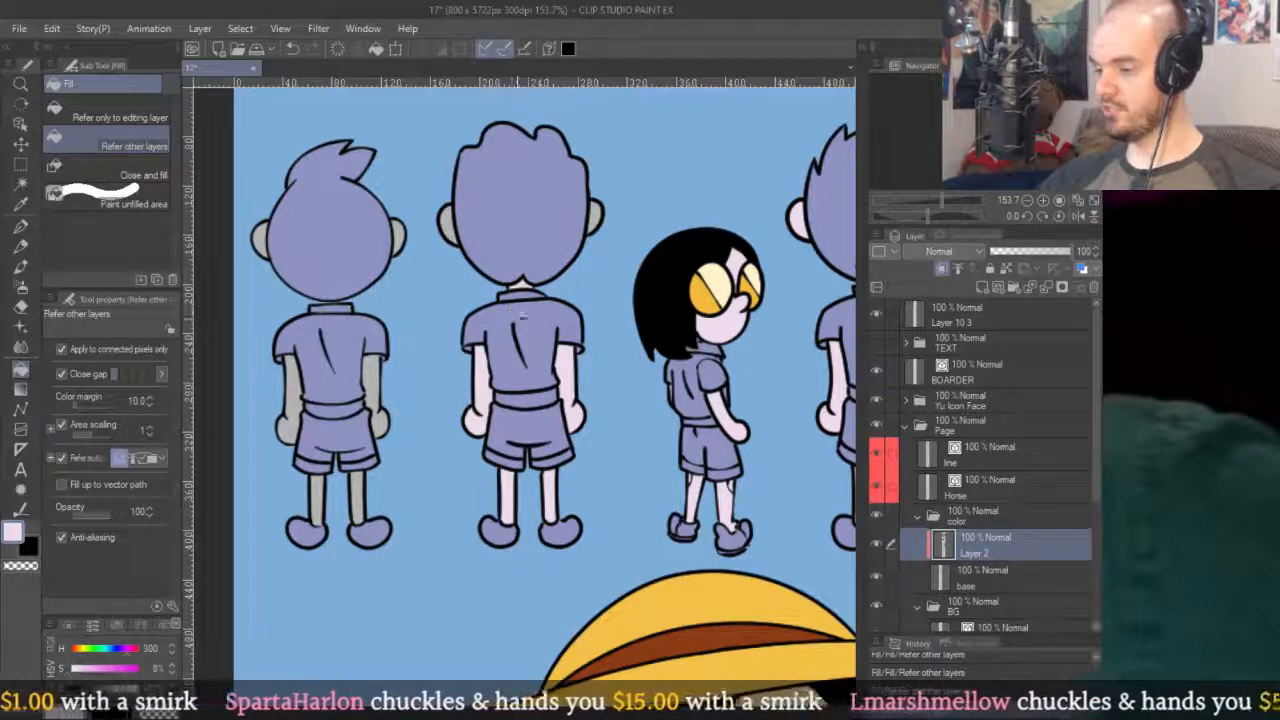
{"action": "left_click", "coordinate": [446, 222]}
Fill the first figure's ears, arms and one leg with pale pink.
{"action": "left_click", "coordinate": [398, 236]}
{"action": "left_click", "coordinate": [377, 395]}
{"action": "left_click", "coordinate": [356, 498]}
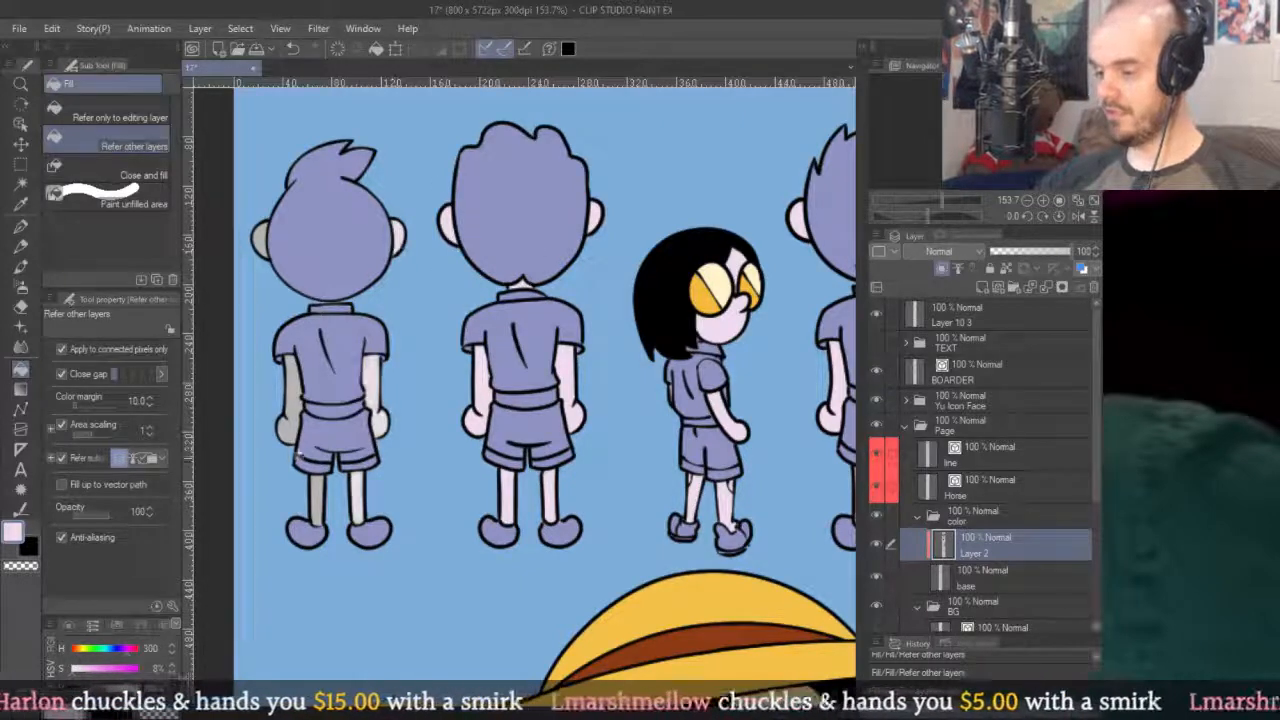
{"action": "left_click", "coordinate": [287, 400]}
{"action": "left_click", "coordinate": [264, 228]}
{"action": "scroll", "coordinate": [522, 399], "scroll_direction": "up", "scroll_amount": 5}
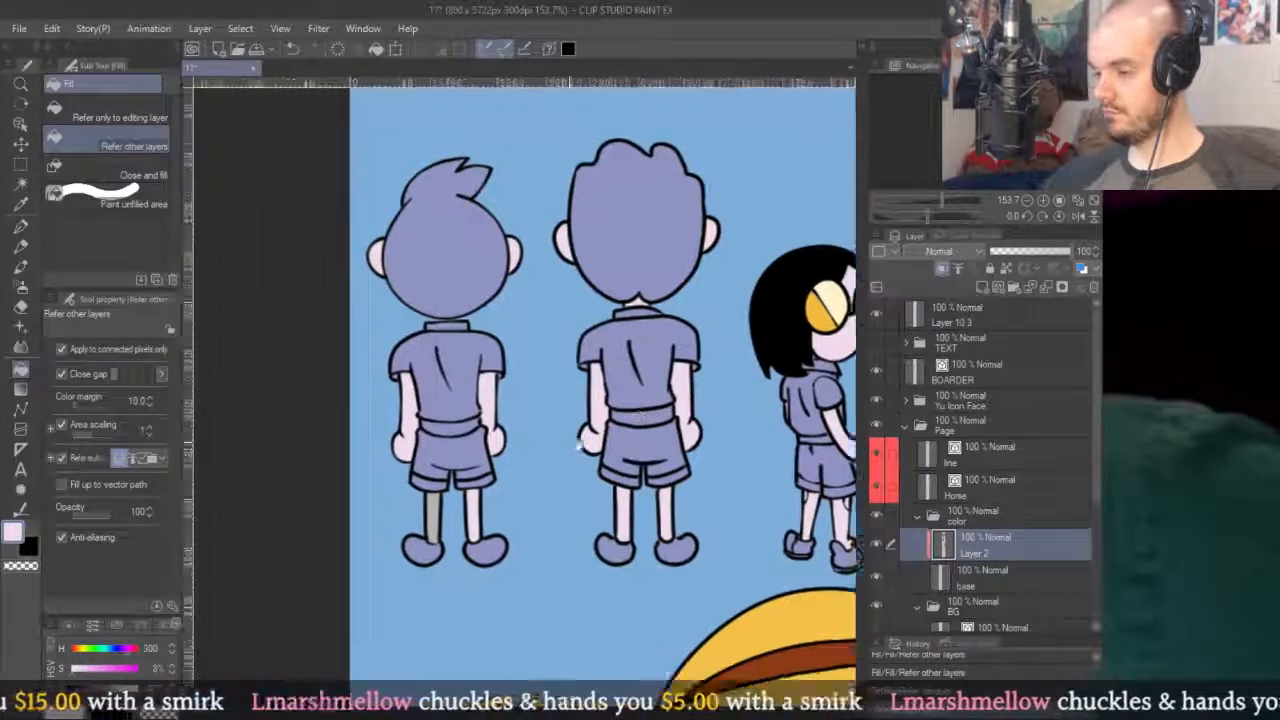
Fill the long-haired figure's arms, ears and legs with pale pink.
{"action": "scroll", "coordinate": [505, 467], "scroll_direction": "down", "scroll_amount": 6}
{"action": "scroll", "coordinate": [603, 374], "scroll_direction": "up", "scroll_amount": 3}
{"action": "scroll", "coordinate": [603, 374], "scroll_direction": "down", "scroll_amount": 1}
{"action": "left_click", "coordinate": [592, 425]}
{"action": "left_click", "coordinate": [706, 420]}
{"action": "left_click", "coordinate": [738, 210]}
{"action": "left_click", "coordinate": [553, 215]}
{"action": "left_click", "coordinate": [629, 555]}
{"action": "left_click", "coordinate": [682, 555]}
{"action": "scroll", "coordinate": [660, 180], "scroll_direction": "down", "scroll_amount": 5}
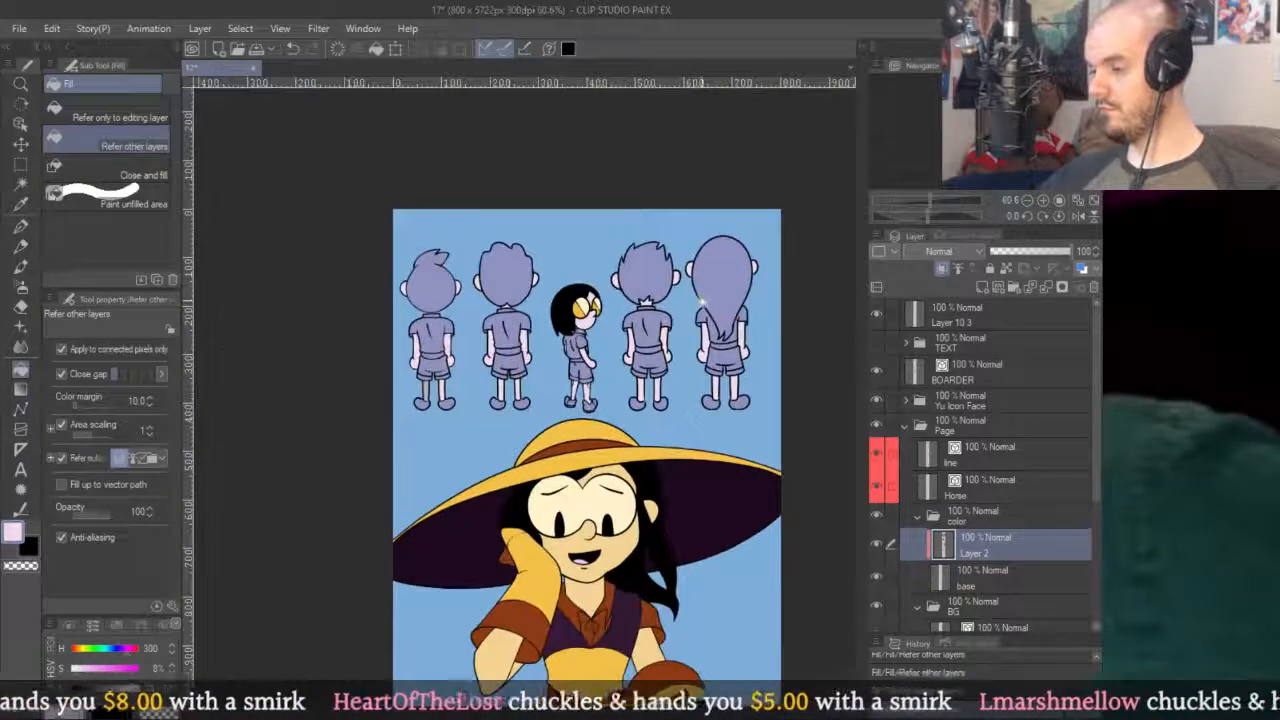
Touch up the edge of the black-haired girl's hair beside her cheek with the pen in sampled black.
{"action": "scroll", "coordinate": [700, 300], "scroll_direction": "down", "scroll_amount": 2}
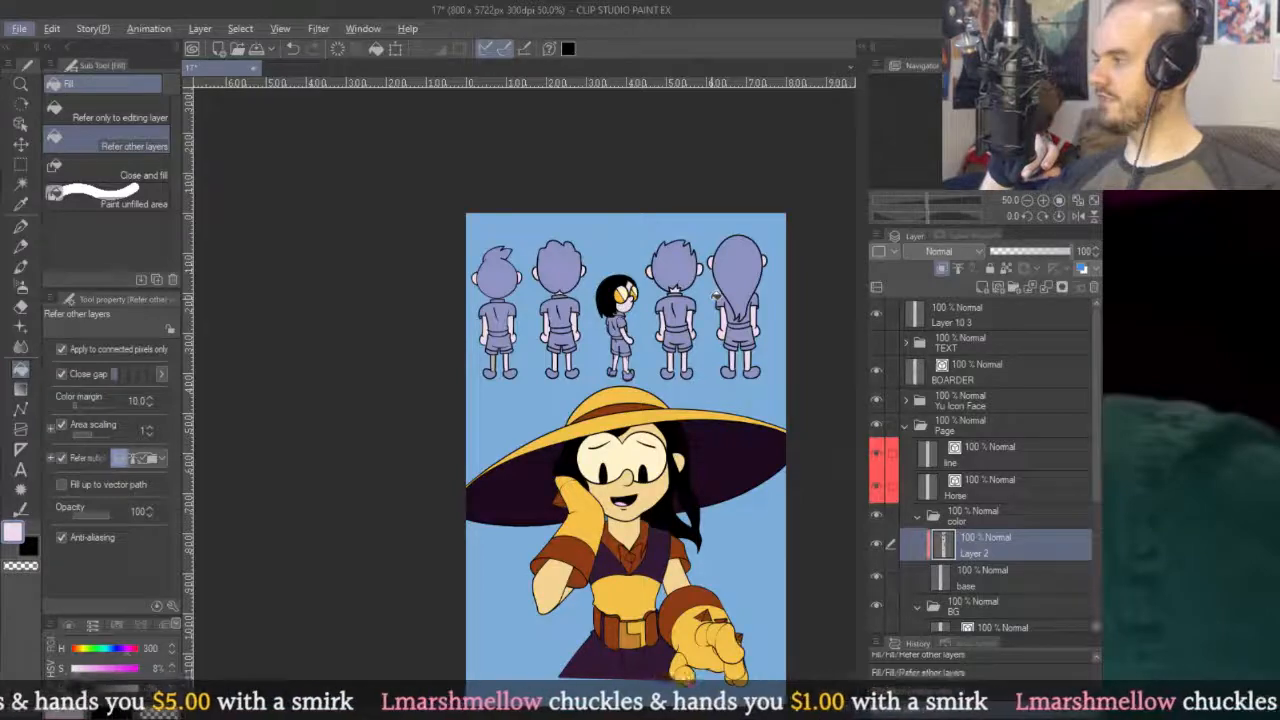
{"action": "scroll", "coordinate": [713, 298], "scroll_direction": "up", "scroll_amount": 4}
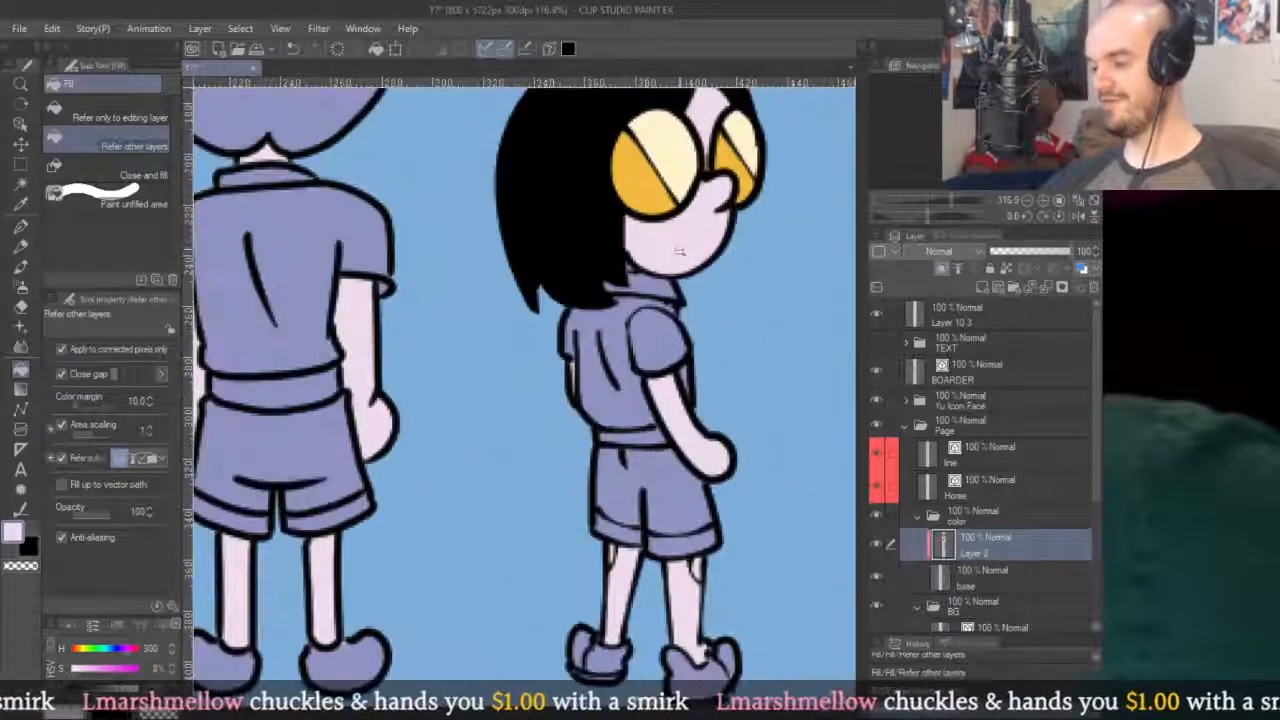
{"action": "scroll", "coordinate": [730, 290], "scroll_direction": "down", "scroll_amount": 1}
{"action": "scroll", "coordinate": [741, 286], "scroll_direction": "up", "scroll_amount": 2}
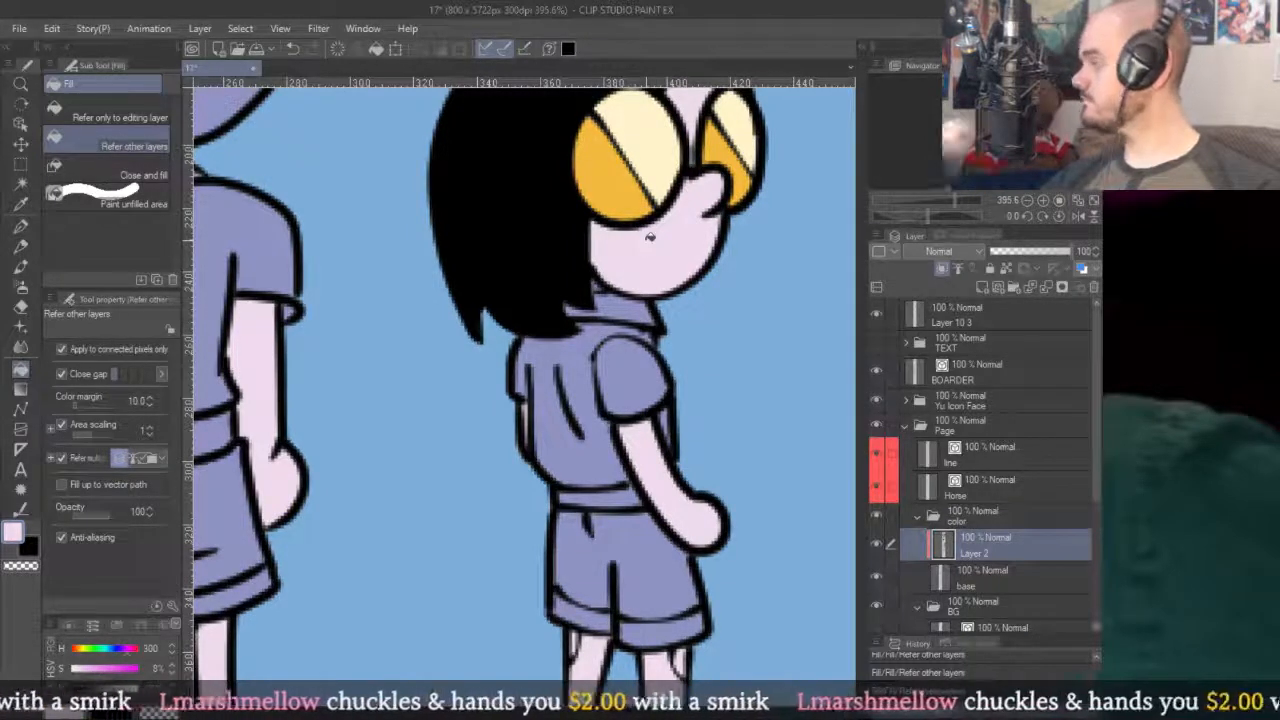
{"action": "scroll", "coordinate": [665, 248], "scroll_direction": "up", "scroll_amount": 1}
{"action": "scroll", "coordinate": [670, 250], "scroll_direction": "down", "scroll_amount": 6}
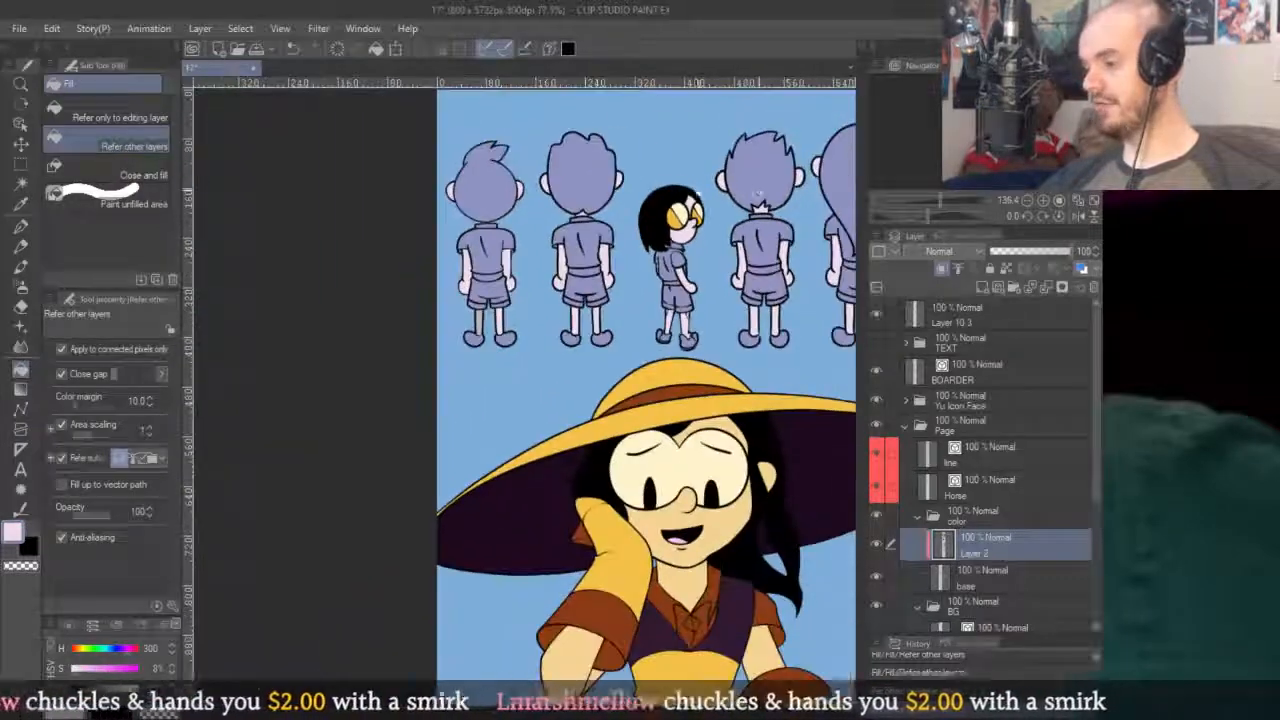
{"action": "scroll", "coordinate": [632, 386], "scroll_direction": "up", "scroll_amount": 7}
{"action": "left_click", "coordinate": [594, 456], "text": "alt"}
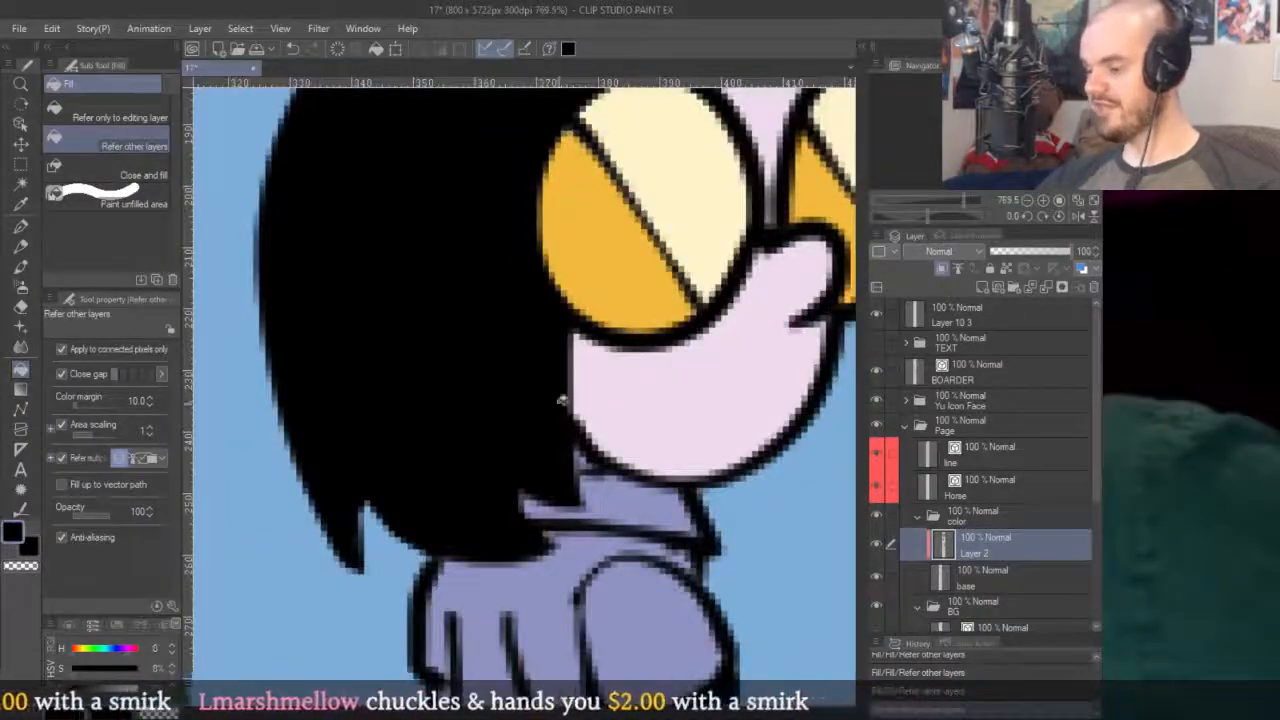
{"action": "key", "text": "p"}
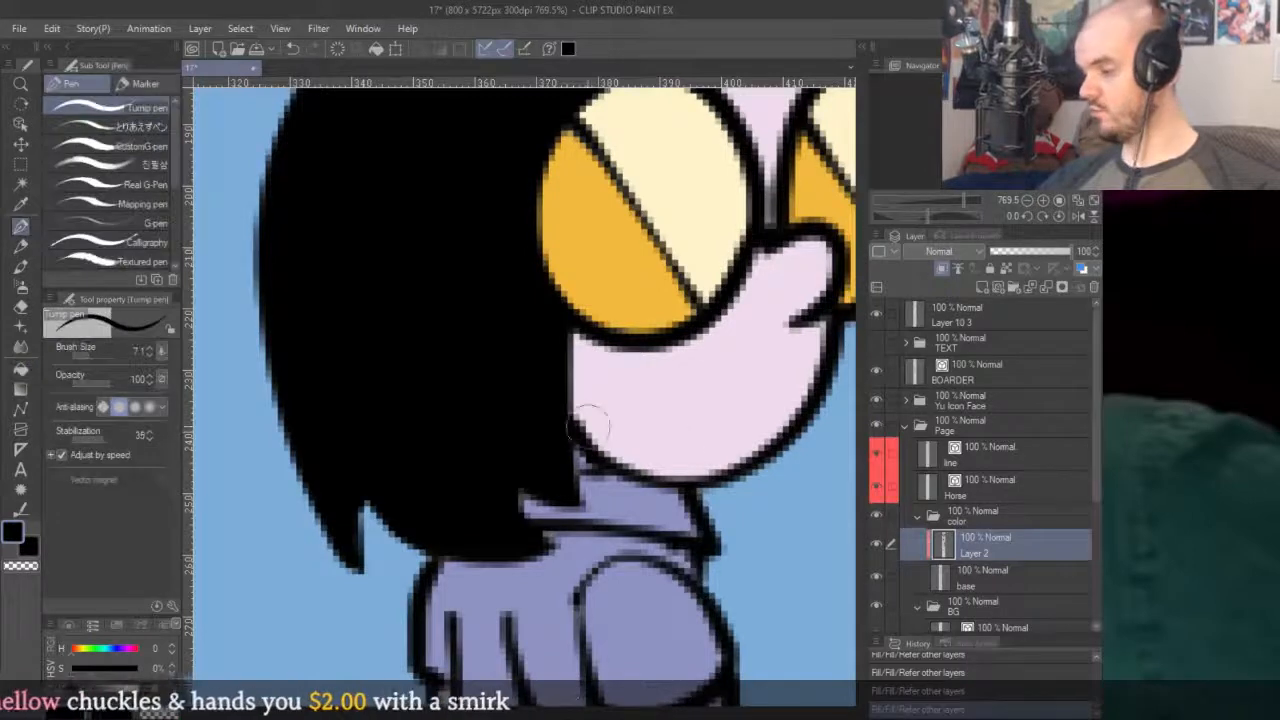
{"action": "mouse_move", "coordinate": [581, 456]}
{"action": "left_mouse_down"}
{"action": "mouse_move", "coordinate": [545, 361]}
{"action": "mouse_move", "coordinate": [558, 336]}
{"action": "mouse_move", "coordinate": [592, 459]}
{"action": "mouse_move", "coordinate": [556, 266]}
{"action": "left_mouse_up"}
{"action": "key", "text": "ctrl+z"}
{"action": "mouse_move", "coordinate": [598, 457]}
{"action": "left_mouse_down"}
{"action": "mouse_move", "coordinate": [561, 280]}
{"action": "mouse_move", "coordinate": [592, 448]}
{"action": "left_mouse_up"}
{"action": "left_click_drag", "start_coordinate": [570, 371], "coordinate": [481, 257]}
{"action": "scroll", "coordinate": [654, 331], "scroll_direction": "down", "scroll_amount": 3}
{"action": "scroll", "coordinate": [648, 330], "scroll_direction": "up", "scroll_amount": 2}
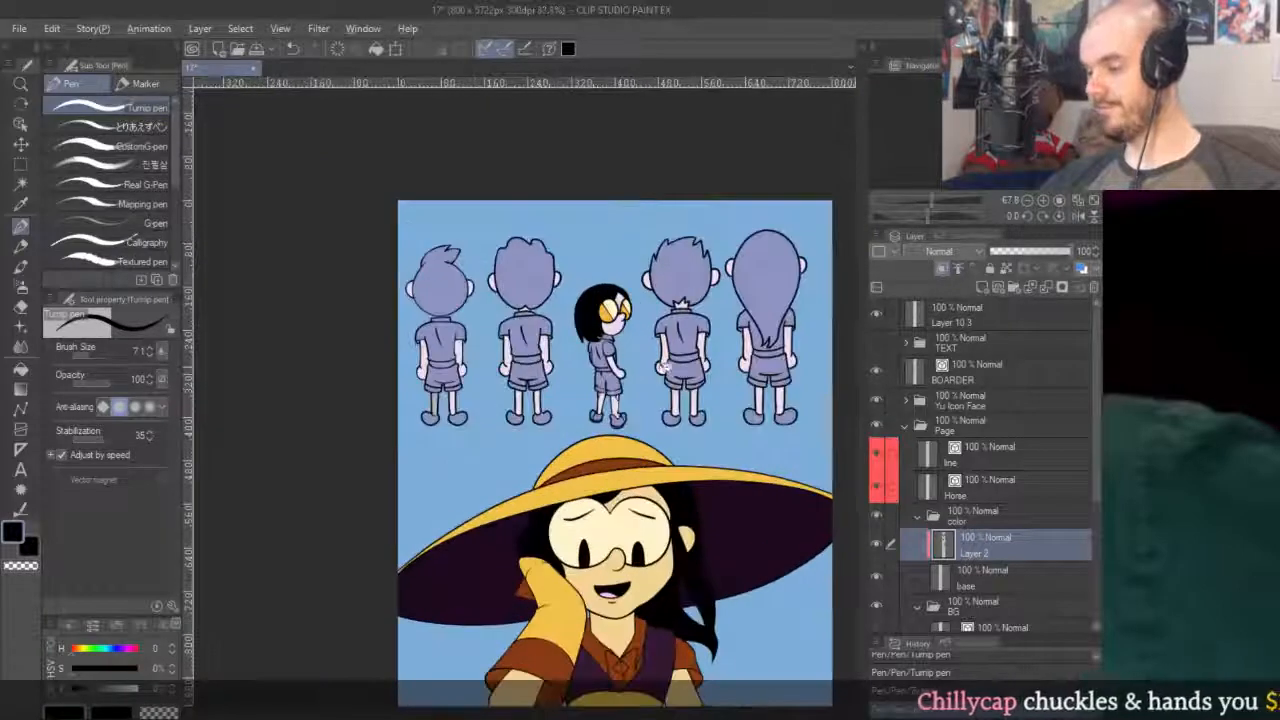
Set a deeper lavender with hue 235 and saturation 36%, and fill the second figure's collar, waistband, shorts cuffs and shoes.
{"action": "scroll", "coordinate": [648, 330], "scroll_direction": "up", "scroll_amount": 1}
{"action": "key", "text": "g"}
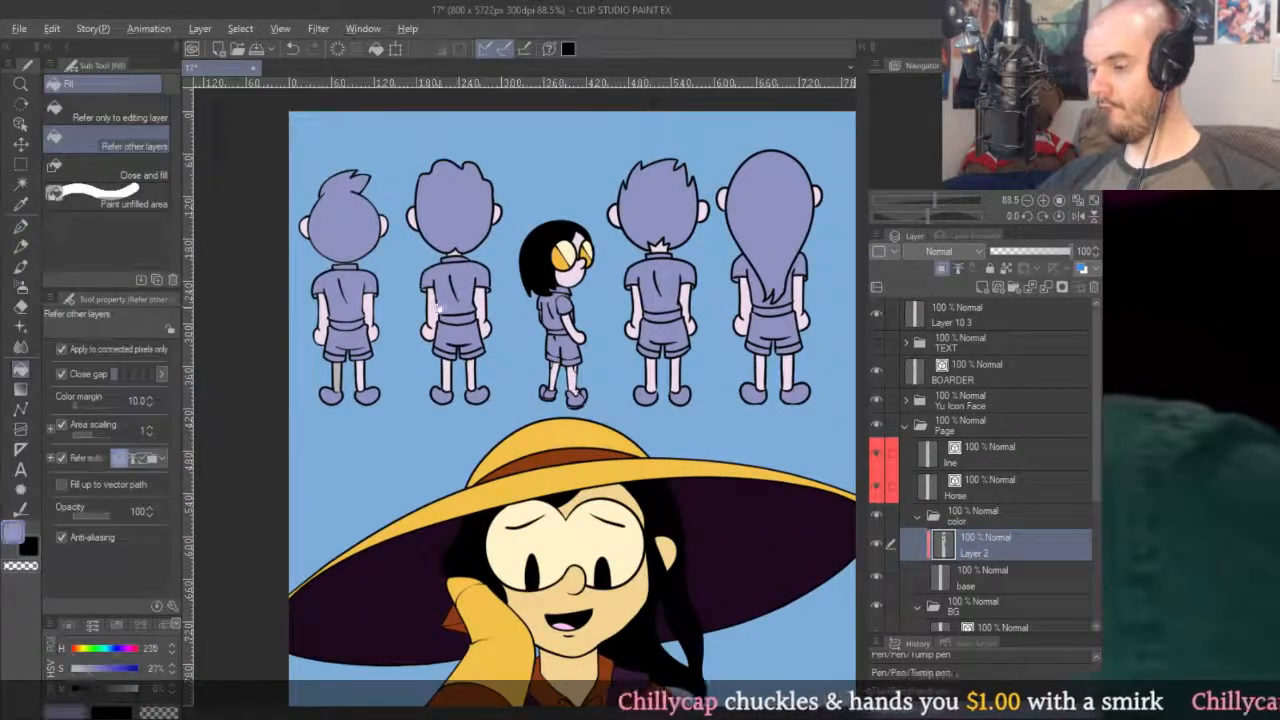
{"action": "scroll", "coordinate": [341, 273], "scroll_direction": "up", "scroll_amount": 2}
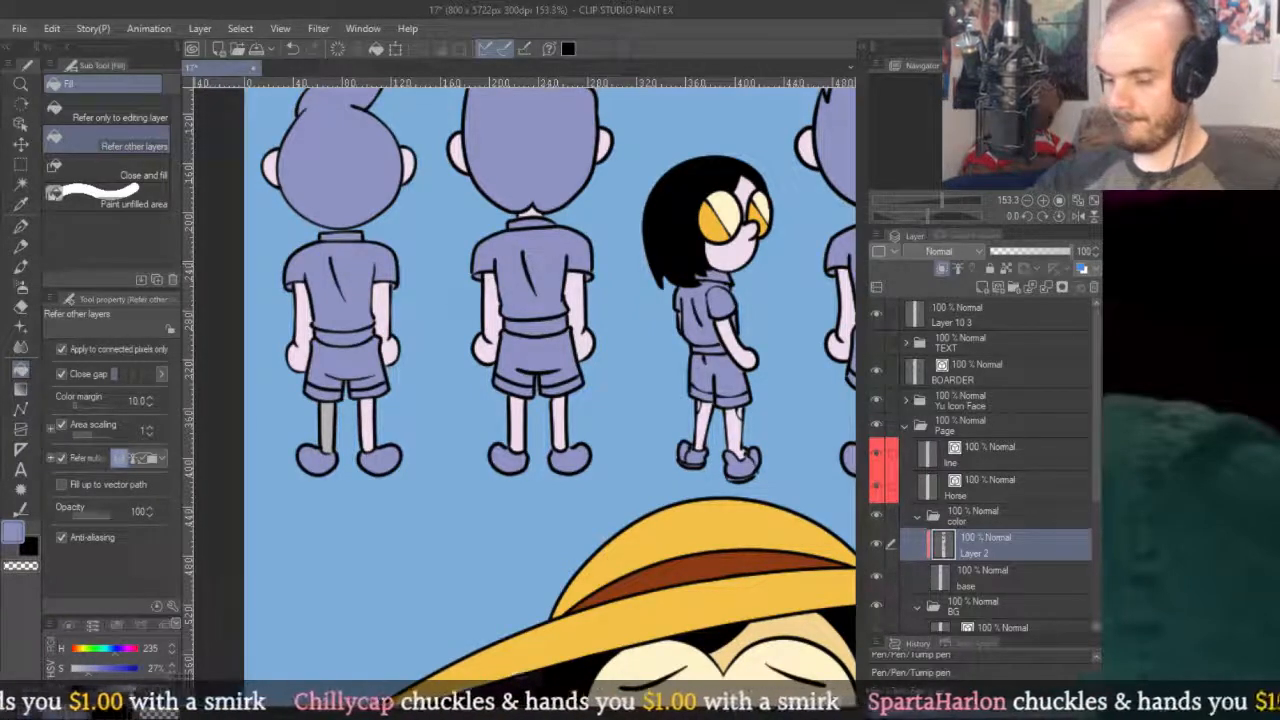
{"action": "left_click", "coordinate": [548, 322]}
{"action": "left_click", "coordinate": [565, 386]}
{"action": "left_click", "coordinate": [520, 390]}
{"action": "left_click", "coordinate": [508, 458]}
{"action": "left_click", "coordinate": [568, 458]}
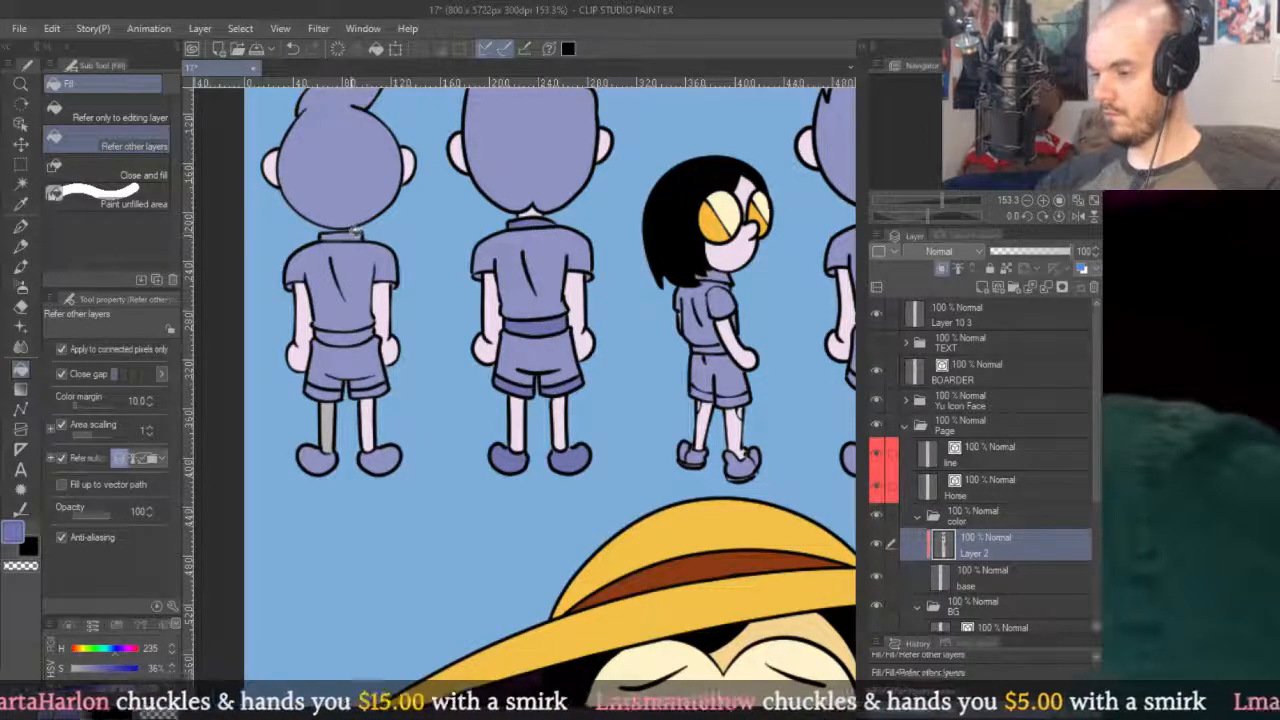
Fill the first figure's collar, waistband, shorts cuffs and shoes with the deeper lavender, undoing the stray fill on the leg.
{"action": "left_click", "coordinate": [368, 396]}
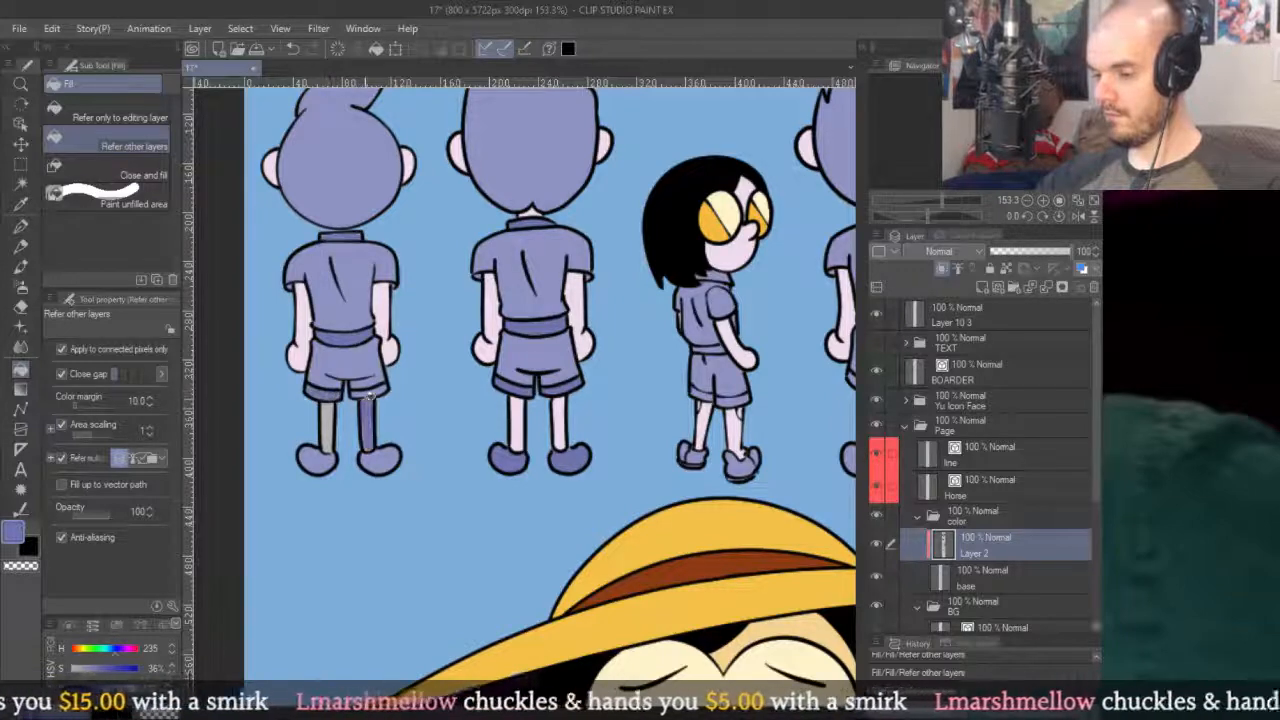
{"action": "key", "text": "ctrl+z"}
{"action": "scroll", "coordinate": [395, 385], "scroll_direction": "up", "scroll_amount": 2}
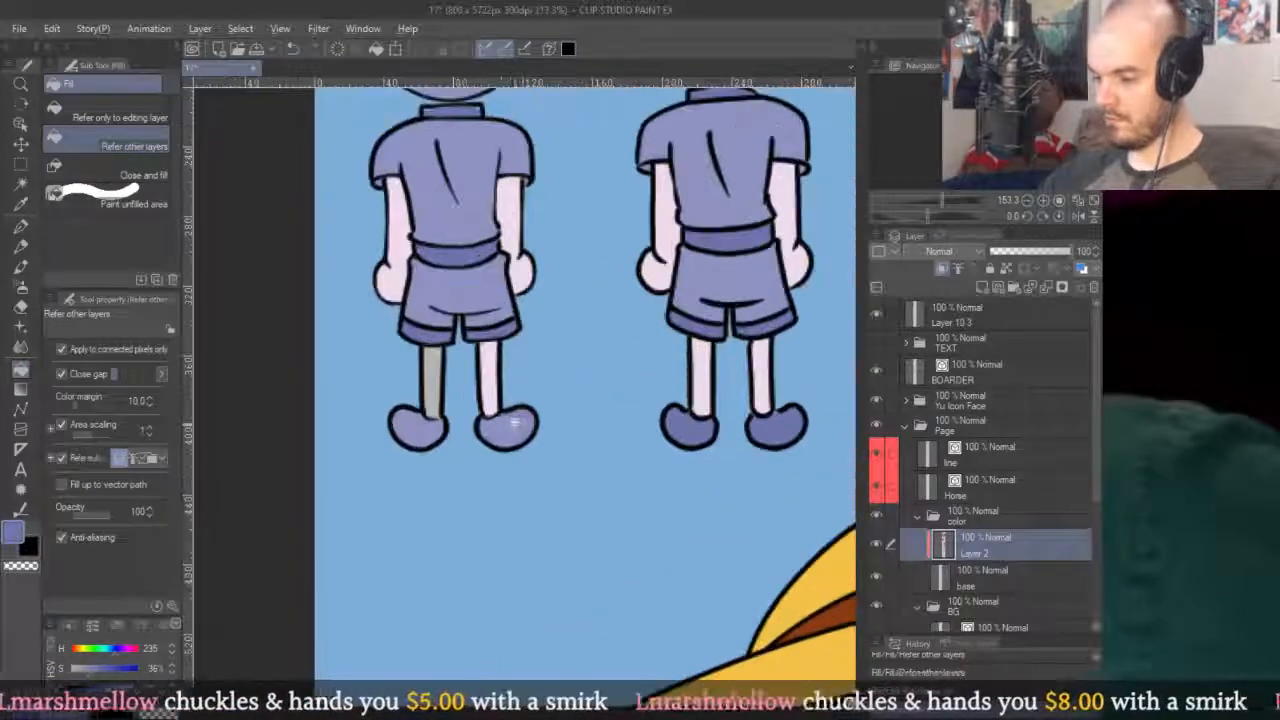
{"action": "scroll", "coordinate": [407, 379], "scroll_direction": "down", "scroll_amount": 5}
Fill the spiky-haired figure's collar, waistband, shorts cuffs and shoes with the deeper lavender.
{"action": "scroll", "coordinate": [630, 375], "scroll_direction": "up", "scroll_amount": 3}
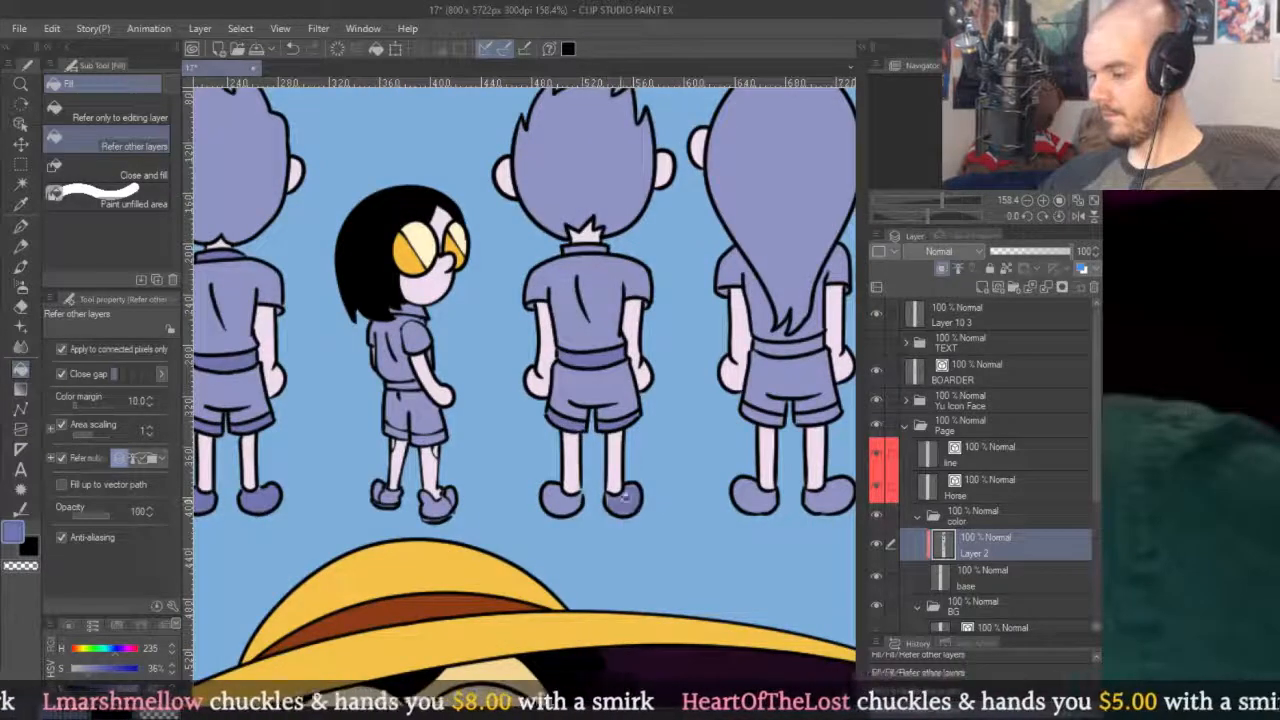
{"action": "left_click_drag", "start_coordinate": [598, 242], "coordinate": [613, 322]}
{"action": "scroll", "coordinate": [614, 323], "scroll_direction": "up", "scroll_amount": 4}
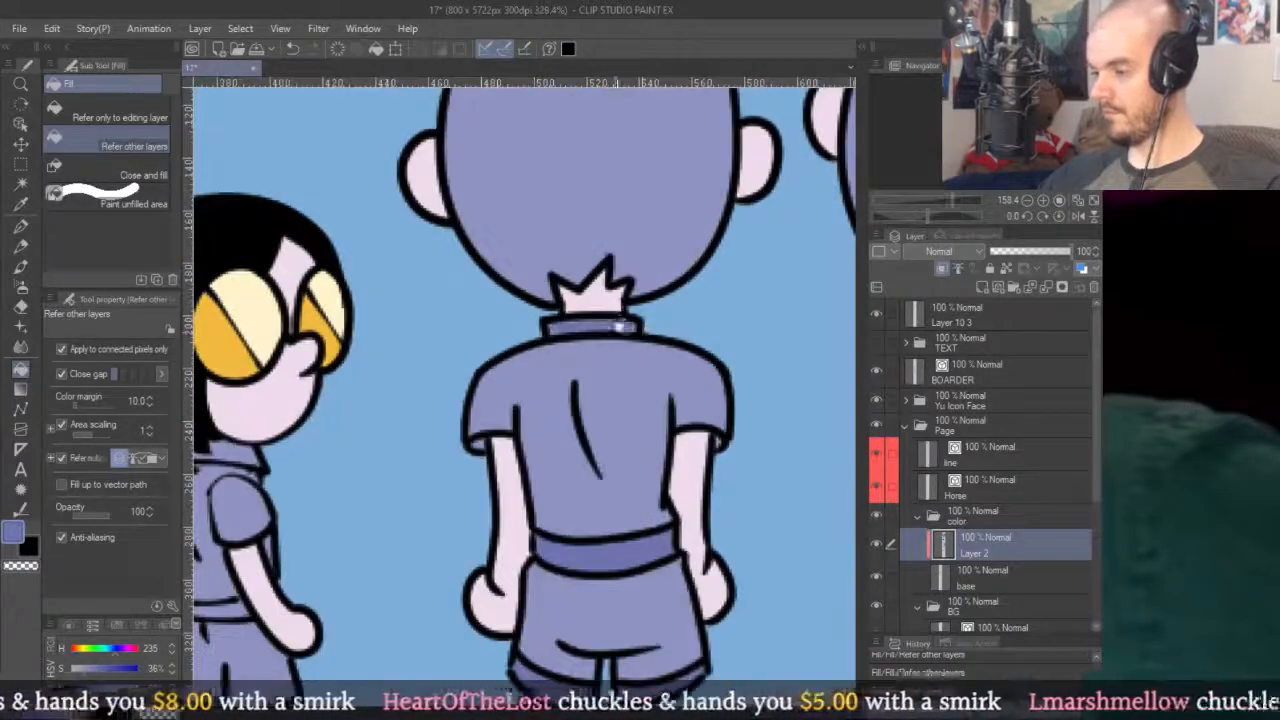
{"action": "scroll", "coordinate": [500, 320], "scroll_direction": "down", "scroll_amount": 3}
Fill the black-haired girl's waistband and both shoes with the deeper lavender.
{"action": "scroll", "coordinate": [489, 482], "scroll_direction": "up", "scroll_amount": 2}
{"action": "left_click_drag", "start_coordinate": [489, 483], "coordinate": [572, 465]}
{"action": "scroll", "coordinate": [572, 465], "scroll_direction": "up", "scroll_amount": 5}
{"action": "left_click", "coordinate": [503, 474]}
{"action": "left_click_drag", "start_coordinate": [571, 531], "coordinate": [660, 157]}
{"action": "left_click", "coordinate": [547, 415]}
{"action": "left_click", "coordinate": [511, 384]}
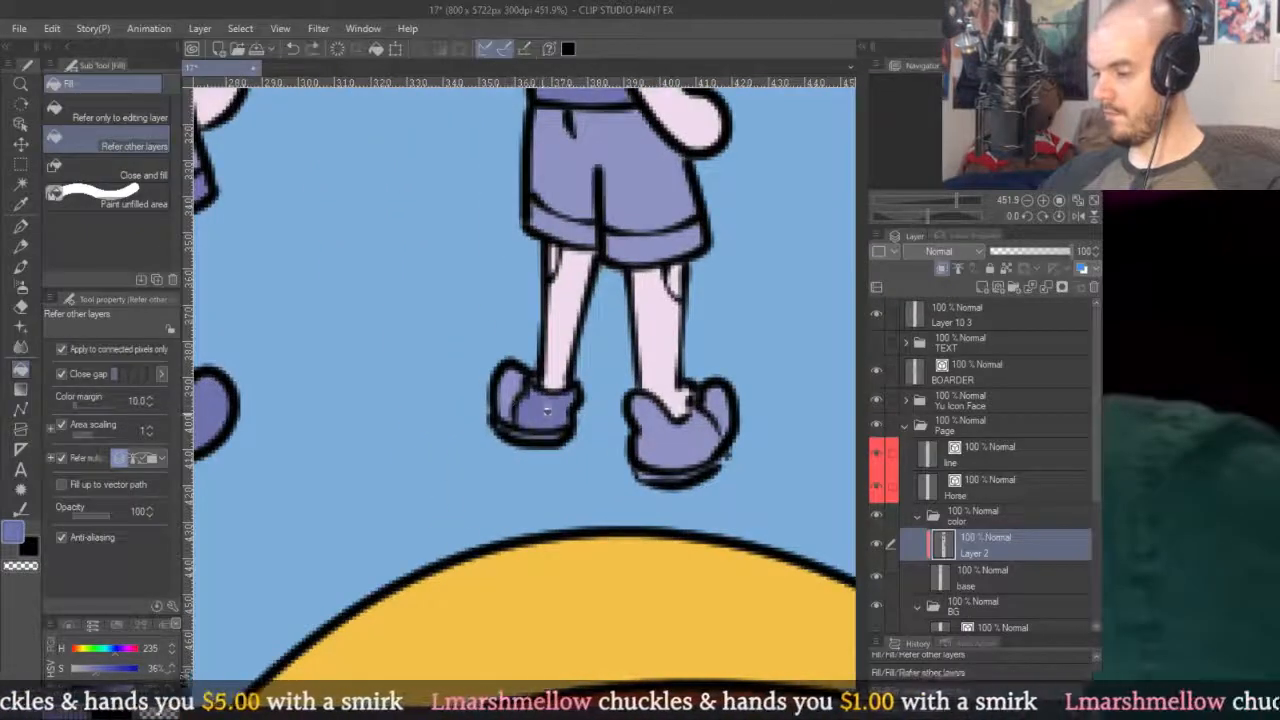
{"action": "left_click", "coordinate": [672, 434]}
{"action": "scroll", "coordinate": [738, 455], "scroll_direction": "down", "scroll_amount": 8}
{"action": "scroll", "coordinate": [617, 425], "scroll_direction": "up", "scroll_amount": 10}
{"action": "scroll", "coordinate": [617, 425], "scroll_direction": "down", "scroll_amount": 8}
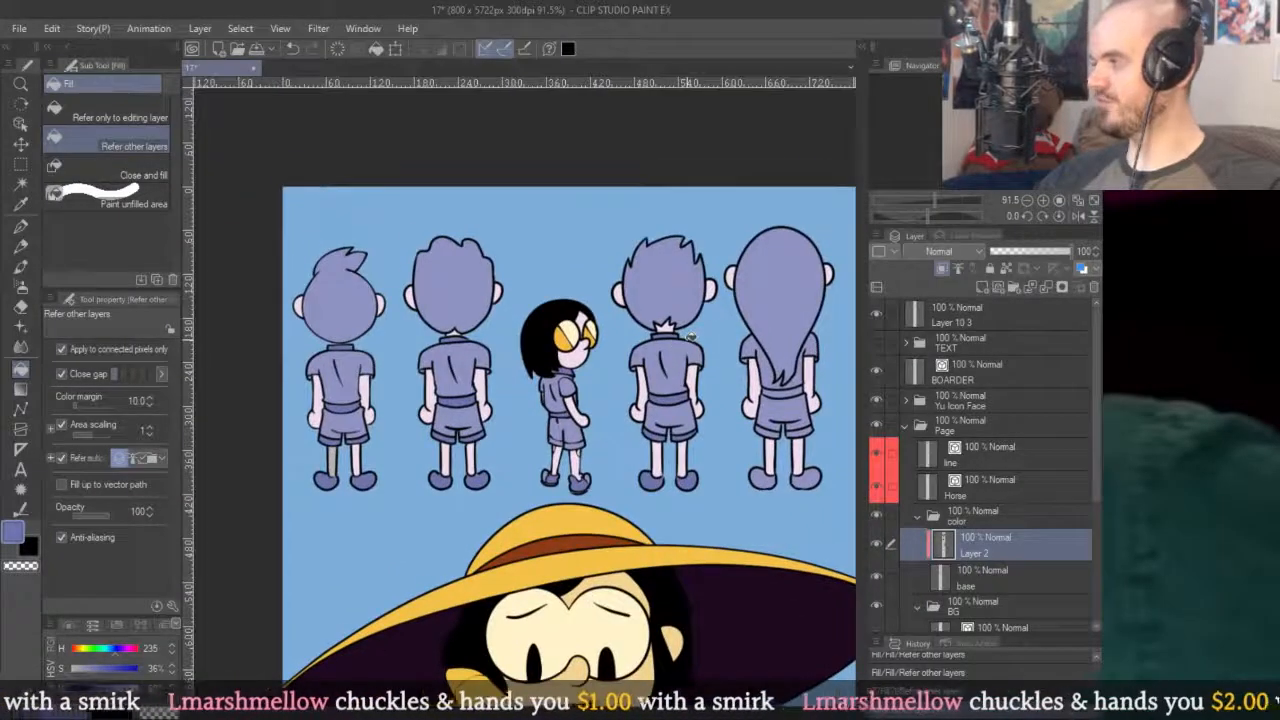
Fill the long-haired figure's waistband, shorts cuffs and shoes with the deeper lavender.
{"action": "scroll", "coordinate": [750, 360], "scroll_direction": "up", "scroll_amount": 3}
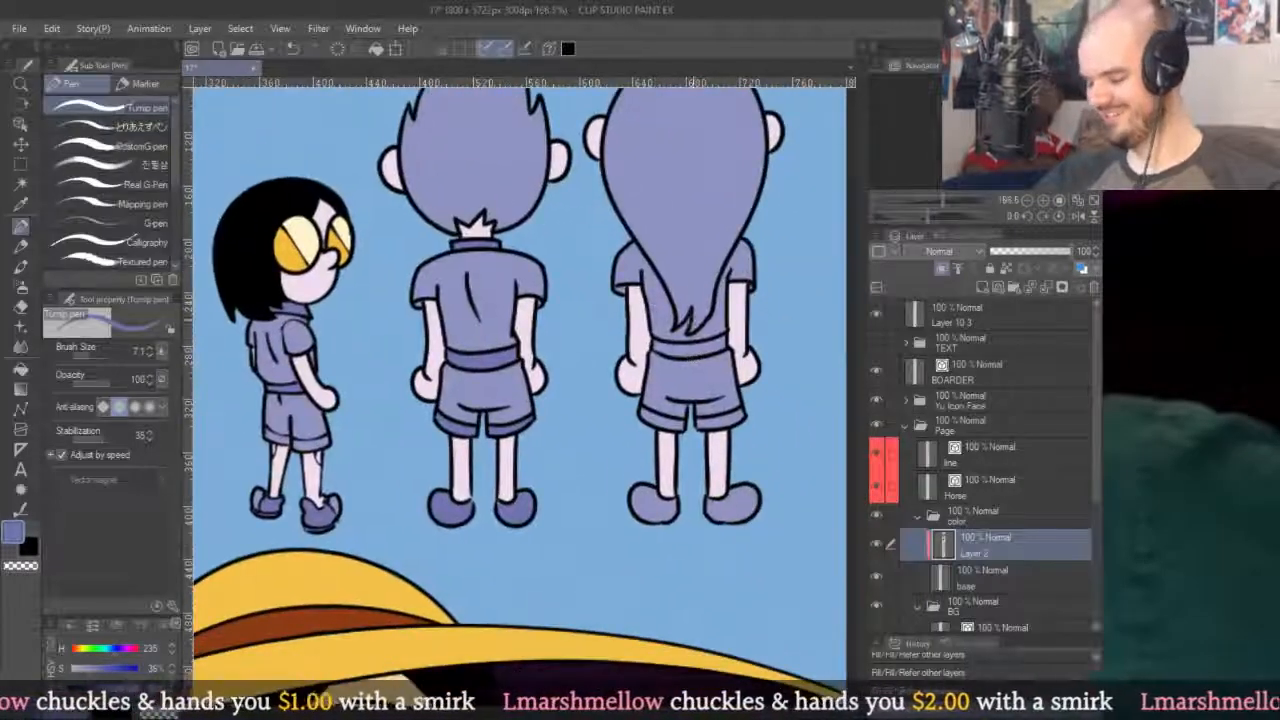
{"action": "scroll", "coordinate": [715, 349], "scroll_direction": "up", "scroll_amount": 3}
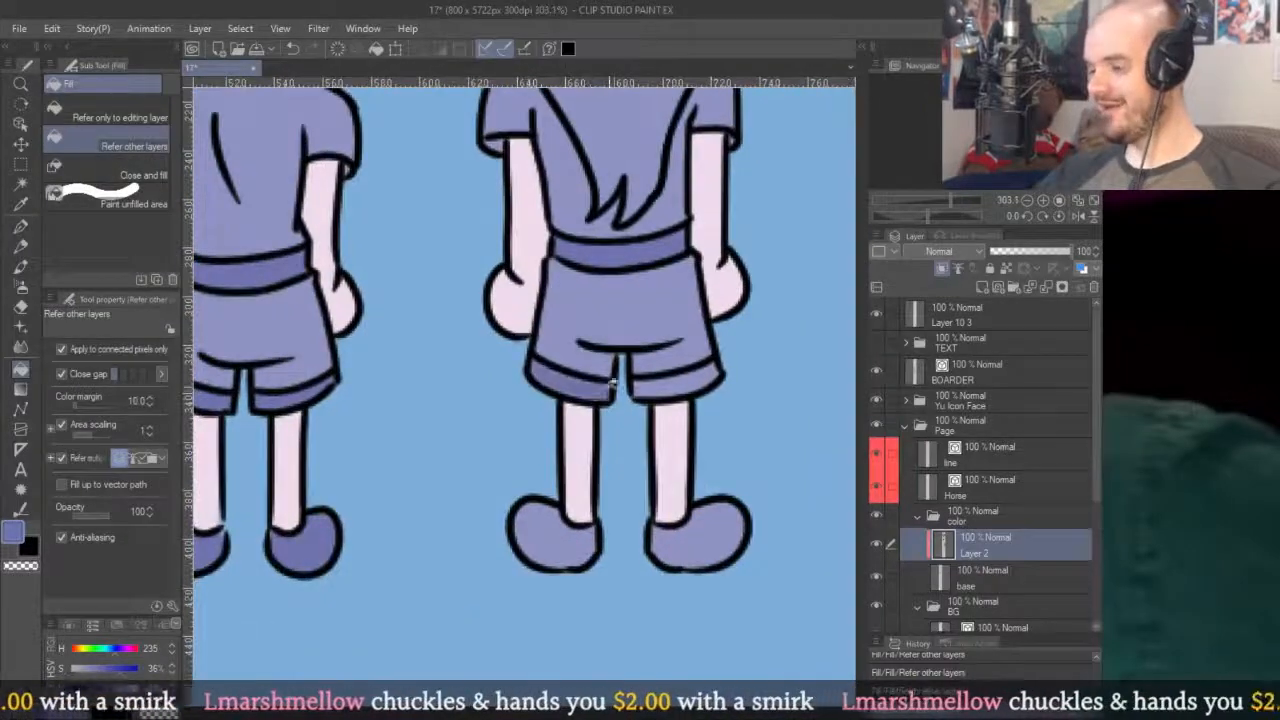
{"action": "left_click", "coordinate": [708, 520]}
{"action": "left_click", "coordinate": [555, 540]}
{"action": "scroll", "coordinate": [594, 166], "scroll_direction": "down", "scroll_amount": 6}
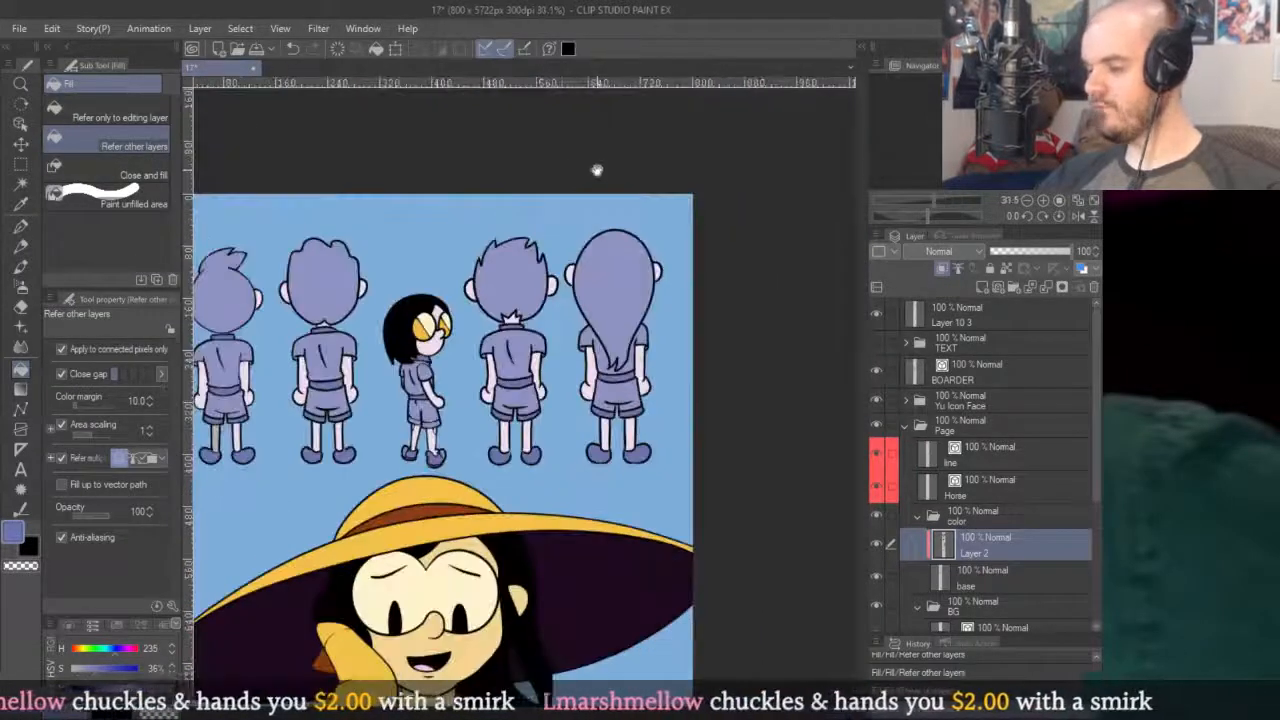
{"action": "scroll", "coordinate": [735, 330], "scroll_direction": "down", "scroll_amount": 2}
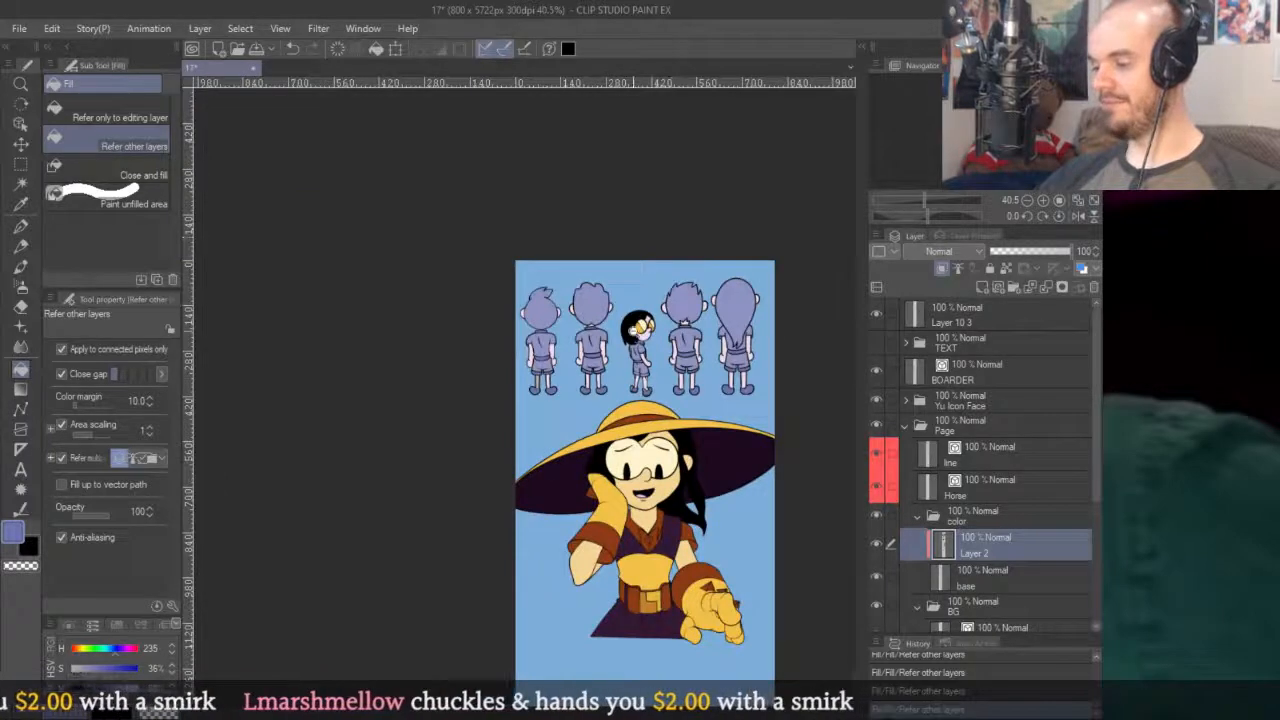
Touch up the unfilled upper edge of the first figure's collar with the pen, sampling the collar's deeper lavender.
{"action": "scroll", "coordinate": [647, 355], "scroll_direction": "up", "scroll_amount": 3}
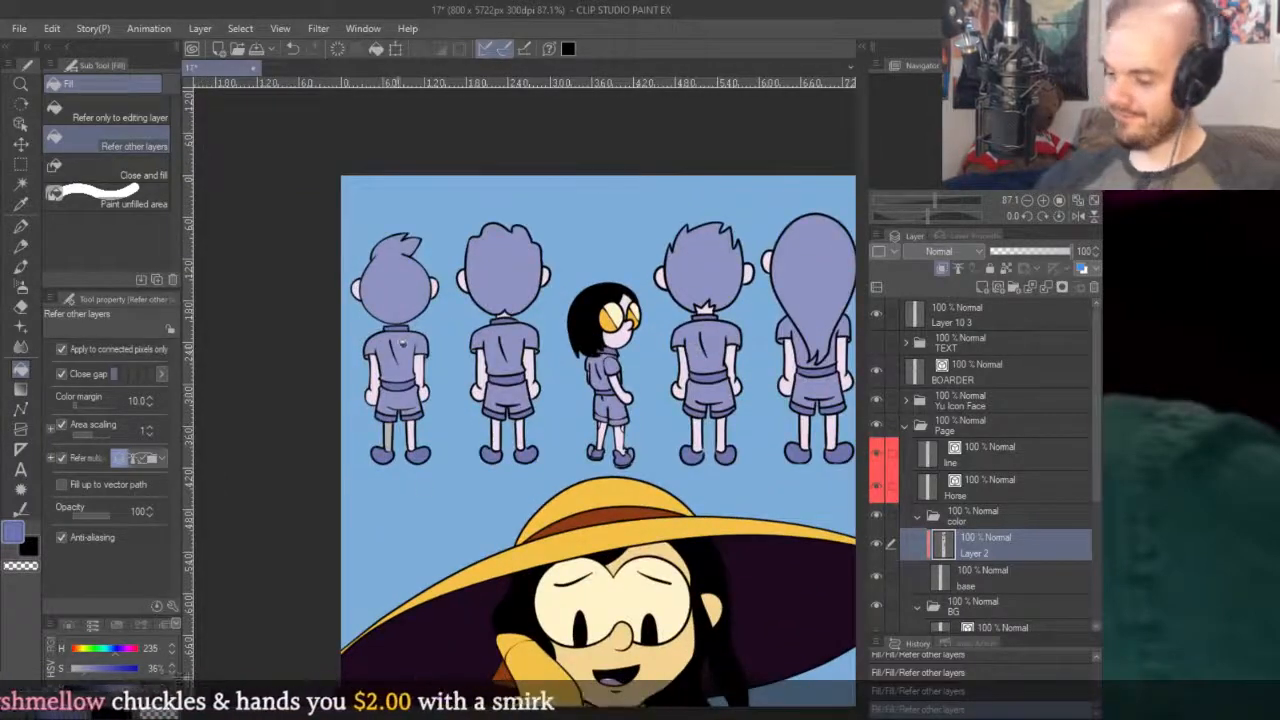
{"action": "left_click", "coordinate": [401, 340], "text": "alt"}
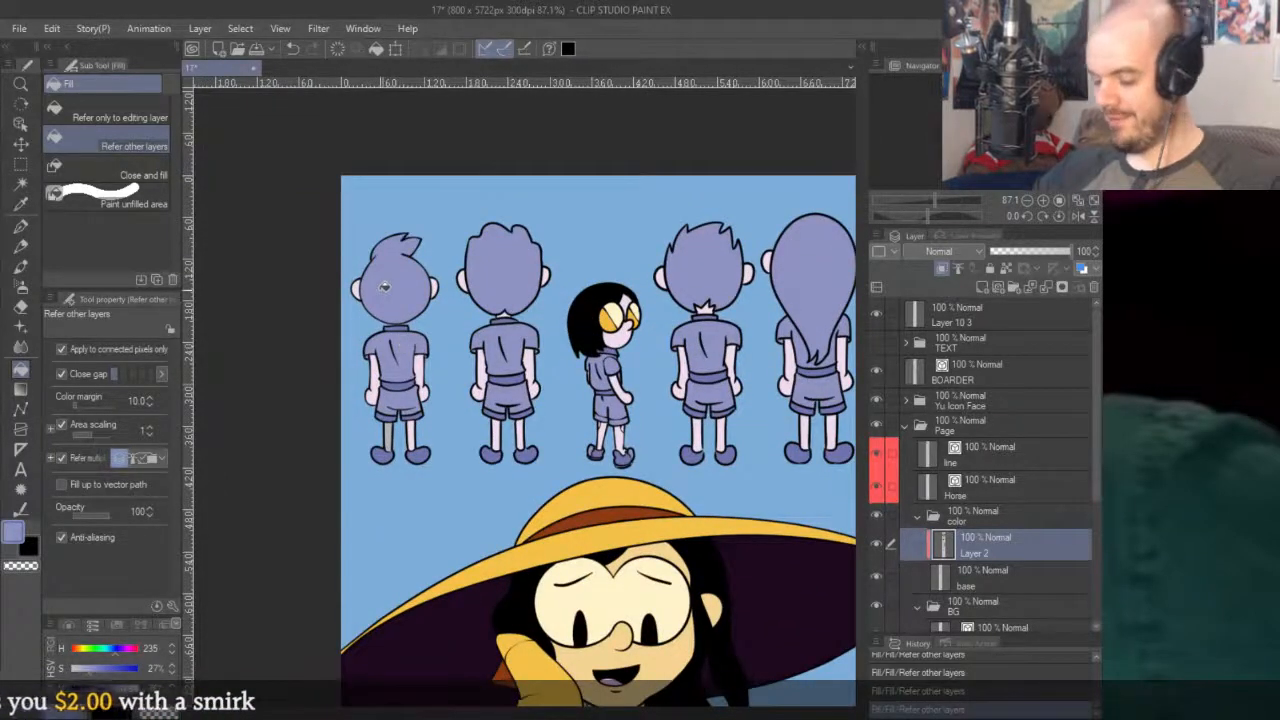
{"action": "scroll", "coordinate": [380, 315], "scroll_direction": "up", "scroll_amount": 8}
{"action": "left_click", "coordinate": [568, 443], "text": "alt"}
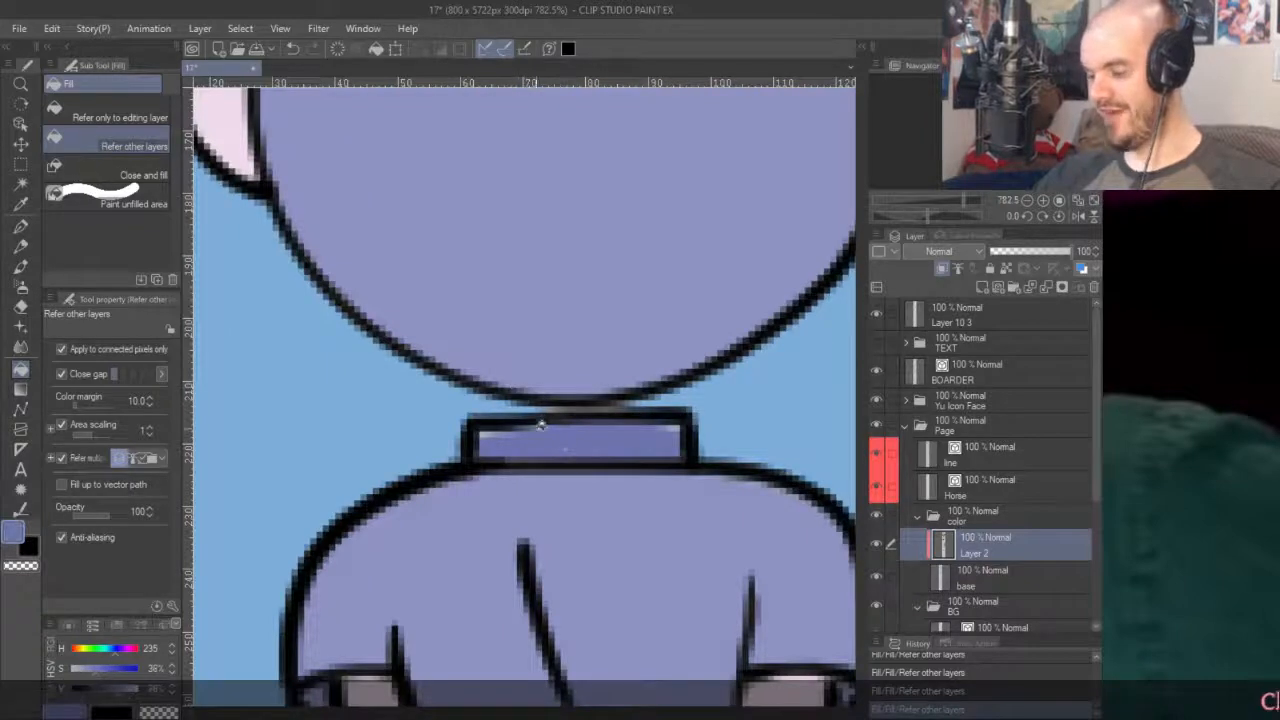
{"action": "key", "text": "p"}
{"action": "left_click_drag", "start_coordinate": [543, 434], "coordinate": [640, 440]}
{"action": "left_click", "coordinate": [595, 365], "text": "alt"}
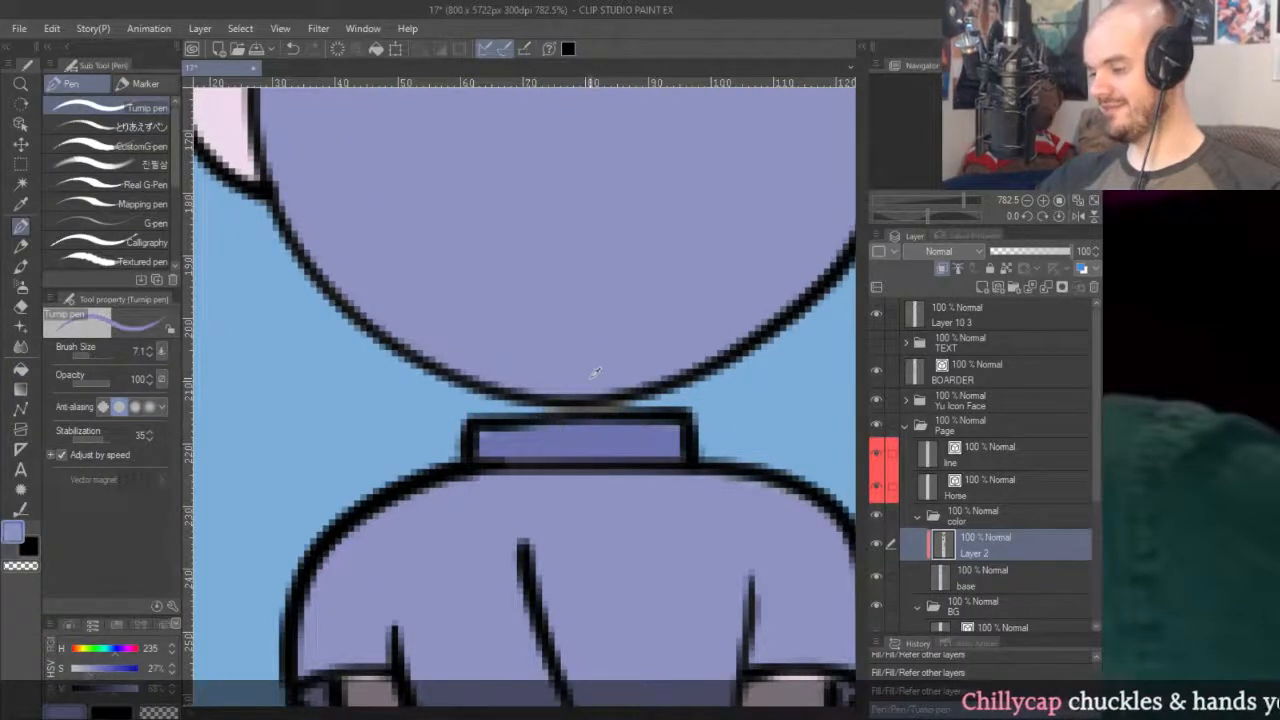
{"action": "left_click", "coordinate": [620, 440], "text": "alt"}
{"action": "scroll", "coordinate": [615, 420], "scroll_direction": "down", "scroll_amount": 10}
{"action": "scroll", "coordinate": [676, 383], "scroll_direction": "up", "scroll_amount": 5}
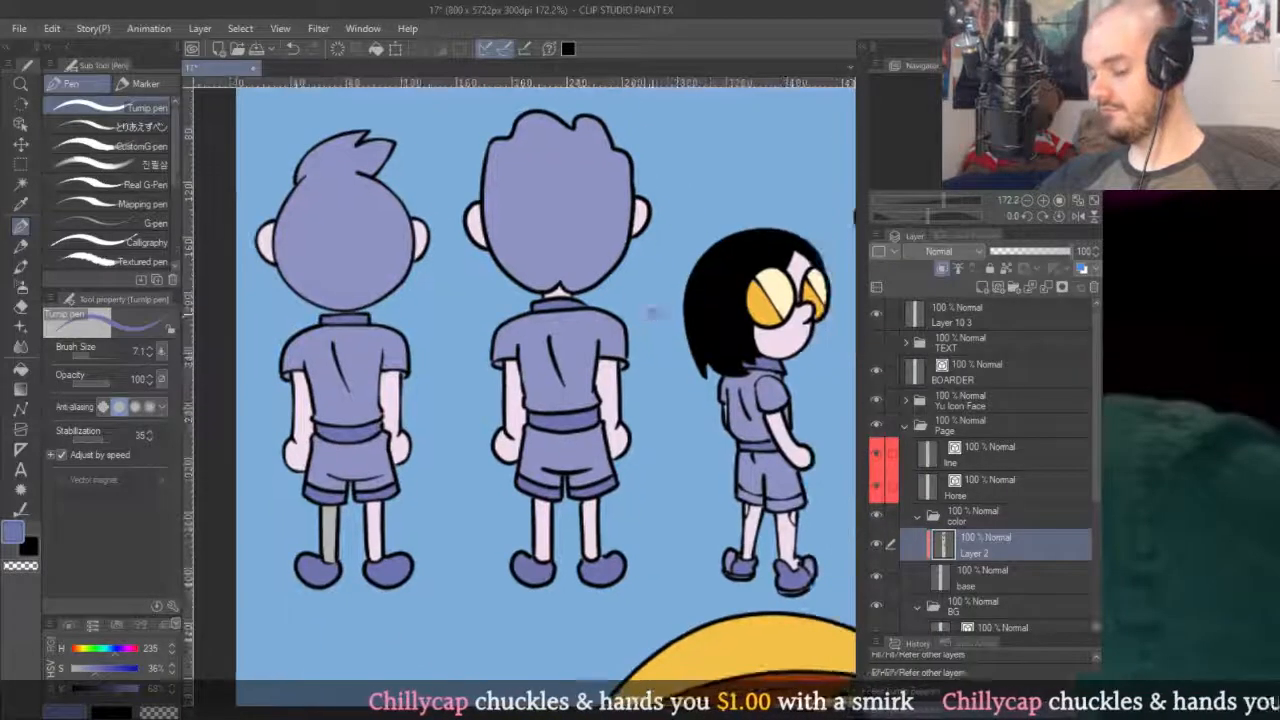
Fill the first figure's shirt and shorts with blue, hue 218 and saturation 41%, and its grey leg with pale pink.
{"action": "left_click_drag", "start_coordinate": [604, 308], "coordinate": [558, 294]}
{"action": "key", "text": "g"}
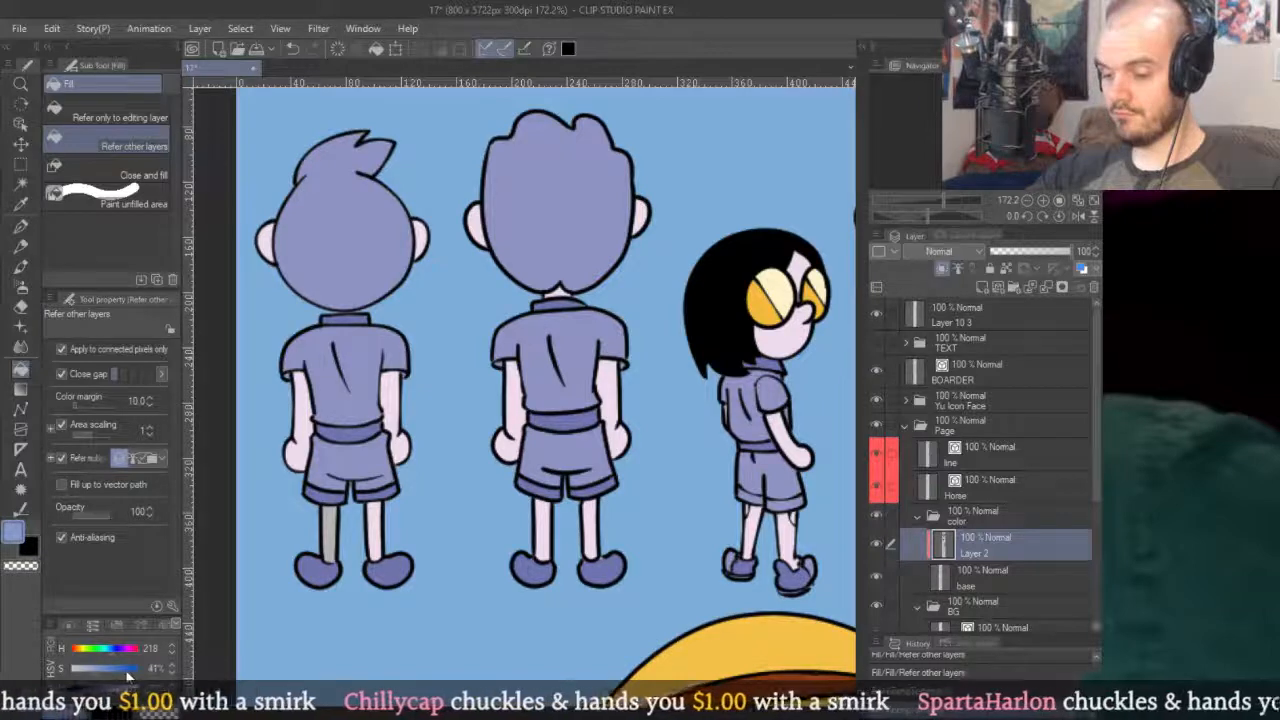
{"action": "left_click_drag", "start_coordinate": [386, 380], "coordinate": [531, 305]}
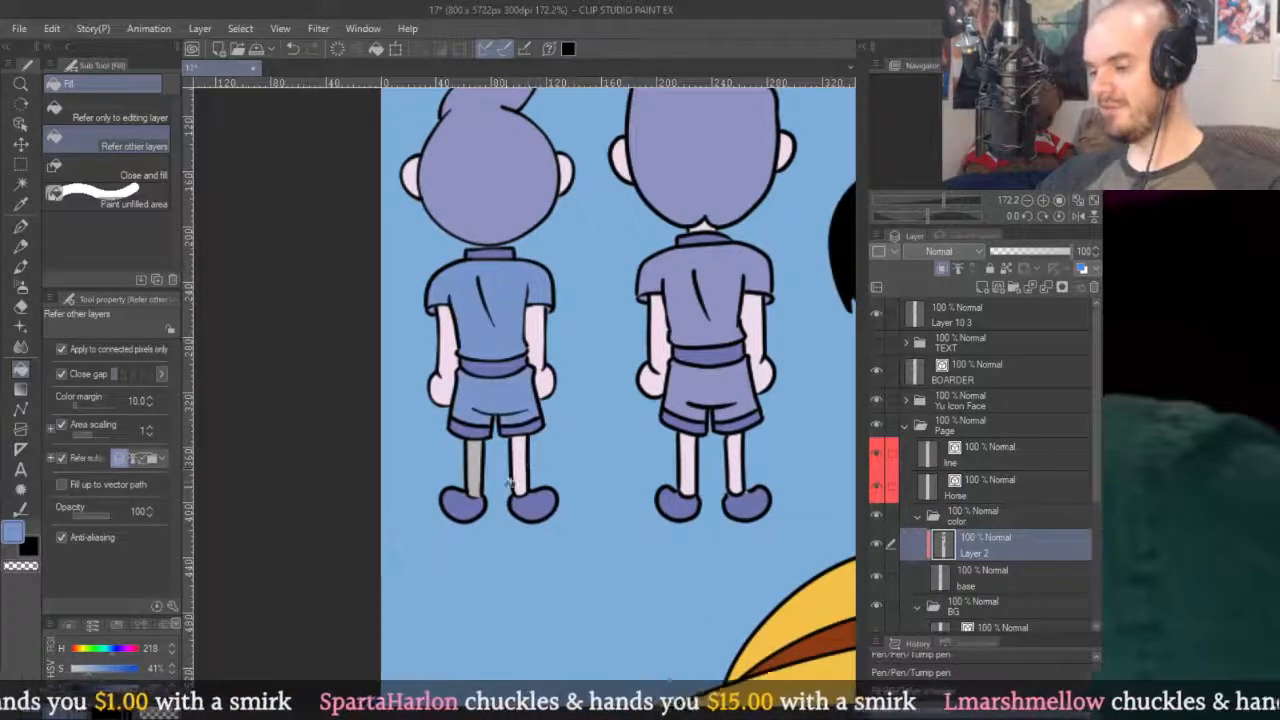
{"action": "left_click", "coordinate": [476, 462]}
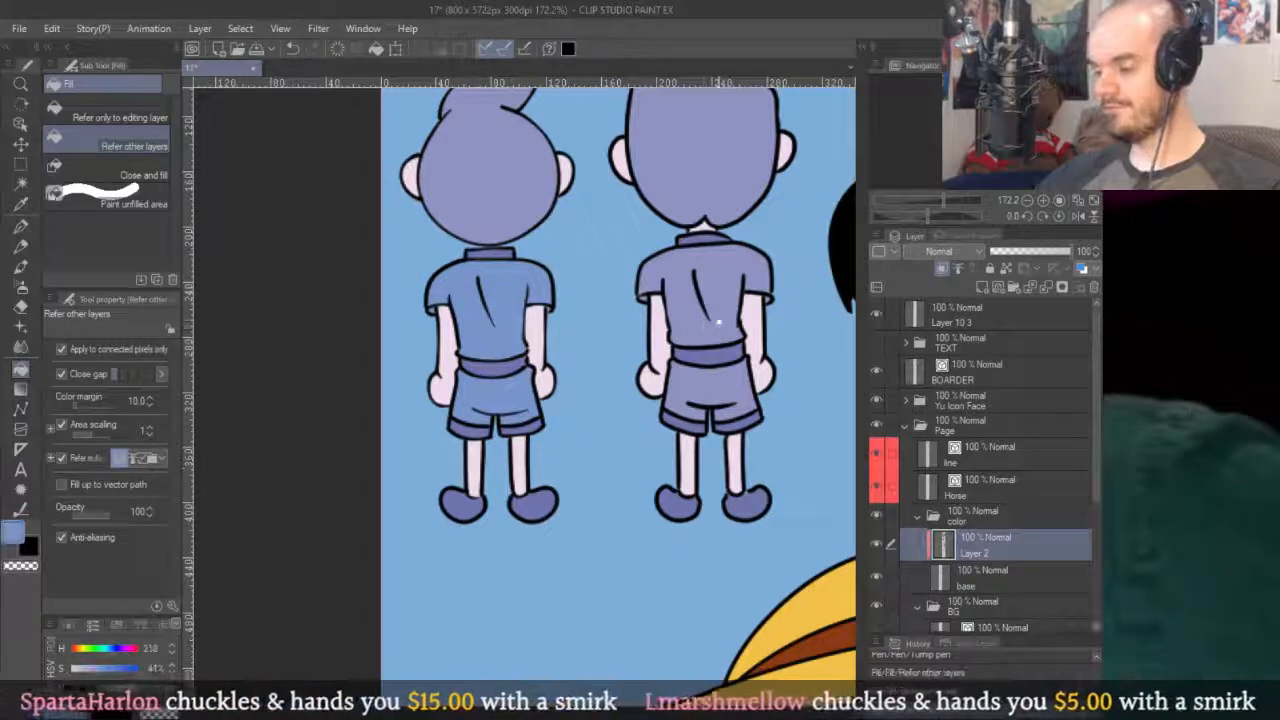
Erase the grey remnant between the first figure's shorts legs on the base layer, and make Layer 2 active again.
{"action": "left_click_drag", "start_coordinate": [485, 418], "coordinate": [477, 424]}
{"action": "scroll", "coordinate": [477, 424], "scroll_direction": "up", "scroll_amount": 5}
{"action": "key", "text": "e"}
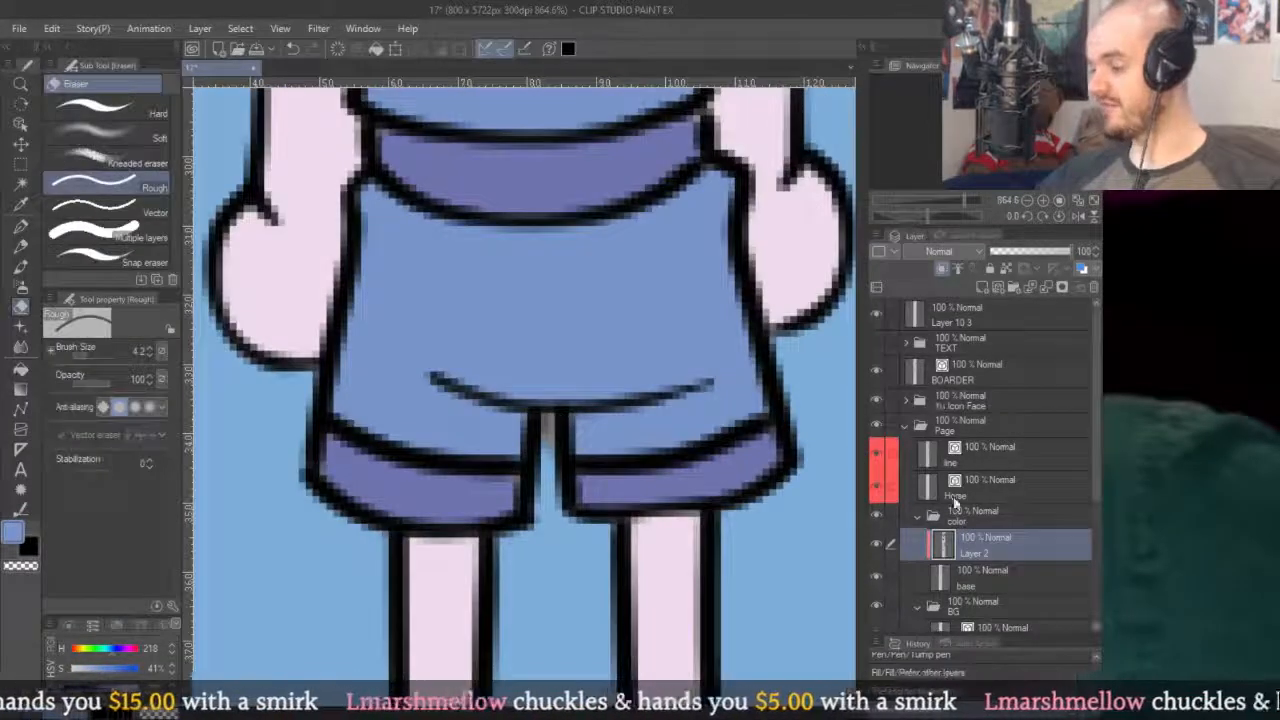
{"action": "left_click", "coordinate": [985, 575]}
{"action": "left_click_drag", "start_coordinate": [557, 428], "coordinate": [549, 468]}
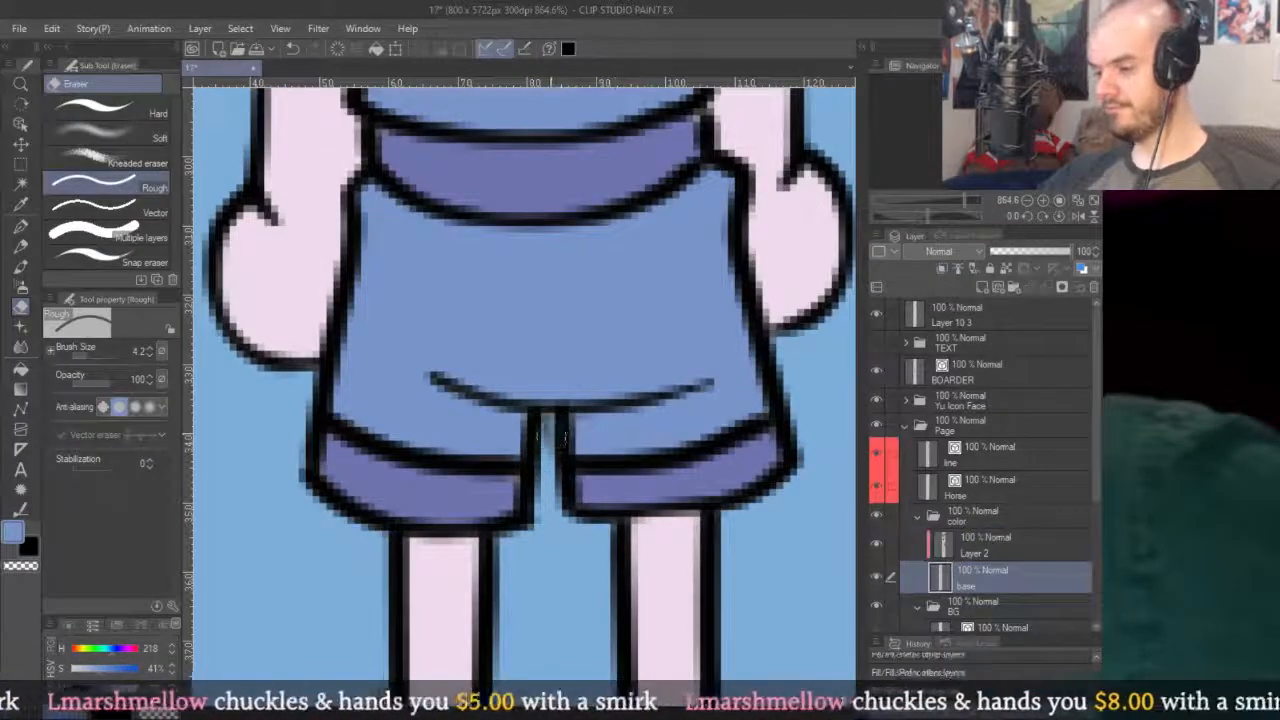
{"action": "left_click", "coordinate": [958, 550]}
{"action": "key", "text": "p"}
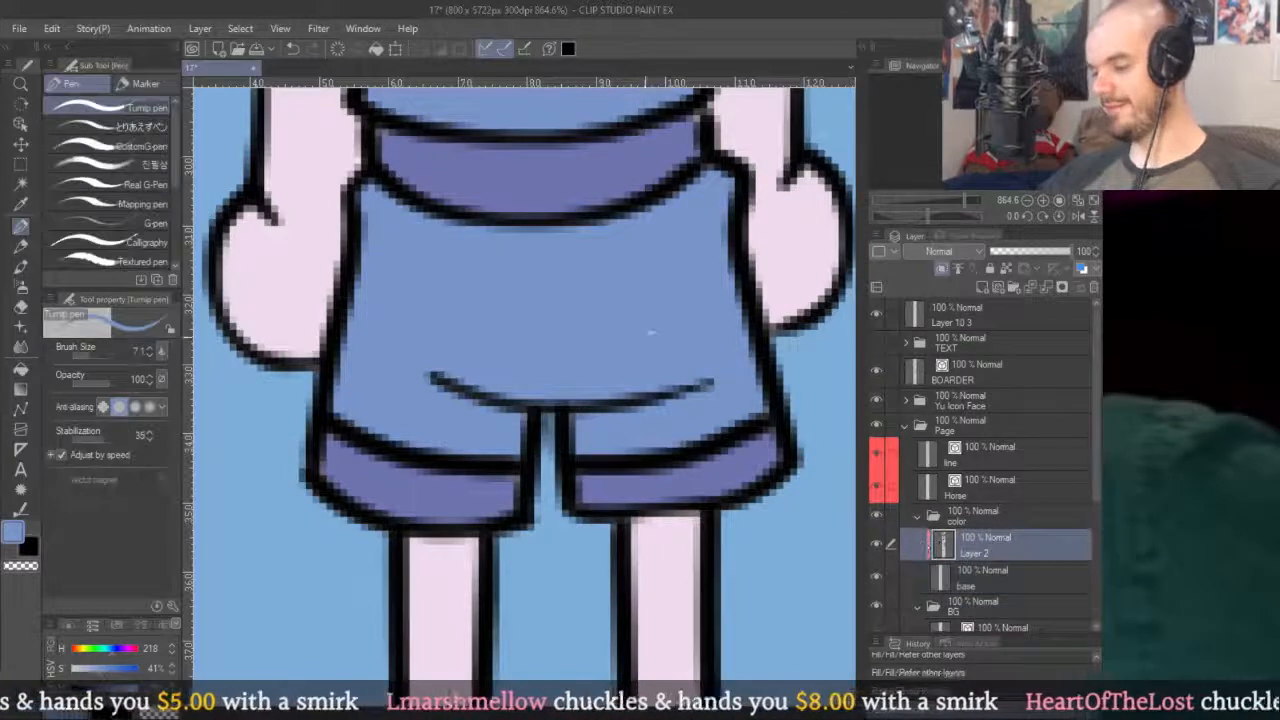
Compare the first figure's blue clothes with the lavender figures beside it and the rest of the page.
{"action": "scroll", "coordinate": [635, 331], "scroll_direction": "down", "scroll_amount": 6}
{"action": "scroll", "coordinate": [552, 438], "scroll_direction": "up", "scroll_amount": 3}
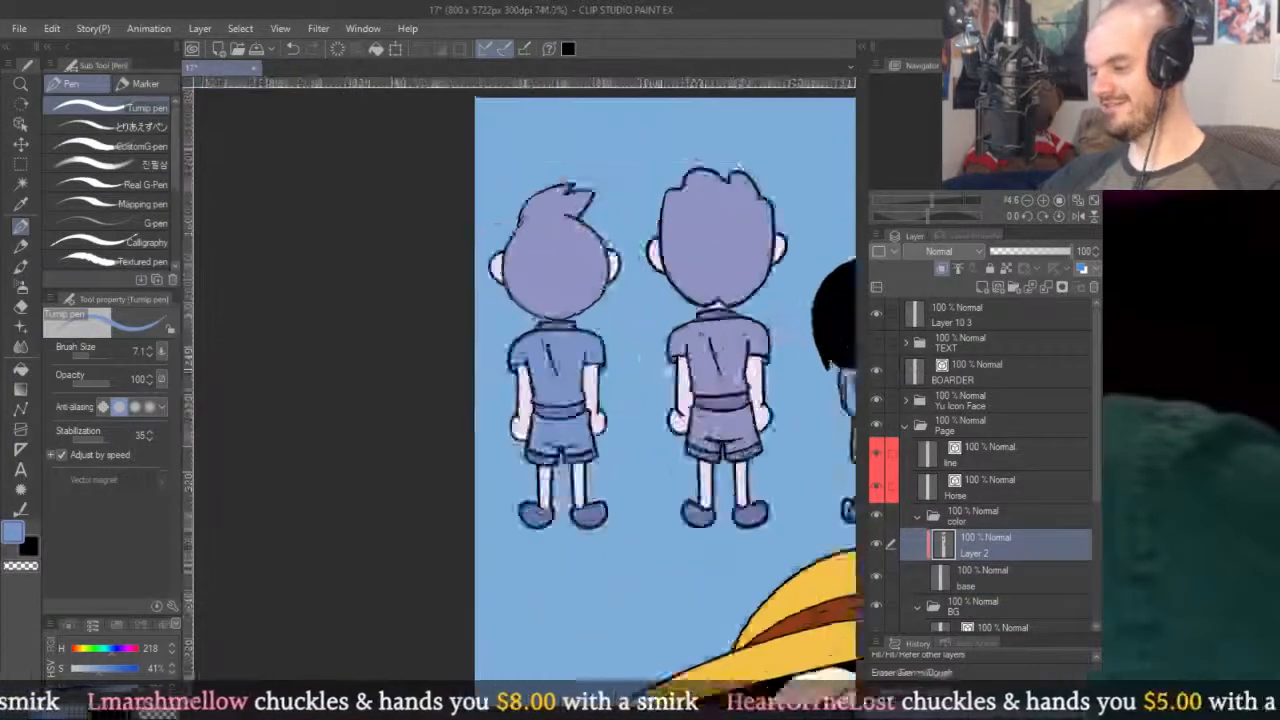
{"action": "left_click", "coordinate": [540, 432], "text": "alt"}
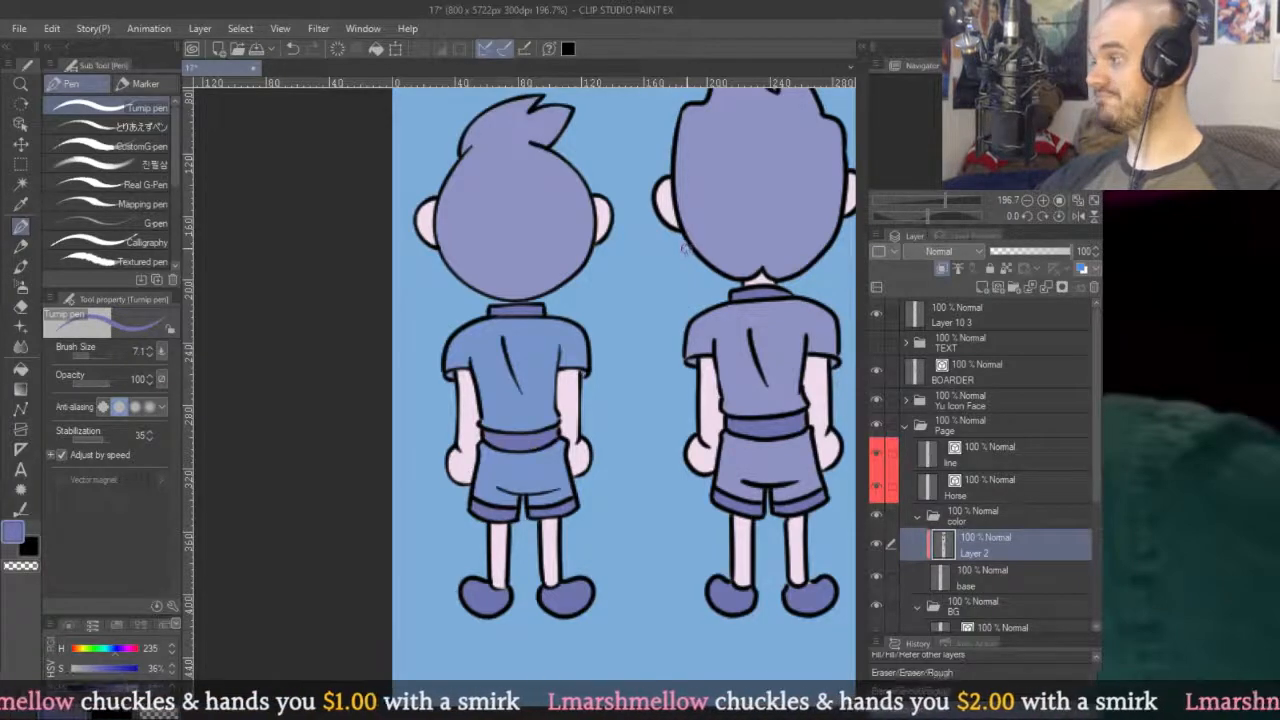
{"action": "left_click_drag", "start_coordinate": [690, 230], "coordinate": [620, 314]}
{"action": "scroll", "coordinate": [636, 320], "scroll_direction": "down", "scroll_amount": 6}
{"action": "scroll", "coordinate": [657, 340], "scroll_direction": "up", "scroll_amount": 4}
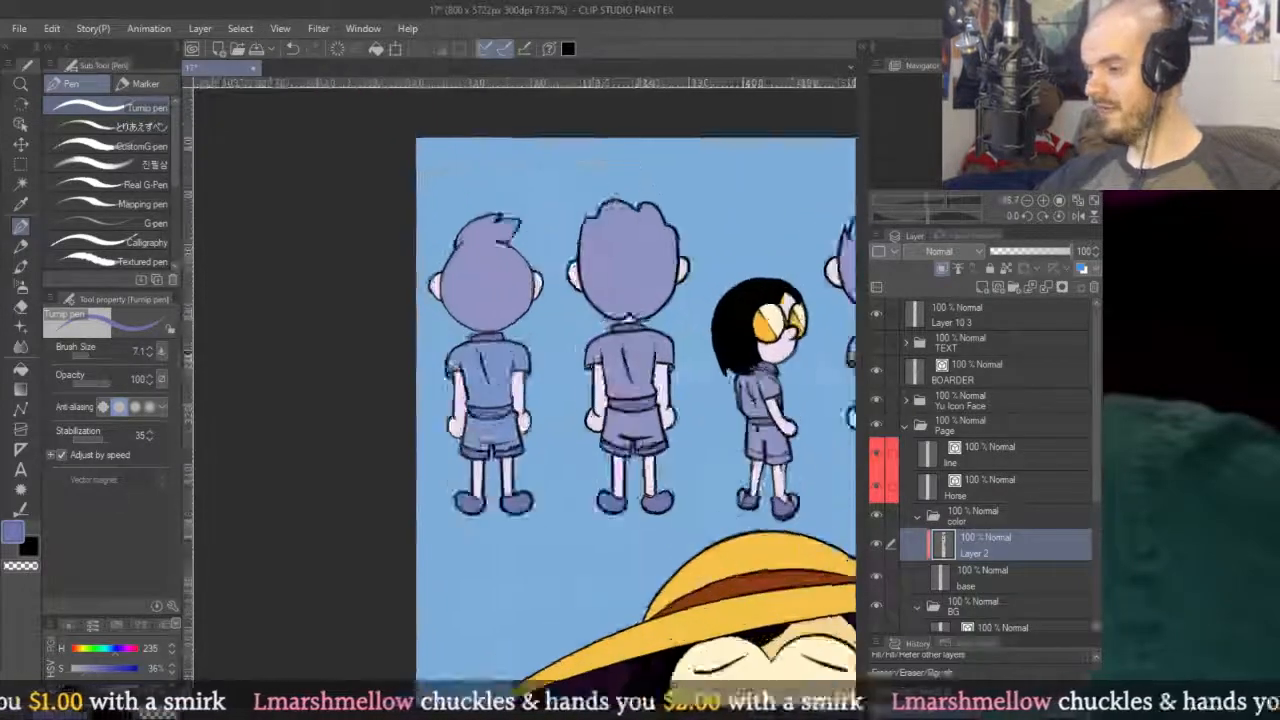
{"action": "scroll", "coordinate": [591, 357], "scroll_direction": "up", "scroll_amount": 5}
{"action": "scroll", "coordinate": [623, 337], "scroll_direction": "down", "scroll_amount": 3}
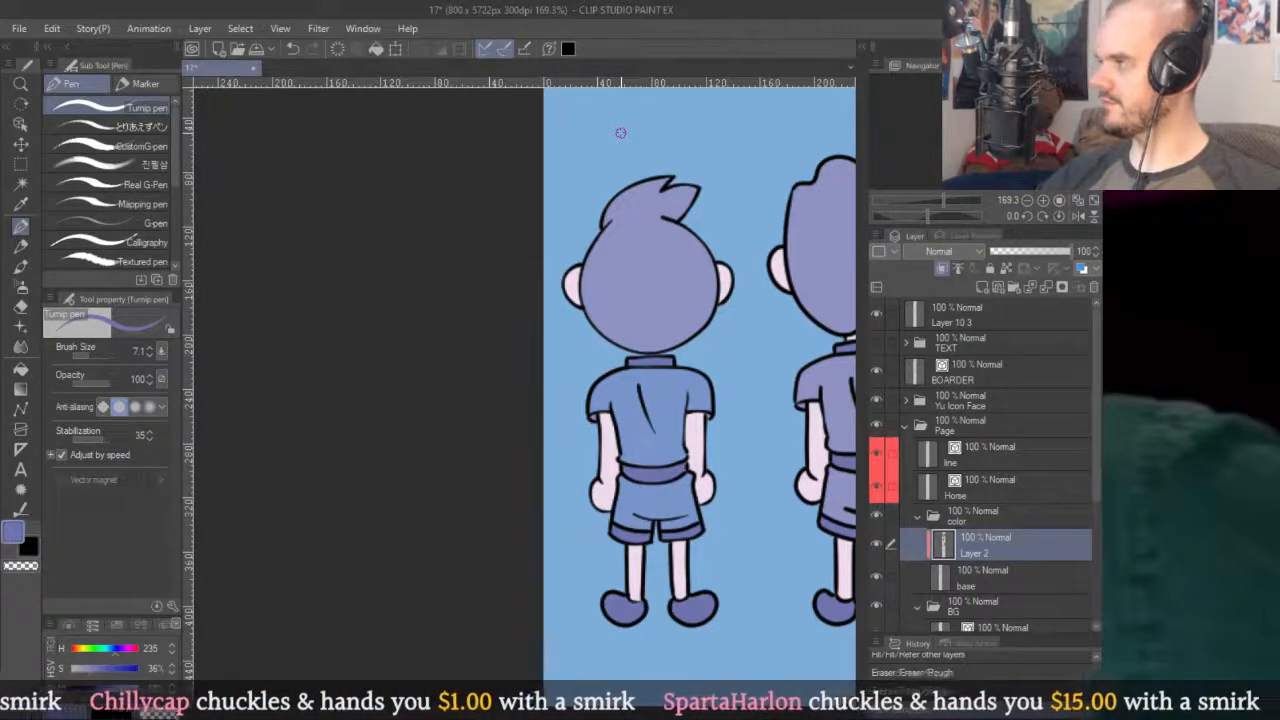
{"action": "scroll", "coordinate": [683, 164], "scroll_direction": "down", "scroll_amount": 5}
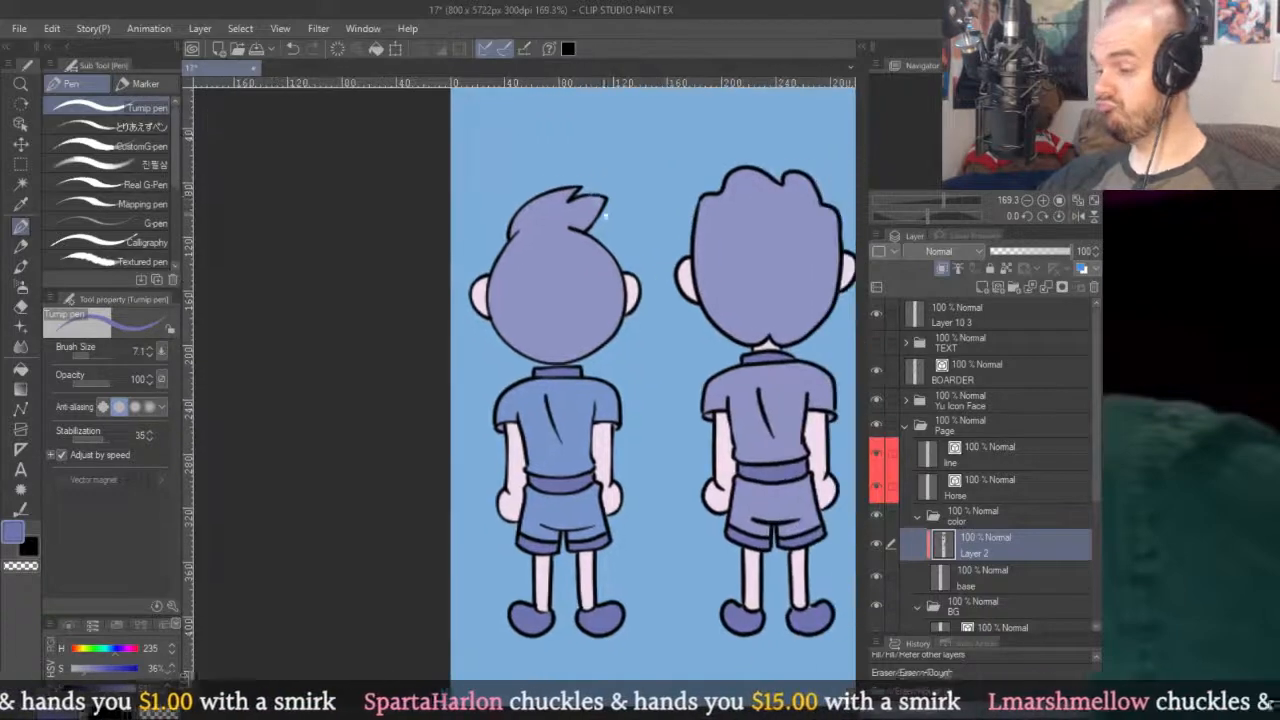
{"action": "scroll", "coordinate": [737, 289], "scroll_direction": "up", "scroll_amount": 1}
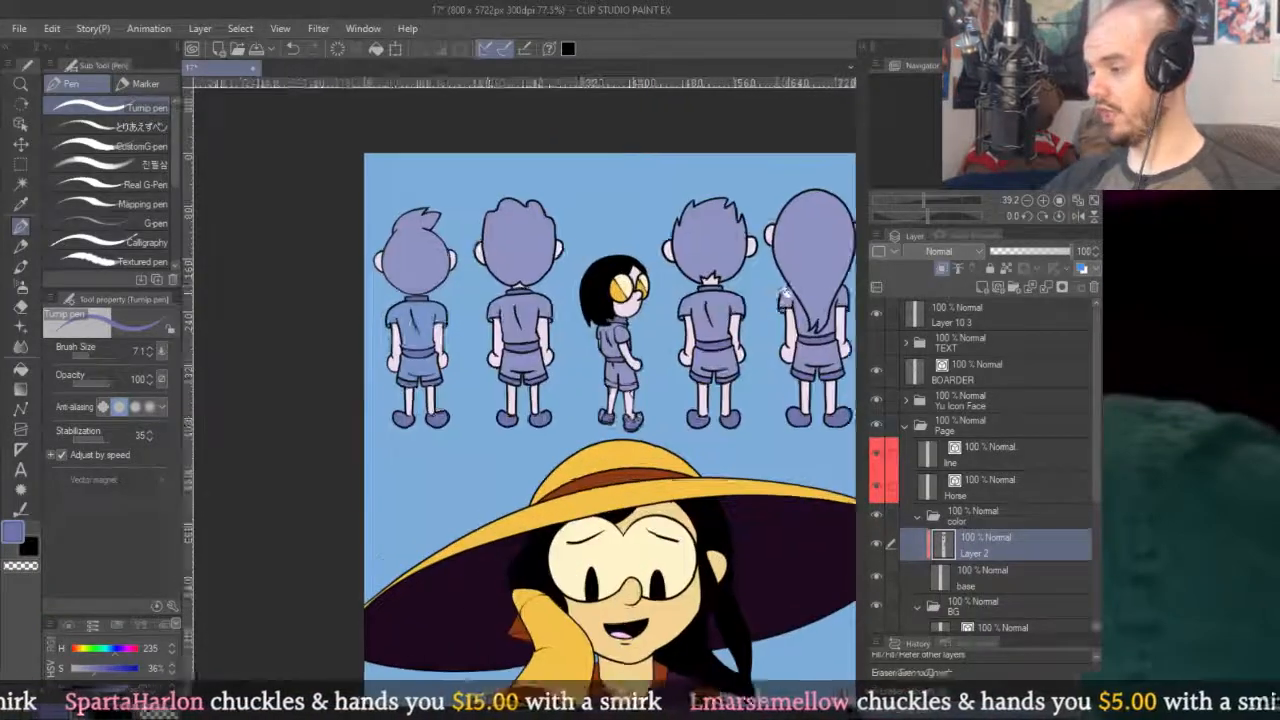
Fill the first figure's hair with the shirt's blue and its collar, waistband, cuffs and shoes with deeper blue, hue 226 and saturation 51%.
{"action": "key", "text": "g"}
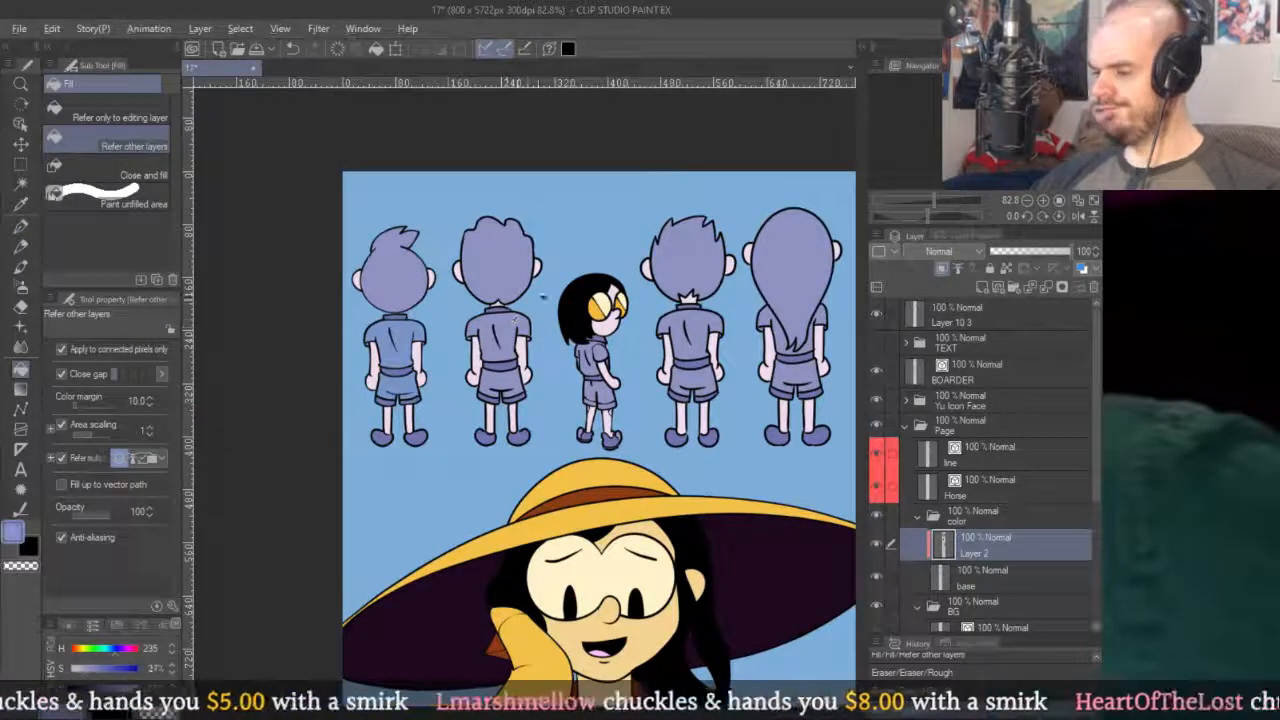
{"action": "left_click", "coordinate": [393, 338], "text": "alt"}
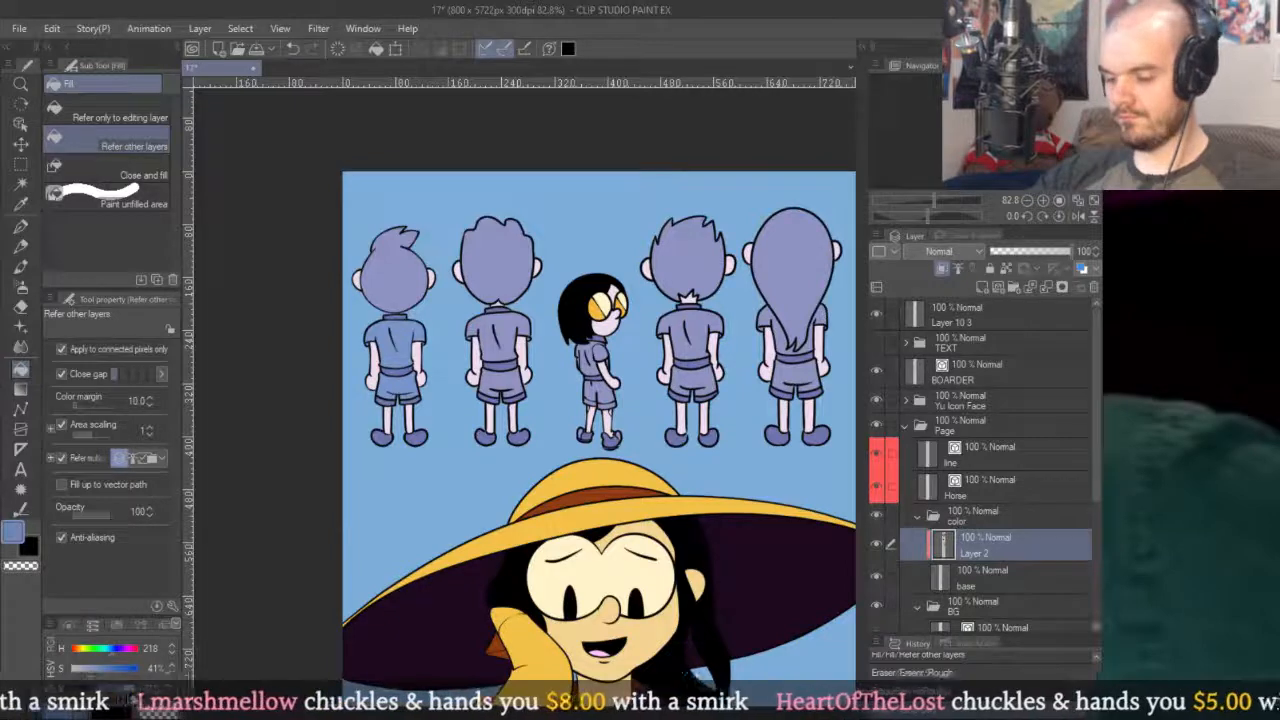
{"action": "scroll", "coordinate": [414, 317], "scroll_direction": "up", "scroll_amount": 3}
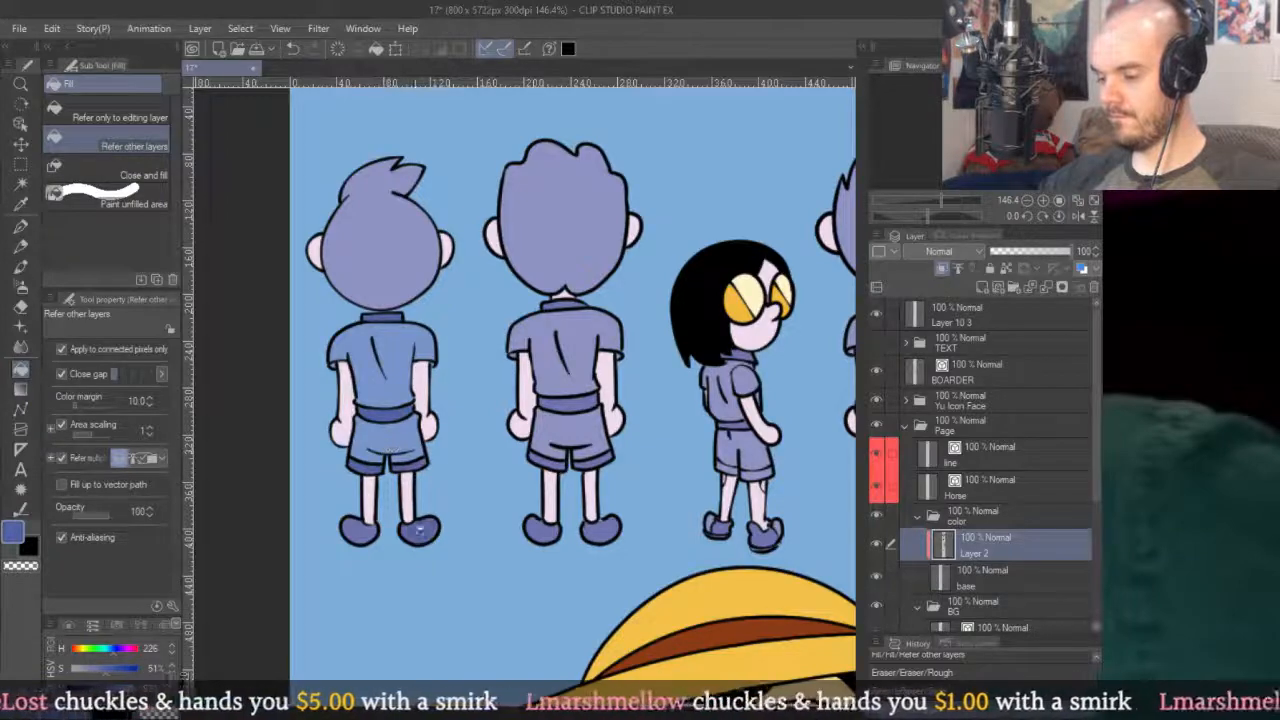
{"action": "left_click", "coordinate": [405, 342], "text": "alt"}
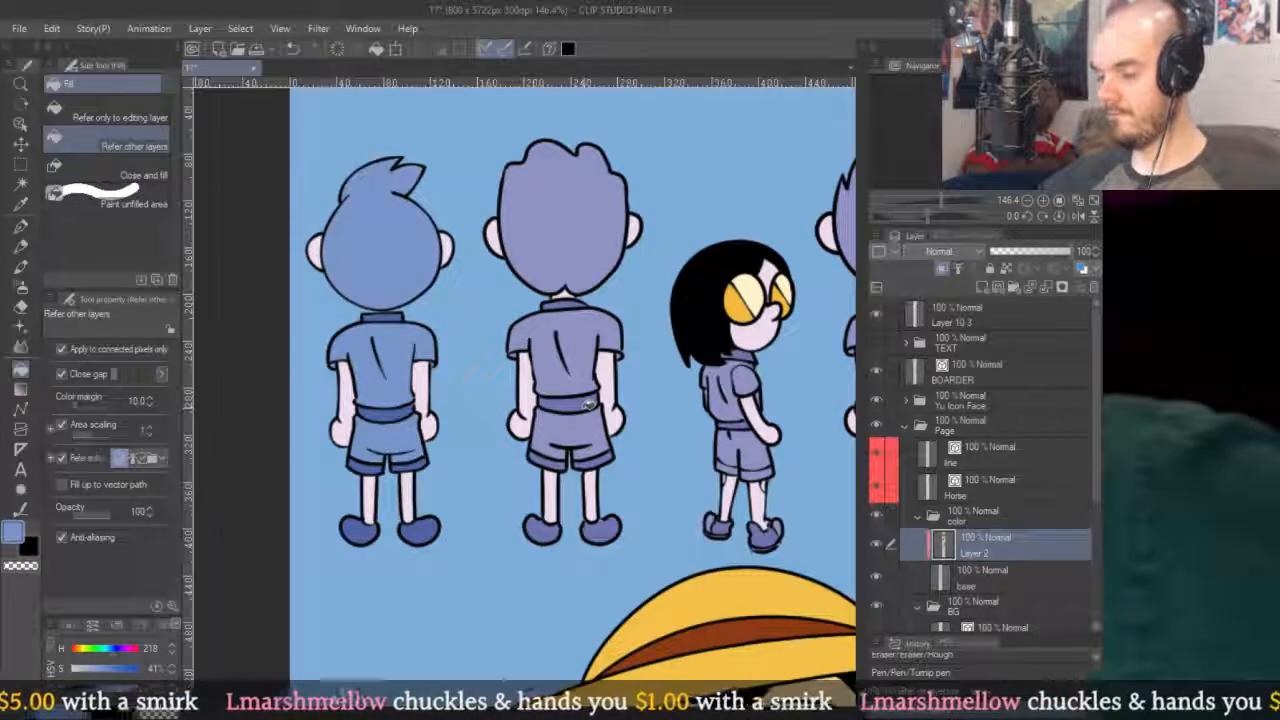
{"action": "scroll", "coordinate": [403, 152], "scroll_direction": "down", "scroll_amount": 3}
{"action": "scroll", "coordinate": [459, 285], "scroll_direction": "up", "scroll_amount": 4}
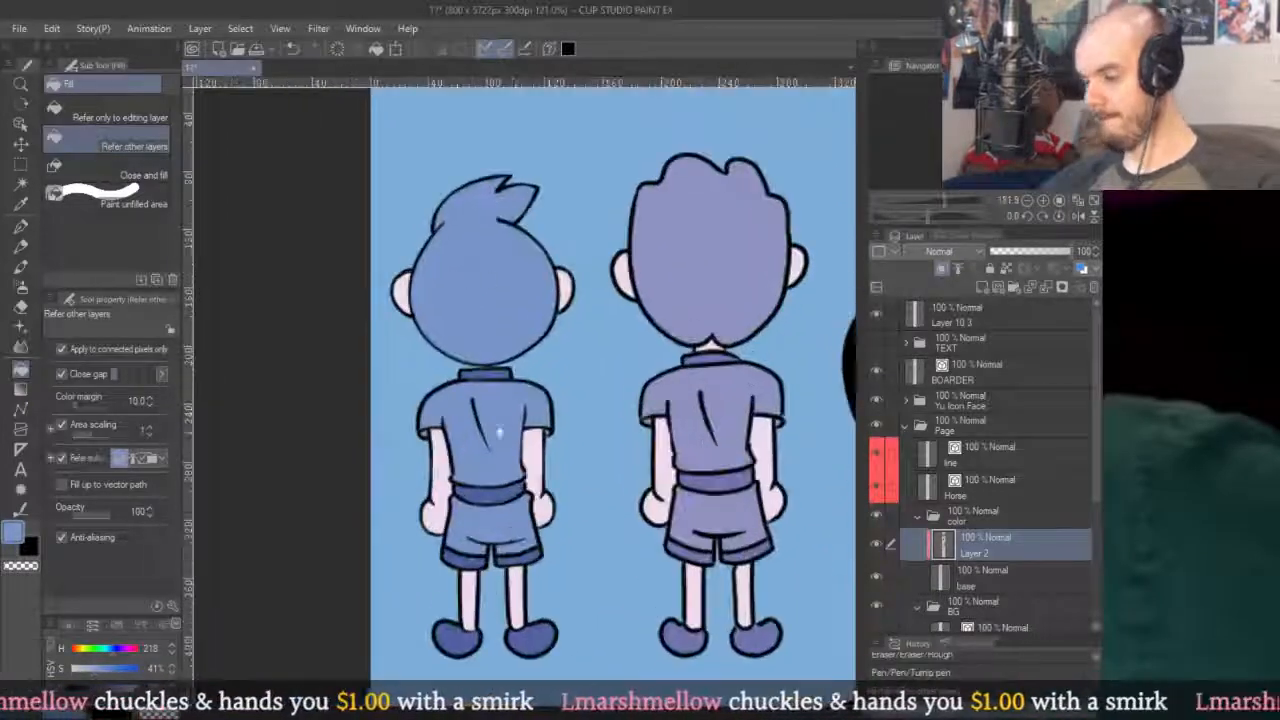
{"action": "scroll", "coordinate": [465, 370], "scroll_direction": "up", "scroll_amount": 5}
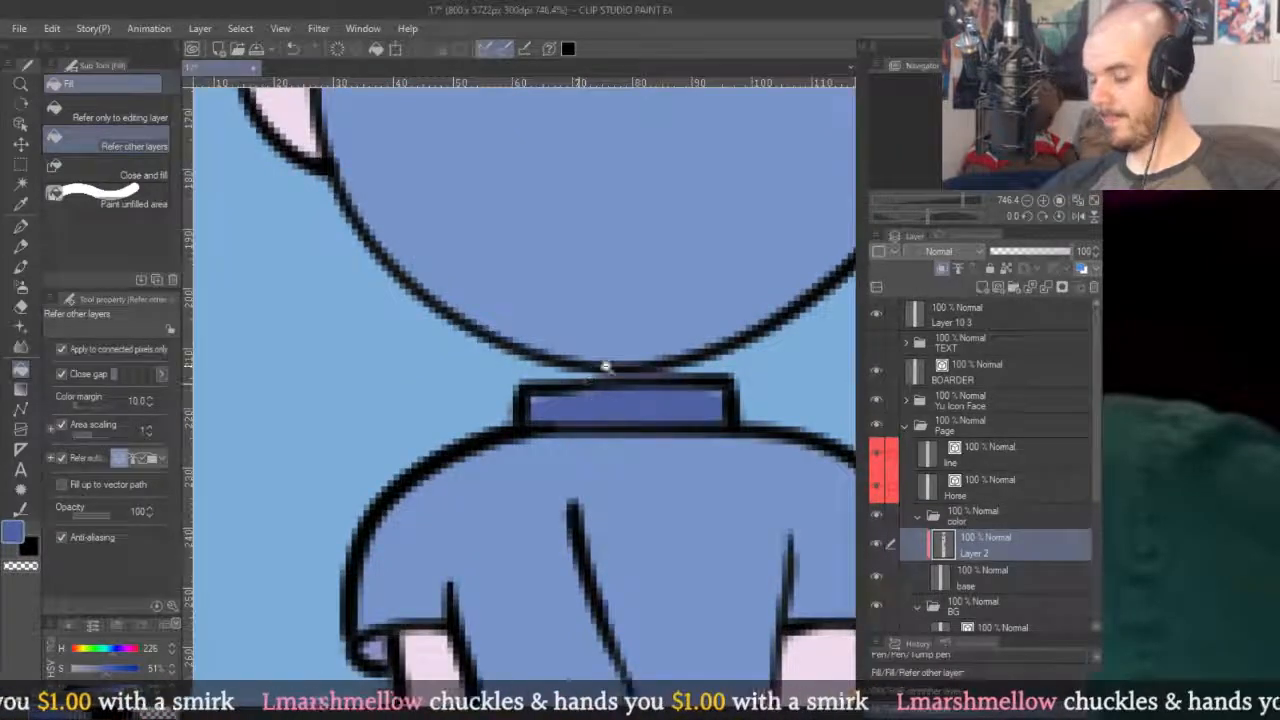
Recolour the second figure's hair, shirt and shorts with the sampled blue, and its collar, waistband, cuffs and shoes with the deeper blue.
{"action": "scroll", "coordinate": [575, 388], "scroll_direction": "down", "scroll_amount": 5}
{"action": "left_click", "coordinate": [505, 350], "text": "alt"}
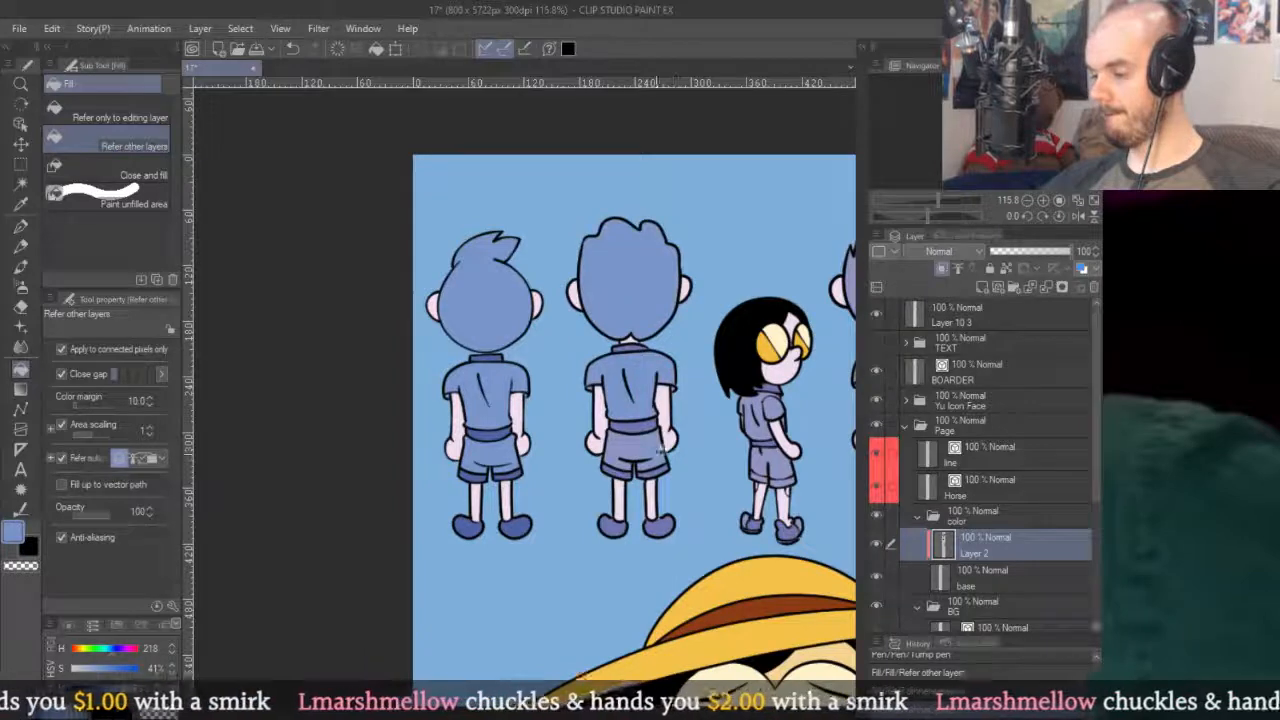
{"action": "left_click", "coordinate": [506, 425], "text": "alt"}
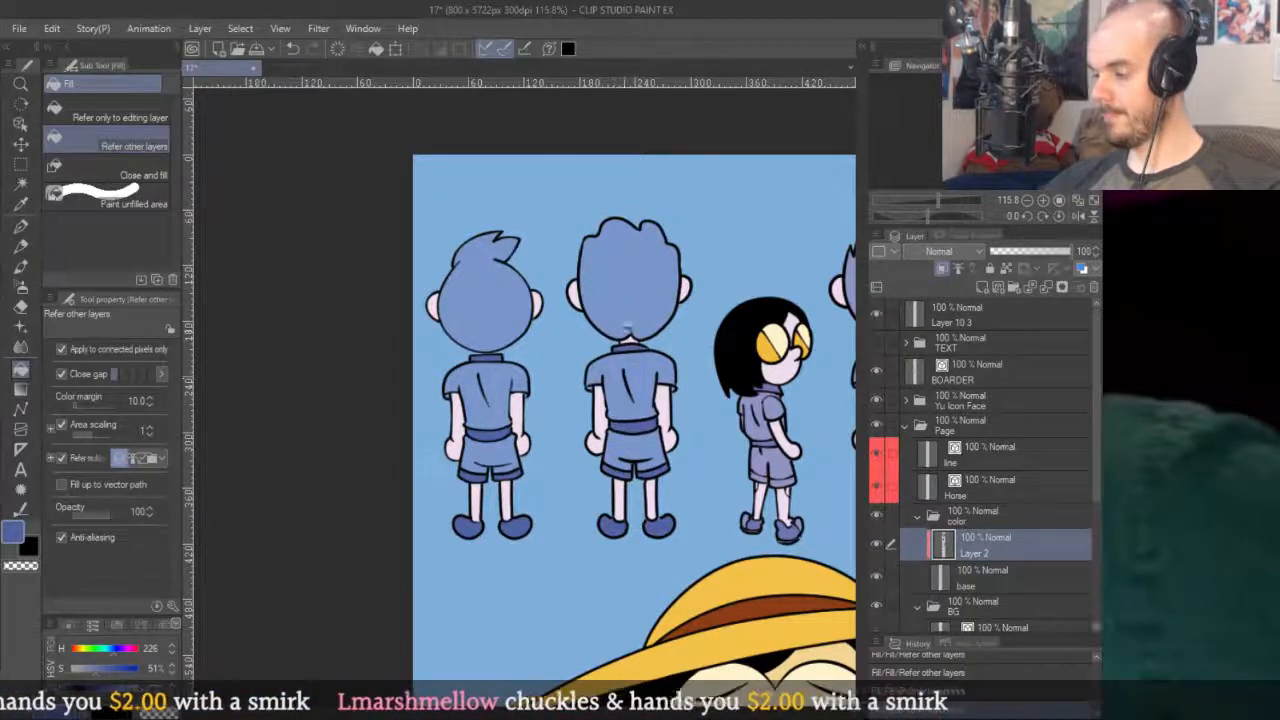
Recolour the spiky-haired figure's hair, shirt and shorts blue, and its collar, waistband, cuffs and shoes deeper blue.
{"action": "left_click", "coordinate": [715, 402], "text": "alt"}
{"action": "scroll", "coordinate": [715, 402], "scroll_direction": "right", "scroll_amount": 1}
{"action": "scroll", "coordinate": [722, 392], "scroll_direction": "right", "scroll_amount": 5}
{"action": "left_click", "coordinate": [452, 353], "text": "alt"}
{"action": "scroll", "coordinate": [450, 354], "scroll_direction": "right", "scroll_amount": 2}
{"action": "scroll", "coordinate": [450, 354], "scroll_direction": "down", "scroll_amount": 1}
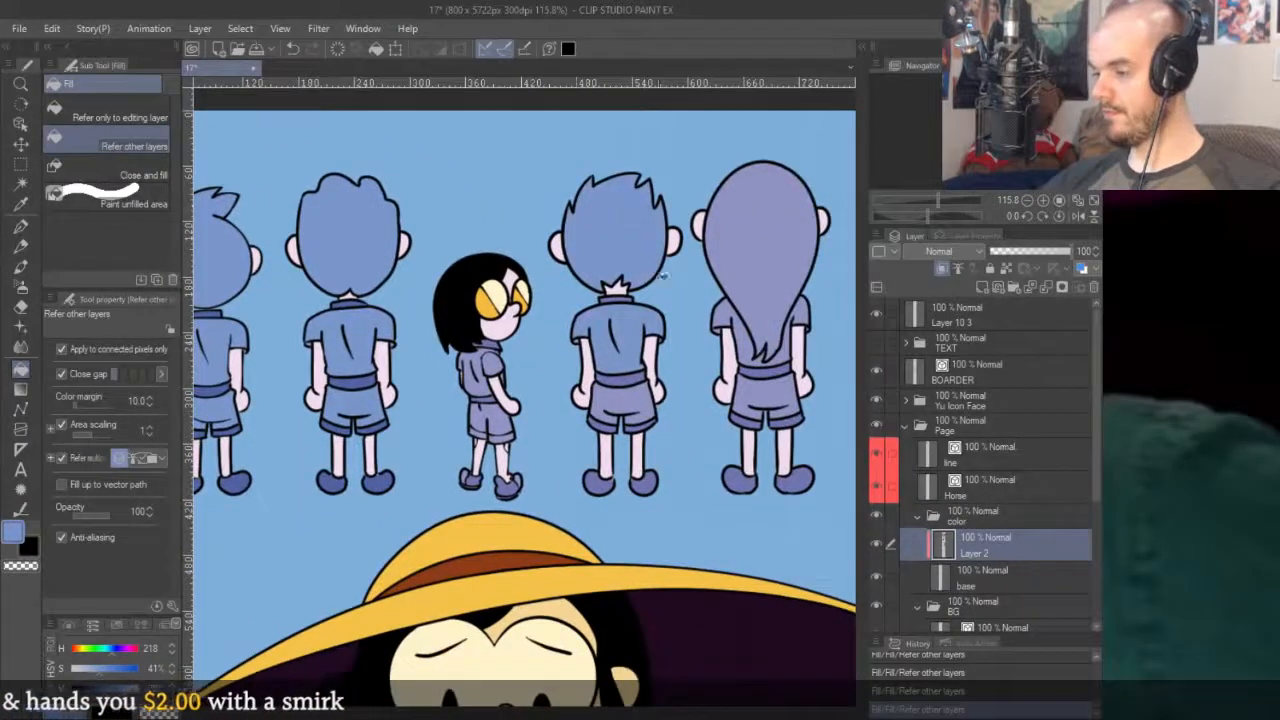
{"action": "left_click", "coordinate": [362, 379], "text": "alt"}
{"action": "left_click", "coordinate": [632, 380]}
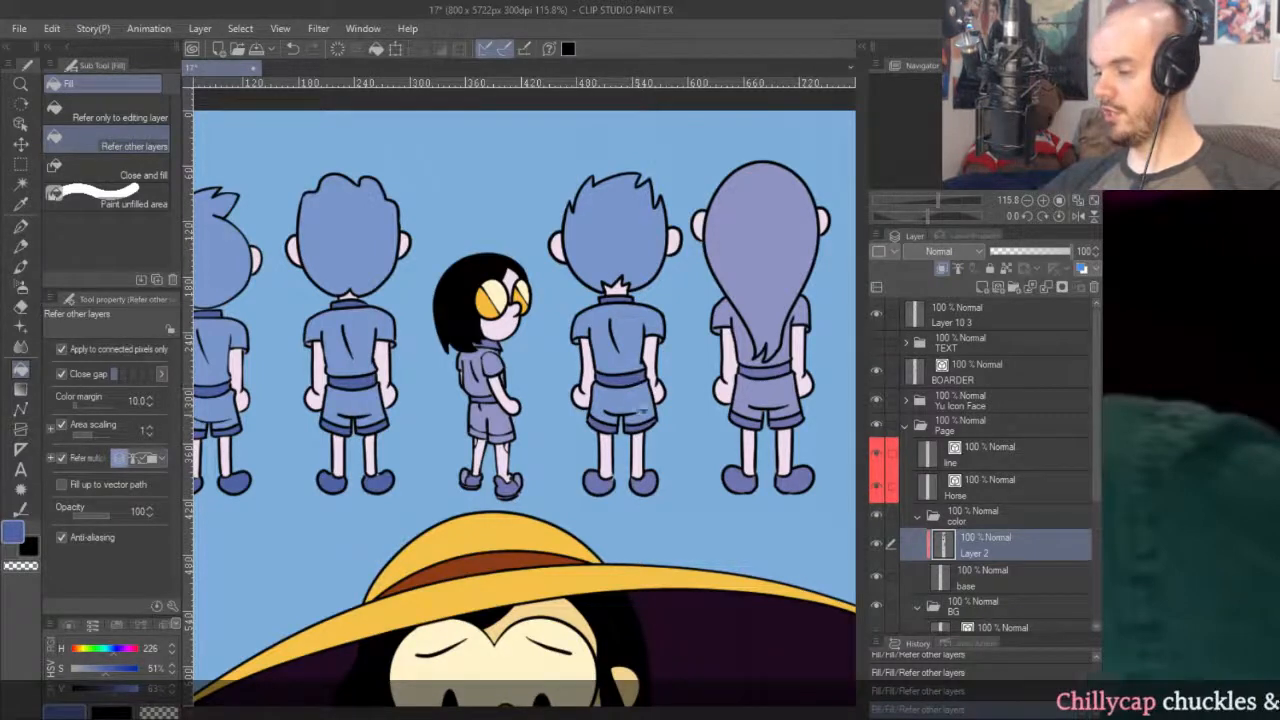
Fill the long-haired figure's hair, shirt and shorts and the first figure's small sleeve opening with the sampled blue.
{"action": "left_click", "coordinate": [648, 396], "text": "alt"}
{"action": "left_click", "coordinate": [752, 348]}
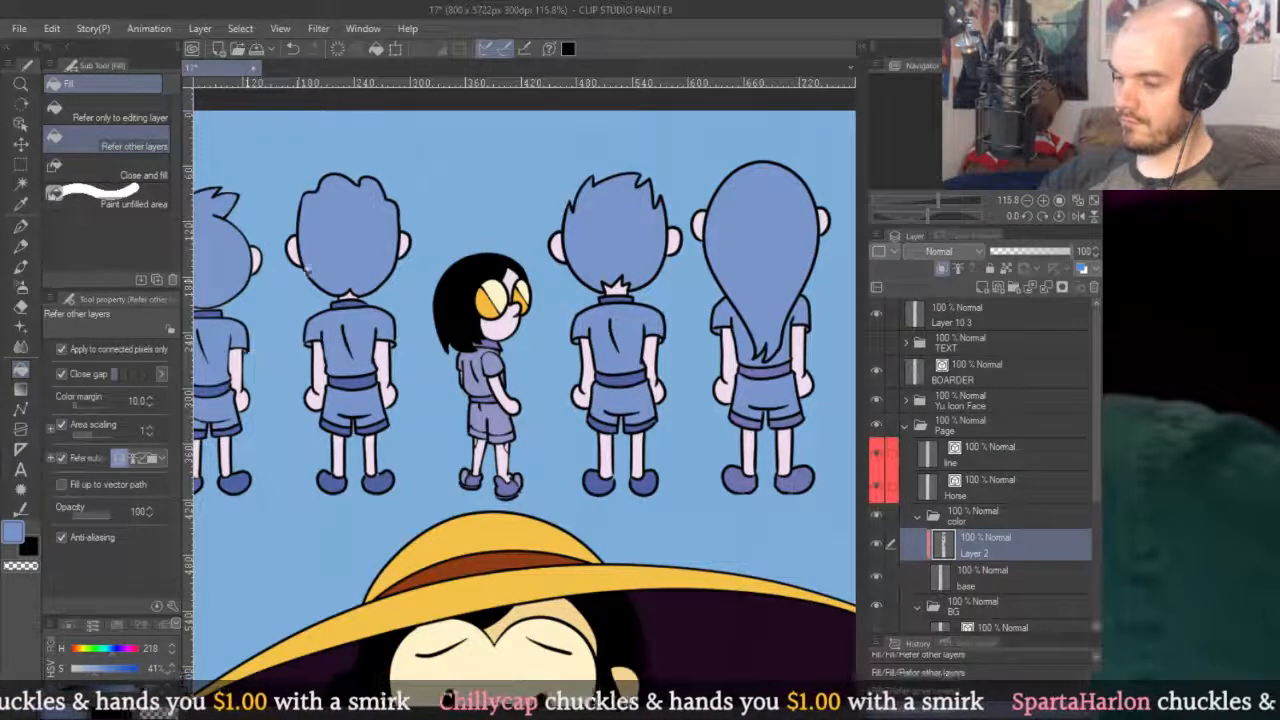
{"action": "scroll", "coordinate": [306, 300], "scroll_direction": "up", "scroll_amount": 6}
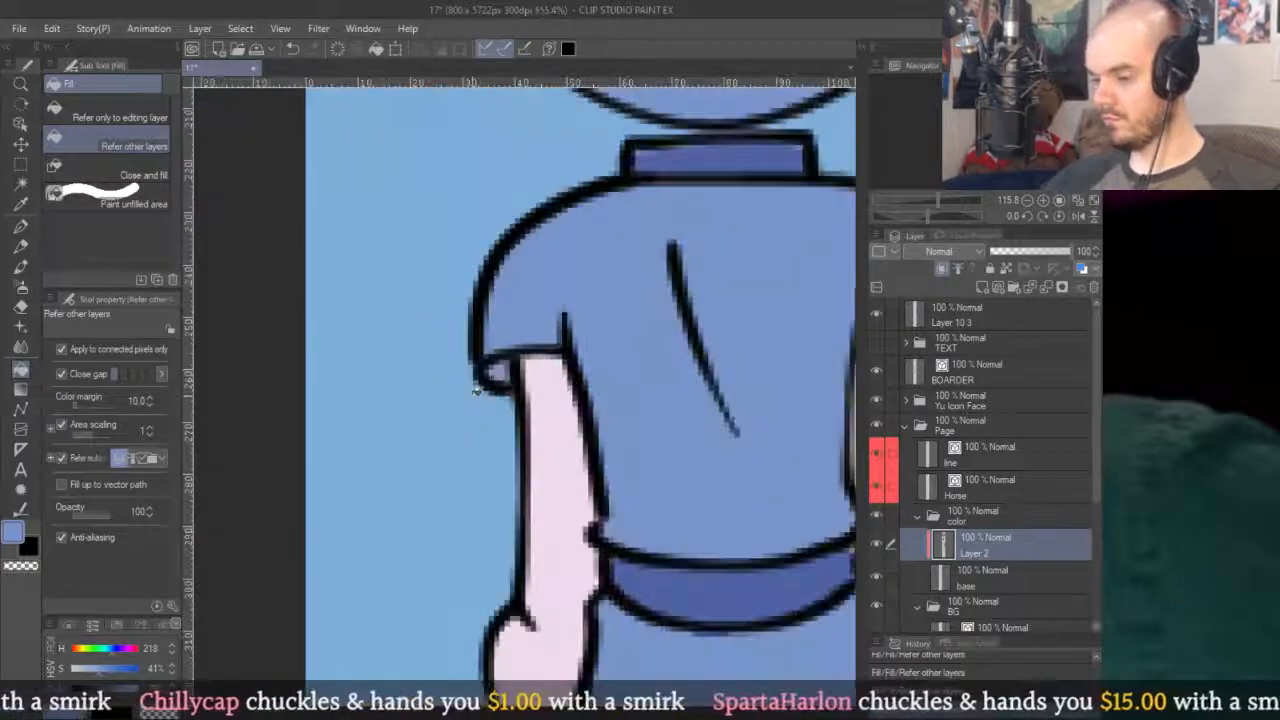
{"action": "left_click", "coordinate": [510, 374]}
Fill the long-haired figure's waistband, shorts cuffs and shoes with the deeper blue.
{"action": "scroll", "coordinate": [390, 378], "scroll_direction": "down", "scroll_amount": 6}
{"action": "scroll", "coordinate": [708, 338], "scroll_direction": "up", "scroll_amount": 5}
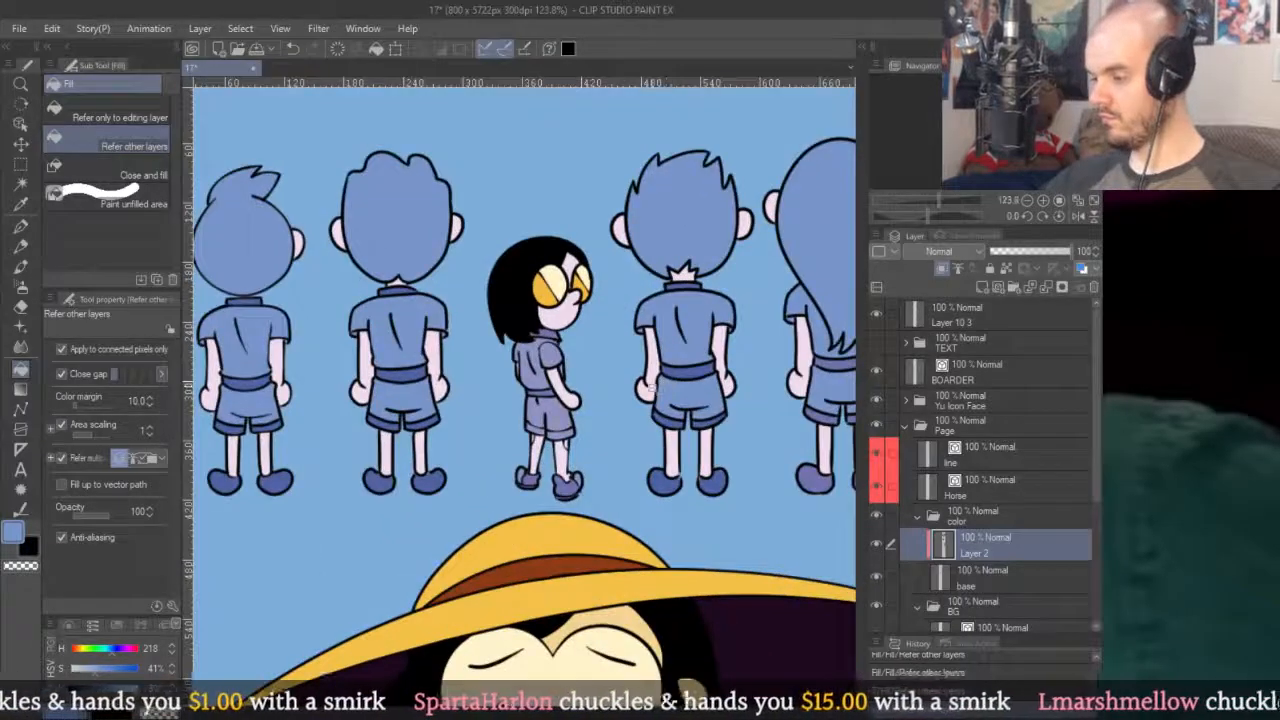
{"action": "scroll", "coordinate": [680, 362], "scroll_direction": "down", "scroll_amount": 6}
{"action": "scroll", "coordinate": [672, 410], "scroll_direction": "up", "scroll_amount": 5}
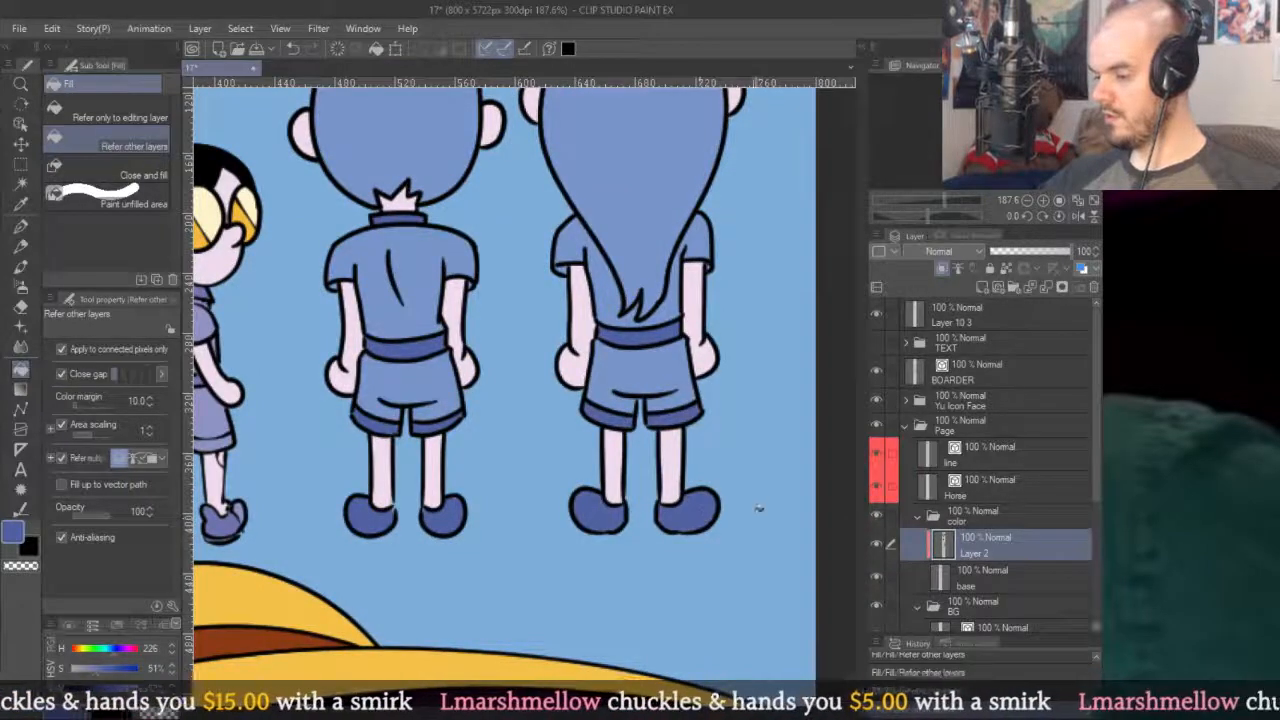
Check the blue recolouring across the row of figures, including the second figure's collar up close.
{"action": "scroll", "coordinate": [620, 206], "scroll_direction": "down", "scroll_amount": 5}
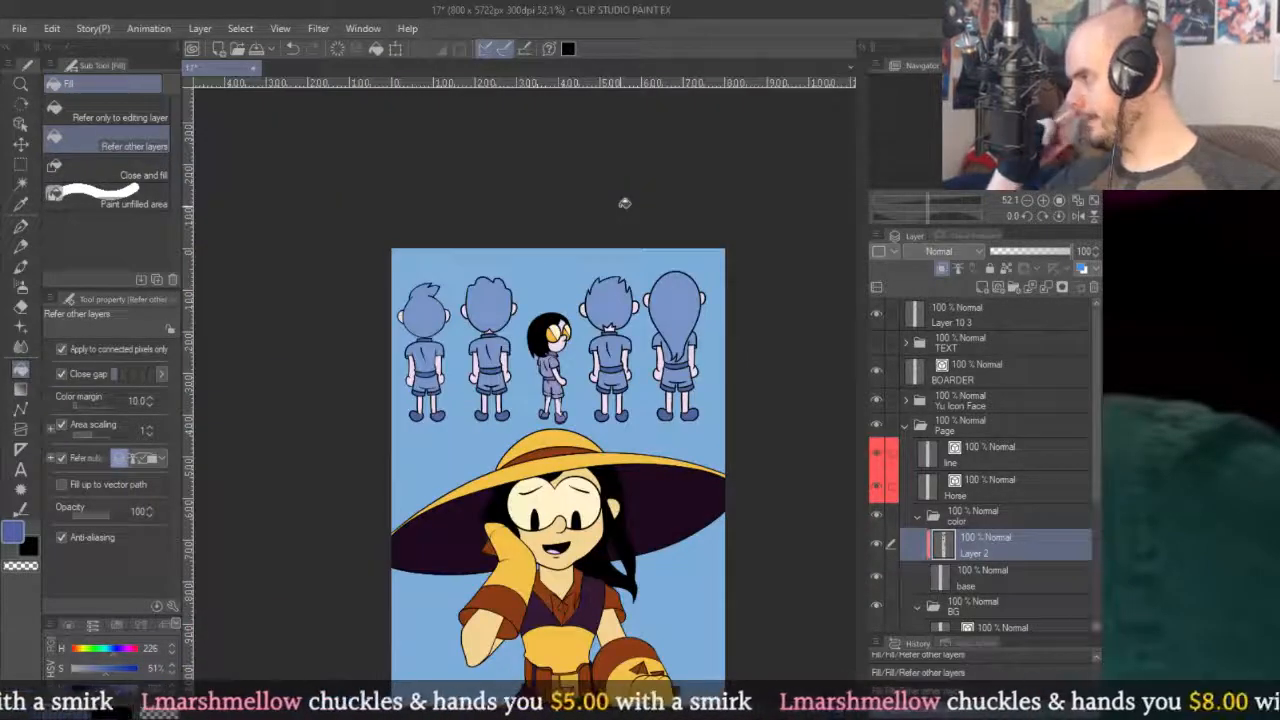
{"action": "key", "text": "p"}
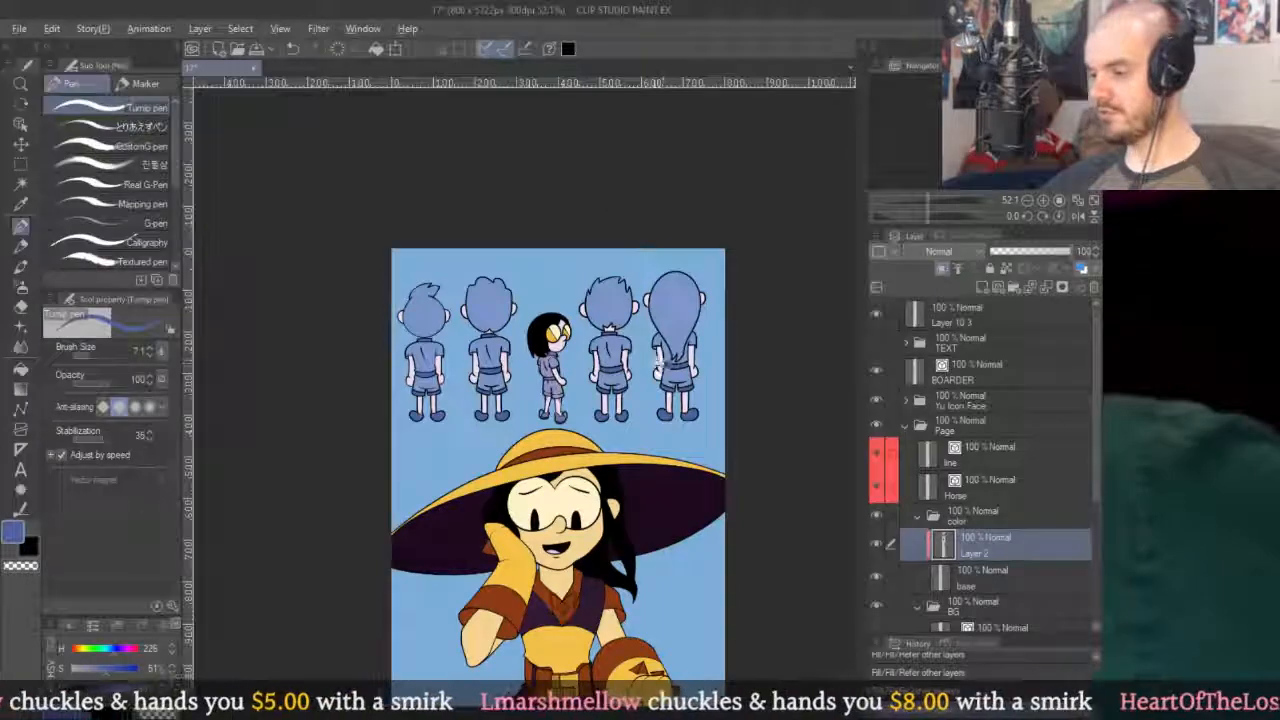
{"action": "scroll", "coordinate": [559, 363], "scroll_direction": "up", "scroll_amount": 6}
{"action": "scroll", "coordinate": [509, 291], "scroll_direction": "down", "scroll_amount": 3}
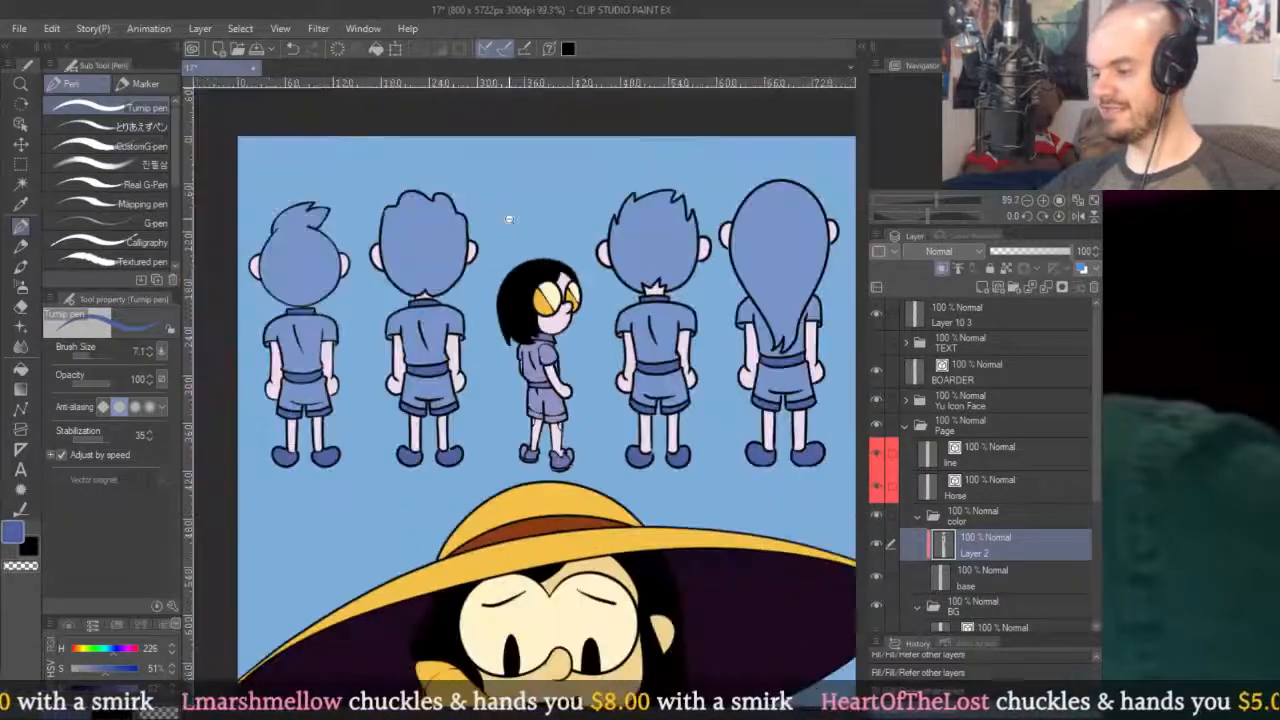
{"action": "scroll", "coordinate": [524, 301], "scroll_direction": "up", "scroll_amount": 2}
{"action": "scroll", "coordinate": [800, 302], "scroll_direction": "up", "scroll_amount": 6}
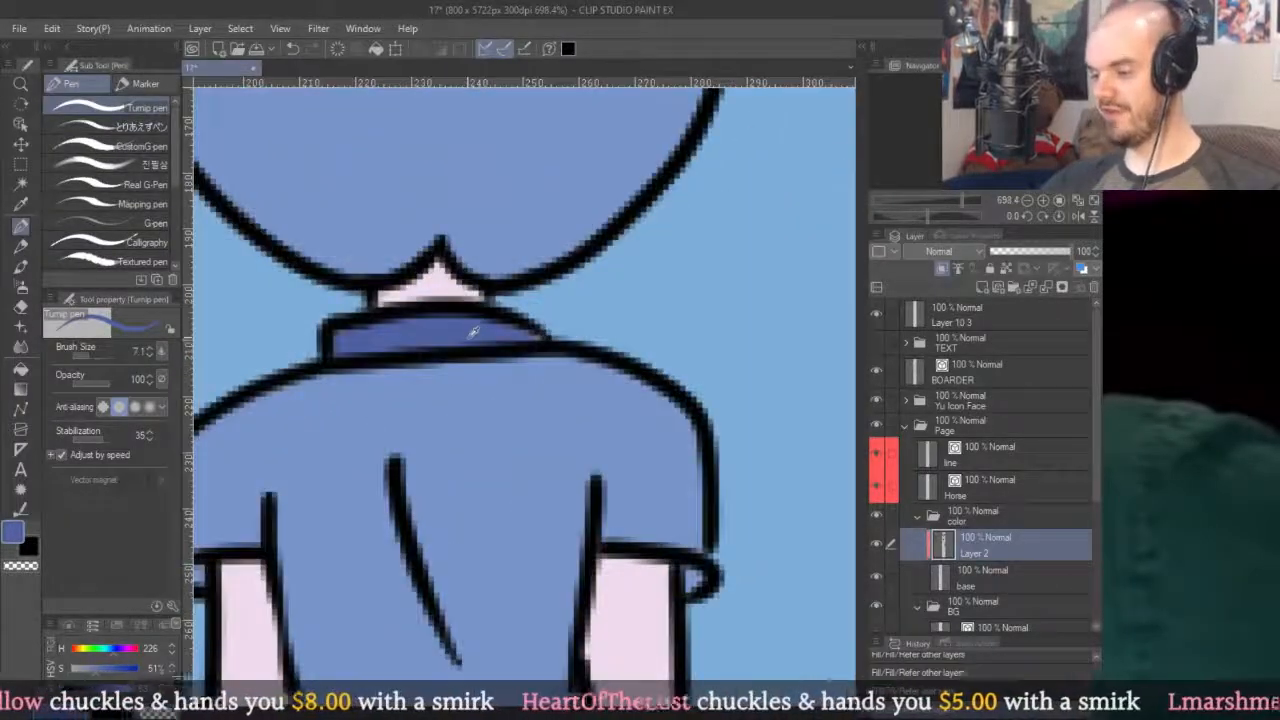
{"action": "scroll", "coordinate": [573, 253], "scroll_direction": "down", "scroll_amount": 8}
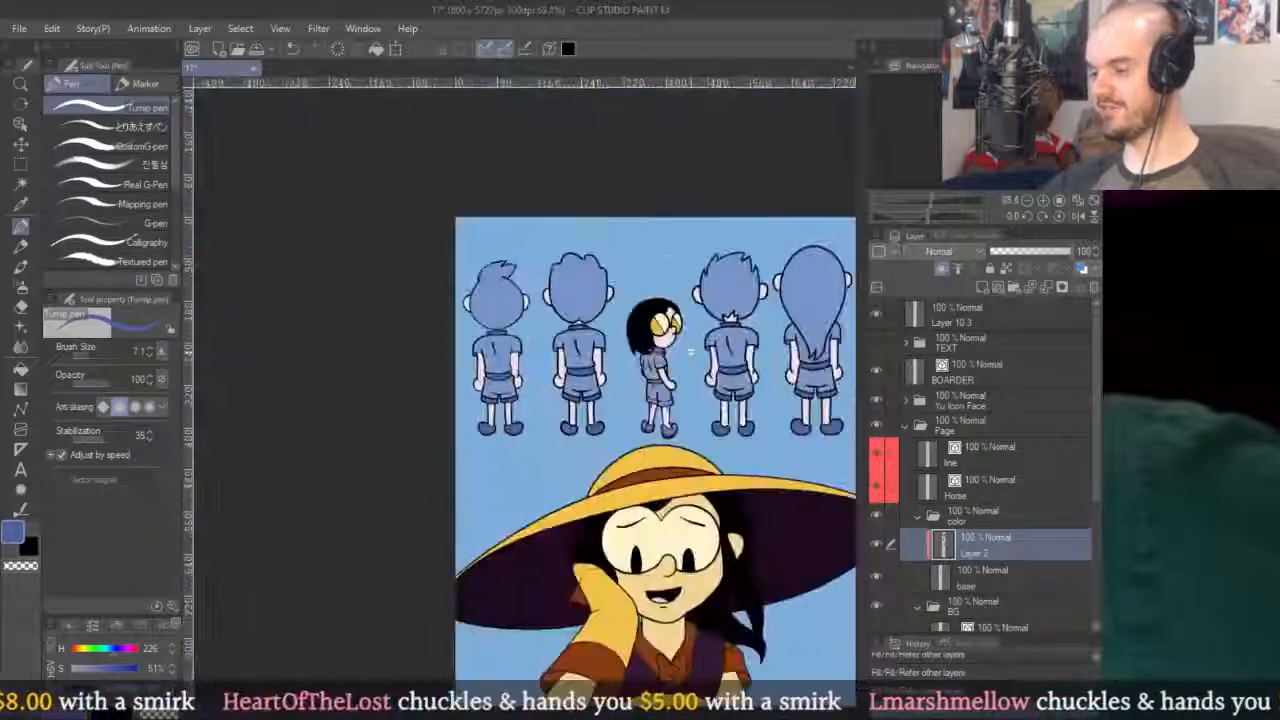
{"action": "scroll", "coordinate": [573, 253], "scroll_direction": "up", "scroll_amount": 2}
{"action": "scroll", "coordinate": [573, 253], "scroll_direction": "down", "scroll_amount": 3}
{"action": "scroll", "coordinate": [729, 427], "scroll_direction": "up", "scroll_amount": 4}
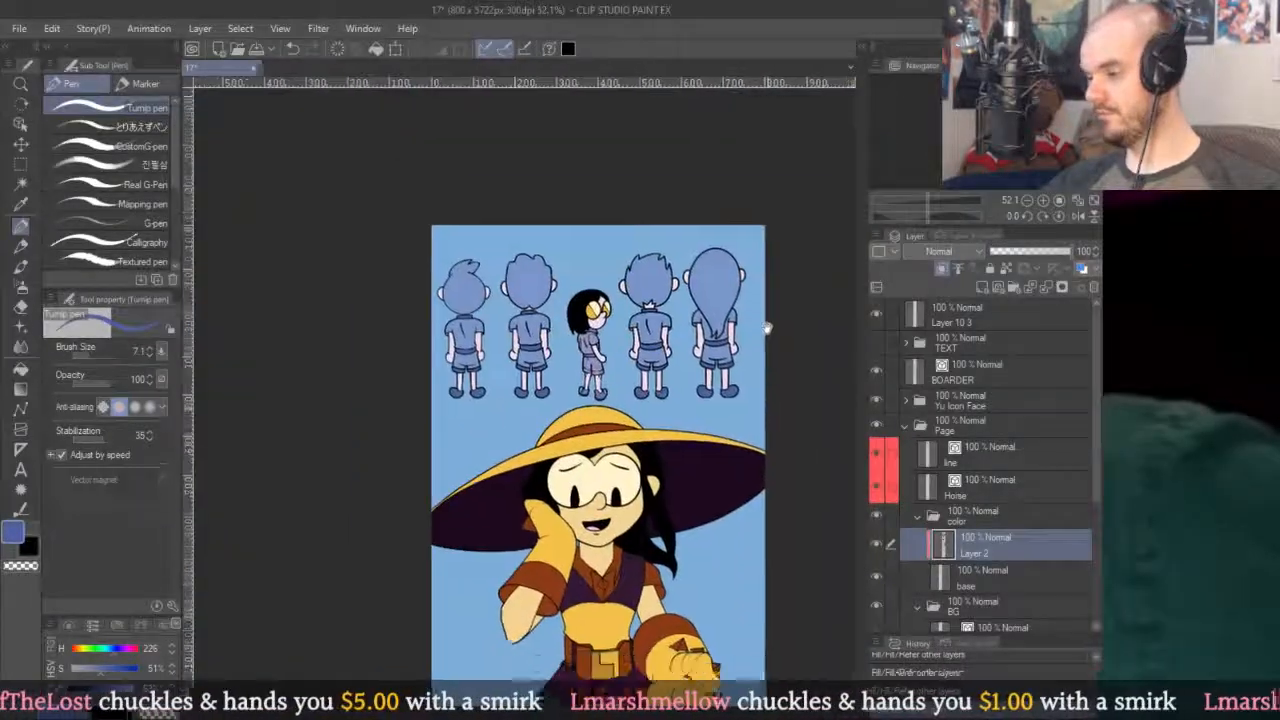
Try filling the black-haired girl's shirt with a muted yellow, hue 51 and saturation 27%, and undo the fill.
{"action": "key", "text": "g"}
{"action": "scroll", "coordinate": [575, 310], "scroll_direction": "up", "scroll_amount": 5}
{"action": "left_click", "coordinate": [78, 650]}
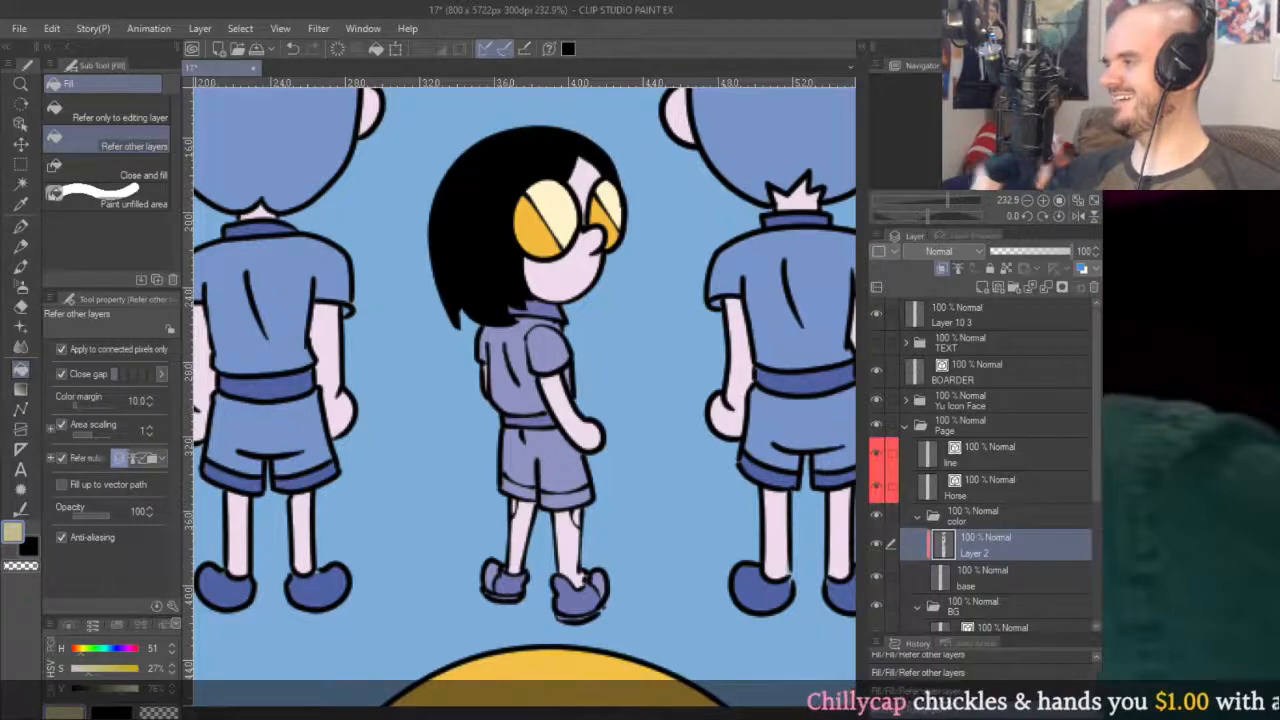
{"action": "left_click", "coordinate": [527, 365]}
{"action": "key", "text": "ctrl+z"}
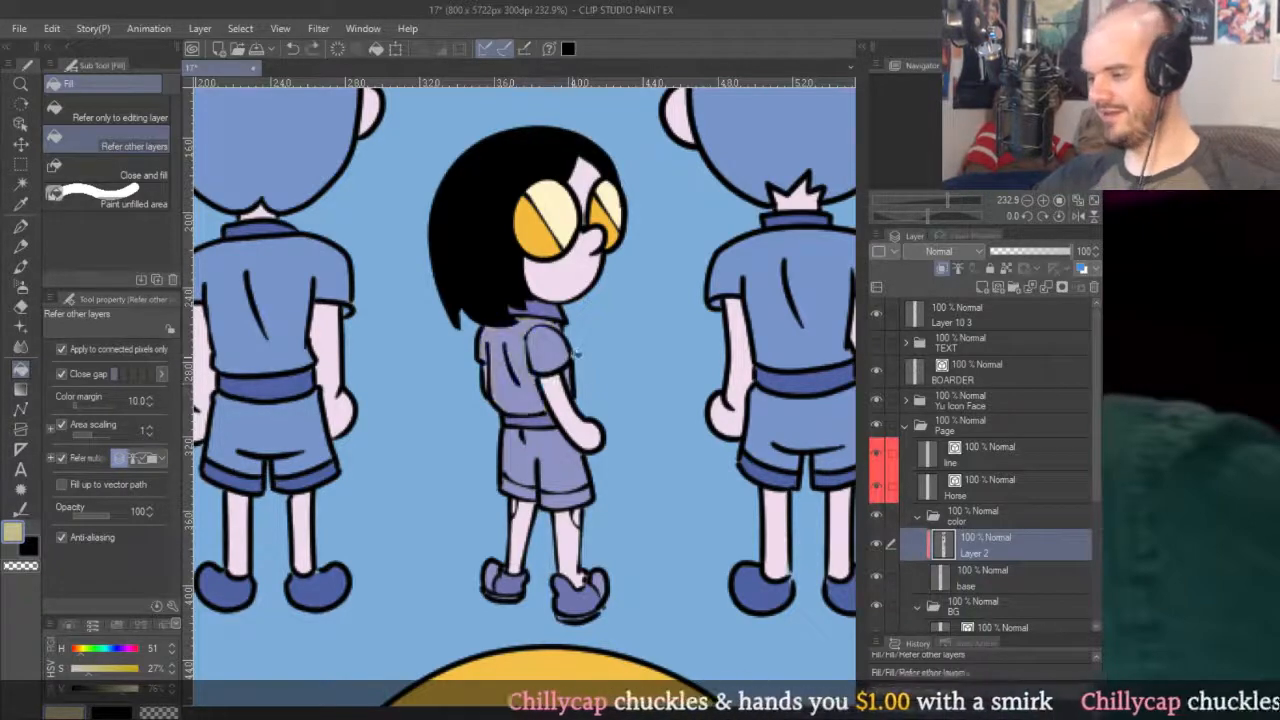
{"action": "scroll", "coordinate": [602, 326], "scroll_direction": "down", "scroll_amount": 5}
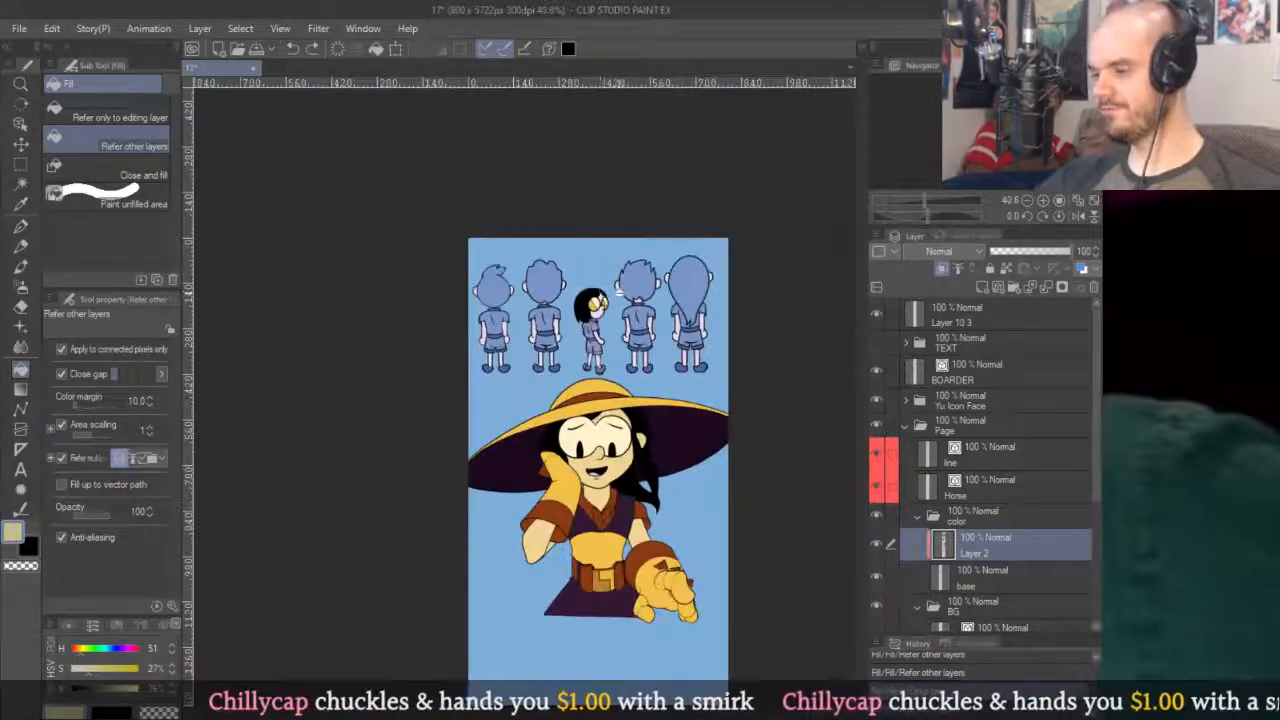
Fill the black-haired girl's shirt, sleeve and shorts with a muted yellow, hue 51 and saturation 25%.
{"action": "scroll", "coordinate": [650, 314], "scroll_direction": "up", "scroll_amount": 3}
{"action": "scroll", "coordinate": [560, 330], "scroll_direction": "up", "scroll_amount": 3}
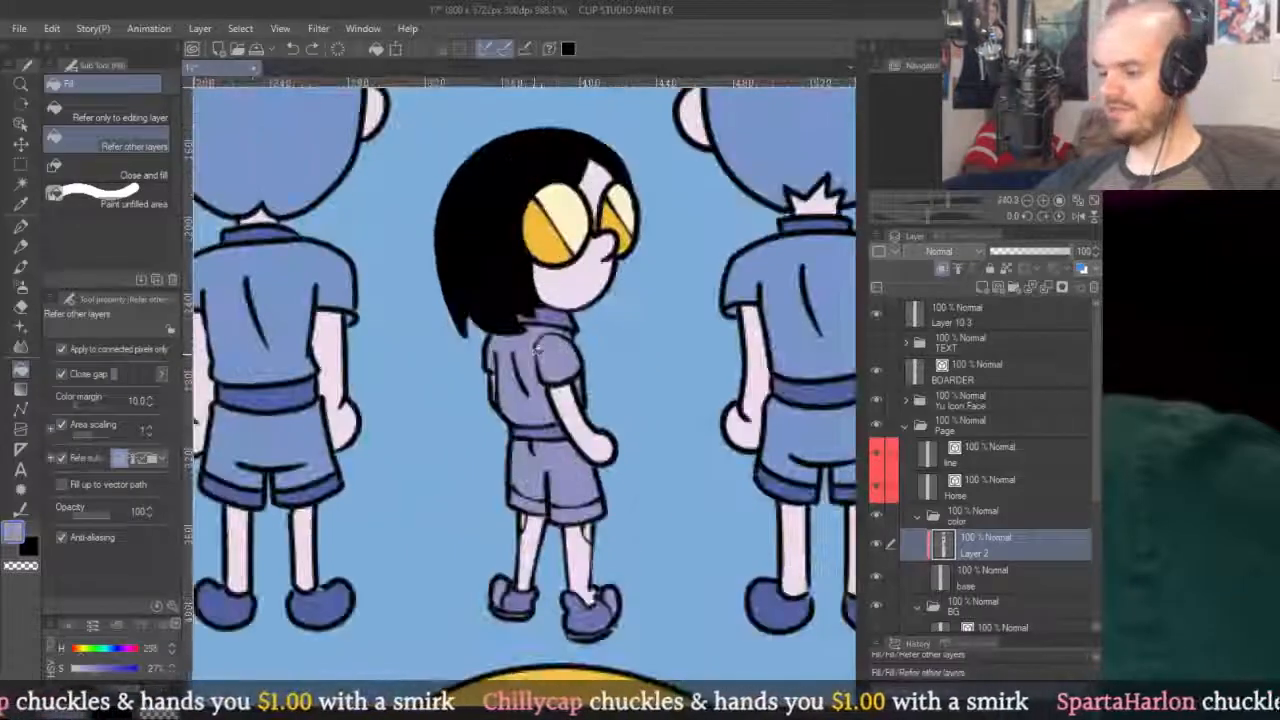
{"action": "left_click", "coordinate": [110, 650]}
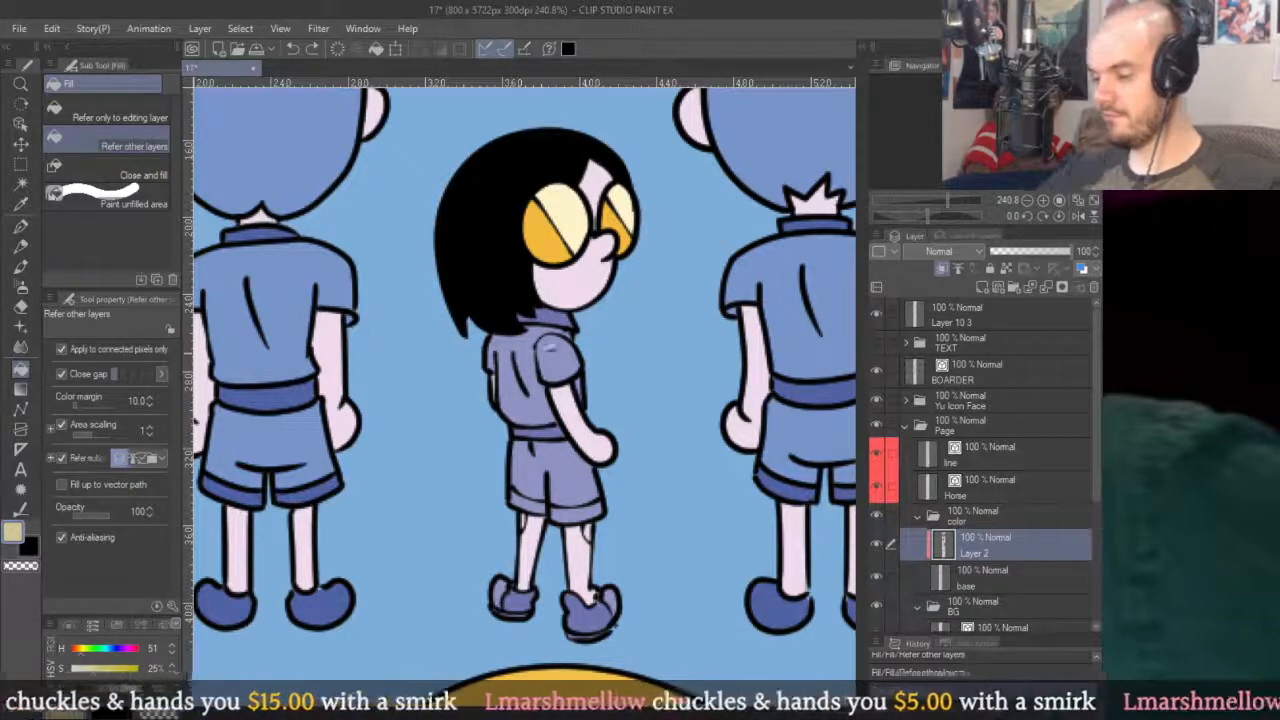
{"action": "left_click", "coordinate": [520, 385]}
{"action": "left_click", "coordinate": [574, 352]}
{"action": "left_click", "coordinate": [533, 456]}
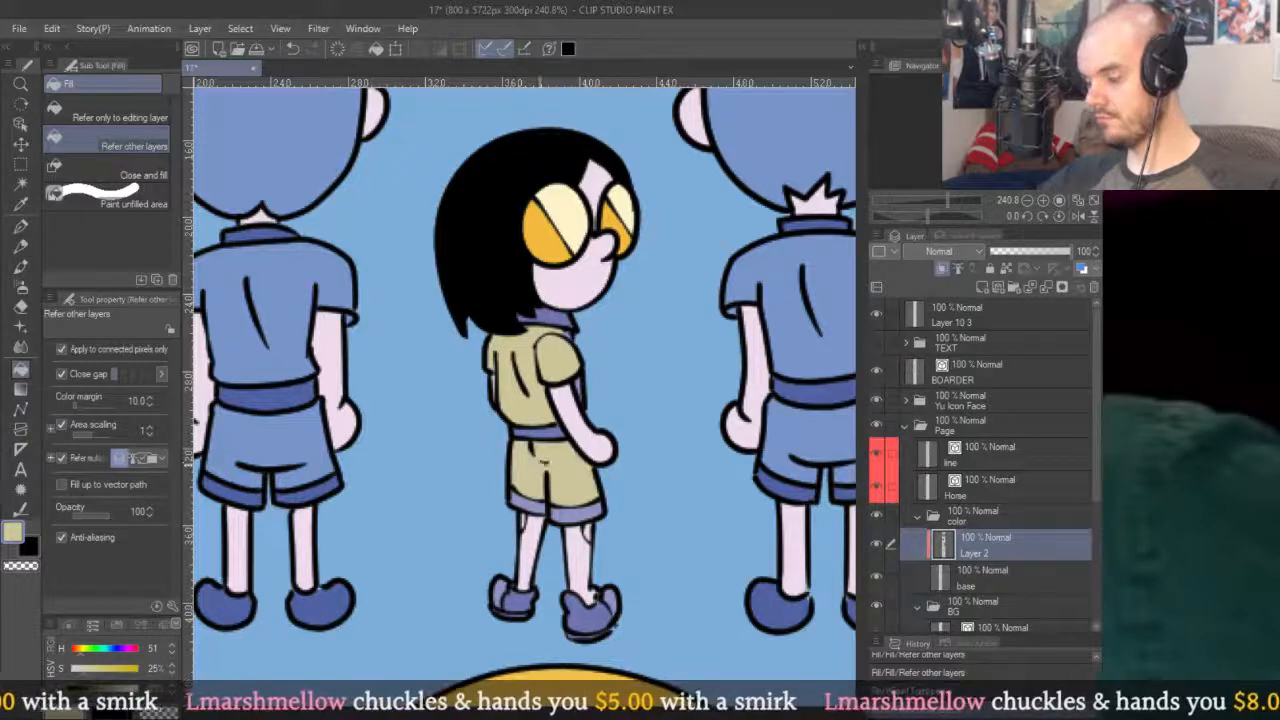
Touch up the unfilled slivers along the edges of the girl's shirt with the muted yellow using the Turnip pen.
{"action": "scroll", "coordinate": [607, 351], "scroll_direction": "down", "scroll_amount": 3}
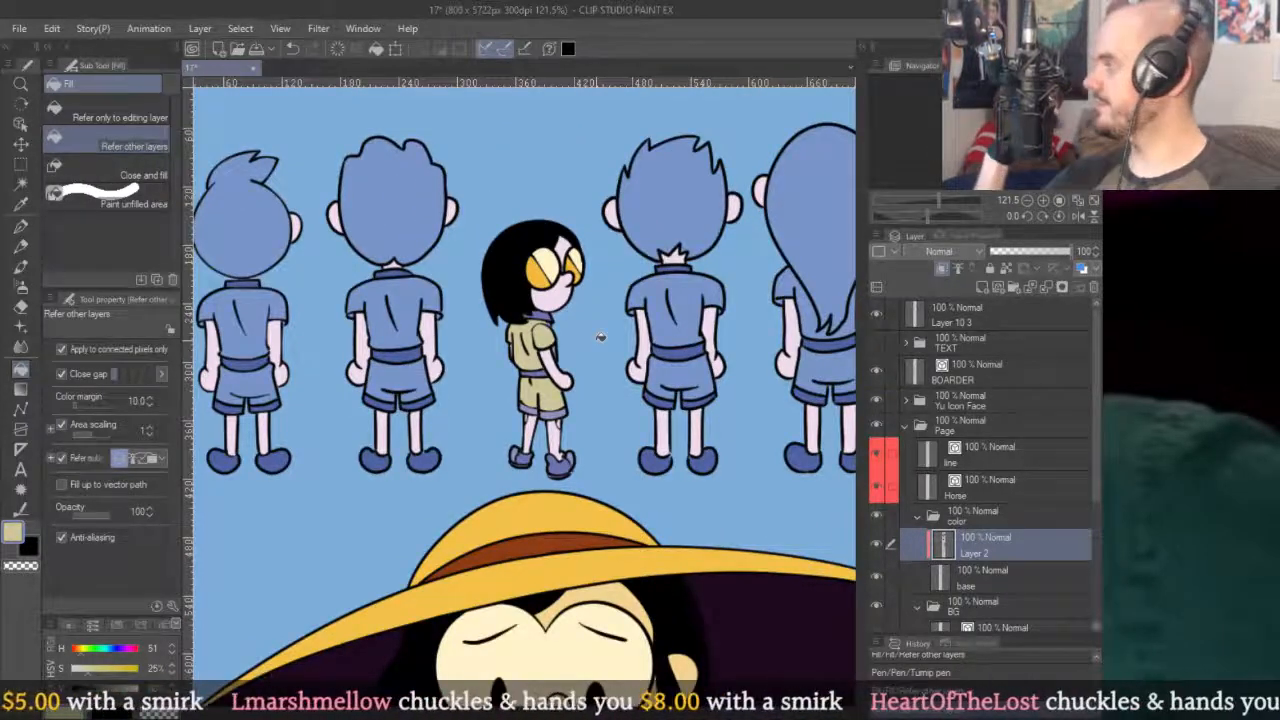
{"action": "key", "text": "p"}
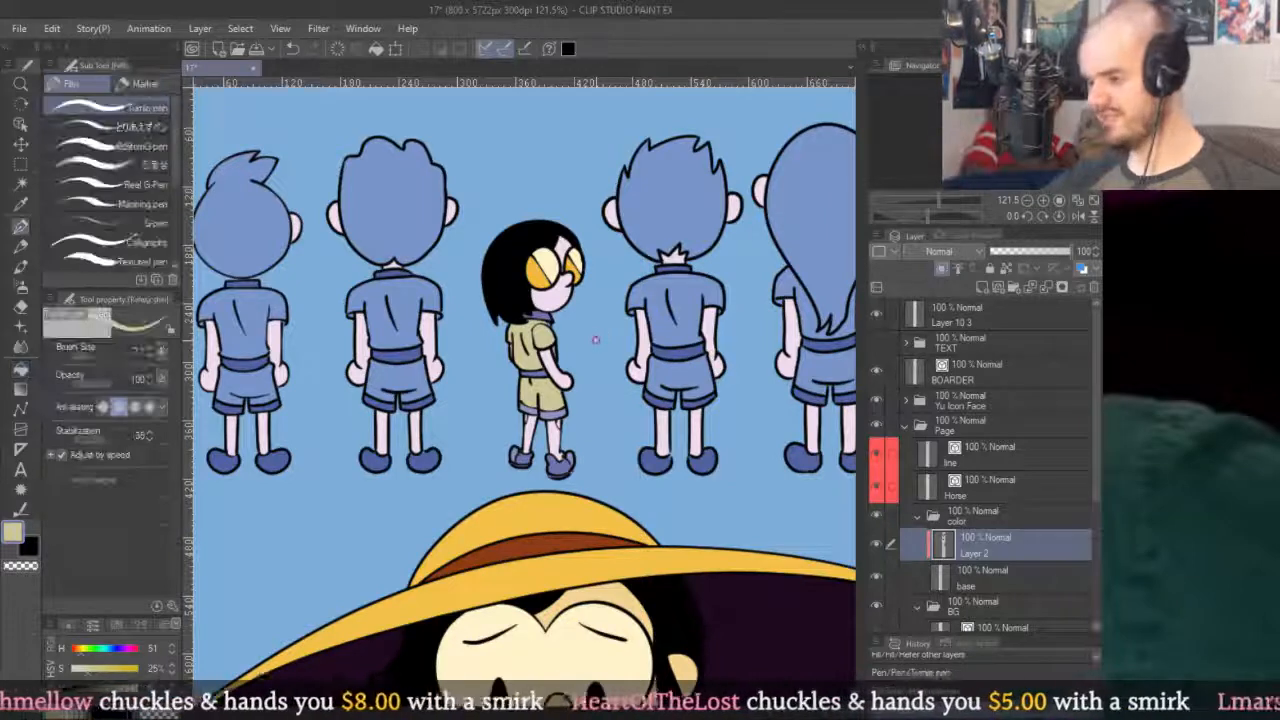
{"action": "scroll", "coordinate": [595, 335], "scroll_direction": "up", "scroll_amount": 5}
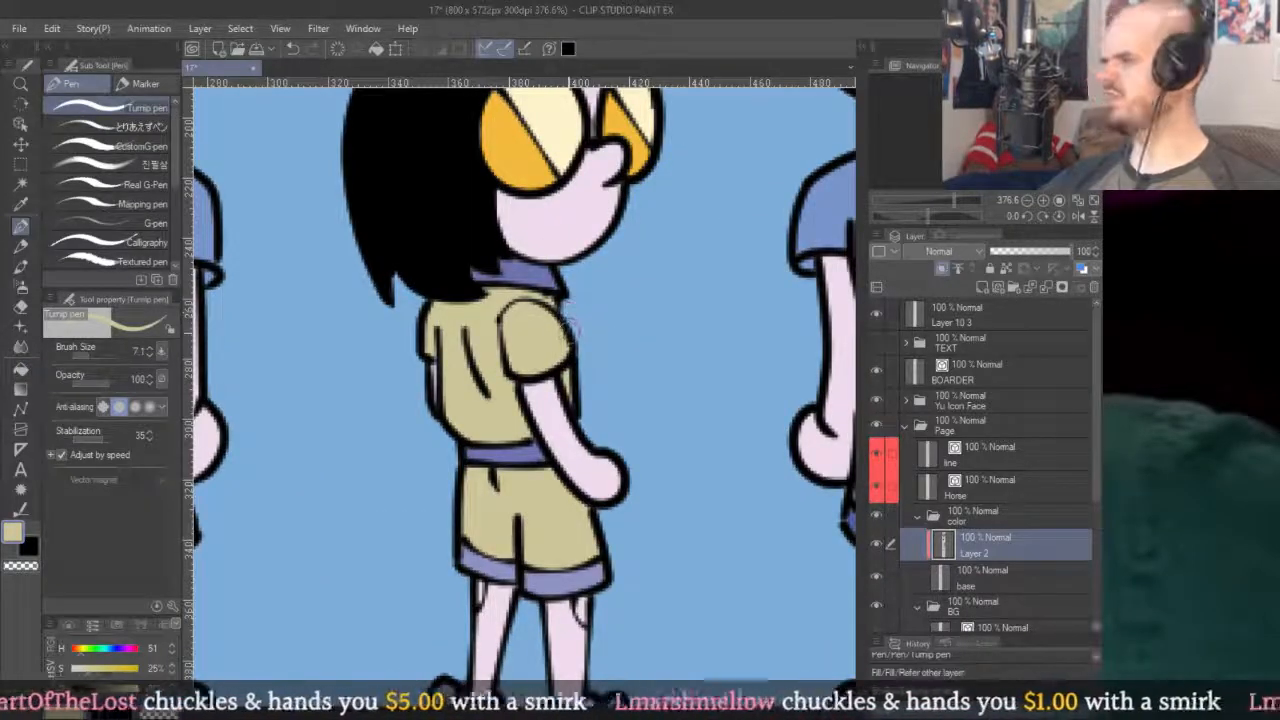
{"action": "scroll", "coordinate": [552, 289], "scroll_direction": "down", "scroll_amount": 5}
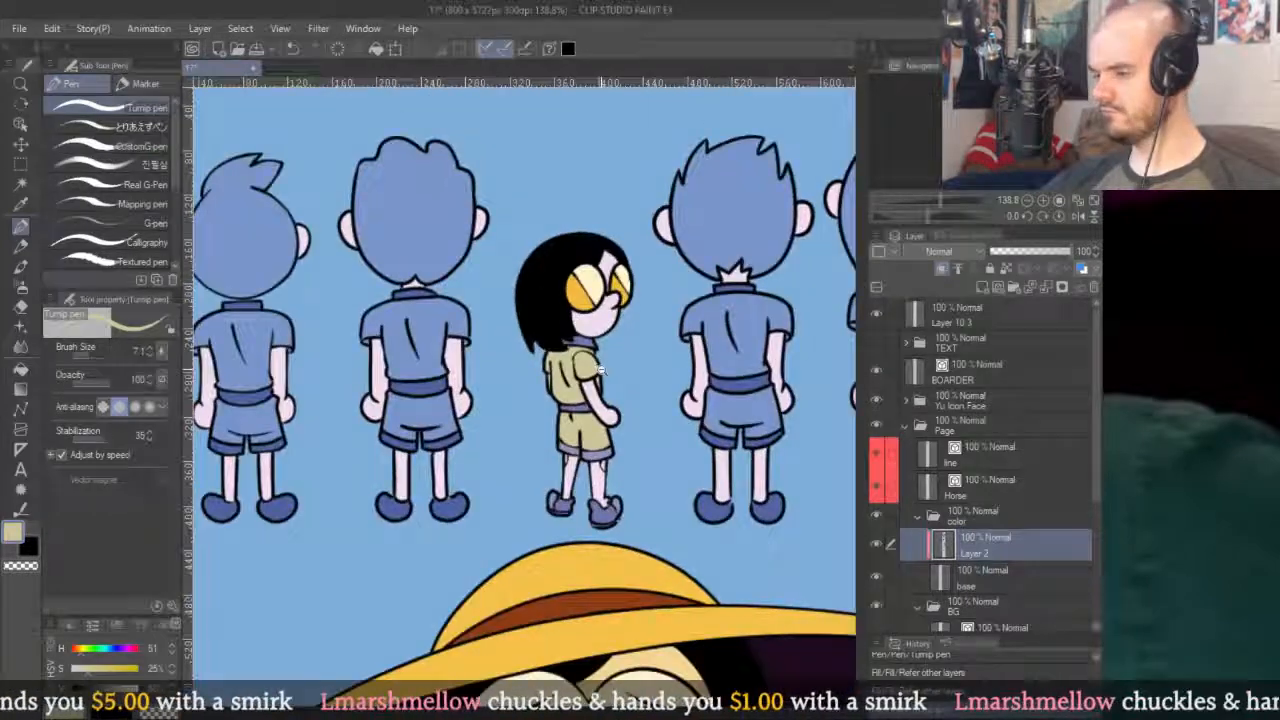
{"action": "scroll", "coordinate": [590, 355], "scroll_direction": "up", "scroll_amount": 4}
{"action": "scroll", "coordinate": [477, 383], "scroll_direction": "up", "scroll_amount": 2}
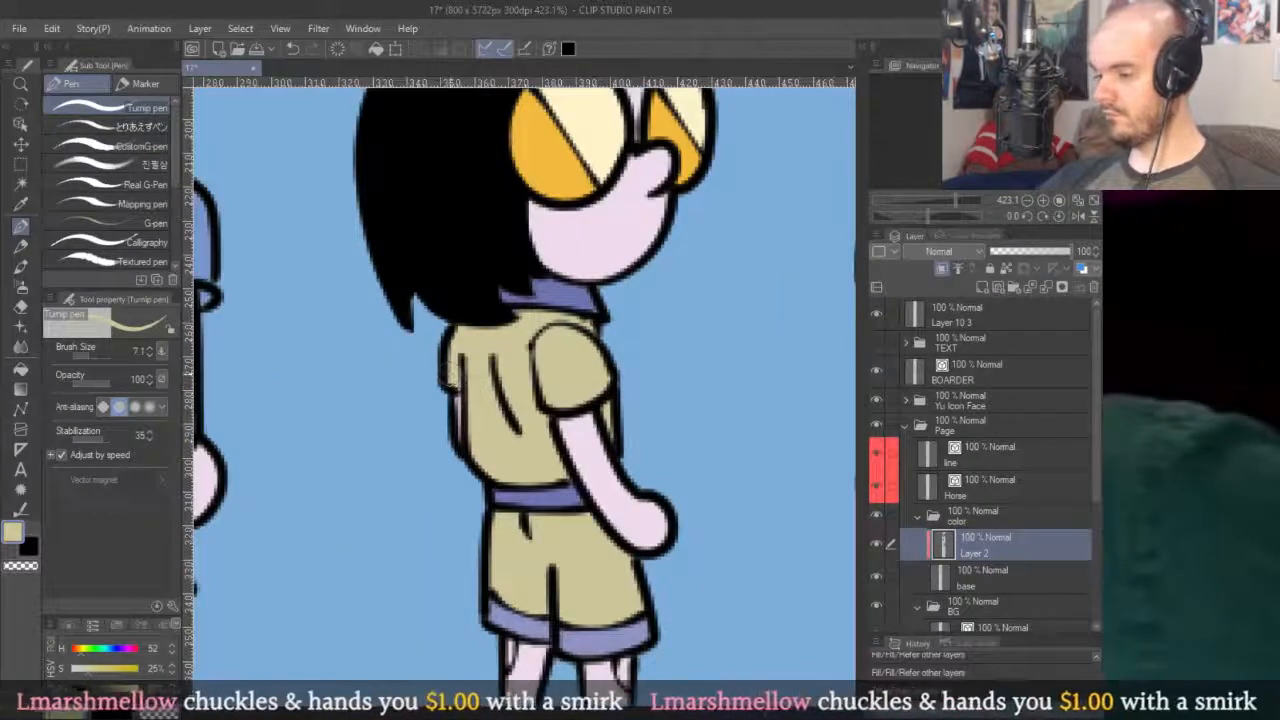
Paint the heel tabs and soles of both the girl's shoes with the muted yellow, hue 52 and saturation 25%.
{"action": "scroll", "coordinate": [601, 300], "scroll_direction": "down", "scroll_amount": 3}
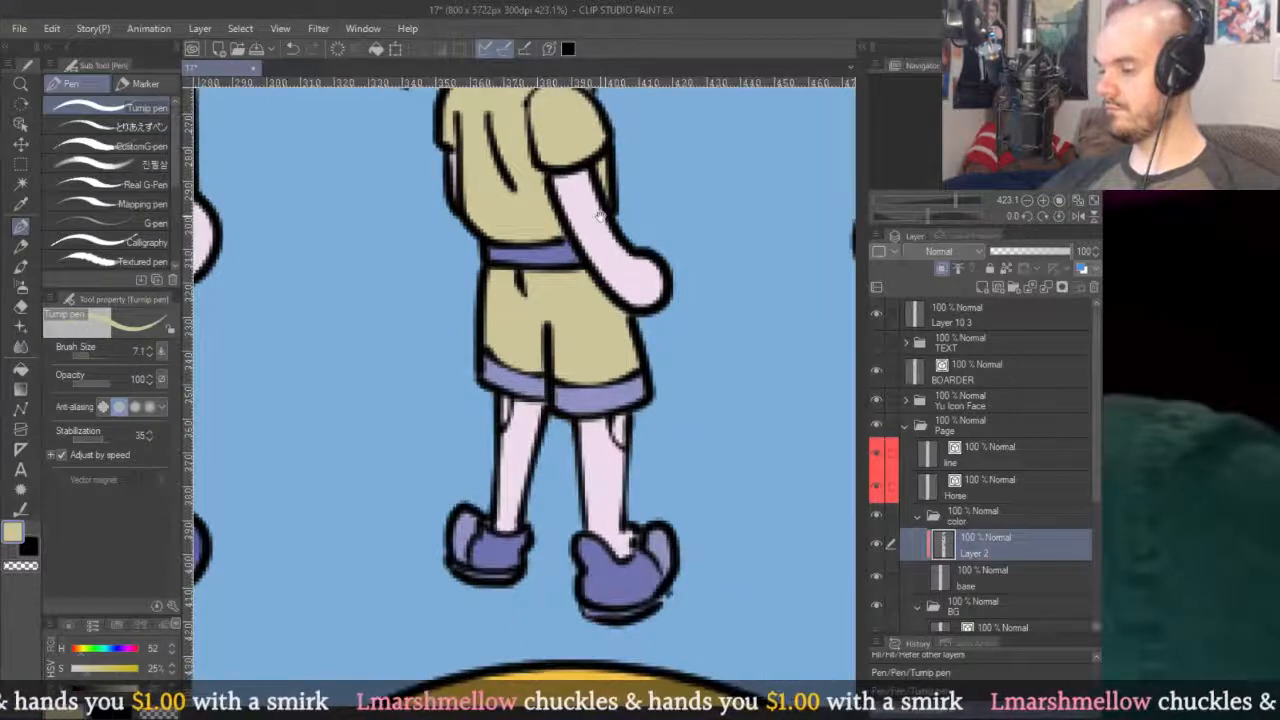
{"action": "scroll", "coordinate": [640, 334], "scroll_direction": "down", "scroll_amount": 1}
{"action": "scroll", "coordinate": [640, 334], "scroll_direction": "up", "scroll_amount": 3}
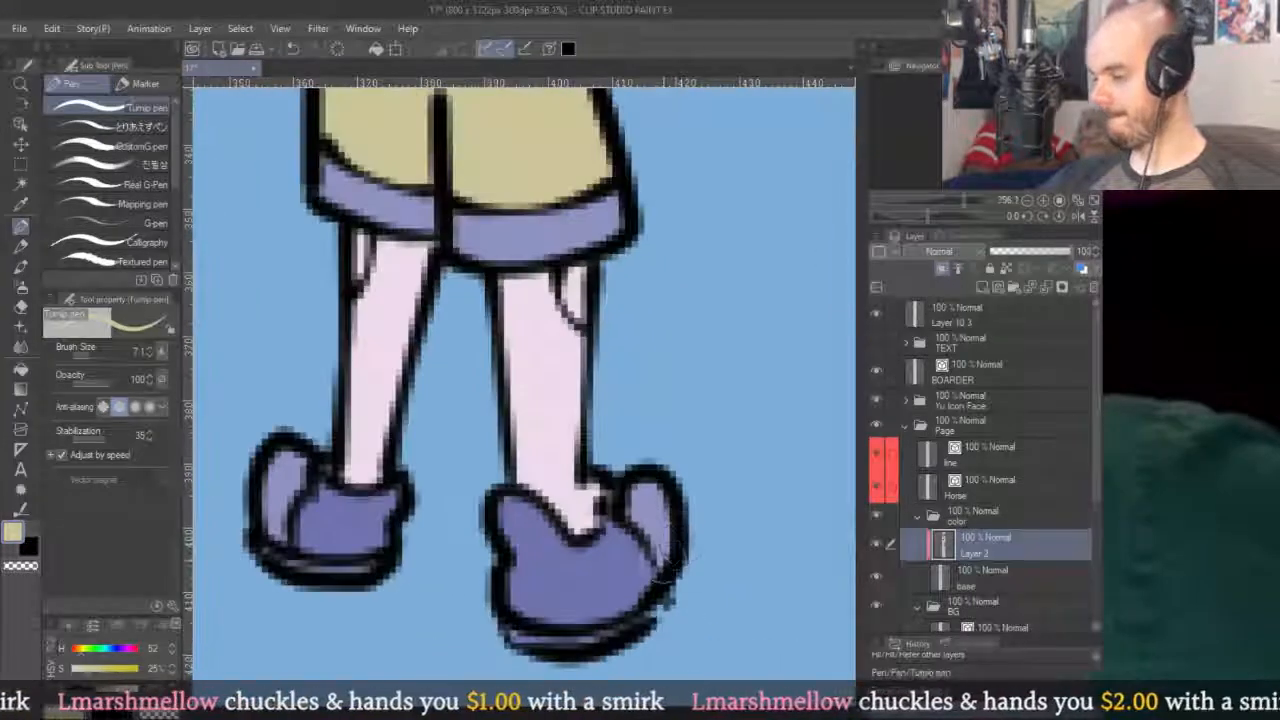
{"action": "left_click_drag", "start_coordinate": [655, 560], "coordinate": [649, 454]}
{"action": "scroll", "coordinate": [650, 510], "scroll_direction": "up", "scroll_amount": 2}
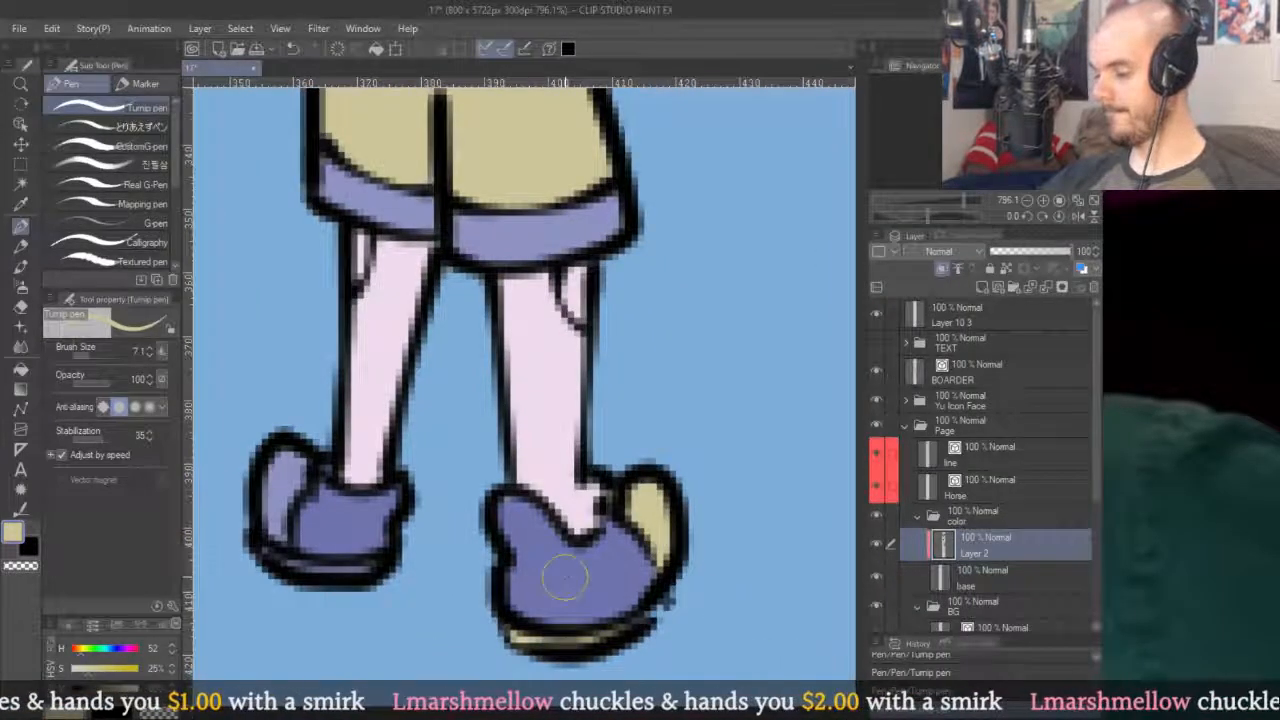
{"action": "left_click_drag", "start_coordinate": [422, 587], "coordinate": [627, 595]}
{"action": "left_click_drag", "start_coordinate": [487, 578], "coordinate": [455, 540]}
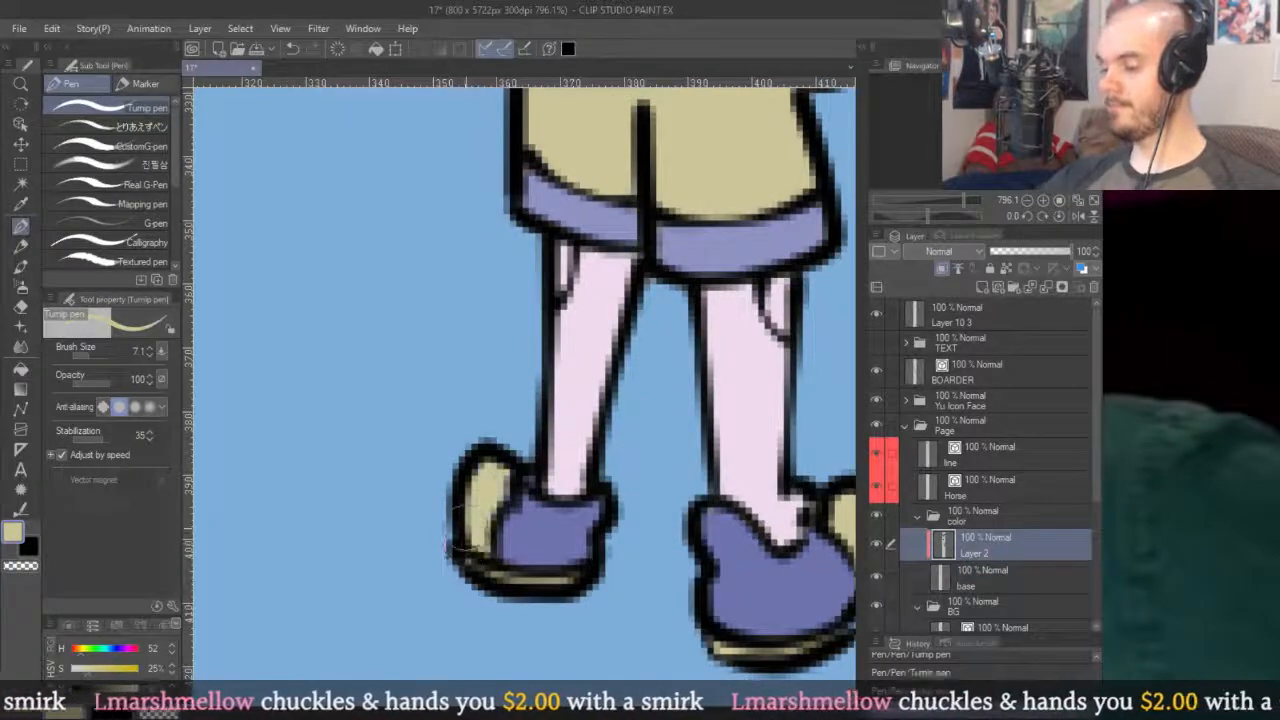
Recolour the girl's shirt, shorts, heel tabs and soles with a tan, hue 39 and saturation 25%.
{"action": "scroll", "coordinate": [470, 420], "scroll_direction": "down", "scroll_amount": 5}
{"action": "scroll", "coordinate": [449, 291], "scroll_direction": "up", "scroll_amount": 2}
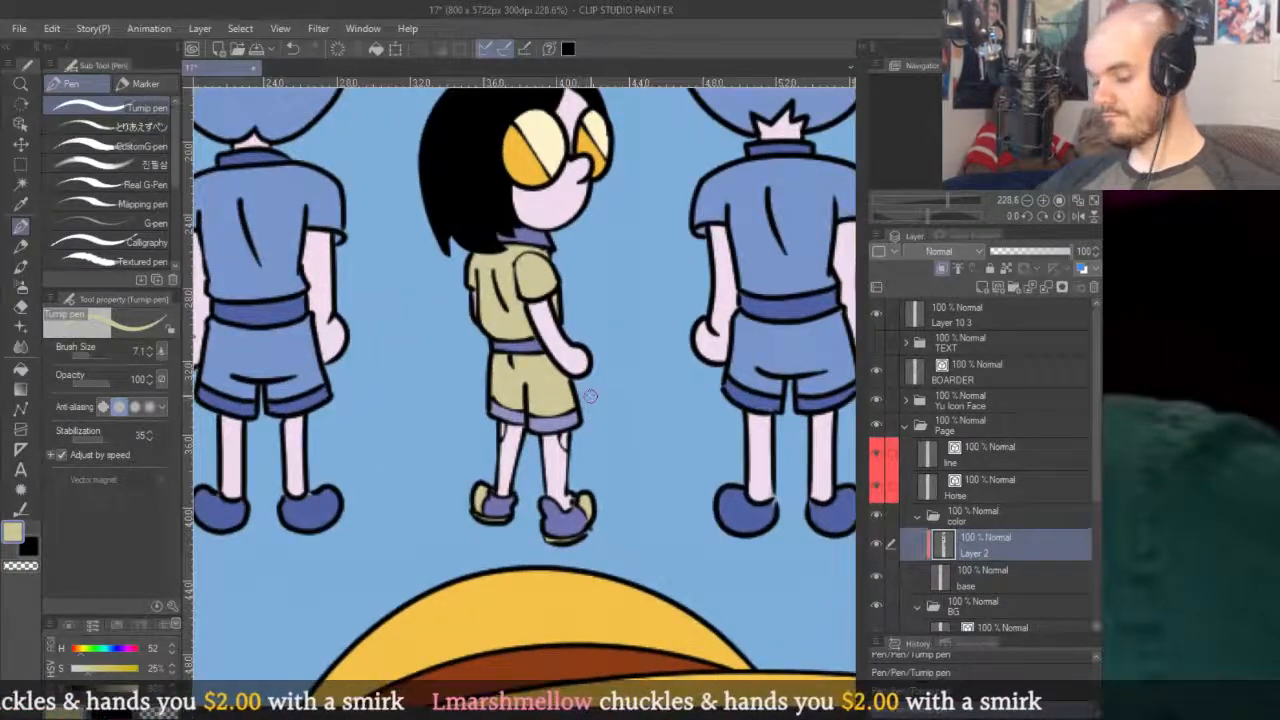
{"action": "key", "text": "g"}
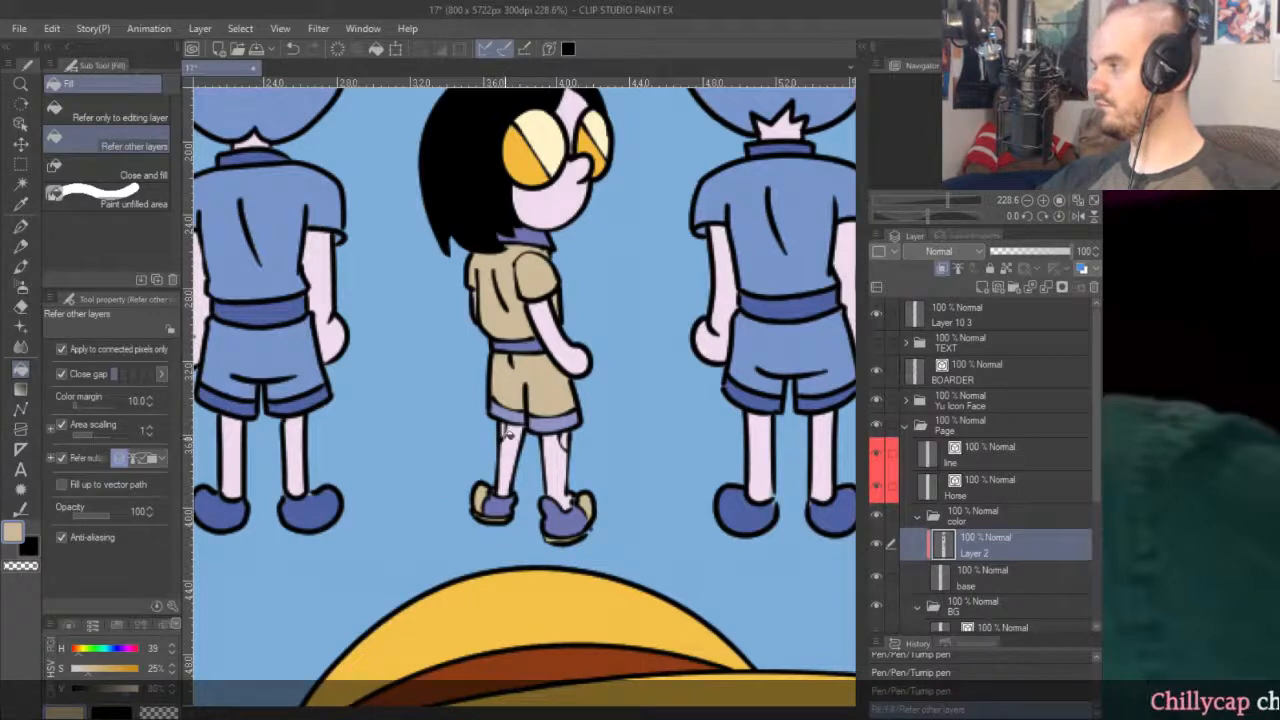
{"action": "key", "text": "k"}
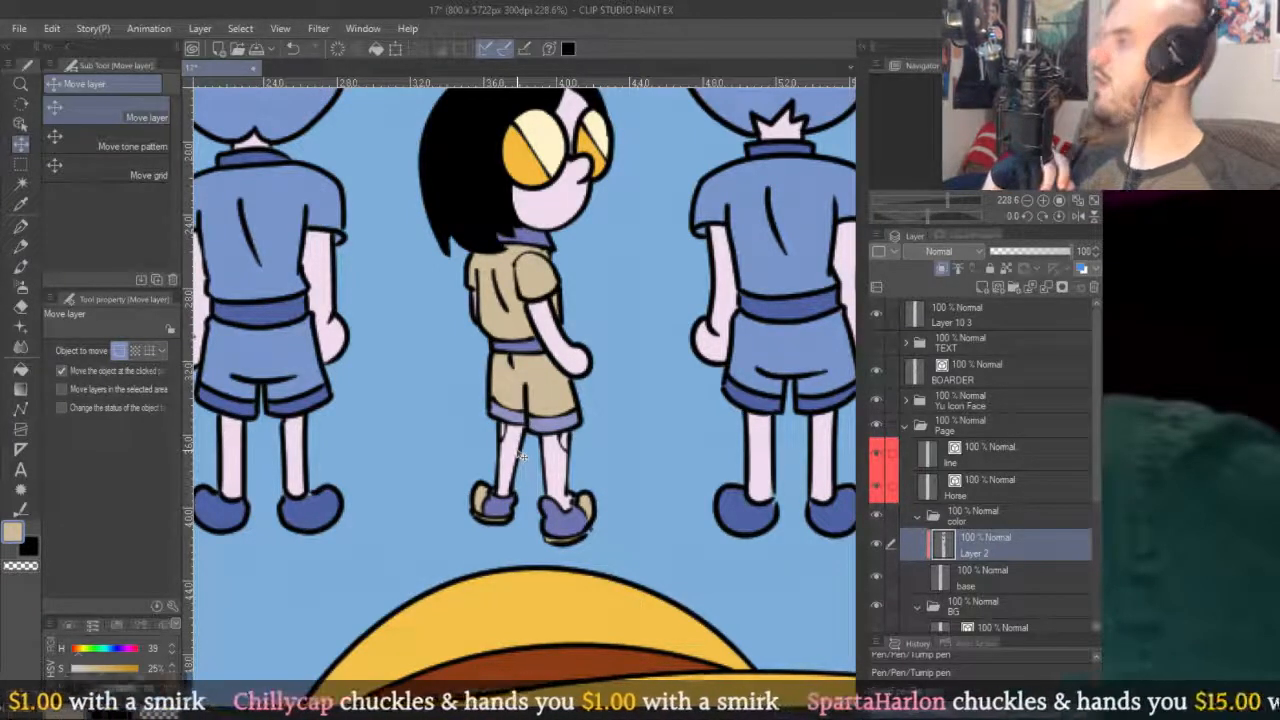
{"action": "key", "text": "p"}
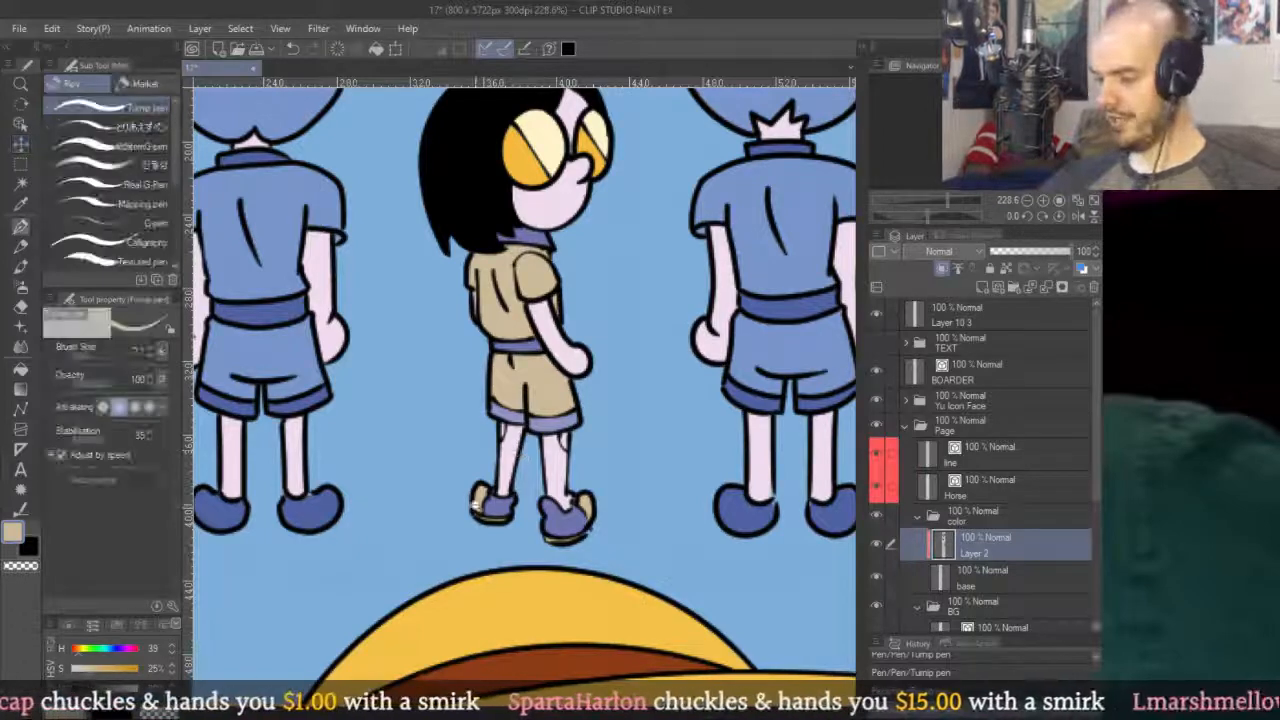
{"action": "scroll", "coordinate": [472, 500], "scroll_direction": "up", "scroll_amount": 4}
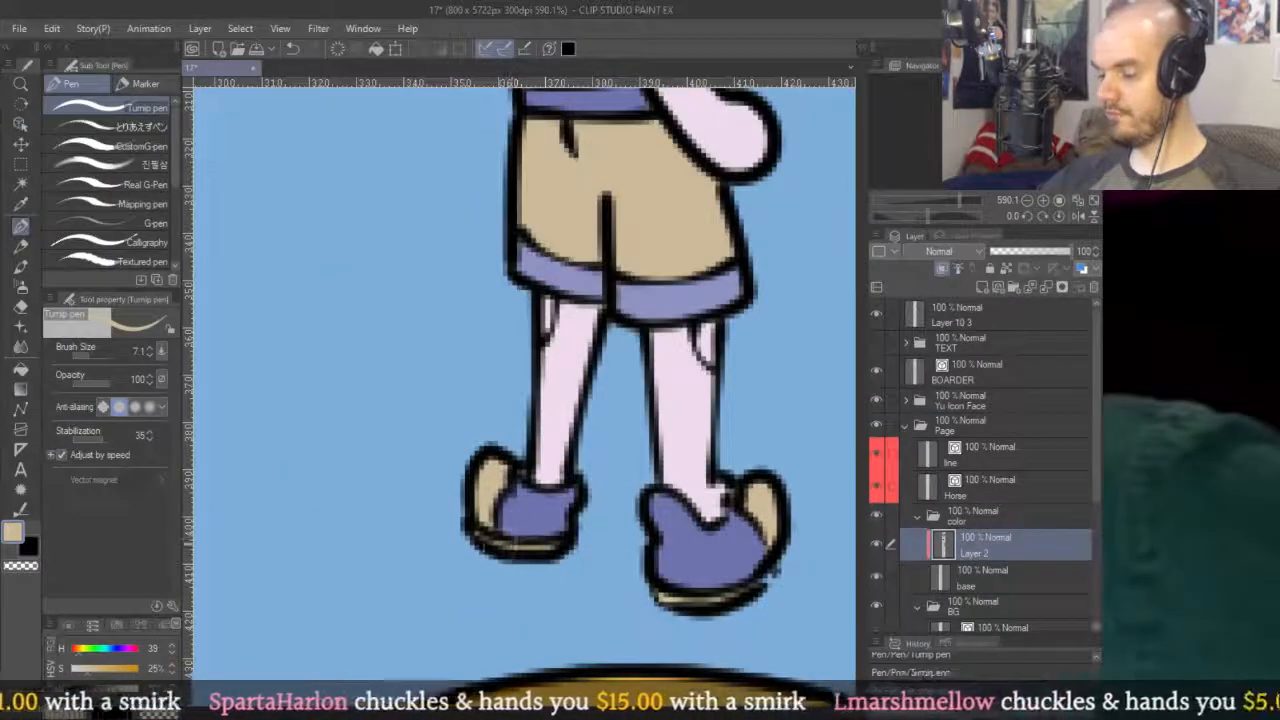
{"action": "scroll", "coordinate": [691, 379], "scroll_direction": "down", "scroll_amount": 4}
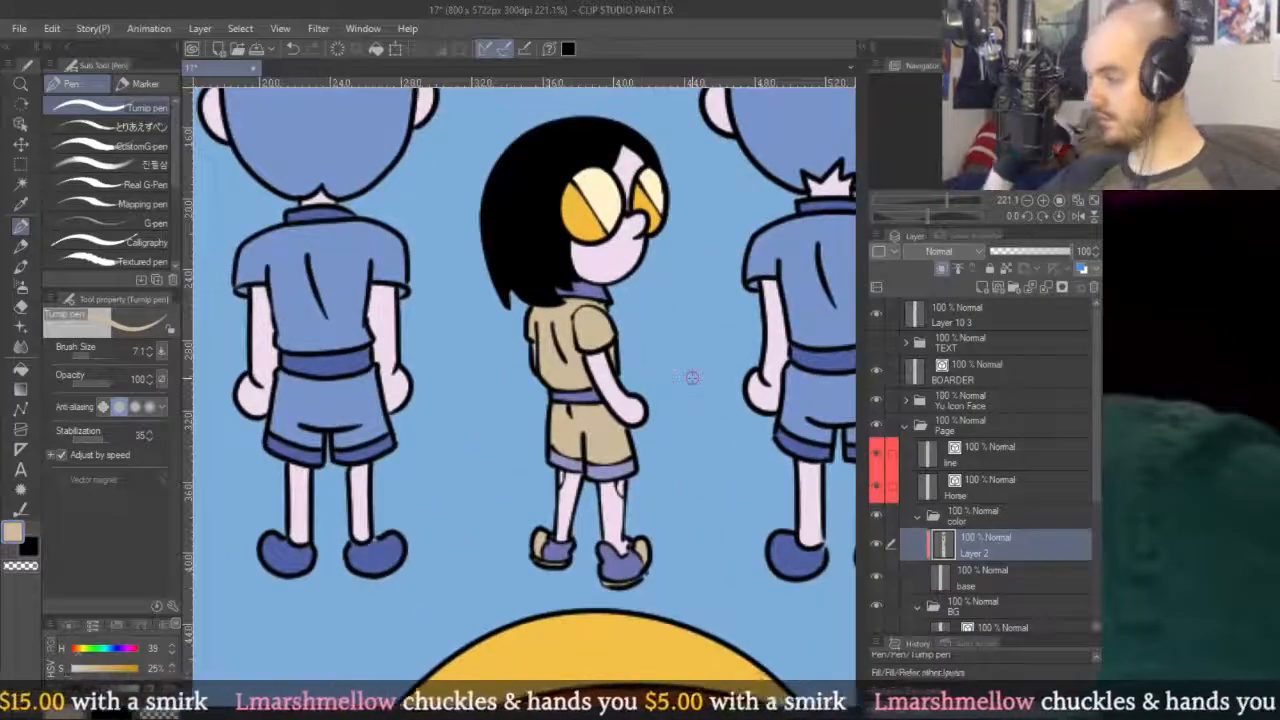
Fill the girl's waistband, shorts cuffs, shoes and collar with a darker tan, hue 34 and saturation 41%, and touch up the collar.
{"action": "key", "text": "g"}
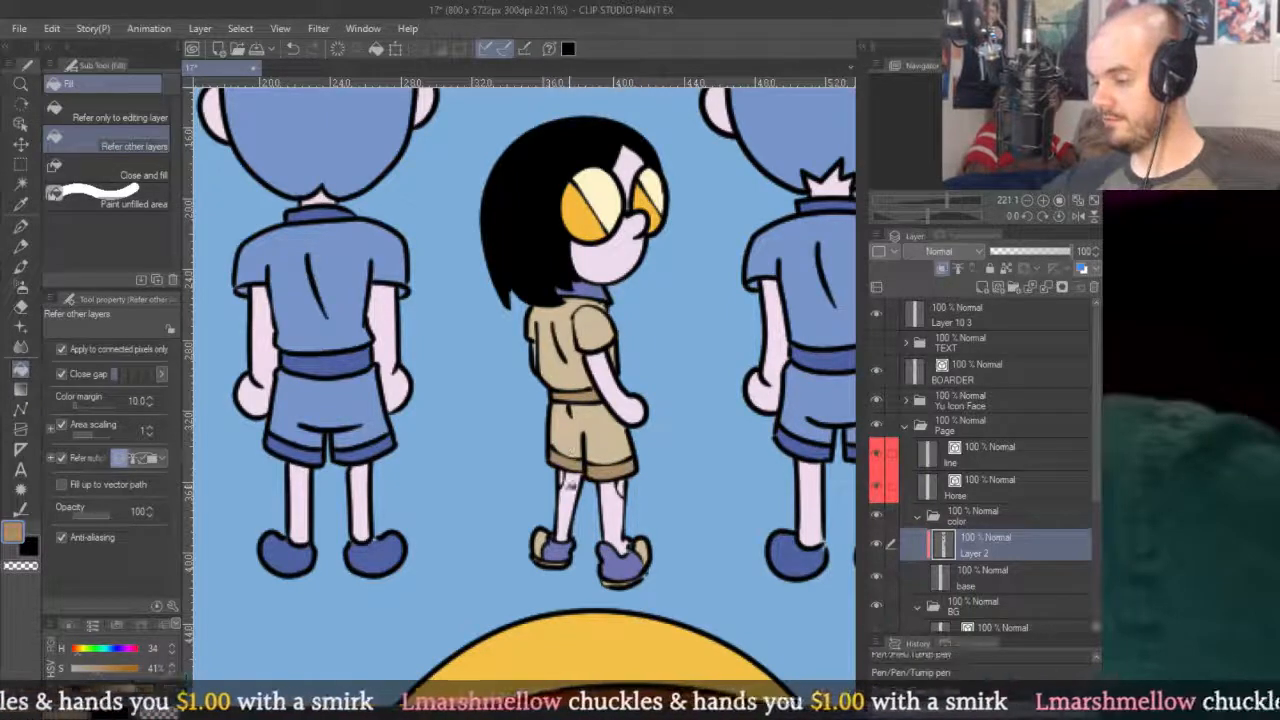
{"action": "left_click", "coordinate": [556, 552]}
{"action": "left_click", "coordinate": [617, 556]}
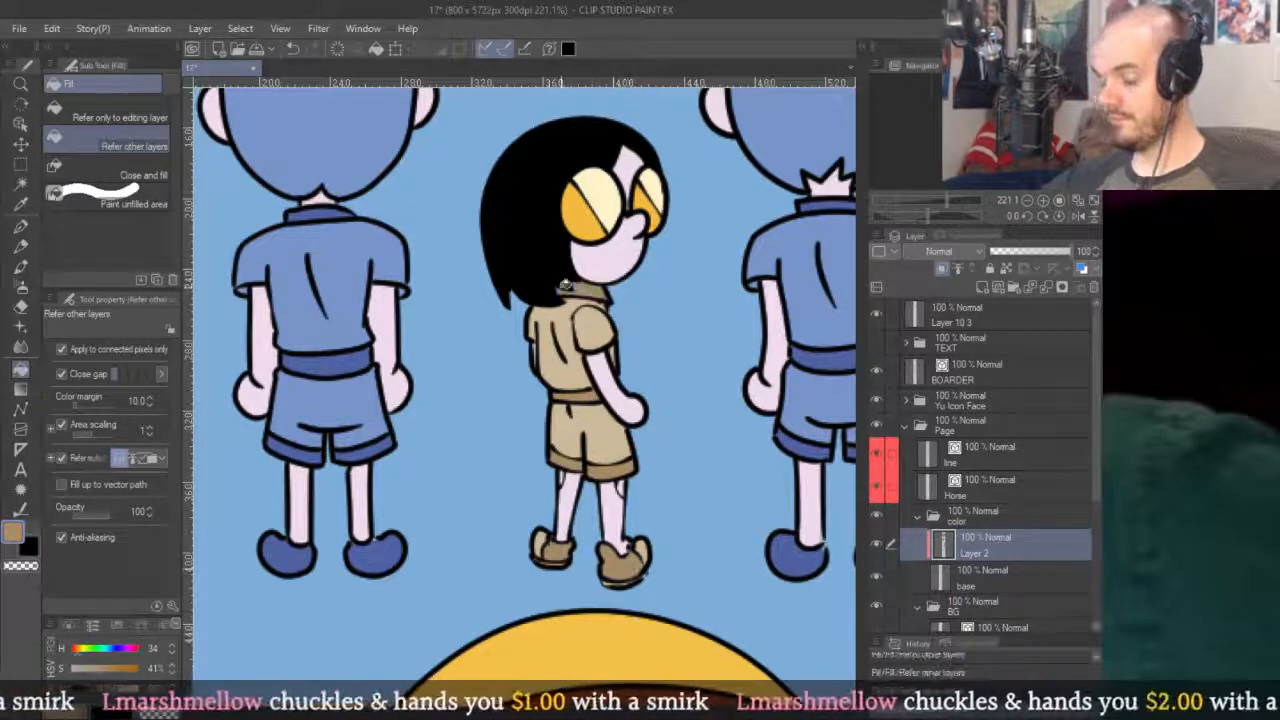
{"action": "key", "text": "p"}
{"action": "scroll", "coordinate": [566, 272], "scroll_direction": "up", "scroll_amount": 5}
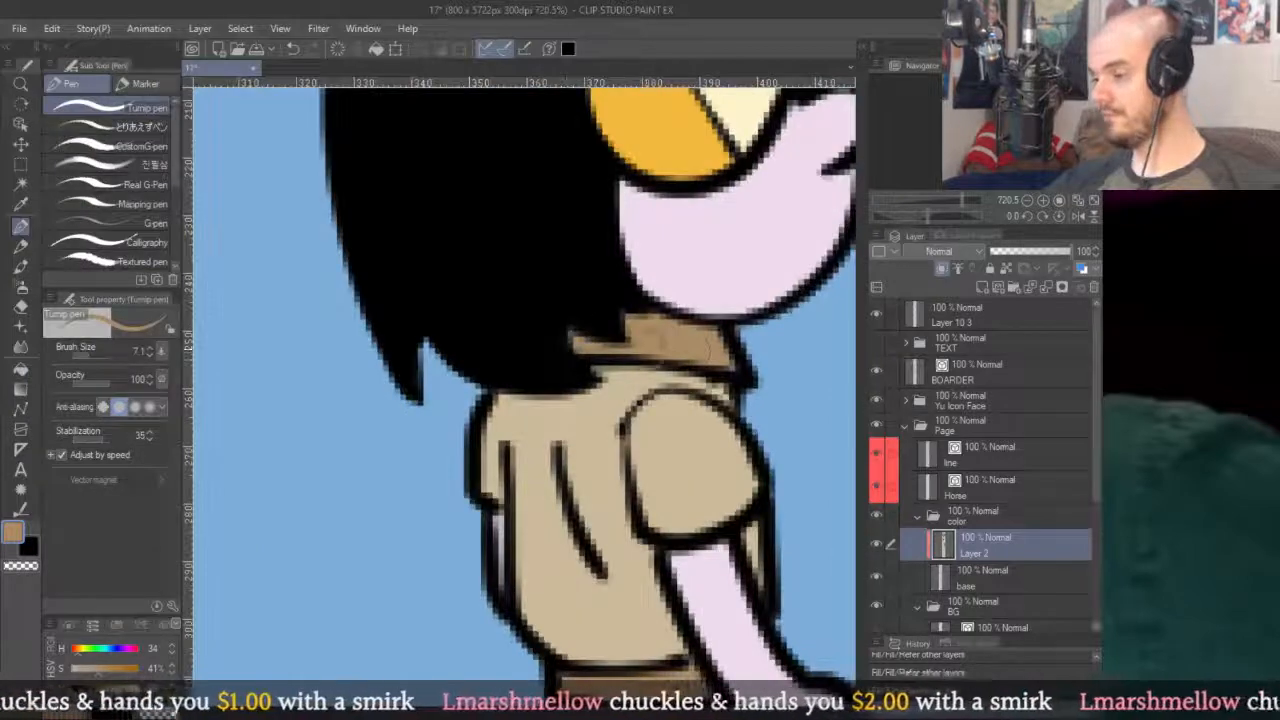
Check the girl's tan outfit against the blue figures in the row and the large character below.
{"action": "scroll", "coordinate": [700, 345], "scroll_direction": "down", "scroll_amount": 10}
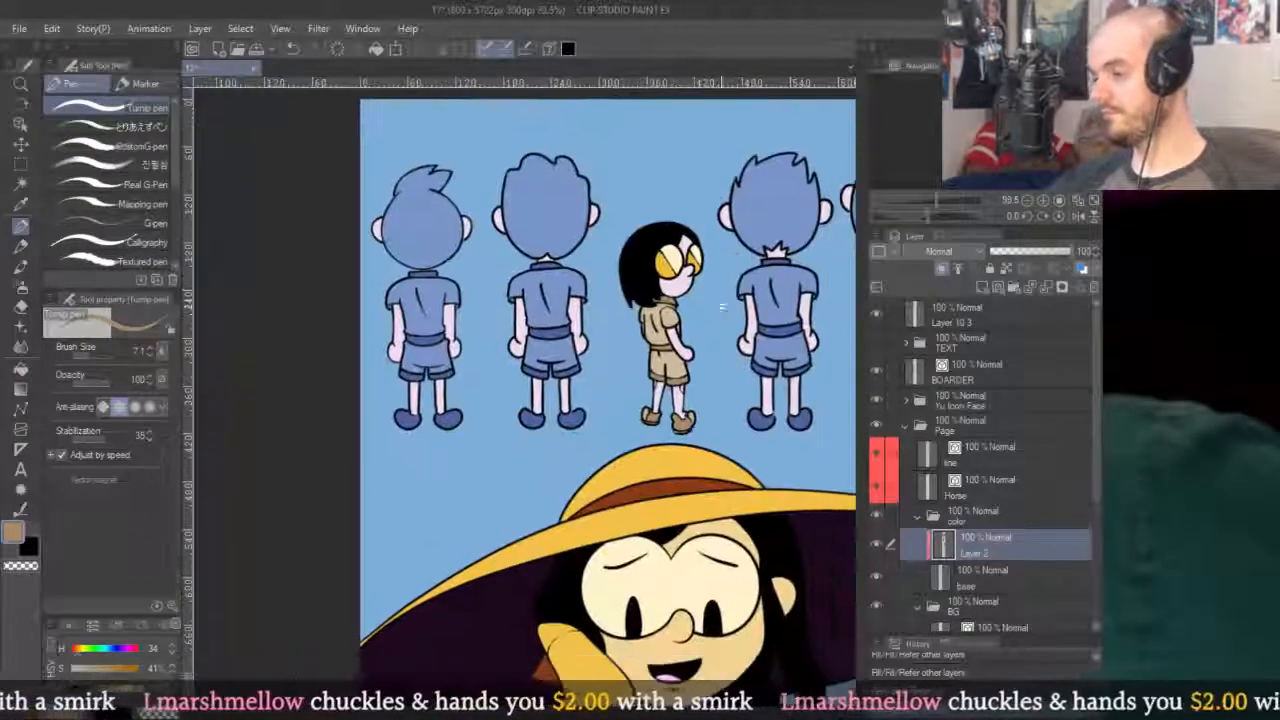
{"action": "scroll", "coordinate": [720, 300], "scroll_direction": "up", "scroll_amount": 4}
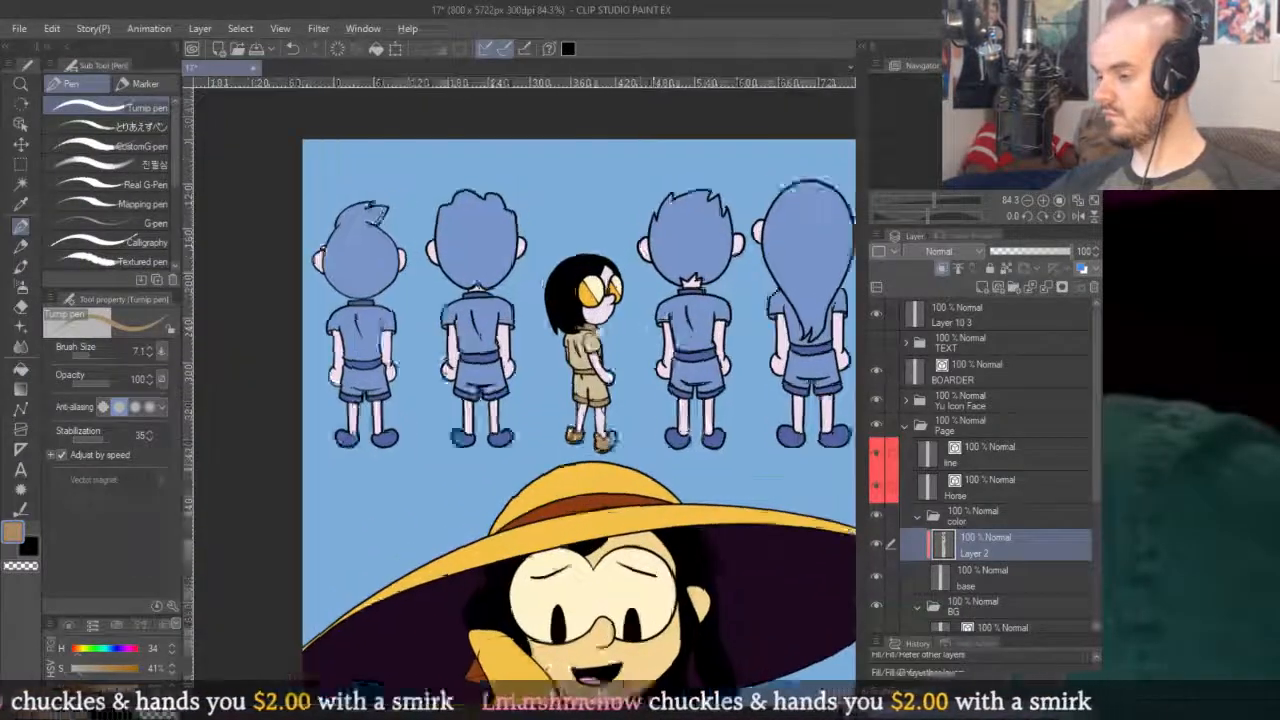
{"action": "scroll", "coordinate": [672, 305], "scroll_direction": "down", "scroll_amount": 3}
{"action": "scroll", "coordinate": [665, 320], "scroll_direction": "up", "scroll_amount": 7}
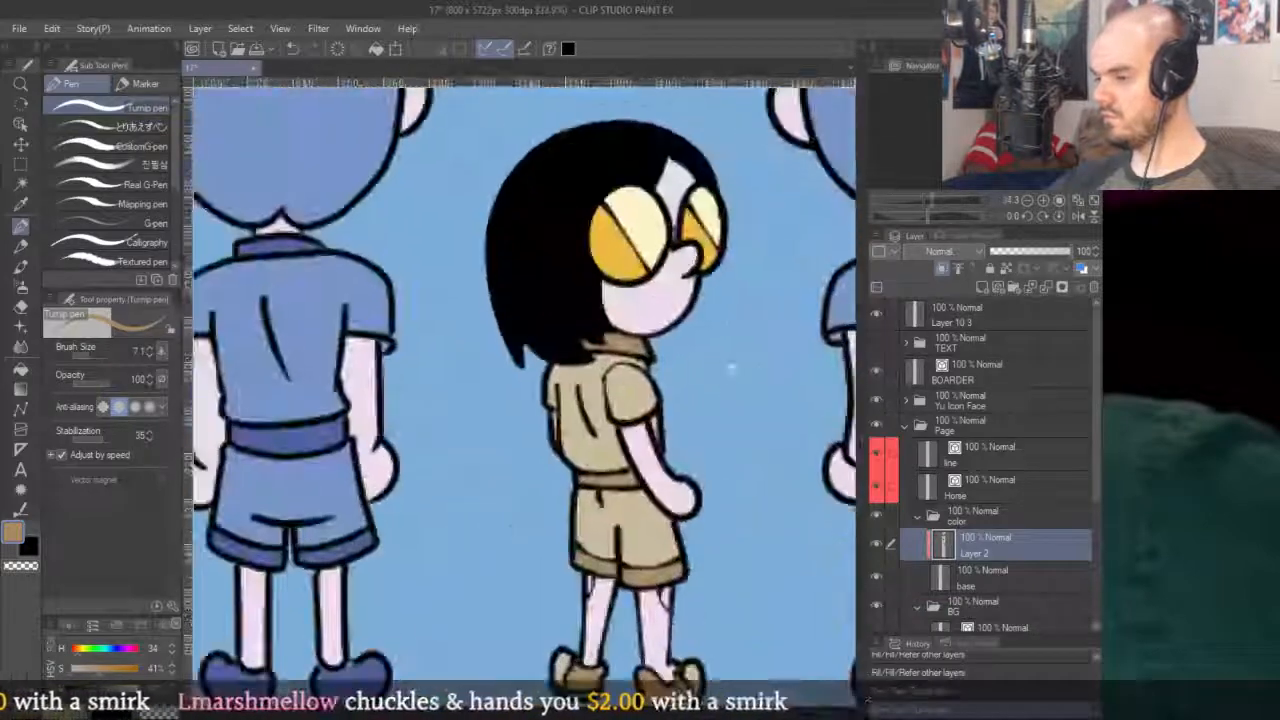
{"action": "scroll", "coordinate": [662, 346], "scroll_direction": "down", "scroll_amount": 2}
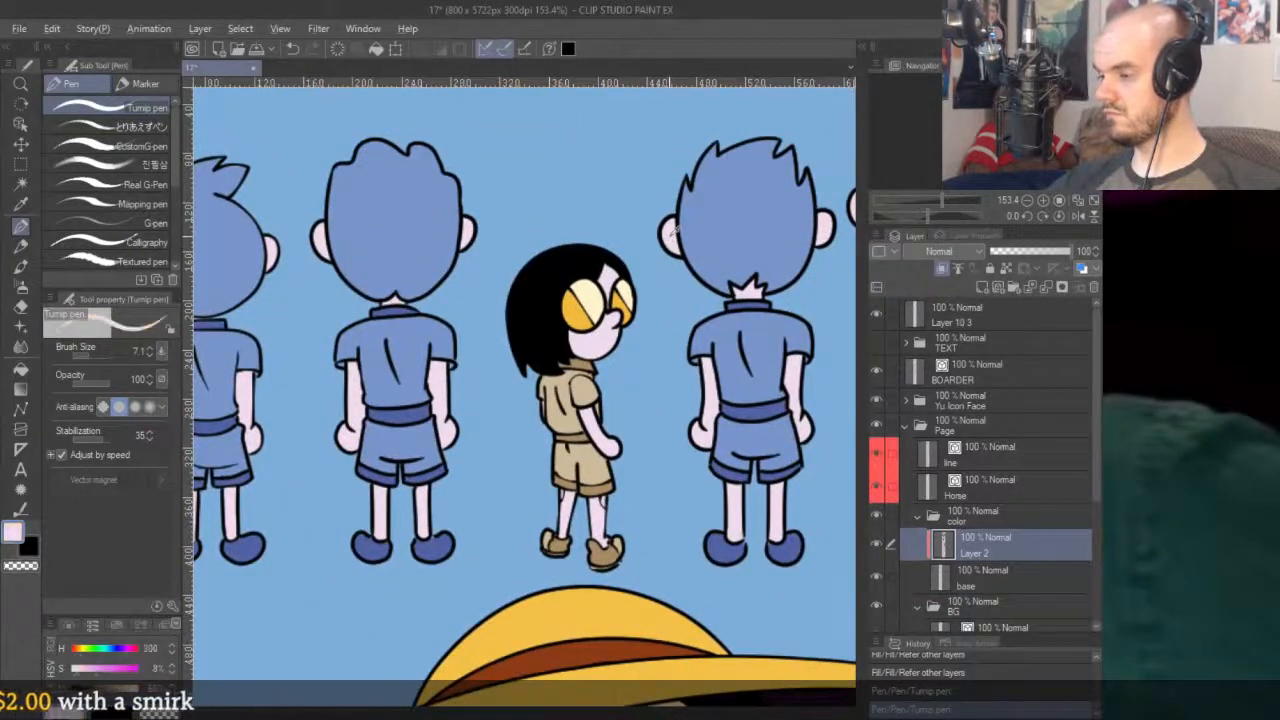
{"action": "scroll", "coordinate": [673, 232], "scroll_direction": "down", "scroll_amount": 5}
{"action": "scroll", "coordinate": [774, 371], "scroll_direction": "up", "scroll_amount": 3}
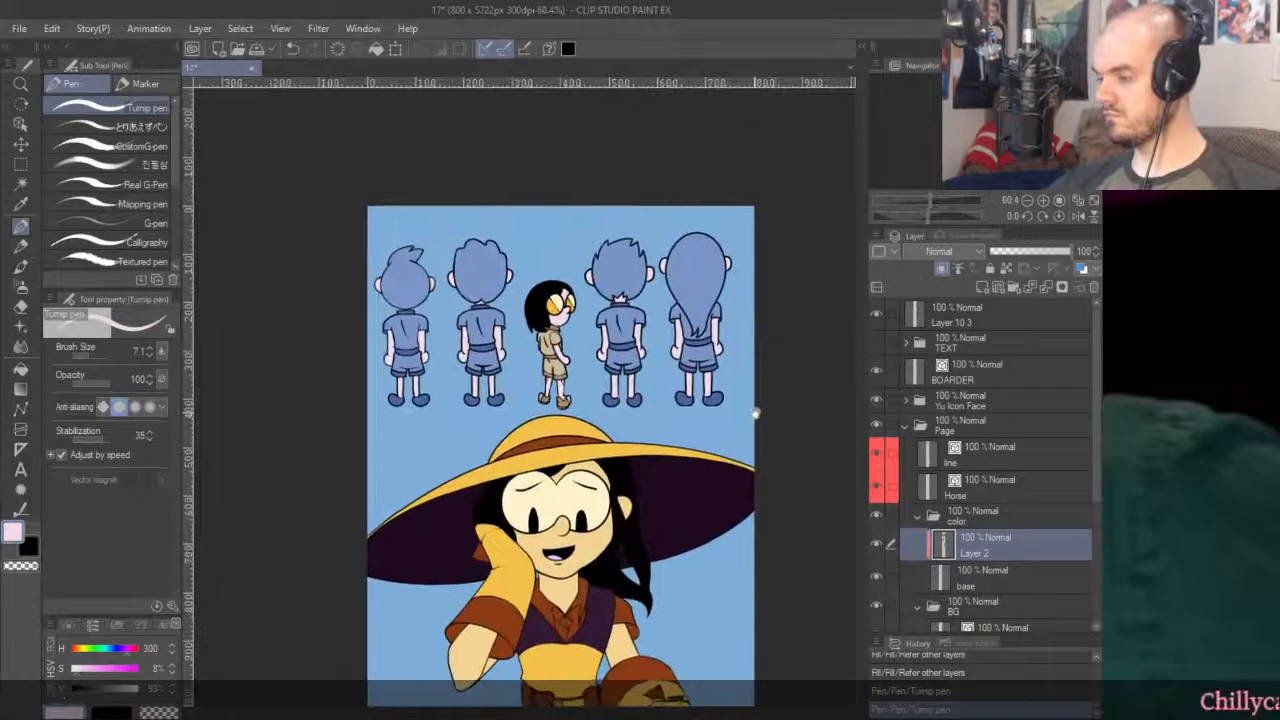
{"action": "left_click_drag", "start_coordinate": [588, 320], "coordinate": [621, 311]}
Sample the large character's forehead colour and recolour the girl's face, arm and legs a pale cream, hue 40 and saturation 15%.
{"action": "scroll", "coordinate": [621, 311], "scroll_direction": "up", "scroll_amount": 5}
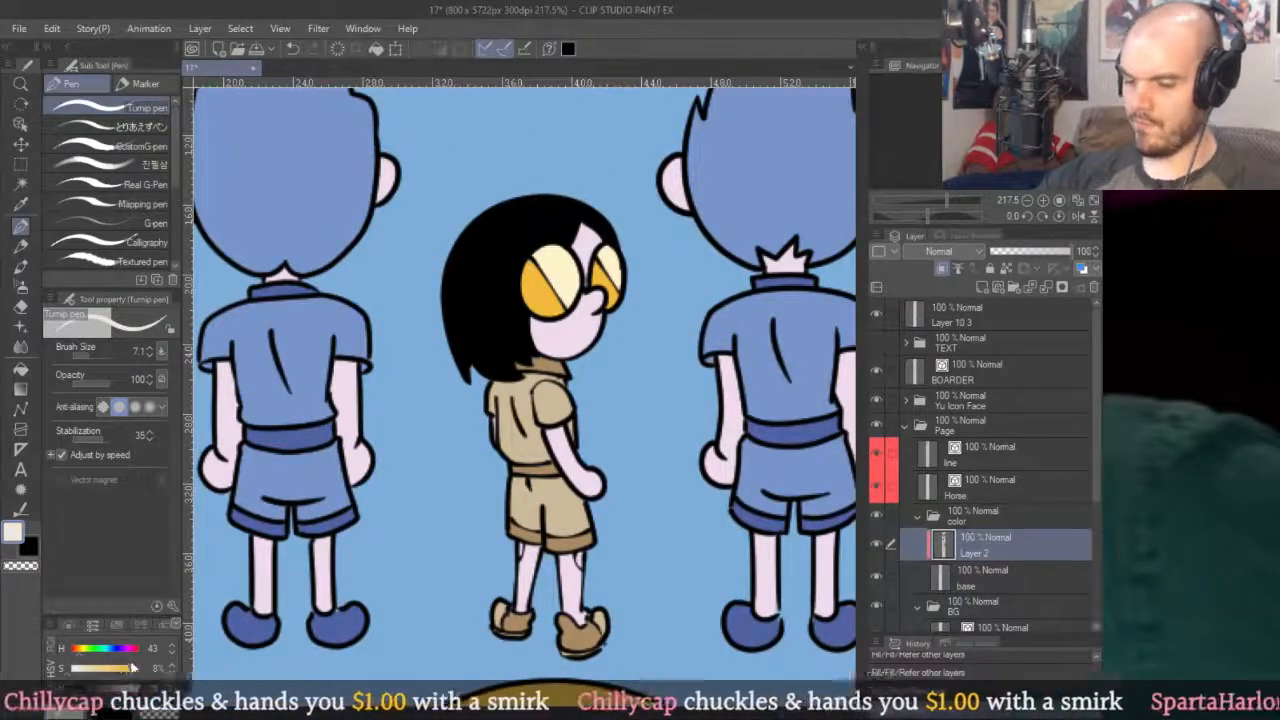
{"action": "scroll", "coordinate": [573, 217], "scroll_direction": "down", "scroll_amount": 4}
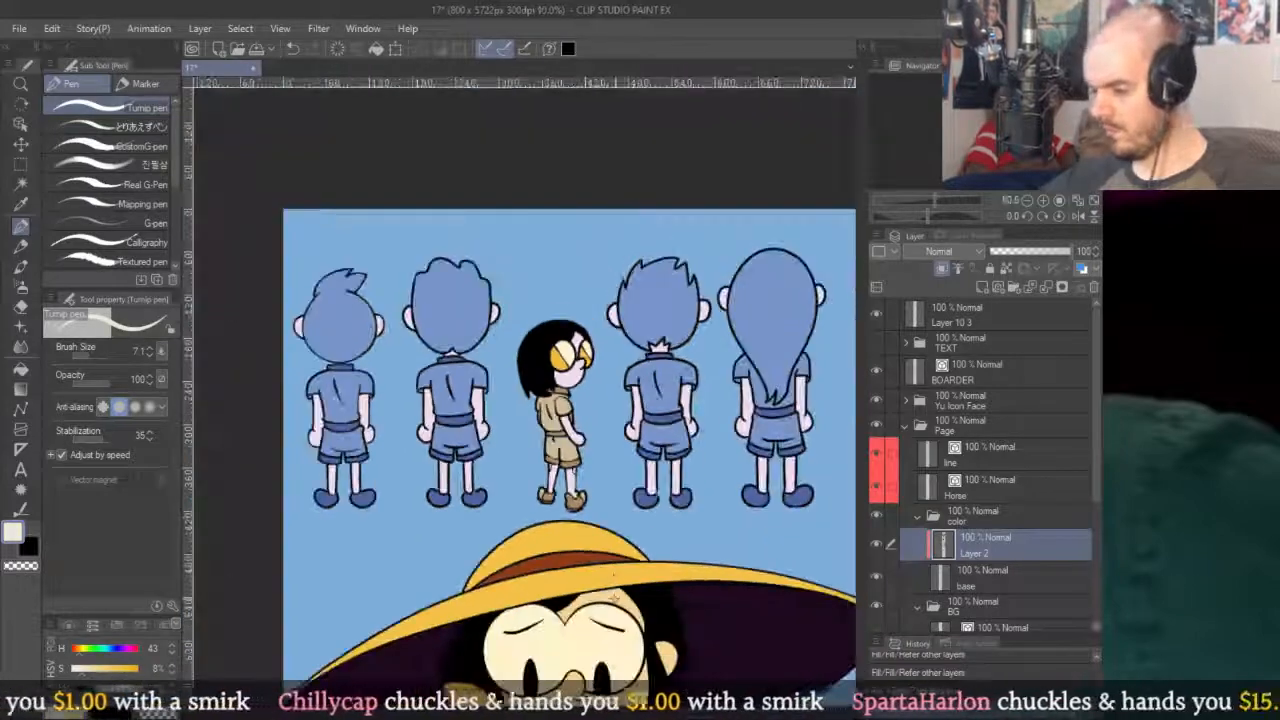
{"action": "left_click", "coordinate": [615, 598], "text": "alt"}
{"action": "scroll", "coordinate": [580, 376], "scroll_direction": "up", "scroll_amount": 4}
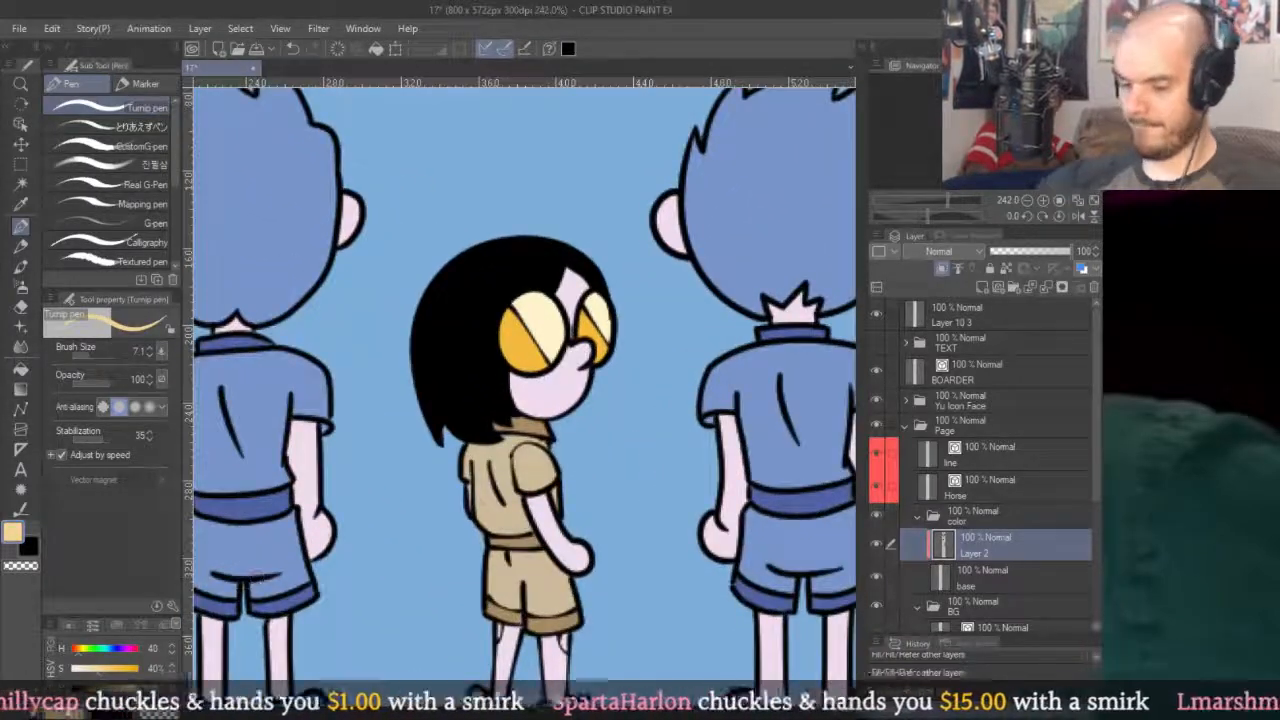
{"action": "key", "text": "g"}
{"action": "left_click", "coordinate": [575, 283]}
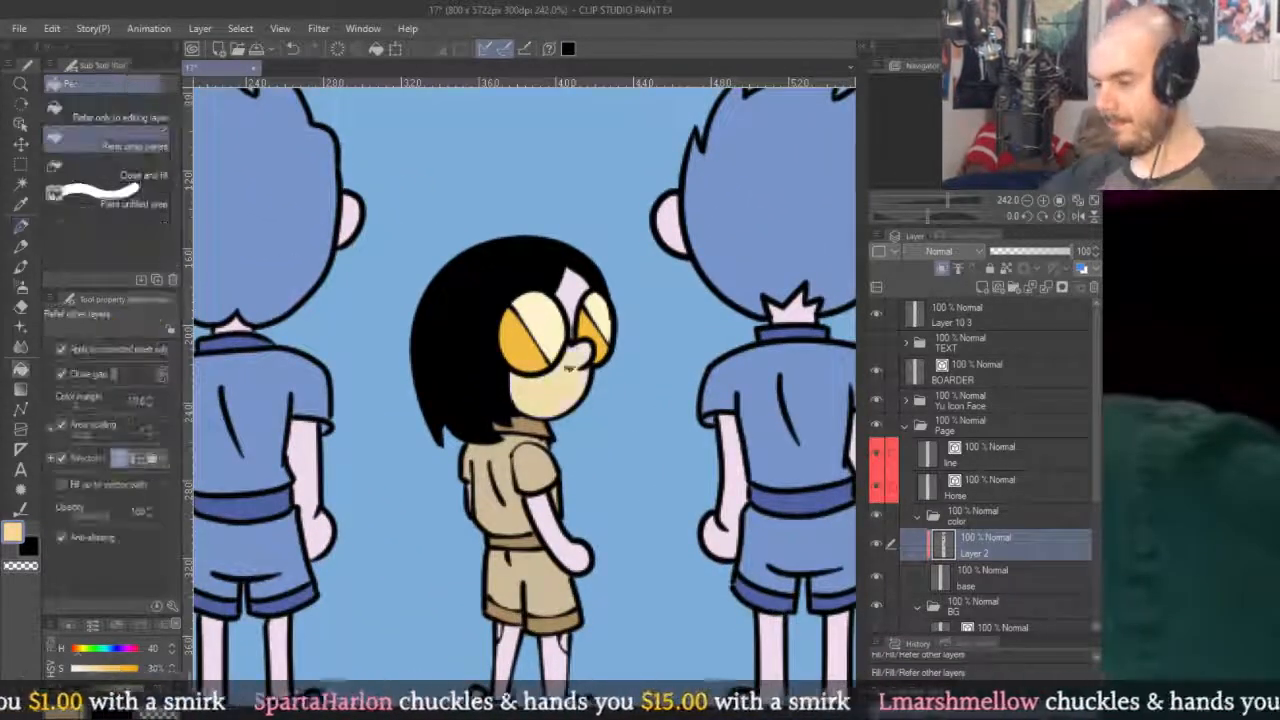
{"action": "key", "text": "ctrl+z"}
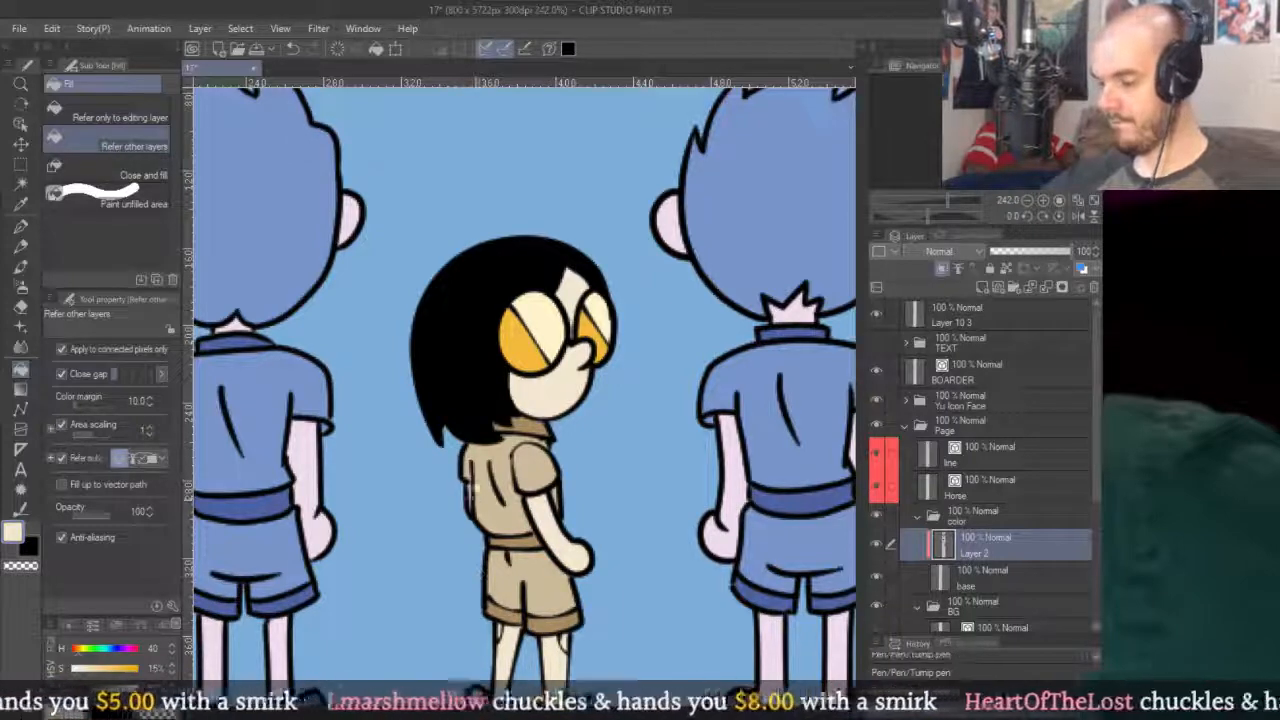
Touch up the narrow sliver of the girl's far arm behind the shirt with the pale cream using the Turnip pen.
{"action": "scroll", "coordinate": [463, 456], "scroll_direction": "up", "scroll_amount": 5}
{"action": "key", "text": "p"}
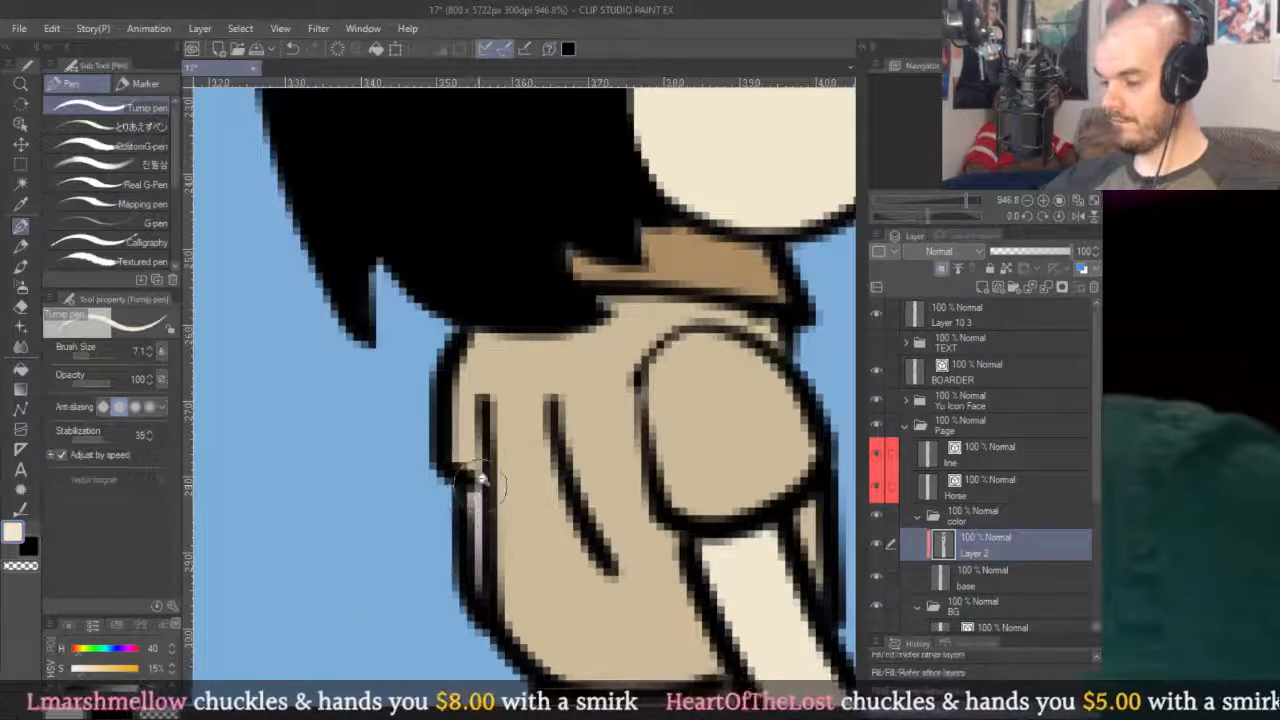
{"action": "scroll", "coordinate": [463, 470], "scroll_direction": "down", "scroll_amount": 5}
{"action": "scroll", "coordinate": [463, 470], "scroll_direction": "up", "scroll_amount": 1}
{"action": "scroll", "coordinate": [463, 470], "scroll_direction": "down", "scroll_amount": 1}
{"action": "scroll", "coordinate": [463, 470], "scroll_direction": "down", "scroll_amount": 5}
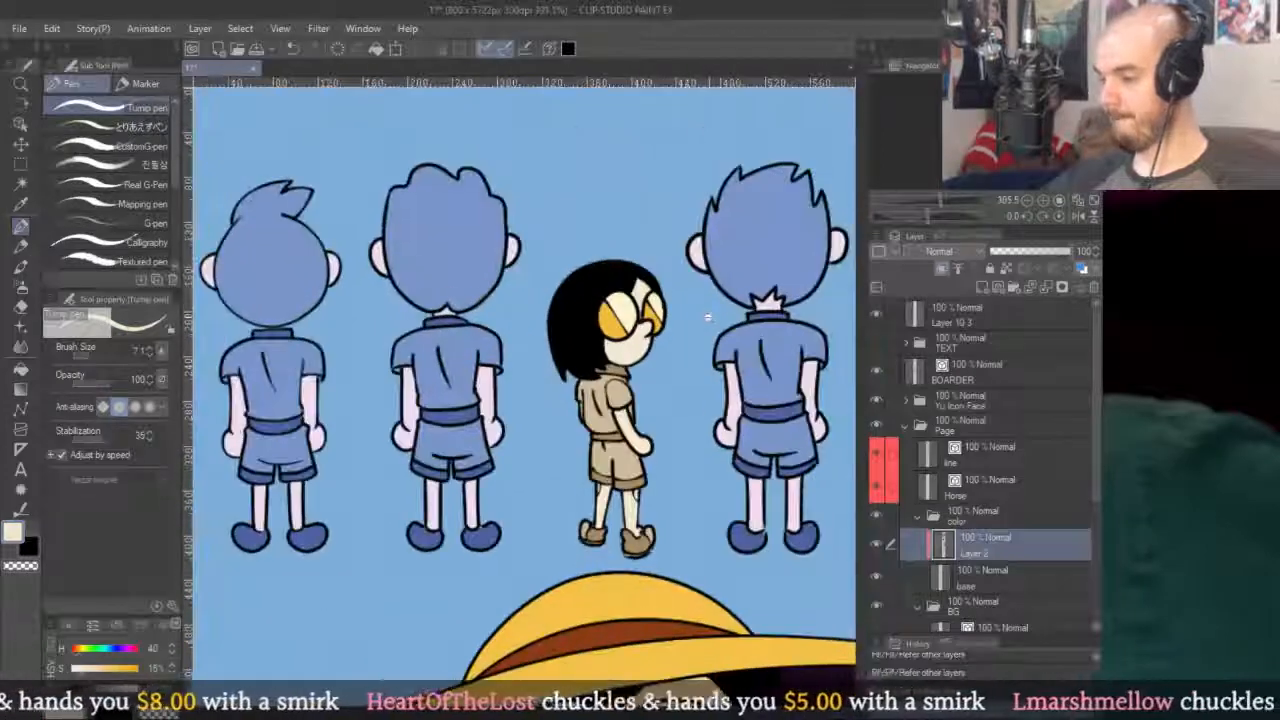
{"action": "scroll", "coordinate": [668, 333], "scroll_direction": "up", "scroll_amount": 2}
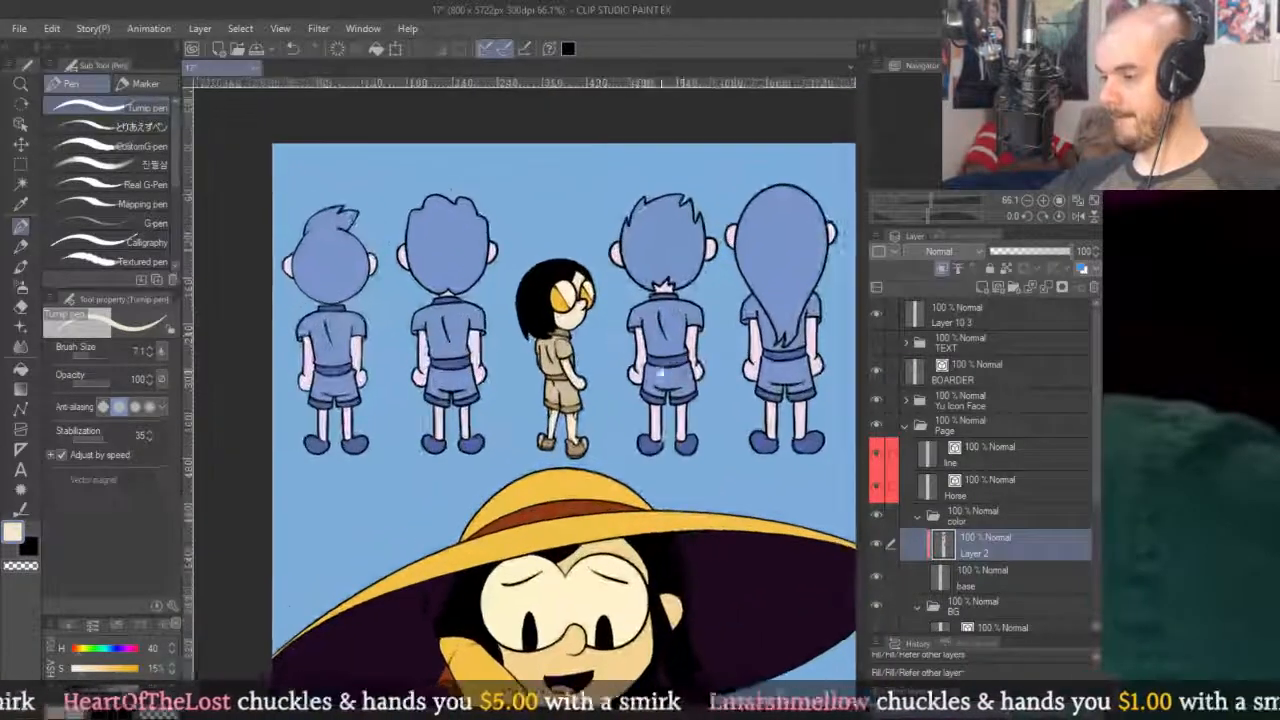
Sample the back-facing figures' blue, lighten it to hue 218 and saturation 12%, and fill all four figures' ears, necks, arms and legs.
{"action": "key", "text": "g"}
{"action": "left_click", "coordinate": [127, 648]}
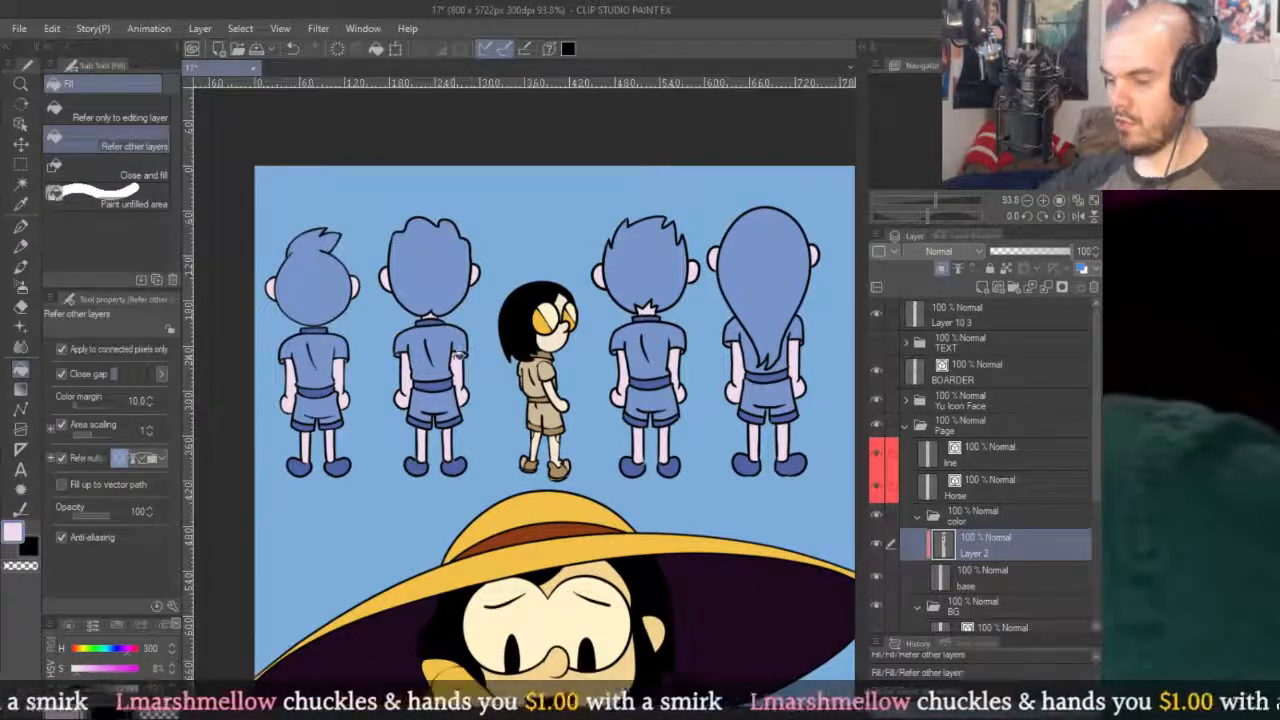
{"action": "left_click", "coordinate": [413, 370], "text": "alt"}
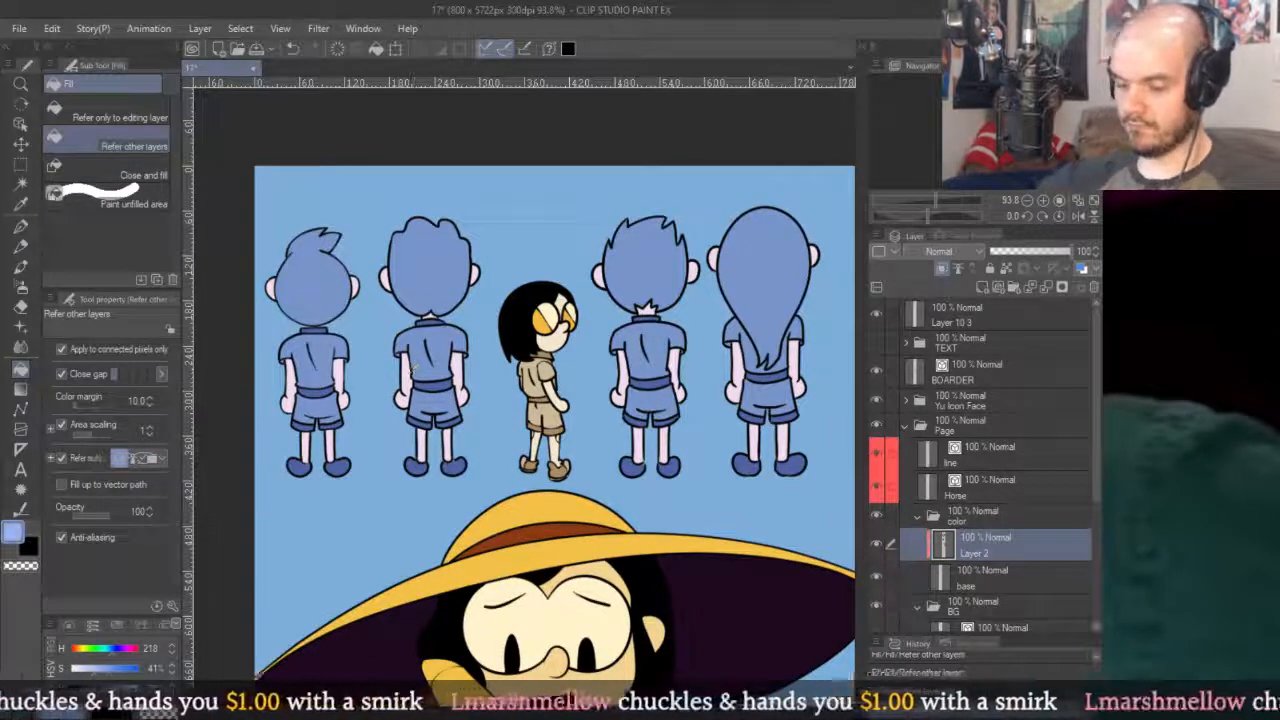
{"action": "left_click_drag", "start_coordinate": [122, 670], "coordinate": [119, 674]}
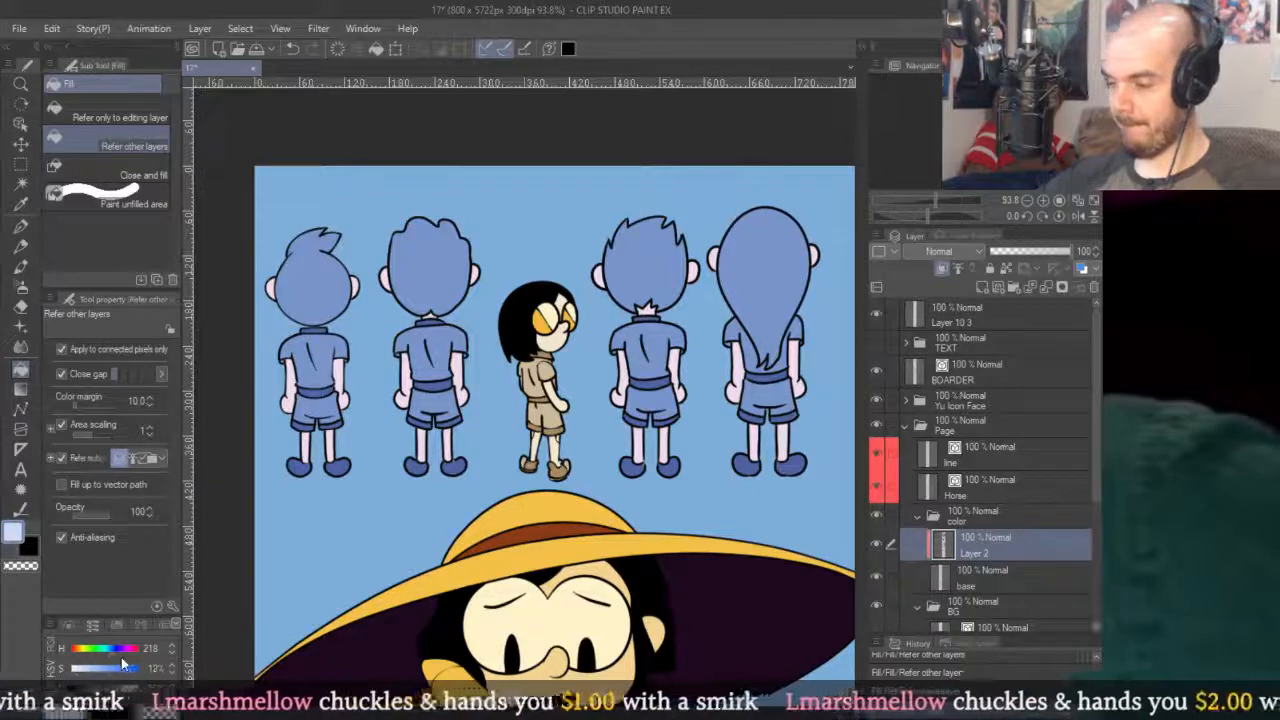
{"action": "scroll", "coordinate": [400, 366], "scroll_direction": "up", "scroll_amount": 2}
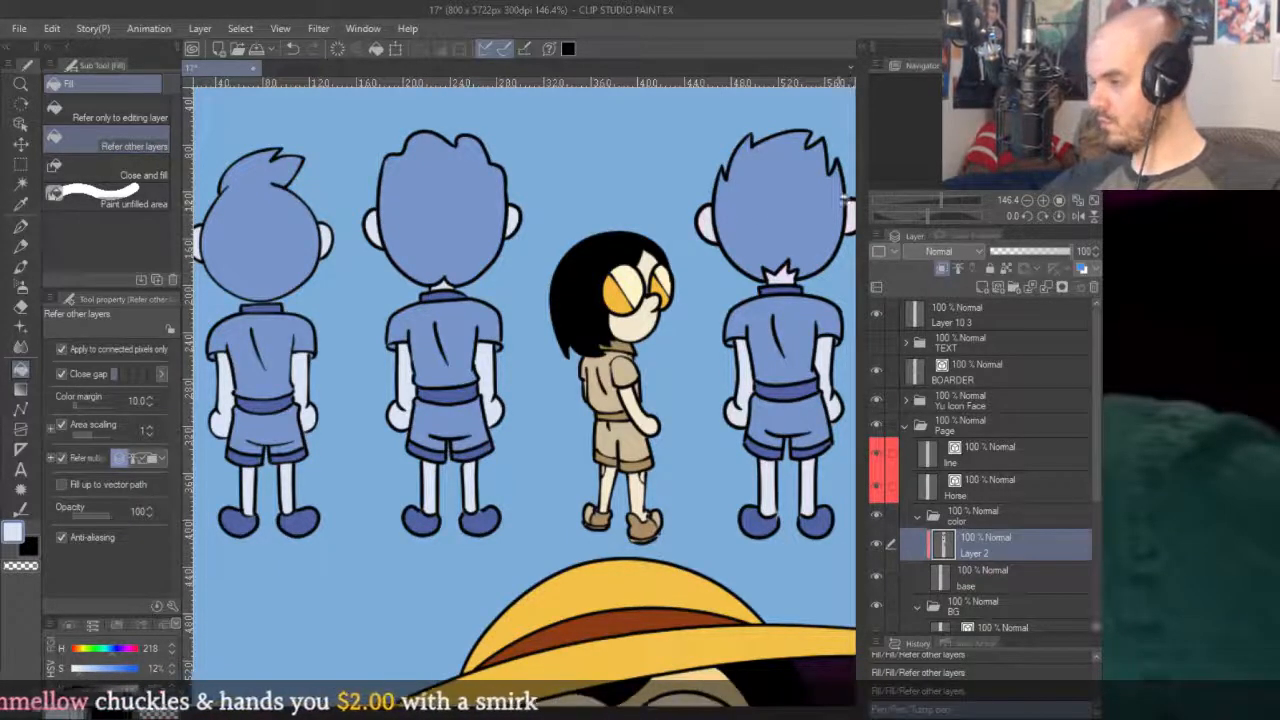
{"action": "scroll", "coordinate": [742, 228], "scroll_direction": "right", "scroll_amount": 5}
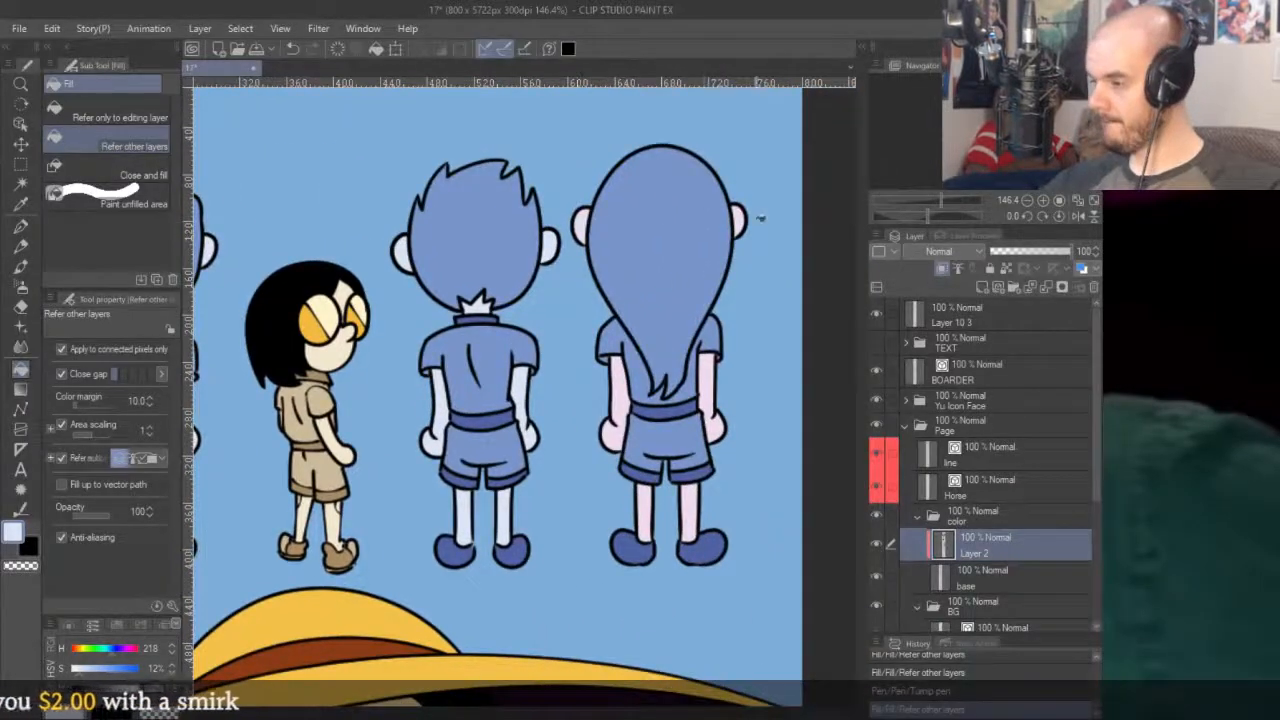
{"action": "scroll", "coordinate": [727, 410], "scroll_direction": "down", "scroll_amount": 5}
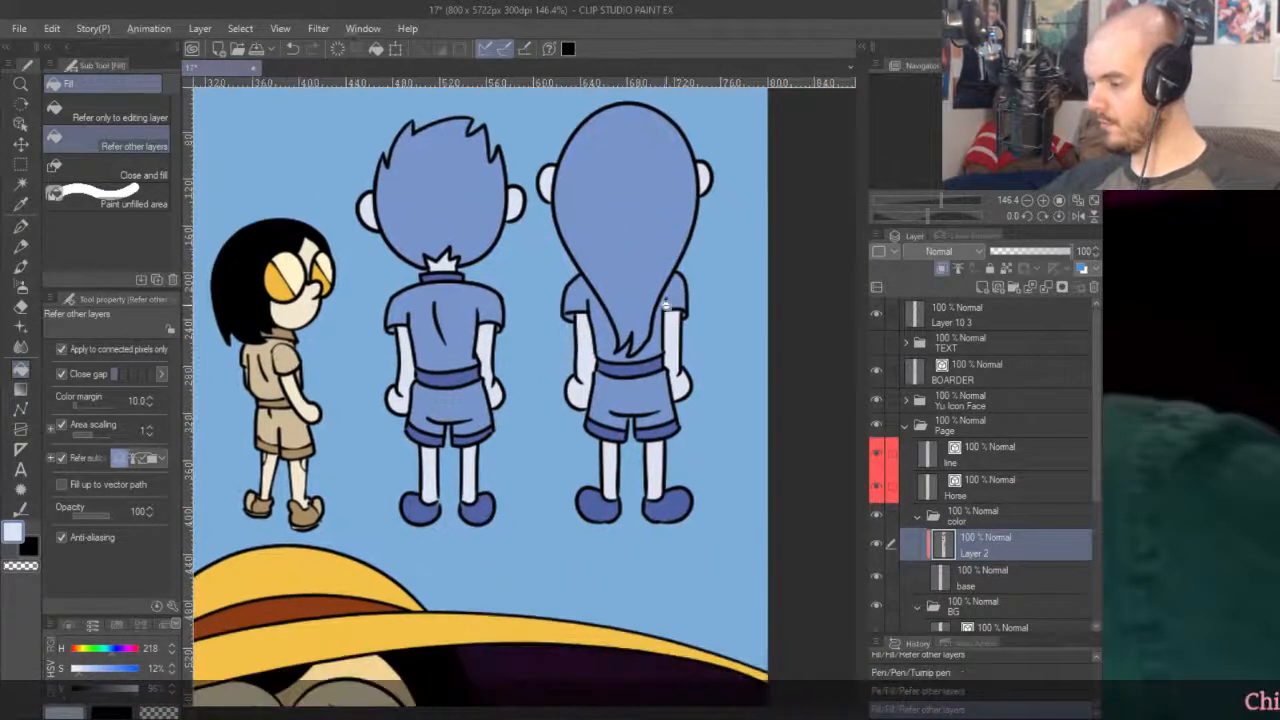
{"action": "scroll", "coordinate": [690, 290], "scroll_direction": "up", "scroll_amount": 2}
{"action": "scroll", "coordinate": [677, 268], "scroll_direction": "down", "scroll_amount": 2}
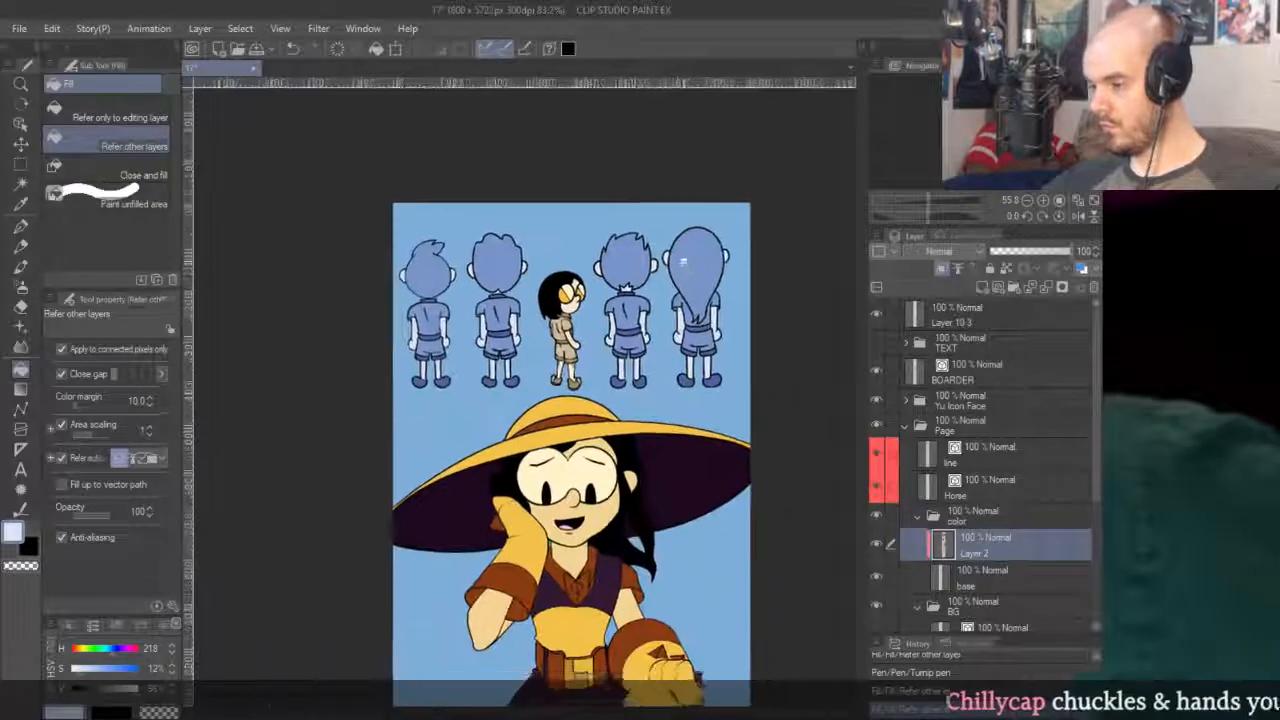
{"action": "scroll", "coordinate": [773, 265], "scroll_direction": "up", "scroll_amount": 1}
{"action": "key", "text": "k"}
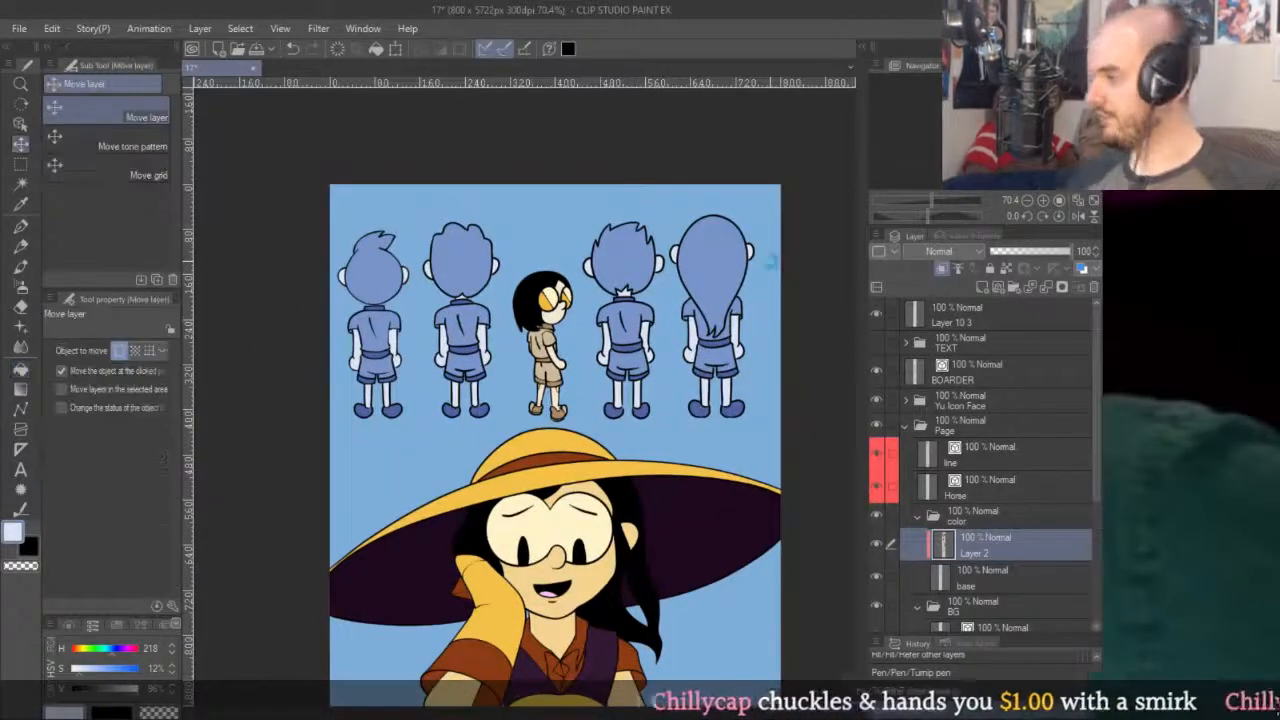
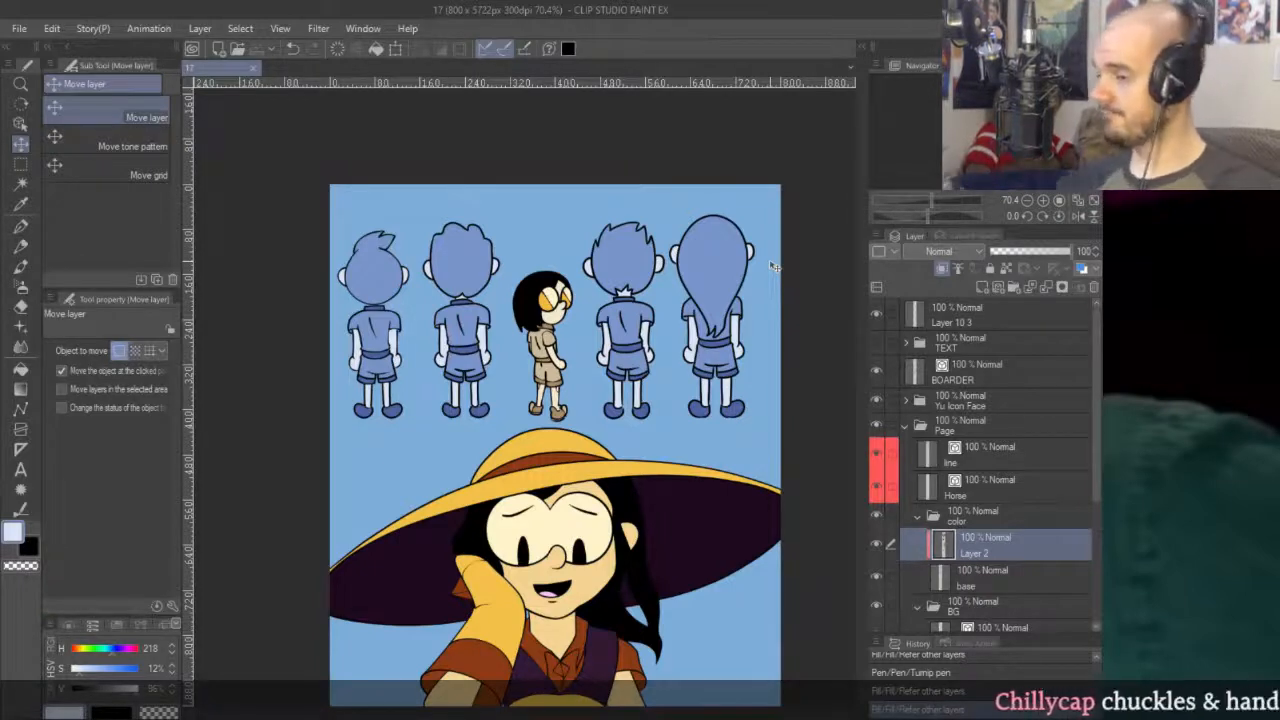
Fill the grey background of the close-up face panel with dark purple, hue 287 and saturation 37%.
{"action": "scroll", "coordinate": [700, 260], "scroll_direction": "down", "scroll_amount": 4}
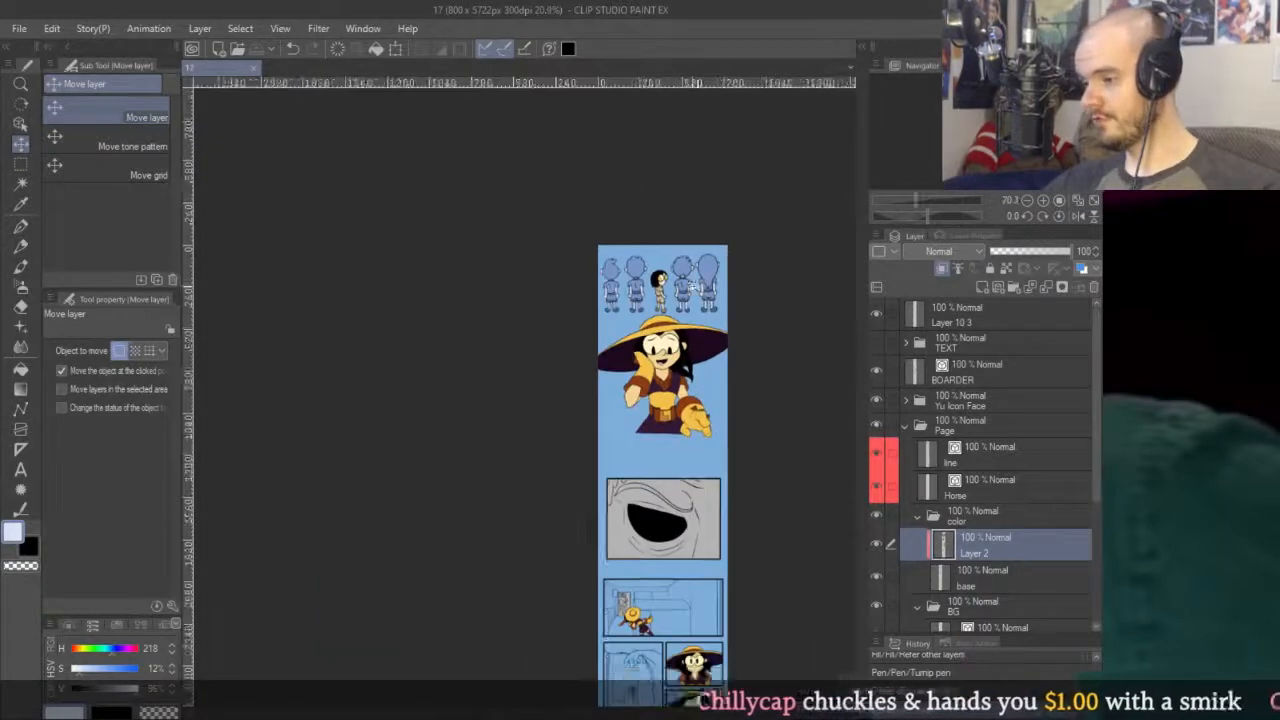
{"action": "scroll", "coordinate": [712, 341], "scroll_direction": "up", "scroll_amount": 2}
{"action": "key", "text": "p"}
{"action": "scroll", "coordinate": [712, 341], "scroll_direction": "down", "scroll_amount": 5}
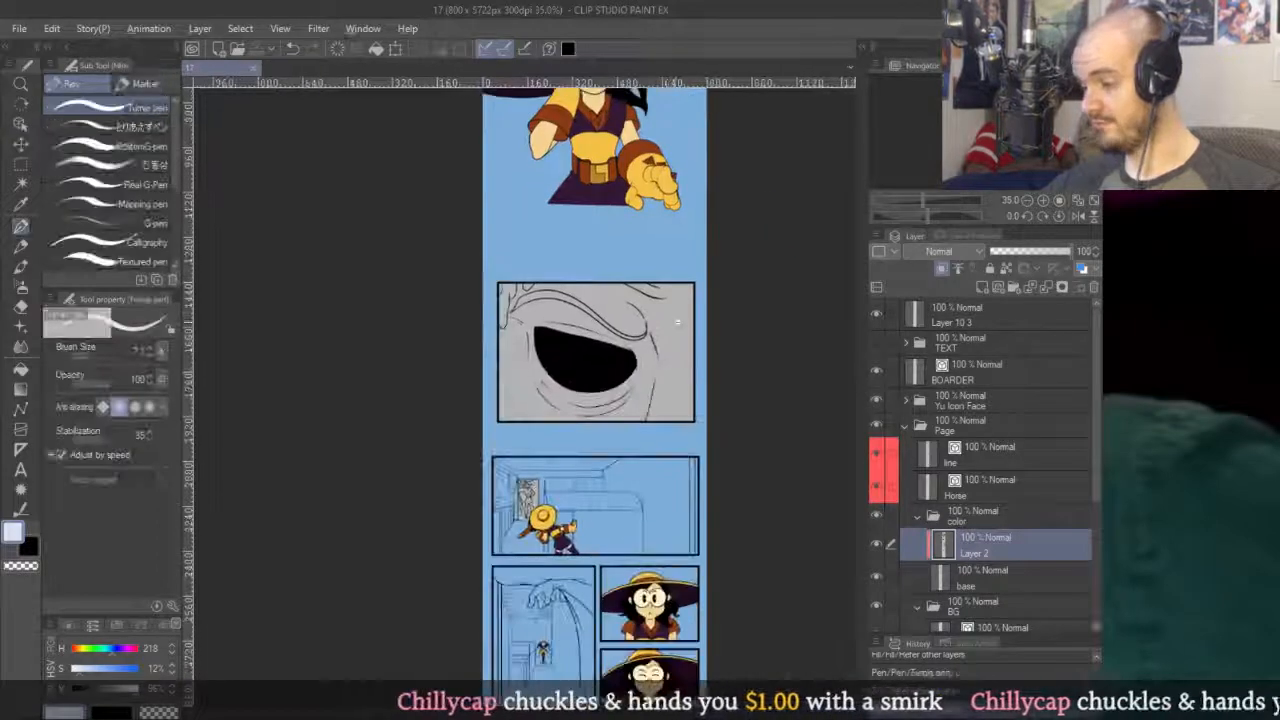
{"action": "scroll", "coordinate": [715, 345], "scroll_direction": "up", "scroll_amount": 2}
{"action": "key", "text": "g"}
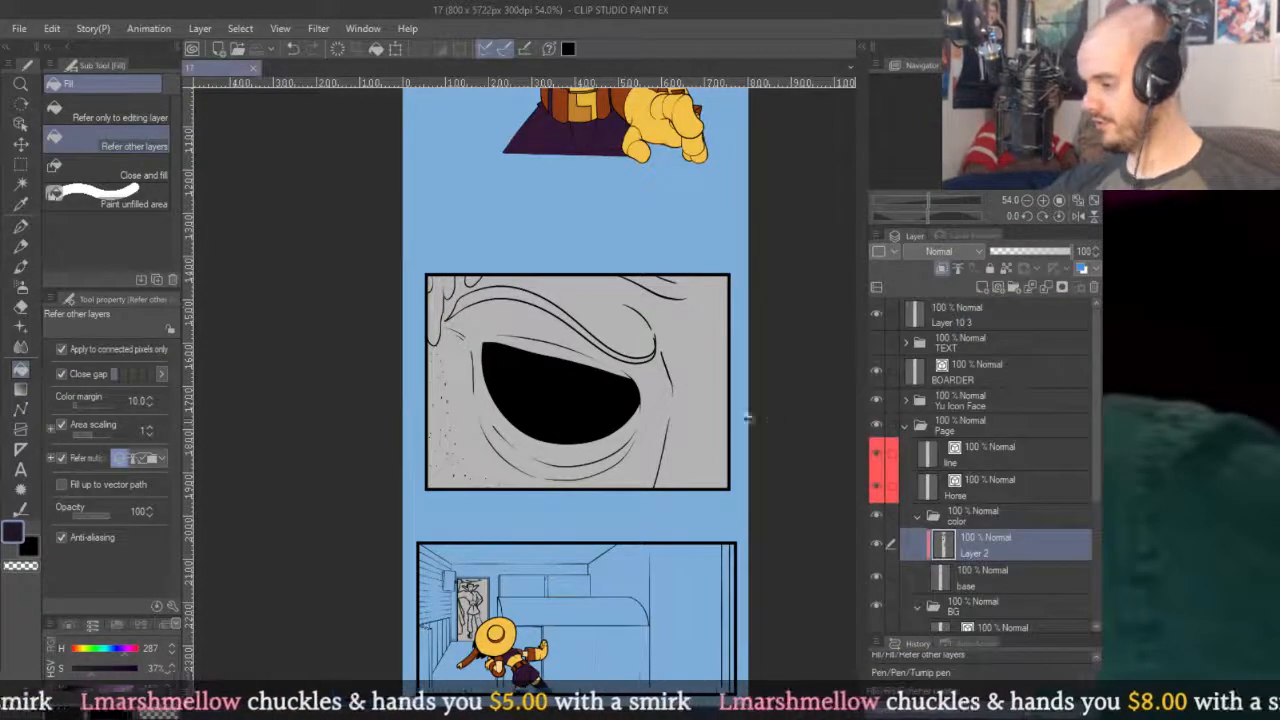
{"action": "left_click", "coordinate": [643, 391]}
{"action": "scroll", "coordinate": [640, 390], "scroll_direction": "up", "scroll_amount": 2}
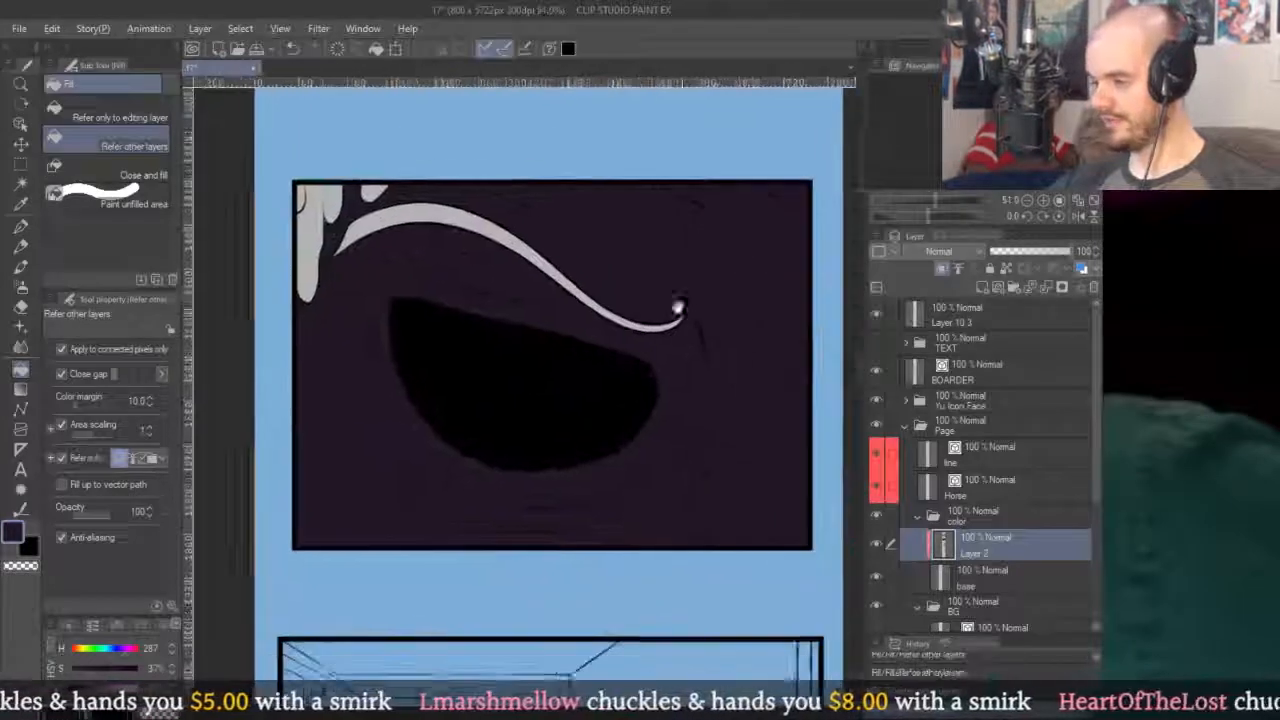
Touch up unfilled specks around the black shape's right end and the close-up panel's upper right edge with the Turnip pen in dark purple.
{"action": "scroll", "coordinate": [660, 337], "scroll_direction": "up", "scroll_amount": 1}
{"action": "key", "text": "p"}
{"action": "scroll", "coordinate": [660, 360], "scroll_direction": "up", "scroll_amount": 8}
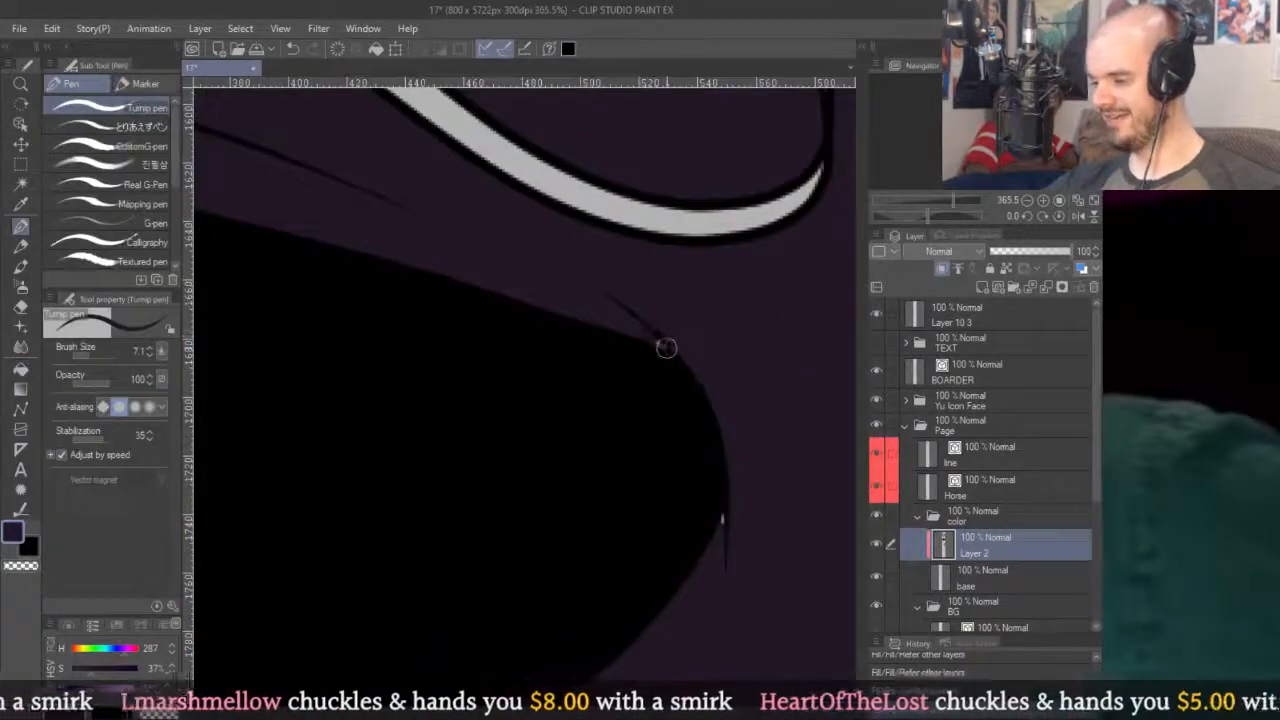
{"action": "scroll", "coordinate": [690, 370], "scroll_direction": "down", "scroll_amount": 4}
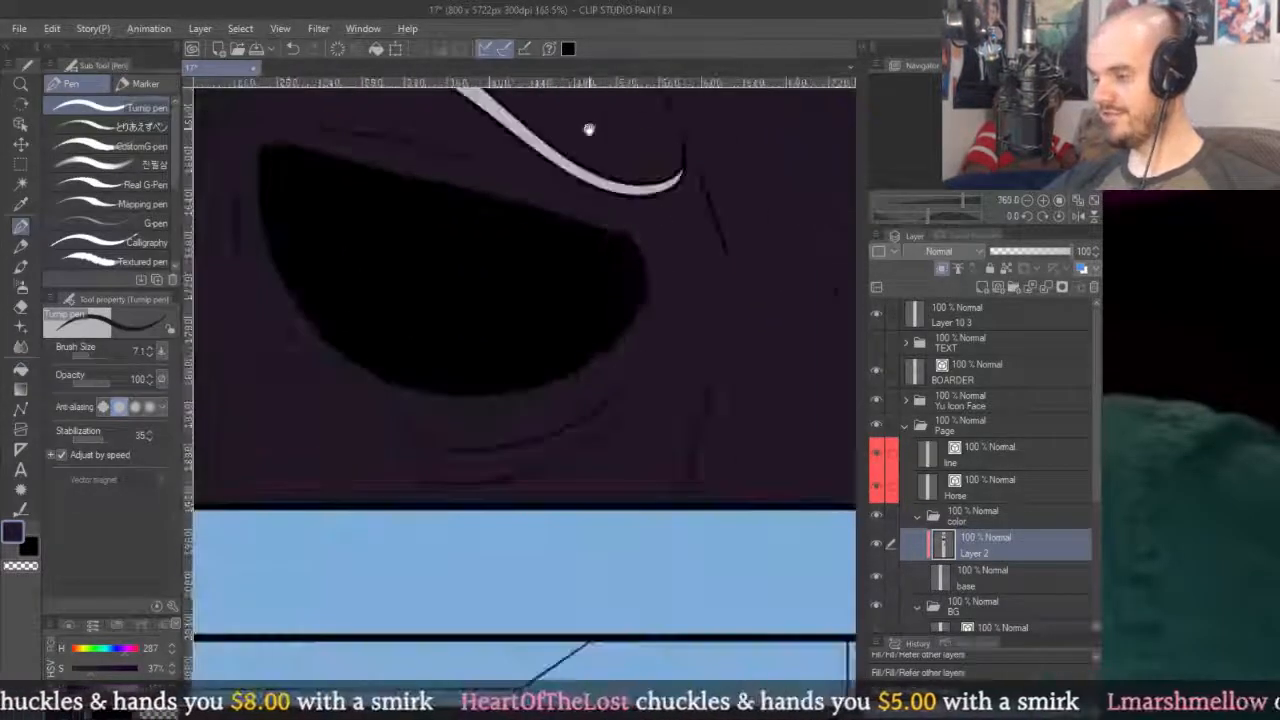
{"action": "scroll", "coordinate": [650, 240], "scroll_direction": "up", "scroll_amount": 3}
{"action": "scroll", "coordinate": [669, 189], "scroll_direction": "down", "scroll_amount": 4}
{"action": "scroll", "coordinate": [760, 300], "scroll_direction": "up", "scroll_amount": 3}
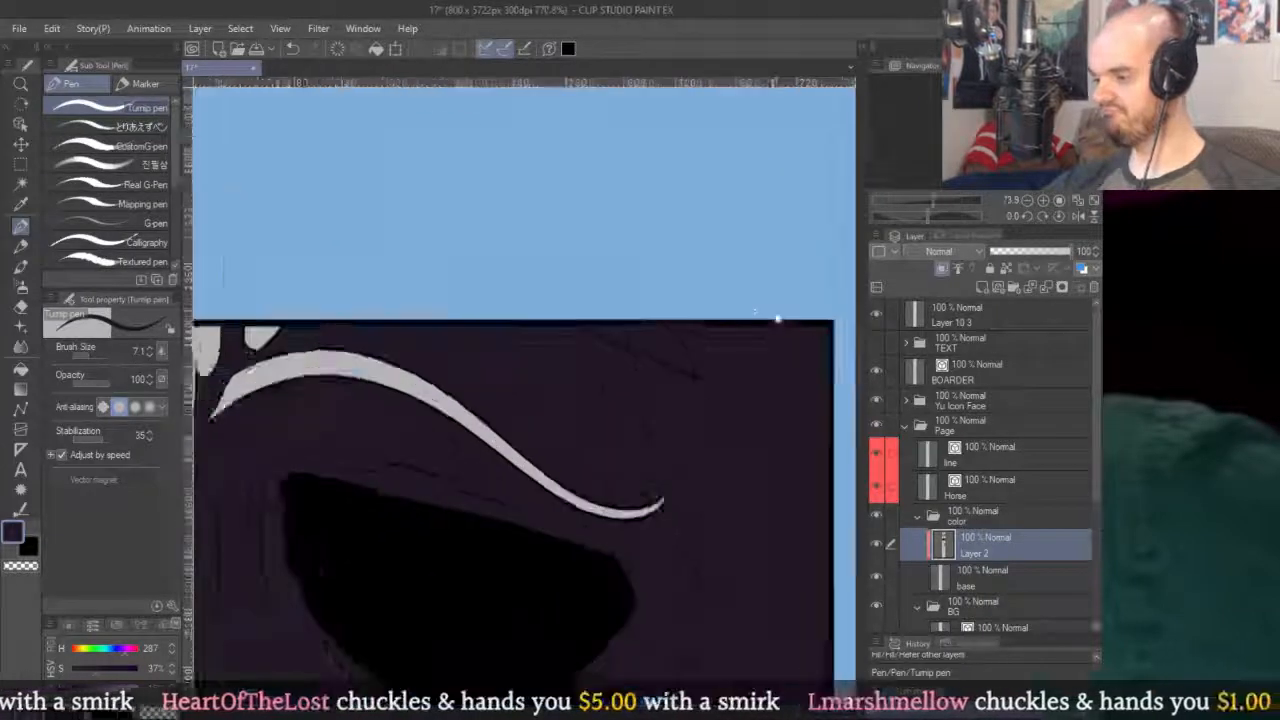
{"action": "scroll", "coordinate": [770, 348], "scroll_direction": "up", "scroll_amount": 2}
{"action": "scroll", "coordinate": [646, 360], "scroll_direction": "down", "scroll_amount": 5}
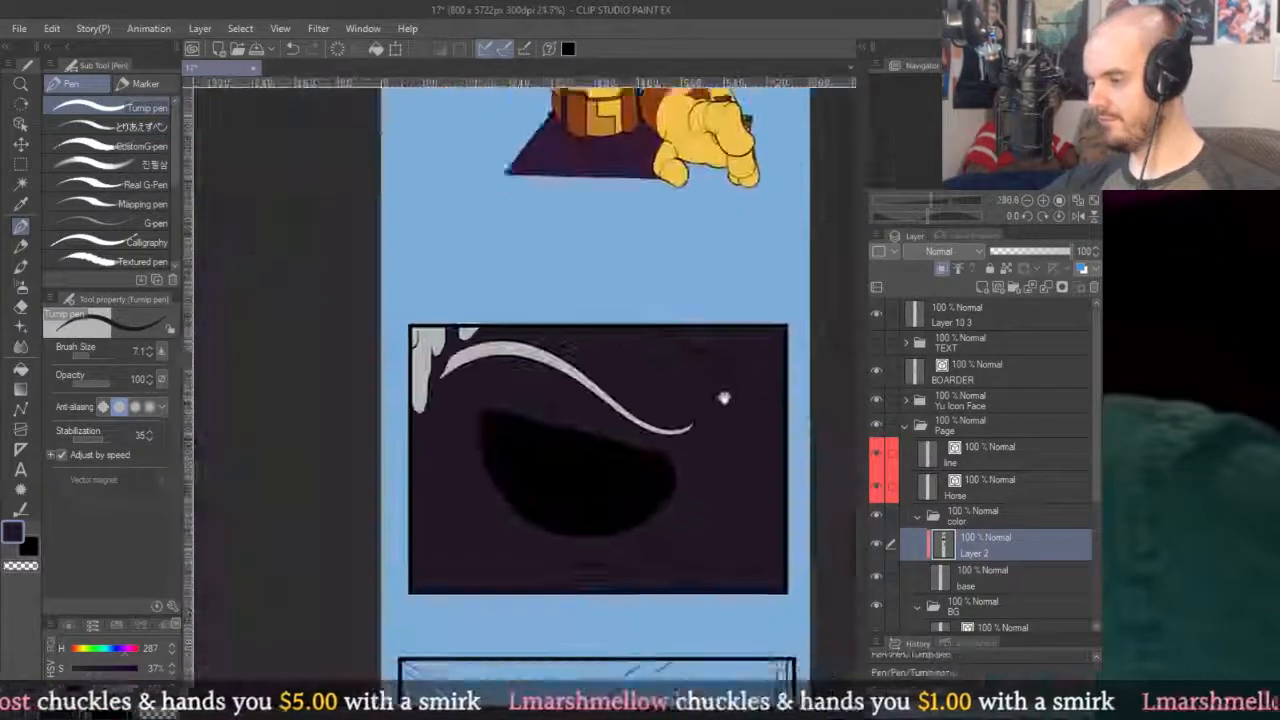
Touch up the dark purple around the hair locks and the curved brow in the close-up panel's upper left corner.
{"action": "scroll", "coordinate": [560, 400], "scroll_direction": "up", "scroll_amount": 4}
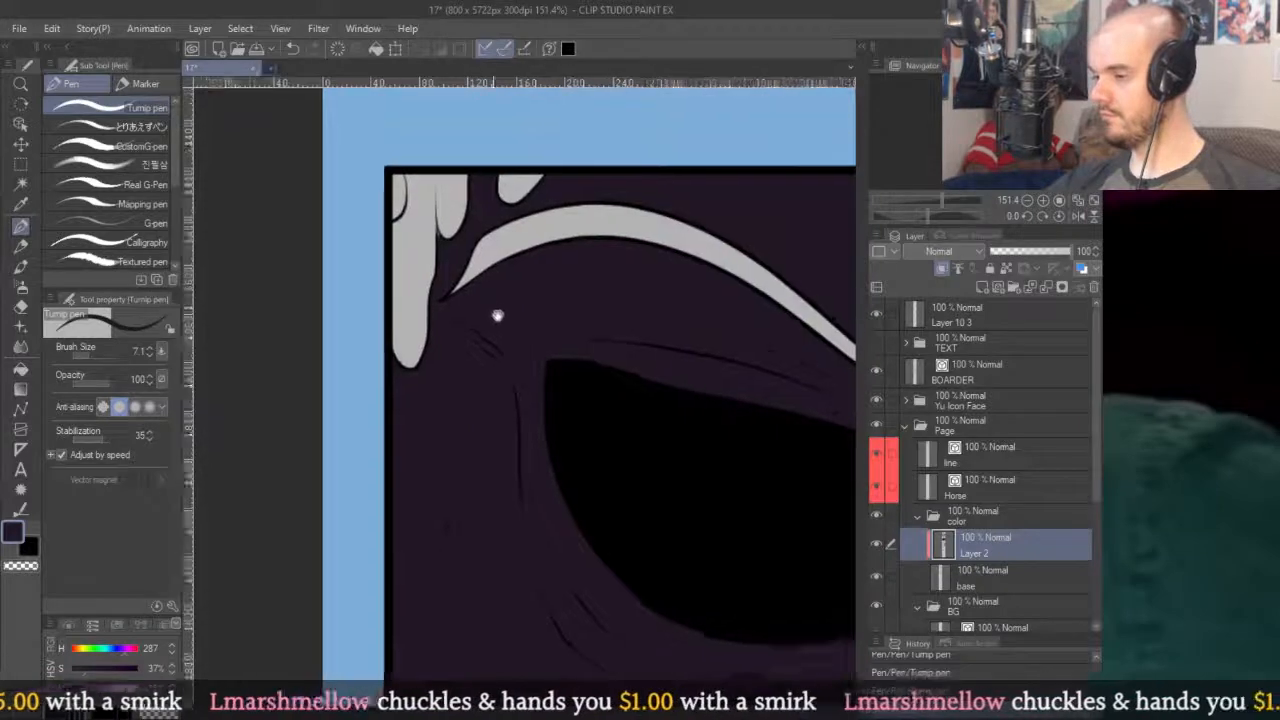
{"action": "scroll", "coordinate": [497, 314], "scroll_direction": "up", "scroll_amount": 3}
{"action": "scroll", "coordinate": [534, 429], "scroll_direction": "down", "scroll_amount": 3}
{"action": "scroll", "coordinate": [610, 340], "scroll_direction": "up", "scroll_amount": 2}
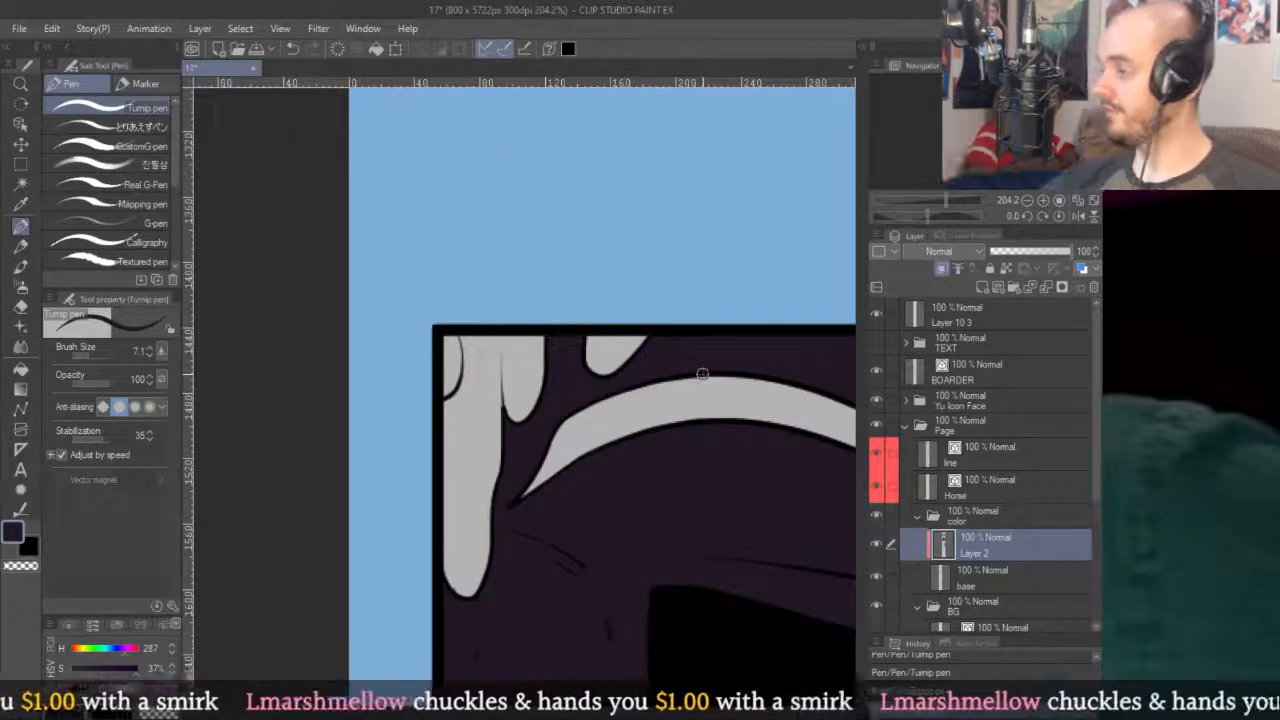
{"action": "left_click_drag", "start_coordinate": [720, 300], "coordinate": [673, 302]}
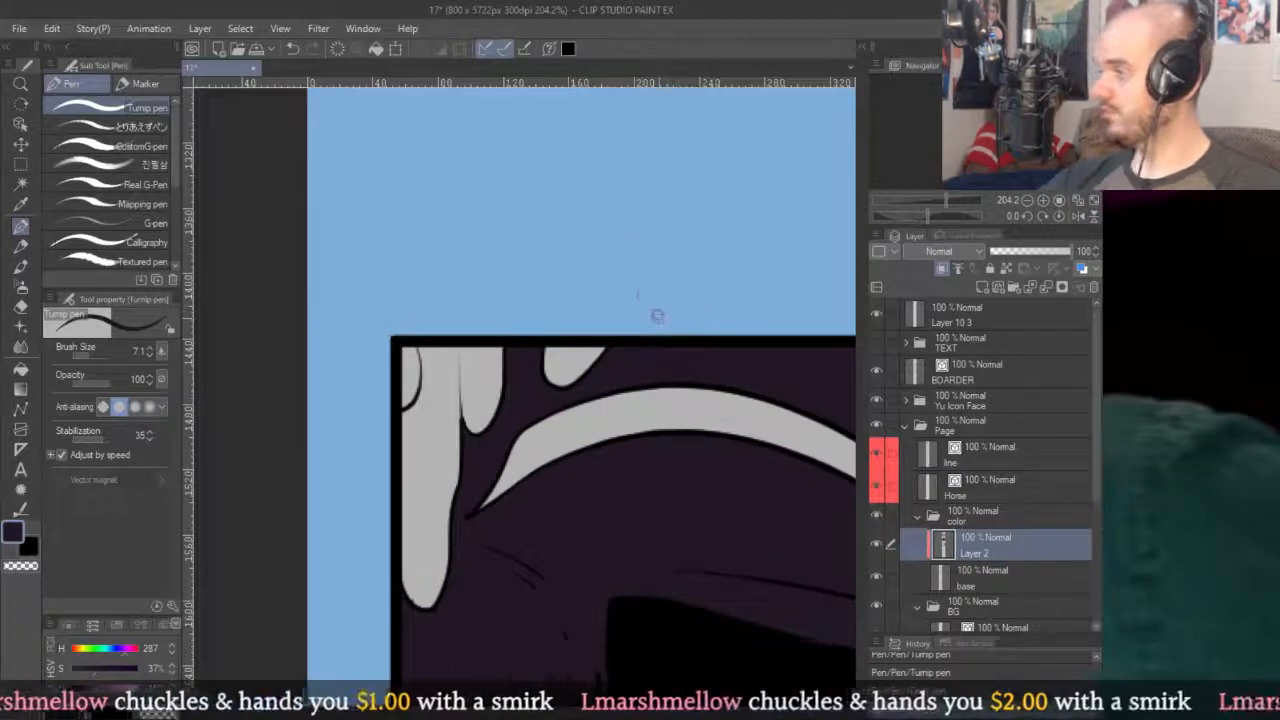
Cover the remaining gaps along the close-up panel's lower and left borders and around the wrinkle lines with dark purple.
{"action": "scroll", "coordinate": [659, 297], "scroll_direction": "down", "scroll_amount": 4}
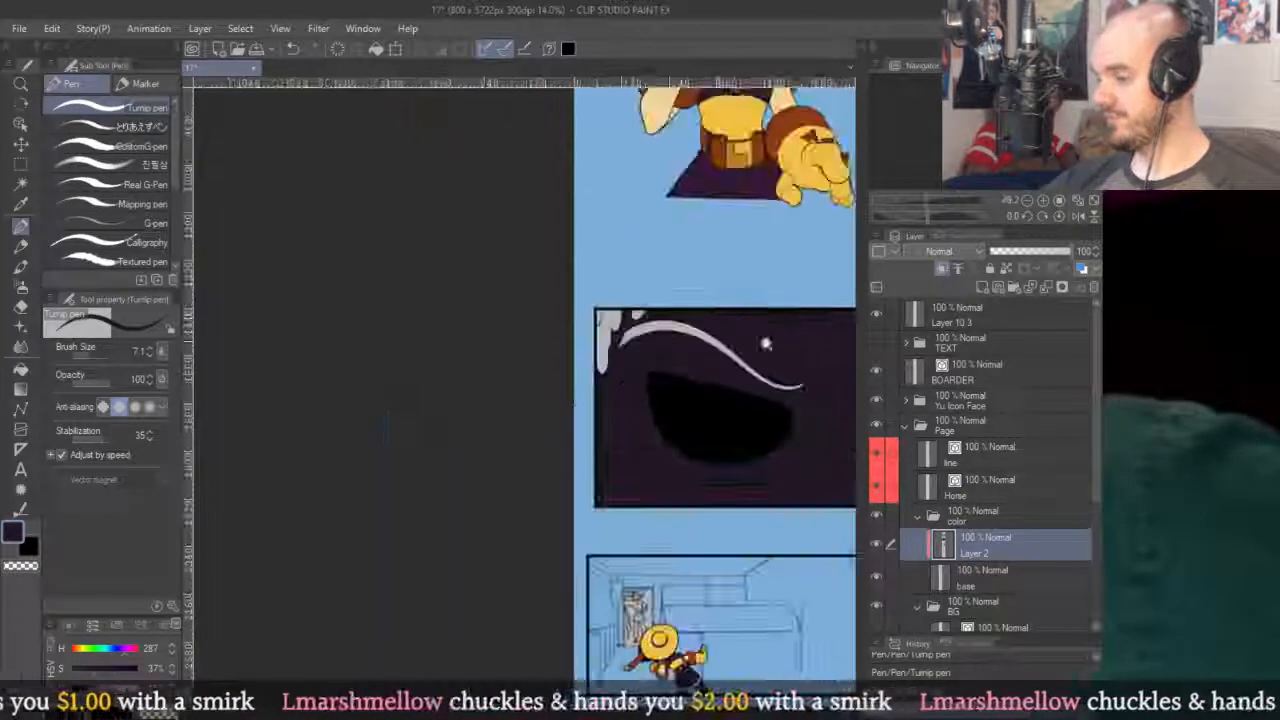
{"action": "scroll", "coordinate": [771, 451], "scroll_direction": "up", "scroll_amount": 3}
{"action": "scroll", "coordinate": [666, 535], "scroll_direction": "up", "scroll_amount": 3}
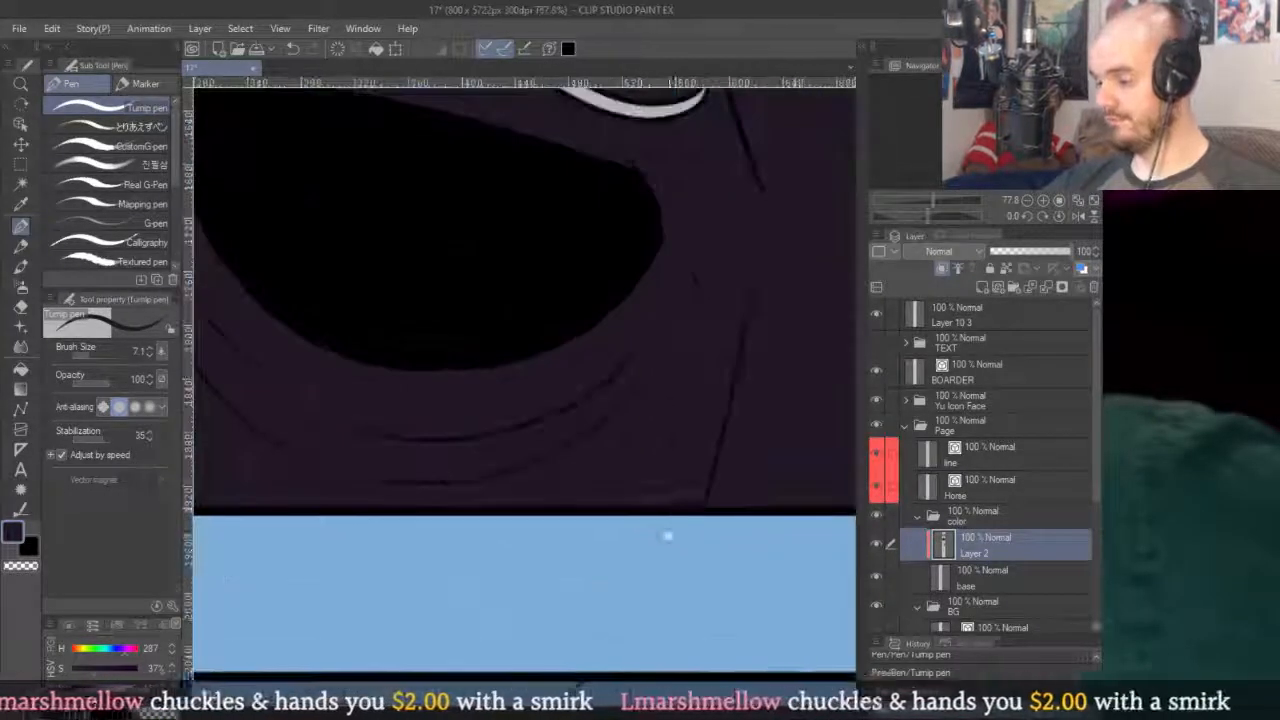
{"action": "left_click_drag", "start_coordinate": [507, 500], "coordinate": [655, 507]}
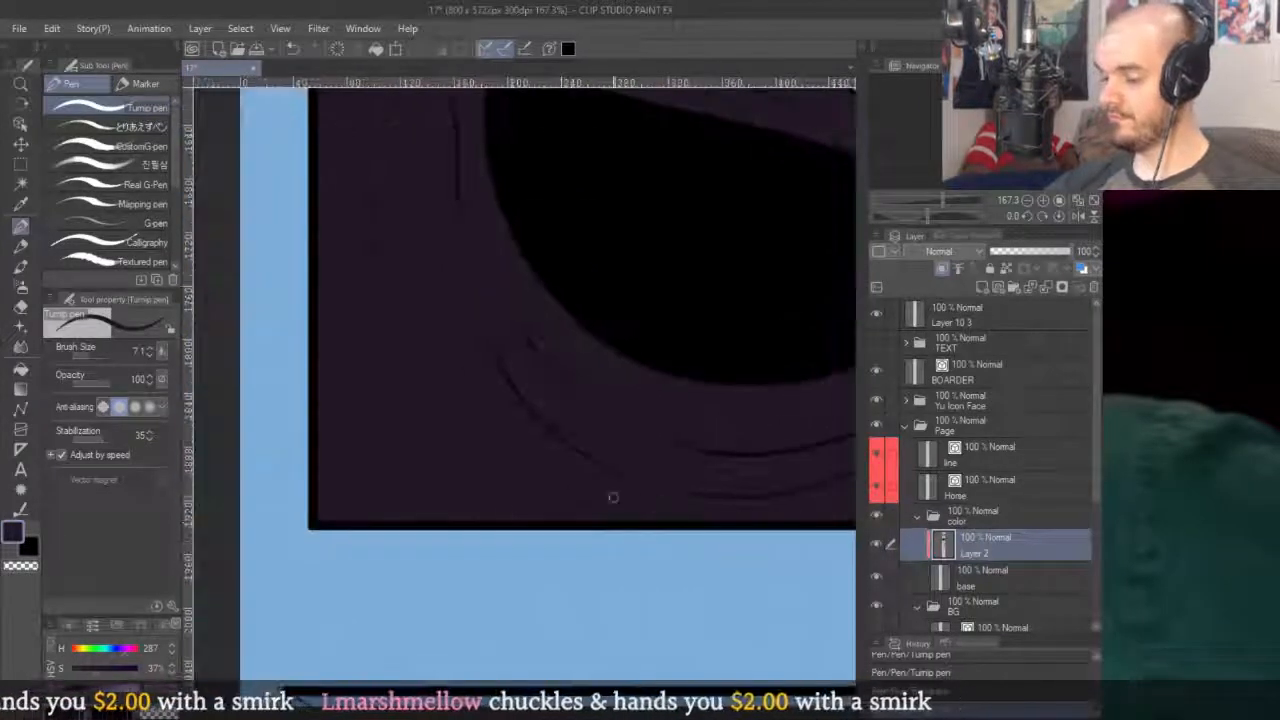
{"action": "scroll", "coordinate": [451, 360], "scroll_direction": "down", "scroll_amount": 4}
{"action": "scroll", "coordinate": [586, 506], "scroll_direction": "up", "scroll_amount": 5}
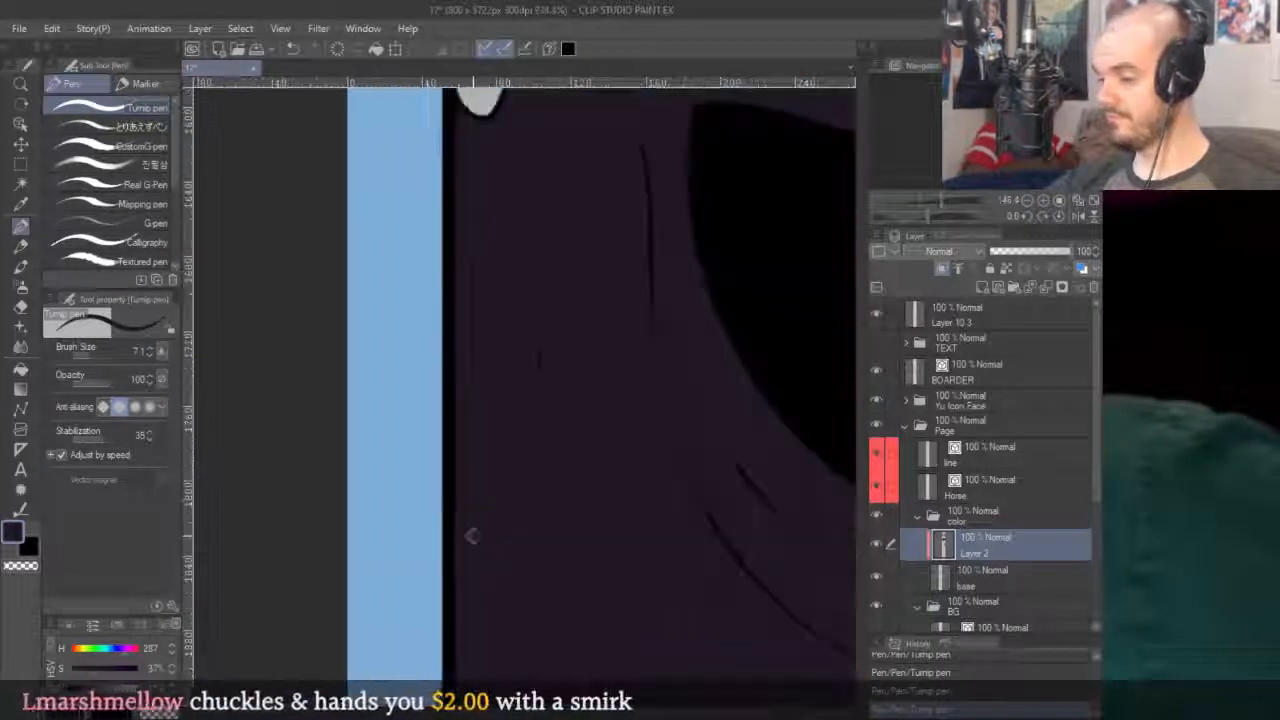
{"action": "scroll", "coordinate": [464, 526], "scroll_direction": "down", "scroll_amount": 6}
{"action": "scroll", "coordinate": [731, 420], "scroll_direction": "up", "scroll_amount": 2}
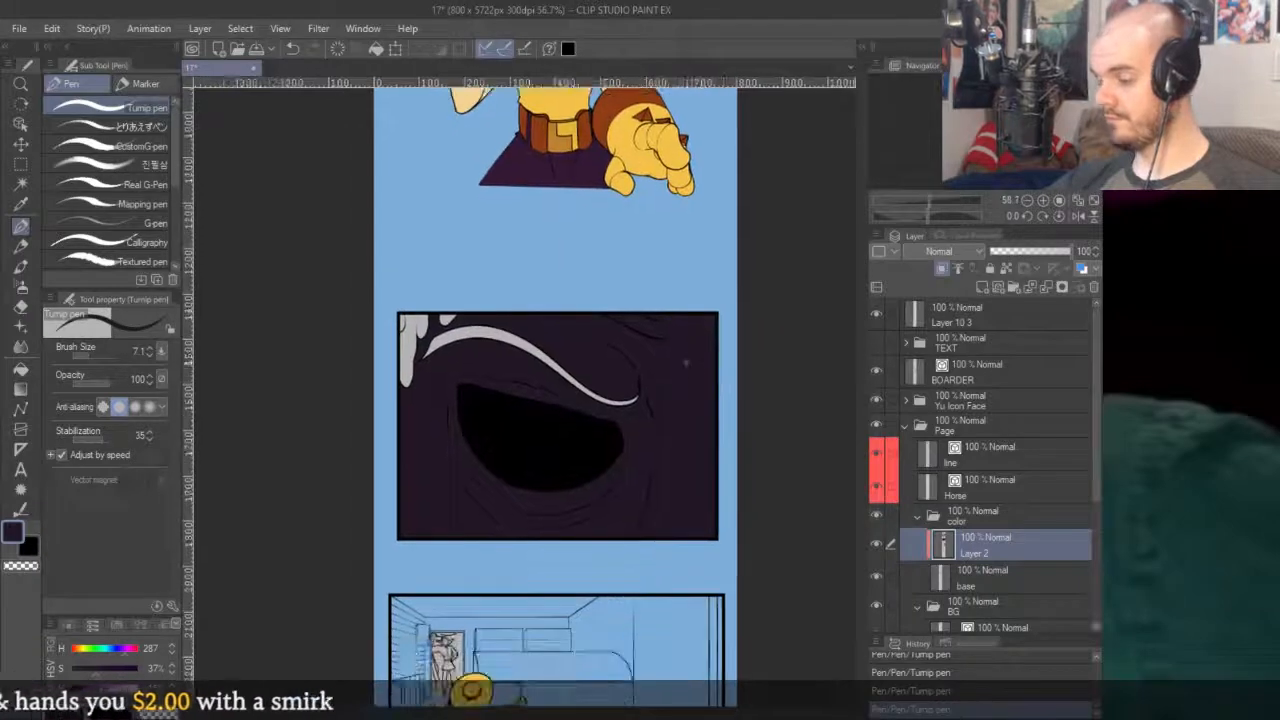
Fill the close-up panel's hair locks and curved brow with a muted mauve, hue 320 and saturation 15%, taken from page 13.
{"action": "key", "text": "g"}
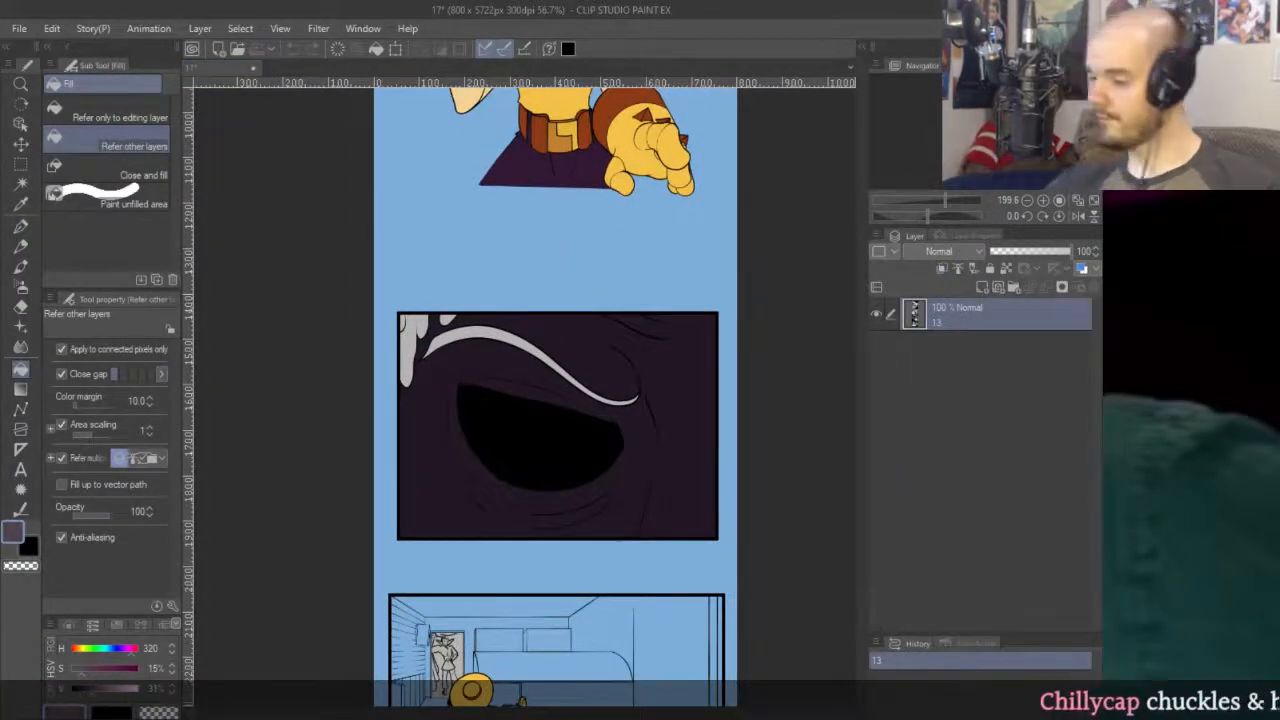
{"action": "left_click", "coordinate": [485, 334]}
{"action": "left_click", "coordinate": [414, 324]}
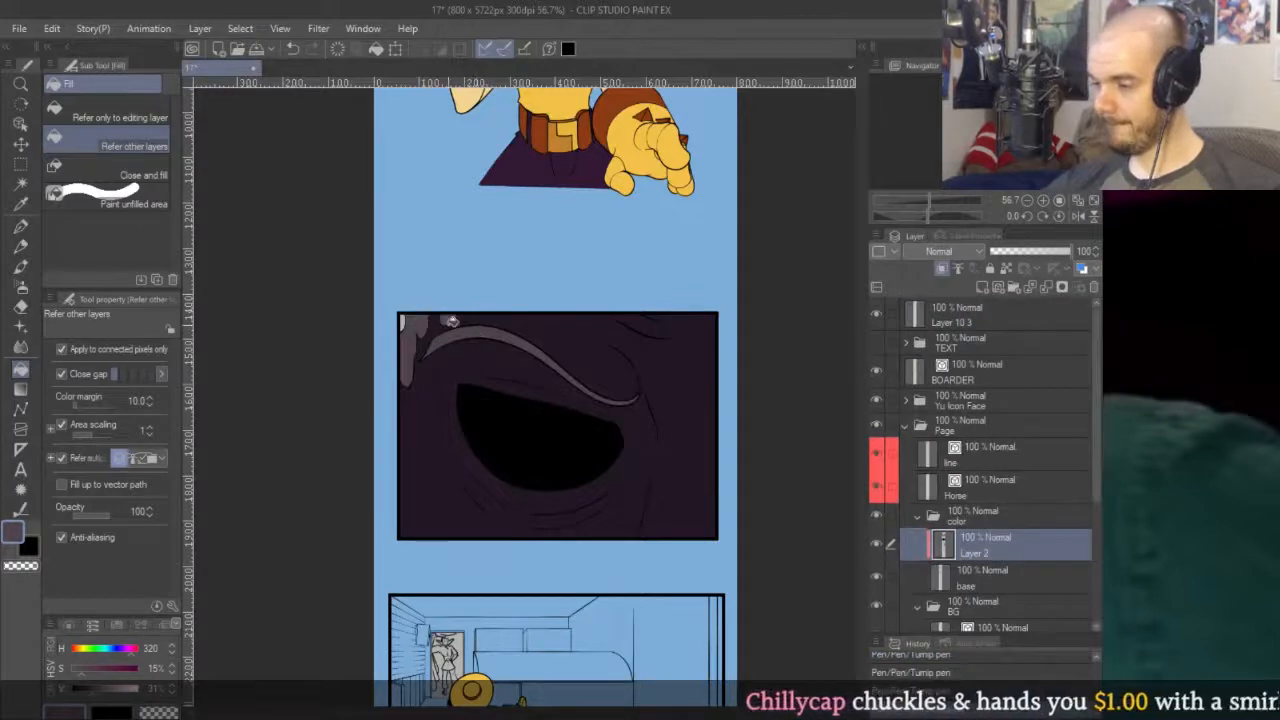
Touch up both tapered ends of the curved brow with the muted mauve using the Turnip pen.
{"action": "scroll", "coordinate": [551, 337], "scroll_direction": "up", "scroll_amount": 6}
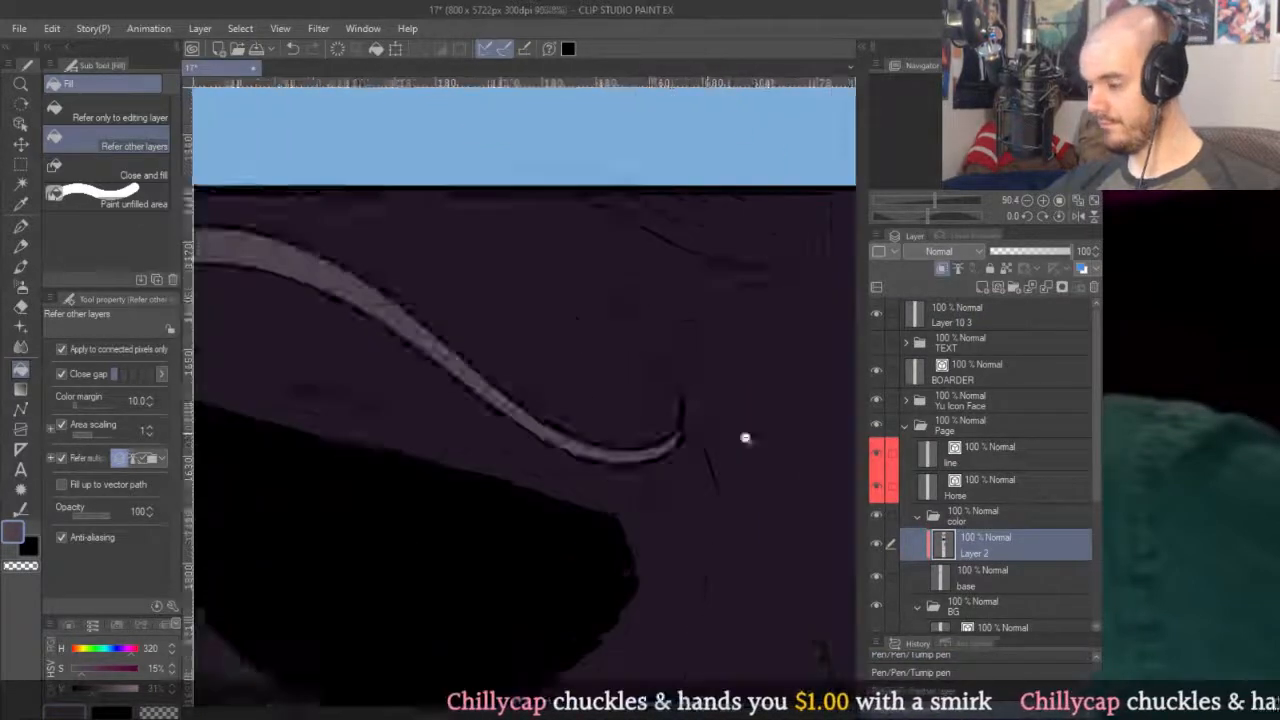
{"action": "key", "text": "p"}
{"action": "scroll", "coordinate": [654, 423], "scroll_direction": "down", "scroll_amount": 6}
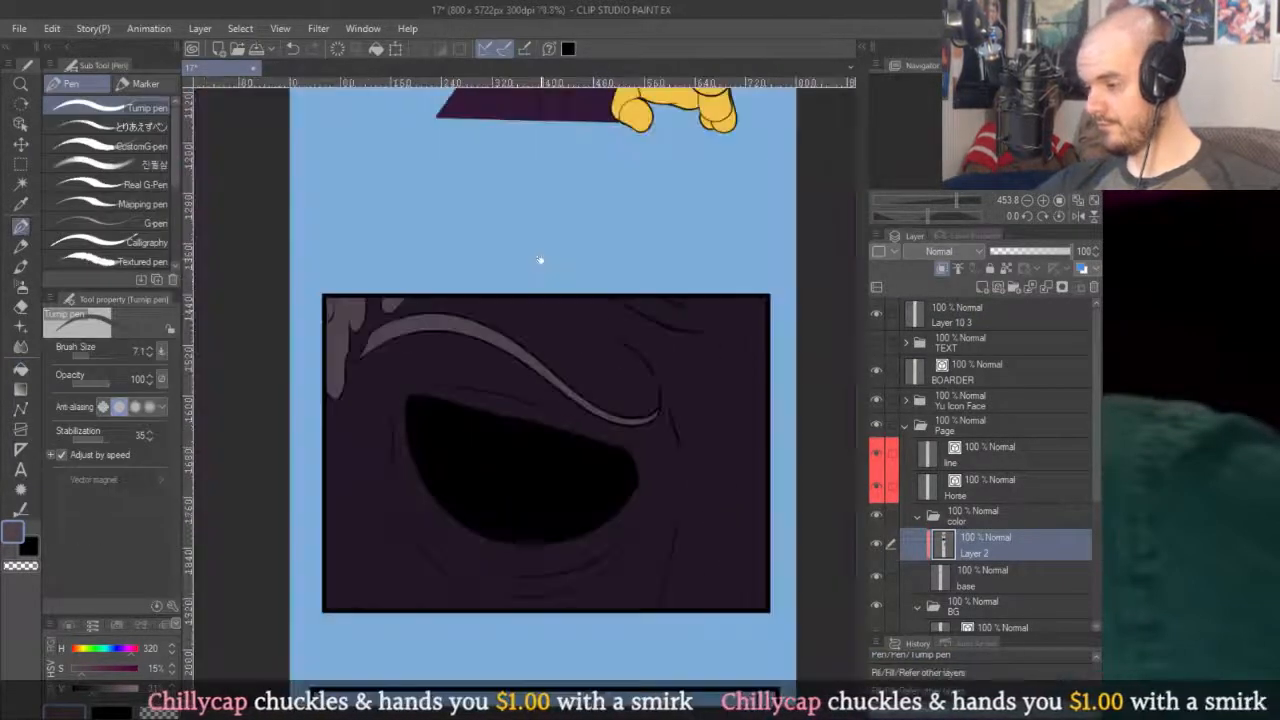
{"action": "scroll", "coordinate": [428, 399], "scroll_direction": "up", "scroll_amount": 1}
{"action": "scroll", "coordinate": [477, 409], "scroll_direction": "up", "scroll_amount": 6}
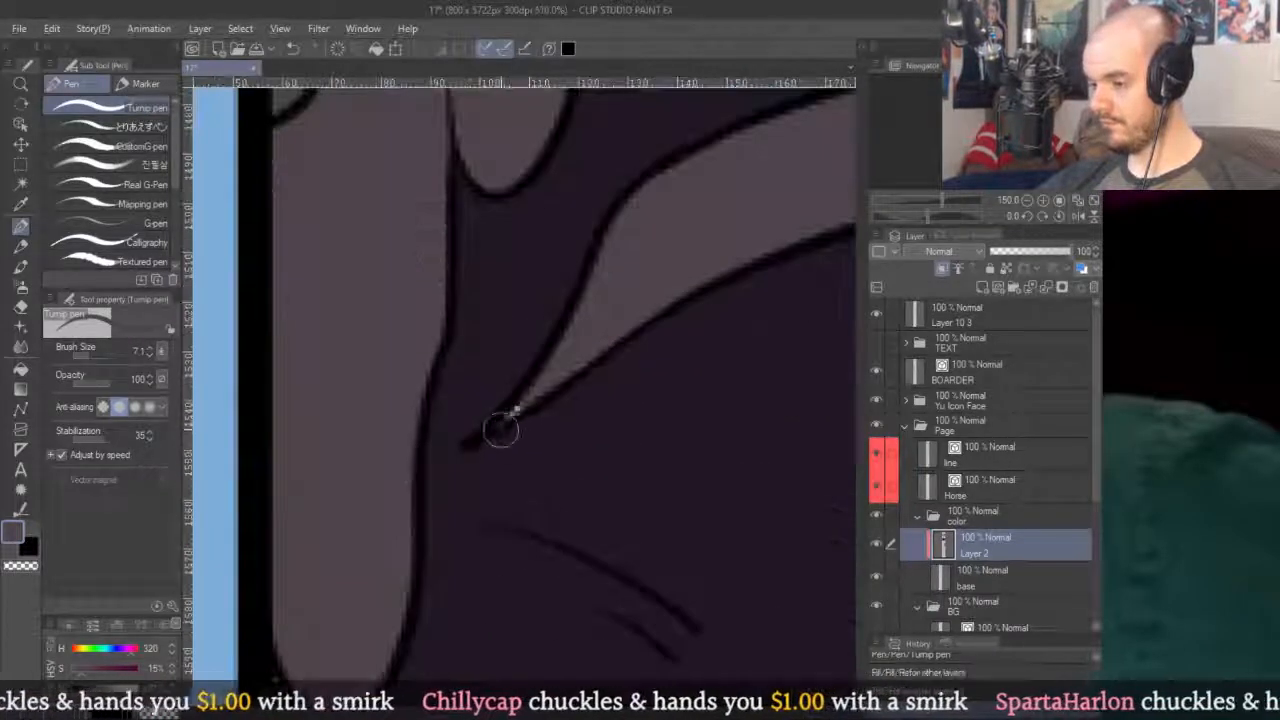
{"action": "scroll", "coordinate": [514, 450], "scroll_direction": "down", "scroll_amount": 2}
{"action": "scroll", "coordinate": [451, 400], "scroll_direction": "down", "scroll_amount": 4}
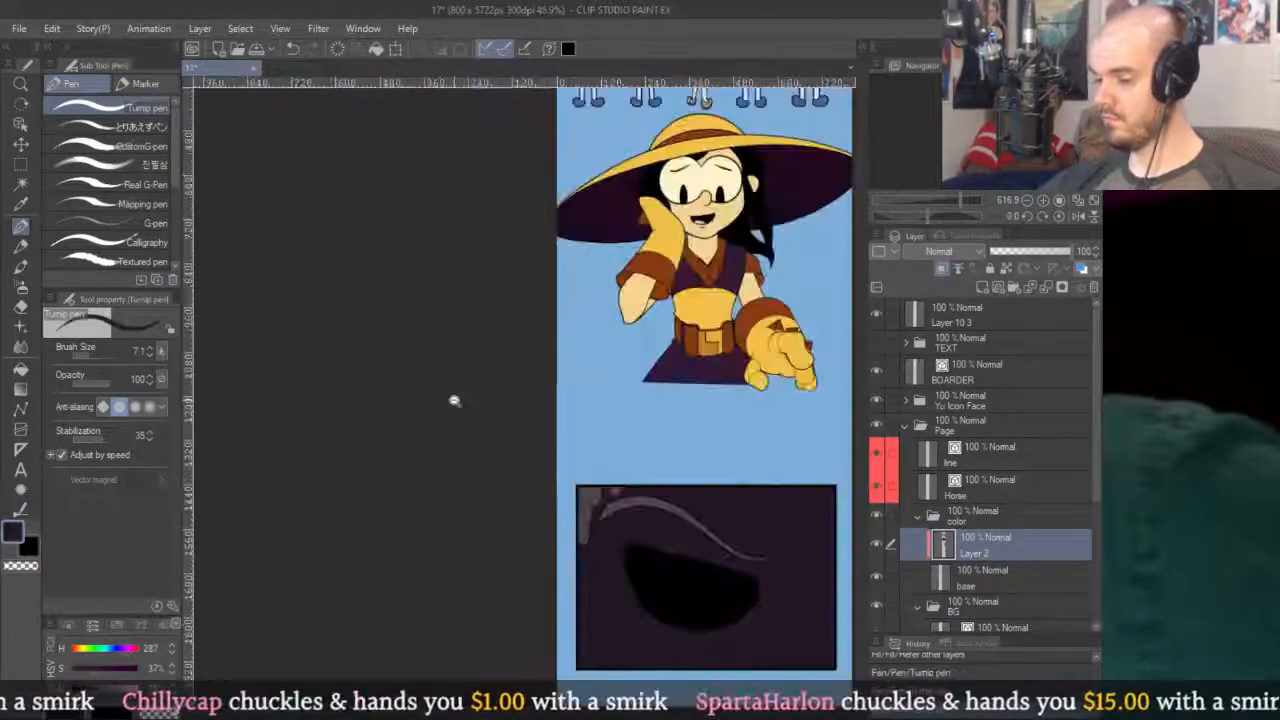
Clean up the edges around the hair locks, the brow's right end and the nearby wrinkle lines with dark purple, hue 287 and saturation 37%.
{"action": "scroll", "coordinate": [619, 530], "scroll_direction": "up", "scroll_amount": 3}
{"action": "scroll", "coordinate": [552, 329], "scroll_direction": "up", "scroll_amount": 5}
{"action": "scroll", "coordinate": [594, 311], "scroll_direction": "down", "scroll_amount": 2}
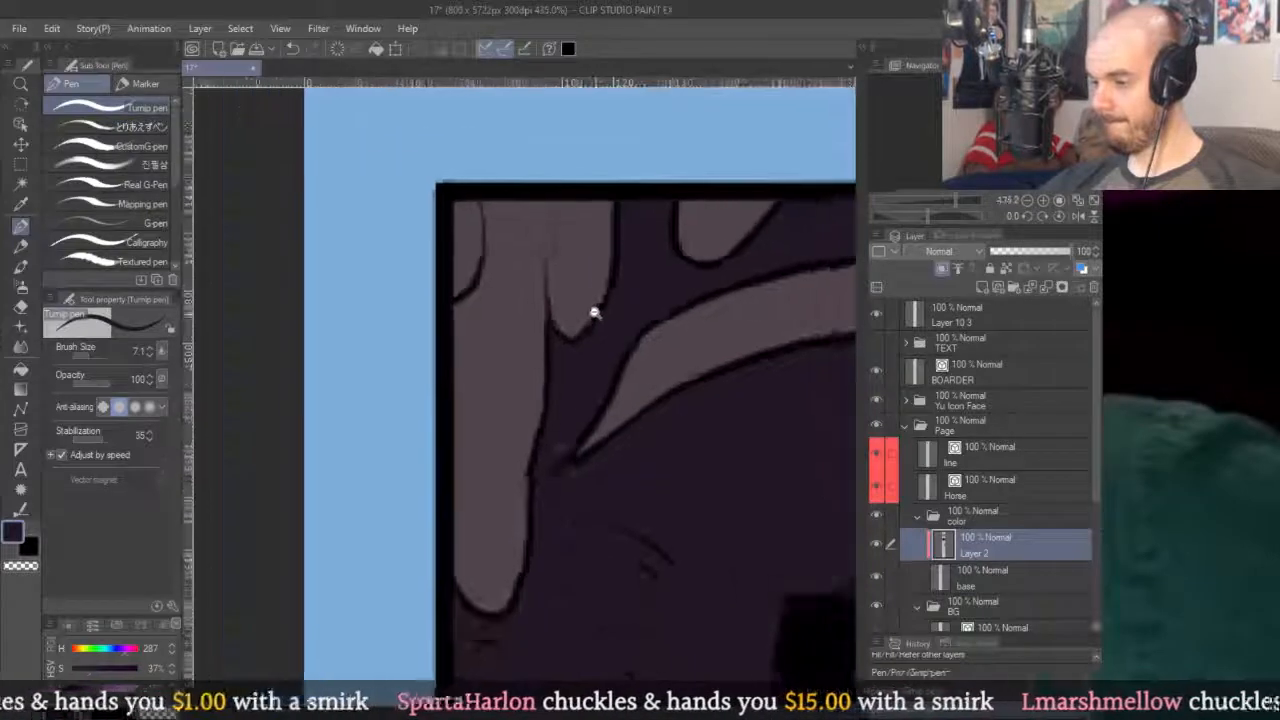
{"action": "scroll", "coordinate": [543, 270], "scroll_direction": "down", "scroll_amount": 2}
{"action": "scroll", "coordinate": [780, 340], "scroll_direction": "up", "scroll_amount": 4}
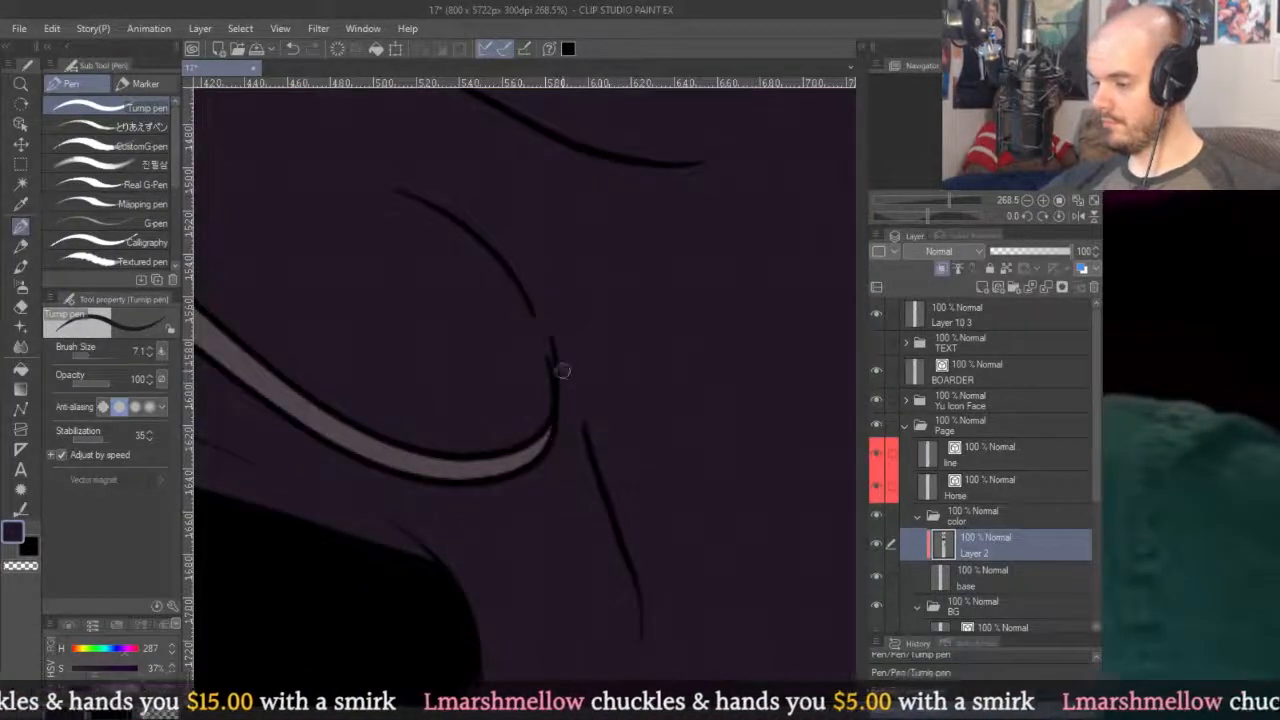
{"action": "scroll", "coordinate": [563, 366], "scroll_direction": "down", "scroll_amount": 3}
{"action": "scroll", "coordinate": [591, 474], "scroll_direction": "up", "scroll_amount": 3}
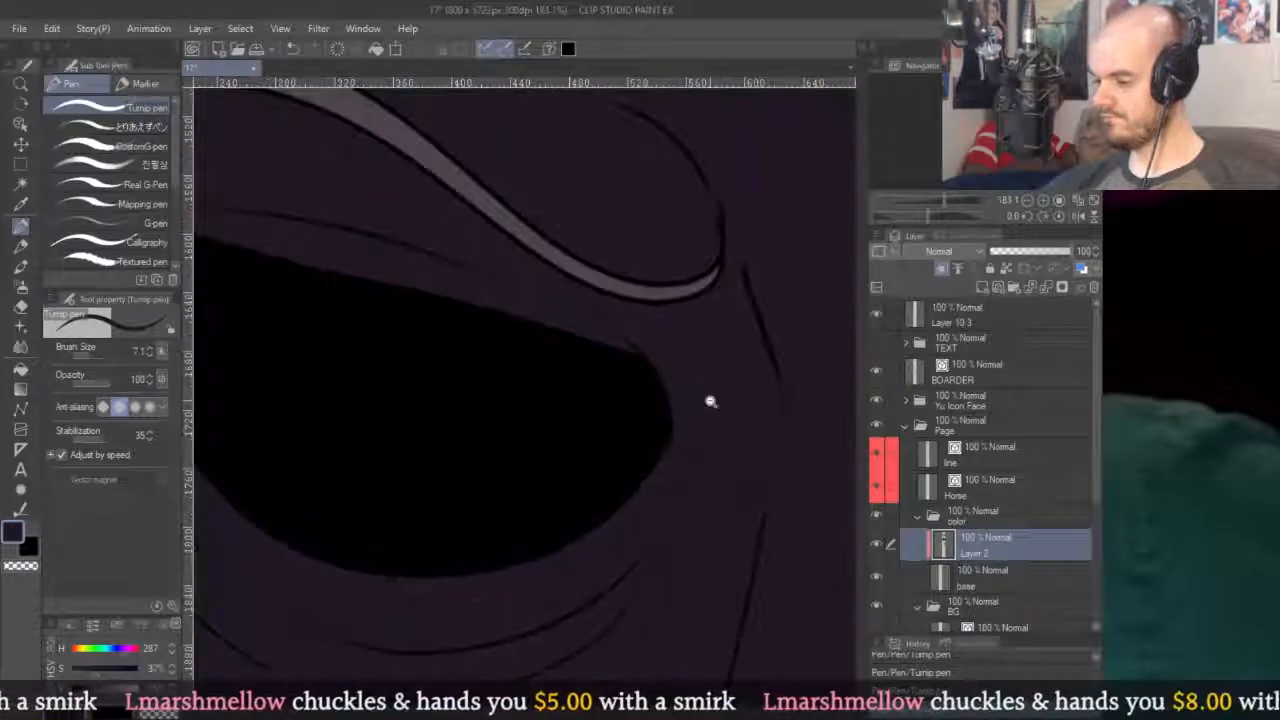
{"action": "scroll", "coordinate": [710, 402], "scroll_direction": "down", "scroll_amount": 5}
{"action": "scroll", "coordinate": [767, 425], "scroll_direction": "up", "scroll_amount": 2}
{"action": "scroll", "coordinate": [720, 468], "scroll_direction": "up", "scroll_amount": 3}
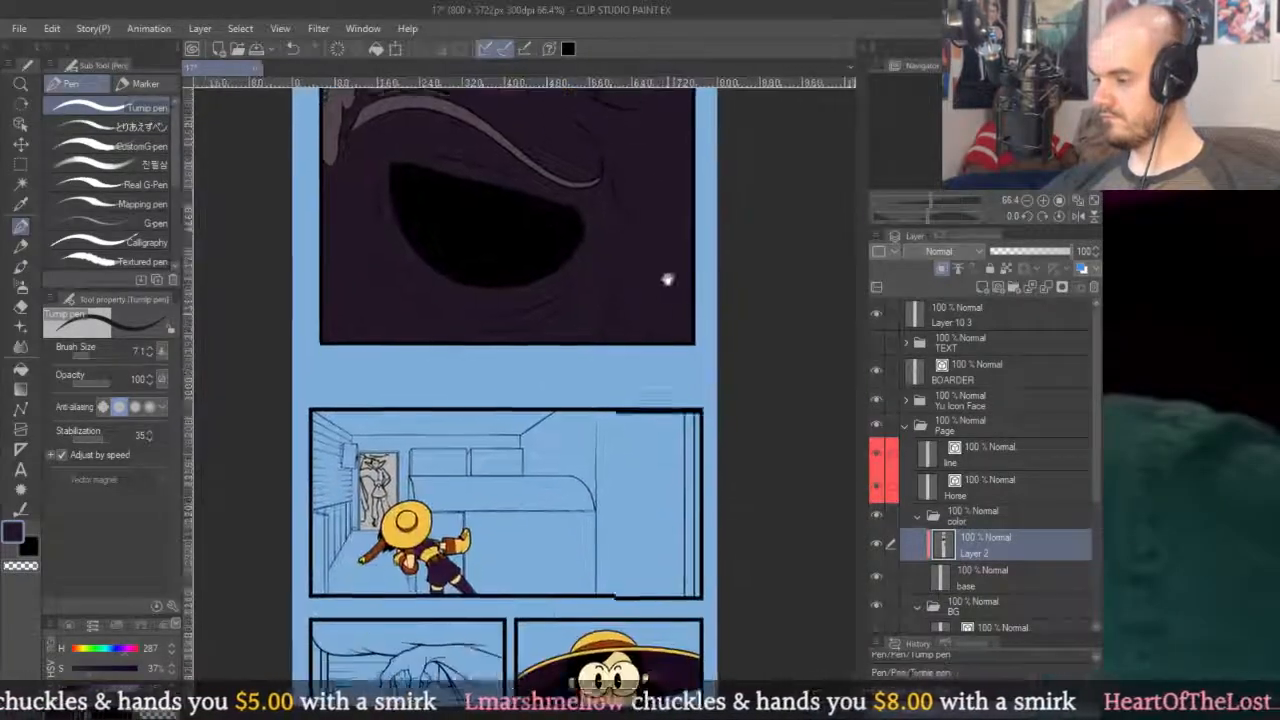
Fill the face and one ear of the pointy-eared figure in the large lower panel with dark purple, hue 287 and saturation 37%.
{"action": "scroll", "coordinate": [541, 420], "scroll_direction": "down", "scroll_amount": 3}
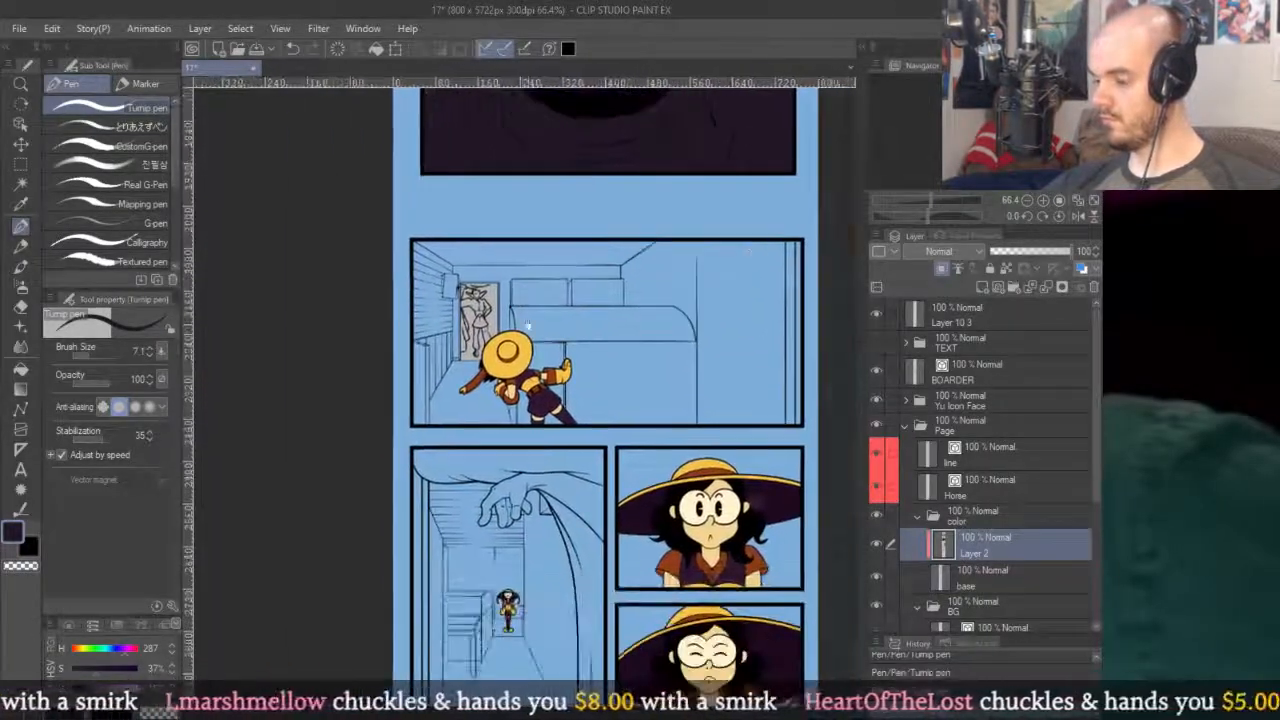
{"action": "key", "text": "g"}
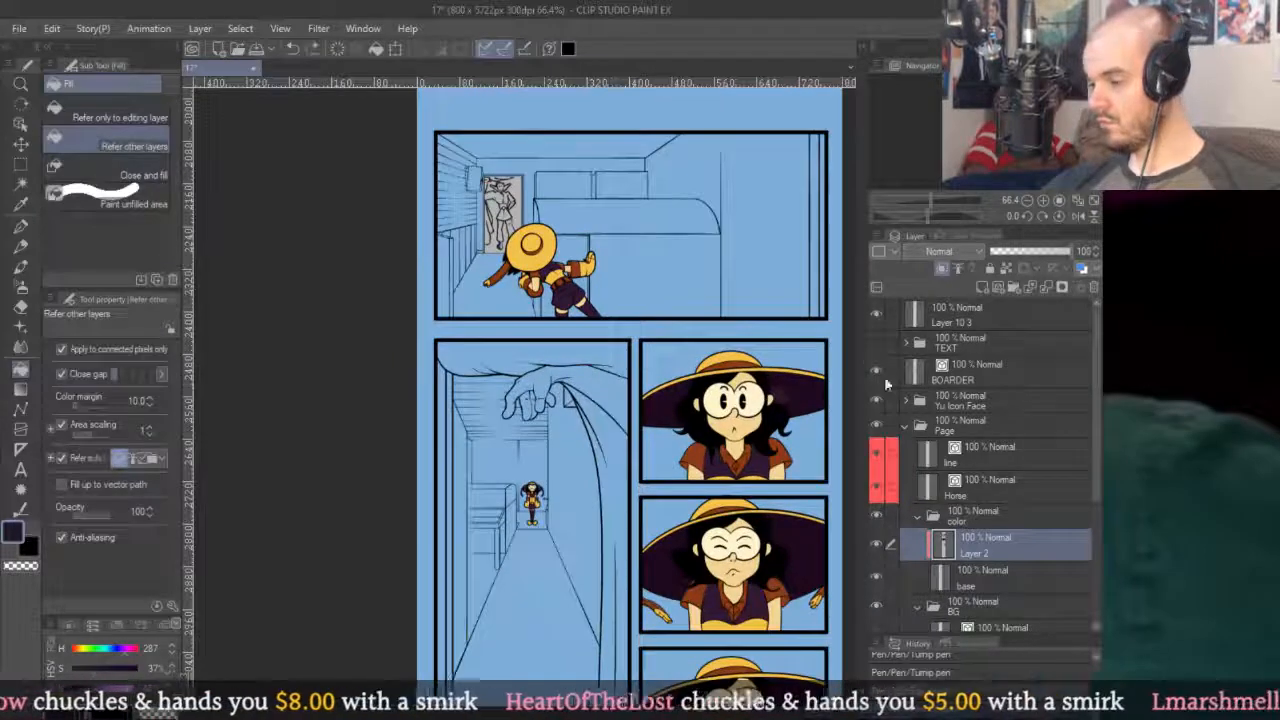
{"action": "scroll", "coordinate": [616, 204], "scroll_direction": "down", "scroll_amount": 3}
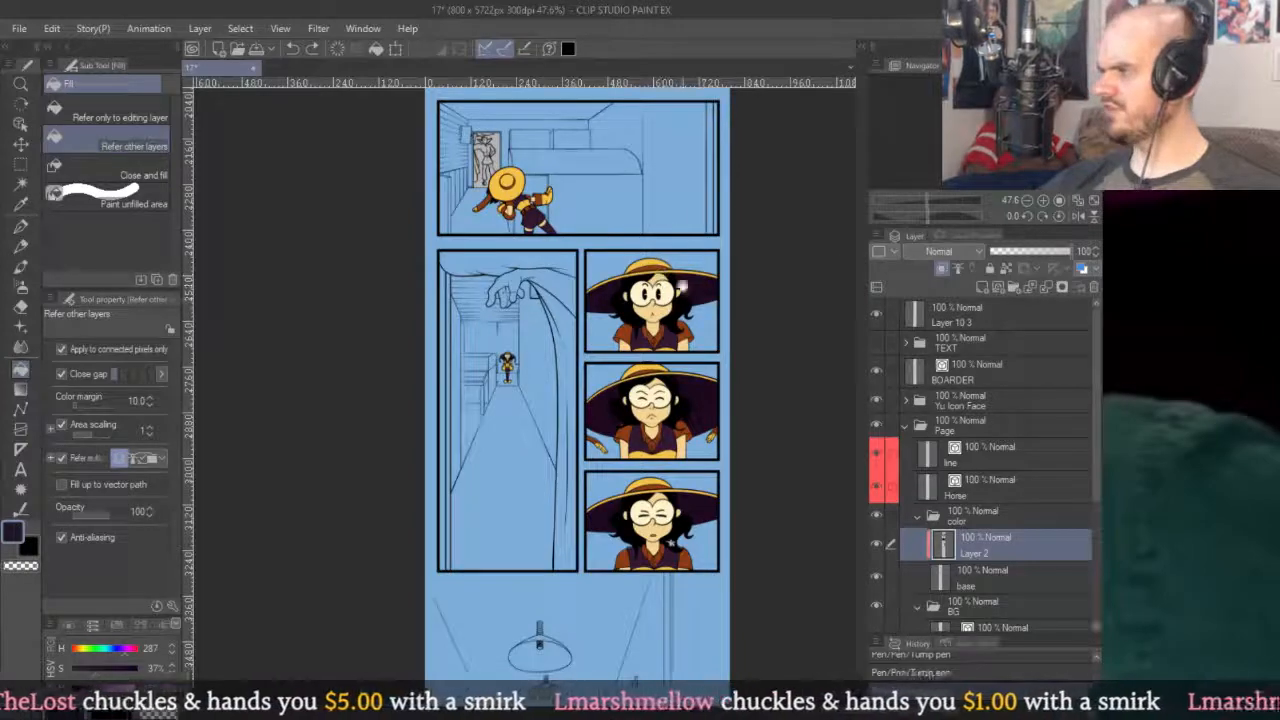
{"action": "scroll", "coordinate": [664, 286], "scroll_direction": "down", "scroll_amount": 2}
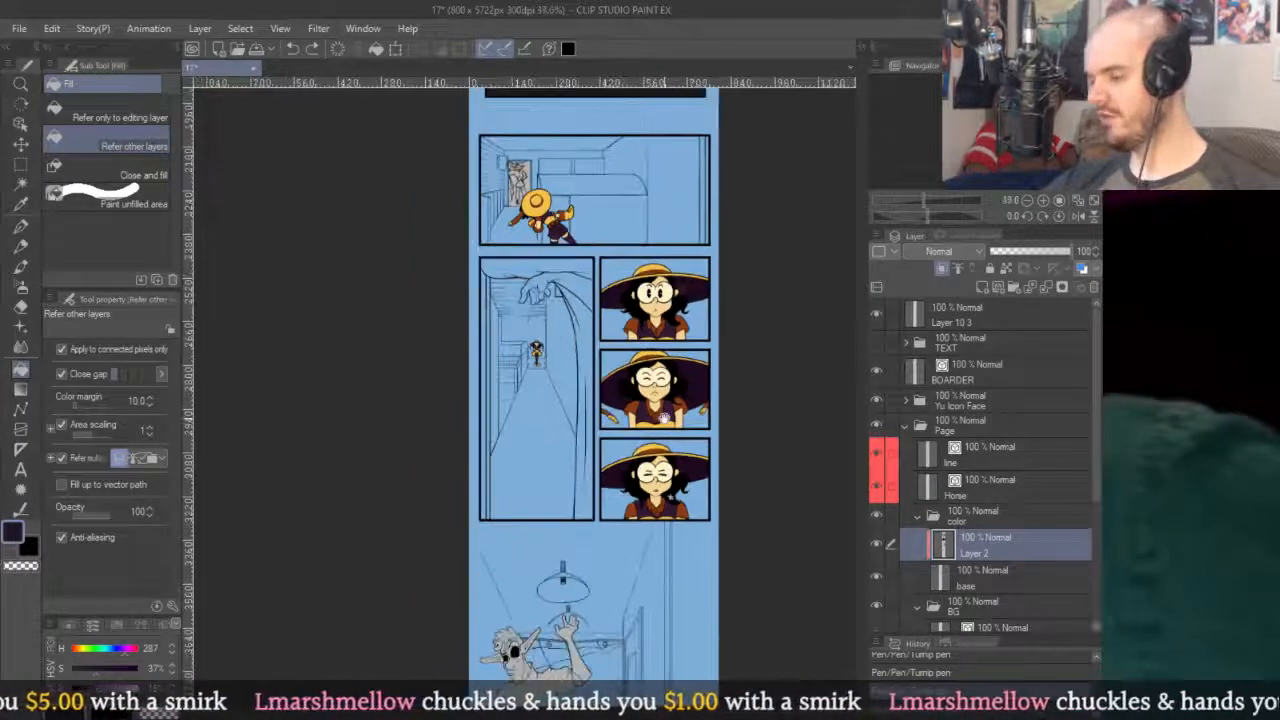
{"action": "left_click_drag", "start_coordinate": [495, 660], "coordinate": [472, 349]}
{"action": "scroll", "coordinate": [480, 320], "scroll_direction": "up", "scroll_amount": 8}
{"action": "left_click", "coordinate": [548, 390]}
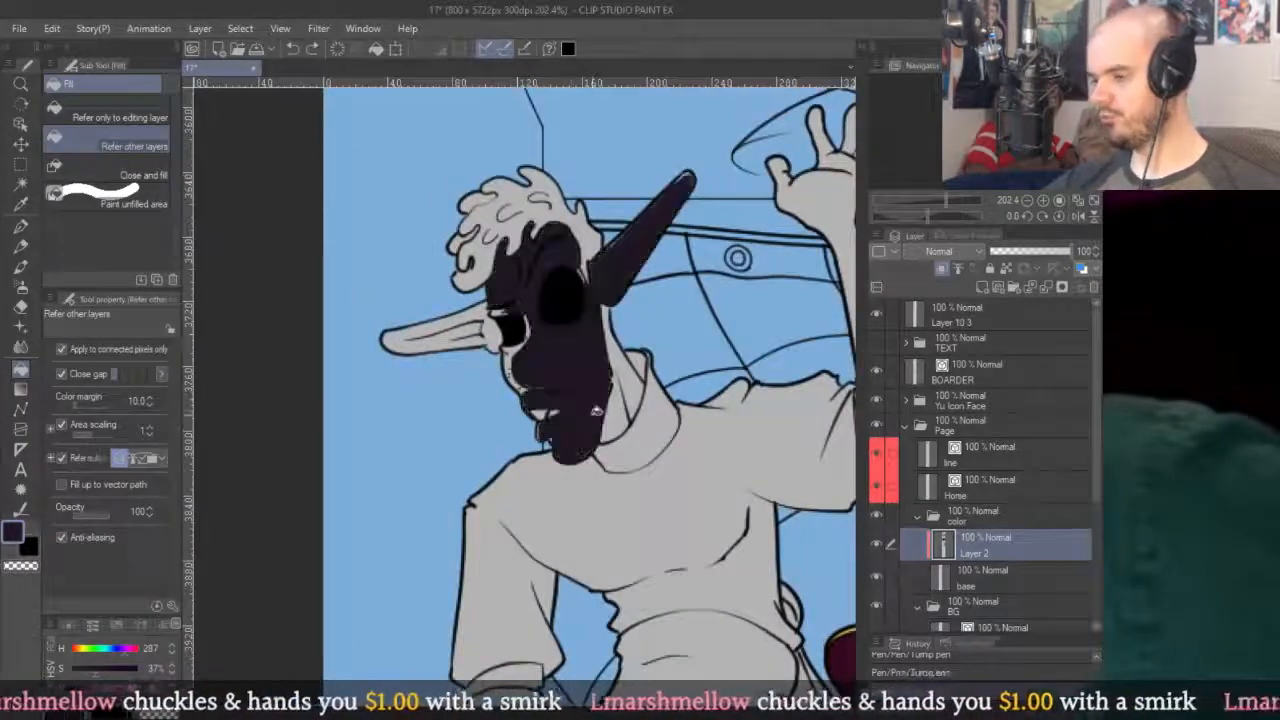
Cover the gaps around the figure's nose, lips and chin with dark purple using the Turnip pen.
{"action": "scroll", "coordinate": [600, 410], "scroll_direction": "up", "scroll_amount": 3}
{"action": "key", "text": "p"}
{"action": "mouse_move", "coordinate": [556, 440]}
{"action": "left_mouse_down"}
{"action": "mouse_move", "coordinate": [588, 466]}
{"action": "mouse_move", "coordinate": [580, 494]}
{"action": "left_mouse_up"}
{"action": "left_click_drag", "start_coordinate": [548, 408], "coordinate": [620, 445]}
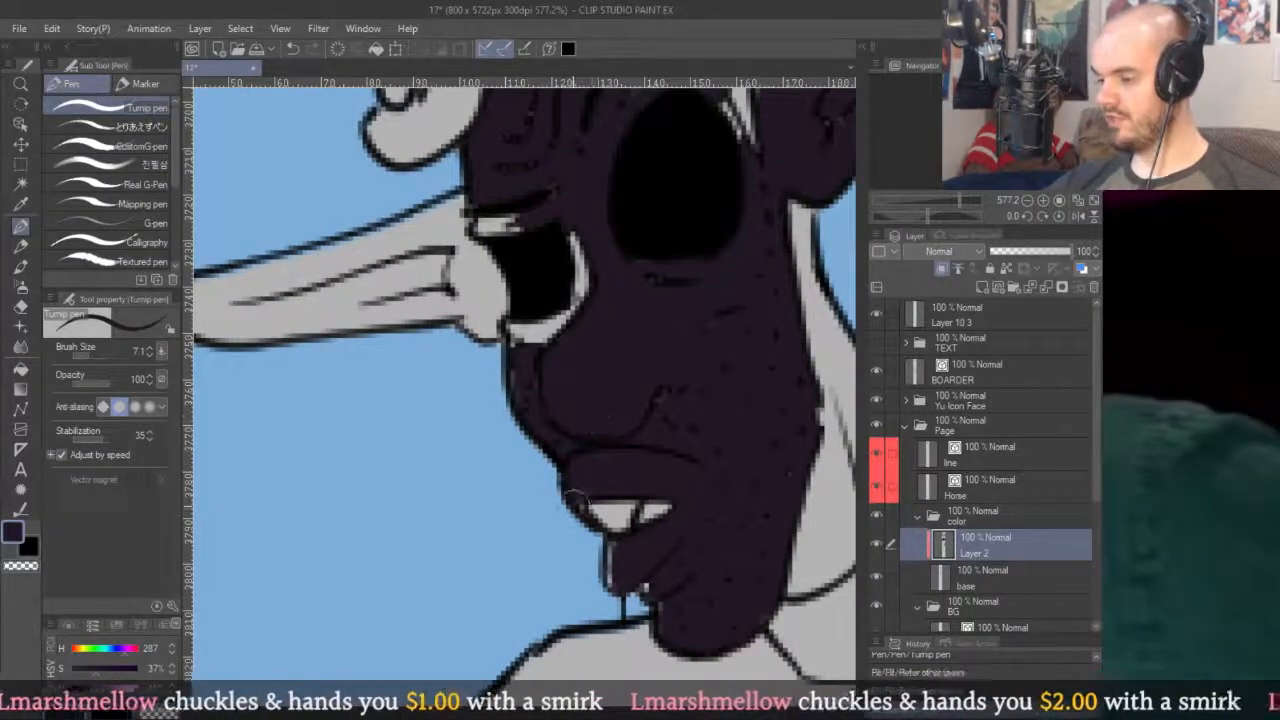
{"action": "mouse_move", "coordinate": [599, 534]}
{"action": "left_mouse_down"}
{"action": "mouse_move", "coordinate": [569, 369]}
{"action": "mouse_move", "coordinate": [598, 451]}
{"action": "mouse_move", "coordinate": [671, 470]}
{"action": "mouse_move", "coordinate": [743, 463]}
{"action": "left_mouse_up"}
{"action": "scroll", "coordinate": [569, 370], "scroll_direction": "up", "scroll_amount": 5}
{"action": "left_click_drag", "start_coordinate": [791, 379], "coordinate": [571, 349]}
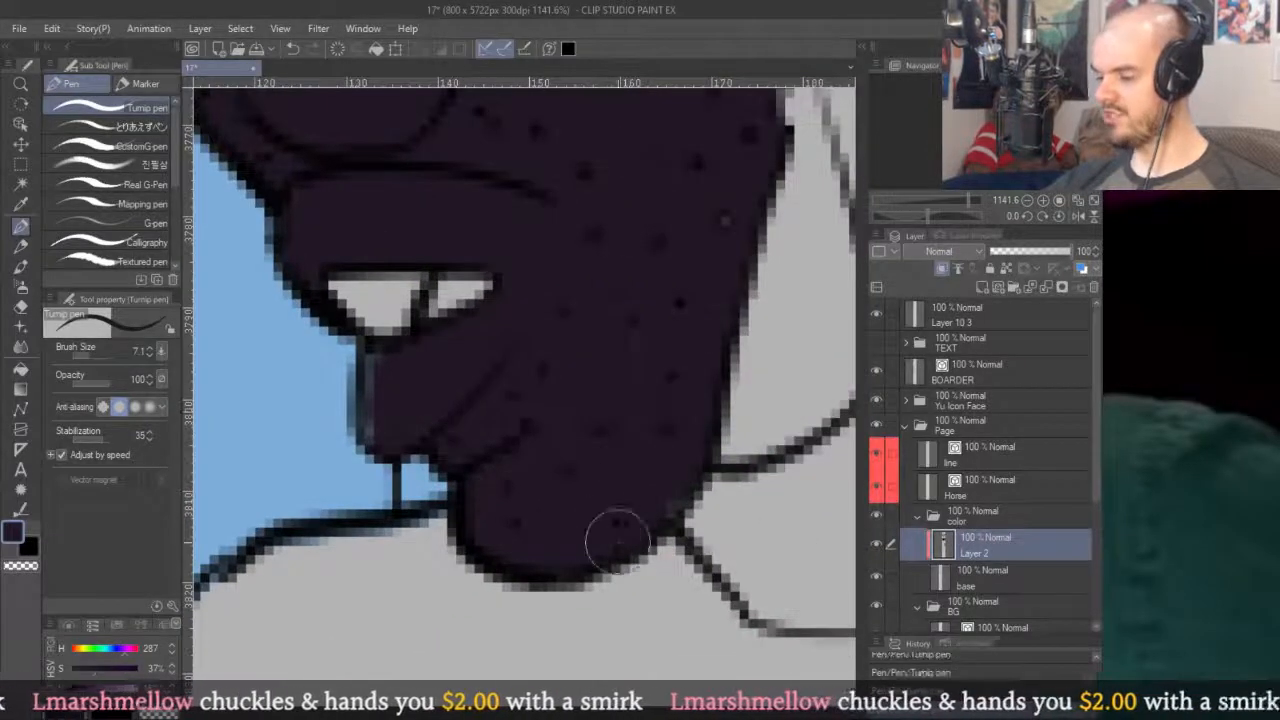
Fill the figure's neck between the jaw and the collar with dark purple and touch up its edges.
{"action": "left_click_drag", "start_coordinate": [730, 115], "coordinate": [686, 357]}
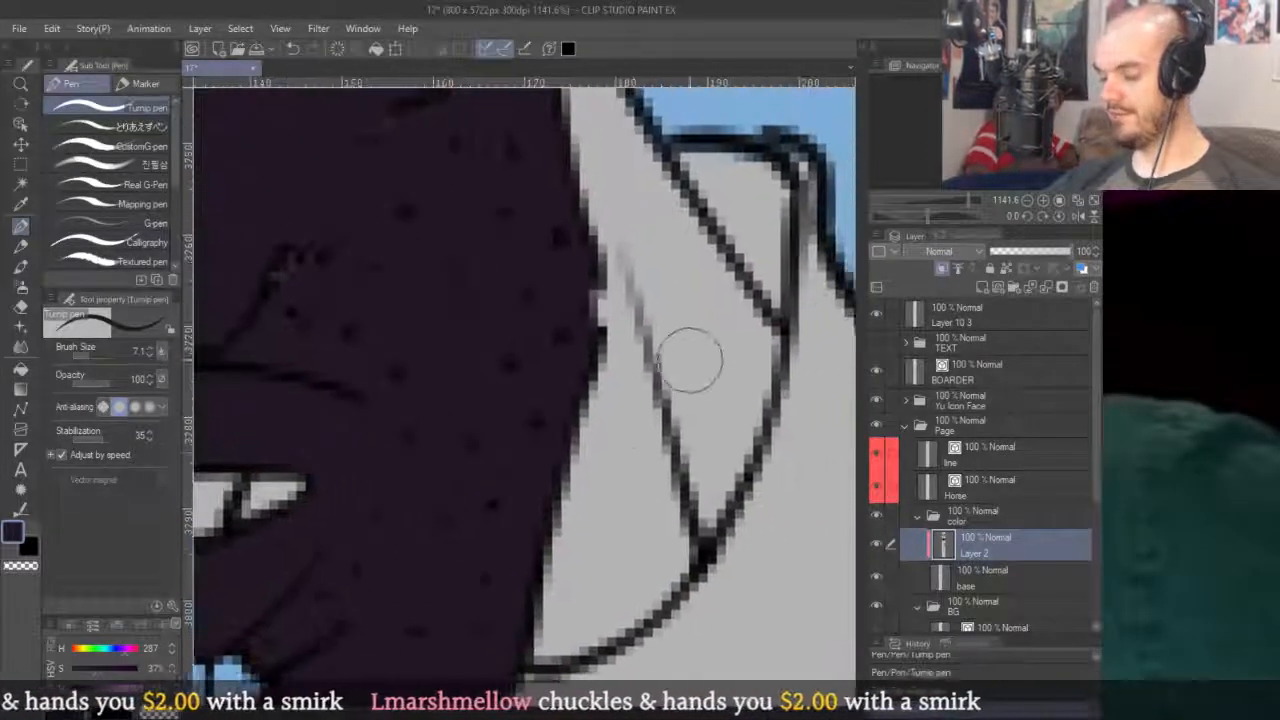
{"action": "key", "text": "g"}
{"action": "left_click", "coordinate": [608, 567]}
{"action": "key", "text": "p"}
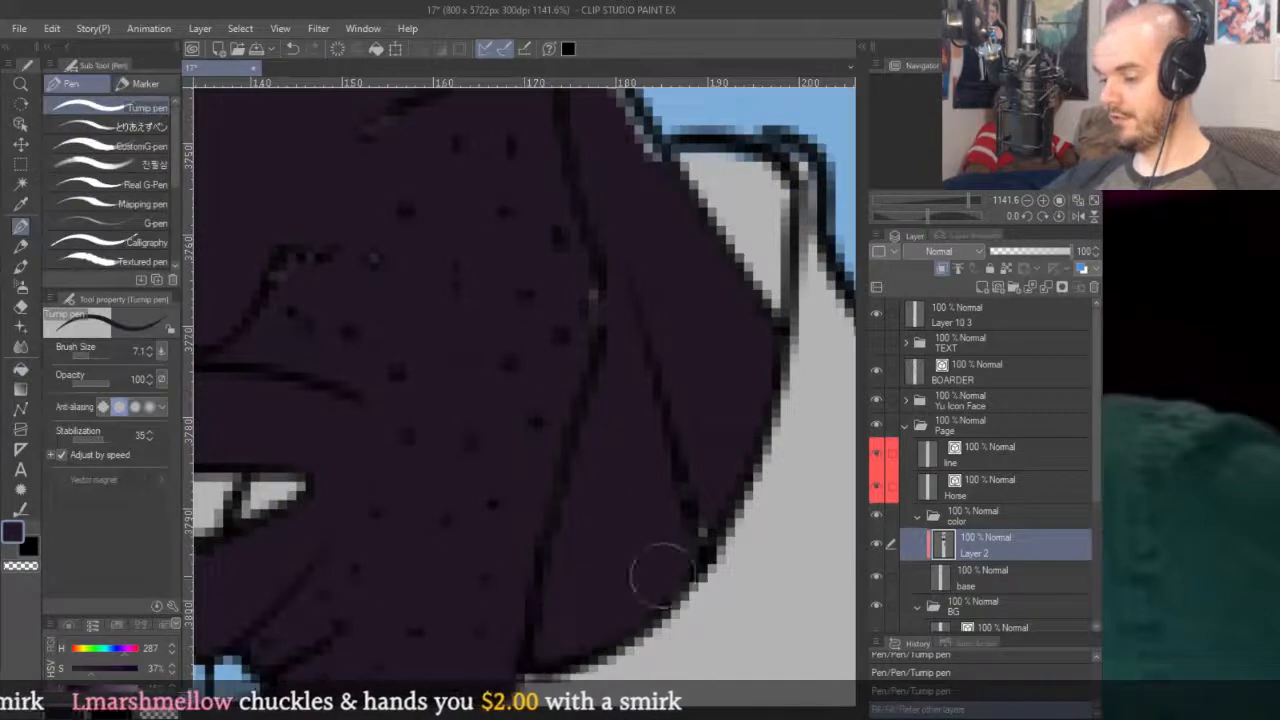
{"action": "left_click_drag", "start_coordinate": [643, 220], "coordinate": [677, 463]}
Cover the leftover specks around the cheek and neck lines with dark purple, and pick black for the large eye socket.
{"action": "left_click_drag", "start_coordinate": [462, 364], "coordinate": [392, 410]}
{"action": "left_click_drag", "start_coordinate": [514, 366], "coordinate": [796, 278]}
{"action": "left_click_drag", "start_coordinate": [600, 437], "coordinate": [569, 491]}
{"action": "left_click_drag", "start_coordinate": [589, 251], "coordinate": [629, 471]}
{"action": "left_click_drag", "start_coordinate": [575, 359], "coordinate": [580, 449]}
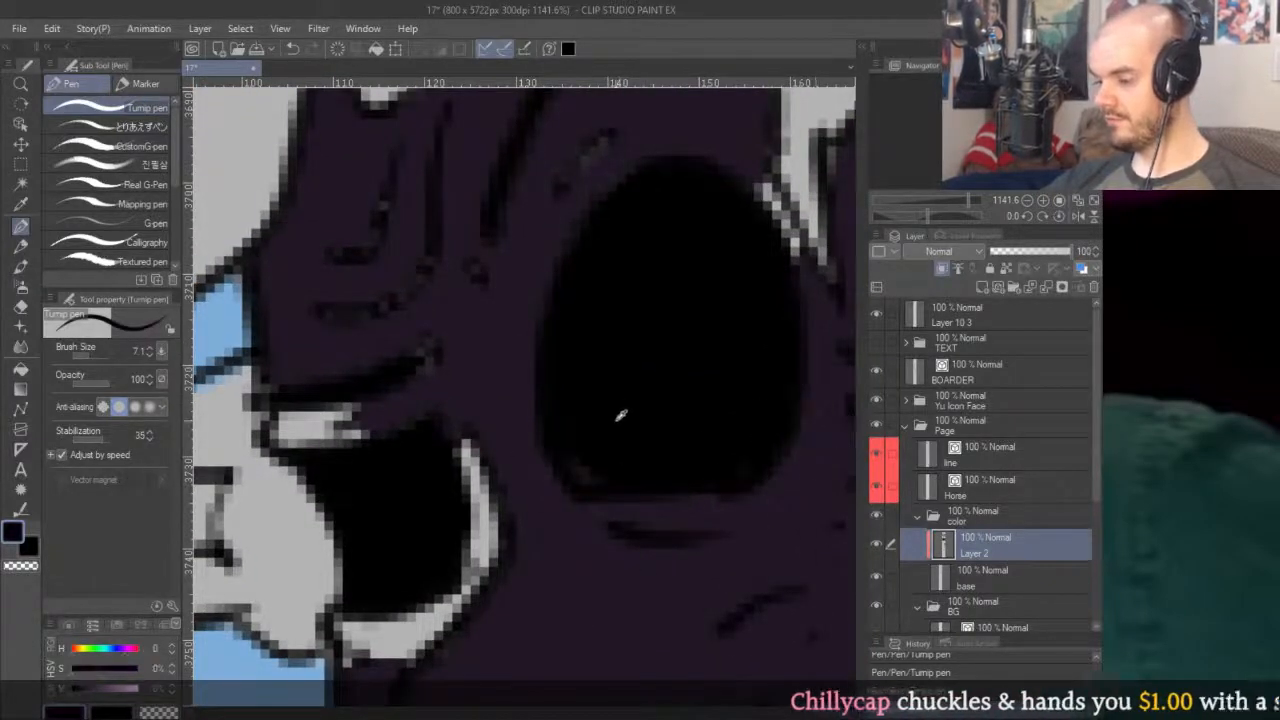
Close the gap at the large eye socket's edge and cover the specks around the brow wrinkles with dark purple.
{"action": "scroll", "coordinate": [697, 386], "scroll_direction": "right", "scroll_amount": 2}
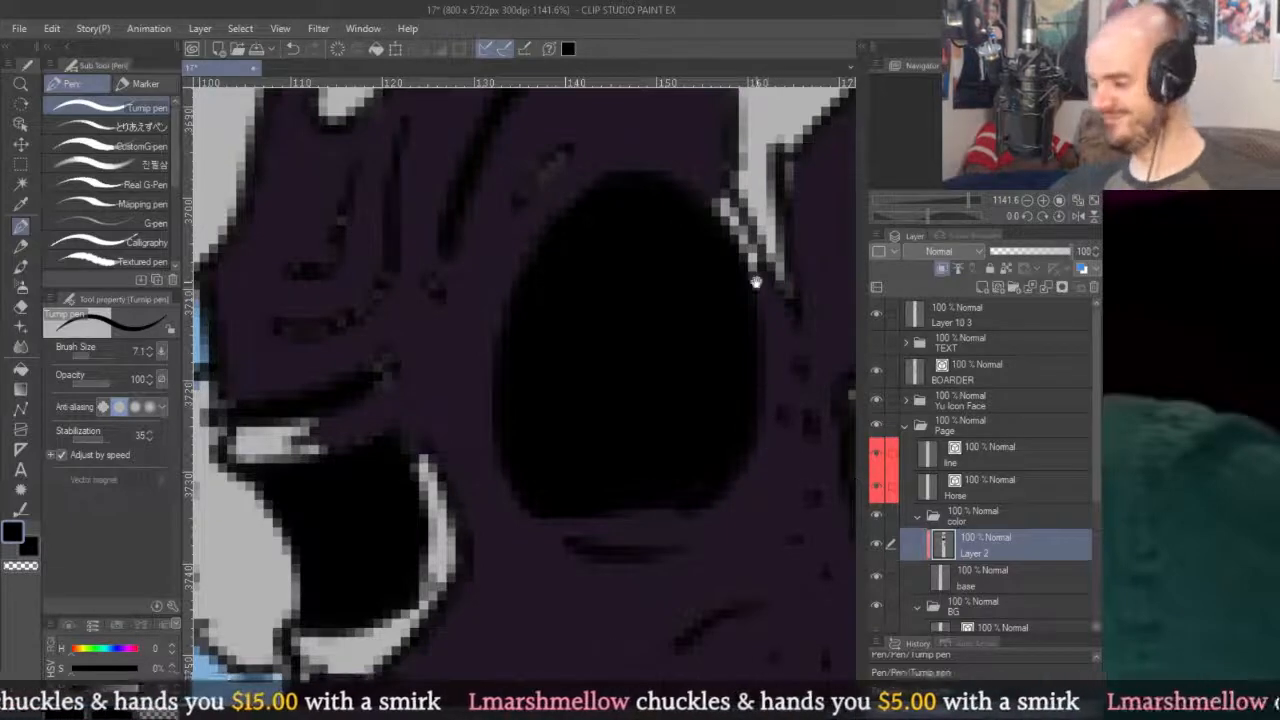
{"action": "left_click_drag", "start_coordinate": [766, 409], "coordinate": [642, 424]}
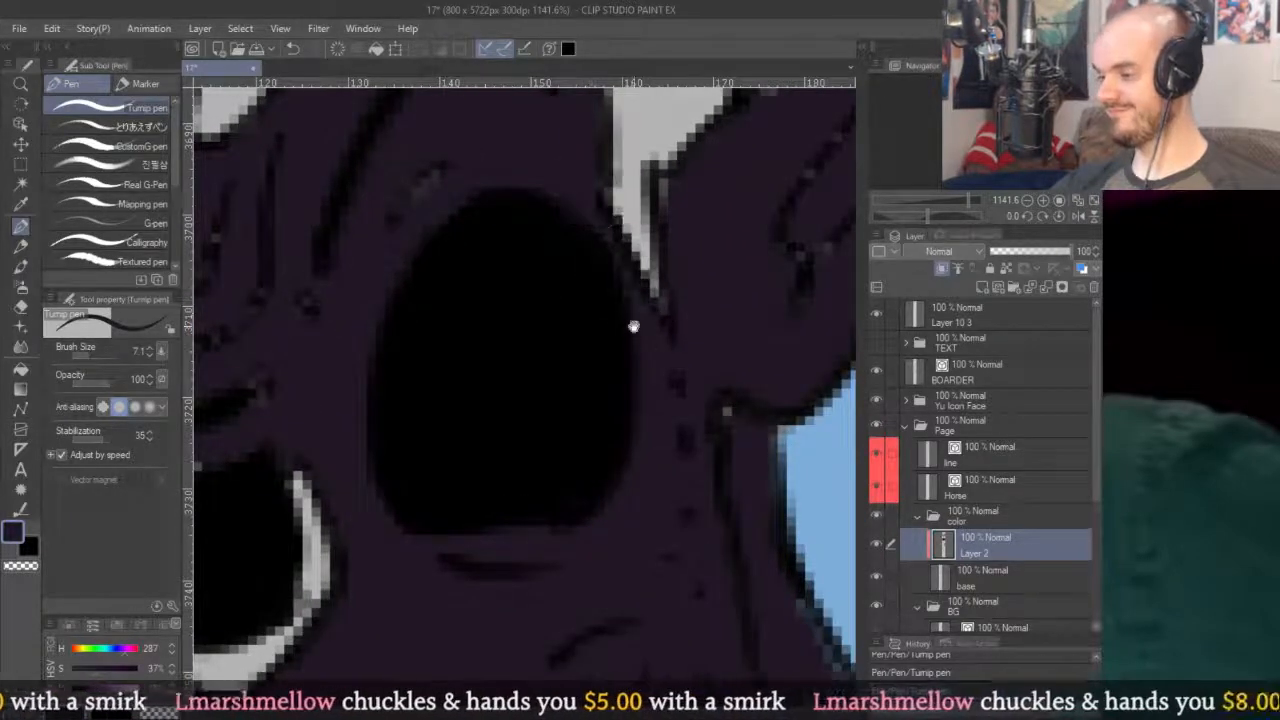
{"action": "left_click_drag", "start_coordinate": [634, 323], "coordinate": [623, 380]}
{"action": "left_click_drag", "start_coordinate": [491, 349], "coordinate": [481, 424]}
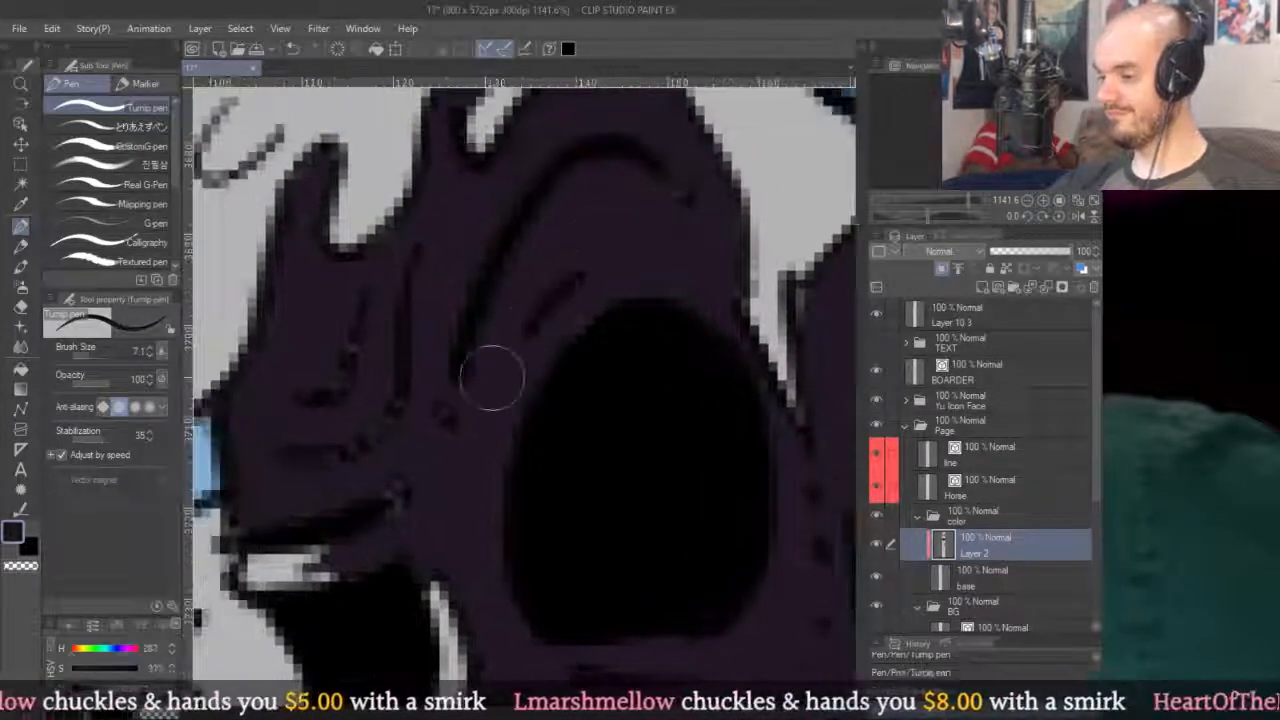
{"action": "mouse_move", "coordinate": [672, 165]}
{"action": "left_mouse_down"}
{"action": "mouse_move", "coordinate": [634, 286]}
{"action": "mouse_move", "coordinate": [586, 351]}
{"action": "mouse_move", "coordinate": [634, 323]}
{"action": "left_mouse_up"}
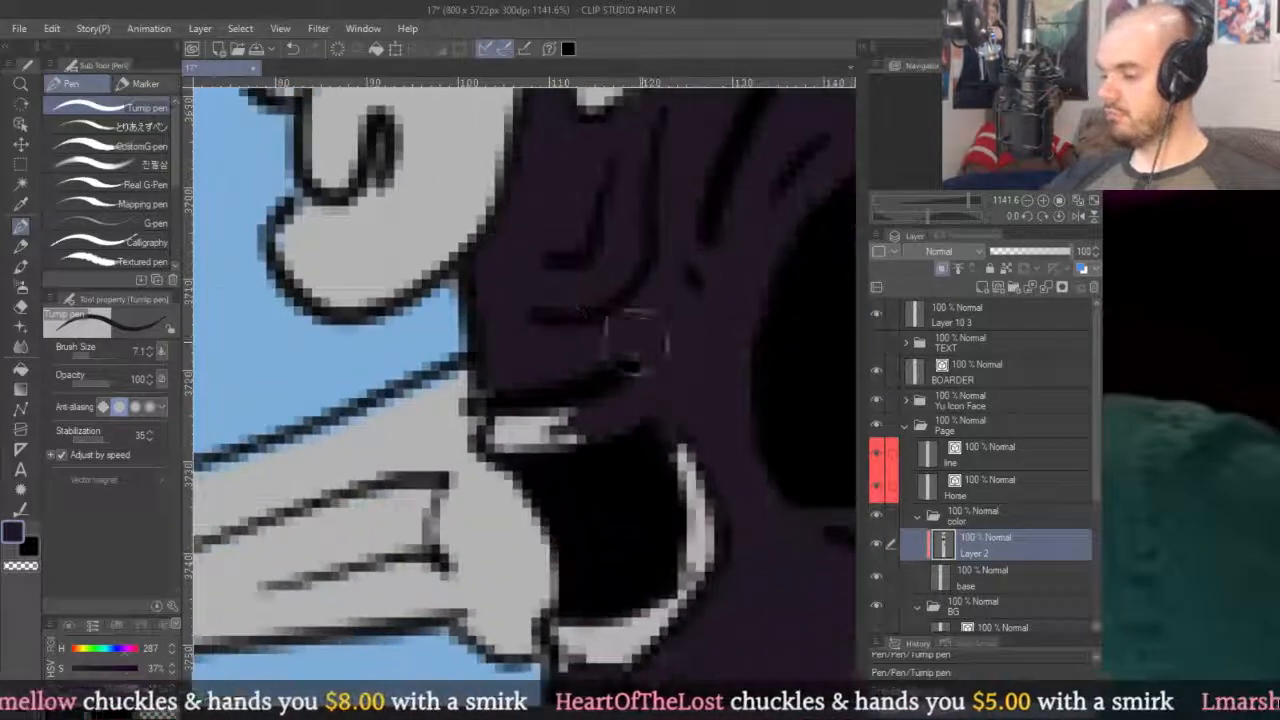
Cover the light strip above the small eye socket and fill the figure's left ear with dark purple.
{"action": "left_click_drag", "start_coordinate": [610, 383], "coordinate": [734, 363]}
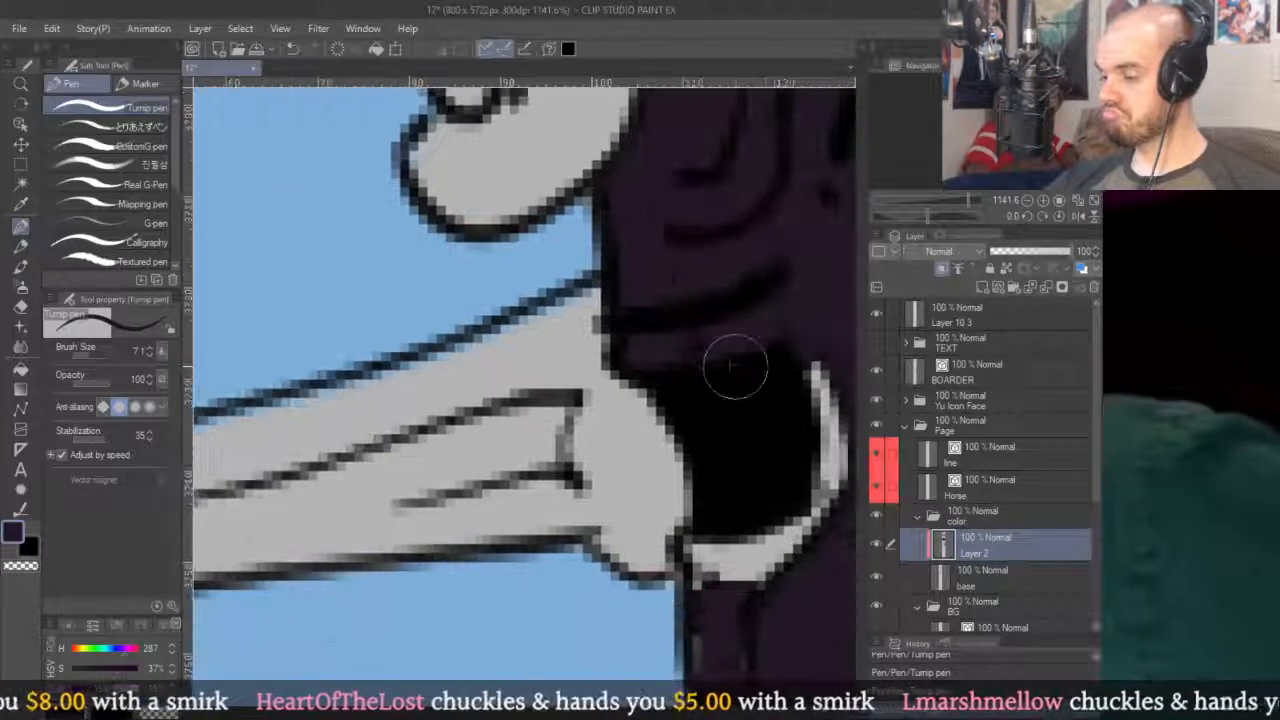
{"action": "key", "text": "g"}
{"action": "left_click", "coordinate": [620, 477]}
{"action": "left_click_drag", "start_coordinate": [620, 477], "coordinate": [655, 404]}
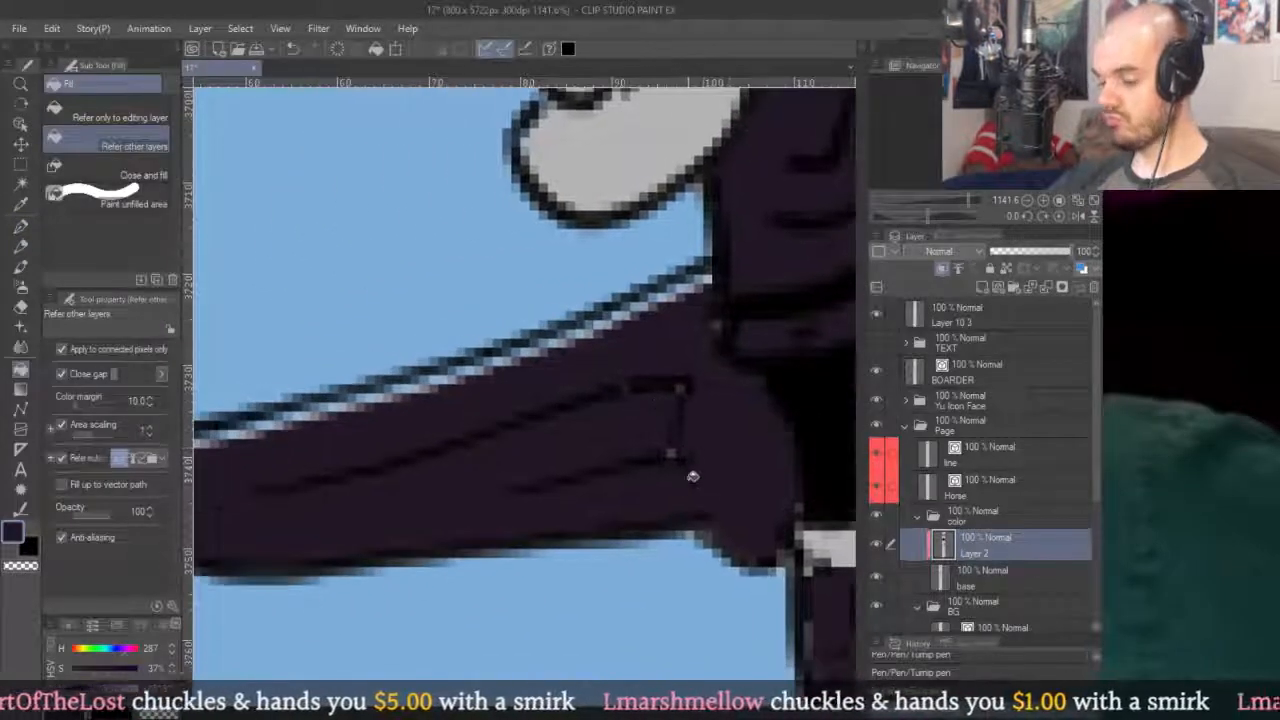
Draw a closed dark purple polyline shape around the small eye socket's pale rim, nearby cheek and left ear to fill their gaps.
{"action": "key", "text": "u"}
{"action": "left_click", "coordinate": [751, 333]}
{"action": "left_click", "coordinate": [748, 382]}
{"action": "left_click_drag", "start_coordinate": [748, 382], "coordinate": [681, 262]}
{"action": "left_click", "coordinate": [723, 362]}
{"action": "left_click", "coordinate": [733, 394]}
{"action": "left_click_drag", "start_coordinate": [733, 394], "coordinate": [606, 383]}
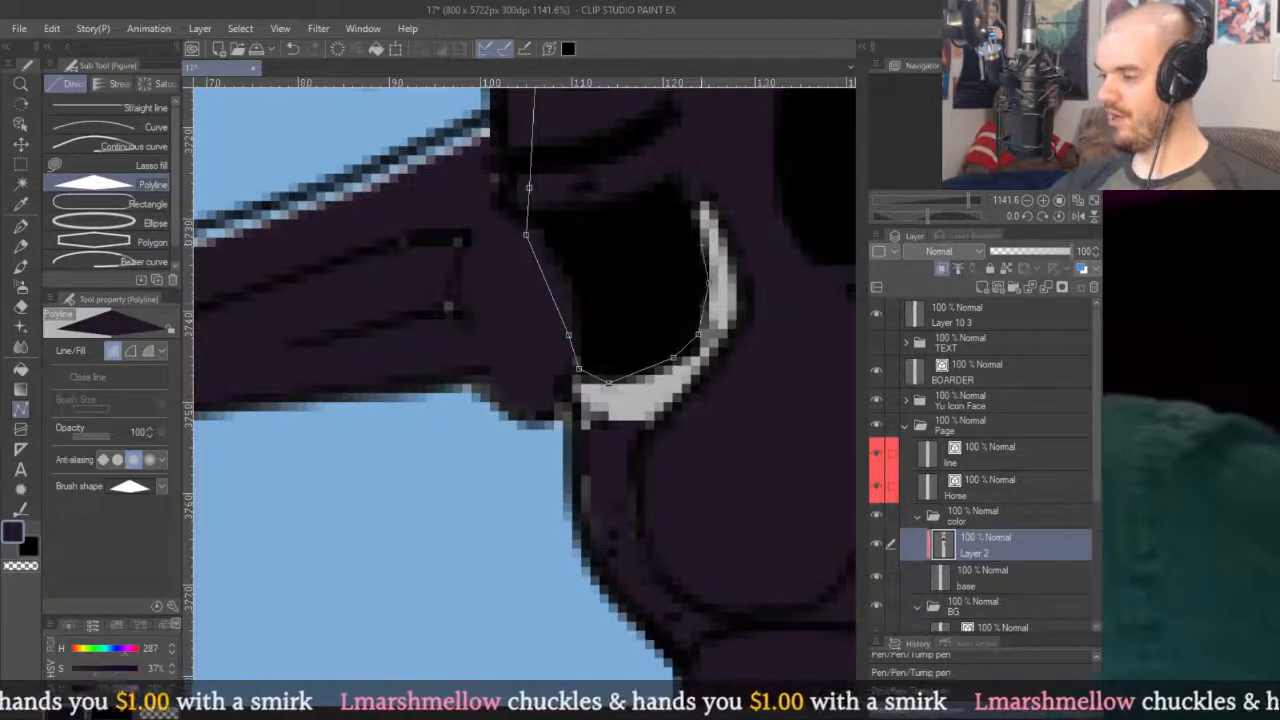
{"action": "left_click", "coordinate": [694, 162]}
{"action": "left_click", "coordinate": [738, 189]}
{"action": "left_click", "coordinate": [776, 268]}
{"action": "left_click", "coordinate": [784, 345]}
{"action": "left_click", "coordinate": [754, 491]}
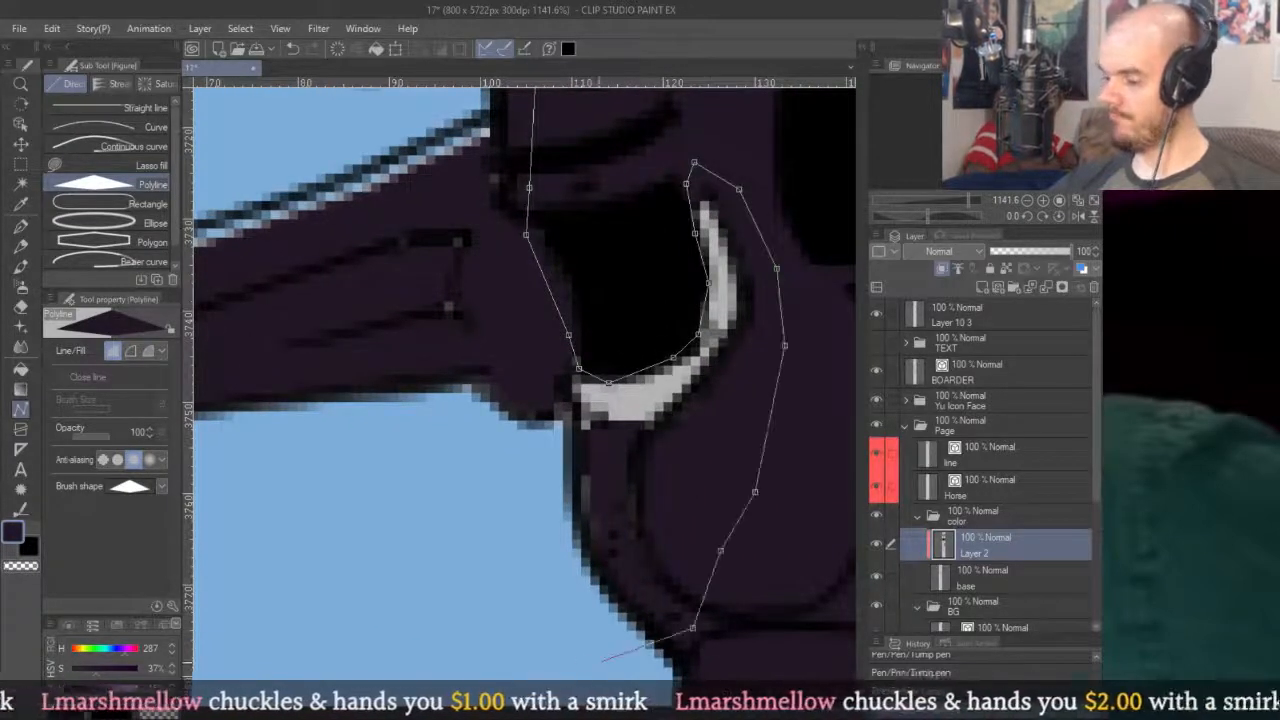
{"action": "scroll", "coordinate": [471, 560], "scroll_direction": "up", "scroll_amount": 3}
{"action": "scroll", "coordinate": [471, 560], "scroll_direction": "down", "scroll_amount": 6}
{"action": "left_click", "coordinate": [500, 641]}
{"action": "left_click", "coordinate": [296, 541]}
{"action": "left_click", "coordinate": [380, 414]}
{"action": "left_click", "coordinate": [586, 368]}
{"action": "left_click", "coordinate": [690, 353]}
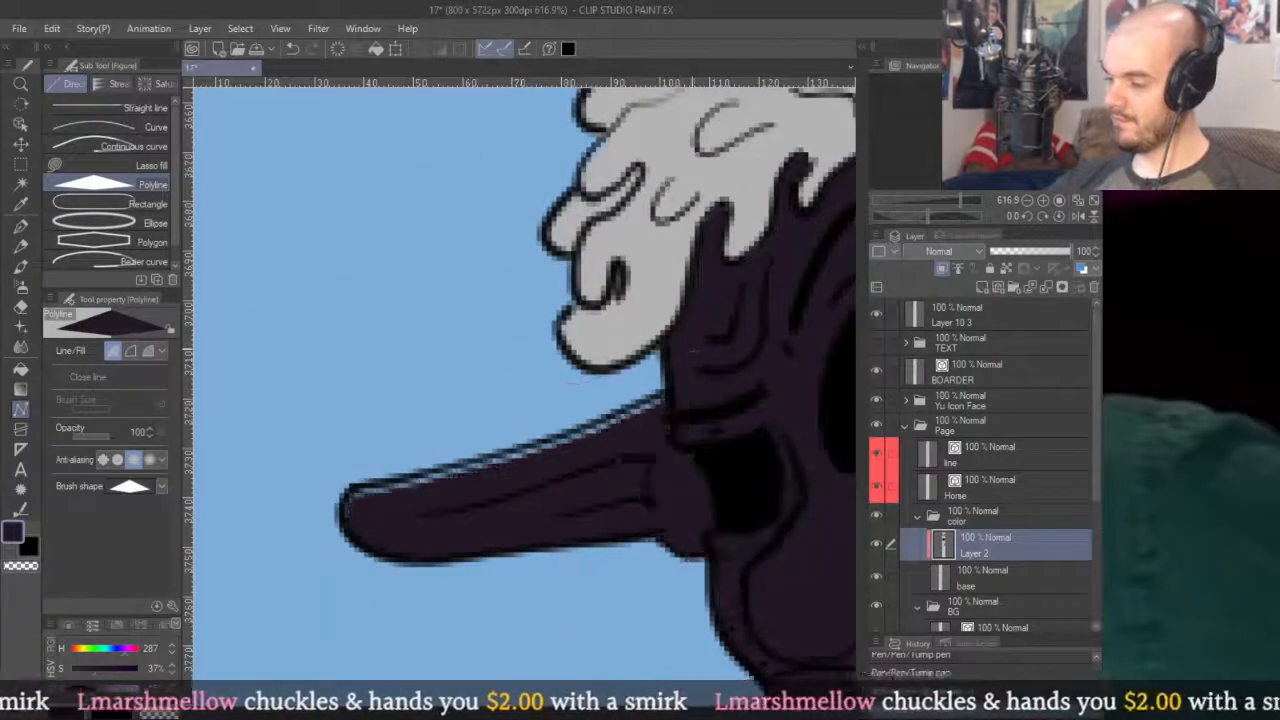
Extend the base layer's light grey along the left ear's upper edge to close the gap beside the outline.
{"action": "scroll", "coordinate": [674, 414], "scroll_direction": "up", "scroll_amount": 2}
{"action": "key", "text": "c"}
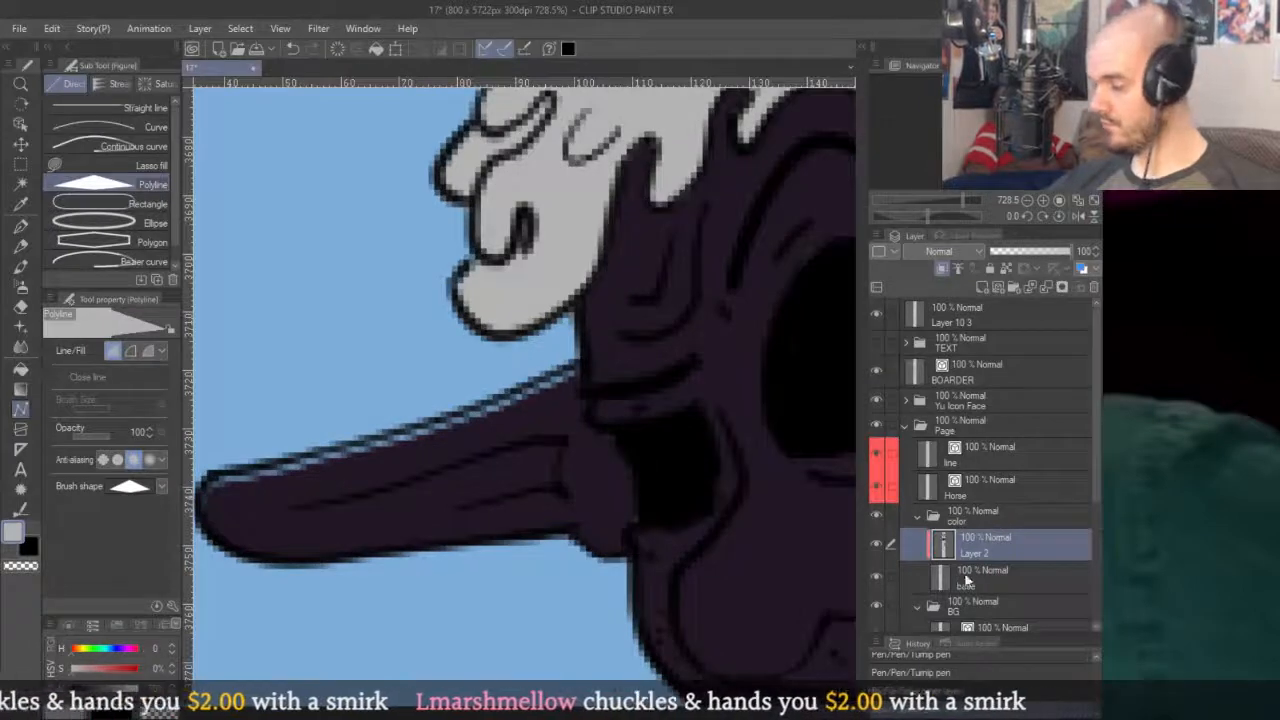
{"action": "left_click", "coordinate": [968, 576]}
{"action": "key", "text": "p"}
{"action": "key", "text": "minus"}
{"action": "key", "text": "minus"}
{"action": "key", "text": "minus"}
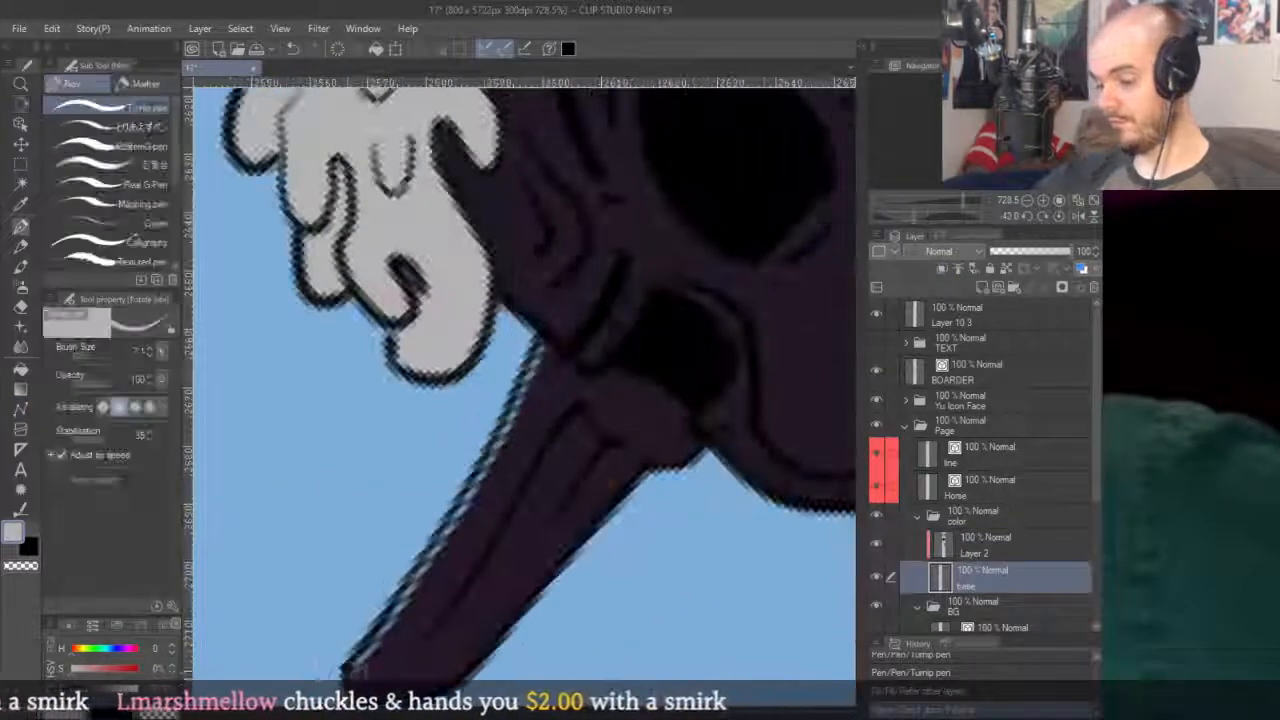
{"action": "left_click_drag", "start_coordinate": [375, 640], "coordinate": [443, 566]}
{"action": "key", "text": "ctrl+z"}
{"action": "mouse_move", "coordinate": [371, 663]}
{"action": "left_mouse_down"}
{"action": "mouse_move", "coordinate": [548, 368]}
{"action": "mouse_move", "coordinate": [560, 308]}
{"action": "left_mouse_up"}
{"action": "key", "text": "ctrl+at"}
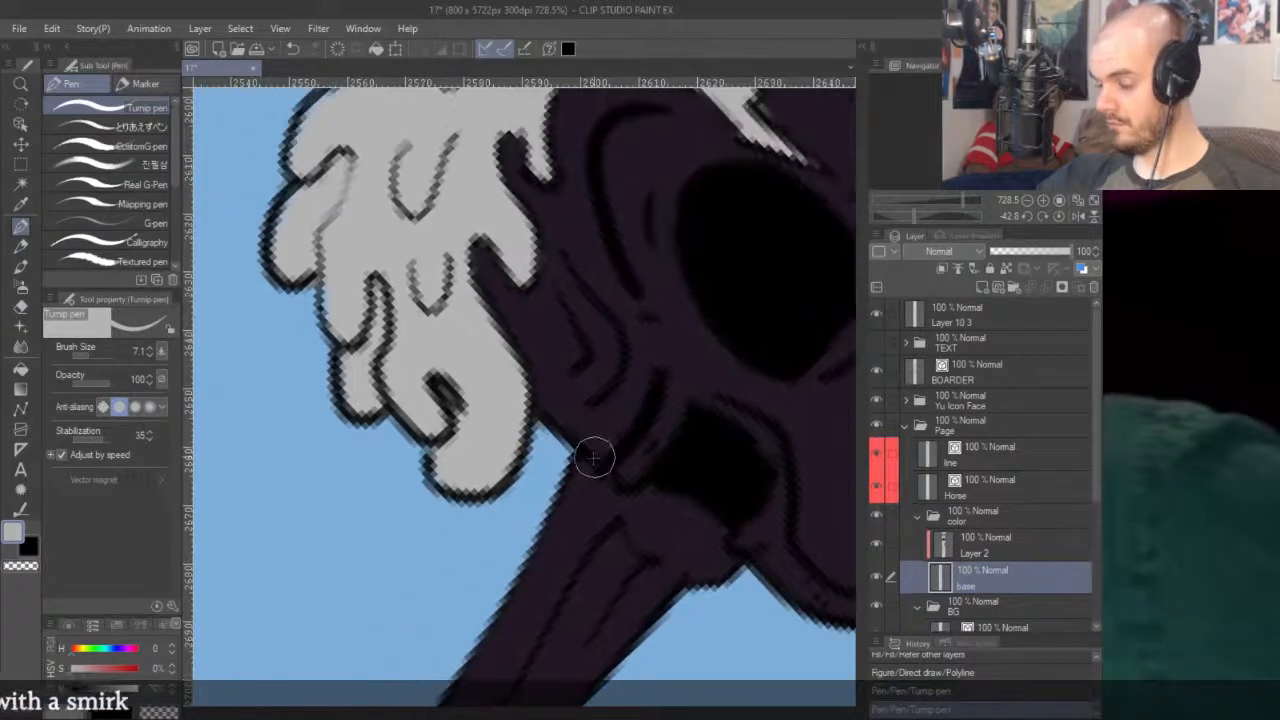
Touch up the rim of the small eye socket on Layer 2 with dark purple, hue 287 and saturation 37%.
{"action": "scroll", "coordinate": [497, 456], "scroll_direction": "up", "scroll_amount": 2}
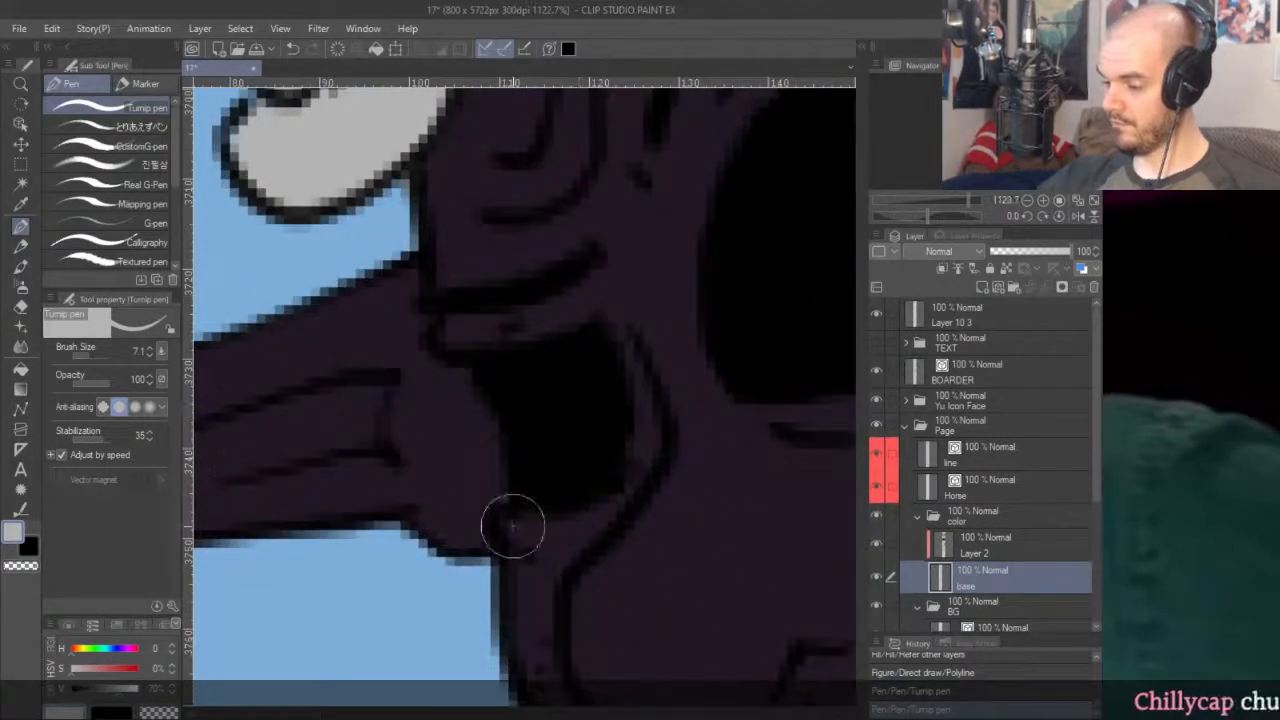
{"action": "left_click", "coordinate": [695, 397], "text": "alt"}
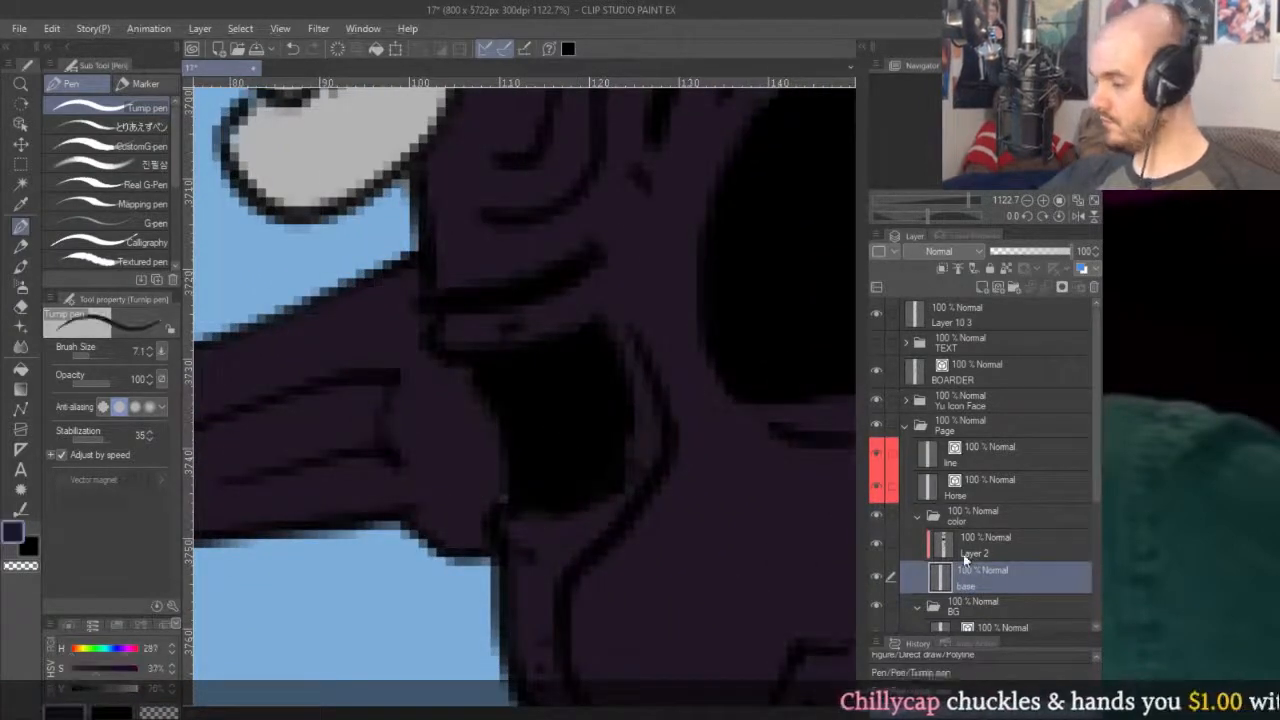
{"action": "left_click", "coordinate": [966, 548]}
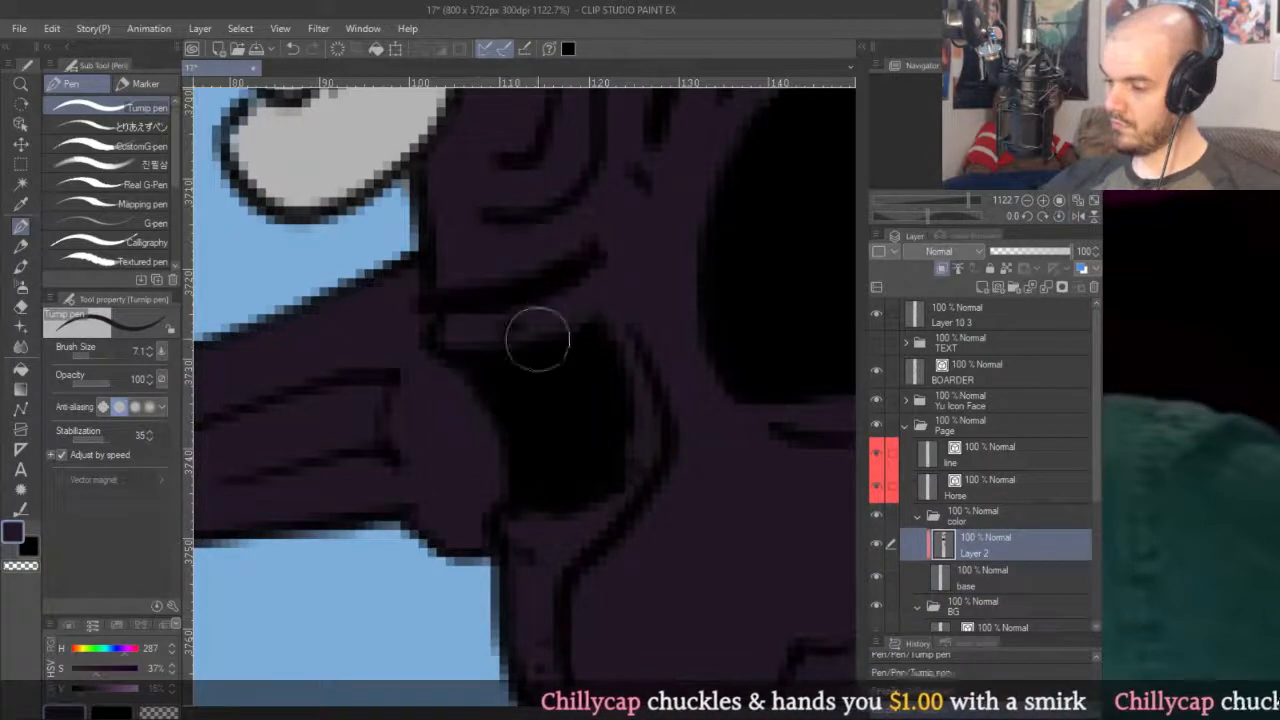
{"action": "scroll", "coordinate": [503, 466], "scroll_direction": "down", "scroll_amount": 10}
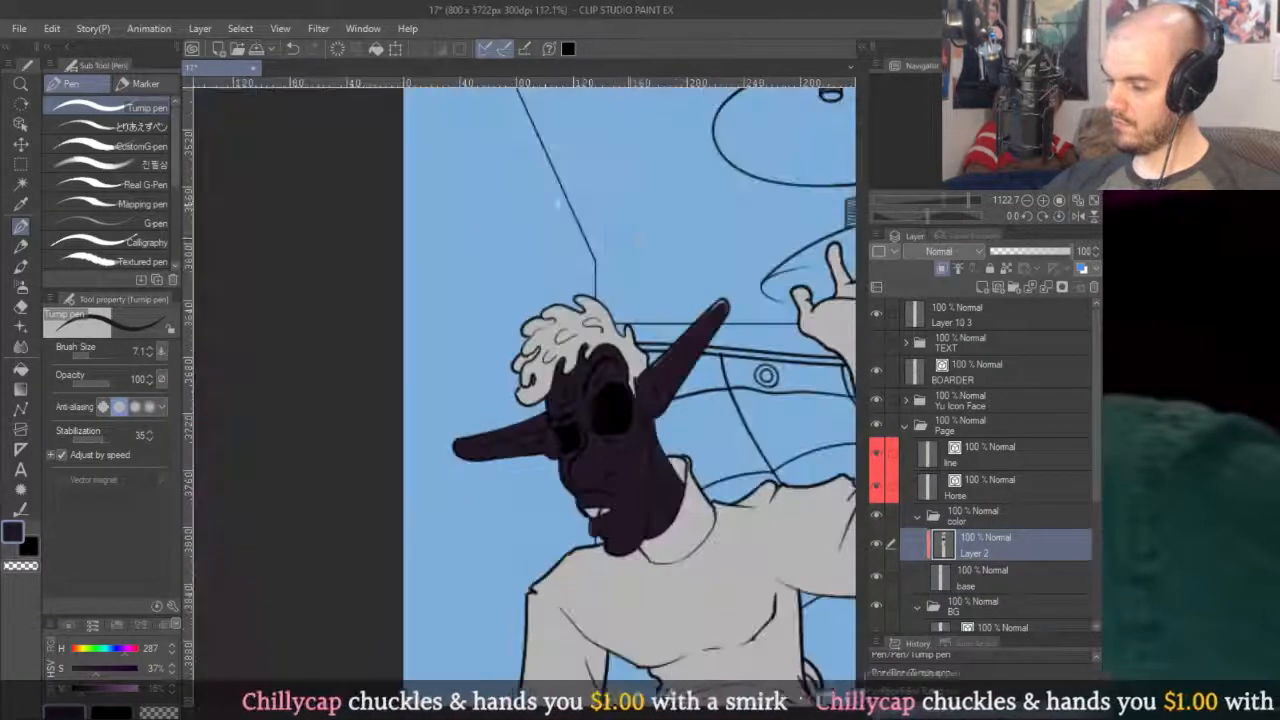
Close the gaps inside the collar's top edge and along the right ear's outline with light grey on the base layer.
{"action": "scroll", "coordinate": [638, 412], "scroll_direction": "up", "scroll_amount": 8}
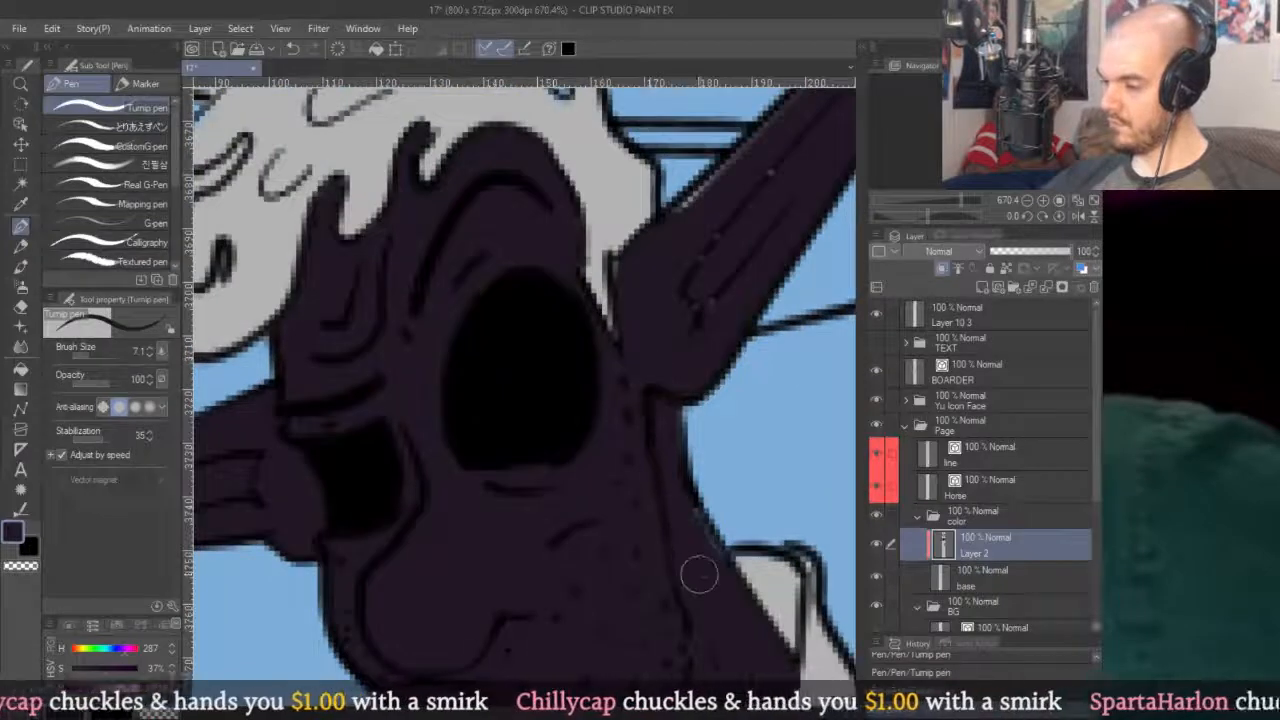
{"action": "left_click", "coordinate": [968, 578]}
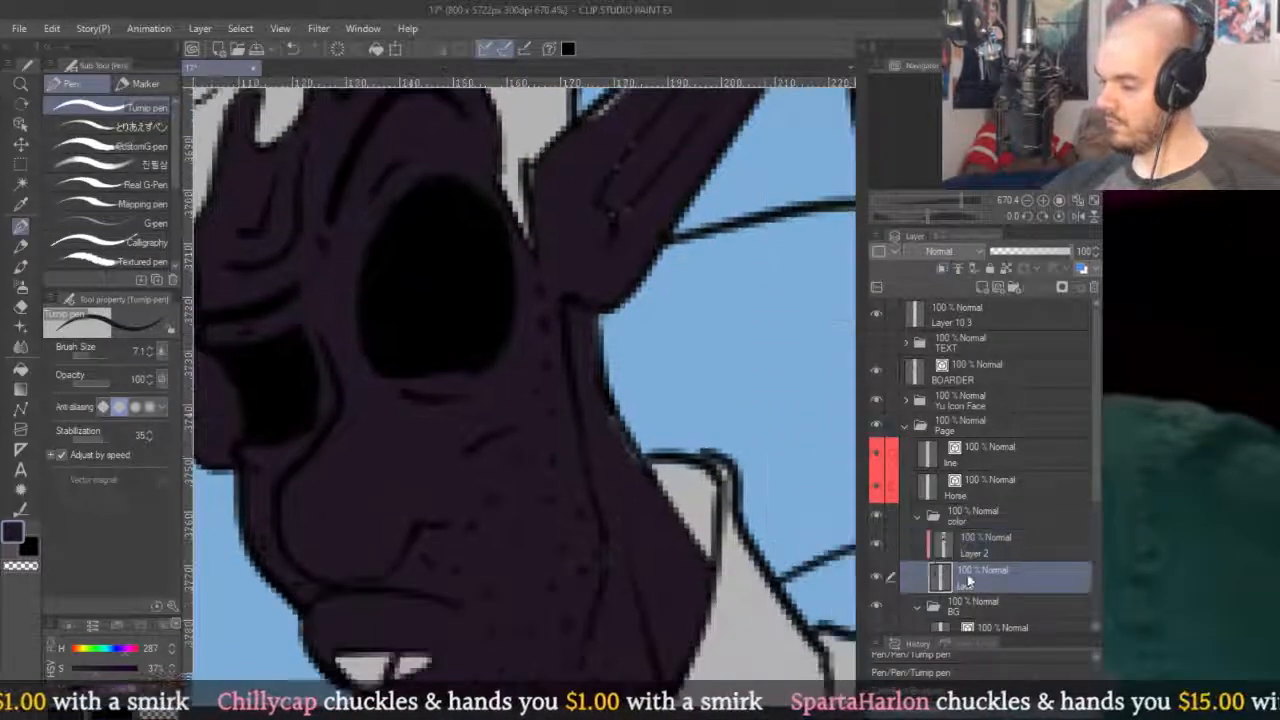
{"action": "left_click", "coordinate": [692, 498], "text": "alt"}
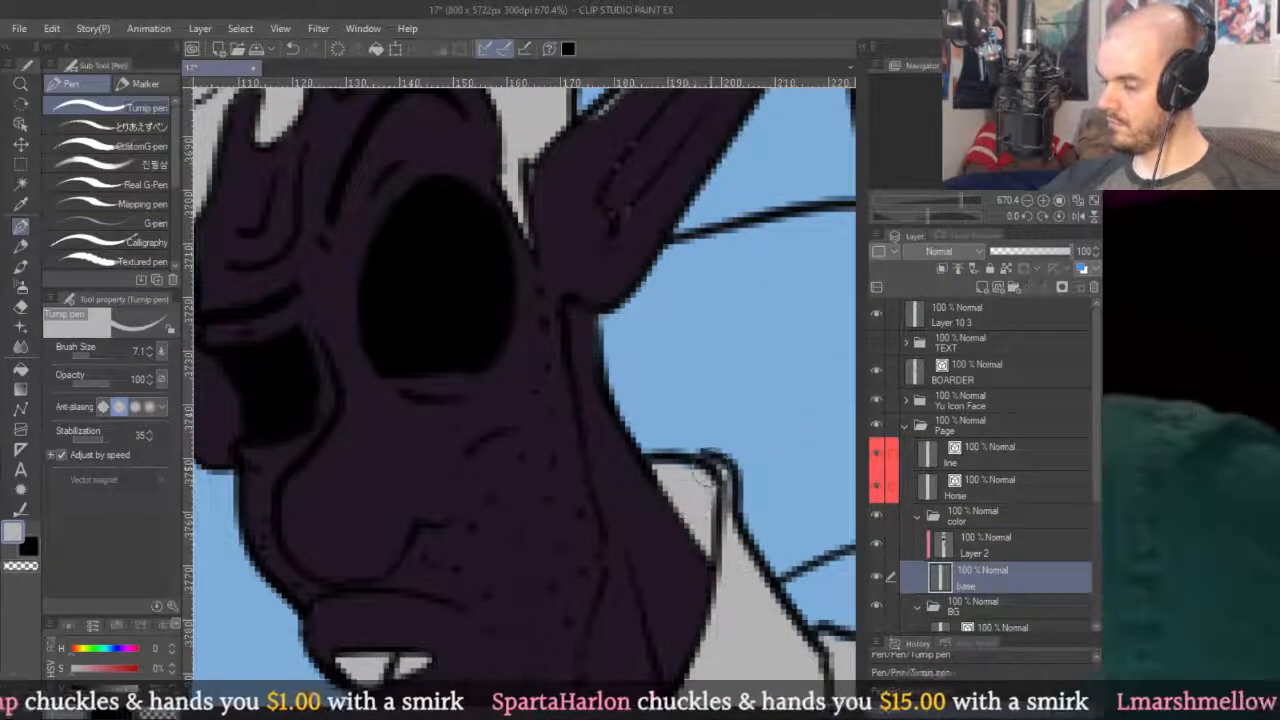
{"action": "left_click_drag", "start_coordinate": [655, 464], "coordinate": [714, 466]}
{"action": "mouse_move", "coordinate": [703, 389]}
{"action": "left_mouse_down"}
{"action": "mouse_move", "coordinate": [644, 531]}
{"action": "mouse_move", "coordinate": [591, 377]}
{"action": "left_mouse_up"}
{"action": "mouse_move", "coordinate": [671, 266]}
{"action": "left_mouse_down"}
{"action": "mouse_move", "coordinate": [580, 435]}
{"action": "mouse_move", "coordinate": [603, 390]}
{"action": "left_mouse_up"}
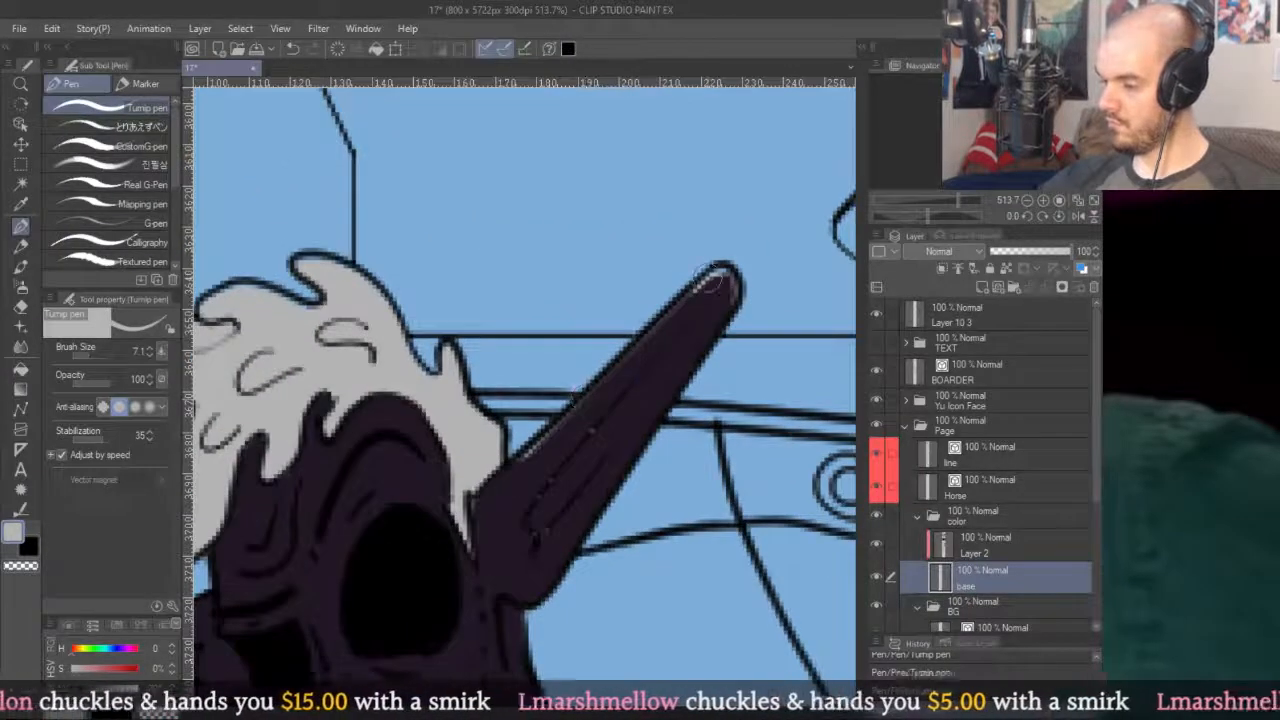
Cover the gaps along the outlines of the figure's curly hair with light grey on the base layer.
{"action": "scroll", "coordinate": [710, 290], "scroll_direction": "down", "scroll_amount": 3}
{"action": "scroll", "coordinate": [600, 340], "scroll_direction": "up", "scroll_amount": 2}
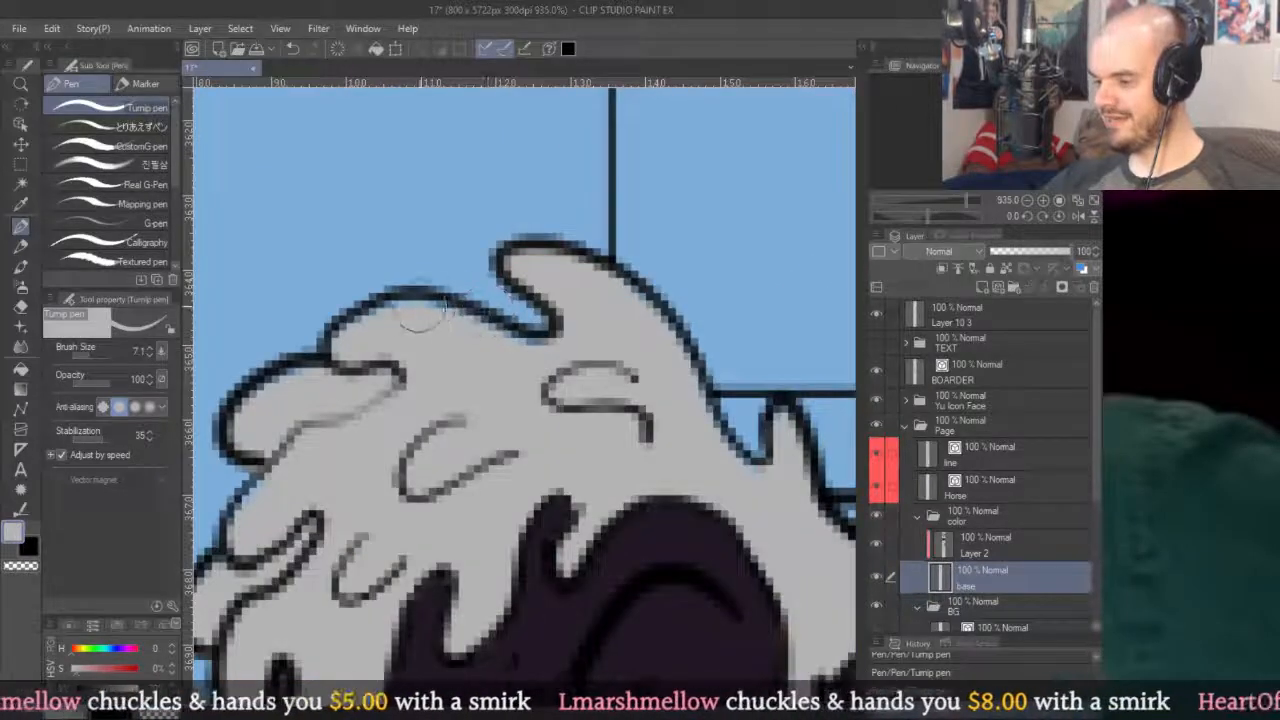
{"action": "left_click_drag", "start_coordinate": [580, 294], "coordinate": [686, 306]}
{"action": "left_click_drag", "start_coordinate": [562, 312], "coordinate": [608, 346]}
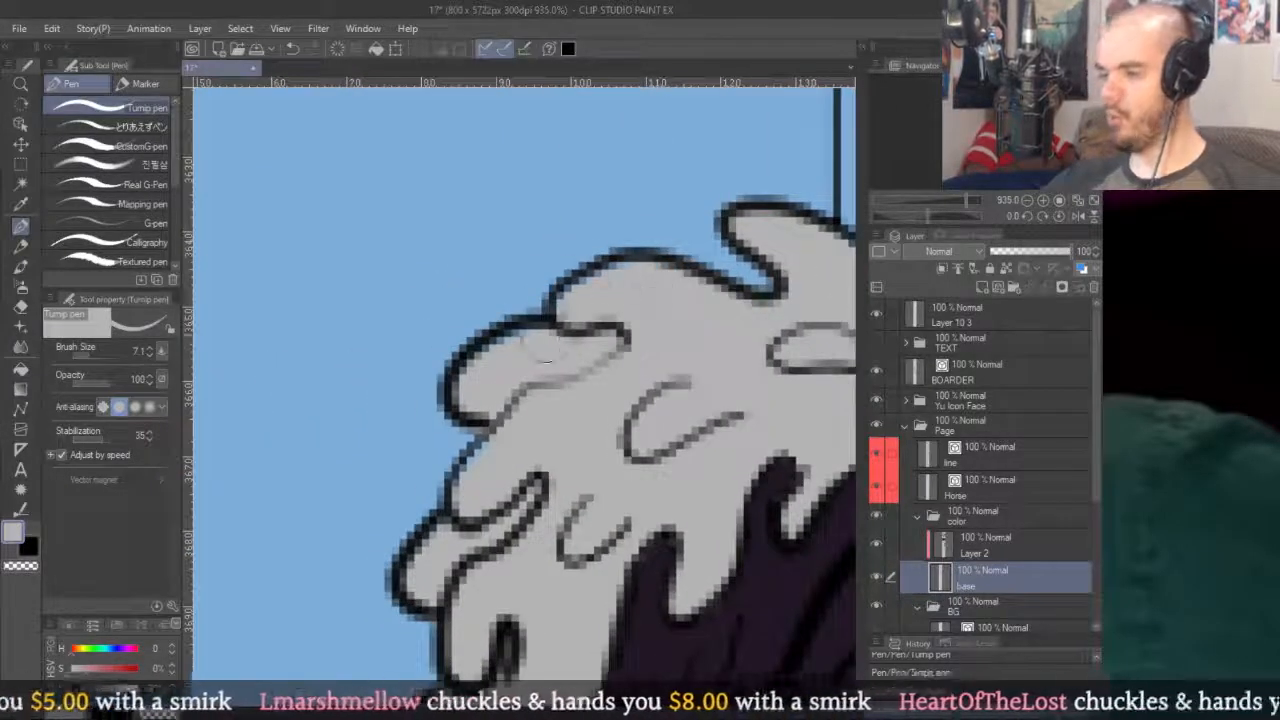
{"action": "left_click_drag", "start_coordinate": [480, 497], "coordinate": [585, 301]}
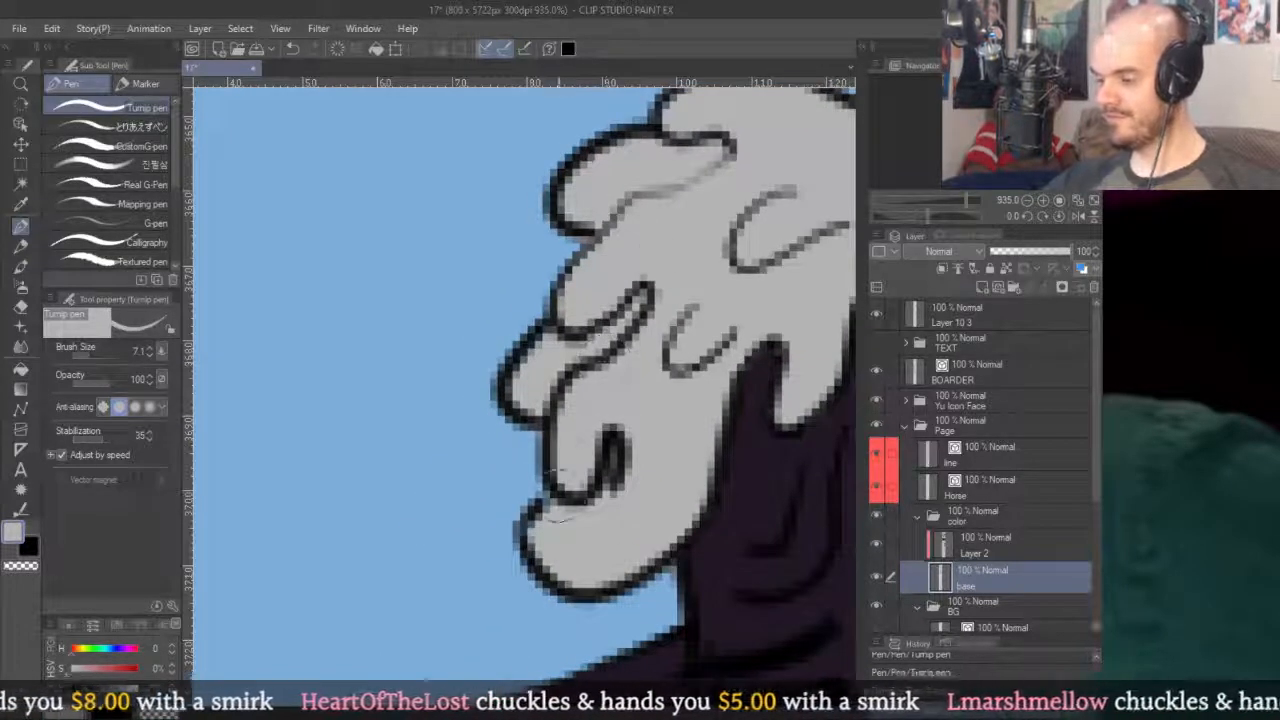
{"action": "left_click_drag", "start_coordinate": [605, 525], "coordinate": [519, 496]}
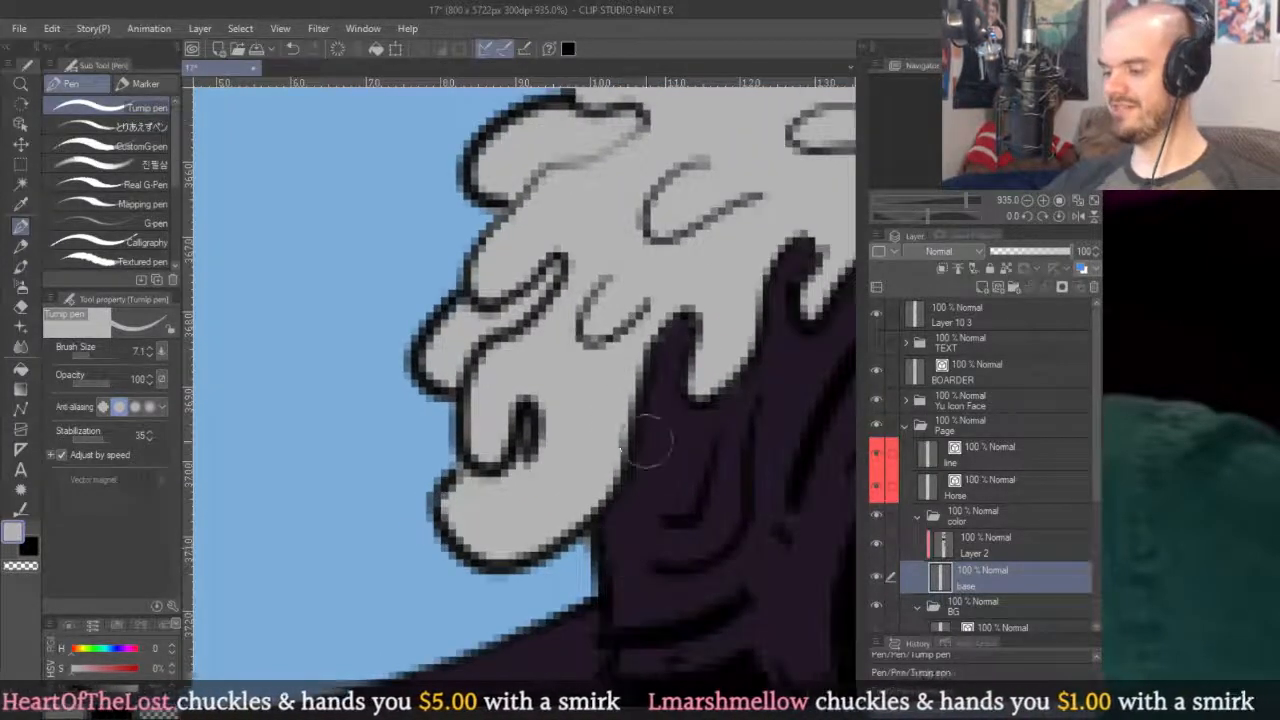
{"action": "left_click_drag", "start_coordinate": [762, 313], "coordinate": [452, 543]}
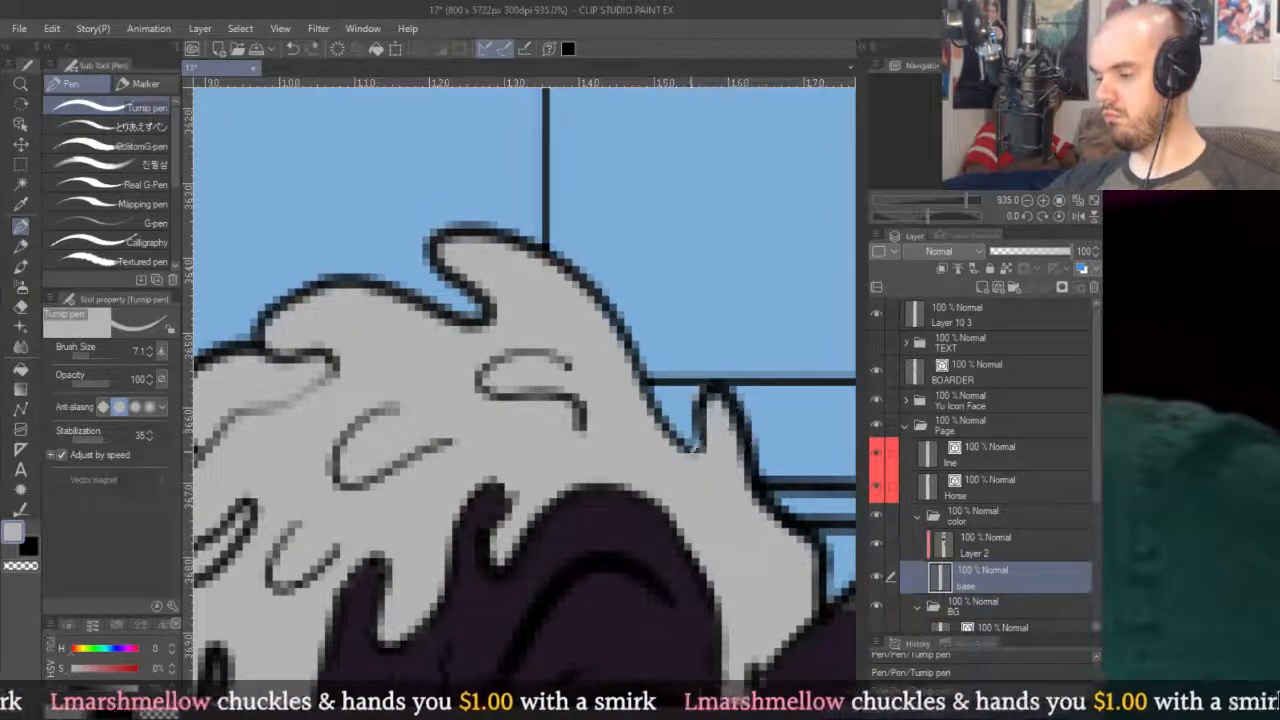
Cover the light gap along the right ear's upper edge on Layer 2 with the face's dark purple, hue 287 and saturation 37%.
{"action": "left_click_drag", "start_coordinate": [730, 415], "coordinate": [640, 255]}
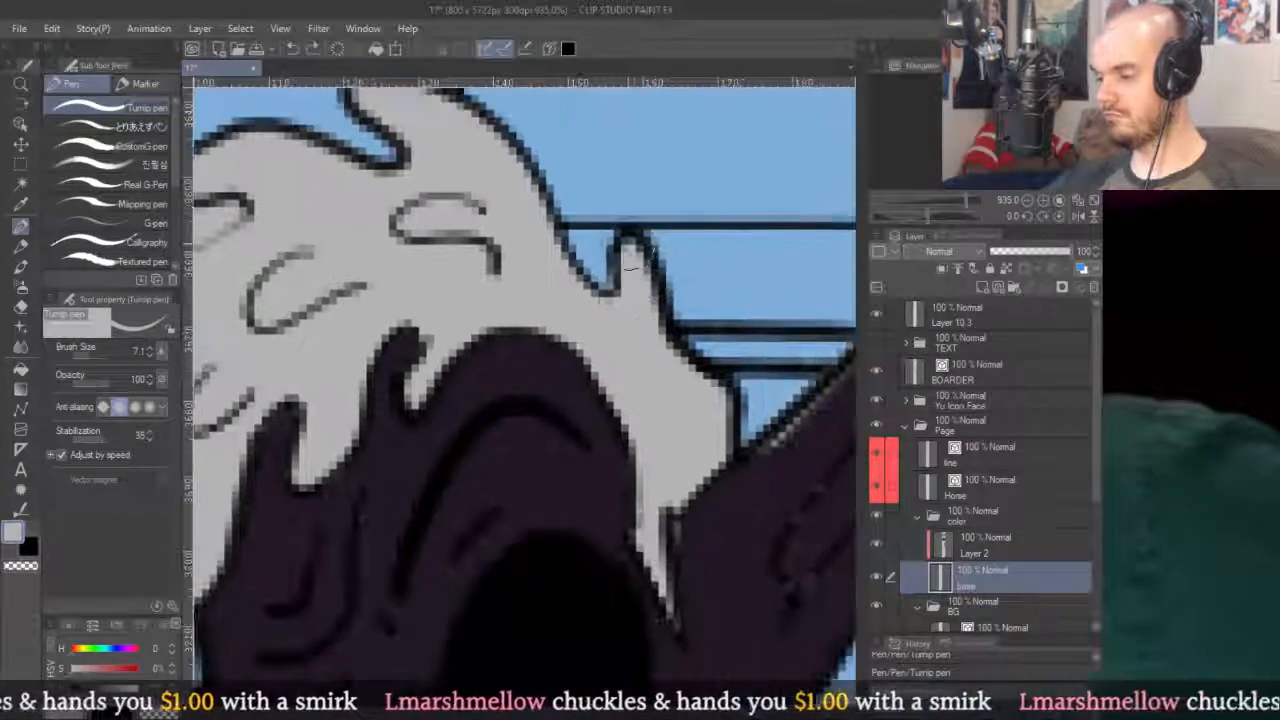
{"action": "scroll", "coordinate": [715, 478], "scroll_direction": "down", "scroll_amount": 5}
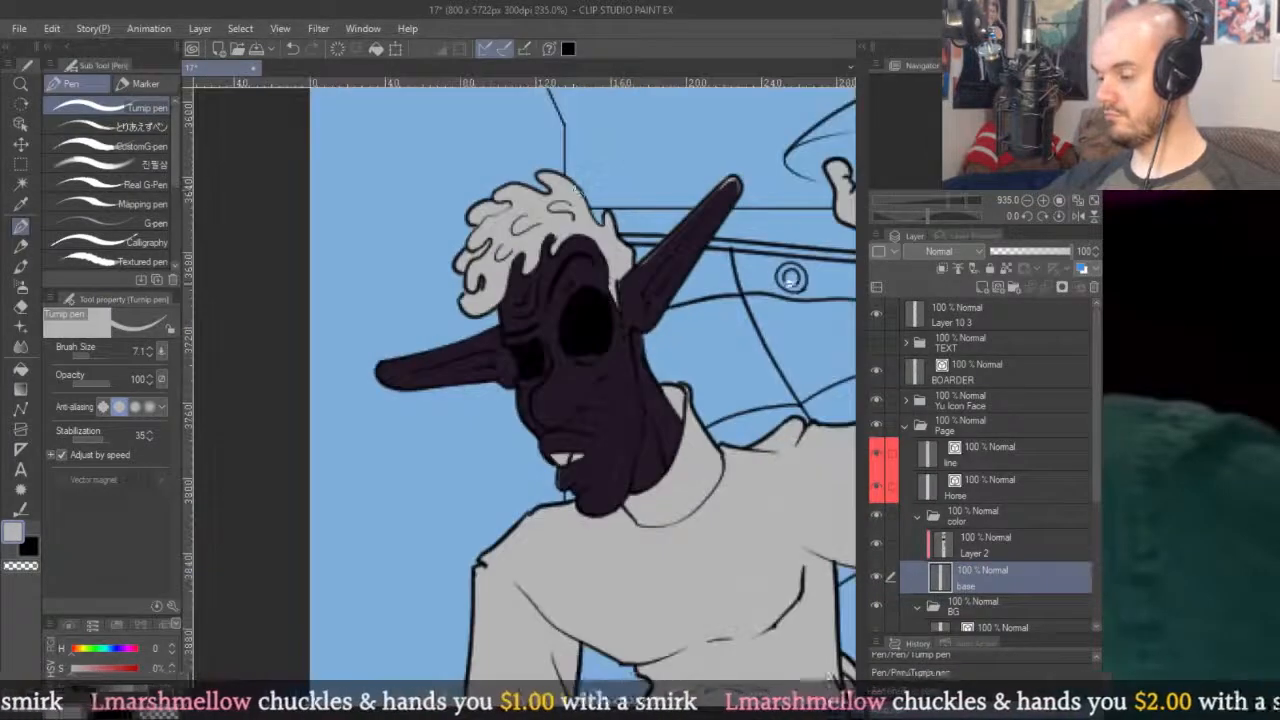
{"action": "scroll", "coordinate": [705, 390], "scroll_direction": "up", "scroll_amount": 5}
{"action": "left_click_drag", "start_coordinate": [645, 425], "coordinate": [667, 413]}
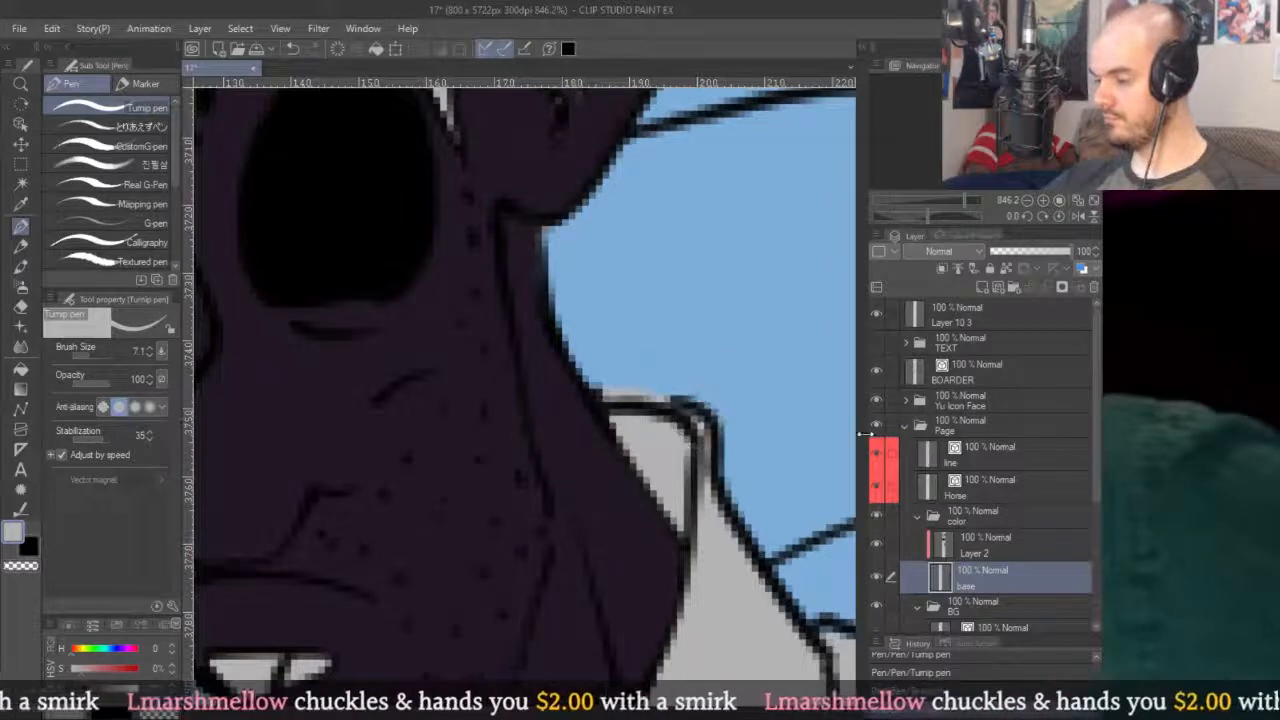
{"action": "left_click", "coordinate": [965, 545]}
{"action": "scroll", "coordinate": [695, 311], "scroll_direction": "down", "scroll_amount": 4}
{"action": "scroll", "coordinate": [695, 311], "scroll_direction": "up", "scroll_amount": 2}
{"action": "left_click", "coordinate": [612, 445], "text": "alt"}
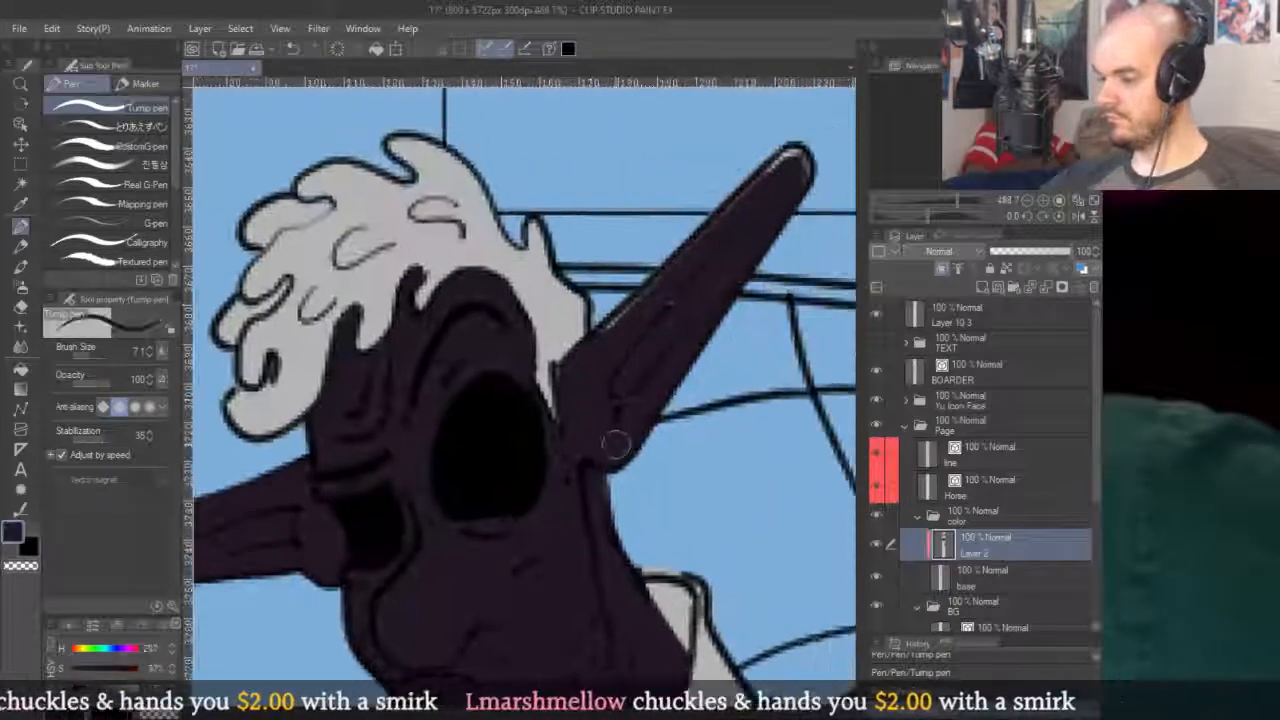
{"action": "mouse_move", "coordinate": [558, 373]}
{"action": "left_mouse_down"}
{"action": "mouse_move", "coordinate": [792, 134]}
{"action": "mouse_move", "coordinate": [607, 388]}
{"action": "mouse_move", "coordinate": [765, 180]}
{"action": "left_mouse_up"}
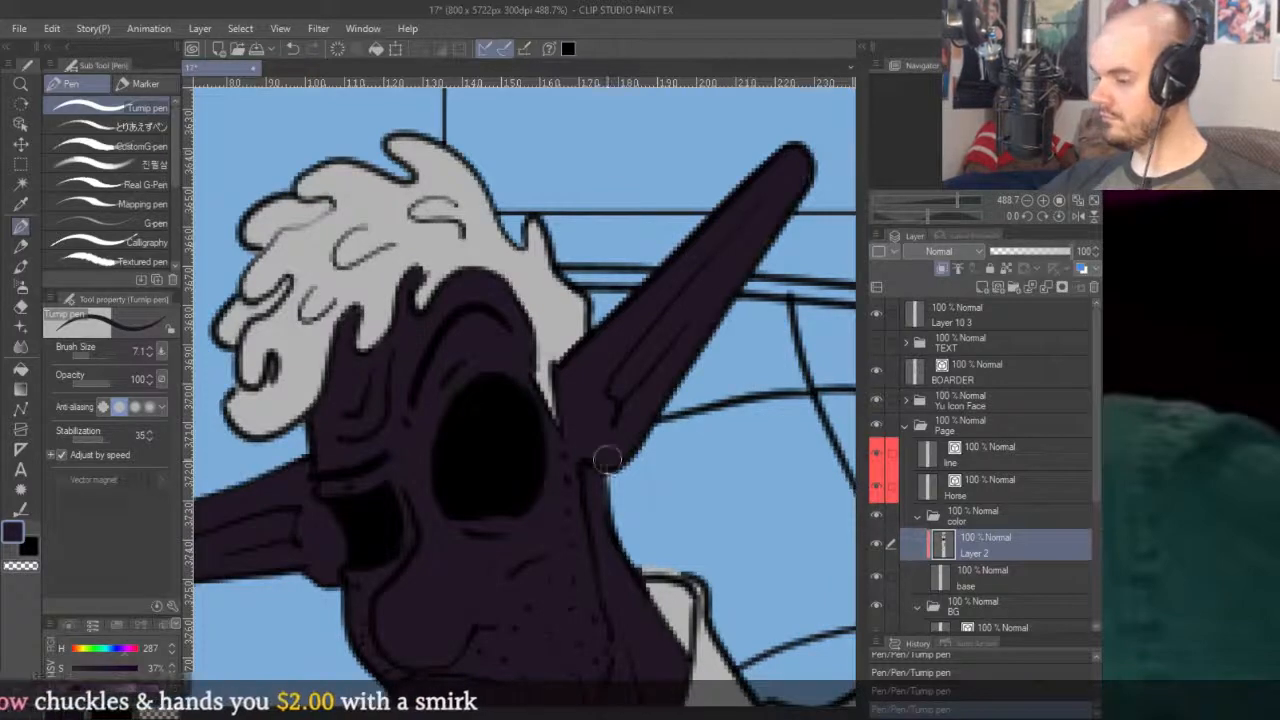
Touch up the base layer behind the teeth with light grey, then return to Layer 2 with the skin's dark purple.
{"action": "scroll", "coordinate": [612, 420], "scroll_direction": "down", "scroll_amount": 3}
{"action": "scroll", "coordinate": [614, 398], "scroll_direction": "down", "scroll_amount": 3}
{"action": "scroll", "coordinate": [600, 390], "scroll_direction": "up", "scroll_amount": 4}
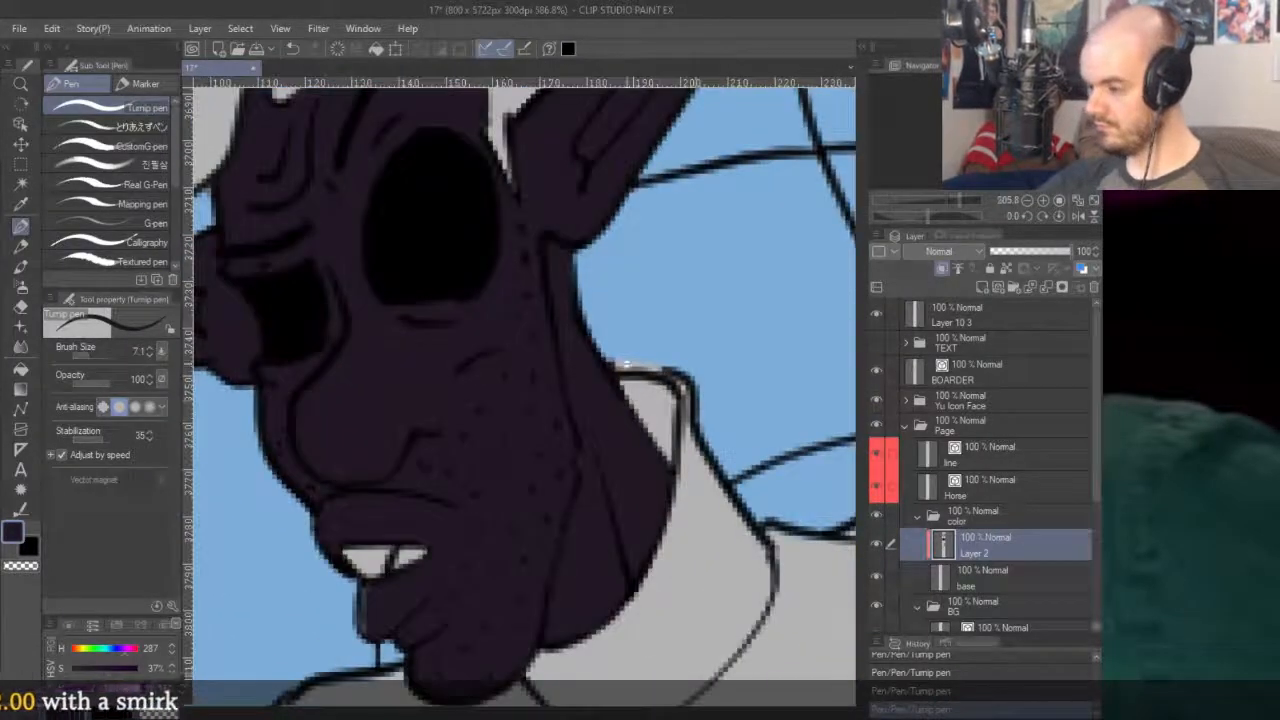
{"action": "scroll", "coordinate": [574, 375], "scroll_direction": "down", "scroll_amount": 3}
{"action": "scroll", "coordinate": [574, 375], "scroll_direction": "up", "scroll_amount": 3}
{"action": "scroll", "coordinate": [523, 457], "scroll_direction": "up", "scroll_amount": 2}
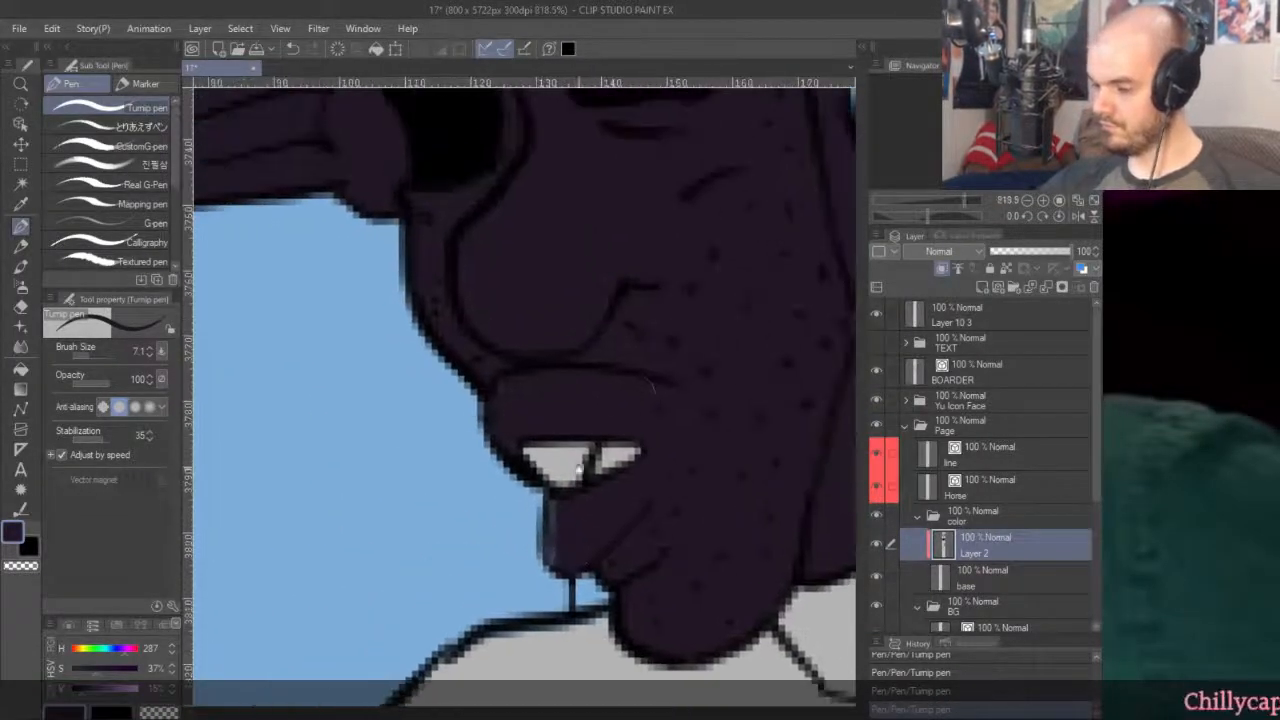
{"action": "left_click", "coordinate": [640, 462], "text": "alt"}
{"action": "key", "text": "alt+bracketright"}
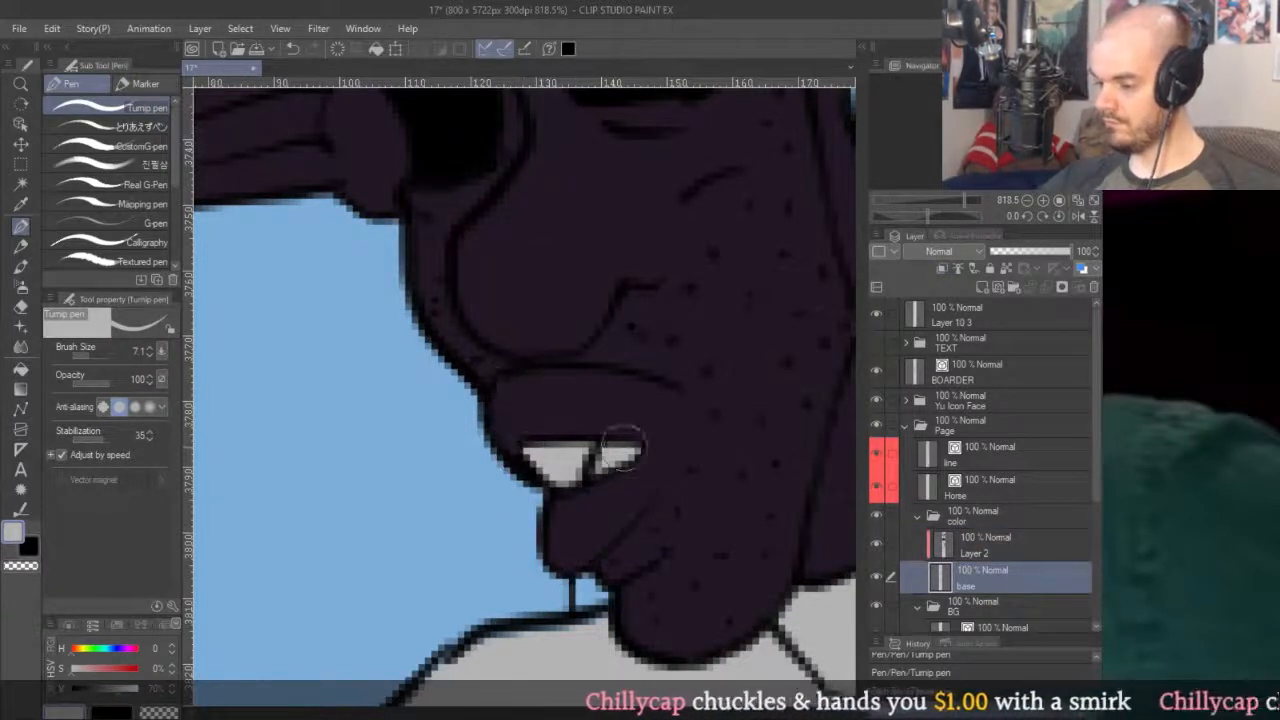
{"action": "left_click_drag", "start_coordinate": [660, 453], "coordinate": [605, 455]}
{"action": "left_click", "coordinate": [640, 400], "text": "alt"}
{"action": "key", "text": "alt+bracketleft"}
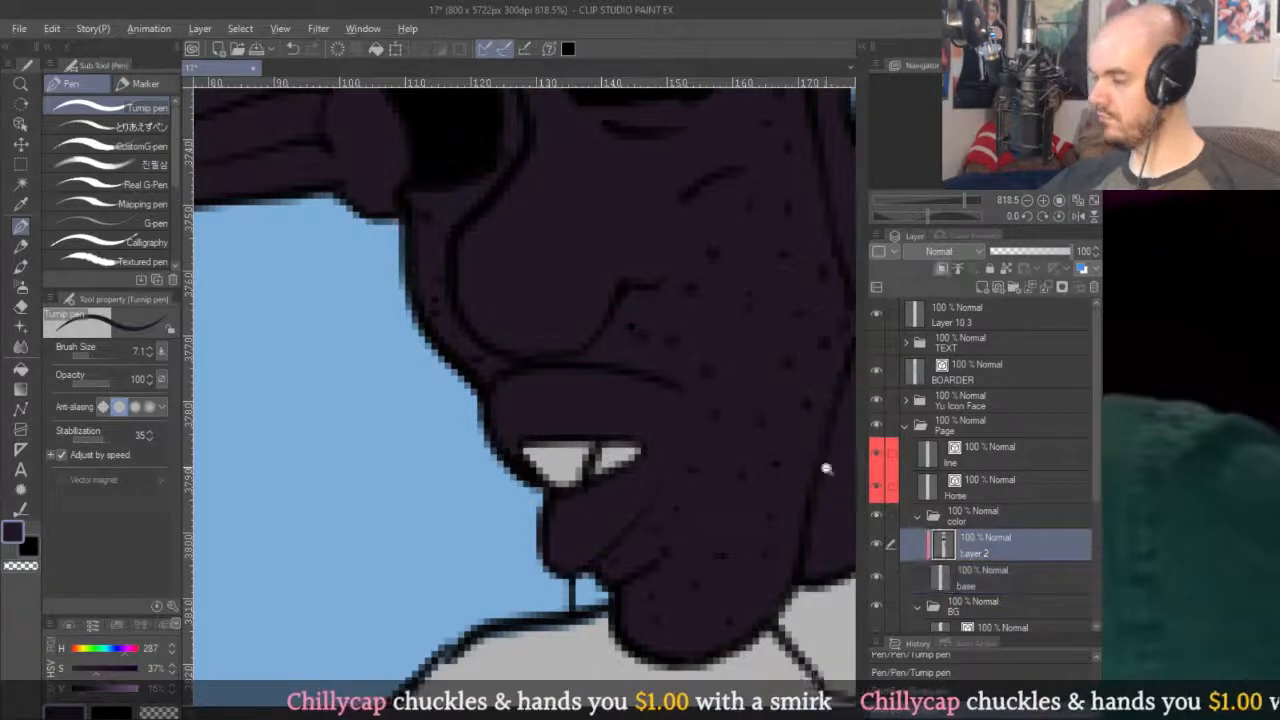
Fill the lowered forearm with dark purple on Layer 2 and paint over the gaps below the cuff and along its inner edge.
{"action": "scroll", "coordinate": [706, 265], "scroll_direction": "down", "scroll_amount": 4}
{"action": "left_click_drag", "start_coordinate": [706, 265], "coordinate": [589, 61]}
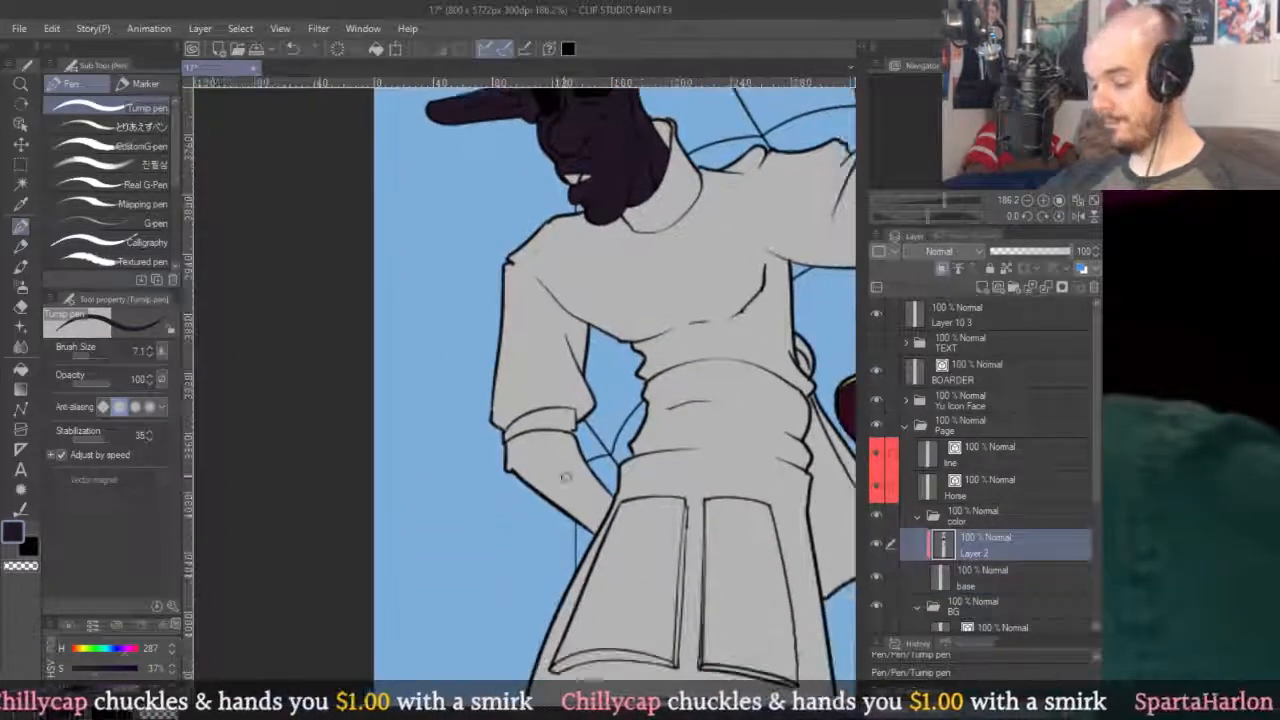
{"action": "key", "text": "g"}
{"action": "left_click", "coordinate": [575, 478]}
{"action": "scroll", "coordinate": [597, 486], "scroll_direction": "up", "scroll_amount": 3}
{"action": "key", "text": "p"}
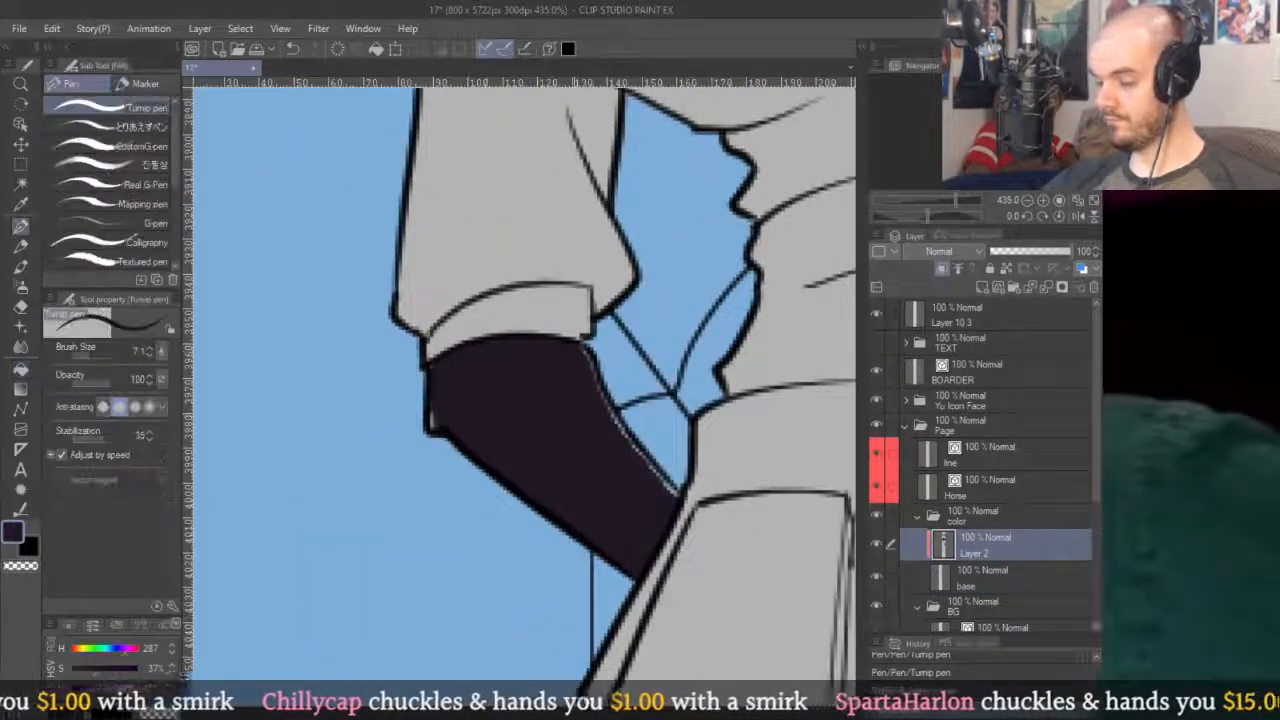
{"action": "left_click_drag", "start_coordinate": [432, 363], "coordinate": [449, 385]}
{"action": "left_click_drag", "start_coordinate": [578, 368], "coordinate": [664, 484]}
Close the raised arm's open sleeve edge with a dark purple polyline and fill the arm and hand in the same colour.
{"action": "scroll", "coordinate": [578, 289], "scroll_direction": "down", "scroll_amount": 4}
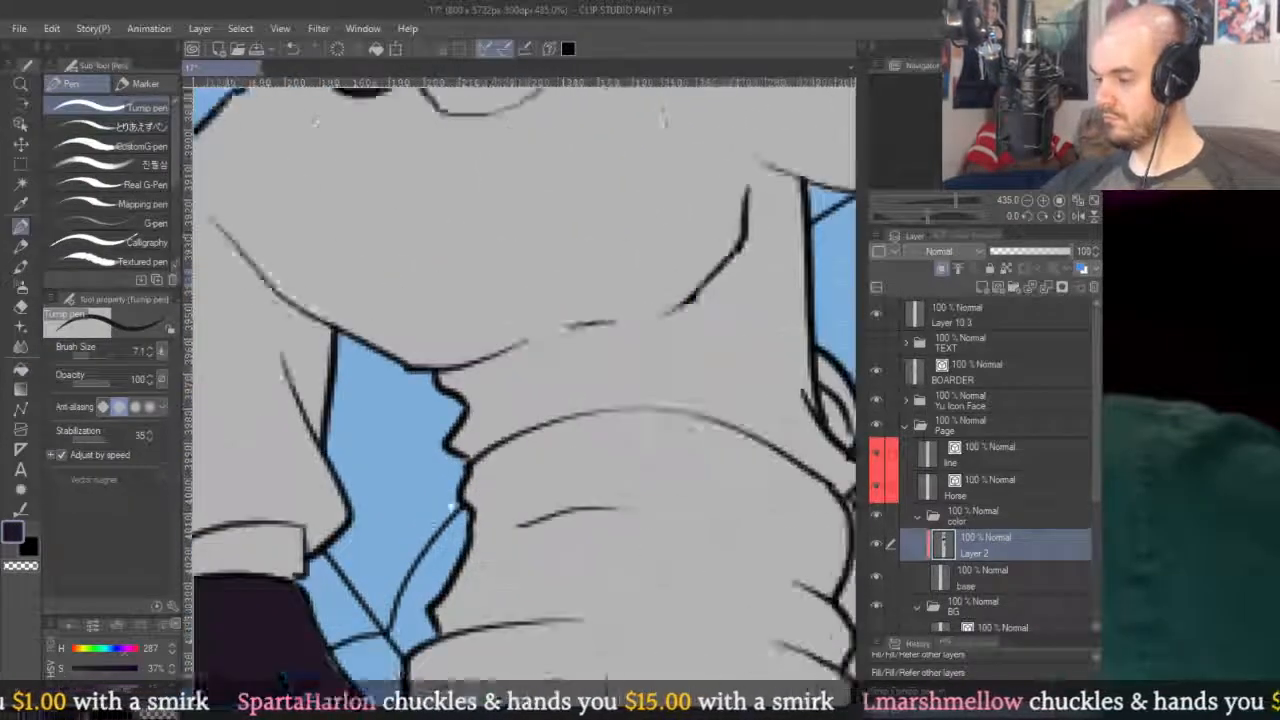
{"action": "scroll", "coordinate": [690, 455], "scroll_direction": "up", "scroll_amount": 1}
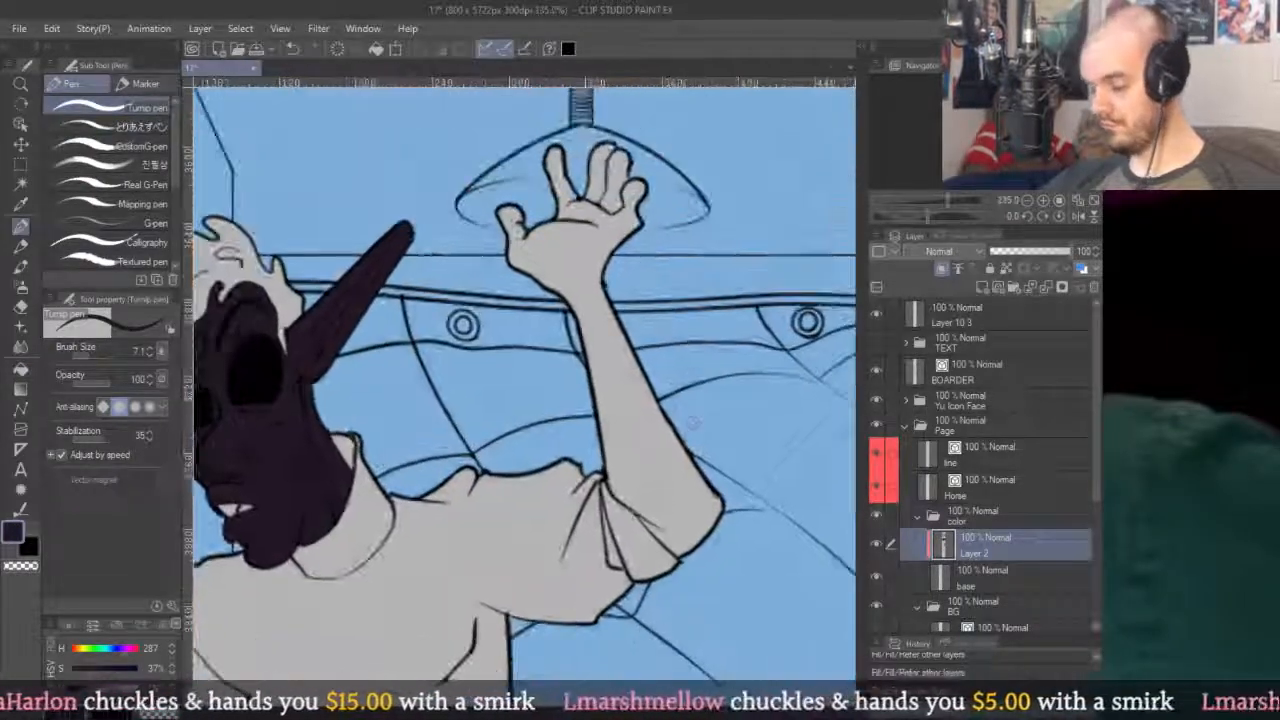
{"action": "key", "text": "u"}
{"action": "scroll", "coordinate": [657, 528], "scroll_direction": "up", "scroll_amount": 3}
{"action": "left_click", "coordinate": [690, 597]}
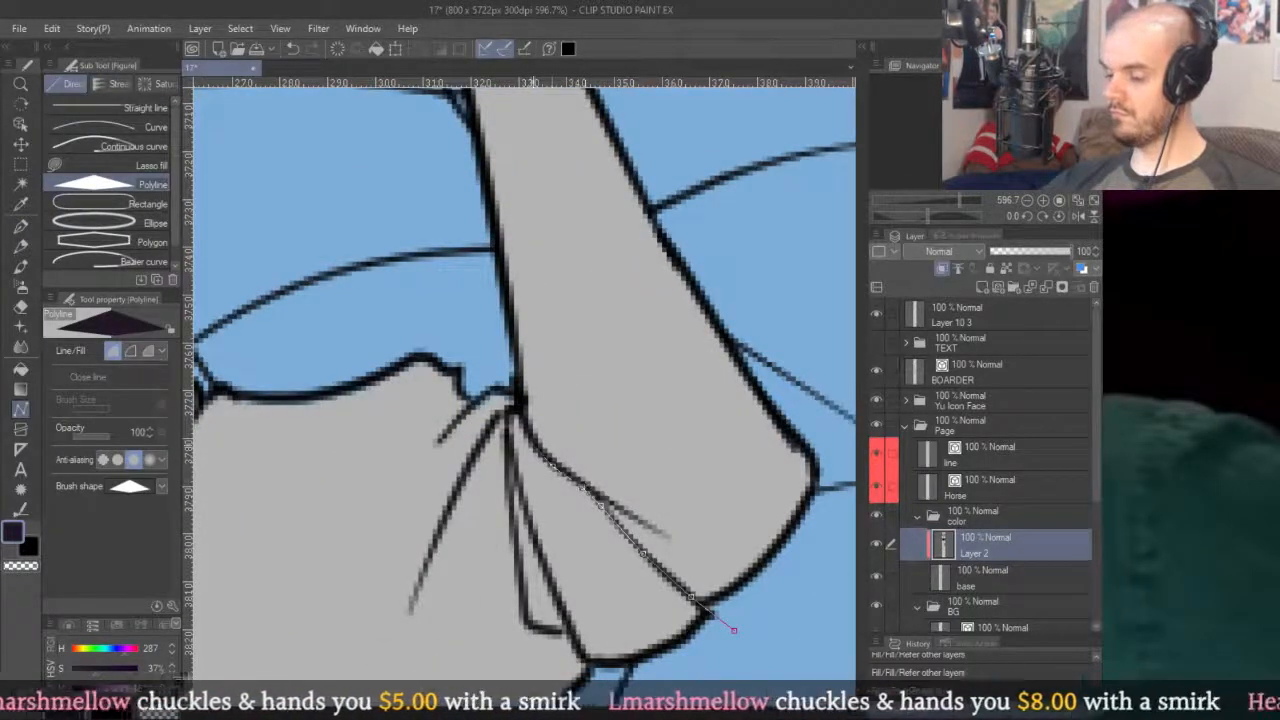
{"action": "scroll", "coordinate": [465, 318], "scroll_direction": "down", "scroll_amount": 10}
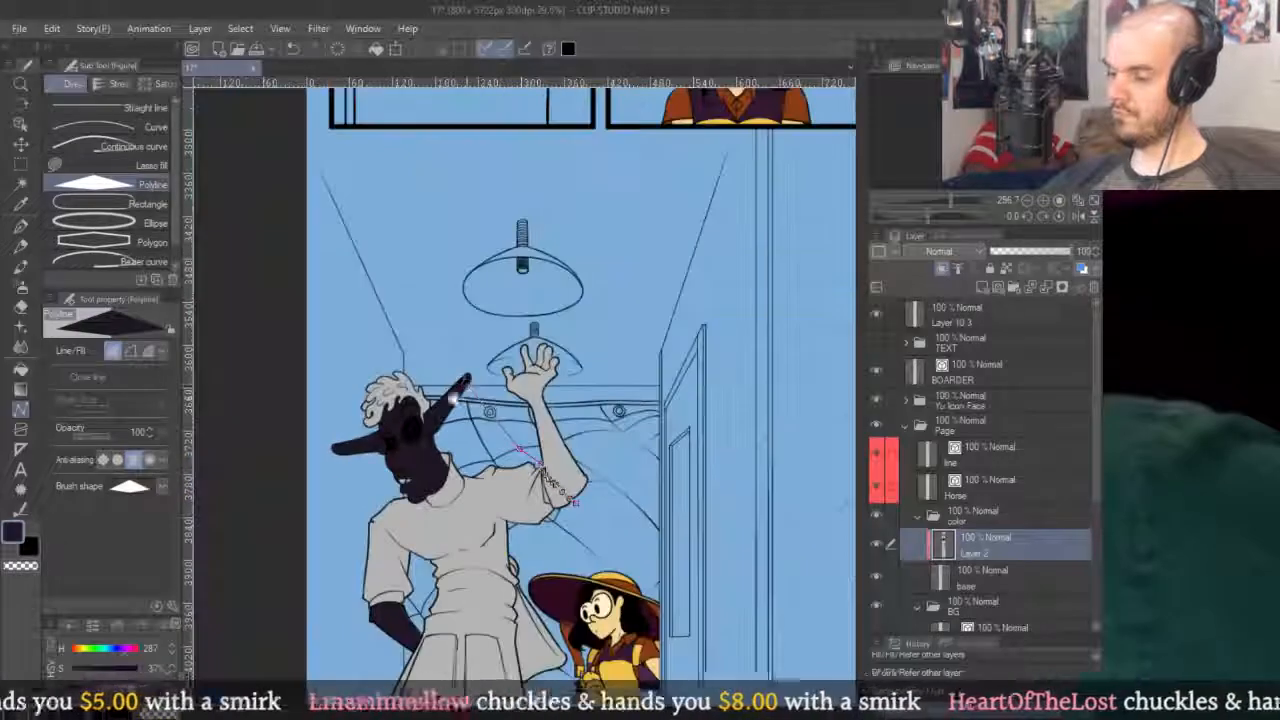
{"action": "double_click", "coordinate": [528, 355]}
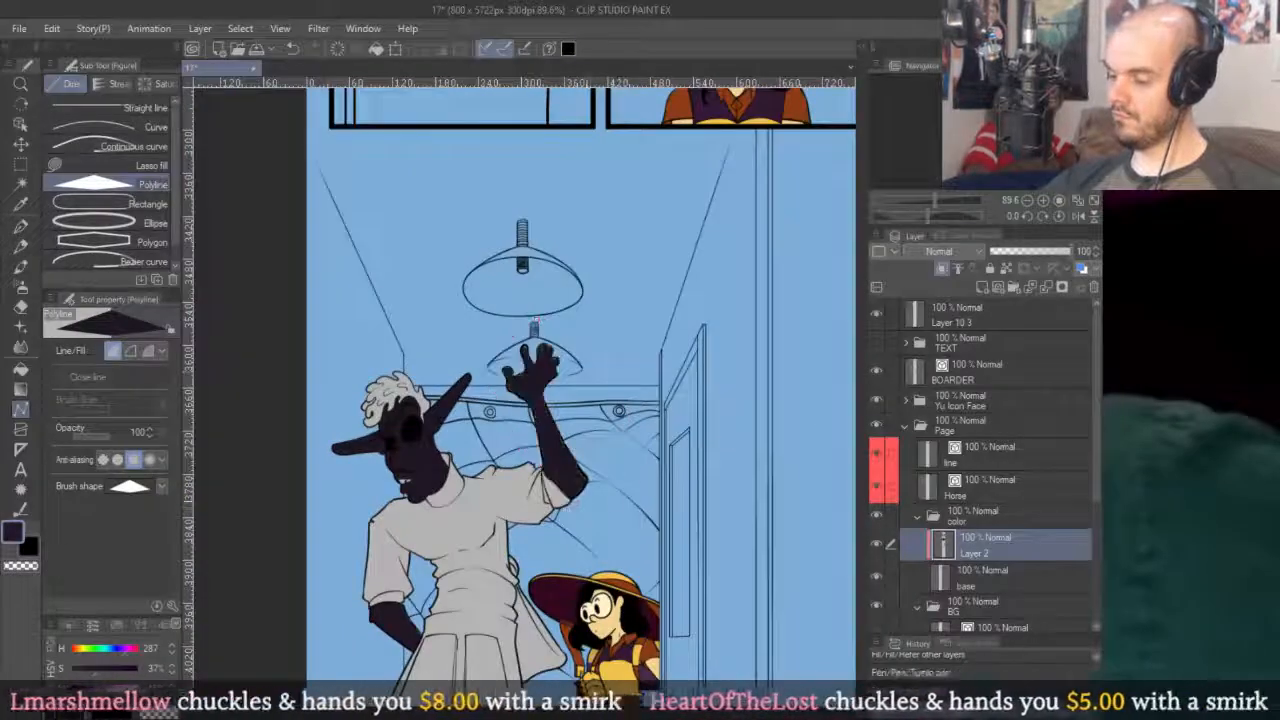
Cover the gaps along the outlines of the raised hand's fingers and palm with light grey on the base layer.
{"action": "scroll", "coordinate": [528, 358], "scroll_direction": "up", "scroll_amount": 5}
{"action": "key", "text": "p"}
{"action": "key", "text": "alt+bracketleft"}
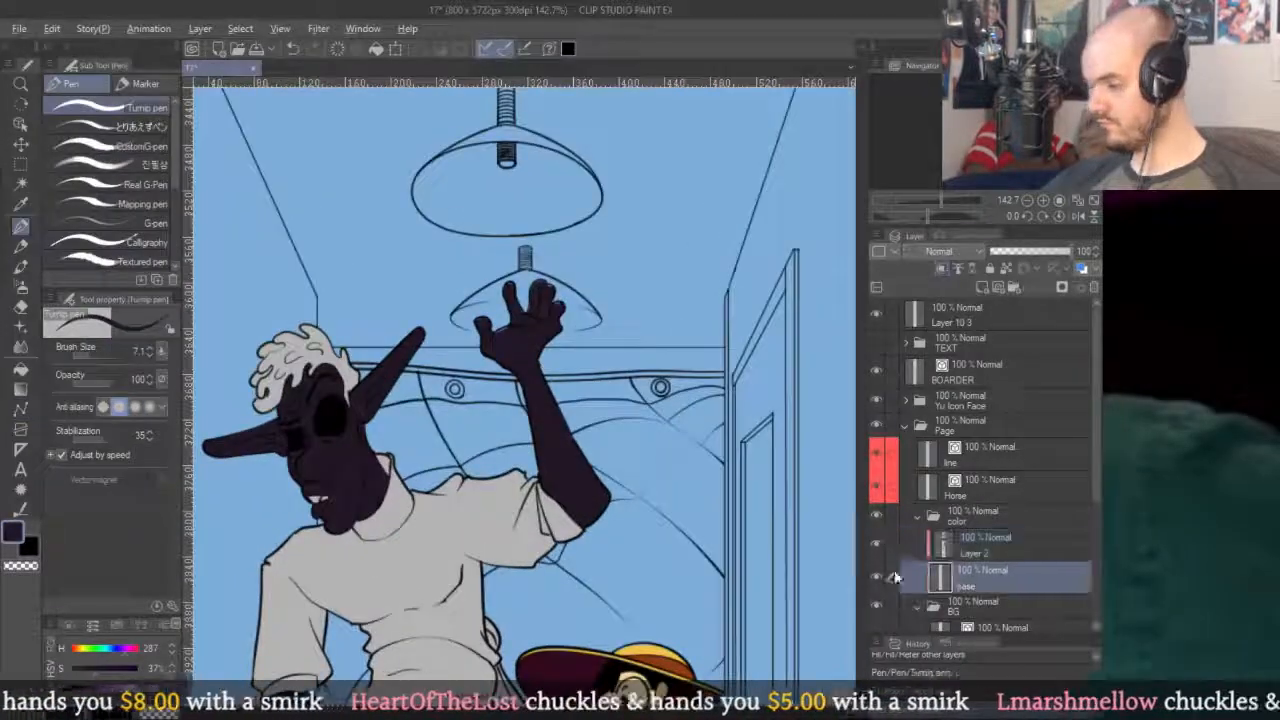
{"action": "scroll", "coordinate": [541, 362], "scroll_direction": "up", "scroll_amount": 6}
{"action": "scroll", "coordinate": [541, 362], "scroll_direction": "up", "scroll_amount": 8}
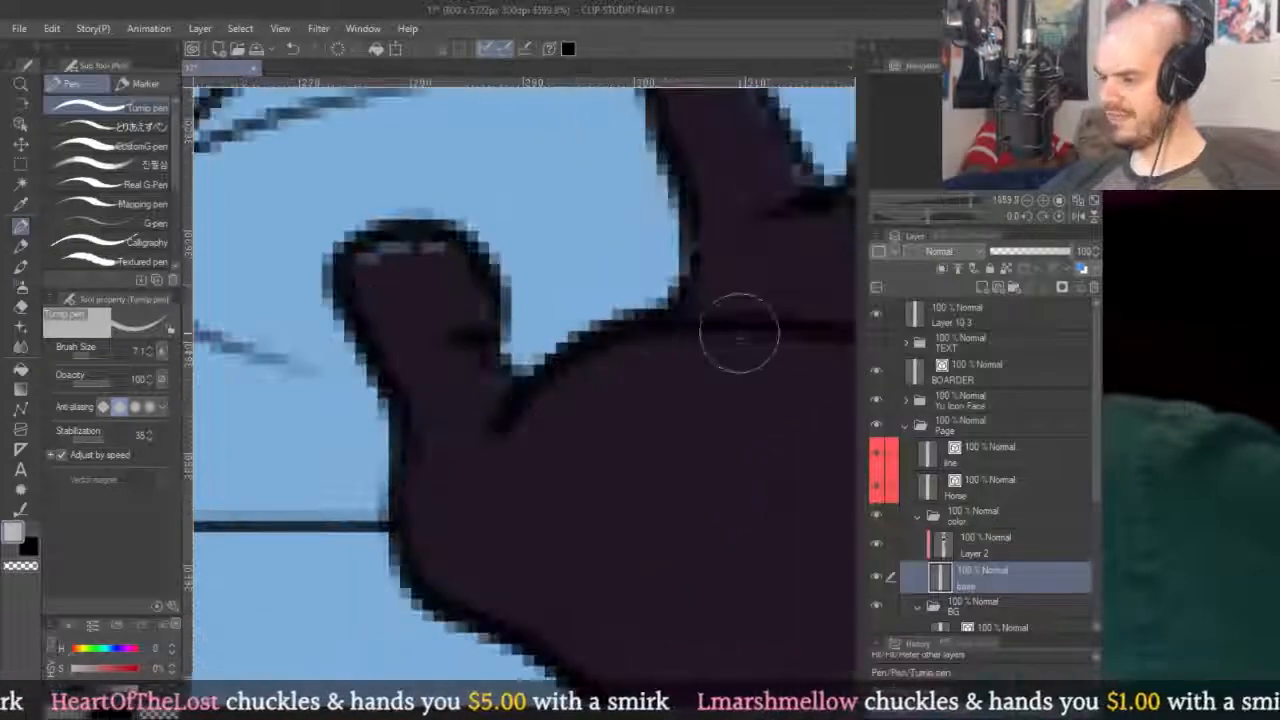
{"action": "mouse_move", "coordinate": [638, 393]}
{"action": "left_mouse_down"}
{"action": "mouse_move", "coordinate": [680, 343]}
{"action": "mouse_move", "coordinate": [466, 357]}
{"action": "mouse_move", "coordinate": [400, 249]}
{"action": "mouse_move", "coordinate": [370, 240]}
{"action": "left_mouse_up"}
{"action": "left_click_drag", "start_coordinate": [670, 277], "coordinate": [475, 572]}
{"action": "mouse_move", "coordinate": [508, 406]}
{"action": "left_mouse_down"}
{"action": "mouse_move", "coordinate": [490, 210]}
{"action": "mouse_move", "coordinate": [631, 500]}
{"action": "left_mouse_up"}
{"action": "mouse_move", "coordinate": [720, 409]}
{"action": "left_mouse_down"}
{"action": "mouse_move", "coordinate": [609, 409]}
{"action": "mouse_move", "coordinate": [580, 434]}
{"action": "mouse_move", "coordinate": [663, 189]}
{"action": "mouse_move", "coordinate": [790, 295]}
{"action": "left_mouse_up"}
{"action": "mouse_move", "coordinate": [748, 363]}
{"action": "left_mouse_down"}
{"action": "mouse_move", "coordinate": [598, 206]}
{"action": "mouse_move", "coordinate": [671, 356]}
{"action": "mouse_move", "coordinate": [670, 321]}
{"action": "mouse_move", "coordinate": [727, 369]}
{"action": "left_mouse_up"}
Close the gap along the lowered forearm's inner outline with light grey on the base layer, redoing the first stroke.
{"action": "scroll", "coordinate": [727, 369], "scroll_direction": "down", "scroll_amount": 10}
{"action": "scroll", "coordinate": [691, 297], "scroll_direction": "up", "scroll_amount": 5}
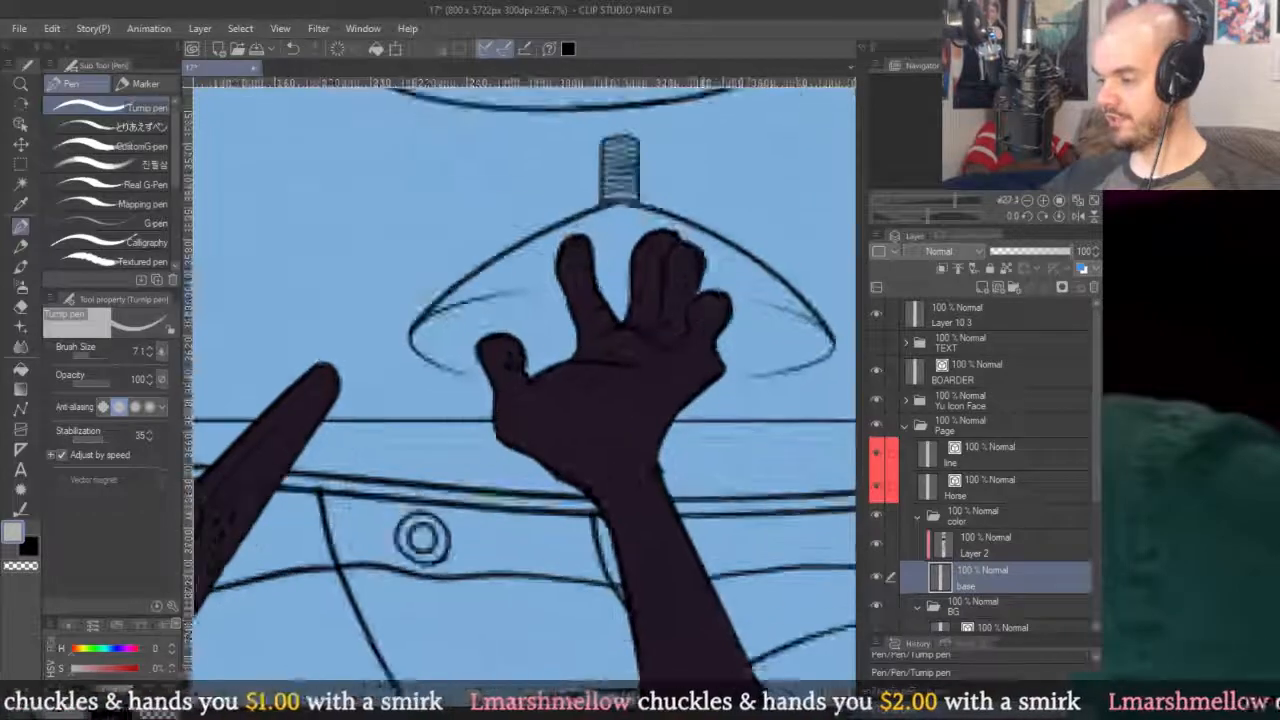
{"action": "scroll", "coordinate": [690, 300], "scroll_direction": "down", "scroll_amount": 8}
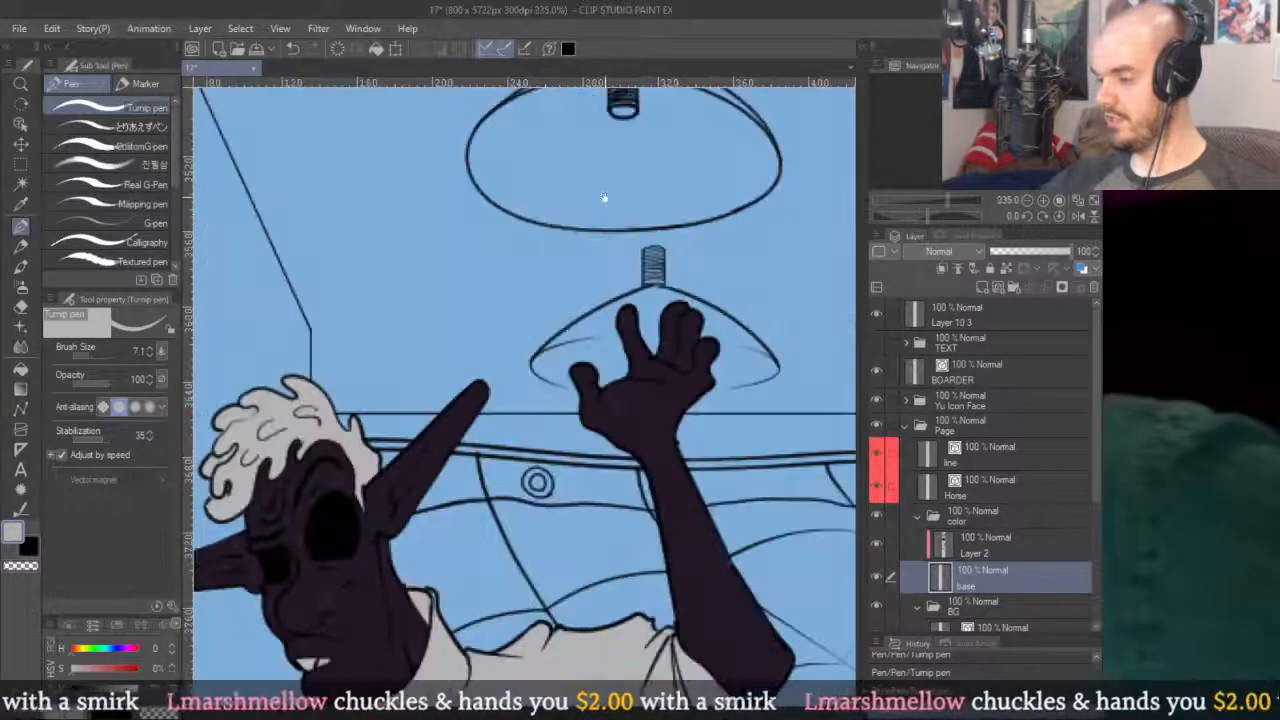
{"action": "scroll", "coordinate": [663, 294], "scroll_direction": "up", "scroll_amount": 6}
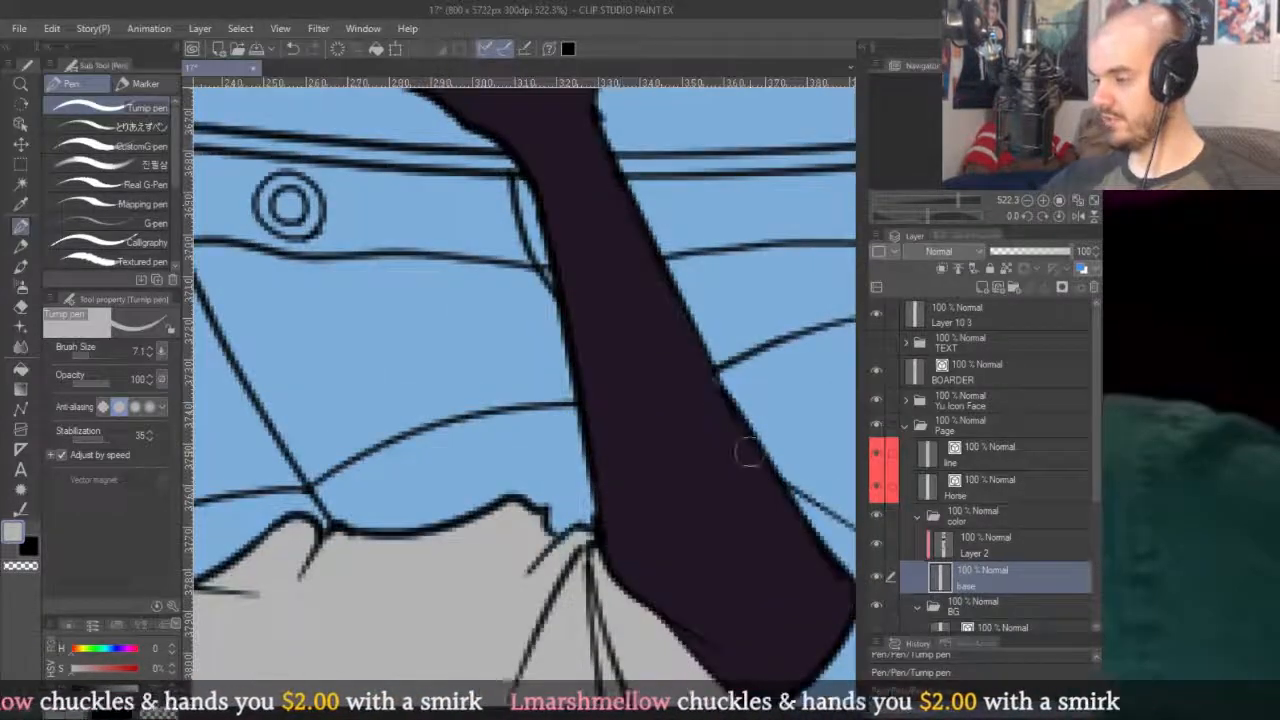
{"action": "scroll", "coordinate": [743, 423], "scroll_direction": "down", "scroll_amount": 3}
{"action": "scroll", "coordinate": [733, 458], "scroll_direction": "up", "scroll_amount": 10}
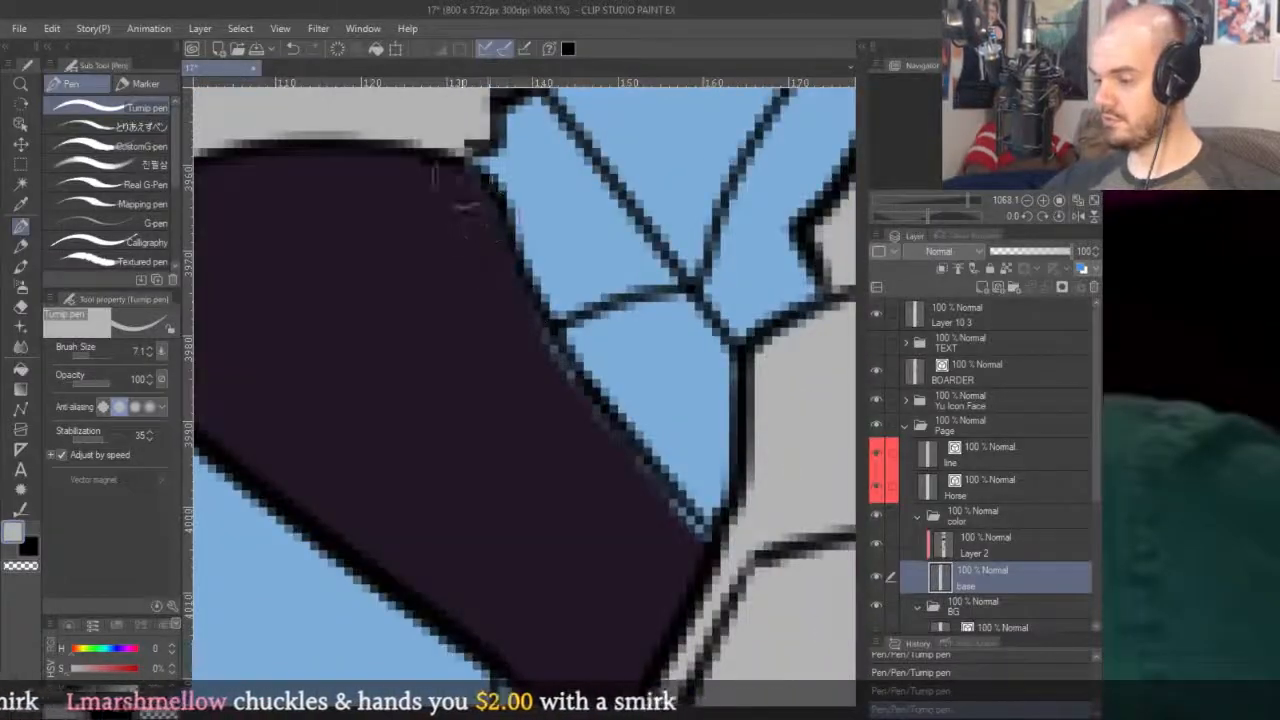
{"action": "mouse_move", "coordinate": [468, 205]}
{"action": "left_mouse_down"}
{"action": "mouse_move", "coordinate": [628, 490]}
{"action": "mouse_move", "coordinate": [700, 540]}
{"action": "left_mouse_up"}
{"action": "key", "text": "ctrl+z"}
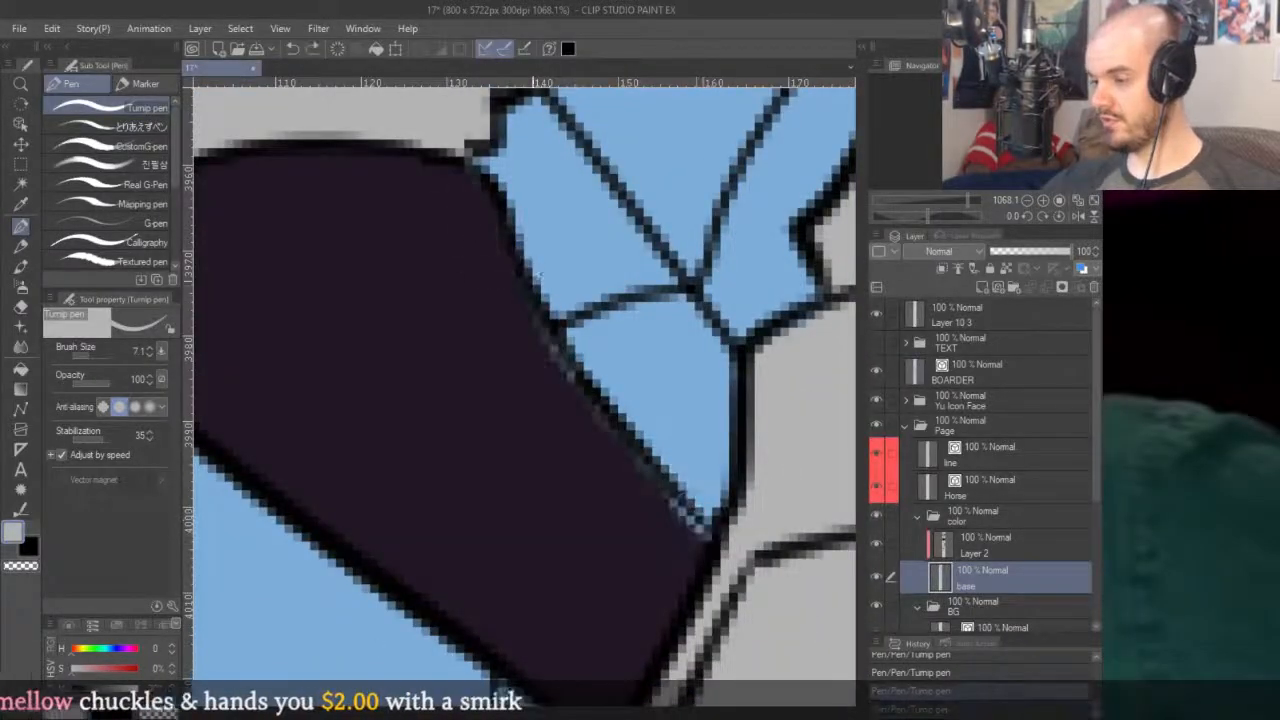
{"action": "mouse_move", "coordinate": [477, 206]}
{"action": "left_mouse_down"}
{"action": "mouse_move", "coordinate": [570, 403]}
{"action": "mouse_move", "coordinate": [690, 545]}
{"action": "left_mouse_up"}
{"action": "scroll", "coordinate": [690, 545], "scroll_direction": "down", "scroll_amount": 12}
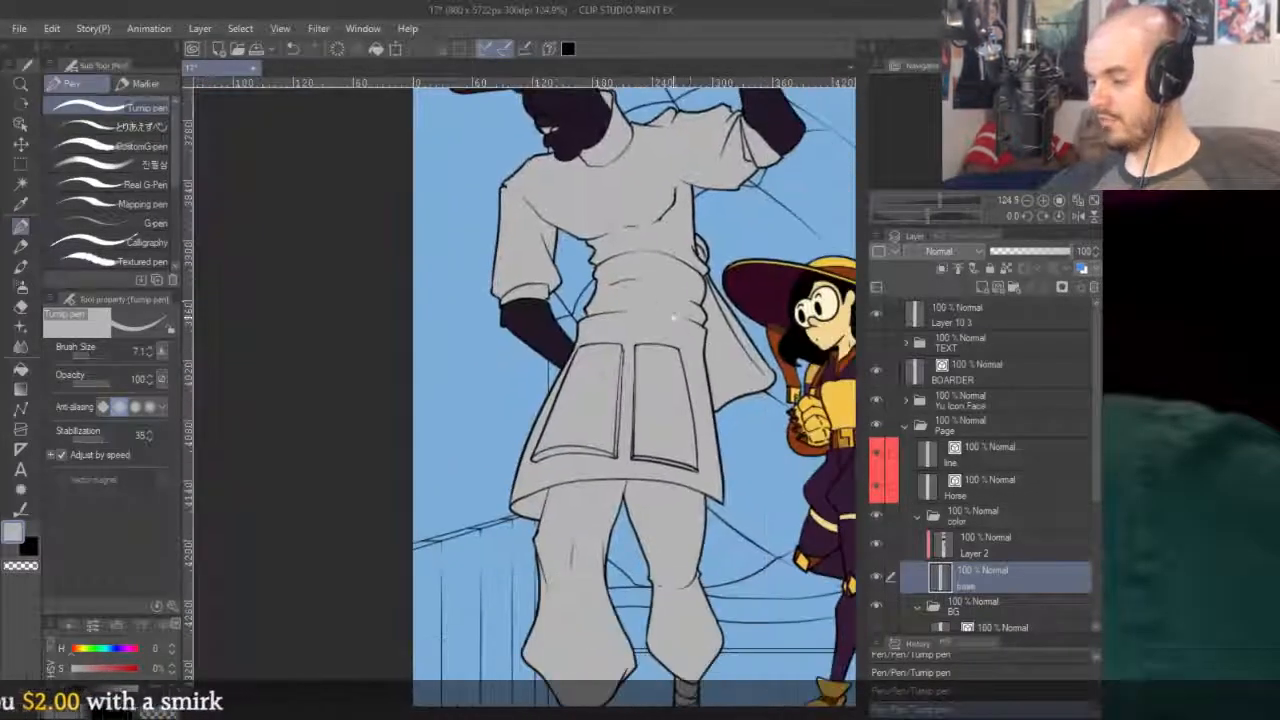
{"action": "scroll", "coordinate": [673, 218], "scroll_direction": "up", "scroll_amount": 4}
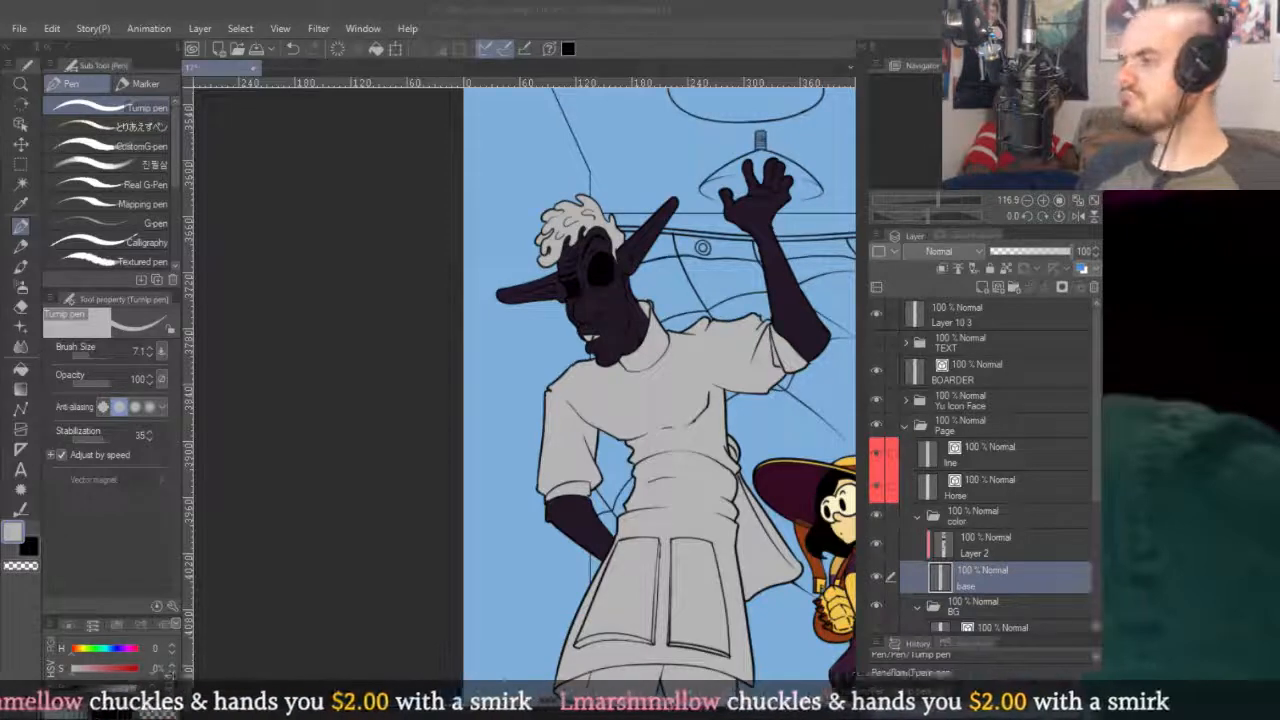
{"action": "left_click", "coordinate": [722, 6]}
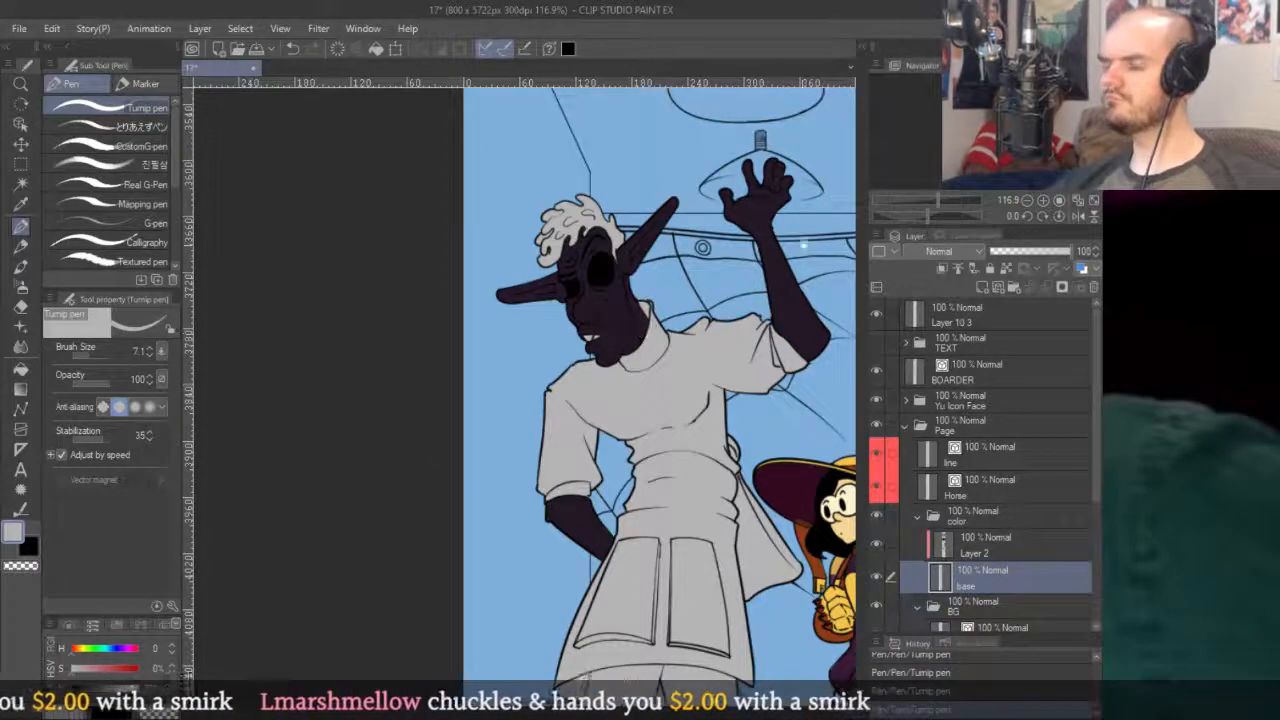
{"action": "left_click_drag", "start_coordinate": [803, 244], "coordinate": [729, 241]}
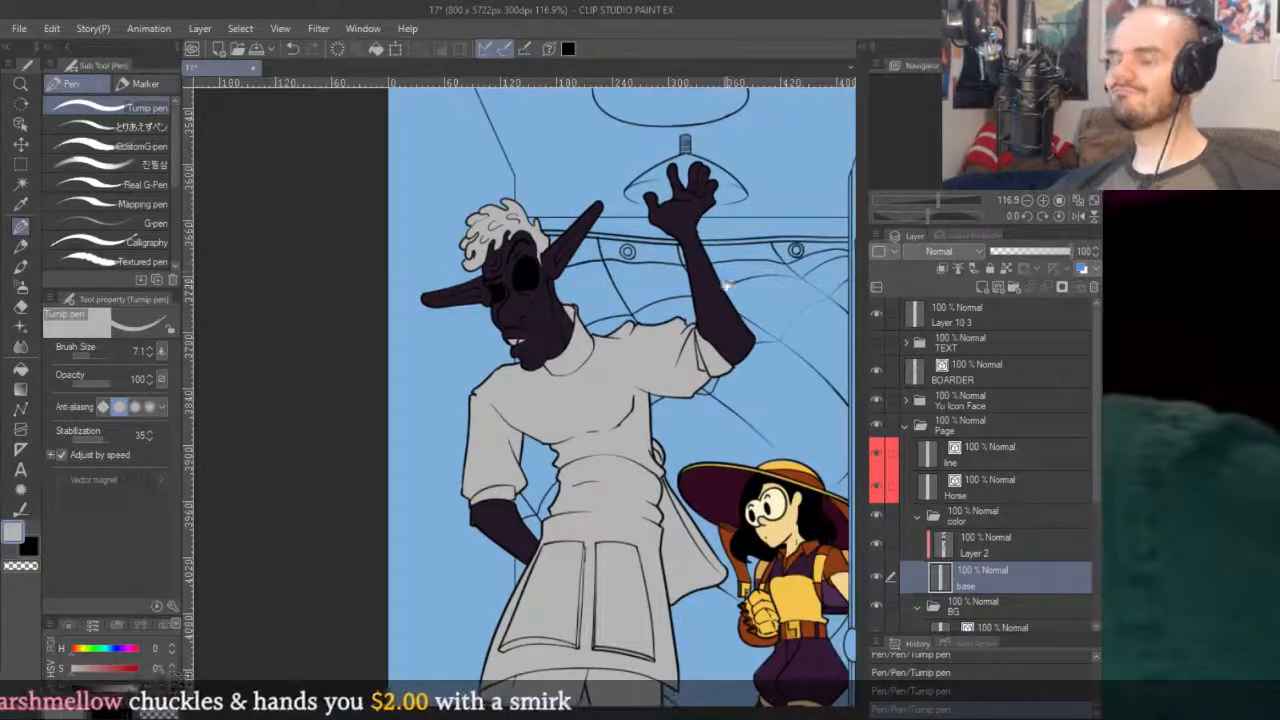
{"action": "left_click_drag", "start_coordinate": [719, 249], "coordinate": [713, 358]}
{"action": "left_click_drag", "start_coordinate": [721, 314], "coordinate": [678, 440]}
{"action": "left_click_drag", "start_coordinate": [574, 186], "coordinate": [677, 286]}
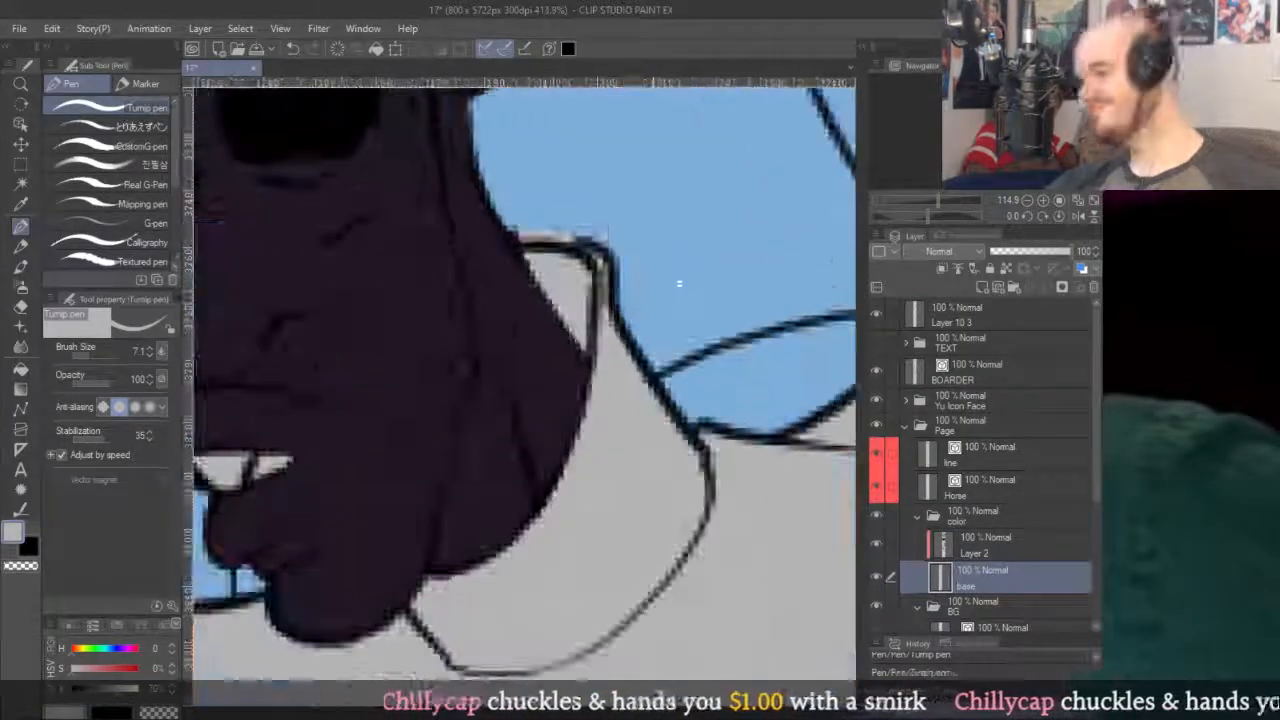
{"action": "left_click_drag", "start_coordinate": [711, 248], "coordinate": [669, 397]}
Fill the face and both ears of the open-mouthed figure in the panel below with dark purple on Layer 2, hue 287 and saturation 37%.
{"action": "left_click", "coordinate": [918, 541]}
{"action": "scroll", "coordinate": [640, 330], "scroll_direction": "down", "scroll_amount": 8}
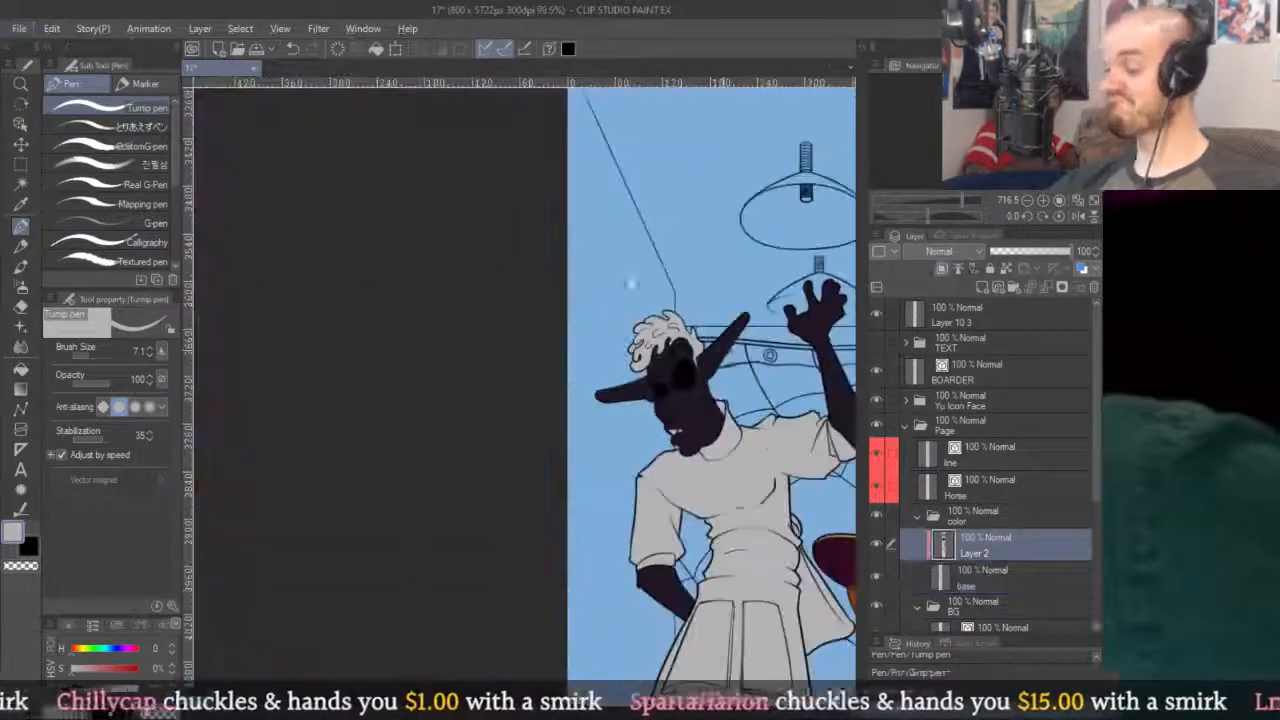
{"action": "scroll", "coordinate": [667, 314], "scroll_direction": "up", "scroll_amount": 3}
{"action": "scroll", "coordinate": [667, 314], "scroll_direction": "up", "scroll_amount": 1}
{"action": "scroll", "coordinate": [670, 300], "scroll_direction": "down", "scroll_amount": 6}
{"action": "scroll", "coordinate": [680, 300], "scroll_direction": "up", "scroll_amount": 4}
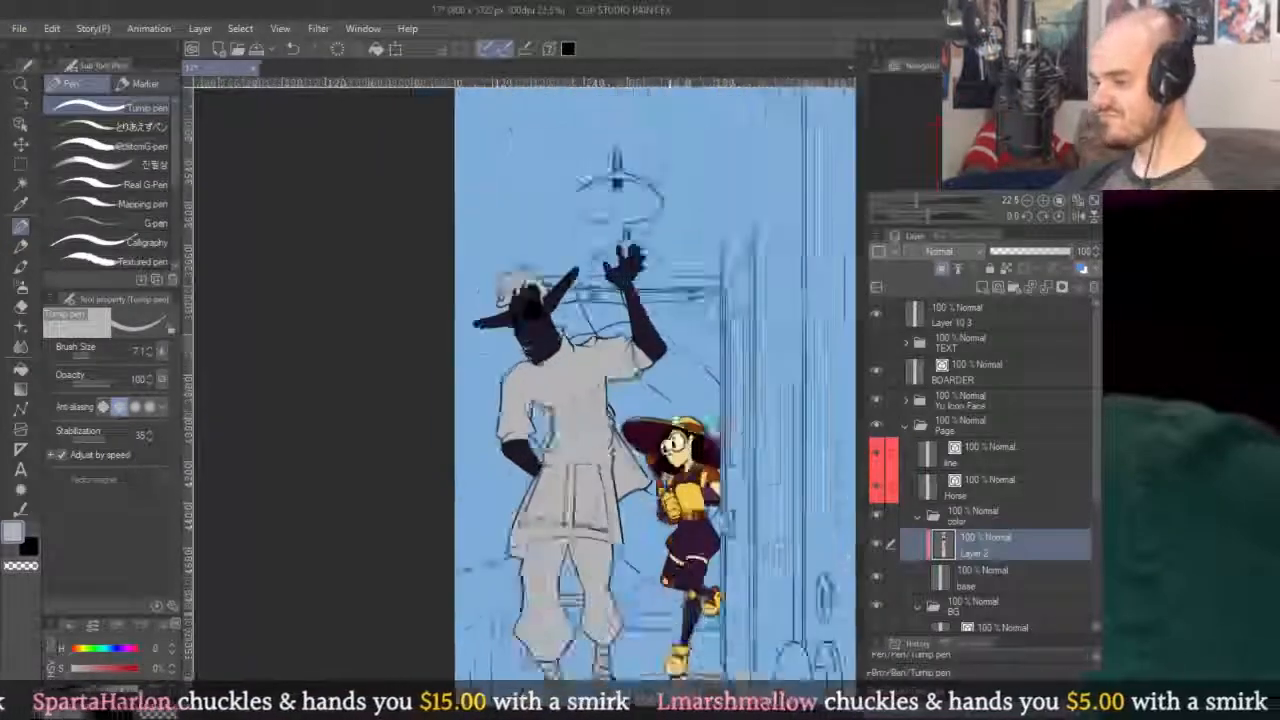
{"action": "scroll", "coordinate": [620, 260], "scroll_direction": "down", "scroll_amount": 6}
{"action": "scroll", "coordinate": [606, 232], "scroll_direction": "up", "scroll_amount": 4}
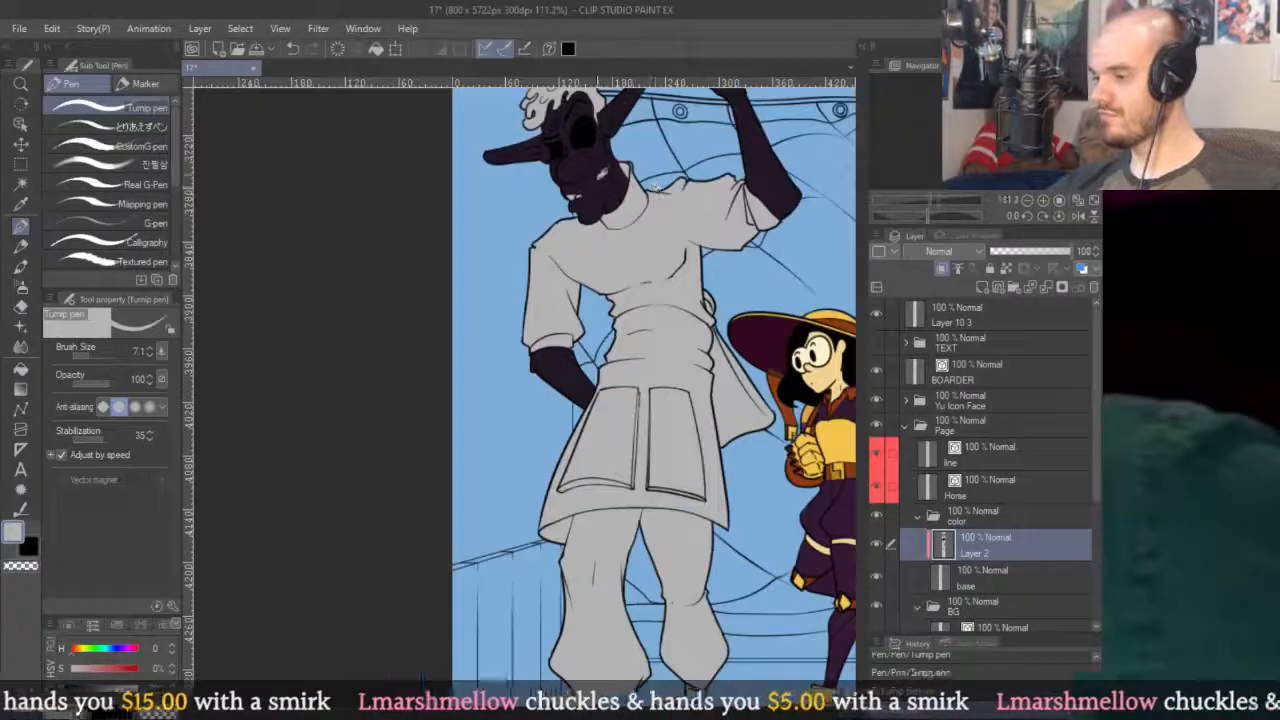
{"action": "scroll", "coordinate": [697, 252], "scroll_direction": "up", "scroll_amount": 3}
{"action": "scroll", "coordinate": [697, 252], "scroll_direction": "down", "scroll_amount": 5}
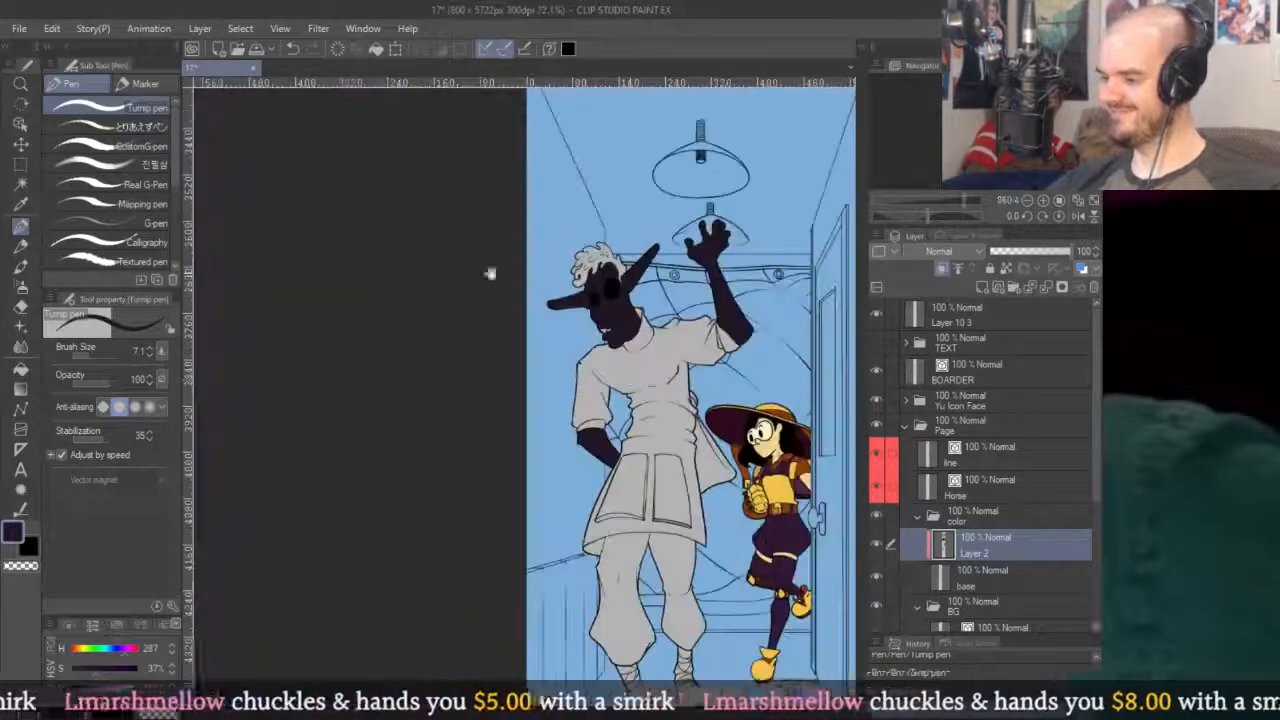
{"action": "scroll", "coordinate": [491, 274], "scroll_direction": "down", "scroll_amount": 6}
{"action": "scroll", "coordinate": [563, 521], "scroll_direction": "up", "scroll_amount": 3}
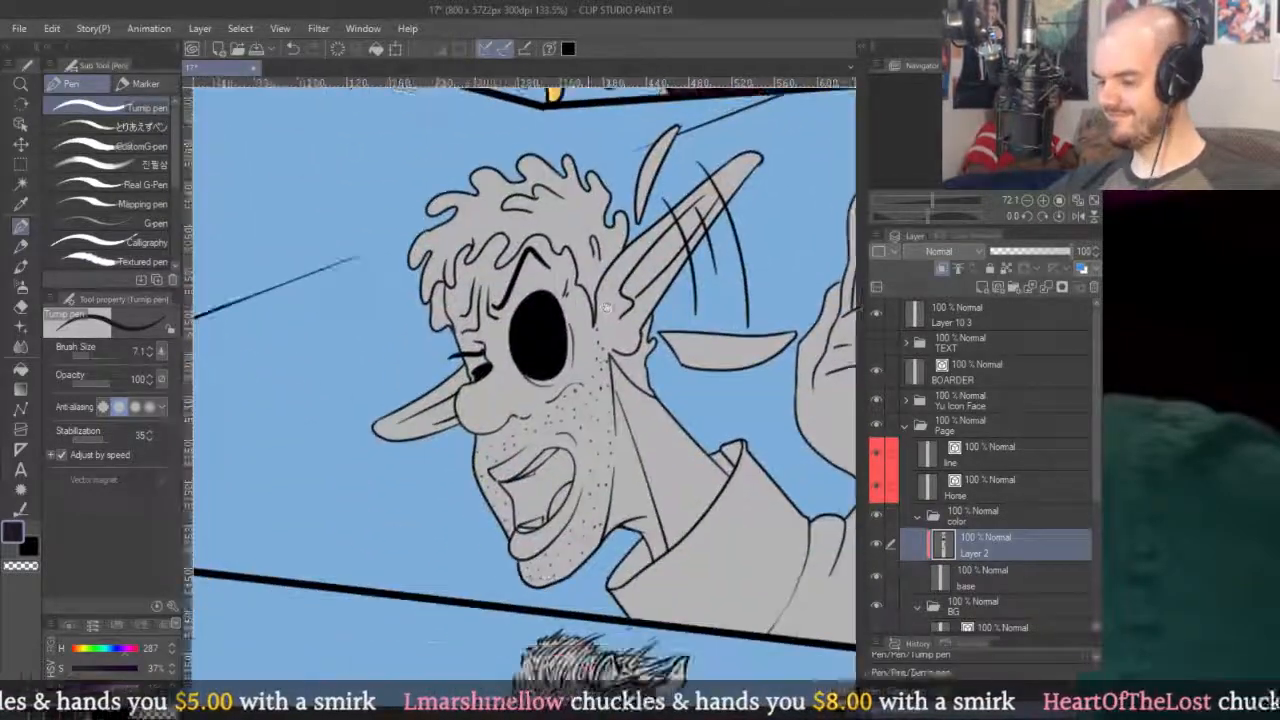
{"action": "key", "text": "g"}
{"action": "left_click", "coordinate": [527, 376]}
{"action": "left_click", "coordinate": [442, 393]}
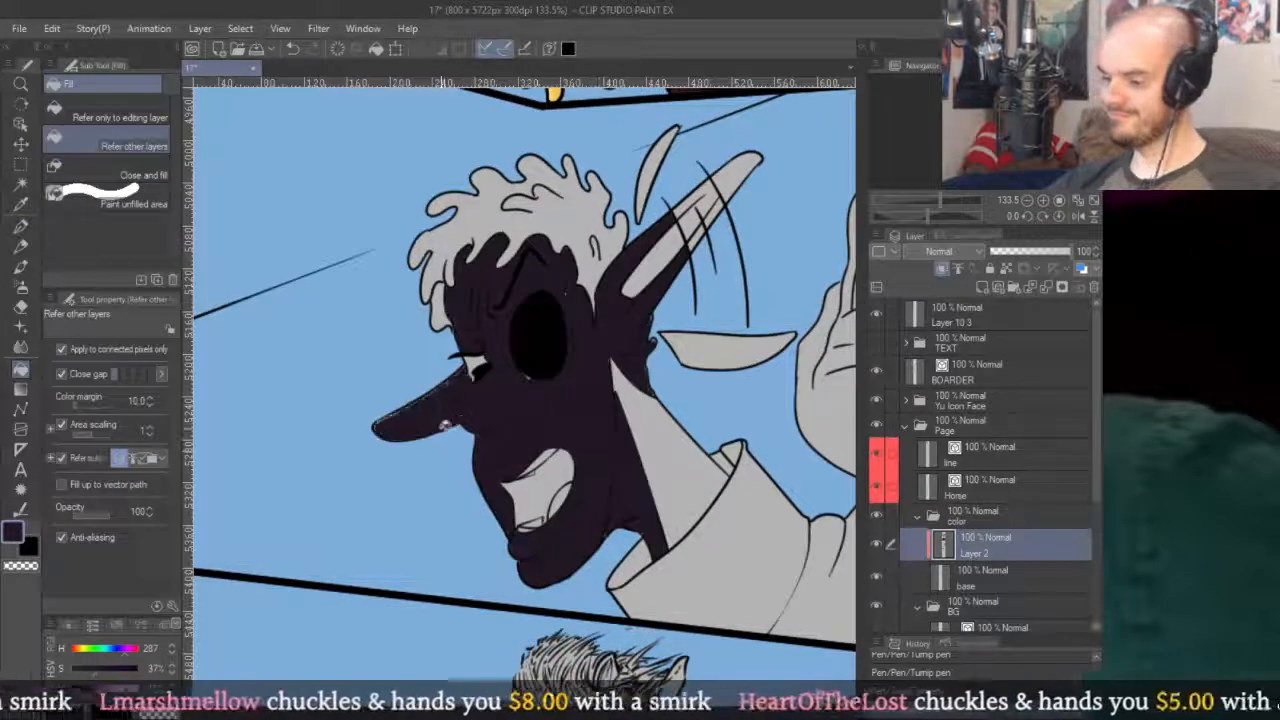
{"action": "left_click", "coordinate": [702, 224]}
{"action": "left_click", "coordinate": [718, 200]}
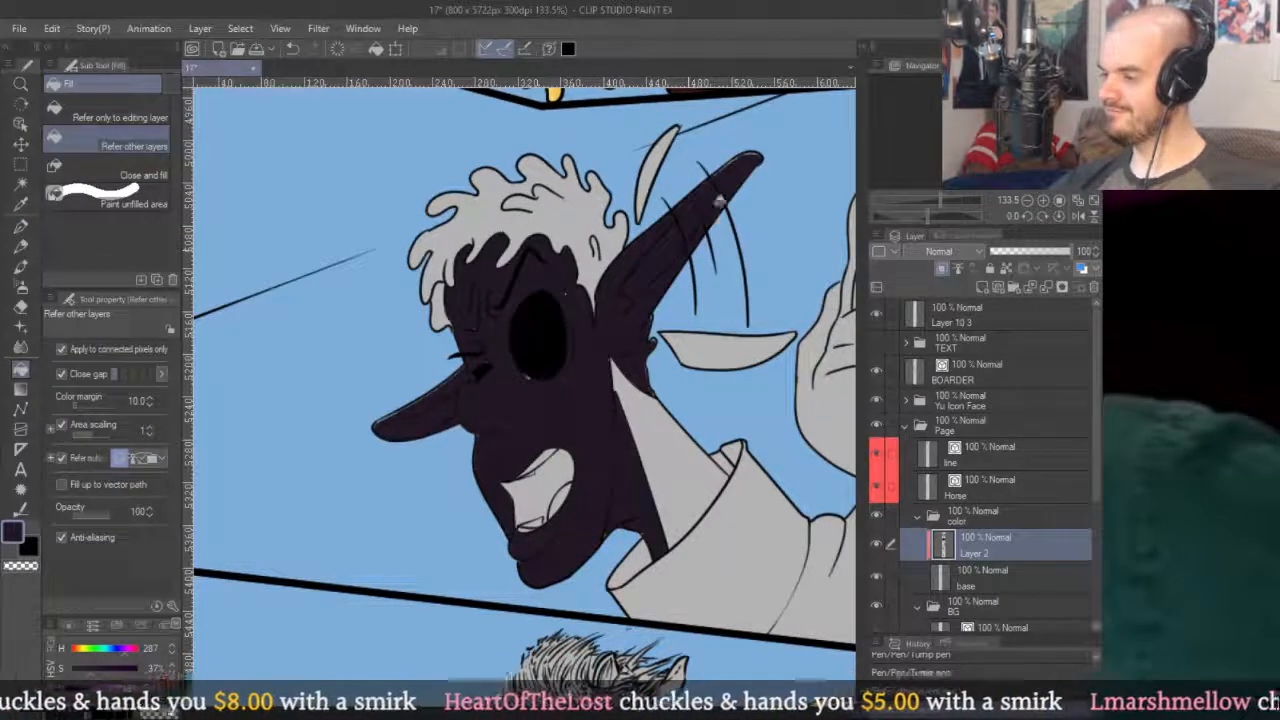
Fill the two loose shapes beside the raised ear, the neck, and the raised hand and forearm with dark purple on Layer 2.
{"action": "left_click", "coordinate": [727, 354]}
{"action": "left_click", "coordinate": [655, 170]}
{"action": "left_click_drag", "start_coordinate": [650, 400], "coordinate": [476, 363]}
{"action": "left_click", "coordinate": [470, 430]}
{"action": "left_click", "coordinate": [727, 395]}
{"action": "left_click", "coordinate": [714, 190]}
{"action": "left_click", "coordinate": [686, 220]}
{"action": "left_click_drag", "start_coordinate": [760, 272], "coordinate": [607, 165]}
{"action": "left_click_drag", "start_coordinate": [716, 380], "coordinate": [905, 540]}
{"action": "scroll", "coordinate": [510, 427], "scroll_direction": "up", "scroll_amount": 4}
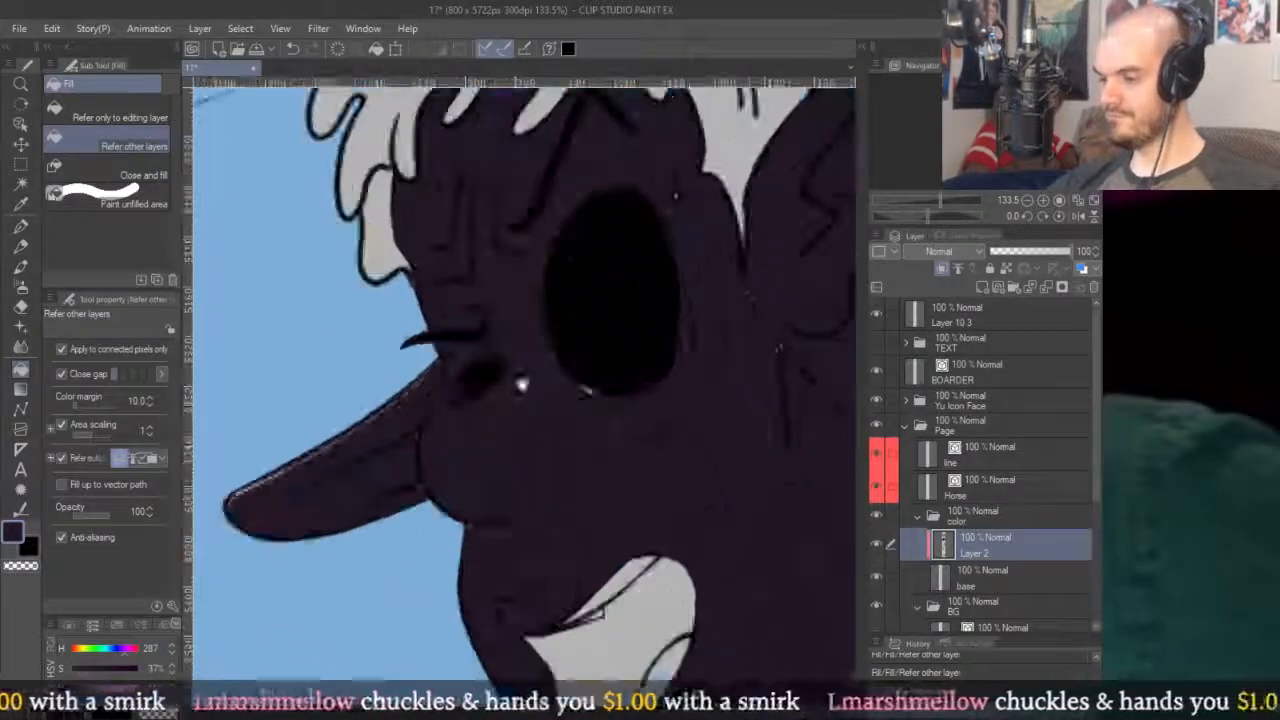
Cover the gaps around the nose, mouth edge and far ear with one closed dark purple polyline shape.
{"action": "left_click_drag", "start_coordinate": [458, 470], "coordinate": [591, 435]}
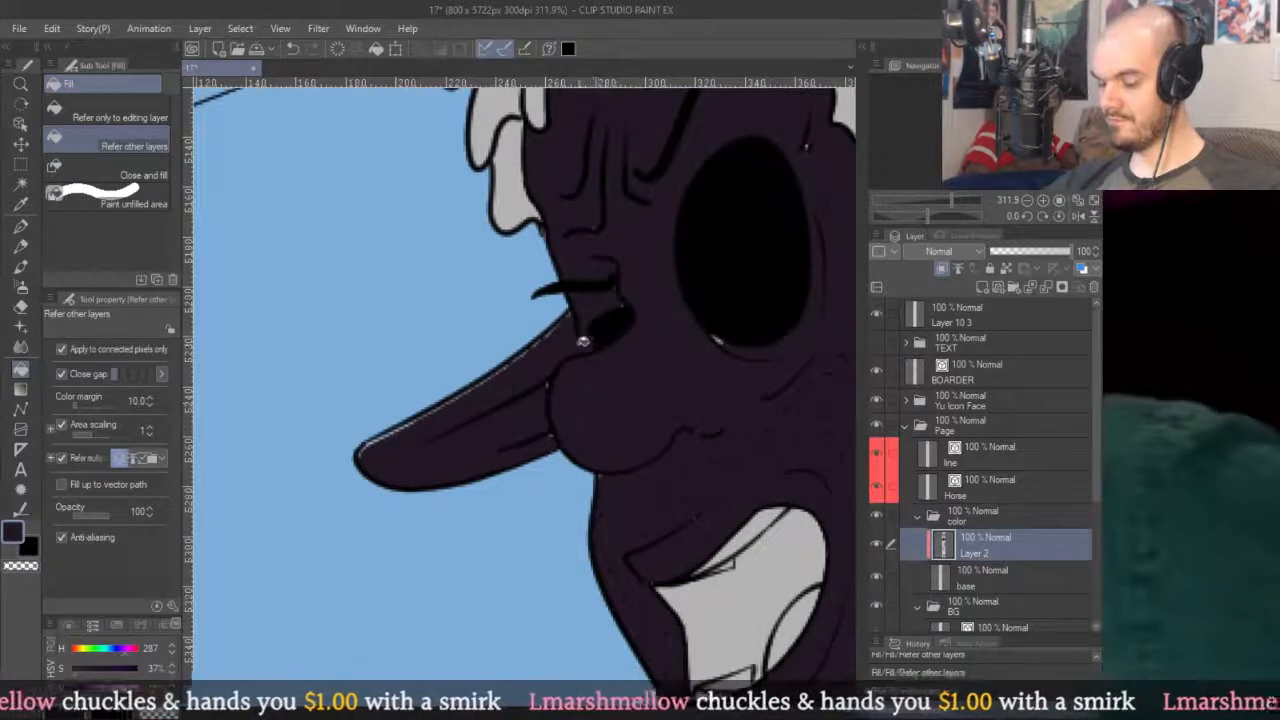
{"action": "key", "text": "u"}
{"action": "scroll", "coordinate": [579, 314], "scroll_direction": "up", "scroll_amount": 8}
{"action": "left_click", "coordinate": [569, 197]}
{"action": "left_click", "coordinate": [603, 337]}
{"action": "left_click", "coordinate": [630, 391]}
{"action": "left_click", "coordinate": [657, 403]}
{"action": "left_click", "coordinate": [657, 468]}
{"action": "scroll", "coordinate": [651, 525], "scroll_direction": "down", "scroll_amount": 8}
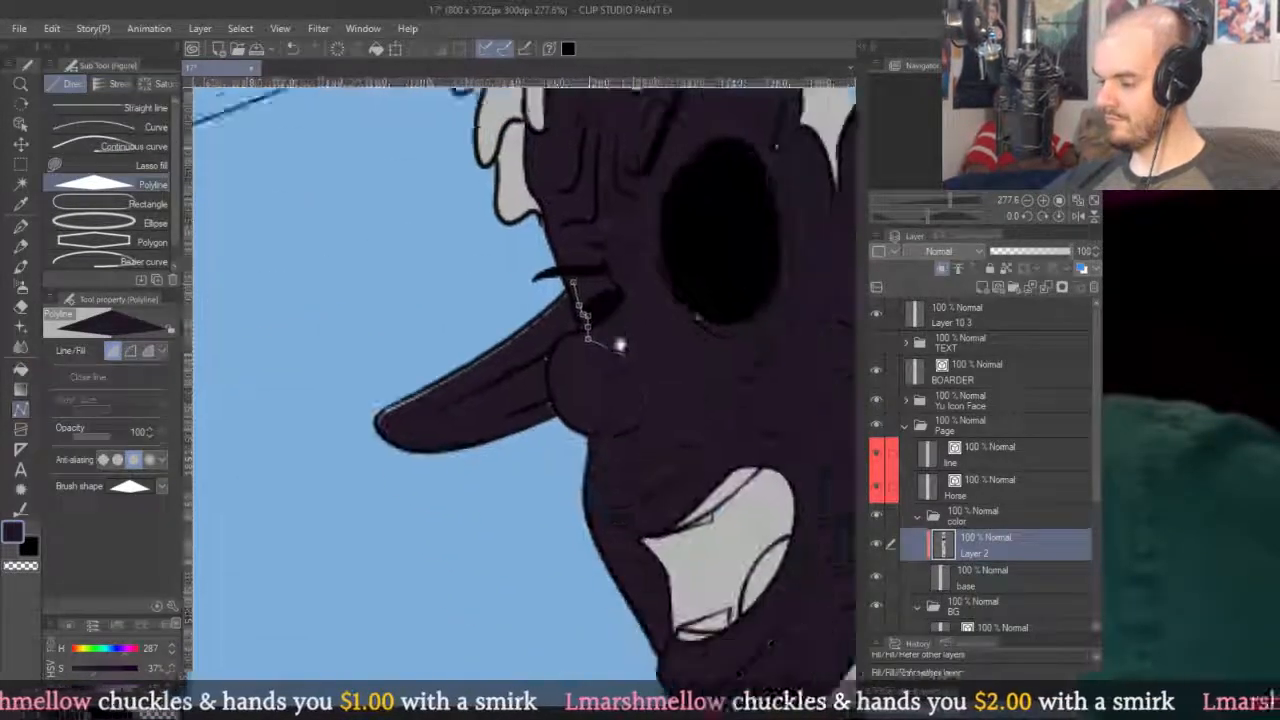
{"action": "left_click", "coordinate": [754, 432]}
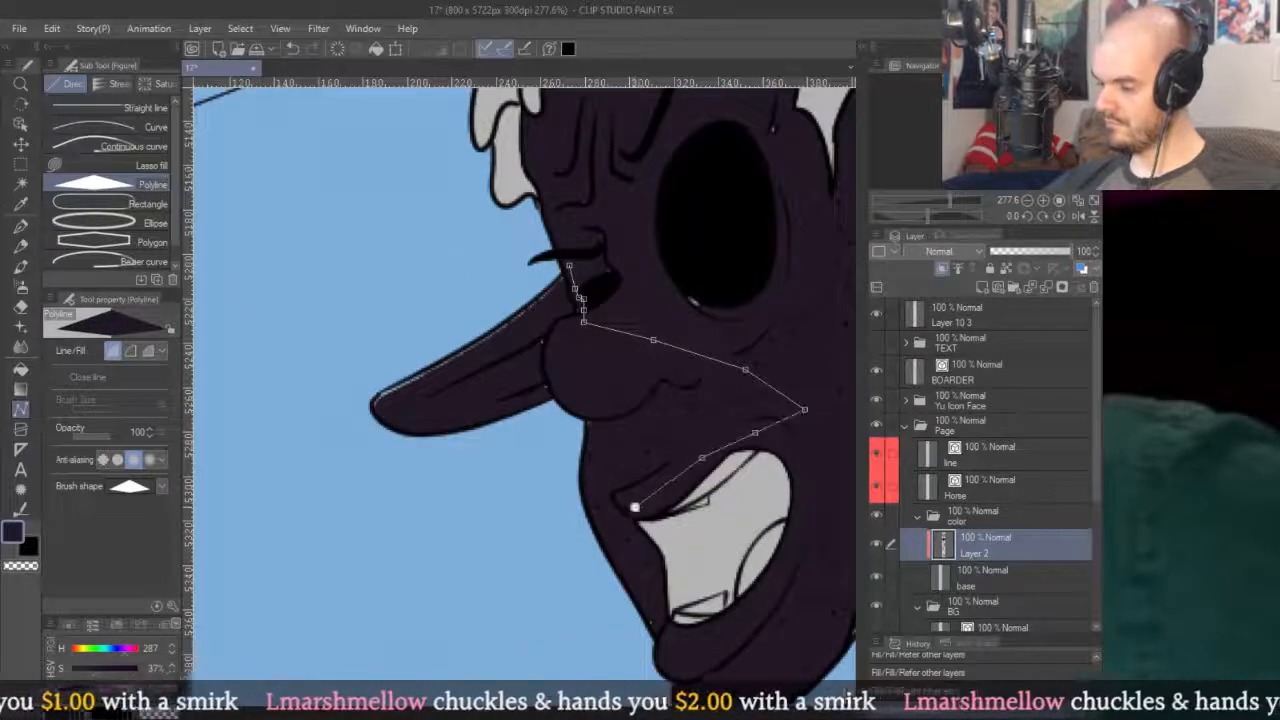
{"action": "scroll", "coordinate": [632, 510], "scroll_direction": "up", "scroll_amount": 4}
{"action": "left_click", "coordinate": [637, 341]}
{"action": "left_click", "coordinate": [659, 455]}
{"action": "left_click_drag", "start_coordinate": [669, 523], "coordinate": [635, 367]}
{"action": "left_click", "coordinate": [645, 402]}
{"action": "scroll", "coordinate": [608, 569], "scroll_direction": "down", "scroll_amount": 5}
{"action": "left_click", "coordinate": [470, 470]}
{"action": "scroll", "coordinate": [590, 418], "scroll_direction": "up", "scroll_amount": 3}
{"action": "left_click", "coordinate": [589, 400]}
{"action": "left_click", "coordinate": [648, 353]}
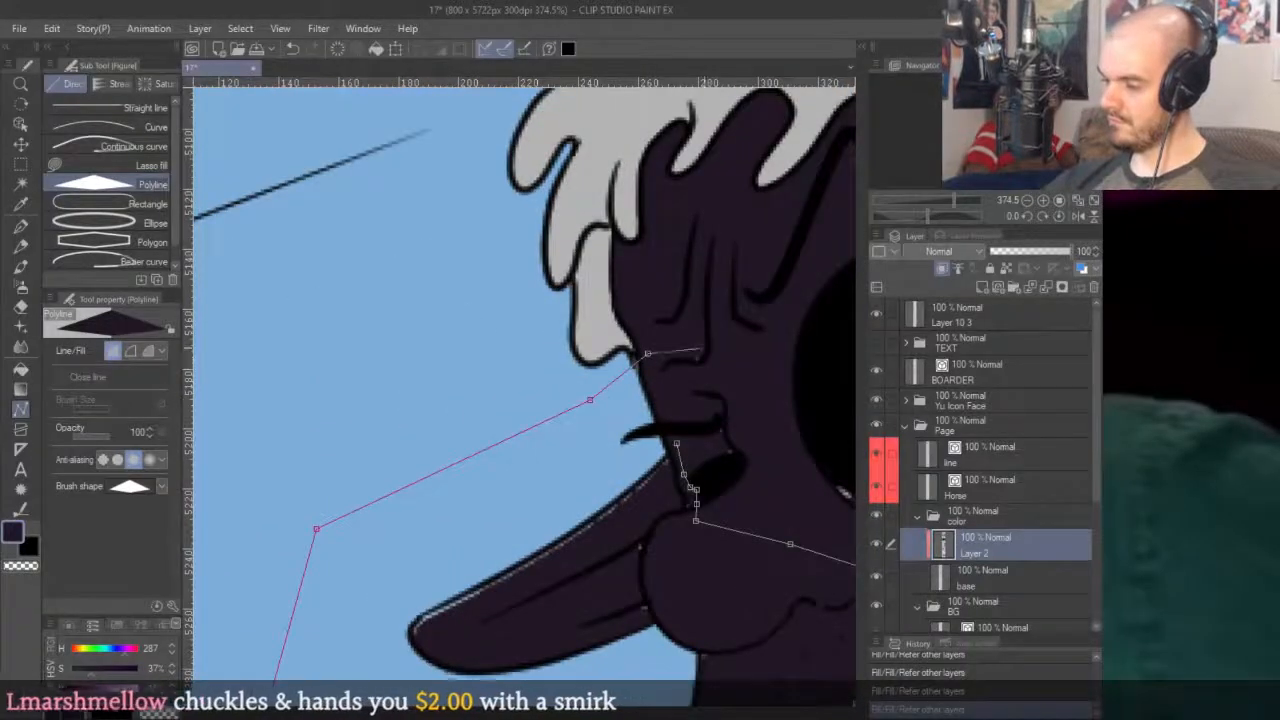
{"action": "double_click", "coordinate": [735, 420]}
Sample the eye's black and paint over the light gap along the eye's lower edge with the Turnip pen.
{"action": "scroll", "coordinate": [748, 436], "scroll_direction": "down", "scroll_amount": 6}
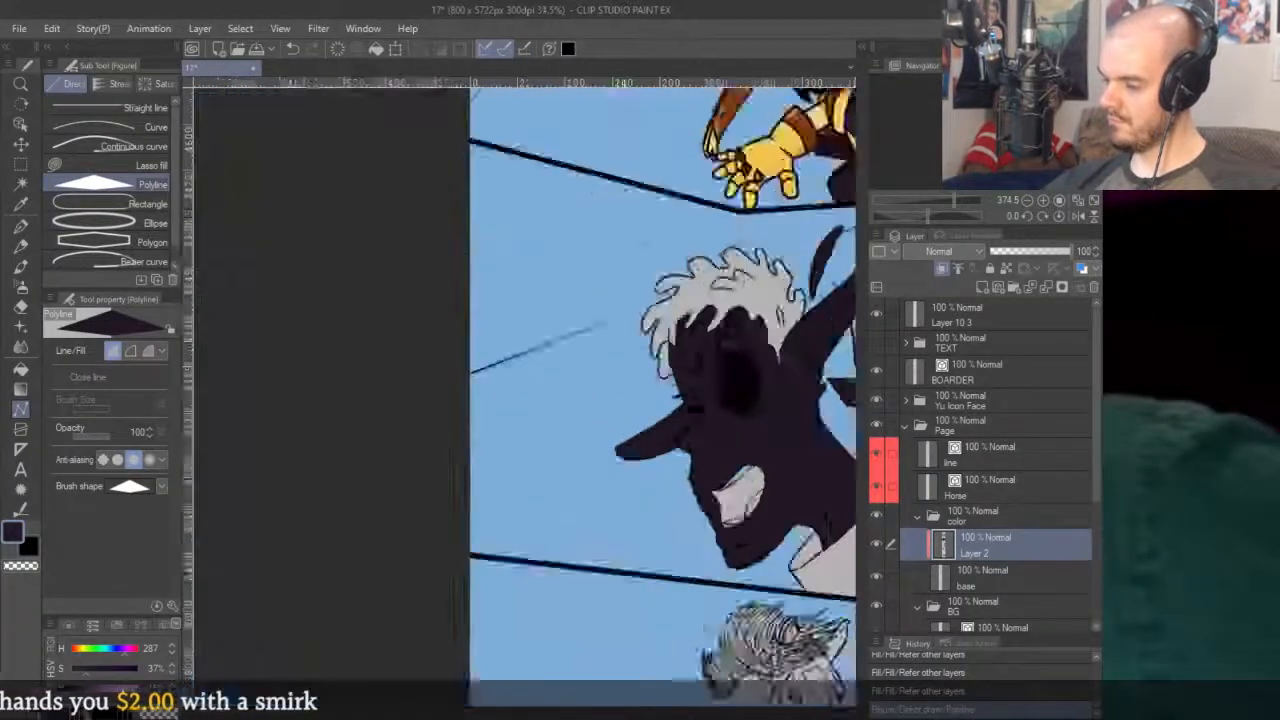
{"action": "scroll", "coordinate": [748, 436], "scroll_direction": "up", "scroll_amount": 5}
{"action": "scroll", "coordinate": [744, 516], "scroll_direction": "up", "scroll_amount": 3}
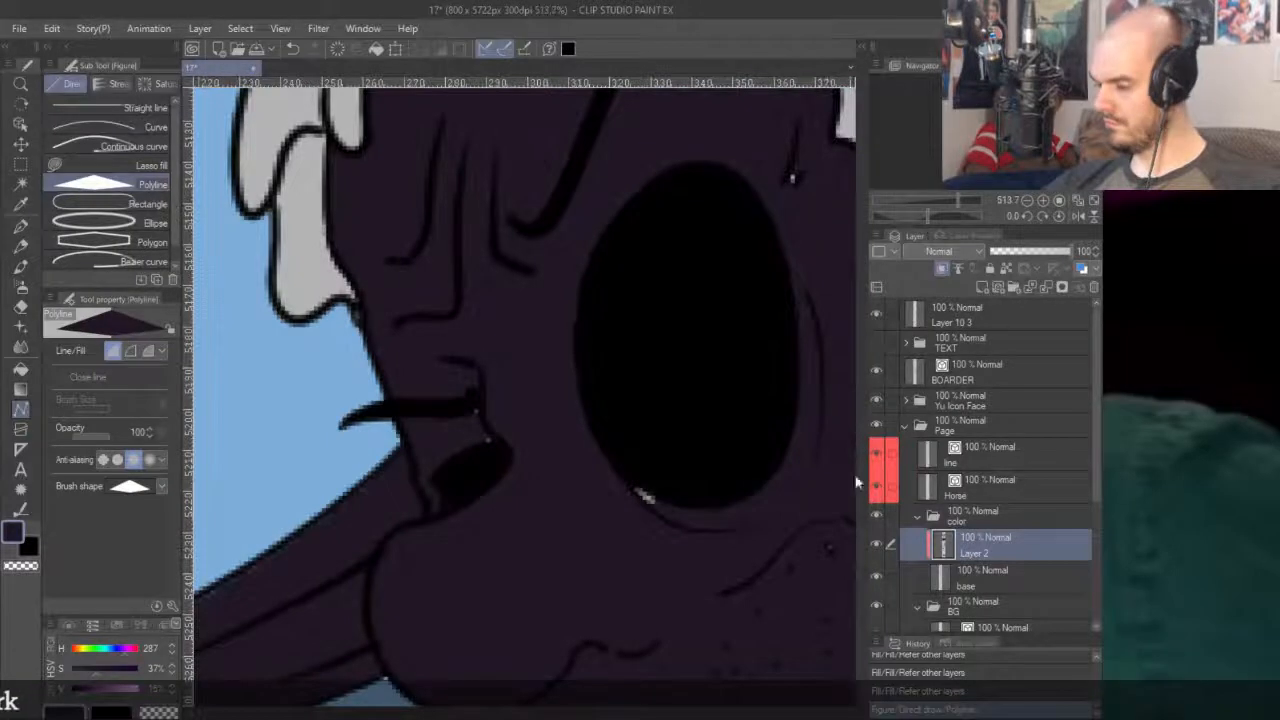
{"action": "key", "text": "p"}
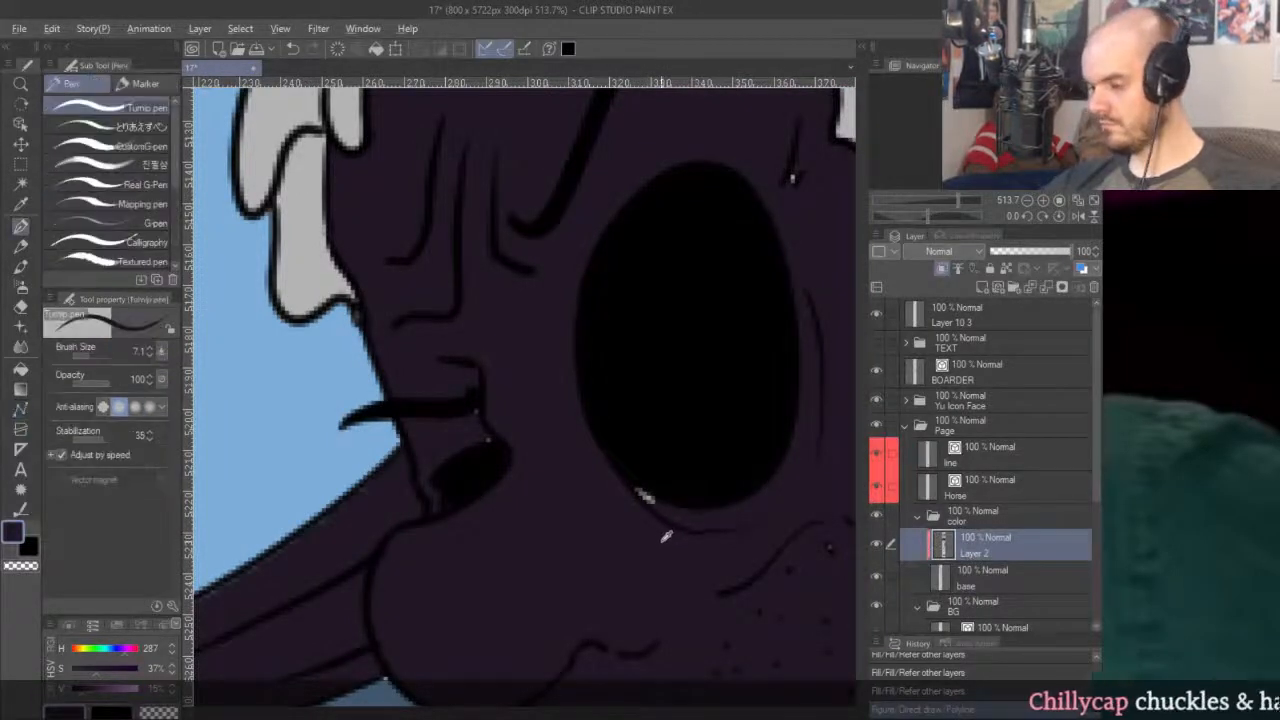
{"action": "left_click", "coordinate": [648, 488], "text": "alt"}
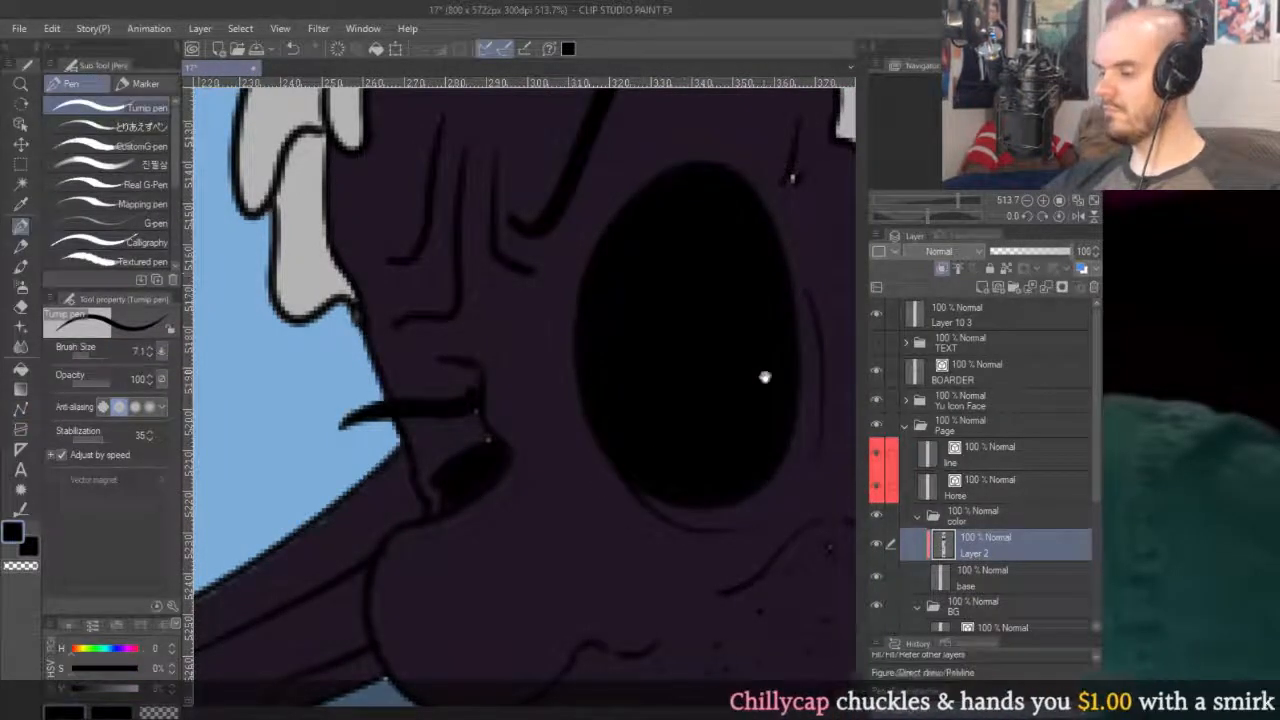
{"action": "left_click_drag", "start_coordinate": [763, 374], "coordinate": [679, 360]}
Sample the dark purple skin colour again and touch up the small gaps on the chin and neck.
{"action": "left_click", "coordinate": [680, 423], "text": "alt"}
{"action": "scroll", "coordinate": [688, 491], "scroll_direction": "down", "scroll_amount": 3}
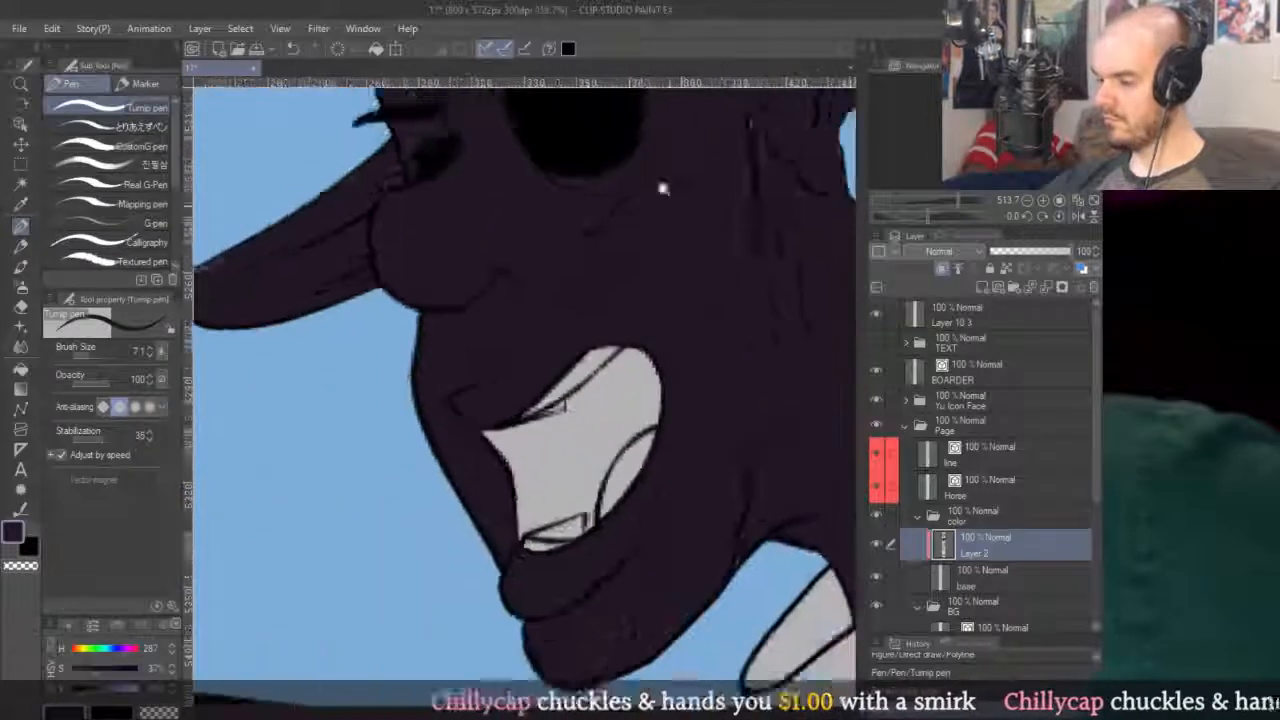
{"action": "scroll", "coordinate": [731, 432], "scroll_direction": "up", "scroll_amount": 2}
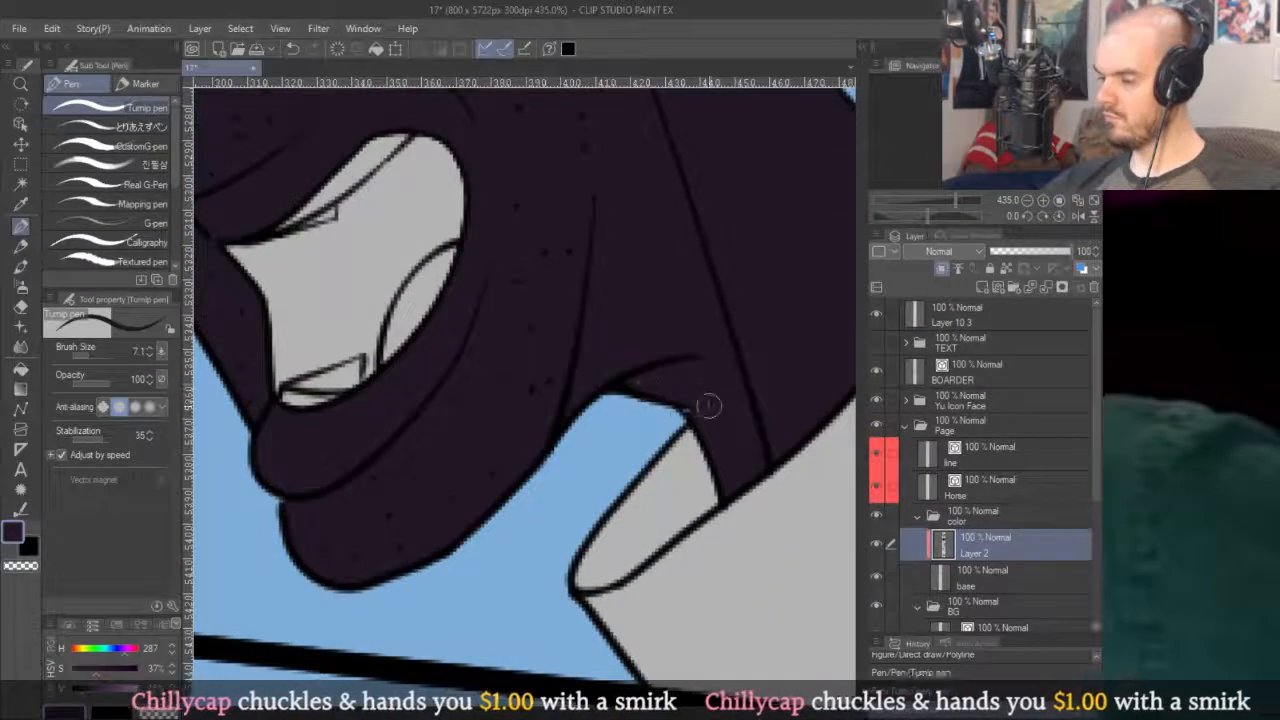
{"action": "scroll", "coordinate": [718, 520], "scroll_direction": "down", "scroll_amount": 2}
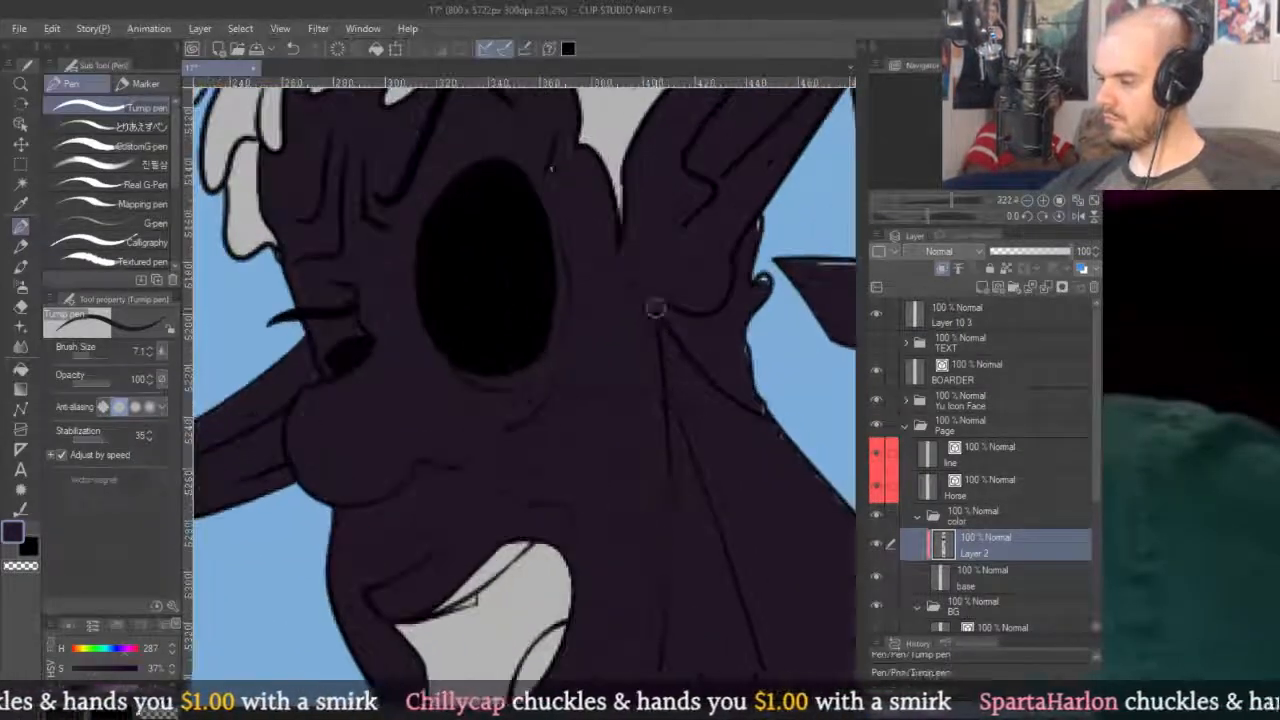
{"action": "scroll", "coordinate": [700, 430], "scroll_direction": "up", "scroll_amount": 2}
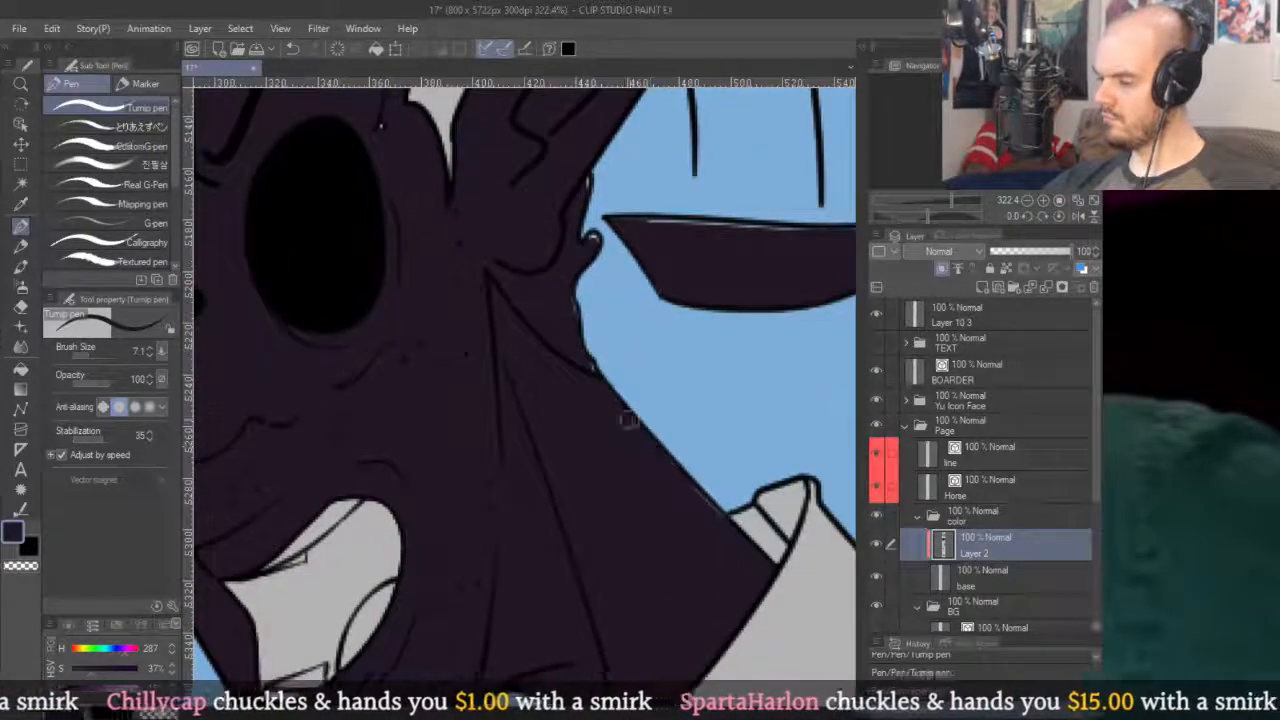
{"action": "left_click_drag", "start_coordinate": [705, 310], "coordinate": [651, 434]}
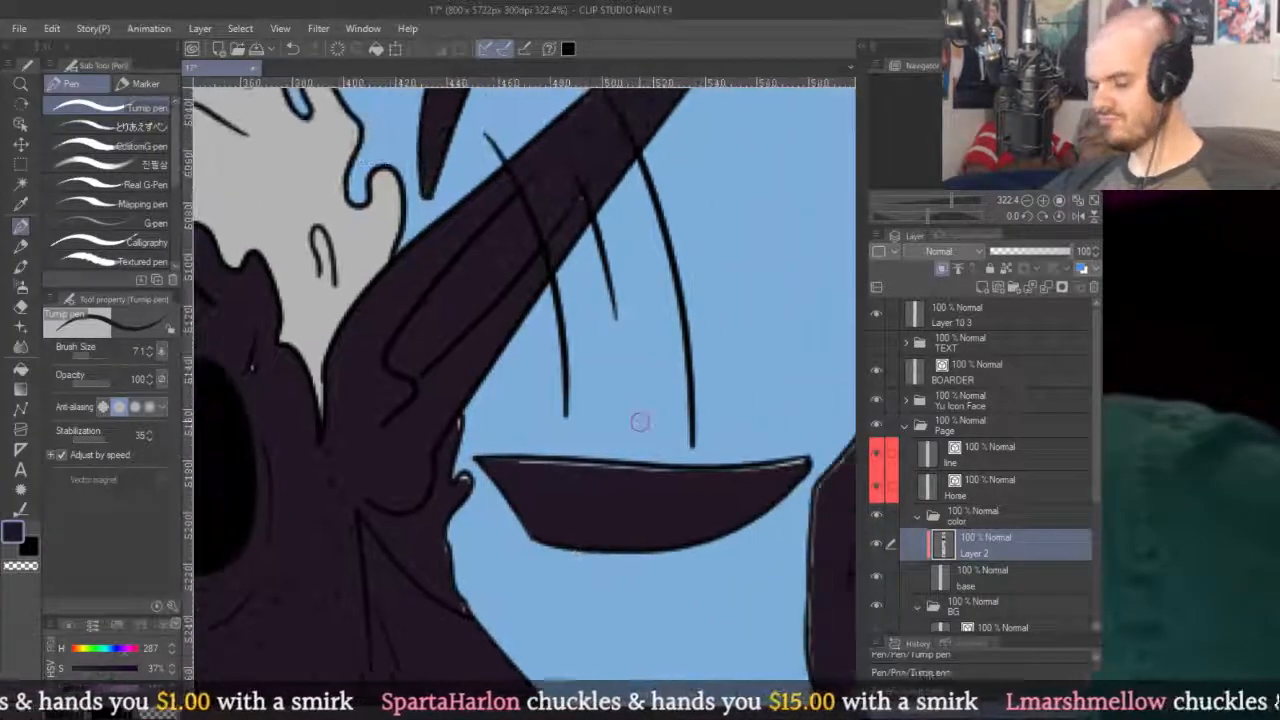
Enclose the raised ear, the loose shapes beside it, and the raised hand and wrist in one dark purple polyline shape to cover their gaps.
{"action": "key", "text": "u"}
{"action": "left_click", "coordinate": [727, 588]}
{"action": "left_click", "coordinate": [519, 589]}
{"action": "left_click", "coordinate": [430, 586]}
{"action": "left_click", "coordinate": [397, 463]}
{"action": "left_click_drag", "start_coordinate": [440, 328], "coordinate": [540, 551]}
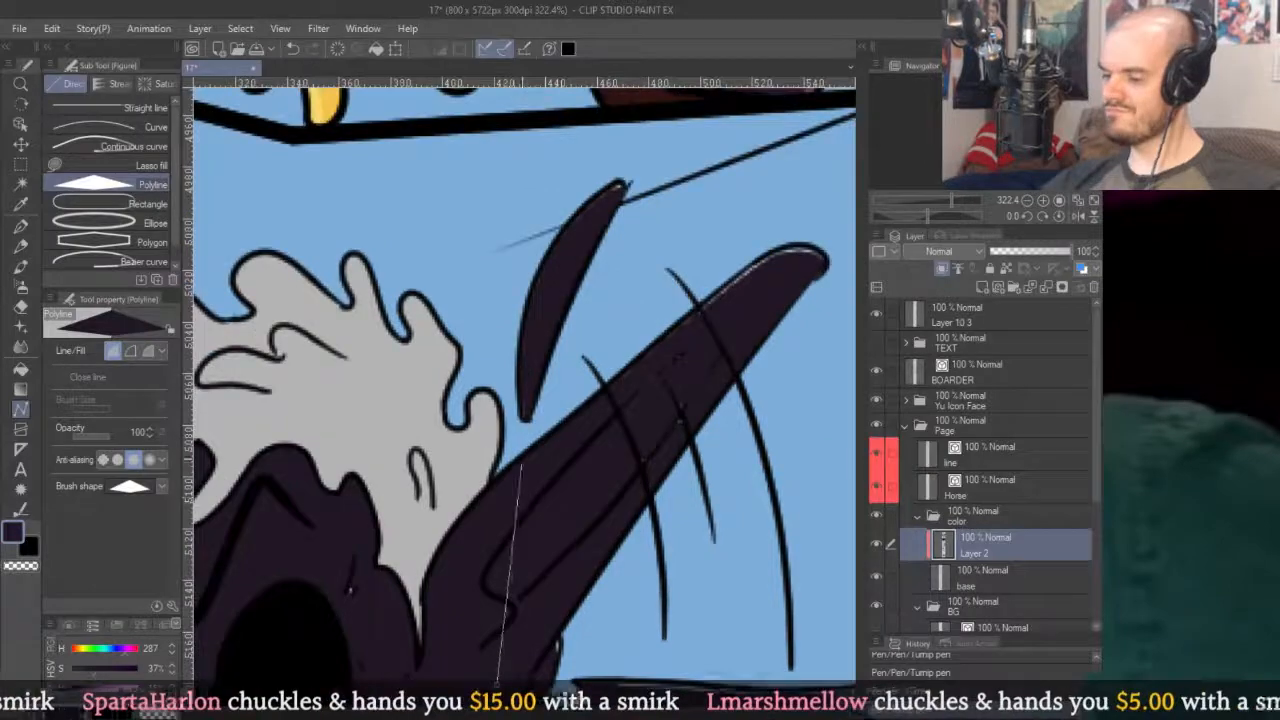
{"action": "left_click", "coordinate": [680, 168]}
{"action": "left_click_drag", "start_coordinate": [813, 277], "coordinate": [641, 266]}
{"action": "left_click", "coordinate": [710, 188]}
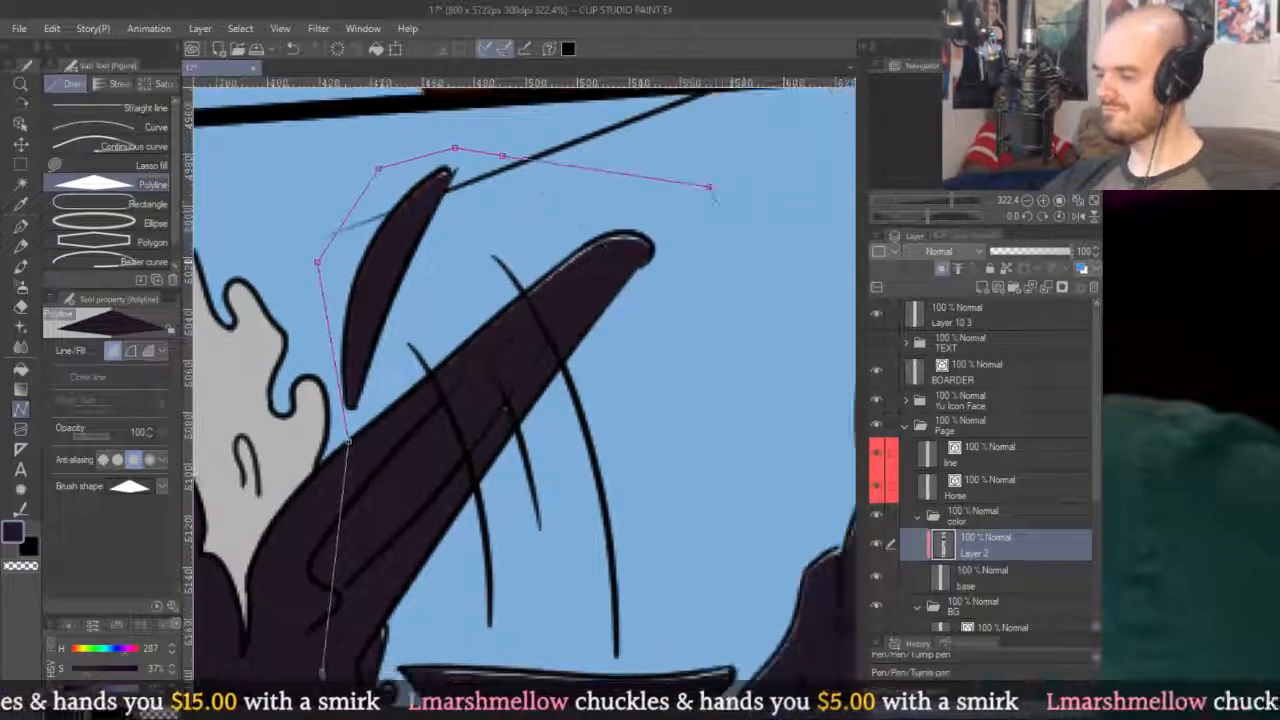
{"action": "left_click", "coordinate": [758, 575]}
{"action": "left_click_drag", "start_coordinate": [741, 595], "coordinate": [660, 312]}
{"action": "scroll", "coordinate": [678, 292], "scroll_direction": "down", "scroll_amount": 5}
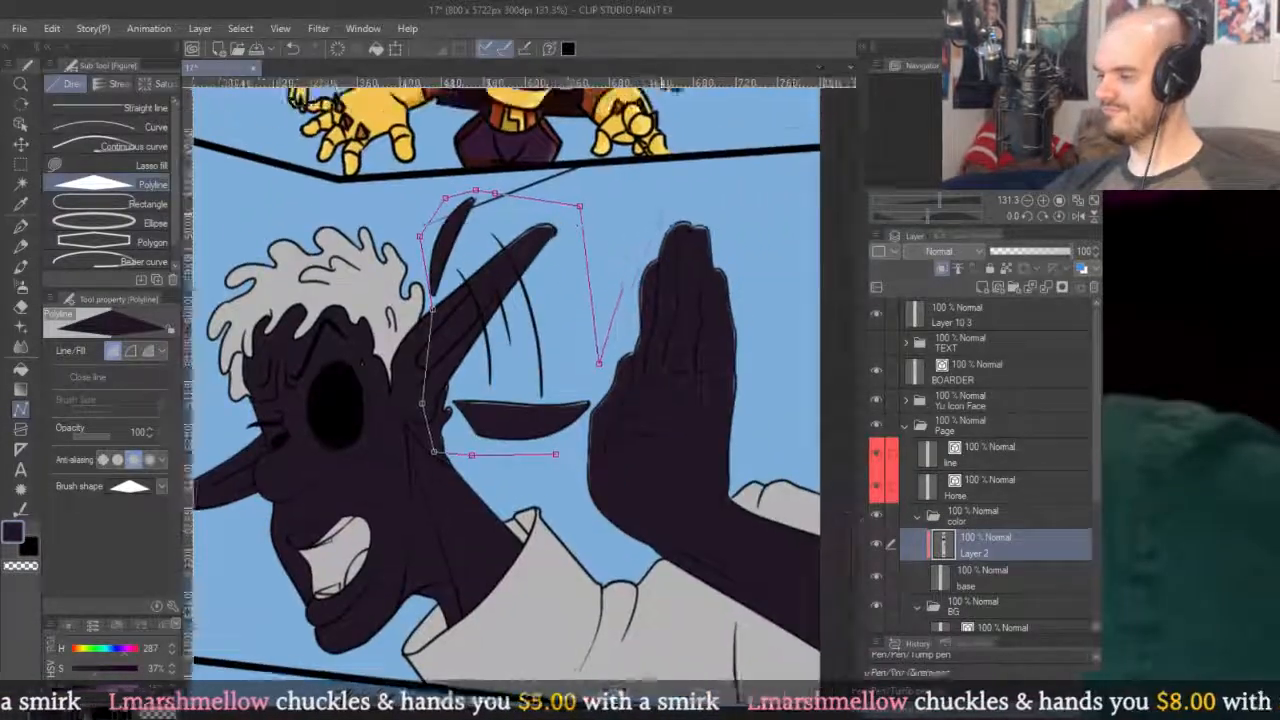
{"action": "left_click", "coordinate": [795, 318]}
{"action": "left_click", "coordinate": [742, 466]}
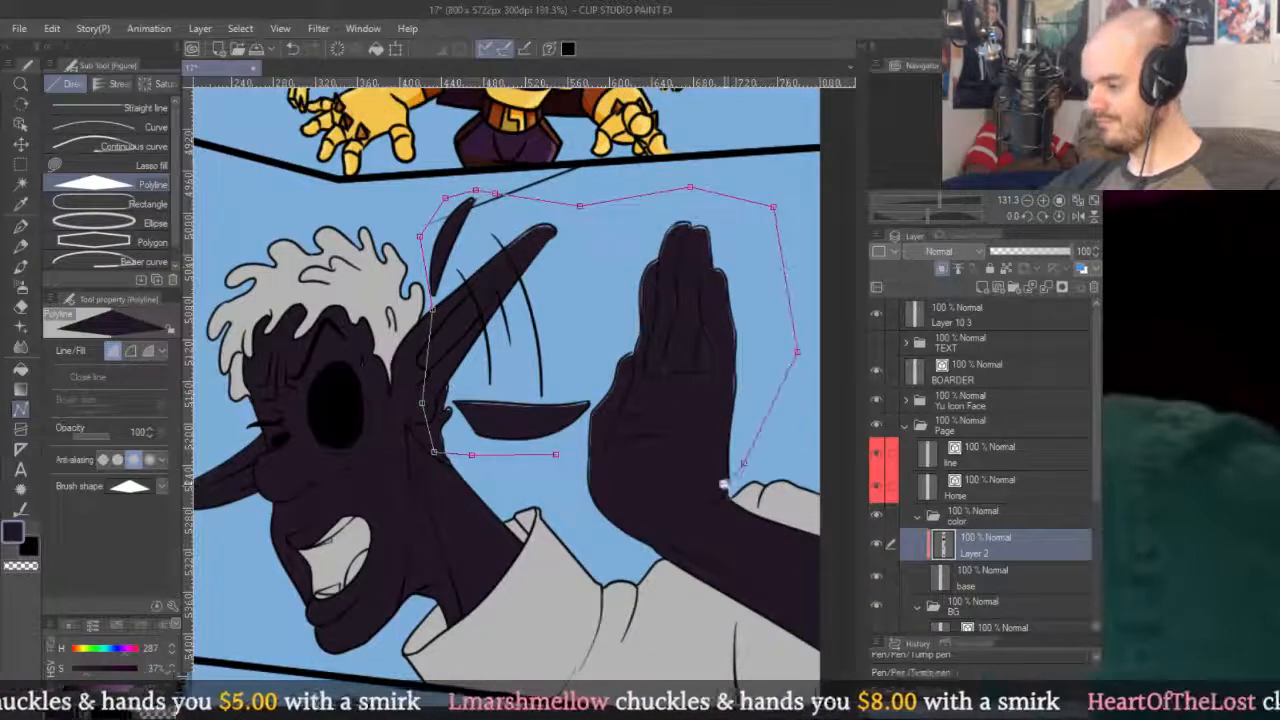
{"action": "scroll", "coordinate": [730, 490], "scroll_direction": "up", "scroll_amount": 4}
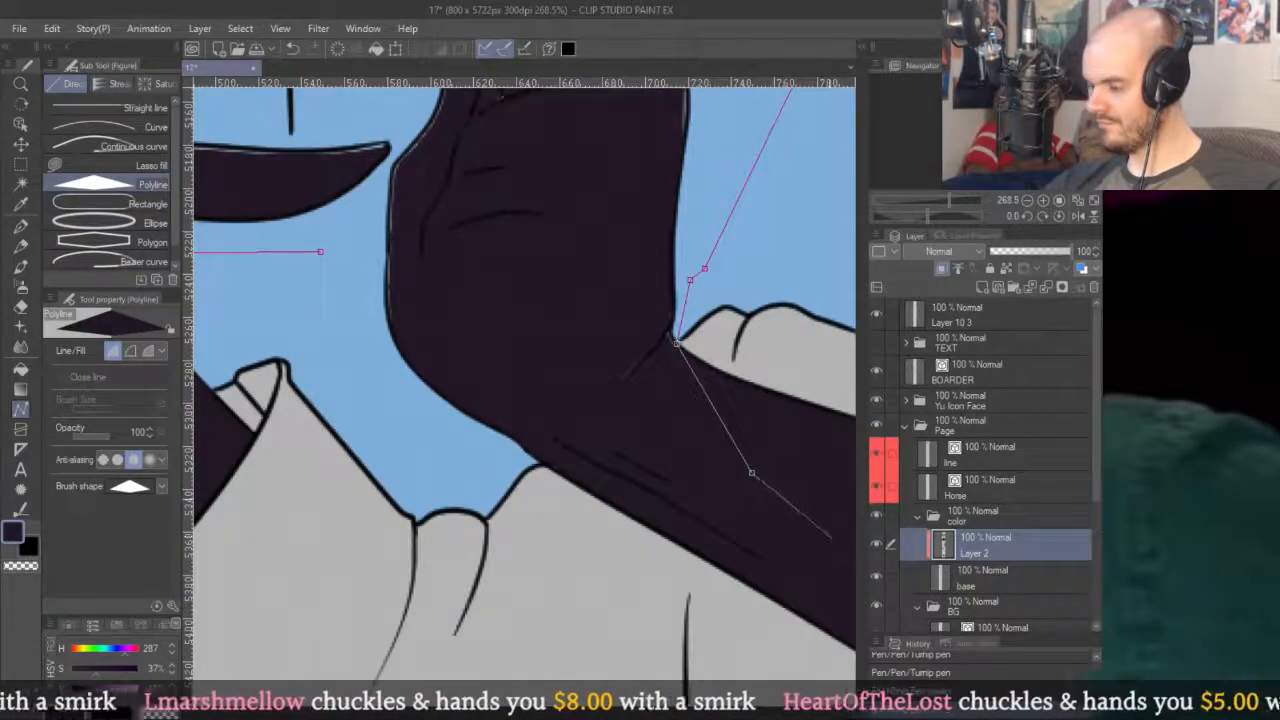
{"action": "left_click", "coordinate": [583, 469]}
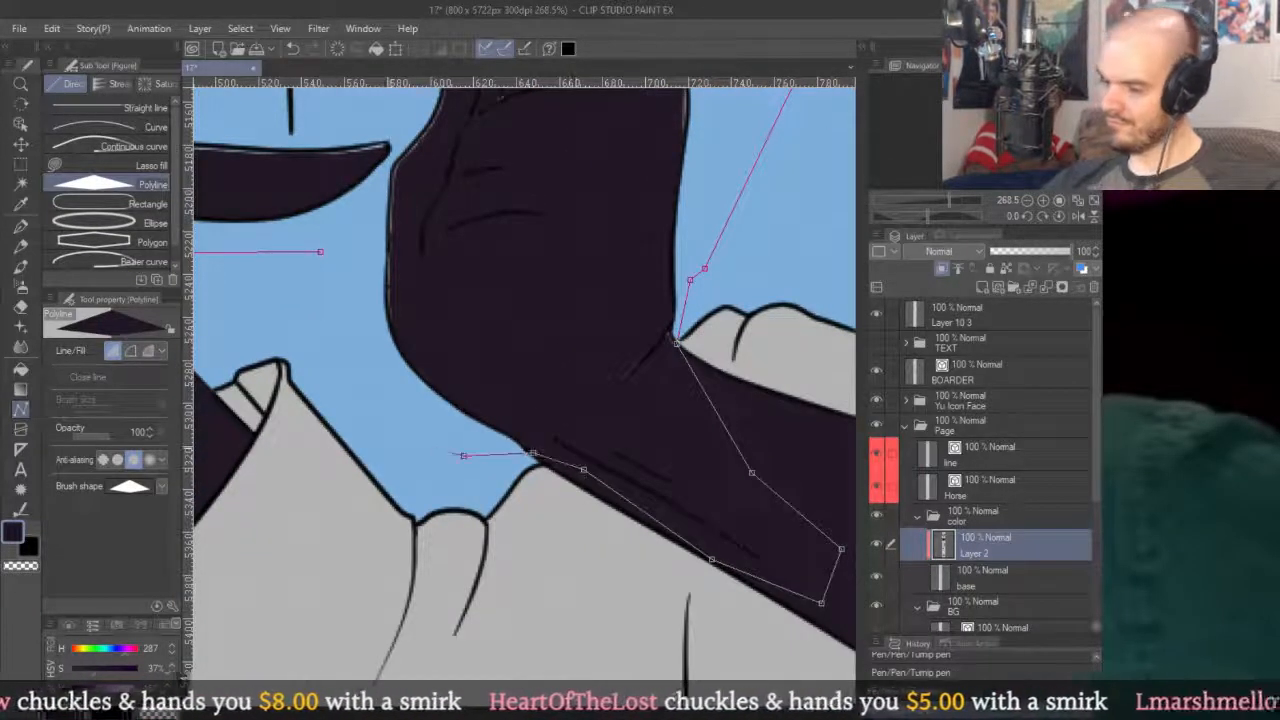
{"action": "left_click_drag", "start_coordinate": [452, 454], "coordinate": [674, 577]}
{"action": "left_click", "coordinate": [554, 508]}
{"action": "left_click", "coordinate": [543, 375]}
Draw a second dark purple polyline shape around the nostril and far ear to cover their remaining gaps.
{"action": "scroll", "coordinate": [560, 364], "scroll_direction": "down", "scroll_amount": 9}
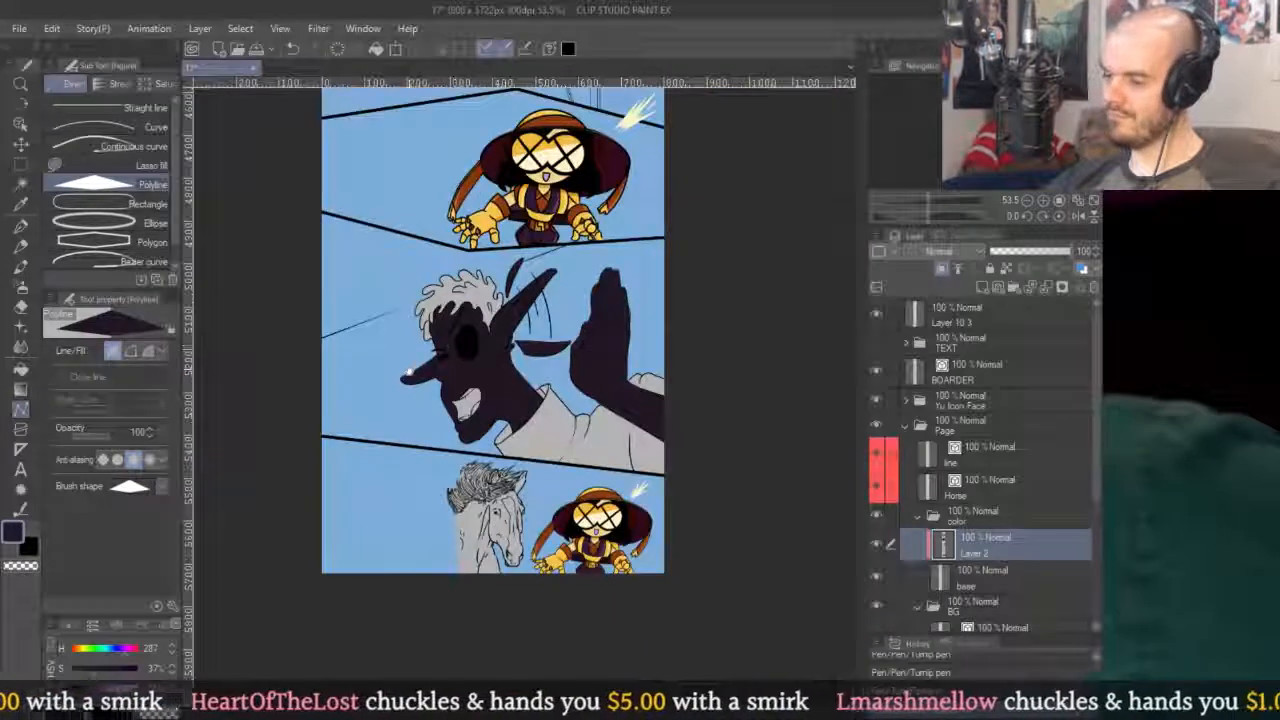
{"action": "scroll", "coordinate": [410, 373], "scroll_direction": "up", "scroll_amount": 9}
{"action": "left_click", "coordinate": [520, 352]}
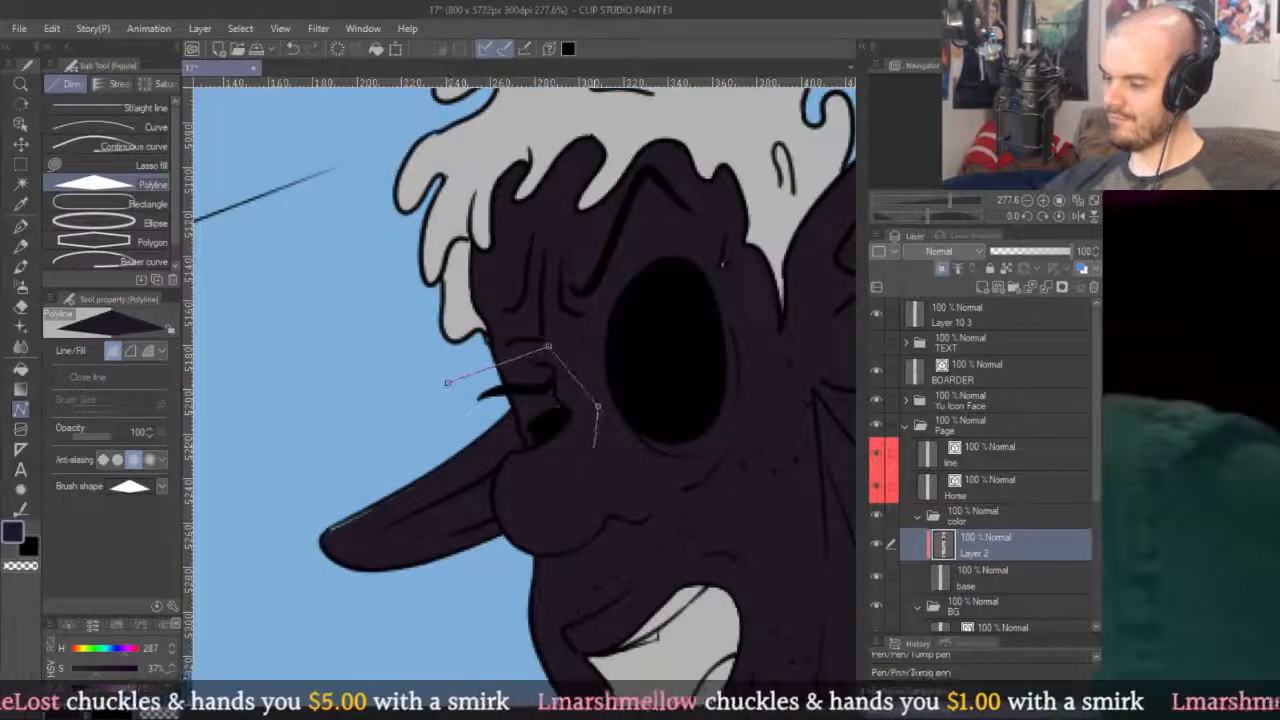
{"action": "left_click_drag", "start_coordinate": [537, 556], "coordinate": [632, 520]}
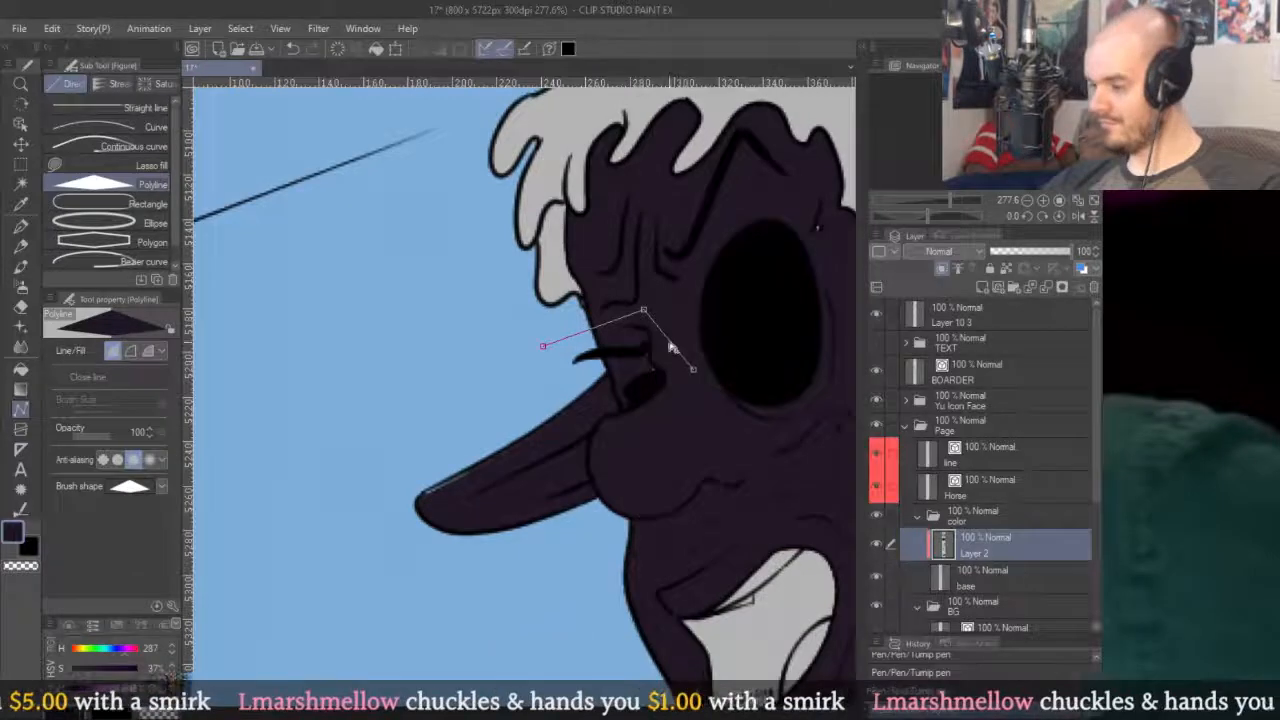
{"action": "scroll", "coordinate": [657, 361], "scroll_direction": "up", "scroll_amount": 8}
{"action": "left_click", "coordinate": [707, 429]}
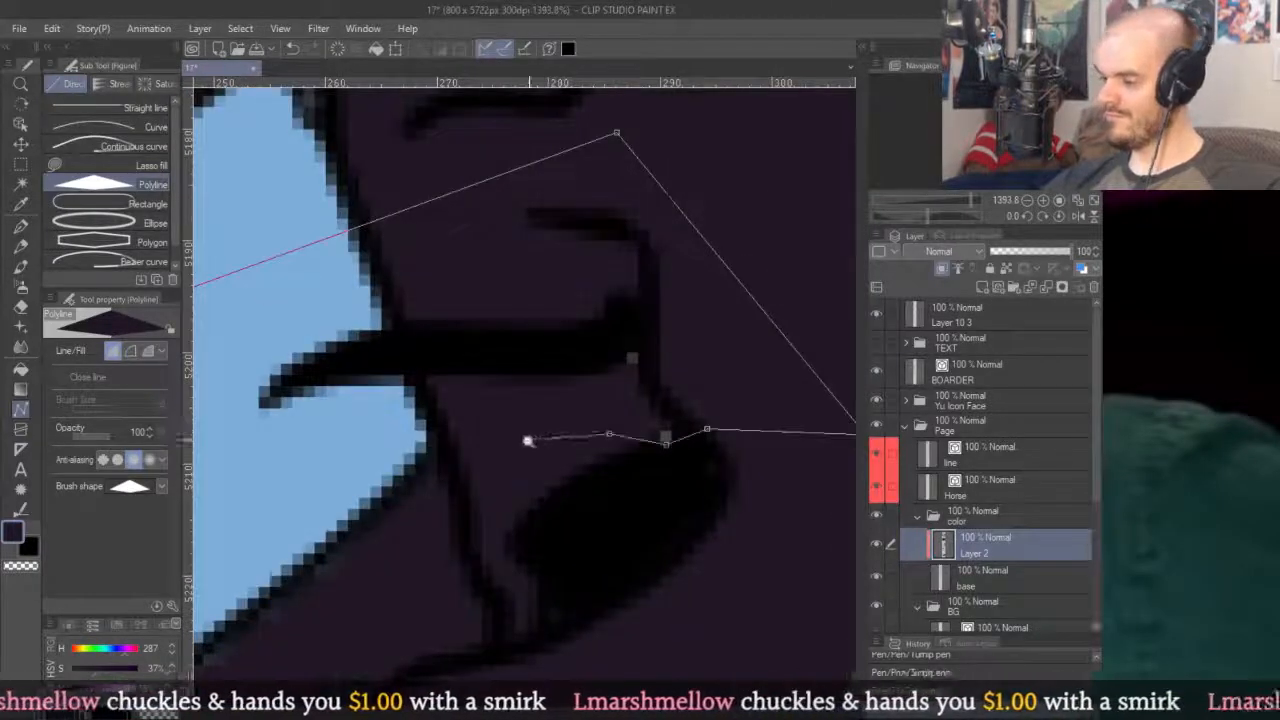
{"action": "scroll", "coordinate": [526, 433], "scroll_direction": "down", "scroll_amount": 4}
{"action": "left_click_drag", "start_coordinate": [511, 437], "coordinate": [611, 331]}
{"action": "left_click", "coordinate": [620, 349]}
{"action": "left_click", "coordinate": [606, 427]}
{"action": "left_click_drag", "start_coordinate": [597, 534], "coordinate": [687, 344]}
{"action": "scroll", "coordinate": [680, 370], "scroll_direction": "down", "scroll_amount": 1}
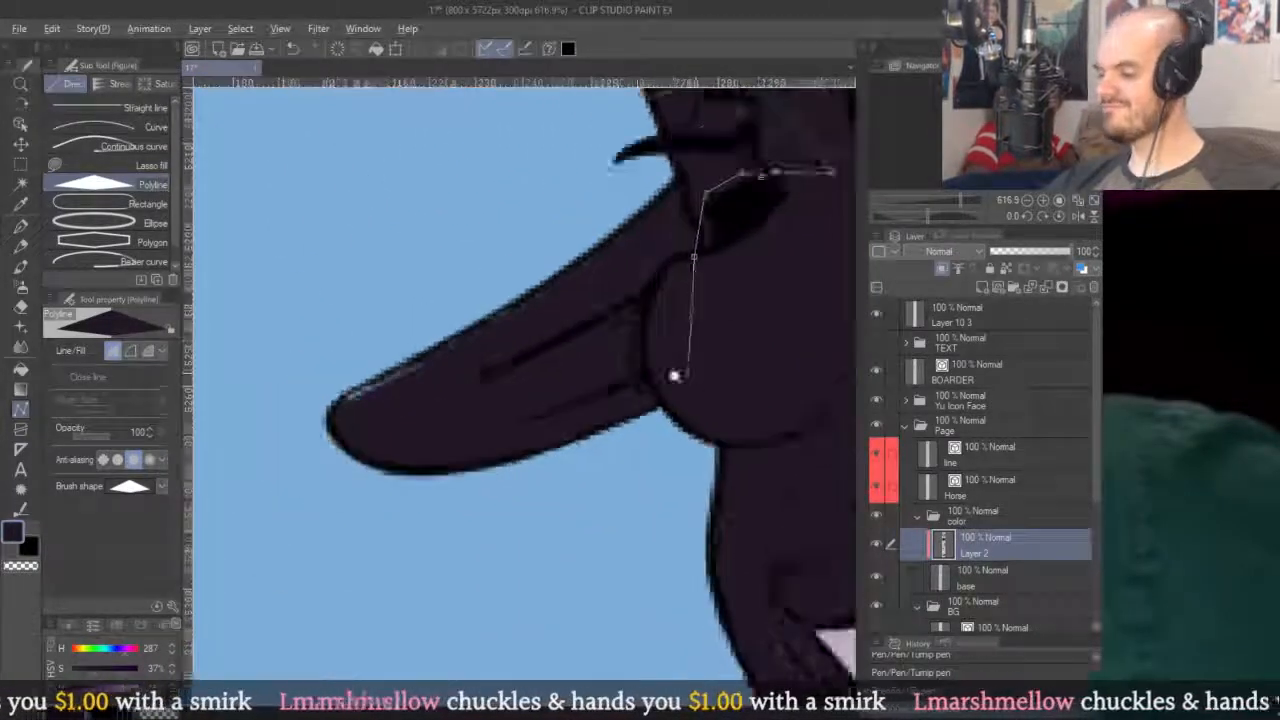
{"action": "scroll", "coordinate": [675, 375], "scroll_direction": "down", "scroll_amount": 2}
{"action": "left_click", "coordinate": [457, 531]}
{"action": "left_click", "coordinate": [443, 323]}
{"action": "double_click", "coordinate": [595, 263]}
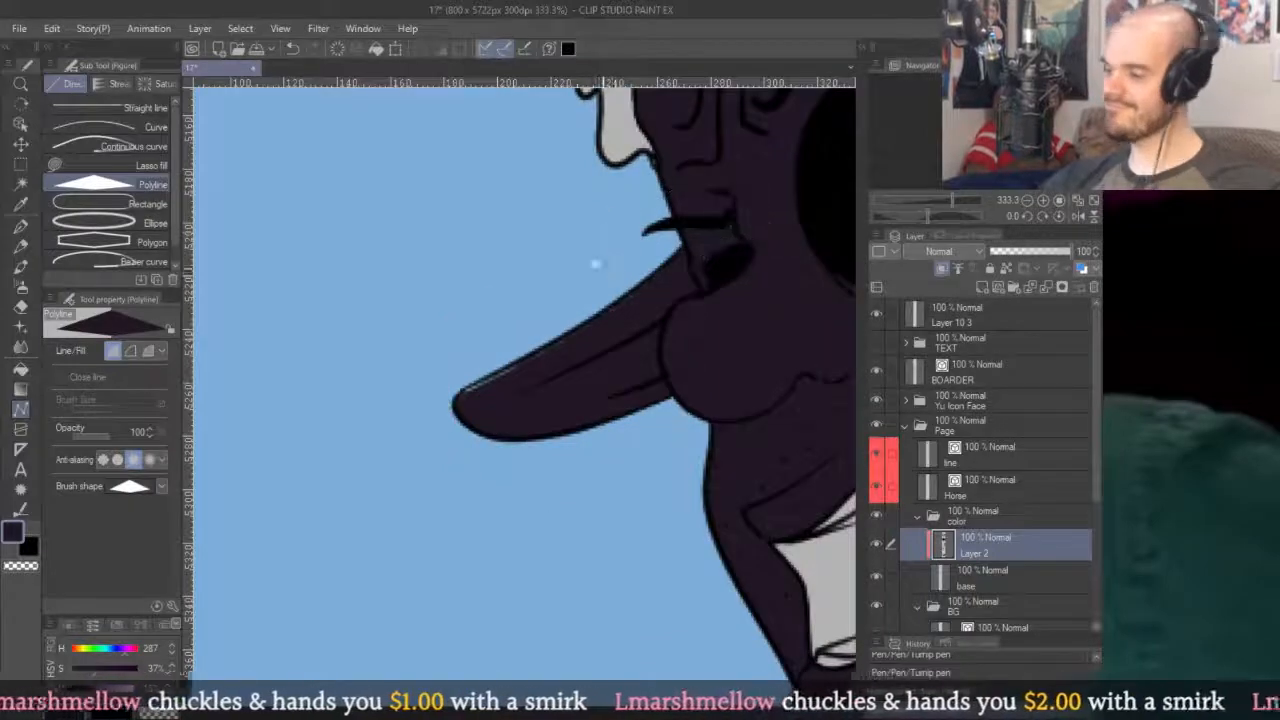
Sample the dark purple skin colour and paint over the light speck beside the brow line above the eye.
{"action": "scroll", "coordinate": [595, 263], "scroll_direction": "down", "scroll_amount": 3}
{"action": "scroll", "coordinate": [700, 200], "scroll_direction": "up", "scroll_amount": 2}
{"action": "left_click", "coordinate": [767, 157], "text": "alt"}
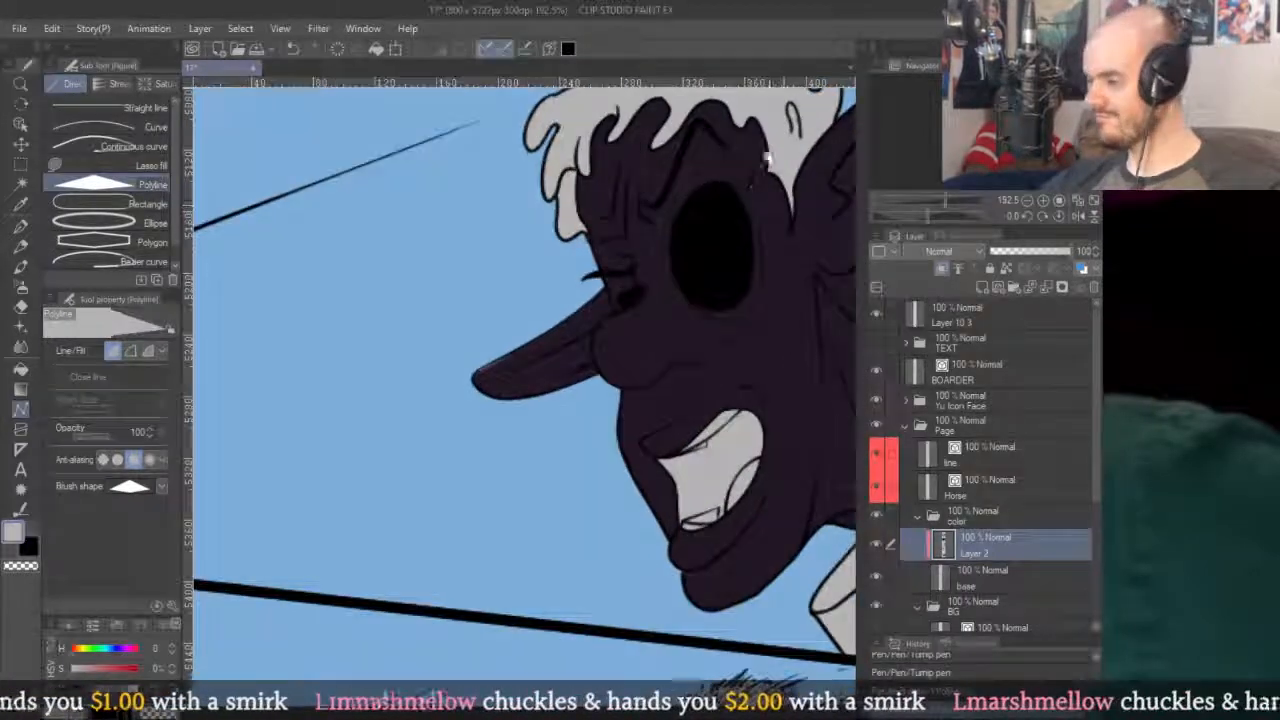
{"action": "scroll", "coordinate": [767, 157], "scroll_direction": "up", "scroll_amount": 5}
{"action": "left_click", "coordinate": [700, 420], "text": "alt"}
{"action": "key", "text": "p"}
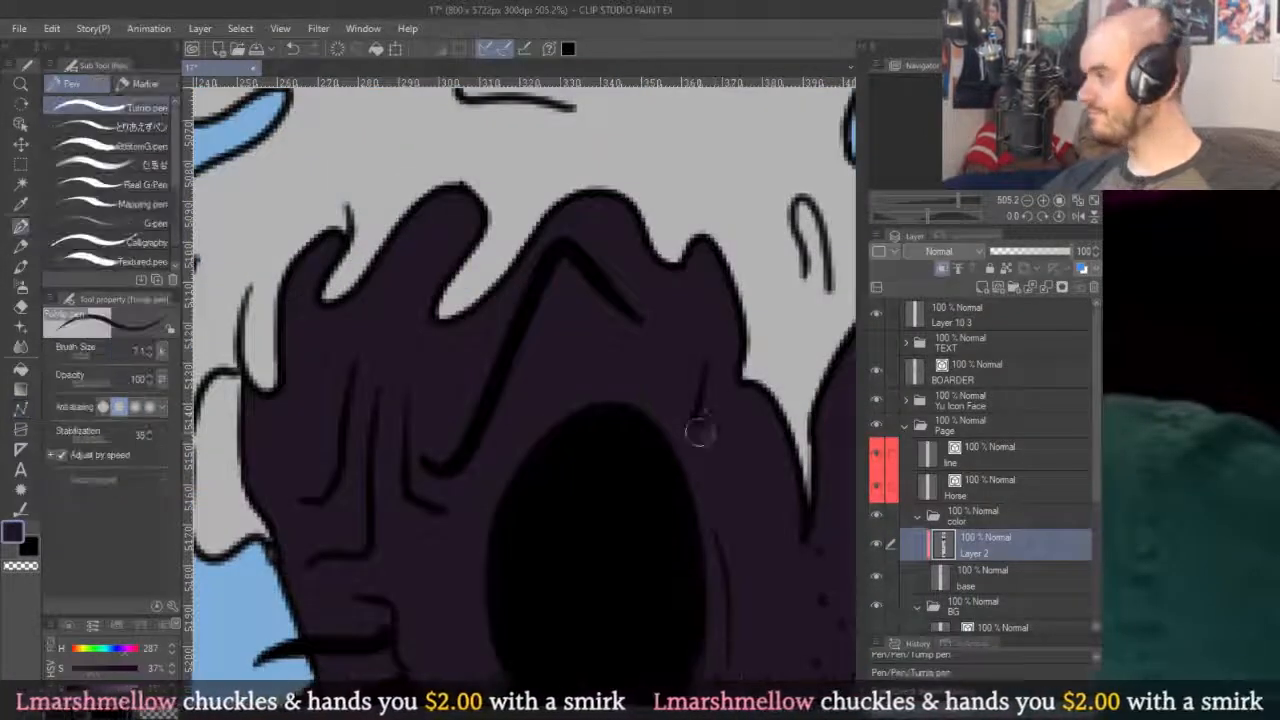
{"action": "scroll", "coordinate": [698, 432], "scroll_direction": "down", "scroll_amount": 1}
{"action": "scroll", "coordinate": [731, 411], "scroll_direction": "up", "scroll_amount": 2}
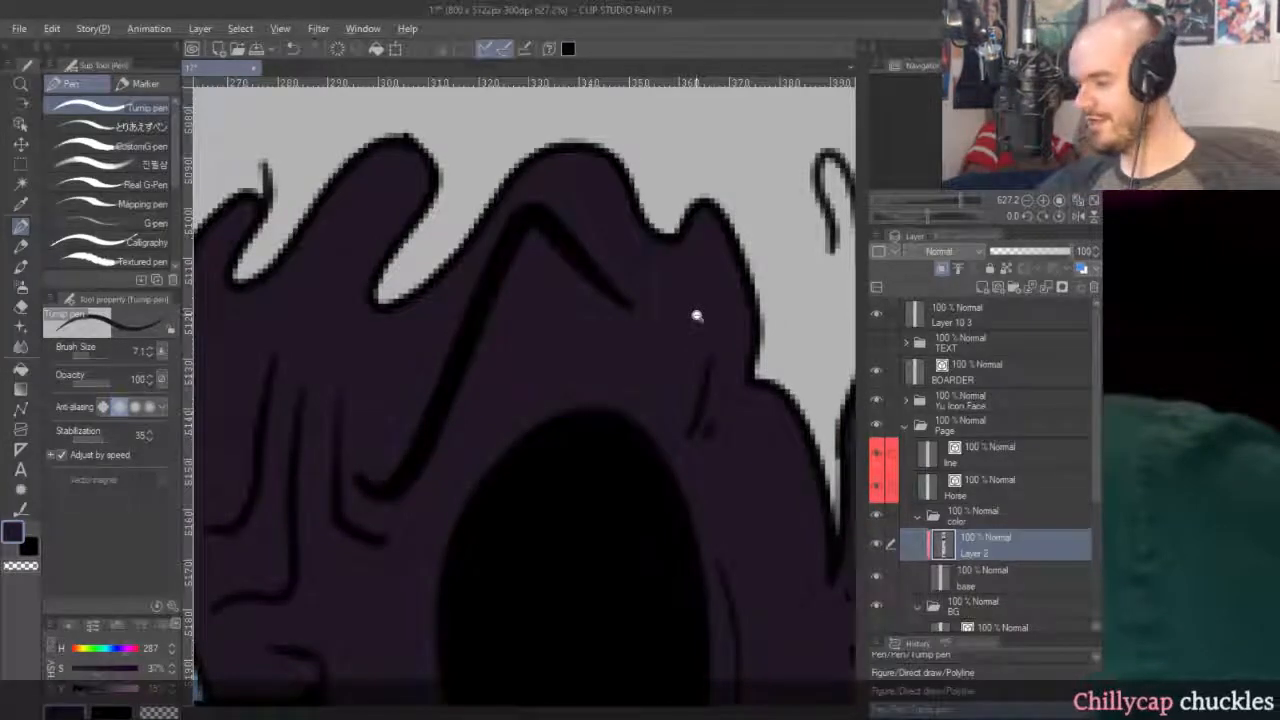
{"action": "scroll", "coordinate": [583, 222], "scroll_direction": "down", "scroll_amount": 8}
Sample the hair's light grey and cover the gap along the far ear's outline on the base layer, undoing a stray stroke.
{"action": "scroll", "coordinate": [704, 336], "scroll_direction": "up", "scroll_amount": 5}
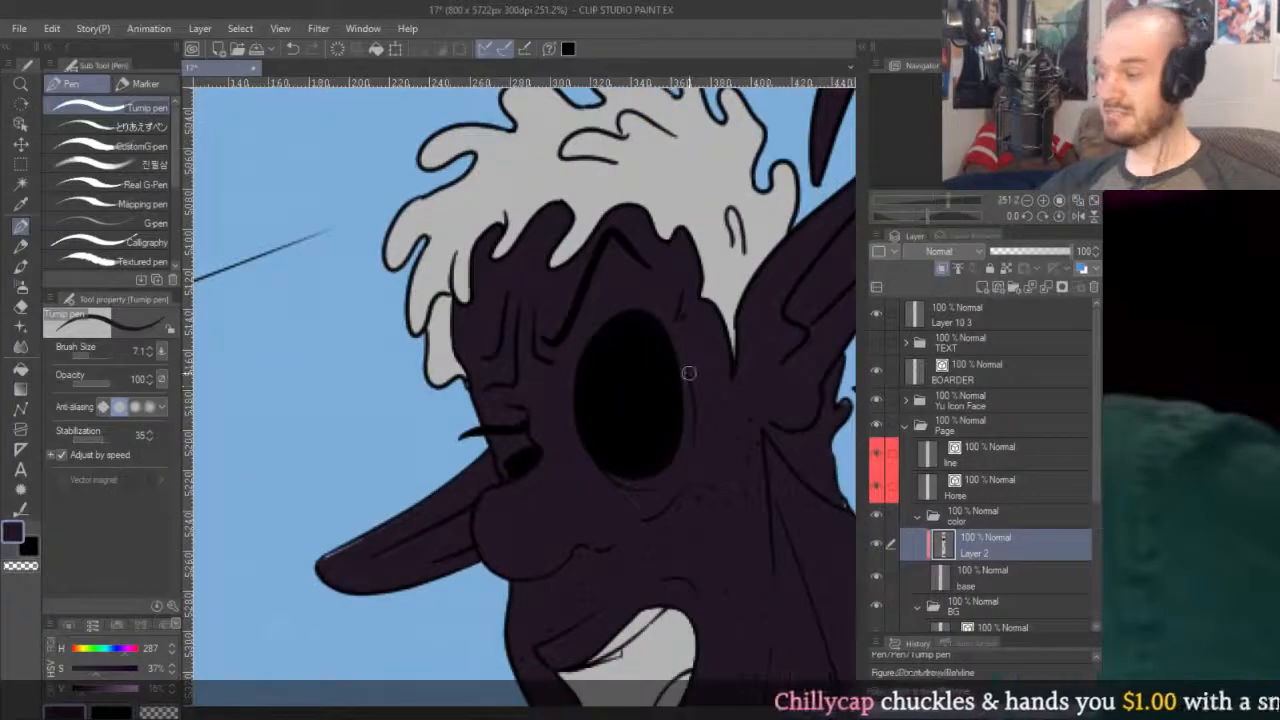
{"action": "left_click", "coordinate": [737, 187], "text": "alt"}
{"action": "left_click", "coordinate": [957, 573]}
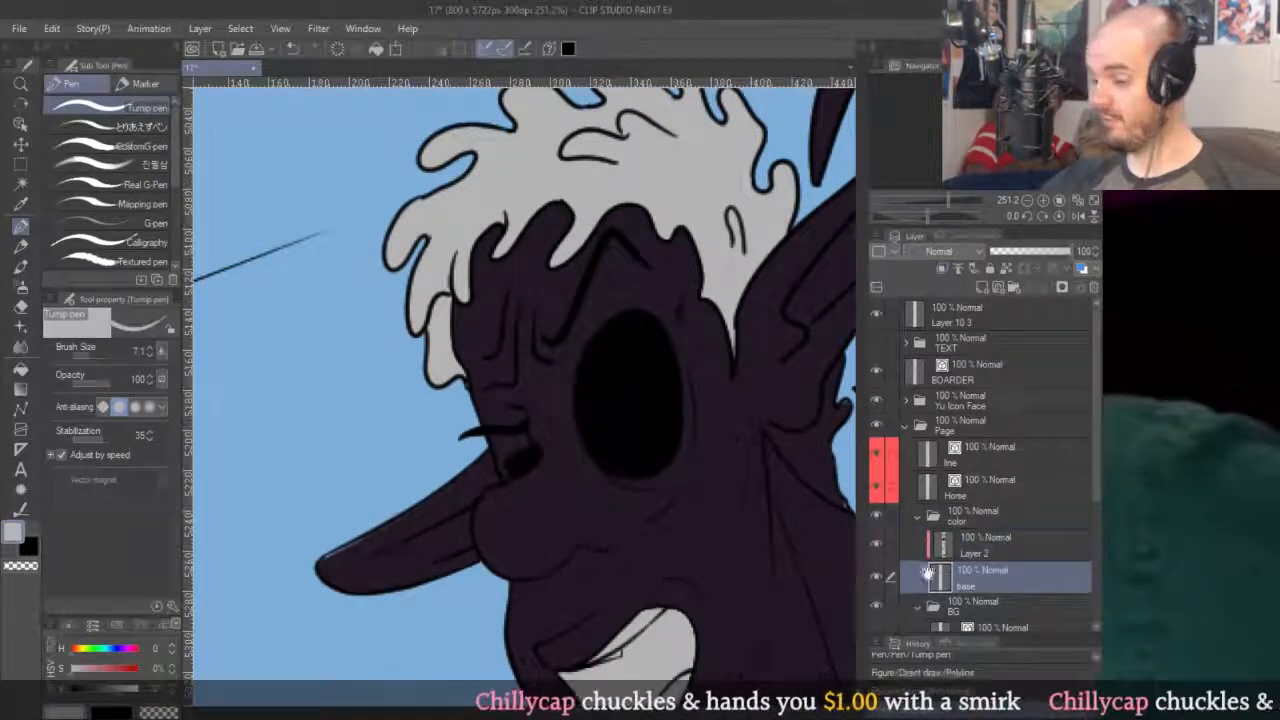
{"action": "scroll", "coordinate": [514, 563], "scroll_direction": "up", "scroll_amount": 3}
{"action": "key", "text": "ctrl+z"}
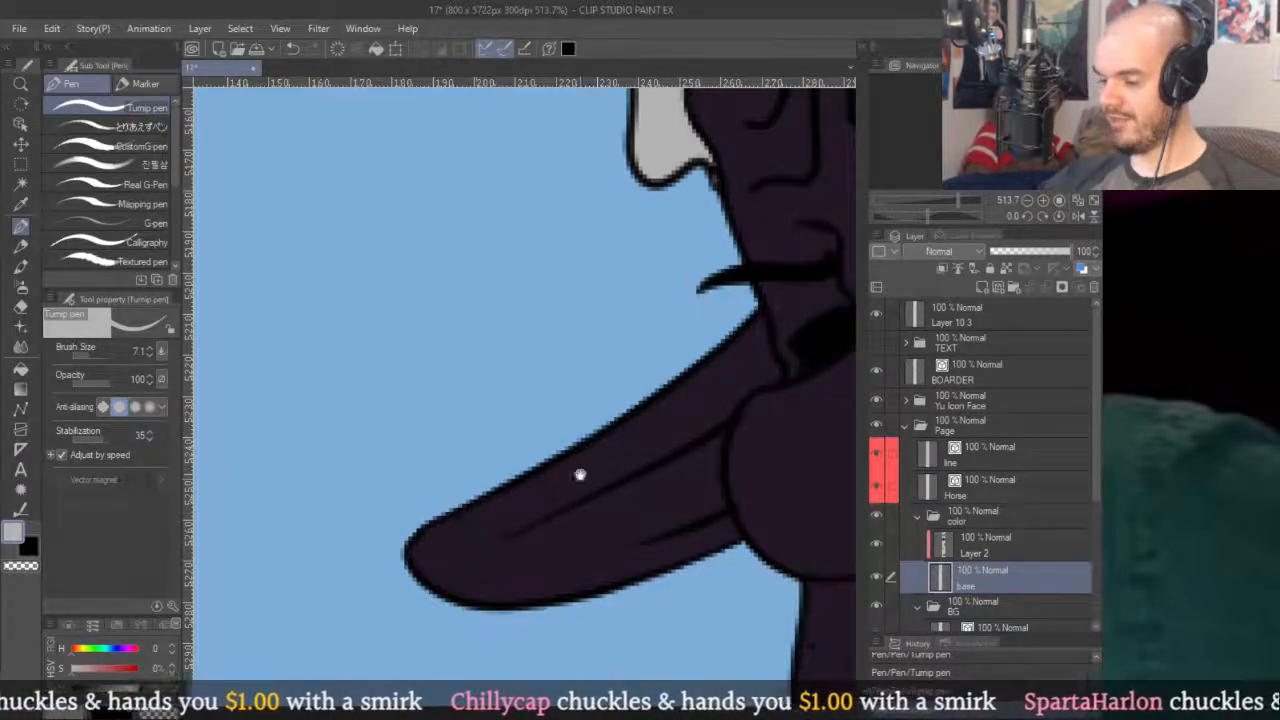
{"action": "scroll", "coordinate": [551, 394], "scroll_direction": "down", "scroll_amount": 5}
{"action": "scroll", "coordinate": [786, 437], "scroll_direction": "up", "scroll_amount": 2}
{"action": "left_click_drag", "start_coordinate": [641, 355], "coordinate": [595, 380]}
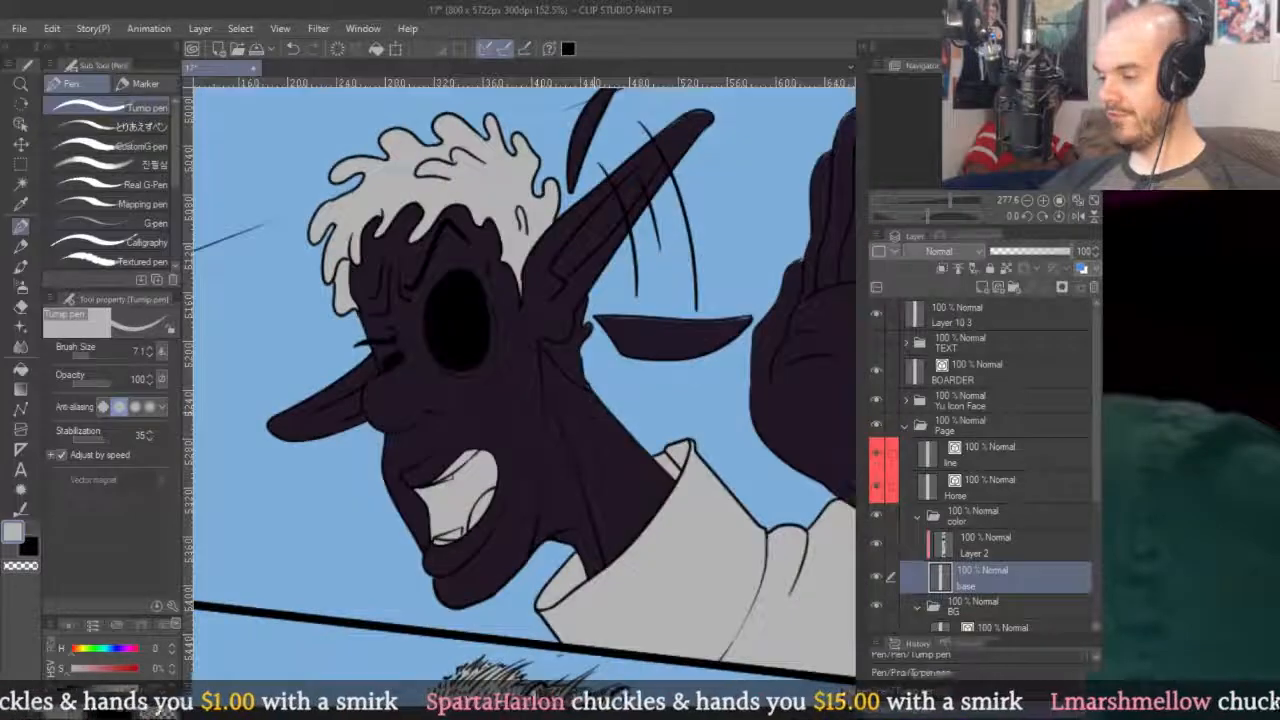
Pull in the overshooting end of the outline stroke at the upper tip of the slim curved shape beside the raised ear.
{"action": "scroll", "coordinate": [595, 380], "scroll_direction": "up", "scroll_amount": 5}
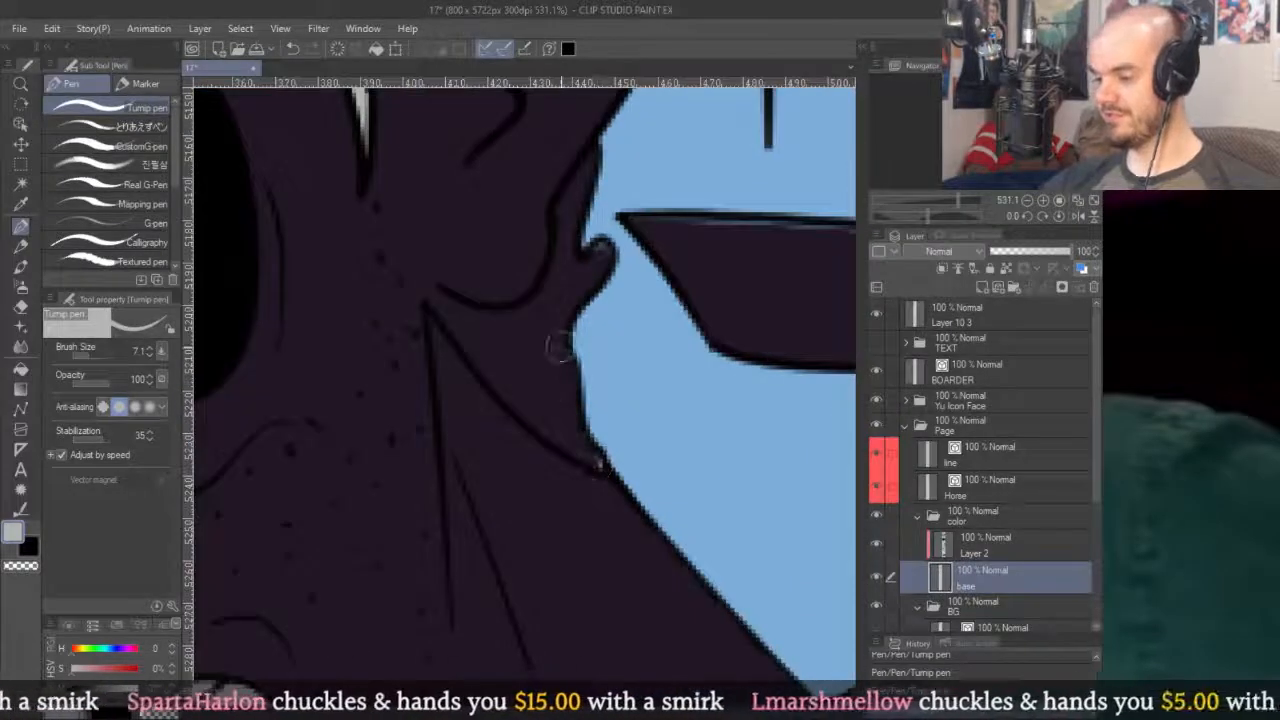
{"action": "scroll", "coordinate": [617, 240], "scroll_direction": "down", "scroll_amount": 4}
{"action": "scroll", "coordinate": [549, 444], "scroll_direction": "up", "scroll_amount": 3}
{"action": "mouse_move", "coordinate": [551, 444]}
{"action": "left_mouse_down"}
{"action": "mouse_move", "coordinate": [618, 378]}
{"action": "mouse_move", "coordinate": [712, 322]}
{"action": "mouse_move", "coordinate": [763, 318]}
{"action": "mouse_move", "coordinate": [781, 343]}
{"action": "left_mouse_up"}
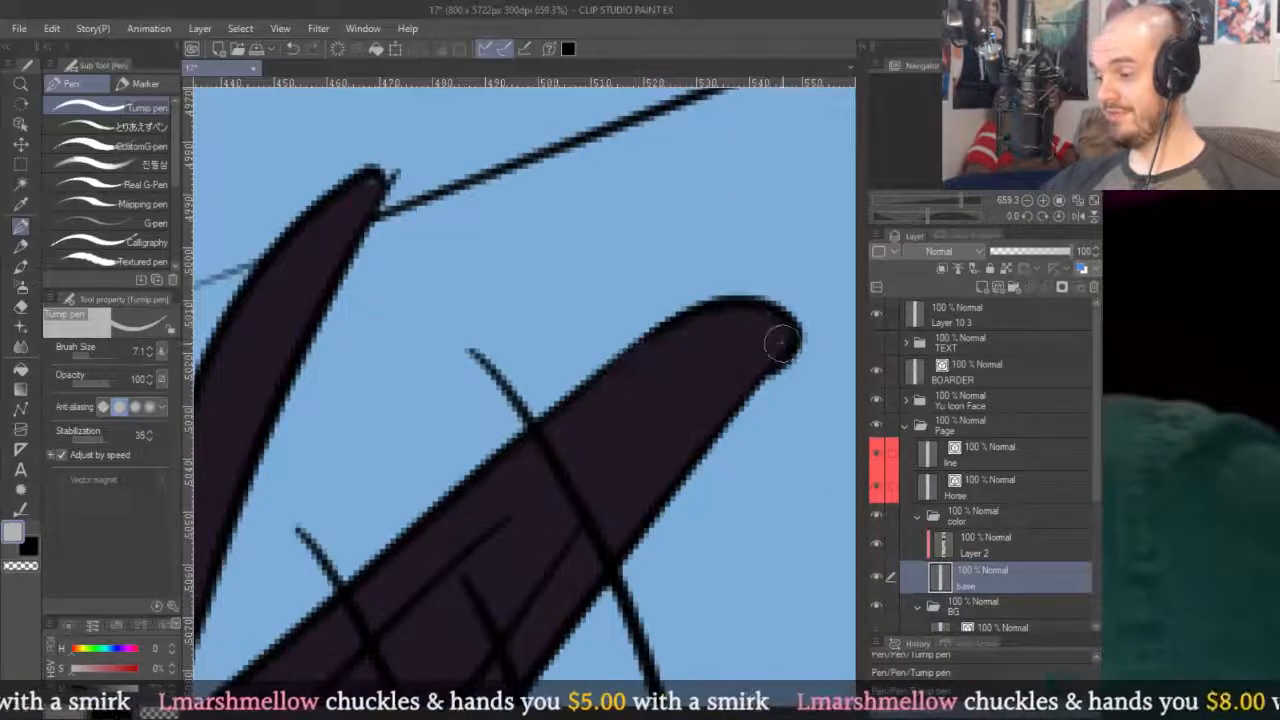
{"action": "left_click_drag", "start_coordinate": [543, 506], "coordinate": [803, 466]}
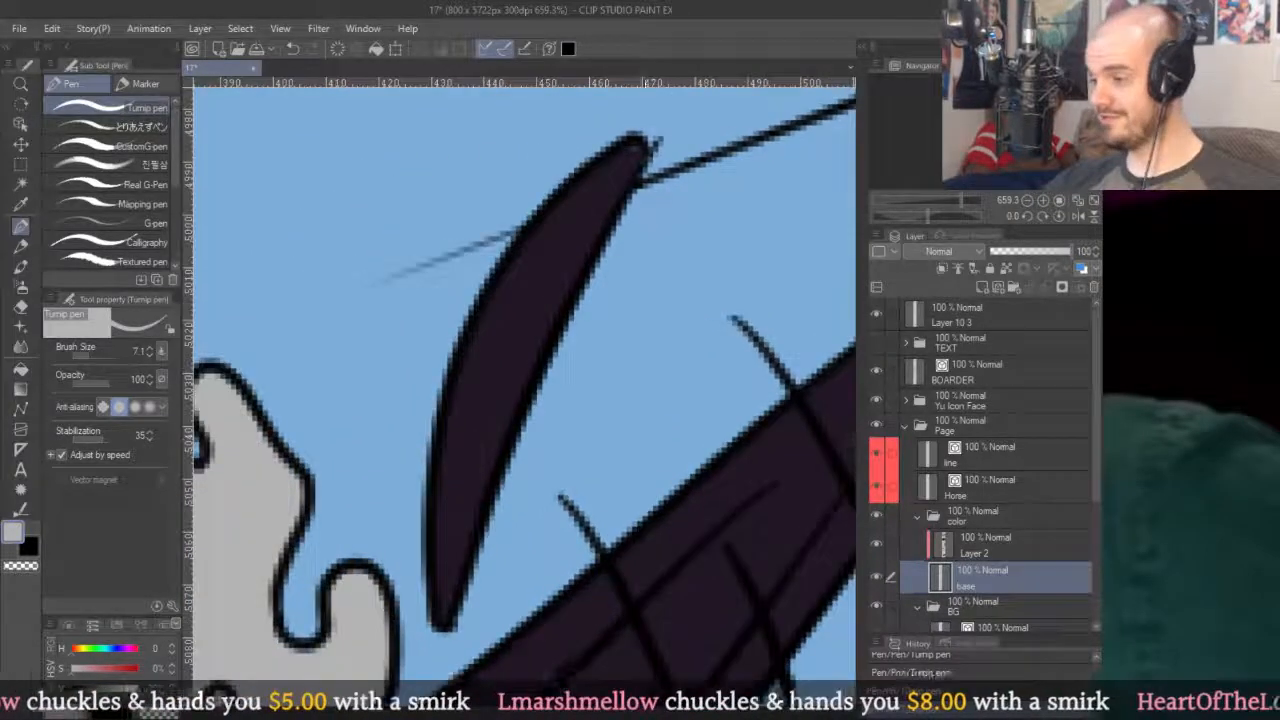
{"action": "key", "text": "o"}
{"action": "left_click", "coordinate": [635, 201]}
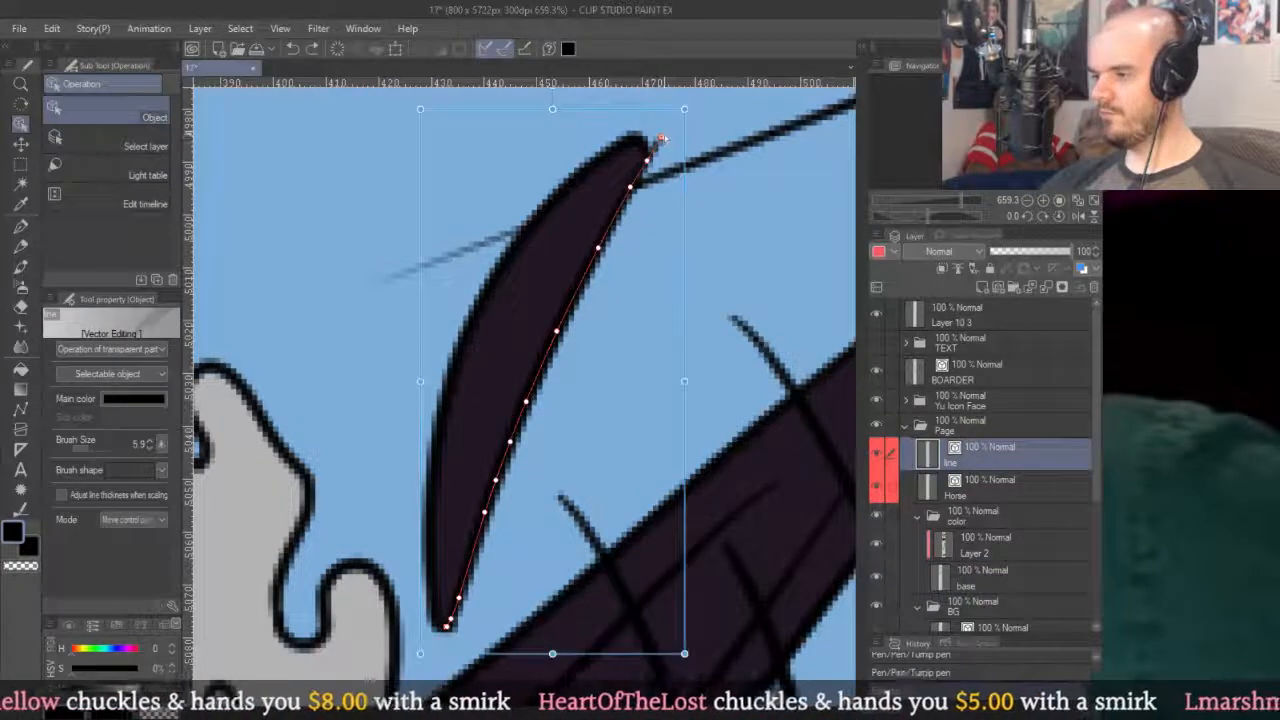
{"action": "scroll", "coordinate": [645, 145], "scroll_direction": "down", "scroll_amount": 8}
Cover the thin gap along the upper edge of the loose boat-shaped piece below the motion lines on the base layer.
{"action": "scroll", "coordinate": [809, 351], "scroll_direction": "up", "scroll_amount": 8}
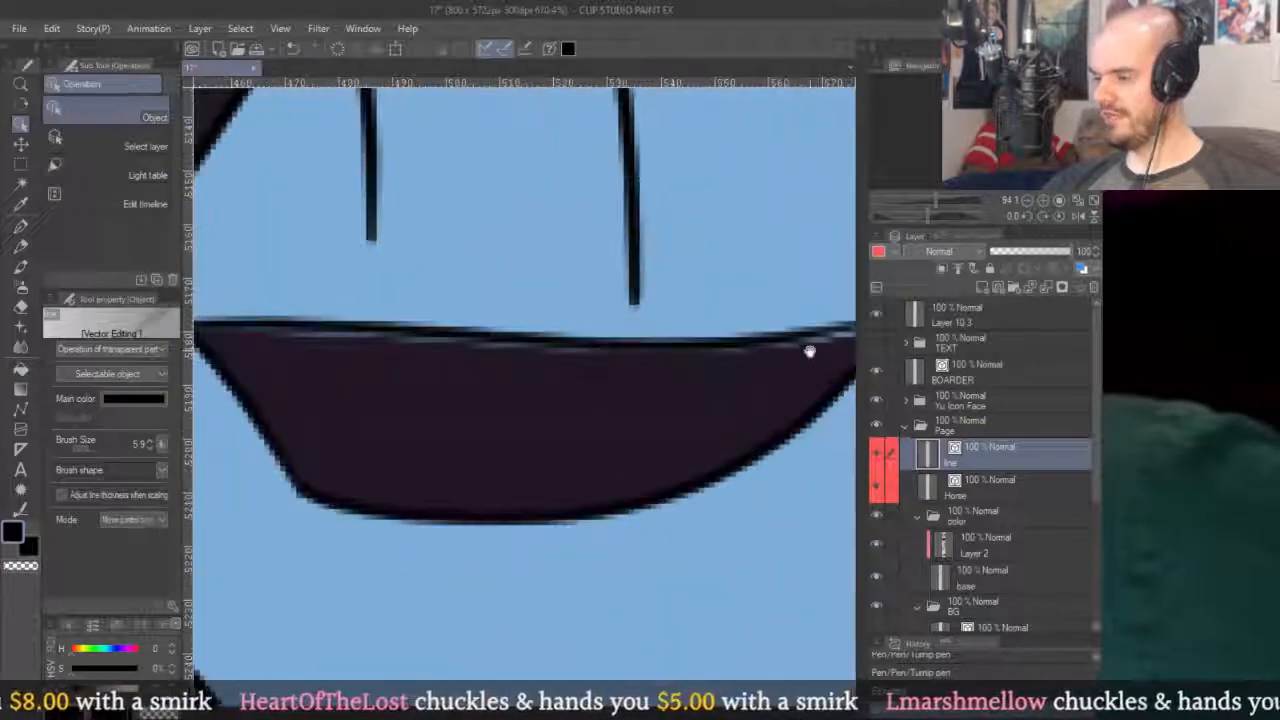
{"action": "key", "text": "p"}
{"action": "scroll", "coordinate": [750, 335], "scroll_direction": "down", "scroll_amount": 8}
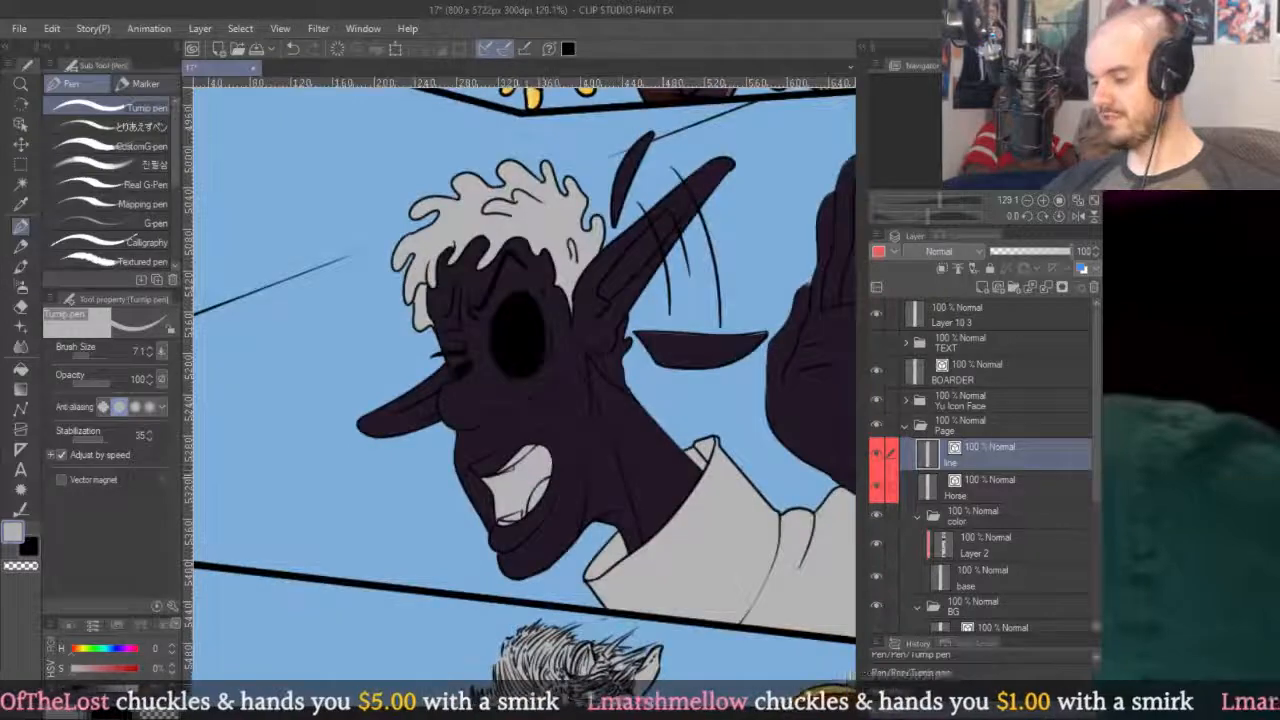
{"action": "left_click", "coordinate": [955, 553]}
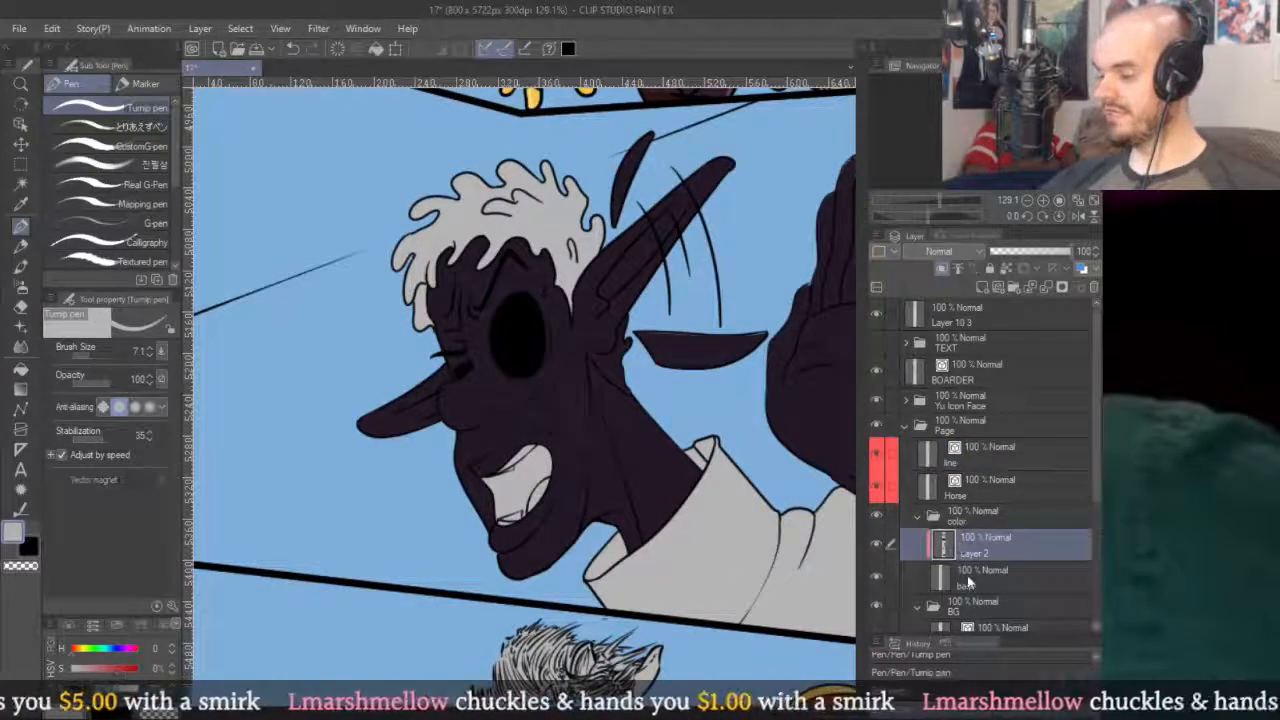
{"action": "left_click", "coordinate": [968, 580]}
{"action": "scroll", "coordinate": [766, 362], "scroll_direction": "up", "scroll_amount": 5}
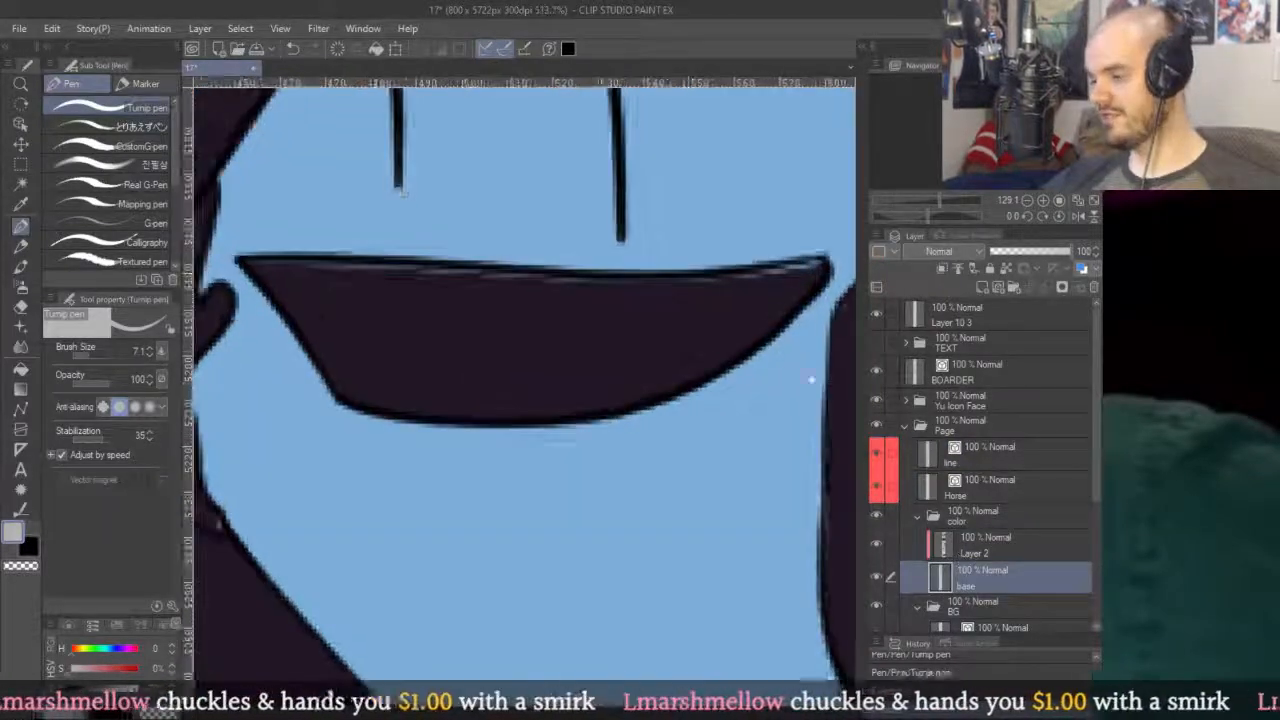
{"action": "scroll", "coordinate": [457, 286], "scroll_direction": "up", "scroll_amount": 1}
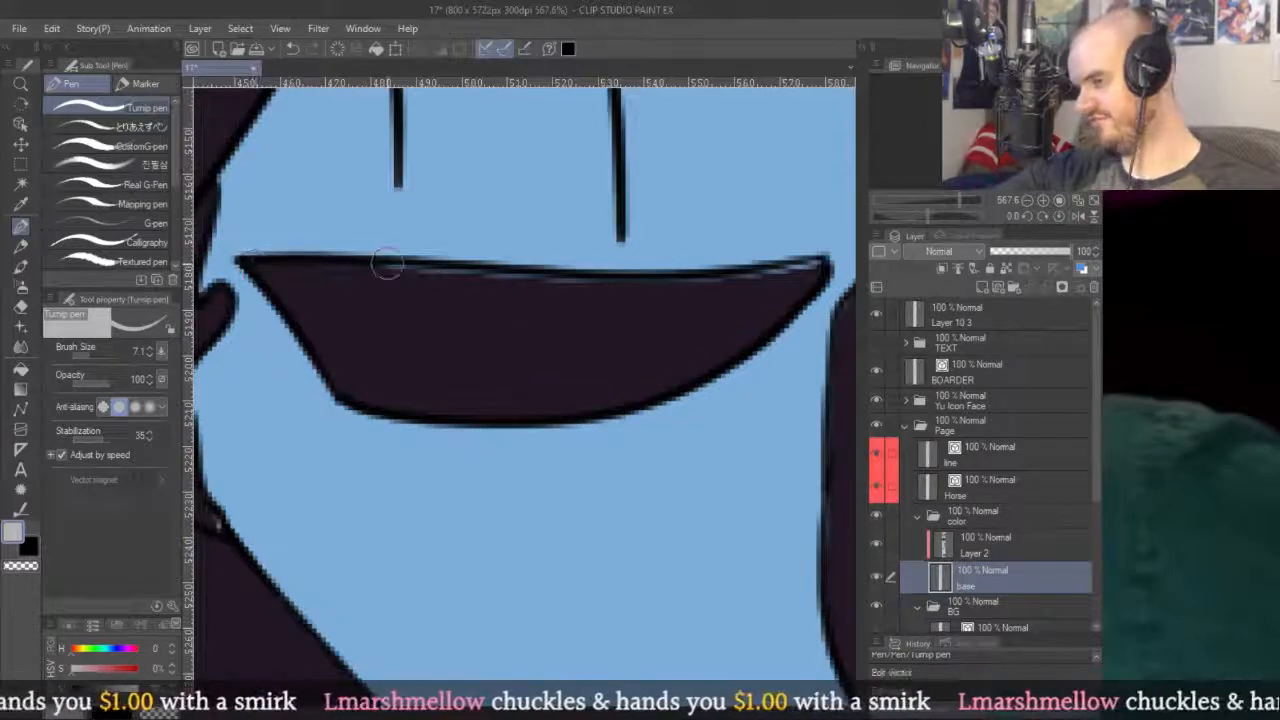
{"action": "mouse_move", "coordinate": [484, 284]}
{"action": "left_mouse_down"}
{"action": "mouse_move", "coordinate": [727, 291]}
{"action": "mouse_move", "coordinate": [777, 282]}
{"action": "mouse_move", "coordinate": [670, 280]}
{"action": "mouse_move", "coordinate": [805, 256]}
{"action": "mouse_move", "coordinate": [734, 278]}
{"action": "mouse_move", "coordinate": [836, 262]}
{"action": "left_mouse_up"}
{"action": "scroll", "coordinate": [657, 360], "scroll_direction": "down", "scroll_amount": 3}
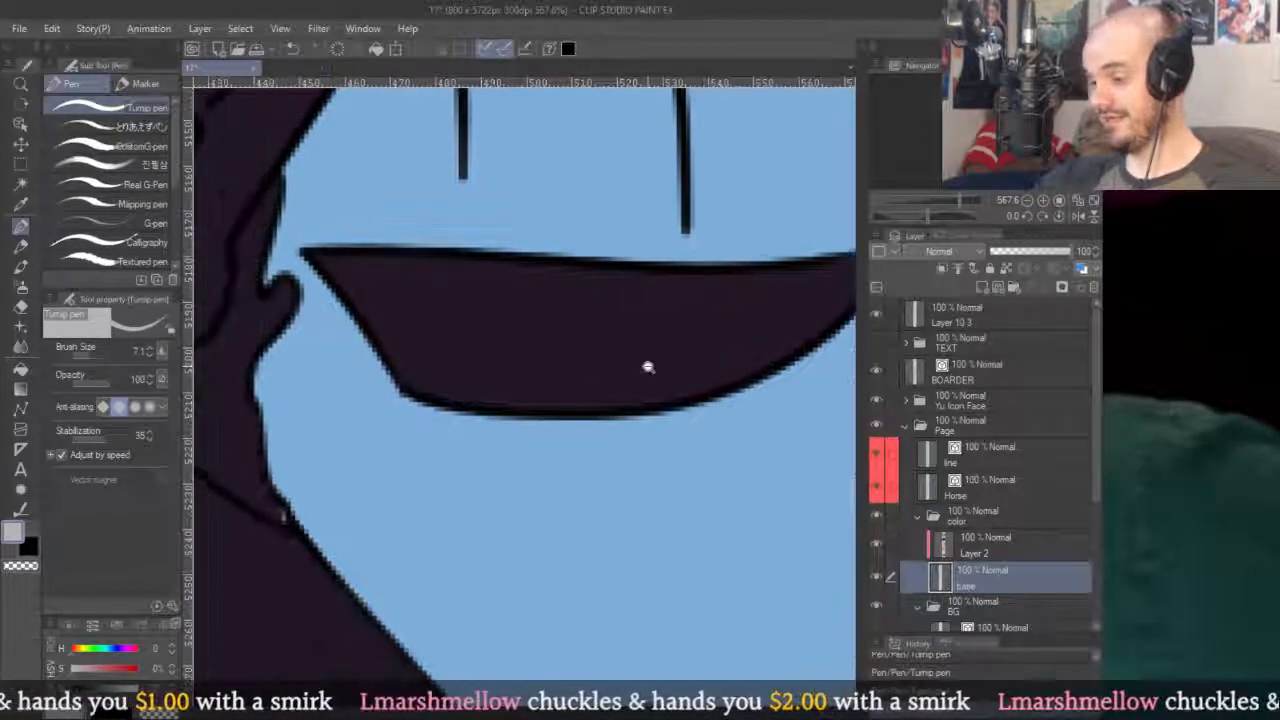
{"action": "scroll", "coordinate": [452, 444], "scroll_direction": "up", "scroll_amount": 3}
{"action": "scroll", "coordinate": [589, 471], "scroll_direction": "down", "scroll_amount": 9}
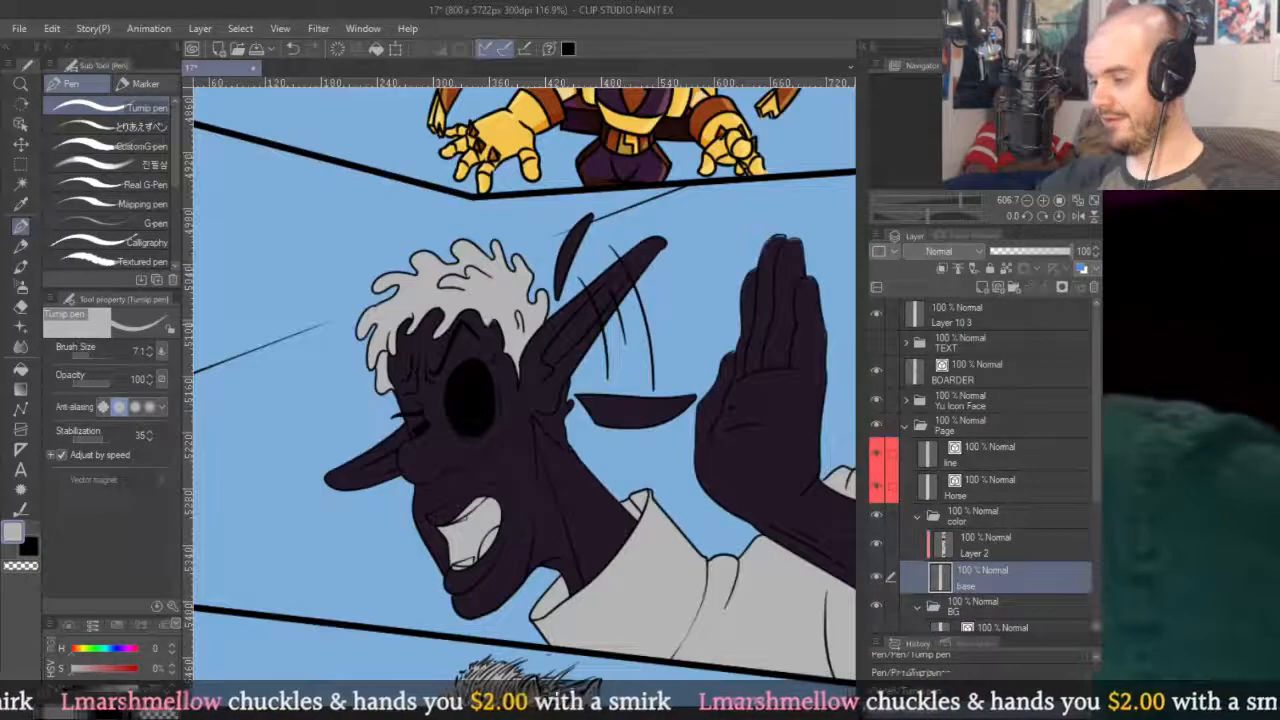
Sample the dark purple skin colour and cover the light speck below the earlobe, where the neck outlines meet, on Layer 2.
{"action": "left_click", "coordinate": [990, 553]}
{"action": "scroll", "coordinate": [565, 465], "scroll_direction": "up", "scroll_amount": 10}
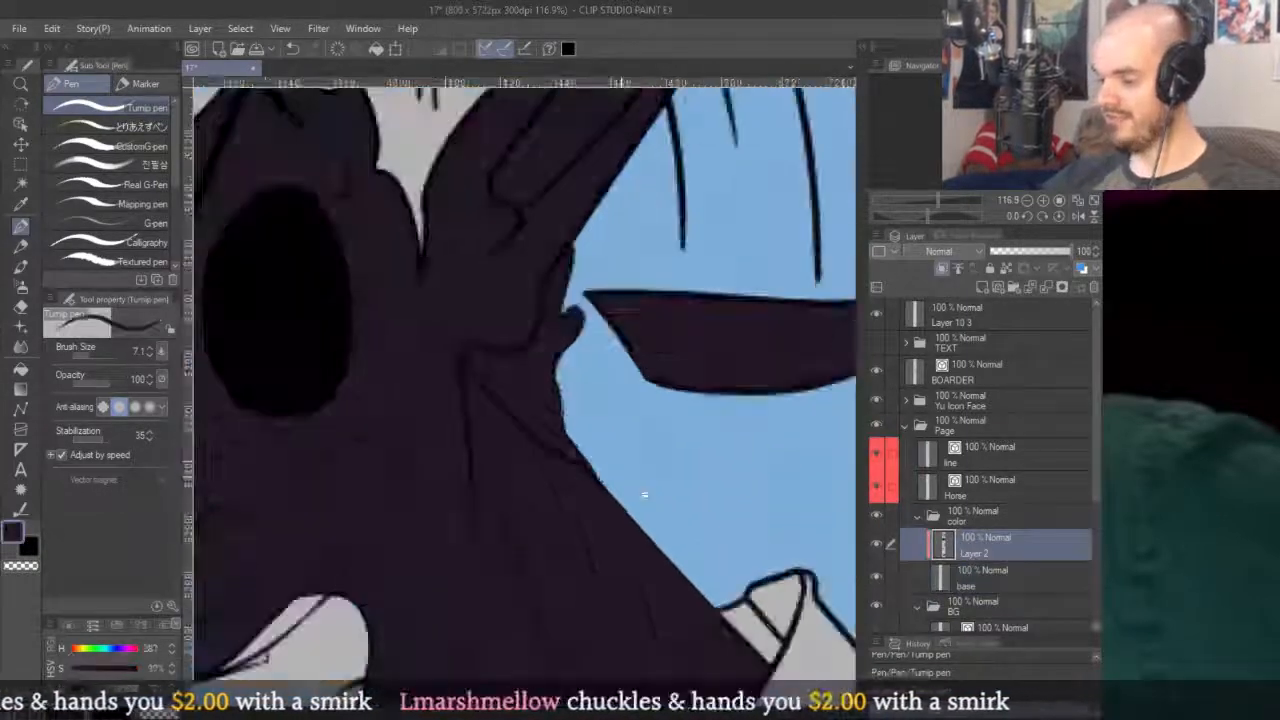
{"action": "scroll", "coordinate": [600, 500], "scroll_direction": "down", "scroll_amount": 5}
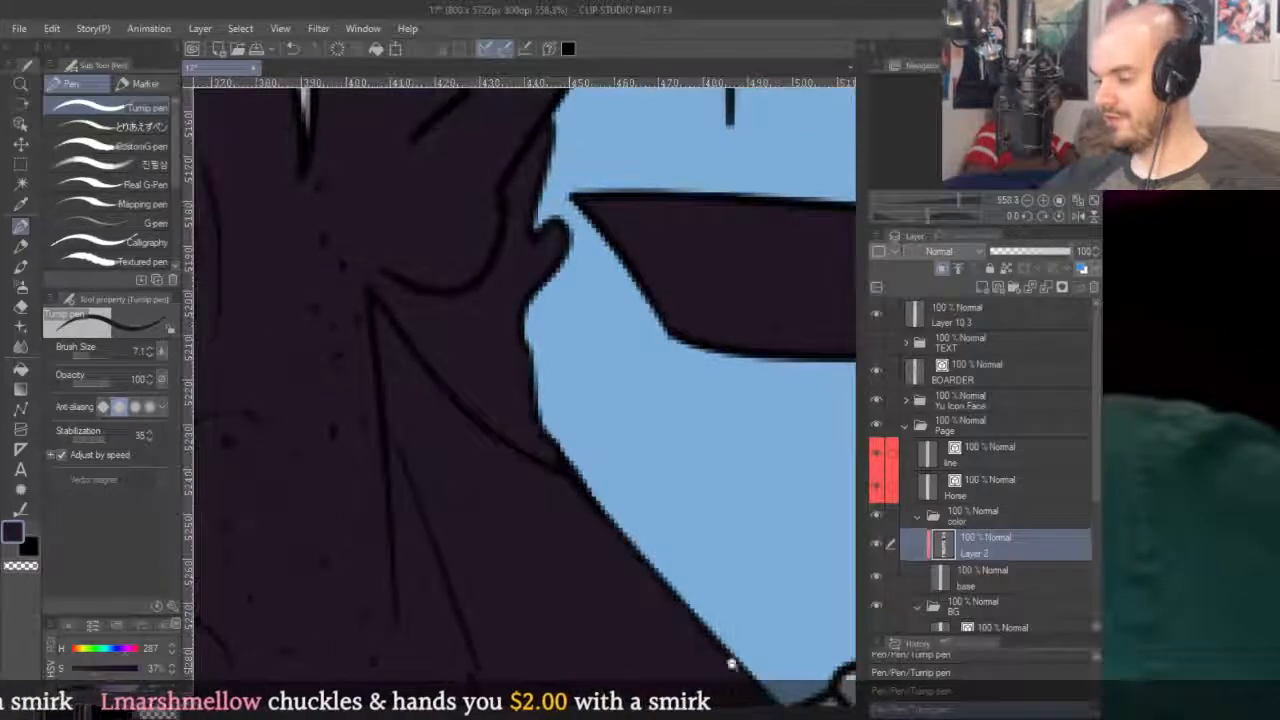
{"action": "scroll", "coordinate": [665, 595], "scroll_direction": "down", "scroll_amount": 4}
{"action": "scroll", "coordinate": [561, 408], "scroll_direction": "up", "scroll_amount": 4}
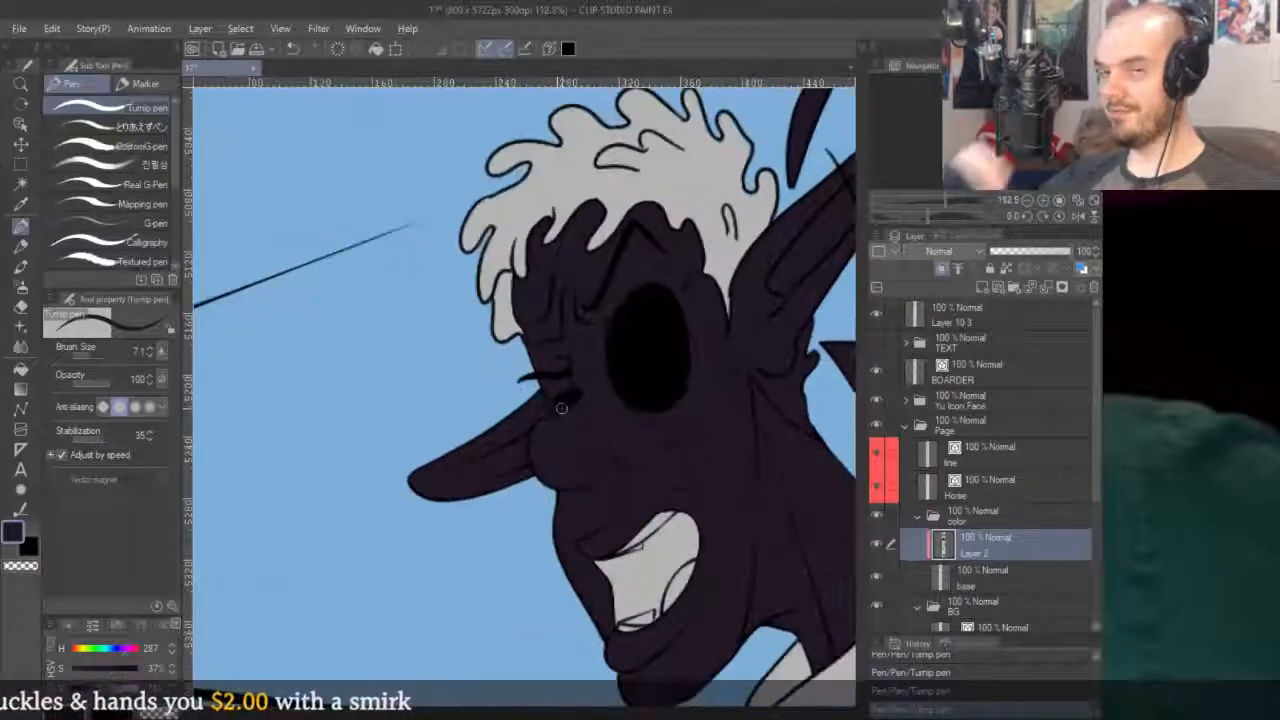
Sample the hair's light grey and make the base layer active for retouching the front hair strands.
{"action": "scroll", "coordinate": [571, 277], "scroll_direction": "up", "scroll_amount": 3}
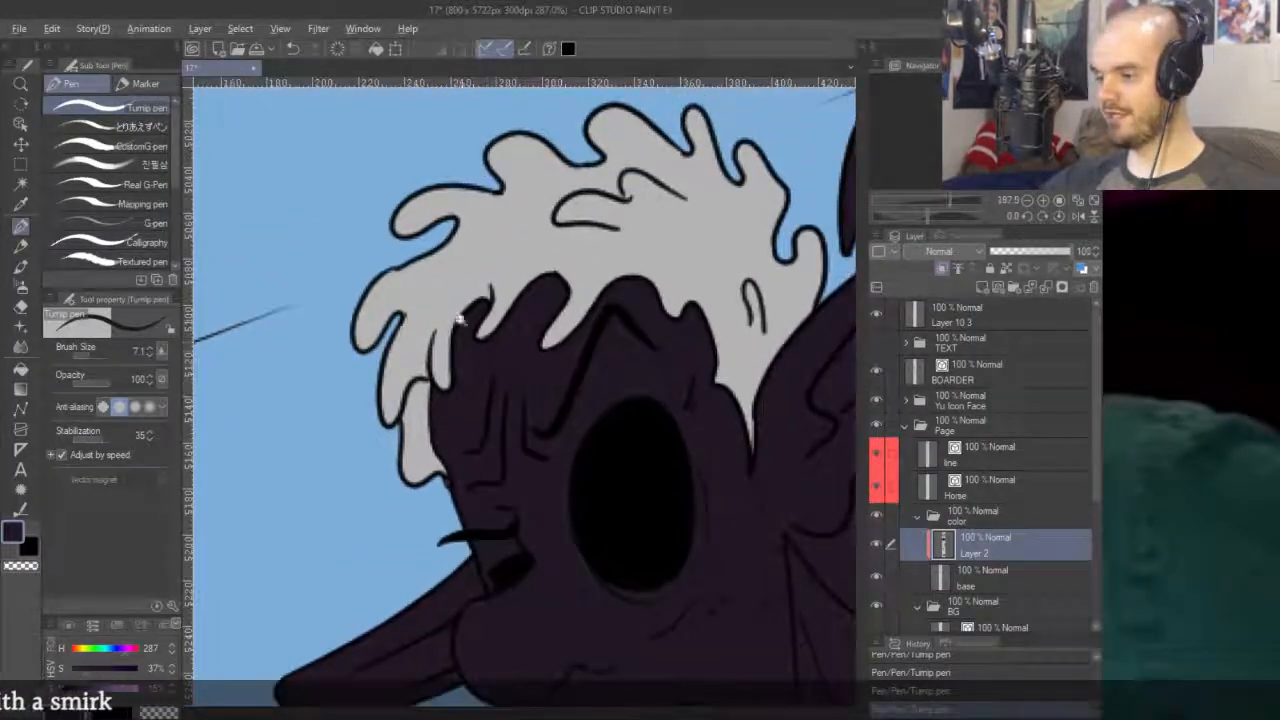
{"action": "scroll", "coordinate": [639, 447], "scroll_direction": "up", "scroll_amount": 5}
{"action": "left_click", "coordinate": [794, 363], "text": "alt"}
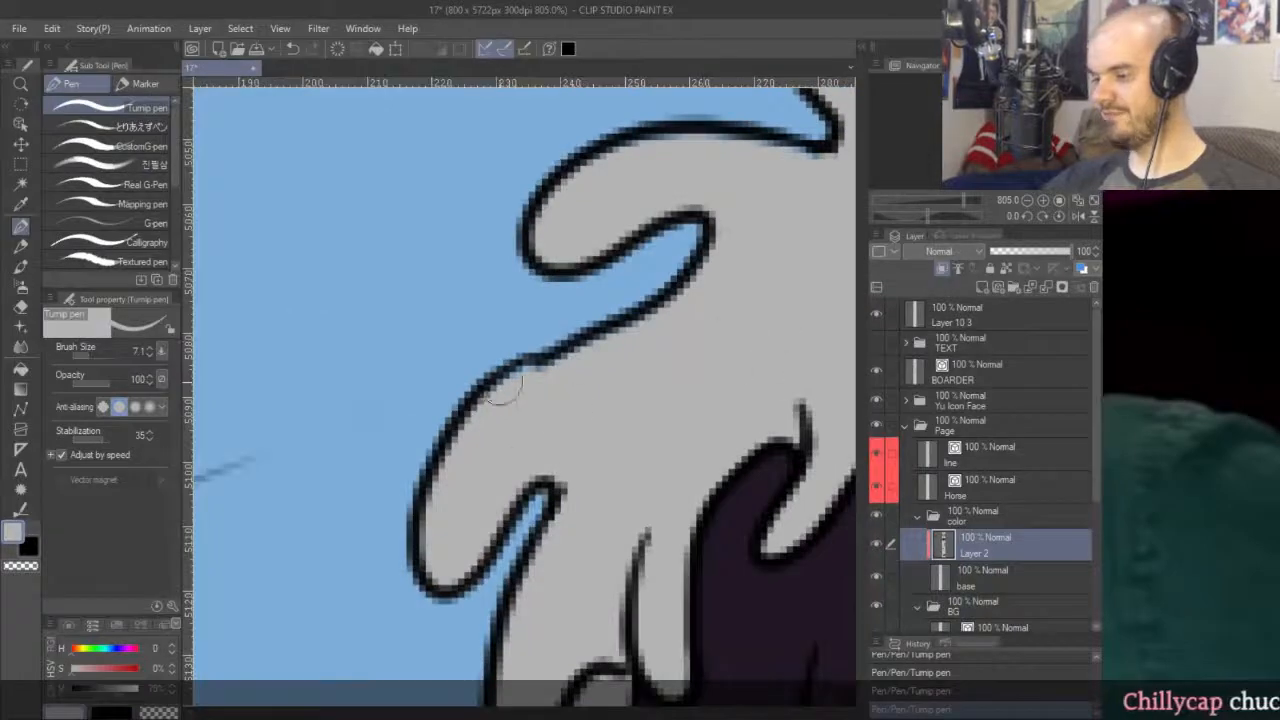
{"action": "scroll", "coordinate": [538, 313], "scroll_direction": "down", "scroll_amount": 2}
{"action": "left_click", "coordinate": [963, 578]}
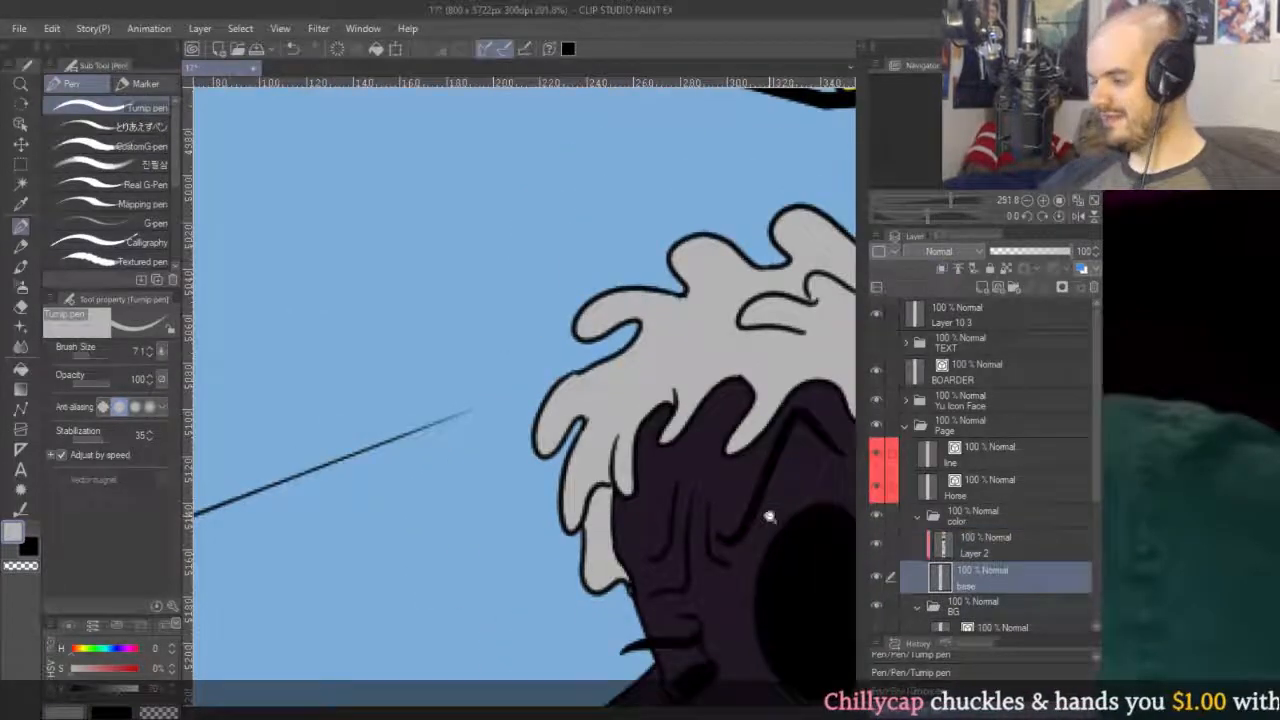
{"action": "scroll", "coordinate": [556, 425], "scroll_direction": "up", "scroll_amount": 5}
{"action": "scroll", "coordinate": [692, 383], "scroll_direction": "down", "scroll_amount": 5}
{"action": "scroll", "coordinate": [654, 383], "scroll_direction": "up", "scroll_amount": 6}
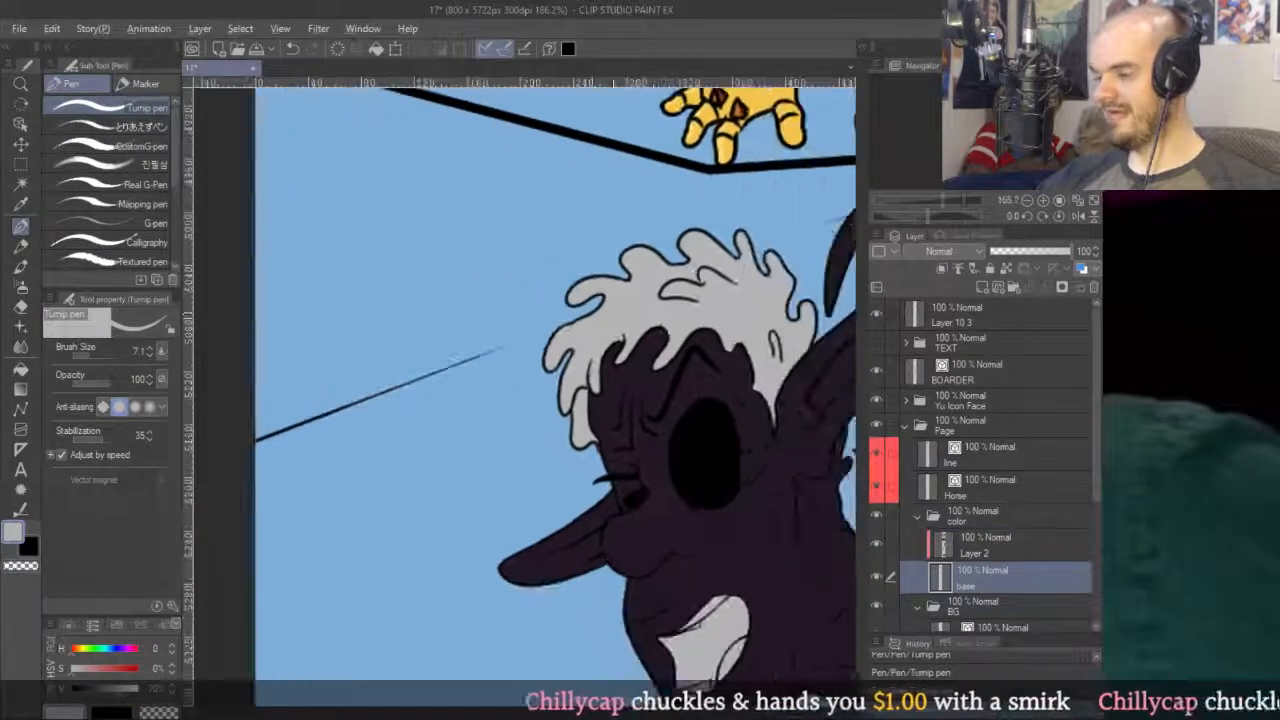
Smooth the join between two outline strokes on the front hair strand, and cover the gap beneath it on the base layer.
{"action": "left_click", "coordinate": [588, 384]}
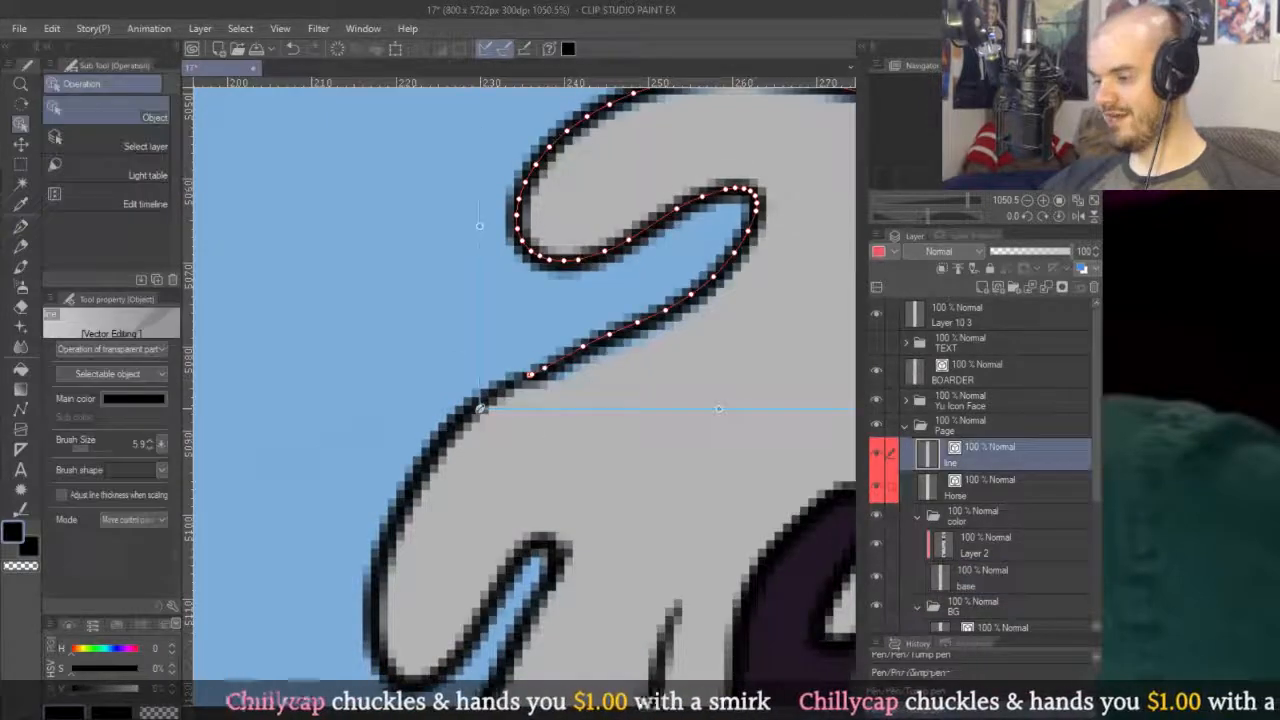
{"action": "left_click", "coordinate": [968, 585]}
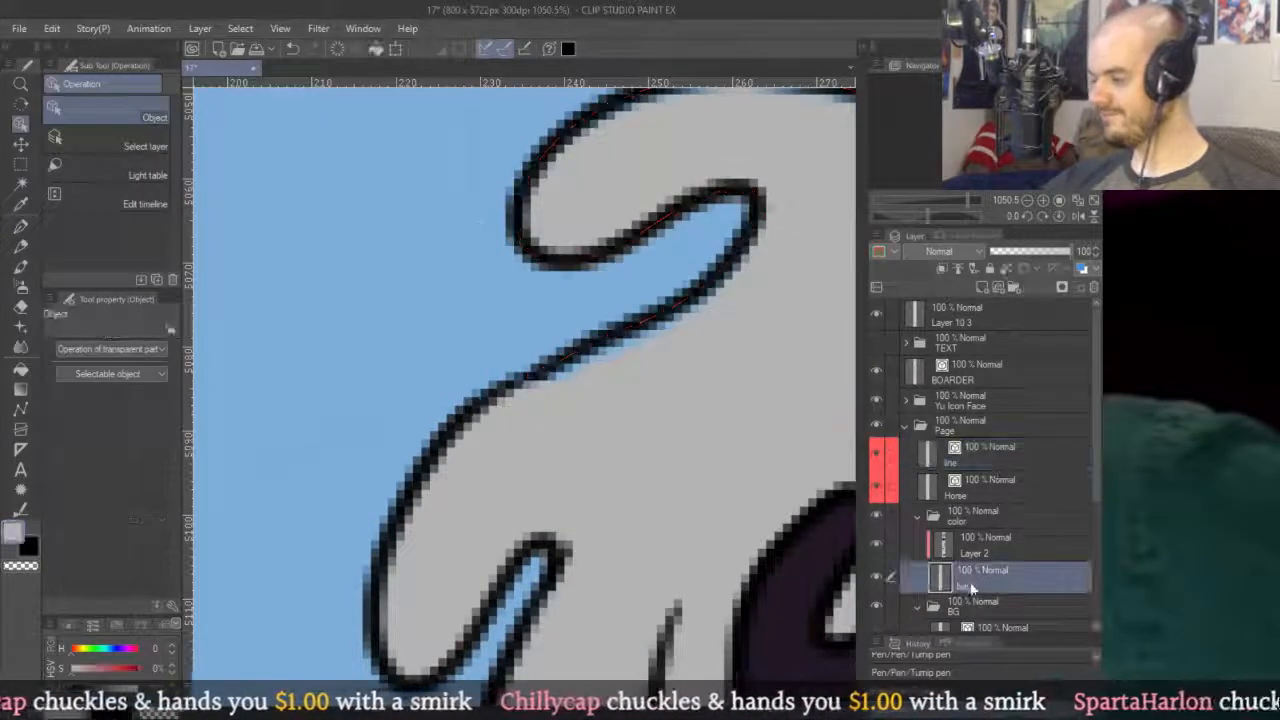
{"action": "key", "text": "p"}
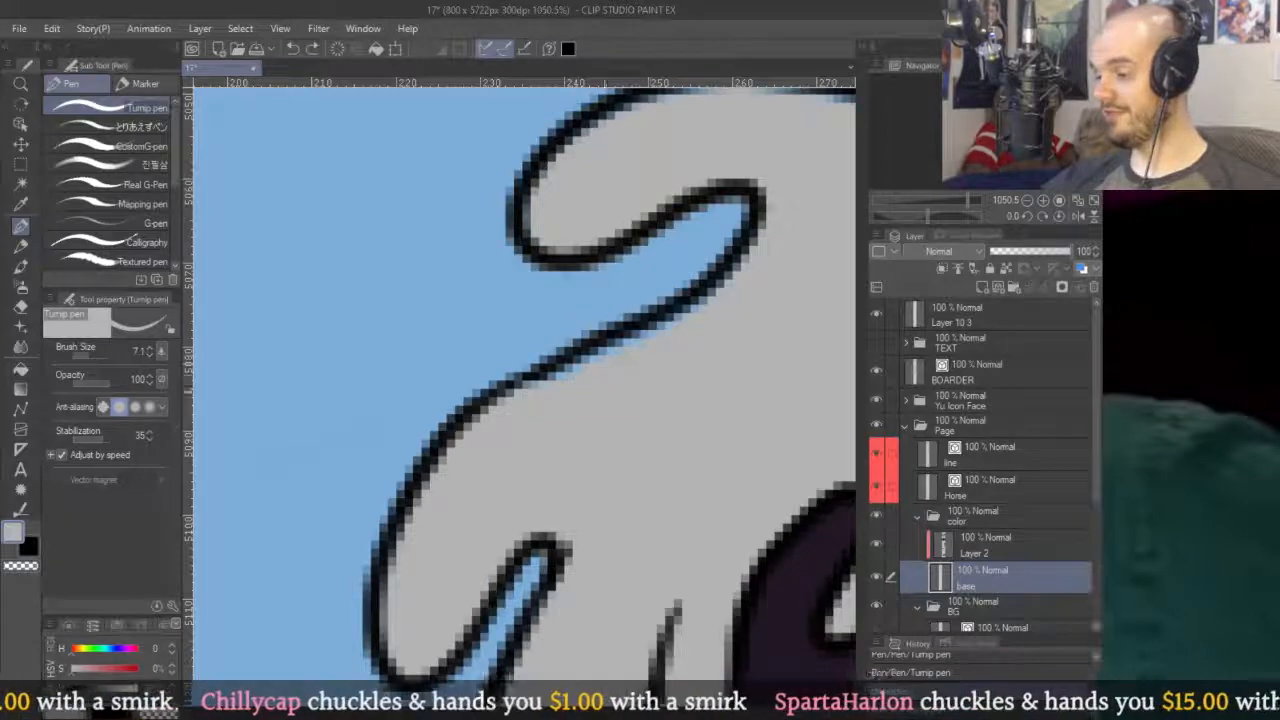
{"action": "scroll", "coordinate": [740, 284], "scroll_direction": "down", "scroll_amount": 8}
{"action": "scroll", "coordinate": [743, 268], "scroll_direction": "up", "scroll_amount": 7}
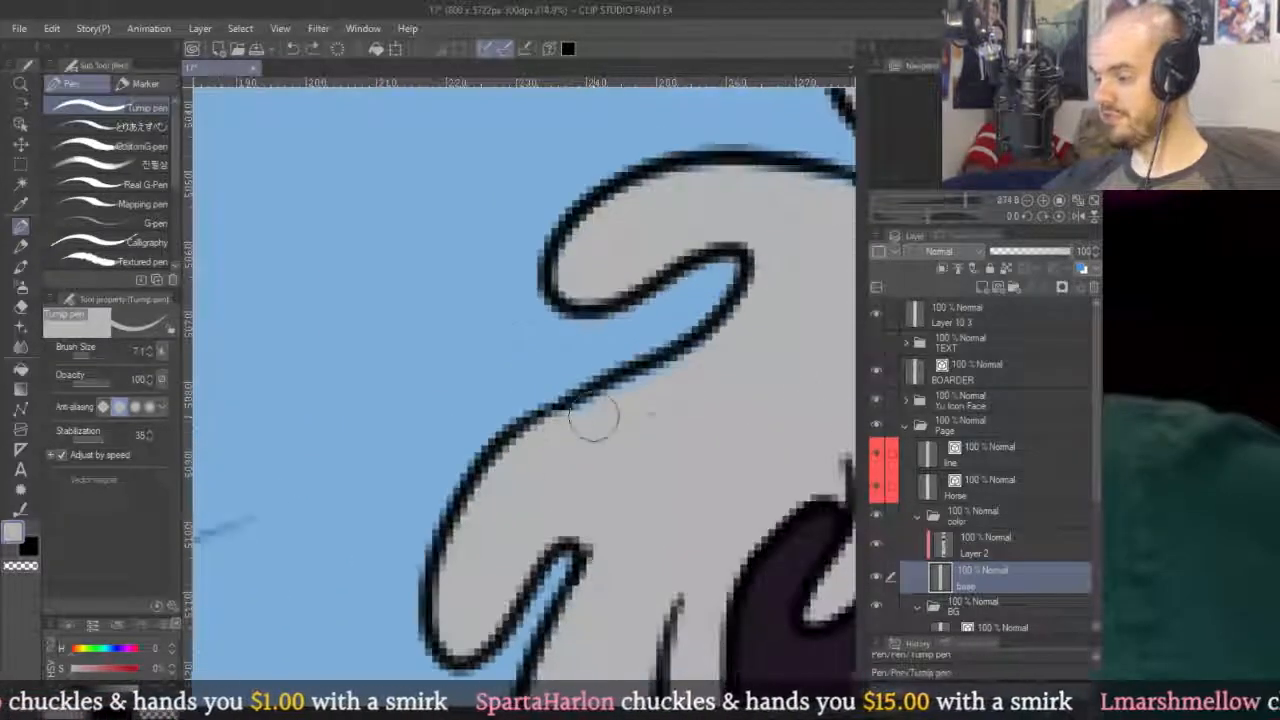
{"action": "scroll", "coordinate": [771, 320], "scroll_direction": "down", "scroll_amount": 10}
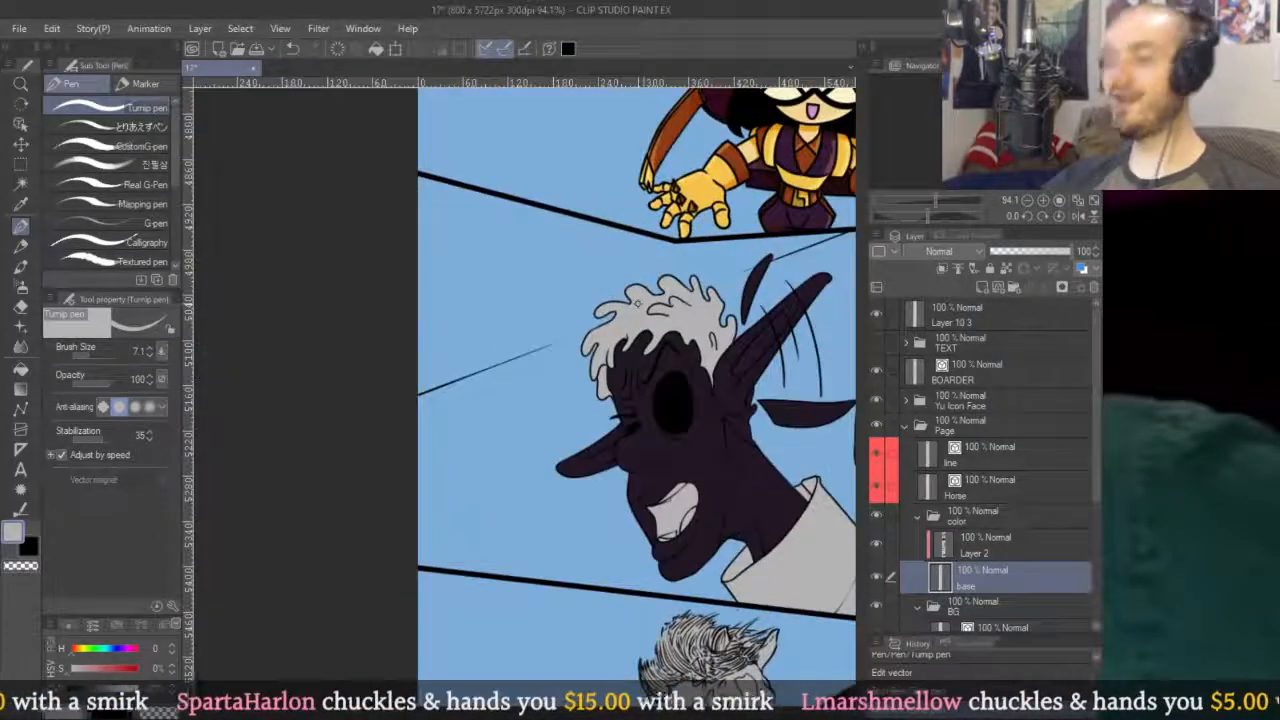
Cover the remaining gaps along the upper outline of the hair with light grey, working from the front strands towards the ear.
{"action": "scroll", "coordinate": [632, 302], "scroll_direction": "up", "scroll_amount": 8}
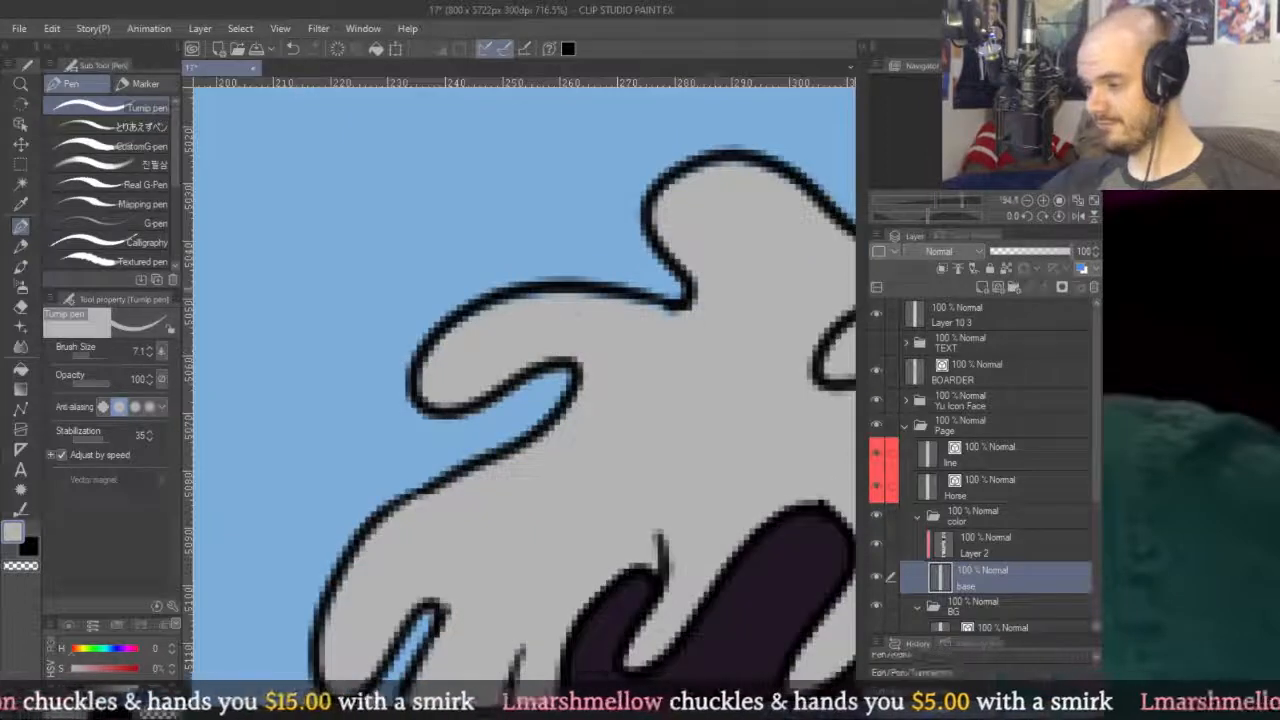
{"action": "left_click_drag", "start_coordinate": [786, 252], "coordinate": [465, 448]}
{"action": "left_click_drag", "start_coordinate": [585, 410], "coordinate": [445, 405]}
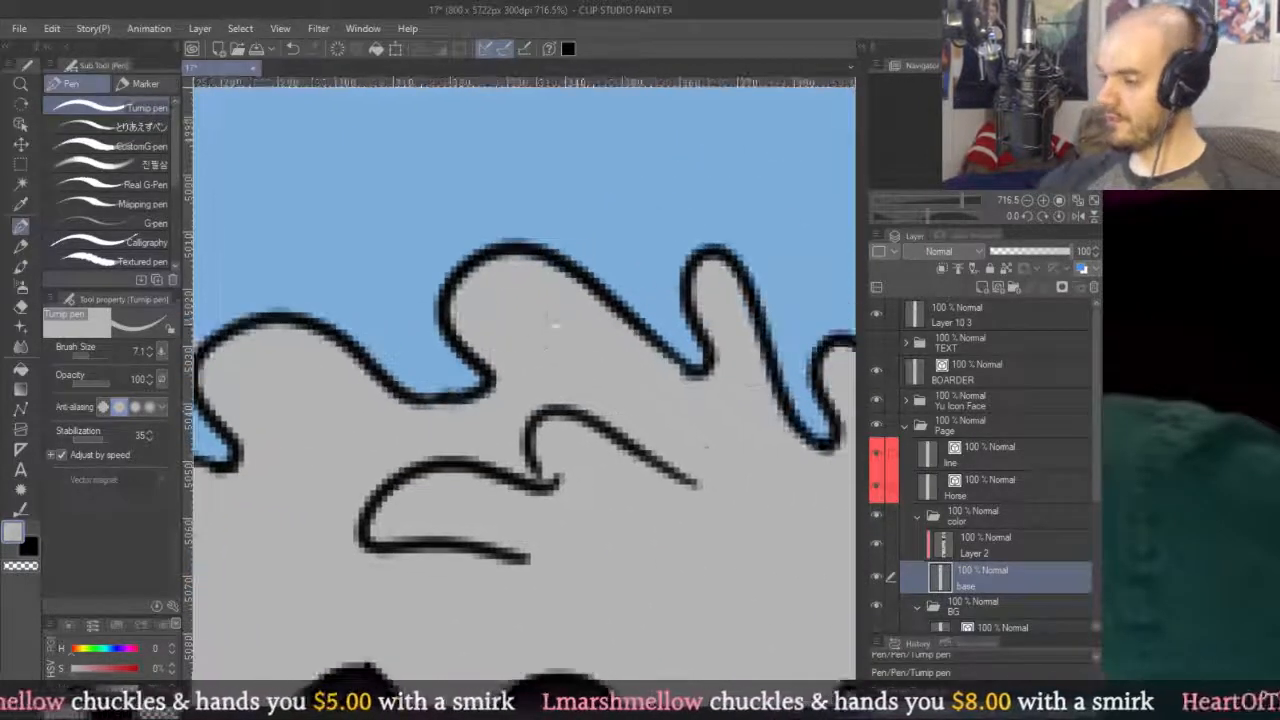
{"action": "mouse_move", "coordinate": [746, 366]}
{"action": "left_mouse_down"}
{"action": "mouse_move", "coordinate": [620, 346]}
{"action": "mouse_move", "coordinate": [632, 327]}
{"action": "left_mouse_up"}
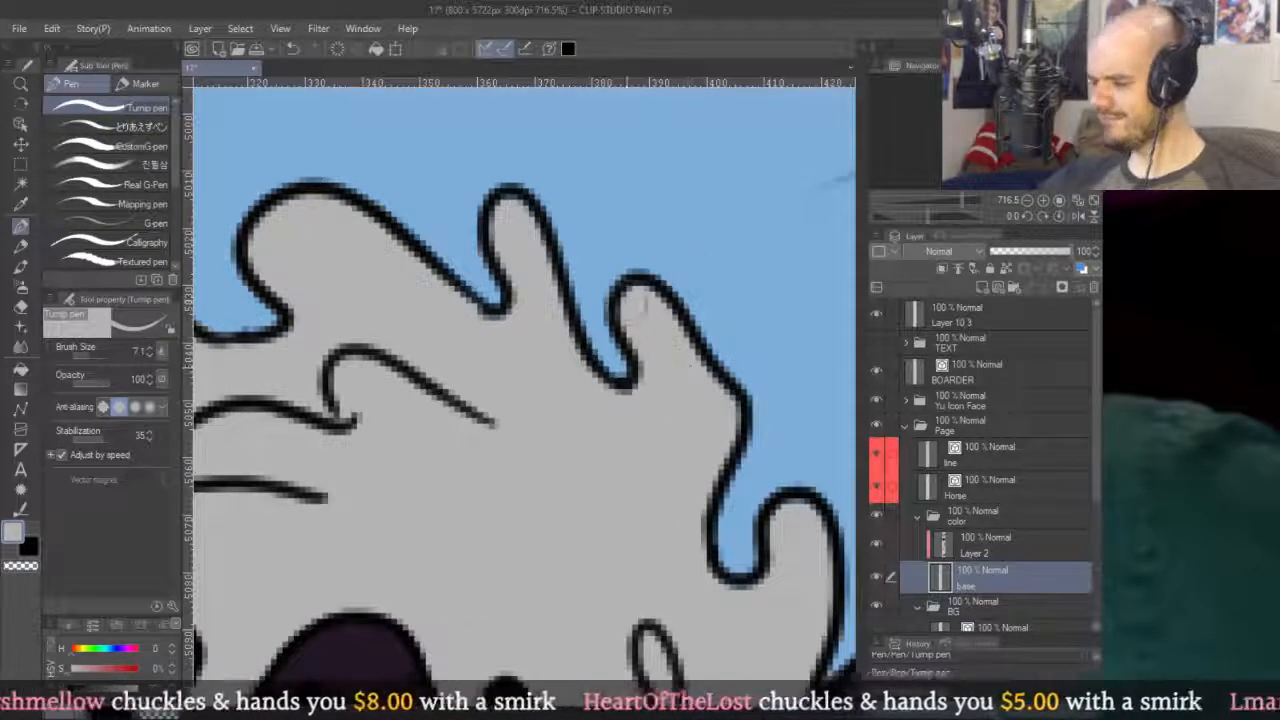
{"action": "left_click_drag", "start_coordinate": [770, 555], "coordinate": [734, 277]}
{"action": "left_click_drag", "start_coordinate": [643, 317], "coordinate": [533, 318]}
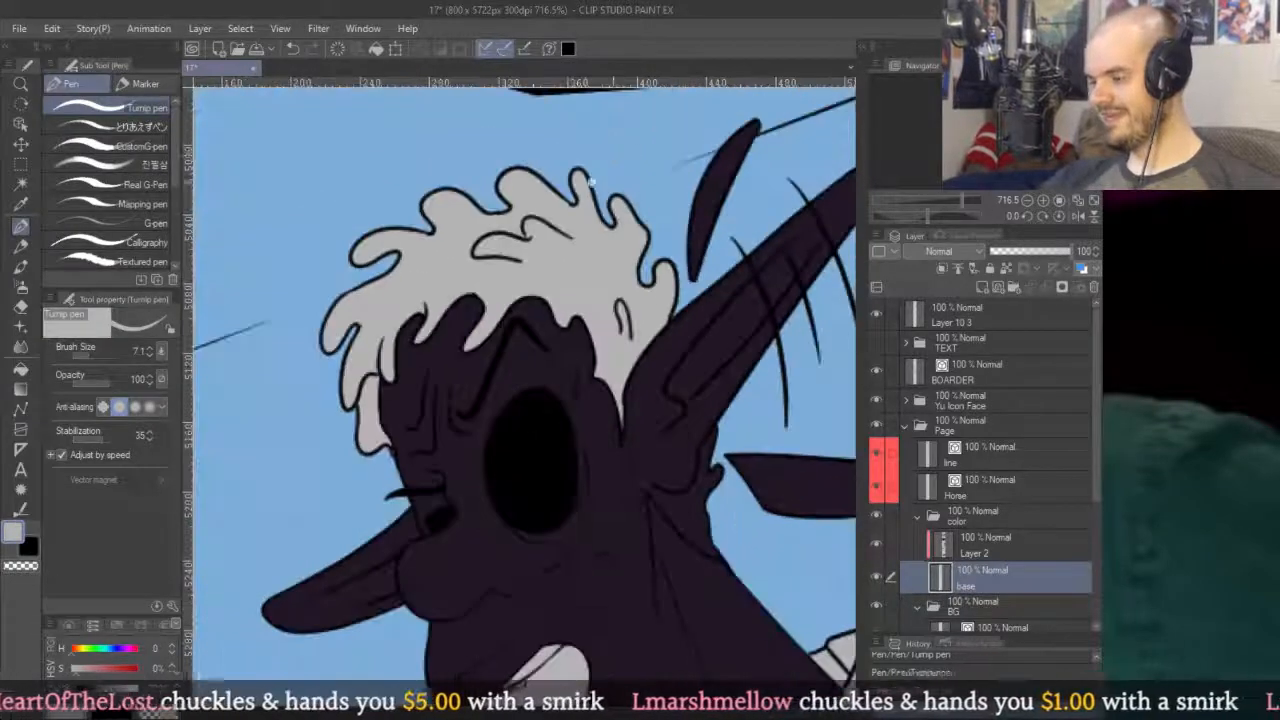
{"action": "left_click_drag", "start_coordinate": [648, 313], "coordinate": [842, 422]}
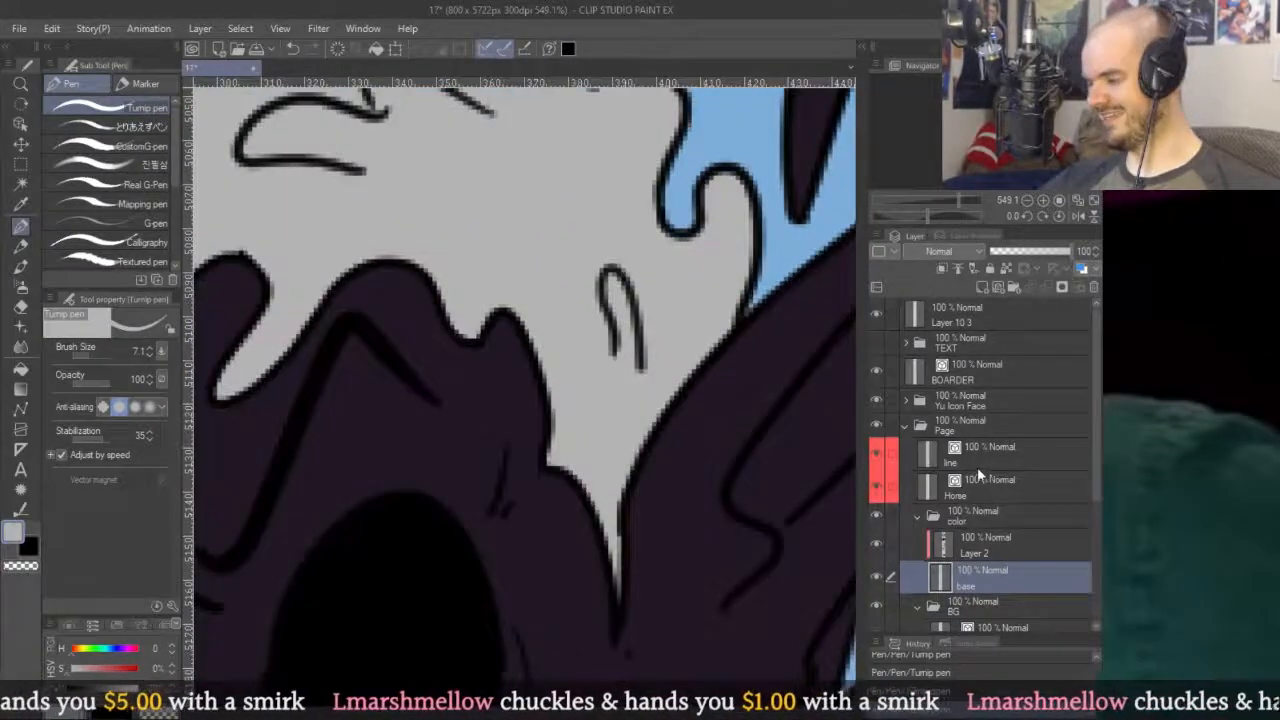
Thin the small loop-shaped strand line in the hair near the raised ear on the line layer, using Adjust line width in Narrow mode.
{"action": "left_click", "coordinate": [934, 448]}
{"action": "key", "text": "y"}
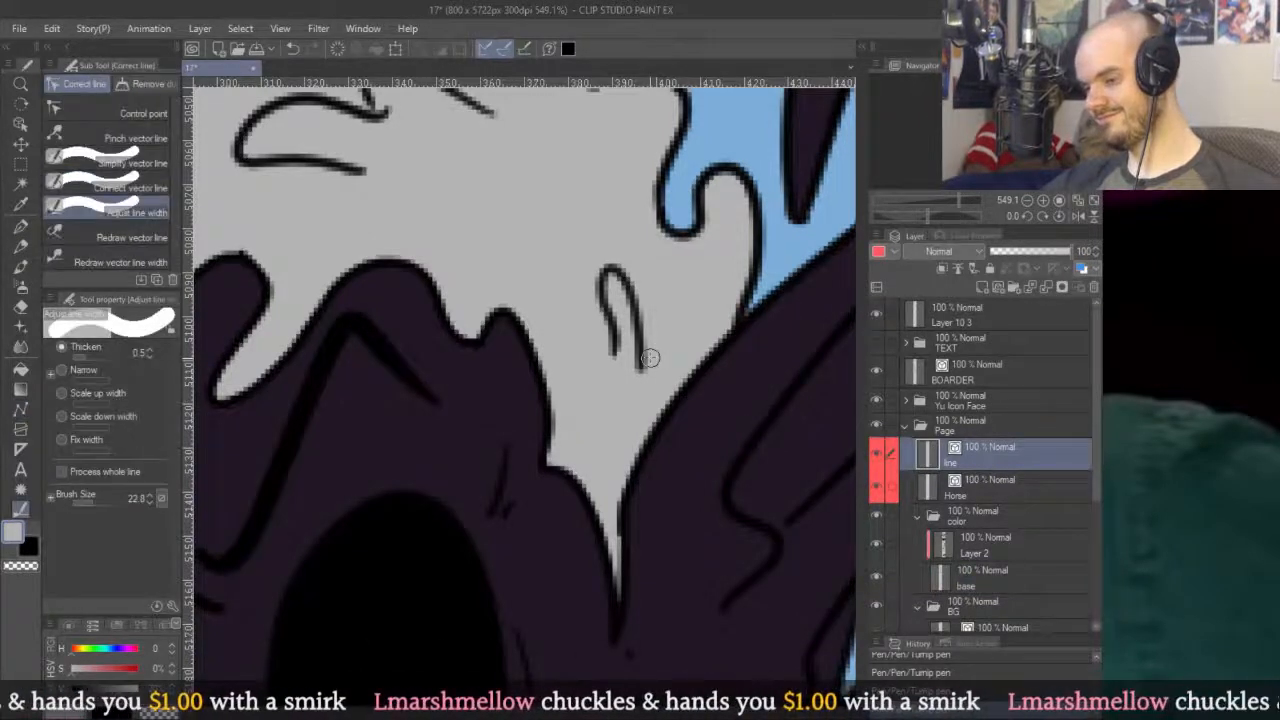
{"action": "left_click", "coordinate": [84, 371]}
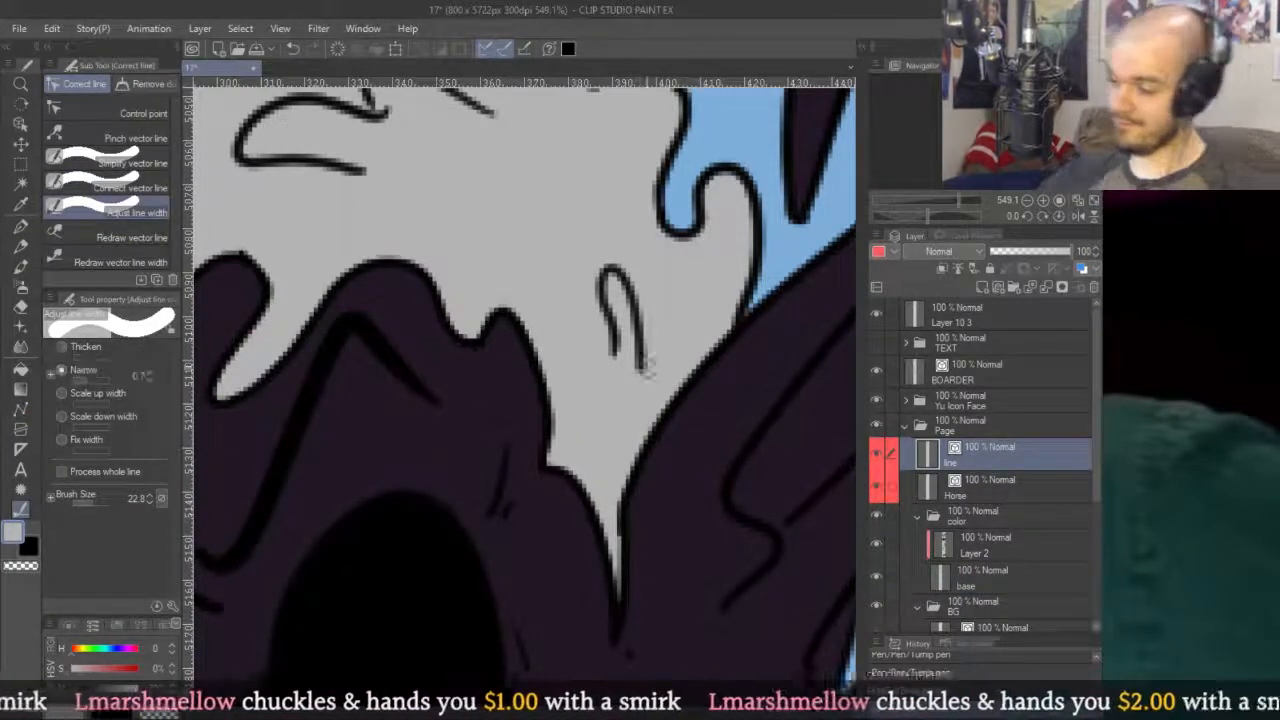
{"action": "left_click_drag", "start_coordinate": [648, 358], "coordinate": [645, 360]}
{"action": "left_click", "coordinate": [70, 346]}
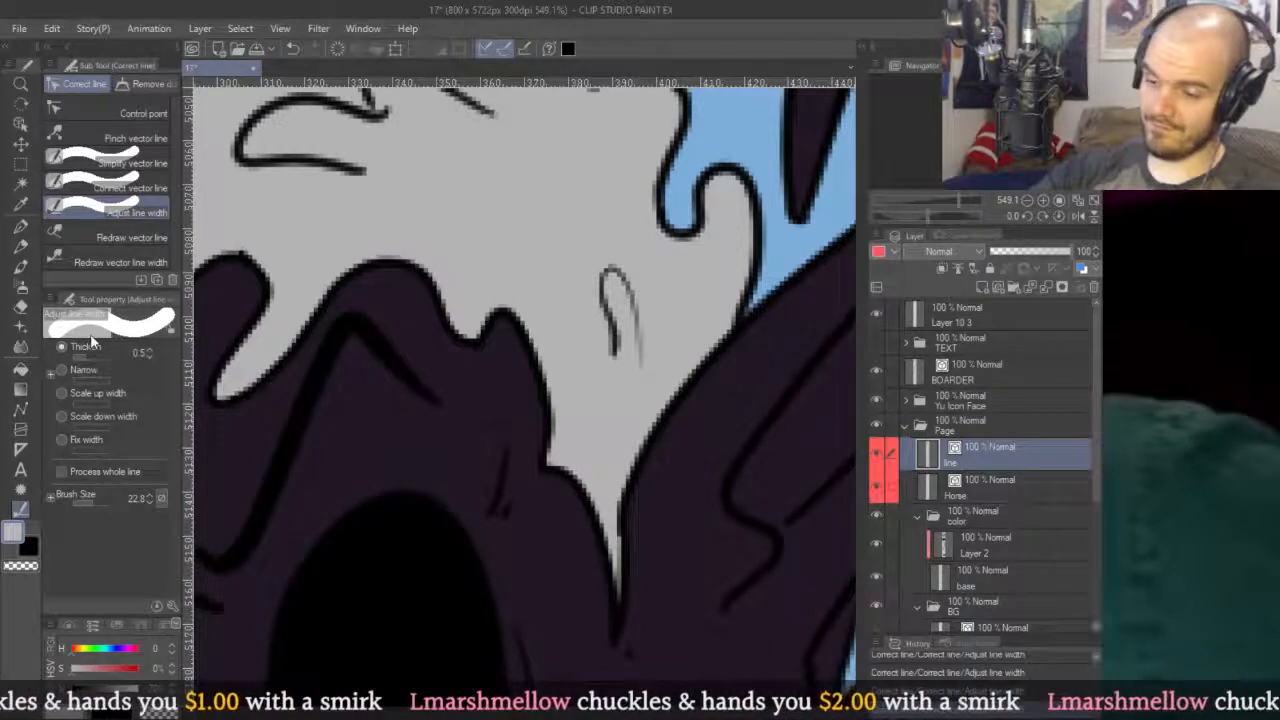
{"action": "scroll", "coordinate": [655, 316], "scroll_direction": "down", "scroll_amount": 3}
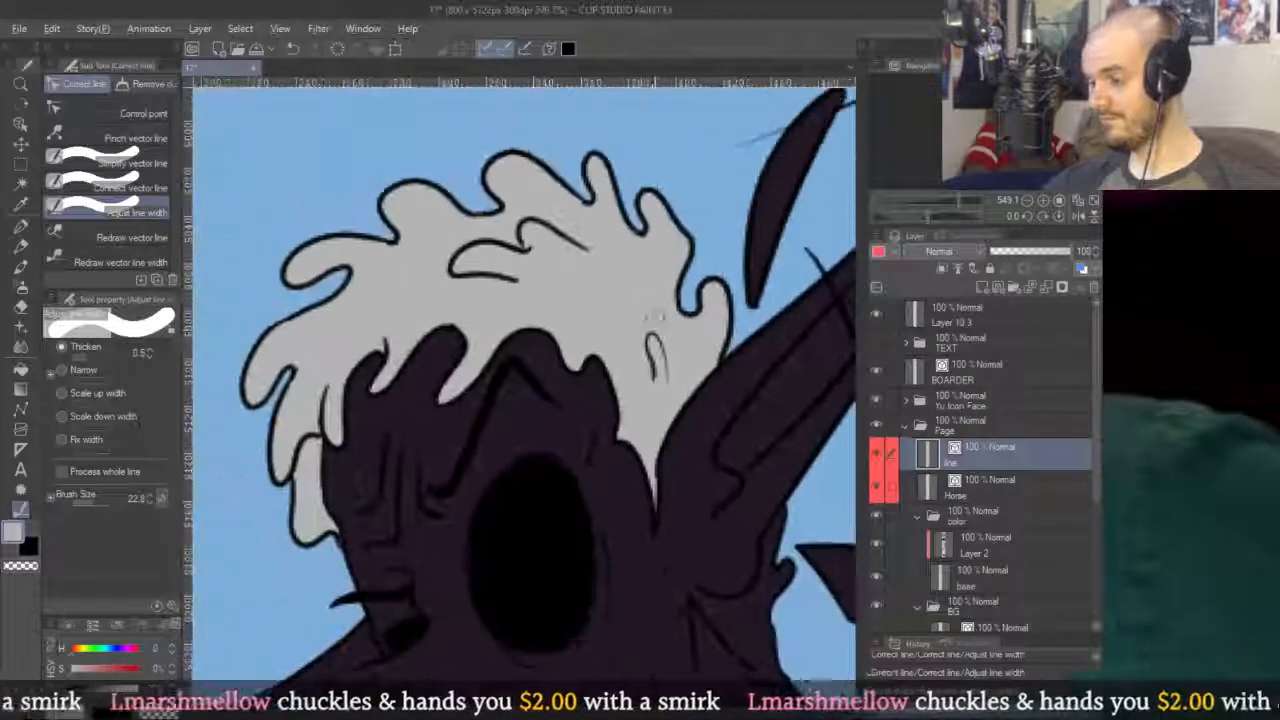
Thin the wavy strand lines in the middle of the hair, and thicken their rounded front bend with Adjust line width.
{"action": "scroll", "coordinate": [557, 232], "scroll_direction": "up", "scroll_amount": 2}
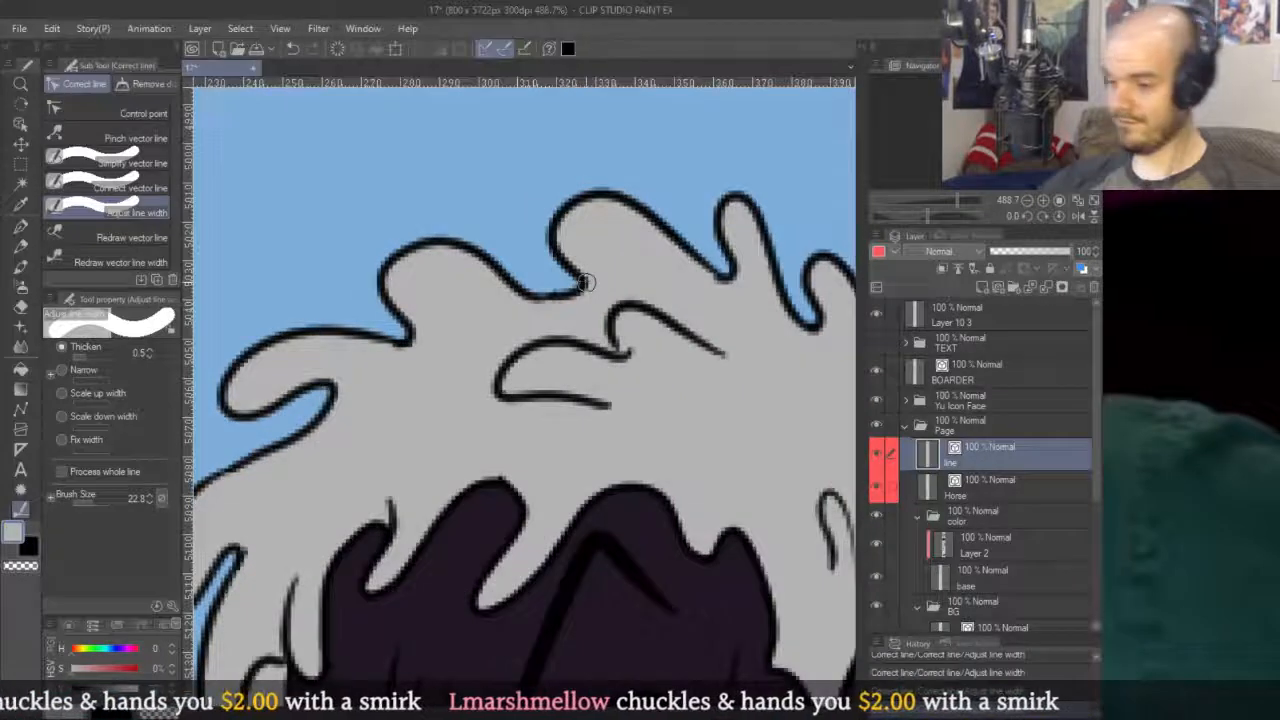
{"action": "left_click", "coordinate": [62, 369]}
{"action": "left_click_drag", "start_coordinate": [700, 342], "coordinate": [738, 376]}
{"action": "mouse_move", "coordinate": [600, 393]}
{"action": "left_mouse_down"}
{"action": "mouse_move", "coordinate": [505, 385]}
{"action": "mouse_move", "coordinate": [623, 366]}
{"action": "left_mouse_up"}
{"action": "left_click", "coordinate": [62, 346]}
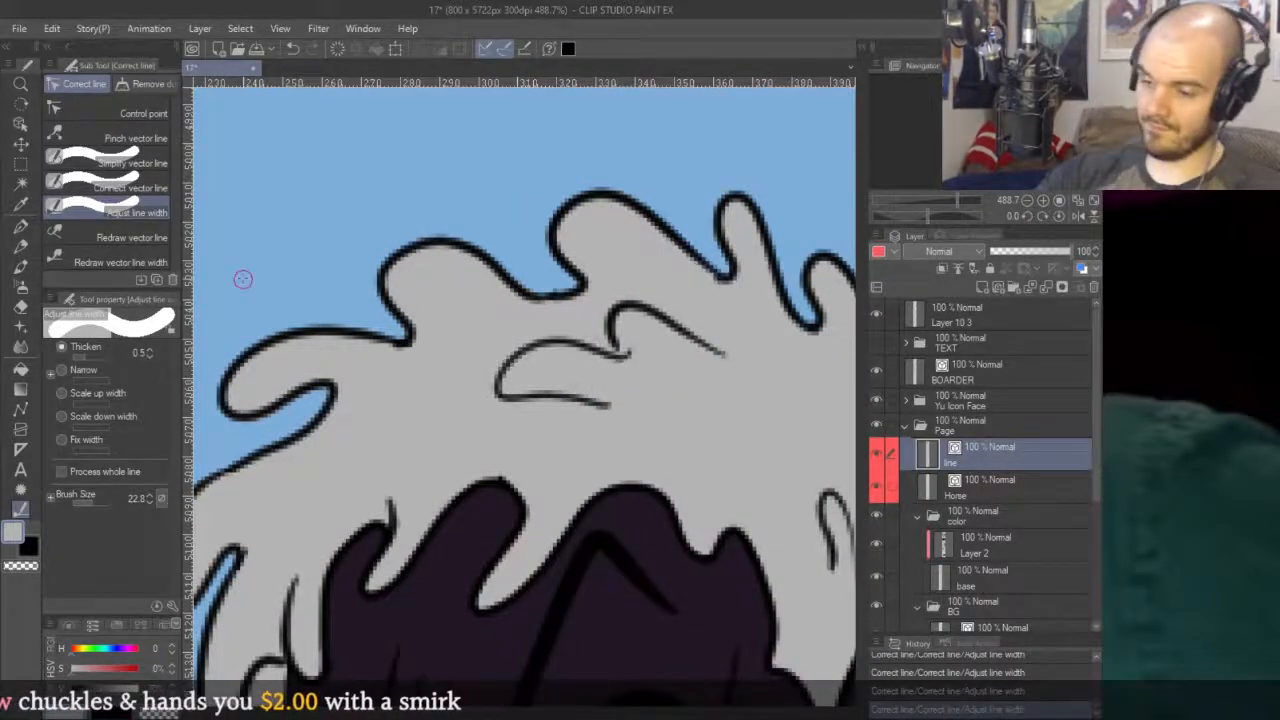
{"action": "left_click_drag", "start_coordinate": [508, 357], "coordinate": [485, 378]}
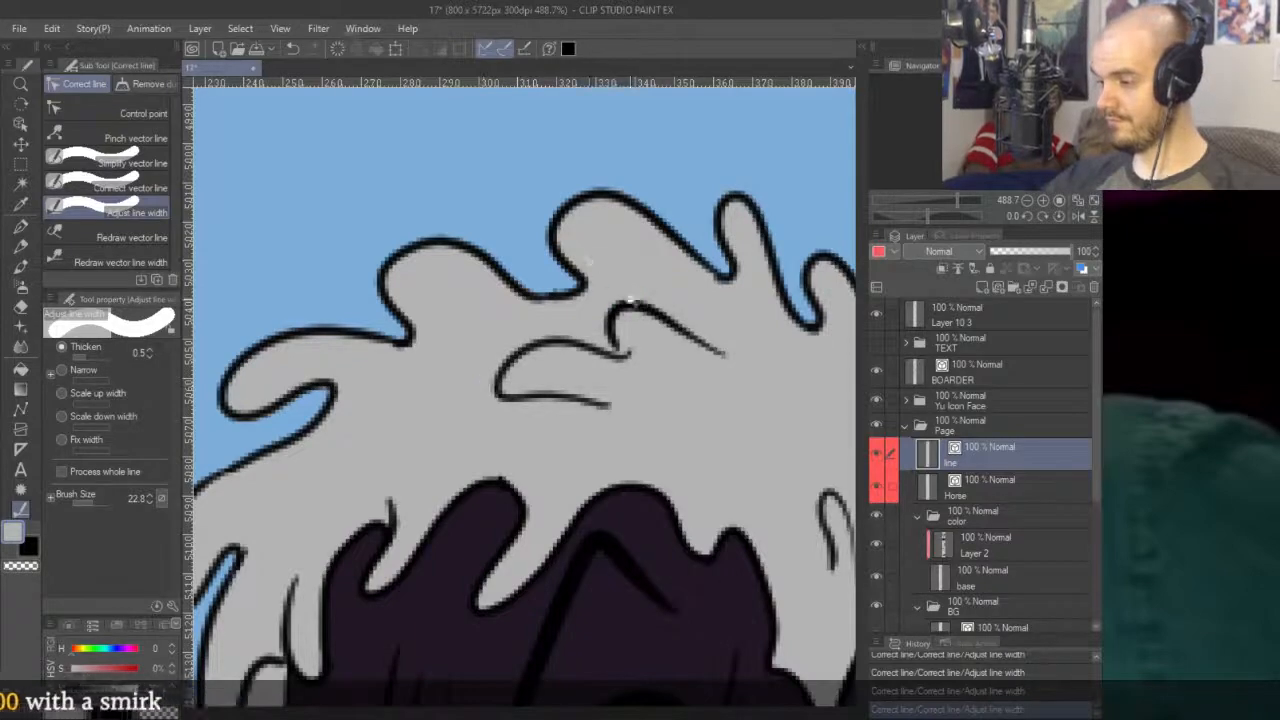
Thin the inner contour lines of the raised ear on the line layer, using Adjust line width in Narrow mode.
{"action": "scroll", "coordinate": [636, 297], "scroll_direction": "down", "scroll_amount": 6}
{"action": "scroll", "coordinate": [634, 262], "scroll_direction": "down", "scroll_amount": 3}
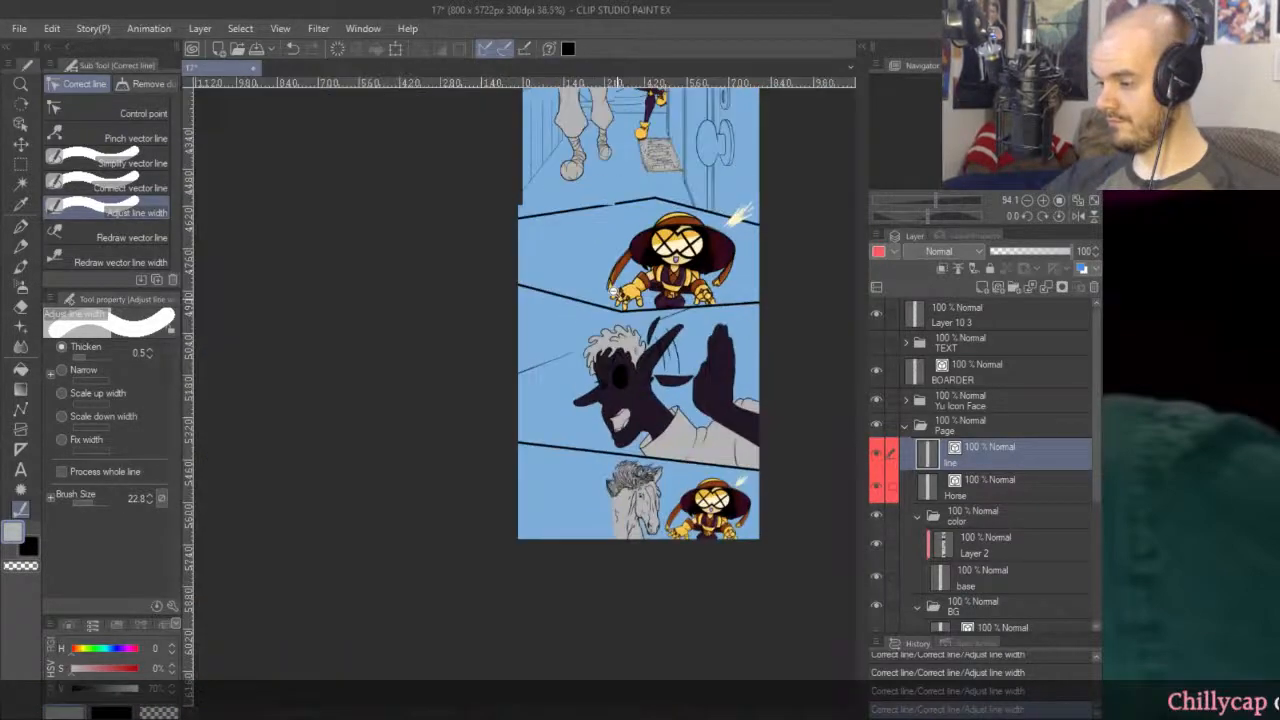
{"action": "scroll", "coordinate": [779, 352], "scroll_direction": "up", "scroll_amount": 3}
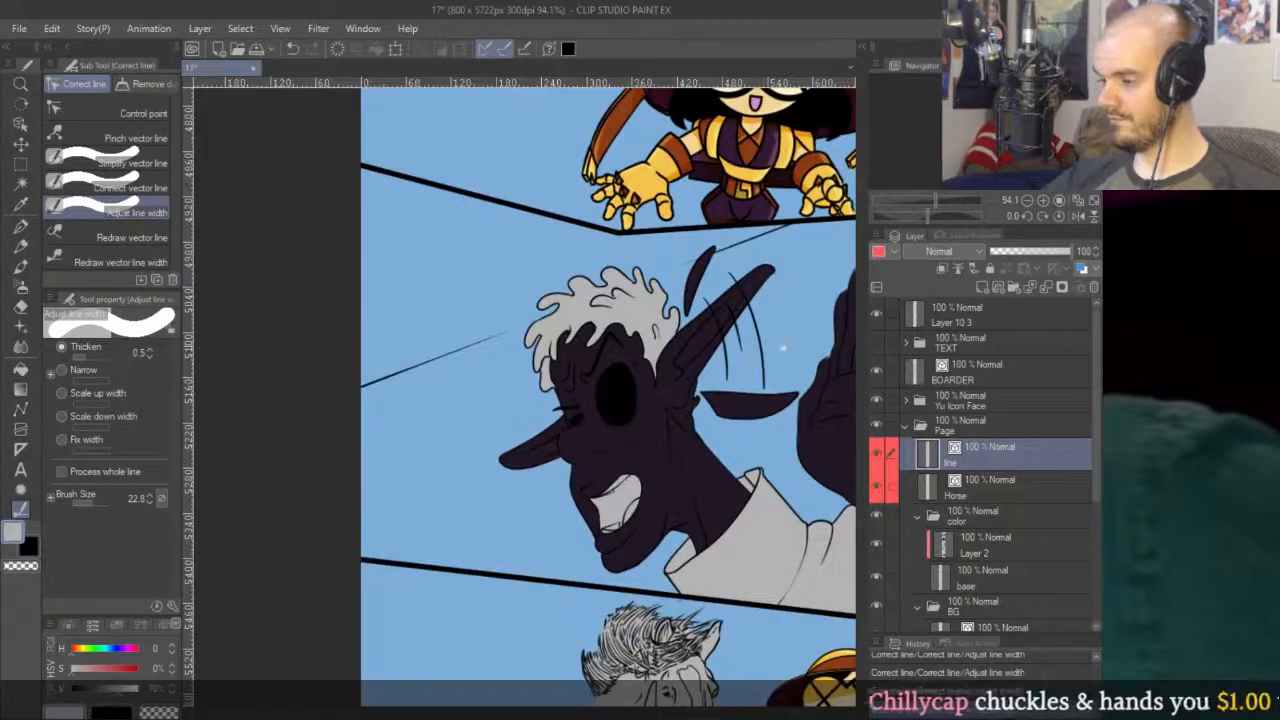
{"action": "scroll", "coordinate": [780, 348], "scroll_direction": "up", "scroll_amount": 3}
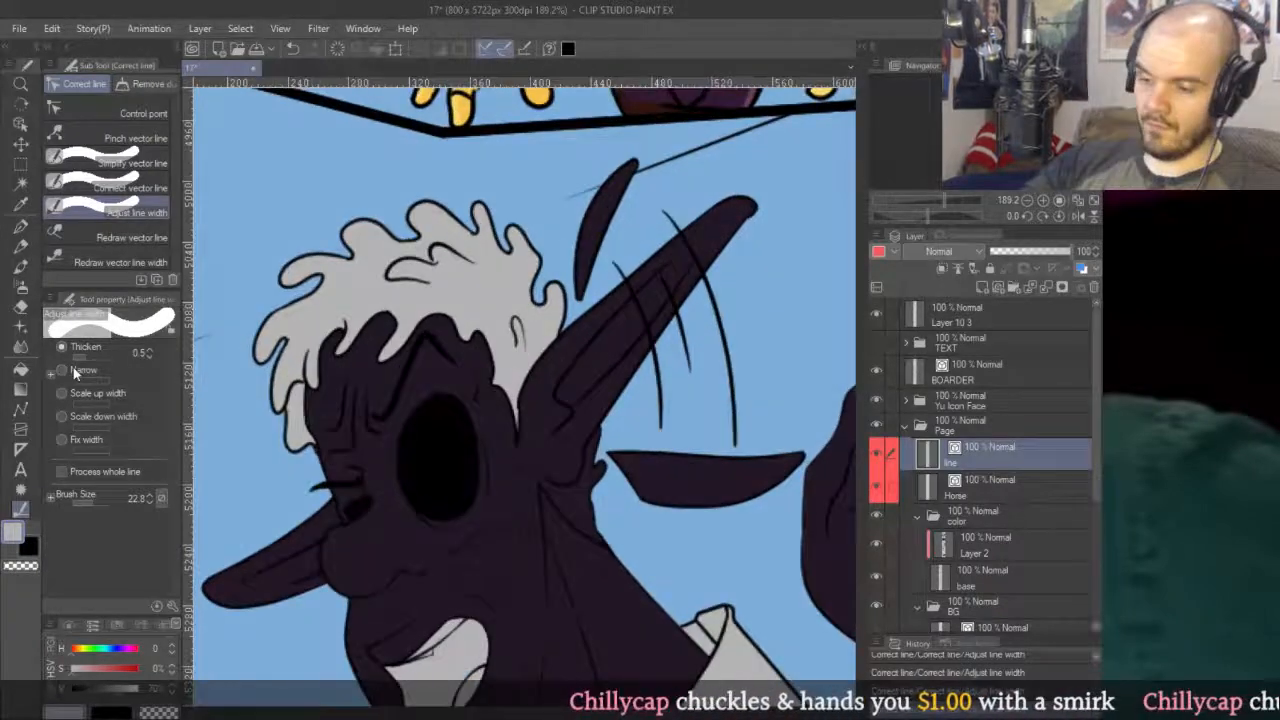
{"action": "scroll", "coordinate": [660, 276], "scroll_direction": "up", "scroll_amount": 1}
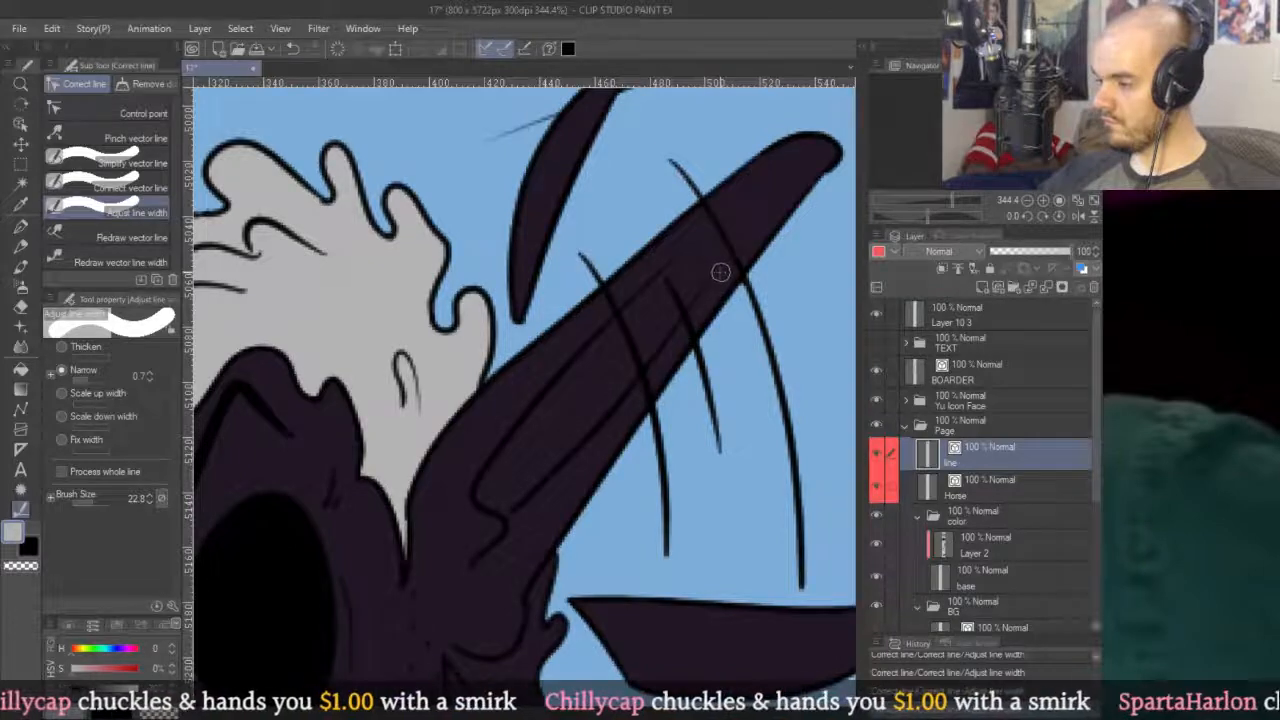
{"action": "scroll", "coordinate": [549, 457], "scroll_direction": "down", "scroll_amount": 4}
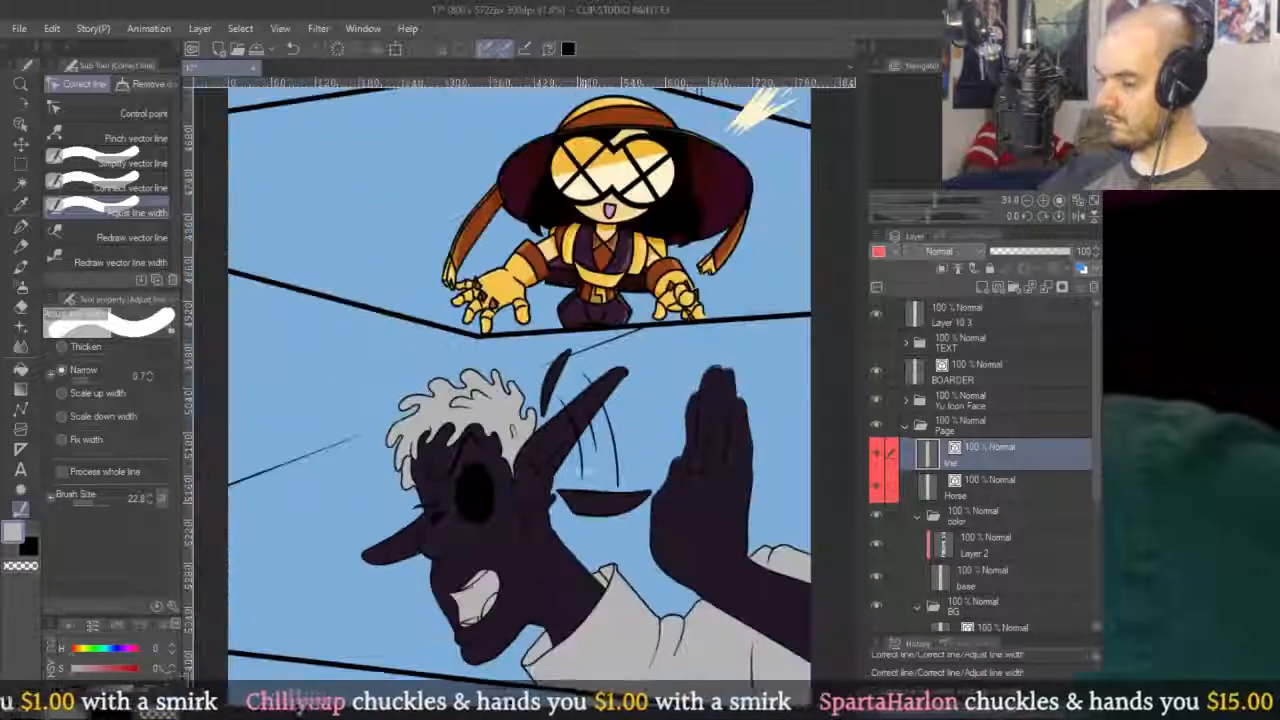
{"action": "scroll", "coordinate": [527, 402], "scroll_direction": "up", "scroll_amount": 5}
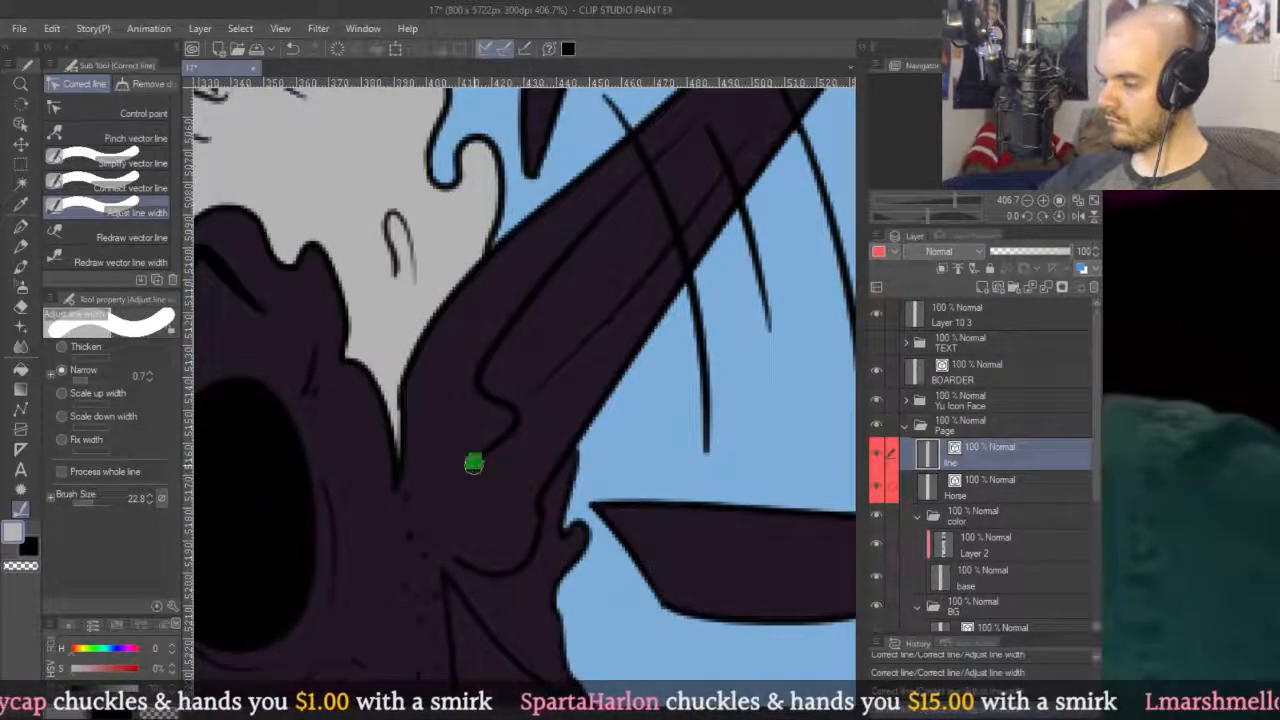
{"action": "scroll", "coordinate": [622, 360], "scroll_direction": "down", "scroll_amount": 3}
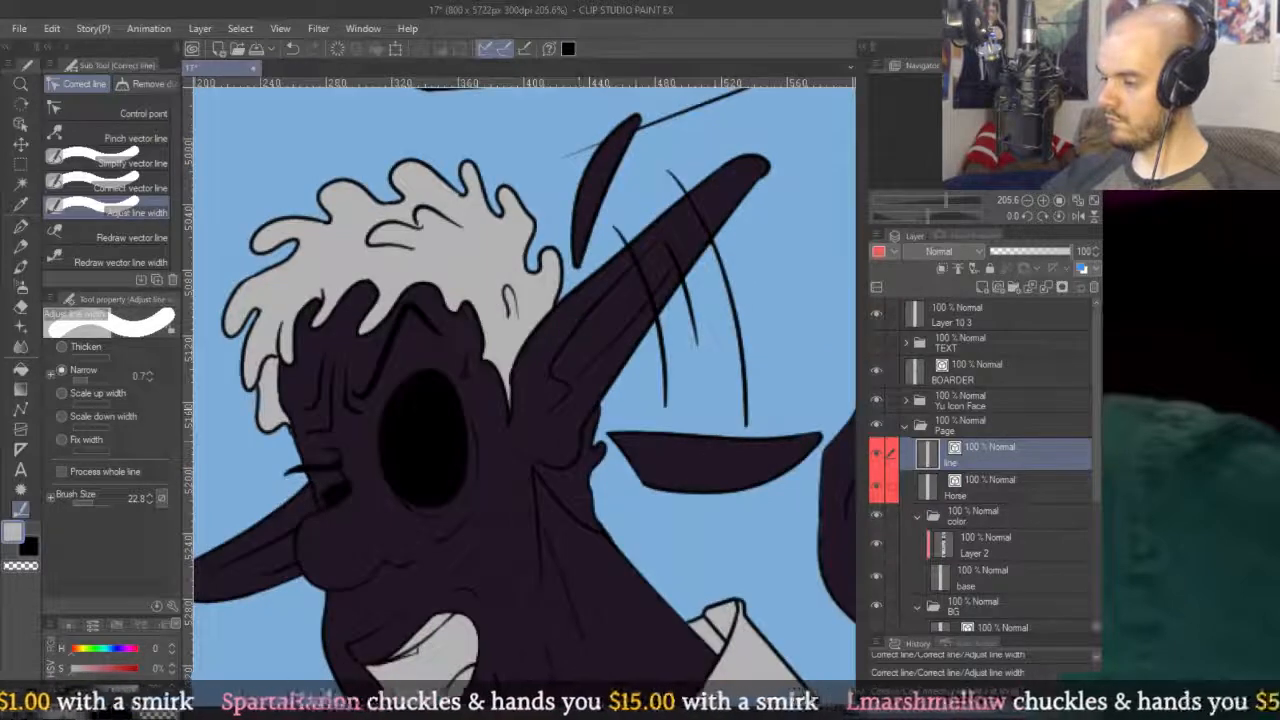
Thin and taper the ends of the curved motion lines crossing the raised ear with Adjust line width.
{"action": "left_click_drag", "start_coordinate": [757, 425], "coordinate": [749, 422]}
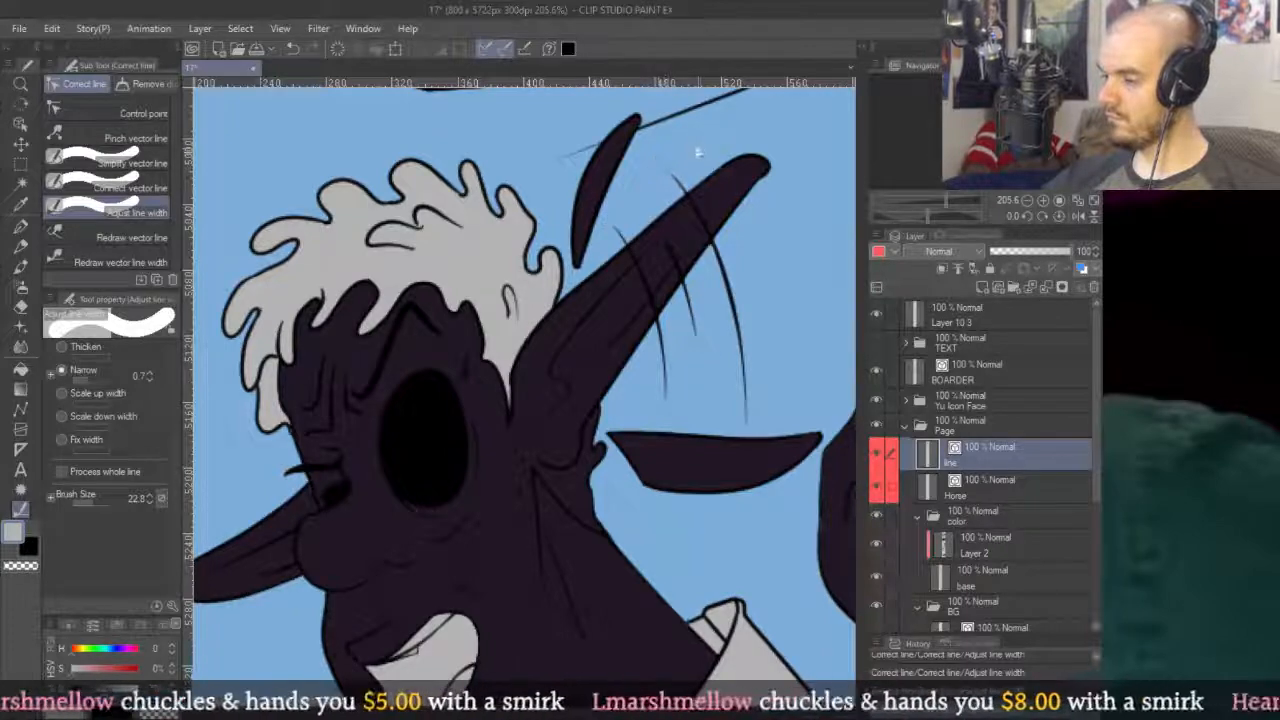
{"action": "scroll", "coordinate": [698, 152], "scroll_direction": "down", "scroll_amount": 3}
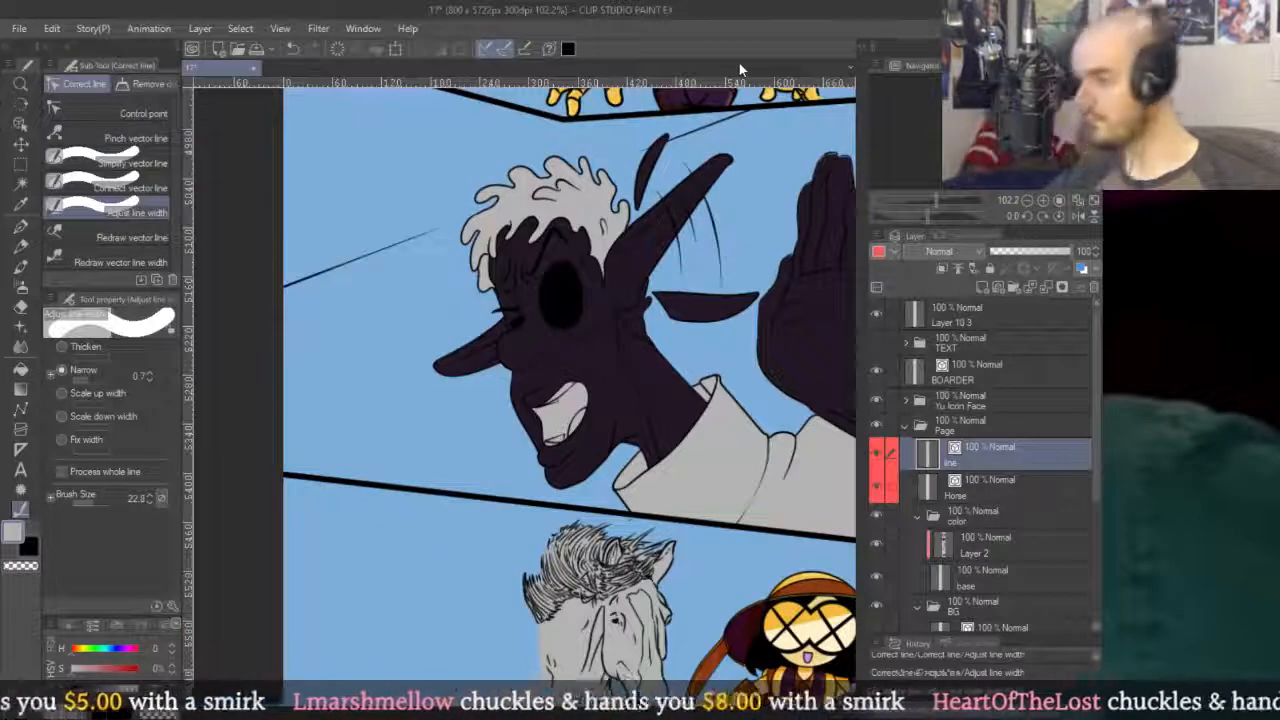
{"action": "scroll", "coordinate": [612, 373], "scroll_direction": "up", "scroll_amount": 3}
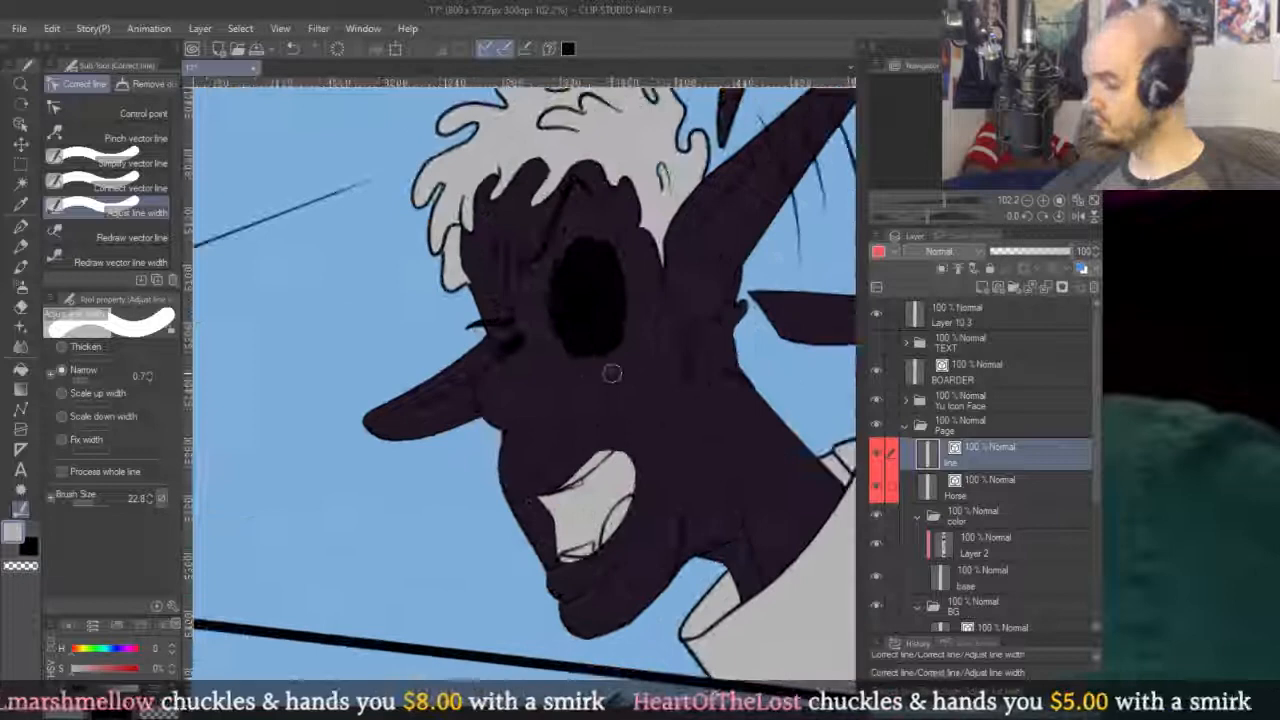
Fill the inside of the figure's open mouth with black on Layer 2, leaving the teeth light grey.
{"action": "key", "text": "p"}
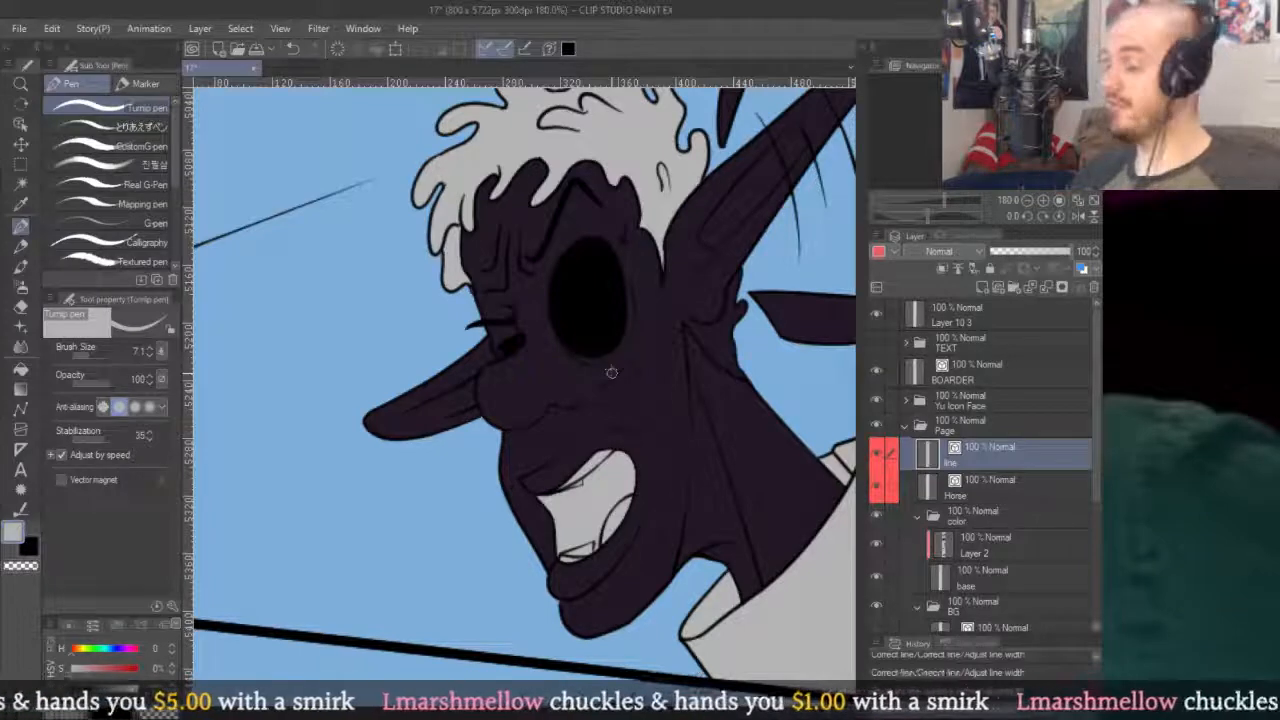
{"action": "scroll", "coordinate": [640, 291], "scroll_direction": "down", "scroll_amount": 4}
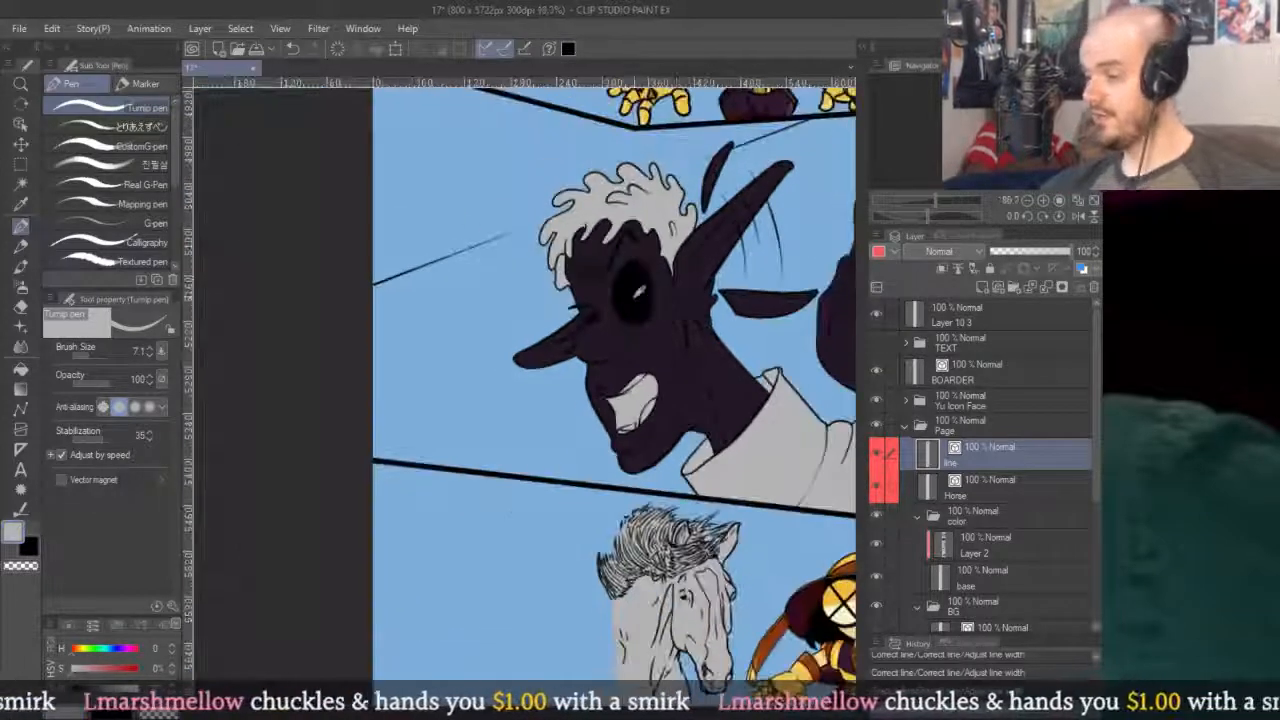
{"action": "key", "text": "x"}
{"action": "left_click", "coordinate": [955, 550]}
{"action": "key", "text": "g"}
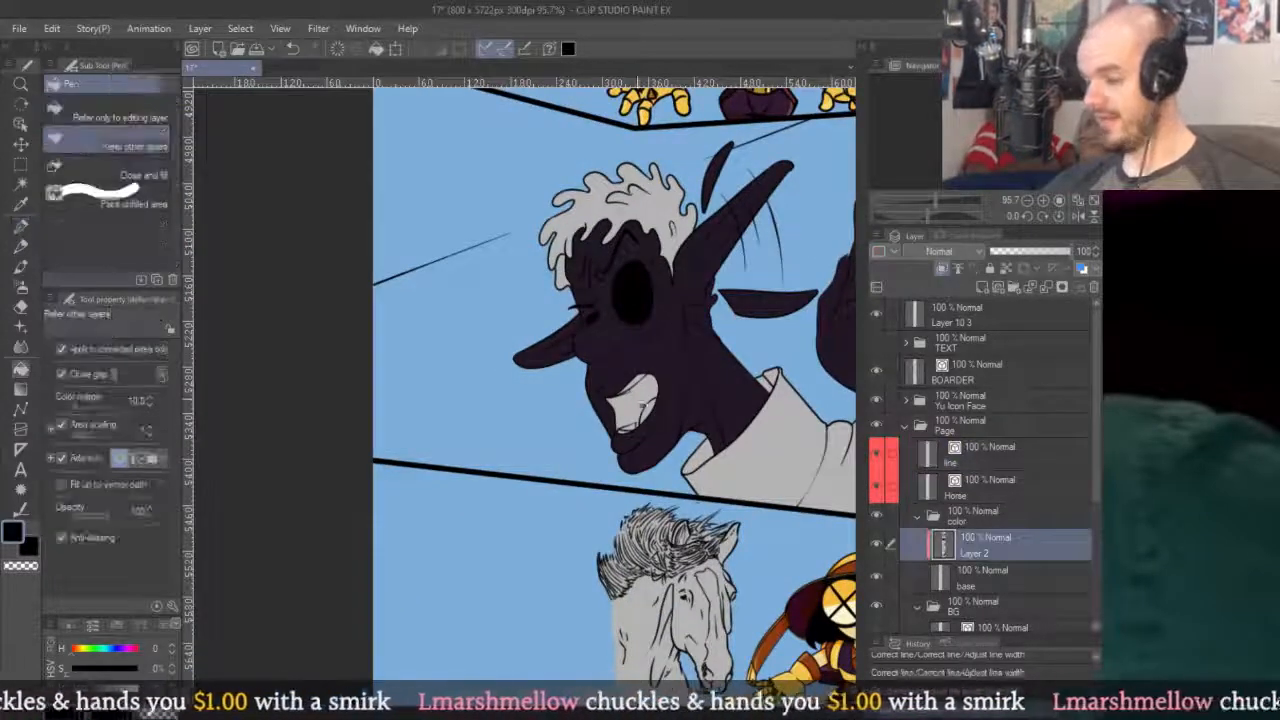
{"action": "scroll", "coordinate": [638, 405], "scroll_direction": "down", "scroll_amount": 2}
{"action": "scroll", "coordinate": [640, 405], "scroll_direction": "up", "scroll_amount": 6}
{"action": "key", "text": "p"}
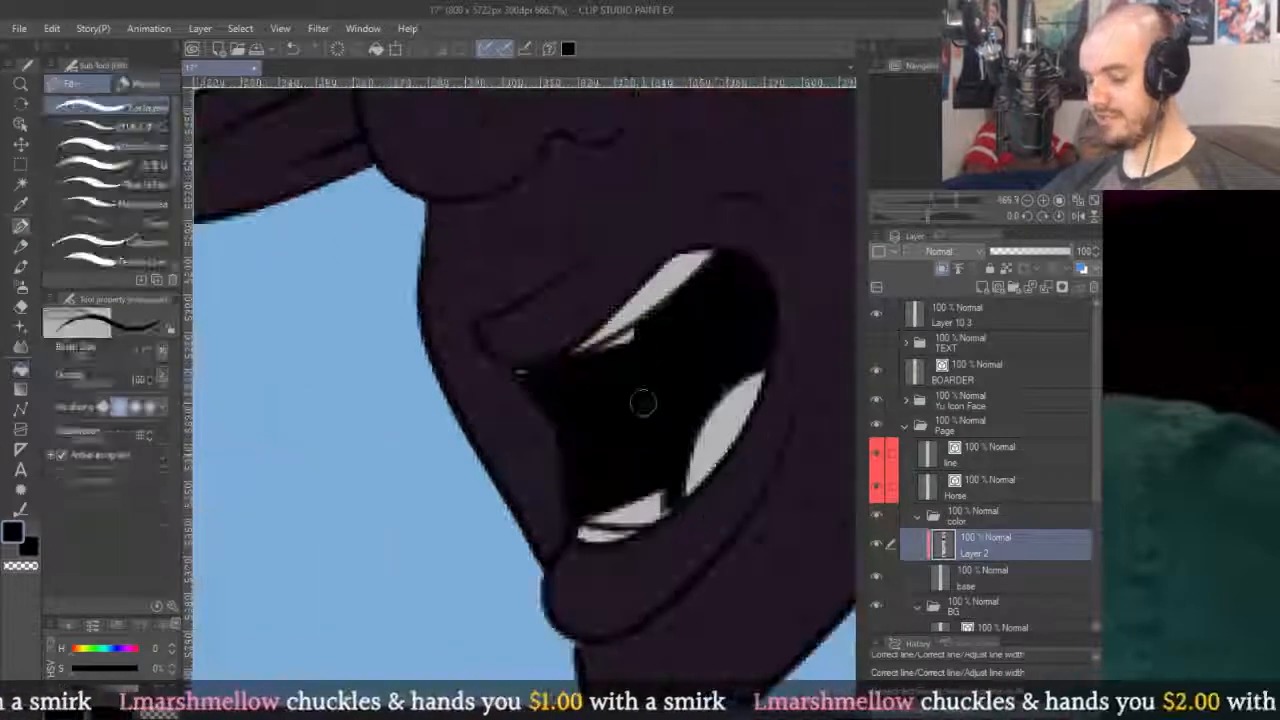
Cover the leftover gaps at the mouth corner and along the edges of the teeth in black with the Turnip pen.
{"action": "scroll", "coordinate": [556, 392], "scroll_direction": "up", "scroll_amount": 2}
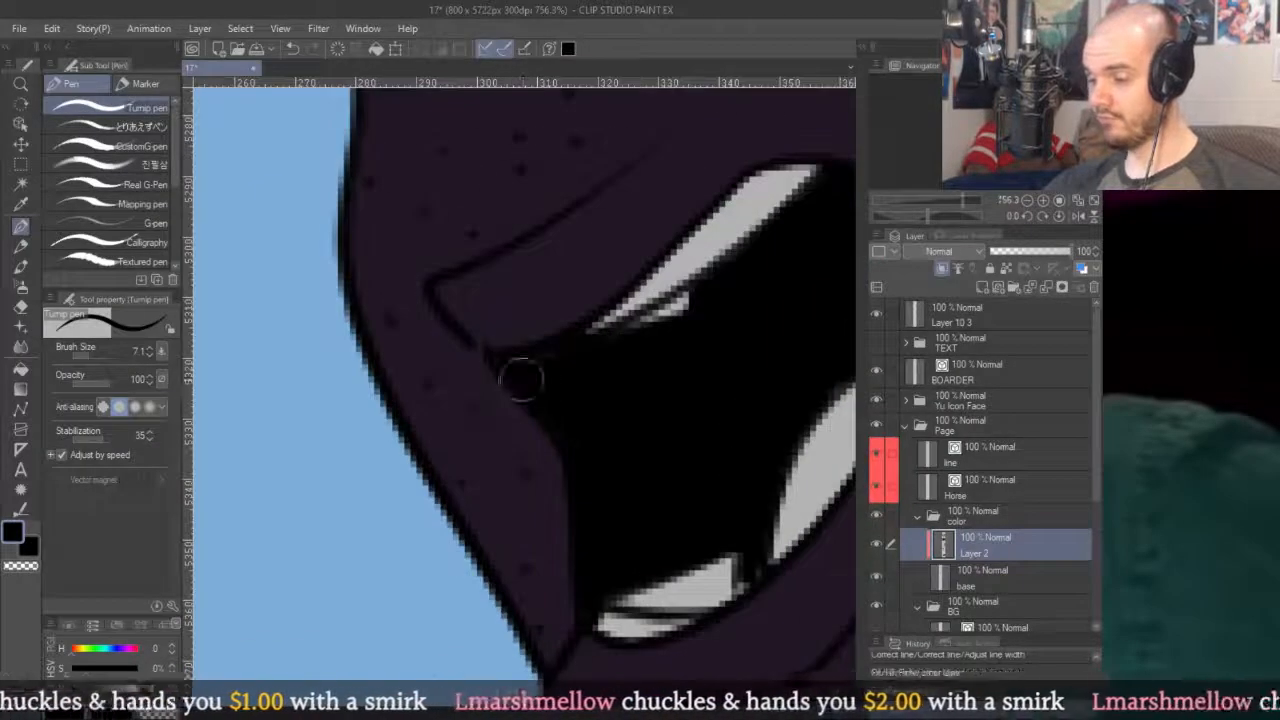
{"action": "left_click_drag", "start_coordinate": [766, 380], "coordinate": [697, 290]}
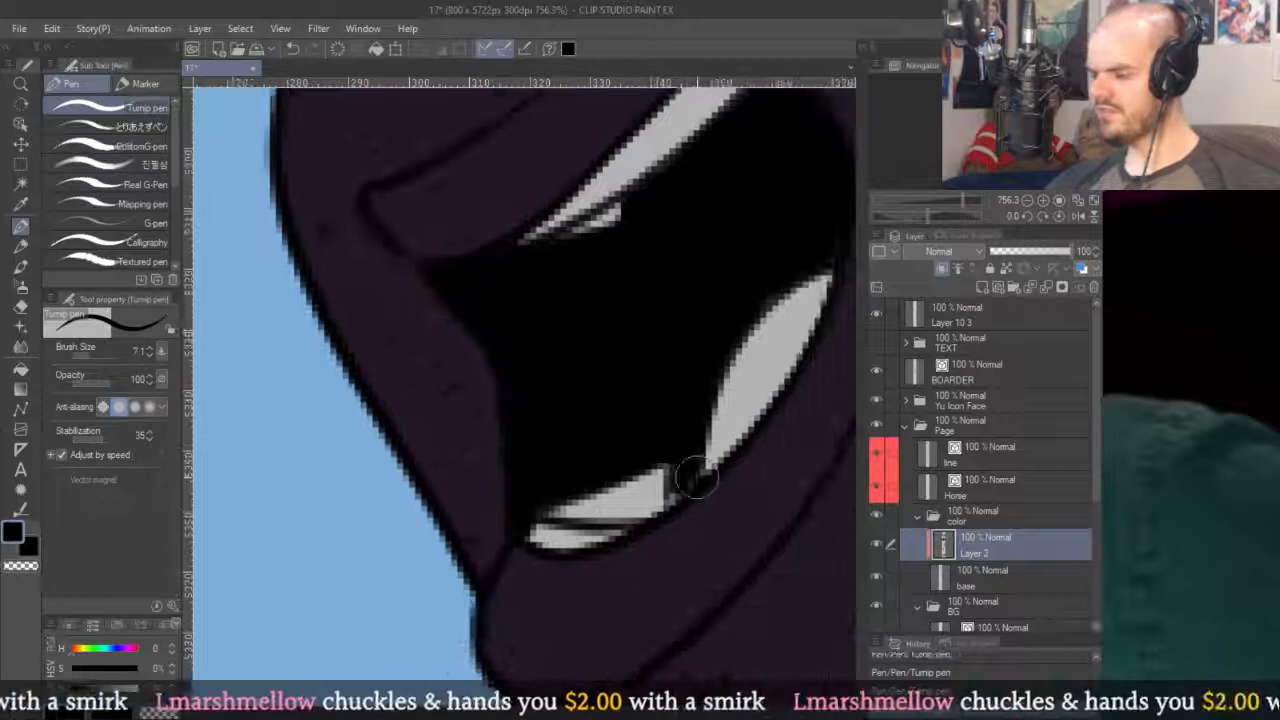
{"action": "left_click_drag", "start_coordinate": [677, 509], "coordinate": [540, 465]}
{"action": "left_click_drag", "start_coordinate": [686, 229], "coordinate": [674, 410]}
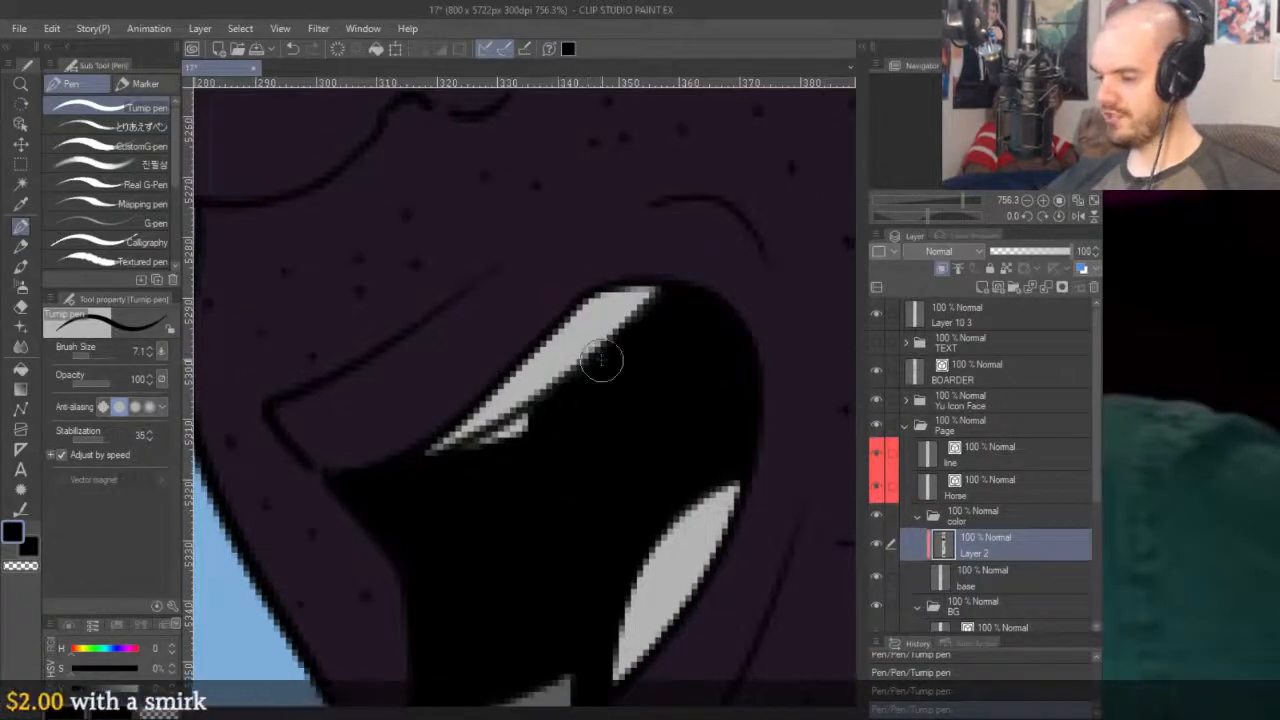
{"action": "scroll", "coordinate": [580, 382], "scroll_direction": "down", "scroll_amount": 3}
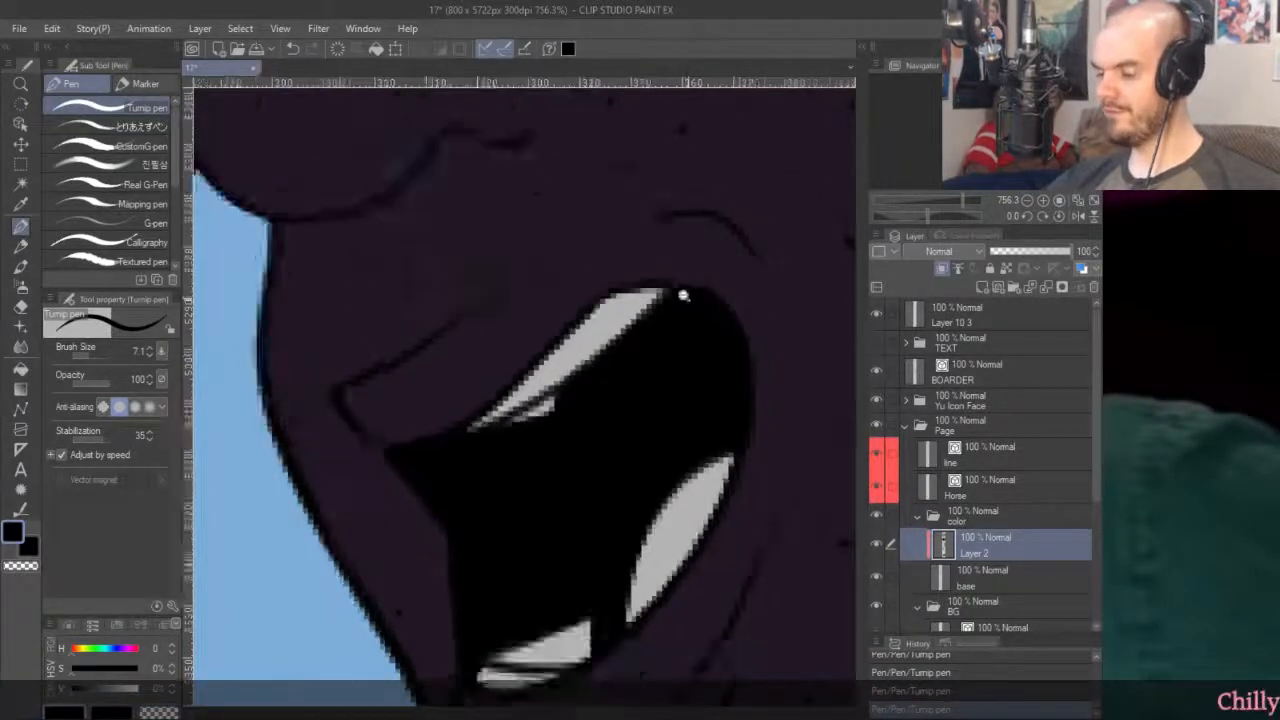
{"action": "scroll", "coordinate": [568, 383], "scroll_direction": "up", "scroll_amount": 2}
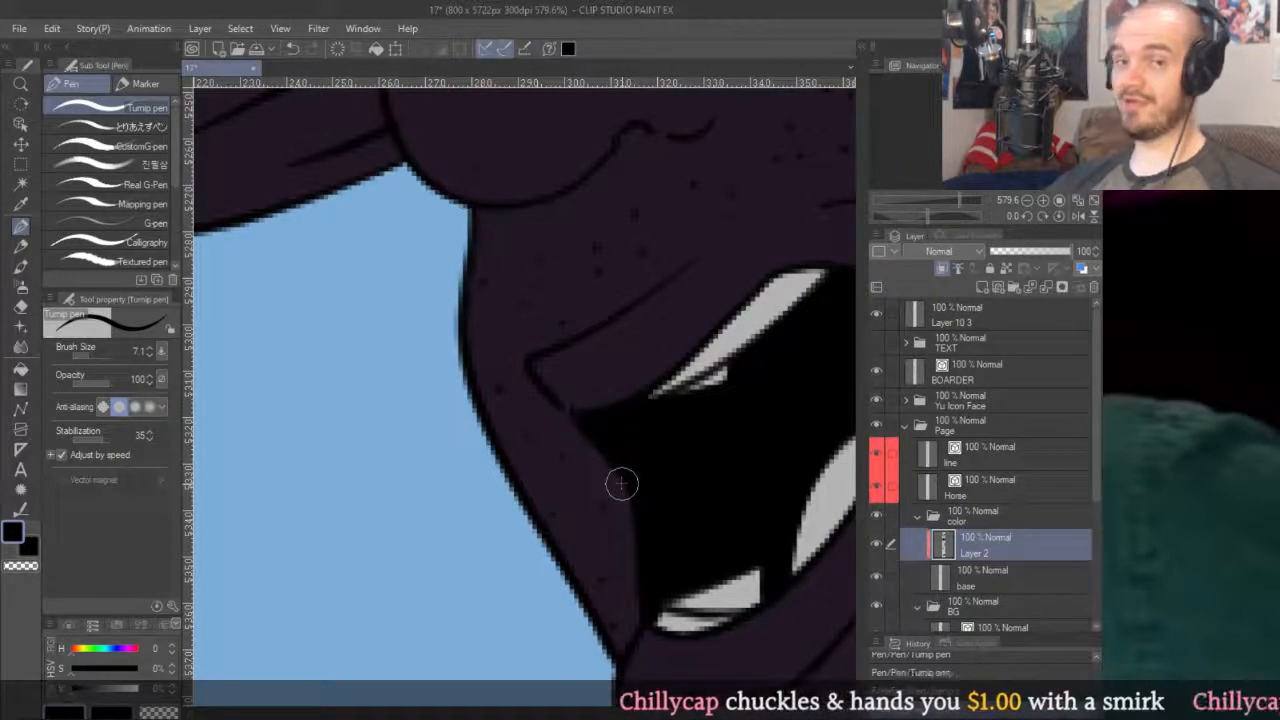
{"action": "scroll", "coordinate": [678, 270], "scroll_direction": "down", "scroll_amount": 4}
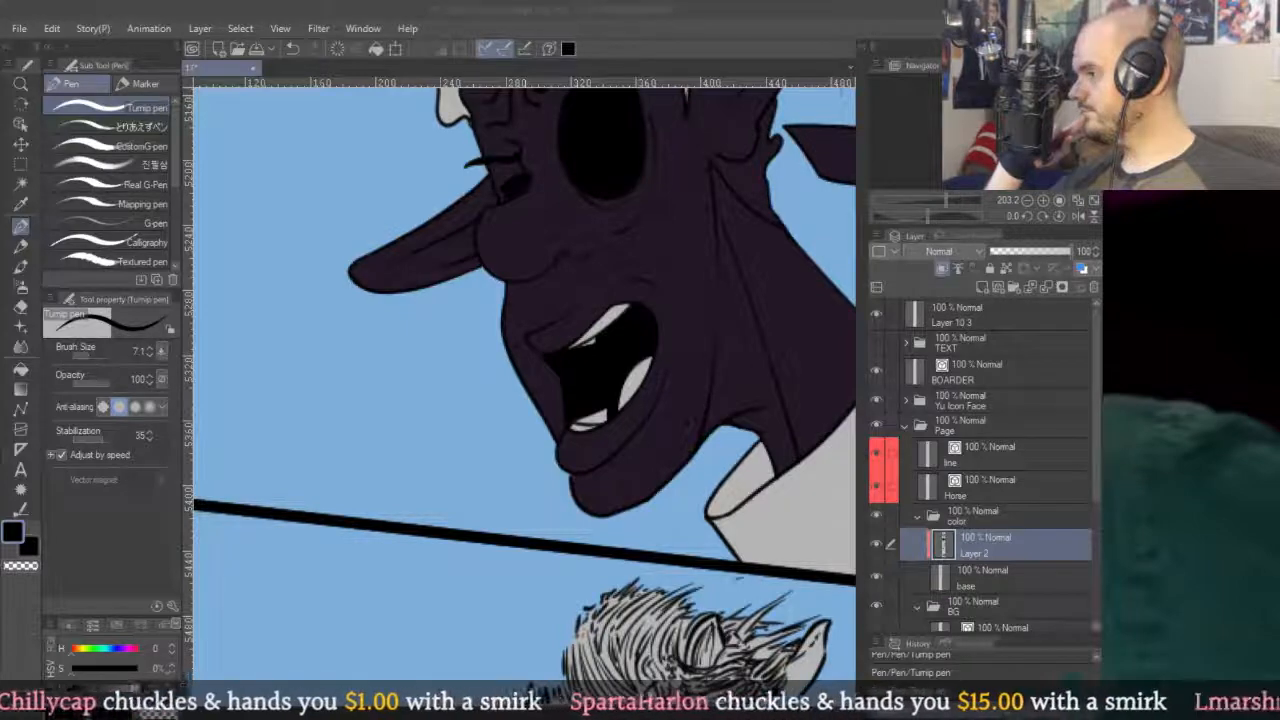
Clean up the base colour along the raised hand's outline on the base layer, from the thumb over the fingertips and down the far edge.
{"action": "scroll", "coordinate": [535, 360], "scroll_direction": "down", "scroll_amount": 7}
{"action": "scroll", "coordinate": [682, 252], "scroll_direction": "up", "scroll_amount": 3}
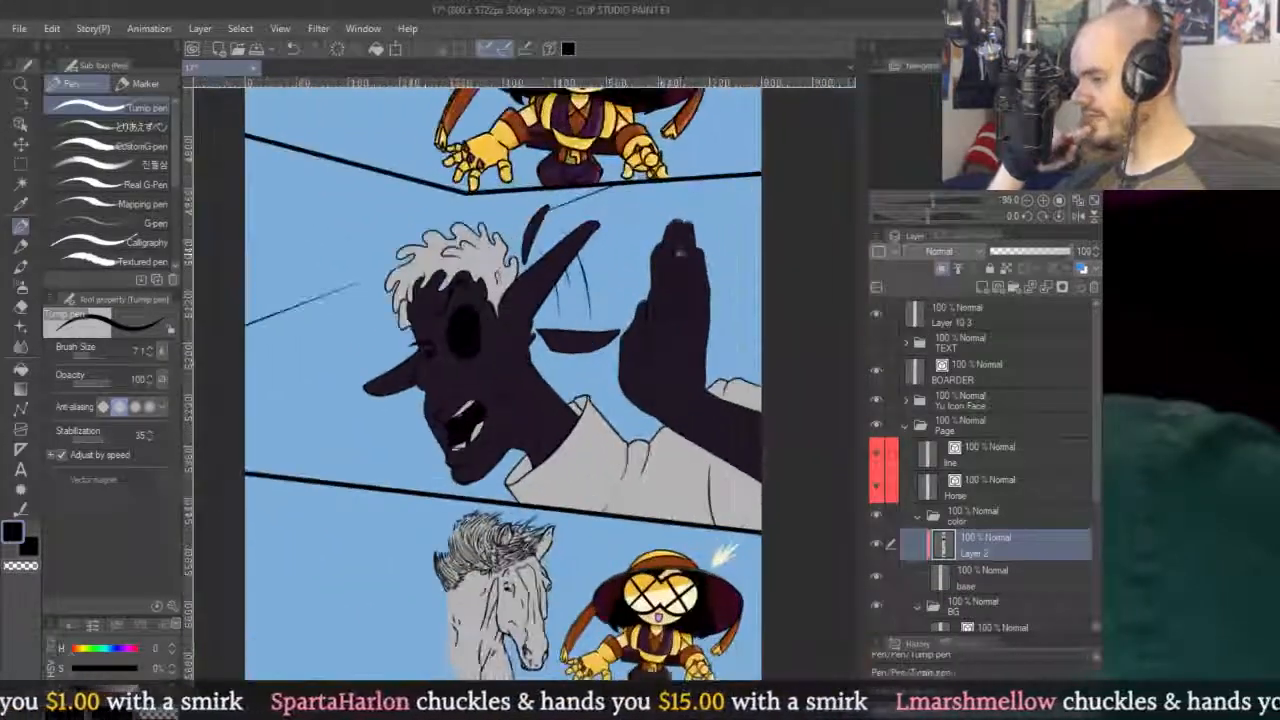
{"action": "scroll", "coordinate": [681, 252], "scroll_direction": "up", "scroll_amount": 2}
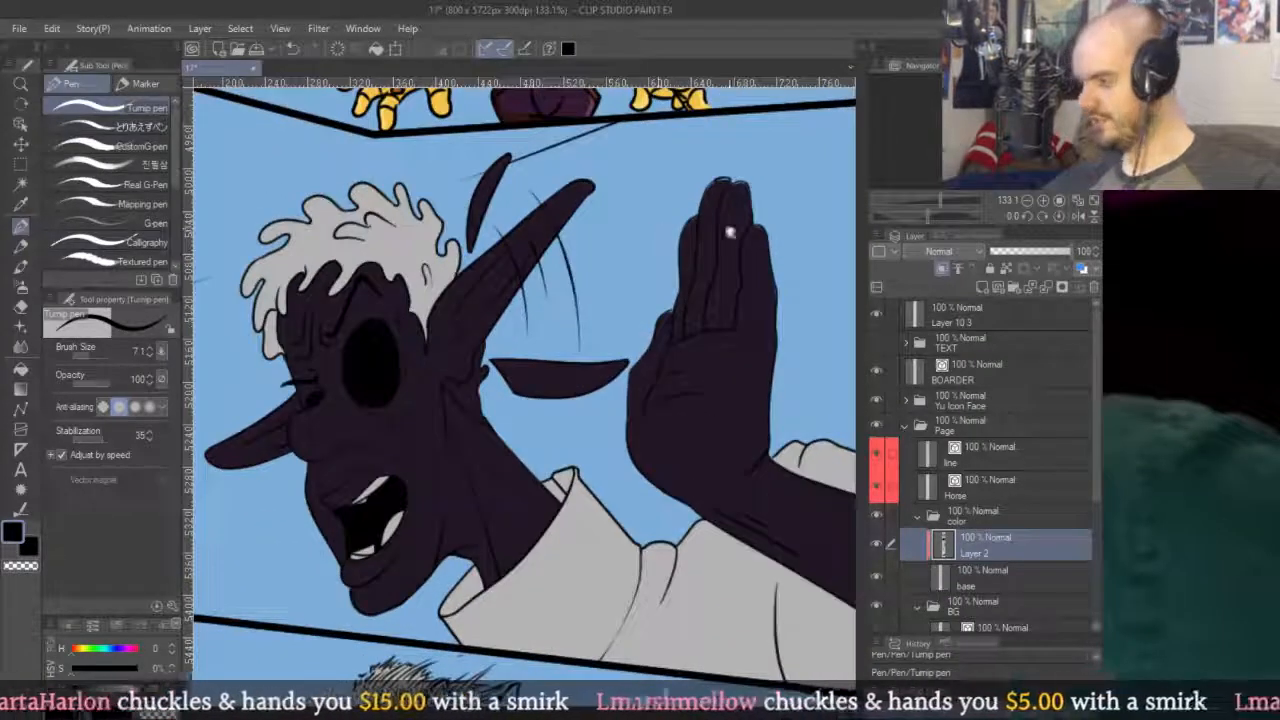
{"action": "key", "text": "alt+bracketleft"}
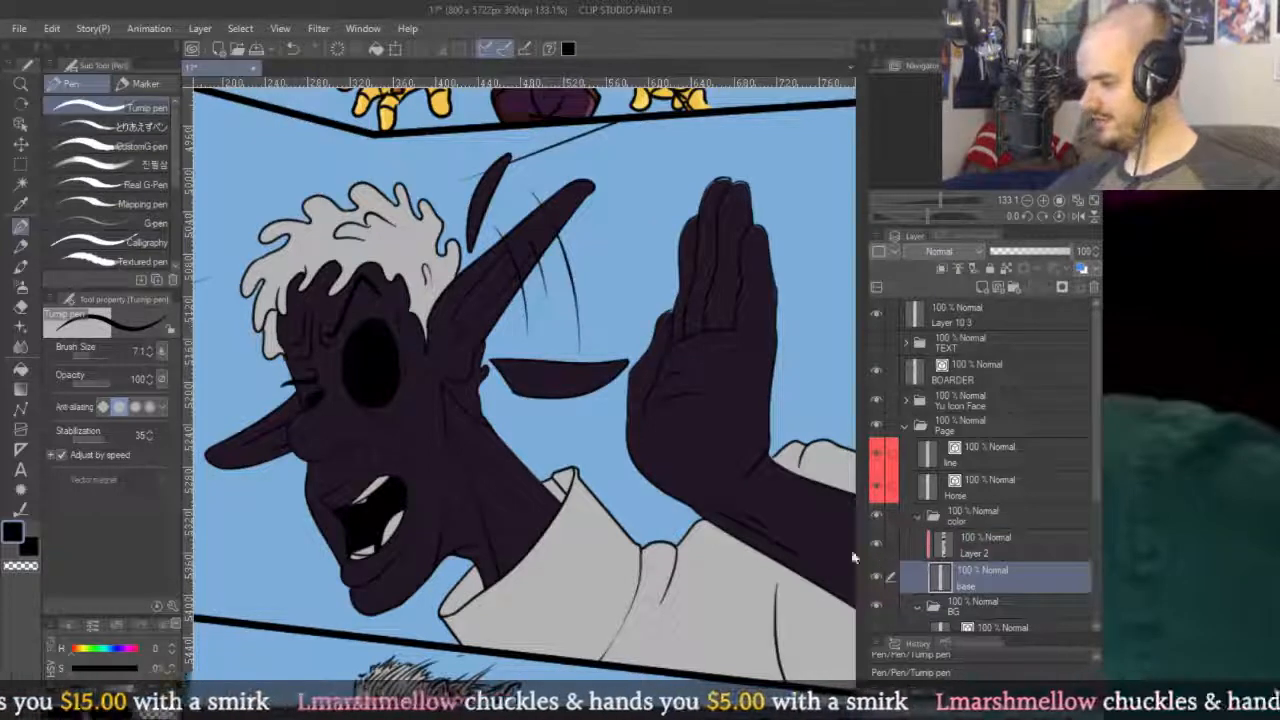
{"action": "key", "text": "c"}
{"action": "scroll", "coordinate": [751, 288], "scroll_direction": "up", "scroll_amount": 4}
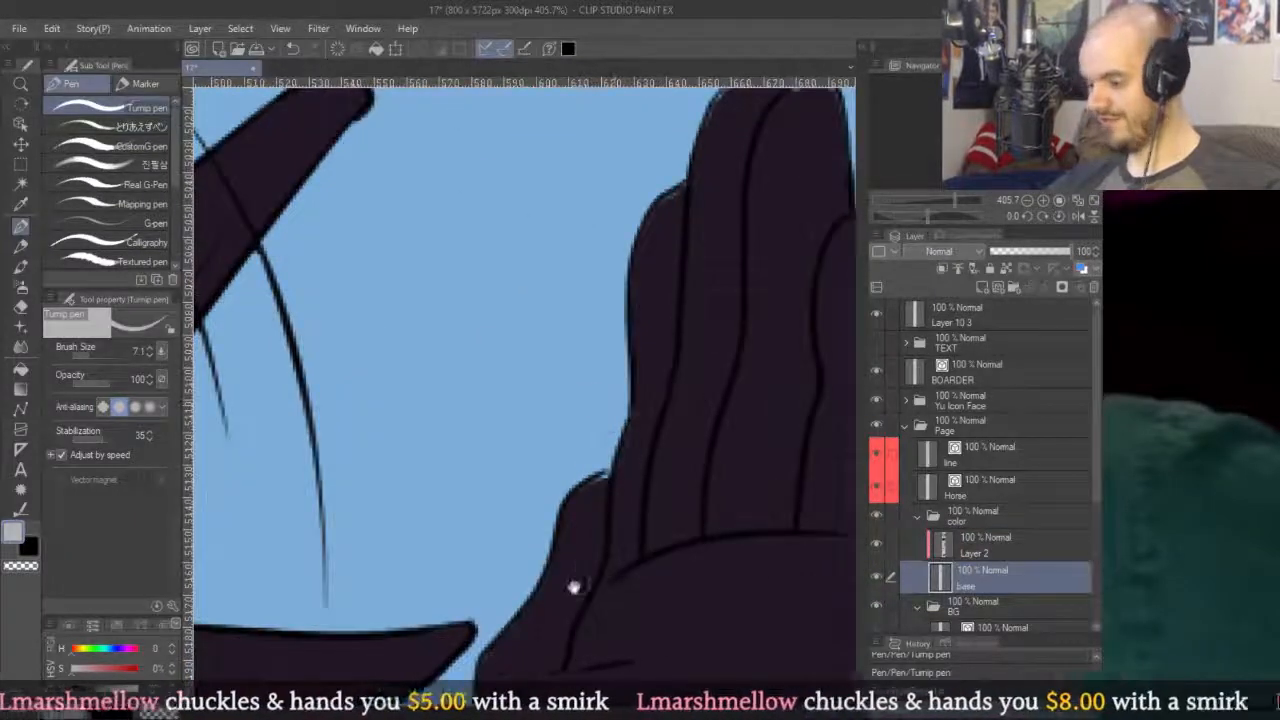
{"action": "scroll", "coordinate": [580, 530], "scroll_direction": "up", "scroll_amount": 2}
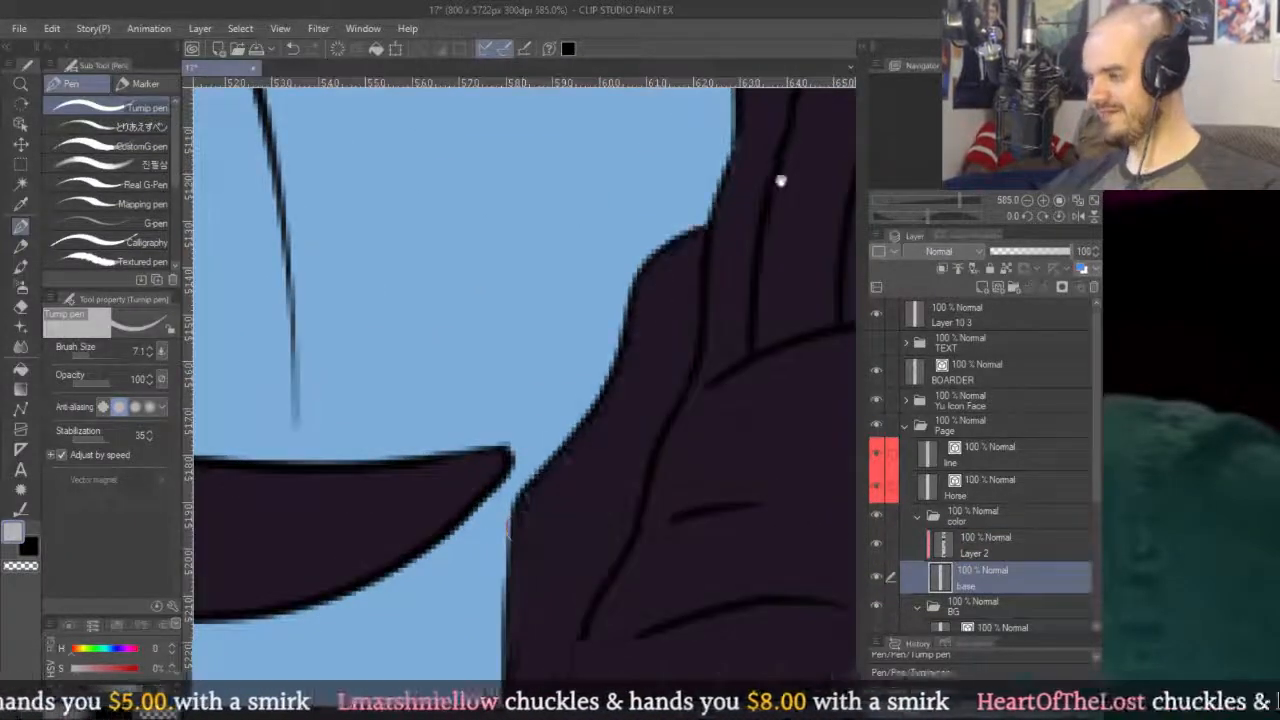
{"action": "left_click_drag", "start_coordinate": [778, 182], "coordinate": [677, 434]}
{"action": "left_click_drag", "start_coordinate": [715, 242], "coordinate": [623, 557]}
{"action": "mouse_move", "coordinate": [548, 520]}
{"action": "left_mouse_down"}
{"action": "mouse_move", "coordinate": [646, 373]}
{"action": "mouse_move", "coordinate": [628, 381]}
{"action": "mouse_move", "coordinate": [680, 265]}
{"action": "mouse_move", "coordinate": [748, 221]}
{"action": "mouse_move", "coordinate": [710, 240]}
{"action": "left_mouse_up"}
{"action": "left_click_drag", "start_coordinate": [790, 266], "coordinate": [667, 310]}
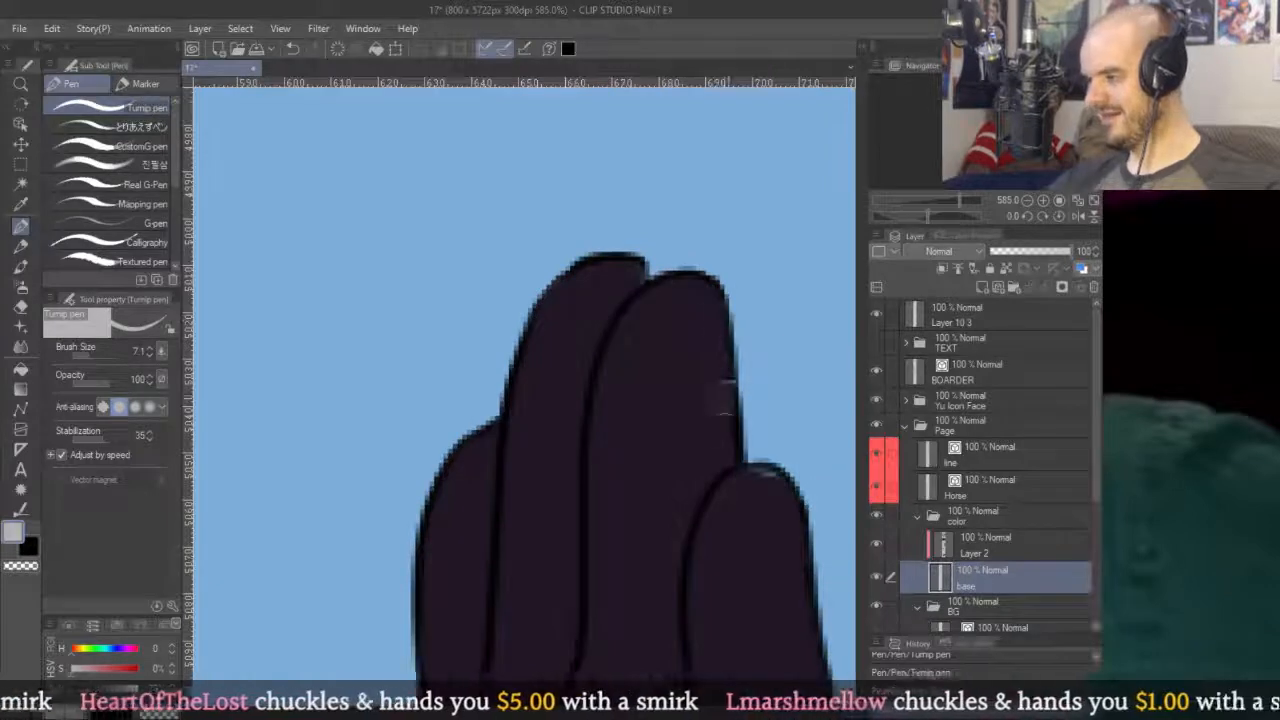
{"action": "left_click_drag", "start_coordinate": [776, 484], "coordinate": [709, 423]}
{"action": "left_click_drag", "start_coordinate": [740, 560], "coordinate": [697, 326]}
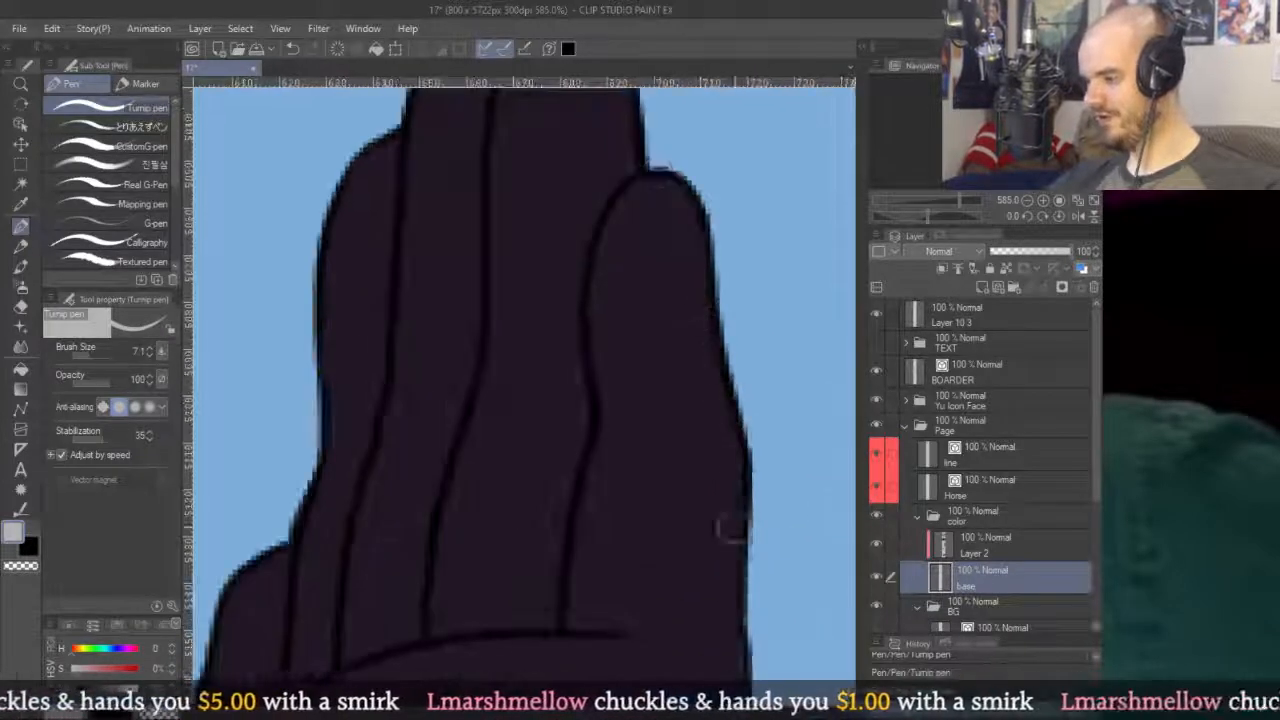
{"action": "left_click_drag", "start_coordinate": [745, 515], "coordinate": [697, 257]}
Examine the pointy-eared figure's panel for remaining gaps along the ear, hair, hand and collar outlines.
{"action": "scroll", "coordinate": [690, 400], "scroll_direction": "down", "scroll_amount": 5}
{"action": "scroll", "coordinate": [686, 343], "scroll_direction": "up", "scroll_amount": 3}
{"action": "scroll", "coordinate": [707, 344], "scroll_direction": "up", "scroll_amount": 3}
{"action": "scroll", "coordinate": [536, 606], "scroll_direction": "down", "scroll_amount": 4}
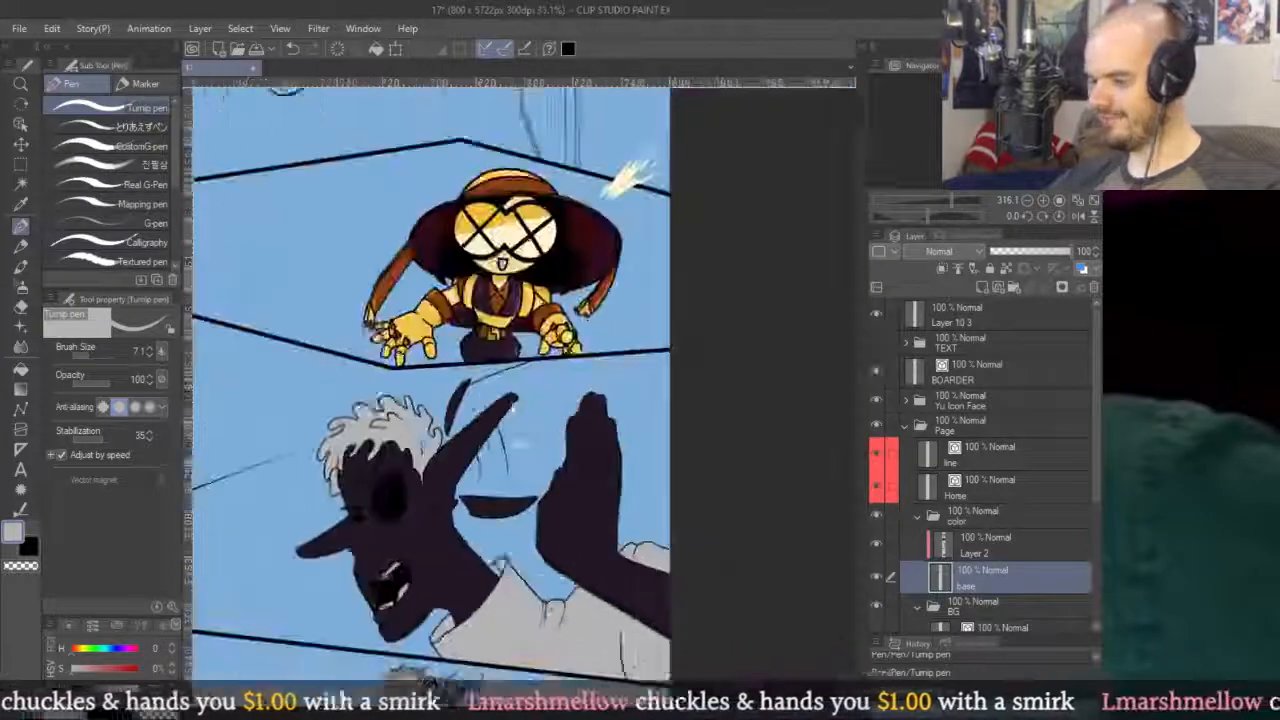
{"action": "scroll", "coordinate": [689, 557], "scroll_direction": "up", "scroll_amount": 5}
{"action": "scroll", "coordinate": [669, 347], "scroll_direction": "down", "scroll_amount": 6}
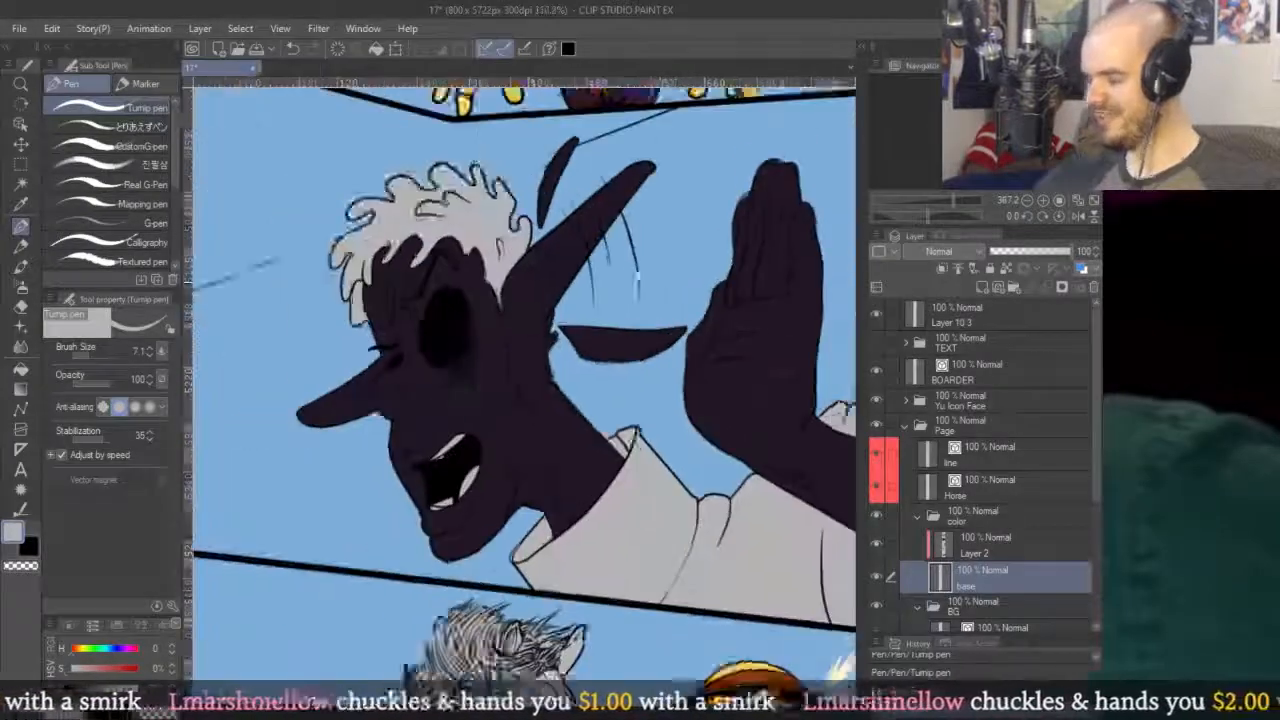
{"action": "scroll", "coordinate": [716, 407], "scroll_direction": "up", "scroll_amount": 3}
{"action": "scroll", "coordinate": [718, 395], "scroll_direction": "down", "scroll_amount": 2}
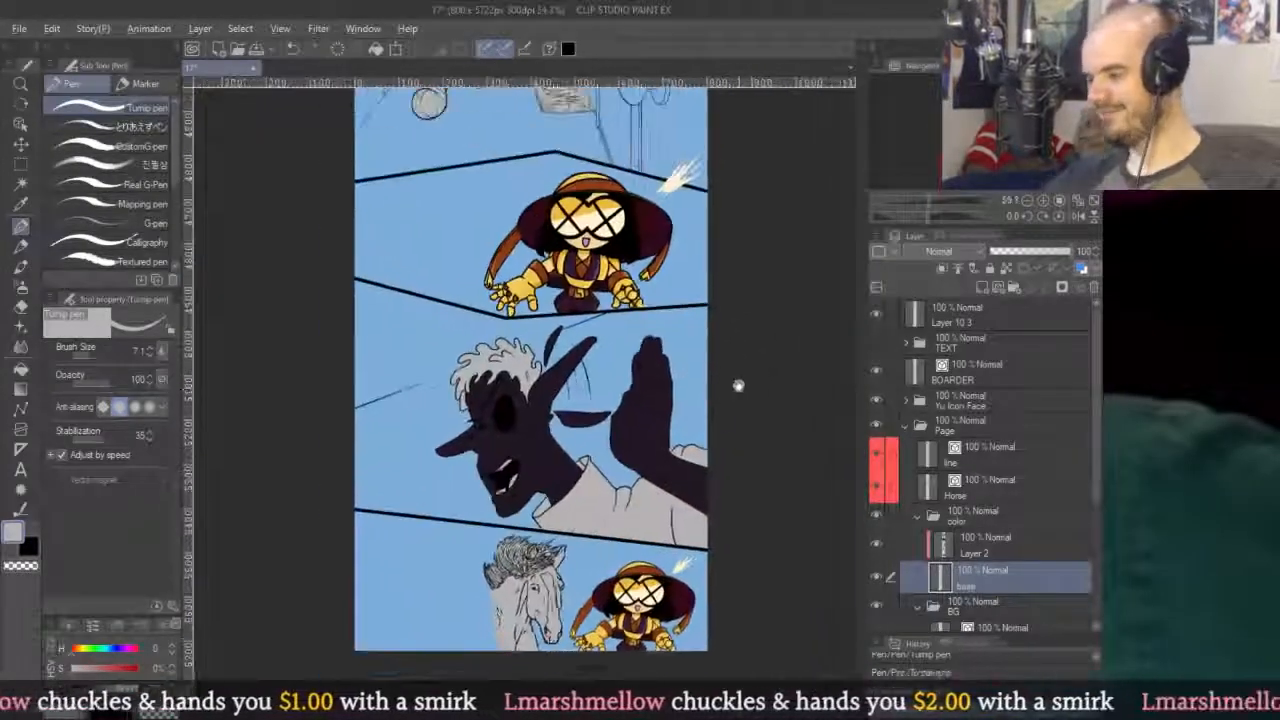
Save the comic page, and activate the Move layer tool for work on the horse in the last panel.
{"action": "key", "text": "k"}
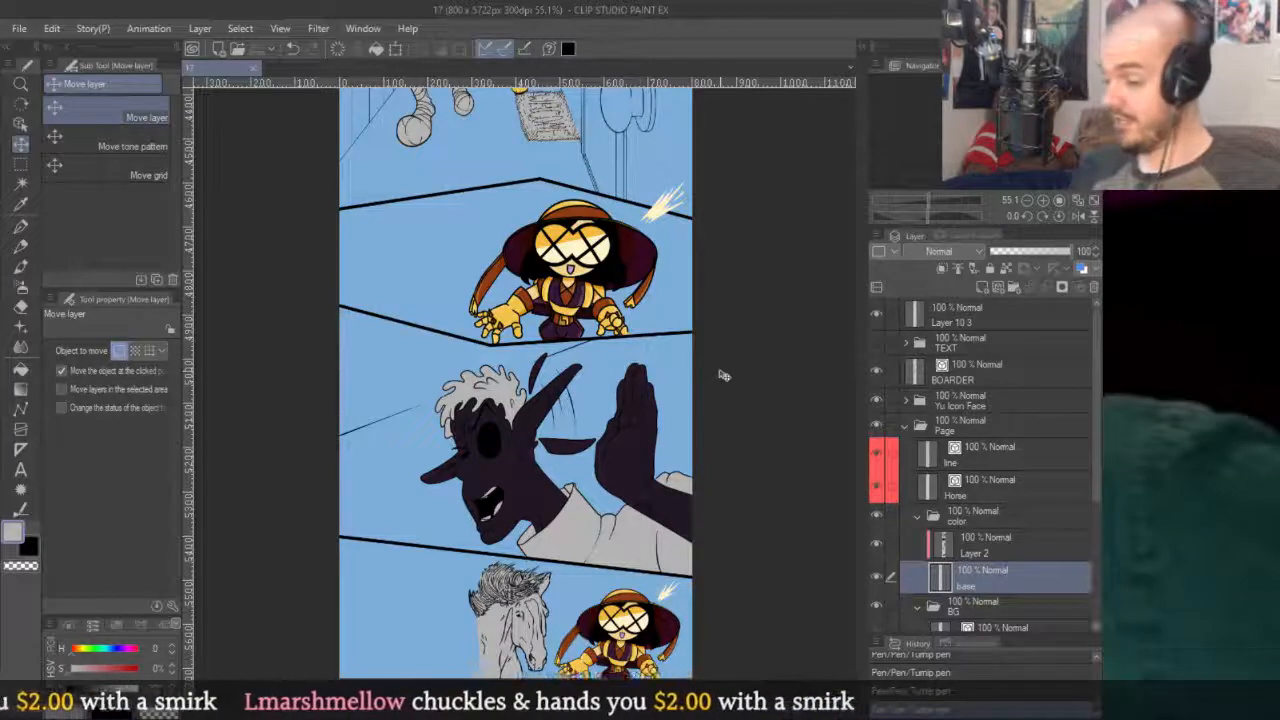
{"action": "scroll", "coordinate": [647, 497], "scroll_direction": "down", "scroll_amount": 2}
{"action": "scroll", "coordinate": [522, 546], "scroll_direction": "up", "scroll_amount": 5}
{"action": "left_click_drag", "start_coordinate": [526, 546], "coordinate": [424, 538]}
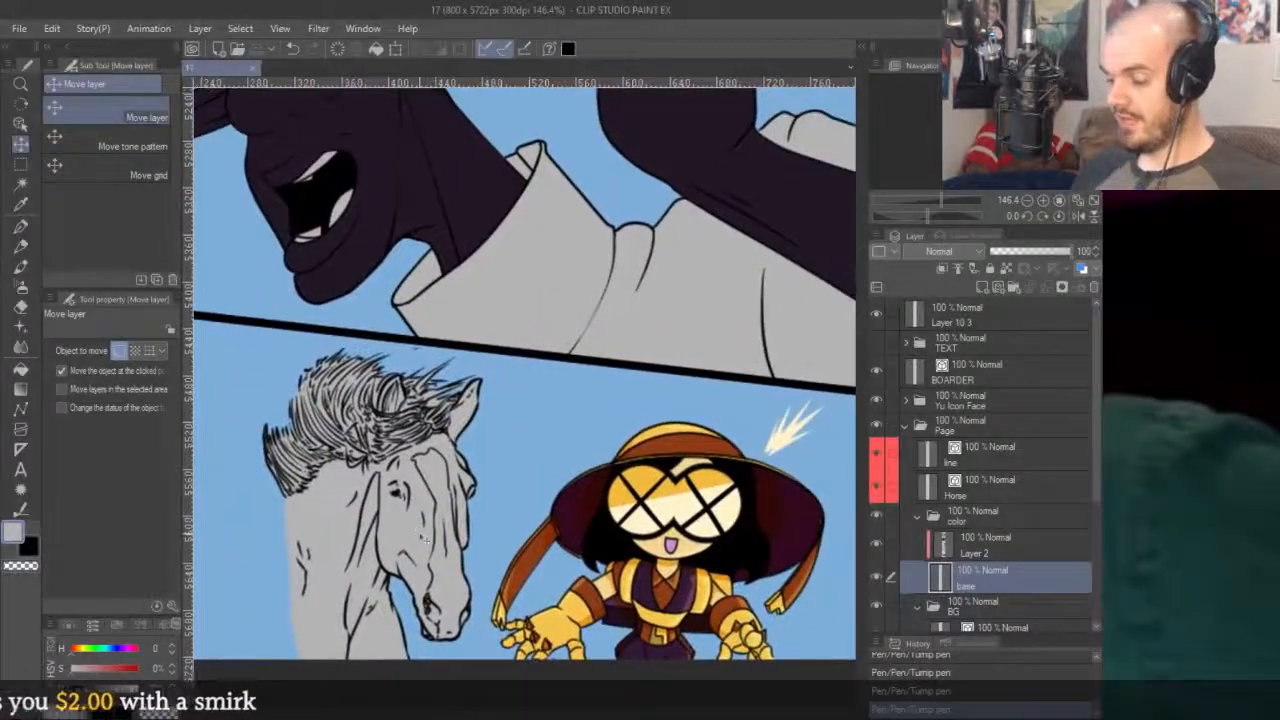